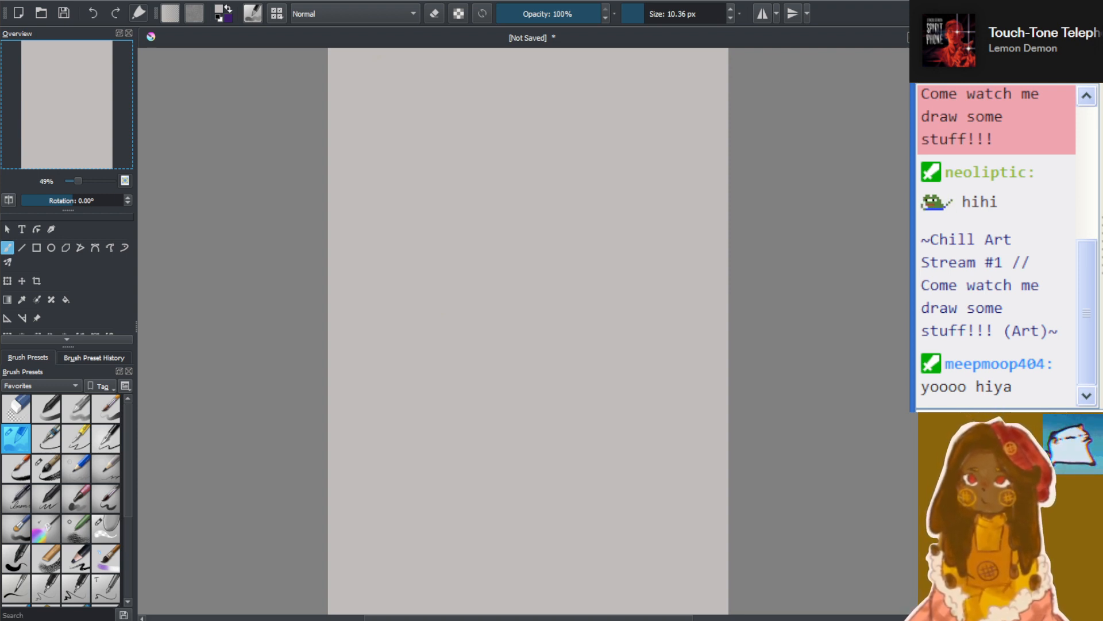
Try out two brush presets with test scribbles on the blank canvas, reducing the first brush's size to 8.64 px
{"action": "left_click", "coordinate": [142, 289]}
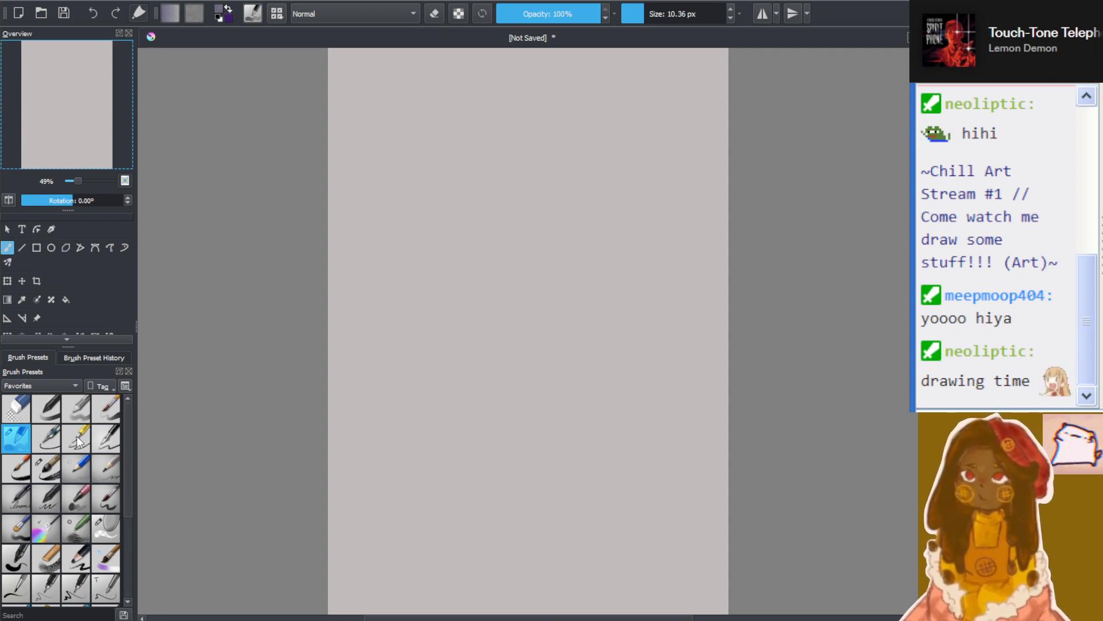
{"action": "left_click", "coordinate": [46, 408]}
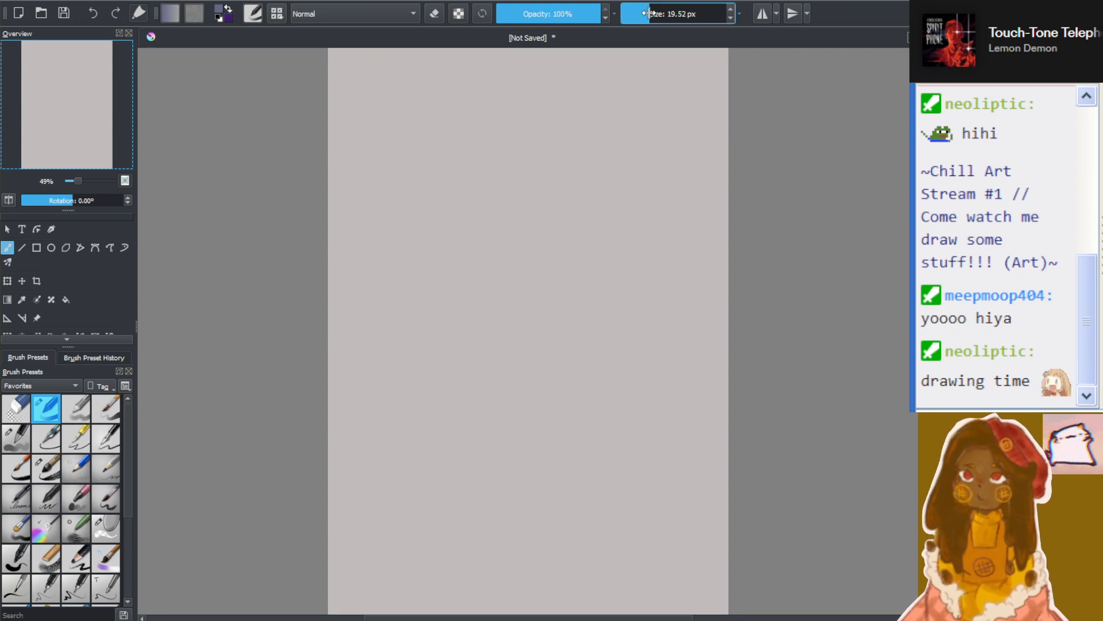
{"action": "mouse_move", "coordinate": [507, 139]}
{"action": "left_mouse_down"}
{"action": "mouse_move", "coordinate": [532, 205]}
{"action": "mouse_move", "coordinate": [615, 257]}
{"action": "left_mouse_up"}
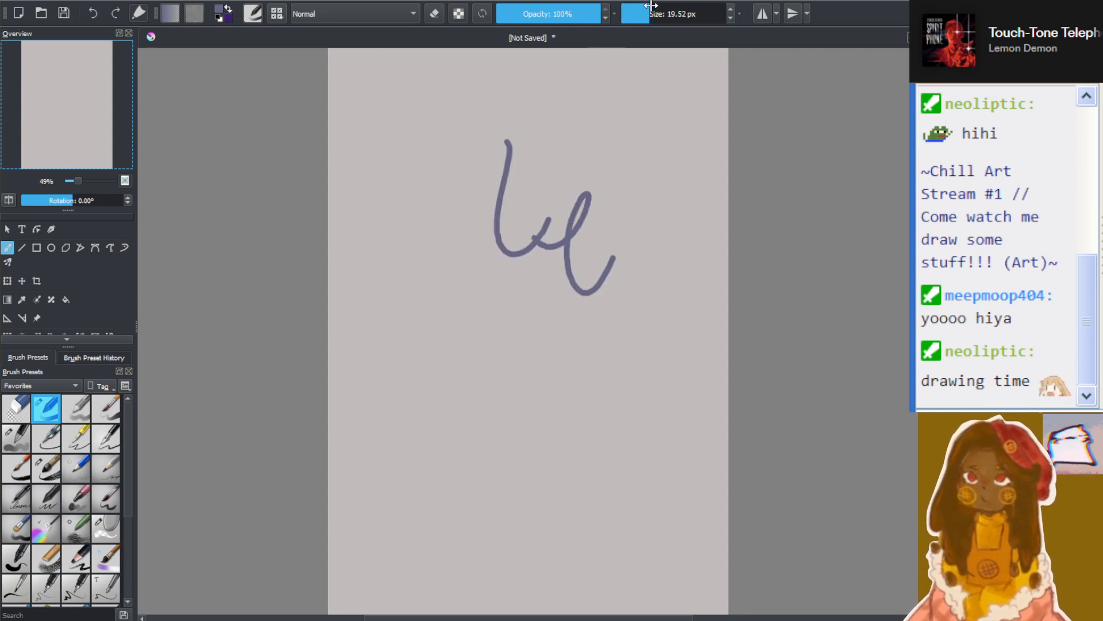
{"action": "left_click_drag", "start_coordinate": [651, 5], "coordinate": [643, 12]}
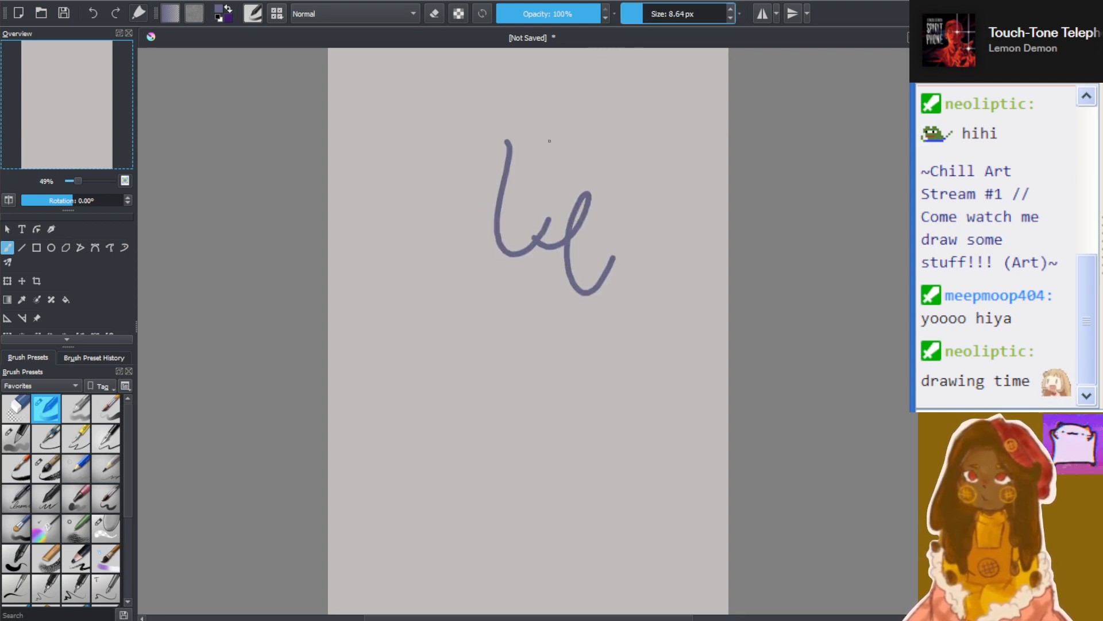
{"action": "left_click", "coordinate": [106, 468]}
{"action": "mouse_move", "coordinate": [435, 376]}
{"action": "left_mouse_down"}
{"action": "mouse_move", "coordinate": [452, 279]}
{"action": "mouse_move", "coordinate": [532, 371]}
{"action": "left_mouse_up"}
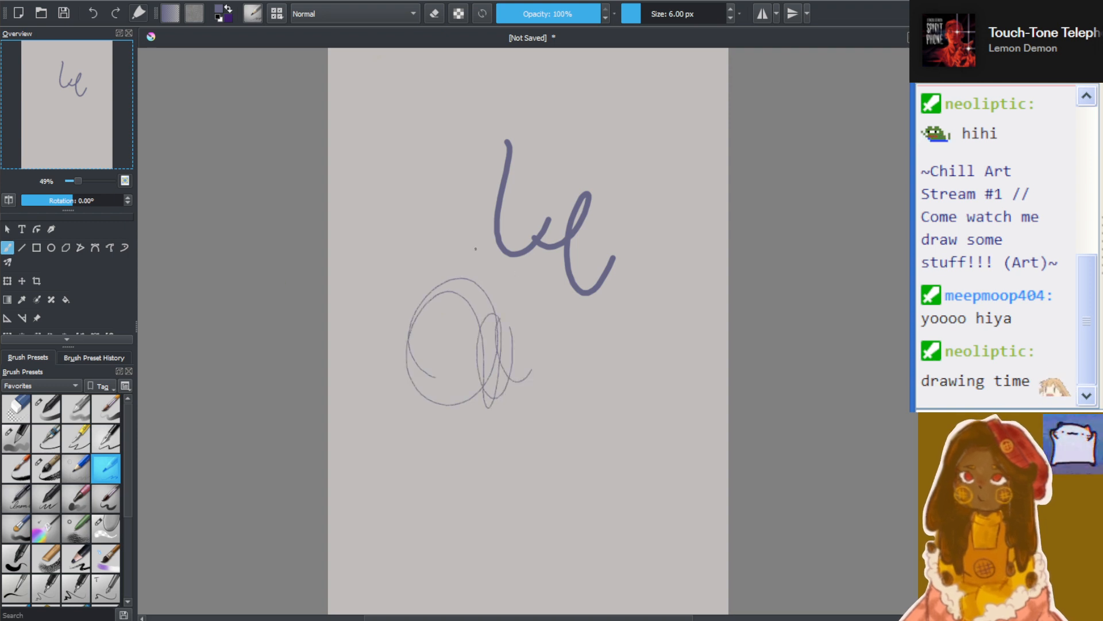
Enlarge the eraser to 211.88 px and erase all the test scribbles
{"action": "left_click", "coordinate": [16, 409]}
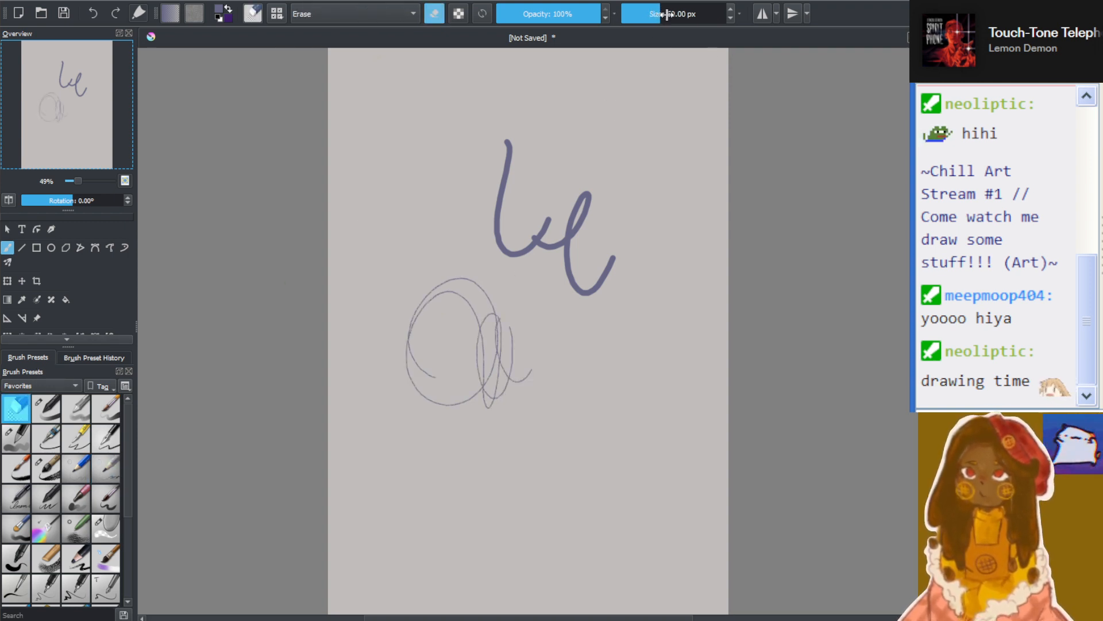
{"action": "left_click_drag", "start_coordinate": [667, 13], "coordinate": [684, 13]}
{"action": "mouse_move", "coordinate": [528, 159]}
{"action": "left_mouse_down"}
{"action": "mouse_move", "coordinate": [544, 132]}
{"action": "mouse_move", "coordinate": [466, 257]}
{"action": "mouse_move", "coordinate": [480, 252]}
{"action": "mouse_move", "coordinate": [508, 389]}
{"action": "left_mouse_up"}
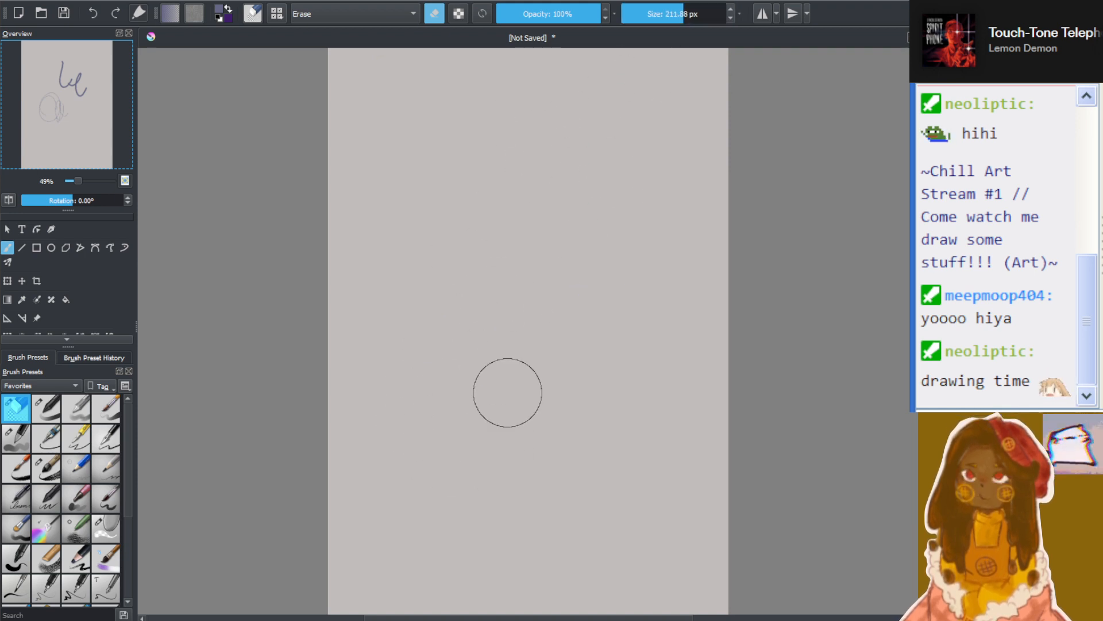
Sketch a rough head circle on the upper canvas with the 6 px pencil brush and erase it again
{"action": "left_click", "coordinate": [102, 462]}
{"action": "mouse_move", "coordinate": [509, 308]}
{"action": "left_mouse_down"}
{"action": "mouse_move", "coordinate": [470, 316]}
{"action": "mouse_move", "coordinate": [463, 283]}
{"action": "left_mouse_up"}
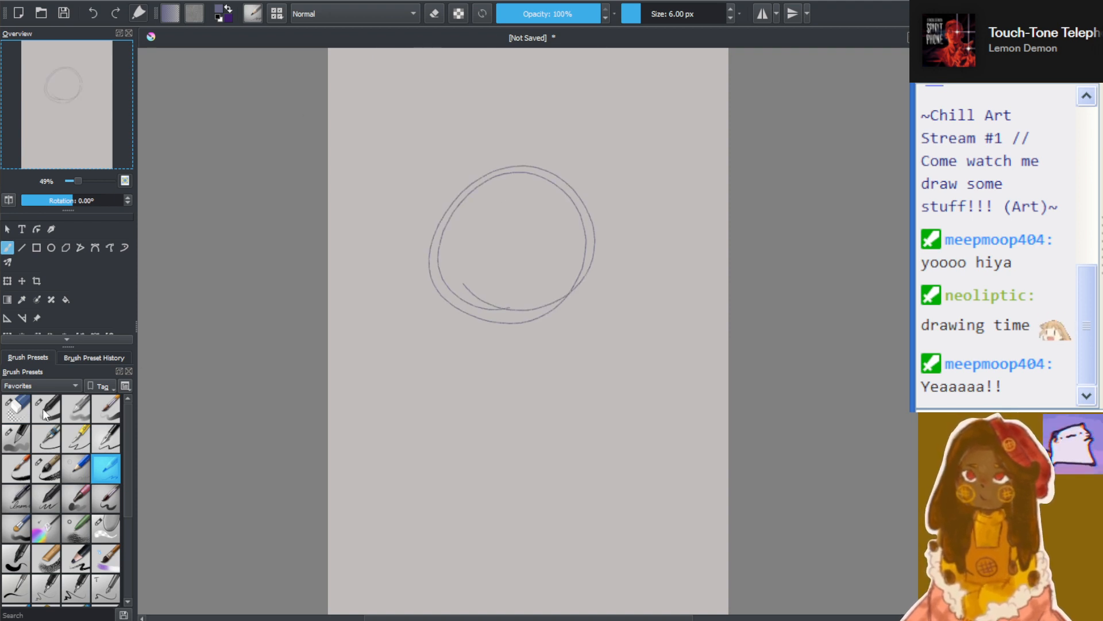
{"action": "left_click", "coordinate": [16, 408]}
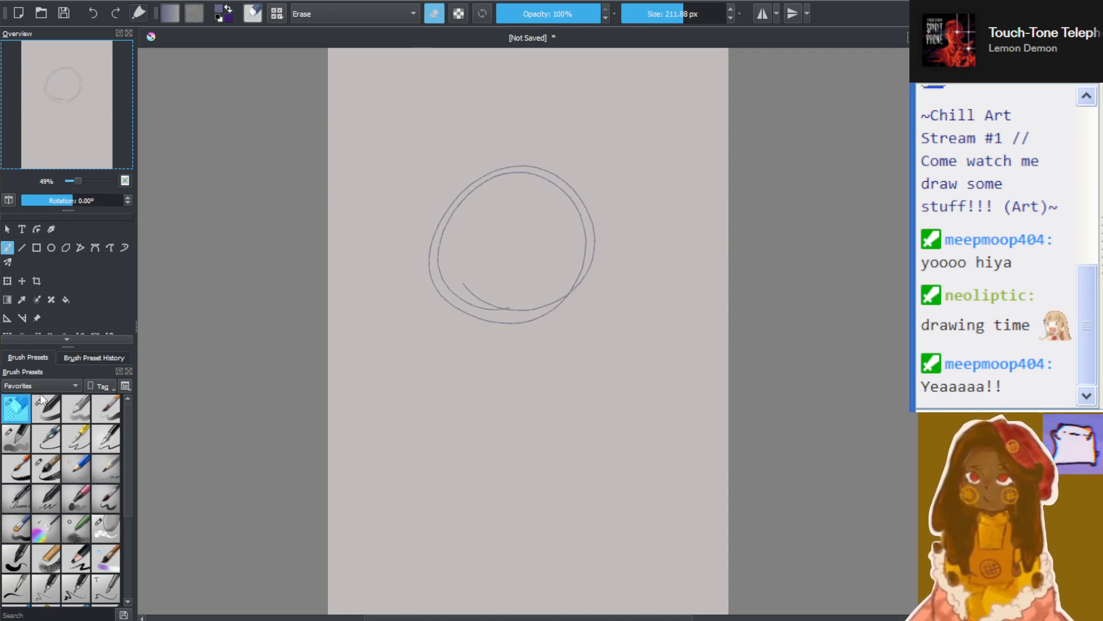
{"action": "mouse_move", "coordinate": [458, 184]}
{"action": "left_mouse_down"}
{"action": "mouse_move", "coordinate": [531, 145]}
{"action": "mouse_move", "coordinate": [581, 199]}
{"action": "mouse_move", "coordinate": [552, 205]}
{"action": "left_mouse_up"}
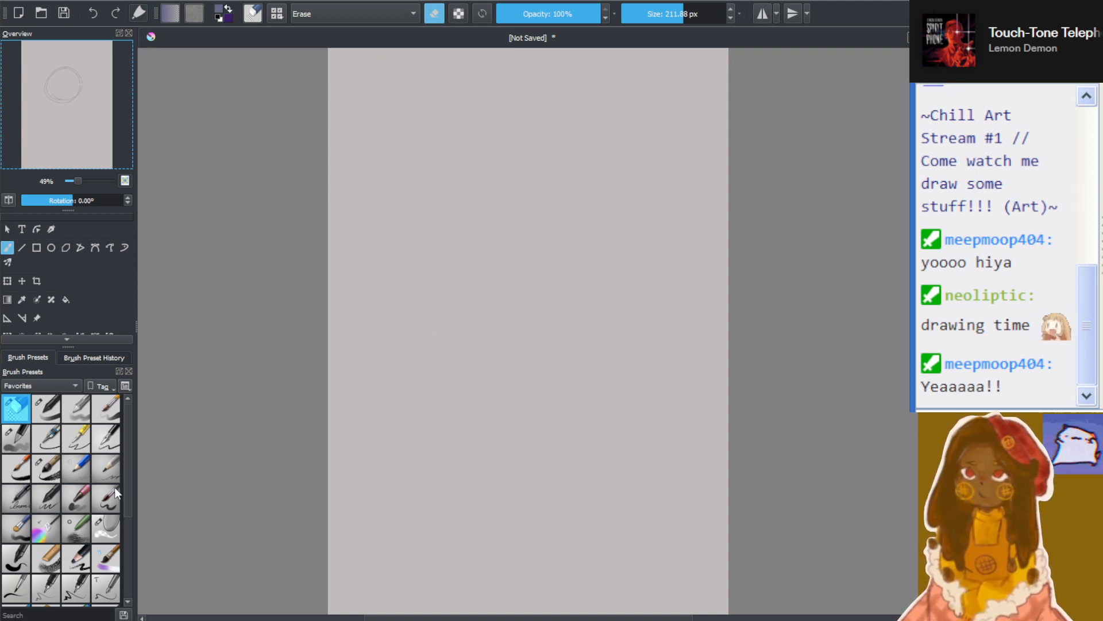
Sketch a small head circle with a tilted centre line and eye line using the 6 px pencil brush
{"action": "left_click", "coordinate": [106, 468]}
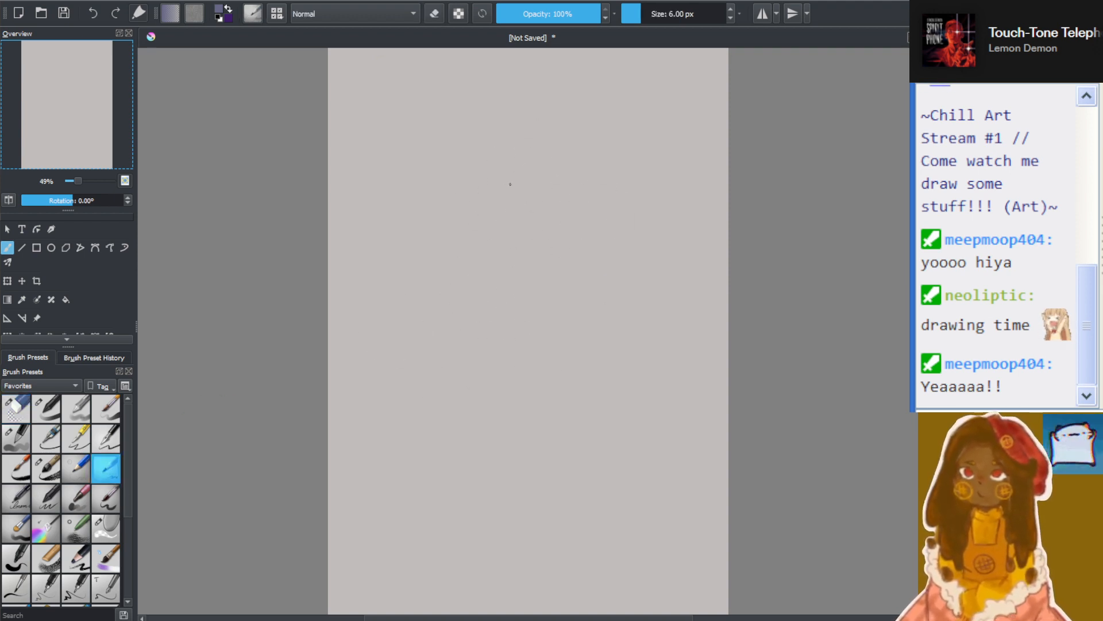
{"action": "mouse_move", "coordinate": [489, 198]}
{"action": "left_mouse_down"}
{"action": "mouse_move", "coordinate": [526, 167]}
{"action": "mouse_move", "coordinate": [440, 202]}
{"action": "left_mouse_up"}
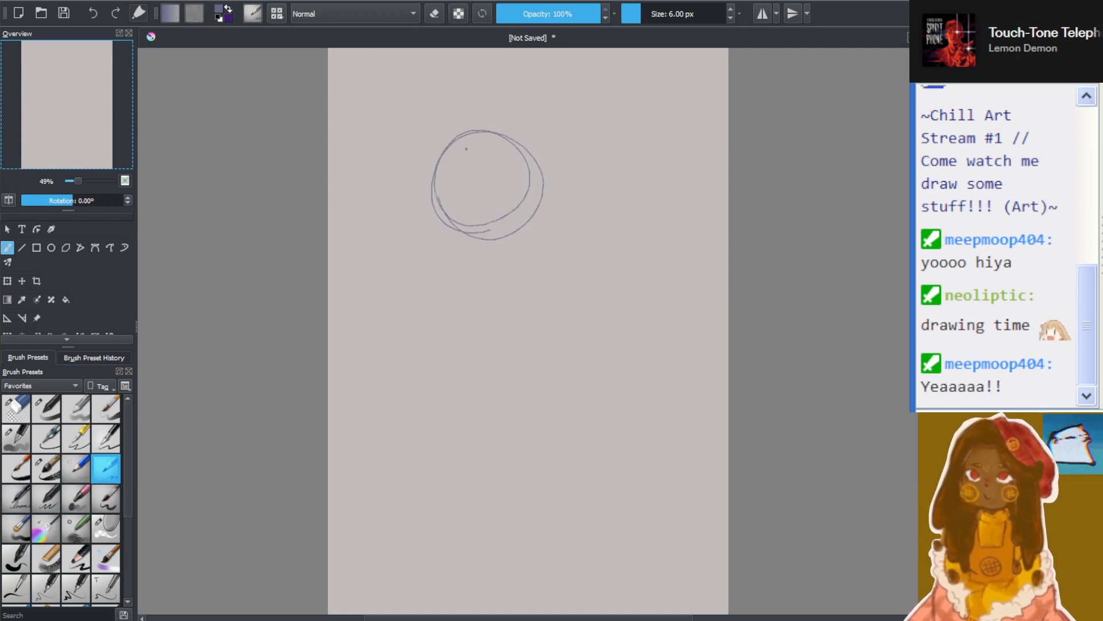
{"action": "mouse_move", "coordinate": [462, 152]}
{"action": "left_mouse_down"}
{"action": "mouse_move", "coordinate": [493, 241]}
{"action": "mouse_move", "coordinate": [483, 227]}
{"action": "mouse_move", "coordinate": [524, 191]}
{"action": "left_mouse_up"}
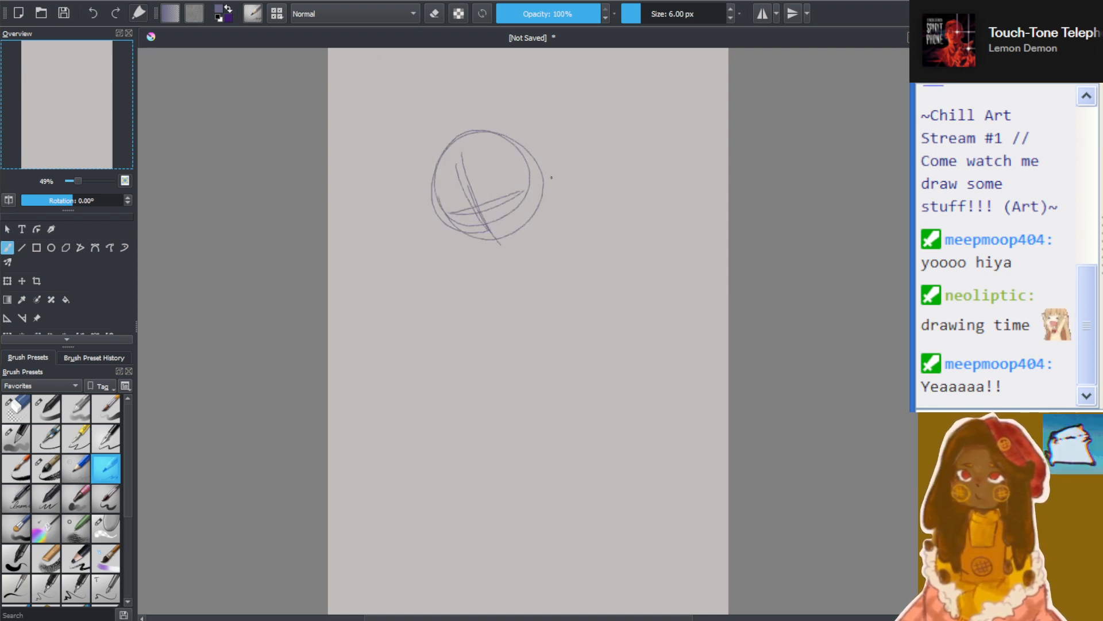
Sketch the shoulder curve and a slanted torso outline below the head
{"action": "left_click_drag", "start_coordinate": [506, 256], "coordinate": [562, 233]}
{"action": "mouse_move", "coordinate": [486, 266]}
{"action": "left_mouse_down"}
{"action": "mouse_move", "coordinate": [552, 246]}
{"action": "mouse_move", "coordinate": [576, 259]}
{"action": "mouse_move", "coordinate": [549, 360]}
{"action": "left_mouse_up"}
{"action": "left_click_drag", "start_coordinate": [494, 318], "coordinate": [569, 363]}
{"action": "left_click_drag", "start_coordinate": [555, 339], "coordinate": [586, 325]}
{"action": "left_click_drag", "start_coordinate": [571, 255], "coordinate": [599, 349]}
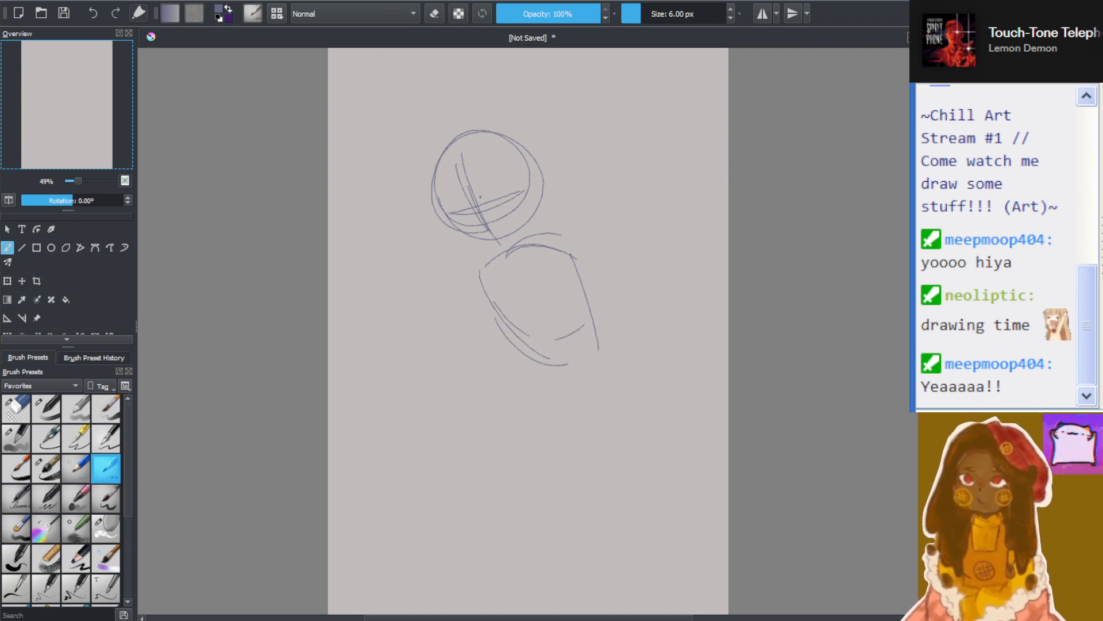
Sketch a curved line of action from the head through the torso and down to the lower canvas
{"action": "left_click_drag", "start_coordinate": [481, 178], "coordinate": [537, 252]}
{"action": "left_click_drag", "start_coordinate": [506, 215], "coordinate": [544, 292]}
{"action": "left_click_drag", "start_coordinate": [528, 245], "coordinate": [567, 344]}
{"action": "left_click_drag", "start_coordinate": [565, 319], "coordinate": [574, 367]}
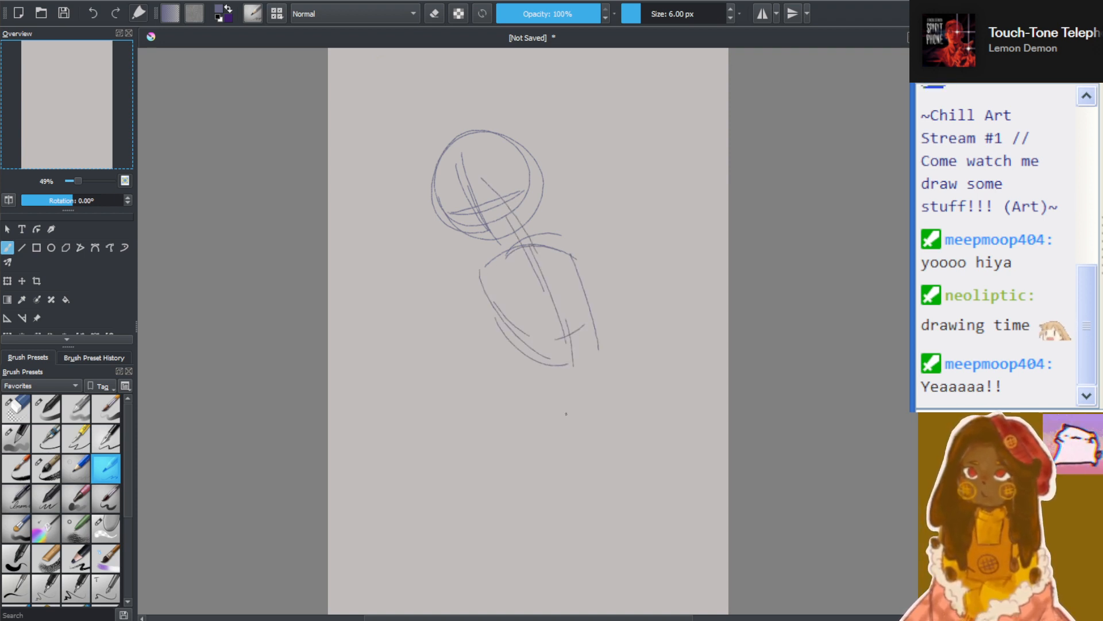
{"action": "left_click_drag", "start_coordinate": [557, 290], "coordinate": [580, 419]}
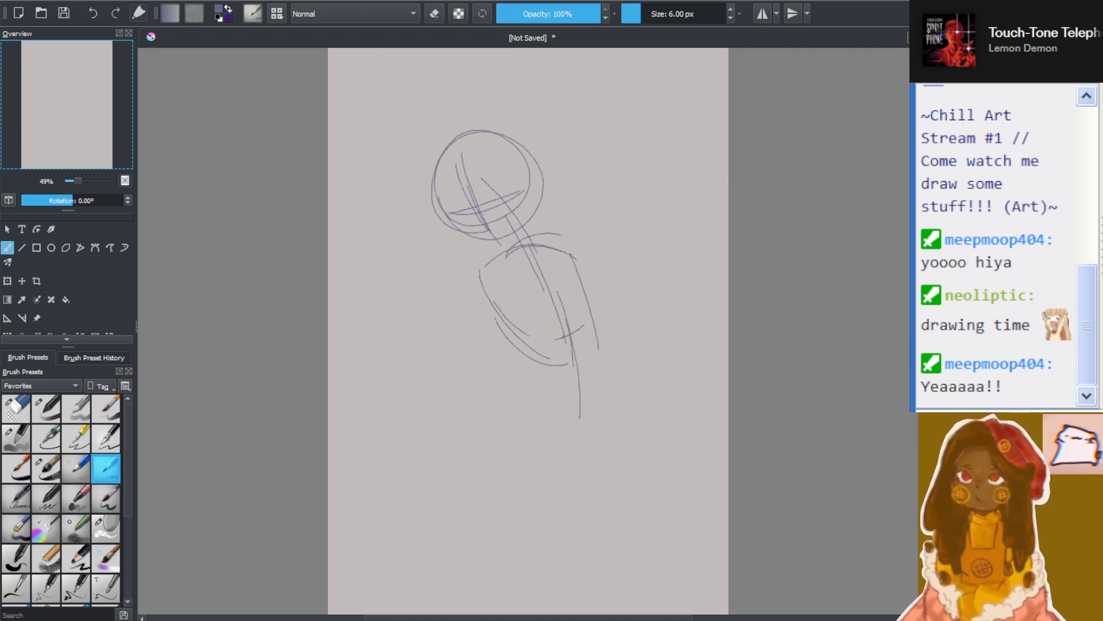
{"action": "left_click_drag", "start_coordinate": [584, 322], "coordinate": [576, 427]}
{"action": "left_click_drag", "start_coordinate": [588, 346], "coordinate": [555, 497]}
{"action": "left_click_drag", "start_coordinate": [576, 428], "coordinate": [530, 516]}
{"action": "left_click_drag", "start_coordinate": [560, 472], "coordinate": [530, 524]}
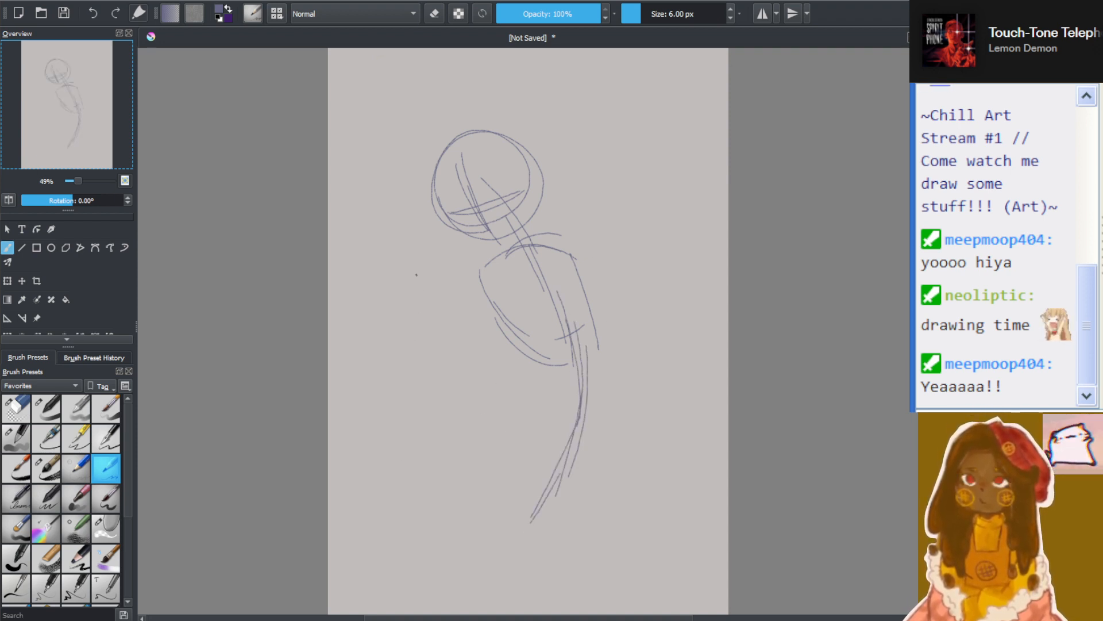
Erase the entire curved figure sketch from head to legs
{"action": "left_click", "coordinate": [12, 413]}
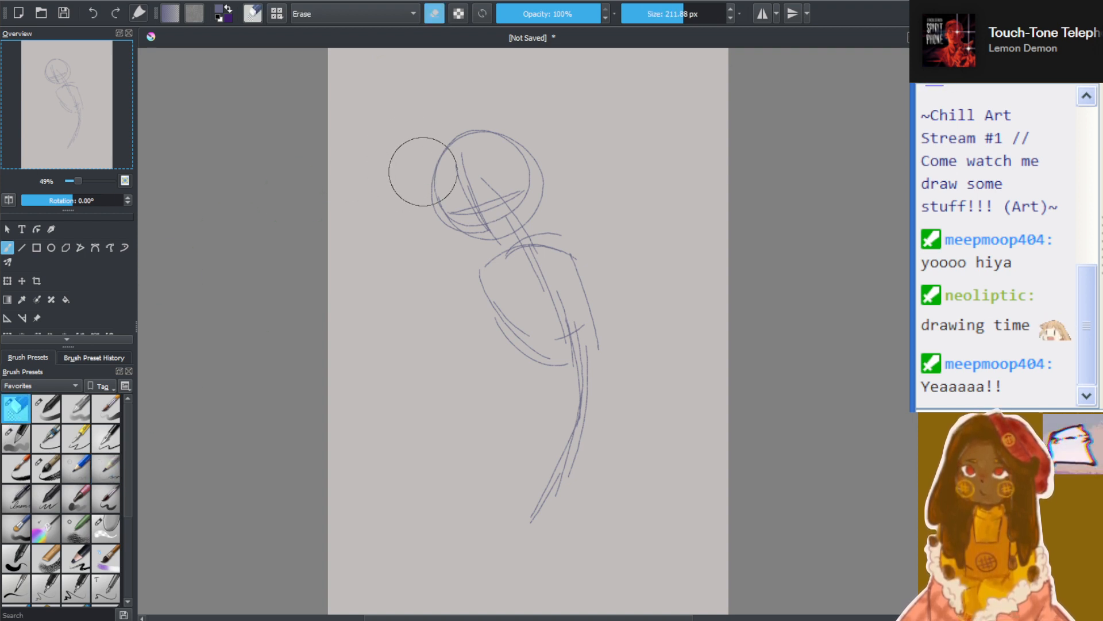
{"action": "mouse_move", "coordinate": [423, 171]}
{"action": "left_mouse_down"}
{"action": "mouse_move", "coordinate": [464, 158]}
{"action": "mouse_move", "coordinate": [455, 125]}
{"action": "mouse_move", "coordinate": [503, 246]}
{"action": "mouse_move", "coordinate": [472, 186]}
{"action": "mouse_move", "coordinate": [537, 240]}
{"action": "mouse_move", "coordinate": [495, 190]}
{"action": "mouse_move", "coordinate": [535, 278]}
{"action": "left_mouse_up"}
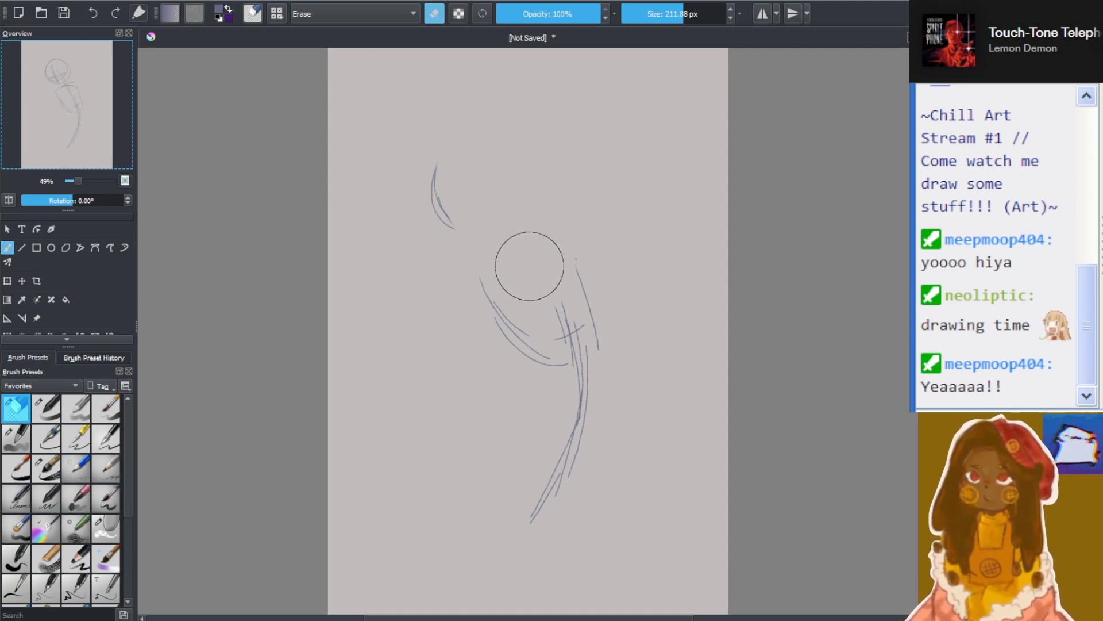
{"action": "mouse_move", "coordinate": [530, 266]}
{"action": "left_mouse_down"}
{"action": "mouse_move", "coordinate": [486, 171]}
{"action": "mouse_move", "coordinate": [567, 282]}
{"action": "mouse_move", "coordinate": [570, 205]}
{"action": "mouse_move", "coordinate": [459, 192]}
{"action": "mouse_move", "coordinate": [542, 374]}
{"action": "mouse_move", "coordinate": [564, 490]}
{"action": "mouse_move", "coordinate": [529, 547]}
{"action": "left_mouse_up"}
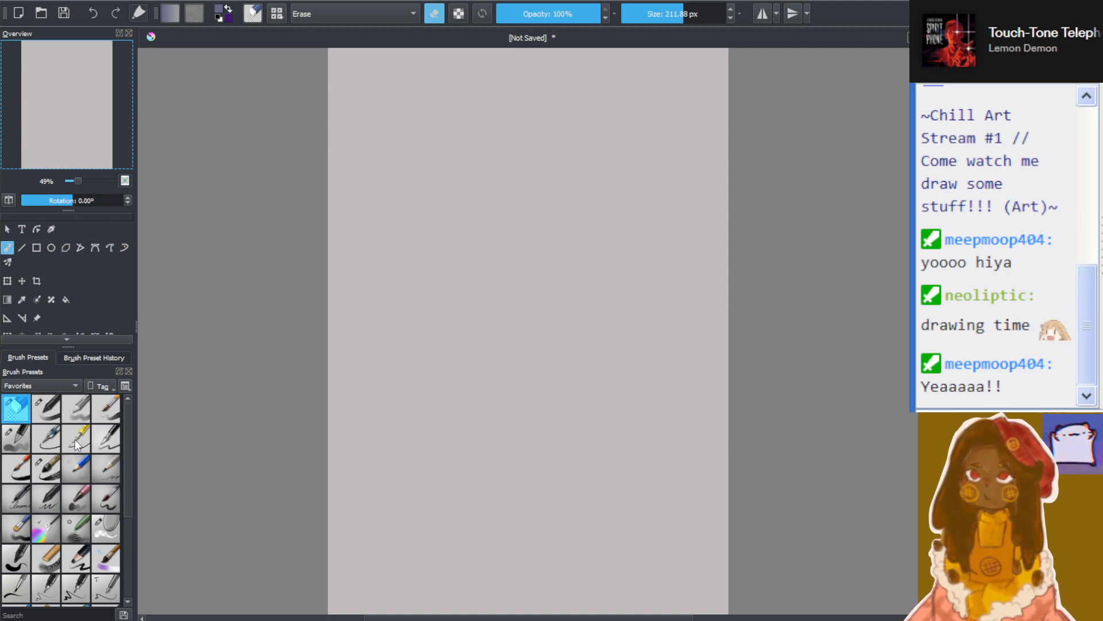
Sketch a new head circle near the canvas top with tilted vertical and horizontal face guidelines in 6 px pencil
{"action": "left_click", "coordinate": [117, 470]}
{"action": "mouse_move", "coordinate": [493, 103]}
{"action": "left_mouse_down"}
{"action": "mouse_move", "coordinate": [495, 210]}
{"action": "mouse_move", "coordinate": [549, 132]}
{"action": "mouse_move", "coordinate": [538, 112]}
{"action": "mouse_move", "coordinate": [504, 217]}
{"action": "left_mouse_up"}
{"action": "left_click_drag", "start_coordinate": [474, 134], "coordinate": [496, 191]}
{"action": "left_click_drag", "start_coordinate": [467, 178], "coordinate": [539, 168]}
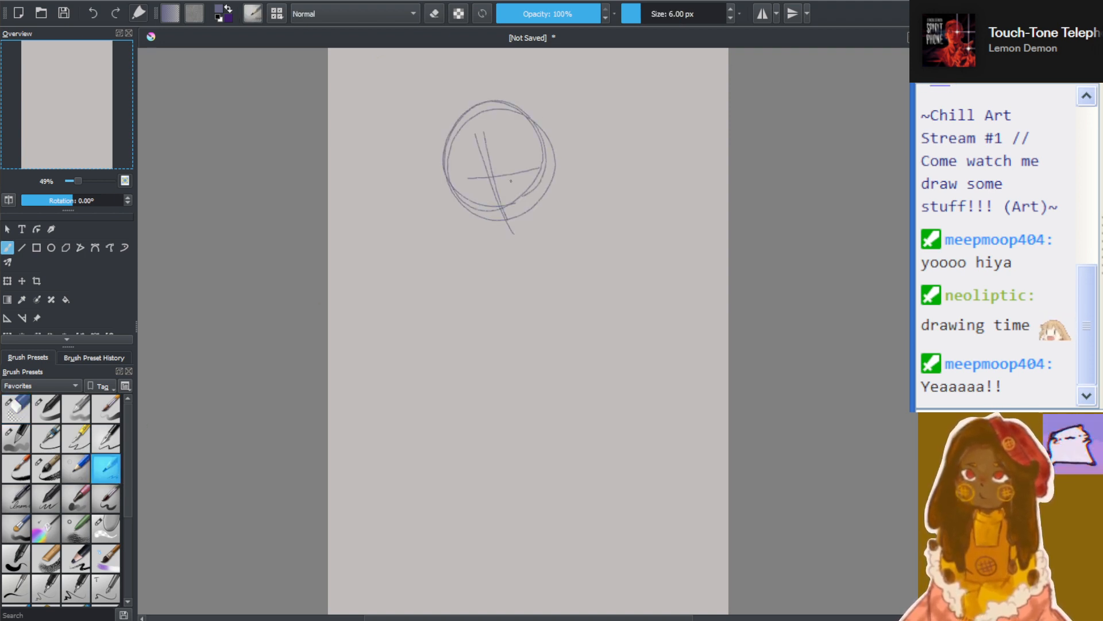
{"action": "left_click_drag", "start_coordinate": [466, 198], "coordinate": [554, 173]}
{"action": "left_click_drag", "start_coordinate": [457, 194], "coordinate": [544, 174]}
Sketch the shoulder line and a rounded torso outline beneath the new head
{"action": "left_click_drag", "start_coordinate": [498, 245], "coordinate": [609, 238]}
{"action": "left_click_drag", "start_coordinate": [521, 223], "coordinate": [582, 239]}
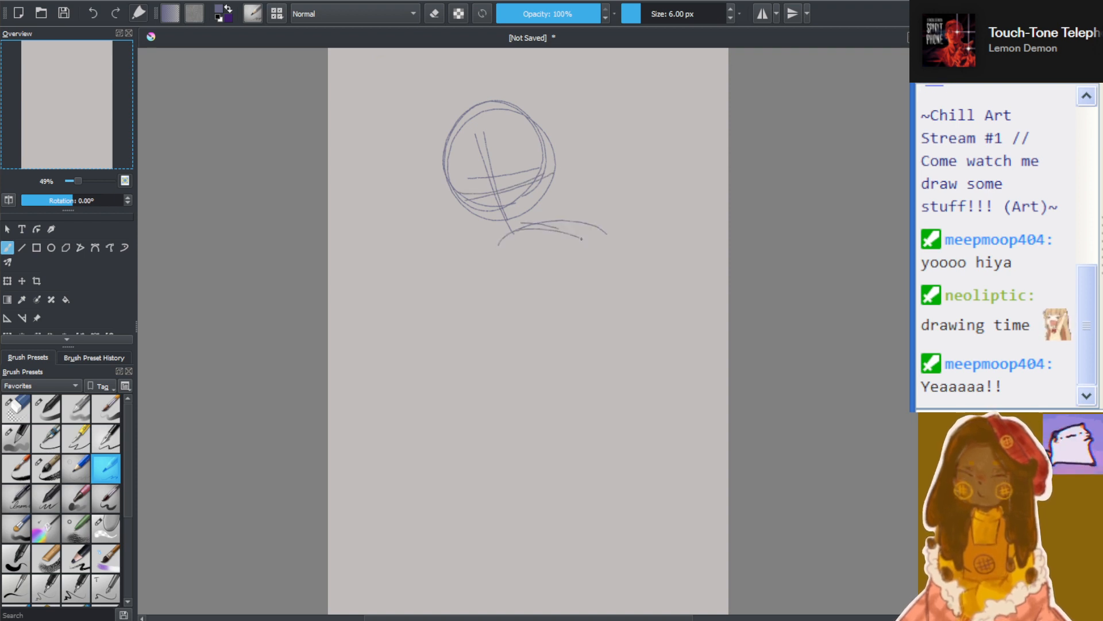
{"action": "left_click_drag", "start_coordinate": [469, 265], "coordinate": [573, 235]}
{"action": "left_click_drag", "start_coordinate": [472, 286], "coordinate": [517, 378]}
{"action": "left_click_drag", "start_coordinate": [478, 336], "coordinate": [562, 368]}
{"action": "left_click_drag", "start_coordinate": [502, 372], "coordinate": [580, 346]}
{"action": "left_click_drag", "start_coordinate": [584, 243], "coordinate": [592, 347]}
{"action": "left_click_drag", "start_coordinate": [580, 235], "coordinate": [588, 339]}
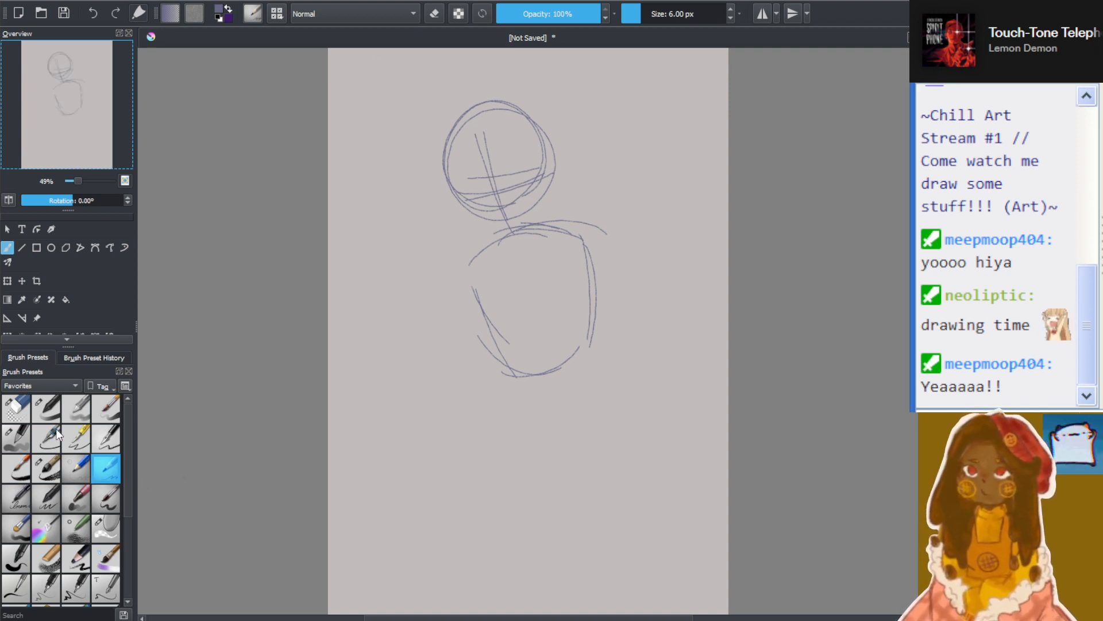
Erase the whole head and torso sketch
{"action": "left_click", "coordinate": [16, 407]}
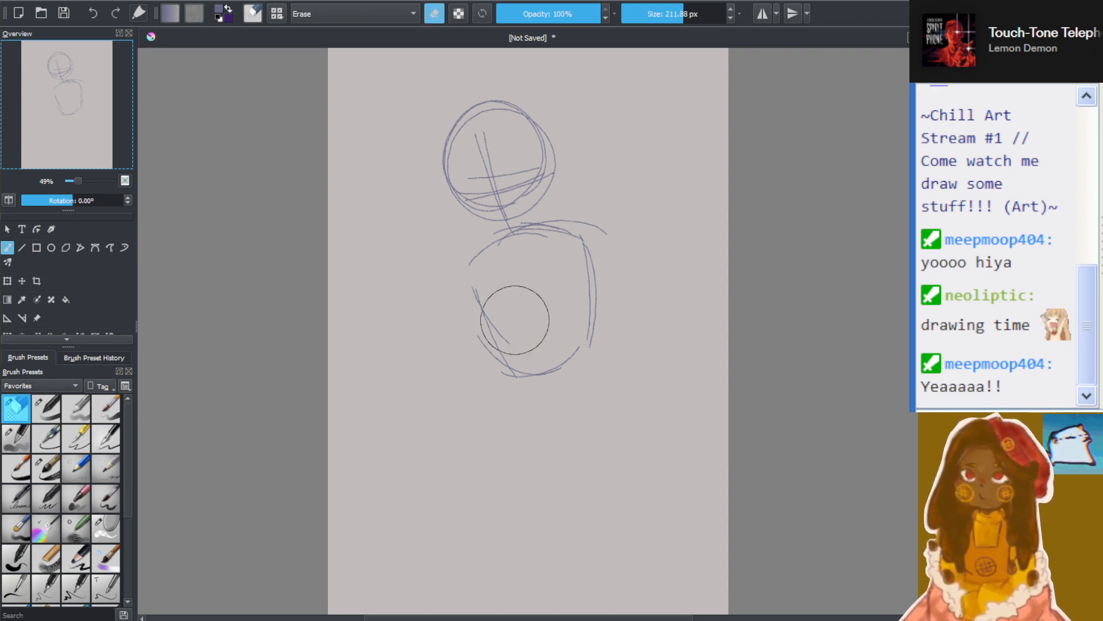
{"action": "mouse_move", "coordinate": [518, 345]}
{"action": "left_mouse_down"}
{"action": "mouse_move", "coordinate": [579, 212]}
{"action": "mouse_move", "coordinate": [443, 192]}
{"action": "mouse_move", "coordinate": [485, 217]}
{"action": "left_mouse_up"}
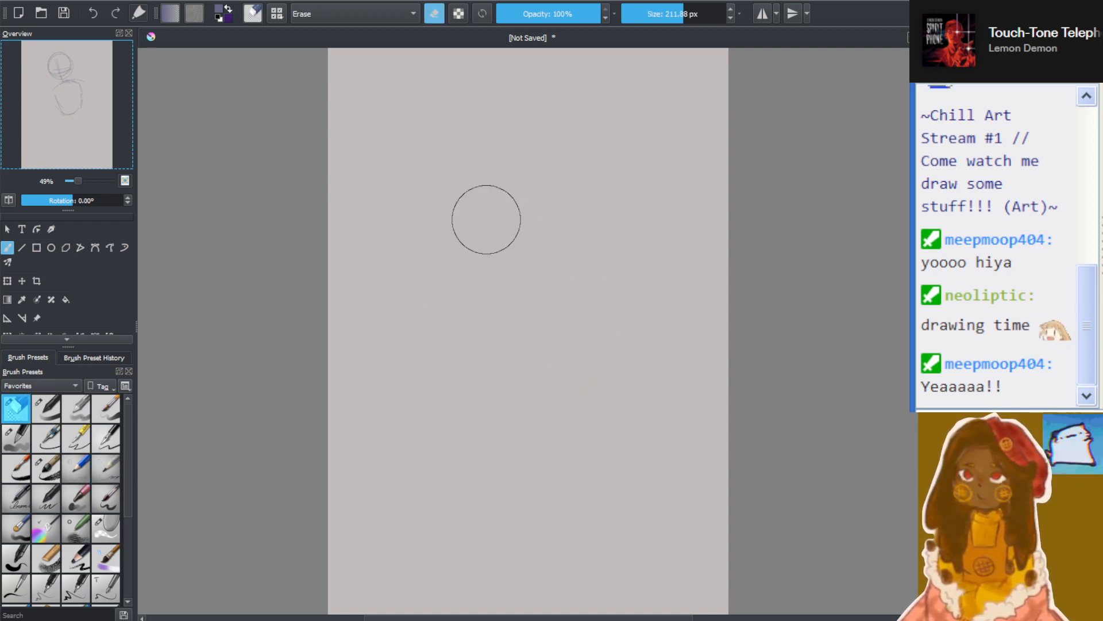
Sketch a larger head circle on the upper canvas with vertical centre lines and curved eye guidelines in 6 px pencil
{"action": "left_click", "coordinate": [107, 469]}
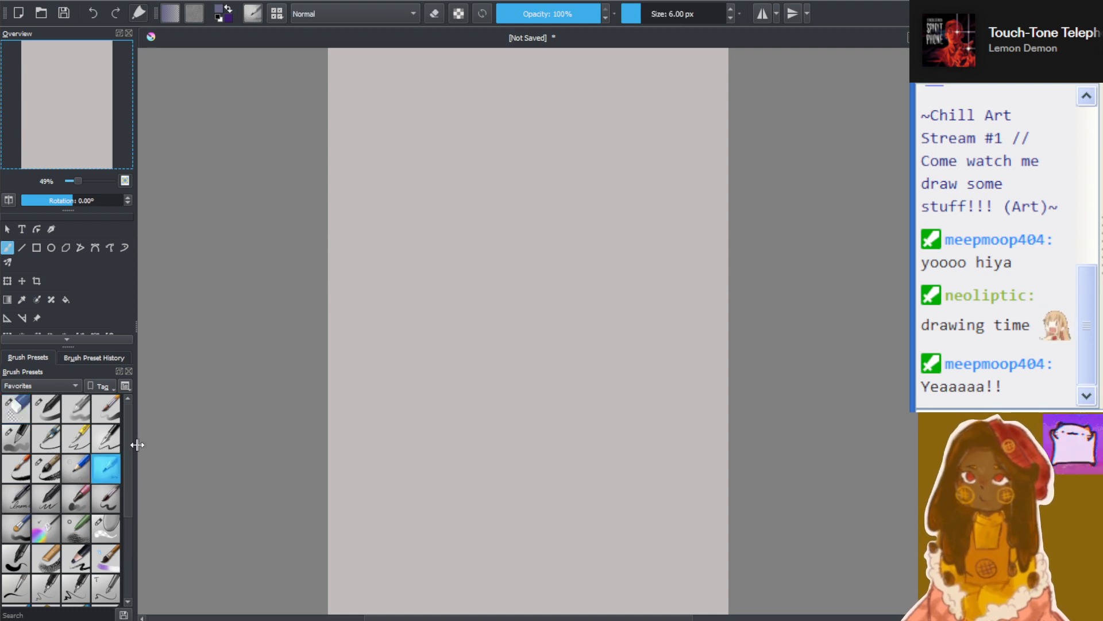
{"action": "mouse_move", "coordinate": [493, 280]}
{"action": "left_mouse_down"}
{"action": "mouse_move", "coordinate": [524, 139]}
{"action": "mouse_move", "coordinate": [478, 271]}
{"action": "mouse_move", "coordinate": [537, 260]}
{"action": "left_mouse_up"}
{"action": "left_click_drag", "start_coordinate": [489, 196], "coordinate": [504, 306]}
{"action": "left_click_drag", "start_coordinate": [488, 173], "coordinate": [505, 286]}
{"action": "left_click_drag", "start_coordinate": [492, 145], "coordinate": [508, 285]}
{"action": "mouse_move", "coordinate": [452, 227]}
{"action": "left_mouse_down"}
{"action": "mouse_move", "coordinate": [482, 239]}
{"action": "mouse_move", "coordinate": [567, 231]}
{"action": "left_mouse_up"}
{"action": "left_click_drag", "start_coordinate": [447, 236], "coordinate": [564, 237]}
Sketch the shoulder curves and a torso that tapers to a rounded waist below the large head
{"action": "left_click_drag", "start_coordinate": [463, 317], "coordinate": [593, 324]}
{"action": "left_click_drag", "start_coordinate": [474, 339], "coordinate": [611, 326]}
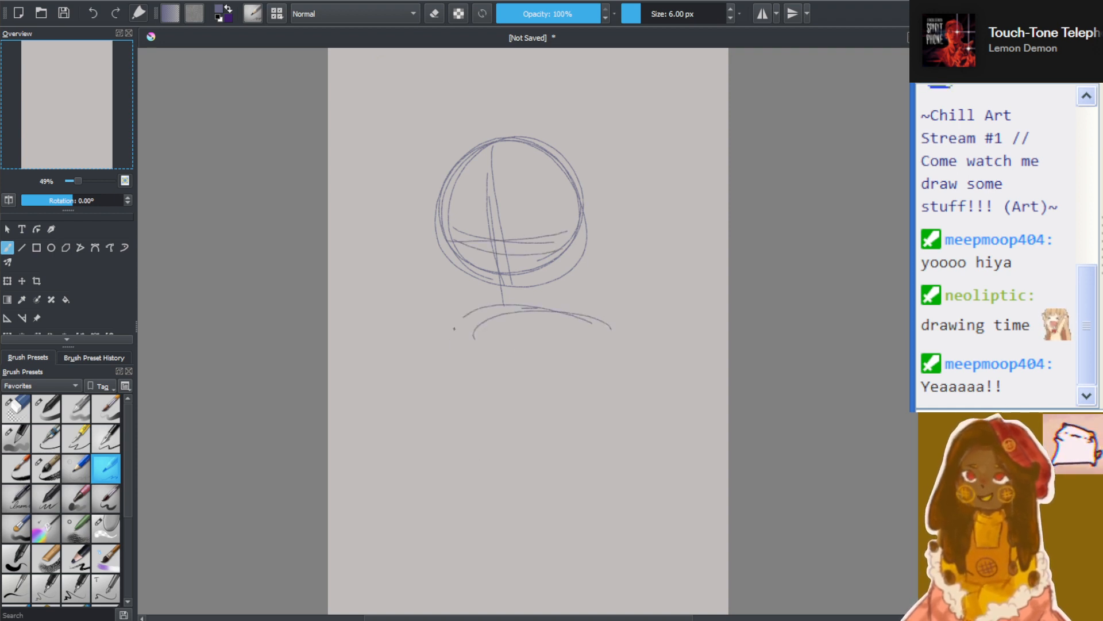
{"action": "left_click_drag", "start_coordinate": [448, 330], "coordinate": [488, 474]}
{"action": "left_click_drag", "start_coordinate": [438, 341], "coordinate": [495, 480]}
{"action": "left_click_drag", "start_coordinate": [441, 393], "coordinate": [531, 465]}
{"action": "left_click_drag", "start_coordinate": [474, 467], "coordinate": [551, 460]}
{"action": "left_click_drag", "start_coordinate": [489, 491], "coordinate": [568, 467]}
{"action": "left_click_drag", "start_coordinate": [599, 346], "coordinate": [562, 474]}
{"action": "mouse_move", "coordinate": [605, 326]}
{"action": "left_mouse_down"}
{"action": "mouse_move", "coordinate": [581, 450]}
{"action": "mouse_move", "coordinate": [569, 458]}
{"action": "left_mouse_up"}
{"action": "left_click_drag", "start_coordinate": [603, 337], "coordinate": [572, 473]}
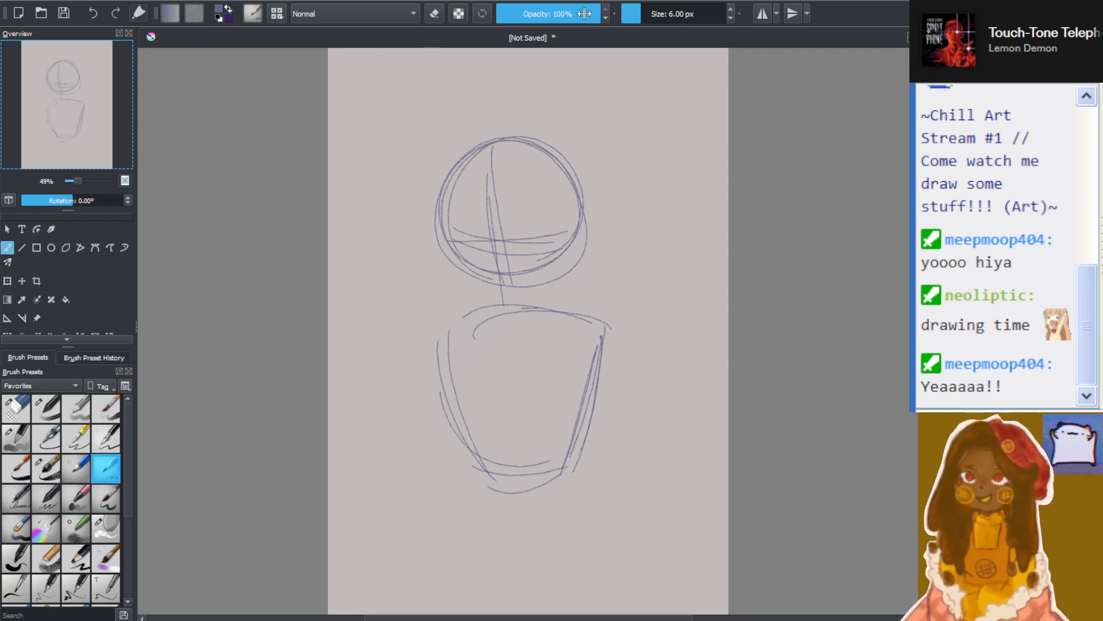
Sketch both upper arms from the shoulders with curved forearm lines starting beside the waist
{"action": "left_click_drag", "start_coordinate": [605, 324], "coordinate": [640, 482]}
{"action": "left_click_drag", "start_coordinate": [612, 381], "coordinate": [630, 459]}
{"action": "left_click_drag", "start_coordinate": [572, 480], "coordinate": [634, 502]}
{"action": "left_click_drag", "start_coordinate": [438, 340], "coordinate": [424, 450]}
{"action": "mouse_move", "coordinate": [434, 371]}
{"action": "left_mouse_down"}
{"action": "mouse_move", "coordinate": [411, 483]}
{"action": "mouse_move", "coordinate": [480, 510]}
{"action": "left_mouse_up"}
{"action": "mouse_move", "coordinate": [419, 514]}
{"action": "left_mouse_down"}
{"action": "mouse_move", "coordinate": [480, 520]}
{"action": "mouse_move", "coordinate": [474, 493]}
{"action": "mouse_move", "coordinate": [481, 505]}
{"action": "left_mouse_up"}
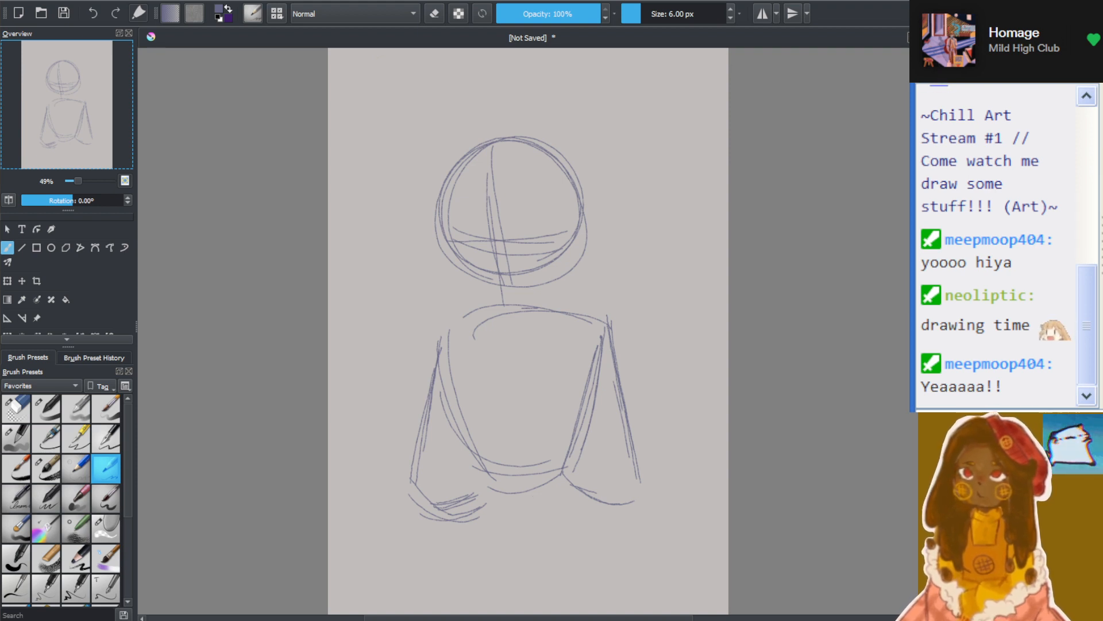
Try diagonal strokes rising outward from the shoulder beside the neck, and undo them
{"action": "left_click_drag", "start_coordinate": [552, 312], "coordinate": [622, 264]}
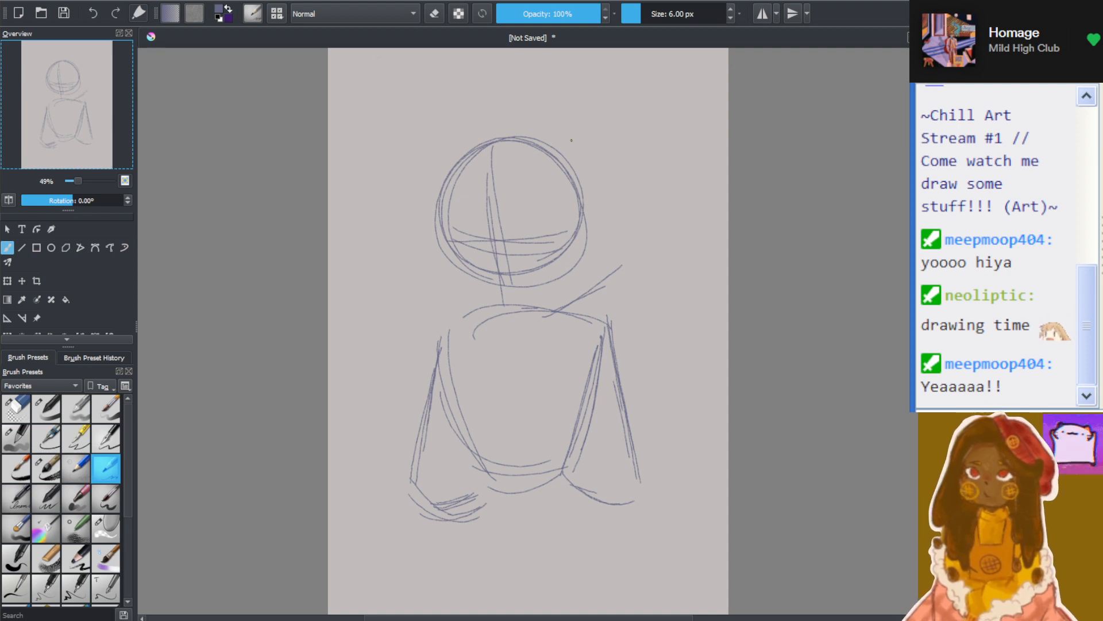
{"action": "key", "text": "ctrl+z"}
{"action": "key", "text": "ctrl+z"}
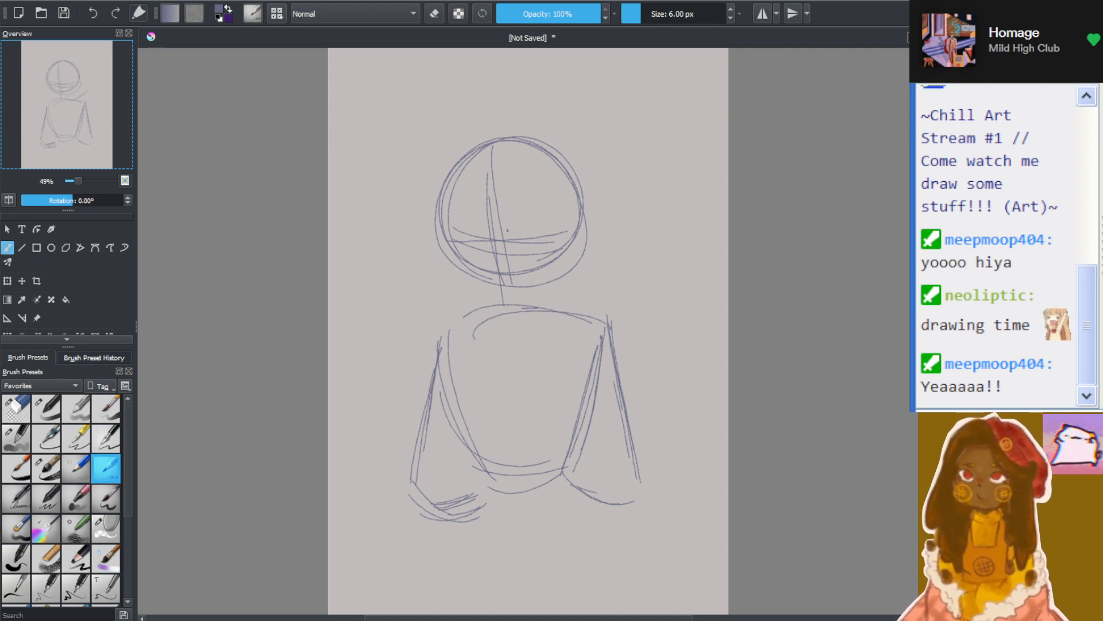
Add extra contour strokes along both sides of the head circle and another vertical face guideline
{"action": "left_click_drag", "start_coordinate": [514, 145], "coordinate": [517, 269]}
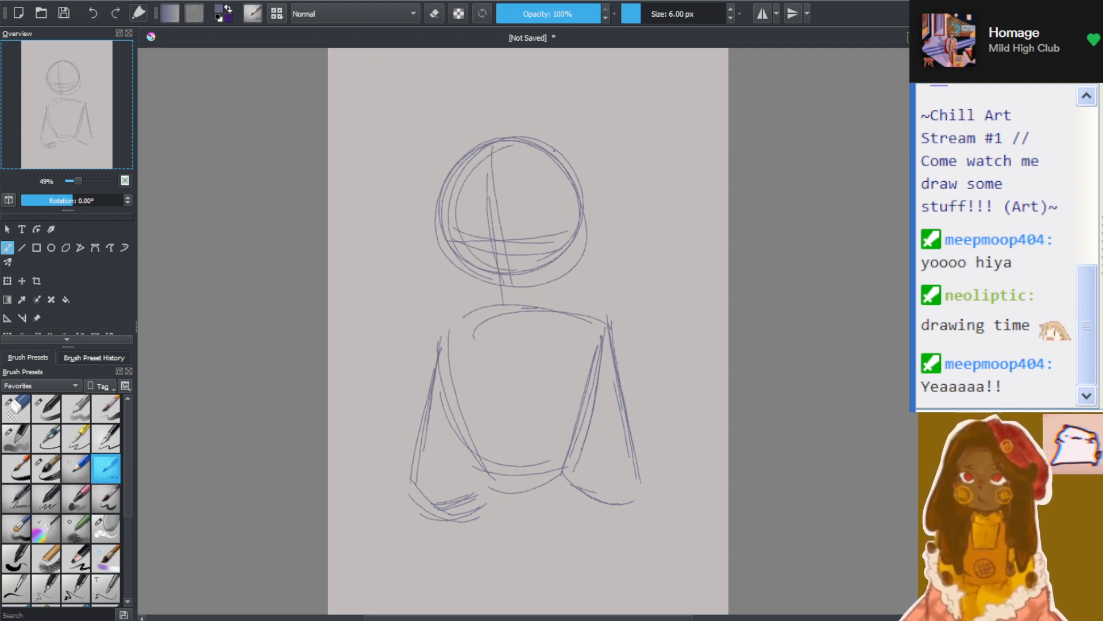
{"action": "left_click_drag", "start_coordinate": [585, 181], "coordinate": [582, 226]}
{"action": "left_click_drag", "start_coordinate": [497, 175], "coordinate": [510, 247]}
{"action": "scroll", "coordinate": [560, 230], "scroll_direction": "up", "scroll_amount": 5}
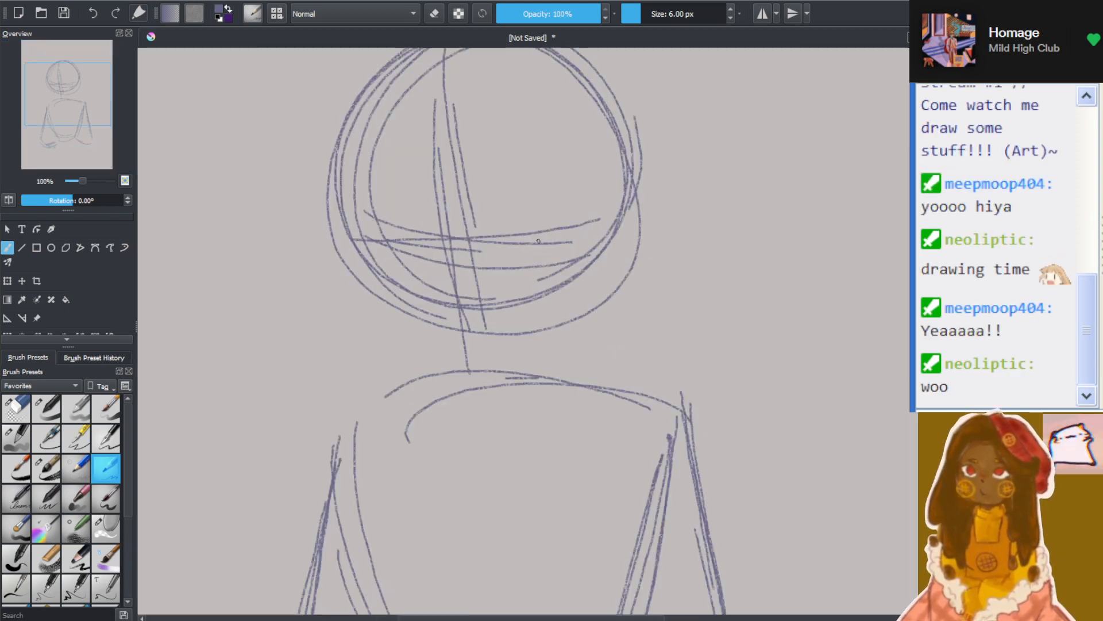
{"action": "scroll", "coordinate": [554, 201], "scroll_direction": "up", "scroll_amount": 1}
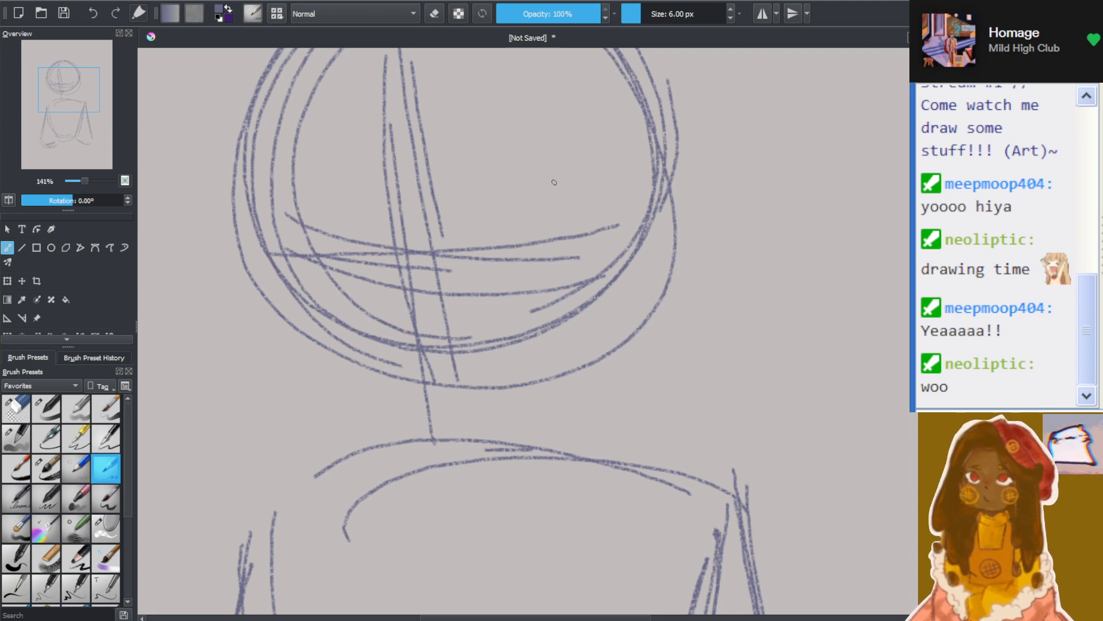
{"action": "scroll", "coordinate": [554, 183], "scroll_direction": "down", "scroll_amount": 1}
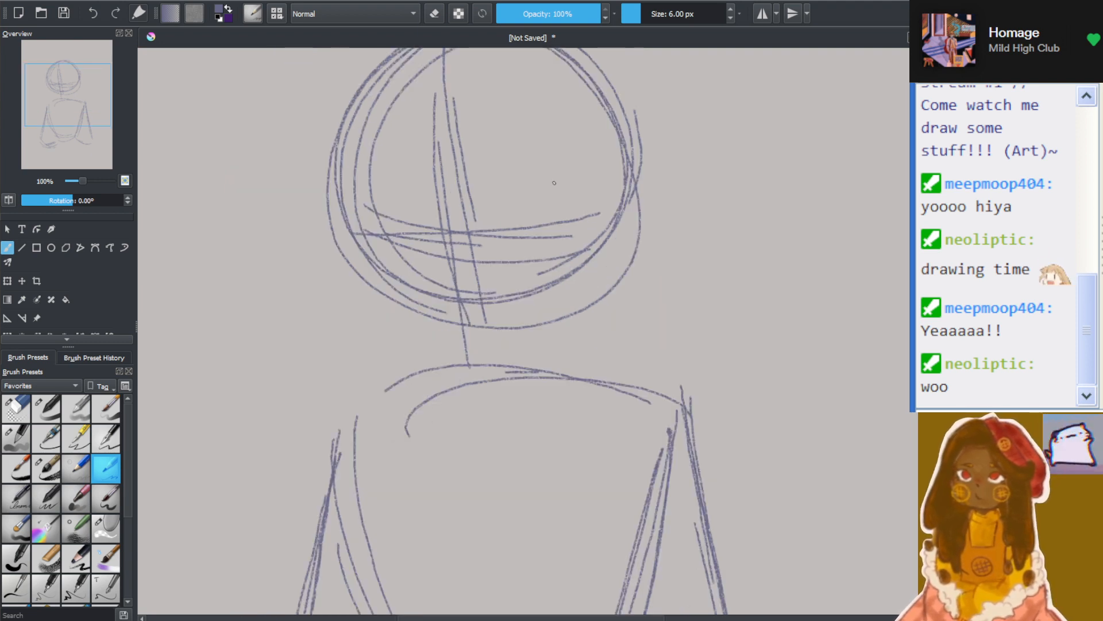
Sketch a fuller jaw contour below the head circle, curving from both cheeks down to a chin at the shoulder line
{"action": "mouse_move", "coordinate": [339, 189]}
{"action": "left_mouse_down"}
{"action": "mouse_move", "coordinate": [366, 280]}
{"action": "mouse_move", "coordinate": [347, 260]}
{"action": "left_mouse_up"}
{"action": "left_click_drag", "start_coordinate": [345, 221], "coordinate": [403, 337]}
{"action": "mouse_move", "coordinate": [343, 233]}
{"action": "left_mouse_down"}
{"action": "mouse_move", "coordinate": [372, 316]}
{"action": "mouse_move", "coordinate": [428, 350]}
{"action": "left_mouse_up"}
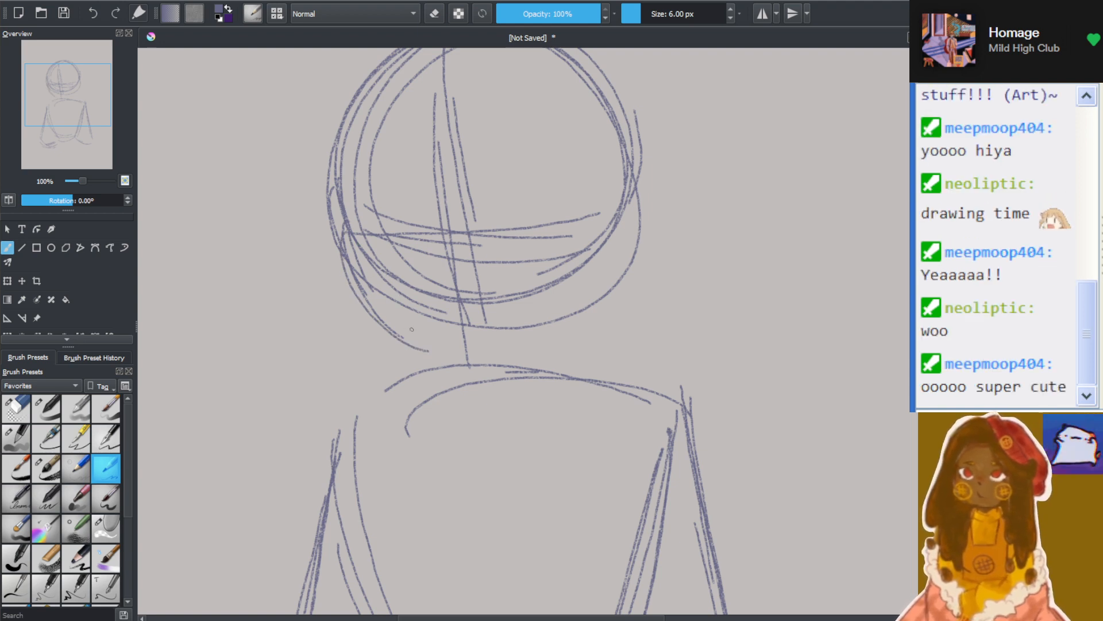
{"action": "mouse_move", "coordinate": [360, 282]}
{"action": "left_mouse_down"}
{"action": "mouse_move", "coordinate": [440, 358]}
{"action": "mouse_move", "coordinate": [477, 368]}
{"action": "mouse_move", "coordinate": [534, 357]}
{"action": "mouse_move", "coordinate": [563, 332]}
{"action": "left_mouse_up"}
{"action": "mouse_move", "coordinate": [461, 371]}
{"action": "left_mouse_down"}
{"action": "mouse_move", "coordinate": [571, 333]}
{"action": "mouse_move", "coordinate": [586, 313]}
{"action": "left_mouse_up"}
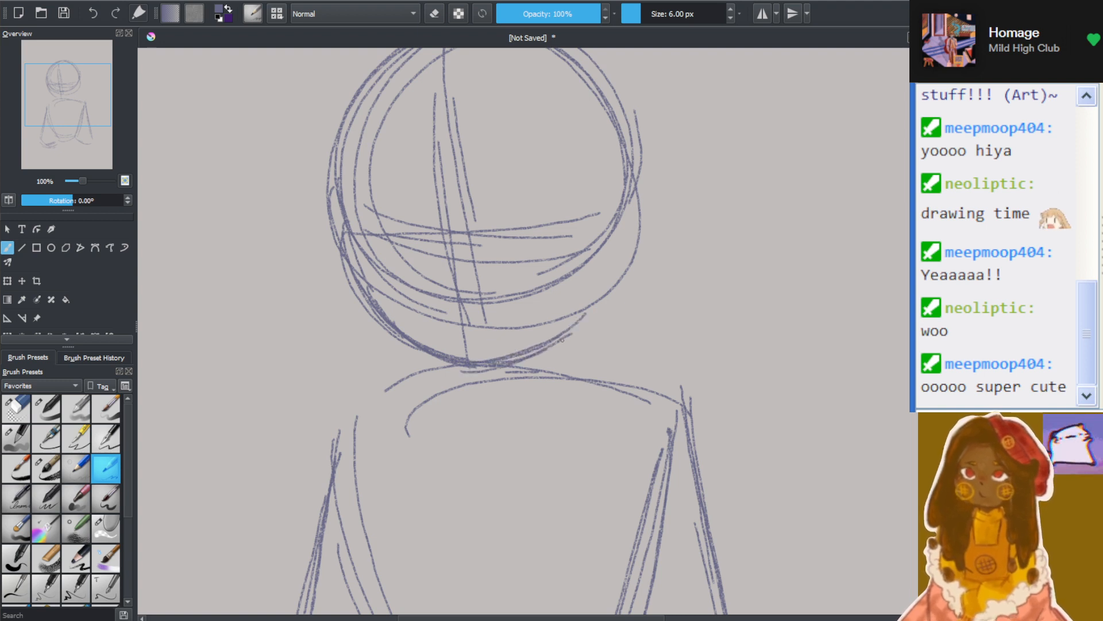
{"action": "mouse_move", "coordinate": [549, 348]}
{"action": "left_mouse_down"}
{"action": "mouse_move", "coordinate": [623, 287]}
{"action": "mouse_move", "coordinate": [632, 263]}
{"action": "left_mouse_up"}
{"action": "mouse_move", "coordinate": [587, 328]}
{"action": "left_mouse_down"}
{"action": "mouse_move", "coordinate": [638, 250]}
{"action": "mouse_move", "coordinate": [578, 327]}
{"action": "mouse_move", "coordinate": [633, 227]}
{"action": "mouse_move", "coordinate": [613, 281]}
{"action": "left_mouse_up"}
{"action": "left_click_drag", "start_coordinate": [630, 202], "coordinate": [622, 262]}
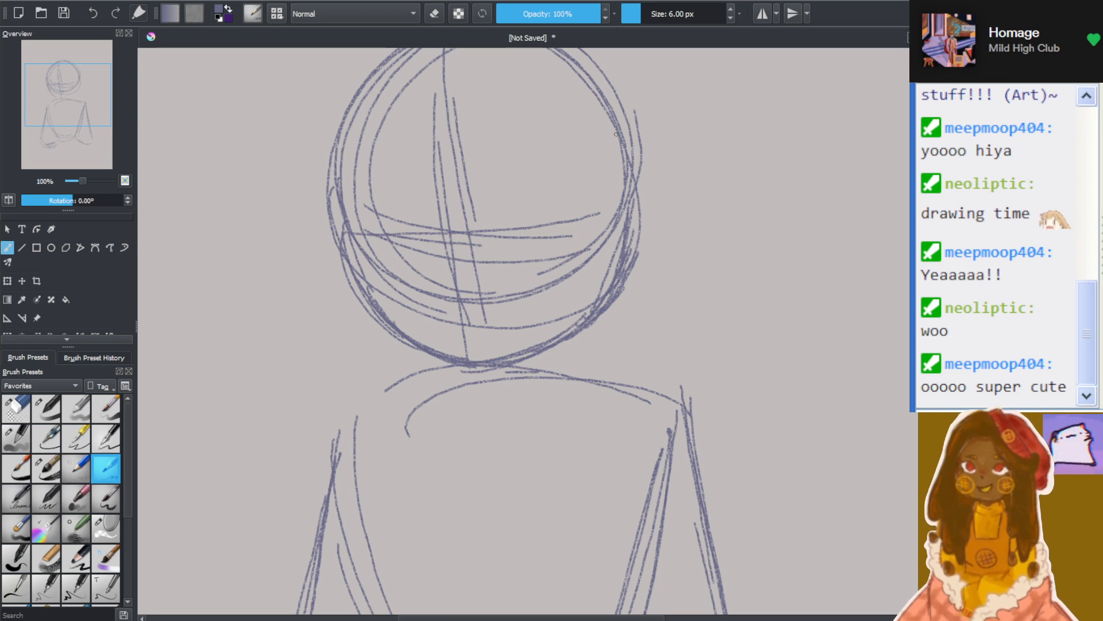
Sketch a swooping lock of hair from the forehead parting down to the left edge of the face
{"action": "scroll", "coordinate": [616, 134], "scroll_direction": "down", "scroll_amount": 3}
{"action": "scroll", "coordinate": [528, 104], "scroll_direction": "up", "scroll_amount": 3}
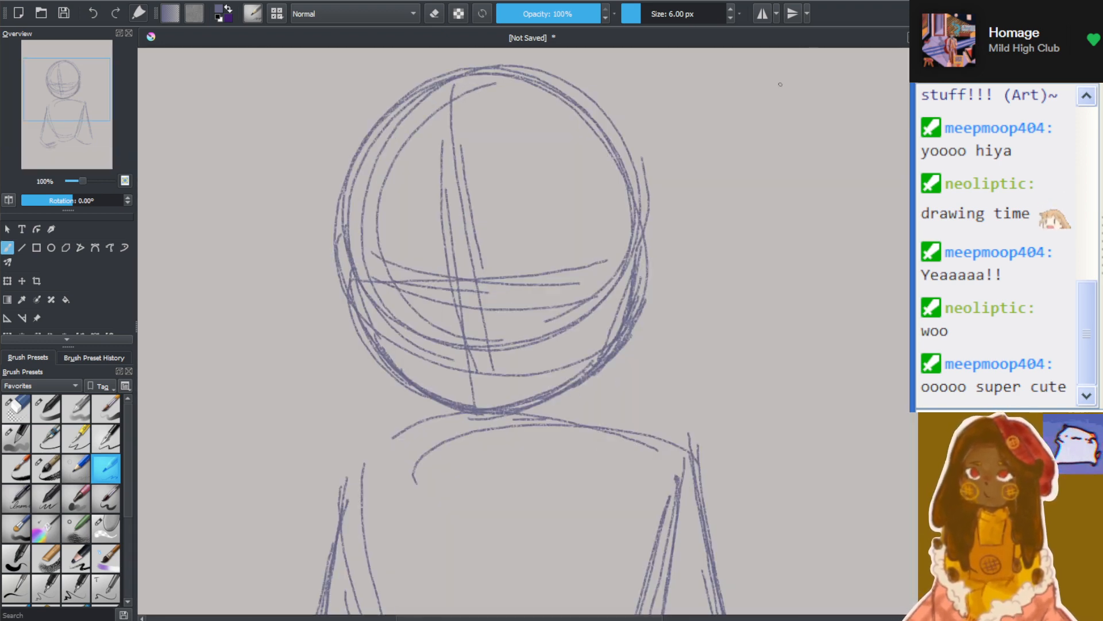
{"action": "mouse_move", "coordinate": [460, 139]}
{"action": "left_mouse_down"}
{"action": "mouse_move", "coordinate": [432, 190]}
{"action": "mouse_move", "coordinate": [451, 261]}
{"action": "mouse_move", "coordinate": [396, 270]}
{"action": "mouse_move", "coordinate": [340, 253]}
{"action": "mouse_move", "coordinate": [383, 232]}
{"action": "mouse_move", "coordinate": [380, 249]}
{"action": "left_mouse_up"}
{"action": "mouse_move", "coordinate": [356, 270]}
{"action": "left_mouse_down"}
{"action": "mouse_move", "coordinate": [393, 275]}
{"action": "mouse_move", "coordinate": [367, 266]}
{"action": "left_mouse_up"}
{"action": "left_click_drag", "start_coordinate": [450, 227], "coordinate": [397, 267]}
{"action": "left_click_drag", "start_coordinate": [367, 266], "coordinate": [386, 269]}
{"action": "left_click_drag", "start_coordinate": [444, 149], "coordinate": [470, 138]}
{"action": "left_click_drag", "start_coordinate": [436, 144], "coordinate": [473, 140]}
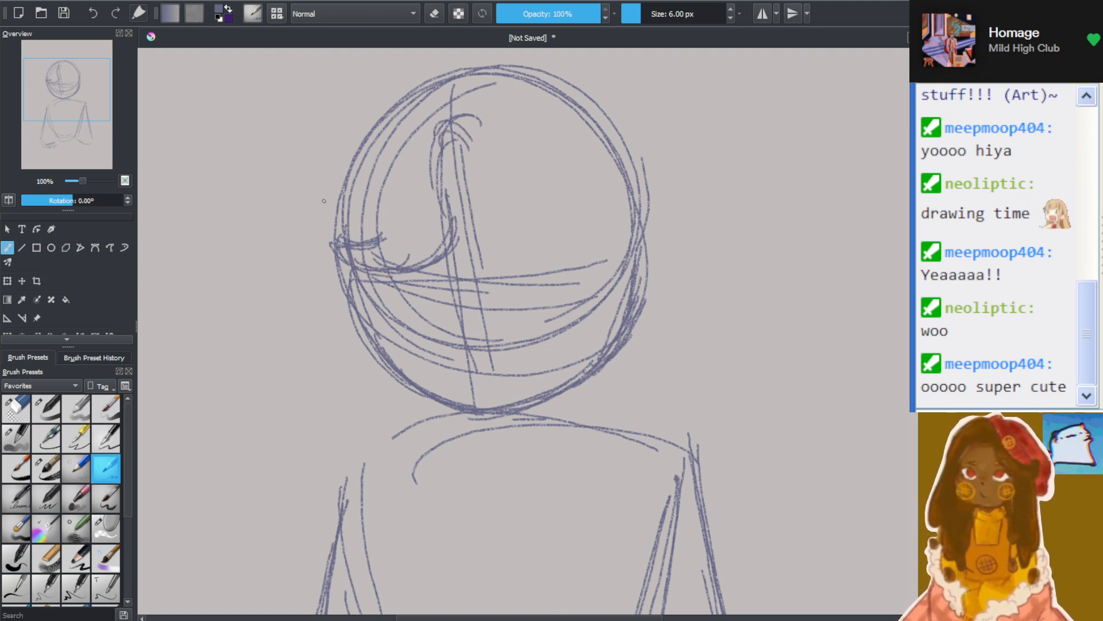
Sketch short curls across the forehead and a wavy hair outline over the crown and down the left side of the head
{"action": "mouse_move", "coordinate": [325, 200]}
{"action": "left_mouse_down"}
{"action": "mouse_move", "coordinate": [313, 237]}
{"action": "mouse_move", "coordinate": [293, 249]}
{"action": "mouse_move", "coordinate": [296, 313]}
{"action": "mouse_move", "coordinate": [319, 313]}
{"action": "mouse_move", "coordinate": [362, 365]}
{"action": "mouse_move", "coordinate": [377, 352]}
{"action": "left_mouse_up"}
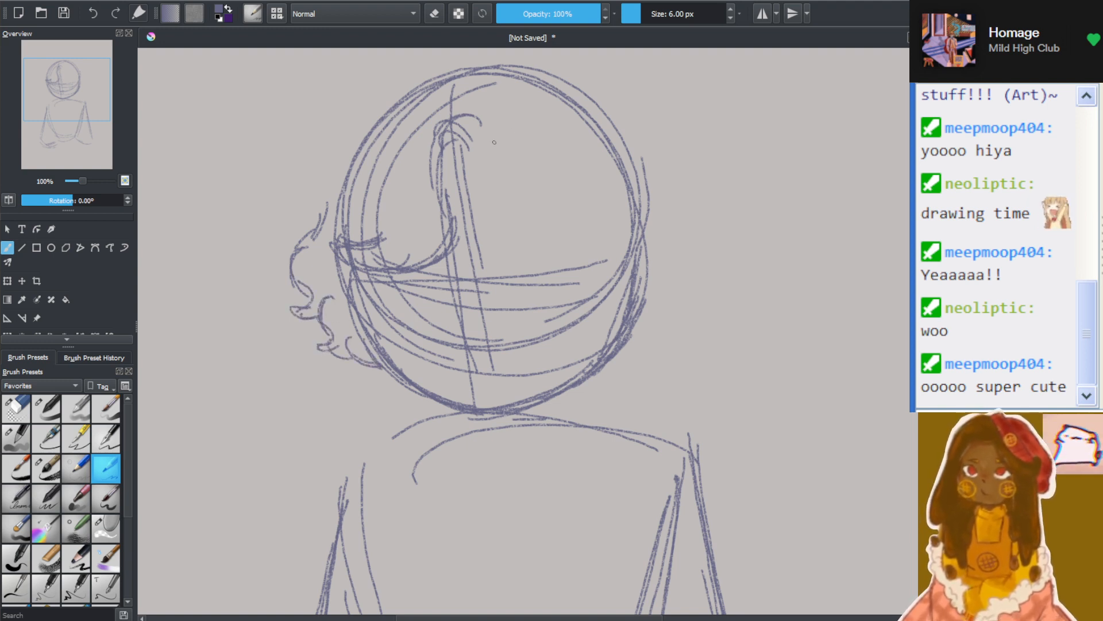
{"action": "mouse_move", "coordinate": [495, 142]}
{"action": "left_mouse_down"}
{"action": "mouse_move", "coordinate": [487, 161]}
{"action": "mouse_move", "coordinate": [524, 118]}
{"action": "mouse_move", "coordinate": [521, 140]}
{"action": "mouse_move", "coordinate": [565, 148]}
{"action": "mouse_move", "coordinate": [563, 131]}
{"action": "left_mouse_up"}
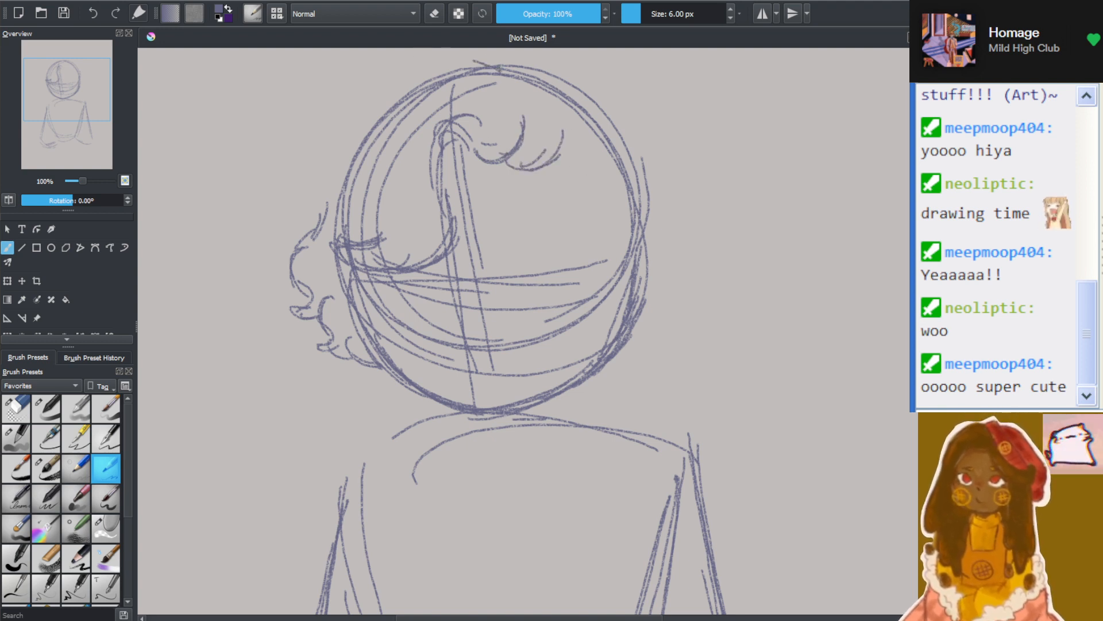
{"action": "mouse_move", "coordinate": [497, 54]}
{"action": "left_mouse_down"}
{"action": "mouse_move", "coordinate": [407, 68]}
{"action": "mouse_move", "coordinate": [341, 127]}
{"action": "mouse_move", "coordinate": [337, 175]}
{"action": "left_mouse_up"}
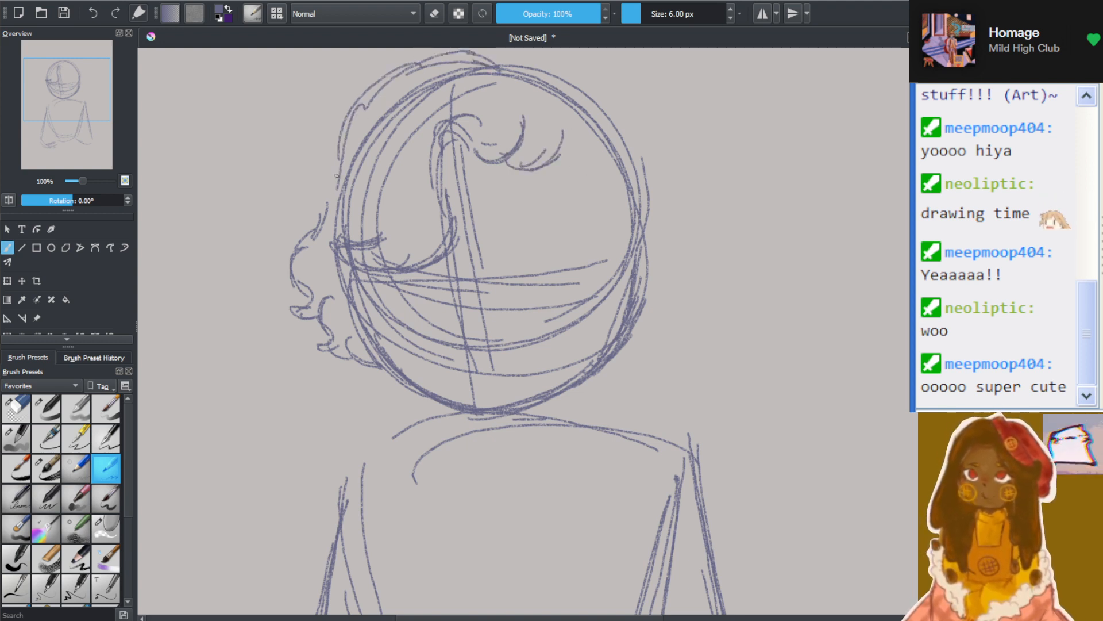
{"action": "left_click_drag", "start_coordinate": [339, 129], "coordinate": [323, 212]}
{"action": "left_click_drag", "start_coordinate": [335, 154], "coordinate": [290, 216]}
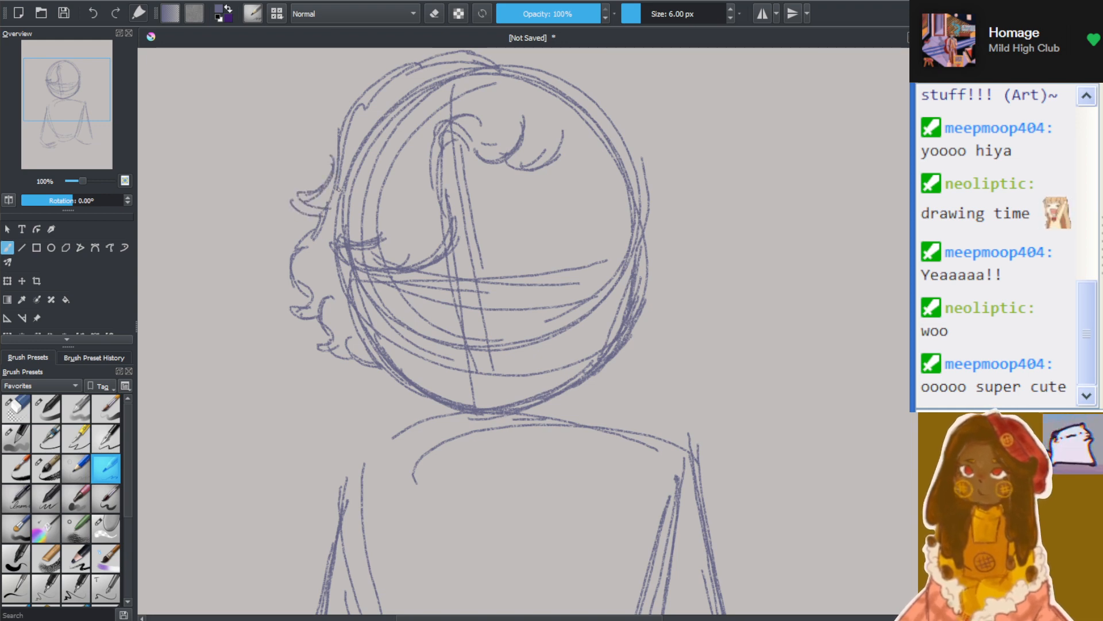
{"action": "scroll", "coordinate": [586, 215], "scroll_direction": "down", "scroll_amount": 2}
{"action": "scroll", "coordinate": [747, 143], "scroll_direction": "up", "scroll_amount": 1}
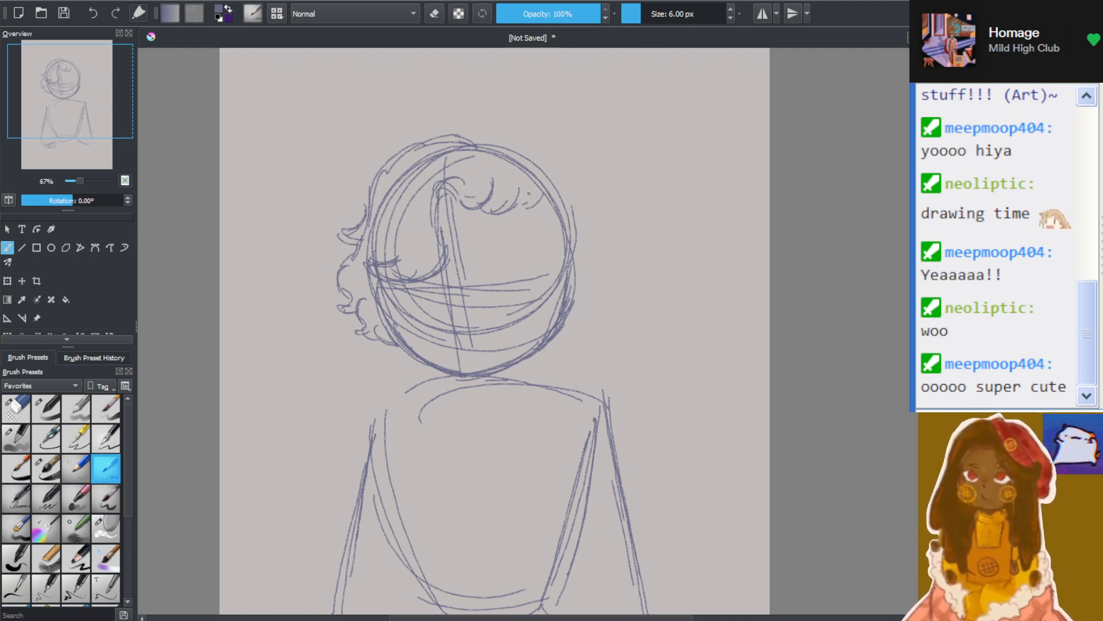
{"action": "mouse_move", "coordinate": [529, 194]}
{"action": "left_mouse_down"}
{"action": "mouse_move", "coordinate": [532, 149]}
{"action": "mouse_move", "coordinate": [534, 159]}
{"action": "mouse_move", "coordinate": [516, 157]}
{"action": "mouse_move", "coordinate": [497, 139]}
{"action": "left_mouse_up"}
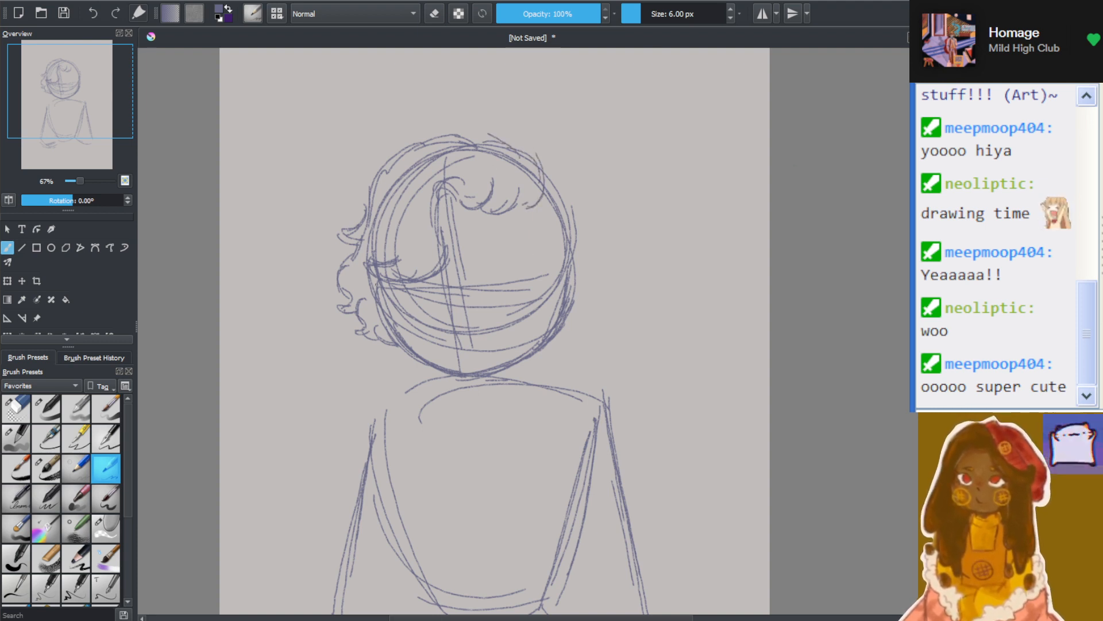
Reinforce the face guidelines with the sketching pencil, adding a lower horizontal curve and darker strokes along the vertical centre line
{"action": "left_click", "coordinate": [18, 412]}
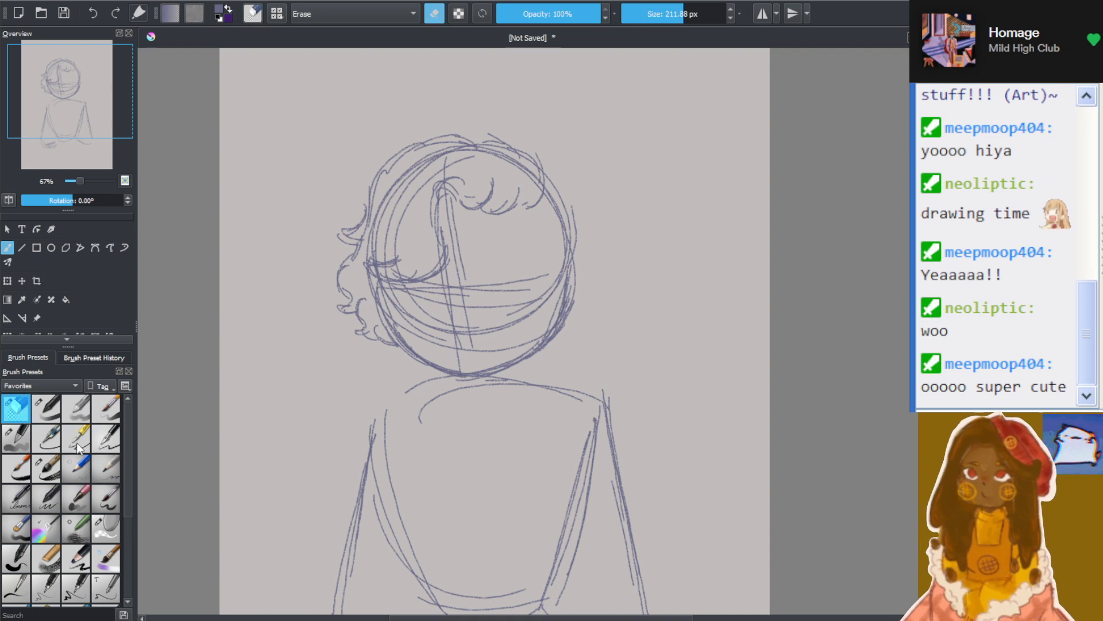
{"action": "left_click", "coordinate": [103, 467]}
{"action": "mouse_move", "coordinate": [421, 305]}
{"action": "left_mouse_down"}
{"action": "mouse_move", "coordinate": [546, 305]}
{"action": "mouse_move", "coordinate": [495, 310]}
{"action": "left_mouse_up"}
{"action": "left_click_drag", "start_coordinate": [446, 241], "coordinate": [469, 360]}
{"action": "left_click_drag", "start_coordinate": [446, 265], "coordinate": [466, 367]}
{"action": "left_click_drag", "start_coordinate": [443, 243], "coordinate": [469, 360]}
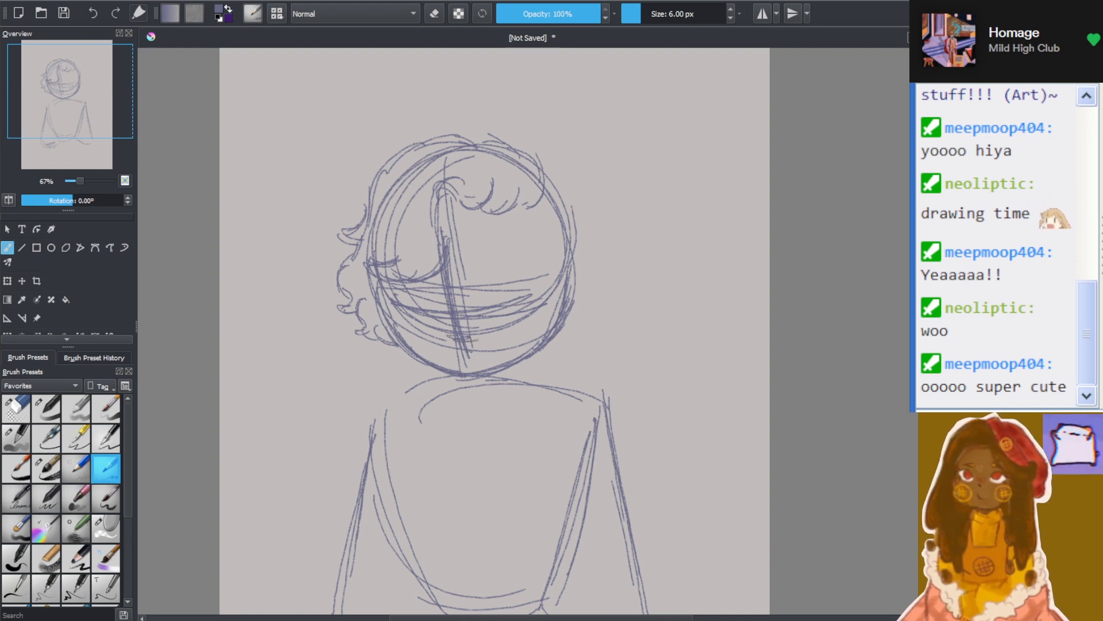
Darken the jaw contour around the chin and add near-vertical strokes inside the right side of the face
{"action": "left_click_drag", "start_coordinate": [388, 302], "coordinate": [427, 354]}
{"action": "mouse_move", "coordinate": [385, 279]}
{"action": "left_mouse_down"}
{"action": "mouse_move", "coordinate": [430, 360]}
{"action": "mouse_move", "coordinate": [459, 370]}
{"action": "left_mouse_up"}
{"action": "mouse_move", "coordinate": [407, 339]}
{"action": "left_mouse_down"}
{"action": "mouse_move", "coordinate": [466, 375]}
{"action": "mouse_move", "coordinate": [538, 333]}
{"action": "left_mouse_up"}
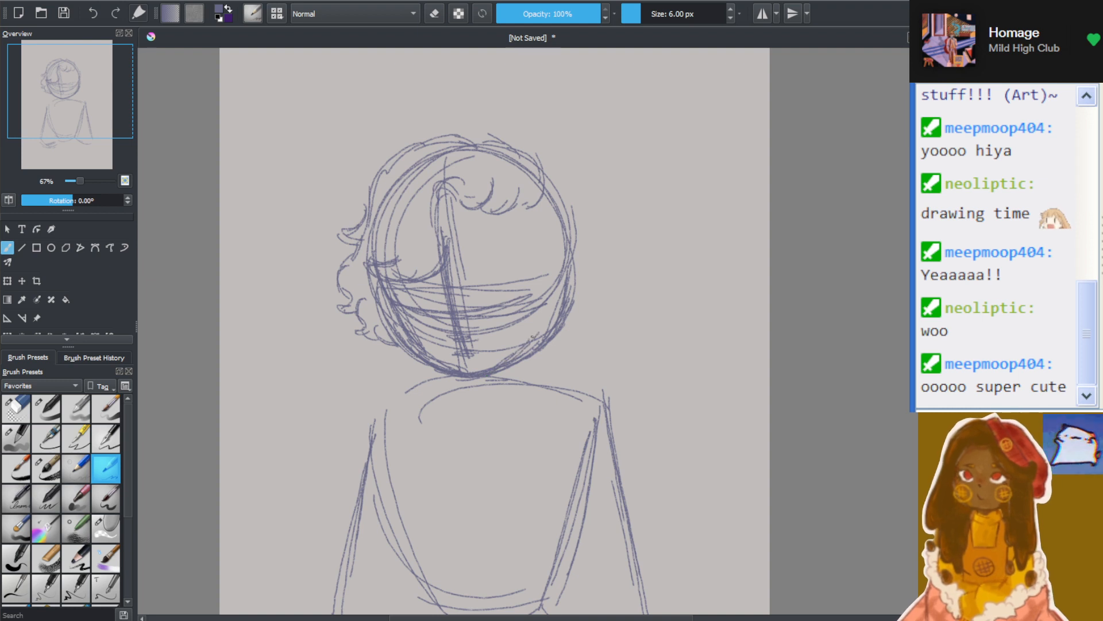
{"action": "mouse_move", "coordinate": [502, 364]}
{"action": "left_mouse_down"}
{"action": "mouse_move", "coordinate": [537, 311]}
{"action": "mouse_move", "coordinate": [520, 359]}
{"action": "left_mouse_up"}
{"action": "mouse_move", "coordinate": [540, 259]}
{"action": "left_mouse_down"}
{"action": "mouse_move", "coordinate": [517, 356]}
{"action": "mouse_move", "coordinate": [534, 336]}
{"action": "left_mouse_up"}
{"action": "left_click_drag", "start_coordinate": [551, 232], "coordinate": [547, 296]}
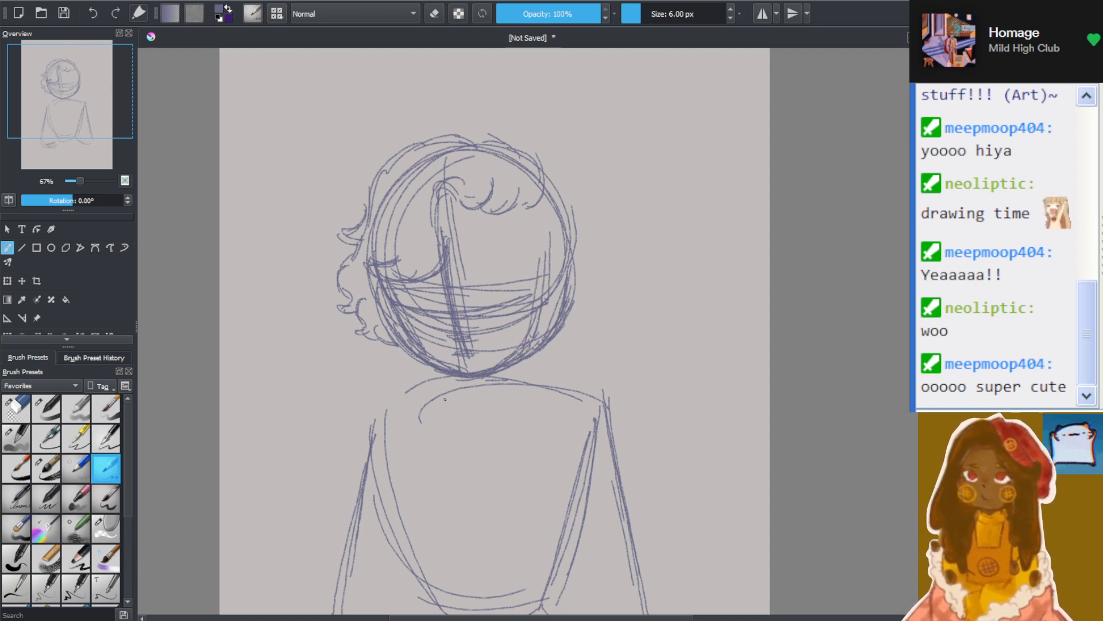
Sketch a curved centre line running from the neck down through the torso
{"action": "left_click_drag", "start_coordinate": [492, 375], "coordinate": [510, 462]}
{"action": "left_click_drag", "start_coordinate": [511, 448], "coordinate": [501, 523]}
{"action": "left_click_drag", "start_coordinate": [494, 391], "coordinate": [513, 425]}
{"action": "left_click_drag", "start_coordinate": [512, 425], "coordinate": [487, 517]}
Sketch a tapered chest block inside the torso with a flat upper edge, slanting sides and a rounded base
{"action": "left_click_drag", "start_coordinate": [429, 414], "coordinate": [552, 406]}
{"action": "left_click_drag", "start_coordinate": [428, 397], "coordinate": [561, 379]}
{"action": "mouse_move", "coordinate": [427, 397]}
{"action": "left_mouse_down"}
{"action": "mouse_move", "coordinate": [421, 480]}
{"action": "mouse_move", "coordinate": [454, 567]}
{"action": "left_mouse_up"}
{"action": "mouse_move", "coordinate": [425, 483]}
{"action": "left_mouse_down"}
{"action": "mouse_move", "coordinate": [456, 555]}
{"action": "mouse_move", "coordinate": [480, 552]}
{"action": "left_mouse_up"}
{"action": "left_click_drag", "start_coordinate": [434, 560], "coordinate": [552, 549]}
{"action": "mouse_move", "coordinate": [586, 406]}
{"action": "left_mouse_down"}
{"action": "mouse_move", "coordinate": [546, 552]}
{"action": "mouse_move", "coordinate": [569, 517]}
{"action": "left_mouse_up"}
{"action": "left_click_drag", "start_coordinate": [569, 482], "coordinate": [546, 560]}
Add curved upper-arm strokes from the left shoulder down to the elbow
{"action": "left_click_drag", "start_coordinate": [397, 412], "coordinate": [387, 492]}
{"action": "left_click_drag", "start_coordinate": [417, 394], "coordinate": [379, 517]}
{"action": "left_click_drag", "start_coordinate": [407, 427], "coordinate": [366, 550]}
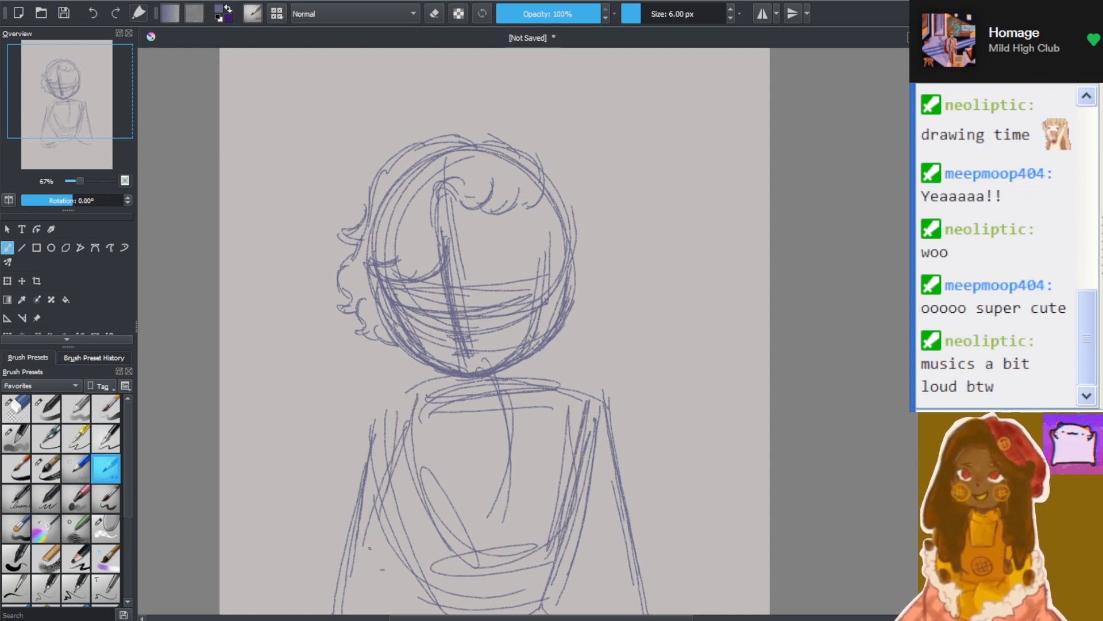
{"action": "mouse_move", "coordinate": [369, 528]}
{"action": "left_mouse_down"}
{"action": "mouse_move", "coordinate": [351, 597]}
{"action": "mouse_move", "coordinate": [392, 599]}
{"action": "left_mouse_up"}
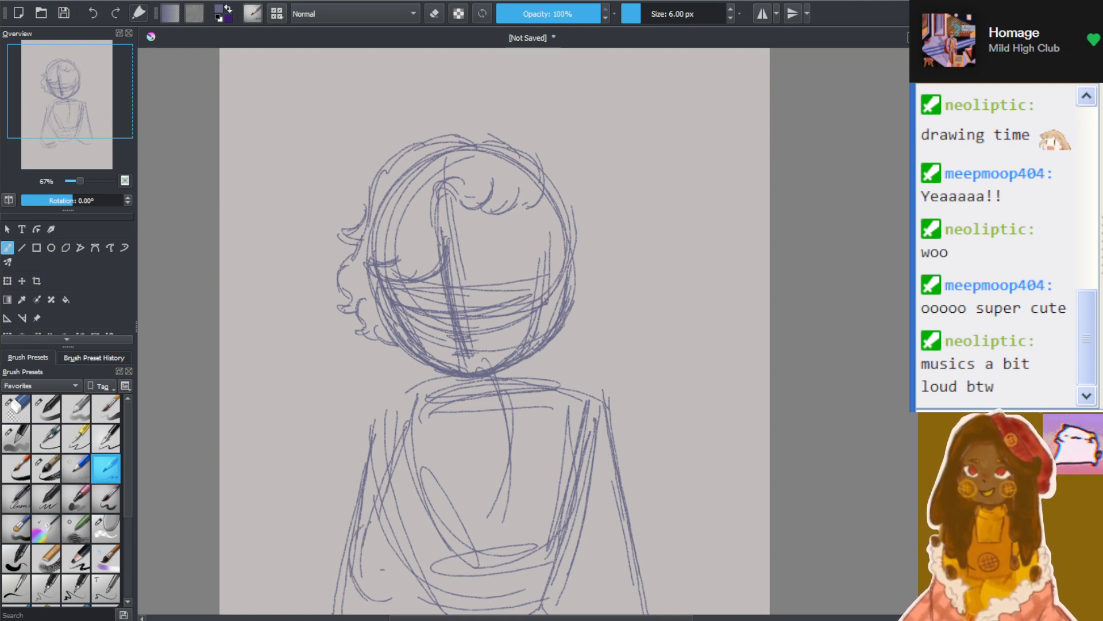
Sketch two adjoining circles over the lower chest
{"action": "mouse_move", "coordinate": [418, 470]}
{"action": "left_mouse_down"}
{"action": "mouse_move", "coordinate": [388, 529]}
{"action": "mouse_move", "coordinate": [451, 494]}
{"action": "mouse_move", "coordinate": [396, 544]}
{"action": "mouse_move", "coordinate": [413, 552]}
{"action": "mouse_move", "coordinate": [494, 471]}
{"action": "mouse_move", "coordinate": [457, 517]}
{"action": "mouse_move", "coordinate": [471, 512]}
{"action": "left_mouse_up"}
{"action": "scroll", "coordinate": [477, 544], "scroll_direction": "down", "scroll_amount": 2}
{"action": "scroll", "coordinate": [483, 552], "scroll_direction": "up", "scroll_amount": 2}
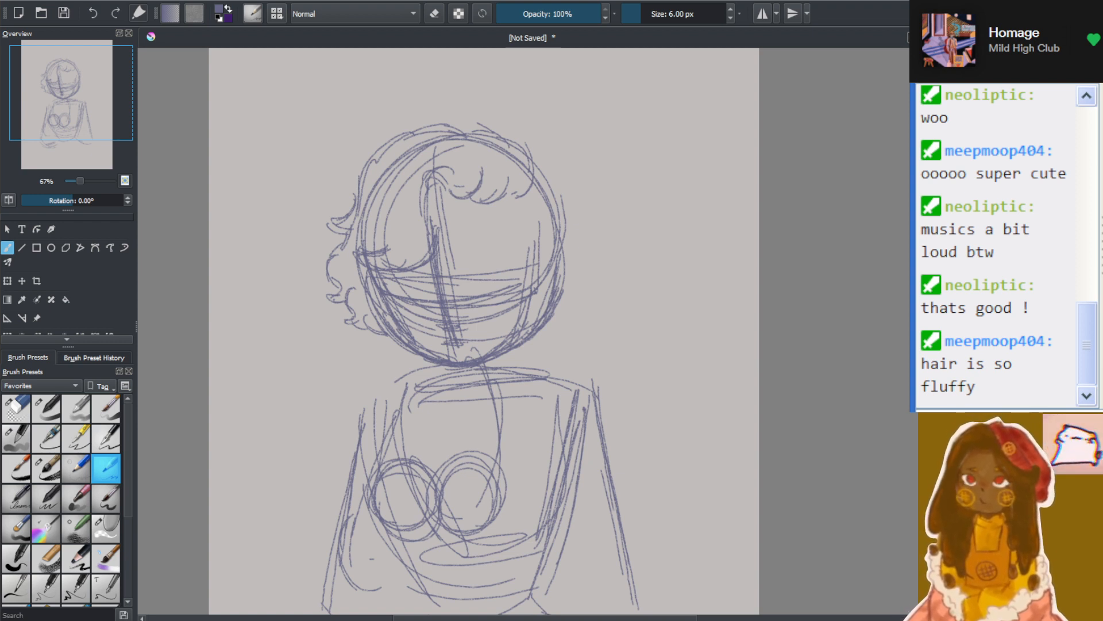
{"action": "left_click", "coordinate": [521, 611]}
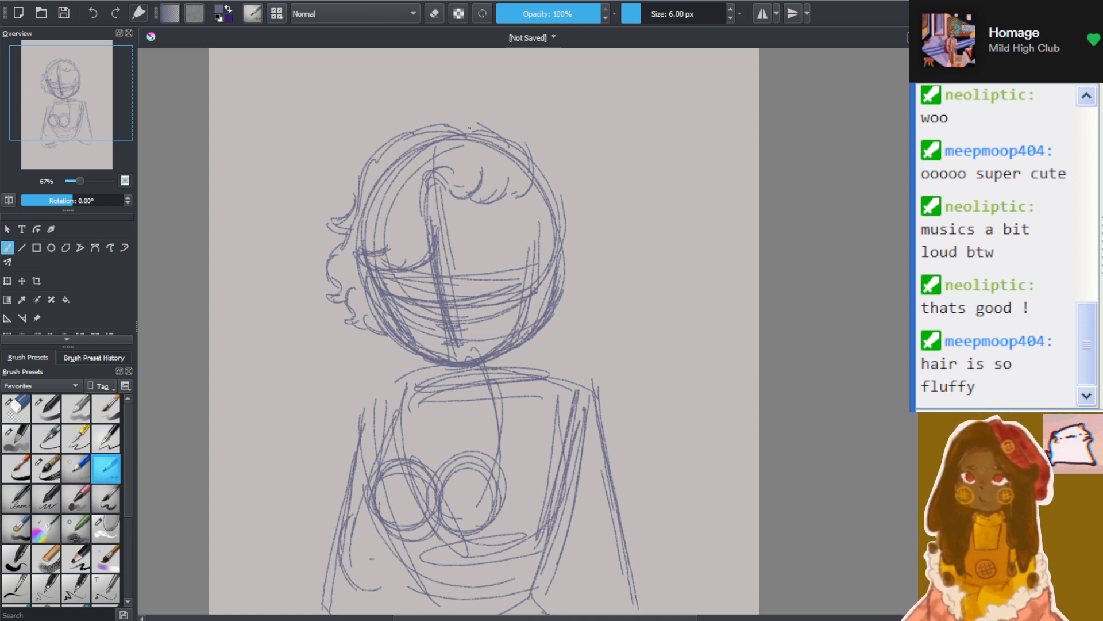
Add hair strokes over the right side of the crown and a curved lock sweeping past the right side of the face
{"action": "left_click_drag", "start_coordinate": [493, 141], "coordinate": [531, 177]}
{"action": "left_click_drag", "start_coordinate": [477, 121], "coordinate": [514, 141]}
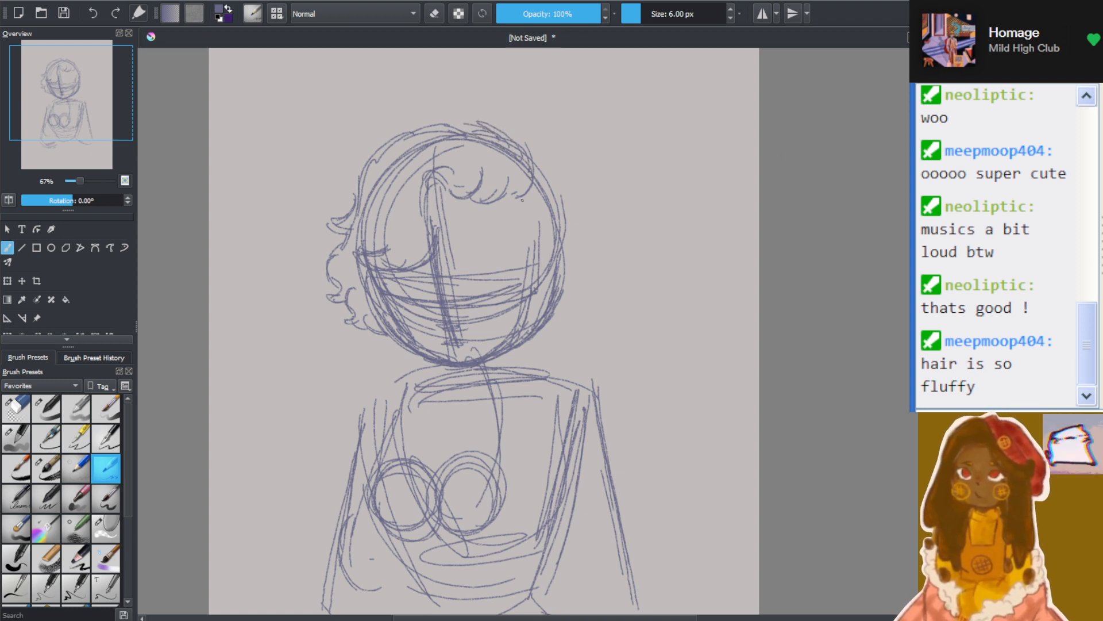
{"action": "mouse_move", "coordinate": [512, 217]}
{"action": "left_mouse_down"}
{"action": "mouse_move", "coordinate": [523, 247]}
{"action": "mouse_move", "coordinate": [528, 234]}
{"action": "mouse_move", "coordinate": [576, 267]}
{"action": "left_mouse_up"}
{"action": "mouse_move", "coordinate": [533, 167]}
{"action": "left_mouse_down"}
{"action": "mouse_move", "coordinate": [560, 200]}
{"action": "mouse_move", "coordinate": [535, 160]}
{"action": "mouse_move", "coordinate": [564, 205]}
{"action": "mouse_move", "coordinate": [546, 173]}
{"action": "mouse_move", "coordinate": [500, 242]}
{"action": "mouse_move", "coordinate": [529, 253]}
{"action": "left_mouse_up"}
{"action": "left_click_drag", "start_coordinate": [523, 215], "coordinate": [515, 228]}
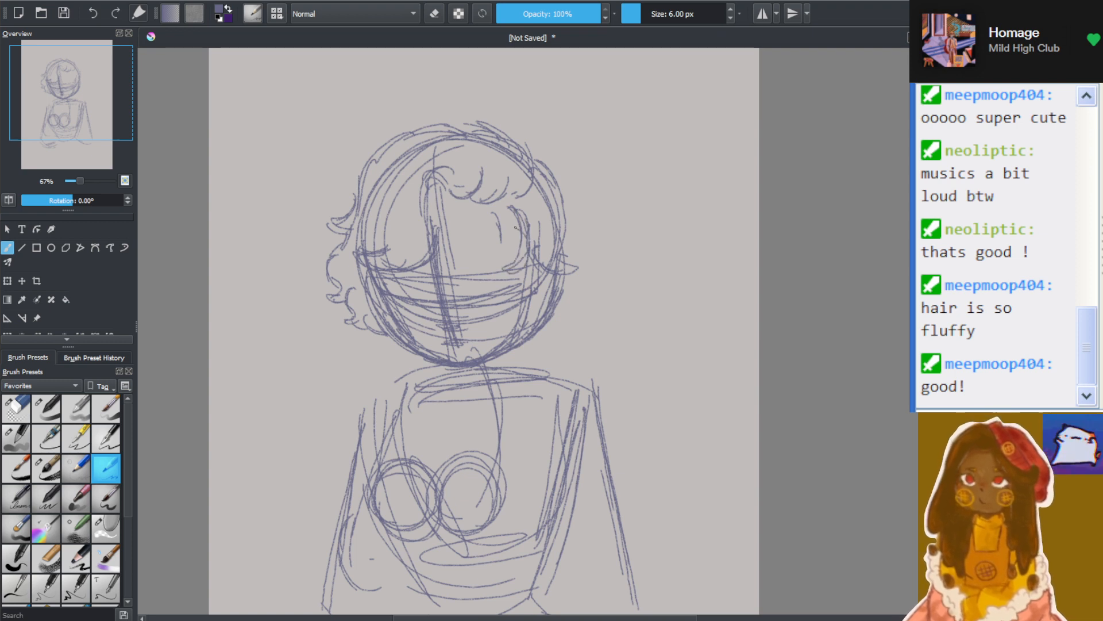
Outline the fluffy hair on the right side of the head with wavy strokes and pointed curl tips
{"action": "mouse_move", "coordinate": [544, 281]}
{"action": "left_mouse_down"}
{"action": "mouse_move", "coordinate": [546, 341]}
{"action": "mouse_move", "coordinate": [533, 340]}
{"action": "mouse_move", "coordinate": [577, 290]}
{"action": "mouse_move", "coordinate": [571, 311]}
{"action": "mouse_move", "coordinate": [600, 309]}
{"action": "left_mouse_up"}
{"action": "left_click_drag", "start_coordinate": [590, 294], "coordinate": [585, 242]}
{"action": "left_click_drag", "start_coordinate": [563, 198], "coordinate": [587, 234]}
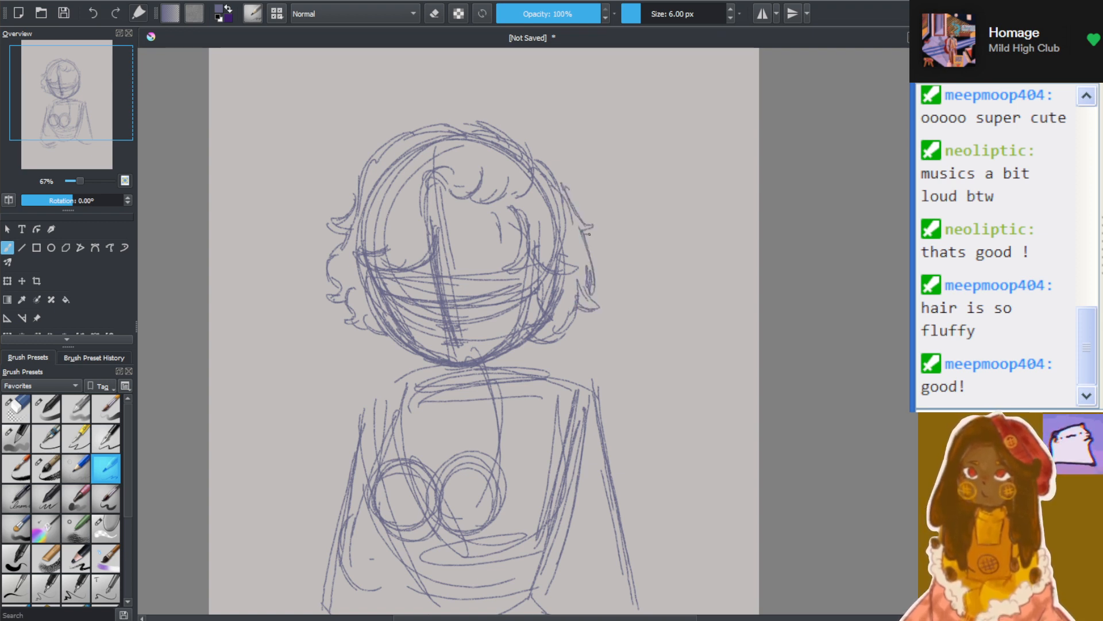
{"action": "left_click_drag", "start_coordinate": [526, 157], "coordinate": [550, 178]}
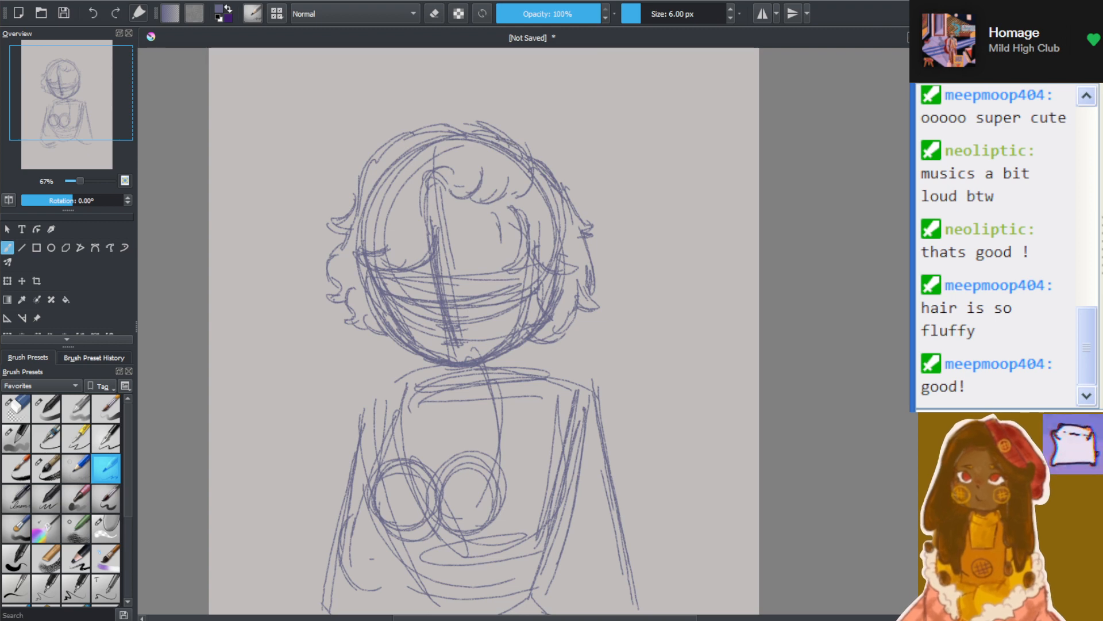
Erase the torso sketch, the two chest circles and the inner arm lines, keeping the head, shoulder line and outer arm strokes
{"action": "left_click_drag", "start_coordinate": [459, 392], "coordinate": [464, 386]}
{"action": "scroll", "coordinate": [463, 385], "scroll_direction": "down", "scroll_amount": 2}
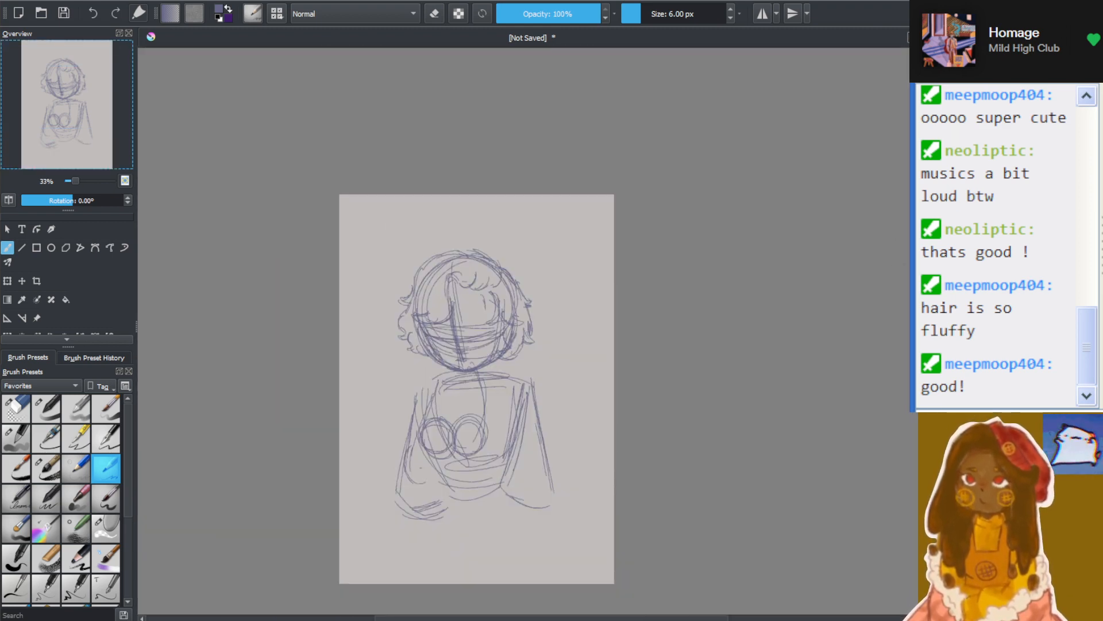
{"action": "left_click_drag", "start_coordinate": [603, 460], "coordinate": [602, 377]}
{"action": "scroll", "coordinate": [592, 377], "scroll_direction": "up", "scroll_amount": 2}
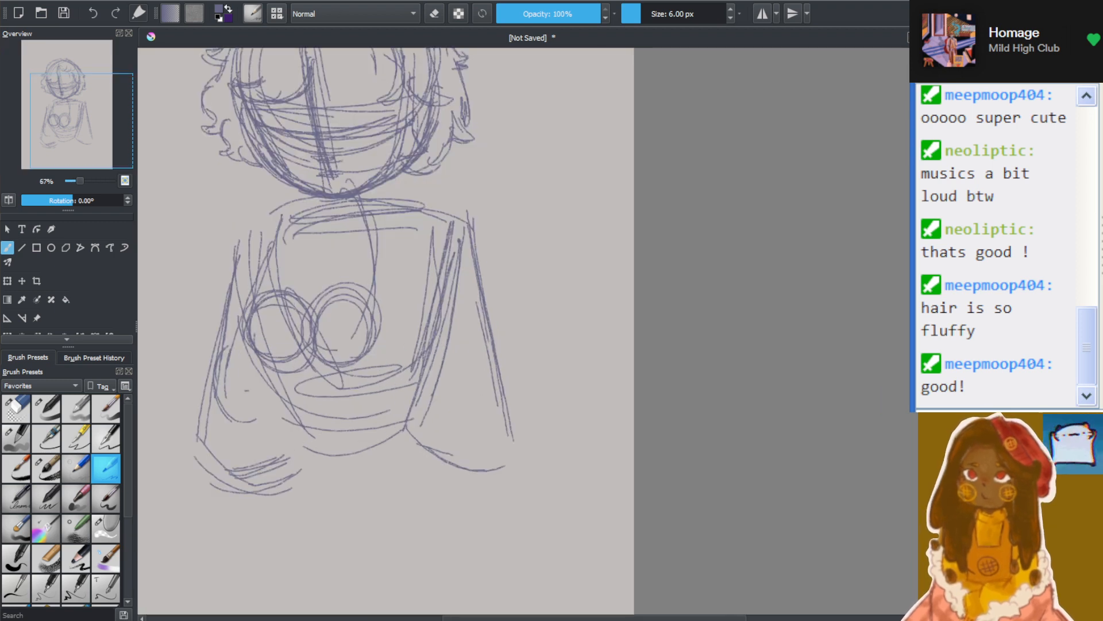
{"action": "left_click_drag", "start_coordinate": [525, 437], "coordinate": [749, 437]}
{"action": "left_click_drag", "start_coordinate": [581, 345], "coordinate": [580, 377]}
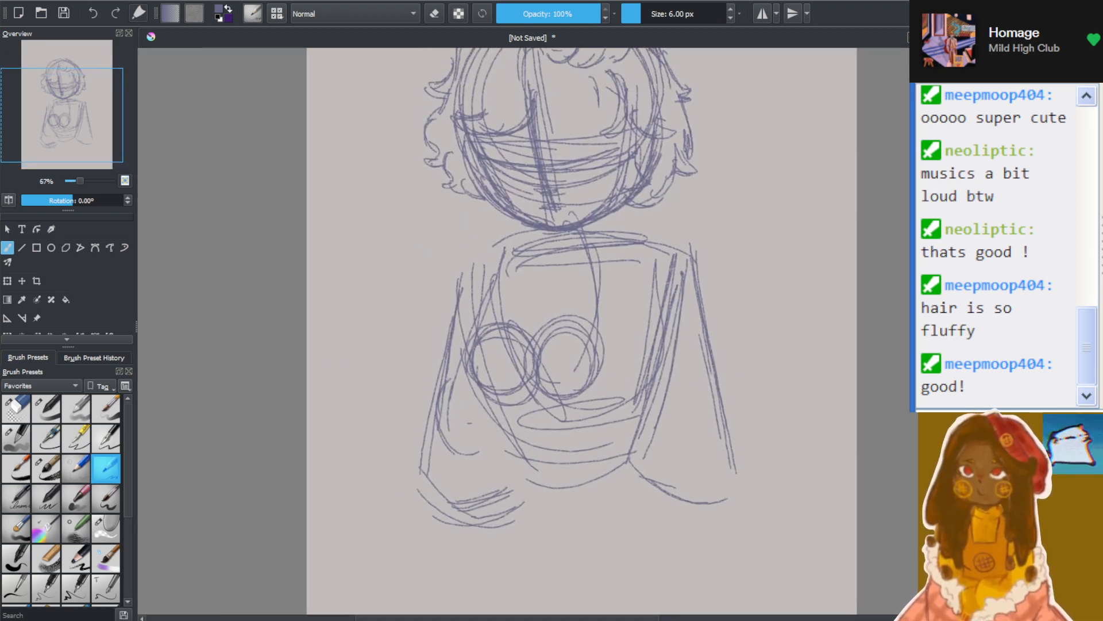
{"action": "left_click", "coordinate": [16, 408]}
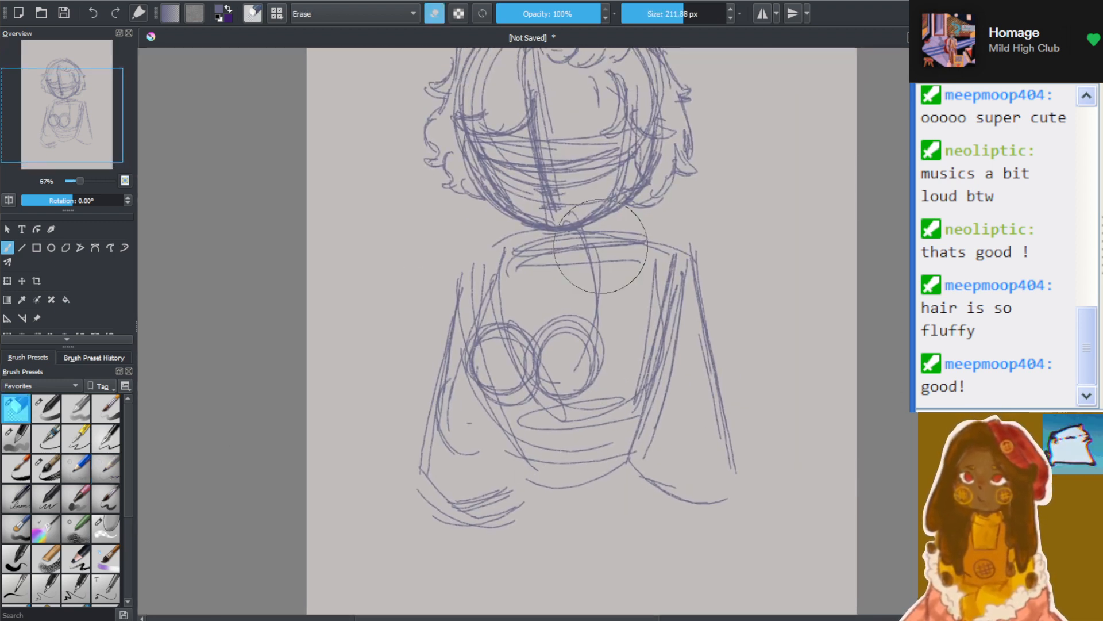
{"action": "mouse_move", "coordinate": [540, 343]}
{"action": "left_mouse_down"}
{"action": "mouse_move", "coordinate": [653, 320]}
{"action": "mouse_move", "coordinate": [565, 304]}
{"action": "mouse_move", "coordinate": [502, 350]}
{"action": "left_mouse_up"}
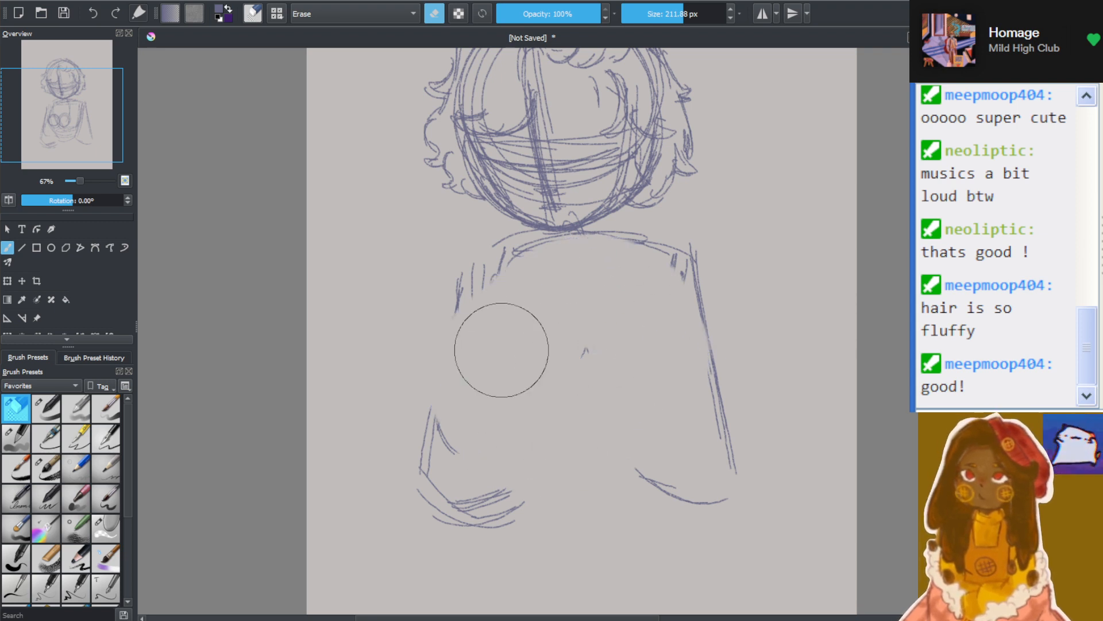
Block in a tapered torso below the neck with thick strokes, using a different brush at 62% opacity and 19.52 px
{"action": "left_click", "coordinate": [47, 410]}
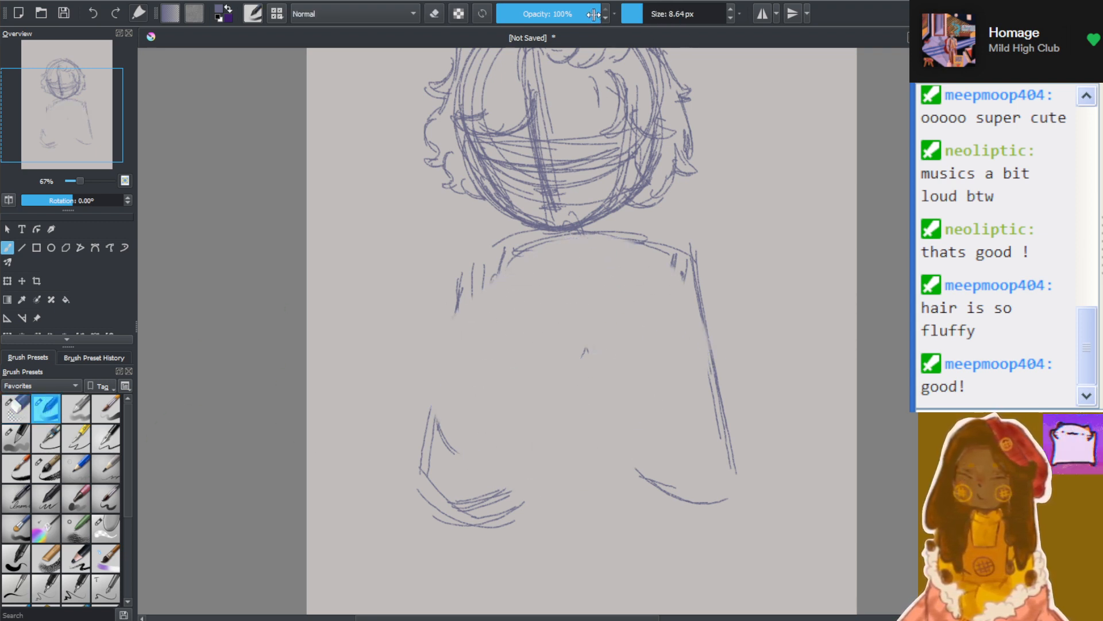
{"action": "left_click_drag", "start_coordinate": [592, 13], "coordinate": [561, 14]}
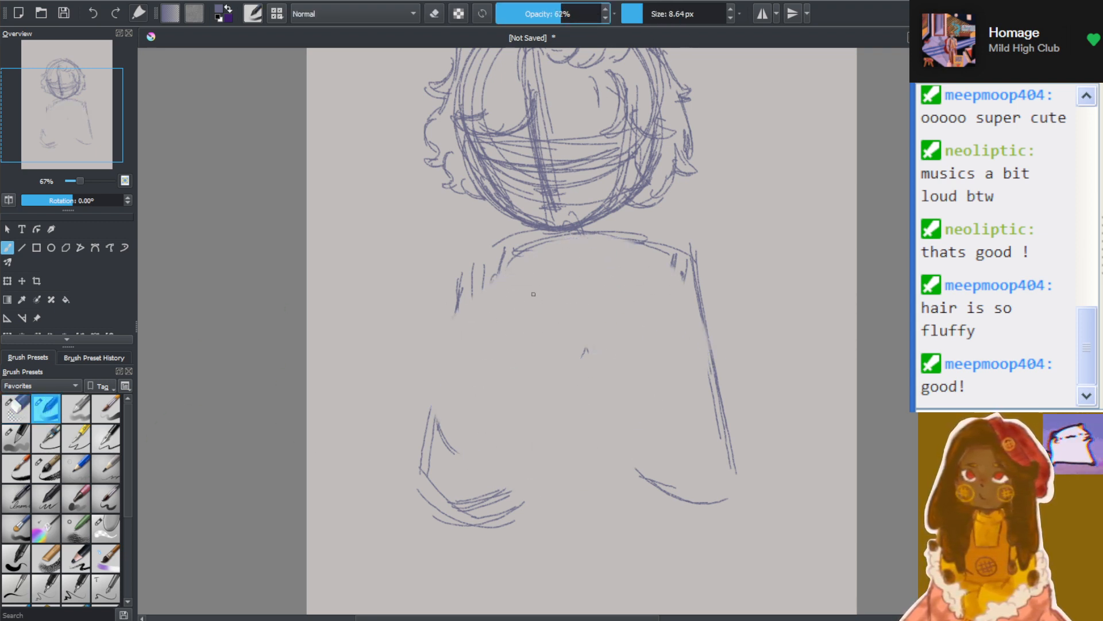
{"action": "left_click", "coordinate": [650, 12]}
{"action": "mouse_move", "coordinate": [489, 246]}
{"action": "left_mouse_down"}
{"action": "mouse_move", "coordinate": [671, 238]}
{"action": "mouse_move", "coordinate": [661, 258]}
{"action": "left_mouse_up"}
{"action": "mouse_move", "coordinate": [489, 244]}
{"action": "left_mouse_down"}
{"action": "mouse_move", "coordinate": [669, 238]}
{"action": "mouse_move", "coordinate": [650, 250]}
{"action": "left_mouse_up"}
{"action": "left_click_drag", "start_coordinate": [479, 264], "coordinate": [555, 434]}
{"action": "left_click_drag", "start_coordinate": [467, 273], "coordinate": [548, 465]}
{"action": "left_click_drag", "start_coordinate": [498, 418], "coordinate": [637, 443]}
{"action": "left_click_drag", "start_coordinate": [519, 465], "coordinate": [663, 453]}
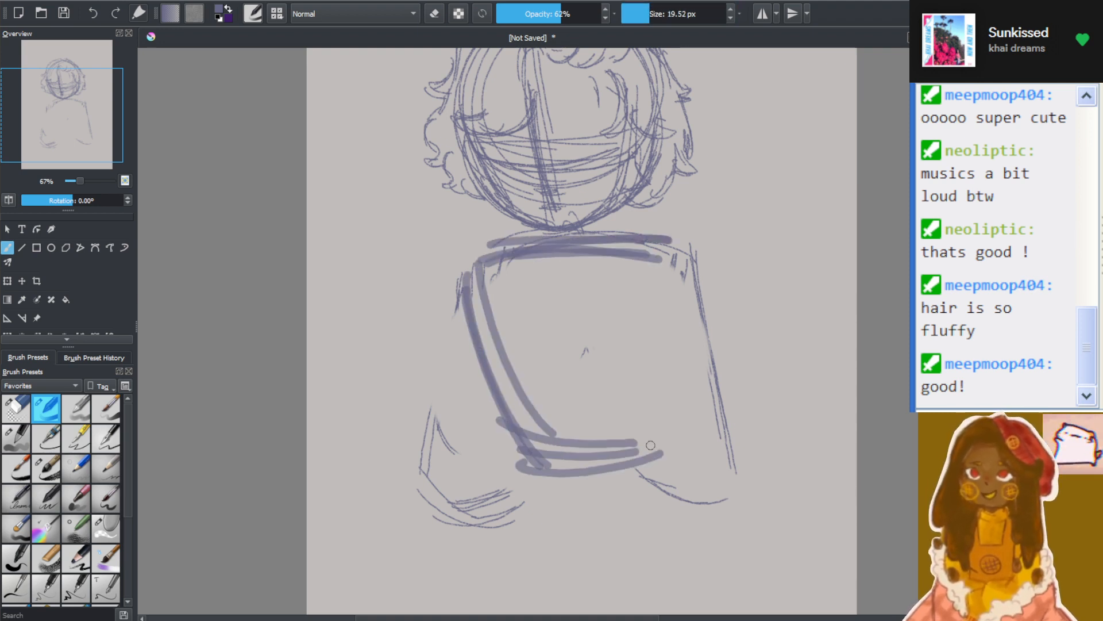
{"action": "left_click_drag", "start_coordinate": [662, 243], "coordinate": [647, 428]}
{"action": "left_click_drag", "start_coordinate": [656, 253], "coordinate": [655, 463]}
{"action": "left_click_drag", "start_coordinate": [646, 295], "coordinate": [659, 473]}
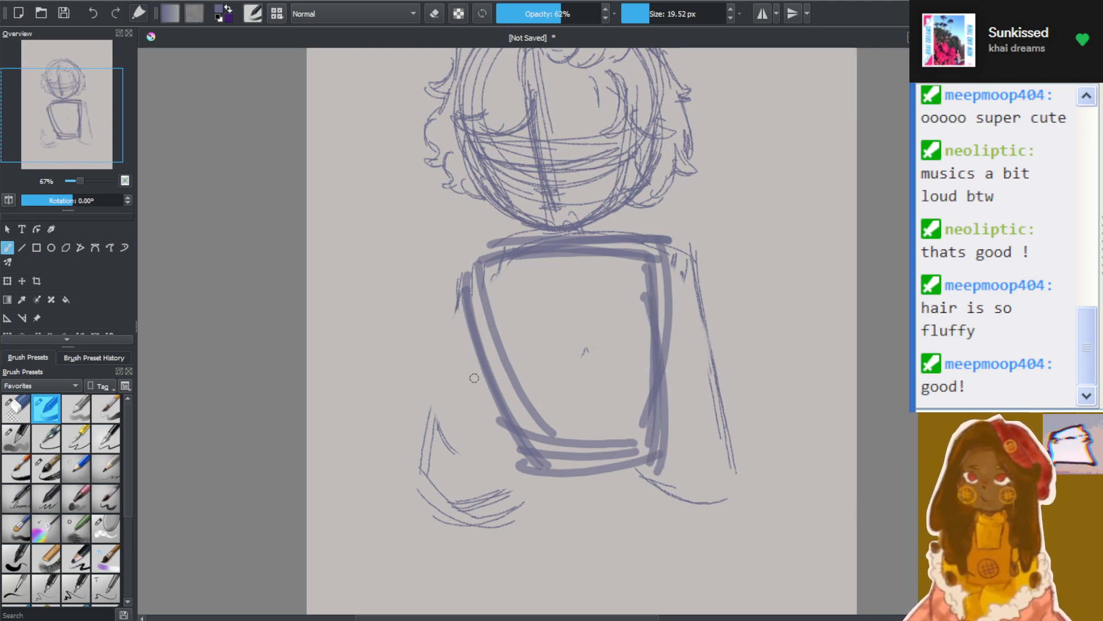
Draw two thick ovals over the lower torso and rough in the left arm from the shoulder around a rounded elbow
{"action": "mouse_move", "coordinate": [477, 368]}
{"action": "left_mouse_down"}
{"action": "mouse_move", "coordinate": [460, 436]}
{"action": "mouse_move", "coordinate": [494, 368]}
{"action": "mouse_move", "coordinate": [517, 391]}
{"action": "left_mouse_up"}
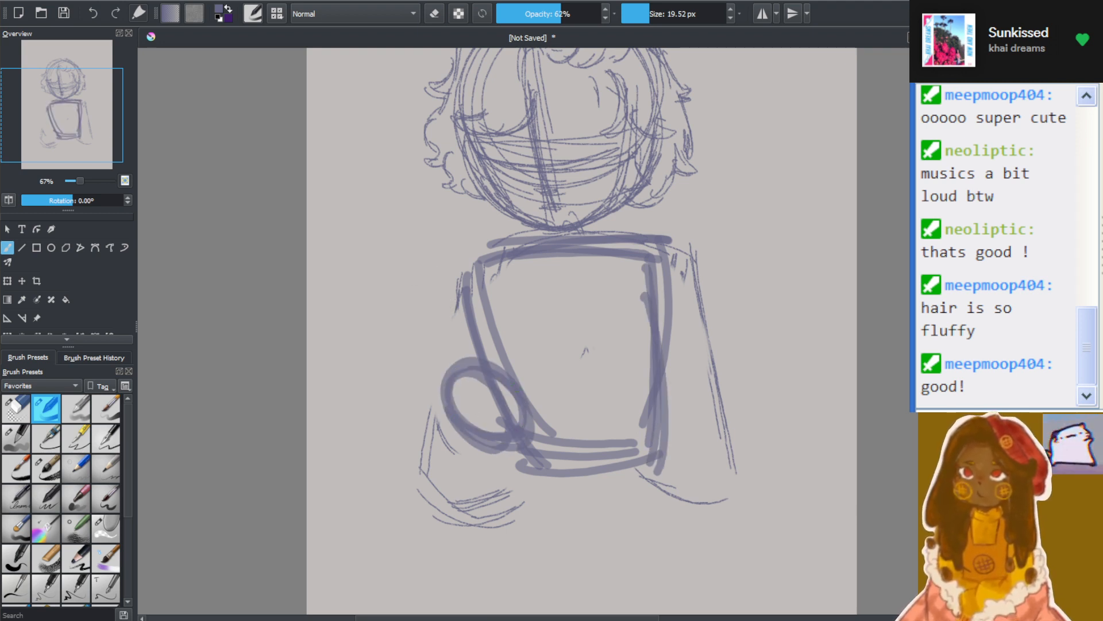
{"action": "mouse_move", "coordinate": [618, 353]}
{"action": "left_mouse_down"}
{"action": "mouse_move", "coordinate": [632, 367]}
{"action": "mouse_move", "coordinate": [591, 426]}
{"action": "mouse_move", "coordinate": [607, 353]}
{"action": "left_mouse_up"}
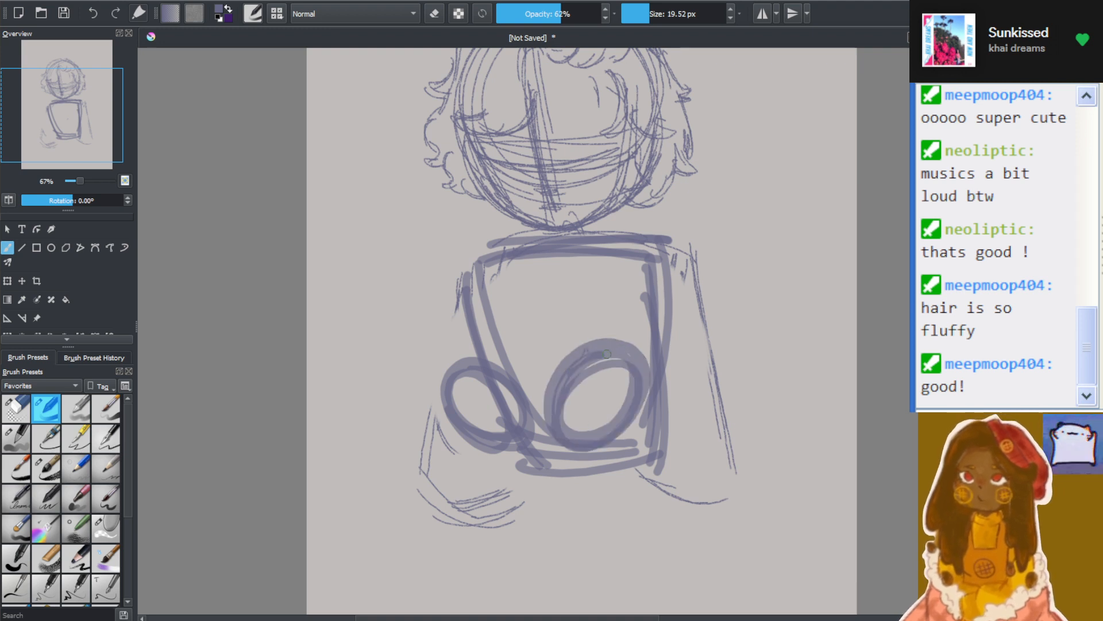
{"action": "mouse_move", "coordinate": [460, 352]}
{"action": "left_mouse_down"}
{"action": "mouse_move", "coordinate": [456, 388]}
{"action": "mouse_move", "coordinate": [477, 399]}
{"action": "mouse_move", "coordinate": [500, 365]}
{"action": "mouse_move", "coordinate": [454, 391]}
{"action": "mouse_move", "coordinate": [502, 386]}
{"action": "mouse_move", "coordinate": [535, 443]}
{"action": "mouse_move", "coordinate": [571, 375]}
{"action": "mouse_move", "coordinate": [589, 402]}
{"action": "mouse_move", "coordinate": [610, 367]}
{"action": "mouse_move", "coordinate": [613, 384]}
{"action": "mouse_move", "coordinate": [567, 335]}
{"action": "mouse_move", "coordinate": [560, 390]}
{"action": "mouse_move", "coordinate": [483, 414]}
{"action": "mouse_move", "coordinate": [497, 429]}
{"action": "mouse_move", "coordinate": [463, 452]}
{"action": "mouse_move", "coordinate": [486, 529]}
{"action": "mouse_move", "coordinate": [518, 523]}
{"action": "mouse_move", "coordinate": [519, 499]}
{"action": "left_mouse_up"}
{"action": "left_click_drag", "start_coordinate": [456, 513], "coordinate": [529, 489]}
{"action": "left_click_drag", "start_coordinate": [452, 284], "coordinate": [449, 368]}
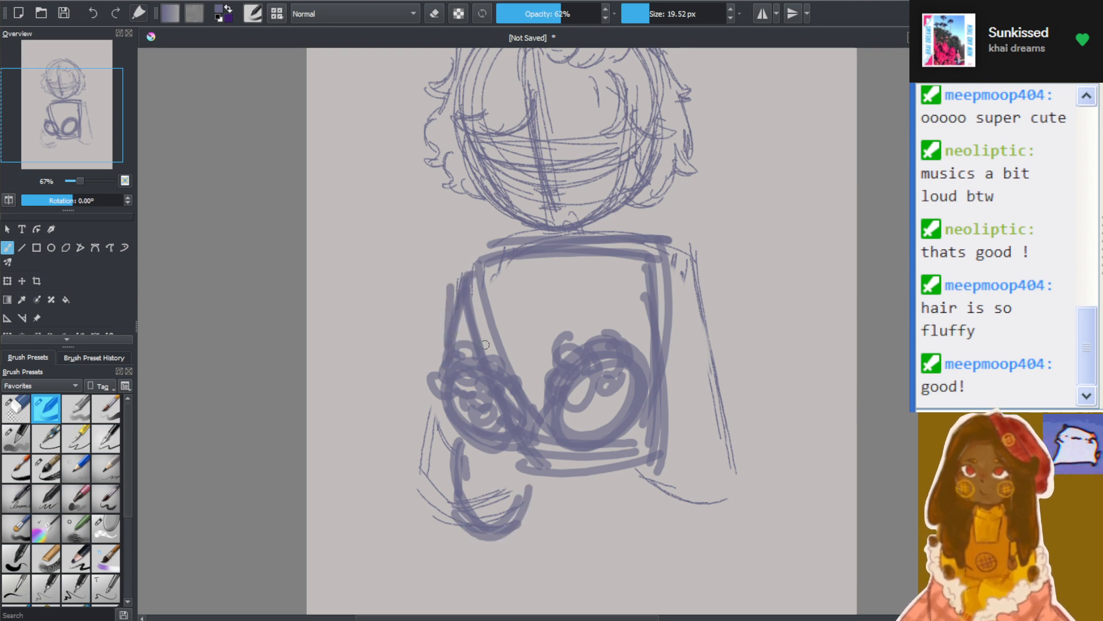
Rough in the right arm with thick strokes from the shoulder around a rounded elbow, adding the inner forearm line beside the torso
{"action": "left_click_drag", "start_coordinate": [592, 454], "coordinate": [670, 528]}
{"action": "mouse_move", "coordinate": [600, 482]}
{"action": "left_mouse_down"}
{"action": "mouse_move", "coordinate": [670, 518]}
{"action": "mouse_move", "coordinate": [713, 508]}
{"action": "left_mouse_up"}
{"action": "left_click_drag", "start_coordinate": [659, 519], "coordinate": [732, 458]}
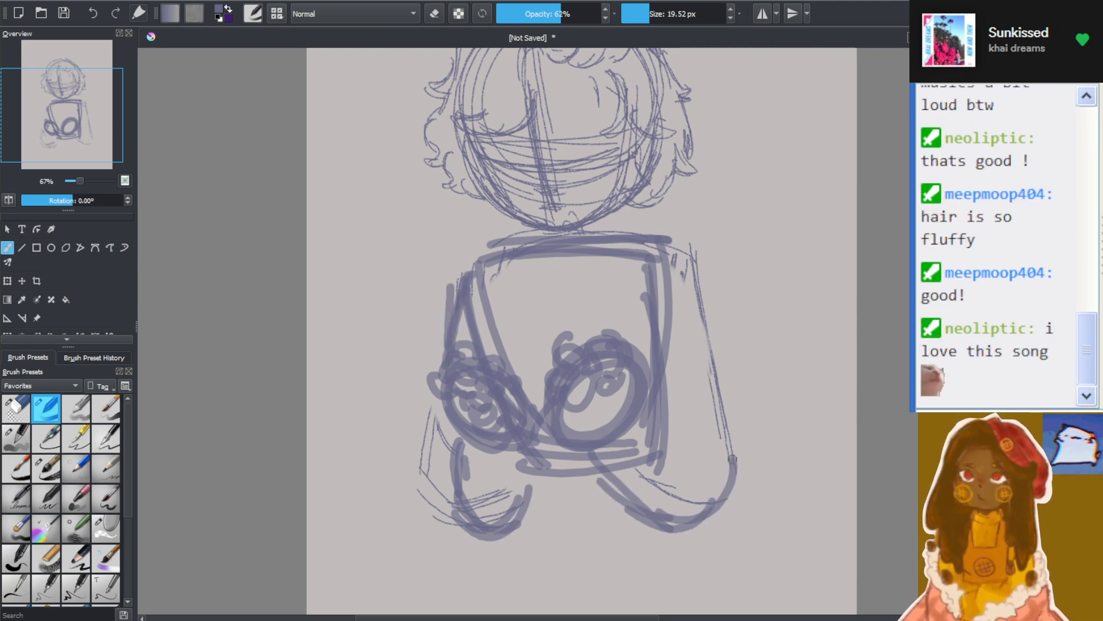
{"action": "left_click_drag", "start_coordinate": [710, 513], "coordinate": [713, 420]}
{"action": "left_click_drag", "start_coordinate": [647, 403], "coordinate": [713, 451]}
{"action": "mouse_move", "coordinate": [681, 311]}
{"action": "left_mouse_down"}
{"action": "mouse_move", "coordinate": [719, 442]}
{"action": "mouse_move", "coordinate": [722, 425]}
{"action": "left_mouse_up"}
{"action": "left_click_drag", "start_coordinate": [675, 284], "coordinate": [725, 431]}
{"action": "left_click_drag", "start_coordinate": [658, 262], "coordinate": [712, 431]}
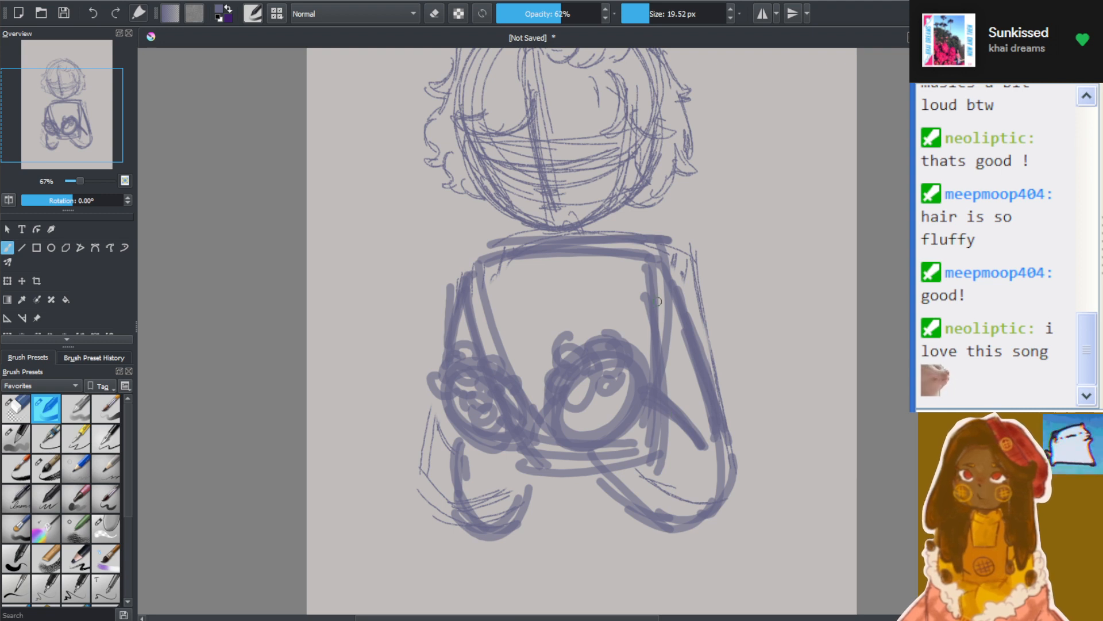
Go over the lower face outline with thick strokes to define the jaw from cheek to cheek
{"action": "mouse_move", "coordinate": [472, 143]}
{"action": "left_mouse_down"}
{"action": "mouse_move", "coordinate": [527, 233]}
{"action": "mouse_move", "coordinate": [565, 233]}
{"action": "mouse_move", "coordinate": [617, 206]}
{"action": "mouse_move", "coordinate": [635, 176]}
{"action": "left_mouse_up"}
{"action": "mouse_move", "coordinate": [595, 225]}
{"action": "left_mouse_down"}
{"action": "mouse_move", "coordinate": [630, 190]}
{"action": "mouse_move", "coordinate": [633, 136]}
{"action": "left_mouse_up"}
{"action": "scroll", "coordinate": [748, 116], "scroll_direction": "down", "scroll_amount": 2}
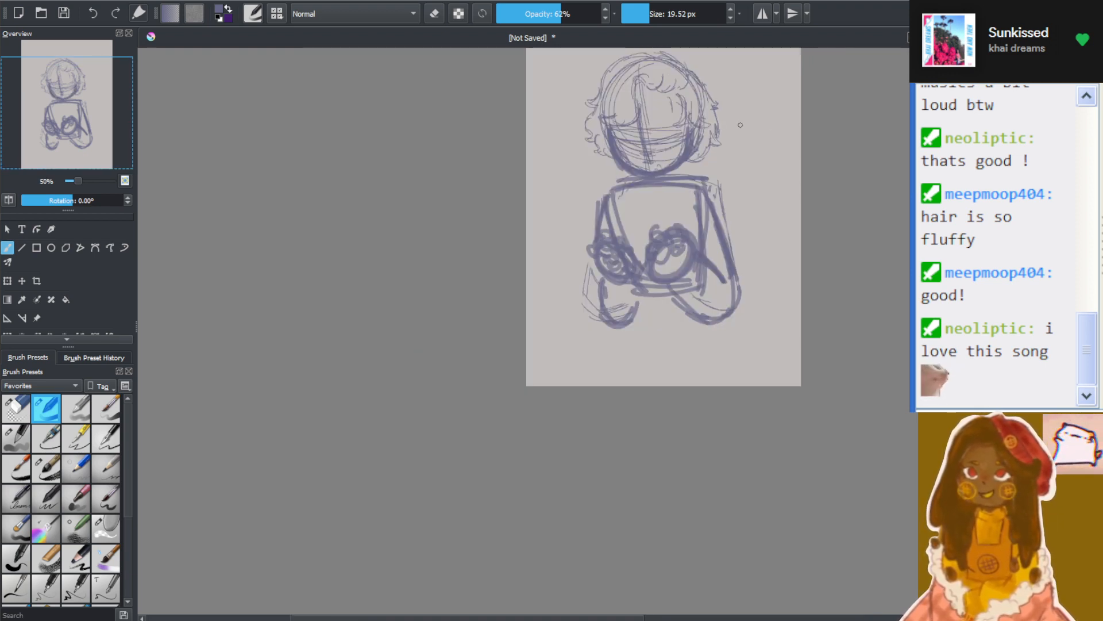
Erase the face guidelines and most of the hair with a large eraser brush, keeping the jawline and part of the upper head outline
{"action": "scroll", "coordinate": [750, 112], "scroll_direction": "up", "scroll_amount": 1}
{"action": "left_click_drag", "start_coordinate": [919, 322], "coordinate": [919, 284]}
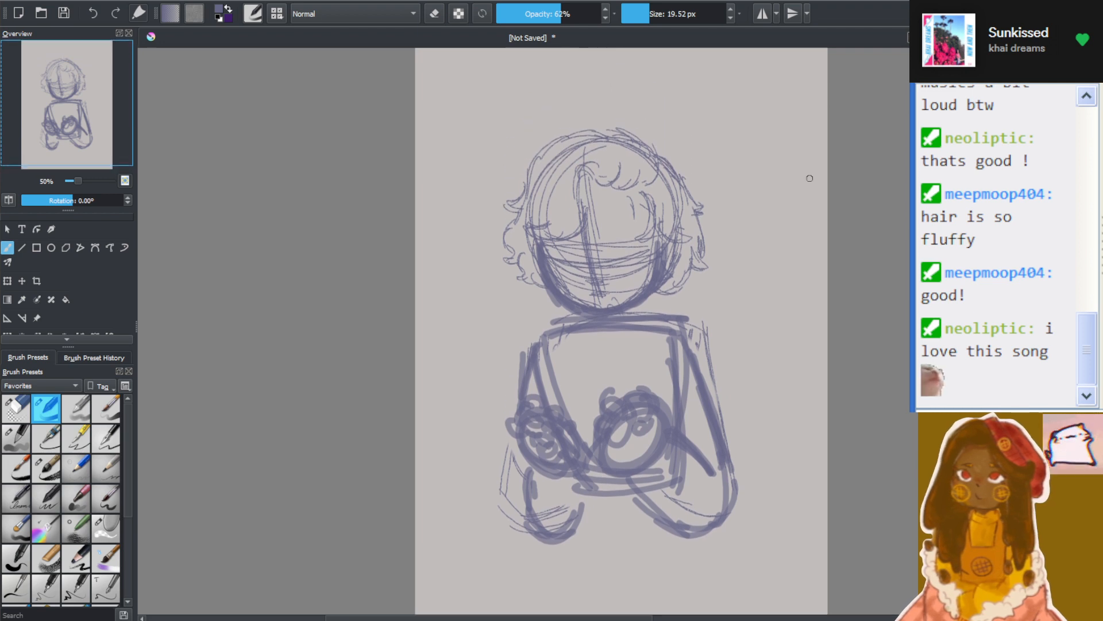
{"action": "scroll", "coordinate": [812, 196], "scroll_direction": "up", "scroll_amount": 1}
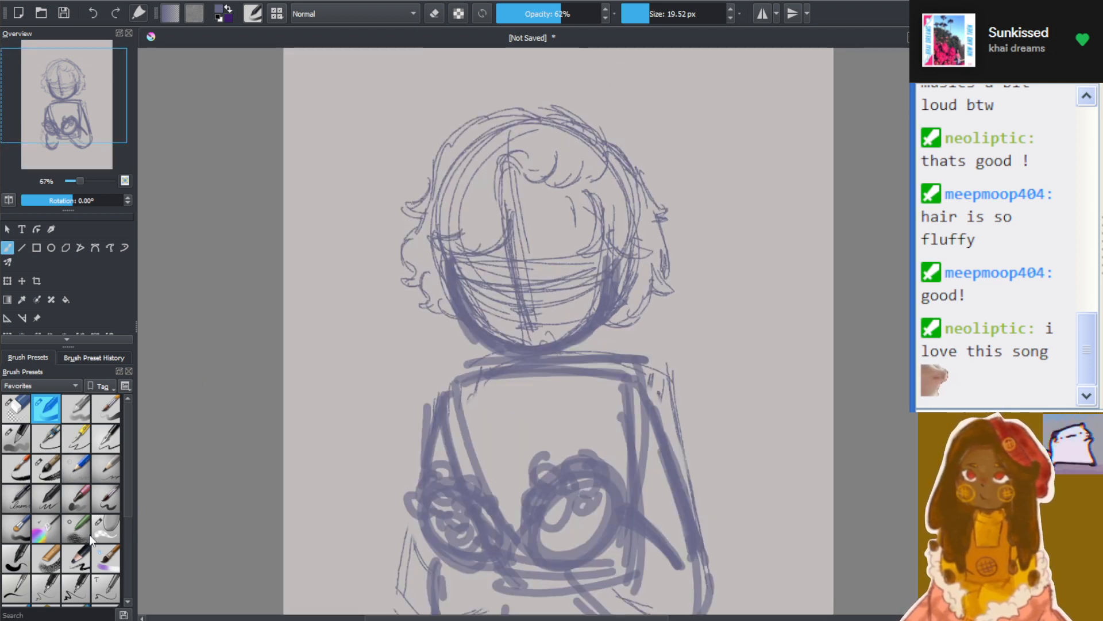
{"action": "left_click", "coordinate": [108, 526]}
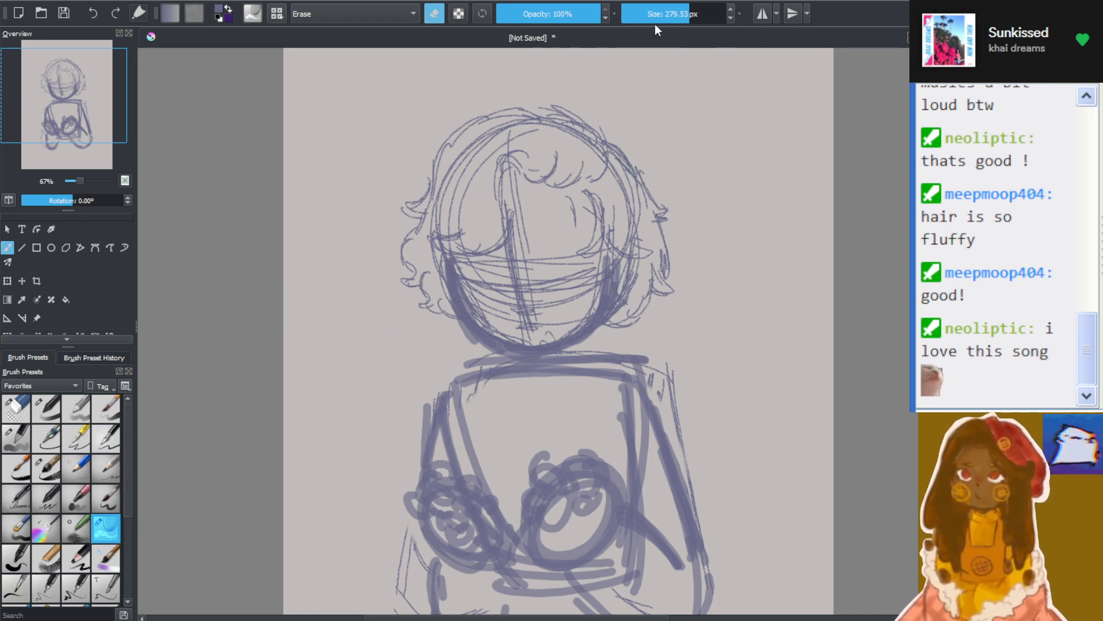
{"action": "left_click_drag", "start_coordinate": [678, 15], "coordinate": [670, 15]}
{"action": "mouse_move", "coordinate": [416, 287]}
{"action": "left_mouse_down"}
{"action": "mouse_move", "coordinate": [418, 311]}
{"action": "mouse_move", "coordinate": [400, 191]}
{"action": "mouse_move", "coordinate": [471, 173]}
{"action": "mouse_move", "coordinate": [500, 299]}
{"action": "mouse_move", "coordinate": [574, 201]}
{"action": "mouse_move", "coordinate": [648, 288]}
{"action": "mouse_move", "coordinate": [581, 305]}
{"action": "left_mouse_up"}
Redraw the head as a thick circle above the jaw with a tilted vertical guideline and curved eye guidelines, using the 62% opacity brush
{"action": "left_click", "coordinate": [47, 410]}
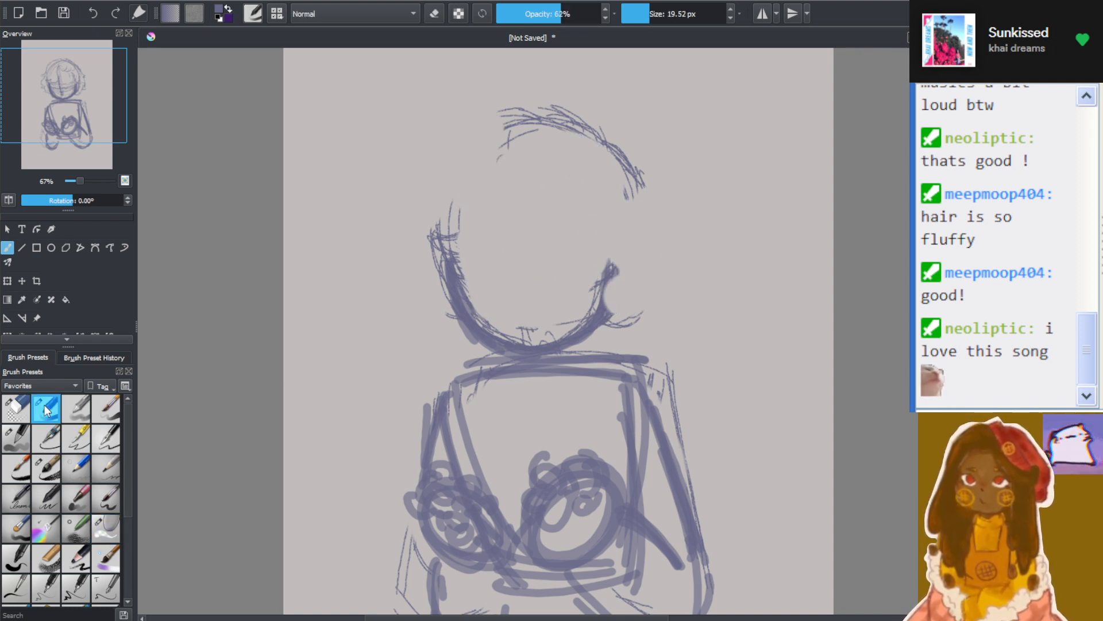
{"action": "mouse_move", "coordinate": [545, 169]}
{"action": "left_mouse_down"}
{"action": "mouse_move", "coordinate": [454, 259]}
{"action": "mouse_move", "coordinate": [551, 167]}
{"action": "mouse_move", "coordinate": [493, 213]}
{"action": "mouse_move", "coordinate": [538, 344]}
{"action": "left_mouse_up"}
{"action": "mouse_move", "coordinate": [468, 300]}
{"action": "left_mouse_down"}
{"action": "mouse_move", "coordinate": [599, 268]}
{"action": "mouse_move", "coordinate": [604, 277]}
{"action": "mouse_move", "coordinate": [584, 253]}
{"action": "mouse_move", "coordinate": [616, 244]}
{"action": "left_mouse_up"}
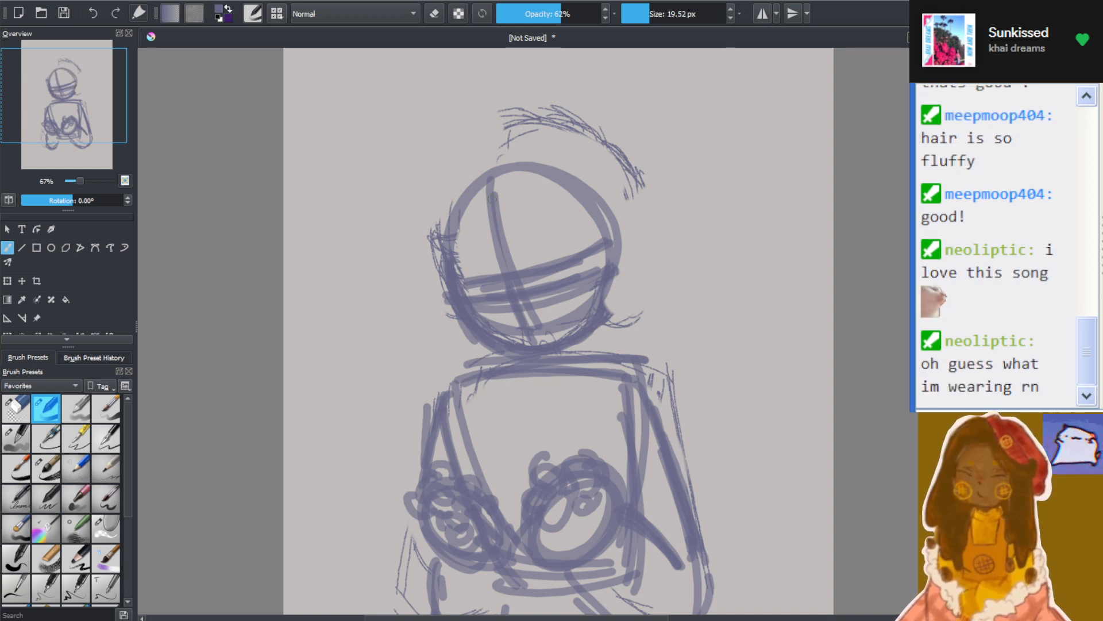
Sketch a parted hairline on the forehead and a curly hair outline with flicked tips around the crown and both sides of the head
{"action": "mouse_move", "coordinate": [516, 202]}
{"action": "left_mouse_down"}
{"action": "mouse_move", "coordinate": [468, 286]}
{"action": "mouse_move", "coordinate": [434, 278]}
{"action": "left_mouse_up"}
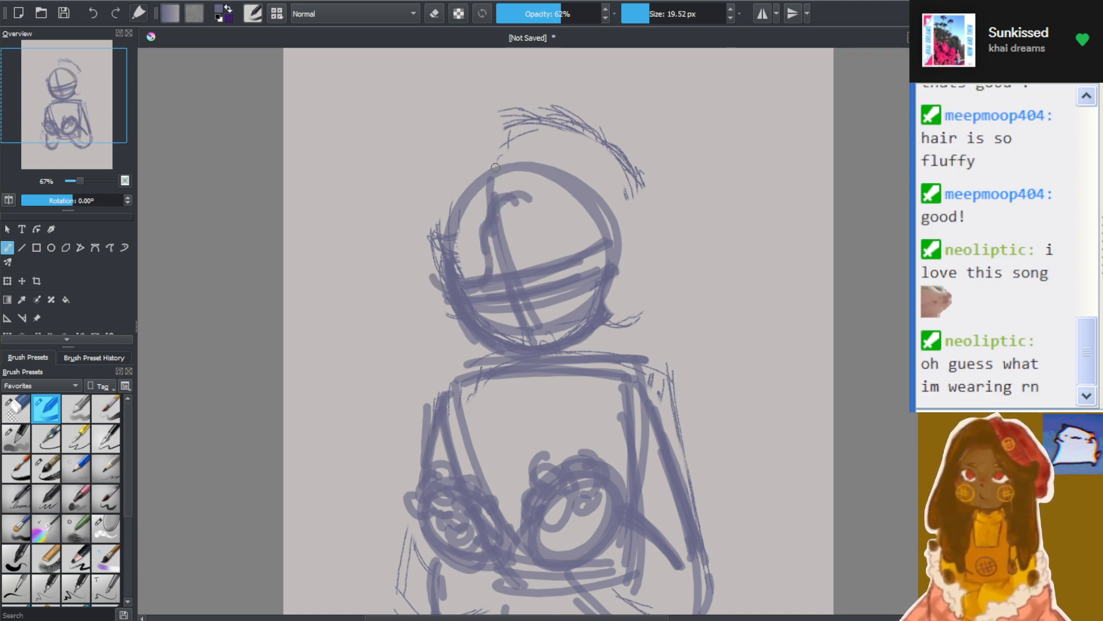
{"action": "mouse_move", "coordinate": [504, 165]}
{"action": "left_mouse_down"}
{"action": "mouse_move", "coordinate": [450, 186]}
{"action": "mouse_move", "coordinate": [408, 301]}
{"action": "mouse_move", "coordinate": [424, 312]}
{"action": "left_mouse_up"}
{"action": "mouse_move", "coordinate": [438, 309]}
{"action": "left_mouse_down"}
{"action": "mouse_move", "coordinate": [437, 336]}
{"action": "mouse_move", "coordinate": [459, 325]}
{"action": "left_mouse_up"}
{"action": "mouse_move", "coordinate": [577, 177]}
{"action": "left_mouse_down"}
{"action": "mouse_move", "coordinate": [589, 169]}
{"action": "mouse_move", "coordinate": [576, 197]}
{"action": "mouse_move", "coordinate": [615, 198]}
{"action": "mouse_move", "coordinate": [535, 204]}
{"action": "mouse_move", "coordinate": [573, 260]}
{"action": "left_mouse_up"}
{"action": "mouse_move", "coordinate": [607, 244]}
{"action": "left_mouse_down"}
{"action": "mouse_move", "coordinate": [601, 228]}
{"action": "mouse_move", "coordinate": [590, 296]}
{"action": "mouse_move", "coordinate": [624, 293]}
{"action": "left_mouse_up"}
{"action": "mouse_move", "coordinate": [608, 312]}
{"action": "left_mouse_down"}
{"action": "mouse_move", "coordinate": [630, 306]}
{"action": "mouse_move", "coordinate": [641, 282]}
{"action": "left_mouse_up"}
{"action": "mouse_move", "coordinate": [625, 210]}
{"action": "left_mouse_down"}
{"action": "mouse_move", "coordinate": [662, 264]}
{"action": "mouse_move", "coordinate": [628, 280]}
{"action": "left_mouse_up"}
{"action": "mouse_move", "coordinate": [509, 161]}
{"action": "left_mouse_down"}
{"action": "mouse_move", "coordinate": [580, 159]}
{"action": "mouse_move", "coordinate": [618, 190]}
{"action": "mouse_move", "coordinate": [605, 214]}
{"action": "left_mouse_up"}
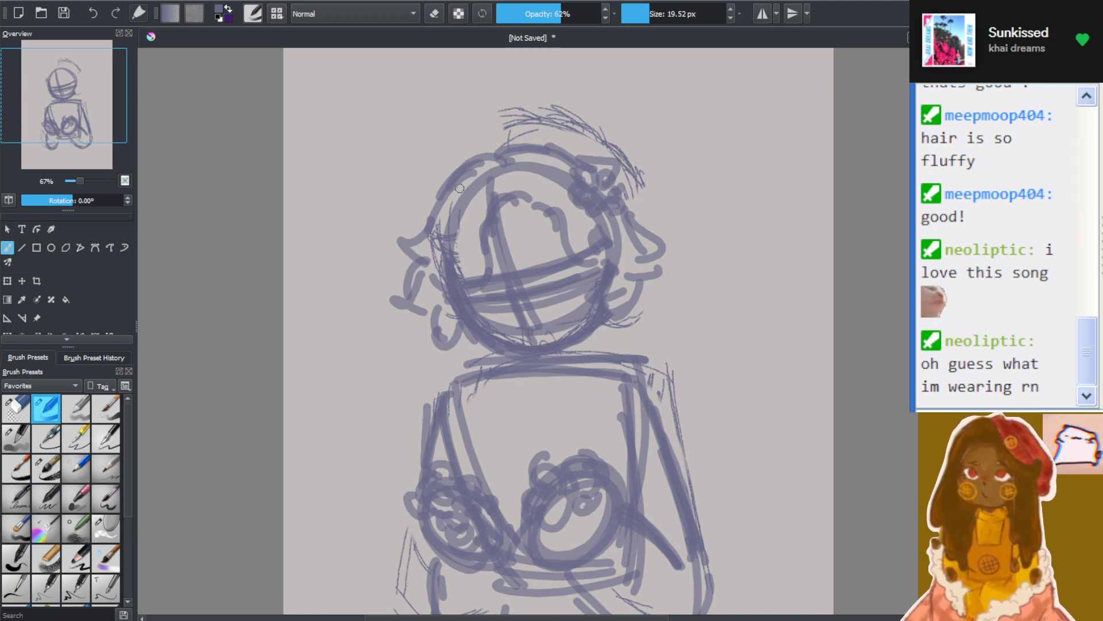
{"action": "left_click_drag", "start_coordinate": [459, 188], "coordinate": [464, 247]}
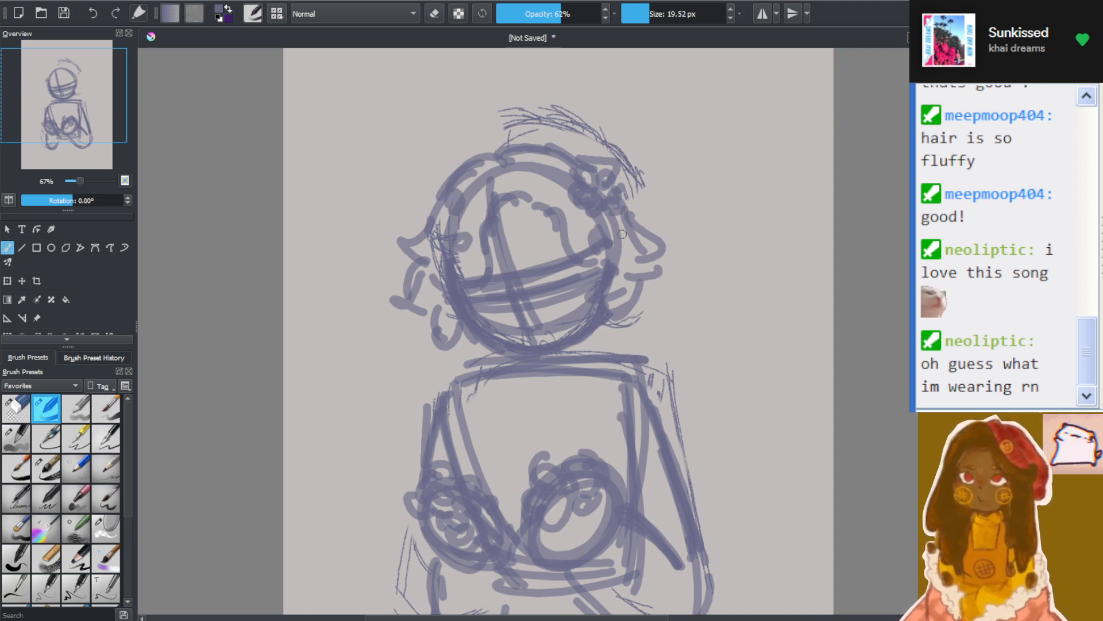
{"action": "left_click_drag", "start_coordinate": [620, 232], "coordinate": [626, 237]}
Round off both shoulder corners of the torso and sketch a small circle on the upper right chest
{"action": "mouse_move", "coordinate": [453, 388]}
{"action": "left_mouse_down"}
{"action": "mouse_move", "coordinate": [465, 372]}
{"action": "mouse_move", "coordinate": [454, 388]}
{"action": "left_mouse_up"}
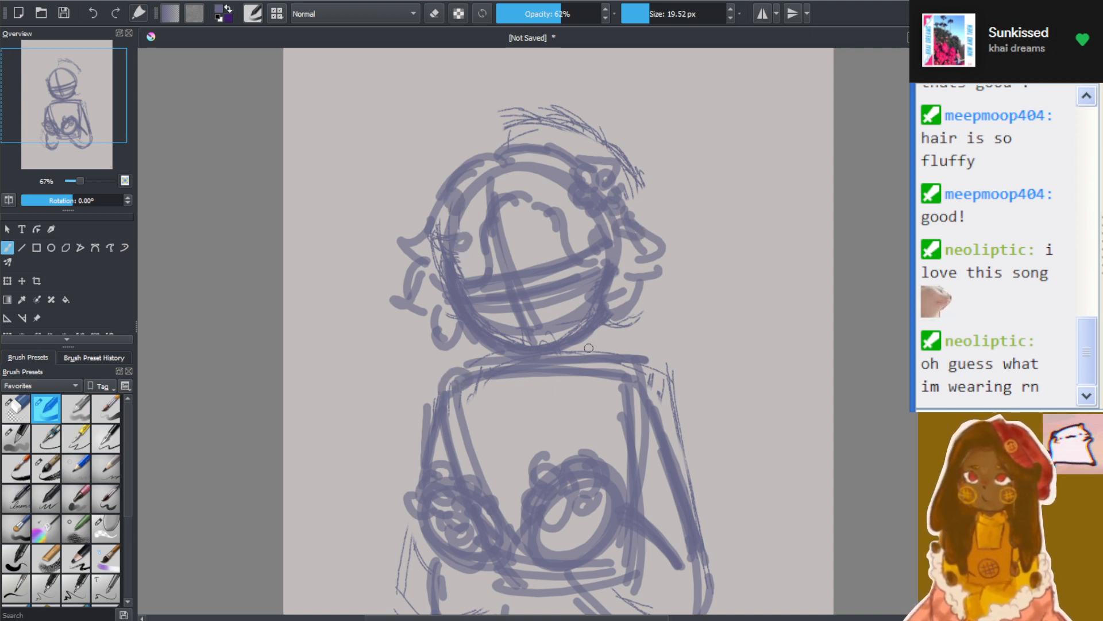
{"action": "left_click_drag", "start_coordinate": [620, 365], "coordinate": [598, 415]}
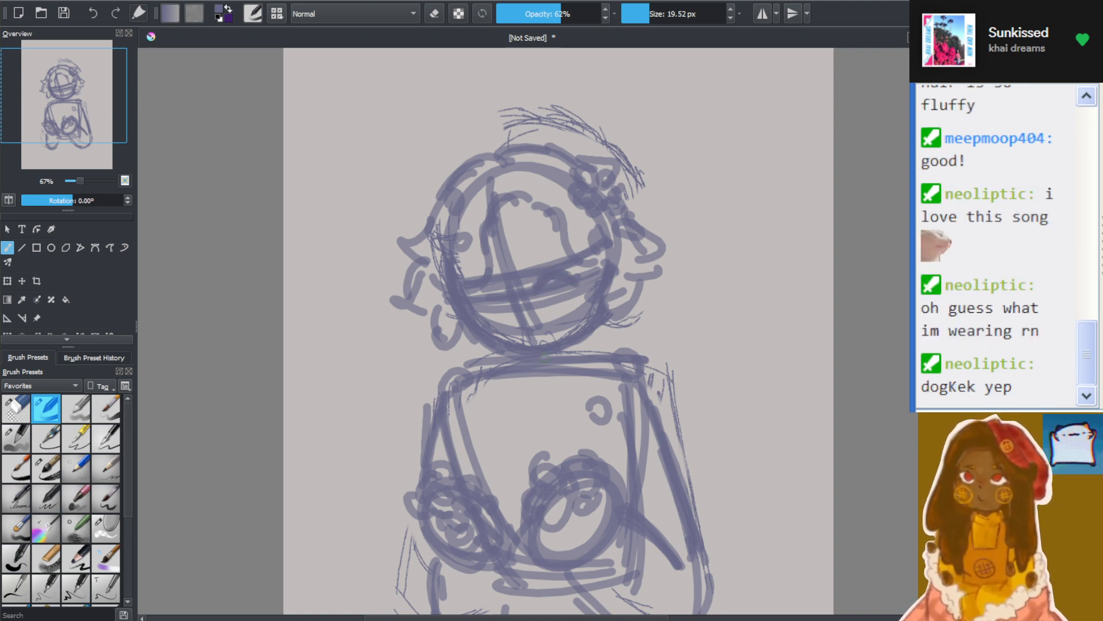
Draw two thick arched eye strokes along the face guidelines, one on each side of the vertical guideline
{"action": "scroll", "coordinate": [534, 347], "scroll_direction": "up", "scroll_amount": 1}
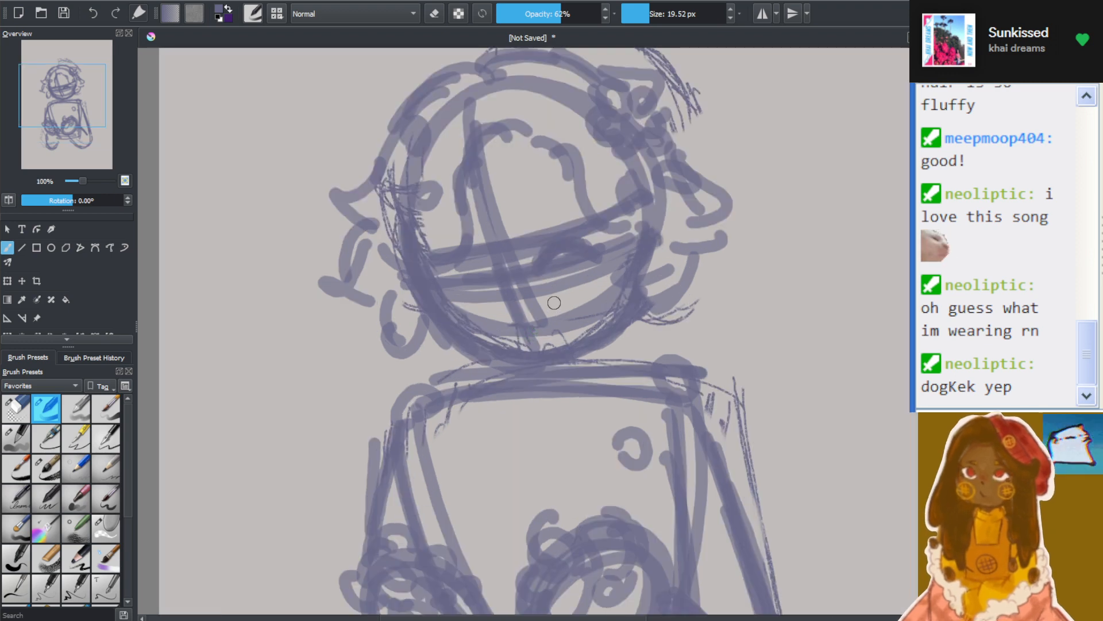
{"action": "scroll", "coordinate": [561, 315], "scroll_direction": "up", "scroll_amount": 1}
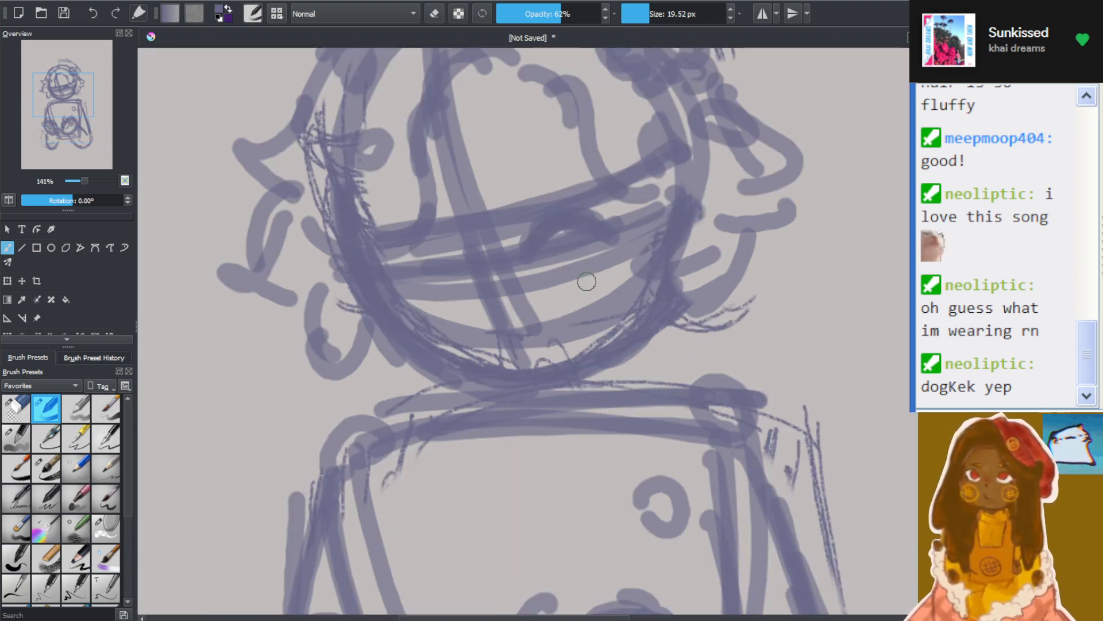
{"action": "scroll", "coordinate": [542, 263], "scroll_direction": "up", "scroll_amount": 1}
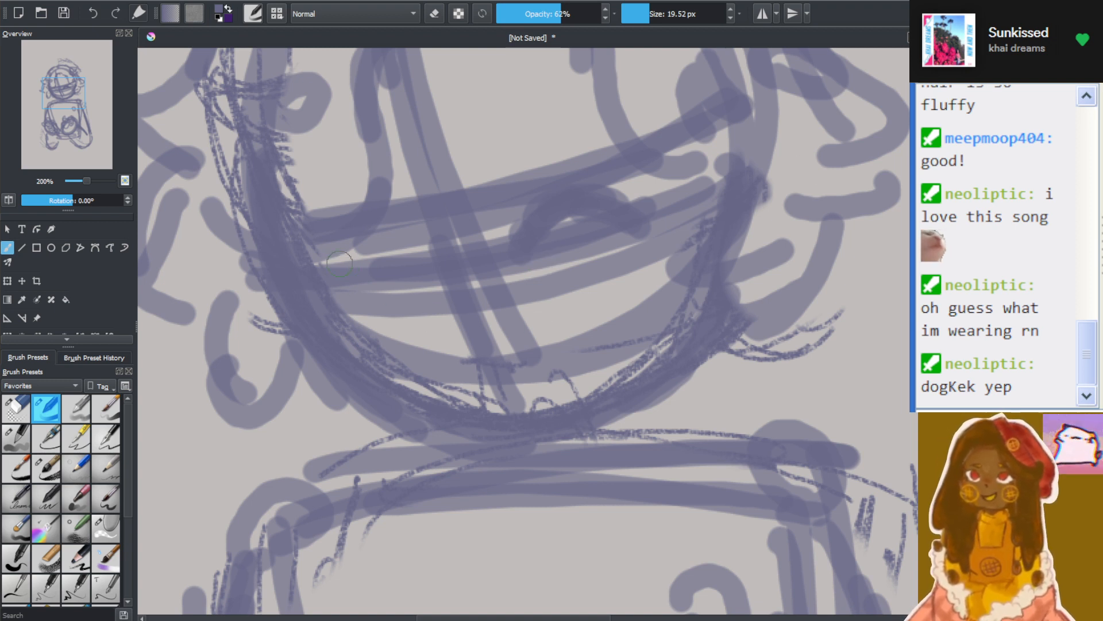
{"action": "mouse_move", "coordinate": [337, 265]}
{"action": "left_mouse_down"}
{"action": "mouse_move", "coordinate": [374, 290]}
{"action": "mouse_move", "coordinate": [372, 255]}
{"action": "mouse_move", "coordinate": [349, 311]}
{"action": "mouse_move", "coordinate": [407, 277]}
{"action": "left_mouse_up"}
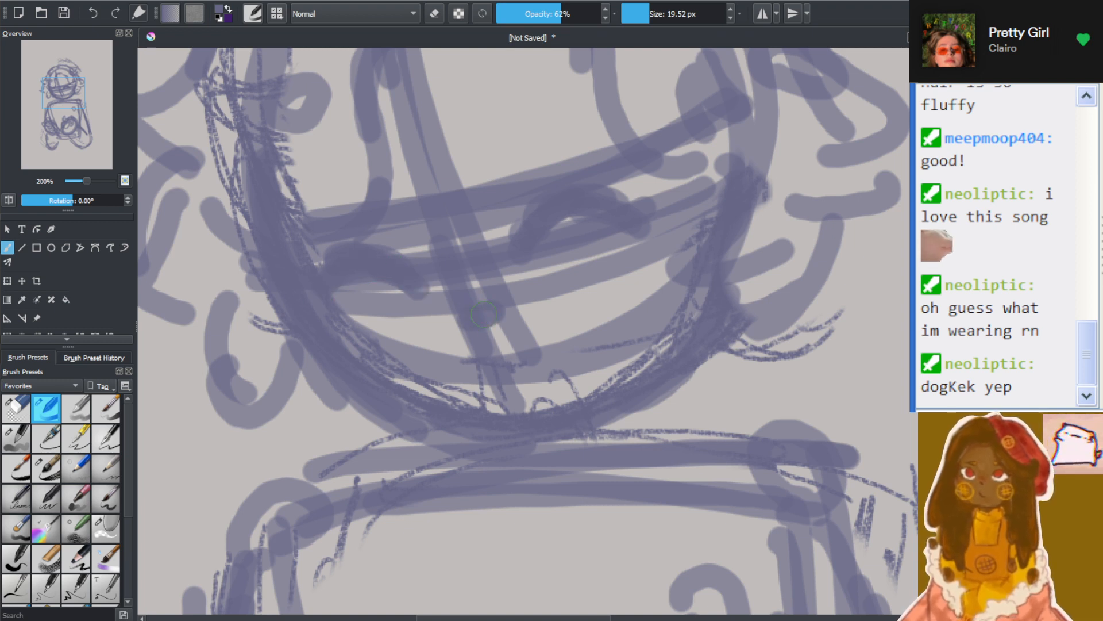
Mark the nose on the vertical guideline, set the brush size to 14.46 px and draw an upturned mouth below it
{"action": "left_click_drag", "start_coordinate": [484, 314], "coordinate": [493, 330]}
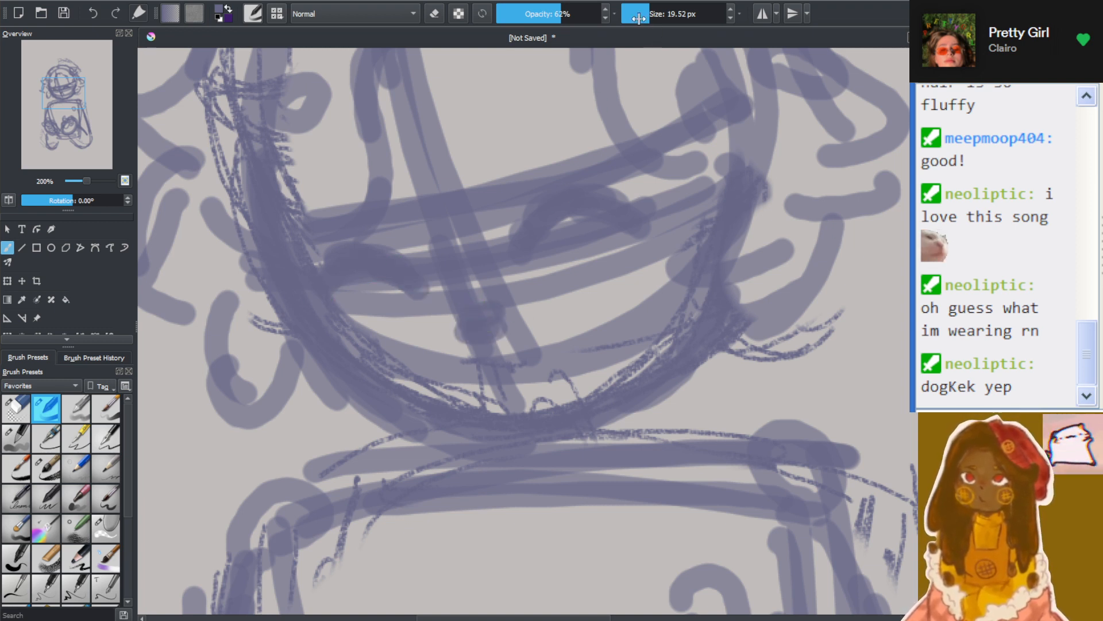
{"action": "left_click_drag", "start_coordinate": [639, 19], "coordinate": [635, 19]}
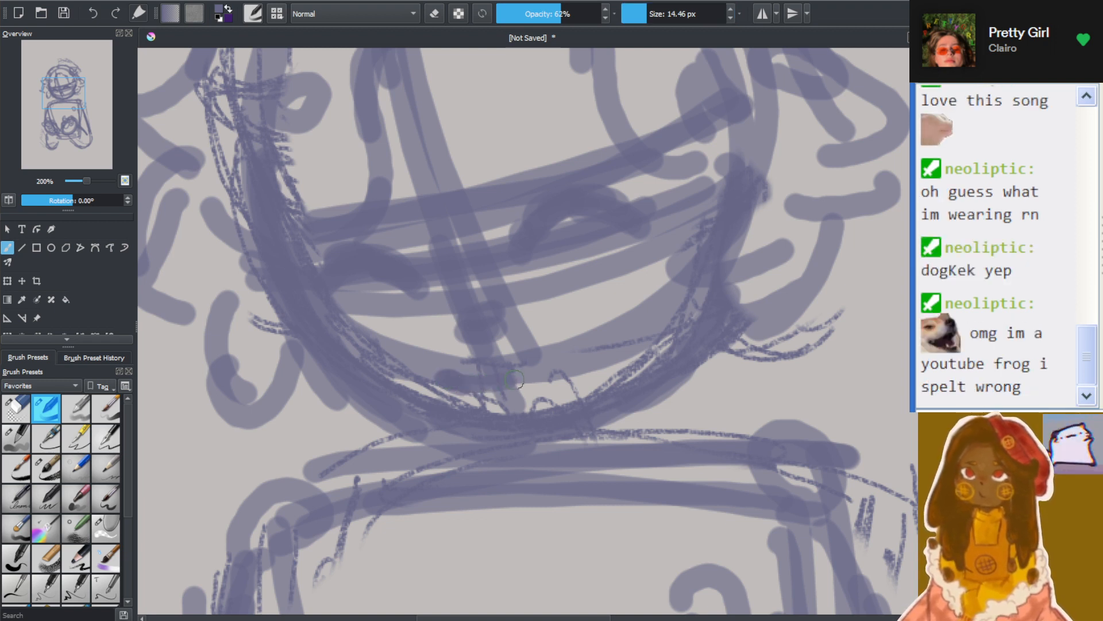
{"action": "mouse_move", "coordinate": [515, 379]}
{"action": "left_mouse_down"}
{"action": "mouse_move", "coordinate": [586, 322]}
{"action": "mouse_move", "coordinate": [572, 345]}
{"action": "left_mouse_up"}
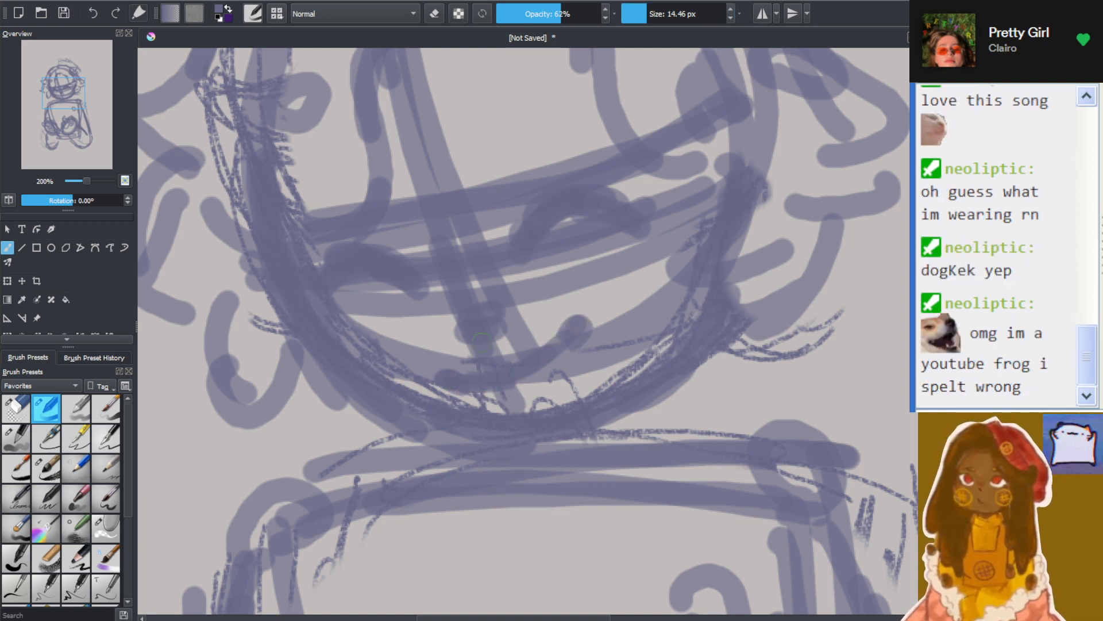
Thicken the jaw and chin with overlapping curved strokes from the left cheek around to the right cheek
{"action": "left_click_drag", "start_coordinate": [306, 313], "coordinate": [382, 419]}
{"action": "mouse_move", "coordinate": [310, 356]}
{"action": "left_mouse_down"}
{"action": "mouse_move", "coordinate": [410, 436]}
{"action": "mouse_move", "coordinate": [482, 454]}
{"action": "left_mouse_up"}
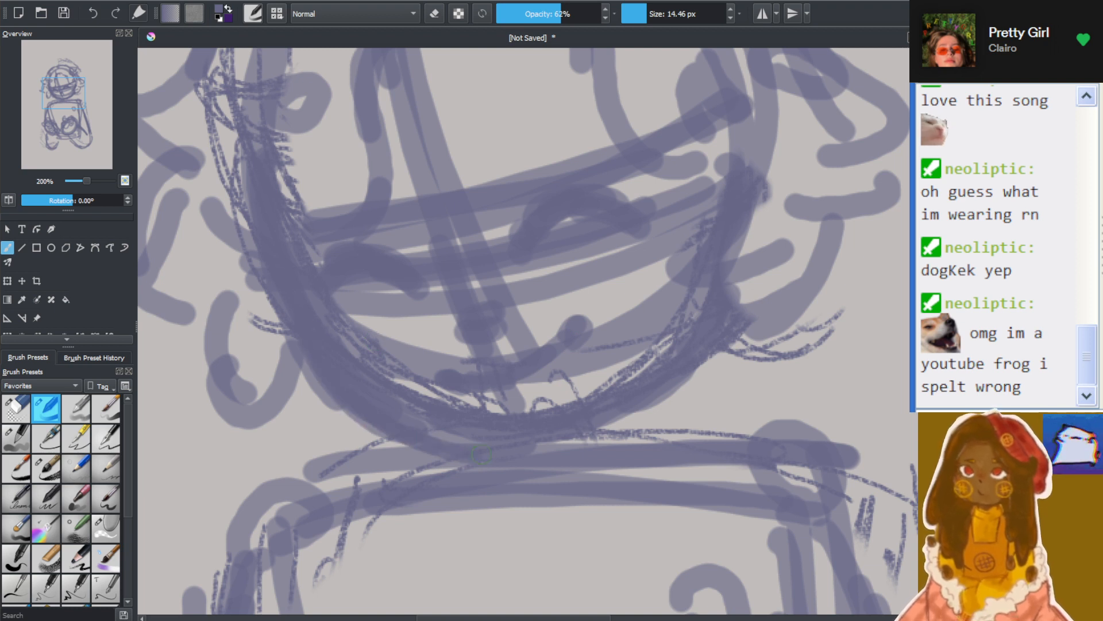
{"action": "mouse_move", "coordinate": [391, 445]}
{"action": "left_mouse_down"}
{"action": "mouse_move", "coordinate": [537, 469]}
{"action": "mouse_move", "coordinate": [660, 389]}
{"action": "left_mouse_up"}
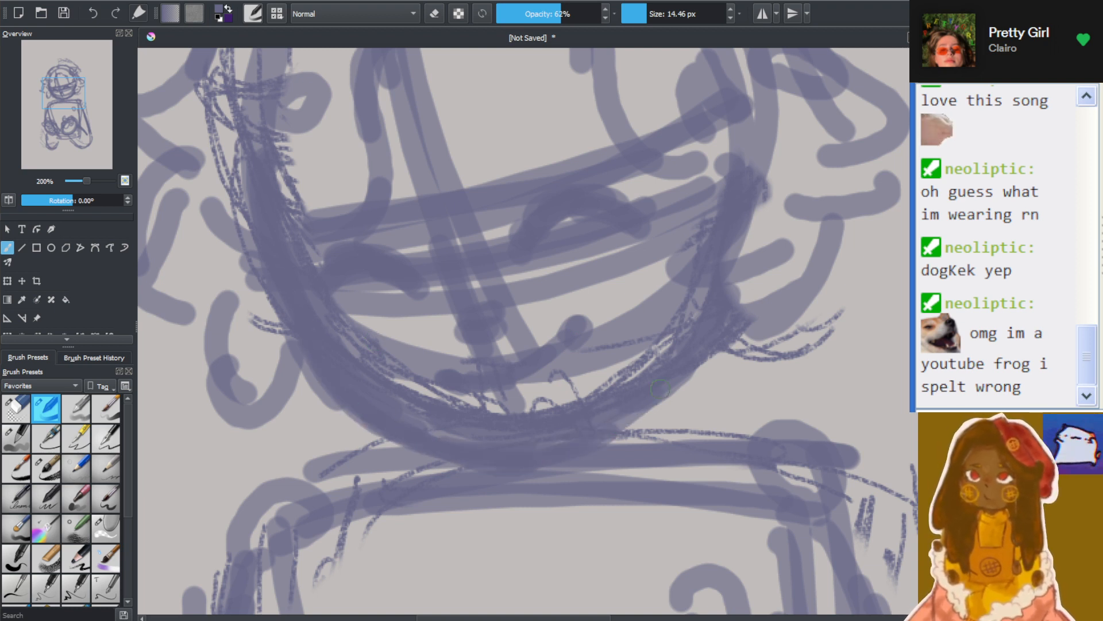
{"action": "mouse_move", "coordinate": [612, 425]}
{"action": "left_mouse_down"}
{"action": "mouse_move", "coordinate": [683, 381]}
{"action": "mouse_move", "coordinate": [710, 304]}
{"action": "left_mouse_up"}
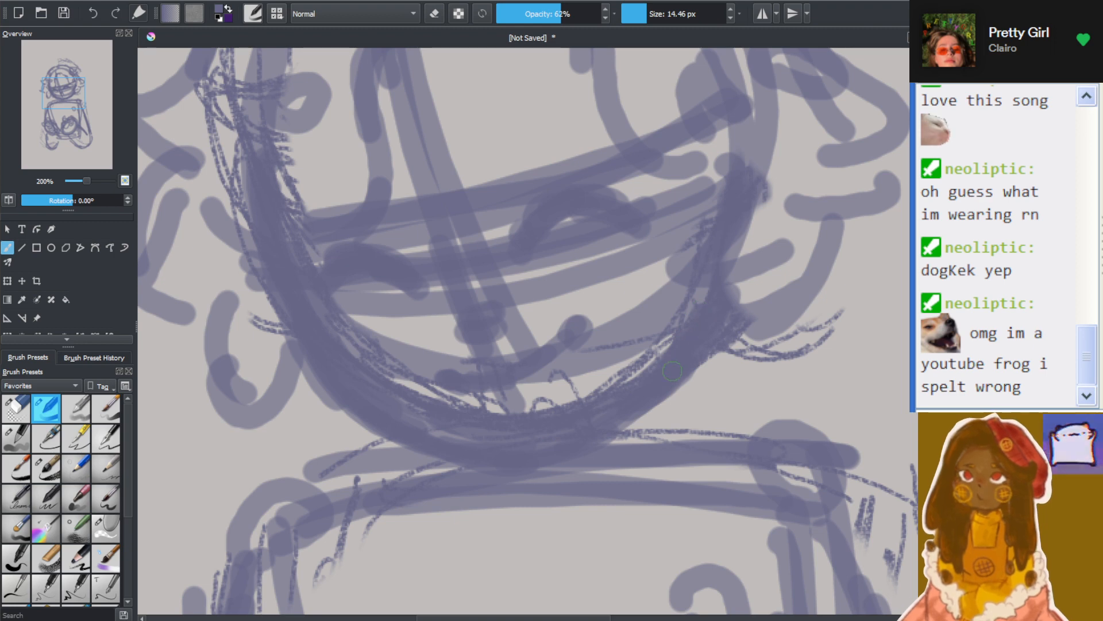
Draw two short neck lines from under the chin down into the top of the torso
{"action": "scroll", "coordinate": [684, 315], "scroll_direction": "down", "scroll_amount": 3}
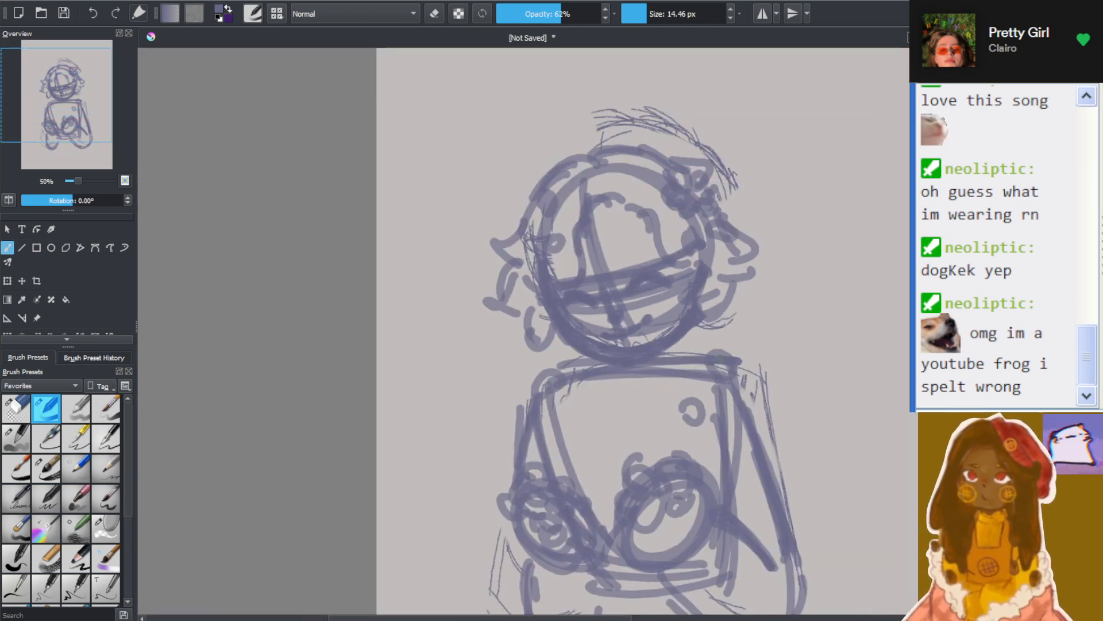
{"action": "scroll", "coordinate": [686, 335], "scroll_direction": "up", "scroll_amount": 3}
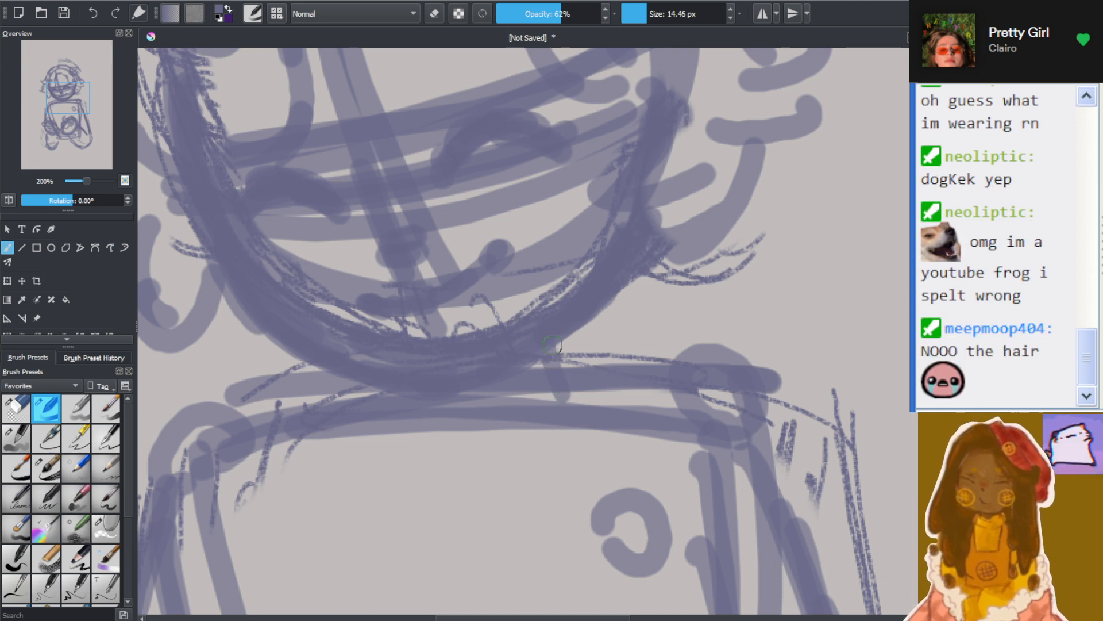
{"action": "mouse_move", "coordinate": [552, 345]}
{"action": "left_mouse_down"}
{"action": "mouse_move", "coordinate": [568, 409]}
{"action": "mouse_move", "coordinate": [560, 328]}
{"action": "mouse_move", "coordinate": [585, 434]}
{"action": "left_mouse_up"}
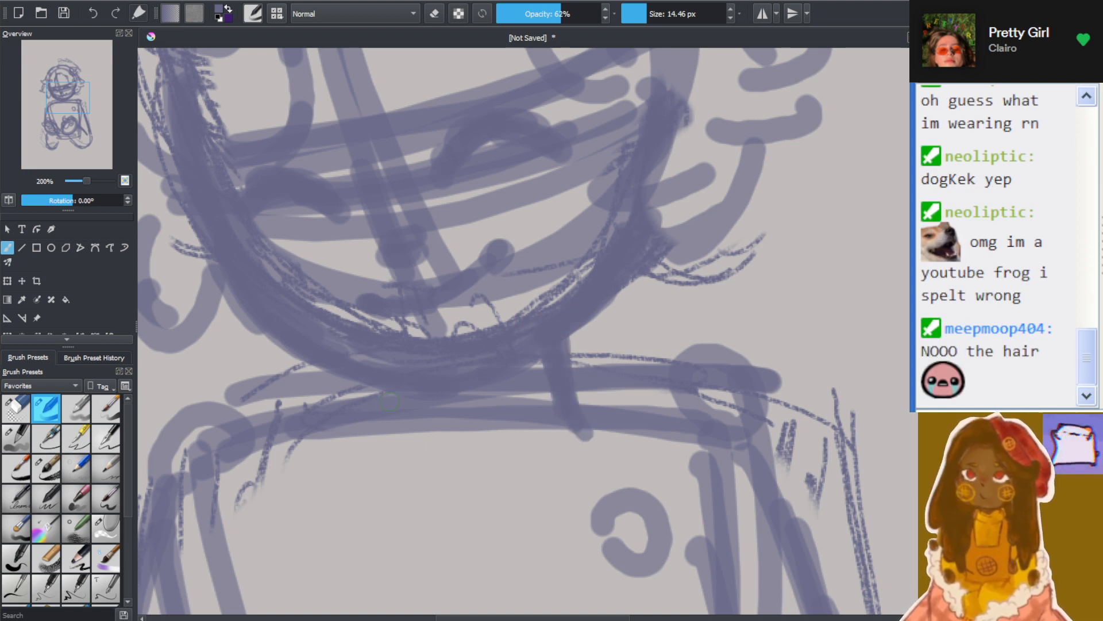
{"action": "left_click_drag", "start_coordinate": [369, 377], "coordinate": [388, 463]}
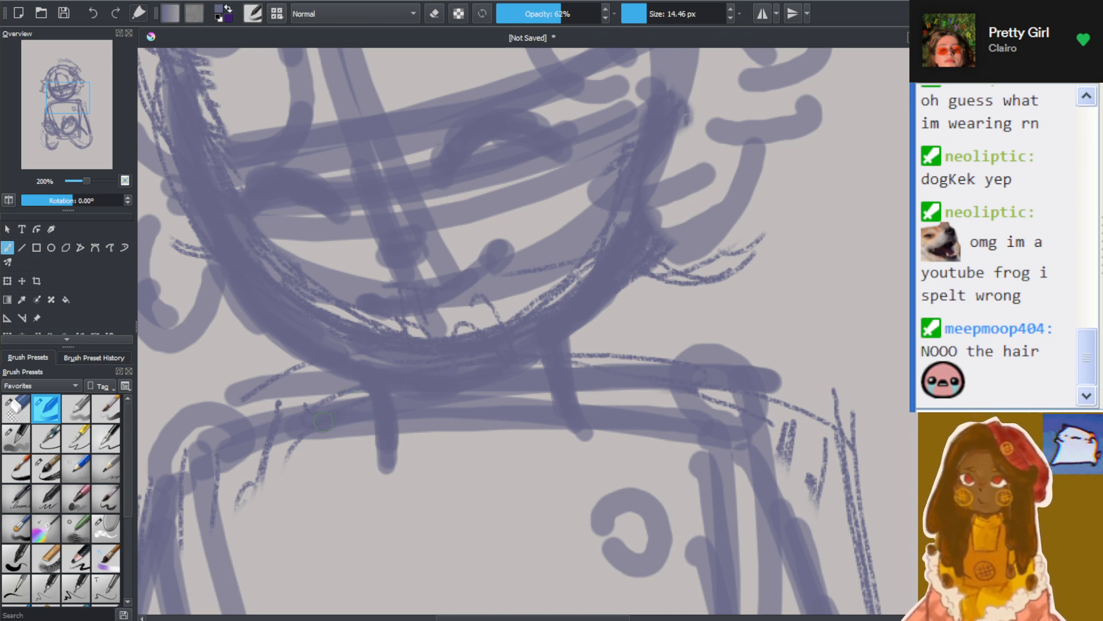
Slope both shoulders with thick strokes running from the base of the neck down to the tops of the arms
{"action": "left_click_drag", "start_coordinate": [364, 400], "coordinate": [206, 475]}
{"action": "left_click_drag", "start_coordinate": [333, 426], "coordinate": [203, 482]}
{"action": "left_click_drag", "start_coordinate": [354, 399], "coordinate": [191, 484]}
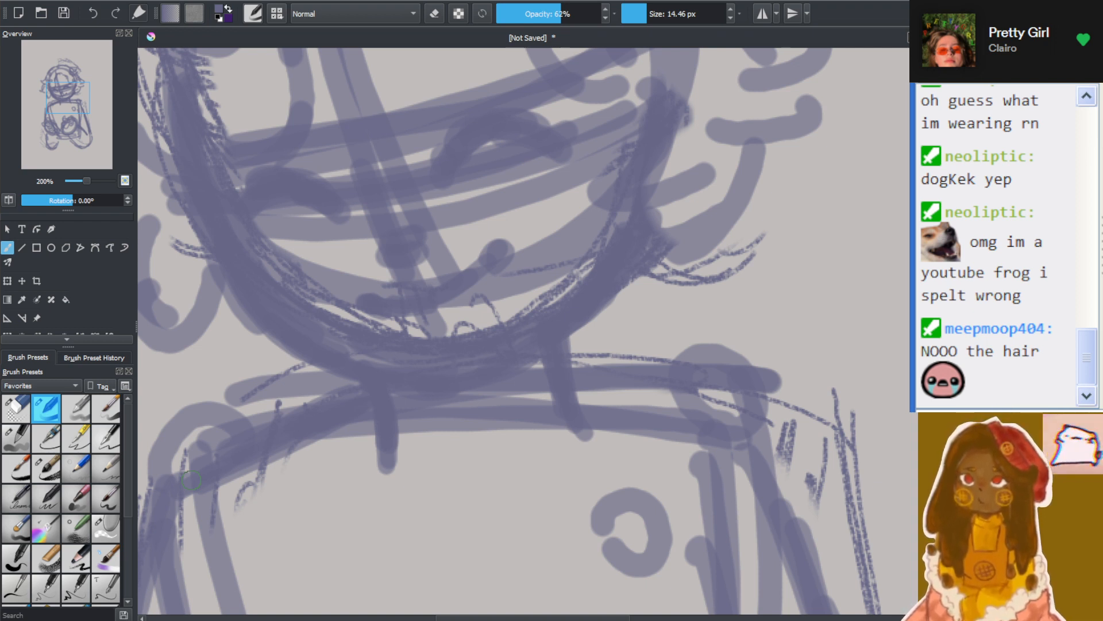
{"action": "mouse_move", "coordinate": [566, 373]}
{"action": "left_mouse_down"}
{"action": "mouse_move", "coordinate": [736, 436]}
{"action": "mouse_move", "coordinate": [662, 422]}
{"action": "mouse_move", "coordinate": [736, 451]}
{"action": "left_mouse_up"}
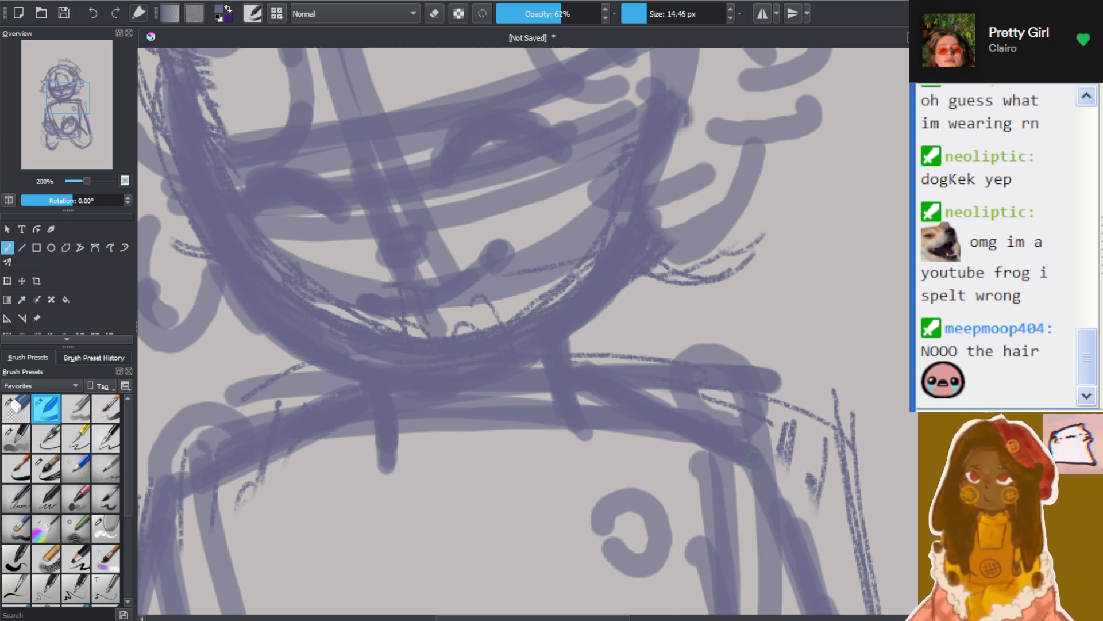
Sketch a curved neckline around the base of the neck, dipping onto the upper chest with overlapping strokes
{"action": "scroll", "coordinate": [756, 460], "scroll_direction": "down", "scroll_amount": 3}
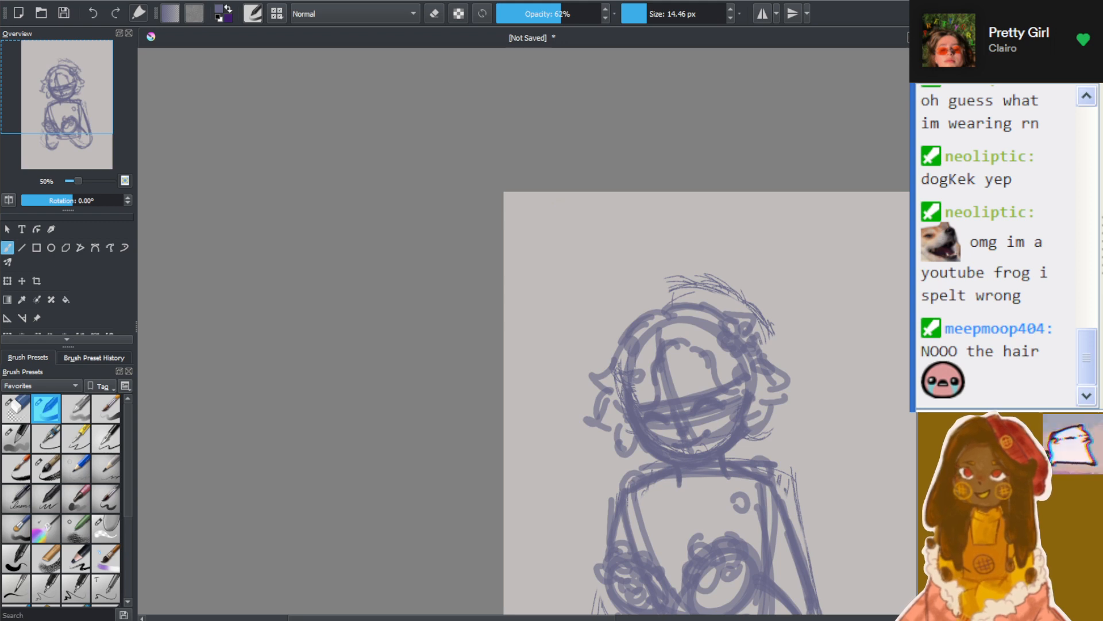
{"action": "scroll", "coordinate": [784, 542], "scroll_direction": "down", "scroll_amount": 5}
{"action": "left_click_drag", "start_coordinate": [577, 619], "coordinate": [649, 619]}
{"action": "scroll", "coordinate": [636, 504], "scroll_direction": "up", "scroll_amount": 2}
{"action": "scroll", "coordinate": [411, 105], "scroll_direction": "up", "scroll_amount": 1}
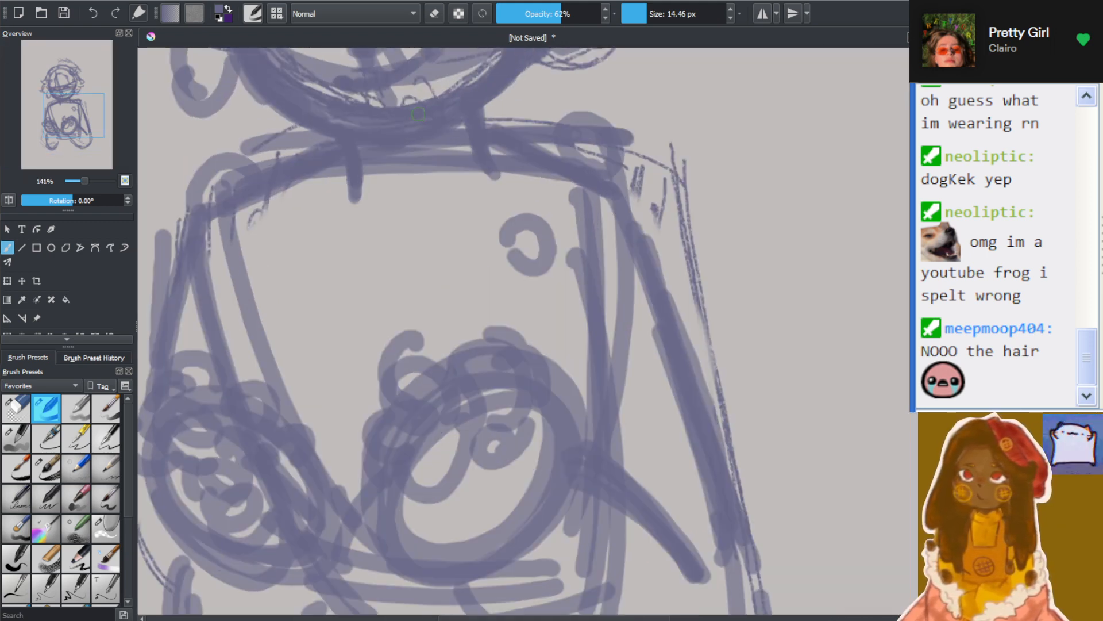
{"action": "scroll", "coordinate": [426, 98], "scroll_direction": "down", "scroll_amount": 1}
{"action": "scroll", "coordinate": [524, 331], "scroll_direction": "up", "scroll_amount": 3}
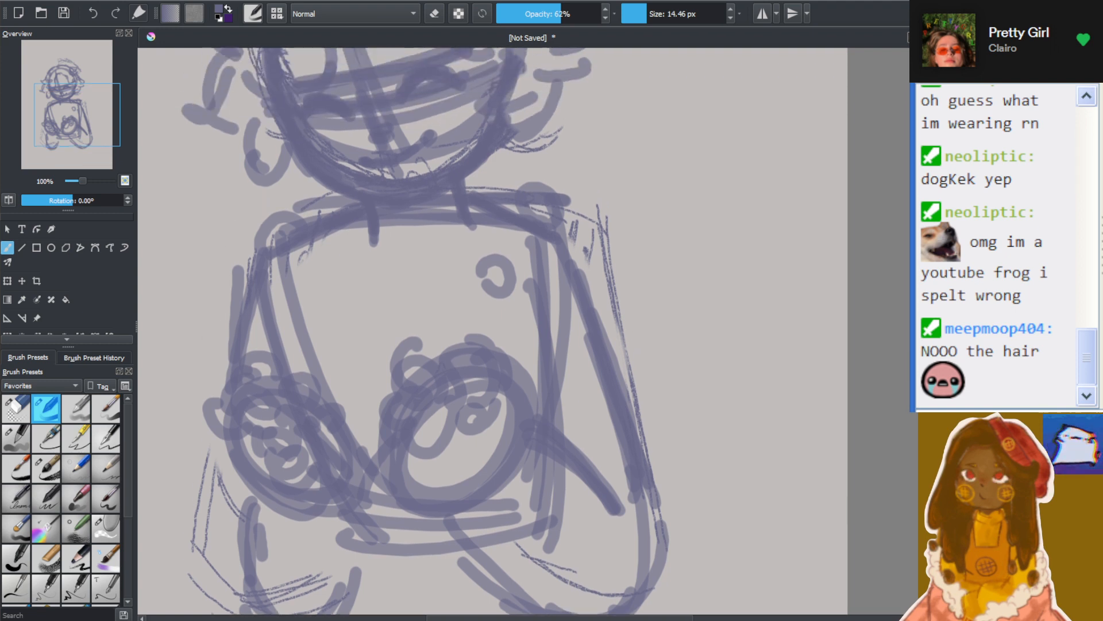
{"action": "scroll", "coordinate": [524, 276], "scroll_direction": "up", "scroll_amount": 1}
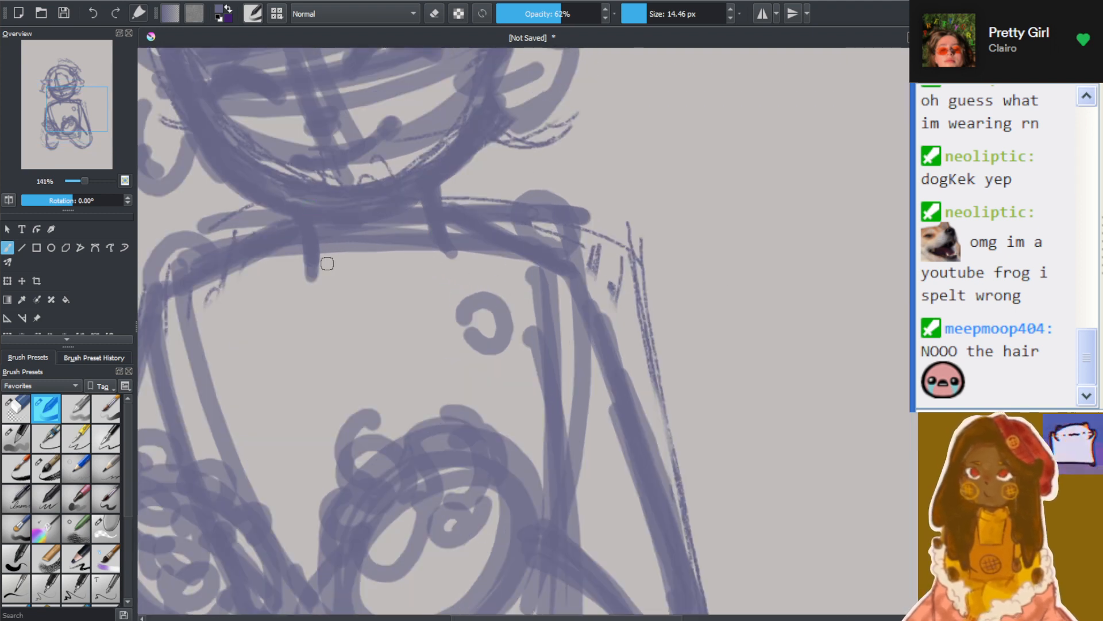
{"action": "mouse_move", "coordinate": [252, 239]}
{"action": "left_mouse_down"}
{"action": "mouse_move", "coordinate": [283, 234]}
{"action": "mouse_move", "coordinate": [337, 263]}
{"action": "mouse_move", "coordinate": [411, 228]}
{"action": "mouse_move", "coordinate": [421, 207]}
{"action": "mouse_move", "coordinate": [460, 200]}
{"action": "mouse_move", "coordinate": [478, 251]}
{"action": "mouse_move", "coordinate": [463, 270]}
{"action": "left_mouse_up"}
{"action": "left_click_drag", "start_coordinate": [459, 258], "coordinate": [362, 310]}
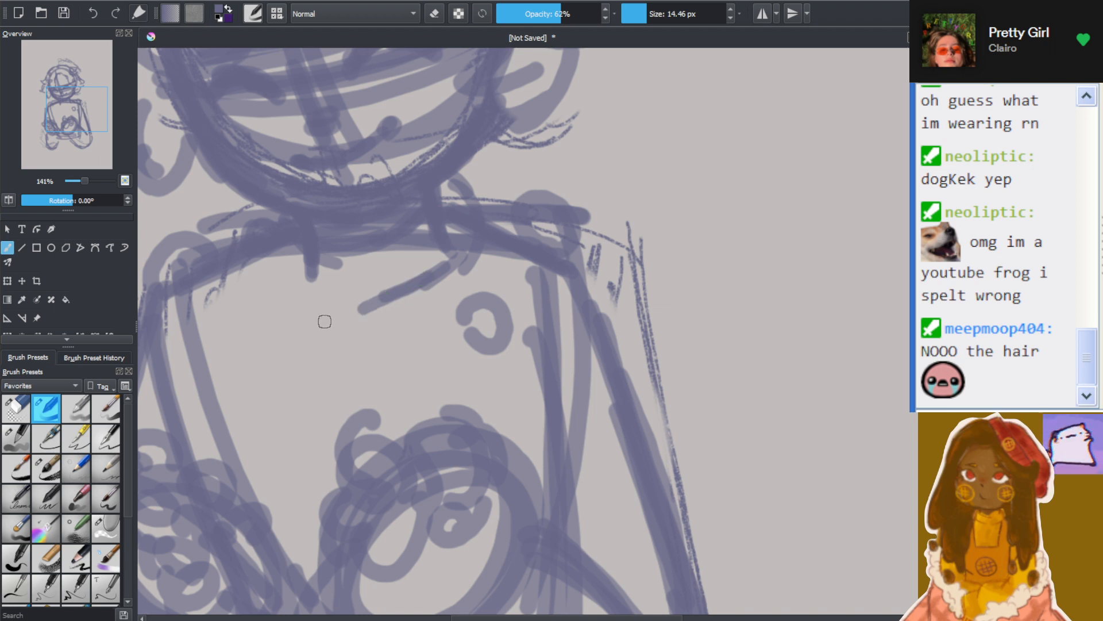
{"action": "mouse_move", "coordinate": [282, 266]}
{"action": "left_mouse_down"}
{"action": "mouse_move", "coordinate": [302, 285]}
{"action": "mouse_move", "coordinate": [299, 296]}
{"action": "mouse_move", "coordinate": [350, 316]}
{"action": "left_mouse_up"}
{"action": "left_click_drag", "start_coordinate": [312, 299], "coordinate": [375, 323]}
{"action": "mouse_move", "coordinate": [351, 328]}
{"action": "left_mouse_down"}
{"action": "mouse_move", "coordinate": [407, 309]}
{"action": "mouse_move", "coordinate": [389, 322]}
{"action": "mouse_move", "coordinate": [380, 315]}
{"action": "mouse_move", "coordinate": [468, 281]}
{"action": "left_mouse_up"}
{"action": "mouse_move", "coordinate": [306, 248]}
{"action": "left_mouse_down"}
{"action": "mouse_move", "coordinate": [329, 300]}
{"action": "mouse_move", "coordinate": [318, 296]}
{"action": "left_mouse_up"}
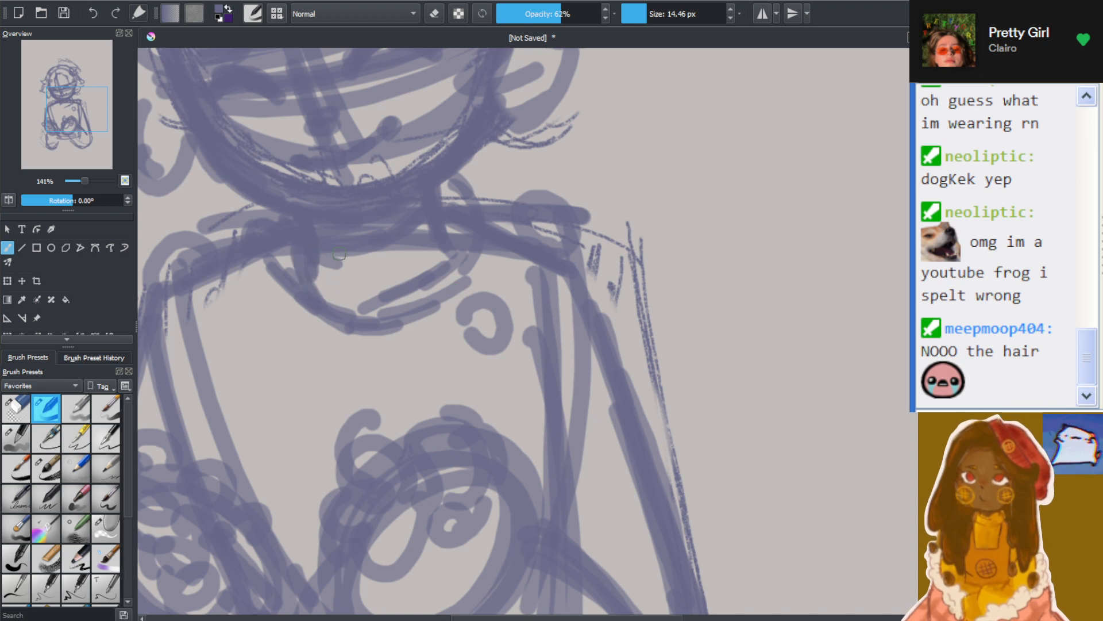
Add short ribbing strokes inside the curved neckline and a small stroke along the side of the neck
{"action": "left_click_drag", "start_coordinate": [339, 253], "coordinate": [361, 314]}
{"action": "left_click_drag", "start_coordinate": [336, 256], "coordinate": [361, 314]}
{"action": "left_click_drag", "start_coordinate": [381, 249], "coordinate": [394, 281]}
{"action": "left_click_drag", "start_coordinate": [431, 227], "coordinate": [449, 259]}
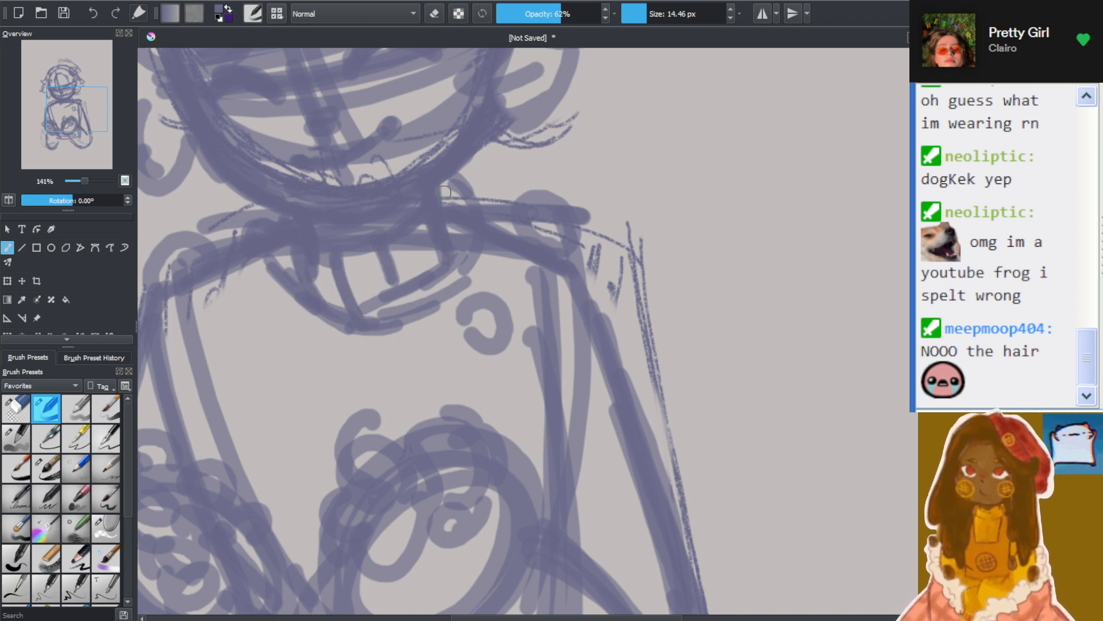
{"action": "left_click_drag", "start_coordinate": [446, 190], "coordinate": [476, 227]}
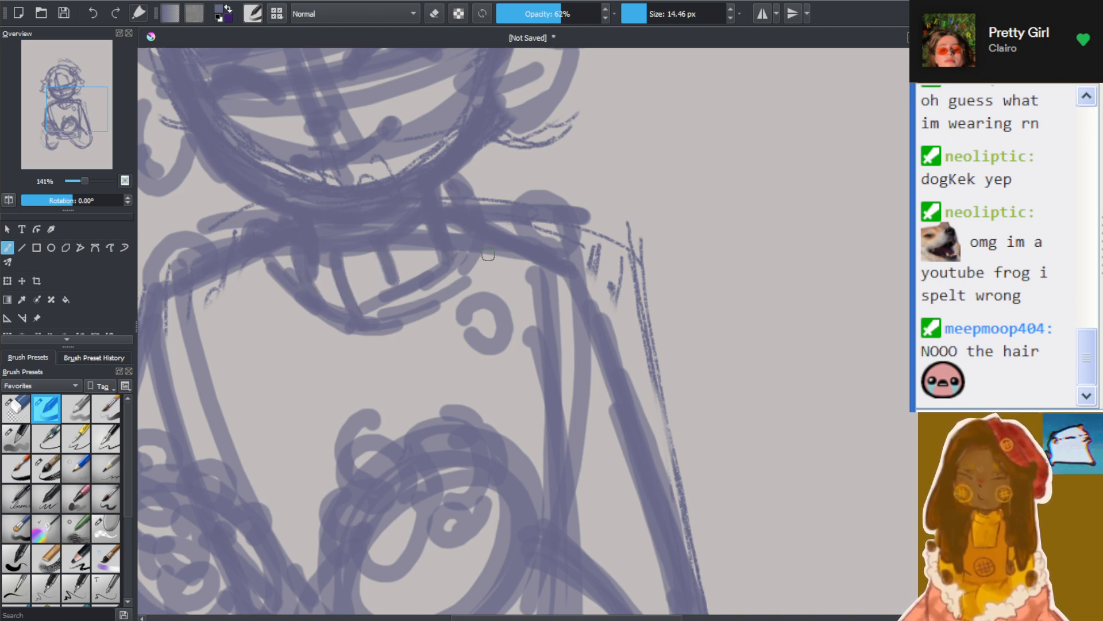
Thicken the right arm's contour with overlapping strokes from the shoulder down to the elbow
{"action": "mouse_move", "coordinate": [494, 227]}
{"action": "left_mouse_down"}
{"action": "mouse_move", "coordinate": [582, 269]}
{"action": "mouse_move", "coordinate": [592, 363]}
{"action": "left_mouse_up"}
{"action": "left_click_drag", "start_coordinate": [592, 268], "coordinate": [596, 454]}
{"action": "mouse_move", "coordinate": [613, 332]}
{"action": "left_mouse_down"}
{"action": "mouse_move", "coordinate": [672, 428]}
{"action": "mouse_move", "coordinate": [710, 544]}
{"action": "left_mouse_up"}
{"action": "left_click_drag", "start_coordinate": [679, 463], "coordinate": [714, 598]}
{"action": "left_click_drag", "start_coordinate": [684, 483], "coordinate": [716, 614]}
{"action": "left_click_drag", "start_coordinate": [700, 538], "coordinate": [703, 591]}
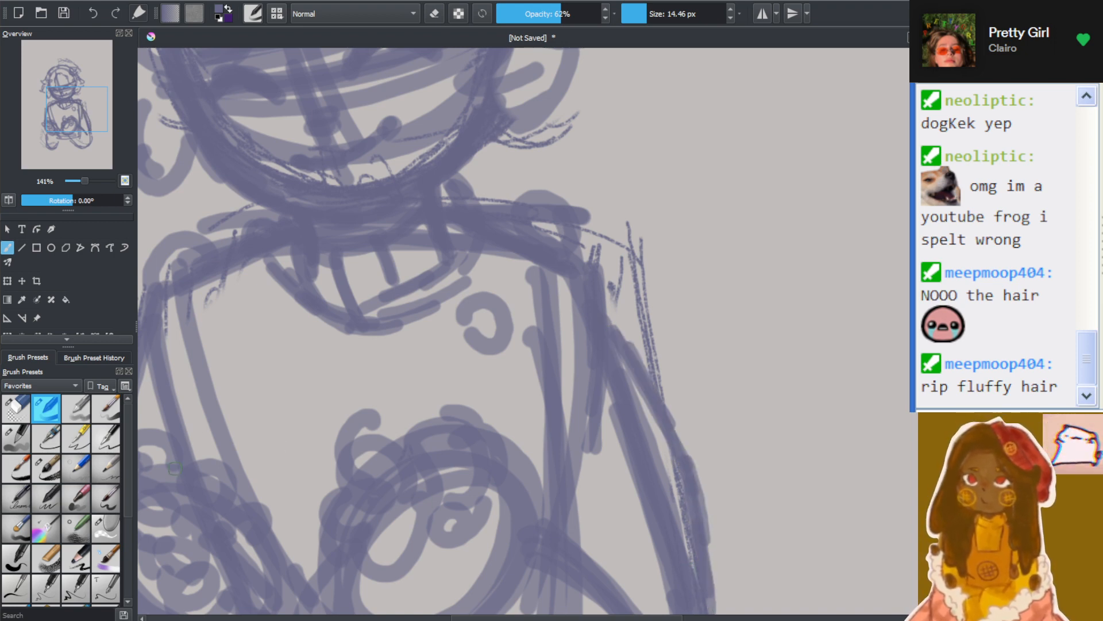
Redraw the left arm's outer contour with thick strokes from below the shoulder down to the forearm
{"action": "scroll", "coordinate": [370, 406], "scroll_direction": "down", "scroll_amount": 1}
{"action": "scroll", "coordinate": [369, 406], "scroll_direction": "down", "scroll_amount": 1}
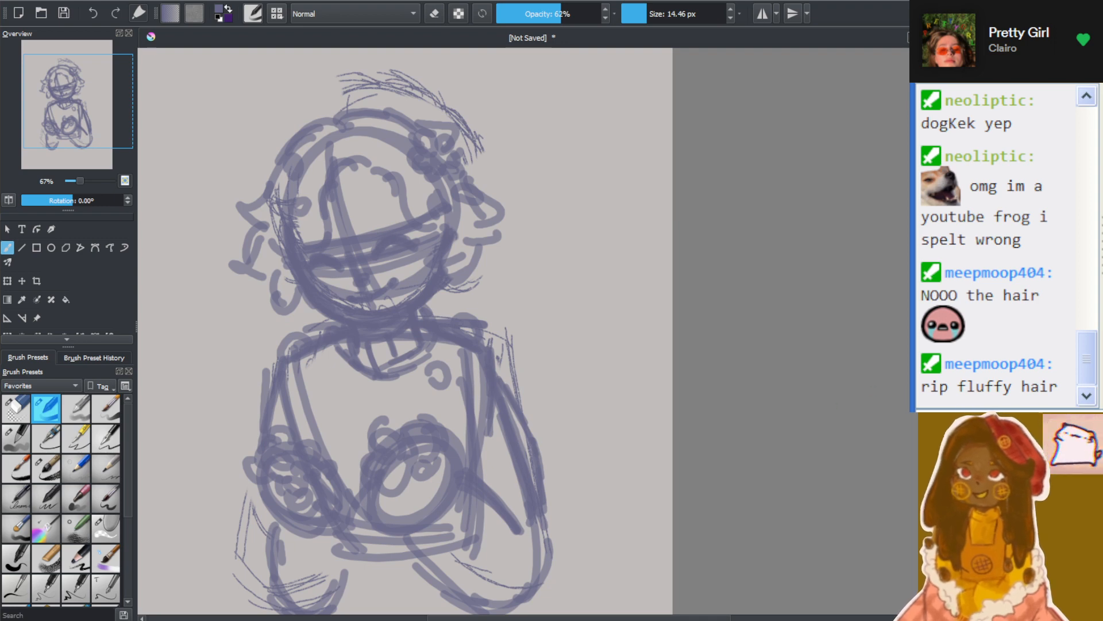
{"action": "scroll", "coordinate": [914, 424], "scroll_direction": "down", "scroll_amount": 2}
{"action": "scroll", "coordinate": [828, 475], "scroll_direction": "up", "scroll_amount": 1}
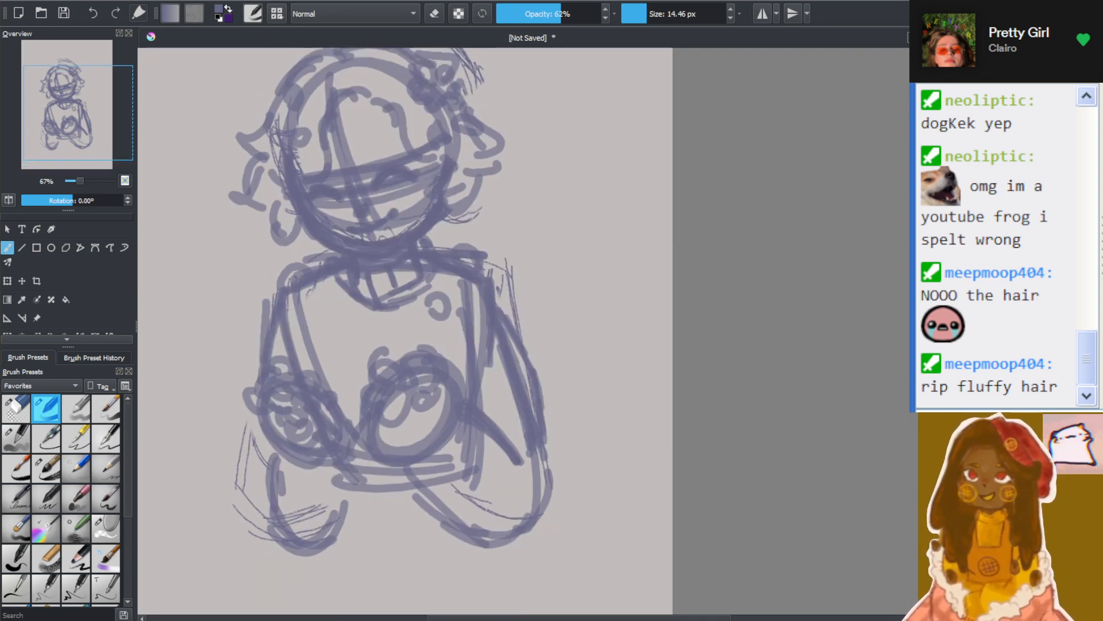
{"action": "left_click_drag", "start_coordinate": [673, 618], "coordinate": [621, 619]}
{"action": "scroll", "coordinate": [520, 529], "scroll_direction": "up", "scroll_amount": 2}
{"action": "scroll", "coordinate": [299, 299], "scroll_direction": "down", "scroll_amount": 2}
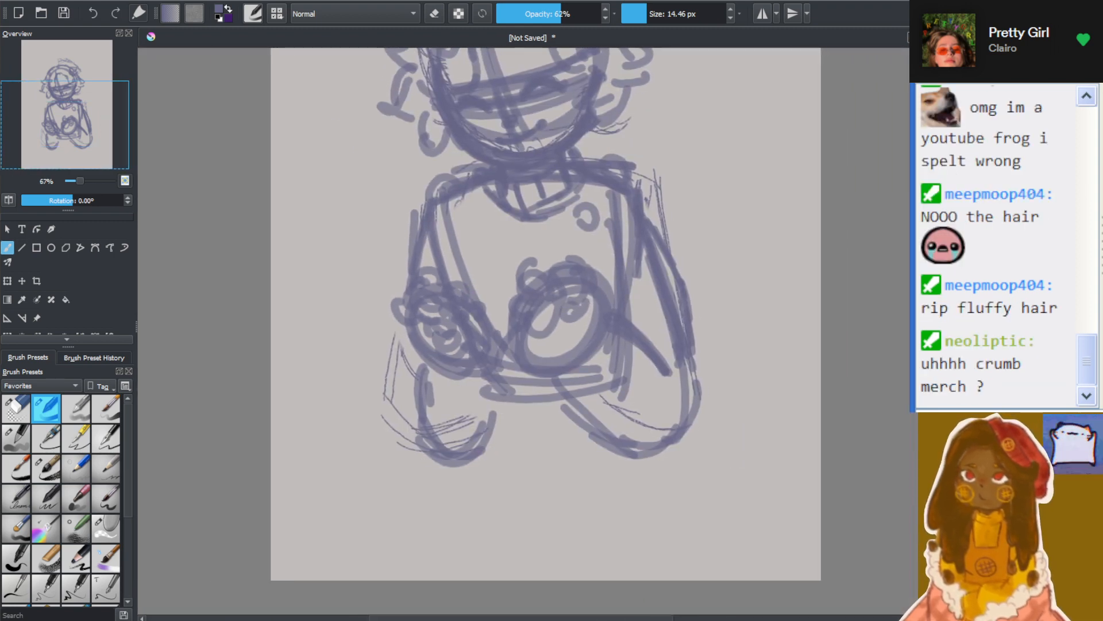
{"action": "scroll", "coordinate": [546, 310], "scroll_direction": "up", "scroll_amount": 1}
{"action": "scroll", "coordinate": [454, 284], "scroll_direction": "up", "scroll_amount": 1}
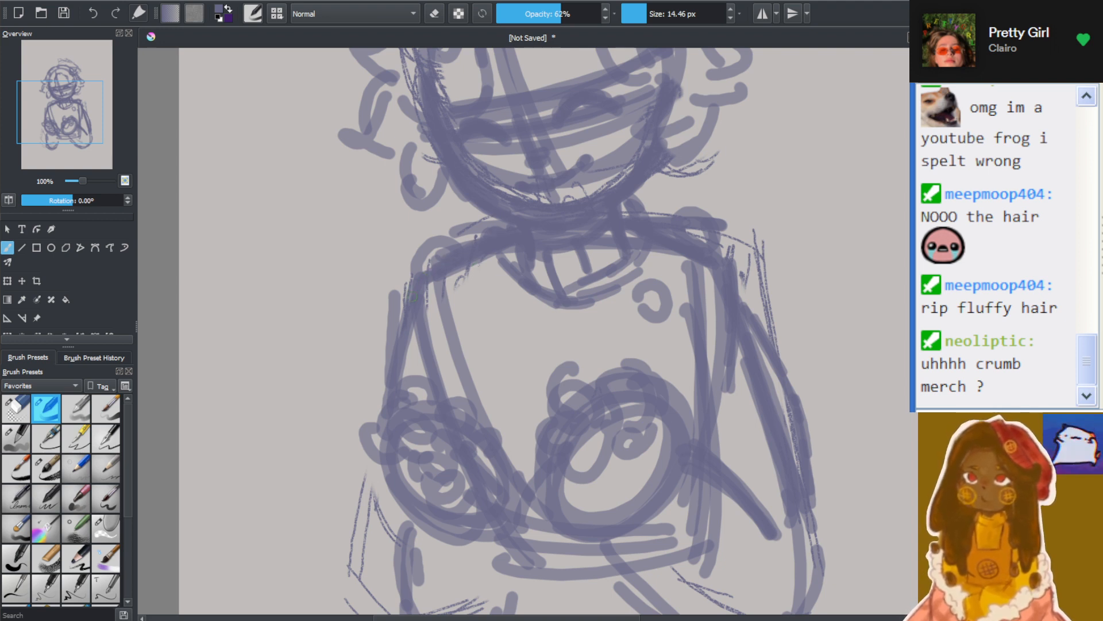
{"action": "mouse_move", "coordinate": [408, 315]}
{"action": "left_mouse_down"}
{"action": "mouse_move", "coordinate": [377, 456]}
{"action": "mouse_move", "coordinate": [419, 551]}
{"action": "left_mouse_up"}
{"action": "left_click_drag", "start_coordinate": [395, 496], "coordinate": [418, 549]}
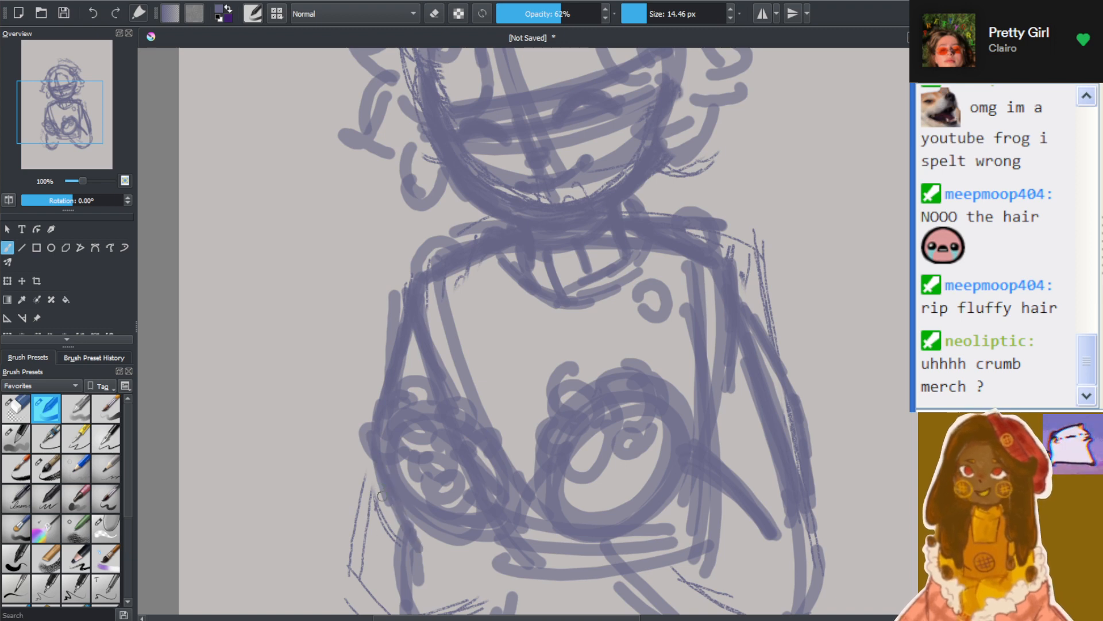
{"action": "mouse_move", "coordinate": [393, 506]}
{"action": "left_mouse_down"}
{"action": "mouse_move", "coordinate": [387, 563]}
{"action": "mouse_move", "coordinate": [401, 609]}
{"action": "left_mouse_up"}
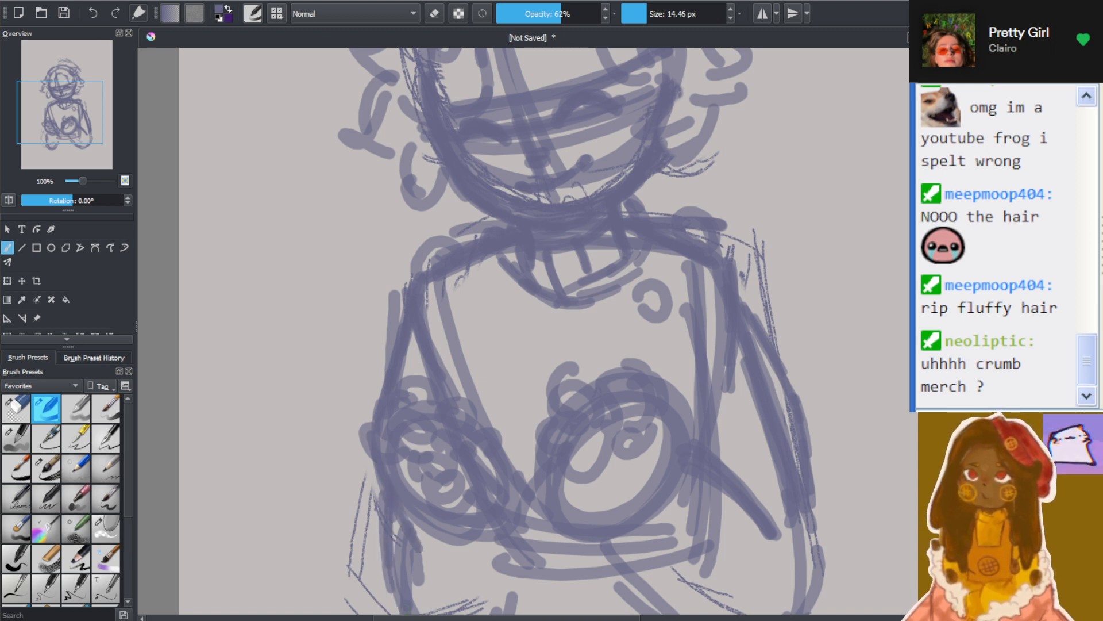
Examine the proportions of the torso and arms against the whole figure
{"action": "scroll", "coordinate": [605, 479], "scroll_direction": "down", "scroll_amount": 1}
{"action": "scroll", "coordinate": [606, 479], "scroll_direction": "down", "scroll_amount": 1}
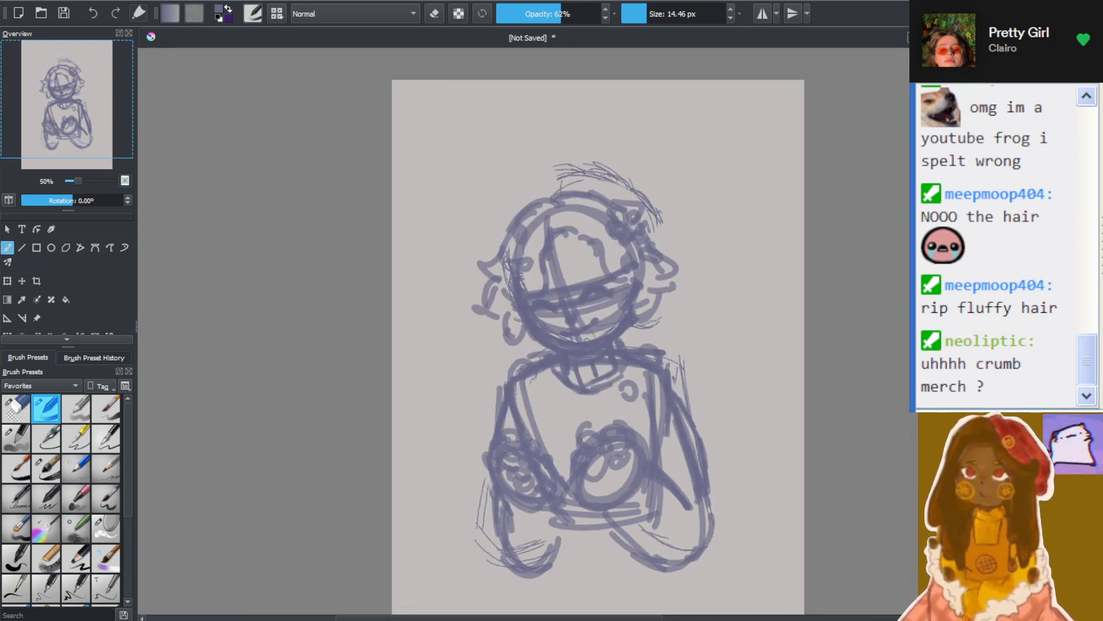
{"action": "scroll", "coordinate": [663, 529], "scroll_direction": "up", "scroll_amount": 2}
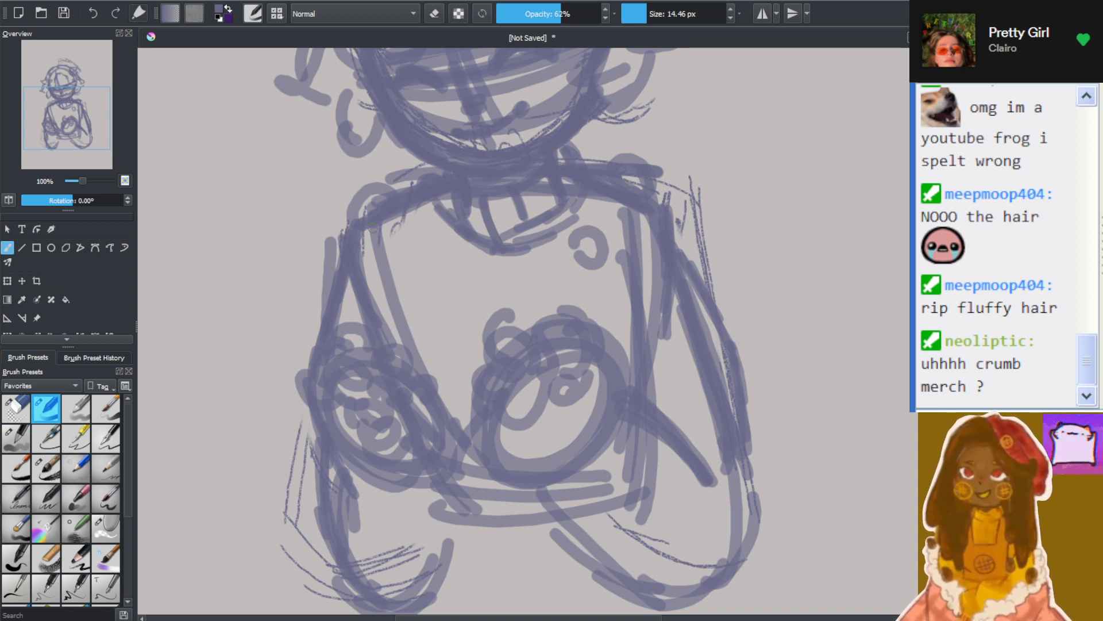
{"action": "scroll", "coordinate": [506, 301], "scroll_direction": "down", "scroll_amount": 3}
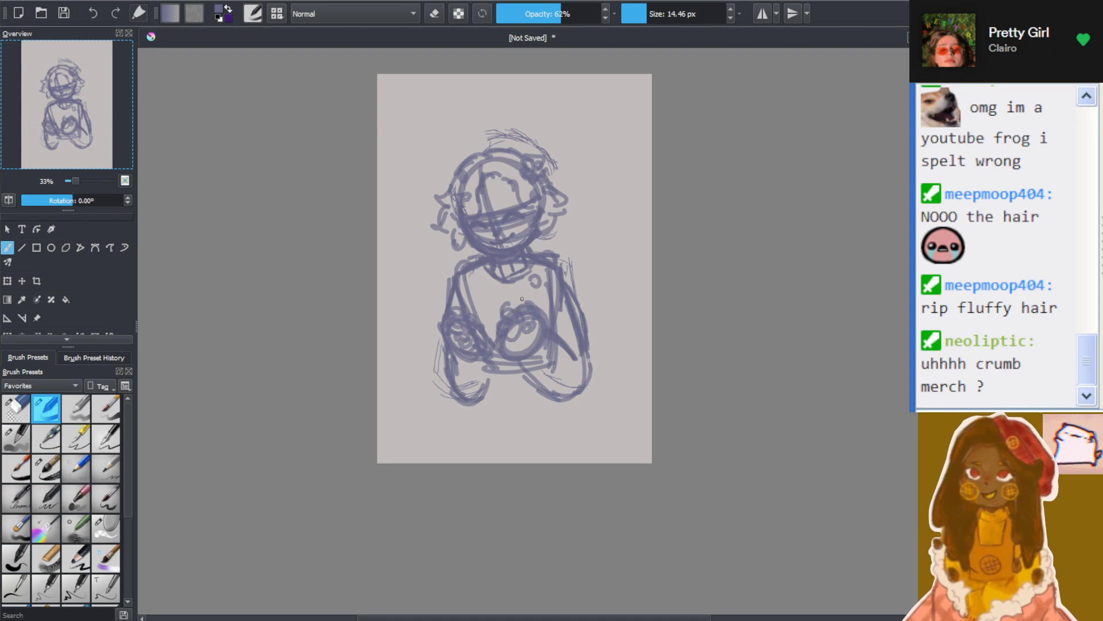
{"action": "scroll", "coordinate": [444, 295], "scroll_direction": "up", "scroll_amount": 4}
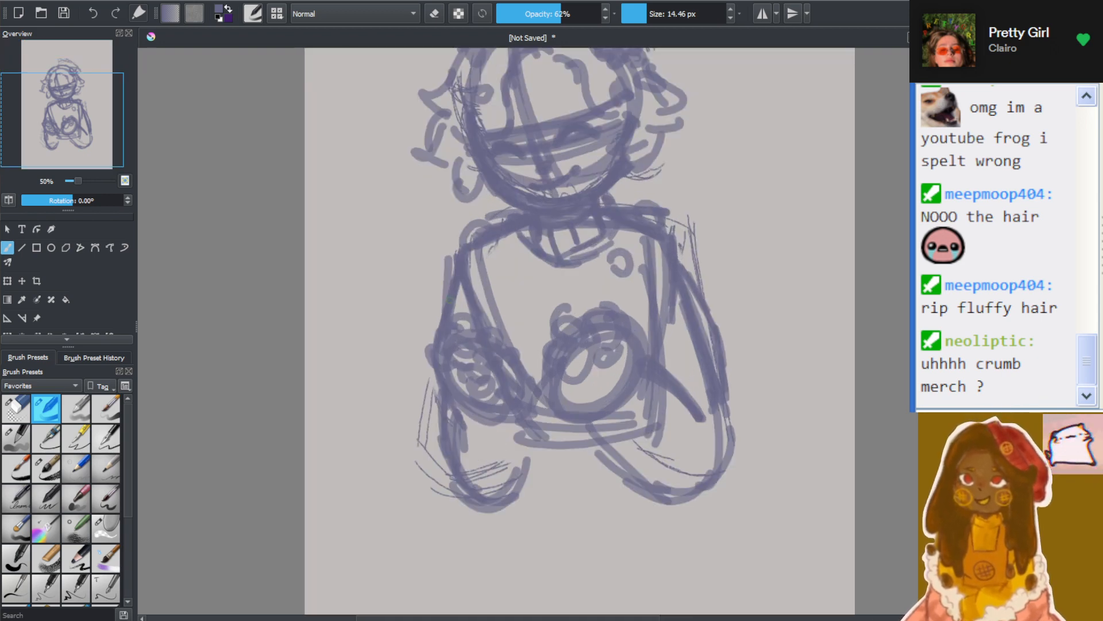
{"action": "scroll", "coordinate": [557, 232], "scroll_direction": "down", "scroll_amount": 3}
{"action": "scroll", "coordinate": [556, 232], "scroll_direction": "up", "scroll_amount": 2}
{"action": "scroll", "coordinate": [557, 232], "scroll_direction": "down", "scroll_amount": 3}
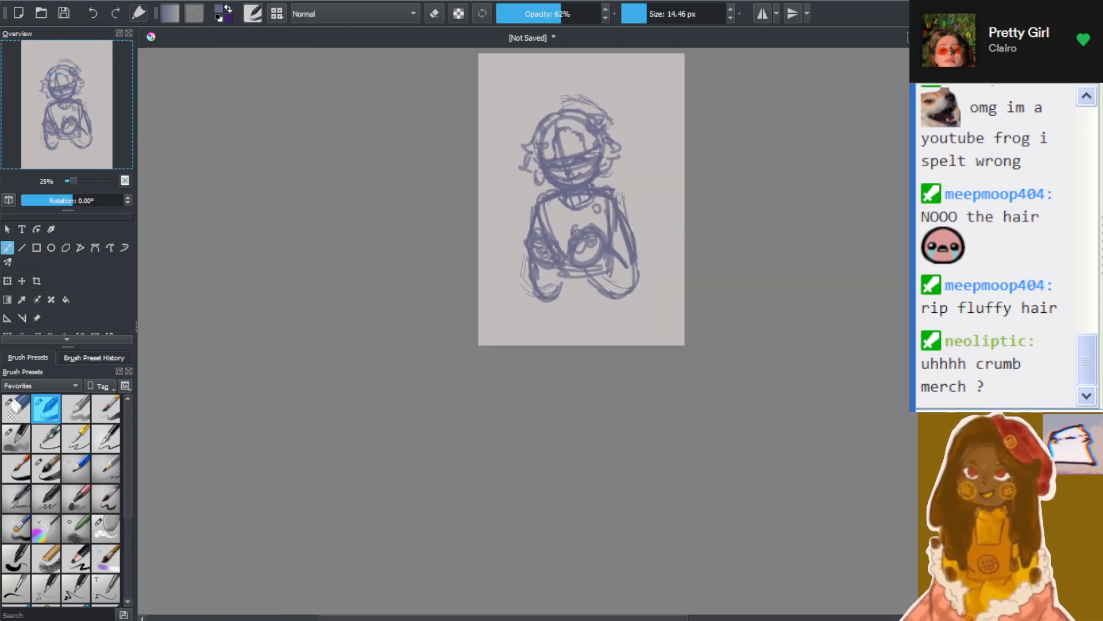
{"action": "scroll", "coordinate": [586, 239], "scroll_direction": "up", "scroll_amount": 3}
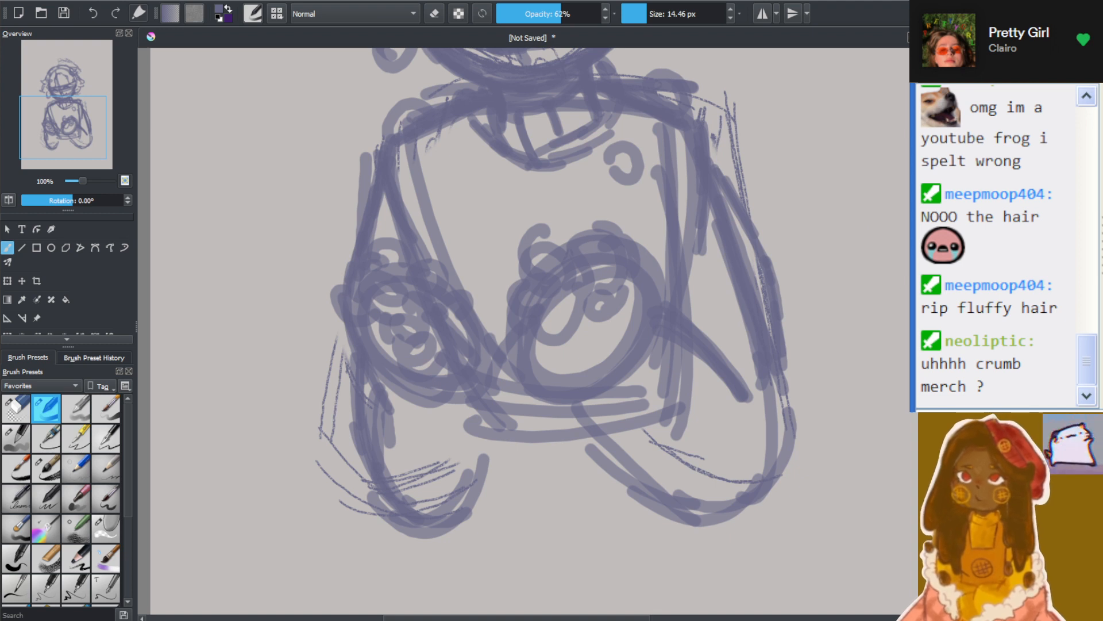
Sketch the left arm folded across the torso, with a rounded elbow and the forearm's lower and upper edges
{"action": "left_click_drag", "start_coordinate": [587, 239], "coordinate": [586, 259]}
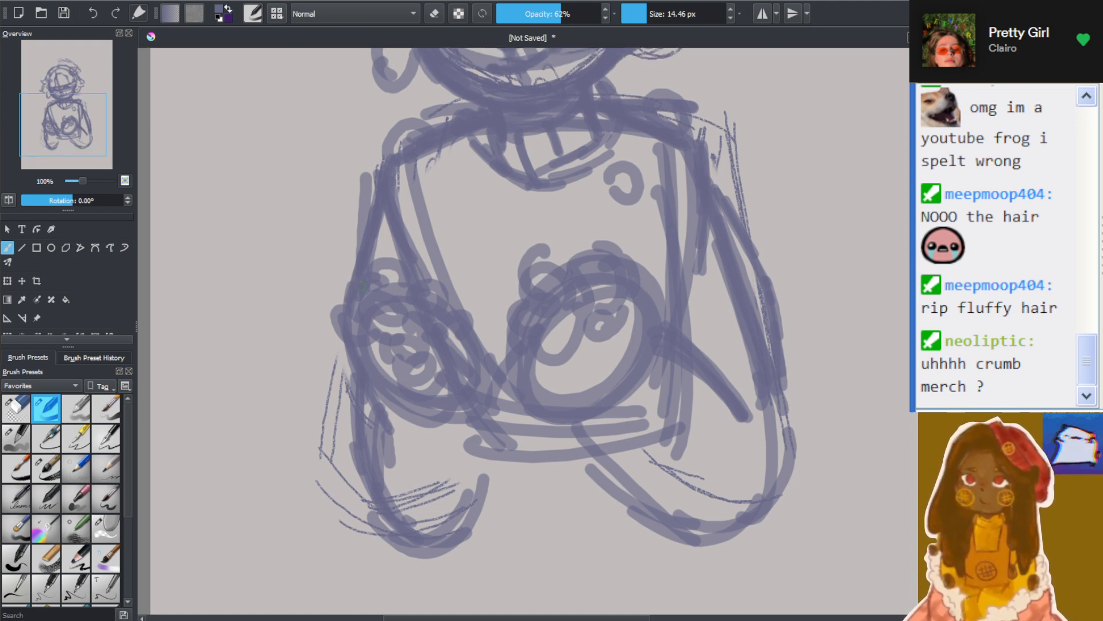
{"action": "left_click_drag", "start_coordinate": [353, 264], "coordinate": [327, 427]}
{"action": "mouse_move", "coordinate": [343, 292]}
{"action": "left_mouse_down"}
{"action": "mouse_move", "coordinate": [322, 362]}
{"action": "mouse_move", "coordinate": [365, 466]}
{"action": "mouse_move", "coordinate": [425, 484]}
{"action": "left_mouse_up"}
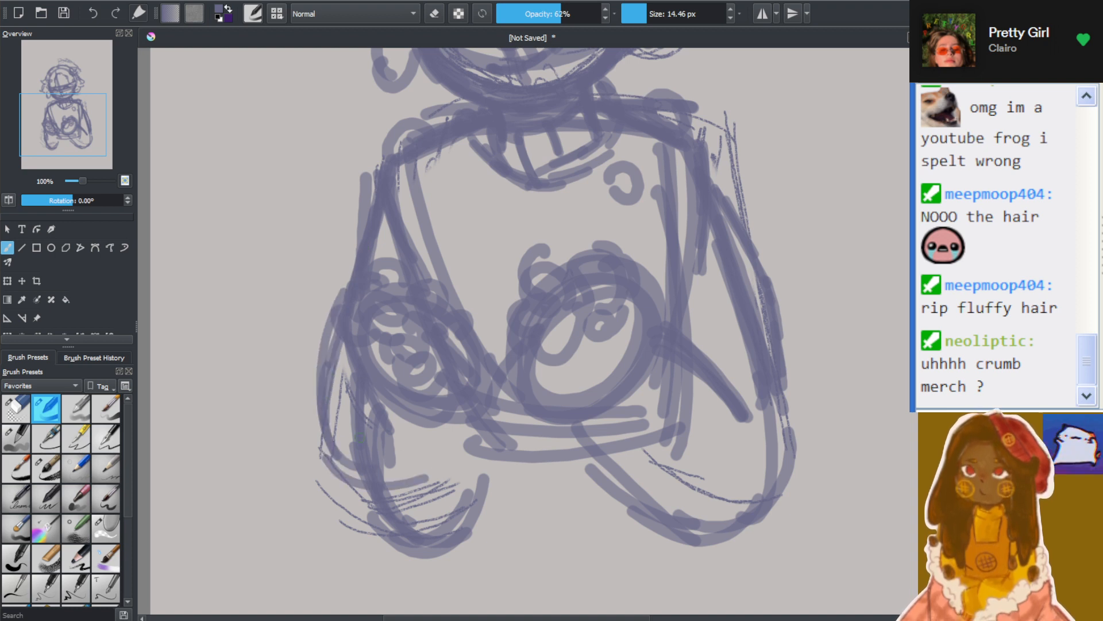
{"action": "left_click_drag", "start_coordinate": [337, 453], "coordinate": [467, 471]}
{"action": "left_click_drag", "start_coordinate": [388, 475], "coordinate": [597, 458]}
{"action": "mouse_move", "coordinate": [507, 468]}
{"action": "left_mouse_down"}
{"action": "mouse_move", "coordinate": [650, 400]}
{"action": "mouse_move", "coordinate": [662, 363]}
{"action": "left_mouse_up"}
{"action": "mouse_move", "coordinate": [414, 363]}
{"action": "left_mouse_down"}
{"action": "mouse_move", "coordinate": [510, 352]}
{"action": "mouse_move", "coordinate": [598, 371]}
{"action": "mouse_move", "coordinate": [652, 314]}
{"action": "left_mouse_up"}
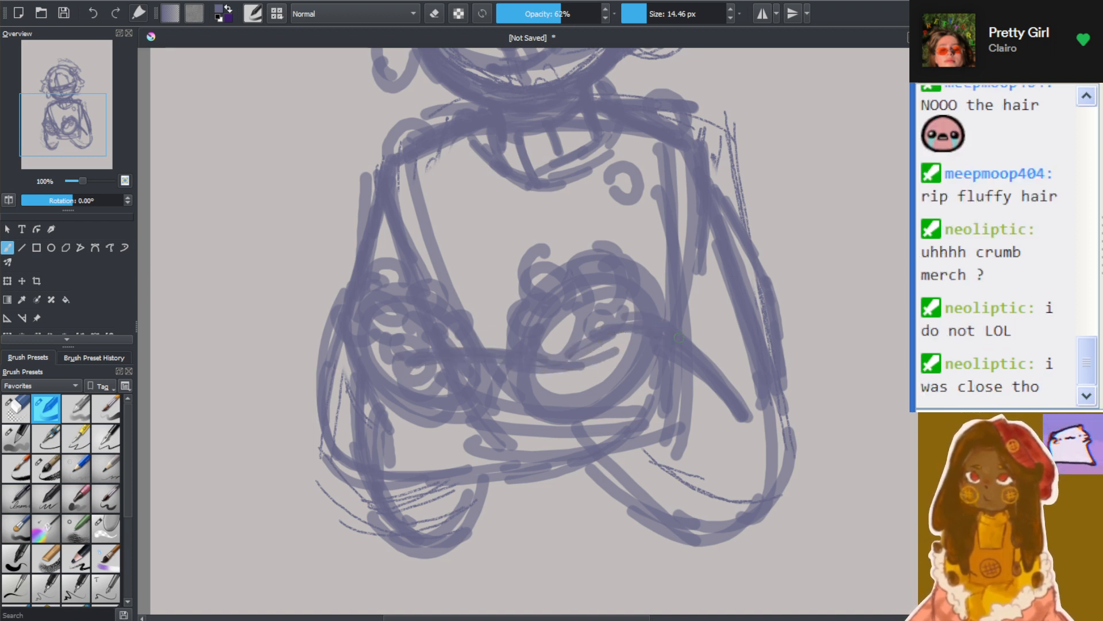
Outline the right arm's bent elbow and scribble fluffy curls across the chest above the crossed forearms
{"action": "mouse_move", "coordinate": [758, 377]}
{"action": "left_mouse_down"}
{"action": "mouse_move", "coordinate": [768, 422]}
{"action": "mouse_move", "coordinate": [755, 466]}
{"action": "mouse_move", "coordinate": [597, 467]}
{"action": "mouse_move", "coordinate": [698, 476]}
{"action": "mouse_move", "coordinate": [597, 481]}
{"action": "left_mouse_up"}
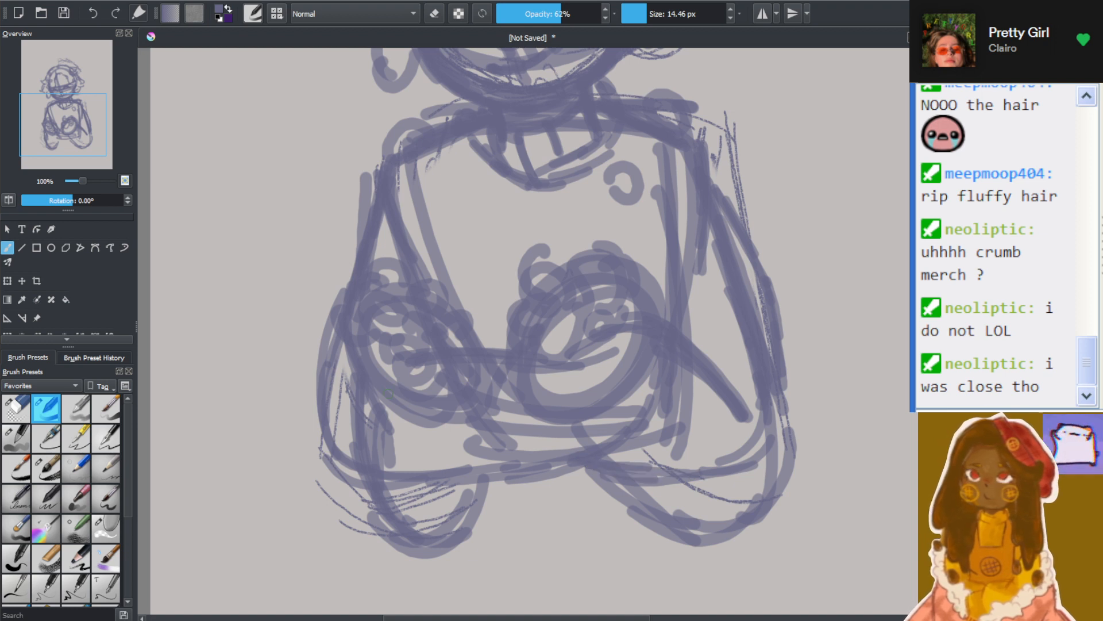
{"action": "mouse_move", "coordinate": [396, 327]}
{"action": "left_mouse_down"}
{"action": "mouse_move", "coordinate": [389, 353]}
{"action": "mouse_move", "coordinate": [411, 360]}
{"action": "mouse_move", "coordinate": [462, 326]}
{"action": "mouse_move", "coordinate": [413, 303]}
{"action": "mouse_move", "coordinate": [425, 357]}
{"action": "mouse_move", "coordinate": [479, 361]}
{"action": "left_mouse_up"}
{"action": "mouse_move", "coordinate": [435, 311]}
{"action": "left_mouse_down"}
{"action": "mouse_move", "coordinate": [441, 284]}
{"action": "mouse_move", "coordinate": [455, 278]}
{"action": "mouse_move", "coordinate": [457, 294]}
{"action": "mouse_move", "coordinate": [471, 274]}
{"action": "mouse_move", "coordinate": [458, 307]}
{"action": "mouse_move", "coordinate": [471, 231]}
{"action": "mouse_move", "coordinate": [490, 295]}
{"action": "mouse_move", "coordinate": [605, 222]}
{"action": "mouse_move", "coordinate": [637, 248]}
{"action": "mouse_move", "coordinate": [594, 280]}
{"action": "mouse_move", "coordinate": [501, 229]}
{"action": "mouse_move", "coordinate": [455, 221]}
{"action": "mouse_move", "coordinate": [426, 247]}
{"action": "mouse_move", "coordinate": [416, 296]}
{"action": "mouse_move", "coordinate": [392, 285]}
{"action": "mouse_move", "coordinate": [493, 323]}
{"action": "mouse_move", "coordinate": [496, 356]}
{"action": "mouse_move", "coordinate": [575, 348]}
{"action": "left_mouse_up"}
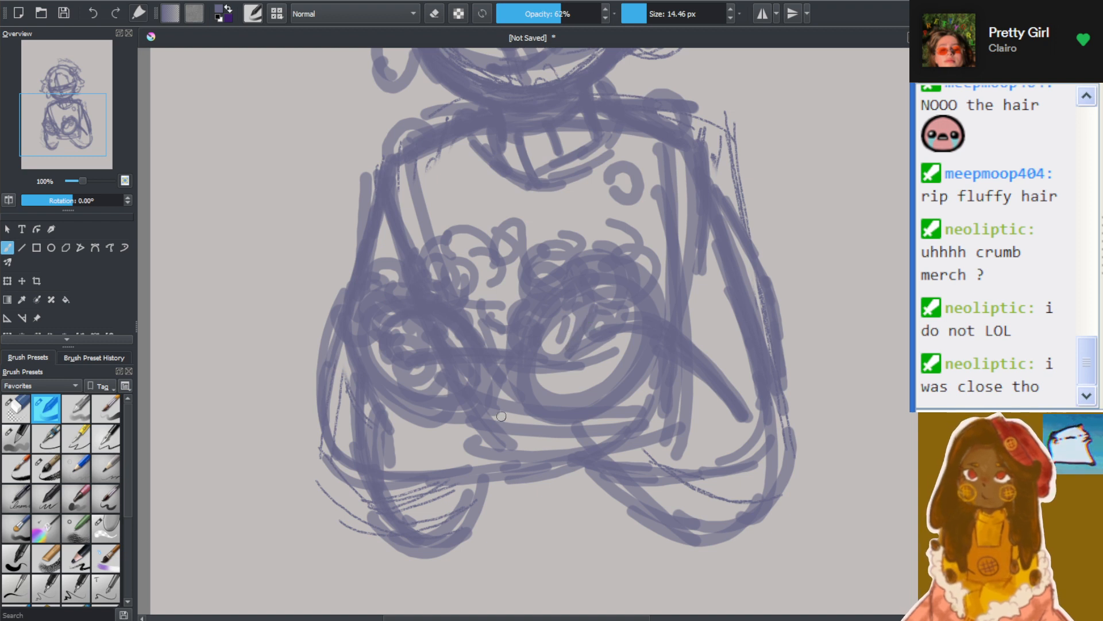
Erase the overlapping sketch lines inside the folded forearm and the old arm shapes hanging below it
{"action": "left_click", "coordinate": [435, 14]}
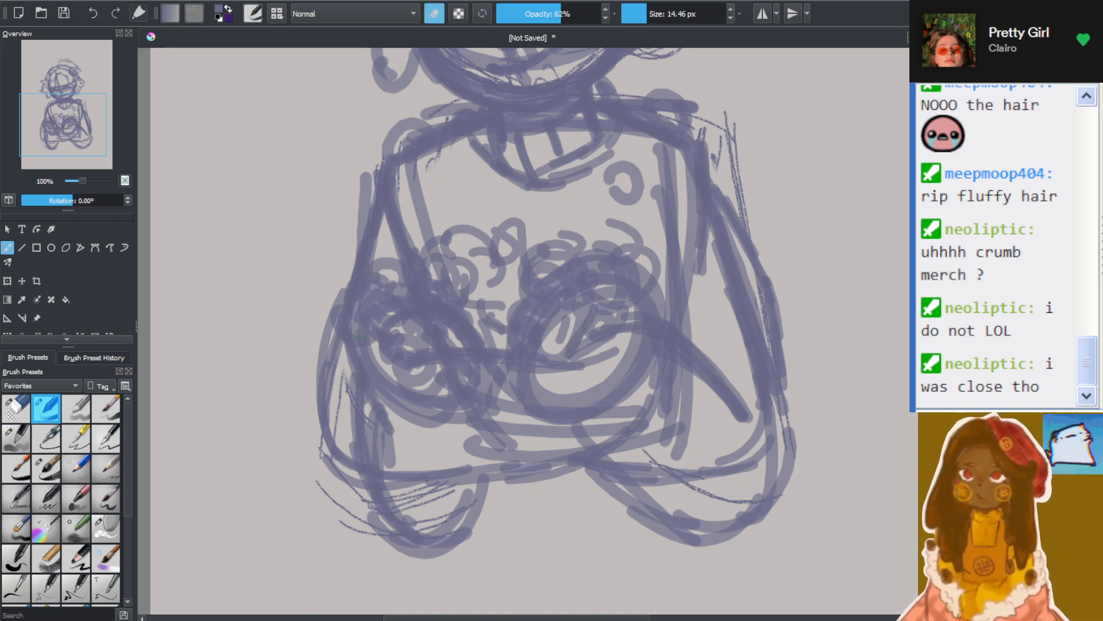
{"action": "mouse_move", "coordinate": [416, 408]}
{"action": "left_mouse_down"}
{"action": "mouse_move", "coordinate": [367, 374]}
{"action": "mouse_move", "coordinate": [378, 433]}
{"action": "mouse_move", "coordinate": [414, 448]}
{"action": "left_mouse_up"}
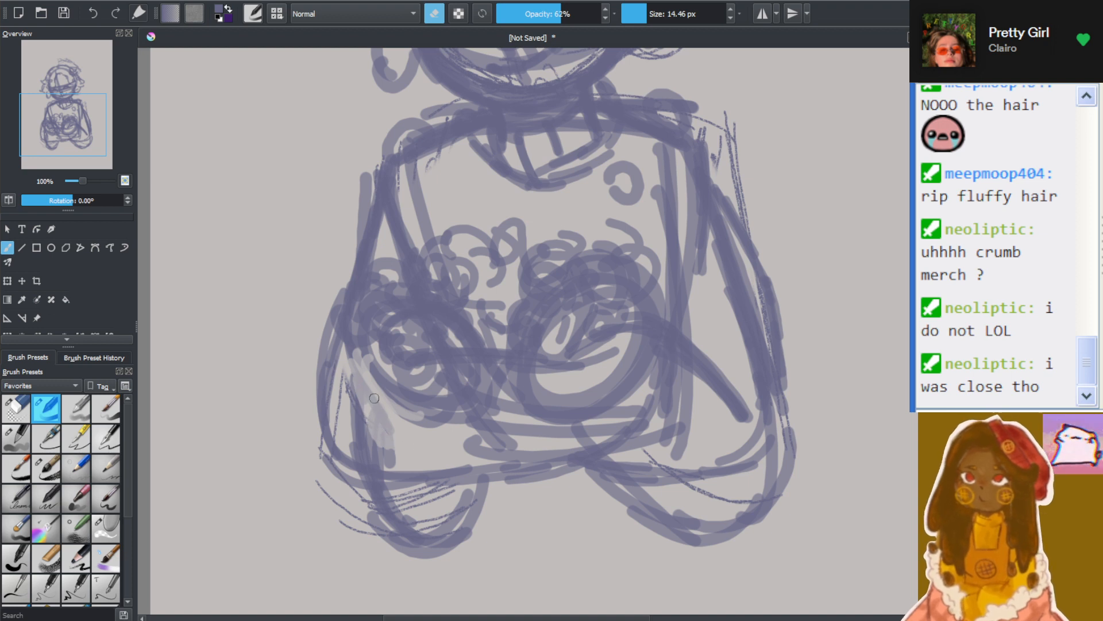
{"action": "left_click_drag", "start_coordinate": [374, 398], "coordinate": [431, 431]}
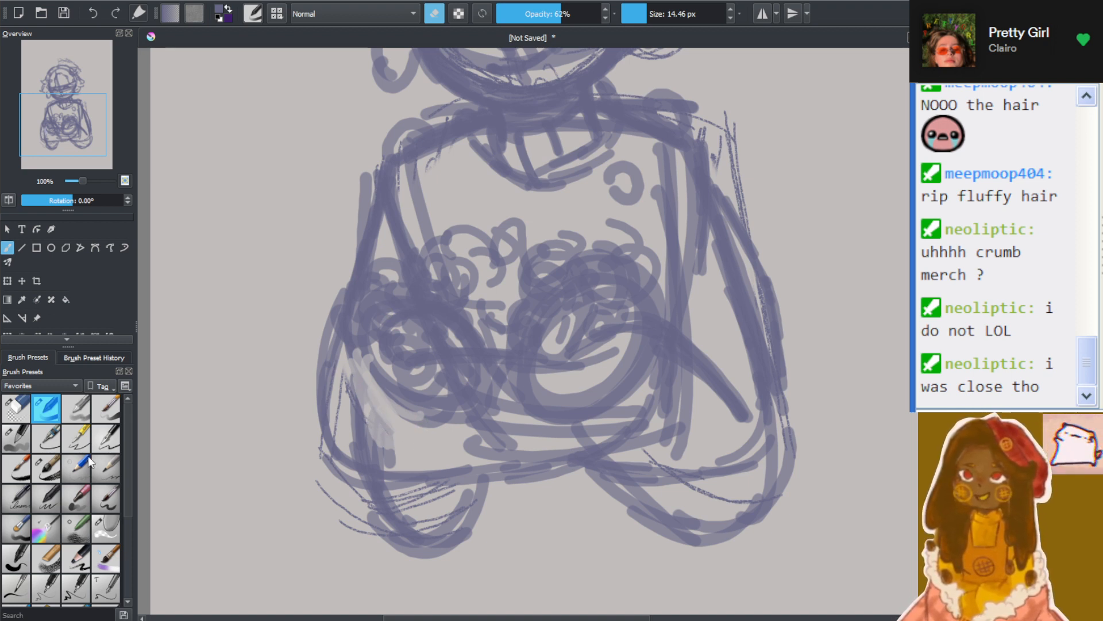
{"action": "left_click", "coordinate": [14, 409]}
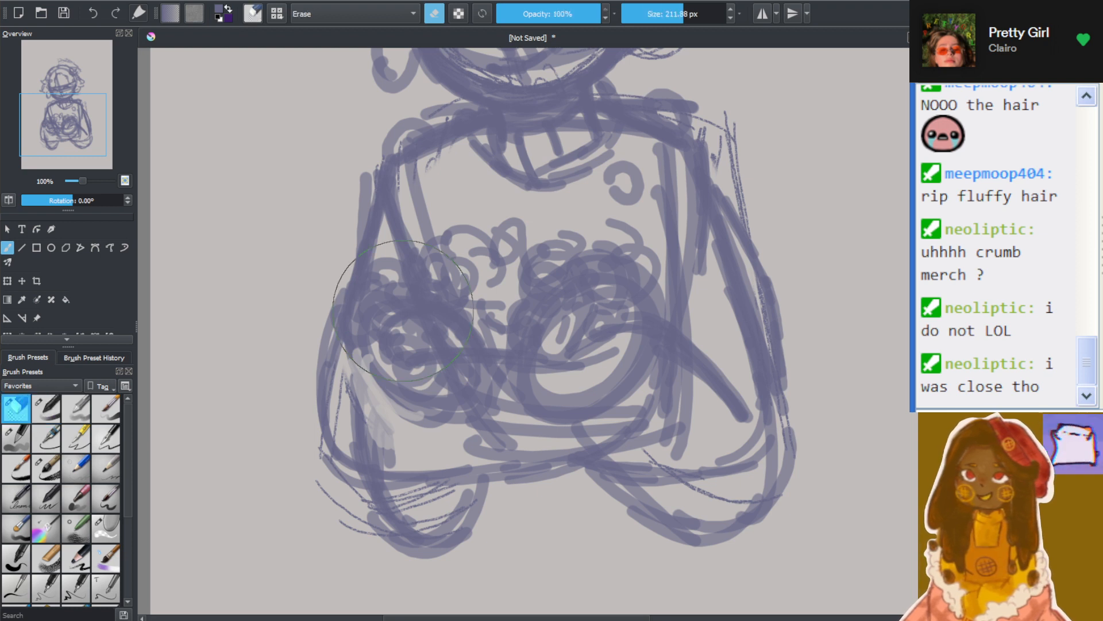
{"action": "left_click", "coordinate": [669, 14]}
{"action": "mouse_move", "coordinate": [362, 388]}
{"action": "left_mouse_down"}
{"action": "mouse_move", "coordinate": [467, 424]}
{"action": "mouse_move", "coordinate": [413, 431]}
{"action": "mouse_move", "coordinate": [410, 396]}
{"action": "mouse_move", "coordinate": [508, 411]}
{"action": "mouse_move", "coordinate": [482, 385]}
{"action": "mouse_move", "coordinate": [382, 411]}
{"action": "mouse_move", "coordinate": [506, 430]}
{"action": "mouse_move", "coordinate": [384, 422]}
{"action": "mouse_move", "coordinate": [493, 413]}
{"action": "mouse_move", "coordinate": [601, 385]}
{"action": "mouse_move", "coordinate": [618, 395]}
{"action": "mouse_move", "coordinate": [568, 436]}
{"action": "mouse_move", "coordinate": [551, 427]}
{"action": "mouse_move", "coordinate": [538, 392]}
{"action": "mouse_move", "coordinate": [642, 343]}
{"action": "mouse_move", "coordinate": [702, 439]}
{"action": "mouse_move", "coordinate": [631, 452]}
{"action": "mouse_move", "coordinate": [696, 448]}
{"action": "mouse_move", "coordinate": [577, 485]}
{"action": "mouse_move", "coordinate": [722, 516]}
{"action": "mouse_move", "coordinate": [779, 503]}
{"action": "mouse_move", "coordinate": [666, 539]}
{"action": "mouse_move", "coordinate": [752, 480]}
{"action": "mouse_move", "coordinate": [791, 236]}
{"action": "left_mouse_up"}
{"action": "mouse_move", "coordinate": [273, 522]}
{"action": "left_mouse_down"}
{"action": "mouse_move", "coordinate": [471, 535]}
{"action": "mouse_move", "coordinate": [510, 522]}
{"action": "left_mouse_up"}
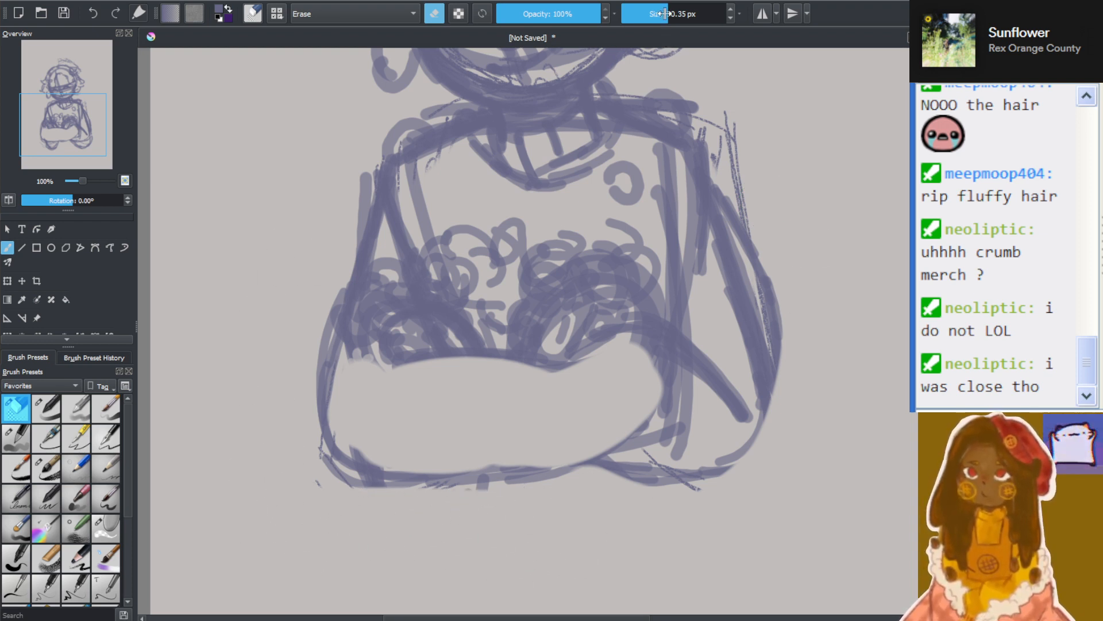
Set the eraser size to 34.95 px and clear the stray lines inside both upper arms, the tucked hand and the right elbow
{"action": "left_click_drag", "start_coordinate": [665, 13], "coordinate": [655, 13]}
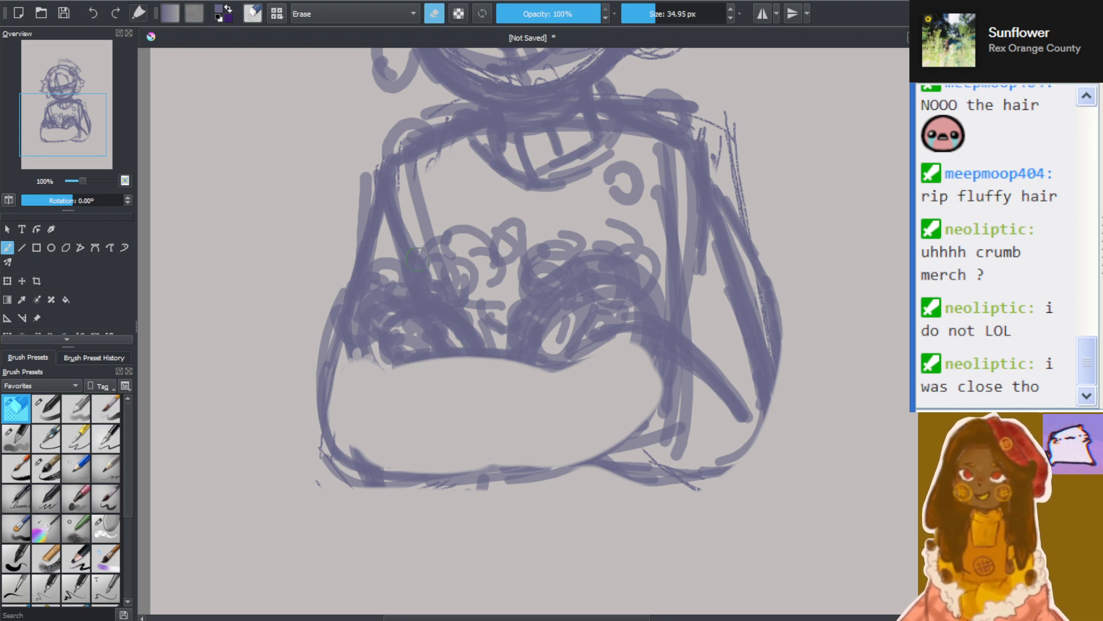
{"action": "mouse_move", "coordinate": [357, 371]}
{"action": "left_mouse_down"}
{"action": "mouse_move", "coordinate": [375, 303]}
{"action": "mouse_move", "coordinate": [391, 261]}
{"action": "mouse_move", "coordinate": [366, 349]}
{"action": "mouse_move", "coordinate": [394, 269]}
{"action": "mouse_move", "coordinate": [406, 306]}
{"action": "mouse_move", "coordinate": [397, 292]}
{"action": "mouse_move", "coordinate": [369, 323]}
{"action": "mouse_move", "coordinate": [428, 332]}
{"action": "left_mouse_up"}
{"action": "mouse_move", "coordinate": [646, 370]}
{"action": "left_mouse_down"}
{"action": "mouse_move", "coordinate": [661, 434]}
{"action": "mouse_move", "coordinate": [698, 451]}
{"action": "mouse_move", "coordinate": [671, 430]}
{"action": "mouse_move", "coordinate": [675, 302]}
{"action": "mouse_move", "coordinate": [683, 288]}
{"action": "mouse_move", "coordinate": [723, 297]}
{"action": "mouse_move", "coordinate": [713, 262]}
{"action": "mouse_move", "coordinate": [751, 398]}
{"action": "mouse_move", "coordinate": [750, 364]}
{"action": "left_mouse_up"}
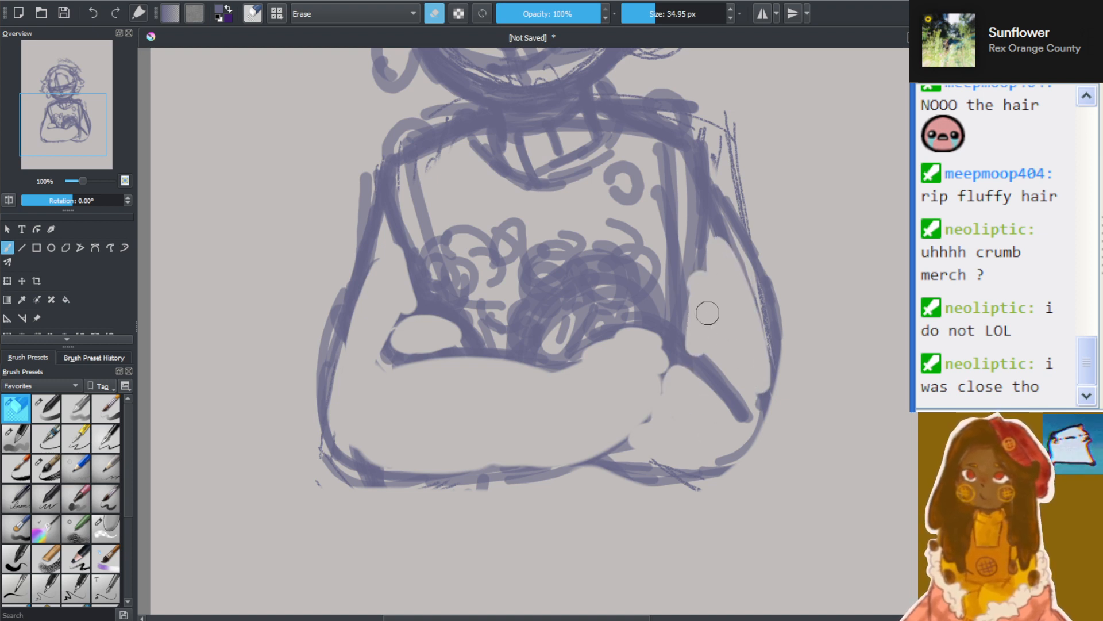
Erase the stray strokes above both shoulders, beside the neck and along the left arm's outer edge
{"action": "mouse_move", "coordinate": [711, 117]}
{"action": "left_mouse_down"}
{"action": "mouse_move", "coordinate": [740, 200]}
{"action": "mouse_move", "coordinate": [769, 226]}
{"action": "mouse_move", "coordinate": [771, 199]}
{"action": "mouse_move", "coordinate": [704, 118]}
{"action": "mouse_move", "coordinate": [634, 103]}
{"action": "mouse_move", "coordinate": [660, 115]}
{"action": "left_mouse_up"}
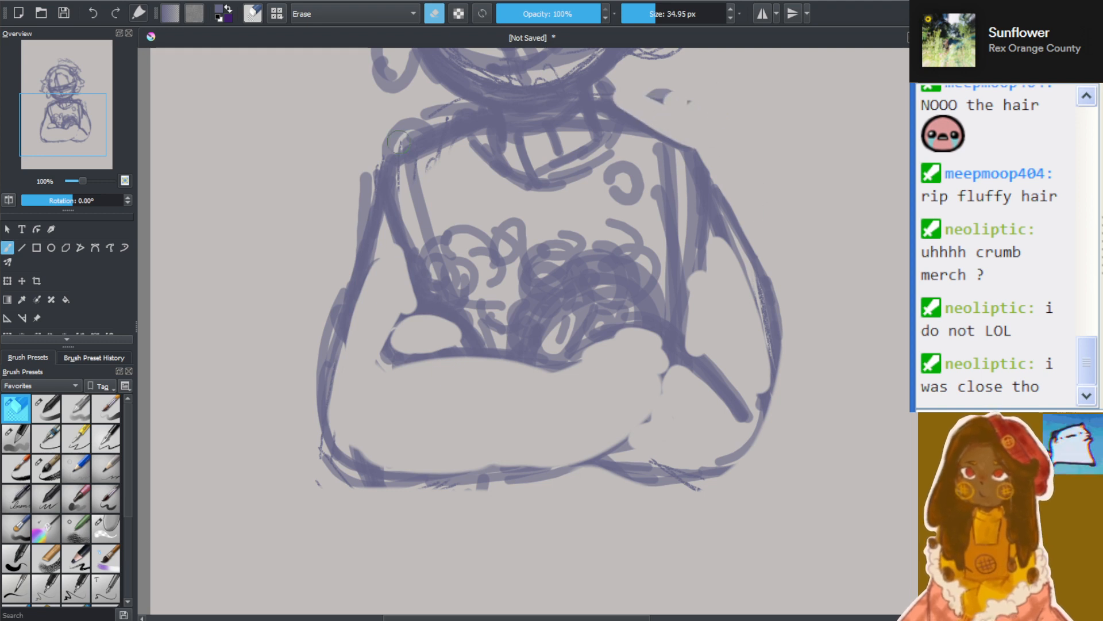
{"action": "mouse_move", "coordinate": [393, 137]}
{"action": "left_mouse_down"}
{"action": "mouse_move", "coordinate": [422, 120]}
{"action": "mouse_move", "coordinate": [381, 150]}
{"action": "mouse_move", "coordinate": [441, 123]}
{"action": "left_mouse_up"}
{"action": "left_click_drag", "start_coordinate": [358, 184], "coordinate": [352, 209]}
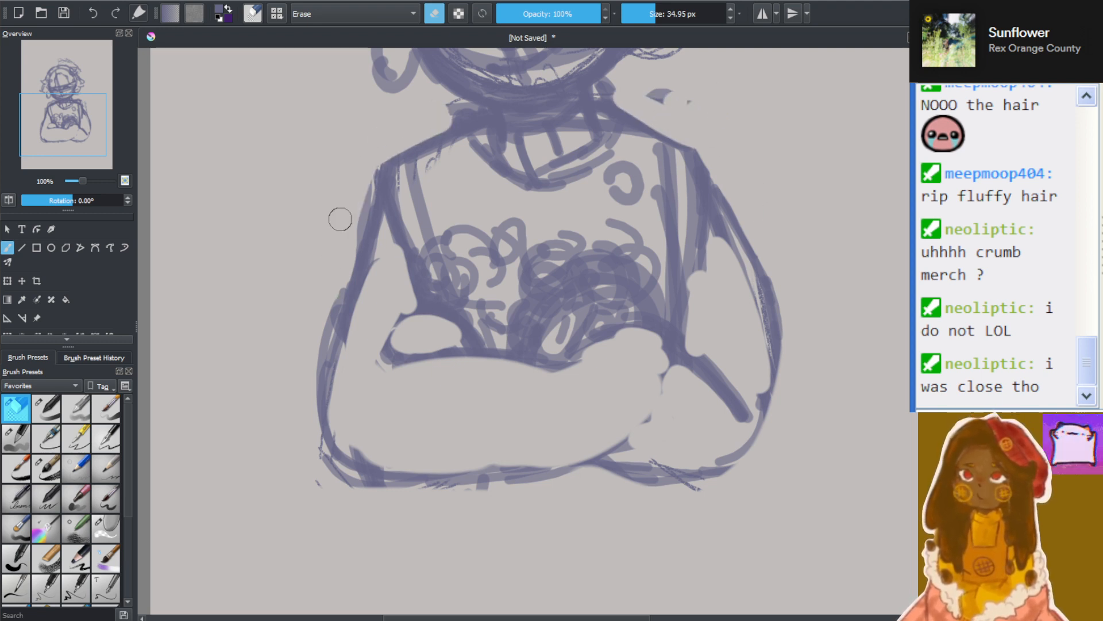
{"action": "left_click_drag", "start_coordinate": [334, 296], "coordinate": [316, 368]}
{"action": "left_click_drag", "start_coordinate": [455, 157], "coordinate": [452, 149]}
With the 14.46 px brush at 62% opacity and eraser mode off, redraw the left arm's inner line, elbow contour and forearm's lower edge
{"action": "key", "text": "minus"}
{"action": "key", "text": "minus"}
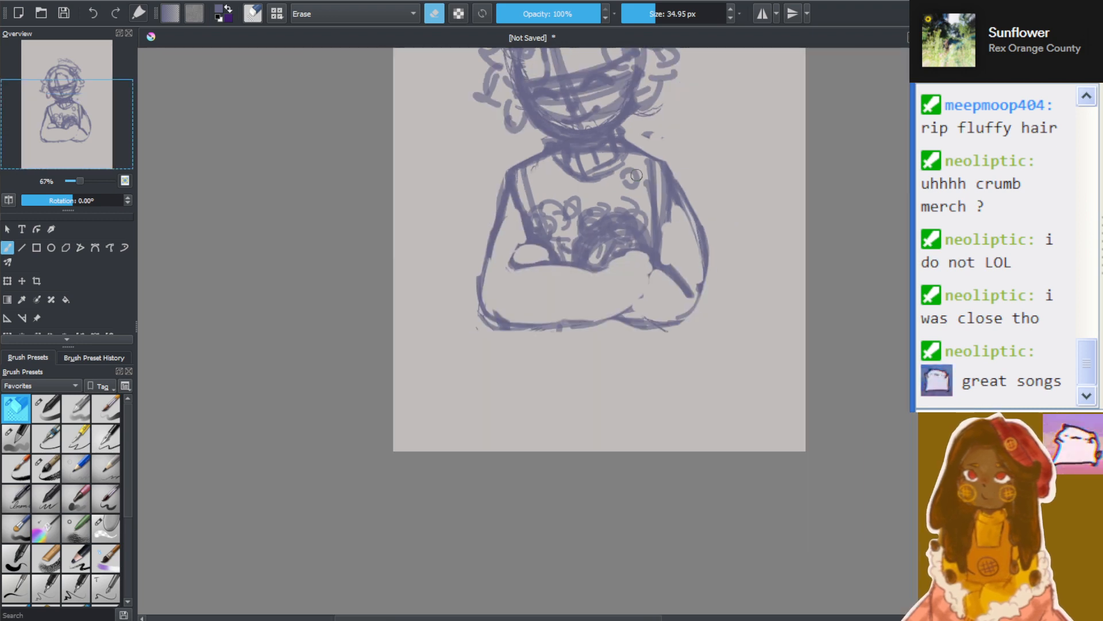
{"action": "scroll", "coordinate": [832, 200], "scroll_direction": "up", "scroll_amount": 1}
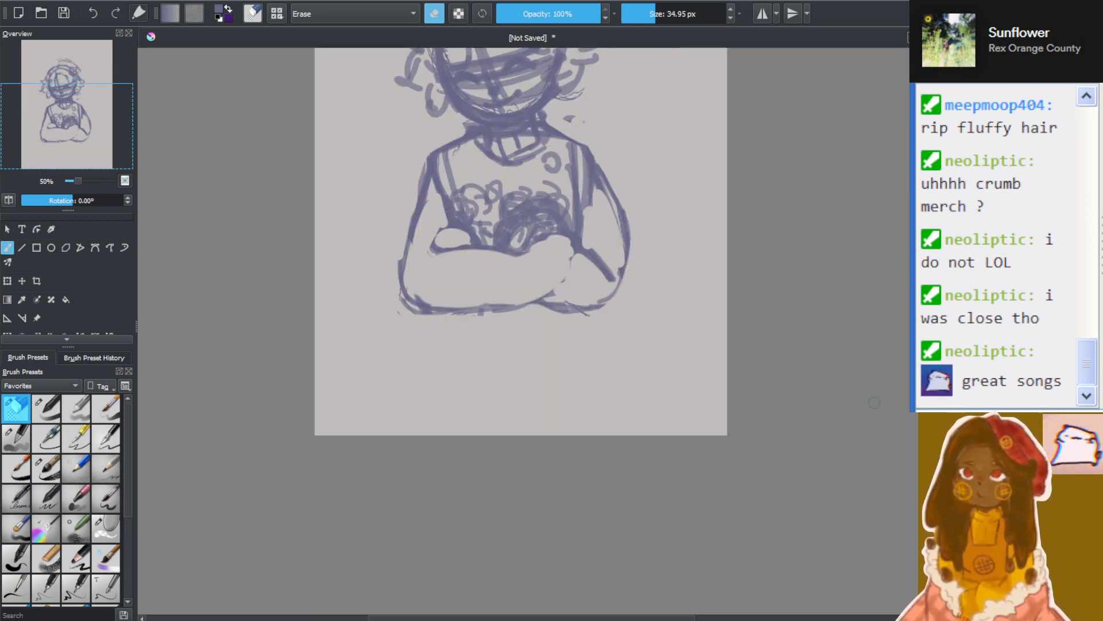
{"action": "scroll", "coordinate": [521, 275], "scroll_direction": "up", "scroll_amount": 3}
{"action": "scroll", "coordinate": [675, 207], "scroll_direction": "up", "scroll_amount": 2}
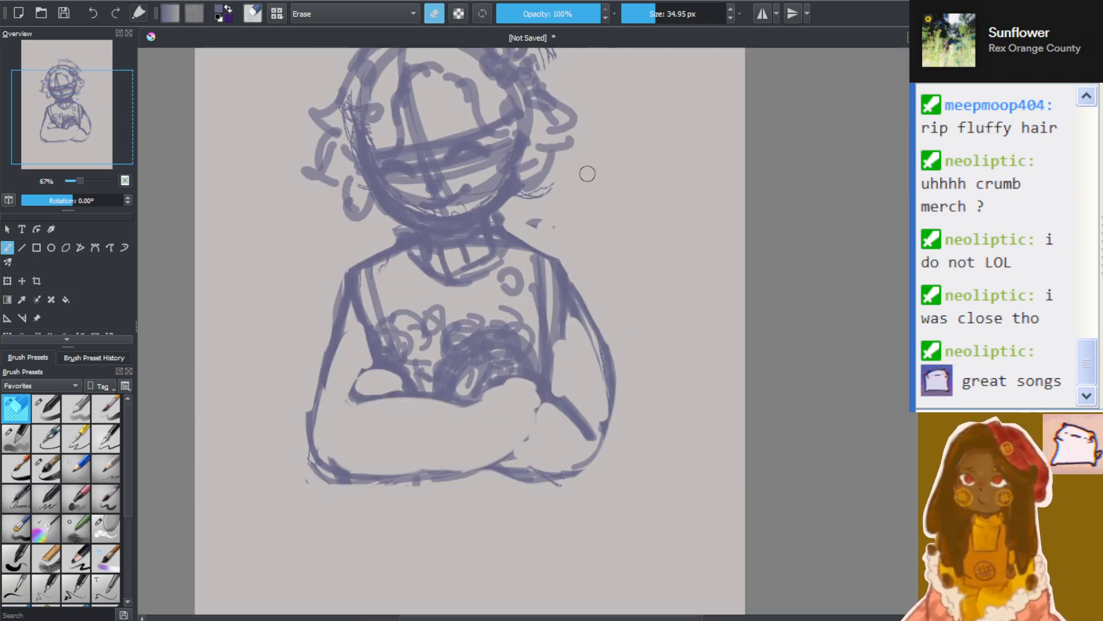
{"action": "scroll", "coordinate": [417, 311], "scroll_direction": "down", "scroll_amount": 1}
{"action": "scroll", "coordinate": [331, 337], "scroll_direction": "up", "scroll_amount": 1}
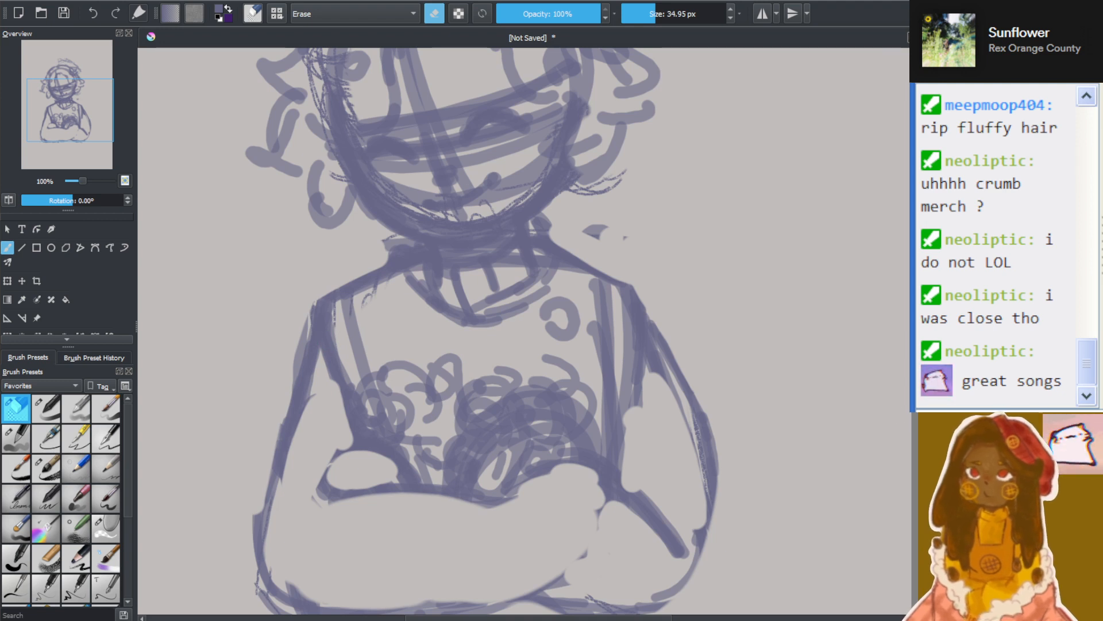
{"action": "scroll", "coordinate": [523, 331], "scroll_direction": "down", "scroll_amount": 1}
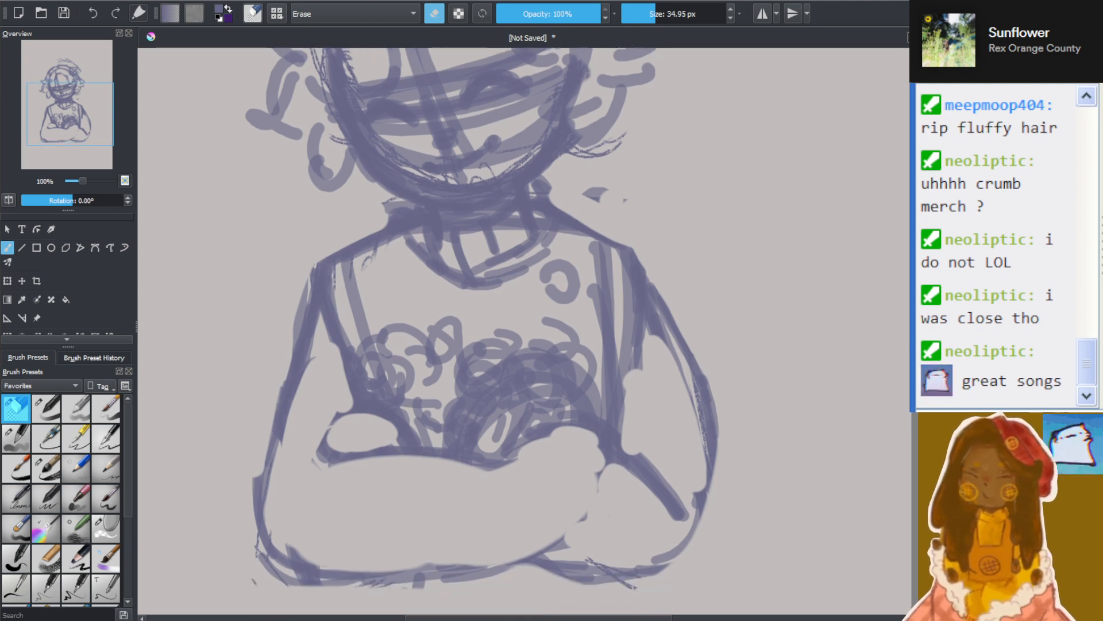
{"action": "left_click", "coordinate": [46, 408]}
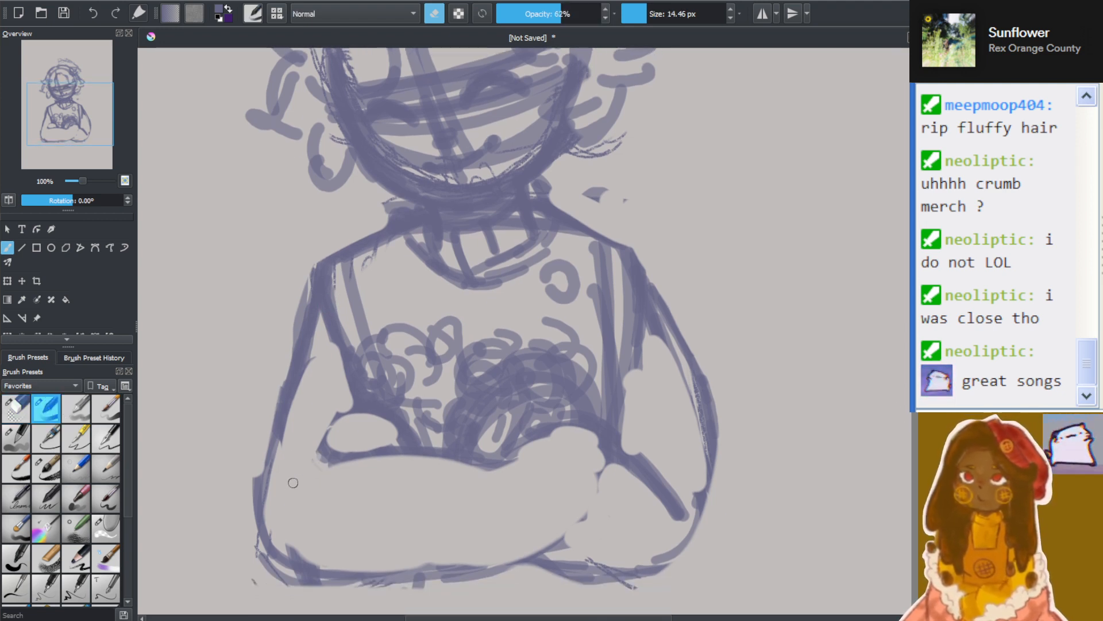
{"action": "key", "text": "e"}
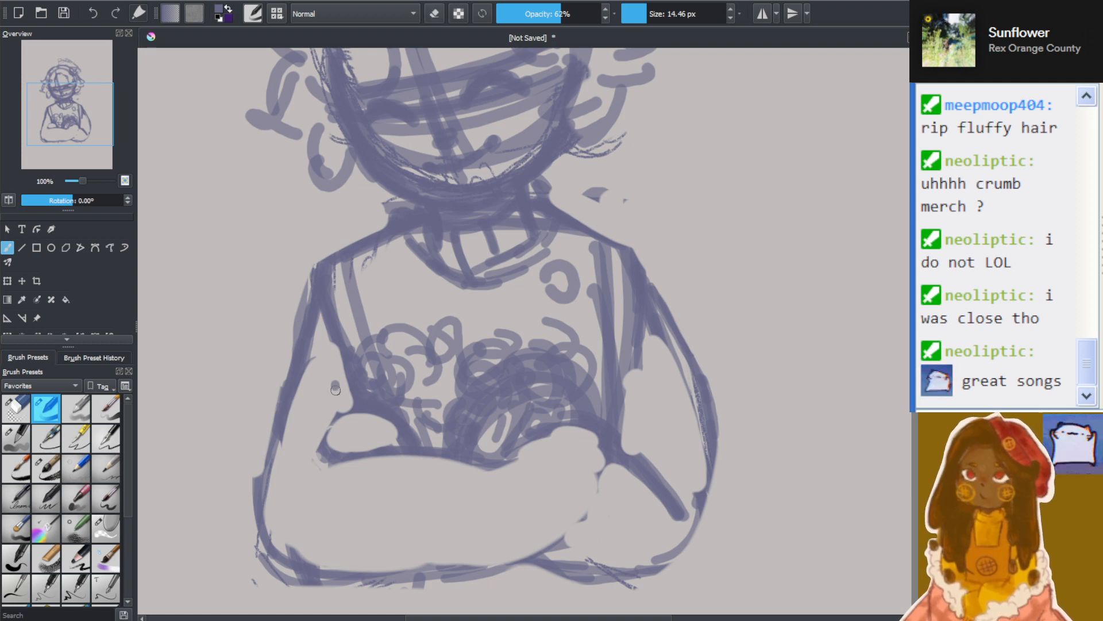
{"action": "mouse_move", "coordinate": [329, 344]}
{"action": "left_mouse_down"}
{"action": "mouse_move", "coordinate": [344, 401]}
{"action": "mouse_move", "coordinate": [346, 382]}
{"action": "left_mouse_up"}
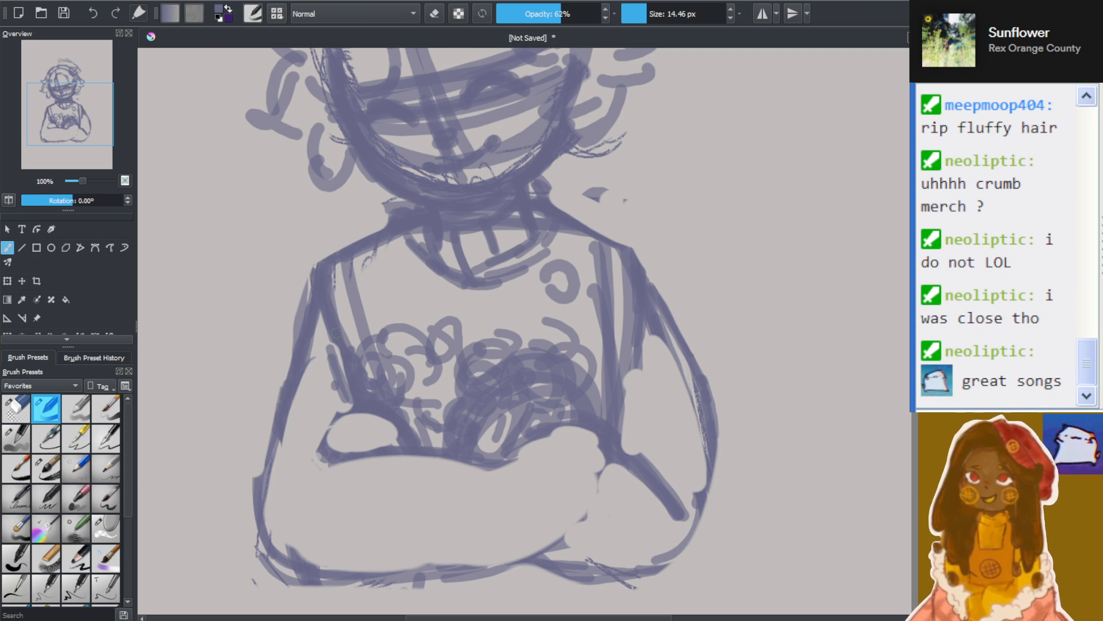
{"action": "left_click_drag", "start_coordinate": [302, 463], "coordinate": [311, 494]}
{"action": "mouse_move", "coordinate": [275, 441]}
{"action": "left_mouse_down"}
{"action": "mouse_move", "coordinate": [279, 531]}
{"action": "mouse_move", "coordinate": [344, 568]}
{"action": "left_mouse_up"}
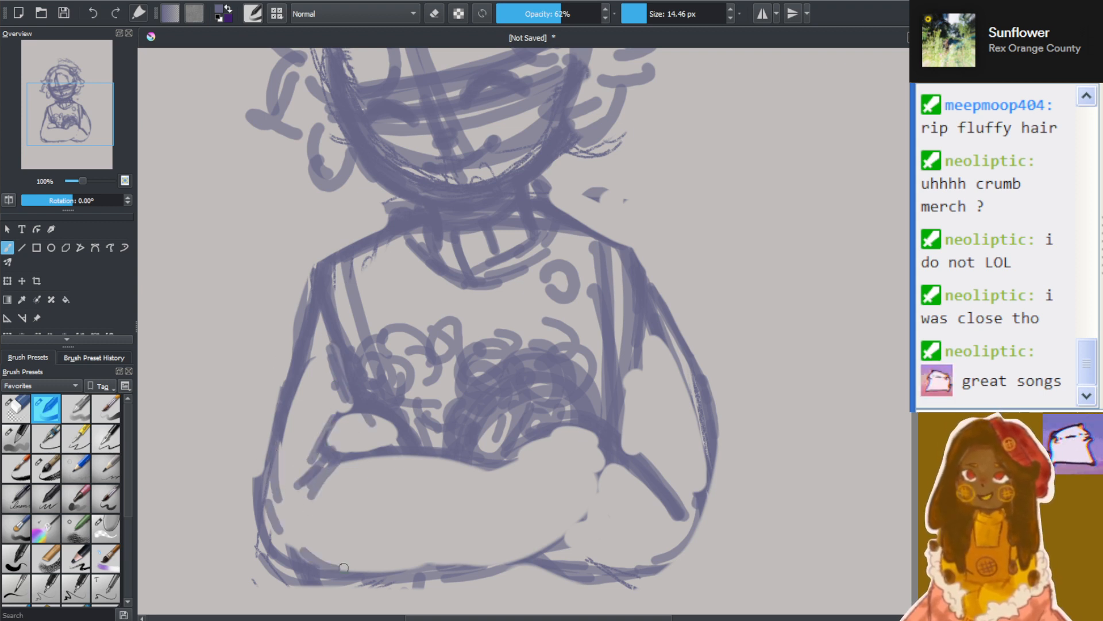
{"action": "mouse_move", "coordinate": [285, 528]}
{"action": "left_mouse_down"}
{"action": "mouse_move", "coordinate": [352, 569]}
{"action": "mouse_move", "coordinate": [425, 566]}
{"action": "mouse_move", "coordinate": [485, 531]}
{"action": "mouse_move", "coordinate": [491, 554]}
{"action": "mouse_move", "coordinate": [437, 569]}
{"action": "mouse_move", "coordinate": [558, 516]}
{"action": "left_mouse_up"}
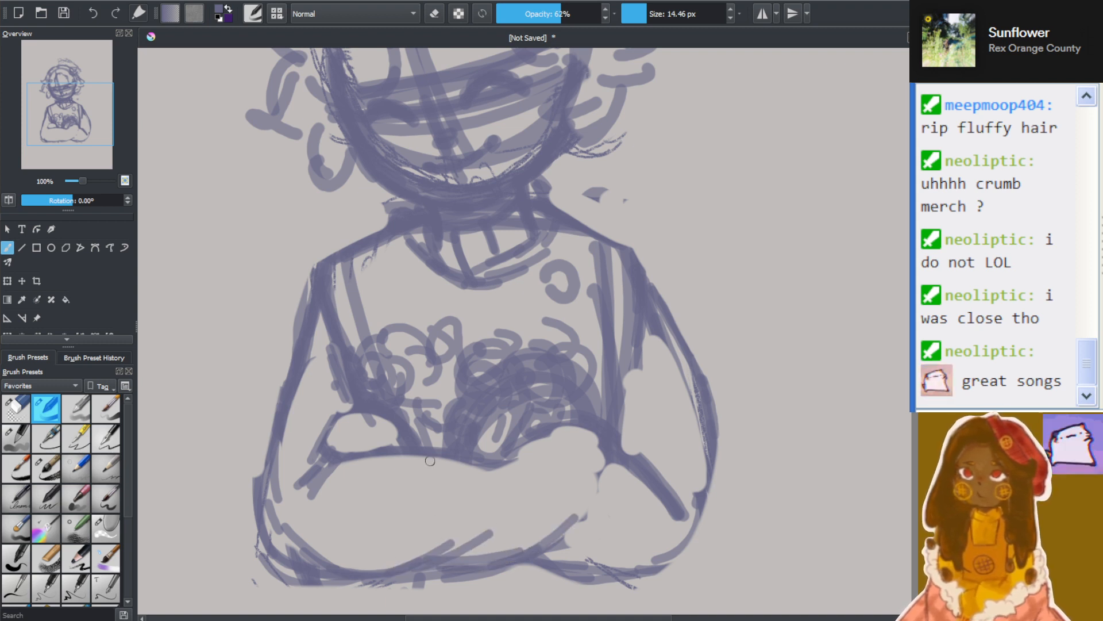
Redraw the front forearm's upper edge and rounded far end, and darken the gap between it and the chest curls
{"action": "mouse_move", "coordinate": [454, 457]}
{"action": "left_mouse_down"}
{"action": "mouse_move", "coordinate": [537, 478]}
{"action": "mouse_move", "coordinate": [546, 466]}
{"action": "left_mouse_up"}
{"action": "mouse_move", "coordinate": [568, 417]}
{"action": "left_mouse_down"}
{"action": "mouse_move", "coordinate": [502, 452]}
{"action": "mouse_move", "coordinate": [603, 440]}
{"action": "mouse_move", "coordinate": [592, 500]}
{"action": "mouse_move", "coordinate": [555, 531]}
{"action": "mouse_move", "coordinate": [513, 508]}
{"action": "left_mouse_up"}
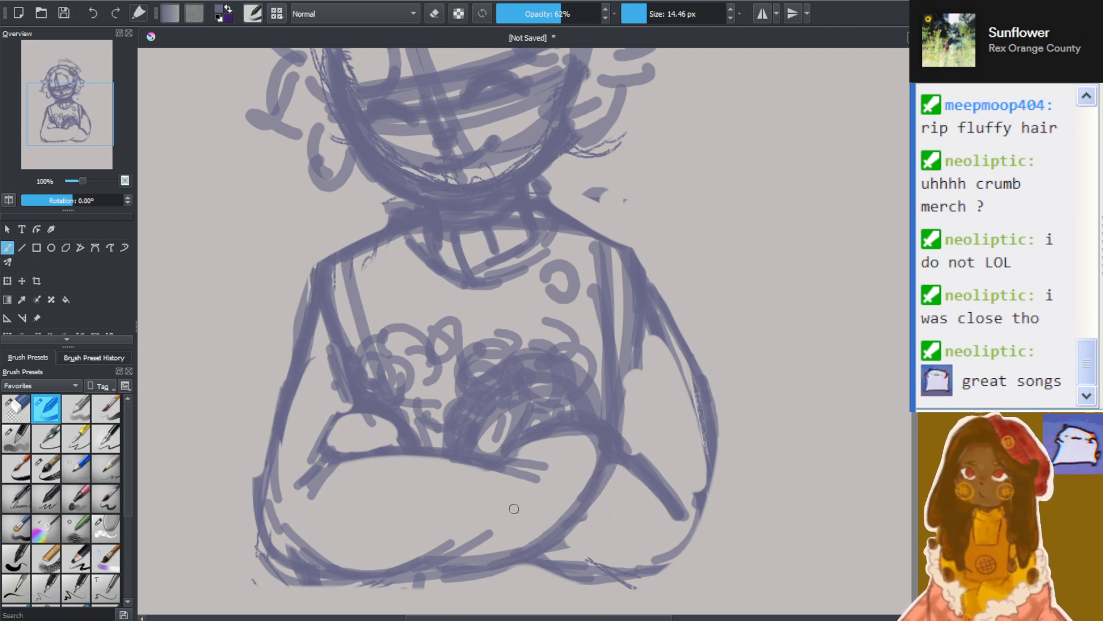
{"action": "mouse_move", "coordinate": [584, 472]}
{"action": "left_mouse_down"}
{"action": "mouse_move", "coordinate": [501, 572]}
{"action": "mouse_move", "coordinate": [481, 572]}
{"action": "left_mouse_up"}
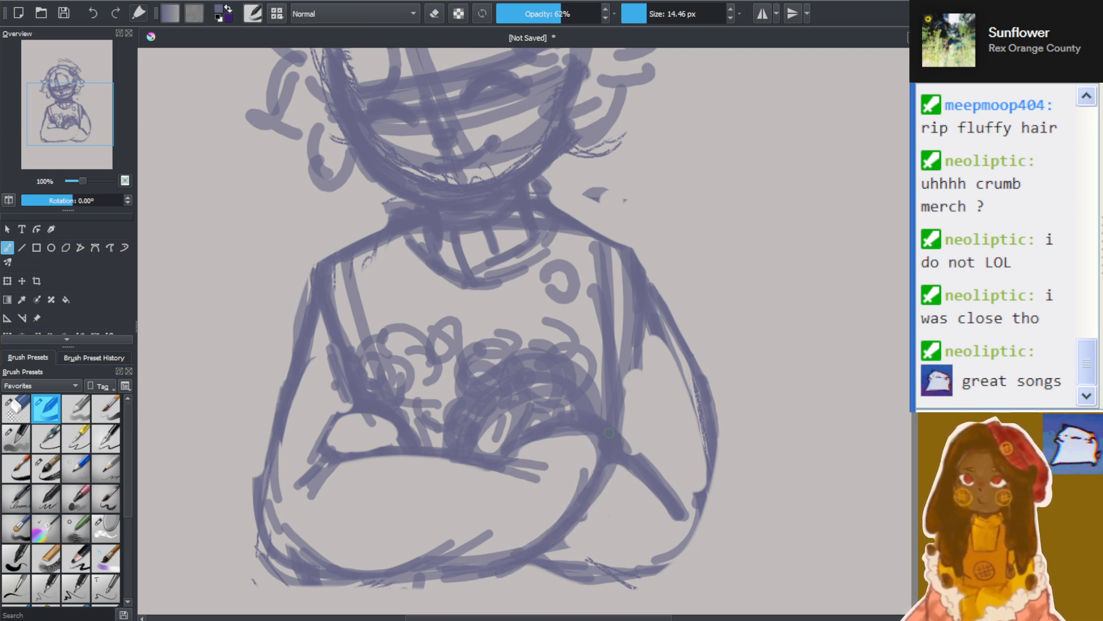
{"action": "left_click_drag", "start_coordinate": [593, 407], "coordinate": [513, 433]}
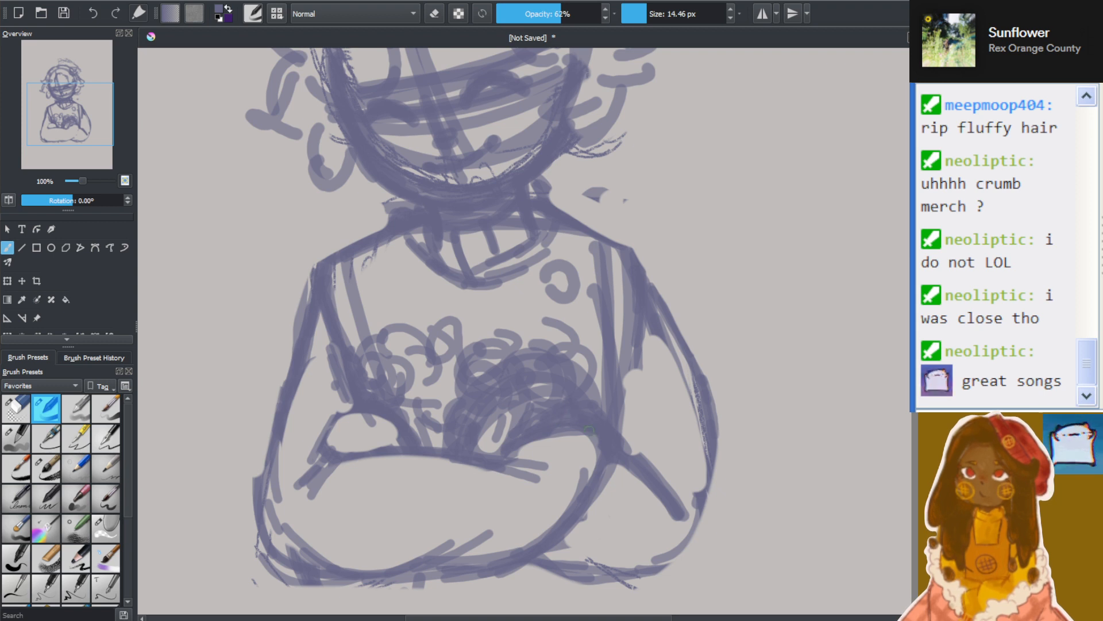
{"action": "left_click_drag", "start_coordinate": [523, 446], "coordinate": [598, 443]}
Outline the tucked hand above the left forearm and sketch finger lines inside it
{"action": "mouse_move", "coordinate": [351, 411]}
{"action": "left_mouse_down"}
{"action": "mouse_move", "coordinate": [311, 440]}
{"action": "mouse_move", "coordinate": [334, 450]}
{"action": "left_mouse_up"}
{"action": "mouse_move", "coordinate": [386, 422]}
{"action": "left_mouse_down"}
{"action": "mouse_move", "coordinate": [363, 452]}
{"action": "mouse_move", "coordinate": [343, 434]}
{"action": "left_mouse_up"}
{"action": "mouse_move", "coordinate": [399, 433]}
{"action": "left_mouse_down"}
{"action": "mouse_move", "coordinate": [378, 446]}
{"action": "mouse_move", "coordinate": [339, 432]}
{"action": "left_mouse_up"}
{"action": "left_click_drag", "start_coordinate": [390, 412], "coordinate": [398, 440]}
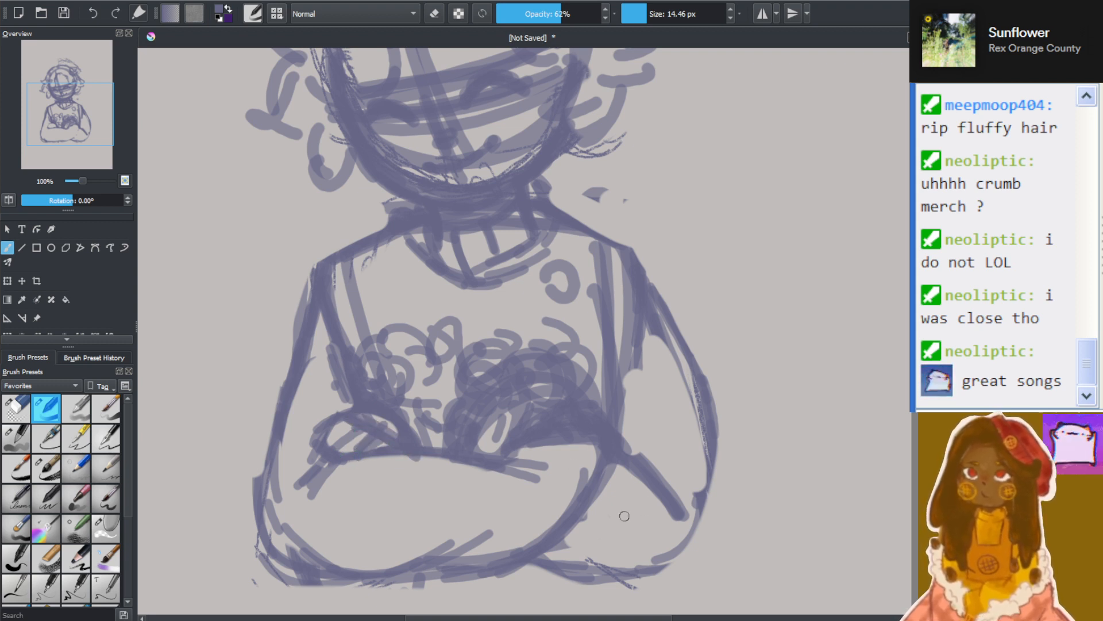
Strengthen the right arm's inner fold, underside, elbow and outer contour up toward the shoulder
{"action": "left_click_drag", "start_coordinate": [615, 470], "coordinate": [650, 500]}
{"action": "left_click_drag", "start_coordinate": [621, 469], "coordinate": [668, 514]}
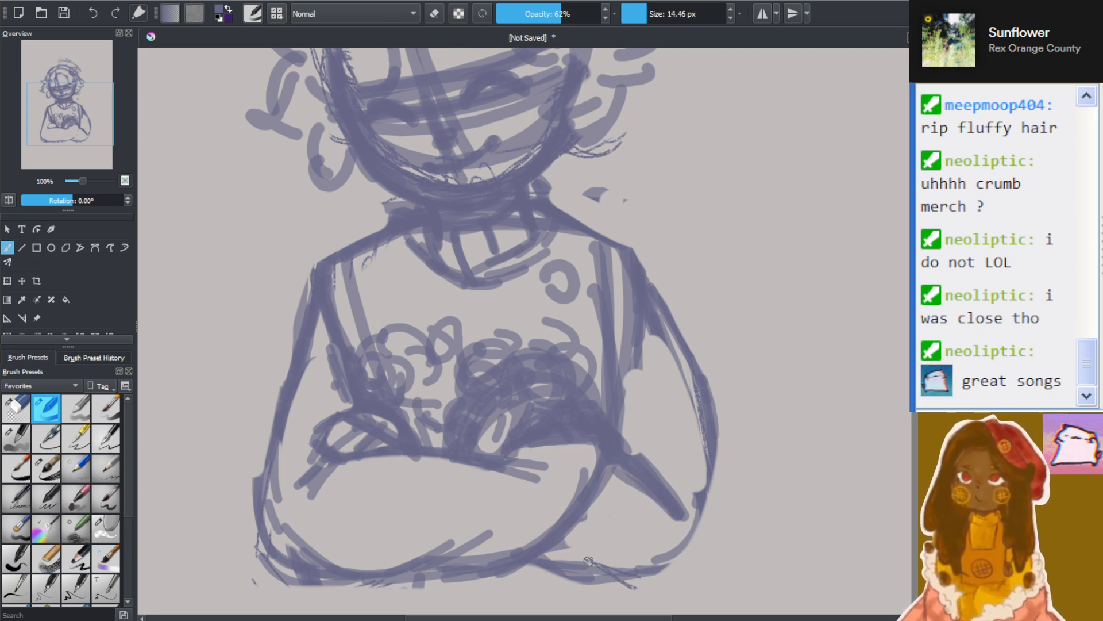
{"action": "mouse_move", "coordinate": [545, 574]}
{"action": "left_mouse_down"}
{"action": "mouse_move", "coordinate": [660, 554]}
{"action": "mouse_move", "coordinate": [694, 535]}
{"action": "left_mouse_up"}
{"action": "mouse_move", "coordinate": [598, 581]}
{"action": "left_mouse_down"}
{"action": "mouse_move", "coordinate": [682, 533]}
{"action": "mouse_move", "coordinate": [690, 521]}
{"action": "mouse_move", "coordinate": [660, 546]}
{"action": "mouse_move", "coordinate": [693, 502]}
{"action": "left_mouse_up"}
{"action": "mouse_move", "coordinate": [661, 547]}
{"action": "left_mouse_down"}
{"action": "mouse_move", "coordinate": [693, 488]}
{"action": "mouse_move", "coordinate": [681, 430]}
{"action": "left_mouse_up"}
{"action": "left_click_drag", "start_coordinate": [675, 342], "coordinate": [715, 487]}
{"action": "left_click_drag", "start_coordinate": [663, 316], "coordinate": [702, 491]}
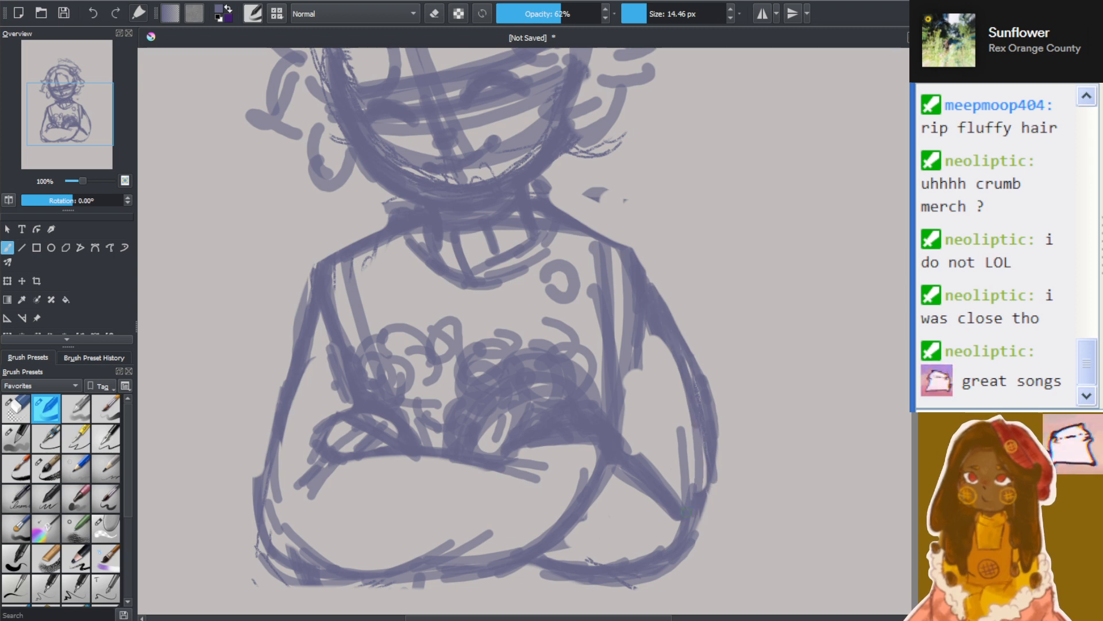
{"action": "mouse_move", "coordinate": [681, 402]}
{"action": "left_mouse_down"}
{"action": "mouse_move", "coordinate": [698, 557]}
{"action": "mouse_move", "coordinate": [628, 584]}
{"action": "left_mouse_up"}
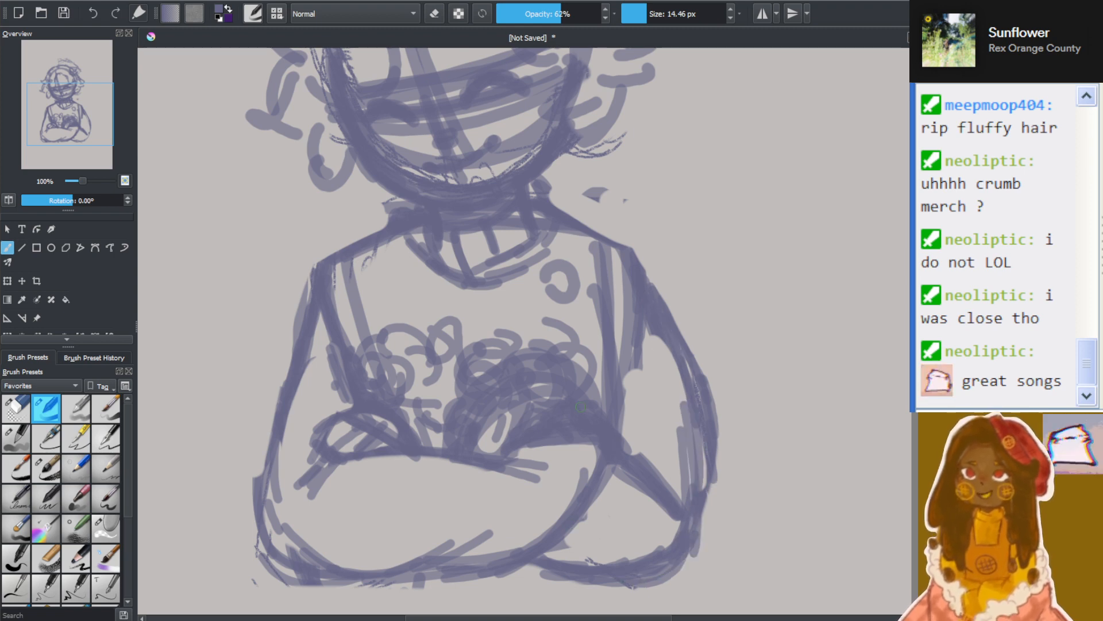
Add short waist lines below the crossed arms, one on each side of the torso
{"action": "scroll", "coordinate": [580, 402], "scroll_direction": "down", "scroll_amount": 4}
{"action": "scroll", "coordinate": [574, 390], "scroll_direction": "up", "scroll_amount": 4}
{"action": "scroll", "coordinate": [414, 410], "scroll_direction": "down", "scroll_amount": 3}
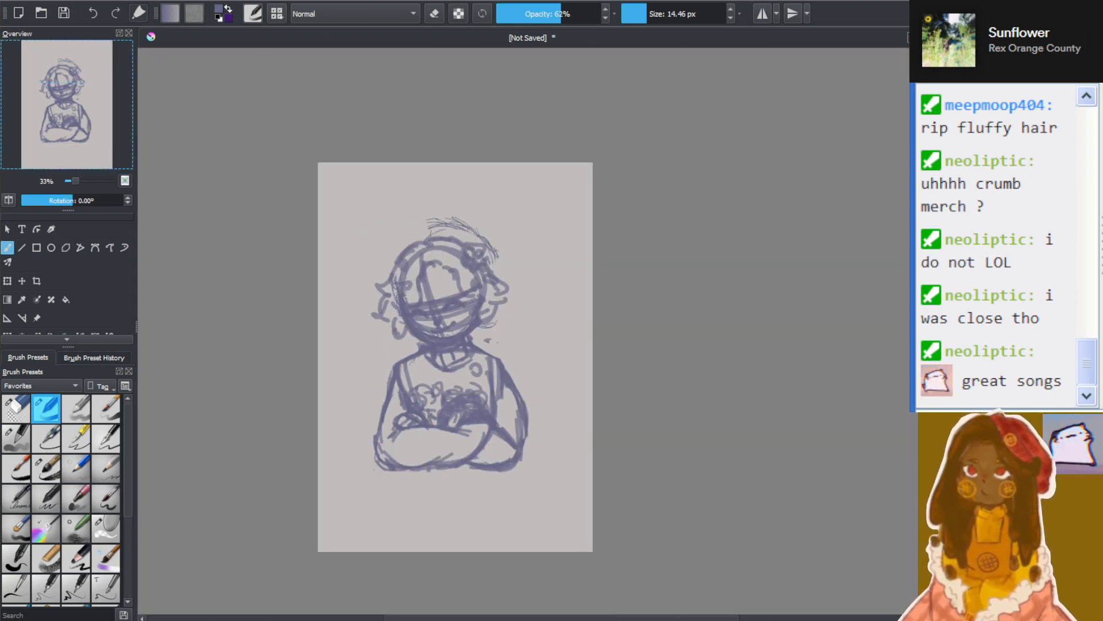
{"action": "scroll", "coordinate": [489, 484], "scroll_direction": "up", "scroll_amount": 3}
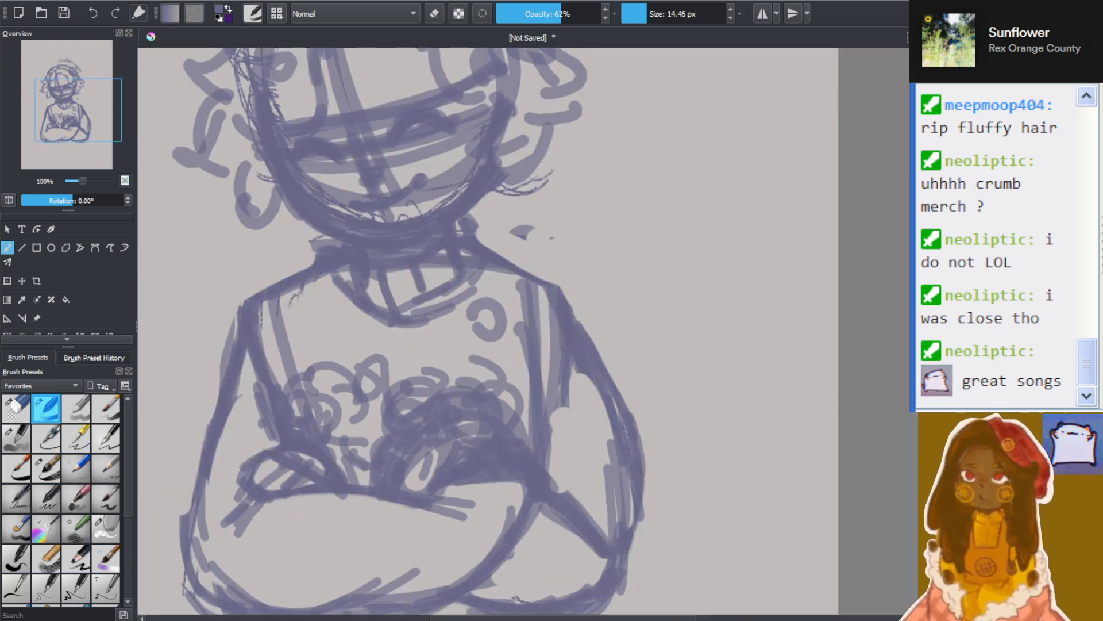
{"action": "left_click_drag", "start_coordinate": [914, 407], "coordinate": [911, 440]}
{"action": "scroll", "coordinate": [262, 471], "scroll_direction": "up", "scroll_amount": 1}
{"action": "scroll", "coordinate": [259, 471], "scroll_direction": "down", "scroll_amount": 1}
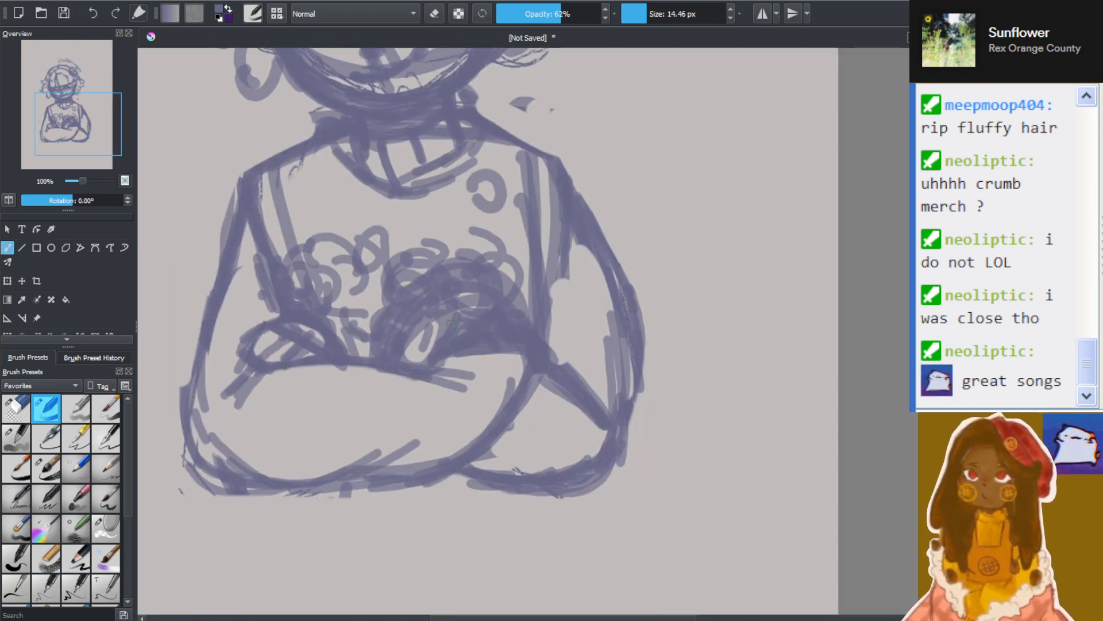
{"action": "mouse_move", "coordinate": [254, 491]}
{"action": "left_mouse_down"}
{"action": "mouse_move", "coordinate": [246, 504]}
{"action": "mouse_move", "coordinate": [258, 501]}
{"action": "left_mouse_up"}
{"action": "left_click_drag", "start_coordinate": [582, 488], "coordinate": [595, 514]}
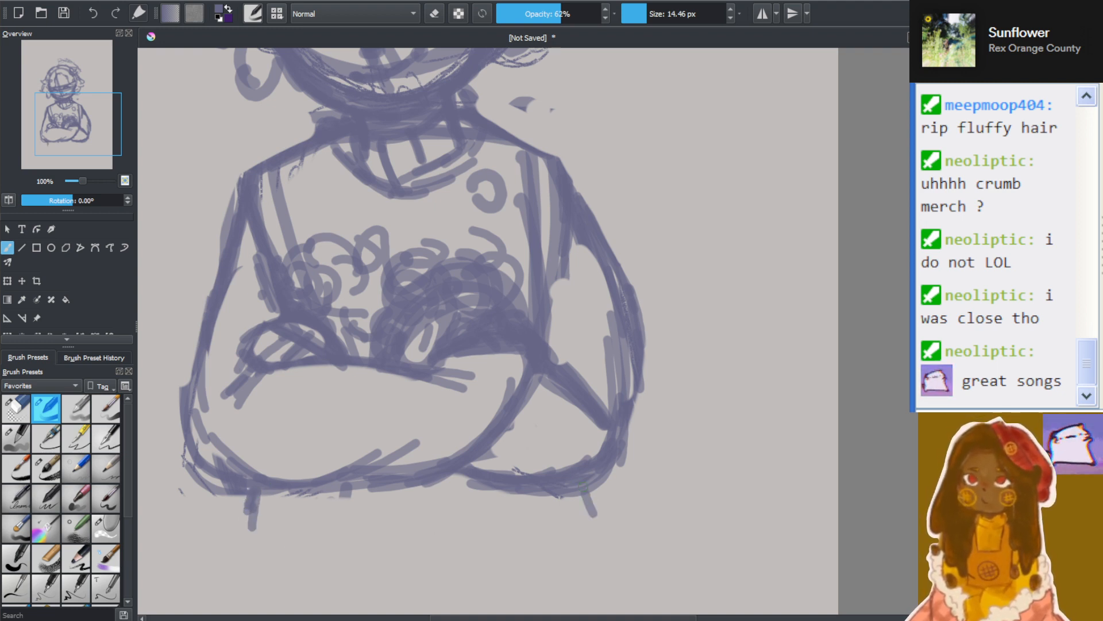
Erase the old facial features and guidelines from the lower half of the face with the 34.95 px eraser
{"action": "scroll", "coordinate": [702, 178], "scroll_direction": "down", "scroll_amount": 2}
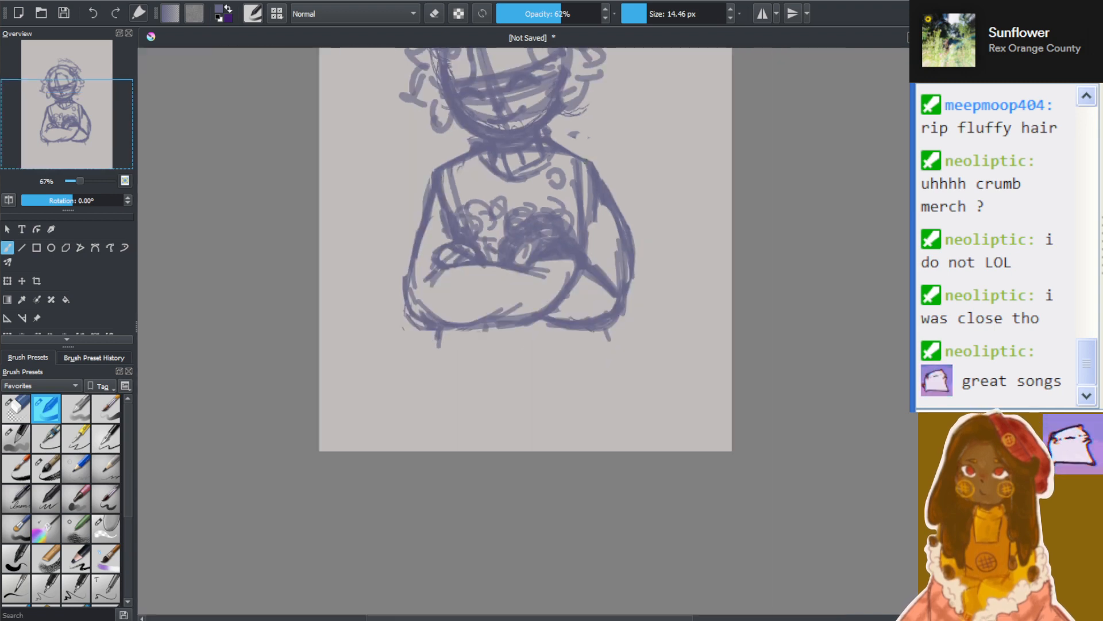
{"action": "scroll", "coordinate": [689, 222], "scroll_direction": "up", "scroll_amount": 1}
{"action": "left_click_drag", "start_coordinate": [638, 52], "coordinate": [639, 208]}
{"action": "scroll", "coordinate": [608, 167], "scroll_direction": "up", "scroll_amount": 2}
{"action": "scroll", "coordinate": [596, 165], "scroll_direction": "down", "scroll_amount": 2}
{"action": "scroll", "coordinate": [559, 159], "scroll_direction": "up", "scroll_amount": 1}
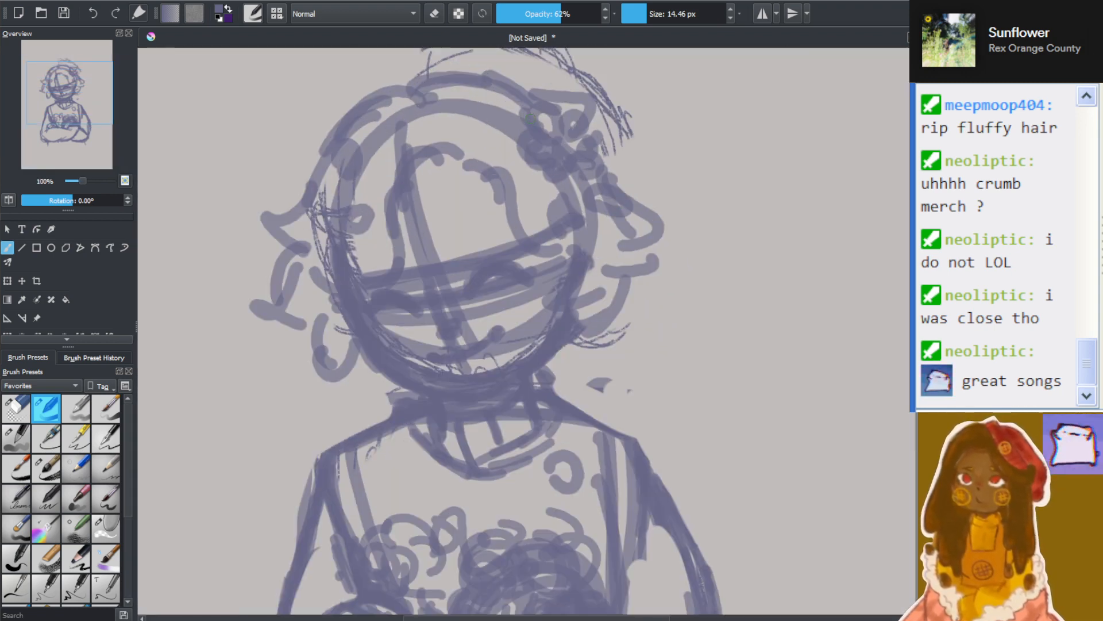
{"action": "left_click_drag", "start_coordinate": [560, 160], "coordinate": [559, 186]}
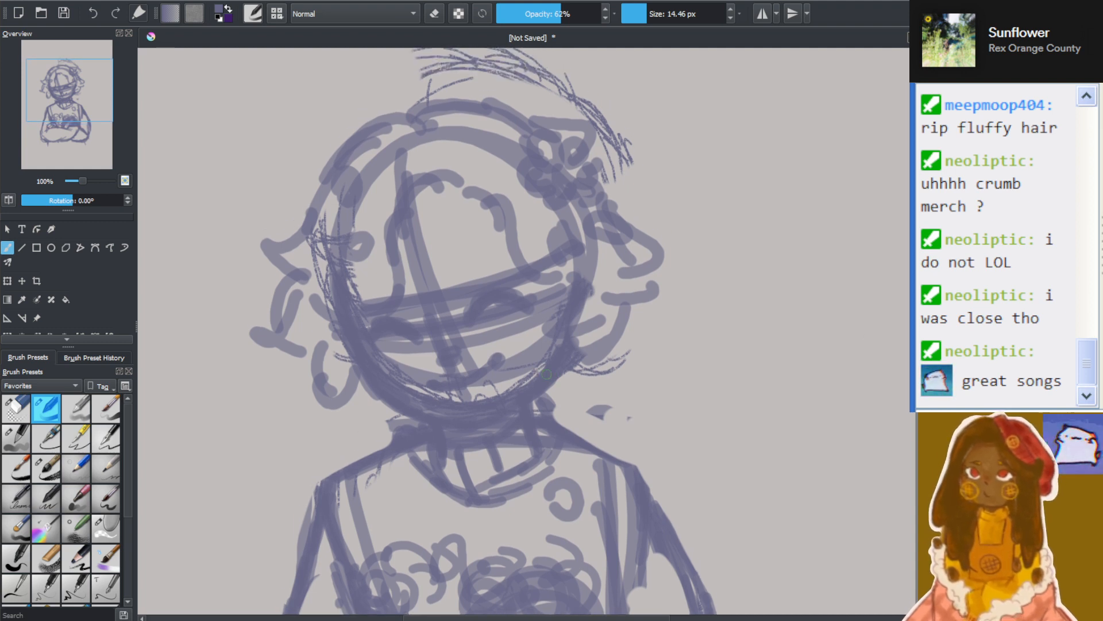
{"action": "scroll", "coordinate": [546, 374], "scroll_direction": "up", "scroll_amount": 1}
{"action": "left_click", "coordinate": [16, 408]}
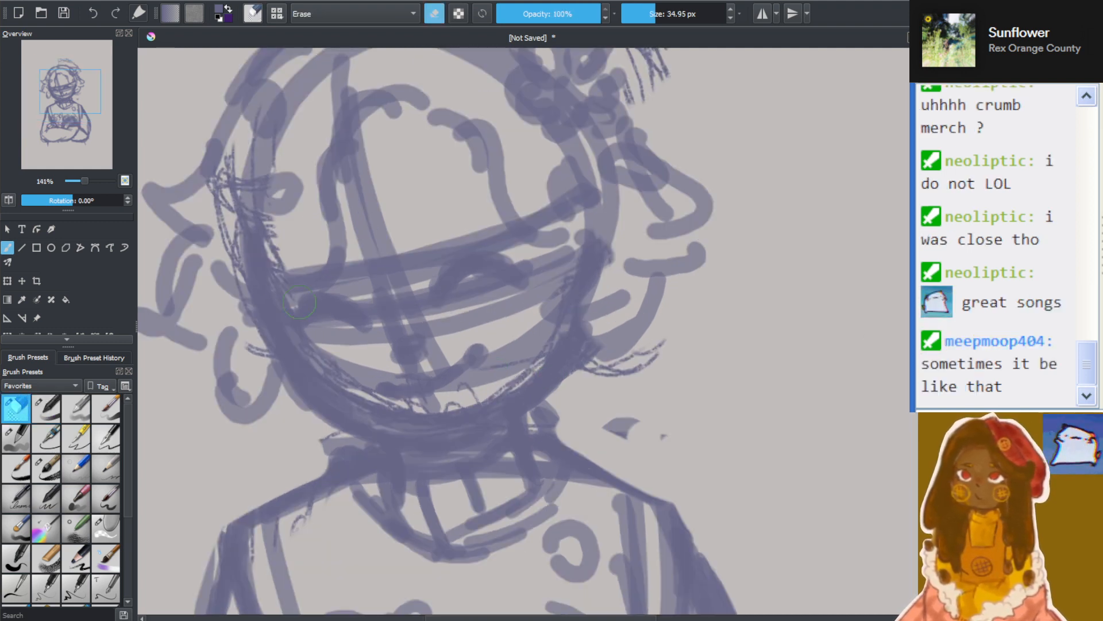
{"action": "mouse_move", "coordinate": [345, 339]}
{"action": "left_mouse_down"}
{"action": "mouse_move", "coordinate": [402, 322]}
{"action": "mouse_move", "coordinate": [306, 307]}
{"action": "mouse_move", "coordinate": [494, 279]}
{"action": "mouse_move", "coordinate": [357, 329]}
{"action": "mouse_move", "coordinate": [369, 347]}
{"action": "mouse_move", "coordinate": [485, 385]}
{"action": "mouse_move", "coordinate": [426, 374]}
{"action": "mouse_move", "coordinate": [526, 337]}
{"action": "left_mouse_up"}
Draw a slightly tilted vertical centre line down the cleared face to the chin with the 14.46 px brush
{"action": "left_click", "coordinate": [46, 408]}
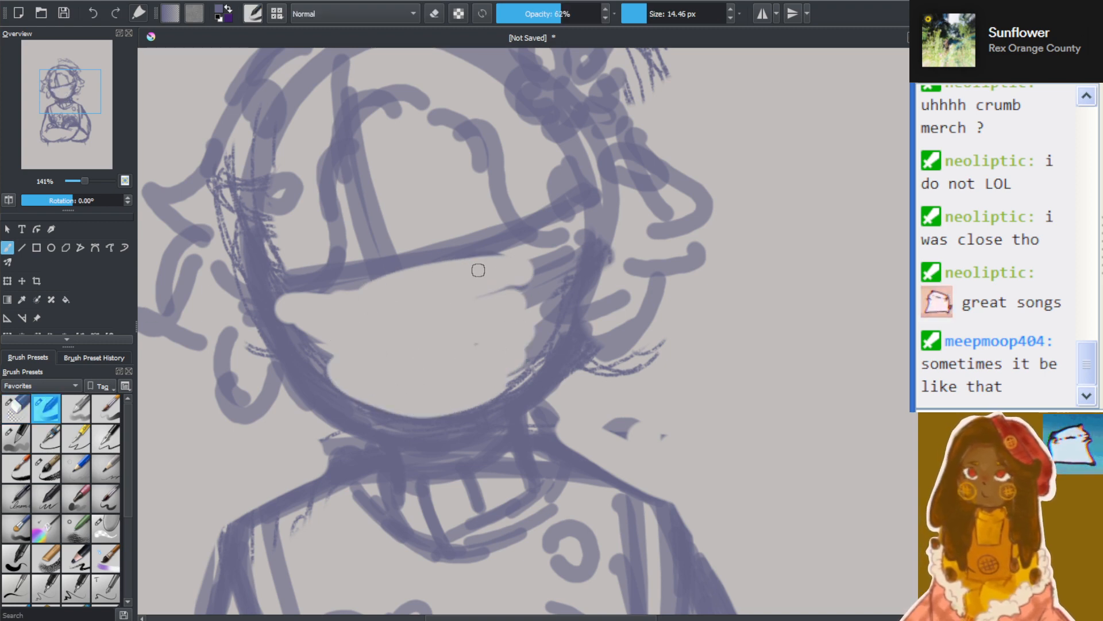
{"action": "left_click_drag", "start_coordinate": [53, 66], "coordinate": [68, 97]}
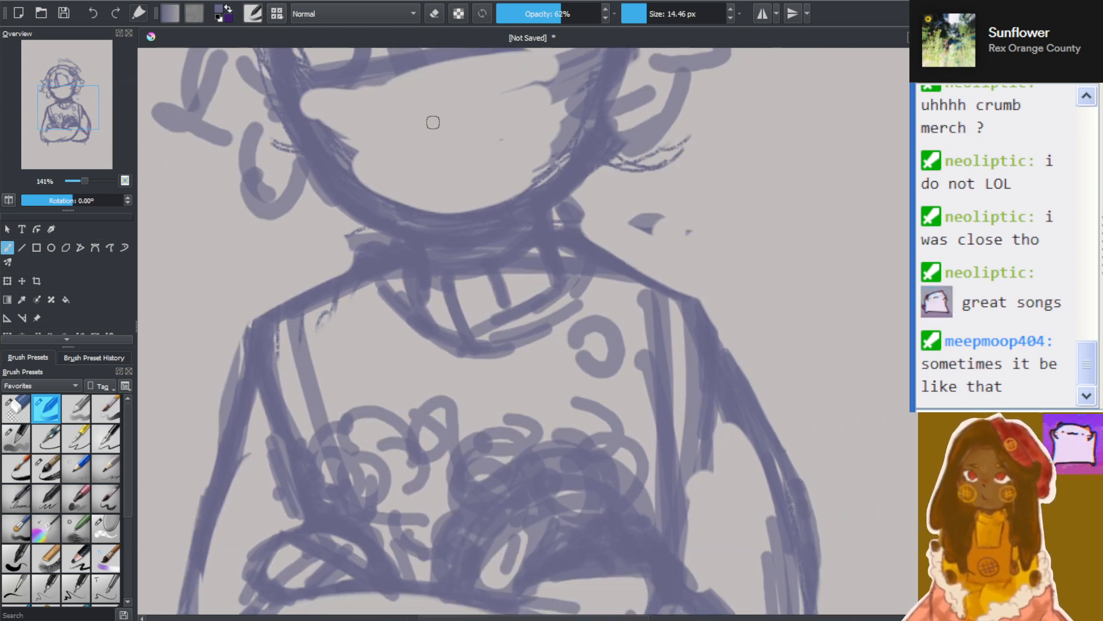
{"action": "left_click_drag", "start_coordinate": [441, 64], "coordinate": [456, 198]}
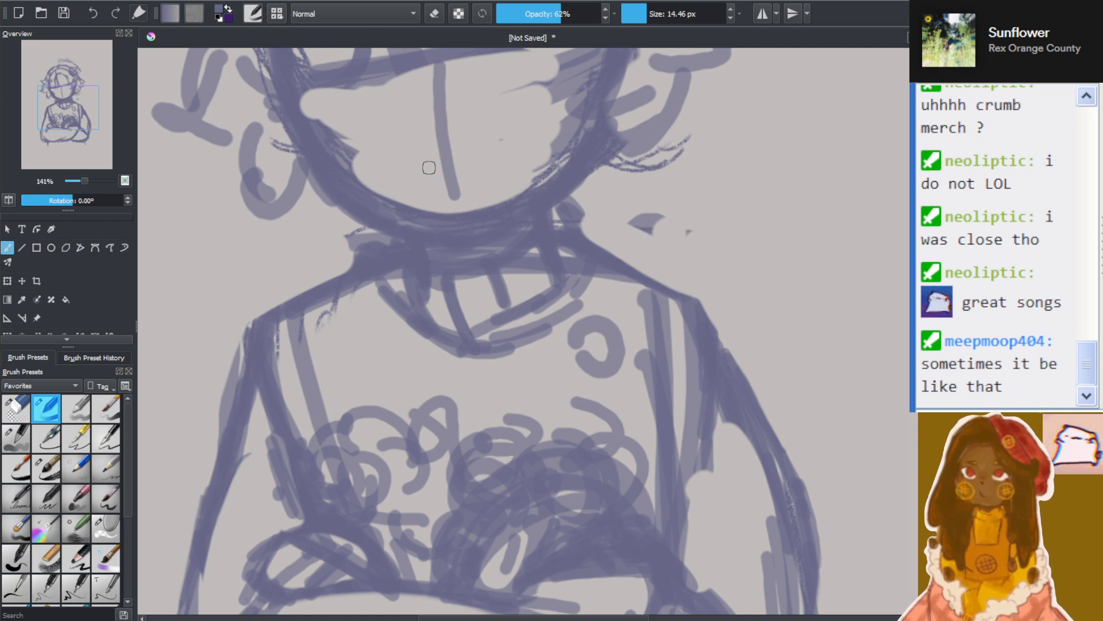
{"action": "left_click_drag", "start_coordinate": [435, 103], "coordinate": [457, 193]}
{"action": "left_click_drag", "start_coordinate": [420, 61], "coordinate": [455, 210]}
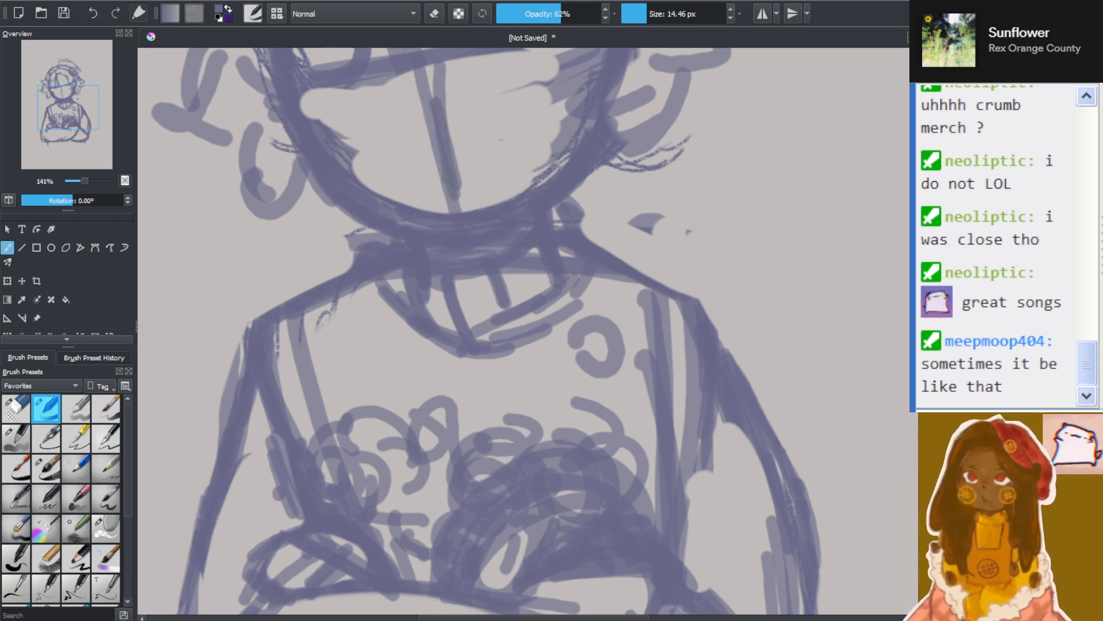
Sketch a short curved mouth line, a wider curved guideline above it and a bold curved eye line across the face
{"action": "scroll", "coordinate": [492, 161], "scroll_direction": "down", "scroll_amount": 1}
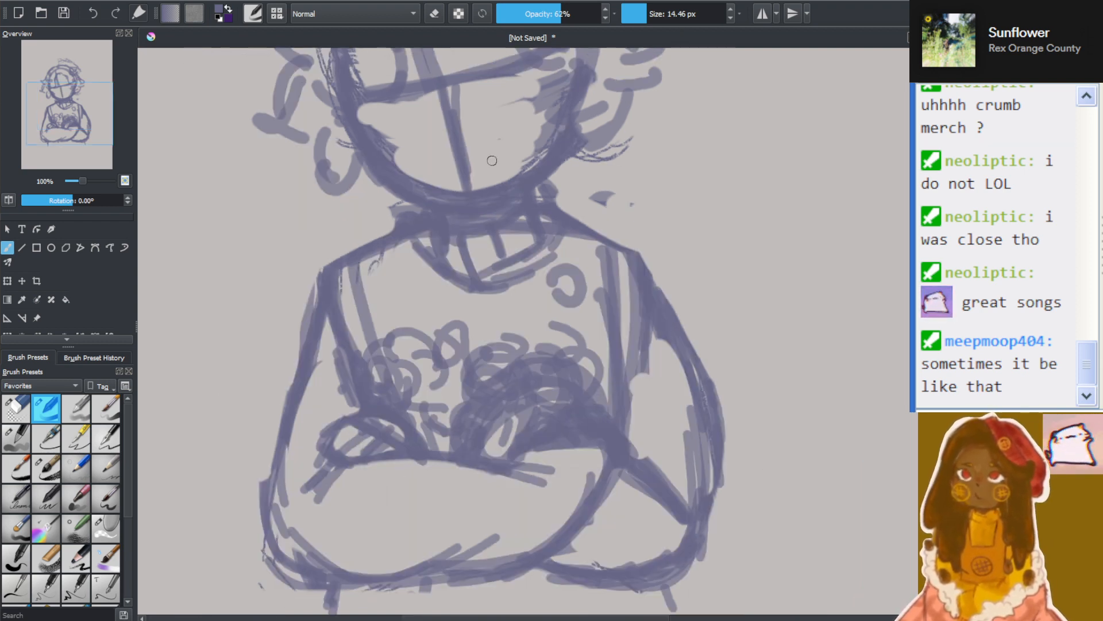
{"action": "left_click_drag", "start_coordinate": [921, 350], "coordinate": [922, 338]}
{"action": "scroll", "coordinate": [566, 184], "scroll_direction": "up", "scroll_amount": 1}
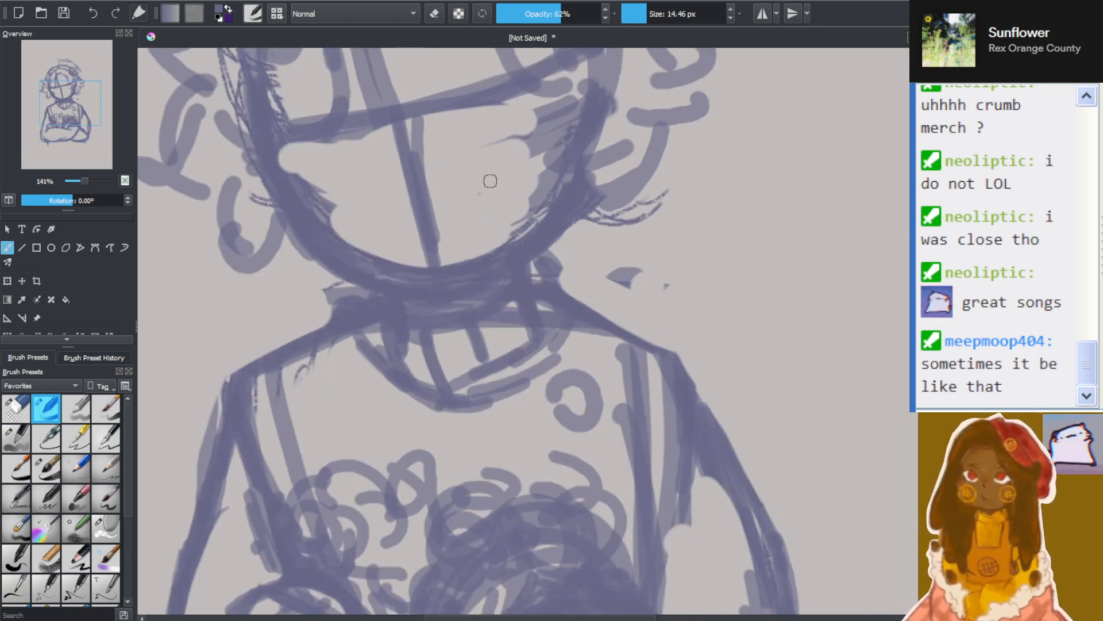
{"action": "left_click_drag", "start_coordinate": [402, 221], "coordinate": [469, 207]}
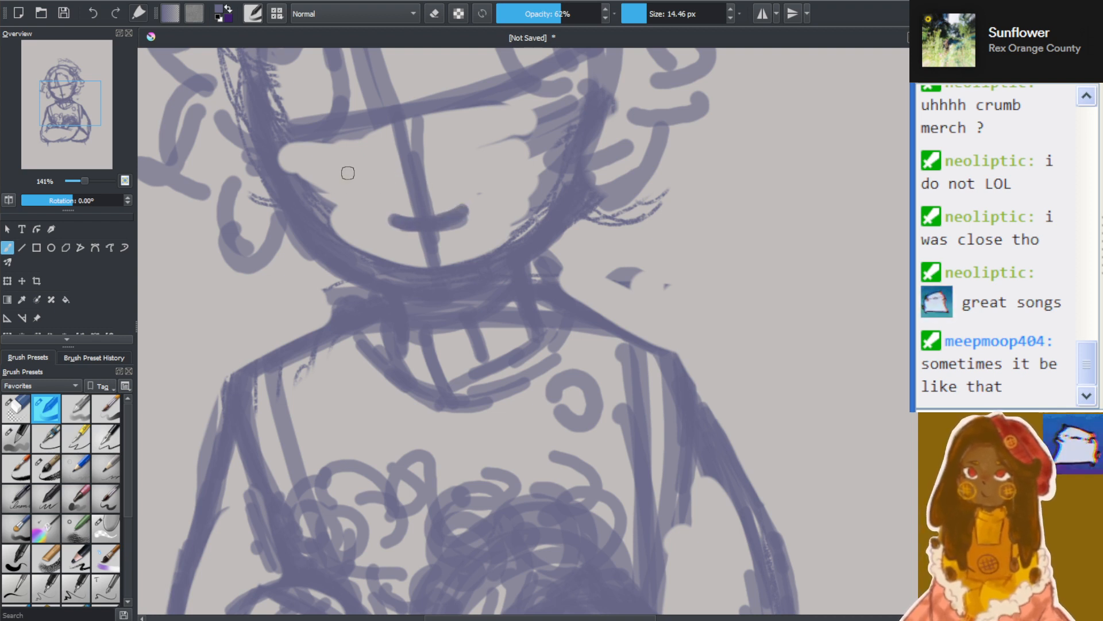
{"action": "left_click_drag", "start_coordinate": [337, 190], "coordinate": [482, 167]}
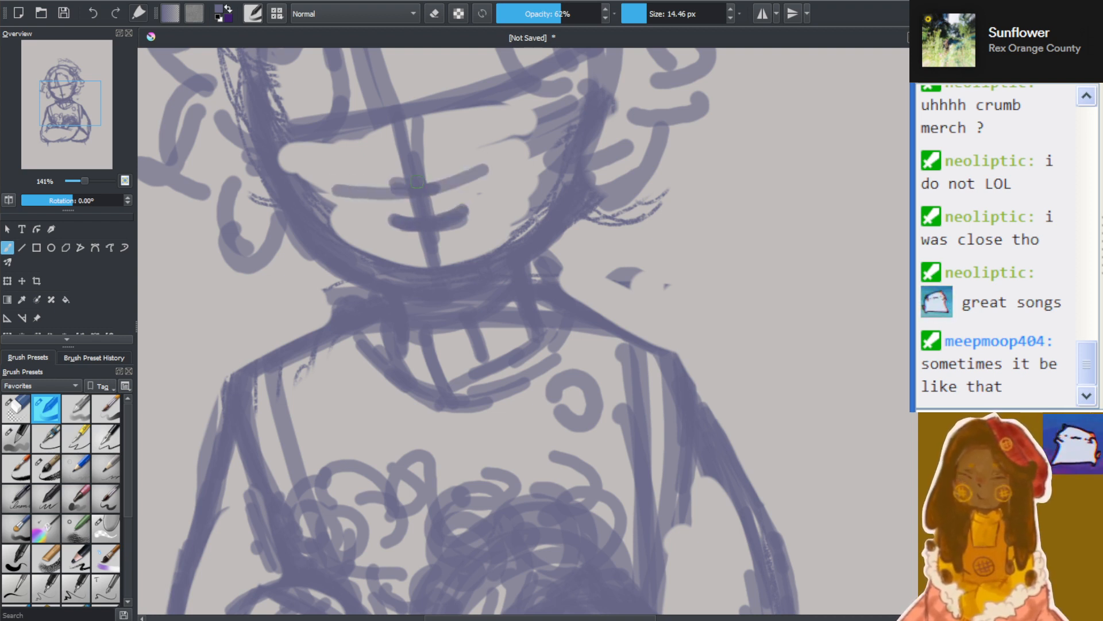
{"action": "left_click_drag", "start_coordinate": [321, 163], "coordinate": [523, 135]}
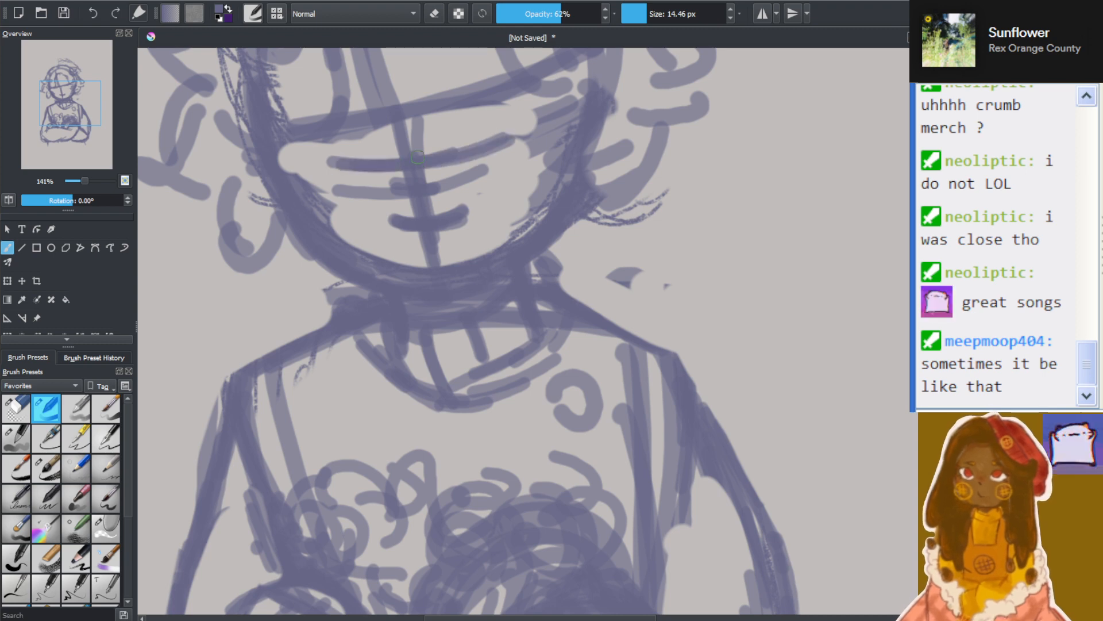
{"action": "mouse_move", "coordinate": [418, 157]}
{"action": "left_mouse_down"}
{"action": "mouse_move", "coordinate": [322, 161]}
{"action": "mouse_move", "coordinate": [538, 147]}
{"action": "left_mouse_up"}
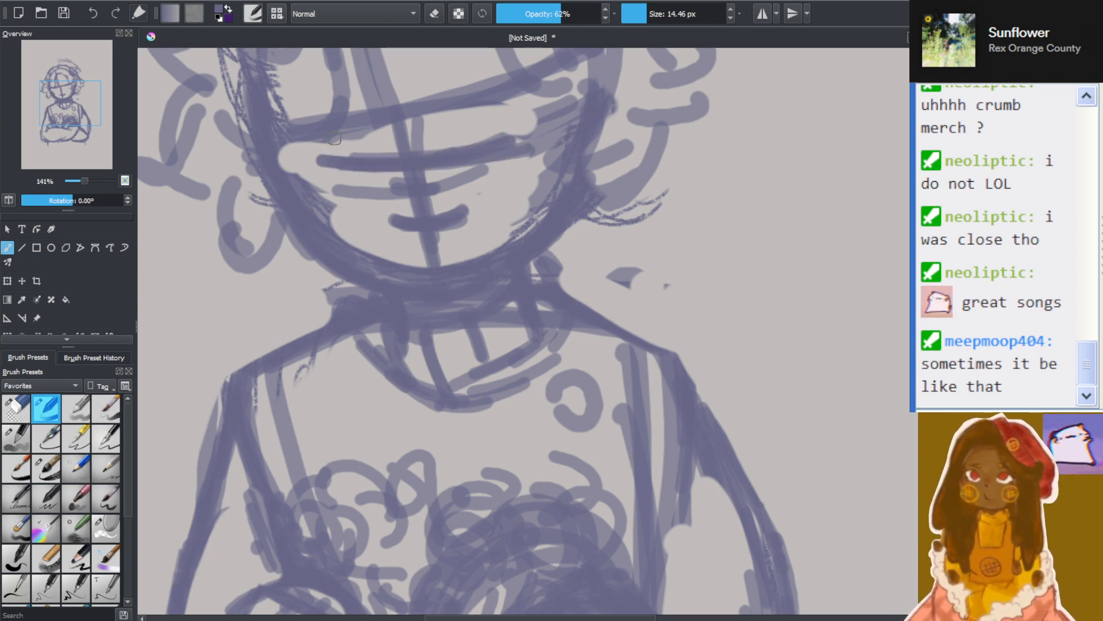
Sketch a long line from each side of the neck down the chest and darken the eye line across the face
{"action": "scroll", "coordinate": [400, 224], "scroll_direction": "down", "scroll_amount": 3}
{"action": "scroll", "coordinate": [431, 292], "scroll_direction": "up", "scroll_amount": 1}
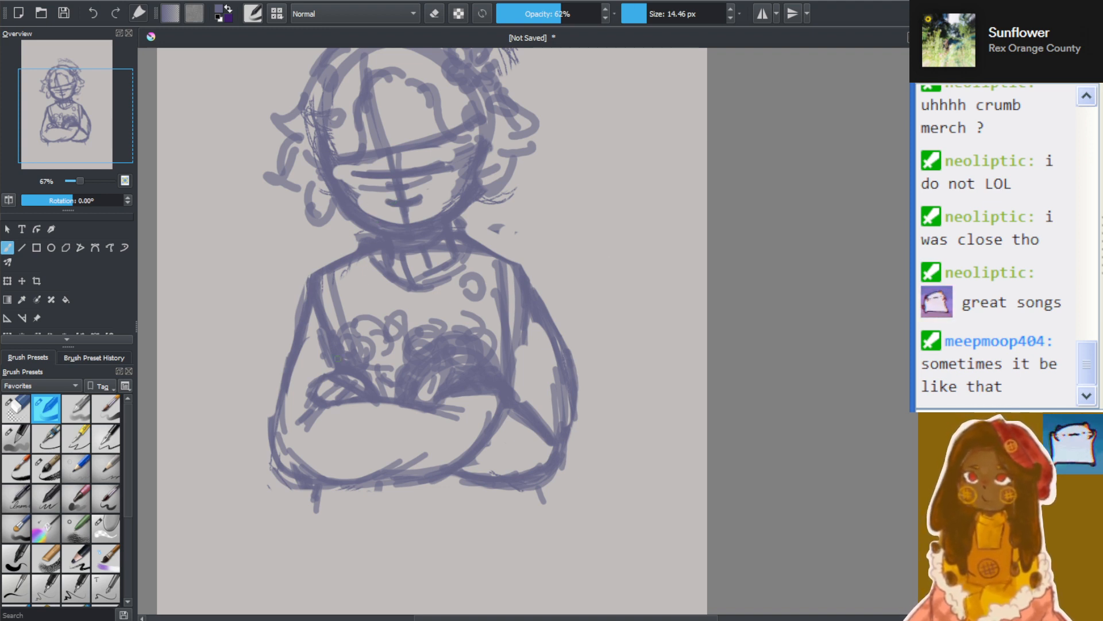
{"action": "left_click_drag", "start_coordinate": [358, 238], "coordinate": [344, 323]}
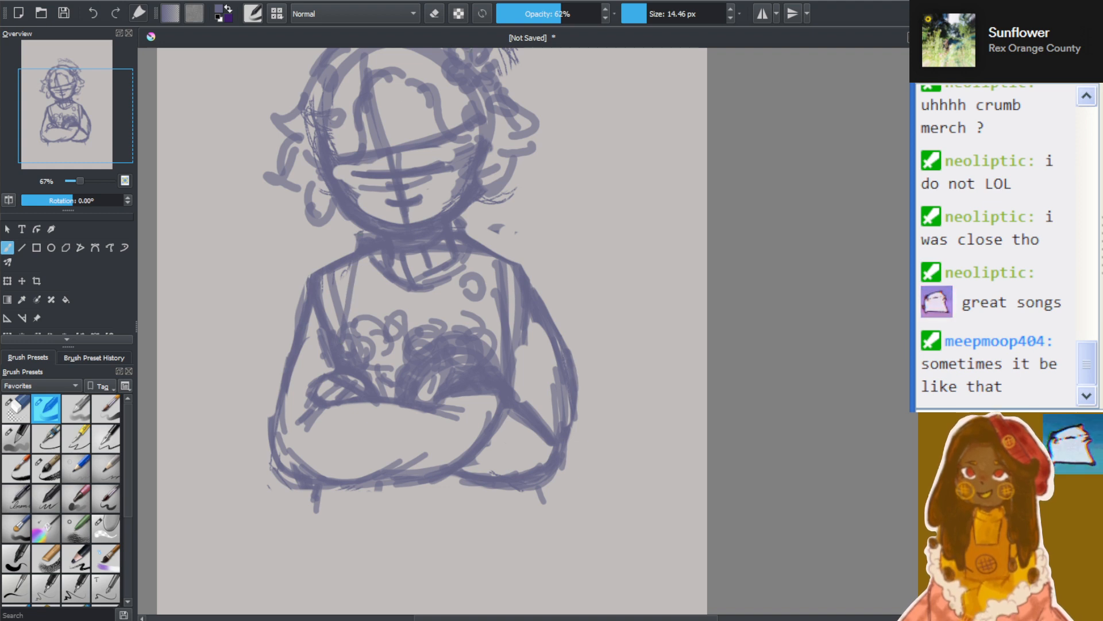
{"action": "mouse_move", "coordinate": [482, 339]}
{"action": "left_mouse_down"}
{"action": "mouse_move", "coordinate": [465, 271]}
{"action": "mouse_move", "coordinate": [483, 348]}
{"action": "left_mouse_up"}
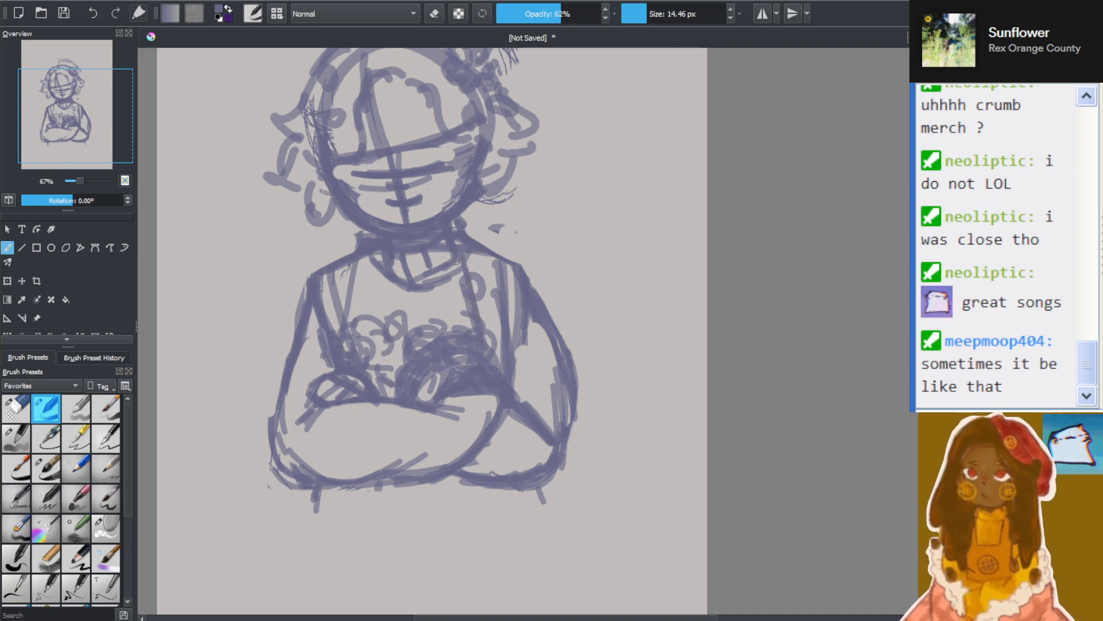
{"action": "left_click_drag", "start_coordinate": [466, 290], "coordinate": [459, 253]}
{"action": "left_click_drag", "start_coordinate": [354, 242], "coordinate": [344, 320]}
{"action": "left_click_drag", "start_coordinate": [362, 202], "coordinate": [349, 330]}
{"action": "left_click_drag", "start_coordinate": [366, 189], "coordinate": [346, 299]}
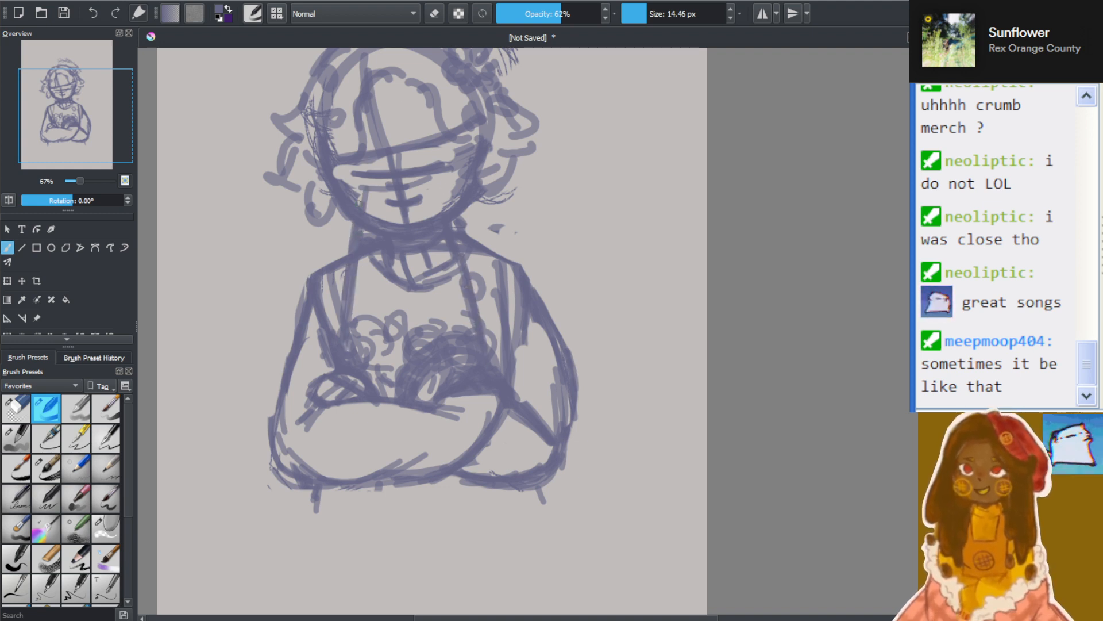
{"action": "left_click_drag", "start_coordinate": [357, 210], "coordinate": [369, 167]}
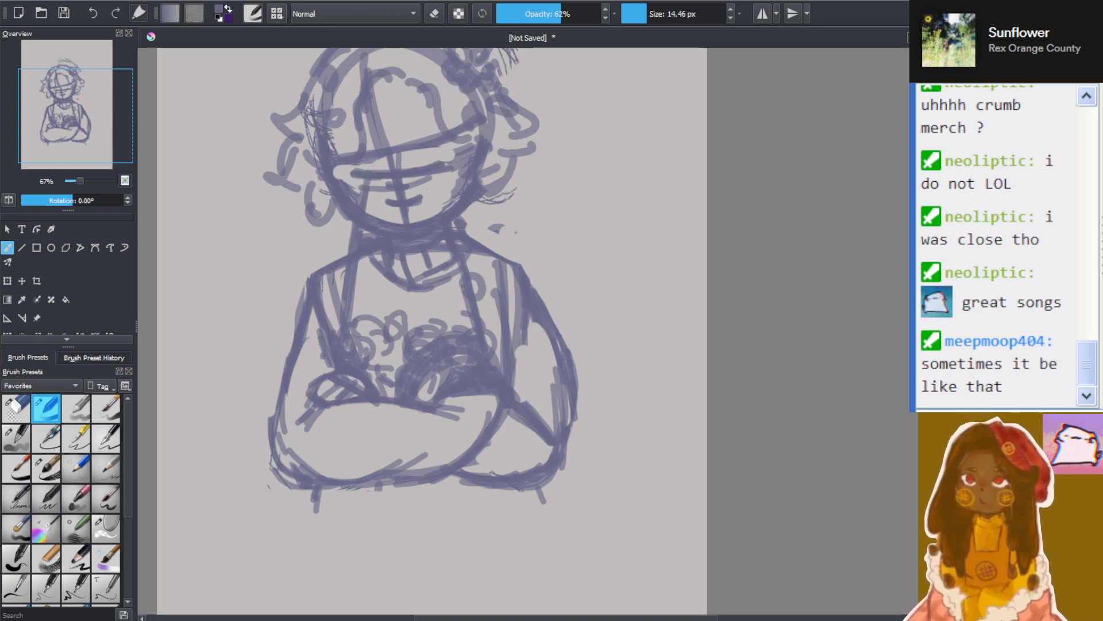
{"action": "left_click_drag", "start_coordinate": [340, 177], "coordinate": [365, 181]}
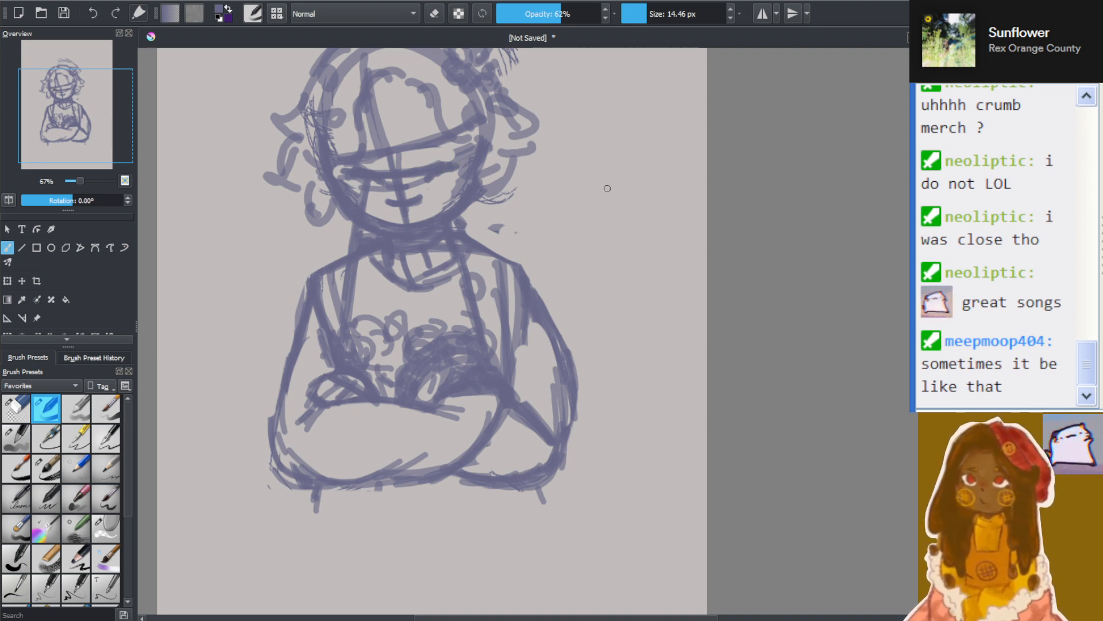
Sketch a small head ball with a curved eye line and a vertical centre line in the empty space beside the figure's head
{"action": "left_click_drag", "start_coordinate": [573, 186], "coordinate": [671, 195]}
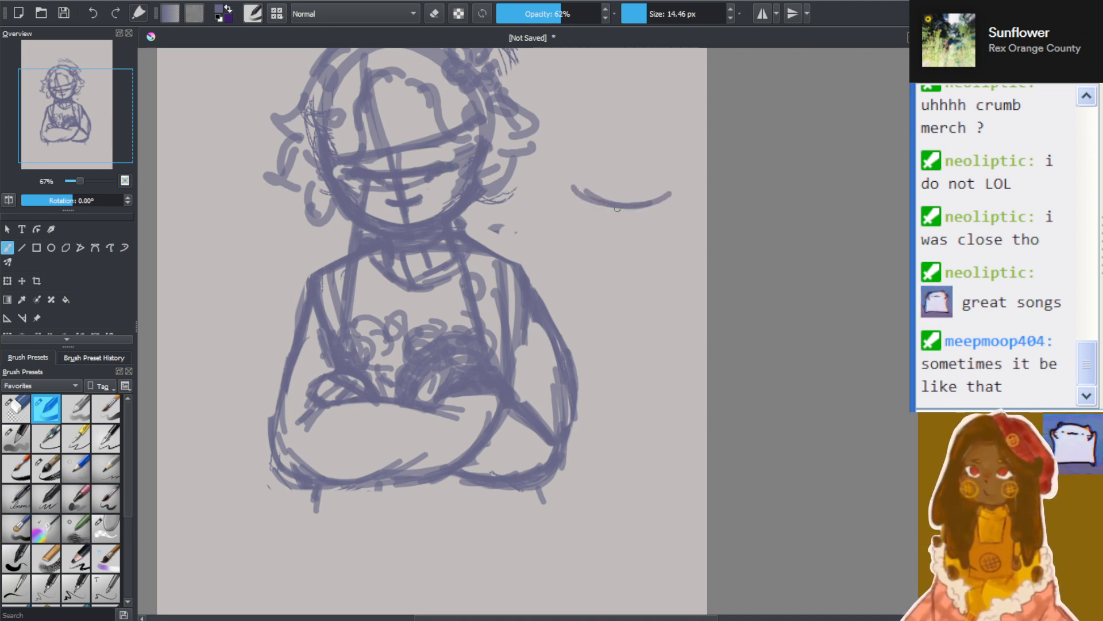
{"action": "left_click_drag", "start_coordinate": [614, 172], "coordinate": [619, 205]}
{"action": "mouse_move", "coordinate": [611, 159]}
{"action": "left_mouse_down"}
{"action": "mouse_move", "coordinate": [628, 233]}
{"action": "mouse_move", "coordinate": [617, 152]}
{"action": "left_mouse_up"}
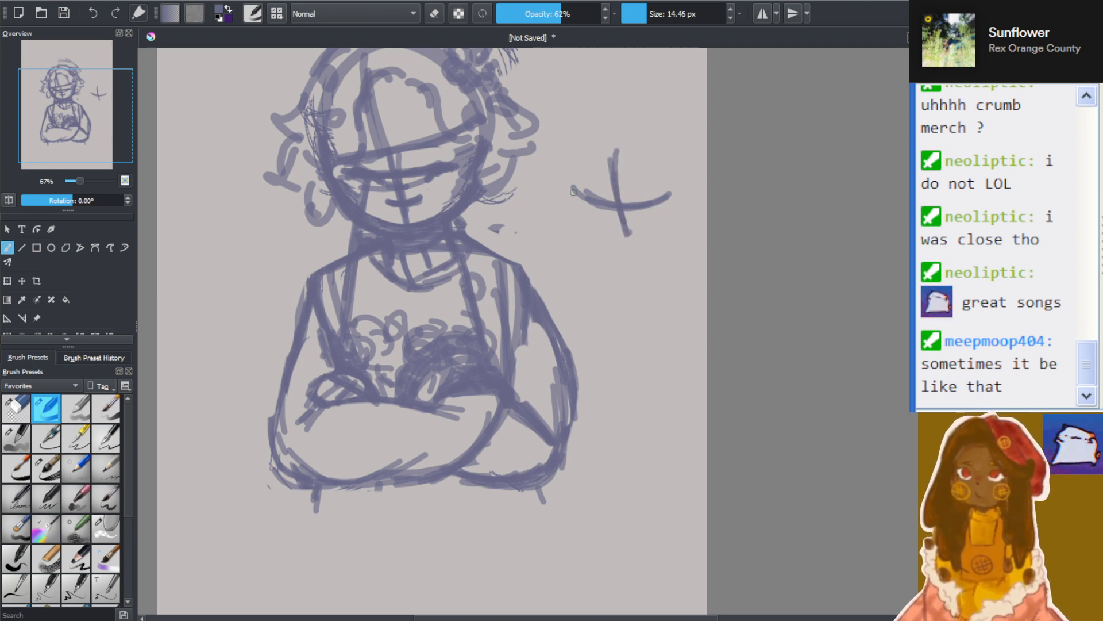
{"action": "mouse_move", "coordinate": [573, 192]}
{"action": "left_mouse_down"}
{"action": "mouse_move", "coordinate": [597, 227]}
{"action": "mouse_move", "coordinate": [650, 229]}
{"action": "left_mouse_up"}
{"action": "left_click_drag", "start_coordinate": [581, 159], "coordinate": [618, 235]}
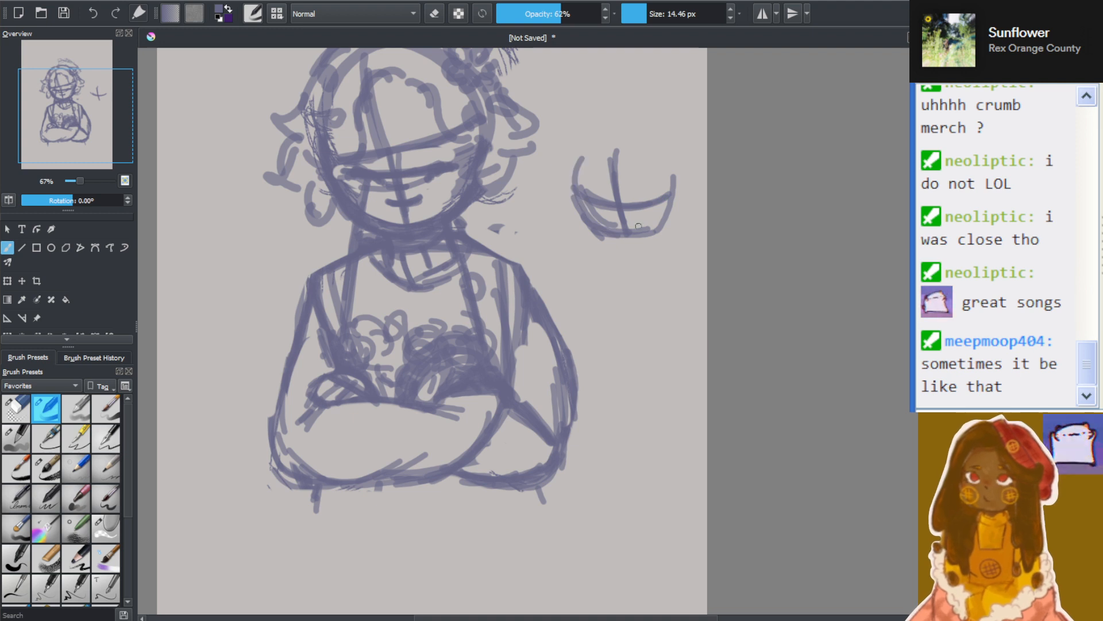
{"action": "mouse_move", "coordinate": [667, 193]}
{"action": "left_mouse_down"}
{"action": "mouse_move", "coordinate": [621, 231]}
{"action": "mouse_move", "coordinate": [582, 212]}
{"action": "mouse_move", "coordinate": [658, 216]}
{"action": "left_mouse_up"}
{"action": "left_click_drag", "start_coordinate": [577, 208], "coordinate": [642, 240]}
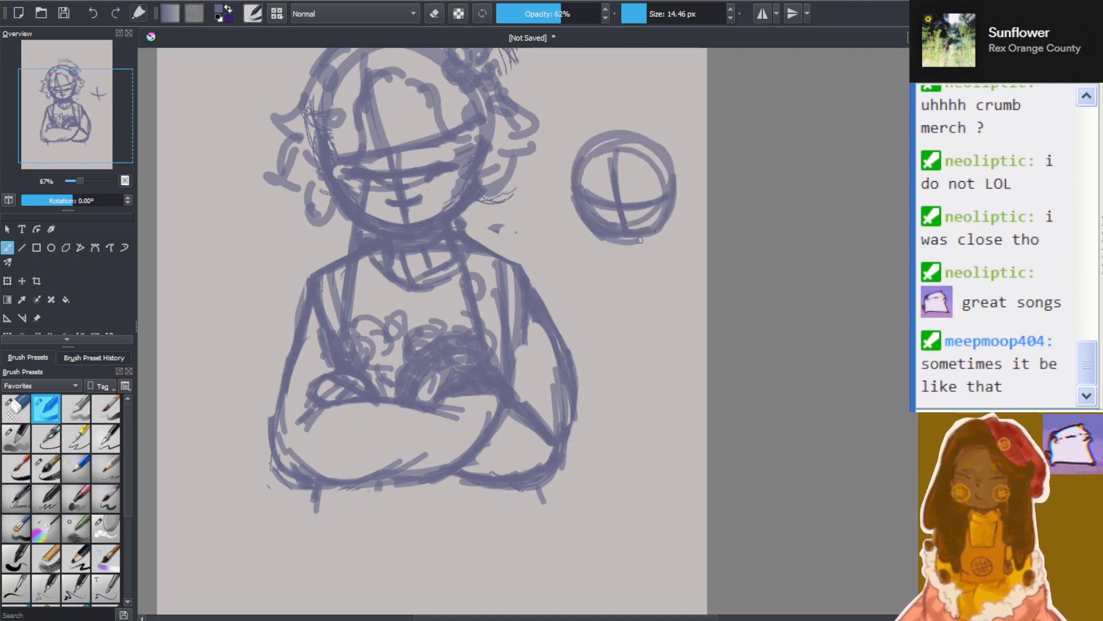
Sketch a bowl-shaped form with curly loops inside and a curved outer rim below the small head ball
{"action": "mouse_move", "coordinate": [677, 201]}
{"action": "left_mouse_down"}
{"action": "mouse_move", "coordinate": [609, 238]}
{"action": "mouse_move", "coordinate": [632, 267]}
{"action": "mouse_move", "coordinate": [673, 264]}
{"action": "left_mouse_up"}
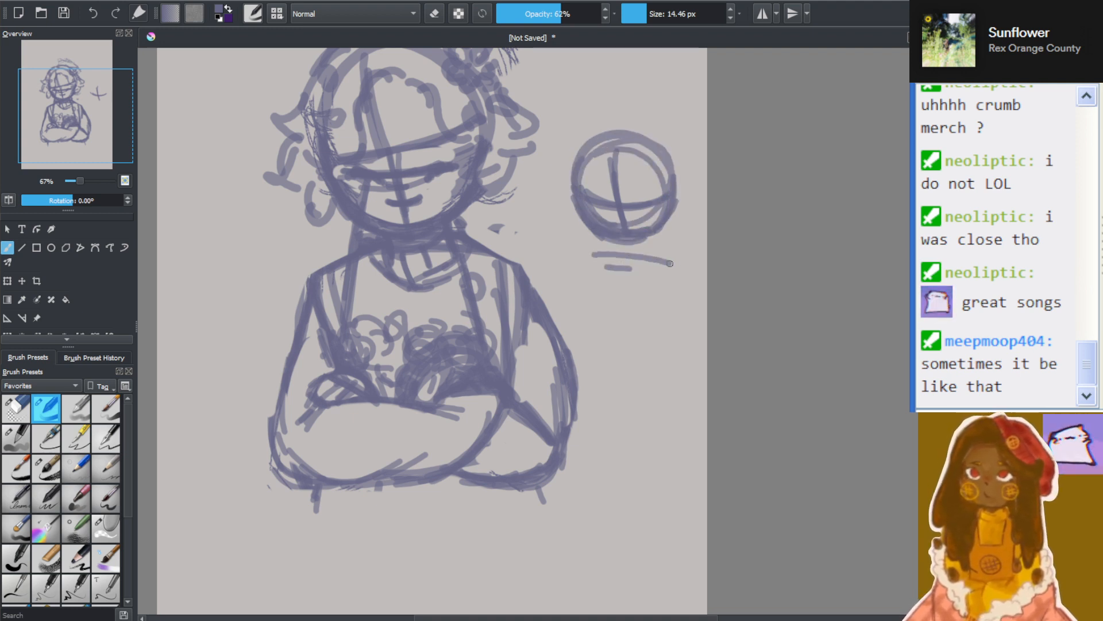
{"action": "mouse_move", "coordinate": [572, 265]}
{"action": "left_mouse_down"}
{"action": "mouse_move", "coordinate": [610, 343]}
{"action": "mouse_move", "coordinate": [627, 352]}
{"action": "left_mouse_up"}
{"action": "left_click_drag", "start_coordinate": [623, 346], "coordinate": [684, 322]}
{"action": "left_click_drag", "start_coordinate": [695, 269], "coordinate": [681, 342]}
{"action": "mouse_move", "coordinate": [687, 281]}
{"action": "left_mouse_down"}
{"action": "mouse_move", "coordinate": [663, 339]}
{"action": "mouse_move", "coordinate": [648, 334]}
{"action": "mouse_move", "coordinate": [684, 324]}
{"action": "left_mouse_up"}
{"action": "left_click_drag", "start_coordinate": [678, 331], "coordinate": [606, 342]}
{"action": "mouse_move", "coordinate": [607, 342]}
{"action": "left_mouse_down"}
{"action": "mouse_move", "coordinate": [650, 371]}
{"action": "mouse_move", "coordinate": [630, 374]}
{"action": "mouse_move", "coordinate": [595, 331]}
{"action": "mouse_move", "coordinate": [655, 325]}
{"action": "left_mouse_up"}
{"action": "mouse_move", "coordinate": [614, 339]}
{"action": "left_mouse_down"}
{"action": "mouse_move", "coordinate": [629, 380]}
{"action": "mouse_move", "coordinate": [636, 356]}
{"action": "mouse_move", "coordinate": [697, 355]}
{"action": "mouse_move", "coordinate": [705, 323]}
{"action": "left_mouse_up"}
{"action": "left_click_drag", "start_coordinate": [697, 320], "coordinate": [694, 345]}
{"action": "left_click_drag", "start_coordinate": [556, 265], "coordinate": [557, 331]}
{"action": "mouse_move", "coordinate": [576, 367]}
{"action": "left_mouse_down"}
{"action": "mouse_move", "coordinate": [609, 376]}
{"action": "mouse_move", "coordinate": [661, 333]}
{"action": "mouse_move", "coordinate": [670, 305]}
{"action": "mouse_move", "coordinate": [625, 325]}
{"action": "mouse_move", "coordinate": [590, 323]}
{"action": "mouse_move", "coordinate": [569, 304]}
{"action": "mouse_move", "coordinate": [579, 286]}
{"action": "mouse_move", "coordinate": [608, 303]}
{"action": "left_mouse_up"}
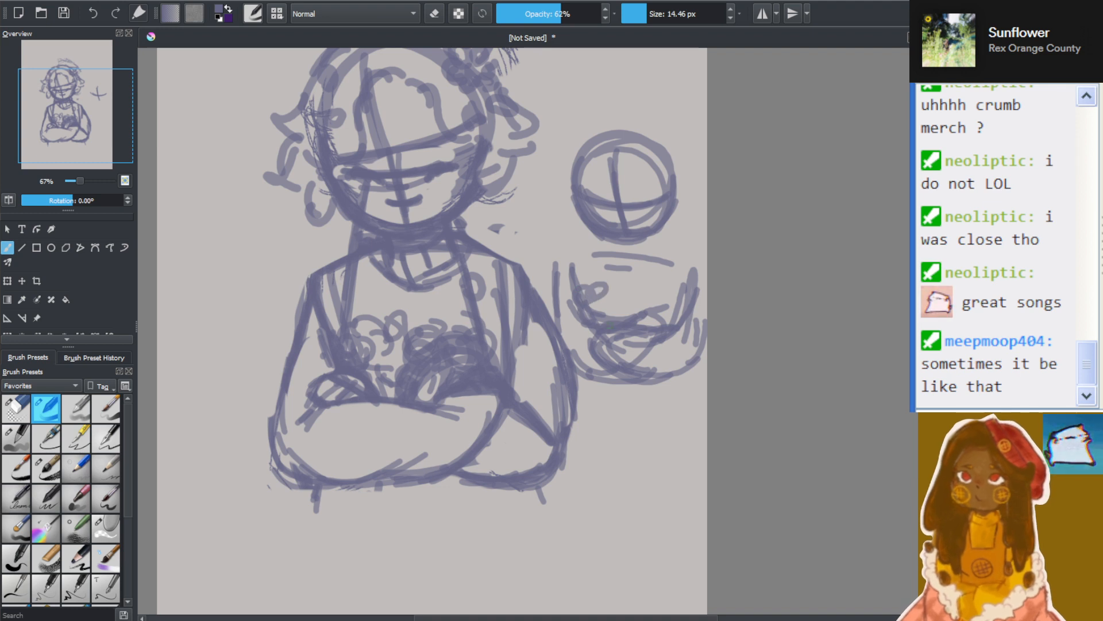
{"action": "mouse_move", "coordinate": [572, 272]}
{"action": "left_mouse_down"}
{"action": "mouse_move", "coordinate": [622, 314]}
{"action": "mouse_move", "coordinate": [624, 292]}
{"action": "mouse_move", "coordinate": [656, 291]}
{"action": "mouse_move", "coordinate": [666, 303]}
{"action": "mouse_move", "coordinate": [659, 323]}
{"action": "mouse_move", "coordinate": [677, 283]}
{"action": "mouse_move", "coordinate": [684, 298]}
{"action": "mouse_move", "coordinate": [651, 271]}
{"action": "left_mouse_up"}
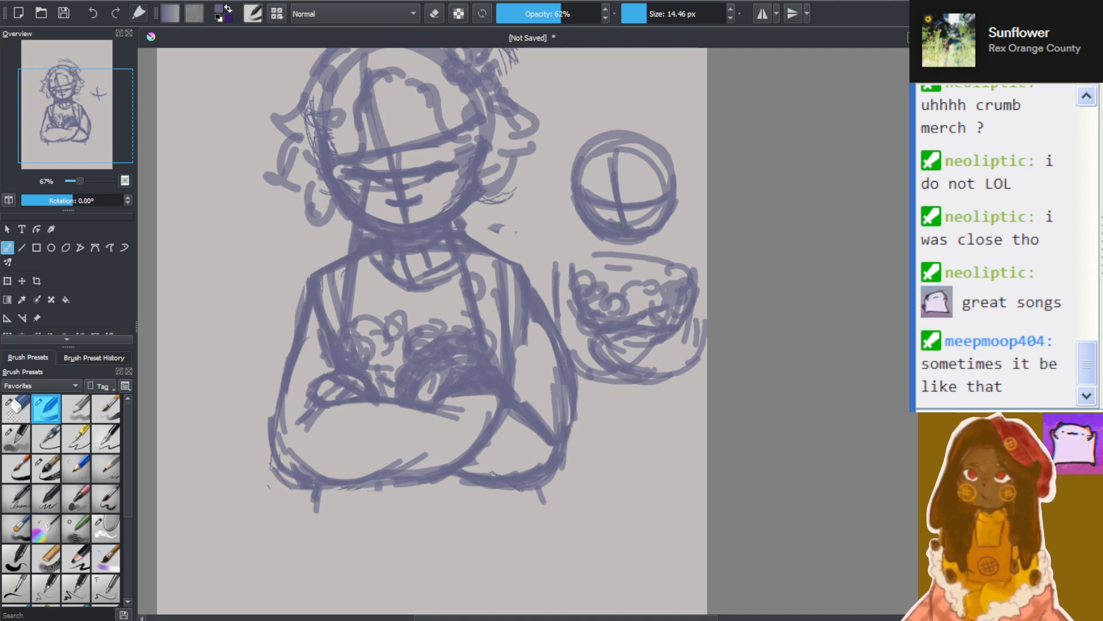
{"action": "mouse_move", "coordinate": [641, 216]}
{"action": "left_mouse_down"}
{"action": "mouse_move", "coordinate": [612, 247]}
{"action": "mouse_move", "coordinate": [657, 233]}
{"action": "left_mouse_up"}
Erase the two side sketches and the figure's whole head and hair with the eraser at 111.13 px
{"action": "scroll", "coordinate": [626, 214], "scroll_direction": "down", "scroll_amount": 2}
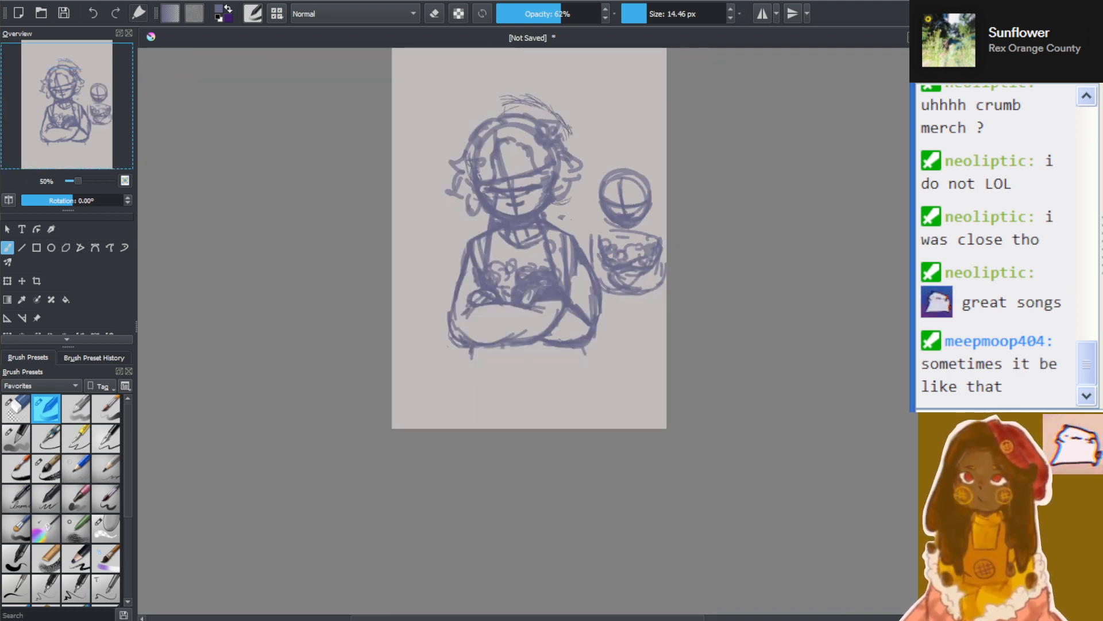
{"action": "scroll", "coordinate": [646, 196], "scroll_direction": "up", "scroll_amount": 3}
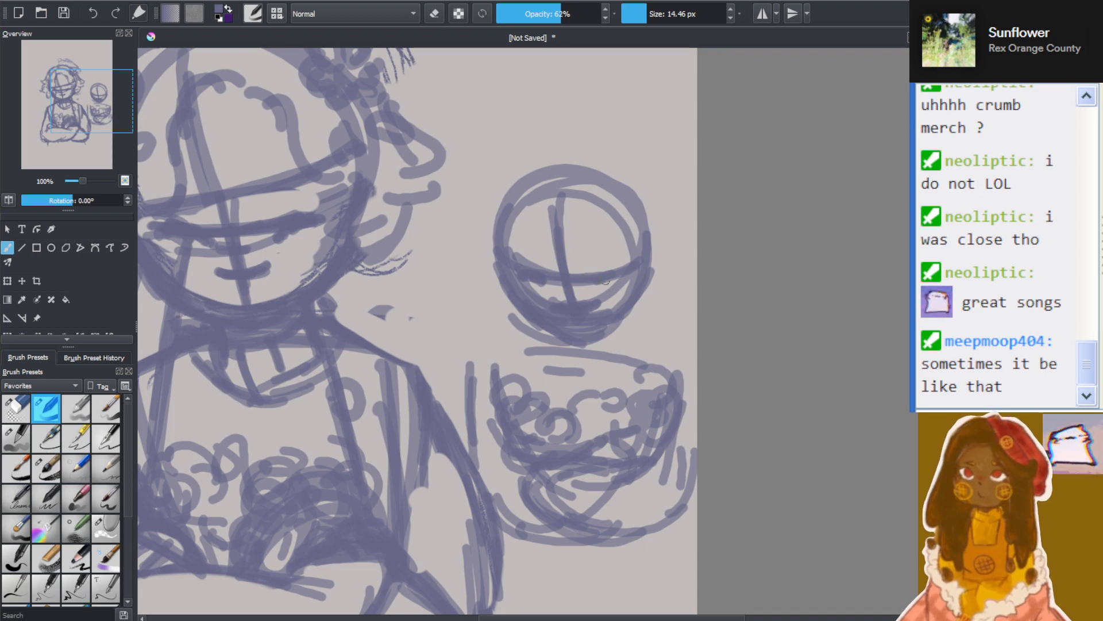
{"action": "scroll", "coordinate": [629, 263], "scroll_direction": "down", "scroll_amount": 1}
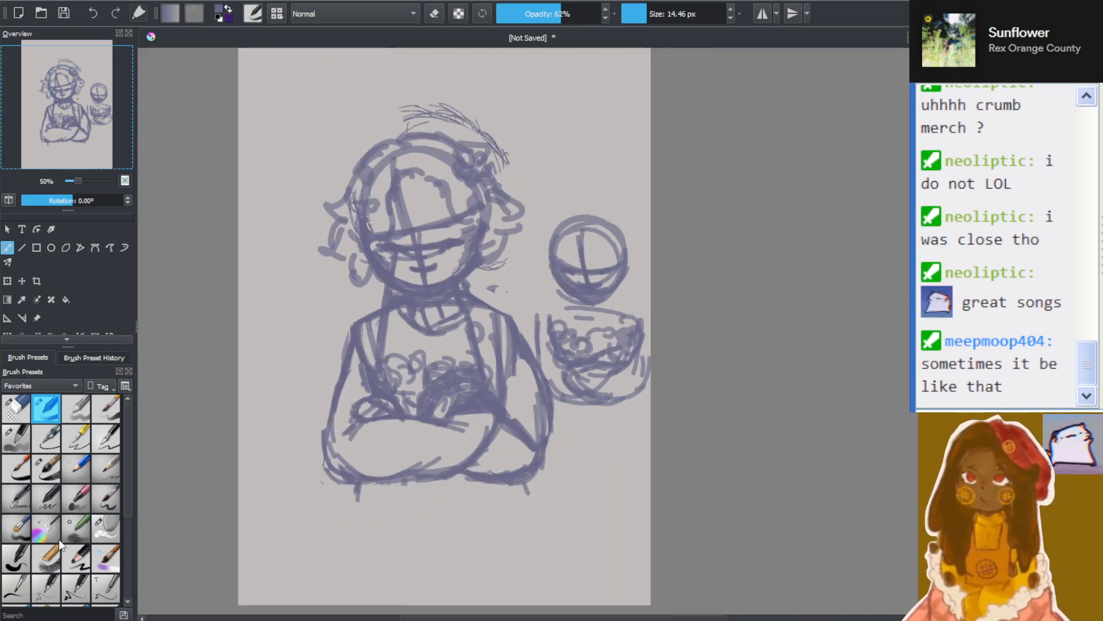
{"action": "left_click", "coordinate": [8, 405]}
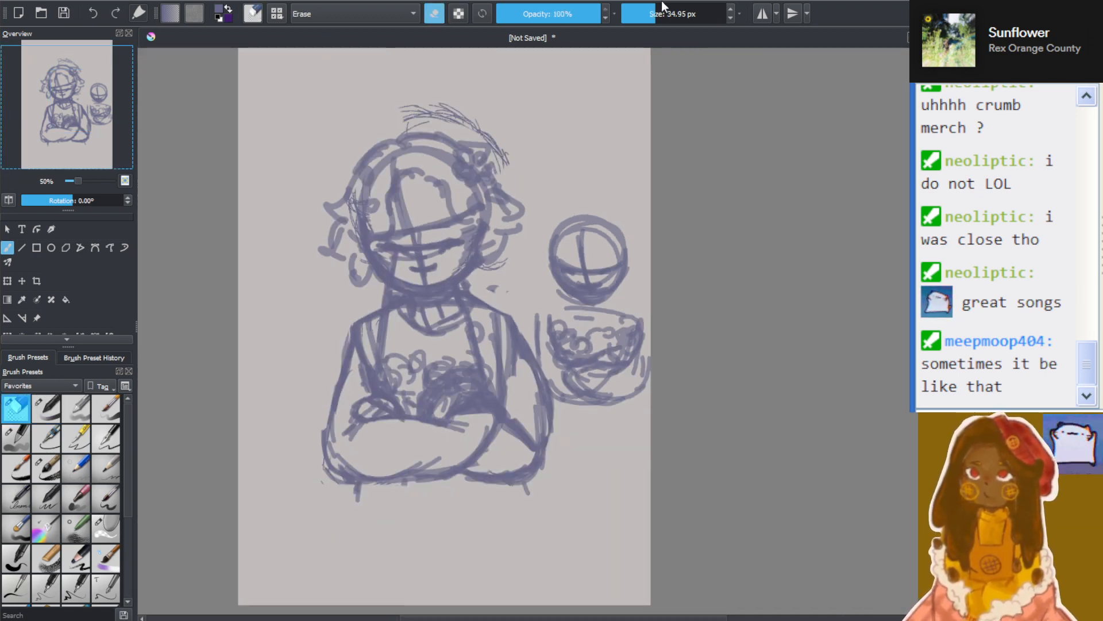
{"action": "mouse_move", "coordinate": [615, 224]}
{"action": "left_mouse_down"}
{"action": "mouse_move", "coordinate": [635, 411]}
{"action": "mouse_move", "coordinate": [558, 328]}
{"action": "left_mouse_up"}
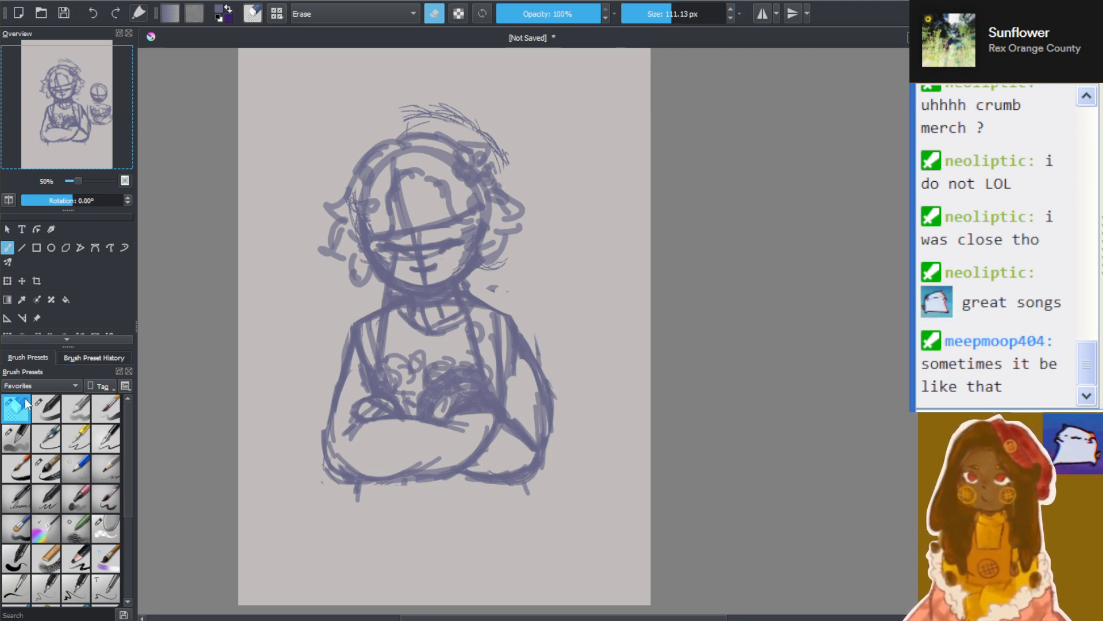
{"action": "left_click", "coordinate": [47, 408]}
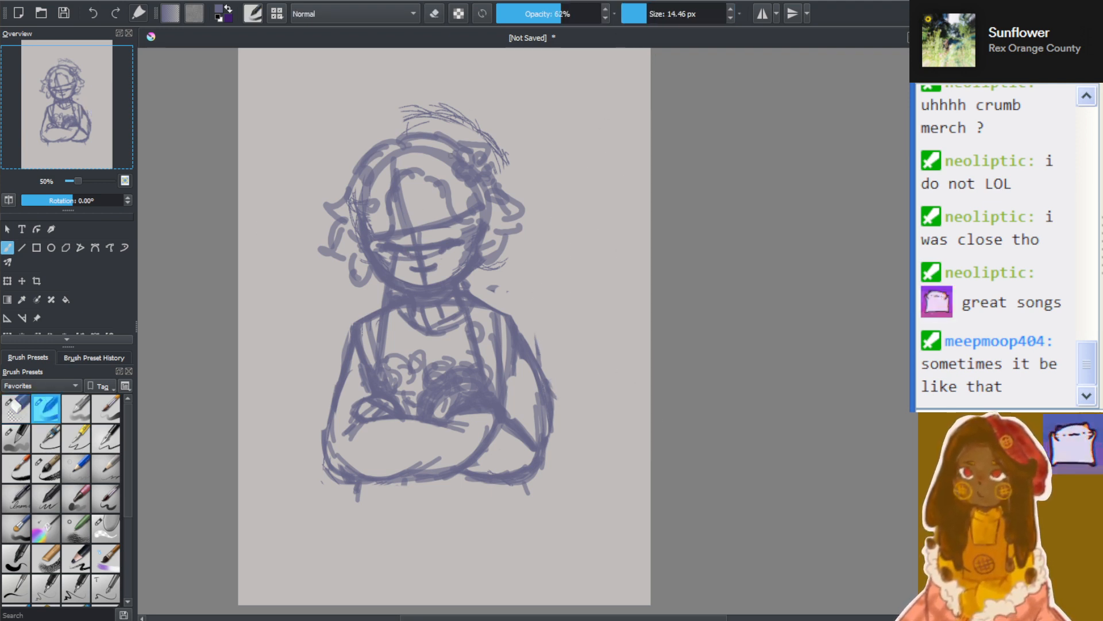
{"action": "scroll", "coordinate": [432, 181], "scroll_direction": "up", "scroll_amount": 2}
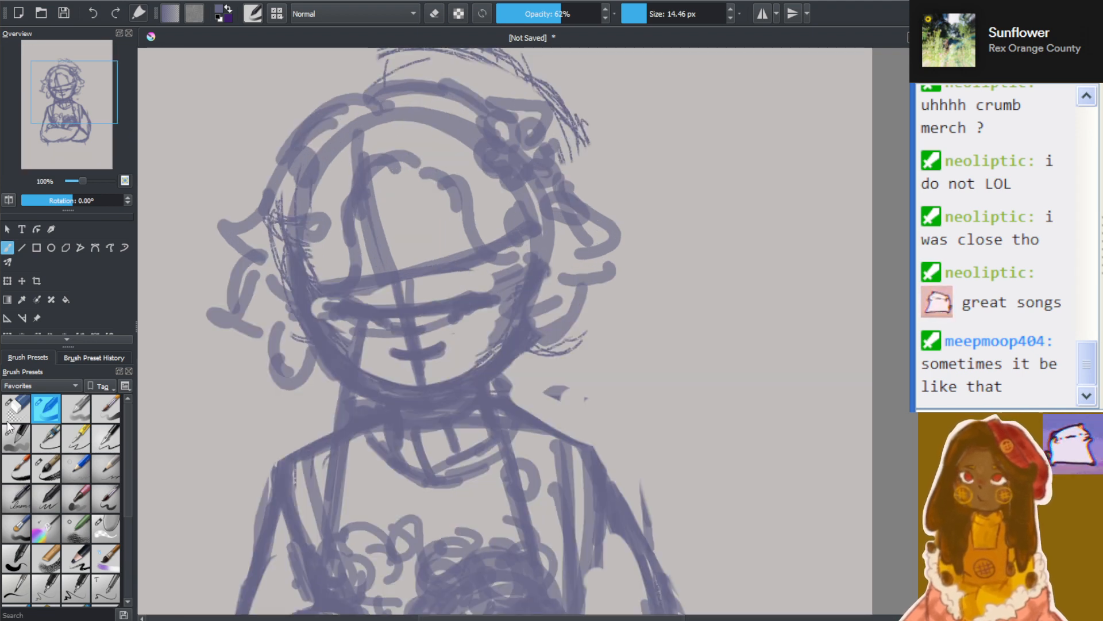
{"action": "left_click", "coordinate": [15, 408]}
{"action": "mouse_move", "coordinate": [256, 186]}
{"action": "left_mouse_down"}
{"action": "mouse_move", "coordinate": [354, 120]}
{"action": "mouse_move", "coordinate": [218, 213]}
{"action": "mouse_move", "coordinate": [240, 245]}
{"action": "mouse_move", "coordinate": [319, 211]}
{"action": "mouse_move", "coordinate": [236, 381]}
{"action": "mouse_move", "coordinate": [320, 397]}
{"action": "mouse_move", "coordinate": [275, 335]}
{"action": "mouse_move", "coordinate": [594, 104]}
{"action": "mouse_move", "coordinate": [482, 60]}
{"action": "mouse_move", "coordinate": [542, 139]}
{"action": "mouse_move", "coordinate": [443, 269]}
{"action": "mouse_move", "coordinate": [472, 289]}
{"action": "mouse_move", "coordinate": [411, 349]}
{"action": "mouse_move", "coordinate": [422, 367]}
{"action": "mouse_move", "coordinate": [528, 329]}
{"action": "mouse_move", "coordinate": [449, 321]}
{"action": "mouse_move", "coordinate": [498, 302]}
{"action": "mouse_move", "coordinate": [572, 327]}
{"action": "mouse_move", "coordinate": [596, 373]}
{"action": "mouse_move", "coordinate": [609, 372]}
{"action": "mouse_move", "coordinate": [500, 185]}
{"action": "left_mouse_up"}
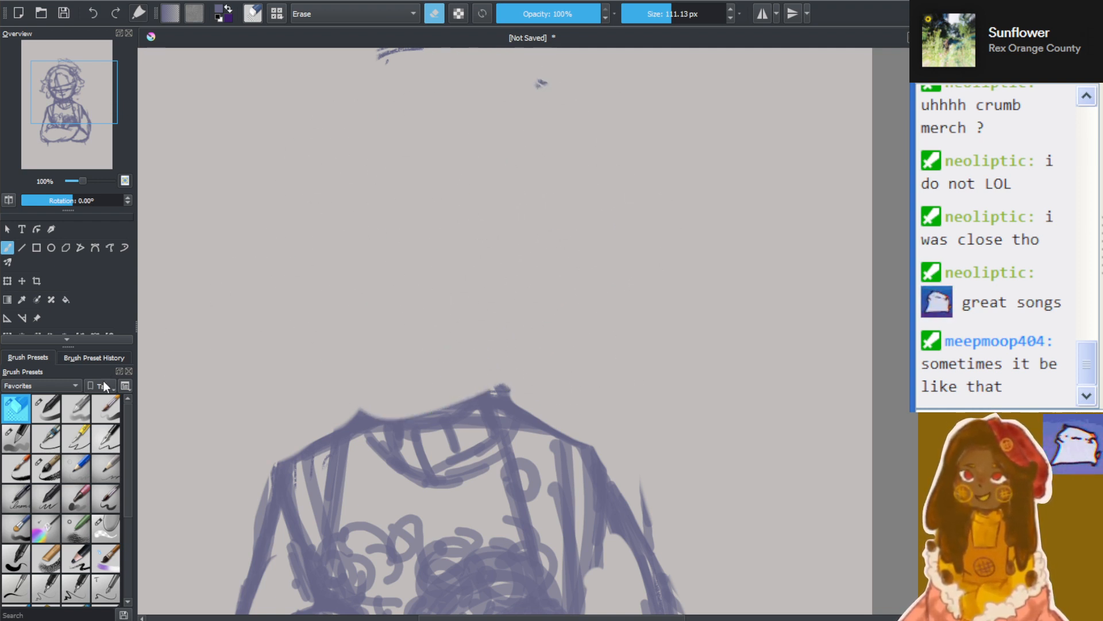
Draw an oval collar opening above the shoulders and overlapping head circles over it with the 14.46 px brush
{"action": "left_click", "coordinate": [46, 408]}
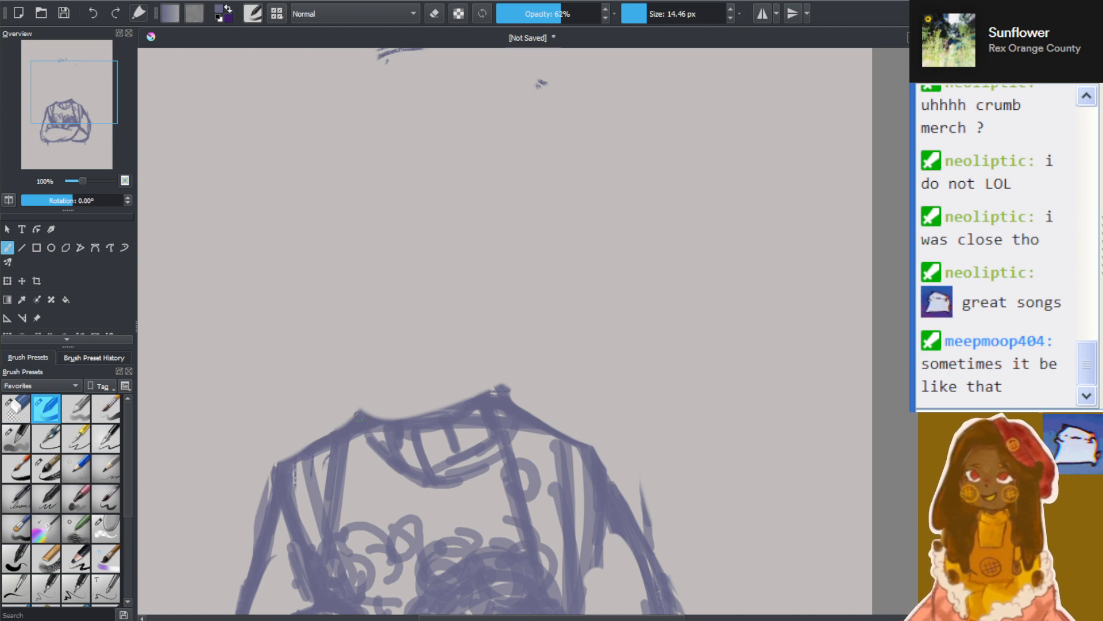
{"action": "mouse_move", "coordinate": [359, 415]}
{"action": "left_mouse_down"}
{"action": "mouse_move", "coordinate": [387, 411]}
{"action": "mouse_move", "coordinate": [396, 391]}
{"action": "mouse_move", "coordinate": [369, 378]}
{"action": "mouse_move", "coordinate": [347, 386]}
{"action": "mouse_move", "coordinate": [373, 417]}
{"action": "mouse_move", "coordinate": [400, 418]}
{"action": "mouse_move", "coordinate": [493, 367]}
{"action": "left_mouse_up"}
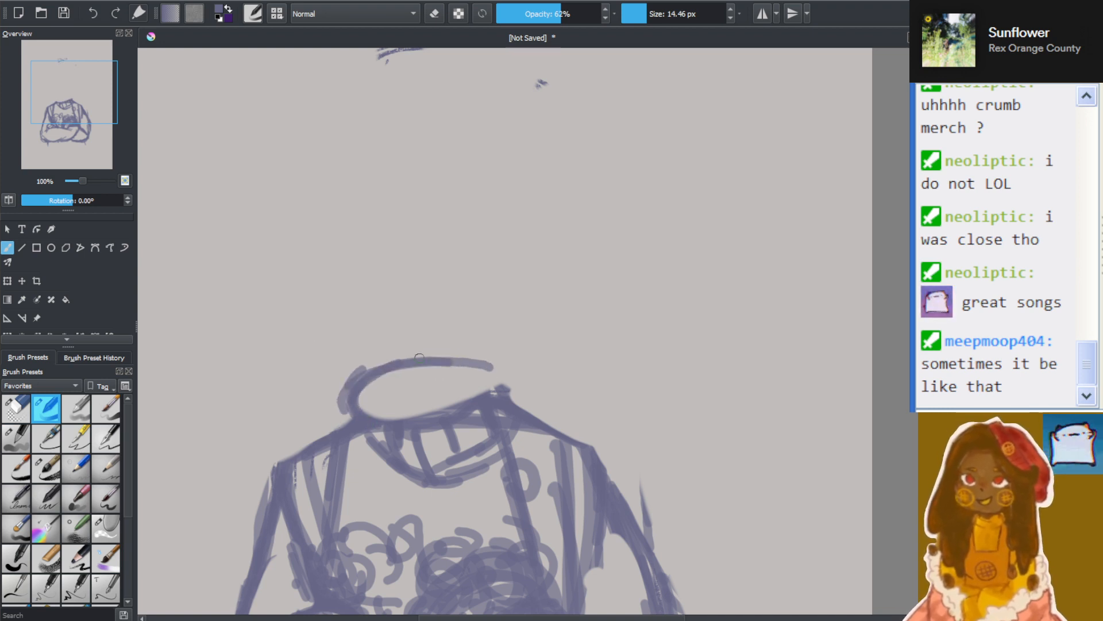
{"action": "mouse_move", "coordinate": [419, 358]}
{"action": "left_mouse_down"}
{"action": "mouse_move", "coordinate": [412, 426]}
{"action": "mouse_move", "coordinate": [510, 394]}
{"action": "mouse_move", "coordinate": [478, 369]}
{"action": "mouse_move", "coordinate": [402, 378]}
{"action": "mouse_move", "coordinate": [416, 418]}
{"action": "mouse_move", "coordinate": [469, 427]}
{"action": "mouse_move", "coordinate": [508, 407]}
{"action": "mouse_move", "coordinate": [509, 380]}
{"action": "mouse_move", "coordinate": [510, 416]}
{"action": "mouse_move", "coordinate": [589, 445]}
{"action": "mouse_move", "coordinate": [497, 398]}
{"action": "mouse_move", "coordinate": [599, 460]}
{"action": "mouse_move", "coordinate": [633, 527]}
{"action": "left_mouse_up"}
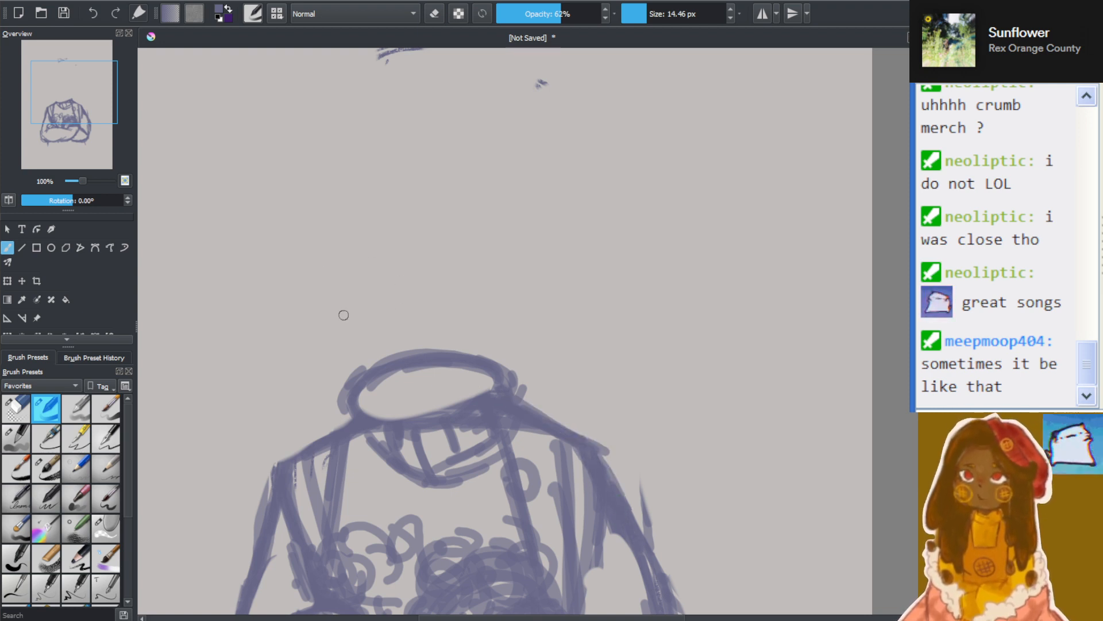
{"action": "mouse_move", "coordinate": [343, 312]}
{"action": "left_mouse_down"}
{"action": "mouse_move", "coordinate": [509, 239]}
{"action": "mouse_move", "coordinate": [301, 291]}
{"action": "mouse_move", "coordinate": [527, 232]}
{"action": "mouse_move", "coordinate": [311, 289]}
{"action": "left_mouse_up"}
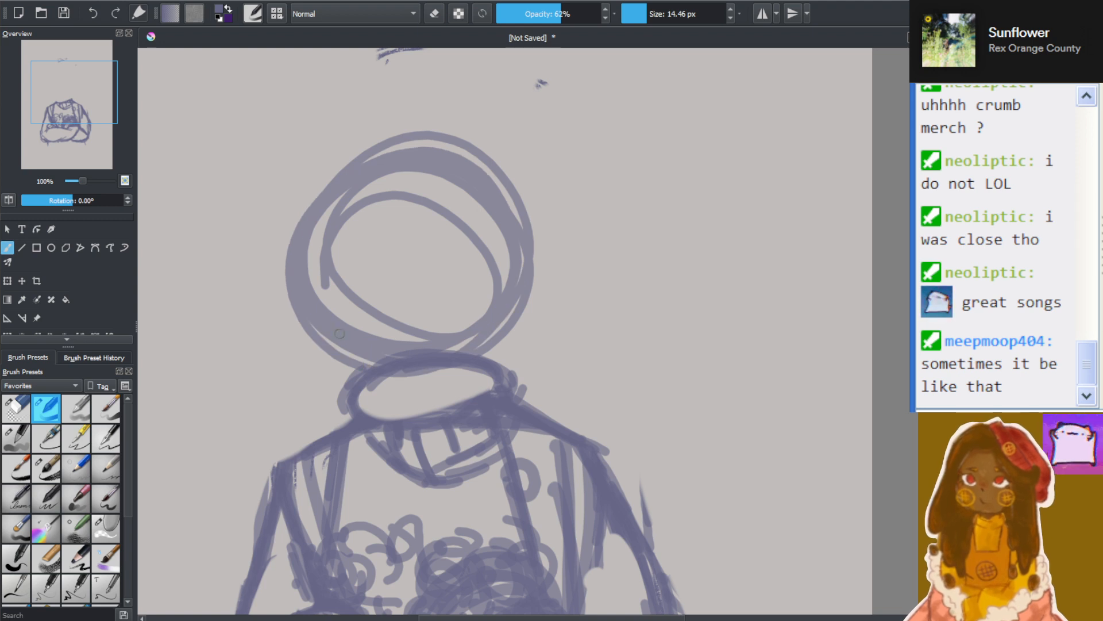
{"action": "left_click_drag", "start_coordinate": [371, 254], "coordinate": [421, 375]}
{"action": "left_click_drag", "start_coordinate": [383, 202], "coordinate": [440, 389]}
{"action": "left_click_drag", "start_coordinate": [376, 232], "coordinate": [441, 392]}
{"action": "left_click_drag", "start_coordinate": [339, 350], "coordinate": [482, 320]}
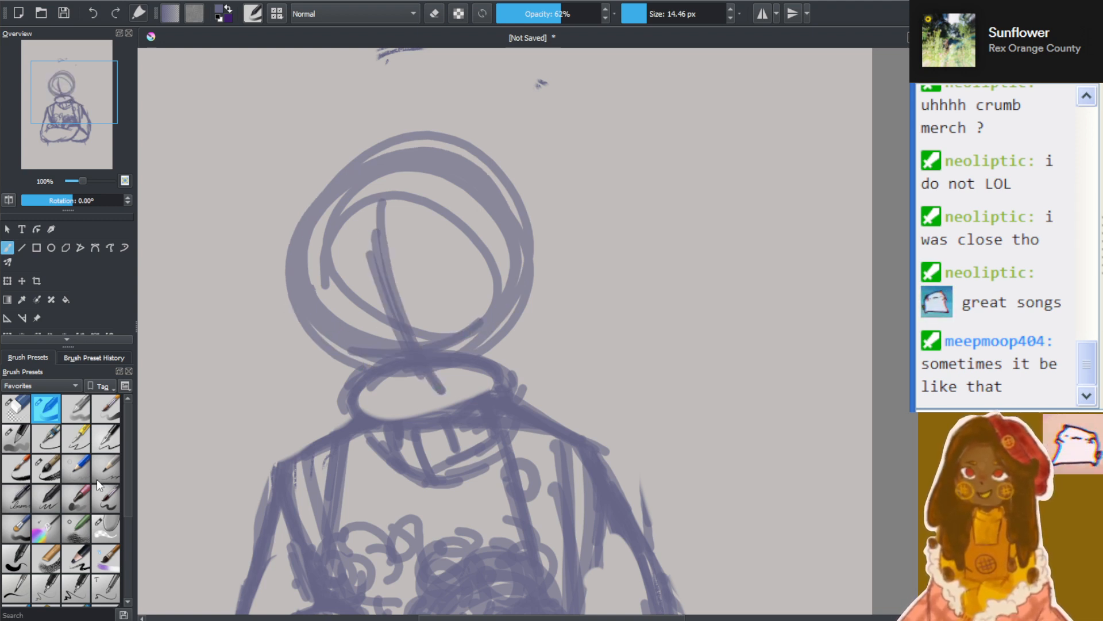
{"action": "key", "text": "ctrl+z"}
{"action": "key", "text": "ctrl+z"}
{"action": "key", "text": "ctrl+z"}
{"action": "key", "text": "ctrl+z"}
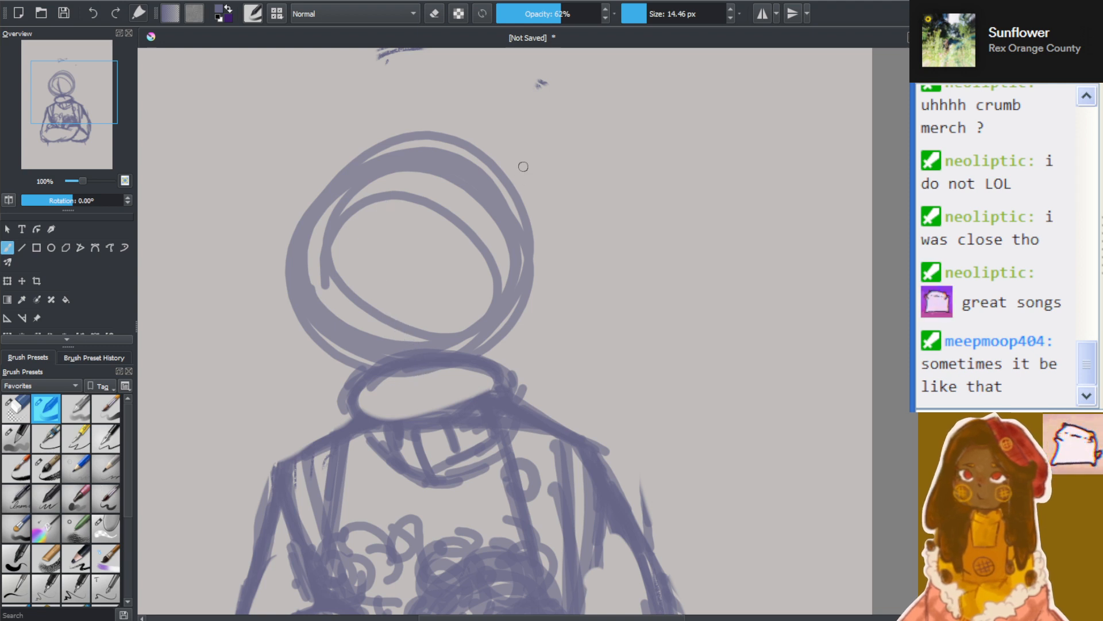
Add wider head circles with a tilted centre line and a low curved eye line, and outline the jaw down to the collar
{"action": "mouse_move", "coordinate": [285, 239]}
{"action": "left_mouse_down"}
{"action": "mouse_move", "coordinate": [494, 259]}
{"action": "mouse_move", "coordinate": [299, 201]}
{"action": "mouse_move", "coordinate": [352, 234]}
{"action": "mouse_move", "coordinate": [410, 343]}
{"action": "left_mouse_up"}
{"action": "mouse_move", "coordinate": [366, 207]}
{"action": "left_mouse_down"}
{"action": "mouse_move", "coordinate": [401, 341]}
{"action": "mouse_move", "coordinate": [480, 315]}
{"action": "mouse_move", "coordinate": [324, 315]}
{"action": "mouse_move", "coordinate": [368, 335]}
{"action": "mouse_move", "coordinate": [322, 330]}
{"action": "mouse_move", "coordinate": [485, 263]}
{"action": "left_mouse_up"}
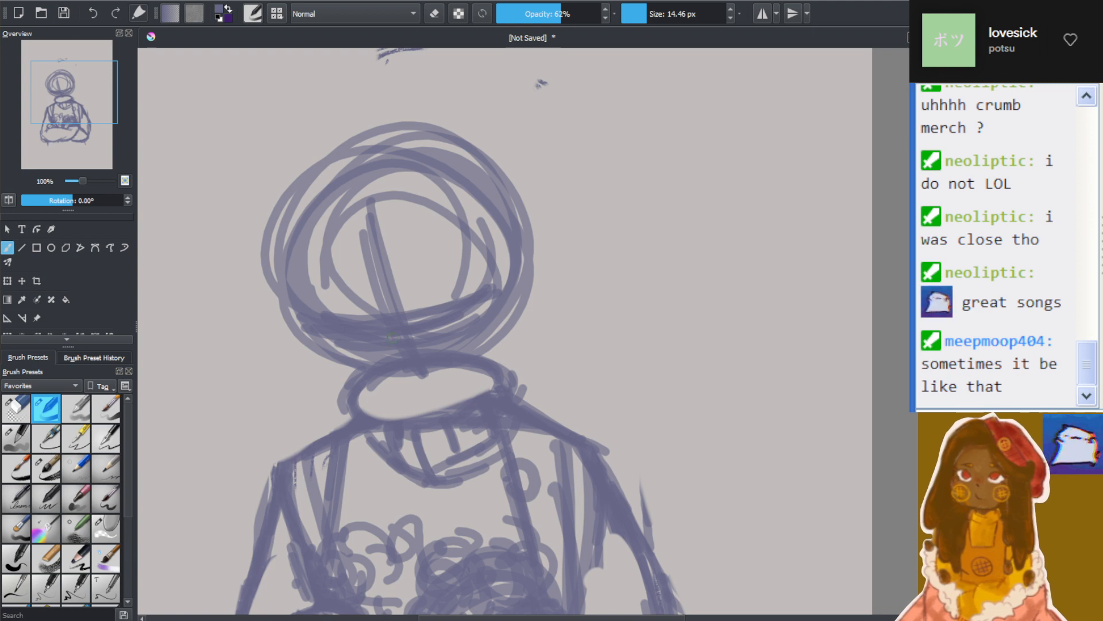
{"action": "mouse_move", "coordinate": [313, 341]}
{"action": "left_mouse_down"}
{"action": "mouse_move", "coordinate": [360, 386]}
{"action": "mouse_move", "coordinate": [304, 328]}
{"action": "mouse_move", "coordinate": [381, 382]}
{"action": "mouse_move", "coordinate": [321, 355]}
{"action": "mouse_move", "coordinate": [346, 354]}
{"action": "mouse_move", "coordinate": [395, 393]}
{"action": "mouse_move", "coordinate": [321, 349]}
{"action": "mouse_move", "coordinate": [415, 378]}
{"action": "mouse_move", "coordinate": [379, 394]}
{"action": "mouse_move", "coordinate": [369, 377]}
{"action": "mouse_move", "coordinate": [449, 386]}
{"action": "mouse_move", "coordinate": [392, 393]}
{"action": "mouse_move", "coordinate": [470, 364]}
{"action": "mouse_move", "coordinate": [489, 347]}
{"action": "mouse_move", "coordinate": [437, 380]}
{"action": "mouse_move", "coordinate": [488, 332]}
{"action": "mouse_move", "coordinate": [469, 356]}
{"action": "left_mouse_up"}
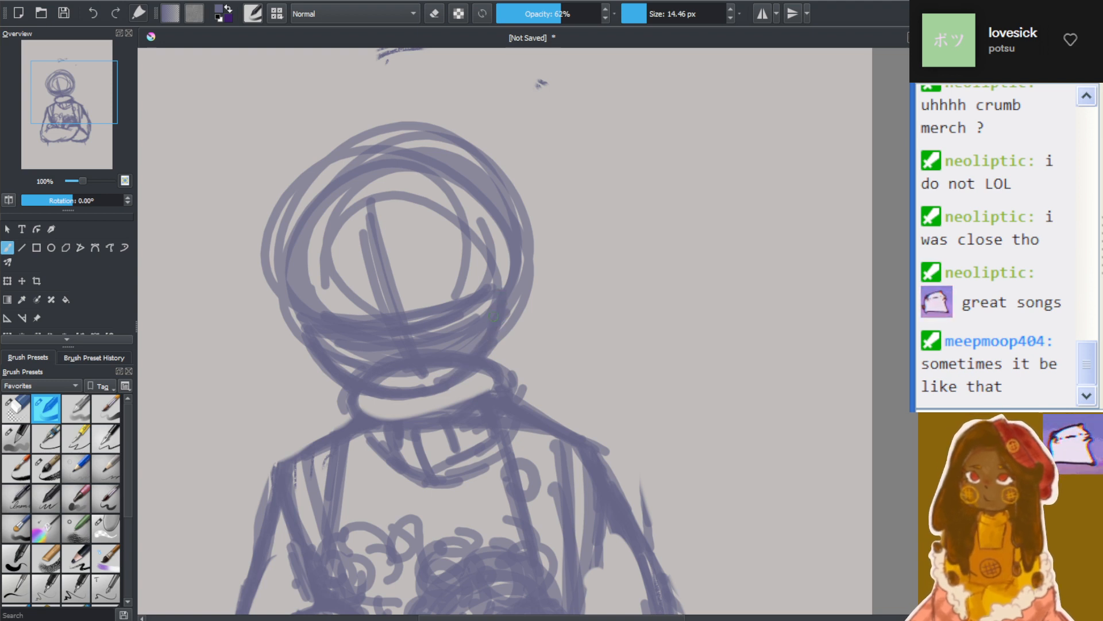
{"action": "left_click_drag", "start_coordinate": [499, 287], "coordinate": [497, 261]}
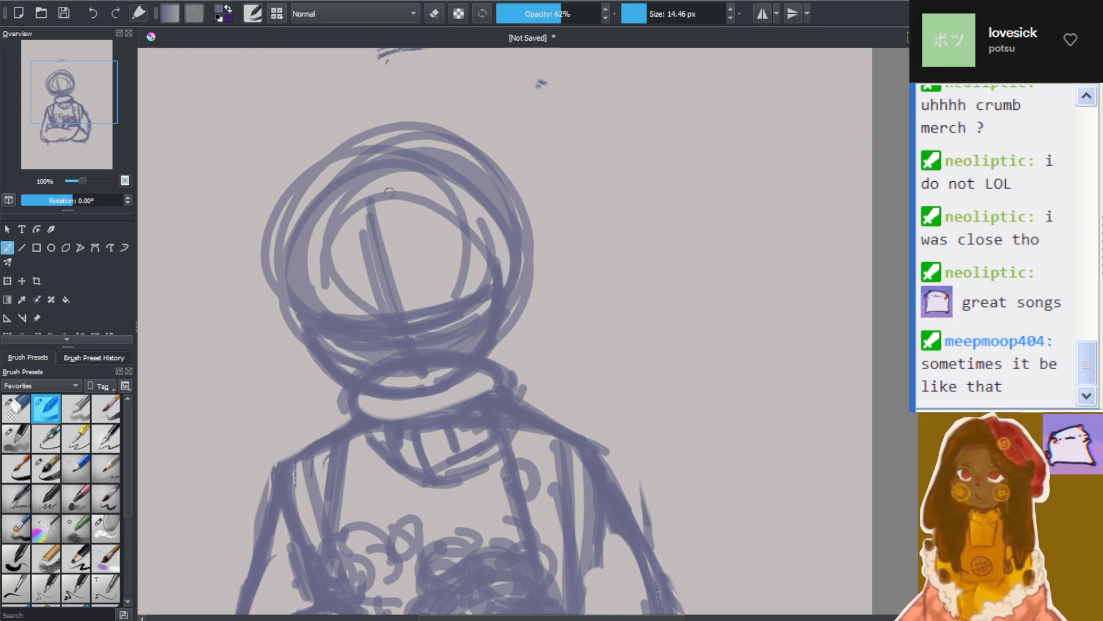
Sketch short curved hair strokes from the top of the centre line and add short neck lines inside the collar opening
{"action": "left_click_drag", "start_coordinate": [381, 198], "coordinate": [367, 236]}
{"action": "mouse_move", "coordinate": [384, 193]}
{"action": "left_mouse_down"}
{"action": "mouse_move", "coordinate": [389, 233]}
{"action": "mouse_move", "coordinate": [362, 260]}
{"action": "left_mouse_up"}
{"action": "left_click_drag", "start_coordinate": [362, 213], "coordinate": [361, 273]}
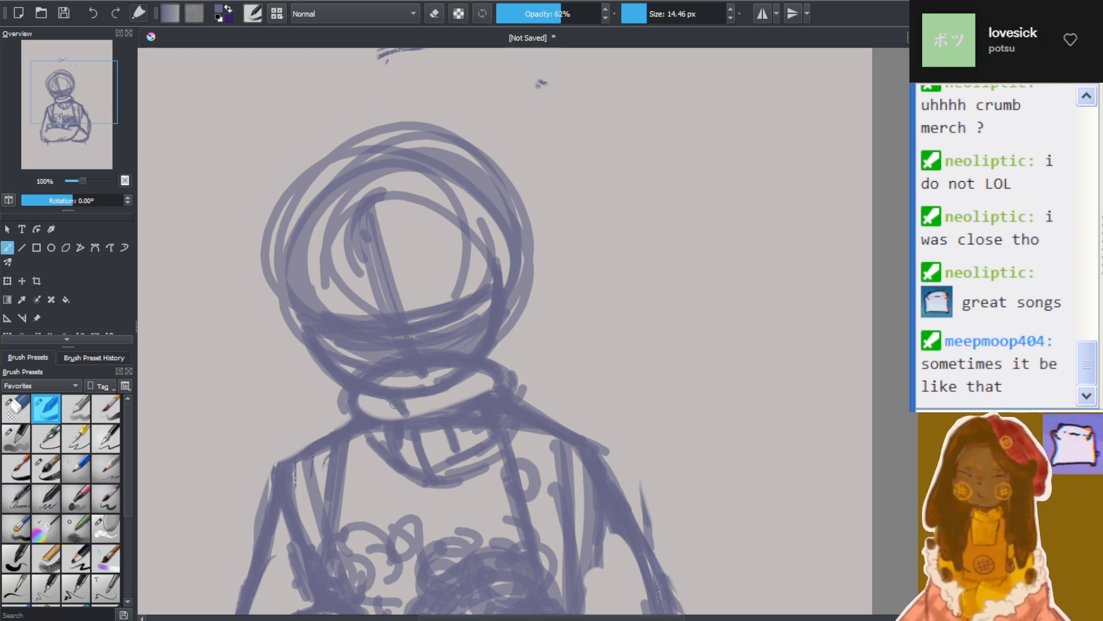
{"action": "left_click_drag", "start_coordinate": [465, 381], "coordinate": [487, 405]}
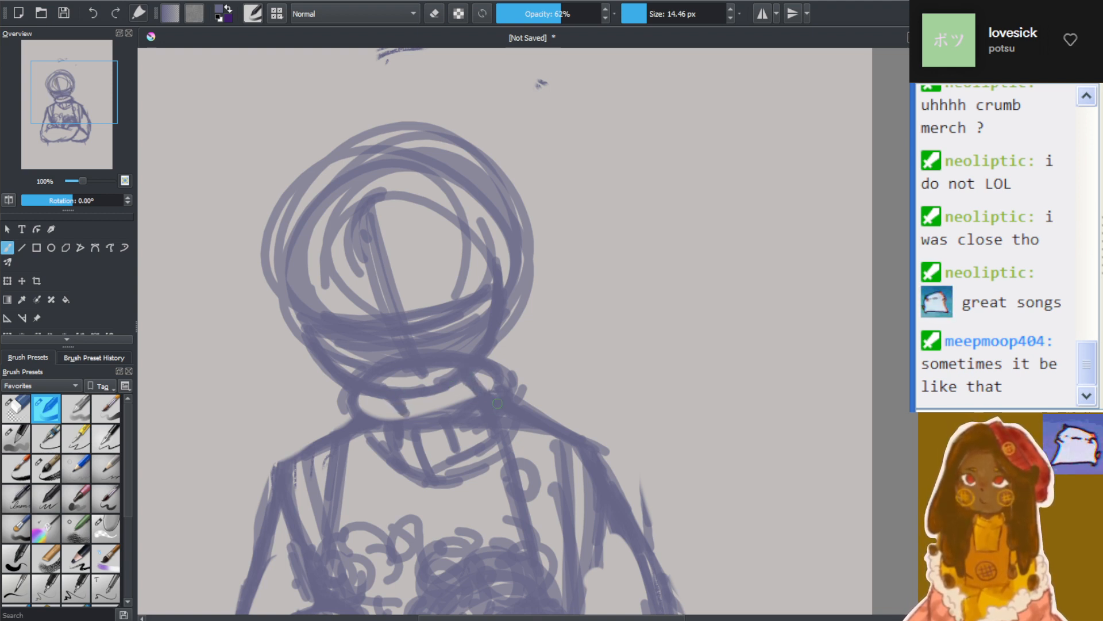
{"action": "mouse_move", "coordinate": [410, 405]}
{"action": "left_mouse_down"}
{"action": "mouse_move", "coordinate": [344, 425]}
{"action": "mouse_move", "coordinate": [407, 414]}
{"action": "left_mouse_up"}
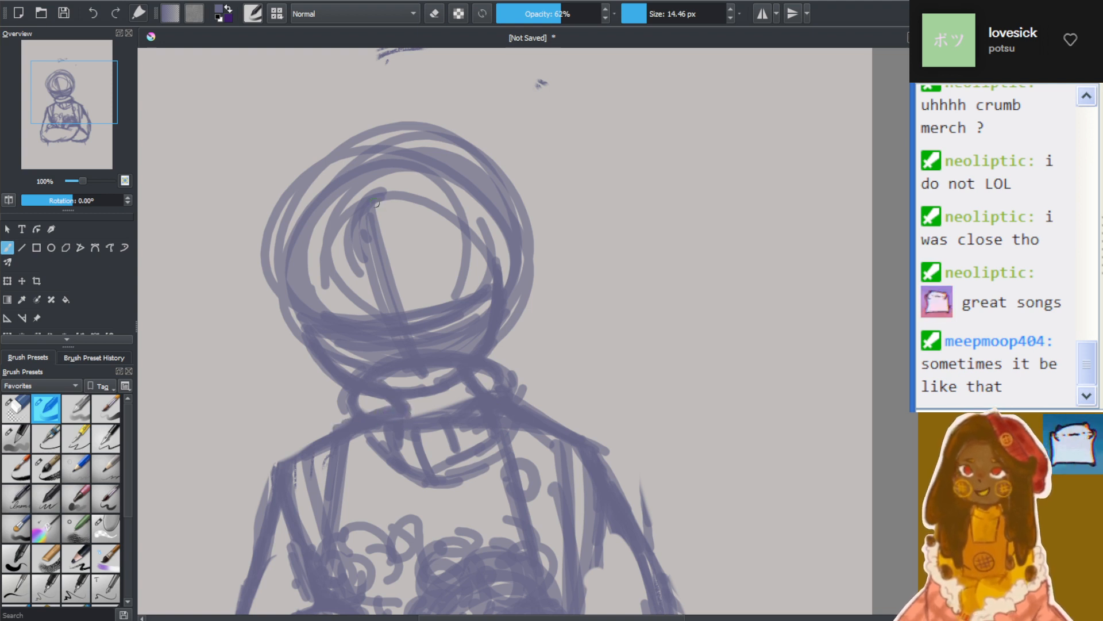
Build up dense curved hair strands from the parting down the side of the head to the eye line
{"action": "left_click_drag", "start_coordinate": [375, 189], "coordinate": [347, 281]}
{"action": "left_click_drag", "start_coordinate": [368, 226], "coordinate": [349, 304]}
{"action": "mouse_move", "coordinate": [392, 269]}
{"action": "left_mouse_down"}
{"action": "mouse_move", "coordinate": [345, 314]}
{"action": "mouse_move", "coordinate": [320, 309]}
{"action": "left_mouse_up"}
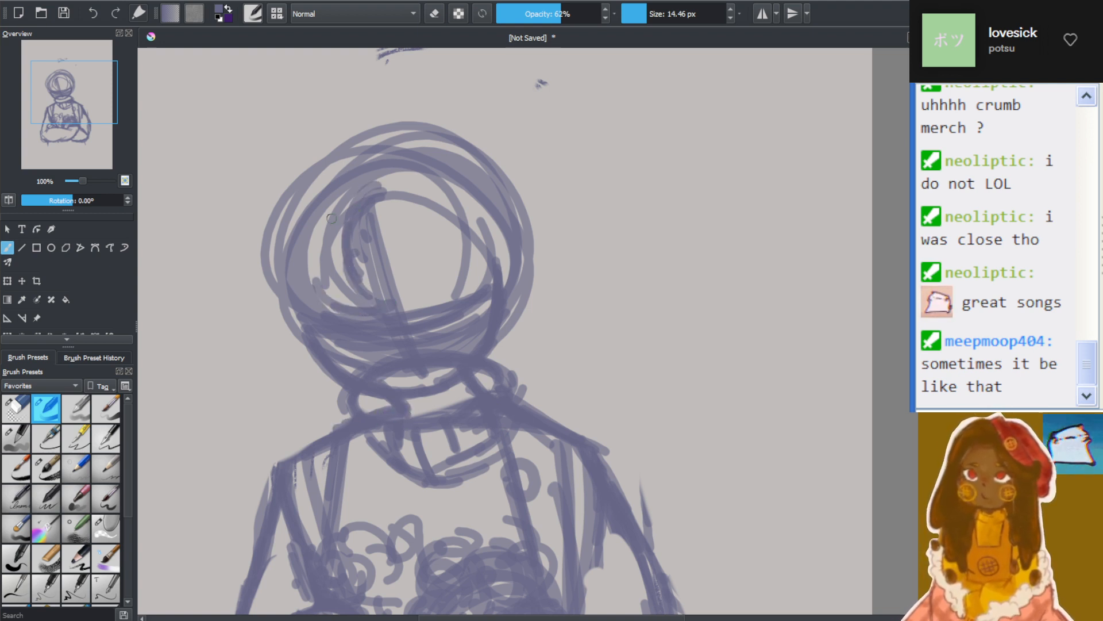
{"action": "mouse_move", "coordinate": [345, 195]}
{"action": "left_mouse_down"}
{"action": "mouse_move", "coordinate": [340, 319]}
{"action": "mouse_move", "coordinate": [293, 281]}
{"action": "mouse_move", "coordinate": [317, 309]}
{"action": "mouse_move", "coordinate": [316, 217]}
{"action": "mouse_move", "coordinate": [288, 235]}
{"action": "mouse_move", "coordinate": [336, 197]}
{"action": "mouse_move", "coordinate": [321, 307]}
{"action": "left_mouse_up"}
{"action": "mouse_move", "coordinate": [331, 263]}
{"action": "left_mouse_down"}
{"action": "mouse_move", "coordinate": [350, 321]}
{"action": "mouse_move", "coordinate": [335, 309]}
{"action": "mouse_move", "coordinate": [381, 320]}
{"action": "mouse_move", "coordinate": [342, 320]}
{"action": "mouse_move", "coordinate": [340, 338]}
{"action": "mouse_move", "coordinate": [282, 311]}
{"action": "left_mouse_up"}
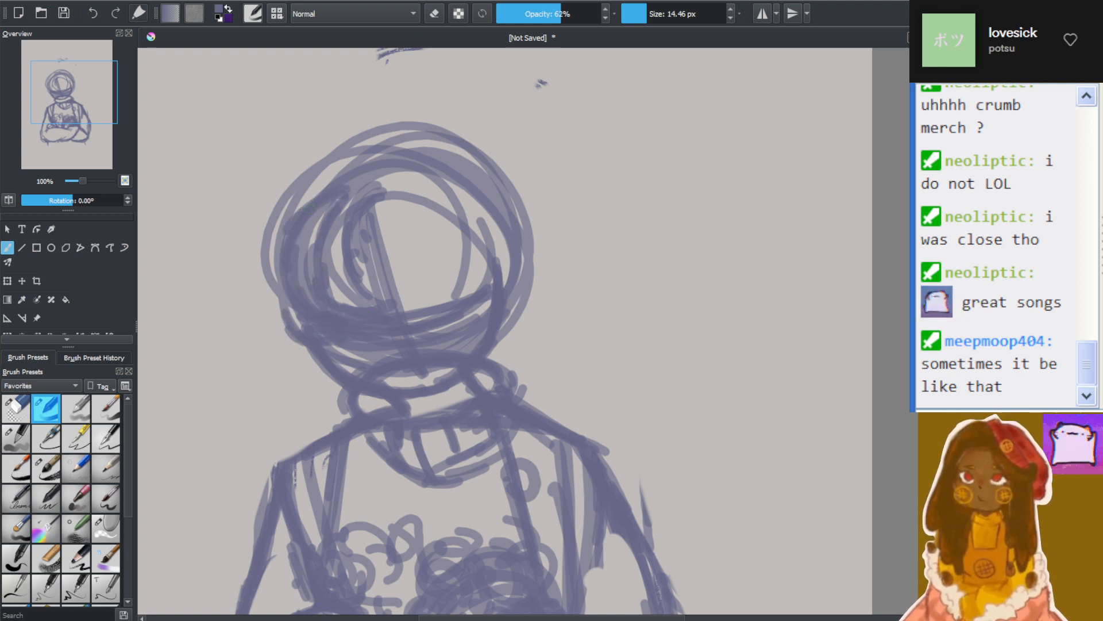
Outline the hair silhouette around the head with flicked tips on both sides, a raised crown and curved strands over the face
{"action": "mouse_move", "coordinate": [341, 149]}
{"action": "left_mouse_down"}
{"action": "mouse_move", "coordinate": [363, 145]}
{"action": "mouse_move", "coordinate": [274, 189]}
{"action": "mouse_move", "coordinate": [278, 232]}
{"action": "mouse_move", "coordinate": [261, 270]}
{"action": "mouse_move", "coordinate": [270, 288]}
{"action": "mouse_move", "coordinate": [253, 262]}
{"action": "mouse_move", "coordinate": [242, 295]}
{"action": "mouse_move", "coordinate": [274, 315]}
{"action": "mouse_move", "coordinate": [264, 345]}
{"action": "mouse_move", "coordinate": [290, 362]}
{"action": "mouse_move", "coordinate": [295, 354]}
{"action": "left_mouse_up"}
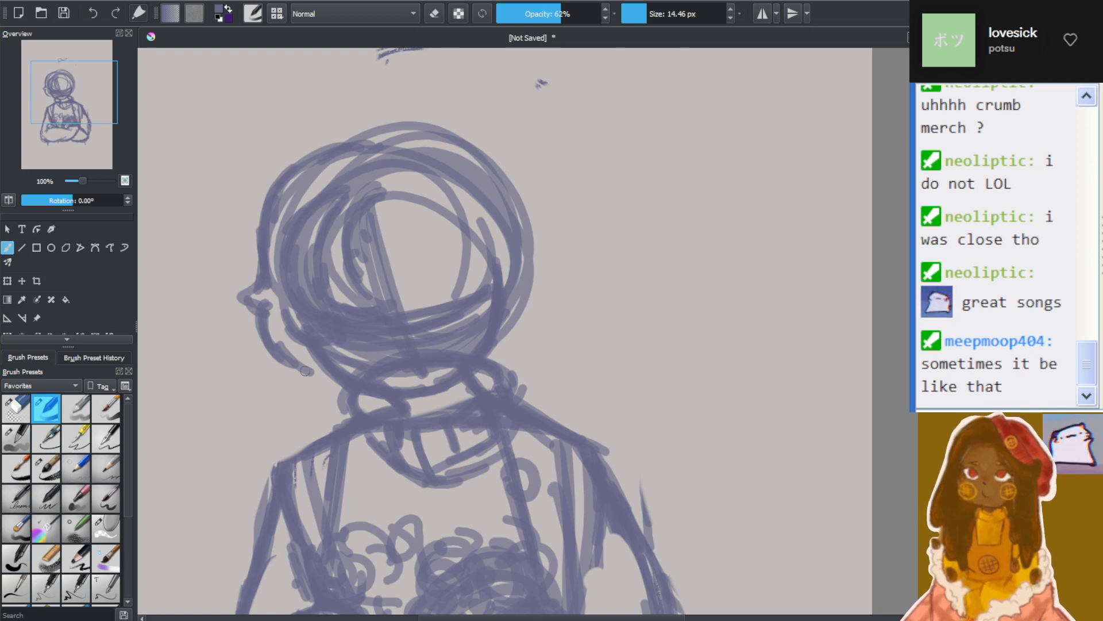
{"action": "mouse_move", "coordinate": [302, 350]}
{"action": "left_mouse_down"}
{"action": "mouse_move", "coordinate": [315, 384]}
{"action": "mouse_move", "coordinate": [344, 388]}
{"action": "left_mouse_up"}
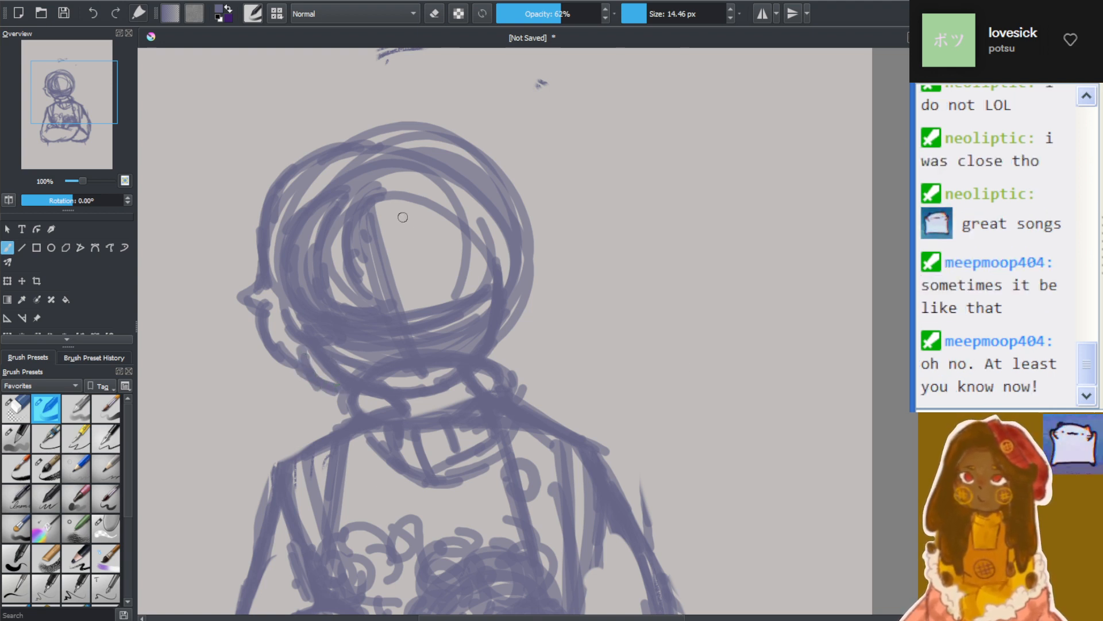
{"action": "mouse_move", "coordinate": [391, 181]}
{"action": "left_mouse_down"}
{"action": "mouse_move", "coordinate": [428, 213]}
{"action": "mouse_move", "coordinate": [414, 262]}
{"action": "mouse_move", "coordinate": [463, 230]}
{"action": "mouse_move", "coordinate": [457, 283]}
{"action": "mouse_move", "coordinate": [474, 293]}
{"action": "mouse_move", "coordinate": [504, 247]}
{"action": "mouse_move", "coordinate": [517, 307]}
{"action": "mouse_move", "coordinate": [503, 294]}
{"action": "mouse_move", "coordinate": [496, 338]}
{"action": "mouse_move", "coordinate": [462, 348]}
{"action": "mouse_move", "coordinate": [537, 316]}
{"action": "mouse_move", "coordinate": [526, 312]}
{"action": "left_mouse_up"}
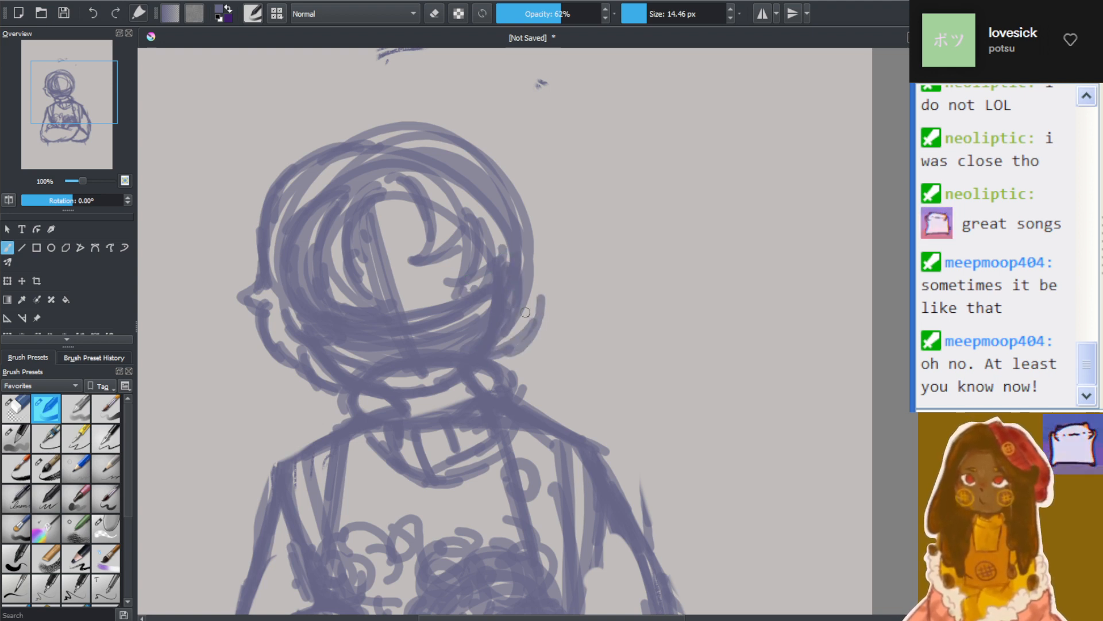
{"action": "mouse_move", "coordinate": [366, 136]}
{"action": "left_mouse_down"}
{"action": "mouse_move", "coordinate": [344, 142]}
{"action": "mouse_move", "coordinate": [385, 129]}
{"action": "mouse_move", "coordinate": [420, 137]}
{"action": "mouse_move", "coordinate": [429, 152]}
{"action": "mouse_move", "coordinate": [477, 146]}
{"action": "mouse_move", "coordinate": [529, 172]}
{"action": "mouse_move", "coordinate": [522, 197]}
{"action": "mouse_move", "coordinate": [544, 259]}
{"action": "mouse_move", "coordinate": [572, 278]}
{"action": "mouse_move", "coordinate": [526, 282]}
{"action": "left_mouse_up"}
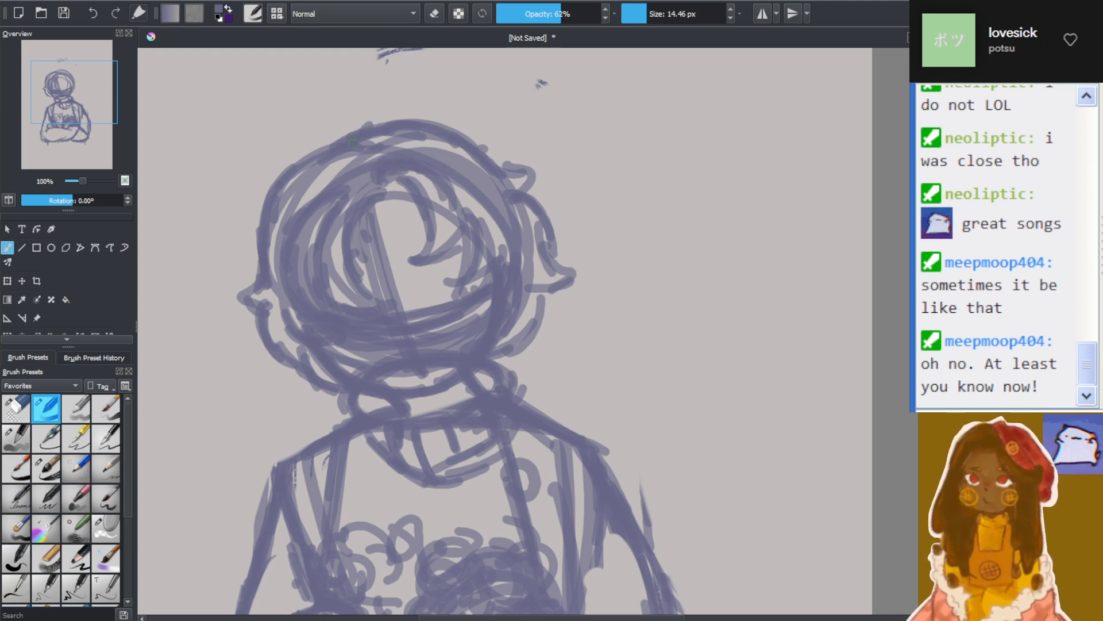
{"action": "mouse_move", "coordinate": [353, 143]}
{"action": "left_mouse_down"}
{"action": "mouse_move", "coordinate": [368, 115]}
{"action": "mouse_move", "coordinate": [441, 115]}
{"action": "mouse_move", "coordinate": [497, 156]}
{"action": "mouse_move", "coordinate": [516, 209]}
{"action": "left_mouse_up"}
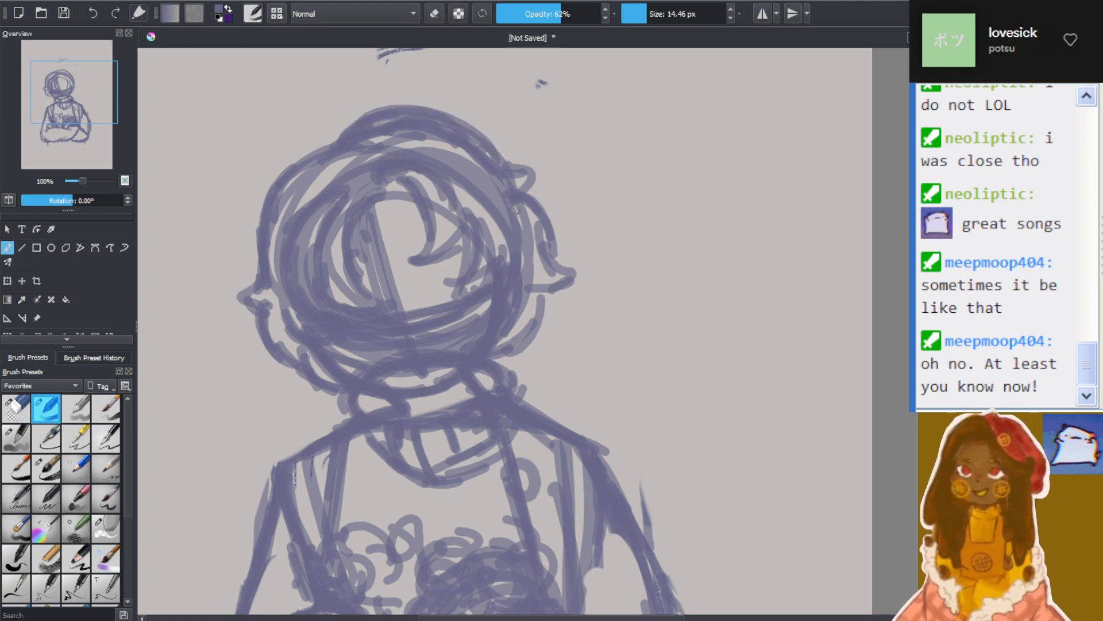
{"action": "mouse_move", "coordinate": [467, 134]}
{"action": "left_mouse_down"}
{"action": "mouse_move", "coordinate": [507, 182]}
{"action": "mouse_move", "coordinate": [493, 196]}
{"action": "left_mouse_up"}
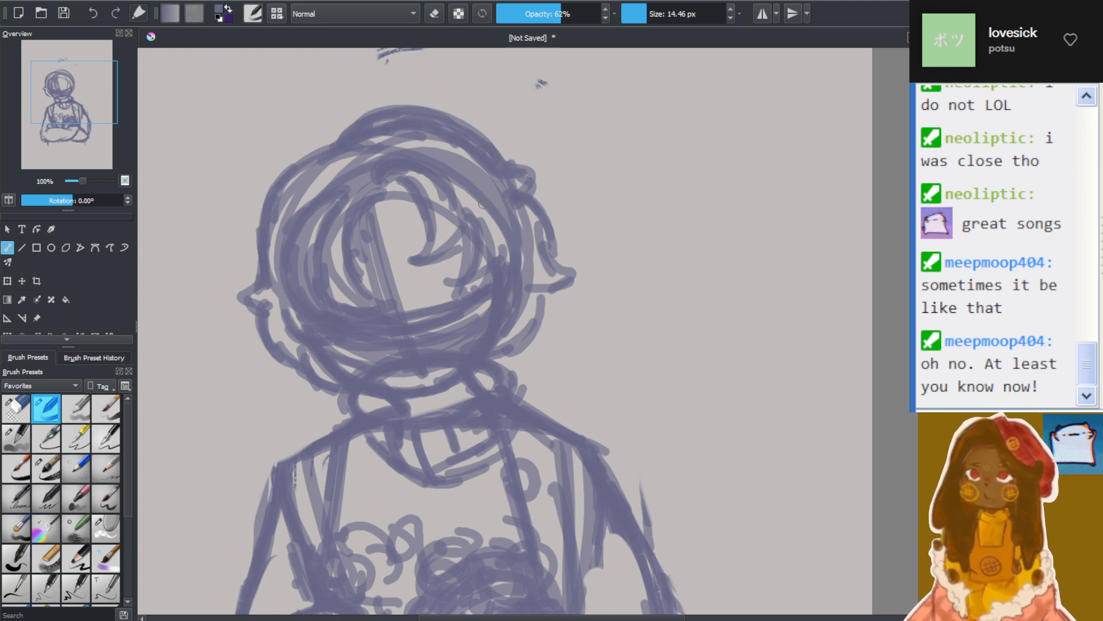
{"action": "left_click_drag", "start_coordinate": [440, 220], "coordinate": [362, 196]}
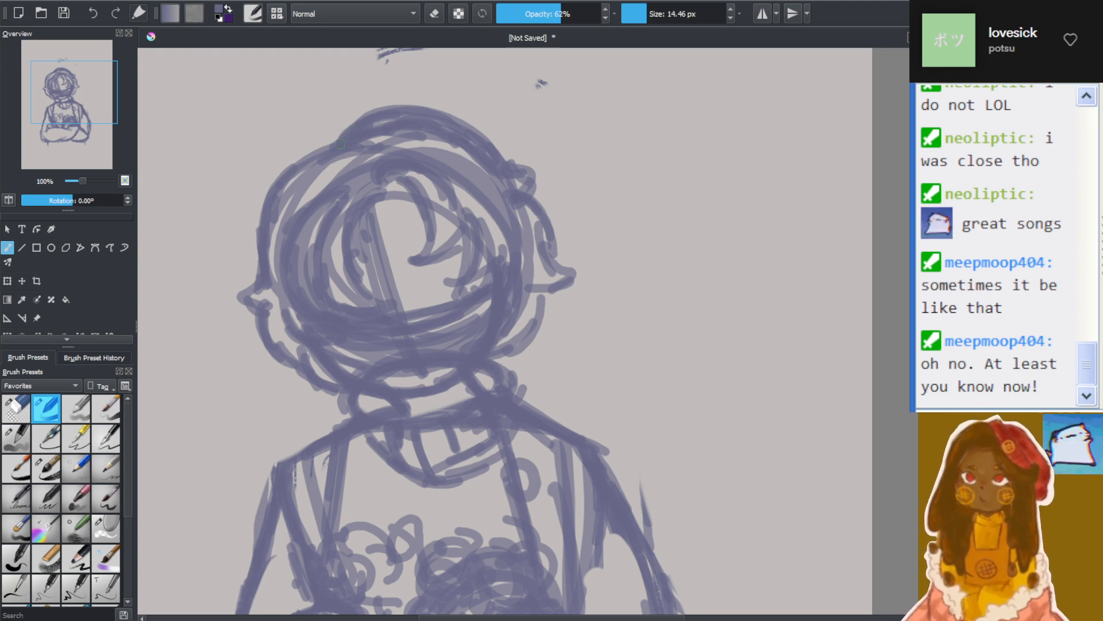
Add small overlapping curls along the side of the head above the flicked hair tip, and thicken the hair edge there
{"action": "mouse_move", "coordinate": [341, 143]}
{"action": "left_mouse_down"}
{"action": "mouse_move", "coordinate": [277, 171]}
{"action": "mouse_move", "coordinate": [258, 223]}
{"action": "left_mouse_up"}
{"action": "left_click_drag", "start_coordinate": [282, 187], "coordinate": [268, 263]}
{"action": "mouse_move", "coordinate": [265, 217]}
{"action": "left_mouse_down"}
{"action": "mouse_move", "coordinate": [237, 239]}
{"action": "mouse_move", "coordinate": [279, 241]}
{"action": "left_mouse_up"}
{"action": "mouse_move", "coordinate": [287, 196]}
{"action": "left_mouse_down"}
{"action": "mouse_move", "coordinate": [244, 201]}
{"action": "mouse_move", "coordinate": [264, 245]}
{"action": "mouse_move", "coordinate": [254, 263]}
{"action": "left_mouse_up"}
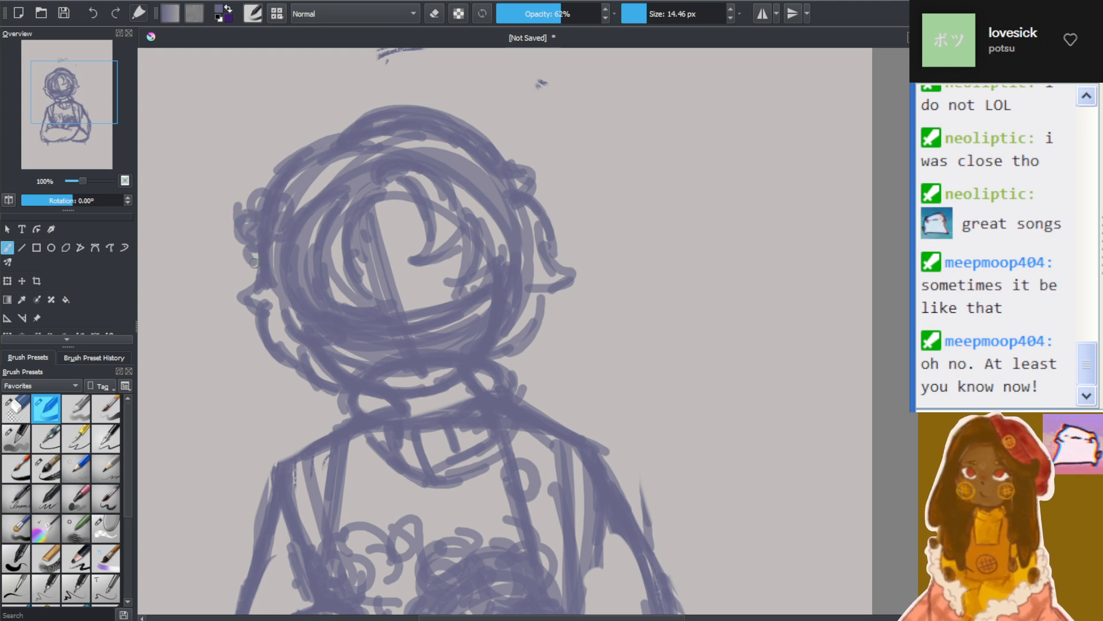
{"action": "mouse_move", "coordinate": [282, 228]}
{"action": "left_mouse_down"}
{"action": "mouse_move", "coordinate": [277, 247]}
{"action": "mouse_move", "coordinate": [256, 251]}
{"action": "mouse_move", "coordinate": [277, 279]}
{"action": "mouse_move", "coordinate": [252, 288]}
{"action": "left_mouse_up"}
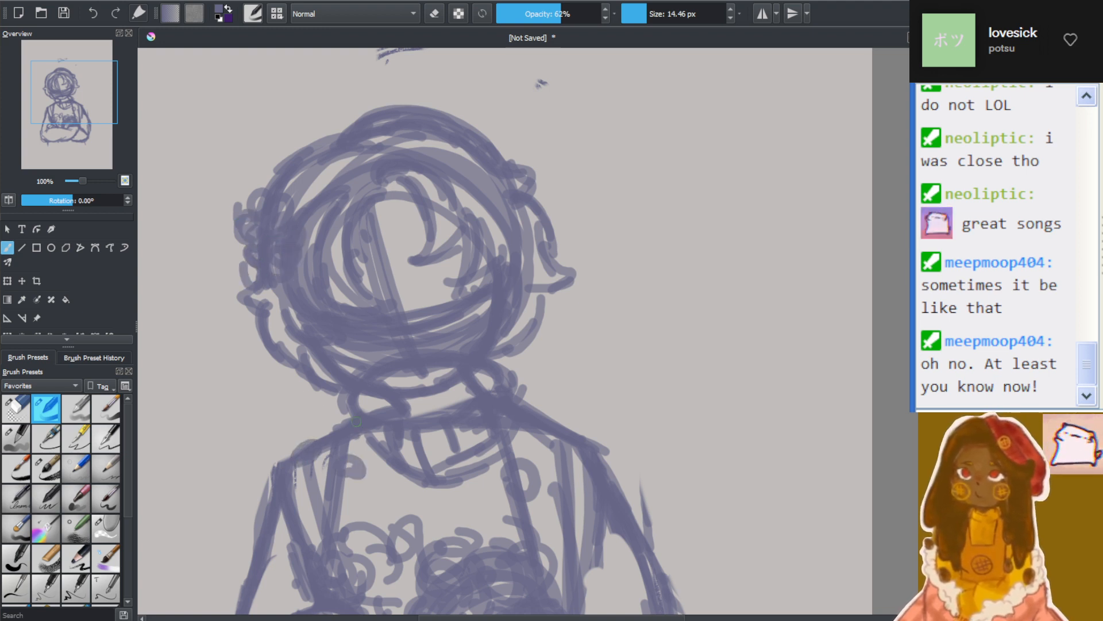
Examine the whole figure's proportions, then the torso and crossed arms up close
{"action": "key", "text": "minus"}
{"action": "scroll", "coordinate": [333, 454], "scroll_direction": "down", "scroll_amount": 2}
{"action": "scroll", "coordinate": [304, 486], "scroll_direction": "up", "scroll_amount": 4}
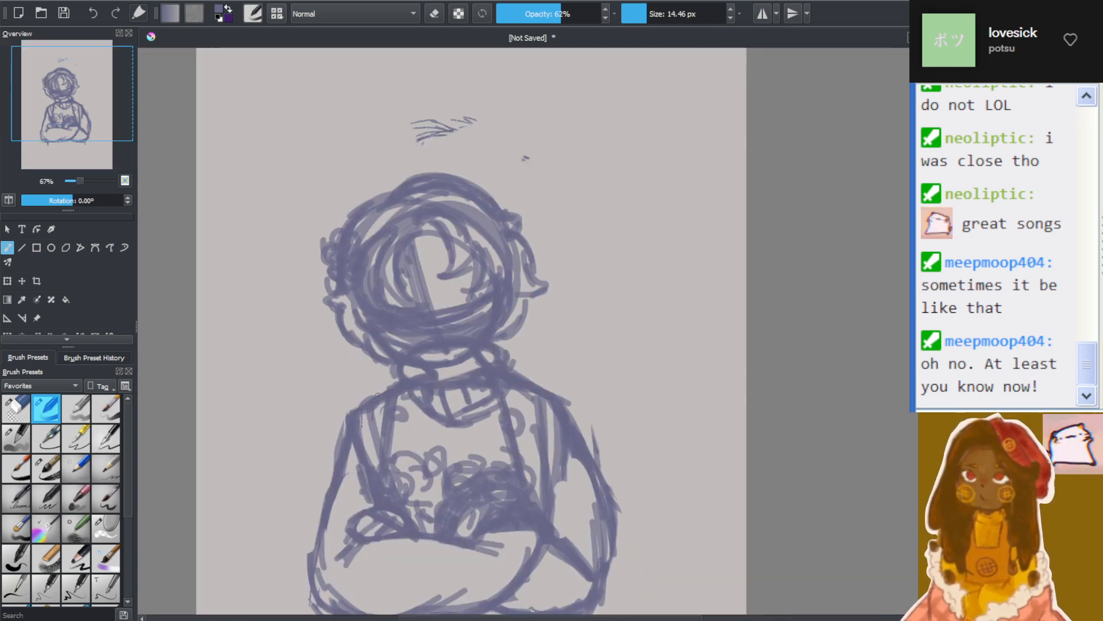
{"action": "scroll", "coordinate": [458, 358], "scroll_direction": "down", "scroll_amount": 1}
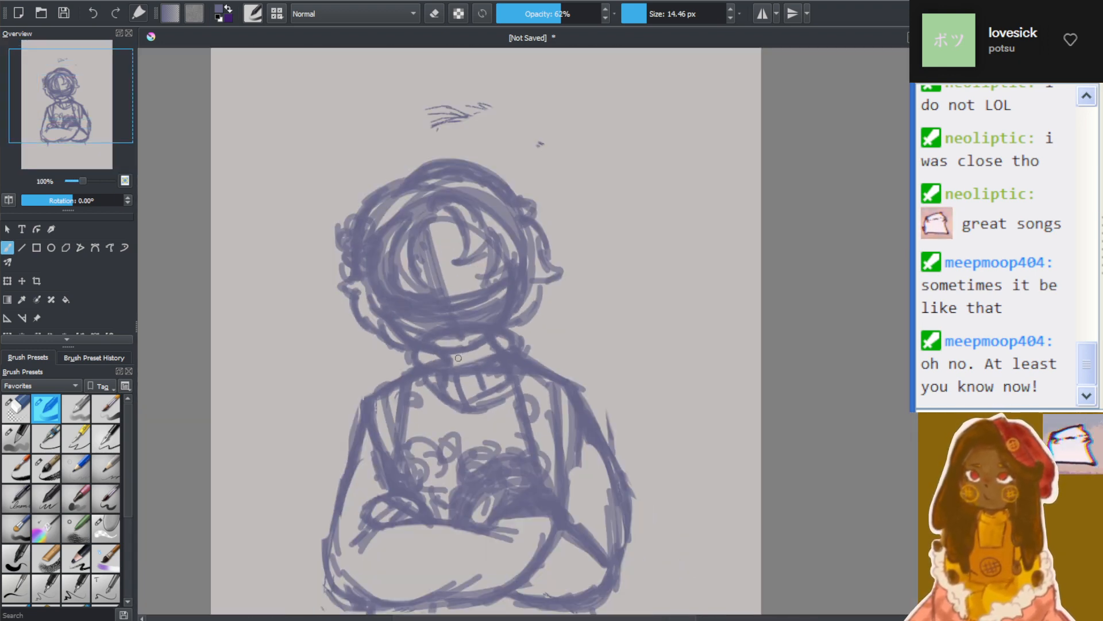
{"action": "scroll", "coordinate": [430, 421], "scroll_direction": "down", "scroll_amount": 1}
{"action": "scroll", "coordinate": [471, 463], "scroll_direction": "up", "scroll_amount": 1}
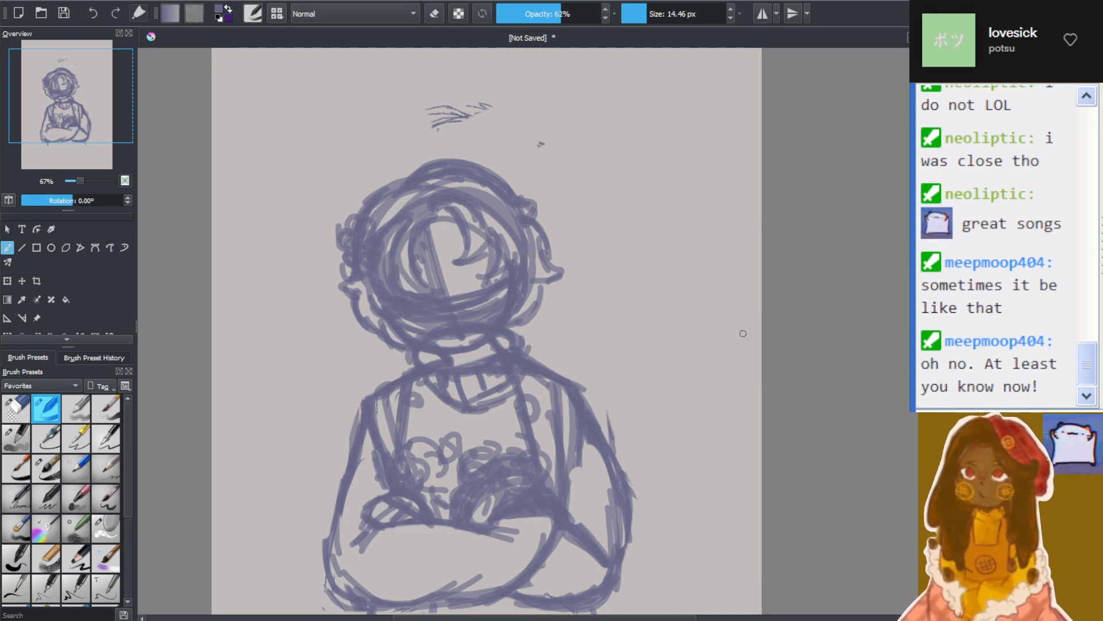
{"action": "left_click_drag", "start_coordinate": [743, 334], "coordinate": [871, 422]}
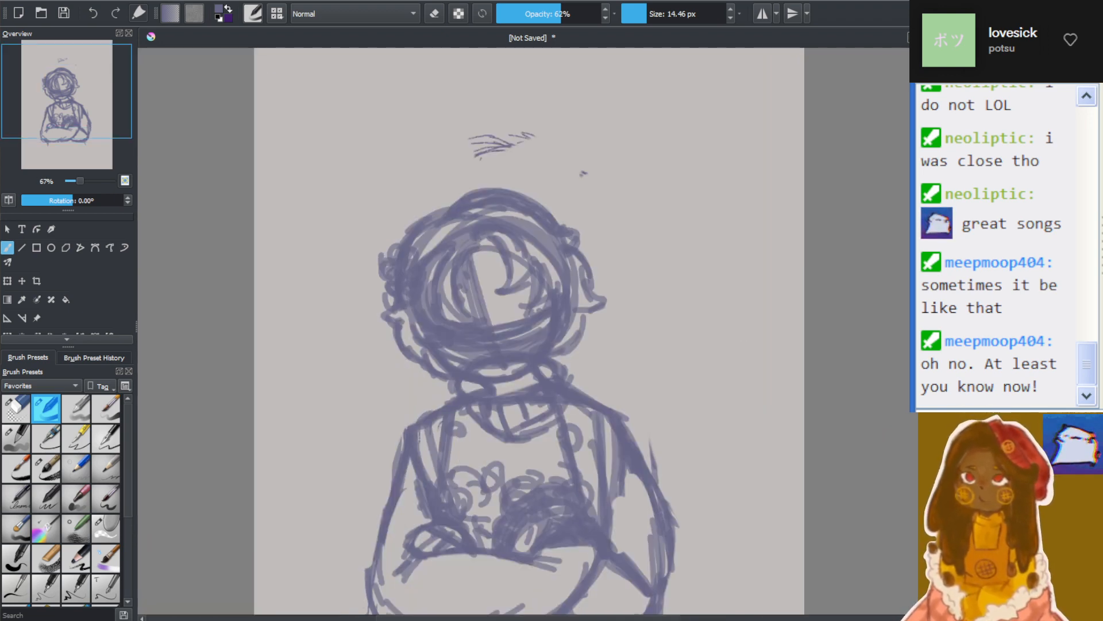
{"action": "scroll", "coordinate": [706, 447], "scroll_direction": "up", "scroll_amount": 1}
{"action": "scroll", "coordinate": [392, 534], "scroll_direction": "down", "scroll_amount": 1}
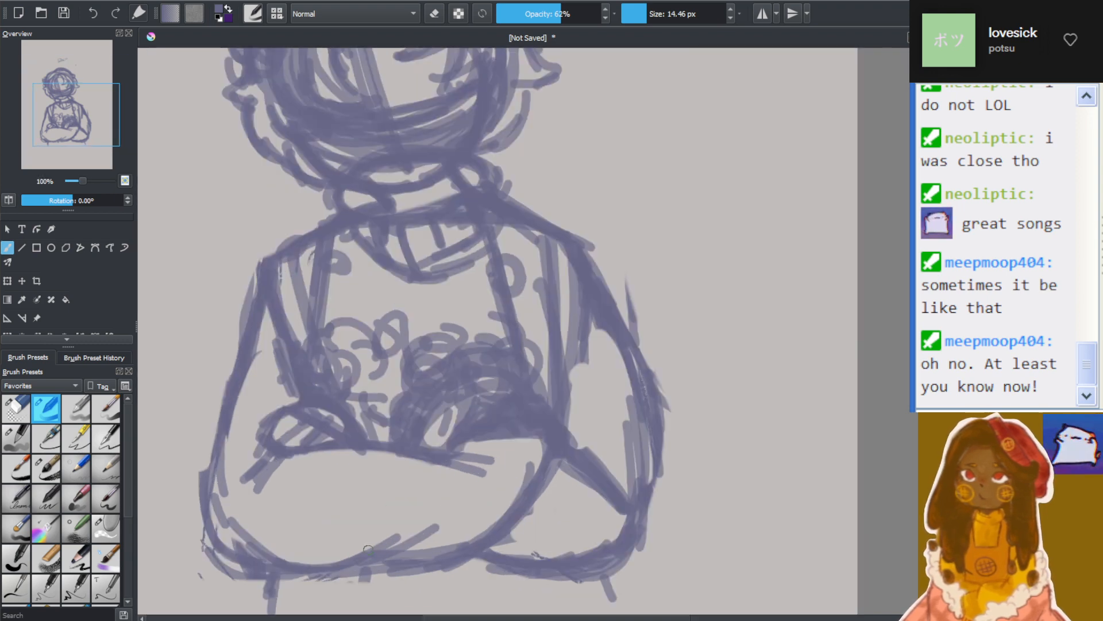
{"action": "scroll", "coordinate": [355, 564], "scroll_direction": "up", "scroll_amount": 1}
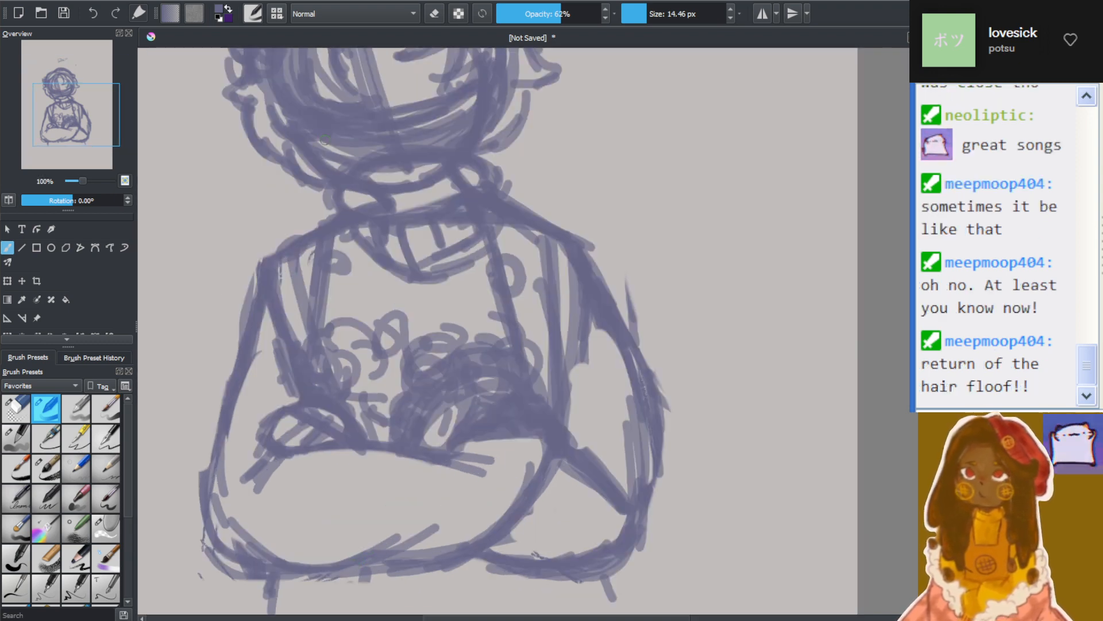
Redraw the outer upper arm and elbow beside the smaller hand, adding a diagonal elbow fold and the forearm's upper edge
{"action": "left_click_drag", "start_coordinate": [255, 312], "coordinate": [241, 509]}
{"action": "left_click_drag", "start_coordinate": [215, 411], "coordinate": [263, 489]}
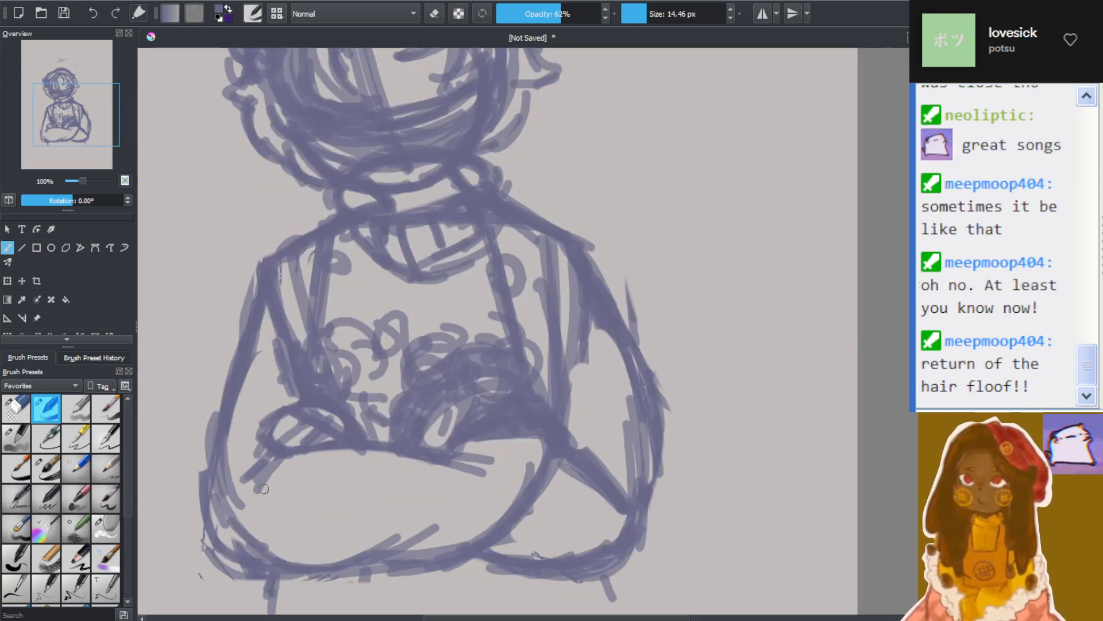
{"action": "left_click_drag", "start_coordinate": [229, 416], "coordinate": [219, 507]}
{"action": "left_click_drag", "start_coordinate": [294, 469], "coordinate": [233, 515]}
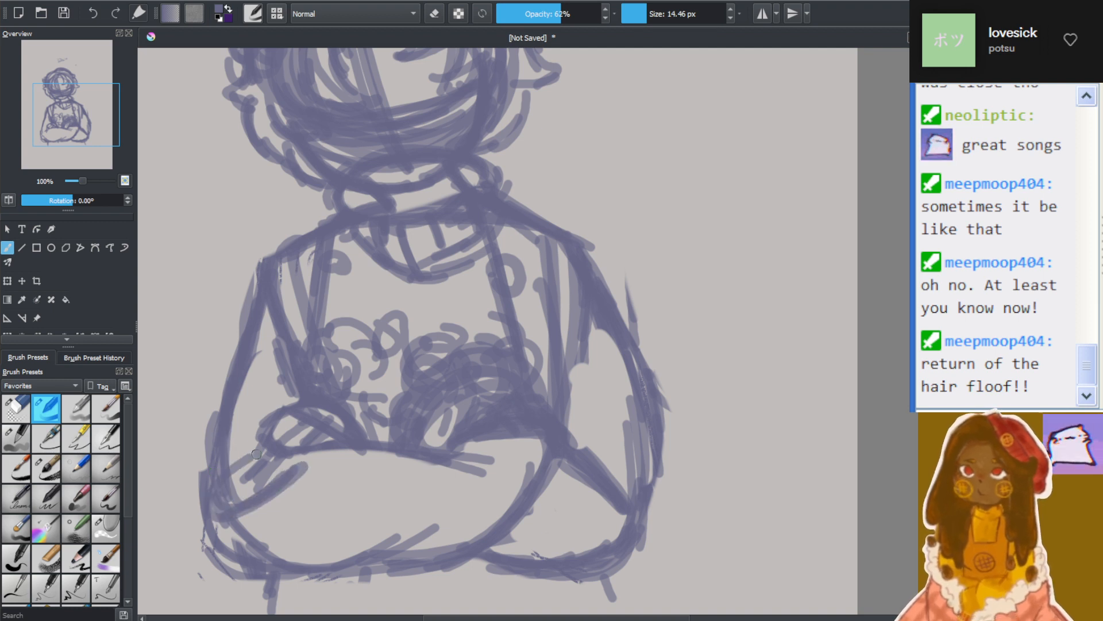
{"action": "left_click_drag", "start_coordinate": [262, 447], "coordinate": [221, 498]}
{"action": "left_click_drag", "start_coordinate": [274, 458], "coordinate": [543, 452]}
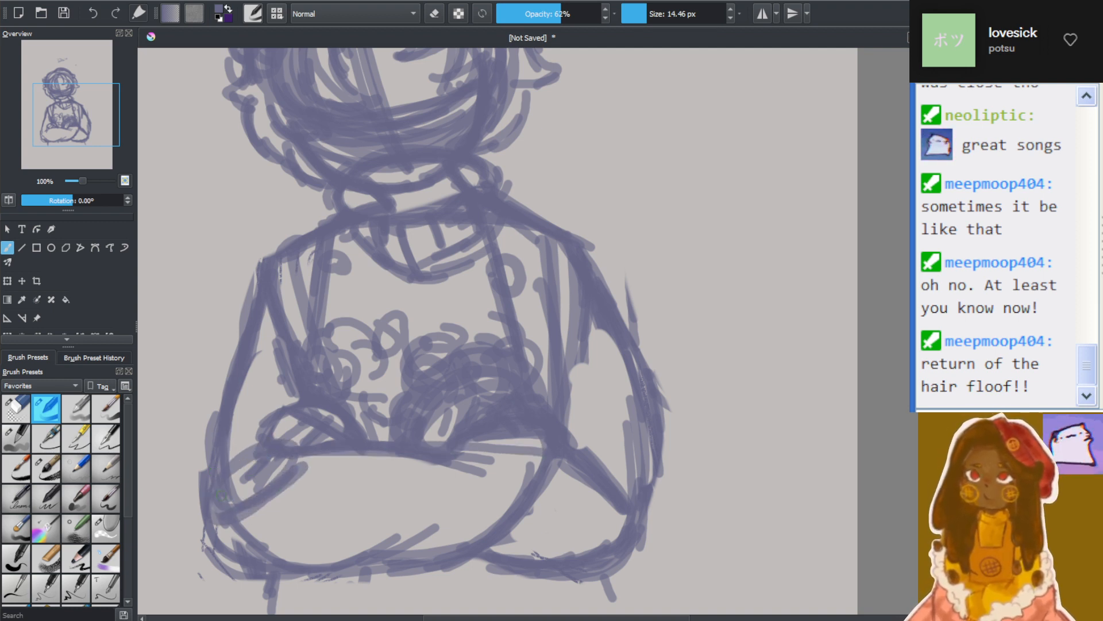
Draw a higher, curved lower edge for the front forearm from the elbow up to the opposite arm, with short strokes near the wrist
{"action": "left_click_drag", "start_coordinate": [217, 506], "coordinate": [388, 522]}
{"action": "mouse_move", "coordinate": [241, 526]}
{"action": "left_mouse_down"}
{"action": "mouse_move", "coordinate": [430, 517]}
{"action": "mouse_move", "coordinate": [507, 479]}
{"action": "left_mouse_up"}
{"action": "mouse_move", "coordinate": [507, 480]}
{"action": "left_mouse_down"}
{"action": "mouse_move", "coordinate": [251, 529]}
{"action": "mouse_move", "coordinate": [495, 490]}
{"action": "left_mouse_up"}
{"action": "mouse_move", "coordinate": [420, 520]}
{"action": "left_mouse_down"}
{"action": "mouse_move", "coordinate": [503, 485]}
{"action": "mouse_move", "coordinate": [541, 442]}
{"action": "left_mouse_up"}
{"action": "left_click_drag", "start_coordinate": [523, 474], "coordinate": [543, 446]}
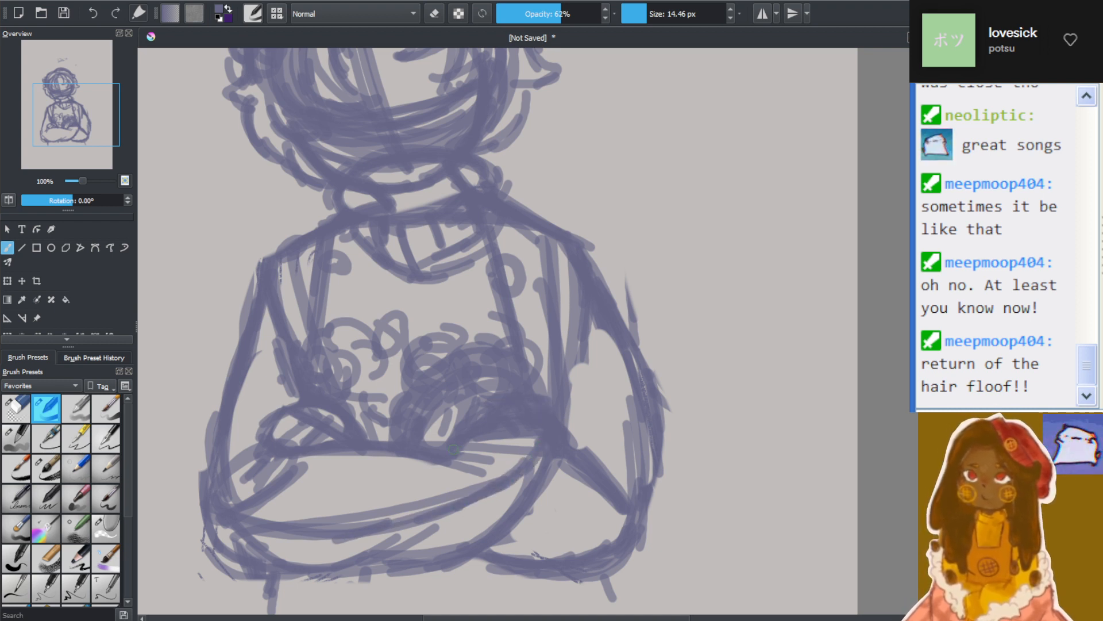
{"action": "mouse_move", "coordinate": [453, 449]}
{"action": "left_mouse_down"}
{"action": "mouse_move", "coordinate": [483, 414]}
{"action": "mouse_move", "coordinate": [484, 474]}
{"action": "left_mouse_up"}
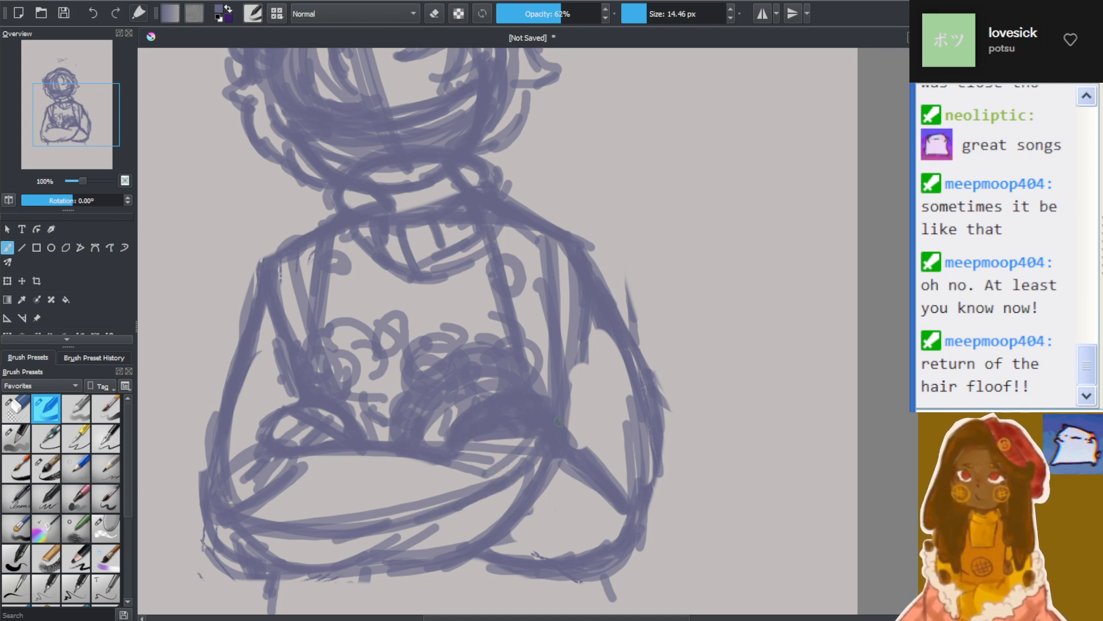
Narrow the opposite arm with a new outer line, rounded elbow folds and a higher lower edge running behind the front forearm
{"action": "left_click_drag", "start_coordinate": [601, 331], "coordinate": [629, 480]}
{"action": "left_click_drag", "start_coordinate": [569, 441], "coordinate": [627, 498]}
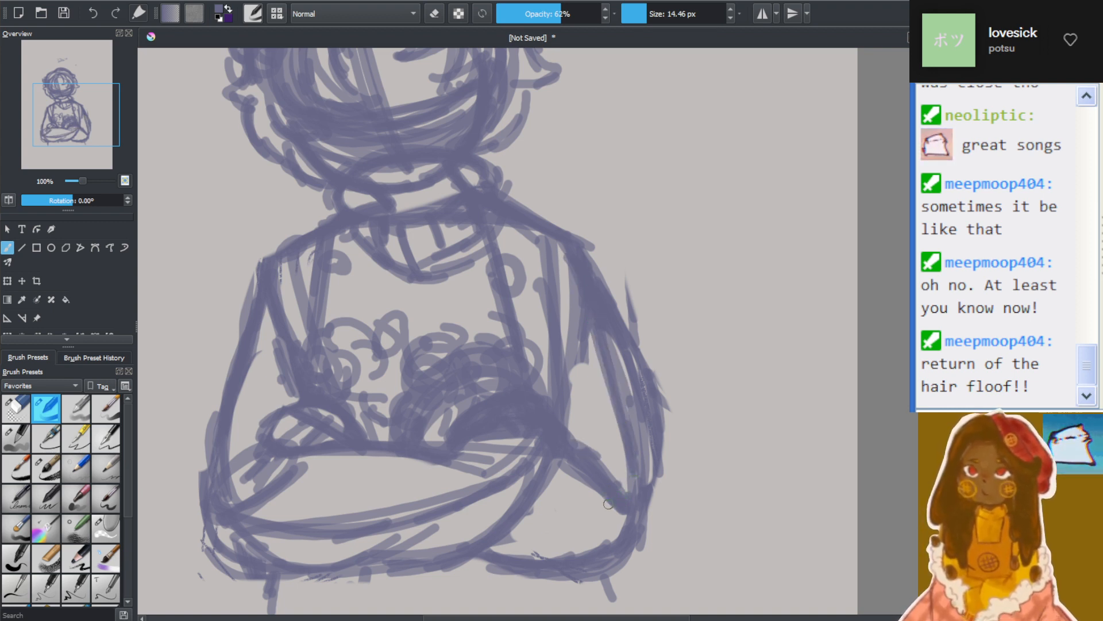
{"action": "mouse_move", "coordinate": [572, 432]}
{"action": "left_mouse_down"}
{"action": "mouse_move", "coordinate": [635, 483]}
{"action": "mouse_move", "coordinate": [606, 445]}
{"action": "left_mouse_up"}
{"action": "left_click_drag", "start_coordinate": [556, 460], "coordinate": [616, 511]}
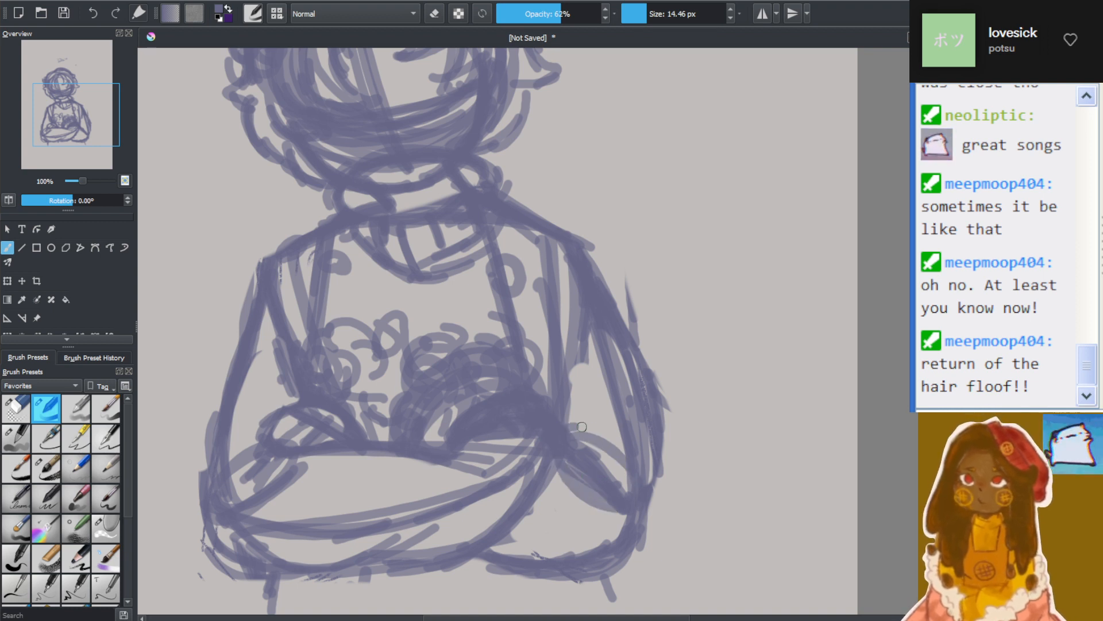
{"action": "left_click_drag", "start_coordinate": [578, 423], "coordinate": [624, 454]}
{"action": "mouse_move", "coordinate": [527, 510]}
{"action": "left_mouse_down"}
{"action": "mouse_move", "coordinate": [614, 508]}
{"action": "mouse_move", "coordinate": [489, 493]}
{"action": "left_mouse_up"}
{"action": "mouse_move", "coordinate": [612, 514]}
{"action": "left_mouse_down"}
{"action": "mouse_move", "coordinate": [440, 494]}
{"action": "mouse_move", "coordinate": [462, 506]}
{"action": "left_mouse_up"}
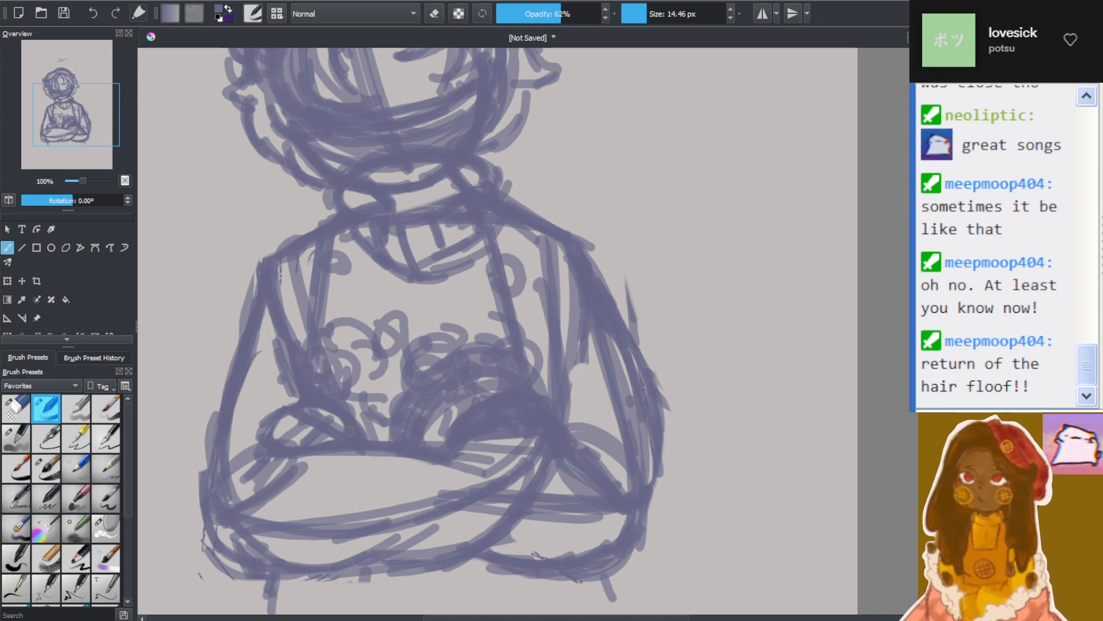
Examine the reworked crossed arms against the whole figure and up close
{"action": "scroll", "coordinate": [363, 408], "scroll_direction": "down", "scroll_amount": 4}
{"action": "scroll", "coordinate": [326, 439], "scroll_direction": "up", "scroll_amount": 4}
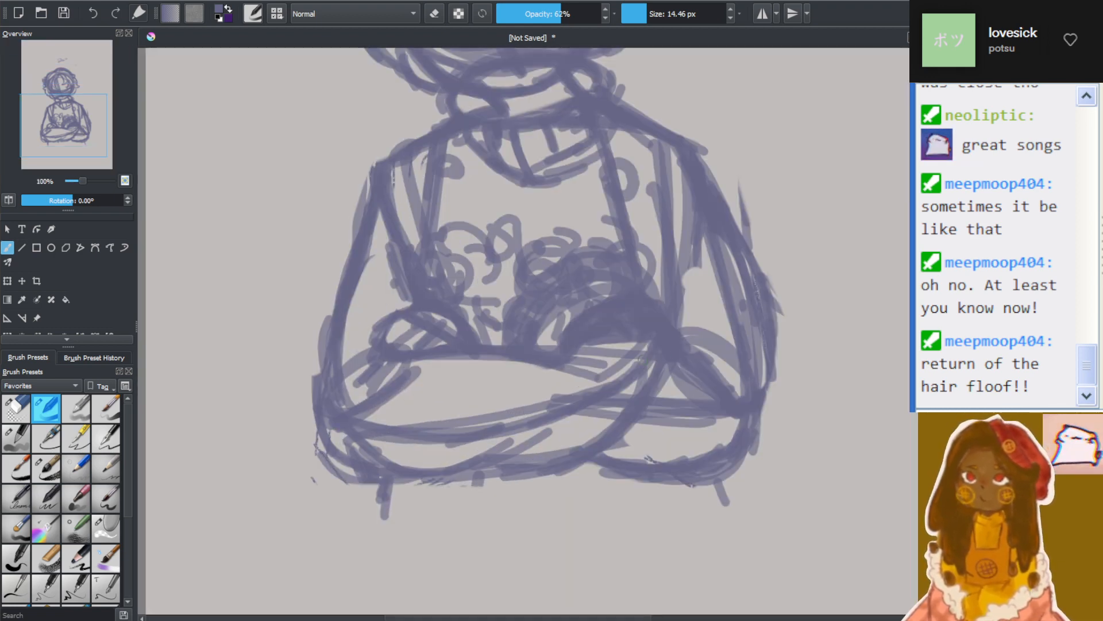
{"action": "left_click_drag", "start_coordinate": [598, 372], "coordinate": [598, 299]}
{"action": "scroll", "coordinate": [598, 299], "scroll_direction": "down", "scroll_amount": 4}
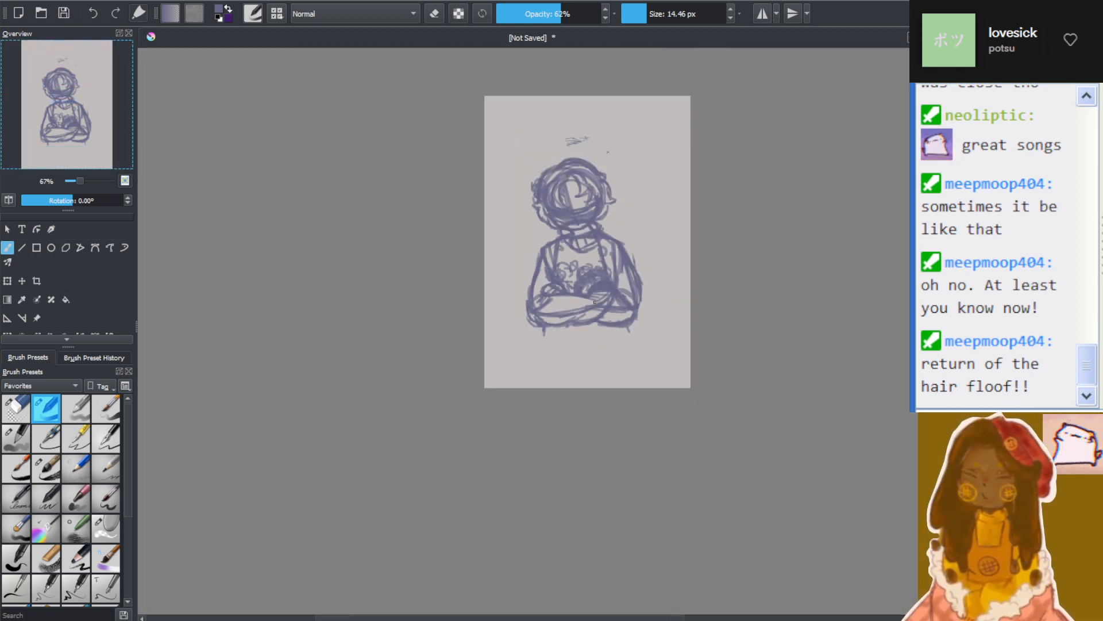
{"action": "scroll", "coordinate": [598, 299], "scroll_direction": "up", "scroll_amount": 5}
{"action": "scroll", "coordinate": [551, 274], "scroll_direction": "down", "scroll_amount": 1}
{"action": "scroll", "coordinate": [551, 274], "scroll_direction": "down", "scroll_amount": 3}
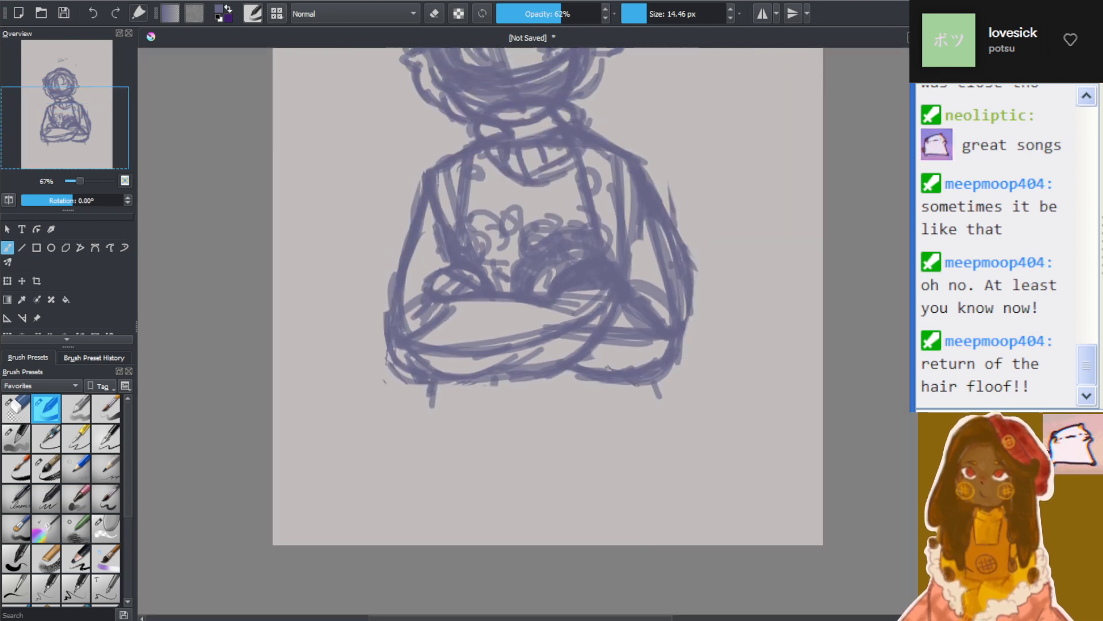
{"action": "scroll", "coordinate": [551, 274], "scroll_direction": "up", "scroll_amount": 3}
{"action": "scroll", "coordinate": [524, 331], "scroll_direction": "up", "scroll_amount": 4}
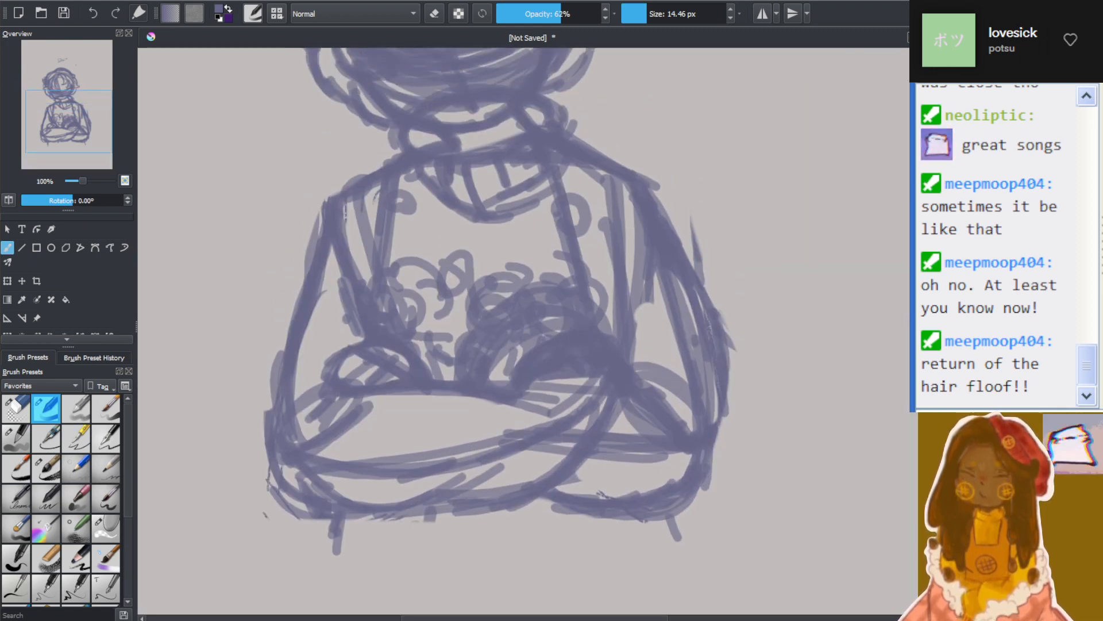
{"action": "scroll", "coordinate": [432, 310], "scroll_direction": "up", "scroll_amount": 1}
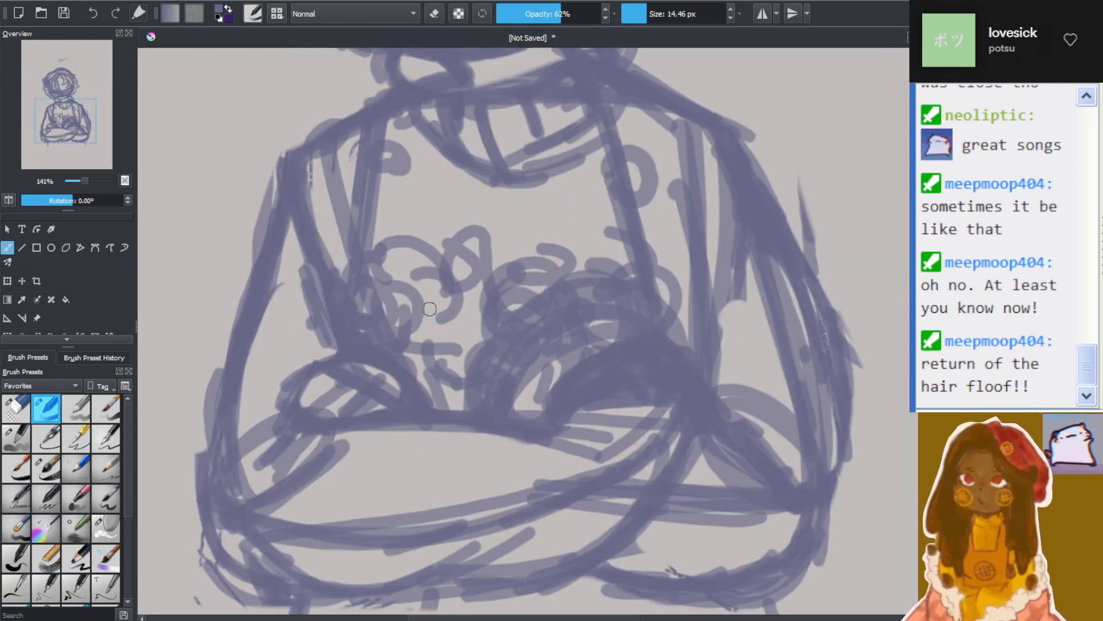
{"action": "scroll", "coordinate": [747, 316], "scroll_direction": "down", "scroll_amount": 2}
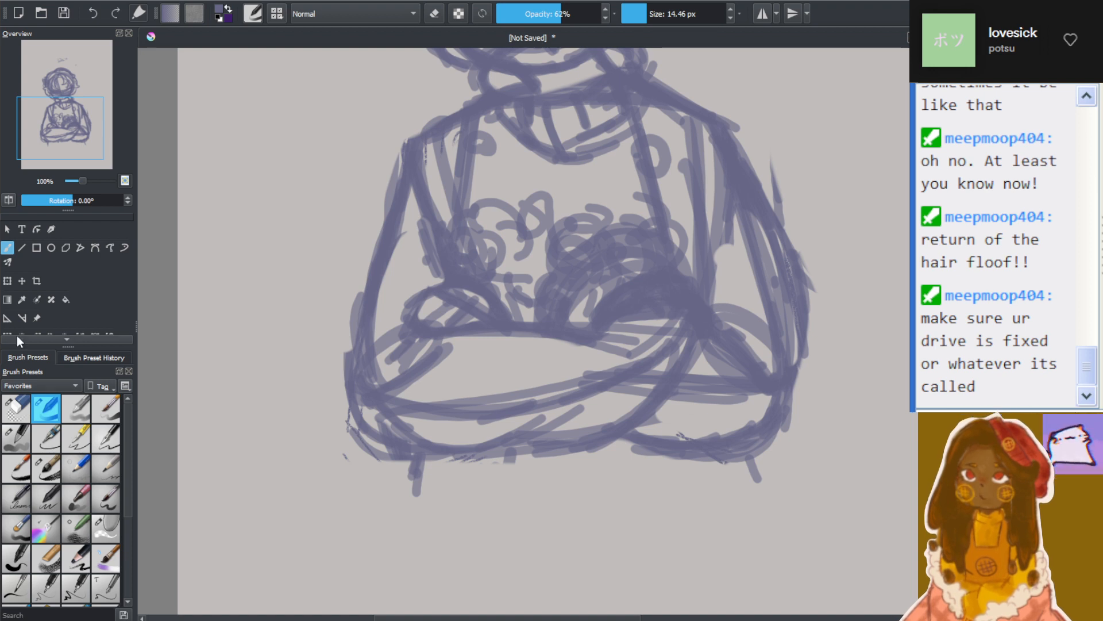
Switch to the eraser at 34.95 px, lower its opacity to 85%, and clear stray lines inside the upper arm beside the smaller hand
{"action": "left_click", "coordinate": [17, 406]}
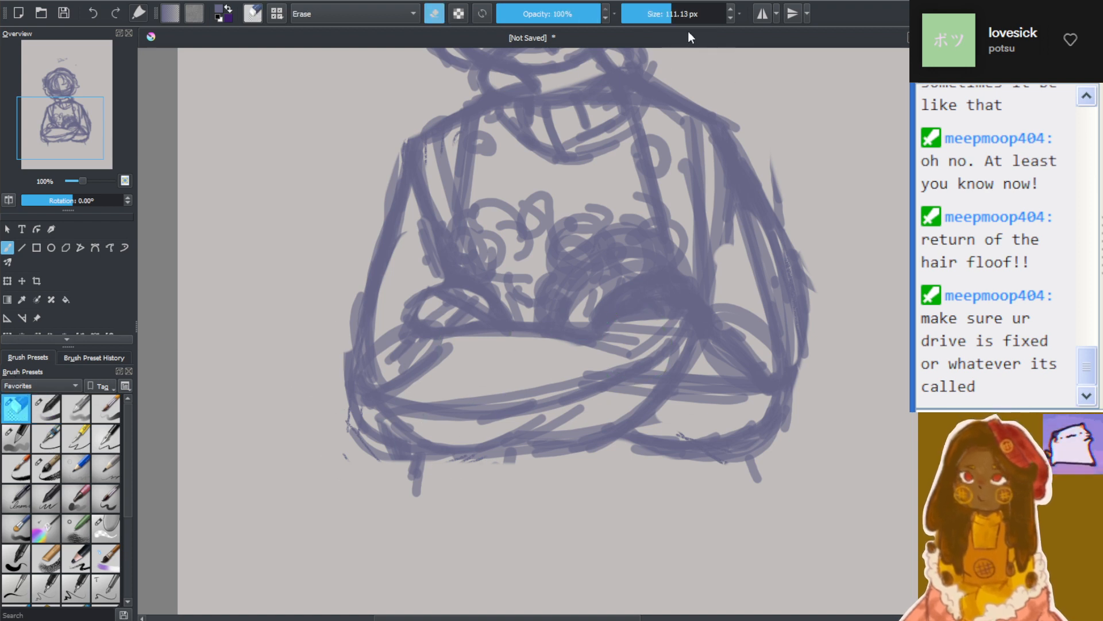
{"action": "left_click", "coordinate": [657, 11]}
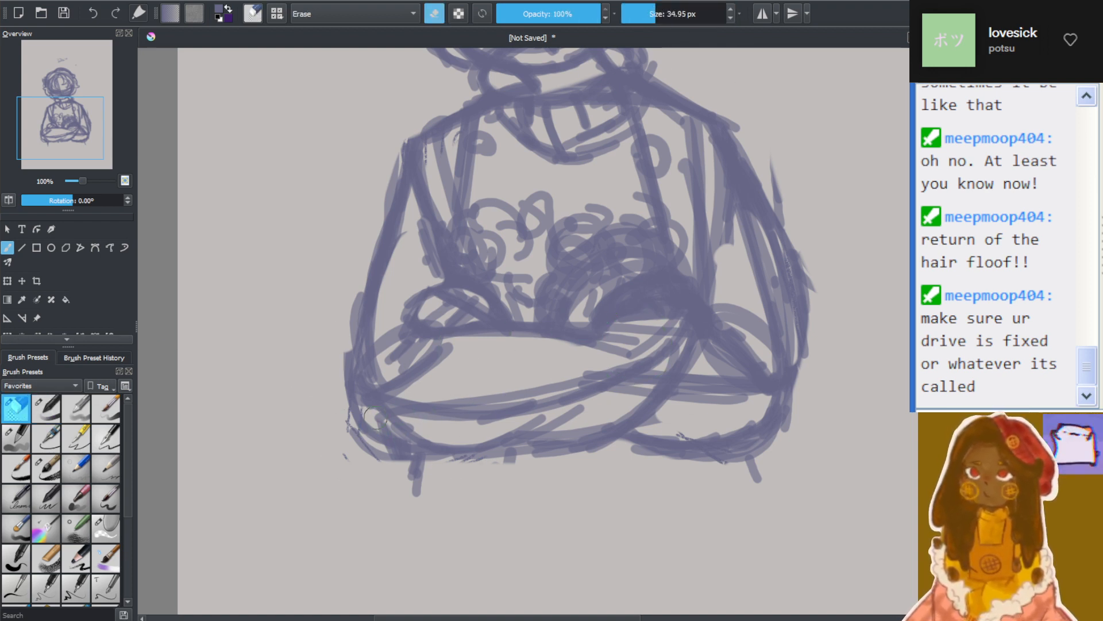
{"action": "left_click_drag", "start_coordinate": [411, 218], "coordinate": [376, 359]}
{"action": "left_click", "coordinate": [605, 18]}
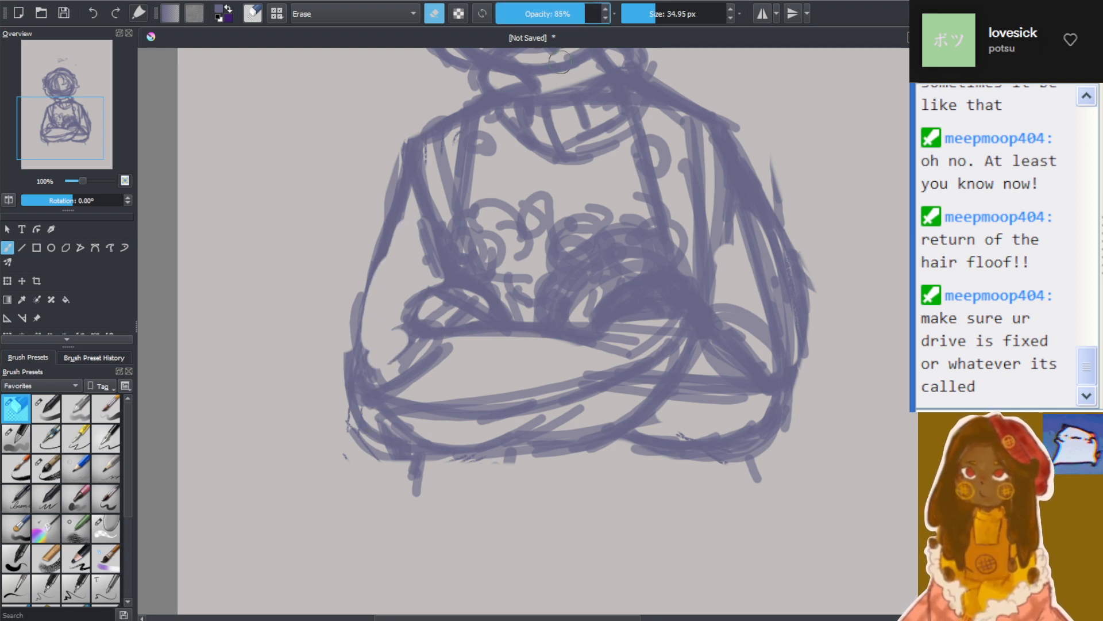
{"action": "mouse_move", "coordinate": [382, 296]}
{"action": "left_mouse_down"}
{"action": "mouse_move", "coordinate": [386, 361]}
{"action": "mouse_move", "coordinate": [407, 348]}
{"action": "mouse_move", "coordinate": [407, 359]}
{"action": "mouse_move", "coordinate": [394, 315]}
{"action": "mouse_move", "coordinate": [399, 328]}
{"action": "mouse_move", "coordinate": [376, 337]}
{"action": "mouse_move", "coordinate": [404, 227]}
{"action": "mouse_move", "coordinate": [396, 374]}
{"action": "left_mouse_up"}
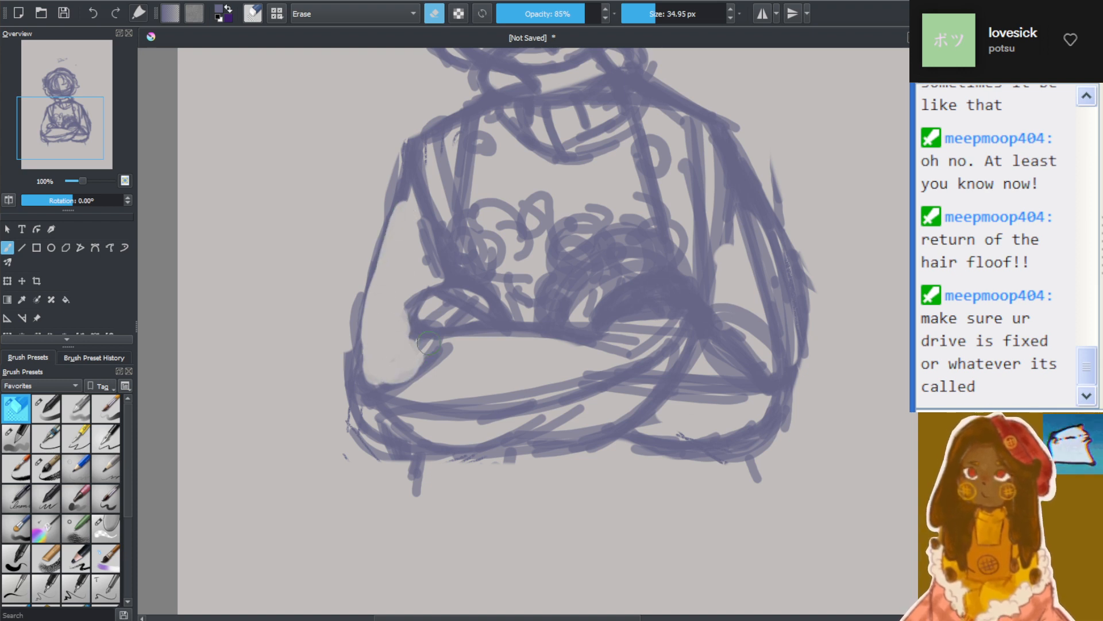
Set the eraser opacity to 76% and erase the opposite arm's extra lines and the old outline below the crossed forearms
{"action": "left_click", "coordinate": [575, 17]}
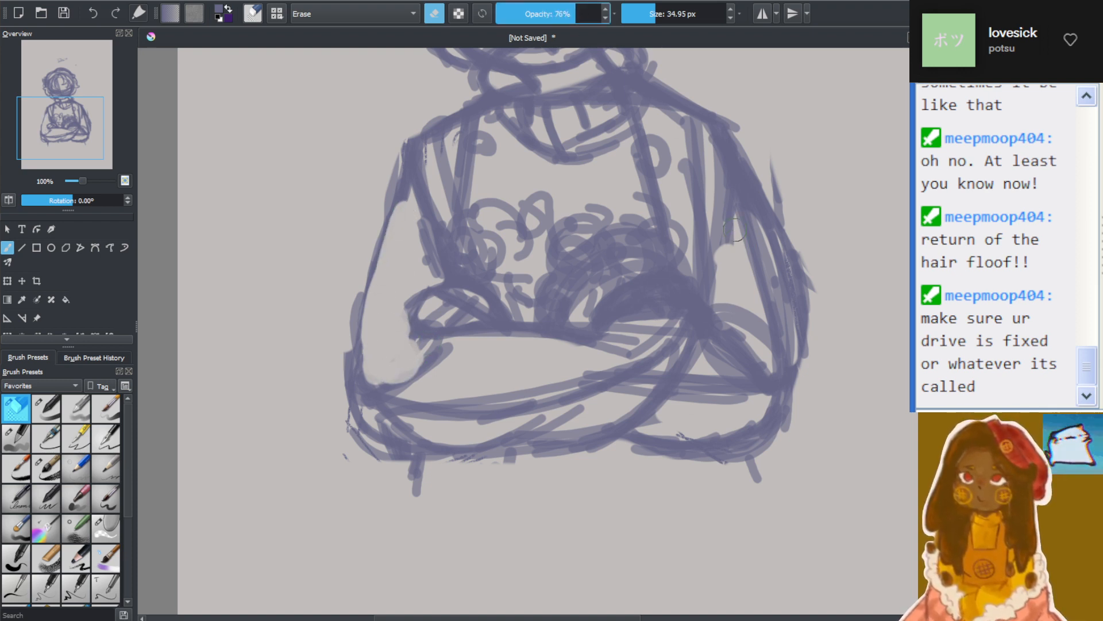
{"action": "mouse_move", "coordinate": [734, 230]}
{"action": "left_mouse_down"}
{"action": "mouse_move", "coordinate": [715, 175]}
{"action": "mouse_move", "coordinate": [778, 355]}
{"action": "mouse_move", "coordinate": [769, 277]}
{"action": "mouse_move", "coordinate": [723, 198]}
{"action": "mouse_move", "coordinate": [741, 288]}
{"action": "mouse_move", "coordinate": [785, 361]}
{"action": "mouse_move", "coordinate": [641, 464]}
{"action": "mouse_move", "coordinate": [758, 445]}
{"action": "mouse_move", "coordinate": [648, 429]}
{"action": "mouse_move", "coordinate": [598, 447]}
{"action": "mouse_move", "coordinate": [637, 466]}
{"action": "mouse_move", "coordinate": [608, 473]}
{"action": "mouse_move", "coordinate": [803, 441]}
{"action": "mouse_move", "coordinate": [802, 419]}
{"action": "mouse_move", "coordinate": [575, 425]}
{"action": "mouse_move", "coordinate": [783, 406]}
{"action": "mouse_move", "coordinate": [576, 444]}
{"action": "mouse_move", "coordinate": [367, 461]}
{"action": "mouse_move", "coordinate": [560, 445]}
{"action": "mouse_move", "coordinate": [423, 438]}
{"action": "mouse_move", "coordinate": [313, 403]}
{"action": "mouse_move", "coordinate": [455, 456]}
{"action": "mouse_move", "coordinate": [535, 468]}
{"action": "mouse_move", "coordinate": [359, 442]}
{"action": "mouse_move", "coordinate": [328, 456]}
{"action": "mouse_move", "coordinate": [645, 445]}
{"action": "mouse_move", "coordinate": [657, 417]}
{"action": "mouse_move", "coordinate": [443, 440]}
{"action": "mouse_move", "coordinate": [387, 478]}
{"action": "mouse_move", "coordinate": [741, 459]}
{"action": "mouse_move", "coordinate": [546, 457]}
{"action": "left_mouse_up"}
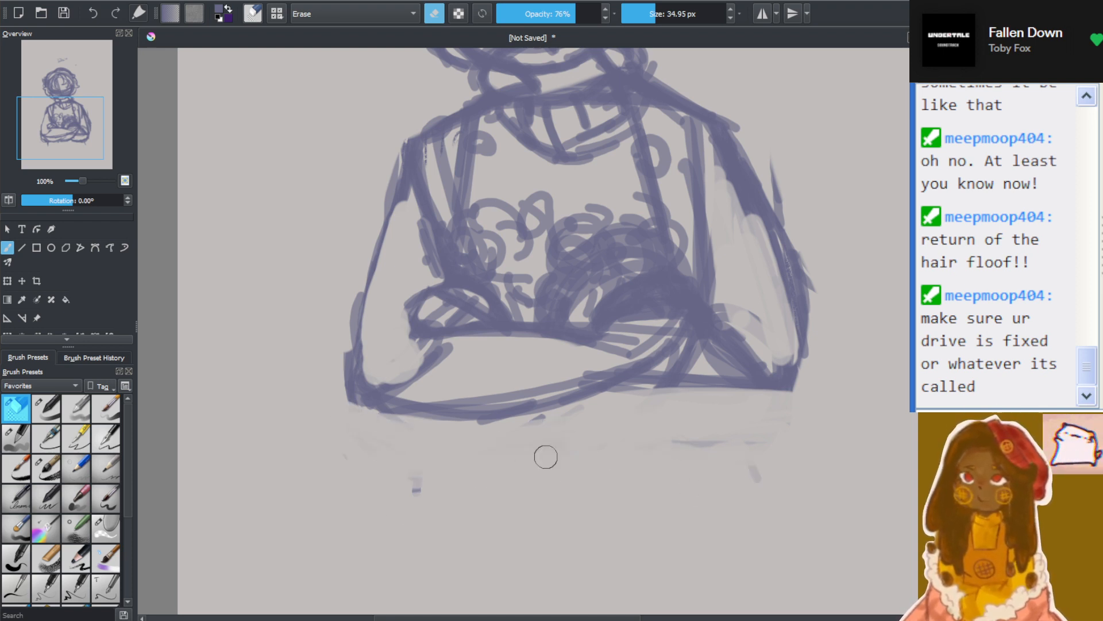
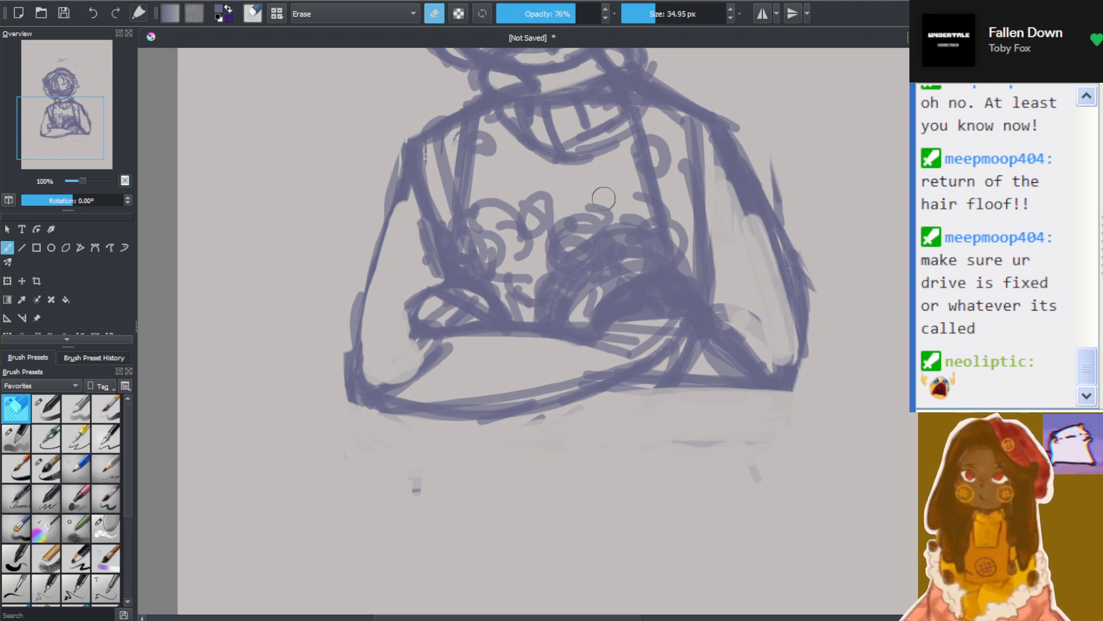
Erase the front forearm, both elbows and the opposite forearm's lines below the hands with the 34.95 px eraser at 76% opacity
{"action": "scroll", "coordinate": [672, 212], "scroll_direction": "down", "scroll_amount": 1}
{"action": "scroll", "coordinate": [620, 288], "scroll_direction": "up", "scroll_amount": 3}
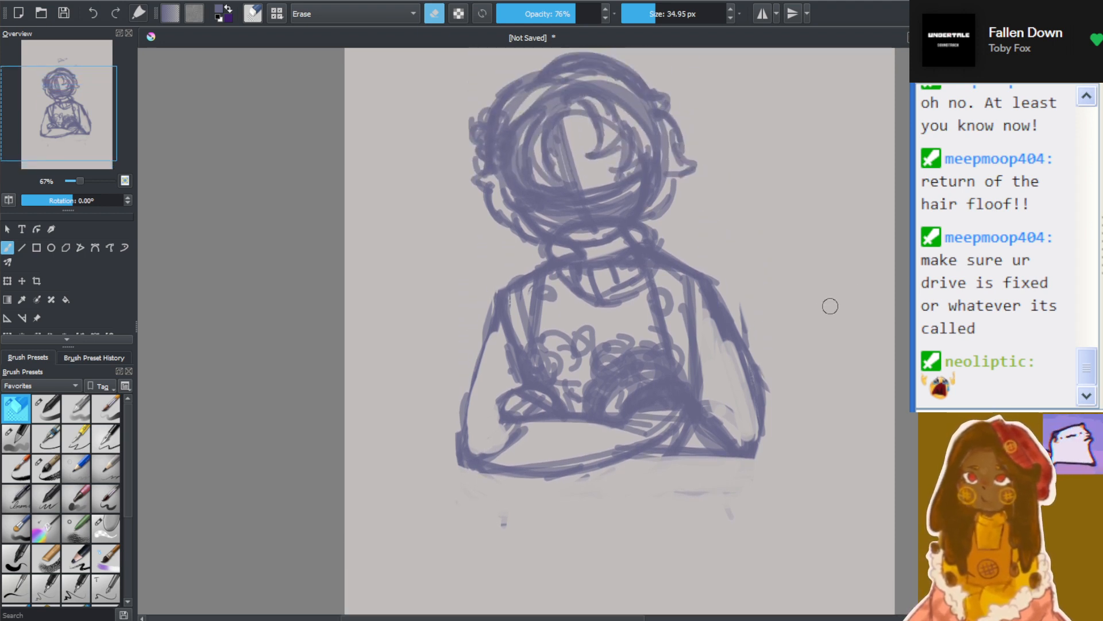
{"action": "scroll", "coordinate": [772, 341], "scroll_direction": "up", "scroll_amount": 1}
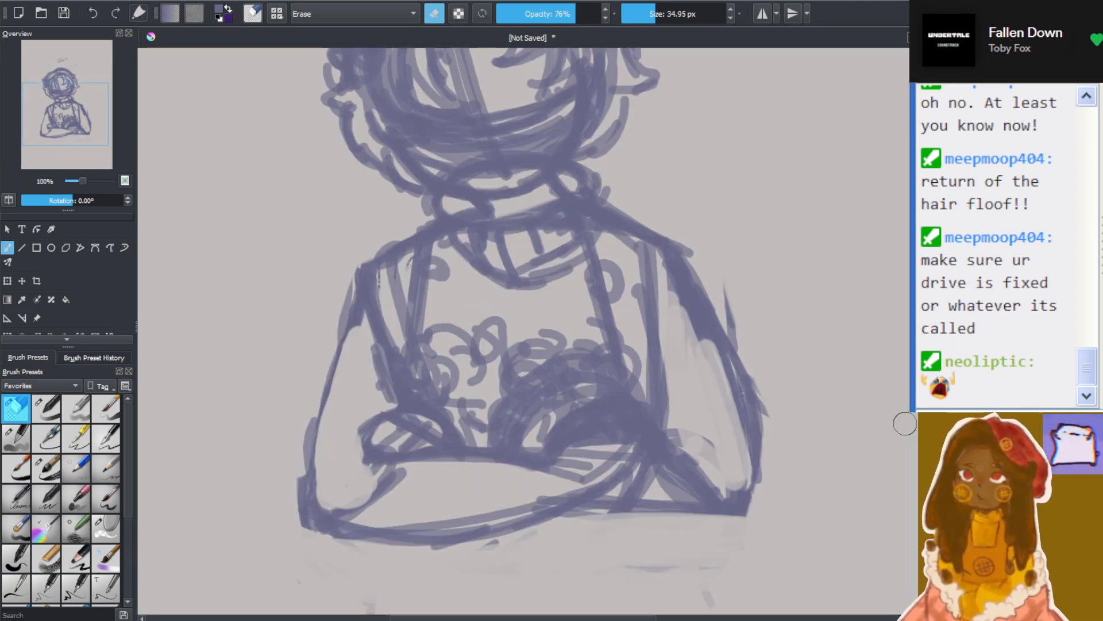
{"action": "scroll", "coordinate": [878, 413], "scroll_direction": "down", "scroll_amount": 1}
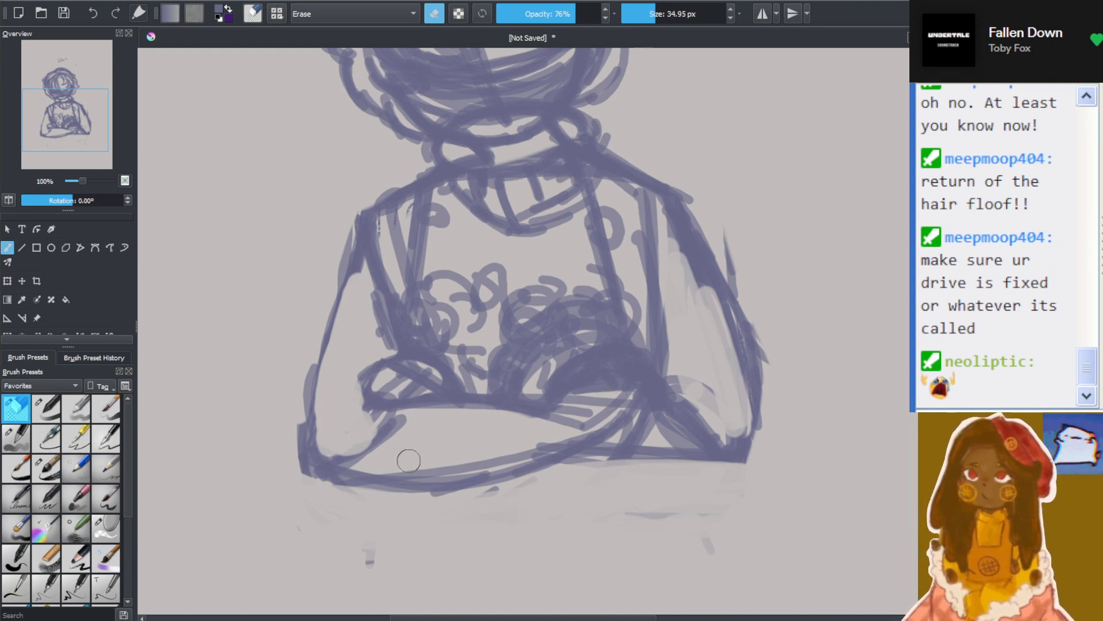
{"action": "mouse_move", "coordinate": [431, 437]}
{"action": "left_mouse_down"}
{"action": "mouse_move", "coordinate": [379, 438]}
{"action": "mouse_move", "coordinate": [468, 434]}
{"action": "mouse_move", "coordinate": [377, 436]}
{"action": "mouse_move", "coordinate": [335, 460]}
{"action": "mouse_move", "coordinate": [562, 435]}
{"action": "mouse_move", "coordinate": [639, 407]}
{"action": "mouse_move", "coordinate": [517, 450]}
{"action": "mouse_move", "coordinate": [555, 424]}
{"action": "mouse_move", "coordinate": [629, 405]}
{"action": "mouse_move", "coordinate": [519, 451]}
{"action": "mouse_move", "coordinate": [713, 454]}
{"action": "mouse_move", "coordinate": [661, 443]}
{"action": "mouse_move", "coordinate": [679, 324]}
{"action": "mouse_move", "coordinate": [716, 499]}
{"action": "mouse_move", "coordinate": [735, 480]}
{"action": "mouse_move", "coordinate": [717, 381]}
{"action": "mouse_move", "coordinate": [743, 493]}
{"action": "mouse_move", "coordinate": [757, 501]}
{"action": "mouse_move", "coordinate": [707, 366]}
{"action": "mouse_move", "coordinate": [673, 383]}
{"action": "mouse_move", "coordinate": [664, 522]}
{"action": "mouse_move", "coordinate": [682, 496]}
{"action": "mouse_move", "coordinate": [687, 365]}
{"action": "mouse_move", "coordinate": [686, 470]}
{"action": "mouse_move", "coordinate": [498, 435]}
{"action": "mouse_move", "coordinate": [600, 464]}
{"action": "mouse_move", "coordinate": [722, 467]}
{"action": "mouse_move", "coordinate": [379, 454]}
{"action": "mouse_move", "coordinate": [395, 499]}
{"action": "mouse_move", "coordinate": [491, 509]}
{"action": "left_mouse_up"}
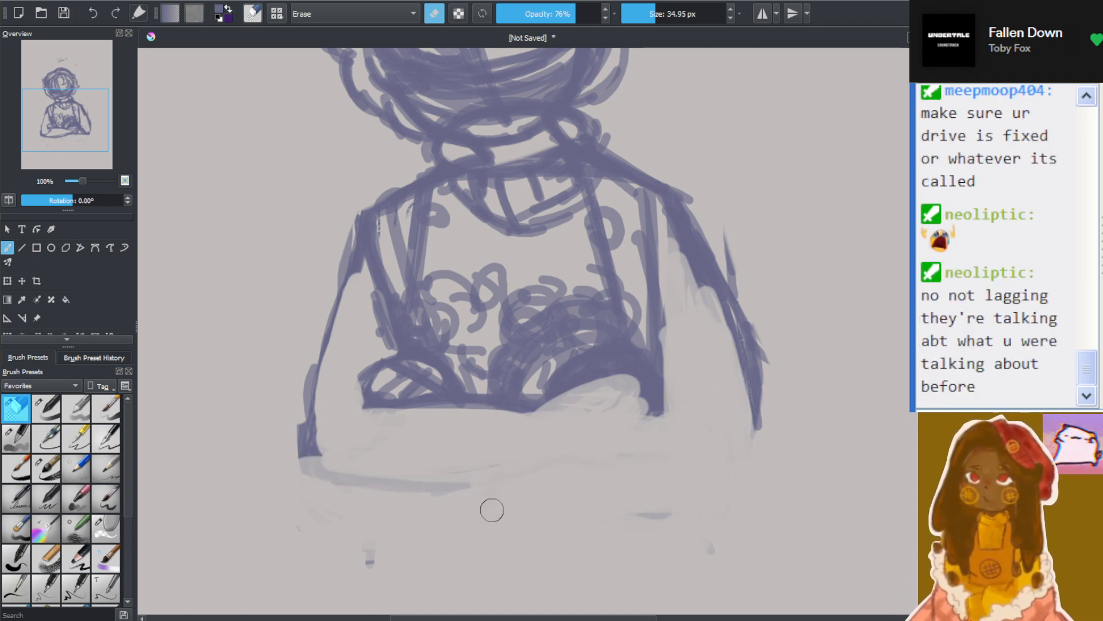
Switch to the 14.46 px brush at 62% opacity and redraw the front arm's outer line from the shoulder into a rounded, lower elbow
{"action": "left_click", "coordinate": [51, 406]}
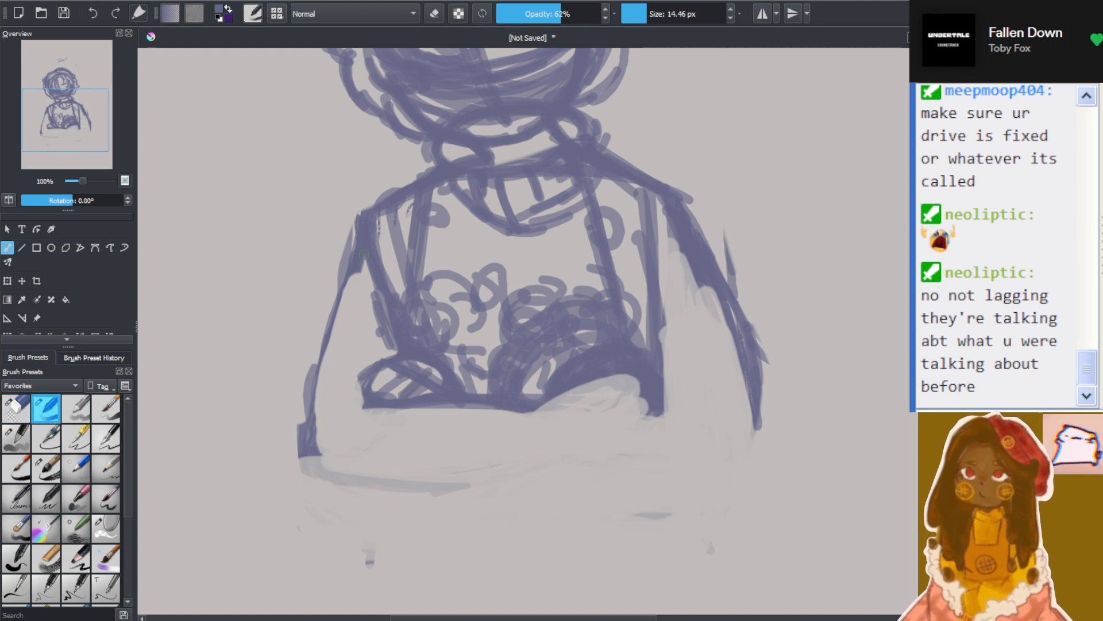
{"action": "left_click_drag", "start_coordinate": [365, 254], "coordinate": [315, 440]}
{"action": "left_click_drag", "start_coordinate": [352, 276], "coordinate": [319, 456]}
{"action": "left_click_drag", "start_coordinate": [331, 317], "coordinate": [317, 473]}
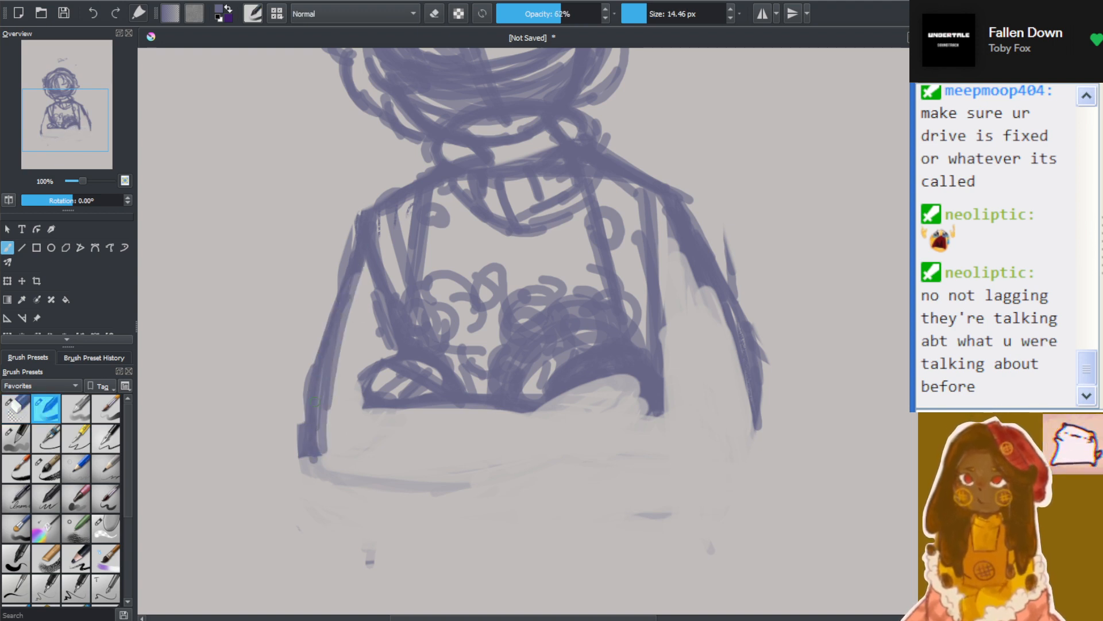
{"action": "left_click_drag", "start_coordinate": [316, 425], "coordinate": [339, 506]}
{"action": "mouse_move", "coordinate": [319, 457]}
{"action": "left_mouse_down"}
{"action": "mouse_move", "coordinate": [393, 516]}
{"action": "mouse_move", "coordinate": [434, 519]}
{"action": "left_mouse_up"}
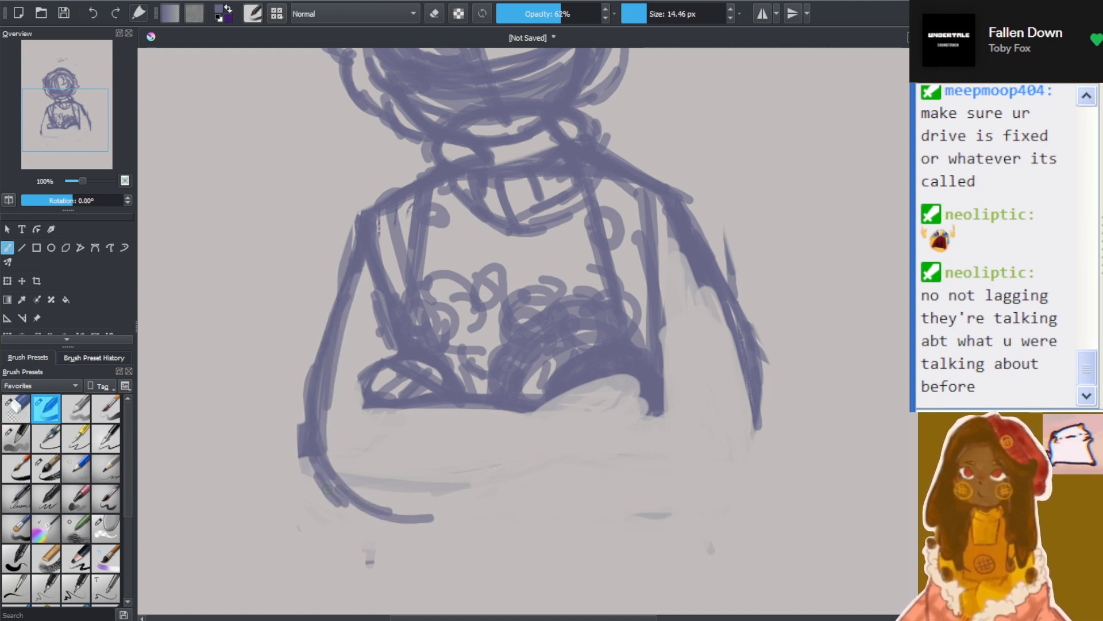
Draw the front forearm's lower edge rising to the larger hand, and reinforce that hand and the forearm's upper edge
{"action": "left_click_drag", "start_coordinate": [330, 489], "coordinate": [504, 487]}
{"action": "mouse_move", "coordinate": [404, 515]}
{"action": "left_mouse_down"}
{"action": "mouse_move", "coordinate": [442, 504]}
{"action": "mouse_move", "coordinate": [524, 450]}
{"action": "left_mouse_up"}
{"action": "left_click_drag", "start_coordinate": [492, 492], "coordinate": [572, 464]}
{"action": "mouse_move", "coordinate": [476, 492]}
{"action": "left_mouse_down"}
{"action": "mouse_move", "coordinate": [581, 459]}
{"action": "mouse_move", "coordinate": [621, 426]}
{"action": "left_mouse_up"}
{"action": "mouse_move", "coordinate": [534, 485]}
{"action": "left_mouse_down"}
{"action": "mouse_move", "coordinate": [599, 421]}
{"action": "mouse_move", "coordinate": [638, 401]}
{"action": "left_mouse_up"}
{"action": "mouse_move", "coordinate": [566, 462]}
{"action": "left_mouse_down"}
{"action": "mouse_move", "coordinate": [655, 398]}
{"action": "mouse_move", "coordinate": [642, 384]}
{"action": "left_mouse_up"}
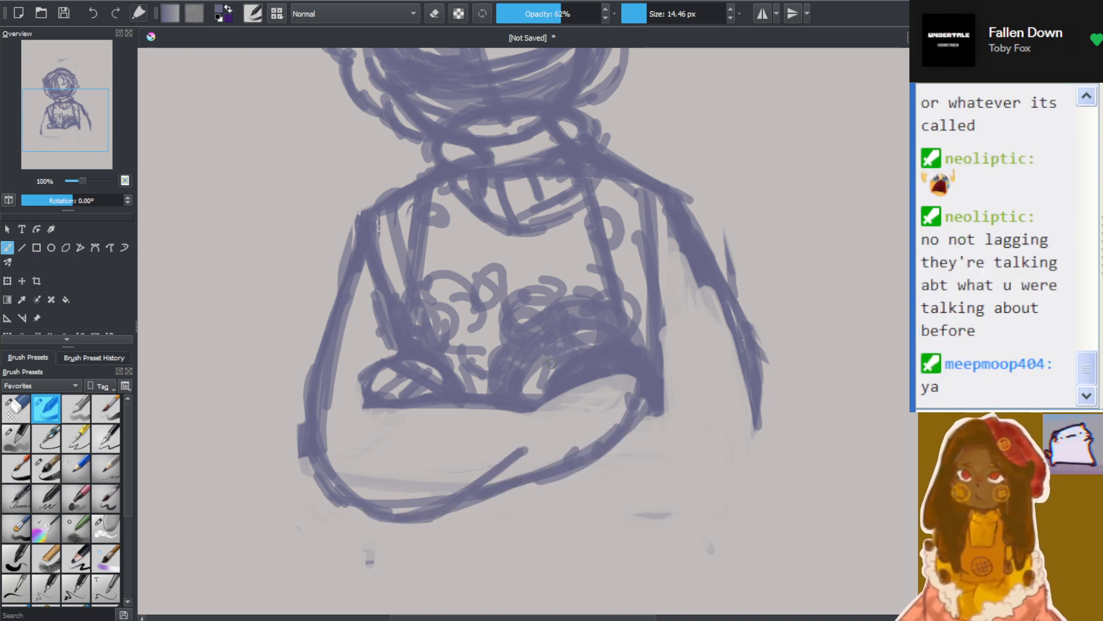
{"action": "left_click_drag", "start_coordinate": [580, 354], "coordinate": [537, 396]}
{"action": "mouse_move", "coordinate": [561, 357]}
{"action": "left_mouse_down"}
{"action": "mouse_move", "coordinate": [525, 394]}
{"action": "mouse_move", "coordinate": [493, 406]}
{"action": "left_mouse_up"}
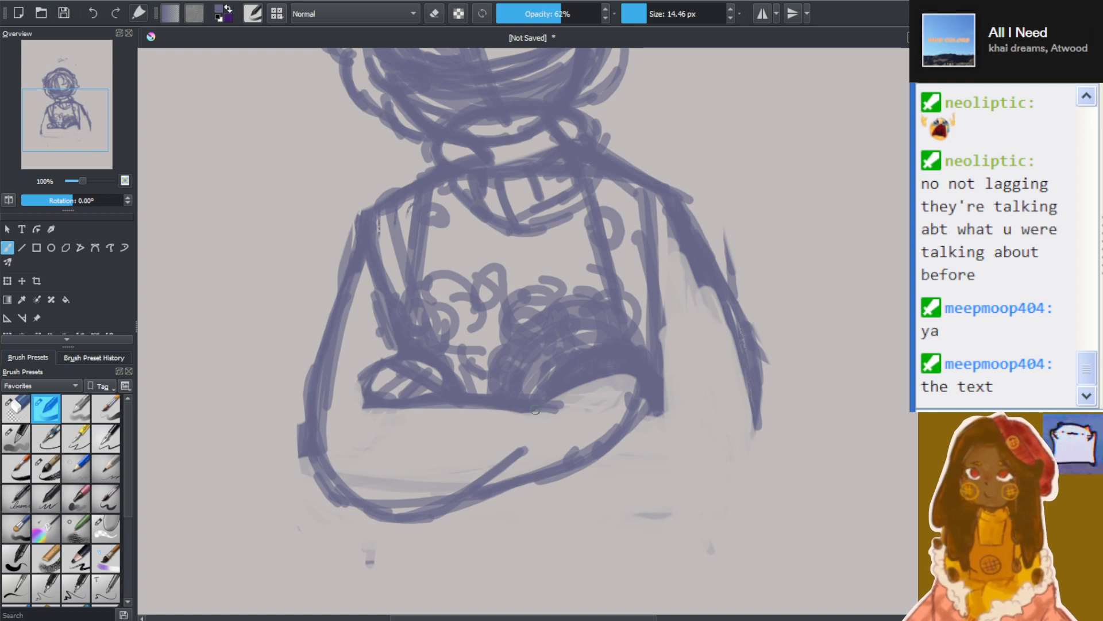
{"action": "left_click_drag", "start_coordinate": [561, 409], "coordinate": [384, 413]}
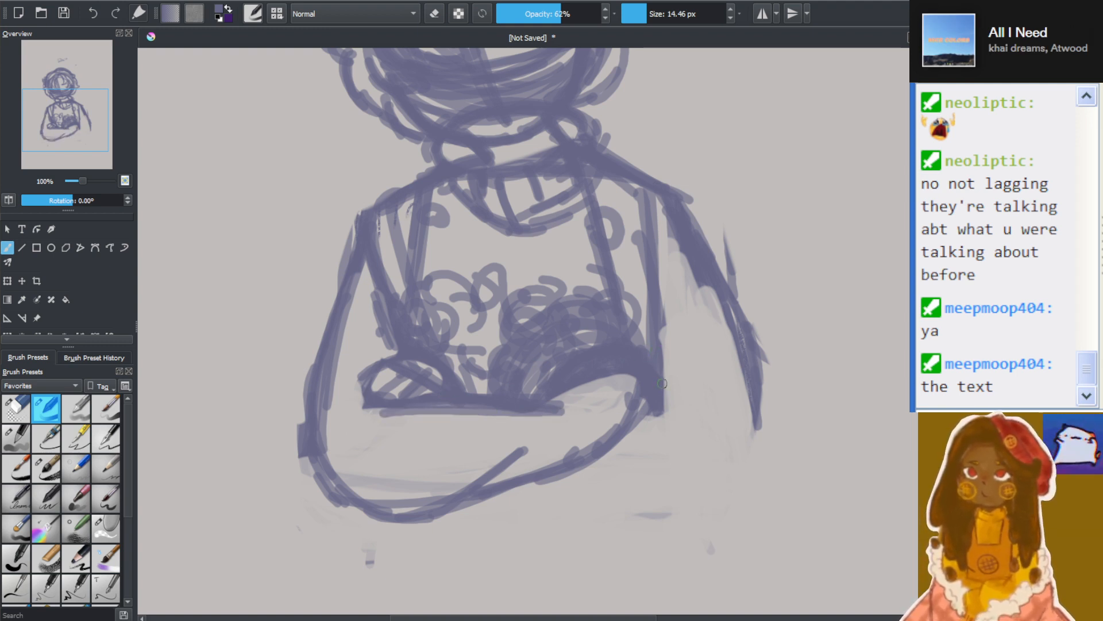
Try a reinforced outer line for the opposite arm and a curved lower forearm edge emerging from behind the front forearm
{"action": "mouse_move", "coordinate": [681, 254]}
{"action": "left_mouse_down"}
{"action": "mouse_move", "coordinate": [712, 304]}
{"action": "mouse_move", "coordinate": [758, 433]}
{"action": "left_mouse_up"}
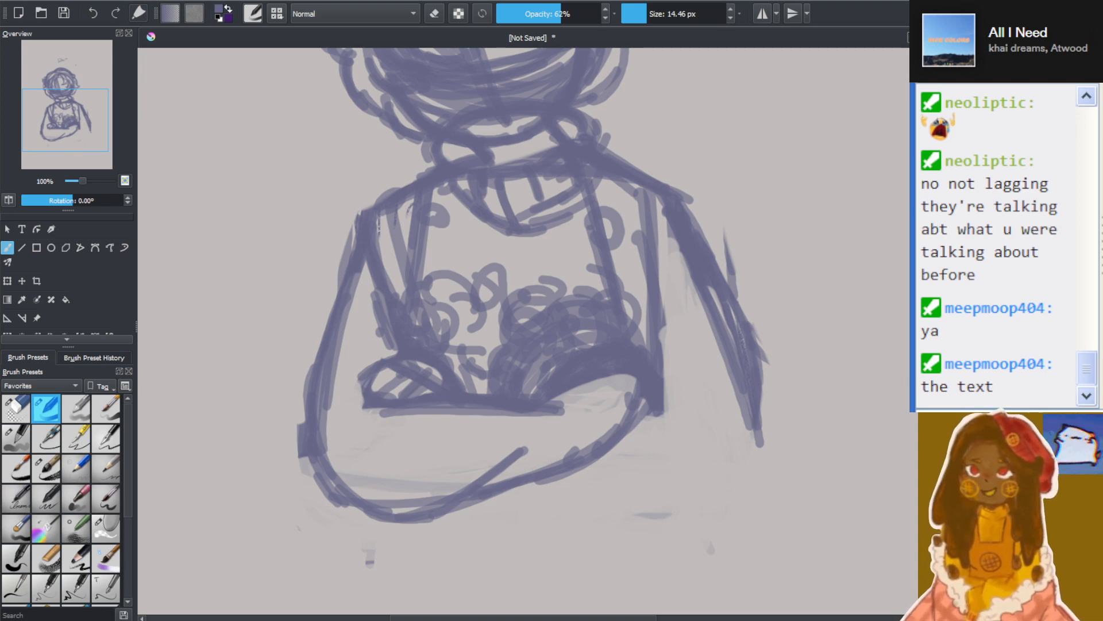
{"action": "scroll", "coordinate": [682, 242], "scroll_direction": "down", "scroll_amount": 3}
{"action": "scroll", "coordinate": [722, 249], "scroll_direction": "up", "scroll_amount": 2}
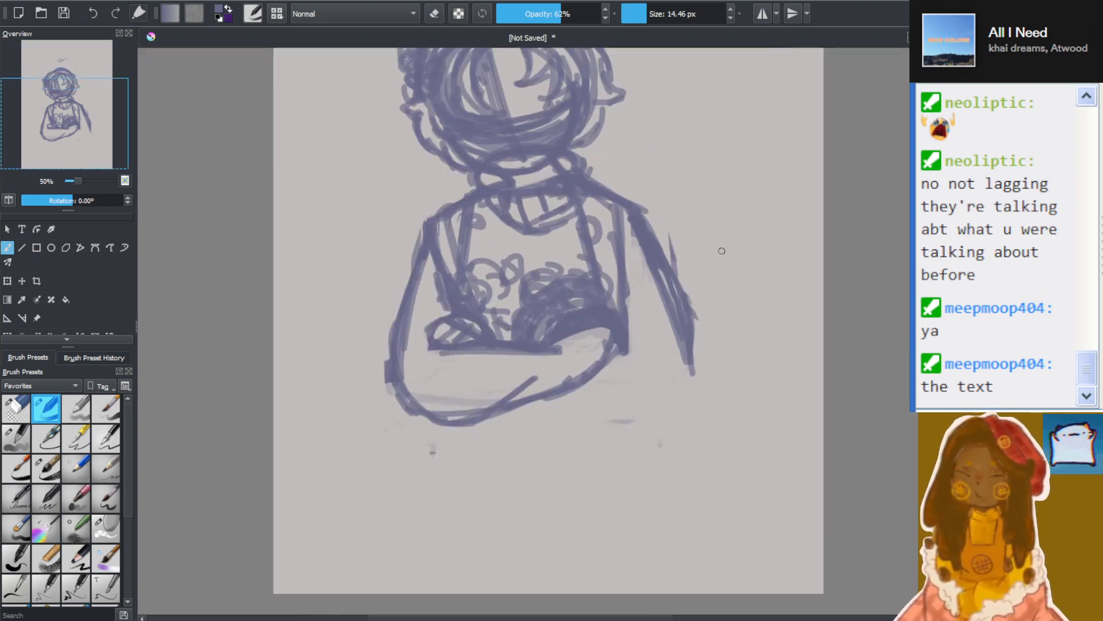
{"action": "scroll", "coordinate": [639, 422], "scroll_direction": "up", "scroll_amount": 1}
{"action": "scroll", "coordinate": [556, 257], "scroll_direction": "up", "scroll_amount": 2}
{"action": "scroll", "coordinate": [718, 261], "scroll_direction": "down", "scroll_amount": 1}
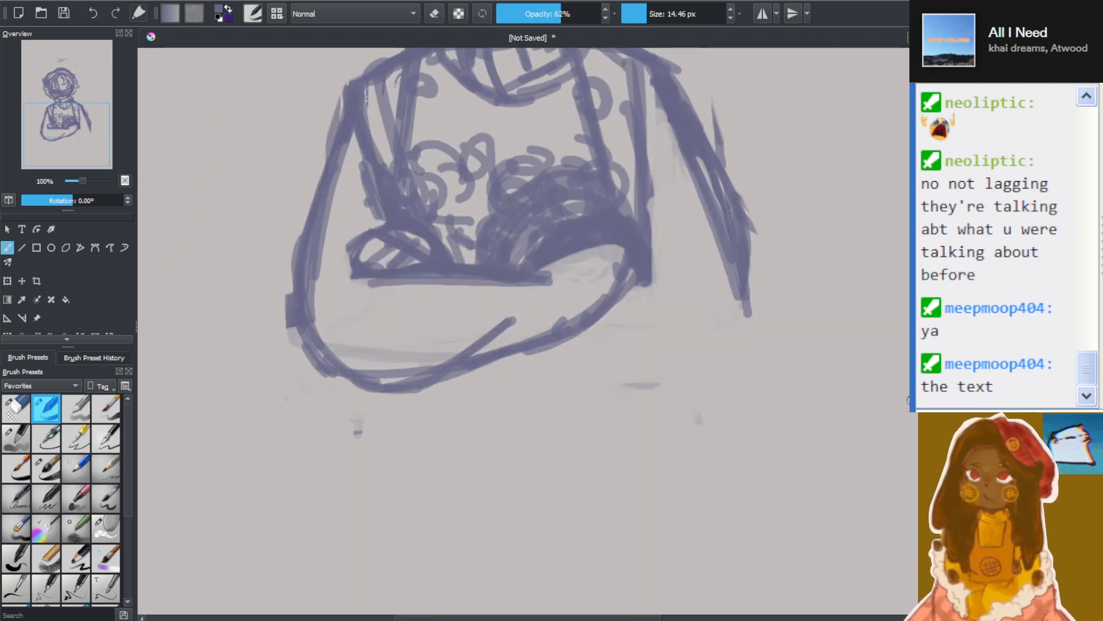
{"action": "scroll", "coordinate": [523, 330], "scroll_direction": "up", "scroll_amount": 3}
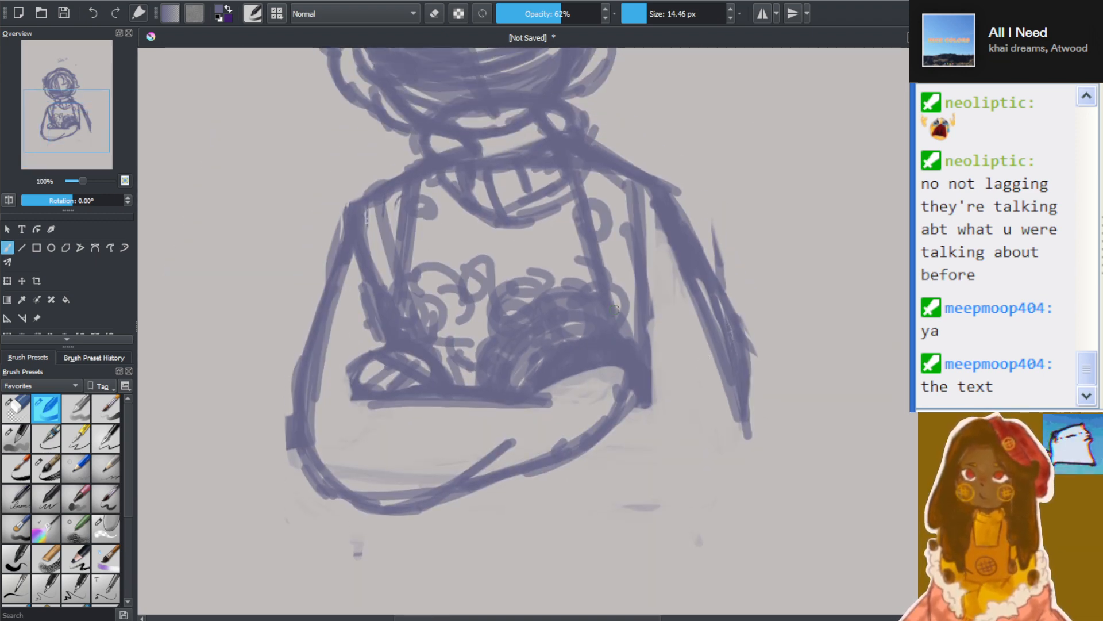
{"action": "mouse_move", "coordinate": [503, 482]}
{"action": "left_mouse_down"}
{"action": "mouse_move", "coordinate": [569, 506]}
{"action": "mouse_move", "coordinate": [624, 491]}
{"action": "left_mouse_up"}
{"action": "mouse_move", "coordinate": [487, 487]}
{"action": "left_mouse_down"}
{"action": "mouse_move", "coordinate": [534, 500]}
{"action": "mouse_move", "coordinate": [635, 490]}
{"action": "left_mouse_up"}
{"action": "mouse_move", "coordinate": [546, 500]}
{"action": "left_mouse_down"}
{"action": "mouse_move", "coordinate": [649, 475]}
{"action": "mouse_move", "coordinate": [648, 515]}
{"action": "mouse_move", "coordinate": [666, 520]}
{"action": "left_mouse_up"}
{"action": "mouse_move", "coordinate": [599, 505]}
{"action": "left_mouse_down"}
{"action": "mouse_move", "coordinate": [682, 521]}
{"action": "mouse_move", "coordinate": [716, 488]}
{"action": "left_mouse_up"}
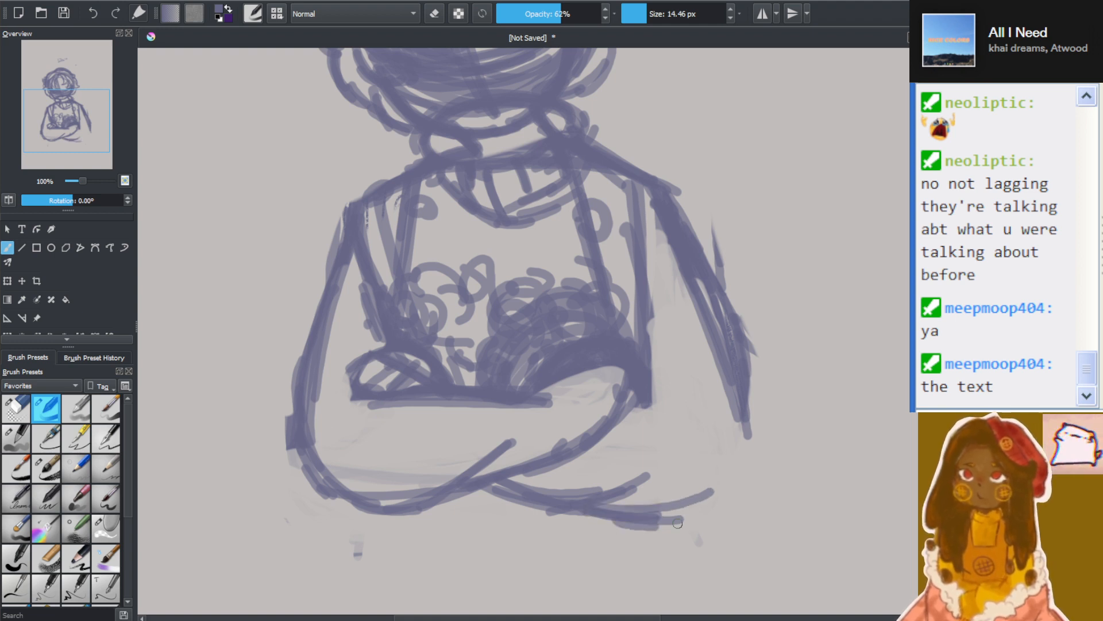
{"action": "left_click_drag", "start_coordinate": [615, 528], "coordinate": [723, 488]}
Try closing the opposite arm with an elbow crease, upper-arm lines and a low rounded elbow
{"action": "left_click_drag", "start_coordinate": [652, 402], "coordinate": [705, 443]}
{"action": "left_click_drag", "start_coordinate": [649, 232], "coordinate": [736, 424]}
{"action": "left_click_drag", "start_coordinate": [697, 280], "coordinate": [754, 480]}
{"action": "left_click_drag", "start_coordinate": [742, 429], "coordinate": [665, 540]}
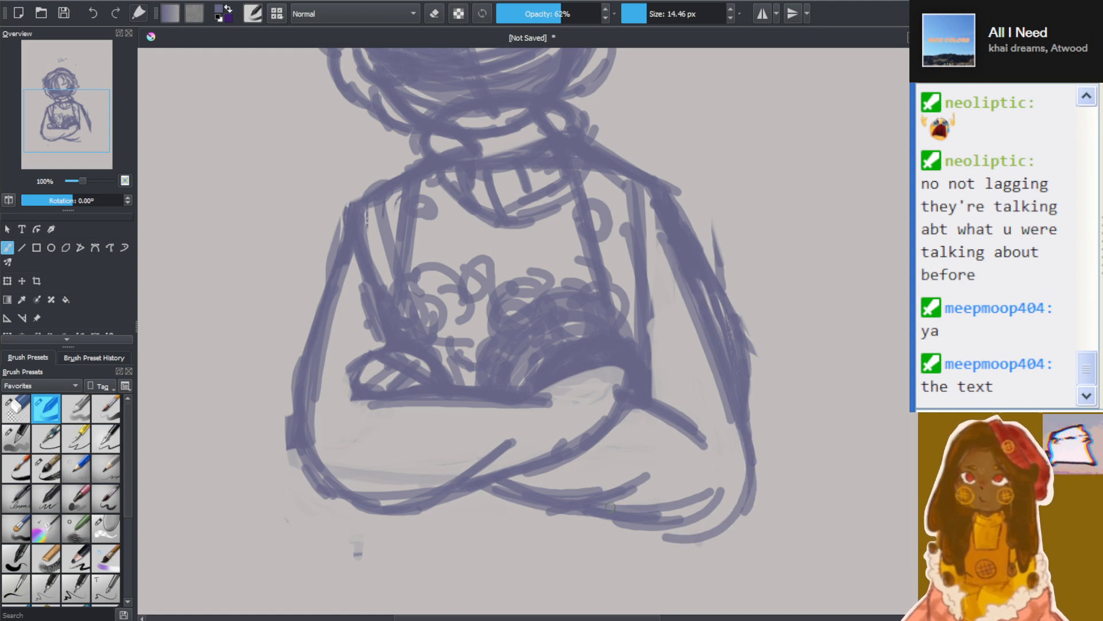
{"action": "mouse_move", "coordinate": [579, 483]}
{"action": "left_mouse_down"}
{"action": "mouse_move", "coordinate": [721, 534]}
{"action": "mouse_move", "coordinate": [567, 486]}
{"action": "mouse_move", "coordinate": [720, 529]}
{"action": "mouse_move", "coordinate": [748, 497]}
{"action": "left_mouse_up"}
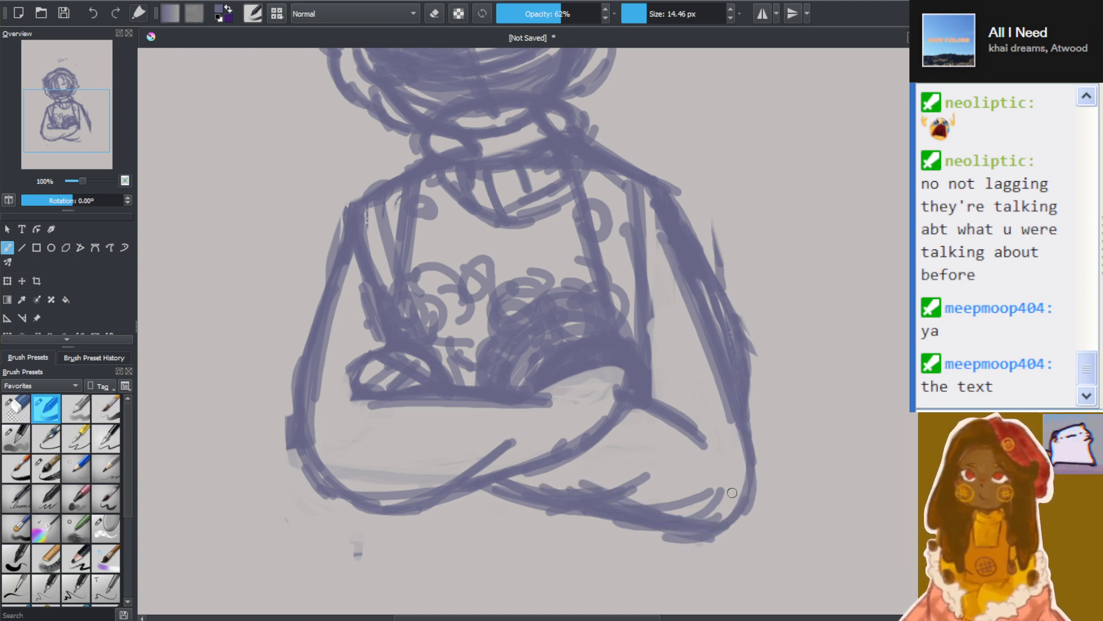
{"action": "left_click_drag", "start_coordinate": [695, 540], "coordinate": [747, 415]}
{"action": "left_click_drag", "start_coordinate": [742, 490], "coordinate": [685, 319]}
{"action": "left_click_drag", "start_coordinate": [716, 378], "coordinate": [695, 340]}
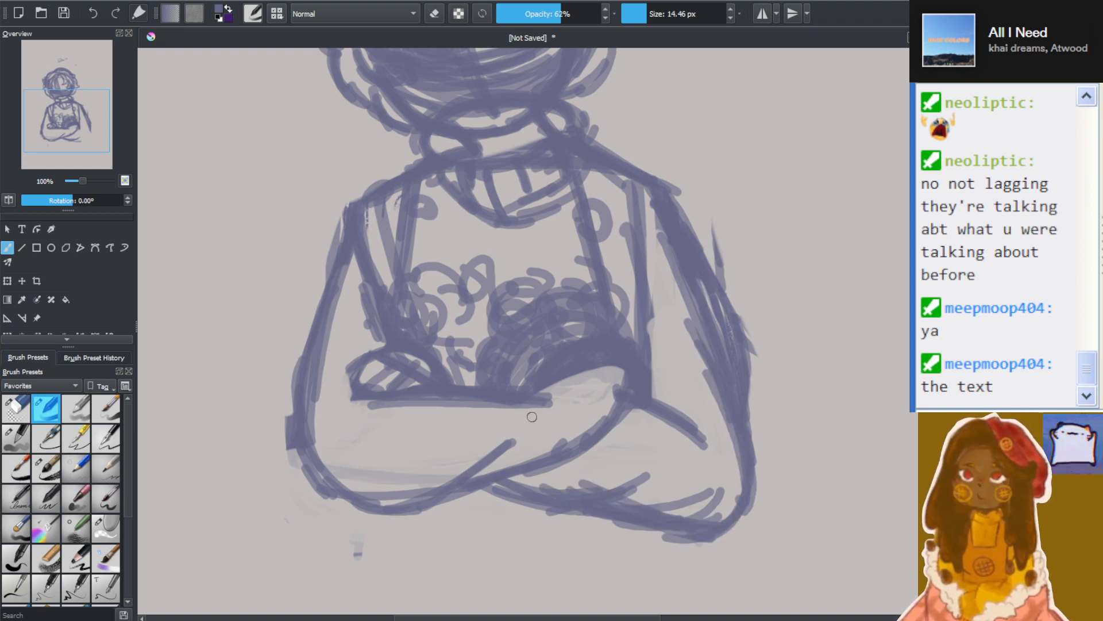
Try a rounded bowl shape on the front forearm, hanging below its upper edge between the hands
{"action": "left_click_drag", "start_coordinate": [409, 386], "coordinate": [442, 469]}
{"action": "left_click_drag", "start_coordinate": [407, 406], "coordinate": [484, 457]}
{"action": "mouse_move", "coordinate": [491, 450]}
{"action": "left_mouse_down"}
{"action": "mouse_move", "coordinate": [411, 402]}
{"action": "mouse_move", "coordinate": [477, 381]}
{"action": "left_mouse_up"}
{"action": "mouse_move", "coordinate": [462, 368]}
{"action": "left_mouse_down"}
{"action": "mouse_move", "coordinate": [436, 424]}
{"action": "mouse_move", "coordinate": [476, 374]}
{"action": "left_mouse_up"}
{"action": "mouse_move", "coordinate": [513, 415]}
{"action": "left_mouse_down"}
{"action": "mouse_move", "coordinate": [490, 388]}
{"action": "mouse_move", "coordinate": [475, 461]}
{"action": "left_mouse_up"}
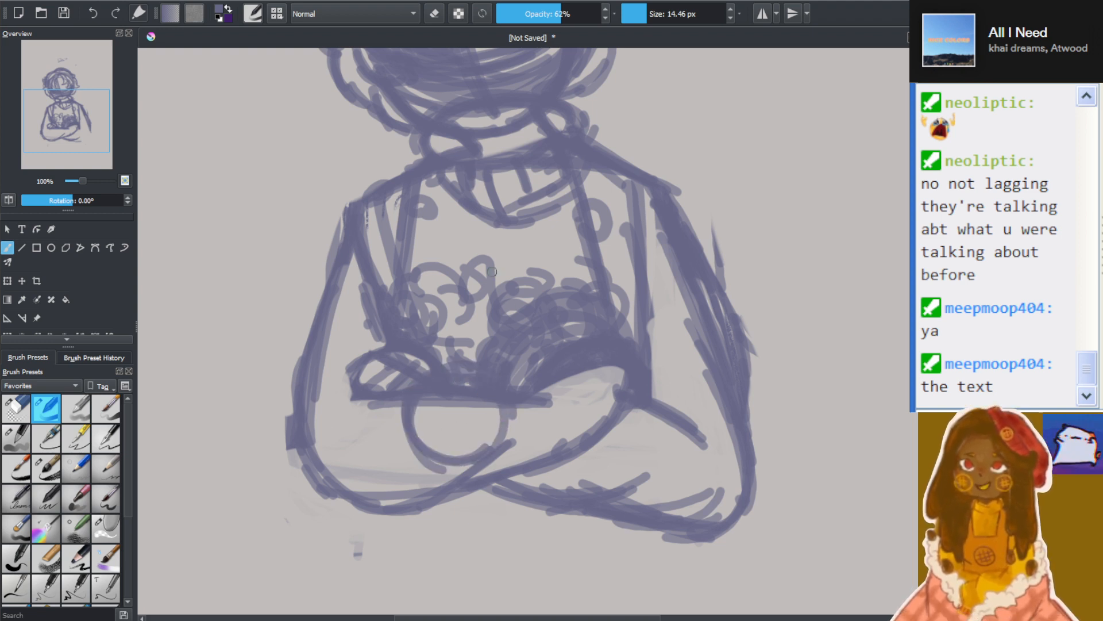
Undo the rounded forearm shape, the opposite elbow strokes and most of that arm's curved lower edge
{"action": "key", "text": "ctrl+z"}
{"action": "key", "text": "ctrl+z"}
{"action": "key", "text": "ctrl+z"}
{"action": "key", "text": "ctrl+z"}
{"action": "key", "text": "ctrl+z"}
{"action": "key", "text": "ctrl+z"}
{"action": "key", "text": "ctrl+z"}
{"action": "key", "text": "ctrl+z"}
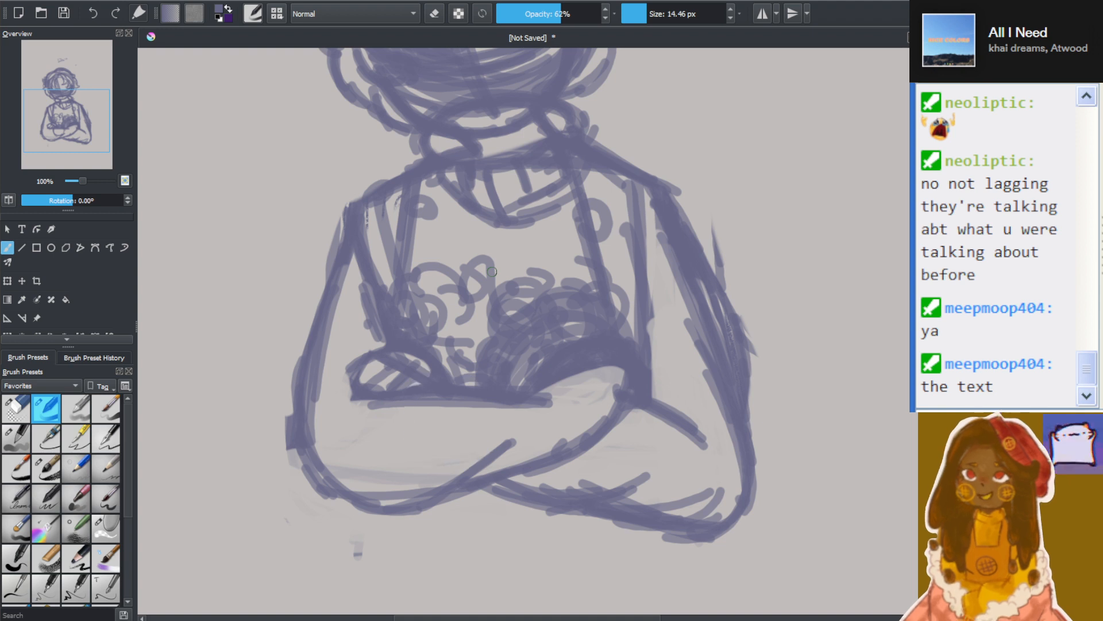
{"action": "key", "text": "ctrl+z"}
{"action": "key", "text": "ctrl+z"}
{"action": "key", "text": "ctrl+z"}
{"action": "key", "text": "ctrl+z"}
{"action": "key", "text": "ctrl+z"}
{"action": "key", "text": "ctrl+z"}
{"action": "key", "text": "ctrl+z"}
{"action": "key", "text": "ctrl+z"}
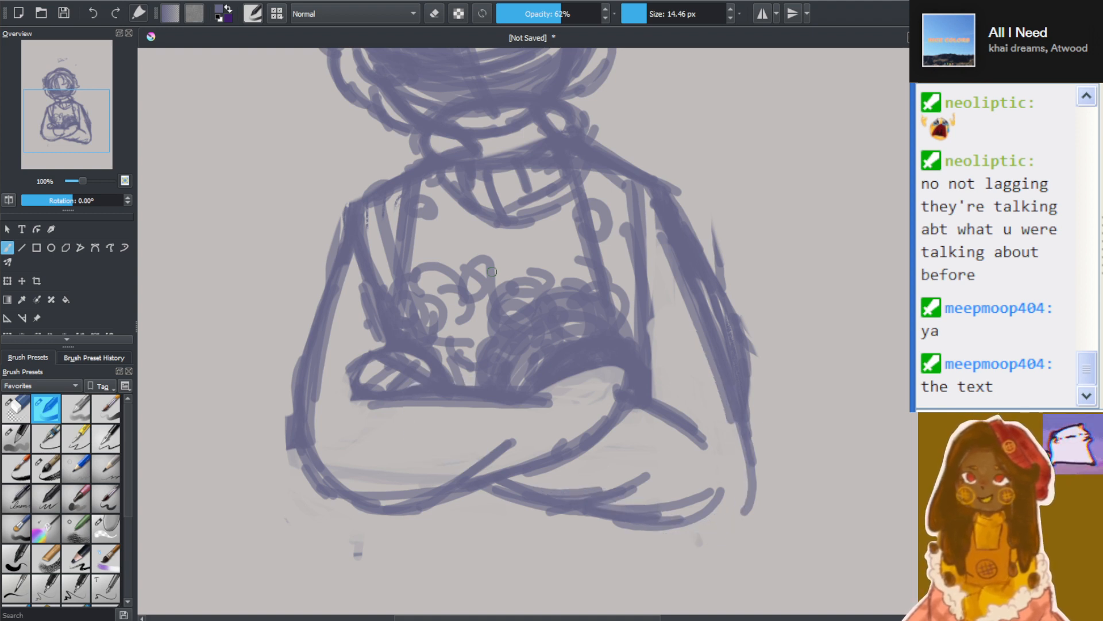
{"action": "key", "text": "ctrl+z"}
{"action": "key", "text": "ctrl+z"}
{"action": "key", "text": "ctrl+z"}
{"action": "key", "text": "ctrl+z"}
{"action": "key", "text": "ctrl+z"}
{"action": "key", "text": "ctrl+z"}
{"action": "key", "text": "ctrl+z"}
{"action": "key", "text": "ctrl+z"}
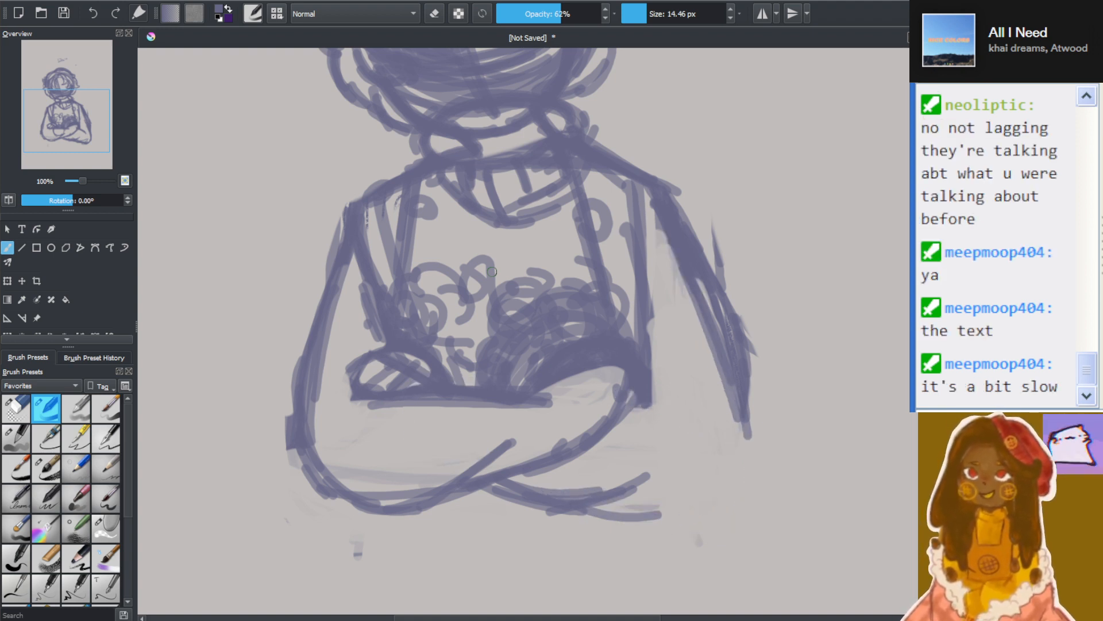
{"action": "key", "text": "ctrl+z"}
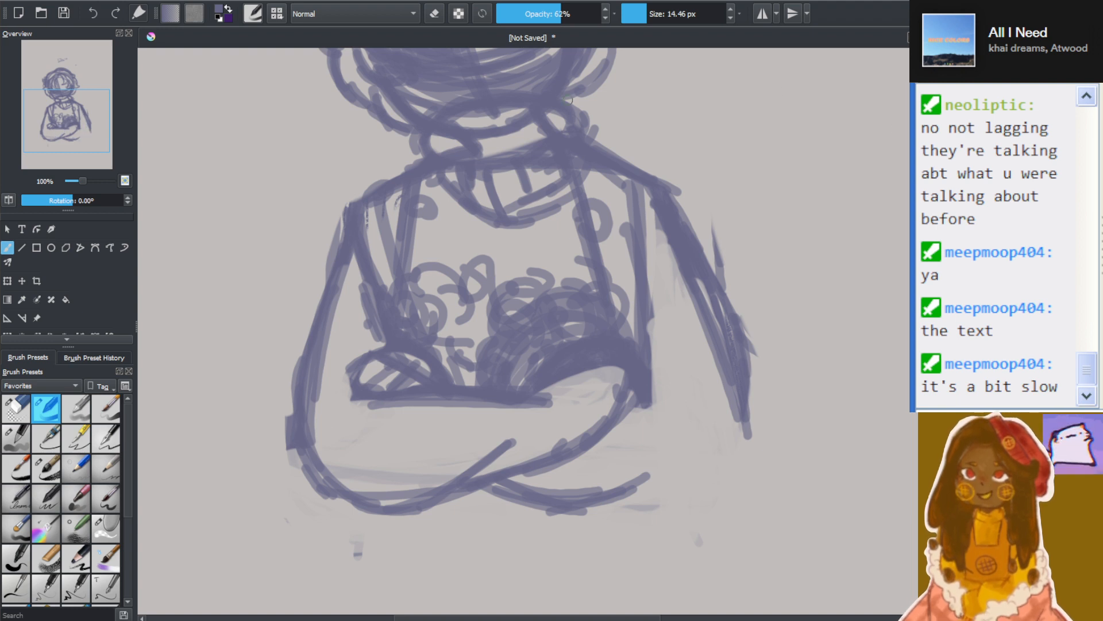
Switch back to the eraser and clear the opposite arm's outline below the upper arm and its remaining lower forearm edge
{"action": "left_click", "coordinate": [10, 408]}
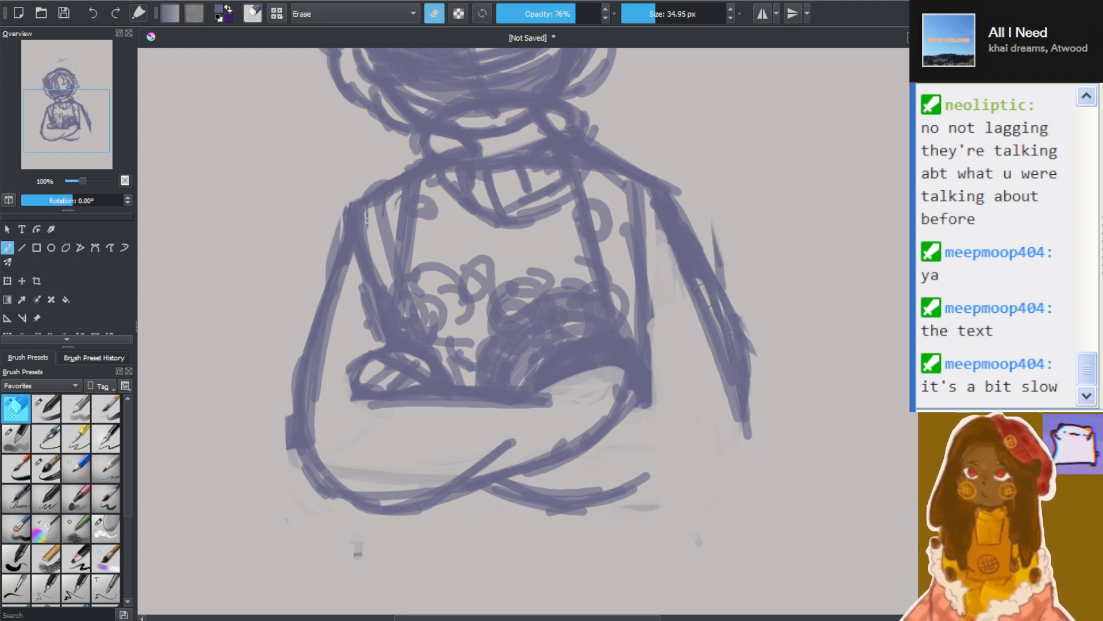
{"action": "mouse_move", "coordinate": [763, 359]}
{"action": "left_mouse_down"}
{"action": "mouse_move", "coordinate": [743, 448]}
{"action": "mouse_move", "coordinate": [726, 423]}
{"action": "mouse_move", "coordinate": [737, 470]}
{"action": "mouse_move", "coordinate": [714, 260]}
{"action": "mouse_move", "coordinate": [731, 163]}
{"action": "mouse_move", "coordinate": [743, 226]}
{"action": "mouse_move", "coordinate": [686, 420]}
{"action": "mouse_move", "coordinate": [458, 546]}
{"action": "mouse_move", "coordinate": [473, 547]}
{"action": "mouse_move", "coordinate": [429, 557]}
{"action": "mouse_move", "coordinate": [478, 523]}
{"action": "mouse_move", "coordinate": [464, 494]}
{"action": "mouse_move", "coordinate": [628, 480]}
{"action": "left_mouse_up"}
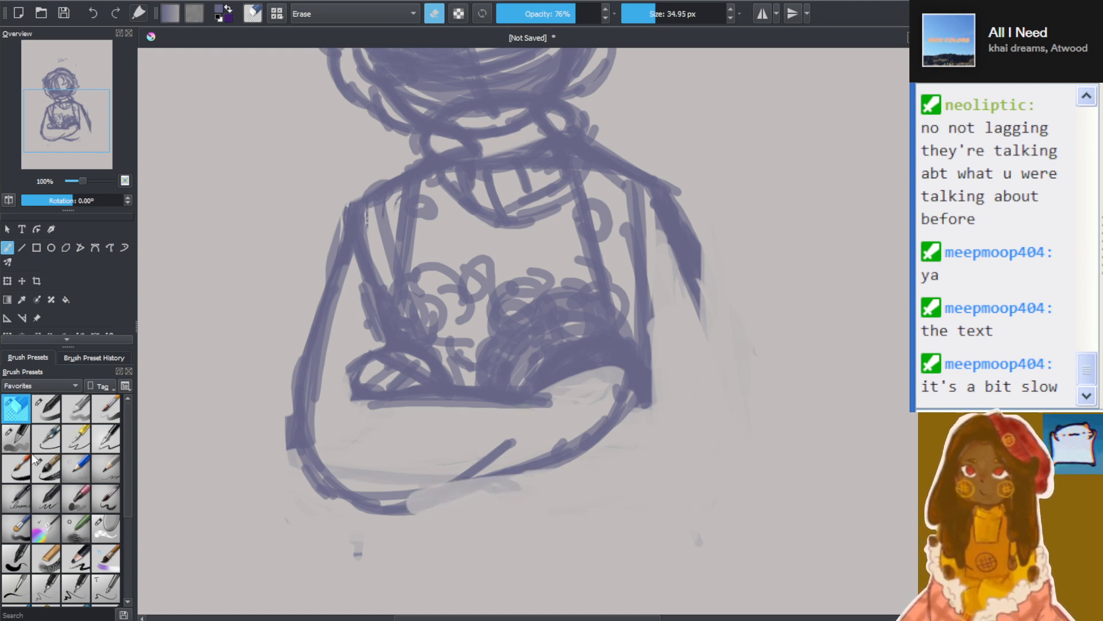
With the 14.46 px brush, round out the smaller hand's end and draw curved guide lines from it across and below the front forearm
{"action": "left_click", "coordinate": [52, 416]}
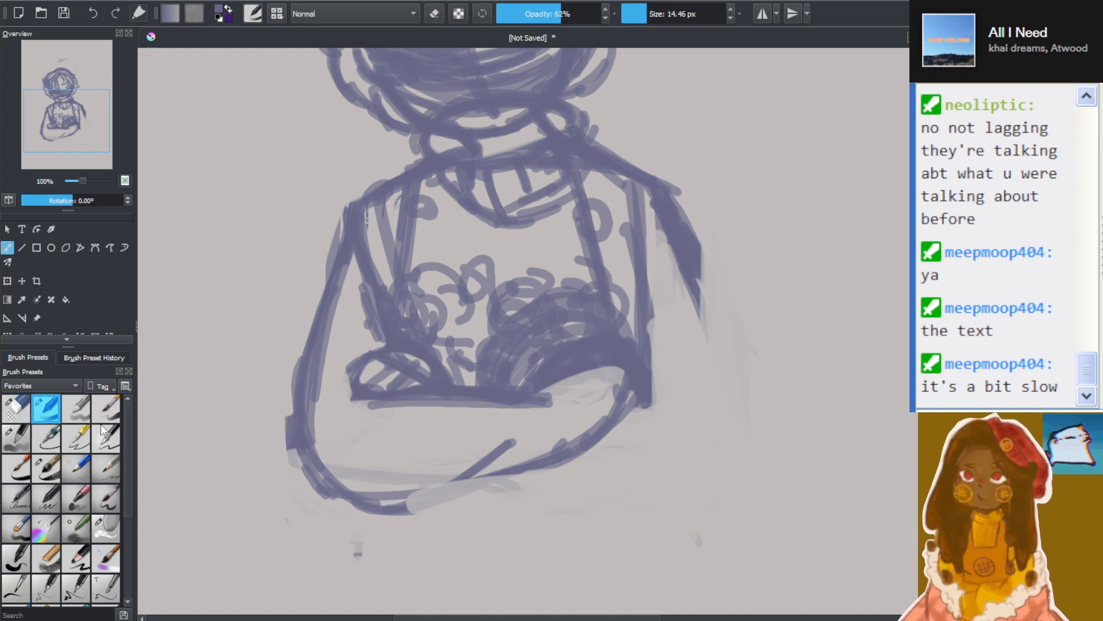
{"action": "mouse_move", "coordinate": [351, 374]}
{"action": "left_mouse_down"}
{"action": "mouse_move", "coordinate": [340, 396]}
{"action": "mouse_move", "coordinate": [374, 399]}
{"action": "left_mouse_up"}
{"action": "left_click_drag", "start_coordinate": [465, 401], "coordinate": [476, 412]}
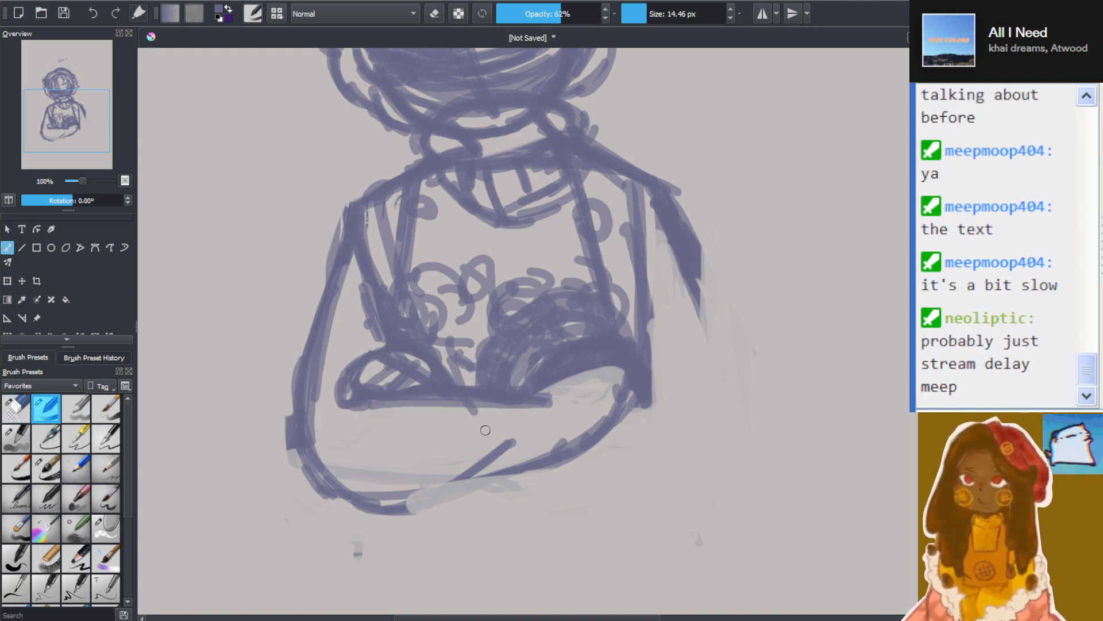
{"action": "left_click_drag", "start_coordinate": [391, 406], "coordinate": [493, 507]}
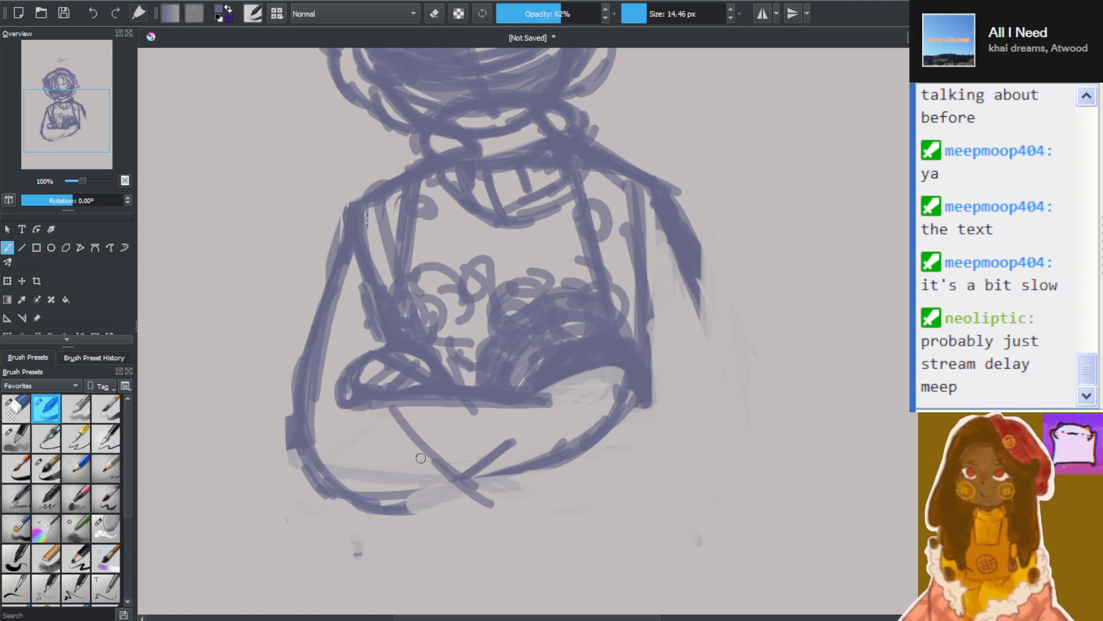
{"action": "left_click_drag", "start_coordinate": [439, 473], "coordinate": [535, 508]}
{"action": "left_click_drag", "start_coordinate": [447, 489], "coordinate": [573, 526]}
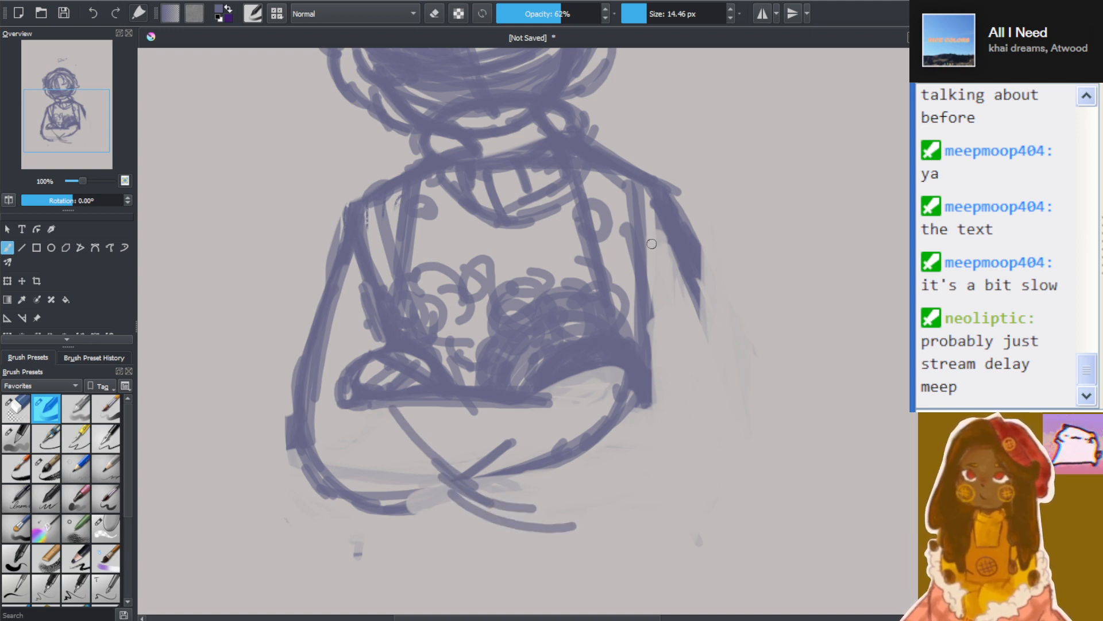
Redraw the opposite upper arm as a narrower tapering shape ending in an oval fold at the elbow
{"action": "left_click_drag", "start_coordinate": [658, 239], "coordinate": [694, 422]}
{"action": "left_click_drag", "start_coordinate": [665, 267], "coordinate": [721, 457]}
{"action": "left_click_drag", "start_coordinate": [609, 447], "coordinate": [675, 481]}
{"action": "left_click_drag", "start_coordinate": [629, 477], "coordinate": [710, 472]}
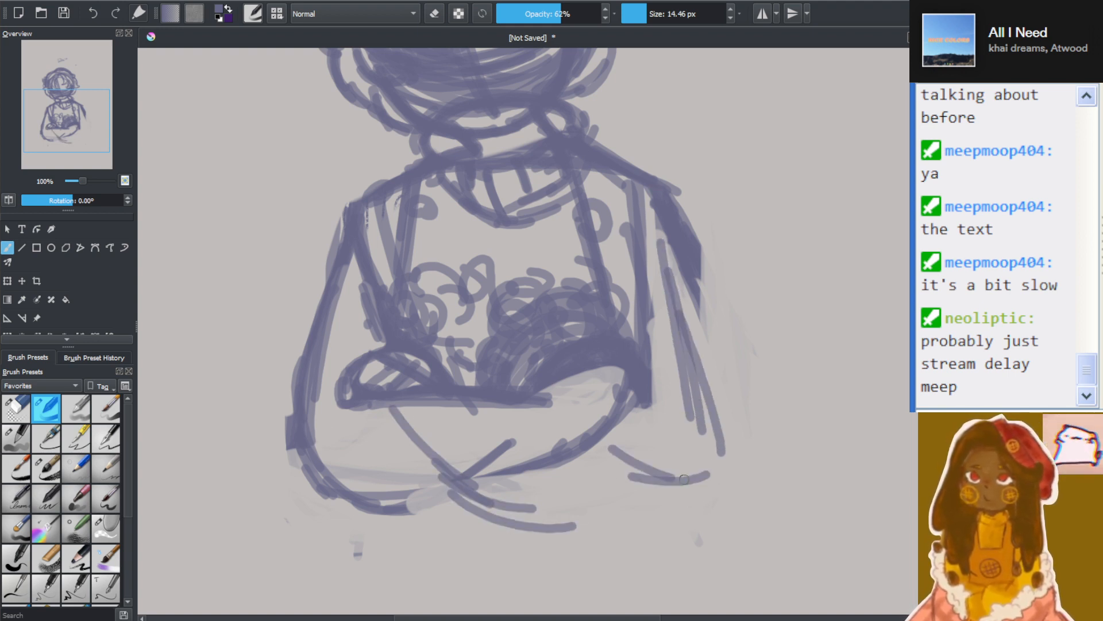
{"action": "mouse_move", "coordinate": [614, 422]}
{"action": "left_mouse_down"}
{"action": "mouse_move", "coordinate": [710, 472]}
{"action": "mouse_move", "coordinate": [684, 457]}
{"action": "left_mouse_up"}
{"action": "left_click_drag", "start_coordinate": [650, 416], "coordinate": [732, 475]}
{"action": "mouse_move", "coordinate": [693, 309]}
{"action": "left_mouse_down"}
{"action": "mouse_move", "coordinate": [731, 465]}
{"action": "mouse_move", "coordinate": [694, 289]}
{"action": "left_mouse_up"}
{"action": "left_click_drag", "start_coordinate": [743, 457], "coordinate": [680, 266]}
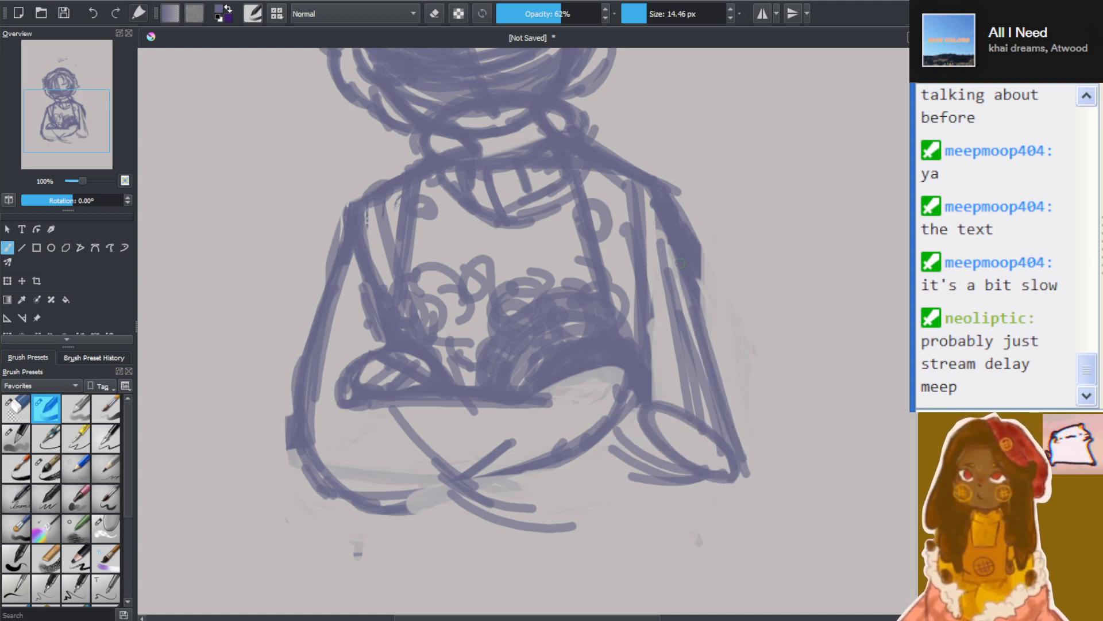
Draw the opposite forearm's flat lower edge from the elbow inward, and its upper edge running back to the larger hand
{"action": "left_click_drag", "start_coordinate": [747, 475], "coordinate": [598, 486]}
{"action": "mouse_move", "coordinate": [717, 485]}
{"action": "left_mouse_down"}
{"action": "mouse_move", "coordinate": [549, 477]}
{"action": "mouse_move", "coordinate": [685, 476]}
{"action": "left_mouse_up"}
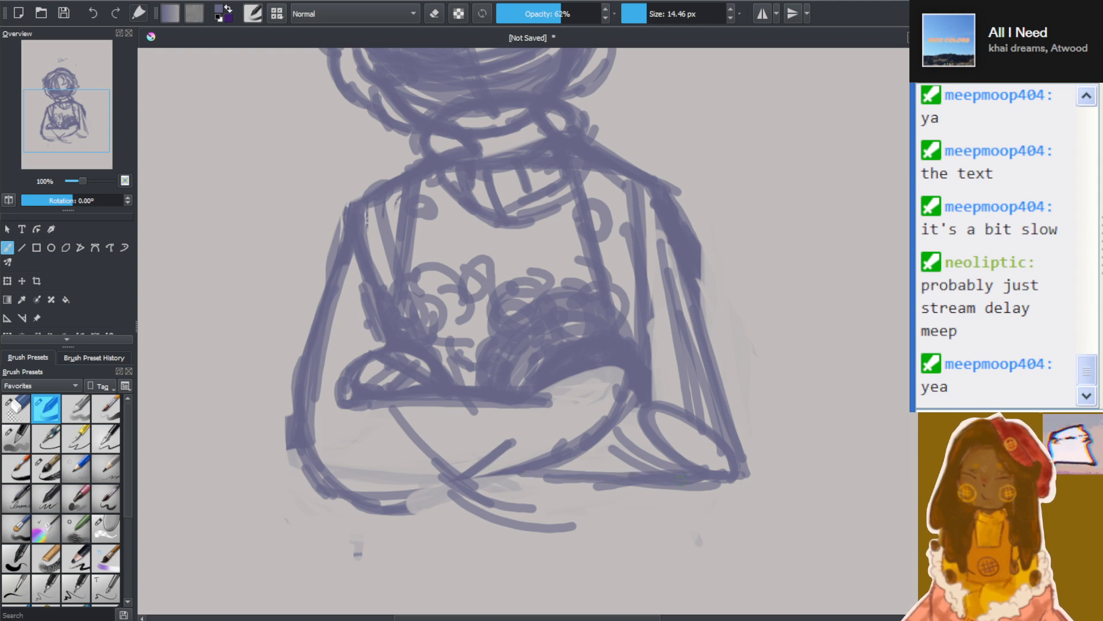
{"action": "mouse_move", "coordinate": [604, 481]}
{"action": "left_mouse_down"}
{"action": "mouse_move", "coordinate": [553, 472]}
{"action": "mouse_move", "coordinate": [701, 489]}
{"action": "left_mouse_up"}
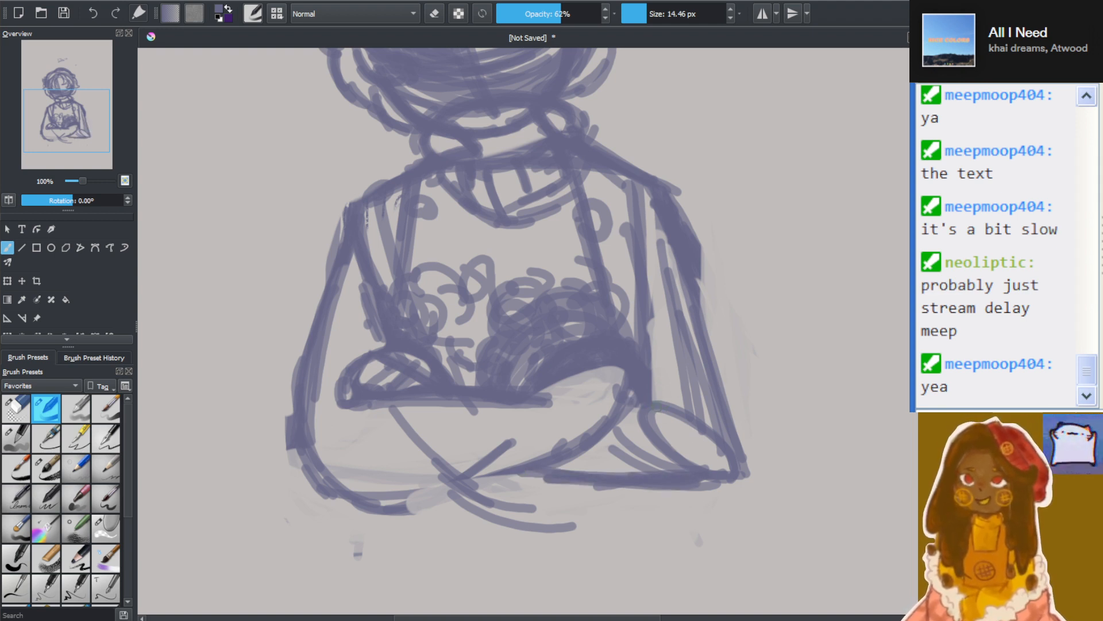
{"action": "left_click_drag", "start_coordinate": [681, 408], "coordinate": [560, 394]}
{"action": "left_click_drag", "start_coordinate": [613, 397], "coordinate": [513, 380]}
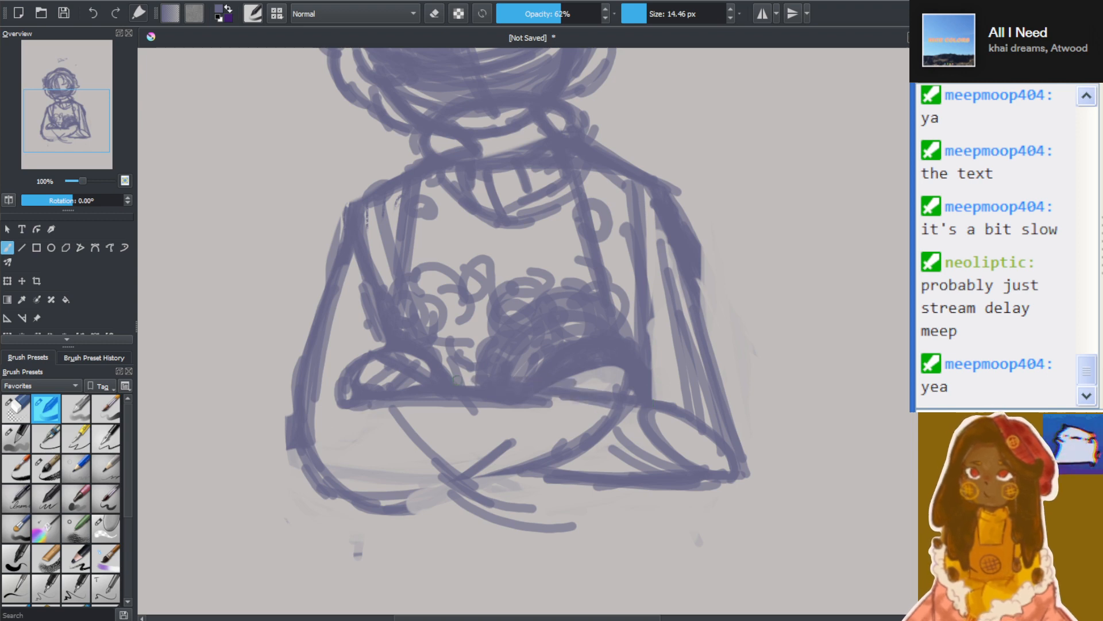
Add diagonal guide strokes across the crossed forearms, running from below the hands down towards the opposite forearm's lower edge
{"action": "mouse_move", "coordinate": [576, 447]}
{"action": "left_mouse_down"}
{"action": "mouse_move", "coordinate": [478, 405]}
{"action": "mouse_move", "coordinate": [572, 467]}
{"action": "left_mouse_up"}
{"action": "left_click_drag", "start_coordinate": [426, 407], "coordinate": [542, 461]}
{"action": "left_click_drag", "start_coordinate": [468, 429], "coordinate": [532, 463]}
{"action": "left_click_drag", "start_coordinate": [449, 424], "coordinate": [607, 497]}
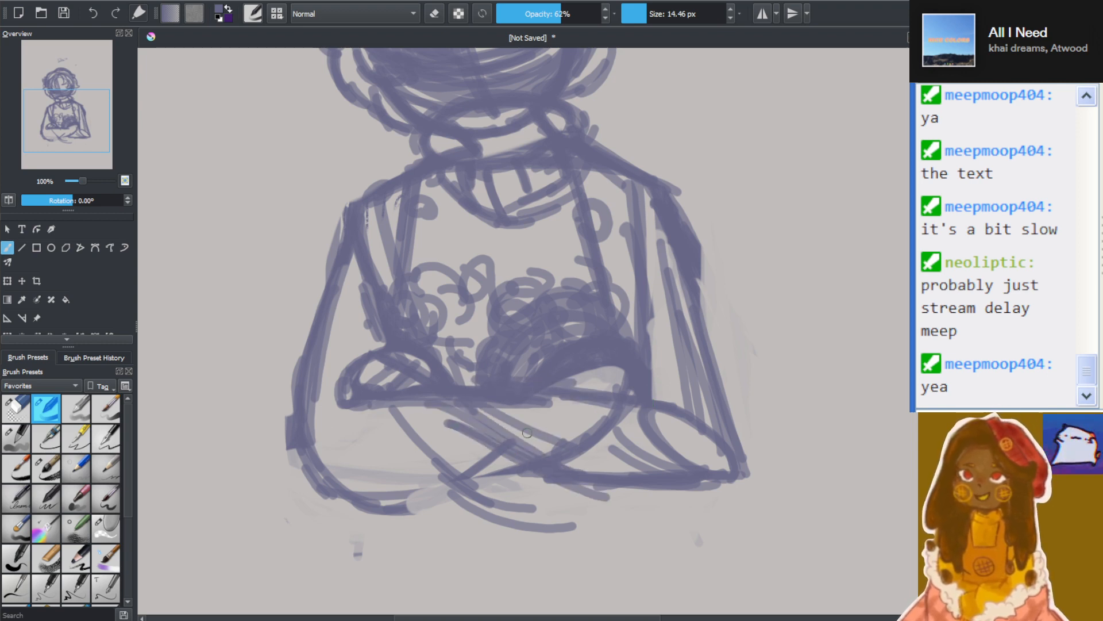
Join the front forearm's lower edge up to the crossing point and draw a second, lower line beneath the opposite forearm
{"action": "scroll", "coordinate": [744, 313], "scroll_direction": "down", "scroll_amount": 3}
{"action": "scroll", "coordinate": [719, 331], "scroll_direction": "up", "scroll_amount": 3}
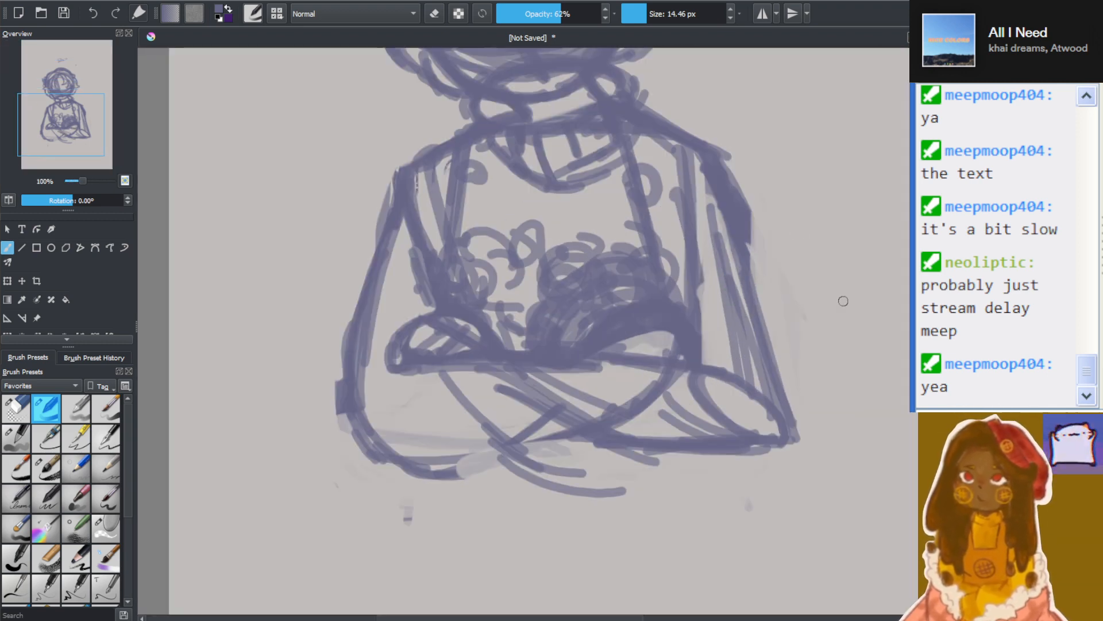
{"action": "scroll", "coordinate": [594, 323], "scroll_direction": "up", "scroll_amount": 1}
{"action": "scroll", "coordinate": [594, 323], "scroll_direction": "down", "scroll_amount": 2}
{"action": "scroll", "coordinate": [594, 323], "scroll_direction": "up", "scroll_amount": 3}
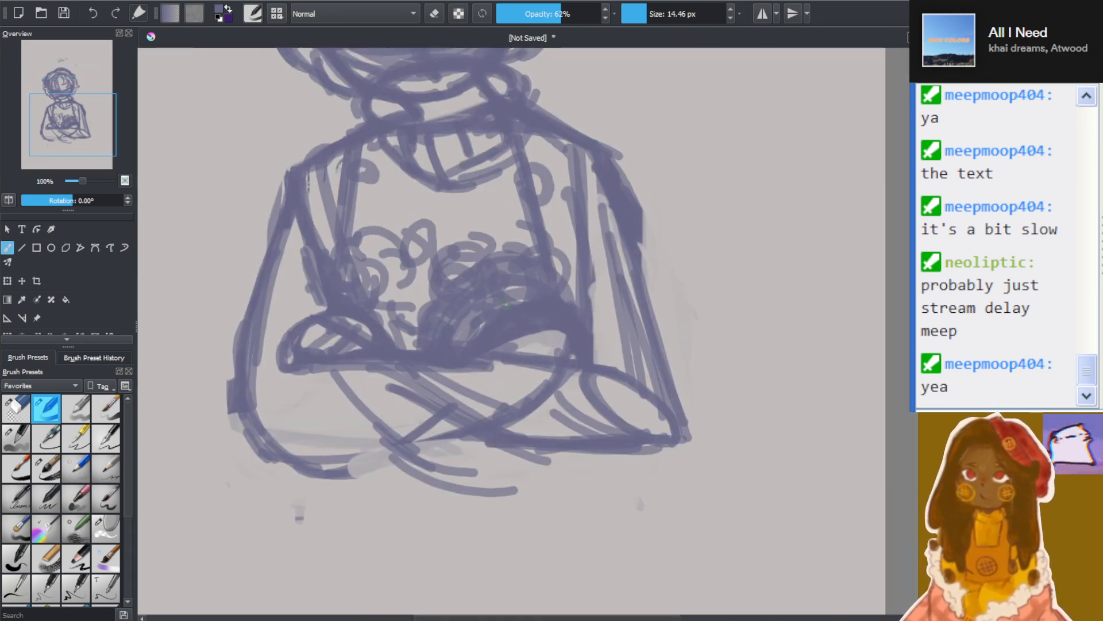
{"action": "scroll", "coordinate": [593, 323], "scroll_direction": "down", "scroll_amount": 3}
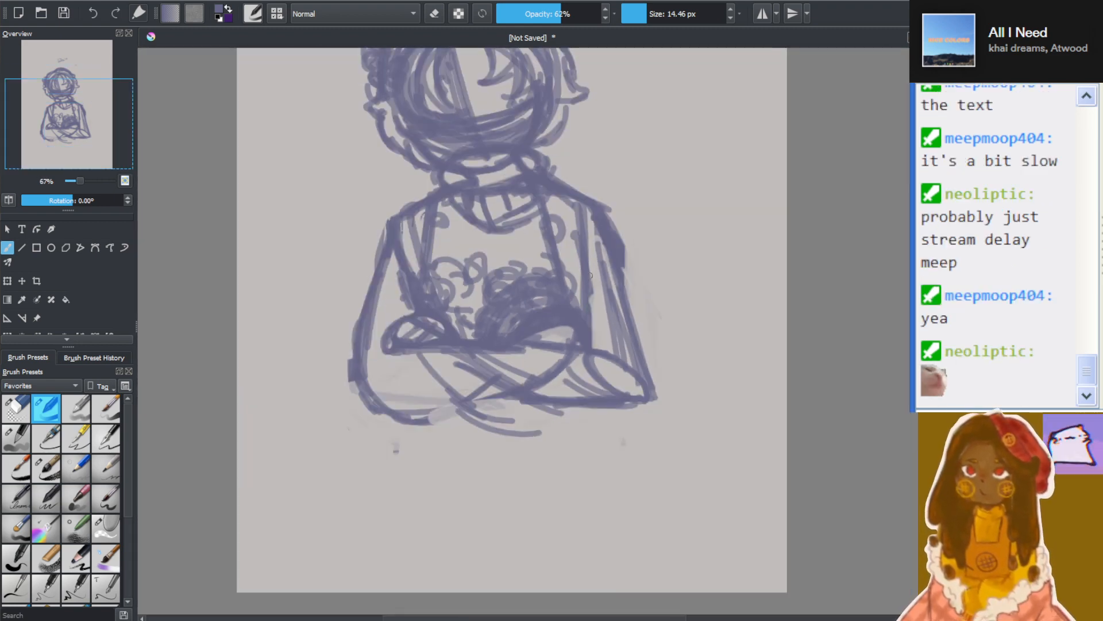
{"action": "scroll", "coordinate": [587, 268], "scroll_direction": "up", "scroll_amount": 2}
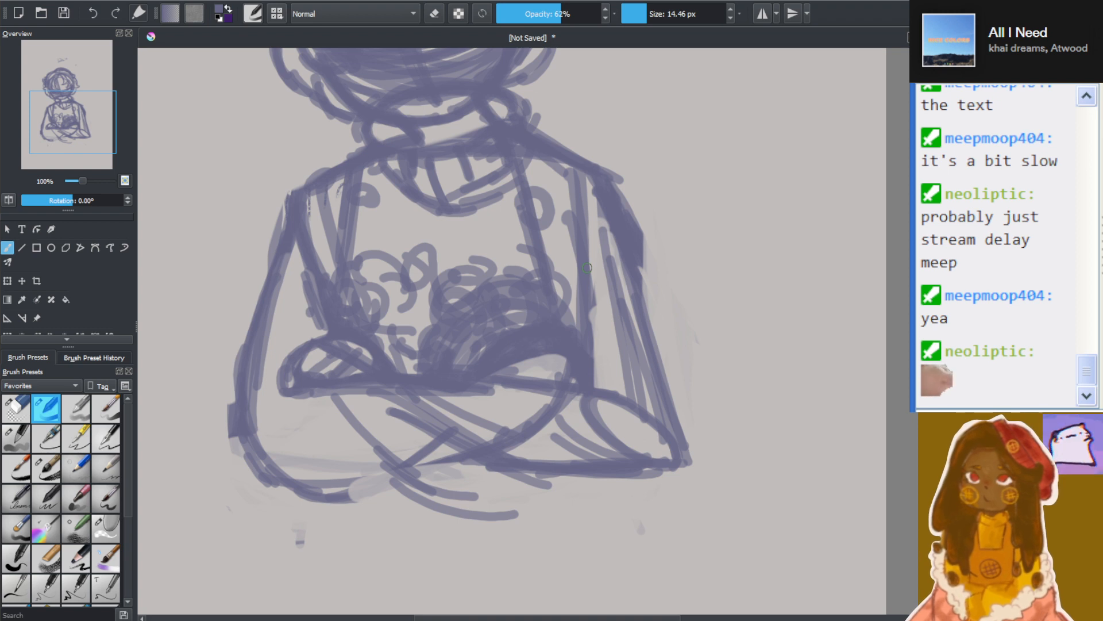
{"action": "mouse_move", "coordinate": [357, 496]}
{"action": "left_mouse_down"}
{"action": "mouse_move", "coordinate": [422, 465]}
{"action": "mouse_move", "coordinate": [519, 456]}
{"action": "left_mouse_up"}
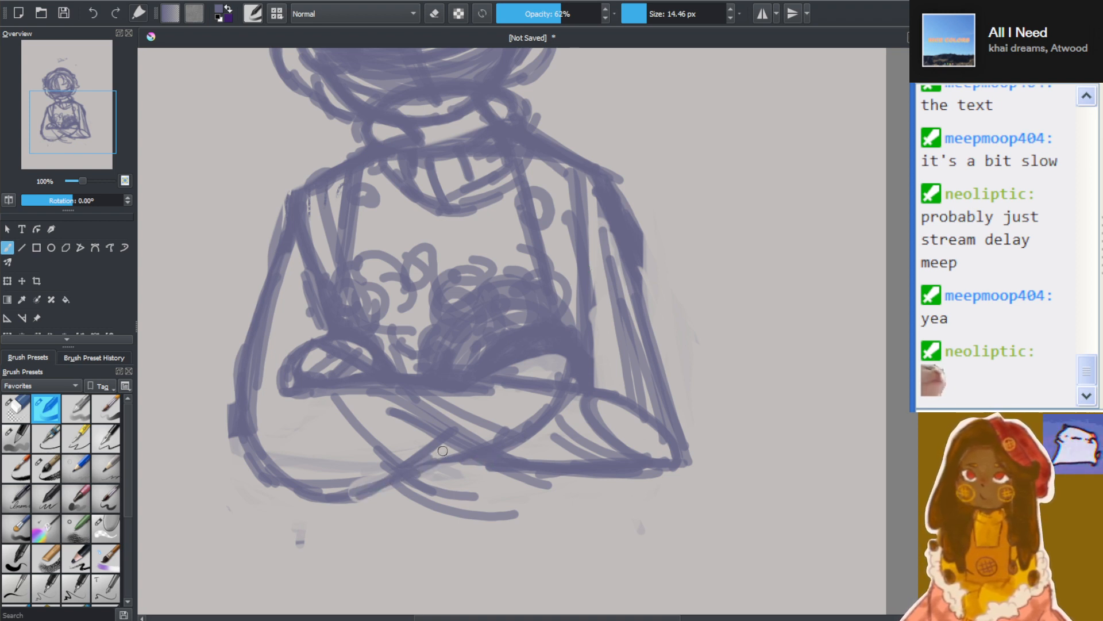
{"action": "mouse_move", "coordinate": [488, 470]}
{"action": "left_mouse_down"}
{"action": "mouse_move", "coordinate": [553, 504]}
{"action": "mouse_move", "coordinate": [599, 496]}
{"action": "left_mouse_up"}
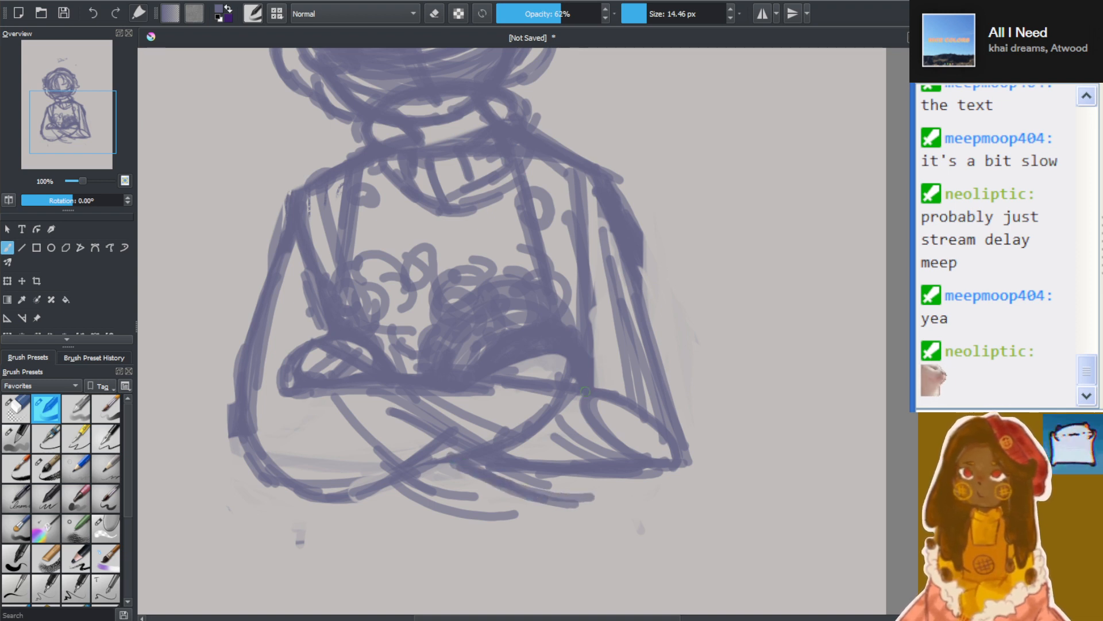
Widen the opposite arm with a new outer edge that curves around a rounded elbow into the forearm's lower line
{"action": "left_click_drag", "start_coordinate": [641, 261], "coordinate": [695, 423]}
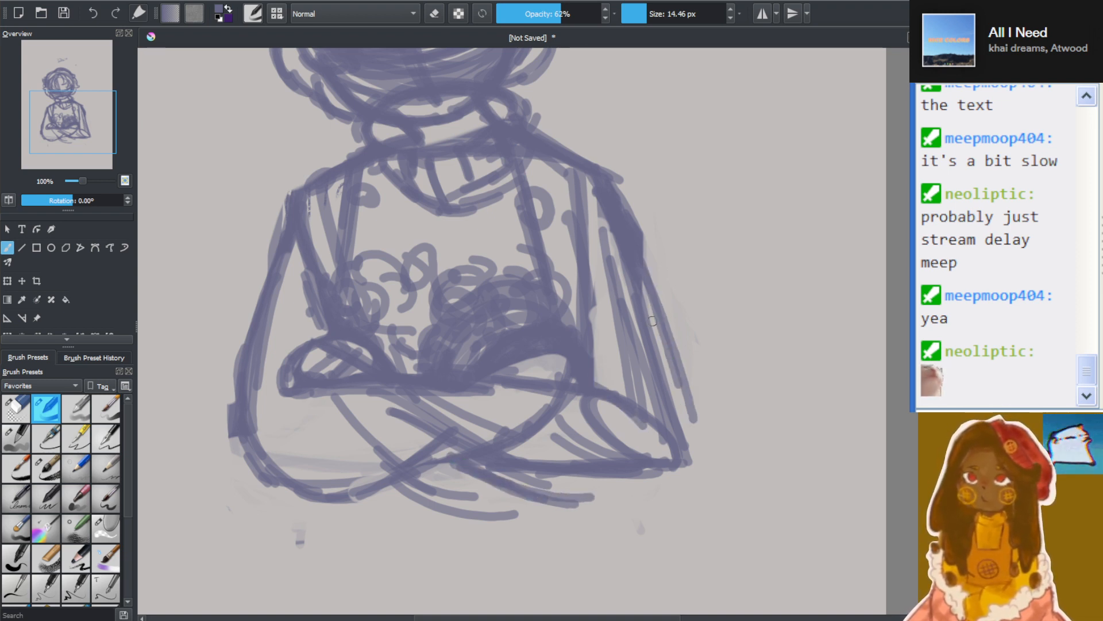
{"action": "mouse_move", "coordinate": [645, 304]}
{"action": "left_mouse_down"}
{"action": "mouse_move", "coordinate": [696, 458]}
{"action": "mouse_move", "coordinate": [678, 498]}
{"action": "mouse_move", "coordinate": [575, 478]}
{"action": "left_mouse_up"}
{"action": "left_click_drag", "start_coordinate": [567, 460], "coordinate": [542, 452]}
{"action": "mouse_move", "coordinate": [617, 504]}
{"action": "left_mouse_down"}
{"action": "mouse_move", "coordinate": [526, 488]}
{"action": "mouse_move", "coordinate": [550, 499]}
{"action": "left_mouse_up"}
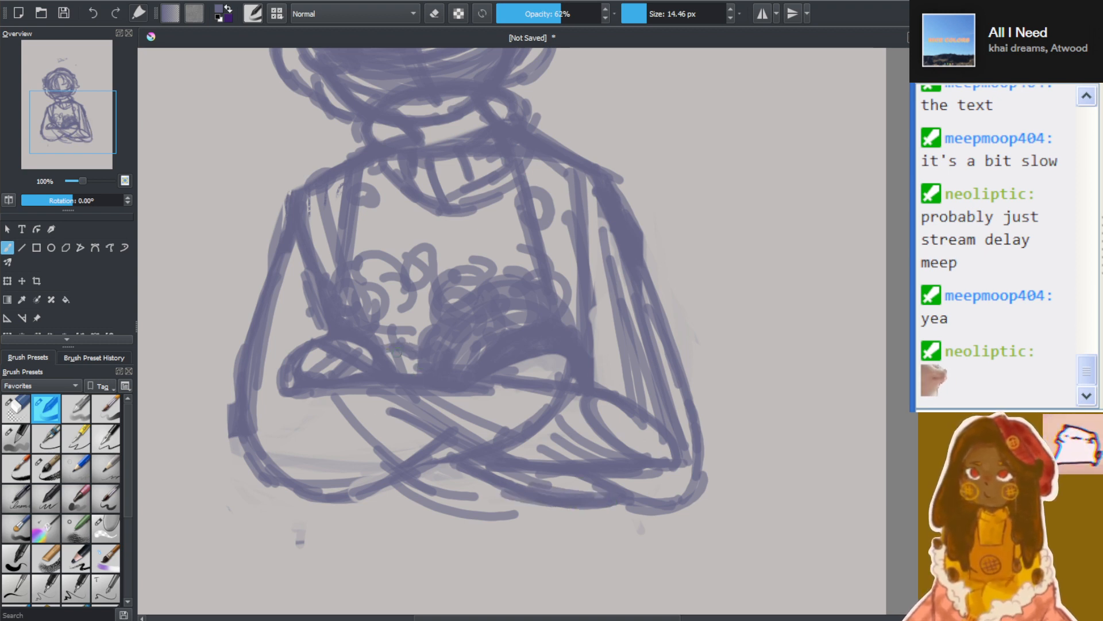
Sketch a smaller rounded hand end closer to the chest and erase the old protruding hand with the eraser at 72.34 px
{"action": "mouse_move", "coordinate": [339, 393]}
{"action": "left_mouse_down"}
{"action": "mouse_move", "coordinate": [397, 390]}
{"action": "mouse_move", "coordinate": [393, 407]}
{"action": "mouse_move", "coordinate": [351, 408]}
{"action": "mouse_move", "coordinate": [411, 404]}
{"action": "left_mouse_up"}
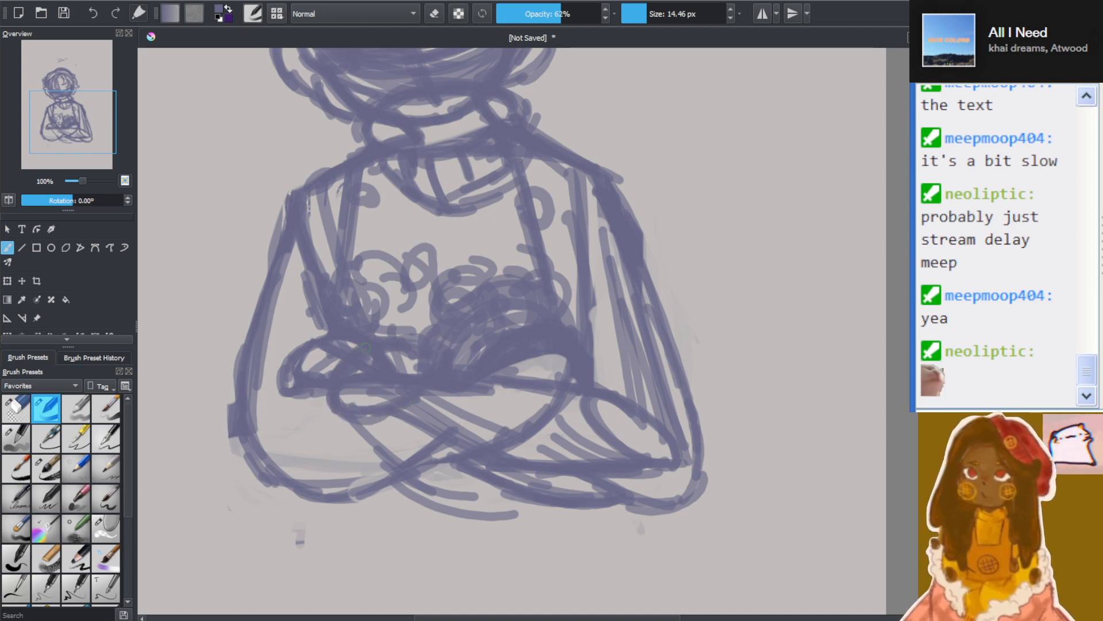
{"action": "left_click", "coordinate": [107, 529]}
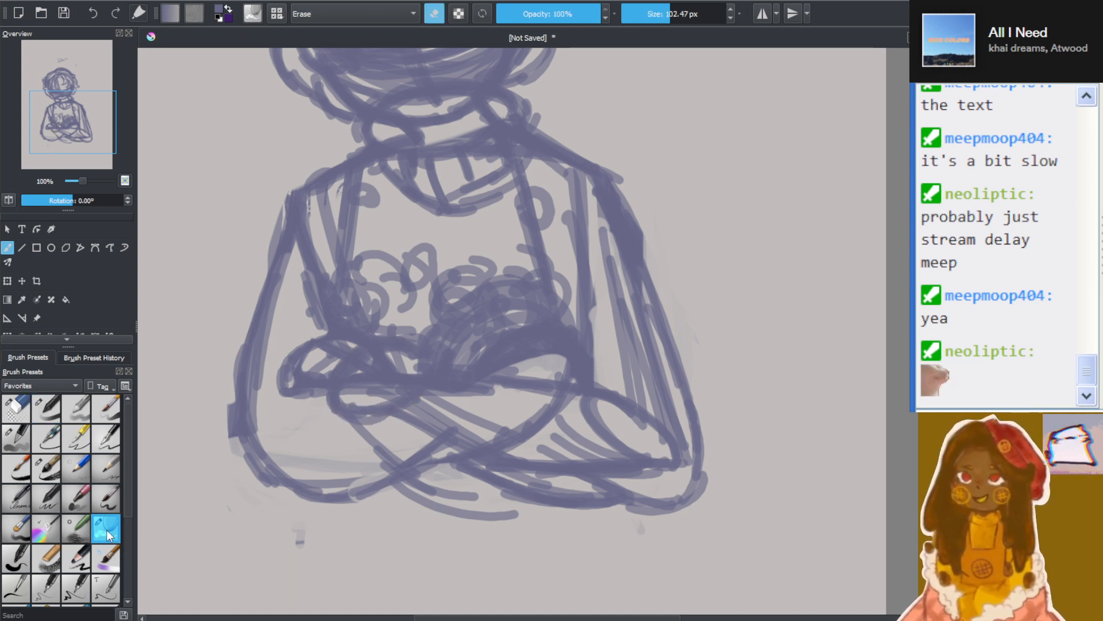
{"action": "mouse_move", "coordinate": [690, 12]}
{"action": "left_mouse_down"}
{"action": "mouse_move", "coordinate": [665, 15]}
{"action": "mouse_move", "coordinate": [665, 6]}
{"action": "left_mouse_up"}
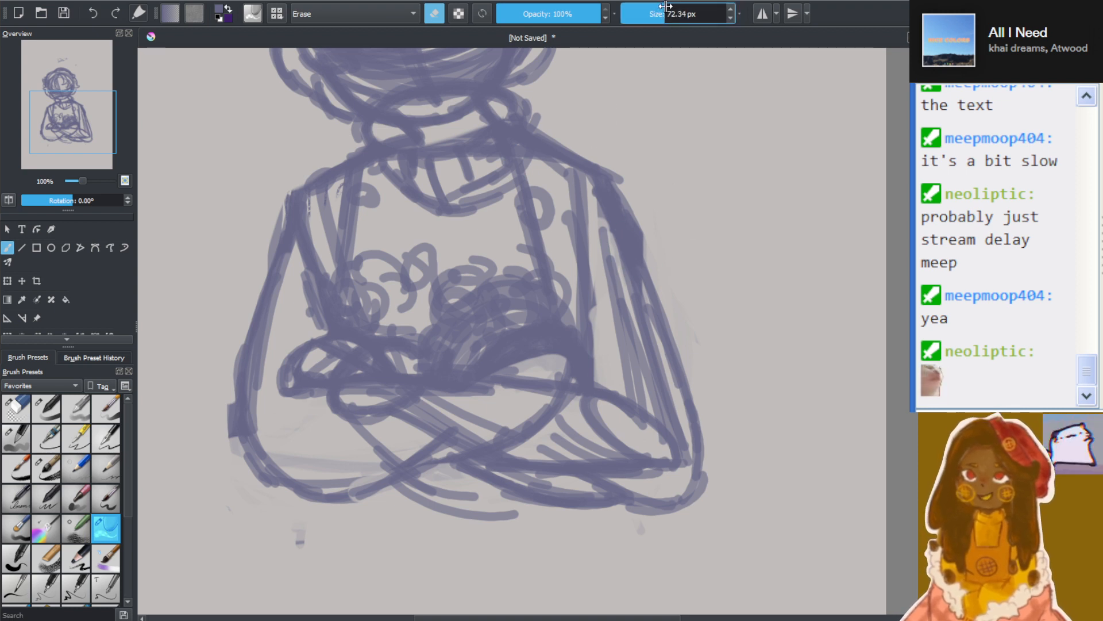
{"action": "mouse_move", "coordinate": [292, 345]}
{"action": "left_mouse_down"}
{"action": "mouse_move", "coordinate": [297, 367]}
{"action": "mouse_move", "coordinate": [328, 348]}
{"action": "left_mouse_up"}
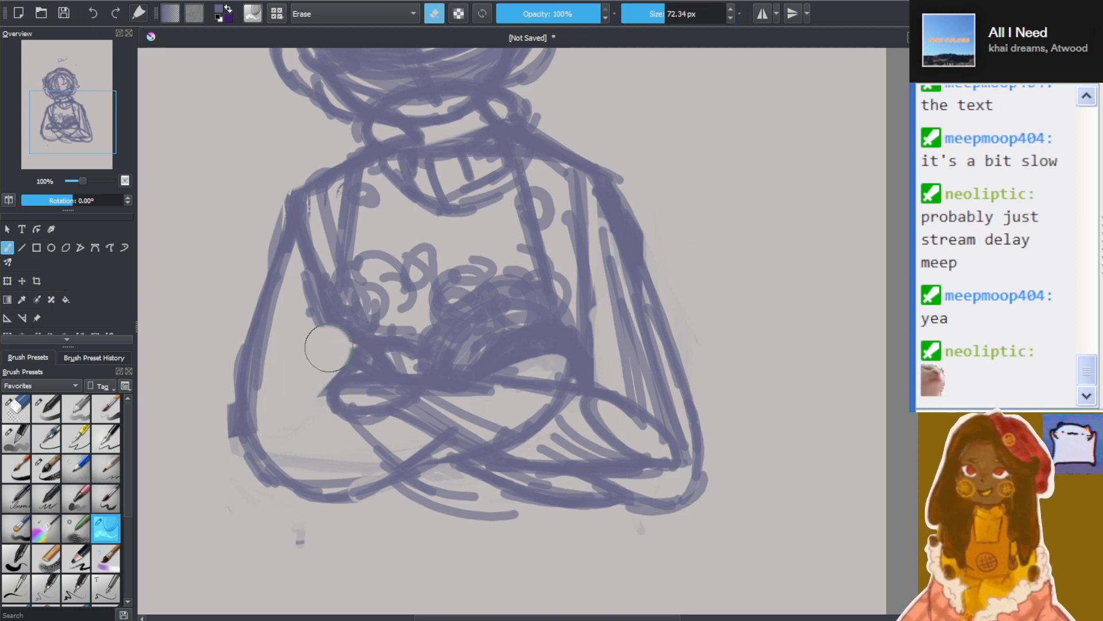
With the 14.46 px brush, redraw the sleeve crease beside the smaller hand, the inner arm edge and the hand's outline
{"action": "left_click", "coordinate": [46, 408]}
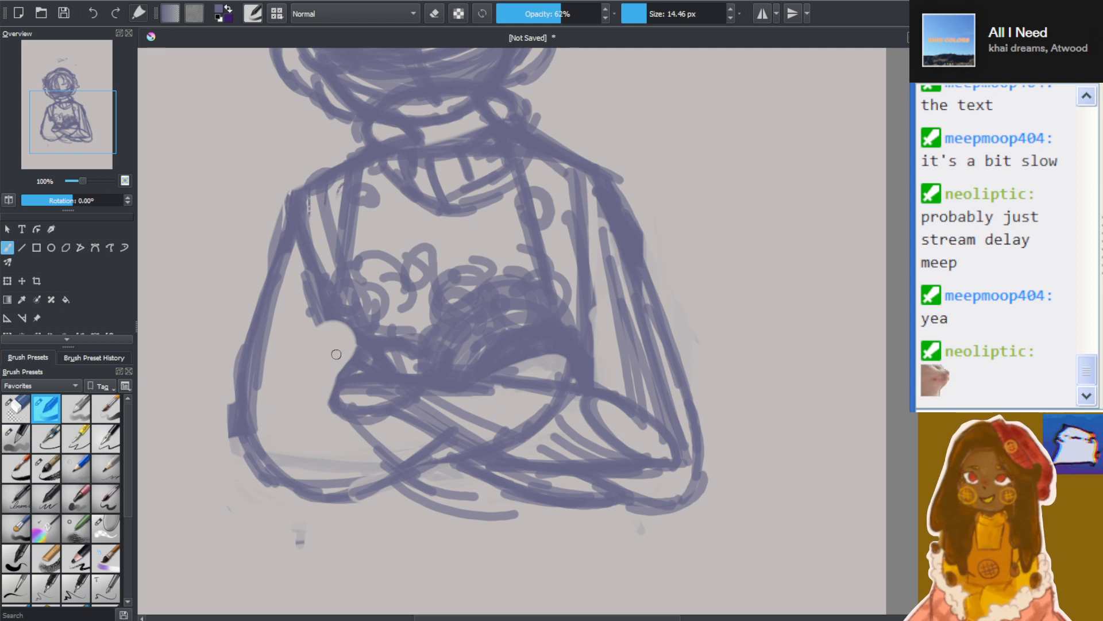
{"action": "mouse_move", "coordinate": [287, 381]}
{"action": "left_mouse_down"}
{"action": "mouse_move", "coordinate": [333, 378]}
{"action": "mouse_move", "coordinate": [281, 387]}
{"action": "mouse_move", "coordinate": [336, 382]}
{"action": "left_mouse_up"}
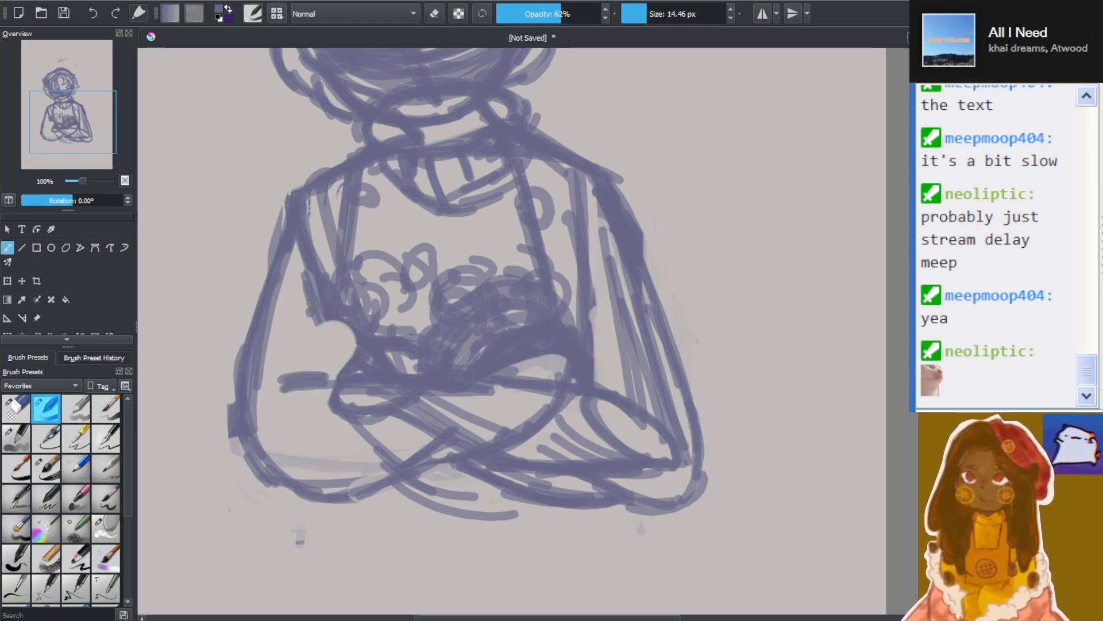
{"action": "mouse_move", "coordinate": [310, 306]}
{"action": "left_mouse_down"}
{"action": "mouse_move", "coordinate": [362, 373]}
{"action": "mouse_move", "coordinate": [332, 349]}
{"action": "mouse_move", "coordinate": [317, 371]}
{"action": "mouse_move", "coordinate": [328, 368]}
{"action": "mouse_move", "coordinate": [320, 406]}
{"action": "mouse_move", "coordinate": [322, 379]}
{"action": "mouse_move", "coordinate": [361, 389]}
{"action": "mouse_move", "coordinate": [347, 387]}
{"action": "mouse_move", "coordinate": [360, 409]}
{"action": "mouse_move", "coordinate": [397, 393]}
{"action": "left_mouse_up"}
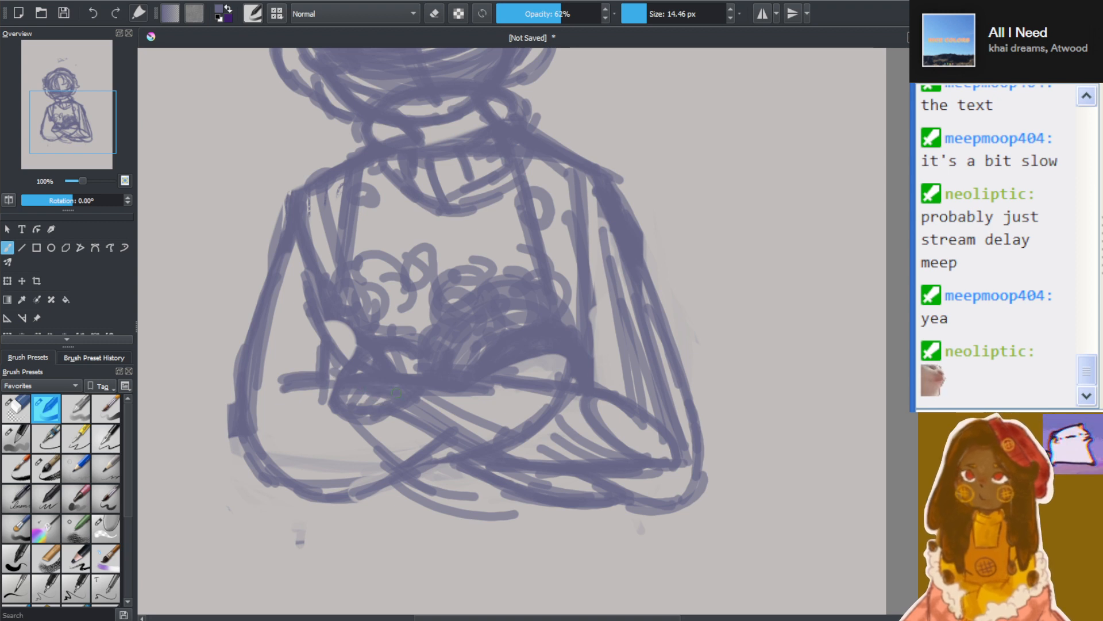
{"action": "left_click_drag", "start_coordinate": [324, 383], "coordinate": [347, 353]}
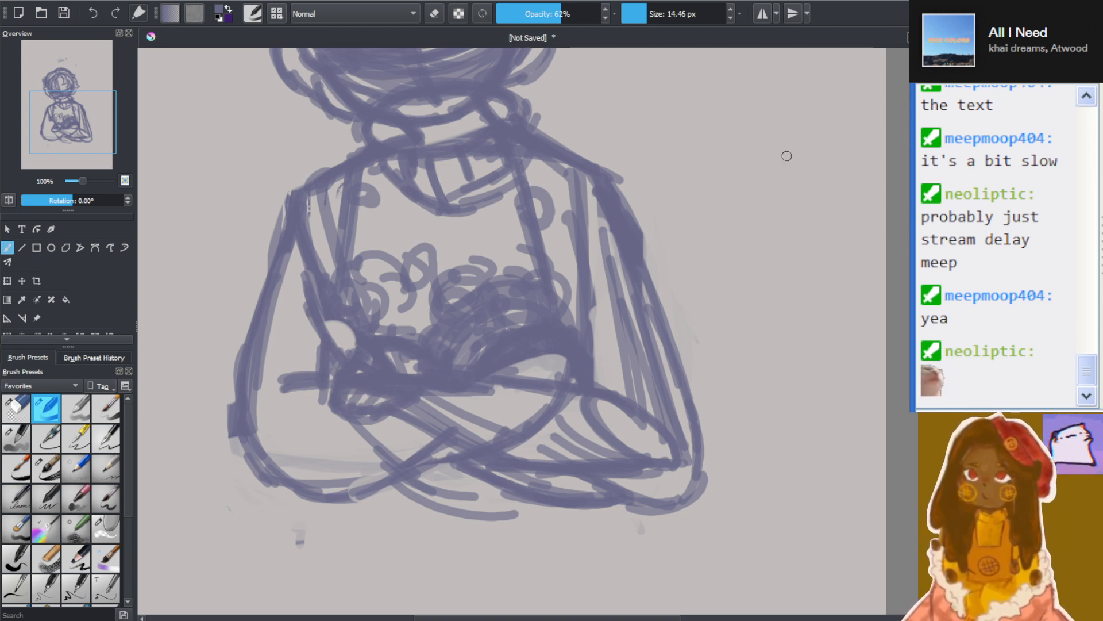
Reinforce the opposite elbow's curve and trim its outer overshoot with the eraser at 24.01 px
{"action": "mouse_move", "coordinate": [630, 494]}
{"action": "left_mouse_down"}
{"action": "mouse_move", "coordinate": [669, 490]}
{"action": "mouse_move", "coordinate": [690, 466]}
{"action": "mouse_move", "coordinate": [692, 438]}
{"action": "left_mouse_up"}
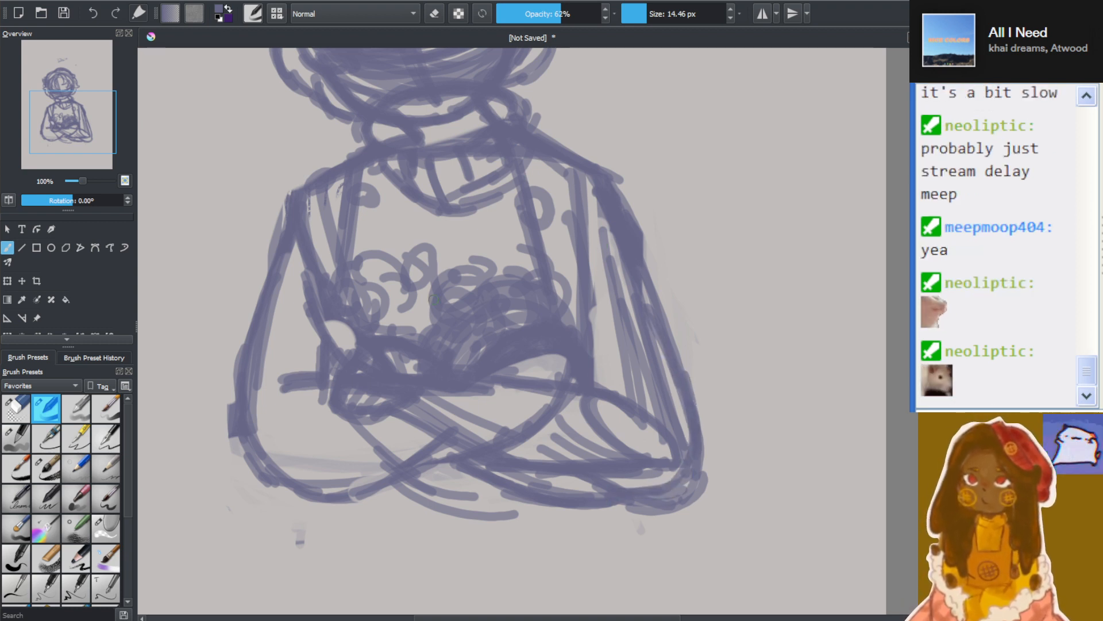
{"action": "left_click", "coordinate": [16, 413]}
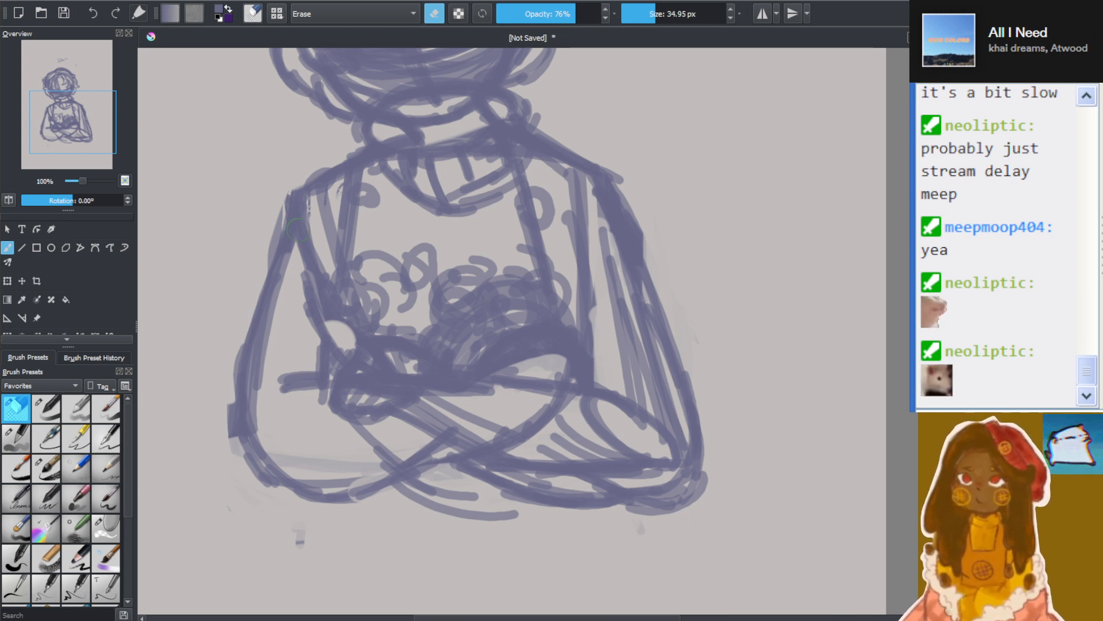
{"action": "left_click_drag", "start_coordinate": [655, 8], "coordinate": [652, 9]}
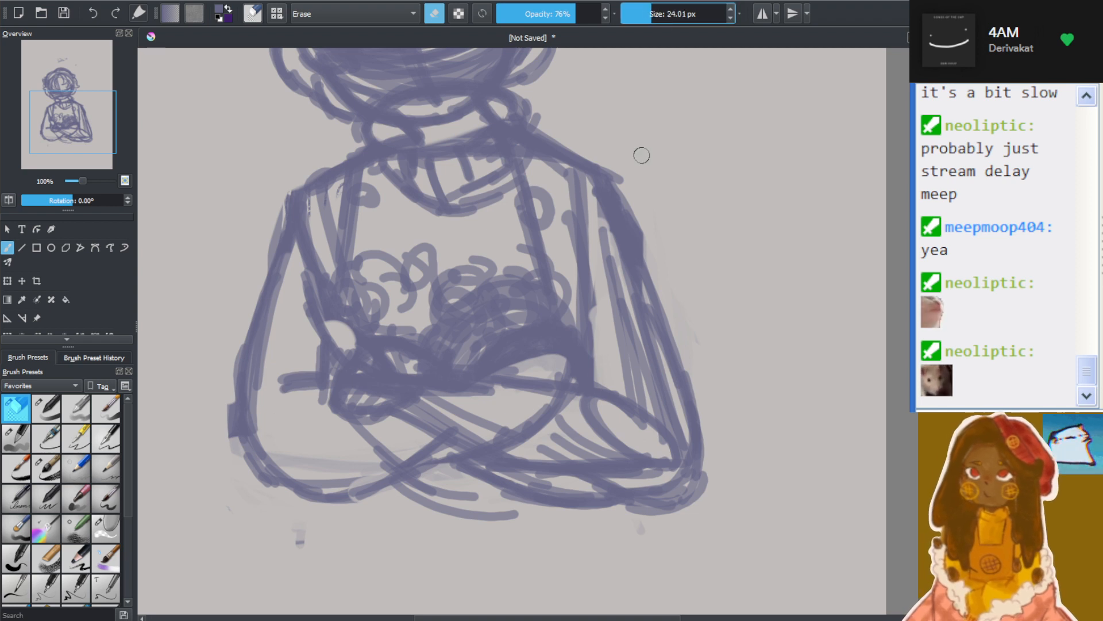
{"action": "mouse_move", "coordinate": [638, 513]}
{"action": "left_mouse_down"}
{"action": "mouse_move", "coordinate": [697, 498]}
{"action": "mouse_move", "coordinate": [715, 477]}
{"action": "mouse_move", "coordinate": [631, 517]}
{"action": "mouse_move", "coordinate": [687, 485]}
{"action": "mouse_move", "coordinate": [727, 429]}
{"action": "mouse_move", "coordinate": [695, 466]}
{"action": "mouse_move", "coordinate": [695, 486]}
{"action": "mouse_move", "coordinate": [707, 458]}
{"action": "mouse_move", "coordinate": [604, 515]}
{"action": "mouse_move", "coordinate": [700, 499]}
{"action": "left_mouse_up"}
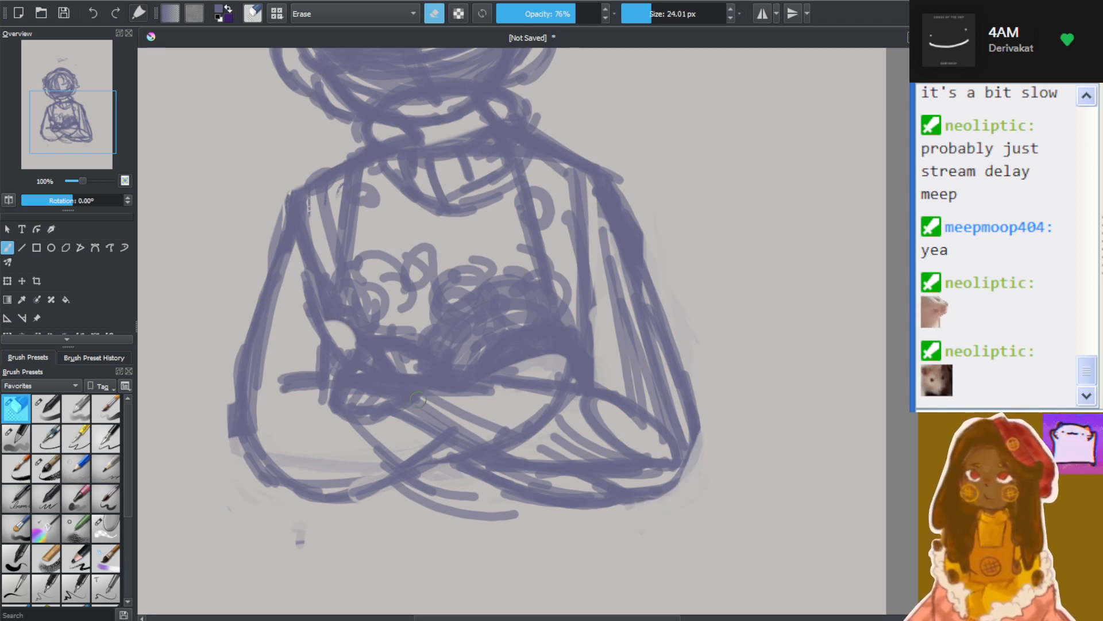
With the brush reduced to 7.12 px, draw an oval cheek shape and a short nose mark on the face
{"action": "scroll", "coordinate": [517, 282], "scroll_direction": "down", "scroll_amount": 3}
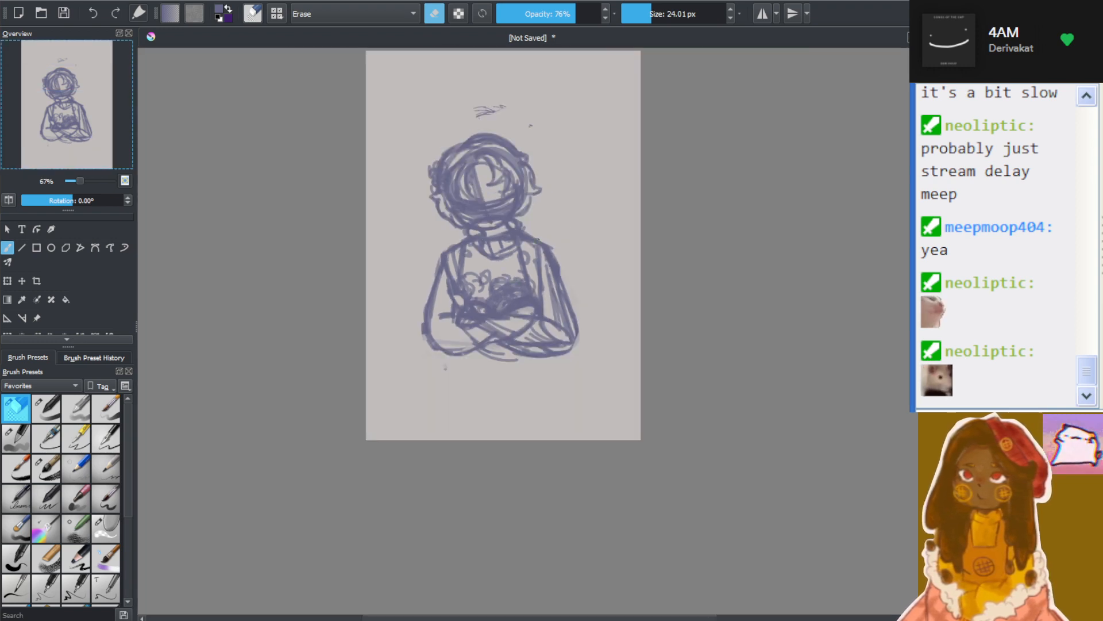
{"action": "scroll", "coordinate": [532, 267], "scroll_direction": "up", "scroll_amount": 3}
{"action": "scroll", "coordinate": [539, 562], "scroll_direction": "up", "scroll_amount": 1}
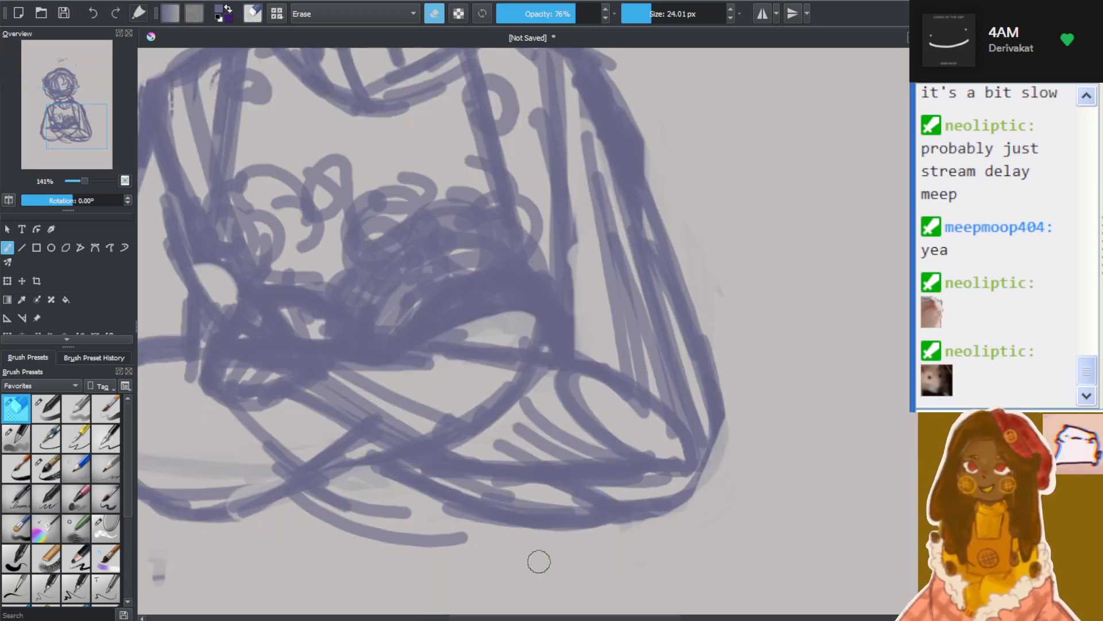
{"action": "scroll", "coordinate": [352, 518], "scroll_direction": "down", "scroll_amount": 2}
{"action": "scroll", "coordinate": [451, 309], "scroll_direction": "up", "scroll_amount": 1}
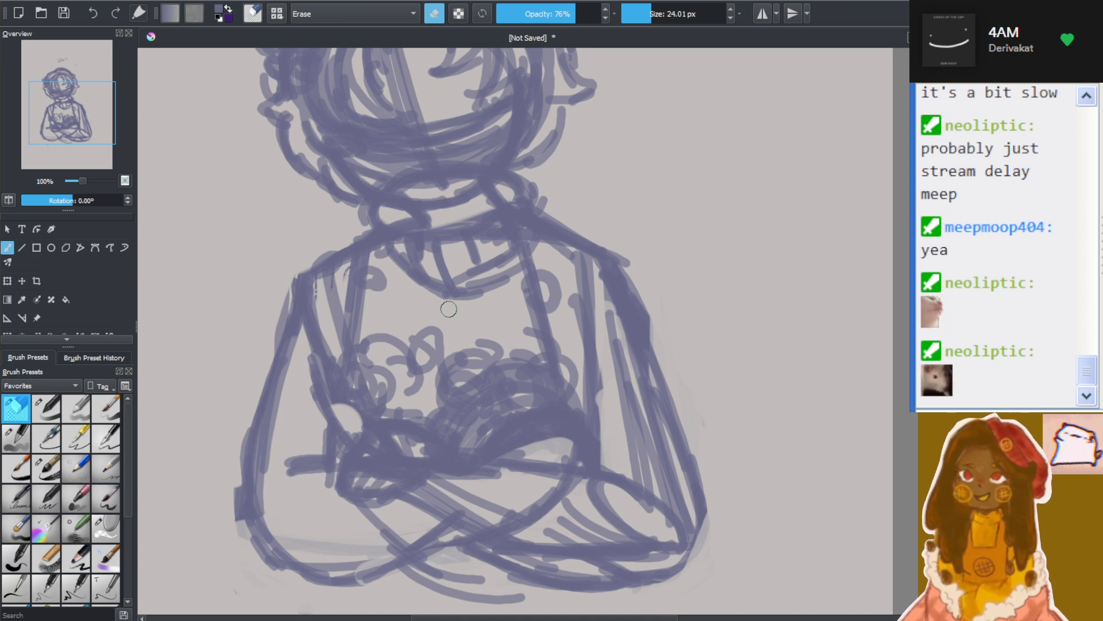
{"action": "left_click_drag", "start_coordinate": [928, 364], "coordinate": [928, 317]}
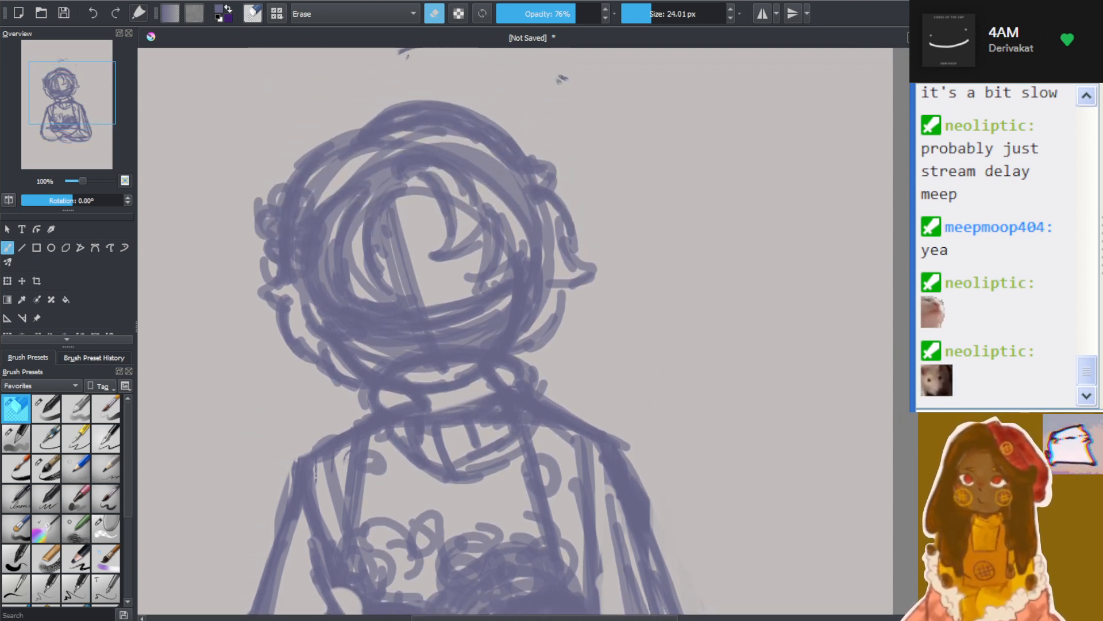
{"action": "left_click", "coordinate": [50, 414]}
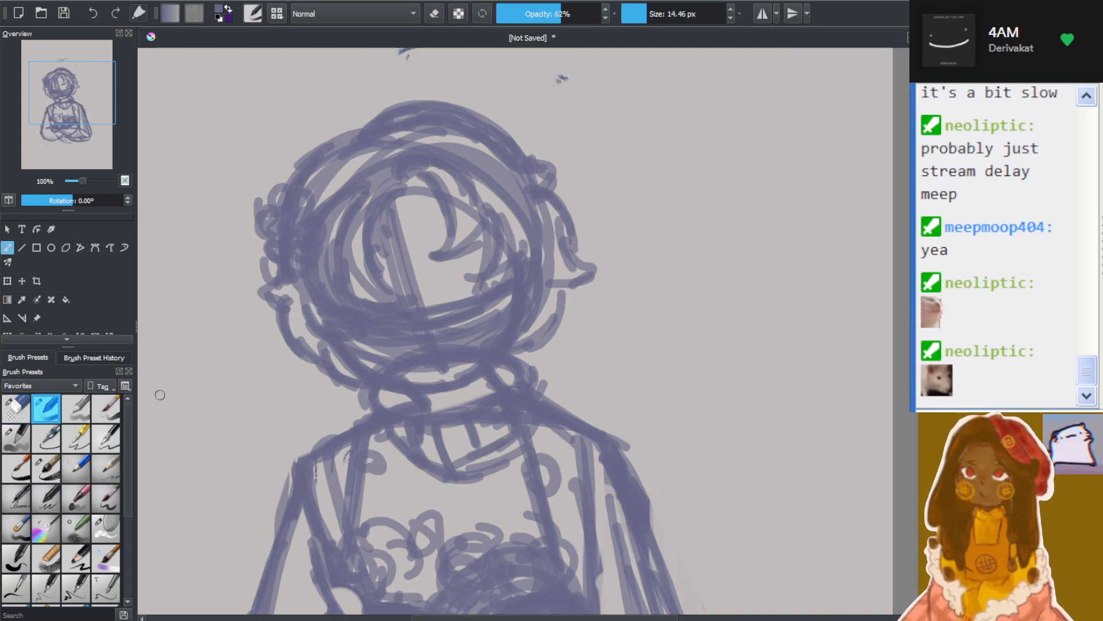
{"action": "scroll", "coordinate": [469, 338], "scroll_direction": "up", "scroll_amount": 3}
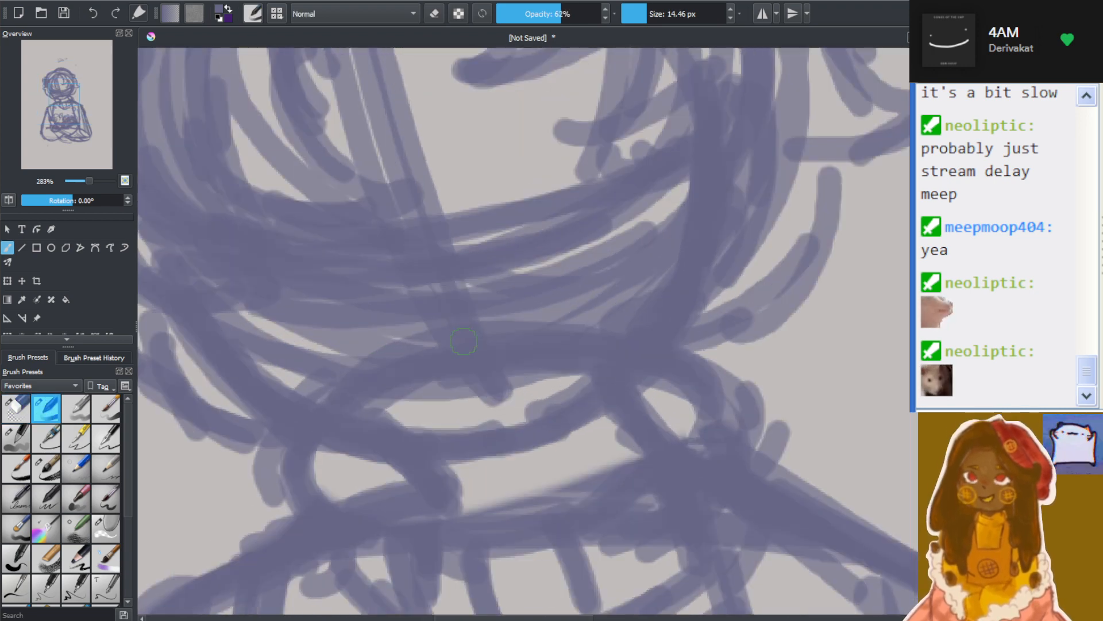
{"action": "left_click_drag", "start_coordinate": [646, 8], "coordinate": [641, 8]}
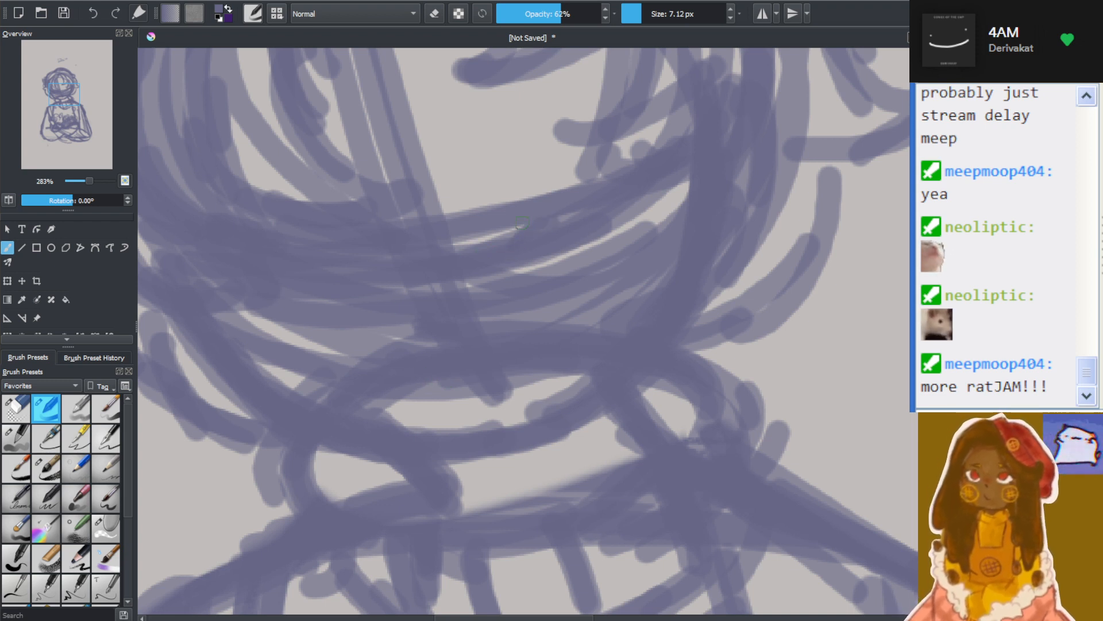
{"action": "mouse_move", "coordinate": [515, 207]}
{"action": "left_mouse_down"}
{"action": "mouse_move", "coordinate": [621, 163]}
{"action": "mouse_move", "coordinate": [575, 168]}
{"action": "mouse_move", "coordinate": [631, 161]}
{"action": "left_mouse_up"}
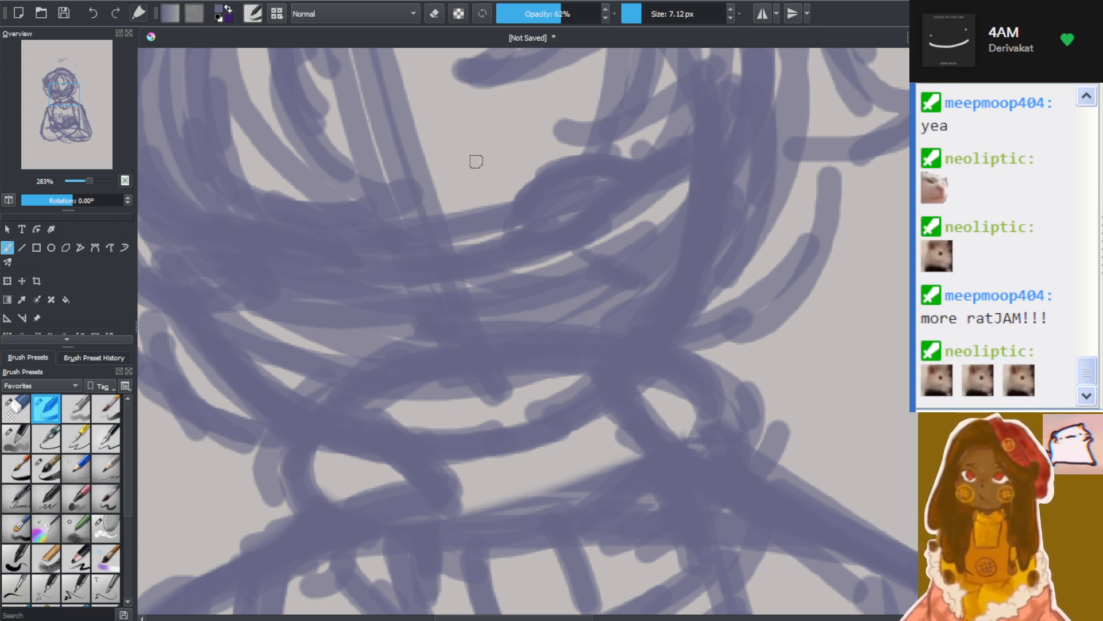
{"action": "left_click_drag", "start_coordinate": [451, 142], "coordinate": [447, 163]}
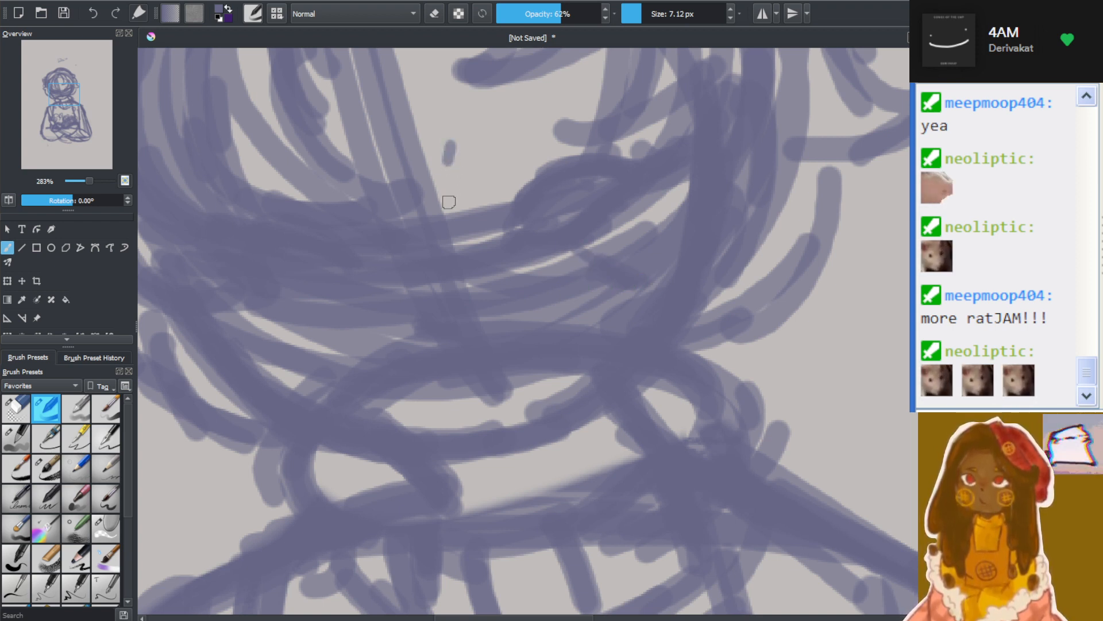
Draw and darken the two eyes on either side of the nose mark, and add a short curve under the chin
{"action": "mouse_move", "coordinate": [490, 116]}
{"action": "left_mouse_down"}
{"action": "mouse_move", "coordinate": [536, 126]}
{"action": "mouse_move", "coordinate": [491, 102]}
{"action": "mouse_move", "coordinate": [539, 137]}
{"action": "mouse_move", "coordinate": [489, 132]}
{"action": "mouse_move", "coordinate": [560, 127]}
{"action": "mouse_move", "coordinate": [581, 138]}
{"action": "left_mouse_up"}
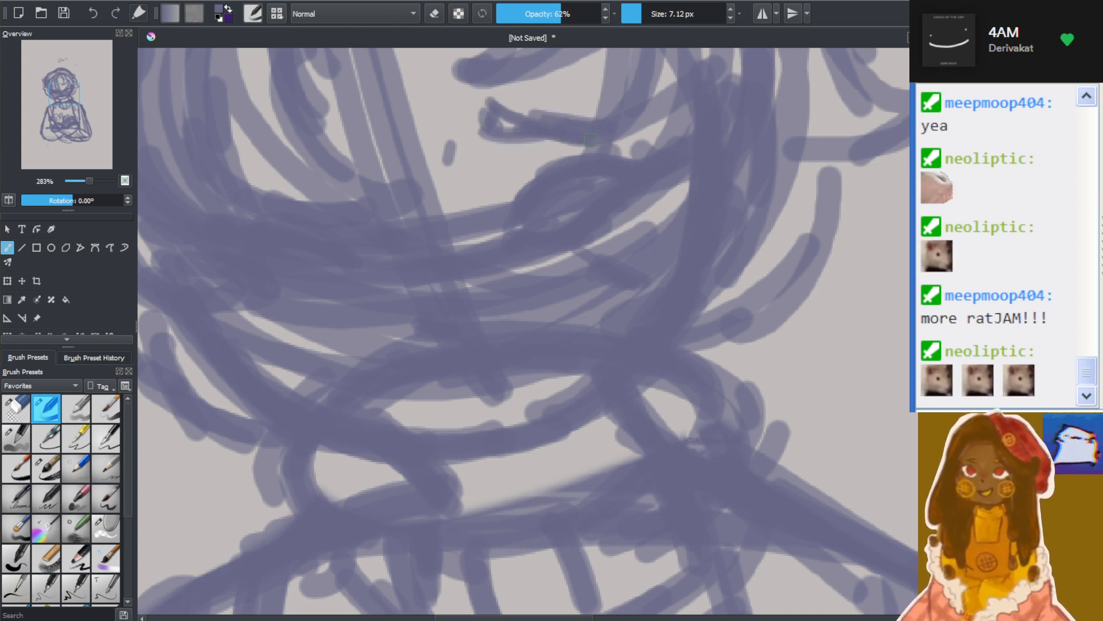
{"action": "left_click_drag", "start_coordinate": [353, 140], "coordinate": [350, 172]}
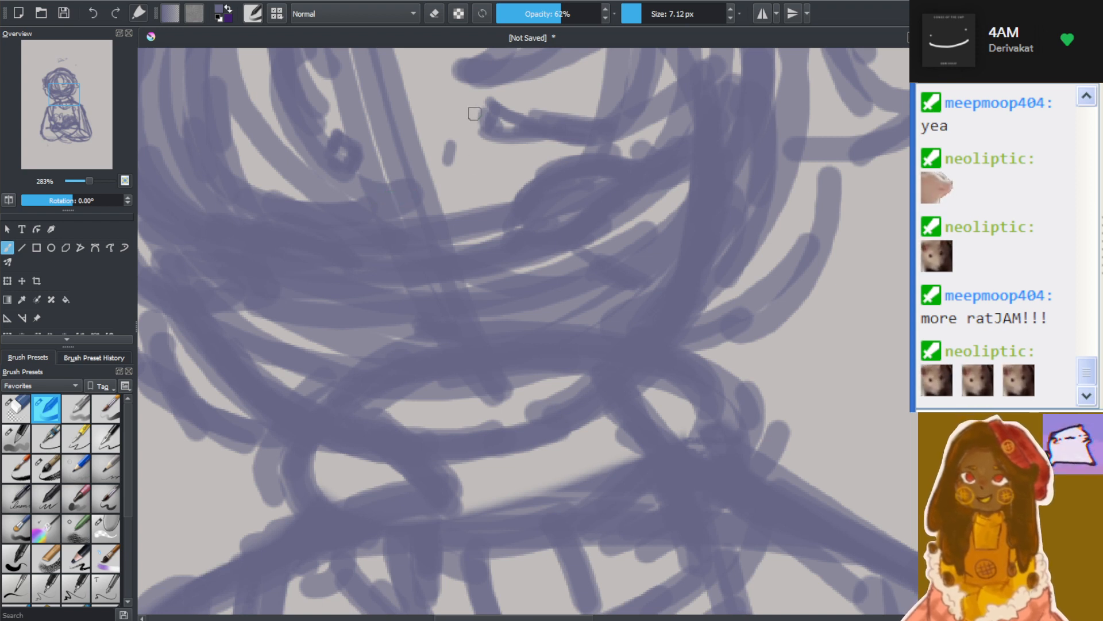
{"action": "left_click_drag", "start_coordinate": [509, 130], "coordinate": [595, 140]}
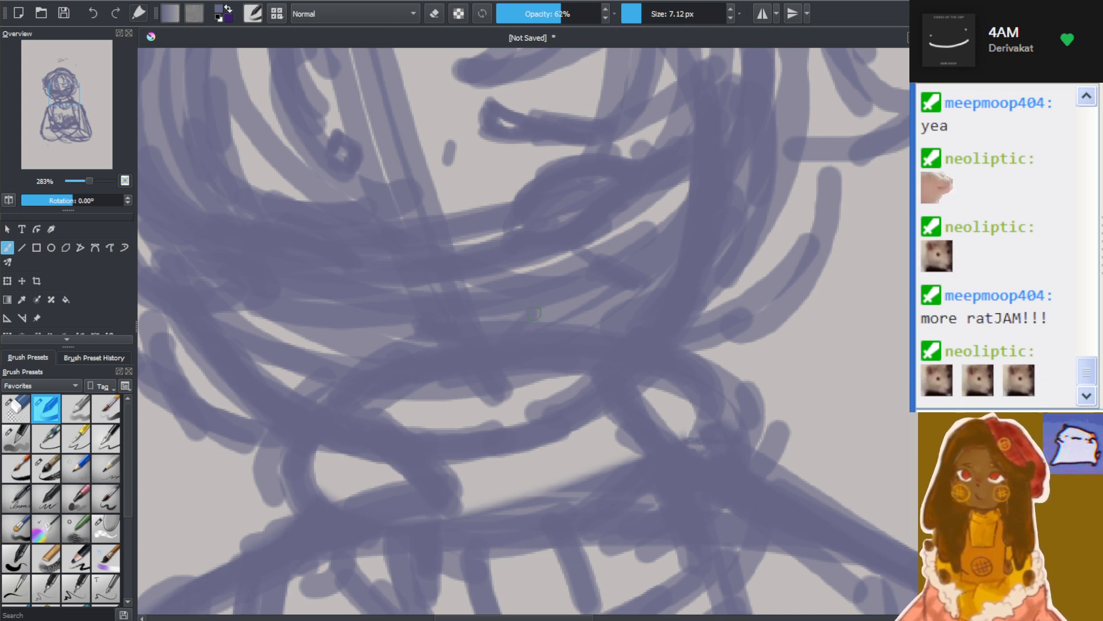
{"action": "mouse_move", "coordinate": [416, 395]}
{"action": "left_mouse_down"}
{"action": "mouse_move", "coordinate": [435, 410]}
{"action": "mouse_move", "coordinate": [405, 385]}
{"action": "mouse_move", "coordinate": [487, 398]}
{"action": "left_mouse_up"}
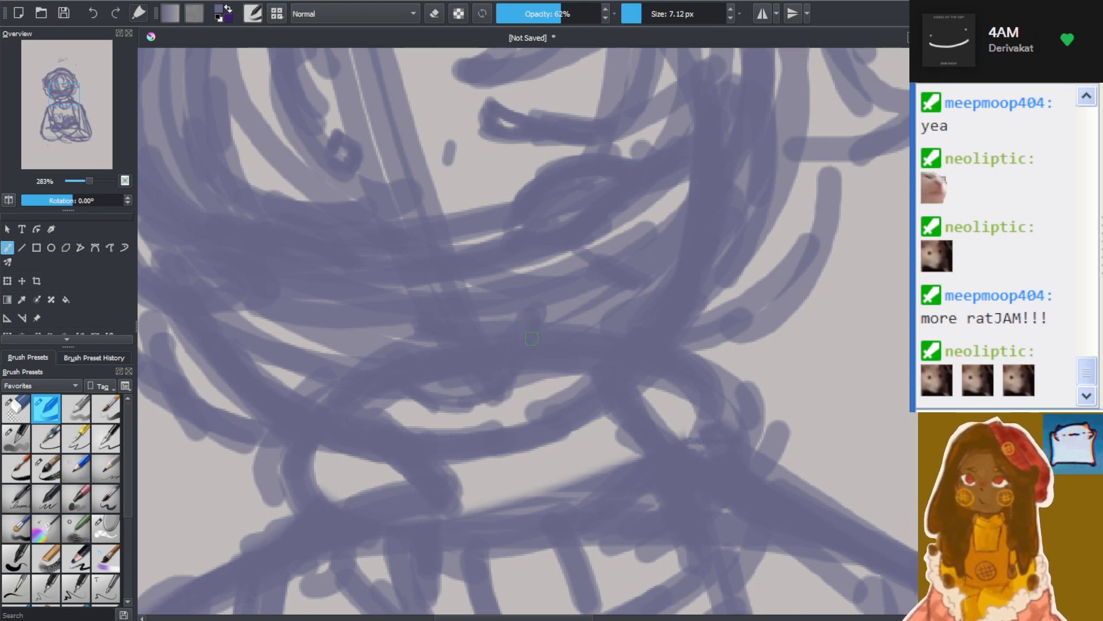
{"action": "scroll", "coordinate": [333, 258], "scroll_direction": "down", "scroll_amount": 5}
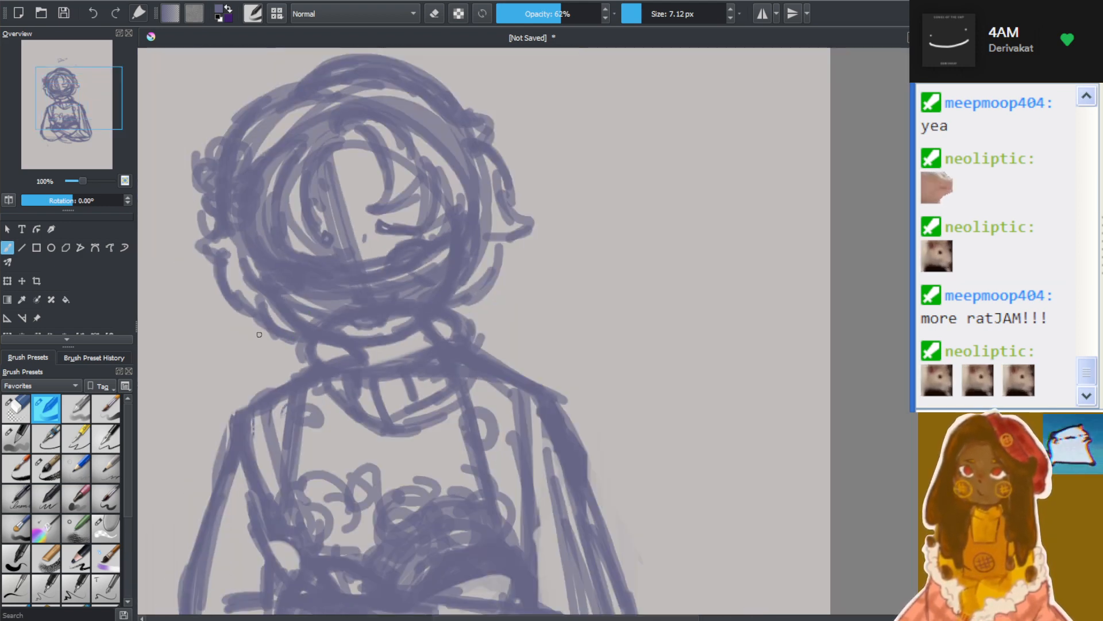
With the eraser at 66% opacity and 24.01 px, clear the overlapping lines between the hair locks on one side of the face
{"action": "scroll", "coordinate": [270, 394], "scroll_direction": "up", "scroll_amount": 3}
{"action": "scroll", "coordinate": [281, 212], "scroll_direction": "up", "scroll_amount": 2}
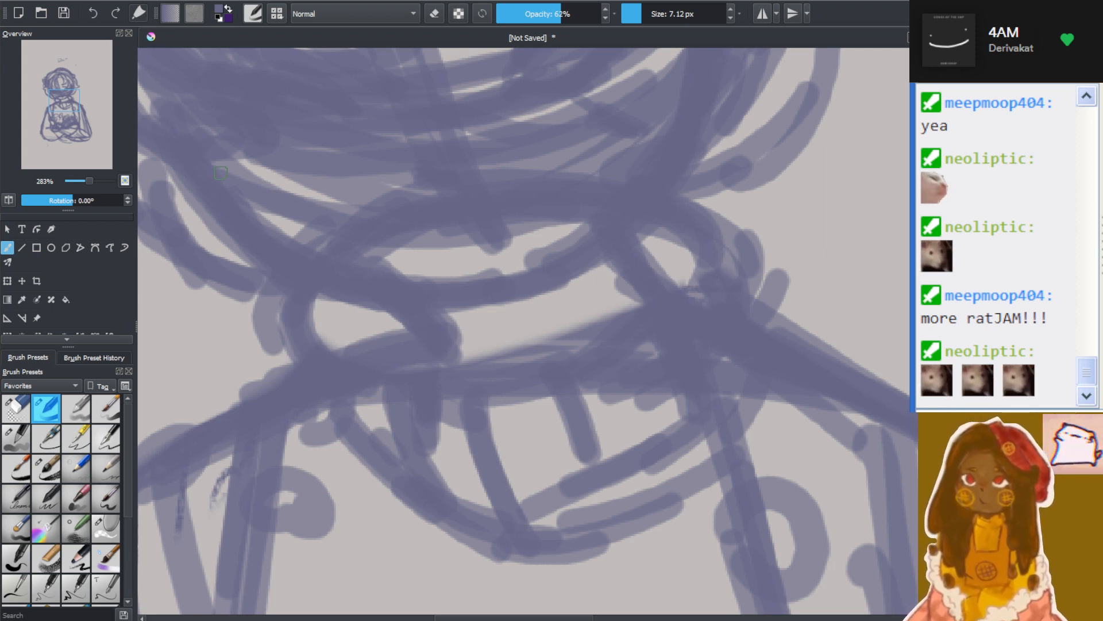
{"action": "key", "text": "1"}
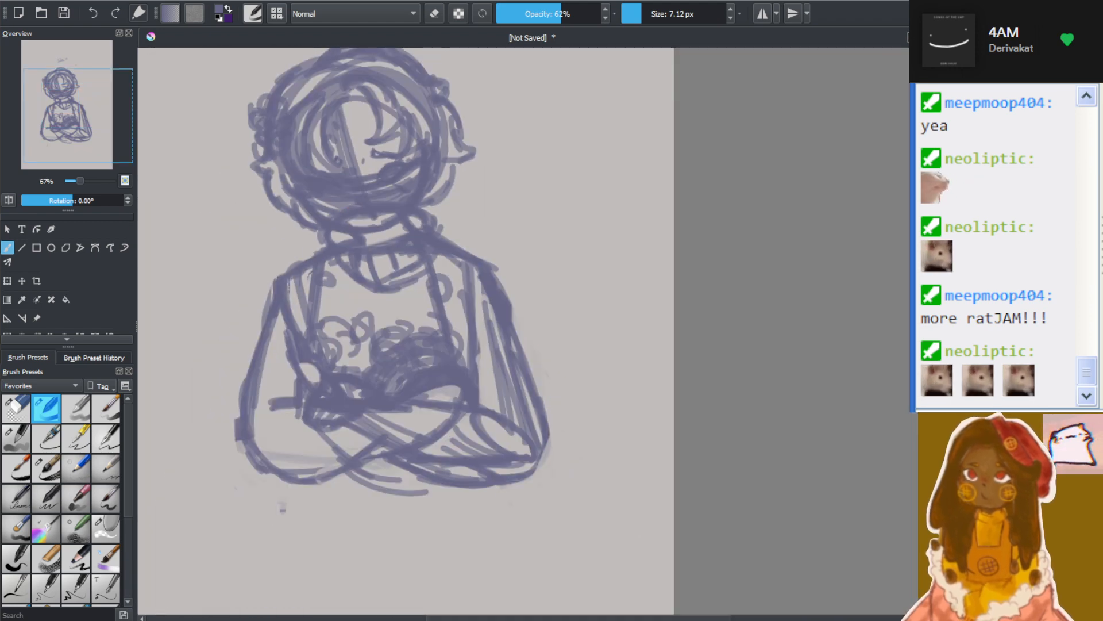
{"action": "left_click_drag", "start_coordinate": [696, 618], "coordinate": [646, 618]}
{"action": "scroll", "coordinate": [524, 331], "scroll_direction": "up", "scroll_amount": 3}
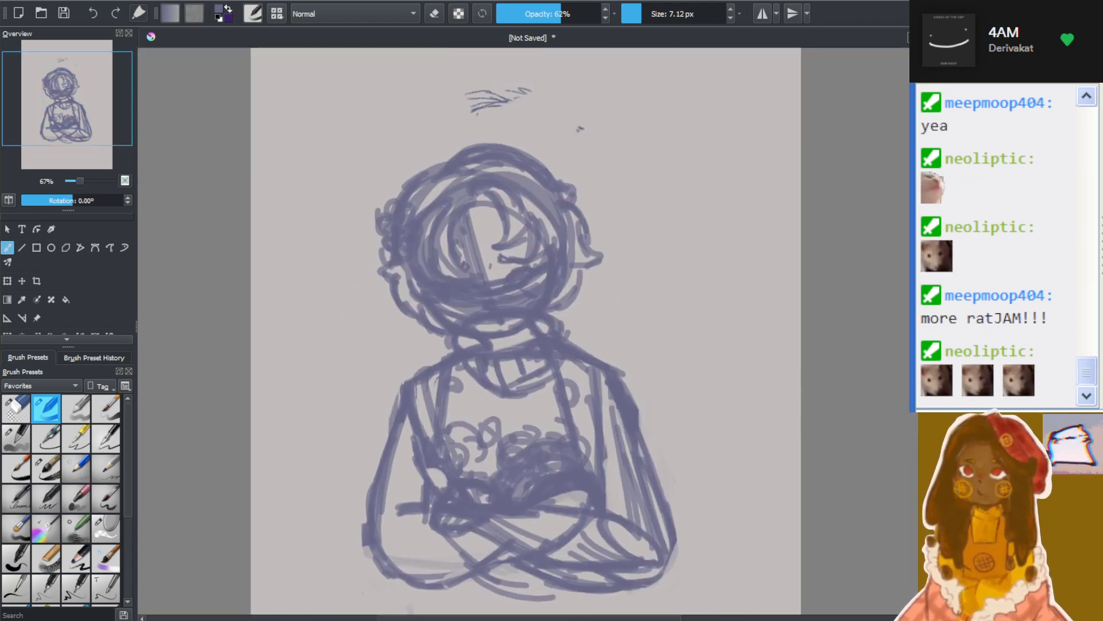
{"action": "scroll", "coordinate": [483, 357], "scroll_direction": "up", "scroll_amount": 4}
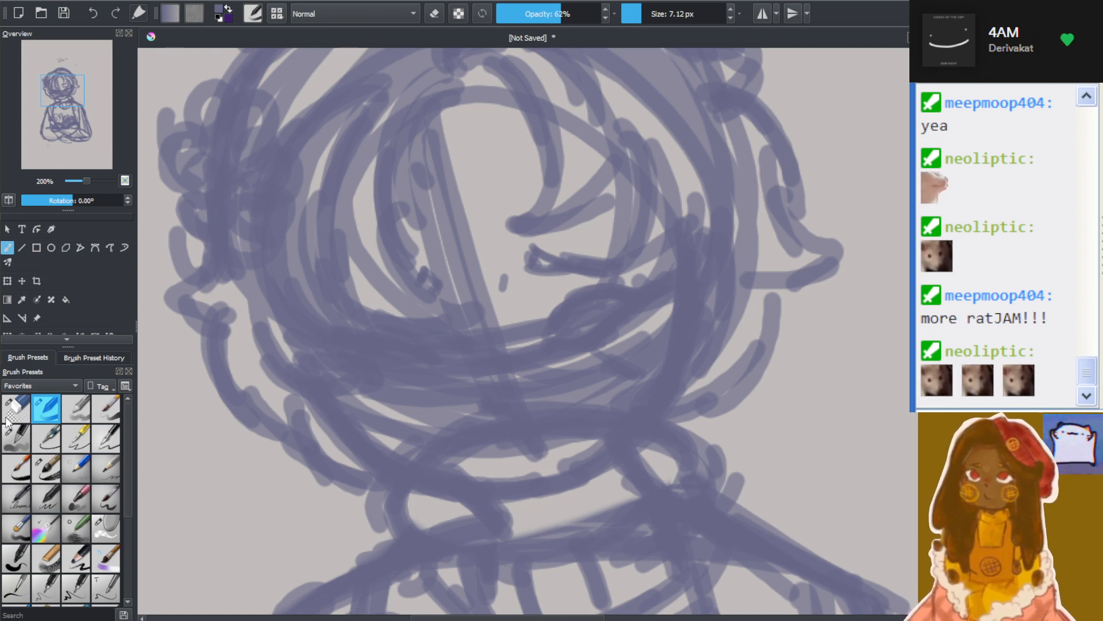
{"action": "left_click", "coordinate": [24, 411]}
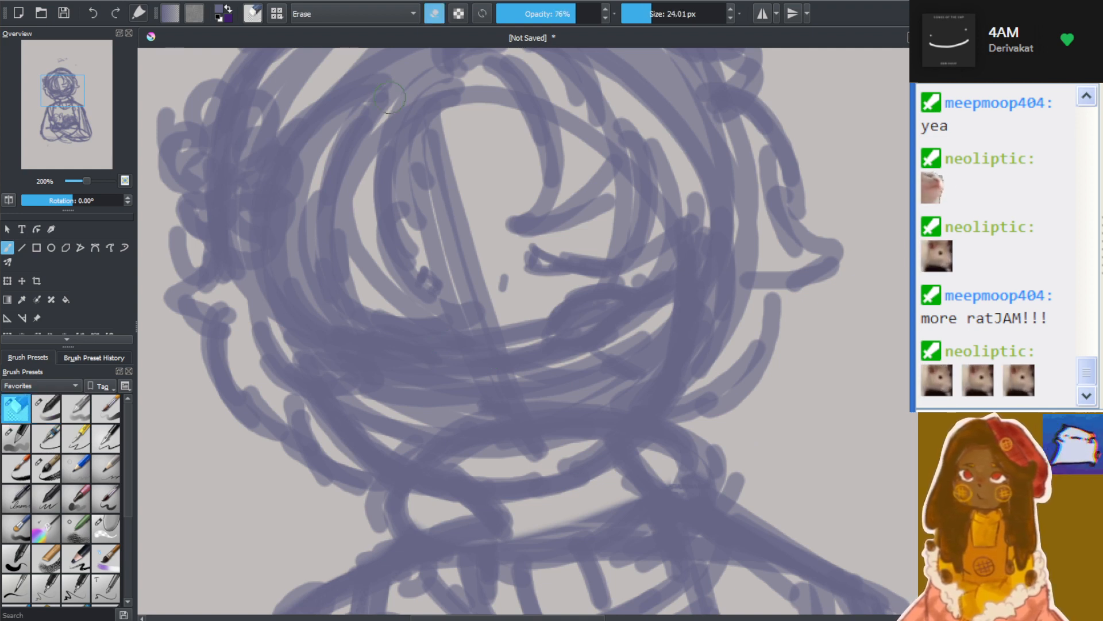
{"action": "left_click", "coordinate": [566, 13]}
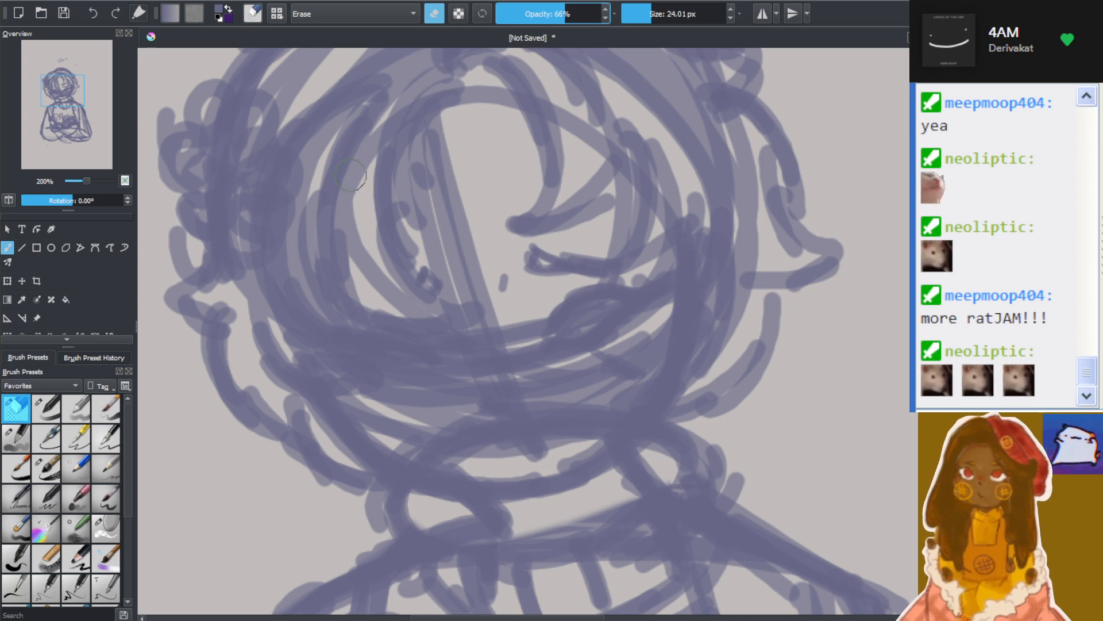
{"action": "mouse_move", "coordinate": [351, 154]}
{"action": "left_mouse_down"}
{"action": "mouse_move", "coordinate": [390, 283]}
{"action": "mouse_move", "coordinate": [346, 180]}
{"action": "mouse_move", "coordinate": [393, 207]}
{"action": "mouse_move", "coordinate": [426, 303]}
{"action": "left_mouse_up"}
{"action": "mouse_move", "coordinate": [343, 204]}
{"action": "left_mouse_down"}
{"action": "mouse_move", "coordinate": [368, 258]}
{"action": "mouse_move", "coordinate": [433, 296]}
{"action": "left_mouse_up"}
{"action": "left_click_drag", "start_coordinate": [372, 131], "coordinate": [364, 155]}
{"action": "left_click_drag", "start_coordinate": [304, 256], "coordinate": [338, 315]}
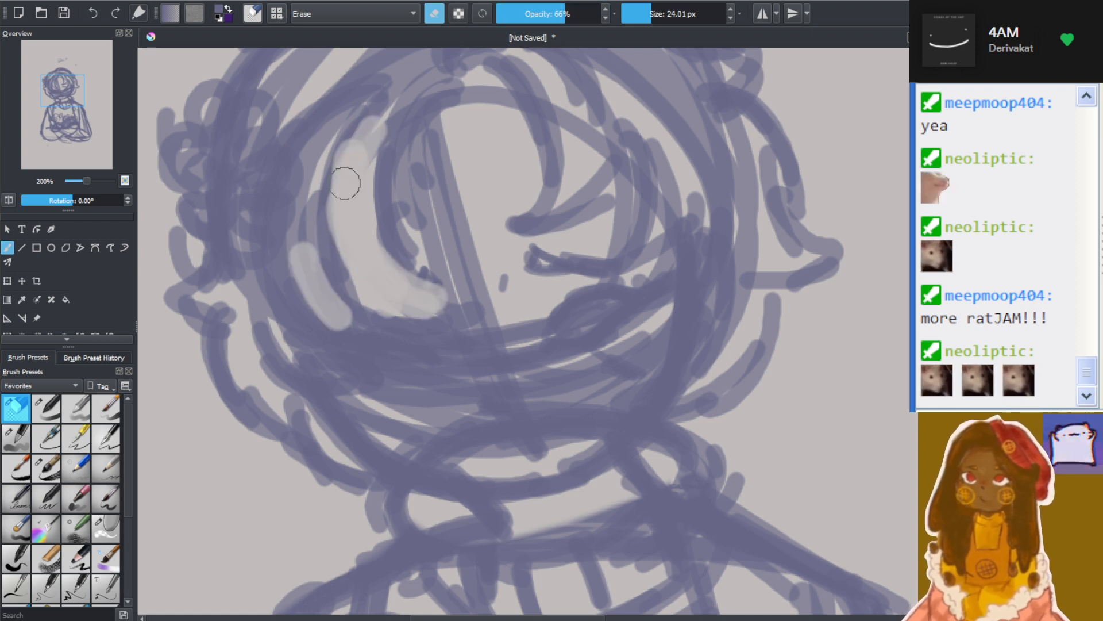
Erase the construction lines and facial features inside the face, widen the gaps between the locks and thin the jawline
{"action": "mouse_move", "coordinate": [345, 183]}
{"action": "left_mouse_down"}
{"action": "mouse_move", "coordinate": [302, 265]}
{"action": "mouse_move", "coordinate": [301, 196]}
{"action": "mouse_move", "coordinate": [357, 323]}
{"action": "mouse_move", "coordinate": [322, 137]}
{"action": "mouse_move", "coordinate": [293, 266]}
{"action": "mouse_move", "coordinate": [352, 123]}
{"action": "mouse_move", "coordinate": [254, 302]}
{"action": "mouse_move", "coordinate": [312, 323]}
{"action": "mouse_move", "coordinate": [331, 368]}
{"action": "mouse_move", "coordinate": [247, 289]}
{"action": "mouse_move", "coordinate": [291, 291]}
{"action": "mouse_move", "coordinate": [329, 366]}
{"action": "mouse_move", "coordinate": [264, 375]}
{"action": "mouse_move", "coordinate": [266, 366]}
{"action": "mouse_move", "coordinate": [391, 428]}
{"action": "mouse_move", "coordinate": [501, 439]}
{"action": "mouse_move", "coordinate": [425, 418]}
{"action": "mouse_move", "coordinate": [547, 444]}
{"action": "mouse_move", "coordinate": [449, 449]}
{"action": "mouse_move", "coordinate": [399, 410]}
{"action": "mouse_move", "coordinate": [523, 456]}
{"action": "mouse_move", "coordinate": [421, 423]}
{"action": "mouse_move", "coordinate": [571, 401]}
{"action": "mouse_move", "coordinate": [590, 427]}
{"action": "mouse_move", "coordinate": [468, 443]}
{"action": "mouse_move", "coordinate": [382, 395]}
{"action": "mouse_move", "coordinate": [393, 368]}
{"action": "mouse_move", "coordinate": [424, 369]}
{"action": "mouse_move", "coordinate": [391, 350]}
{"action": "mouse_move", "coordinate": [544, 348]}
{"action": "mouse_move", "coordinate": [578, 375]}
{"action": "mouse_move", "coordinate": [436, 421]}
{"action": "mouse_move", "coordinate": [618, 295]}
{"action": "mouse_move", "coordinate": [542, 346]}
{"action": "mouse_move", "coordinate": [556, 338]}
{"action": "mouse_move", "coordinate": [573, 381]}
{"action": "mouse_move", "coordinate": [577, 454]}
{"action": "mouse_move", "coordinate": [630, 399]}
{"action": "mouse_move", "coordinate": [653, 327]}
{"action": "mouse_move", "coordinate": [628, 283]}
{"action": "mouse_move", "coordinate": [497, 417]}
{"action": "mouse_move", "coordinate": [472, 312]}
{"action": "mouse_move", "coordinate": [427, 322]}
{"action": "mouse_move", "coordinate": [524, 318]}
{"action": "mouse_move", "coordinate": [487, 320]}
{"action": "mouse_move", "coordinate": [529, 367]}
{"action": "mouse_move", "coordinate": [550, 329]}
{"action": "mouse_move", "coordinate": [466, 184]}
{"action": "mouse_move", "coordinate": [406, 184]}
{"action": "mouse_move", "coordinate": [436, 231]}
{"action": "mouse_move", "coordinate": [458, 112]}
{"action": "left_mouse_up"}
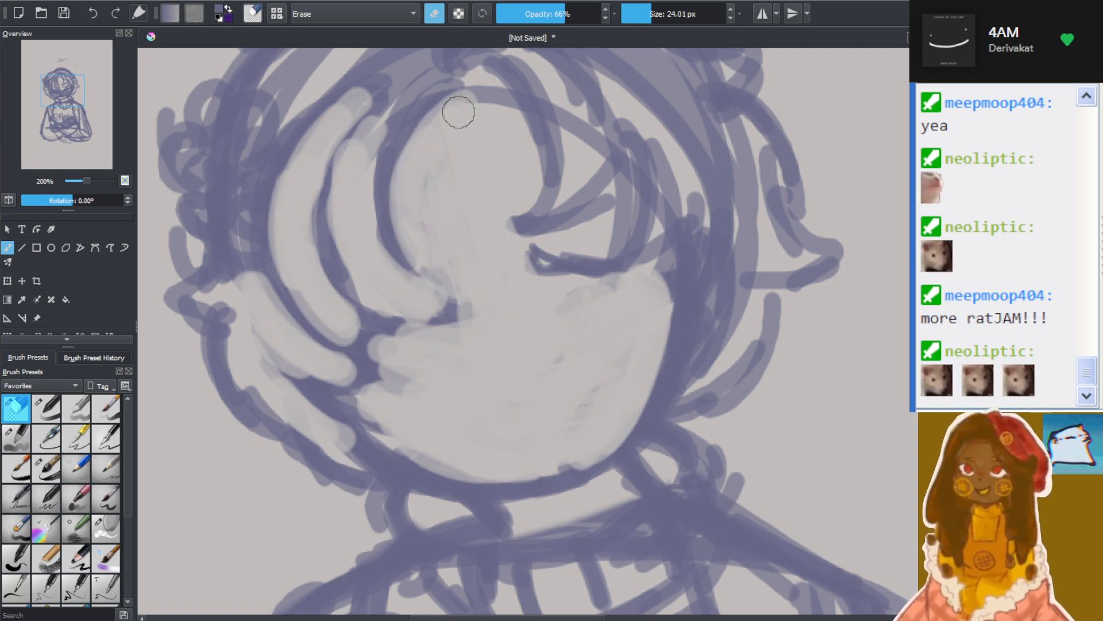
{"action": "mouse_move", "coordinate": [564, 308]}
{"action": "left_mouse_down"}
{"action": "mouse_move", "coordinate": [561, 279]}
{"action": "mouse_move", "coordinate": [555, 382]}
{"action": "left_mouse_up"}
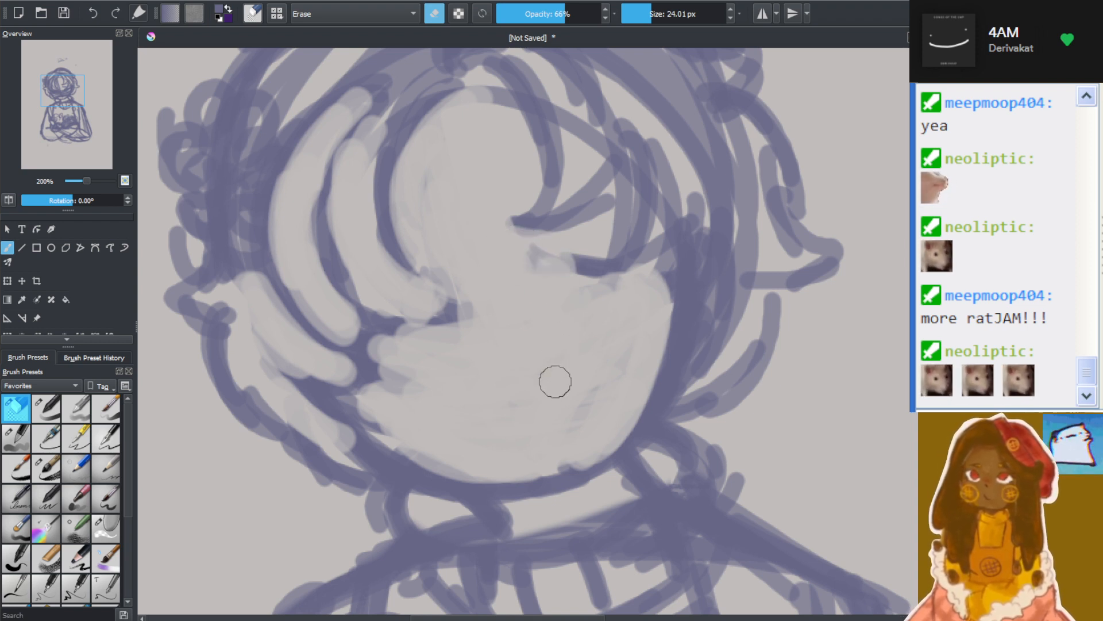
{"action": "mouse_move", "coordinate": [439, 460]}
{"action": "left_mouse_down"}
{"action": "mouse_move", "coordinate": [418, 438]}
{"action": "mouse_move", "coordinate": [491, 472]}
{"action": "mouse_move", "coordinate": [392, 448]}
{"action": "mouse_move", "coordinate": [417, 429]}
{"action": "mouse_move", "coordinate": [556, 468]}
{"action": "mouse_move", "coordinate": [418, 465]}
{"action": "mouse_move", "coordinate": [565, 456]}
{"action": "mouse_move", "coordinate": [642, 406]}
{"action": "mouse_move", "coordinate": [630, 423]}
{"action": "mouse_move", "coordinate": [666, 271]}
{"action": "left_mouse_up"}
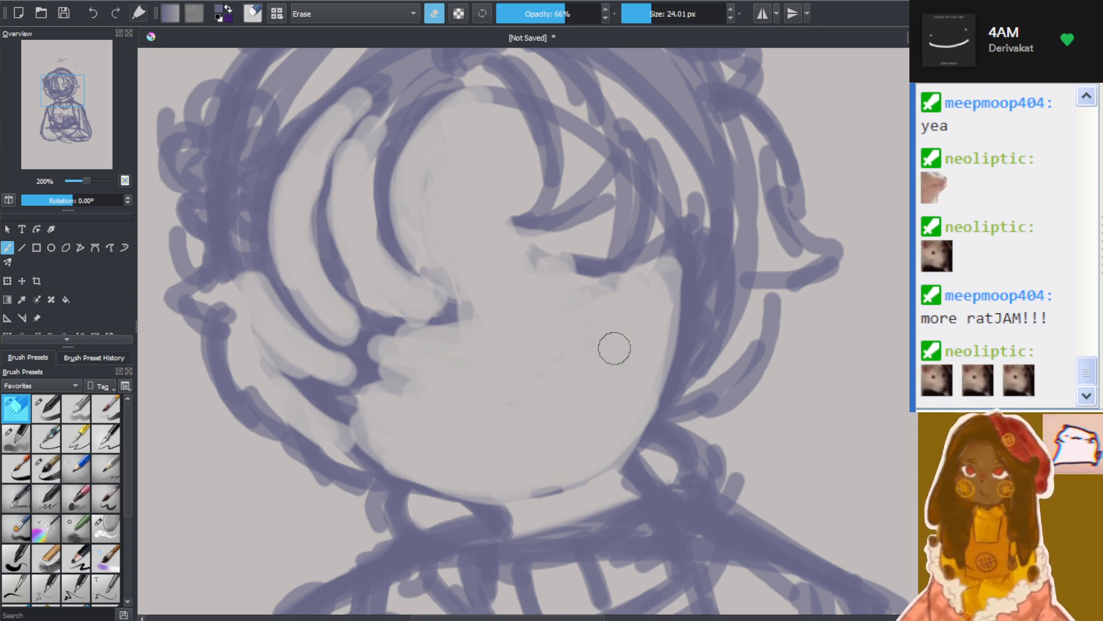
Redraw the jaw and chin curve with the 7.12 px brush
{"action": "left_click", "coordinate": [47, 409]}
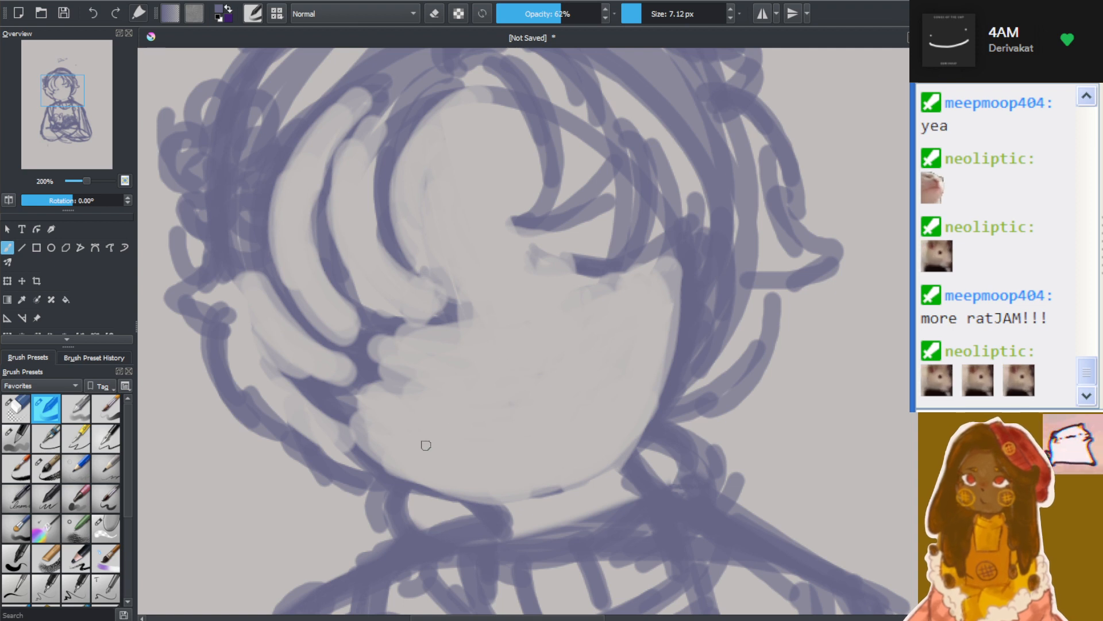
{"action": "mouse_move", "coordinate": [361, 445]}
{"action": "left_mouse_down"}
{"action": "mouse_move", "coordinate": [433, 495]}
{"action": "mouse_move", "coordinate": [370, 439]}
{"action": "mouse_move", "coordinate": [543, 493]}
{"action": "mouse_move", "coordinate": [381, 456]}
{"action": "mouse_move", "coordinate": [546, 505]}
{"action": "left_mouse_up"}
{"action": "mouse_move", "coordinate": [386, 458]}
{"action": "left_mouse_down"}
{"action": "mouse_move", "coordinate": [529, 493]}
{"action": "mouse_move", "coordinate": [452, 490]}
{"action": "mouse_move", "coordinate": [410, 462]}
{"action": "mouse_move", "coordinate": [555, 502]}
{"action": "left_mouse_up"}
{"action": "mouse_move", "coordinate": [464, 487]}
{"action": "left_mouse_down"}
{"action": "mouse_move", "coordinate": [535, 497]}
{"action": "mouse_move", "coordinate": [635, 439]}
{"action": "mouse_move", "coordinate": [669, 377]}
{"action": "mouse_move", "coordinate": [612, 456]}
{"action": "left_mouse_up"}
{"action": "left_click_drag", "start_coordinate": [648, 405], "coordinate": [606, 454]}
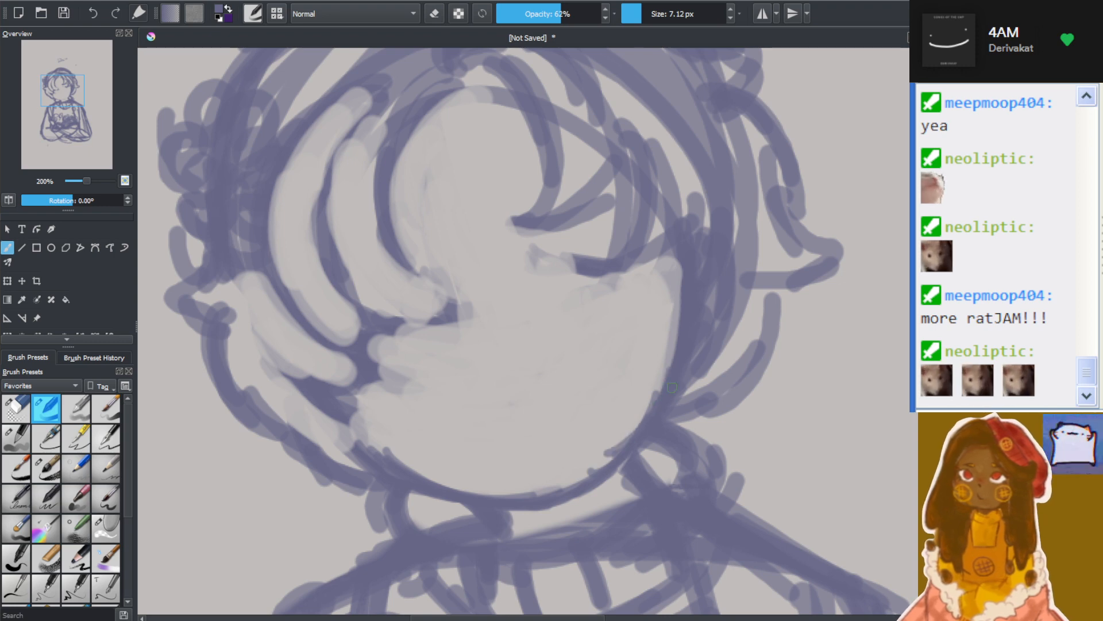
Redraw the curved fringe lock nearest the face centre with an inner strand line and a pointed tip
{"action": "scroll", "coordinate": [646, 233], "scroll_direction": "down", "scroll_amount": 4}
{"action": "scroll", "coordinate": [642, 277], "scroll_direction": "up", "scroll_amount": 4}
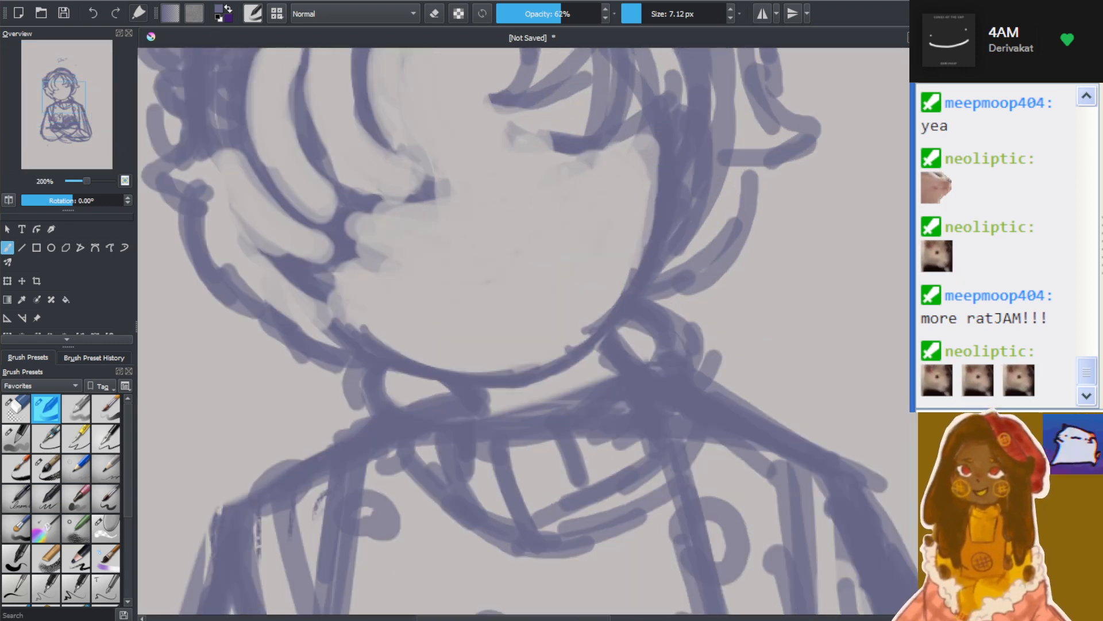
{"action": "scroll", "coordinate": [828, 258], "scroll_direction": "down", "scroll_amount": 4}
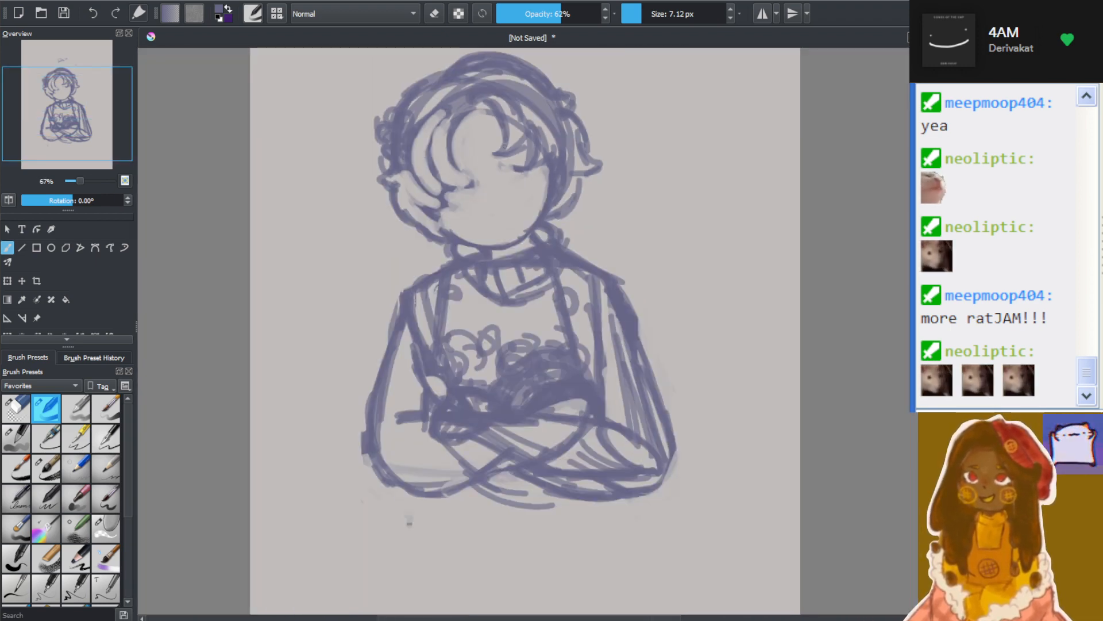
{"action": "scroll", "coordinate": [491, 122], "scroll_direction": "up", "scroll_amount": 4}
{"action": "scroll", "coordinate": [309, 144], "scroll_direction": "down", "scroll_amount": 1}
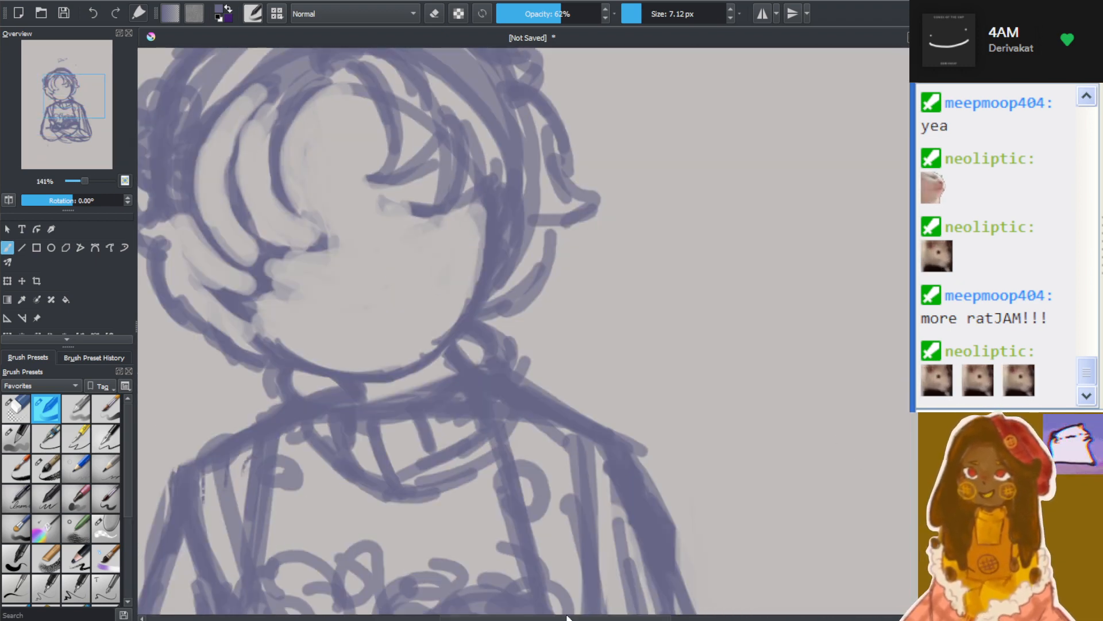
{"action": "left_click_drag", "start_coordinate": [567, 617], "coordinate": [481, 618]}
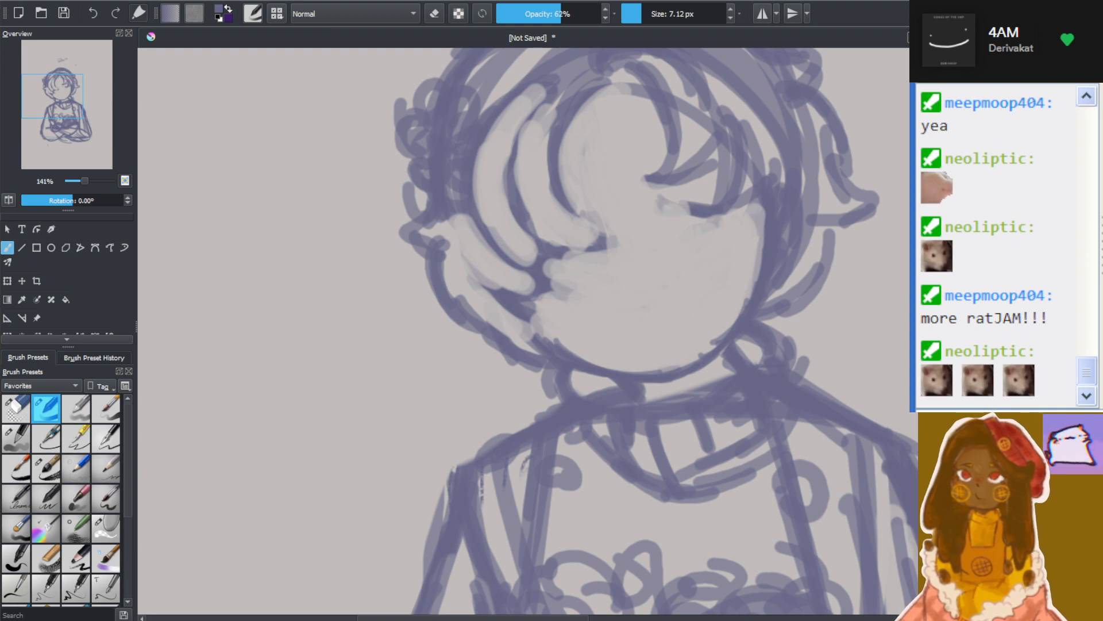
{"action": "scroll", "coordinate": [828, 213], "scroll_direction": "up", "scroll_amount": 1}
{"action": "scroll", "coordinate": [580, 169], "scroll_direction": "up", "scroll_amount": 1}
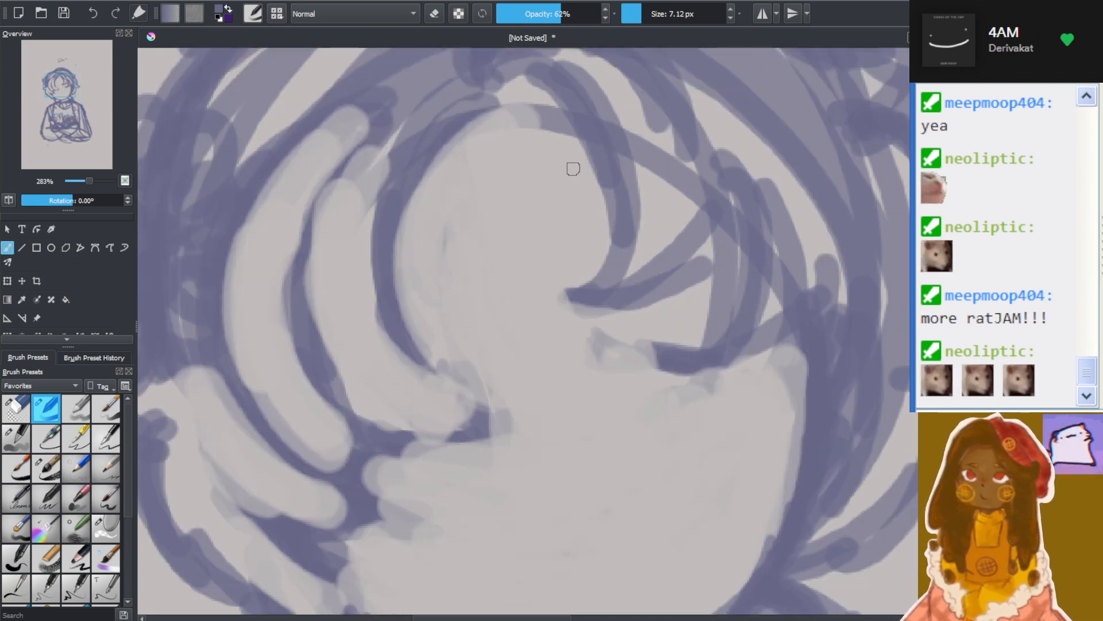
{"action": "mouse_move", "coordinate": [478, 108]}
{"action": "left_mouse_down"}
{"action": "mouse_move", "coordinate": [406, 199]}
{"action": "mouse_move", "coordinate": [433, 310]}
{"action": "left_mouse_up"}
{"action": "left_click_drag", "start_coordinate": [392, 328], "coordinate": [456, 390]}
{"action": "mouse_move", "coordinate": [405, 349]}
{"action": "left_mouse_down"}
{"action": "mouse_move", "coordinate": [478, 409]}
{"action": "mouse_move", "coordinate": [506, 410]}
{"action": "left_mouse_up"}
{"action": "left_click_drag", "start_coordinate": [367, 420], "coordinate": [486, 438]}
{"action": "left_click_drag", "start_coordinate": [477, 447], "coordinate": [335, 406]}
Darken the edges of the neighbouring hair locks, add a strand line, and fill in their small pointed tips
{"action": "mouse_move", "coordinate": [315, 346]}
{"action": "left_mouse_down"}
{"action": "mouse_move", "coordinate": [339, 414]}
{"action": "mouse_move", "coordinate": [347, 171]}
{"action": "left_mouse_up"}
{"action": "left_click_drag", "start_coordinate": [314, 294], "coordinate": [373, 143]}
{"action": "mouse_move", "coordinate": [242, 222]}
{"action": "left_mouse_down"}
{"action": "mouse_move", "coordinate": [344, 420]}
{"action": "mouse_move", "coordinate": [326, 458]}
{"action": "left_mouse_up"}
{"action": "left_click_drag", "start_coordinate": [235, 331], "coordinate": [331, 483]}
{"action": "left_click_drag", "start_coordinate": [228, 278], "coordinate": [343, 501]}
{"action": "left_click_drag", "start_coordinate": [298, 455], "coordinate": [407, 482]}
{"action": "left_click_drag", "start_coordinate": [319, 465], "coordinate": [424, 466]}
{"action": "left_click_drag", "start_coordinate": [314, 410], "coordinate": [396, 466]}
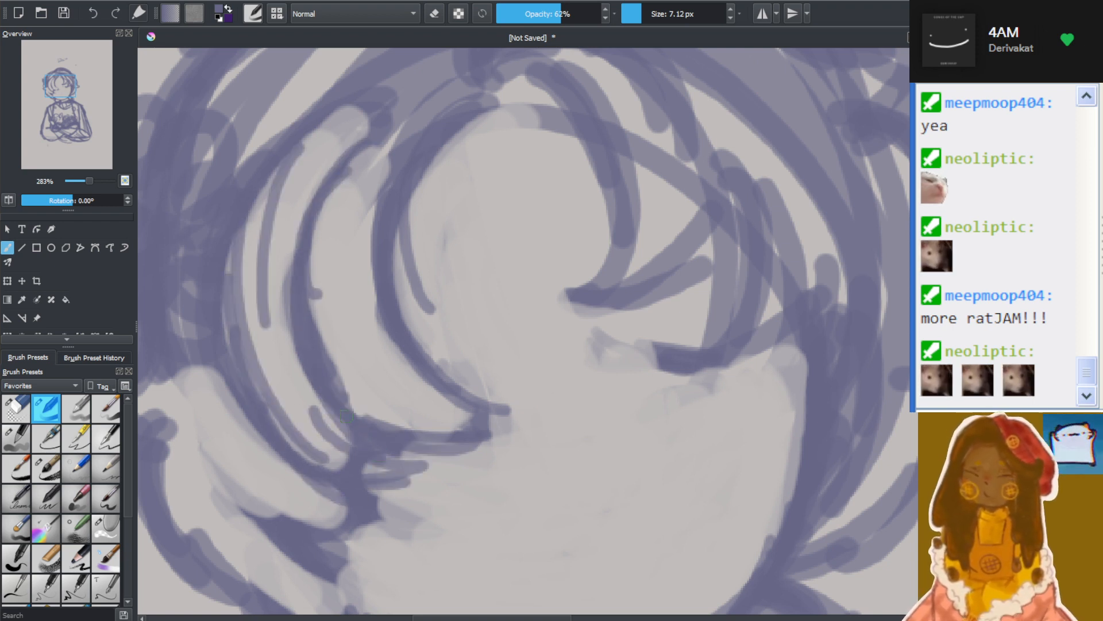
{"action": "left_click_drag", "start_coordinate": [346, 426], "coordinate": [418, 464]}
{"action": "left_click_drag", "start_coordinate": [320, 460], "coordinate": [413, 474]}
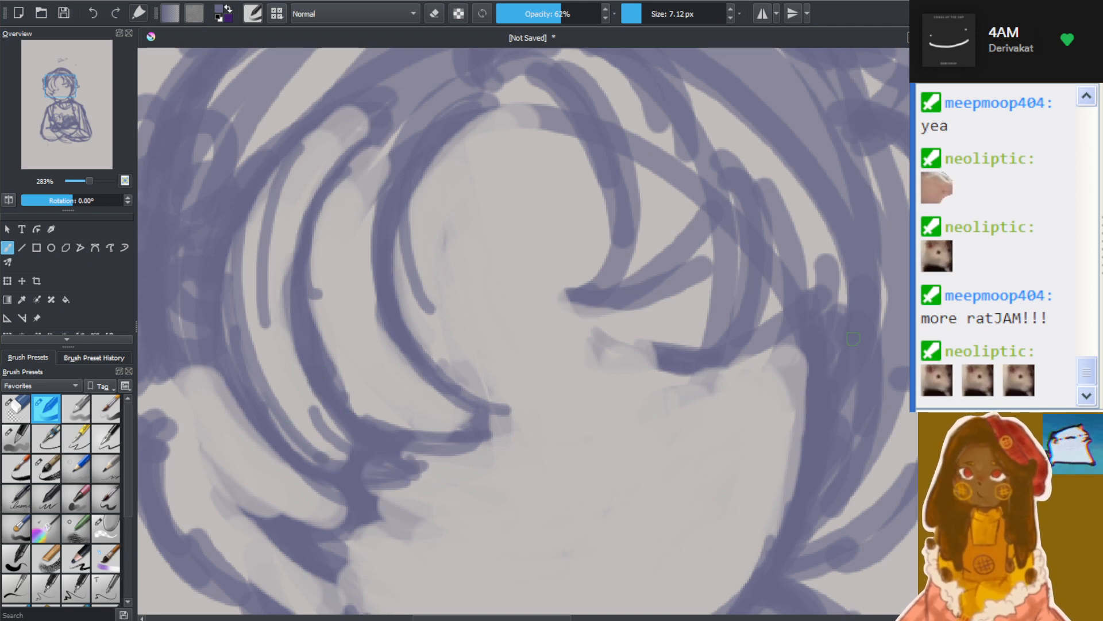
Sharpen the lowest side lock beside the jaw, and reinforce the opposite fringe tips and the hair edge along the cheek
{"action": "scroll", "coordinate": [646, 318], "scroll_direction": "down", "scroll_amount": 4}
{"action": "scroll", "coordinate": [638, 328], "scroll_direction": "up", "scroll_amount": 1}
{"action": "scroll", "coordinate": [560, 376], "scroll_direction": "down", "scroll_amount": 5}
{"action": "scroll", "coordinate": [561, 424], "scroll_direction": "up", "scroll_amount": 4}
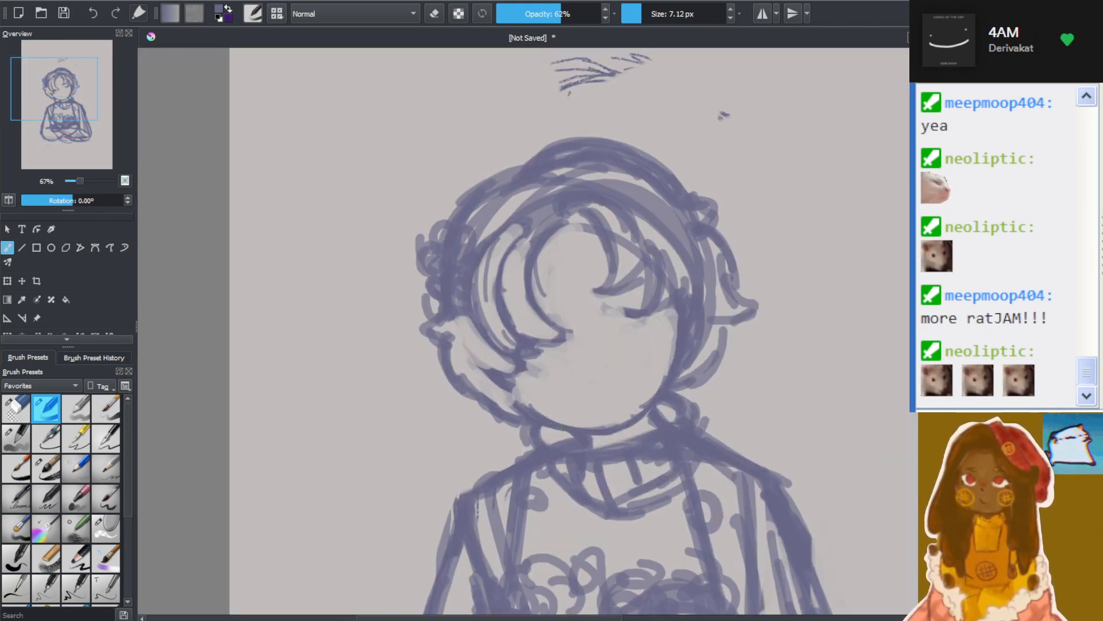
{"action": "scroll", "coordinate": [534, 345], "scroll_direction": "up", "scroll_amount": 3}
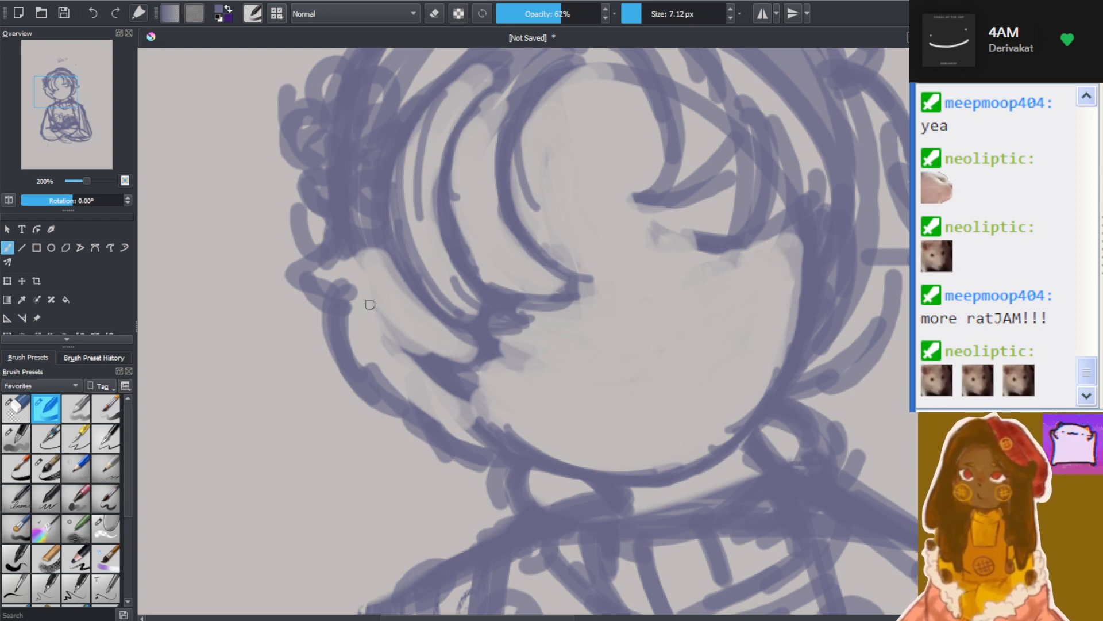
{"action": "left_click_drag", "start_coordinate": [371, 305], "coordinate": [488, 382]}
{"action": "left_click_drag", "start_coordinate": [383, 329], "coordinate": [492, 362]}
{"action": "left_click_drag", "start_coordinate": [431, 313], "coordinate": [478, 348]}
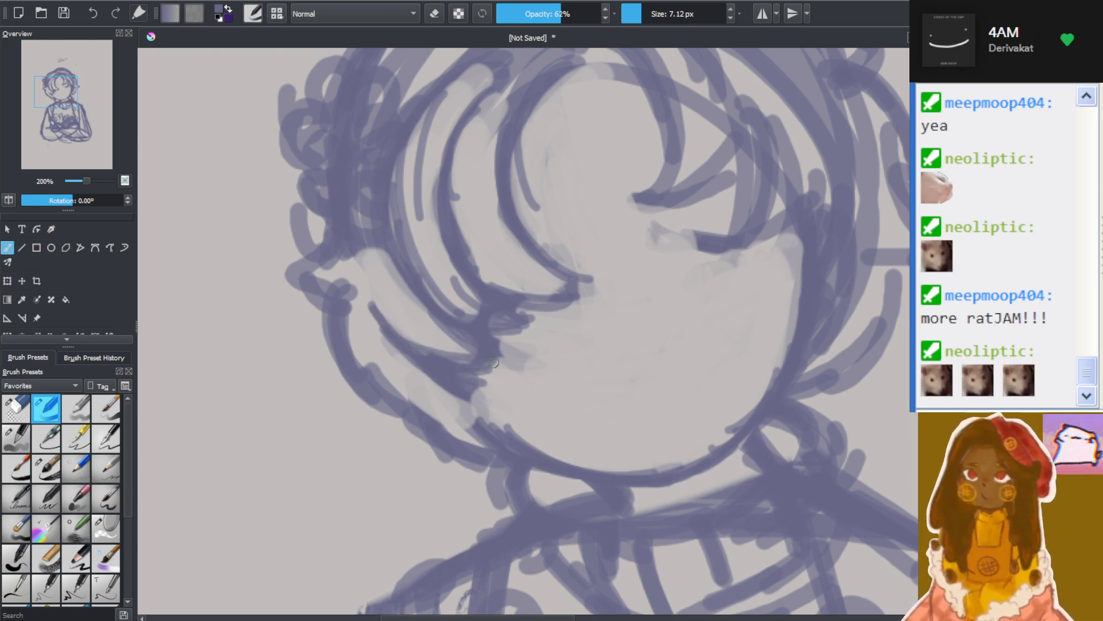
{"action": "mouse_move", "coordinate": [662, 170]}
{"action": "left_mouse_down"}
{"action": "mouse_move", "coordinate": [634, 202]}
{"action": "mouse_move", "coordinate": [695, 216]}
{"action": "mouse_move", "coordinate": [747, 146]}
{"action": "left_mouse_up"}
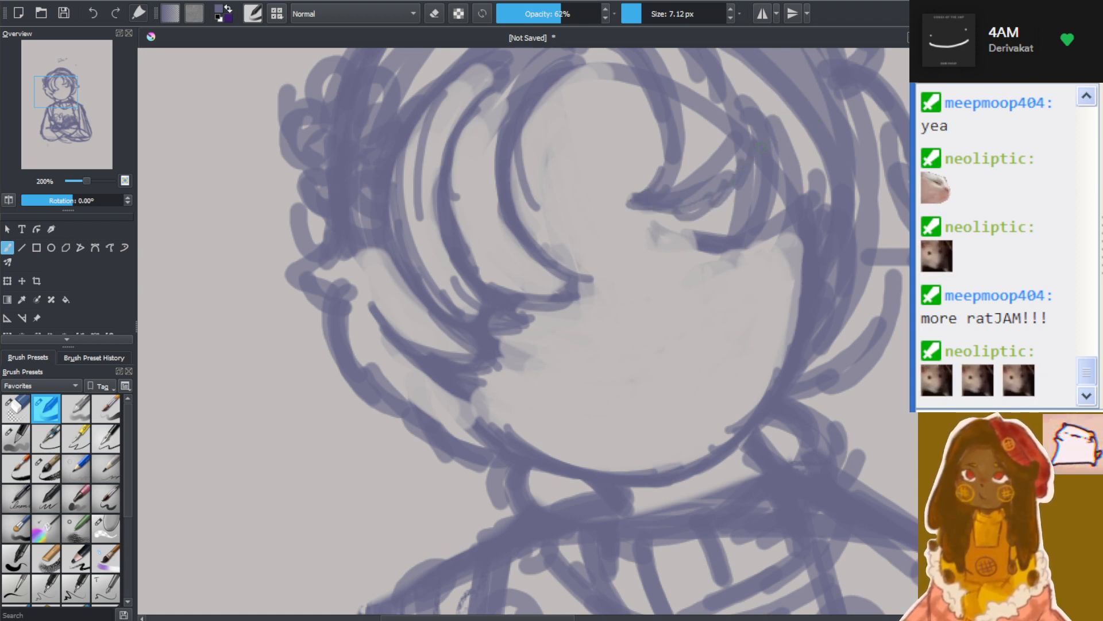
{"action": "mouse_move", "coordinate": [732, 247]}
{"action": "left_mouse_down"}
{"action": "mouse_move", "coordinate": [790, 218]}
{"action": "mouse_move", "coordinate": [779, 348]}
{"action": "mouse_move", "coordinate": [766, 347]}
{"action": "left_mouse_up"}
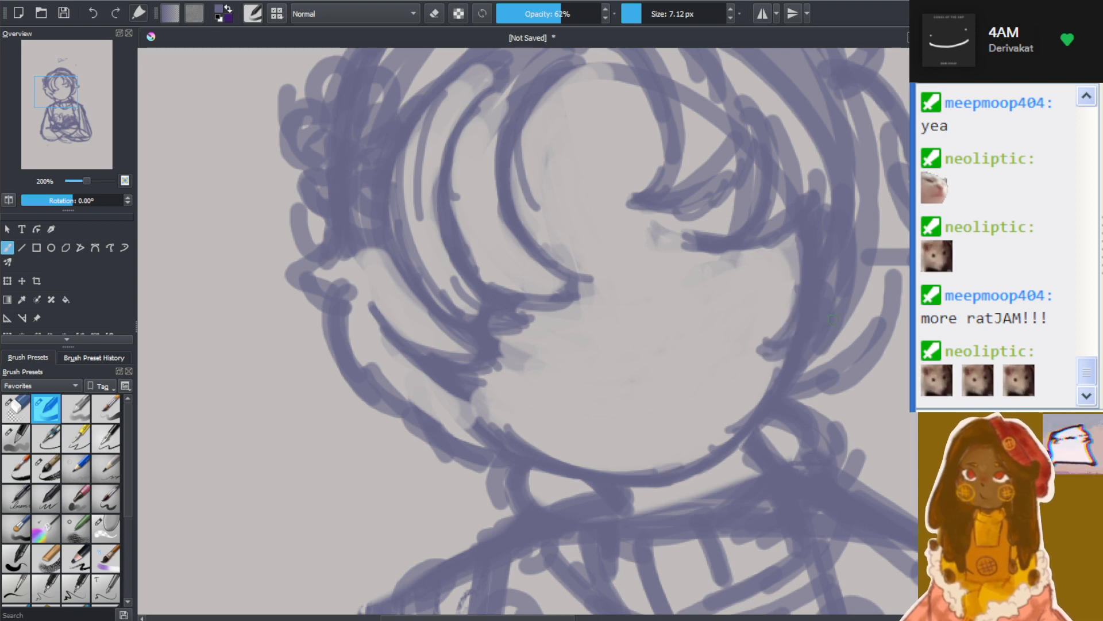
With the brush in erase mode at 22.44 px, clear the collar's inner lines and trim both shoulder outlines
{"action": "scroll", "coordinate": [841, 249], "scroll_direction": "down", "scroll_amount": 3}
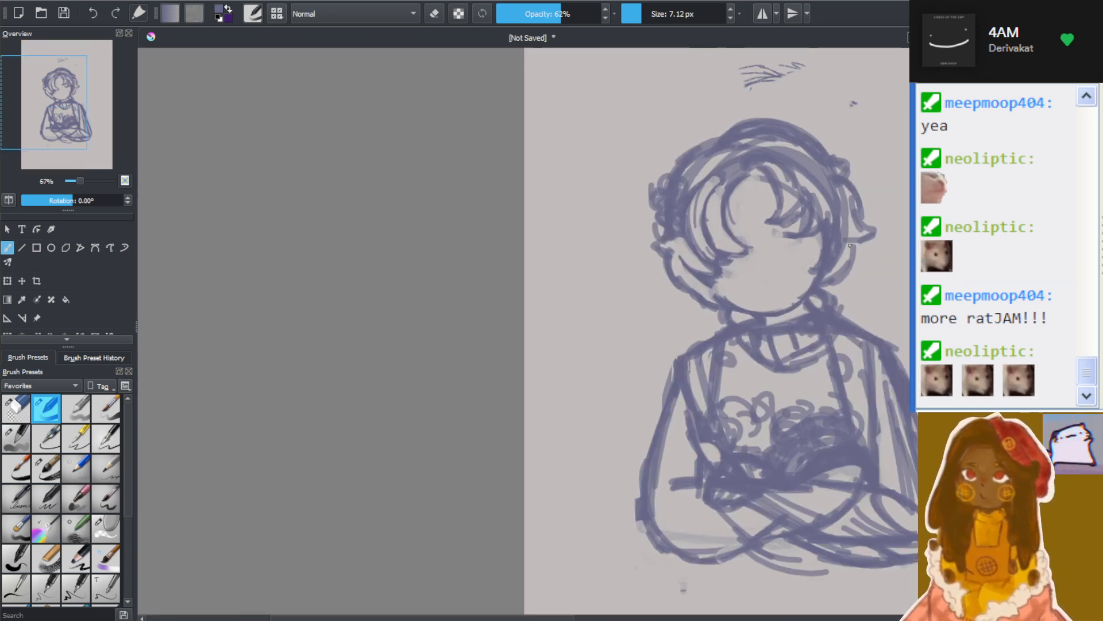
{"action": "left_click_drag", "start_coordinate": [406, 618], "coordinate": [468, 618]}
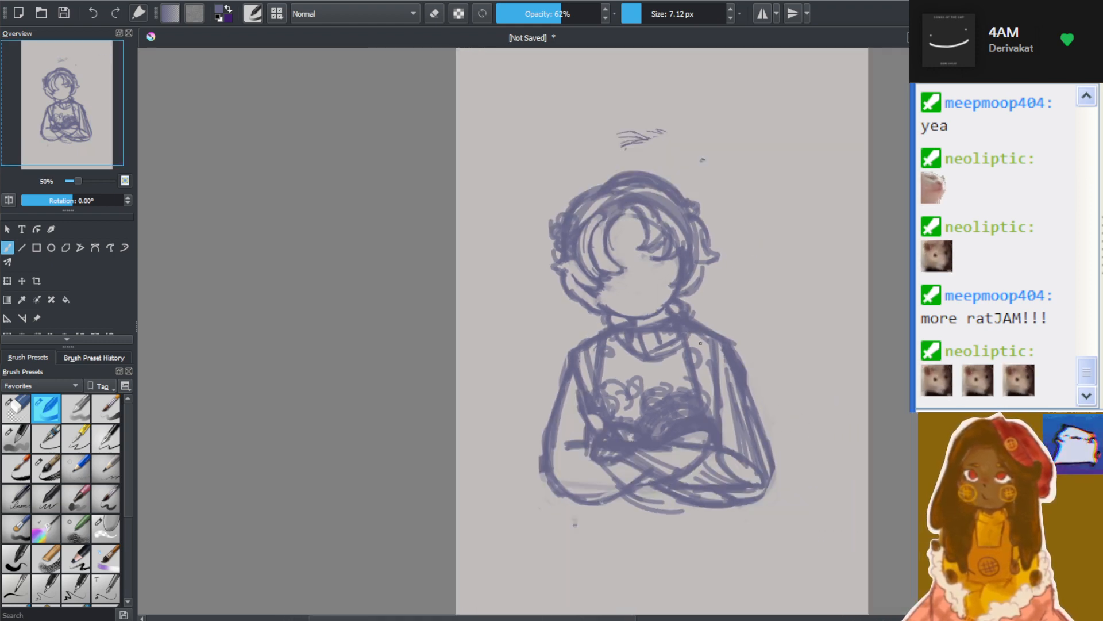
{"action": "scroll", "coordinate": [700, 343], "scroll_direction": "up", "scroll_amount": 1}
{"action": "scroll", "coordinate": [834, 311], "scroll_direction": "down", "scroll_amount": 2}
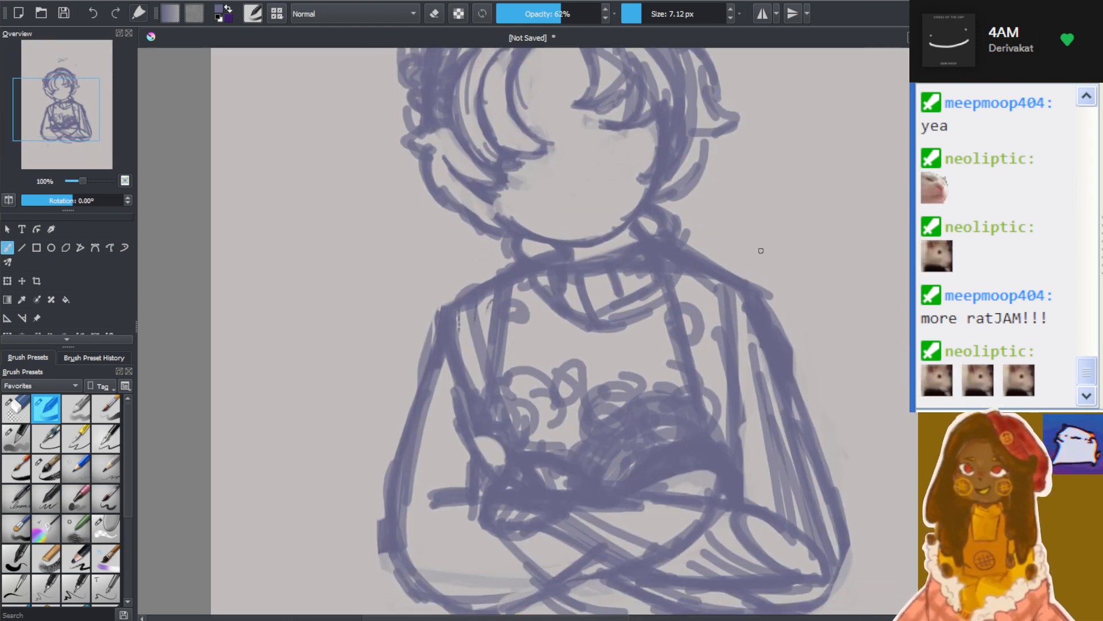
{"action": "scroll", "coordinate": [718, 232], "scroll_direction": "up", "scroll_amount": 2}
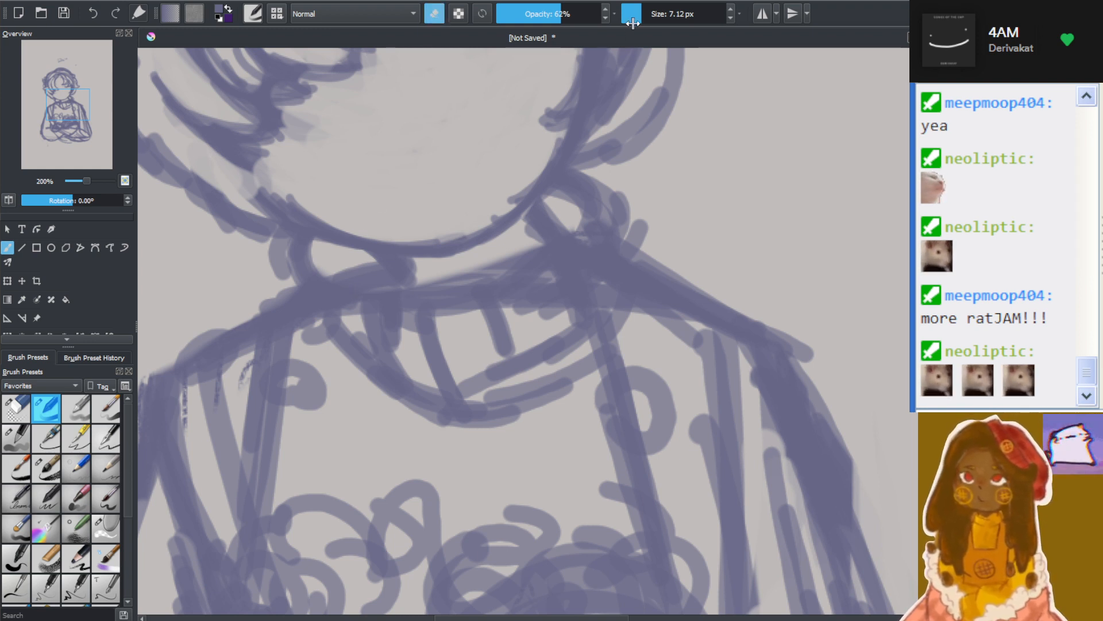
{"action": "left_click_drag", "start_coordinate": [633, 23], "coordinate": [650, 17]}
{"action": "mouse_move", "coordinate": [351, 266]}
{"action": "left_mouse_down"}
{"action": "mouse_move", "coordinate": [365, 316]}
{"action": "mouse_move", "coordinate": [386, 320]}
{"action": "mouse_move", "coordinate": [365, 274]}
{"action": "mouse_move", "coordinate": [352, 277]}
{"action": "mouse_move", "coordinate": [449, 356]}
{"action": "mouse_move", "coordinate": [342, 294]}
{"action": "mouse_move", "coordinate": [555, 297]}
{"action": "mouse_move", "coordinate": [524, 306]}
{"action": "mouse_move", "coordinate": [571, 198]}
{"action": "mouse_move", "coordinate": [542, 235]}
{"action": "mouse_move", "coordinate": [535, 284]}
{"action": "mouse_move", "coordinate": [567, 308]}
{"action": "mouse_move", "coordinate": [588, 287]}
{"action": "mouse_move", "coordinate": [571, 240]}
{"action": "mouse_move", "coordinate": [540, 281]}
{"action": "mouse_move", "coordinate": [469, 340]}
{"action": "mouse_move", "coordinate": [452, 340]}
{"action": "mouse_move", "coordinate": [487, 340]}
{"action": "mouse_move", "coordinate": [397, 330]}
{"action": "mouse_move", "coordinate": [386, 349]}
{"action": "mouse_move", "coordinate": [337, 275]}
{"action": "mouse_move", "coordinate": [437, 360]}
{"action": "mouse_move", "coordinate": [448, 343]}
{"action": "mouse_move", "coordinate": [548, 354]}
{"action": "mouse_move", "coordinate": [601, 317]}
{"action": "mouse_move", "coordinate": [597, 300]}
{"action": "mouse_move", "coordinate": [590, 324]}
{"action": "mouse_move", "coordinate": [631, 274]}
{"action": "mouse_move", "coordinate": [594, 268]}
{"action": "mouse_move", "coordinate": [533, 346]}
{"action": "mouse_move", "coordinate": [549, 364]}
{"action": "mouse_move", "coordinate": [568, 331]}
{"action": "mouse_move", "coordinate": [329, 311]}
{"action": "mouse_move", "coordinate": [389, 362]}
{"action": "mouse_move", "coordinate": [383, 322]}
{"action": "mouse_move", "coordinate": [460, 353]}
{"action": "left_mouse_up"}
{"action": "mouse_move", "coordinate": [278, 288]}
{"action": "left_mouse_down"}
{"action": "mouse_move", "coordinate": [168, 352]}
{"action": "mouse_move", "coordinate": [290, 279]}
{"action": "mouse_move", "coordinate": [169, 357]}
{"action": "left_mouse_up"}
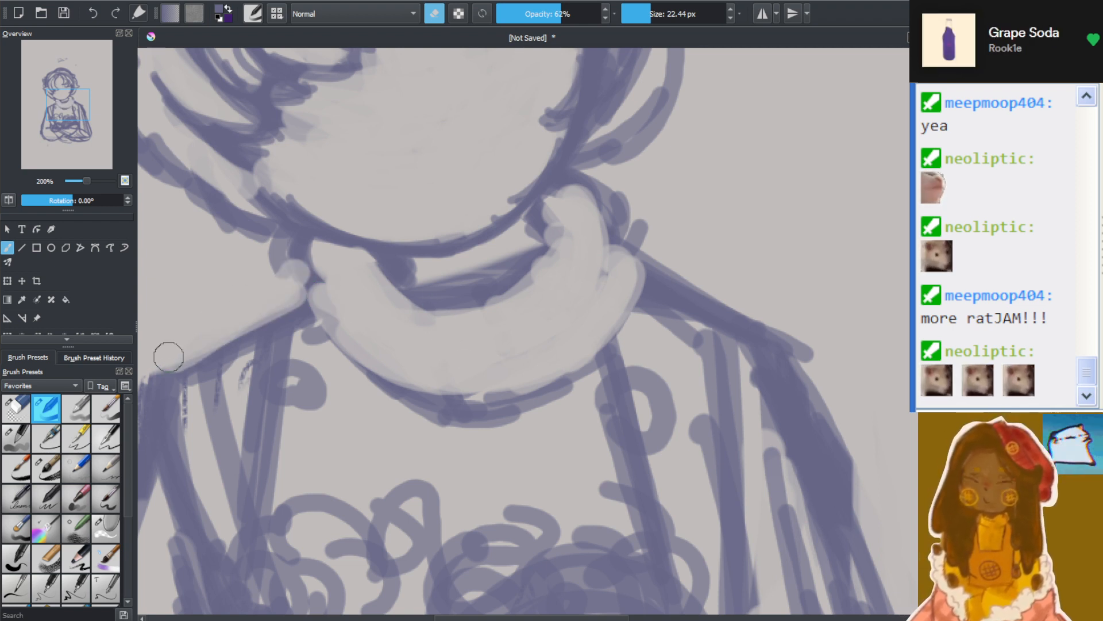
{"action": "mouse_move", "coordinate": [629, 197]}
{"action": "left_mouse_down"}
{"action": "mouse_move", "coordinate": [639, 239]}
{"action": "mouse_move", "coordinate": [639, 189]}
{"action": "mouse_move", "coordinate": [626, 177]}
{"action": "mouse_move", "coordinate": [619, 207]}
{"action": "mouse_move", "coordinate": [633, 234]}
{"action": "mouse_move", "coordinate": [626, 206]}
{"action": "mouse_move", "coordinate": [594, 190]}
{"action": "mouse_move", "coordinate": [627, 210]}
{"action": "mouse_move", "coordinate": [610, 182]}
{"action": "mouse_move", "coordinate": [639, 234]}
{"action": "mouse_move", "coordinate": [702, 281]}
{"action": "mouse_move", "coordinate": [633, 238]}
{"action": "mouse_move", "coordinate": [786, 318]}
{"action": "mouse_move", "coordinate": [765, 314]}
{"action": "mouse_move", "coordinate": [751, 300]}
{"action": "mouse_move", "coordinate": [819, 316]}
{"action": "mouse_move", "coordinate": [793, 277]}
{"action": "mouse_move", "coordinate": [879, 464]}
{"action": "mouse_move", "coordinate": [776, 288]}
{"action": "mouse_move", "coordinate": [823, 387]}
{"action": "mouse_move", "coordinate": [892, 485]}
{"action": "mouse_move", "coordinate": [765, 282]}
{"action": "mouse_move", "coordinate": [825, 385]}
{"action": "left_mouse_up"}
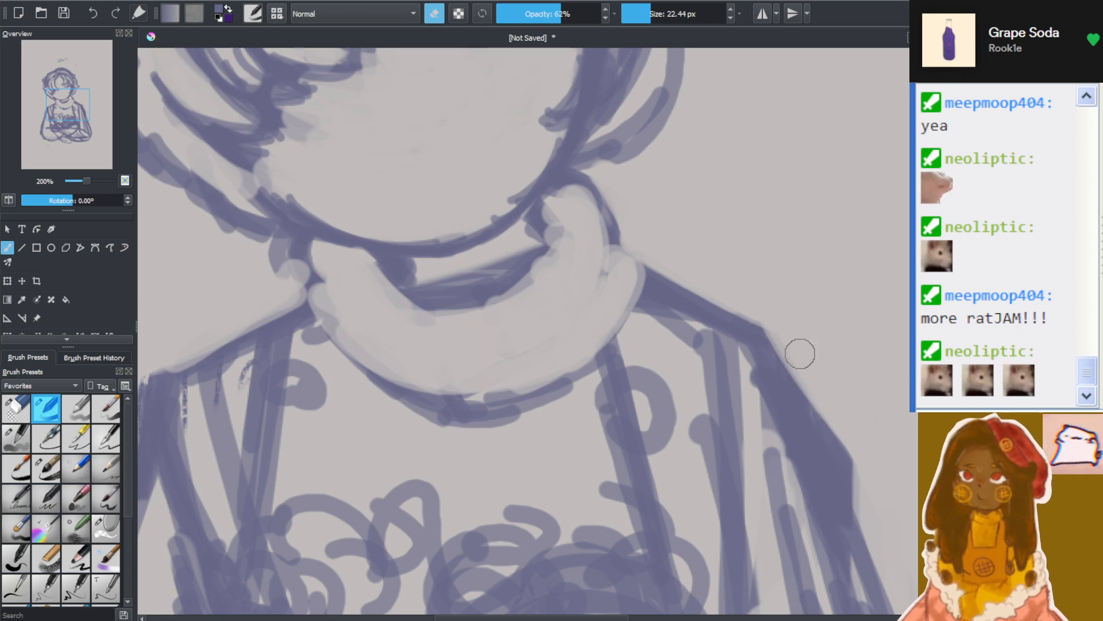
With erase mode off and the brush at 11.30 px, redraw the collar's side and lower outline with darker, overlapping curved strokes
{"action": "scroll", "coordinate": [835, 450], "scroll_direction": "down", "scroll_amount": 5}
{"action": "scroll", "coordinate": [832, 493], "scroll_direction": "up", "scroll_amount": 3}
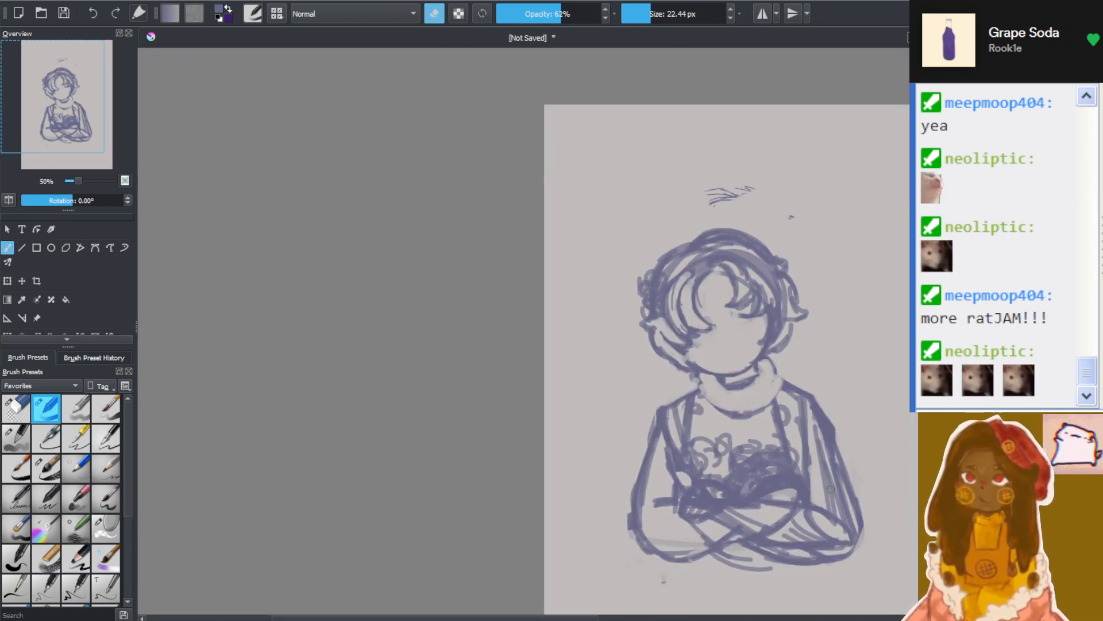
{"action": "scroll", "coordinate": [681, 245], "scroll_direction": "up", "scroll_amount": 2}
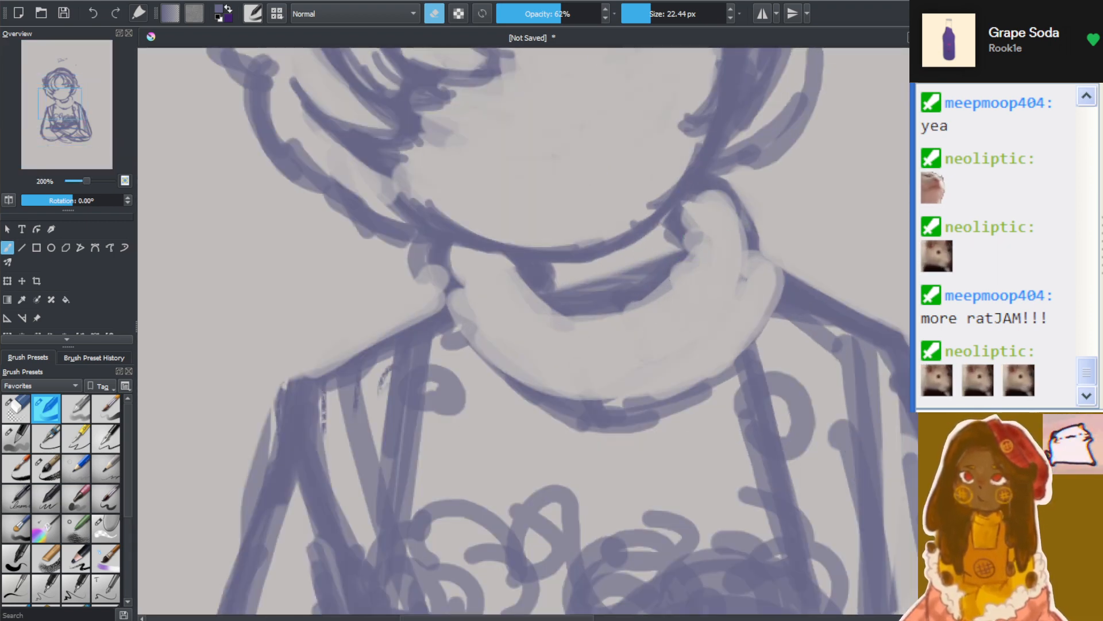
{"action": "left_click_drag", "start_coordinate": [893, 264], "coordinate": [894, 301]}
{"action": "scroll", "coordinate": [760, 285], "scroll_direction": "up", "scroll_amount": 1}
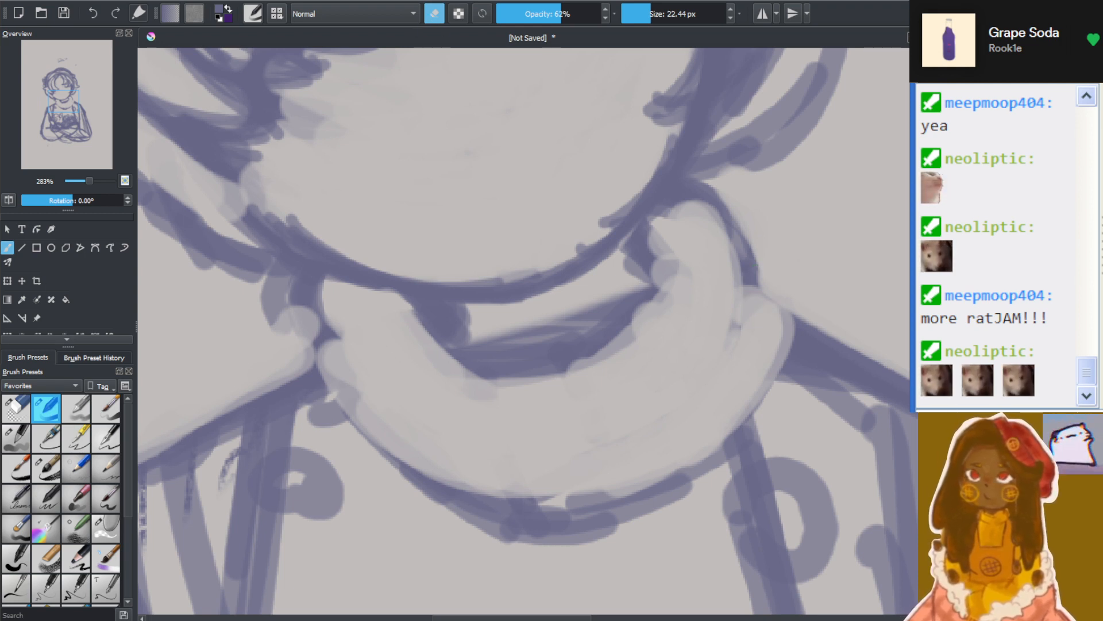
{"action": "left_click_drag", "start_coordinate": [647, 9], "coordinate": [645, 12]}
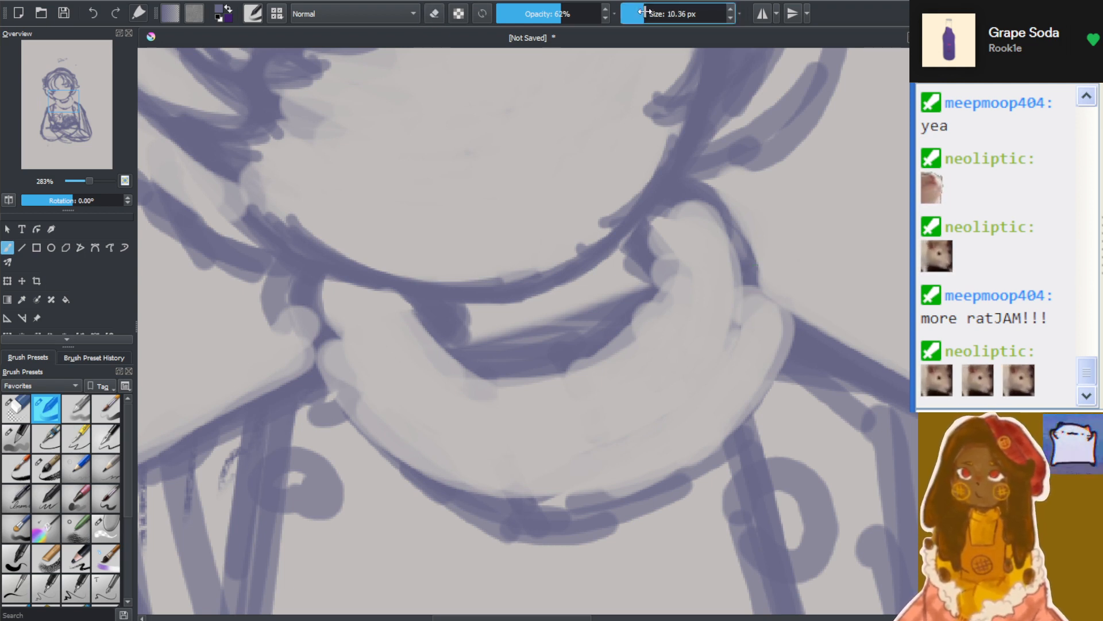
{"action": "left_click_drag", "start_coordinate": [310, 275], "coordinate": [368, 383]}
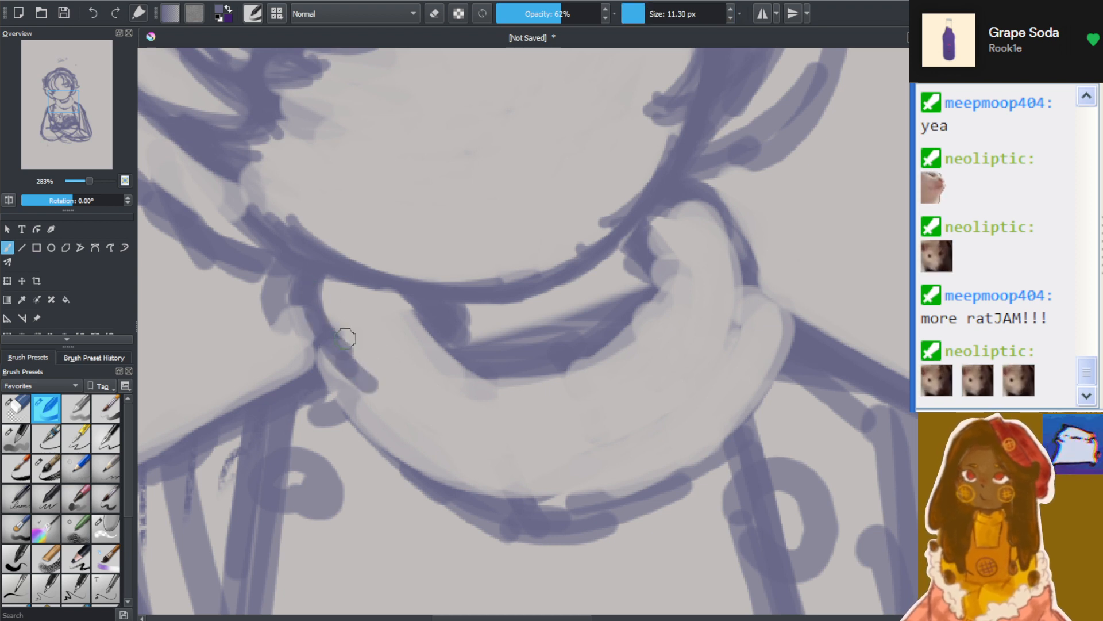
{"action": "left_click_drag", "start_coordinate": [316, 341], "coordinate": [370, 390]}
{"action": "mouse_move", "coordinate": [329, 357]}
{"action": "left_mouse_down"}
{"action": "mouse_move", "coordinate": [382, 409]}
{"action": "mouse_move", "coordinate": [296, 375]}
{"action": "mouse_move", "coordinate": [310, 380]}
{"action": "left_mouse_up"}
{"action": "mouse_move", "coordinate": [323, 370]}
{"action": "left_mouse_down"}
{"action": "mouse_move", "coordinate": [330, 398]}
{"action": "mouse_move", "coordinate": [466, 495]}
{"action": "left_mouse_up"}
{"action": "left_click_drag", "start_coordinate": [339, 397], "coordinate": [500, 523]}
{"action": "mouse_move", "coordinate": [367, 425]}
{"action": "left_mouse_down"}
{"action": "mouse_move", "coordinate": [537, 492]}
{"action": "mouse_move", "coordinate": [718, 465]}
{"action": "mouse_move", "coordinate": [778, 342]}
{"action": "left_mouse_up"}
{"action": "left_click_drag", "start_coordinate": [762, 417], "coordinate": [776, 316]}
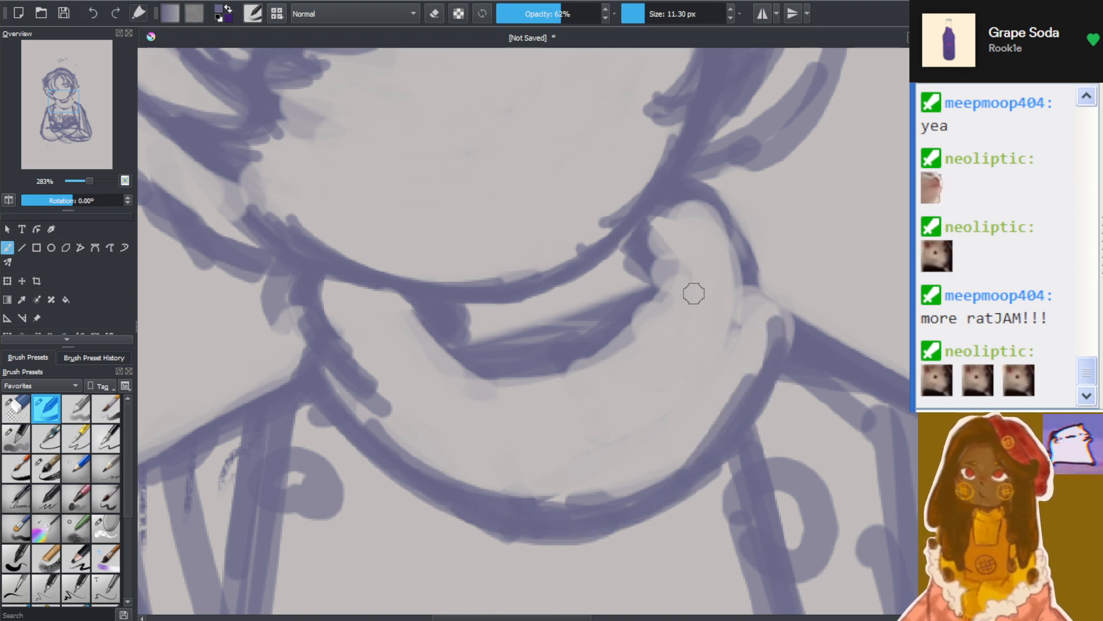
Add curved fold lines inside the collar and reinforce its inner rim around the neck opening
{"action": "left_click_drag", "start_coordinate": [585, 440], "coordinate": [694, 391]}
{"action": "left_click_drag", "start_coordinate": [615, 450], "coordinate": [714, 368]}
{"action": "left_click_drag", "start_coordinate": [742, 278], "coordinate": [737, 343]}
{"action": "left_click_drag", "start_coordinate": [733, 246], "coordinate": [740, 331]}
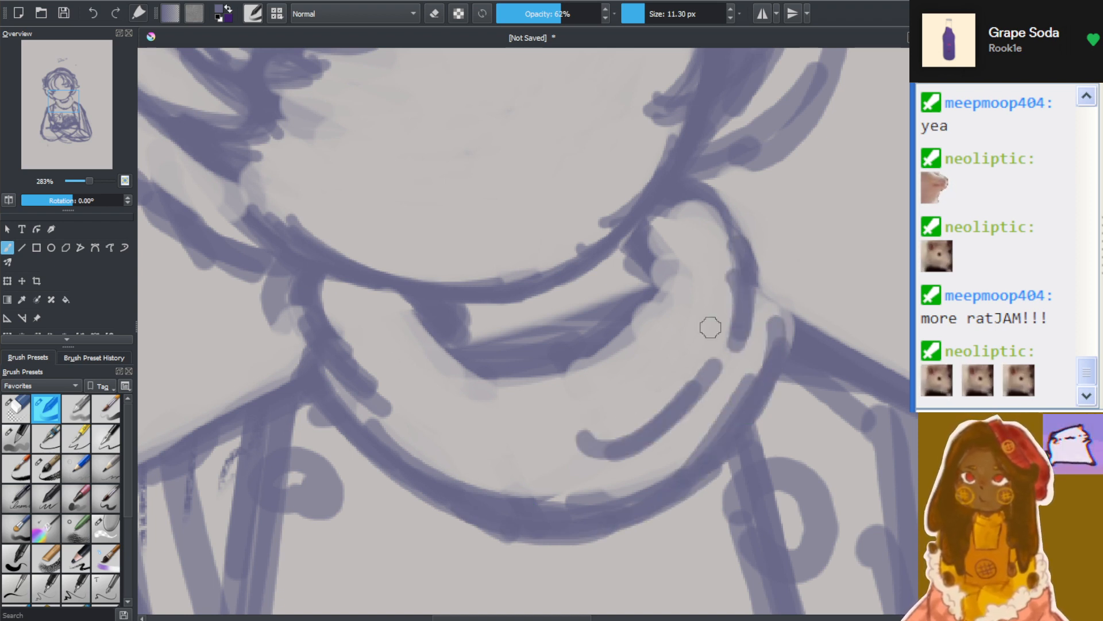
{"action": "left_click_drag", "start_coordinate": [713, 230], "coordinate": [731, 342]}
{"action": "mouse_move", "coordinate": [762, 263]}
{"action": "left_mouse_down"}
{"action": "mouse_move", "coordinate": [785, 339]}
{"action": "mouse_move", "coordinate": [770, 351]}
{"action": "left_mouse_up"}
{"action": "mouse_move", "coordinate": [653, 241]}
{"action": "left_mouse_down"}
{"action": "mouse_move", "coordinate": [635, 296]}
{"action": "mouse_move", "coordinate": [480, 376]}
{"action": "left_mouse_up"}
{"action": "mouse_move", "coordinate": [407, 306]}
{"action": "left_mouse_down"}
{"action": "mouse_move", "coordinate": [500, 400]}
{"action": "mouse_move", "coordinate": [409, 315]}
{"action": "mouse_move", "coordinate": [433, 320]}
{"action": "mouse_move", "coordinate": [501, 388]}
{"action": "mouse_move", "coordinate": [390, 295]}
{"action": "mouse_move", "coordinate": [429, 312]}
{"action": "mouse_move", "coordinate": [551, 412]}
{"action": "left_mouse_up"}
With the eraser at 24.01 px, clear the strap lines beside the collar and the stray lines inside the adjacent upper sleeve
{"action": "scroll", "coordinate": [551, 411], "scroll_direction": "down", "scroll_amount": 6}
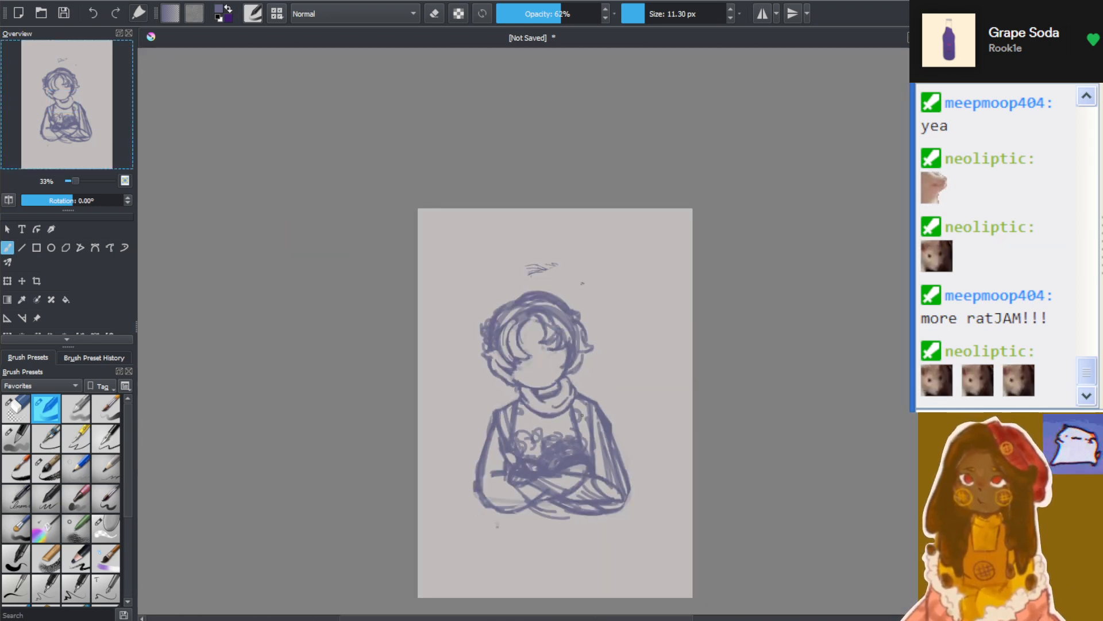
{"action": "scroll", "coordinate": [587, 433], "scroll_direction": "up", "scroll_amount": 5}
{"action": "scroll", "coordinate": [504, 349], "scroll_direction": "down", "scroll_amount": 5}
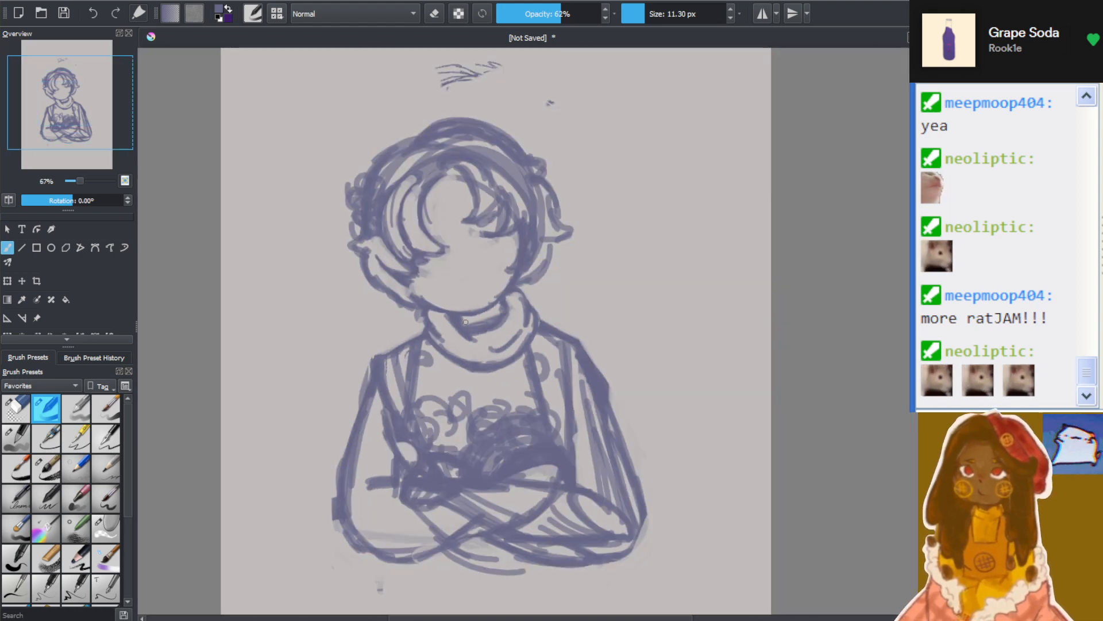
{"action": "scroll", "coordinate": [443, 282], "scroll_direction": "up", "scroll_amount": 2}
{"action": "scroll", "coordinate": [443, 282], "scroll_direction": "up", "scroll_amount": 2}
{"action": "scroll", "coordinate": [464, 524], "scroll_direction": "down", "scroll_amount": 3}
{"action": "scroll", "coordinate": [463, 525], "scroll_direction": "up", "scroll_amount": 4}
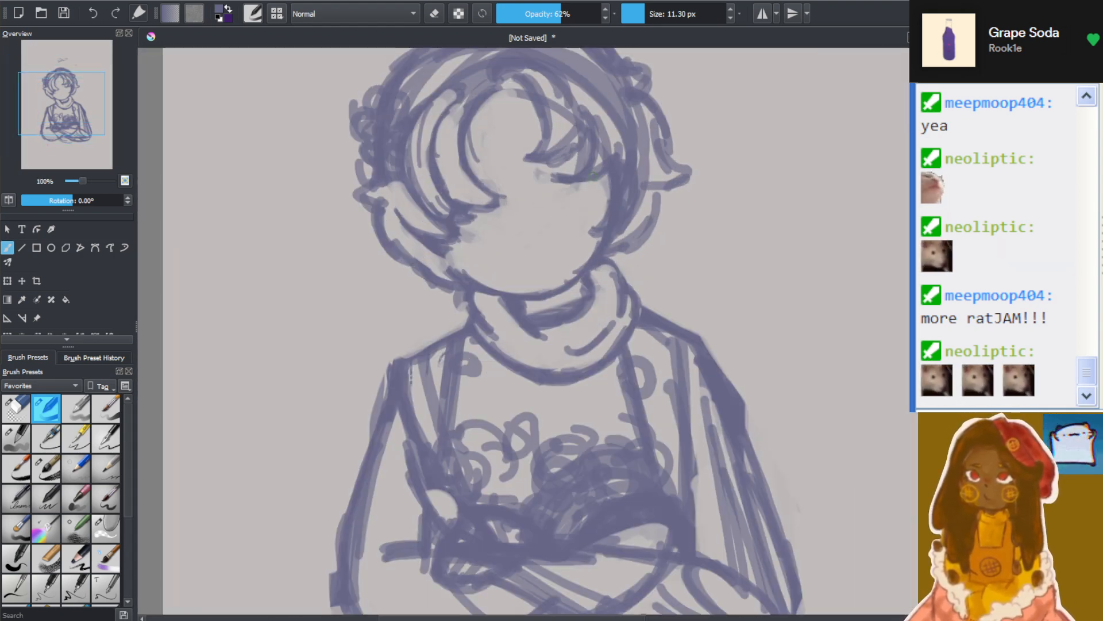
{"action": "scroll", "coordinate": [759, 57], "scroll_direction": "down", "scroll_amount": 2}
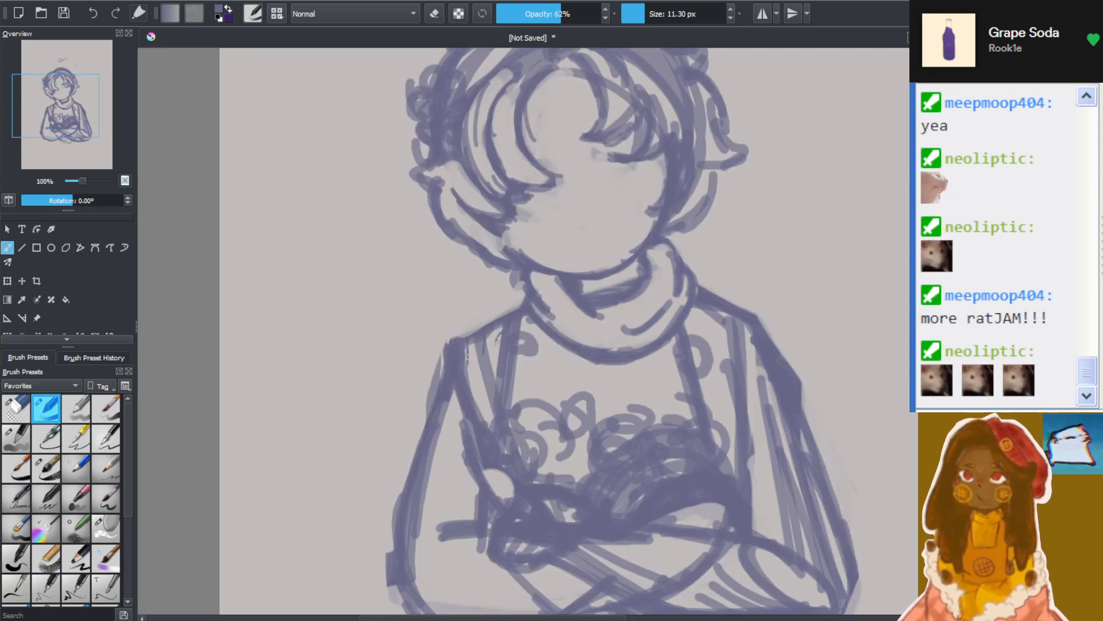
{"action": "scroll", "coordinate": [838, 304], "scroll_direction": "up", "scroll_amount": 2}
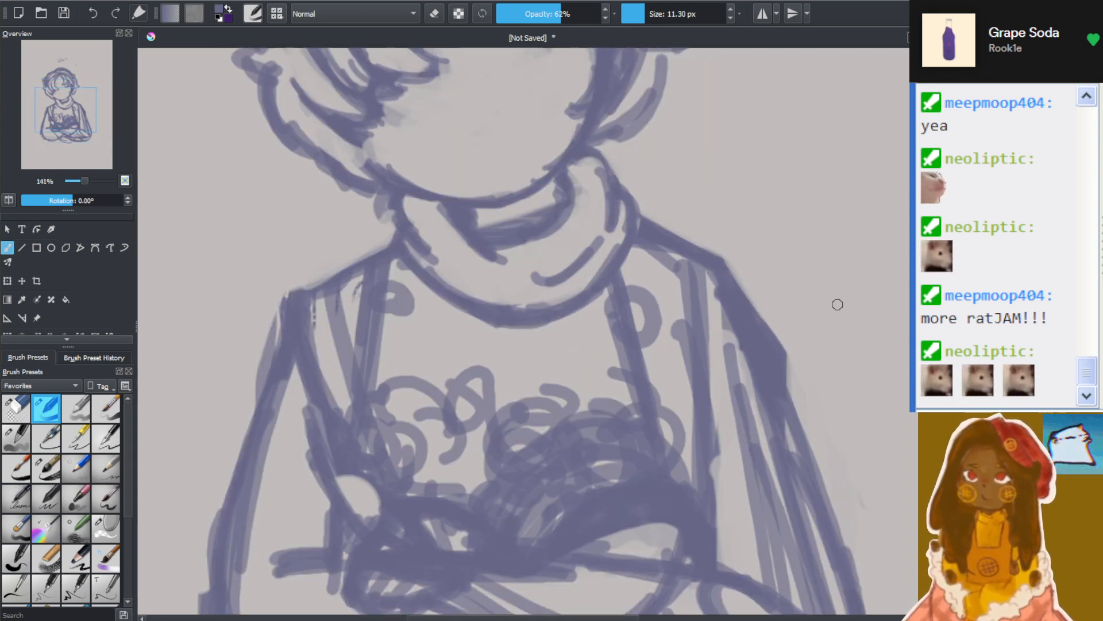
{"action": "left_click", "coordinate": [16, 408]}
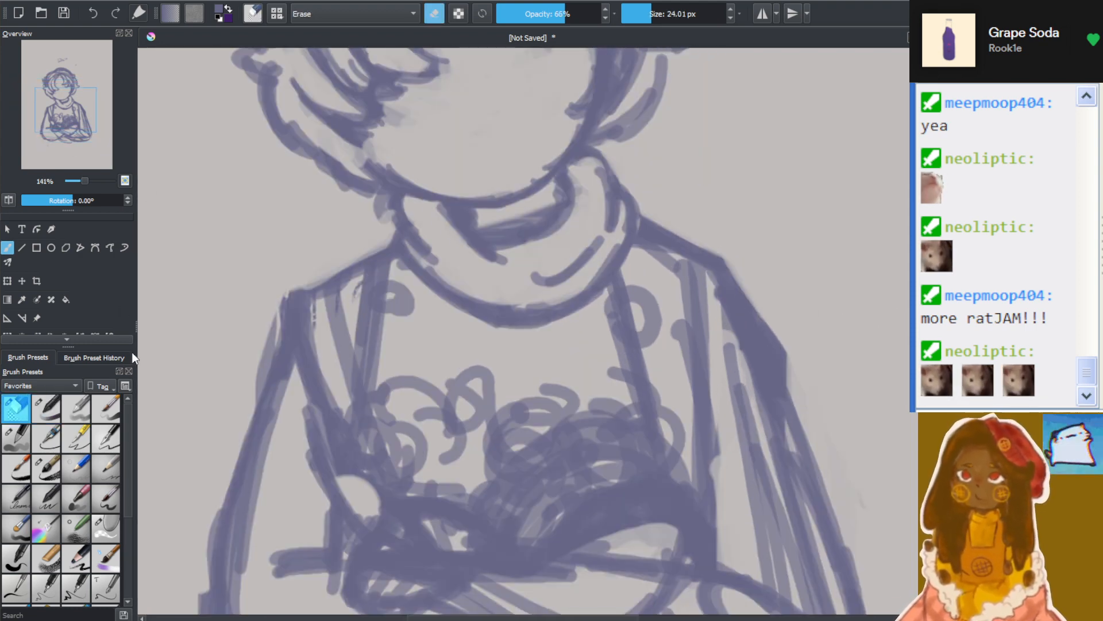
{"action": "mouse_move", "coordinate": [318, 336]}
{"action": "left_mouse_down"}
{"action": "mouse_move", "coordinate": [338, 305]}
{"action": "mouse_move", "coordinate": [339, 319]}
{"action": "mouse_move", "coordinate": [327, 303]}
{"action": "mouse_move", "coordinate": [361, 299]}
{"action": "mouse_move", "coordinate": [374, 330]}
{"action": "mouse_move", "coordinate": [364, 378]}
{"action": "mouse_move", "coordinate": [363, 307]}
{"action": "mouse_move", "coordinate": [414, 298]}
{"action": "mouse_move", "coordinate": [432, 335]}
{"action": "mouse_move", "coordinate": [439, 318]}
{"action": "mouse_move", "coordinate": [343, 397]}
{"action": "mouse_move", "coordinate": [314, 345]}
{"action": "mouse_move", "coordinate": [300, 387]}
{"action": "mouse_move", "coordinate": [311, 411]}
{"action": "mouse_move", "coordinate": [294, 344]}
{"action": "mouse_move", "coordinate": [303, 369]}
{"action": "mouse_move", "coordinate": [299, 391]}
{"action": "mouse_move", "coordinate": [295, 360]}
{"action": "mouse_move", "coordinate": [288, 411]}
{"action": "mouse_move", "coordinate": [301, 318]}
{"action": "mouse_move", "coordinate": [261, 519]}
{"action": "mouse_move", "coordinate": [273, 424]}
{"action": "mouse_move", "coordinate": [264, 442]}
{"action": "mouse_move", "coordinate": [252, 559]}
{"action": "mouse_move", "coordinate": [253, 582]}
{"action": "mouse_move", "coordinate": [273, 601]}
{"action": "left_mouse_up"}
Erase the overlapping construction lines inside the front forearm of the crossed arms, leaving a clean open shape
{"action": "scroll", "coordinate": [530, 330], "scroll_direction": "down", "scroll_amount": 2}
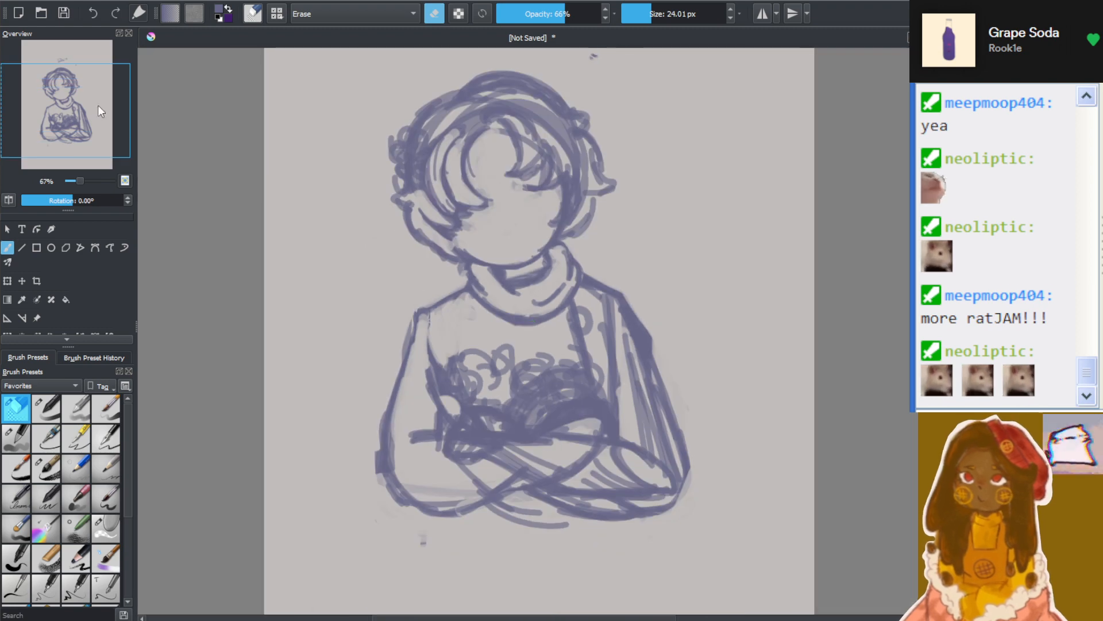
{"action": "left_click_drag", "start_coordinate": [76, 87], "coordinate": [84, 99]}
{"action": "scroll", "coordinate": [333, 371], "scroll_direction": "up", "scroll_amount": 1}
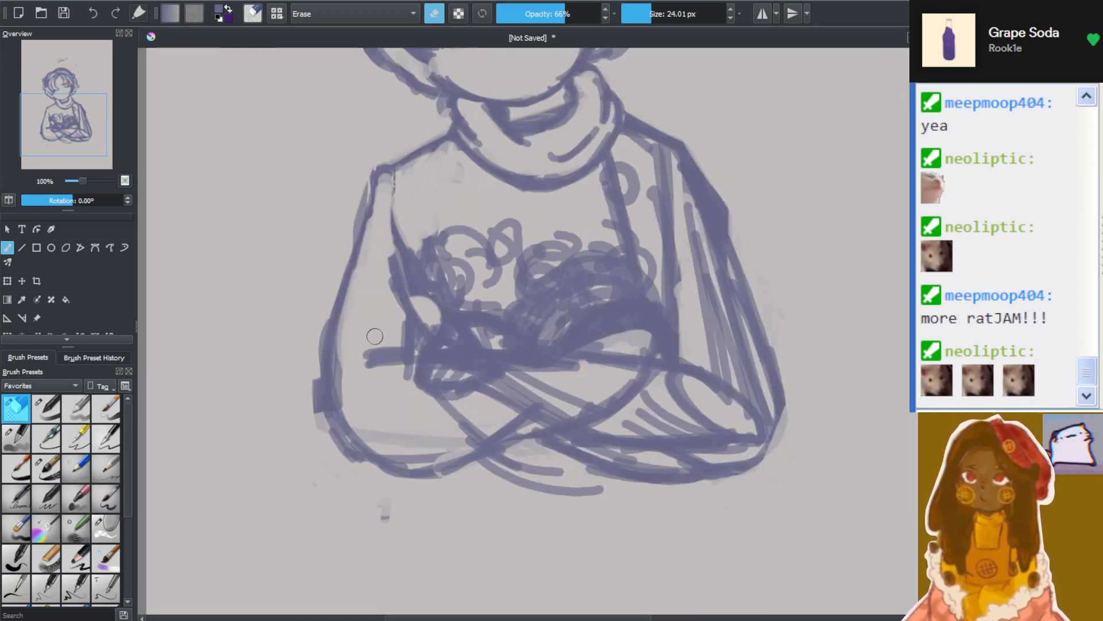
{"action": "scroll", "coordinate": [374, 336], "scroll_direction": "up", "scroll_amount": 1}
{"action": "mouse_move", "coordinate": [349, 320]}
{"action": "left_mouse_down"}
{"action": "mouse_move", "coordinate": [364, 466]}
{"action": "mouse_move", "coordinate": [335, 376]}
{"action": "mouse_move", "coordinate": [471, 502]}
{"action": "mouse_move", "coordinate": [399, 497]}
{"action": "mouse_move", "coordinate": [411, 511]}
{"action": "mouse_move", "coordinate": [444, 497]}
{"action": "mouse_move", "coordinate": [447, 468]}
{"action": "mouse_move", "coordinate": [498, 465]}
{"action": "mouse_move", "coordinate": [439, 489]}
{"action": "mouse_move", "coordinate": [403, 471]}
{"action": "mouse_move", "coordinate": [489, 494]}
{"action": "mouse_move", "coordinate": [526, 468]}
{"action": "mouse_move", "coordinate": [514, 467]}
{"action": "mouse_move", "coordinate": [523, 454]}
{"action": "mouse_move", "coordinate": [567, 430]}
{"action": "mouse_move", "coordinate": [534, 433]}
{"action": "mouse_move", "coordinate": [547, 423]}
{"action": "mouse_move", "coordinate": [465, 475]}
{"action": "mouse_move", "coordinate": [506, 429]}
{"action": "mouse_move", "coordinate": [576, 402]}
{"action": "mouse_move", "coordinate": [590, 431]}
{"action": "mouse_move", "coordinate": [659, 413]}
{"action": "mouse_move", "coordinate": [660, 441]}
{"action": "left_mouse_up"}
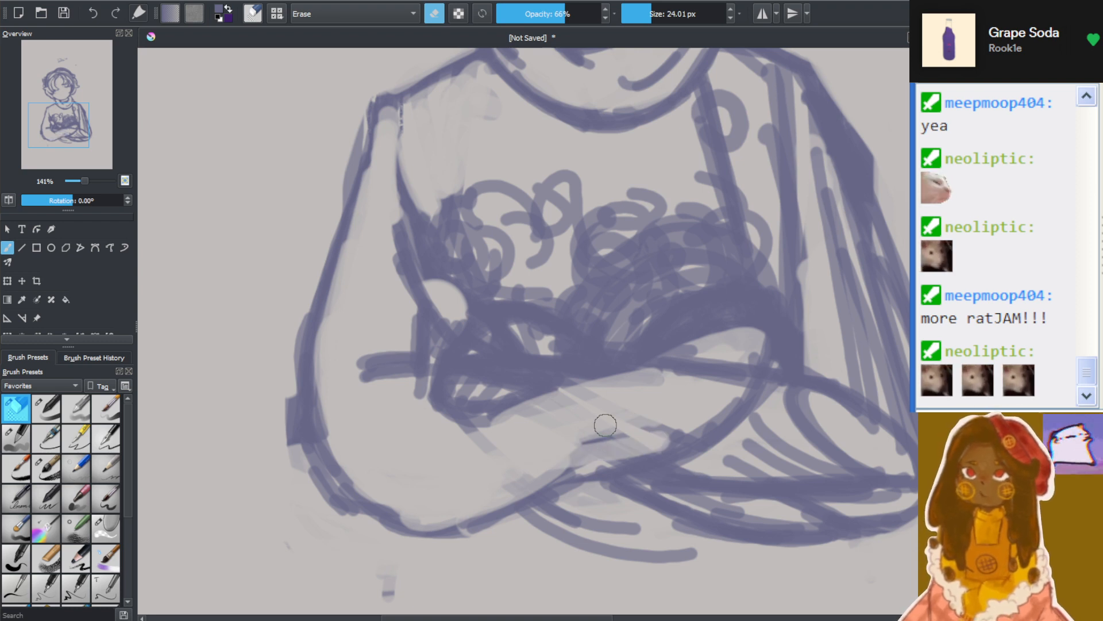
{"action": "mouse_move", "coordinate": [619, 423]}
{"action": "left_mouse_down"}
{"action": "mouse_move", "coordinate": [571, 458]}
{"action": "mouse_move", "coordinate": [661, 437]}
{"action": "mouse_move", "coordinate": [568, 434]}
{"action": "mouse_move", "coordinate": [660, 389]}
{"action": "mouse_move", "coordinate": [687, 407]}
{"action": "mouse_move", "coordinate": [717, 397]}
{"action": "mouse_move", "coordinate": [473, 428]}
{"action": "mouse_move", "coordinate": [486, 427]}
{"action": "left_mouse_up"}
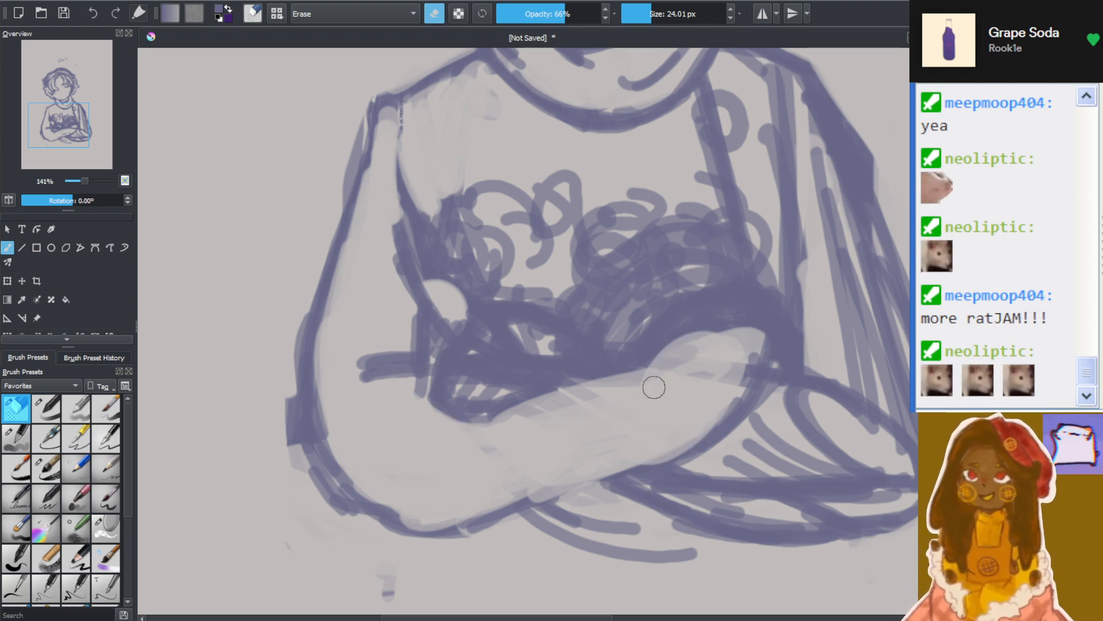
With the sketch brush at 11.30 px, draw a straight guide line along the front forearm and a short mark at the elbow crease
{"action": "scroll", "coordinate": [692, 280], "scroll_direction": "down", "scroll_amount": 2}
{"action": "scroll", "coordinate": [691, 280], "scroll_direction": "up", "scroll_amount": 1}
{"action": "left_click_drag", "start_coordinate": [599, 619], "coordinate": [653, 619]}
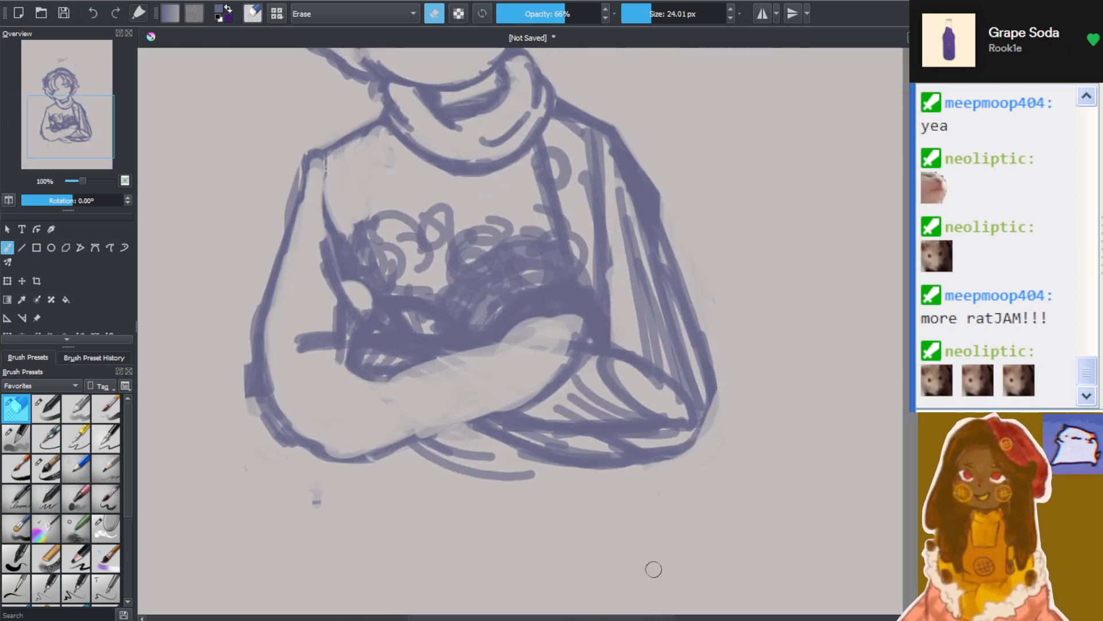
{"action": "scroll", "coordinate": [656, 181], "scroll_direction": "up", "scroll_amount": 1}
{"action": "scroll", "coordinate": [642, 160], "scroll_direction": "down", "scroll_amount": 2}
{"action": "scroll", "coordinate": [363, 280], "scroll_direction": "up", "scroll_amount": 2}
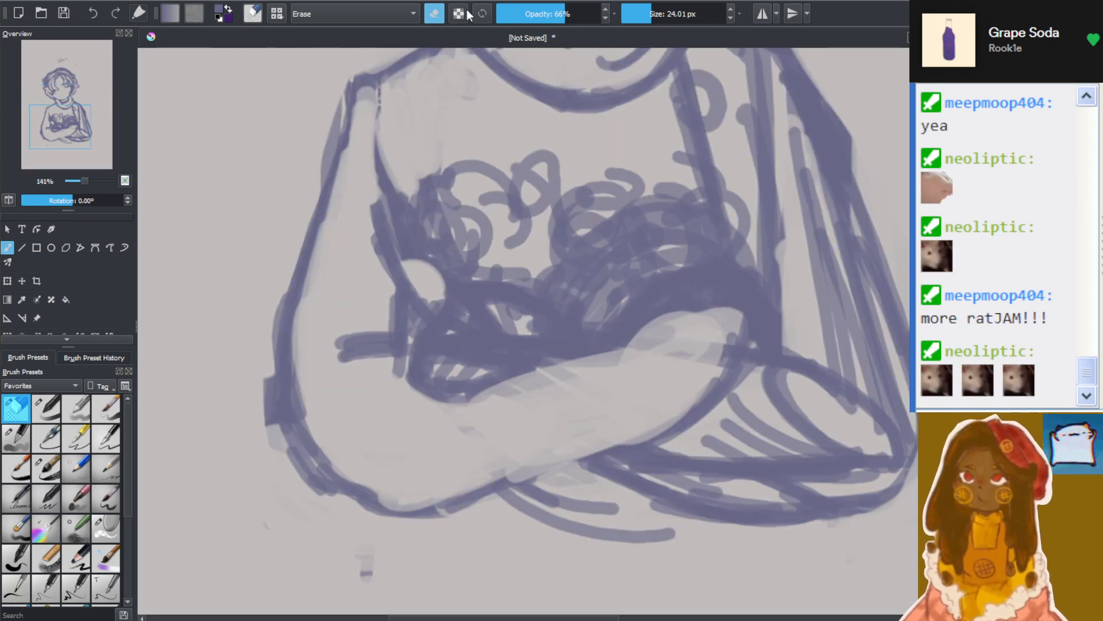
{"action": "left_click", "coordinate": [51, 412]}
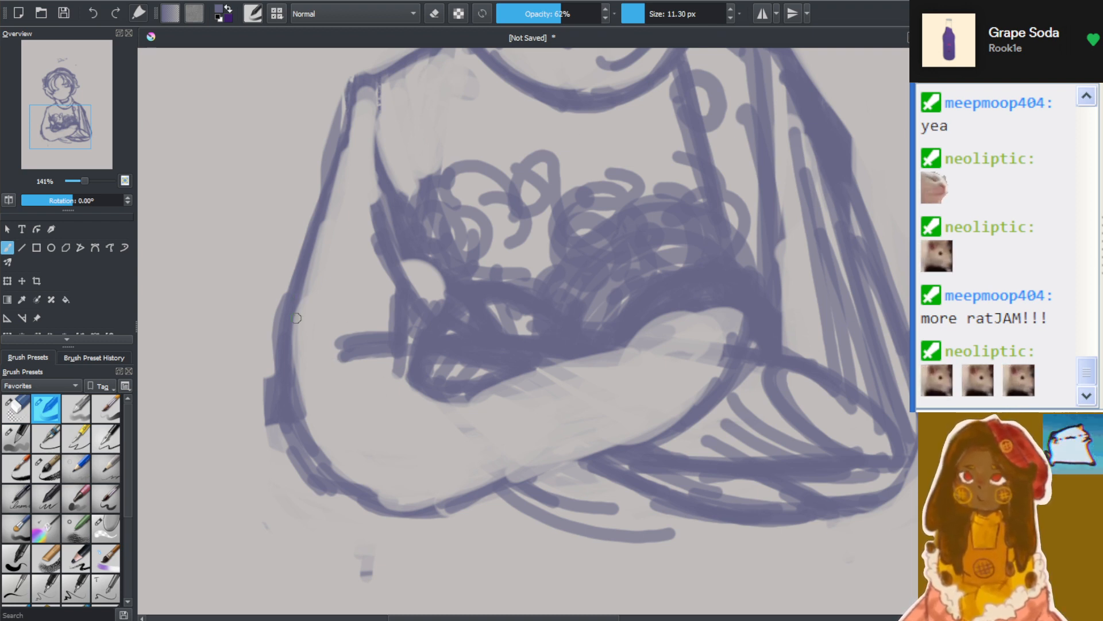
{"action": "left_click_drag", "start_coordinate": [329, 380], "coordinate": [346, 366]}
{"action": "left_click_drag", "start_coordinate": [379, 456], "coordinate": [681, 361]}
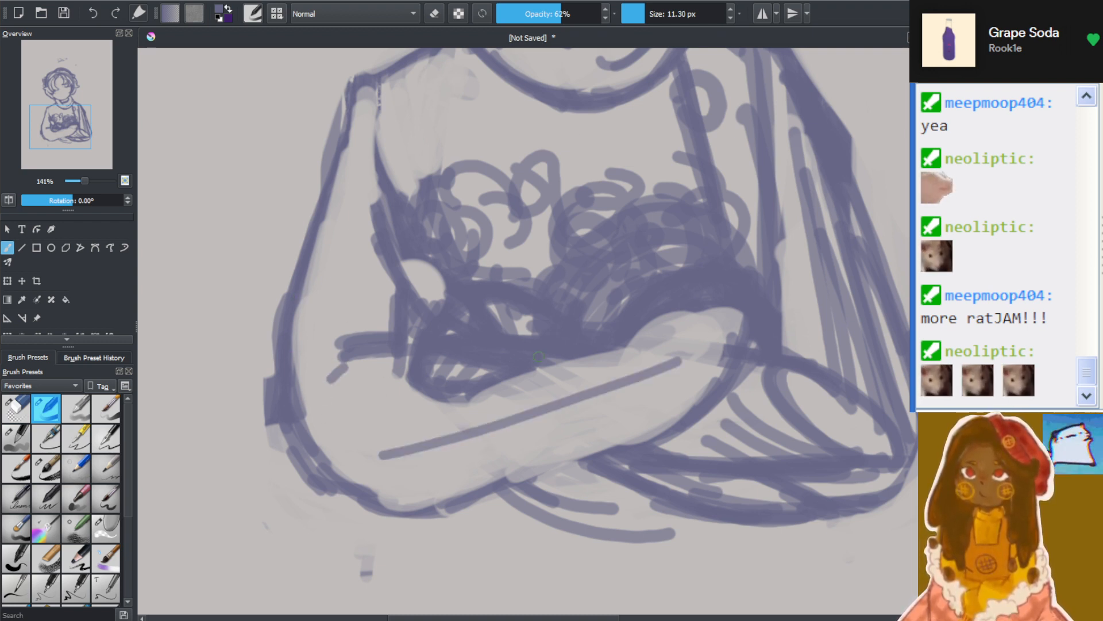
Rough in looped, finger-like shapes side by side across the middle of the front forearm
{"action": "left_click_drag", "start_coordinate": [567, 379], "coordinate": [586, 408]}
{"action": "left_click_drag", "start_coordinate": [577, 363], "coordinate": [594, 408]}
{"action": "left_click_drag", "start_coordinate": [585, 367], "coordinate": [573, 423]}
{"action": "left_click_drag", "start_coordinate": [545, 370], "coordinate": [568, 427]}
{"action": "mouse_move", "coordinate": [548, 371]}
{"action": "left_mouse_down"}
{"action": "mouse_move", "coordinate": [553, 443]}
{"action": "mouse_move", "coordinate": [533, 414]}
{"action": "mouse_move", "coordinate": [537, 445]}
{"action": "left_mouse_up"}
{"action": "left_click_drag", "start_coordinate": [520, 451], "coordinate": [539, 460]}
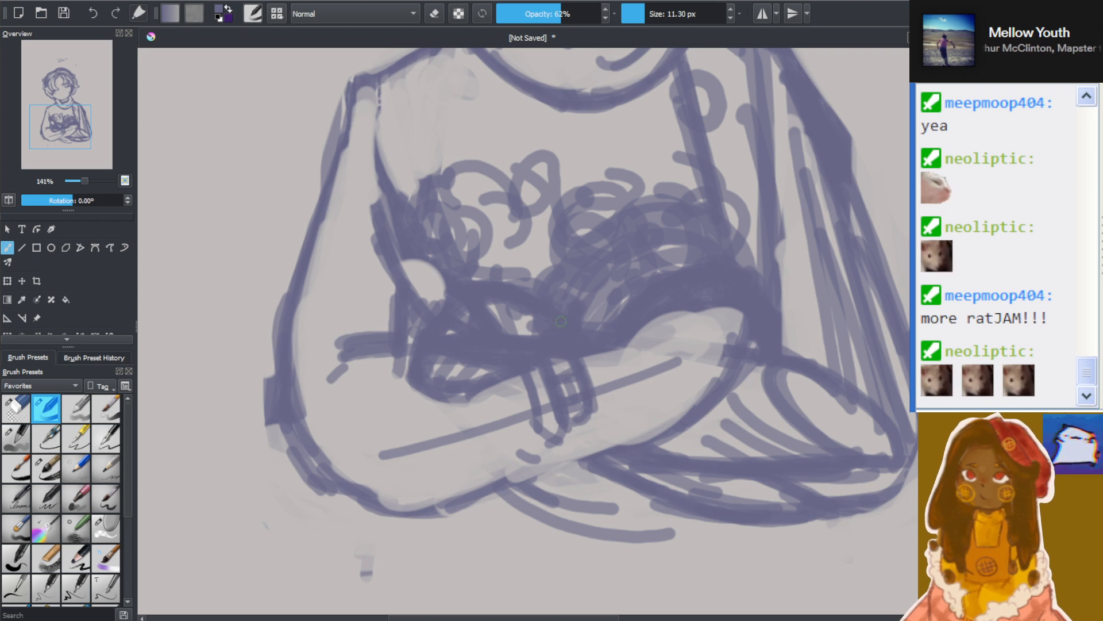
{"action": "left_click_drag", "start_coordinate": [542, 392], "coordinate": [579, 443]}
{"action": "mouse_move", "coordinate": [541, 380]}
{"action": "left_mouse_down"}
{"action": "mouse_move", "coordinate": [551, 411]}
{"action": "mouse_move", "coordinate": [582, 435]}
{"action": "mouse_move", "coordinate": [563, 460]}
{"action": "mouse_move", "coordinate": [532, 435]}
{"action": "mouse_move", "coordinate": [547, 450]}
{"action": "mouse_move", "coordinate": [535, 416]}
{"action": "mouse_move", "coordinate": [516, 412]}
{"action": "mouse_move", "coordinate": [525, 437]}
{"action": "left_mouse_up"}
{"action": "mouse_move", "coordinate": [513, 397]}
{"action": "left_mouse_down"}
{"action": "mouse_move", "coordinate": [521, 450]}
{"action": "mouse_move", "coordinate": [536, 466]}
{"action": "mouse_move", "coordinate": [514, 473]}
{"action": "mouse_move", "coordinate": [528, 468]}
{"action": "mouse_move", "coordinate": [488, 403]}
{"action": "mouse_move", "coordinate": [477, 466]}
{"action": "mouse_move", "coordinate": [455, 482]}
{"action": "mouse_move", "coordinate": [494, 458]}
{"action": "left_mouse_up"}
Sketch a cuff line across the front forearm, bulge the sleeve's outer contour, and add fold lines at the upper arm and inner elbow
{"action": "mouse_move", "coordinate": [436, 493]}
{"action": "left_mouse_down"}
{"action": "mouse_move", "coordinate": [483, 458]}
{"action": "mouse_move", "coordinate": [425, 497]}
{"action": "mouse_move", "coordinate": [486, 473]}
{"action": "mouse_move", "coordinate": [439, 503]}
{"action": "mouse_move", "coordinate": [404, 387]}
{"action": "mouse_move", "coordinate": [373, 367]}
{"action": "mouse_move", "coordinate": [400, 417]}
{"action": "mouse_move", "coordinate": [393, 371]}
{"action": "left_mouse_up"}
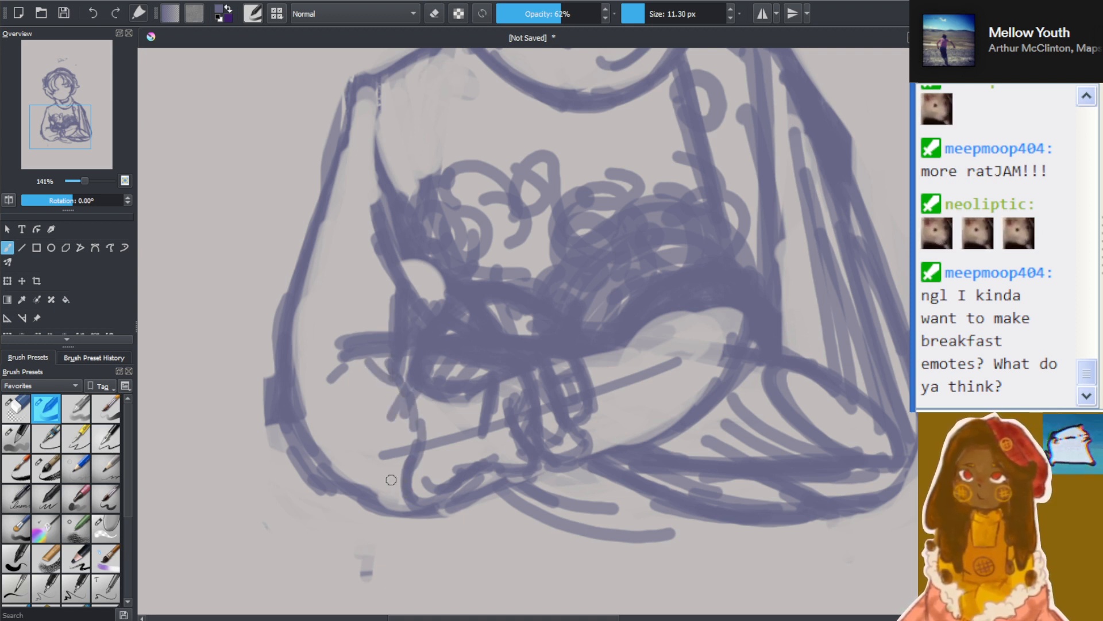
{"action": "mouse_move", "coordinate": [391, 479]}
{"action": "left_mouse_down"}
{"action": "mouse_move", "coordinate": [368, 488]}
{"action": "mouse_move", "coordinate": [373, 463]}
{"action": "mouse_move", "coordinate": [401, 485]}
{"action": "left_mouse_up"}
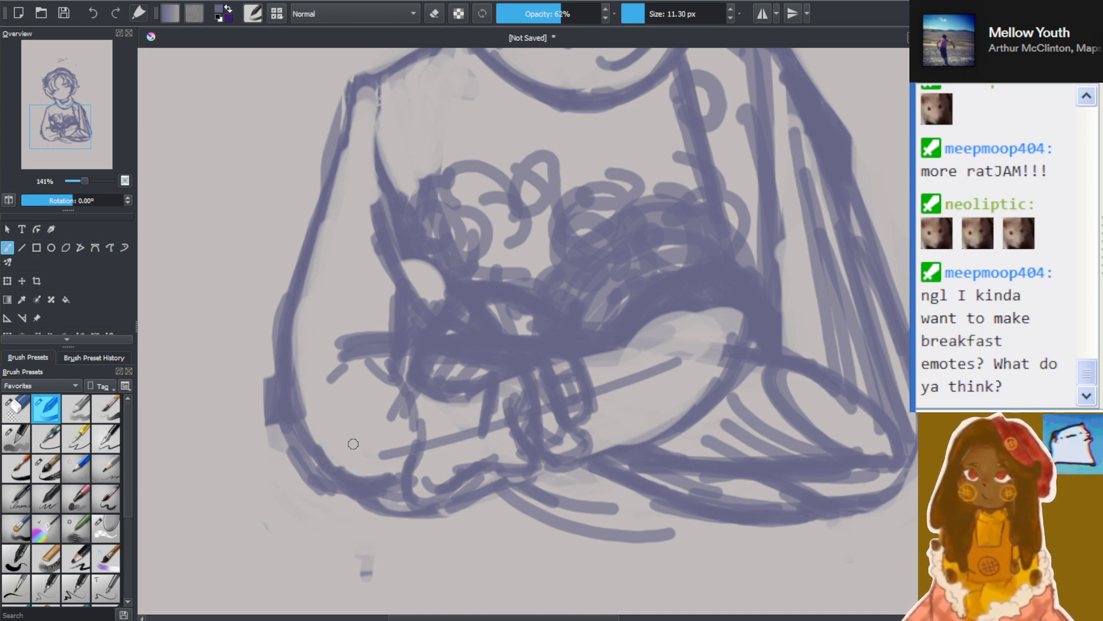
{"action": "mouse_move", "coordinate": [351, 130]}
{"action": "left_mouse_down"}
{"action": "mouse_move", "coordinate": [308, 210]}
{"action": "mouse_move", "coordinate": [345, 241]}
{"action": "mouse_move", "coordinate": [316, 204]}
{"action": "mouse_move", "coordinate": [369, 288]}
{"action": "left_mouse_up"}
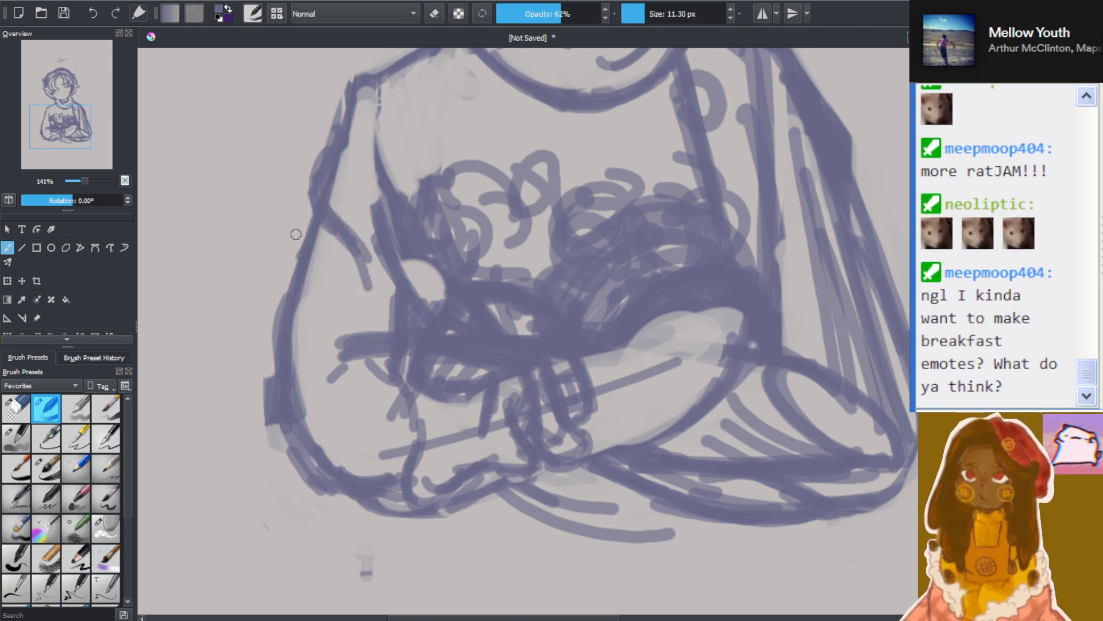
{"action": "mouse_move", "coordinate": [296, 234]}
{"action": "left_mouse_down"}
{"action": "mouse_move", "coordinate": [275, 311]}
{"action": "mouse_move", "coordinate": [288, 404]}
{"action": "left_mouse_up"}
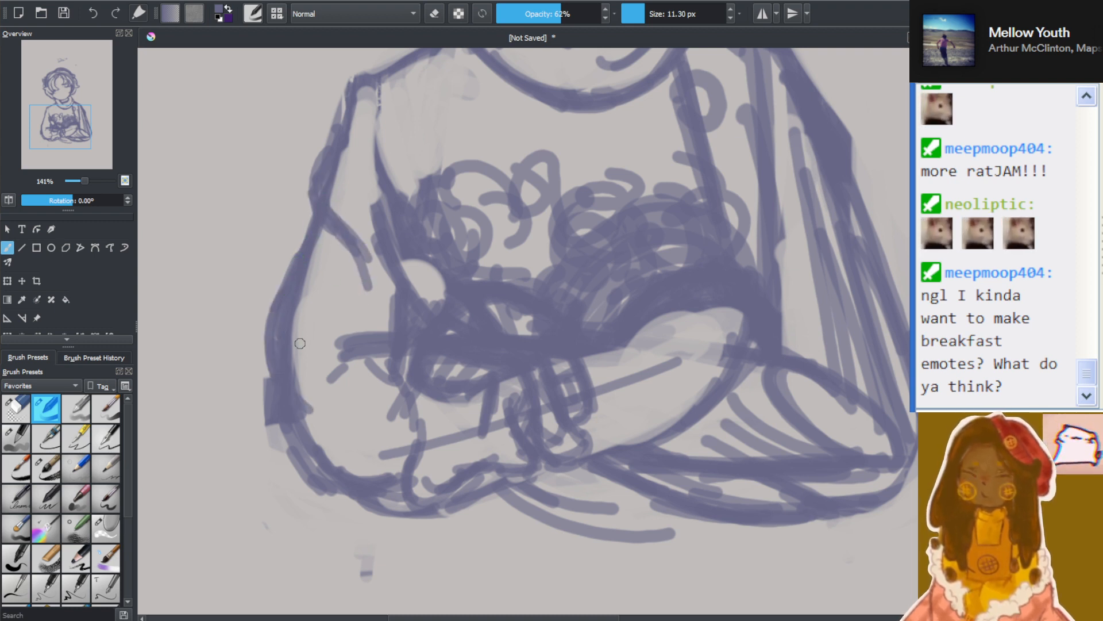
{"action": "mouse_move", "coordinate": [392, 276]}
{"action": "left_mouse_down"}
{"action": "mouse_move", "coordinate": [372, 333]}
{"action": "mouse_move", "coordinate": [386, 319]}
{"action": "left_mouse_up"}
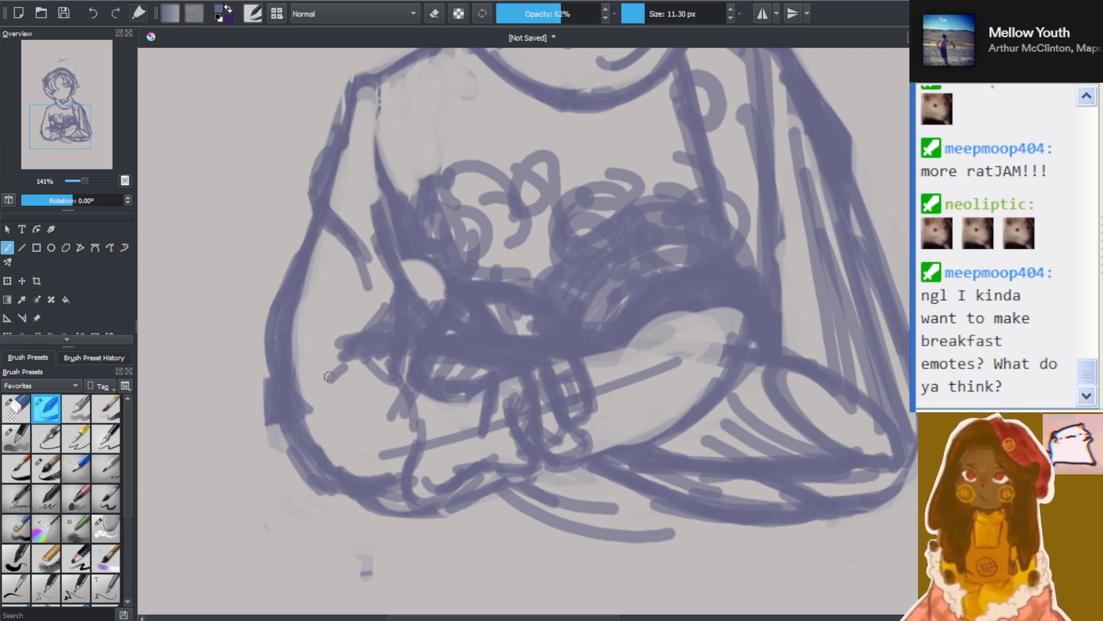
{"action": "left_click_drag", "start_coordinate": [329, 377], "coordinate": [394, 351]}
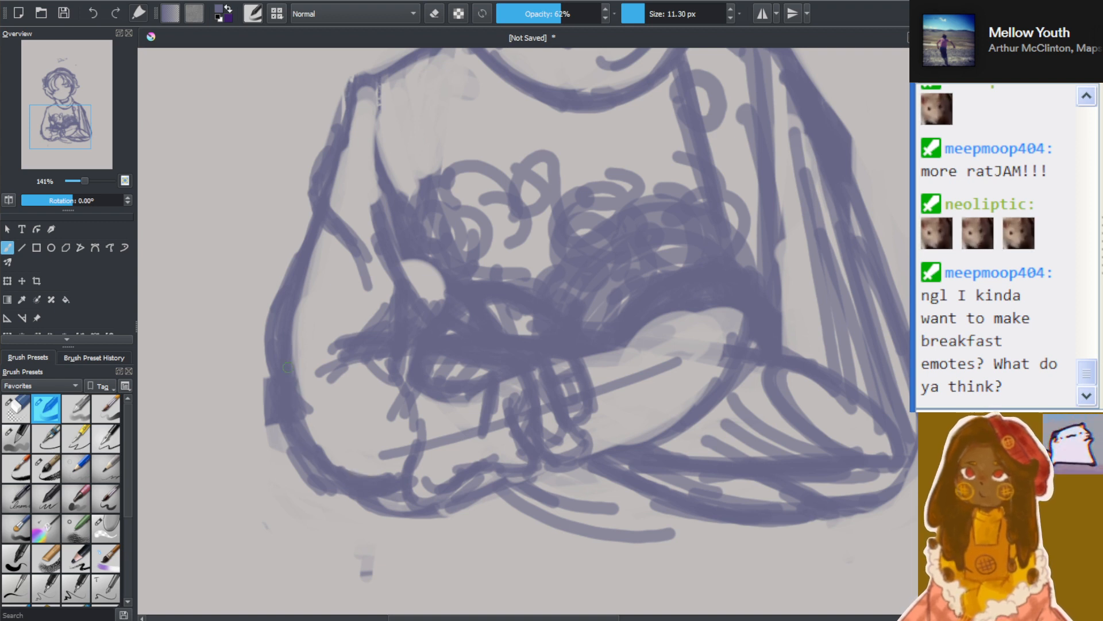
With the 11.30 px brush in erase mode, trim the excess lines outside the elbow and along the underside of the front forearm
{"action": "key", "text": "e"}
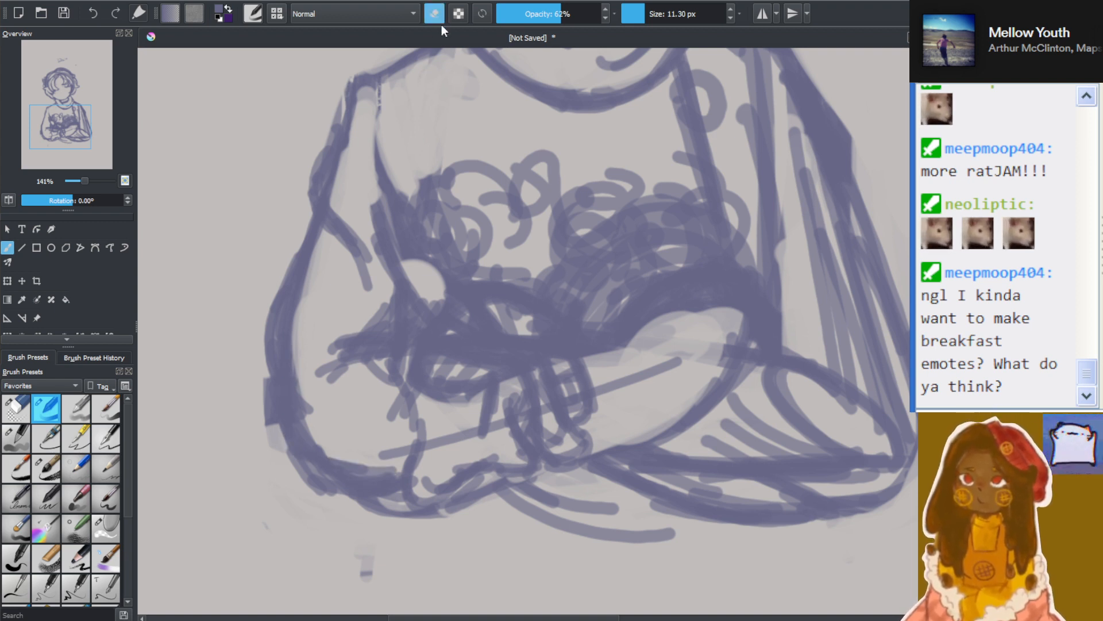
{"action": "left_click_drag", "start_coordinate": [350, 480], "coordinate": [401, 524]}
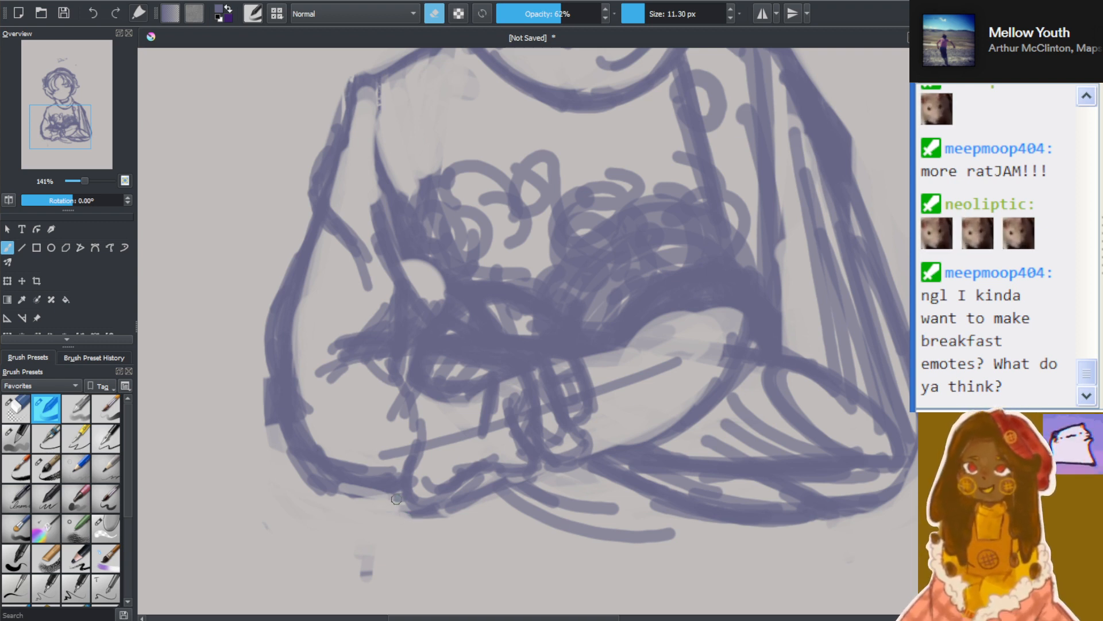
{"action": "mouse_move", "coordinate": [397, 498]}
{"action": "left_mouse_down"}
{"action": "mouse_move", "coordinate": [428, 530]}
{"action": "mouse_move", "coordinate": [390, 507]}
{"action": "mouse_move", "coordinate": [486, 494]}
{"action": "mouse_move", "coordinate": [441, 517]}
{"action": "mouse_move", "coordinate": [523, 485]}
{"action": "mouse_move", "coordinate": [488, 483]}
{"action": "mouse_move", "coordinate": [458, 518]}
{"action": "mouse_move", "coordinate": [478, 514]}
{"action": "mouse_move", "coordinate": [521, 484]}
{"action": "mouse_move", "coordinate": [442, 508]}
{"action": "mouse_move", "coordinate": [554, 472]}
{"action": "mouse_move", "coordinate": [492, 497]}
{"action": "mouse_move", "coordinate": [560, 503]}
{"action": "mouse_move", "coordinate": [480, 501]}
{"action": "mouse_move", "coordinate": [620, 468]}
{"action": "mouse_move", "coordinate": [654, 452]}
{"action": "mouse_move", "coordinate": [573, 478]}
{"action": "mouse_move", "coordinate": [692, 430]}
{"action": "left_mouse_up"}
{"action": "mouse_move", "coordinate": [607, 473]}
{"action": "left_mouse_down"}
{"action": "mouse_move", "coordinate": [546, 496]}
{"action": "mouse_move", "coordinate": [700, 444]}
{"action": "mouse_move", "coordinate": [490, 504]}
{"action": "mouse_move", "coordinate": [707, 443]}
{"action": "left_mouse_up"}
{"action": "mouse_move", "coordinate": [638, 456]}
{"action": "left_mouse_down"}
{"action": "mouse_move", "coordinate": [537, 483]}
{"action": "mouse_move", "coordinate": [463, 474]}
{"action": "mouse_move", "coordinate": [475, 483]}
{"action": "mouse_move", "coordinate": [424, 516]}
{"action": "mouse_move", "coordinate": [303, 475]}
{"action": "mouse_move", "coordinate": [372, 512]}
{"action": "mouse_move", "coordinate": [316, 488]}
{"action": "mouse_move", "coordinate": [289, 435]}
{"action": "mouse_move", "coordinate": [355, 512]}
{"action": "mouse_move", "coordinate": [319, 484]}
{"action": "mouse_move", "coordinate": [255, 359]}
{"action": "mouse_move", "coordinate": [313, 490]}
{"action": "mouse_move", "coordinate": [291, 485]}
{"action": "mouse_move", "coordinate": [255, 338]}
{"action": "mouse_move", "coordinate": [330, 514]}
{"action": "left_mouse_up"}
{"action": "mouse_move", "coordinate": [278, 418]}
{"action": "left_mouse_down"}
{"action": "mouse_move", "coordinate": [374, 506]}
{"action": "mouse_move", "coordinate": [398, 489]}
{"action": "left_mouse_up"}
Examine the reworked front arm against the whole figure and the opposite sleeve
{"action": "scroll", "coordinate": [398, 489], "scroll_direction": "down", "scroll_amount": 4}
{"action": "scroll", "coordinate": [397, 463], "scroll_direction": "up", "scroll_amount": 3}
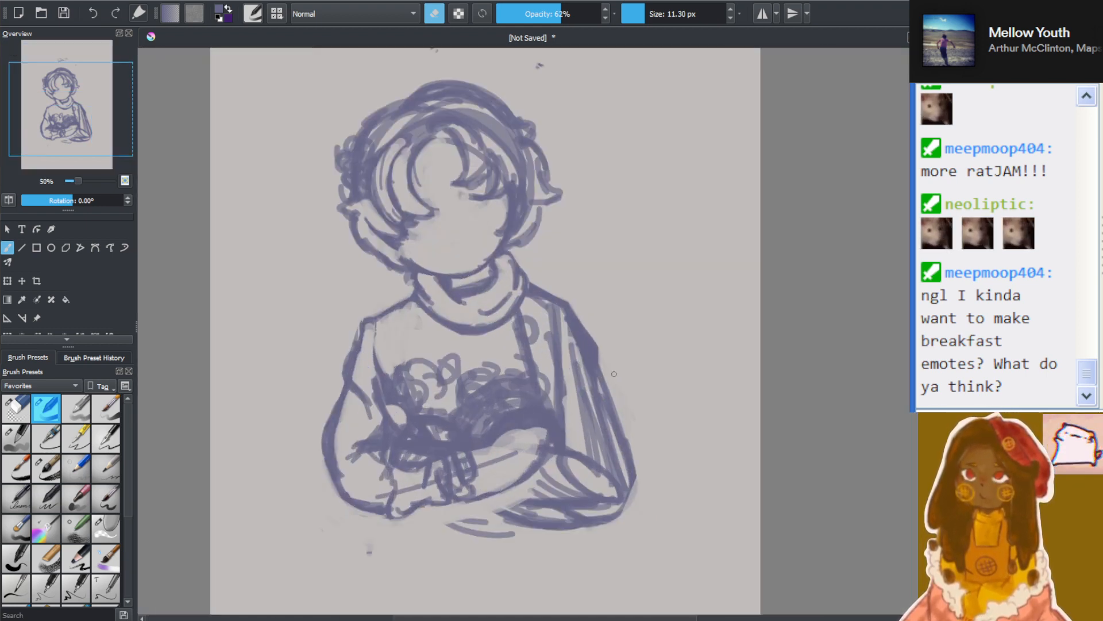
{"action": "scroll", "coordinate": [331, 492], "scroll_direction": "down", "scroll_amount": 3}
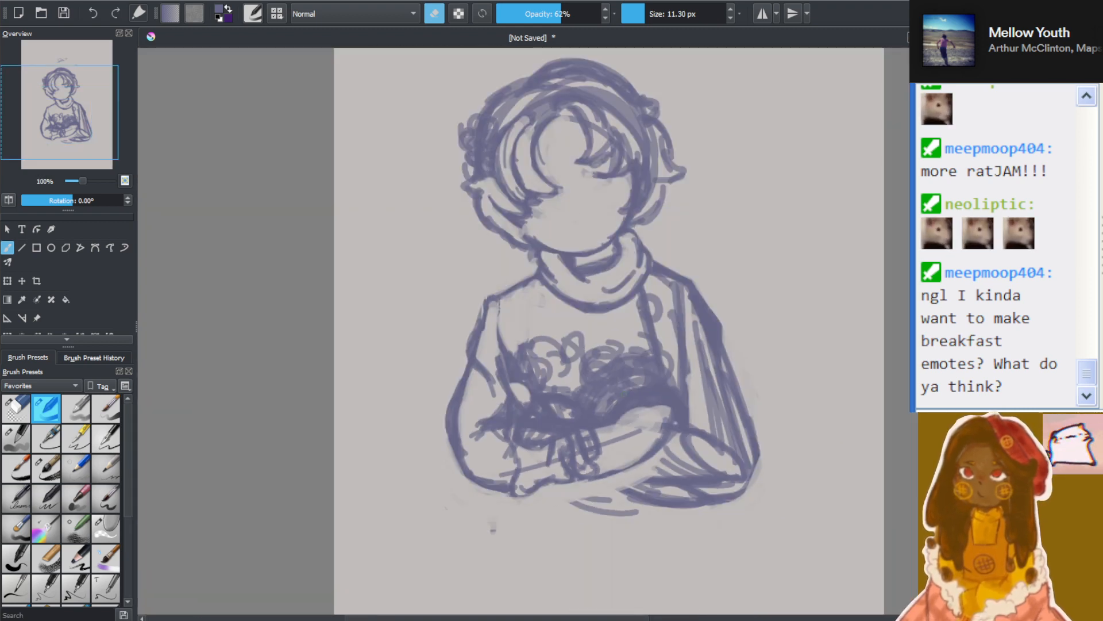
{"action": "mouse_move", "coordinate": [67, 109]}
{"action": "left_mouse_down"}
{"action": "mouse_move", "coordinate": [86, 123]}
{"action": "mouse_move", "coordinate": [61, 120]}
{"action": "left_mouse_up"}
{"action": "scroll", "coordinate": [86, 123], "scroll_direction": "up", "scroll_amount": 1}
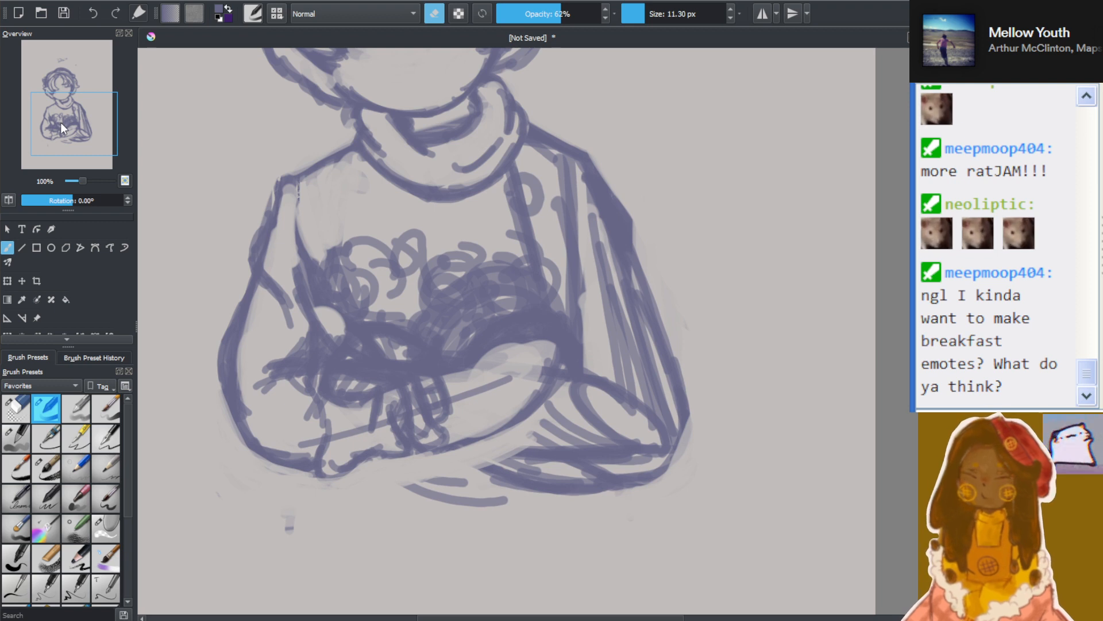
{"action": "scroll", "coordinate": [61, 122], "scroll_direction": "up", "scroll_amount": 1}
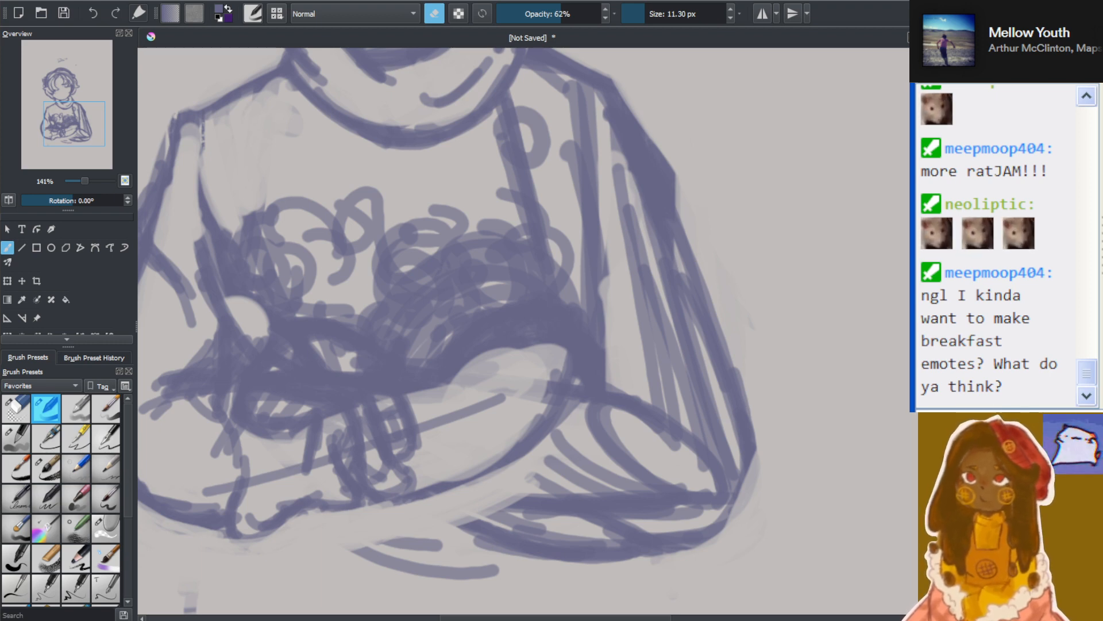
{"action": "scroll", "coordinate": [524, 368], "scroll_direction": "up", "scroll_amount": 1}
{"action": "scroll", "coordinate": [431, 402], "scroll_direction": "down", "scroll_amount": 2}
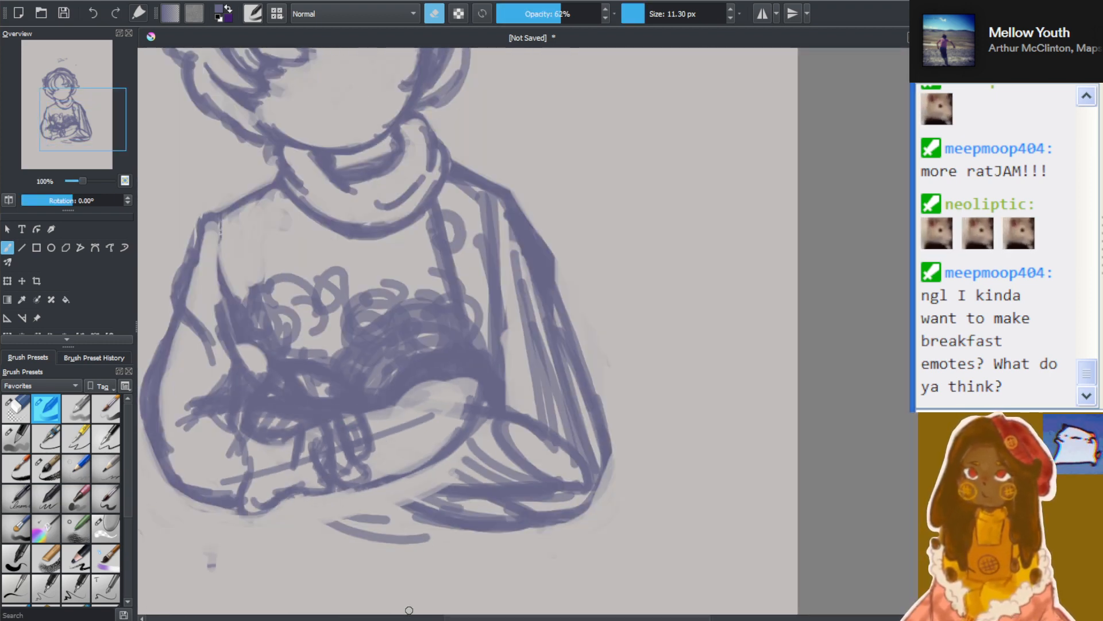
Enlarge the erasing brush to 48.79 px and erase the opposite sleeve's thick outer contour and the stray strokes beneath the forearms
{"action": "left_click_drag", "start_coordinate": [463, 617], "coordinate": [438, 617]}
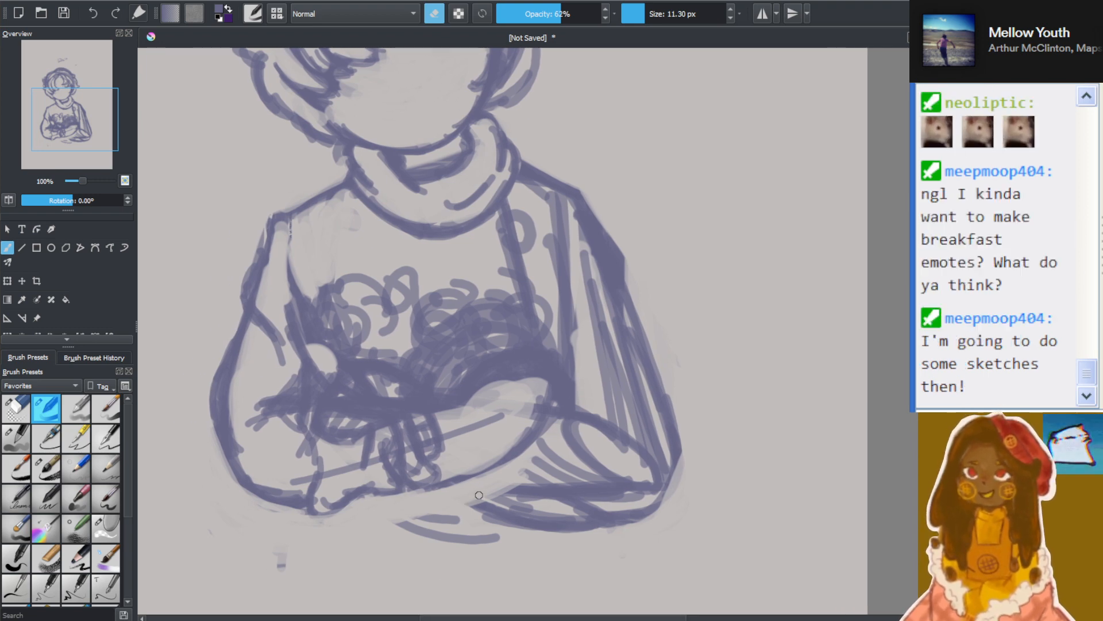
{"action": "mouse_move", "coordinate": [93, 138]}
{"action": "left_mouse_down"}
{"action": "mouse_move", "coordinate": [108, 153]}
{"action": "mouse_move", "coordinate": [102, 144]}
{"action": "left_mouse_up"}
{"action": "left_click_drag", "start_coordinate": [646, 11], "coordinate": [659, 13]}
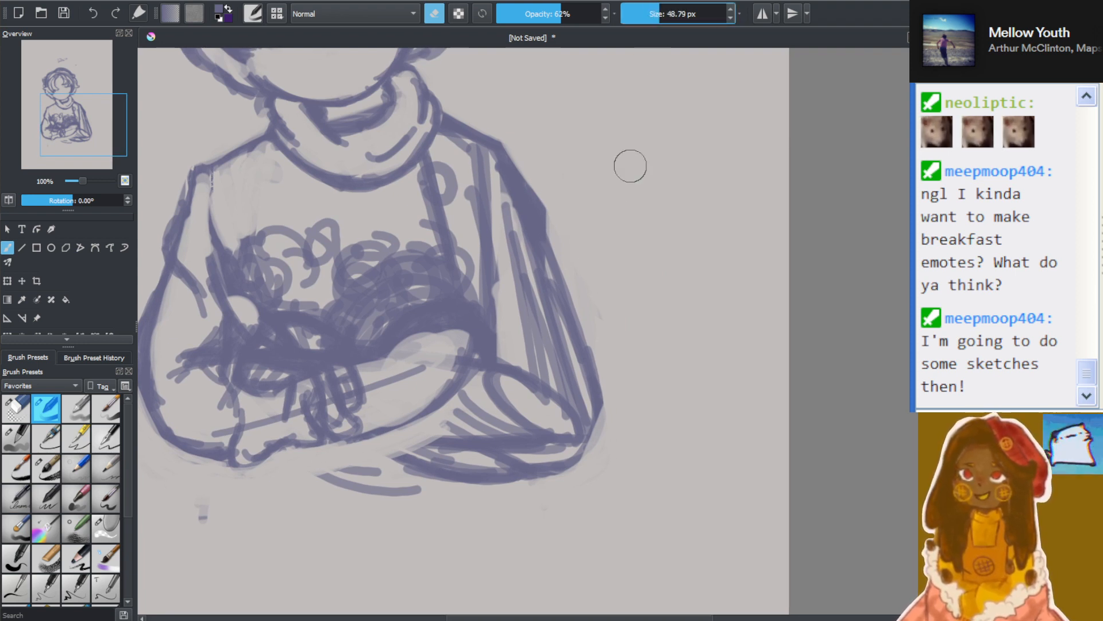
{"action": "mouse_move", "coordinate": [361, 469]}
{"action": "left_mouse_down"}
{"action": "mouse_move", "coordinate": [337, 480]}
{"action": "mouse_move", "coordinate": [508, 514]}
{"action": "mouse_move", "coordinate": [489, 501]}
{"action": "mouse_move", "coordinate": [286, 478]}
{"action": "mouse_move", "coordinate": [433, 497]}
{"action": "mouse_move", "coordinate": [490, 520]}
{"action": "left_mouse_up"}
{"action": "mouse_move", "coordinate": [600, 294]}
{"action": "left_mouse_down"}
{"action": "mouse_move", "coordinate": [508, 143]}
{"action": "mouse_move", "coordinate": [589, 333]}
{"action": "left_mouse_up"}
{"action": "left_click_drag", "start_coordinate": [533, 175], "coordinate": [638, 407]}
{"action": "left_click_drag", "start_coordinate": [488, 126], "coordinate": [566, 315]}
{"action": "left_click_drag", "start_coordinate": [545, 222], "coordinate": [611, 421]}
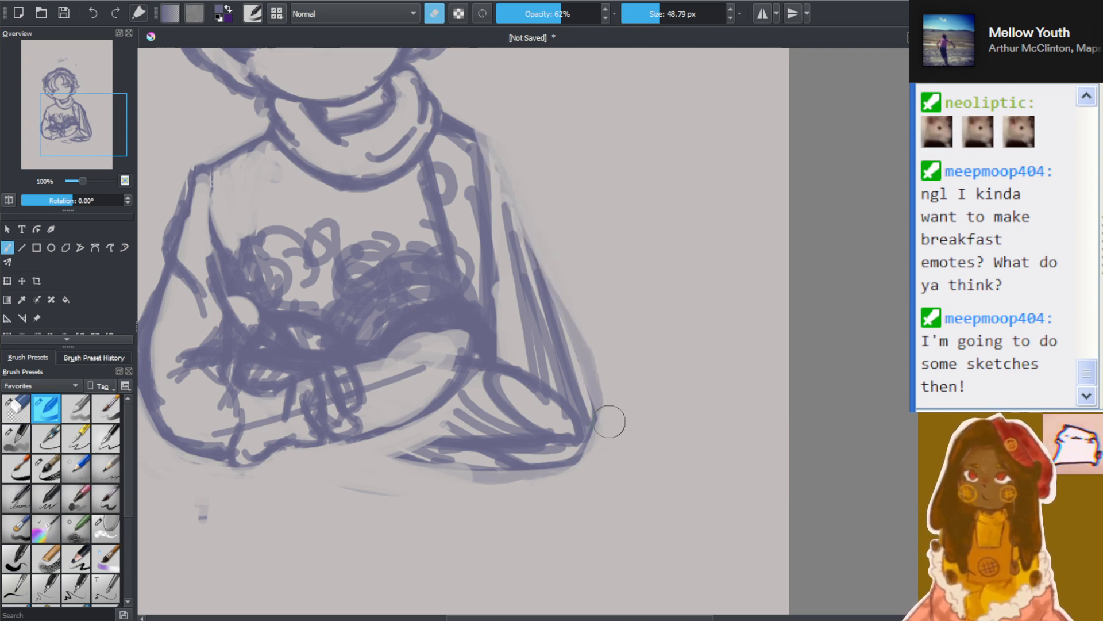
Erase the rounded elbow and the excess lines along the underside of the rear forearm
{"action": "scroll", "coordinate": [419, 377], "scroll_direction": "down", "scroll_amount": 2}
{"action": "scroll", "coordinate": [301, 359], "scroll_direction": "up", "scroll_amount": 3}
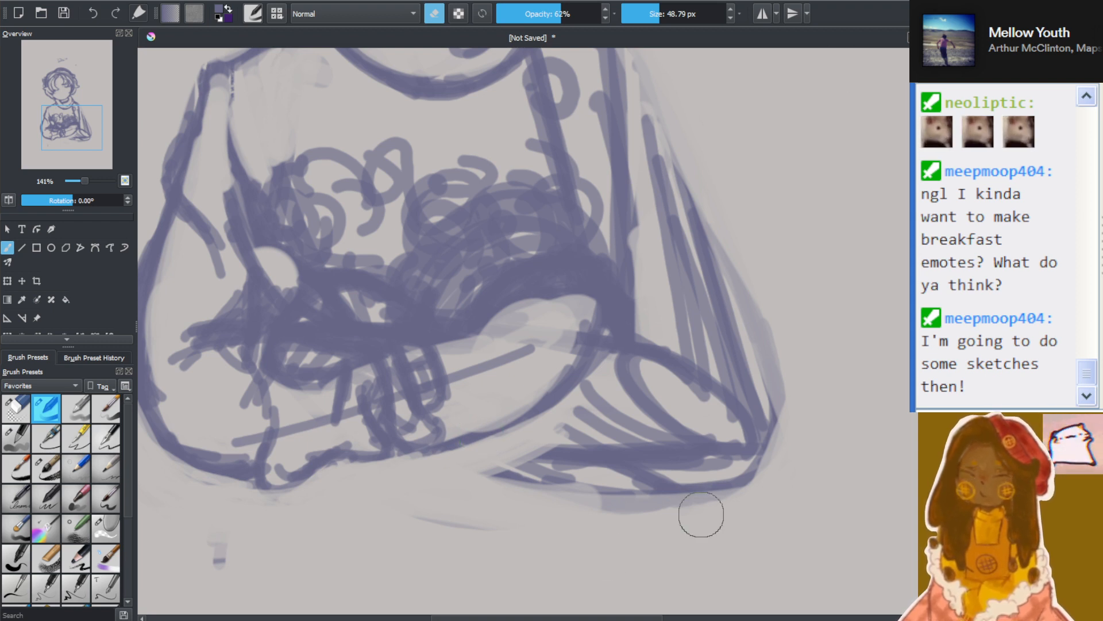
{"action": "left_click_drag", "start_coordinate": [532, 492], "coordinate": [676, 544]}
{"action": "mouse_move", "coordinate": [499, 486]}
{"action": "left_mouse_down"}
{"action": "mouse_move", "coordinate": [630, 533]}
{"action": "mouse_move", "coordinate": [683, 517]}
{"action": "mouse_move", "coordinate": [490, 483]}
{"action": "mouse_move", "coordinate": [759, 485]}
{"action": "mouse_move", "coordinate": [569, 506]}
{"action": "mouse_move", "coordinate": [761, 303]}
{"action": "mouse_move", "coordinate": [791, 428]}
{"action": "mouse_move", "coordinate": [729, 253]}
{"action": "mouse_move", "coordinate": [796, 486]}
{"action": "left_mouse_up"}
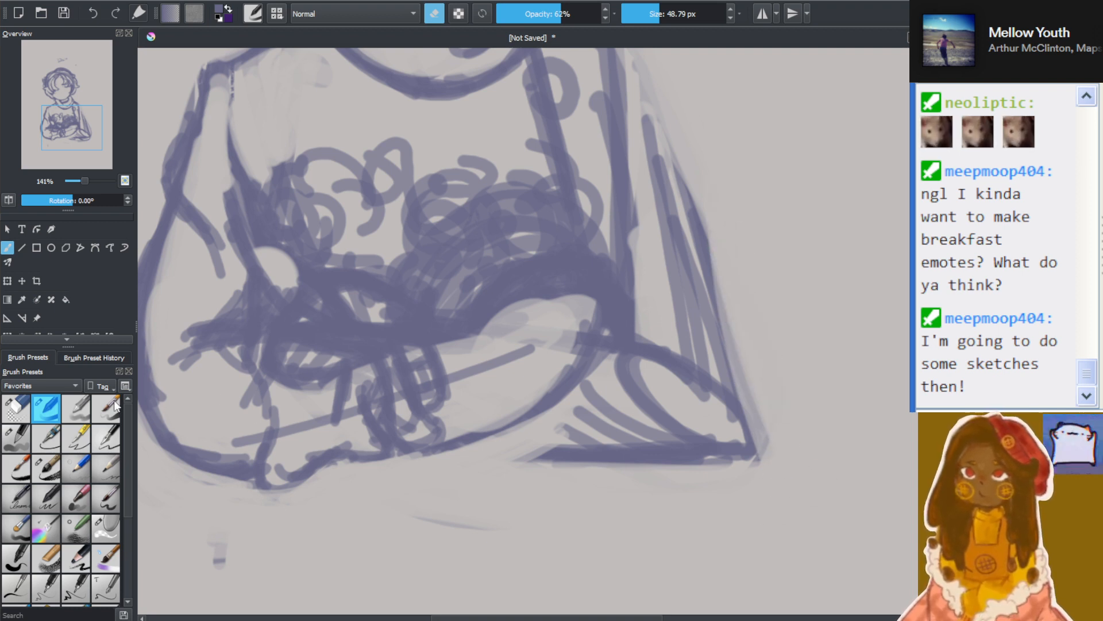
With a 14.46 px drawing brush, sketch looped folds and a new bottom line along the rear forearm's underside
{"action": "left_click", "coordinate": [436, 14]}
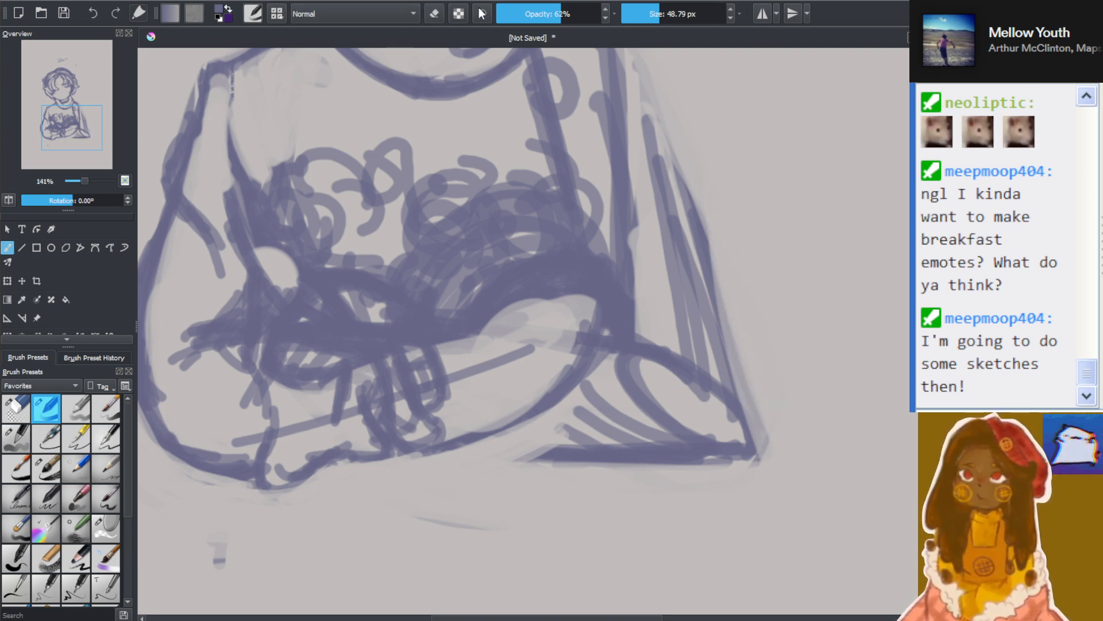
{"action": "left_click", "coordinate": [649, 13]}
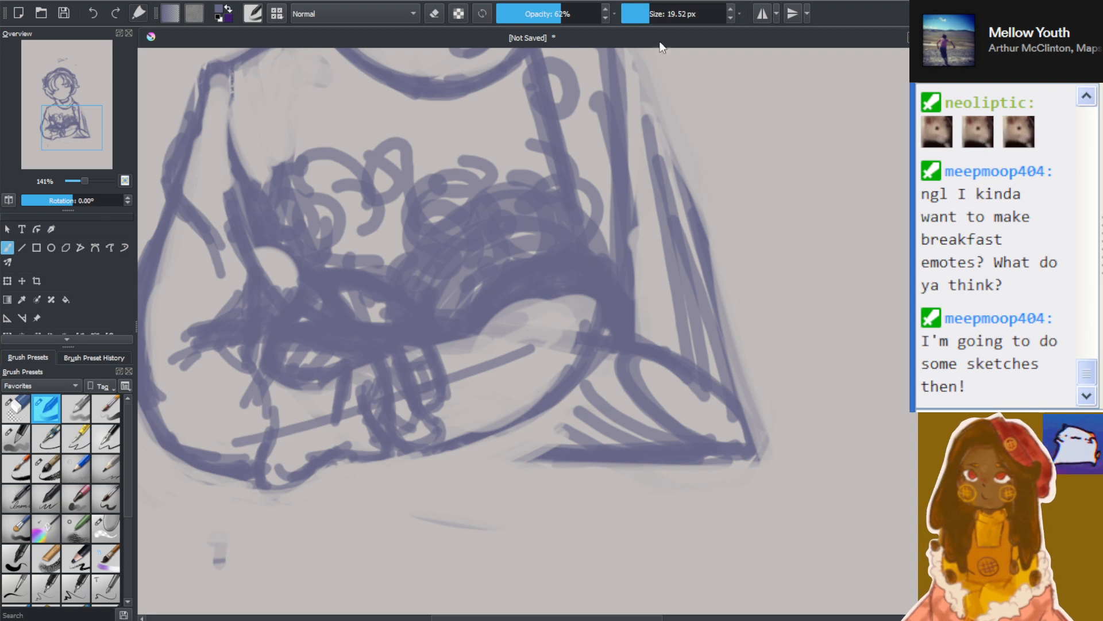
{"action": "left_click", "coordinate": [644, 10]}
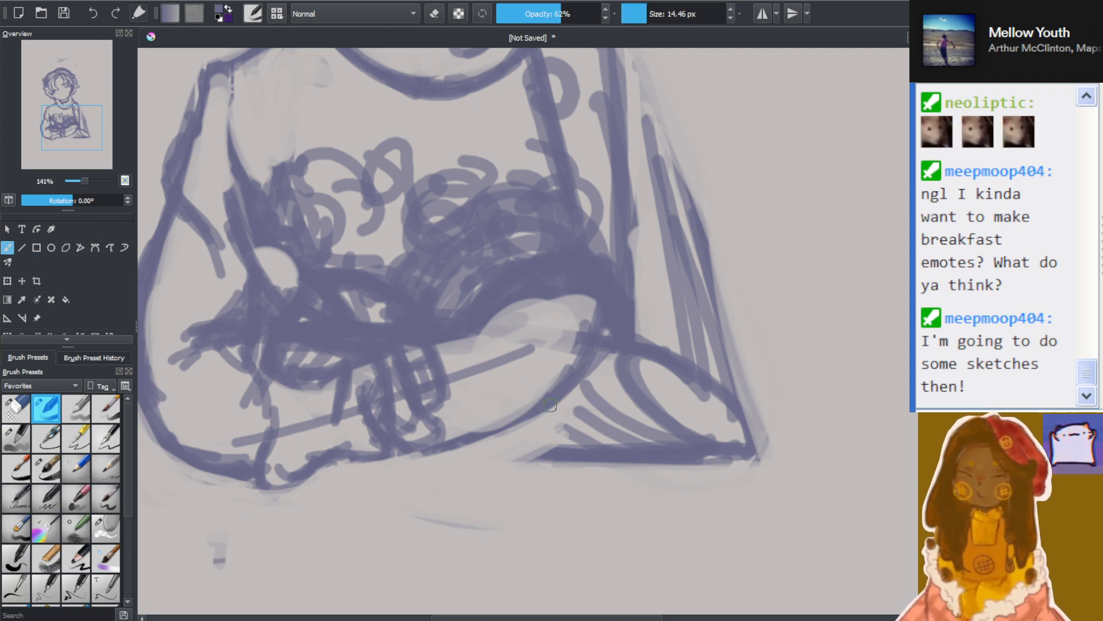
{"action": "left_click_drag", "start_coordinate": [526, 398], "coordinate": [548, 459]}
{"action": "mouse_move", "coordinate": [513, 421]}
{"action": "left_mouse_down"}
{"action": "mouse_move", "coordinate": [529, 455]}
{"action": "mouse_move", "coordinate": [572, 425]}
{"action": "mouse_move", "coordinate": [579, 468]}
{"action": "left_mouse_up"}
{"action": "mouse_move", "coordinate": [555, 409]}
{"action": "left_mouse_down"}
{"action": "mouse_move", "coordinate": [601, 478]}
{"action": "mouse_move", "coordinate": [617, 479]}
{"action": "left_mouse_up"}
{"action": "mouse_move", "coordinate": [555, 409]}
{"action": "left_mouse_down"}
{"action": "mouse_move", "coordinate": [588, 457]}
{"action": "mouse_move", "coordinate": [636, 492]}
{"action": "left_mouse_up"}
{"action": "mouse_move", "coordinate": [592, 469]}
{"action": "left_mouse_down"}
{"action": "mouse_move", "coordinate": [677, 492]}
{"action": "mouse_move", "coordinate": [701, 460]}
{"action": "left_mouse_up"}
{"action": "mouse_move", "coordinate": [511, 444]}
{"action": "left_mouse_down"}
{"action": "mouse_move", "coordinate": [459, 452]}
{"action": "mouse_move", "coordinate": [534, 466]}
{"action": "left_mouse_up"}
{"action": "mouse_move", "coordinate": [463, 446]}
{"action": "left_mouse_down"}
{"action": "mouse_move", "coordinate": [515, 455]}
{"action": "mouse_move", "coordinate": [469, 451]}
{"action": "left_mouse_up"}
{"action": "mouse_move", "coordinate": [449, 431]}
{"action": "left_mouse_down"}
{"action": "mouse_move", "coordinate": [506, 443]}
{"action": "mouse_move", "coordinate": [534, 482]}
{"action": "mouse_move", "coordinate": [630, 504]}
{"action": "mouse_move", "coordinate": [649, 475]}
{"action": "mouse_move", "coordinate": [609, 500]}
{"action": "mouse_move", "coordinate": [666, 467]}
{"action": "mouse_move", "coordinate": [688, 426]}
{"action": "left_mouse_up"}
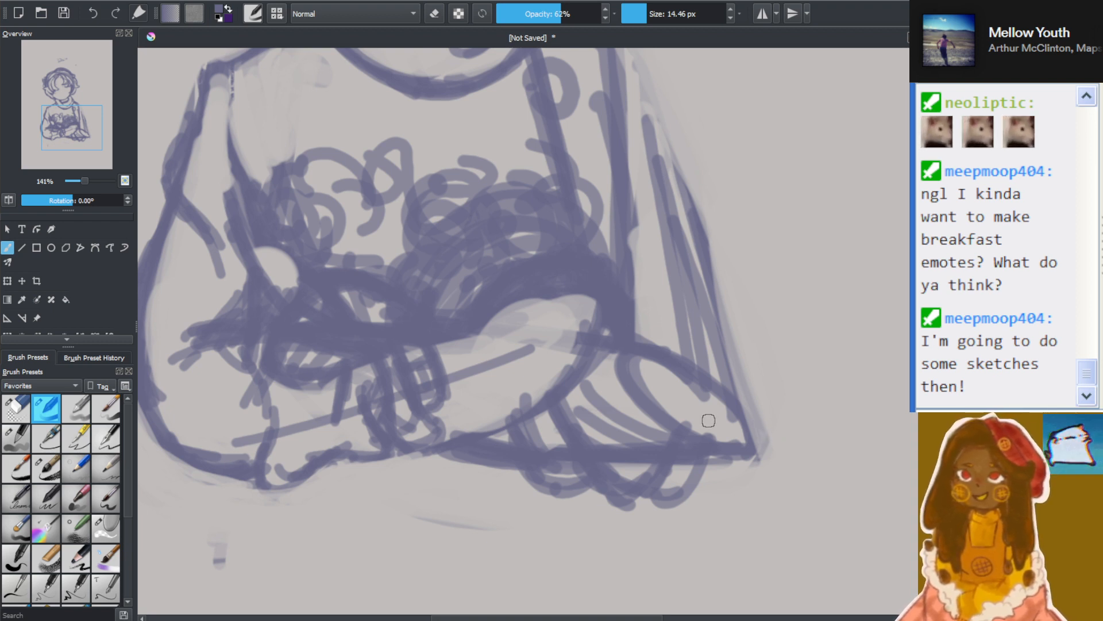
Sketch a rounded outer elbow rising from the end of the rear forearm toward the sleeve
{"action": "mouse_move", "coordinate": [679, 465]}
{"action": "left_mouse_down"}
{"action": "mouse_move", "coordinate": [758, 443]}
{"action": "mouse_move", "coordinate": [796, 406]}
{"action": "left_mouse_up"}
{"action": "left_click_drag", "start_coordinate": [760, 466], "coordinate": [792, 372]}
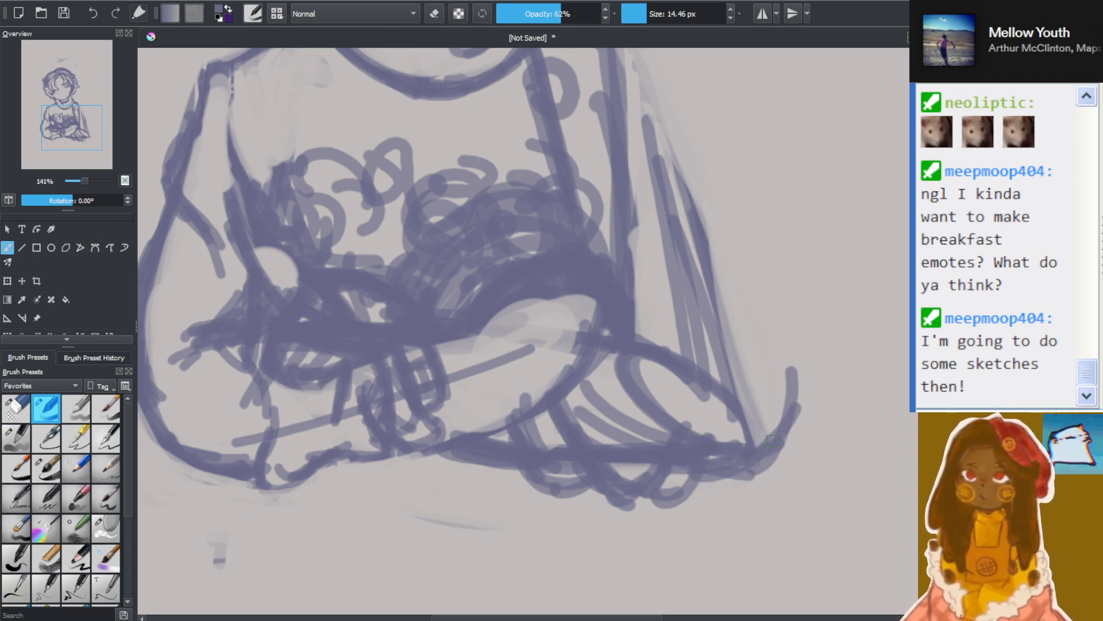
{"action": "left_click_drag", "start_coordinate": [783, 444], "coordinate": [751, 291]}
Examine the reworked elbow, sleeve and shoulder up close and against the whole figure
{"action": "scroll", "coordinate": [769, 190], "scroll_direction": "down", "scroll_amount": 4}
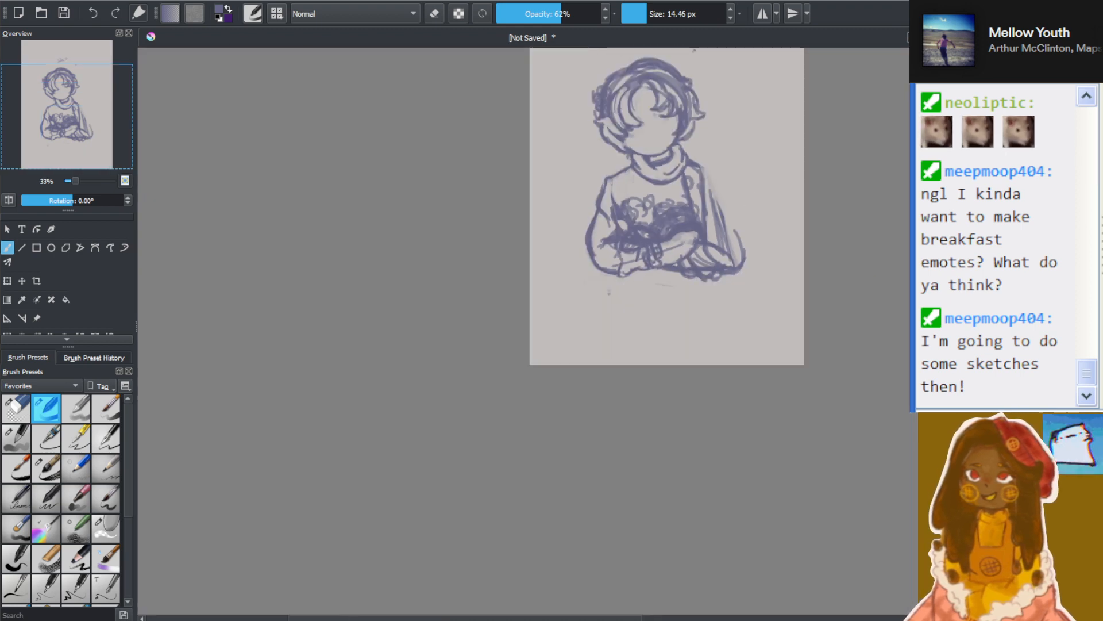
{"action": "scroll", "coordinate": [667, 276], "scroll_direction": "up", "scroll_amount": 5}
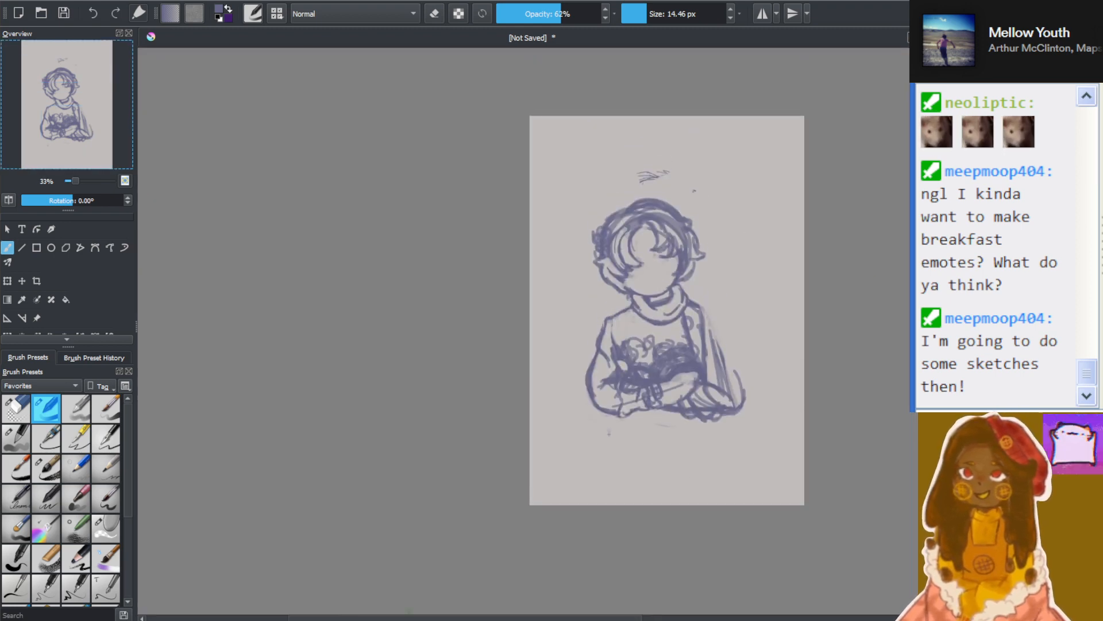
{"action": "left_click_drag", "start_coordinate": [433, 619], "coordinate": [480, 619]}
{"action": "scroll", "coordinate": [622, 333], "scroll_direction": "up", "scroll_amount": 4}
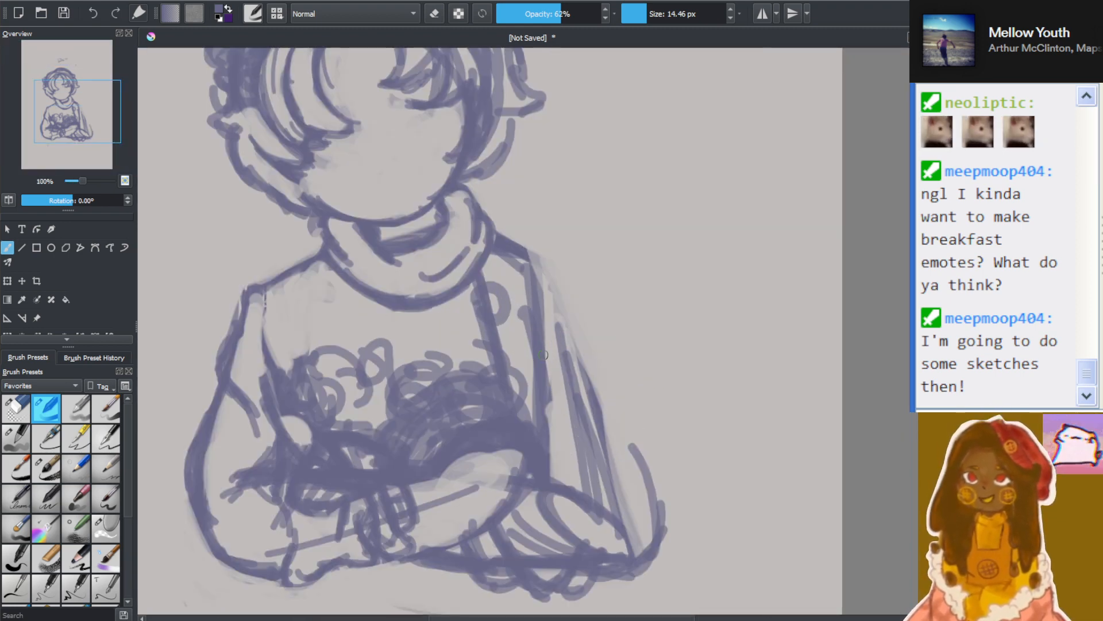
{"action": "scroll", "coordinate": [517, 307], "scroll_direction": "down", "scroll_amount": 4}
{"action": "scroll", "coordinate": [518, 327], "scroll_direction": "up", "scroll_amount": 4}
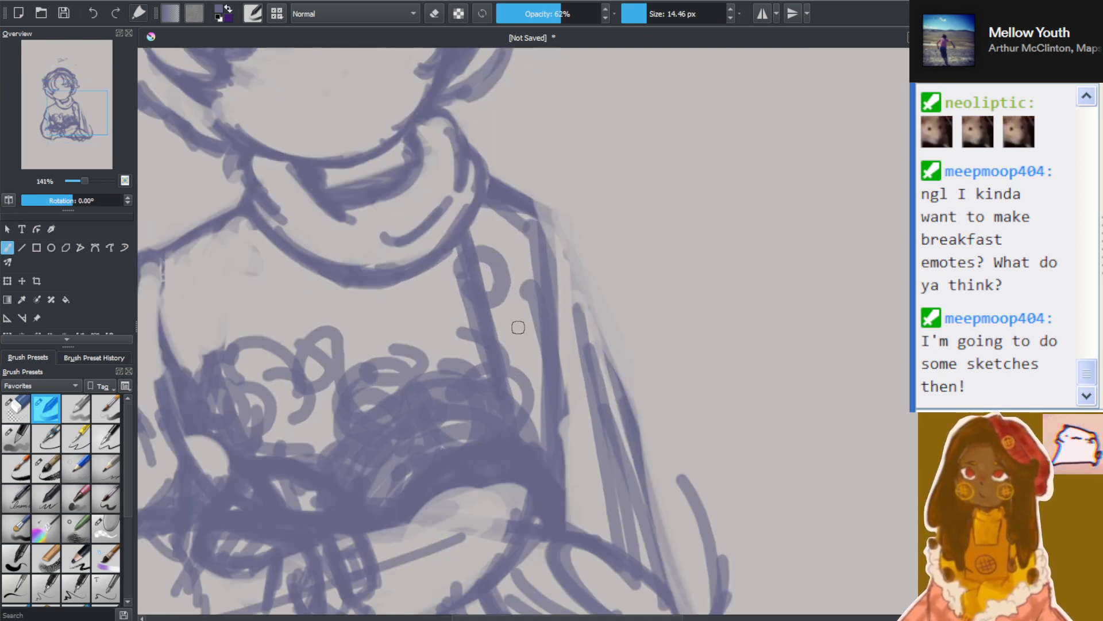
{"action": "scroll", "coordinate": [498, 288], "scroll_direction": "down", "scroll_amount": 4}
{"action": "scroll", "coordinate": [462, 297], "scroll_direction": "up", "scroll_amount": 4}
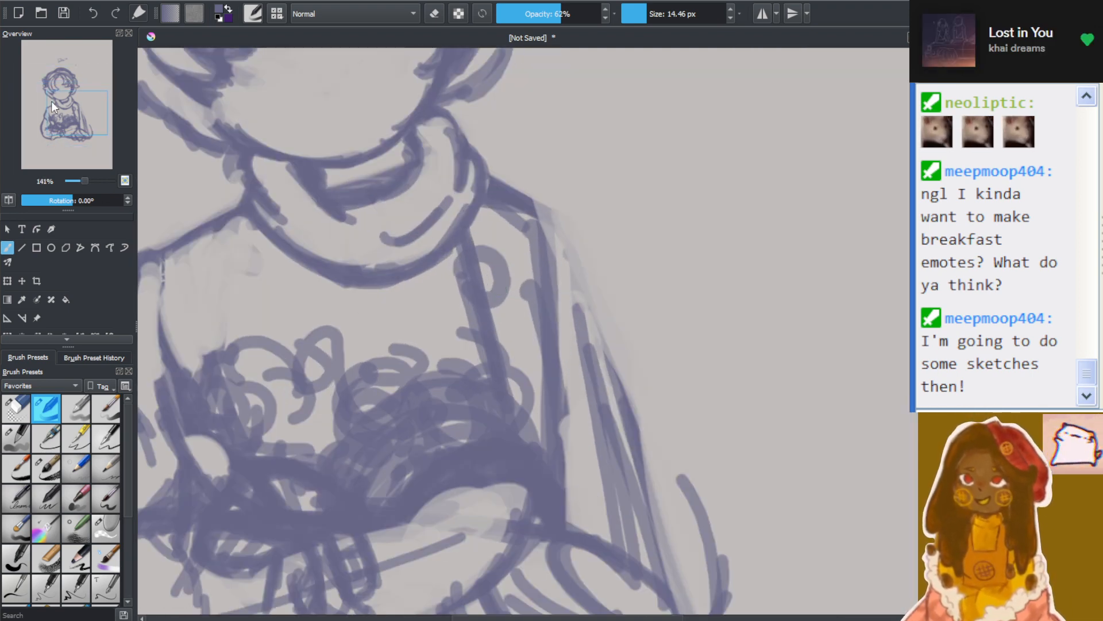
{"action": "mouse_move", "coordinate": [50, 101]}
{"action": "left_mouse_down"}
{"action": "mouse_move", "coordinate": [71, 119]}
{"action": "mouse_move", "coordinate": [57, 113]}
{"action": "left_mouse_up"}
{"action": "scroll", "coordinate": [587, 116], "scroll_direction": "down", "scroll_amount": 1}
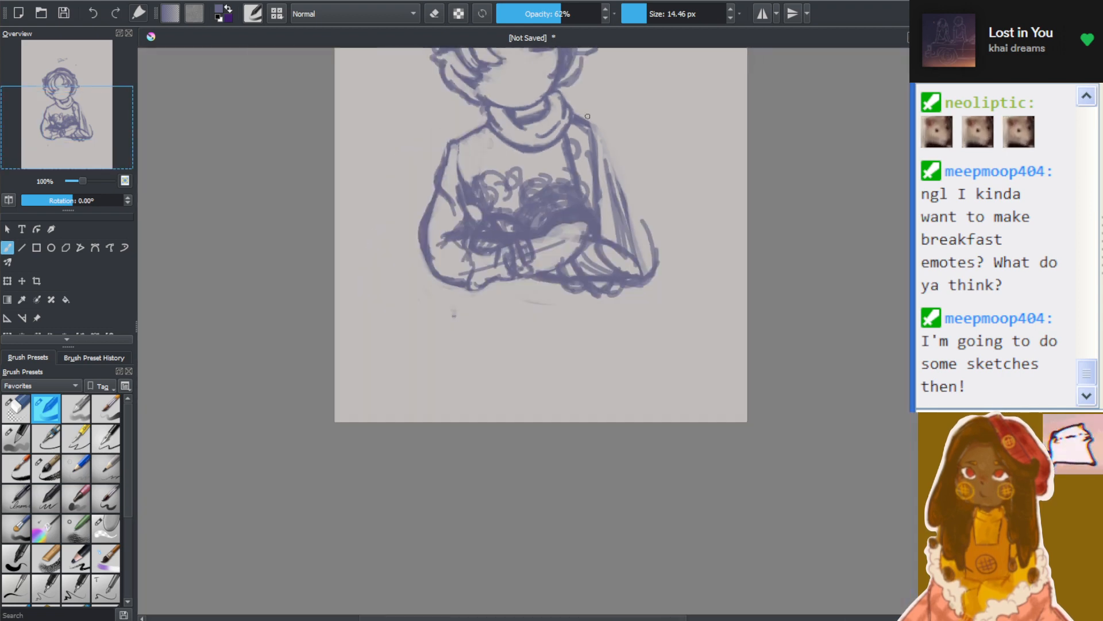
{"action": "scroll", "coordinate": [587, 116], "scroll_direction": "up", "scroll_amount": 2}
{"action": "scroll", "coordinate": [489, 287], "scroll_direction": "up", "scroll_amount": 1}
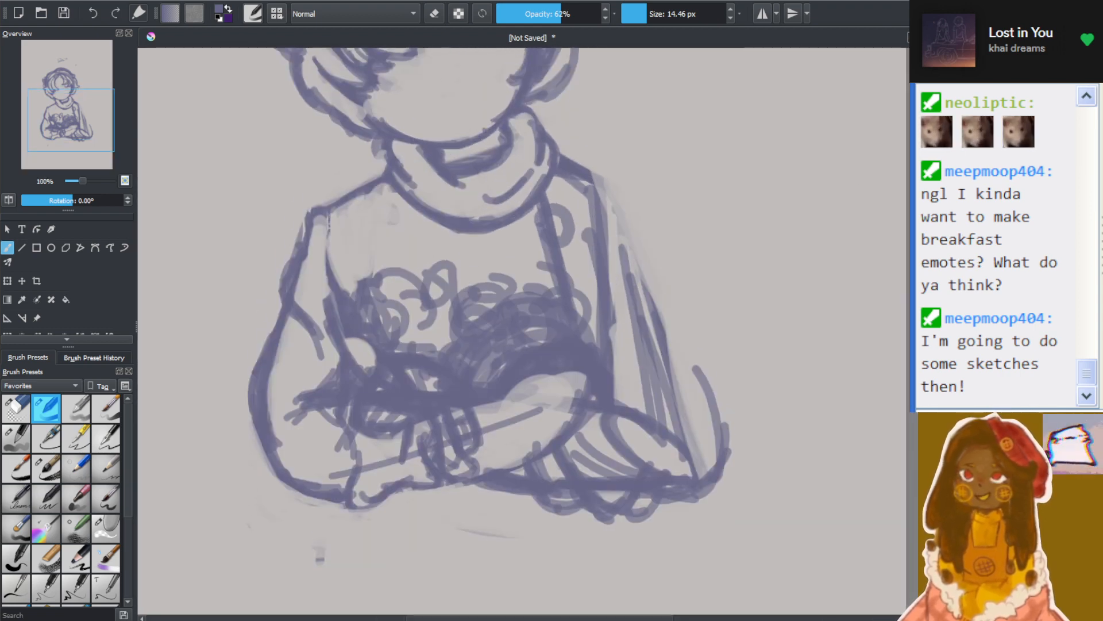
{"action": "scroll", "coordinate": [623, 188], "scroll_direction": "up", "scroll_amount": 5}
{"action": "scroll", "coordinate": [421, 211], "scroll_direction": "down", "scroll_amount": 1}
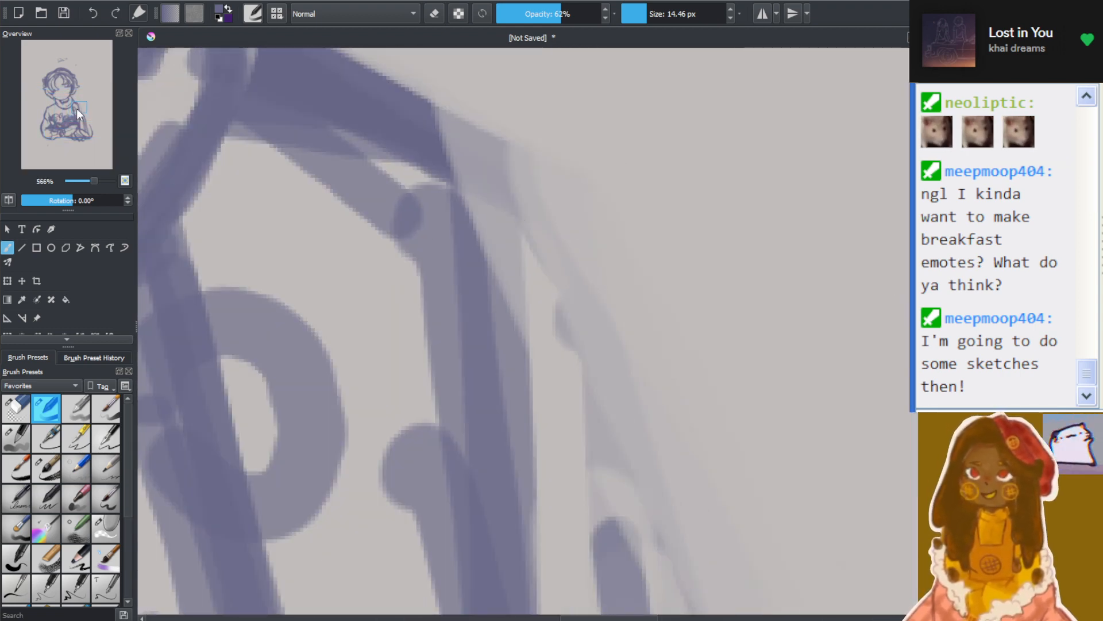
{"action": "mouse_move", "coordinate": [74, 108]}
{"action": "left_mouse_down"}
{"action": "mouse_move", "coordinate": [61, 112]}
{"action": "mouse_move", "coordinate": [80, 106]}
{"action": "mouse_move", "coordinate": [57, 107]}
{"action": "mouse_move", "coordinate": [67, 99]}
{"action": "mouse_move", "coordinate": [57, 109]}
{"action": "mouse_move", "coordinate": [65, 91]}
{"action": "mouse_move", "coordinate": [67, 124]}
{"action": "mouse_move", "coordinate": [61, 118]}
{"action": "left_mouse_up"}
{"action": "scroll", "coordinate": [58, 107], "scroll_direction": "down", "scroll_amount": 1}
{"action": "scroll", "coordinate": [44, 127], "scroll_direction": "down", "scroll_amount": 3}
{"action": "scroll", "coordinate": [67, 105], "scroll_direction": "up", "scroll_amount": 2}
{"action": "scroll", "coordinate": [676, 127], "scroll_direction": "up", "scroll_amount": 1}
{"action": "scroll", "coordinate": [505, 127], "scroll_direction": "down", "scroll_amount": 2}
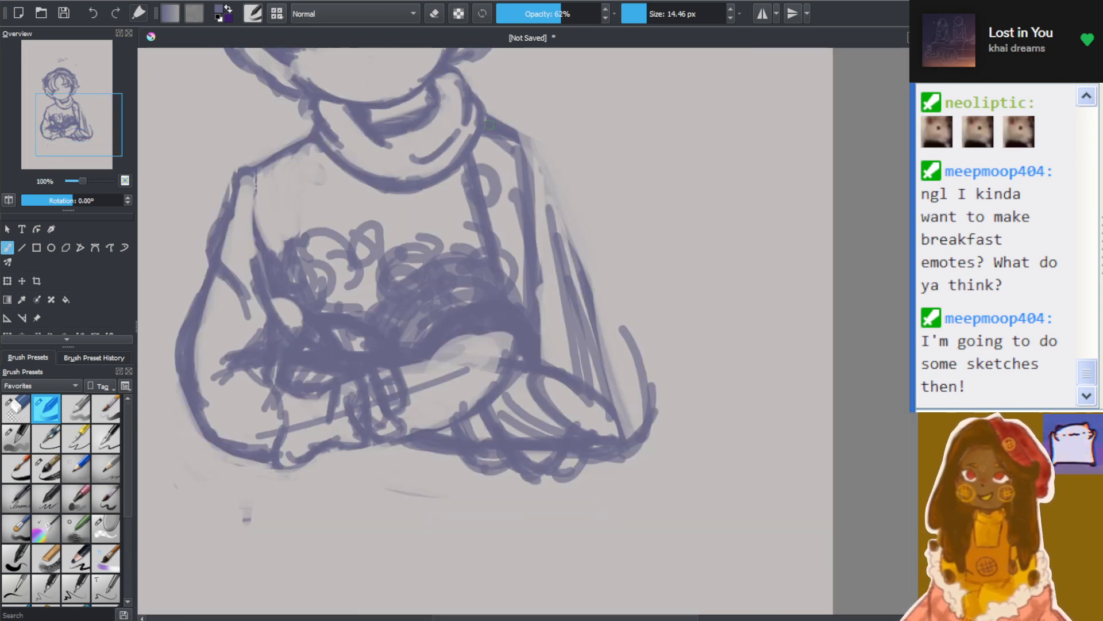
{"action": "left_click_drag", "start_coordinate": [659, 617], "coordinate": [644, 618]}
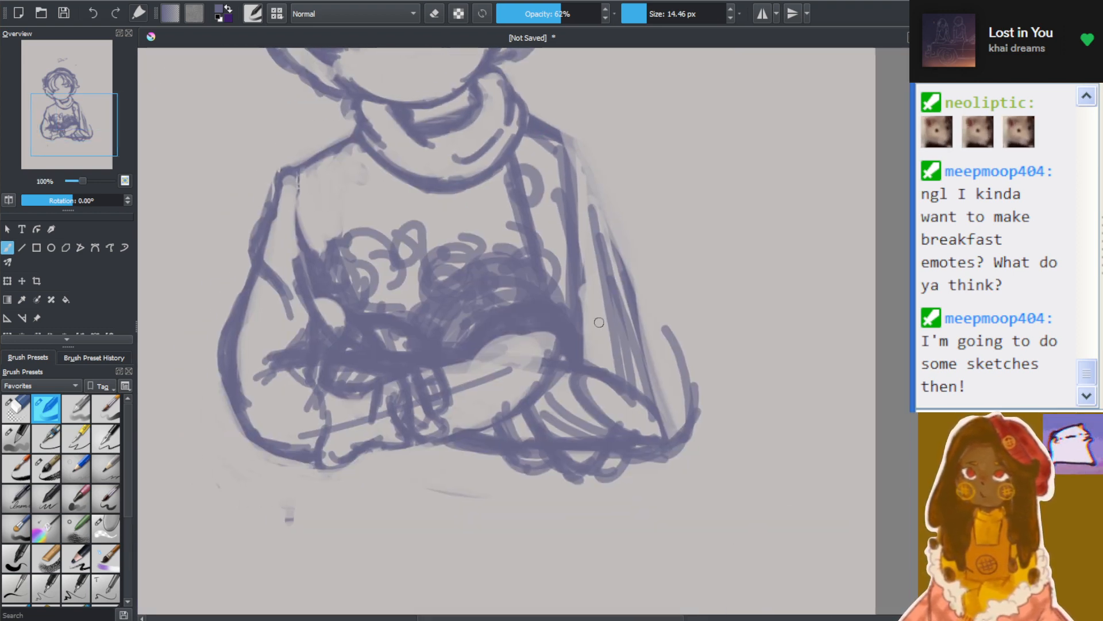
{"action": "left_click_drag", "start_coordinate": [924, 385], "coordinate": [925, 358]}
{"action": "scroll", "coordinate": [523, 265], "scroll_direction": "up", "scroll_amount": 1}
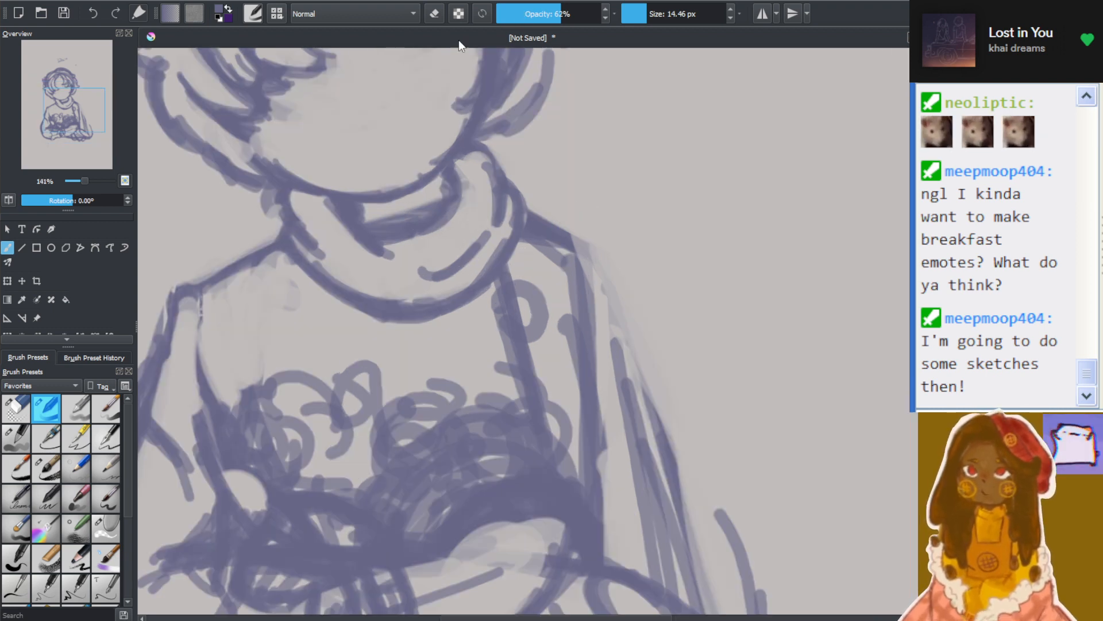
With the 24.01 px eraser preset, erase the armhole lines and upper inner sleeve lines below the shoulder beside the rear arm
{"action": "left_click", "coordinate": [436, 16]}
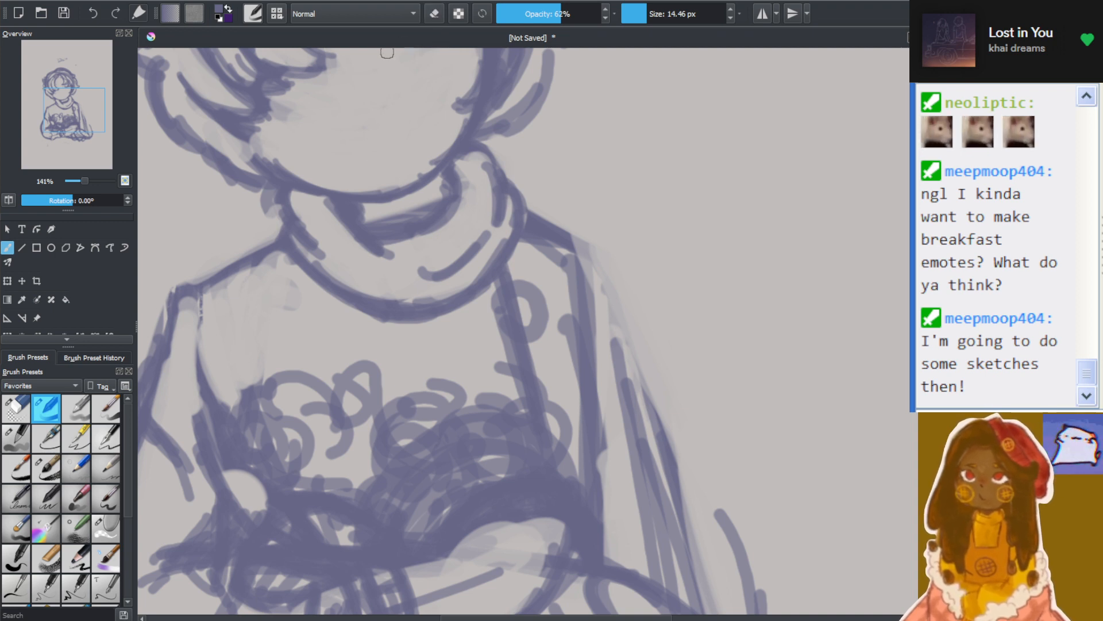
{"action": "left_click", "coordinate": [19, 403]}
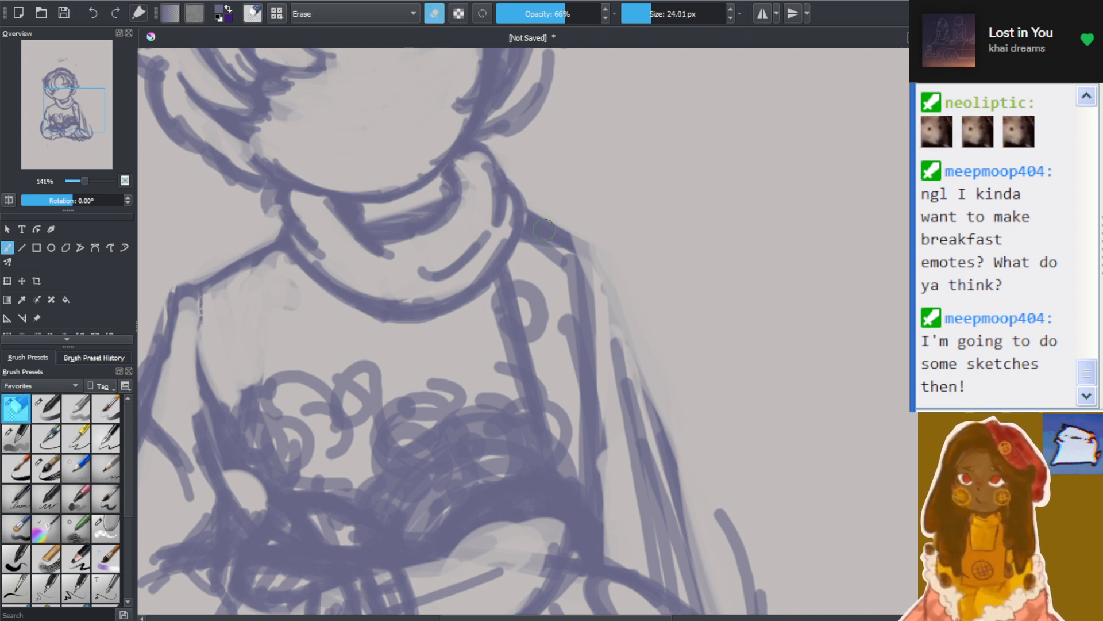
{"action": "mouse_move", "coordinate": [525, 237]}
{"action": "left_mouse_down"}
{"action": "mouse_move", "coordinate": [576, 263]}
{"action": "mouse_move", "coordinate": [592, 289]}
{"action": "left_mouse_up"}
{"action": "mouse_move", "coordinate": [537, 265]}
{"action": "left_mouse_down"}
{"action": "mouse_move", "coordinate": [636, 333]}
{"action": "mouse_move", "coordinate": [576, 277]}
{"action": "mouse_move", "coordinate": [594, 325]}
{"action": "mouse_move", "coordinate": [611, 472]}
{"action": "mouse_move", "coordinate": [586, 375]}
{"action": "mouse_move", "coordinate": [589, 300]}
{"action": "mouse_move", "coordinate": [576, 362]}
{"action": "mouse_move", "coordinate": [596, 481]}
{"action": "mouse_move", "coordinate": [607, 450]}
{"action": "mouse_move", "coordinate": [586, 373]}
{"action": "mouse_move", "coordinate": [514, 304]}
{"action": "mouse_move", "coordinate": [485, 342]}
{"action": "mouse_move", "coordinate": [490, 358]}
{"action": "mouse_move", "coordinate": [471, 331]}
{"action": "mouse_move", "coordinate": [471, 355]}
{"action": "mouse_move", "coordinate": [498, 337]}
{"action": "mouse_move", "coordinate": [502, 354]}
{"action": "mouse_move", "coordinate": [530, 301]}
{"action": "mouse_move", "coordinate": [517, 313]}
{"action": "mouse_move", "coordinate": [515, 292]}
{"action": "mouse_move", "coordinate": [501, 290]}
{"action": "mouse_move", "coordinate": [513, 288]}
{"action": "mouse_move", "coordinate": [533, 349]}
{"action": "mouse_move", "coordinate": [577, 396]}
{"action": "mouse_move", "coordinate": [570, 372]}
{"action": "mouse_move", "coordinate": [625, 413]}
{"action": "left_mouse_up"}
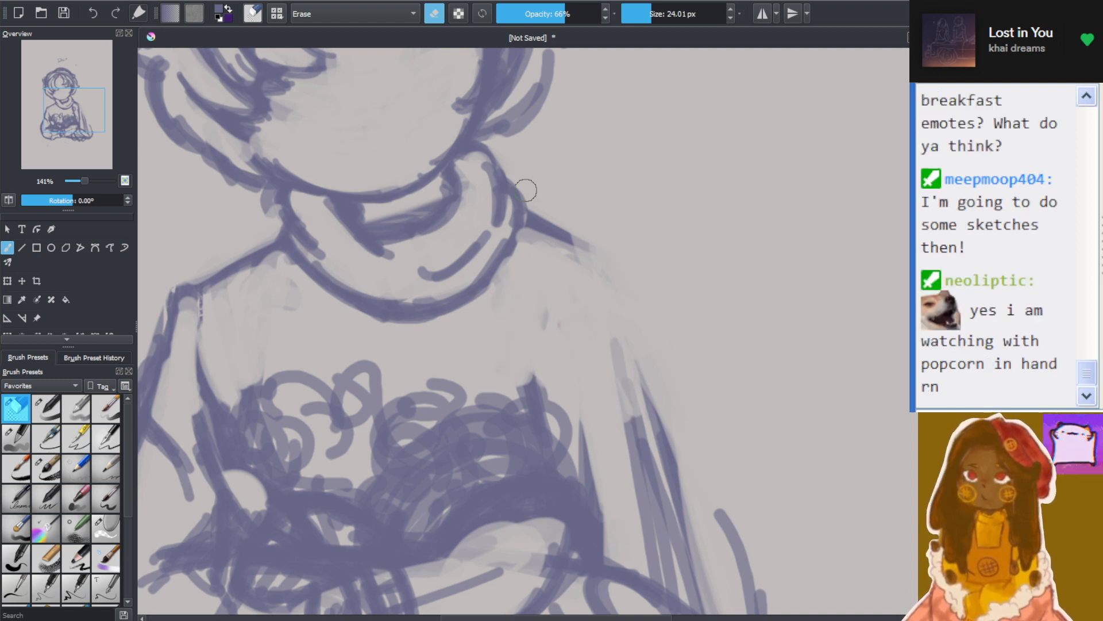
Thin out the remaining thick shoulder line beside the collar, reducing the eraser to 11.30 px
{"action": "left_click", "coordinate": [437, 19]}
{"action": "left_click_drag", "start_coordinate": [582, 249], "coordinate": [557, 234]}
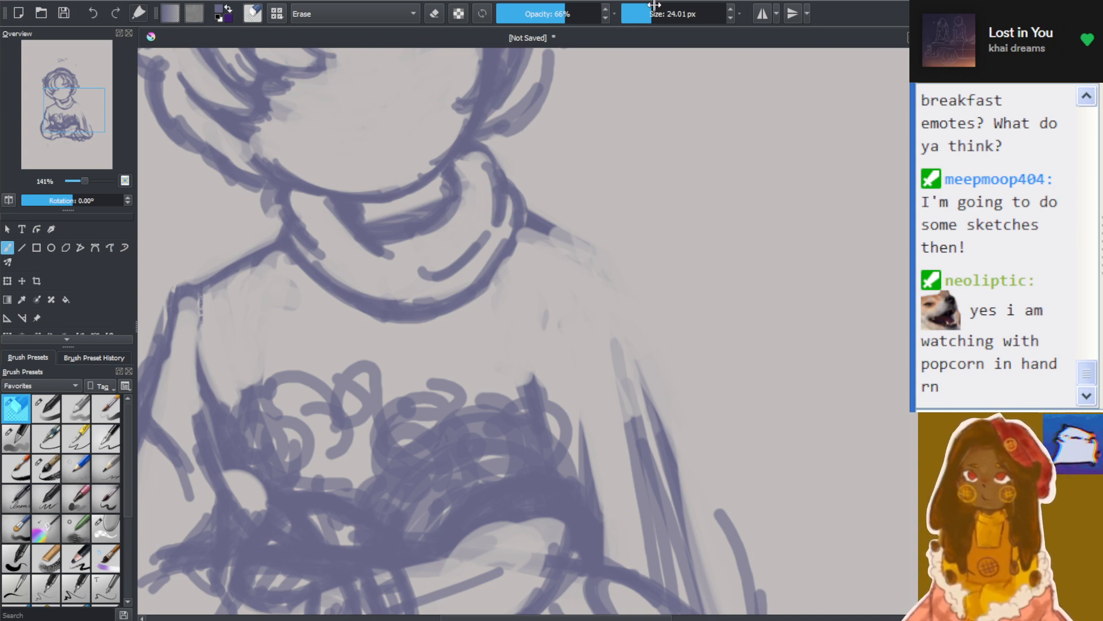
{"action": "left_click_drag", "start_coordinate": [654, 5], "coordinate": [646, 11]}
{"action": "left_click_drag", "start_coordinate": [526, 216], "coordinate": [570, 247]}
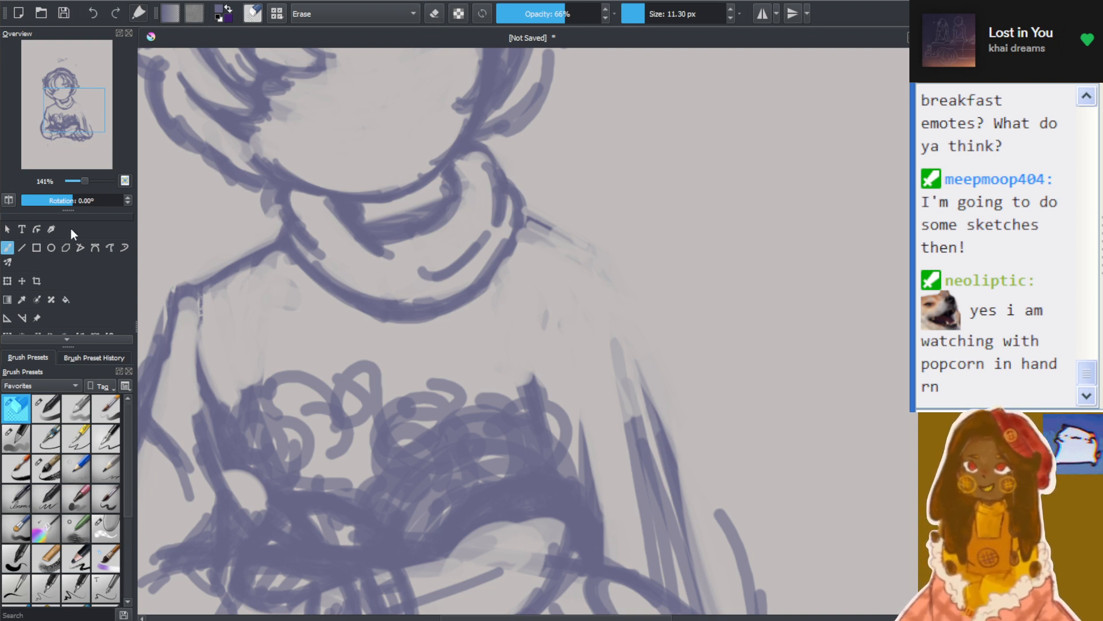
With the 14.46 px drawing brush, redraw a wider shoulder slope from the collar and extend the sleeve's outer contour toward the elbow
{"action": "left_click", "coordinate": [46, 409]}
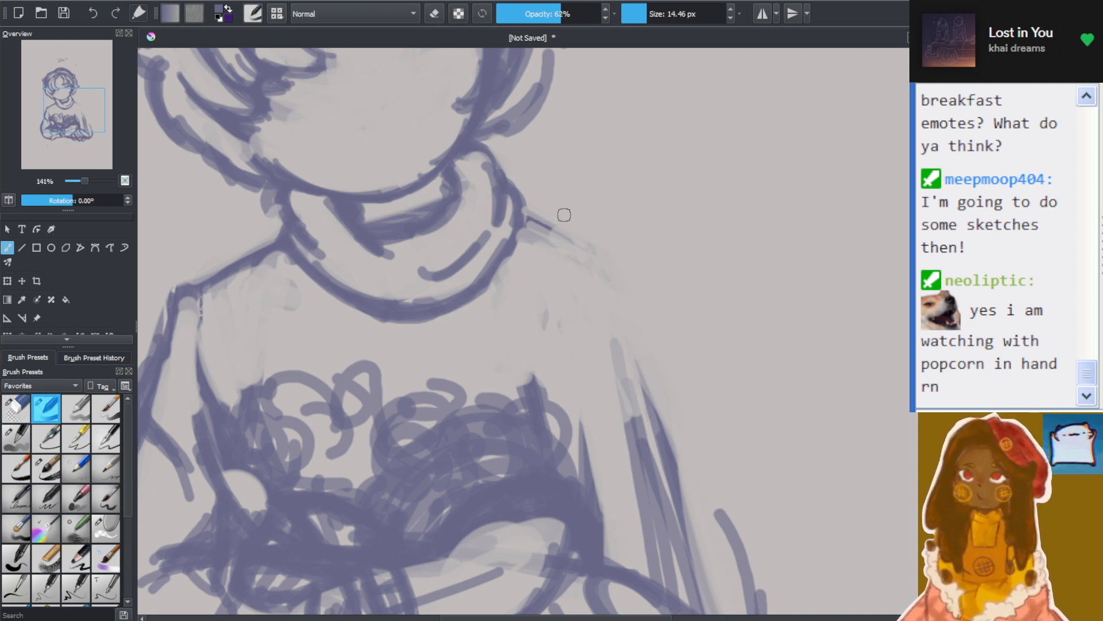
{"action": "mouse_move", "coordinate": [524, 211]}
{"action": "left_mouse_down"}
{"action": "mouse_move", "coordinate": [606, 285]}
{"action": "mouse_move", "coordinate": [538, 223]}
{"action": "mouse_move", "coordinate": [627, 294]}
{"action": "mouse_move", "coordinate": [637, 274]}
{"action": "mouse_move", "coordinate": [649, 300]}
{"action": "mouse_move", "coordinate": [628, 290]}
{"action": "mouse_move", "coordinate": [658, 357]}
{"action": "left_mouse_up"}
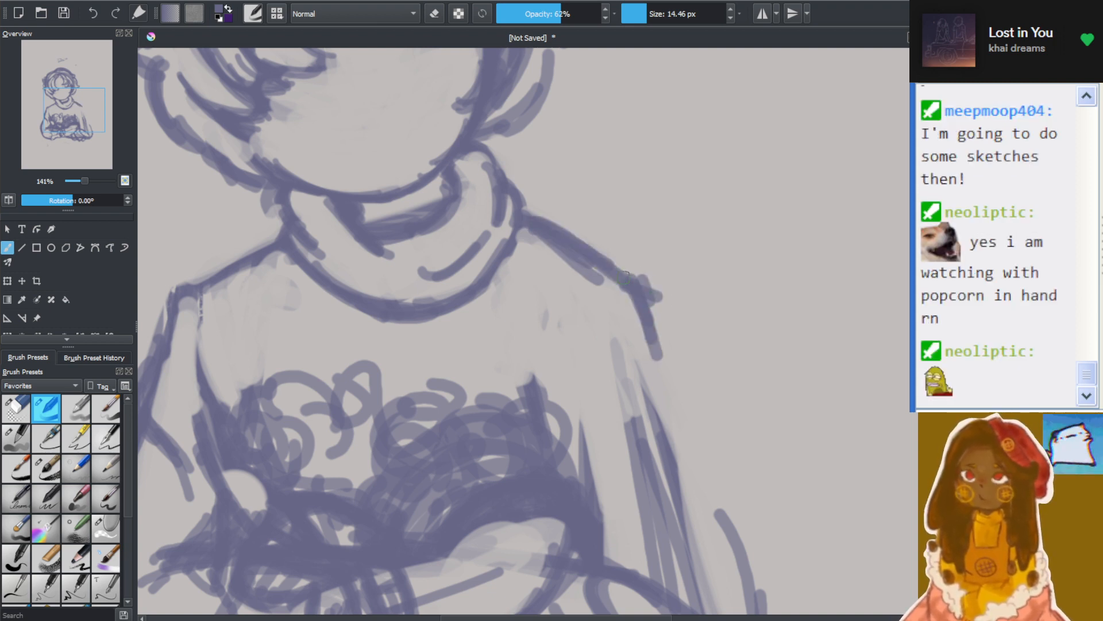
{"action": "mouse_move", "coordinate": [626, 273]}
{"action": "left_mouse_down"}
{"action": "mouse_move", "coordinate": [682, 317]}
{"action": "mouse_move", "coordinate": [686, 379]}
{"action": "mouse_move", "coordinate": [715, 438]}
{"action": "left_mouse_up"}
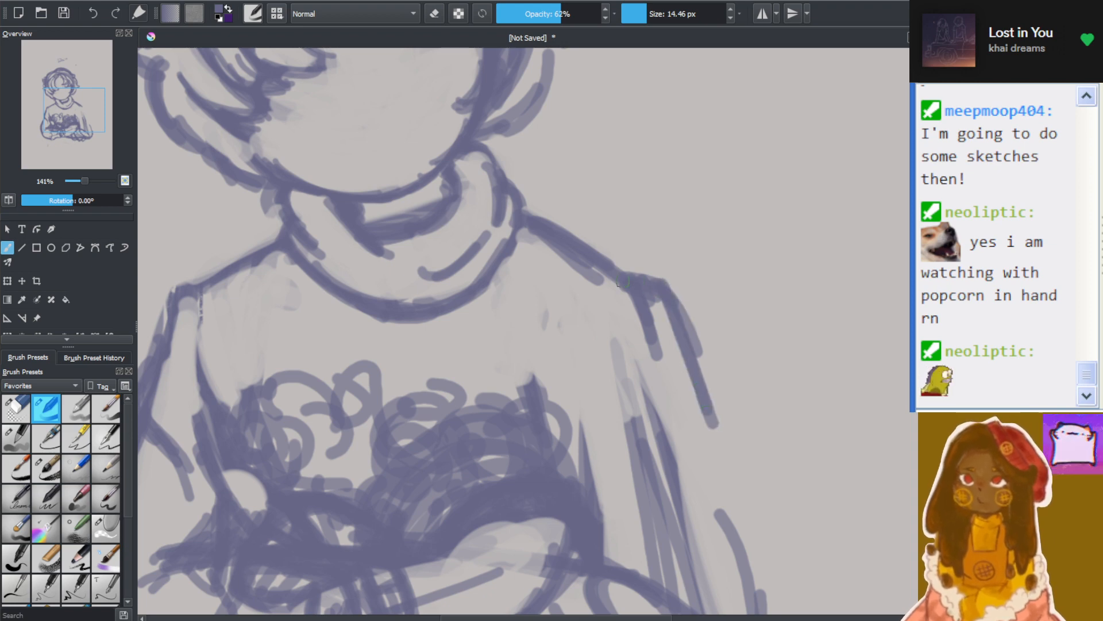
{"action": "mouse_move", "coordinate": [649, 300]}
{"action": "left_mouse_down"}
{"action": "mouse_move", "coordinate": [739, 487]}
{"action": "mouse_move", "coordinate": [750, 529]}
{"action": "left_mouse_up"}
{"action": "left_click_drag", "start_coordinate": [712, 420], "coordinate": [768, 555]}
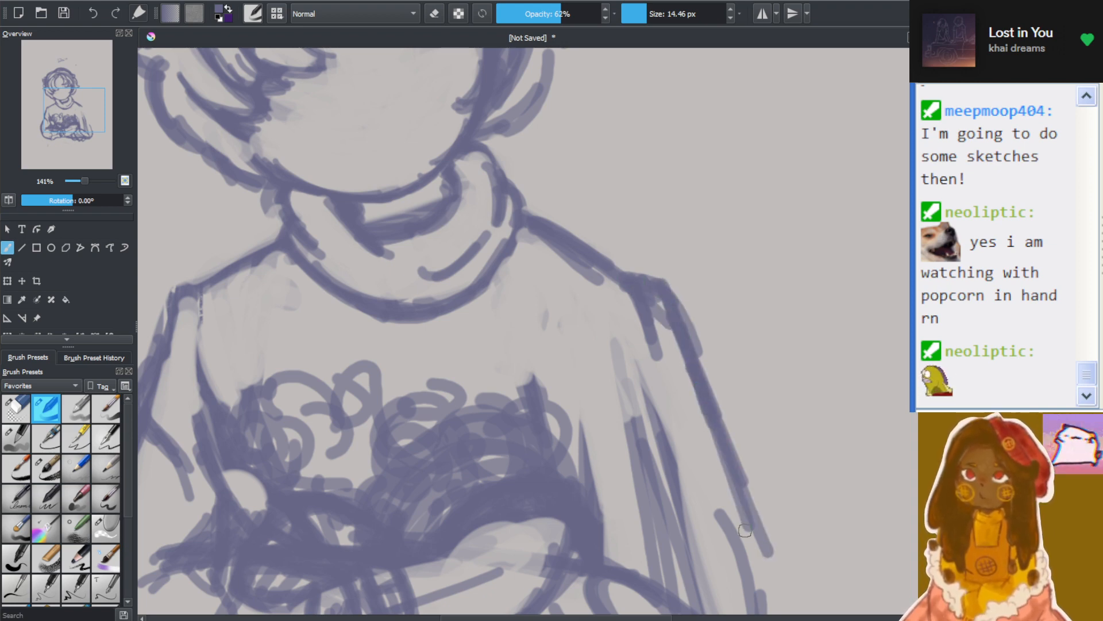
Connect the outer sleeve contour to the elbow and add bunched, looping fold lines around it
{"action": "scroll", "coordinate": [759, 487], "scroll_direction": "down", "scroll_amount": 1}
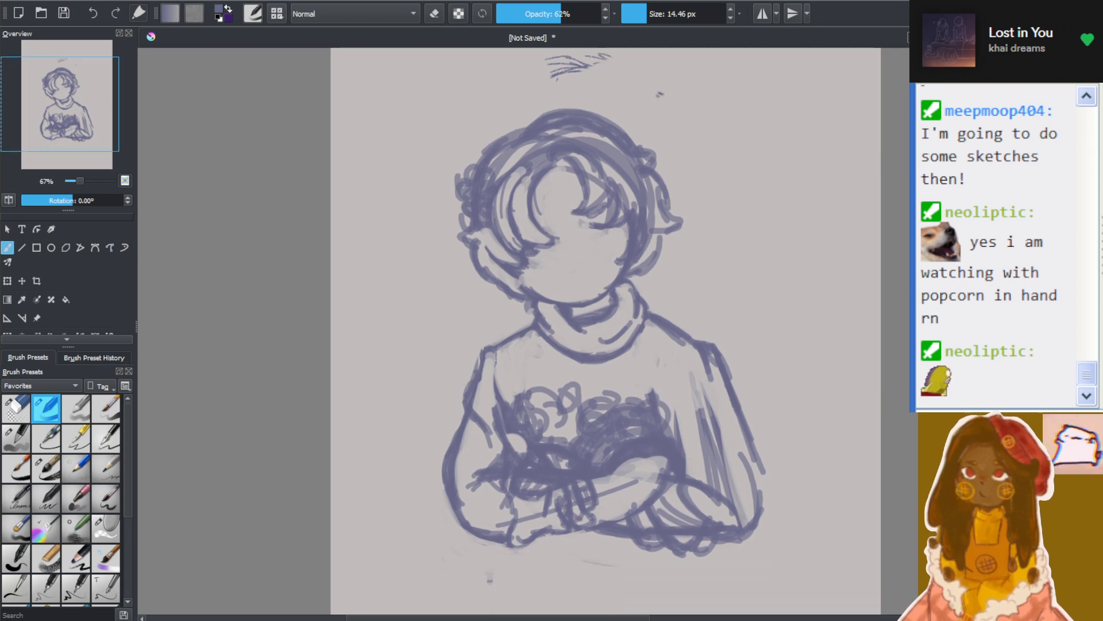
{"action": "scroll", "coordinate": [778, 431], "scroll_direction": "up", "scroll_amount": 2}
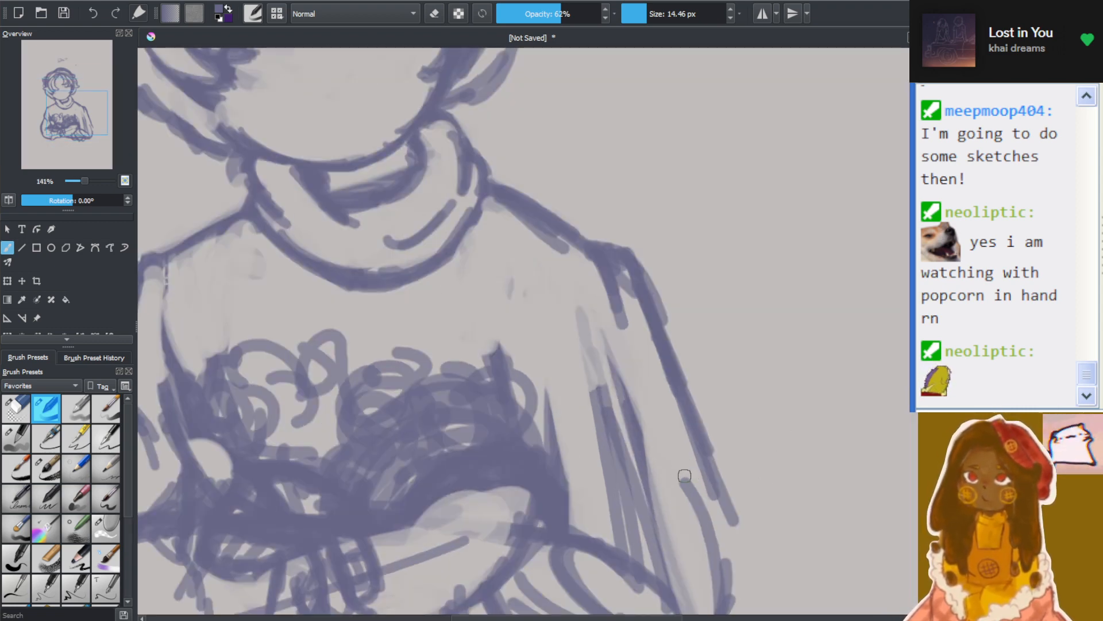
{"action": "left_click_drag", "start_coordinate": [712, 477], "coordinate": [731, 544]}
{"action": "mouse_move", "coordinate": [728, 487]}
{"action": "left_mouse_down"}
{"action": "mouse_move", "coordinate": [736, 512]}
{"action": "mouse_move", "coordinate": [705, 566]}
{"action": "left_mouse_up"}
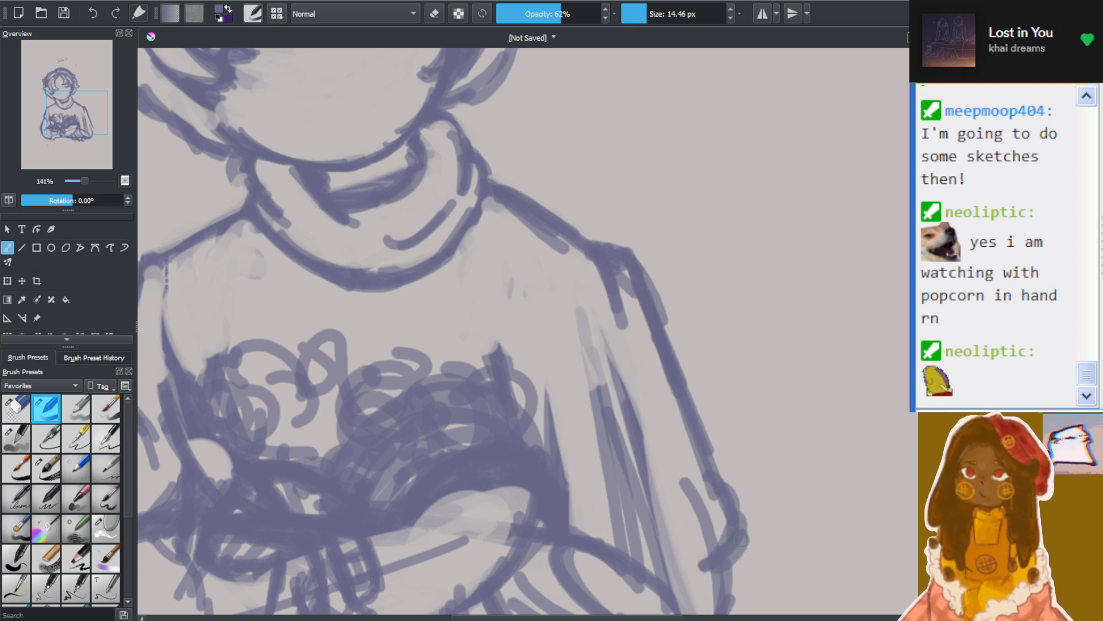
{"action": "mouse_move", "coordinate": [743, 530]}
{"action": "left_mouse_down"}
{"action": "mouse_move", "coordinate": [765, 557]}
{"action": "mouse_move", "coordinate": [719, 587]}
{"action": "left_mouse_up"}
{"action": "left_click_drag", "start_coordinate": [694, 565], "coordinate": [716, 612]}
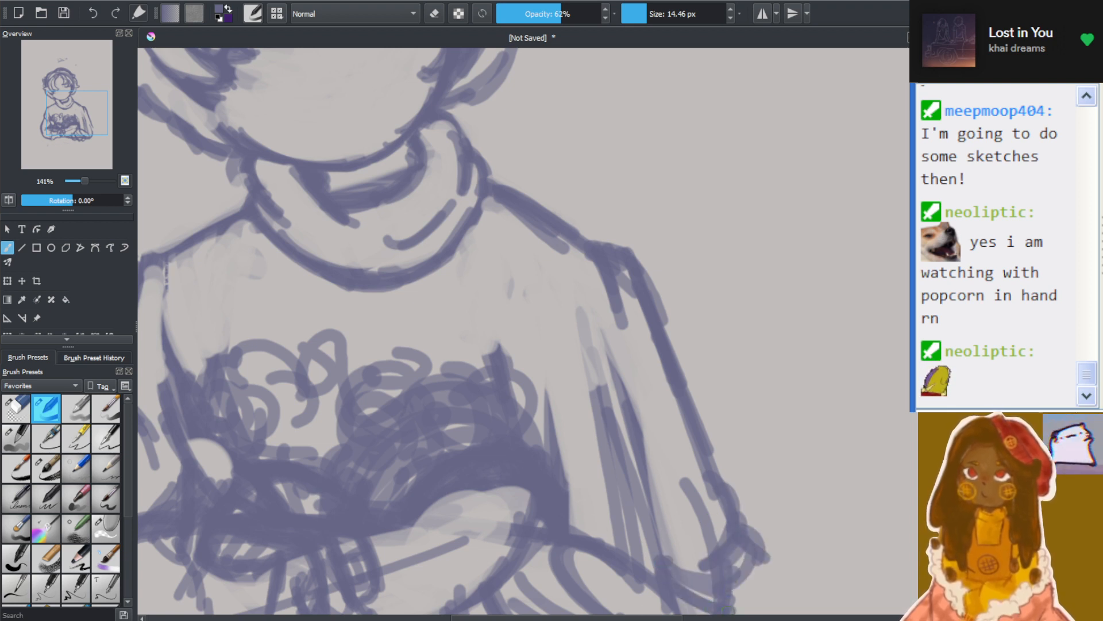
{"action": "mouse_move", "coordinate": [765, 563]}
{"action": "left_mouse_down"}
{"action": "mouse_move", "coordinate": [747, 609]}
{"action": "mouse_move", "coordinate": [729, 607]}
{"action": "left_mouse_up"}
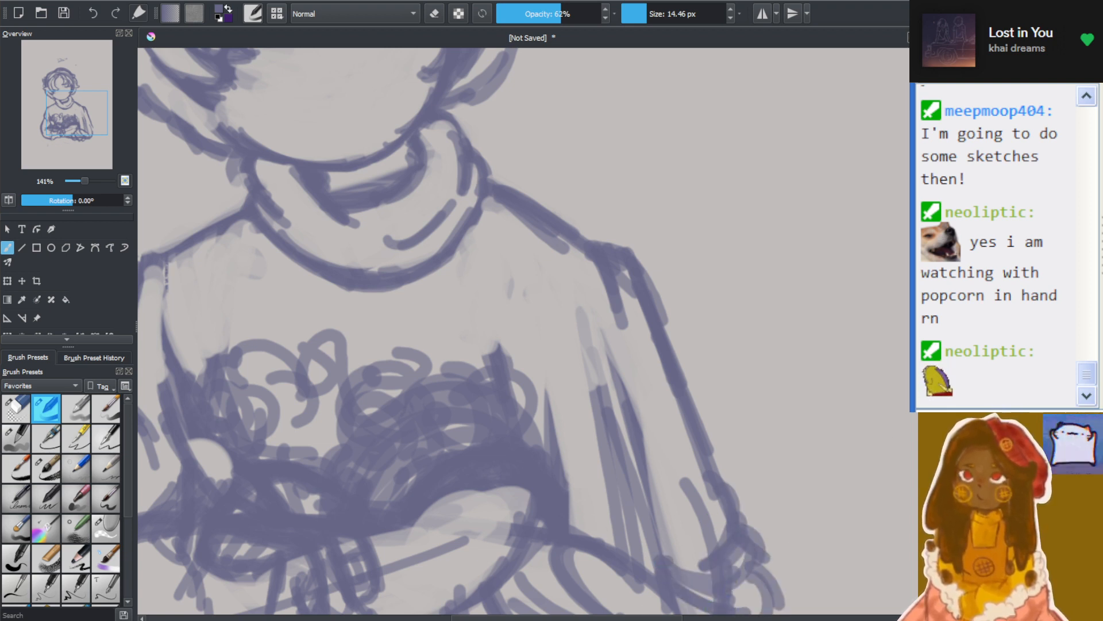
Extend the looping fold lines beneath the elbow and add overlapping crease strokes across the lower sleeve beside it
{"action": "scroll", "coordinate": [460, 330], "scroll_direction": "down", "scroll_amount": 5}
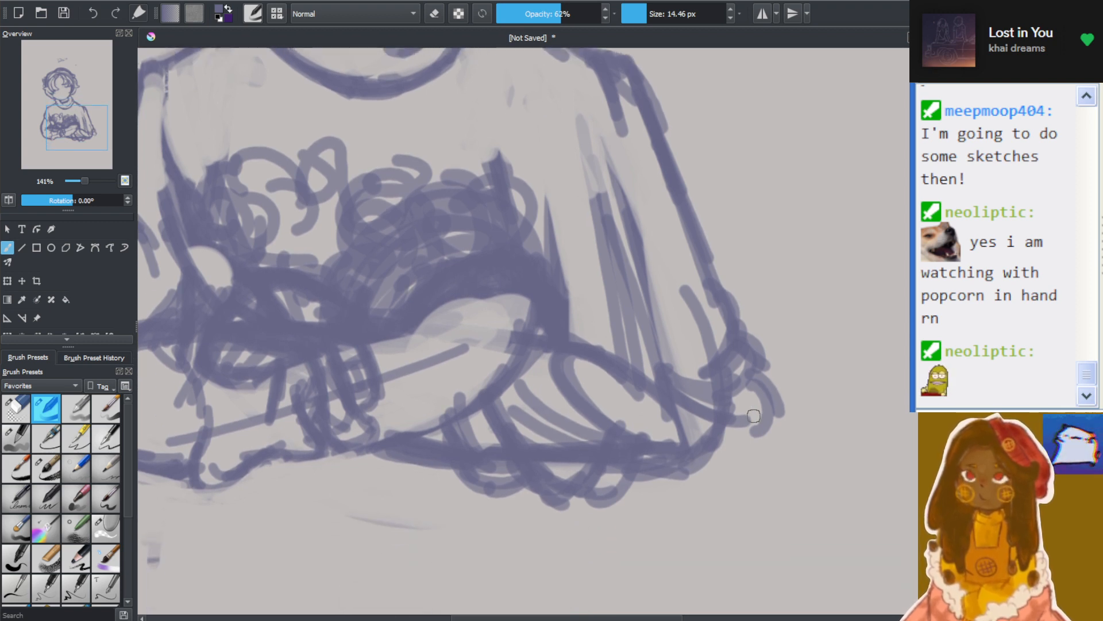
{"action": "mouse_move", "coordinate": [753, 415]}
{"action": "left_mouse_down"}
{"action": "mouse_move", "coordinate": [726, 430]}
{"action": "mouse_move", "coordinate": [747, 444]}
{"action": "mouse_move", "coordinate": [694, 472]}
{"action": "mouse_move", "coordinate": [713, 495]}
{"action": "left_mouse_up"}
{"action": "mouse_move", "coordinate": [690, 466]}
{"action": "left_mouse_down"}
{"action": "mouse_move", "coordinate": [715, 488]}
{"action": "mouse_move", "coordinate": [677, 442]}
{"action": "mouse_move", "coordinate": [752, 470]}
{"action": "mouse_move", "coordinate": [758, 458]}
{"action": "mouse_move", "coordinate": [743, 490]}
{"action": "mouse_move", "coordinate": [746, 482]}
{"action": "mouse_move", "coordinate": [691, 490]}
{"action": "mouse_move", "coordinate": [712, 488]}
{"action": "mouse_move", "coordinate": [668, 508]}
{"action": "left_mouse_up"}
{"action": "mouse_move", "coordinate": [686, 473]}
{"action": "left_mouse_down"}
{"action": "mouse_move", "coordinate": [645, 507]}
{"action": "mouse_move", "coordinate": [664, 486]}
{"action": "left_mouse_up"}
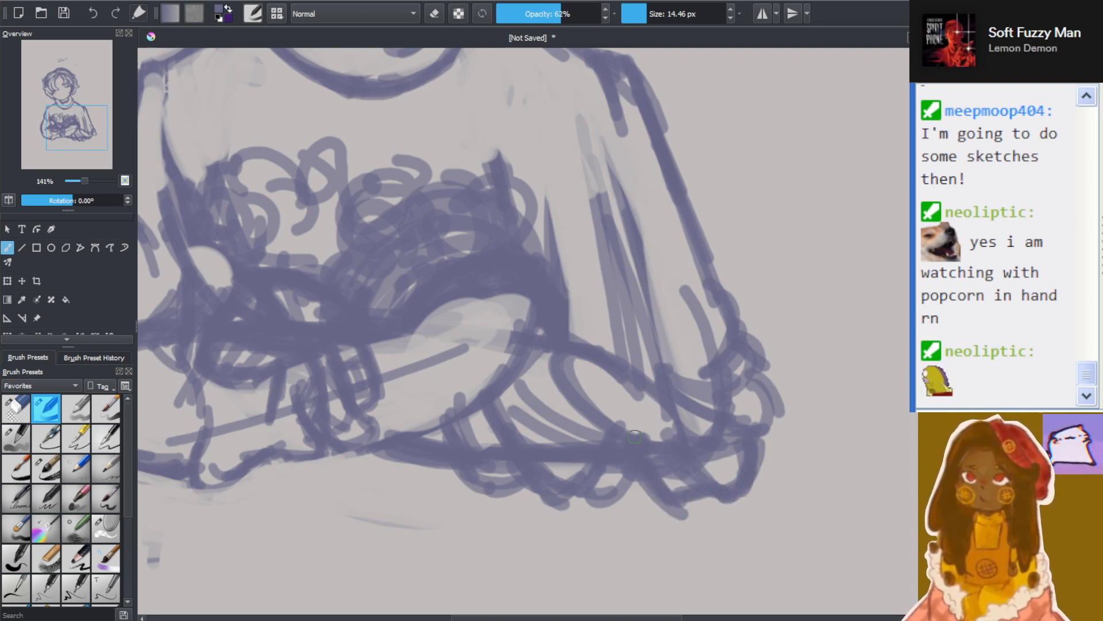
{"action": "mouse_move", "coordinate": [626, 405]}
{"action": "left_mouse_down"}
{"action": "mouse_move", "coordinate": [616, 431]}
{"action": "mouse_move", "coordinate": [625, 409]}
{"action": "mouse_move", "coordinate": [654, 434]}
{"action": "mouse_move", "coordinate": [669, 479]}
{"action": "mouse_move", "coordinate": [684, 482]}
{"action": "left_mouse_up"}
{"action": "left_click_drag", "start_coordinate": [639, 385], "coordinate": [689, 480]}
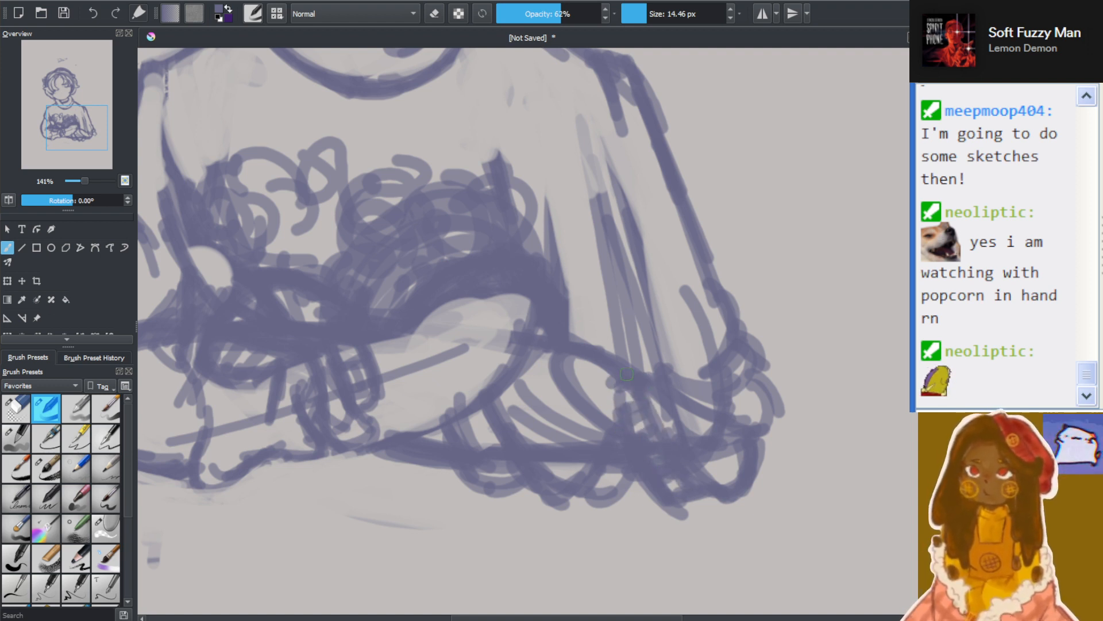
{"action": "mouse_move", "coordinate": [626, 374]}
{"action": "left_mouse_down"}
{"action": "mouse_move", "coordinate": [669, 380]}
{"action": "mouse_move", "coordinate": [654, 404]}
{"action": "mouse_move", "coordinate": [645, 356]}
{"action": "mouse_move", "coordinate": [628, 364]}
{"action": "mouse_move", "coordinate": [654, 380]}
{"action": "mouse_move", "coordinate": [680, 375]}
{"action": "left_mouse_up"}
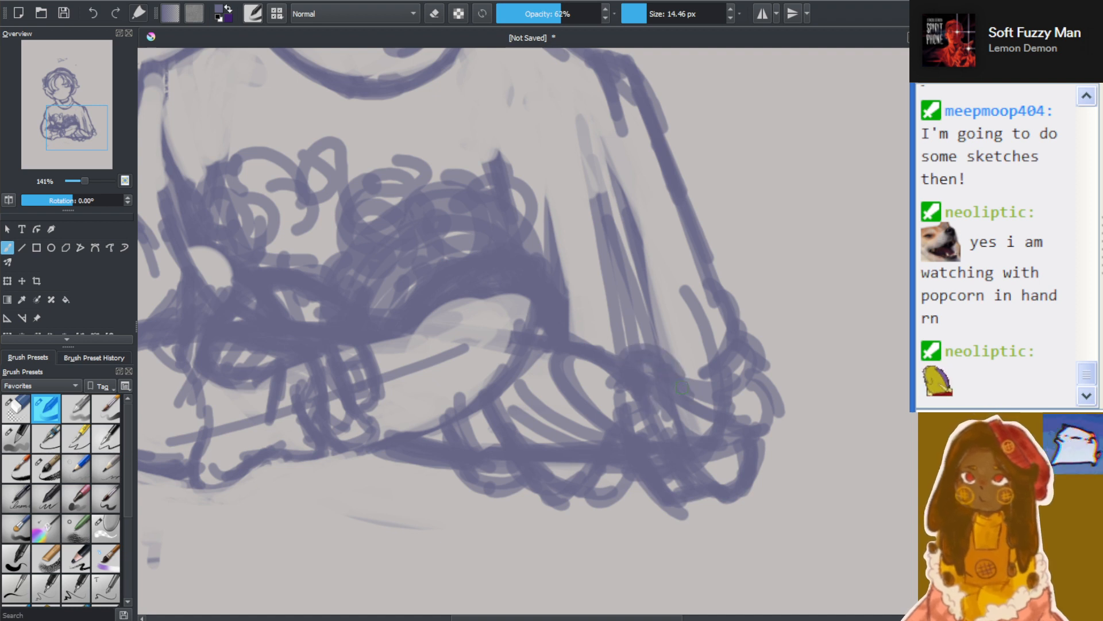
Draw thick inner sleeve lines from the upper arm down to the elbow, darkening the creases where they meet the folds
{"action": "left_click_drag", "start_coordinate": [645, 338], "coordinate": [644, 315]}
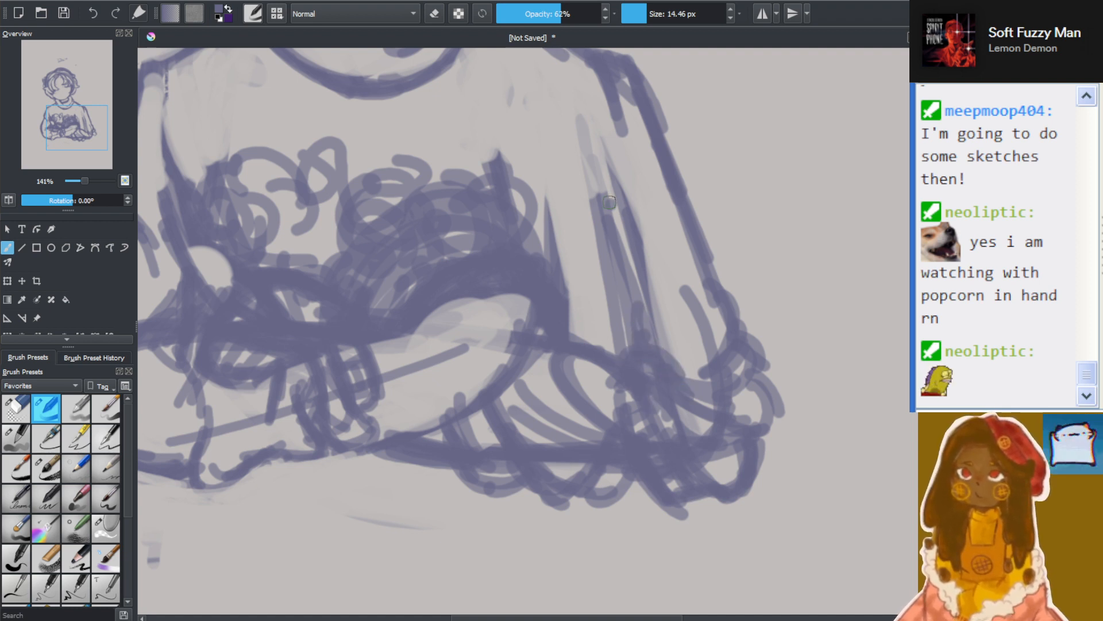
{"action": "left_click_drag", "start_coordinate": [585, 151], "coordinate": [626, 343]}
{"action": "left_click_drag", "start_coordinate": [589, 170], "coordinate": [632, 351]}
{"action": "left_click_drag", "start_coordinate": [584, 194], "coordinate": [610, 319]}
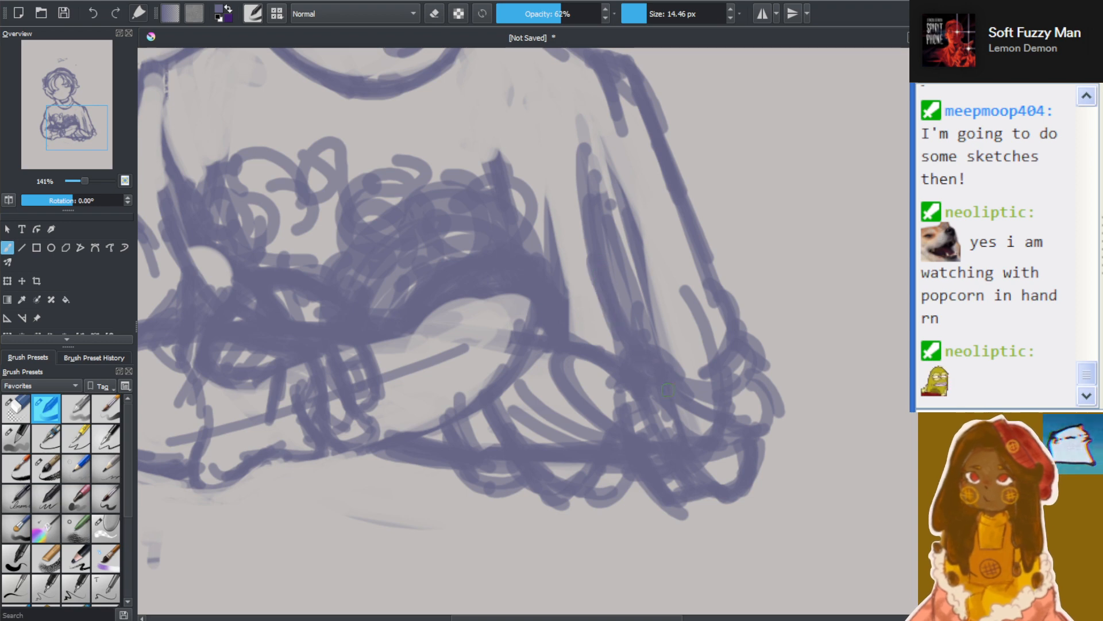
{"action": "left_click_drag", "start_coordinate": [635, 355], "coordinate": [698, 427]}
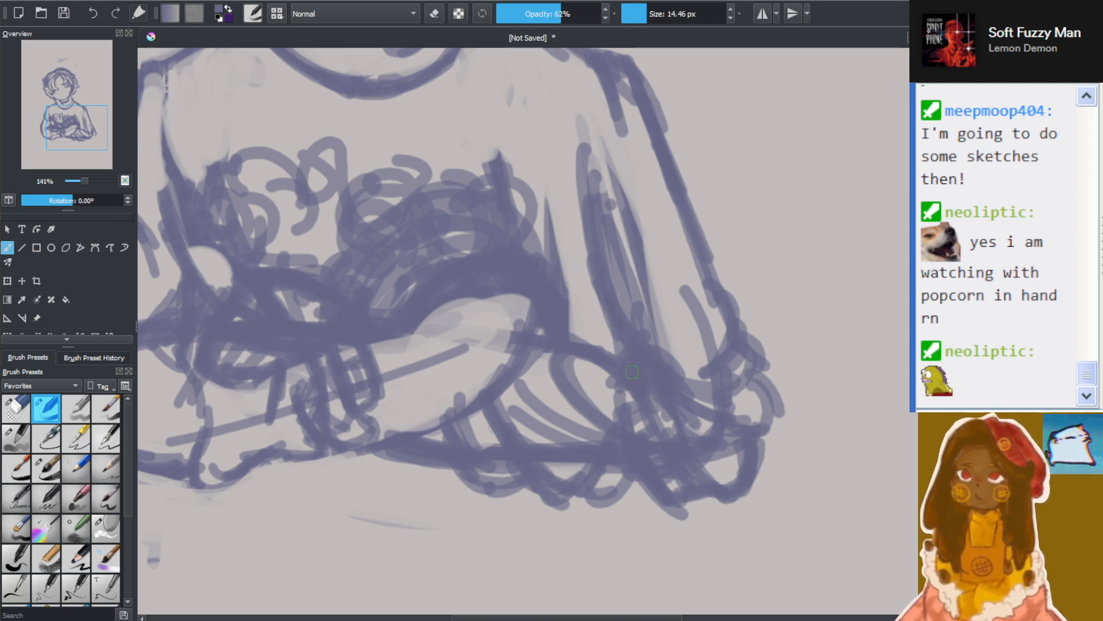
{"action": "mouse_move", "coordinate": [631, 347]}
{"action": "left_mouse_down"}
{"action": "mouse_move", "coordinate": [616, 374]}
{"action": "mouse_move", "coordinate": [627, 354]}
{"action": "mouse_move", "coordinate": [686, 485]}
{"action": "left_mouse_up"}
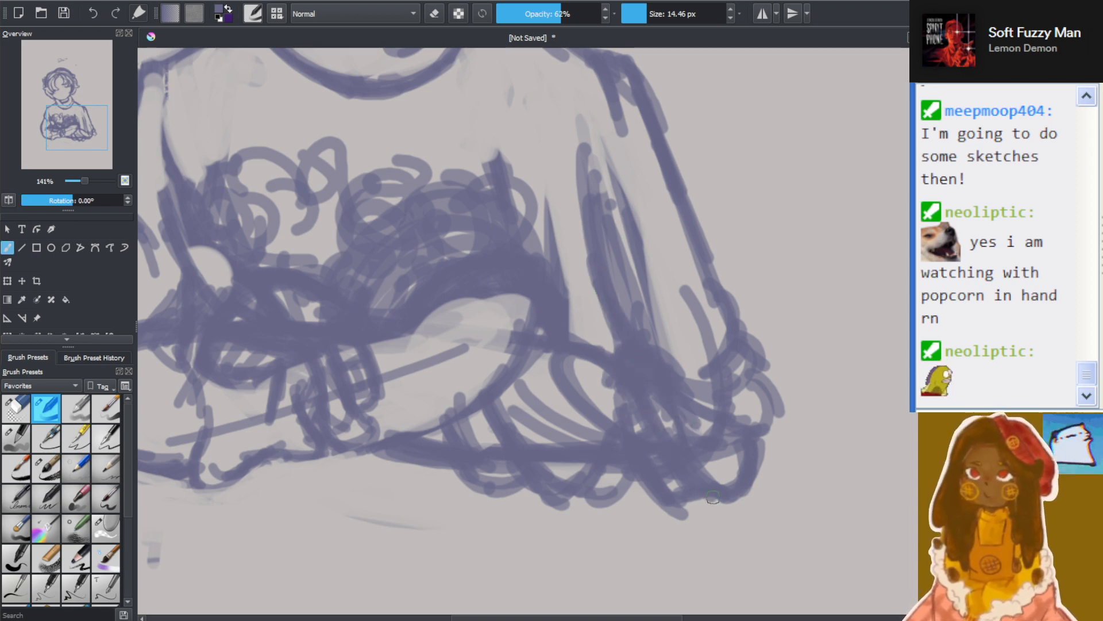
{"action": "key", "text": "2"}
{"action": "scroll", "coordinate": [708, 457], "scroll_direction": "up", "scroll_amount": 3}
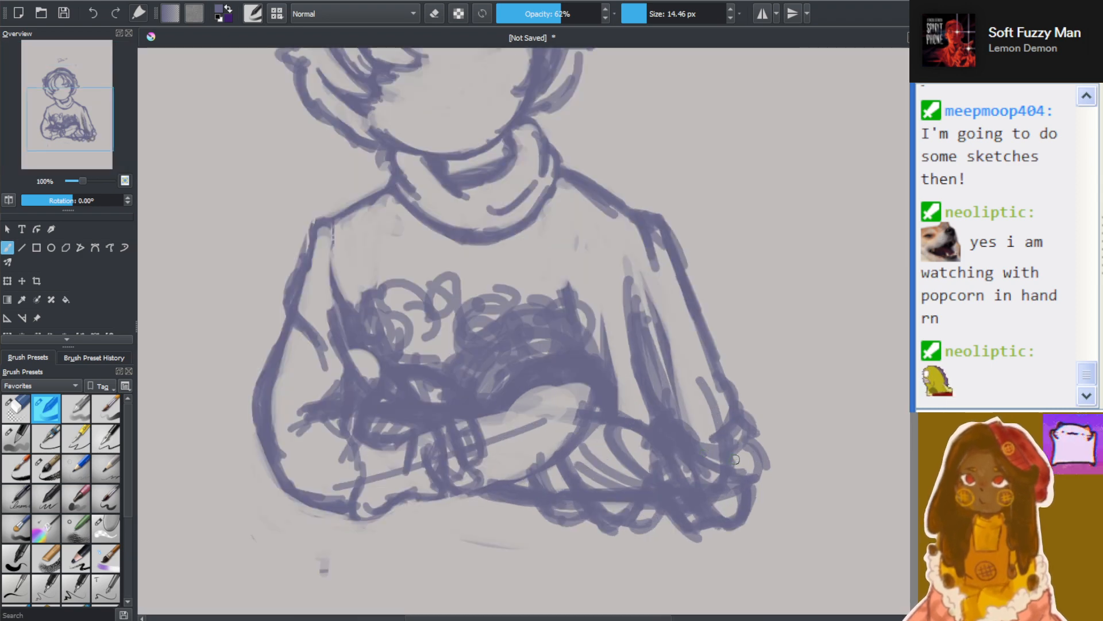
With the eraser preset at 22.44 px, clear the inner sleeve lines, the fold loops beside the elbow and the adjoining forearm lines
{"action": "left_click", "coordinate": [435, 13]}
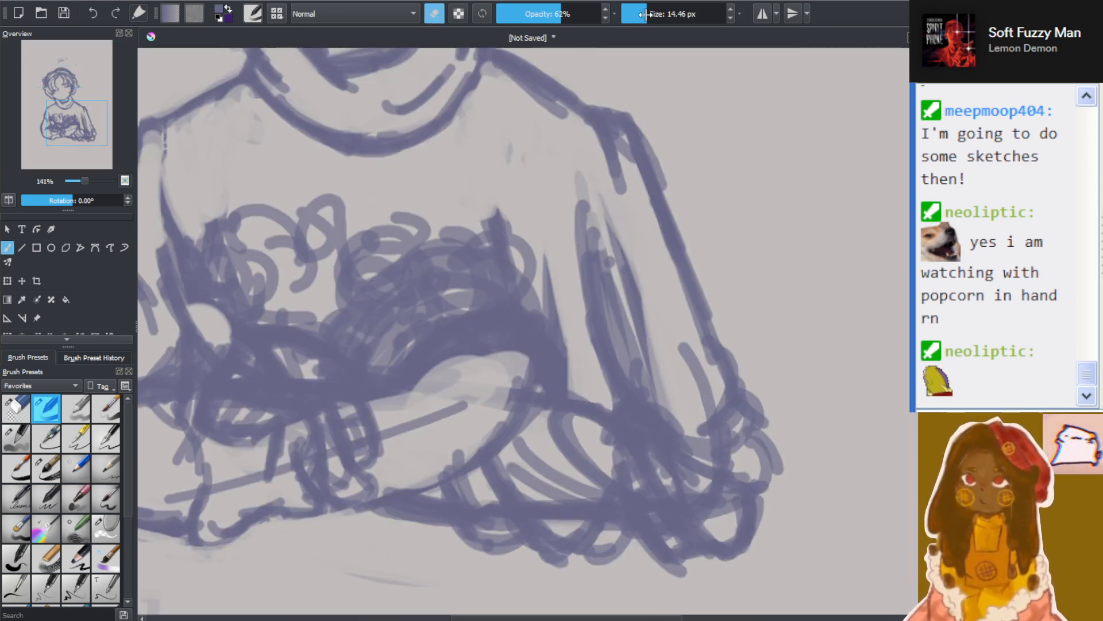
{"action": "left_click", "coordinate": [27, 415]}
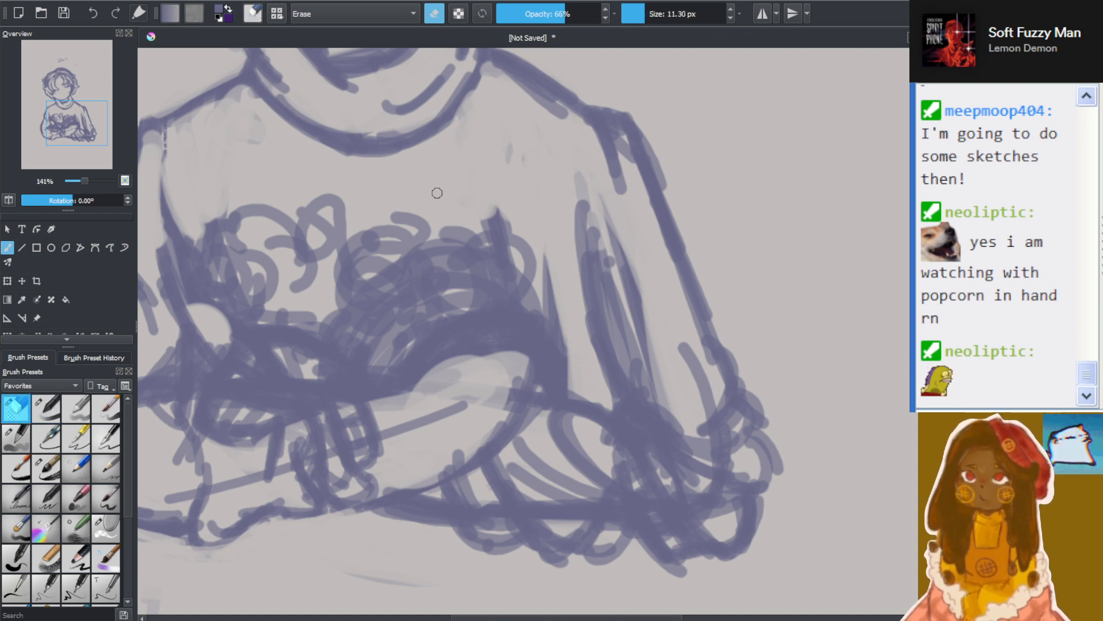
{"action": "left_click", "coordinate": [651, 14]}
{"action": "mouse_move", "coordinate": [579, 230]}
{"action": "left_mouse_down"}
{"action": "mouse_move", "coordinate": [637, 361]}
{"action": "mouse_move", "coordinate": [617, 338]}
{"action": "mouse_move", "coordinate": [611, 217]}
{"action": "mouse_move", "coordinate": [617, 285]}
{"action": "mouse_move", "coordinate": [608, 229]}
{"action": "mouse_move", "coordinate": [592, 210]}
{"action": "mouse_move", "coordinate": [598, 327]}
{"action": "mouse_move", "coordinate": [670, 495]}
{"action": "mouse_move", "coordinate": [660, 379]}
{"action": "mouse_move", "coordinate": [666, 413]}
{"action": "mouse_move", "coordinate": [640, 414]}
{"action": "mouse_move", "coordinate": [683, 535]}
{"action": "mouse_move", "coordinate": [685, 579]}
{"action": "mouse_move", "coordinate": [710, 560]}
{"action": "mouse_move", "coordinate": [694, 523]}
{"action": "mouse_move", "coordinate": [668, 516]}
{"action": "mouse_move", "coordinate": [617, 438]}
{"action": "mouse_move", "coordinate": [621, 500]}
{"action": "mouse_move", "coordinate": [609, 433]}
{"action": "mouse_move", "coordinate": [603, 467]}
{"action": "mouse_move", "coordinate": [614, 368]}
{"action": "mouse_move", "coordinate": [585, 357]}
{"action": "mouse_move", "coordinate": [620, 396]}
{"action": "mouse_move", "coordinate": [613, 404]}
{"action": "mouse_move", "coordinate": [592, 387]}
{"action": "mouse_move", "coordinate": [594, 355]}
{"action": "mouse_move", "coordinate": [574, 407]}
{"action": "mouse_move", "coordinate": [577, 388]}
{"action": "mouse_move", "coordinate": [552, 415]}
{"action": "mouse_move", "coordinate": [563, 378]}
{"action": "mouse_move", "coordinate": [542, 547]}
{"action": "mouse_move", "coordinate": [542, 574]}
{"action": "mouse_move", "coordinate": [581, 555]}
{"action": "mouse_move", "coordinate": [563, 504]}
{"action": "mouse_move", "coordinate": [616, 535]}
{"action": "mouse_move", "coordinate": [586, 579]}
{"action": "mouse_move", "coordinate": [570, 508]}
{"action": "mouse_move", "coordinate": [540, 494]}
{"action": "mouse_move", "coordinate": [553, 479]}
{"action": "mouse_move", "coordinate": [366, 533]}
{"action": "mouse_move", "coordinate": [373, 520]}
{"action": "mouse_move", "coordinate": [551, 482]}
{"action": "mouse_move", "coordinate": [570, 537]}
{"action": "mouse_move", "coordinate": [594, 539]}
{"action": "mouse_move", "coordinate": [432, 538]}
{"action": "mouse_move", "coordinate": [451, 507]}
{"action": "mouse_move", "coordinate": [531, 532]}
{"action": "mouse_move", "coordinate": [558, 513]}
{"action": "mouse_move", "coordinate": [635, 533]}
{"action": "mouse_move", "coordinate": [592, 535]}
{"action": "mouse_move", "coordinate": [589, 524]}
{"action": "mouse_move", "coordinate": [584, 536]}
{"action": "mouse_move", "coordinate": [626, 497]}
{"action": "mouse_move", "coordinate": [567, 546]}
{"action": "mouse_move", "coordinate": [613, 511]}
{"action": "mouse_move", "coordinate": [604, 525]}
{"action": "mouse_move", "coordinate": [534, 508]}
{"action": "mouse_move", "coordinate": [569, 431]}
{"action": "mouse_move", "coordinate": [458, 510]}
{"action": "mouse_move", "coordinate": [600, 388]}
{"action": "mouse_move", "coordinate": [527, 431]}
{"action": "mouse_move", "coordinate": [560, 381]}
{"action": "mouse_move", "coordinate": [490, 385]}
{"action": "mouse_move", "coordinate": [483, 458]}
{"action": "mouse_move", "coordinate": [393, 517]}
{"action": "mouse_move", "coordinate": [394, 495]}
{"action": "mouse_move", "coordinate": [567, 360]}
{"action": "left_mouse_up"}
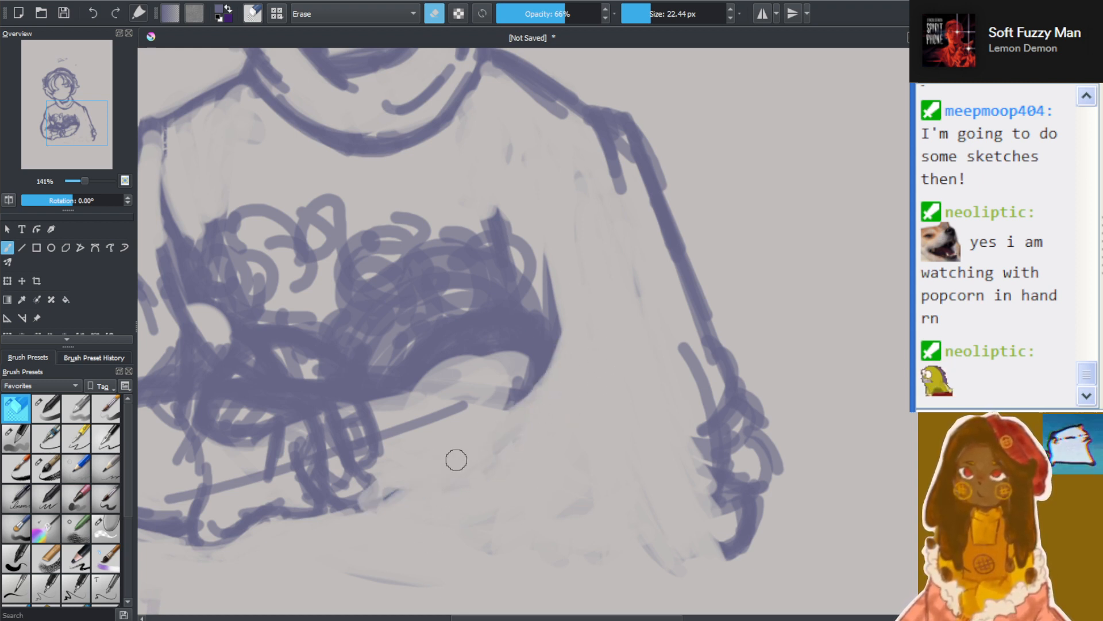
{"action": "mouse_move", "coordinate": [456, 460]}
{"action": "left_mouse_down"}
{"action": "mouse_move", "coordinate": [554, 372]}
{"action": "mouse_move", "coordinate": [596, 357]}
{"action": "left_mouse_up"}
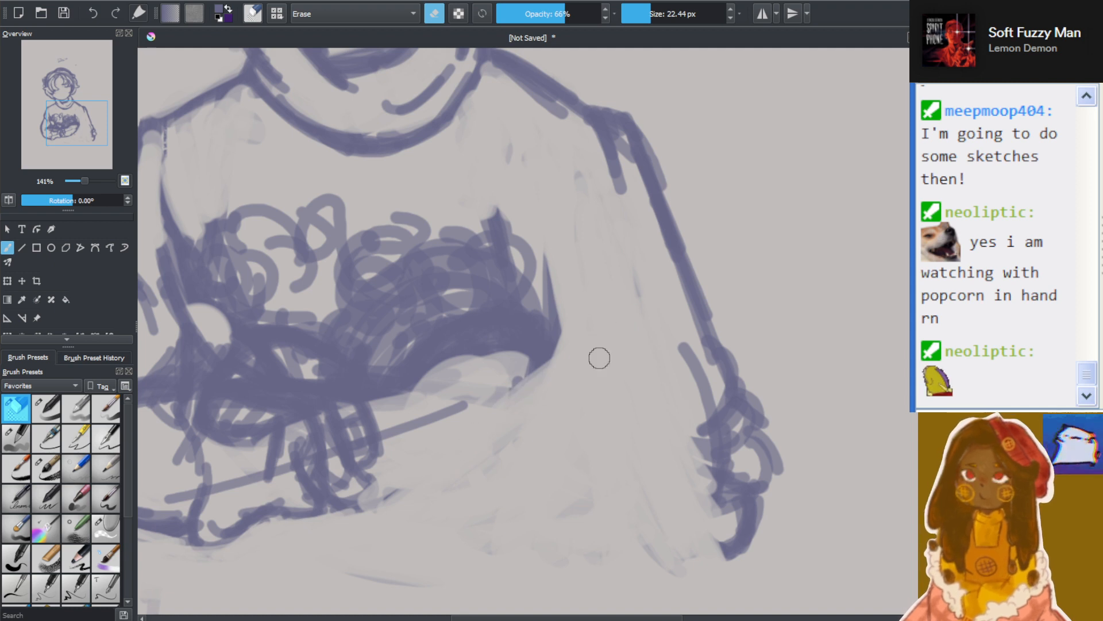
Erase the old straight forearm line beside the wrist and redraw the forearm's lower and upper contours with the 14.46 px brush
{"action": "left_click", "coordinate": [47, 409]}
{"action": "mouse_move", "coordinate": [378, 439]}
{"action": "left_mouse_down"}
{"action": "mouse_move", "coordinate": [453, 397]}
{"action": "mouse_move", "coordinate": [406, 428]}
{"action": "left_mouse_up"}
{"action": "left_click", "coordinate": [434, 16]}
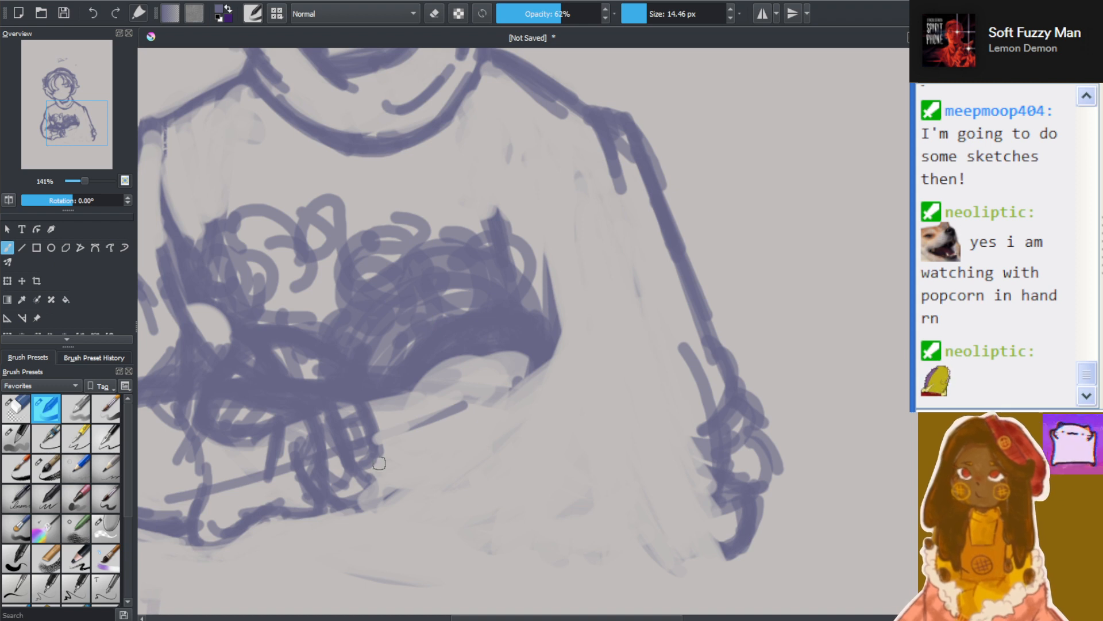
{"action": "mouse_move", "coordinate": [376, 454]}
{"action": "left_mouse_down"}
{"action": "mouse_move", "coordinate": [450, 420]}
{"action": "mouse_move", "coordinate": [446, 408]}
{"action": "mouse_move", "coordinate": [390, 440]}
{"action": "mouse_move", "coordinate": [517, 353]}
{"action": "mouse_move", "coordinate": [487, 389]}
{"action": "left_mouse_up"}
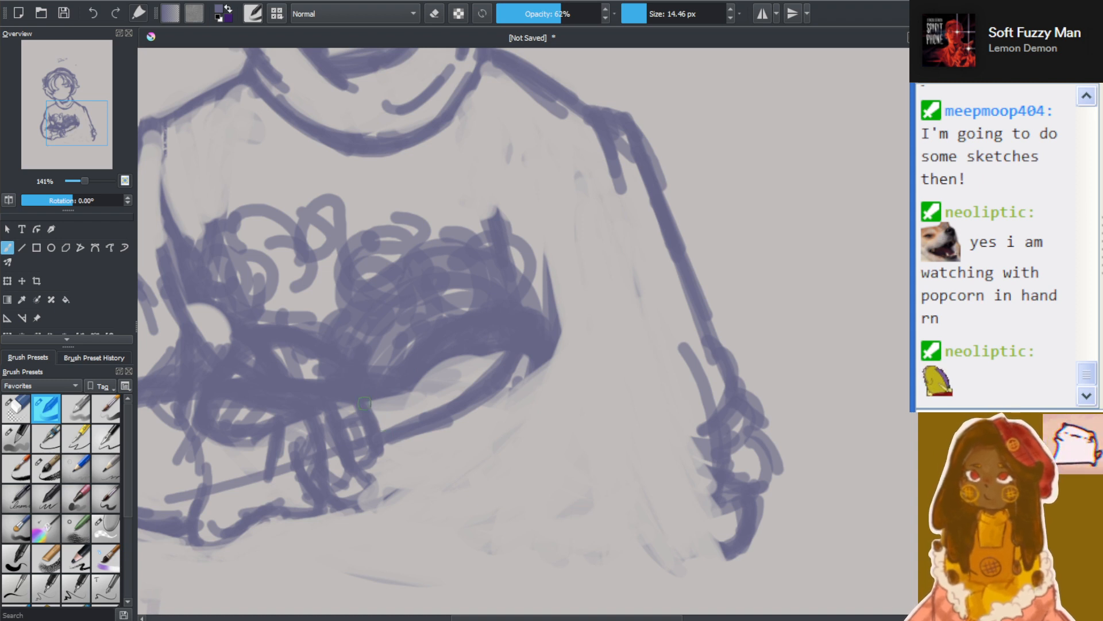
{"action": "left_click_drag", "start_coordinate": [352, 392], "coordinate": [474, 355]}
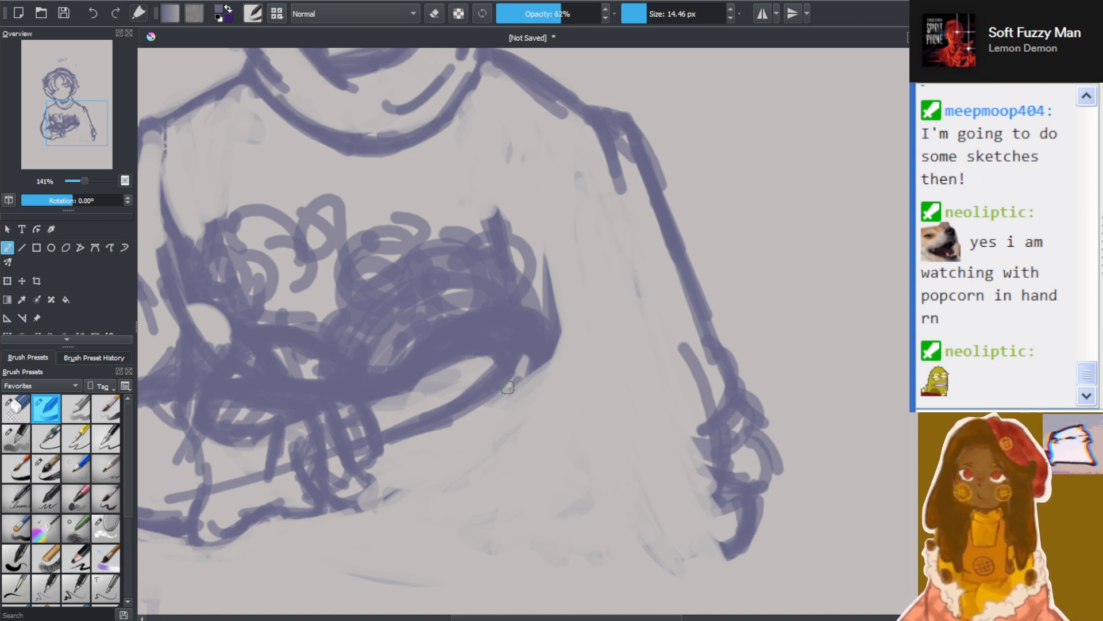
Sketch a flared sleeve cuff around the forearm with short fold lines, and start the rounded lower sleeve behind it
{"action": "scroll", "coordinate": [475, 417], "scroll_direction": "down", "scroll_amount": 4}
{"action": "scroll", "coordinate": [463, 421], "scroll_direction": "up", "scroll_amount": 2}
{"action": "scroll", "coordinate": [517, 430], "scroll_direction": "up", "scroll_amount": 2}
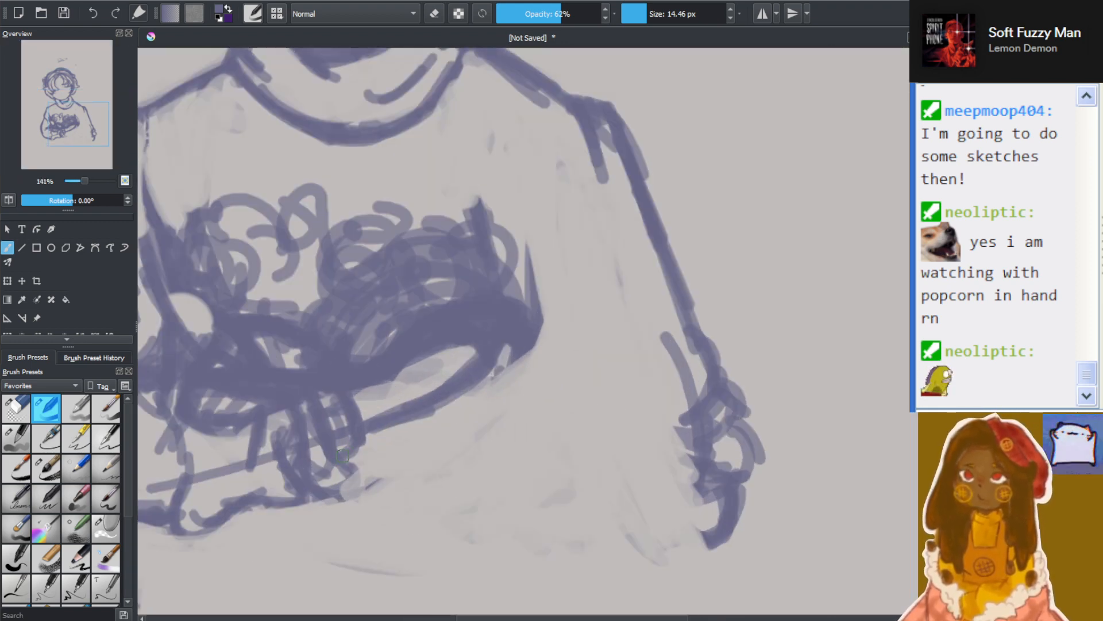
{"action": "mouse_move", "coordinate": [369, 436]}
{"action": "left_mouse_down"}
{"action": "mouse_move", "coordinate": [457, 465]}
{"action": "mouse_move", "coordinate": [482, 411]}
{"action": "mouse_move", "coordinate": [456, 391]}
{"action": "mouse_move", "coordinate": [446, 398]}
{"action": "mouse_move", "coordinate": [482, 397]}
{"action": "left_mouse_up"}
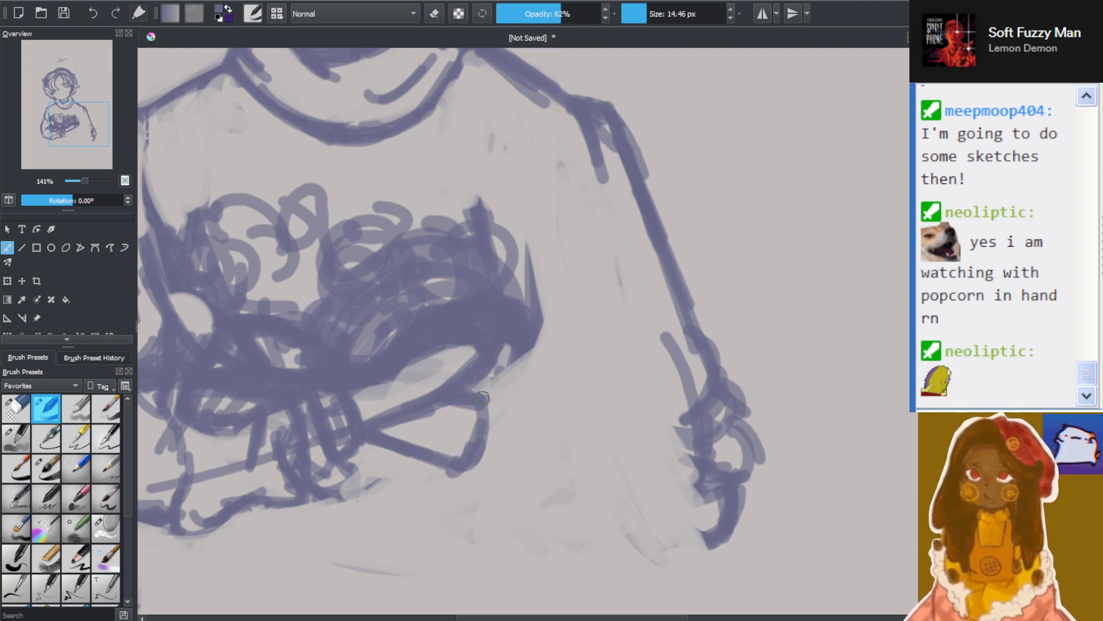
{"action": "mouse_move", "coordinate": [437, 474]}
{"action": "left_mouse_down"}
{"action": "mouse_move", "coordinate": [451, 483]}
{"action": "mouse_move", "coordinate": [508, 448]}
{"action": "mouse_move", "coordinate": [488, 399]}
{"action": "mouse_move", "coordinate": [522, 382]}
{"action": "mouse_move", "coordinate": [532, 411]}
{"action": "mouse_move", "coordinate": [503, 495]}
{"action": "left_mouse_up"}
{"action": "mouse_move", "coordinate": [480, 494]}
{"action": "left_mouse_down"}
{"action": "mouse_move", "coordinate": [528, 425]}
{"action": "mouse_move", "coordinate": [494, 483]}
{"action": "left_mouse_up"}
{"action": "left_click_drag", "start_coordinate": [531, 469], "coordinate": [529, 373]}
{"action": "mouse_move", "coordinate": [463, 499]}
{"action": "left_mouse_down"}
{"action": "mouse_move", "coordinate": [488, 526]}
{"action": "mouse_move", "coordinate": [543, 522]}
{"action": "mouse_move", "coordinate": [577, 500]}
{"action": "mouse_move", "coordinate": [578, 437]}
{"action": "left_mouse_up"}
{"action": "mouse_move", "coordinate": [500, 379]}
{"action": "left_mouse_down"}
{"action": "mouse_move", "coordinate": [569, 390]}
{"action": "mouse_move", "coordinate": [615, 442]}
{"action": "left_mouse_up"}
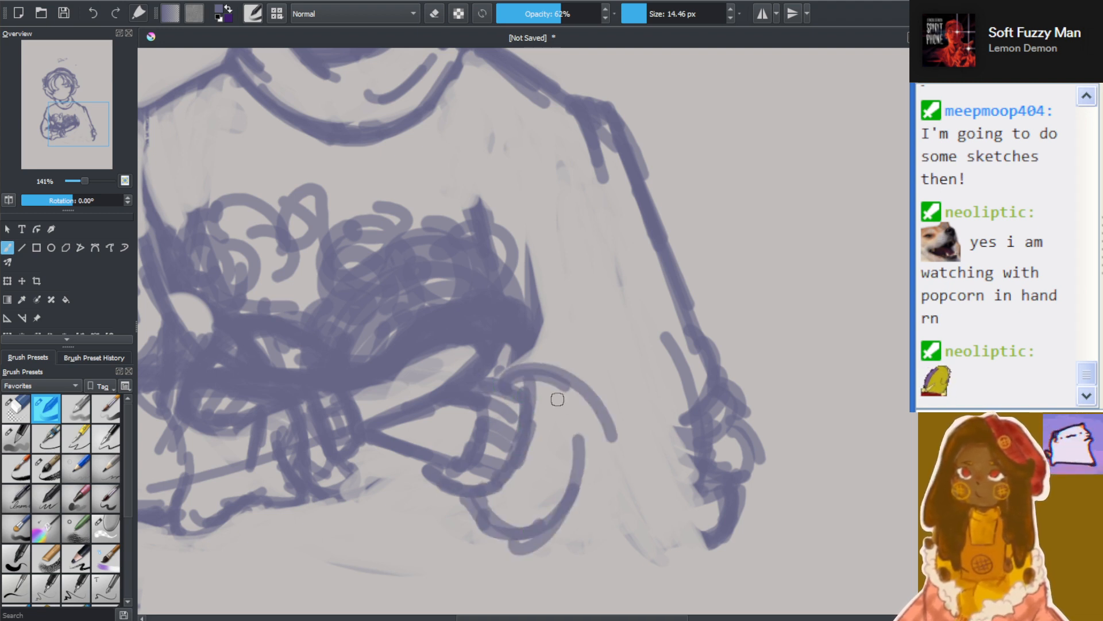
Add a curved sleeve fold and draw the sleeve's rounded underside from the cuff up to the outer elbow
{"action": "left_click_drag", "start_coordinate": [552, 367], "coordinate": [610, 506]}
{"action": "left_click_drag", "start_coordinate": [541, 540], "coordinate": [643, 585]}
{"action": "mouse_move", "coordinate": [566, 526]}
{"action": "left_mouse_down"}
{"action": "mouse_move", "coordinate": [647, 574]}
{"action": "mouse_move", "coordinate": [582, 534]}
{"action": "mouse_move", "coordinate": [725, 535]}
{"action": "left_mouse_up"}
{"action": "mouse_move", "coordinate": [564, 536]}
{"action": "left_mouse_down"}
{"action": "mouse_move", "coordinate": [610, 572]}
{"action": "mouse_move", "coordinate": [718, 503]}
{"action": "left_mouse_up"}
{"action": "left_click_drag", "start_coordinate": [643, 557], "coordinate": [695, 509]}
{"action": "mouse_move", "coordinate": [687, 549]}
{"action": "left_mouse_down"}
{"action": "mouse_move", "coordinate": [702, 482]}
{"action": "mouse_move", "coordinate": [724, 506]}
{"action": "left_mouse_up"}
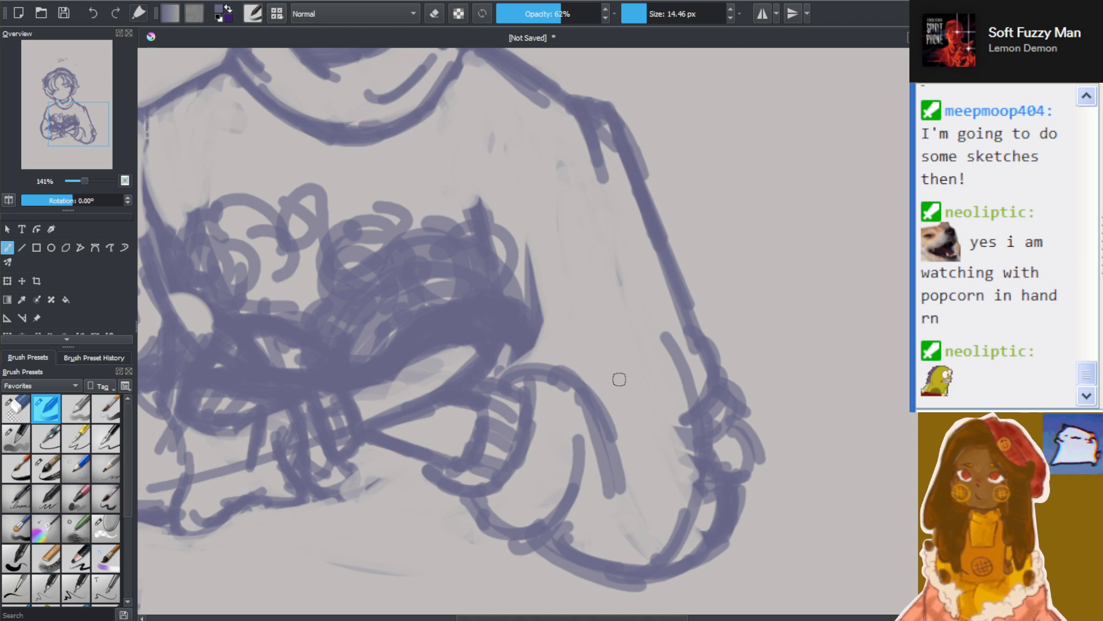
Draw the upper edge of the bent forearm sleeve and the inner upper-arm line rising from it along the torso
{"action": "left_click_drag", "start_coordinate": [575, 369], "coordinate": [669, 417]}
{"action": "mouse_move", "coordinate": [560, 320]}
{"action": "left_mouse_down"}
{"action": "mouse_move", "coordinate": [574, 369]}
{"action": "mouse_move", "coordinate": [535, 233]}
{"action": "left_mouse_up"}
{"action": "mouse_move", "coordinate": [556, 348]}
{"action": "left_mouse_down"}
{"action": "mouse_move", "coordinate": [525, 222]}
{"action": "mouse_move", "coordinate": [524, 235]}
{"action": "left_mouse_up"}
{"action": "left_click_drag", "start_coordinate": [523, 242], "coordinate": [560, 362]}
{"action": "left_click_drag", "start_coordinate": [532, 215], "coordinate": [517, 253]}
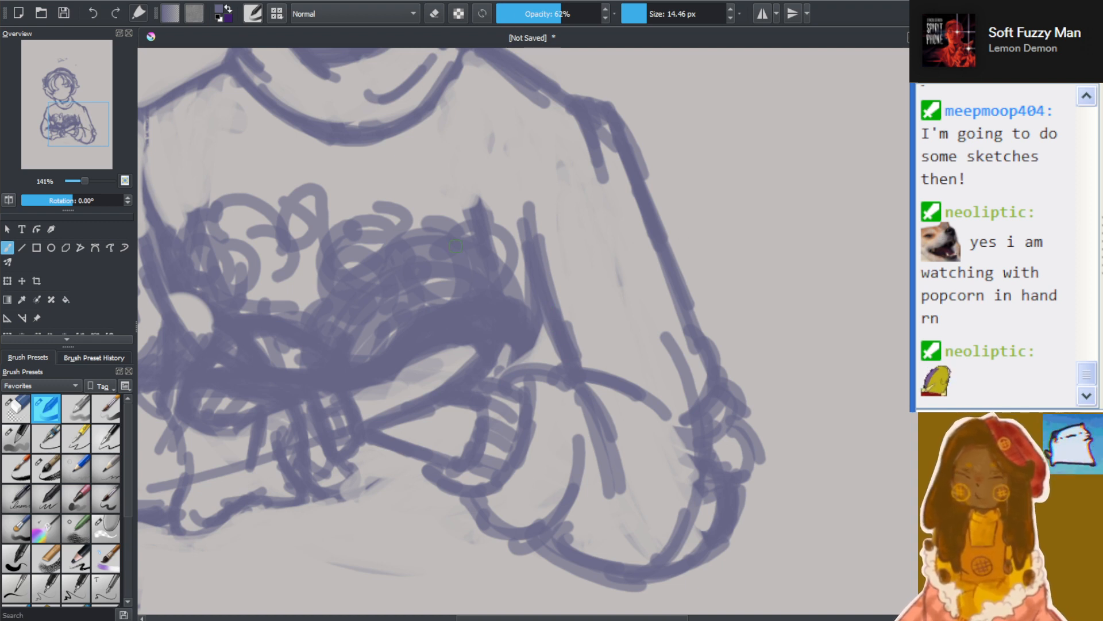
Add diagonal armpit creases on the chest and reinforce the inner sleeve line down to the forearm
{"action": "mouse_move", "coordinate": [484, 197]}
{"action": "left_mouse_down"}
{"action": "mouse_move", "coordinate": [569, 285]}
{"action": "mouse_move", "coordinate": [565, 274]}
{"action": "left_mouse_up"}
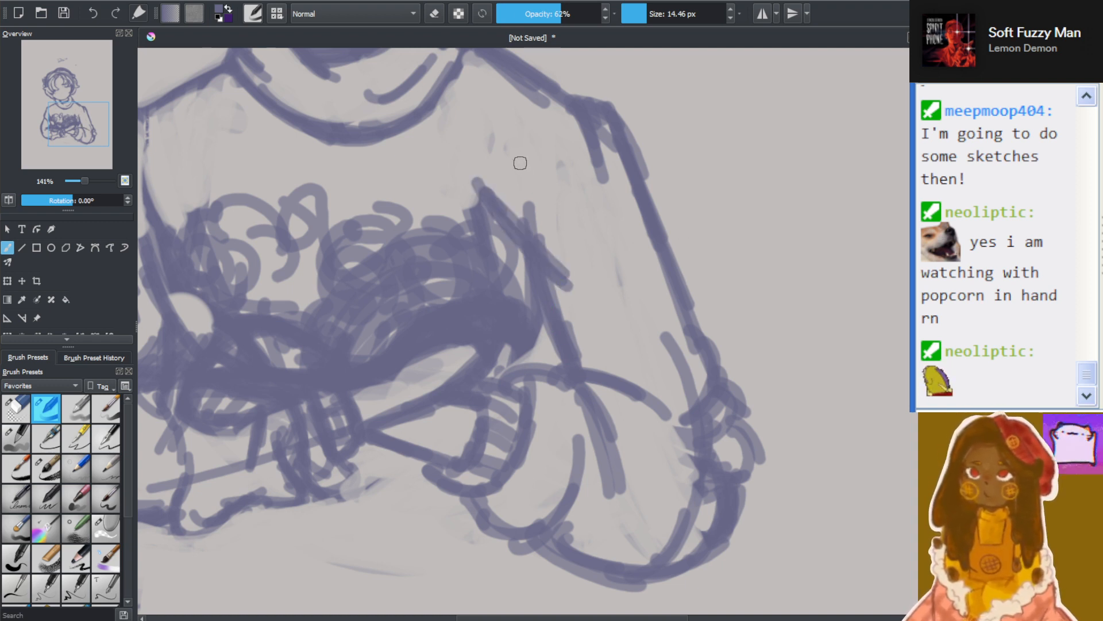
{"action": "left_click_drag", "start_coordinate": [513, 164], "coordinate": [550, 200]}
{"action": "left_click_drag", "start_coordinate": [558, 253], "coordinate": [571, 345]}
{"action": "left_click_drag", "start_coordinate": [566, 273], "coordinate": [575, 345]}
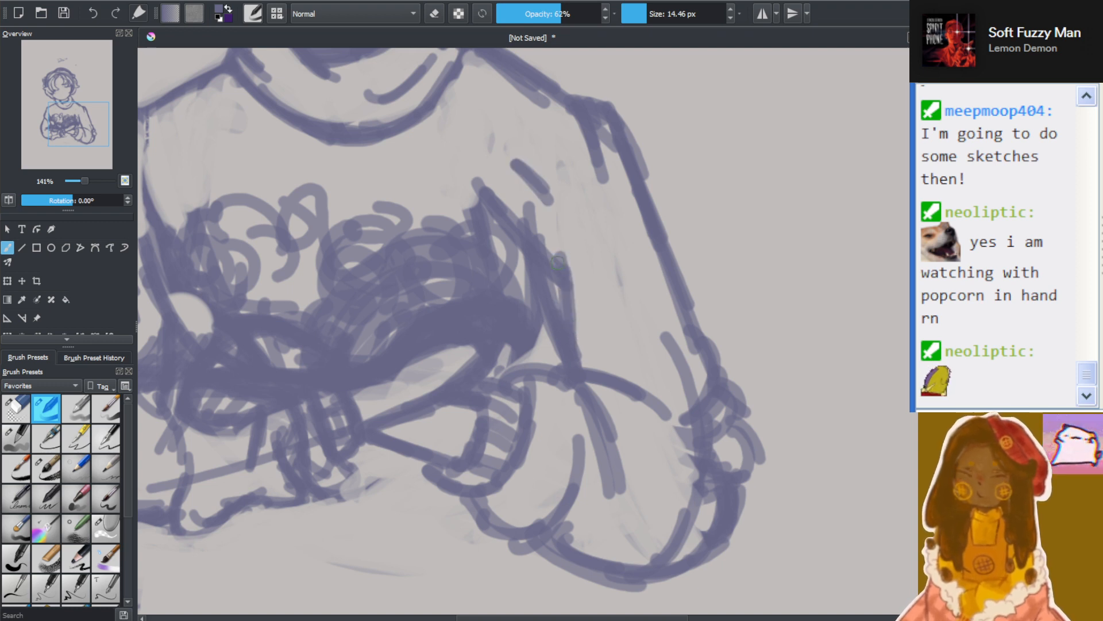
{"action": "left_click_drag", "start_coordinate": [553, 309], "coordinate": [535, 368]}
{"action": "left_click_drag", "start_coordinate": [535, 364], "coordinate": [549, 329]}
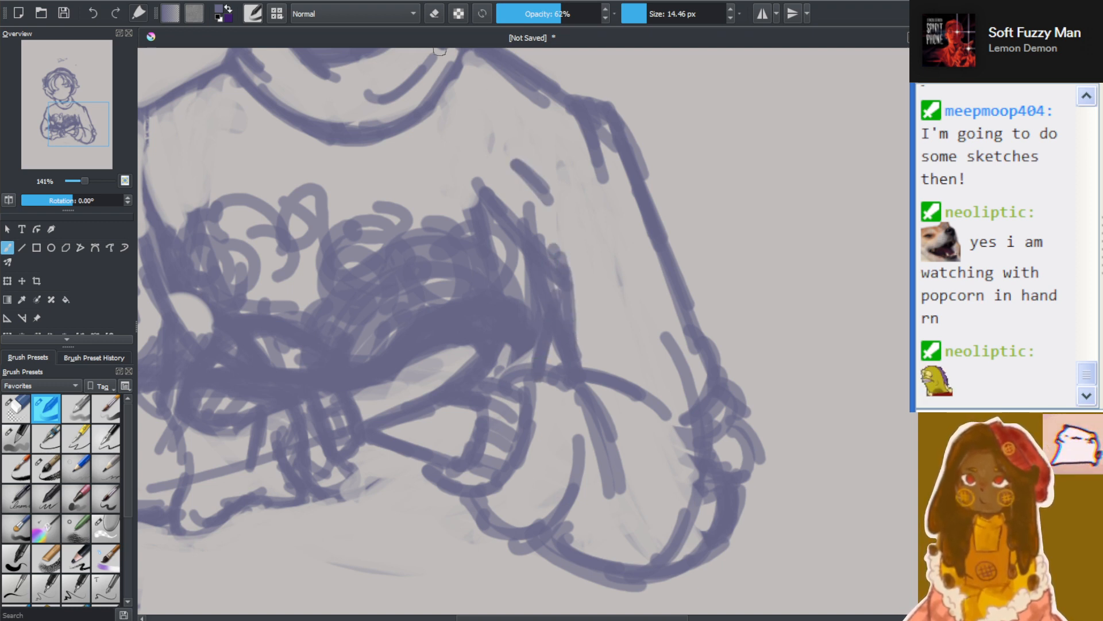
Erase the outer part of the doubled inner sleeve line and redraw a cleaner line down to the forearm sleeve
{"action": "left_click", "coordinate": [435, 15]}
{"action": "mouse_move", "coordinate": [560, 264]}
{"action": "left_mouse_down"}
{"action": "mouse_move", "coordinate": [571, 322]}
{"action": "mouse_move", "coordinate": [552, 247]}
{"action": "mouse_move", "coordinate": [576, 351]}
{"action": "mouse_move", "coordinate": [585, 332]}
{"action": "mouse_move", "coordinate": [566, 345]}
{"action": "mouse_move", "coordinate": [561, 298]}
{"action": "mouse_move", "coordinate": [619, 356]}
{"action": "mouse_move", "coordinate": [639, 333]}
{"action": "left_mouse_up"}
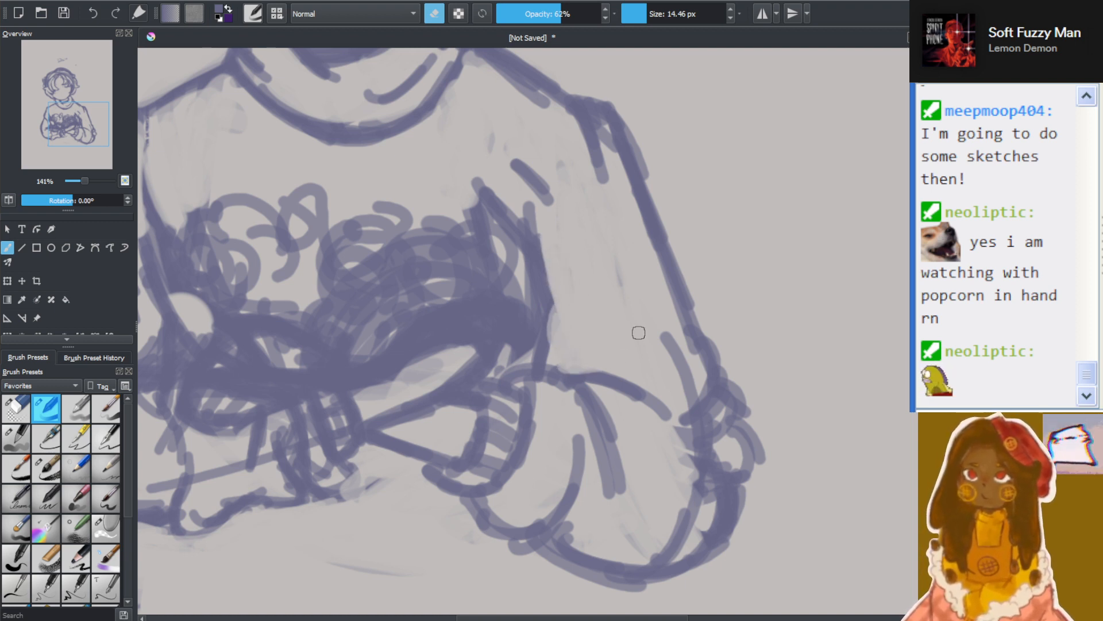
{"action": "left_click", "coordinate": [443, 9]}
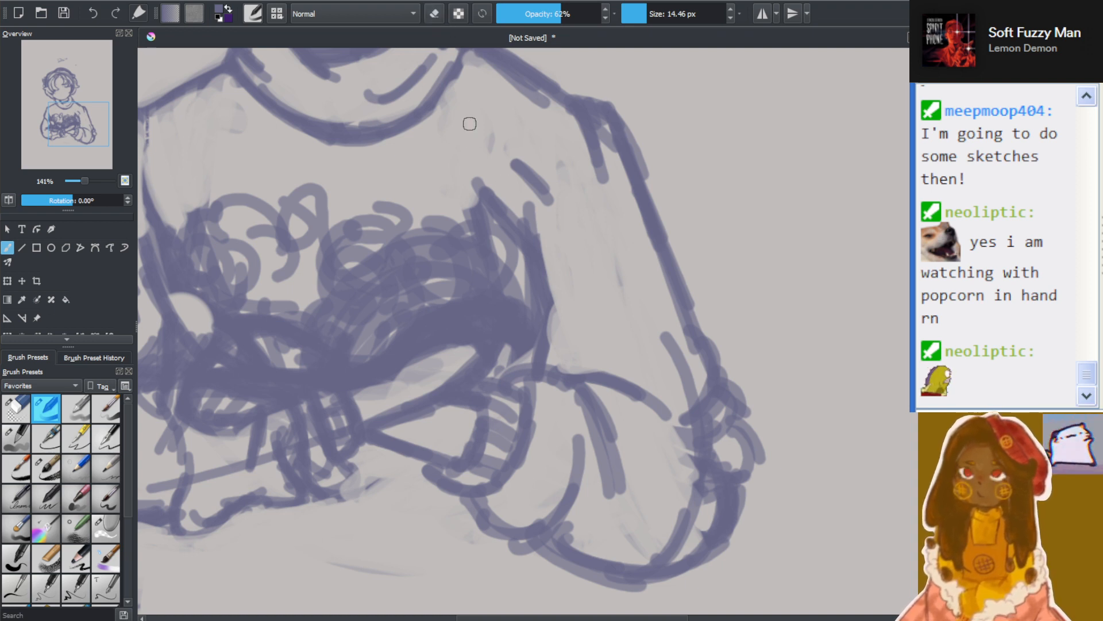
{"action": "mouse_move", "coordinate": [580, 368]}
{"action": "left_mouse_down"}
{"action": "mouse_move", "coordinate": [526, 267]}
{"action": "mouse_move", "coordinate": [539, 301]}
{"action": "mouse_move", "coordinate": [529, 285]}
{"action": "left_mouse_up"}
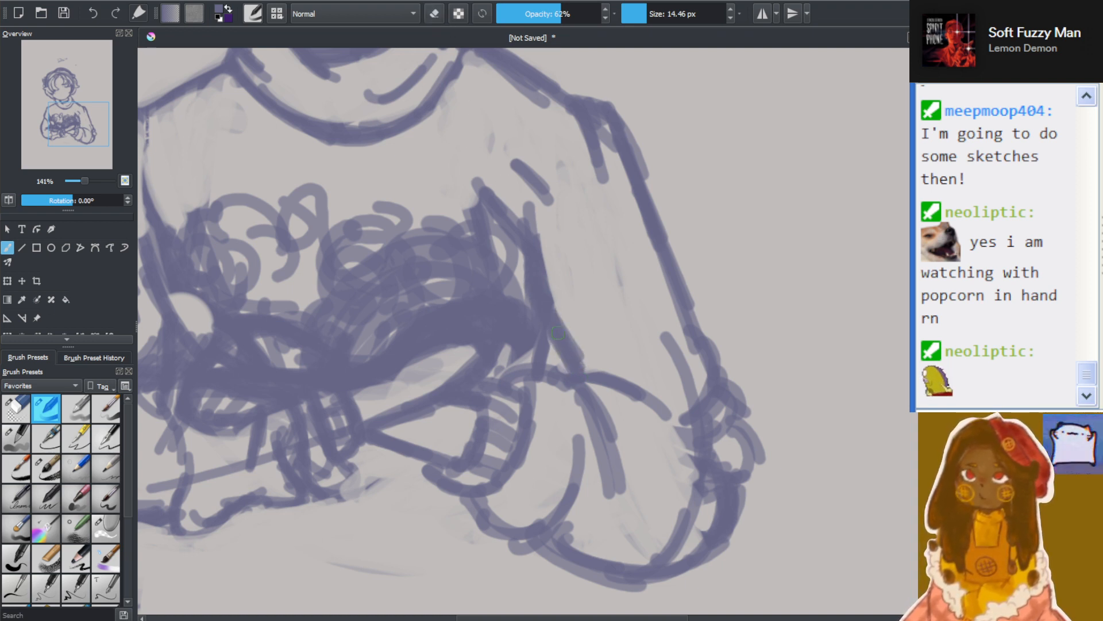
{"action": "left_click_drag", "start_coordinate": [549, 337], "coordinate": [561, 376]}
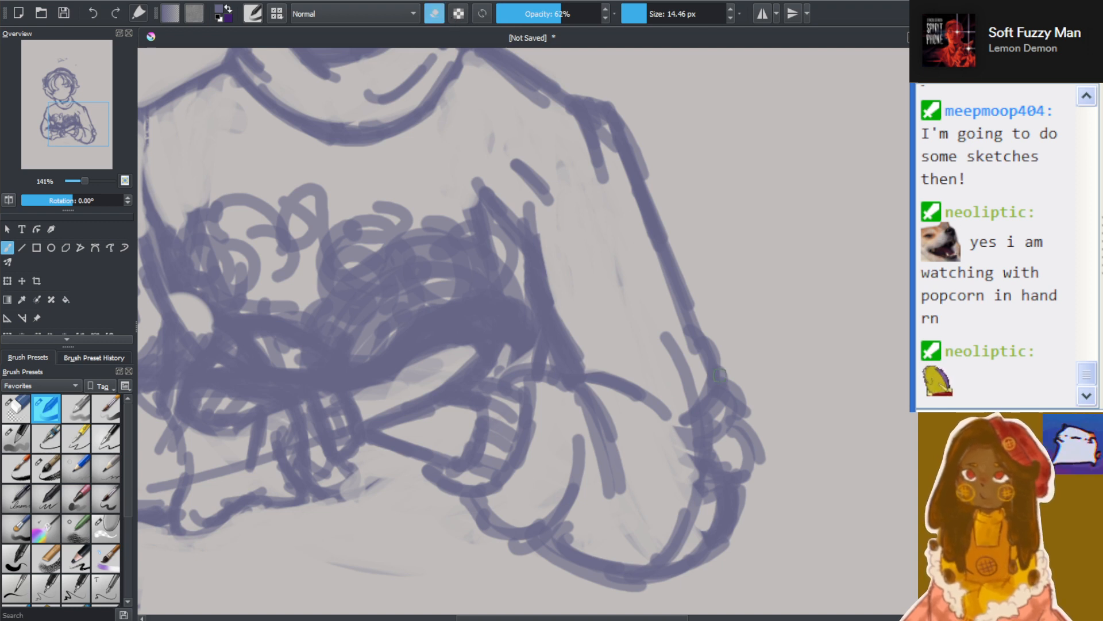
Erase the overlapping fold lines inside the outer elbow and the extra inner curve along the sleeve's underside
{"action": "mouse_move", "coordinate": [704, 409]}
{"action": "left_mouse_down"}
{"action": "mouse_move", "coordinate": [738, 462]}
{"action": "mouse_move", "coordinate": [717, 462]}
{"action": "mouse_move", "coordinate": [697, 523]}
{"action": "mouse_move", "coordinate": [687, 531]}
{"action": "mouse_move", "coordinate": [688, 502]}
{"action": "mouse_move", "coordinate": [660, 529]}
{"action": "mouse_move", "coordinate": [664, 549]}
{"action": "mouse_move", "coordinate": [643, 541]}
{"action": "left_mouse_up"}
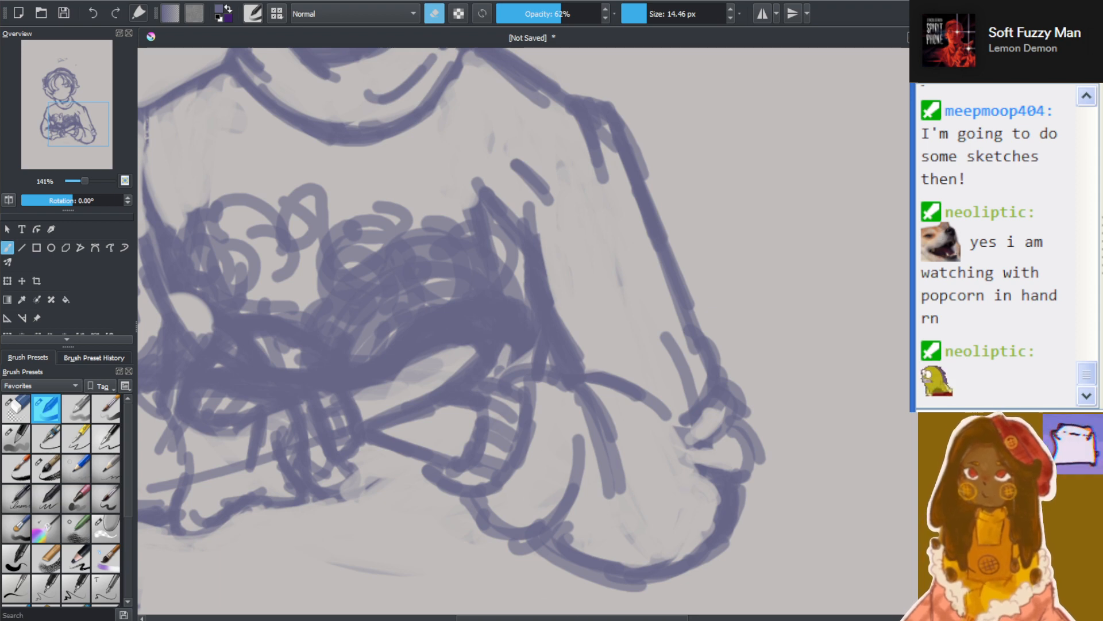
{"action": "left_click_drag", "start_coordinate": [567, 618], "coordinate": [519, 613]}
{"action": "scroll", "coordinate": [541, 470], "scroll_direction": "down", "scroll_amount": 4}
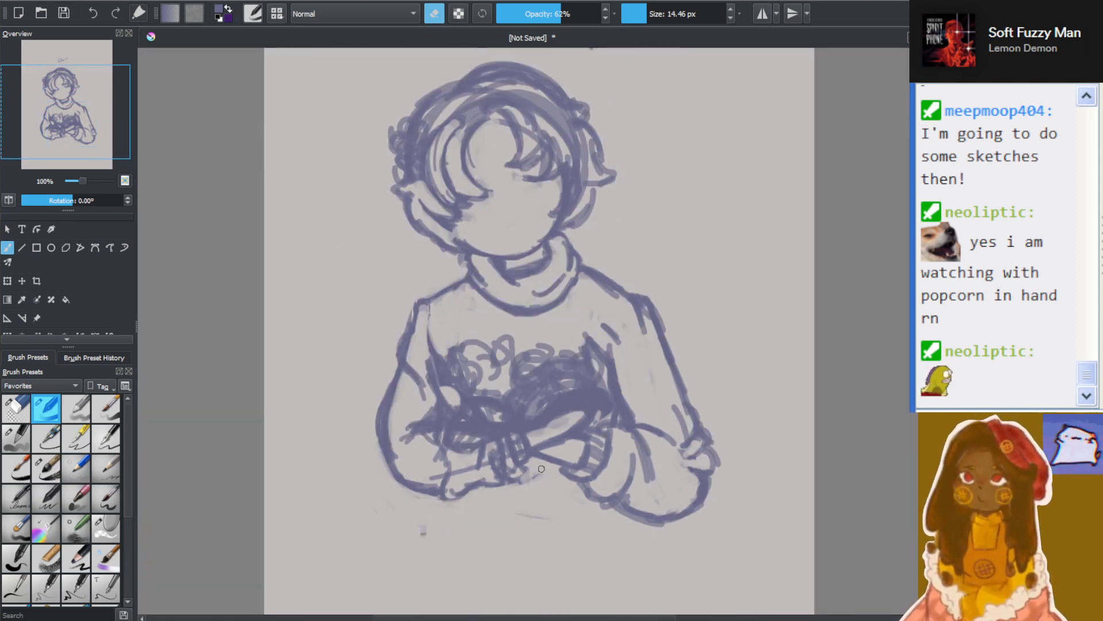
Erase the dark overlapping scribbles where the arms cross, opening a clear hand-shaped area, and return the brush to drawing mode
{"action": "scroll", "coordinate": [541, 470], "scroll_direction": "up", "scroll_amount": 4}
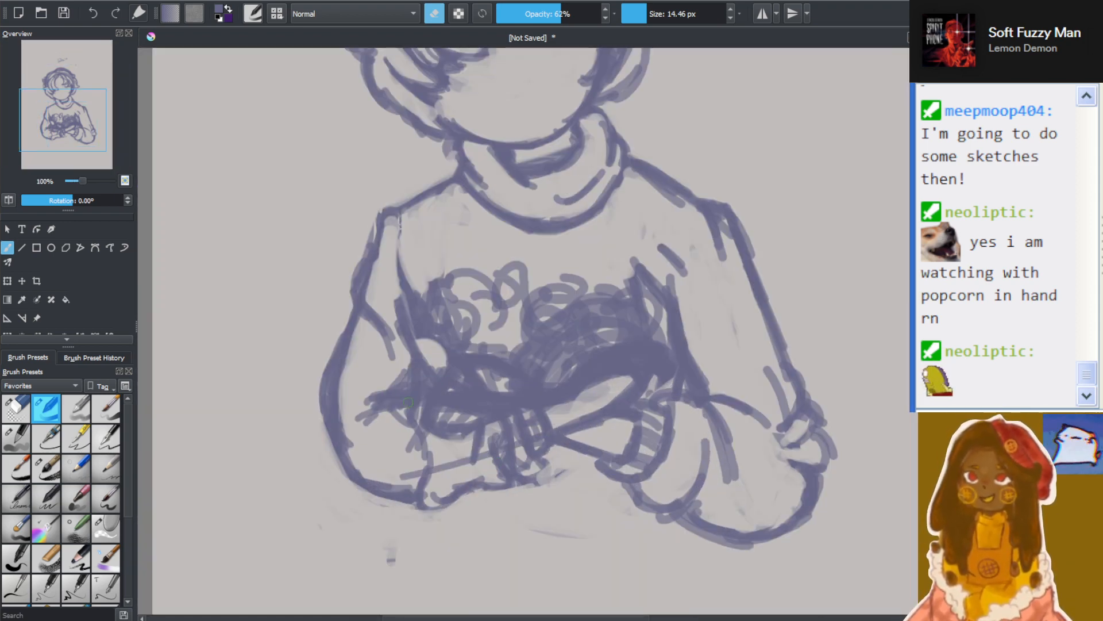
{"action": "scroll", "coordinate": [408, 468], "scroll_direction": "up", "scroll_amount": 1}
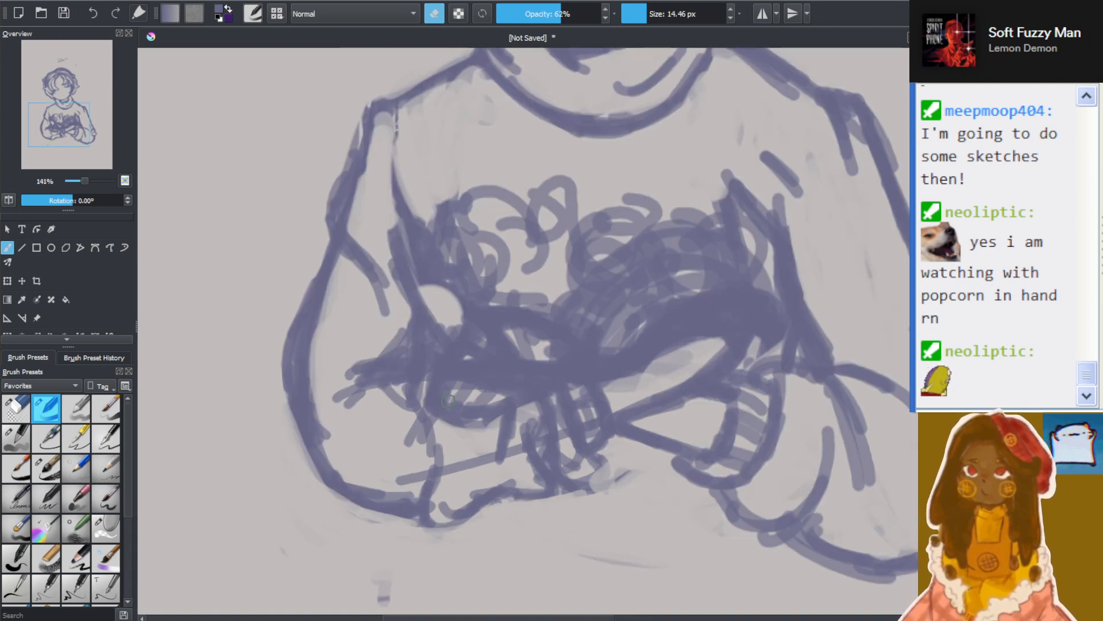
{"action": "scroll", "coordinate": [587, 355], "scroll_direction": "down", "scroll_amount": 1}
{"action": "scroll", "coordinate": [700, 334], "scroll_direction": "up", "scroll_amount": 1}
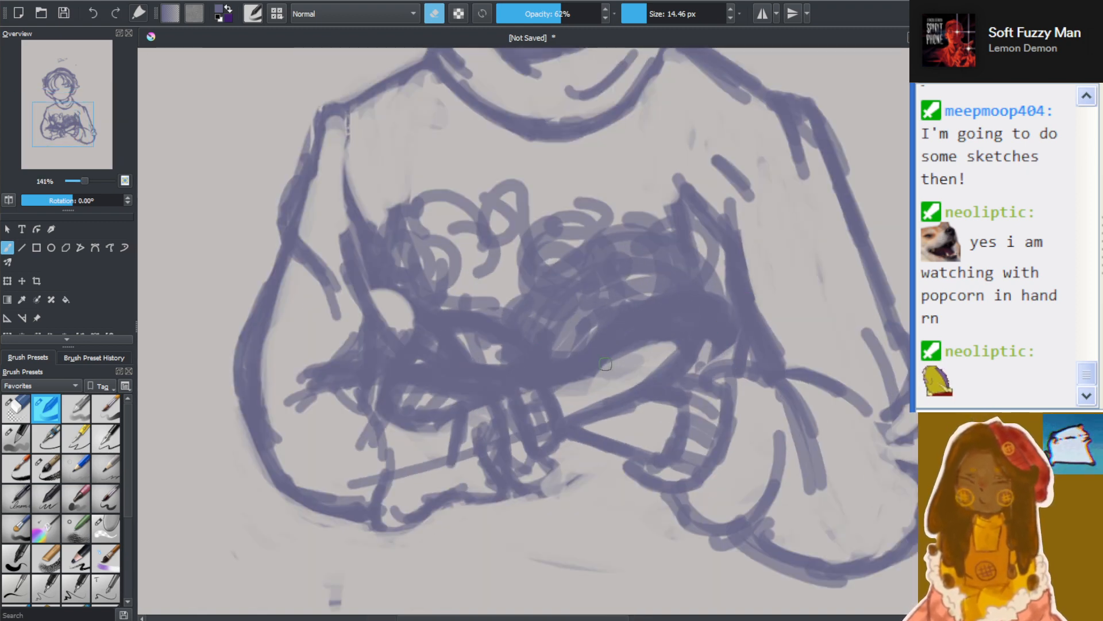
{"action": "mouse_move", "coordinate": [485, 352]}
{"action": "left_mouse_down"}
{"action": "mouse_move", "coordinate": [509, 356]}
{"action": "mouse_move", "coordinate": [471, 352]}
{"action": "mouse_move", "coordinate": [494, 377]}
{"action": "mouse_move", "coordinate": [463, 348]}
{"action": "mouse_move", "coordinate": [497, 368]}
{"action": "mouse_move", "coordinate": [506, 359]}
{"action": "mouse_move", "coordinate": [446, 357]}
{"action": "mouse_move", "coordinate": [441, 367]}
{"action": "mouse_move", "coordinate": [468, 342]}
{"action": "mouse_move", "coordinate": [425, 325]}
{"action": "mouse_move", "coordinate": [508, 350]}
{"action": "mouse_move", "coordinate": [400, 337]}
{"action": "mouse_move", "coordinate": [391, 325]}
{"action": "mouse_move", "coordinate": [412, 327]}
{"action": "mouse_move", "coordinate": [393, 281]}
{"action": "left_mouse_up"}
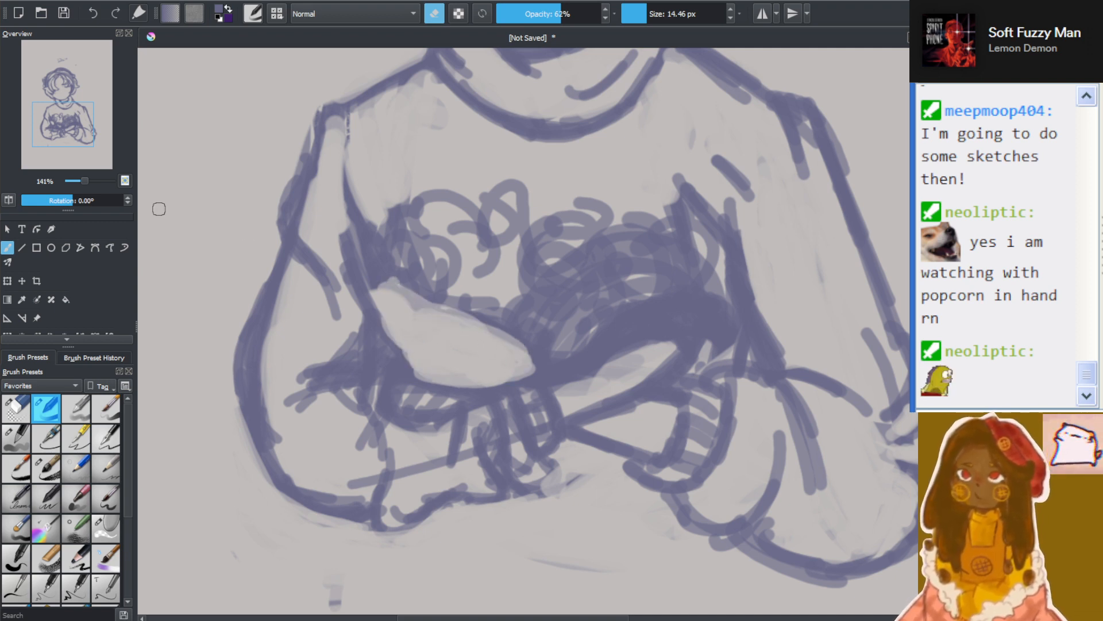
{"action": "left_click", "coordinate": [430, 18]}
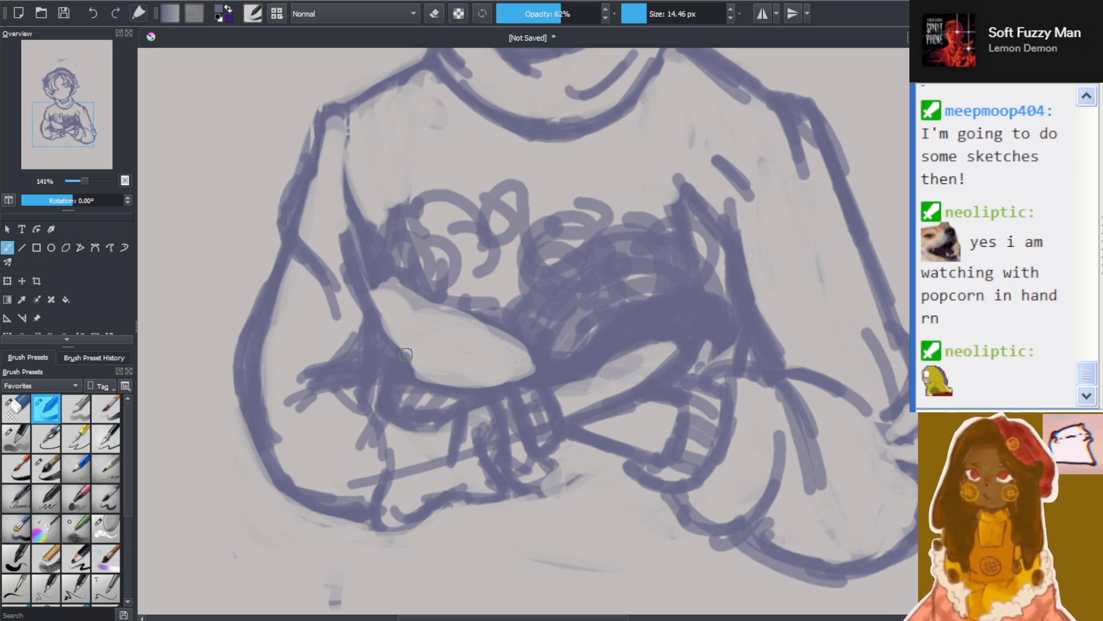
Outline a finger and raised thumb on the cleared hand area, reducing the brush to 8.64 px for the inner finger line
{"action": "mouse_move", "coordinate": [404, 355]}
{"action": "left_mouse_down"}
{"action": "mouse_move", "coordinate": [402, 293]}
{"action": "mouse_move", "coordinate": [443, 314]}
{"action": "mouse_move", "coordinate": [422, 371]}
{"action": "mouse_move", "coordinate": [475, 320]}
{"action": "mouse_move", "coordinate": [520, 360]}
{"action": "mouse_move", "coordinate": [512, 380]}
{"action": "mouse_move", "coordinate": [454, 261]}
{"action": "mouse_move", "coordinate": [442, 296]}
{"action": "left_mouse_up"}
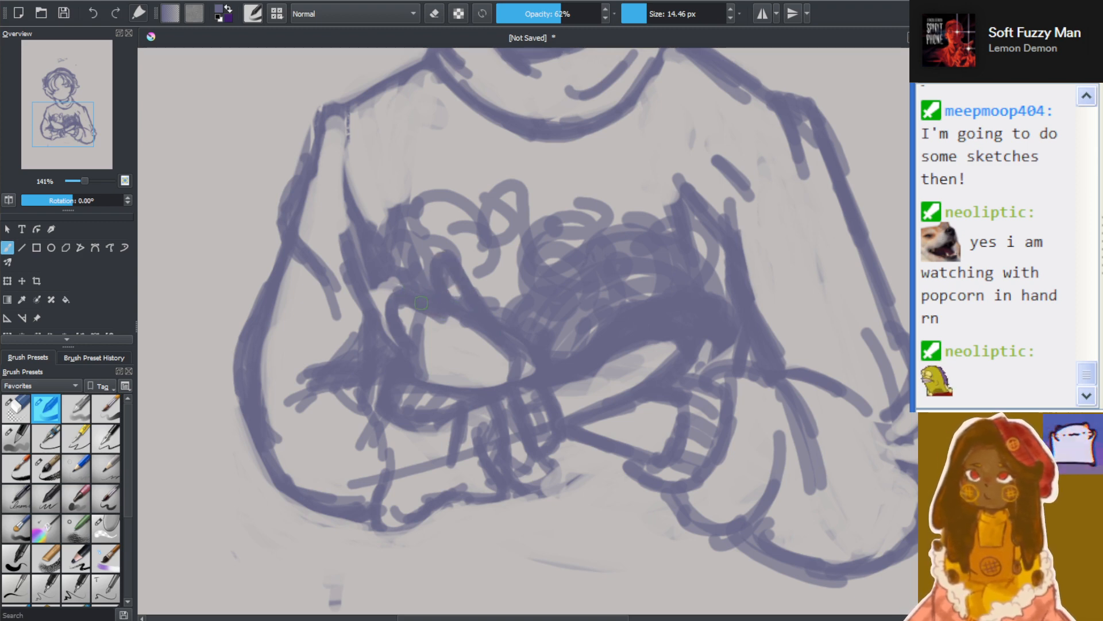
{"action": "scroll", "coordinate": [410, 311], "scroll_direction": "up", "scroll_amount": 3}
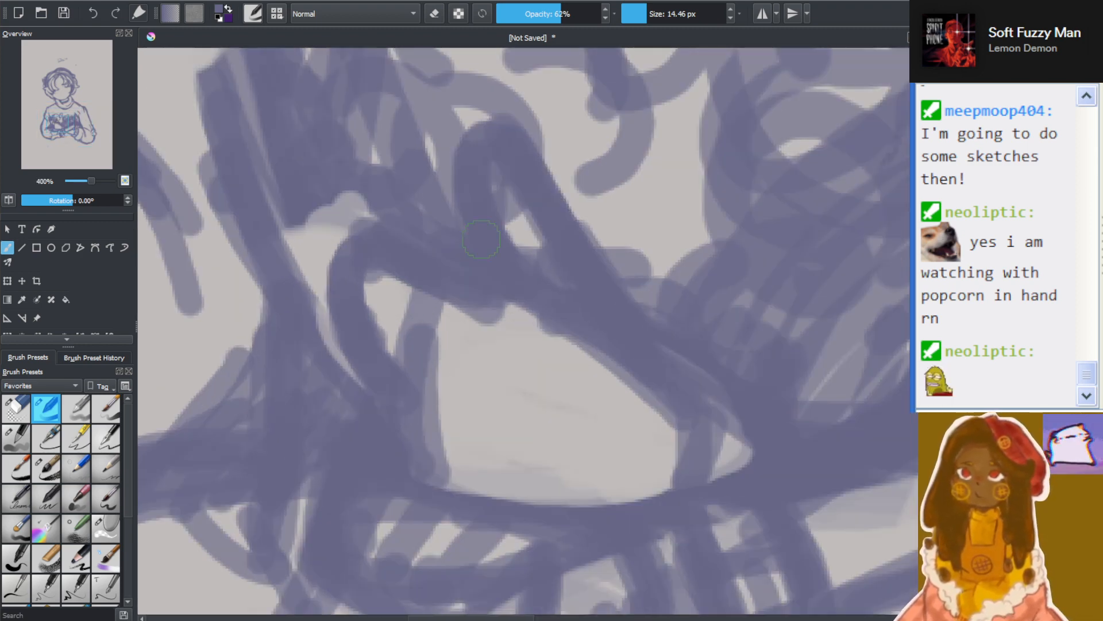
{"action": "left_click", "coordinate": [636, 18]}
{"action": "left_click", "coordinate": [644, 18]}
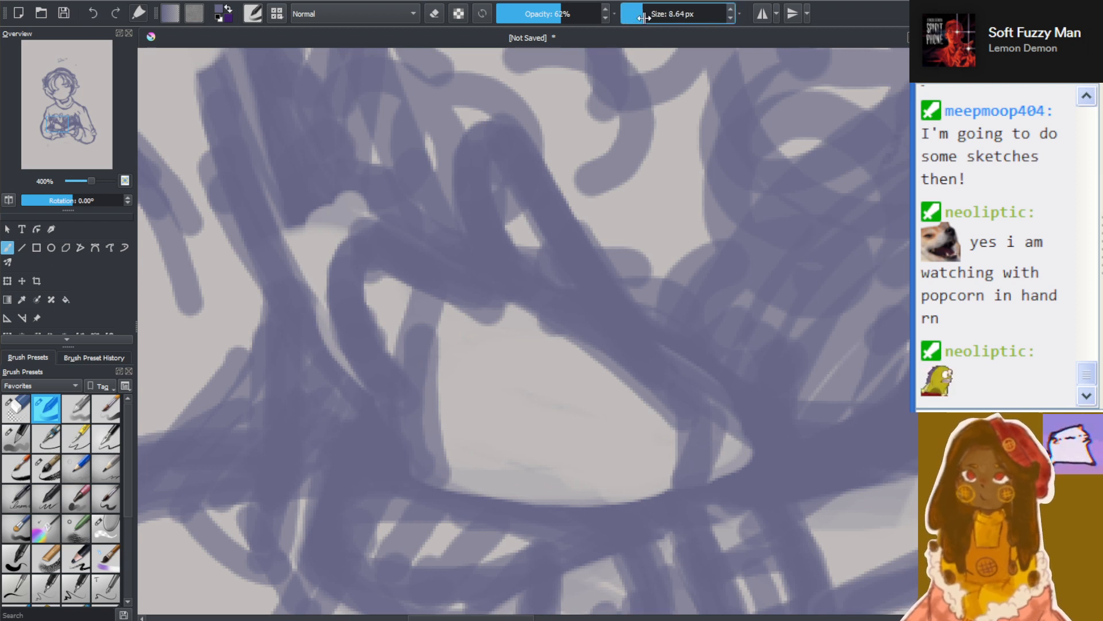
{"action": "mouse_move", "coordinate": [389, 312]}
{"action": "left_mouse_down"}
{"action": "mouse_move", "coordinate": [440, 366]}
{"action": "mouse_move", "coordinate": [400, 323]}
{"action": "mouse_move", "coordinate": [369, 253]}
{"action": "mouse_move", "coordinate": [363, 204]}
{"action": "left_mouse_up"}
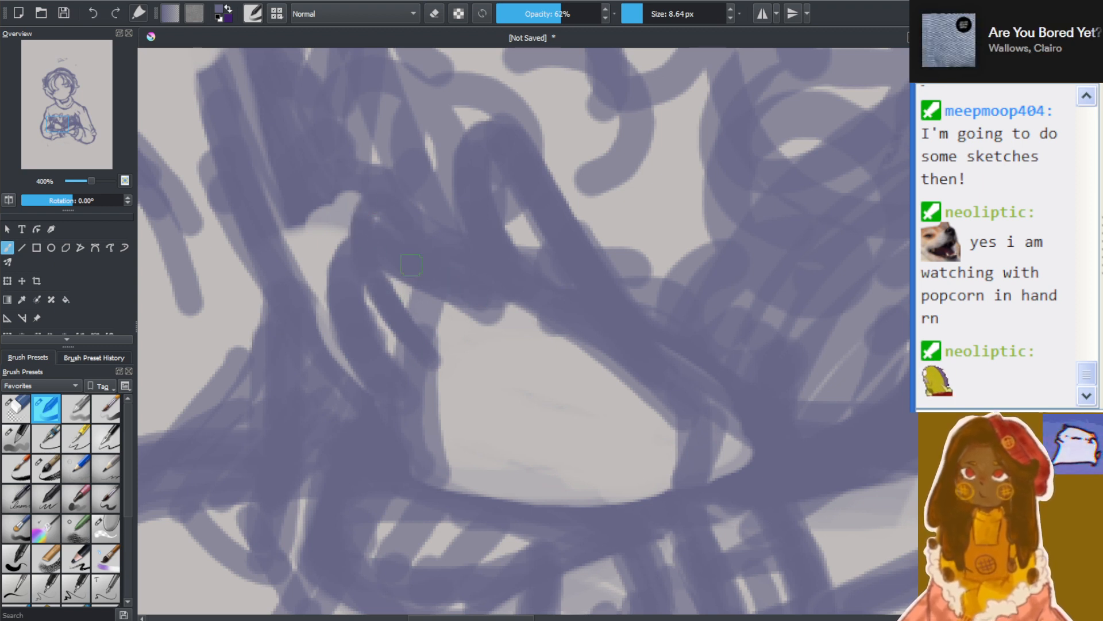
Erase the outer side of the finger outline and the dark overlap between the finger and the sleeve edge
{"action": "left_click", "coordinate": [434, 15]}
{"action": "left_click_drag", "start_coordinate": [348, 317], "coordinate": [348, 348]}
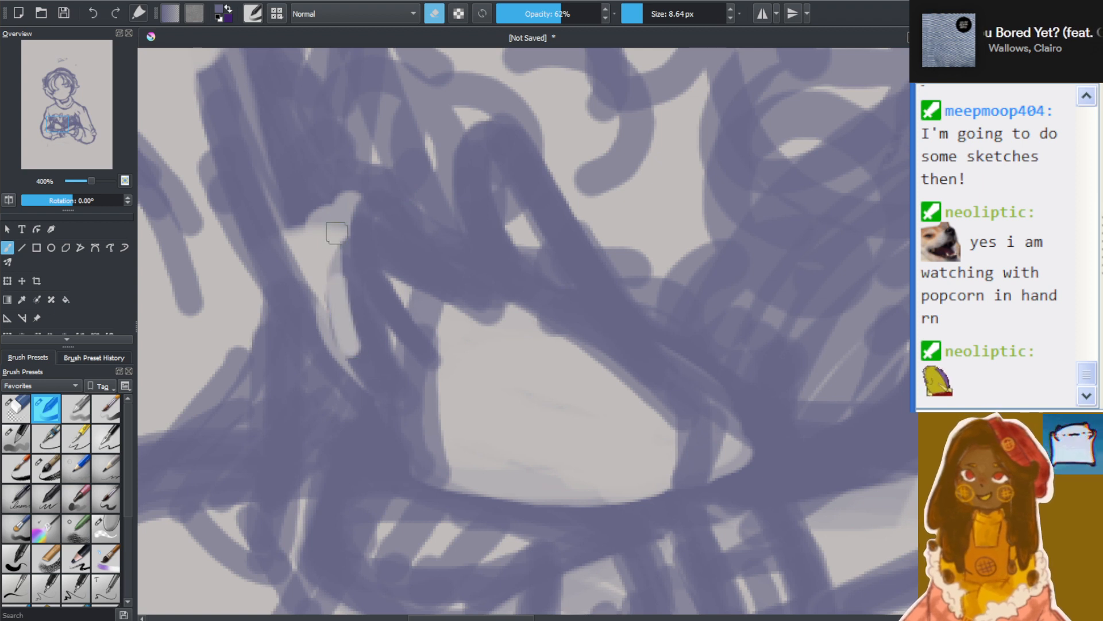
{"action": "left_click_drag", "start_coordinate": [339, 242], "coordinate": [359, 380]}
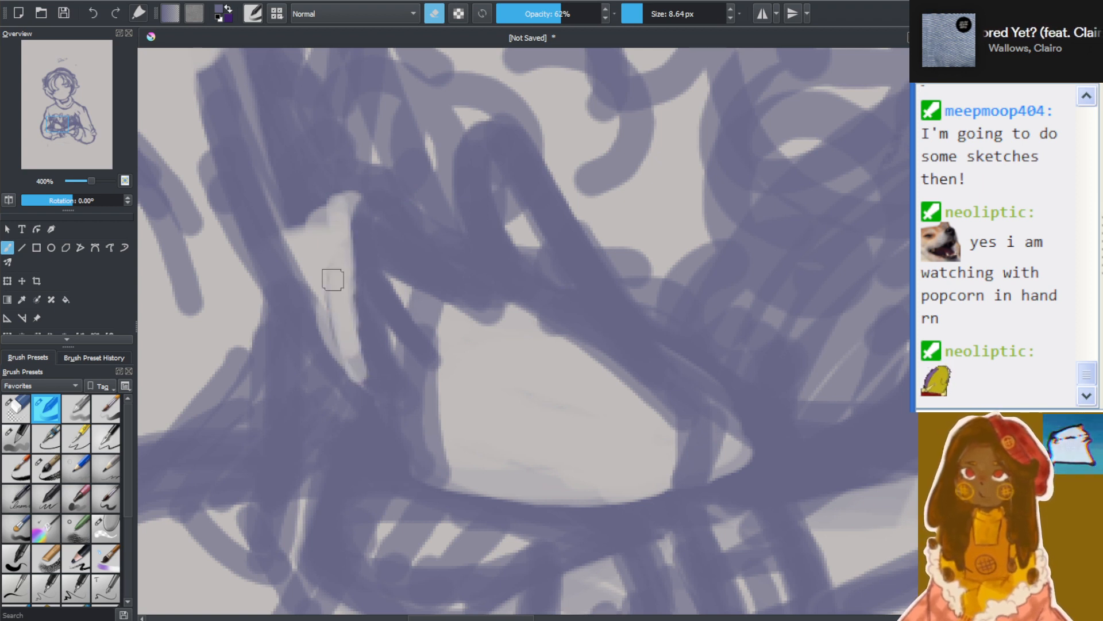
{"action": "mouse_move", "coordinate": [333, 279]}
{"action": "left_mouse_down"}
{"action": "mouse_move", "coordinate": [361, 380]}
{"action": "mouse_move", "coordinate": [413, 429]}
{"action": "left_mouse_up"}
{"action": "left_click_drag", "start_coordinate": [369, 357], "coordinate": [423, 439]}
{"action": "left_click_drag", "start_coordinate": [340, 325], "coordinate": [398, 421]}
{"action": "left_click_drag", "start_coordinate": [345, 362], "coordinate": [425, 445]}
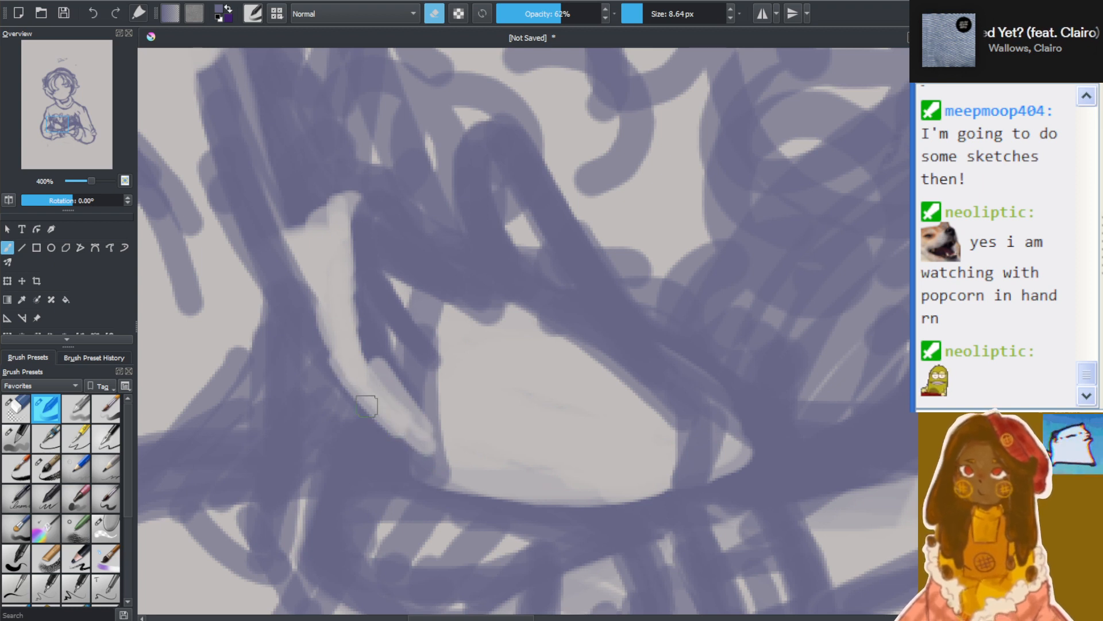
{"action": "left_click_drag", "start_coordinate": [378, 401], "coordinate": [422, 435]}
{"action": "mouse_move", "coordinate": [399, 396]}
{"action": "left_mouse_down"}
{"action": "mouse_move", "coordinate": [456, 446]}
{"action": "mouse_move", "coordinate": [419, 402]}
{"action": "mouse_move", "coordinate": [411, 370]}
{"action": "left_mouse_up"}
{"action": "left_click_drag", "start_coordinate": [383, 334], "coordinate": [445, 397]}
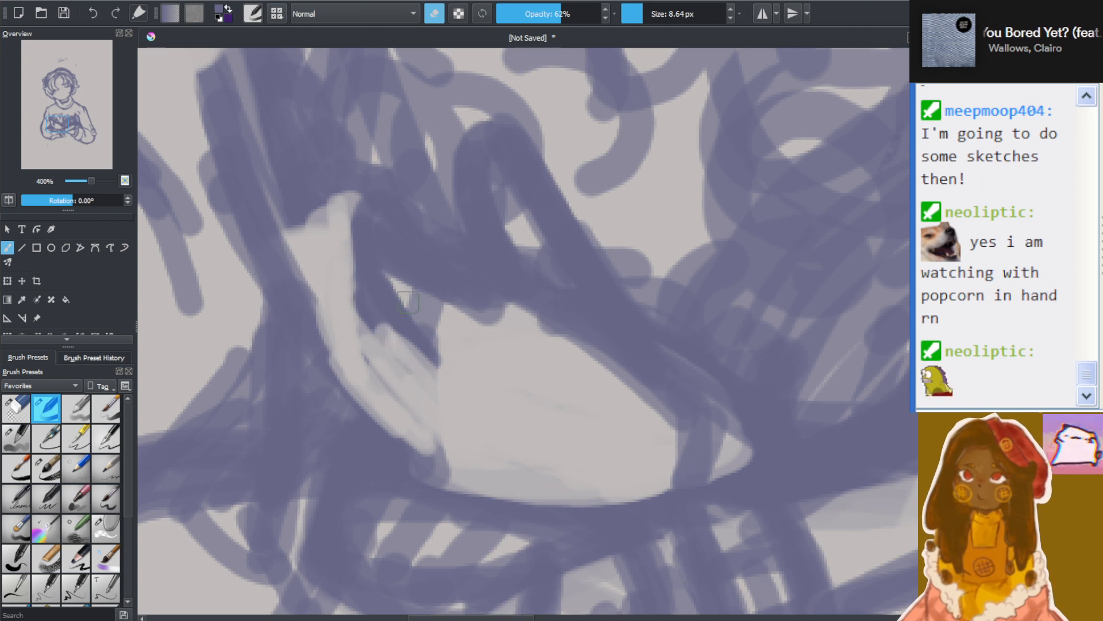
Erase the thick lines inside the upper hand and thumb, opening one light shape down to the pointed wrist
{"action": "left_click_drag", "start_coordinate": [406, 293], "coordinate": [446, 345]}
{"action": "mouse_move", "coordinate": [399, 270]}
{"action": "left_mouse_down"}
{"action": "mouse_move", "coordinate": [459, 351]}
{"action": "mouse_move", "coordinate": [419, 287]}
{"action": "mouse_move", "coordinate": [489, 317]}
{"action": "left_mouse_up"}
{"action": "mouse_move", "coordinate": [396, 244]}
{"action": "left_mouse_down"}
{"action": "mouse_move", "coordinate": [505, 322]}
{"action": "mouse_move", "coordinate": [397, 278]}
{"action": "mouse_move", "coordinate": [401, 296]}
{"action": "left_mouse_up"}
{"action": "mouse_move", "coordinate": [386, 228]}
{"action": "left_mouse_down"}
{"action": "mouse_move", "coordinate": [422, 301]}
{"action": "mouse_move", "coordinate": [414, 282]}
{"action": "mouse_move", "coordinate": [497, 317]}
{"action": "left_mouse_up"}
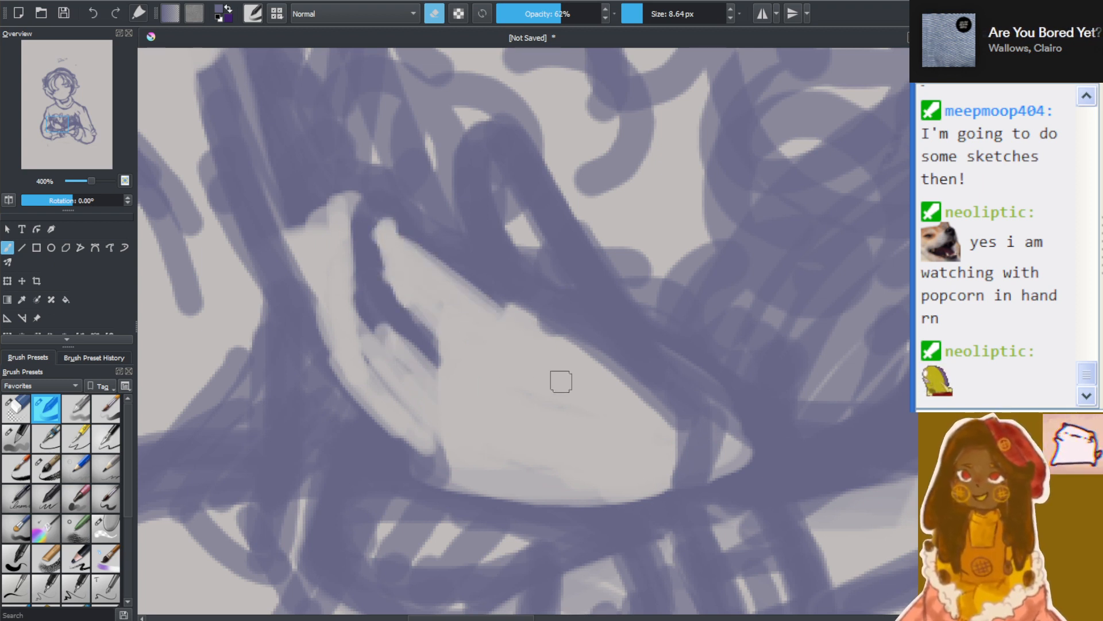
{"action": "mouse_move", "coordinate": [503, 210]}
{"action": "left_mouse_down"}
{"action": "mouse_move", "coordinate": [615, 359]}
{"action": "mouse_move", "coordinate": [598, 332]}
{"action": "left_mouse_up"}
{"action": "mouse_move", "coordinate": [524, 231]}
{"action": "left_mouse_down"}
{"action": "mouse_move", "coordinate": [631, 402]}
{"action": "mouse_move", "coordinate": [560, 334]}
{"action": "left_mouse_up"}
{"action": "left_click_drag", "start_coordinate": [500, 210], "coordinate": [554, 320]}
{"action": "left_click_drag", "start_coordinate": [491, 187], "coordinate": [538, 321]}
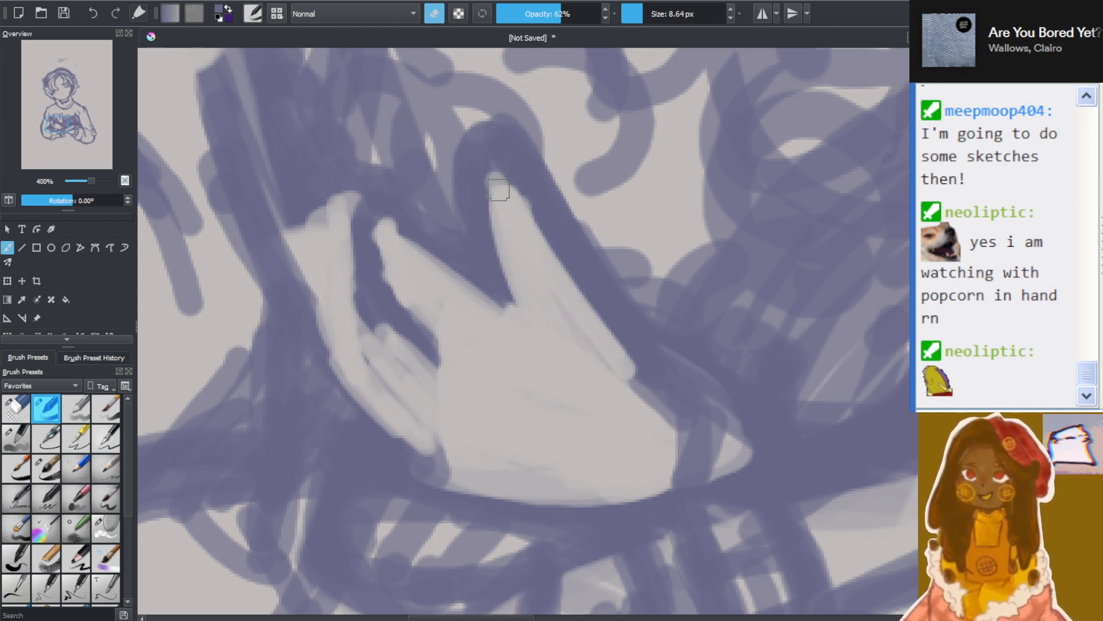
{"action": "mouse_move", "coordinate": [490, 167]}
{"action": "left_mouse_down"}
{"action": "mouse_move", "coordinate": [541, 259]}
{"action": "mouse_move", "coordinate": [627, 354]}
{"action": "left_mouse_up"}
{"action": "left_click_drag", "start_coordinate": [522, 214], "coordinate": [661, 402]}
{"action": "left_click_drag", "start_coordinate": [632, 357], "coordinate": [683, 460]}
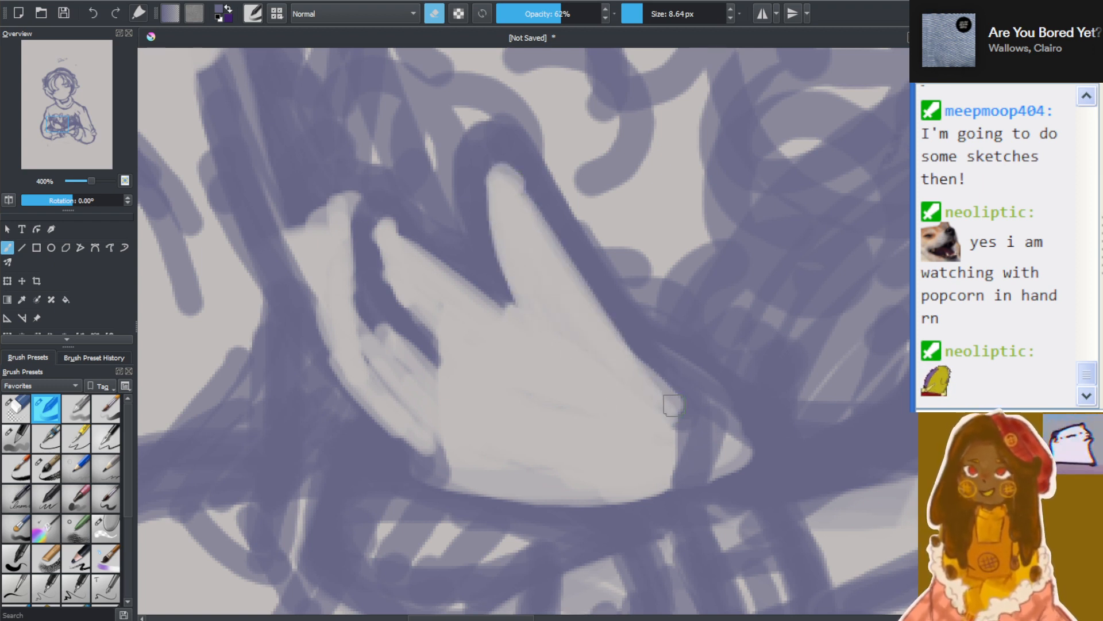
{"action": "mouse_move", "coordinate": [661, 396]}
{"action": "left_mouse_down"}
{"action": "mouse_move", "coordinate": [689, 431]}
{"action": "mouse_move", "coordinate": [707, 489]}
{"action": "mouse_move", "coordinate": [701, 459]}
{"action": "mouse_move", "coordinate": [636, 486]}
{"action": "mouse_move", "coordinate": [721, 458]}
{"action": "mouse_move", "coordinate": [645, 387]}
{"action": "mouse_move", "coordinate": [684, 449]}
{"action": "left_mouse_up"}
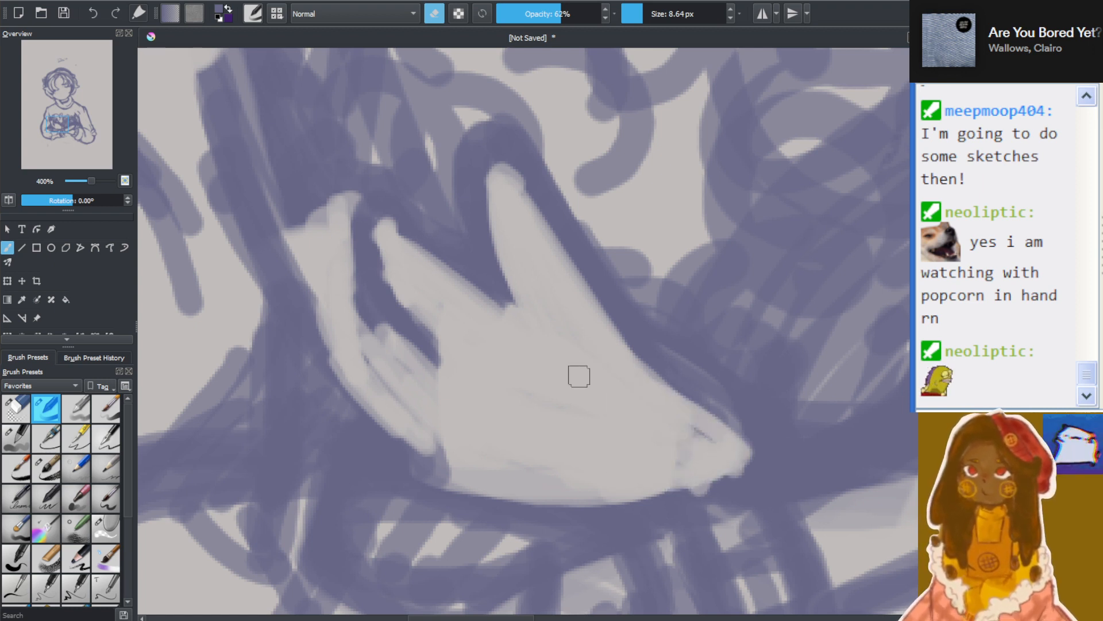
Return the brush to drawing mode and redraw the finger outline and the hand's upper edge toward the thumb
{"action": "left_click", "coordinate": [436, 12]}
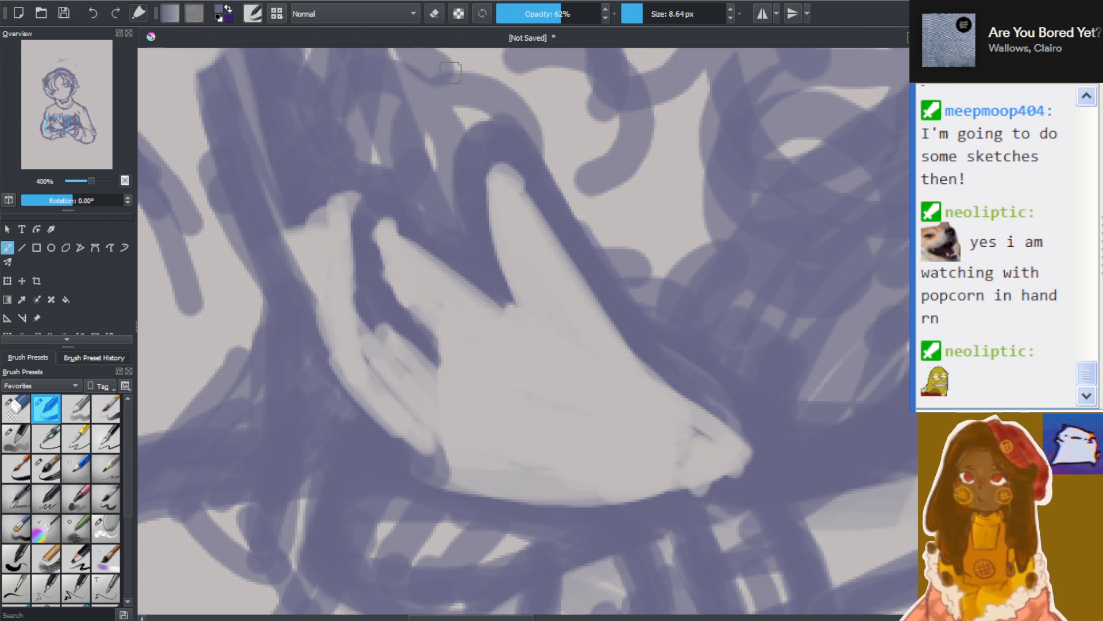
{"action": "mouse_move", "coordinate": [367, 244]}
{"action": "left_mouse_down"}
{"action": "mouse_move", "coordinate": [429, 360]}
{"action": "mouse_move", "coordinate": [371, 247]}
{"action": "mouse_move", "coordinate": [380, 226]}
{"action": "mouse_move", "coordinate": [455, 276]}
{"action": "left_mouse_up"}
{"action": "left_click_drag", "start_coordinate": [407, 204], "coordinate": [481, 294]}
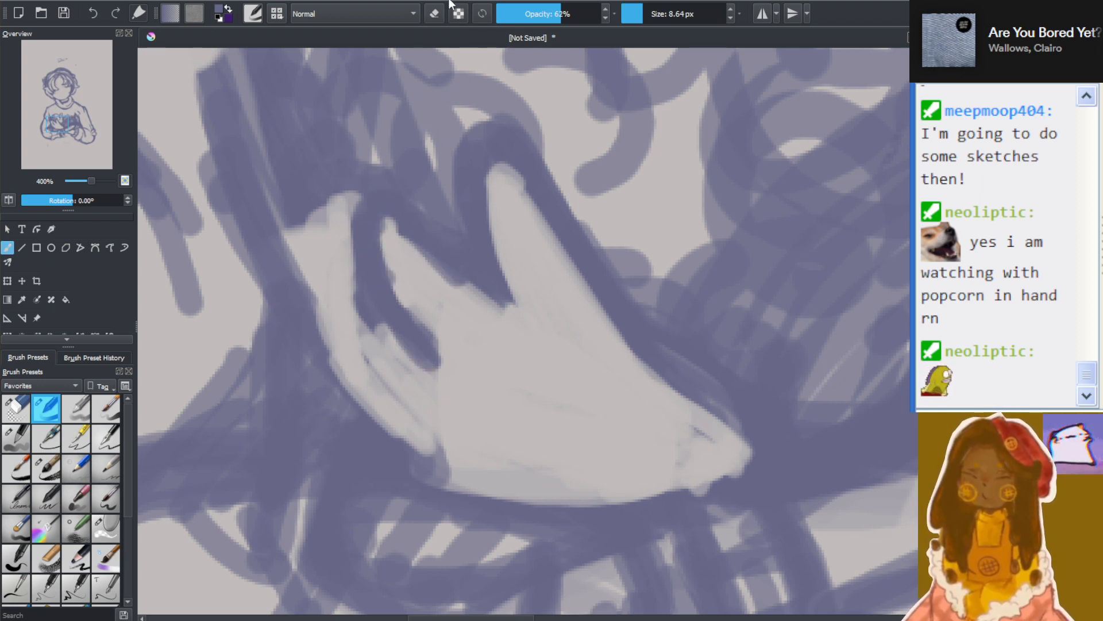
Erase the inner finger line and clear the hand's outer side up to the sleeve, leaving one open shape
{"action": "left_click", "coordinate": [435, 13]}
{"action": "left_click_drag", "start_coordinate": [394, 305], "coordinate": [437, 370]}
{"action": "left_click_drag", "start_coordinate": [367, 244], "coordinate": [439, 376]}
{"action": "mouse_move", "coordinate": [360, 240]}
{"action": "left_mouse_down"}
{"action": "mouse_move", "coordinate": [391, 332]}
{"action": "mouse_move", "coordinate": [431, 361]}
{"action": "left_mouse_up"}
{"action": "mouse_move", "coordinate": [379, 322]}
{"action": "left_mouse_down"}
{"action": "mouse_move", "coordinate": [363, 229]}
{"action": "mouse_move", "coordinate": [377, 218]}
{"action": "left_mouse_up"}
{"action": "left_click_drag", "start_coordinate": [361, 278], "coordinate": [421, 374]}
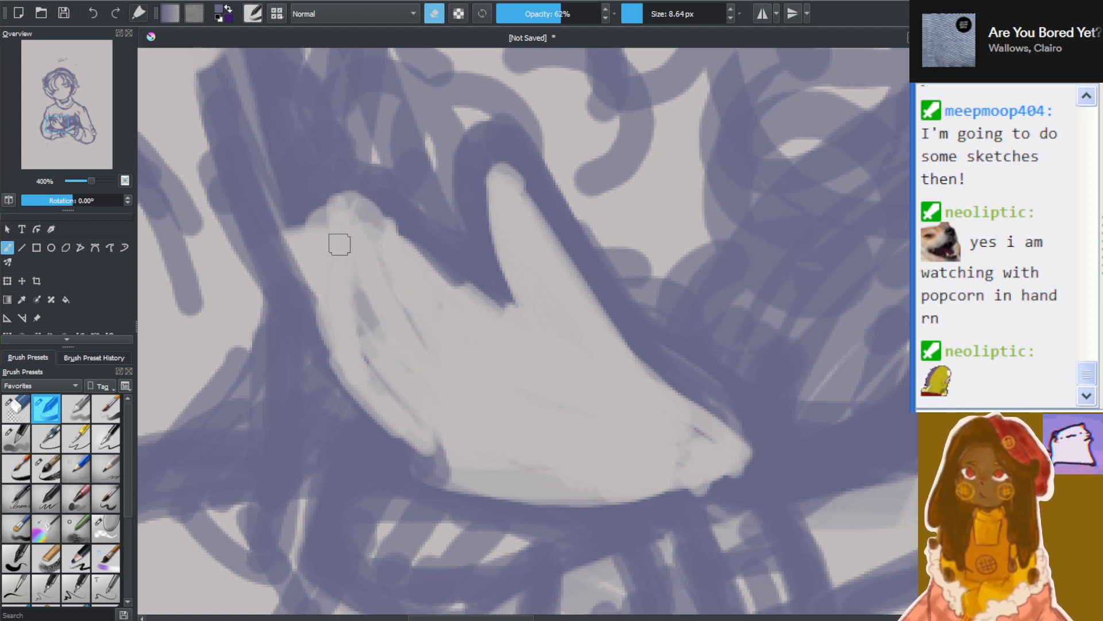
{"action": "mouse_move", "coordinate": [345, 252]}
{"action": "left_mouse_down"}
{"action": "mouse_move", "coordinate": [445, 419]}
{"action": "mouse_move", "coordinate": [426, 352]}
{"action": "left_mouse_up"}
{"action": "left_click_drag", "start_coordinate": [360, 293], "coordinate": [494, 455]}
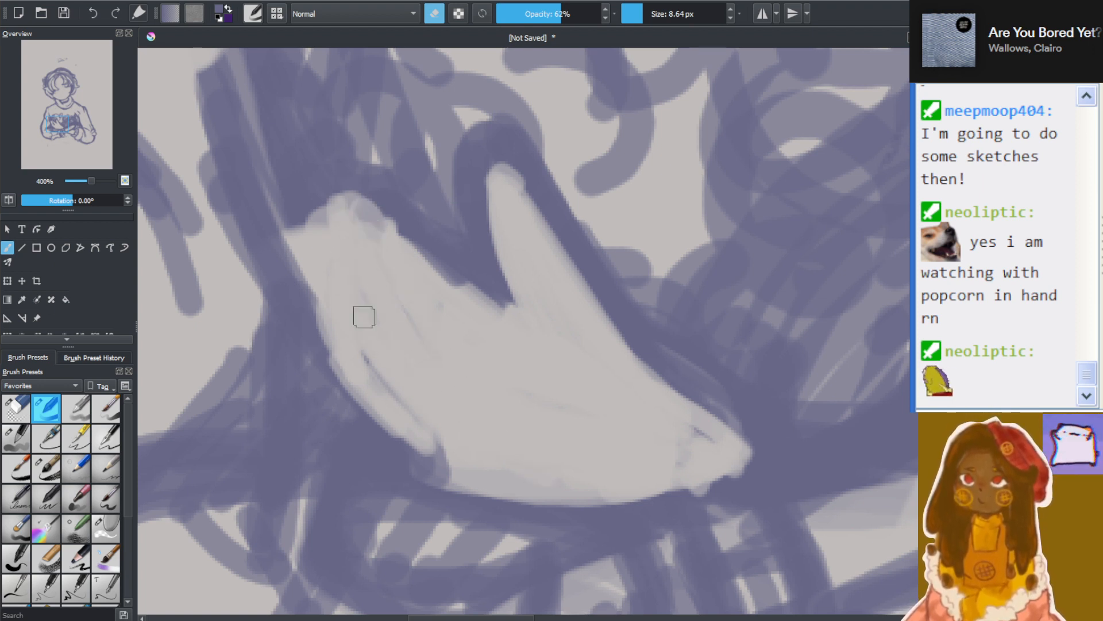
{"action": "mouse_move", "coordinate": [364, 317]}
{"action": "left_mouse_down"}
{"action": "mouse_move", "coordinate": [366, 350]}
{"action": "mouse_move", "coordinate": [434, 440]}
{"action": "mouse_move", "coordinate": [484, 476]}
{"action": "mouse_move", "coordinate": [326, 304]}
{"action": "mouse_move", "coordinate": [328, 345]}
{"action": "mouse_move", "coordinate": [407, 414]}
{"action": "left_mouse_up"}
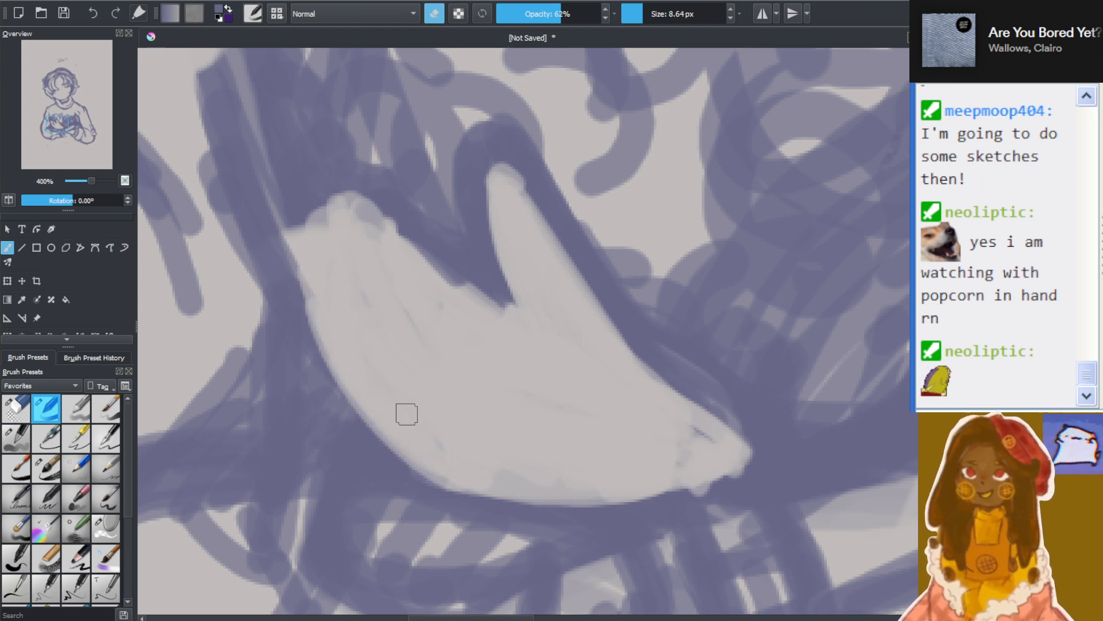
{"action": "left_click_drag", "start_coordinate": [301, 252], "coordinate": [306, 300]}
{"action": "left_click_drag", "start_coordinate": [288, 206], "coordinate": [300, 317]}
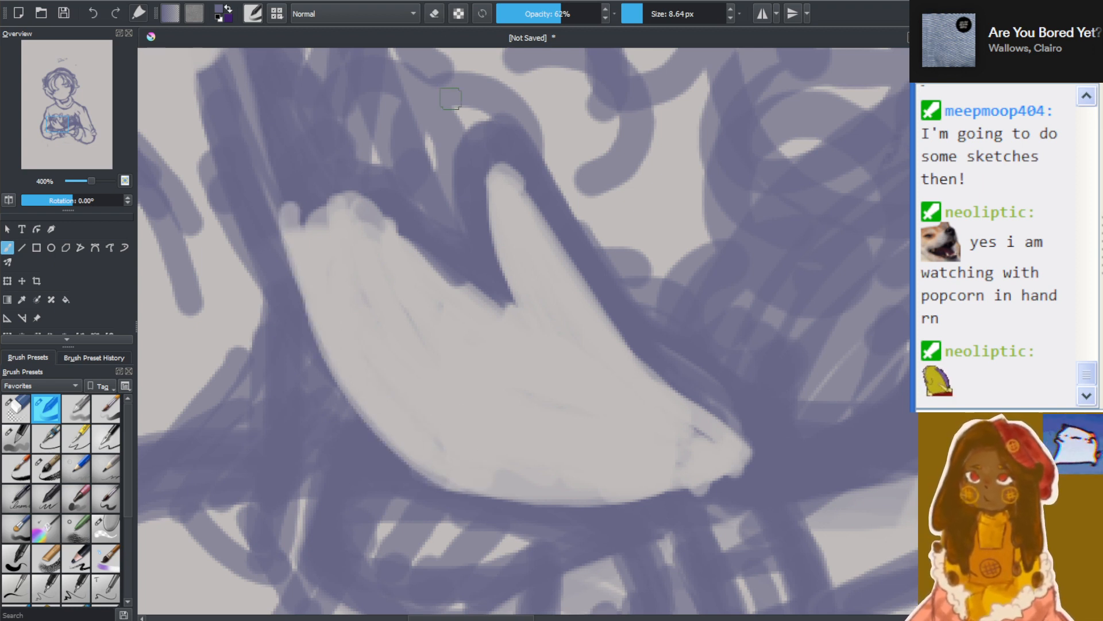
Draw a knuckle mark, two curved finger lines, the line under the thumb and the hand's lower edge to the wrist
{"action": "mouse_move", "coordinate": [432, 261]}
{"action": "left_mouse_down"}
{"action": "mouse_move", "coordinate": [392, 213]}
{"action": "mouse_move", "coordinate": [423, 252]}
{"action": "mouse_move", "coordinate": [481, 284]}
{"action": "mouse_move", "coordinate": [399, 219]}
{"action": "mouse_move", "coordinate": [372, 223]}
{"action": "left_mouse_up"}
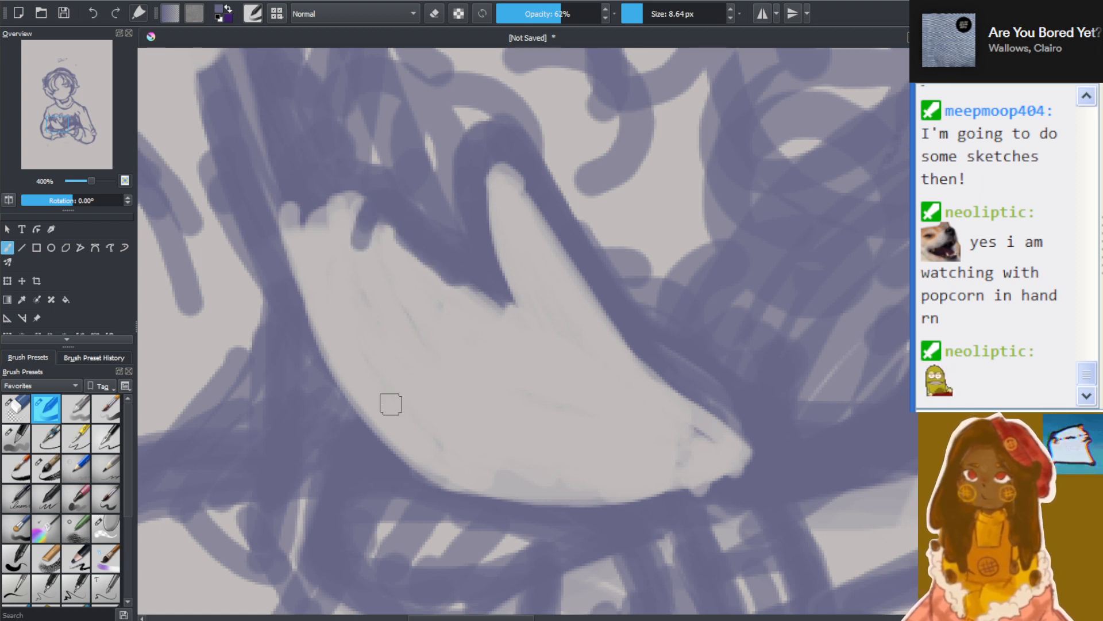
{"action": "left_click_drag", "start_coordinate": [430, 314], "coordinate": [396, 399]}
{"action": "mouse_move", "coordinate": [438, 269]}
{"action": "left_mouse_down"}
{"action": "mouse_move", "coordinate": [371, 415]}
{"action": "mouse_move", "coordinate": [593, 364]}
{"action": "left_mouse_up"}
{"action": "left_click_drag", "start_coordinate": [465, 286], "coordinate": [684, 445]}
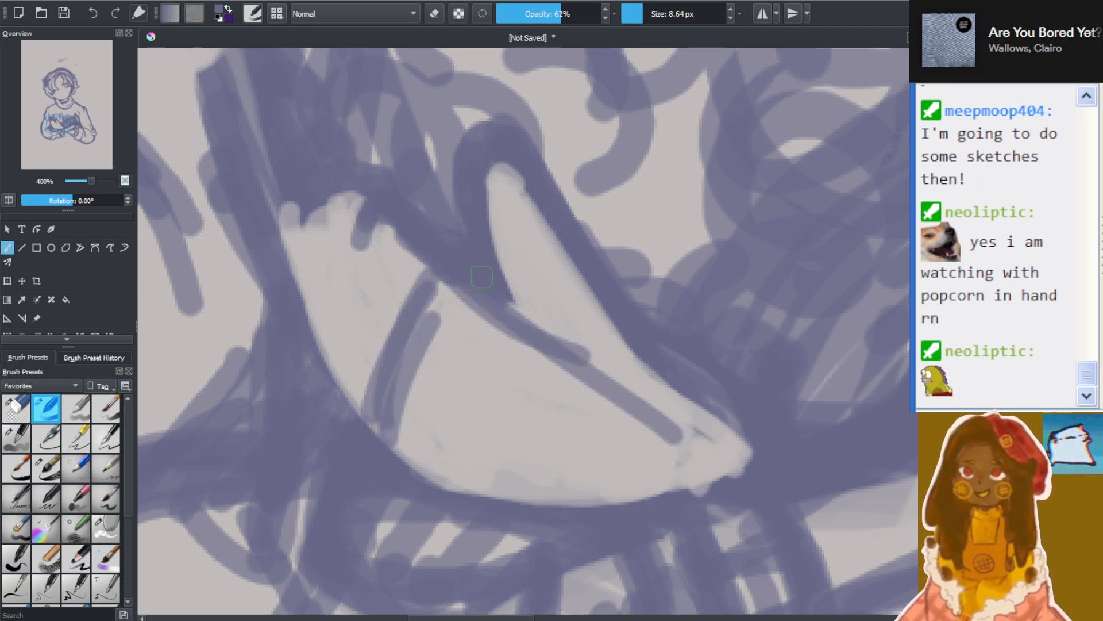
{"action": "left_click_drag", "start_coordinate": [509, 286], "coordinate": [741, 463]}
{"action": "left_click_drag", "start_coordinate": [400, 402], "coordinate": [593, 503]}
{"action": "mouse_move", "coordinate": [379, 418]}
{"action": "left_mouse_down"}
{"action": "mouse_move", "coordinate": [670, 481]}
{"action": "mouse_move", "coordinate": [730, 469]}
{"action": "left_mouse_up"}
{"action": "mouse_move", "coordinate": [414, 463]}
{"action": "left_mouse_down"}
{"action": "mouse_move", "coordinate": [726, 471]}
{"action": "mouse_move", "coordinate": [750, 462]}
{"action": "left_mouse_up"}
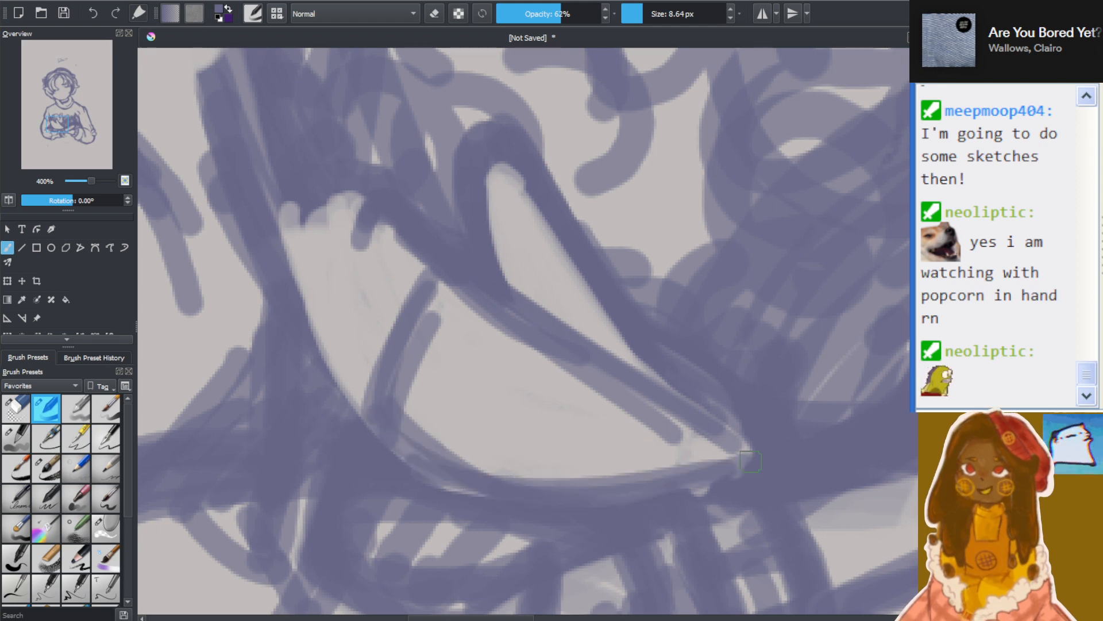
Sketch small overlapping curled fingers at the blunt end of the hand beside the inner sleeve
{"action": "scroll", "coordinate": [577, 507], "scroll_direction": "down", "scroll_amount": 3}
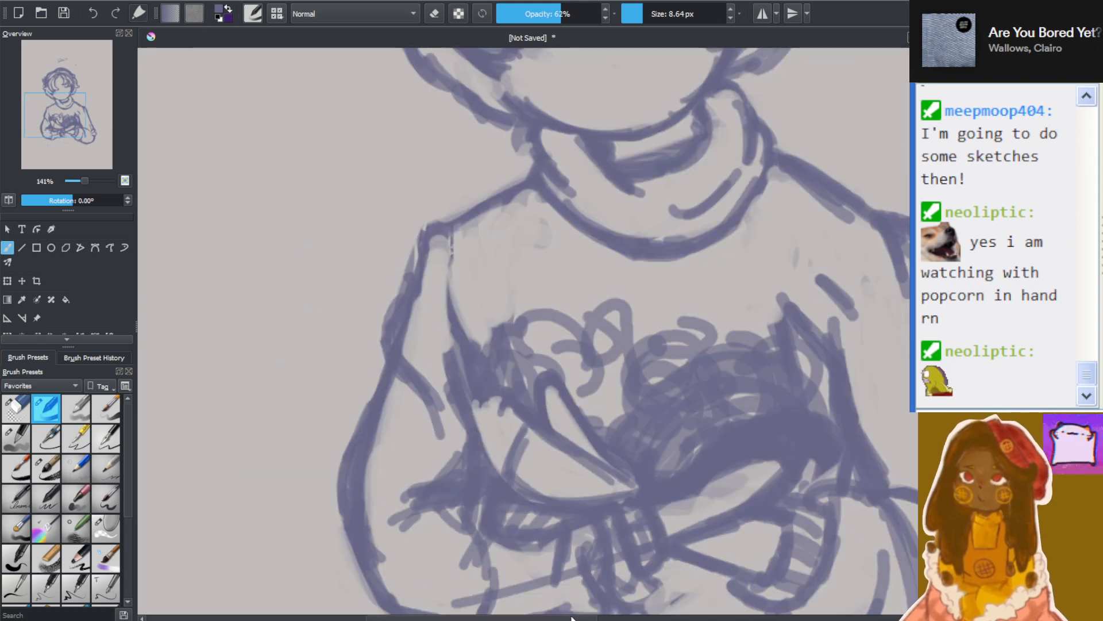
{"action": "scroll", "coordinate": [562, 562], "scroll_direction": "up", "scroll_amount": 3}
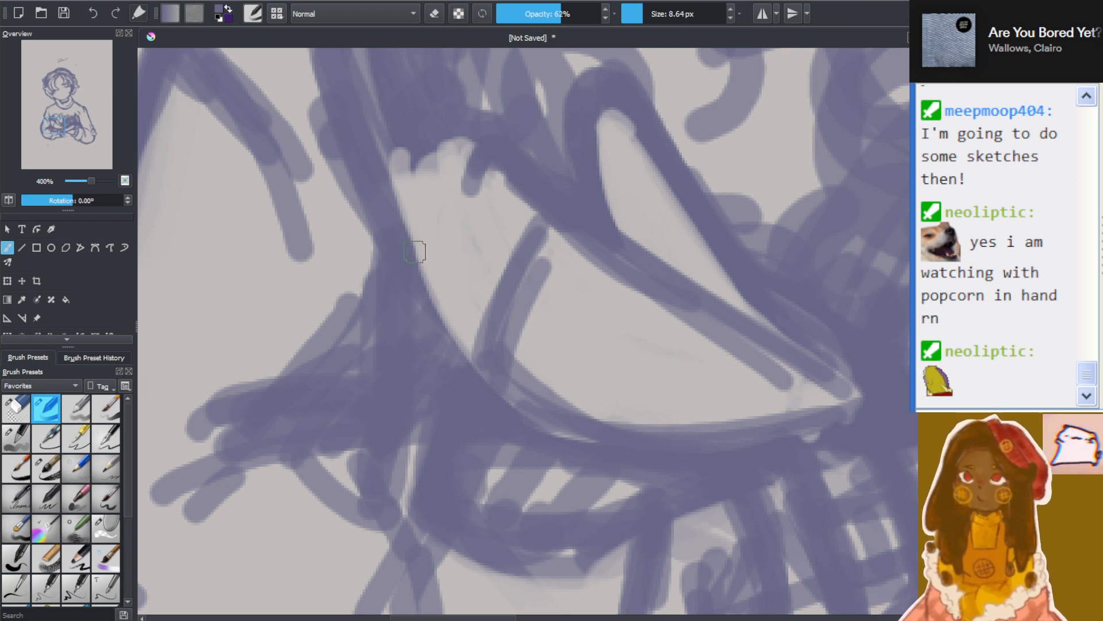
{"action": "mouse_move", "coordinate": [476, 195]}
{"action": "left_mouse_down"}
{"action": "mouse_move", "coordinate": [498, 150]}
{"action": "mouse_move", "coordinate": [482, 194]}
{"action": "left_mouse_up"}
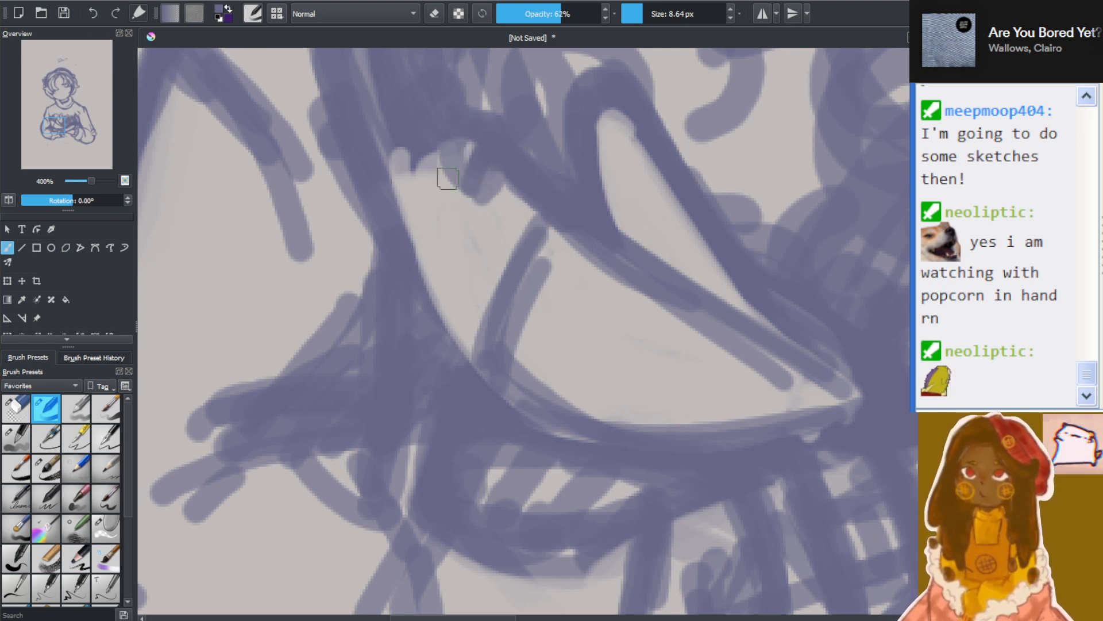
{"action": "mouse_move", "coordinate": [446, 257]}
{"action": "left_mouse_down"}
{"action": "mouse_move", "coordinate": [460, 226]}
{"action": "mouse_move", "coordinate": [438, 271]}
{"action": "mouse_move", "coordinate": [469, 322]}
{"action": "mouse_move", "coordinate": [463, 296]}
{"action": "mouse_move", "coordinate": [472, 354]}
{"action": "mouse_move", "coordinate": [434, 248]}
{"action": "mouse_move", "coordinate": [464, 363]}
{"action": "left_mouse_up"}
{"action": "mouse_move", "coordinate": [442, 271]}
{"action": "left_mouse_down"}
{"action": "mouse_move", "coordinate": [481, 229]}
{"action": "mouse_move", "coordinate": [432, 273]}
{"action": "mouse_move", "coordinate": [487, 225]}
{"action": "mouse_move", "coordinate": [466, 186]}
{"action": "mouse_move", "coordinate": [486, 251]}
{"action": "mouse_move", "coordinate": [470, 167]}
{"action": "left_mouse_up"}
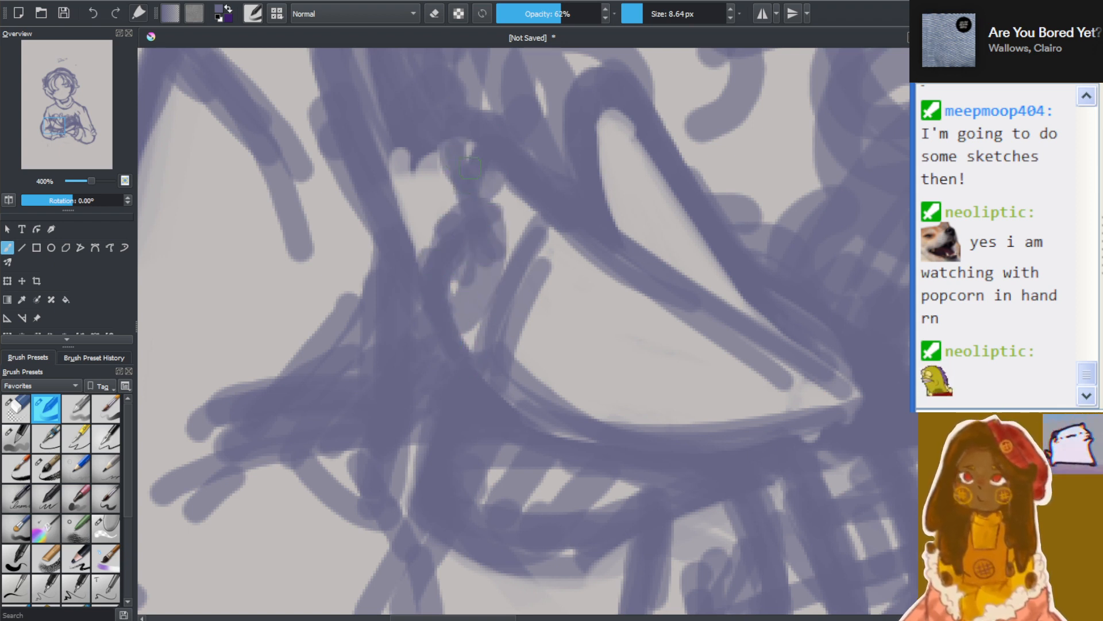
{"action": "mouse_move", "coordinate": [472, 215]}
{"action": "left_mouse_down"}
{"action": "mouse_move", "coordinate": [469, 173]}
{"action": "mouse_move", "coordinate": [509, 248]}
{"action": "left_mouse_up"}
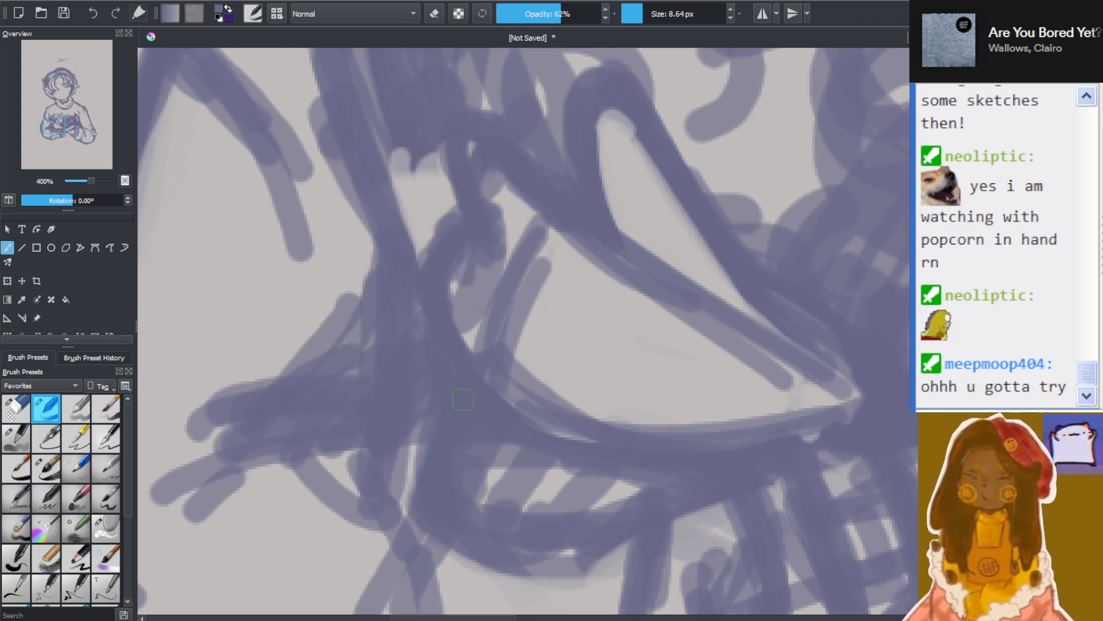
Erase the curved lines and doubled edges inside the palm, reducing the eraser size to 7.00 px
{"action": "left_click", "coordinate": [434, 14]}
{"action": "mouse_move", "coordinate": [454, 377]}
{"action": "left_mouse_down"}
{"action": "mouse_move", "coordinate": [500, 411]}
{"action": "mouse_move", "coordinate": [466, 385]}
{"action": "mouse_move", "coordinate": [587, 425]}
{"action": "mouse_move", "coordinate": [468, 327]}
{"action": "mouse_move", "coordinate": [561, 428]}
{"action": "mouse_move", "coordinate": [473, 309]}
{"action": "mouse_move", "coordinate": [552, 379]}
{"action": "mouse_move", "coordinate": [574, 340]}
{"action": "mouse_move", "coordinate": [527, 330]}
{"action": "mouse_move", "coordinate": [520, 242]}
{"action": "left_mouse_up"}
{"action": "mouse_move", "coordinate": [578, 338]}
{"action": "left_mouse_down"}
{"action": "mouse_move", "coordinate": [478, 153]}
{"action": "mouse_move", "coordinate": [535, 239]}
{"action": "left_mouse_up"}
{"action": "key", "text": "bracketleft"}
{"action": "mouse_move", "coordinate": [622, 306]}
{"action": "left_mouse_down"}
{"action": "mouse_move", "coordinate": [684, 316]}
{"action": "mouse_move", "coordinate": [571, 233]}
{"action": "mouse_move", "coordinate": [711, 350]}
{"action": "mouse_move", "coordinate": [787, 378]}
{"action": "mouse_move", "coordinate": [640, 305]}
{"action": "mouse_move", "coordinate": [780, 403]}
{"action": "mouse_move", "coordinate": [519, 390]}
{"action": "mouse_move", "coordinate": [745, 433]}
{"action": "mouse_move", "coordinate": [622, 439]}
{"action": "mouse_move", "coordinate": [571, 411]}
{"action": "mouse_move", "coordinate": [775, 419]}
{"action": "mouse_move", "coordinate": [564, 425]}
{"action": "mouse_move", "coordinate": [756, 421]}
{"action": "mouse_move", "coordinate": [817, 390]}
{"action": "left_mouse_up"}
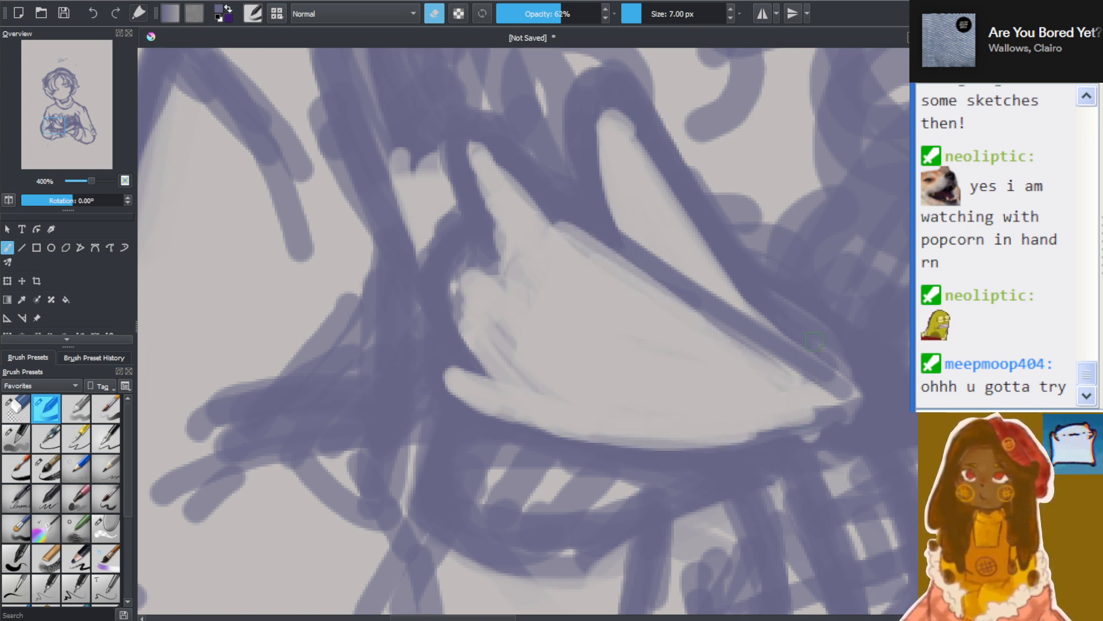
Draw short curled finger strokes at the blunt end of the hand and scribble a shaded oval on the palm
{"action": "scroll", "coordinate": [741, 352], "scroll_direction": "down", "scroll_amount": 6}
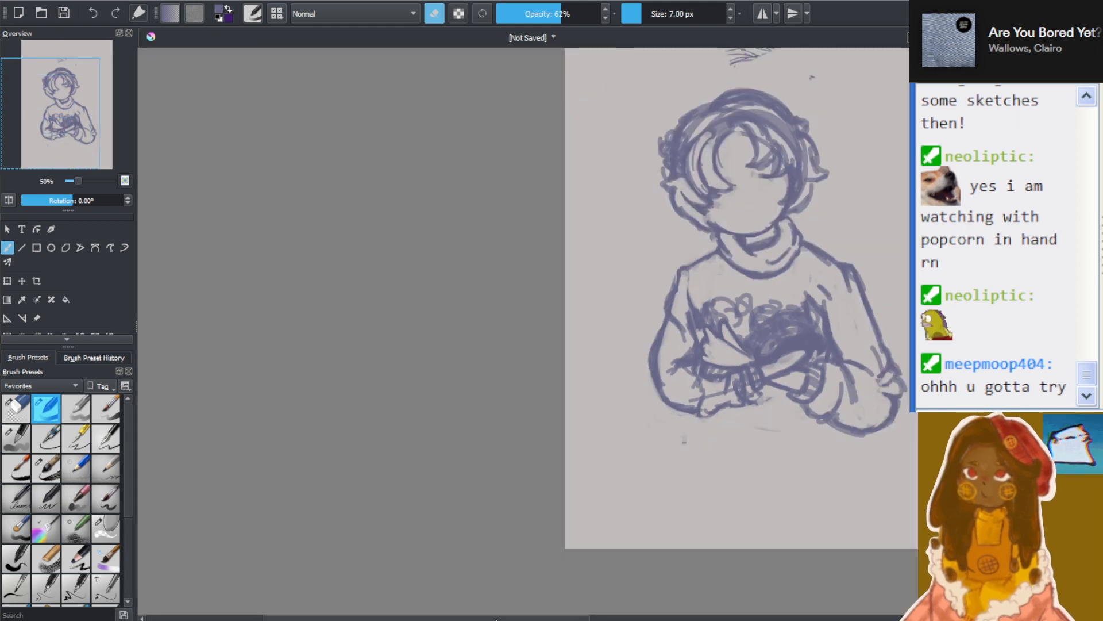
{"action": "scroll", "coordinate": [621, 381], "scroll_direction": "up", "scroll_amount": 4}
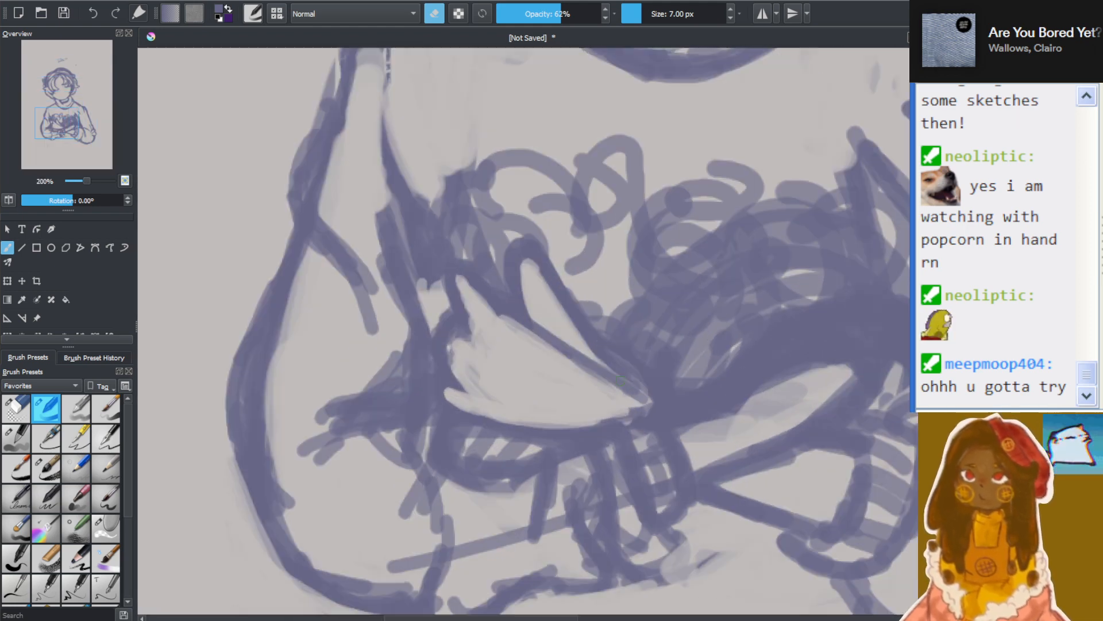
{"action": "scroll", "coordinate": [621, 381], "scroll_direction": "up", "scroll_amount": 1}
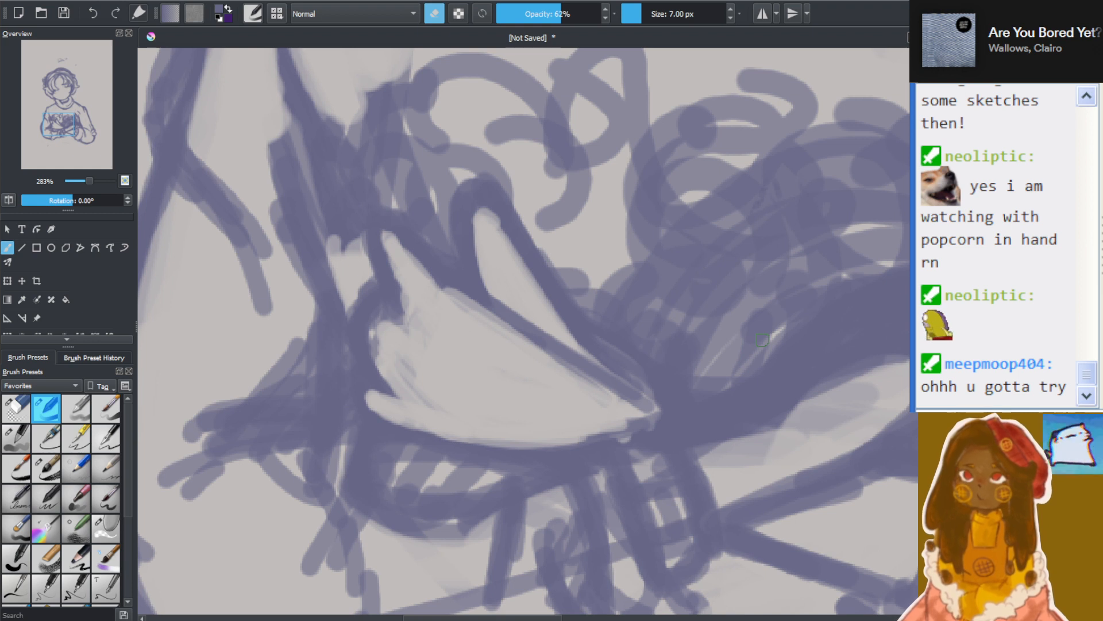
{"action": "left_click", "coordinate": [434, 9]}
{"action": "mouse_move", "coordinate": [385, 347]}
{"action": "left_mouse_down"}
{"action": "mouse_move", "coordinate": [405, 376]}
{"action": "mouse_move", "coordinate": [388, 356]}
{"action": "left_mouse_up"}
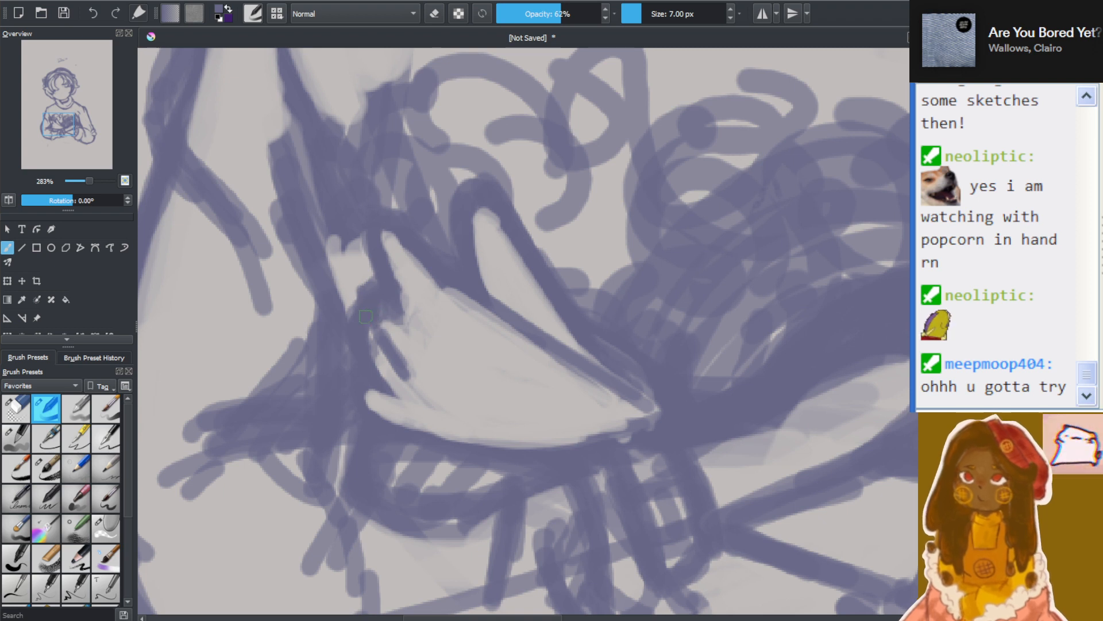
{"action": "left_click_drag", "start_coordinate": [389, 286], "coordinate": [411, 323]}
{"action": "left_click_drag", "start_coordinate": [407, 379], "coordinate": [410, 366]}
{"action": "mouse_move", "coordinate": [418, 323]}
{"action": "left_mouse_down"}
{"action": "mouse_move", "coordinate": [416, 335]}
{"action": "mouse_move", "coordinate": [419, 315]}
{"action": "left_mouse_up"}
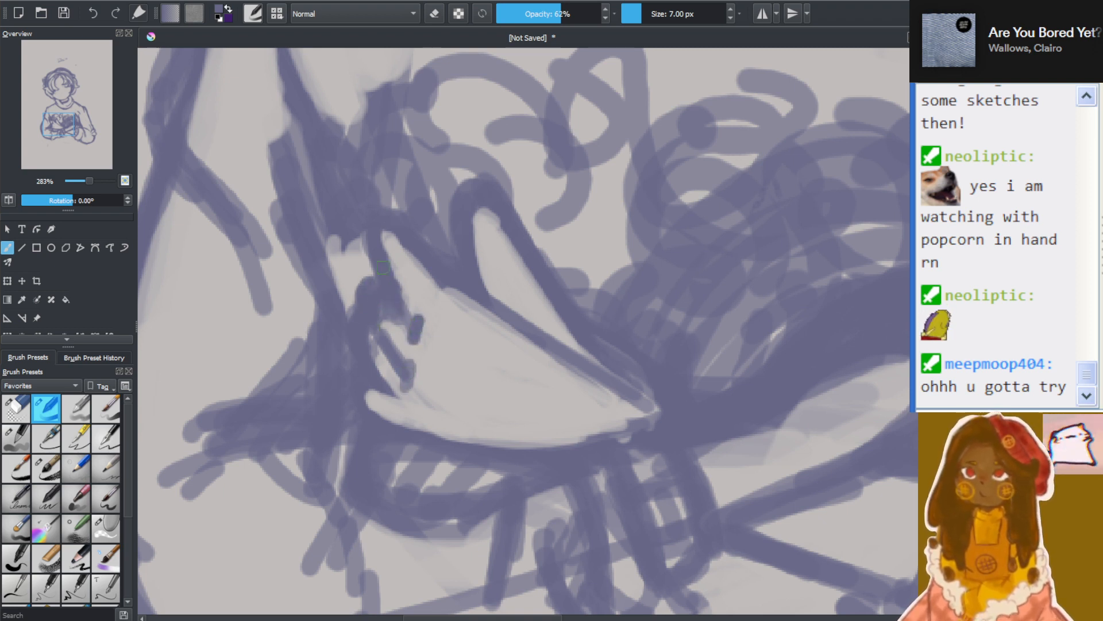
{"action": "mouse_move", "coordinate": [405, 411]}
{"action": "left_mouse_down"}
{"action": "mouse_move", "coordinate": [383, 394]}
{"action": "mouse_move", "coordinate": [393, 390]}
{"action": "mouse_move", "coordinate": [369, 381]}
{"action": "mouse_move", "coordinate": [370, 401]}
{"action": "mouse_move", "coordinate": [358, 385]}
{"action": "mouse_move", "coordinate": [399, 430]}
{"action": "mouse_move", "coordinate": [369, 411]}
{"action": "mouse_move", "coordinate": [412, 433]}
{"action": "mouse_move", "coordinate": [388, 408]}
{"action": "mouse_move", "coordinate": [415, 302]}
{"action": "left_mouse_up"}
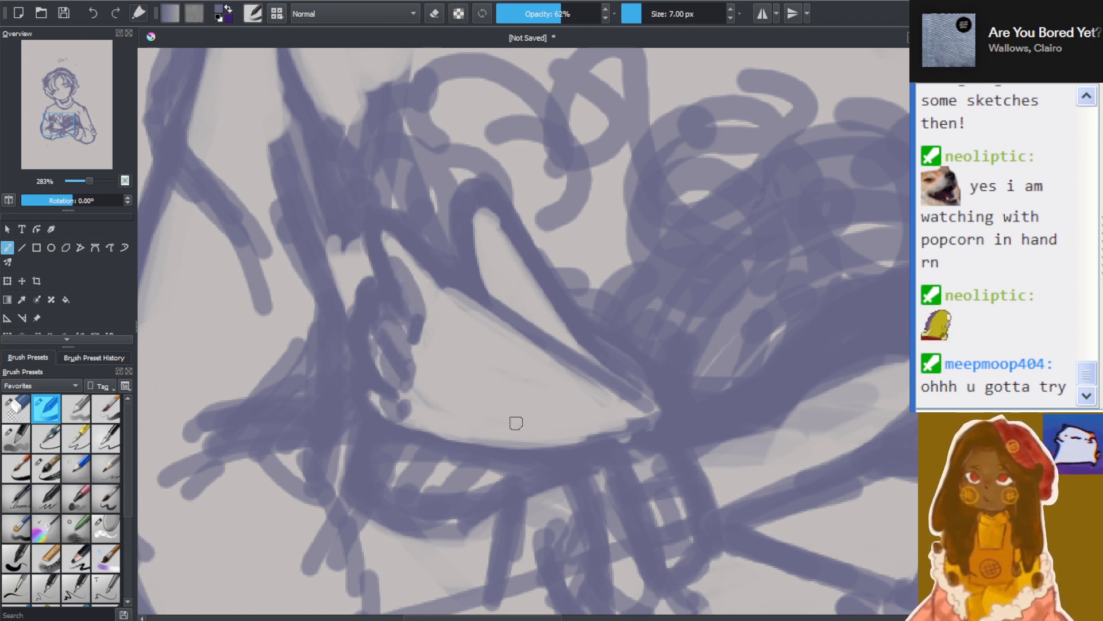
{"action": "mouse_move", "coordinate": [516, 423]}
{"action": "left_mouse_down"}
{"action": "mouse_move", "coordinate": [460, 403]}
{"action": "mouse_move", "coordinate": [517, 364]}
{"action": "mouse_move", "coordinate": [506, 402]}
{"action": "mouse_move", "coordinate": [482, 415]}
{"action": "mouse_move", "coordinate": [521, 431]}
{"action": "left_mouse_up"}
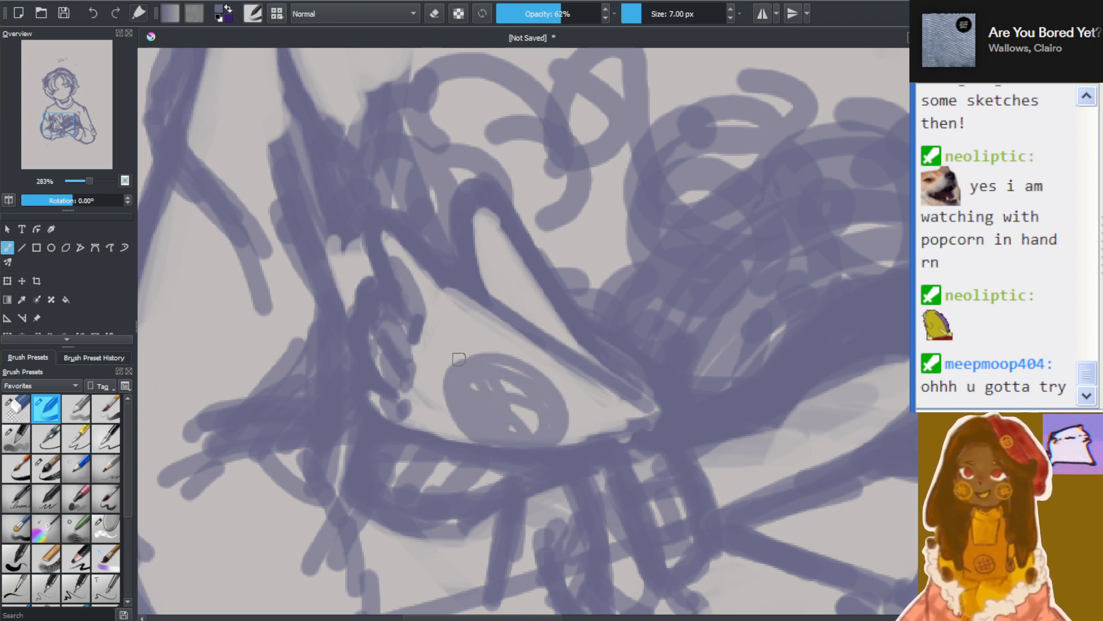
{"action": "mouse_move", "coordinate": [507, 413]}
{"action": "left_mouse_down"}
{"action": "mouse_move", "coordinate": [517, 376]}
{"action": "mouse_move", "coordinate": [538, 411]}
{"action": "left_mouse_up"}
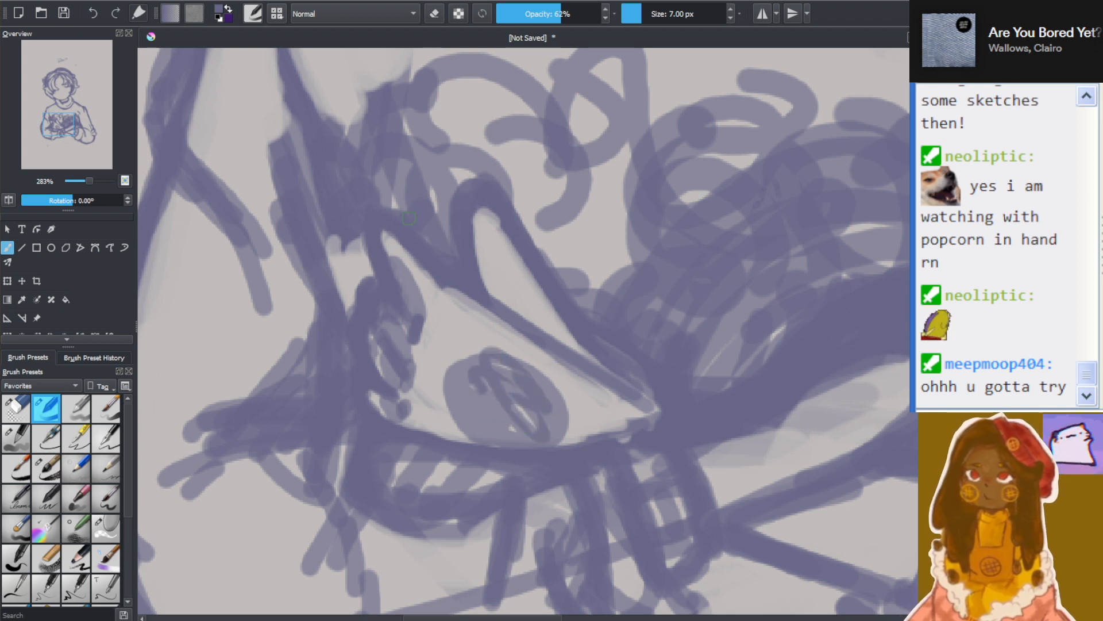
Undo the scribbled palm oval and shade the palm's pointed end as a solid patch with a 20.95 px brush
{"action": "key", "text": "ctrl+z"}
{"action": "key", "text": "ctrl+z"}
{"action": "key", "text": "ctrl+z"}
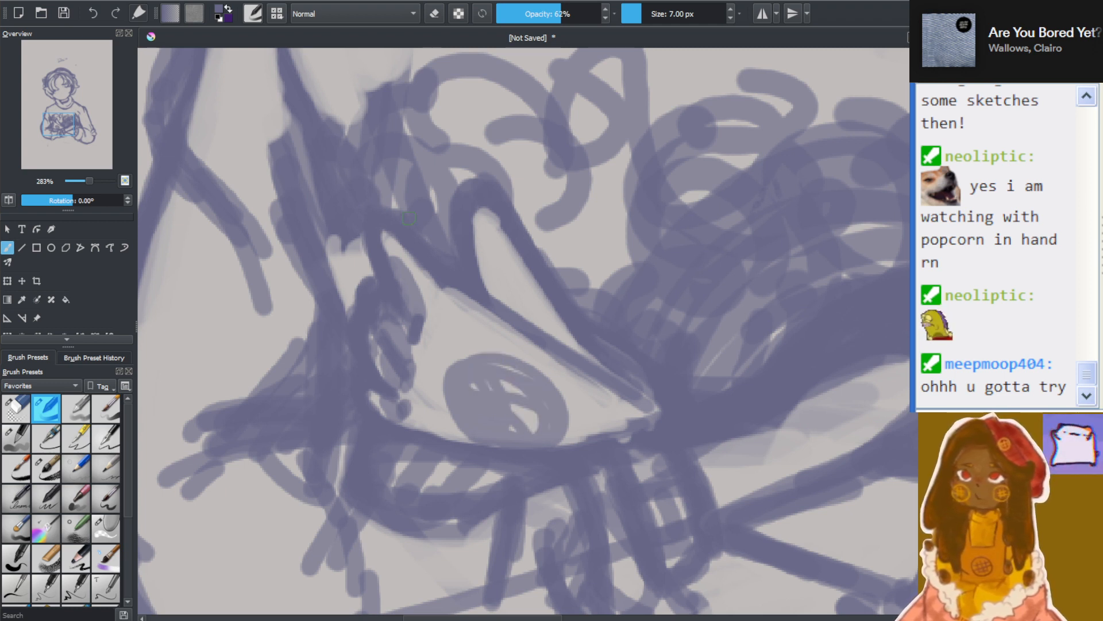
{"action": "left_click", "coordinate": [650, 13]}
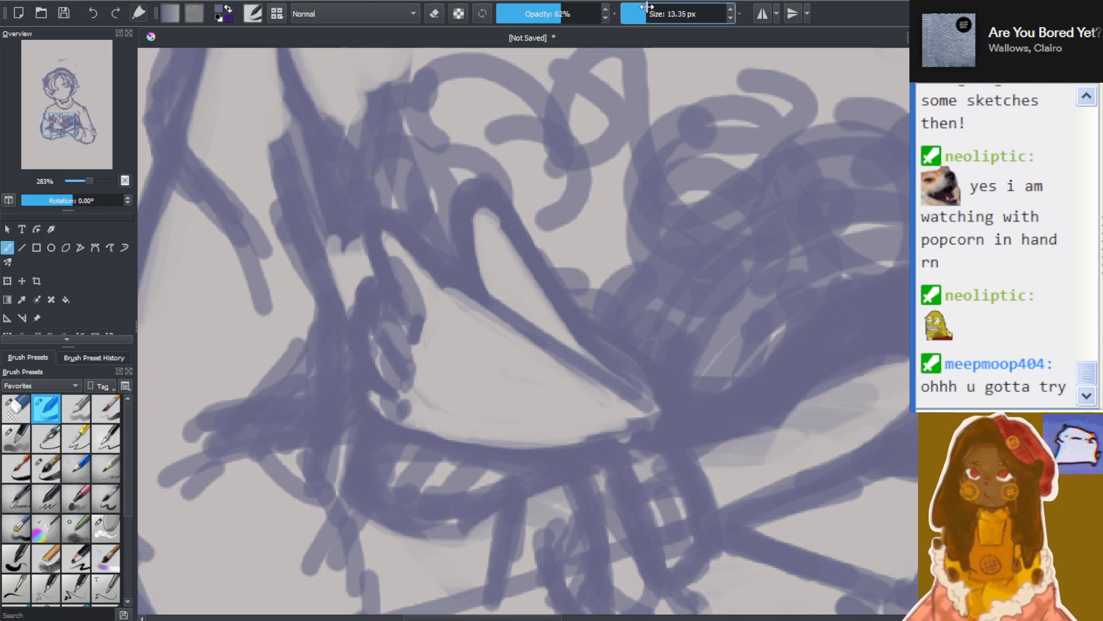
{"action": "mouse_move", "coordinate": [522, 399]}
{"action": "left_mouse_down"}
{"action": "mouse_move", "coordinate": [574, 408]}
{"action": "mouse_move", "coordinate": [500, 387]}
{"action": "mouse_move", "coordinate": [616, 406]}
{"action": "mouse_move", "coordinate": [552, 389]}
{"action": "mouse_move", "coordinate": [562, 433]}
{"action": "left_mouse_up"}
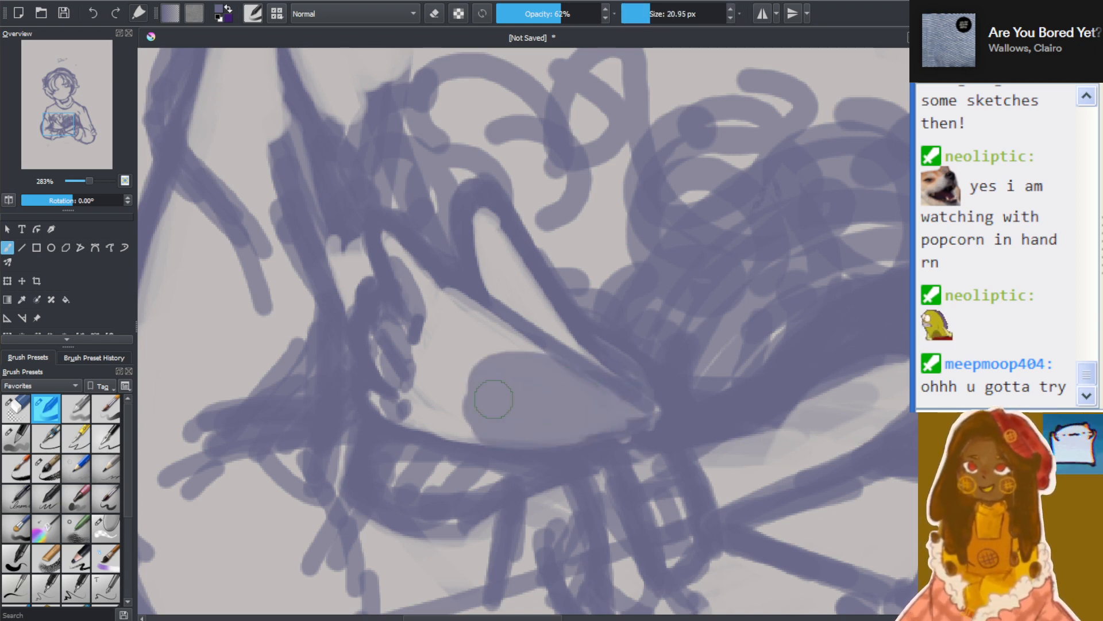
Examine the shaded palm against the whole figure and inspect the thumb and palm edges up close
{"action": "scroll", "coordinate": [495, 396], "scroll_direction": "down", "scroll_amount": 4}
{"action": "scroll", "coordinate": [525, 423], "scroll_direction": "up", "scroll_amount": 3}
{"action": "scroll", "coordinate": [485, 329], "scroll_direction": "down", "scroll_amount": 3}
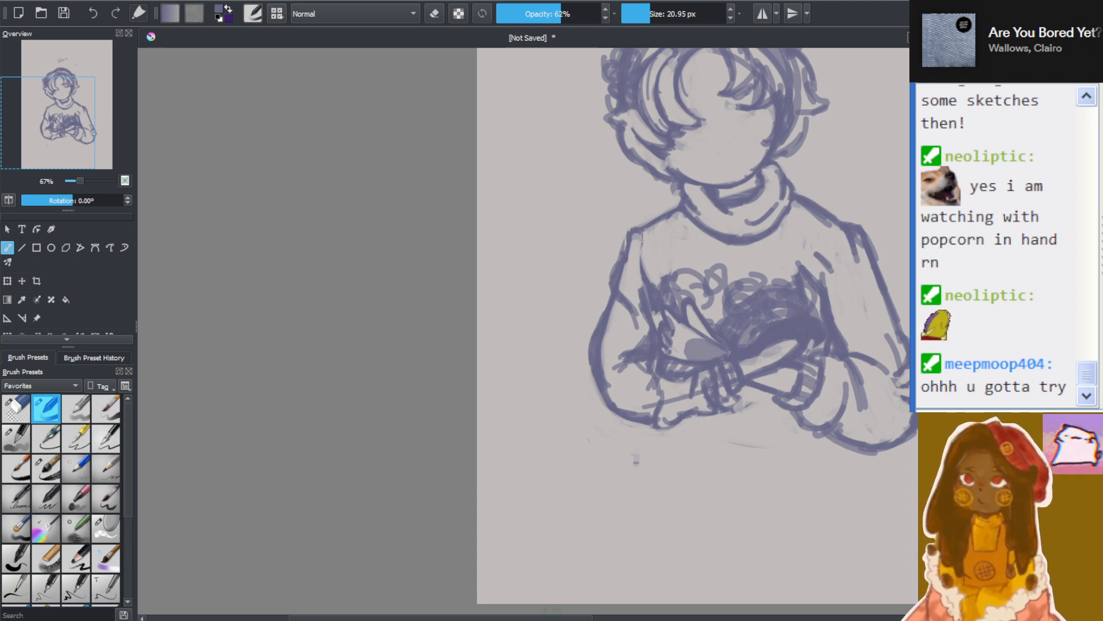
{"action": "left_click_drag", "start_coordinate": [549, 616], "coordinate": [612, 616]}
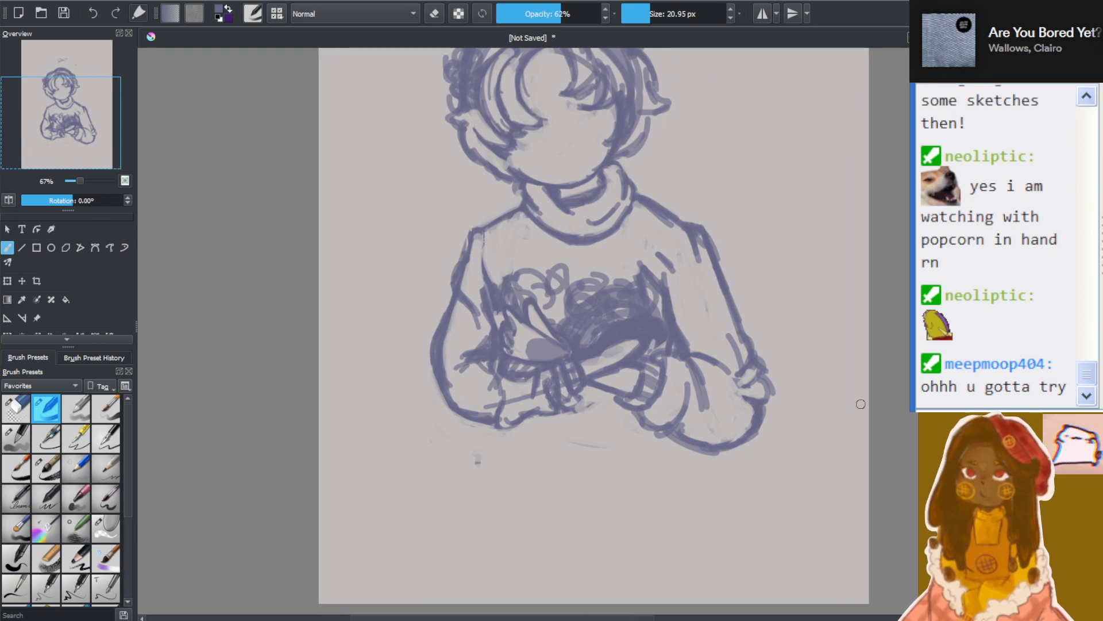
{"action": "scroll", "coordinate": [609, 332], "scroll_direction": "up", "scroll_amount": 4}
{"action": "scroll", "coordinate": [457, 314], "scroll_direction": "up", "scroll_amount": 4}
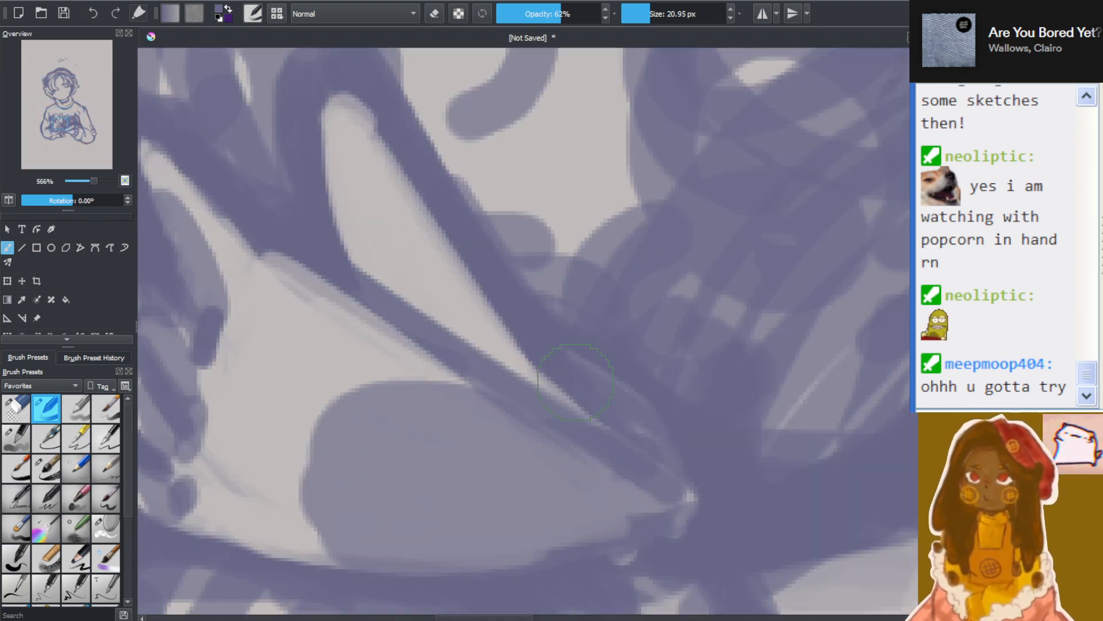
{"action": "scroll", "coordinate": [426, 321], "scroll_direction": "down", "scroll_amount": 4}
{"action": "scroll", "coordinate": [408, 373], "scroll_direction": "up", "scroll_amount": 2}
{"action": "scroll", "coordinate": [402, 368], "scroll_direction": "up", "scroll_amount": 3}
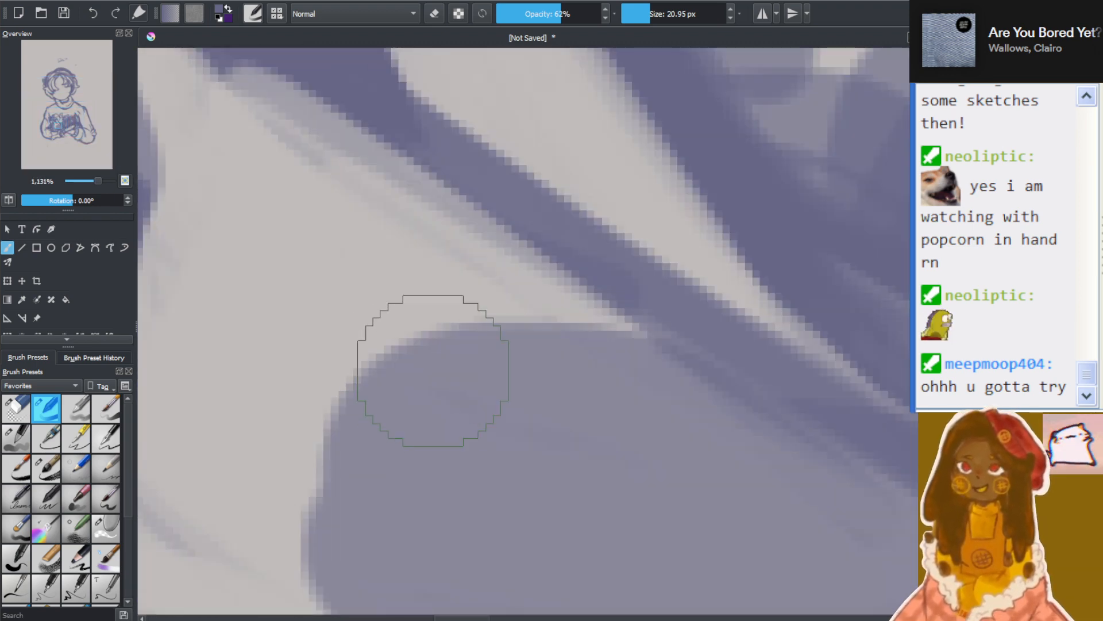
Erase the thumb's inner outline and the line separating it from the palm with a 12.29 px eraser
{"action": "scroll", "coordinate": [431, 385], "scroll_direction": "down", "scroll_amount": 2}
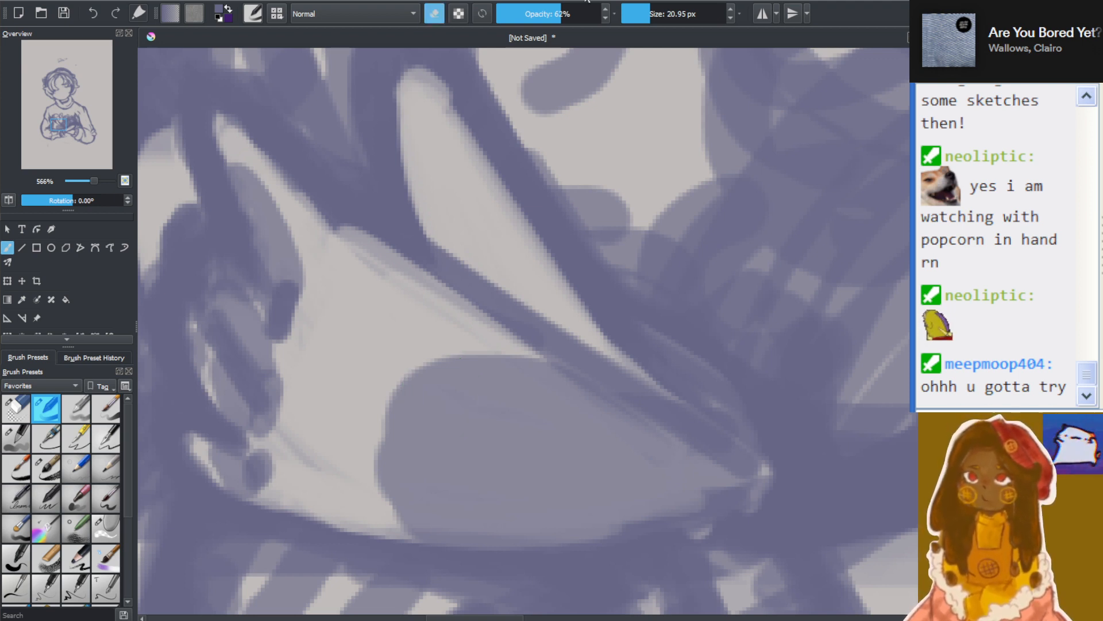
{"action": "left_click", "coordinate": [645, 11]}
{"action": "mouse_move", "coordinate": [388, 191]}
{"action": "left_mouse_down"}
{"action": "mouse_move", "coordinate": [436, 312]}
{"action": "mouse_move", "coordinate": [395, 150]}
{"action": "left_mouse_up"}
{"action": "mouse_move", "coordinate": [423, 261]}
{"action": "left_mouse_down"}
{"action": "mouse_move", "coordinate": [389, 54]}
{"action": "mouse_move", "coordinate": [515, 210]}
{"action": "mouse_move", "coordinate": [450, 118]}
{"action": "mouse_move", "coordinate": [512, 328]}
{"action": "mouse_move", "coordinate": [490, 285]}
{"action": "mouse_move", "coordinate": [648, 423]}
{"action": "mouse_move", "coordinate": [517, 201]}
{"action": "mouse_move", "coordinate": [670, 389]}
{"action": "mouse_move", "coordinate": [638, 335]}
{"action": "mouse_move", "coordinate": [737, 484]}
{"action": "left_mouse_up"}
{"action": "scroll", "coordinate": [736, 484], "scroll_direction": "down", "scroll_amount": 8}
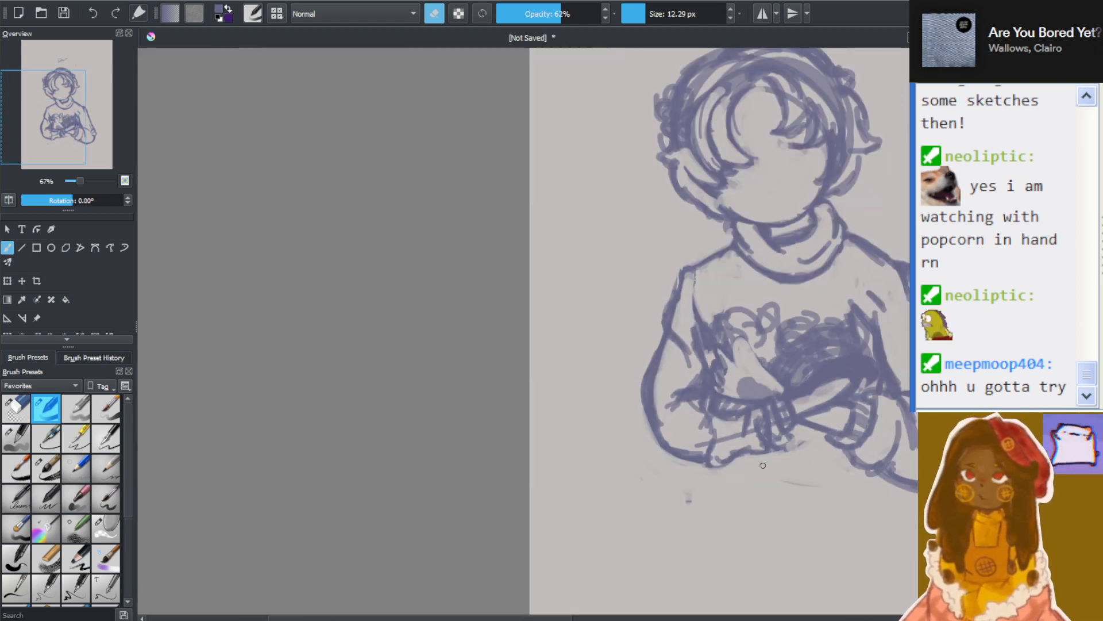
Redraw the line between thumb and palm as two short diagonal strokes with a 9.47 px brush
{"action": "scroll", "coordinate": [262, 240], "scroll_direction": "up", "scroll_amount": 8}
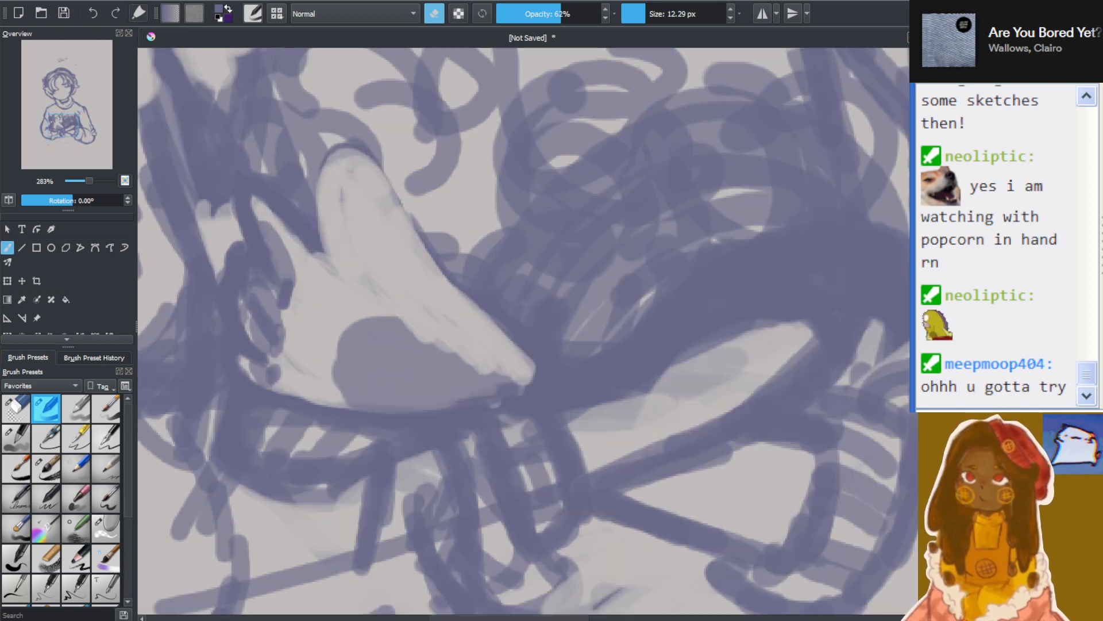
{"action": "scroll", "coordinate": [262, 240], "scroll_direction": "up", "scroll_amount": 2}
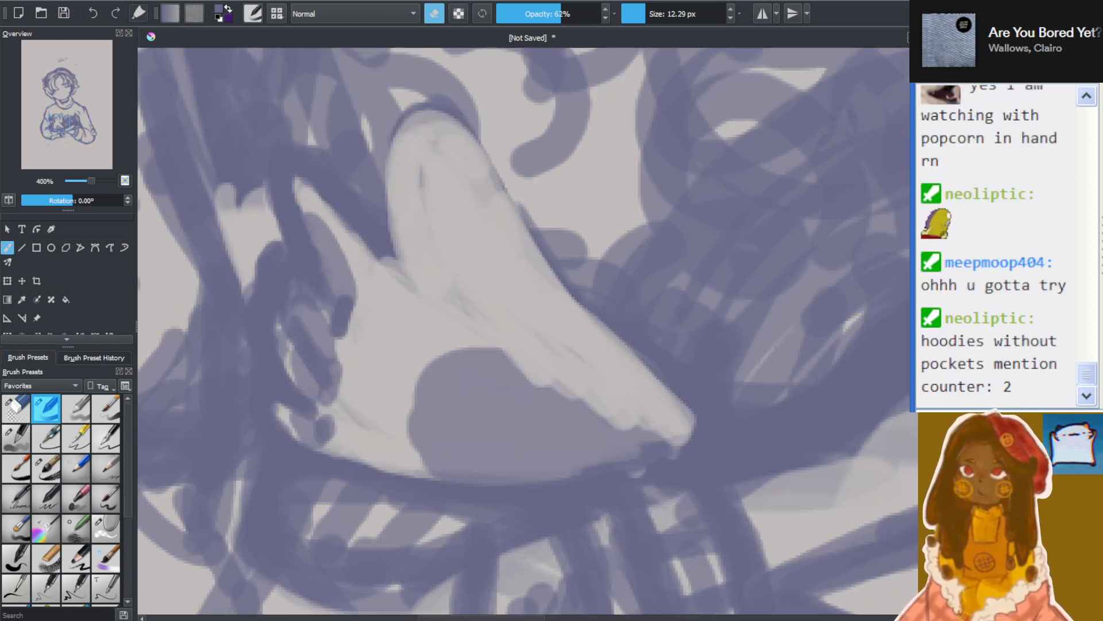
{"action": "key", "text": "bracketleft"}
{"action": "key", "text": "bracketleft"}
{"action": "key", "text": "bracketleft"}
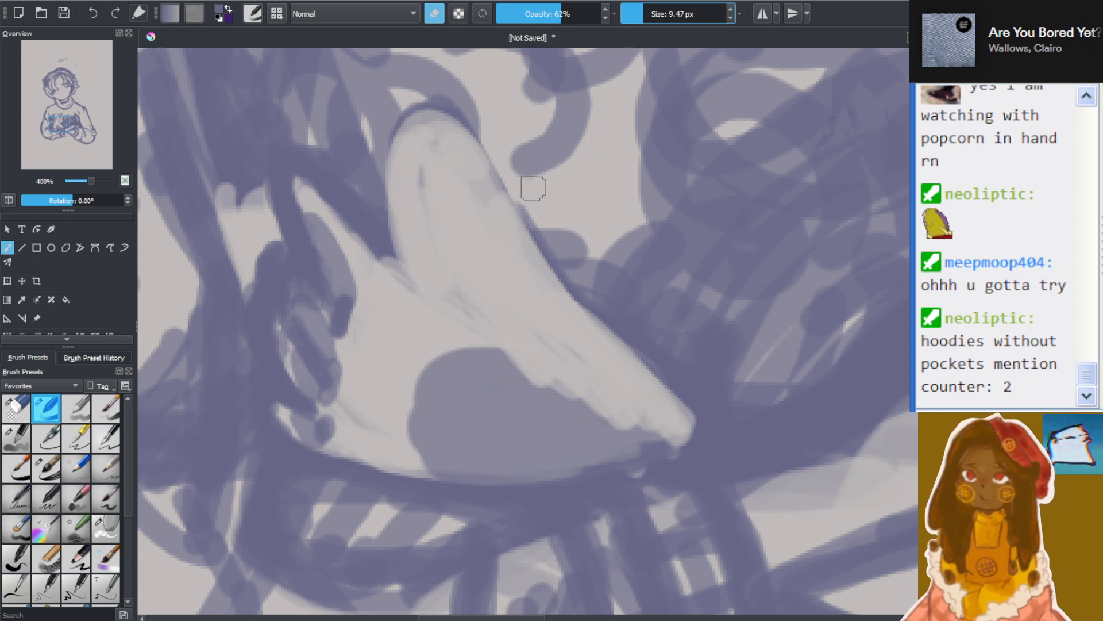
{"action": "key", "text": "e"}
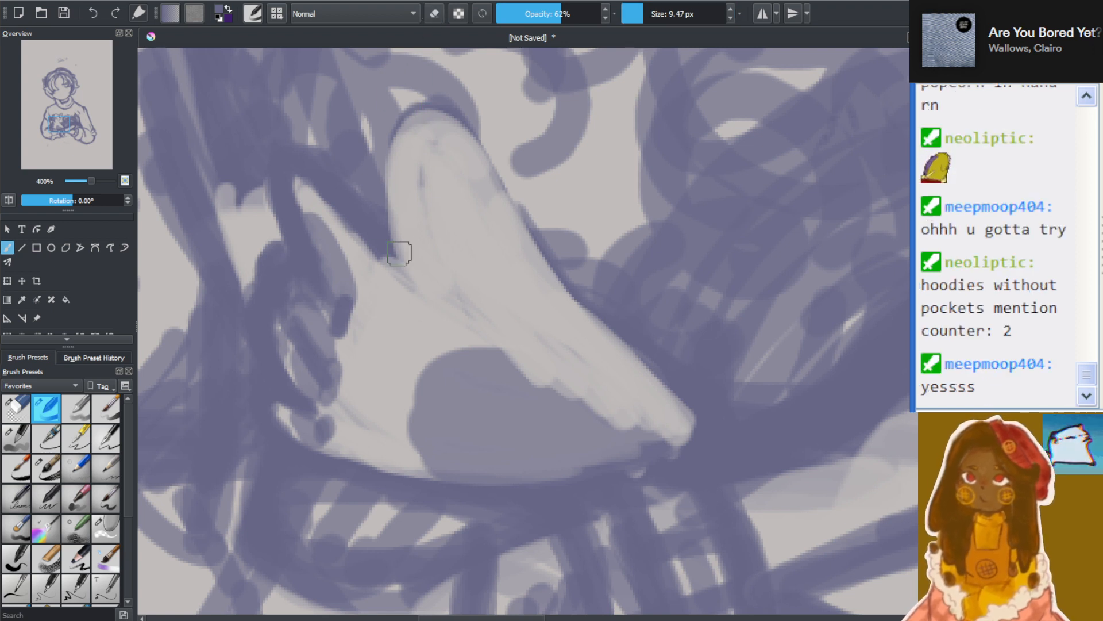
{"action": "left_click_drag", "start_coordinate": [363, 215], "coordinate": [449, 296]}
{"action": "left_click_drag", "start_coordinate": [514, 335], "coordinate": [606, 390]}
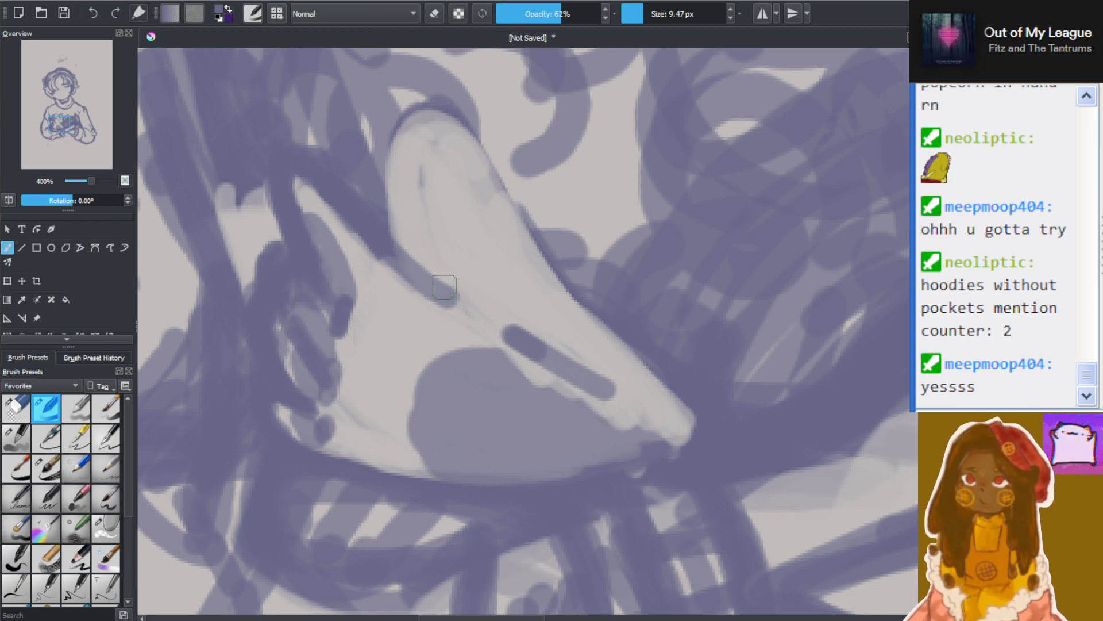
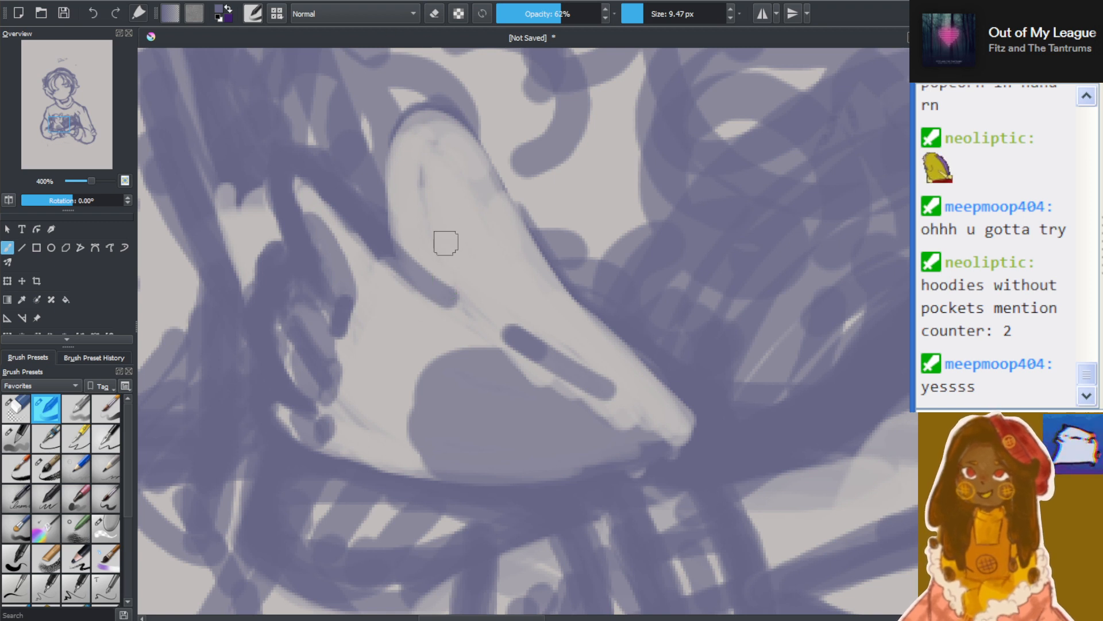
Erase the thumb's outline and the strokes just drawn inside it with a 9.47 px eraser, clearing the area above the palm
{"action": "mouse_move", "coordinate": [446, 239]}
{"action": "left_mouse_down"}
{"action": "mouse_move", "coordinate": [439, 247]}
{"action": "mouse_move", "coordinate": [439, 178]}
{"action": "mouse_move", "coordinate": [419, 134]}
{"action": "mouse_move", "coordinate": [488, 206]}
{"action": "mouse_move", "coordinate": [533, 227]}
{"action": "mouse_move", "coordinate": [537, 256]}
{"action": "left_mouse_up"}
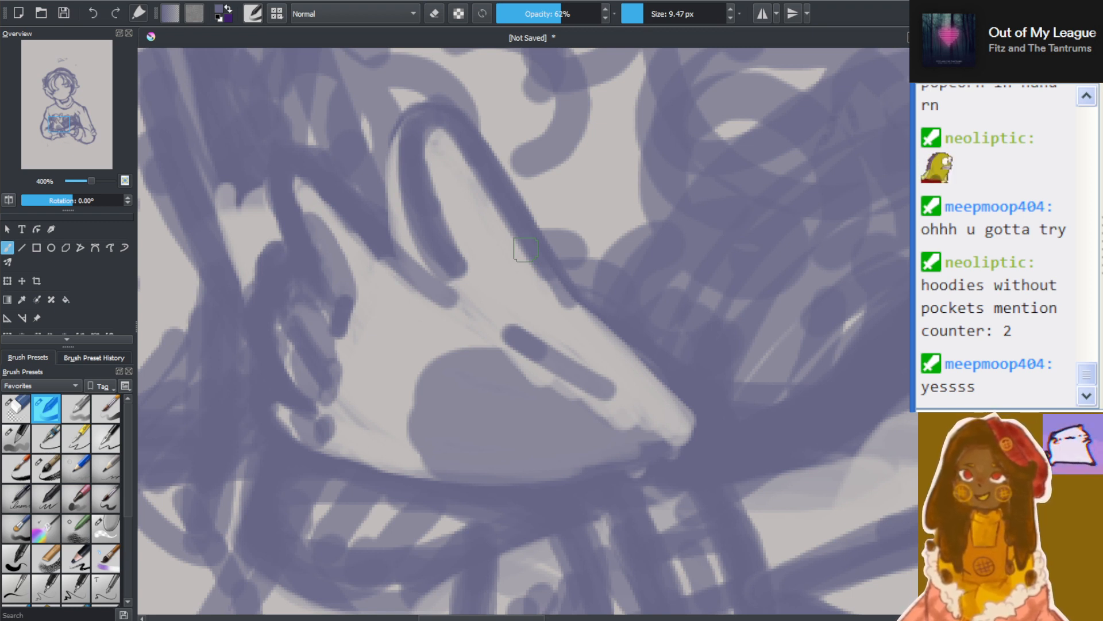
{"action": "left_click", "coordinate": [435, 13]}
{"action": "mouse_move", "coordinate": [471, 219]}
{"action": "left_mouse_down"}
{"action": "mouse_move", "coordinate": [488, 276]}
{"action": "mouse_move", "coordinate": [429, 158]}
{"action": "mouse_move", "coordinate": [429, 202]}
{"action": "mouse_move", "coordinate": [461, 219]}
{"action": "mouse_move", "coordinate": [450, 148]}
{"action": "mouse_move", "coordinate": [509, 263]}
{"action": "mouse_move", "coordinate": [509, 229]}
{"action": "mouse_move", "coordinate": [577, 317]}
{"action": "mouse_move", "coordinate": [556, 304]}
{"action": "left_mouse_up"}
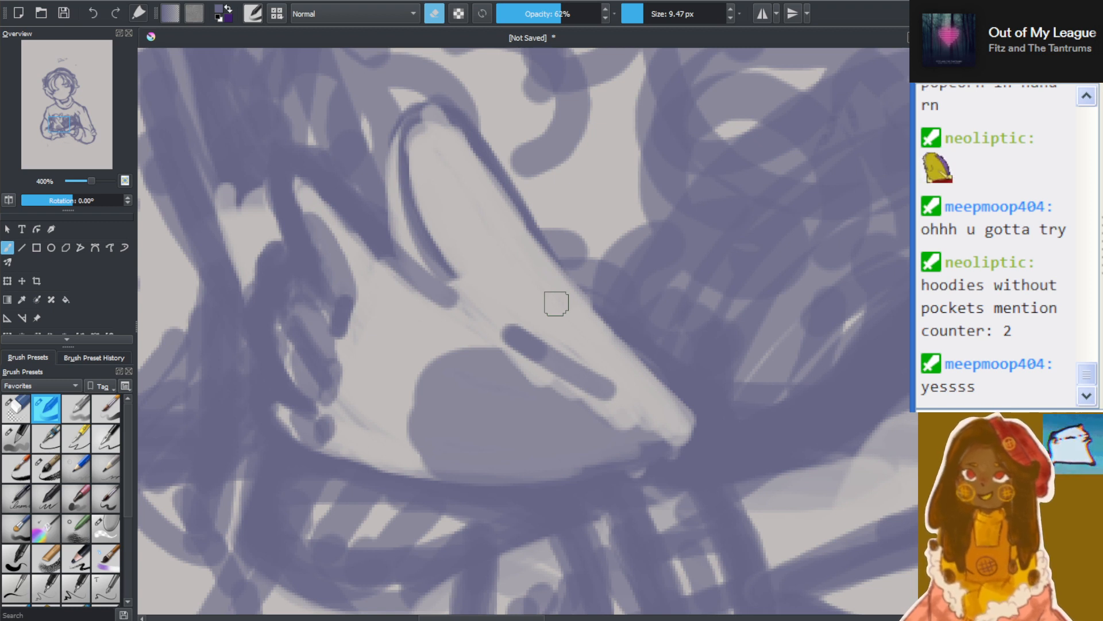
{"action": "mouse_move", "coordinate": [430, 173]}
{"action": "left_mouse_down"}
{"action": "mouse_move", "coordinate": [428, 258]}
{"action": "mouse_move", "coordinate": [443, 182]}
{"action": "mouse_move", "coordinate": [505, 180]}
{"action": "mouse_move", "coordinate": [455, 115]}
{"action": "mouse_move", "coordinate": [669, 372]}
{"action": "mouse_move", "coordinate": [567, 240]}
{"action": "mouse_move", "coordinate": [543, 286]}
{"action": "mouse_move", "coordinate": [426, 230]}
{"action": "mouse_move", "coordinate": [520, 329]}
{"action": "left_mouse_up"}
{"action": "mouse_move", "coordinate": [360, 133]}
{"action": "left_mouse_down"}
{"action": "mouse_move", "coordinate": [468, 273]}
{"action": "mouse_move", "coordinate": [466, 292]}
{"action": "mouse_move", "coordinate": [494, 308]}
{"action": "left_mouse_up"}
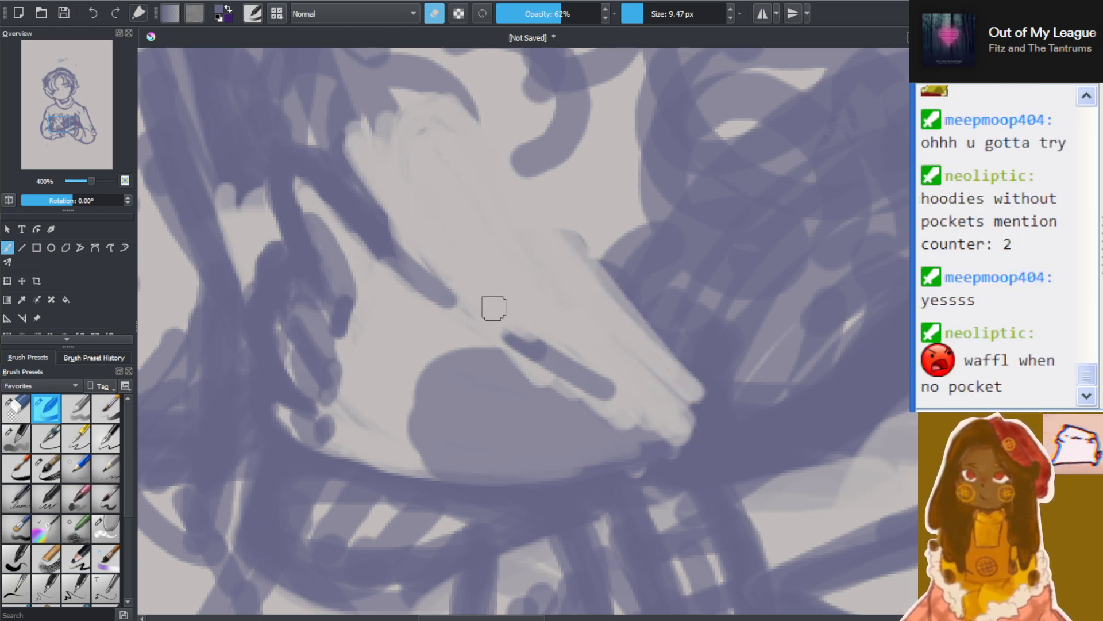
Redraw the thumb as a curved, rounded shape running down to the palm's pointed end with a 9.47 px brush
{"action": "scroll", "coordinate": [494, 308], "scroll_direction": "down", "scroll_amount": 5}
{"action": "scroll", "coordinate": [525, 259], "scroll_direction": "up", "scroll_amount": 3}
{"action": "scroll", "coordinate": [413, 424], "scroll_direction": "up", "scroll_amount": 3}
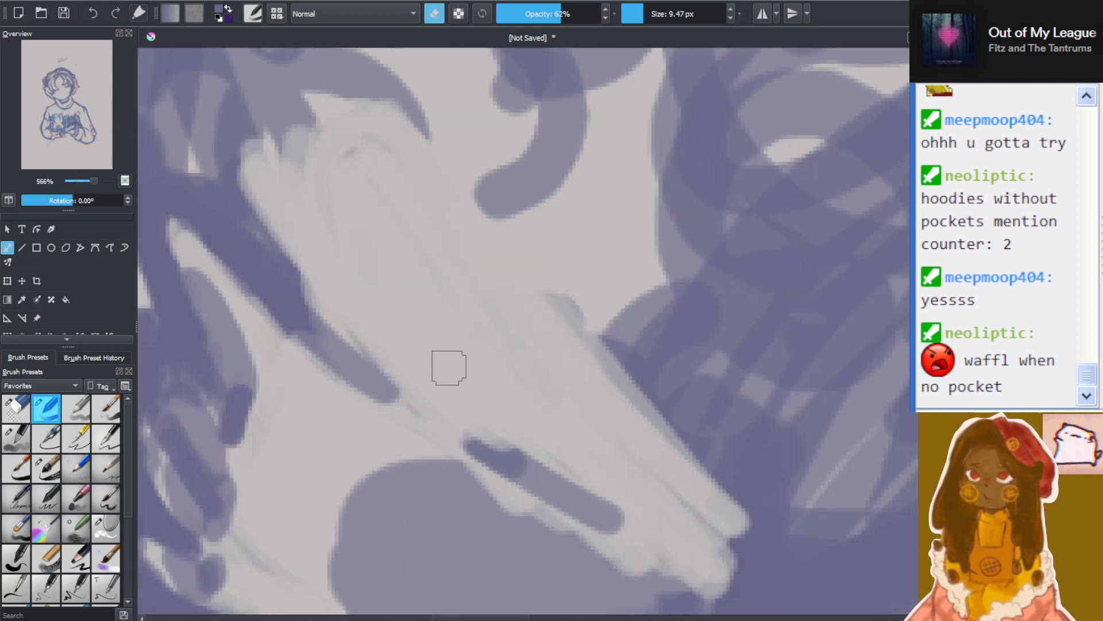
{"action": "scroll", "coordinate": [449, 362], "scroll_direction": "up", "scroll_amount": 1}
{"action": "scroll", "coordinate": [328, 317], "scroll_direction": "down", "scroll_amount": 2}
{"action": "scroll", "coordinate": [303, 303], "scroll_direction": "up", "scroll_amount": 1}
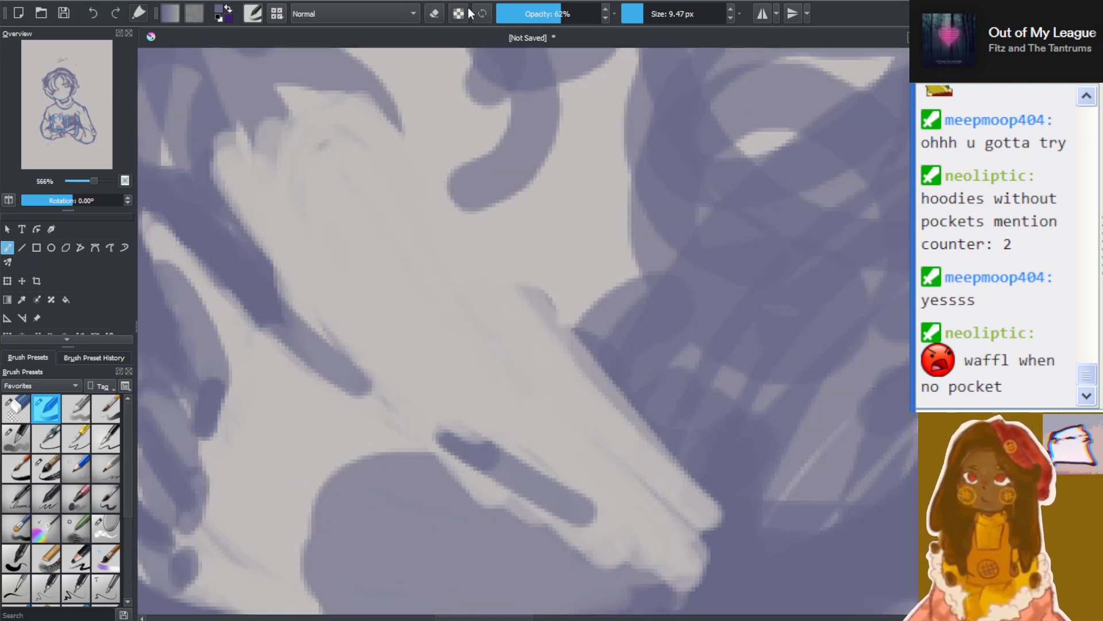
{"action": "mouse_move", "coordinate": [339, 310]}
{"action": "left_mouse_down"}
{"action": "mouse_move", "coordinate": [356, 384]}
{"action": "mouse_move", "coordinate": [299, 313]}
{"action": "mouse_move", "coordinate": [423, 397]}
{"action": "mouse_move", "coordinate": [349, 303]}
{"action": "mouse_move", "coordinate": [406, 377]}
{"action": "mouse_move", "coordinate": [384, 257]}
{"action": "mouse_move", "coordinate": [351, 239]}
{"action": "mouse_move", "coordinate": [371, 319]}
{"action": "mouse_move", "coordinate": [384, 206]}
{"action": "left_mouse_up"}
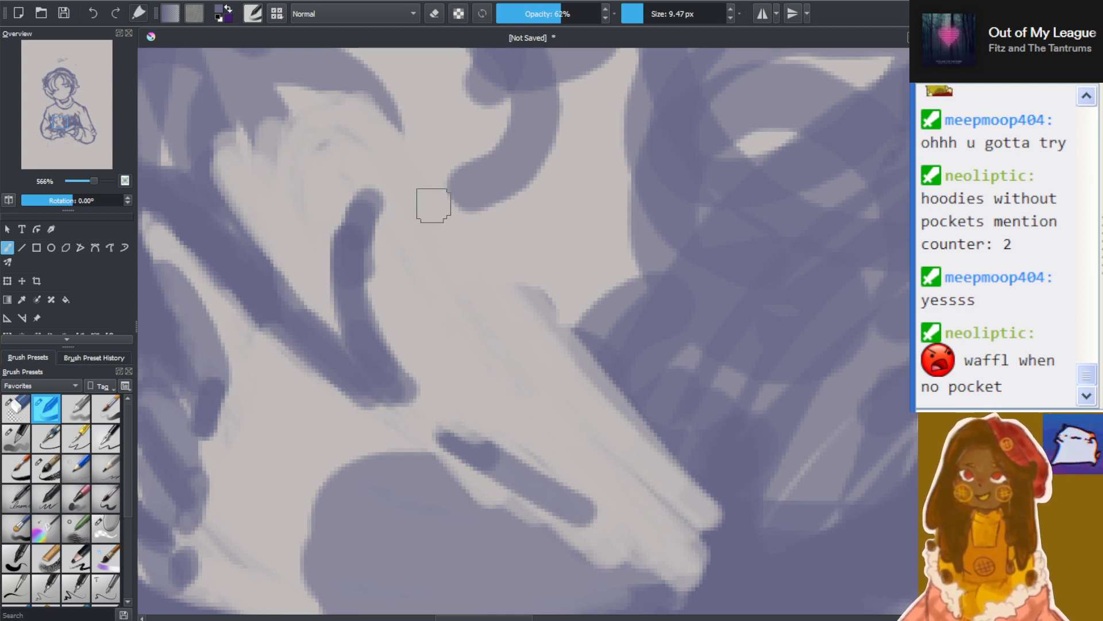
{"action": "mouse_move", "coordinate": [372, 223]}
{"action": "left_mouse_down"}
{"action": "mouse_move", "coordinate": [402, 167]}
{"action": "mouse_move", "coordinate": [450, 225]}
{"action": "mouse_move", "coordinate": [469, 281]}
{"action": "mouse_move", "coordinate": [537, 285]}
{"action": "mouse_move", "coordinate": [552, 373]}
{"action": "mouse_move", "coordinate": [594, 446]}
{"action": "mouse_move", "coordinate": [569, 401]}
{"action": "mouse_move", "coordinate": [603, 459]}
{"action": "mouse_move", "coordinate": [684, 540]}
{"action": "mouse_move", "coordinate": [645, 516]}
{"action": "mouse_move", "coordinate": [708, 529]}
{"action": "left_mouse_up"}
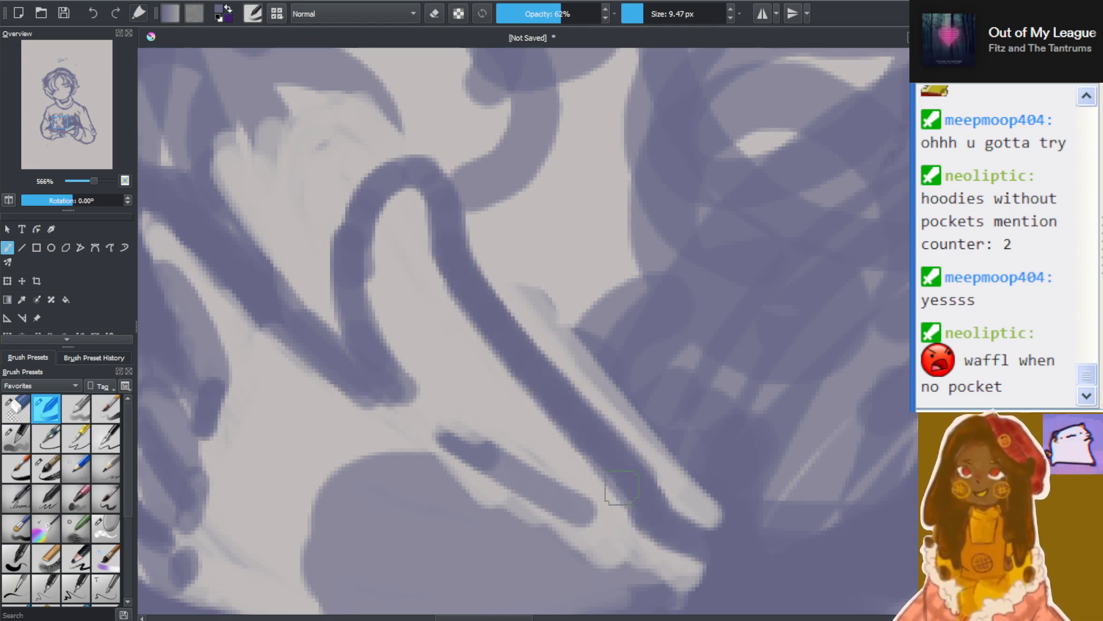
Check the redrawn thumb against the whole figure and erase its curved outline with a 9.47 px eraser
{"action": "scroll", "coordinate": [622, 487], "scroll_direction": "down", "scroll_amount": 10}
{"action": "scroll", "coordinate": [659, 496], "scroll_direction": "down", "scroll_amount": 2}
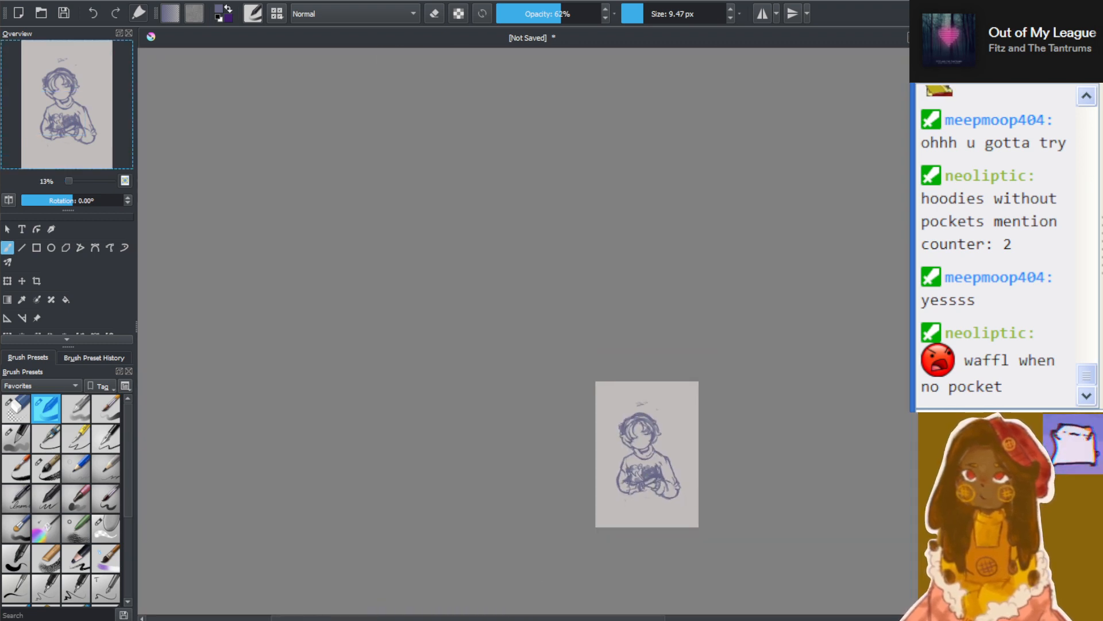
{"action": "scroll", "coordinate": [473, 431], "scroll_direction": "up", "scroll_amount": 8}
{"action": "scroll", "coordinate": [473, 431], "scroll_direction": "up", "scroll_amount": 4}
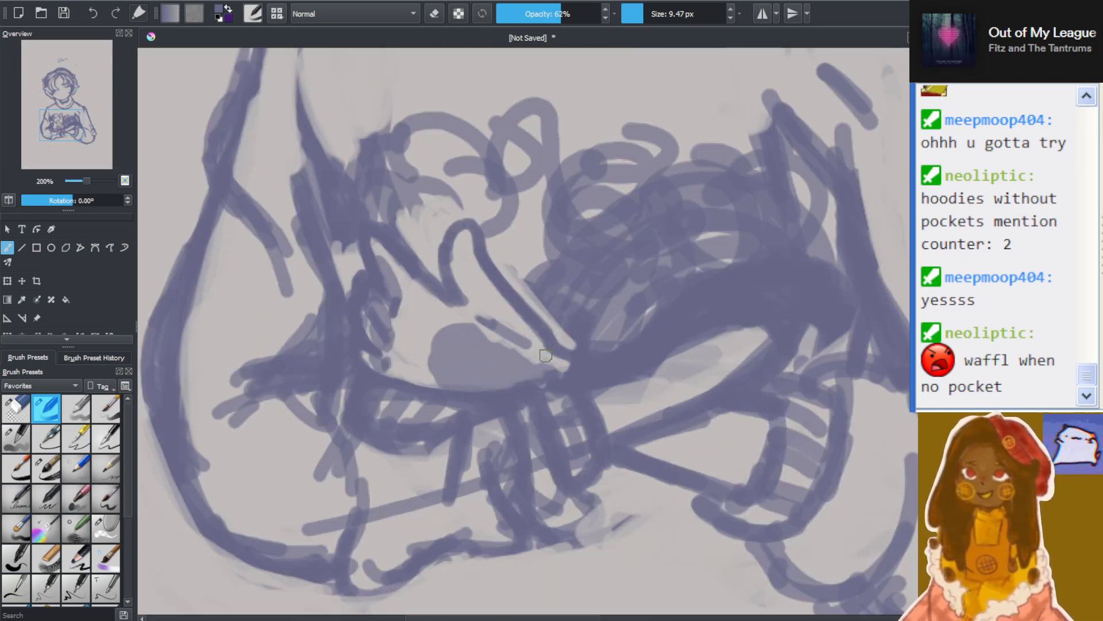
{"action": "scroll", "coordinate": [484, 219], "scroll_direction": "up", "scroll_amount": 1}
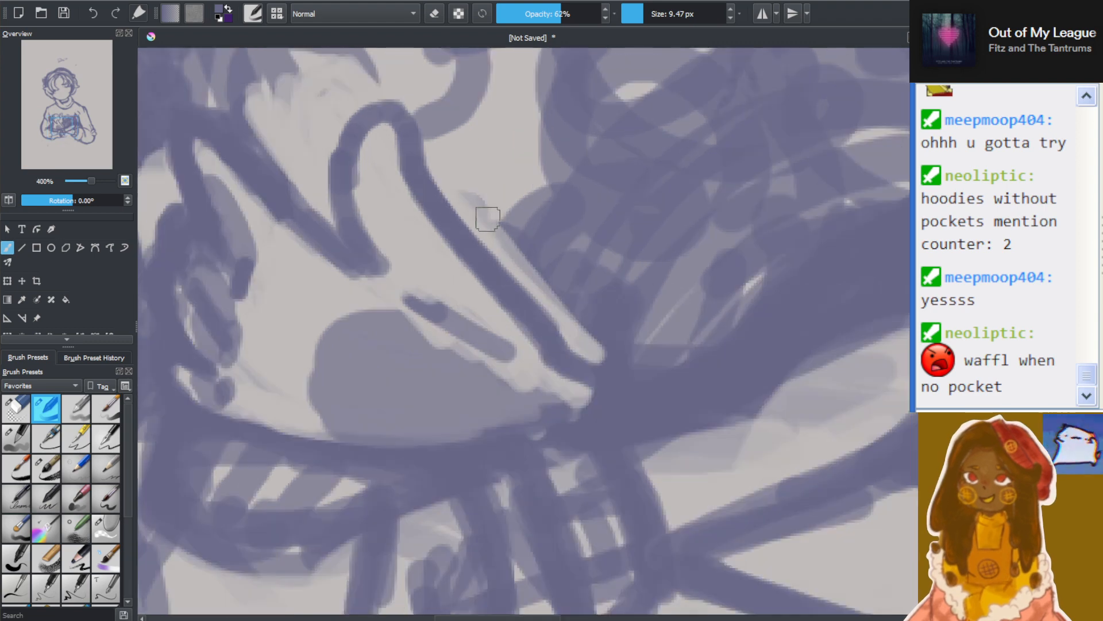
{"action": "scroll", "coordinate": [450, 277], "scroll_direction": "down", "scroll_amount": 1}
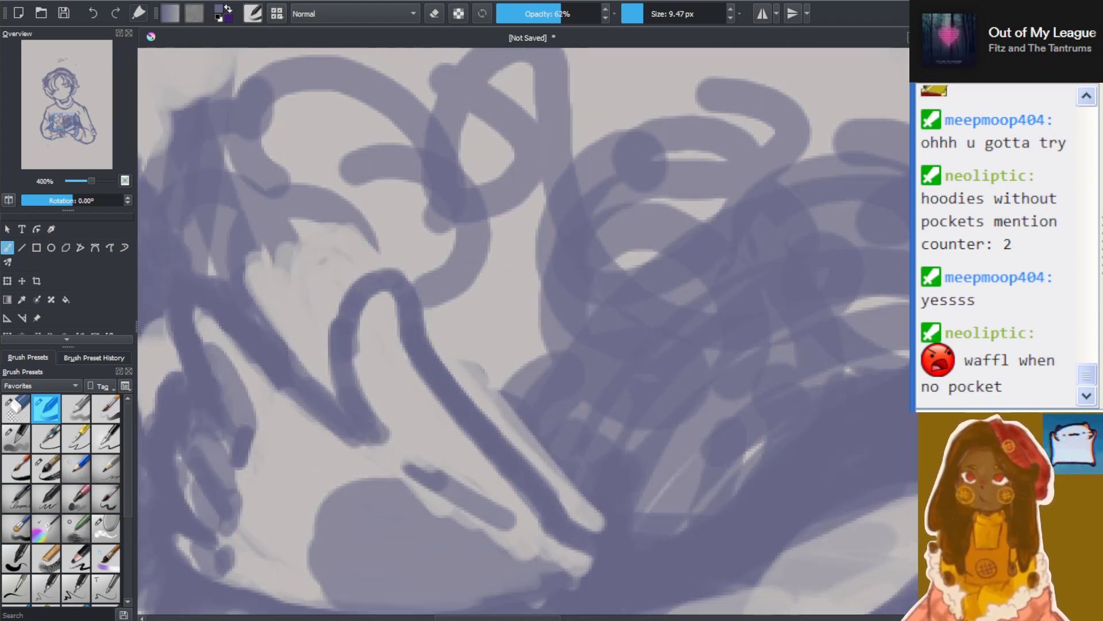
{"action": "scroll", "coordinate": [450, 276], "scroll_direction": "up", "scroll_amount": 1}
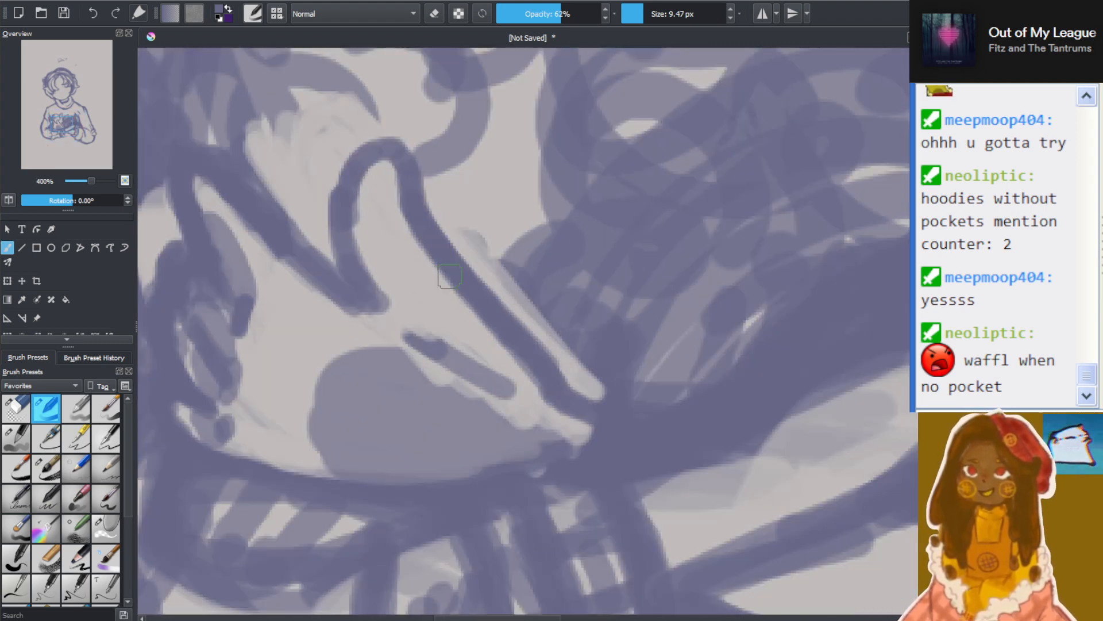
{"action": "left_click", "coordinate": [434, 14]}
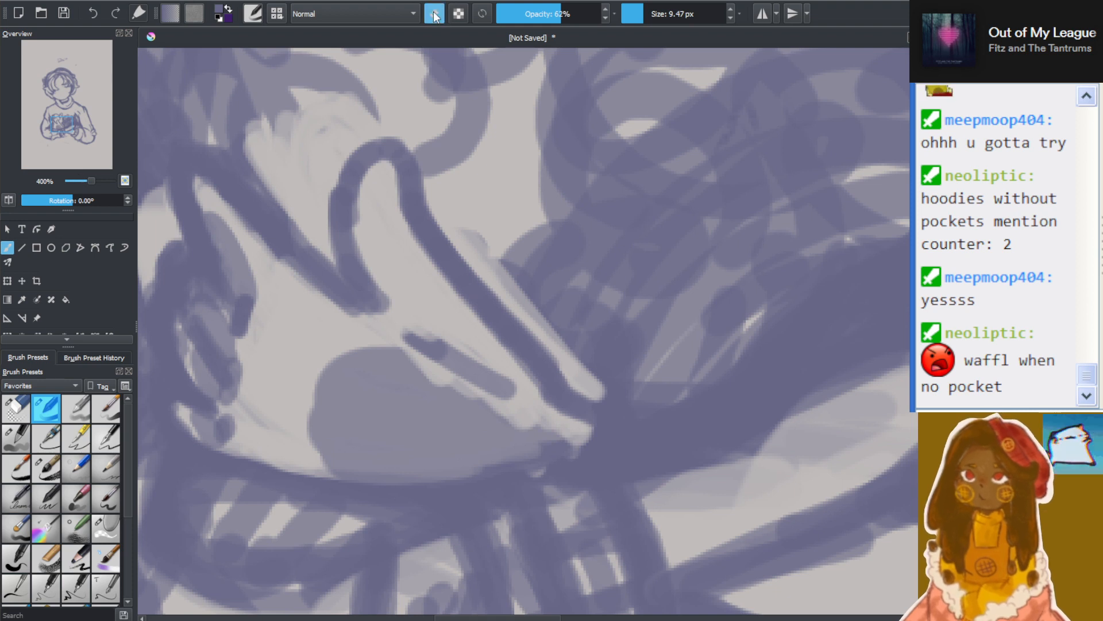
{"action": "mouse_move", "coordinate": [502, 247]}
{"action": "left_mouse_down"}
{"action": "mouse_move", "coordinate": [509, 331]}
{"action": "mouse_move", "coordinate": [504, 315]}
{"action": "mouse_move", "coordinate": [467, 293]}
{"action": "mouse_move", "coordinate": [593, 384]}
{"action": "mouse_move", "coordinate": [463, 326]}
{"action": "mouse_move", "coordinate": [473, 336]}
{"action": "mouse_move", "coordinate": [441, 311]}
{"action": "mouse_move", "coordinate": [461, 303]}
{"action": "mouse_move", "coordinate": [423, 239]}
{"action": "mouse_move", "coordinate": [493, 308]}
{"action": "mouse_move", "coordinate": [470, 288]}
{"action": "left_mouse_up"}
{"action": "mouse_move", "coordinate": [377, 165]}
{"action": "left_mouse_down"}
{"action": "mouse_move", "coordinate": [392, 185]}
{"action": "mouse_move", "coordinate": [374, 143]}
{"action": "mouse_move", "coordinate": [366, 161]}
{"action": "mouse_move", "coordinate": [390, 255]}
{"action": "mouse_move", "coordinate": [427, 311]}
{"action": "mouse_move", "coordinate": [418, 321]}
{"action": "mouse_move", "coordinate": [321, 194]}
{"action": "mouse_move", "coordinate": [350, 269]}
{"action": "left_mouse_up"}
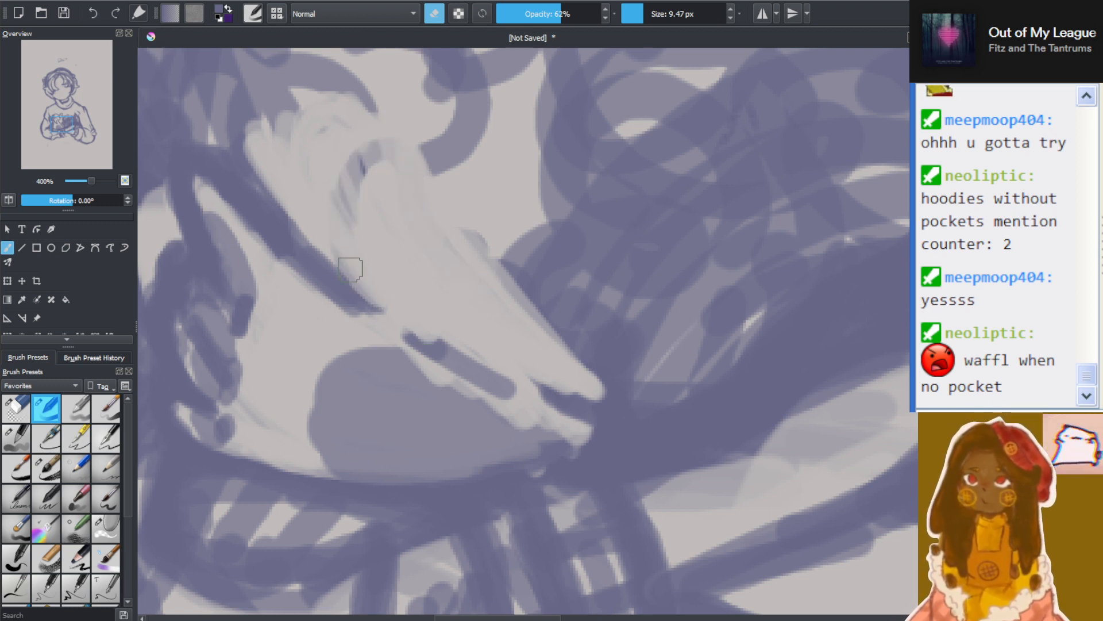
{"action": "mouse_move", "coordinate": [346, 214]}
{"action": "left_mouse_down"}
{"action": "mouse_move", "coordinate": [346, 174]}
{"action": "mouse_move", "coordinate": [361, 177]}
{"action": "mouse_move", "coordinate": [383, 143]}
{"action": "mouse_move", "coordinate": [371, 159]}
{"action": "mouse_move", "coordinate": [408, 209]}
{"action": "left_mouse_up"}
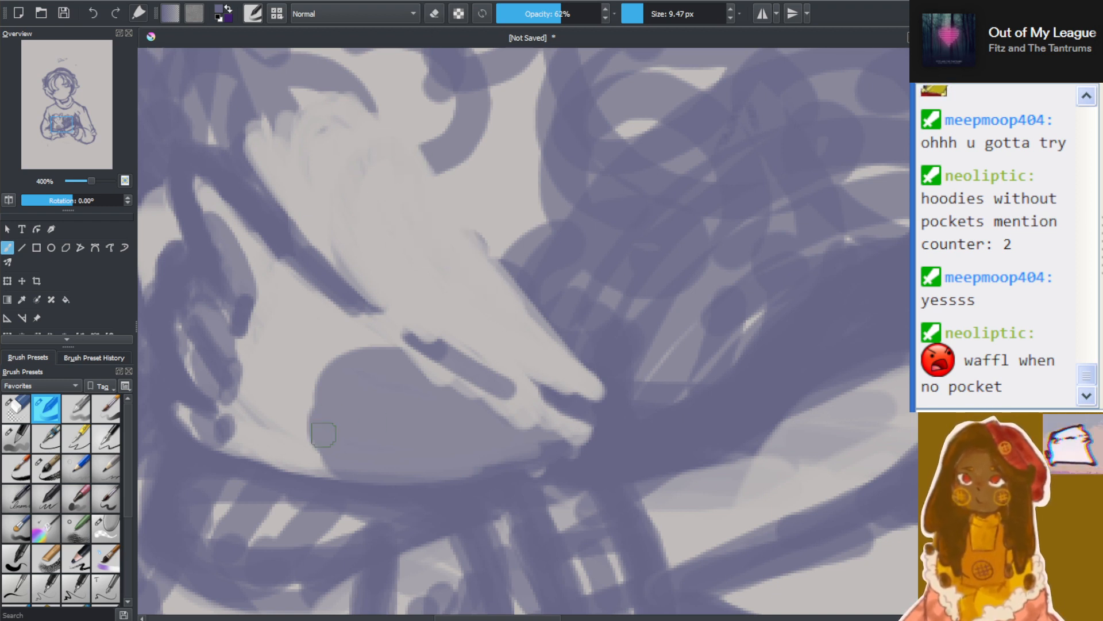
Draw the palm shading's inner edge and the line under the thumb, and outline a slimmer thumb joining the palm's pointed end
{"action": "mouse_move", "coordinate": [298, 446]}
{"action": "left_mouse_down"}
{"action": "mouse_move", "coordinate": [325, 429]}
{"action": "mouse_move", "coordinate": [362, 326]}
{"action": "mouse_move", "coordinate": [306, 424]}
{"action": "mouse_move", "coordinate": [380, 317]}
{"action": "mouse_move", "coordinate": [506, 389]}
{"action": "left_mouse_up"}
{"action": "left_click_drag", "start_coordinate": [400, 336], "coordinate": [513, 414]}
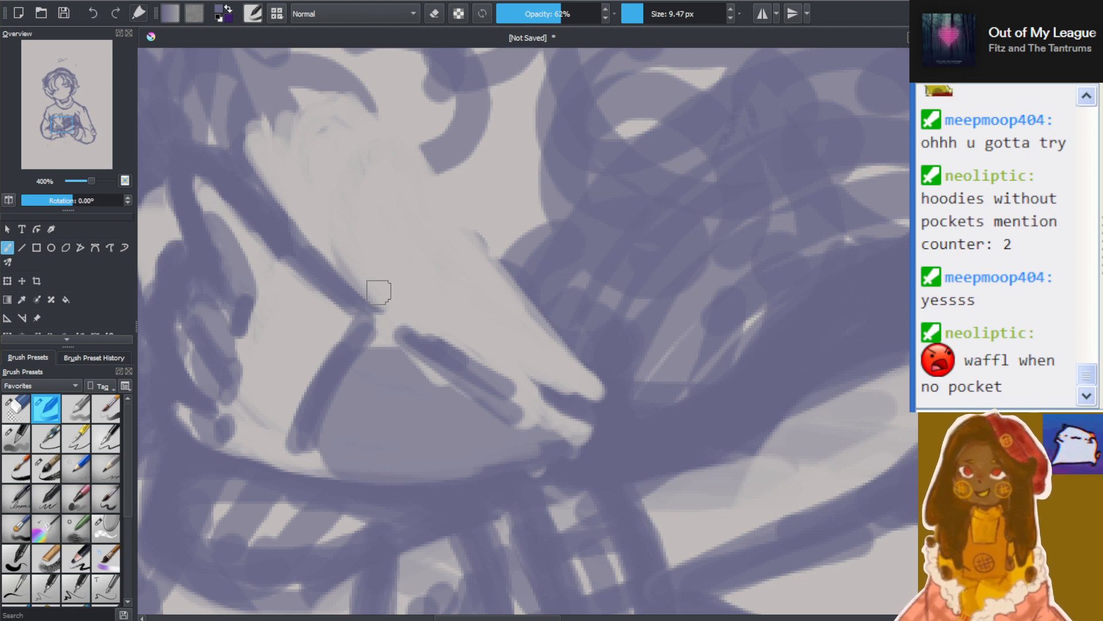
{"action": "mouse_move", "coordinate": [378, 293]}
{"action": "left_mouse_down"}
{"action": "mouse_move", "coordinate": [356, 242]}
{"action": "mouse_move", "coordinate": [354, 196]}
{"action": "left_mouse_up"}
{"action": "mouse_move", "coordinate": [366, 256]}
{"action": "left_mouse_down"}
{"action": "mouse_move", "coordinate": [355, 191]}
{"action": "mouse_move", "coordinate": [390, 166]}
{"action": "mouse_move", "coordinate": [422, 236]}
{"action": "left_mouse_up"}
{"action": "left_click_drag", "start_coordinate": [403, 194], "coordinate": [458, 323]}
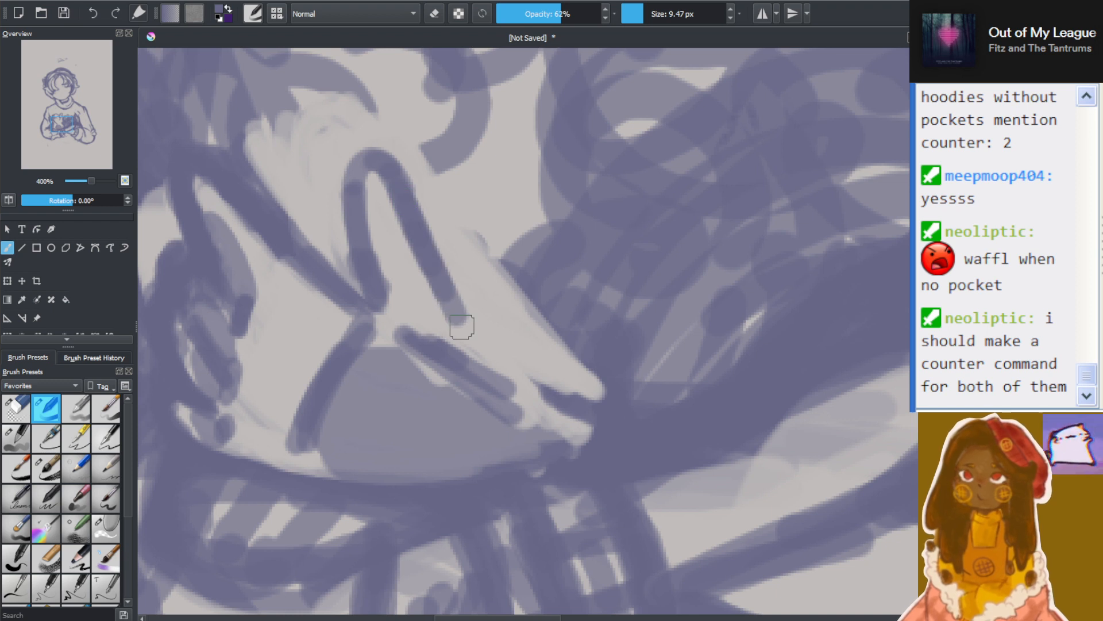
{"action": "left_click_drag", "start_coordinate": [417, 259], "coordinate": [477, 362]}
{"action": "mouse_move", "coordinate": [431, 296]}
{"action": "left_mouse_down"}
{"action": "mouse_move", "coordinate": [523, 428]}
{"action": "mouse_move", "coordinate": [611, 431]}
{"action": "left_mouse_up"}
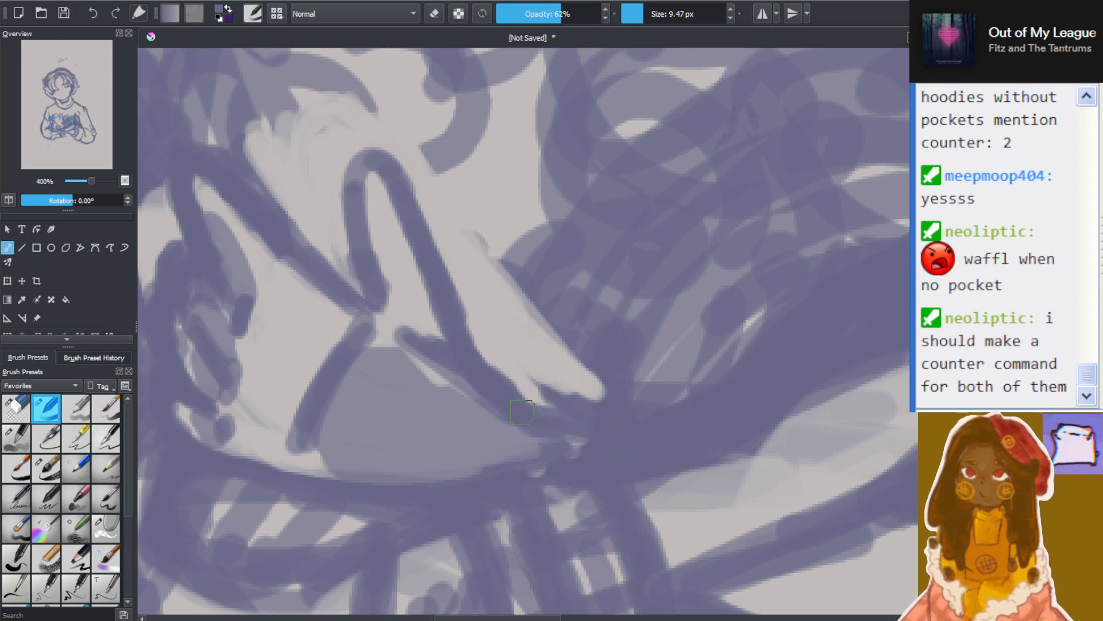
Add short shading strokes along the inner edge of the slim thumb, from its tip down to its base
{"action": "scroll", "coordinate": [614, 380], "scroll_direction": "down", "scroll_amount": 6}
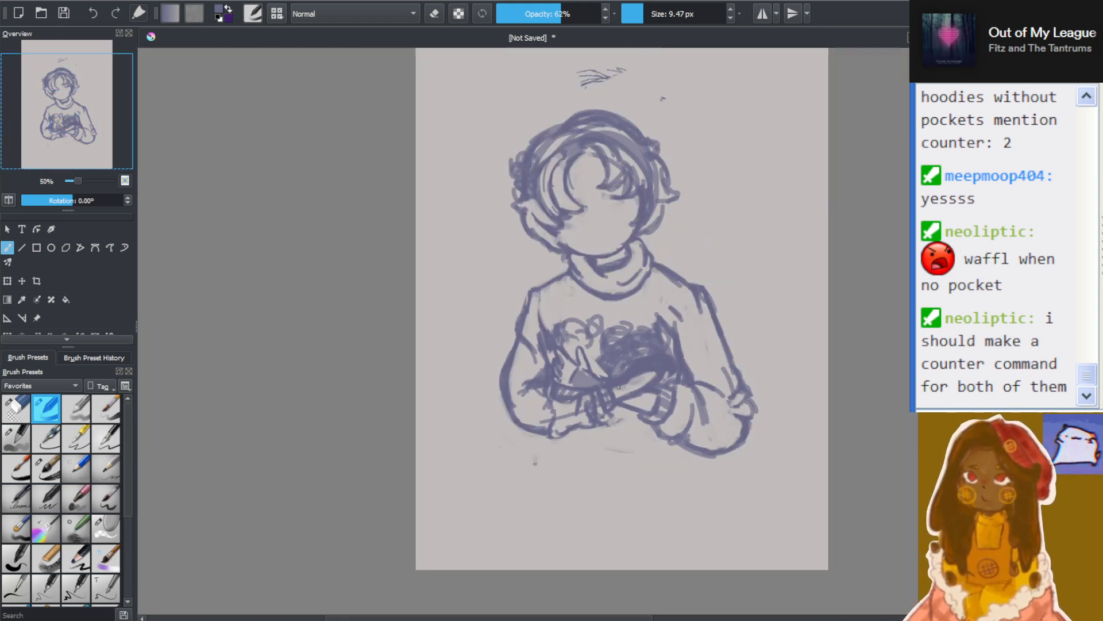
{"action": "scroll", "coordinate": [558, 325], "scroll_direction": "up", "scroll_amount": 7}
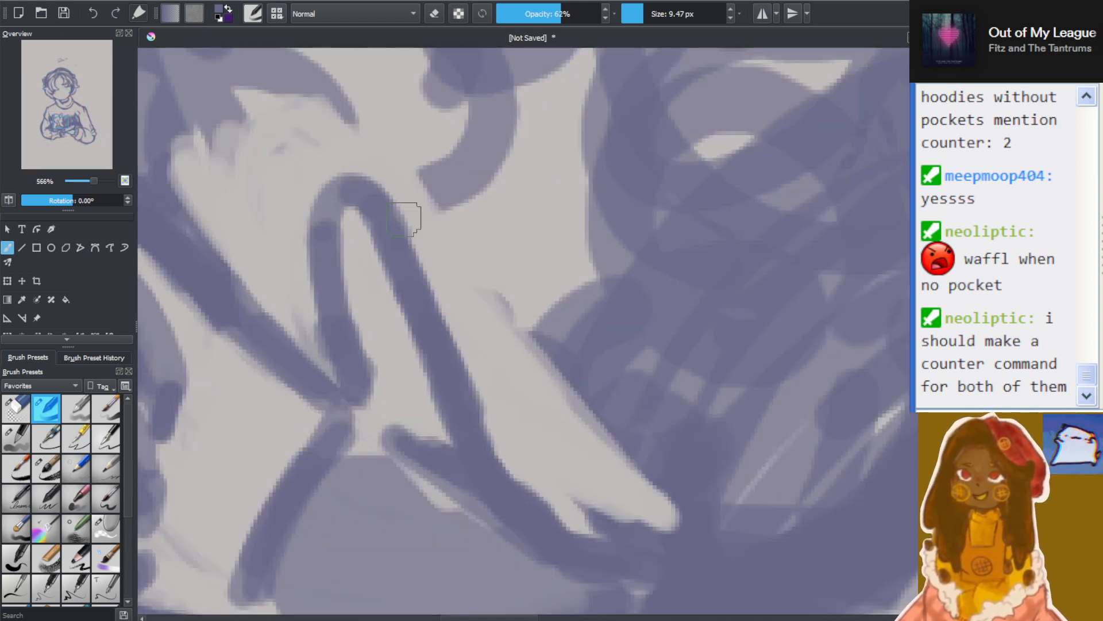
{"action": "mouse_move", "coordinate": [324, 232]}
{"action": "left_mouse_down"}
{"action": "mouse_move", "coordinate": [352, 280]}
{"action": "mouse_move", "coordinate": [352, 264]}
{"action": "left_mouse_up"}
{"action": "left_click_drag", "start_coordinate": [369, 384], "coordinate": [394, 422]}
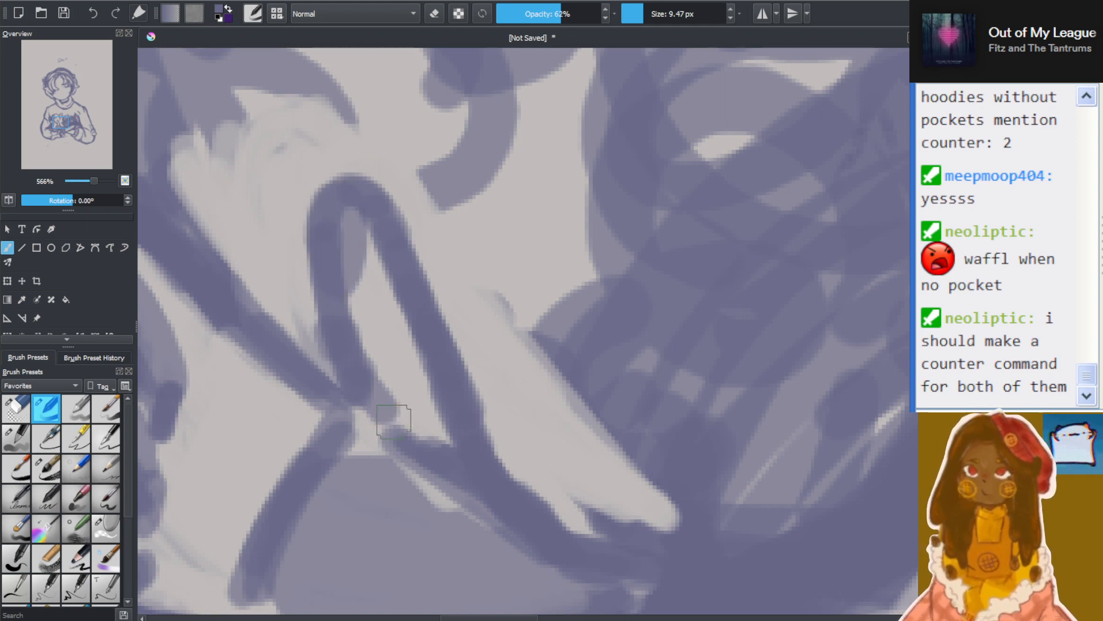
{"action": "left_click_drag", "start_coordinate": [362, 357], "coordinate": [398, 422]}
Erase the shading and widen the light rounded area of the opposite hand beneath the dark scribble with a 9.47 px eraser
{"action": "scroll", "coordinate": [408, 439], "scroll_direction": "down", "scroll_amount": 6}
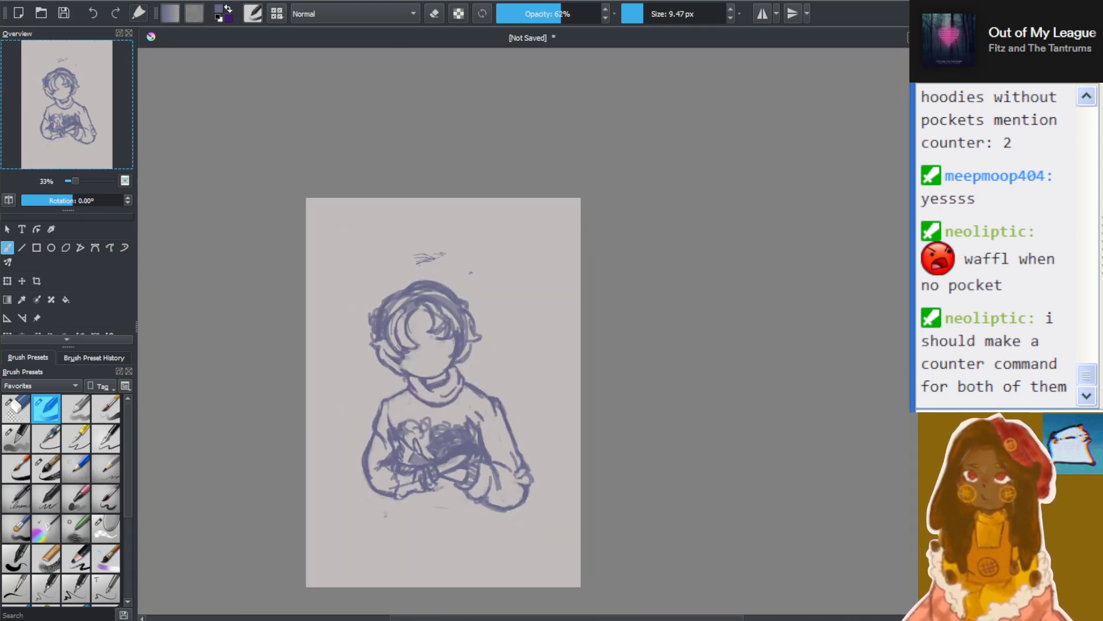
{"action": "scroll", "coordinate": [405, 437], "scroll_direction": "up", "scroll_amount": 3}
{"action": "scroll", "coordinate": [405, 435], "scroll_direction": "down", "scroll_amount": 3}
{"action": "scroll", "coordinate": [402, 435], "scroll_direction": "up", "scroll_amount": 3}
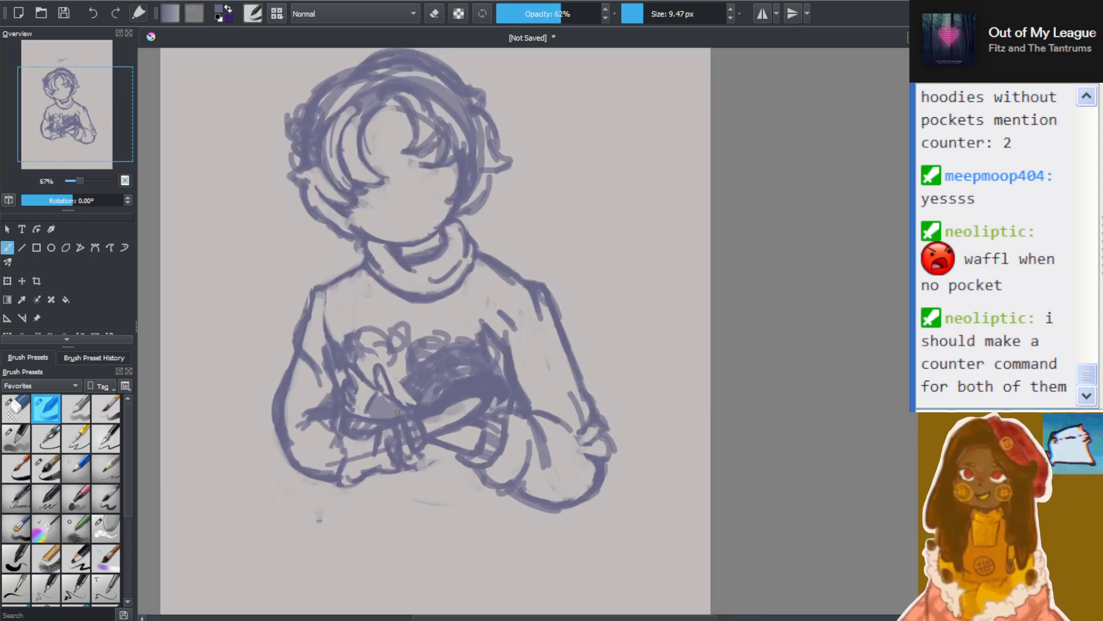
{"action": "scroll", "coordinate": [400, 434], "scroll_direction": "down", "scroll_amount": 3}
{"action": "scroll", "coordinate": [398, 434], "scroll_direction": "up", "scroll_amount": 3}
{"action": "scroll", "coordinate": [397, 434], "scroll_direction": "up", "scroll_amount": 1}
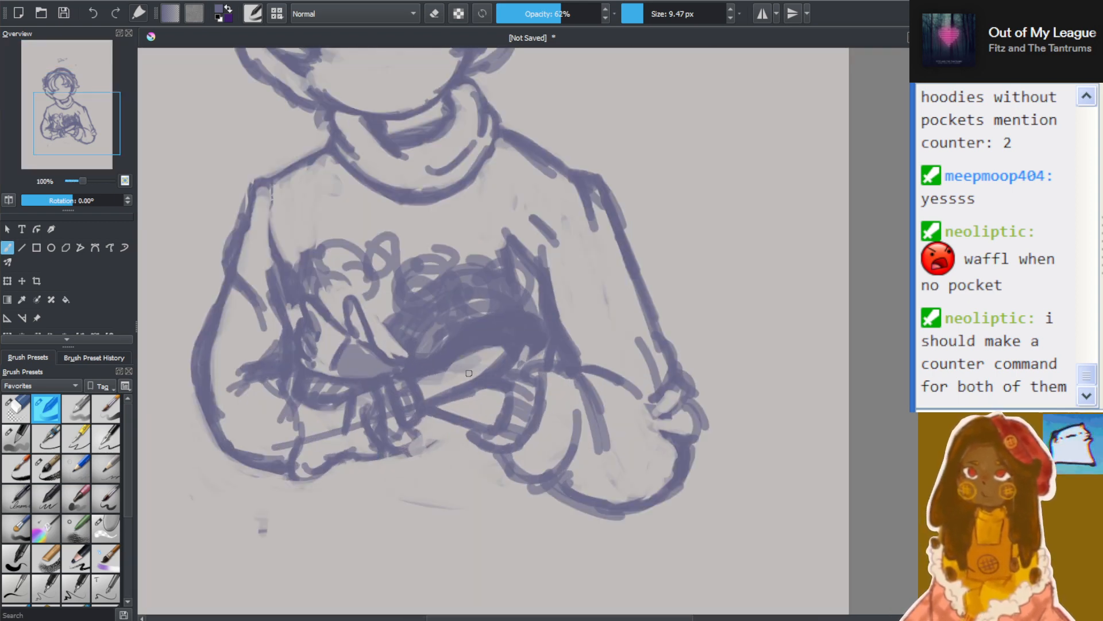
{"action": "scroll", "coordinate": [473, 359], "scroll_direction": "up", "scroll_amount": 3}
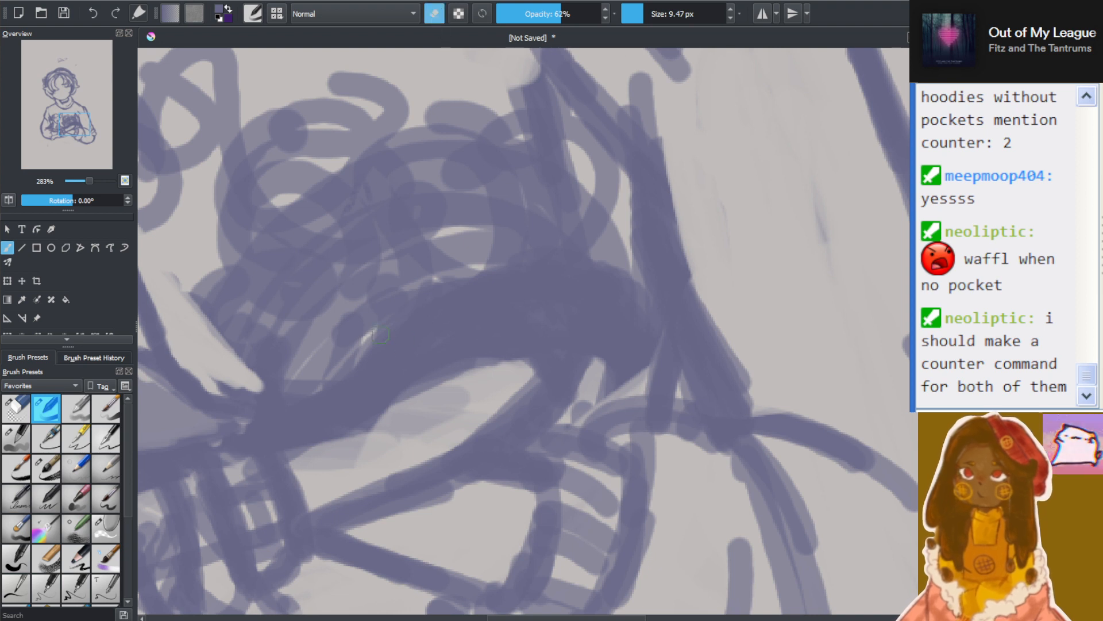
{"action": "mouse_move", "coordinate": [345, 426]}
{"action": "left_mouse_down"}
{"action": "mouse_move", "coordinate": [450, 376]}
{"action": "mouse_move", "coordinate": [522, 368]}
{"action": "mouse_move", "coordinate": [500, 345]}
{"action": "mouse_move", "coordinate": [375, 434]}
{"action": "mouse_move", "coordinate": [389, 424]}
{"action": "mouse_move", "coordinate": [316, 443]}
{"action": "mouse_move", "coordinate": [433, 362]}
{"action": "mouse_move", "coordinate": [503, 365]}
{"action": "mouse_move", "coordinate": [521, 351]}
{"action": "mouse_move", "coordinate": [414, 452]}
{"action": "mouse_move", "coordinate": [484, 422]}
{"action": "mouse_move", "coordinate": [535, 362]}
{"action": "left_mouse_up"}
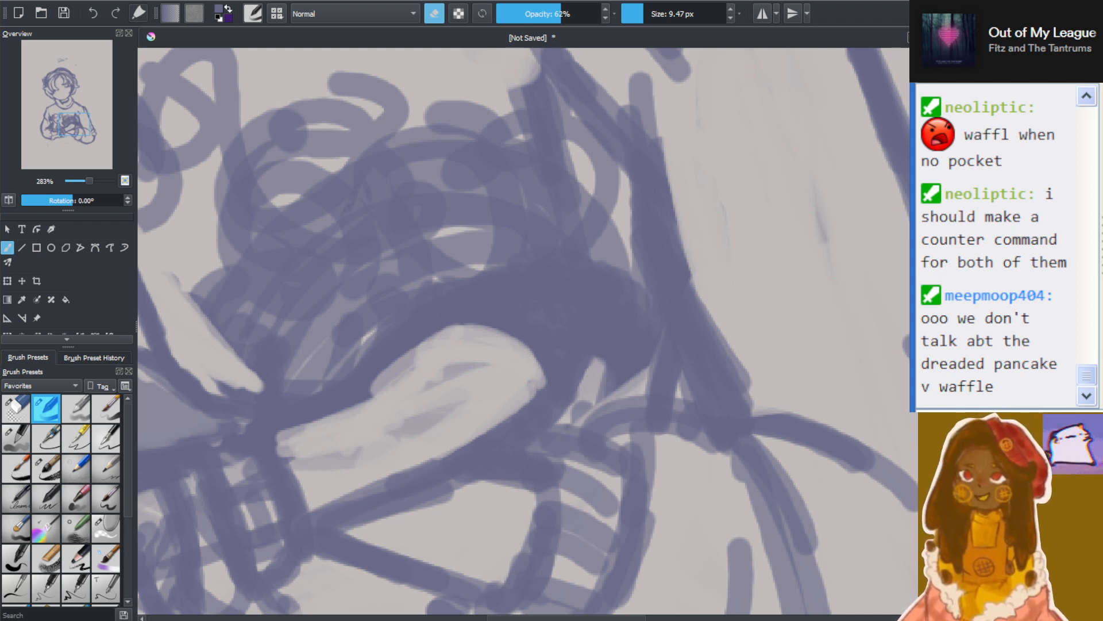
Examine the cleared hand shape against the crossed arms, the cuffs and the redrawn thumb, both from afar and up close
{"action": "scroll", "coordinate": [479, 386], "scroll_direction": "down", "scroll_amount": 5}
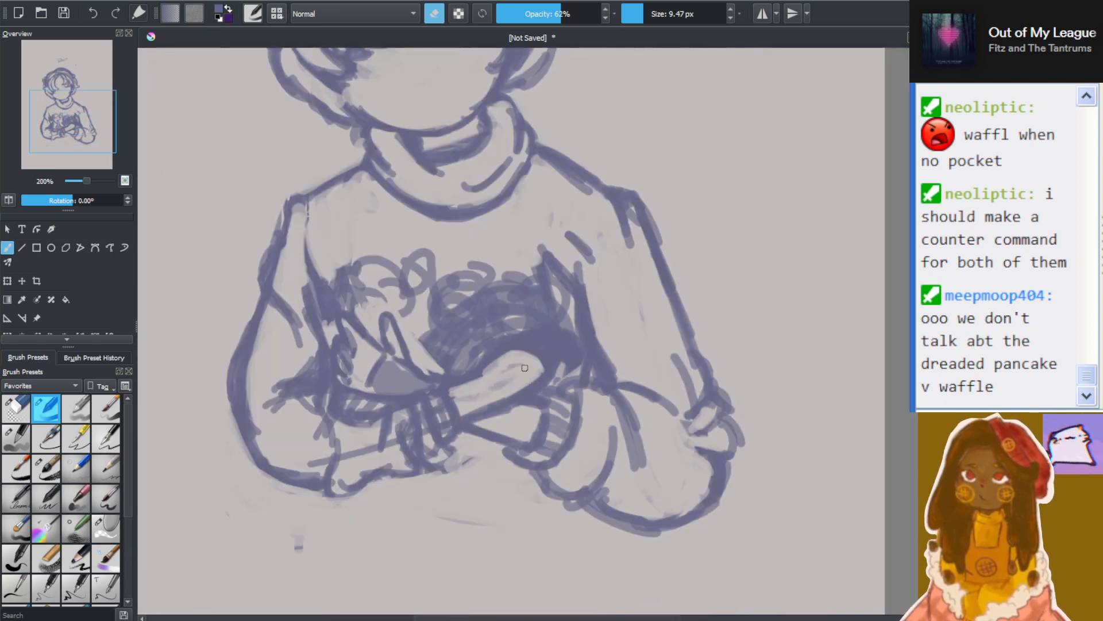
{"action": "scroll", "coordinate": [441, 438], "scroll_direction": "up", "scroll_amount": 4}
{"action": "scroll", "coordinate": [467, 270], "scroll_direction": "up", "scroll_amount": 2}
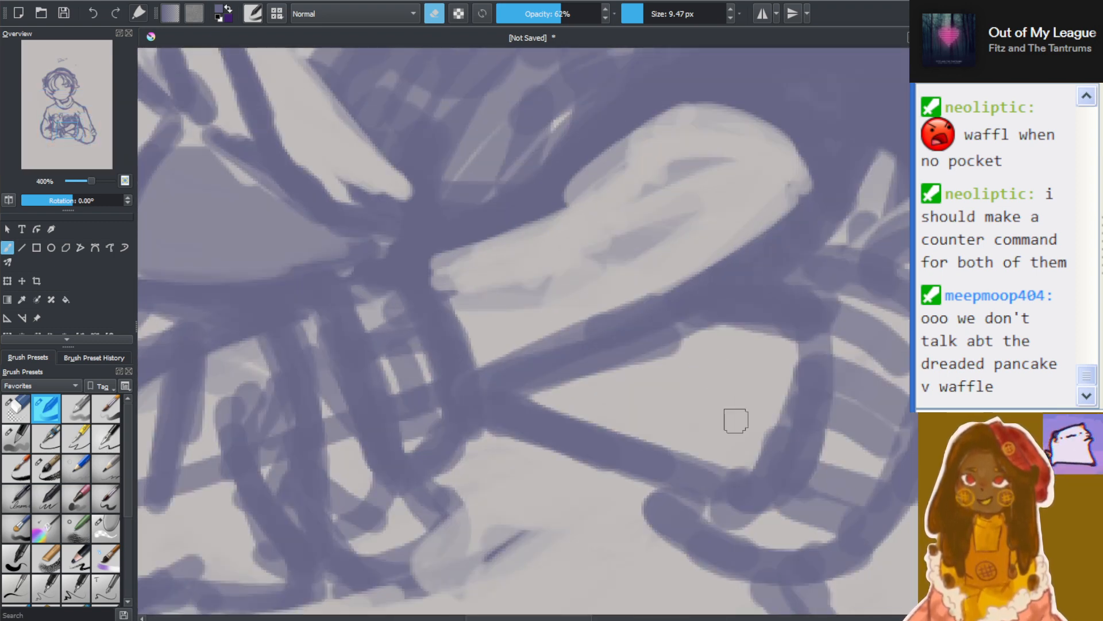
{"action": "scroll", "coordinate": [909, 401], "scroll_direction": "up", "scroll_amount": 5}
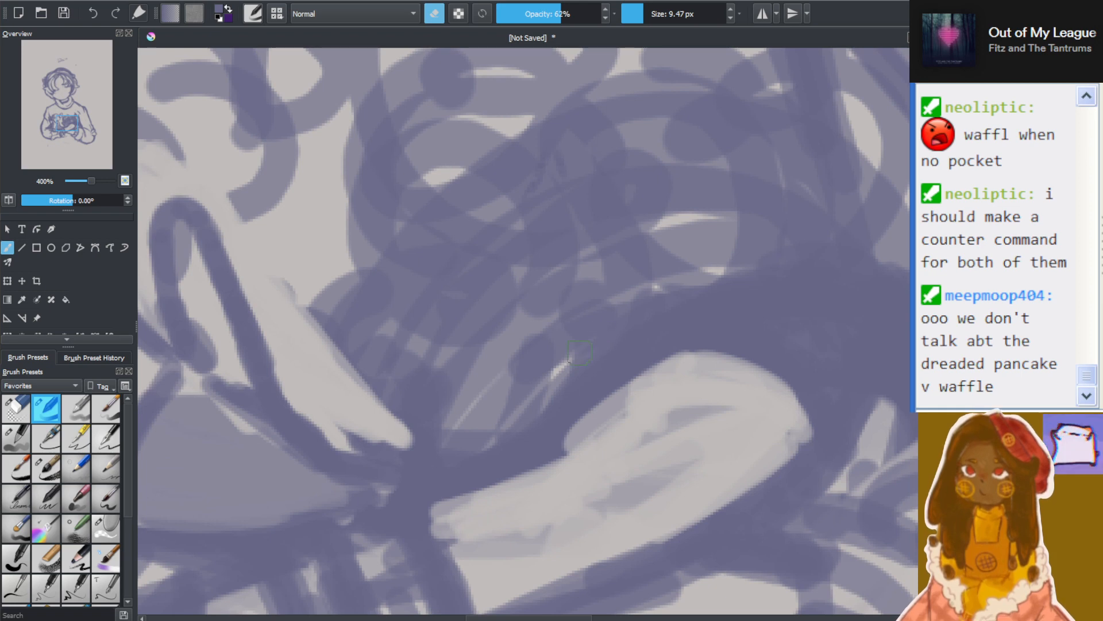
{"action": "scroll", "coordinate": [580, 352], "scroll_direction": "down", "scroll_amount": 2}
{"action": "scroll", "coordinate": [558, 368], "scroll_direction": "up", "scroll_amount": 2}
{"action": "left_click_drag", "start_coordinate": [43, 133], "coordinate": [70, 129]}
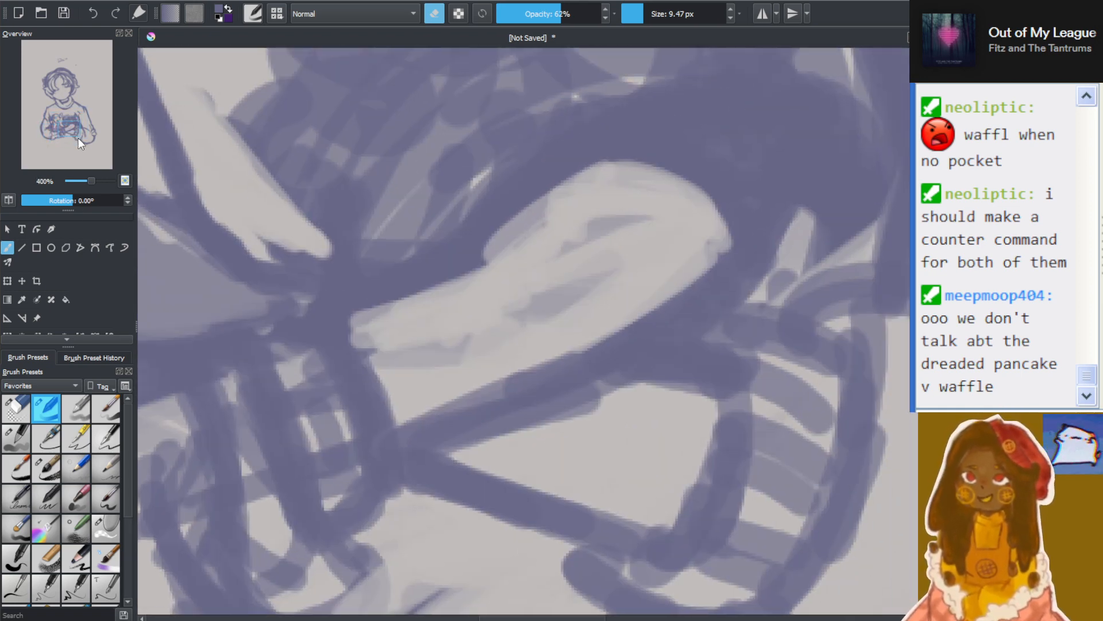
{"action": "scroll", "coordinate": [66, 125], "scroll_direction": "up", "scroll_amount": 2}
{"action": "scroll", "coordinate": [67, 125], "scroll_direction": "down", "scroll_amount": 3}
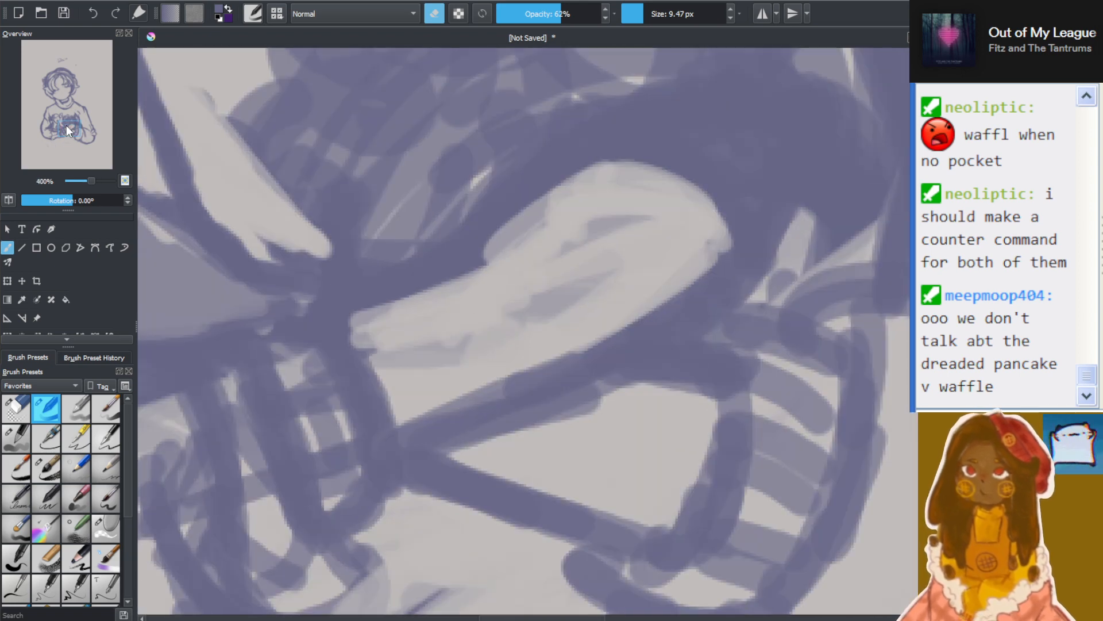
{"action": "scroll", "coordinate": [409, 186], "scroll_direction": "down", "scroll_amount": 1}
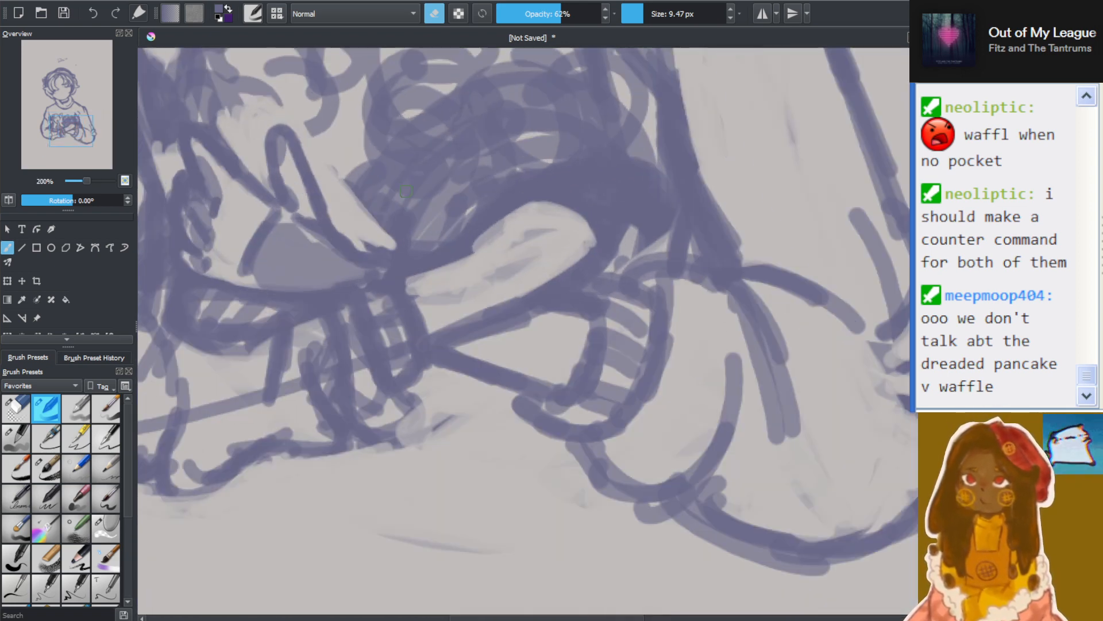
{"action": "scroll", "coordinate": [523, 331], "scroll_direction": "up", "scroll_amount": 3}
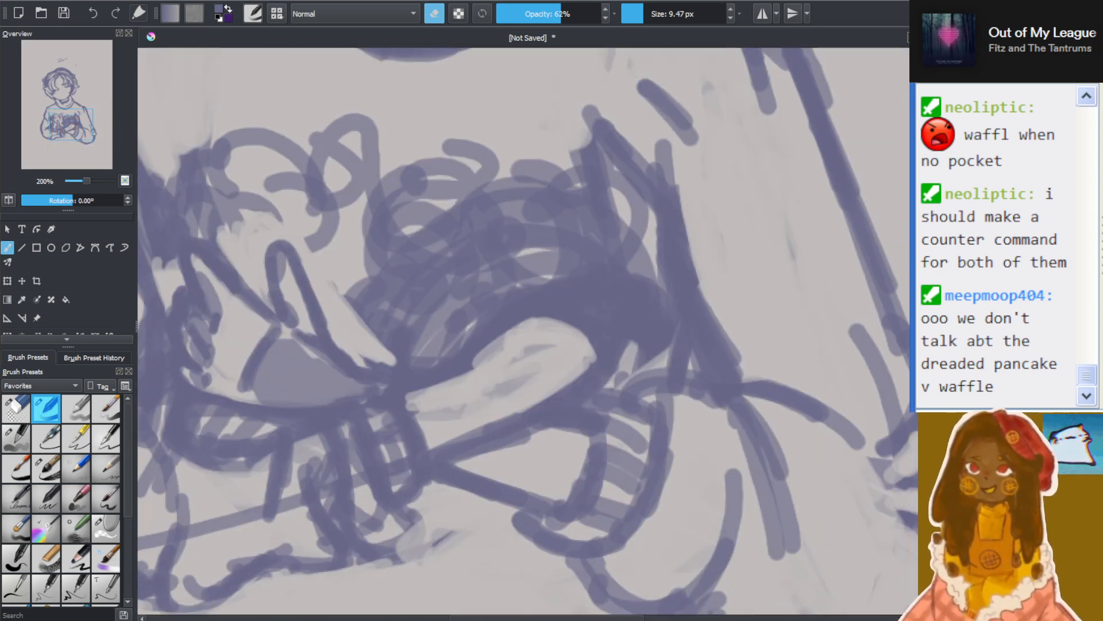
{"action": "left_click_drag", "start_coordinate": [423, 337], "coordinate": [501, 335]}
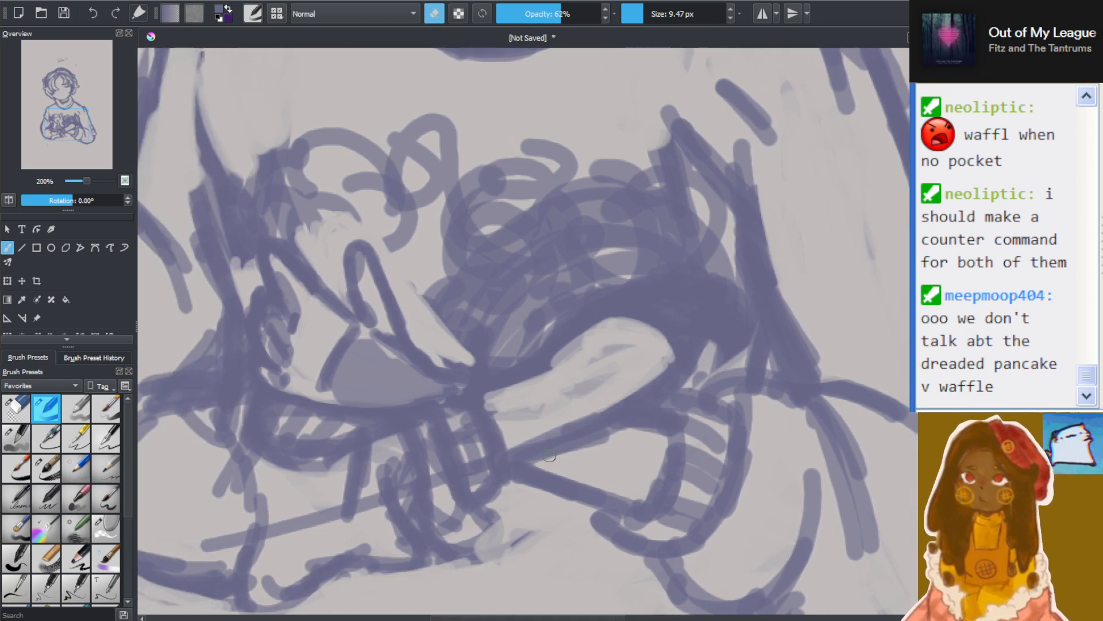
{"action": "scroll", "coordinate": [502, 335], "scroll_direction": "up", "scroll_amount": 2}
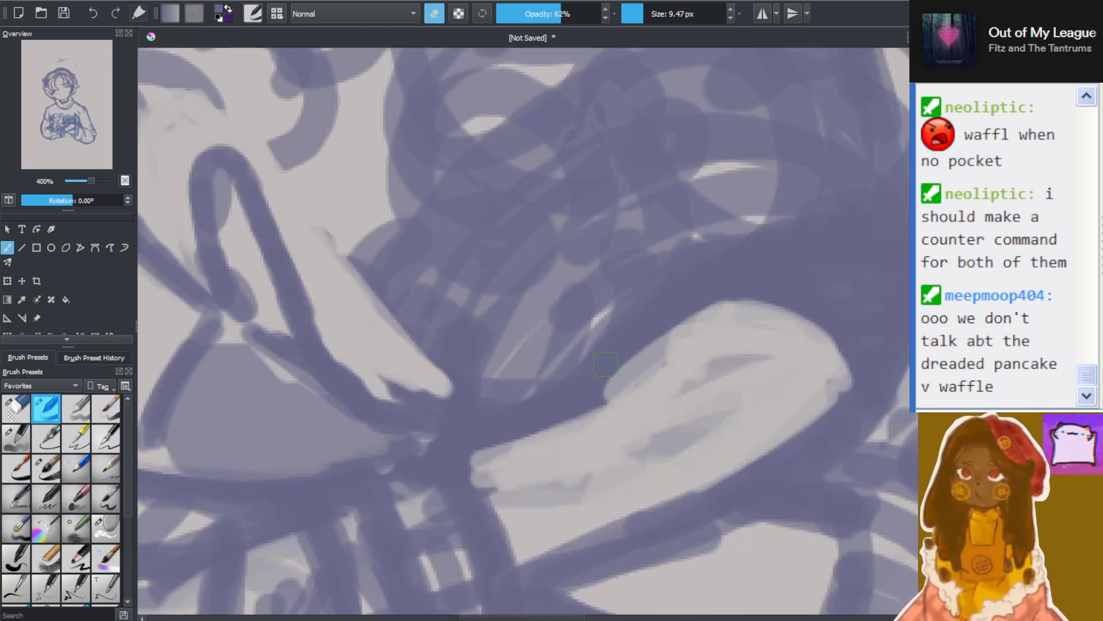
Erase a light contour through the dark scribble along the opposite hand's upper edge, from the wrist out toward the fingers
{"action": "mouse_move", "coordinate": [454, 428]}
{"action": "left_mouse_down"}
{"action": "mouse_move", "coordinate": [581, 376]}
{"action": "mouse_move", "coordinate": [548, 390]}
{"action": "mouse_move", "coordinate": [646, 298]}
{"action": "left_mouse_up"}
{"action": "left_click_drag", "start_coordinate": [580, 376], "coordinate": [649, 287]}
{"action": "left_click_drag", "start_coordinate": [583, 374], "coordinate": [663, 276]}
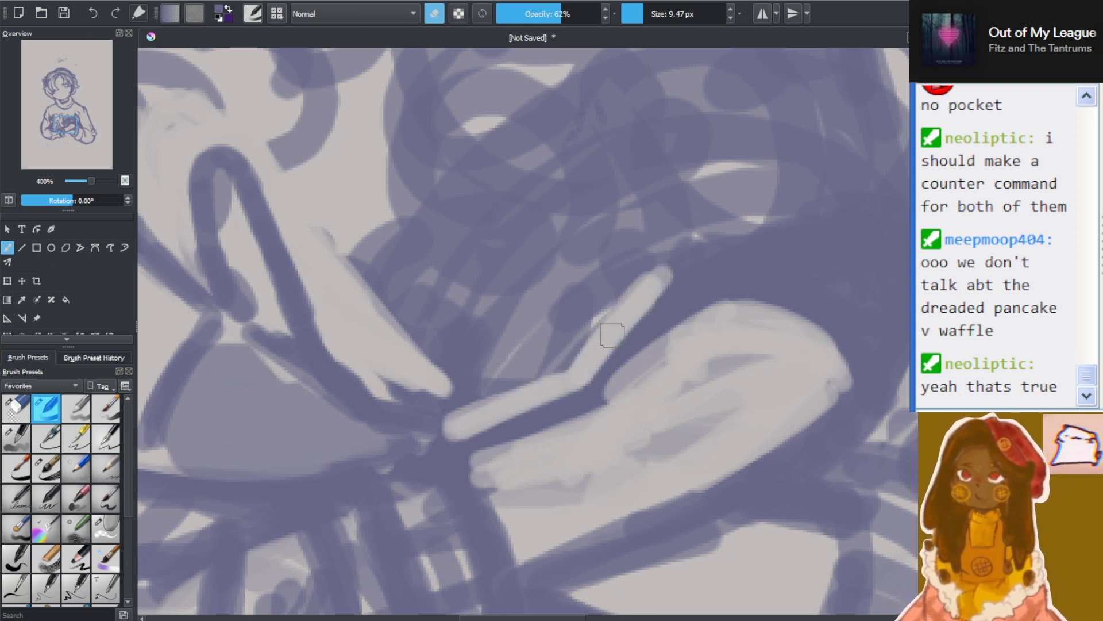
{"action": "mouse_move", "coordinate": [611, 336]}
{"action": "left_mouse_down"}
{"action": "mouse_move", "coordinate": [675, 271]}
{"action": "mouse_move", "coordinate": [741, 250]}
{"action": "left_mouse_up"}
{"action": "left_click_drag", "start_coordinate": [675, 277], "coordinate": [802, 254]}
{"action": "left_click_drag", "start_coordinate": [694, 258], "coordinate": [833, 251]}
{"action": "mouse_move", "coordinate": [723, 247]}
{"action": "left_mouse_down"}
{"action": "mouse_move", "coordinate": [826, 266]}
{"action": "mouse_move", "coordinate": [851, 228]}
{"action": "left_mouse_up"}
{"action": "left_click_drag", "start_coordinate": [840, 251], "coordinate": [898, 195]}
{"action": "left_click_drag", "start_coordinate": [856, 225], "coordinate": [903, 189]}
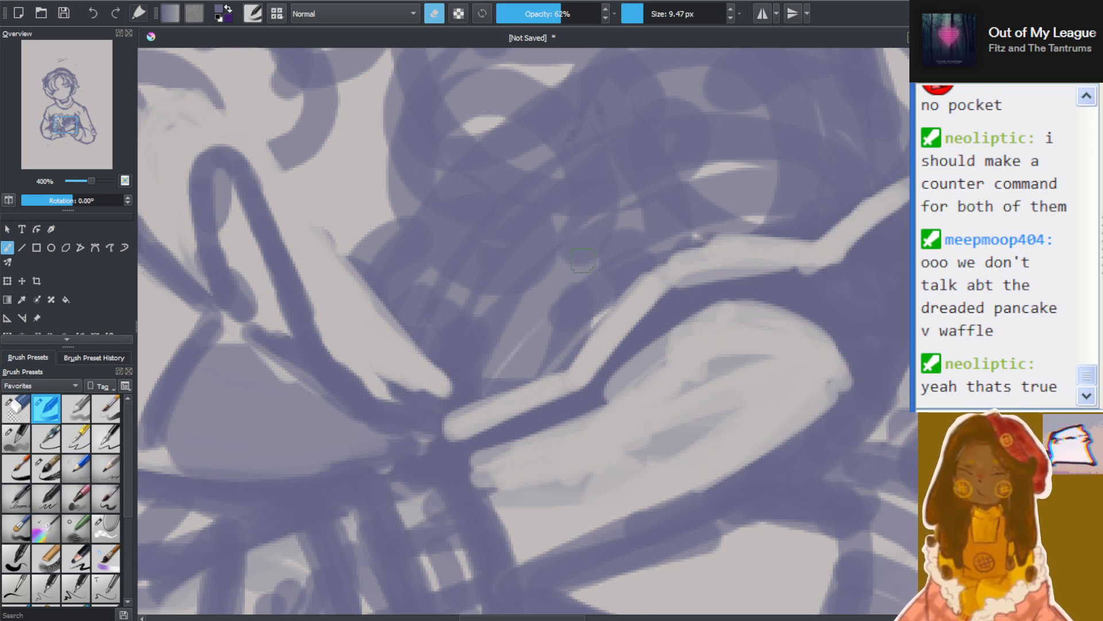
{"action": "scroll", "coordinate": [674, 304], "scroll_direction": "down", "scroll_amount": 2}
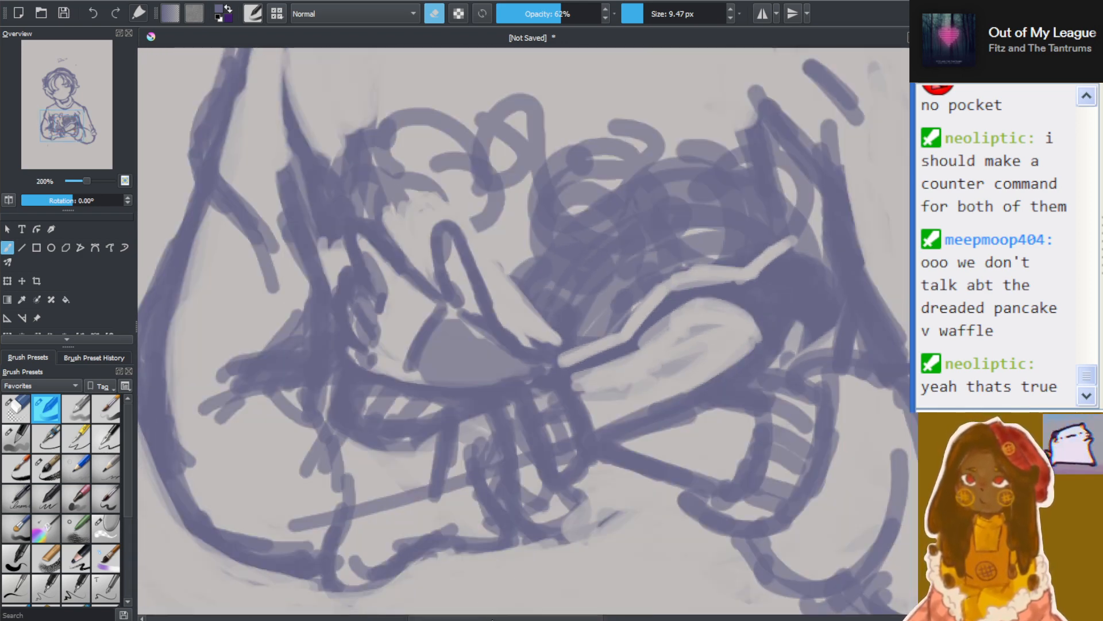
Extend the erased contour around the fingertip and down the outer side of the fingers to the cuff
{"action": "scroll", "coordinate": [656, 308], "scroll_direction": "up", "scroll_amount": 3}
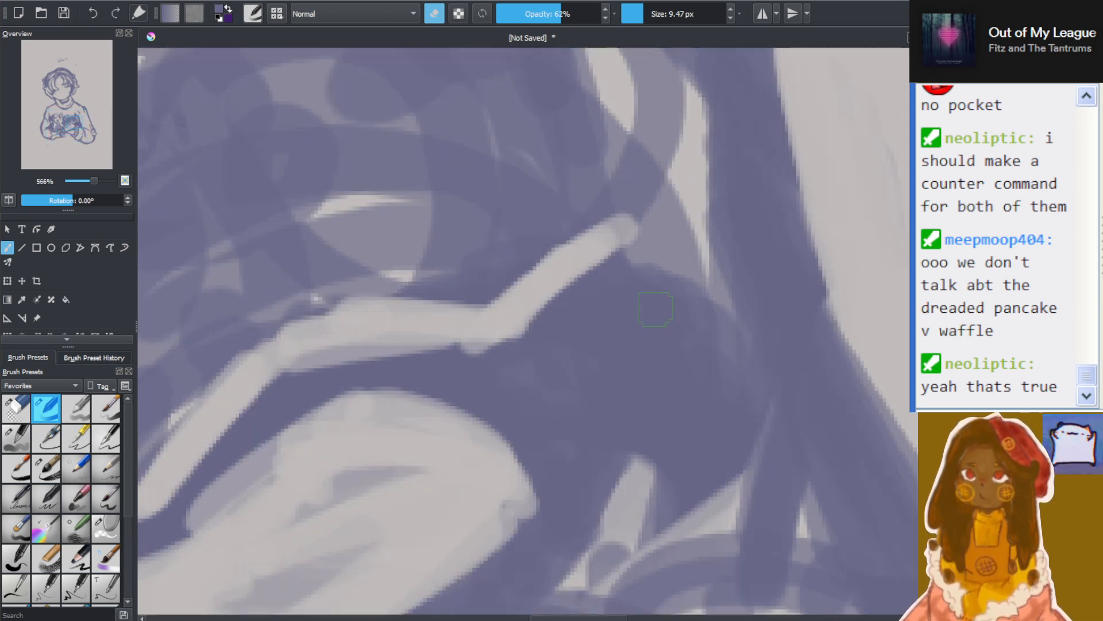
{"action": "mouse_move", "coordinate": [610, 241]}
{"action": "left_mouse_down"}
{"action": "mouse_move", "coordinate": [653, 238]}
{"action": "mouse_move", "coordinate": [653, 434]}
{"action": "mouse_move", "coordinate": [633, 466]}
{"action": "left_mouse_up"}
{"action": "left_click_drag", "start_coordinate": [667, 394], "coordinate": [576, 533]}
{"action": "left_click_drag", "start_coordinate": [637, 404], "coordinate": [554, 569]}
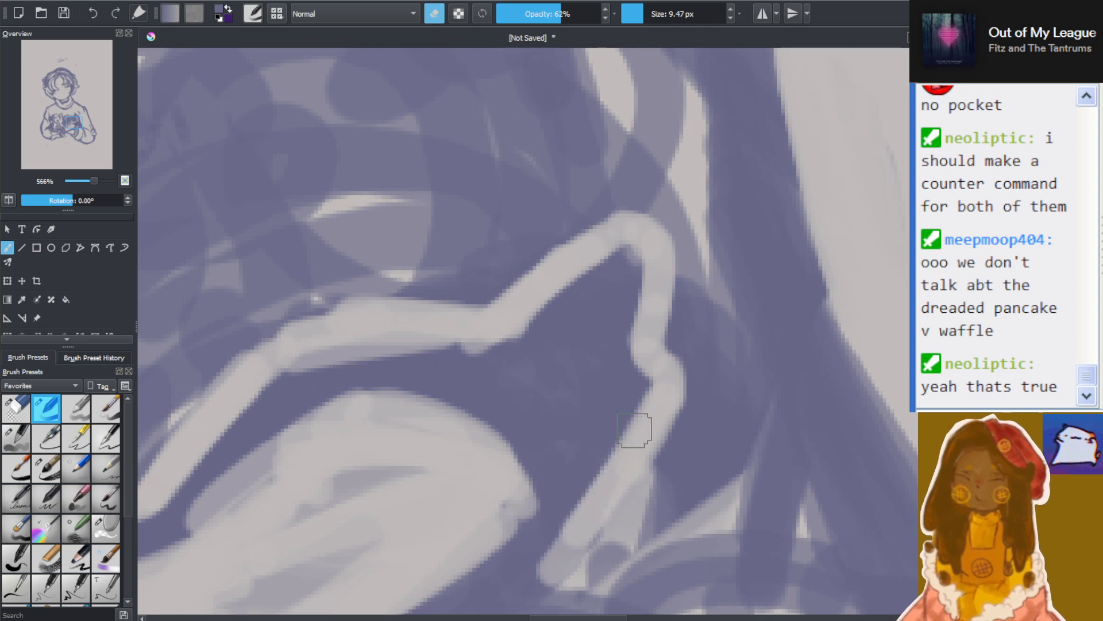
{"action": "left_click_drag", "start_coordinate": [636, 430], "coordinate": [560, 557]}
{"action": "scroll", "coordinate": [504, 572], "scroll_direction": "down", "scroll_amount": 4}
{"action": "scroll", "coordinate": [504, 572], "scroll_direction": "down", "scroll_amount": 5}
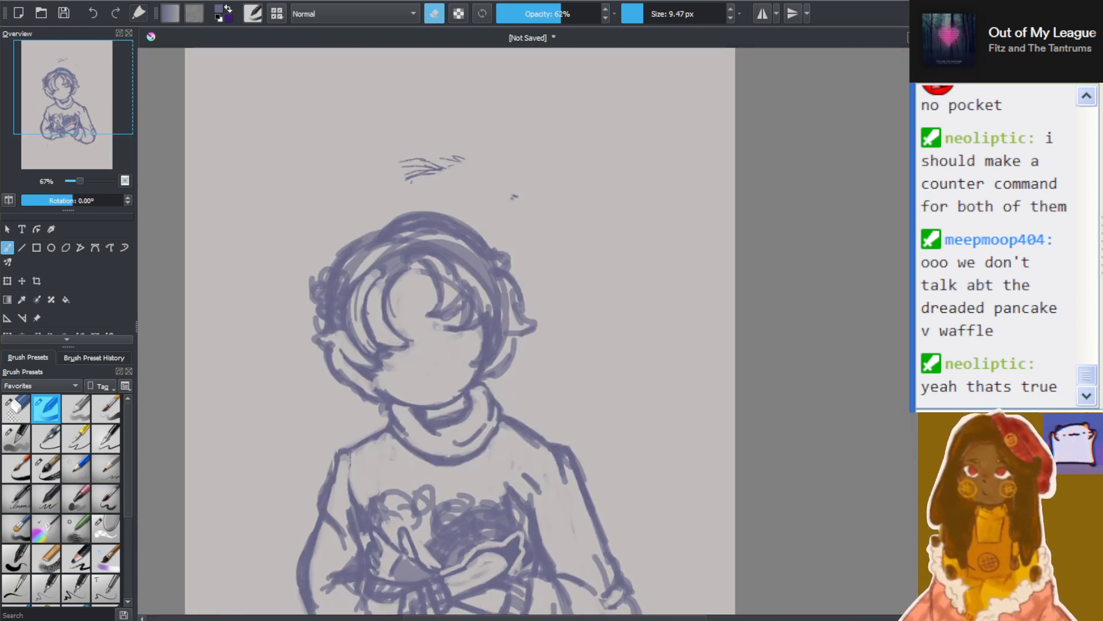
Erase the dark fill between the palm and the fingertip contour, shaping two light pointed fingers
{"action": "left_click_drag", "start_coordinate": [932, 358], "coordinate": [891, 423]}
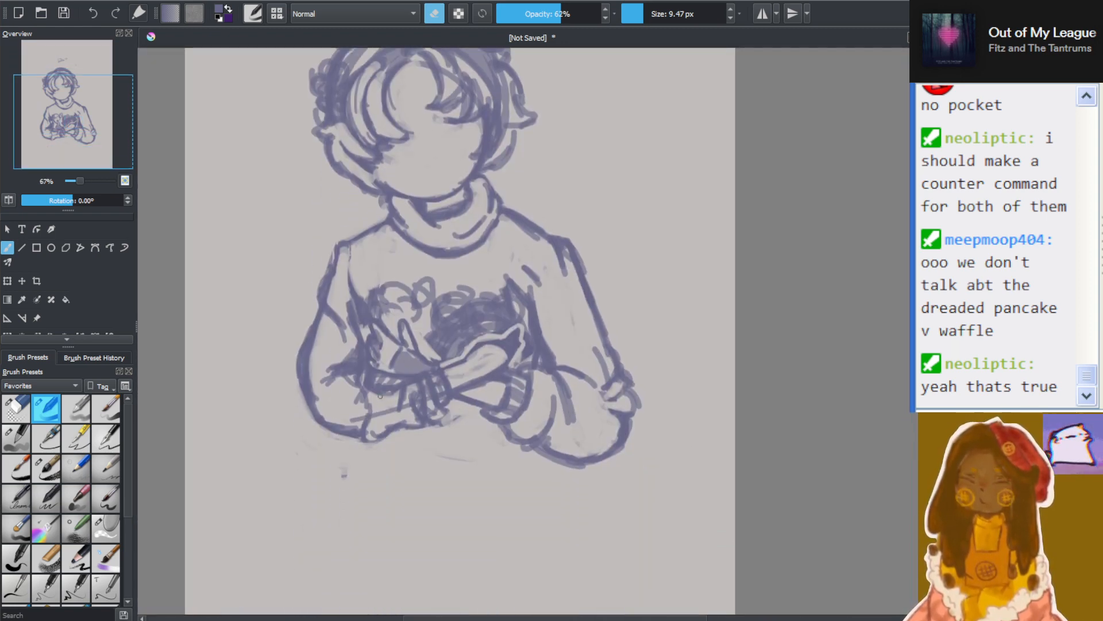
{"action": "scroll", "coordinate": [442, 357], "scroll_direction": "up", "scroll_amount": 3}
{"action": "scroll", "coordinate": [740, 268], "scroll_direction": "up", "scroll_amount": 3}
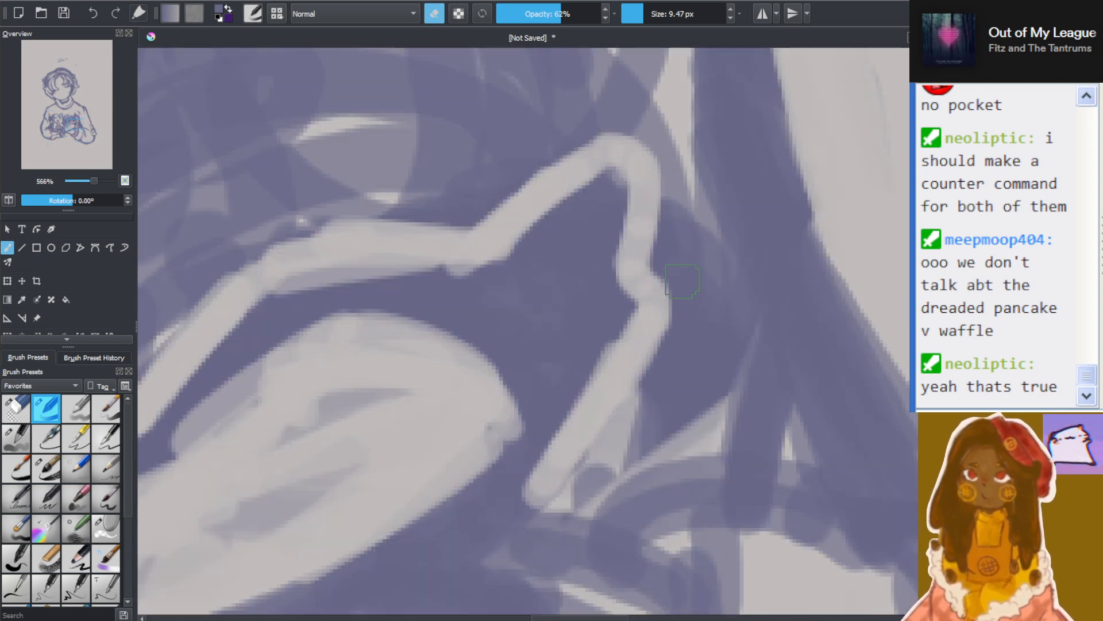
{"action": "mouse_move", "coordinate": [577, 257]}
{"action": "left_mouse_down"}
{"action": "mouse_move", "coordinate": [515, 316]}
{"action": "mouse_move", "coordinate": [583, 239]}
{"action": "mouse_move", "coordinate": [563, 243]}
{"action": "mouse_move", "coordinate": [493, 335]}
{"action": "mouse_move", "coordinate": [530, 333]}
{"action": "mouse_move", "coordinate": [564, 283]}
{"action": "mouse_move", "coordinate": [563, 249]}
{"action": "mouse_move", "coordinate": [530, 285]}
{"action": "mouse_move", "coordinate": [477, 392]}
{"action": "mouse_move", "coordinate": [566, 330]}
{"action": "mouse_move", "coordinate": [503, 415]}
{"action": "mouse_move", "coordinate": [540, 386]}
{"action": "mouse_move", "coordinate": [578, 314]}
{"action": "mouse_move", "coordinate": [523, 351]}
{"action": "mouse_move", "coordinate": [443, 471]}
{"action": "mouse_move", "coordinate": [463, 458]}
{"action": "mouse_move", "coordinate": [345, 384]}
{"action": "mouse_move", "coordinate": [413, 327]}
{"action": "mouse_move", "coordinate": [299, 333]}
{"action": "mouse_move", "coordinate": [408, 338]}
{"action": "mouse_move", "coordinate": [475, 310]}
{"action": "mouse_move", "coordinate": [301, 351]}
{"action": "mouse_move", "coordinate": [217, 433]}
{"action": "mouse_move", "coordinate": [390, 356]}
{"action": "mouse_move", "coordinate": [383, 392]}
{"action": "mouse_move", "coordinate": [251, 470]}
{"action": "left_mouse_up"}
{"action": "scroll", "coordinate": [271, 463], "scroll_direction": "down", "scroll_amount": 5}
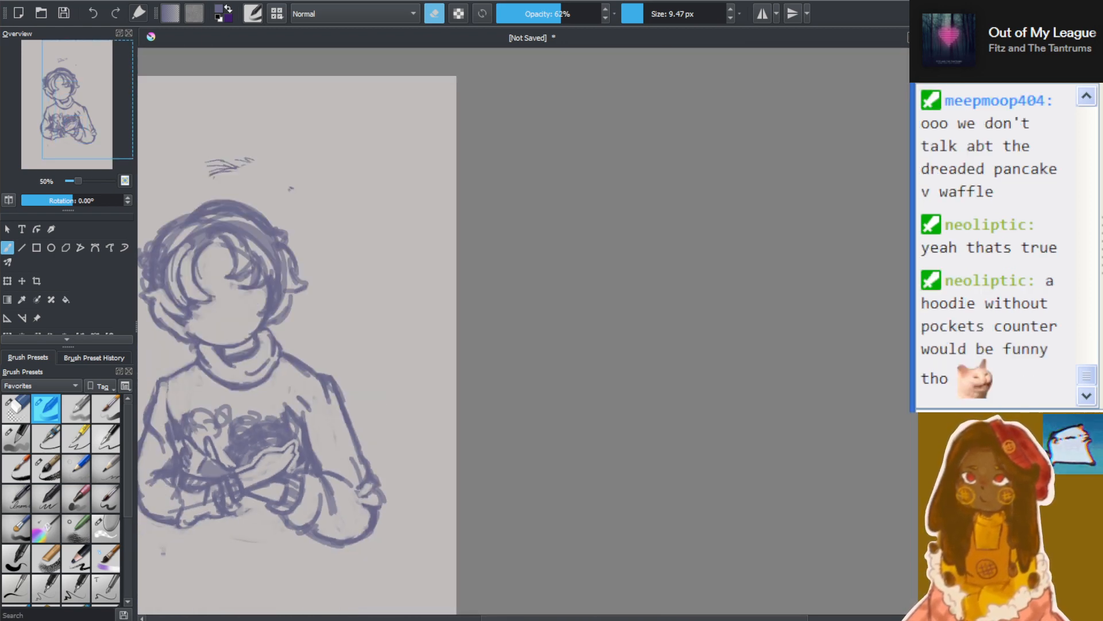
Draw the upper finger's dark outline, reduce the brush size to 6.43 px, and draw the gap between the two fingers
{"action": "left_click_drag", "start_coordinate": [589, 618], "coordinate": [526, 615]}
{"action": "scroll", "coordinate": [380, 542], "scroll_direction": "up", "scroll_amount": 3}
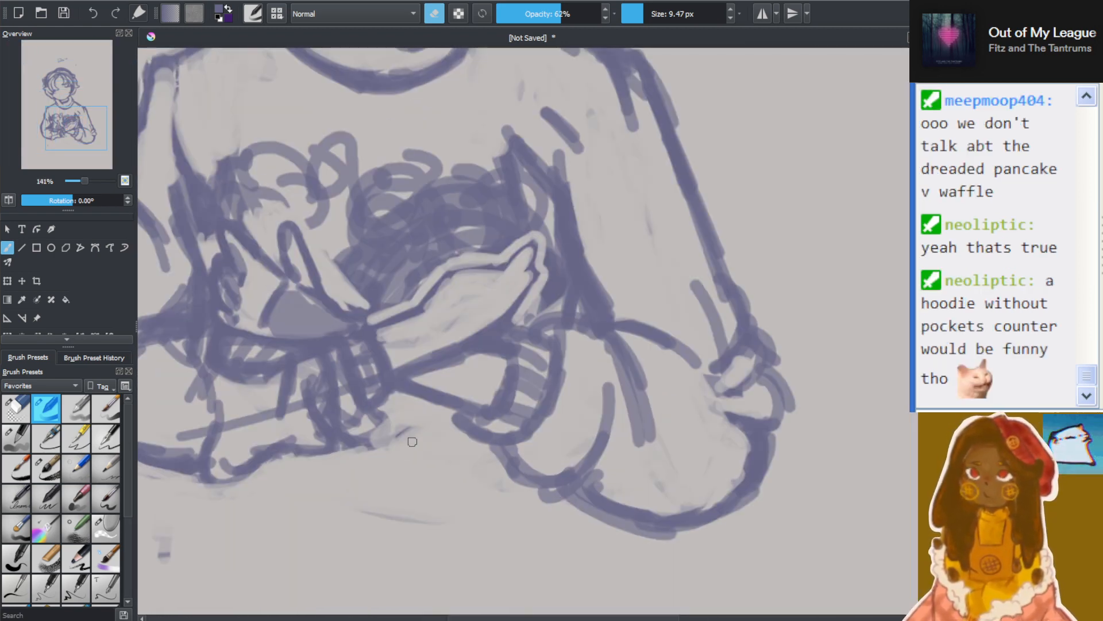
{"action": "scroll", "coordinate": [414, 294], "scroll_direction": "up", "scroll_amount": 1}
{"action": "scroll", "coordinate": [413, 293], "scroll_direction": "up", "scroll_amount": 3}
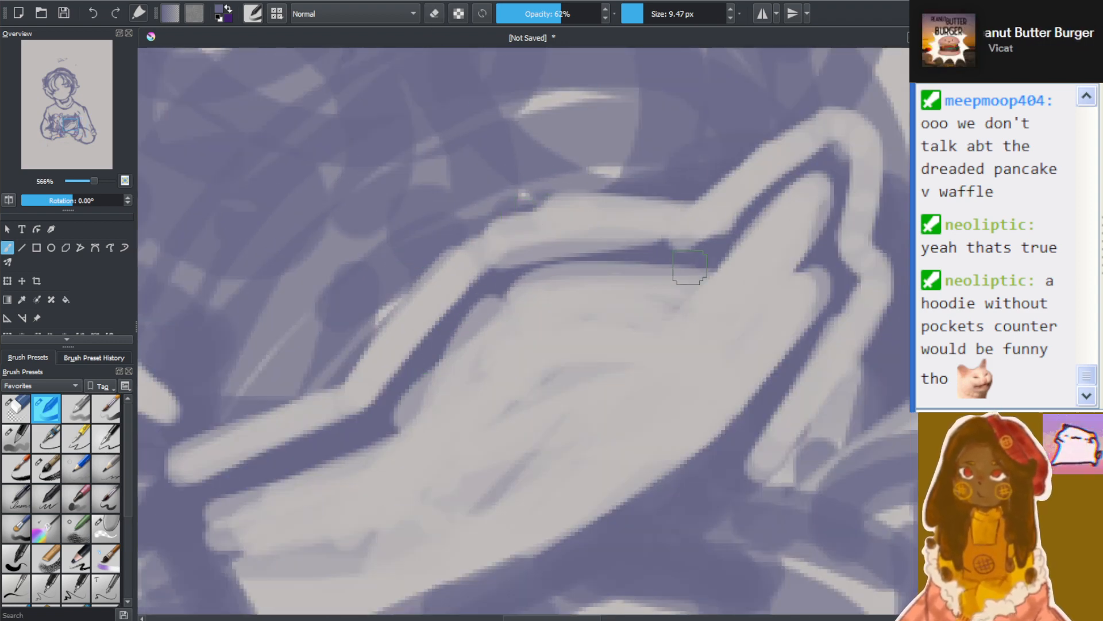
{"action": "mouse_move", "coordinate": [705, 244]}
{"action": "left_mouse_down"}
{"action": "mouse_move", "coordinate": [771, 174]}
{"action": "mouse_move", "coordinate": [712, 239]}
{"action": "mouse_move", "coordinate": [857, 153]}
{"action": "mouse_move", "coordinate": [766, 266]}
{"action": "left_mouse_up"}
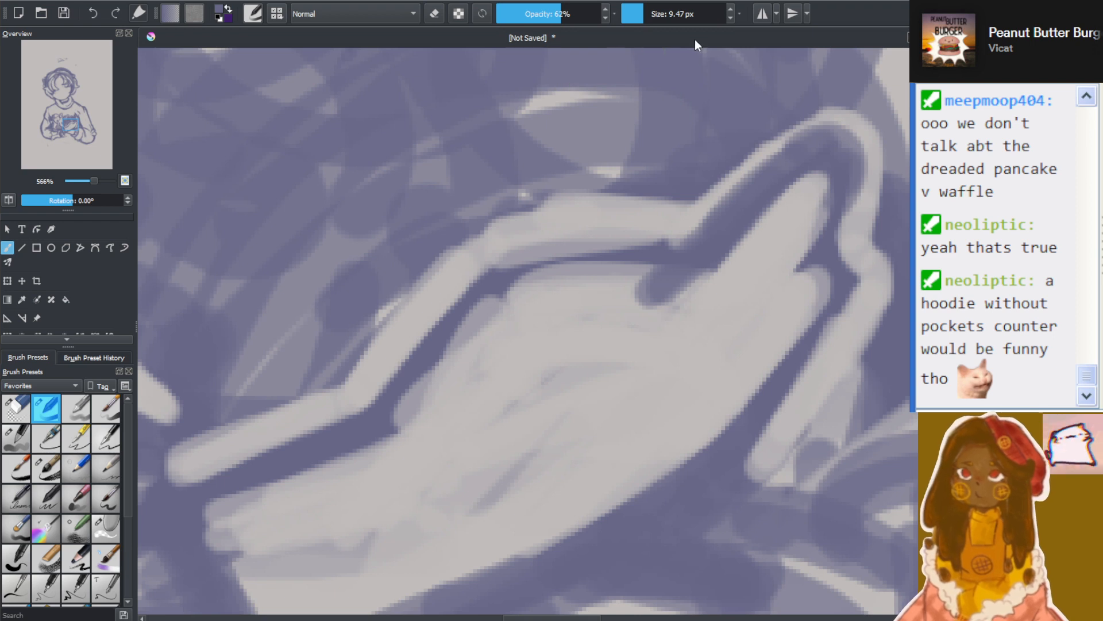
{"action": "left_click_drag", "start_coordinate": [647, 14], "coordinate": [641, 13]}
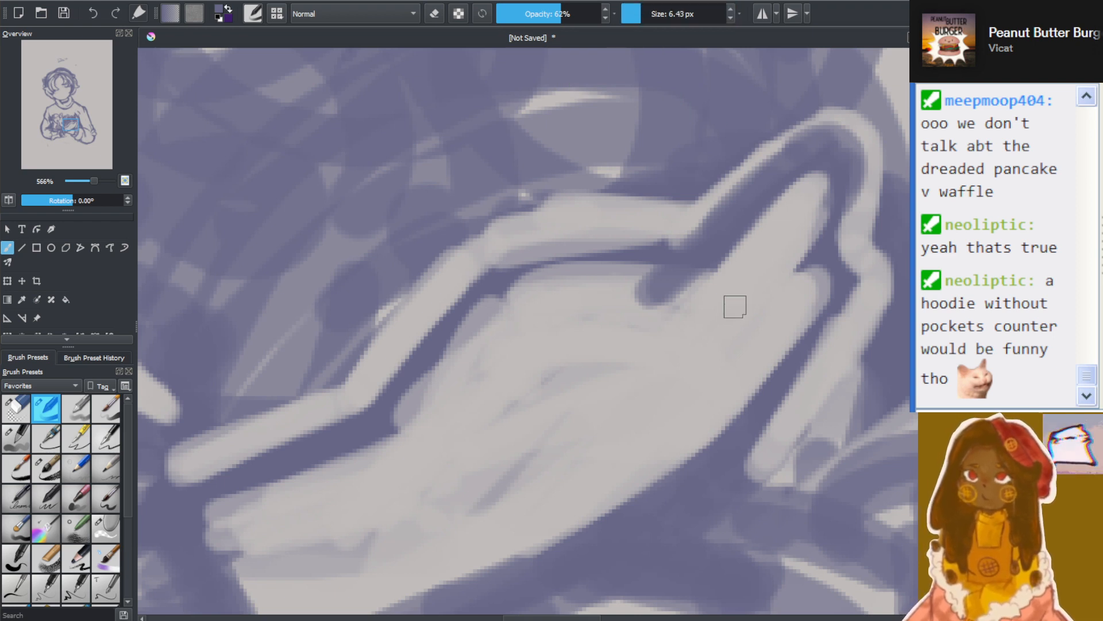
{"action": "mouse_move", "coordinate": [731, 305]}
{"action": "left_mouse_down"}
{"action": "mouse_move", "coordinate": [817, 241]}
{"action": "mouse_move", "coordinate": [726, 325]}
{"action": "mouse_move", "coordinate": [825, 221]}
{"action": "mouse_move", "coordinate": [743, 316]}
{"action": "mouse_move", "coordinate": [812, 217]}
{"action": "left_mouse_up"}
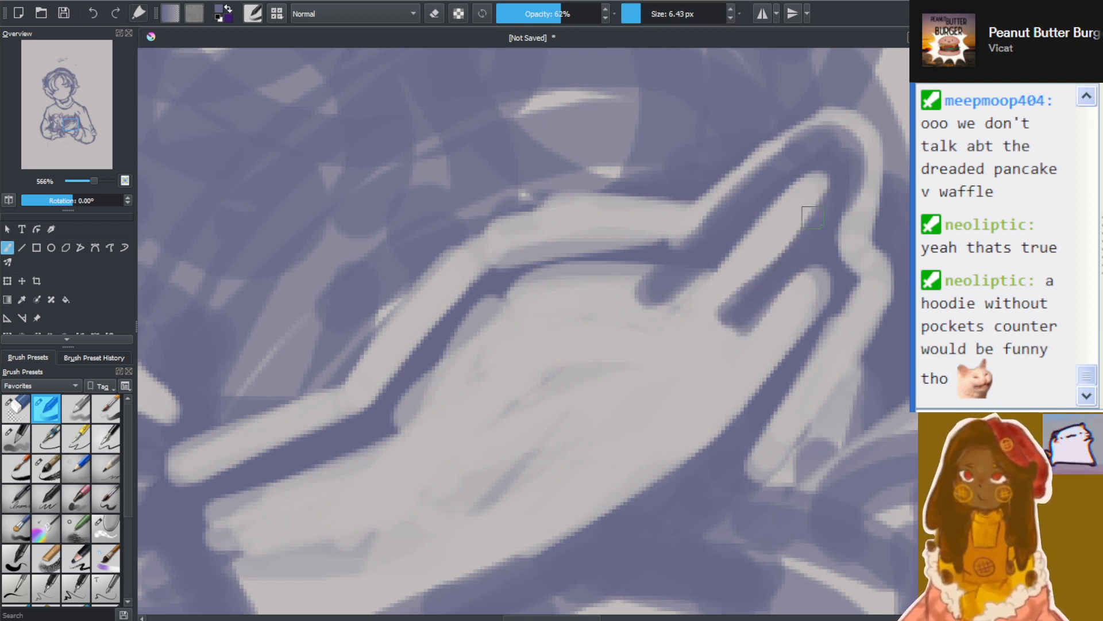
Outline the palm with curved lines across its base, upper edge and knuckles, and thicken the lines between the fingers
{"action": "mouse_move", "coordinate": [519, 288]}
{"action": "left_mouse_down"}
{"action": "mouse_move", "coordinate": [683, 347]}
{"action": "mouse_move", "coordinate": [676, 377]}
{"action": "mouse_move", "coordinate": [735, 411]}
{"action": "left_mouse_up"}
{"action": "mouse_move", "coordinate": [546, 253]}
{"action": "left_mouse_down"}
{"action": "mouse_move", "coordinate": [419, 402]}
{"action": "mouse_move", "coordinate": [533, 558]}
{"action": "mouse_move", "coordinate": [680, 429]}
{"action": "mouse_move", "coordinate": [690, 414]}
{"action": "mouse_move", "coordinate": [679, 378]}
{"action": "left_mouse_up"}
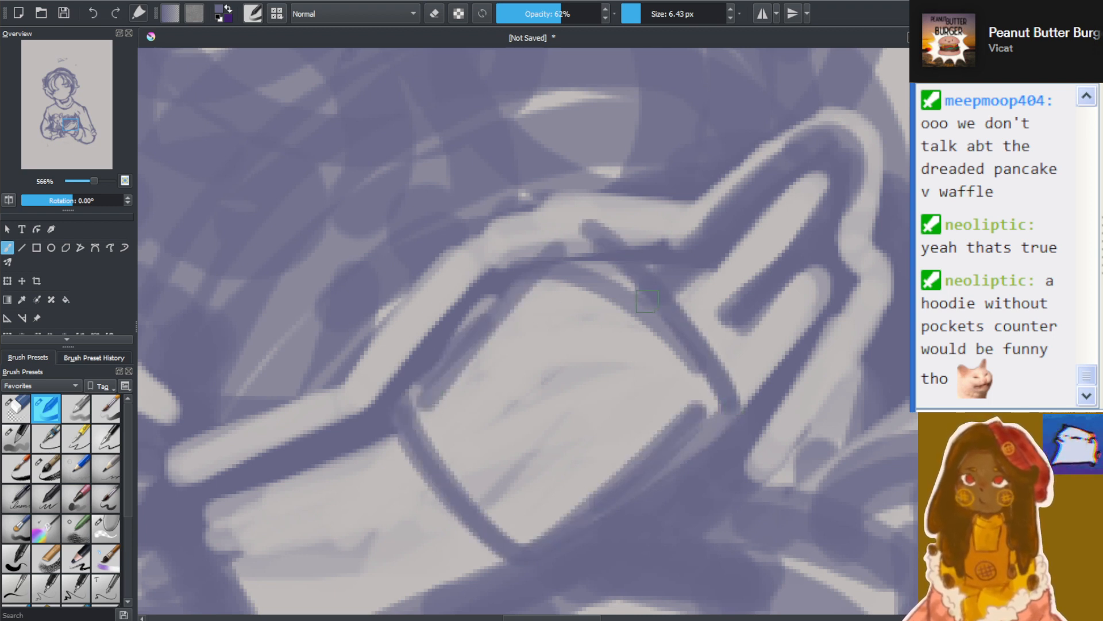
{"action": "mouse_move", "coordinate": [628, 290]}
{"action": "left_mouse_down"}
{"action": "mouse_move", "coordinate": [805, 164]}
{"action": "mouse_move", "coordinate": [709, 319]}
{"action": "mouse_move", "coordinate": [759, 359]}
{"action": "mouse_move", "coordinate": [694, 254]}
{"action": "left_mouse_up"}
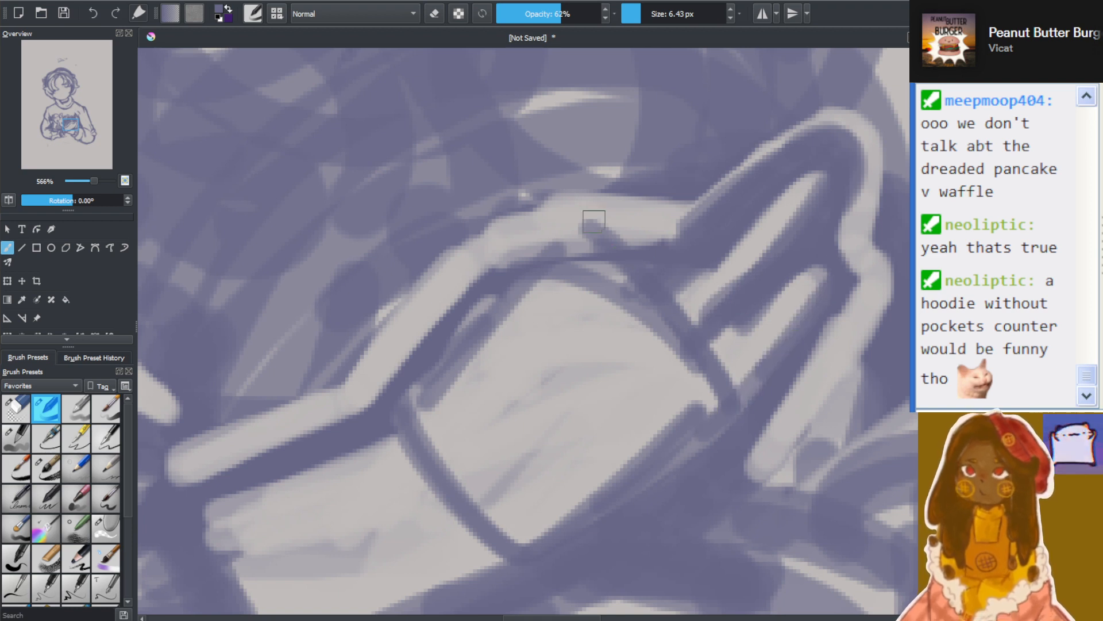
{"action": "mouse_move", "coordinate": [542, 253]}
{"action": "left_mouse_down"}
{"action": "mouse_move", "coordinate": [460, 266]}
{"action": "mouse_move", "coordinate": [537, 115]}
{"action": "mouse_move", "coordinate": [503, 206]}
{"action": "left_mouse_up"}
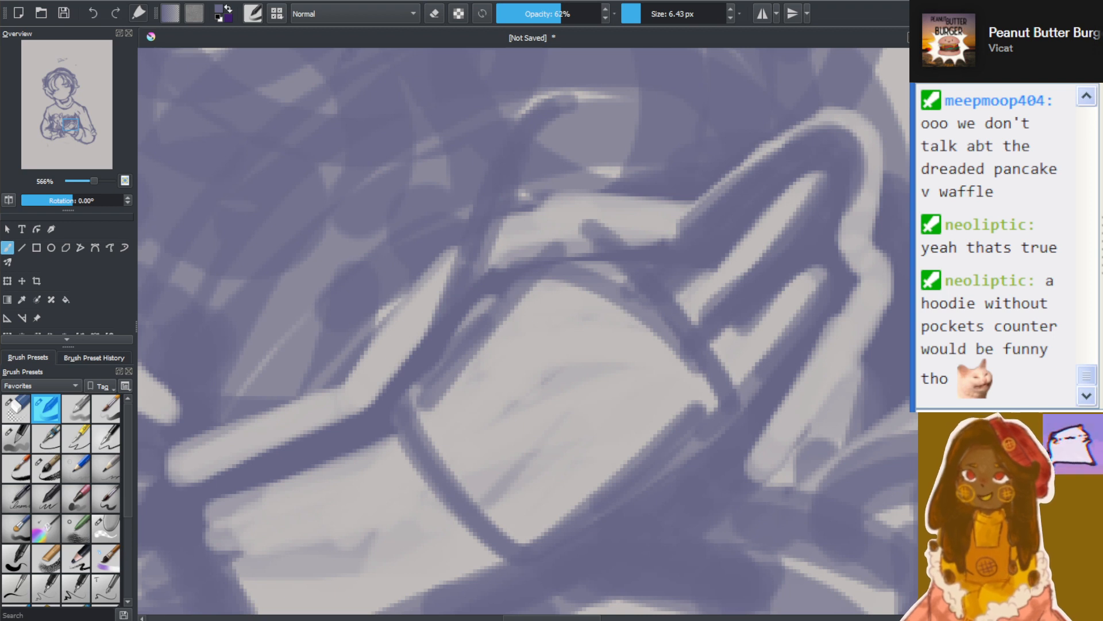
{"action": "key", "text": "ctrl+z"}
{"action": "key", "text": "ctrl+z"}
{"action": "key", "text": "ctrl+z"}
{"action": "key", "text": "ctrl+z"}
{"action": "key", "text": "ctrl+z"}
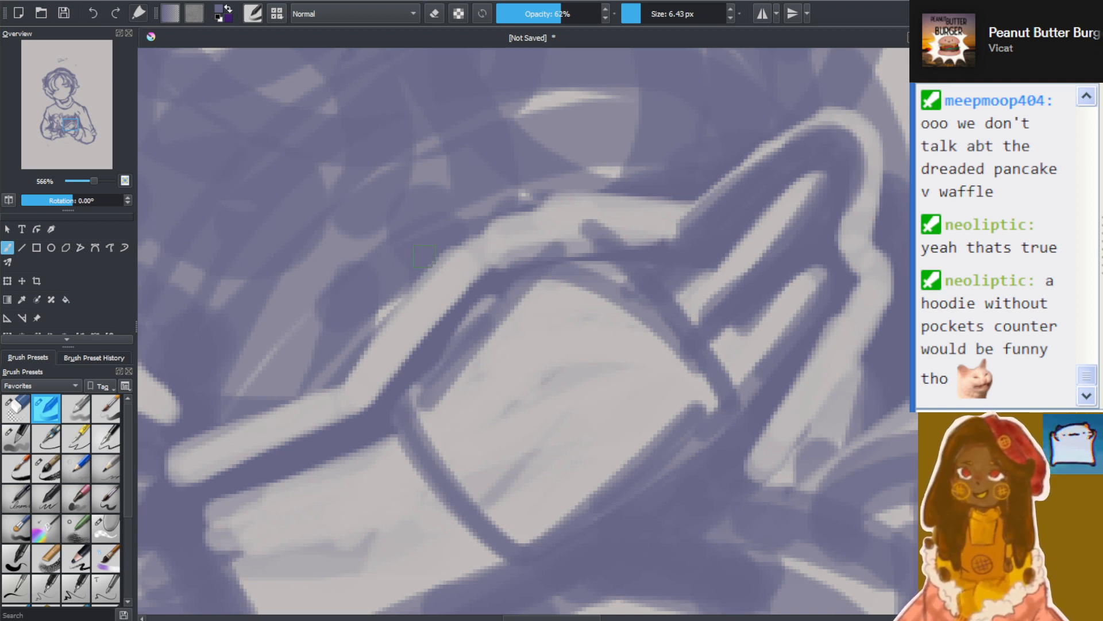
Draw a short rounded thumb rising from the palm's upper edge on the opposite hand
{"action": "left_click_drag", "start_coordinate": [486, 243], "coordinate": [471, 314]}
{"action": "mouse_move", "coordinate": [502, 203]}
{"action": "left_mouse_down"}
{"action": "mouse_move", "coordinate": [458, 313]}
{"action": "mouse_move", "coordinate": [534, 136]}
{"action": "mouse_move", "coordinate": [566, 157]}
{"action": "mouse_move", "coordinate": [569, 213]}
{"action": "left_mouse_up"}
{"action": "left_click_drag", "start_coordinate": [577, 155], "coordinate": [560, 238]}
{"action": "left_click_drag", "start_coordinate": [555, 175], "coordinate": [548, 255]}
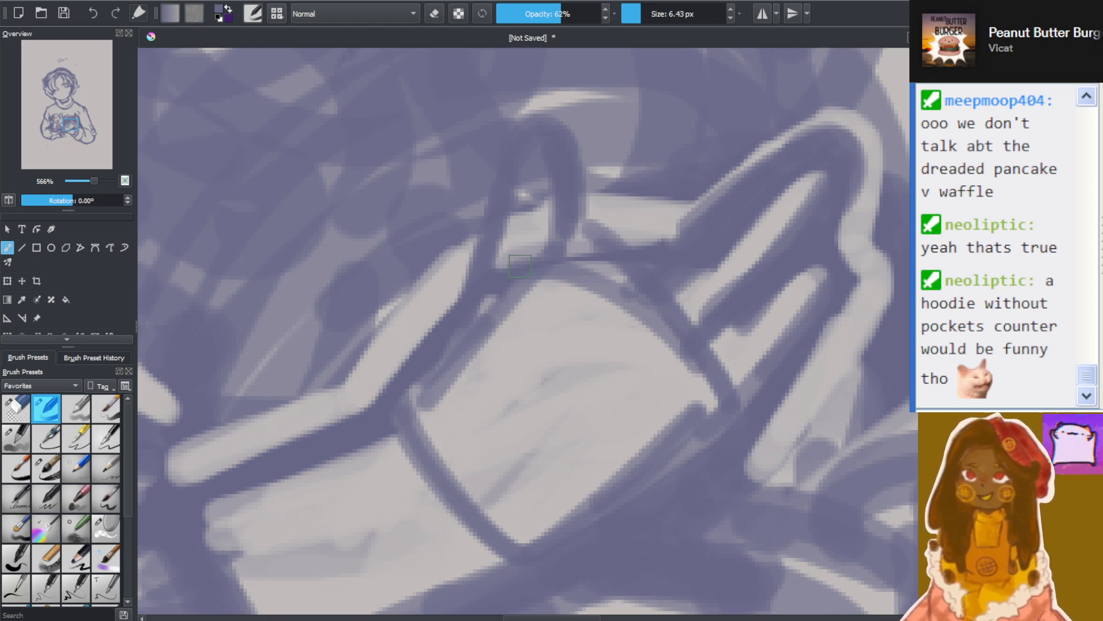
Examine the opposite hand's palm, thumb and fingers against the other hand and the crossed arms, from afar and up close
{"action": "scroll", "coordinate": [520, 267], "scroll_direction": "down", "scroll_amount": 4}
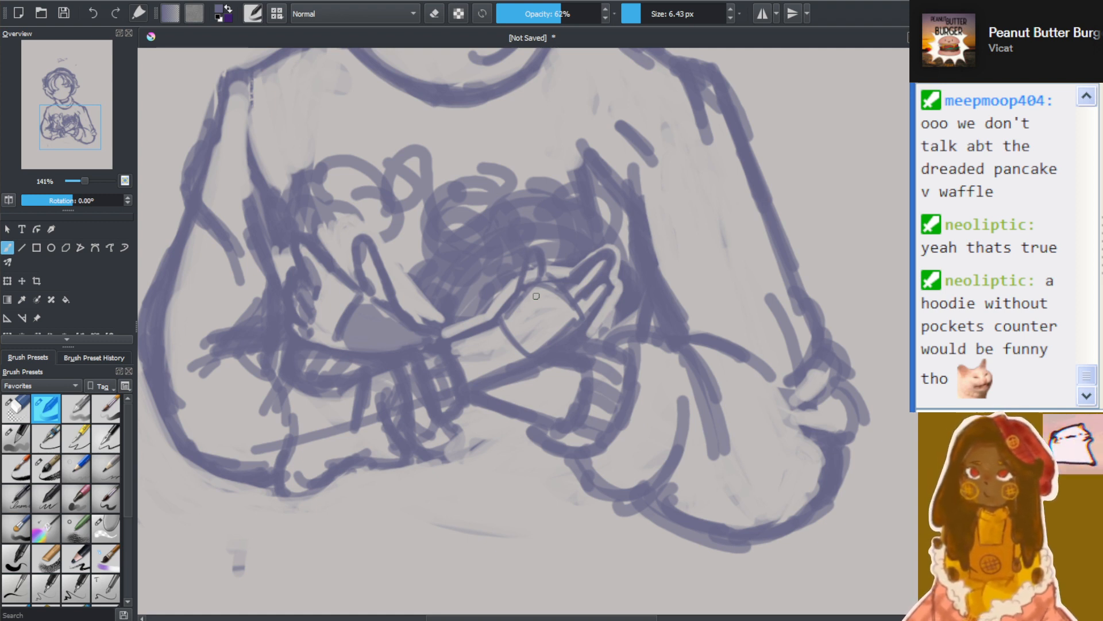
{"action": "scroll", "coordinate": [573, 287], "scroll_direction": "down", "scroll_amount": 2}
{"action": "scroll", "coordinate": [573, 287], "scroll_direction": "up", "scroll_amount": 6}
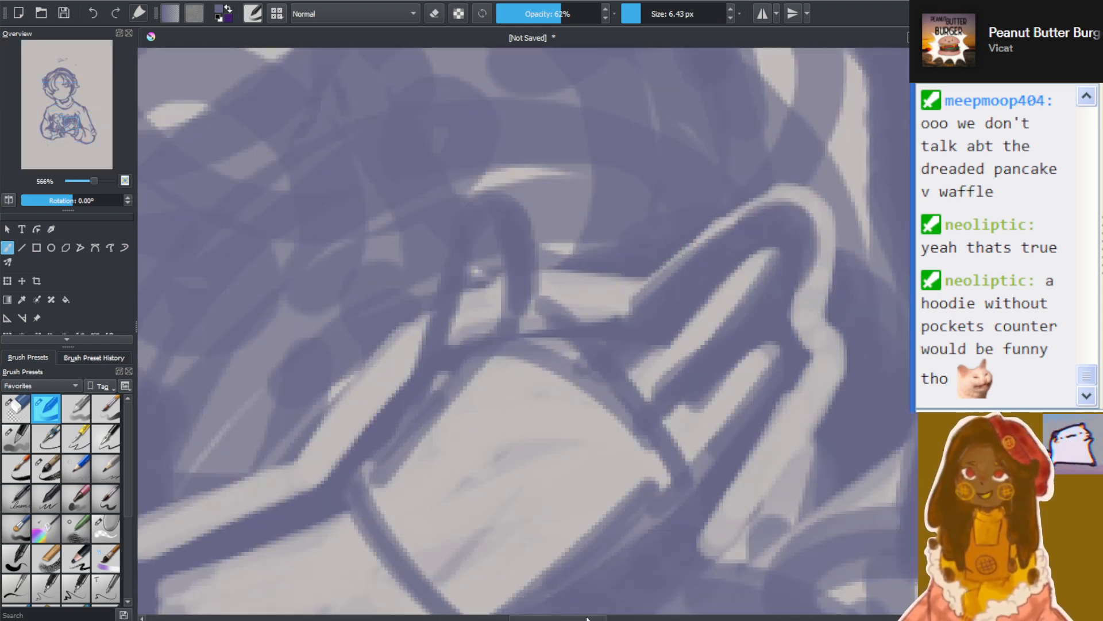
{"action": "scroll", "coordinate": [586, 618], "scroll_direction": "down", "scroll_amount": 3}
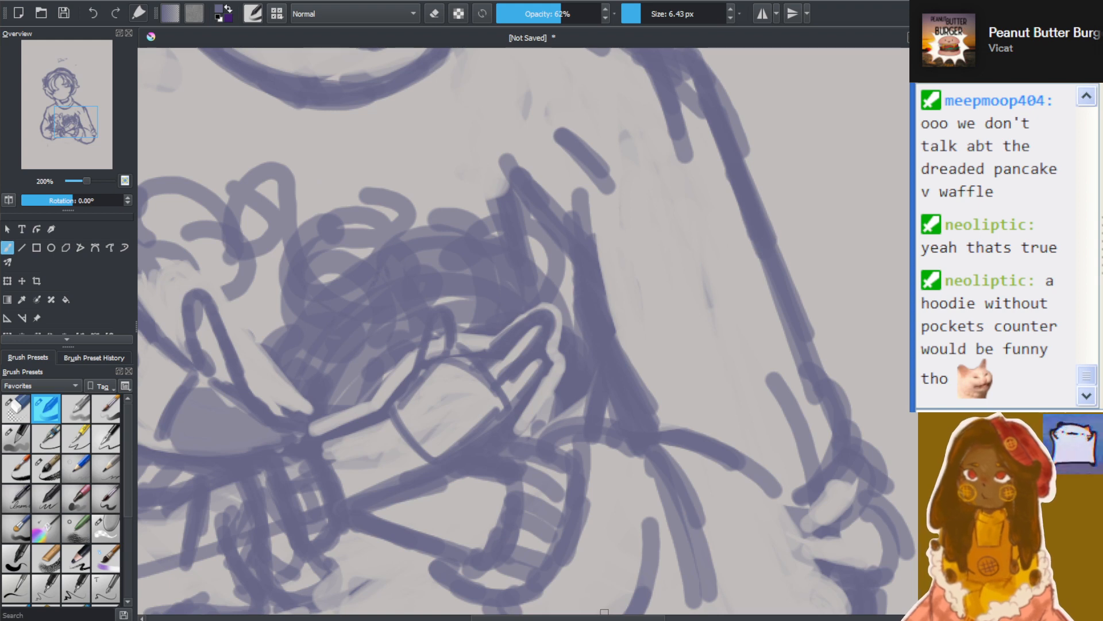
{"action": "left_click_drag", "start_coordinate": [418, 534], "coordinate": [558, 520]}
{"action": "scroll", "coordinate": [597, 348], "scroll_direction": "down", "scroll_amount": 3}
{"action": "scroll", "coordinate": [597, 347], "scroll_direction": "up", "scroll_amount": 4}
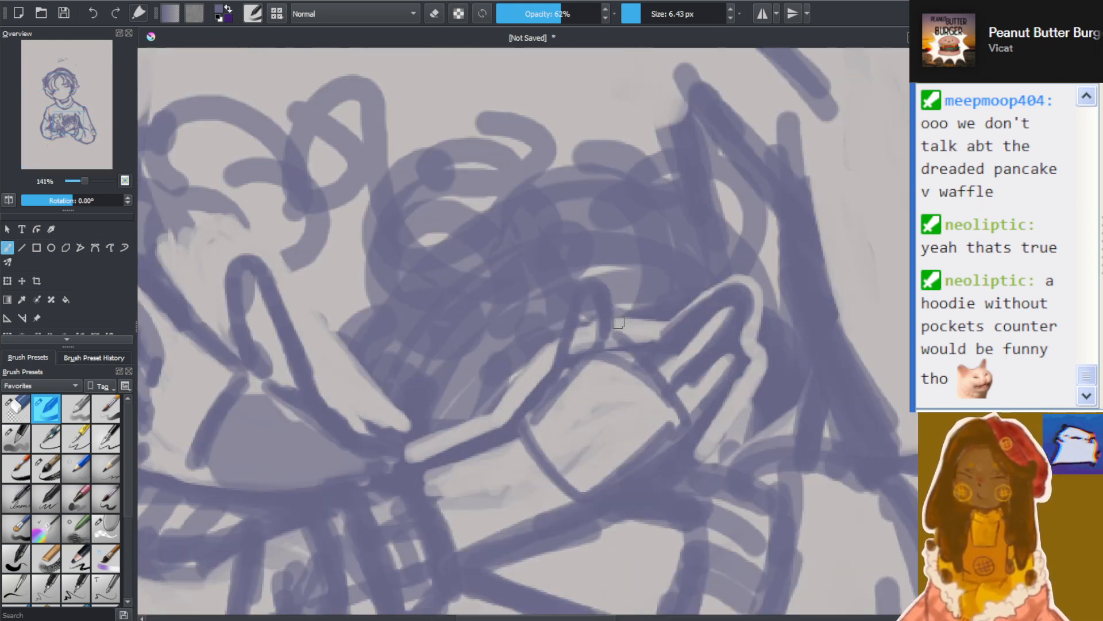
{"action": "scroll", "coordinate": [619, 323], "scroll_direction": "down", "scroll_amount": 3}
{"action": "scroll", "coordinate": [686, 356], "scroll_direction": "up", "scroll_amount": 4}
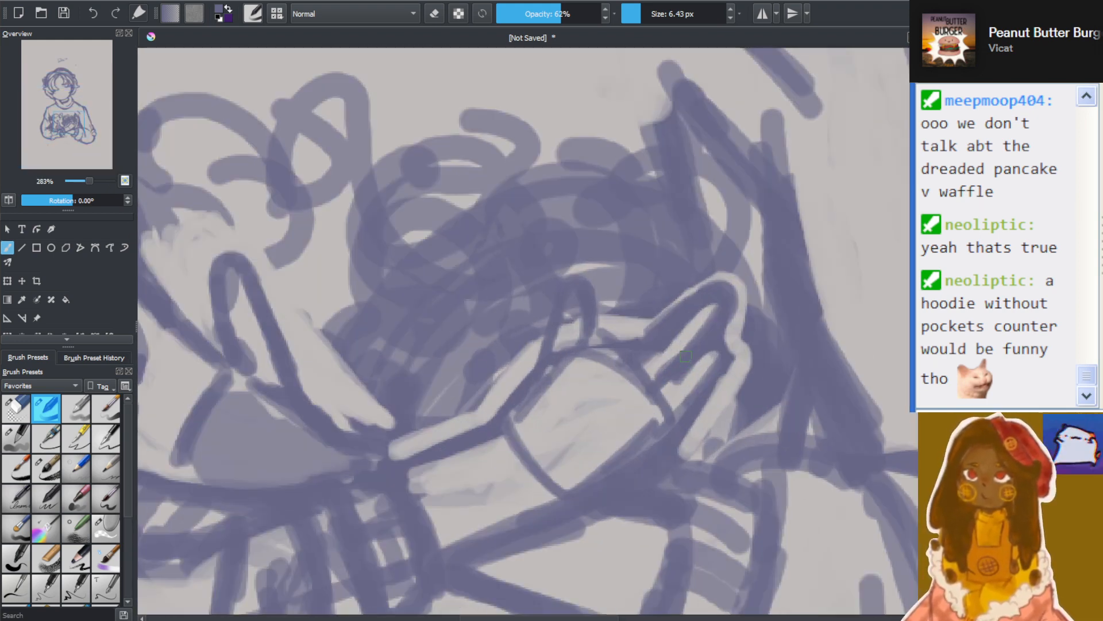
Erase the rounded thumb on the opposite hand and redraw it as a slimmer, pointed thumb joining the wrist line
{"action": "left_click", "coordinate": [435, 14]}
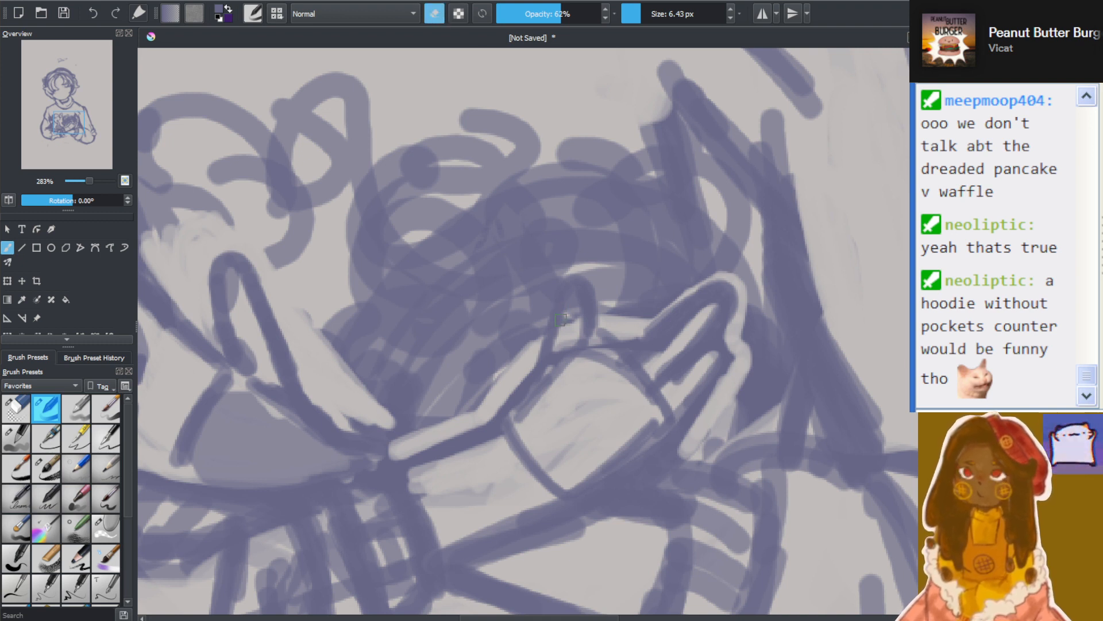
{"action": "mouse_move", "coordinate": [591, 326]}
{"action": "left_mouse_down"}
{"action": "mouse_move", "coordinate": [595, 282]}
{"action": "mouse_move", "coordinate": [584, 259]}
{"action": "mouse_move", "coordinate": [555, 339]}
{"action": "mouse_move", "coordinate": [537, 270]}
{"action": "left_mouse_up"}
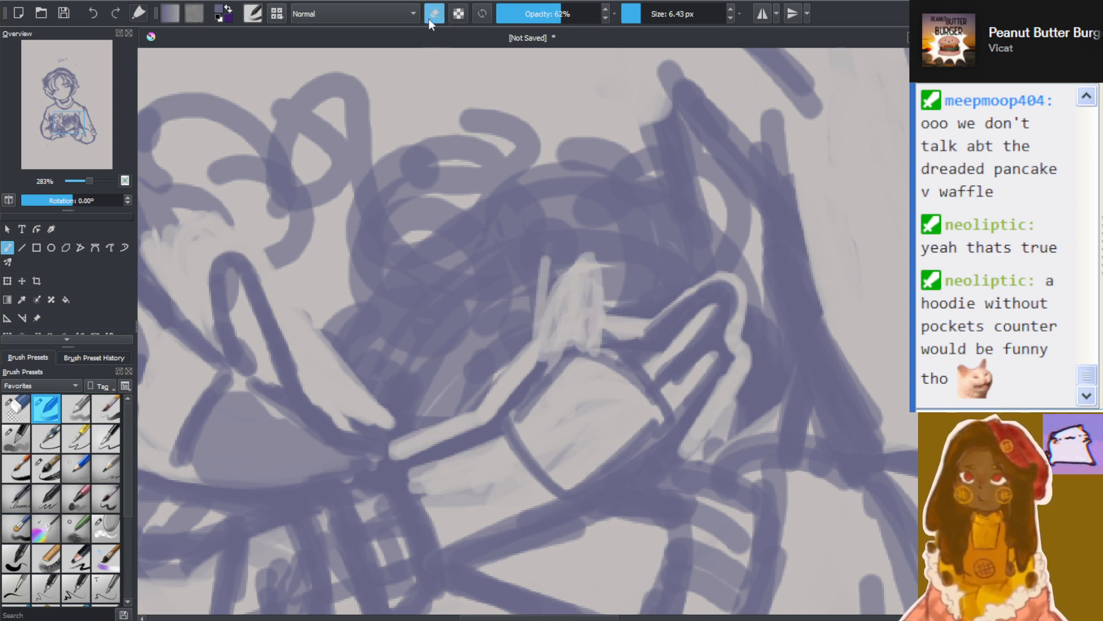
{"action": "left_click", "coordinate": [435, 14]}
{"action": "mouse_move", "coordinate": [503, 399]}
{"action": "left_mouse_down"}
{"action": "mouse_move", "coordinate": [573, 264]}
{"action": "mouse_move", "coordinate": [573, 332]}
{"action": "left_mouse_up"}
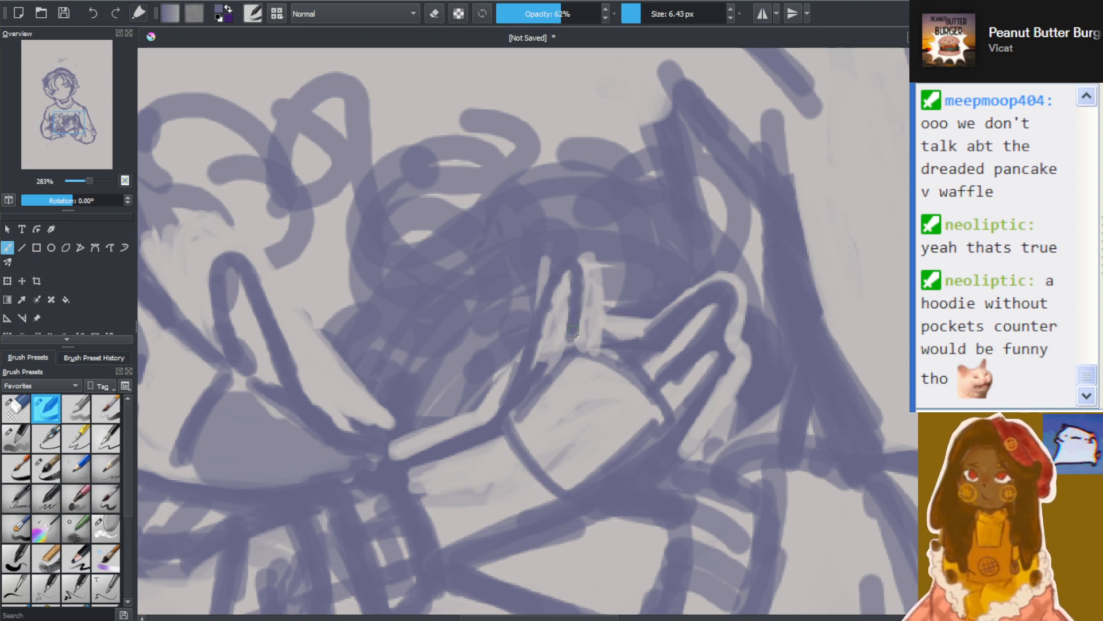
Draw curved lines across the shaded hand's palm and knuckles, and outline a second, taller thumb over the existing one
{"action": "key", "text": "minus"}
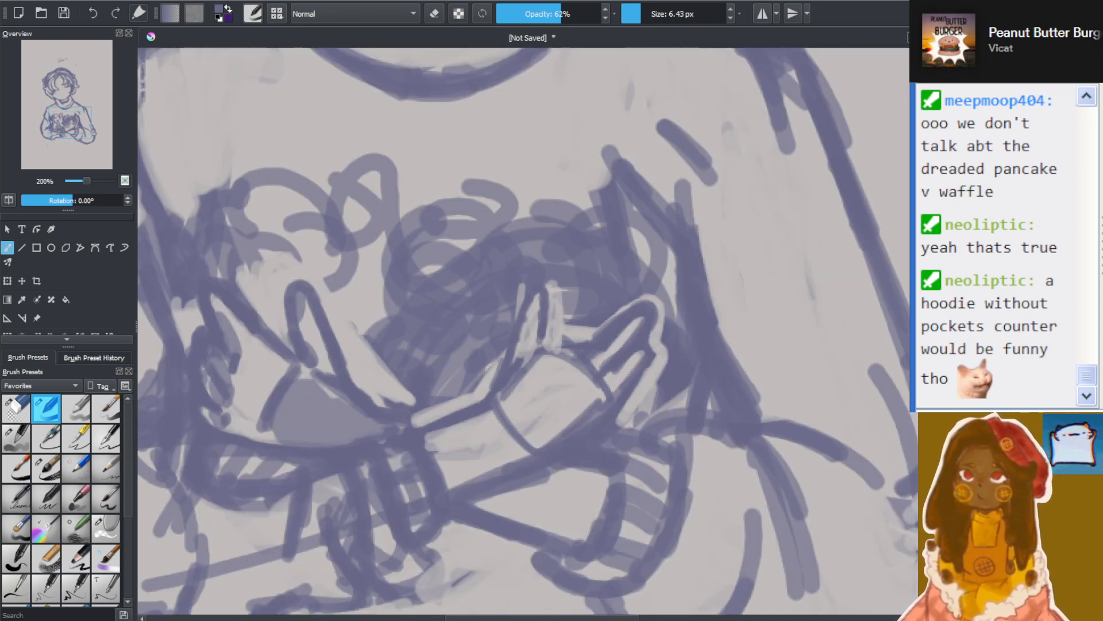
{"action": "left_click_drag", "start_coordinate": [633, 618], "coordinate": [618, 618]}
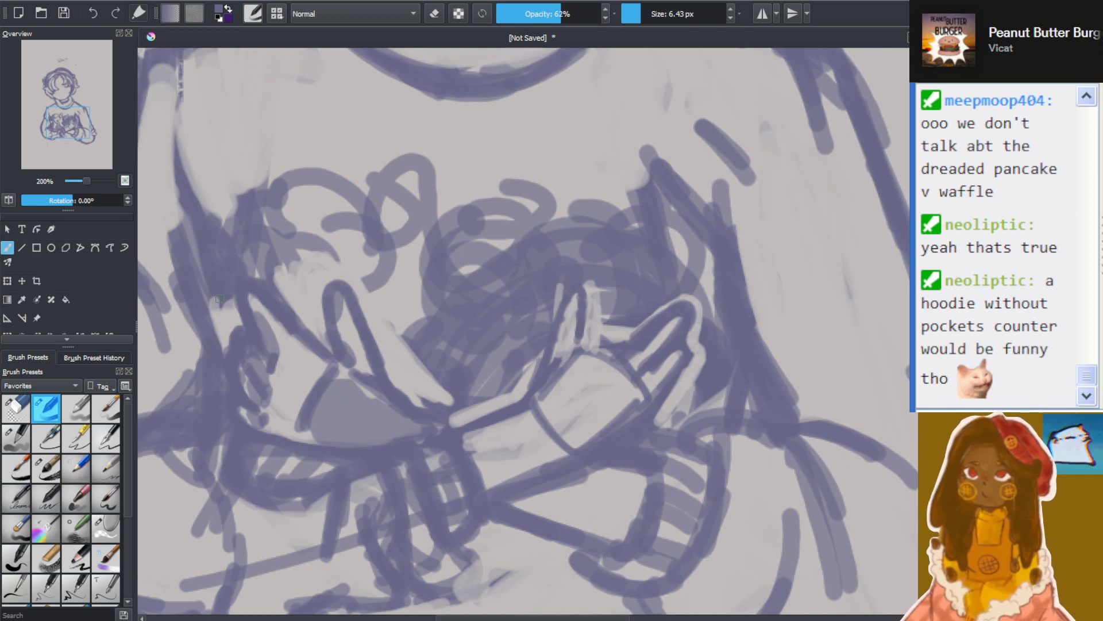
{"action": "mouse_move", "coordinate": [291, 335]}
{"action": "left_mouse_down"}
{"action": "mouse_move", "coordinate": [275, 401]}
{"action": "mouse_move", "coordinate": [291, 339]}
{"action": "left_mouse_up"}
{"action": "mouse_move", "coordinate": [335, 364]}
{"action": "left_mouse_down"}
{"action": "mouse_move", "coordinate": [307, 357]}
{"action": "mouse_move", "coordinate": [368, 395]}
{"action": "left_mouse_up"}
{"action": "mouse_move", "coordinate": [307, 355]}
{"action": "left_mouse_down"}
{"action": "mouse_move", "coordinate": [366, 400]}
{"action": "mouse_move", "coordinate": [342, 444]}
{"action": "left_mouse_up"}
{"action": "left_click_drag", "start_coordinate": [364, 389], "coordinate": [352, 447]}
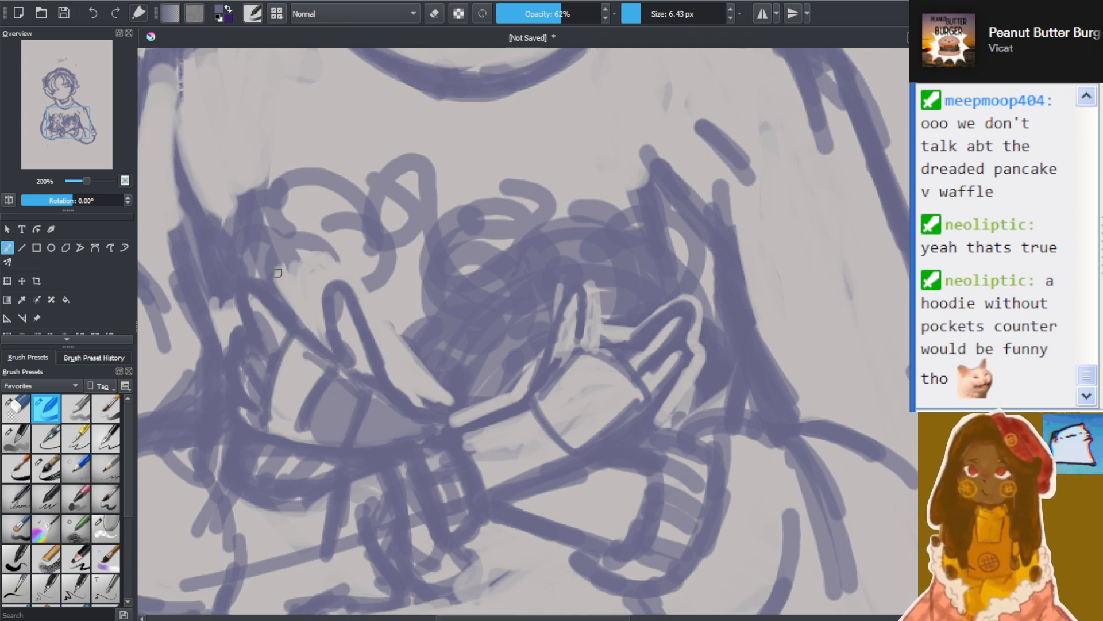
{"action": "mouse_move", "coordinate": [314, 337]}
{"action": "left_mouse_down"}
{"action": "mouse_move", "coordinate": [312, 306]}
{"action": "mouse_move", "coordinate": [321, 337]}
{"action": "mouse_move", "coordinate": [323, 328]}
{"action": "mouse_move", "coordinate": [316, 267]}
{"action": "mouse_move", "coordinate": [309, 281]}
{"action": "mouse_move", "coordinate": [333, 304]}
{"action": "mouse_move", "coordinate": [335, 287]}
{"action": "mouse_move", "coordinate": [348, 354]}
{"action": "mouse_move", "coordinate": [345, 339]}
{"action": "mouse_move", "coordinate": [395, 417]}
{"action": "left_mouse_up"}
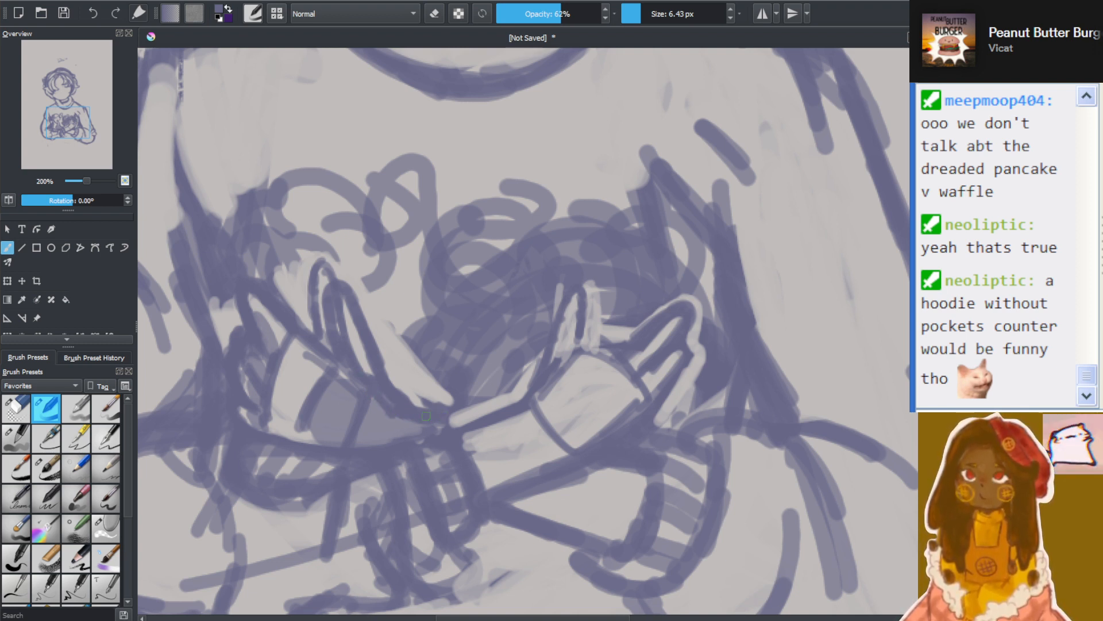
Erase both overlapping thumb outlines on the shaded hand, leaving a light area above the palm
{"action": "key", "text": "e"}
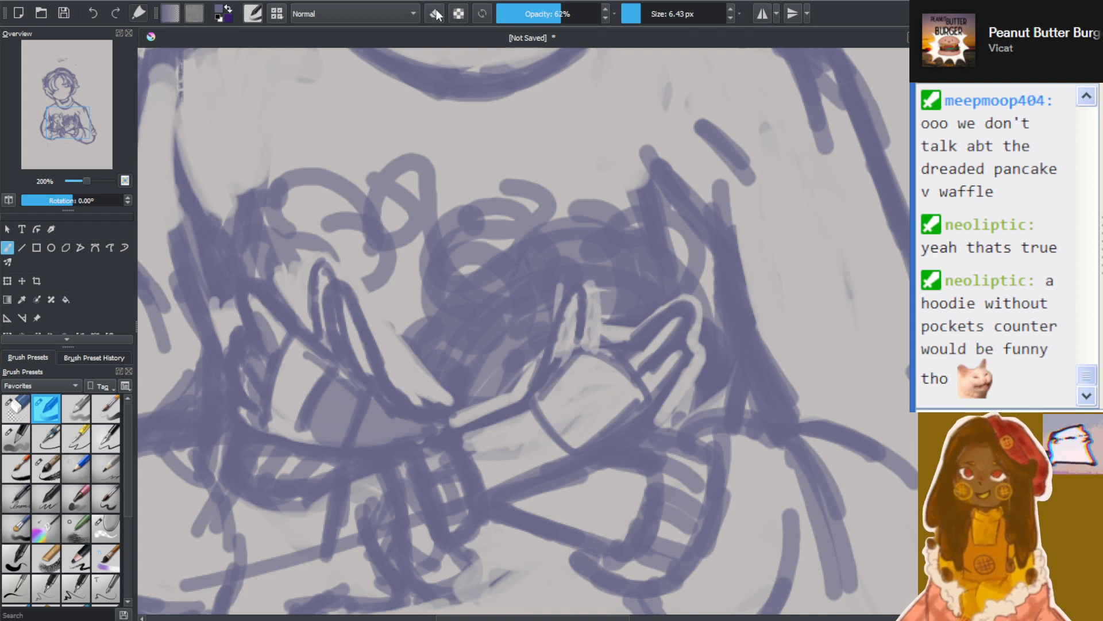
{"action": "mouse_move", "coordinate": [345, 303]}
{"action": "left_mouse_down"}
{"action": "mouse_move", "coordinate": [374, 353]}
{"action": "mouse_move", "coordinate": [347, 273]}
{"action": "mouse_move", "coordinate": [399, 399]}
{"action": "mouse_move", "coordinate": [373, 371]}
{"action": "mouse_move", "coordinate": [376, 380]}
{"action": "mouse_move", "coordinate": [447, 406]}
{"action": "mouse_move", "coordinate": [411, 395]}
{"action": "mouse_move", "coordinate": [386, 339]}
{"action": "mouse_move", "coordinate": [389, 369]}
{"action": "left_mouse_up"}
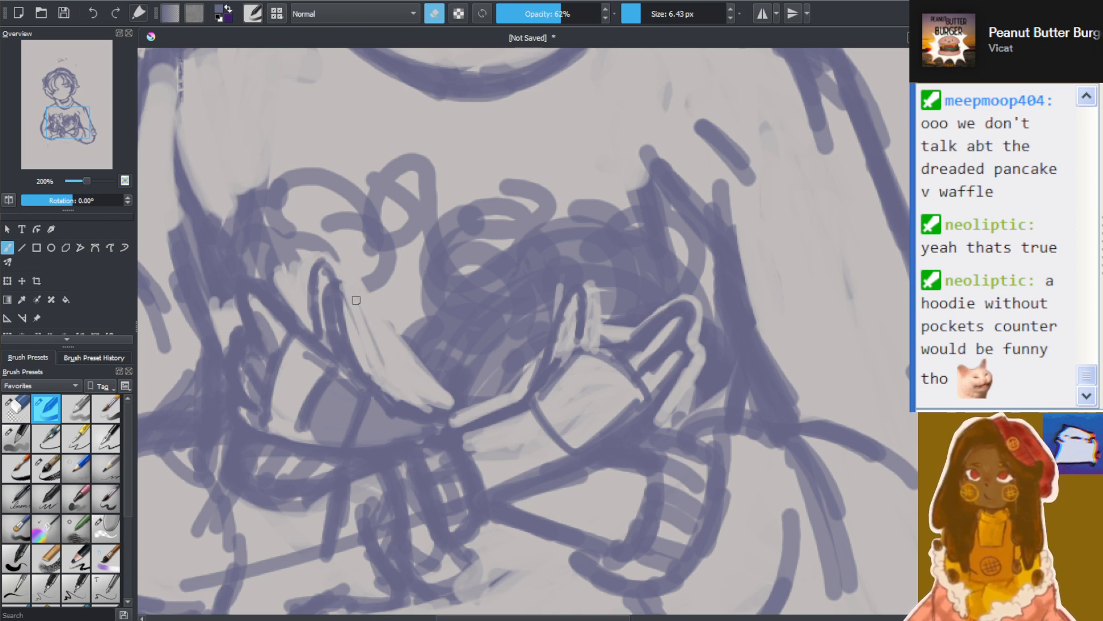
{"action": "left_click_drag", "start_coordinate": [356, 300], "coordinate": [365, 343]}
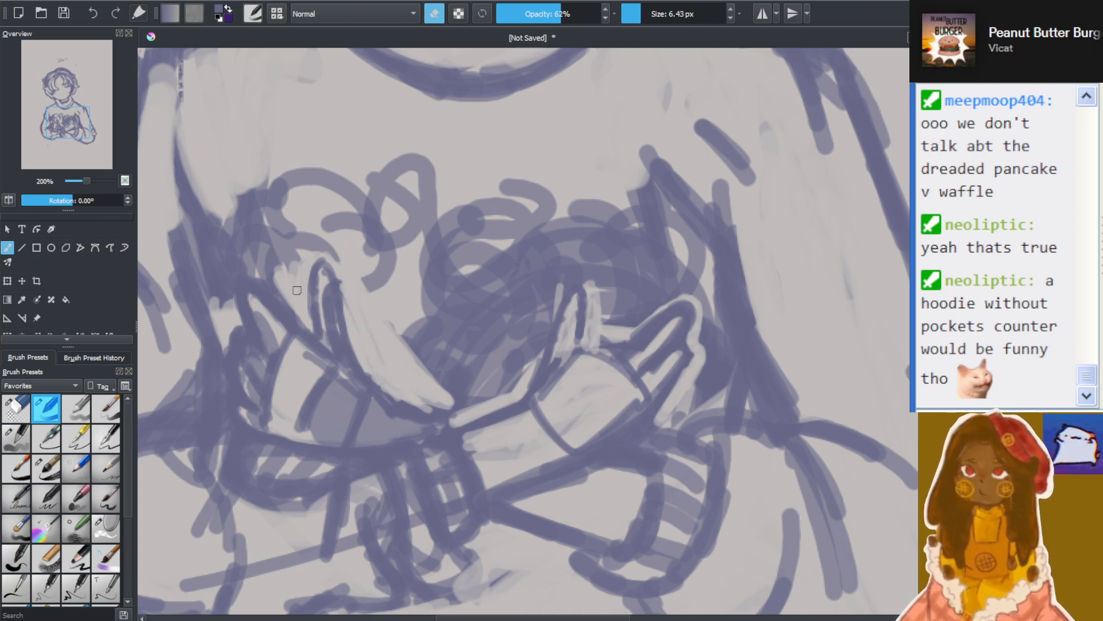
{"action": "mouse_move", "coordinate": [331, 293]}
{"action": "left_mouse_down"}
{"action": "mouse_move", "coordinate": [324, 350]}
{"action": "mouse_move", "coordinate": [344, 362]}
{"action": "mouse_move", "coordinate": [333, 319]}
{"action": "mouse_move", "coordinate": [356, 375]}
{"action": "left_mouse_up"}
{"action": "mouse_move", "coordinate": [315, 313]}
{"action": "left_mouse_down"}
{"action": "mouse_move", "coordinate": [317, 275]}
{"action": "mouse_move", "coordinate": [353, 323]}
{"action": "mouse_move", "coordinate": [317, 283]}
{"action": "left_mouse_up"}
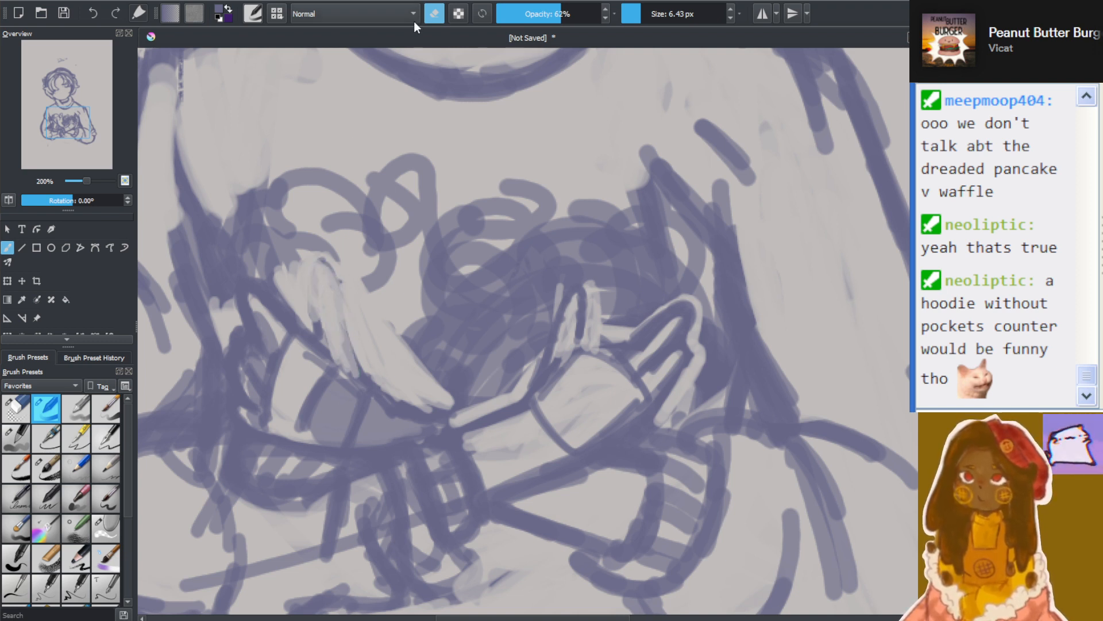
Draw a slim, pointed thumb on the shaded hand, and erase stray marks along the opposite hand's lower edge with a 13.35 px eraser
{"action": "mouse_move", "coordinate": [313, 335]}
{"action": "left_mouse_down"}
{"action": "mouse_move", "coordinate": [317, 284]}
{"action": "mouse_move", "coordinate": [311, 309]}
{"action": "mouse_move", "coordinate": [333, 289]}
{"action": "mouse_move", "coordinate": [358, 365]}
{"action": "mouse_move", "coordinate": [337, 327]}
{"action": "mouse_move", "coordinate": [391, 409]}
{"action": "mouse_move", "coordinate": [322, 291]}
{"action": "left_mouse_up"}
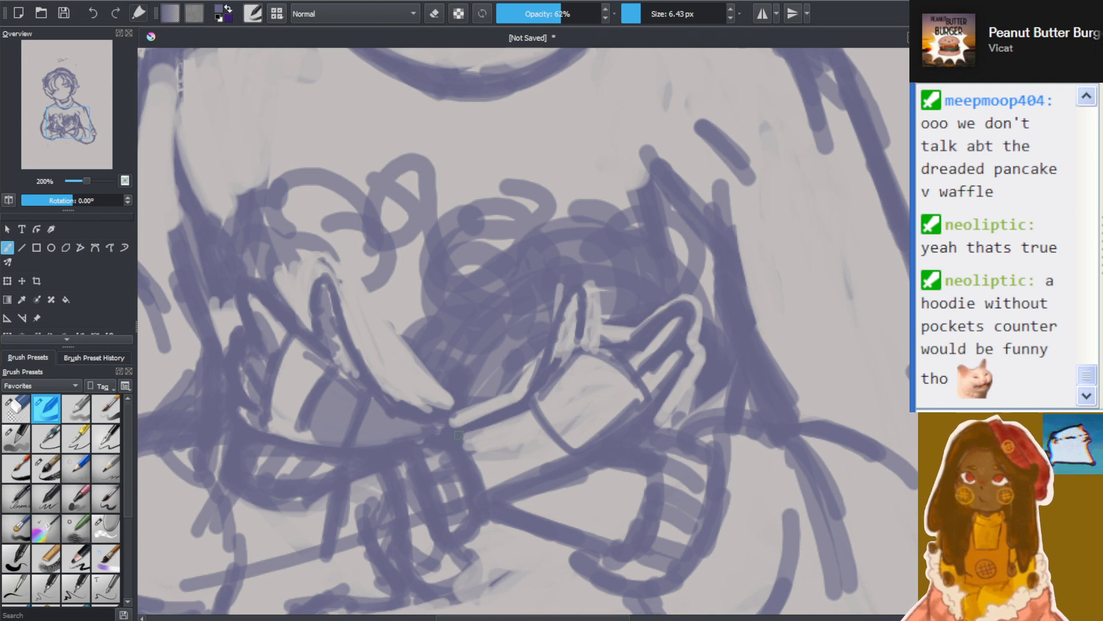
{"action": "left_click_drag", "start_coordinate": [498, 485], "coordinate": [565, 453]}
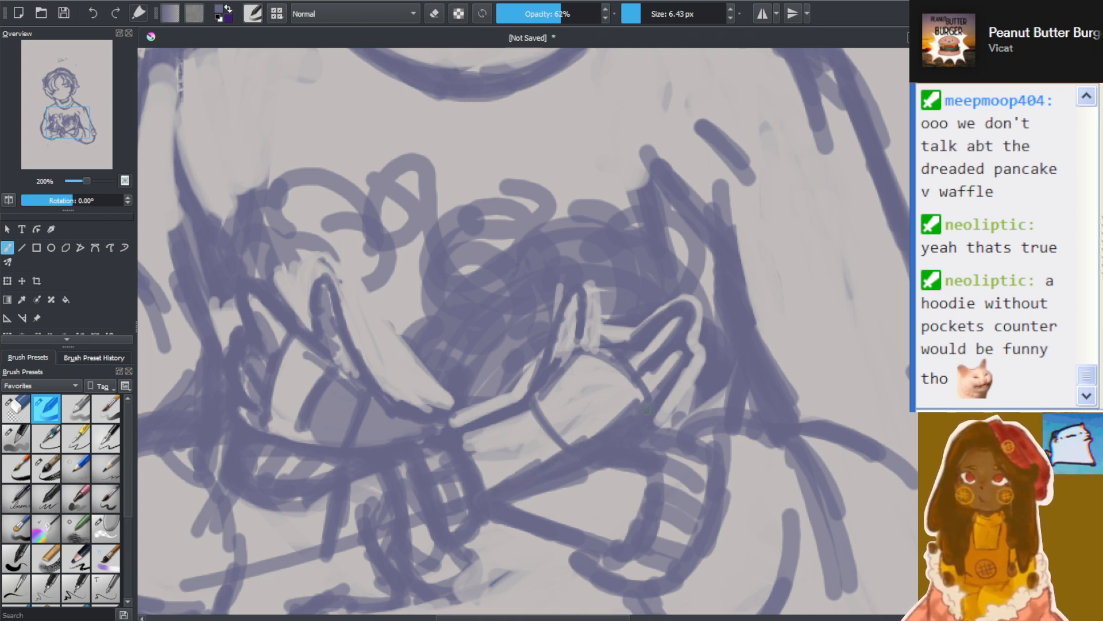
{"action": "left_click", "coordinate": [645, 15]}
{"action": "mouse_move", "coordinate": [522, 493]}
{"action": "left_mouse_down"}
{"action": "mouse_move", "coordinate": [638, 437]}
{"action": "mouse_move", "coordinate": [543, 492]}
{"action": "mouse_move", "coordinate": [683, 399]}
{"action": "left_mouse_up"}
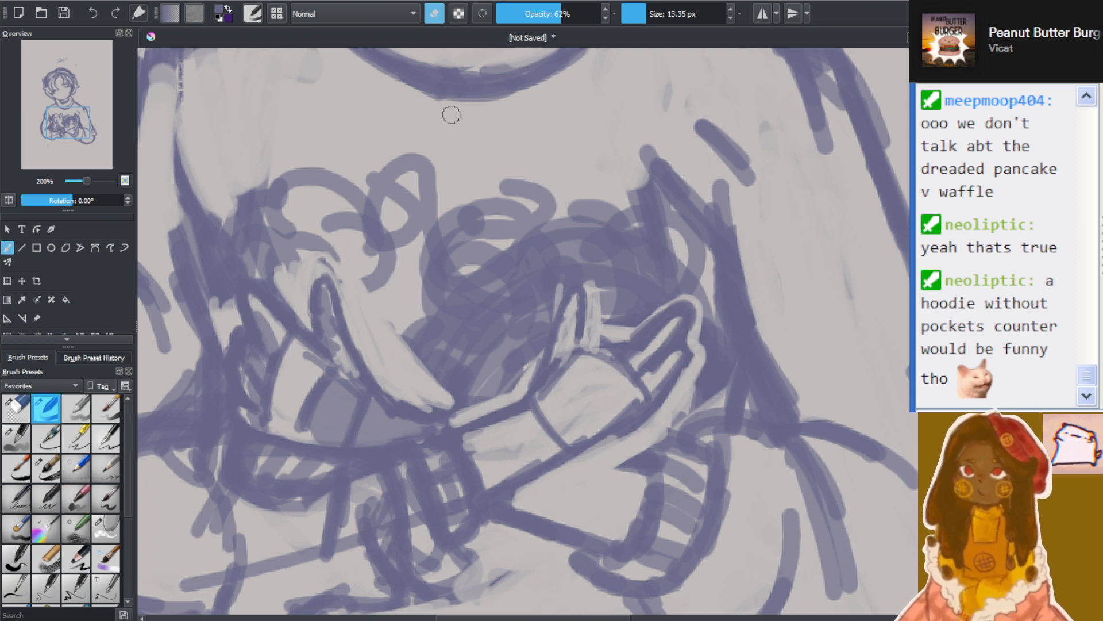
Redraw the opposite hand's lower edge, clean up beside it, and reinforce its thumb, palm and wrist lines at 8.64 px brush size
{"action": "left_click", "coordinate": [435, 13]}
{"action": "left_click_drag", "start_coordinate": [518, 498], "coordinate": [614, 431]}
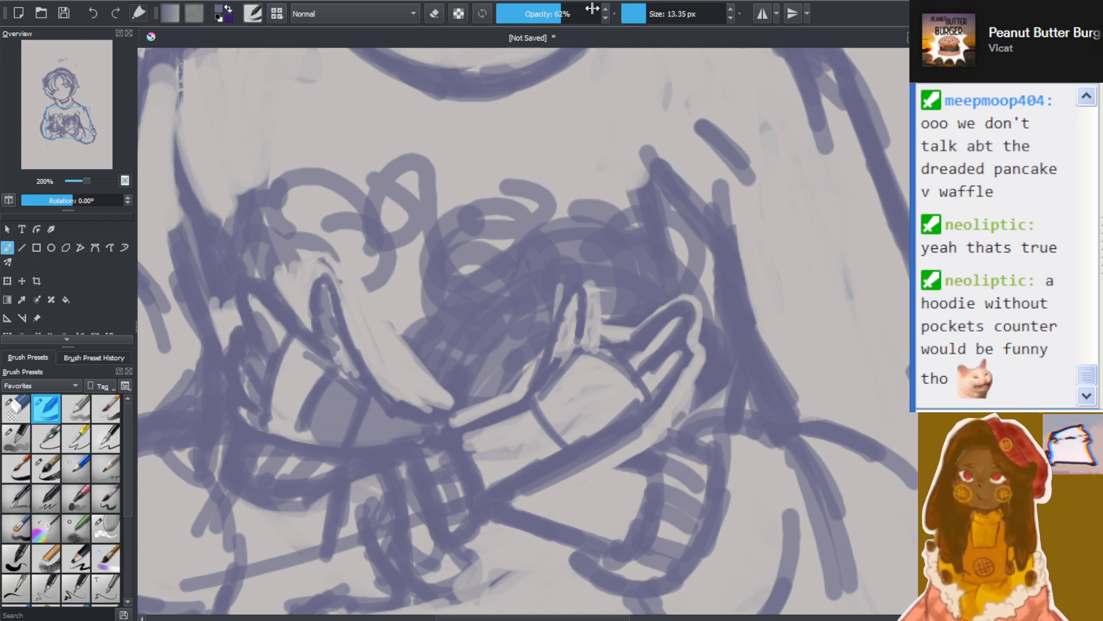
{"action": "left_click", "coordinate": [642, 14]}
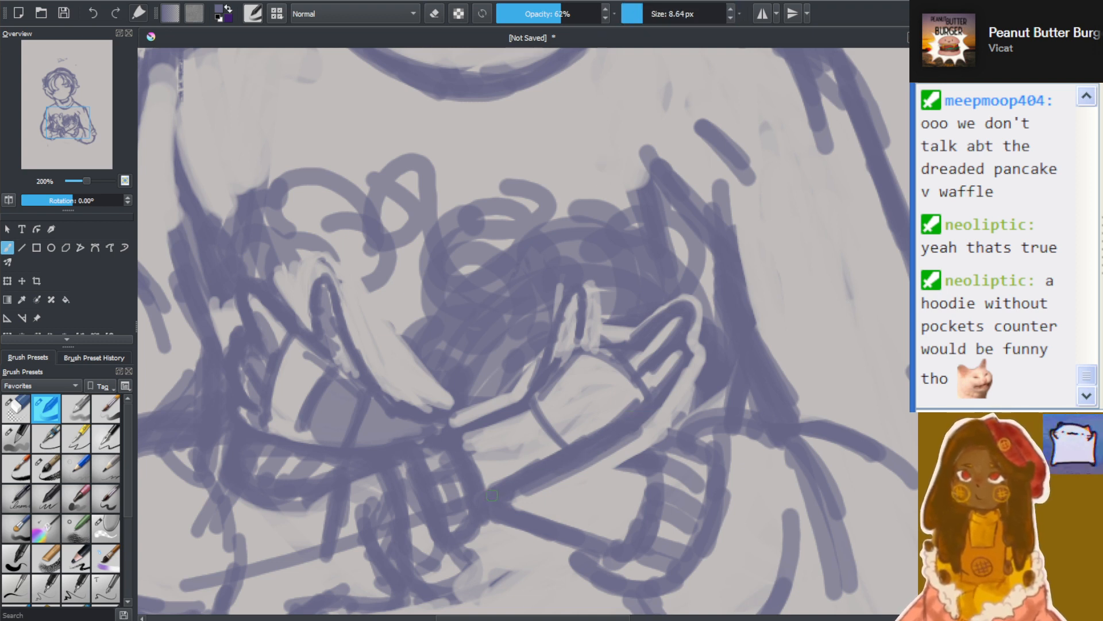
{"action": "left_click", "coordinate": [434, 13]}
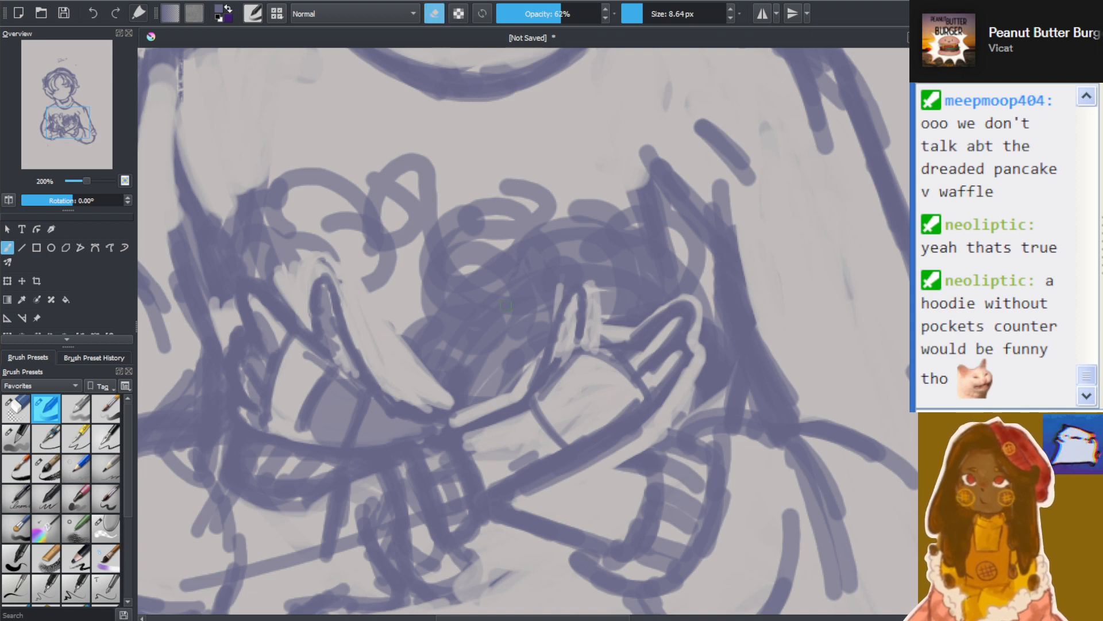
{"action": "mouse_move", "coordinate": [501, 473]}
{"action": "left_mouse_down"}
{"action": "mouse_move", "coordinate": [559, 444]}
{"action": "mouse_move", "coordinate": [493, 484]}
{"action": "mouse_move", "coordinate": [627, 406]}
{"action": "mouse_move", "coordinate": [580, 441]}
{"action": "left_mouse_up"}
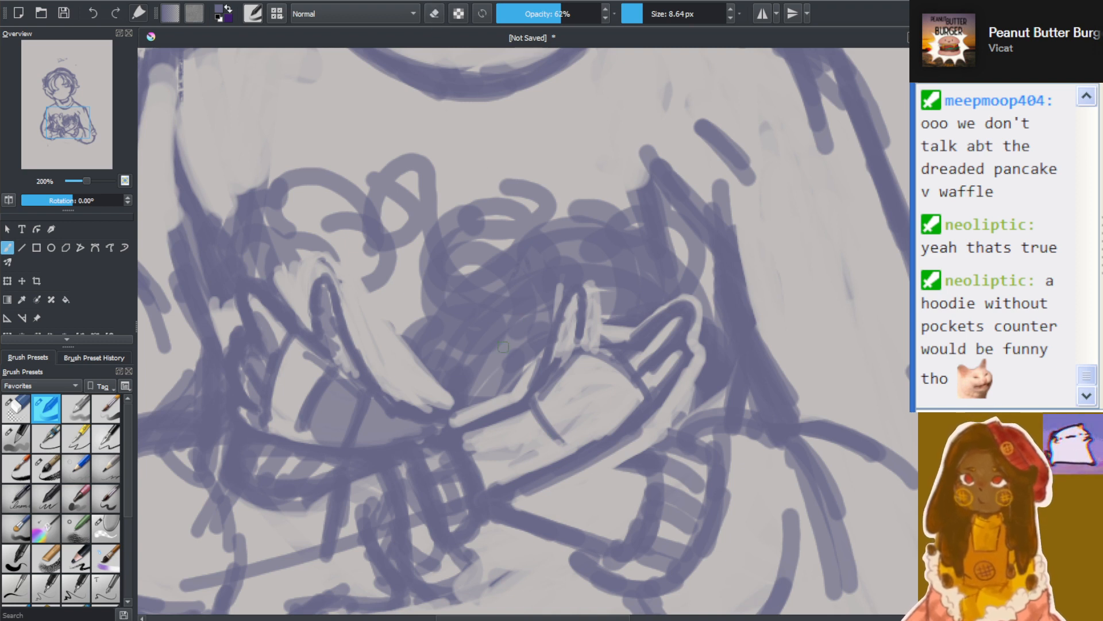
{"action": "mouse_move", "coordinate": [527, 419]}
{"action": "left_mouse_down"}
{"action": "mouse_move", "coordinate": [527, 386]}
{"action": "mouse_move", "coordinate": [565, 442]}
{"action": "mouse_move", "coordinate": [572, 355]}
{"action": "mouse_move", "coordinate": [543, 381]}
{"action": "mouse_move", "coordinate": [601, 331]}
{"action": "mouse_move", "coordinate": [653, 404]}
{"action": "mouse_move", "coordinate": [602, 322]}
{"action": "mouse_move", "coordinate": [562, 376]}
{"action": "left_mouse_up"}
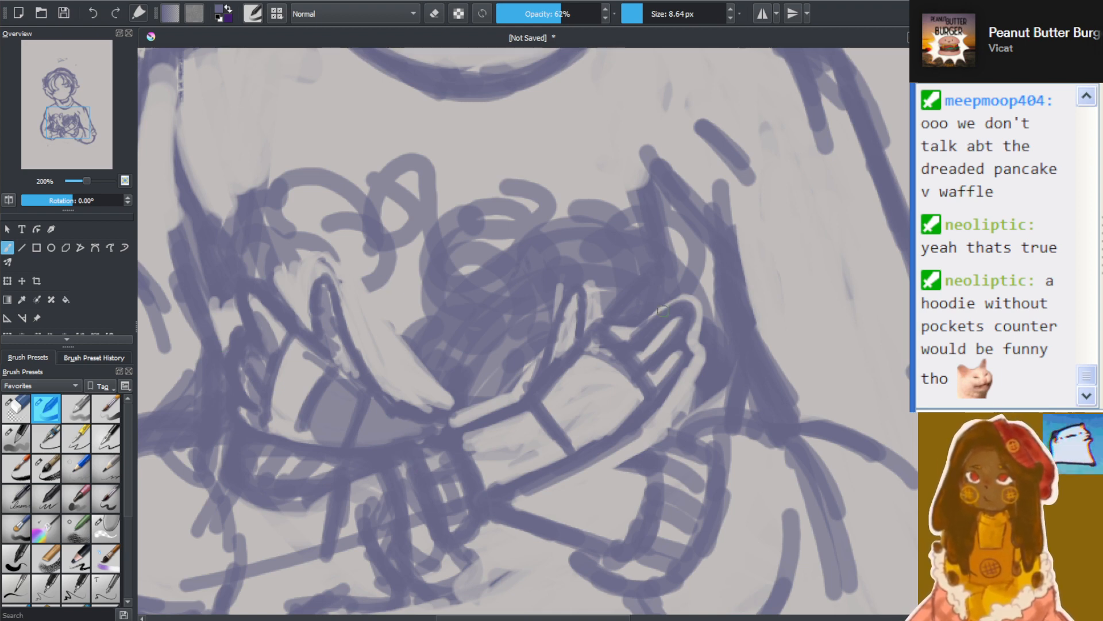
Erase the scribbled mass between and above the two hands with a large eraser of about 33 px
{"action": "scroll", "coordinate": [678, 270], "scroll_direction": "down", "scroll_amount": 4}
{"action": "scroll", "coordinate": [674, 255], "scroll_direction": "up", "scroll_amount": 4}
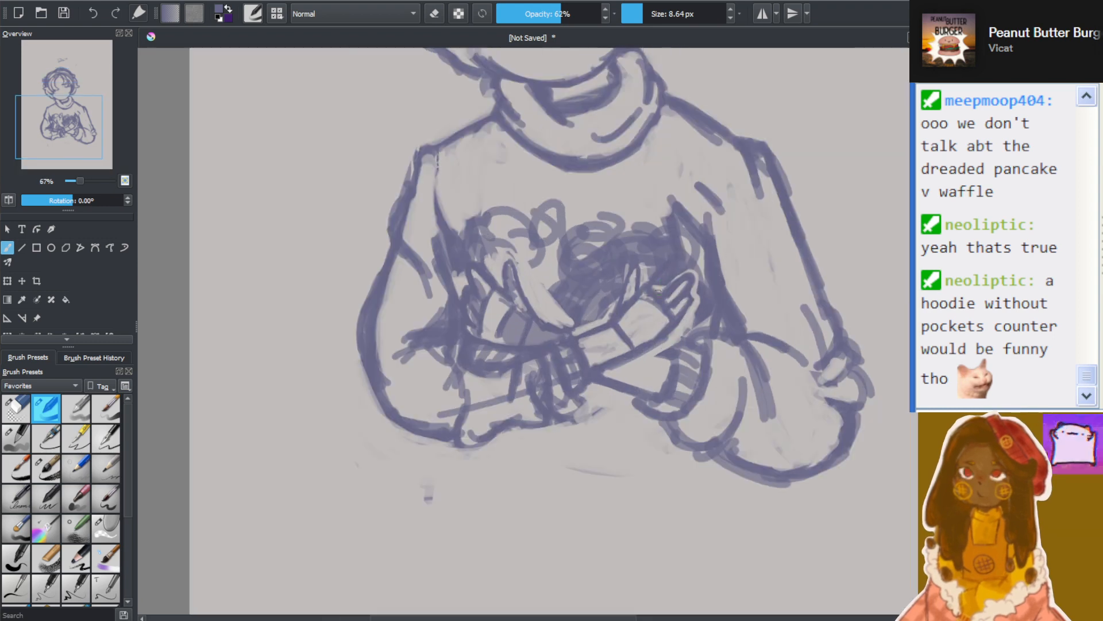
{"action": "scroll", "coordinate": [677, 221], "scroll_direction": "down", "scroll_amount": 2}
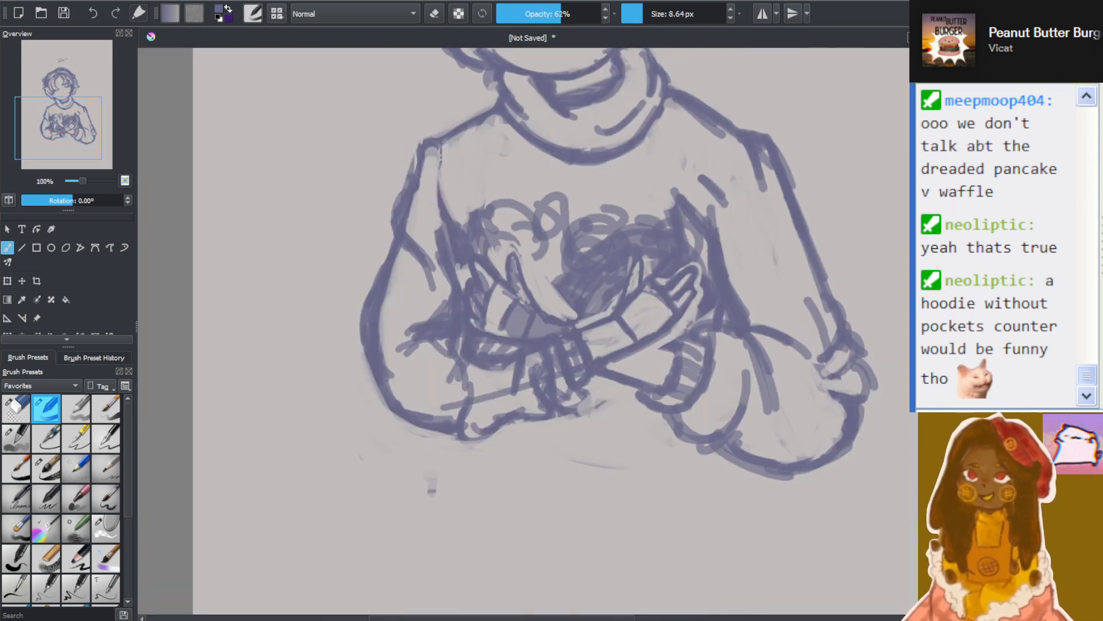
{"action": "scroll", "coordinate": [611, 148], "scroll_direction": "up", "scroll_amount": 2}
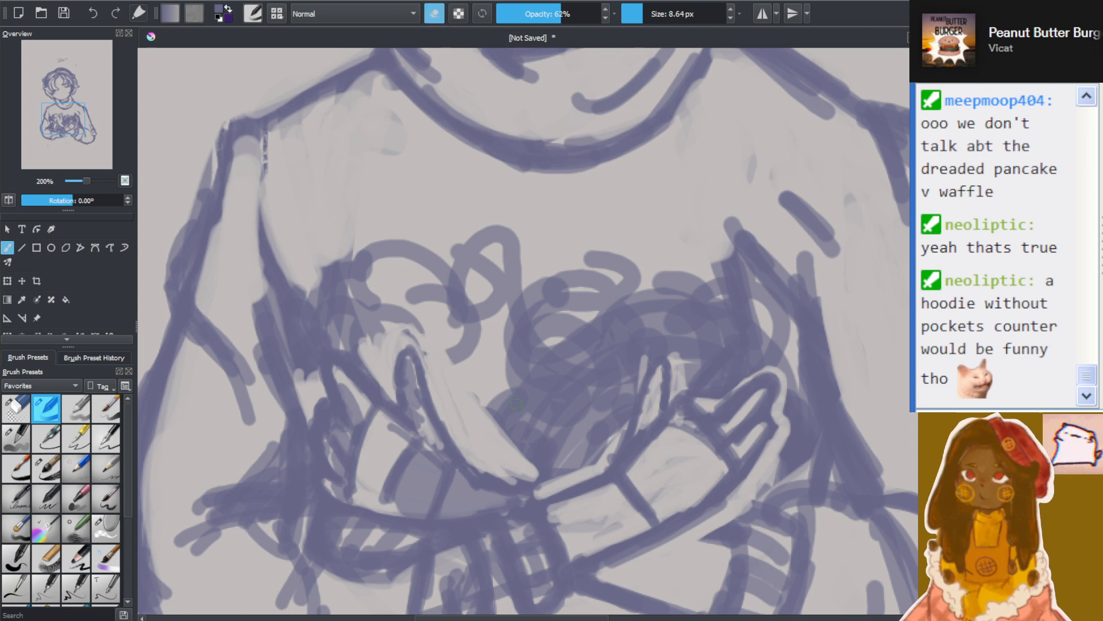
{"action": "mouse_move", "coordinate": [518, 405]}
{"action": "left_mouse_down"}
{"action": "mouse_move", "coordinate": [527, 430]}
{"action": "mouse_move", "coordinate": [509, 413]}
{"action": "mouse_move", "coordinate": [543, 408]}
{"action": "left_mouse_up"}
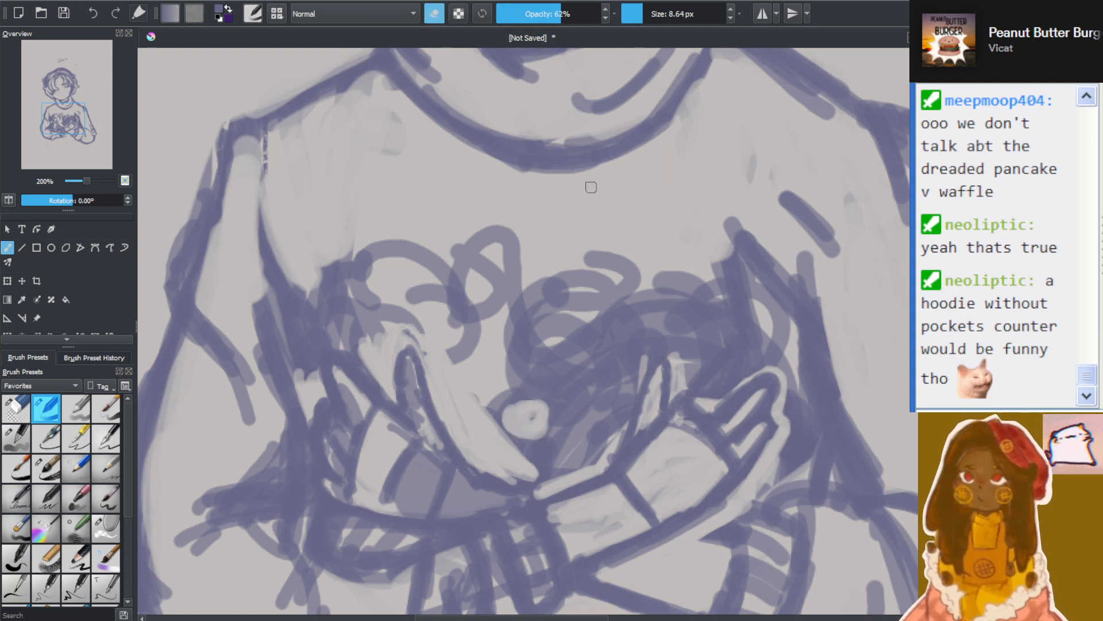
{"action": "left_click", "coordinate": [655, 14]}
{"action": "mouse_move", "coordinate": [569, 353]}
{"action": "left_mouse_down"}
{"action": "mouse_move", "coordinate": [578, 381]}
{"action": "mouse_move", "coordinate": [550, 389]}
{"action": "mouse_move", "coordinate": [541, 424]}
{"action": "mouse_move", "coordinate": [540, 369]}
{"action": "mouse_move", "coordinate": [563, 364]}
{"action": "mouse_move", "coordinate": [590, 400]}
{"action": "mouse_move", "coordinate": [589, 433]}
{"action": "mouse_move", "coordinate": [567, 460]}
{"action": "mouse_move", "coordinate": [549, 462]}
{"action": "mouse_move", "coordinate": [716, 270]}
{"action": "mouse_move", "coordinate": [742, 287]}
{"action": "mouse_move", "coordinate": [691, 349]}
{"action": "mouse_move", "coordinate": [727, 367]}
{"action": "mouse_move", "coordinate": [656, 331]}
{"action": "mouse_move", "coordinate": [583, 354]}
{"action": "mouse_move", "coordinate": [451, 294]}
{"action": "mouse_move", "coordinate": [483, 298]}
{"action": "mouse_move", "coordinate": [480, 284]}
{"action": "mouse_move", "coordinate": [362, 320]}
{"action": "mouse_move", "coordinate": [342, 308]}
{"action": "mouse_move", "coordinate": [350, 327]}
{"action": "mouse_move", "coordinate": [326, 297]}
{"action": "mouse_move", "coordinate": [309, 325]}
{"action": "mouse_move", "coordinate": [291, 331]}
{"action": "mouse_move", "coordinate": [290, 321]}
{"action": "mouse_move", "coordinate": [282, 350]}
{"action": "mouse_move", "coordinate": [284, 324]}
{"action": "mouse_move", "coordinate": [356, 277]}
{"action": "mouse_move", "coordinate": [345, 273]}
{"action": "mouse_move", "coordinate": [347, 296]}
{"action": "mouse_move", "coordinate": [394, 281]}
{"action": "mouse_move", "coordinate": [479, 336]}
{"action": "mouse_move", "coordinate": [553, 313]}
{"action": "mouse_move", "coordinate": [482, 268]}
{"action": "left_mouse_up"}
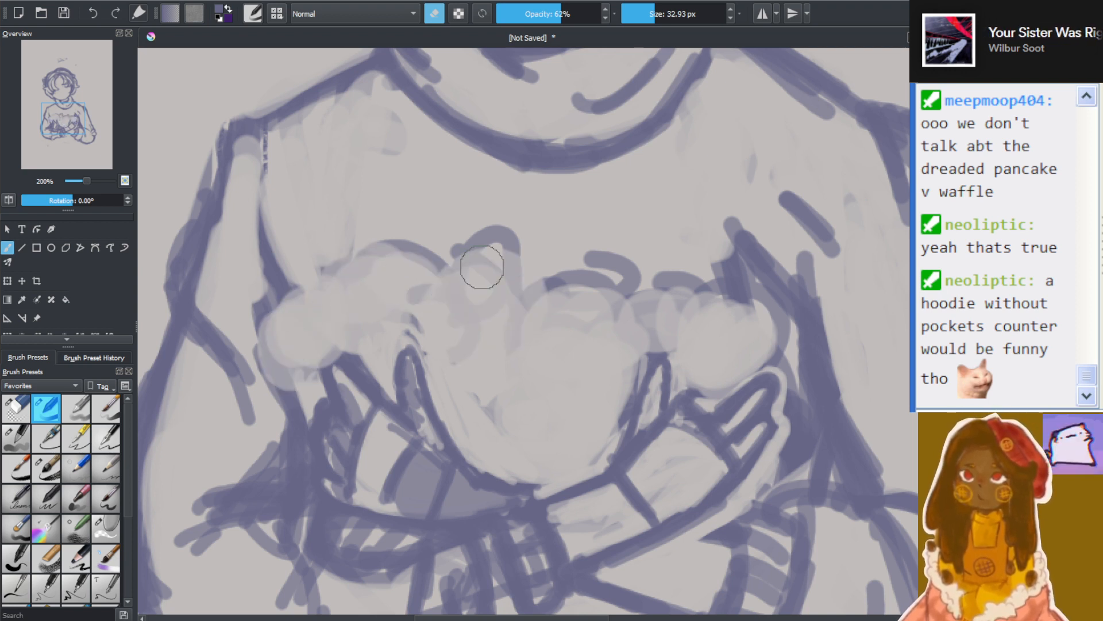
Scribble a cluster of small curly petals above the shaded hand's fingers with a 12.29 px brush
{"action": "key", "text": "e"}
{"action": "key", "text": "bracketleft"}
{"action": "key", "text": "bracketleft"}
{"action": "key", "text": "bracketleft"}
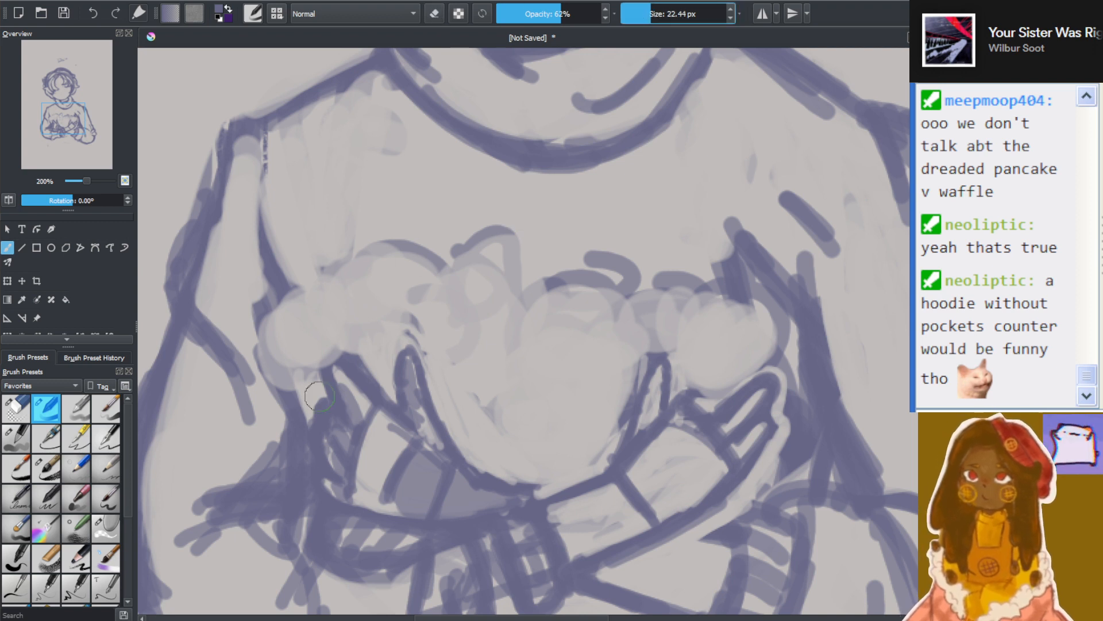
{"action": "left_click", "coordinate": [645, 12]}
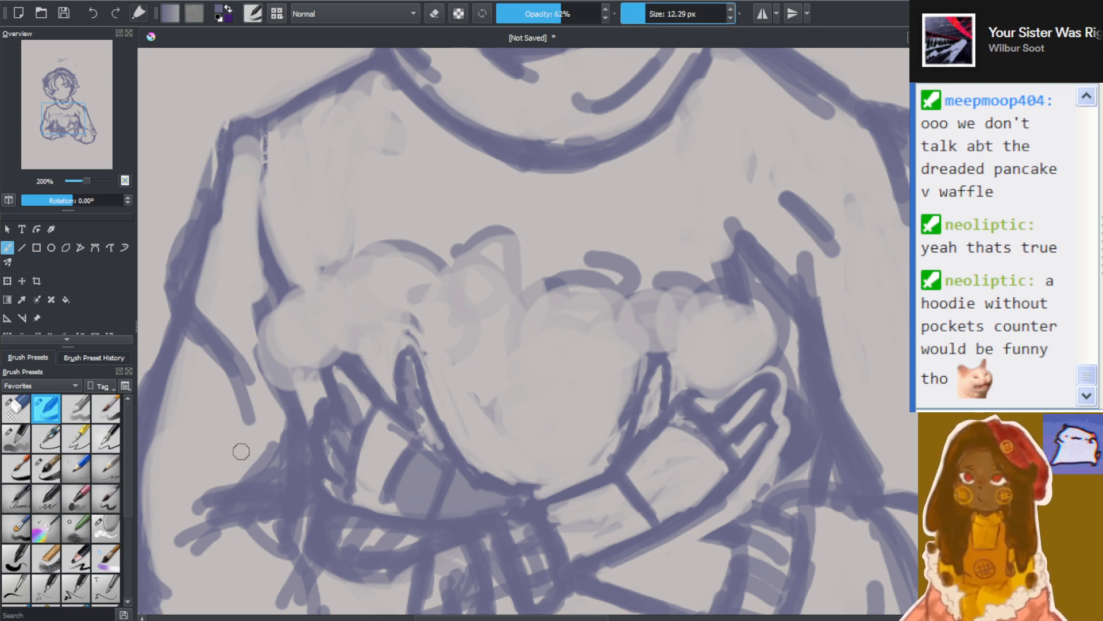
{"action": "mouse_move", "coordinate": [302, 384]}
{"action": "left_mouse_down"}
{"action": "mouse_move", "coordinate": [287, 318]}
{"action": "mouse_move", "coordinate": [257, 338]}
{"action": "mouse_move", "coordinate": [284, 318]}
{"action": "mouse_move", "coordinate": [309, 358]}
{"action": "mouse_move", "coordinate": [312, 279]}
{"action": "mouse_move", "coordinate": [304, 339]}
{"action": "mouse_move", "coordinate": [269, 389]}
{"action": "mouse_move", "coordinate": [271, 417]}
{"action": "mouse_move", "coordinate": [338, 360]}
{"action": "mouse_move", "coordinate": [334, 351]}
{"action": "mouse_move", "coordinate": [359, 345]}
{"action": "mouse_move", "coordinate": [396, 365]}
{"action": "mouse_move", "coordinate": [395, 341]}
{"action": "mouse_move", "coordinate": [365, 301]}
{"action": "mouse_move", "coordinate": [422, 272]}
{"action": "mouse_move", "coordinate": [439, 331]}
{"action": "left_mouse_up"}
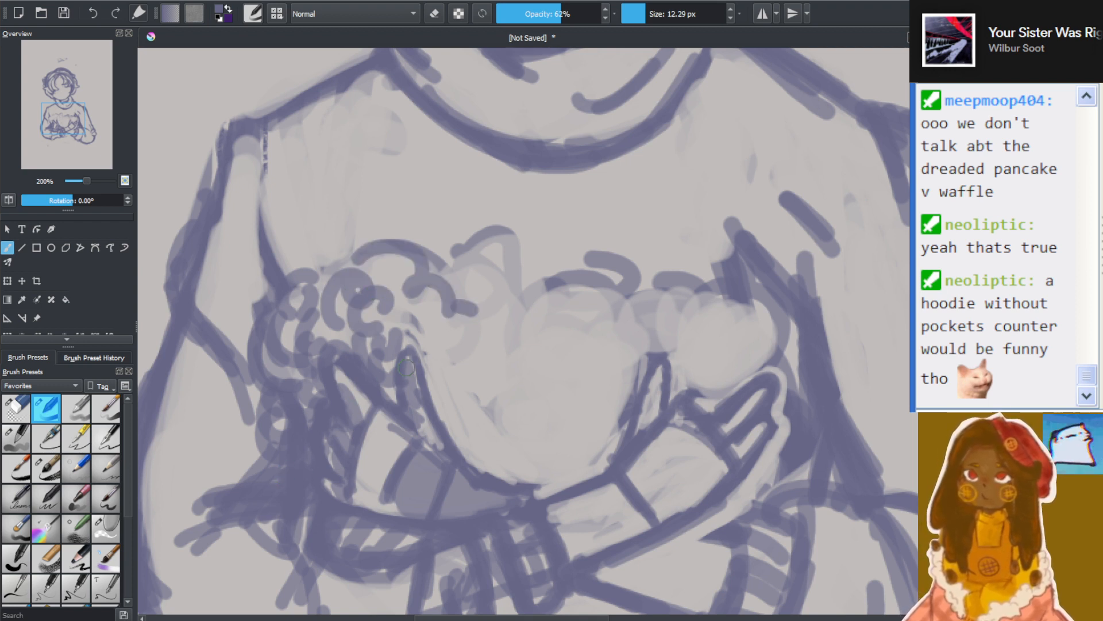
Draw a stem and looped leaf beside the shaded hand's thumb, round out its bloom, and add a second curly bloom higher on the chest
{"action": "mouse_move", "coordinate": [406, 366]}
{"action": "left_mouse_down"}
{"action": "mouse_move", "coordinate": [470, 352]}
{"action": "mouse_move", "coordinate": [444, 398]}
{"action": "mouse_move", "coordinate": [460, 396]}
{"action": "mouse_move", "coordinate": [435, 389]}
{"action": "mouse_move", "coordinate": [485, 466]}
{"action": "left_mouse_up"}
{"action": "left_click_drag", "start_coordinate": [428, 384], "coordinate": [463, 448]}
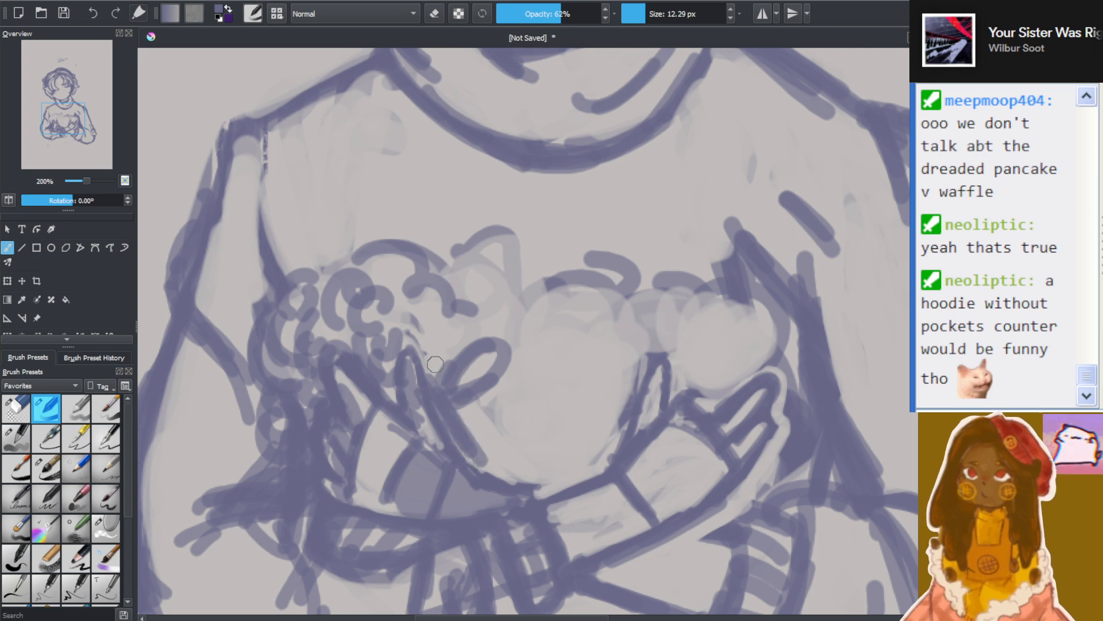
{"action": "mouse_move", "coordinate": [435, 364]}
{"action": "left_mouse_down"}
{"action": "mouse_move", "coordinate": [475, 457]}
{"action": "mouse_move", "coordinate": [438, 384]}
{"action": "mouse_move", "coordinate": [474, 437]}
{"action": "mouse_move", "coordinate": [434, 339]}
{"action": "mouse_move", "coordinate": [467, 315]}
{"action": "mouse_move", "coordinate": [440, 272]}
{"action": "mouse_move", "coordinate": [457, 316]}
{"action": "left_mouse_up"}
{"action": "mouse_move", "coordinate": [319, 276]}
{"action": "left_mouse_down"}
{"action": "mouse_move", "coordinate": [276, 264]}
{"action": "mouse_move", "coordinate": [328, 286]}
{"action": "mouse_move", "coordinate": [336, 237]}
{"action": "mouse_move", "coordinate": [354, 232]}
{"action": "mouse_move", "coordinate": [359, 246]}
{"action": "mouse_move", "coordinate": [326, 234]}
{"action": "mouse_move", "coordinate": [331, 282]}
{"action": "mouse_move", "coordinate": [291, 223]}
{"action": "mouse_move", "coordinate": [267, 220]}
{"action": "mouse_move", "coordinate": [292, 175]}
{"action": "mouse_move", "coordinate": [320, 193]}
{"action": "mouse_move", "coordinate": [294, 237]}
{"action": "mouse_move", "coordinate": [263, 239]}
{"action": "mouse_move", "coordinate": [286, 249]}
{"action": "mouse_move", "coordinate": [366, 173]}
{"action": "mouse_move", "coordinate": [378, 186]}
{"action": "mouse_move", "coordinate": [355, 200]}
{"action": "mouse_move", "coordinate": [313, 181]}
{"action": "left_mouse_up"}
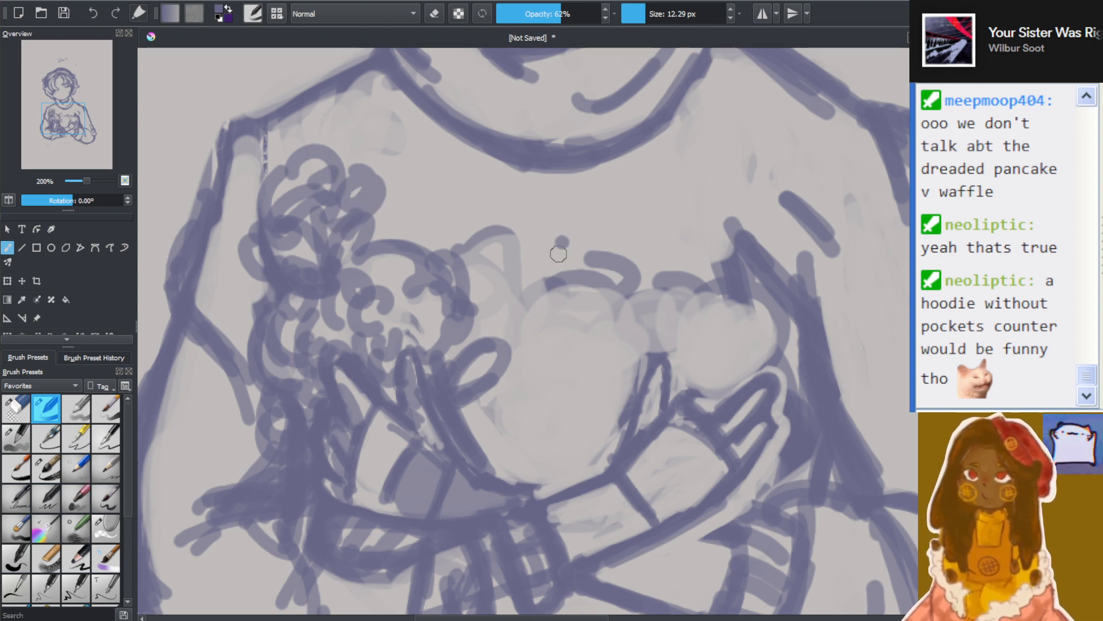
Draw stems and a looped leaf rising from the opposite hand, and scribble two rounded flower heads above them
{"action": "scroll", "coordinate": [595, 160], "scroll_direction": "down", "scroll_amount": 2}
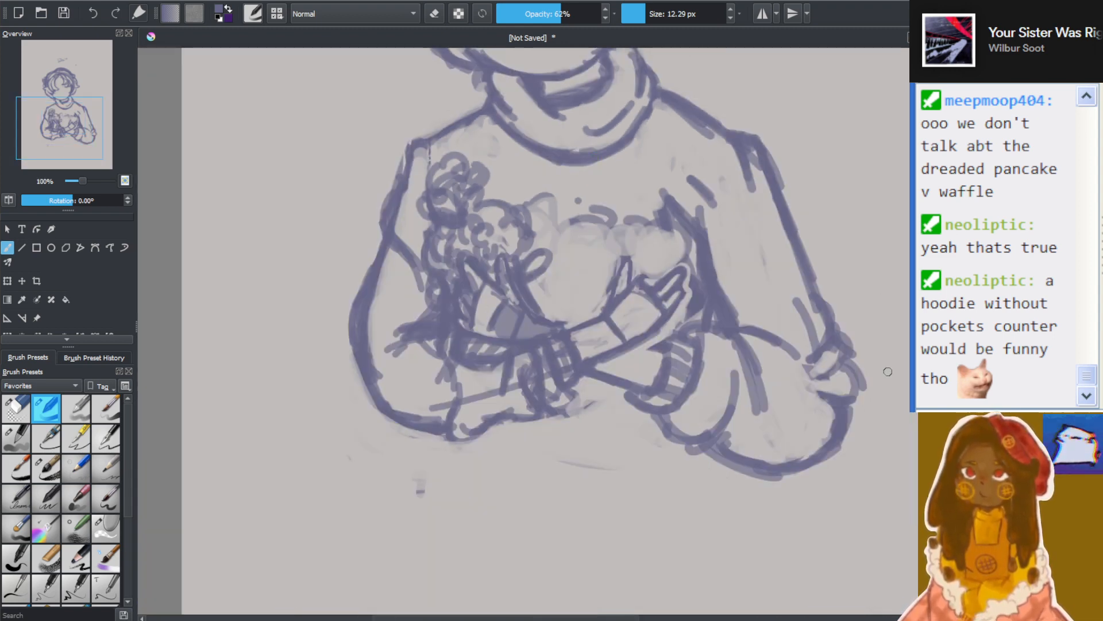
{"action": "left_click_drag", "start_coordinate": [419, 485], "coordinate": [419, 580]}
{"action": "scroll", "coordinate": [776, 312], "scroll_direction": "up", "scroll_amount": 2}
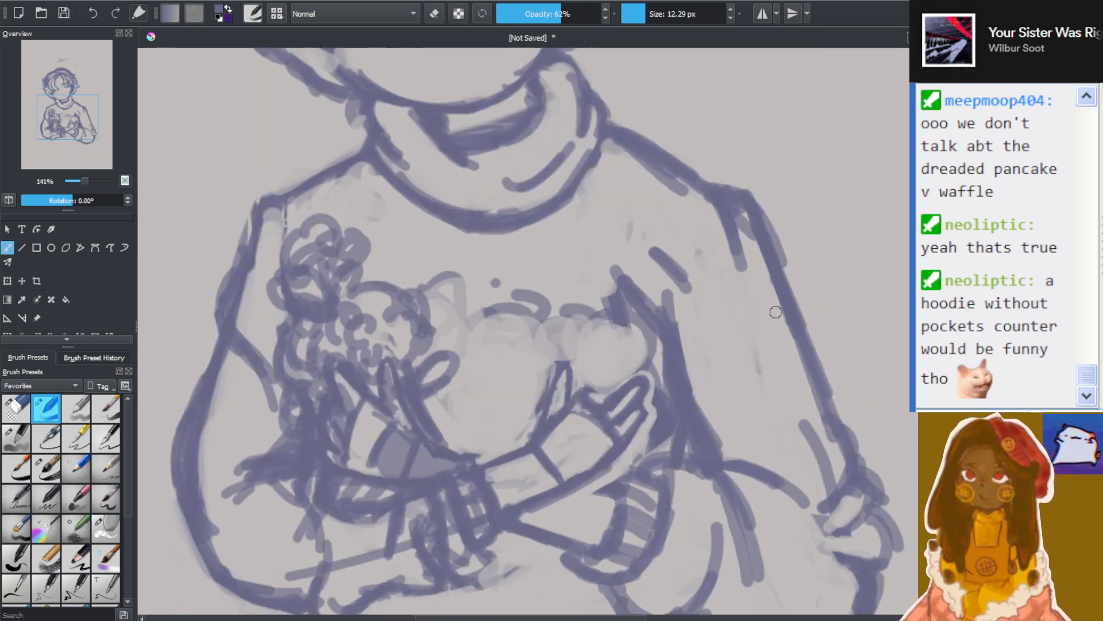
{"action": "scroll", "coordinate": [774, 310], "scroll_direction": "up", "scroll_amount": 2}
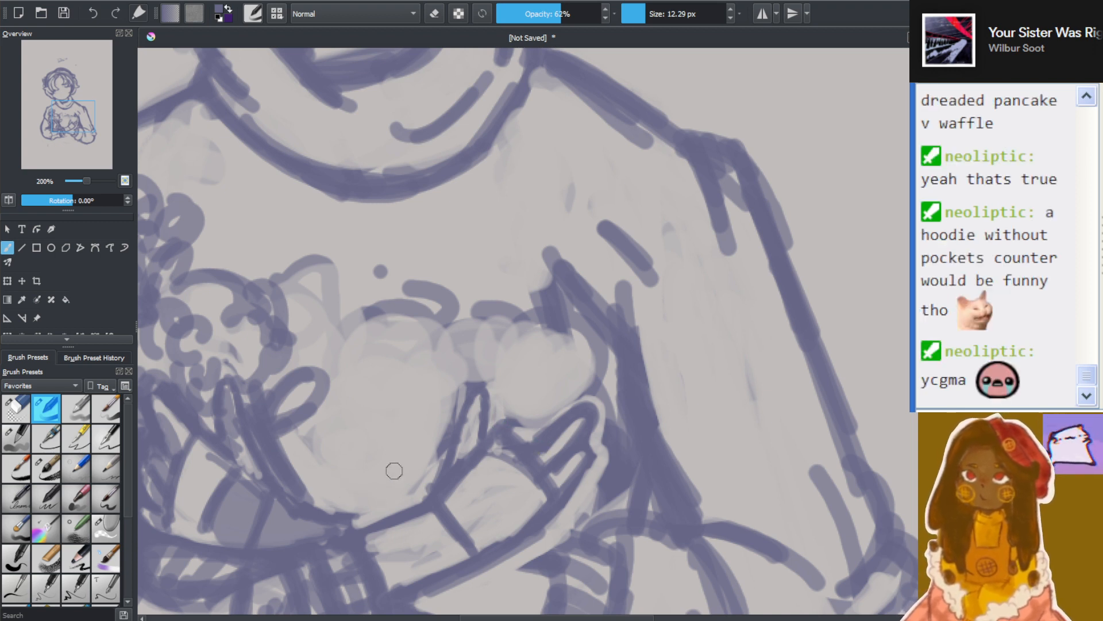
{"action": "left_click_drag", "start_coordinate": [393, 452], "coordinate": [384, 412]}
{"action": "mouse_move", "coordinate": [425, 490]}
{"action": "left_mouse_down"}
{"action": "mouse_move", "coordinate": [417, 441]}
{"action": "mouse_move", "coordinate": [425, 458]}
{"action": "mouse_move", "coordinate": [382, 420]}
{"action": "mouse_move", "coordinate": [425, 459]}
{"action": "mouse_move", "coordinate": [431, 379]}
{"action": "mouse_move", "coordinate": [426, 419]}
{"action": "mouse_move", "coordinate": [440, 420]}
{"action": "mouse_move", "coordinate": [429, 455]}
{"action": "left_mouse_up"}
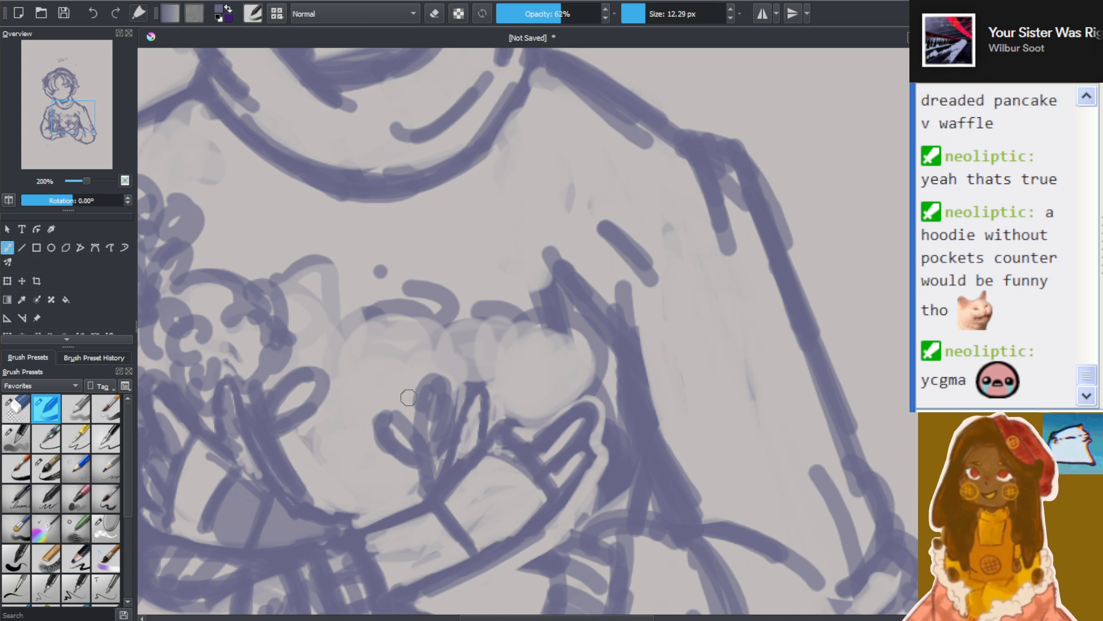
{"action": "mouse_move", "coordinate": [407, 392]}
{"action": "left_mouse_down"}
{"action": "mouse_move", "coordinate": [433, 471]}
{"action": "mouse_move", "coordinate": [408, 400]}
{"action": "mouse_move", "coordinate": [410, 425]}
{"action": "left_mouse_up"}
{"action": "left_click_drag", "start_coordinate": [383, 361], "coordinate": [390, 389]}
{"action": "mouse_move", "coordinate": [357, 372]}
{"action": "left_mouse_down"}
{"action": "mouse_move", "coordinate": [358, 398]}
{"action": "mouse_move", "coordinate": [362, 327]}
{"action": "mouse_move", "coordinate": [449, 322]}
{"action": "mouse_move", "coordinate": [396, 396]}
{"action": "mouse_move", "coordinate": [460, 362]}
{"action": "mouse_move", "coordinate": [529, 397]}
{"action": "mouse_move", "coordinate": [566, 374]}
{"action": "mouse_move", "coordinate": [518, 322]}
{"action": "mouse_move", "coordinate": [472, 334]}
{"action": "mouse_move", "coordinate": [506, 310]}
{"action": "mouse_move", "coordinate": [564, 340]}
{"action": "mouse_move", "coordinate": [536, 376]}
{"action": "mouse_move", "coordinate": [489, 374]}
{"action": "mouse_move", "coordinate": [524, 420]}
{"action": "mouse_move", "coordinate": [529, 391]}
{"action": "mouse_move", "coordinate": [540, 433]}
{"action": "mouse_move", "coordinate": [503, 402]}
{"action": "mouse_move", "coordinate": [607, 397]}
{"action": "mouse_move", "coordinate": [558, 448]}
{"action": "mouse_move", "coordinate": [521, 455]}
{"action": "mouse_move", "coordinate": [555, 450]}
{"action": "mouse_move", "coordinate": [584, 344]}
{"action": "mouse_move", "coordinate": [610, 368]}
{"action": "left_mouse_up"}
Erase round, light petal spots into both flower heads above the opposite hand
{"action": "left_click", "coordinate": [435, 14]}
{"action": "mouse_move", "coordinate": [506, 422]}
{"action": "left_mouse_down"}
{"action": "mouse_move", "coordinate": [513, 439]}
{"action": "mouse_move", "coordinate": [552, 426]}
{"action": "mouse_move", "coordinate": [540, 407]}
{"action": "mouse_move", "coordinate": [592, 374]}
{"action": "mouse_move", "coordinate": [591, 365]}
{"action": "mouse_move", "coordinate": [533, 379]}
{"action": "mouse_move", "coordinate": [496, 365]}
{"action": "mouse_move", "coordinate": [517, 368]}
{"action": "mouse_move", "coordinate": [535, 391]}
{"action": "mouse_move", "coordinate": [490, 348]}
{"action": "mouse_move", "coordinate": [527, 319]}
{"action": "mouse_move", "coordinate": [519, 312]}
{"action": "mouse_move", "coordinate": [526, 327]}
{"action": "mouse_move", "coordinate": [531, 295]}
{"action": "mouse_move", "coordinate": [535, 325]}
{"action": "mouse_move", "coordinate": [507, 350]}
{"action": "mouse_move", "coordinate": [506, 397]}
{"action": "left_mouse_up"}
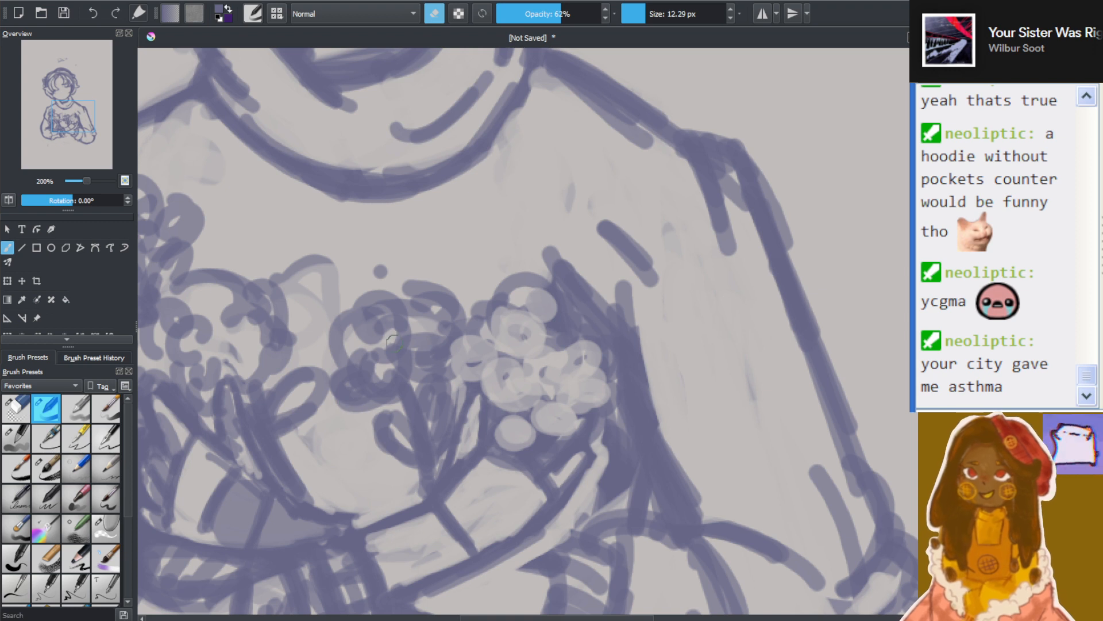
{"action": "mouse_move", "coordinate": [393, 341]}
{"action": "left_mouse_down"}
{"action": "mouse_move", "coordinate": [369, 369]}
{"action": "mouse_move", "coordinate": [389, 378]}
{"action": "mouse_move", "coordinate": [417, 321]}
{"action": "mouse_move", "coordinate": [406, 333]}
{"action": "mouse_move", "coordinate": [438, 346]}
{"action": "left_mouse_up"}
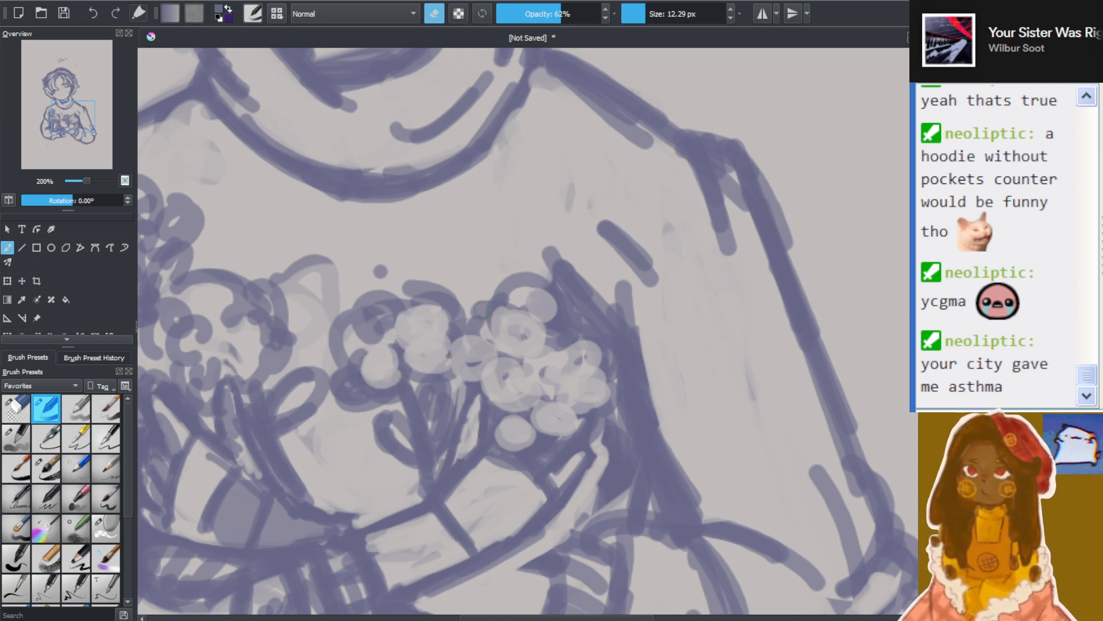
{"action": "mouse_move", "coordinate": [481, 311]}
{"action": "left_mouse_down"}
{"action": "mouse_move", "coordinate": [535, 319]}
{"action": "mouse_move", "coordinate": [517, 336]}
{"action": "mouse_move", "coordinate": [555, 339]}
{"action": "mouse_move", "coordinate": [517, 327]}
{"action": "mouse_move", "coordinate": [552, 342]}
{"action": "mouse_move", "coordinate": [500, 339]}
{"action": "mouse_move", "coordinate": [521, 341]}
{"action": "mouse_move", "coordinate": [444, 359]}
{"action": "mouse_move", "coordinate": [487, 379]}
{"action": "mouse_move", "coordinate": [496, 347]}
{"action": "mouse_move", "coordinate": [517, 350]}
{"action": "mouse_move", "coordinate": [512, 313]}
{"action": "mouse_move", "coordinate": [551, 356]}
{"action": "mouse_move", "coordinate": [574, 342]}
{"action": "left_mouse_up"}
Draw small curls and outlines over the light spots of the bloom nearest the sleeve, and ring the lone spot beneath it
{"action": "left_click", "coordinate": [433, 14]}
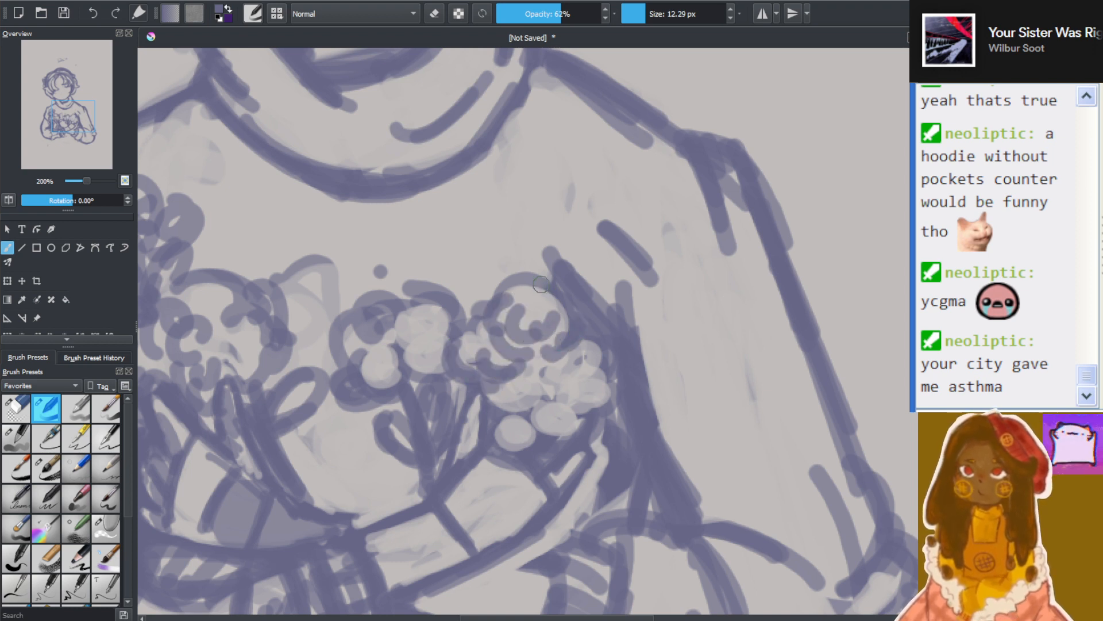
{"action": "left_click_drag", "start_coordinate": [541, 284], "coordinate": [544, 288]}
{"action": "mouse_move", "coordinate": [510, 385]}
{"action": "left_mouse_down"}
{"action": "mouse_move", "coordinate": [549, 389]}
{"action": "mouse_move", "coordinate": [610, 351]}
{"action": "left_mouse_up"}
{"action": "left_click_drag", "start_coordinate": [595, 298], "coordinate": [628, 325]}
{"action": "mouse_move", "coordinate": [542, 421]}
{"action": "left_mouse_down"}
{"action": "mouse_move", "coordinate": [575, 421]}
{"action": "mouse_move", "coordinate": [565, 437]}
{"action": "mouse_move", "coordinate": [562, 400]}
{"action": "mouse_move", "coordinate": [578, 428]}
{"action": "mouse_move", "coordinate": [587, 392]}
{"action": "mouse_move", "coordinate": [619, 381]}
{"action": "left_mouse_up"}
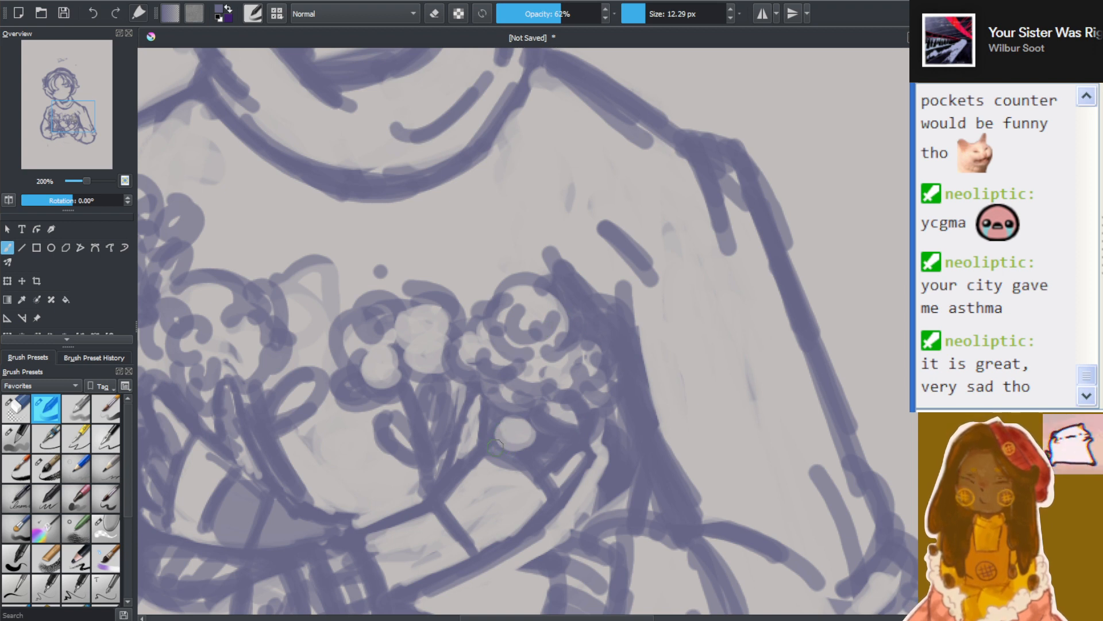
{"action": "mouse_move", "coordinate": [501, 428]}
{"action": "left_mouse_down"}
{"action": "mouse_move", "coordinate": [516, 443]}
{"action": "mouse_move", "coordinate": [527, 435]}
{"action": "left_mouse_up"}
{"action": "mouse_move", "coordinate": [496, 401]}
{"action": "left_mouse_down"}
{"action": "mouse_move", "coordinate": [505, 395]}
{"action": "mouse_move", "coordinate": [525, 426]}
{"action": "left_mouse_up"}
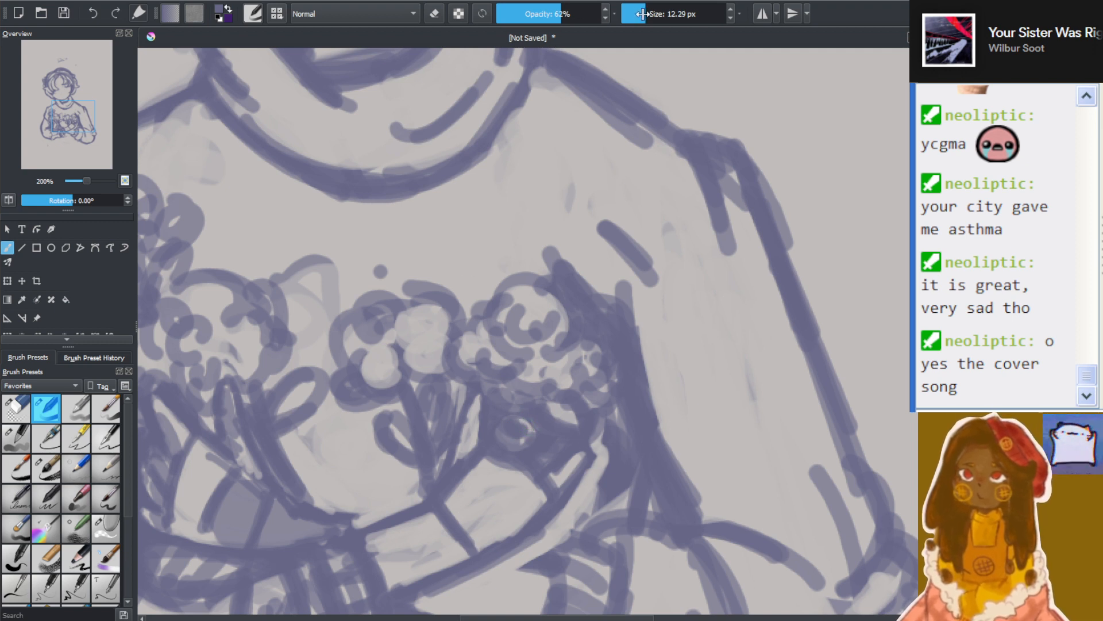
With a 7.85 px brush, draw a small leaf above the bloom nearest the sleeve, and a petalled flower with stem and two leaves near the shoulder
{"action": "left_click_drag", "start_coordinate": [642, 13], "coordinate": [641, 13]}
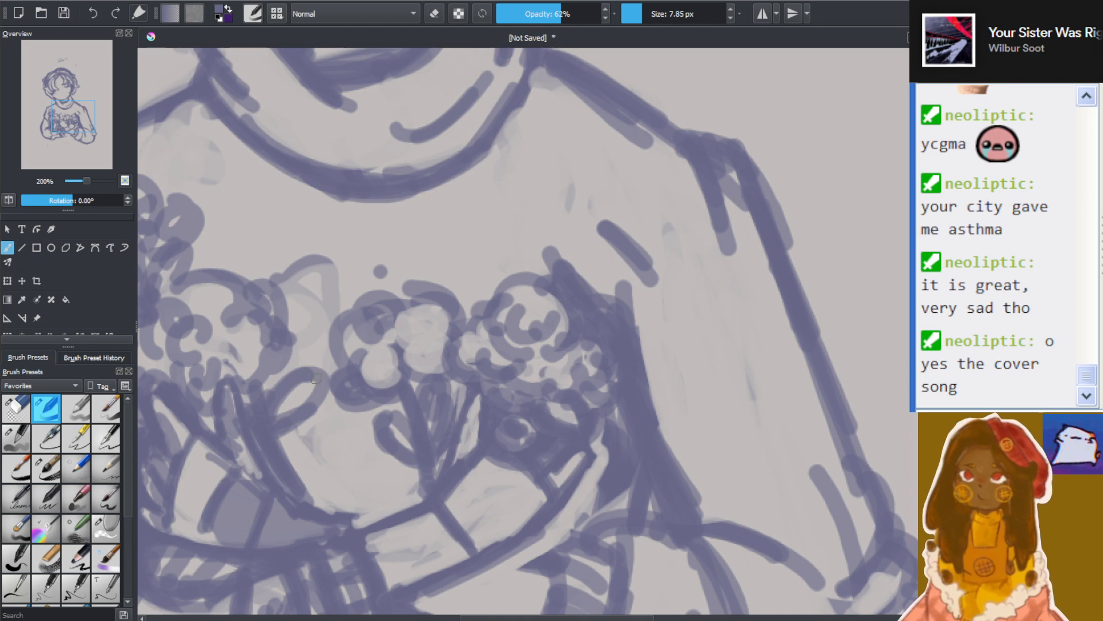
{"action": "mouse_move", "coordinate": [490, 287]}
{"action": "left_mouse_down"}
{"action": "mouse_move", "coordinate": [502, 265]}
{"action": "mouse_move", "coordinate": [502, 298]}
{"action": "left_mouse_up"}
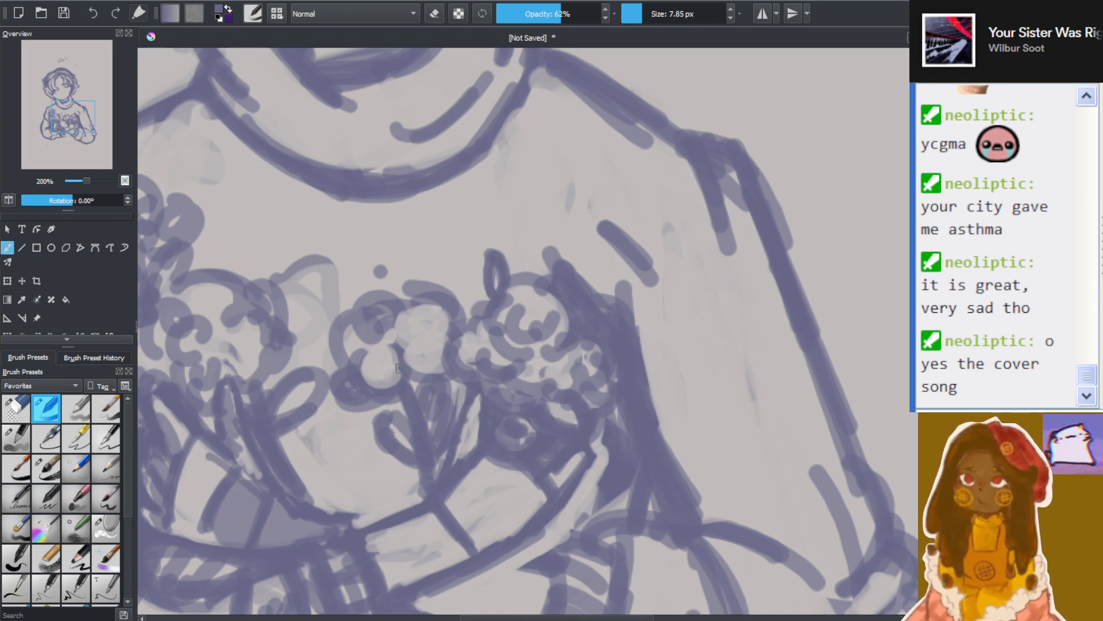
{"action": "scroll", "coordinate": [399, 369], "scroll_direction": "down", "scroll_amount": 4}
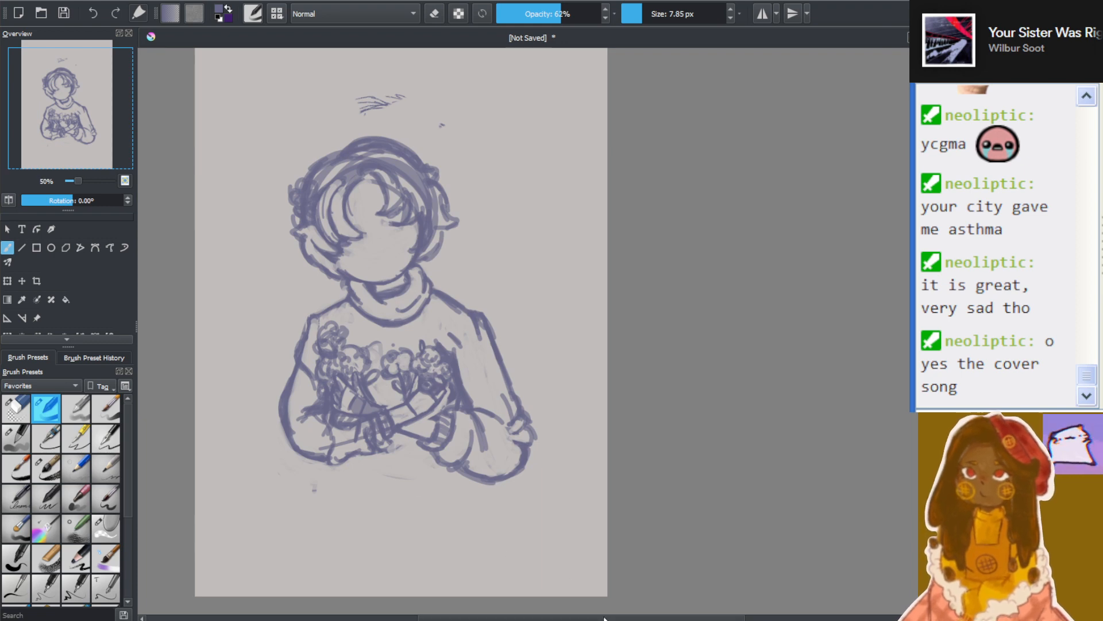
{"action": "left_click_drag", "start_coordinate": [605, 619], "coordinate": [562, 619]}
{"action": "scroll", "coordinate": [483, 419], "scroll_direction": "up", "scroll_amount": 2}
{"action": "scroll", "coordinate": [490, 286], "scroll_direction": "down", "scroll_amount": 2}
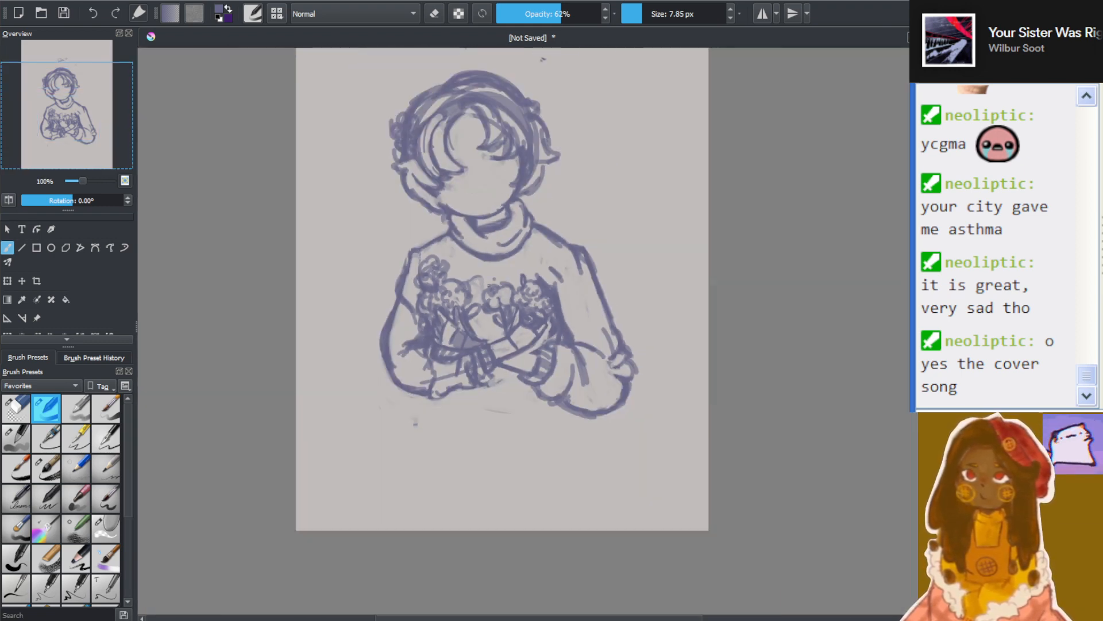
{"action": "scroll", "coordinate": [489, 285], "scroll_direction": "up", "scroll_amount": 4}
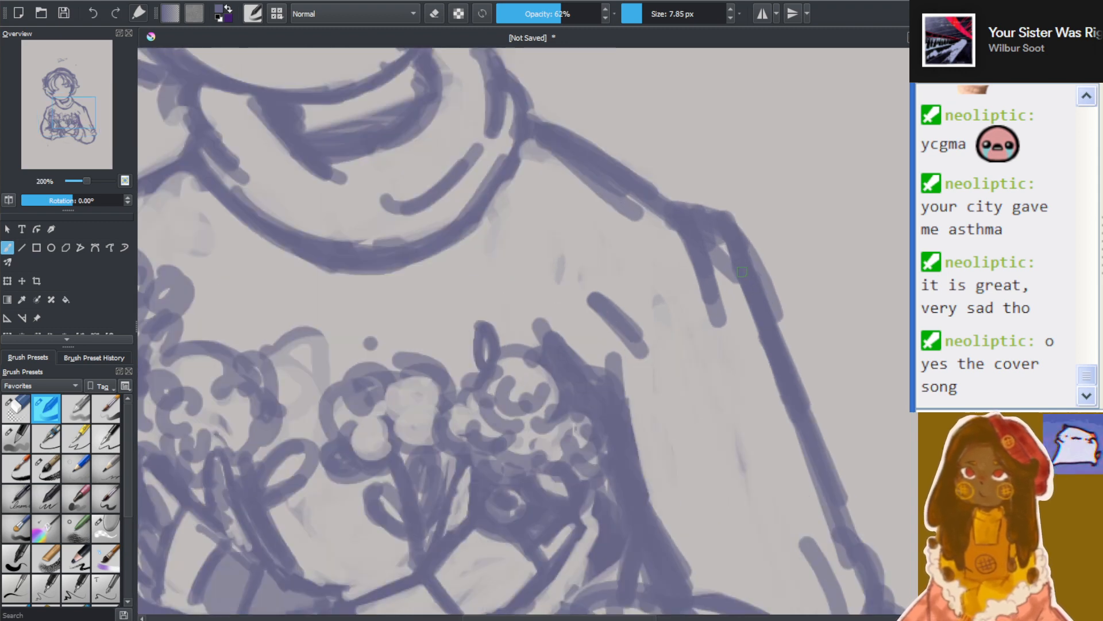
{"action": "mouse_move", "coordinate": [545, 339]}
{"action": "left_mouse_down"}
{"action": "mouse_move", "coordinate": [549, 311]}
{"action": "mouse_move", "coordinate": [527, 314]}
{"action": "mouse_move", "coordinate": [517, 297]}
{"action": "mouse_move", "coordinate": [522, 285]}
{"action": "mouse_move", "coordinate": [547, 331]}
{"action": "mouse_move", "coordinate": [560, 251]}
{"action": "mouse_move", "coordinate": [574, 247]}
{"action": "mouse_move", "coordinate": [571, 268]}
{"action": "mouse_move", "coordinate": [618, 265]}
{"action": "mouse_move", "coordinate": [592, 288]}
{"action": "mouse_move", "coordinate": [606, 271]}
{"action": "mouse_move", "coordinate": [590, 246]}
{"action": "mouse_move", "coordinate": [536, 232]}
{"action": "mouse_move", "coordinate": [543, 218]}
{"action": "mouse_move", "coordinate": [575, 226]}
{"action": "mouse_move", "coordinate": [595, 216]}
{"action": "mouse_move", "coordinate": [554, 264]}
{"action": "mouse_move", "coordinate": [588, 305]}
{"action": "mouse_move", "coordinate": [568, 299]}
{"action": "mouse_move", "coordinate": [604, 330]}
{"action": "mouse_move", "coordinate": [580, 298]}
{"action": "left_mouse_up"}
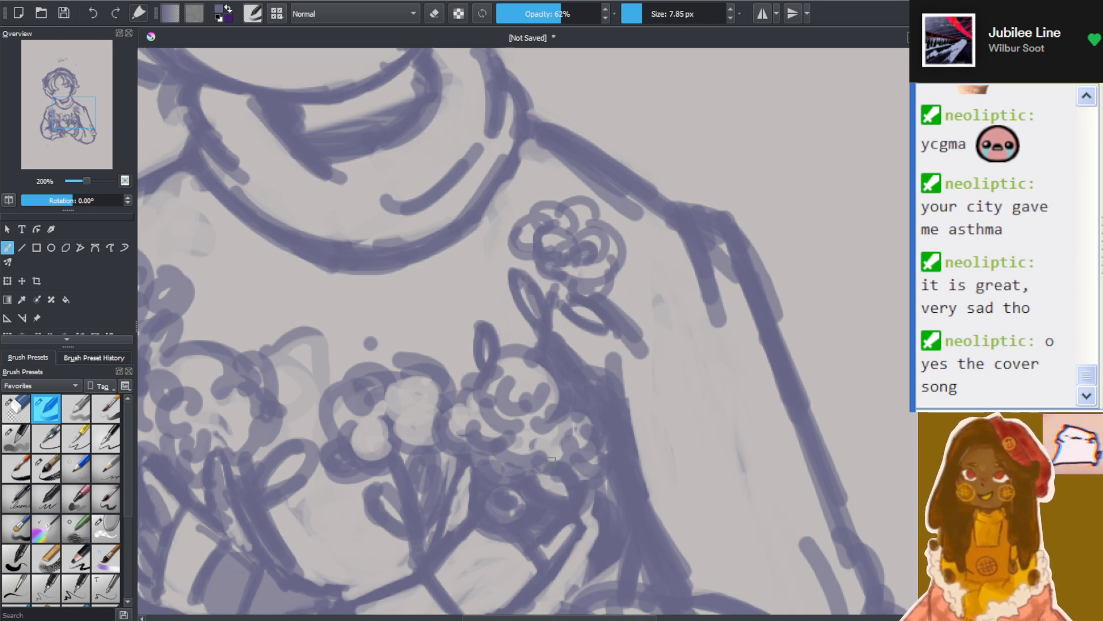
{"action": "scroll", "coordinate": [551, 462], "scroll_direction": "down", "scroll_amount": 5}
{"action": "scroll", "coordinate": [517, 429], "scroll_direction": "up", "scroll_amount": 4}
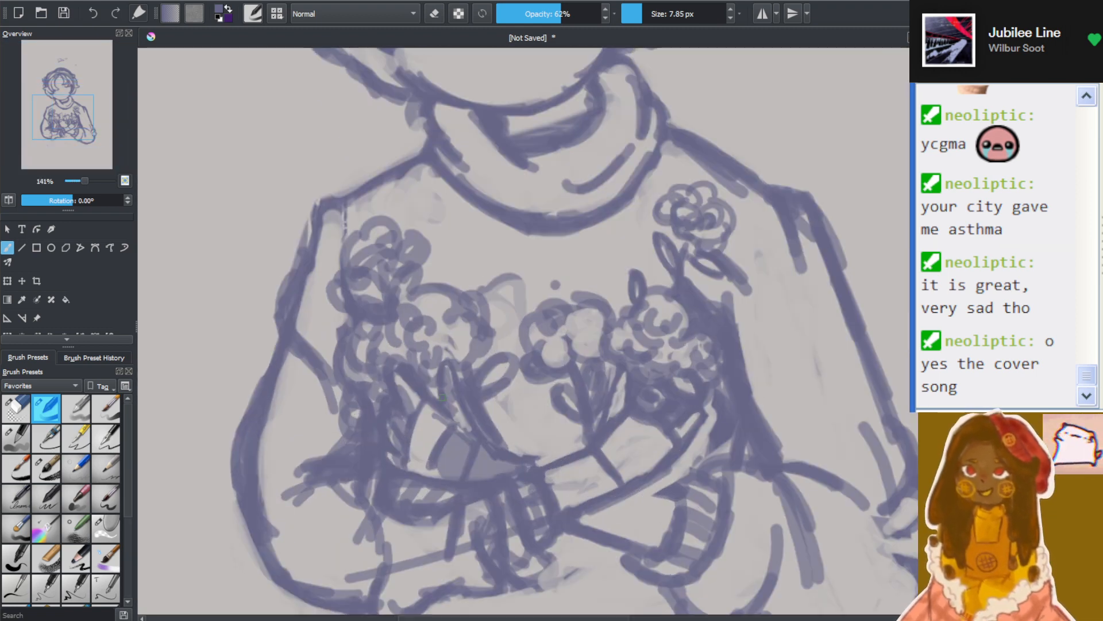
{"action": "scroll", "coordinate": [441, 397], "scroll_direction": "down", "scroll_amount": 3}
{"action": "scroll", "coordinate": [572, 390], "scroll_direction": "up", "scroll_amount": 6}
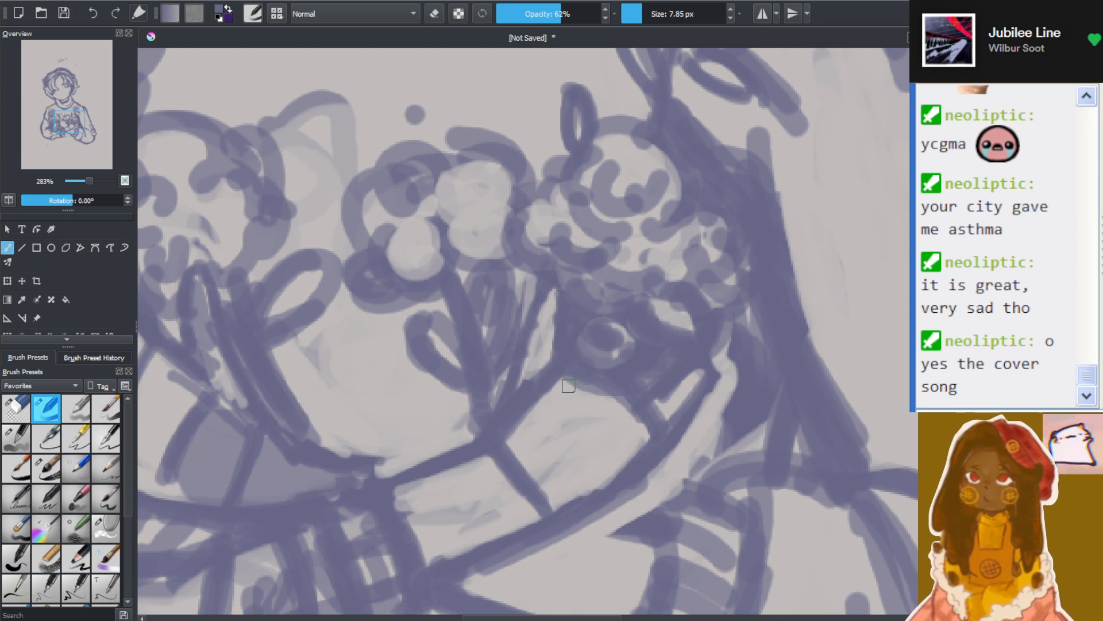
With an 18.16 px brush, shade a rounded translucent patch on the opposite hand, beneath its flower stems
{"action": "left_click", "coordinate": [648, 14]}
{"action": "mouse_move", "coordinate": [532, 424]}
{"action": "left_mouse_down"}
{"action": "mouse_move", "coordinate": [520, 461]}
{"action": "mouse_move", "coordinate": [561, 484]}
{"action": "mouse_move", "coordinate": [570, 466]}
{"action": "mouse_move", "coordinate": [543, 424]}
{"action": "left_mouse_up"}
{"action": "mouse_move", "coordinate": [550, 355]}
{"action": "left_mouse_down"}
{"action": "mouse_move", "coordinate": [637, 374]}
{"action": "mouse_move", "coordinate": [662, 394]}
{"action": "left_mouse_up"}
{"action": "left_click_drag", "start_coordinate": [491, 464], "coordinate": [494, 474]}
Examine the whole figure, from the hair to the crossed arms and bouquet, up close and from afar
{"action": "scroll", "coordinate": [420, 314], "scroll_direction": "down", "scroll_amount": 5}
{"action": "scroll", "coordinate": [397, 311], "scroll_direction": "up", "scroll_amount": 2}
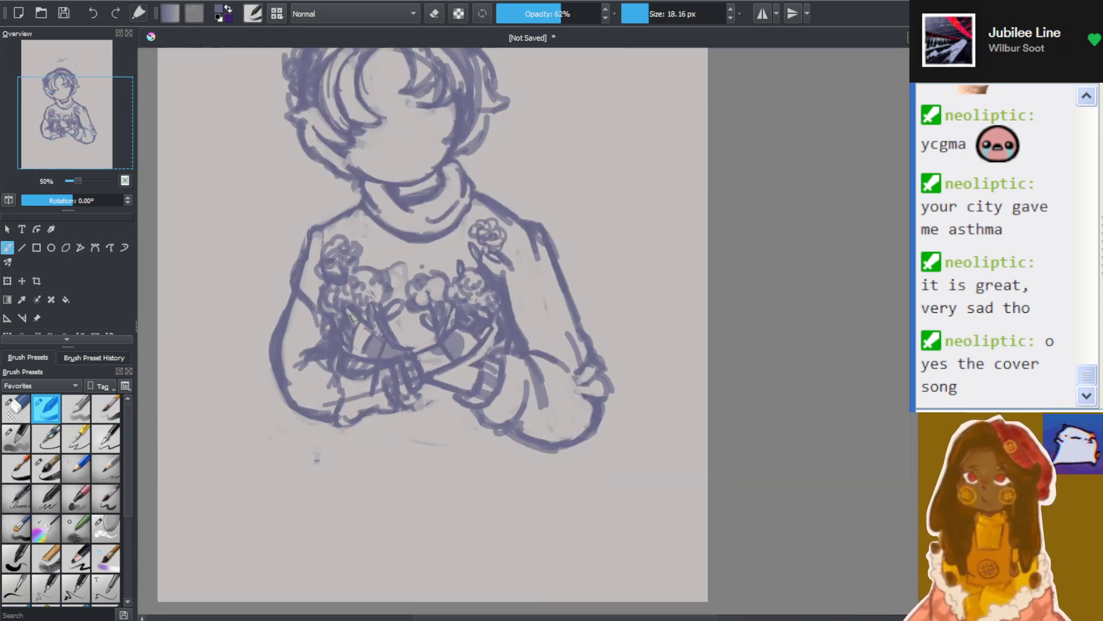
{"action": "left_click_drag", "start_coordinate": [572, 619], "coordinate": [550, 619]}
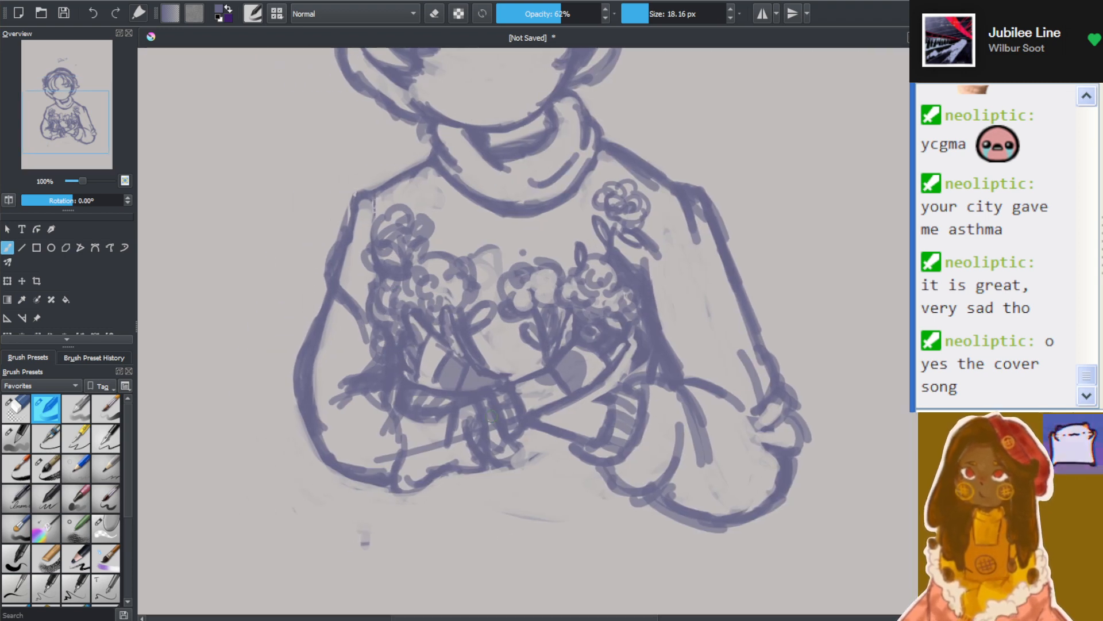
{"action": "scroll", "coordinate": [489, 414], "scroll_direction": "down", "scroll_amount": 3}
{"action": "scroll", "coordinate": [432, 396], "scroll_direction": "up", "scroll_amount": 1}
{"action": "scroll", "coordinate": [432, 397], "scroll_direction": "up", "scroll_amount": 1}
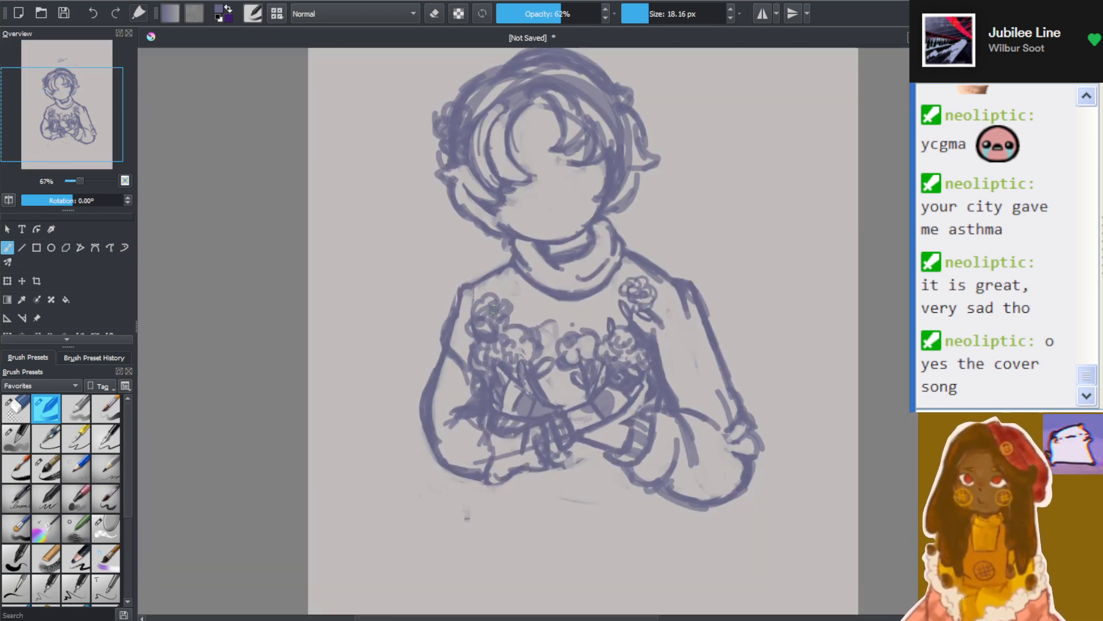
{"action": "left_click_drag", "start_coordinate": [507, 618], "coordinate": [498, 619]}
{"action": "scroll", "coordinate": [721, 242], "scroll_direction": "up", "scroll_amount": 1}
{"action": "scroll", "coordinate": [696, 243], "scroll_direction": "down", "scroll_amount": 1}
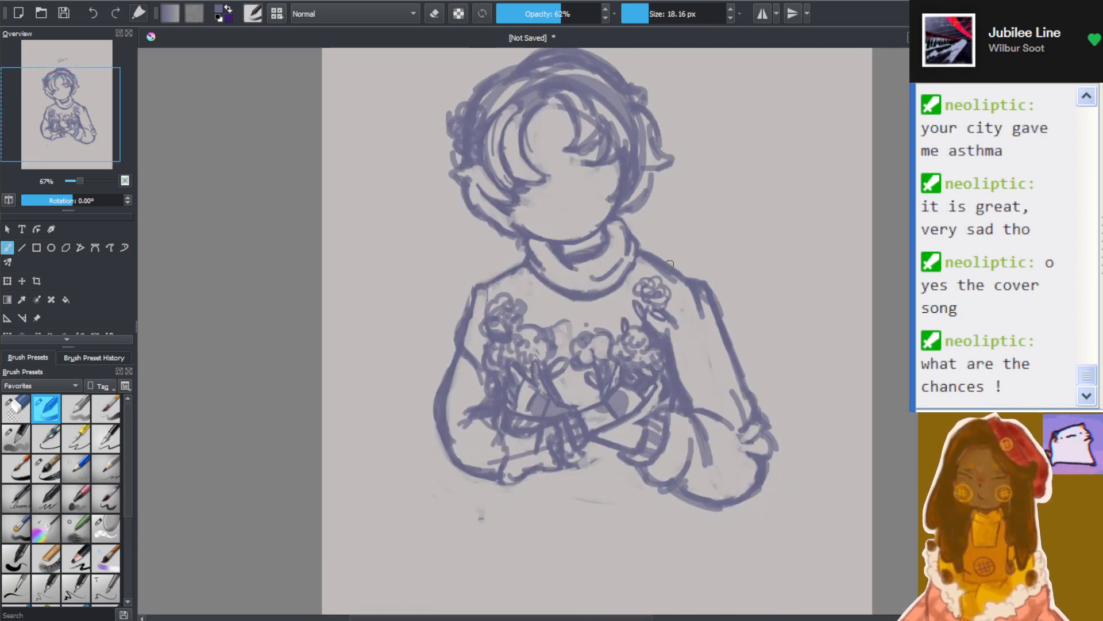
With a 9.47 px brush, erase light petals into the scribble beside the hair, then outline them as a flower with a small leaf
{"action": "left_click", "coordinate": [644, 16]}
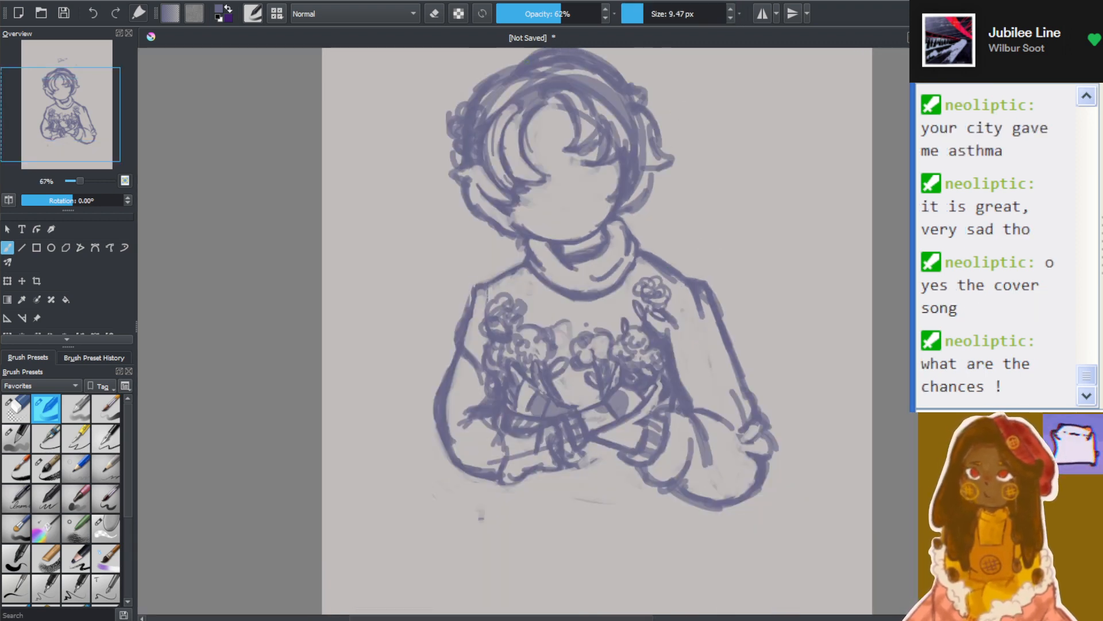
{"action": "scroll", "coordinate": [498, 63], "scroll_direction": "up", "scroll_amount": 1}
{"action": "scroll", "coordinate": [433, 145], "scroll_direction": "up", "scroll_amount": 1}
{"action": "scroll", "coordinate": [717, 104], "scroll_direction": "down", "scroll_amount": 1}
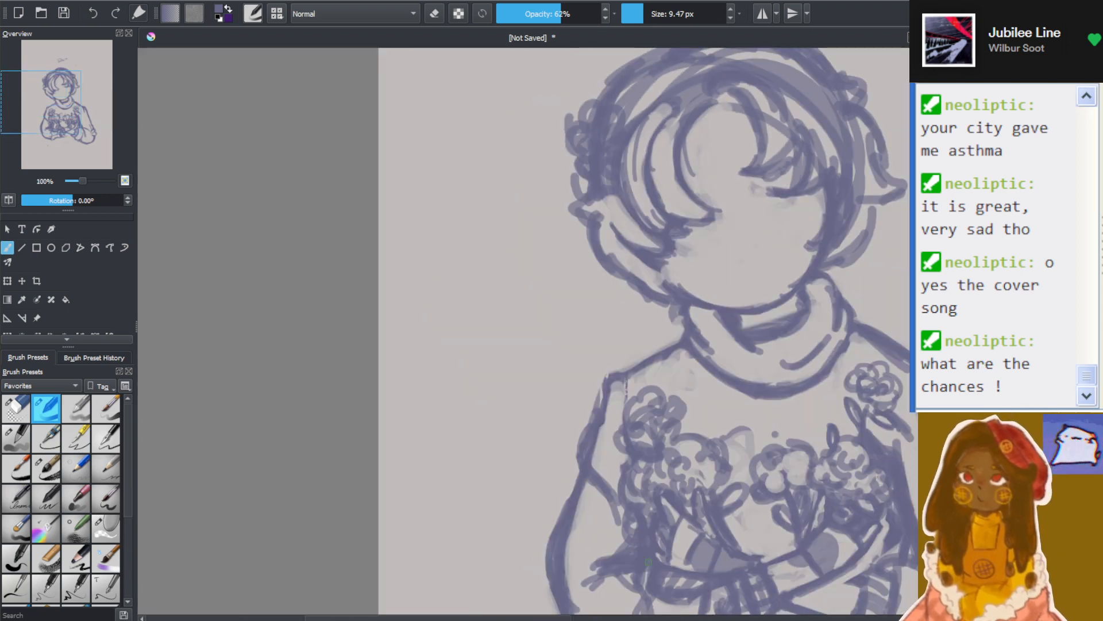
{"action": "left_click_drag", "start_coordinate": [545, 619], "coordinate": [572, 618]}
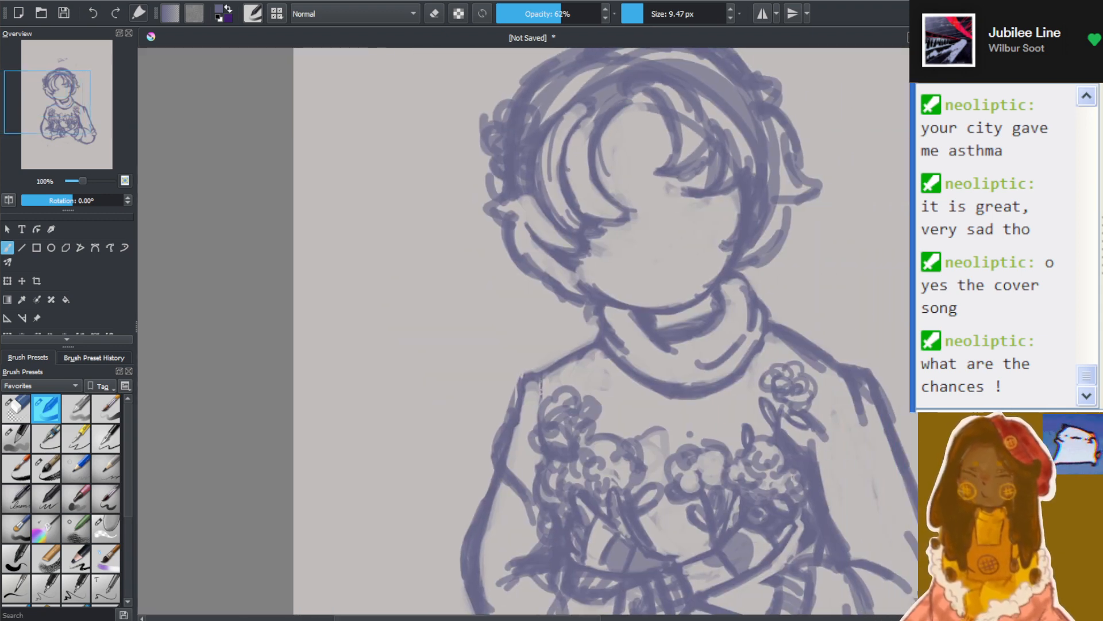
{"action": "left_click_drag", "start_coordinate": [921, 324], "coordinate": [921, 292]}
{"action": "scroll", "coordinate": [634, 275], "scroll_direction": "up", "scroll_amount": 1}
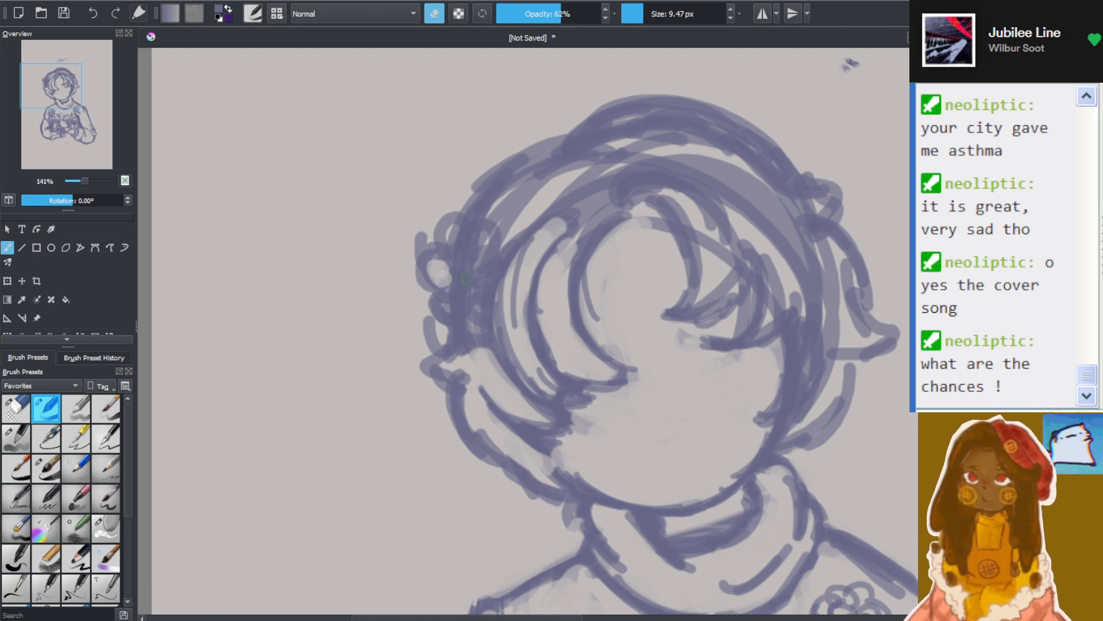
{"action": "mouse_move", "coordinate": [451, 242]}
{"action": "left_mouse_down"}
{"action": "mouse_move", "coordinate": [479, 264]}
{"action": "mouse_move", "coordinate": [469, 240]}
{"action": "mouse_move", "coordinate": [480, 250]}
{"action": "mouse_move", "coordinate": [484, 238]}
{"action": "mouse_move", "coordinate": [457, 289]}
{"action": "mouse_move", "coordinate": [465, 298]}
{"action": "mouse_move", "coordinate": [450, 308]}
{"action": "mouse_move", "coordinate": [490, 280]}
{"action": "mouse_move", "coordinate": [465, 275]}
{"action": "mouse_move", "coordinate": [490, 290]}
{"action": "left_mouse_up"}
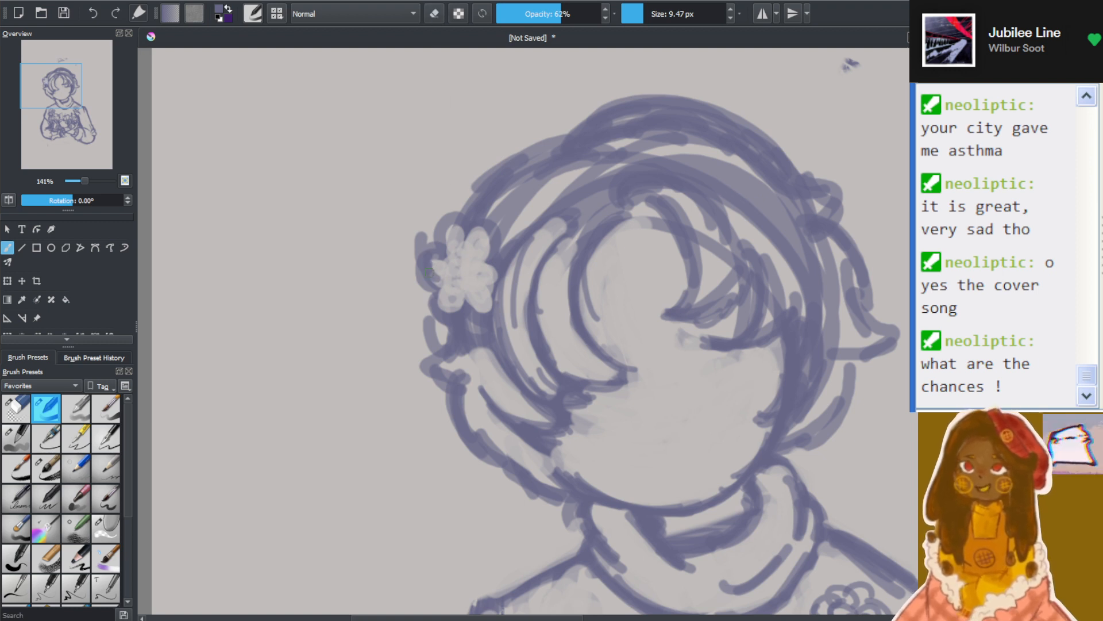
{"action": "mouse_move", "coordinate": [450, 263]}
{"action": "left_mouse_down"}
{"action": "mouse_move", "coordinate": [440, 259]}
{"action": "mouse_move", "coordinate": [462, 252]}
{"action": "mouse_move", "coordinate": [469, 234]}
{"action": "left_mouse_up"}
{"action": "mouse_move", "coordinate": [451, 270]}
{"action": "left_mouse_down"}
{"action": "mouse_move", "coordinate": [452, 300]}
{"action": "mouse_move", "coordinate": [434, 297]}
{"action": "mouse_move", "coordinate": [459, 297]}
{"action": "mouse_move", "coordinate": [462, 277]}
{"action": "mouse_move", "coordinate": [483, 276]}
{"action": "mouse_move", "coordinate": [466, 276]}
{"action": "mouse_move", "coordinate": [488, 296]}
{"action": "mouse_move", "coordinate": [496, 278]}
{"action": "mouse_move", "coordinate": [470, 265]}
{"action": "mouse_move", "coordinate": [481, 283]}
{"action": "mouse_move", "coordinate": [469, 265]}
{"action": "mouse_move", "coordinate": [480, 265]}
{"action": "mouse_move", "coordinate": [486, 238]}
{"action": "left_mouse_up"}
{"action": "mouse_move", "coordinate": [420, 285]}
{"action": "left_mouse_down"}
{"action": "mouse_move", "coordinate": [400, 308]}
{"action": "mouse_move", "coordinate": [425, 310]}
{"action": "mouse_move", "coordinate": [410, 293]}
{"action": "left_mouse_up"}
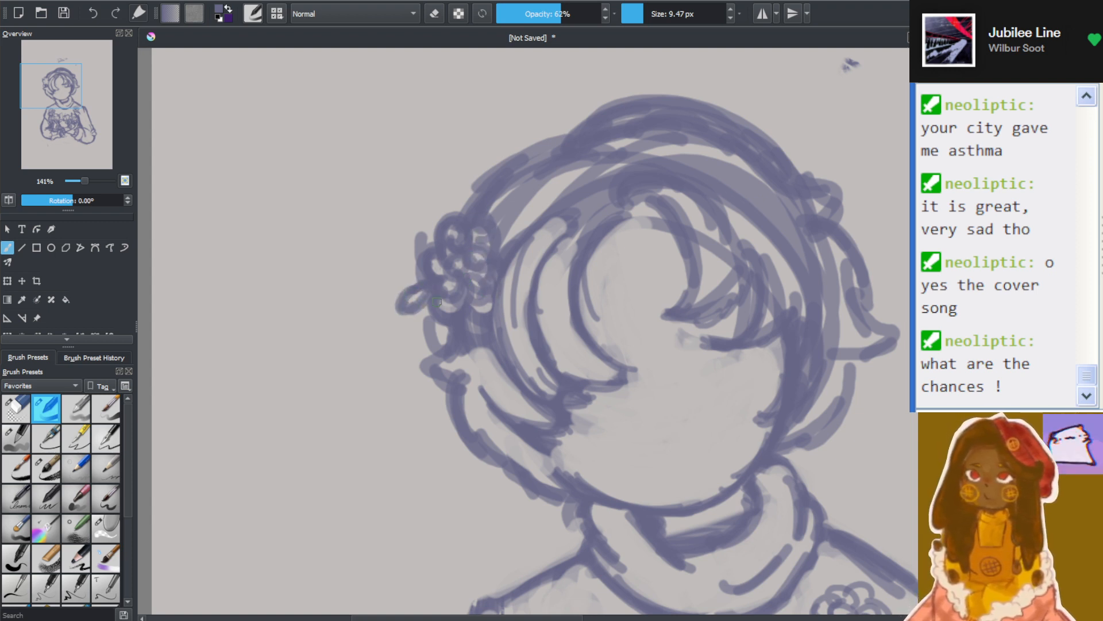
Draw small ovals around the upper flowers on both sides of the chest and rounded bumps along both shoulder lines
{"action": "scroll", "coordinate": [438, 302], "scroll_direction": "down", "scroll_amount": 4}
{"action": "scroll", "coordinate": [454, 453], "scroll_direction": "up", "scroll_amount": 4}
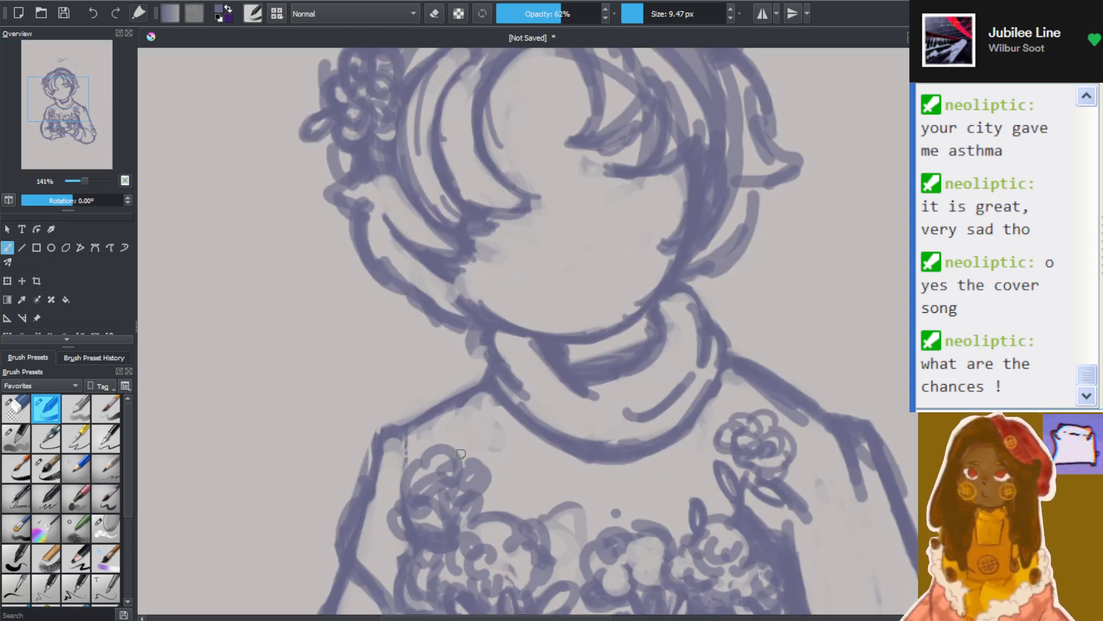
{"action": "mouse_move", "coordinate": [441, 417]}
{"action": "left_mouse_down"}
{"action": "mouse_move", "coordinate": [411, 435]}
{"action": "mouse_move", "coordinate": [409, 415]}
{"action": "mouse_move", "coordinate": [436, 442]}
{"action": "mouse_move", "coordinate": [442, 383]}
{"action": "mouse_move", "coordinate": [404, 397]}
{"action": "mouse_move", "coordinate": [404, 428]}
{"action": "mouse_move", "coordinate": [484, 453]}
{"action": "mouse_move", "coordinate": [466, 430]}
{"action": "mouse_move", "coordinate": [508, 439]}
{"action": "left_mouse_up"}
{"action": "mouse_move", "coordinate": [735, 394]}
{"action": "left_mouse_down"}
{"action": "mouse_move", "coordinate": [743, 386]}
{"action": "mouse_move", "coordinate": [726, 398]}
{"action": "mouse_move", "coordinate": [786, 371]}
{"action": "left_mouse_up"}
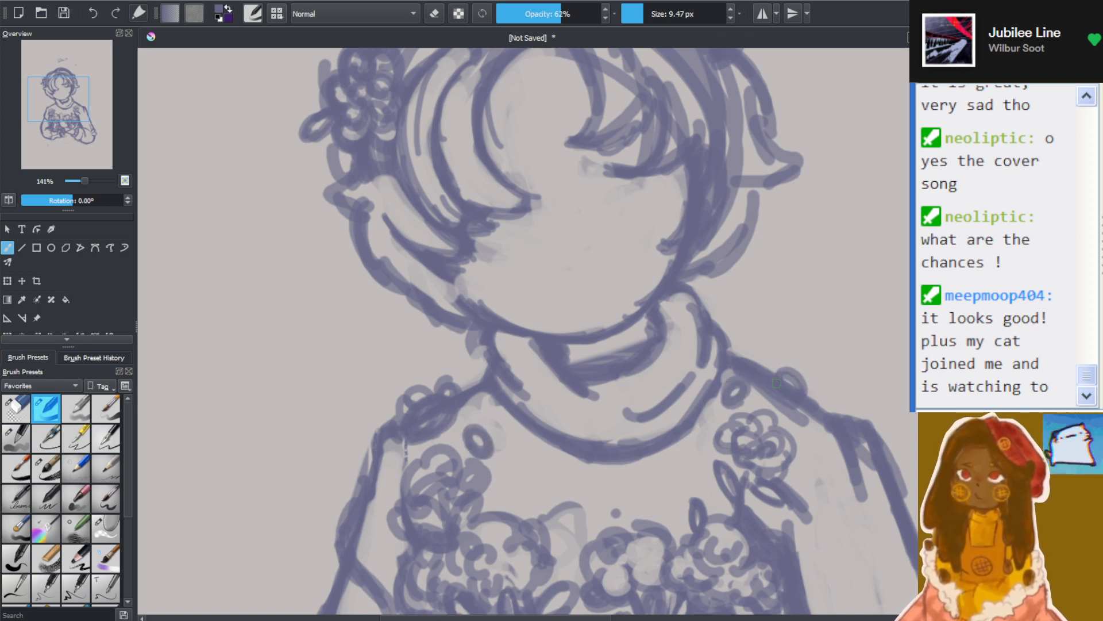
{"action": "left_click_drag", "start_coordinate": [816, 478], "coordinate": [809, 472]}
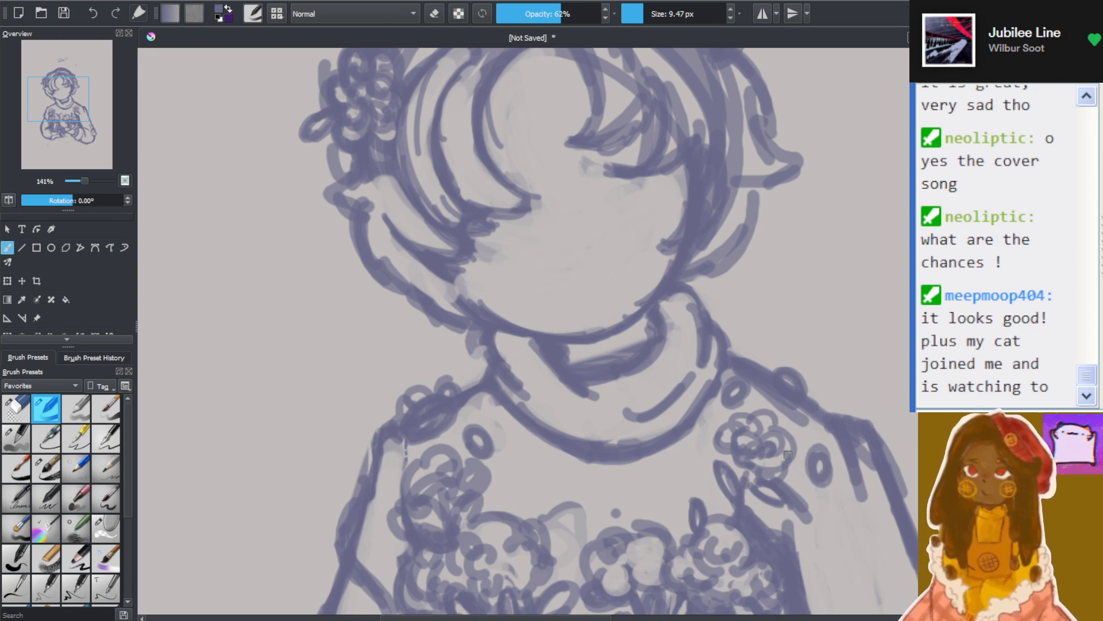
Examine the shoulder ovals, the bouquet and the balance of the whole figure at different magnifications
{"action": "scroll", "coordinate": [788, 455], "scroll_direction": "down", "scroll_amount": 3}
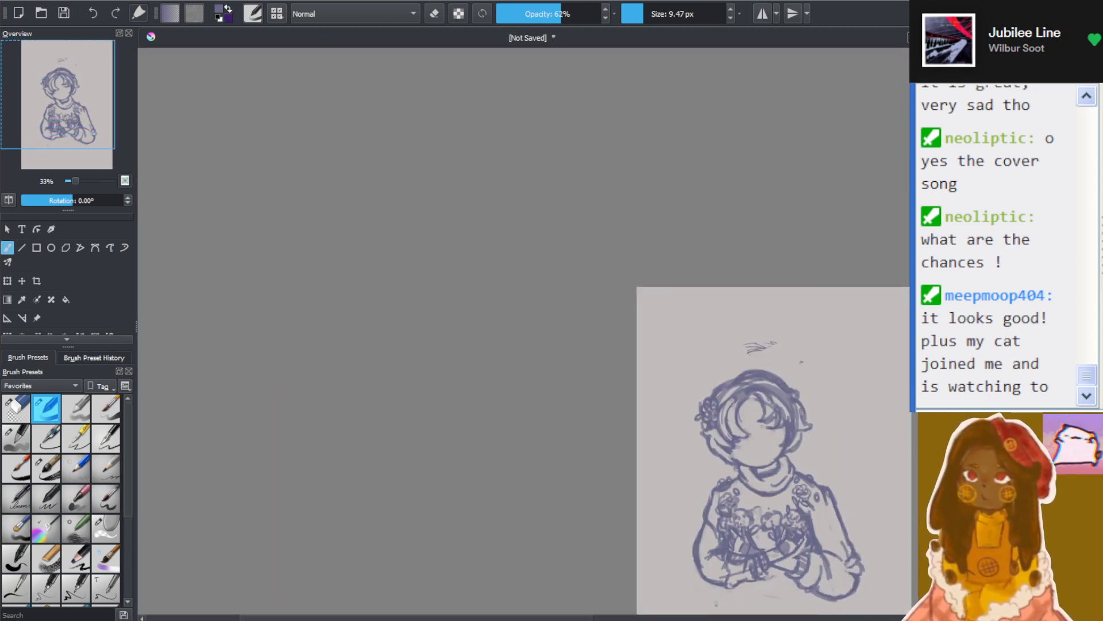
{"action": "scroll", "coordinate": [726, 556], "scroll_direction": "down", "scroll_amount": 2}
{"action": "left_click_drag", "start_coordinate": [511, 618], "coordinate": [574, 618]}
{"action": "scroll", "coordinate": [611, 567], "scroll_direction": "up", "scroll_amount": 2}
{"action": "scroll", "coordinate": [672, 483], "scroll_direction": "up", "scroll_amount": 3}
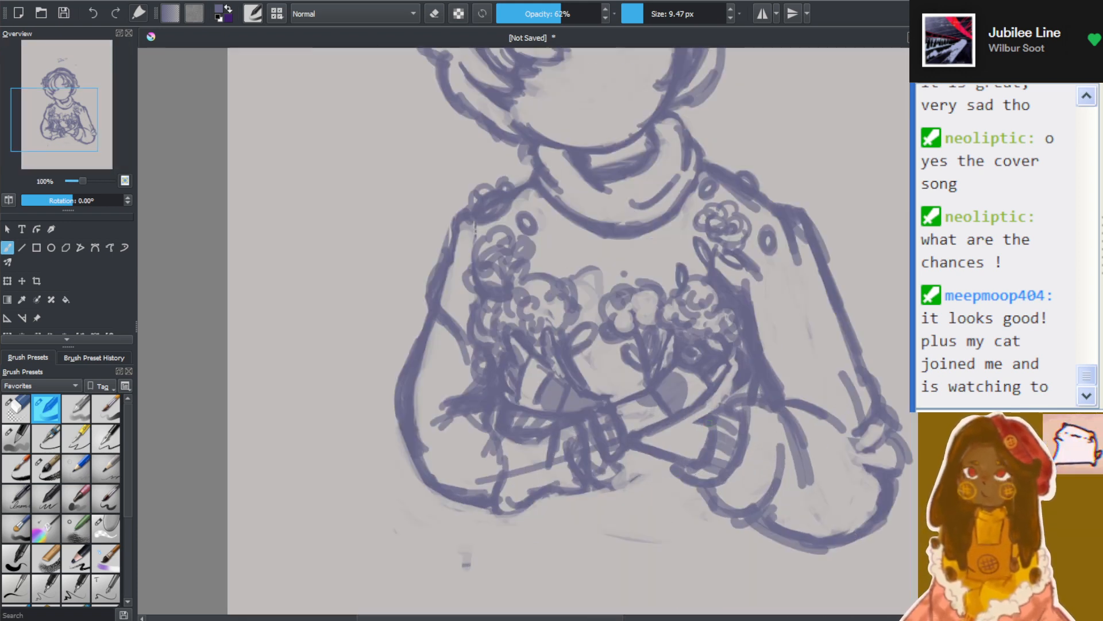
{"action": "scroll", "coordinate": [602, 439], "scroll_direction": "down", "scroll_amount": 1}
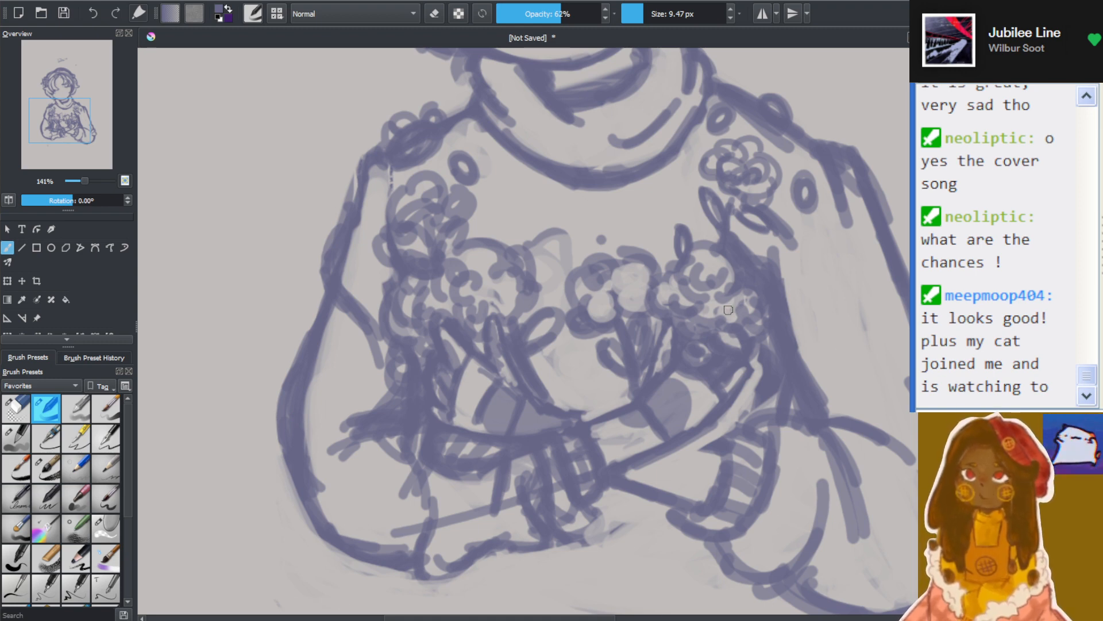
{"action": "scroll", "coordinate": [729, 311], "scroll_direction": "down", "scroll_amount": 5}
{"action": "scroll", "coordinate": [816, 239], "scroll_direction": "up", "scroll_amount": 2}
{"action": "scroll", "coordinate": [702, 331], "scroll_direction": "up", "scroll_amount": 2}
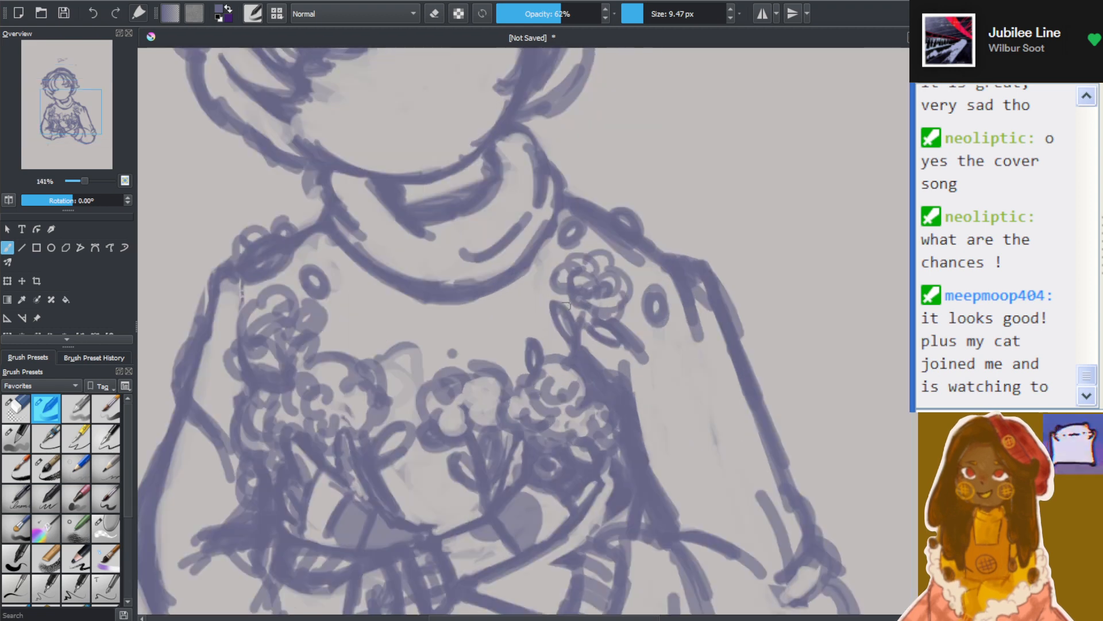
{"action": "left_click_drag", "start_coordinate": [48, 107], "coordinate": [41, 120]}
{"action": "scroll", "coordinate": [526, 137], "scroll_direction": "down", "scroll_amount": 2}
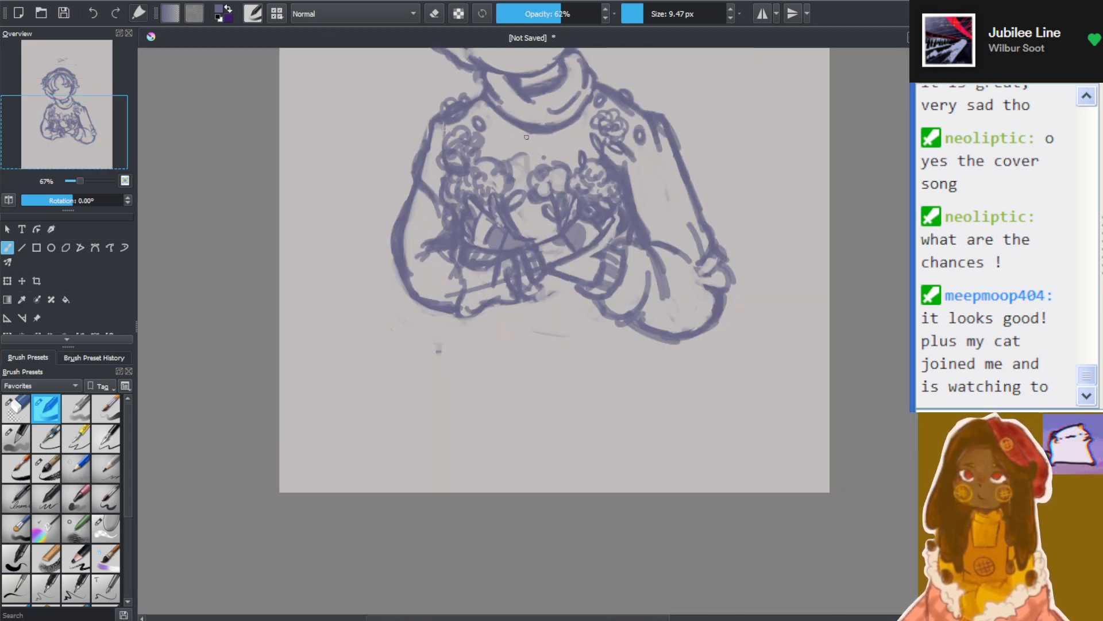
{"action": "left_click_drag", "start_coordinate": [112, 142], "coordinate": [126, 112]}
{"action": "scroll", "coordinate": [61, 125], "scroll_direction": "up", "scroll_amount": 2}
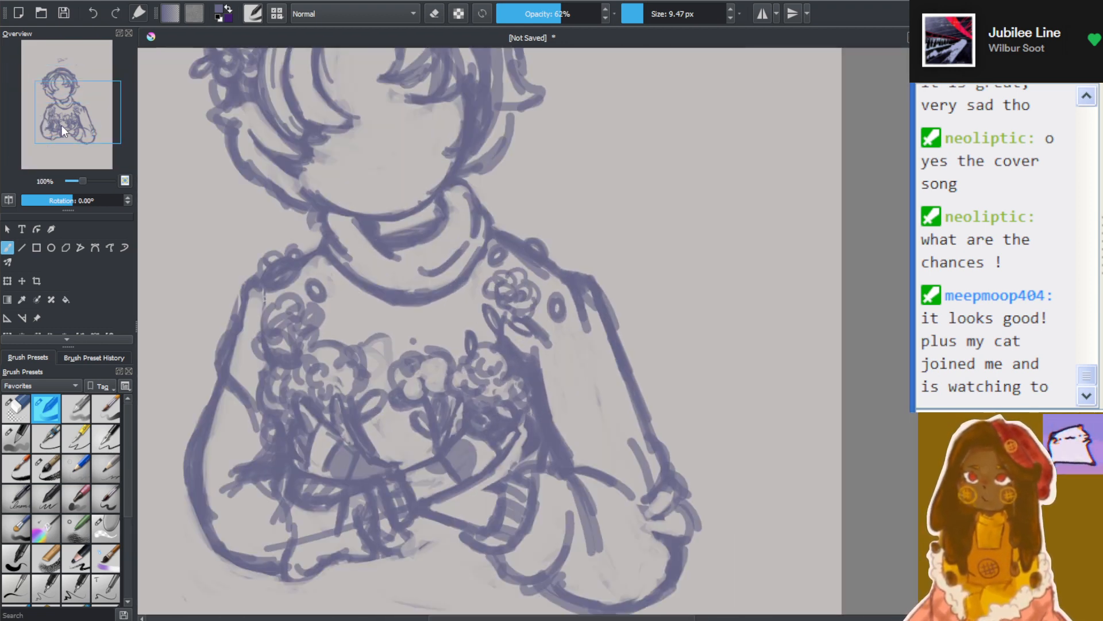
{"action": "left_click_drag", "start_coordinate": [61, 125], "coordinate": [54, 139]}
{"action": "scroll", "coordinate": [54, 139], "scroll_direction": "down", "scroll_amount": 3}
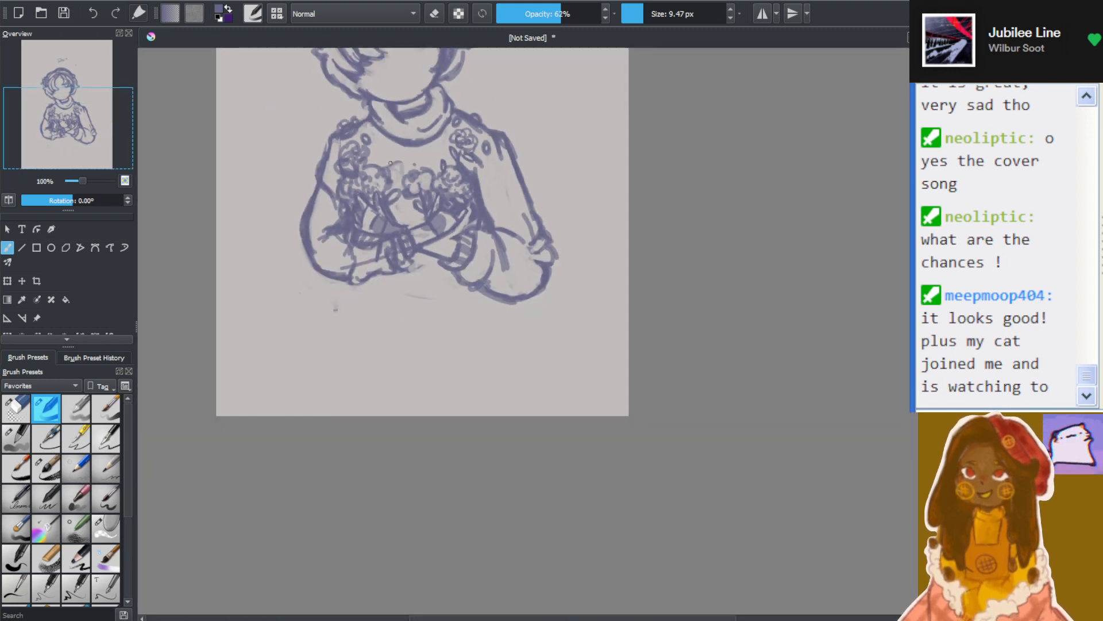
{"action": "left_click_drag", "start_coordinate": [617, 618], "coordinate": [594, 616]}
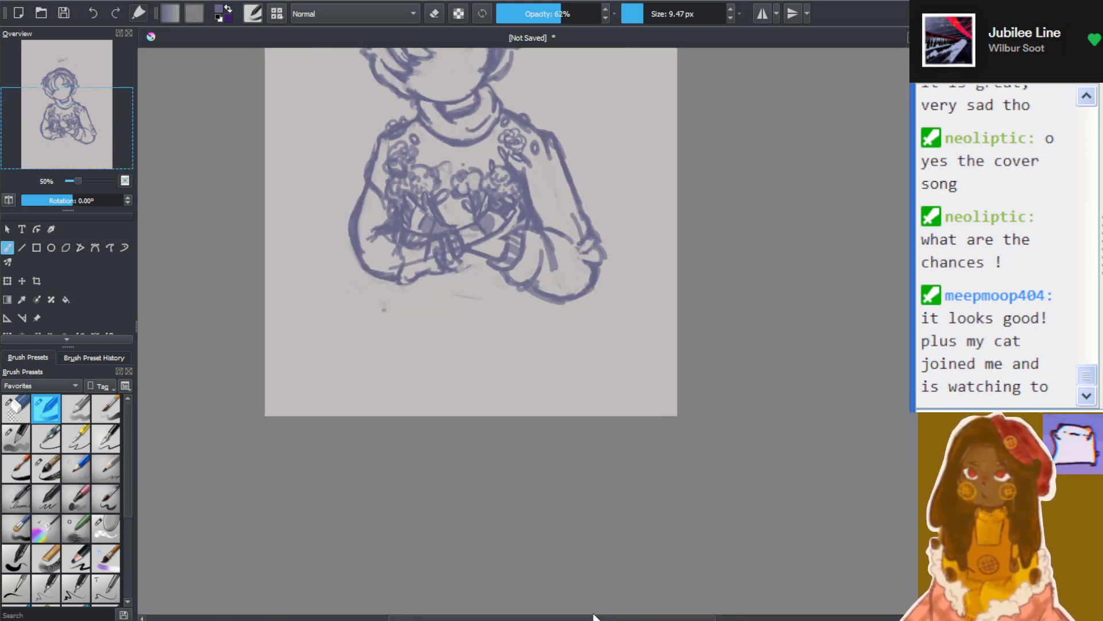
{"action": "left_click_drag", "start_coordinate": [922, 367], "coordinate": [922, 307]}
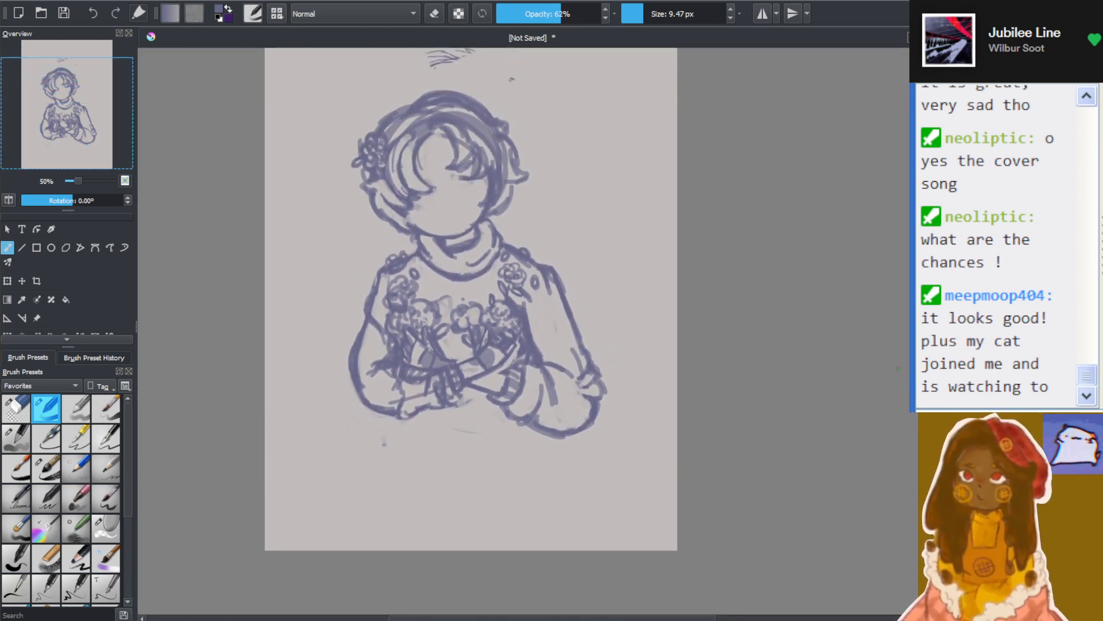
Try to widen the sleeve's outer curve around the elbow on the hair flower's side with several extra strokes
{"action": "scroll", "coordinate": [413, 299], "scroll_direction": "up", "scroll_amount": 2}
{"action": "scroll", "coordinate": [373, 483], "scroll_direction": "up", "scroll_amount": 1}
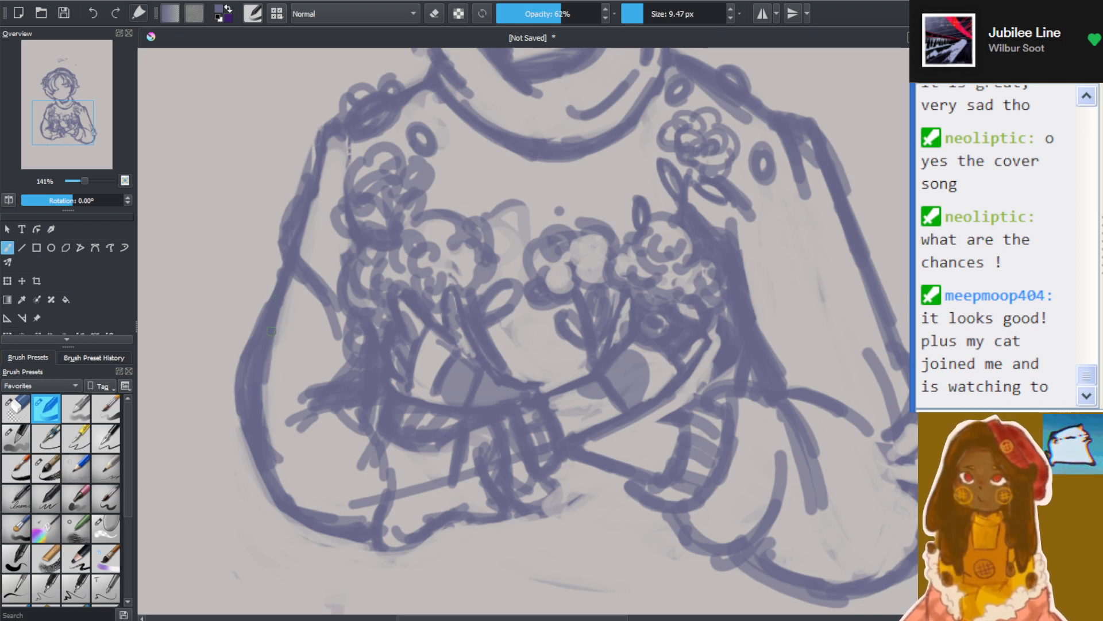
{"action": "left_click_drag", "start_coordinate": [247, 400], "coordinate": [247, 466]}
{"action": "left_click_drag", "start_coordinate": [242, 379], "coordinate": [241, 474]}
{"action": "left_click_drag", "start_coordinate": [235, 402], "coordinate": [247, 496]}
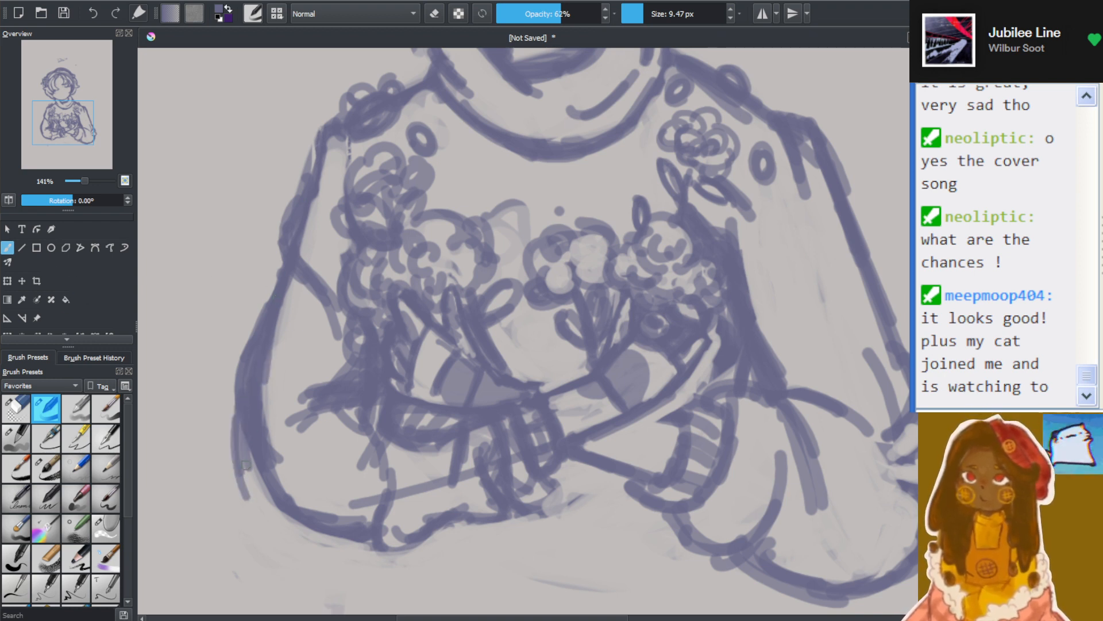
{"action": "left_click_drag", "start_coordinate": [239, 374], "coordinate": [251, 488]}
{"action": "mouse_move", "coordinate": [247, 425]}
{"action": "left_mouse_down"}
{"action": "mouse_move", "coordinate": [258, 504]}
{"action": "mouse_move", "coordinate": [284, 549]}
{"action": "left_mouse_up"}
{"action": "mouse_move", "coordinate": [242, 489]}
{"action": "left_mouse_down"}
{"action": "mouse_move", "coordinate": [293, 560]}
{"action": "mouse_move", "coordinate": [331, 575]}
{"action": "mouse_move", "coordinate": [342, 543]}
{"action": "mouse_move", "coordinate": [359, 538]}
{"action": "left_mouse_up"}
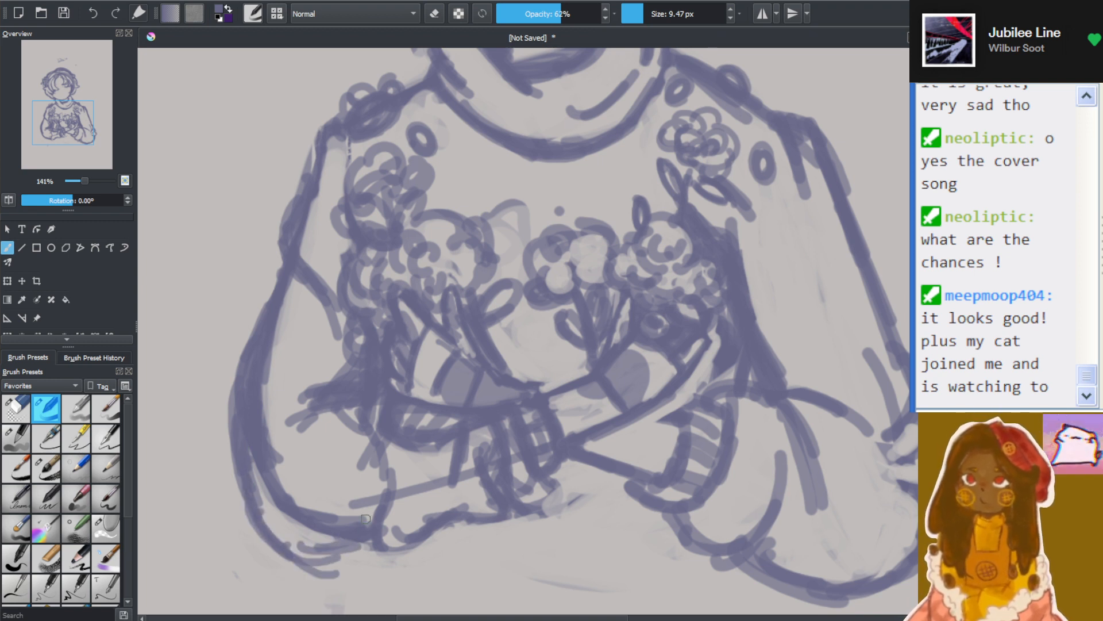
Undo all the extra strokes around the sleeve's outer curve and elbow
{"action": "key", "text": "ctrl+z"}
{"action": "key", "text": "ctrl+z"}
{"action": "key", "text": "ctrl+z"}
{"action": "key", "text": "ctrl+z"}
{"action": "key", "text": "ctrl+z"}
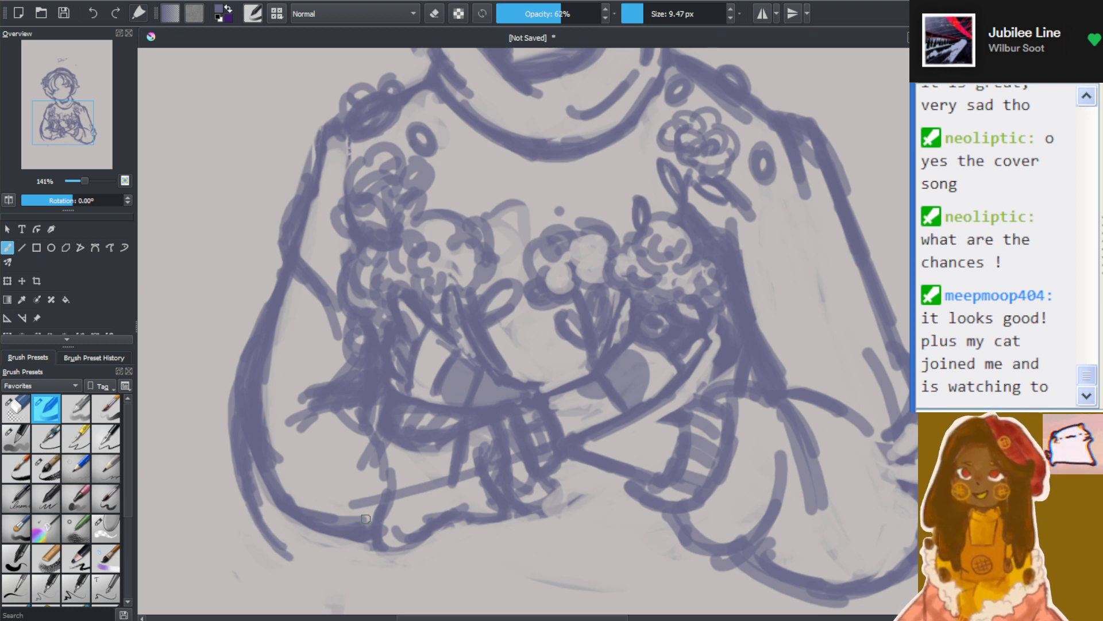
{"action": "key", "text": "ctrl+z"}
{"action": "key", "text": "ctrl+z"}
{"action": "key", "text": "ctrl+z"}
{"action": "key", "text": "ctrl+z"}
{"action": "key", "text": "ctrl+z"}
{"action": "key", "text": "ctrl+z"}
{"action": "key", "text": "ctrl+z"}
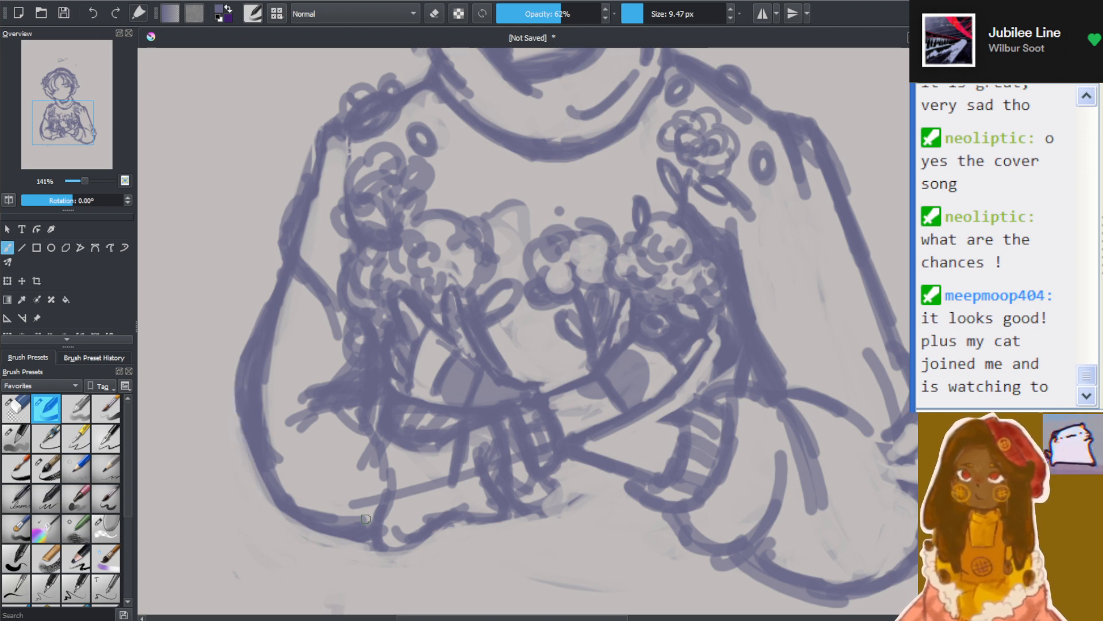
Draw a higher, rounded shoulder outline on the hair flower's side, and erase the old shoulder line and bumps inside it
{"action": "scroll", "coordinate": [355, 482], "scroll_direction": "down", "scroll_amount": 3}
{"action": "scroll", "coordinate": [360, 443], "scroll_direction": "up", "scroll_amount": 2}
{"action": "scroll", "coordinate": [360, 443], "scroll_direction": "down", "scroll_amount": 2}
{"action": "scroll", "coordinate": [352, 465], "scroll_direction": "up", "scroll_amount": 2}
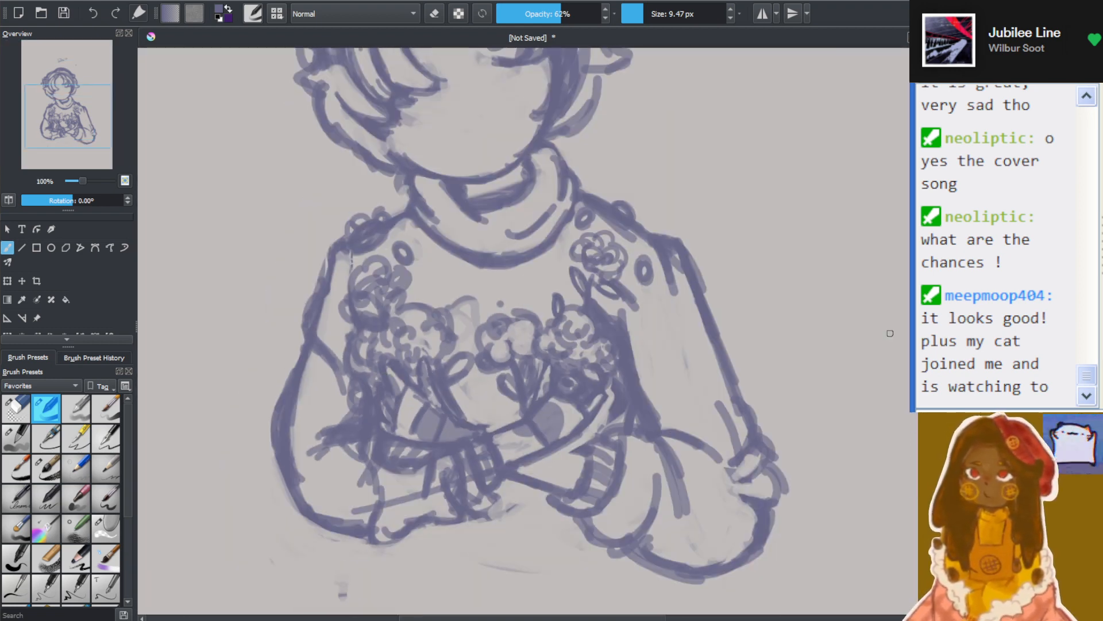
{"action": "scroll", "coordinate": [379, 253], "scroll_direction": "up", "scroll_amount": 3}
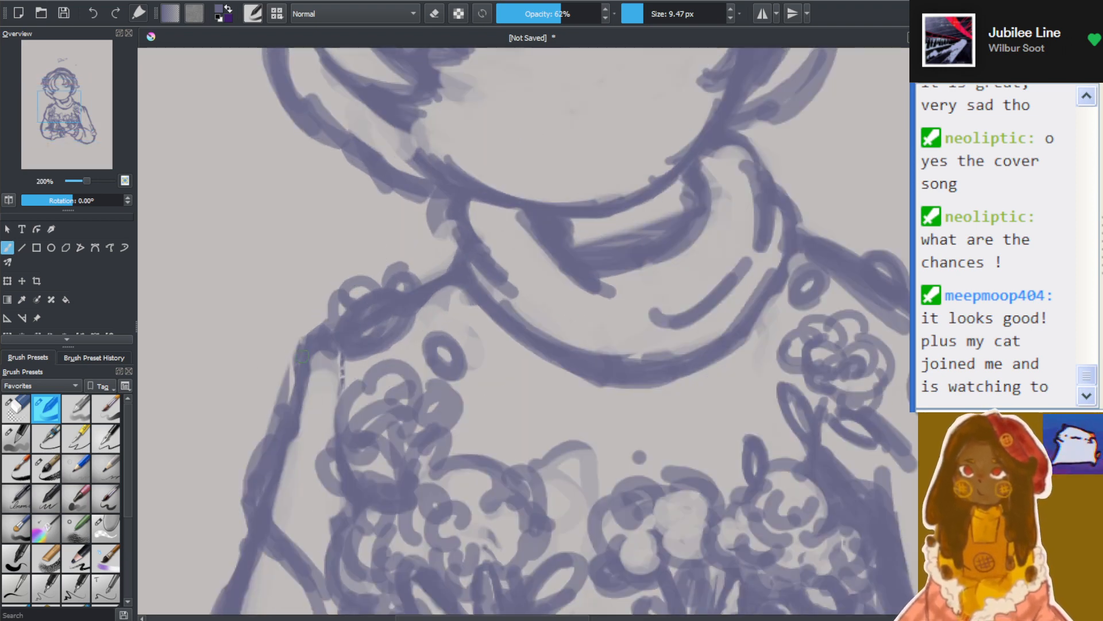
{"action": "mouse_move", "coordinate": [302, 350]}
{"action": "left_mouse_down"}
{"action": "mouse_move", "coordinate": [321, 306]}
{"action": "mouse_move", "coordinate": [297, 342]}
{"action": "mouse_move", "coordinate": [345, 293]}
{"action": "mouse_move", "coordinate": [372, 293]}
{"action": "mouse_move", "coordinate": [346, 281]}
{"action": "mouse_move", "coordinate": [384, 300]}
{"action": "mouse_move", "coordinate": [368, 273]}
{"action": "mouse_move", "coordinate": [376, 284]}
{"action": "mouse_move", "coordinate": [482, 265]}
{"action": "mouse_move", "coordinate": [410, 258]}
{"action": "mouse_move", "coordinate": [452, 265]}
{"action": "mouse_move", "coordinate": [369, 269]}
{"action": "mouse_move", "coordinate": [404, 287]}
{"action": "mouse_move", "coordinate": [353, 263]}
{"action": "mouse_move", "coordinate": [356, 274]}
{"action": "mouse_move", "coordinate": [298, 350]}
{"action": "mouse_move", "coordinate": [321, 290]}
{"action": "mouse_move", "coordinate": [305, 364]}
{"action": "mouse_move", "coordinate": [318, 317]}
{"action": "mouse_move", "coordinate": [355, 272]}
{"action": "mouse_move", "coordinate": [399, 294]}
{"action": "mouse_move", "coordinate": [395, 272]}
{"action": "left_mouse_up"}
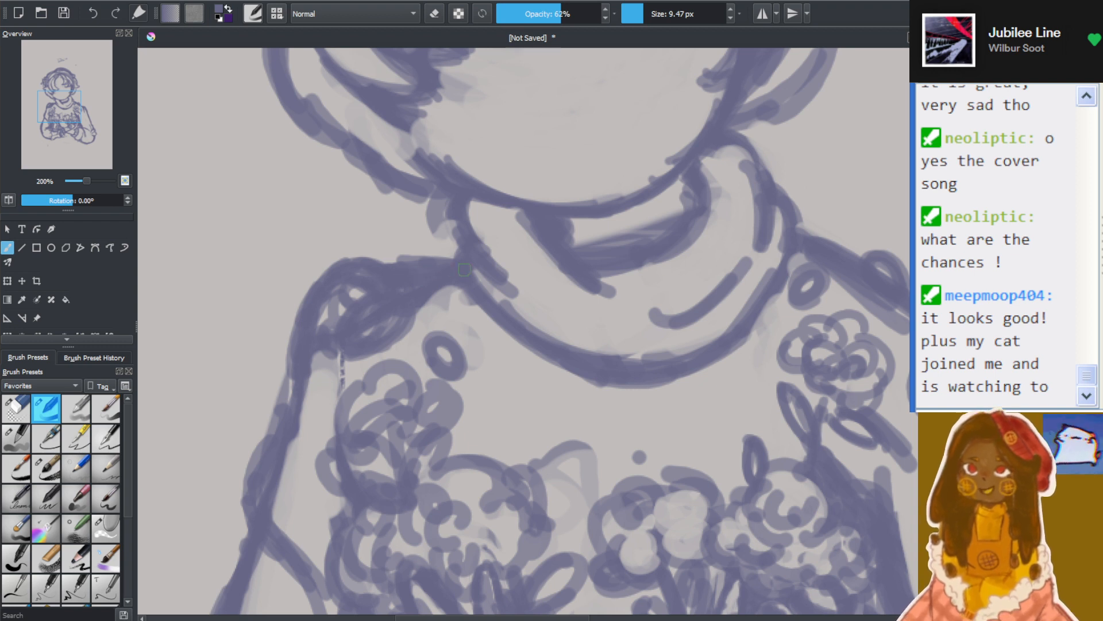
{"action": "key", "text": "e"}
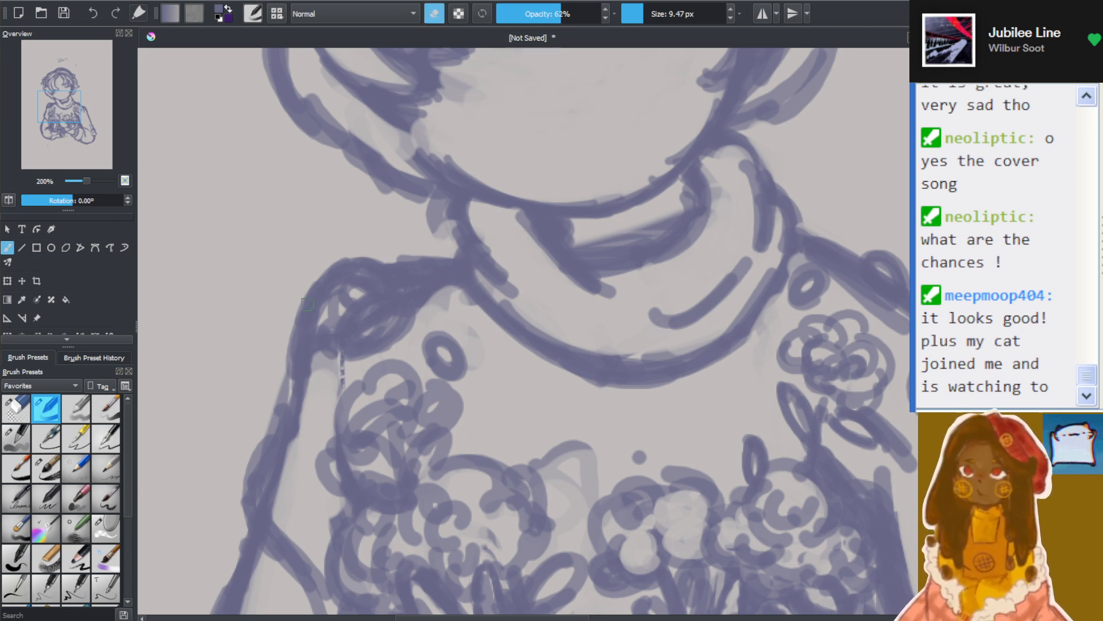
{"action": "mouse_move", "coordinate": [326, 311]}
{"action": "left_mouse_down"}
{"action": "mouse_move", "coordinate": [321, 374]}
{"action": "mouse_move", "coordinate": [327, 315]}
{"action": "mouse_move", "coordinate": [327, 336]}
{"action": "mouse_move", "coordinate": [352, 305]}
{"action": "mouse_move", "coordinate": [337, 353]}
{"action": "mouse_move", "coordinate": [330, 341]}
{"action": "mouse_move", "coordinate": [411, 300]}
{"action": "mouse_move", "coordinate": [347, 297]}
{"action": "mouse_move", "coordinate": [332, 384]}
{"action": "mouse_move", "coordinate": [395, 320]}
{"action": "mouse_move", "coordinate": [383, 342]}
{"action": "mouse_move", "coordinate": [430, 304]}
{"action": "mouse_move", "coordinate": [363, 343]}
{"action": "mouse_move", "coordinate": [406, 293]}
{"action": "mouse_move", "coordinate": [436, 277]}
{"action": "mouse_move", "coordinate": [450, 281]}
{"action": "mouse_move", "coordinate": [442, 293]}
{"action": "mouse_move", "coordinate": [454, 286]}
{"action": "mouse_move", "coordinate": [363, 334]}
{"action": "mouse_move", "coordinate": [352, 368]}
{"action": "mouse_move", "coordinate": [358, 334]}
{"action": "mouse_move", "coordinate": [417, 293]}
{"action": "mouse_move", "coordinate": [345, 330]}
{"action": "left_mouse_up"}
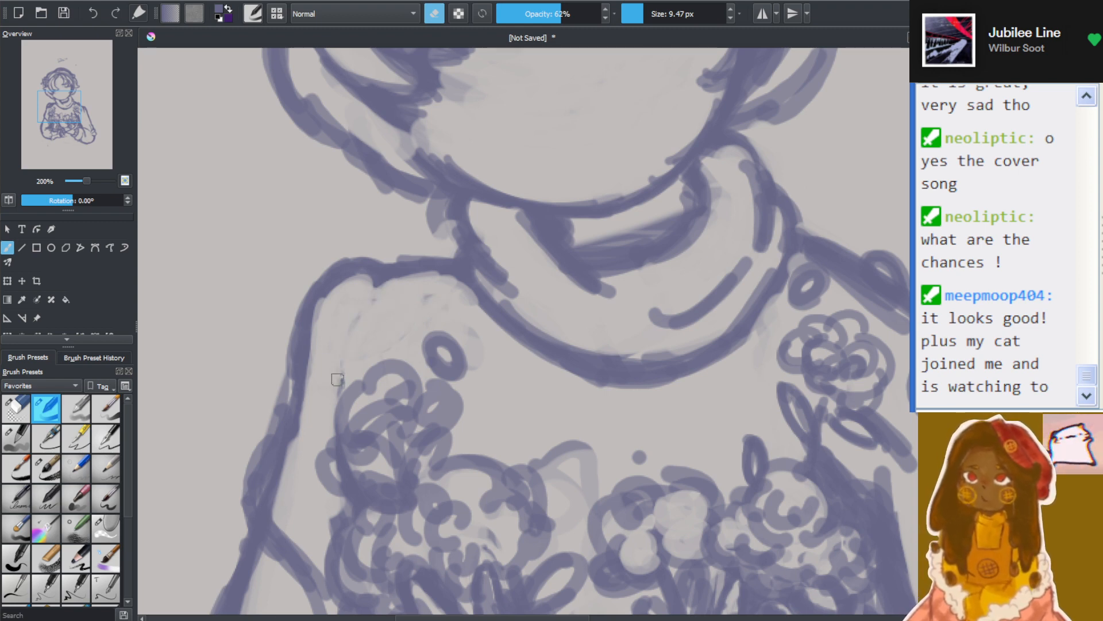
Refine the raised shoulder's slope toward the collar with thicker strokes, and add a short fold line beneath it
{"action": "scroll", "coordinate": [365, 381], "scroll_direction": "down", "scroll_amount": 9}
{"action": "scroll", "coordinate": [394, 381], "scroll_direction": "up", "scroll_amount": 5}
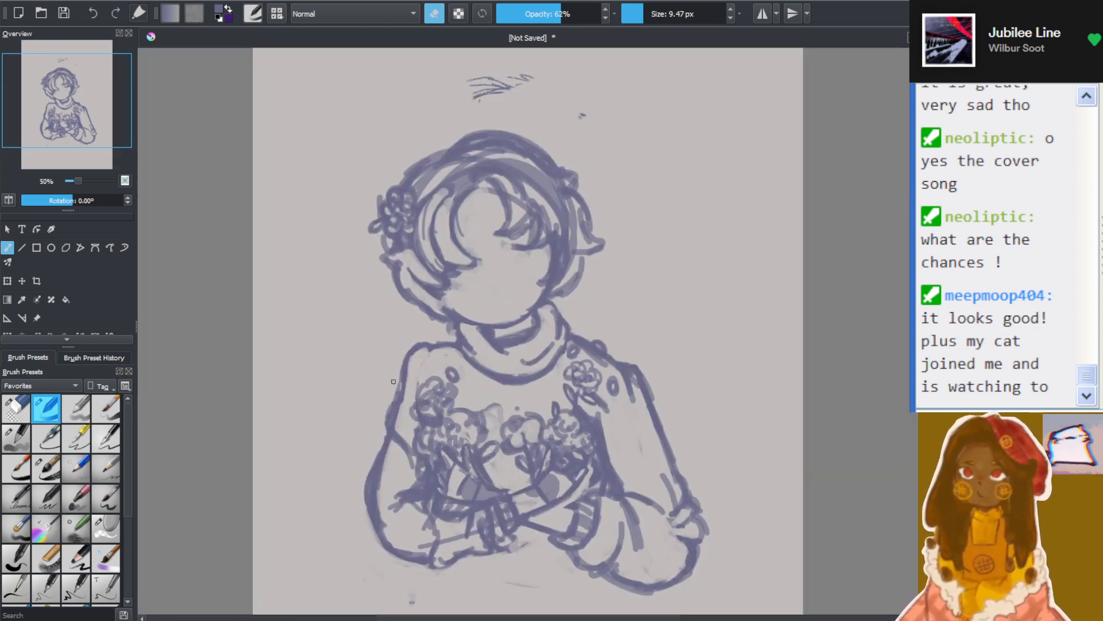
{"action": "scroll", "coordinate": [393, 382], "scroll_direction": "up", "scroll_amount": 3}
{"action": "scroll", "coordinate": [431, 357], "scroll_direction": "down", "scroll_amount": 4}
{"action": "scroll", "coordinate": [473, 333], "scroll_direction": "up", "scroll_amount": 4}
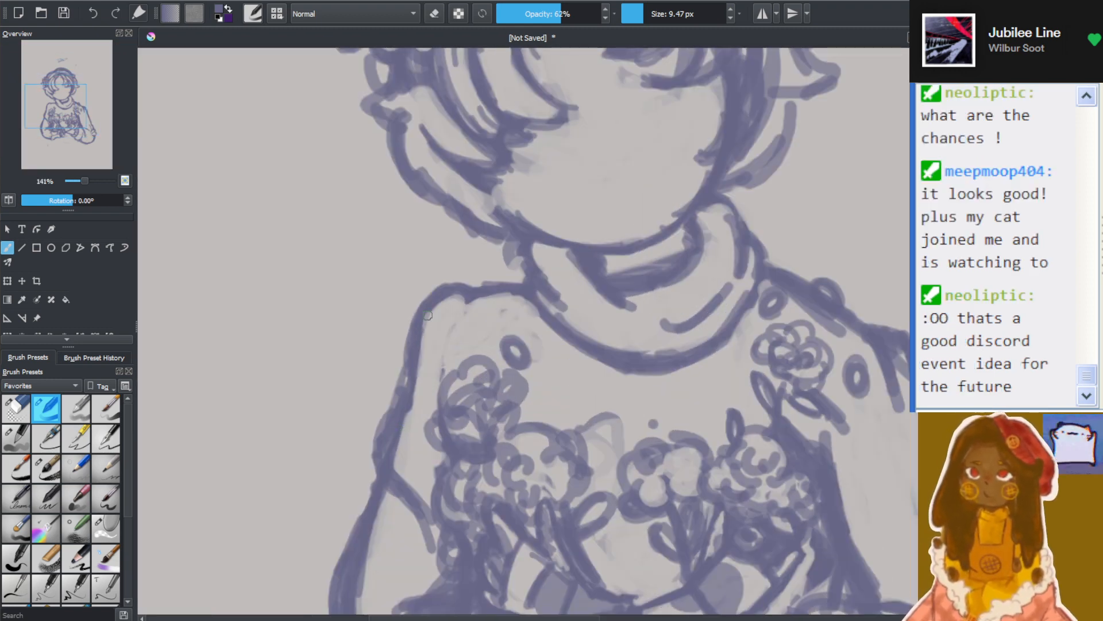
{"action": "mouse_move", "coordinate": [447, 283]}
{"action": "left_mouse_down"}
{"action": "mouse_move", "coordinate": [513, 317]}
{"action": "mouse_move", "coordinate": [536, 343]}
{"action": "left_mouse_up"}
{"action": "mouse_move", "coordinate": [489, 279]}
{"action": "left_mouse_down"}
{"action": "mouse_move", "coordinate": [528, 295]}
{"action": "mouse_move", "coordinate": [524, 270]}
{"action": "mouse_move", "coordinate": [428, 293]}
{"action": "left_mouse_up"}
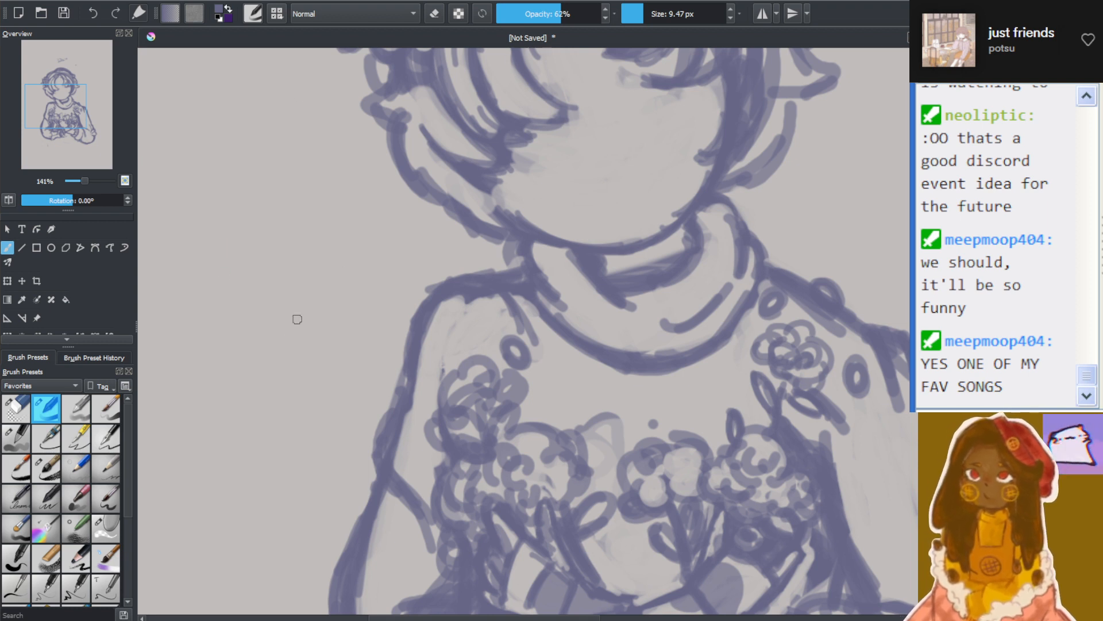
Erase the thick upper edge of the shoulder slope beside the collar on the hair flower's side
{"action": "left_click_drag", "start_coordinate": [499, 297], "coordinate": [521, 330]}
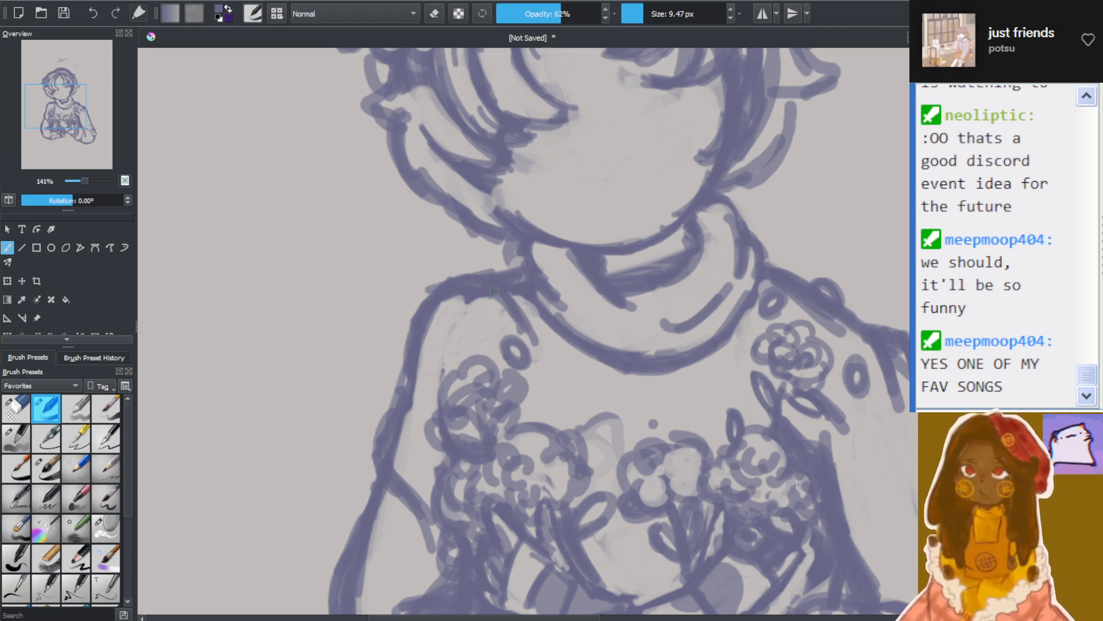
{"action": "left_click_drag", "start_coordinate": [428, 322], "coordinate": [453, 298]}
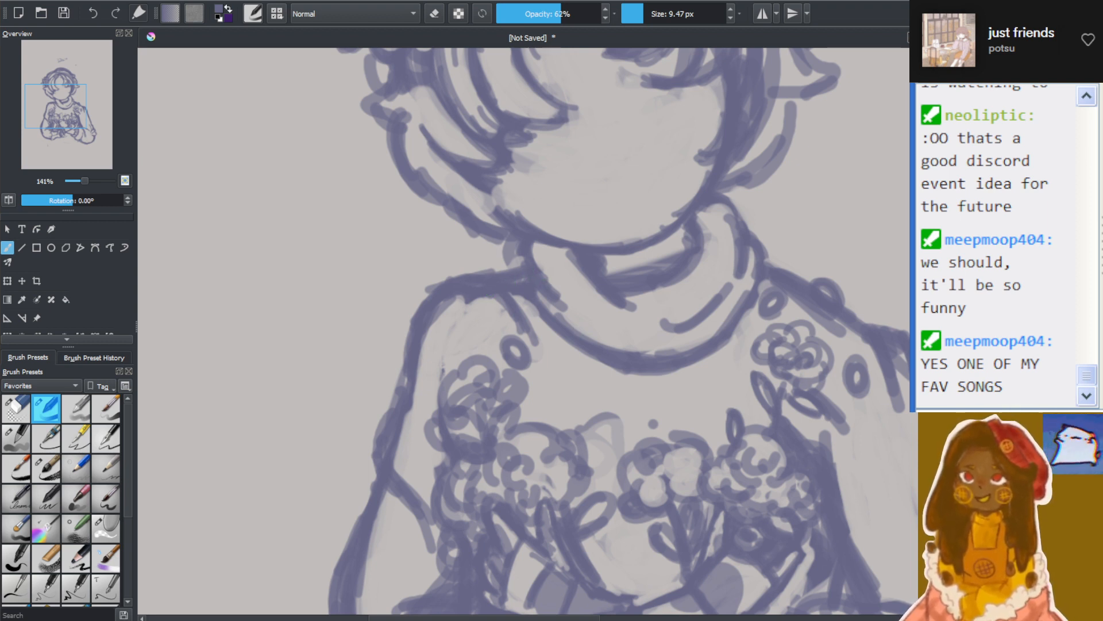
{"action": "left_click", "coordinate": [1087, 39]}
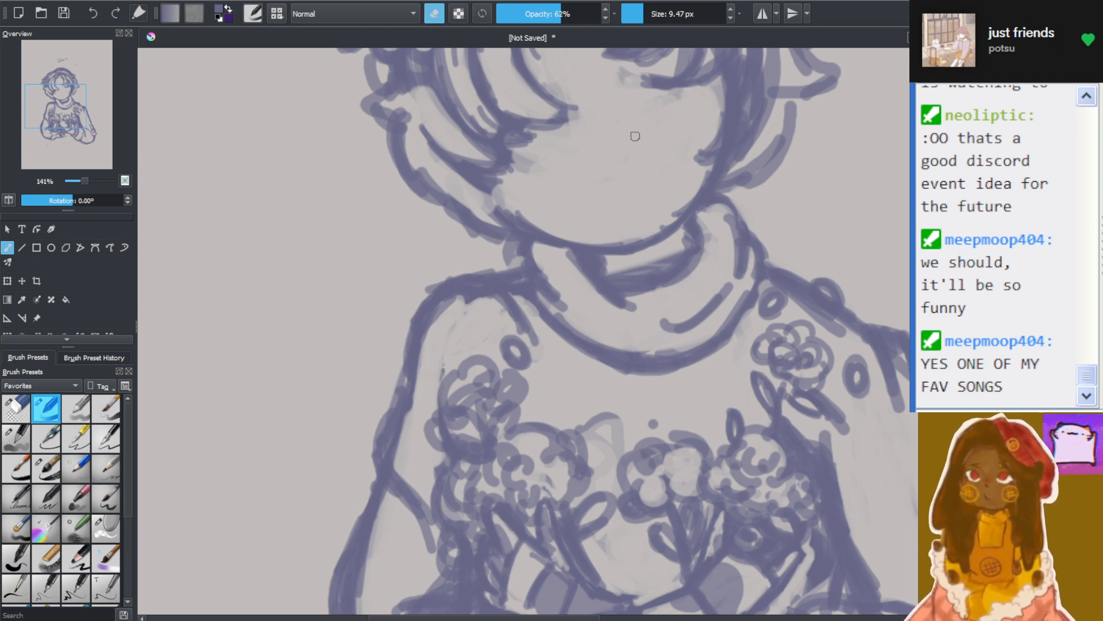
{"action": "mouse_move", "coordinate": [468, 301]}
{"action": "left_mouse_down"}
{"action": "mouse_move", "coordinate": [491, 318]}
{"action": "mouse_move", "coordinate": [500, 305]}
{"action": "mouse_move", "coordinate": [482, 293]}
{"action": "mouse_move", "coordinate": [443, 312]}
{"action": "mouse_move", "coordinate": [450, 292]}
{"action": "mouse_move", "coordinate": [438, 313]}
{"action": "mouse_move", "coordinate": [538, 317]}
{"action": "left_mouse_up"}
{"action": "left_click_drag", "start_coordinate": [492, 274], "coordinate": [509, 278]}
{"action": "mouse_move", "coordinate": [495, 271]}
{"action": "left_mouse_down"}
{"action": "mouse_move", "coordinate": [515, 277]}
{"action": "mouse_move", "coordinate": [503, 271]}
{"action": "left_mouse_up"}
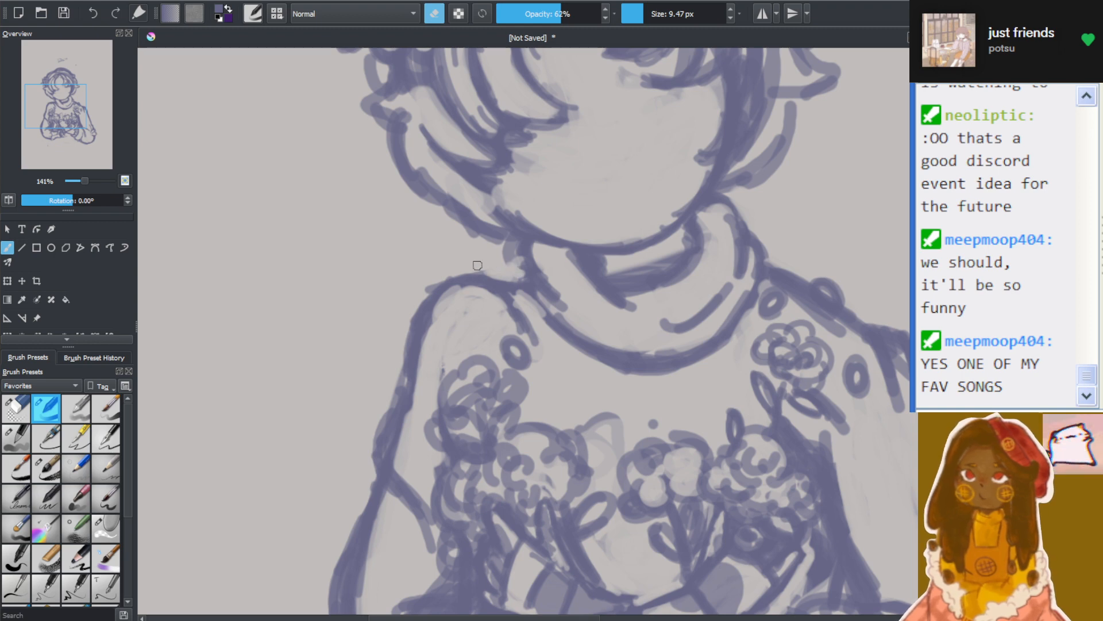
Draw a straighter sloping shoulder line from the collar and a wider outer sleeve curve down around the elbow on the hair flower's side
{"action": "scroll", "coordinate": [509, 259], "scroll_direction": "down", "scroll_amount": 5}
{"action": "scroll", "coordinate": [508, 253], "scroll_direction": "up", "scroll_amount": 2}
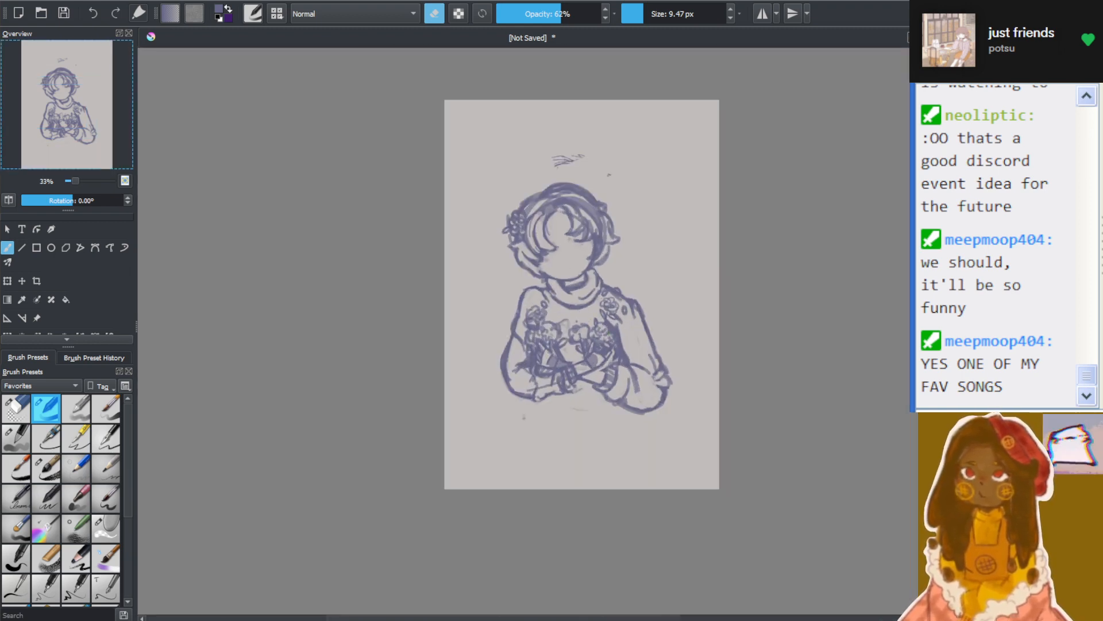
{"action": "scroll", "coordinate": [503, 259], "scroll_direction": "down", "scroll_amount": 1}
{"action": "scroll", "coordinate": [502, 260], "scroll_direction": "up", "scroll_amount": 4}
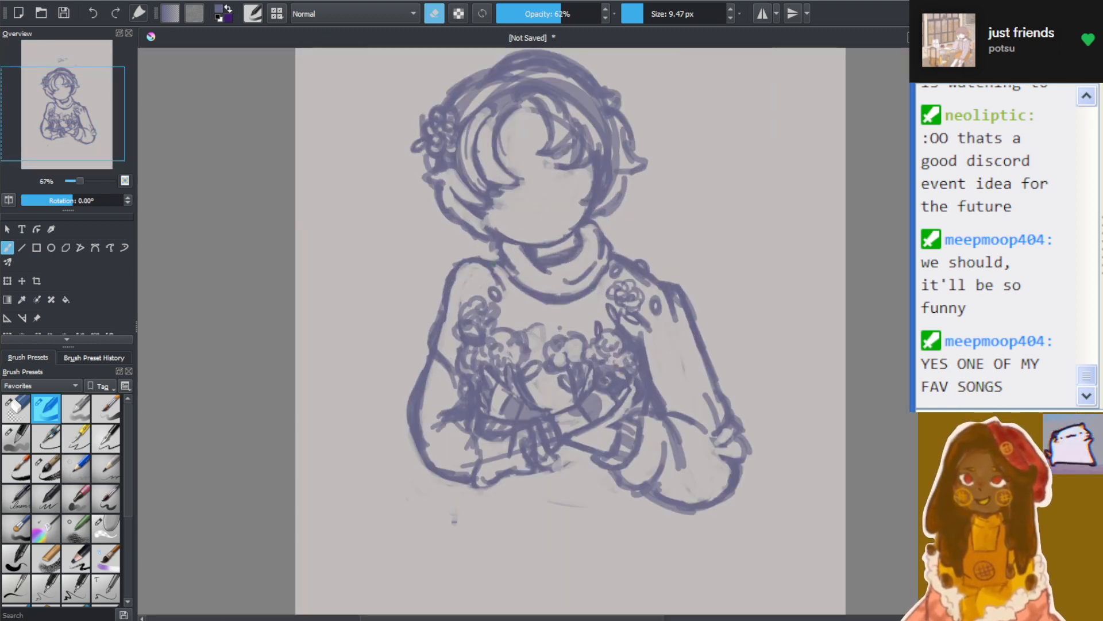
{"action": "scroll", "coordinate": [542, 326], "scroll_direction": "down", "scroll_amount": 3}
{"action": "scroll", "coordinate": [542, 328], "scroll_direction": "up", "scroll_amount": 2}
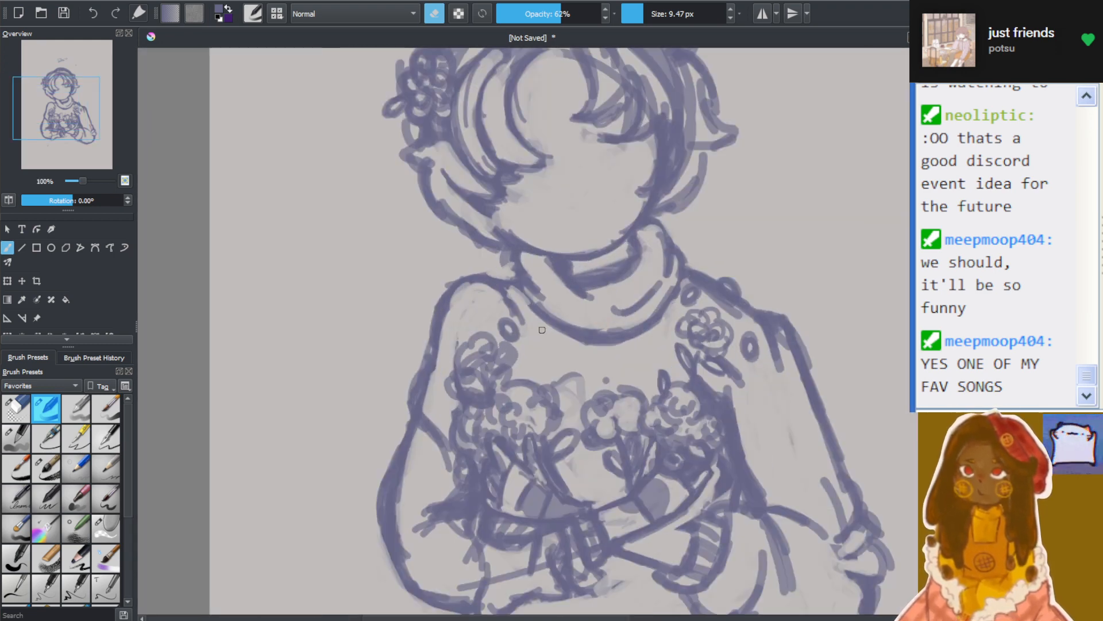
{"action": "left_click", "coordinate": [434, 13]}
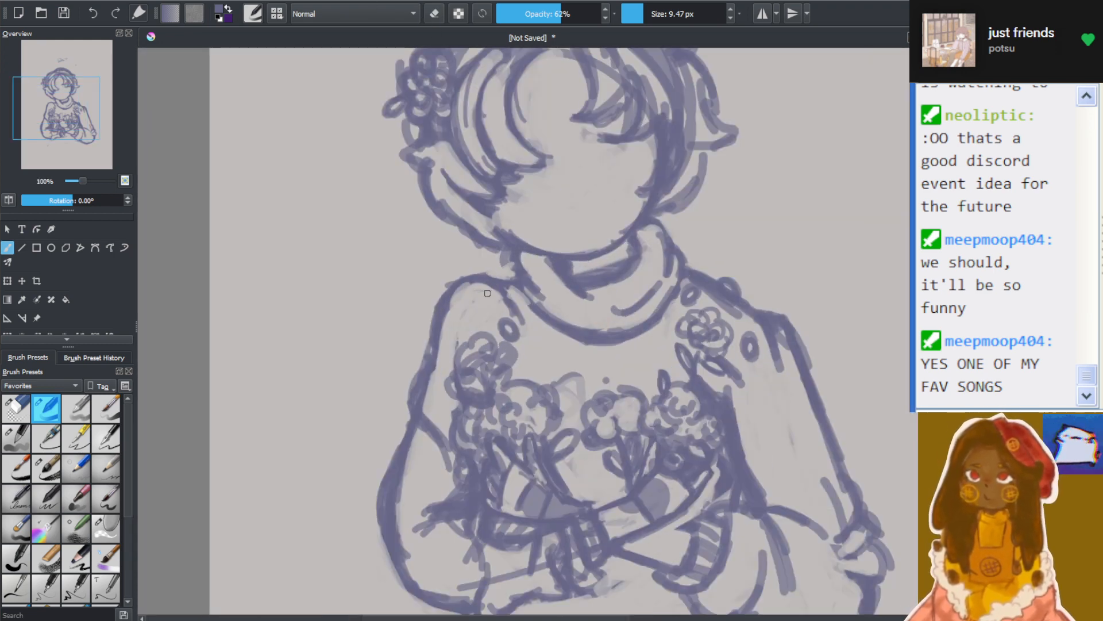
{"action": "mouse_move", "coordinate": [511, 283]}
{"action": "left_mouse_down"}
{"action": "mouse_move", "coordinate": [441, 322]}
{"action": "mouse_move", "coordinate": [398, 401]}
{"action": "left_mouse_up"}
{"action": "left_click_drag", "start_coordinate": [425, 346], "coordinate": [369, 500]}
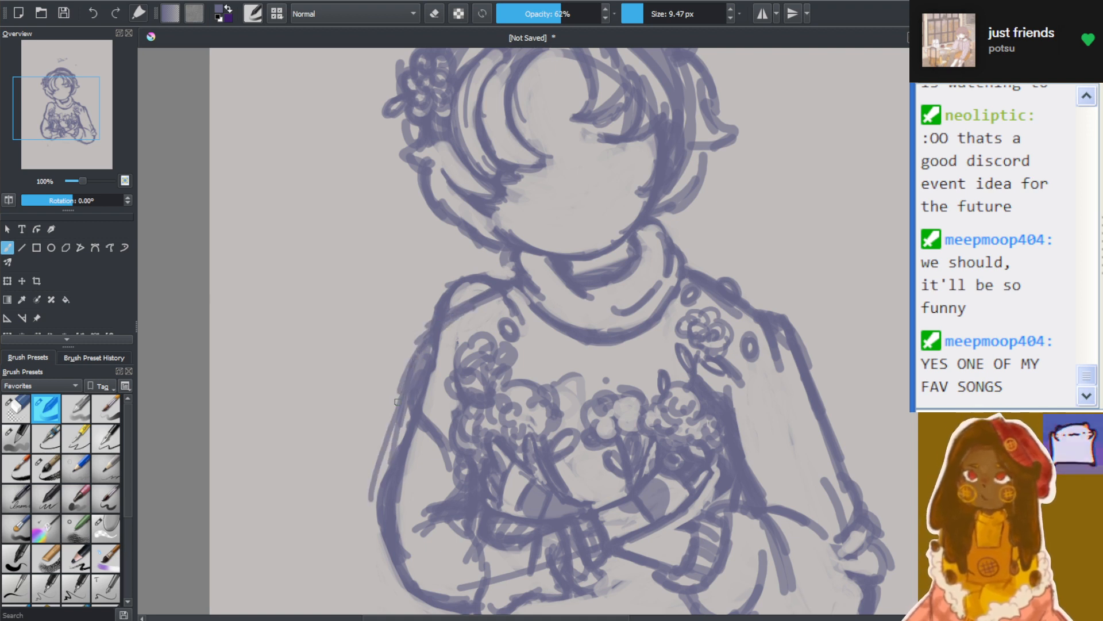
{"action": "mouse_move", "coordinate": [400, 399]}
{"action": "left_mouse_down"}
{"action": "mouse_move", "coordinate": [376, 526]}
{"action": "mouse_move", "coordinate": [394, 550]}
{"action": "mouse_move", "coordinate": [403, 607]}
{"action": "left_mouse_up"}
{"action": "mouse_move", "coordinate": [379, 537]}
{"action": "left_mouse_down"}
{"action": "mouse_move", "coordinate": [435, 611]}
{"action": "mouse_move", "coordinate": [457, 612]}
{"action": "left_mouse_up"}
Draw a freehand selection around the elbow, forearm and cuff on the side opposite the hair flower
{"action": "scroll", "coordinate": [494, 594], "scroll_direction": "down", "scroll_amount": 2}
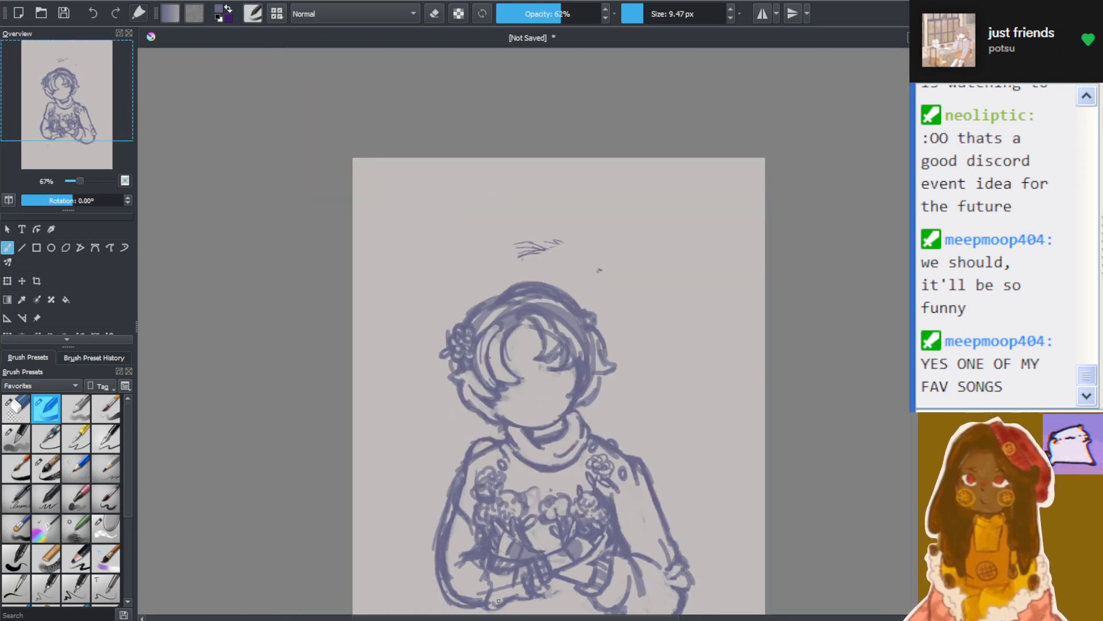
{"action": "scroll", "coordinate": [572, 580], "scroll_direction": "down", "scroll_amount": 1}
{"action": "scroll", "coordinate": [574, 577], "scroll_direction": "down", "scroll_amount": 4}
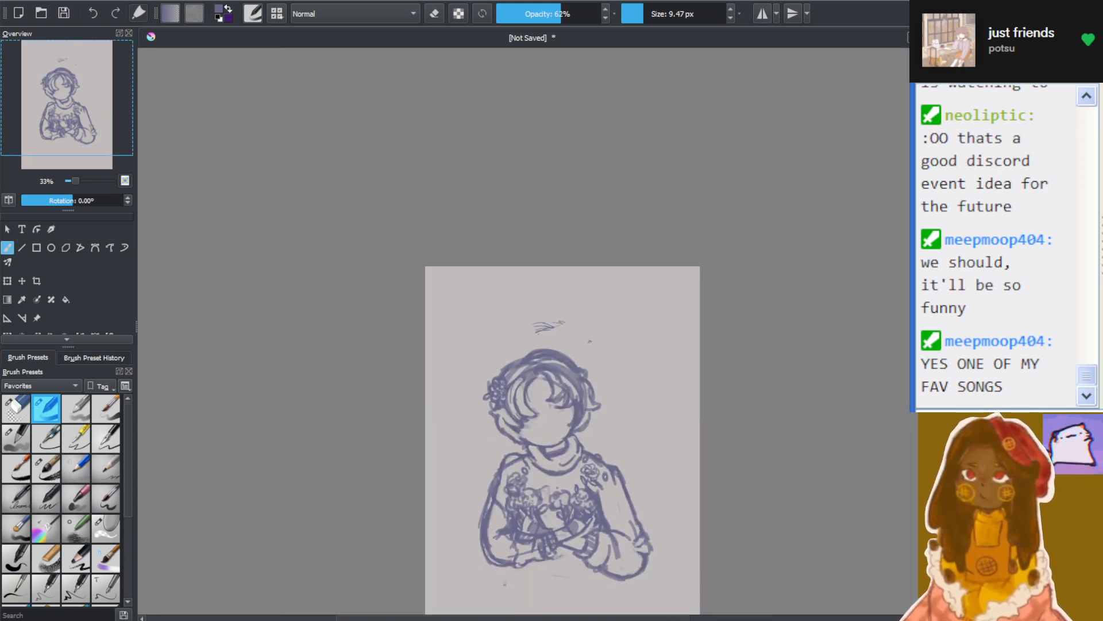
{"action": "scroll", "coordinate": [529, 454], "scroll_direction": "up", "scroll_amount": 3}
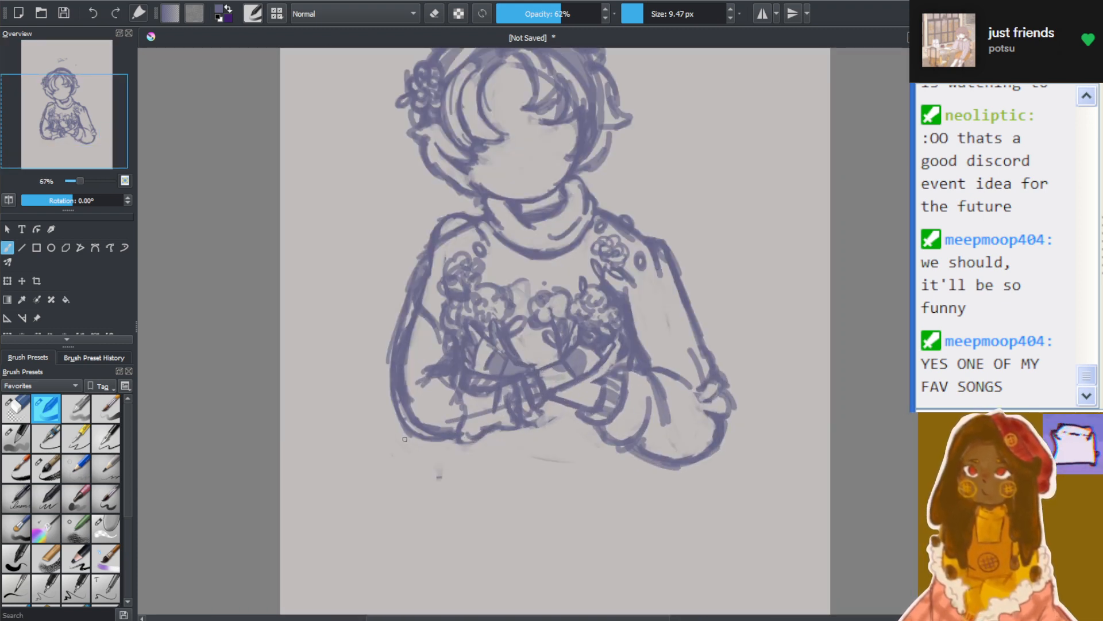
{"action": "scroll", "coordinate": [423, 382], "scroll_direction": "down", "scroll_amount": 1}
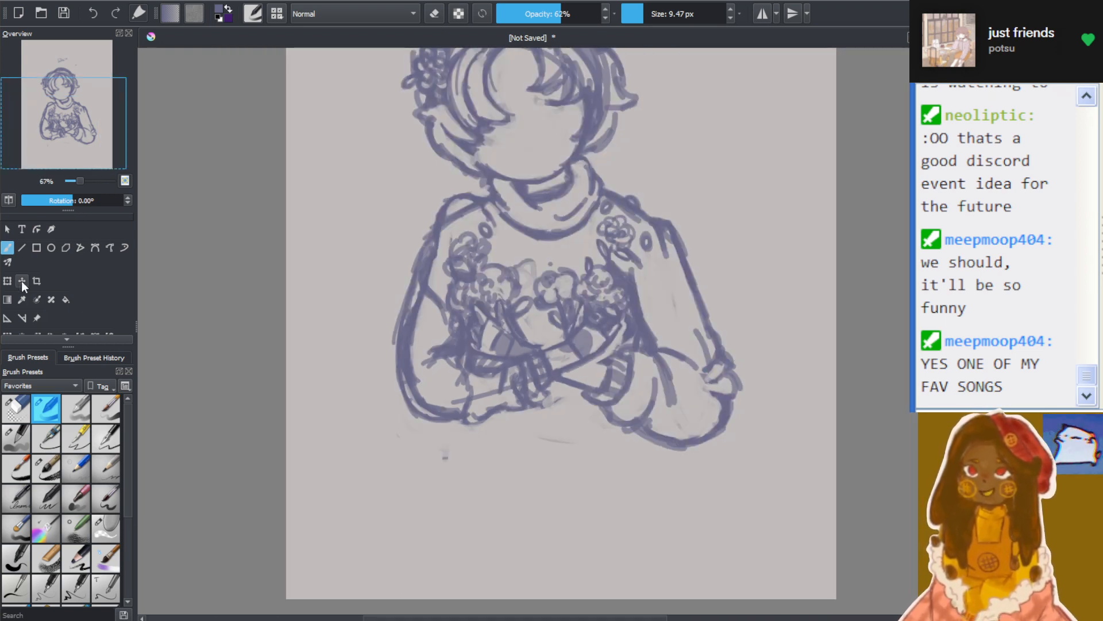
{"action": "left_click", "coordinate": [84, 338]}
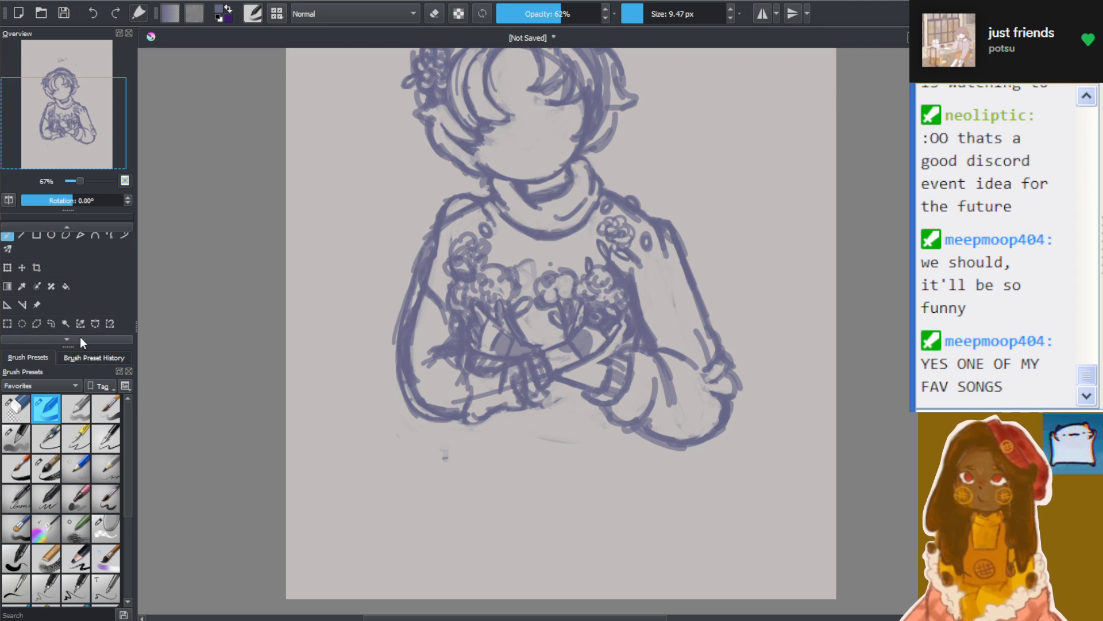
{"action": "left_click", "coordinate": [51, 318]}
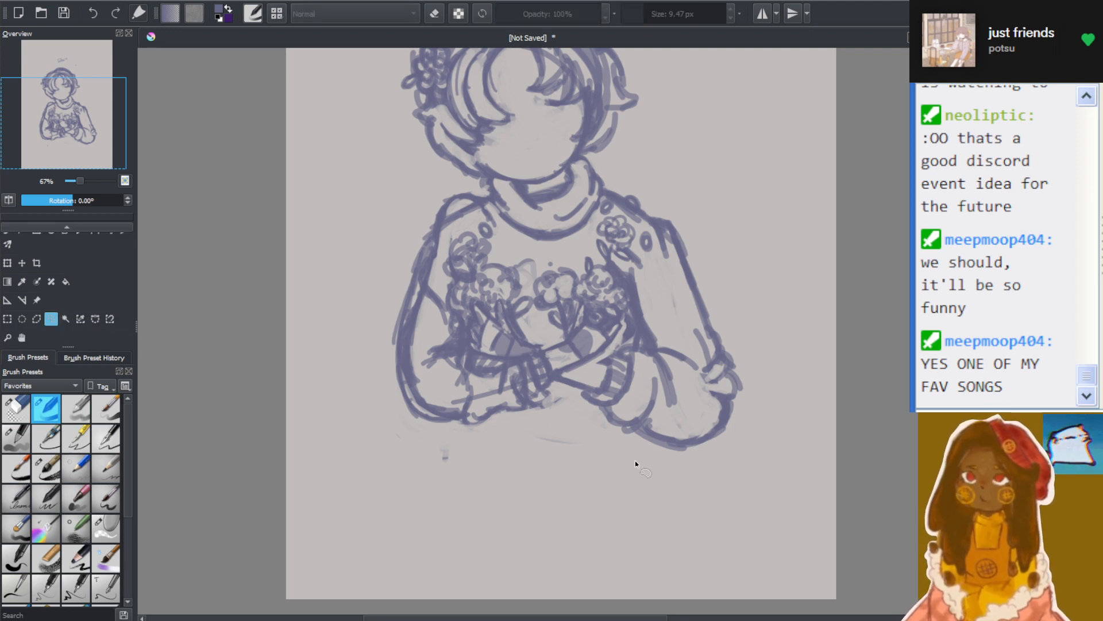
{"action": "mouse_move", "coordinate": [618, 457]}
{"action": "left_mouse_down"}
{"action": "mouse_move", "coordinate": [582, 401]}
{"action": "mouse_move", "coordinate": [601, 352]}
{"action": "mouse_move", "coordinate": [668, 317]}
{"action": "mouse_move", "coordinate": [761, 436]}
{"action": "mouse_move", "coordinate": [619, 462]}
{"action": "left_mouse_up"}
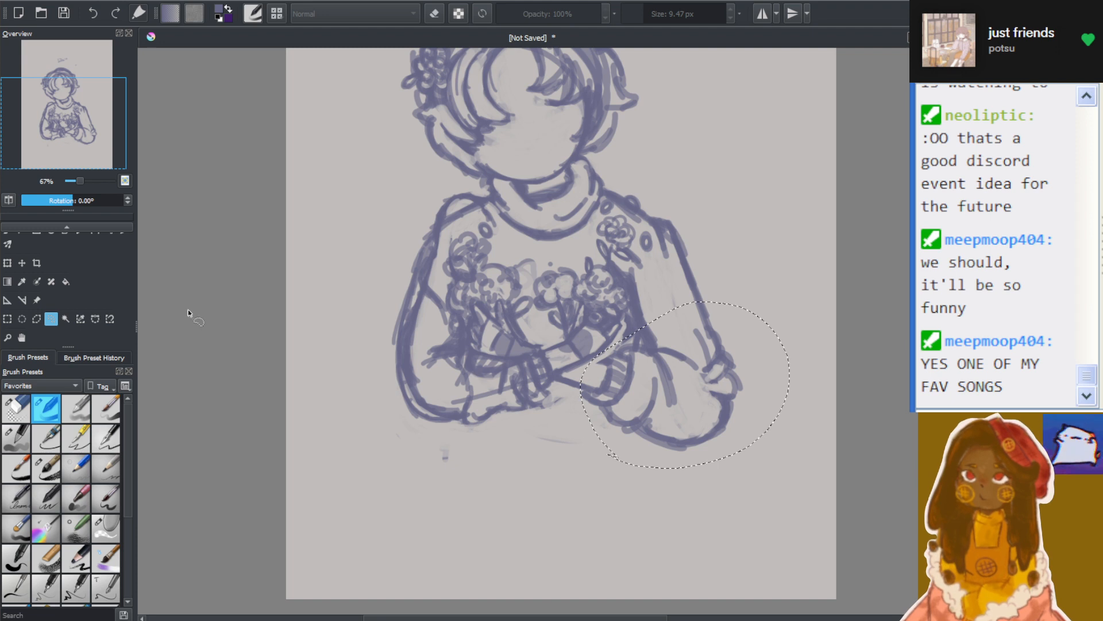
Transform the selected forearm and elbow, rotating them slightly counterclockwise and shifting them slightly upward, and apply the change
{"action": "left_click", "coordinate": [7, 263]}
{"action": "left_click_drag", "start_coordinate": [790, 300], "coordinate": [787, 302]}
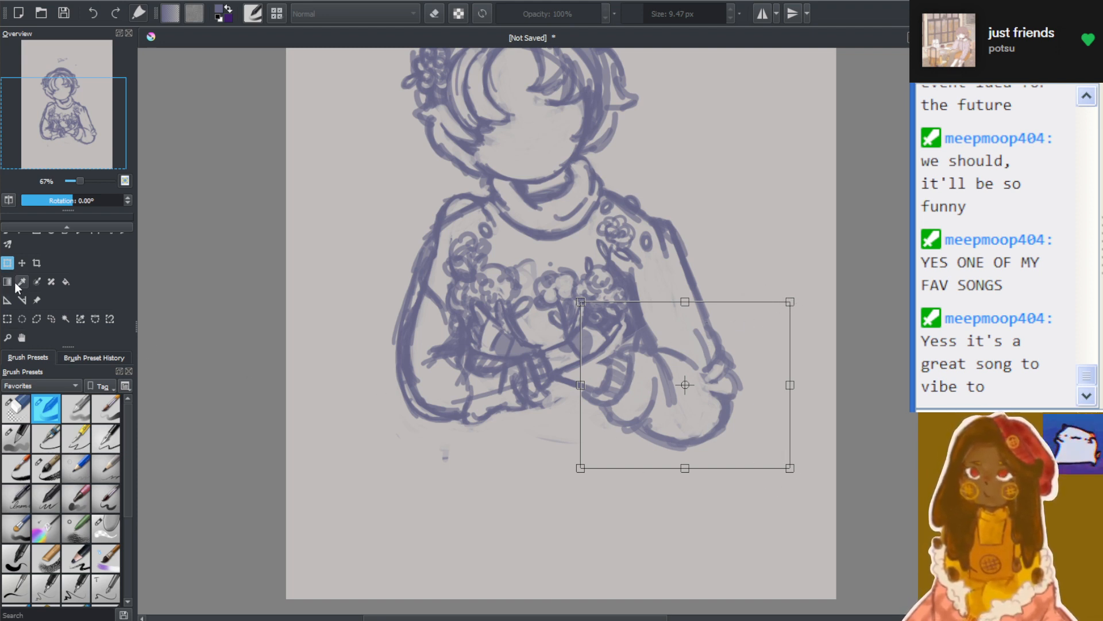
{"action": "left_click", "coordinate": [37, 318]}
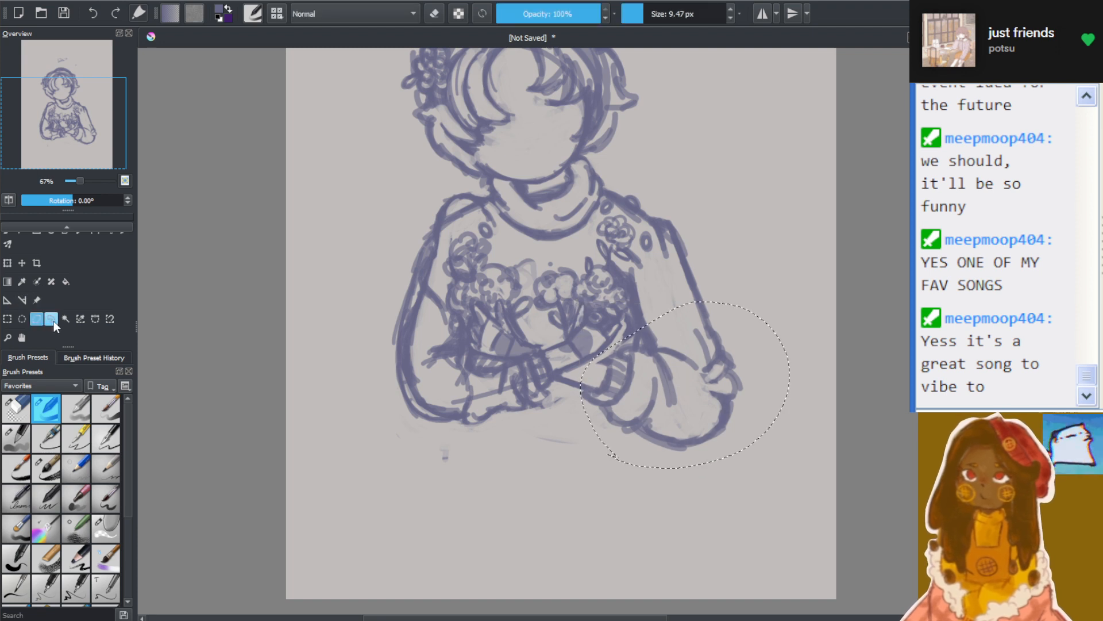
{"action": "left_click", "coordinate": [7, 264]}
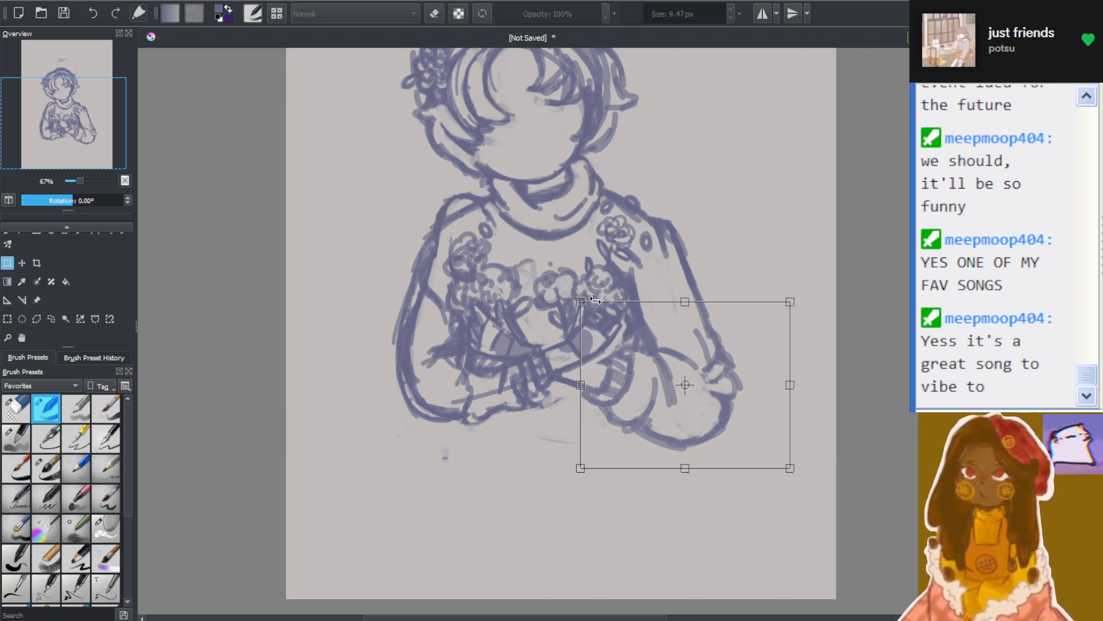
{"action": "left_click_drag", "start_coordinate": [576, 278], "coordinate": [558, 301]}
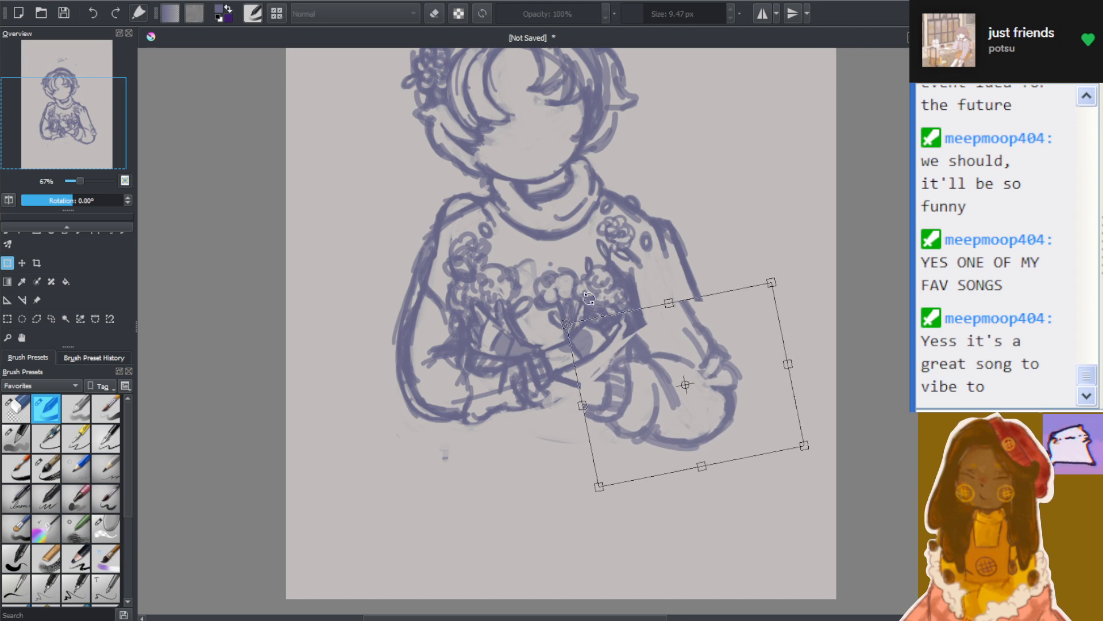
{"action": "left_click_drag", "start_coordinate": [662, 358], "coordinate": [663, 325]}
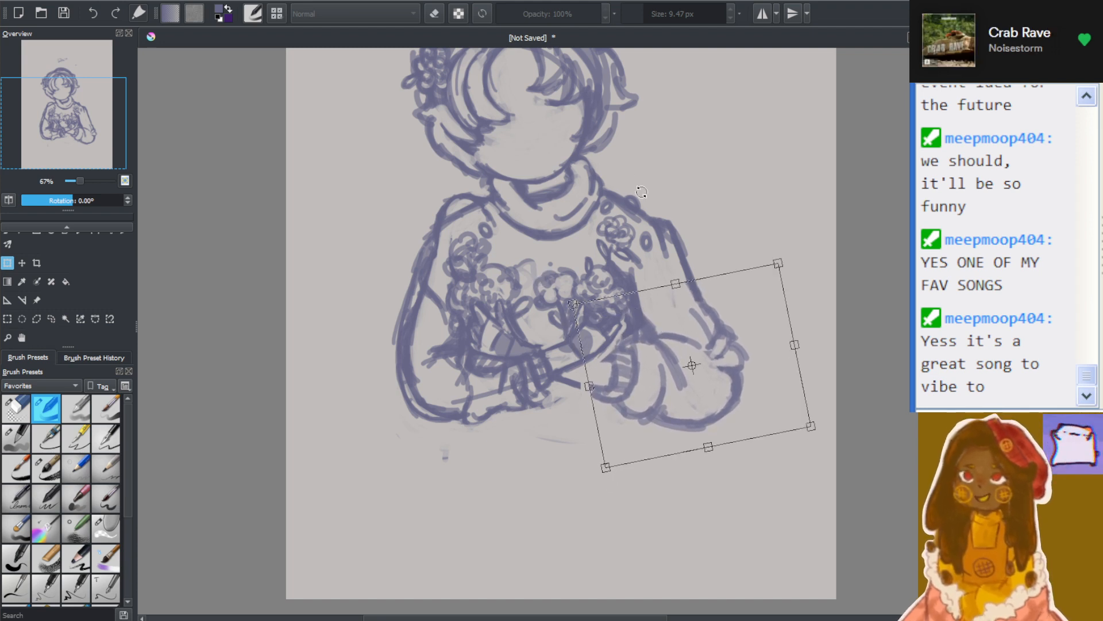
{"action": "left_click_drag", "start_coordinate": [635, 185], "coordinate": [625, 181]}
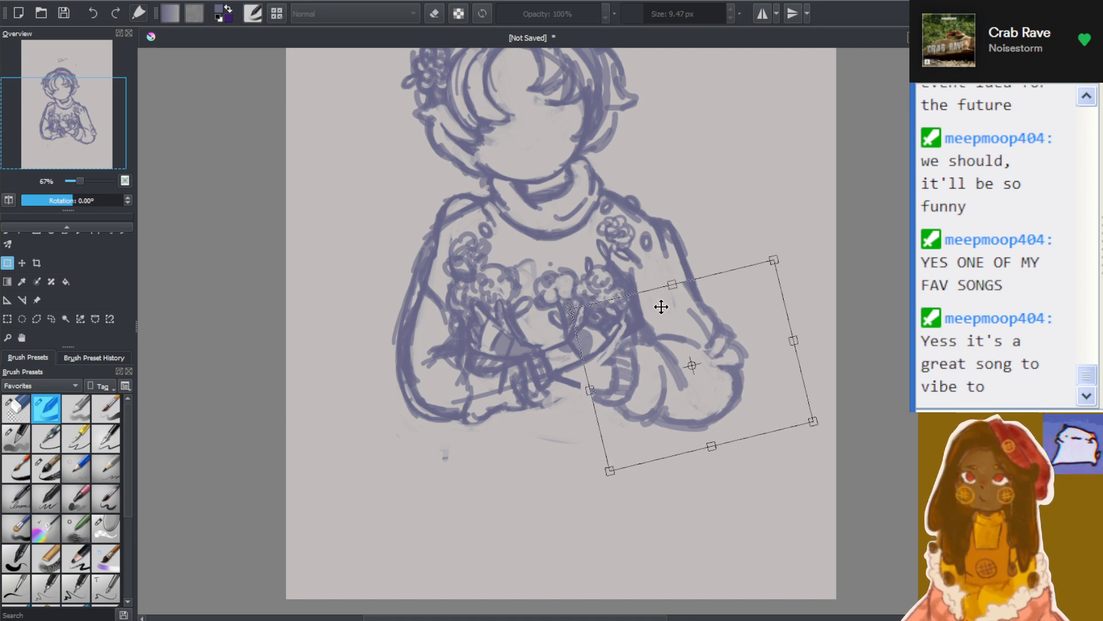
{"action": "left_click_drag", "start_coordinate": [669, 331], "coordinate": [669, 320]}
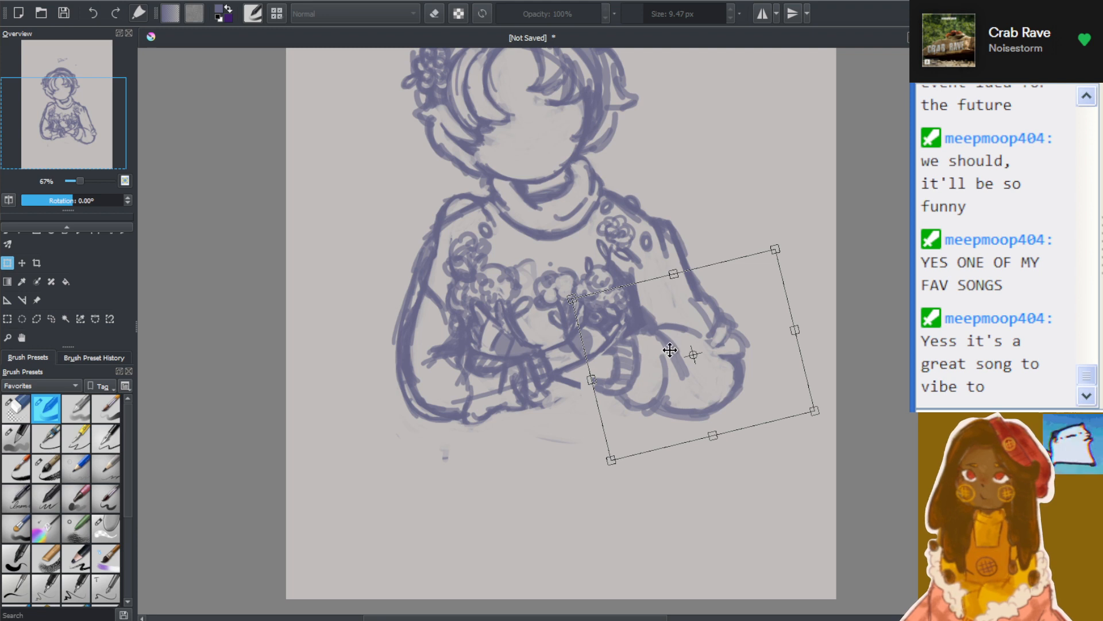
{"action": "left_click_drag", "start_coordinate": [657, 198], "coordinate": [655, 196]}
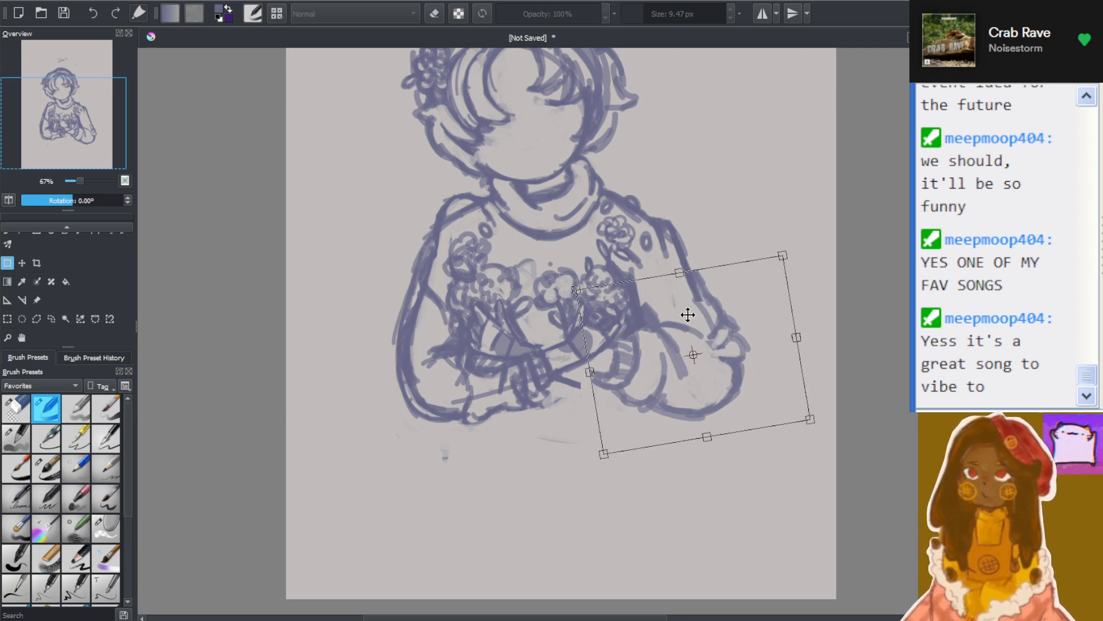
{"action": "left_click_drag", "start_coordinate": [689, 313], "coordinate": [689, 334]}
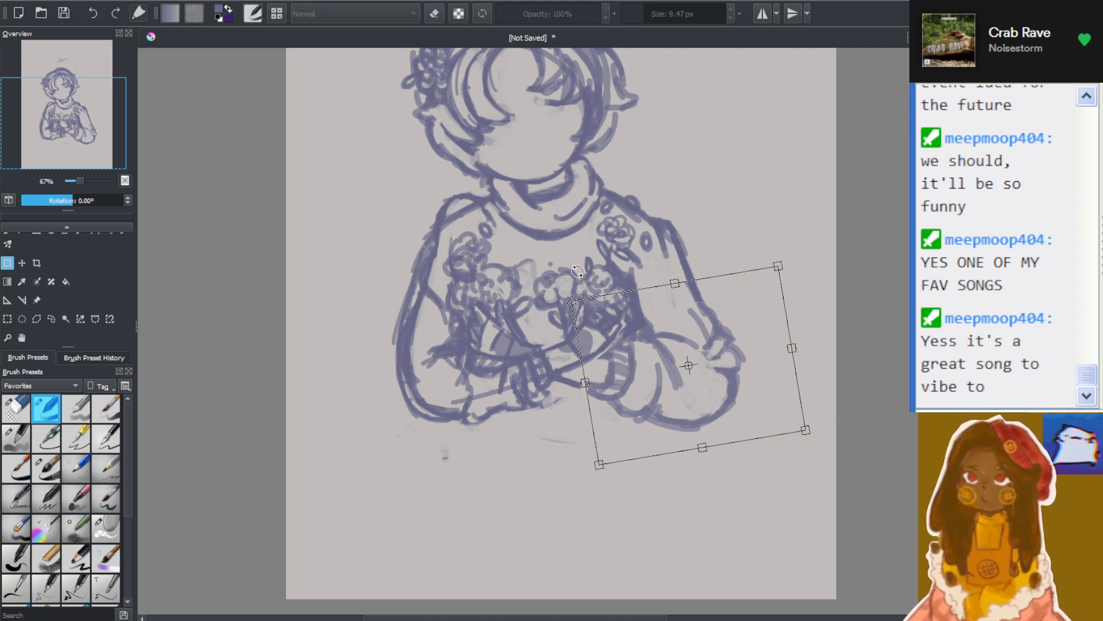
{"action": "left_click_drag", "start_coordinate": [574, 259], "coordinate": [586, 249]}
{"action": "left_click_drag", "start_coordinate": [669, 342], "coordinate": [665, 352]}
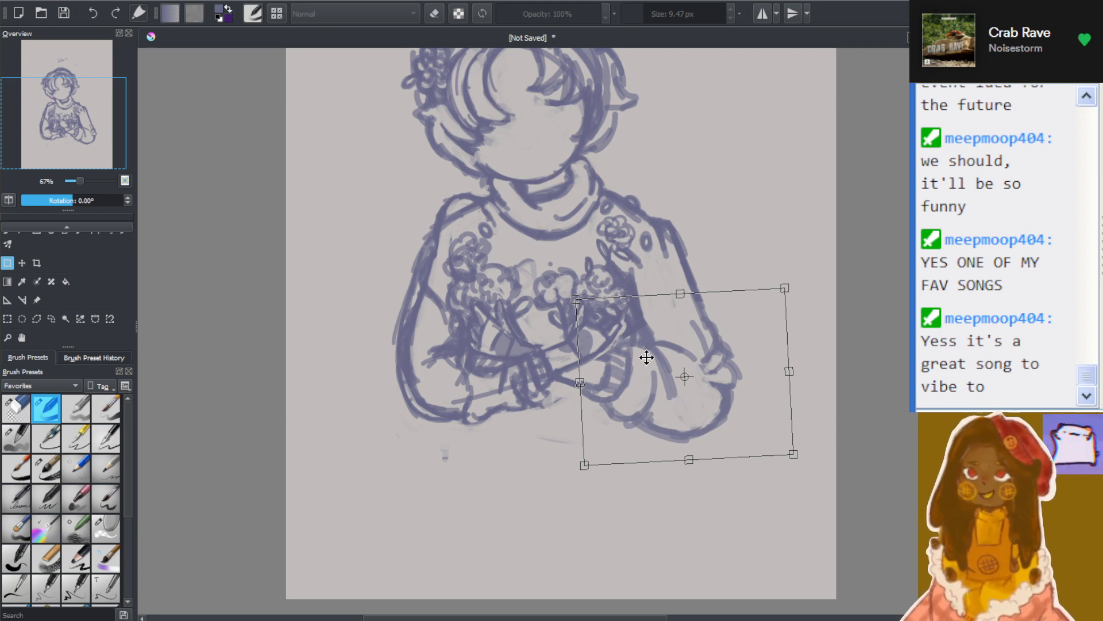
{"action": "left_click", "coordinate": [51, 320]}
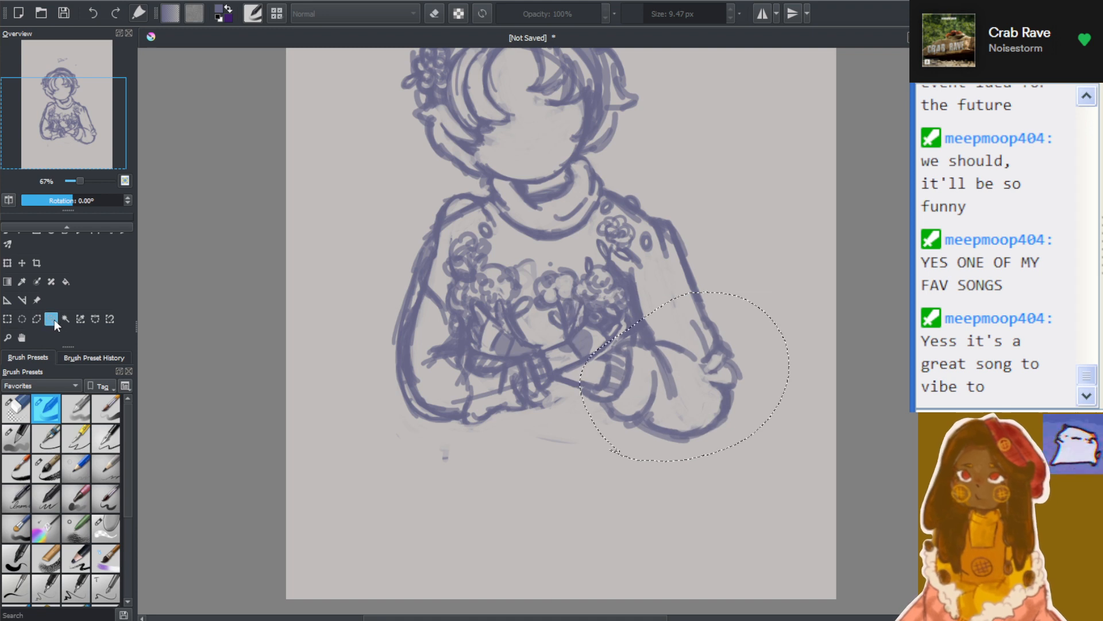
Rotate the selected forearm a little further counterclockwise, move it slightly up, apply the transformation and deselect it
{"action": "left_click", "coordinate": [10, 263]}
{"action": "left_click_drag", "start_coordinate": [679, 228], "coordinate": [662, 220]}
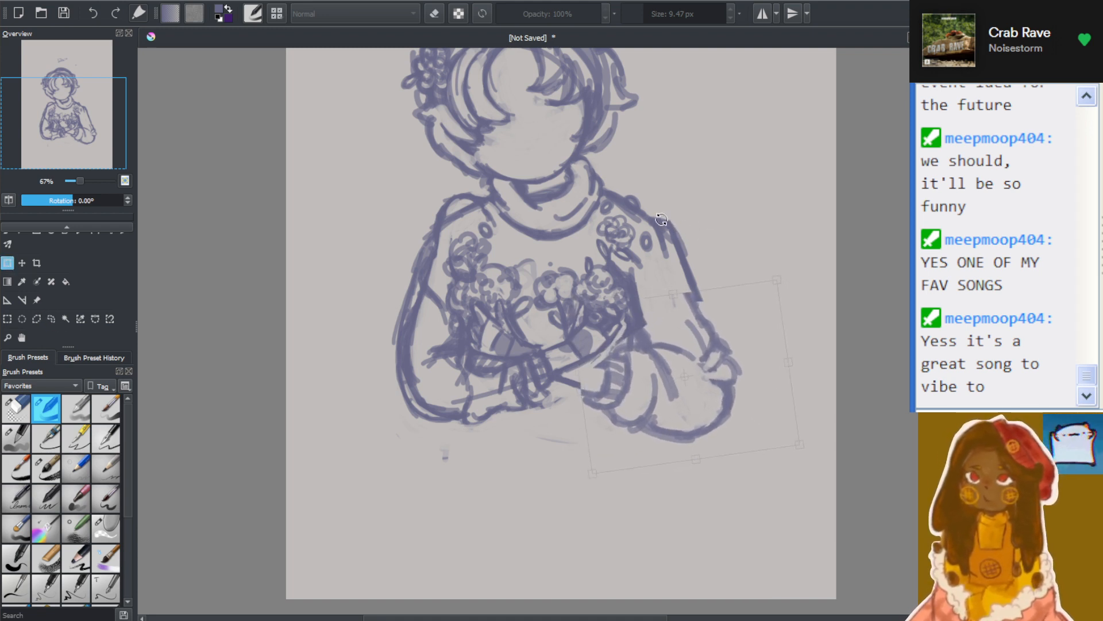
{"action": "left_click_drag", "start_coordinate": [697, 325], "coordinate": [698, 310]}
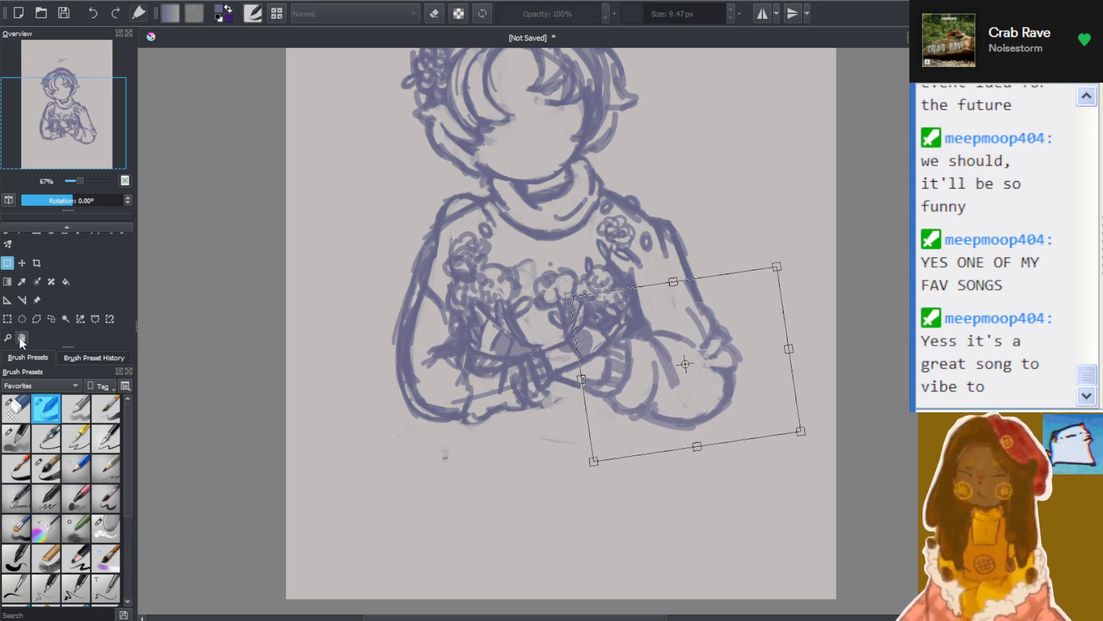
{"action": "left_click", "coordinate": [51, 318]}
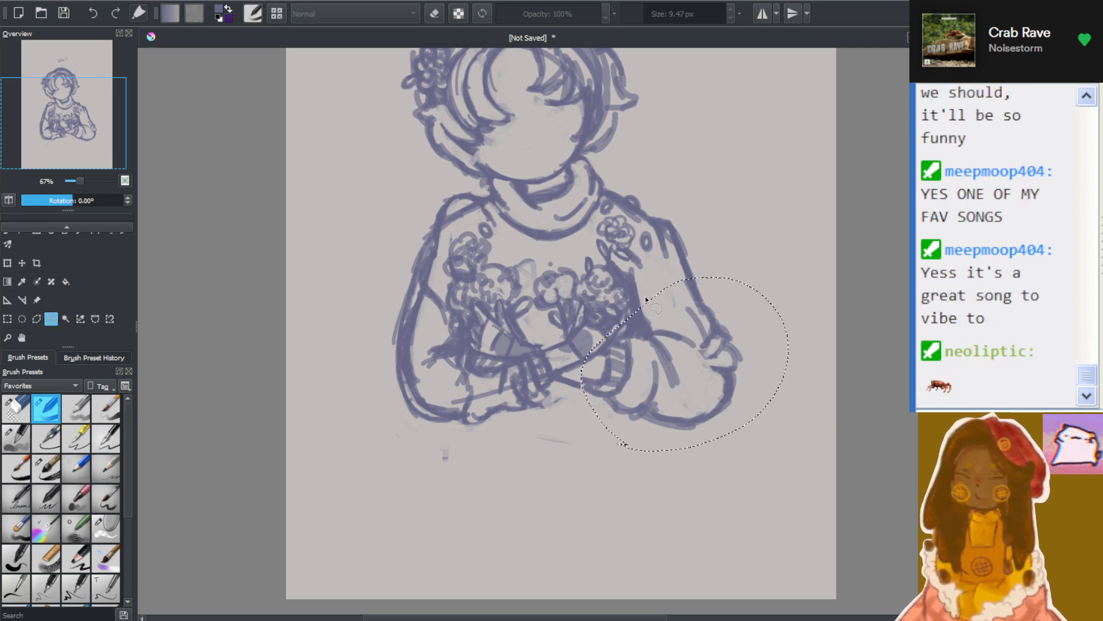
{"action": "left_click", "coordinate": [767, 214]}
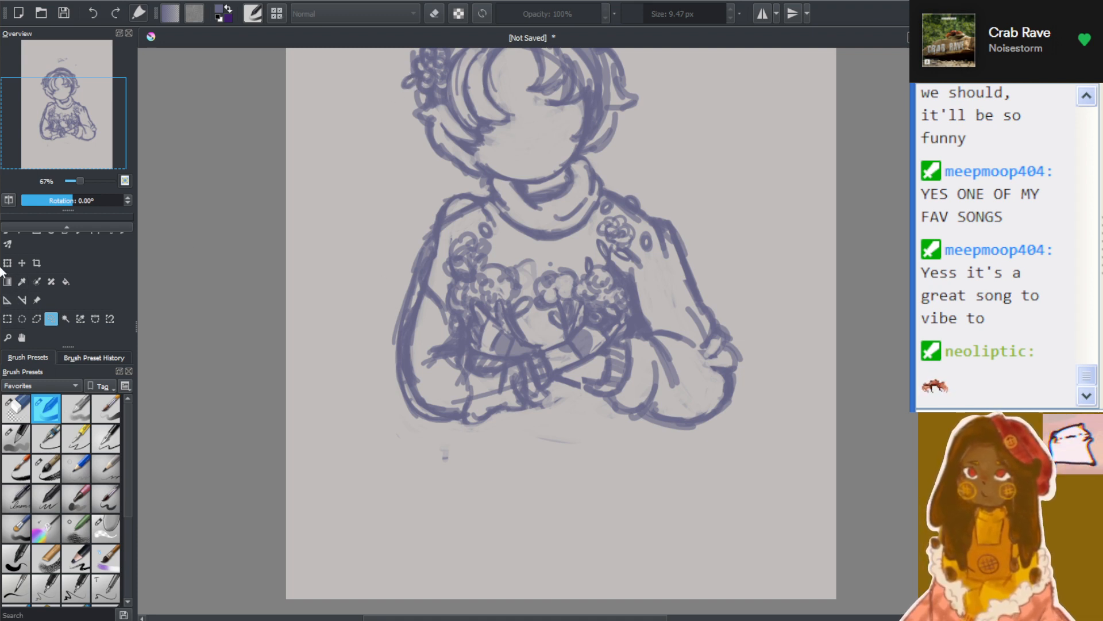
Return to the freehand brush and reinforce the upper sleeve's outer line above the repositioned elbow
{"action": "left_click", "coordinate": [25, 227]}
{"action": "left_click", "coordinate": [8, 243]}
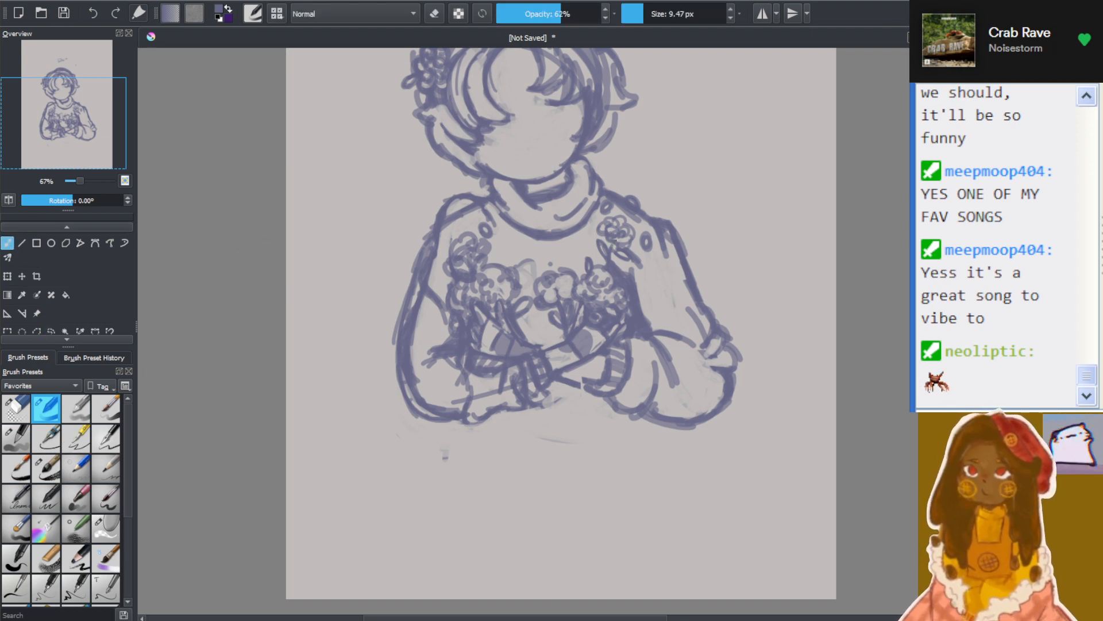
{"action": "left_click_drag", "start_coordinate": [676, 228], "coordinate": [712, 314]}
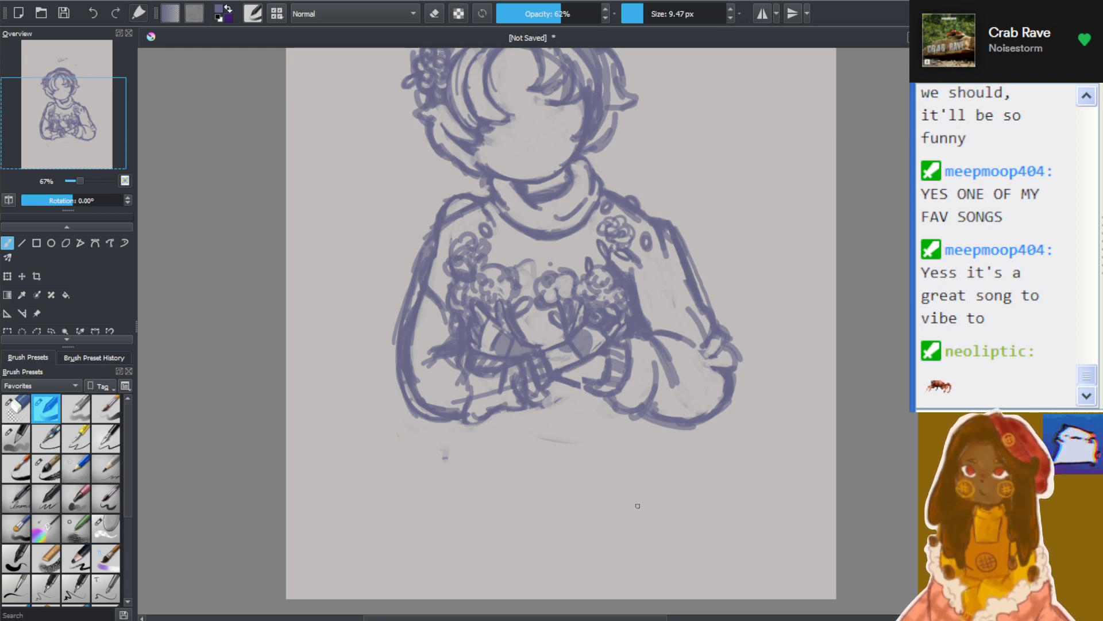
{"action": "scroll", "coordinate": [638, 506], "scroll_direction": "down", "scroll_amount": 1}
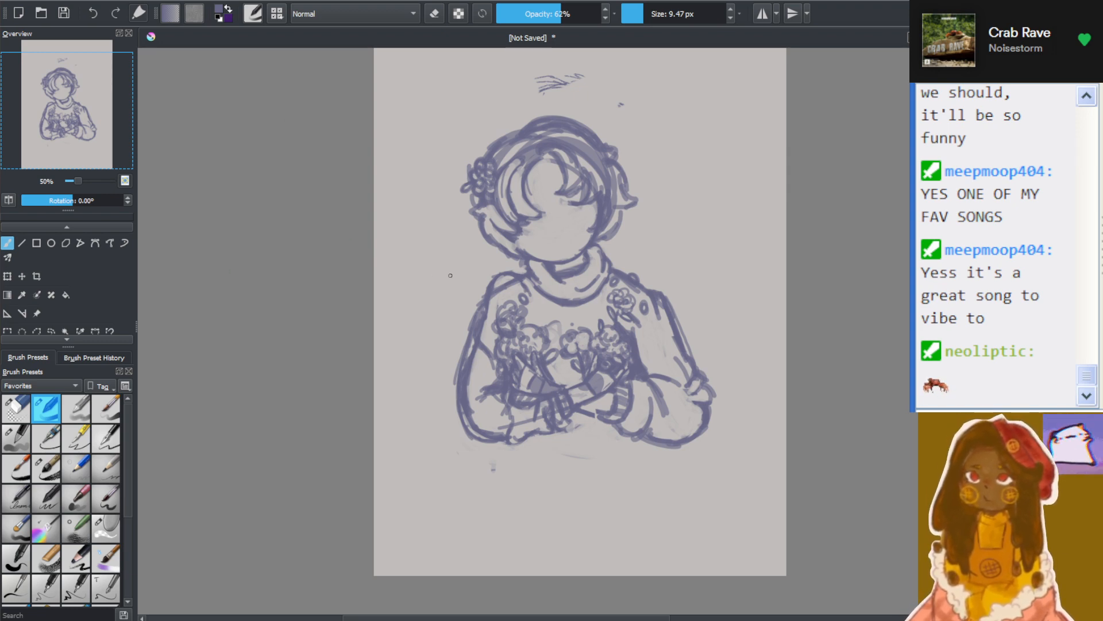
{"action": "scroll", "coordinate": [450, 275], "scroll_direction": "up", "scroll_amount": 2}
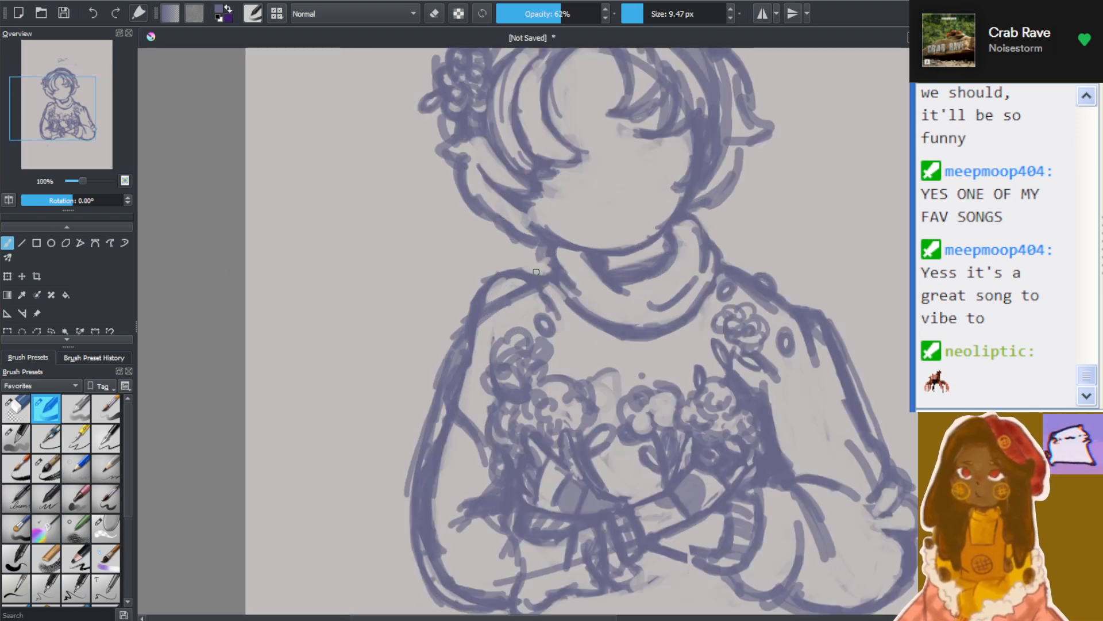
Erase the raised shoulder arc and trim the outer sleeve edge on the hair-flower side using the eraser brush at 22.44 px
{"action": "left_click", "coordinate": [435, 14]}
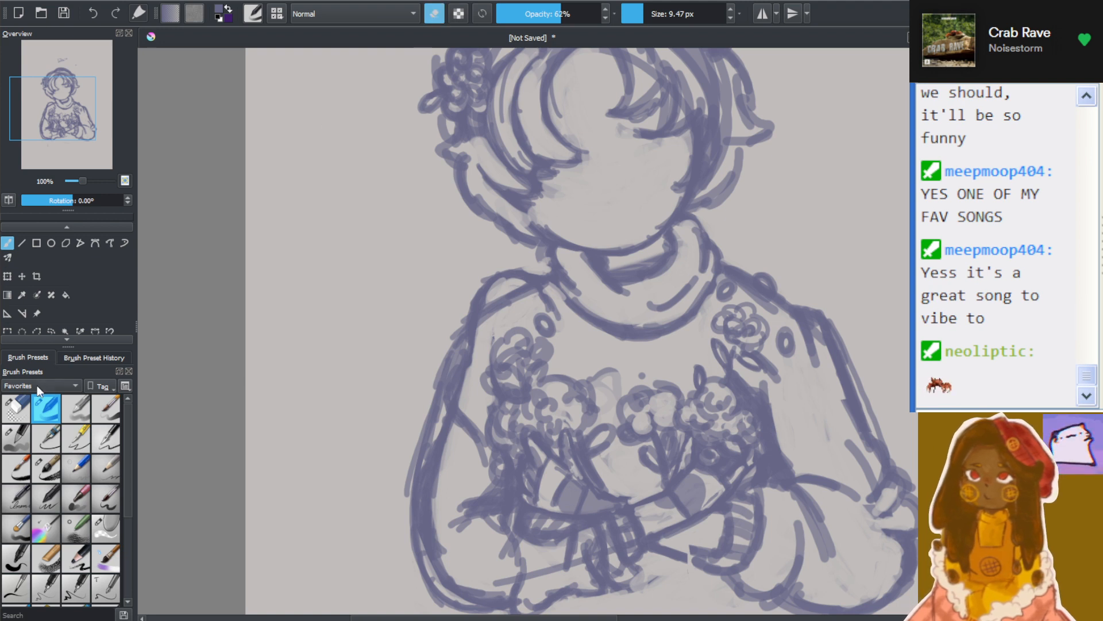
{"action": "left_click", "coordinate": [17, 408]}
{"action": "mouse_move", "coordinate": [468, 284]}
{"action": "left_mouse_down"}
{"action": "mouse_move", "coordinate": [518, 282]}
{"action": "mouse_move", "coordinate": [531, 268]}
{"action": "mouse_move", "coordinate": [492, 296]}
{"action": "left_mouse_up"}
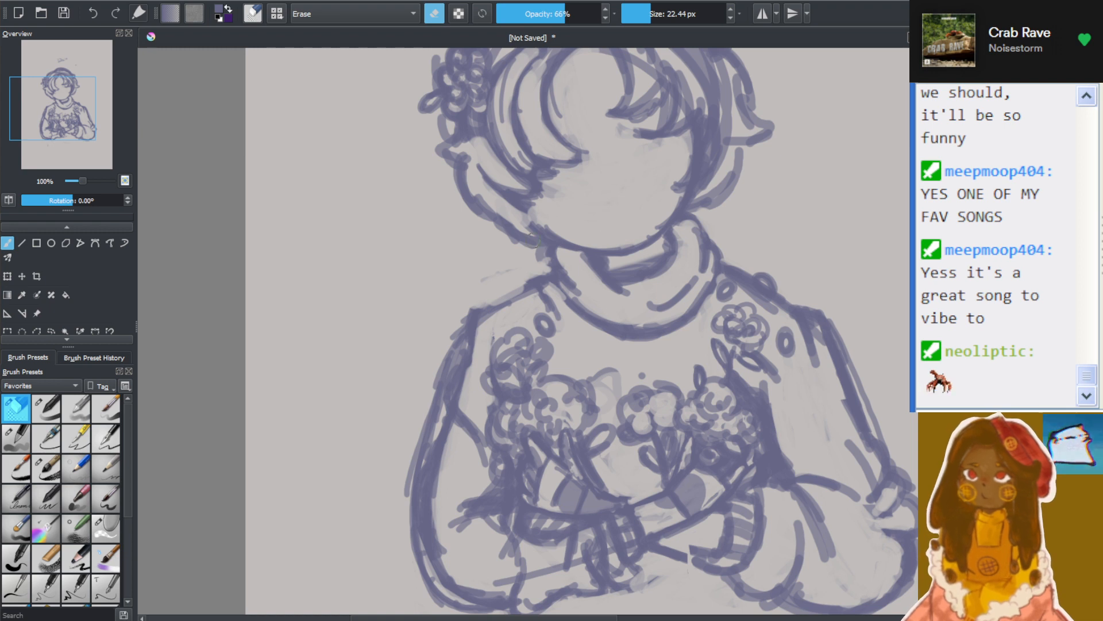
{"action": "left_click_drag", "start_coordinate": [544, 268], "coordinate": [528, 277]}
{"action": "mouse_move", "coordinate": [463, 362]}
{"action": "left_mouse_down"}
{"action": "mouse_move", "coordinate": [466, 405]}
{"action": "mouse_move", "coordinate": [460, 363]}
{"action": "mouse_move", "coordinate": [484, 333]}
{"action": "mouse_move", "coordinate": [451, 326]}
{"action": "left_mouse_up"}
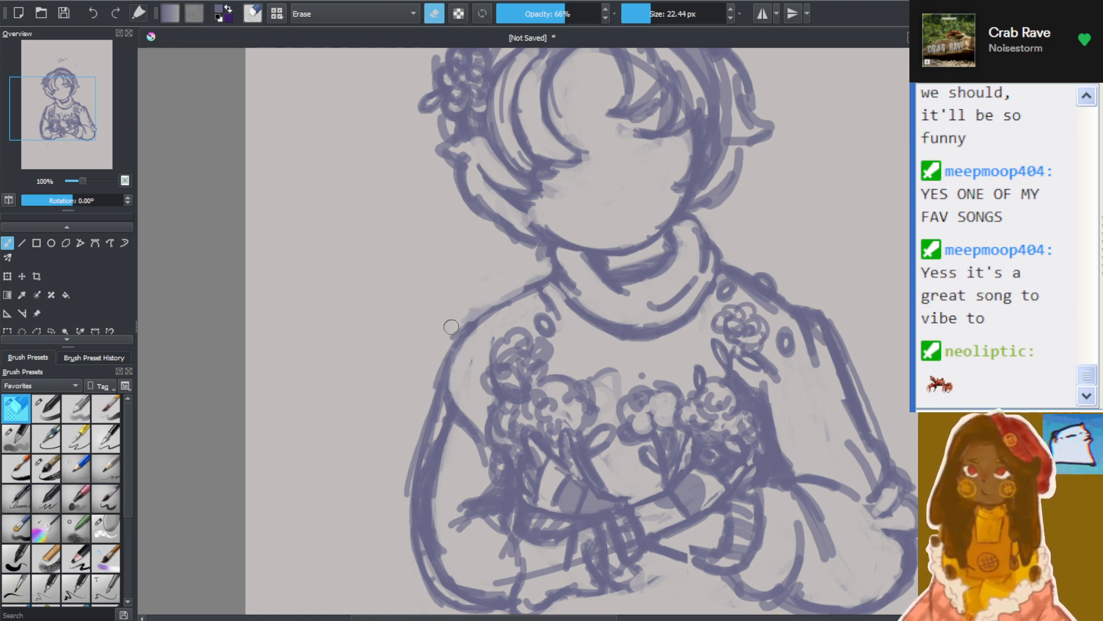
{"action": "scroll", "coordinate": [467, 447], "scroll_direction": "down", "scroll_amount": 3}
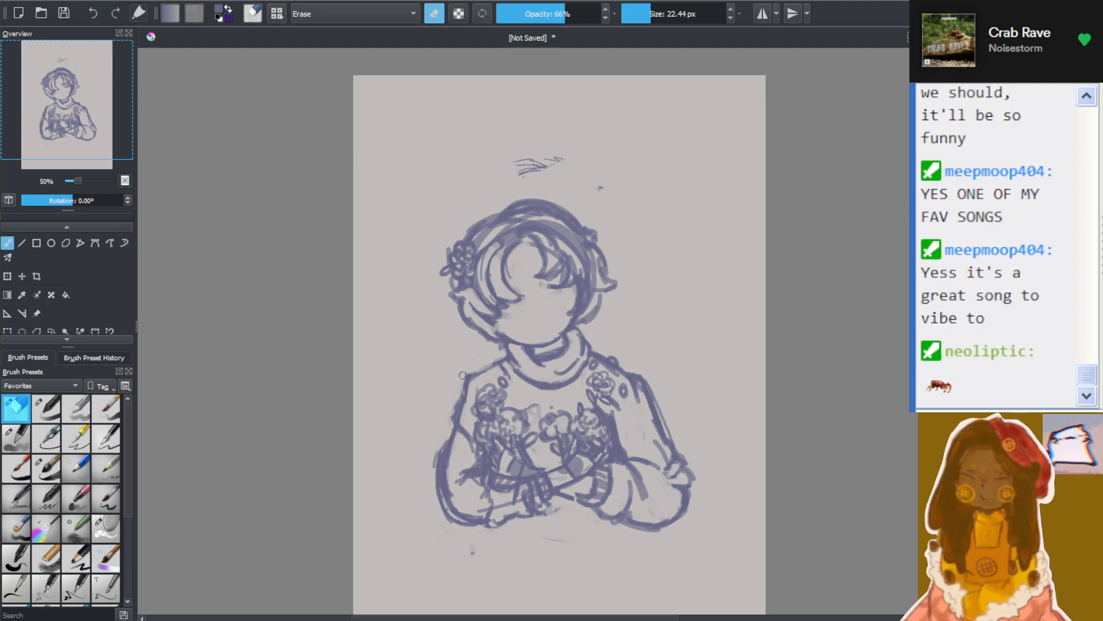
{"action": "left_click_drag", "start_coordinate": [430, 454], "coordinate": [458, 530]}
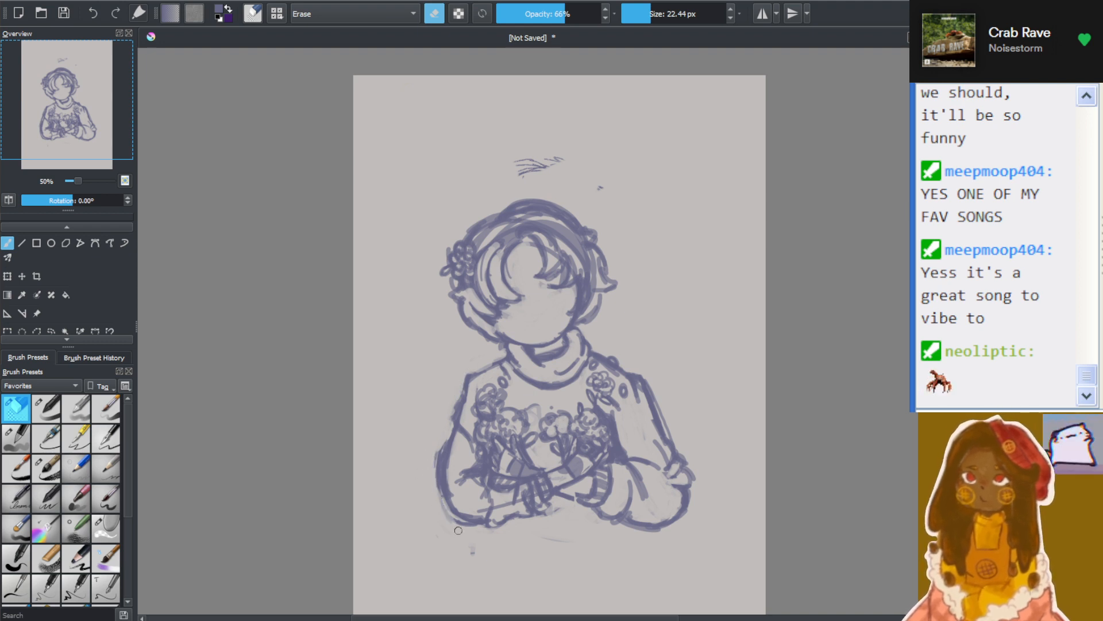
{"action": "left_click_drag", "start_coordinate": [430, 488], "coordinate": [459, 526]}
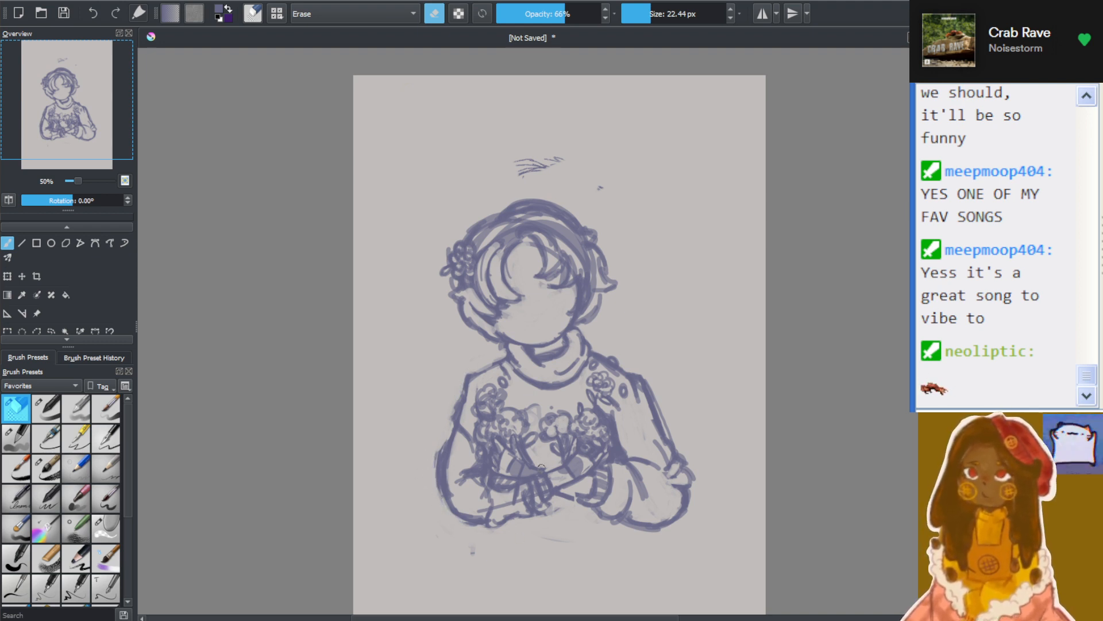
Erase the rough outer line of the upper sleeve on the side opposite the hair flower
{"action": "mouse_move", "coordinate": [657, 384]}
{"action": "left_mouse_down"}
{"action": "mouse_move", "coordinate": [667, 421]}
{"action": "mouse_move", "coordinate": [635, 369]}
{"action": "mouse_move", "coordinate": [672, 442]}
{"action": "left_mouse_up"}
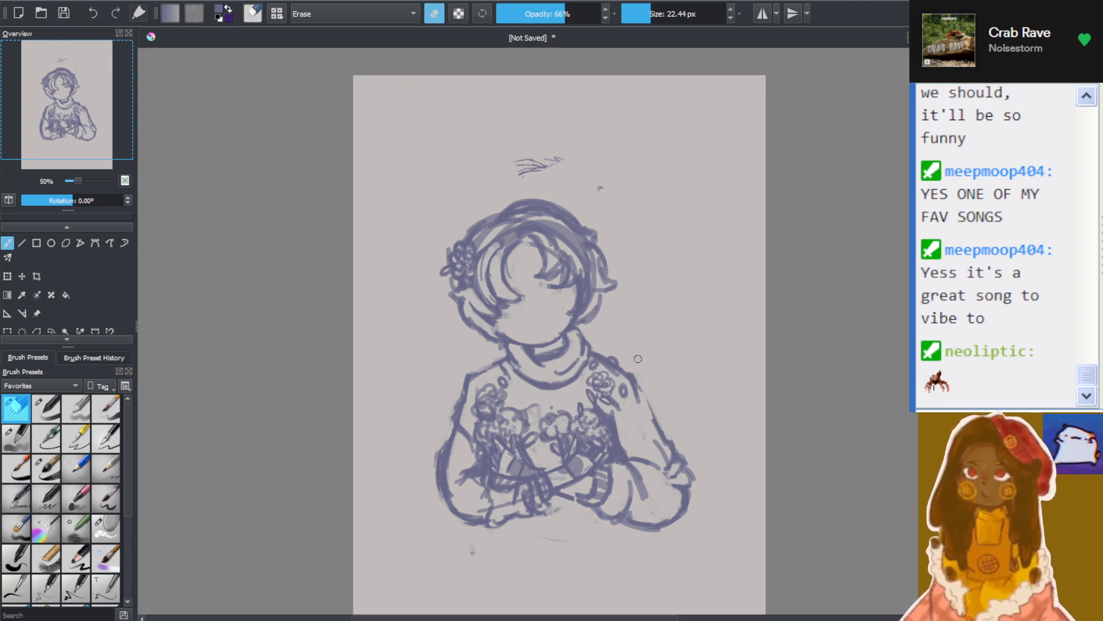
{"action": "scroll", "coordinate": [638, 359], "scroll_direction": "down", "scroll_amount": 2}
{"action": "scroll", "coordinate": [655, 382], "scroll_direction": "up", "scroll_amount": 3}
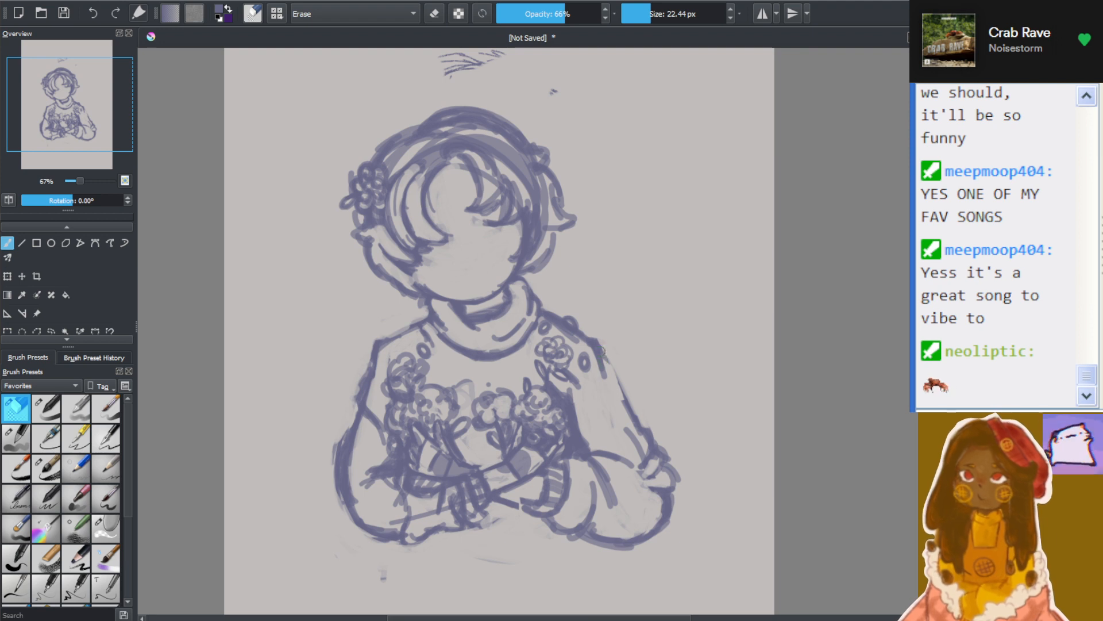
{"action": "left_click_drag", "start_coordinate": [602, 349], "coordinate": [629, 405]}
Redraw the erased upper sleeve line from shoulder toward elbow with the 9.47 px sketching brush
{"action": "left_click", "coordinate": [50, 408]}
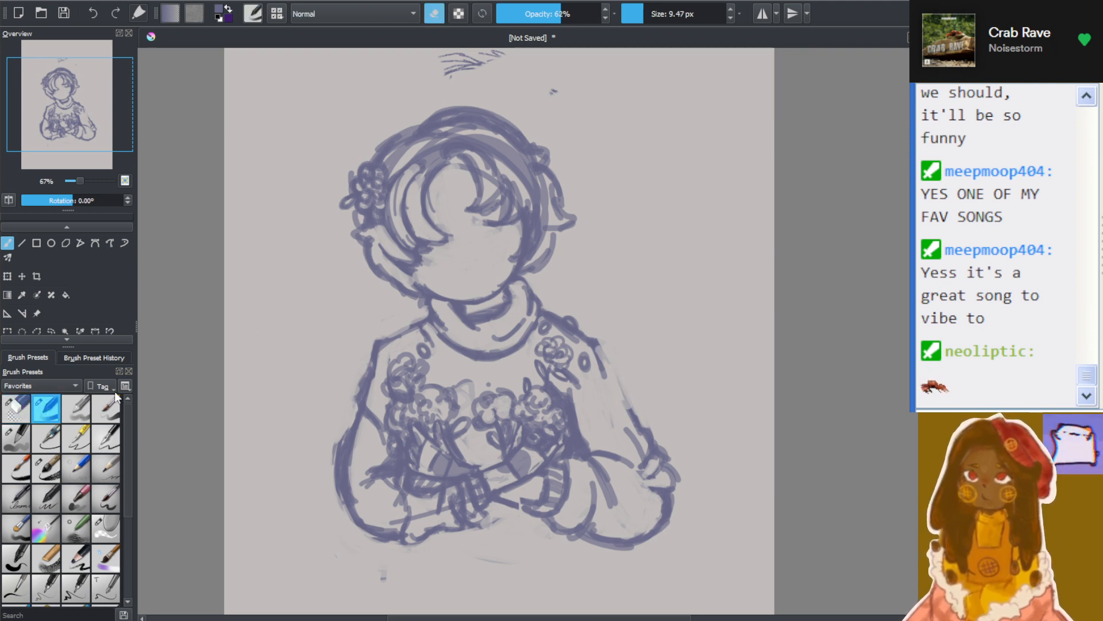
{"action": "left_click_drag", "start_coordinate": [610, 367], "coordinate": [626, 400]}
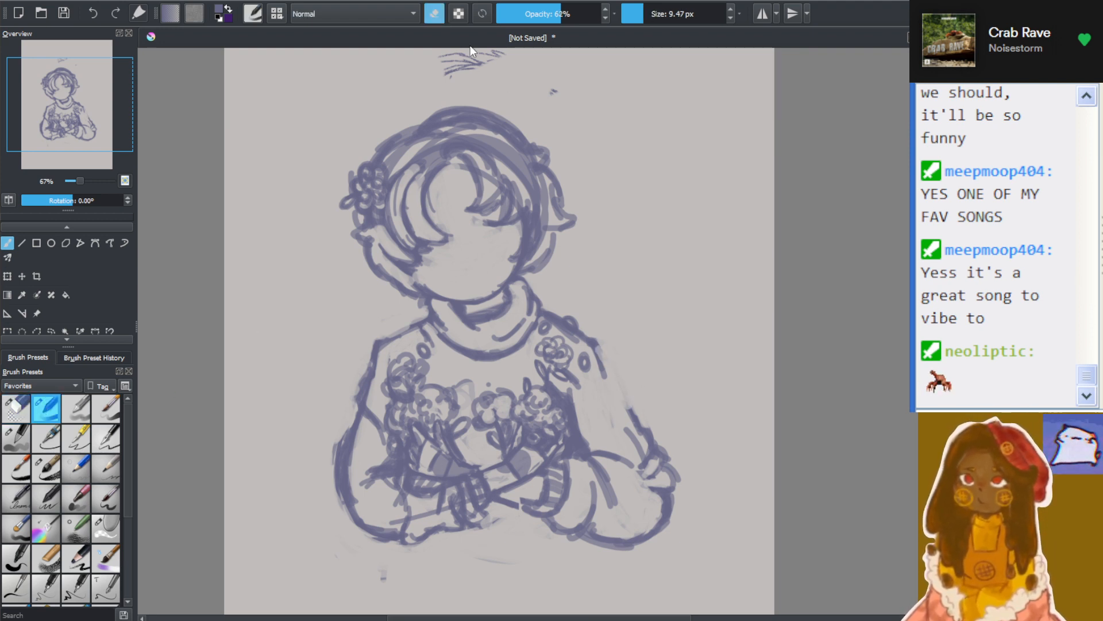
{"action": "left_click_drag", "start_coordinate": [603, 353], "coordinate": [630, 416]}
{"action": "left_click_drag", "start_coordinate": [599, 350], "coordinate": [633, 412]}
{"action": "left_click_drag", "start_coordinate": [603, 359], "coordinate": [632, 423]}
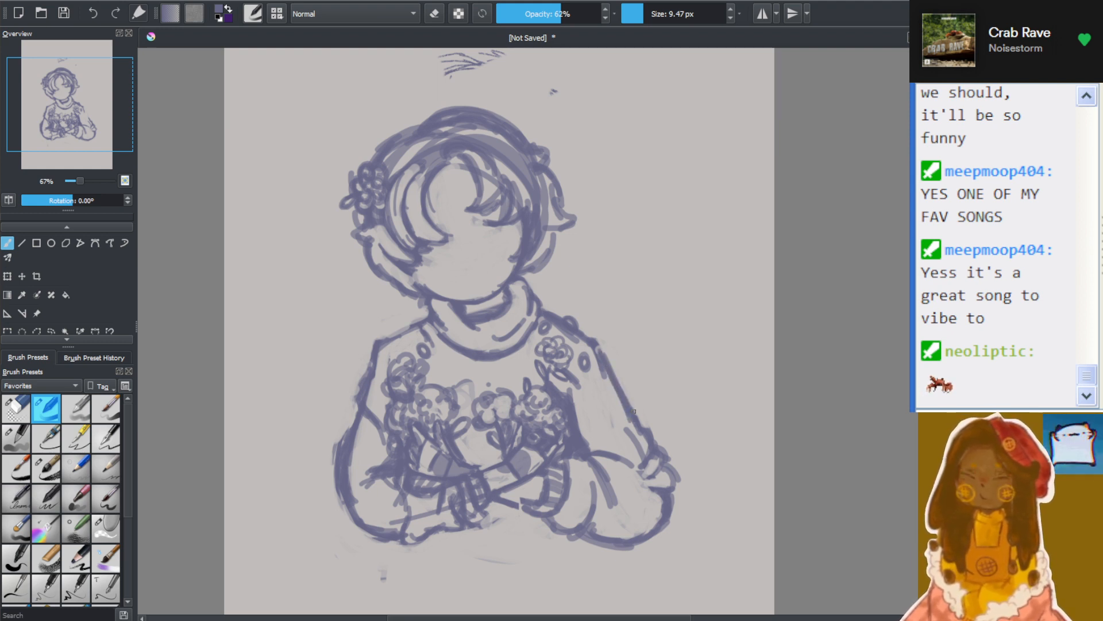
Connect the lower forearm line to the striped cuff near the crossed wrists and erase the excess just below it
{"action": "scroll", "coordinate": [397, 461], "scroll_direction": "down", "scroll_amount": 3}
{"action": "scroll", "coordinate": [358, 490], "scroll_direction": "up", "scroll_amount": 2}
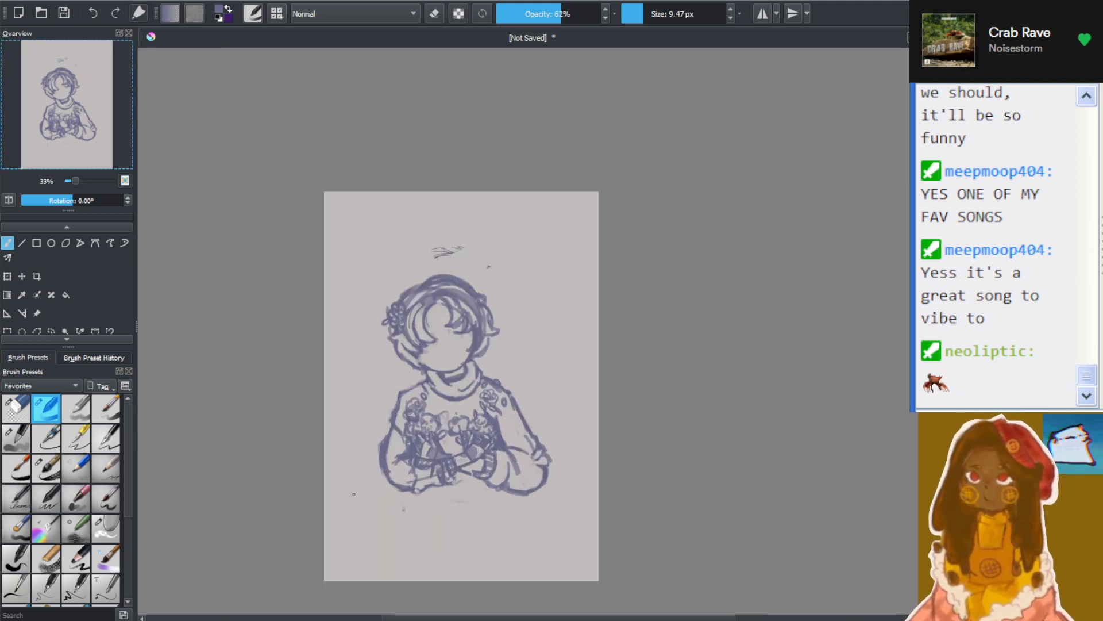
{"action": "scroll", "coordinate": [385, 448], "scroll_direction": "up", "scroll_amount": 1}
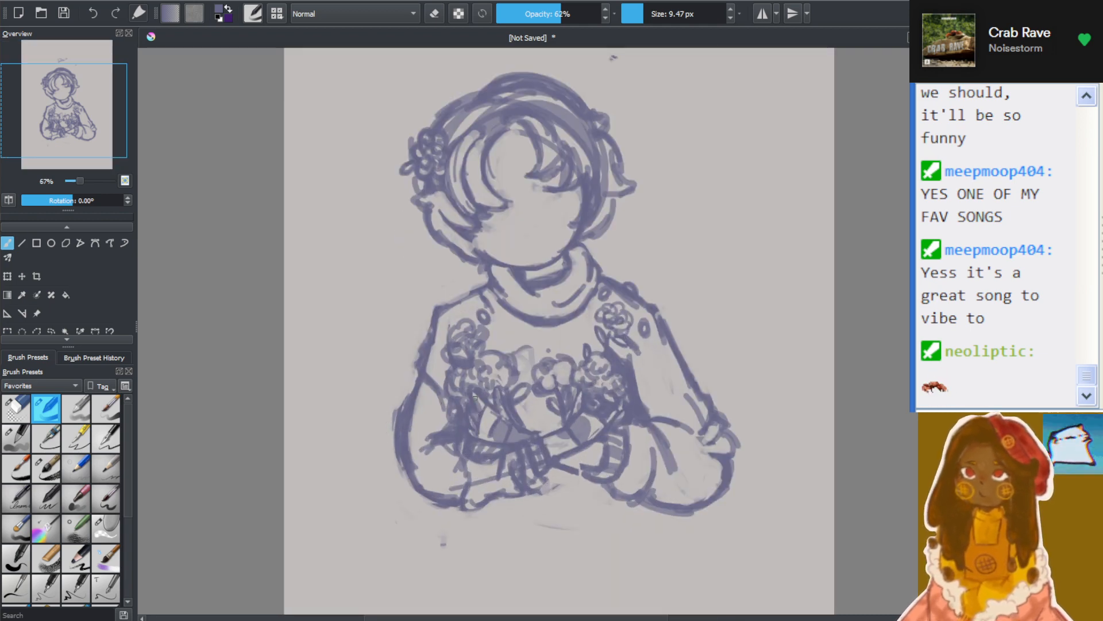
{"action": "scroll", "coordinate": [569, 460], "scroll_direction": "up", "scroll_amount": 2}
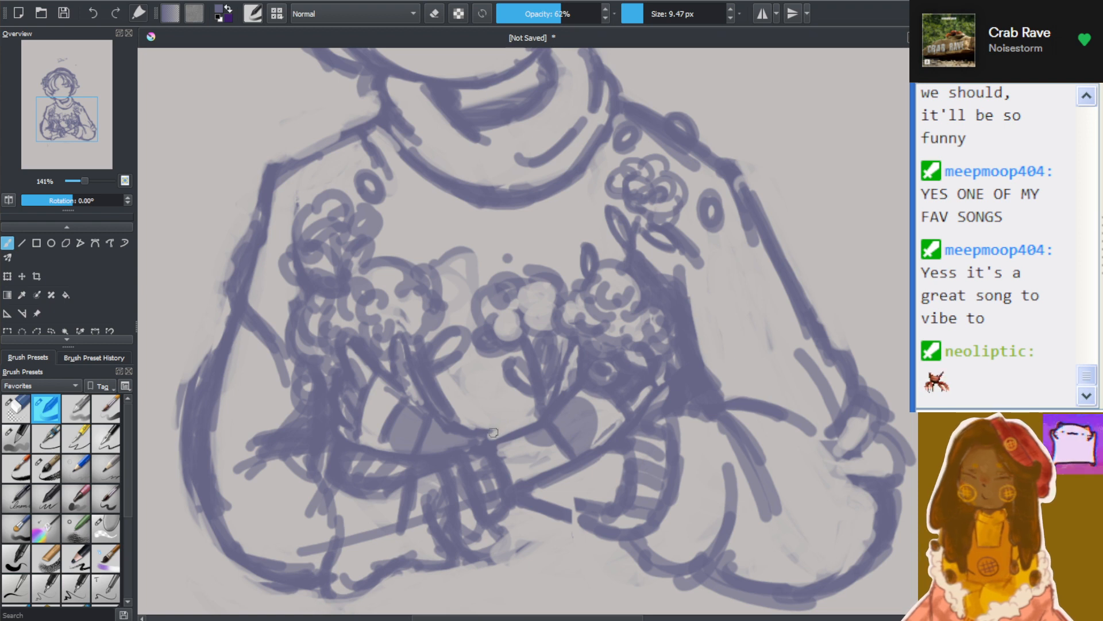
{"action": "mouse_move", "coordinate": [533, 495]}
{"action": "left_mouse_down"}
{"action": "mouse_move", "coordinate": [589, 515]}
{"action": "mouse_move", "coordinate": [522, 498]}
{"action": "mouse_move", "coordinate": [611, 510]}
{"action": "mouse_move", "coordinate": [567, 503]}
{"action": "left_mouse_up"}
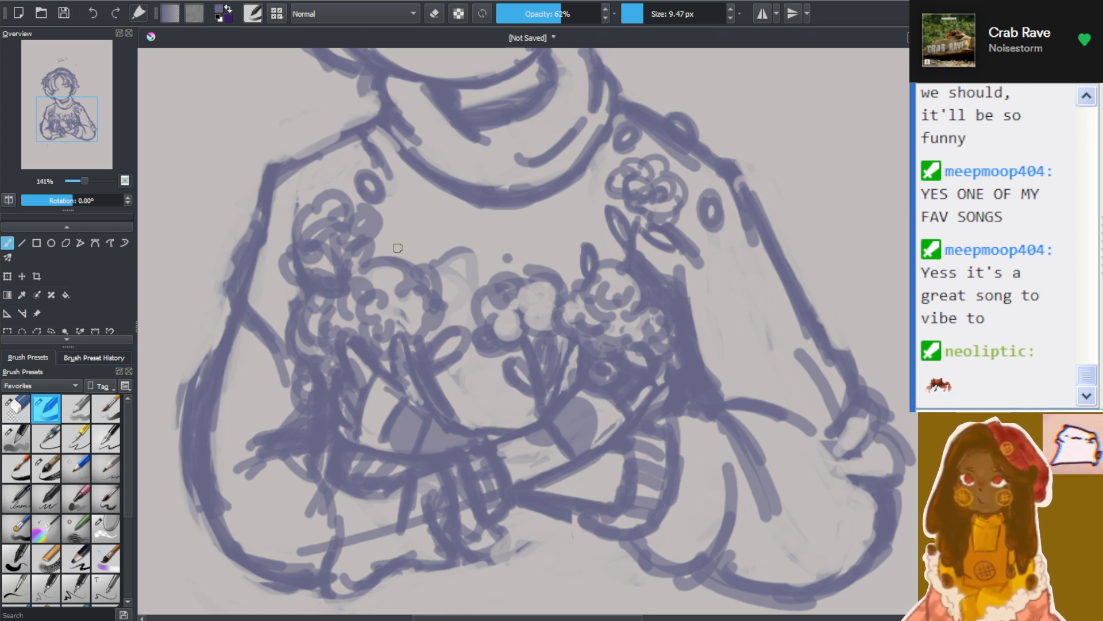
{"action": "key", "text": "e"}
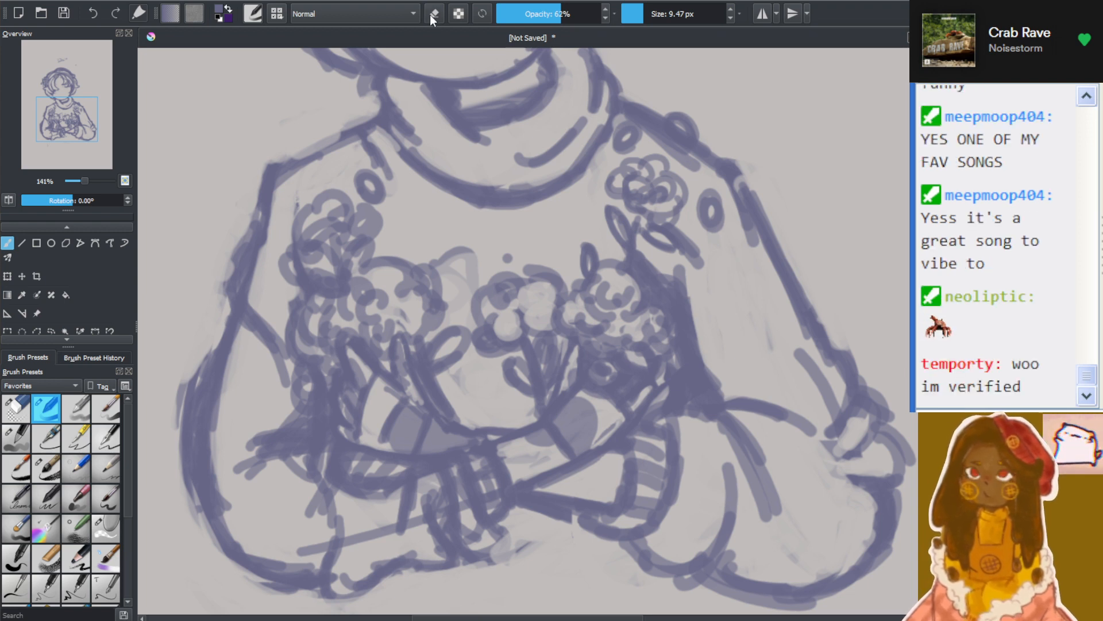
{"action": "left_click_drag", "start_coordinate": [554, 521], "coordinate": [569, 514]}
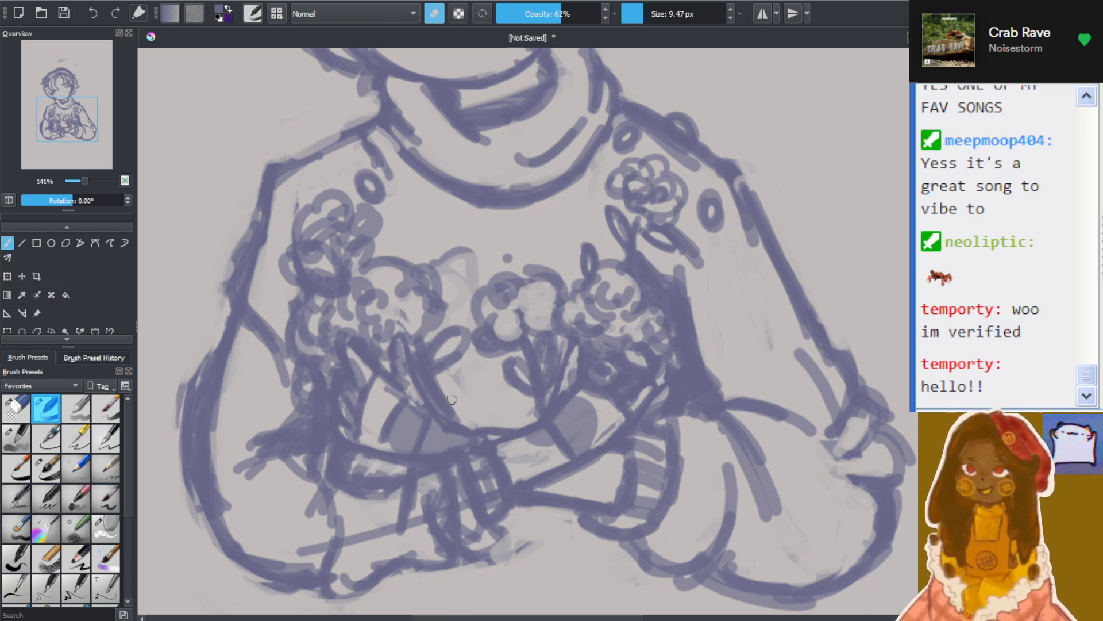
Lasso the stems and curved base beneath the flowers on the hair-flower side and rotate them slightly clockwise with the Transform tool
{"action": "left_click", "coordinate": [50, 329]}
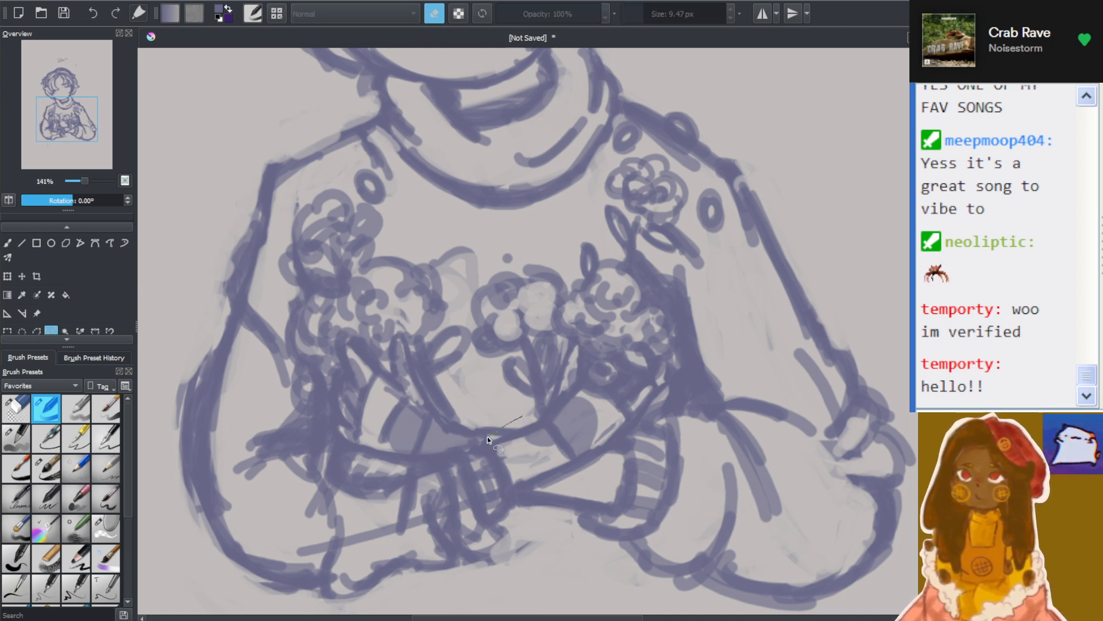
{"action": "mouse_move", "coordinate": [427, 464]}
{"action": "left_mouse_down"}
{"action": "mouse_move", "coordinate": [356, 458]}
{"action": "mouse_move", "coordinate": [336, 443]}
{"action": "mouse_move", "coordinate": [329, 391]}
{"action": "mouse_move", "coordinate": [349, 322]}
{"action": "mouse_move", "coordinate": [388, 361]}
{"action": "mouse_move", "coordinate": [395, 337]}
{"action": "mouse_move", "coordinate": [407, 335]}
{"action": "mouse_move", "coordinate": [423, 382]}
{"action": "mouse_move", "coordinate": [447, 401]}
{"action": "mouse_move", "coordinate": [526, 414]}
{"action": "left_mouse_up"}
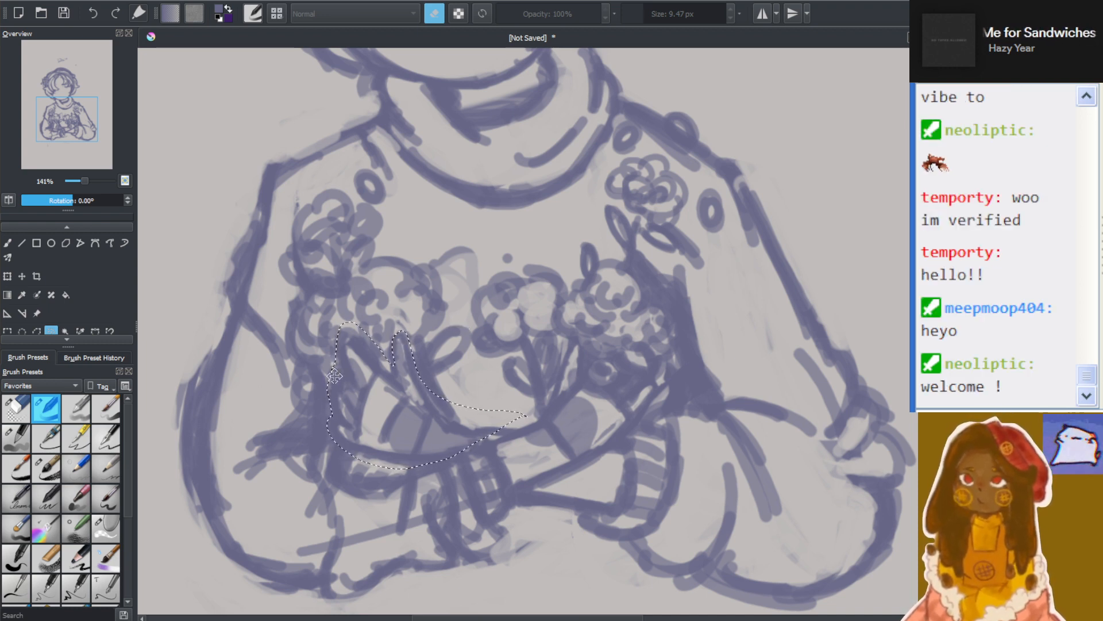
{"action": "left_click", "coordinate": [8, 277]}
{"action": "left_click_drag", "start_coordinate": [414, 279], "coordinate": [430, 280]}
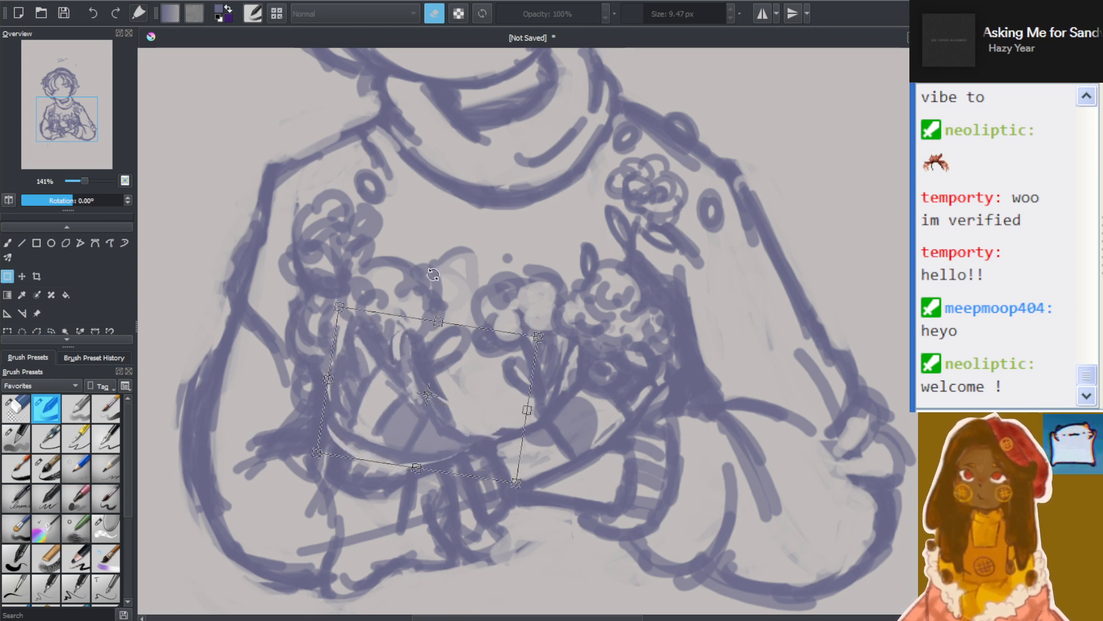
{"action": "left_click_drag", "start_coordinate": [409, 409], "coordinate": [431, 404]}
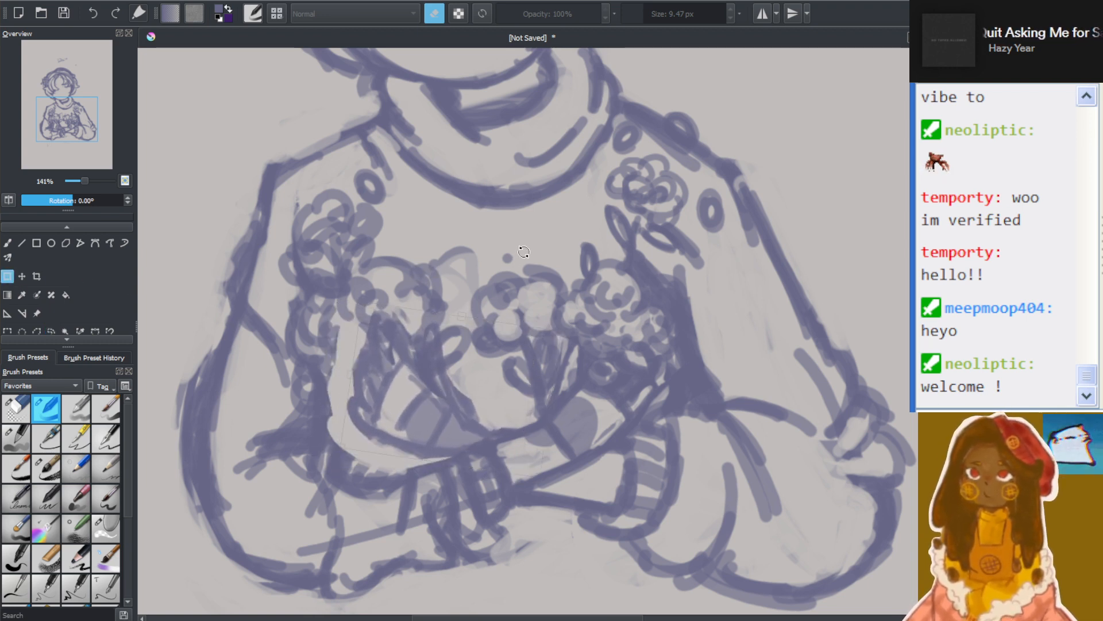
{"action": "left_click_drag", "start_coordinate": [532, 246], "coordinate": [547, 246]}
{"action": "mouse_move", "coordinate": [436, 340]}
{"action": "left_mouse_down"}
{"action": "mouse_move", "coordinate": [441, 370]}
{"action": "mouse_move", "coordinate": [414, 364]}
{"action": "left_mouse_up"}
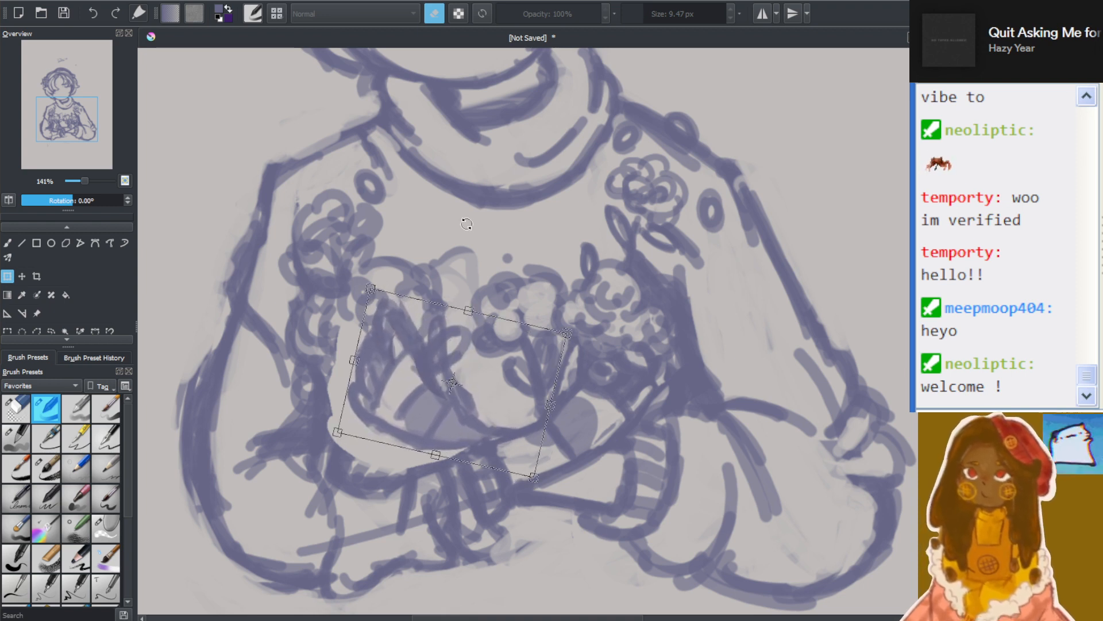
{"action": "left_click_drag", "start_coordinate": [467, 224], "coordinate": [438, 241]}
{"action": "key", "text": "Return"}
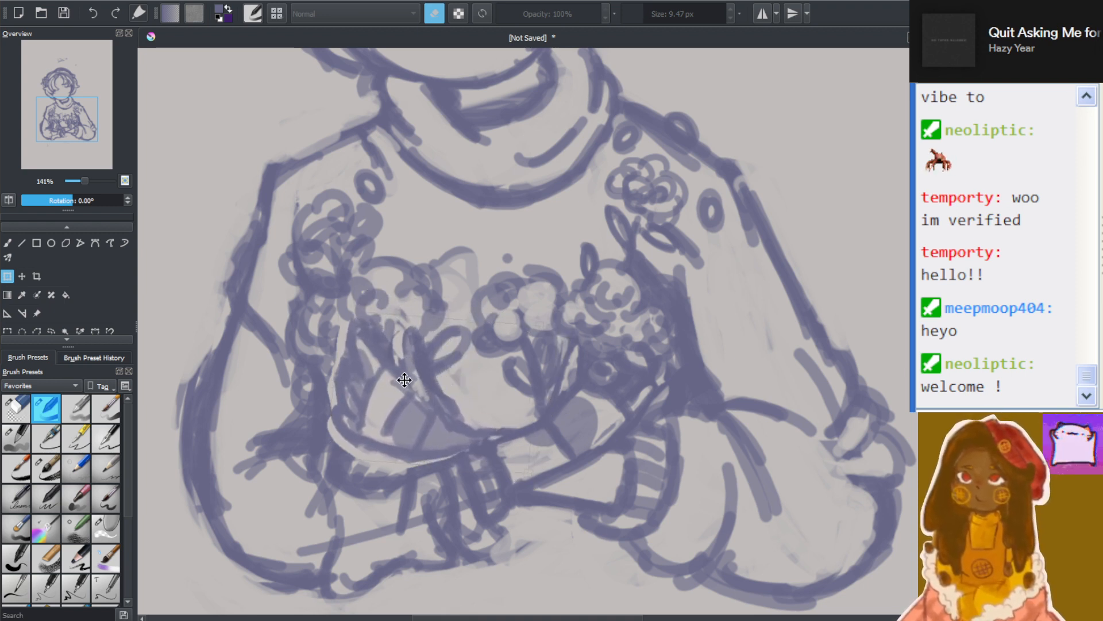
Fine-tune the selected stems and base by easing the clockwise rotation and nudging their position, and apply the transformation
{"action": "left_click_drag", "start_coordinate": [406, 377], "coordinate": [404, 379]}
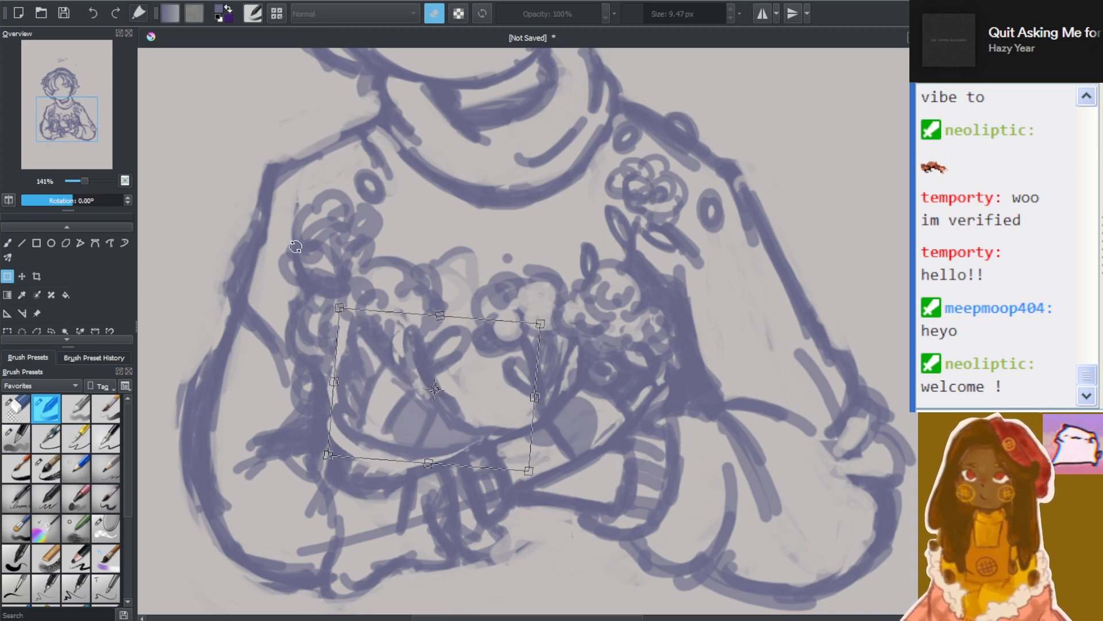
{"action": "left_click_drag", "start_coordinate": [454, 263], "coordinate": [446, 262]}
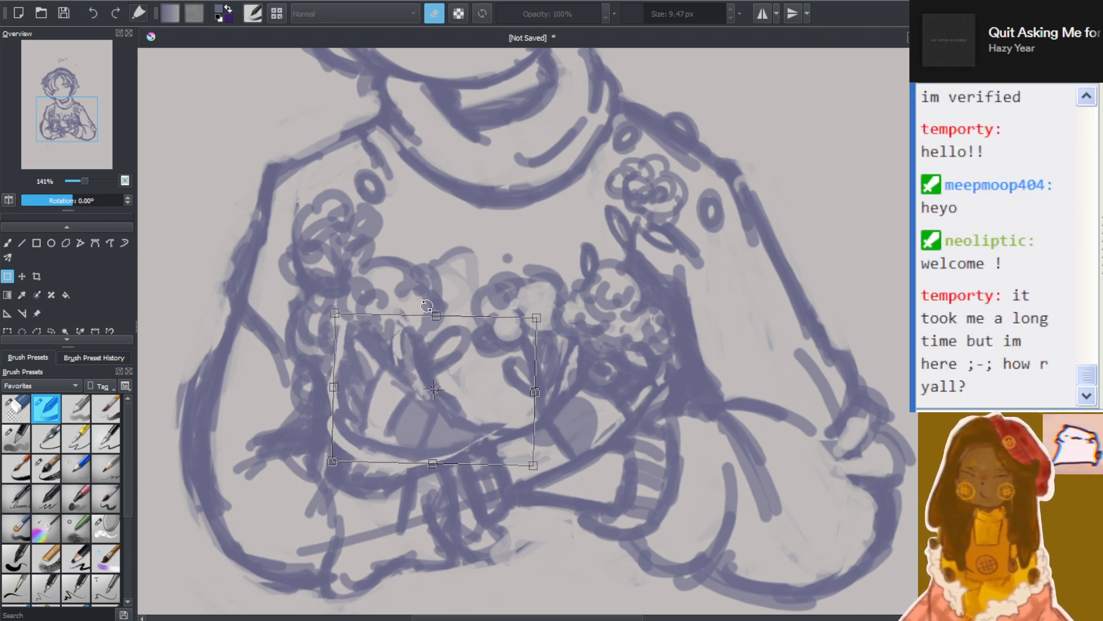
{"action": "mouse_move", "coordinate": [408, 398]}
{"action": "left_mouse_down"}
{"action": "mouse_move", "coordinate": [392, 398]}
{"action": "mouse_move", "coordinate": [403, 402]}
{"action": "left_mouse_up"}
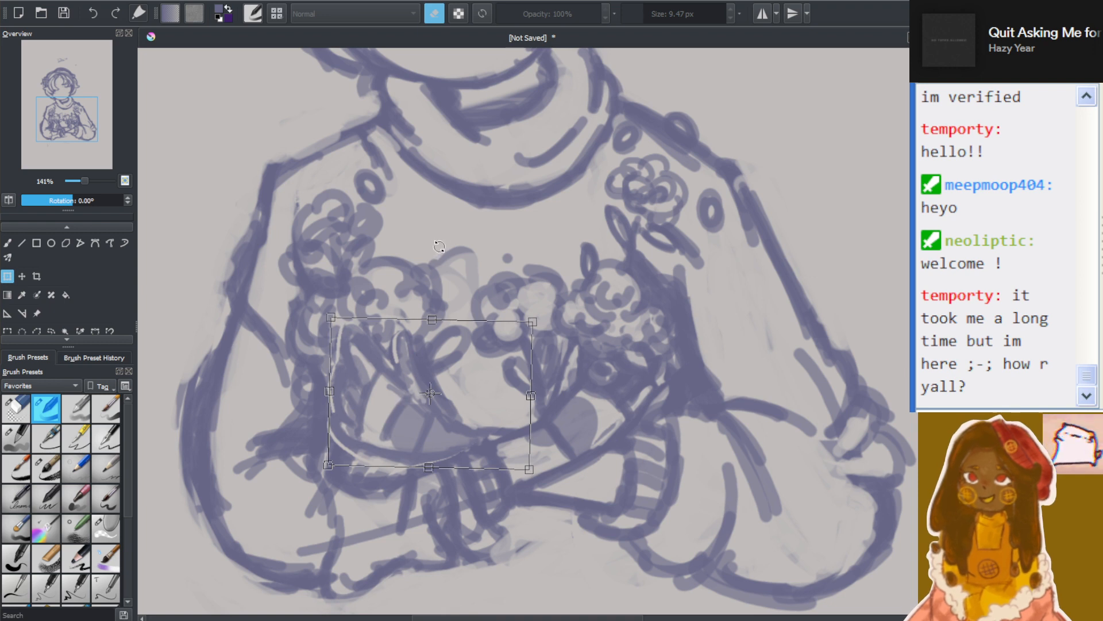
{"action": "left_click_drag", "start_coordinate": [440, 247], "coordinate": [451, 248]}
{"action": "left_click_drag", "start_coordinate": [403, 409], "coordinate": [403, 403]}
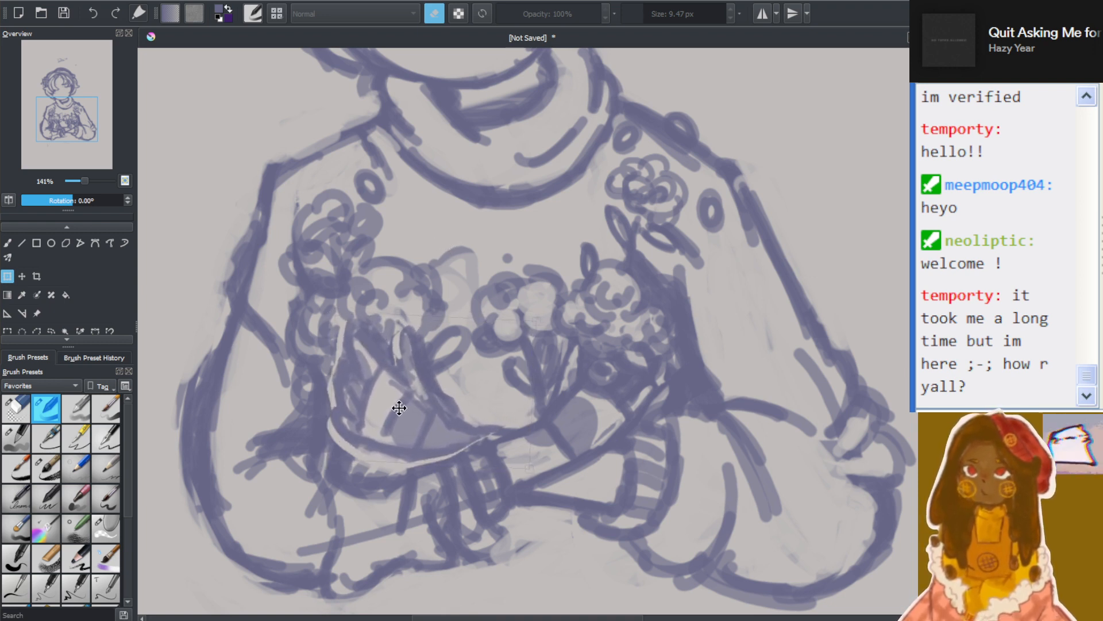
{"action": "left_click_drag", "start_coordinate": [400, 409], "coordinate": [401, 407]}
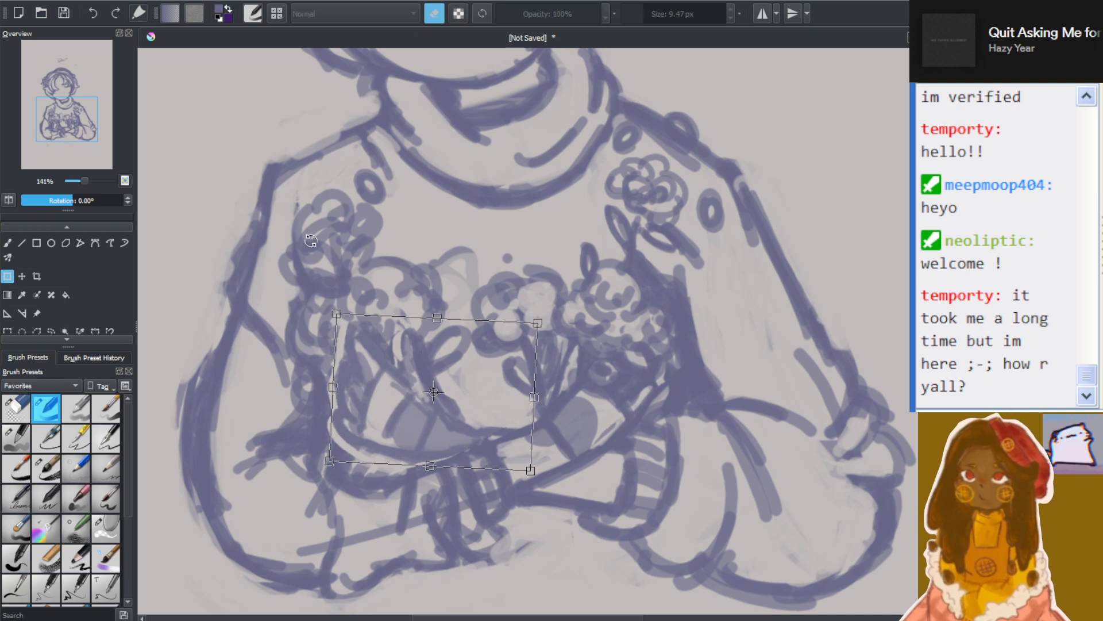
{"action": "left_click", "coordinate": [9, 242]}
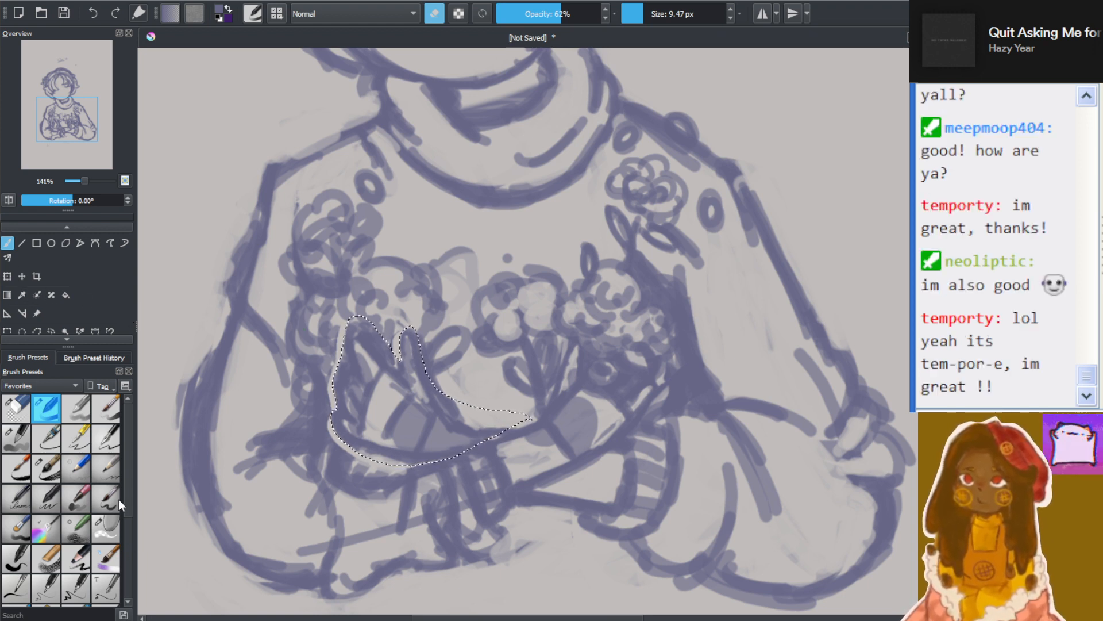
{"action": "scroll", "coordinate": [123, 501], "scroll_direction": "down", "scroll_amount": 5}
{"action": "scroll", "coordinate": [137, 581], "scroll_direction": "up", "scroll_amount": 2}
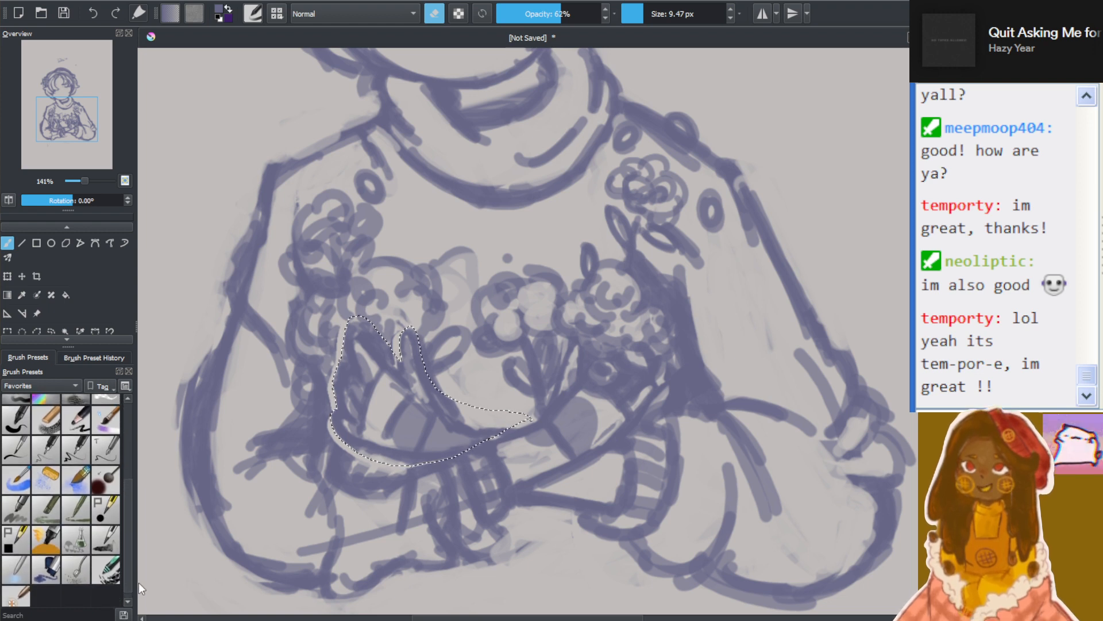
{"action": "scroll", "coordinate": [137, 569], "scroll_direction": "down", "scroll_amount": 2}
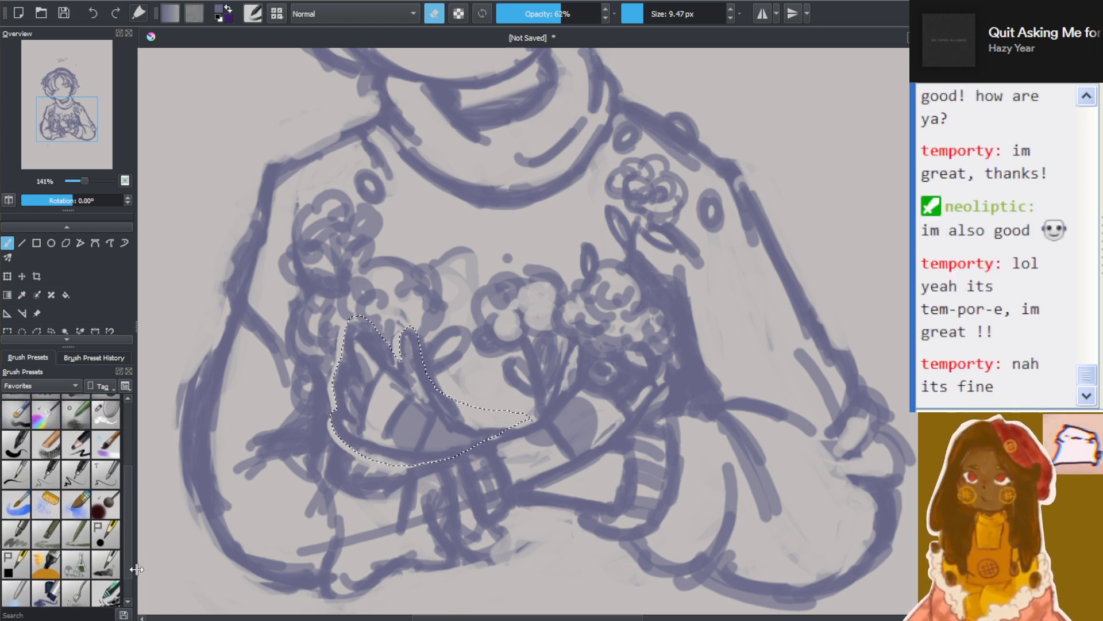
{"action": "mouse_move", "coordinate": [137, 571]}
{"action": "left_mouse_down"}
{"action": "mouse_move", "coordinate": [139, 545]}
{"action": "mouse_move", "coordinate": [139, 564]}
{"action": "left_mouse_up"}
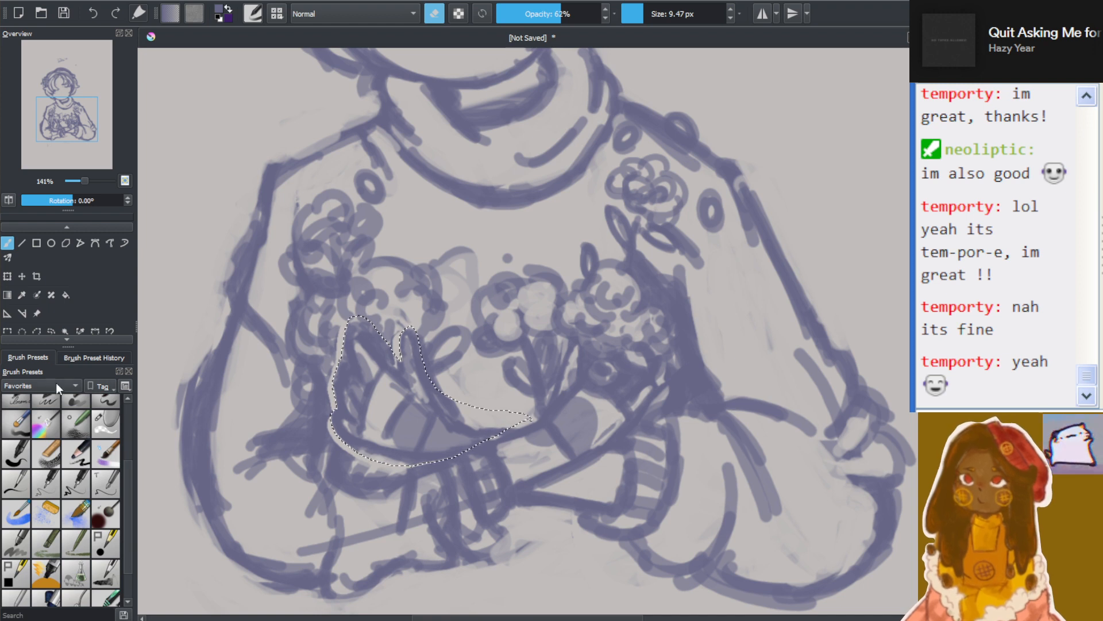
Clear the selection around the stems and return to the freehand brush
{"action": "left_click", "coordinate": [52, 330]}
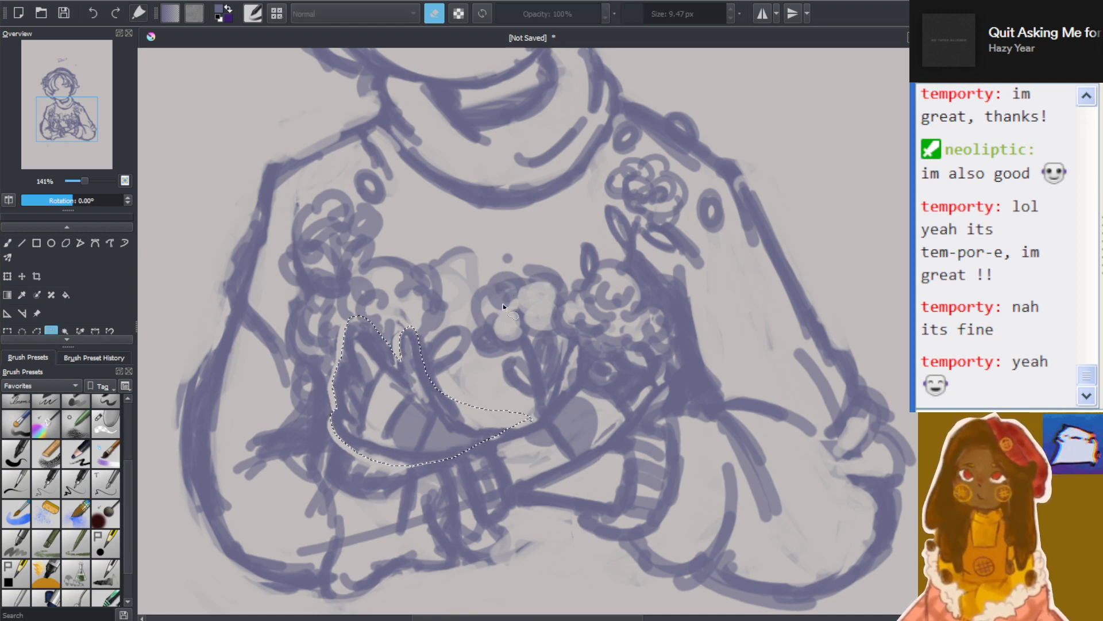
{"action": "left_click", "coordinate": [468, 321]}
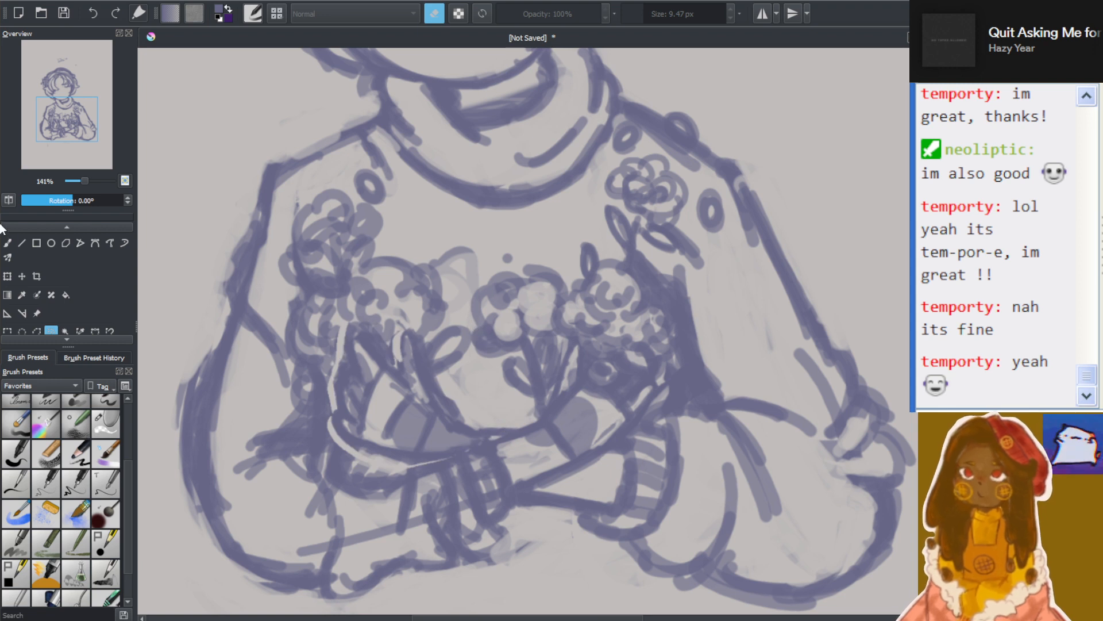
{"action": "left_click", "coordinate": [7, 243]}
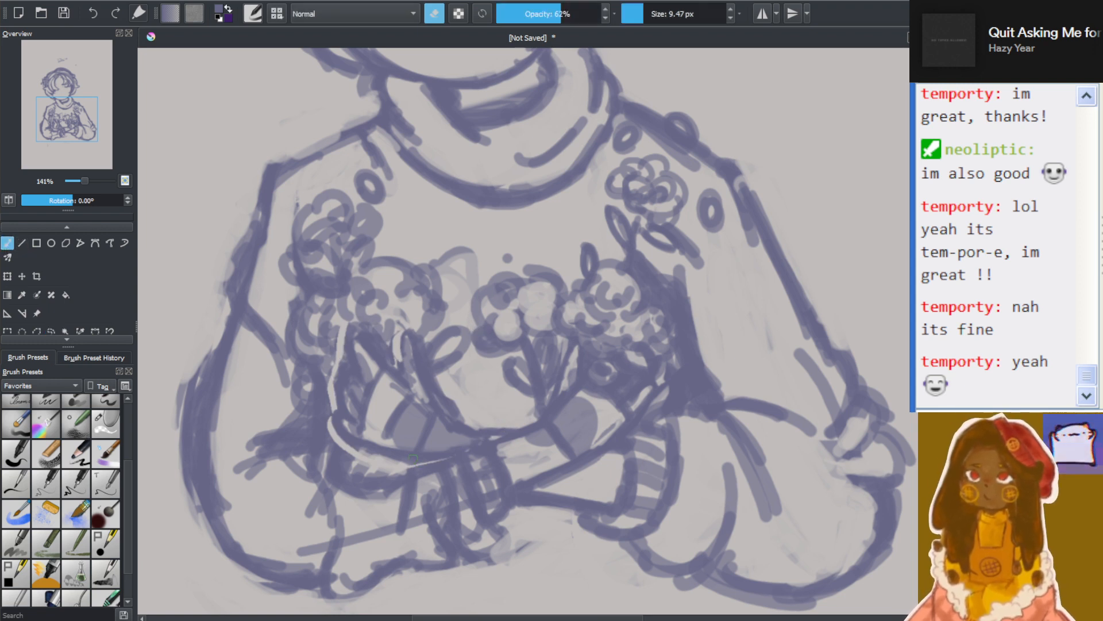
{"action": "left_click_drag", "start_coordinate": [413, 458], "coordinate": [440, 462]}
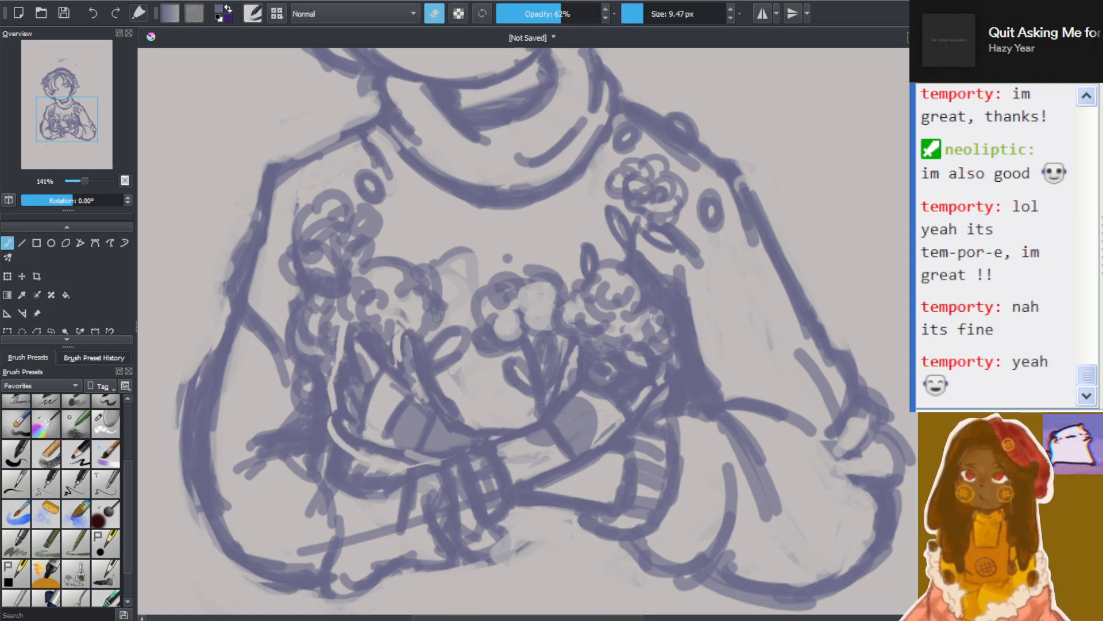
{"action": "key", "text": "ctrl+z"}
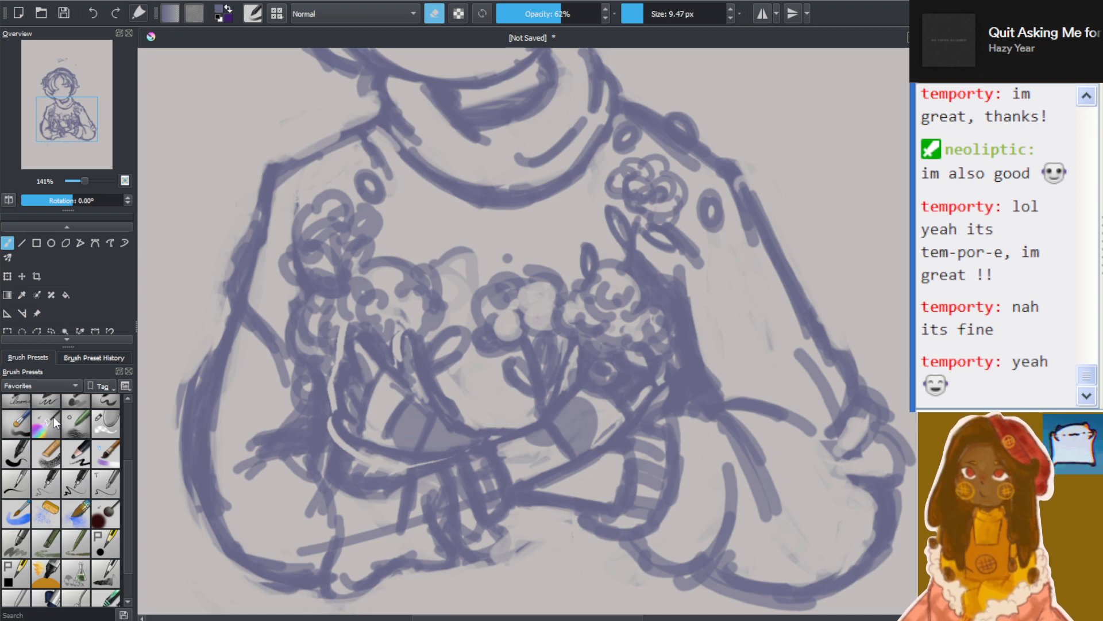
{"action": "left_click", "coordinate": [45, 512]}
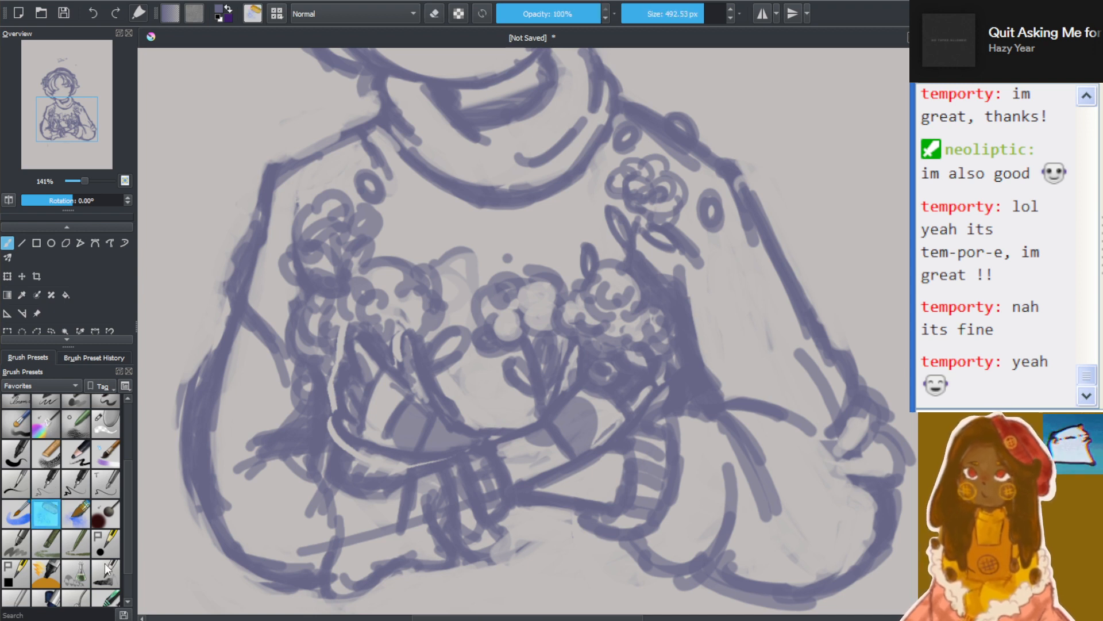
{"action": "left_click_drag", "start_coordinate": [126, 477], "coordinate": [130, 409]}
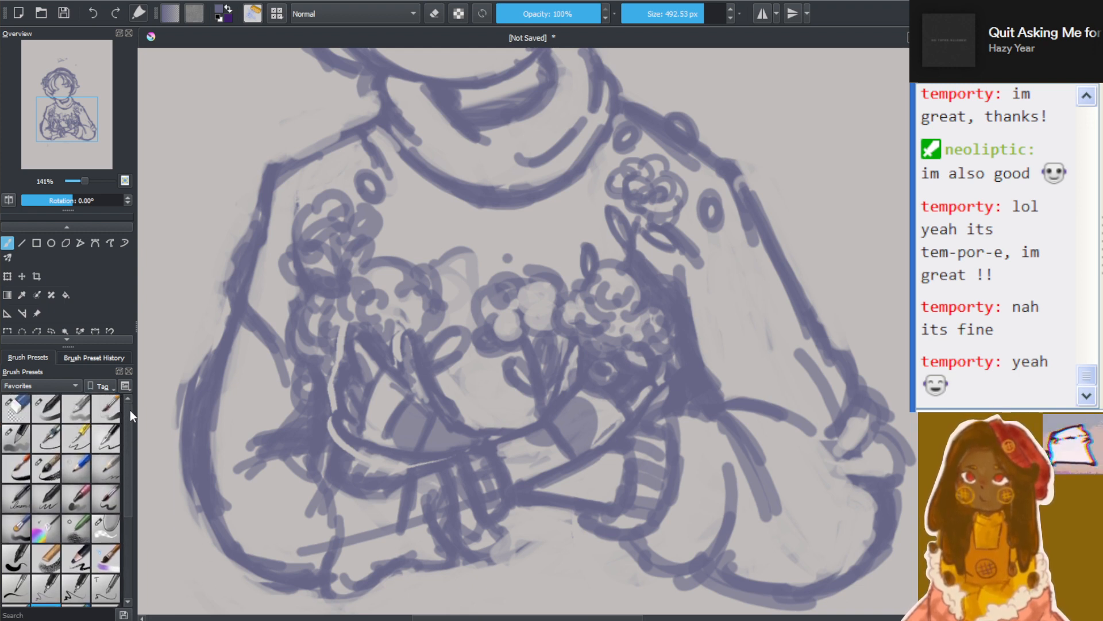
{"action": "left_click", "coordinate": [112, 463]}
{"action": "left_click", "coordinate": [45, 404]}
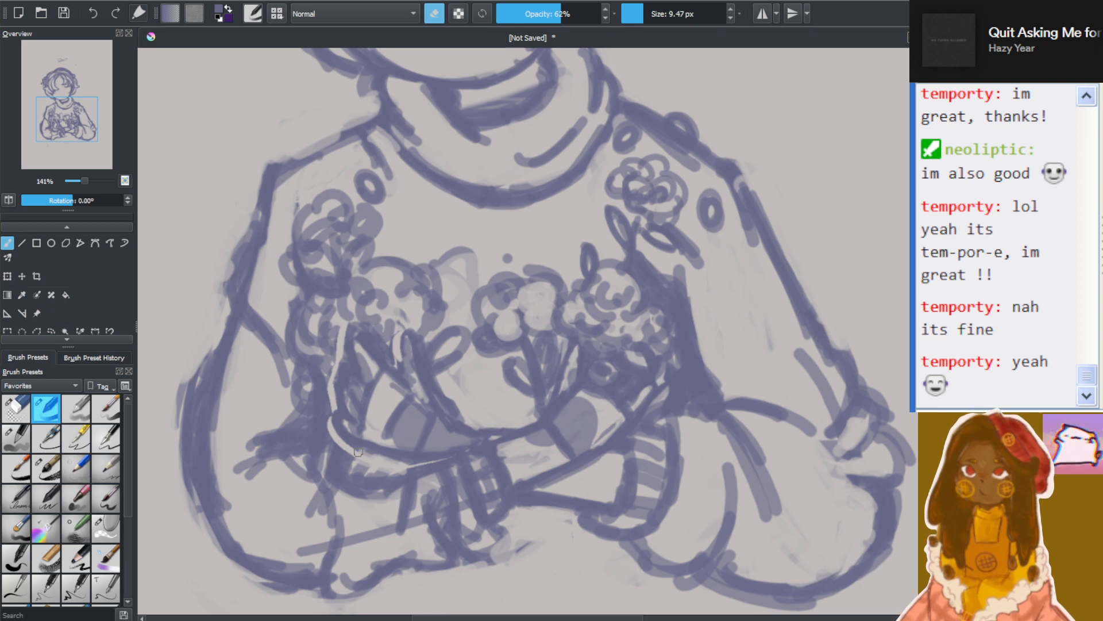
Try a forearm edge line from the flower stems toward the crossed wrists, then erase it and the strokes around it
{"action": "left_click_drag", "start_coordinate": [389, 455], "coordinate": [427, 468]}
{"action": "key", "text": "e"}
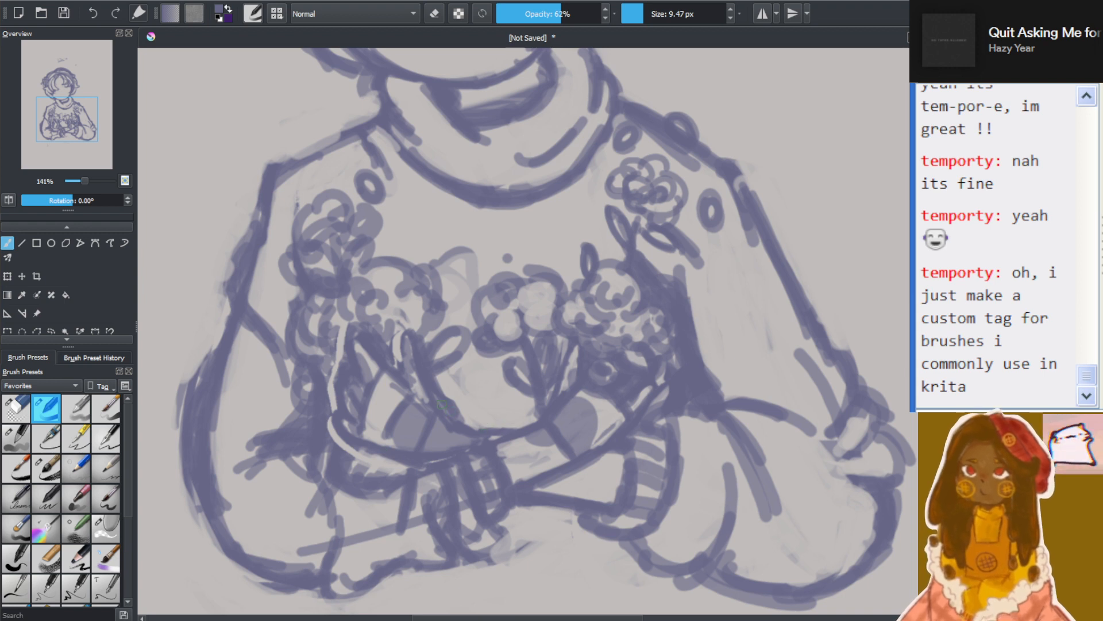
{"action": "left_click_drag", "start_coordinate": [452, 404], "coordinate": [516, 432]}
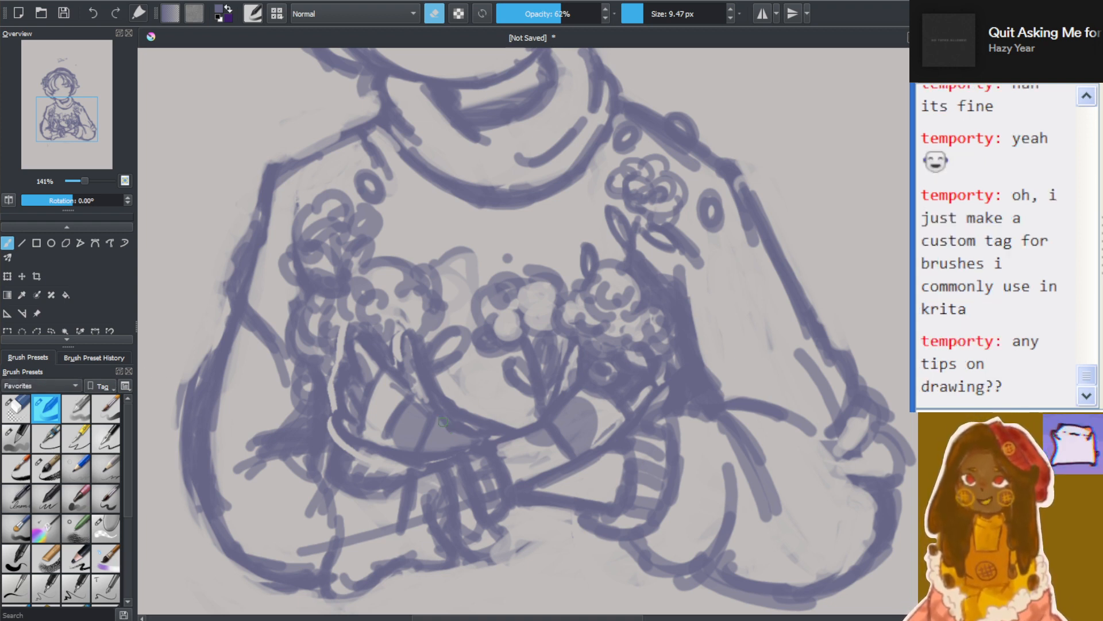
{"action": "left_click_drag", "start_coordinate": [455, 433], "coordinate": [492, 435]}
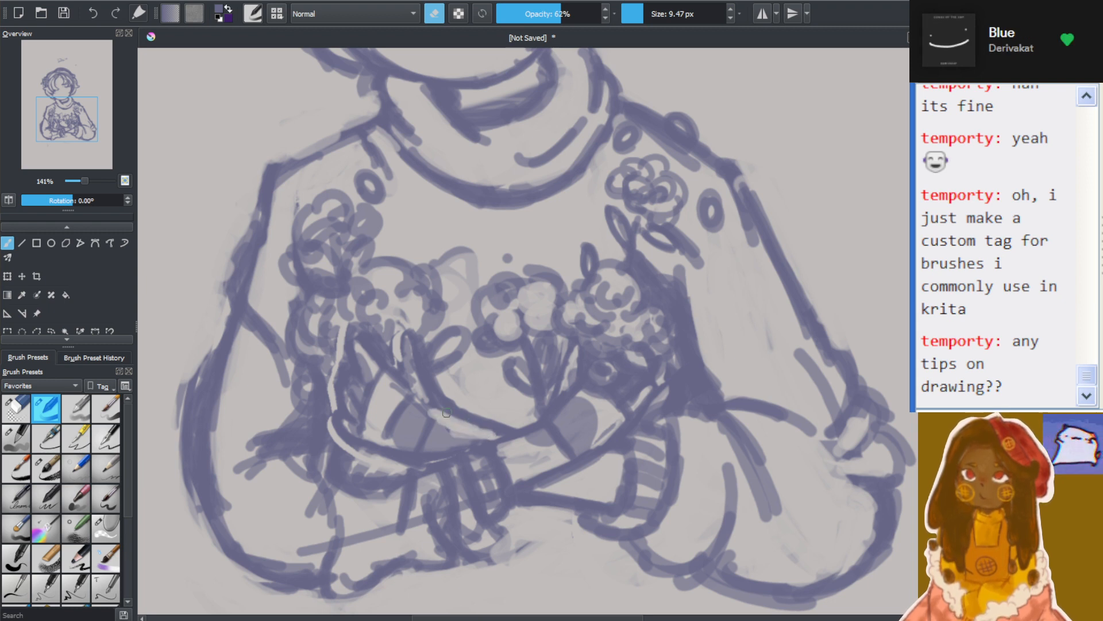
{"action": "mouse_move", "coordinate": [447, 402]}
{"action": "left_mouse_down"}
{"action": "mouse_move", "coordinate": [513, 428]}
{"action": "mouse_move", "coordinate": [465, 433]}
{"action": "mouse_move", "coordinate": [446, 407]}
{"action": "left_mouse_up"}
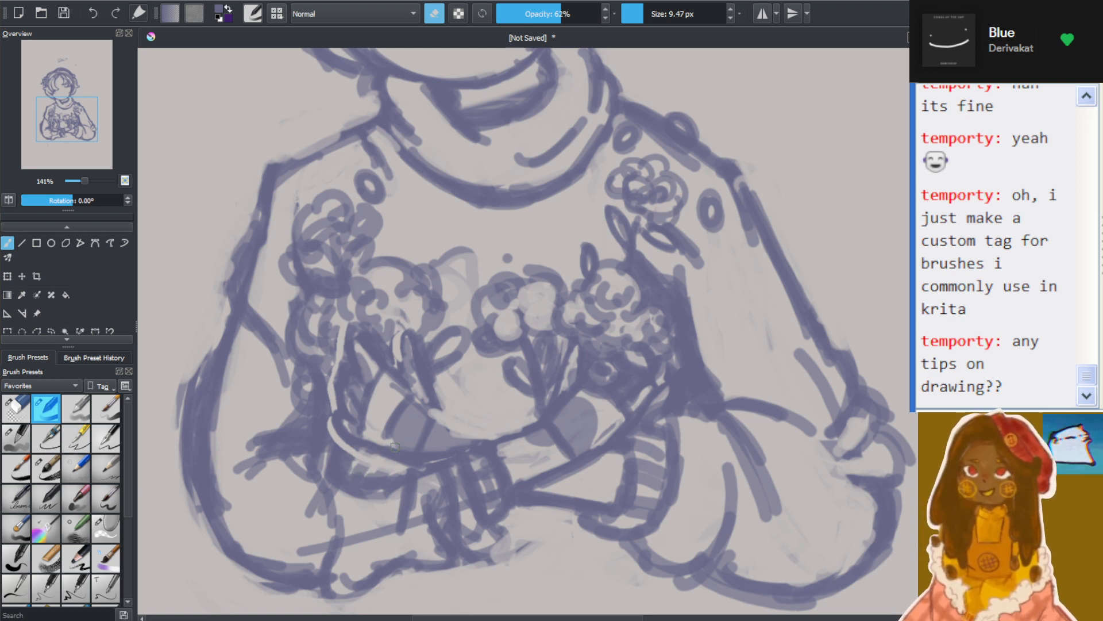
Erase the stray strokes below the curved stem base and clean up the forearm line leading to the crossed wrists
{"action": "mouse_move", "coordinate": [357, 455]}
{"action": "left_mouse_down"}
{"action": "mouse_move", "coordinate": [403, 466]}
{"action": "mouse_move", "coordinate": [383, 470]}
{"action": "left_mouse_up"}
{"action": "mouse_move", "coordinate": [348, 469]}
{"action": "left_mouse_down"}
{"action": "mouse_move", "coordinate": [385, 476]}
{"action": "mouse_move", "coordinate": [345, 461]}
{"action": "mouse_move", "coordinate": [361, 464]}
{"action": "left_mouse_up"}
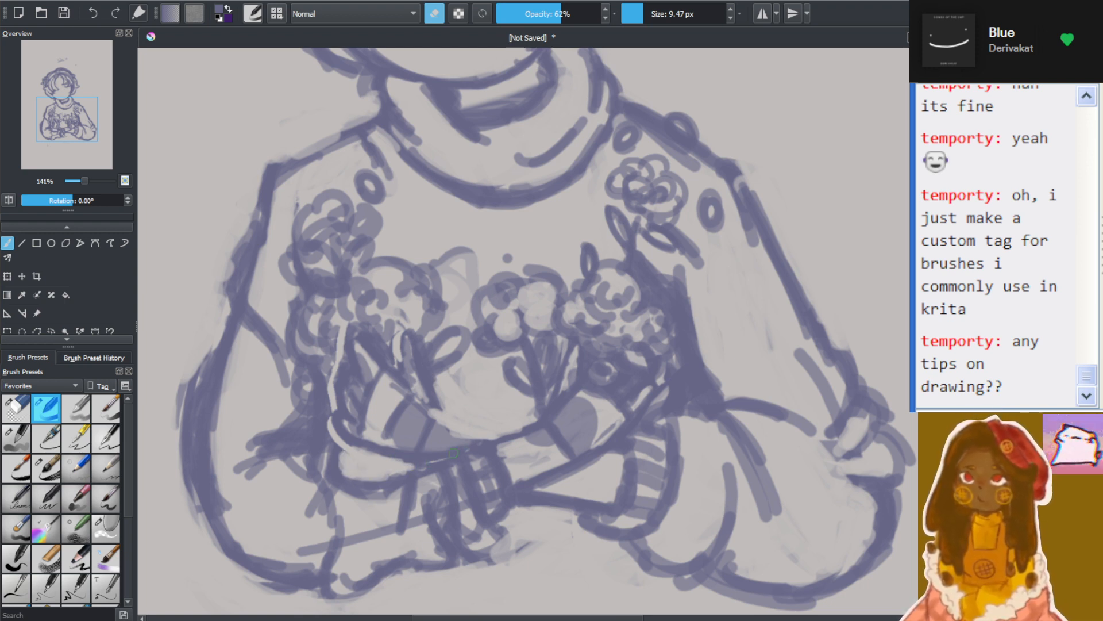
{"action": "left_click_drag", "start_coordinate": [441, 456], "coordinate": [482, 442]}
{"action": "left_click_drag", "start_coordinate": [415, 462], "coordinate": [485, 434]}
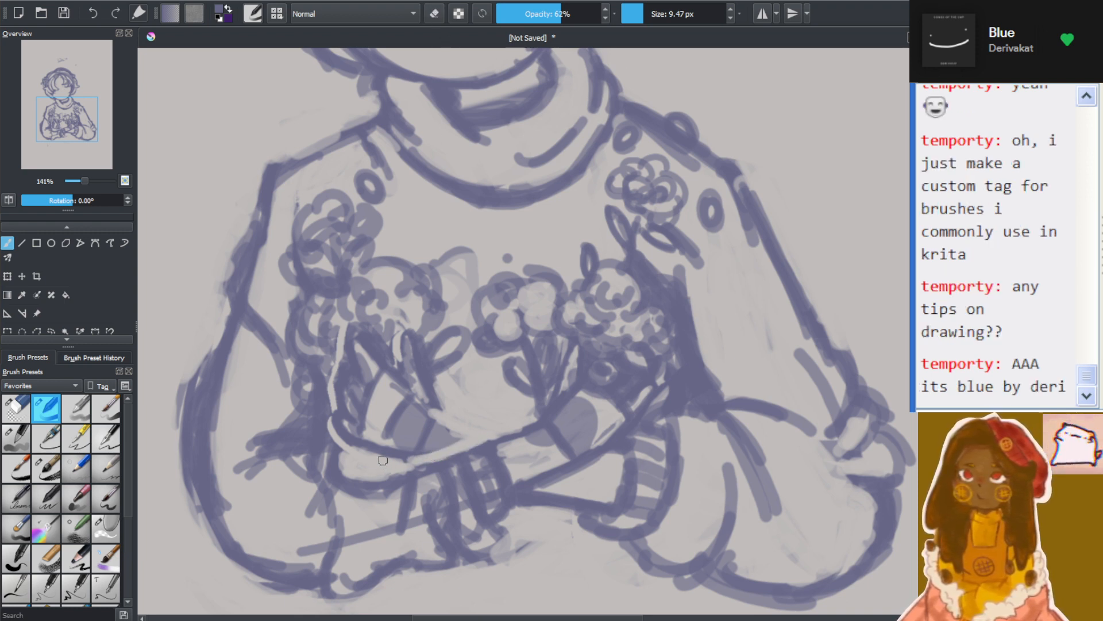
Redraw the line under the stem base and the forearm's upper edge, from the stems to the crossed wrists
{"action": "mouse_move", "coordinate": [357, 449]}
{"action": "left_mouse_down"}
{"action": "mouse_move", "coordinate": [403, 463]}
{"action": "mouse_move", "coordinate": [369, 452]}
{"action": "mouse_move", "coordinate": [420, 461]}
{"action": "left_mouse_up"}
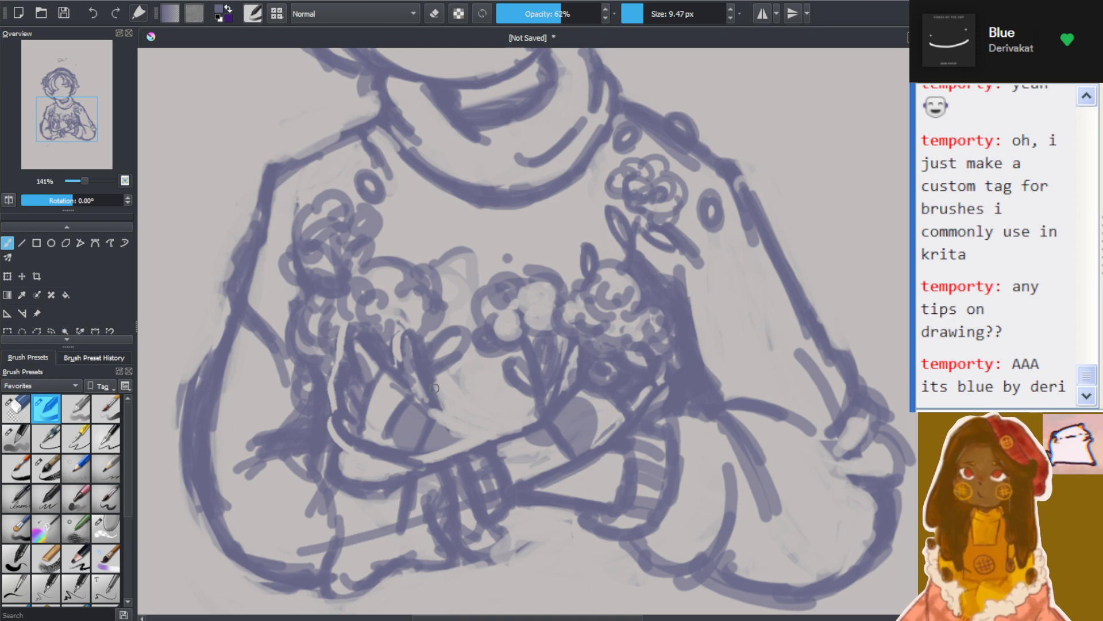
{"action": "mouse_move", "coordinate": [435, 388]}
{"action": "left_mouse_down"}
{"action": "mouse_move", "coordinate": [453, 418]}
{"action": "mouse_move", "coordinate": [513, 430]}
{"action": "left_mouse_up"}
{"action": "left_click_drag", "start_coordinate": [446, 419], "coordinate": [522, 427]}
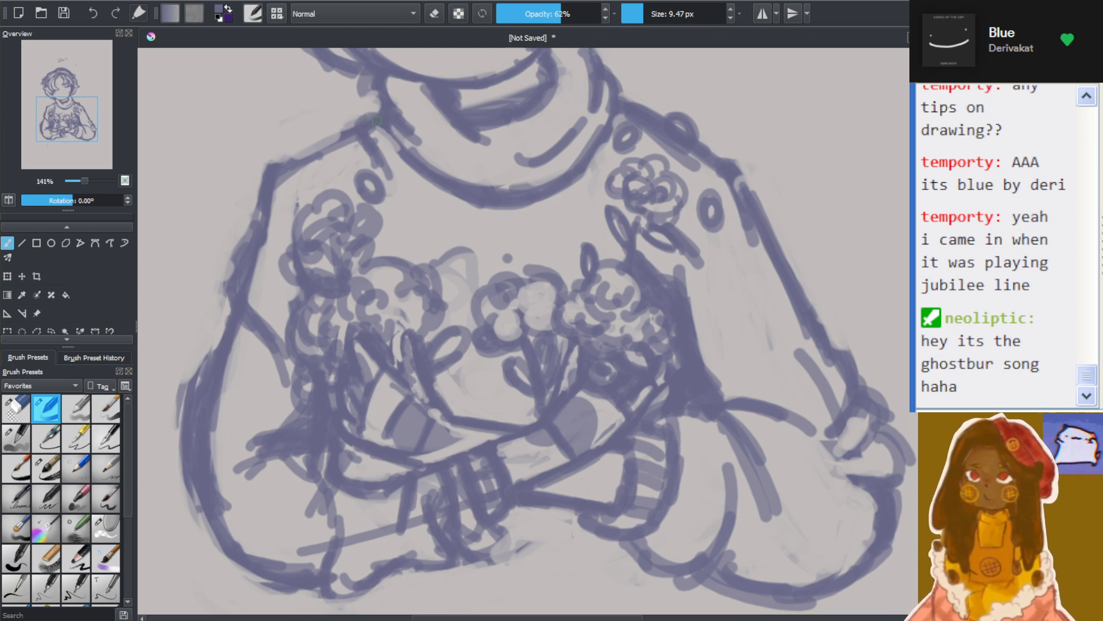
Add small petal shapes along the hair-flower side shoulder and sketch looped leaves around the dark cluster on that sleeve's forearm
{"action": "left_click_drag", "start_coordinate": [384, 108], "coordinate": [376, 96]}
{"action": "mouse_move", "coordinate": [315, 167]}
{"action": "left_mouse_down"}
{"action": "mouse_move", "coordinate": [326, 135]}
{"action": "mouse_move", "coordinate": [321, 167]}
{"action": "left_mouse_up"}
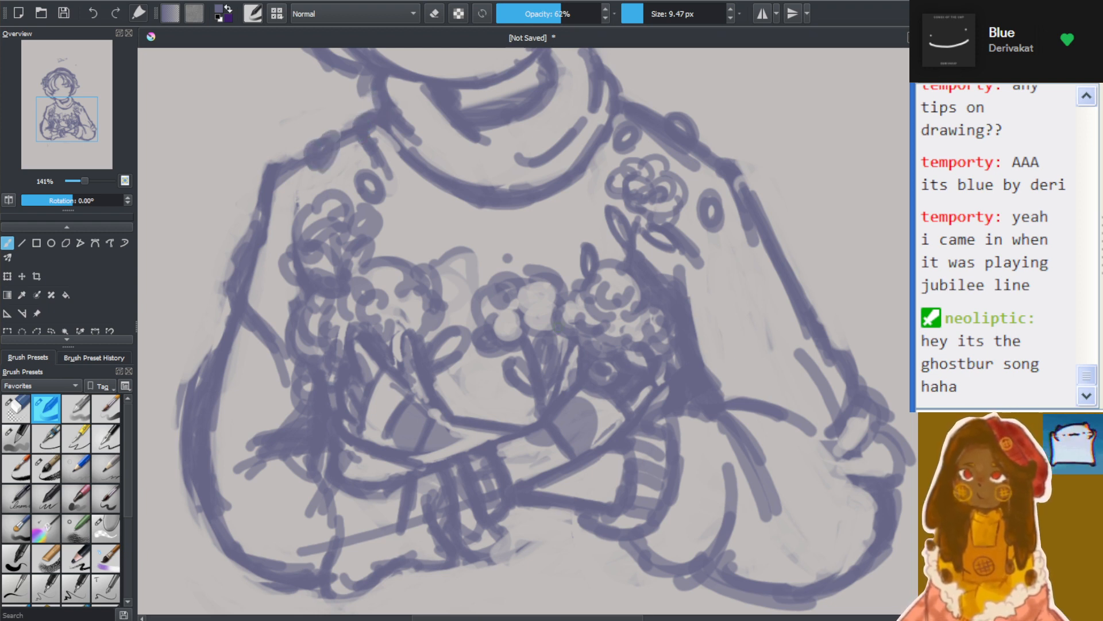
{"action": "mouse_move", "coordinate": [256, 451]}
{"action": "left_mouse_down"}
{"action": "mouse_move", "coordinate": [246, 442]}
{"action": "mouse_move", "coordinate": [279, 428]}
{"action": "left_mouse_up"}
{"action": "mouse_move", "coordinate": [288, 421]}
{"action": "left_mouse_down"}
{"action": "mouse_move", "coordinate": [265, 379]}
{"action": "mouse_move", "coordinate": [295, 402]}
{"action": "left_mouse_up"}
{"action": "mouse_move", "coordinate": [274, 462]}
{"action": "left_mouse_down"}
{"action": "mouse_move", "coordinate": [276, 489]}
{"action": "mouse_move", "coordinate": [313, 490]}
{"action": "left_mouse_up"}
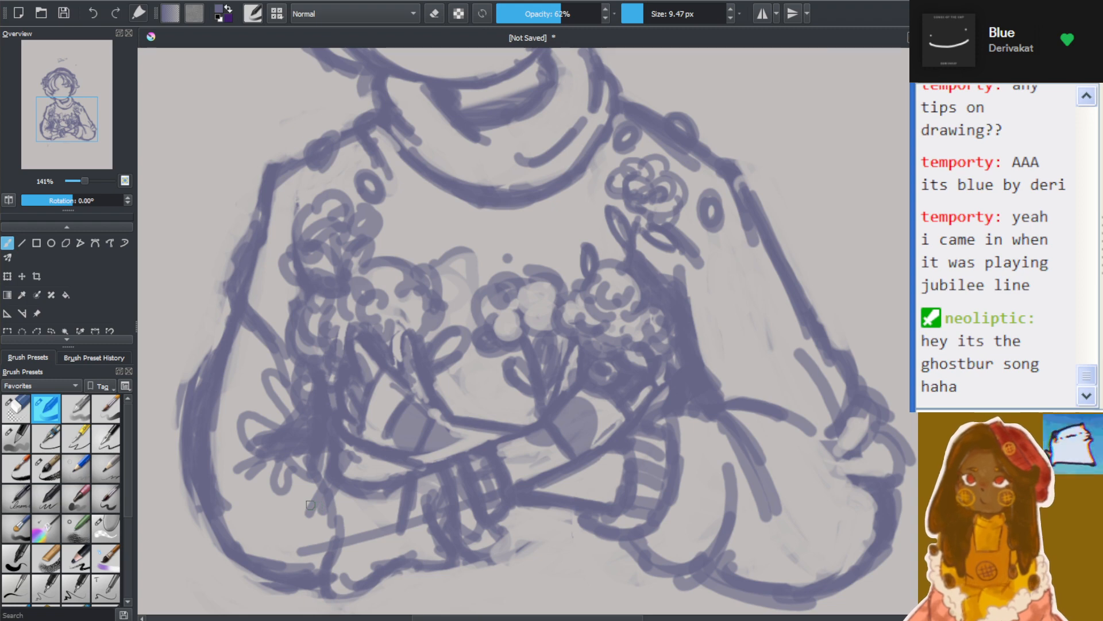
Draw a wavy line down the upper part of each sleeve
{"action": "scroll", "coordinate": [484, 423], "scroll_direction": "down", "scroll_amount": 3}
{"action": "scroll", "coordinate": [681, 364], "scroll_direction": "up", "scroll_amount": 2}
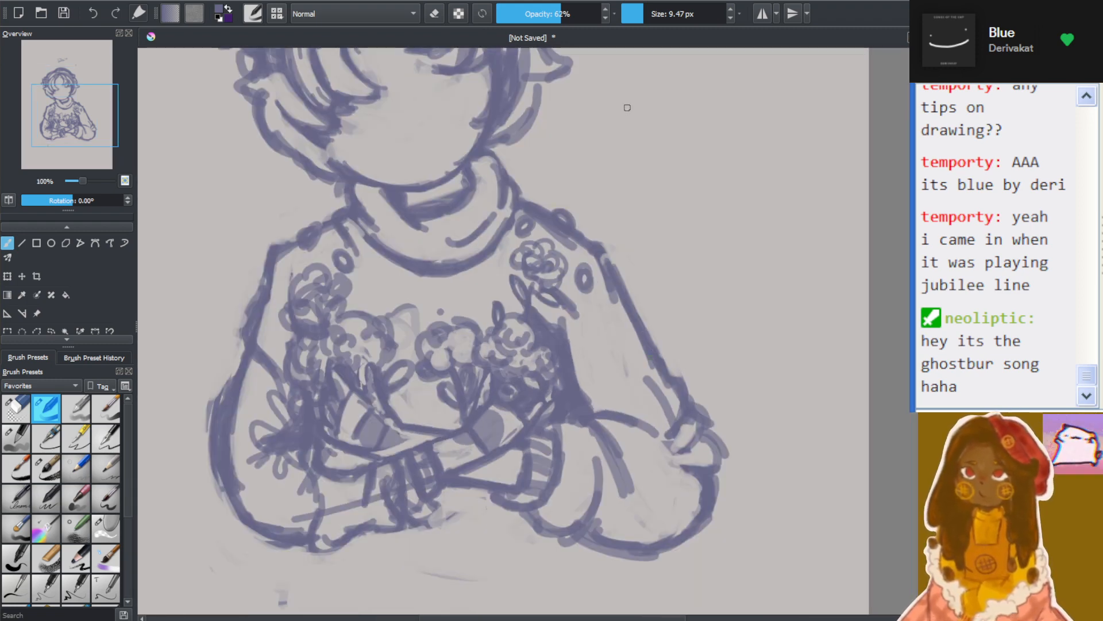
{"action": "mouse_move", "coordinate": [606, 291]}
{"action": "left_mouse_down"}
{"action": "mouse_move", "coordinate": [609, 376]}
{"action": "mouse_move", "coordinate": [627, 386]}
{"action": "mouse_move", "coordinate": [654, 375]}
{"action": "left_mouse_up"}
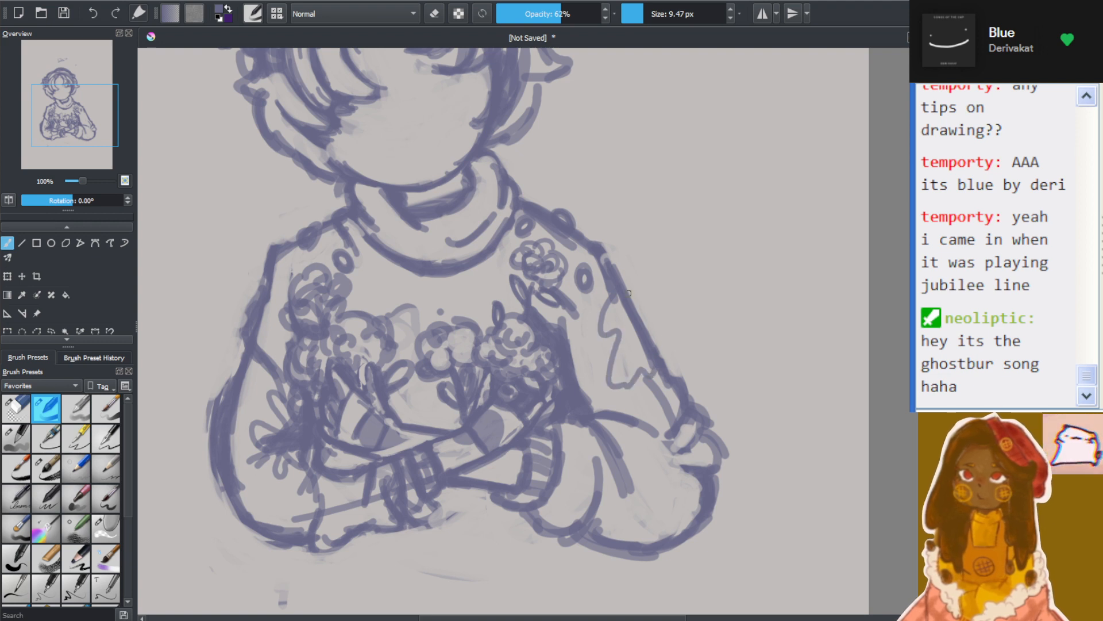
{"action": "left_click_drag", "start_coordinate": [267, 331], "coordinate": [276, 272]}
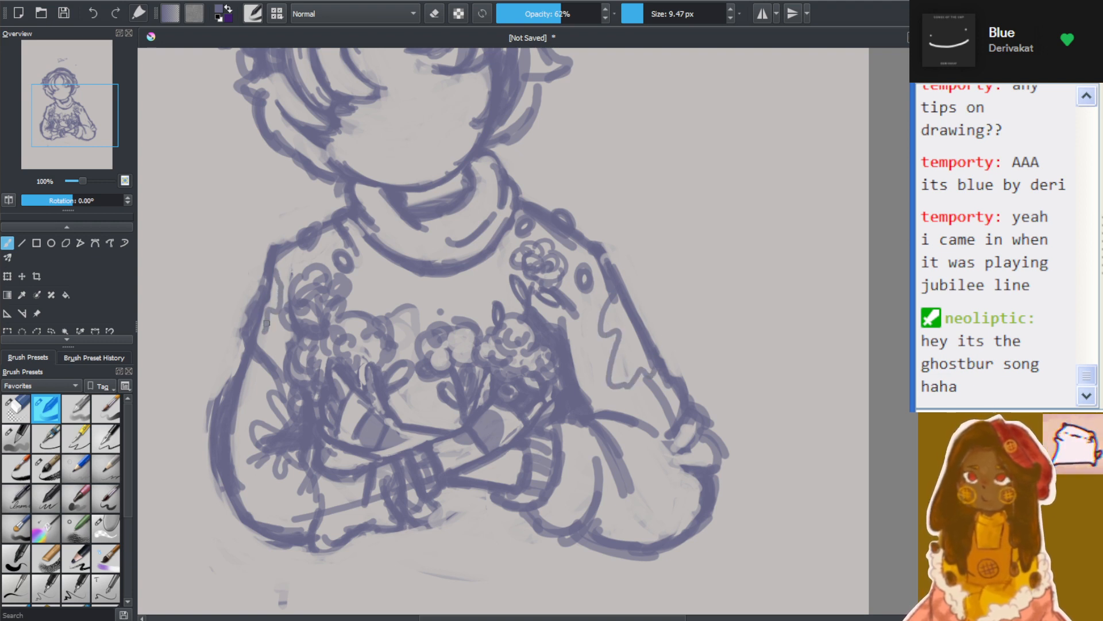
Examine the whole figure at reduced zoom, checking the proportions from the hair down to the crossed arms
{"action": "scroll", "coordinate": [410, 197], "scroll_direction": "down", "scroll_amount": 2}
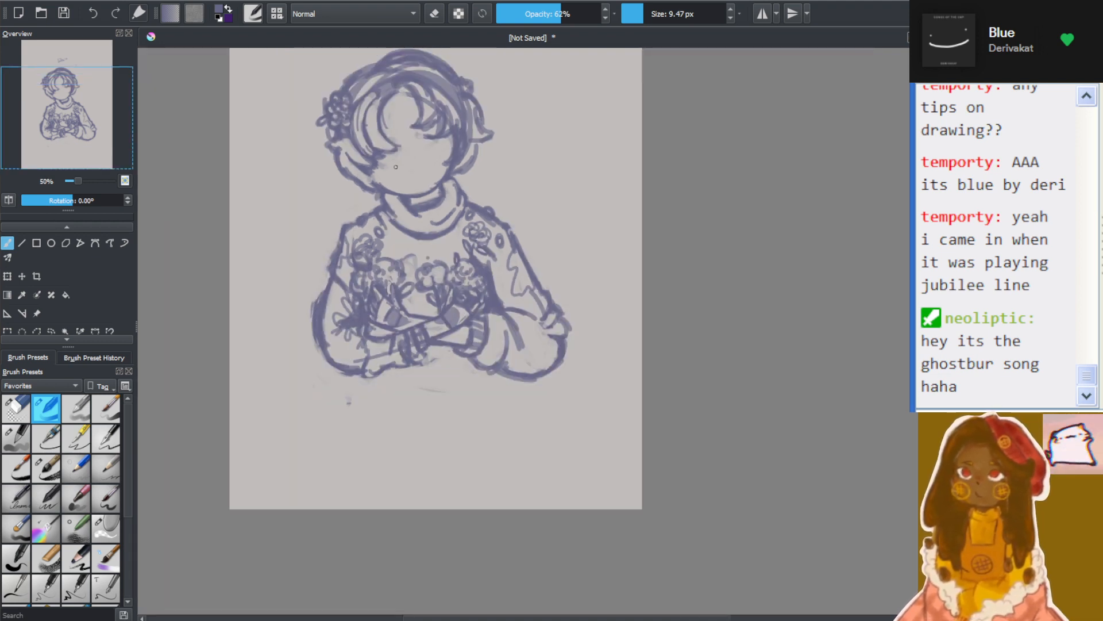
{"action": "left_click_drag", "start_coordinate": [553, 618], "coordinate": [525, 616]}
{"action": "left_click_drag", "start_coordinate": [920, 388], "coordinate": [906, 359]}
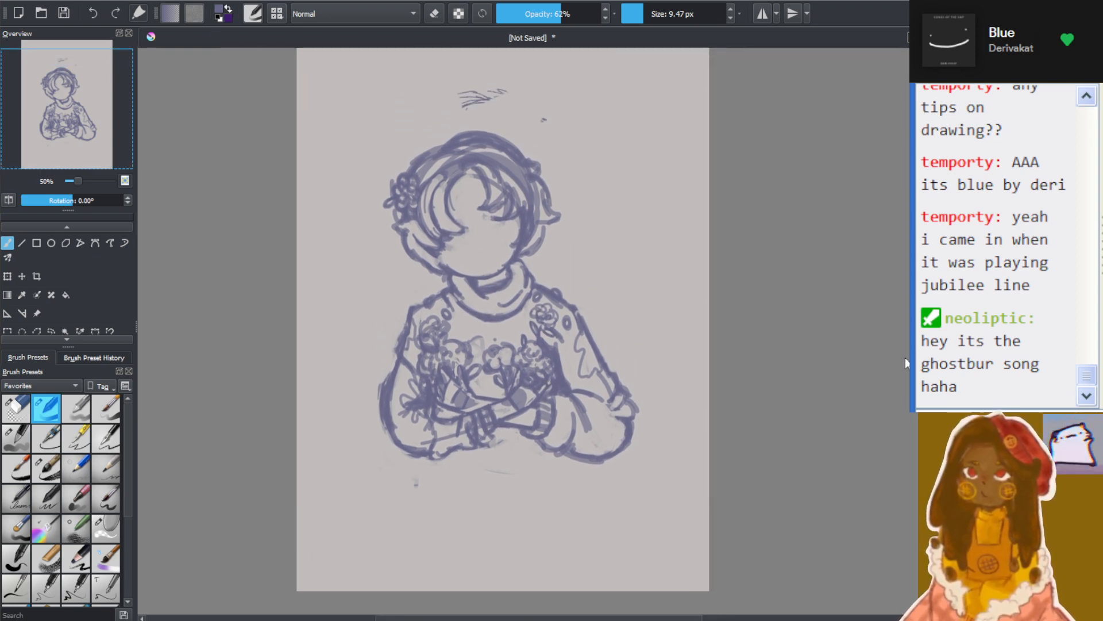
{"action": "scroll", "coordinate": [465, 324], "scroll_direction": "up", "scroll_amount": 2}
{"action": "scroll", "coordinate": [566, 235], "scroll_direction": "down", "scroll_amount": 1}
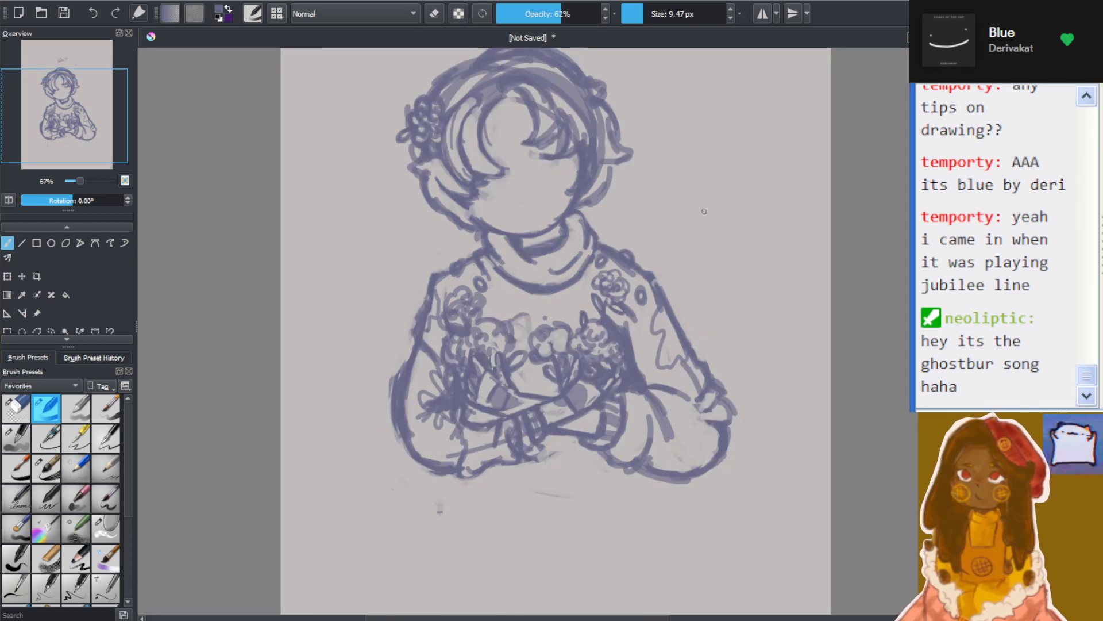
{"action": "scroll", "coordinate": [729, 198], "scroll_direction": "up", "scroll_amount": 1}
{"action": "left_click_drag", "start_coordinate": [914, 357], "coordinate": [914, 355]}
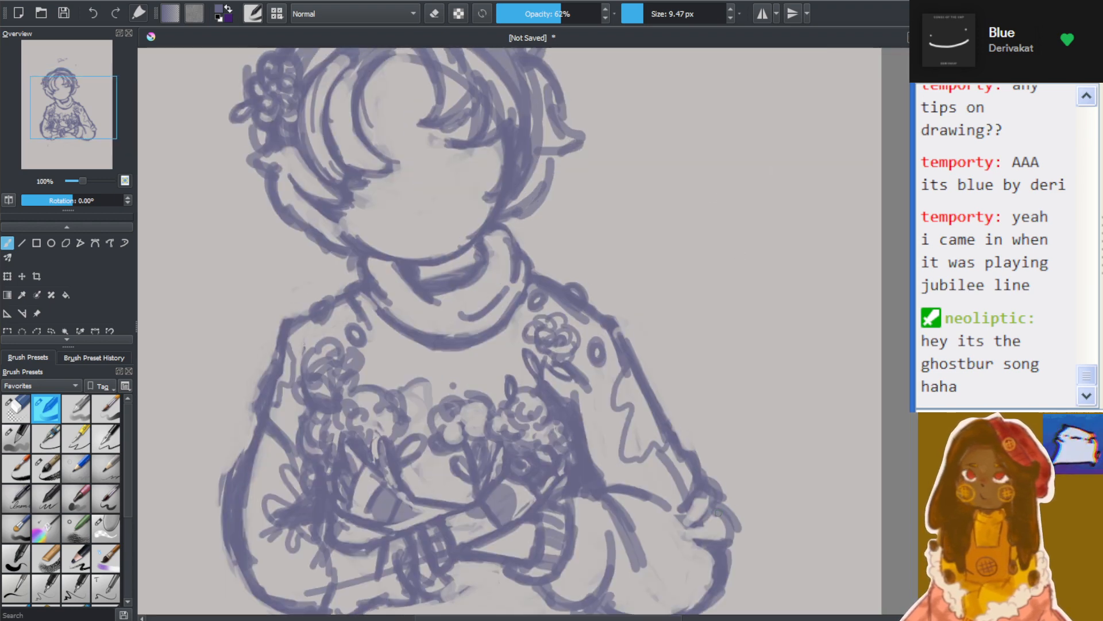
{"action": "left_click_drag", "start_coordinate": [626, 618], "coordinate": [581, 618]}
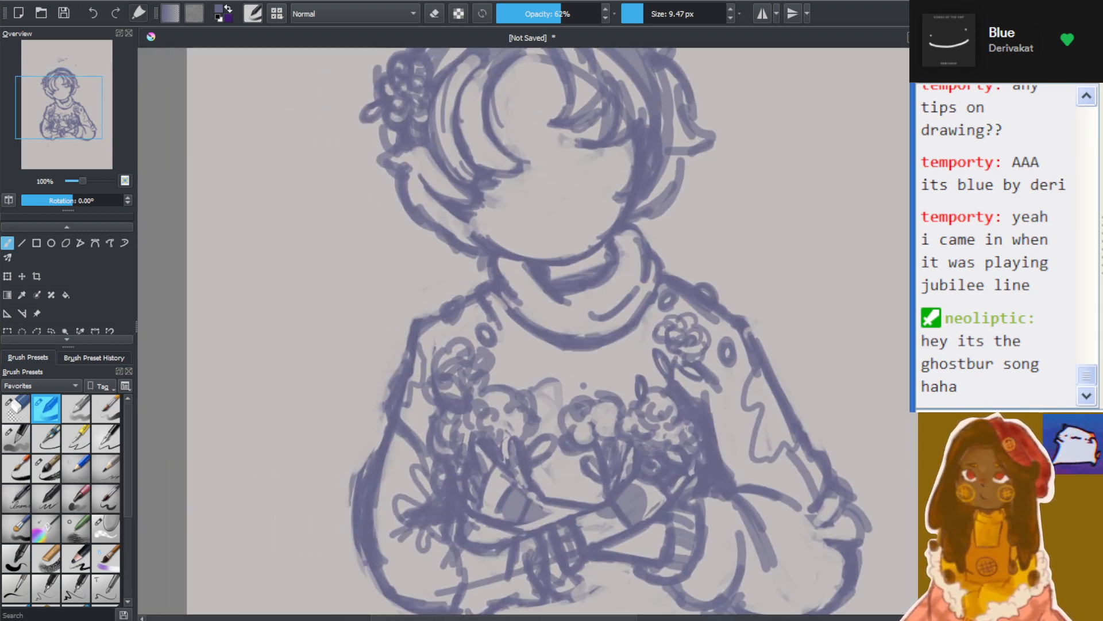
{"action": "left_click_drag", "start_coordinate": [921, 351], "coordinate": [920, 319]}
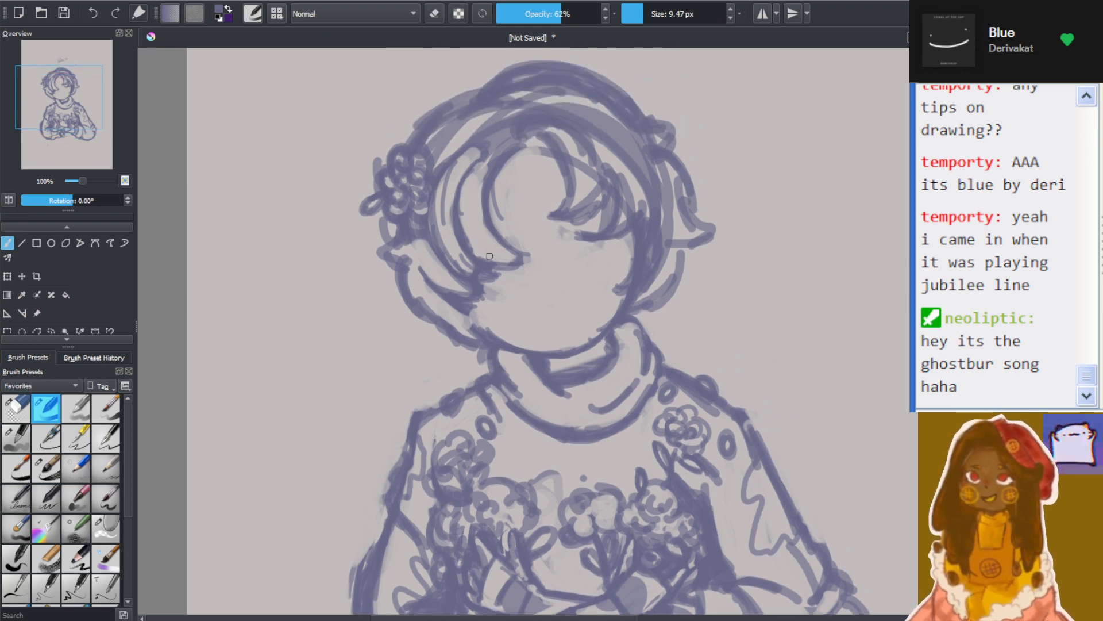
Sketch a tilted eye guideline across the face and a crossing centre line from the forehead to the chin
{"action": "scroll", "coordinate": [408, 262], "scroll_direction": "up", "scroll_amount": 1}
{"action": "scroll", "coordinate": [702, 156], "scroll_direction": "up", "scroll_amount": 1}
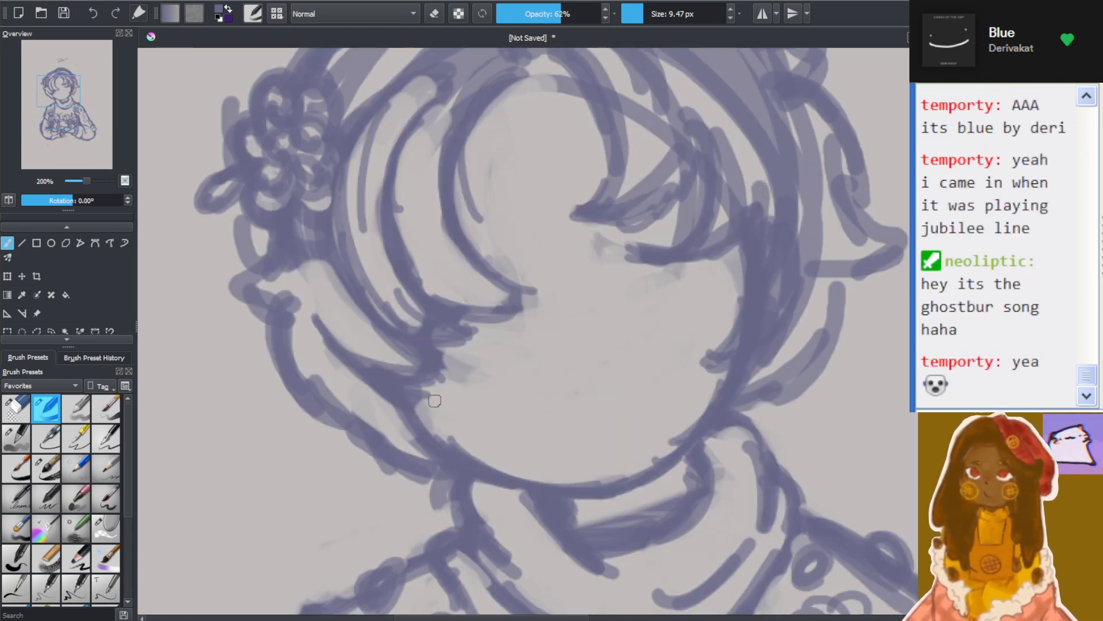
{"action": "mouse_move", "coordinate": [369, 358]}
{"action": "left_mouse_down"}
{"action": "mouse_move", "coordinate": [647, 293]}
{"action": "mouse_move", "coordinate": [742, 253]}
{"action": "left_mouse_up"}
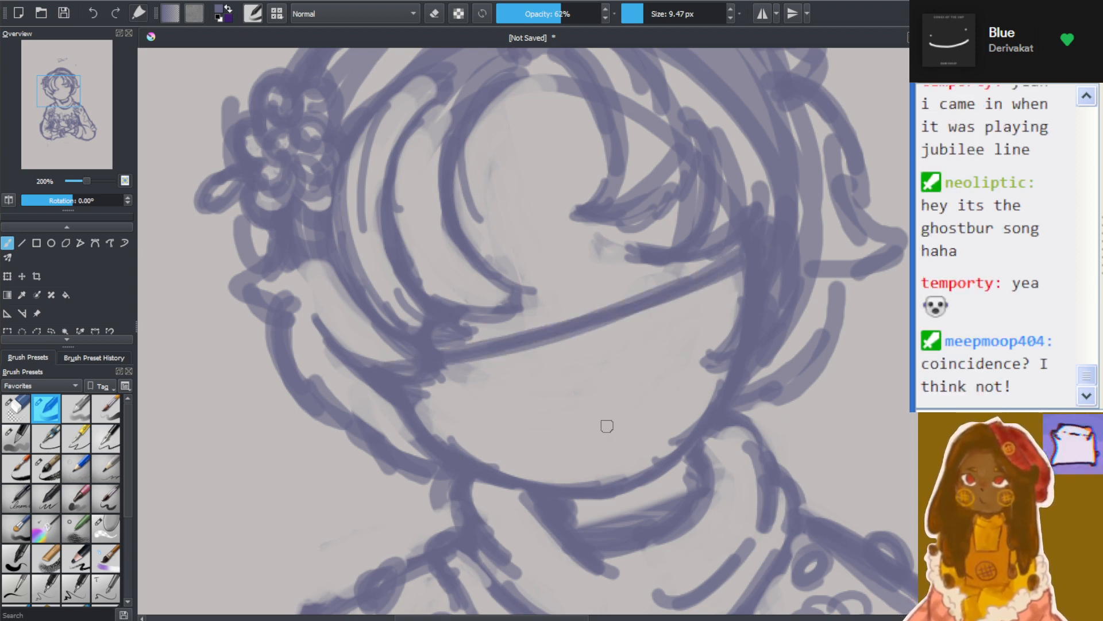
{"action": "left_click_drag", "start_coordinate": [523, 166], "coordinate": [597, 424]}
{"action": "left_click_drag", "start_coordinate": [550, 213], "coordinate": [631, 474]}
{"action": "left_click_drag", "start_coordinate": [551, 265], "coordinate": [624, 472]}
{"action": "left_click_drag", "start_coordinate": [574, 341], "coordinate": [618, 477]}
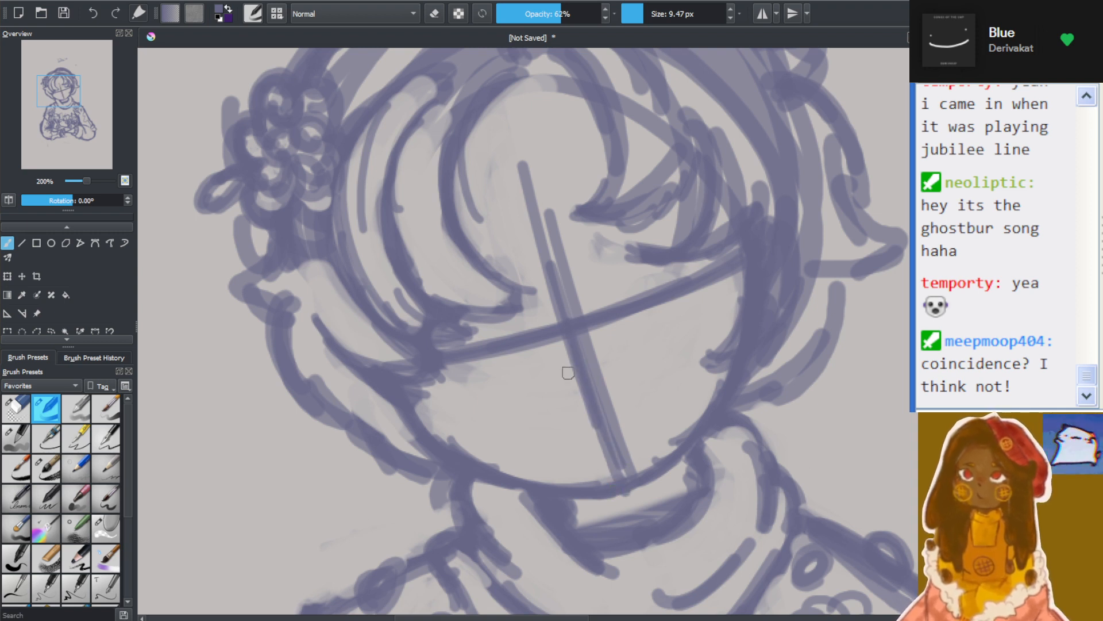
Mark the nose with a short stroke across the centre line and sketch a curved smile with rounded ends beneath it
{"action": "mouse_move", "coordinate": [566, 375]}
{"action": "left_mouse_down"}
{"action": "mouse_move", "coordinate": [547, 374]}
{"action": "mouse_move", "coordinate": [614, 360]}
{"action": "mouse_move", "coordinate": [555, 375]}
{"action": "left_mouse_up"}
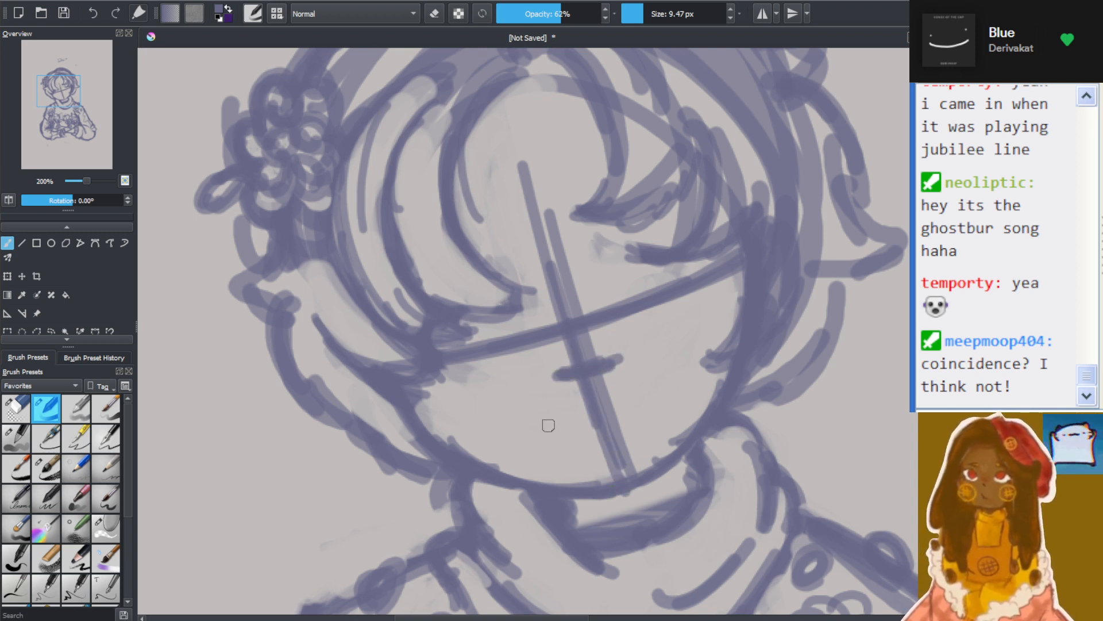
{"action": "mouse_move", "coordinate": [569, 424]}
{"action": "left_mouse_down"}
{"action": "mouse_move", "coordinate": [642, 398]}
{"action": "mouse_move", "coordinate": [546, 432]}
{"action": "mouse_move", "coordinate": [658, 387]}
{"action": "left_mouse_up"}
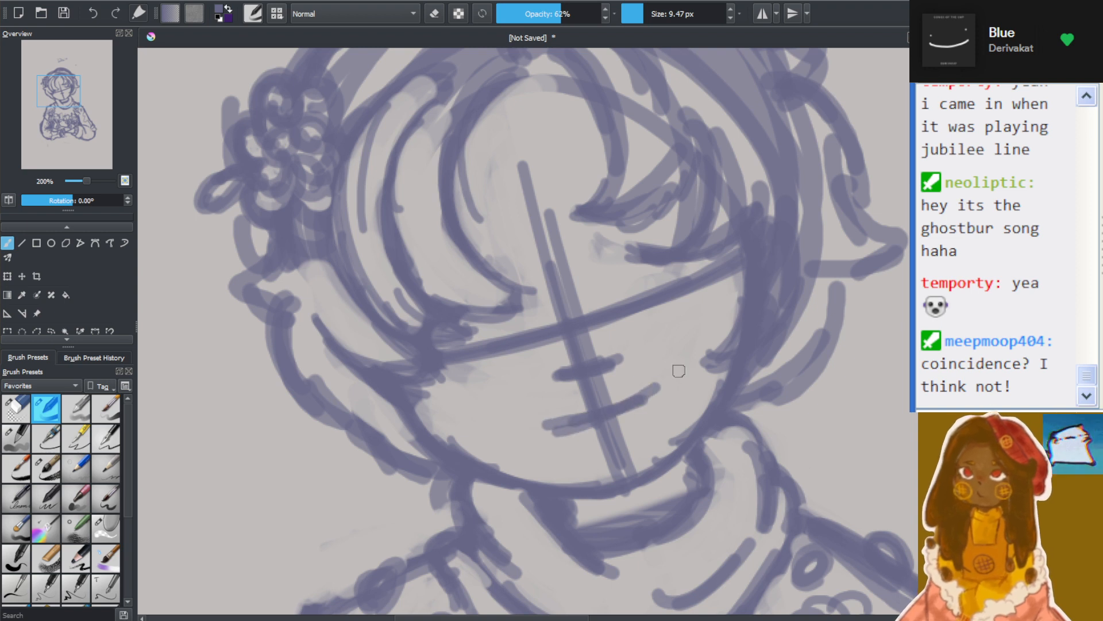
{"action": "scroll", "coordinate": [664, 350], "scroll_direction": "up", "scroll_amount": 1}
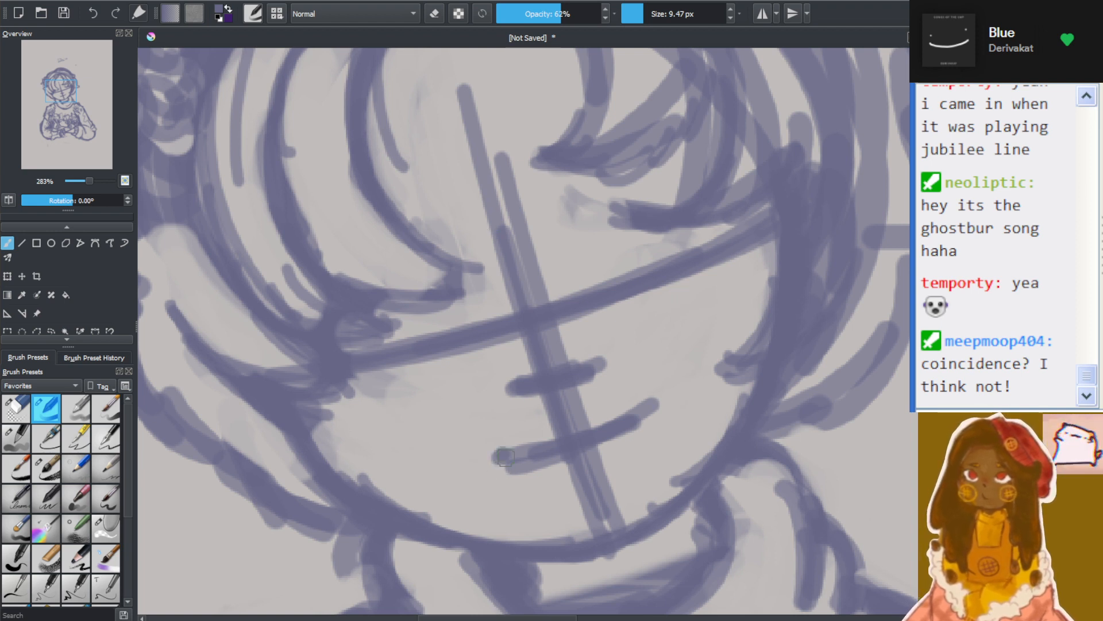
{"action": "mouse_move", "coordinate": [505, 454]}
{"action": "left_mouse_down"}
{"action": "mouse_move", "coordinate": [533, 468]}
{"action": "mouse_move", "coordinate": [496, 456]}
{"action": "mouse_move", "coordinate": [602, 433]}
{"action": "mouse_move", "coordinate": [555, 456]}
{"action": "mouse_move", "coordinate": [655, 394]}
{"action": "mouse_move", "coordinate": [642, 387]}
{"action": "left_mouse_up"}
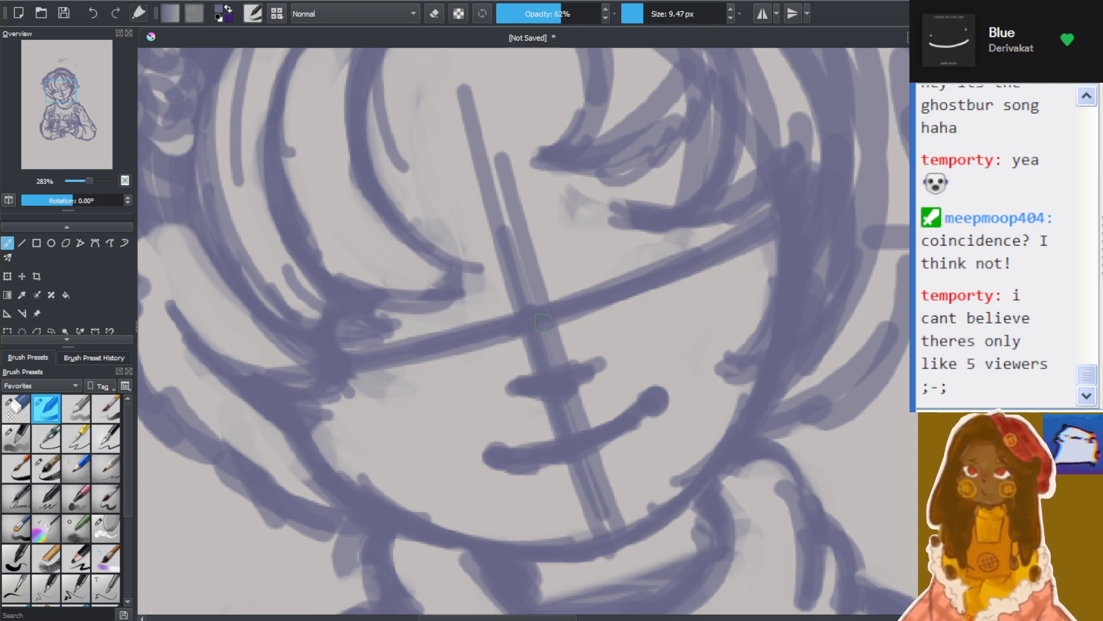
Set the brush size to 6.43 px and sketch the uncovered eye above the guideline with an arched lid and small pupil mark
{"action": "left_click", "coordinate": [642, 18]}
{"action": "left_click", "coordinate": [641, 17]}
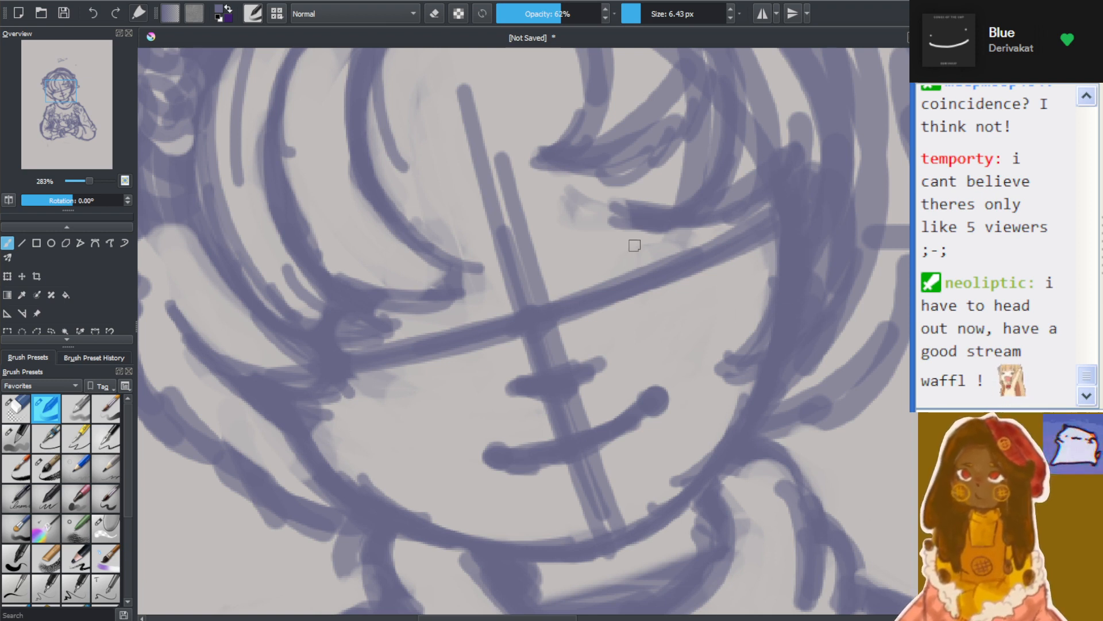
{"action": "mouse_move", "coordinate": [628, 214]}
{"action": "left_mouse_down"}
{"action": "mouse_move", "coordinate": [639, 293]}
{"action": "mouse_move", "coordinate": [707, 247]}
{"action": "left_mouse_up"}
{"action": "left_click_drag", "start_coordinate": [605, 231], "coordinate": [656, 301]}
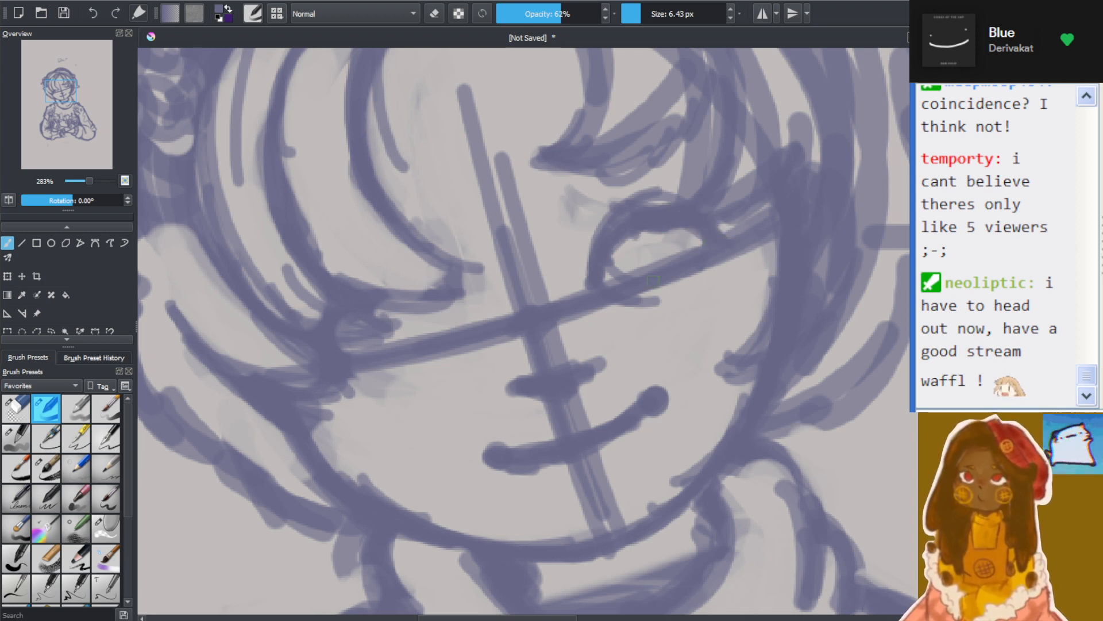
{"action": "left_click_drag", "start_coordinate": [620, 260], "coordinate": [630, 253]}
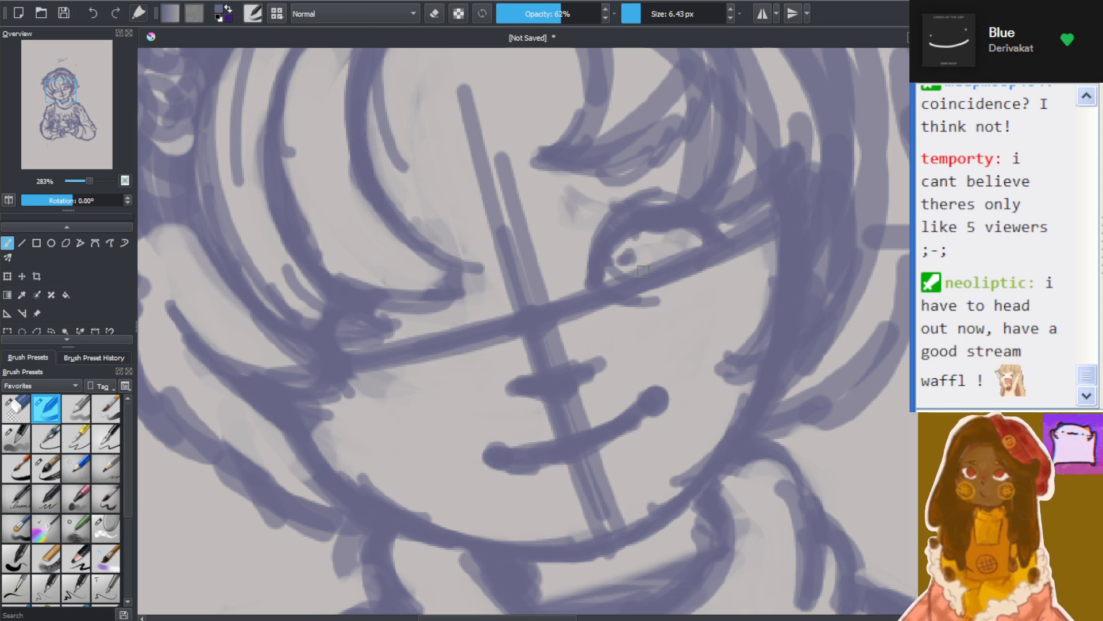
Add short marks at the fringe tip for the hidden eye and scribble small cheek marks beneath the uncovered eye
{"action": "key", "text": "1"}
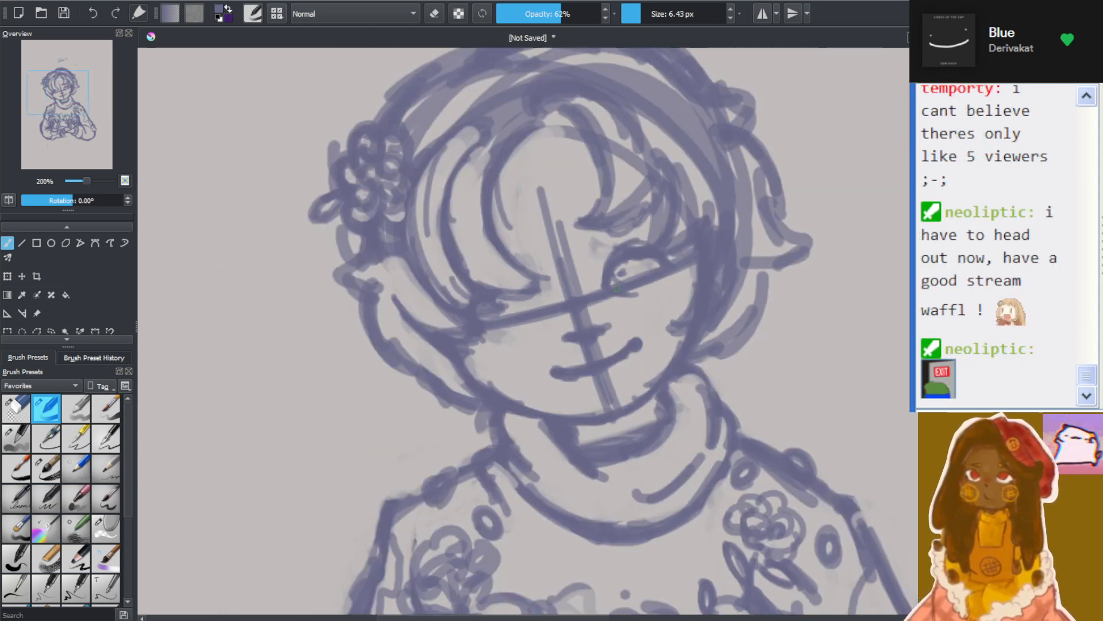
{"action": "scroll", "coordinate": [591, 322], "scroll_direction": "up", "scroll_amount": 6}
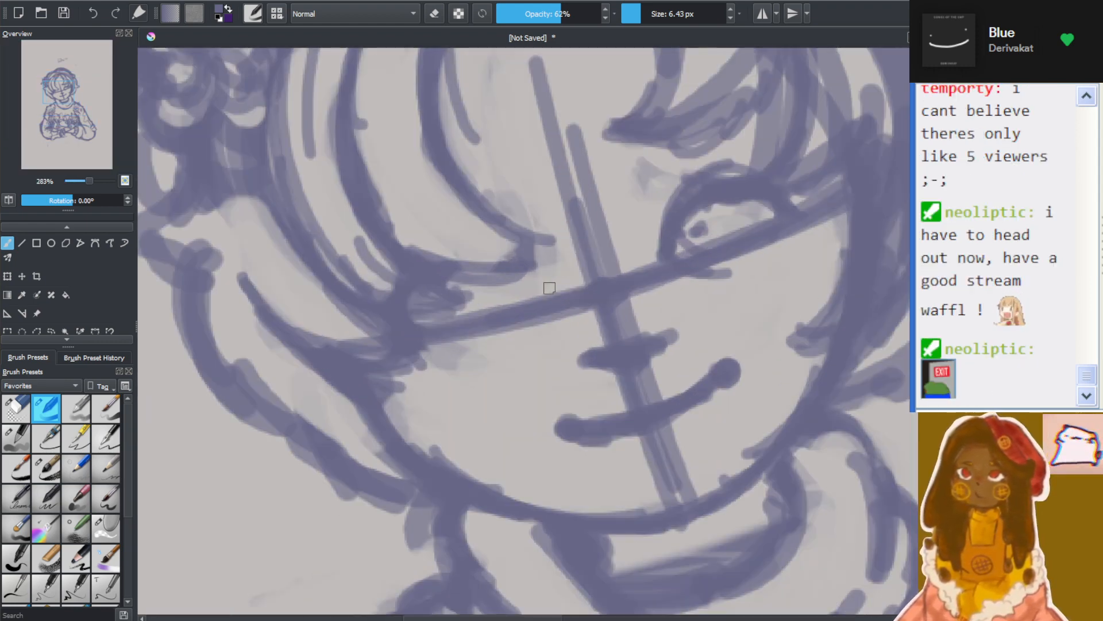
{"action": "left_click_drag", "start_coordinate": [550, 287], "coordinate": [501, 299]}
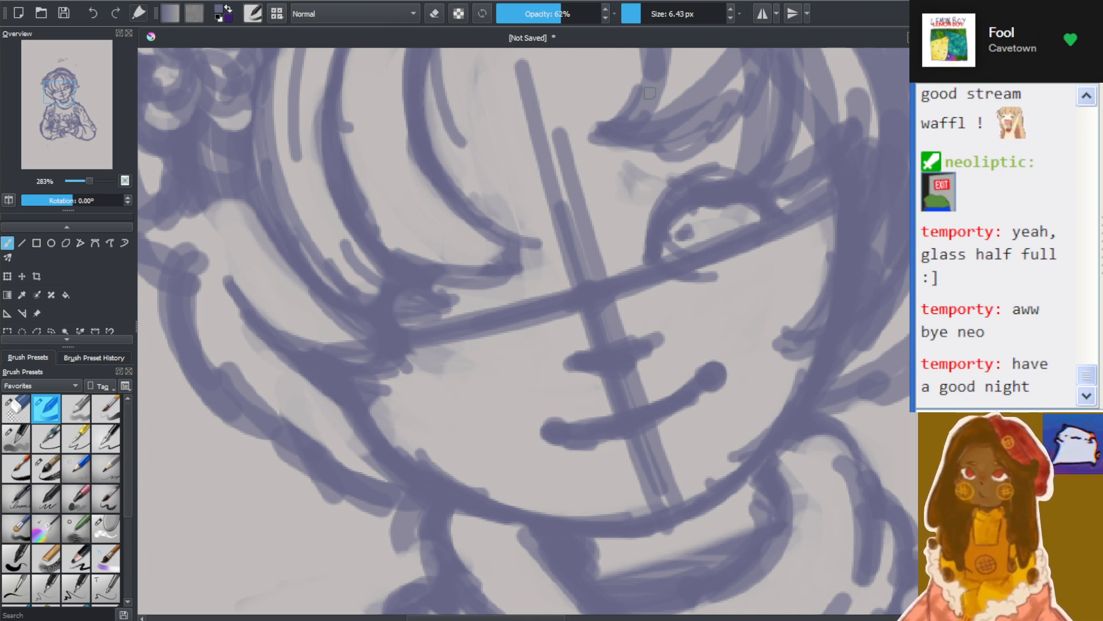
{"action": "left_click_drag", "start_coordinate": [525, 281], "coordinate": [524, 285]}
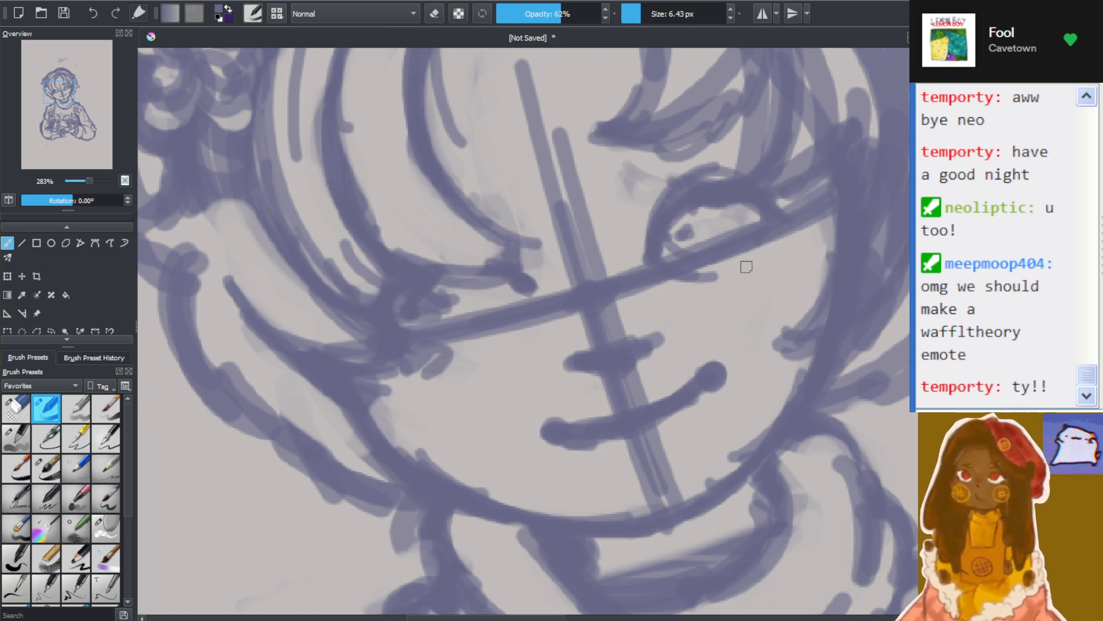
{"action": "mouse_move", "coordinate": [744, 266]}
{"action": "left_mouse_down"}
{"action": "mouse_move", "coordinate": [793, 261]}
{"action": "mouse_move", "coordinate": [750, 277]}
{"action": "mouse_move", "coordinate": [709, 262]}
{"action": "left_mouse_up"}
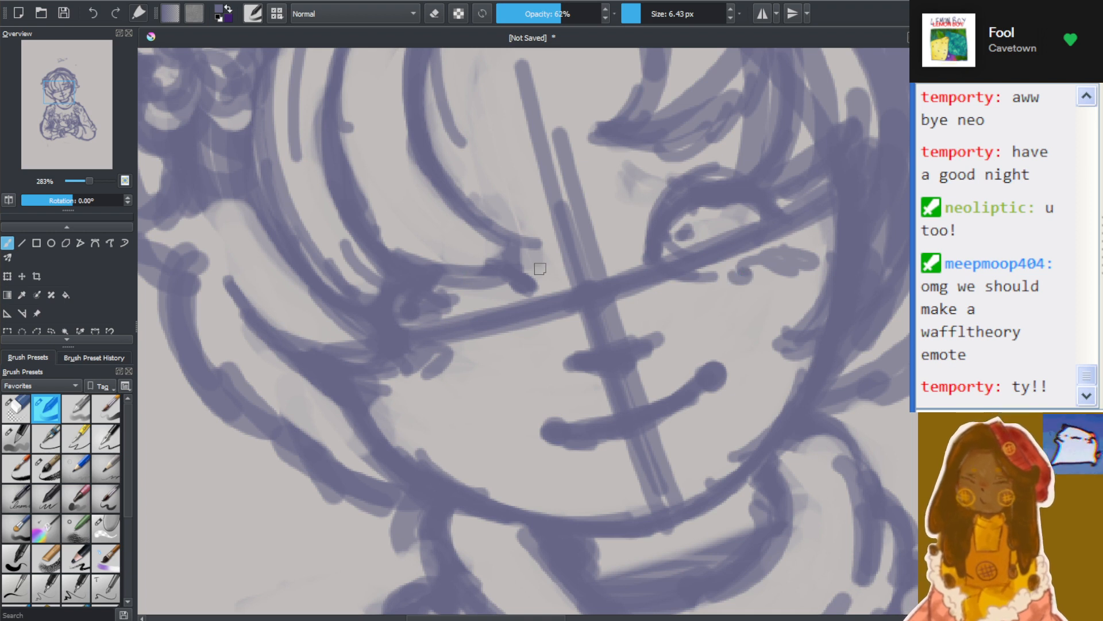
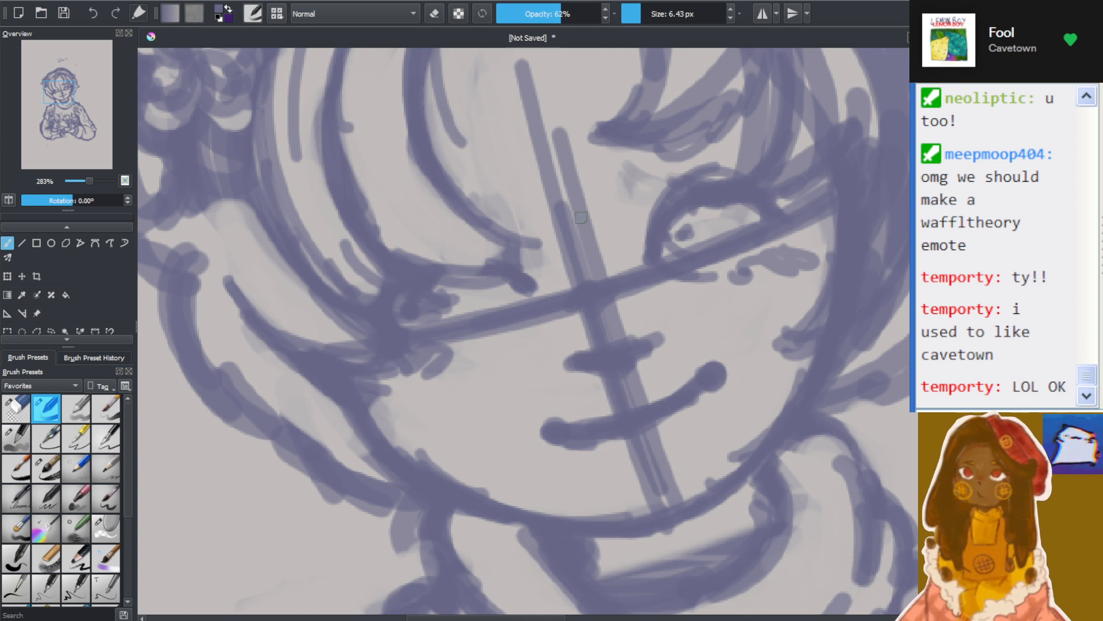
Try a small arched stroke beside the fringe tip for the hidden eye
{"action": "mouse_move", "coordinate": [469, 297]}
{"action": "left_mouse_down"}
{"action": "mouse_move", "coordinate": [488, 277]}
{"action": "mouse_move", "coordinate": [475, 281]}
{"action": "mouse_move", "coordinate": [480, 298]}
{"action": "mouse_move", "coordinate": [501, 269]}
{"action": "mouse_move", "coordinate": [477, 282]}
{"action": "mouse_move", "coordinate": [516, 283]}
{"action": "left_mouse_up"}
{"action": "key", "text": "ctrl+z"}
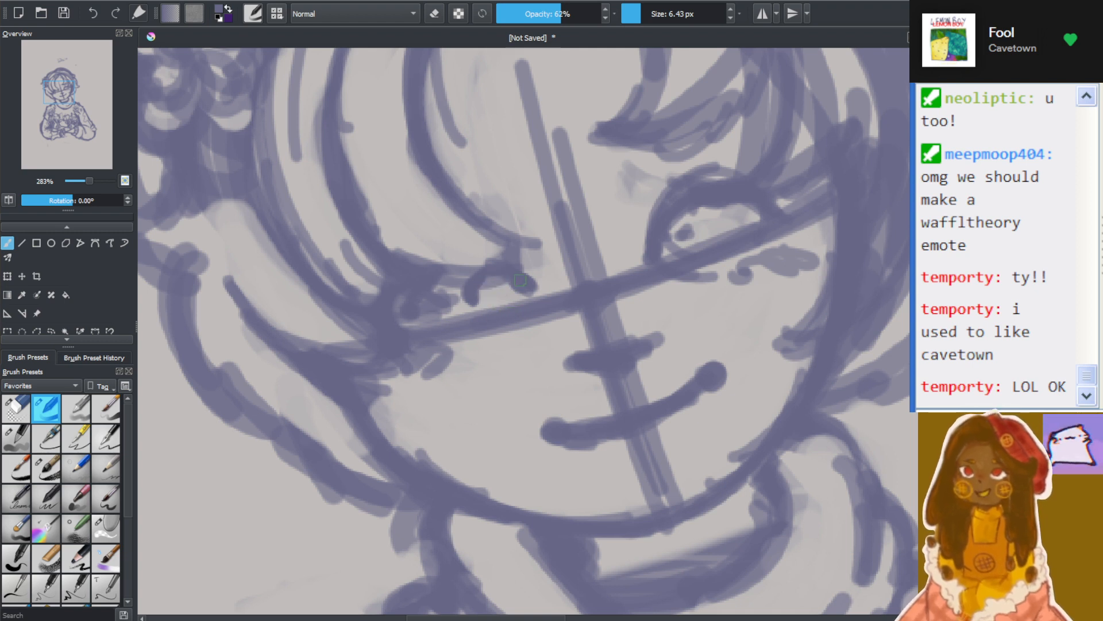
{"action": "key", "text": "ctrl+z"}
{"action": "key", "text": "ctrl+z"}
{"action": "key", "text": "ctrl+z"}
{"action": "key", "text": "ctrl+z"}
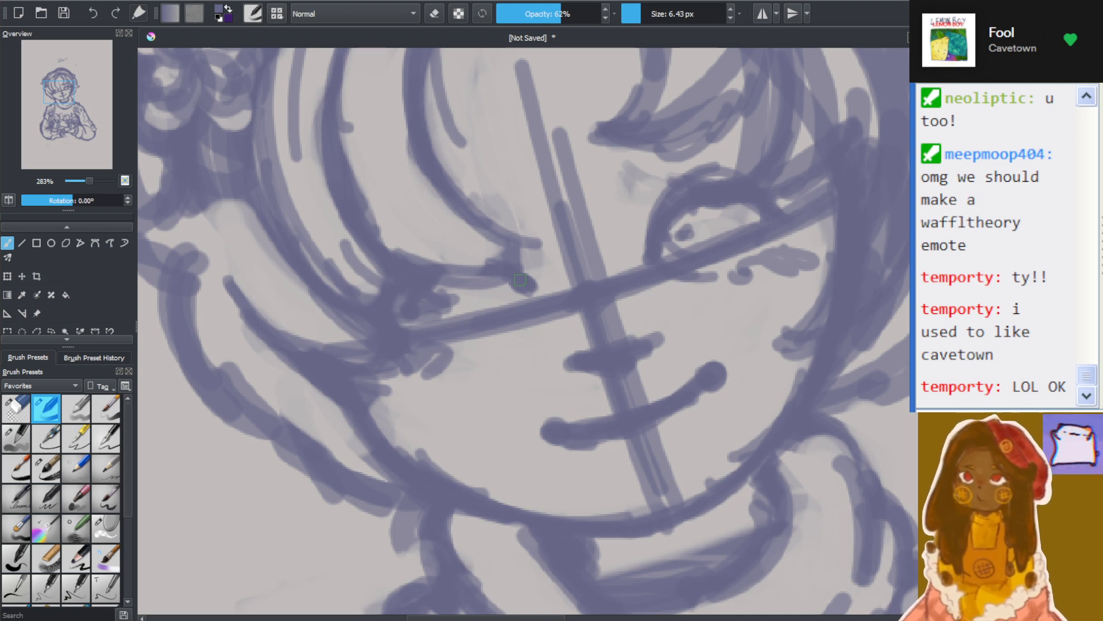
{"action": "scroll", "coordinate": [582, 306], "scroll_direction": "down", "scroll_amount": 6}
{"action": "scroll", "coordinate": [583, 310], "scroll_direction": "up", "scroll_amount": 3}
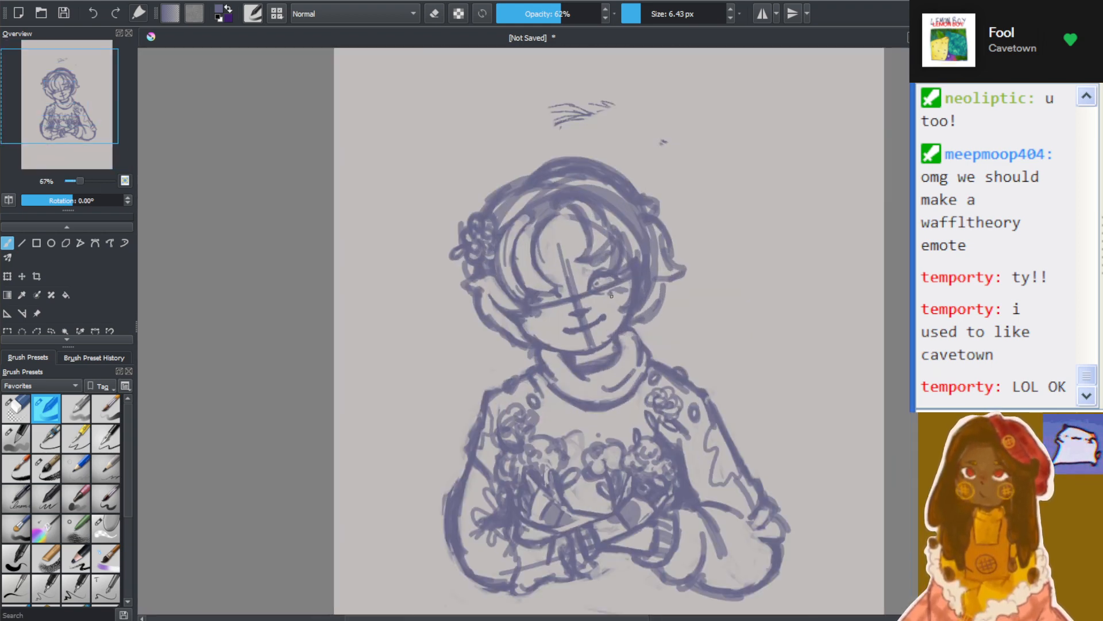
{"action": "scroll", "coordinate": [582, 310], "scroll_direction": "up", "scroll_amount": 2}
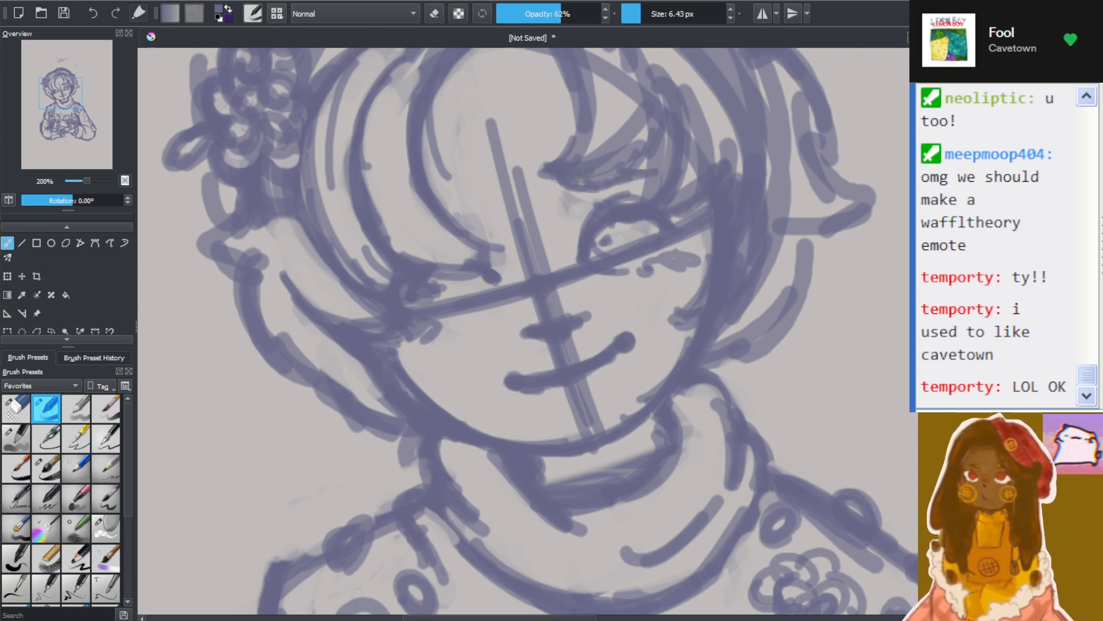
Try a short slanted eyebrow mark over the long fringe lock above the hidden eye
{"action": "mouse_move", "coordinate": [463, 189]}
{"action": "left_mouse_down"}
{"action": "mouse_move", "coordinate": [474, 201]}
{"action": "mouse_move", "coordinate": [457, 217]}
{"action": "mouse_move", "coordinate": [468, 204]}
{"action": "left_mouse_up"}
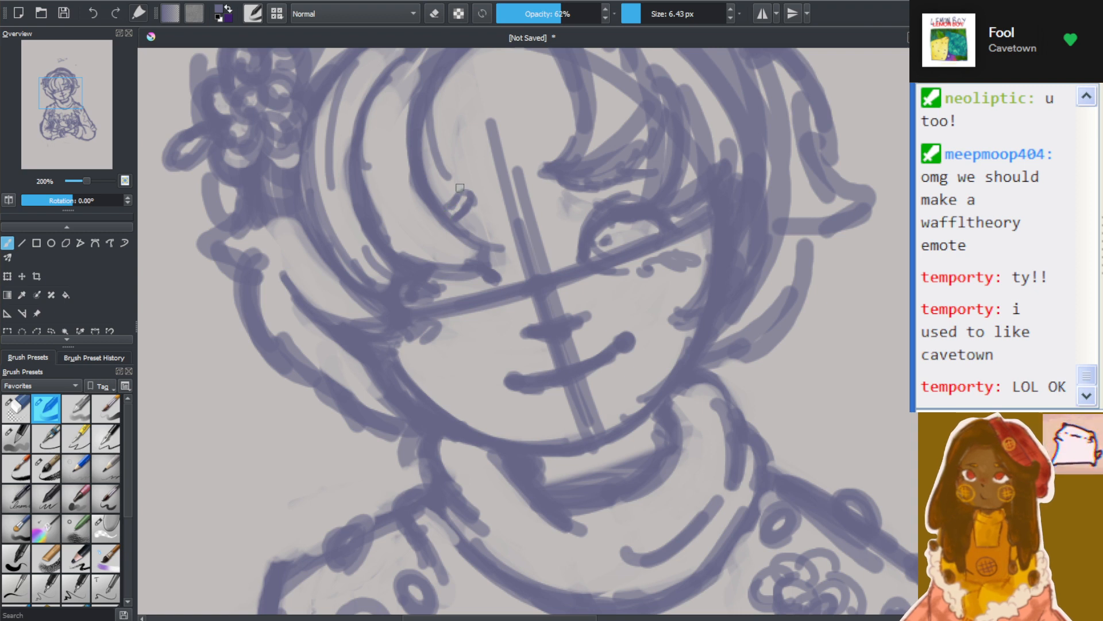
{"action": "left_click_drag", "start_coordinate": [459, 191], "coordinate": [451, 209]}
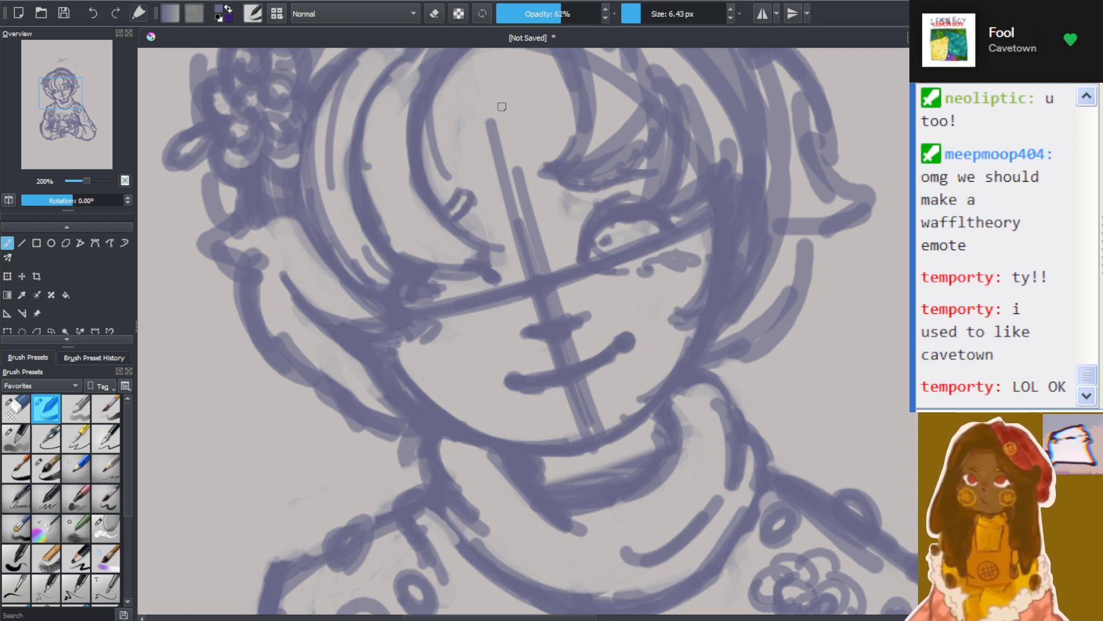
{"action": "key", "text": "ctrl+z"}
{"action": "key", "text": "ctrl+z"}
{"action": "key", "text": "ctrl+z"}
{"action": "key", "text": "ctrl+z"}
{"action": "key", "text": "ctrl+z"}
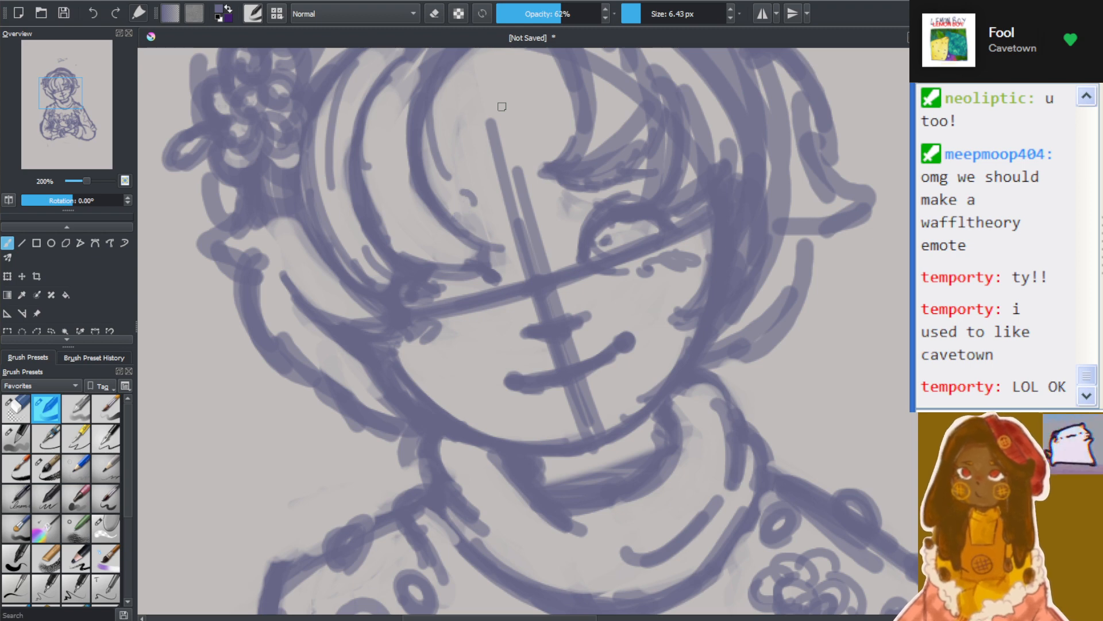
{"action": "key", "text": "ctrl+z"}
{"action": "key", "text": "ctrl+z"}
{"action": "key", "text": "ctrl+z"}
{"action": "key", "text": "ctrl+z"}
{"action": "key", "text": "ctrl+z"}
{"action": "key", "text": "ctrl+z"}
{"action": "key", "text": "ctrl+z"}
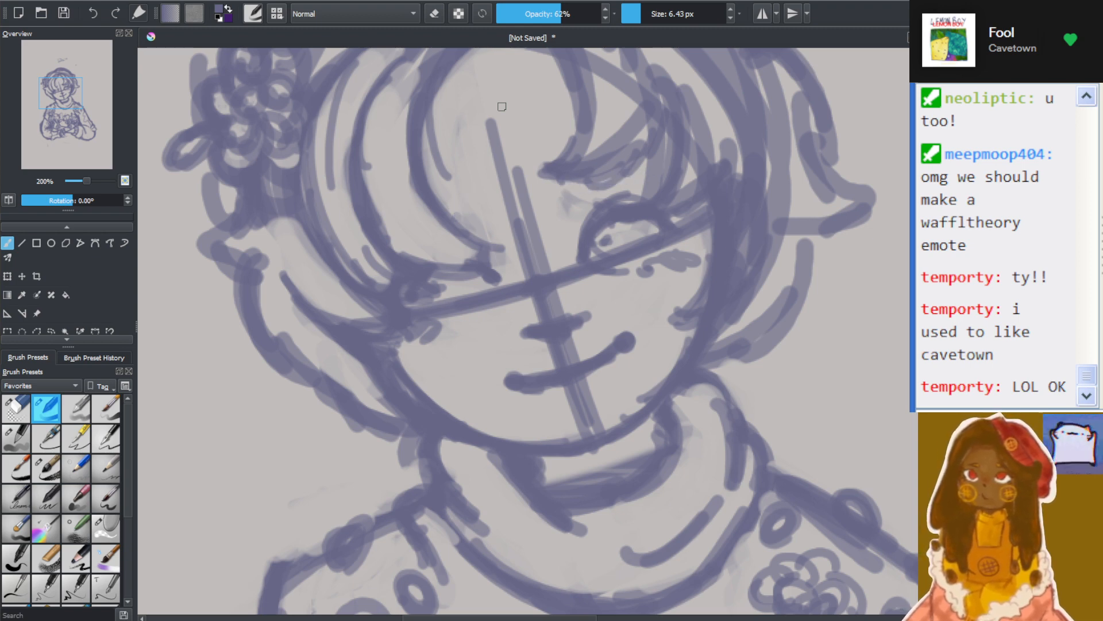
Sketch a small hooked eyebrow mark inside the fringe above the hidden eye and add a short stroke at the hidden eye's outer end
{"action": "scroll", "coordinate": [511, 112], "scroll_direction": "down", "scroll_amount": 3}
{"action": "scroll", "coordinate": [516, 135], "scroll_direction": "up", "scroll_amount": 3}
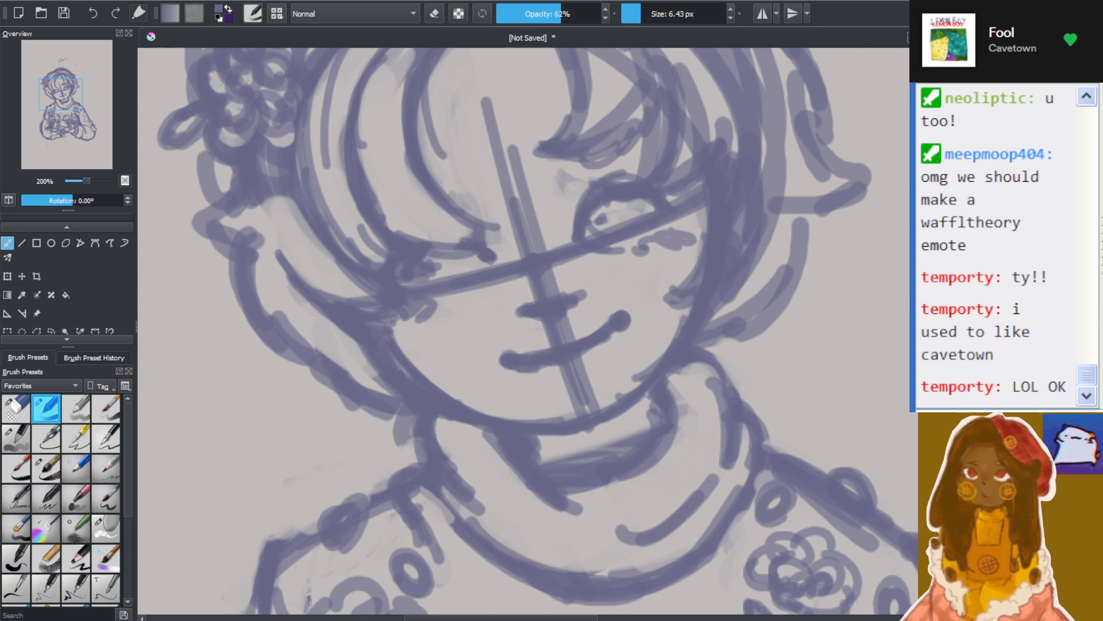
{"action": "scroll", "coordinate": [868, 269], "scroll_direction": "up", "scroll_amount": 1}
{"action": "scroll", "coordinate": [783, 224], "scroll_direction": "up", "scroll_amount": 1}
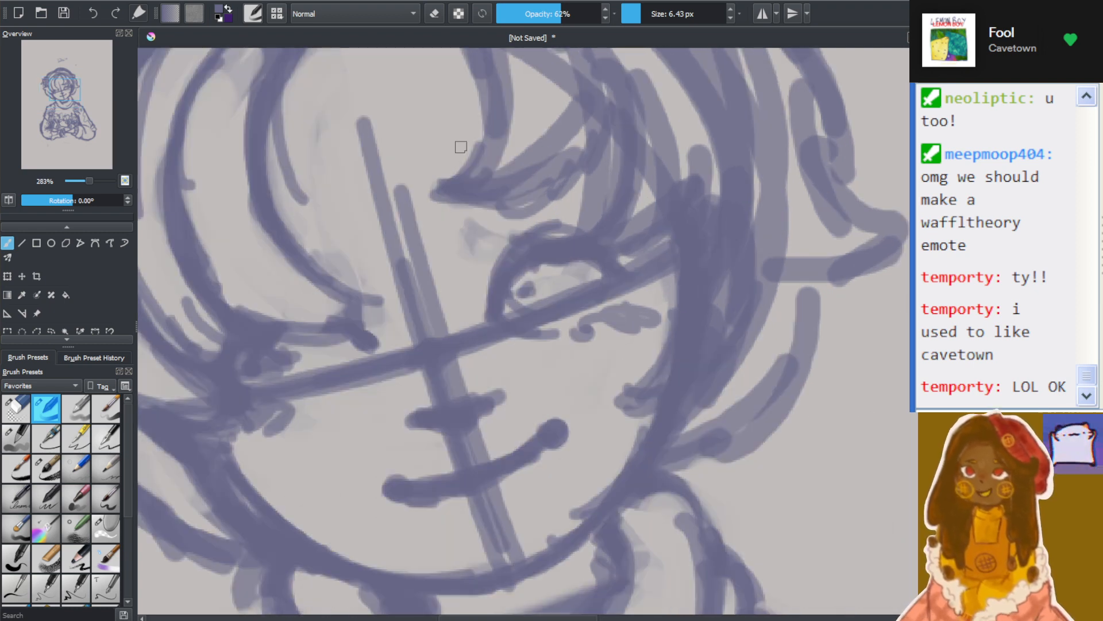
{"action": "mouse_move", "coordinate": [290, 233]}
{"action": "left_mouse_down"}
{"action": "mouse_move", "coordinate": [322, 218]}
{"action": "mouse_move", "coordinate": [323, 245]}
{"action": "left_mouse_up"}
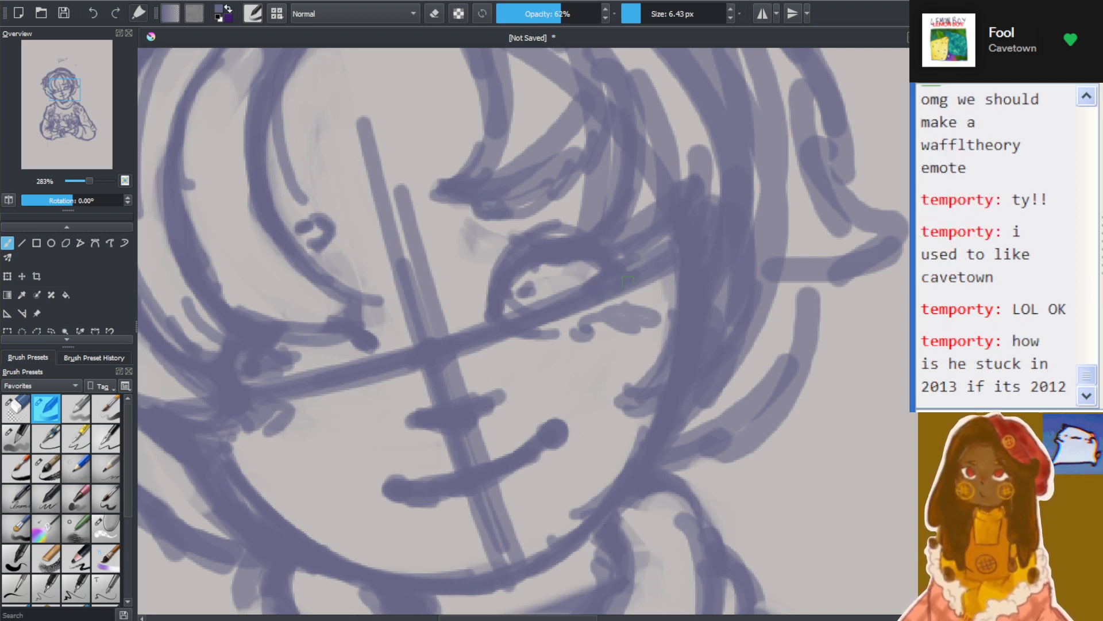
{"action": "mouse_move", "coordinate": [252, 371]}
{"action": "left_mouse_down"}
{"action": "mouse_move", "coordinate": [268, 379]}
{"action": "mouse_move", "coordinate": [247, 383]}
{"action": "left_mouse_up"}
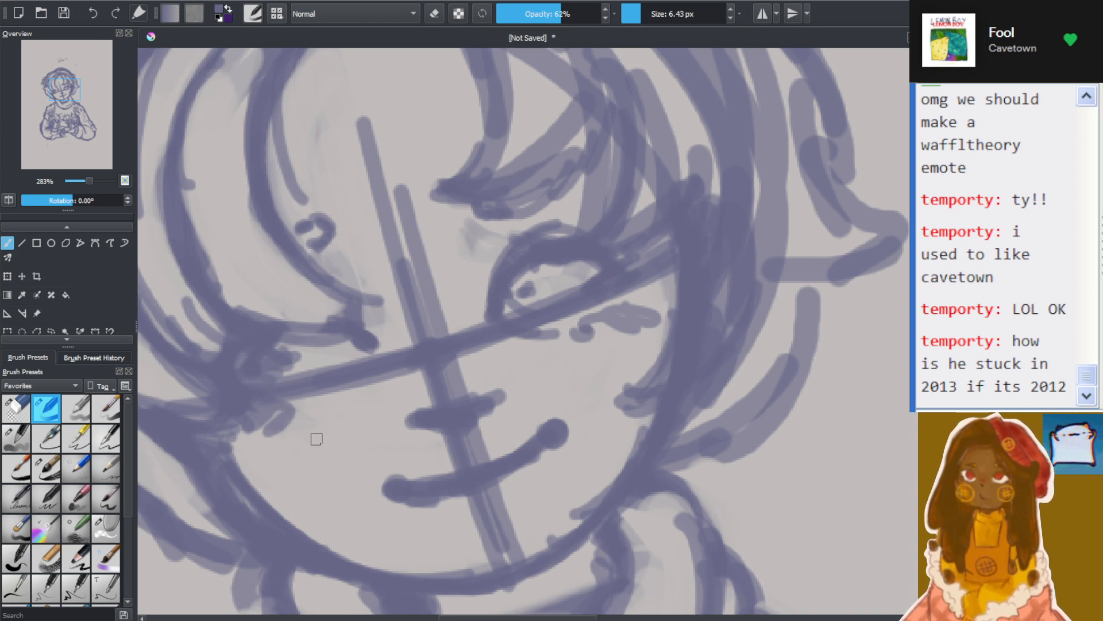
Fade the smile line beneath the nose with the brush in eraser mode, and return to normal painting
{"action": "mouse_move", "coordinate": [361, 482]}
{"action": "left_mouse_down"}
{"action": "mouse_move", "coordinate": [386, 450]}
{"action": "mouse_move", "coordinate": [356, 486]}
{"action": "mouse_move", "coordinate": [404, 500]}
{"action": "mouse_move", "coordinate": [399, 482]}
{"action": "mouse_move", "coordinate": [404, 495]}
{"action": "mouse_move", "coordinate": [489, 486]}
{"action": "mouse_move", "coordinate": [518, 470]}
{"action": "mouse_move", "coordinate": [473, 472]}
{"action": "mouse_move", "coordinate": [553, 448]}
{"action": "left_mouse_up"}
{"action": "left_click", "coordinate": [434, 13]}
{"action": "scroll", "coordinate": [542, 449], "scroll_direction": "down", "scroll_amount": 5}
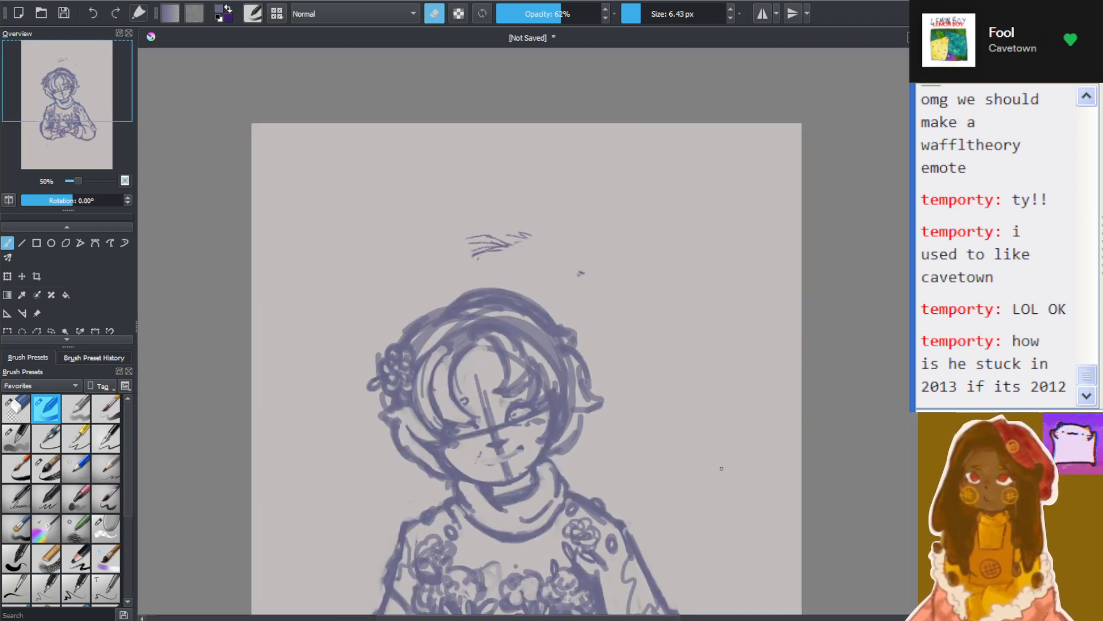
{"action": "left_click", "coordinate": [443, 15]}
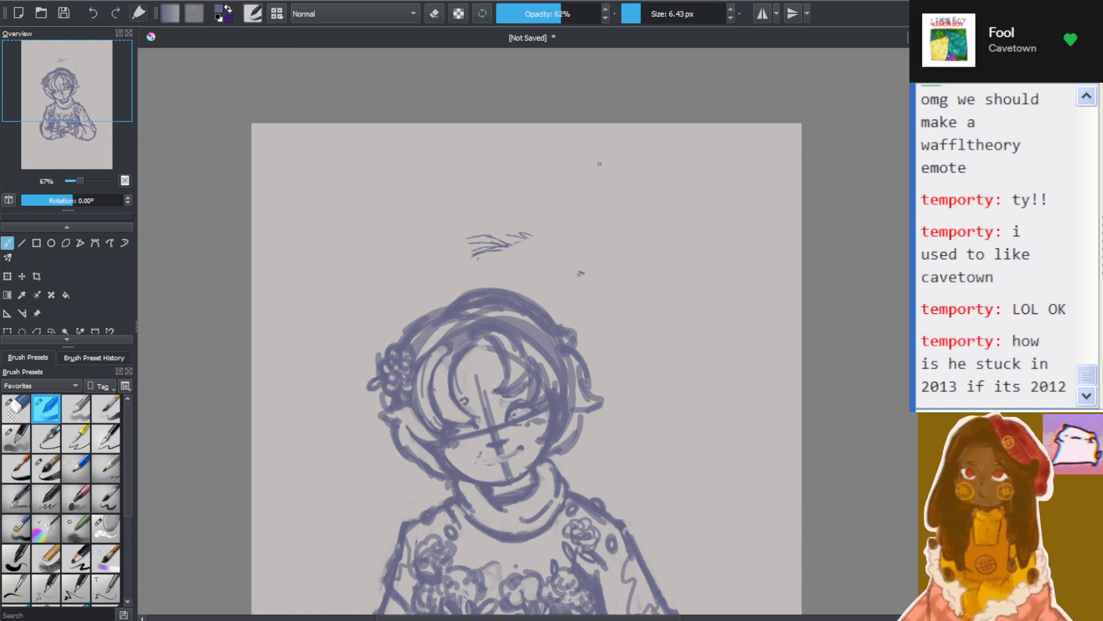
Draw a large circle beside the character's head as a practice face, with a slanted centre line and a crossing tilted eye line
{"action": "mouse_move", "coordinate": [645, 363]}
{"action": "left_mouse_down"}
{"action": "mouse_move", "coordinate": [753, 362]}
{"action": "mouse_move", "coordinate": [704, 400]}
{"action": "left_mouse_up"}
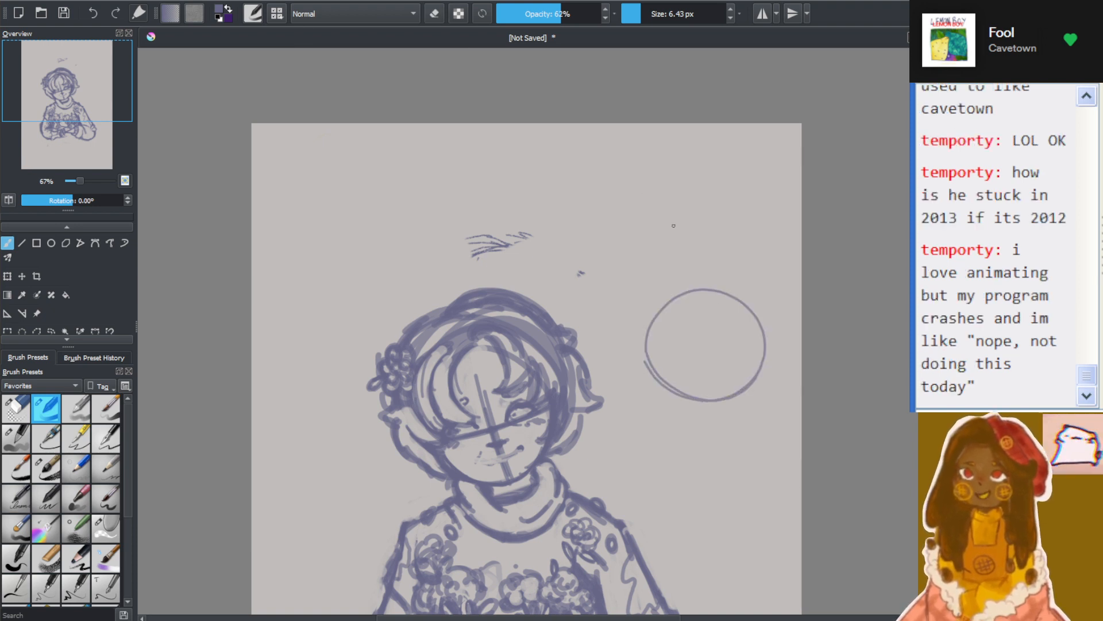
{"action": "scroll", "coordinate": [770, 330], "scroll_direction": "up", "scroll_amount": 2}
{"action": "scroll", "coordinate": [780, 324], "scroll_direction": "up", "scroll_amount": 1}
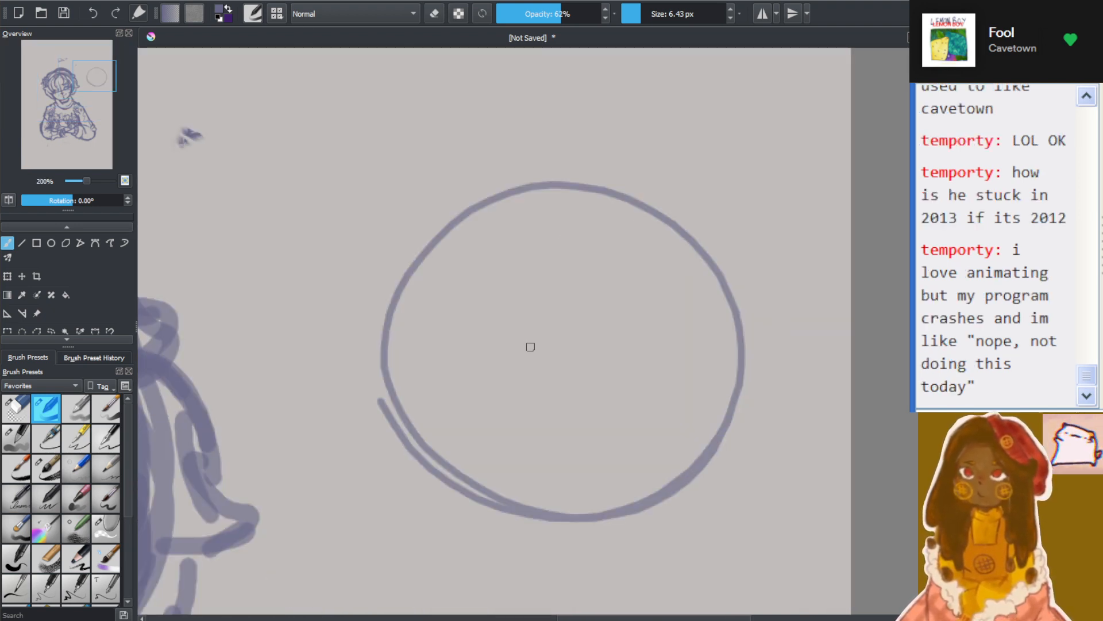
{"action": "left_click_drag", "start_coordinate": [541, 298], "coordinate": [593, 465]}
{"action": "left_click_drag", "start_coordinate": [454, 405], "coordinate": [689, 349]}
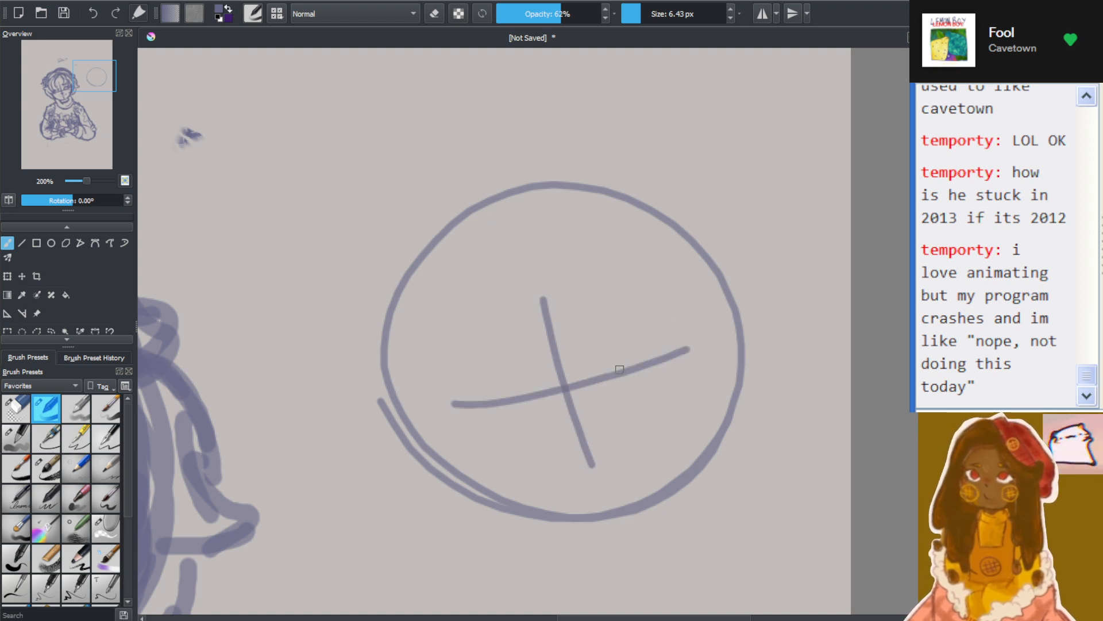
Sketch two arched eyes on the practice face's eye line and an open crescent smile beneath them
{"action": "mouse_move", "coordinate": [620, 369]}
{"action": "left_mouse_down"}
{"action": "mouse_move", "coordinate": [631, 336]}
{"action": "mouse_move", "coordinate": [685, 343]}
{"action": "left_mouse_up"}
{"action": "mouse_move", "coordinate": [466, 401]}
{"action": "left_mouse_down"}
{"action": "mouse_move", "coordinate": [478, 379]}
{"action": "mouse_move", "coordinate": [546, 399]}
{"action": "left_mouse_up"}
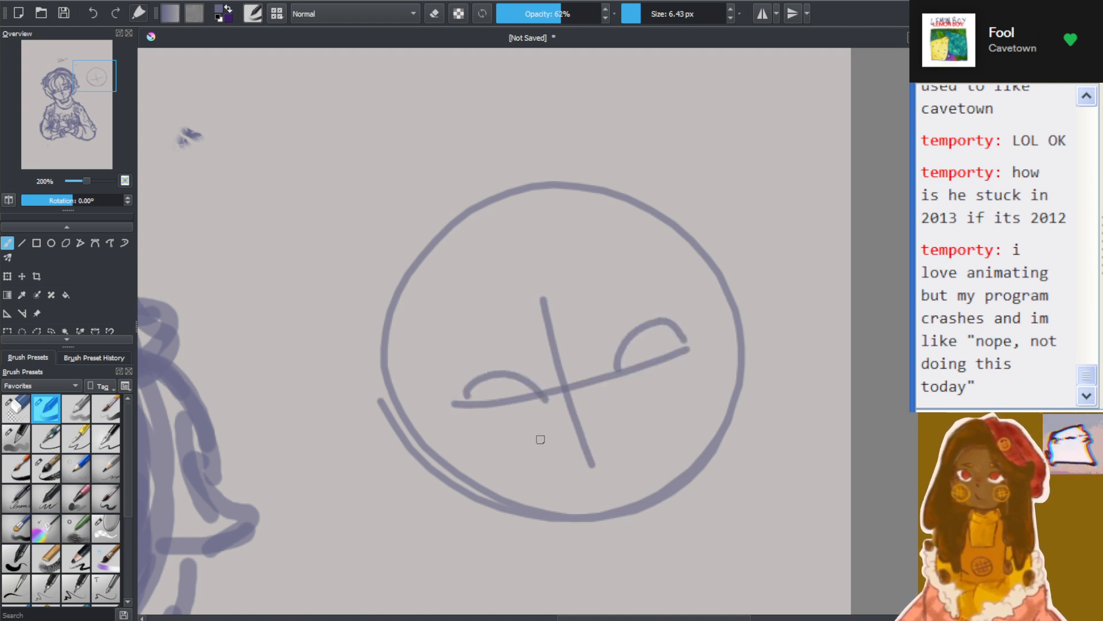
{"action": "mouse_move", "coordinate": [540, 441]}
{"action": "left_mouse_down"}
{"action": "mouse_move", "coordinate": [584, 442]}
{"action": "mouse_move", "coordinate": [631, 414]}
{"action": "left_mouse_up"}
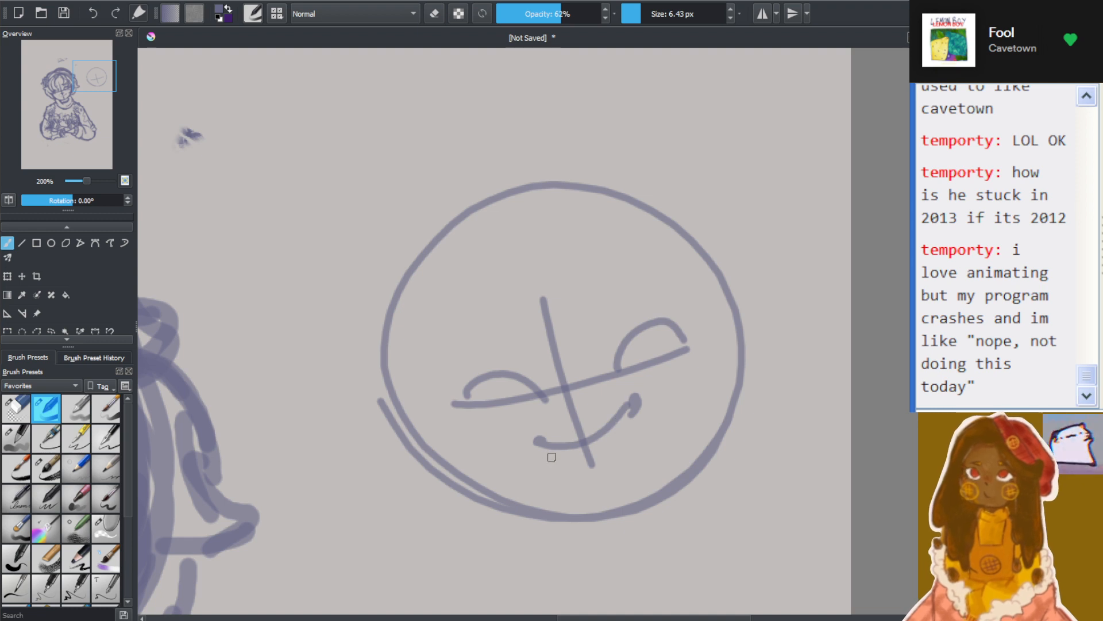
{"action": "mouse_move", "coordinate": [539, 443]}
{"action": "left_mouse_down"}
{"action": "mouse_move", "coordinate": [599, 455]}
{"action": "mouse_move", "coordinate": [581, 465]}
{"action": "mouse_move", "coordinate": [610, 447]}
{"action": "mouse_move", "coordinate": [638, 396]}
{"action": "left_mouse_up"}
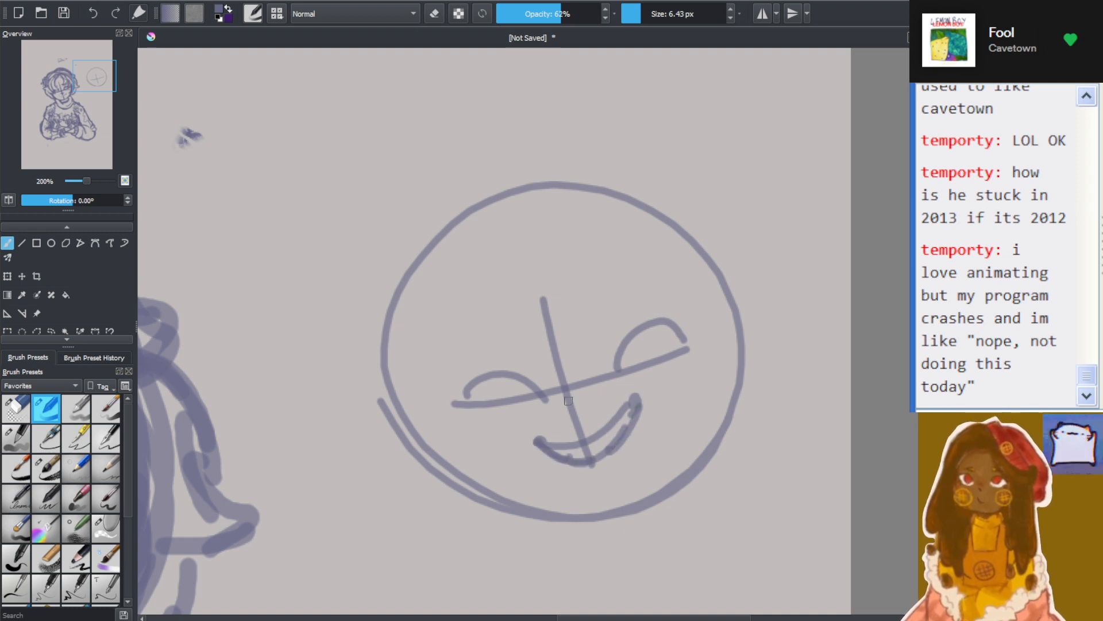
Add a squiggly nose, wavy cheek marks and short lashes at the outer eye corners of the practice face
{"action": "mouse_move", "coordinate": [568, 401]}
{"action": "left_mouse_down"}
{"action": "mouse_move", "coordinate": [589, 395]}
{"action": "mouse_move", "coordinate": [598, 409]}
{"action": "left_mouse_up"}
{"action": "mouse_move", "coordinate": [466, 445]}
{"action": "left_mouse_down"}
{"action": "mouse_move", "coordinate": [475, 432]}
{"action": "mouse_move", "coordinate": [527, 454]}
{"action": "left_mouse_up"}
{"action": "mouse_move", "coordinate": [689, 374]}
{"action": "left_mouse_down"}
{"action": "mouse_move", "coordinate": [715, 363]}
{"action": "mouse_move", "coordinate": [681, 346]}
{"action": "mouse_move", "coordinate": [679, 359]}
{"action": "left_mouse_up"}
{"action": "left_click_drag", "start_coordinate": [466, 394], "coordinate": [460, 412]}
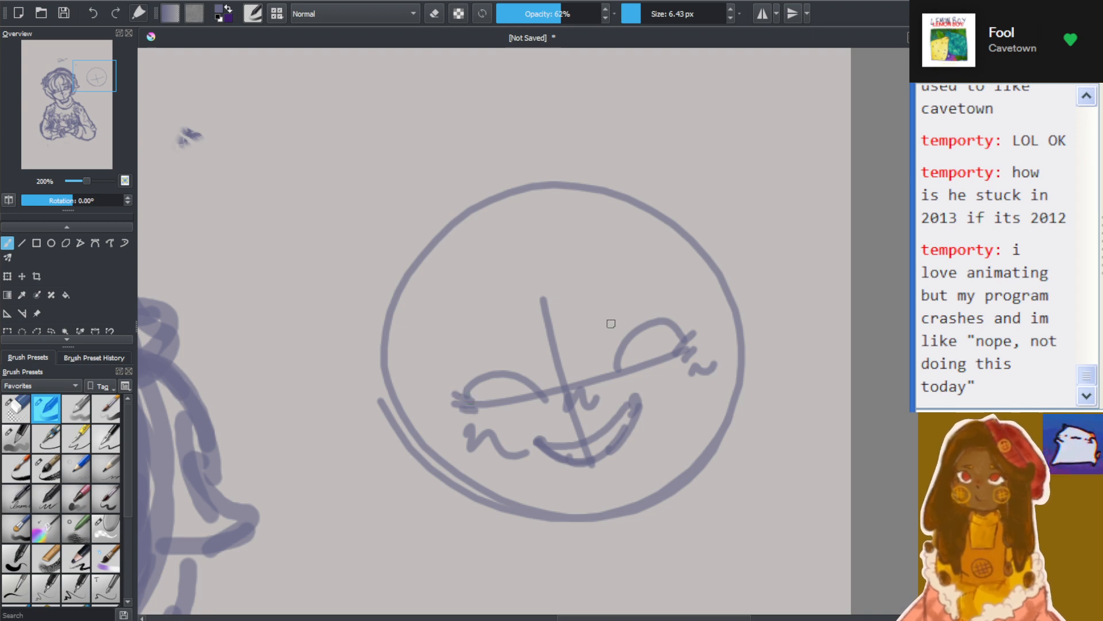
Try short wedge-shaped eyebrows above the practice face's right-hand eye
{"action": "left_click_drag", "start_coordinate": [605, 311], "coordinate": [648, 298]}
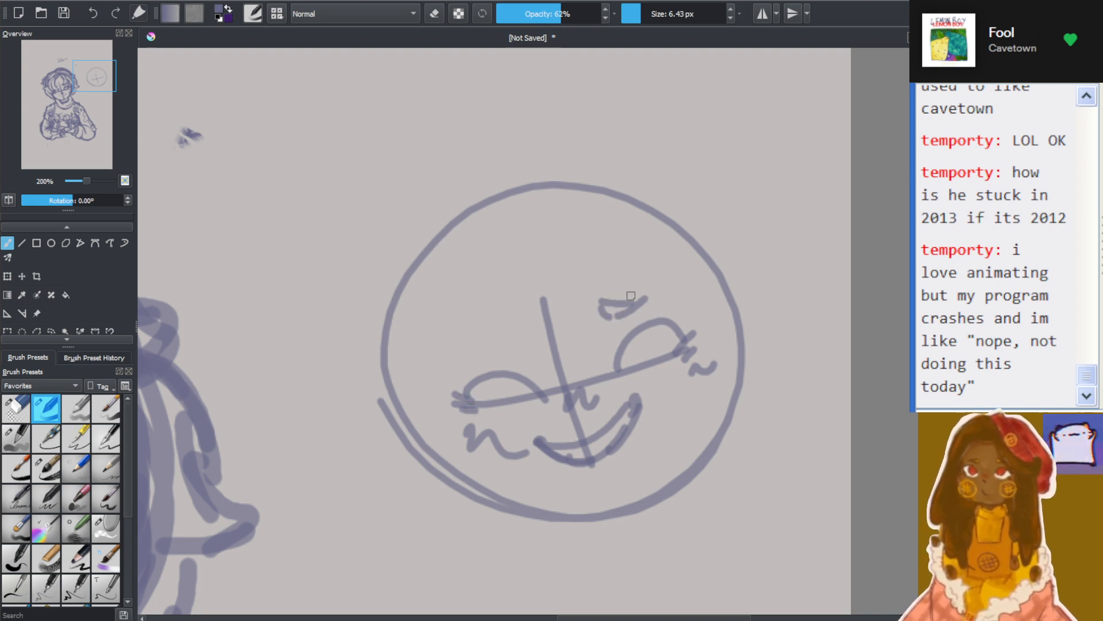
{"action": "key", "text": "ctrl+z"}
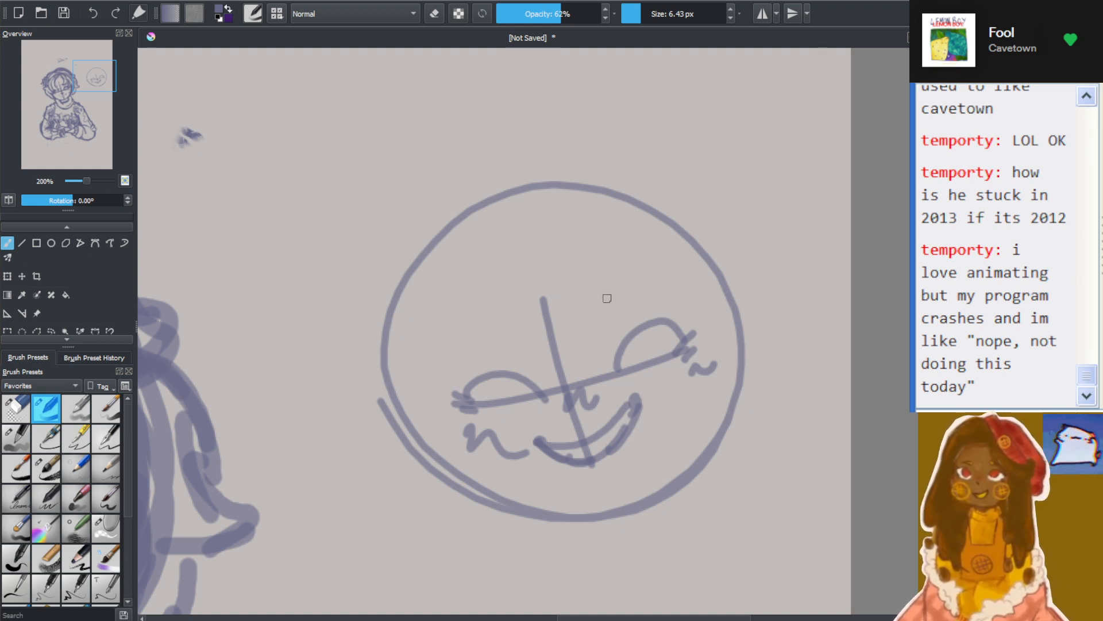
{"action": "mouse_move", "coordinate": [607, 299]}
{"action": "left_mouse_down"}
{"action": "mouse_move", "coordinate": [641, 296]}
{"action": "mouse_move", "coordinate": [624, 298]}
{"action": "mouse_move", "coordinate": [657, 295]}
{"action": "left_mouse_up"}
{"action": "key", "text": "ctrl+z"}
{"action": "key", "text": "ctrl+z"}
{"action": "key", "text": "ctrl+z"}
{"action": "key", "text": "ctrl+z"}
{"action": "key", "text": "ctrl+z"}
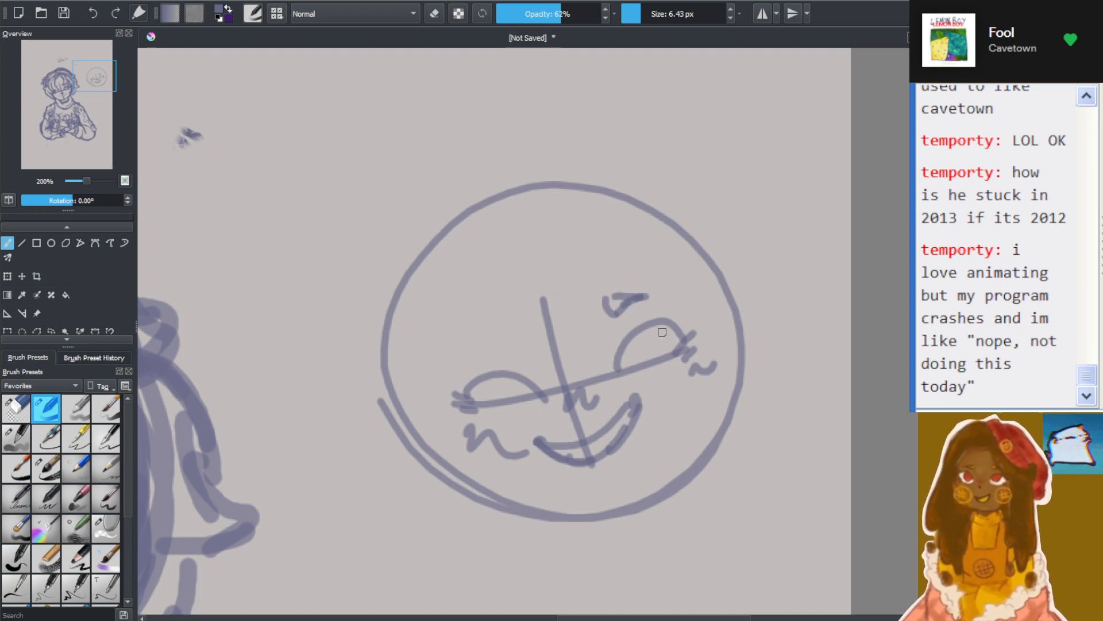
{"action": "key", "text": "ctrl+z"}
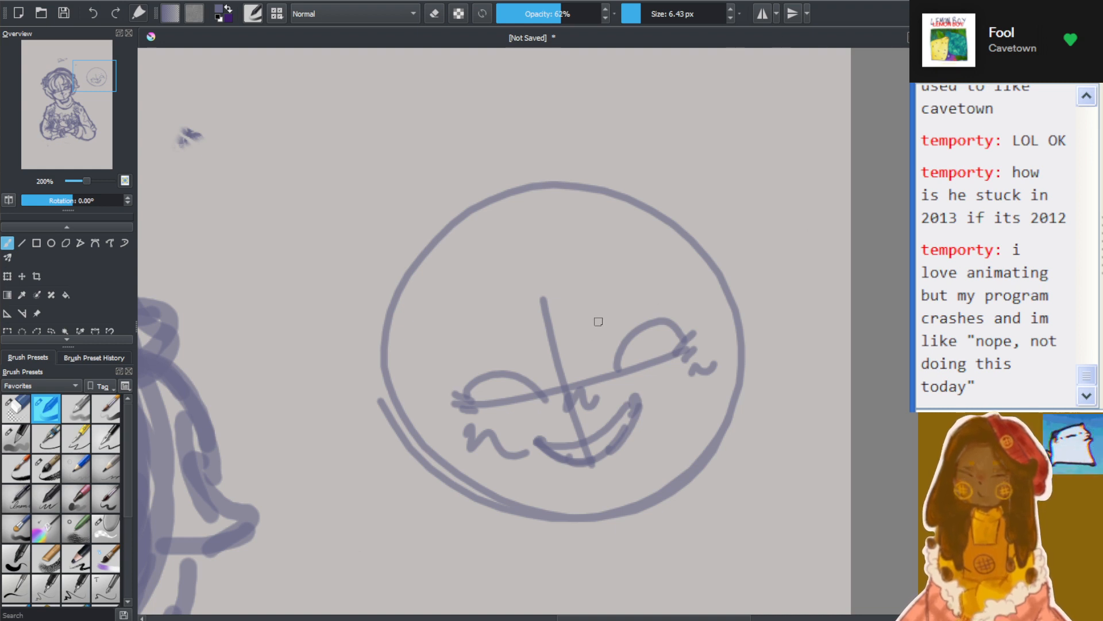
Draw short, thick wedge-shaped eyebrows above both eyes of the practice face
{"action": "mouse_move", "coordinate": [596, 299]}
{"action": "left_mouse_down"}
{"action": "mouse_move", "coordinate": [616, 310]}
{"action": "mouse_move", "coordinate": [646, 302]}
{"action": "mouse_move", "coordinate": [598, 303]}
{"action": "mouse_move", "coordinate": [636, 299]}
{"action": "left_mouse_up"}
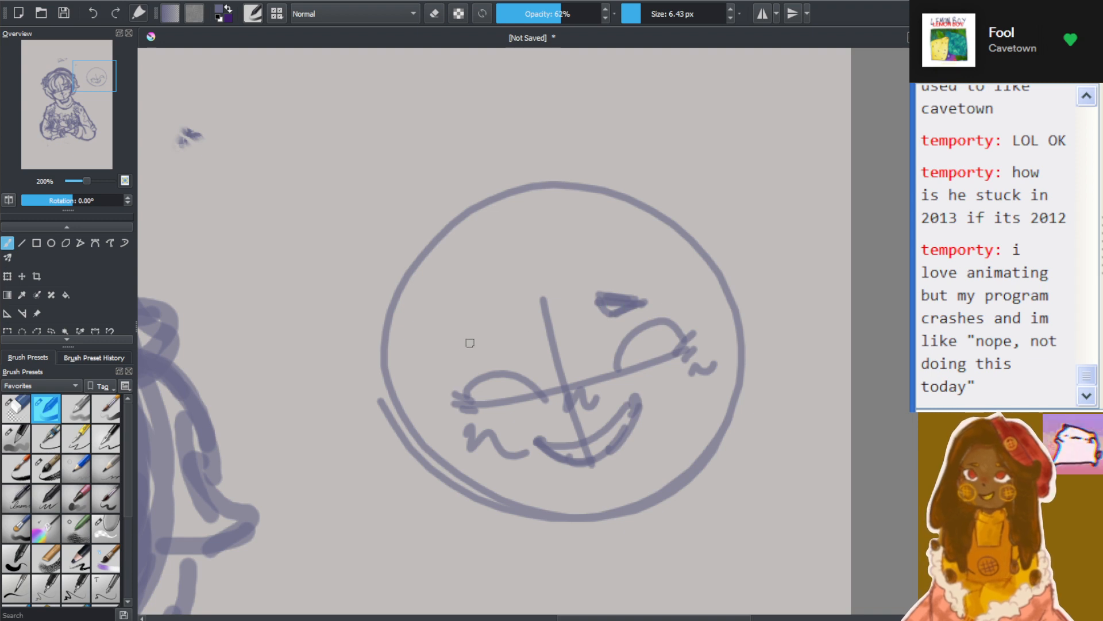
{"action": "mouse_move", "coordinate": [514, 330]}
{"action": "left_mouse_down"}
{"action": "mouse_move", "coordinate": [511, 348]}
{"action": "mouse_move", "coordinate": [483, 358]}
{"action": "left_mouse_up"}
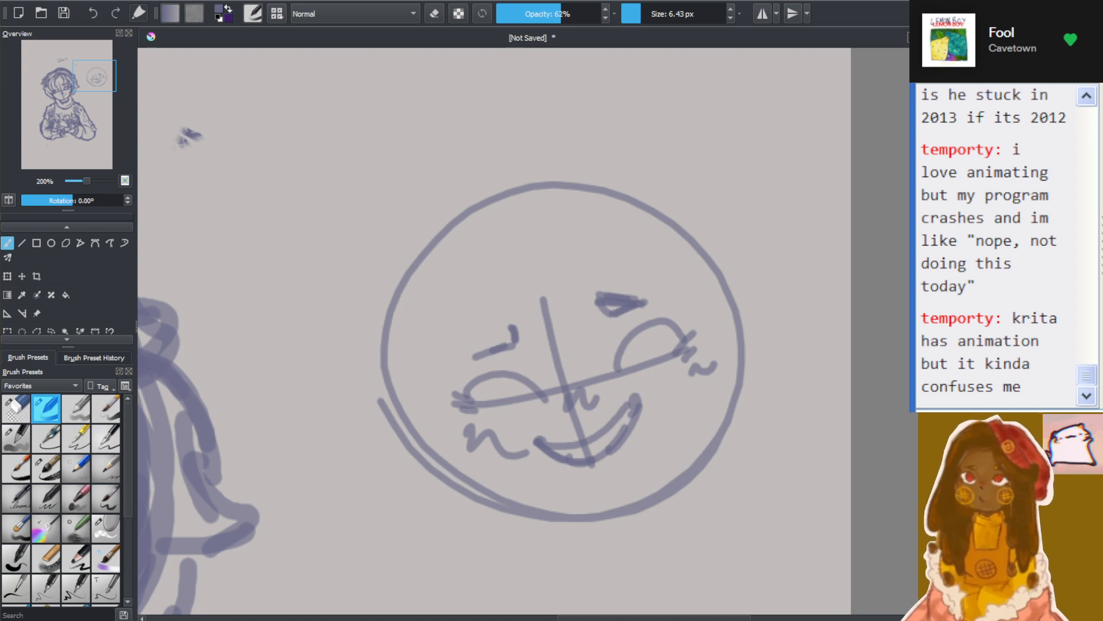
{"action": "left_click_drag", "start_coordinate": [475, 354], "coordinate": [510, 323]}
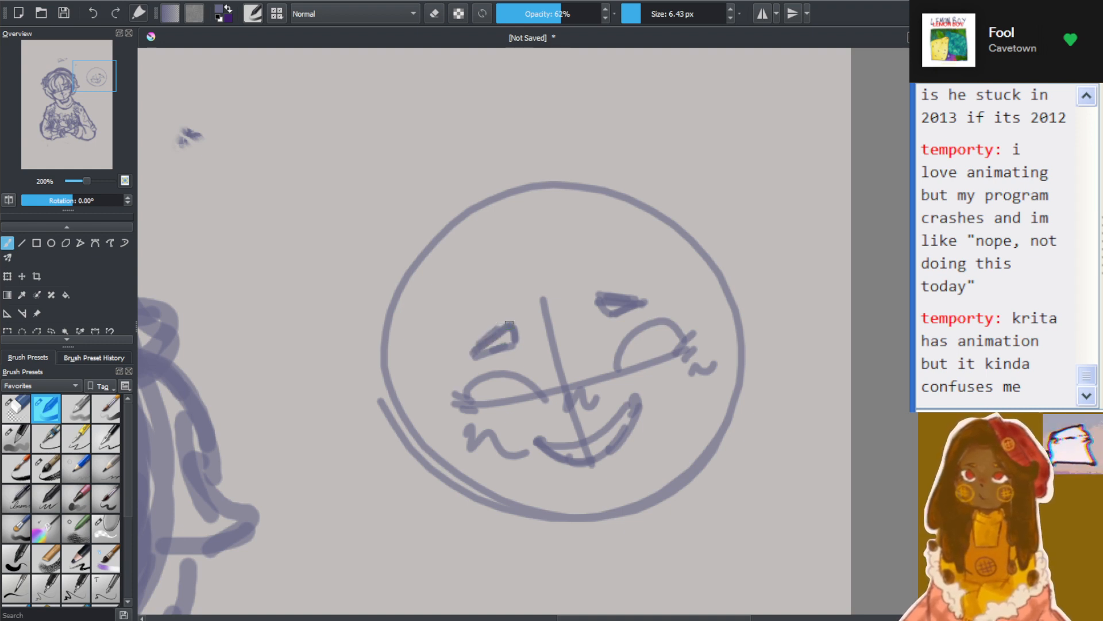
{"action": "mouse_move", "coordinate": [595, 292]}
{"action": "left_mouse_down"}
{"action": "mouse_move", "coordinate": [615, 315]}
{"action": "mouse_move", "coordinate": [601, 311]}
{"action": "mouse_move", "coordinate": [655, 300]}
{"action": "left_mouse_up"}
{"action": "scroll", "coordinate": [661, 304], "scroll_direction": "down", "scroll_amount": 6}
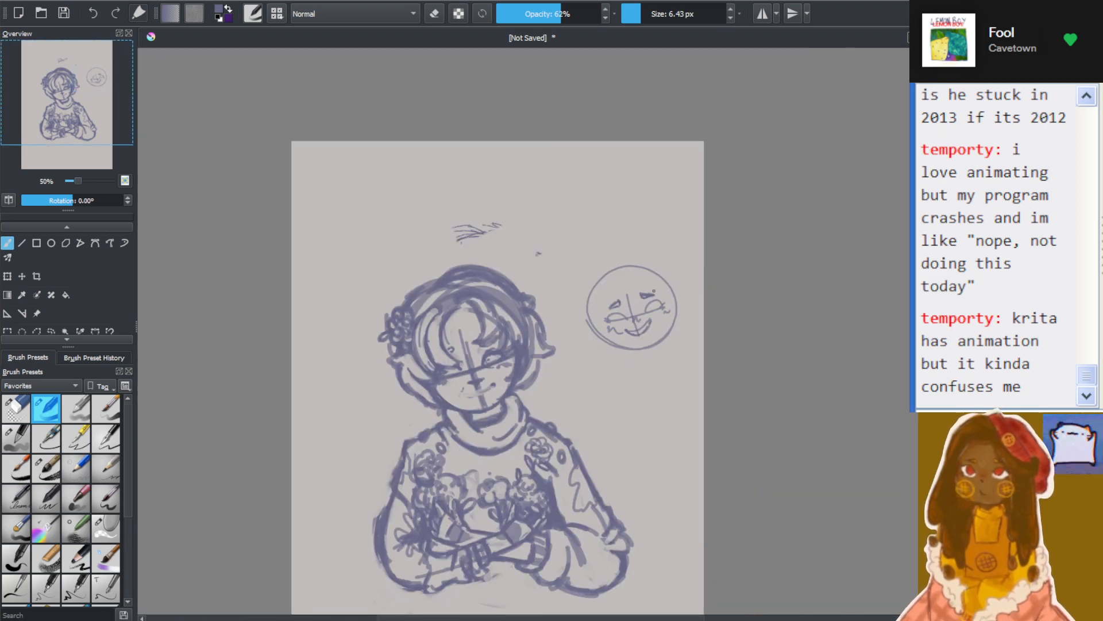
Thicken the upper lid line of the practice face's left-hand eye from its outer corner to the inner corner
{"action": "scroll", "coordinate": [638, 329], "scroll_direction": "up", "scroll_amount": 7}
{"action": "scroll", "coordinate": [635, 326], "scroll_direction": "up", "scroll_amount": 3}
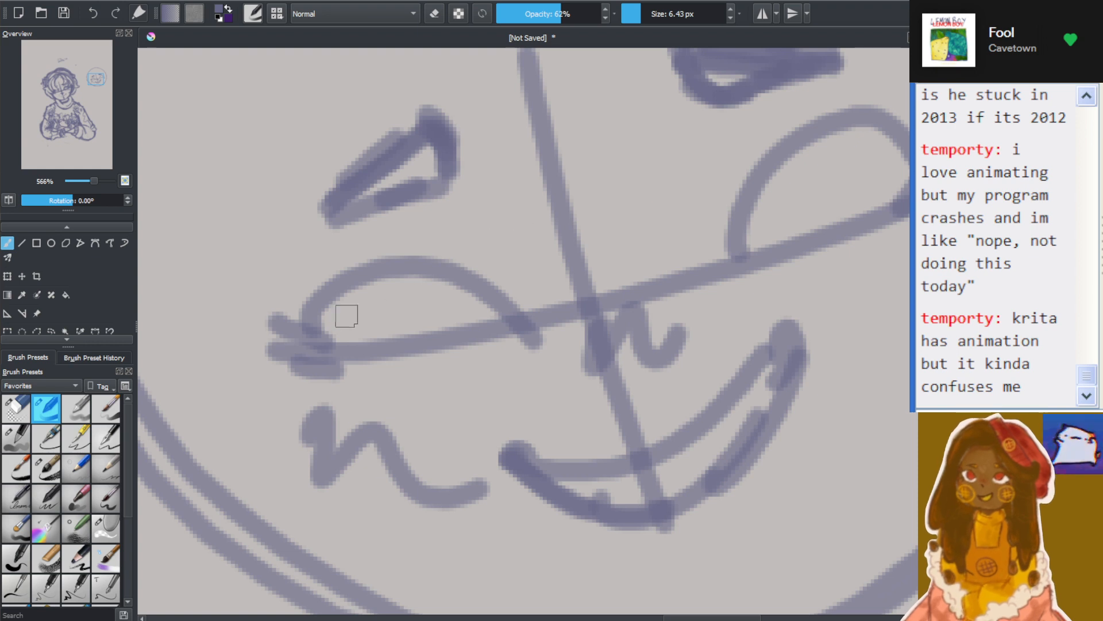
{"action": "mouse_move", "coordinate": [315, 314]}
{"action": "left_mouse_down"}
{"action": "mouse_move", "coordinate": [333, 327]}
{"action": "mouse_move", "coordinate": [411, 274]}
{"action": "mouse_move", "coordinate": [311, 321]}
{"action": "mouse_move", "coordinate": [377, 337]}
{"action": "mouse_move", "coordinate": [477, 299]}
{"action": "mouse_move", "coordinate": [356, 282]}
{"action": "mouse_move", "coordinate": [463, 348]}
{"action": "mouse_move", "coordinate": [510, 313]}
{"action": "mouse_move", "coordinate": [413, 273]}
{"action": "mouse_move", "coordinate": [534, 339]}
{"action": "left_mouse_up"}
{"action": "left_click_drag", "start_coordinate": [444, 279], "coordinate": [531, 340]}
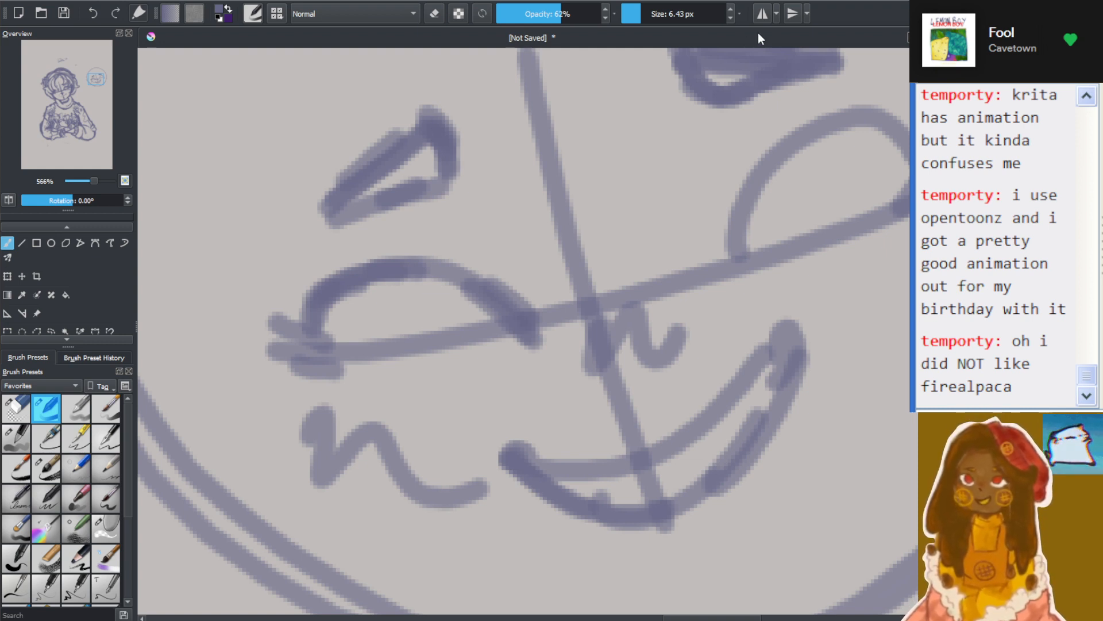
{"action": "scroll", "coordinate": [747, 172], "scroll_direction": "down", "scroll_amount": 2}
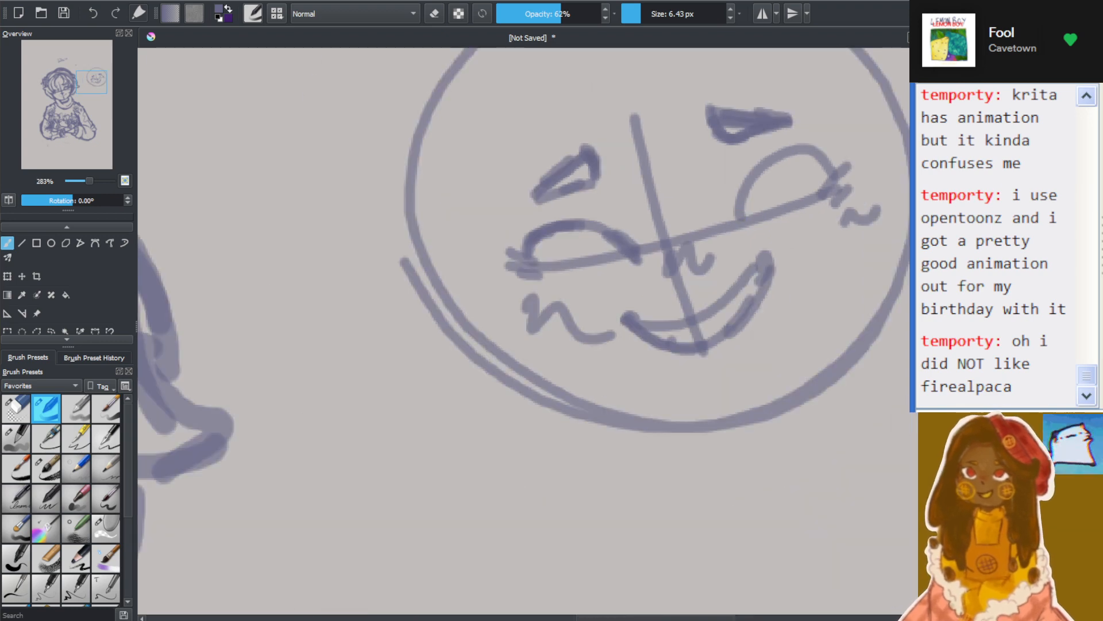
{"action": "left_click_drag", "start_coordinate": [78, 71], "coordinate": [95, 73]}
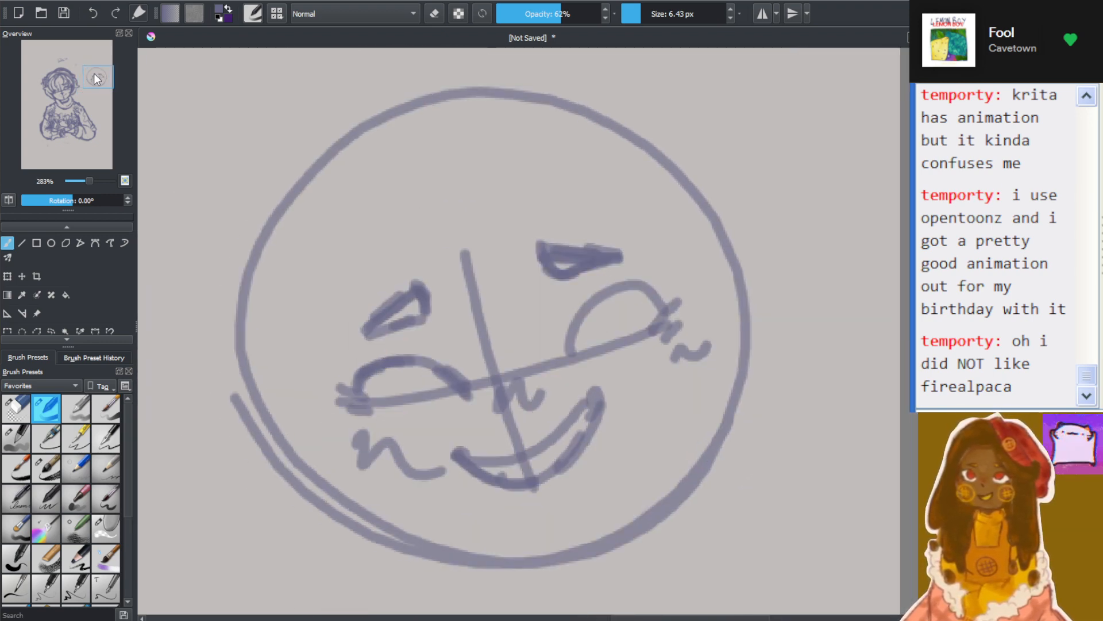
{"action": "scroll", "coordinate": [524, 263], "scroll_direction": "down", "scroll_amount": 6}
{"action": "scroll", "coordinate": [569, 287], "scroll_direction": "up", "scroll_amount": 8}
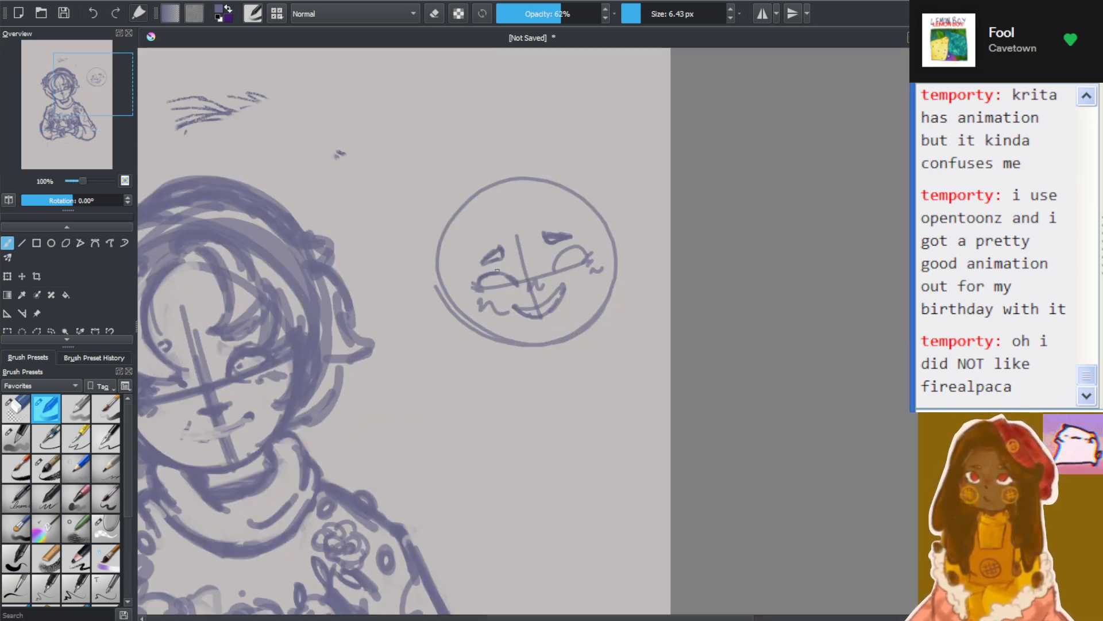
{"action": "scroll", "coordinate": [574, 289], "scroll_direction": "up", "scroll_amount": 2}
{"action": "scroll", "coordinate": [295, 144], "scroll_direction": "down", "scroll_amount": 3}
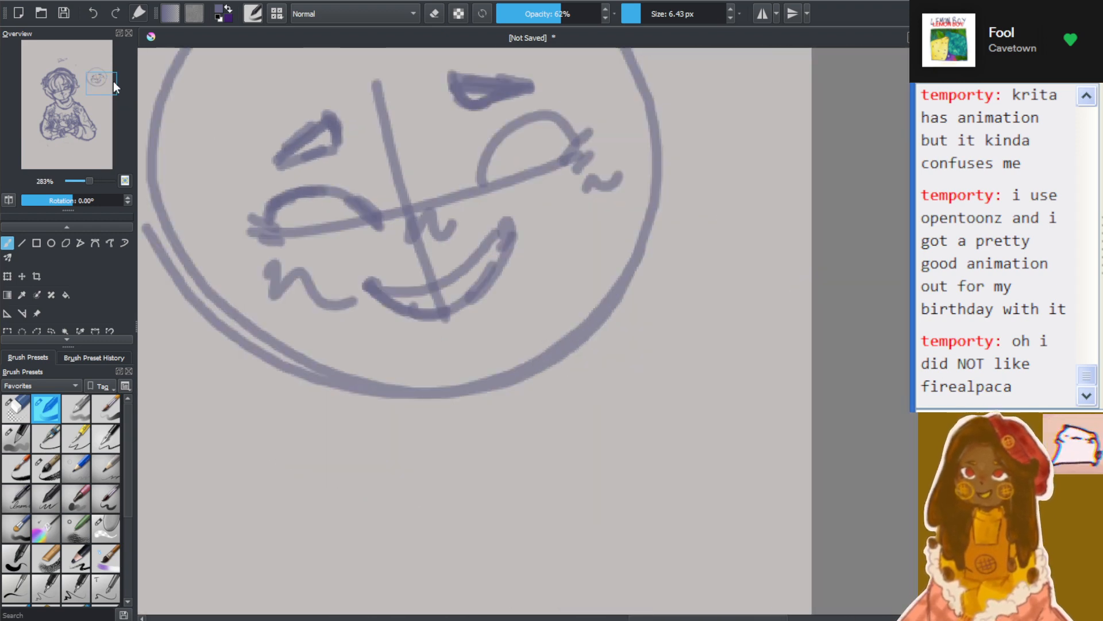
Erase the wedge-shaped eyebrows above both eyes of the practice face
{"action": "left_click_drag", "start_coordinate": [105, 78], "coordinate": [103, 73]}
{"action": "scroll", "coordinate": [451, 178], "scroll_direction": "up", "scroll_amount": 1}
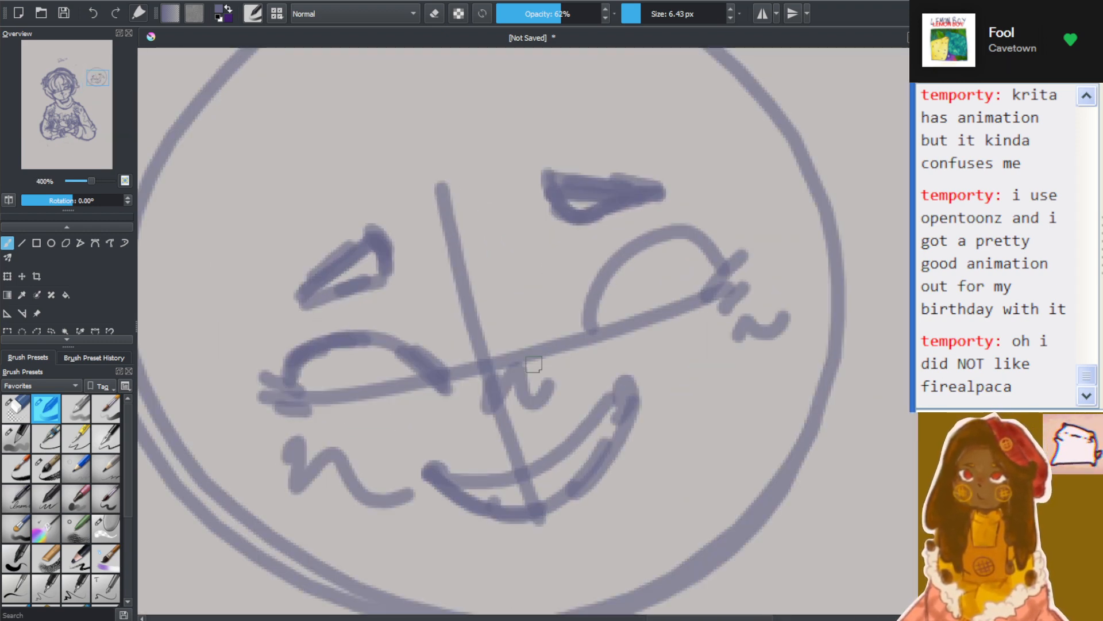
{"action": "left_click", "coordinate": [435, 13]}
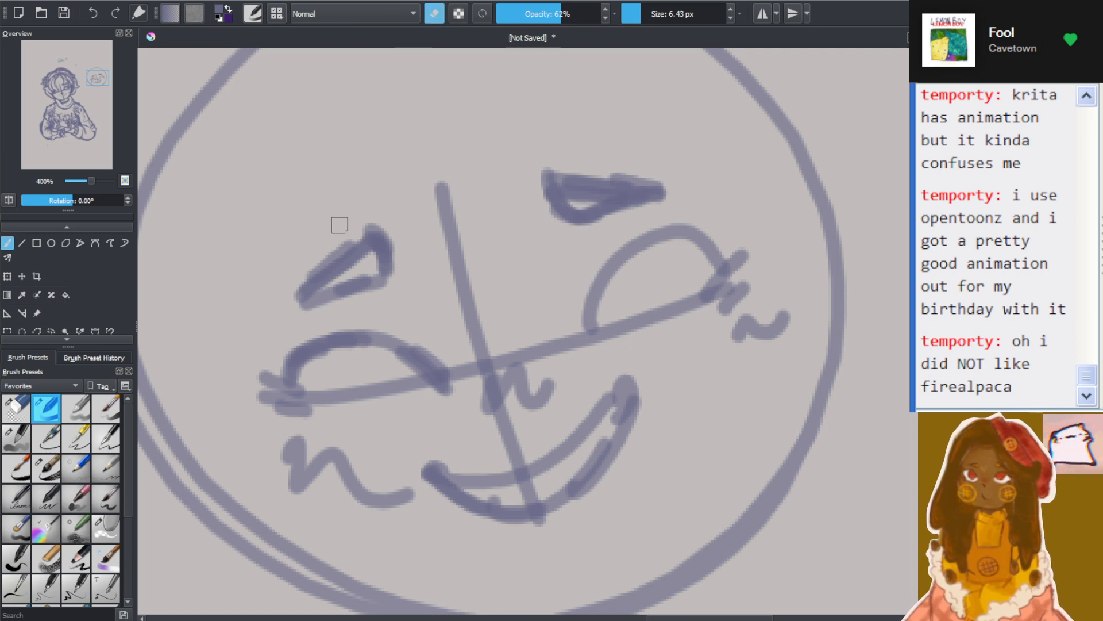
{"action": "mouse_move", "coordinate": [337, 224]}
{"action": "left_mouse_down"}
{"action": "mouse_move", "coordinate": [320, 299]}
{"action": "mouse_move", "coordinate": [292, 302]}
{"action": "mouse_move", "coordinate": [319, 283]}
{"action": "mouse_move", "coordinate": [283, 312]}
{"action": "mouse_move", "coordinate": [298, 288]}
{"action": "mouse_move", "coordinate": [282, 303]}
{"action": "mouse_move", "coordinate": [354, 268]}
{"action": "mouse_move", "coordinate": [379, 261]}
{"action": "mouse_move", "coordinate": [356, 283]}
{"action": "mouse_move", "coordinate": [393, 270]}
{"action": "mouse_move", "coordinate": [328, 320]}
{"action": "mouse_move", "coordinate": [304, 319]}
{"action": "mouse_move", "coordinate": [319, 309]}
{"action": "mouse_move", "coordinate": [318, 286]}
{"action": "mouse_move", "coordinate": [362, 246]}
{"action": "mouse_move", "coordinate": [396, 252]}
{"action": "mouse_move", "coordinate": [362, 284]}
{"action": "left_mouse_up"}
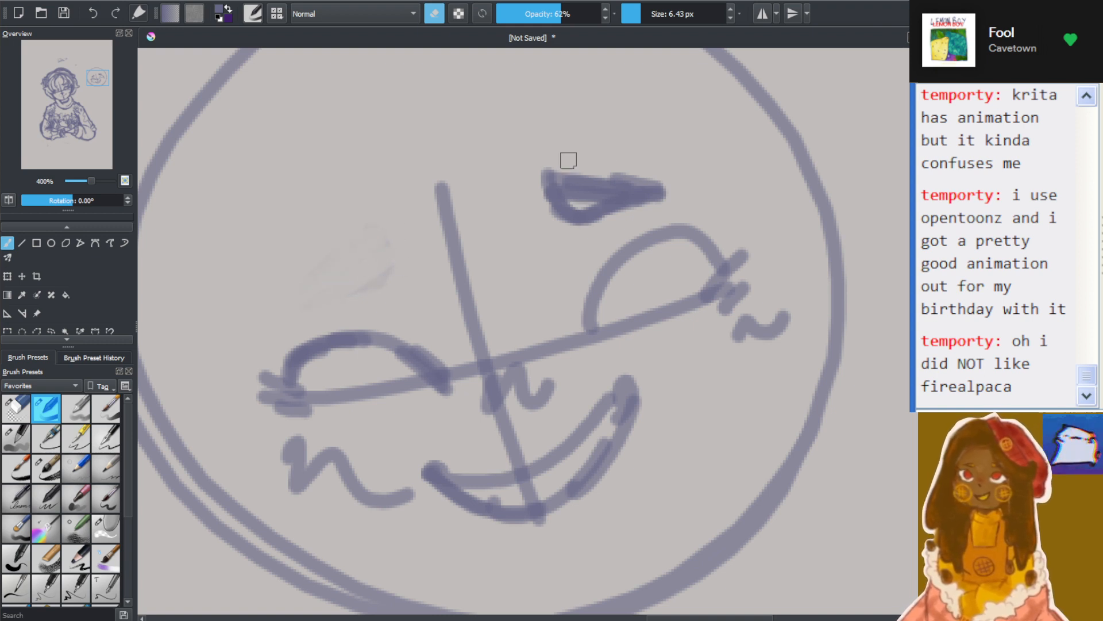
{"action": "mouse_move", "coordinate": [569, 163]}
{"action": "left_mouse_down"}
{"action": "mouse_move", "coordinate": [550, 181]}
{"action": "mouse_move", "coordinate": [583, 153]}
{"action": "mouse_move", "coordinate": [532, 227]}
{"action": "mouse_move", "coordinate": [592, 177]}
{"action": "mouse_move", "coordinate": [549, 217]}
{"action": "mouse_move", "coordinate": [627, 191]}
{"action": "mouse_move", "coordinate": [615, 214]}
{"action": "mouse_move", "coordinate": [710, 160]}
{"action": "mouse_move", "coordinate": [581, 212]}
{"action": "left_mouse_up"}
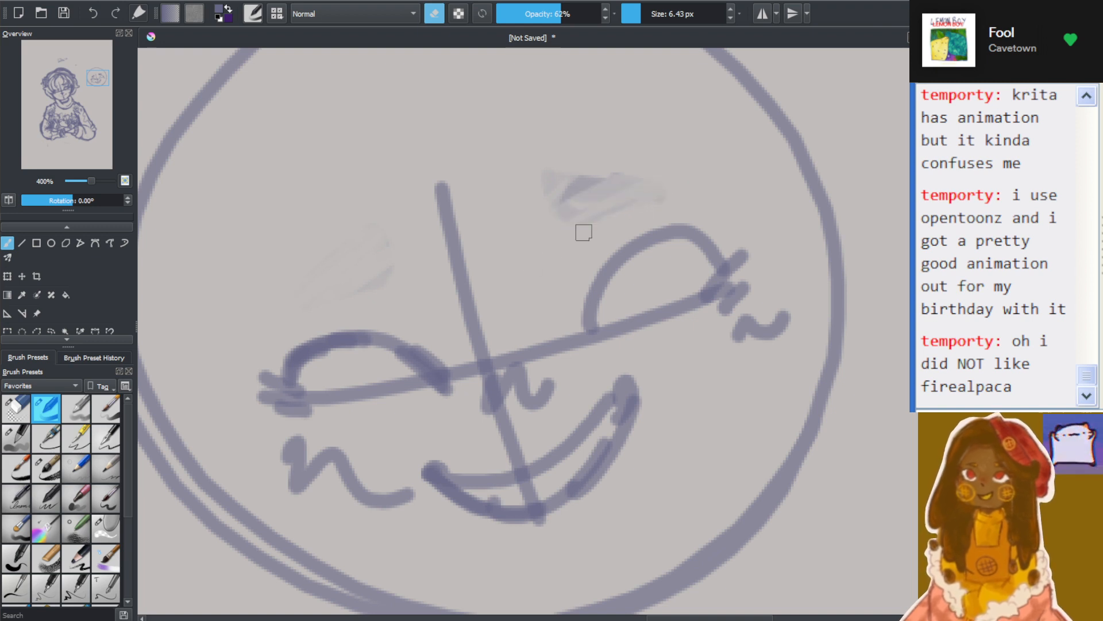
{"action": "mouse_move", "coordinate": [652, 174]}
{"action": "left_mouse_down"}
{"action": "mouse_move", "coordinate": [585, 206]}
{"action": "mouse_move", "coordinate": [633, 176]}
{"action": "left_mouse_up"}
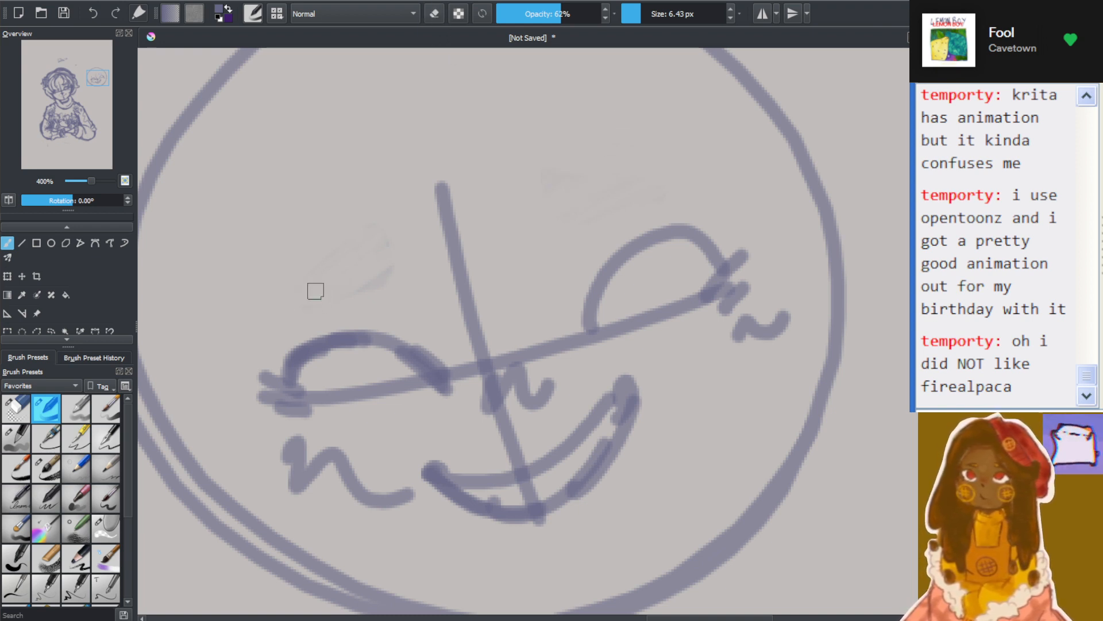
Try long, thin arched eyebrows above both eyes of the practice face, then undo them
{"action": "mouse_move", "coordinate": [382, 282]}
{"action": "left_mouse_down"}
{"action": "mouse_move", "coordinate": [284, 286]}
{"action": "mouse_move", "coordinate": [423, 303]}
{"action": "left_mouse_up"}
{"action": "left_click_drag", "start_coordinate": [542, 251], "coordinate": [679, 172]}
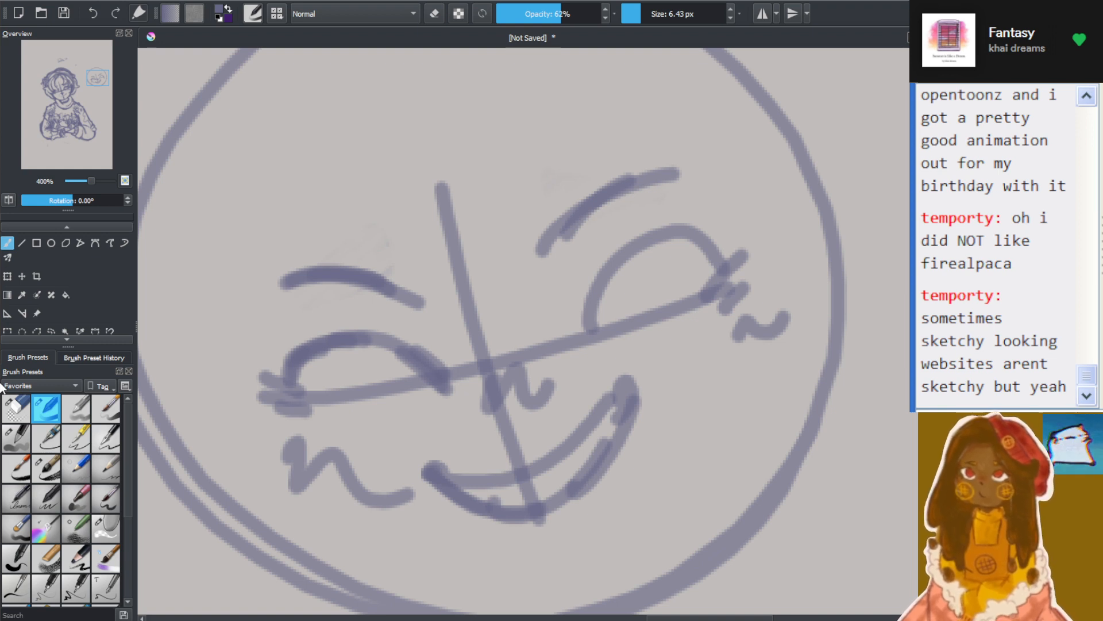
{"action": "key", "text": "ctrl+z"}
{"action": "key", "text": "ctrl+z"}
{"action": "key", "text": "ctrl+z"}
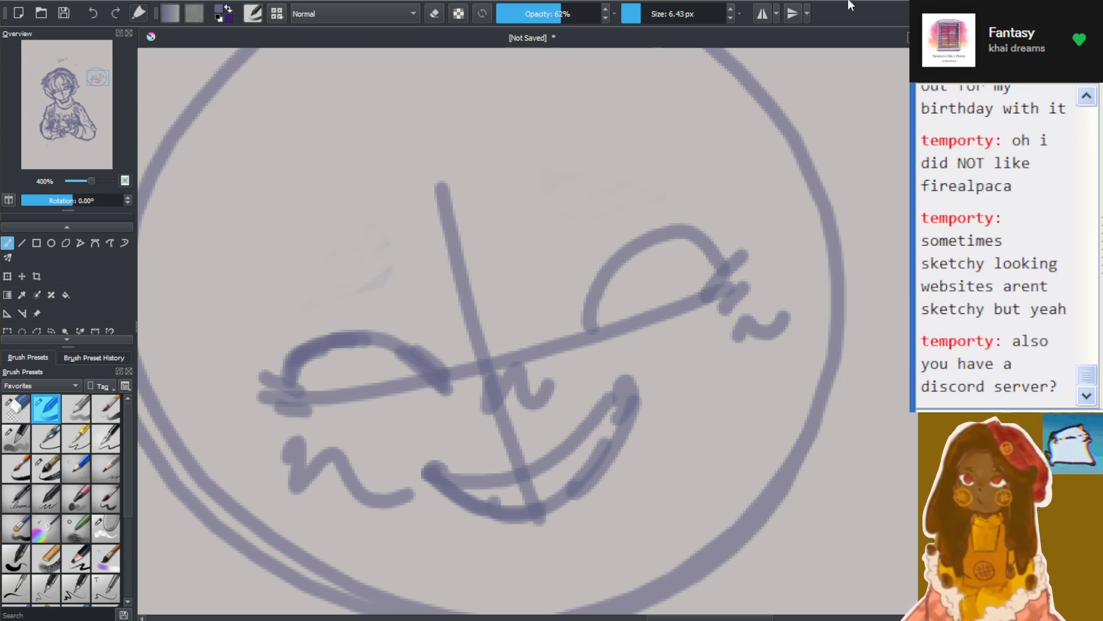
Try a thick slanted left-hand eyebrow and a flat double-line right-hand eyebrow on the practice face, then undo both
{"action": "mouse_move", "coordinate": [387, 239]}
{"action": "left_mouse_down"}
{"action": "mouse_move", "coordinate": [372, 271]}
{"action": "mouse_move", "coordinate": [337, 276]}
{"action": "left_mouse_up"}
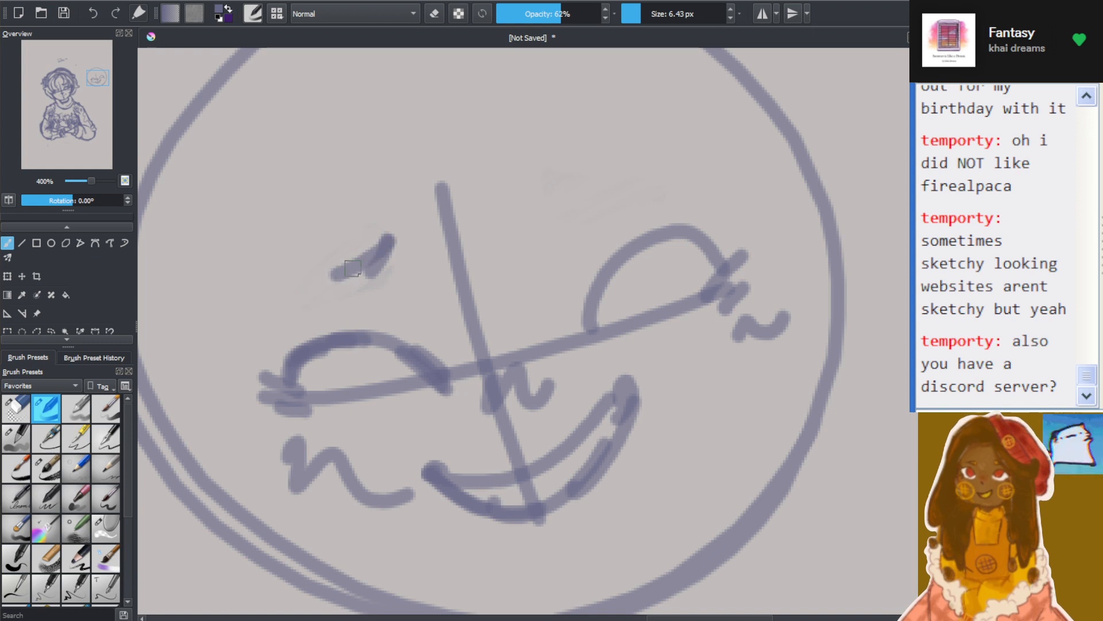
{"action": "mouse_move", "coordinate": [285, 309]}
{"action": "left_mouse_down"}
{"action": "mouse_move", "coordinate": [356, 267]}
{"action": "mouse_move", "coordinate": [297, 302]}
{"action": "mouse_move", "coordinate": [394, 234]}
{"action": "left_mouse_up"}
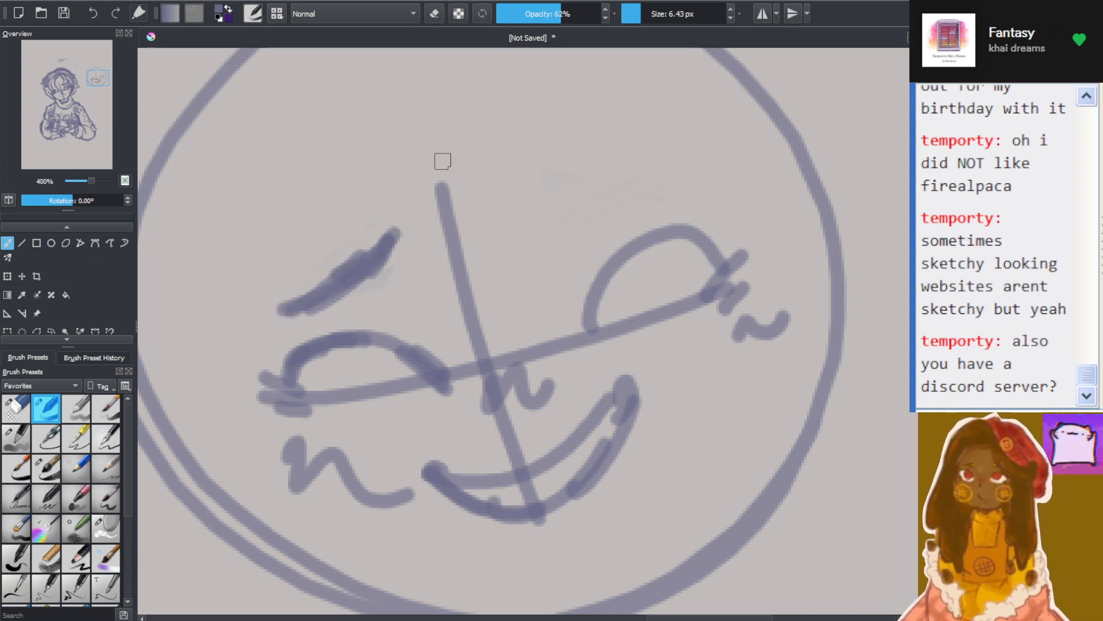
{"action": "mouse_move", "coordinate": [545, 204]}
{"action": "left_mouse_down"}
{"action": "mouse_move", "coordinate": [593, 203]}
{"action": "mouse_move", "coordinate": [546, 192]}
{"action": "mouse_move", "coordinate": [631, 204]}
{"action": "mouse_move", "coordinate": [561, 220]}
{"action": "mouse_move", "coordinate": [687, 207]}
{"action": "left_mouse_up"}
{"action": "left_click_drag", "start_coordinate": [592, 192], "coordinate": [681, 187]}
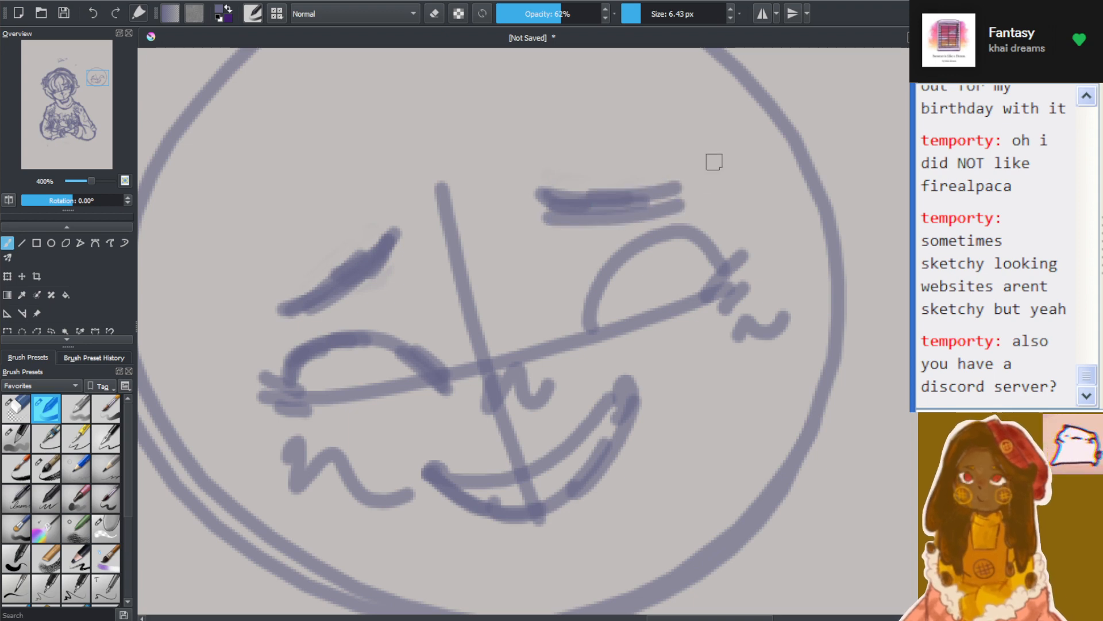
{"action": "scroll", "coordinate": [575, 215], "scroll_direction": "down", "scroll_amount": 7}
{"action": "scroll", "coordinate": [509, 230], "scroll_direction": "up", "scroll_amount": 6}
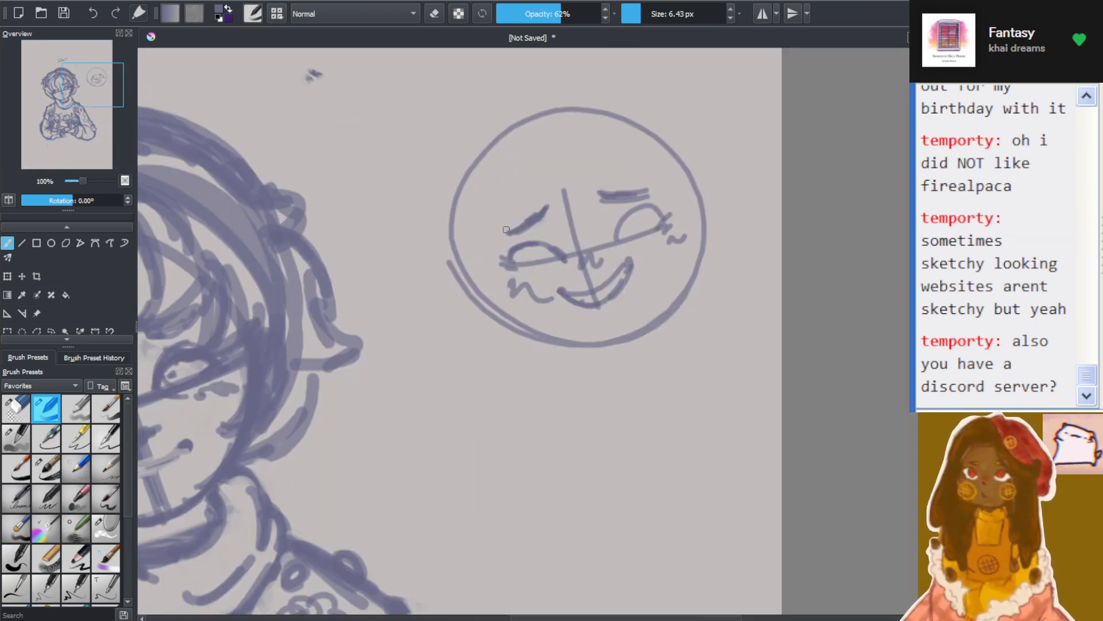
{"action": "key", "text": "ctrl+z"}
{"action": "key", "text": "ctrl+z"}
{"action": "key", "text": "ctrl+z"}
{"action": "key", "text": "ctrl+z"}
{"action": "key", "text": "ctrl+z"}
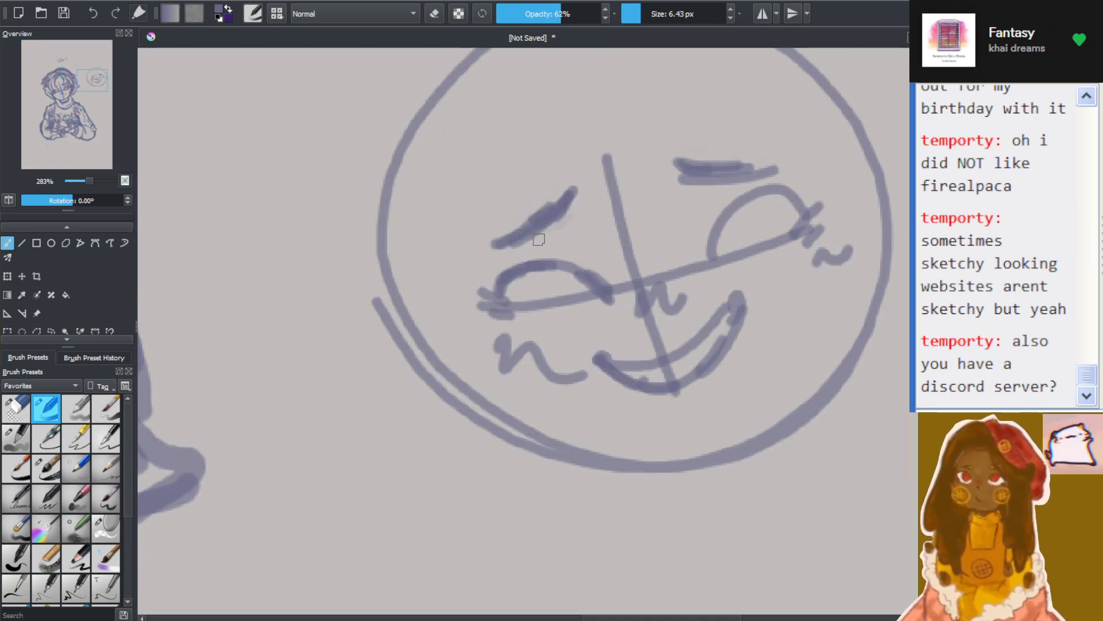
{"action": "key", "text": "ctrl+z"}
{"action": "key", "text": "ctrl+z"}
{"action": "key", "text": "ctrl+z"}
{"action": "key", "text": "ctrl+z"}
{"action": "key", "text": "ctrl+z"}
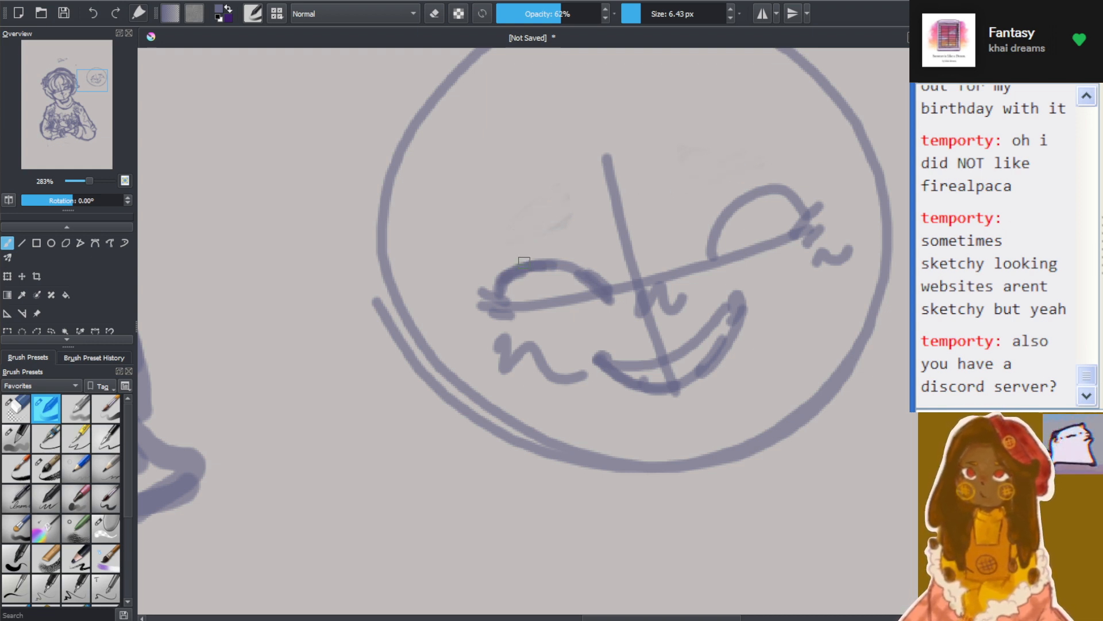
Outline teardrop-shaped eyebrows on the practice face, rounded at the inner ends and tapering towards the outer ends
{"action": "left_click_drag", "start_coordinate": [498, 248], "coordinate": [561, 203]}
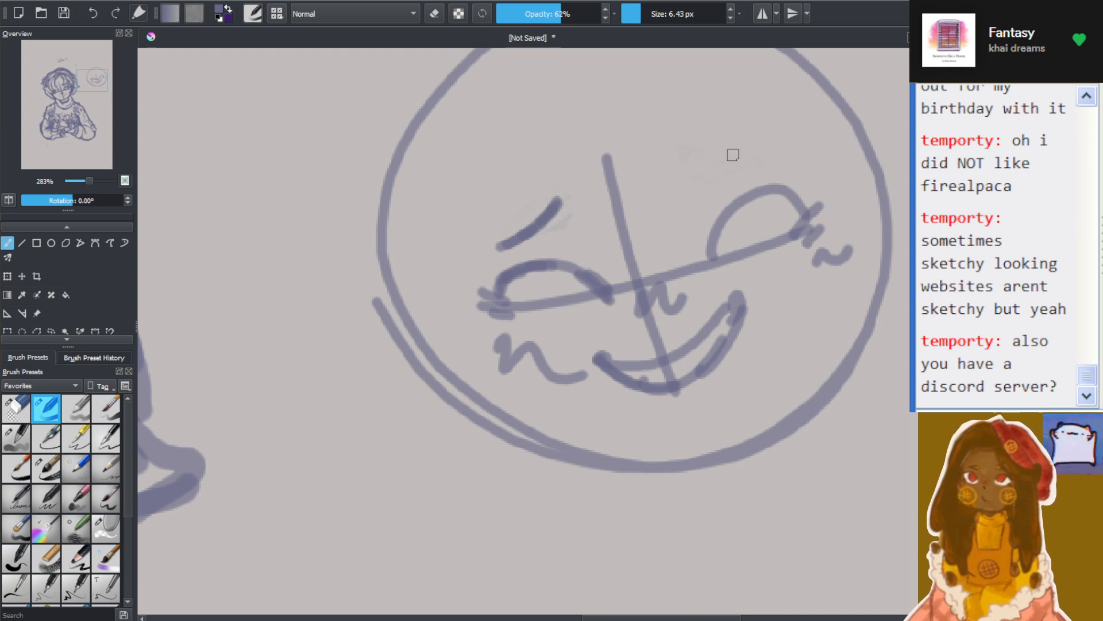
{"action": "mouse_move", "coordinate": [736, 166]}
{"action": "left_mouse_down"}
{"action": "mouse_move", "coordinate": [708, 162]}
{"action": "mouse_move", "coordinate": [777, 163]}
{"action": "left_mouse_up"}
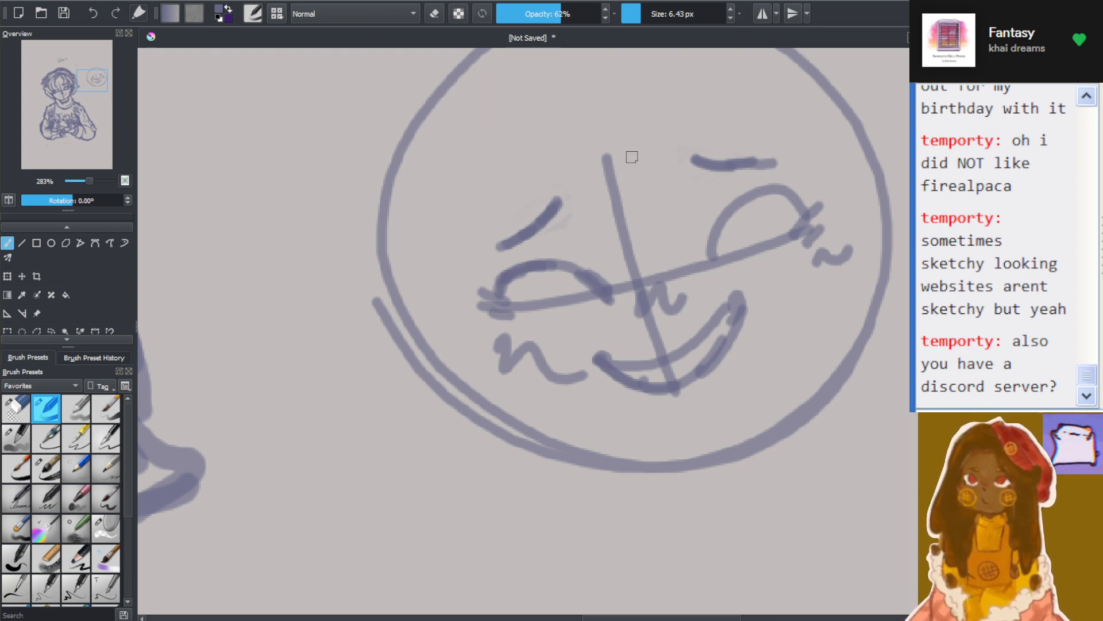
{"action": "mouse_move", "coordinate": [495, 244]}
{"action": "left_mouse_down"}
{"action": "mouse_move", "coordinate": [541, 191]}
{"action": "mouse_move", "coordinate": [553, 186]}
{"action": "mouse_move", "coordinate": [560, 208]}
{"action": "left_mouse_up"}
{"action": "mouse_move", "coordinate": [694, 158]}
{"action": "left_mouse_down"}
{"action": "mouse_move", "coordinate": [704, 138]}
{"action": "mouse_move", "coordinate": [770, 157]}
{"action": "mouse_move", "coordinate": [727, 170]}
{"action": "left_mouse_up"}
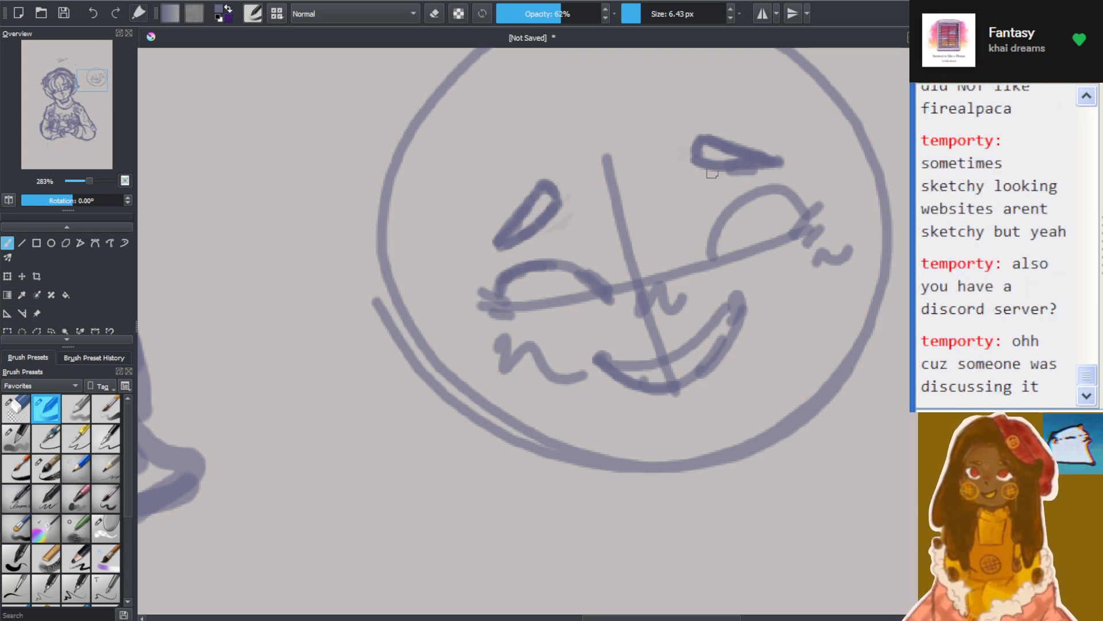
Thicken the left-hand eyebrow's outer tip and lower edge and the right-hand eyebrow's upper edge on the practice face
{"action": "scroll", "coordinate": [754, 169], "scroll_direction": "down", "scroll_amount": 4}
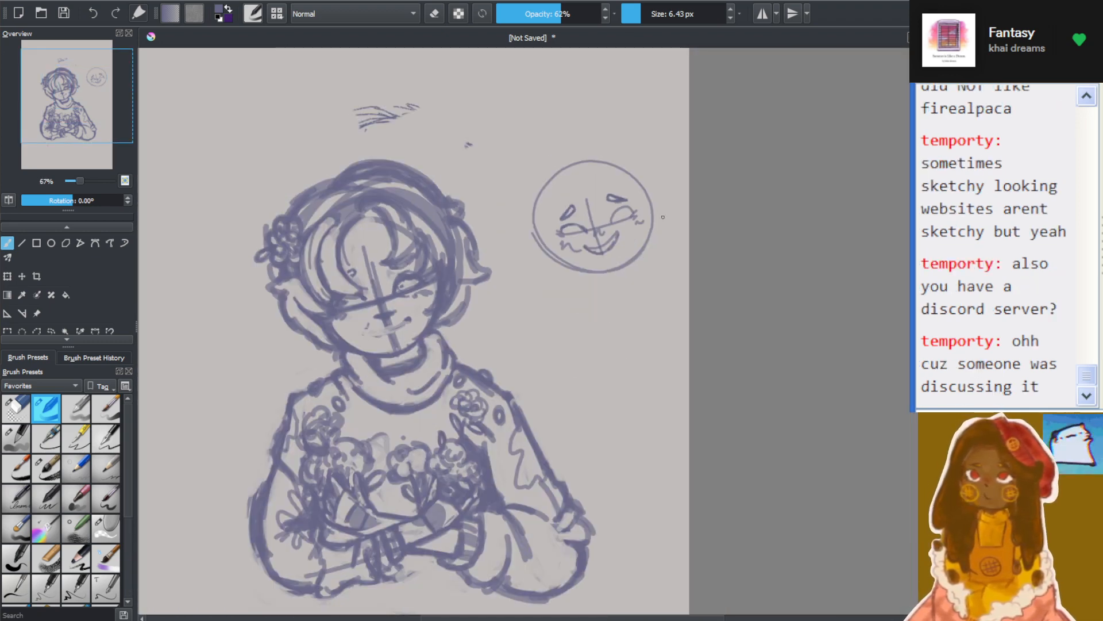
{"action": "scroll", "coordinate": [662, 217], "scroll_direction": "up", "scroll_amount": 7}
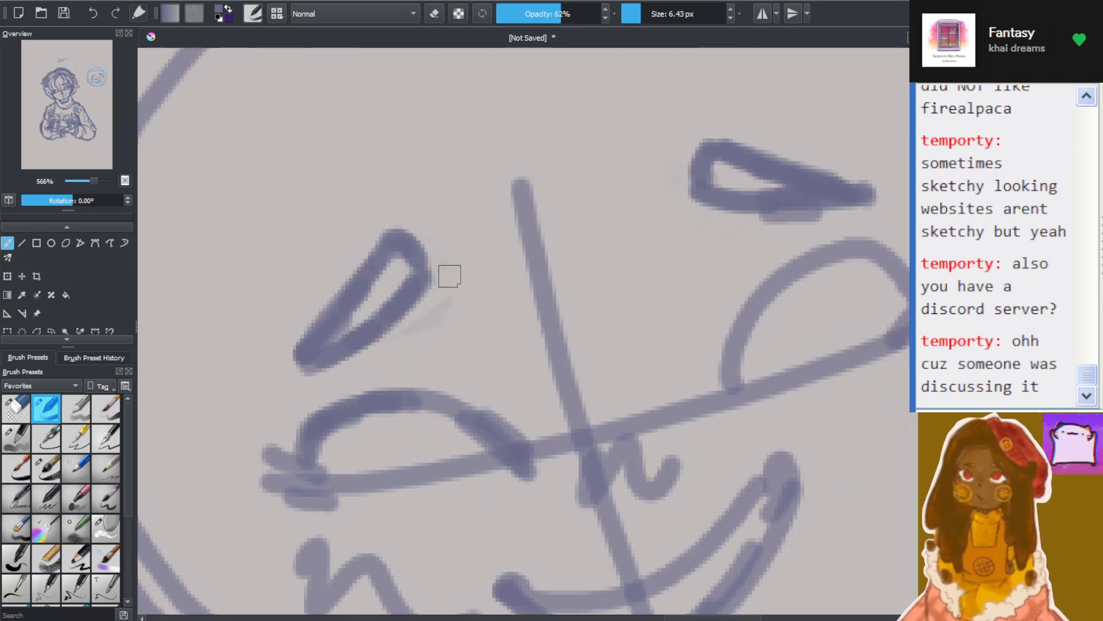
{"action": "scroll", "coordinate": [449, 276], "scroll_direction": "down", "scroll_amount": 2}
{"action": "scroll", "coordinate": [431, 239], "scroll_direction": "down", "scroll_amount": 1}
{"action": "scroll", "coordinate": [410, 253], "scroll_direction": "up", "scroll_amount": 1}
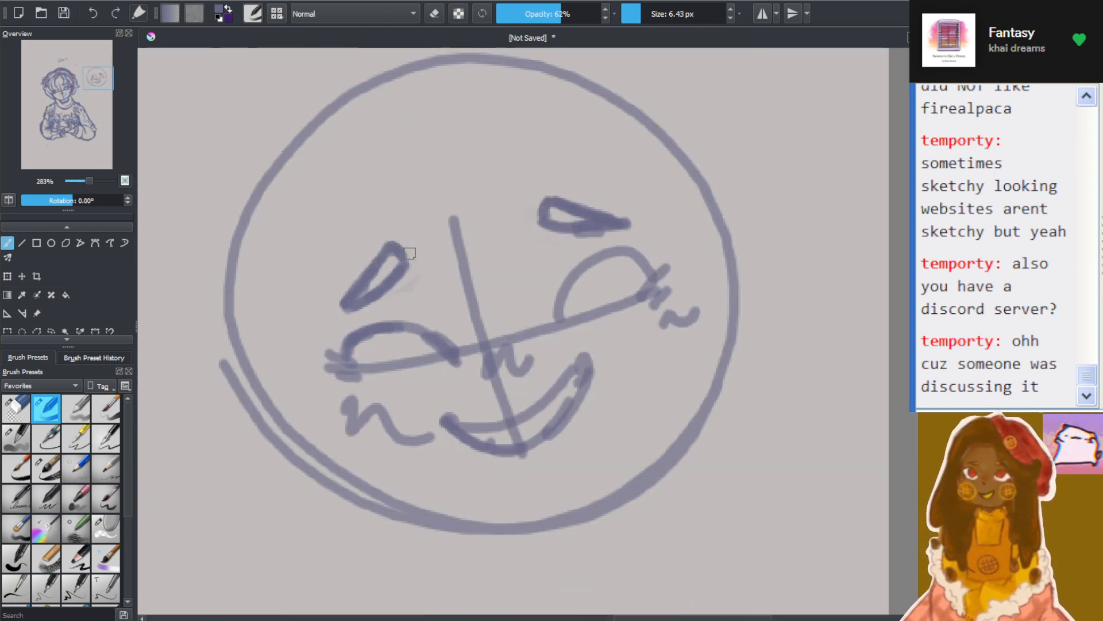
{"action": "scroll", "coordinate": [409, 264], "scroll_direction": "up", "scroll_amount": 2}
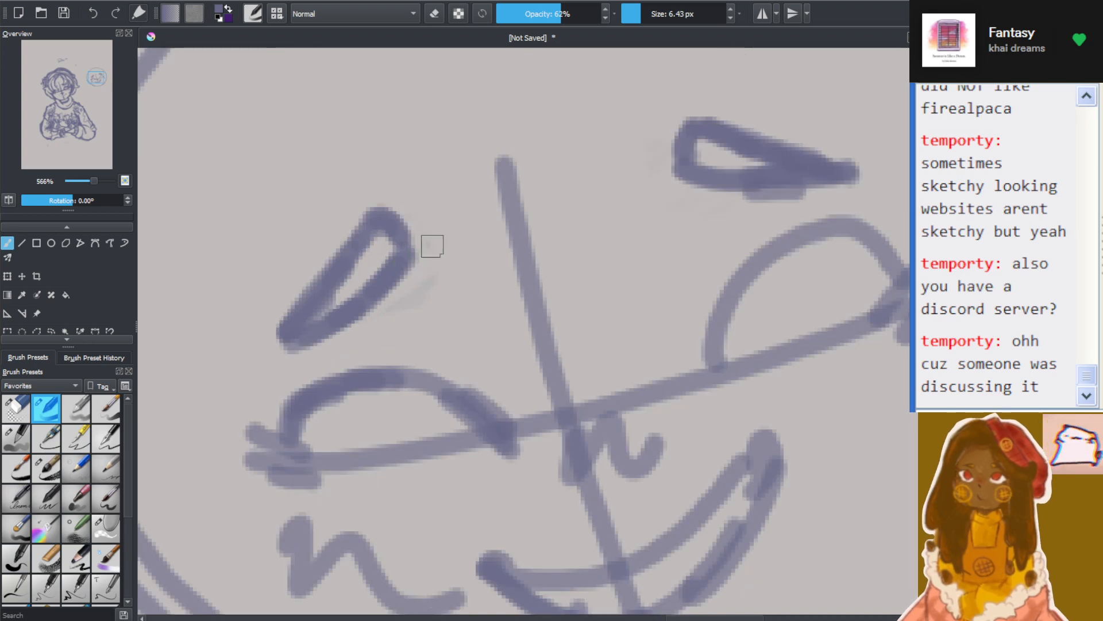
{"action": "scroll", "coordinate": [432, 246], "scroll_direction": "down", "scroll_amount": 2}
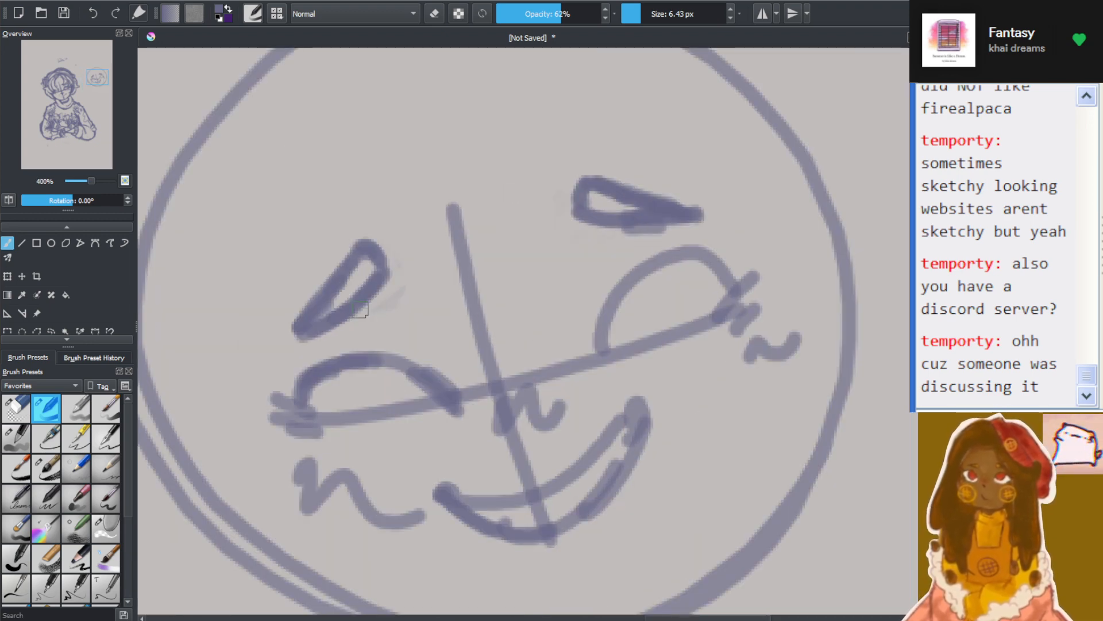
{"action": "left_click_drag", "start_coordinate": [365, 305], "coordinate": [304, 329]}
{"action": "mouse_move", "coordinate": [311, 291]}
{"action": "left_mouse_down"}
{"action": "mouse_move", "coordinate": [274, 331]}
{"action": "mouse_move", "coordinate": [316, 290]}
{"action": "left_mouse_up"}
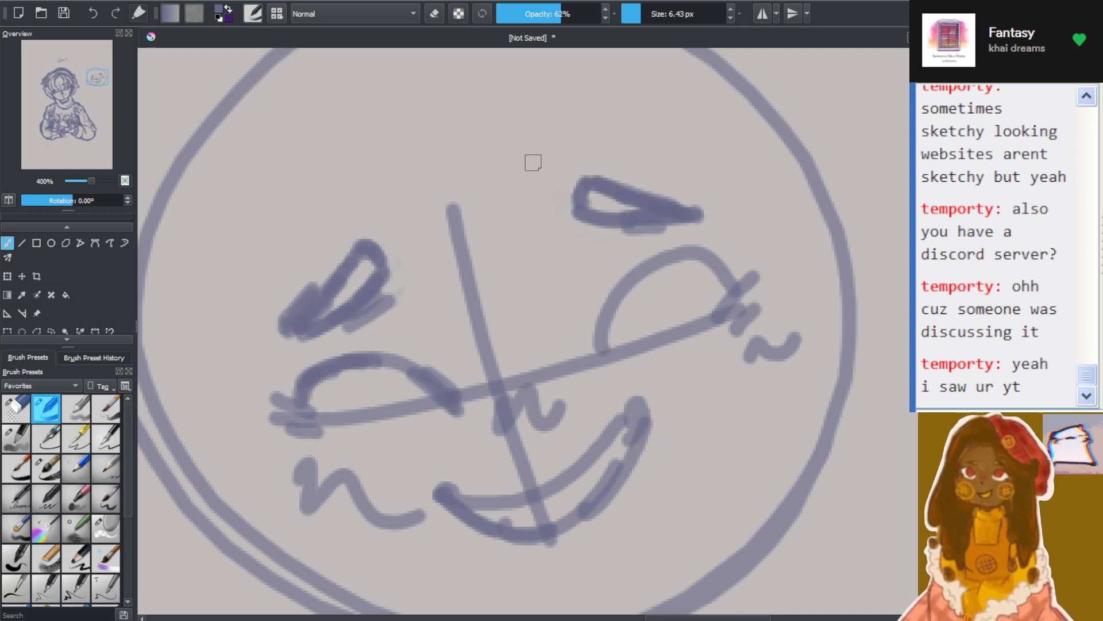
{"action": "left_click_drag", "start_coordinate": [661, 193], "coordinate": [612, 172]}
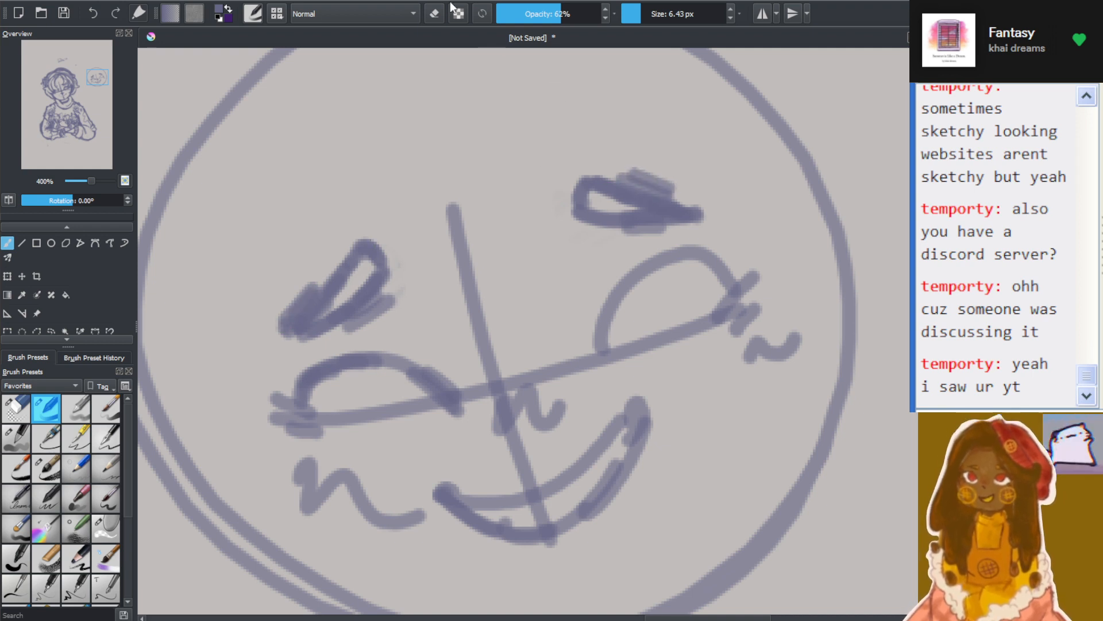
Erase the excess strokes around the practice face's eyebrows and clean out the inside of the right-hand one
{"action": "left_click", "coordinate": [435, 13]}
{"action": "mouse_move", "coordinate": [307, 282]}
{"action": "left_mouse_down"}
{"action": "mouse_move", "coordinate": [251, 340]}
{"action": "mouse_move", "coordinate": [266, 347]}
{"action": "mouse_move", "coordinate": [325, 264]}
{"action": "mouse_move", "coordinate": [249, 342]}
{"action": "left_mouse_up"}
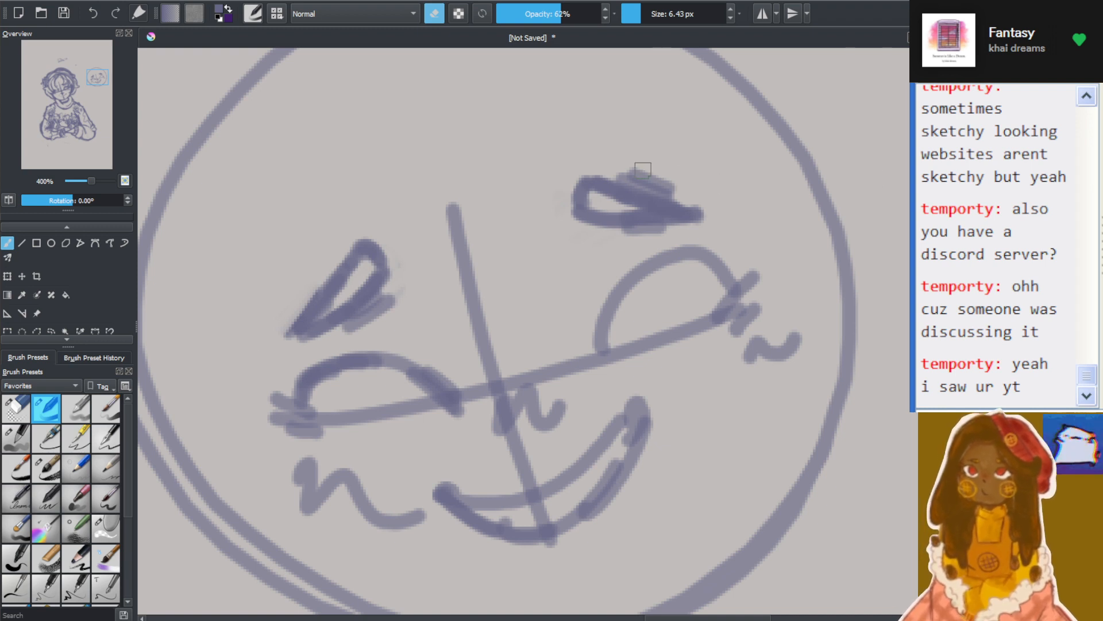
{"action": "left_click_drag", "start_coordinate": [634, 168], "coordinate": [718, 198]}
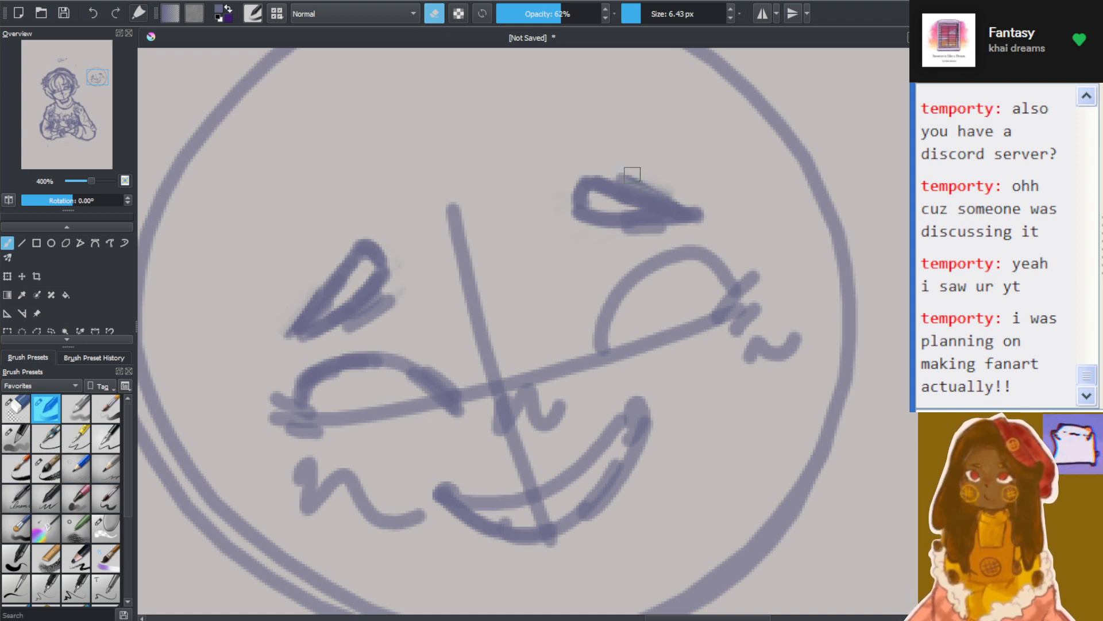
{"action": "left_click_drag", "start_coordinate": [625, 170], "coordinate": [721, 200]}
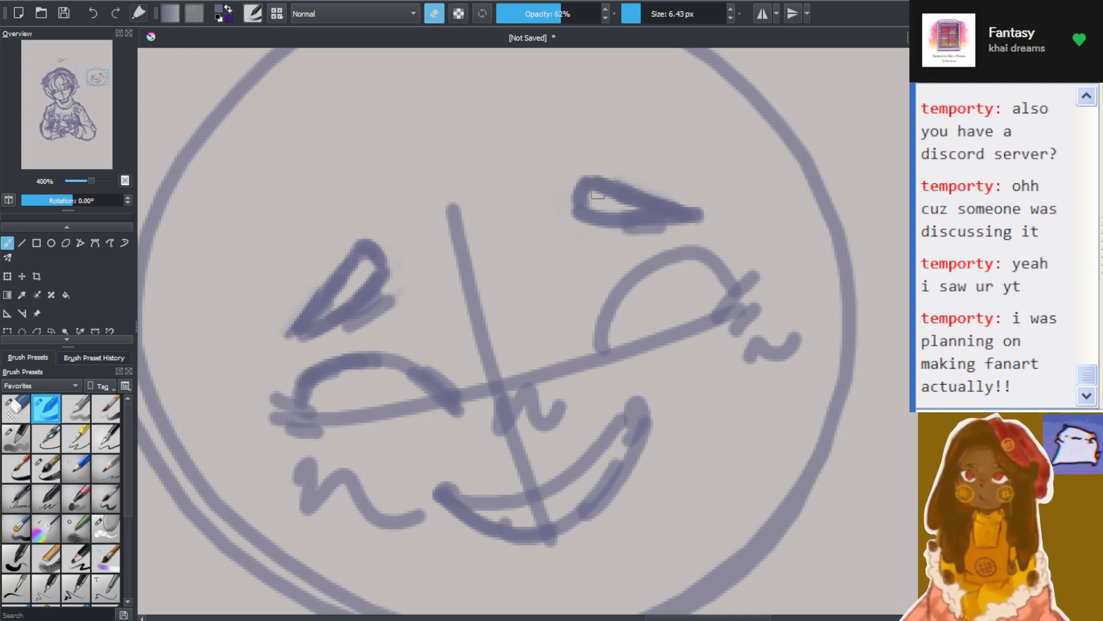
{"action": "mouse_move", "coordinate": [594, 201]}
{"action": "left_mouse_down"}
{"action": "mouse_move", "coordinate": [654, 213]}
{"action": "mouse_move", "coordinate": [627, 212]}
{"action": "mouse_move", "coordinate": [671, 234]}
{"action": "mouse_move", "coordinate": [592, 227]}
{"action": "mouse_move", "coordinate": [680, 236]}
{"action": "left_mouse_up"}
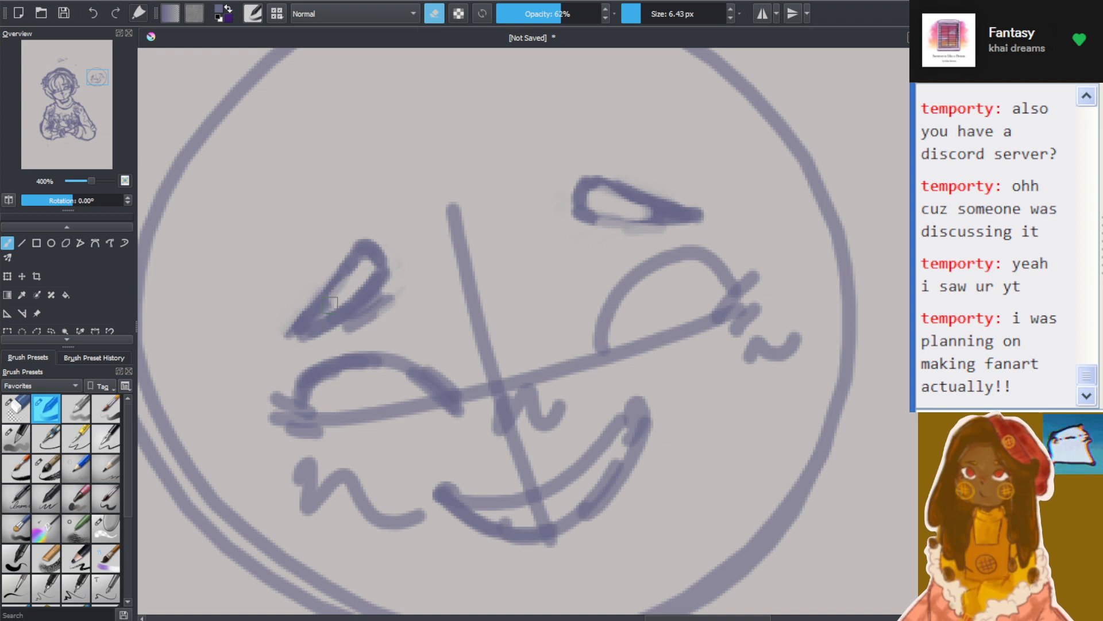
Redraw the right-hand eyebrow's outline with a heavier lower edge and reinforce the left-hand eyebrow's upper edge
{"action": "left_click", "coordinate": [434, 19]}
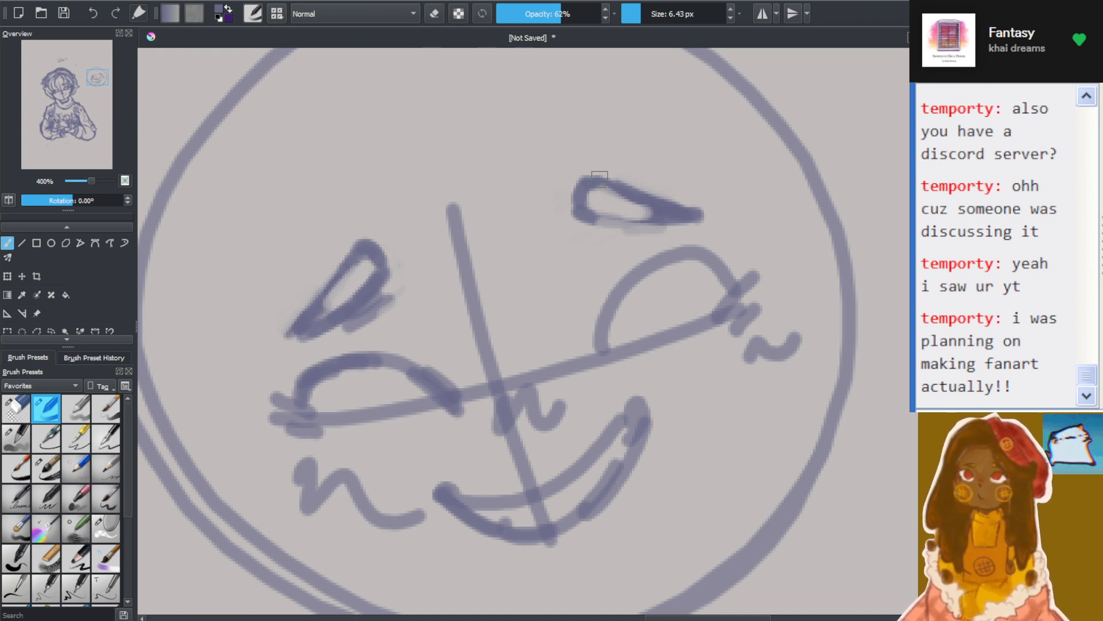
{"action": "mouse_move", "coordinate": [594, 175]}
{"action": "left_mouse_down"}
{"action": "mouse_move", "coordinate": [657, 203]}
{"action": "mouse_move", "coordinate": [646, 213]}
{"action": "mouse_move", "coordinate": [673, 226]}
{"action": "left_mouse_up"}
{"action": "mouse_move", "coordinate": [313, 298]}
{"action": "left_mouse_down"}
{"action": "mouse_move", "coordinate": [360, 261]}
{"action": "mouse_move", "coordinate": [303, 324]}
{"action": "mouse_move", "coordinate": [354, 256]}
{"action": "left_mouse_up"}
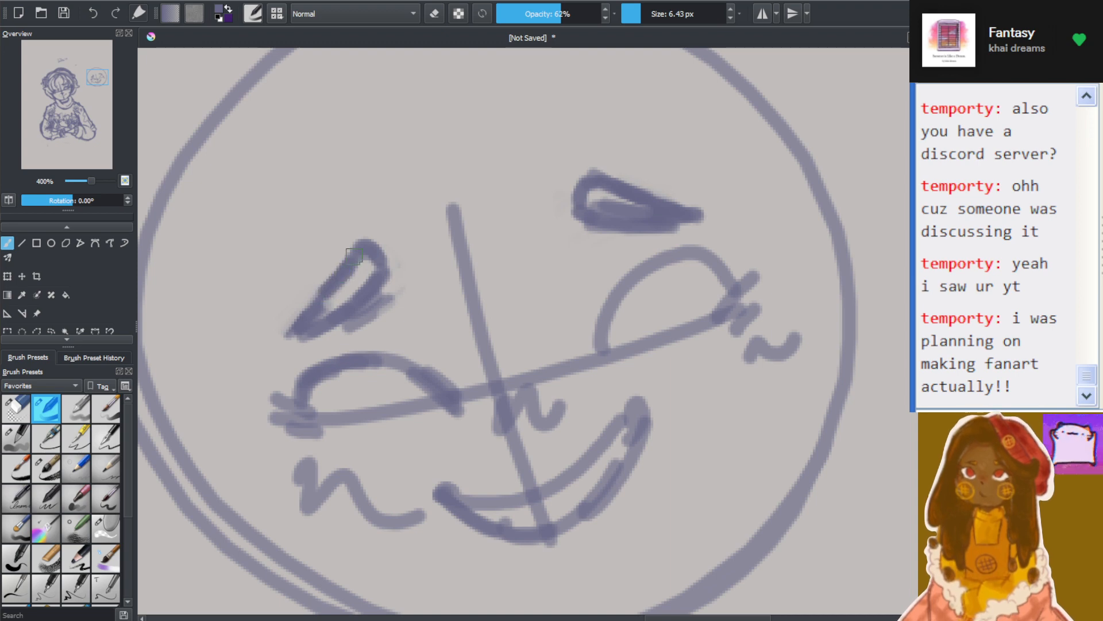
{"action": "scroll", "coordinate": [368, 308], "scroll_direction": "down", "scroll_amount": 7}
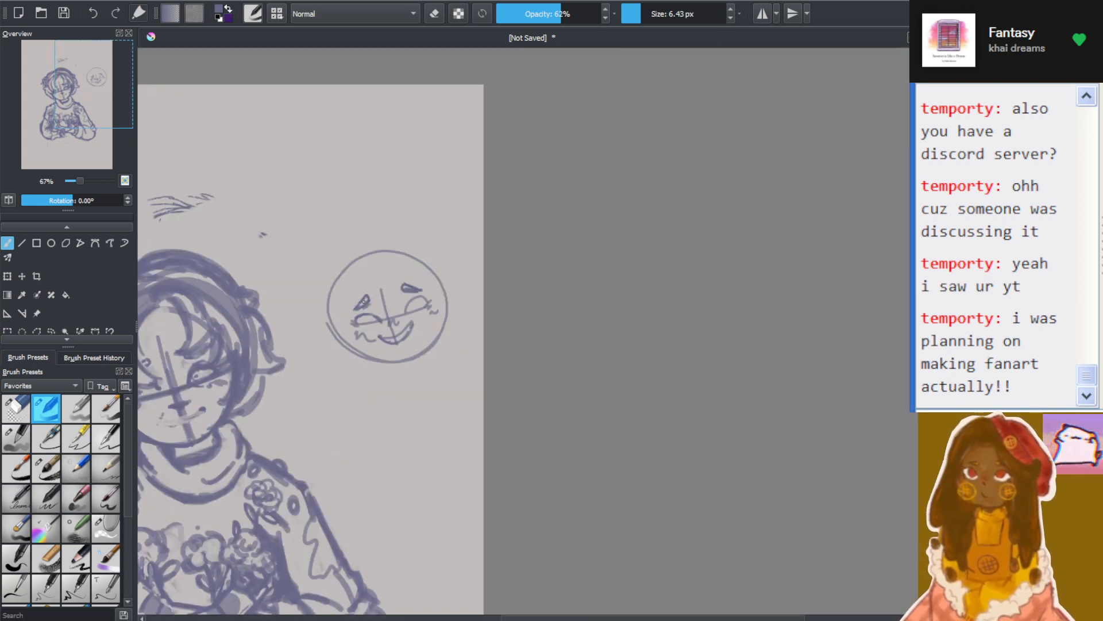
{"action": "scroll", "coordinate": [302, 336], "scroll_direction": "up", "scroll_amount": 3}
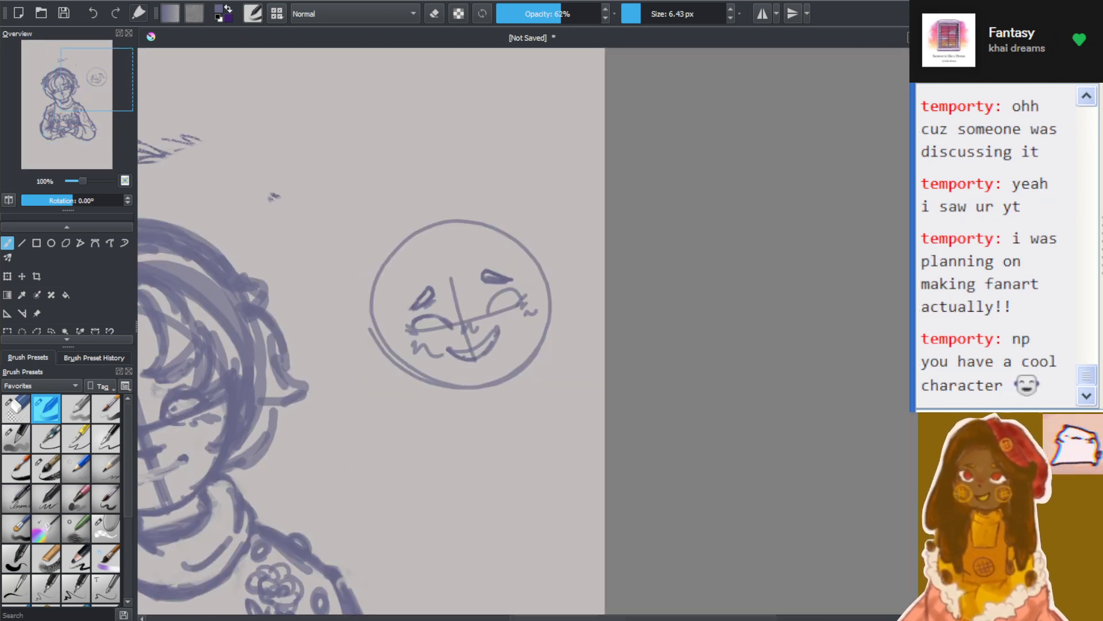
Erase the main character's mouth and the guideline crossing it with an eraser of 32.93 px
{"action": "scroll", "coordinate": [300, 345], "scroll_direction": "up", "scroll_amount": 4}
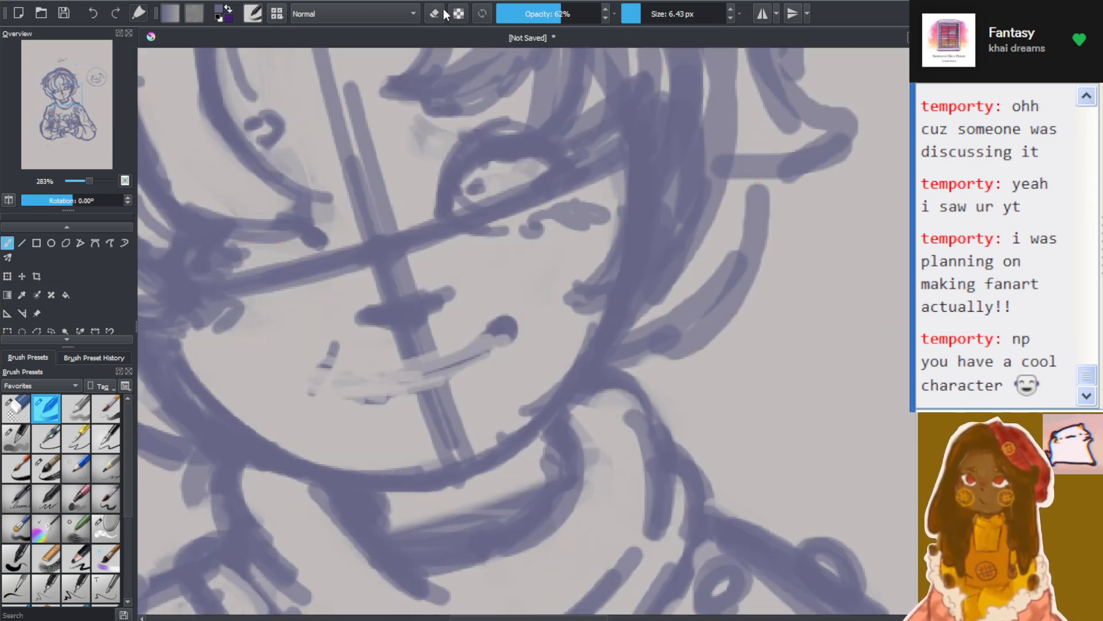
{"action": "left_click_drag", "start_coordinate": [626, 14], "coordinate": [655, 14]}
{"action": "mouse_move", "coordinate": [370, 333]}
{"action": "left_mouse_down"}
{"action": "mouse_move", "coordinate": [318, 381]}
{"action": "mouse_move", "coordinate": [477, 369]}
{"action": "mouse_move", "coordinate": [308, 372]}
{"action": "mouse_move", "coordinate": [395, 367]}
{"action": "left_mouse_up"}
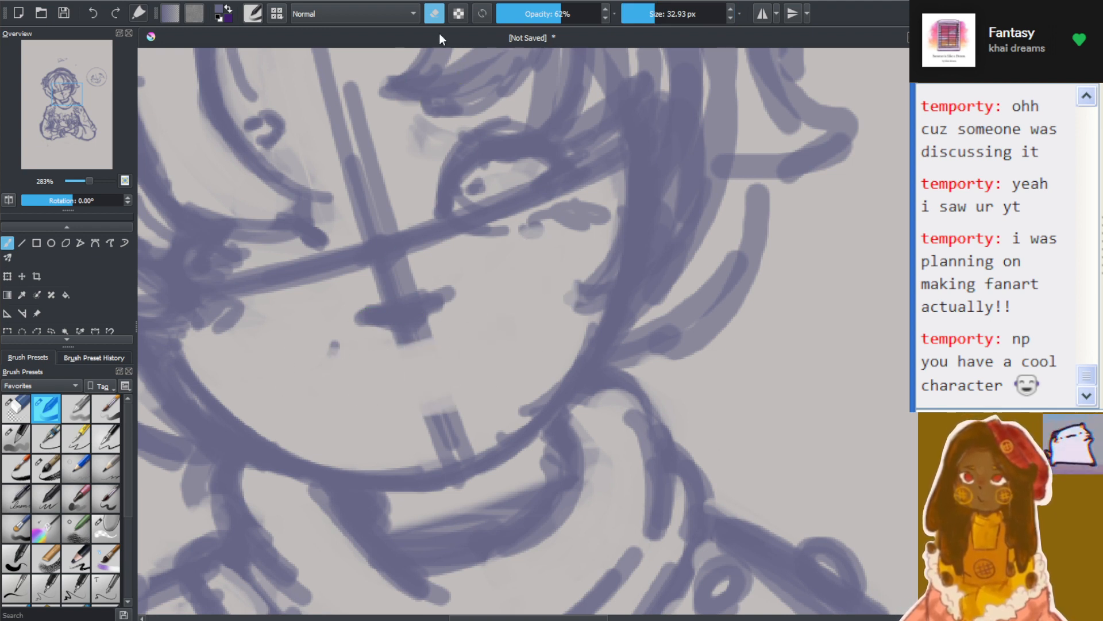
Draw a curved smiling mouth with rounded, darkened corners on the main character's face with a 7.12 px brush
{"action": "left_click", "coordinate": [434, 13]}
{"action": "left_click_drag", "start_coordinate": [655, 14], "coordinate": [641, 13]}
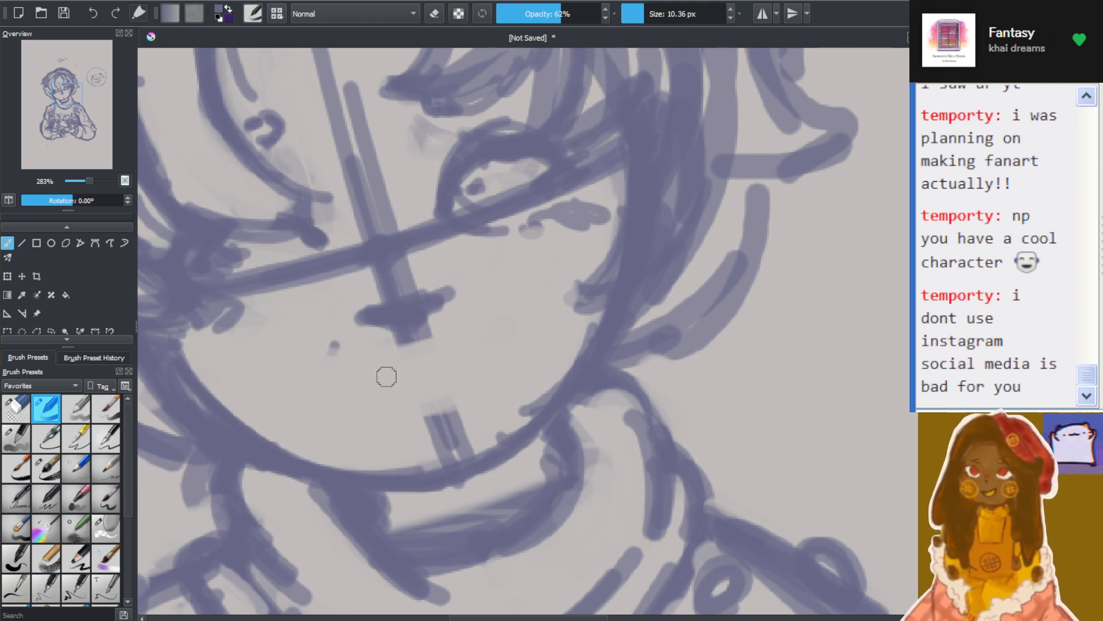
{"action": "left_click", "coordinate": [642, 13]}
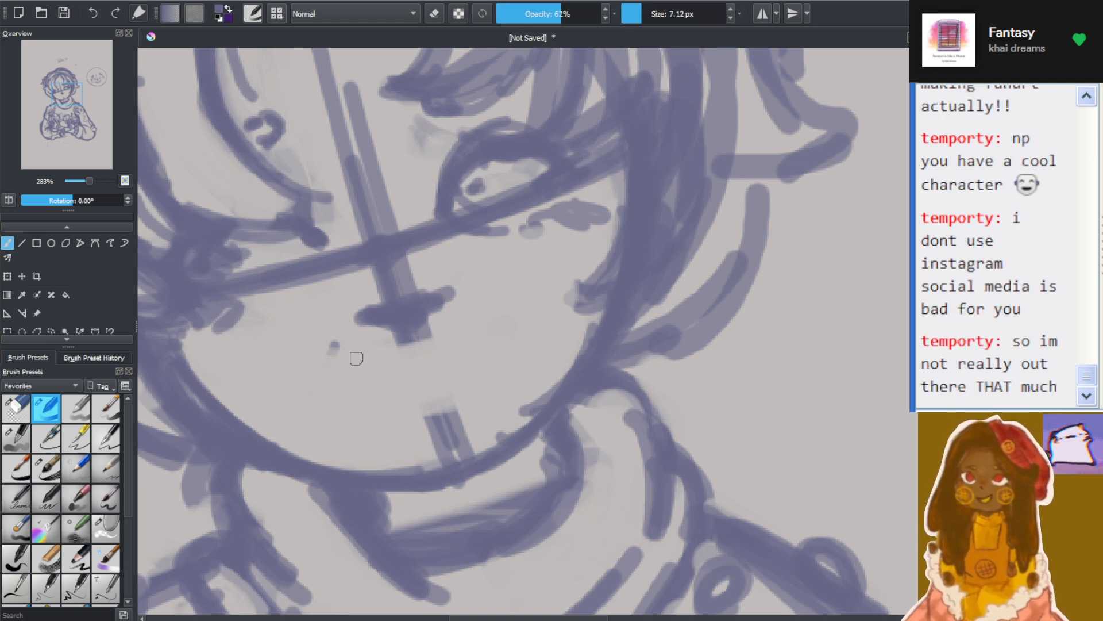
{"action": "left_click_drag", "start_coordinate": [343, 387], "coordinate": [339, 386]}
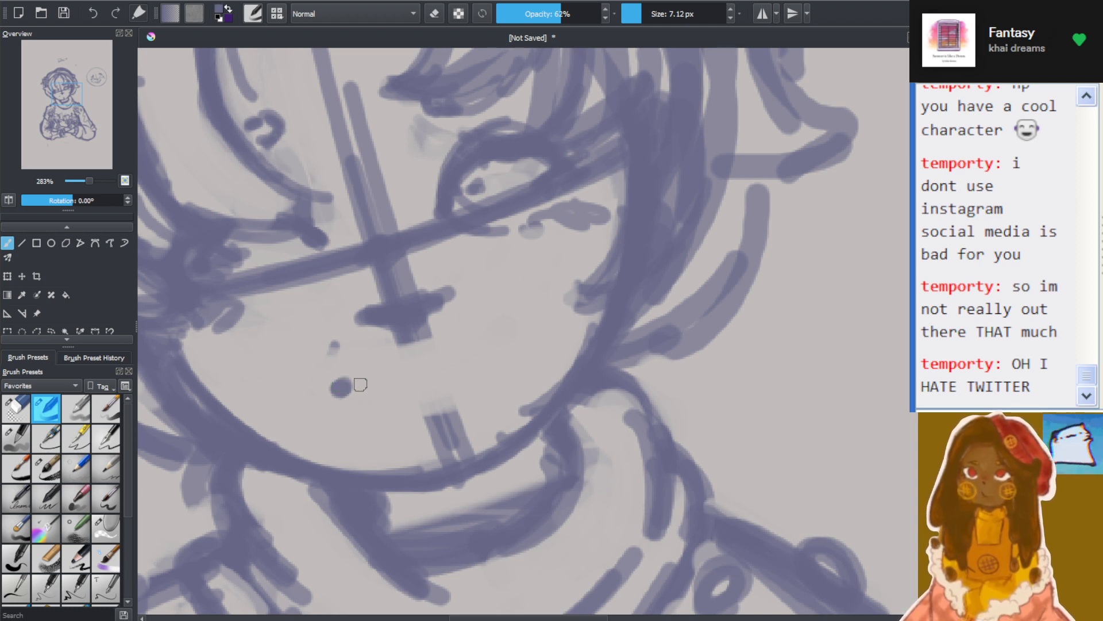
{"action": "mouse_move", "coordinate": [340, 386]}
{"action": "left_mouse_down"}
{"action": "mouse_move", "coordinate": [396, 392]}
{"action": "mouse_move", "coordinate": [490, 333]}
{"action": "mouse_move", "coordinate": [470, 357]}
{"action": "mouse_move", "coordinate": [494, 333]}
{"action": "mouse_move", "coordinate": [507, 350]}
{"action": "mouse_move", "coordinate": [498, 350]}
{"action": "left_mouse_up"}
{"action": "key", "text": "e"}
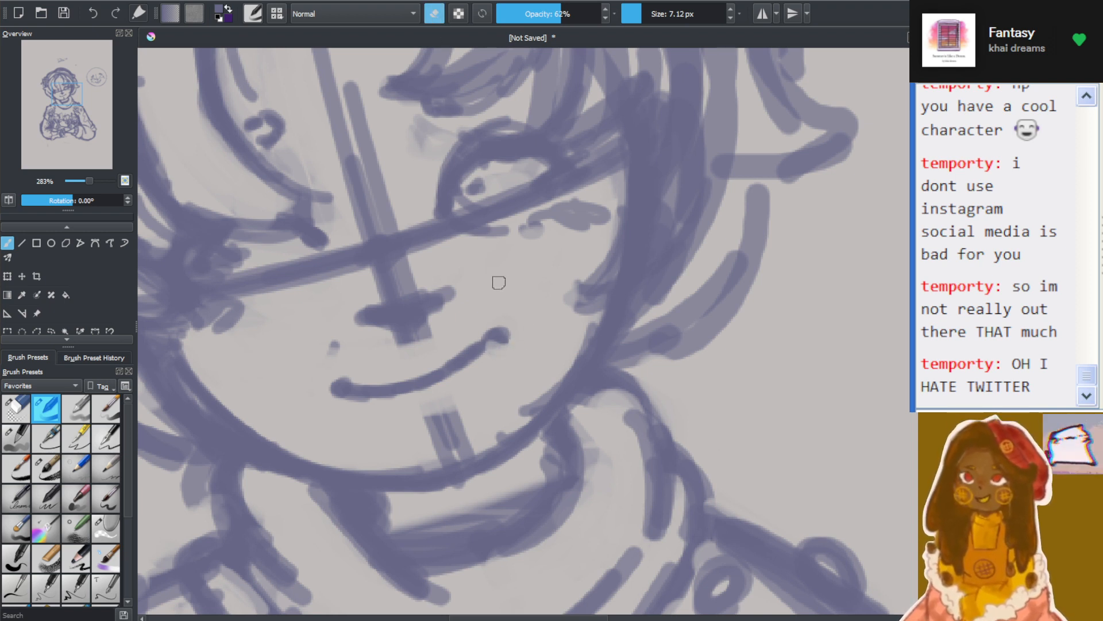
{"action": "left_click", "coordinate": [434, 13]}
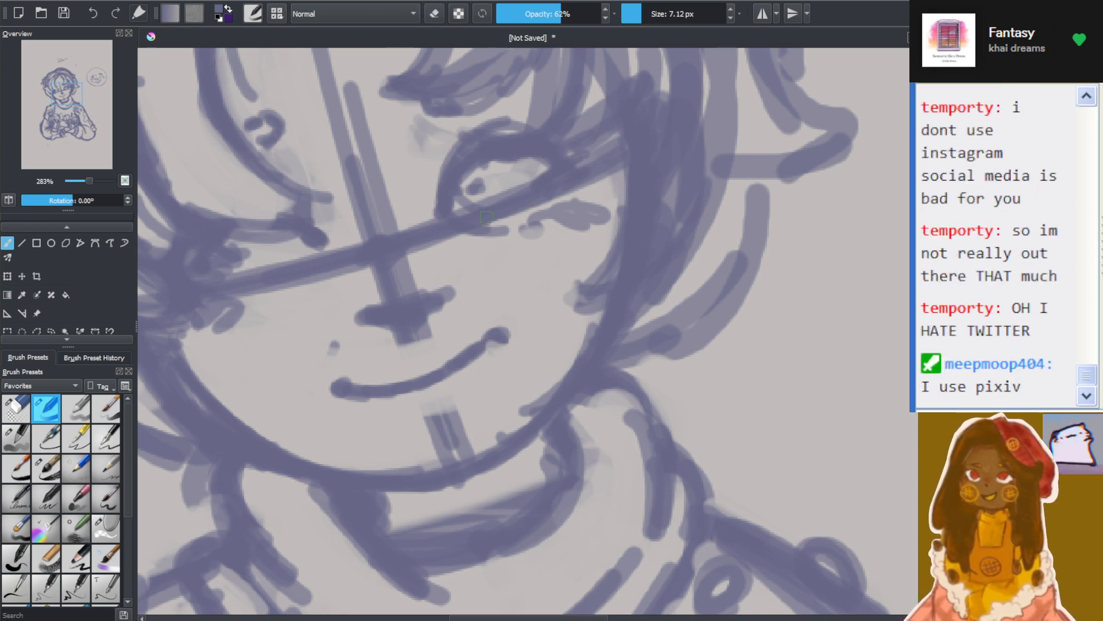
{"action": "mouse_move", "coordinate": [501, 339]}
{"action": "left_mouse_down"}
{"action": "mouse_move", "coordinate": [487, 333]}
{"action": "mouse_move", "coordinate": [506, 342]}
{"action": "mouse_move", "coordinate": [493, 347]}
{"action": "left_mouse_up"}
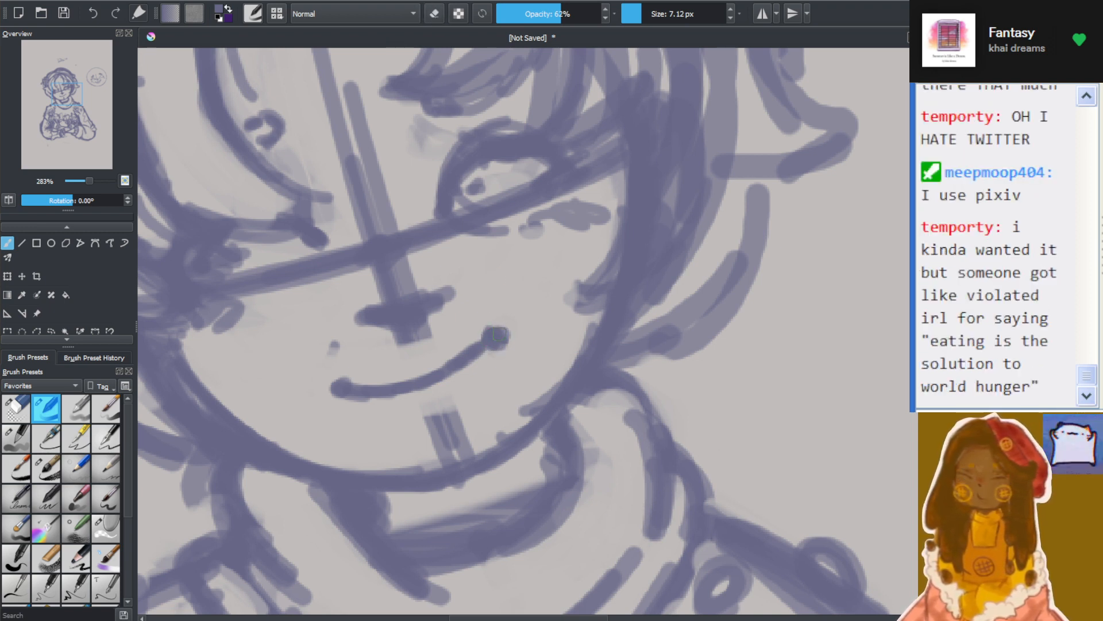
Erase the guideline stubs just below the nose and on the chin with the 7.12 px eraser
{"action": "left_click", "coordinate": [435, 13]}
{"action": "left_click_drag", "start_coordinate": [404, 344], "coordinate": [431, 329]}
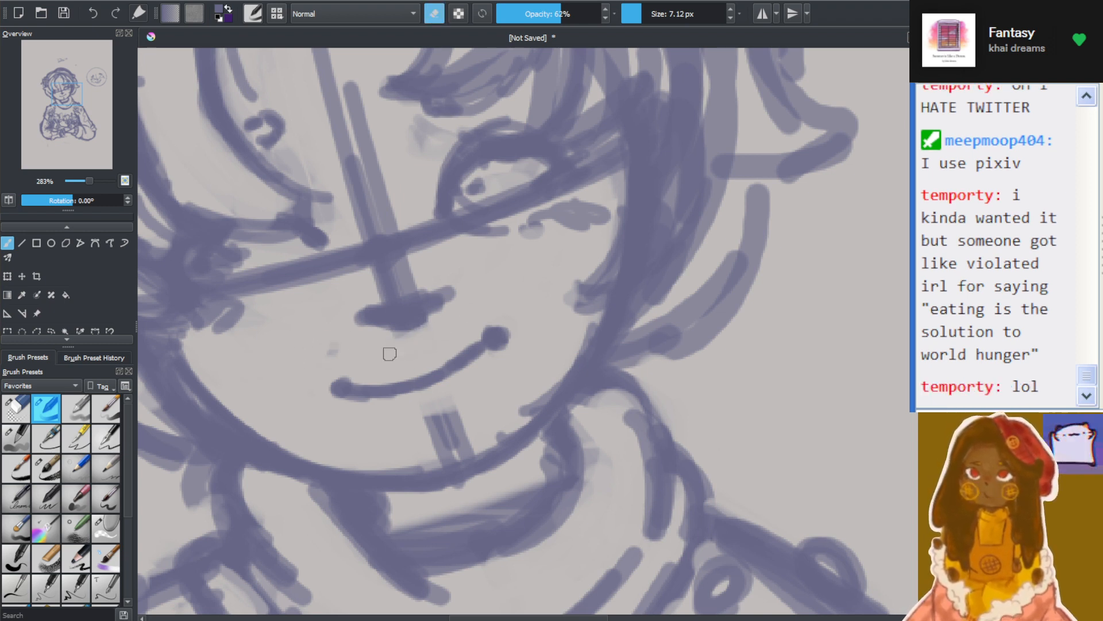
{"action": "mouse_move", "coordinate": [408, 423]}
{"action": "left_mouse_down"}
{"action": "mouse_move", "coordinate": [448, 413]}
{"action": "mouse_move", "coordinate": [394, 444]}
{"action": "mouse_move", "coordinate": [414, 424]}
{"action": "mouse_move", "coordinate": [460, 418]}
{"action": "left_mouse_up"}
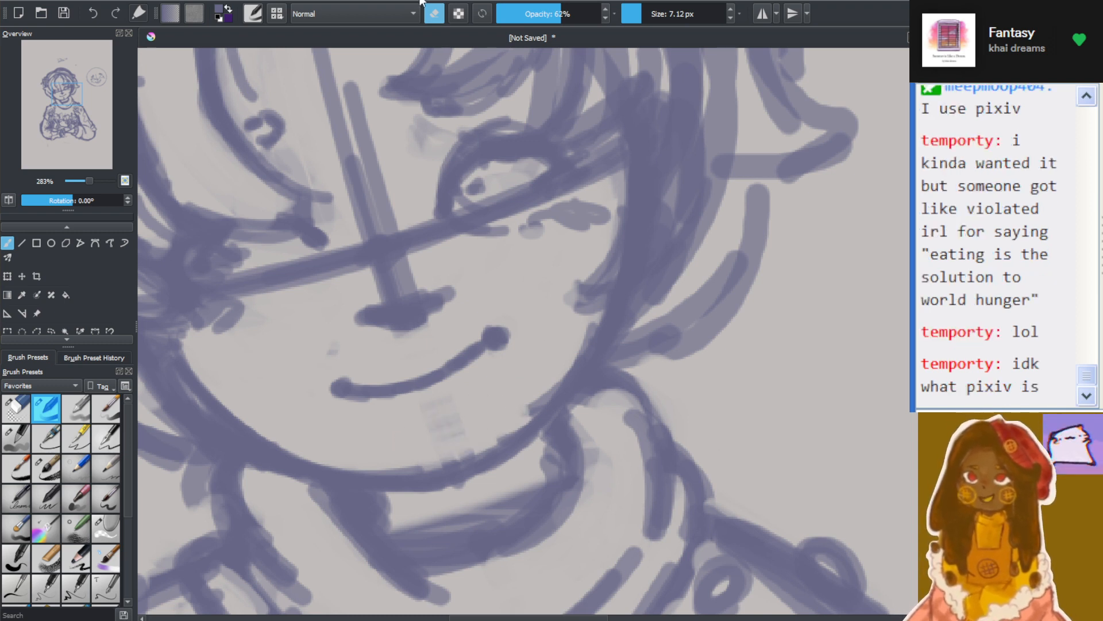
{"action": "left_click", "coordinate": [433, 22]}
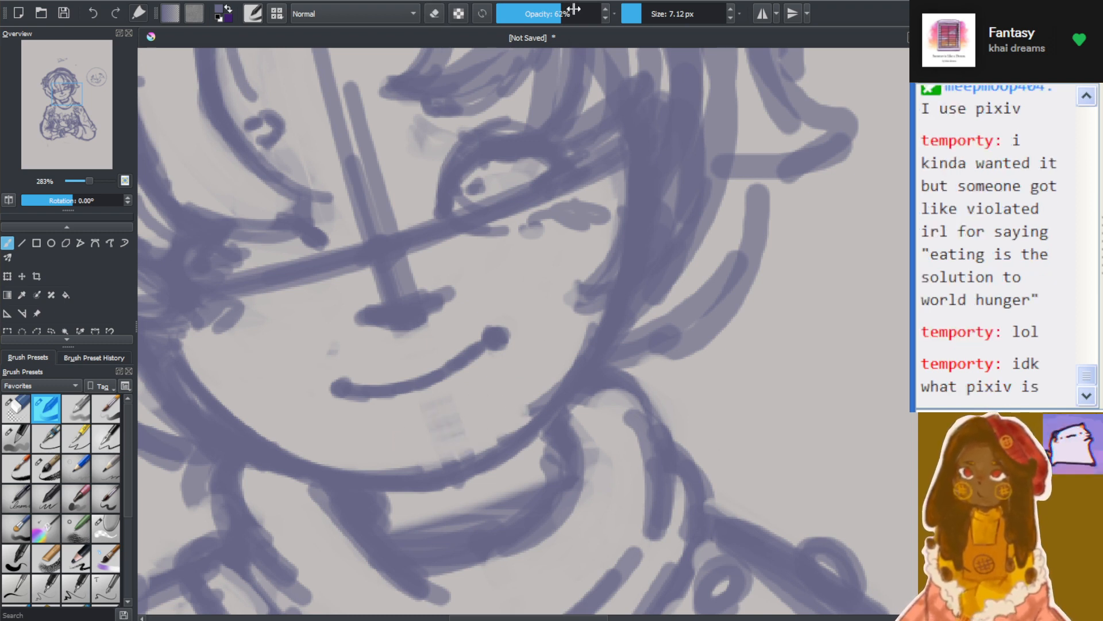
Erase the guideline directly above the nose and the right-hand eye's interior and lower line with an eraser of 11.30 px
{"action": "left_click", "coordinate": [649, 15]}
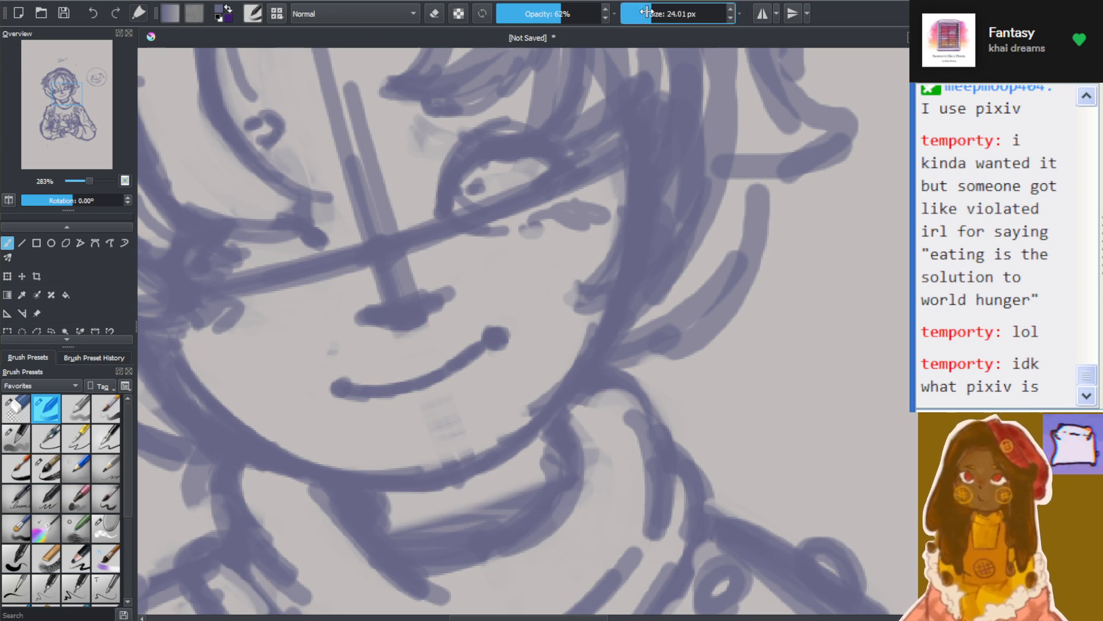
{"action": "scroll", "coordinate": [296, 167], "scroll_direction": "down", "scroll_amount": 1}
{"action": "scroll", "coordinate": [278, 187], "scroll_direction": "up", "scroll_amount": 1}
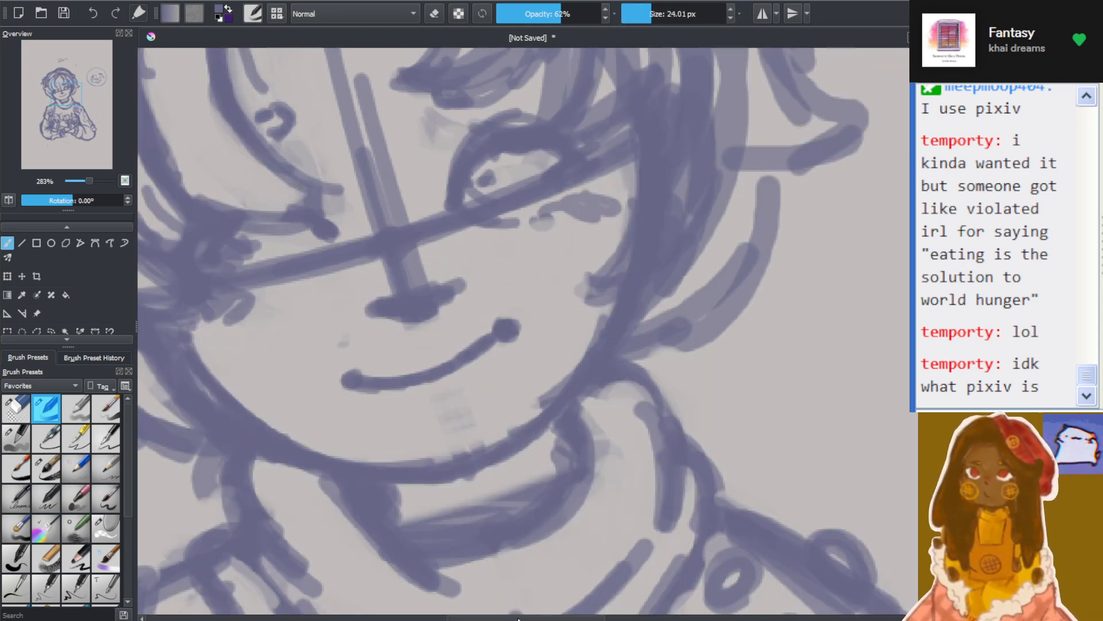
{"action": "left_click_drag", "start_coordinate": [519, 618], "coordinate": [499, 619]}
{"action": "left_click_drag", "start_coordinate": [920, 305], "coordinate": [919, 292]}
{"action": "scroll", "coordinate": [559, 339], "scroll_direction": "up", "scroll_amount": 1}
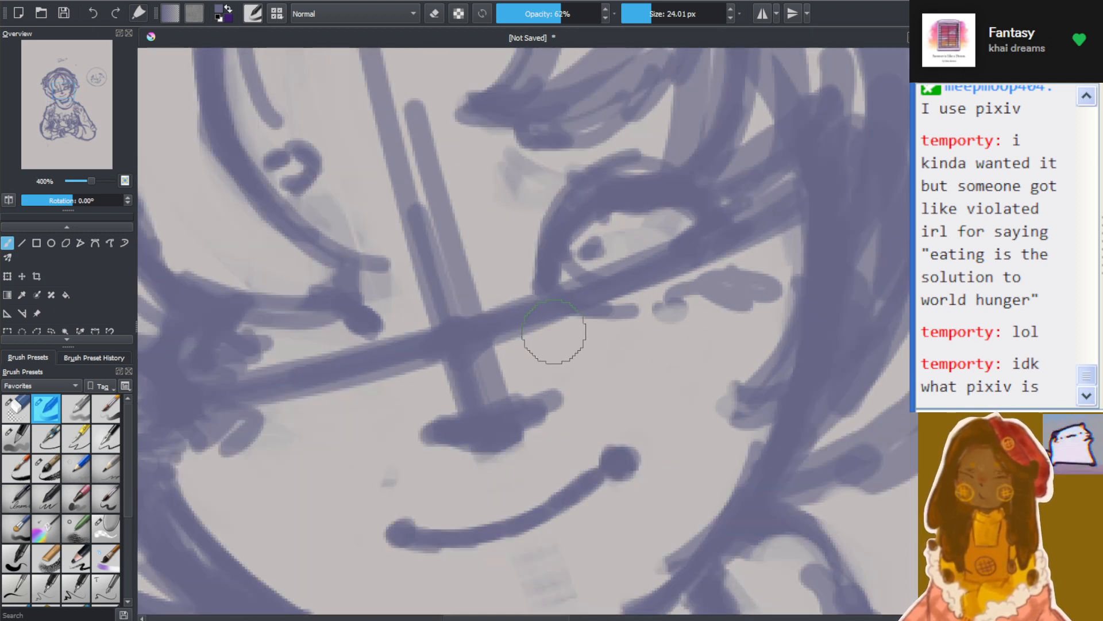
{"action": "left_click", "coordinate": [434, 14]}
{"action": "left_click", "coordinate": [646, 14]}
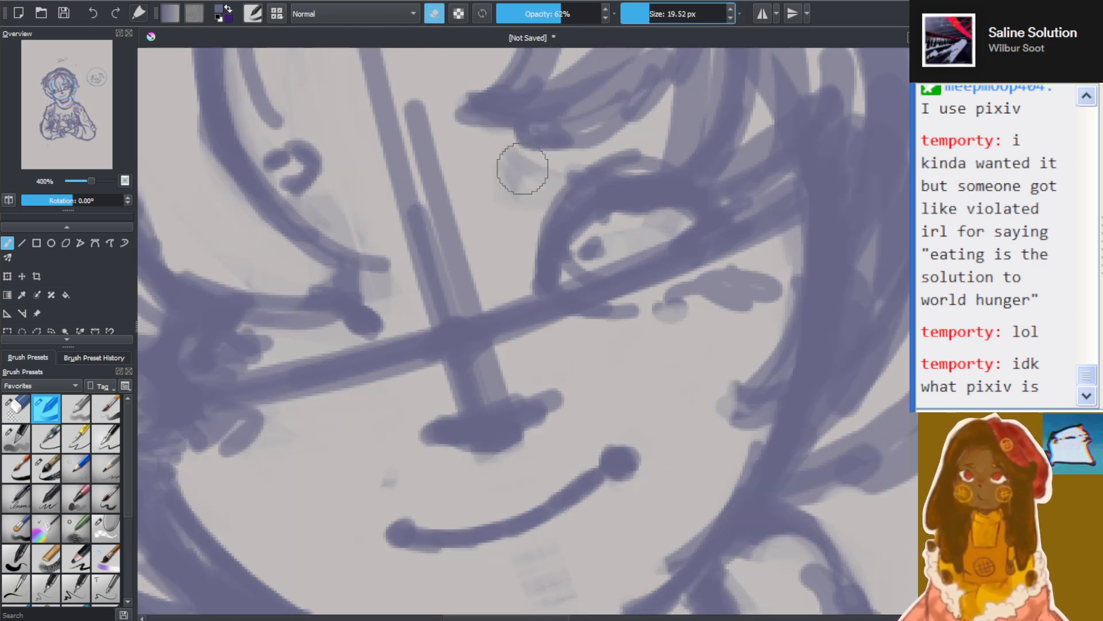
{"action": "left_click", "coordinate": [646, 11]}
{"action": "left_click_drag", "start_coordinate": [646, 12], "coordinate": [645, 14]}
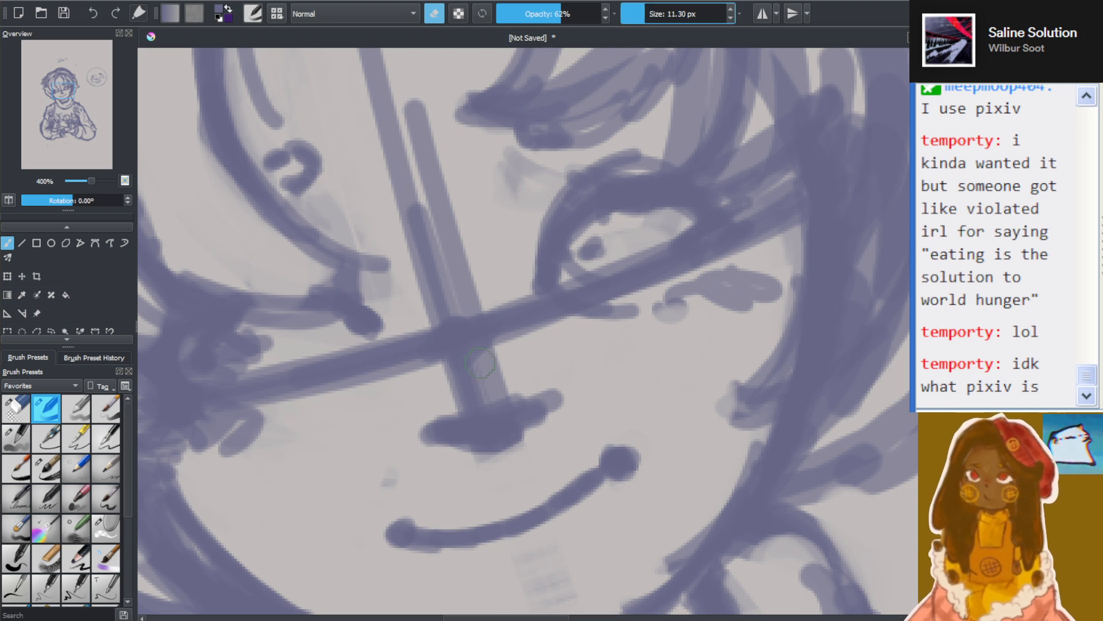
{"action": "mouse_move", "coordinate": [449, 394]}
{"action": "left_mouse_down"}
{"action": "mouse_move", "coordinate": [490, 406]}
{"action": "mouse_move", "coordinate": [442, 391]}
{"action": "mouse_move", "coordinate": [489, 387]}
{"action": "mouse_move", "coordinate": [467, 383]}
{"action": "mouse_move", "coordinate": [477, 375]}
{"action": "mouse_move", "coordinate": [523, 384]}
{"action": "mouse_move", "coordinate": [517, 397]}
{"action": "mouse_move", "coordinate": [444, 371]}
{"action": "left_mouse_up"}
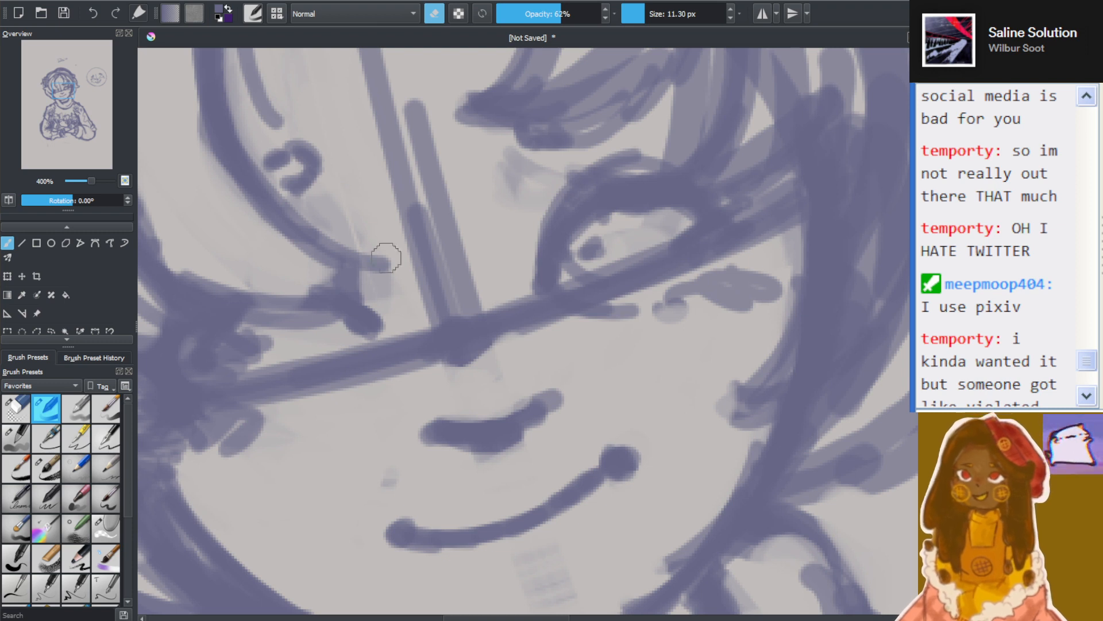
{"action": "mouse_move", "coordinate": [578, 274]}
{"action": "left_mouse_down"}
{"action": "mouse_move", "coordinate": [615, 250]}
{"action": "mouse_move", "coordinate": [617, 217]}
{"action": "mouse_move", "coordinate": [586, 261]}
{"action": "mouse_move", "coordinate": [615, 275]}
{"action": "mouse_move", "coordinate": [705, 242]}
{"action": "mouse_move", "coordinate": [672, 243]}
{"action": "mouse_move", "coordinate": [536, 333]}
{"action": "mouse_move", "coordinate": [677, 249]}
{"action": "mouse_move", "coordinate": [640, 252]}
{"action": "left_mouse_up"}
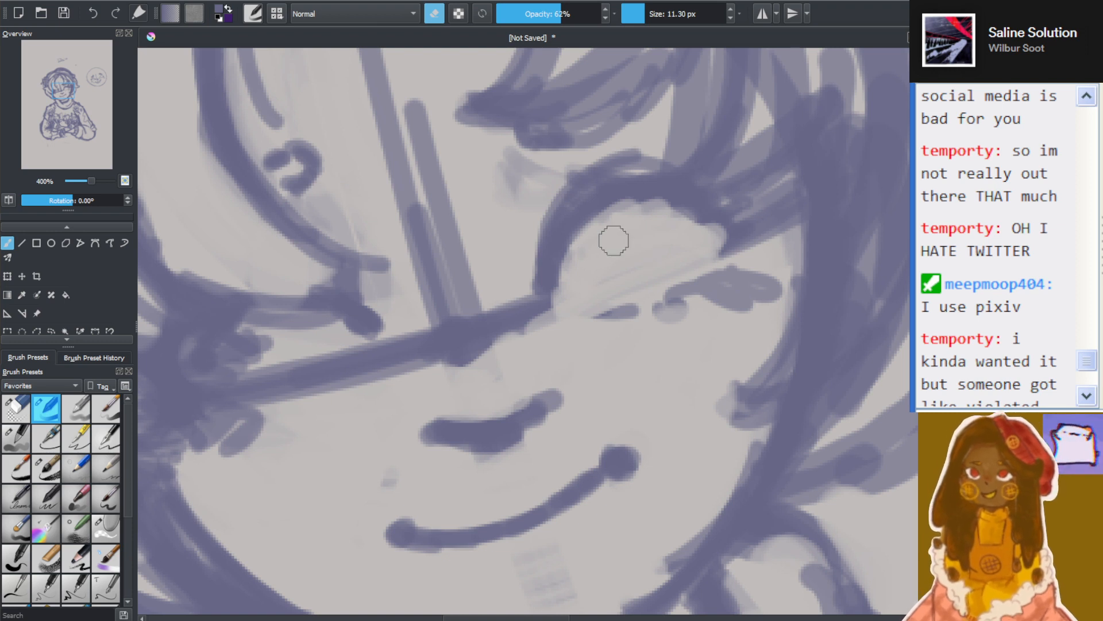
{"action": "mouse_move", "coordinate": [592, 322]}
{"action": "left_mouse_down"}
{"action": "mouse_move", "coordinate": [707, 278]}
{"action": "mouse_move", "coordinate": [700, 267]}
{"action": "left_mouse_up"}
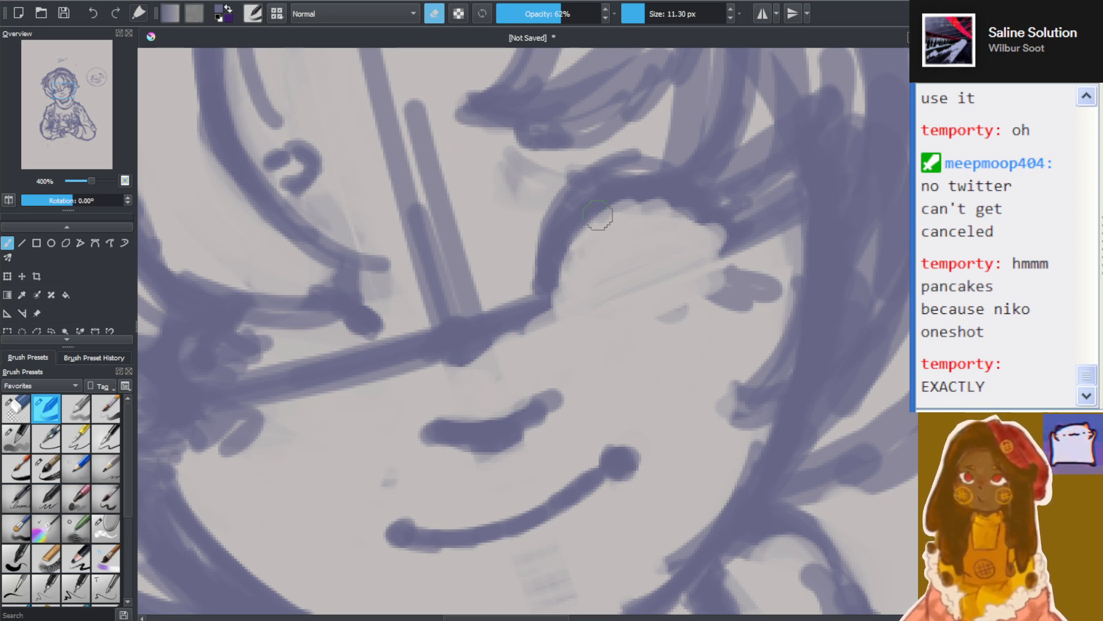
Erase the excess strokes above and beside the right-hand eyelid and the smudge around the left-hand eye's inner corner
{"action": "scroll", "coordinate": [586, 220], "scroll_direction": "down", "scroll_amount": 4}
{"action": "scroll", "coordinate": [490, 258], "scroll_direction": "up", "scroll_amount": 1}
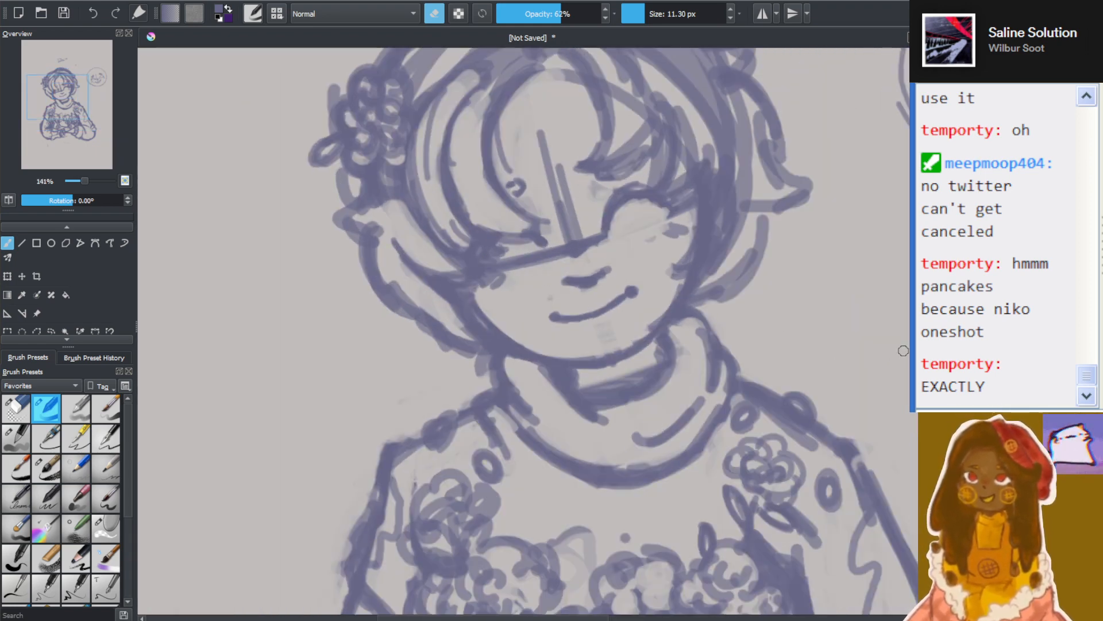
{"action": "scroll", "coordinate": [632, 303], "scroll_direction": "up", "scroll_amount": 2}
{"action": "scroll", "coordinate": [636, 332], "scroll_direction": "up", "scroll_amount": 2}
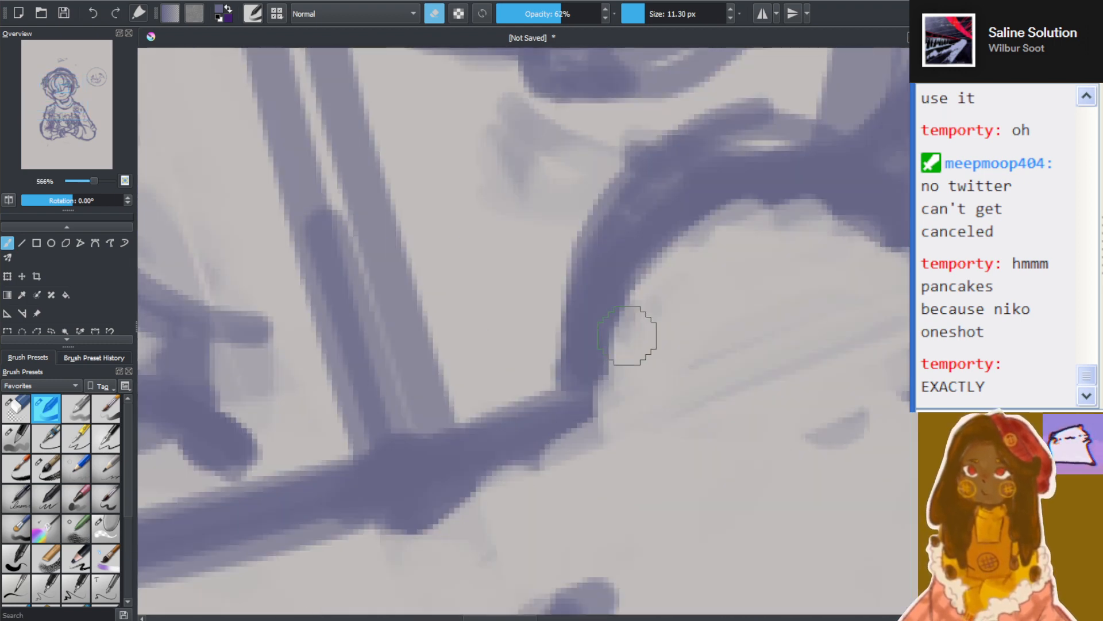
{"action": "scroll", "coordinate": [635, 332], "scroll_direction": "down", "scroll_amount": 5}
{"action": "scroll", "coordinate": [788, 273], "scroll_direction": "up", "scroll_amount": 4}
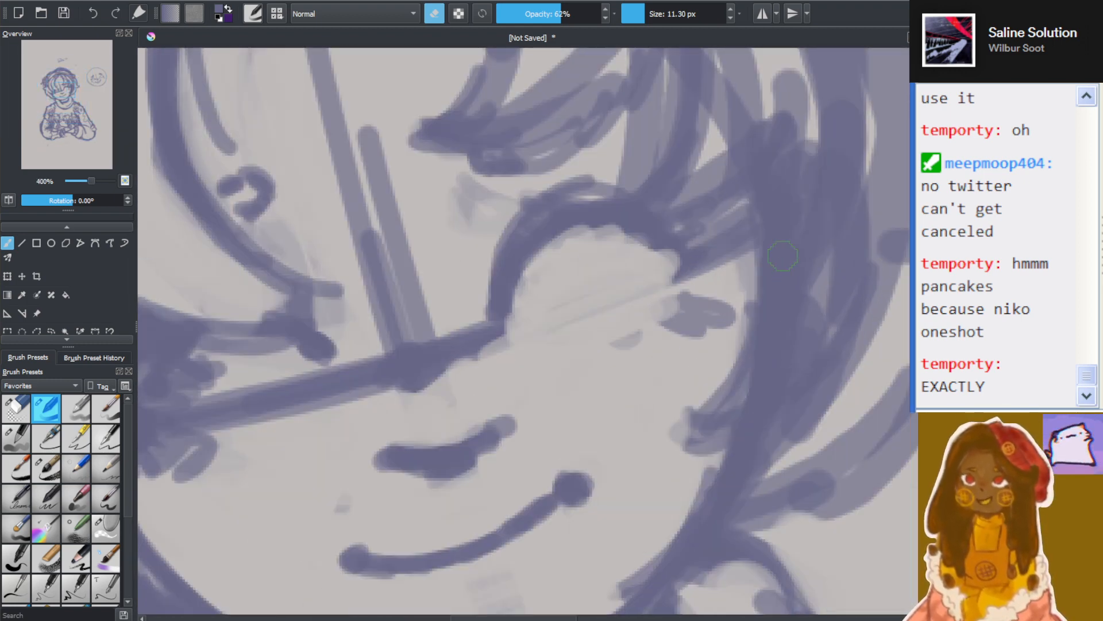
{"action": "mouse_move", "coordinate": [761, 246]}
{"action": "left_mouse_down"}
{"action": "mouse_move", "coordinate": [727, 259]}
{"action": "mouse_move", "coordinate": [680, 310]}
{"action": "mouse_move", "coordinate": [687, 278]}
{"action": "mouse_move", "coordinate": [675, 285]}
{"action": "mouse_move", "coordinate": [692, 251]}
{"action": "mouse_move", "coordinate": [718, 264]}
{"action": "mouse_move", "coordinate": [716, 280]}
{"action": "mouse_move", "coordinate": [740, 254]}
{"action": "mouse_move", "coordinate": [727, 232]}
{"action": "mouse_move", "coordinate": [648, 240]}
{"action": "mouse_move", "coordinate": [529, 195]}
{"action": "mouse_move", "coordinate": [490, 235]}
{"action": "mouse_move", "coordinate": [489, 295]}
{"action": "mouse_move", "coordinate": [583, 192]}
{"action": "mouse_move", "coordinate": [496, 222]}
{"action": "mouse_move", "coordinate": [442, 214]}
{"action": "left_mouse_up"}
{"action": "left_click_drag", "start_coordinate": [349, 319], "coordinate": [328, 314]}
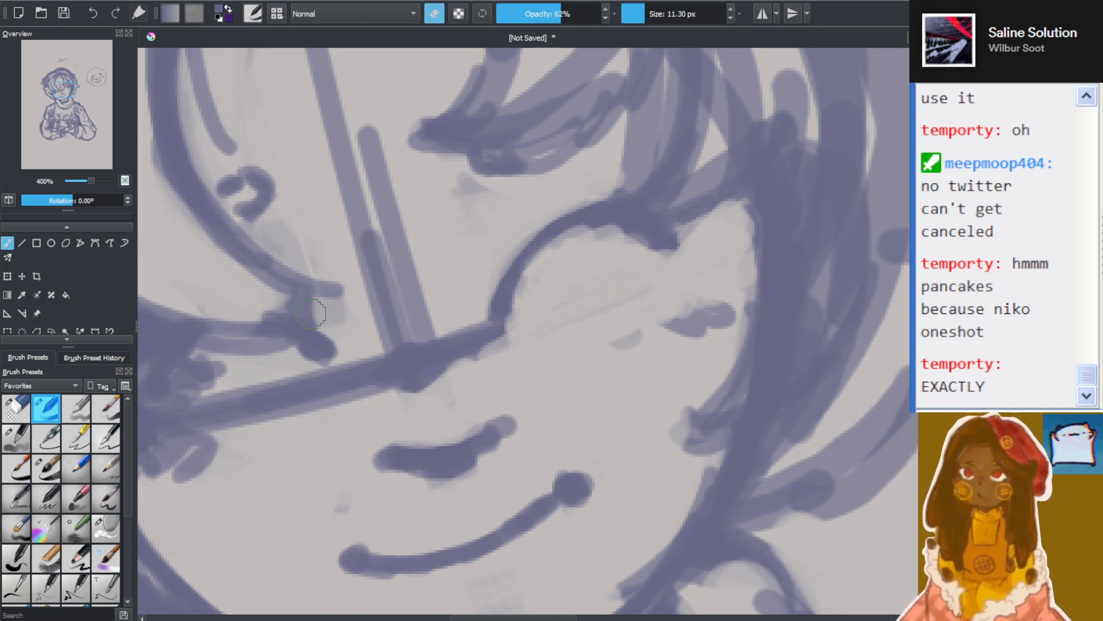
{"action": "mouse_move", "coordinate": [281, 255]}
{"action": "left_mouse_down"}
{"action": "mouse_move", "coordinate": [316, 261]}
{"action": "mouse_move", "coordinate": [314, 246]}
{"action": "mouse_move", "coordinate": [286, 233]}
{"action": "left_mouse_up"}
{"action": "left_click_drag", "start_coordinate": [351, 333], "coordinate": [339, 322]}
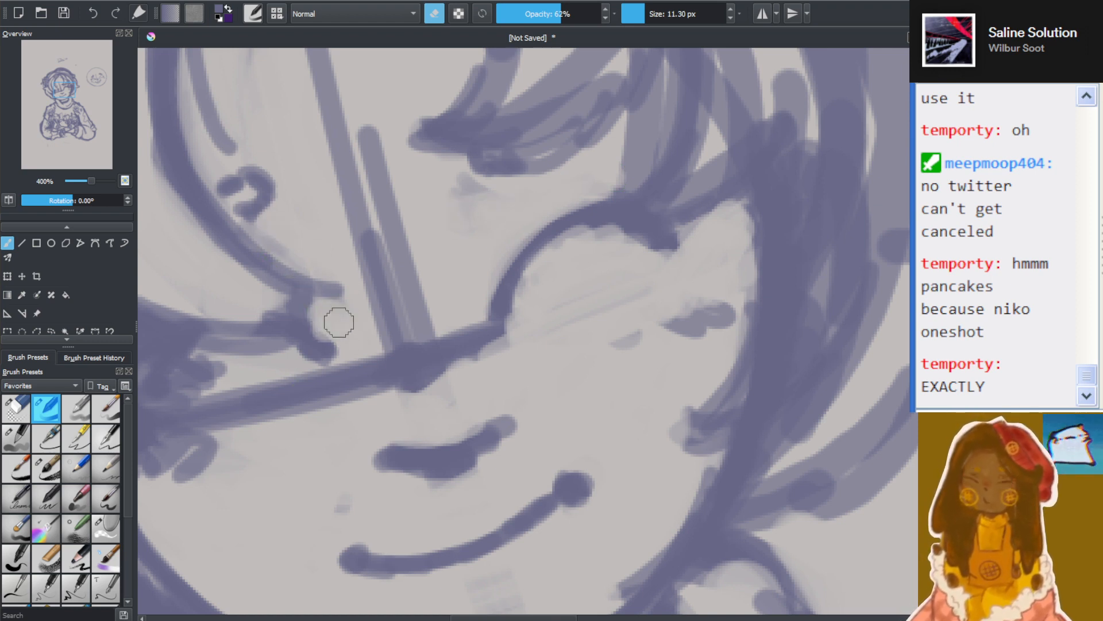
Thin the right-hand eyelid's underside and erase most of the horizontal guideline across the nose bridge
{"action": "mouse_move", "coordinate": [526, 346]}
{"action": "left_mouse_down"}
{"action": "mouse_move", "coordinate": [505, 346]}
{"action": "mouse_move", "coordinate": [515, 343]}
{"action": "left_mouse_up"}
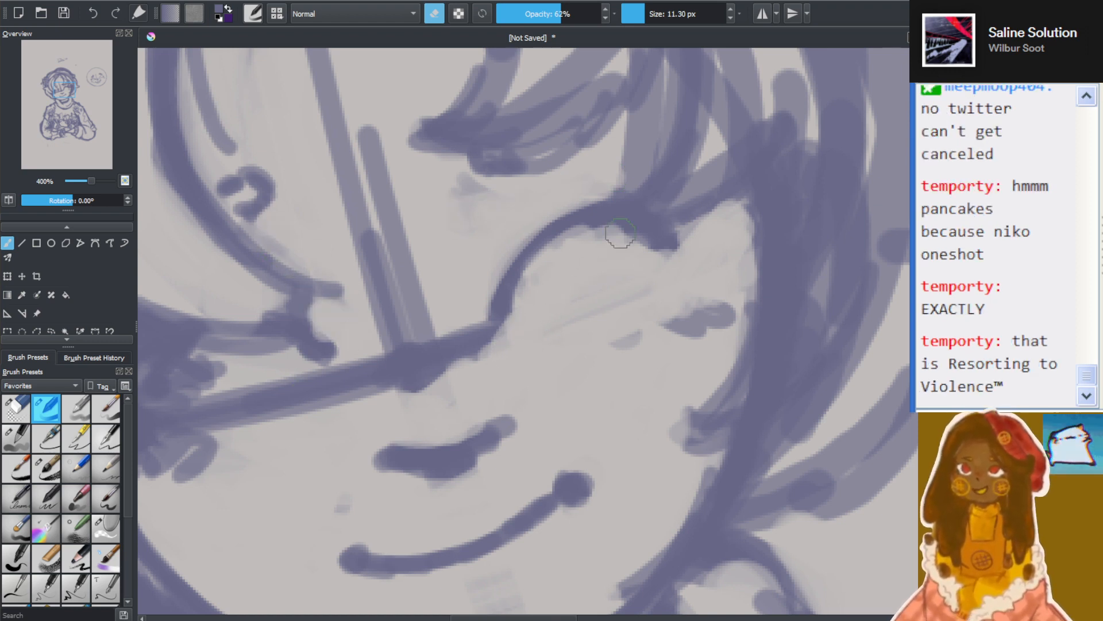
{"action": "left_click_drag", "start_coordinate": [619, 234], "coordinate": [646, 248]}
{"action": "left_click_drag", "start_coordinate": [567, 343], "coordinate": [613, 344]}
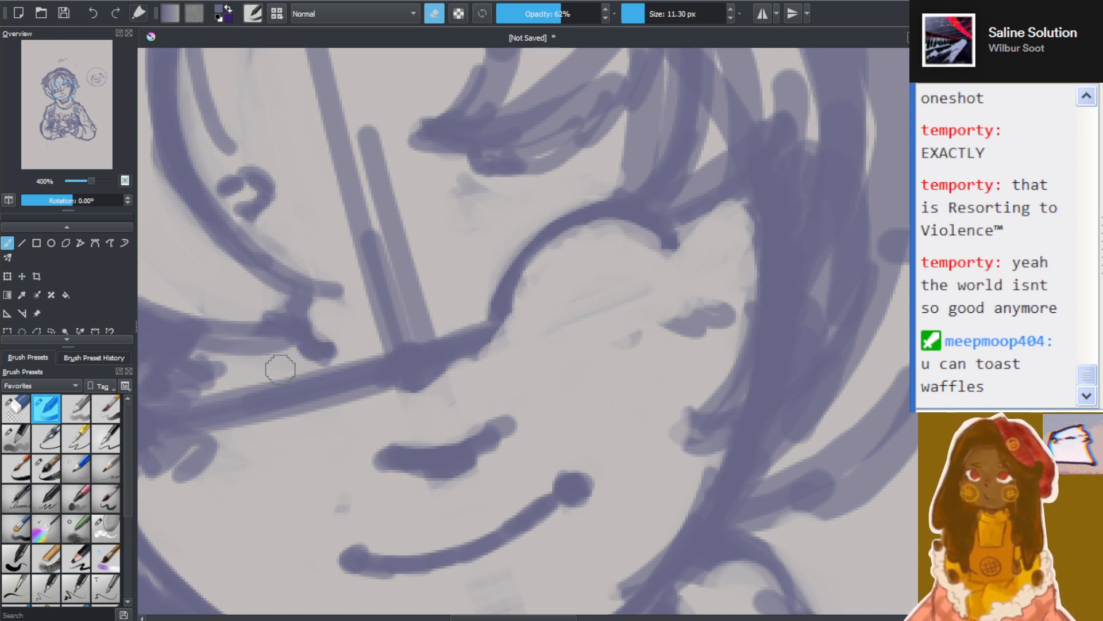
{"action": "mouse_move", "coordinate": [280, 369]}
{"action": "left_mouse_down"}
{"action": "mouse_move", "coordinate": [290, 399]}
{"action": "mouse_move", "coordinate": [314, 391]}
{"action": "mouse_move", "coordinate": [201, 408]}
{"action": "mouse_move", "coordinate": [353, 385]}
{"action": "mouse_move", "coordinate": [379, 344]}
{"action": "mouse_move", "coordinate": [362, 362]}
{"action": "left_mouse_up"}
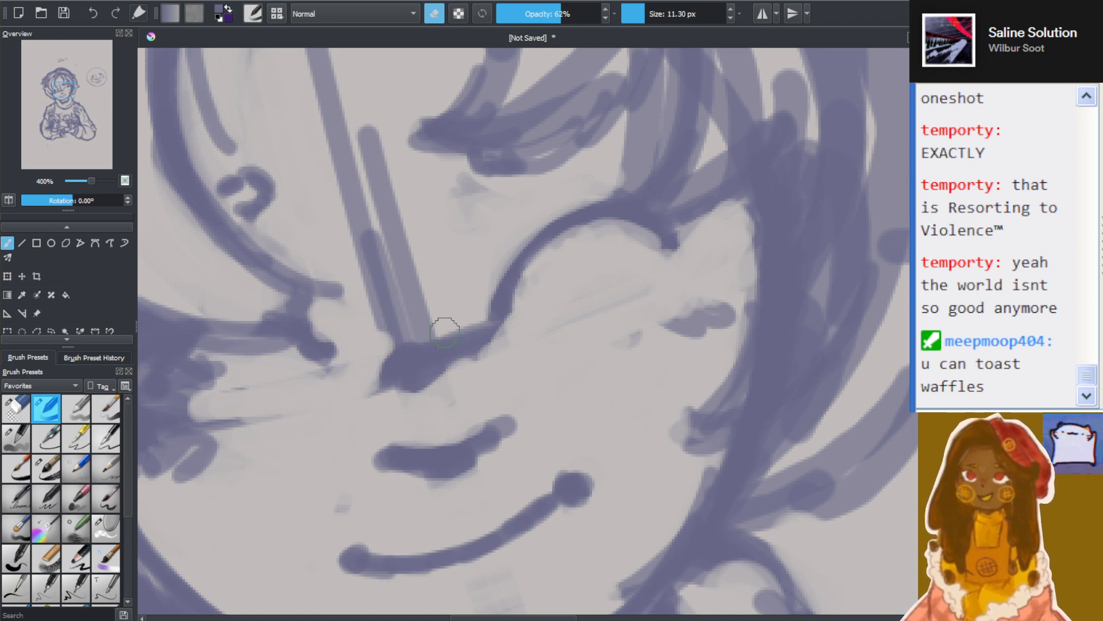
{"action": "left_click_drag", "start_coordinate": [444, 332], "coordinate": [524, 350]}
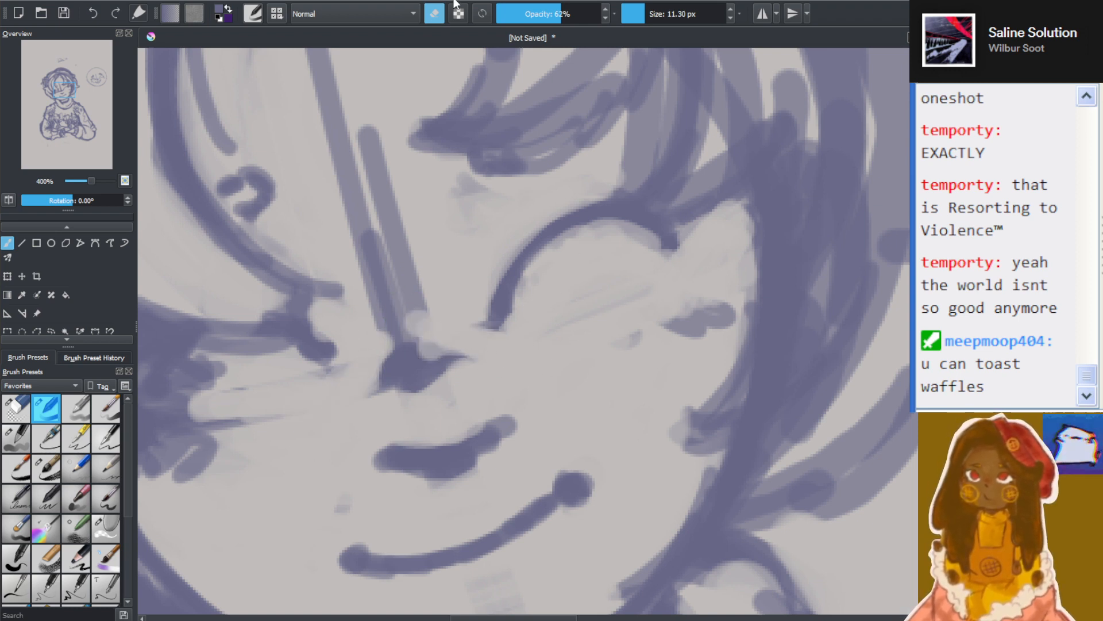
Thicken the right-hand eyelid arc and redraw the left-hand eye's lines and inner corner with a 7.85 px brush
{"action": "left_click", "coordinate": [435, 13]}
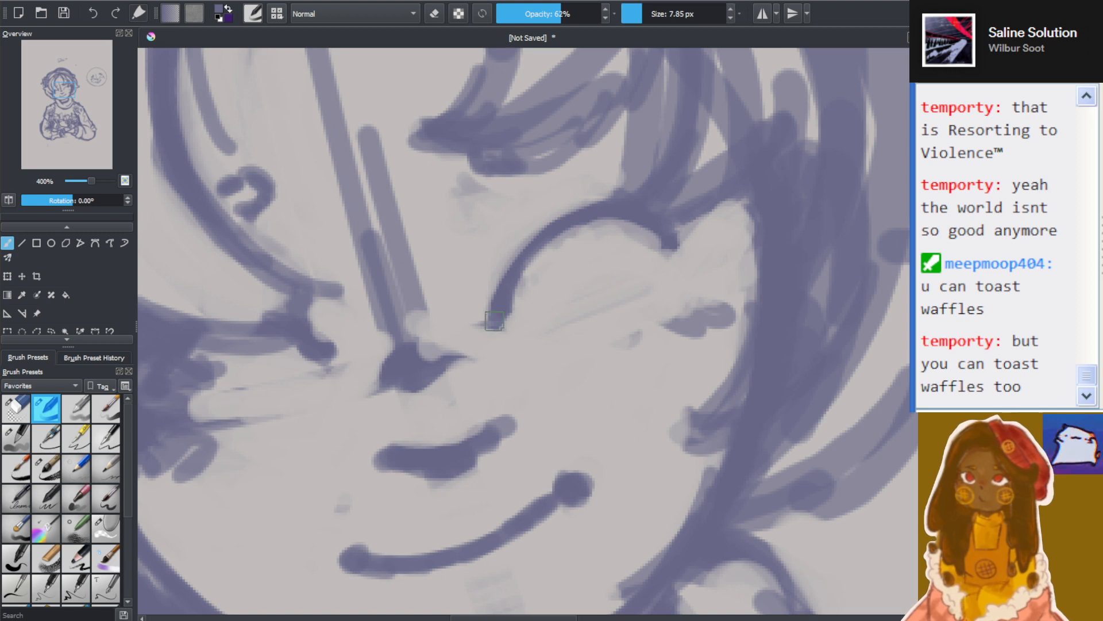
{"action": "mouse_move", "coordinate": [494, 321]}
{"action": "left_mouse_down"}
{"action": "mouse_move", "coordinate": [561, 236]}
{"action": "mouse_move", "coordinate": [510, 284]}
{"action": "mouse_move", "coordinate": [623, 227]}
{"action": "mouse_move", "coordinate": [569, 243]}
{"action": "mouse_move", "coordinate": [657, 252]}
{"action": "left_mouse_up"}
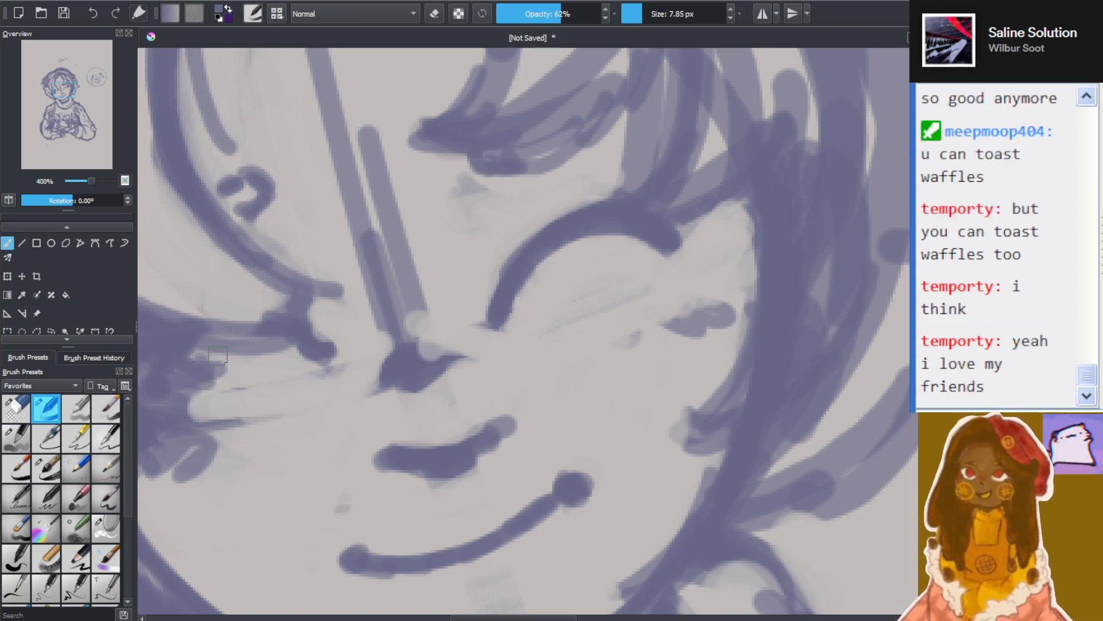
{"action": "left_click_drag", "start_coordinate": [320, 340], "coordinate": [334, 359]}
{"action": "mouse_move", "coordinate": [175, 312]}
{"action": "left_mouse_down"}
{"action": "mouse_move", "coordinate": [261, 333]}
{"action": "mouse_move", "coordinate": [197, 314]}
{"action": "mouse_move", "coordinate": [326, 304]}
{"action": "left_mouse_up"}
{"action": "left_click_drag", "start_coordinate": [217, 347], "coordinate": [336, 299]}
{"action": "left_click_drag", "start_coordinate": [235, 255], "coordinate": [319, 291]}
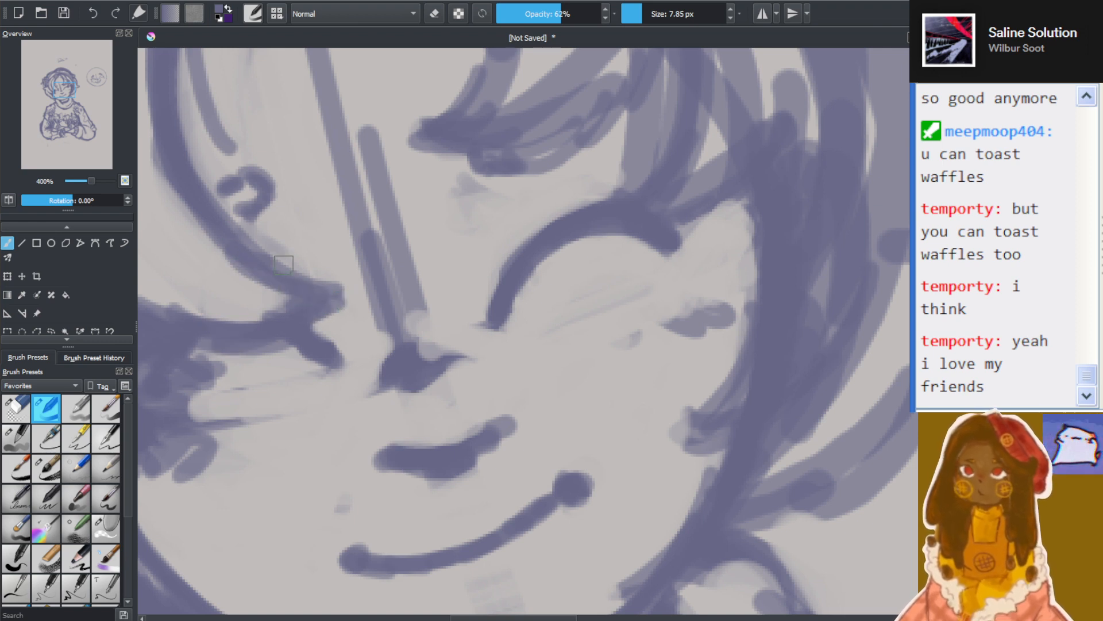
Shade a rounded blush patch under the right-hand eye and build up the one on the left-hand cheek
{"action": "mouse_move", "coordinate": [687, 289]}
{"action": "left_mouse_down"}
{"action": "mouse_move", "coordinate": [711, 305]}
{"action": "mouse_move", "coordinate": [727, 278]}
{"action": "left_mouse_up"}
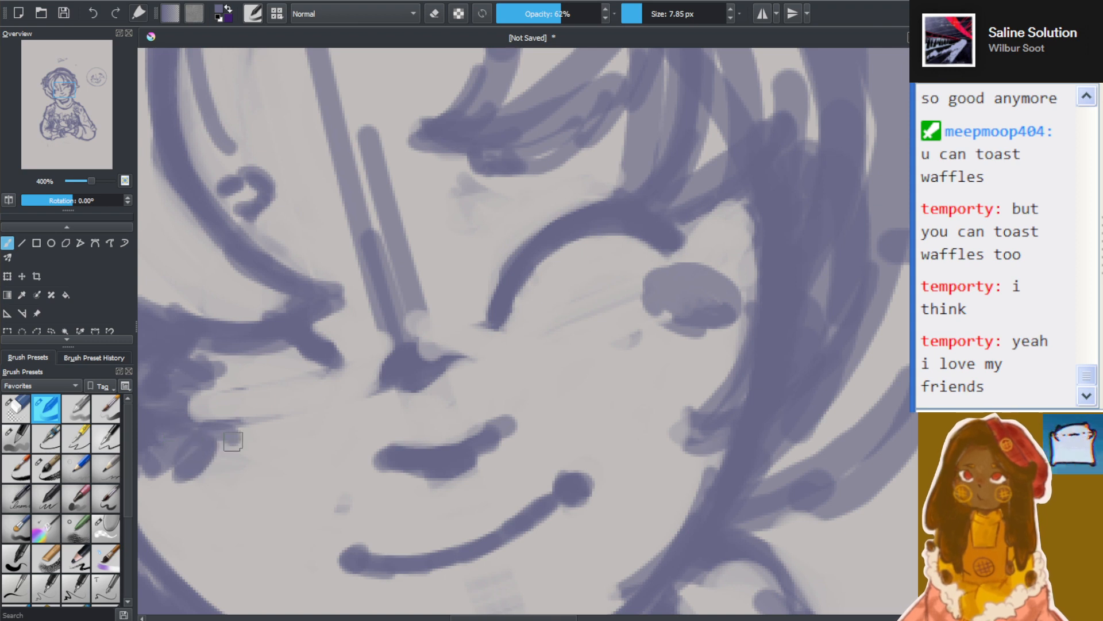
{"action": "left_click_drag", "start_coordinate": [233, 442], "coordinate": [215, 435]}
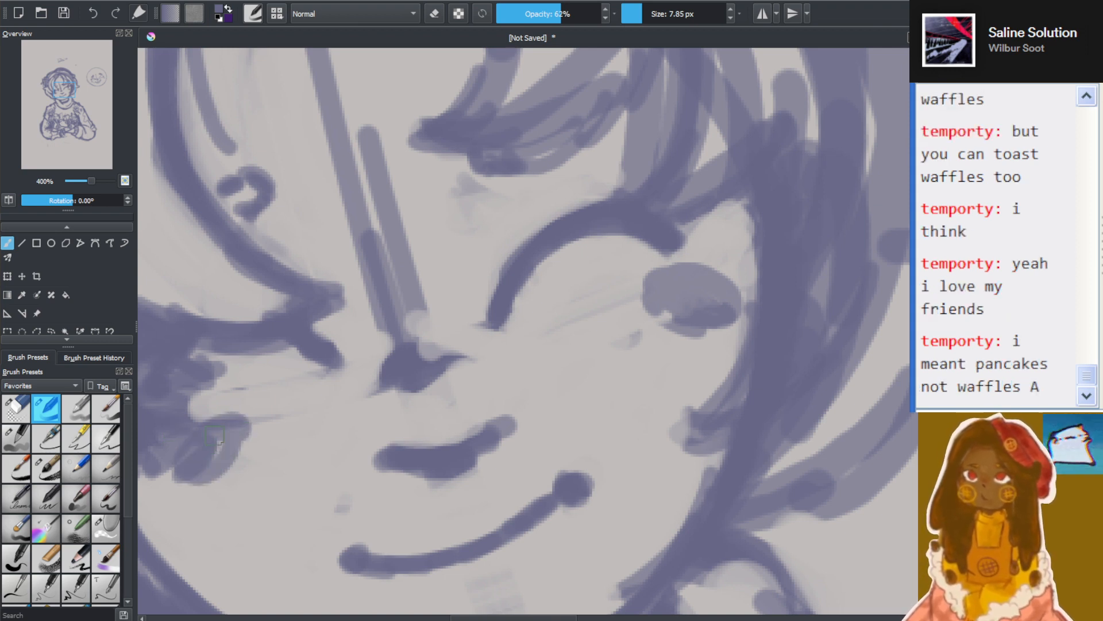
{"action": "mouse_move", "coordinate": [676, 282]}
{"action": "left_mouse_down"}
{"action": "mouse_move", "coordinate": [704, 305]}
{"action": "mouse_move", "coordinate": [717, 279]}
{"action": "mouse_move", "coordinate": [677, 301]}
{"action": "left_mouse_up"}
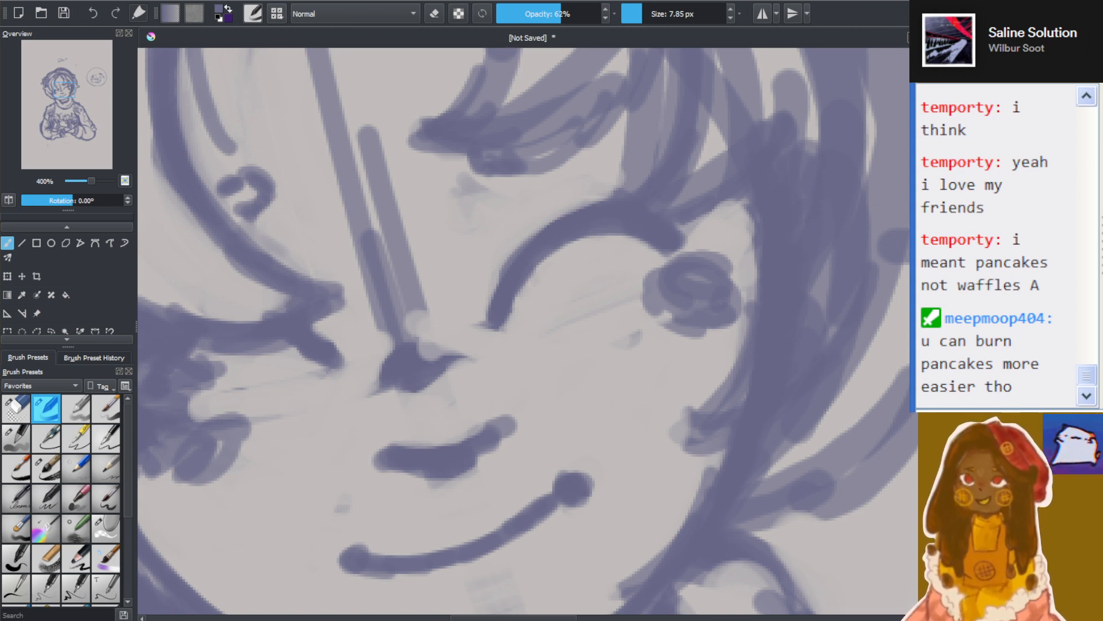
{"action": "mouse_move", "coordinate": [641, 300]}
{"action": "left_mouse_down"}
{"action": "mouse_move", "coordinate": [673, 331]}
{"action": "mouse_move", "coordinate": [652, 293]}
{"action": "mouse_move", "coordinate": [673, 323]}
{"action": "mouse_move", "coordinate": [700, 308]}
{"action": "mouse_move", "coordinate": [668, 305]}
{"action": "left_mouse_up"}
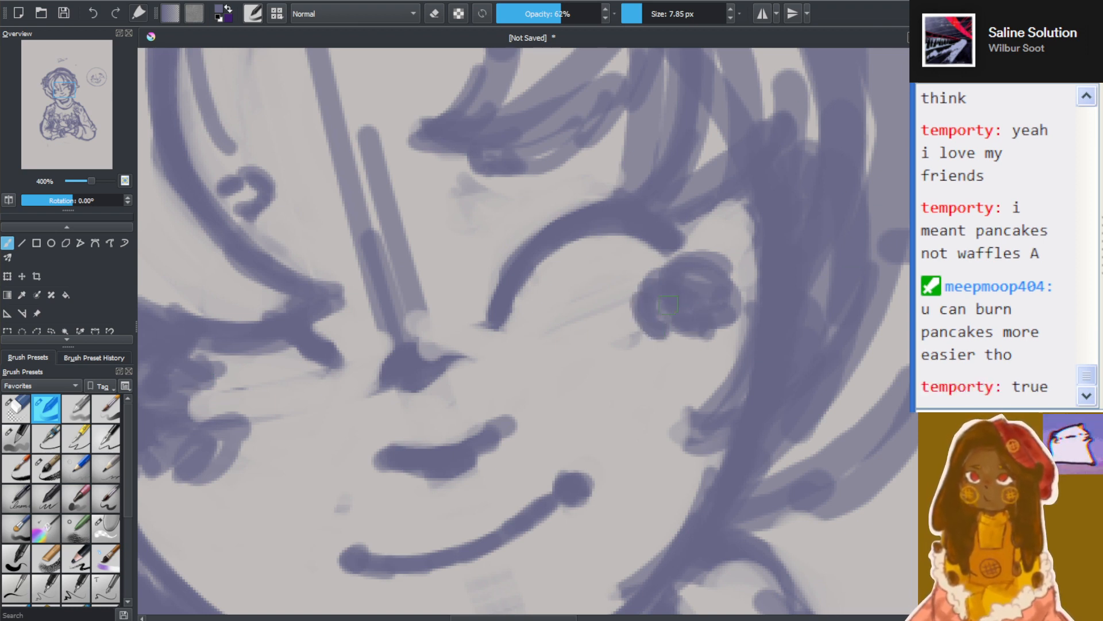
Trim the outer end and upper edge of the right-hand eyelid with the 7.85 px eraser
{"action": "left_click", "coordinate": [435, 14]}
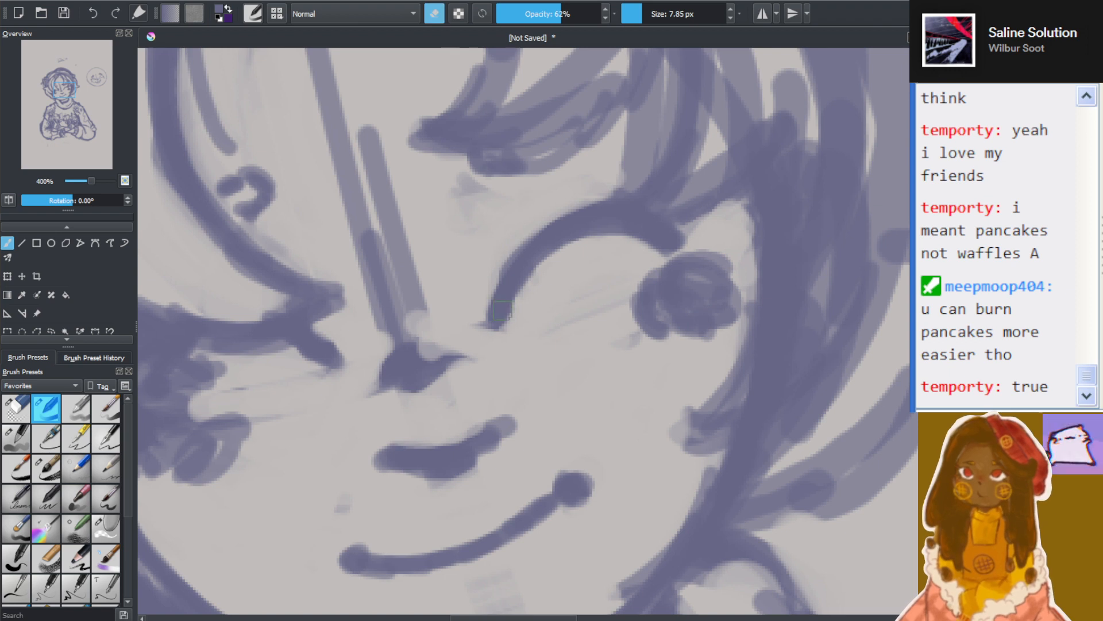
{"action": "mouse_move", "coordinate": [661, 234]}
{"action": "left_mouse_down"}
{"action": "mouse_move", "coordinate": [628, 226]}
{"action": "mouse_move", "coordinate": [600, 235]}
{"action": "mouse_move", "coordinate": [656, 258]}
{"action": "mouse_move", "coordinate": [644, 219]}
{"action": "mouse_move", "coordinate": [593, 205]}
{"action": "left_mouse_up"}
{"action": "left_click", "coordinate": [435, 14]}
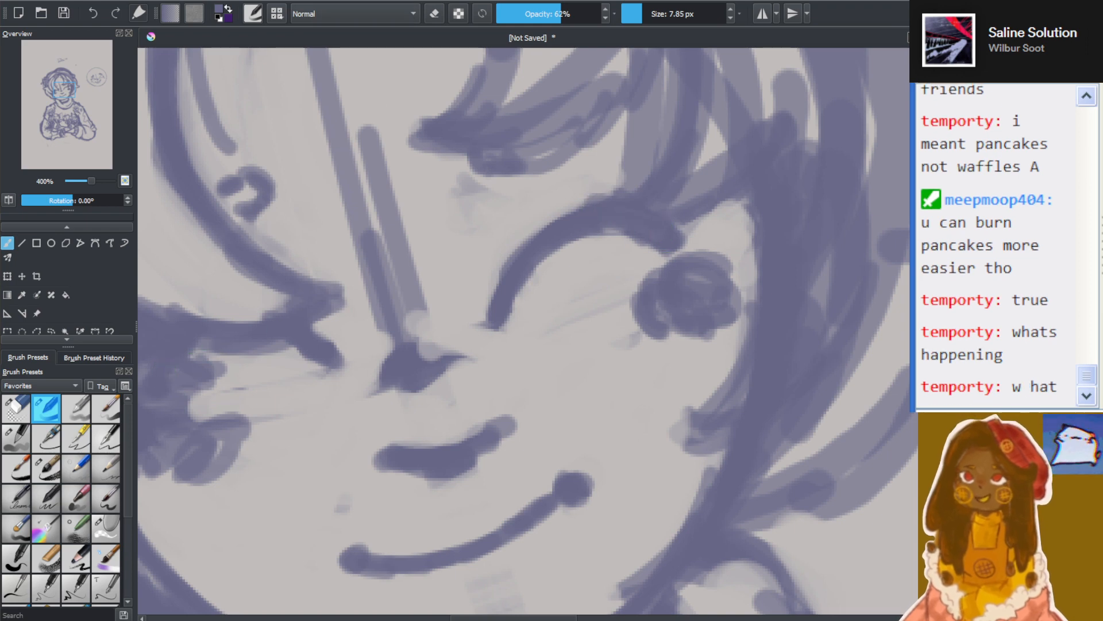
Erase the strokes around the left-hand eye's outer corner with the 7.85 px eraser, carving out a short downward lash
{"action": "left_click_drag", "start_coordinate": [499, 617], "coordinate": [461, 618]}
{"action": "scroll", "coordinate": [380, 440], "scroll_direction": "down", "scroll_amount": 1}
{"action": "scroll", "coordinate": [379, 440], "scroll_direction": "up", "scroll_amount": 2}
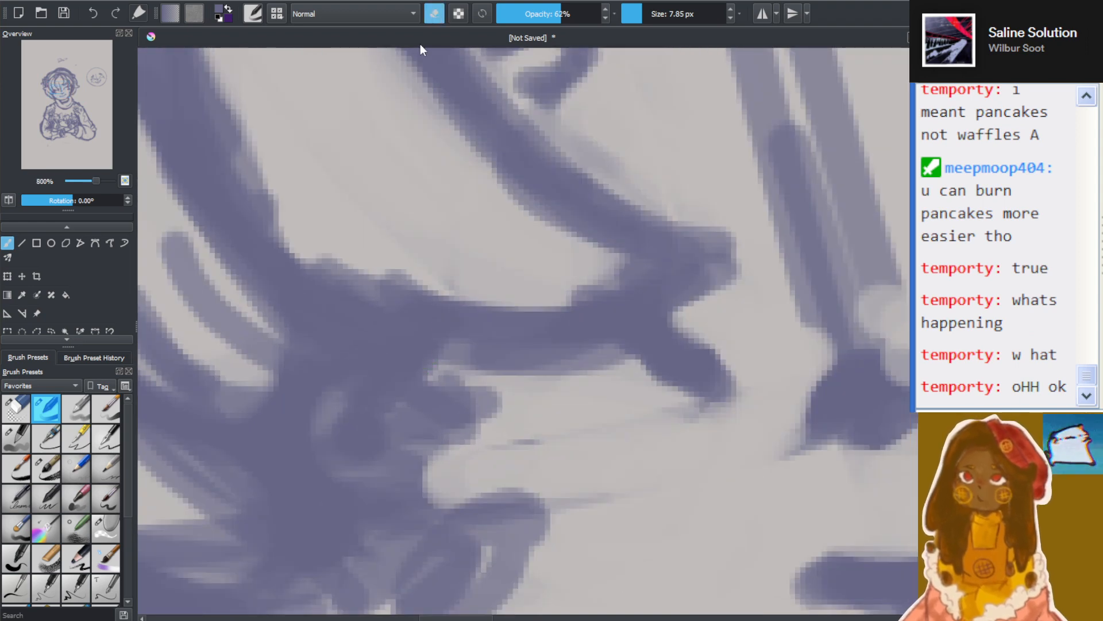
{"action": "mouse_move", "coordinate": [469, 400]}
{"action": "left_mouse_down"}
{"action": "mouse_move", "coordinate": [445, 448]}
{"action": "mouse_move", "coordinate": [466, 420]}
{"action": "left_mouse_up"}
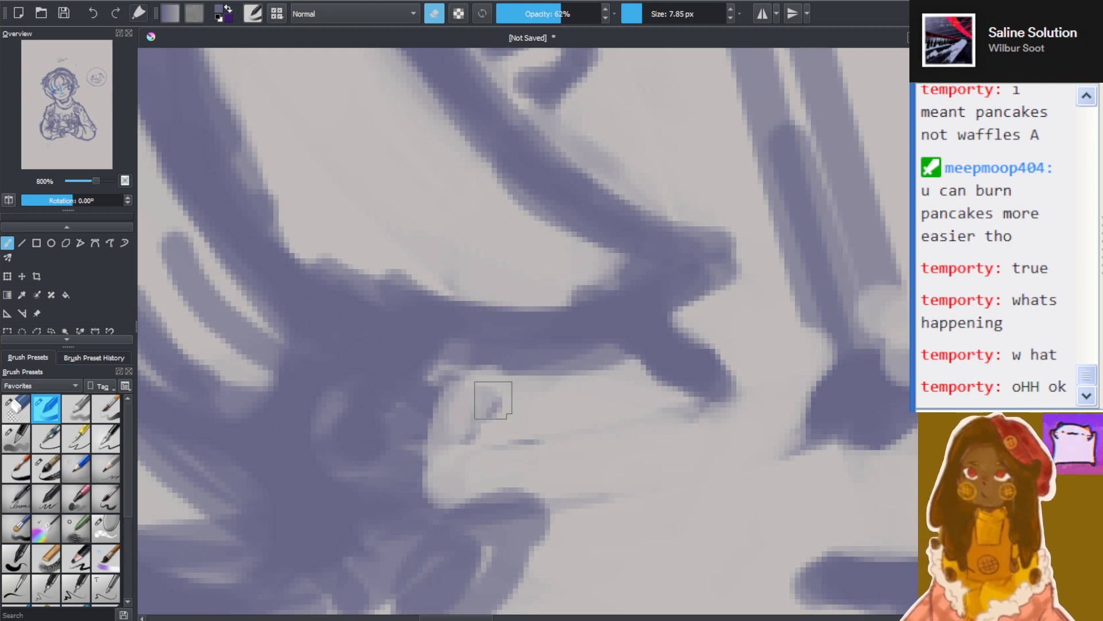
{"action": "mouse_move", "coordinate": [490, 399]}
{"action": "left_mouse_down"}
{"action": "mouse_move", "coordinate": [435, 443]}
{"action": "mouse_move", "coordinate": [407, 441]}
{"action": "mouse_move", "coordinate": [448, 378]}
{"action": "mouse_move", "coordinate": [423, 464]}
{"action": "mouse_move", "coordinate": [430, 454]}
{"action": "mouse_move", "coordinate": [346, 472]}
{"action": "mouse_move", "coordinate": [413, 441]}
{"action": "mouse_move", "coordinate": [332, 481]}
{"action": "mouse_move", "coordinate": [379, 472]}
{"action": "mouse_move", "coordinate": [344, 410]}
{"action": "mouse_move", "coordinate": [312, 434]}
{"action": "mouse_move", "coordinate": [328, 446]}
{"action": "mouse_move", "coordinate": [367, 368]}
{"action": "mouse_move", "coordinate": [313, 429]}
{"action": "mouse_move", "coordinate": [375, 351]}
{"action": "mouse_move", "coordinate": [317, 454]}
{"action": "mouse_move", "coordinate": [331, 387]}
{"action": "mouse_move", "coordinate": [380, 401]}
{"action": "mouse_move", "coordinate": [331, 479]}
{"action": "mouse_move", "coordinate": [306, 445]}
{"action": "mouse_move", "coordinate": [351, 439]}
{"action": "mouse_move", "coordinate": [363, 481]}
{"action": "mouse_move", "coordinate": [320, 477]}
{"action": "mouse_move", "coordinate": [448, 495]}
{"action": "mouse_move", "coordinate": [378, 498]}
{"action": "mouse_move", "coordinate": [518, 438]}
{"action": "mouse_move", "coordinate": [471, 392]}
{"action": "mouse_move", "coordinate": [611, 381]}
{"action": "mouse_move", "coordinate": [523, 377]}
{"action": "mouse_move", "coordinate": [618, 440]}
{"action": "mouse_move", "coordinate": [620, 373]}
{"action": "mouse_move", "coordinate": [507, 444]}
{"action": "left_mouse_up"}
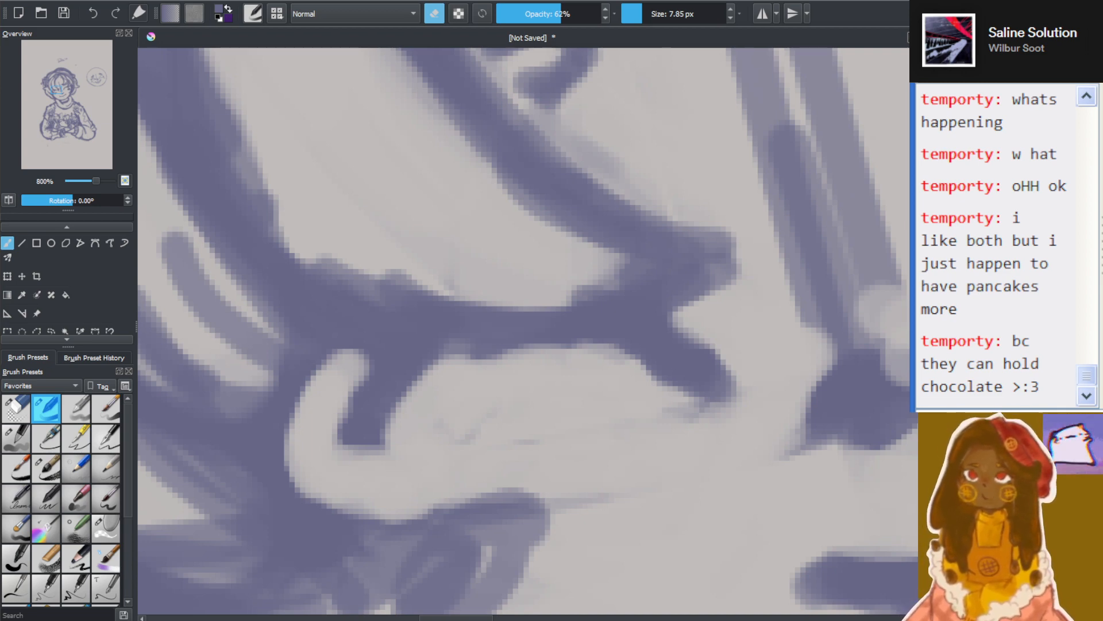
Erase most of the old nose mark and fade the lower part of the vertical guideline between the eyes
{"action": "scroll", "coordinate": [473, 246], "scroll_direction": "down", "scroll_amount": 8}
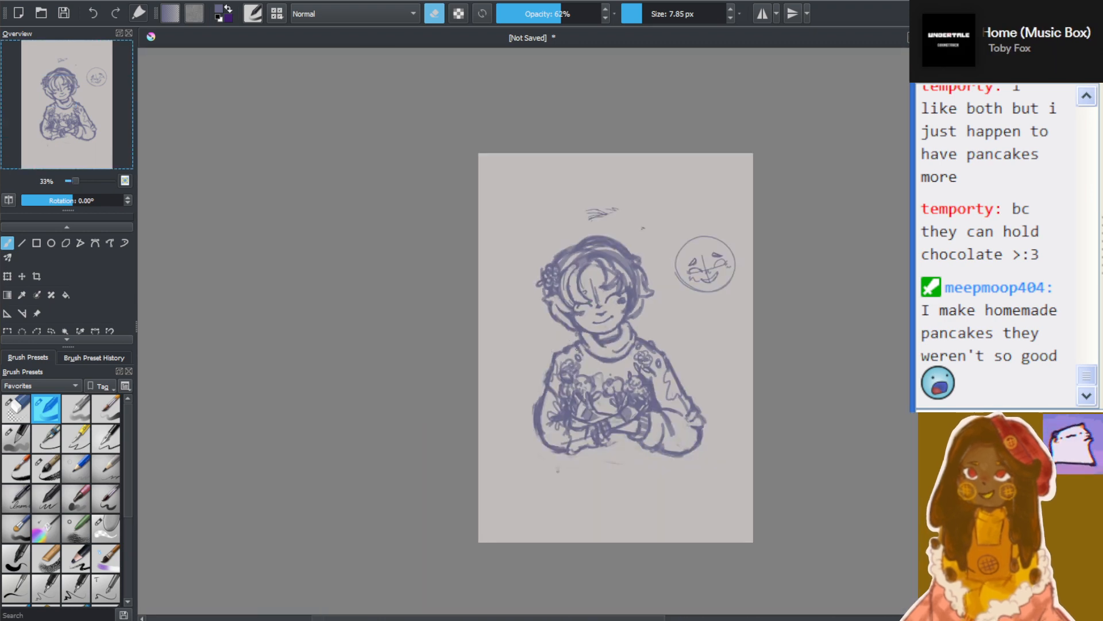
{"action": "key", "text": "1"}
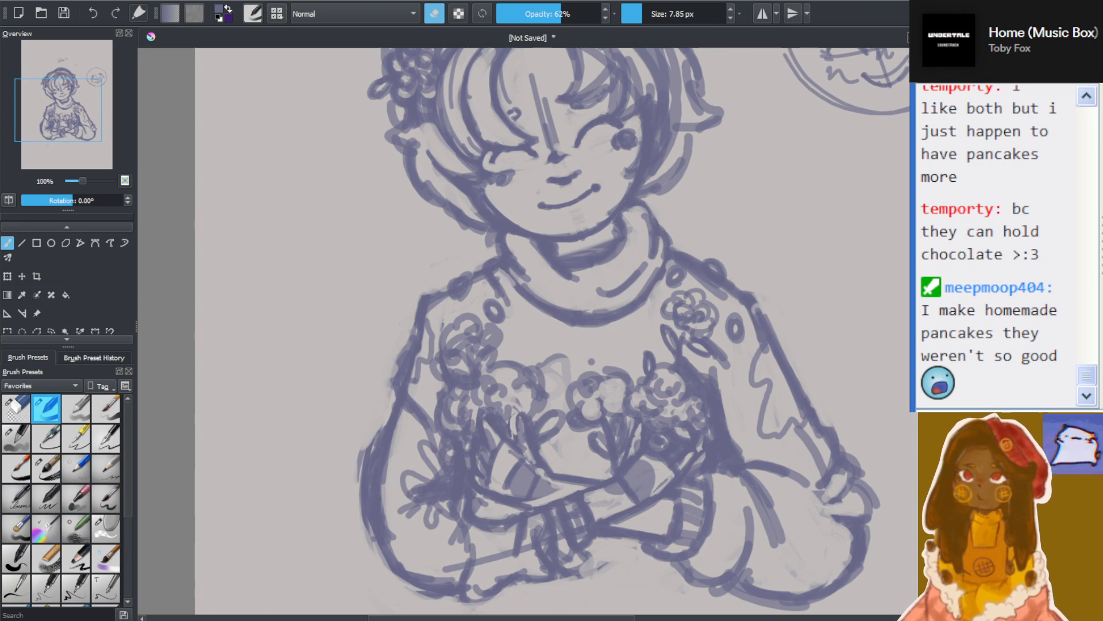
{"action": "scroll", "coordinate": [619, 277], "scroll_direction": "up", "scroll_amount": 4}
{"action": "scroll", "coordinate": [619, 277], "scroll_direction": "up", "scroll_amount": 2}
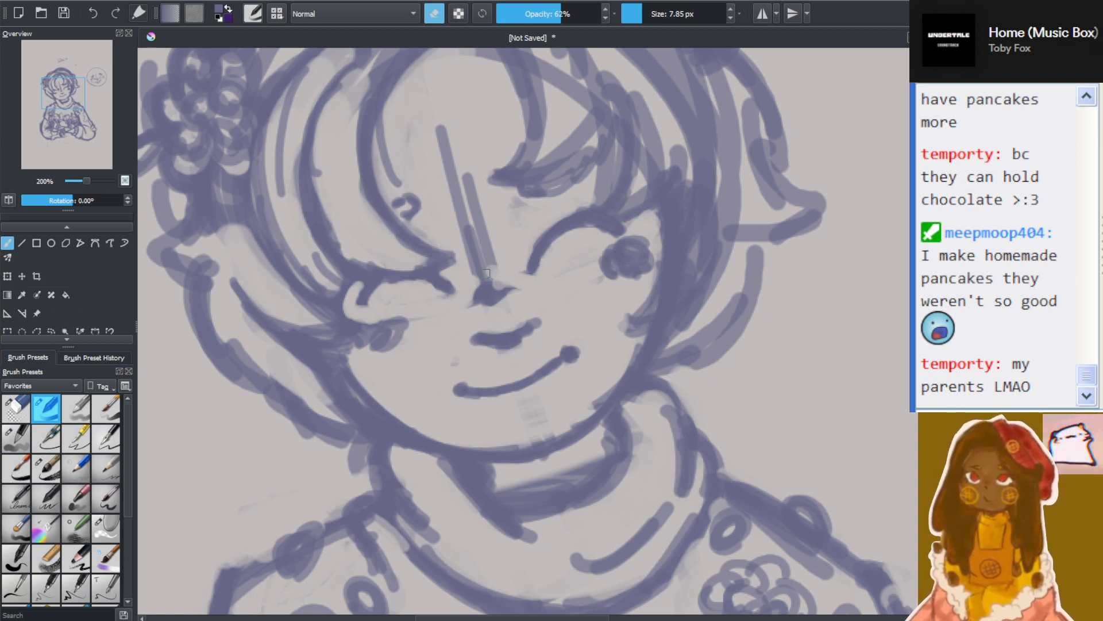
{"action": "mouse_move", "coordinate": [487, 282]}
{"action": "left_mouse_down"}
{"action": "mouse_move", "coordinate": [486, 293]}
{"action": "mouse_move", "coordinate": [506, 283]}
{"action": "mouse_move", "coordinate": [482, 267]}
{"action": "mouse_move", "coordinate": [484, 276]}
{"action": "mouse_move", "coordinate": [462, 275]}
{"action": "mouse_move", "coordinate": [482, 221]}
{"action": "left_mouse_up"}
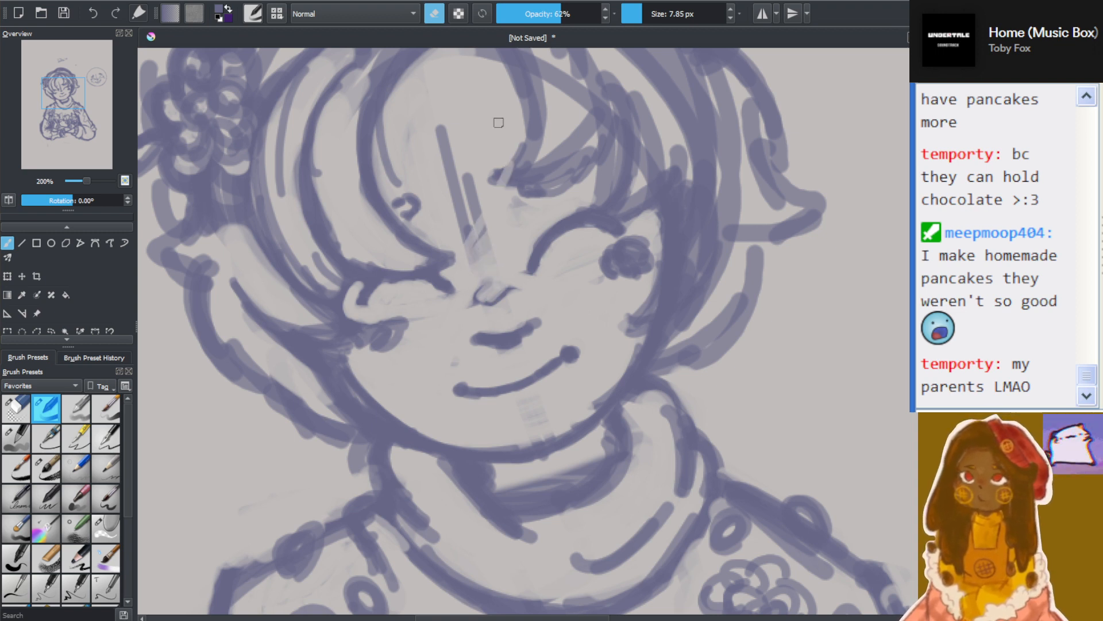
Hatch a dark patch over the nose with the 7.85 px brush and add short strokes above the line beneath it
{"action": "left_click", "coordinate": [436, 12]}
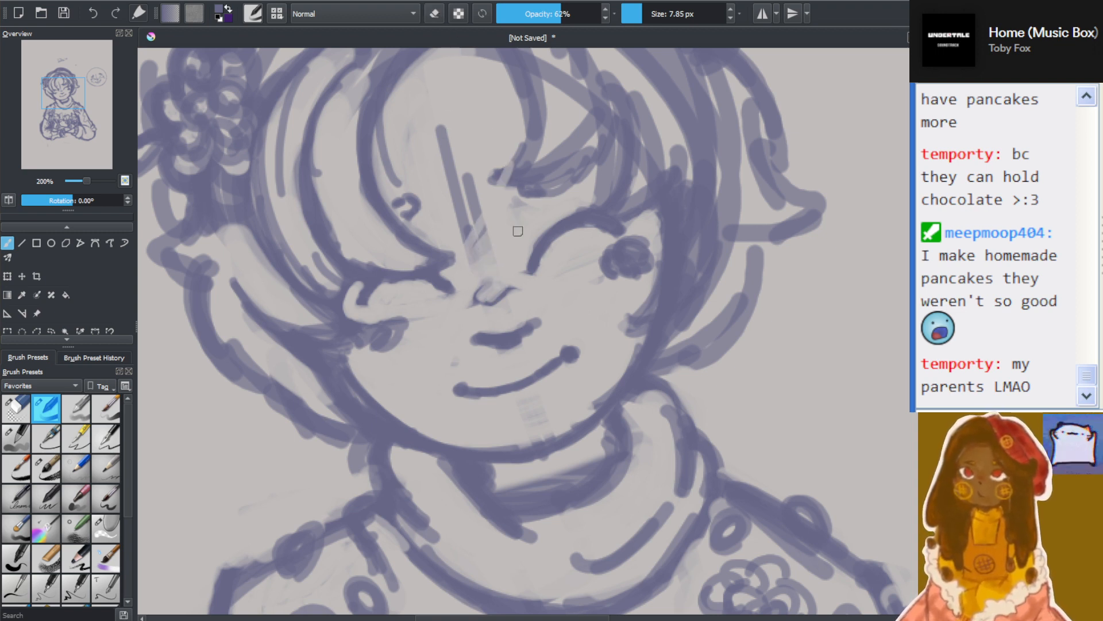
{"action": "mouse_move", "coordinate": [475, 295]}
{"action": "left_mouse_down"}
{"action": "mouse_move", "coordinate": [488, 280]}
{"action": "mouse_move", "coordinate": [501, 299]}
{"action": "mouse_move", "coordinate": [513, 295]}
{"action": "left_mouse_up"}
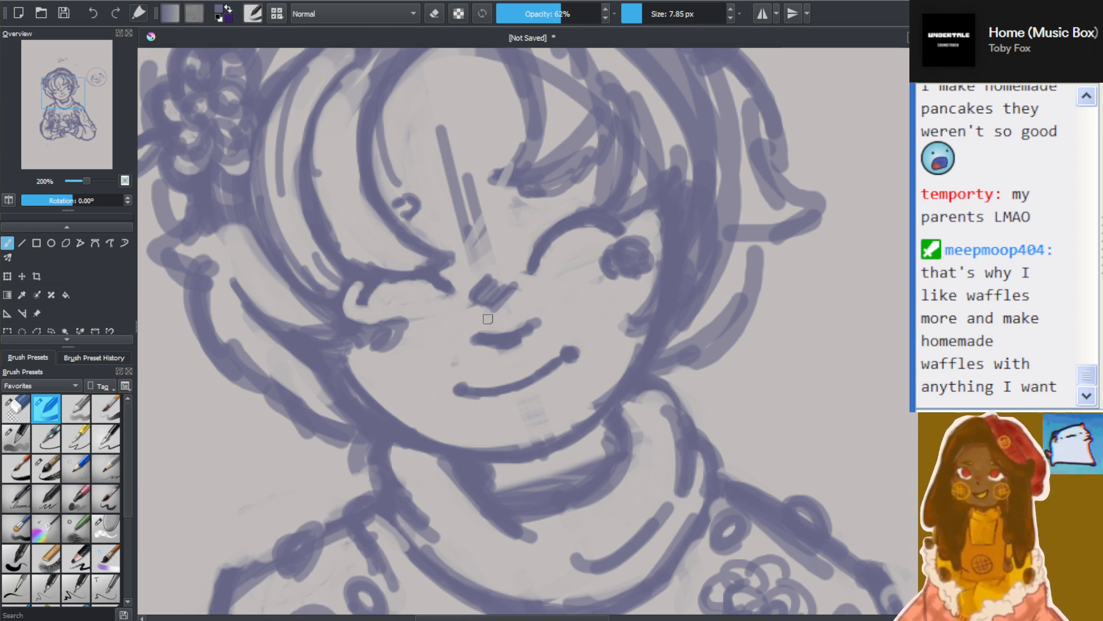
{"action": "mouse_move", "coordinate": [488, 317]}
{"action": "left_mouse_down"}
{"action": "mouse_move", "coordinate": [481, 305]}
{"action": "mouse_move", "coordinate": [503, 286]}
{"action": "left_mouse_up"}
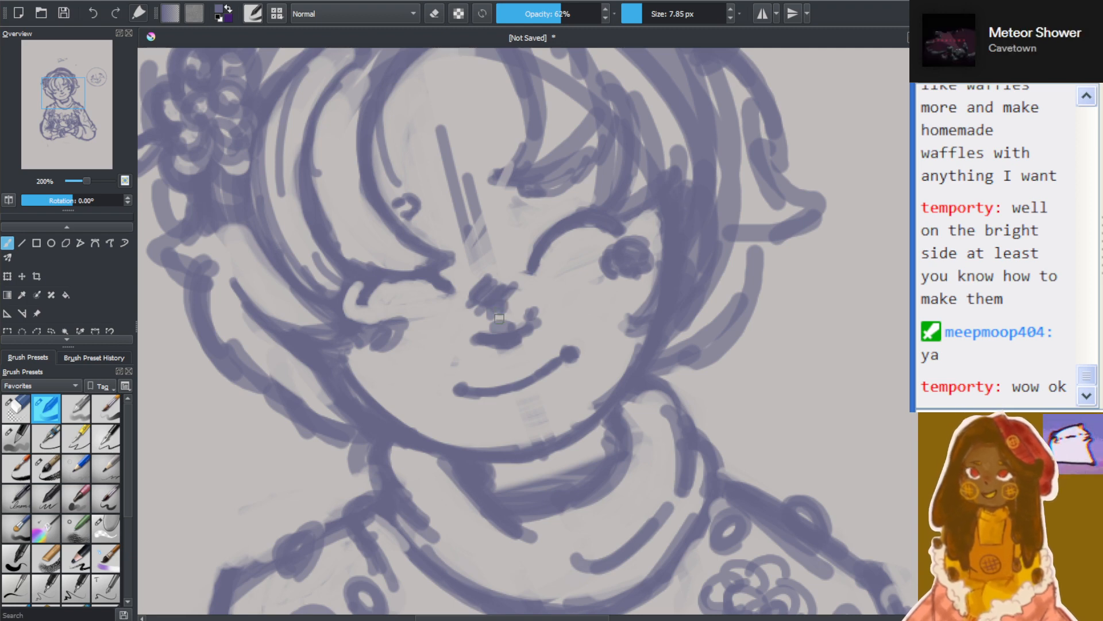
Examine the reworked face up close and against the whole figure
{"action": "scroll", "coordinate": [444, 230], "scroll_direction": "down", "scroll_amount": 5}
{"action": "scroll", "coordinate": [444, 230], "scroll_direction": "up", "scroll_amount": 4}
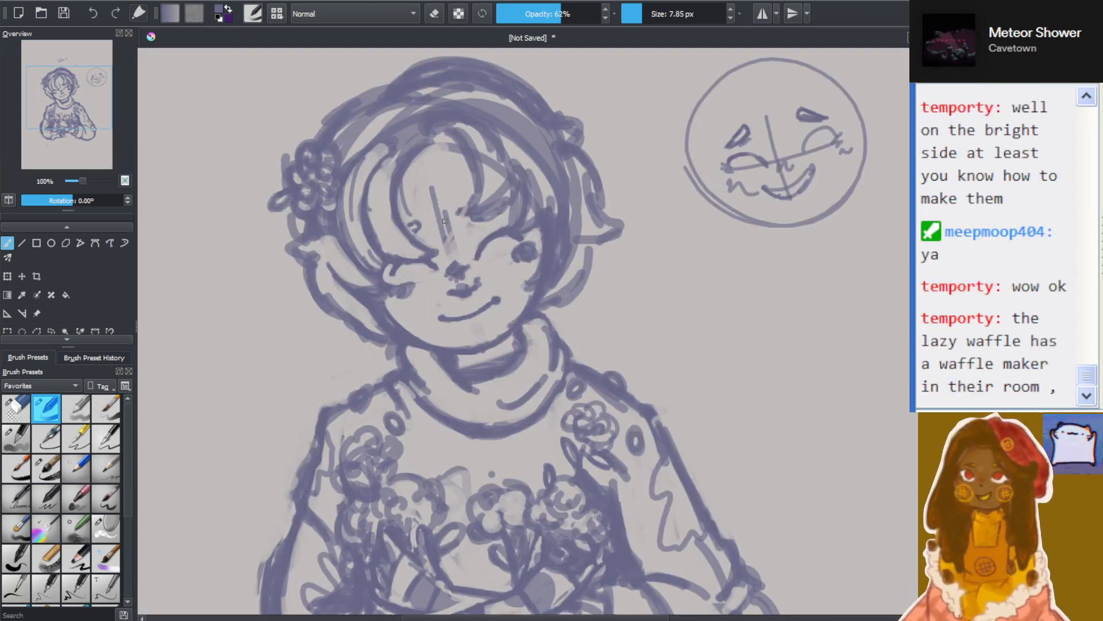
{"action": "left_click_drag", "start_coordinate": [65, 91], "coordinate": [68, 85]}
{"action": "scroll", "coordinate": [68, 99], "scroll_direction": "up", "scroll_amount": 1}
{"action": "scroll", "coordinate": [67, 85], "scroll_direction": "down", "scroll_amount": 2}
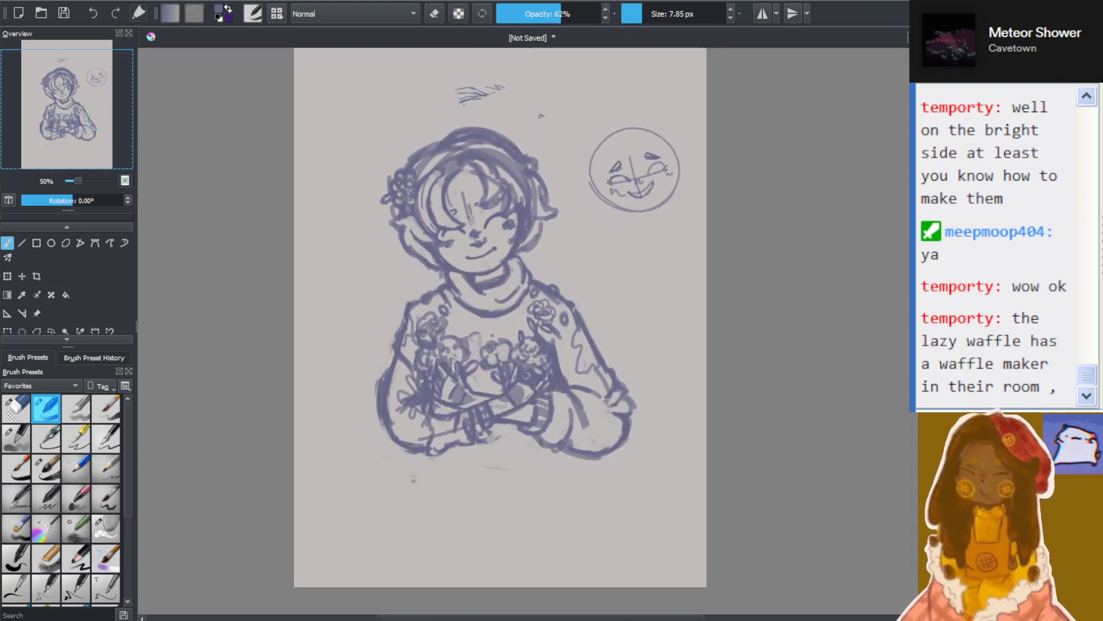
{"action": "scroll", "coordinate": [466, 207], "scroll_direction": "up", "scroll_amount": 2}
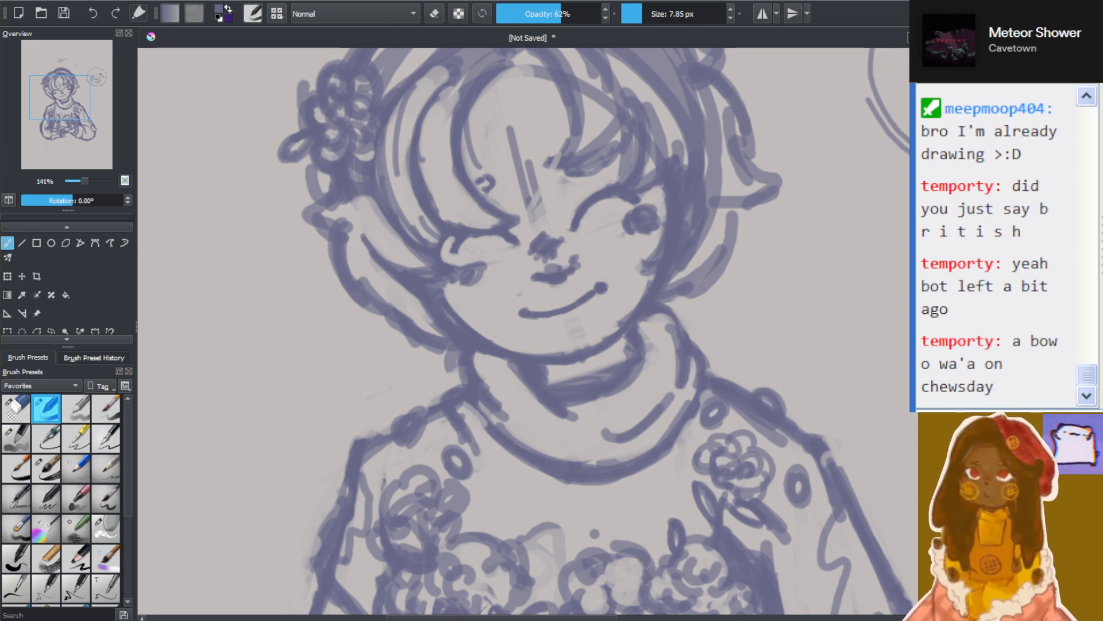
{"action": "scroll", "coordinate": [543, 331], "scroll_direction": "down", "scroll_amount": 3}
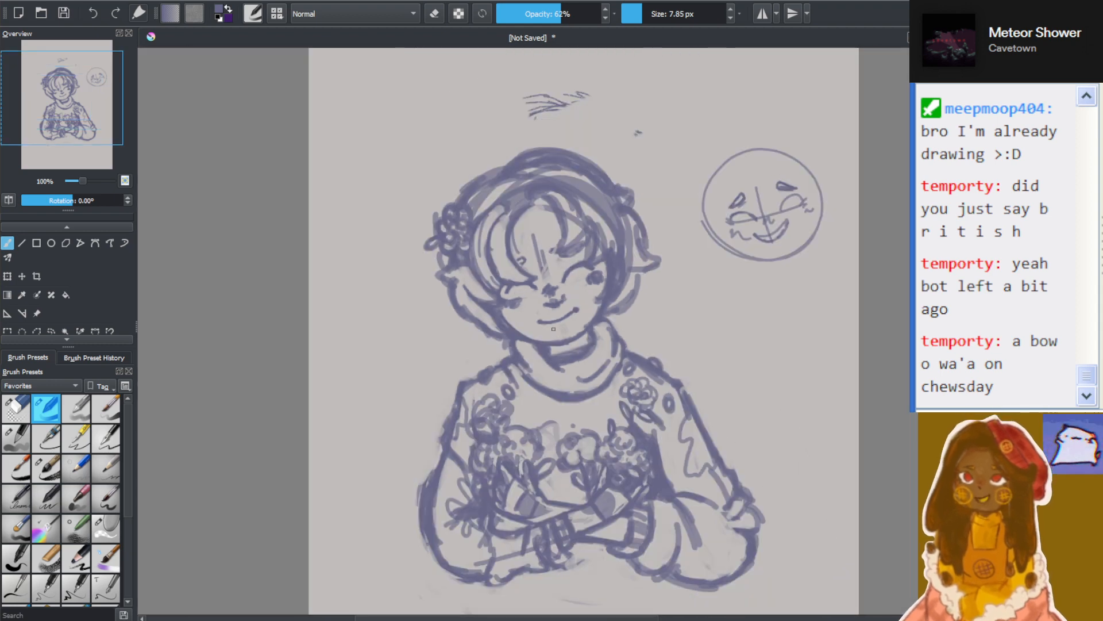
{"action": "scroll", "coordinate": [558, 330], "scroll_direction": "up", "scroll_amount": 6}
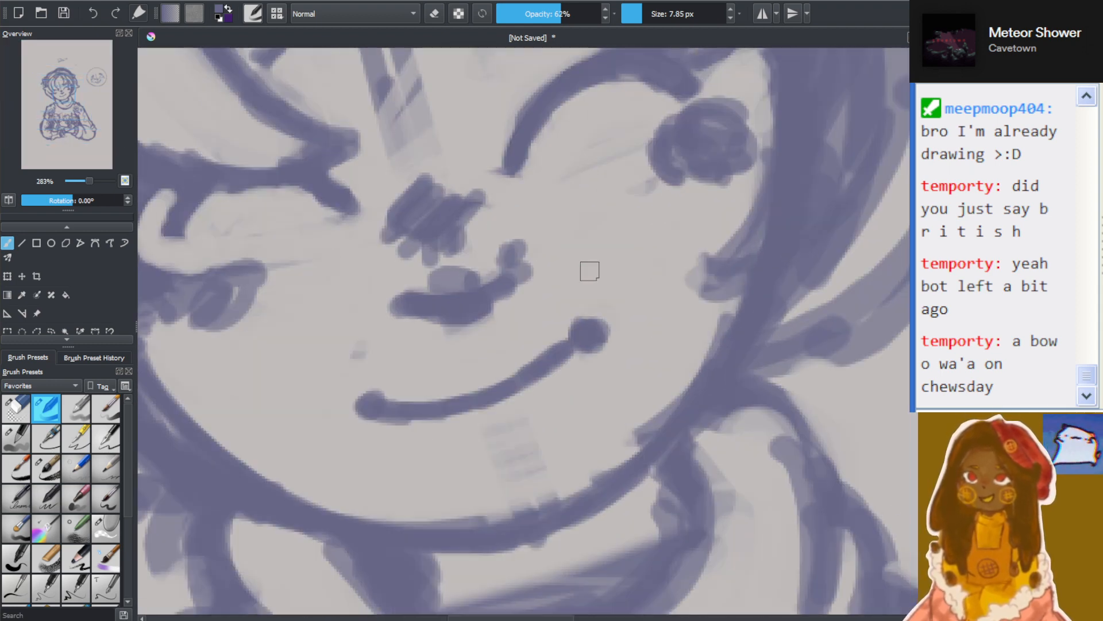
{"action": "scroll", "coordinate": [567, 222], "scroll_direction": "down", "scroll_amount": 1}
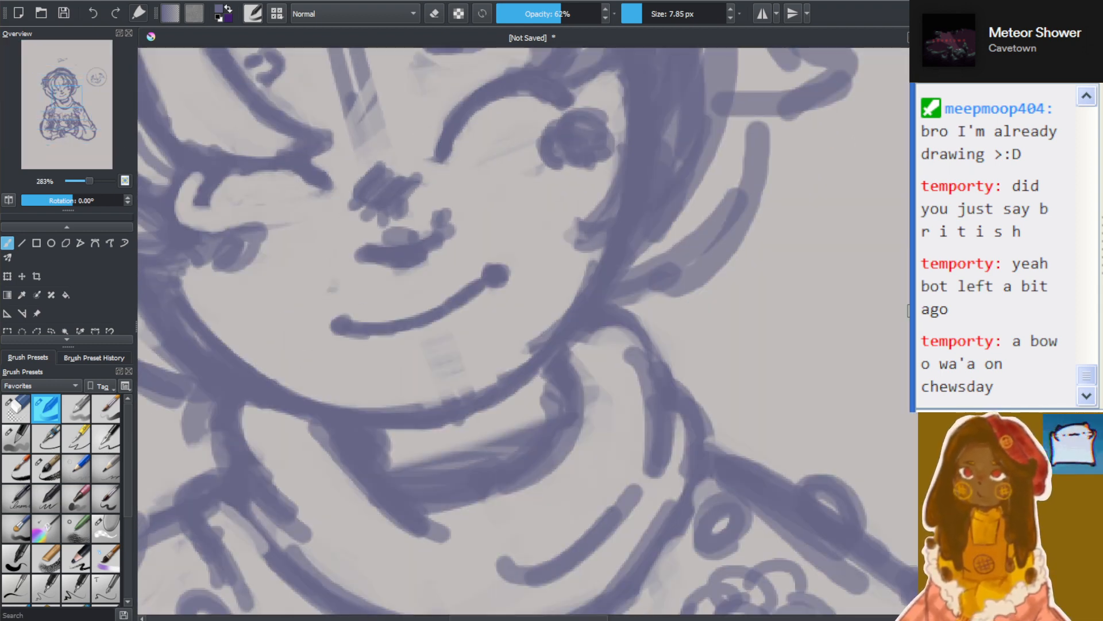
Try a short stroke beneath the right-hand eyelid arc and undo it
{"action": "scroll", "coordinate": [869, 279], "scroll_direction": "down", "scroll_amount": 1}
{"action": "scroll", "coordinate": [340, 337], "scroll_direction": "up", "scroll_amount": 2}
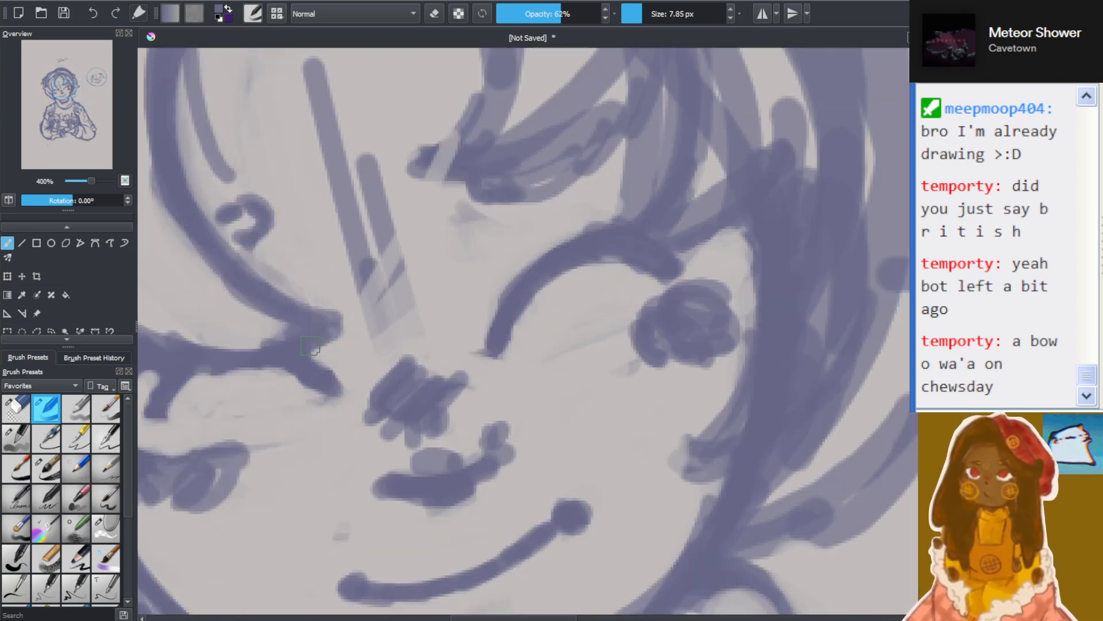
{"action": "left_click_drag", "start_coordinate": [569, 281], "coordinate": [576, 292]}
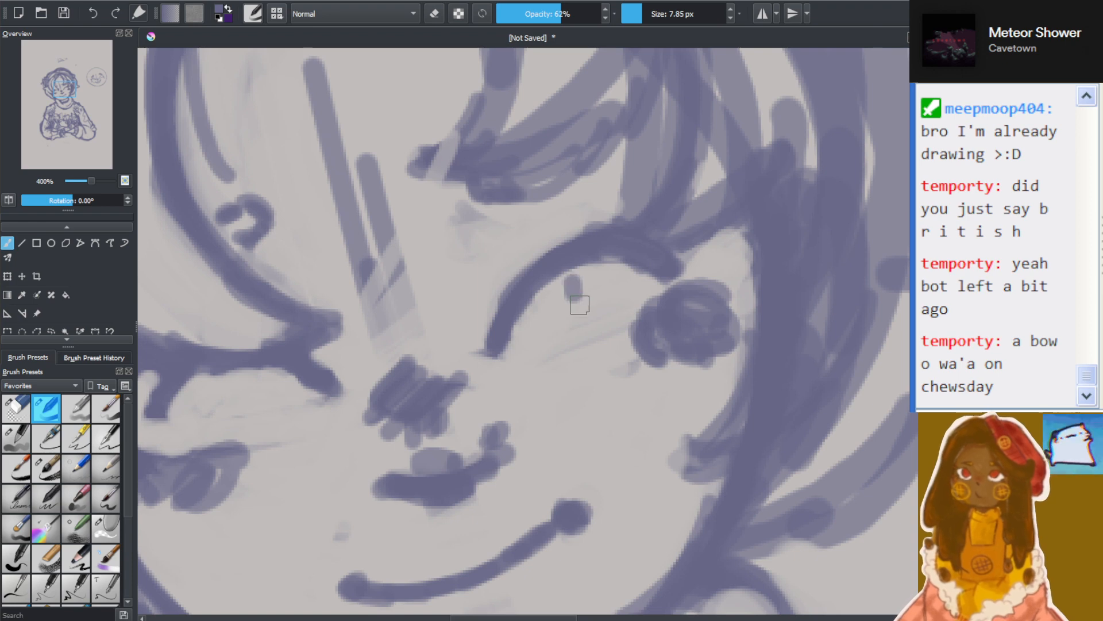
{"action": "key", "text": "ctrl+z"}
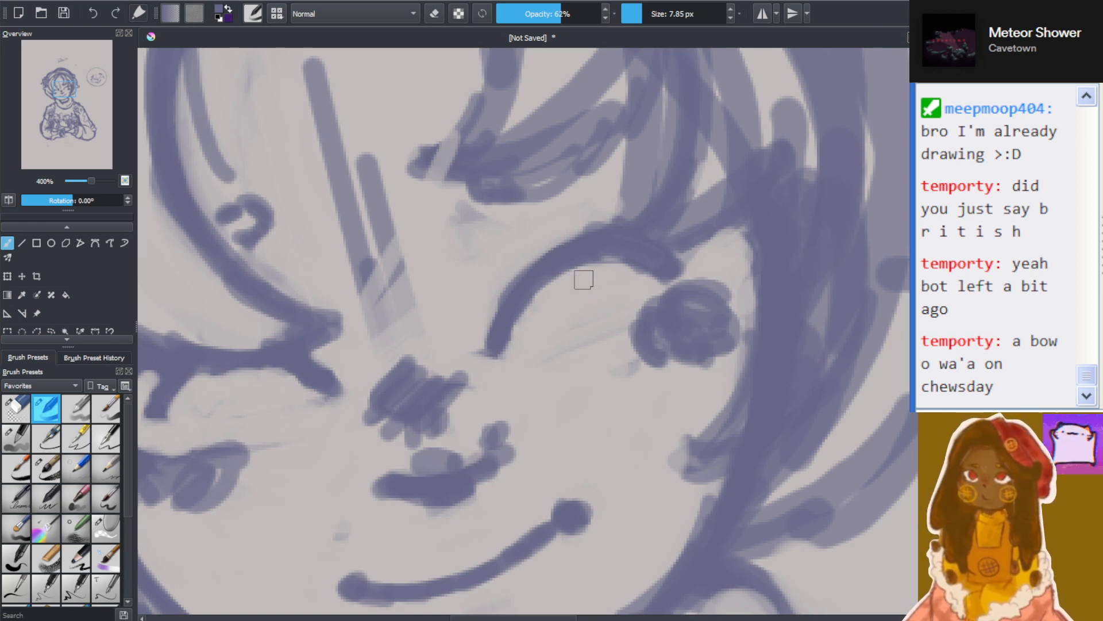
Erase the round reference face sketch and fade the small stray mark beside the head with a 111.13 px eraser
{"action": "scroll", "coordinate": [491, 243], "scroll_direction": "down", "scroll_amount": 3}
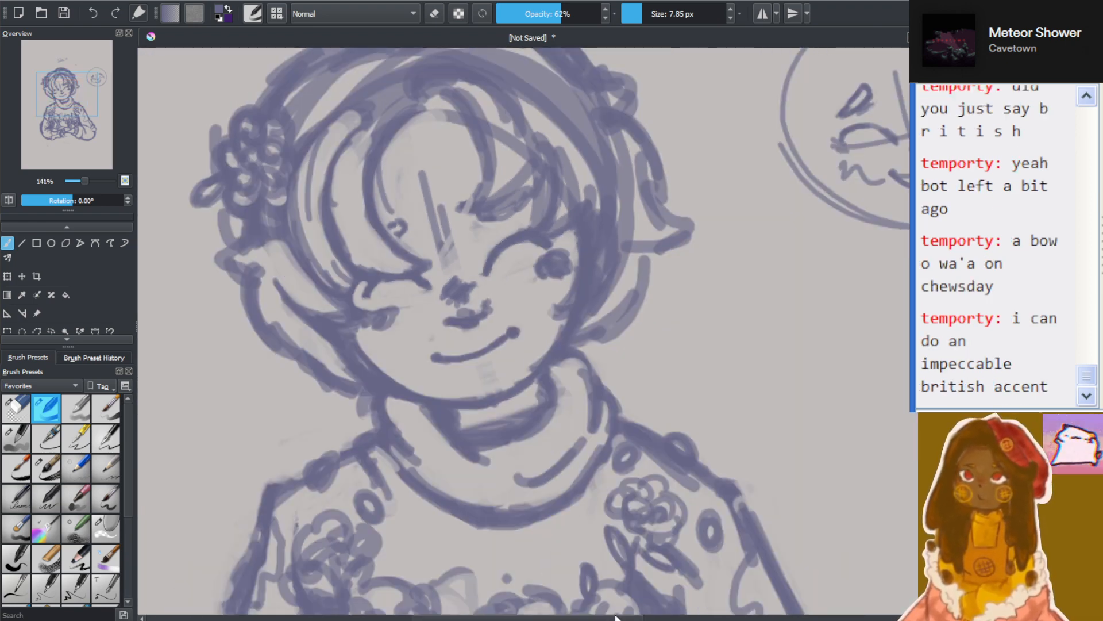
{"action": "left_click_drag", "start_coordinate": [616, 618], "coordinate": [712, 617]}
{"action": "left_click_drag", "start_coordinate": [914, 328], "coordinate": [914, 279]}
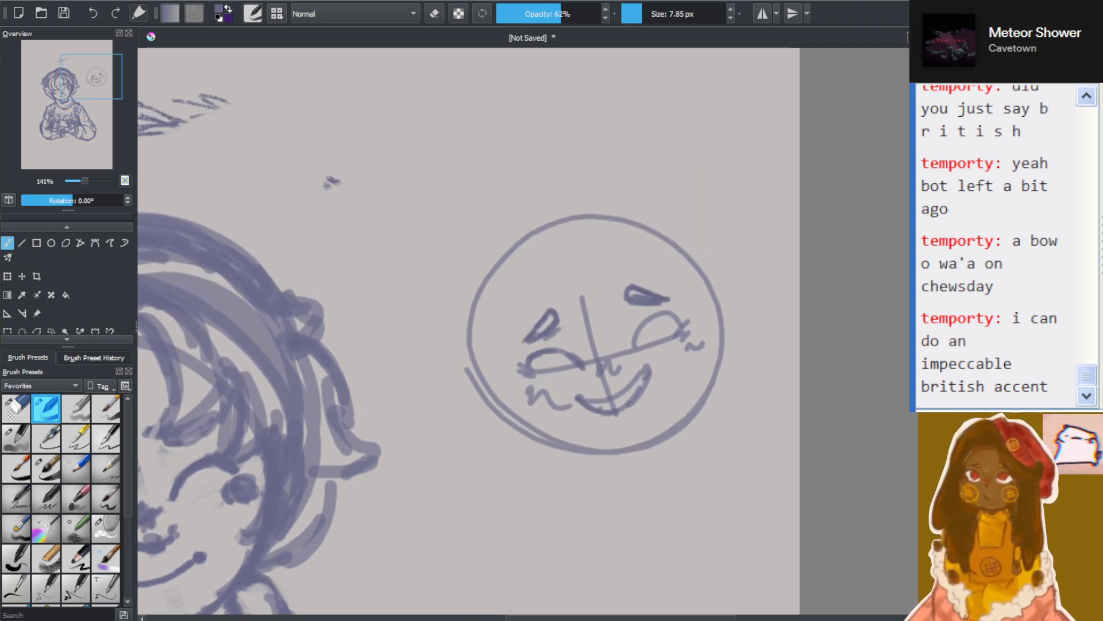
{"action": "left_click", "coordinate": [16, 408]}
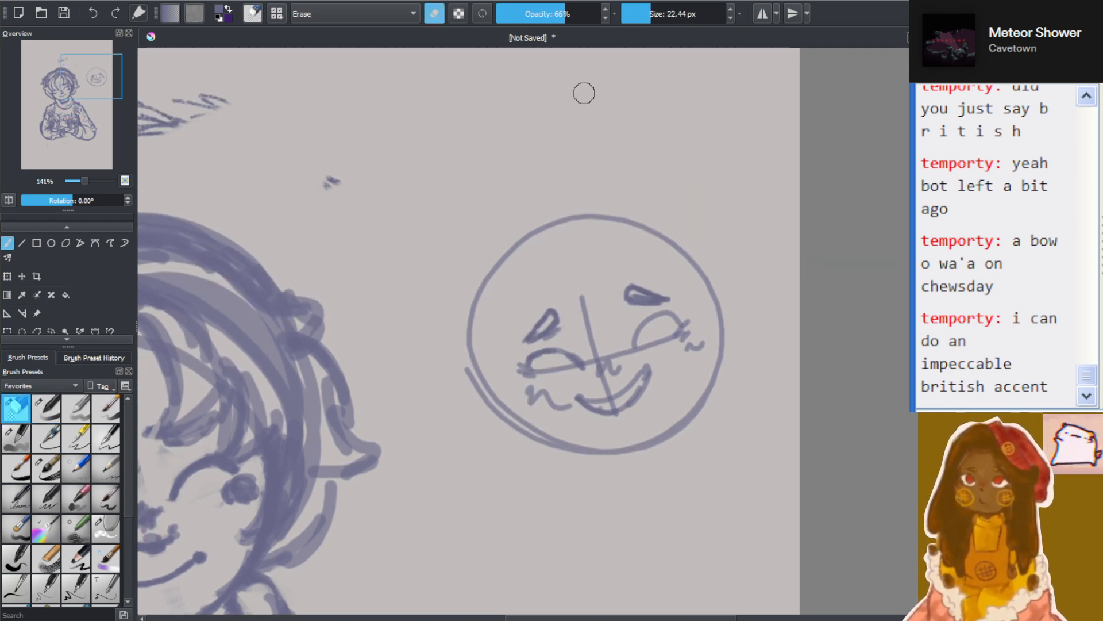
{"action": "left_click_drag", "start_coordinate": [653, 17], "coordinate": [669, 13]}
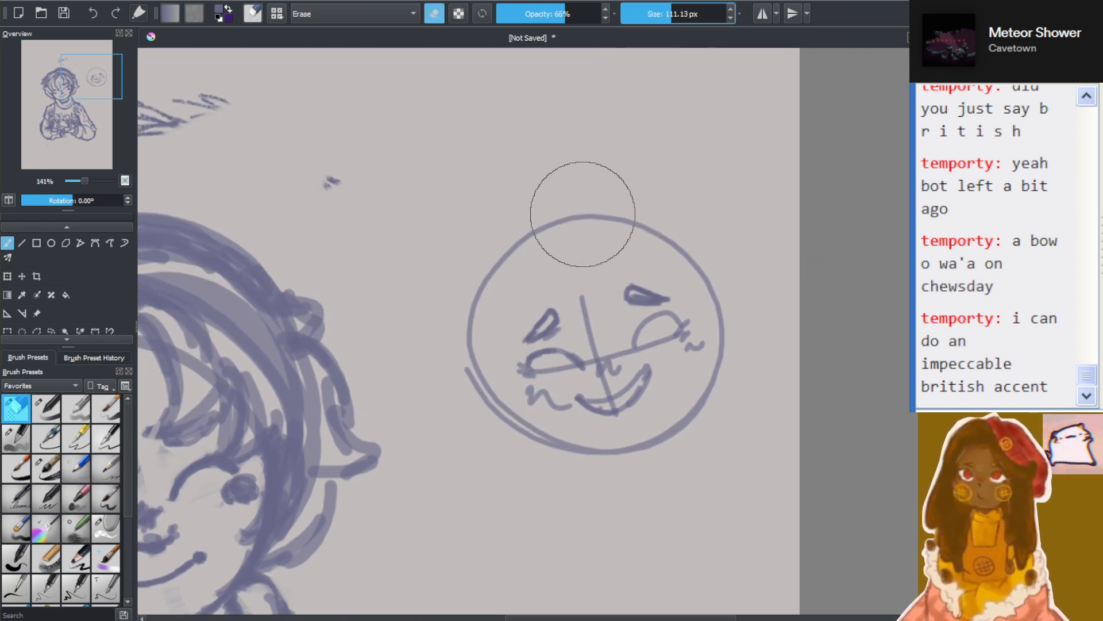
{"action": "mouse_move", "coordinate": [583, 214]}
{"action": "left_mouse_down"}
{"action": "mouse_move", "coordinate": [606, 415]}
{"action": "mouse_move", "coordinate": [710, 369]}
{"action": "mouse_move", "coordinate": [638, 230]}
{"action": "mouse_move", "coordinate": [536, 322]}
{"action": "mouse_move", "coordinate": [626, 435]}
{"action": "mouse_move", "coordinate": [702, 351]}
{"action": "mouse_move", "coordinate": [616, 250]}
{"action": "mouse_move", "coordinate": [548, 398]}
{"action": "mouse_move", "coordinate": [686, 439]}
{"action": "mouse_move", "coordinate": [684, 331]}
{"action": "mouse_move", "coordinate": [557, 217]}
{"action": "mouse_move", "coordinate": [589, 217]}
{"action": "mouse_move", "coordinate": [586, 373]}
{"action": "mouse_move", "coordinate": [621, 367]}
{"action": "mouse_move", "coordinate": [634, 452]}
{"action": "mouse_move", "coordinate": [686, 434]}
{"action": "mouse_move", "coordinate": [713, 318]}
{"action": "mouse_move", "coordinate": [655, 275]}
{"action": "mouse_move", "coordinate": [627, 381]}
{"action": "mouse_move", "coordinate": [699, 365]}
{"action": "mouse_move", "coordinate": [675, 409]}
{"action": "mouse_move", "coordinate": [700, 436]}
{"action": "mouse_move", "coordinate": [640, 245]}
{"action": "mouse_move", "coordinate": [539, 414]}
{"action": "mouse_move", "coordinate": [647, 391]}
{"action": "mouse_move", "coordinate": [663, 225]}
{"action": "mouse_move", "coordinate": [558, 222]}
{"action": "mouse_move", "coordinate": [529, 377]}
{"action": "mouse_move", "coordinate": [628, 383]}
{"action": "left_mouse_up"}
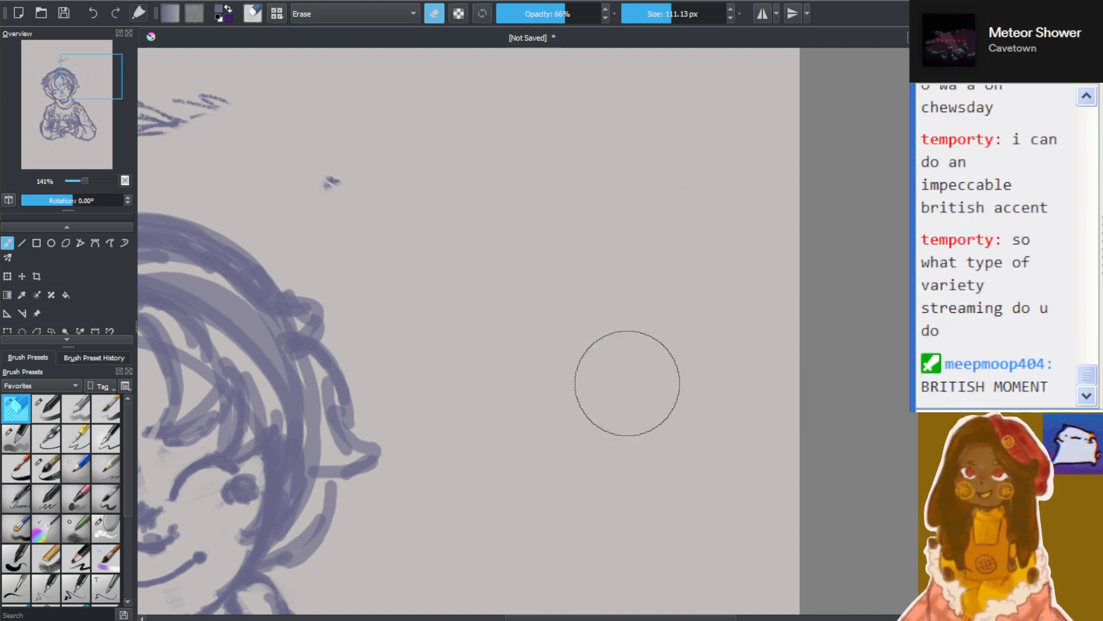
{"action": "left_click_drag", "start_coordinate": [352, 163], "coordinate": [579, 267]}
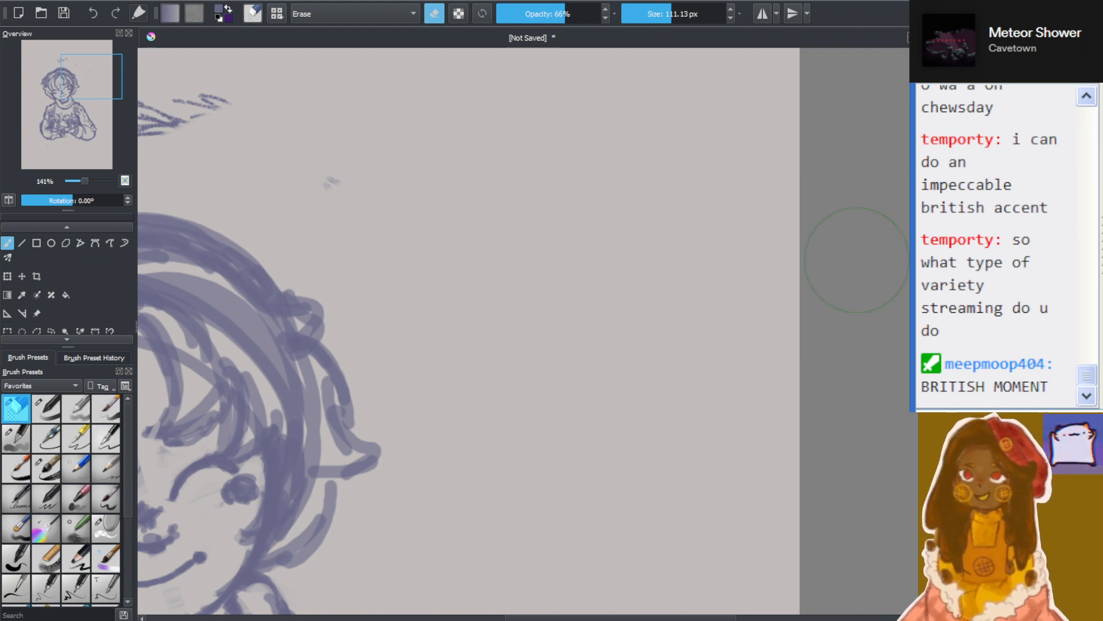
{"action": "scroll", "coordinate": [531, 425], "scroll_direction": "down", "scroll_amount": 2}
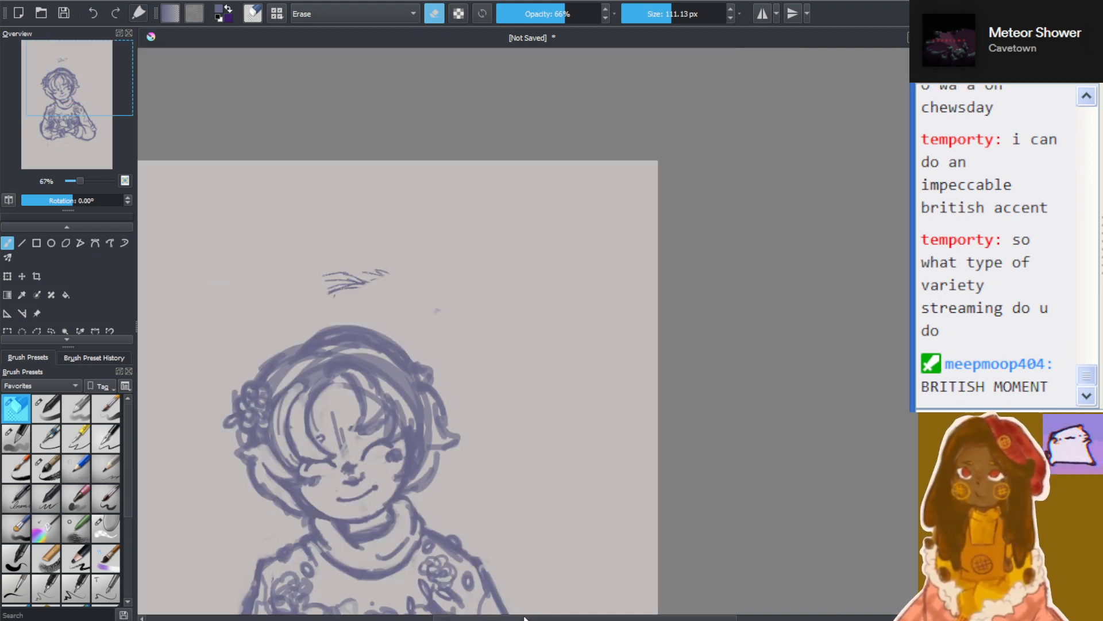
{"action": "left_click_drag", "start_coordinate": [524, 618], "coordinate": [514, 617]}
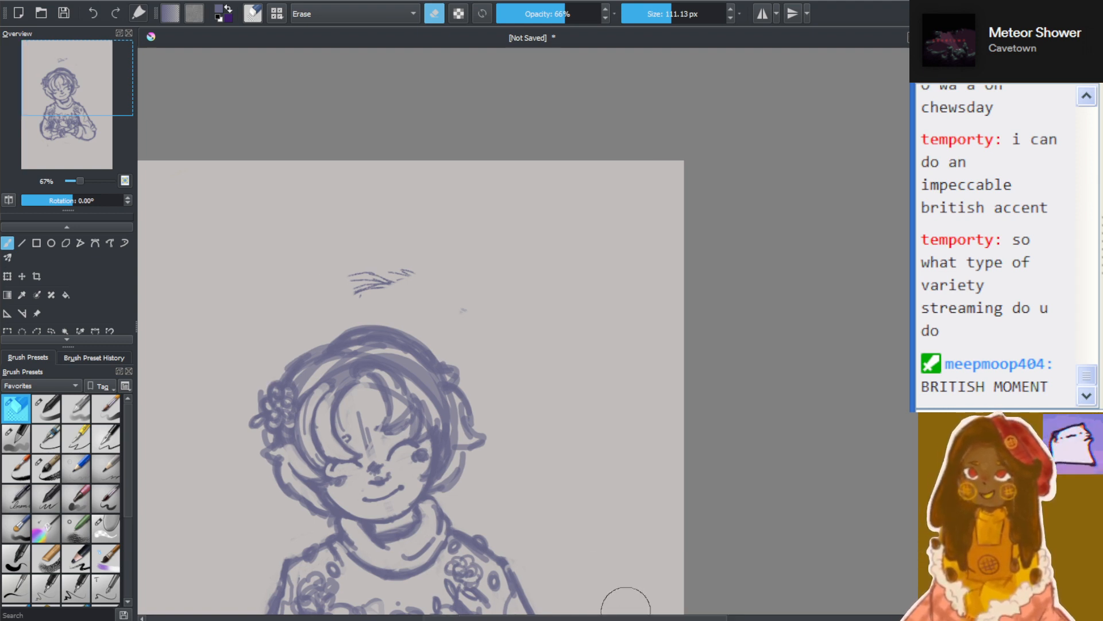
{"action": "left_click_drag", "start_coordinate": [624, 619], "coordinate": [553, 619]}
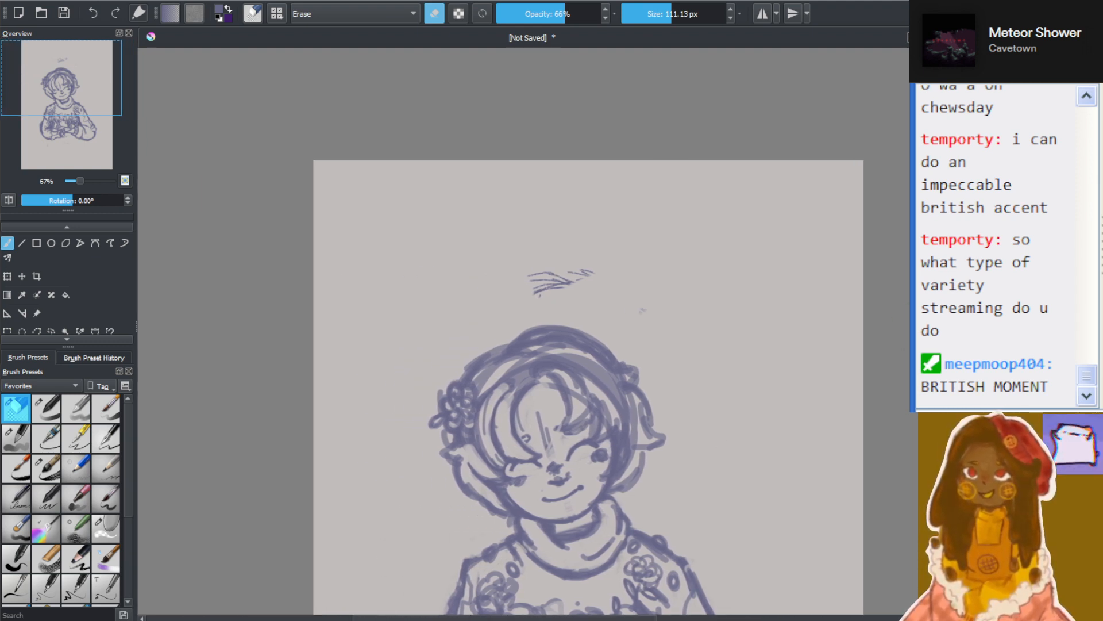
{"action": "scroll", "coordinate": [632, 194], "scroll_direction": "down", "scroll_amount": 5}
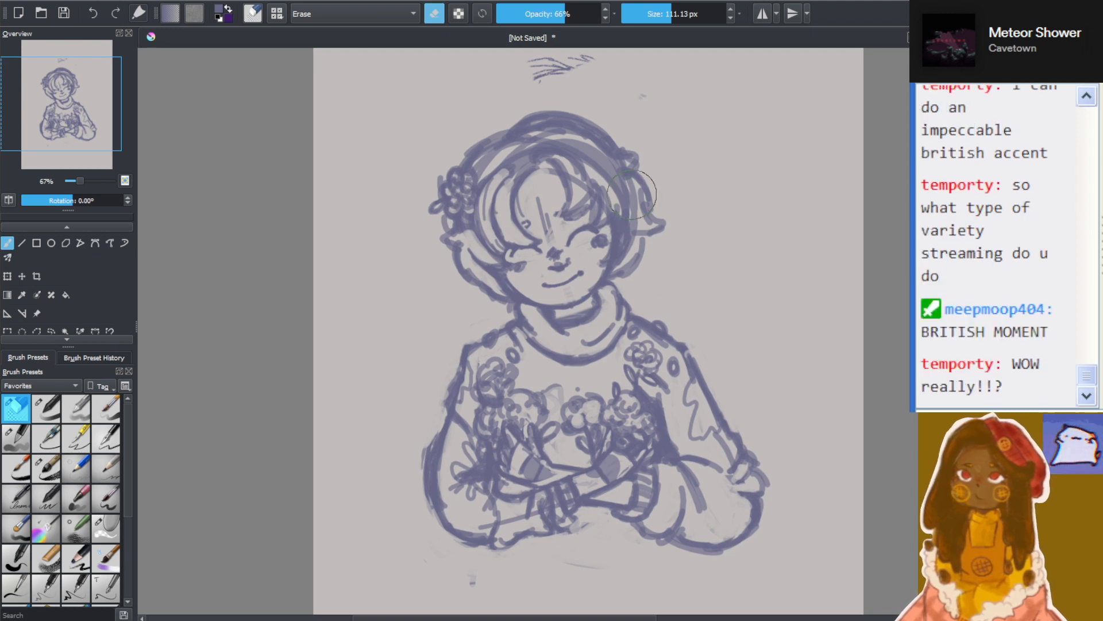
{"action": "scroll", "coordinate": [632, 194], "scroll_direction": "up", "scroll_amount": 1}
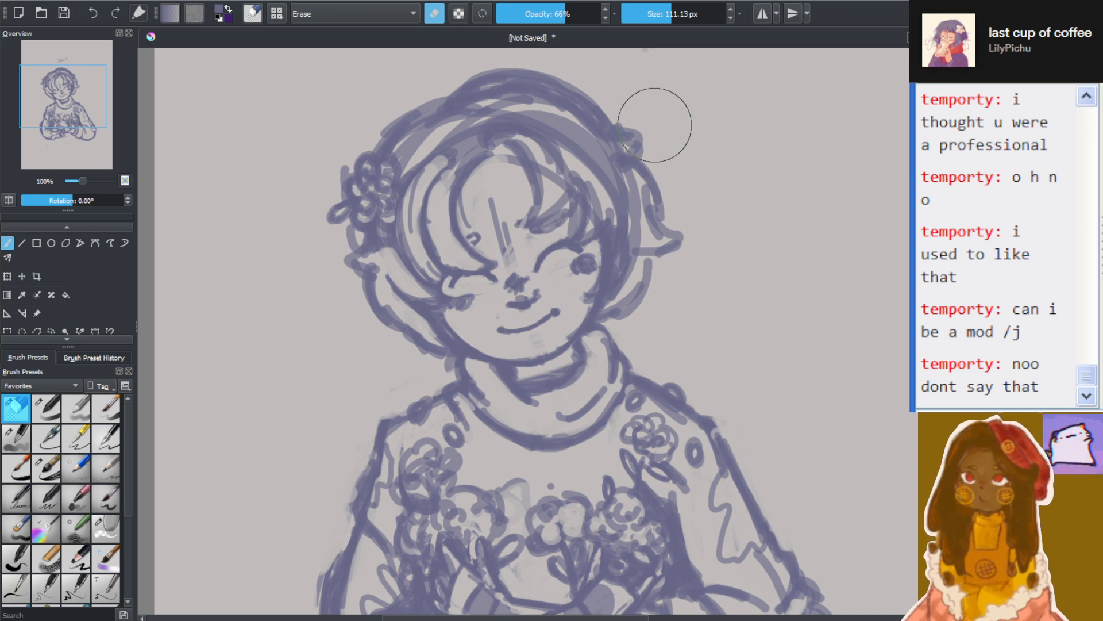
Reduce the eraser to 19.52 px and examine the face up close and against the rest of the head
{"action": "left_click", "coordinate": [648, 7]}
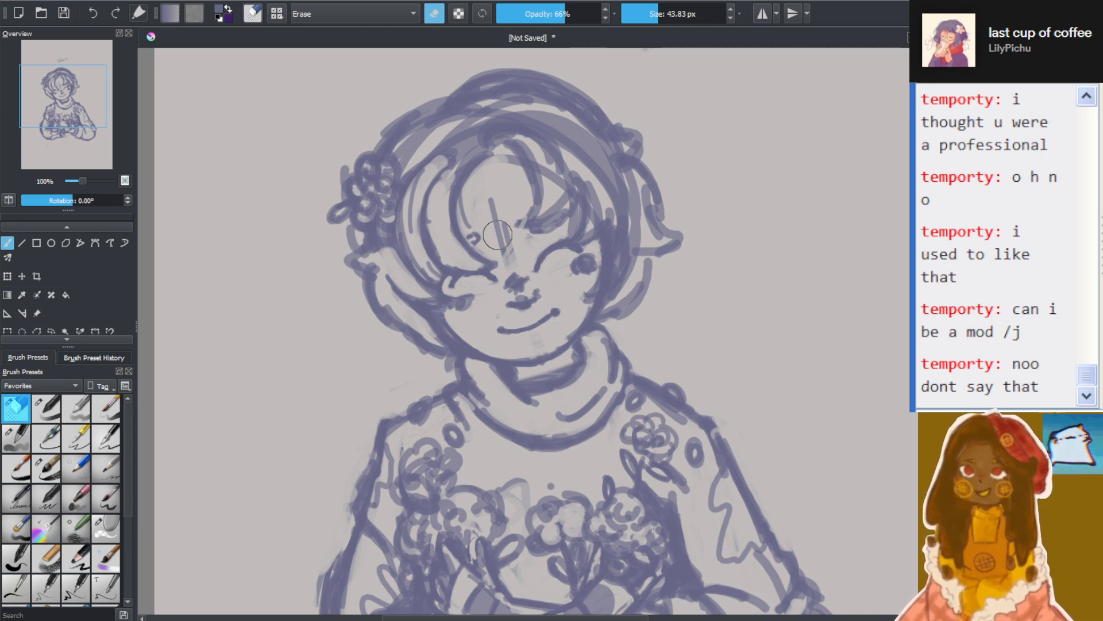
{"action": "scroll", "coordinate": [497, 234], "scroll_direction": "up", "scroll_amount": 3}
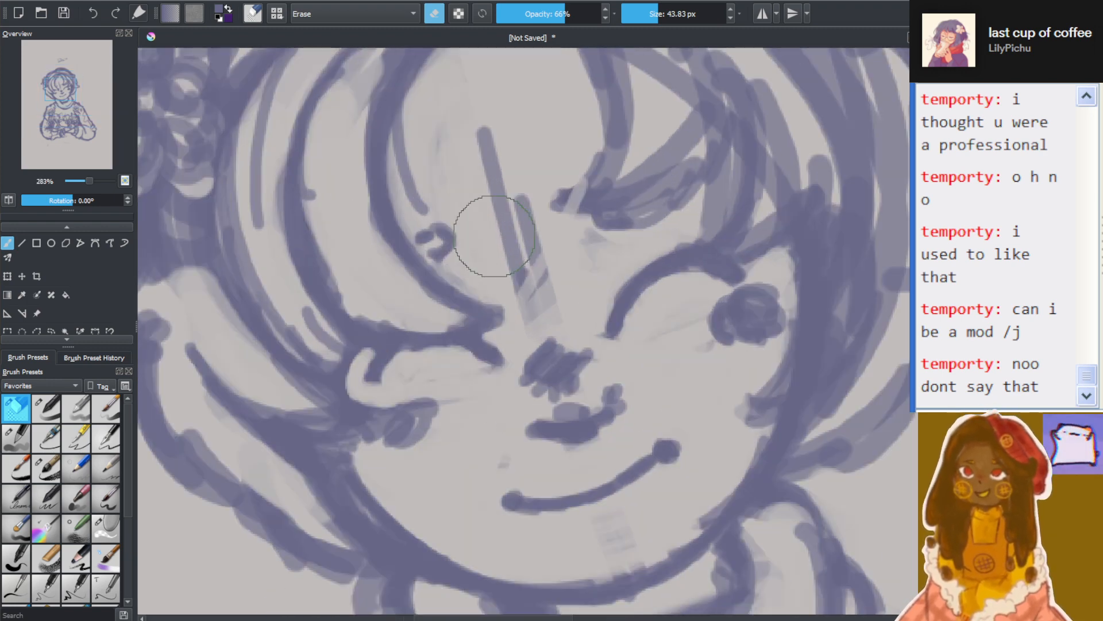
{"action": "left_click", "coordinate": [649, 14]}
{"action": "scroll", "coordinate": [468, 180], "scroll_direction": "down", "scroll_amount": 1}
{"action": "scroll", "coordinate": [469, 180], "scroll_direction": "up", "scroll_amount": 1}
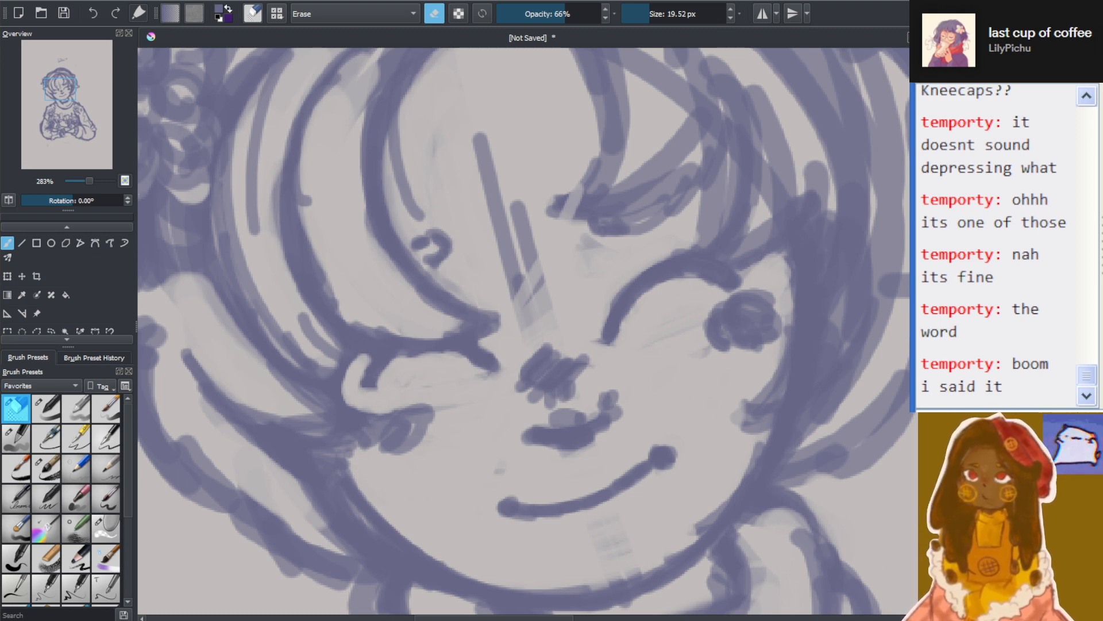
{"action": "key", "text": "1"}
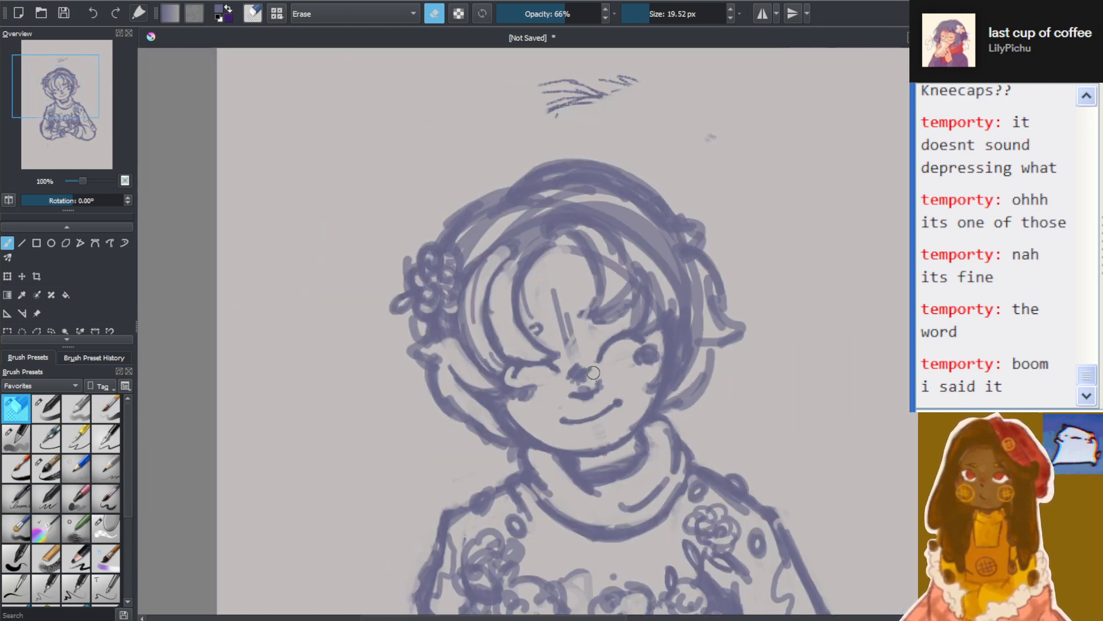
{"action": "key", "text": "2"}
{"action": "left_click_drag", "start_coordinate": [918, 315], "coordinate": [915, 222]}
{"action": "scroll", "coordinate": [731, 260], "scroll_direction": "up", "scroll_amount": 1}
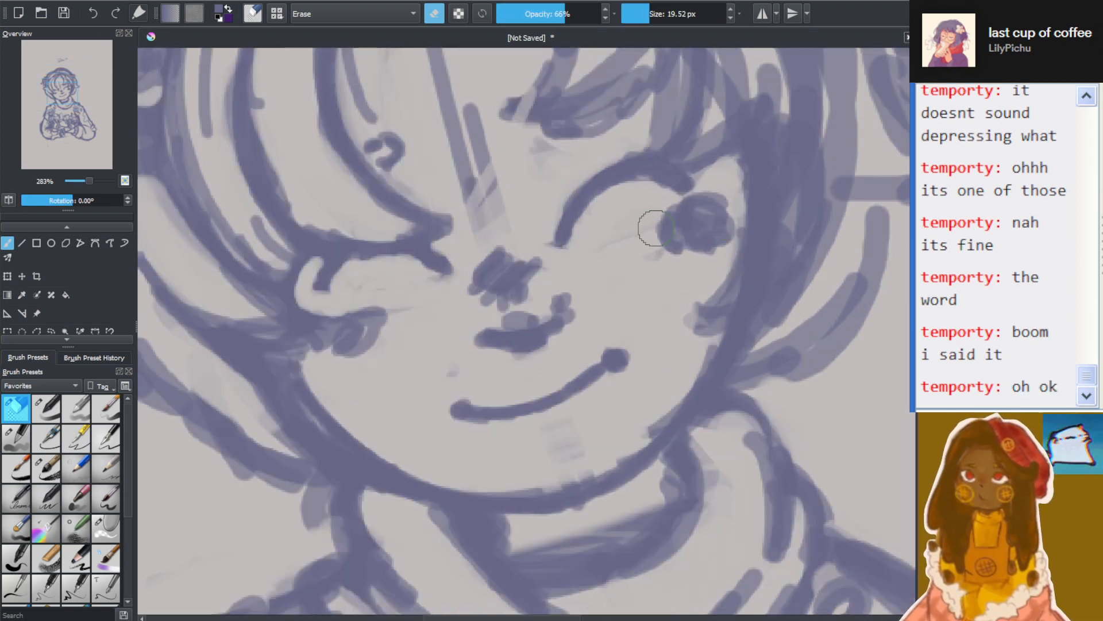
Erase the straight guideline strokes running down the forehead with a 20.95 px eraser
{"action": "left_click", "coordinate": [642, 16]}
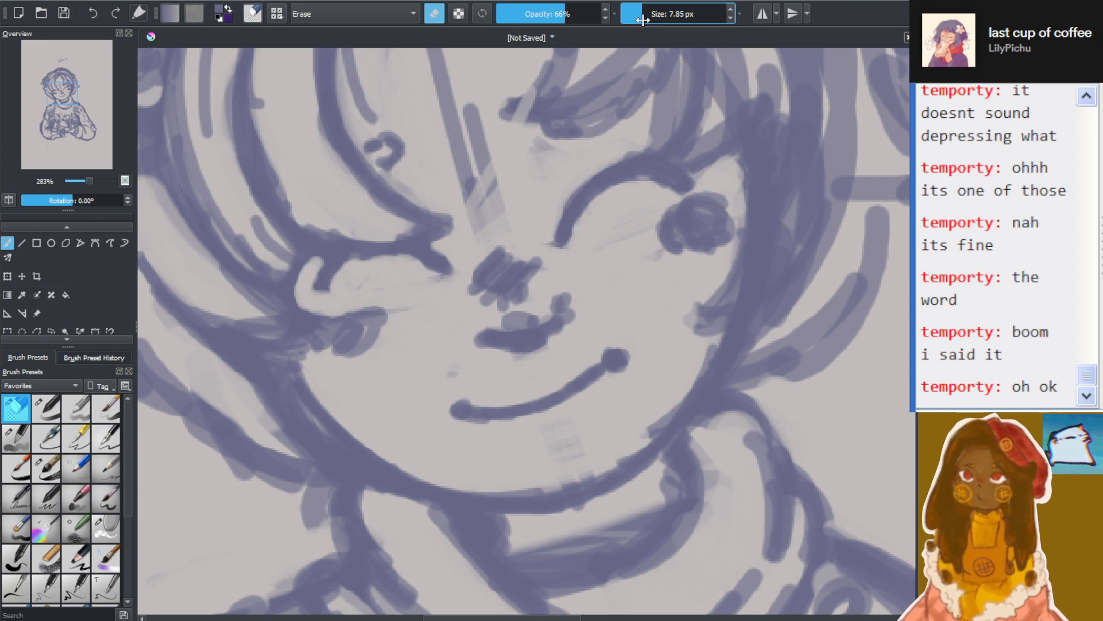
{"action": "left_click", "coordinate": [649, 14]}
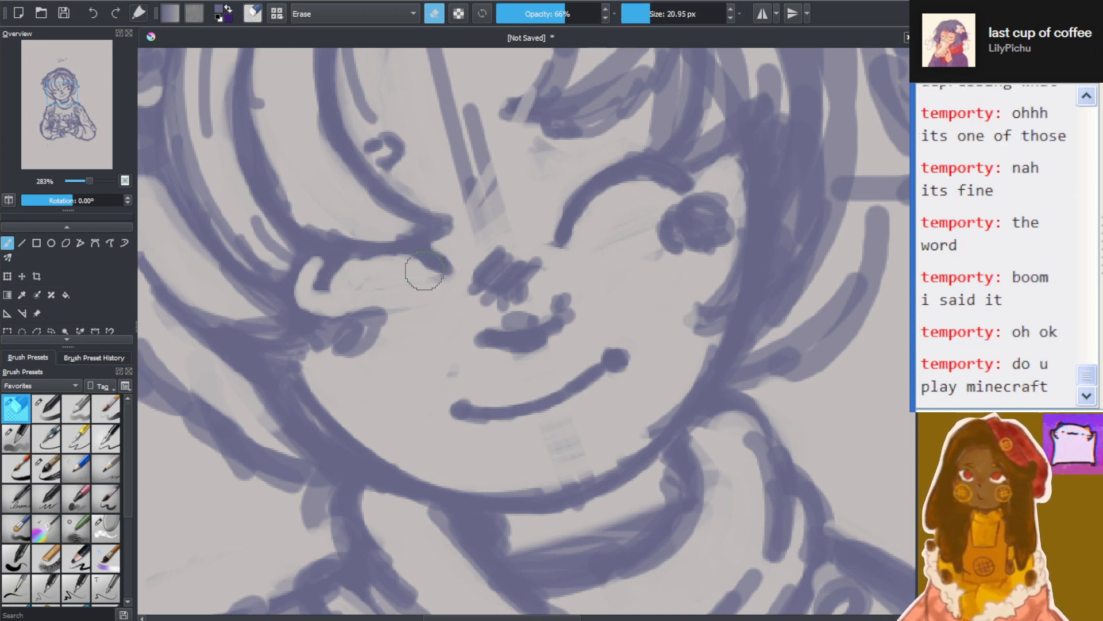
{"action": "mouse_move", "coordinate": [480, 167]}
{"action": "left_mouse_down"}
{"action": "mouse_move", "coordinate": [463, 127]}
{"action": "mouse_move", "coordinate": [494, 217]}
{"action": "mouse_move", "coordinate": [466, 175]}
{"action": "mouse_move", "coordinate": [464, 127]}
{"action": "left_mouse_up"}
{"action": "key", "text": "1"}
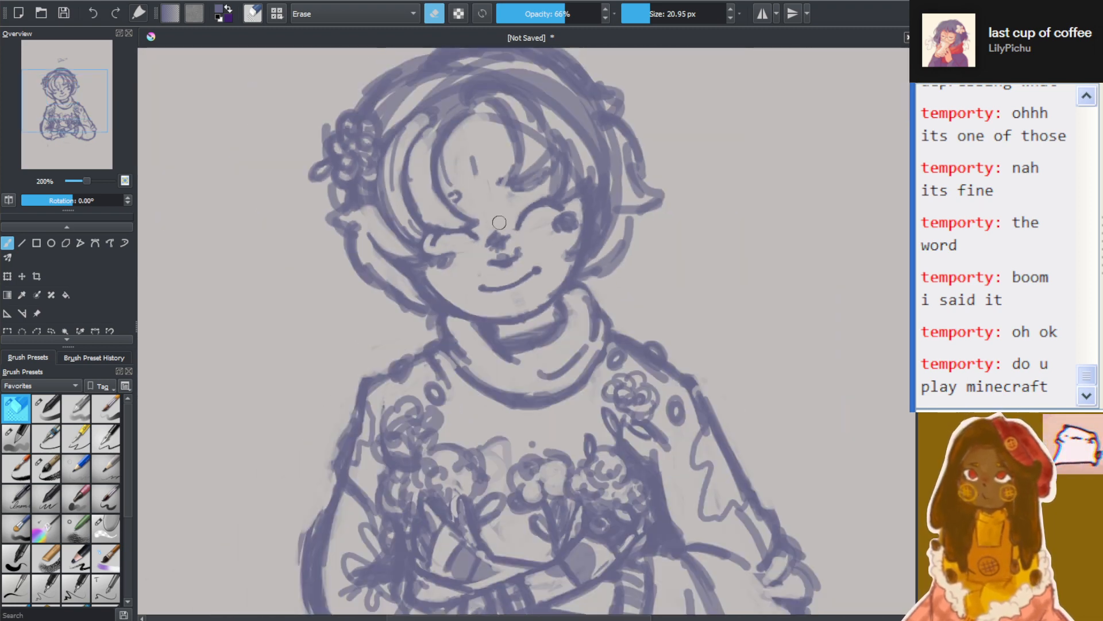
{"action": "left_click_drag", "start_coordinate": [912, 351], "coordinate": [913, 326]}
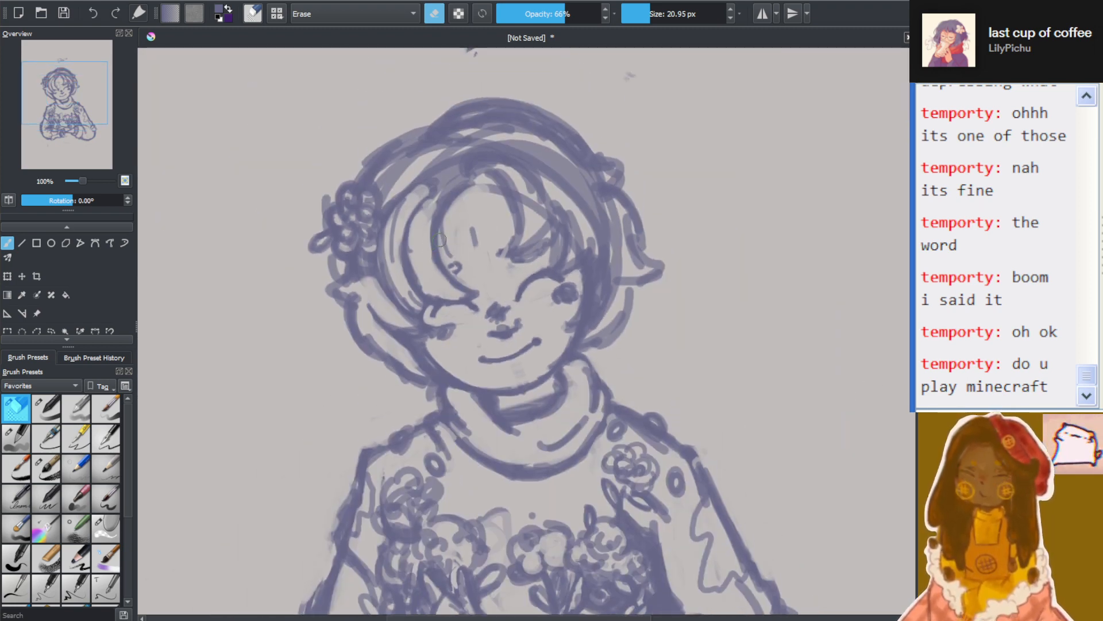
{"action": "scroll", "coordinate": [477, 239], "scroll_direction": "up", "scroll_amount": 2}
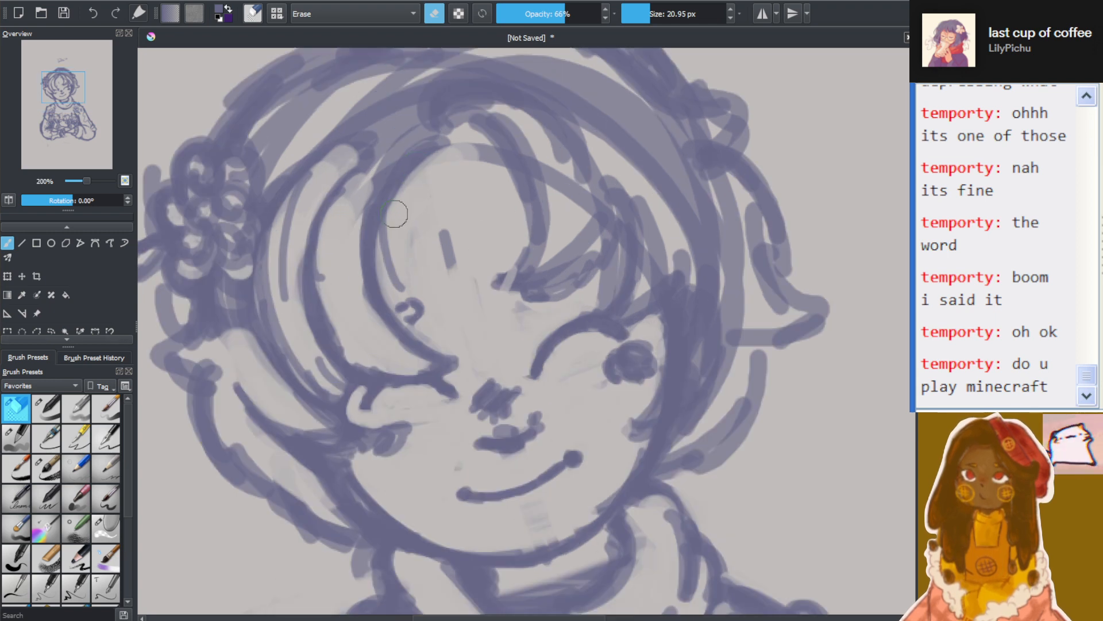
{"action": "left_click_drag", "start_coordinate": [435, 240], "coordinate": [473, 293]}
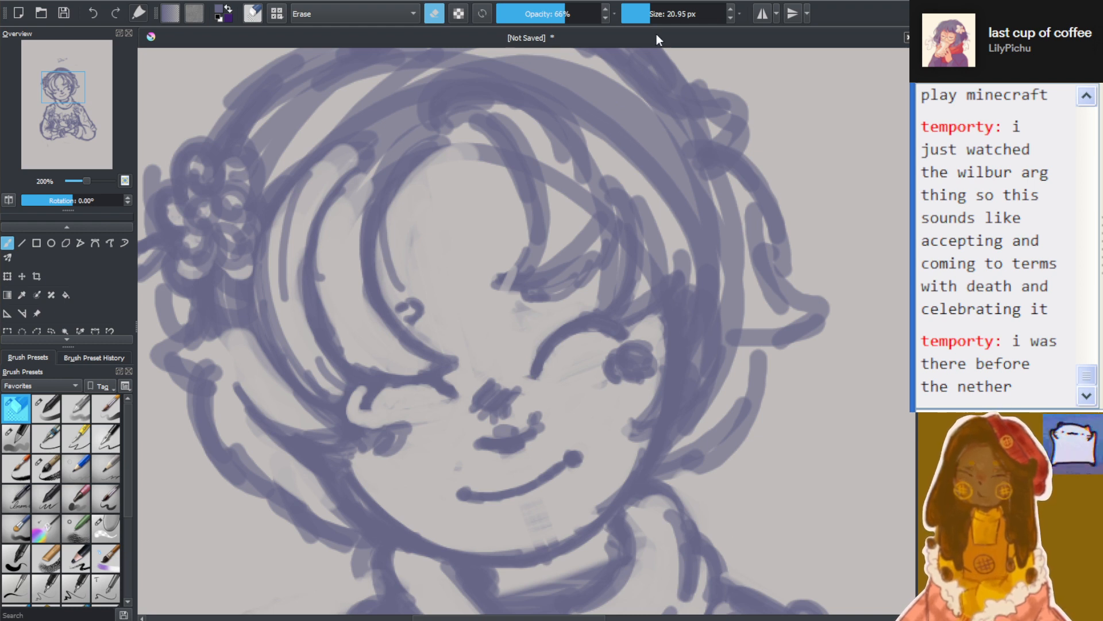
Thin out the dark hatching on the nose with the eraser at 12.29 px and 8.64 px
{"action": "left_click", "coordinate": [648, 11]}
{"action": "left_click_drag", "start_coordinate": [648, 11], "coordinate": [644, 11]}
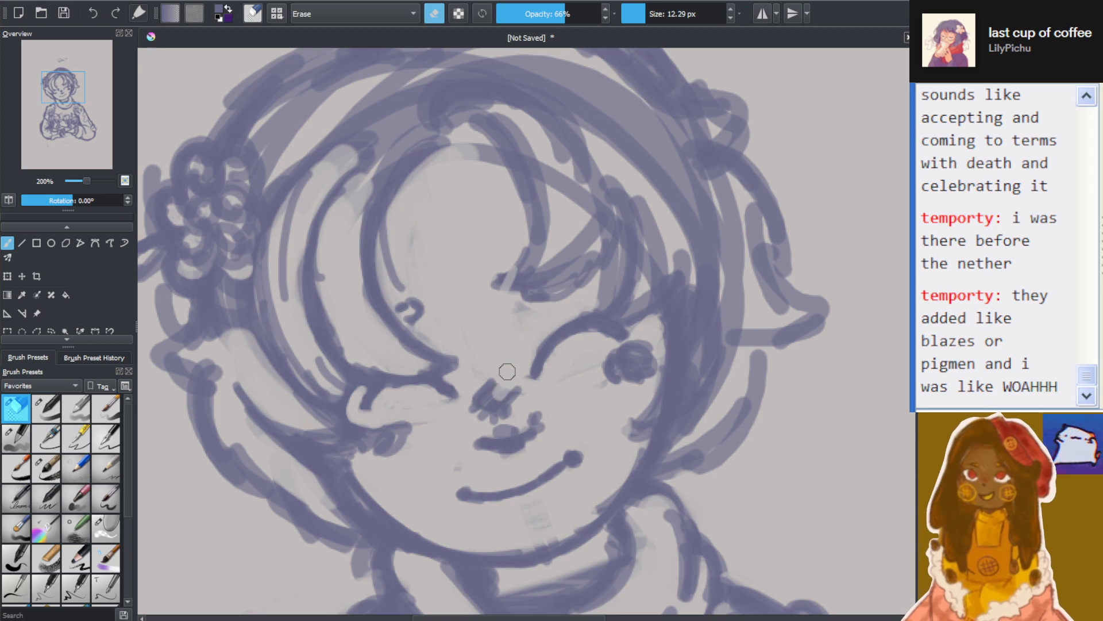
{"action": "scroll", "coordinate": [488, 379], "scroll_direction": "down", "scroll_amount": 1}
{"action": "scroll", "coordinate": [461, 403], "scroll_direction": "up", "scroll_amount": 1}
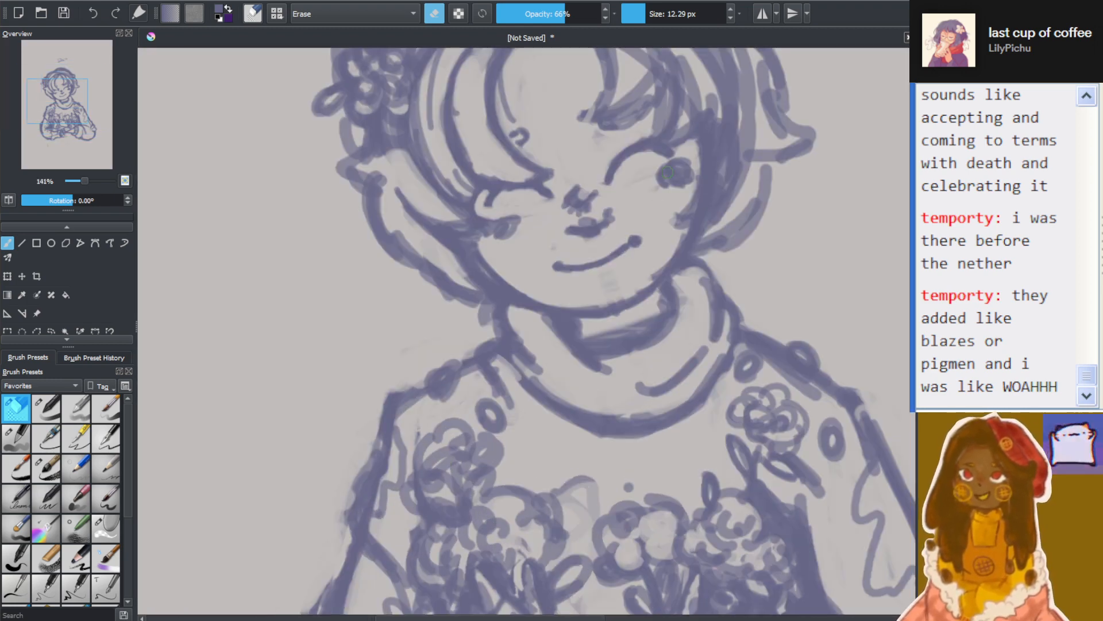
{"action": "scroll", "coordinate": [575, 258], "scroll_direction": "up", "scroll_amount": 1}
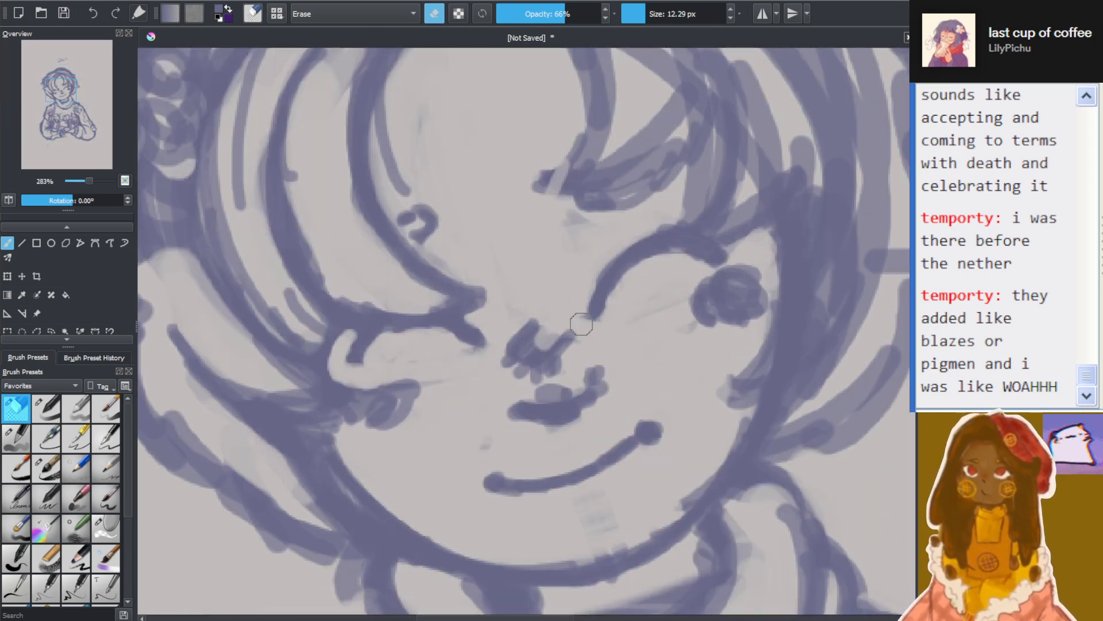
{"action": "mouse_move", "coordinate": [560, 331]}
{"action": "left_mouse_down"}
{"action": "mouse_move", "coordinate": [506, 379]}
{"action": "mouse_move", "coordinate": [566, 329]}
{"action": "left_mouse_up"}
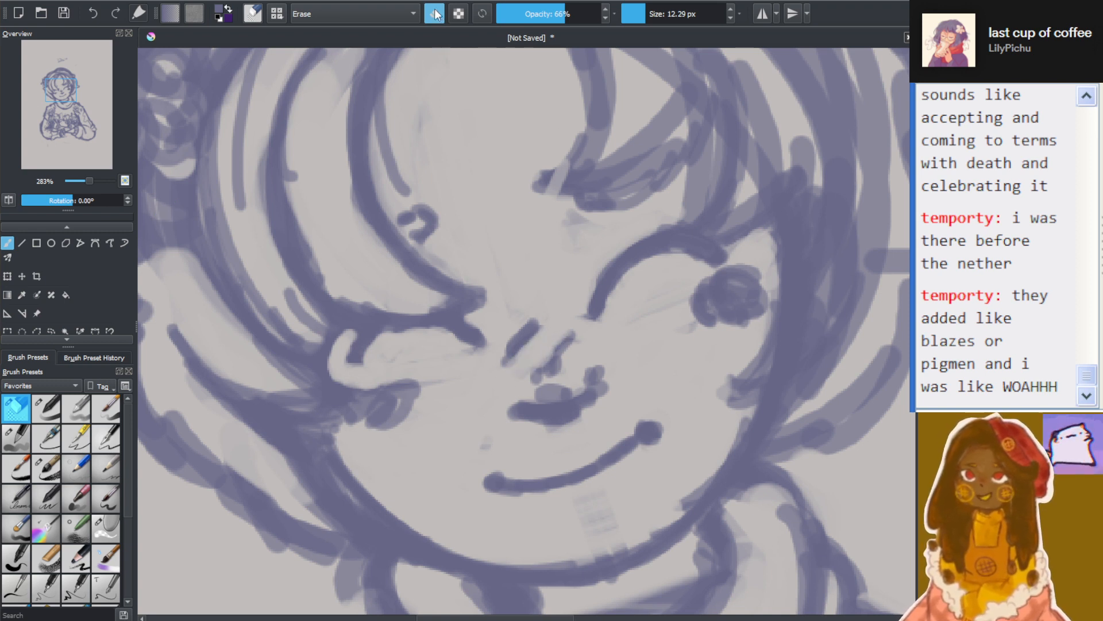
{"action": "left_click", "coordinate": [641, 14]}
{"action": "left_click_drag", "start_coordinate": [566, 340], "coordinate": [544, 362]}
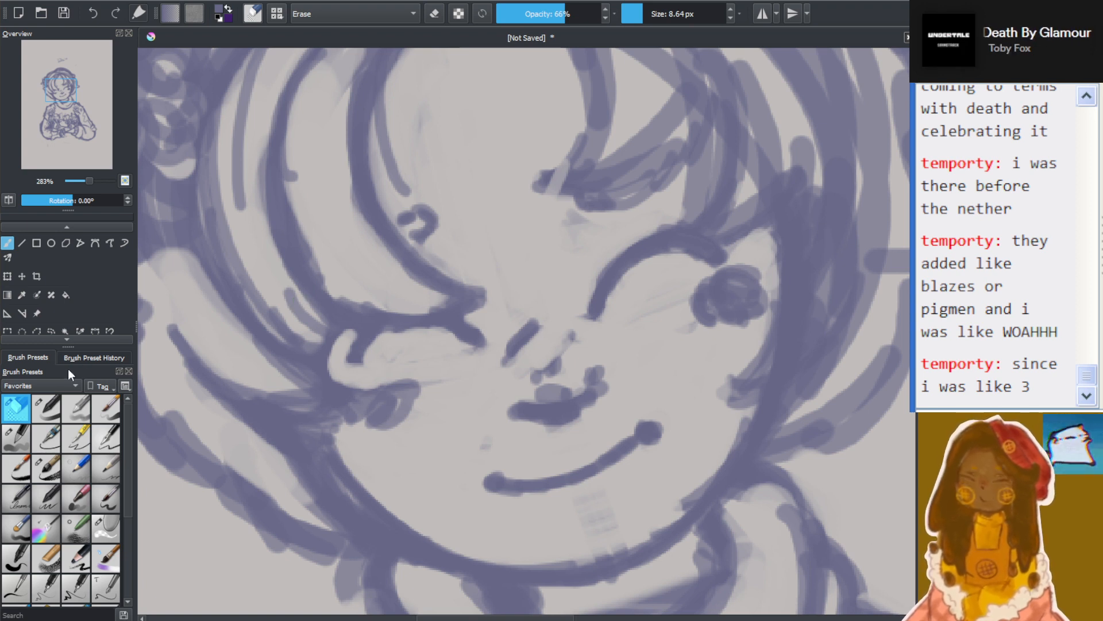
Redraw the short diagonal hatch strokes on the nose with the 7.85 px brush and check them against the whole figure
{"action": "left_click", "coordinate": [45, 408]}
{"action": "mouse_move", "coordinate": [568, 338]}
{"action": "left_mouse_down"}
{"action": "mouse_move", "coordinate": [551, 363]}
{"action": "mouse_move", "coordinate": [554, 328]}
{"action": "left_mouse_up"}
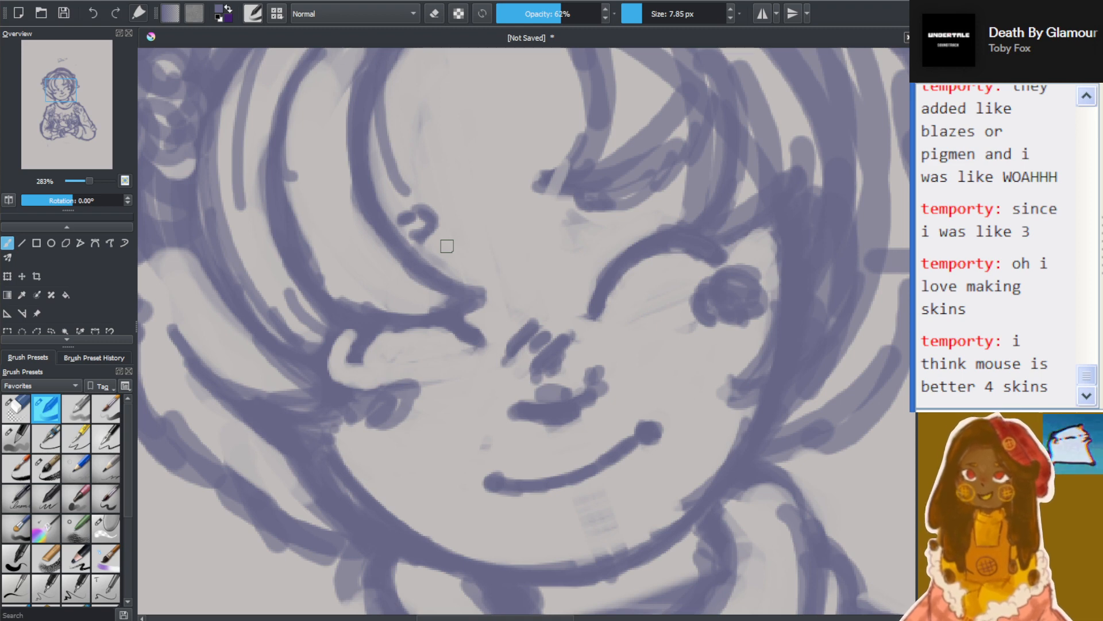
{"action": "scroll", "coordinate": [530, 303], "scroll_direction": "down", "scroll_amount": 4}
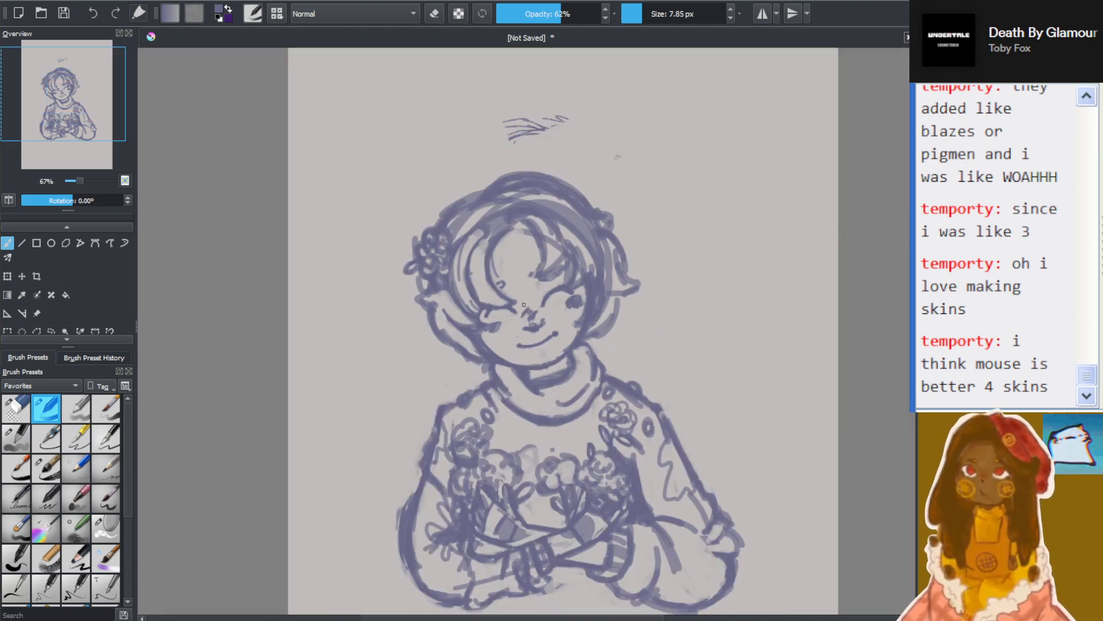
{"action": "scroll", "coordinate": [530, 307], "scroll_direction": "up", "scroll_amount": 2}
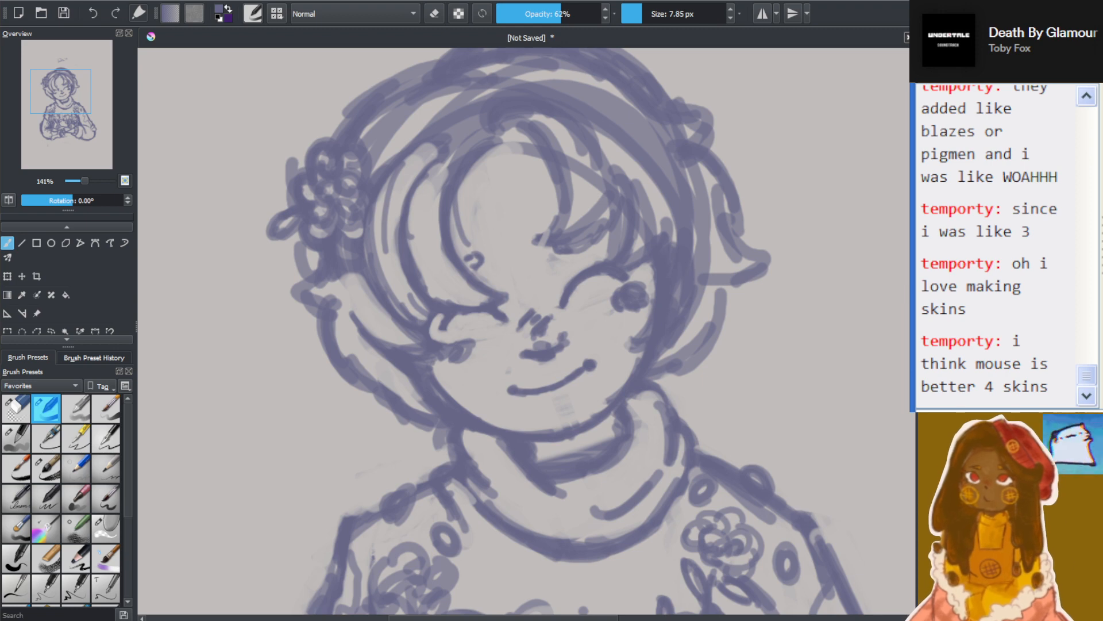
{"action": "scroll", "coordinate": [892, 371], "scroll_direction": "down", "scroll_amount": 5}
{"action": "scroll", "coordinate": [892, 371], "scroll_direction": "down", "scroll_amount": 2}
{"action": "scroll", "coordinate": [892, 372], "scroll_direction": "up", "scroll_amount": 1}
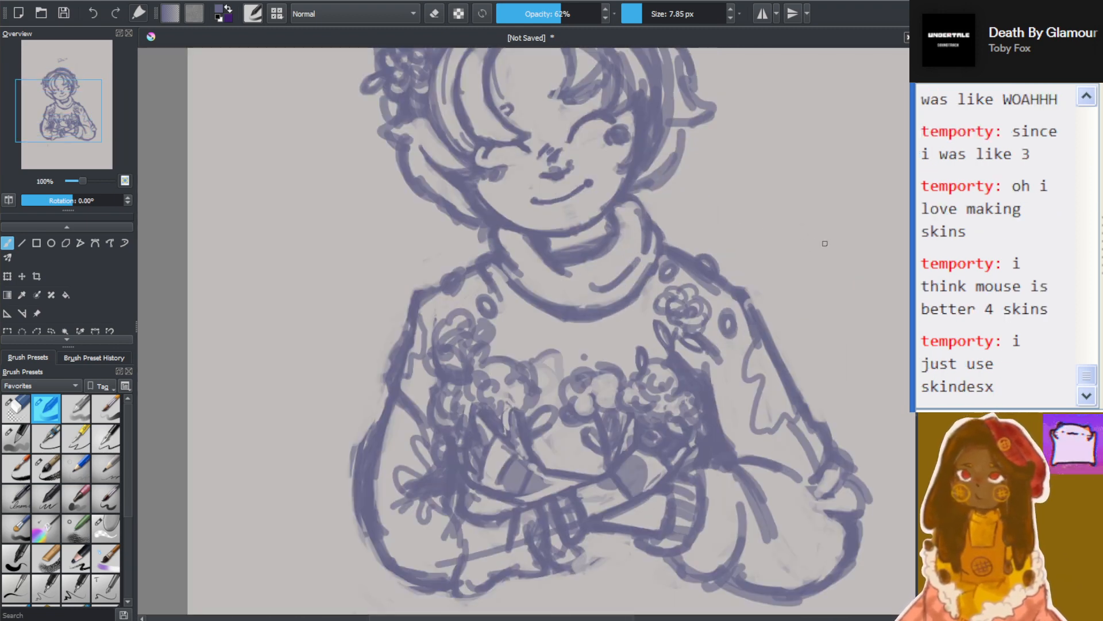
Erase the overlapping strokes beside the fringe and the wide band across the crown with the brush in eraser mode at 18.16 px
{"action": "scroll", "coordinate": [705, 217], "scroll_direction": "up", "scroll_amount": 2}
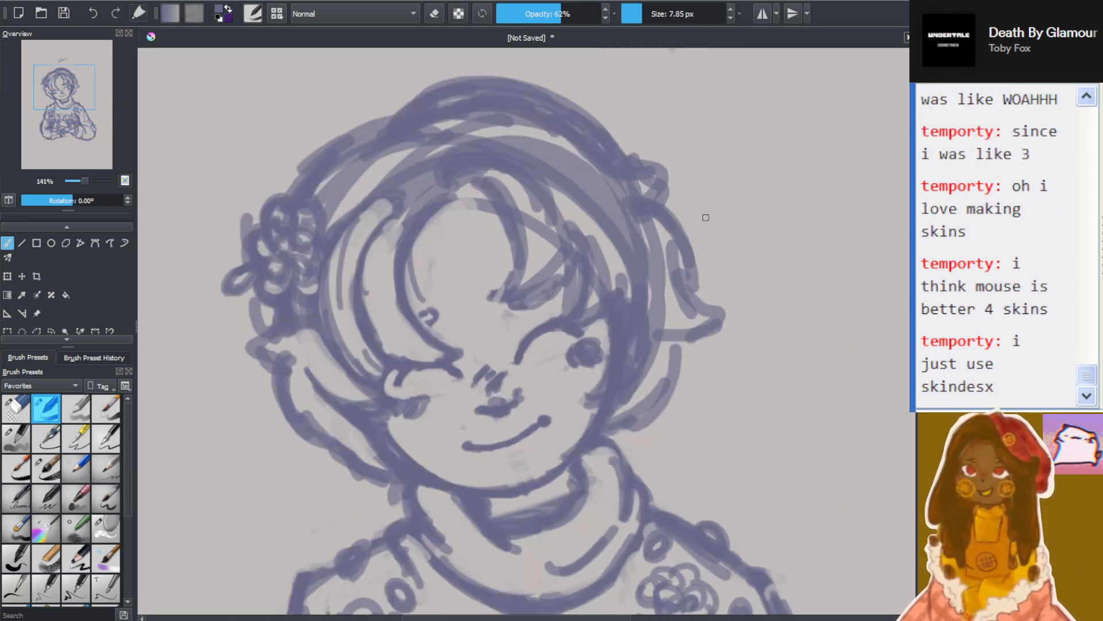
{"action": "left_click", "coordinate": [435, 13]}
{"action": "mouse_move", "coordinate": [528, 204]}
{"action": "left_mouse_down"}
{"action": "mouse_move", "coordinate": [531, 259]}
{"action": "mouse_move", "coordinate": [547, 240]}
{"action": "mouse_move", "coordinate": [529, 185]}
{"action": "mouse_move", "coordinate": [534, 213]}
{"action": "left_mouse_up"}
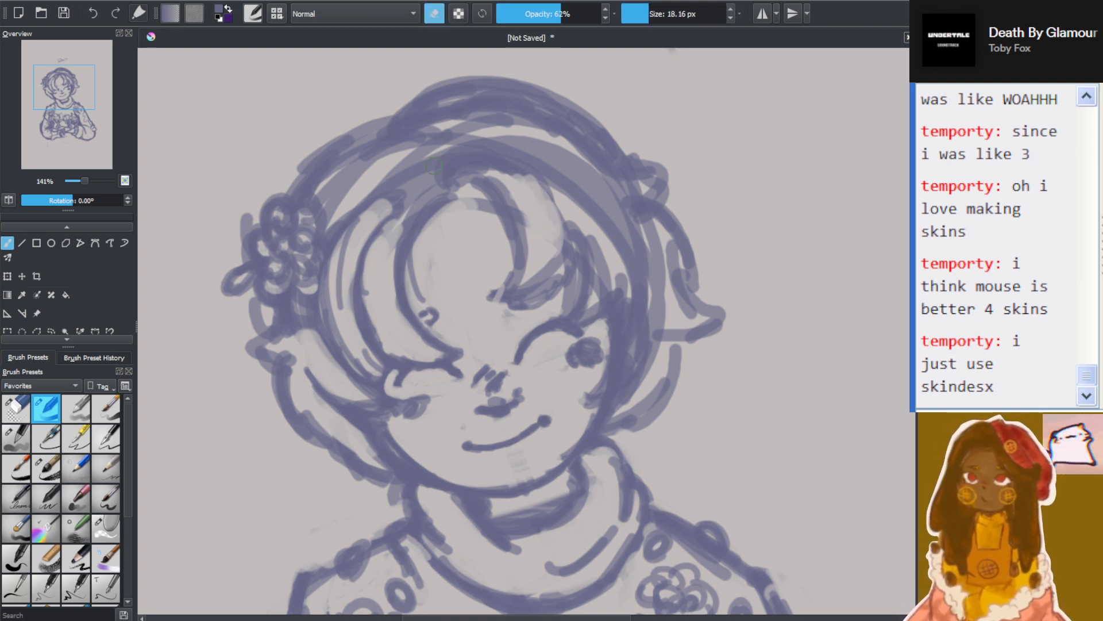
{"action": "mouse_move", "coordinate": [334, 186]}
{"action": "left_mouse_down"}
{"action": "mouse_move", "coordinate": [439, 144]}
{"action": "mouse_move", "coordinate": [466, 115]}
{"action": "mouse_move", "coordinate": [425, 124]}
{"action": "mouse_move", "coordinate": [434, 138]}
{"action": "mouse_move", "coordinate": [501, 113]}
{"action": "mouse_move", "coordinate": [450, 132]}
{"action": "mouse_move", "coordinate": [456, 142]}
{"action": "mouse_move", "coordinate": [550, 139]}
{"action": "mouse_move", "coordinate": [557, 124]}
{"action": "mouse_move", "coordinate": [478, 125]}
{"action": "mouse_move", "coordinate": [588, 171]}
{"action": "mouse_move", "coordinate": [490, 123]}
{"action": "mouse_move", "coordinate": [496, 156]}
{"action": "mouse_move", "coordinate": [568, 204]}
{"action": "mouse_move", "coordinate": [517, 149]}
{"action": "mouse_move", "coordinate": [464, 155]}
{"action": "mouse_move", "coordinate": [546, 169]}
{"action": "mouse_move", "coordinate": [393, 166]}
{"action": "mouse_move", "coordinate": [425, 196]}
{"action": "left_mouse_up"}
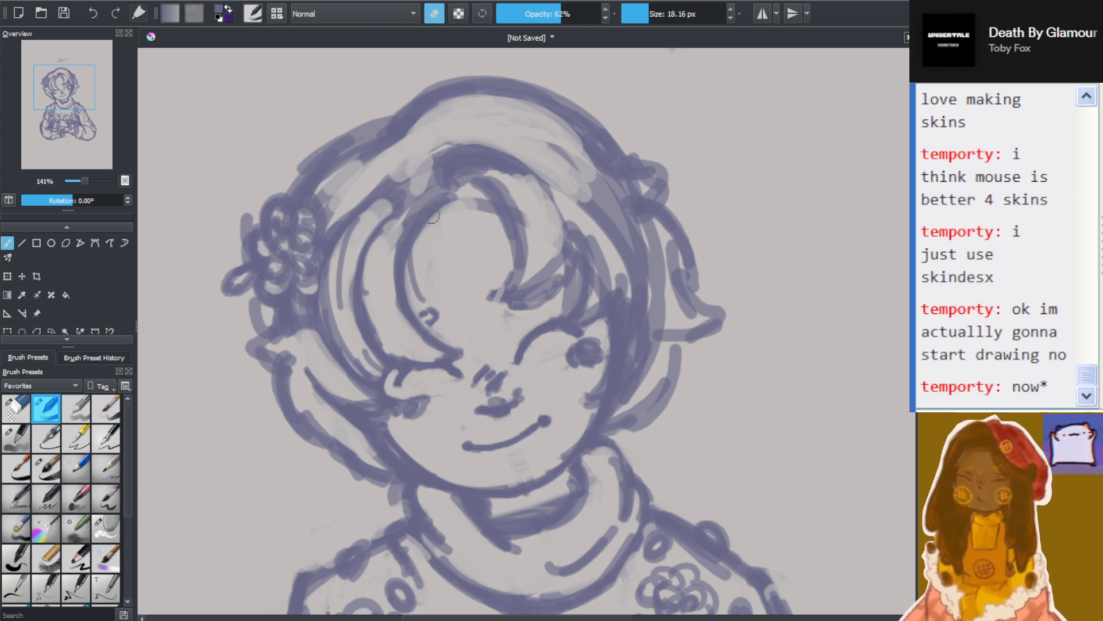
{"action": "mouse_move", "coordinate": [381, 214]}
{"action": "left_mouse_down"}
{"action": "mouse_move", "coordinate": [400, 182]}
{"action": "mouse_move", "coordinate": [377, 220]}
{"action": "mouse_move", "coordinate": [385, 202]}
{"action": "mouse_move", "coordinate": [427, 191]}
{"action": "mouse_move", "coordinate": [387, 233]}
{"action": "mouse_move", "coordinate": [430, 168]}
{"action": "mouse_move", "coordinate": [483, 128]}
{"action": "left_mouse_up"}
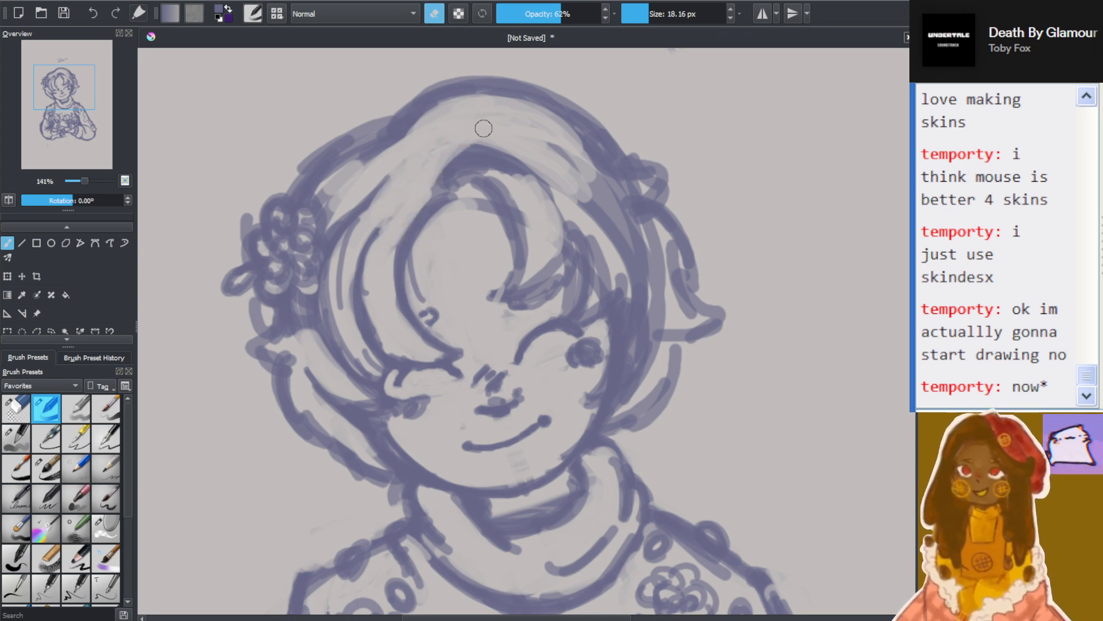
Erase the heavy strokes down the right-hand side of the hair and the thick arc above the fringe
{"action": "mouse_move", "coordinate": [554, 167]}
{"action": "left_mouse_down"}
{"action": "mouse_move", "coordinate": [590, 190]}
{"action": "mouse_move", "coordinate": [550, 138]}
{"action": "mouse_move", "coordinate": [574, 140]}
{"action": "mouse_move", "coordinate": [637, 187]}
{"action": "mouse_move", "coordinate": [578, 179]}
{"action": "mouse_move", "coordinate": [628, 180]}
{"action": "mouse_move", "coordinate": [603, 211]}
{"action": "mouse_move", "coordinate": [543, 225]}
{"action": "mouse_move", "coordinate": [532, 153]}
{"action": "mouse_move", "coordinate": [554, 235]}
{"action": "left_mouse_up"}
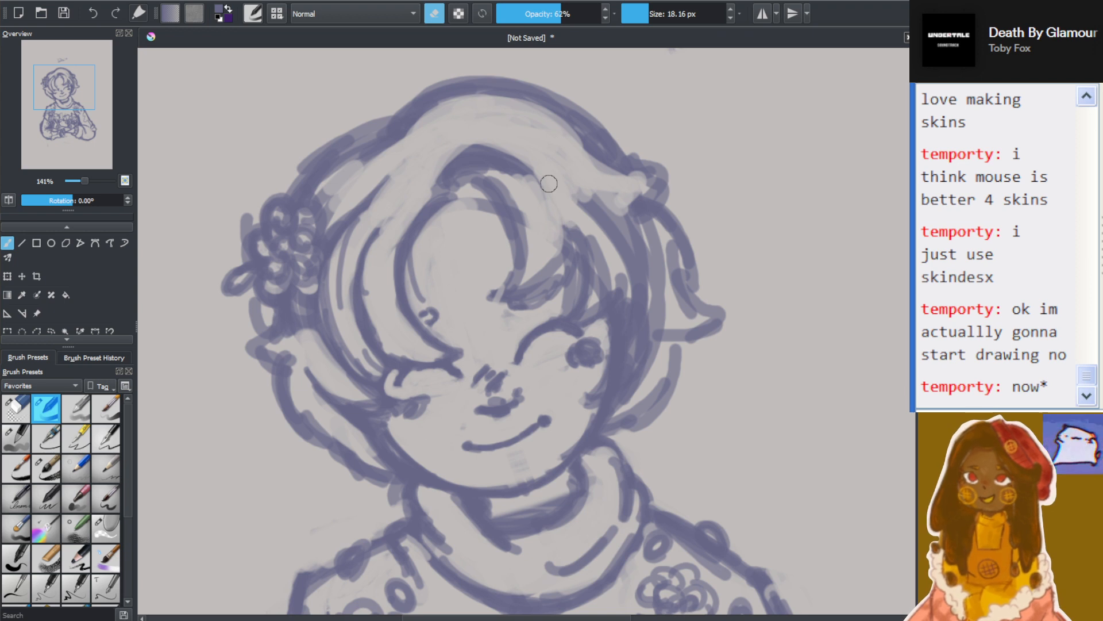
{"action": "left_click_drag", "start_coordinate": [549, 182], "coordinate": [559, 278]}
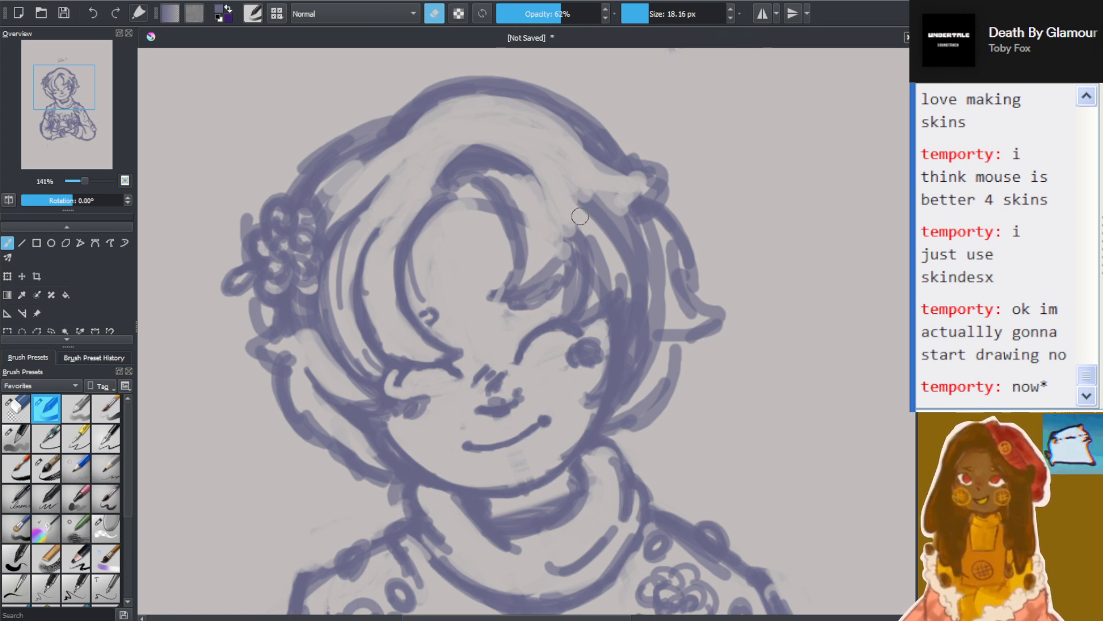
{"action": "mouse_move", "coordinate": [561, 187]}
{"action": "left_mouse_down"}
{"action": "mouse_move", "coordinate": [614, 242]}
{"action": "mouse_move", "coordinate": [571, 173]}
{"action": "mouse_move", "coordinate": [638, 262]}
{"action": "mouse_move", "coordinate": [653, 262]}
{"action": "mouse_move", "coordinate": [648, 244]}
{"action": "mouse_move", "coordinate": [607, 205]}
{"action": "mouse_move", "coordinate": [625, 268]}
{"action": "mouse_move", "coordinate": [650, 290]}
{"action": "mouse_move", "coordinate": [679, 259]}
{"action": "mouse_move", "coordinate": [640, 232]}
{"action": "mouse_move", "coordinate": [660, 315]}
{"action": "mouse_move", "coordinate": [648, 282]}
{"action": "mouse_move", "coordinate": [665, 262]}
{"action": "mouse_move", "coordinate": [683, 277]}
{"action": "mouse_move", "coordinate": [682, 322]}
{"action": "mouse_move", "coordinate": [670, 321]}
{"action": "mouse_move", "coordinate": [613, 240]}
{"action": "mouse_move", "coordinate": [614, 278]}
{"action": "mouse_move", "coordinate": [593, 291]}
{"action": "mouse_move", "coordinate": [605, 285]}
{"action": "mouse_move", "coordinate": [599, 237]}
{"action": "mouse_move", "coordinate": [587, 238]}
{"action": "mouse_move", "coordinate": [591, 300]}
{"action": "mouse_move", "coordinate": [632, 268]}
{"action": "mouse_move", "coordinate": [617, 286]}
{"action": "mouse_move", "coordinate": [637, 279]}
{"action": "mouse_move", "coordinate": [622, 268]}
{"action": "mouse_move", "coordinate": [611, 389]}
{"action": "mouse_move", "coordinate": [631, 384]}
{"action": "mouse_move", "coordinate": [652, 345]}
{"action": "mouse_move", "coordinate": [646, 331]}
{"action": "mouse_move", "coordinate": [640, 395]}
{"action": "mouse_move", "coordinate": [661, 347]}
{"action": "left_mouse_up"}
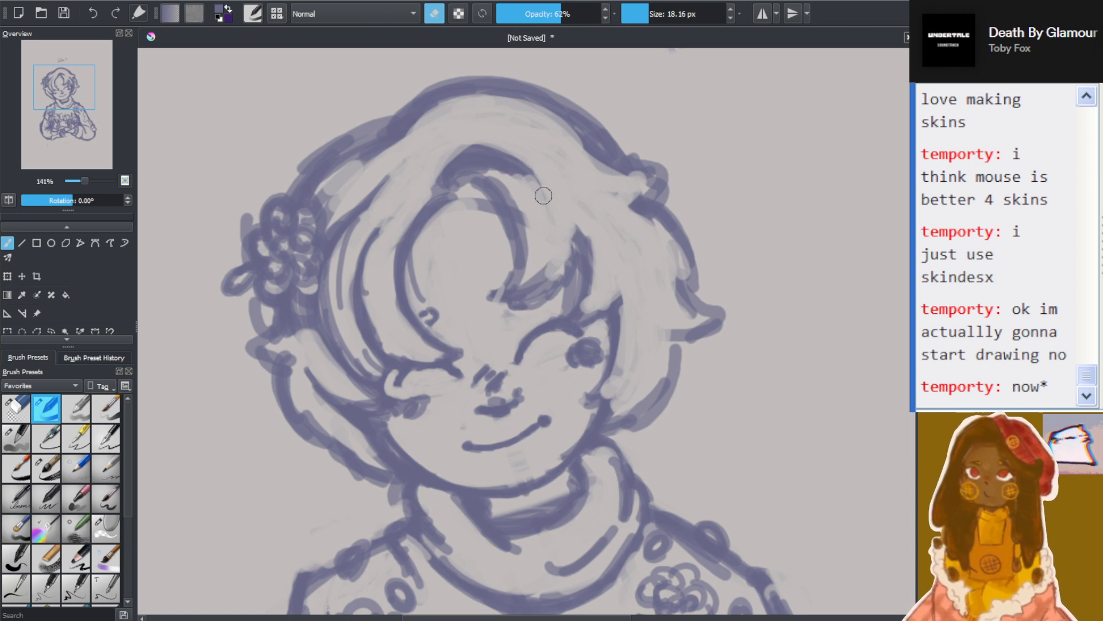
{"action": "mouse_move", "coordinate": [455, 172]}
{"action": "left_mouse_down"}
{"action": "mouse_move", "coordinate": [484, 165]}
{"action": "mouse_move", "coordinate": [459, 171]}
{"action": "mouse_move", "coordinate": [501, 201]}
{"action": "mouse_move", "coordinate": [477, 164]}
{"action": "left_mouse_up"}
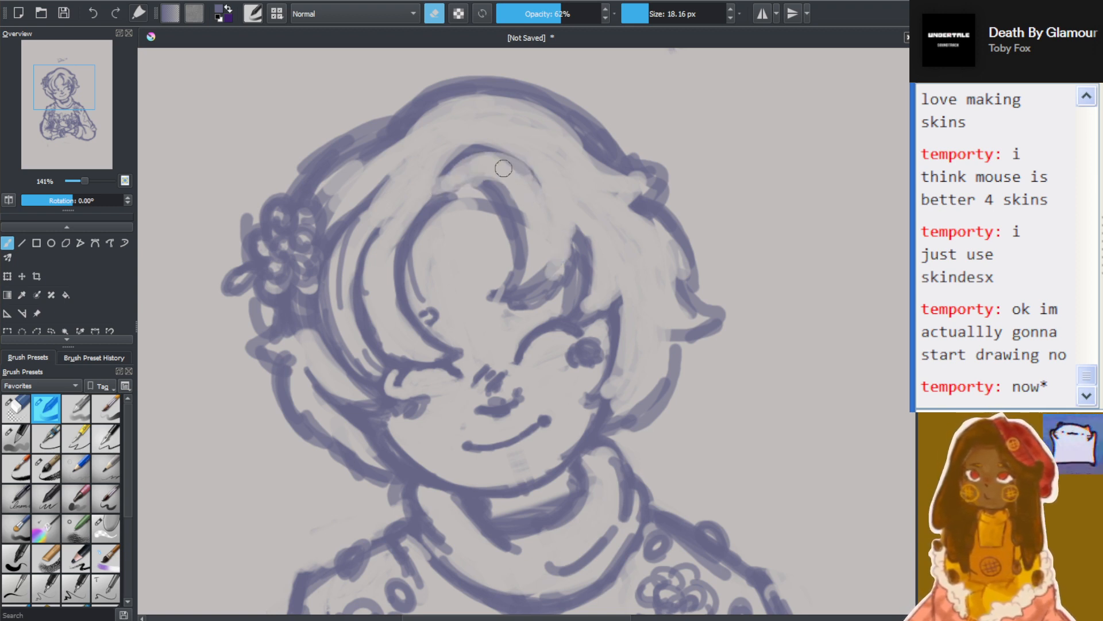
{"action": "mouse_move", "coordinate": [445, 175]}
{"action": "left_mouse_down"}
{"action": "mouse_move", "coordinate": [492, 138]}
{"action": "mouse_move", "coordinate": [463, 153]}
{"action": "mouse_move", "coordinate": [455, 178]}
{"action": "mouse_move", "coordinate": [529, 175]}
{"action": "mouse_move", "coordinate": [475, 148]}
{"action": "mouse_move", "coordinate": [460, 173]}
{"action": "left_mouse_up"}
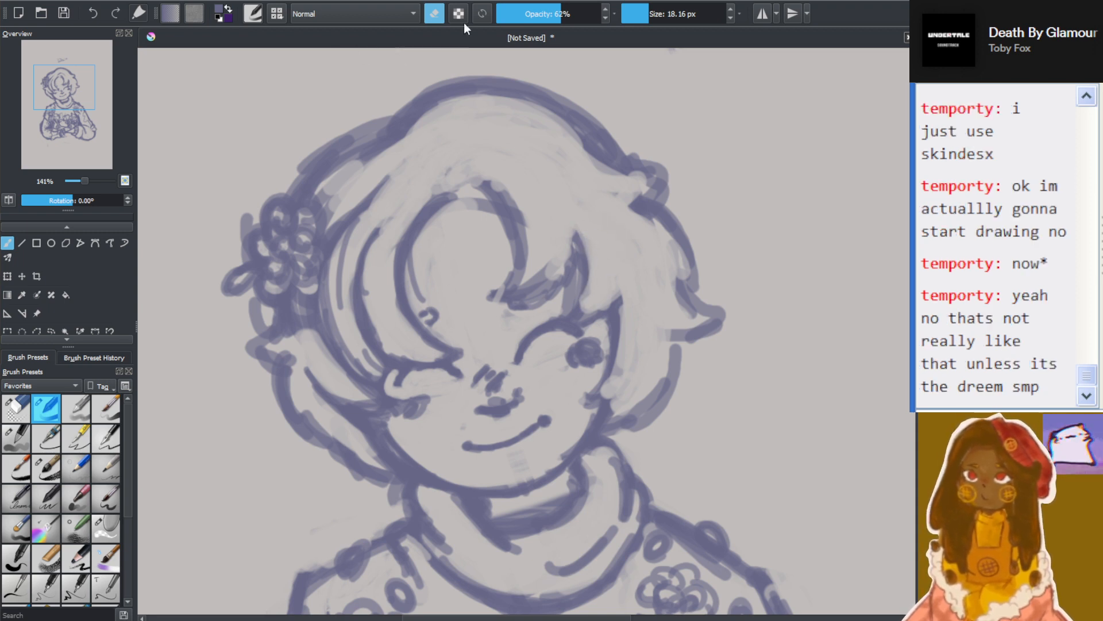
Return the brush to drawing mode at 6.43 px and draw thin curved hair strands above the fringe
{"action": "left_click", "coordinate": [434, 13]}
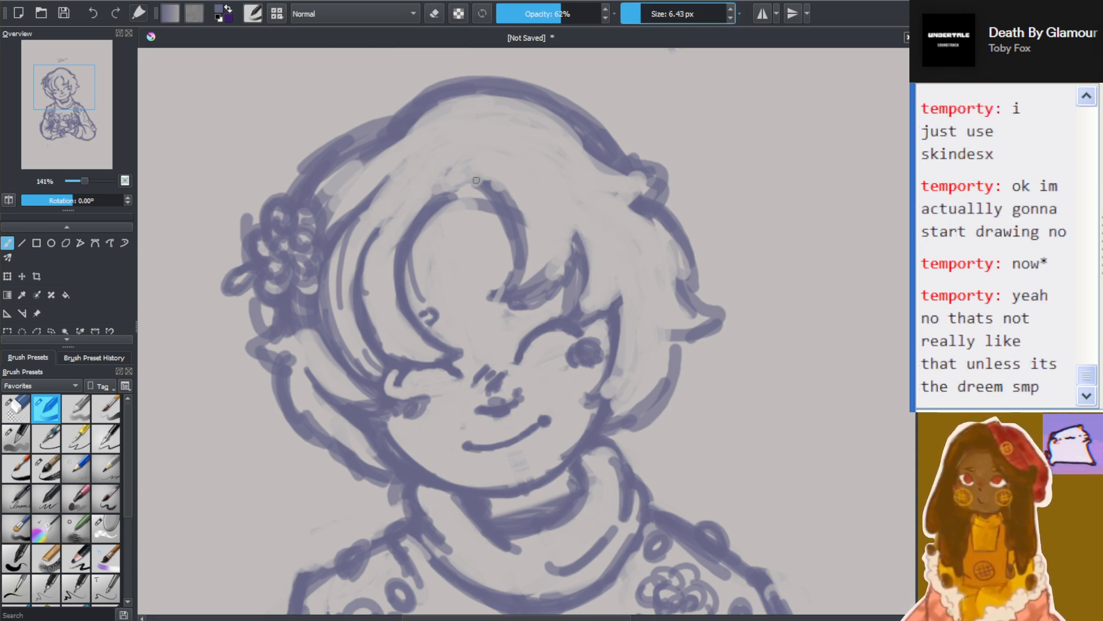
{"action": "mouse_move", "coordinate": [446, 166]}
{"action": "left_mouse_down"}
{"action": "mouse_move", "coordinate": [468, 147]}
{"action": "mouse_move", "coordinate": [486, 184]}
{"action": "mouse_move", "coordinate": [454, 176]}
{"action": "mouse_move", "coordinate": [494, 155]}
{"action": "mouse_move", "coordinate": [514, 199]}
{"action": "mouse_move", "coordinate": [505, 155]}
{"action": "mouse_move", "coordinate": [543, 229]}
{"action": "left_mouse_up"}
{"action": "scroll", "coordinate": [571, 252], "scroll_direction": "down", "scroll_amount": 5}
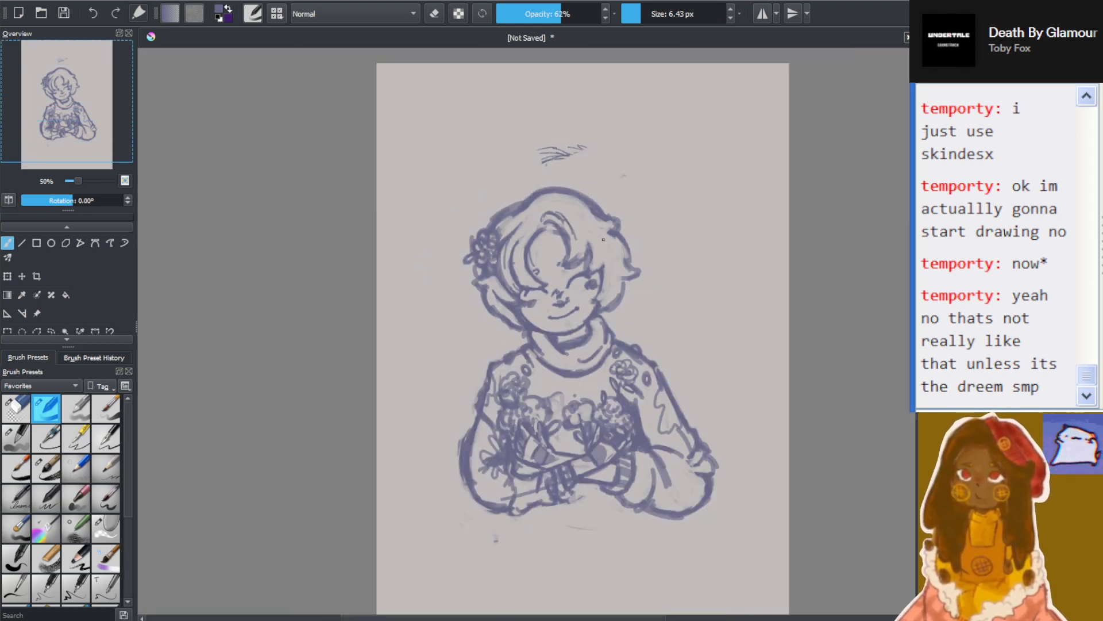
Add short hair strokes along the inside of the crown's outline on the flower side
{"action": "scroll", "coordinate": [572, 217], "scroll_direction": "up", "scroll_amount": 6}
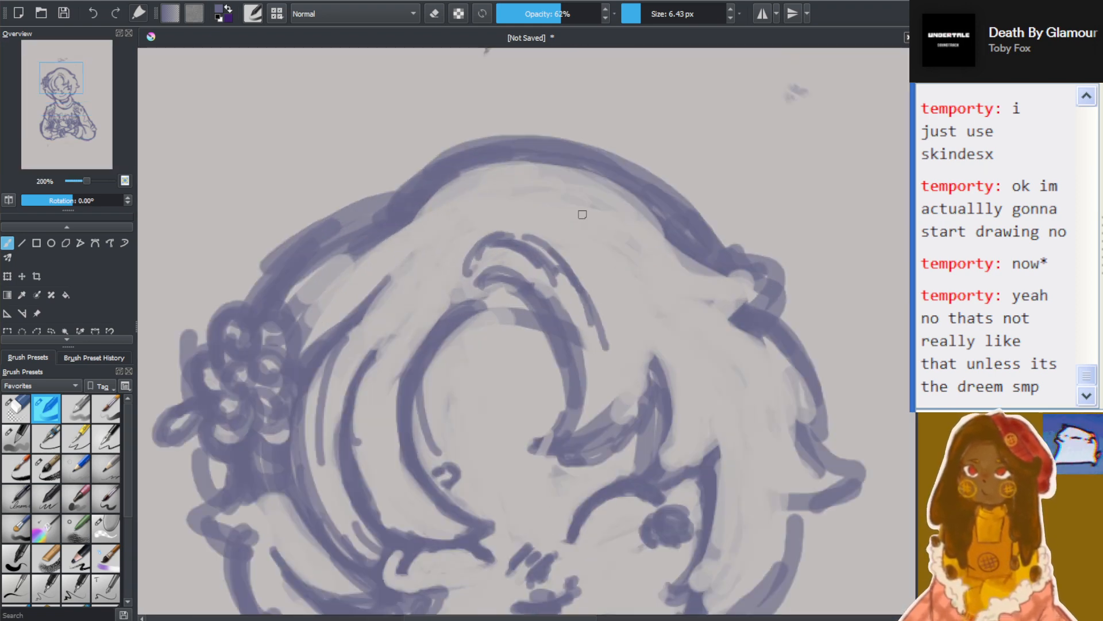
{"action": "mouse_move", "coordinate": [420, 226]}
{"action": "left_mouse_down"}
{"action": "mouse_move", "coordinate": [445, 189]}
{"action": "mouse_move", "coordinate": [430, 244]}
{"action": "mouse_move", "coordinate": [454, 219]}
{"action": "left_mouse_up"}
{"action": "mouse_move", "coordinate": [395, 237]}
{"action": "left_mouse_down"}
{"action": "mouse_move", "coordinate": [365, 251]}
{"action": "mouse_move", "coordinate": [388, 257]}
{"action": "mouse_move", "coordinate": [351, 273]}
{"action": "mouse_move", "coordinate": [389, 261]}
{"action": "left_mouse_up"}
{"action": "left_click_drag", "start_coordinate": [323, 245], "coordinate": [370, 224]}
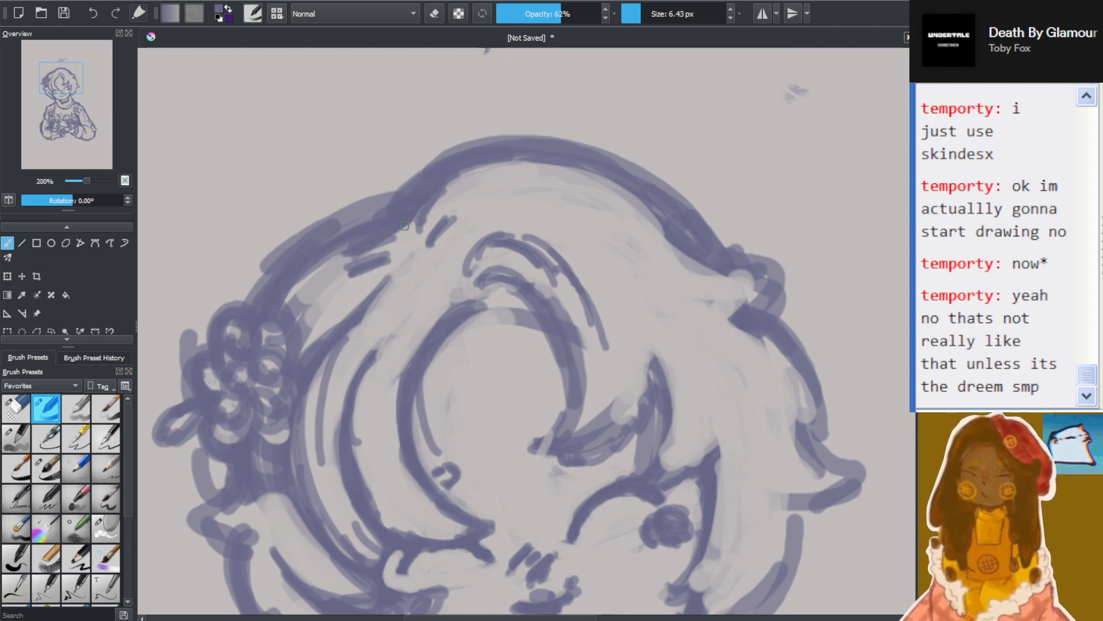
Add short hair strokes inside the right-hand crown outline and beside the lock above the right-hand eye
{"action": "scroll", "coordinate": [417, 224], "scroll_direction": "down", "scroll_amount": 5}
{"action": "scroll", "coordinate": [495, 222], "scroll_direction": "up", "scroll_amount": 5}
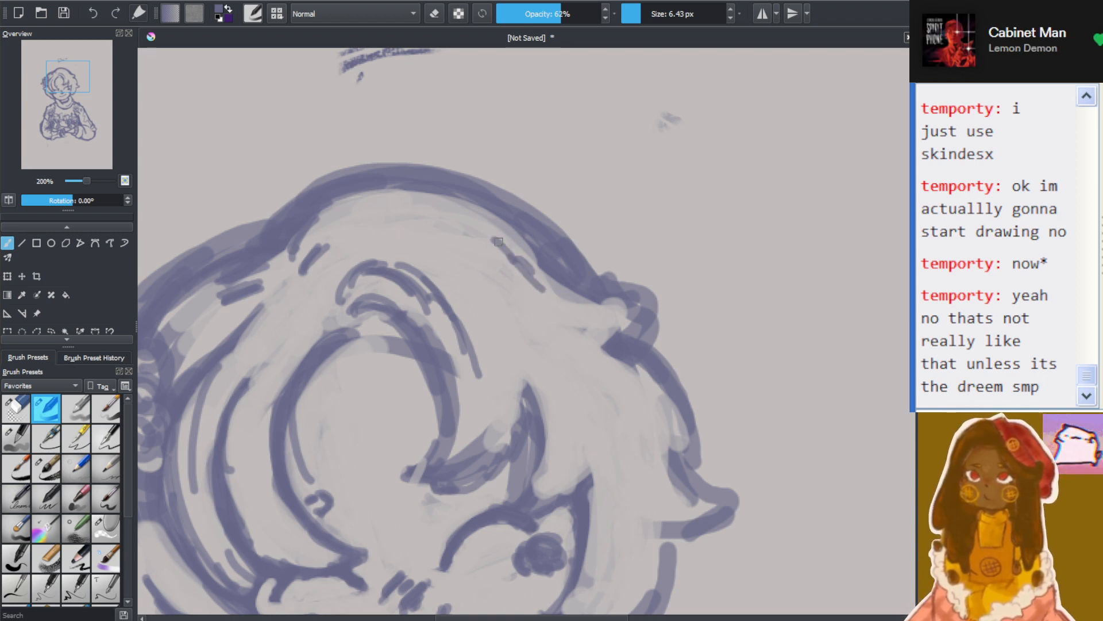
{"action": "left_click_drag", "start_coordinate": [493, 231], "coordinate": [520, 259]}
{"action": "mouse_move", "coordinate": [523, 390]}
{"action": "left_mouse_down"}
{"action": "mouse_move", "coordinate": [546, 439]}
{"action": "mouse_move", "coordinate": [532, 408]}
{"action": "mouse_move", "coordinate": [527, 484]}
{"action": "mouse_move", "coordinate": [514, 497]}
{"action": "mouse_move", "coordinate": [586, 481]}
{"action": "mouse_move", "coordinate": [575, 480]}
{"action": "mouse_move", "coordinate": [592, 437]}
{"action": "mouse_move", "coordinate": [570, 400]}
{"action": "mouse_move", "coordinate": [592, 430]}
{"action": "left_mouse_up"}
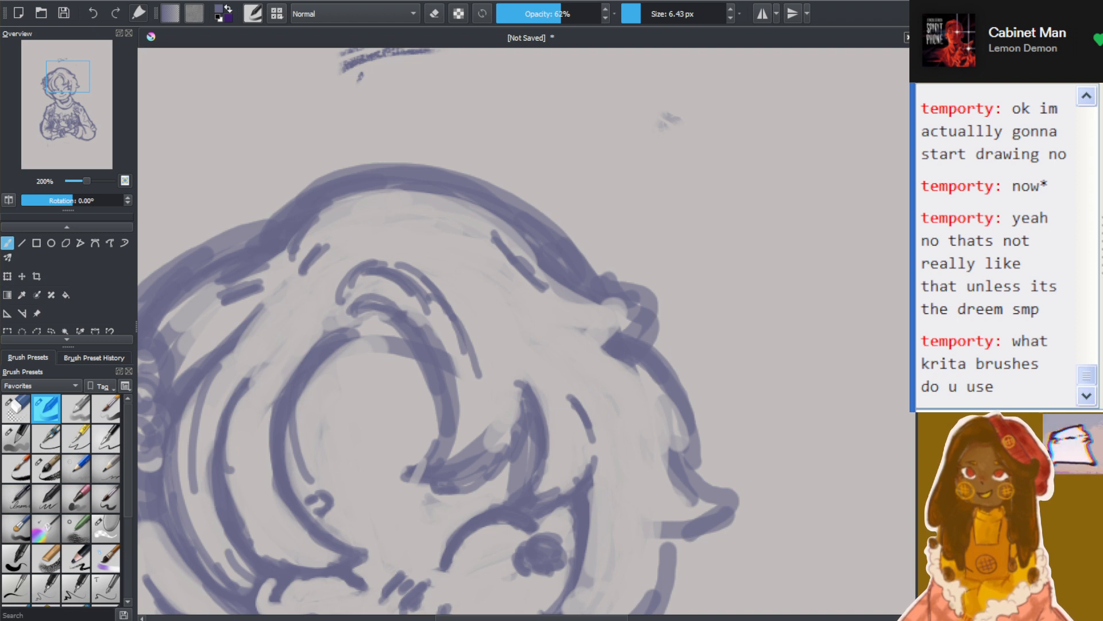
{"action": "scroll", "coordinate": [122, 457], "scroll_direction": "down", "scroll_amount": 1}
{"action": "scroll", "coordinate": [121, 456], "scroll_direction": "down", "scroll_amount": 3}
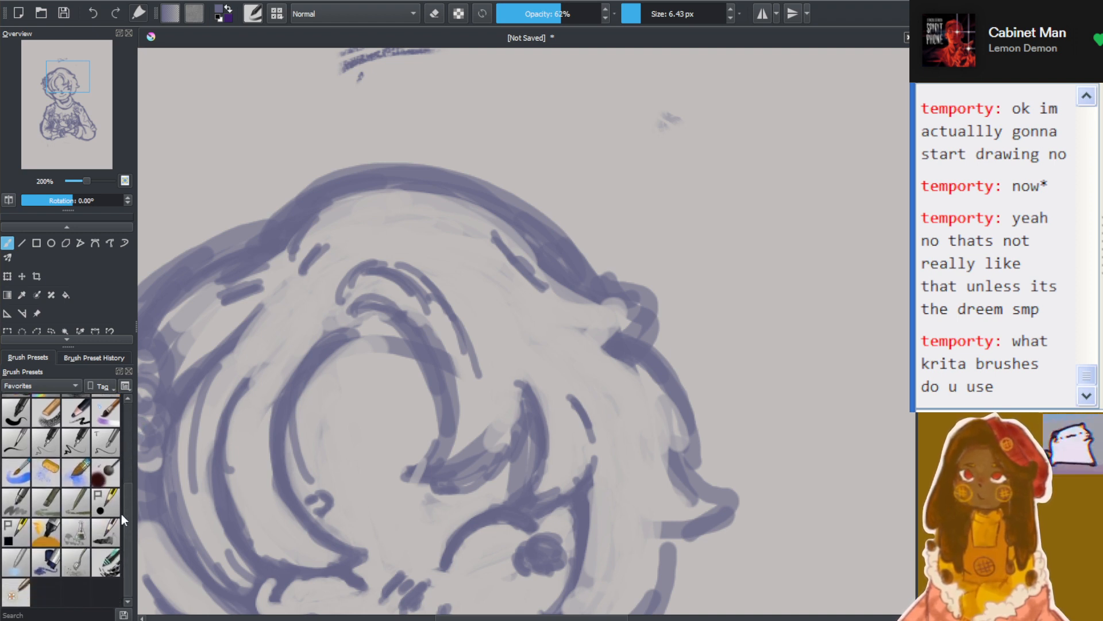
{"action": "scroll", "coordinate": [119, 520], "scroll_direction": "up", "scroll_amount": 6}
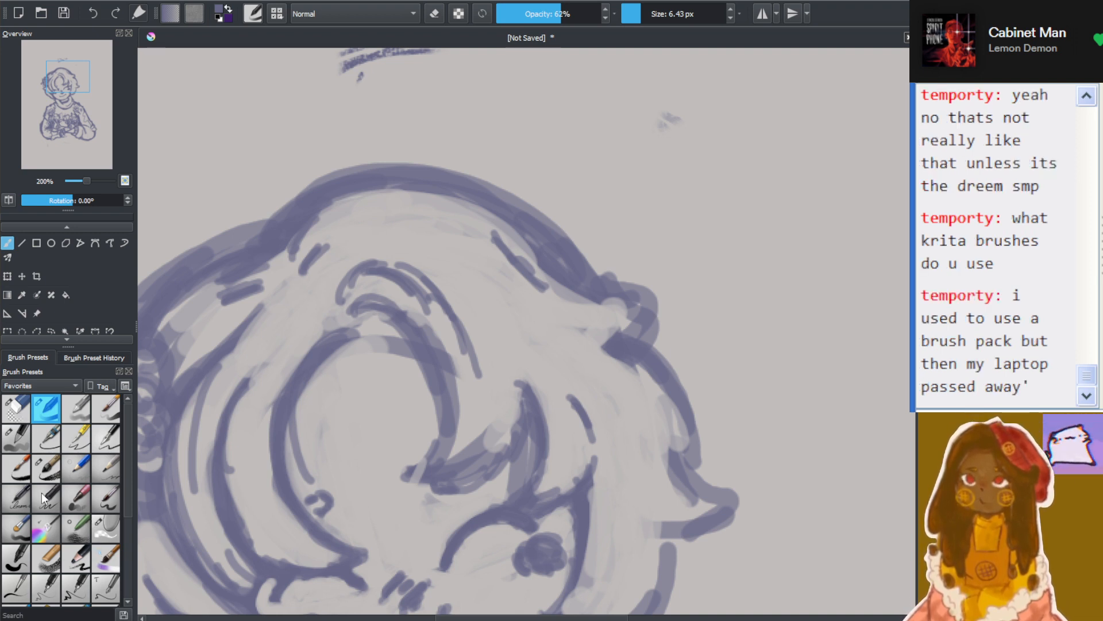
{"action": "scroll", "coordinate": [41, 492], "scroll_direction": "down", "scroll_amount": 5}
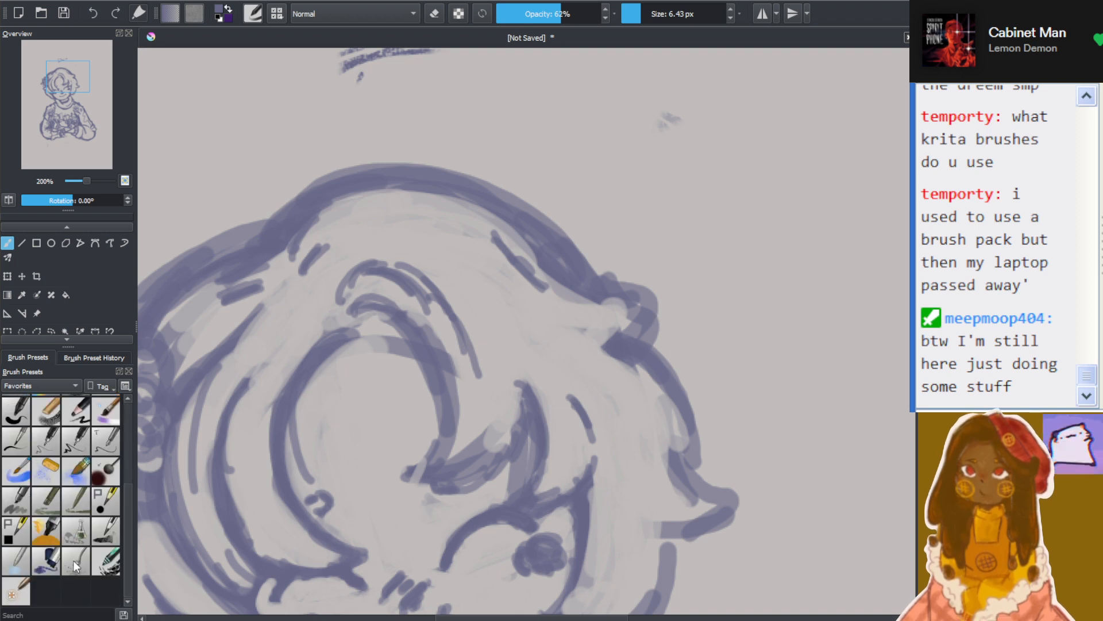
{"action": "scroll", "coordinate": [73, 561], "scroll_direction": "up", "scroll_amount": 5}
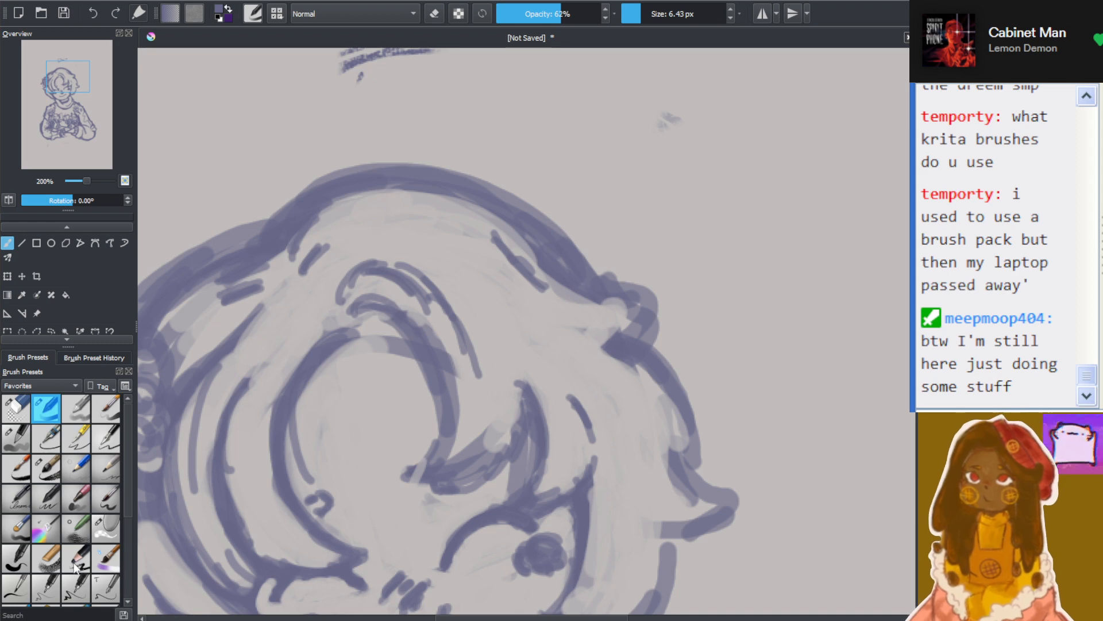
Redraw the right-hand hair outline around the outward flick, closing its lower edge and darkening the curved strand down to the jaw
{"action": "key", "text": "minus"}
{"action": "key", "text": "minus"}
{"action": "key", "text": "minus"}
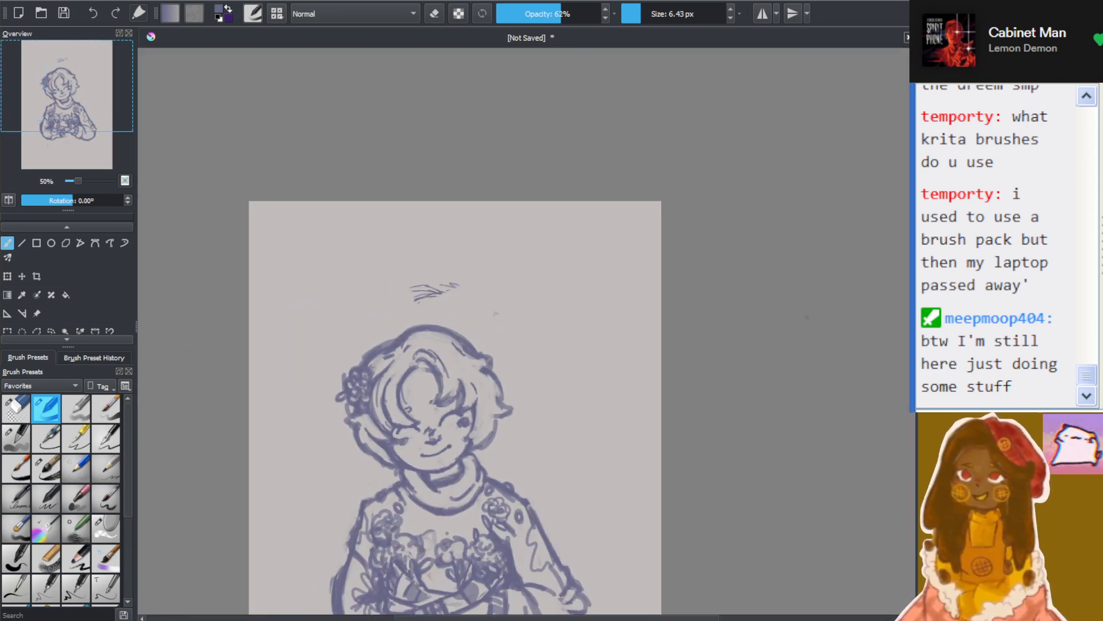
{"action": "scroll", "coordinate": [459, 368], "scroll_direction": "down", "scroll_amount": 3}
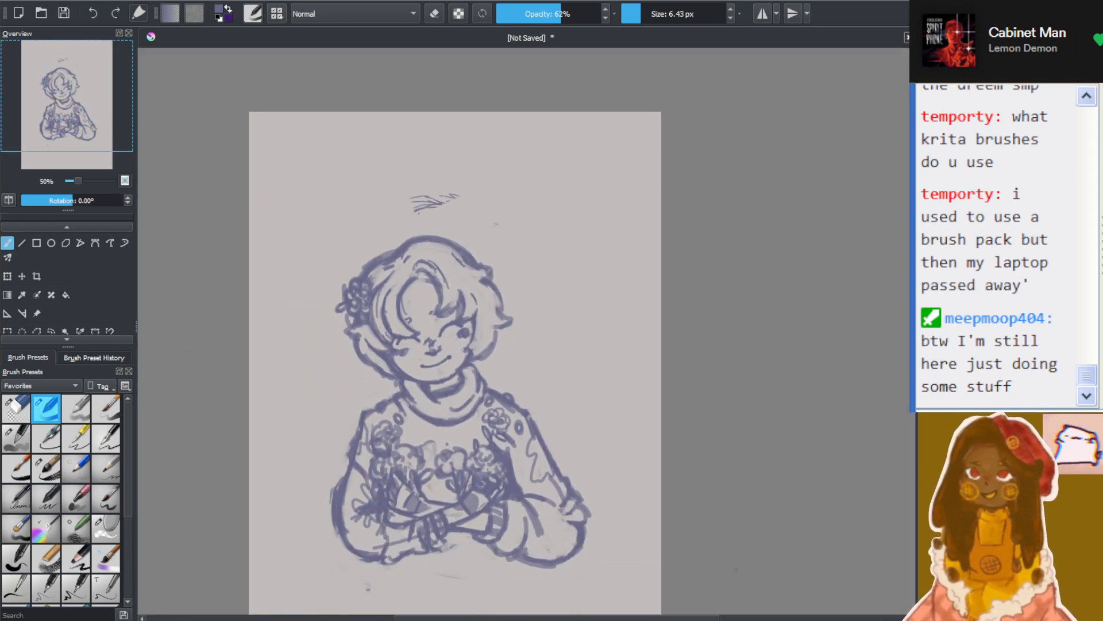
{"action": "left_click_drag", "start_coordinate": [695, 620], "coordinate": [652, 619]}
{"action": "scroll", "coordinate": [542, 355], "scroll_direction": "down", "scroll_amount": 2}
{"action": "scroll", "coordinate": [541, 354], "scroll_direction": "up", "scroll_amount": 4}
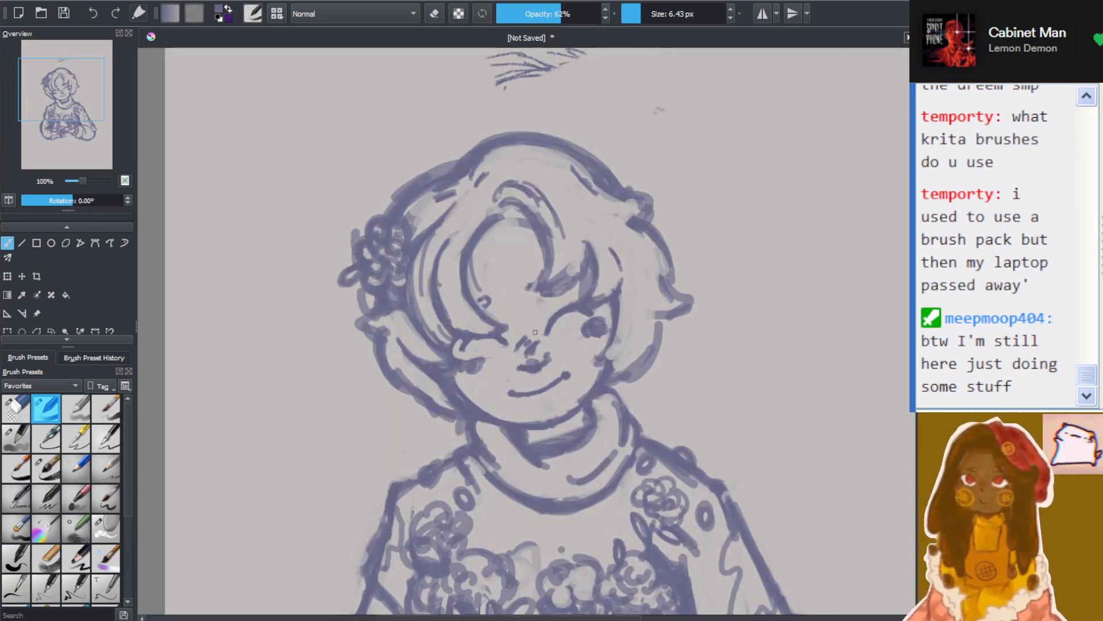
{"action": "scroll", "coordinate": [601, 207], "scroll_direction": "up", "scroll_amount": 3}
{"action": "scroll", "coordinate": [600, 207], "scroll_direction": "down", "scroll_amount": 3}
{"action": "scroll", "coordinate": [601, 367], "scroll_direction": "up", "scroll_amount": 3}
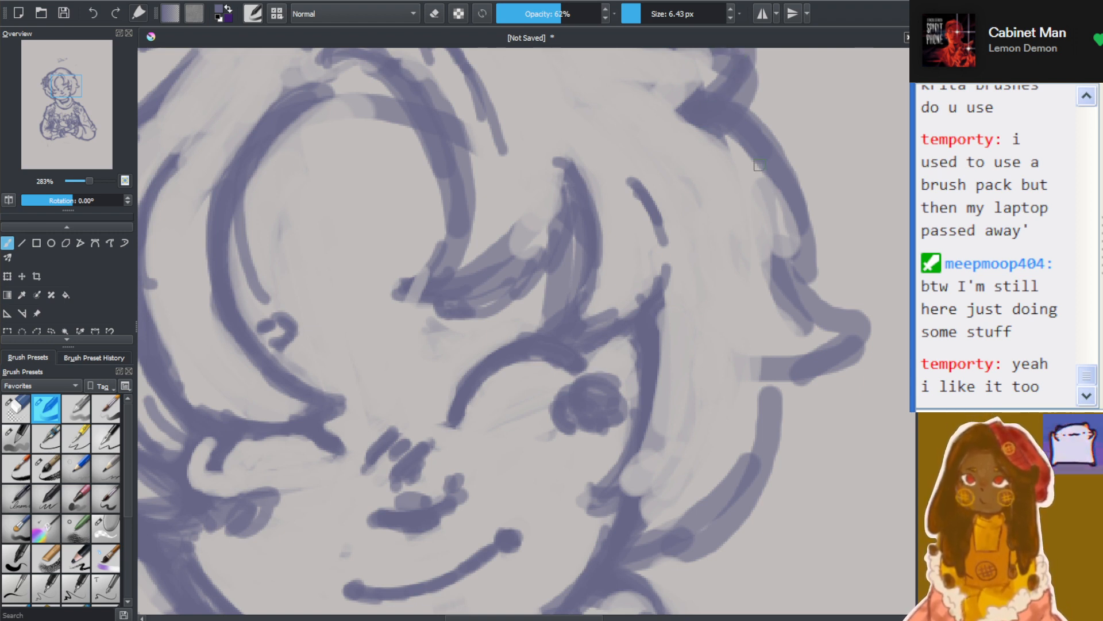
{"action": "mouse_move", "coordinate": [786, 193]}
{"action": "left_mouse_down"}
{"action": "mouse_move", "coordinate": [795, 263]}
{"action": "mouse_move", "coordinate": [817, 304]}
{"action": "left_mouse_up"}
{"action": "left_click_drag", "start_coordinate": [772, 237], "coordinate": [845, 324]}
{"action": "left_click_drag", "start_coordinate": [757, 245], "coordinate": [857, 328]}
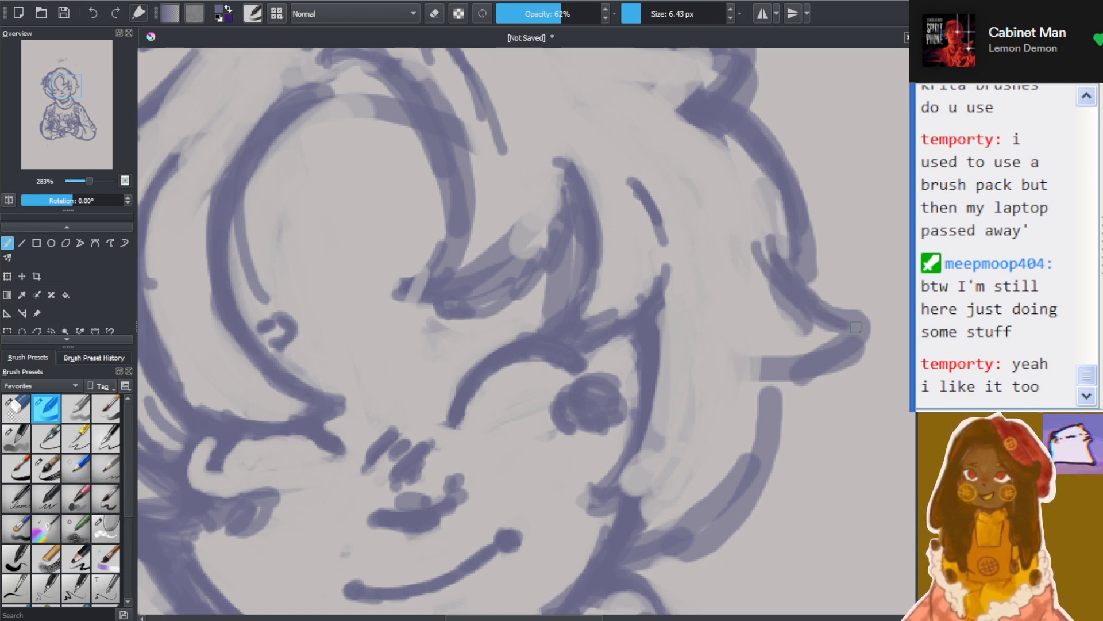
{"action": "mouse_move", "coordinate": [706, 366]}
{"action": "left_mouse_down"}
{"action": "mouse_move", "coordinate": [804, 354]}
{"action": "mouse_move", "coordinate": [740, 509]}
{"action": "left_mouse_up"}
{"action": "left_click_drag", "start_coordinate": [770, 392], "coordinate": [712, 520]}
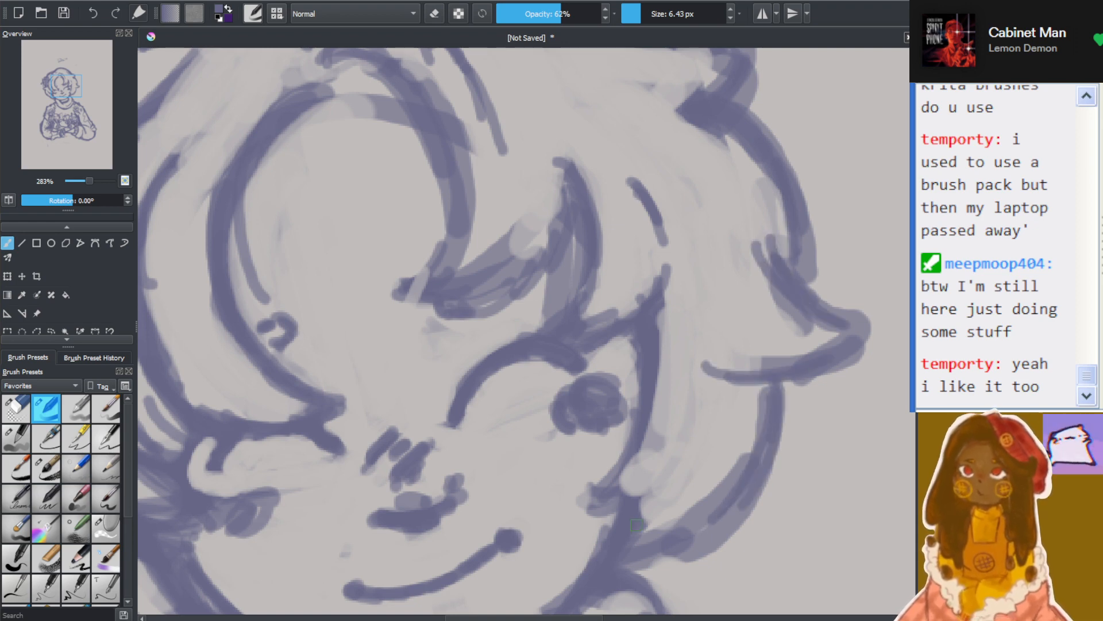
Draw short curved hair strokes beside the right-hand cheek, inside the outer hair outline
{"action": "scroll", "coordinate": [625, 499], "scroll_direction": "down", "scroll_amount": 5}
{"action": "scroll", "coordinate": [615, 488], "scroll_direction": "up", "scroll_amount": 3}
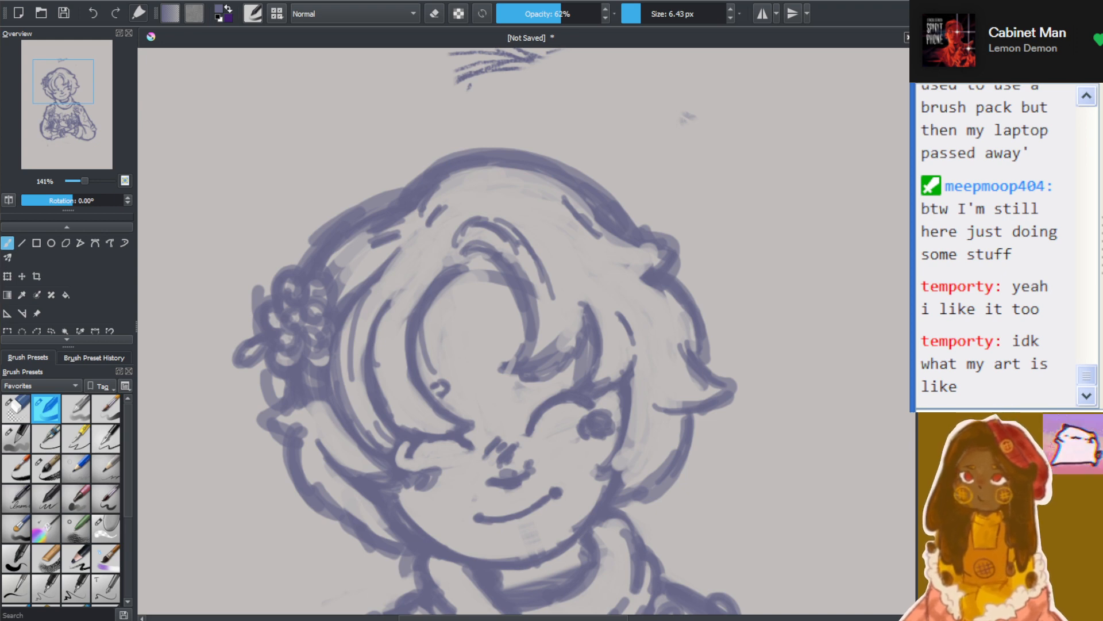
{"action": "scroll", "coordinate": [626, 290], "scroll_direction": "down", "scroll_amount": 4}
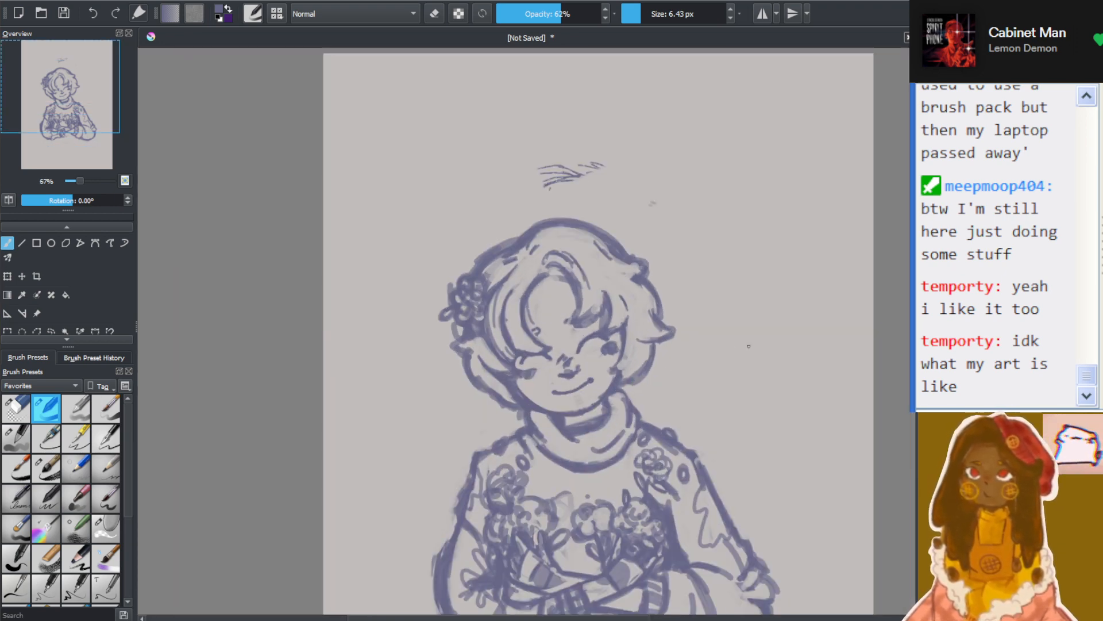
{"action": "scroll", "coordinate": [749, 346], "scroll_direction": "up", "scroll_amount": 5}
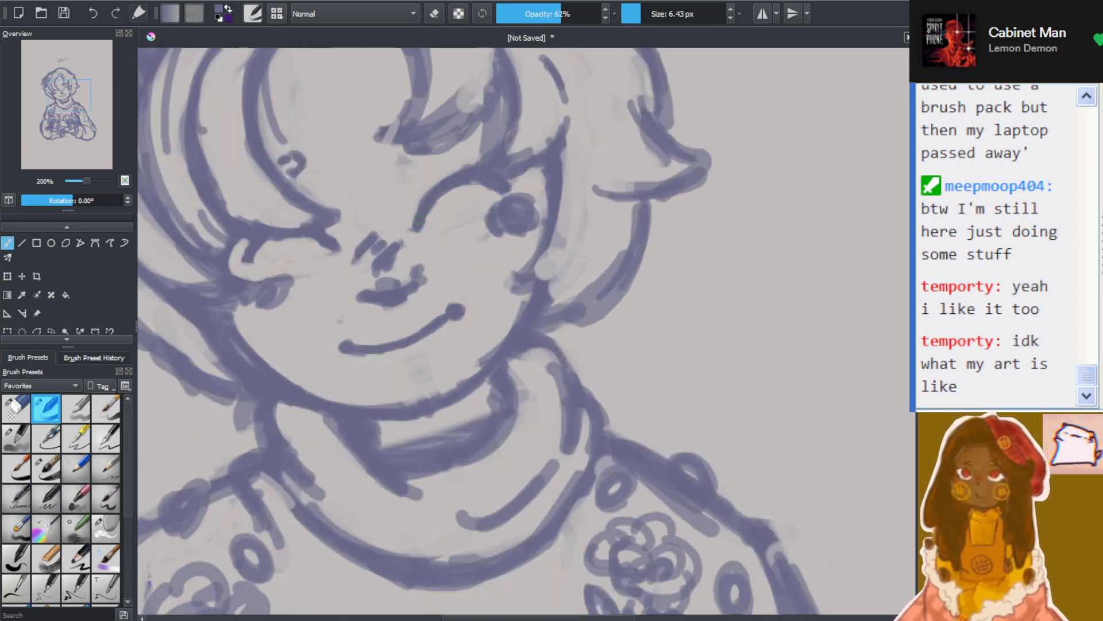
{"action": "scroll", "coordinate": [507, 227], "scroll_direction": "up", "scroll_amount": 1}
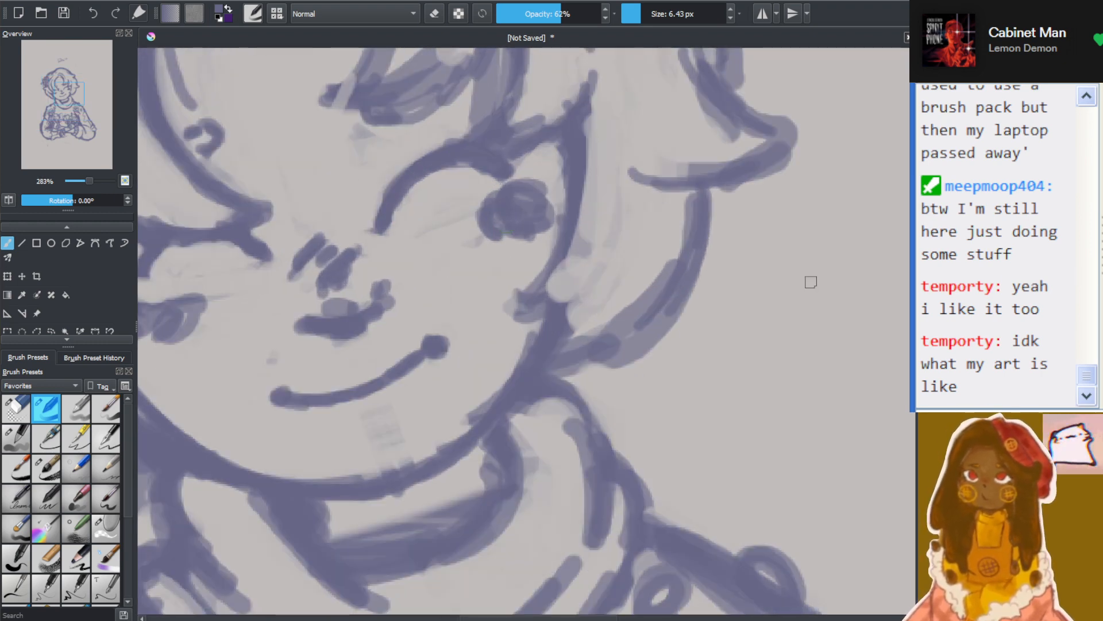
{"action": "mouse_move", "coordinate": [540, 292]}
{"action": "left_mouse_down"}
{"action": "mouse_move", "coordinate": [599, 266]}
{"action": "mouse_move", "coordinate": [578, 292]}
{"action": "mouse_move", "coordinate": [609, 241]}
{"action": "mouse_move", "coordinate": [606, 295]}
{"action": "mouse_move", "coordinate": [580, 313]}
{"action": "left_mouse_up"}
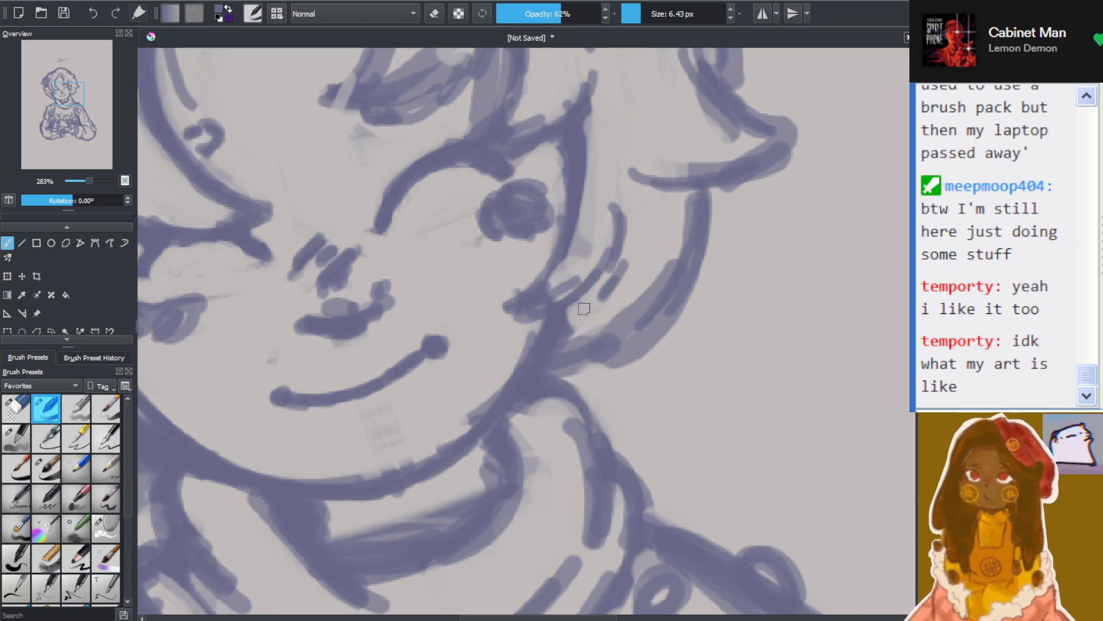
Switch to a solid opaque brush in beige at 125 px and paint a test patch on the empty background beside the head
{"action": "scroll", "coordinate": [517, 287], "scroll_direction": "down", "scroll_amount": 5}
{"action": "scroll", "coordinate": [523, 270], "scroll_direction": "up", "scroll_amount": 1}
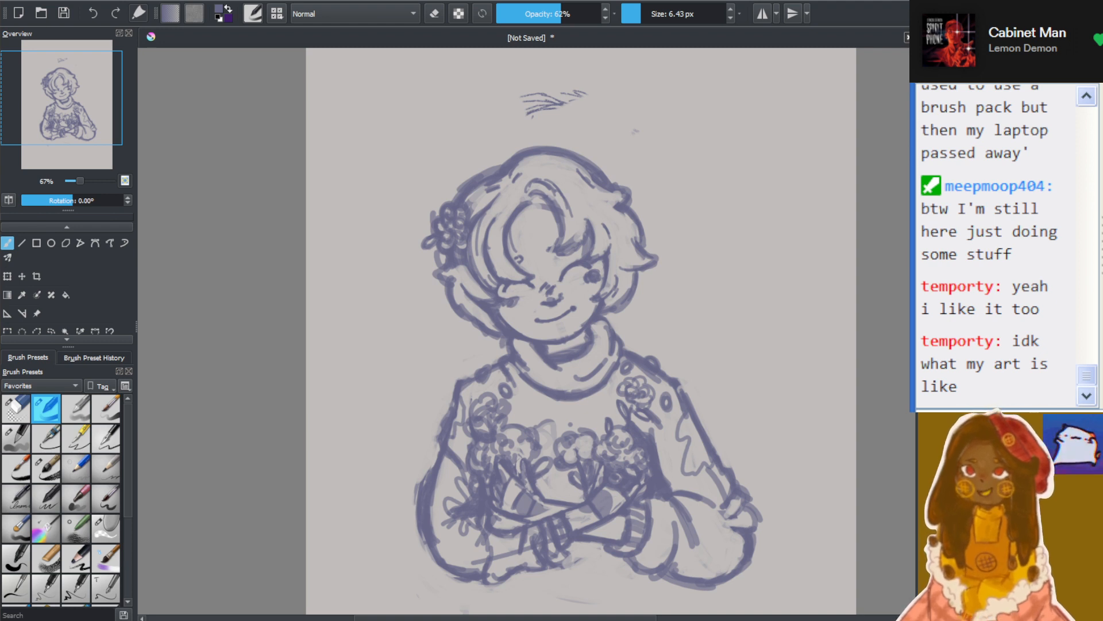
{"action": "scroll", "coordinate": [767, 315], "scroll_direction": "down", "scroll_amount": 1}
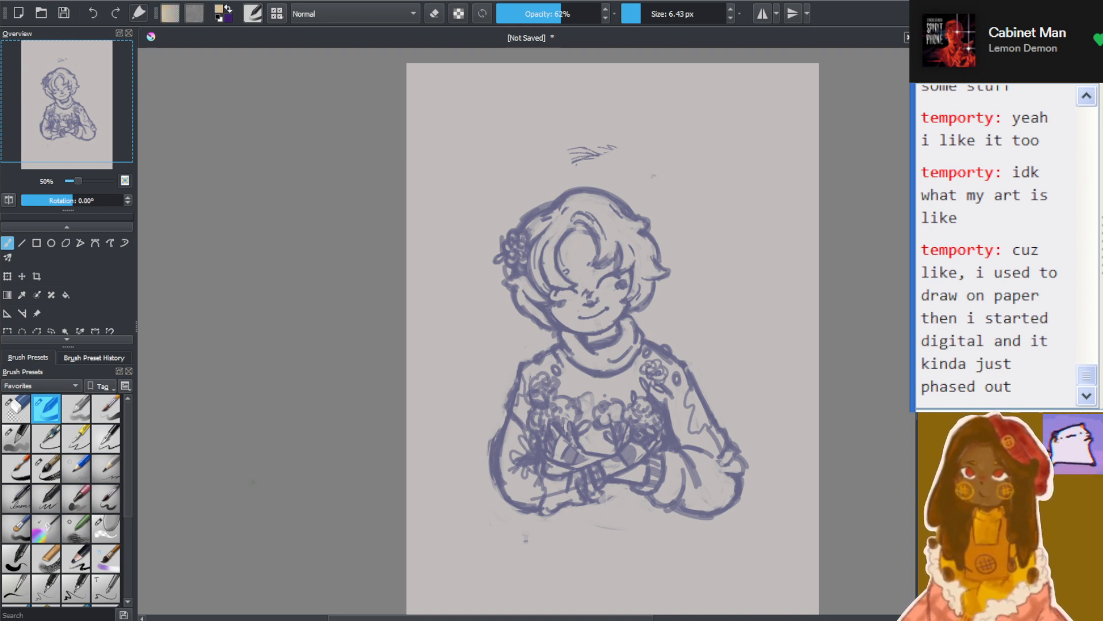
{"action": "left_click", "coordinate": [75, 497]}
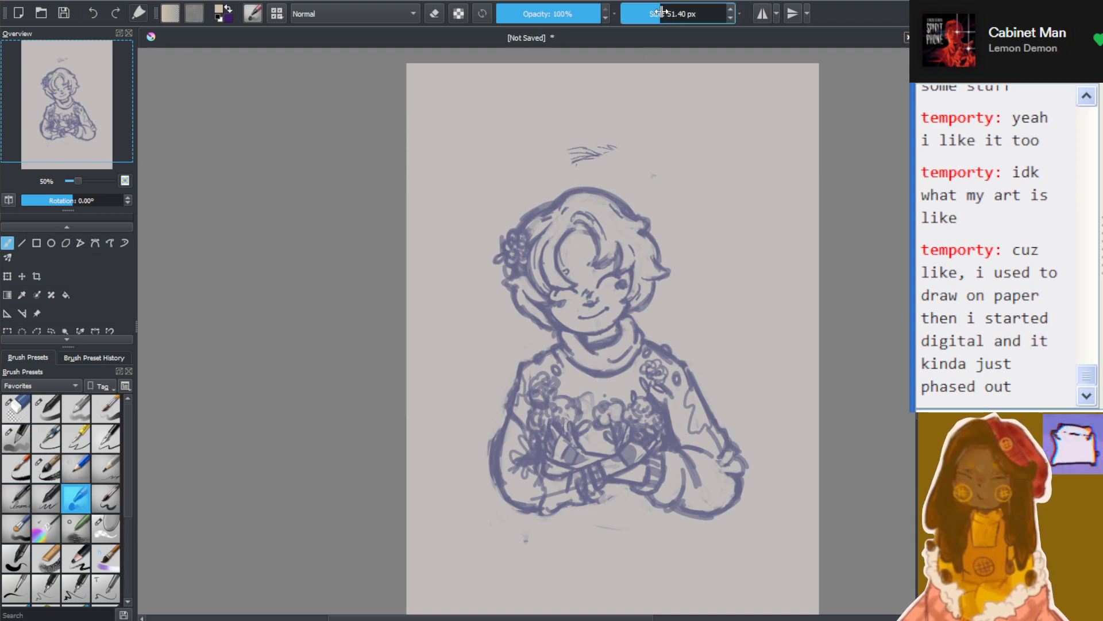
{"action": "left_click_drag", "start_coordinate": [662, 13], "coordinate": [674, 12]}
{"action": "mouse_move", "coordinate": [716, 160]}
{"action": "left_mouse_down"}
{"action": "mouse_move", "coordinate": [739, 230]}
{"action": "mouse_move", "coordinate": [800, 221]}
{"action": "left_mouse_up"}
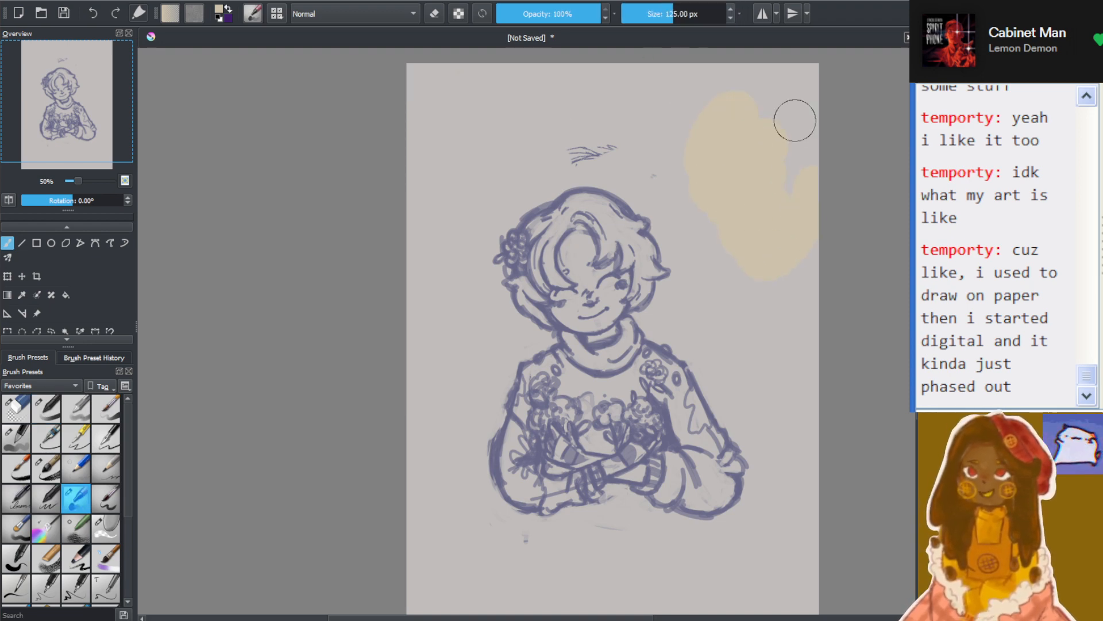
Fill the face, fringe area and visible neck with pale cream, using a 56.90 px brush
{"action": "scroll", "coordinate": [697, 246], "scroll_direction": "up", "scroll_amount": 2, "text": "ctrl"}
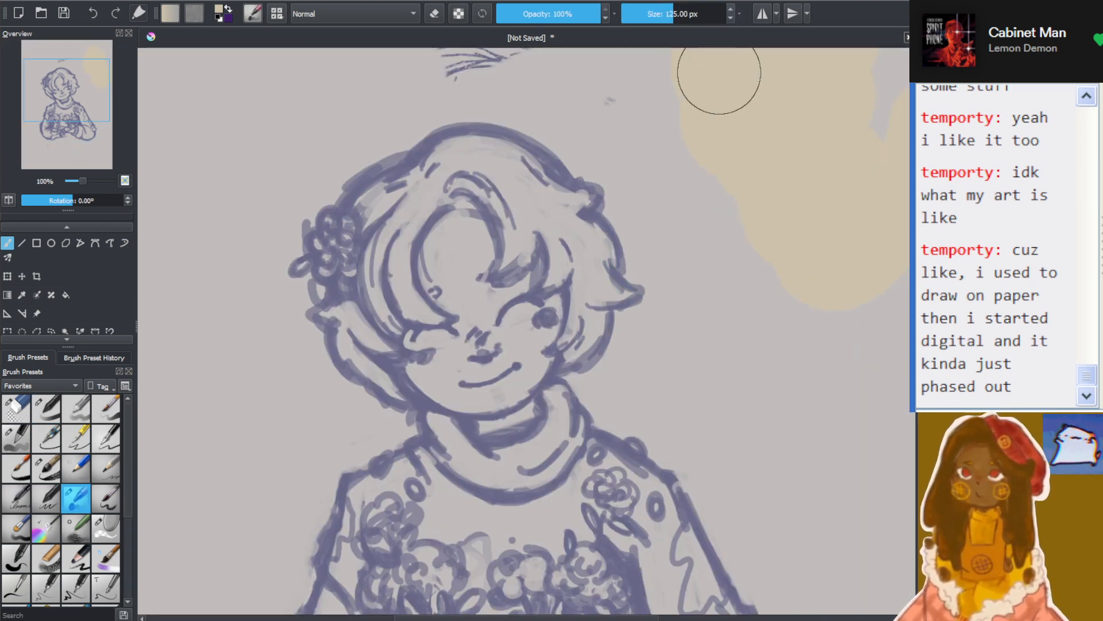
{"action": "left_click_drag", "start_coordinate": [673, 12], "coordinate": [661, 13]}
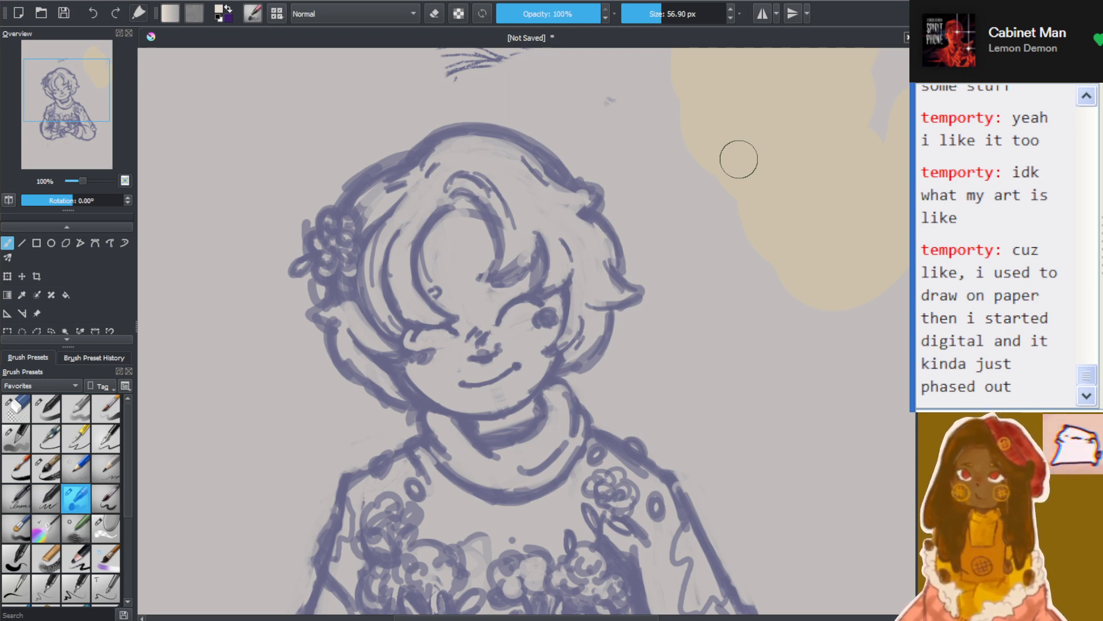
{"action": "scroll", "coordinate": [485, 334], "scroll_direction": "down", "scroll_amount": 2}
{"action": "scroll", "coordinate": [485, 334], "scroll_direction": "up", "scroll_amount": 3}
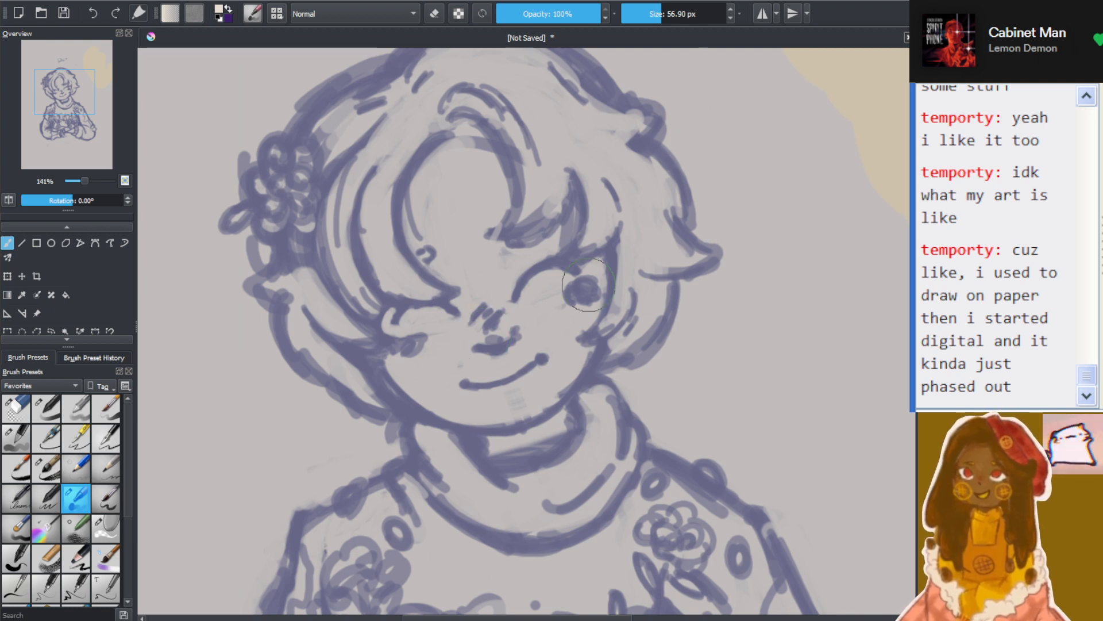
{"action": "mouse_move", "coordinate": [500, 287]}
{"action": "left_mouse_down"}
{"action": "mouse_move", "coordinate": [499, 343]}
{"action": "mouse_move", "coordinate": [543, 364]}
{"action": "mouse_move", "coordinate": [570, 259]}
{"action": "left_mouse_up"}
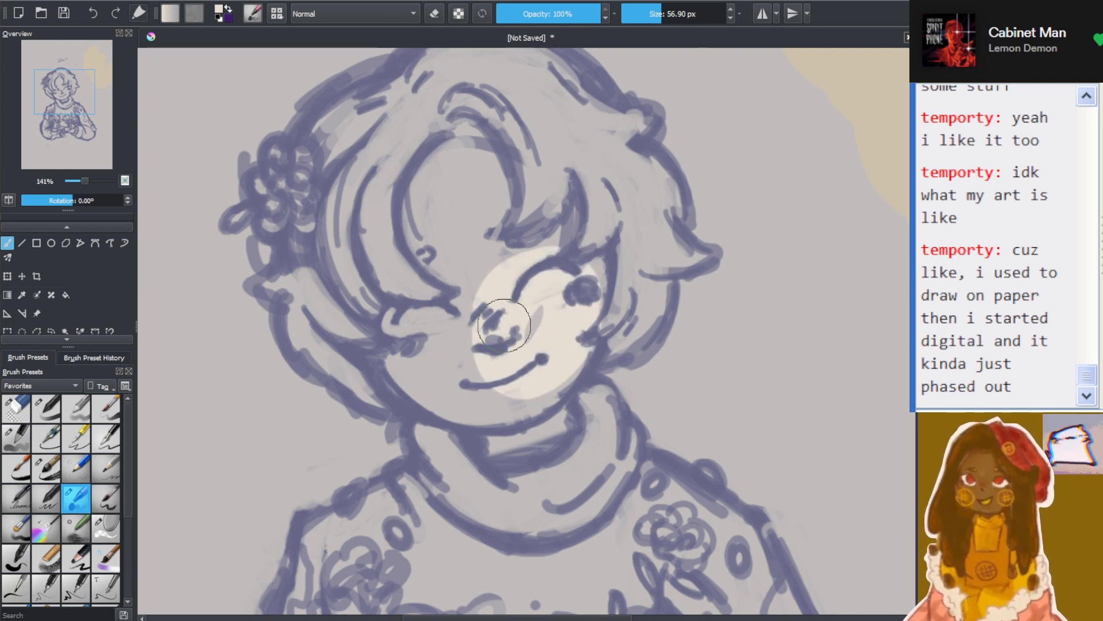
{"action": "mouse_move", "coordinate": [500, 257]}
{"action": "left_mouse_down"}
{"action": "mouse_move", "coordinate": [561, 320]}
{"action": "mouse_move", "coordinate": [490, 203]}
{"action": "mouse_move", "coordinate": [449, 402]}
{"action": "mouse_move", "coordinate": [485, 281]}
{"action": "mouse_move", "coordinate": [433, 192]}
{"action": "mouse_move", "coordinate": [510, 320]}
{"action": "mouse_move", "coordinate": [385, 197]}
{"action": "mouse_move", "coordinate": [345, 247]}
{"action": "mouse_move", "coordinate": [505, 419]}
{"action": "mouse_move", "coordinate": [567, 429]}
{"action": "left_mouse_up"}
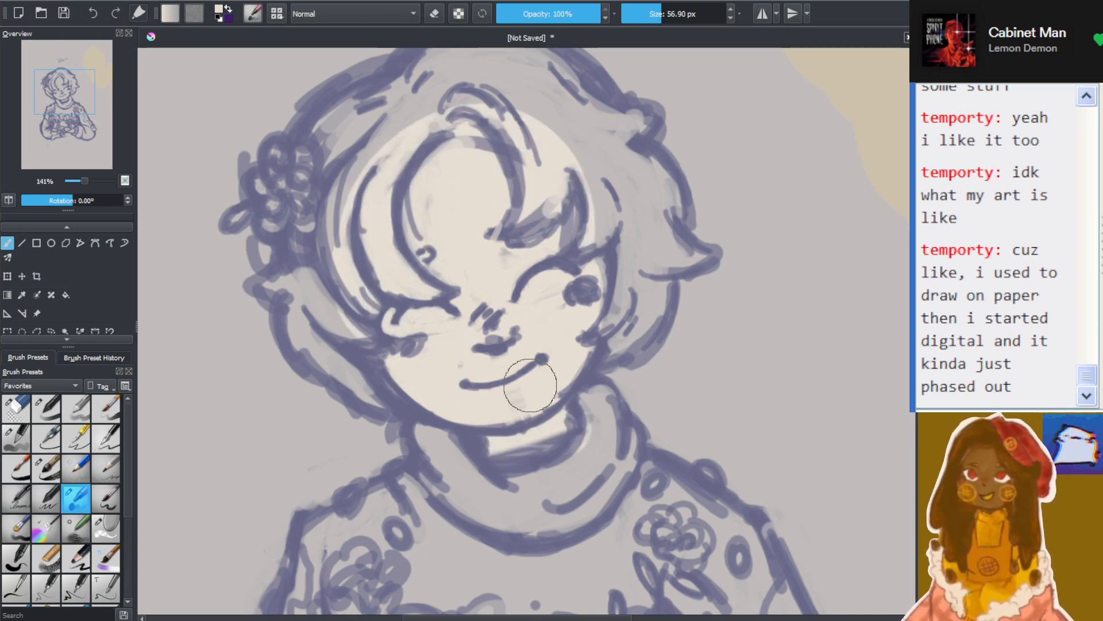
Reduce the brush to 24.01 px and paint the crossed hands and wrists in pale cream
{"action": "scroll", "coordinate": [529, 387], "scroll_direction": "down", "scroll_amount": 5}
{"action": "scroll", "coordinate": [507, 498], "scroll_direction": "up", "scroll_amount": 3}
{"action": "scroll", "coordinate": [540, 411], "scroll_direction": "up", "scroll_amount": 3}
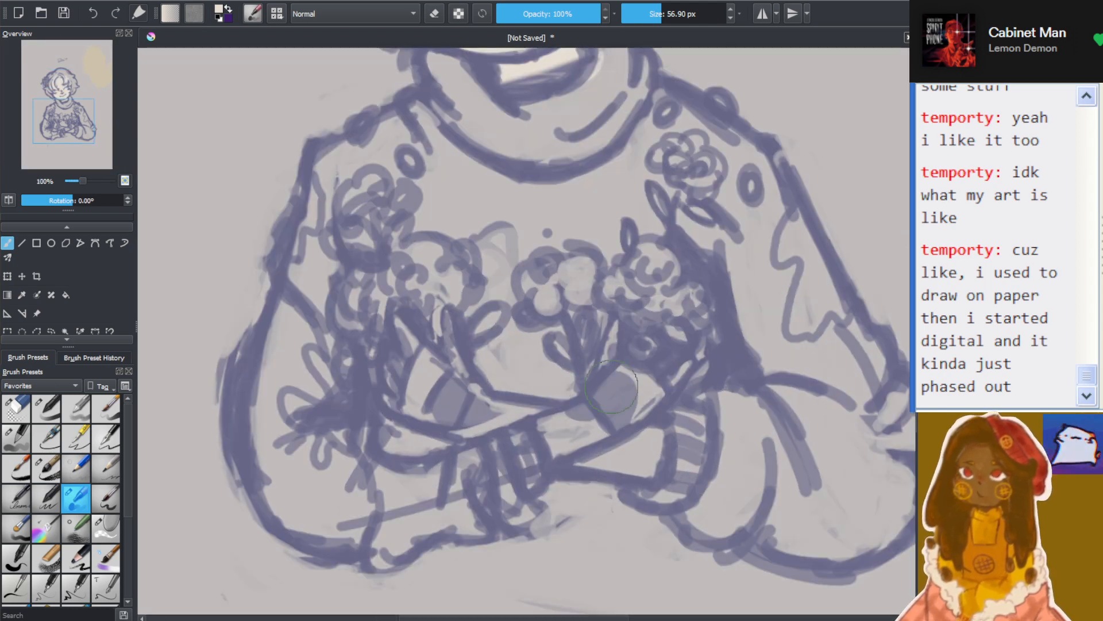
{"action": "left_click_drag", "start_coordinate": [670, 7], "coordinate": [651, 11]}
{"action": "mouse_move", "coordinate": [566, 443]}
{"action": "left_mouse_down"}
{"action": "mouse_move", "coordinate": [603, 409]}
{"action": "mouse_move", "coordinate": [529, 454]}
{"action": "mouse_move", "coordinate": [612, 376]}
{"action": "mouse_move", "coordinate": [609, 330]}
{"action": "mouse_move", "coordinate": [658, 347]}
{"action": "mouse_move", "coordinate": [647, 402]}
{"action": "mouse_move", "coordinate": [684, 368]}
{"action": "left_mouse_up"}
{"action": "mouse_move", "coordinate": [425, 397]}
{"action": "left_mouse_down"}
{"action": "mouse_move", "coordinate": [490, 416]}
{"action": "mouse_move", "coordinate": [406, 332]}
{"action": "left_mouse_up"}
{"action": "mouse_move", "coordinate": [460, 374]}
{"action": "left_mouse_down"}
{"action": "mouse_move", "coordinate": [443, 319]}
{"action": "mouse_move", "coordinate": [486, 398]}
{"action": "mouse_move", "coordinate": [586, 443]}
{"action": "mouse_move", "coordinate": [632, 442]}
{"action": "mouse_move", "coordinate": [632, 468]}
{"action": "mouse_move", "coordinate": [657, 459]}
{"action": "mouse_move", "coordinate": [640, 468]}
{"action": "mouse_move", "coordinate": [627, 448]}
{"action": "left_mouse_up"}
Change the brush colour to tan and set its size to 29.14 px for shading the face
{"action": "scroll", "coordinate": [670, 341], "scroll_direction": "down", "scroll_amount": 4}
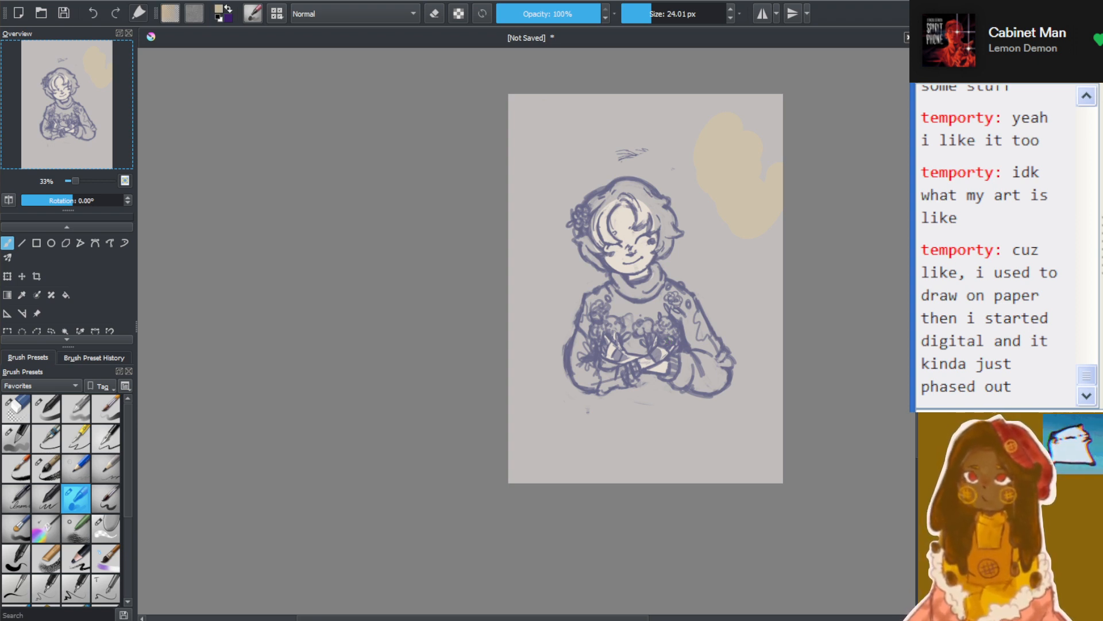
{"action": "scroll", "coordinate": [664, 235], "scroll_direction": "up", "scroll_amount": 6}
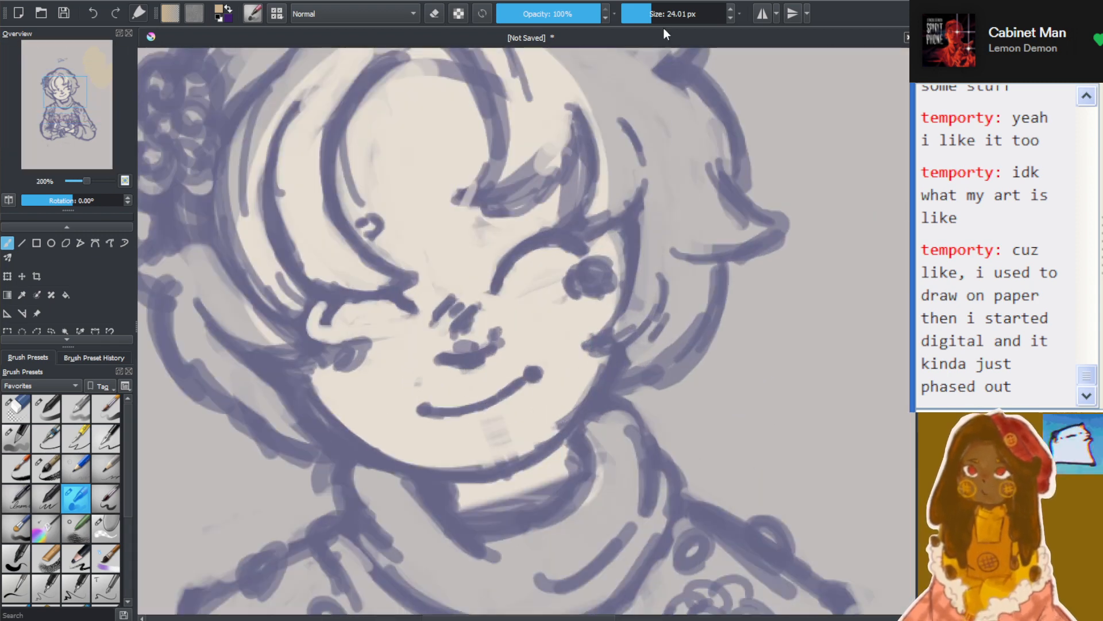
{"action": "left_click", "coordinate": [663, 15]}
{"action": "left_click_drag", "start_coordinate": [664, 17], "coordinate": [653, 15]}
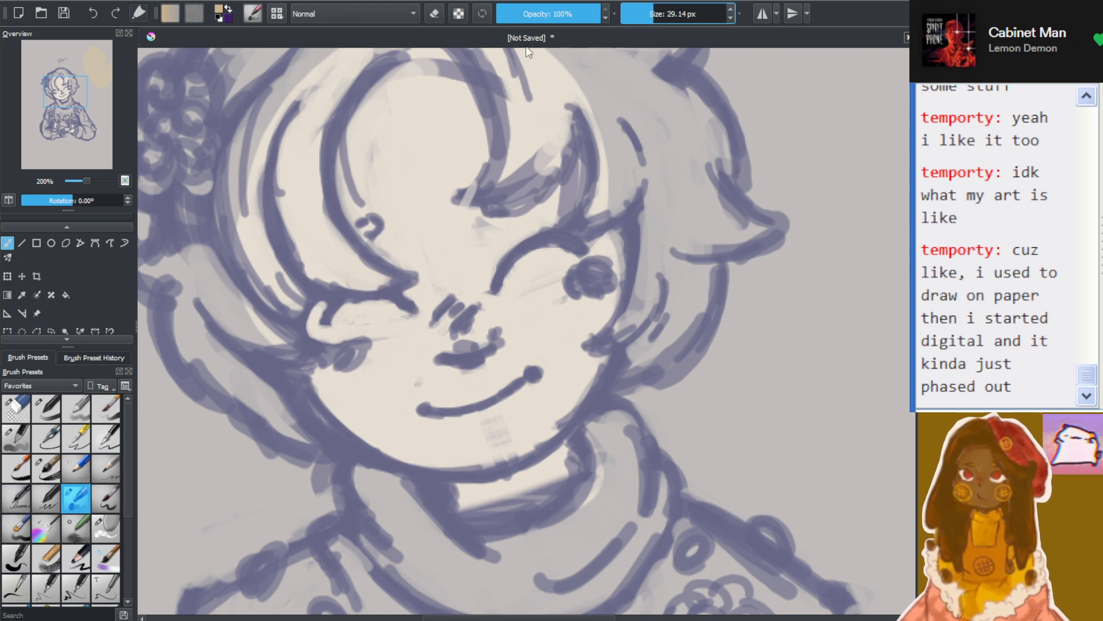
Try a tan blush on the right-hand cheek at 51% opacity, and undo it
{"action": "left_click_drag", "start_coordinate": [561, 13], "coordinate": [550, 14]}
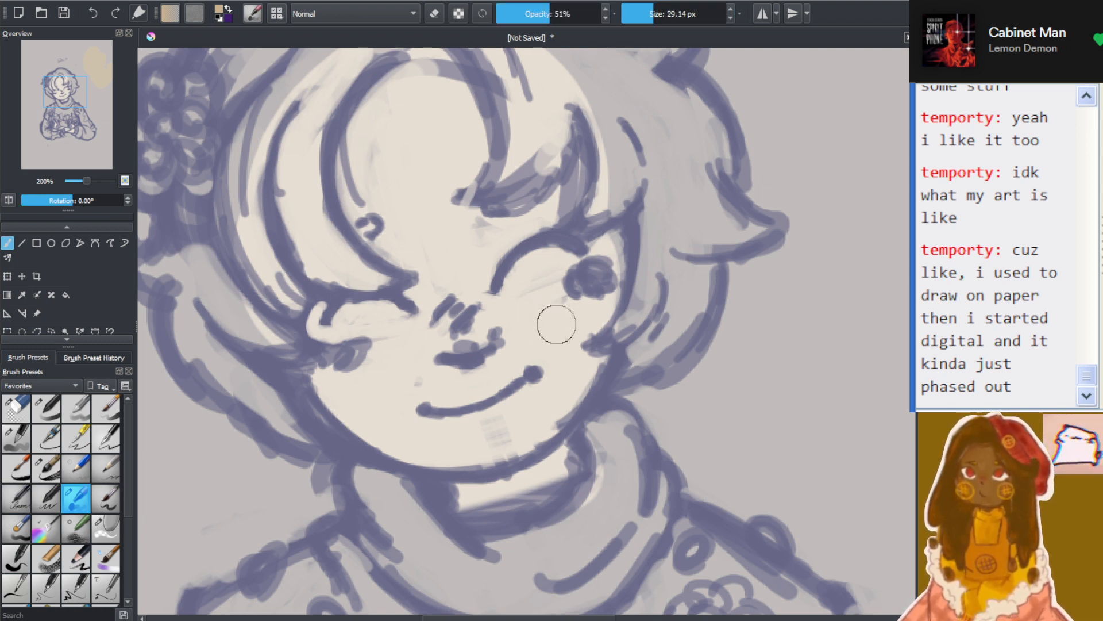
{"action": "mouse_move", "coordinate": [535, 322]}
{"action": "left_mouse_down"}
{"action": "mouse_move", "coordinate": [578, 278]}
{"action": "mouse_move", "coordinate": [574, 293]}
{"action": "left_mouse_up"}
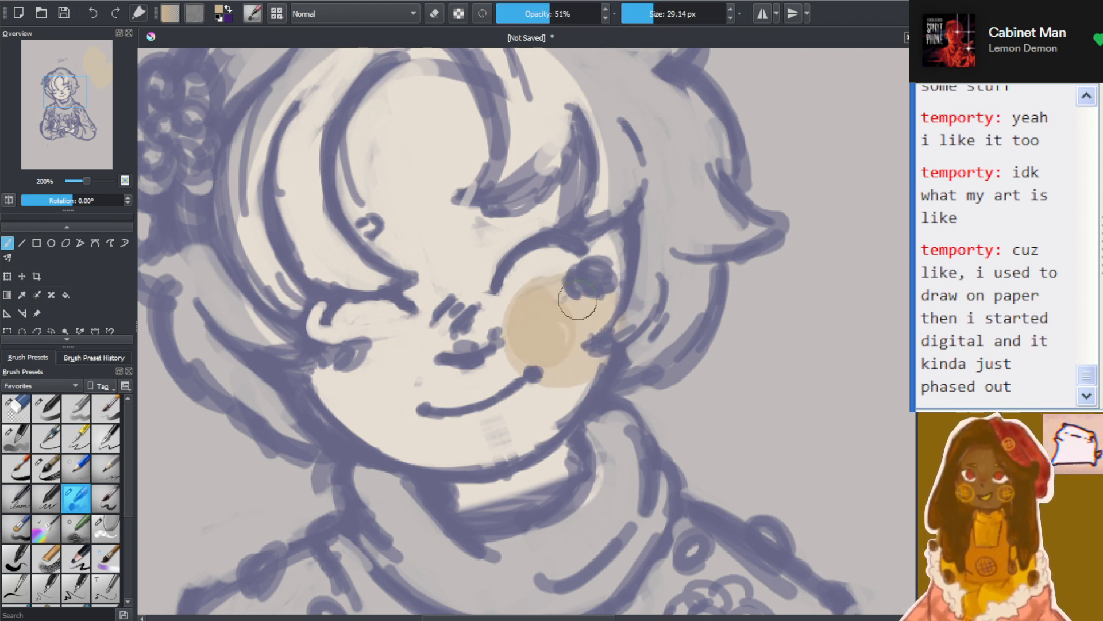
{"action": "key", "text": "ctrl+z"}
{"action": "key", "text": "ctrl+z"}
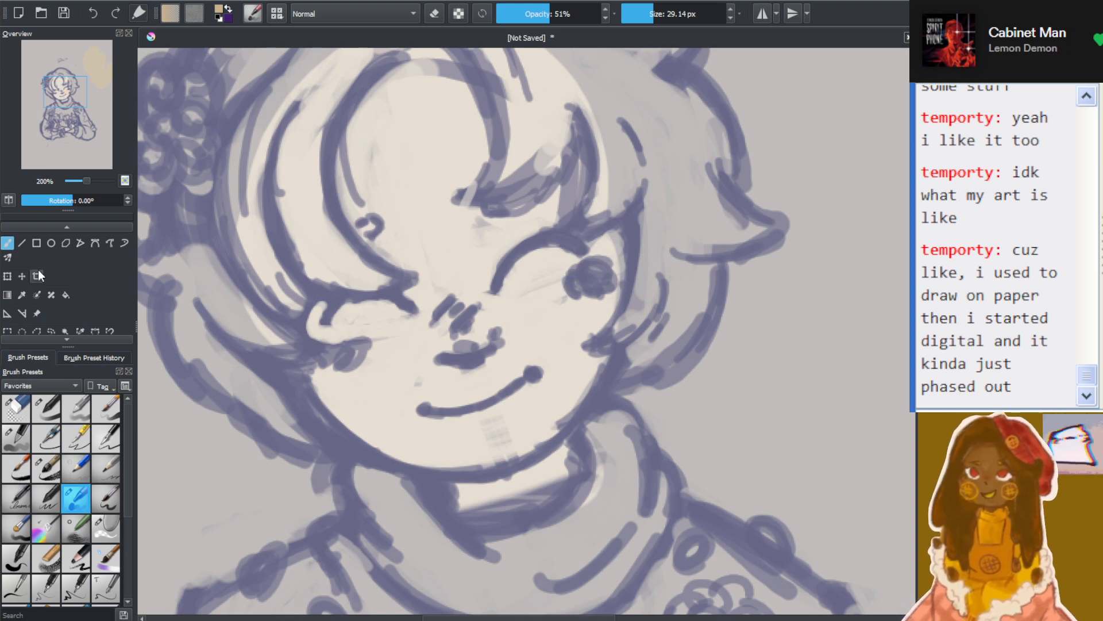
Lower the brush opacity to 35% and paint a translucent tan blush across both cheeks and the nose
{"action": "scroll", "coordinate": [376, 249], "scroll_direction": "down", "scroll_amount": 4}
{"action": "scroll", "coordinate": [315, 342], "scroll_direction": "up", "scroll_amount": 3}
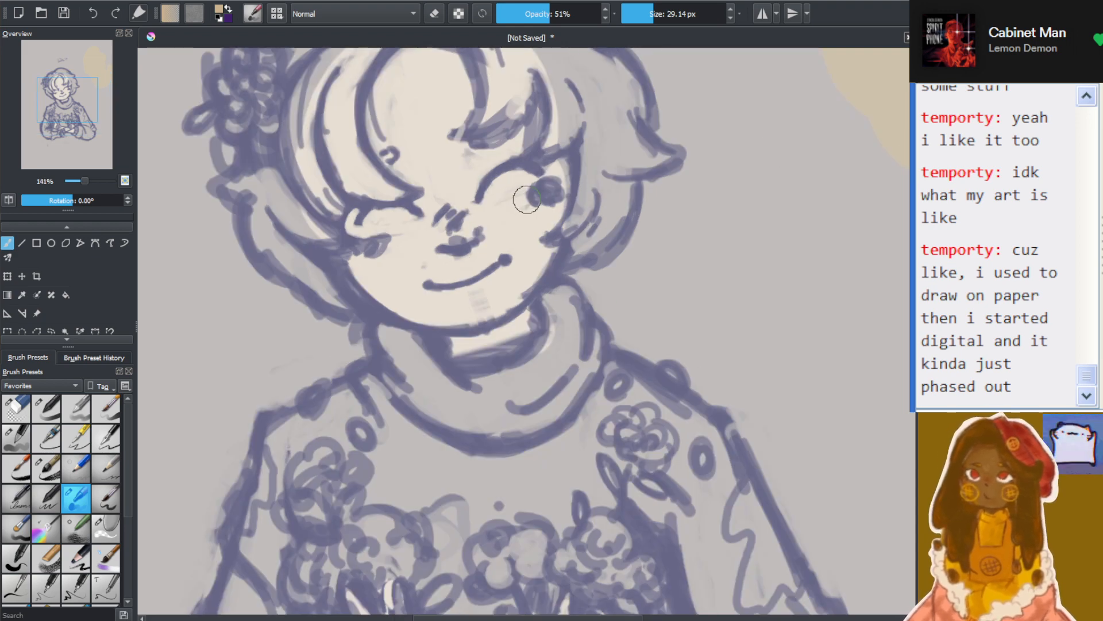
{"action": "left_click", "coordinate": [533, 13]}
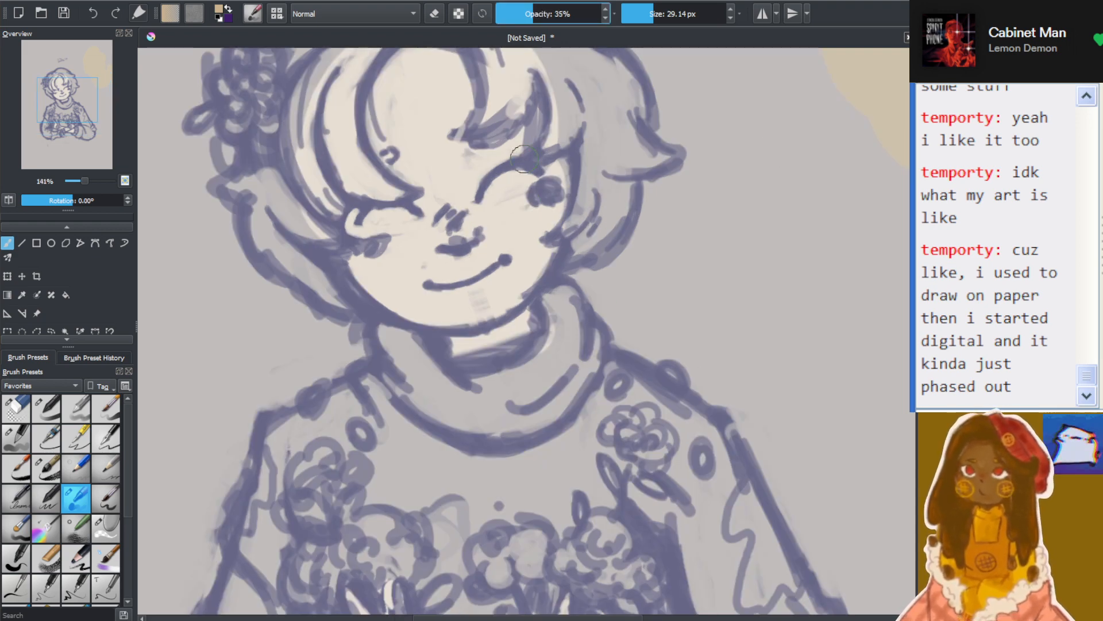
{"action": "mouse_move", "coordinate": [534, 233]}
{"action": "left_mouse_down"}
{"action": "mouse_move", "coordinate": [530, 194]}
{"action": "mouse_move", "coordinate": [516, 208]}
{"action": "mouse_move", "coordinate": [531, 212]}
{"action": "mouse_move", "coordinate": [485, 201]}
{"action": "mouse_move", "coordinate": [425, 229]}
{"action": "mouse_move", "coordinate": [438, 206]}
{"action": "mouse_move", "coordinate": [393, 230]}
{"action": "mouse_move", "coordinate": [373, 259]}
{"action": "mouse_move", "coordinate": [384, 256]}
{"action": "mouse_move", "coordinate": [371, 276]}
{"action": "mouse_move", "coordinate": [387, 288]}
{"action": "mouse_move", "coordinate": [368, 284]}
{"action": "mouse_move", "coordinate": [379, 299]}
{"action": "mouse_move", "coordinate": [367, 242]}
{"action": "mouse_move", "coordinate": [384, 294]}
{"action": "mouse_move", "coordinate": [374, 259]}
{"action": "left_mouse_up"}
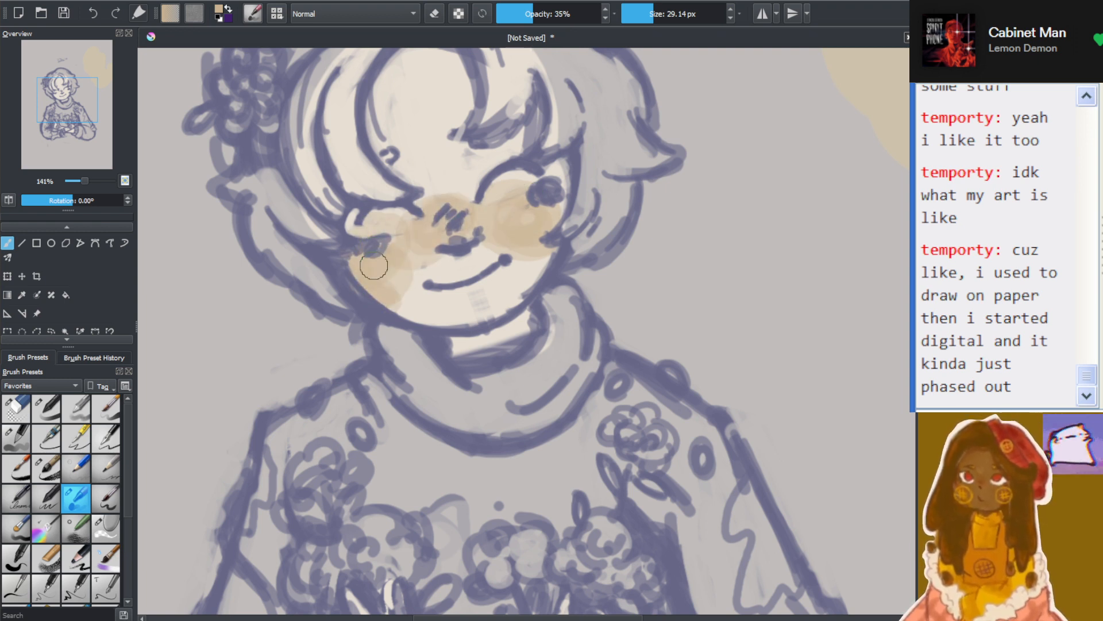
{"action": "mouse_move", "coordinate": [505, 216]}
{"action": "left_mouse_down"}
{"action": "mouse_move", "coordinate": [517, 258]}
{"action": "mouse_move", "coordinate": [553, 248]}
{"action": "left_mouse_up"}
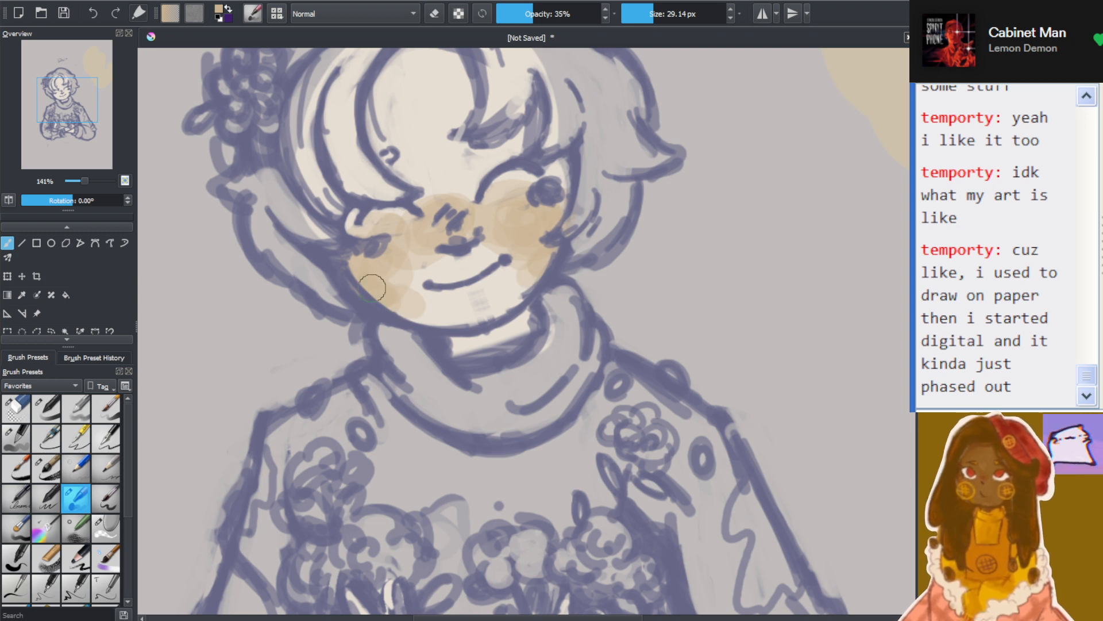
Paint a translucent tan patch on the forehead between the hair strands at 35% brush opacity
{"action": "mouse_move", "coordinate": [439, 151]}
{"action": "left_mouse_down"}
{"action": "mouse_move", "coordinate": [450, 194]}
{"action": "mouse_move", "coordinate": [421, 146]}
{"action": "mouse_move", "coordinate": [389, 141]}
{"action": "mouse_move", "coordinate": [449, 150]}
{"action": "left_mouse_up"}
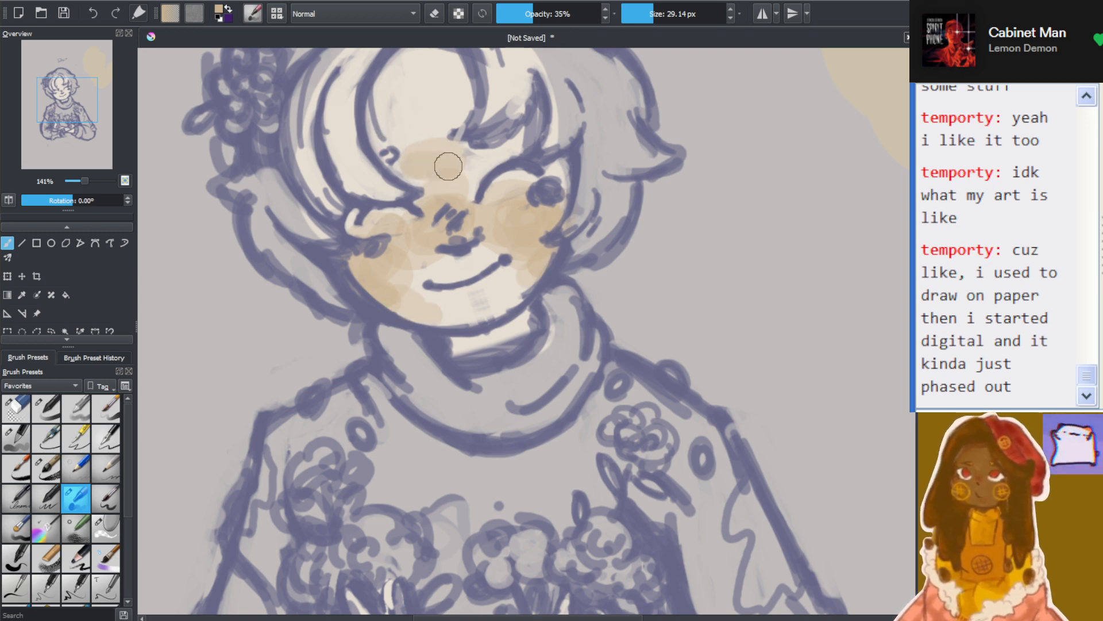
{"action": "scroll", "coordinate": [511, 268], "scroll_direction": "down", "scroll_amount": 5}
{"action": "scroll", "coordinate": [498, 294], "scroll_direction": "up", "scroll_amount": 3}
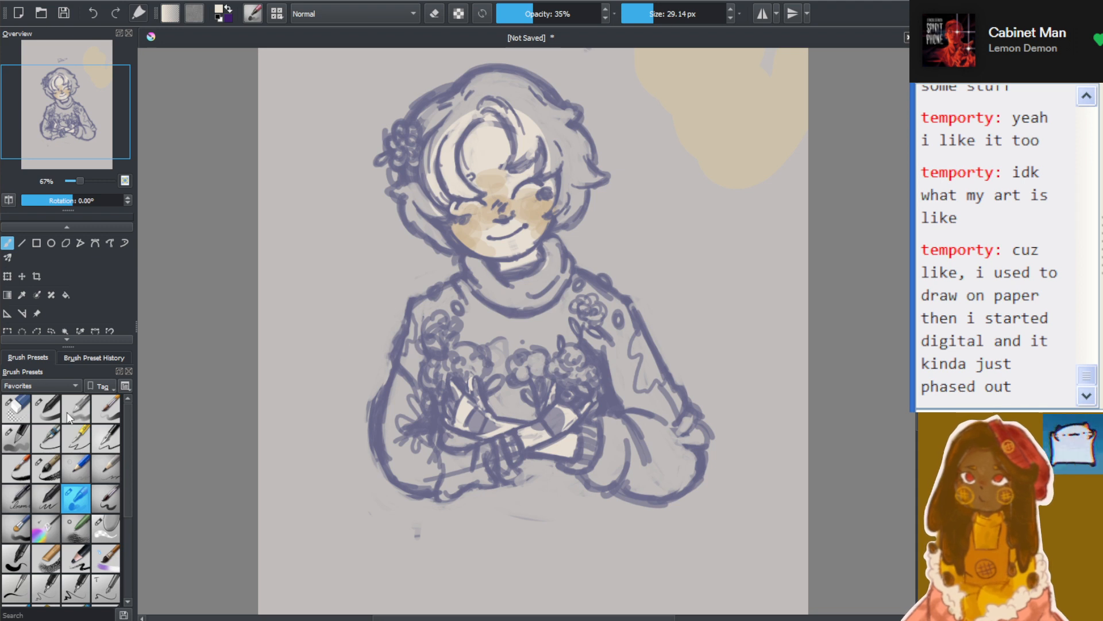
Fade the skin colour and blush across the lower face with a 62.78 px eraser at 66% opacity
{"action": "left_click", "coordinate": [17, 409]}
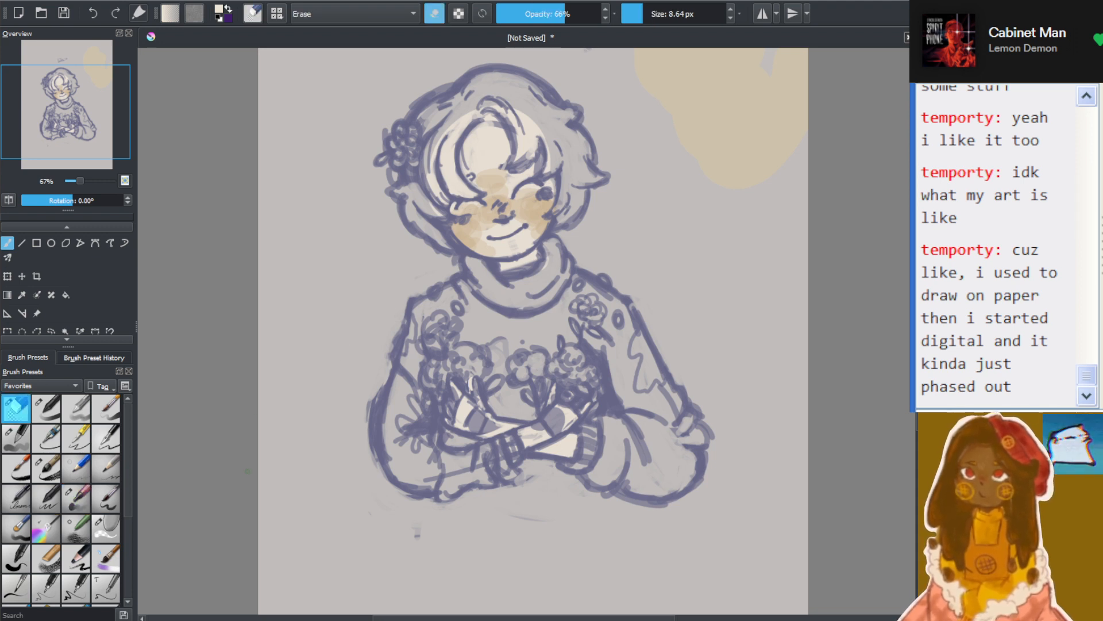
{"action": "left_click_drag", "start_coordinate": [641, 14], "coordinate": [650, 13]}
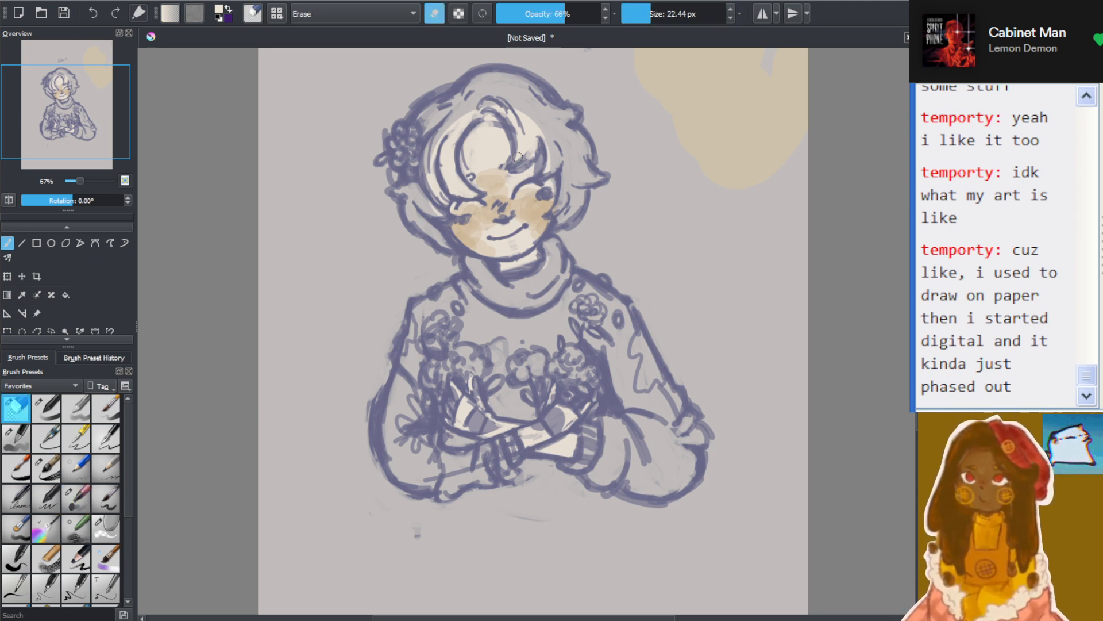
{"action": "left_click", "coordinate": [663, 14]}
{"action": "mouse_move", "coordinate": [482, 210]}
{"action": "left_mouse_down"}
{"action": "mouse_move", "coordinate": [494, 177]}
{"action": "mouse_move", "coordinate": [504, 182]}
{"action": "mouse_move", "coordinate": [540, 228]}
{"action": "mouse_move", "coordinate": [474, 259]}
{"action": "left_mouse_up"}
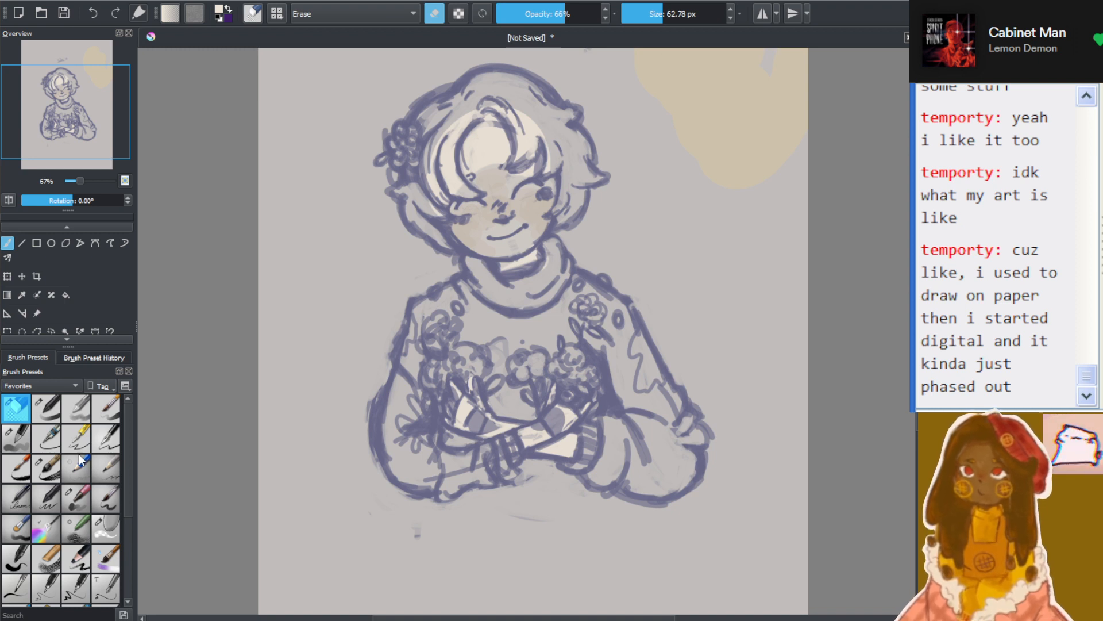
Paint an opaque cream oval swatch on the background beside the right side of the head with an 86.54 px brush
{"action": "left_click", "coordinate": [16, 439]}
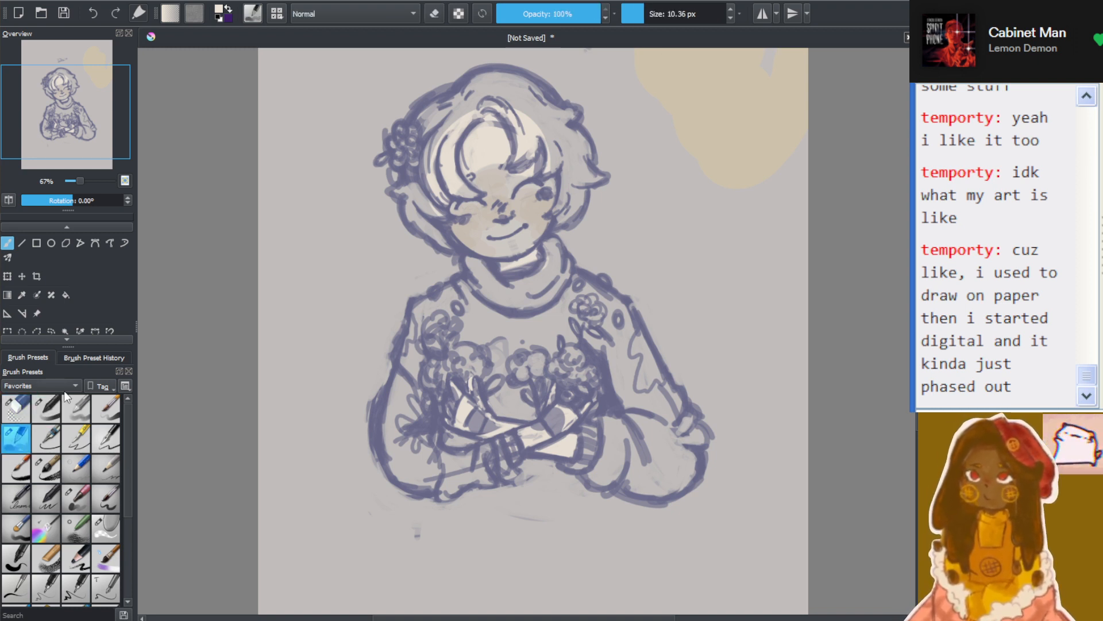
{"action": "left_click", "coordinate": [652, 14]}
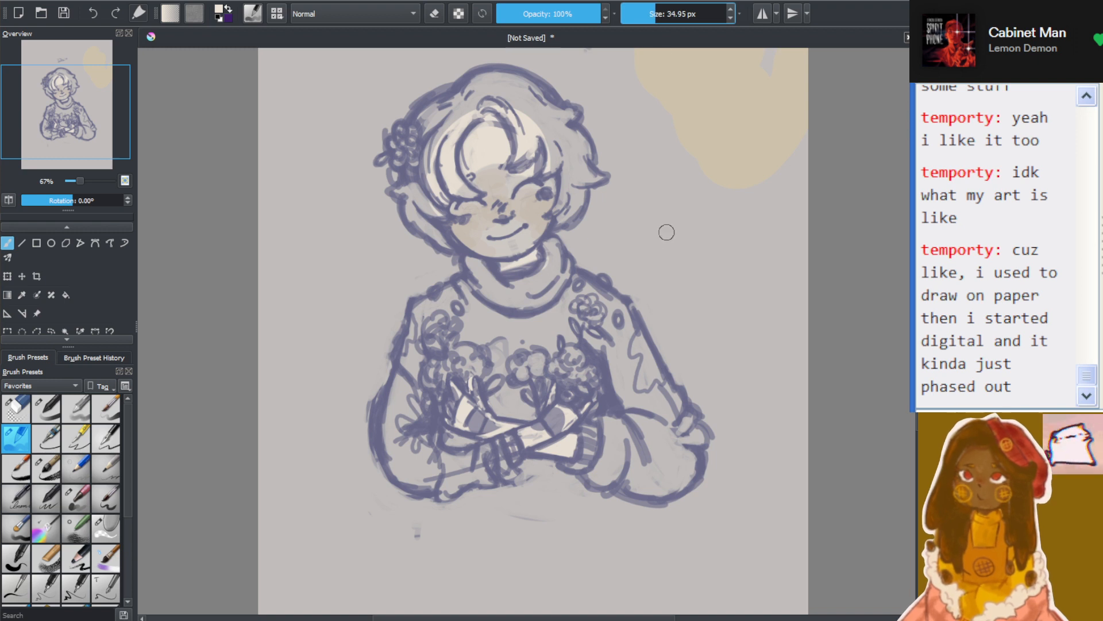
{"action": "left_click", "coordinate": [668, 14]}
{"action": "mouse_move", "coordinate": [646, 231]}
{"action": "left_mouse_down"}
{"action": "mouse_move", "coordinate": [647, 210]}
{"action": "mouse_move", "coordinate": [670, 236]}
{"action": "mouse_move", "coordinate": [697, 187]}
{"action": "mouse_move", "coordinate": [670, 256]}
{"action": "left_mouse_up"}
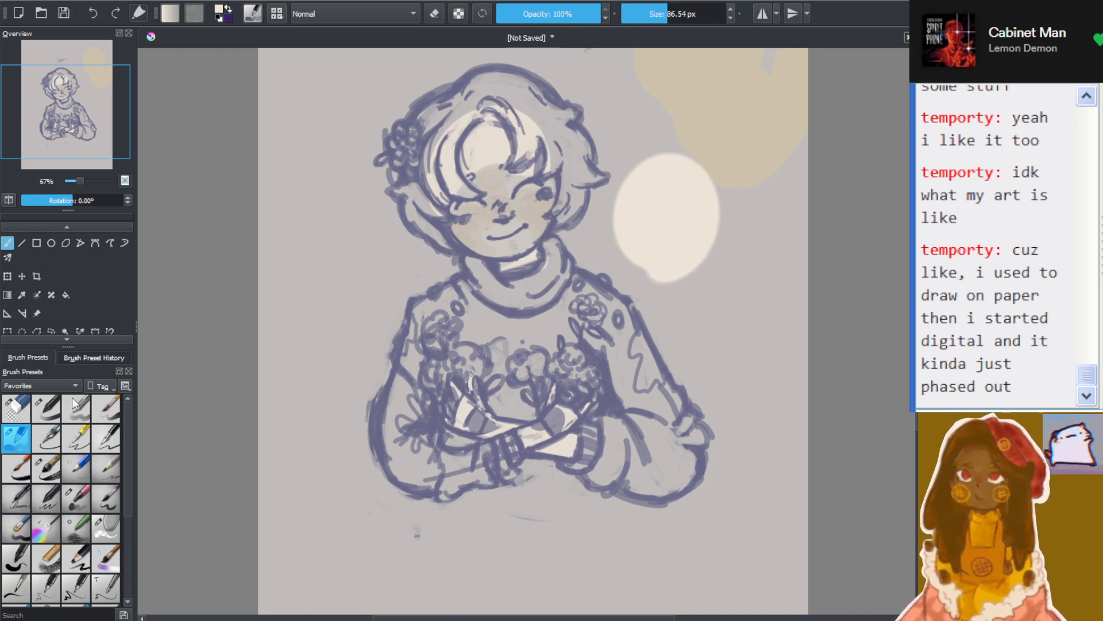
Paint overlapping cream, tan and pale blue swatches on the background left of the head with a 65.87 px brush at 62% opacity
{"action": "left_click", "coordinate": [46, 408]}
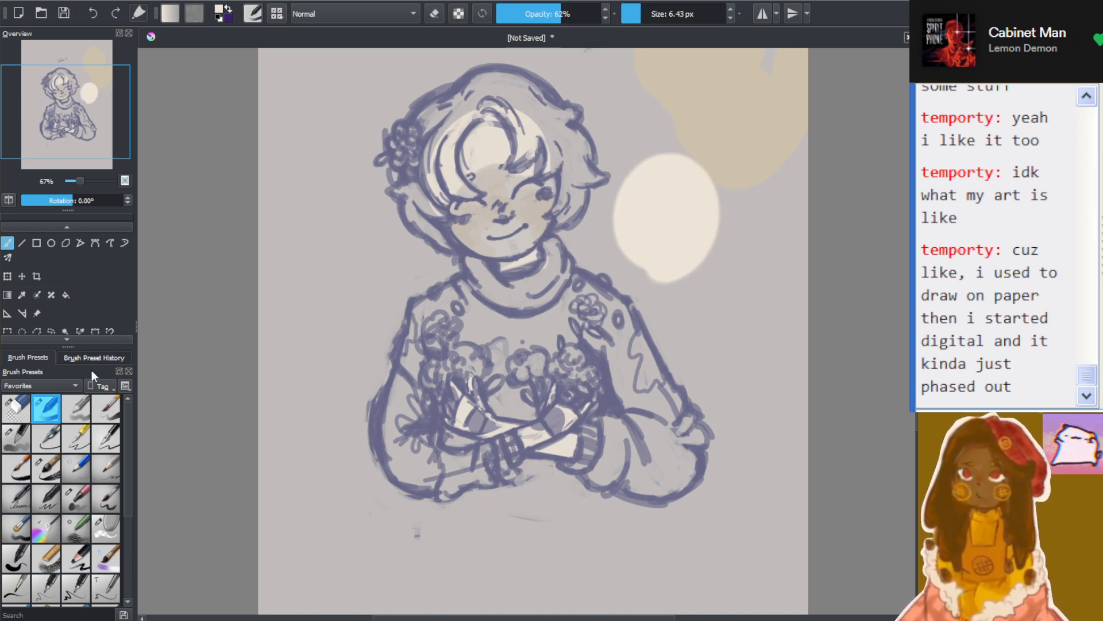
{"action": "left_click", "coordinate": [650, 22]}
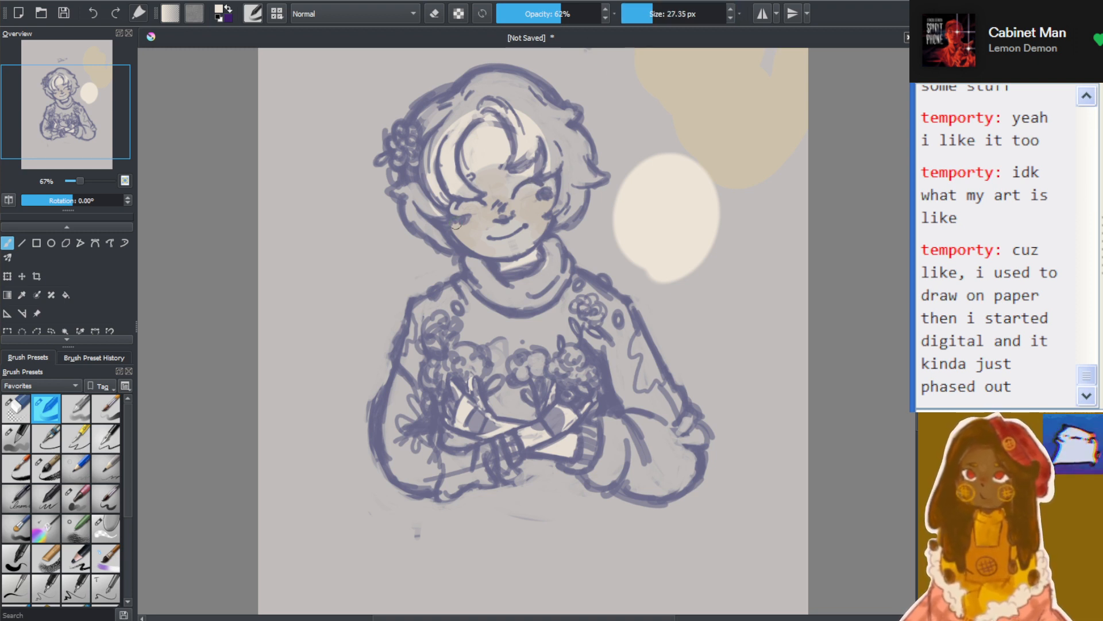
{"action": "left_click_drag", "start_coordinate": [645, 19], "coordinate": [666, 16]}
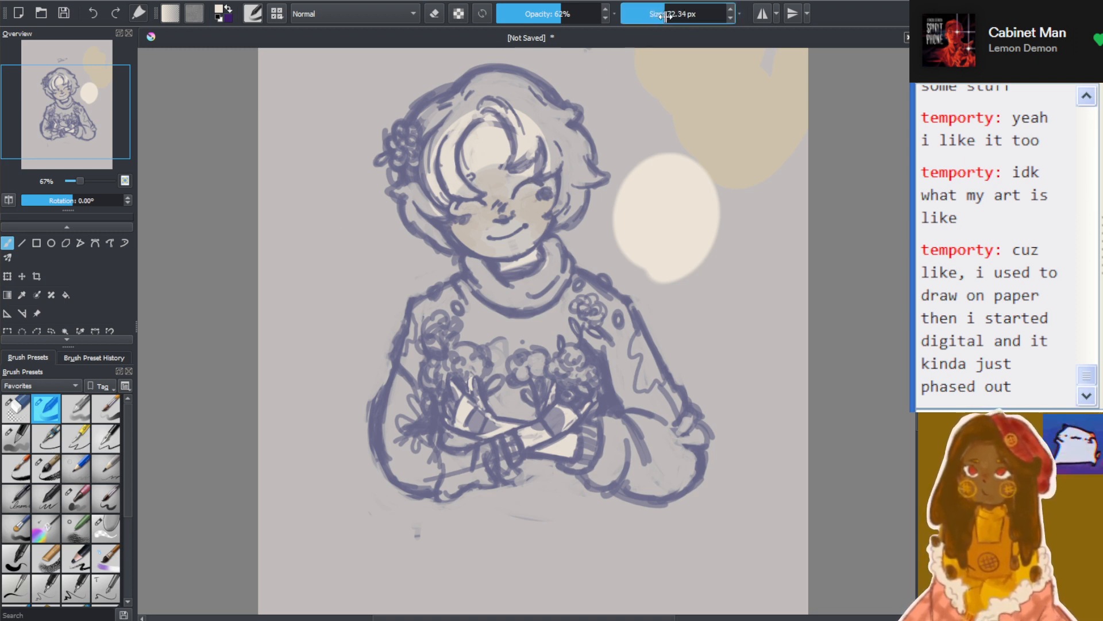
{"action": "mouse_move", "coordinate": [312, 274]}
{"action": "left_mouse_down"}
{"action": "mouse_move", "coordinate": [329, 319]}
{"action": "mouse_move", "coordinate": [370, 268]}
{"action": "mouse_move", "coordinate": [314, 303]}
{"action": "mouse_move", "coordinate": [327, 329]}
{"action": "mouse_move", "coordinate": [318, 334]}
{"action": "mouse_move", "coordinate": [313, 300]}
{"action": "mouse_move", "coordinate": [331, 248]}
{"action": "mouse_move", "coordinate": [314, 337]}
{"action": "mouse_move", "coordinate": [338, 340]}
{"action": "mouse_move", "coordinate": [315, 283]}
{"action": "mouse_move", "coordinate": [336, 256]}
{"action": "mouse_move", "coordinate": [326, 272]}
{"action": "mouse_move", "coordinate": [286, 282]}
{"action": "mouse_move", "coordinate": [305, 257]}
{"action": "mouse_move", "coordinate": [282, 295]}
{"action": "mouse_move", "coordinate": [305, 290]}
{"action": "left_mouse_up"}
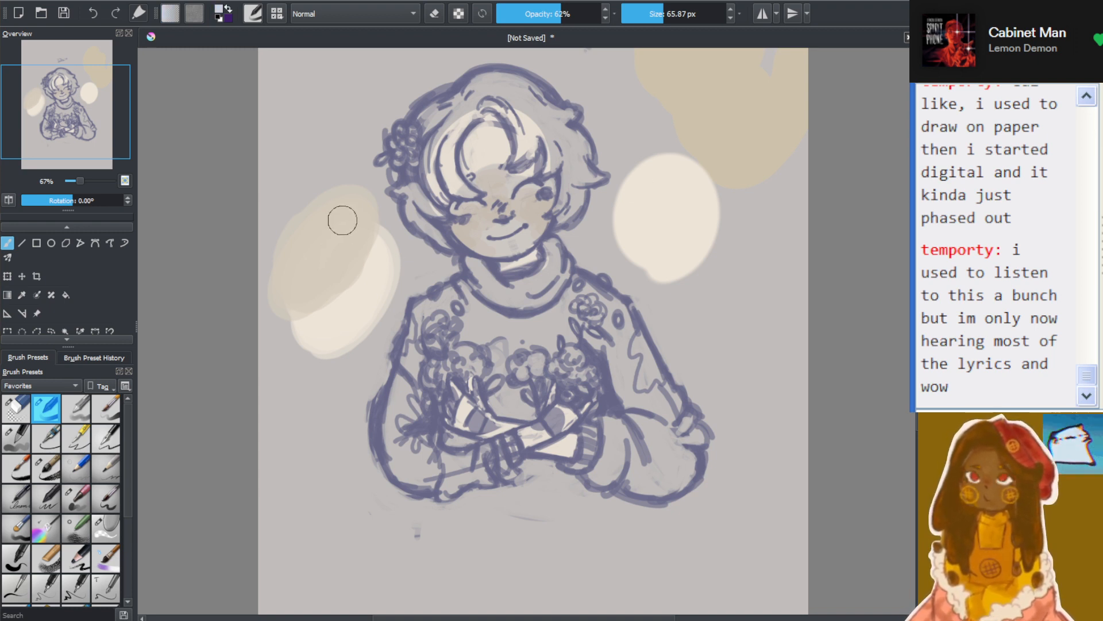
{"action": "mouse_move", "coordinate": [342, 220]}
{"action": "left_mouse_down"}
{"action": "mouse_move", "coordinate": [348, 191]}
{"action": "mouse_move", "coordinate": [305, 224]}
{"action": "mouse_move", "coordinate": [333, 210]}
{"action": "left_mouse_up"}
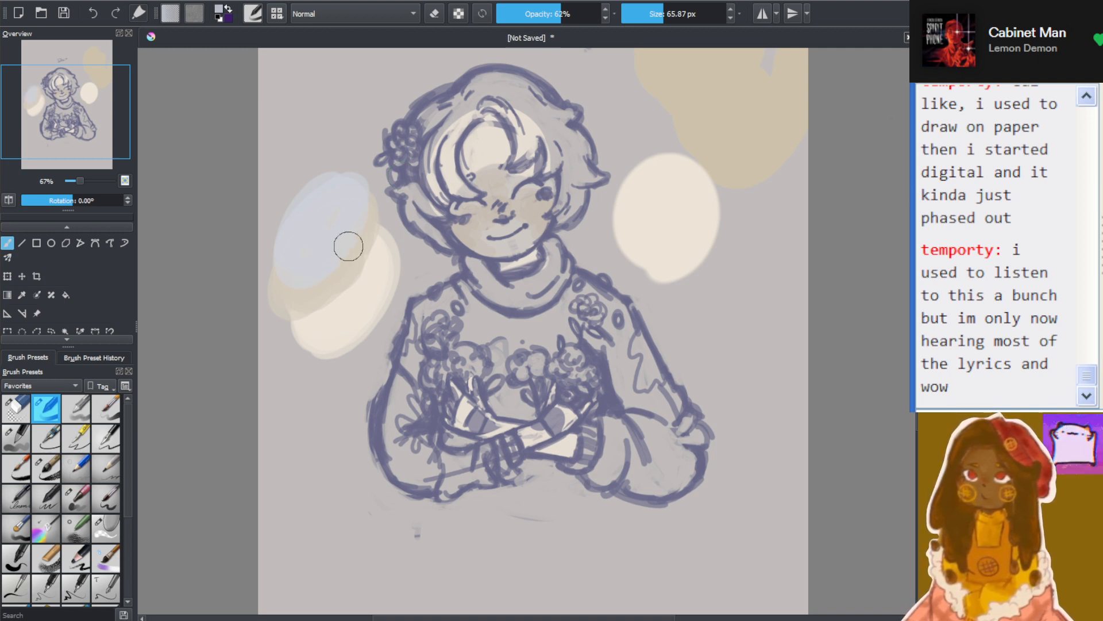
{"action": "mouse_move", "coordinate": [348, 244]}
{"action": "left_mouse_down"}
{"action": "mouse_move", "coordinate": [341, 209]}
{"action": "mouse_move", "coordinate": [340, 250]}
{"action": "mouse_move", "coordinate": [313, 256]}
{"action": "mouse_move", "coordinate": [275, 245]}
{"action": "mouse_move", "coordinate": [292, 207]}
{"action": "left_mouse_up"}
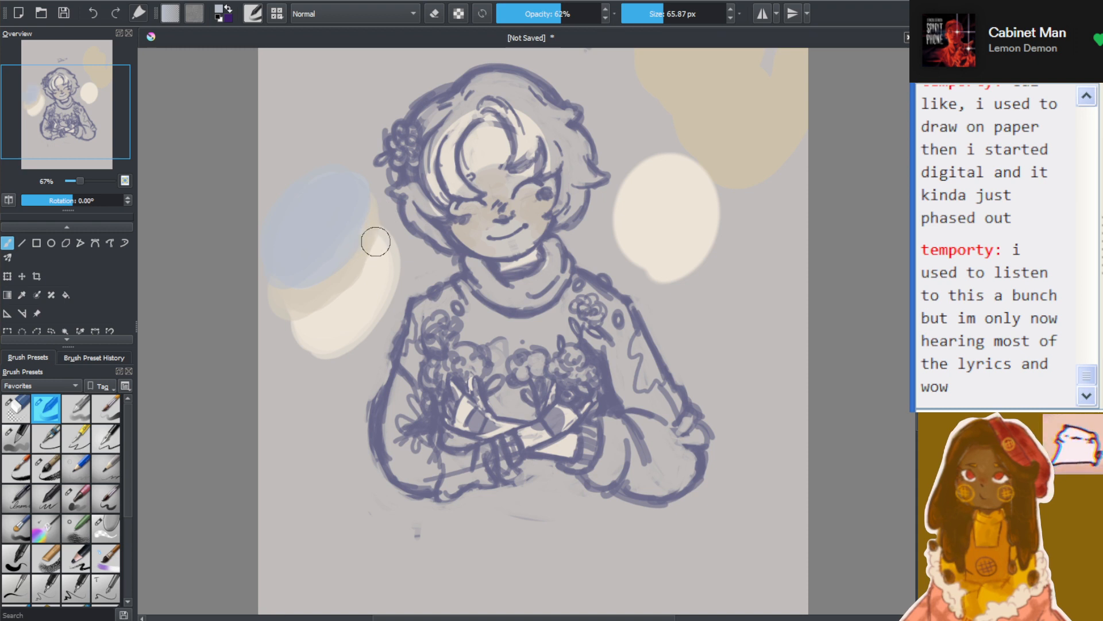
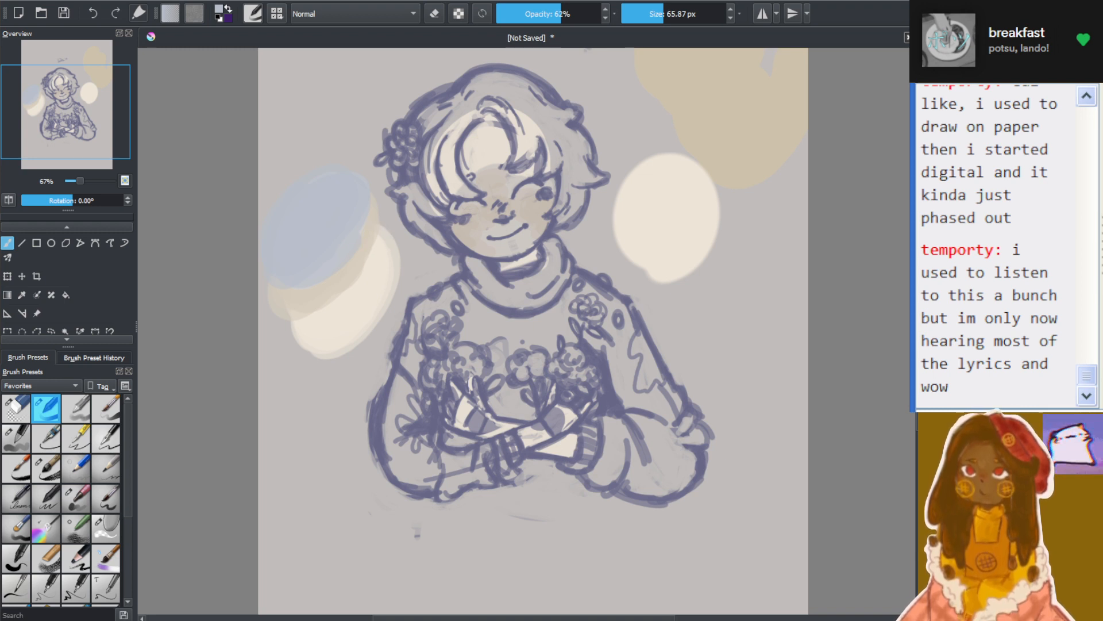
Sample the cream from the large round swatch and paint it over the character's face with the brush
{"action": "scroll", "coordinate": [507, 190], "scroll_direction": "up", "scroll_amount": 1}
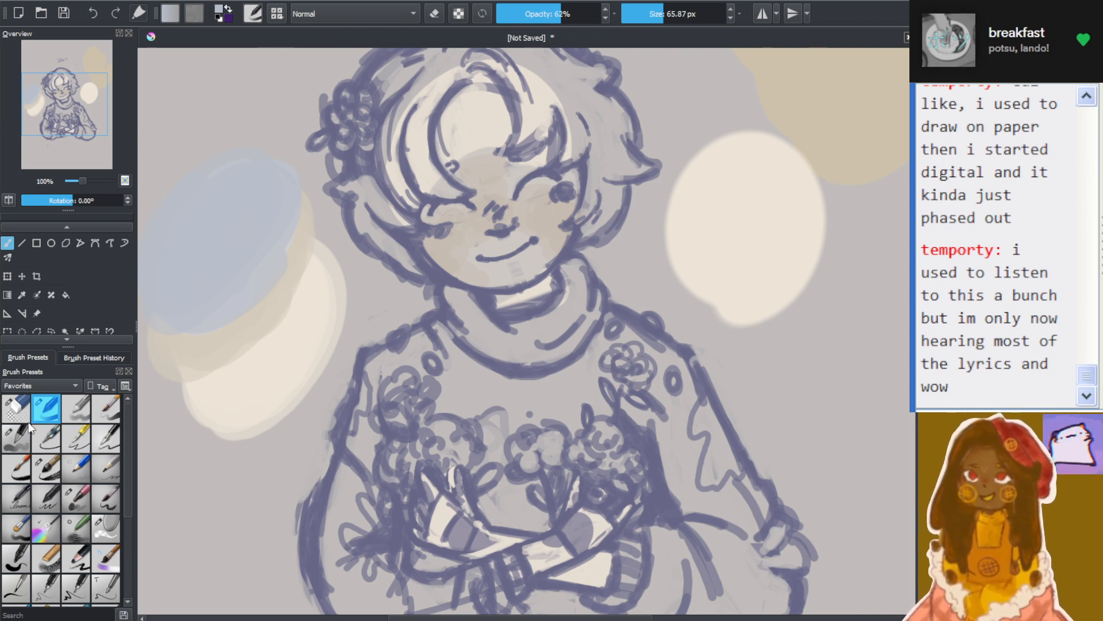
{"action": "left_click", "coordinate": [22, 295]}
{"action": "left_click", "coordinate": [748, 203]}
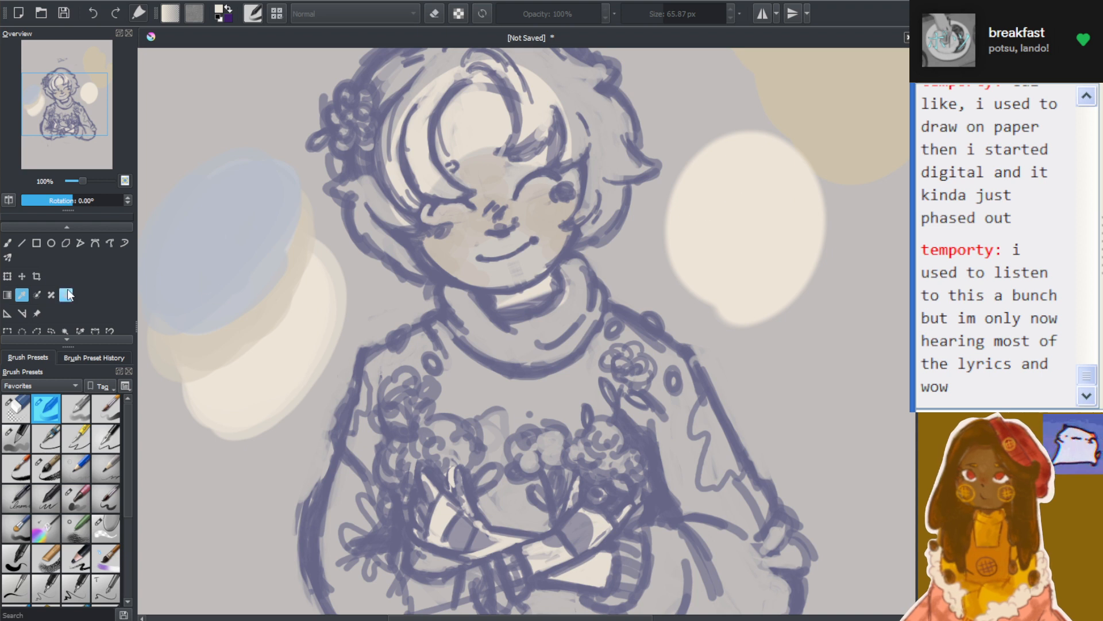
{"action": "left_click", "coordinate": [6, 242]}
{"action": "mouse_move", "coordinate": [489, 192]}
{"action": "left_mouse_down"}
{"action": "mouse_move", "coordinate": [455, 214]}
{"action": "mouse_move", "coordinate": [467, 234]}
{"action": "mouse_move", "coordinate": [492, 249]}
{"action": "mouse_move", "coordinate": [520, 239]}
{"action": "mouse_move", "coordinate": [563, 198]}
{"action": "mouse_move", "coordinate": [501, 158]}
{"action": "mouse_move", "coordinate": [499, 190]}
{"action": "mouse_move", "coordinate": [520, 210]}
{"action": "mouse_move", "coordinate": [515, 173]}
{"action": "left_mouse_up"}
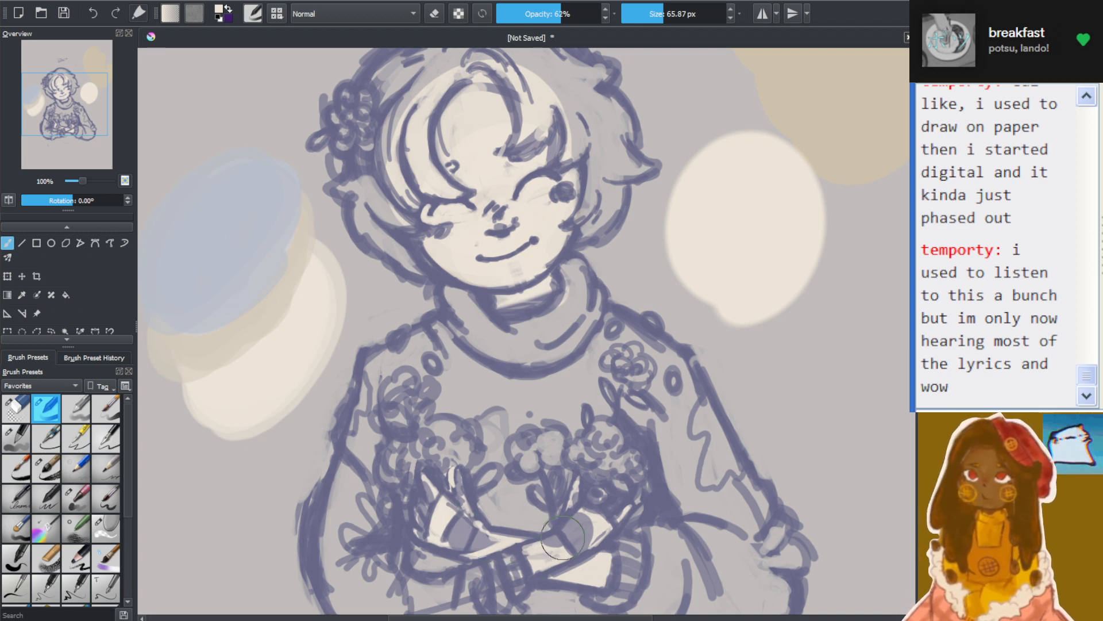
Sample the beige from the layered swatches and shade the nose and both cheeks with a 43.83 px brush
{"action": "left_click_drag", "start_coordinate": [674, 6], "coordinate": [654, 17]}
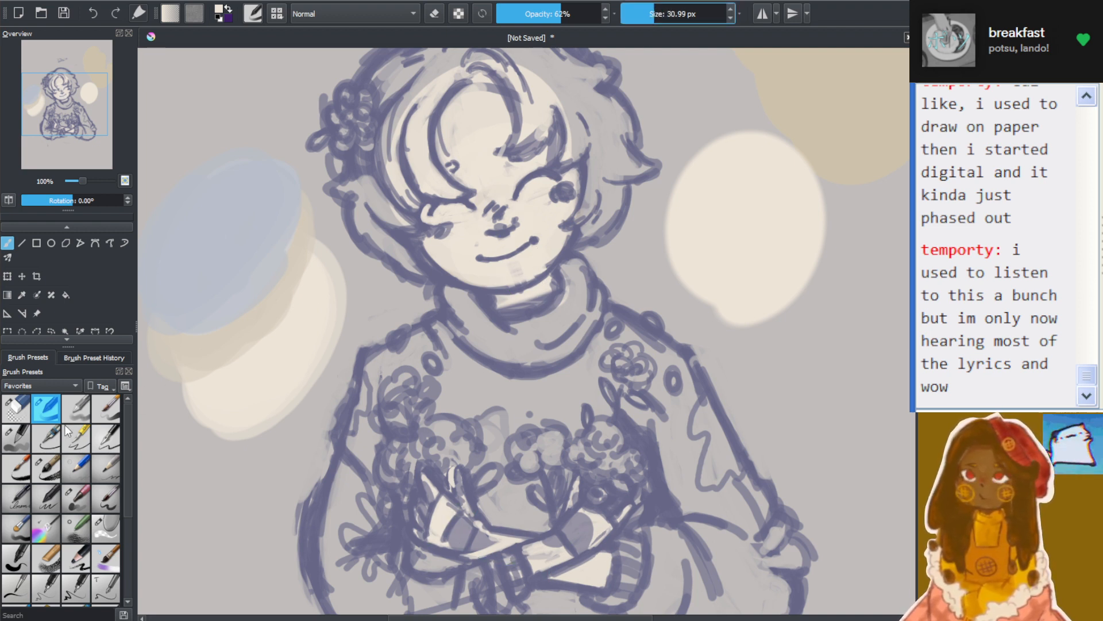
{"action": "left_click", "coordinate": [22, 295]}
{"action": "left_click", "coordinate": [214, 345]}
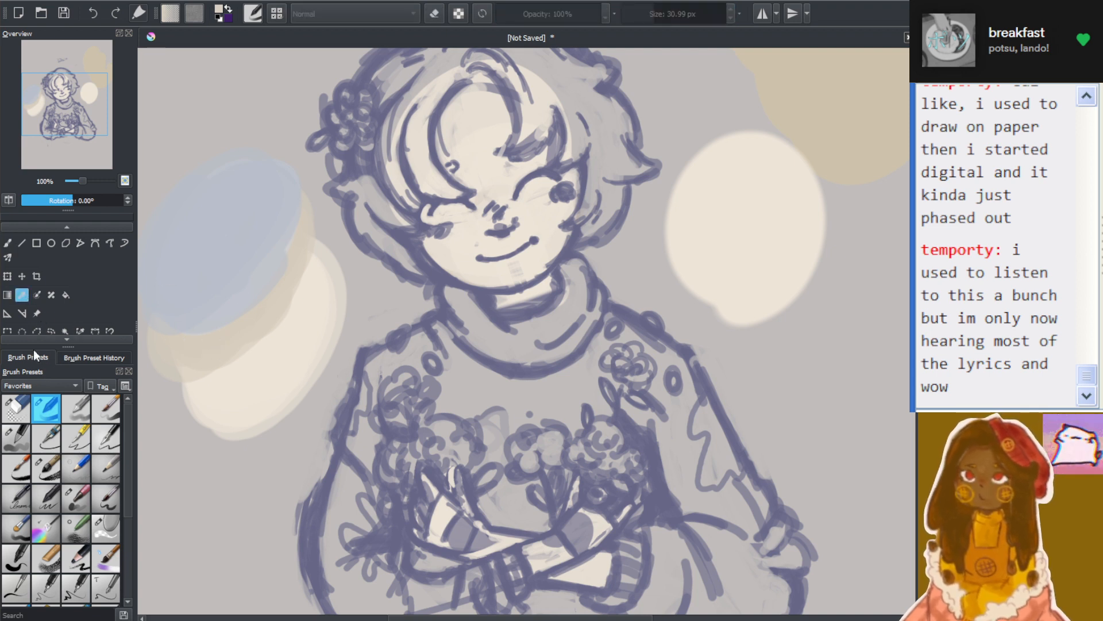
{"action": "left_click", "coordinate": [8, 243]}
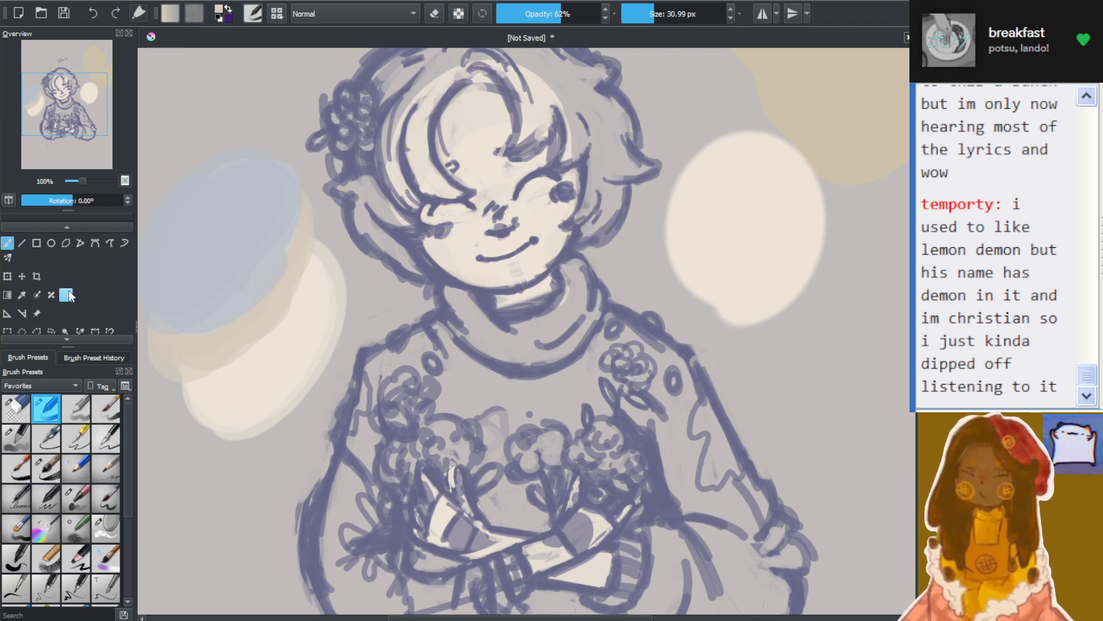
{"action": "left_click_drag", "start_coordinate": [648, 13], "coordinate": [650, 12]}
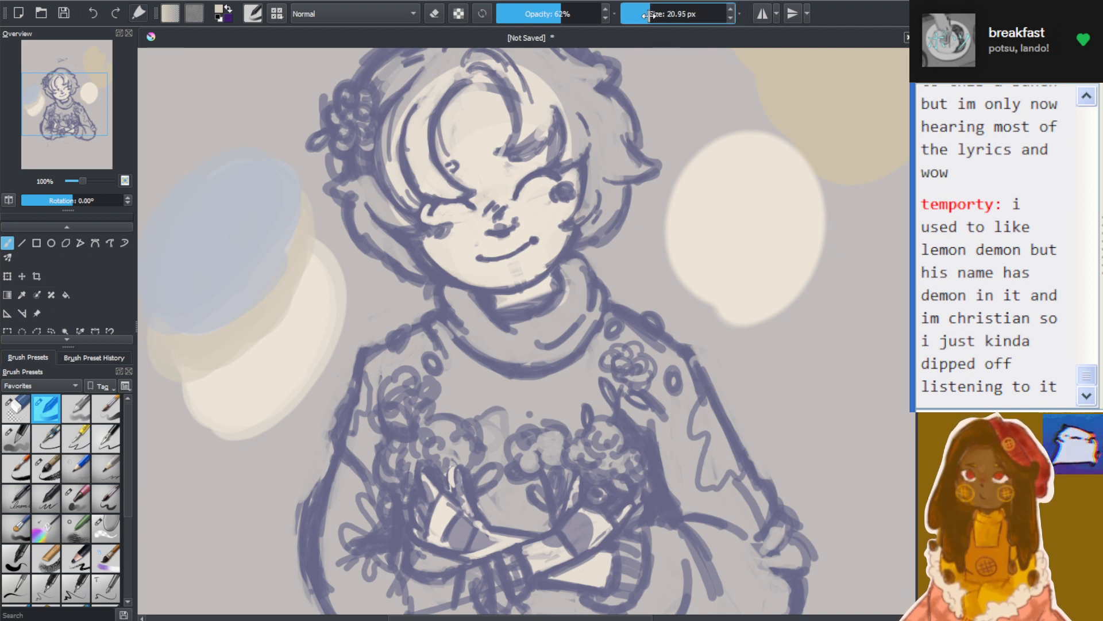
{"action": "left_click", "coordinate": [658, 13]}
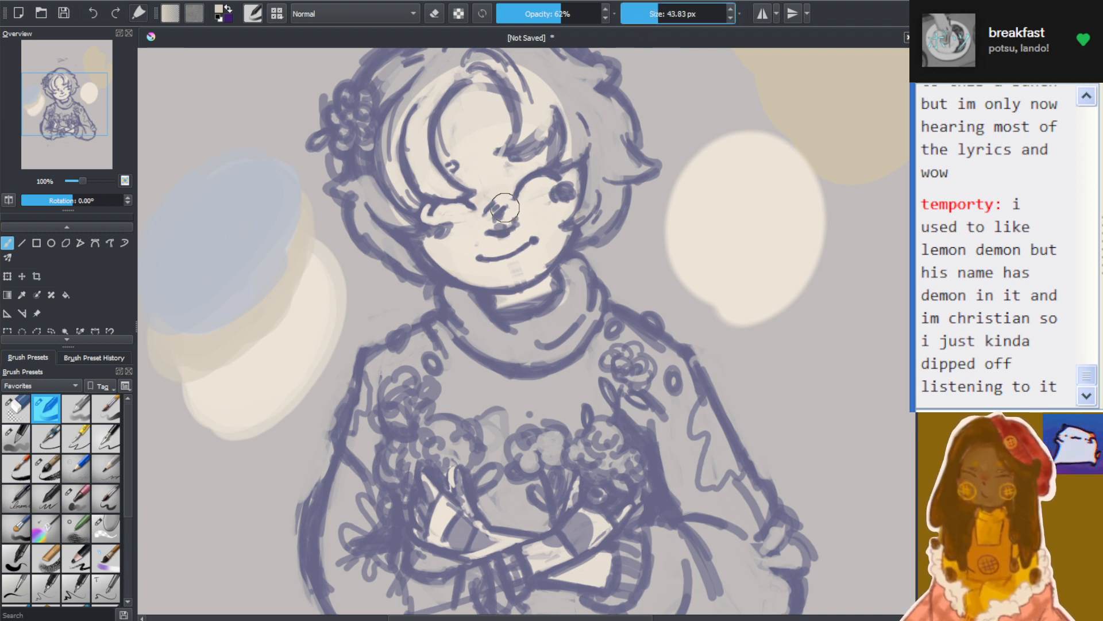
{"action": "mouse_move", "coordinate": [503, 197]}
{"action": "left_mouse_down"}
{"action": "mouse_move", "coordinate": [451, 254]}
{"action": "mouse_move", "coordinate": [435, 230]}
{"action": "left_mouse_up"}
{"action": "left_click_drag", "start_coordinate": [550, 209], "coordinate": [536, 223]}
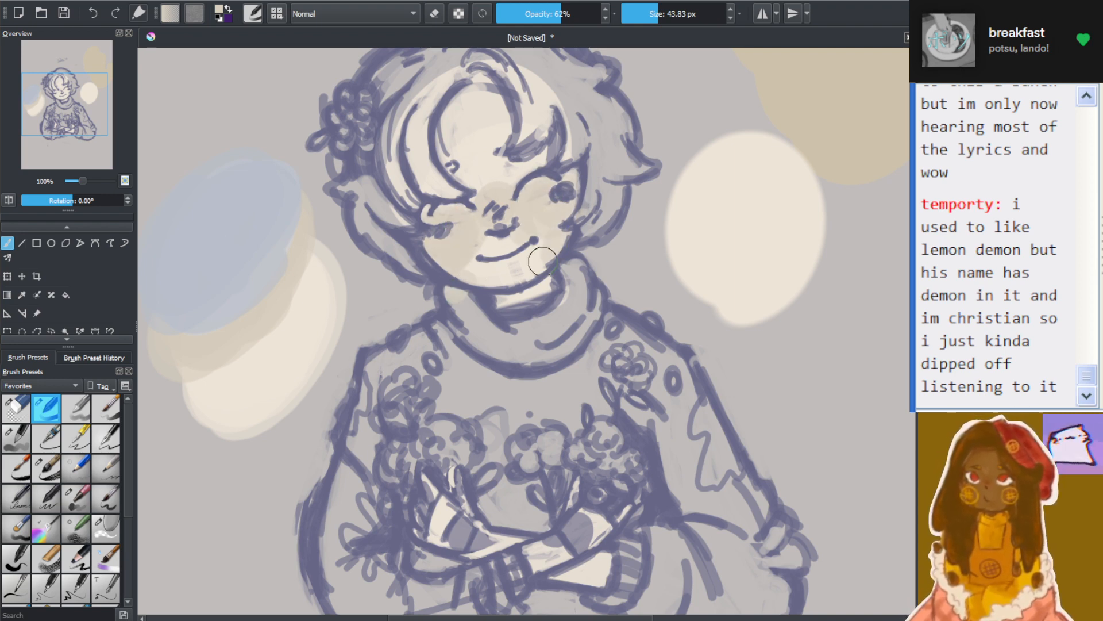
Lower the brush opacity to 53% and extend the beige shading across the forehead, lower face and hands
{"action": "scroll", "coordinate": [542, 261], "scroll_direction": "down", "scroll_amount": 5}
{"action": "scroll", "coordinate": [621, 283], "scroll_direction": "up", "scroll_amount": 5}
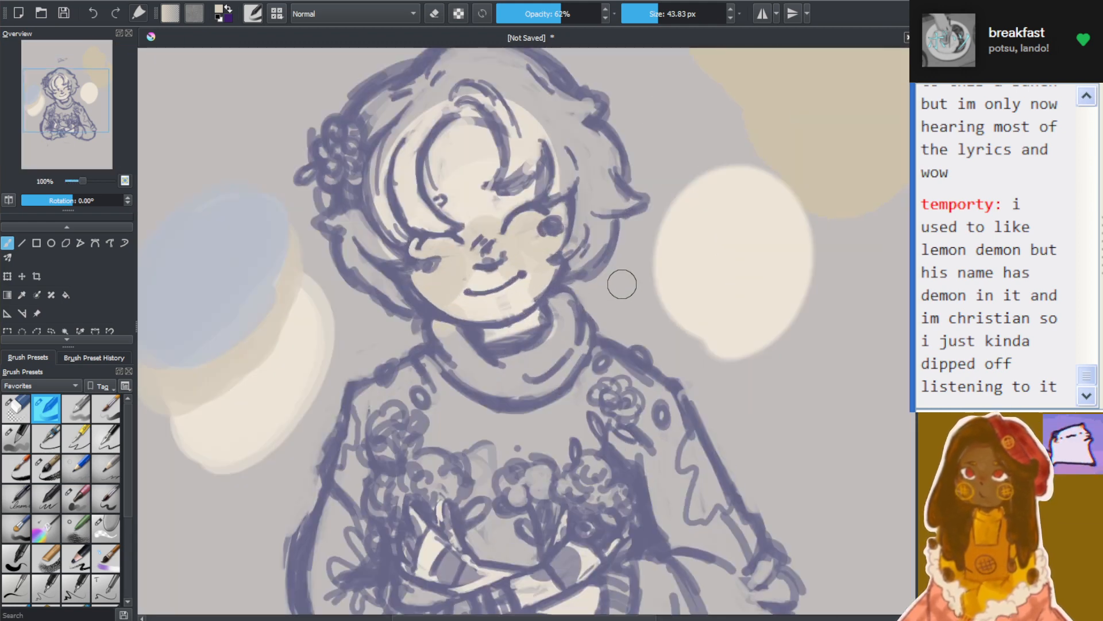
{"action": "key", "text": "o"}
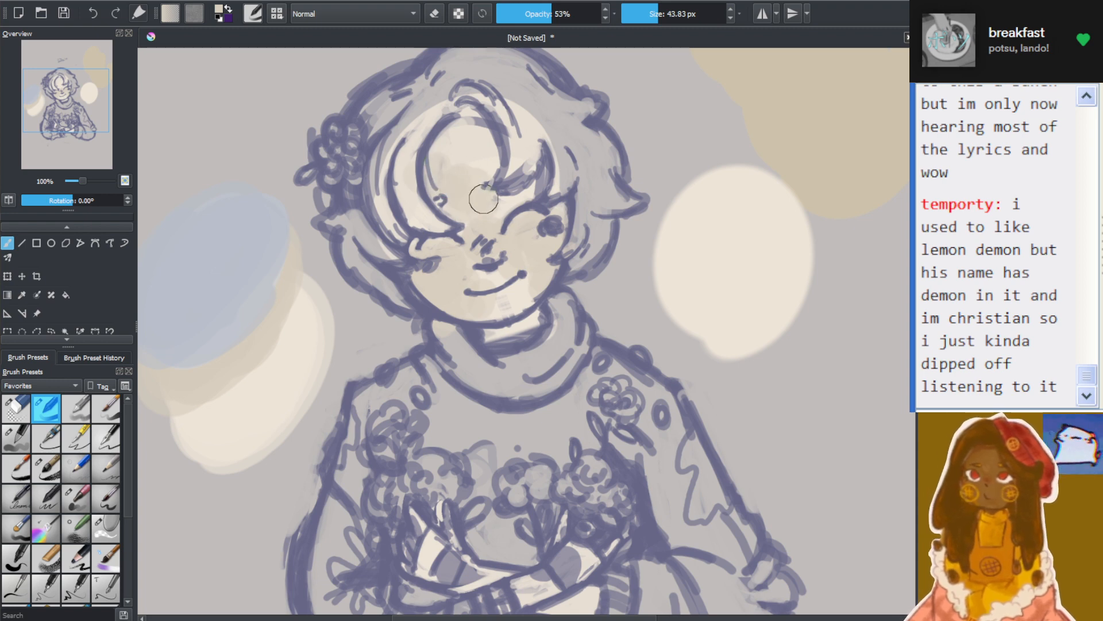
{"action": "scroll", "coordinate": [415, 474], "scroll_direction": "down", "scroll_amount": 3}
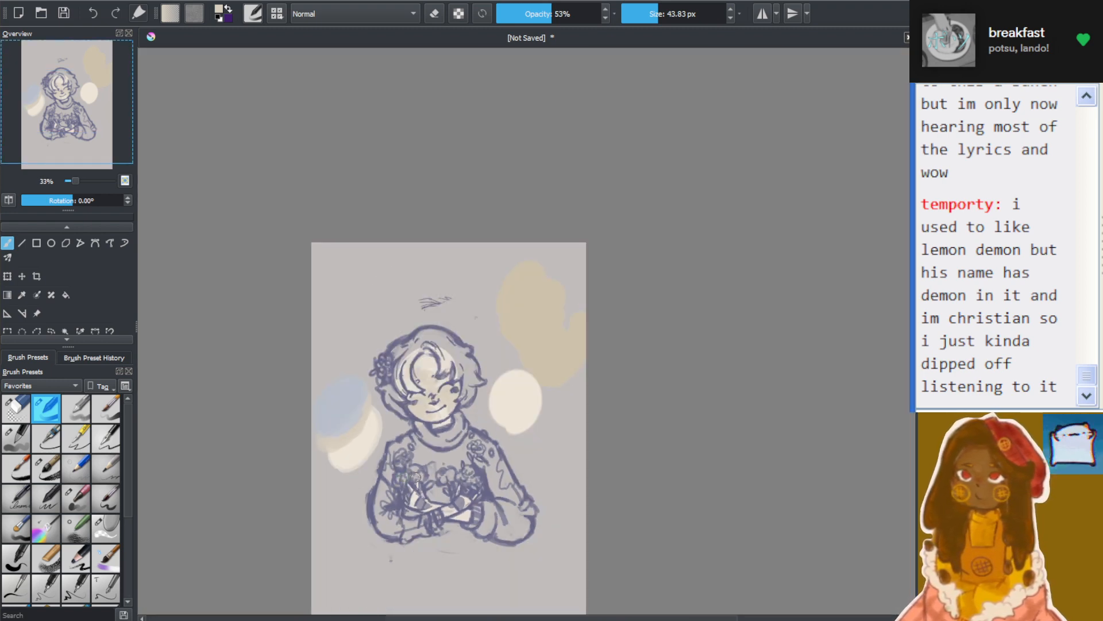
{"action": "scroll", "coordinate": [416, 477], "scroll_direction": "up", "scroll_amount": 2}
{"action": "left_click_drag", "start_coordinate": [918, 329], "coordinate": [918, 377]}
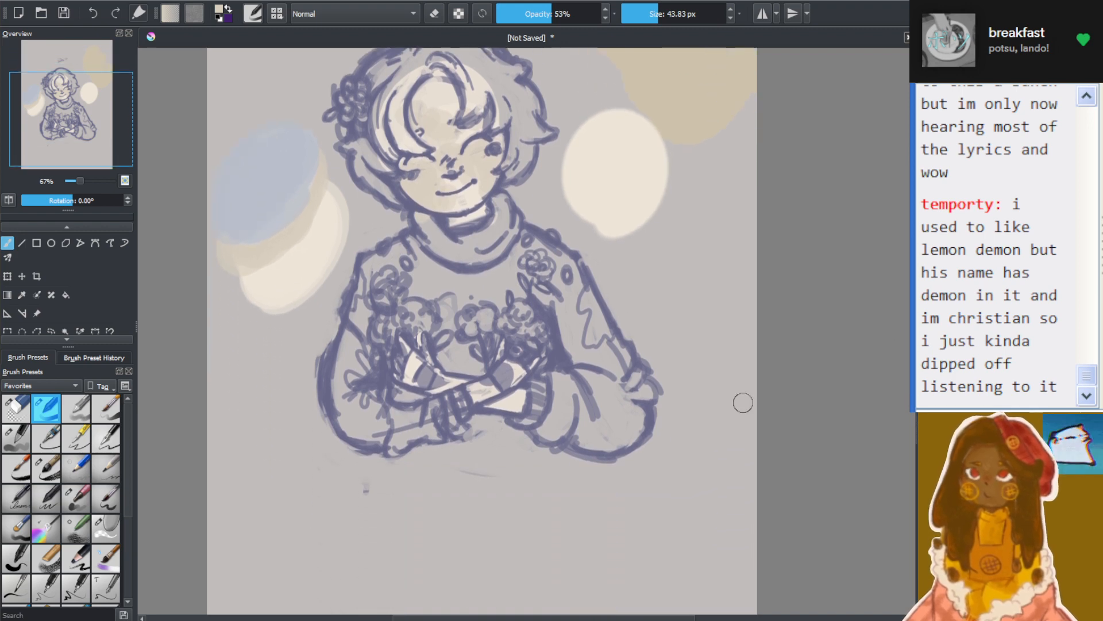
{"action": "scroll", "coordinate": [488, 438], "scroll_direction": "up", "scroll_amount": 1}
{"action": "scroll", "coordinate": [556, 325], "scroll_direction": "up", "scroll_amount": 1}
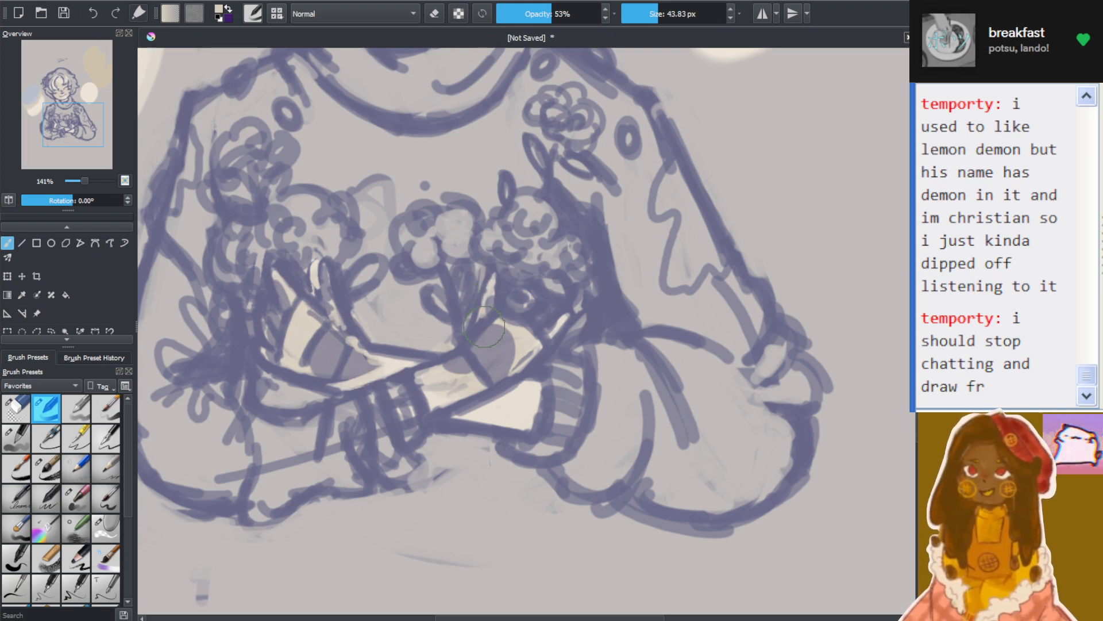
{"action": "scroll", "coordinate": [395, 194], "scroll_direction": "down", "scroll_amount": 4}
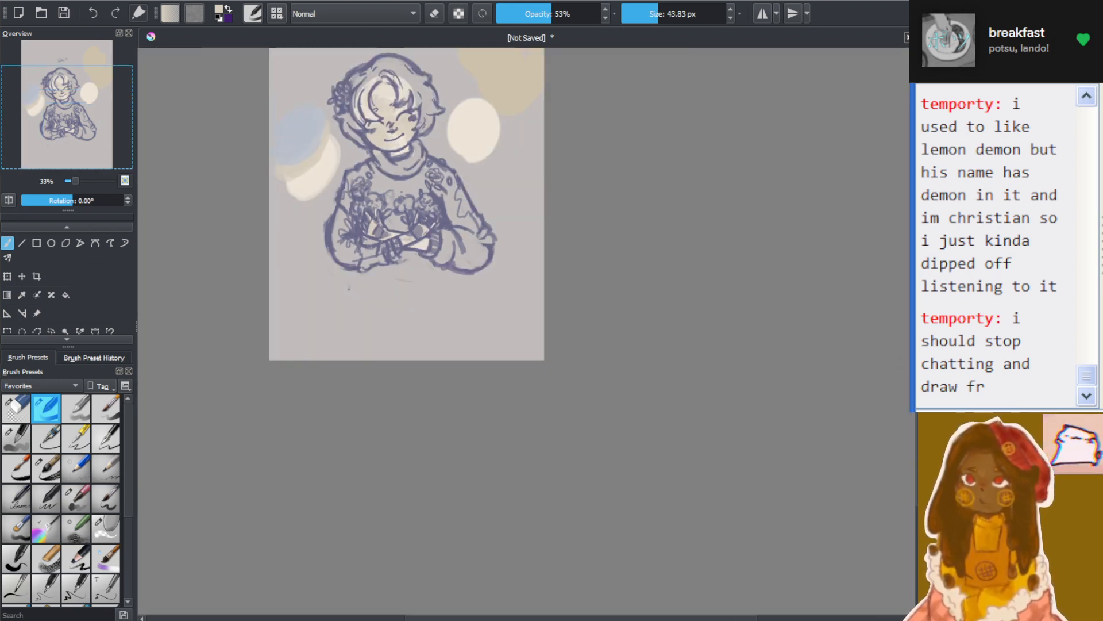
{"action": "left_click_drag", "start_coordinate": [273, 167], "coordinate": [272, 260]}
{"action": "scroll", "coordinate": [272, 249], "scroll_direction": "up", "scroll_amount": 2}
{"action": "scroll", "coordinate": [505, 122], "scroll_direction": "up", "scroll_amount": 1}
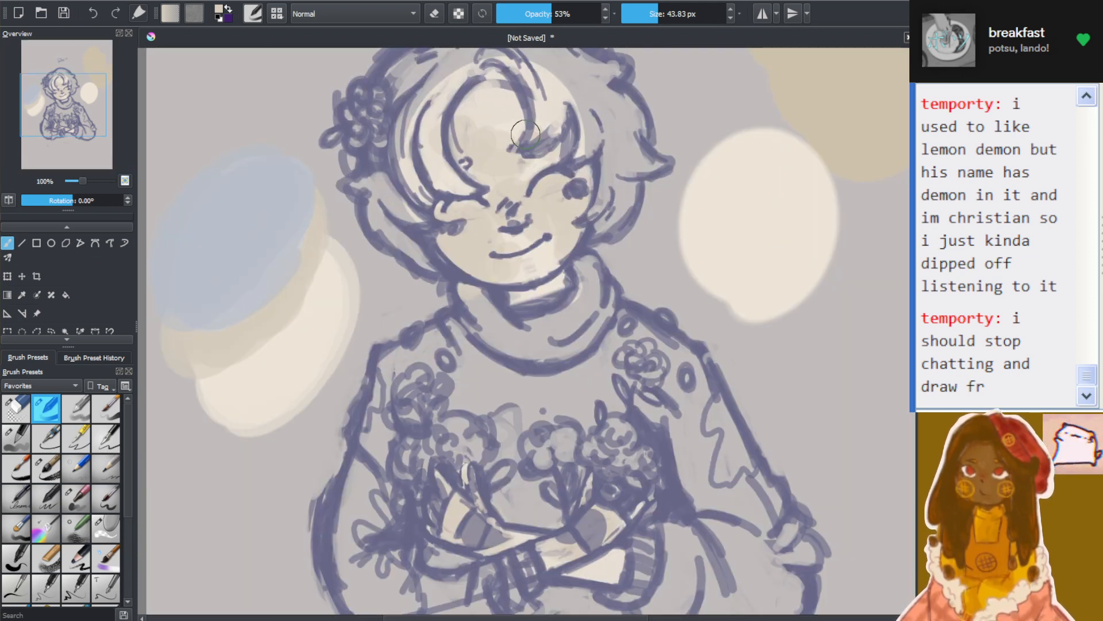
Sample the blue from the layered swatches and tint the nose and both cheeks with a 24.01 px brush
{"action": "left_click", "coordinate": [22, 294]}
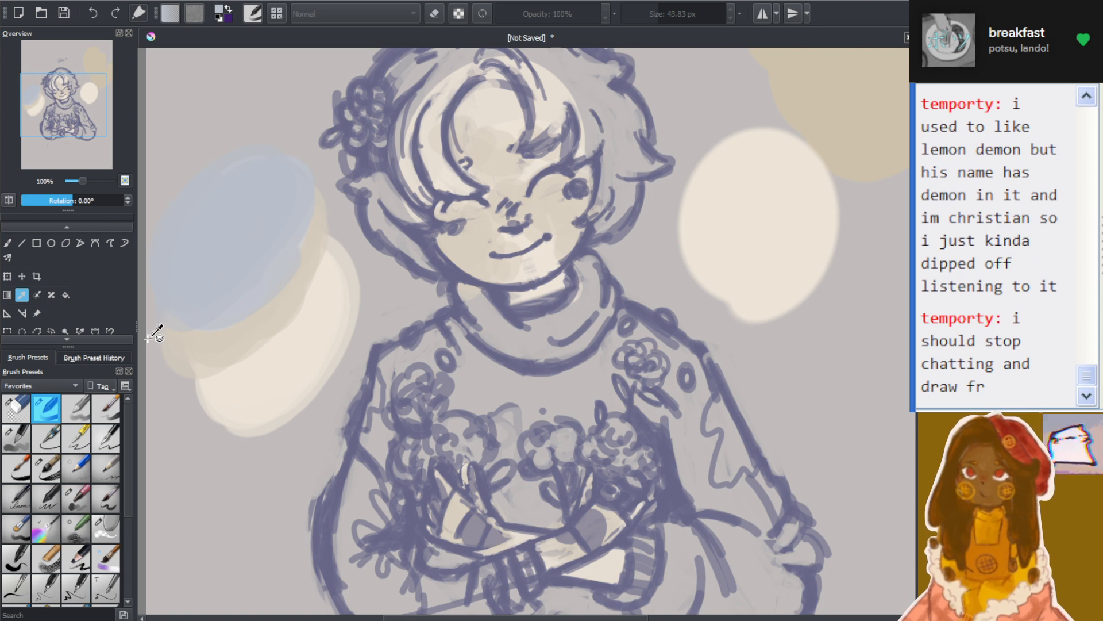
{"action": "left_click", "coordinate": [7, 242]}
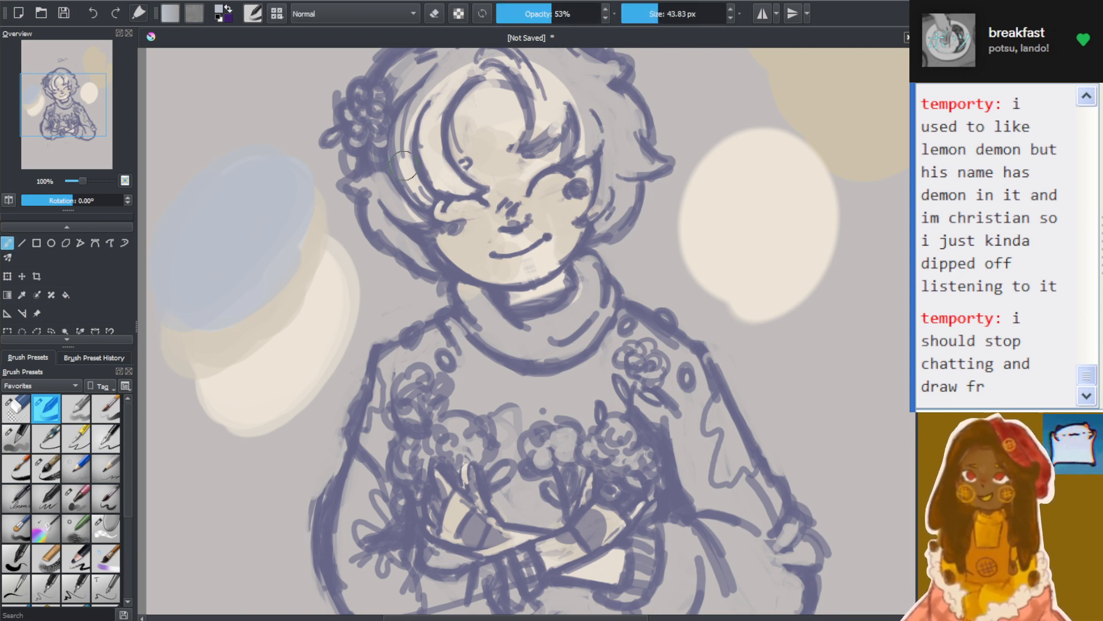
{"action": "left_click", "coordinate": [654, 7]}
{"action": "scroll", "coordinate": [512, 201], "scroll_direction": "up", "scroll_amount": 2}
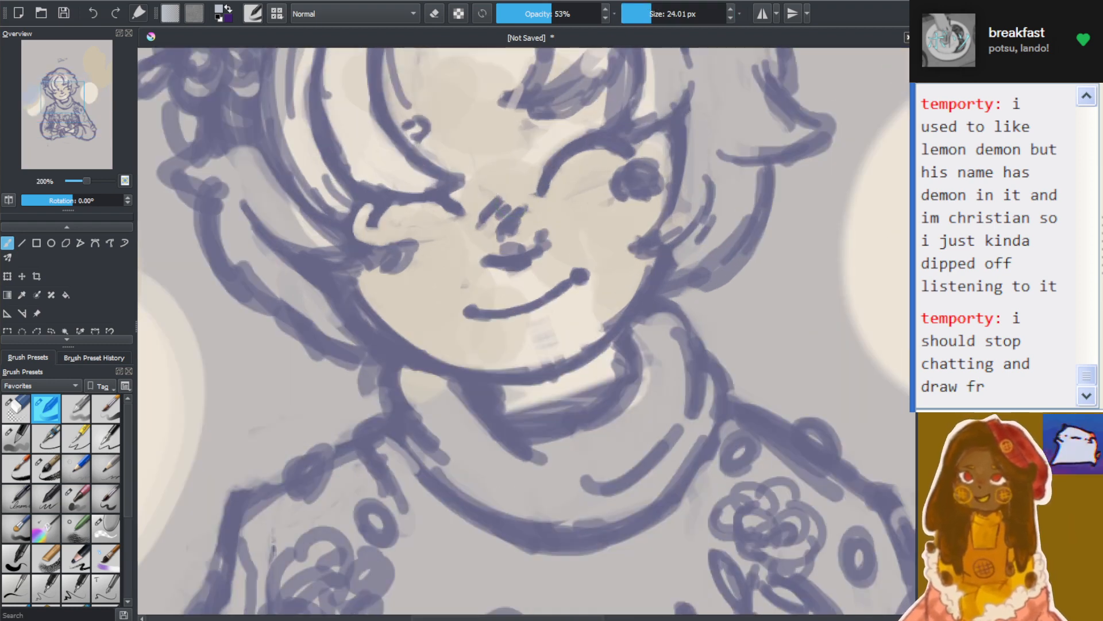
{"action": "mouse_move", "coordinate": [485, 203]}
{"action": "left_mouse_down"}
{"action": "mouse_move", "coordinate": [488, 223]}
{"action": "mouse_move", "coordinate": [496, 197]}
{"action": "mouse_move", "coordinate": [479, 220]}
{"action": "mouse_move", "coordinate": [479, 249]}
{"action": "left_mouse_up"}
{"action": "mouse_move", "coordinate": [375, 292]}
{"action": "left_mouse_down"}
{"action": "mouse_move", "coordinate": [423, 280]}
{"action": "mouse_move", "coordinate": [404, 285]}
{"action": "left_mouse_up"}
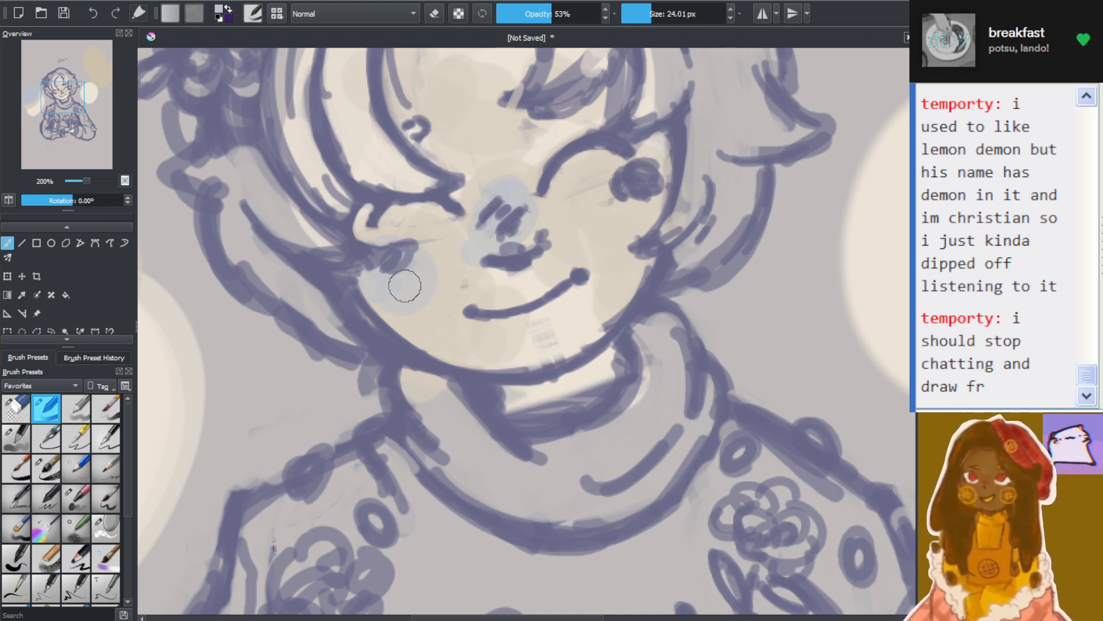
{"action": "mouse_move", "coordinate": [626, 167]}
{"action": "left_mouse_down"}
{"action": "mouse_move", "coordinate": [644, 208]}
{"action": "mouse_move", "coordinate": [665, 212]}
{"action": "mouse_move", "coordinate": [680, 155]}
{"action": "mouse_move", "coordinate": [631, 129]}
{"action": "mouse_move", "coordinate": [562, 209]}
{"action": "mouse_move", "coordinate": [510, 225]}
{"action": "mouse_move", "coordinate": [494, 177]}
{"action": "mouse_move", "coordinate": [504, 189]}
{"action": "mouse_move", "coordinate": [478, 193]}
{"action": "mouse_move", "coordinate": [479, 208]}
{"action": "mouse_move", "coordinate": [517, 227]}
{"action": "left_mouse_up"}
{"action": "mouse_move", "coordinate": [396, 265]}
{"action": "left_mouse_down"}
{"action": "mouse_move", "coordinate": [374, 281]}
{"action": "mouse_move", "coordinate": [422, 302]}
{"action": "mouse_move", "coordinate": [444, 227]}
{"action": "mouse_move", "coordinate": [453, 243]}
{"action": "mouse_move", "coordinate": [379, 312]}
{"action": "mouse_move", "coordinate": [368, 291]}
{"action": "mouse_move", "coordinate": [442, 311]}
{"action": "left_mouse_up"}
Check the blue tint against the whole portrait and undo the blue strokes on the cheeks
{"action": "scroll", "coordinate": [442, 311], "scroll_direction": "down", "scroll_amount": 5}
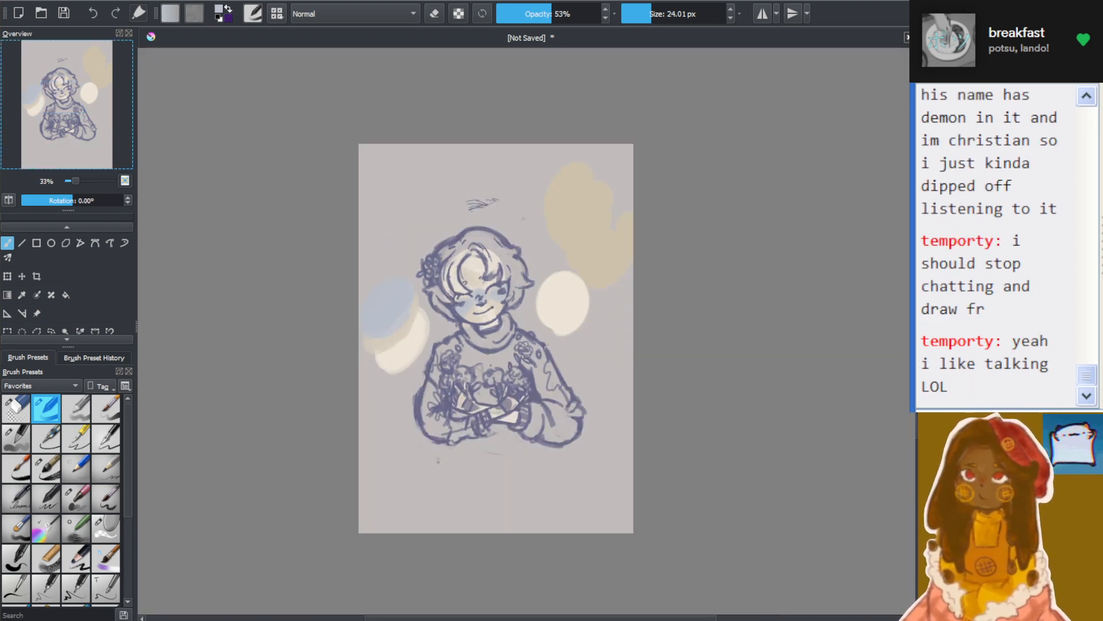
{"action": "scroll", "coordinate": [487, 350], "scroll_direction": "up", "scroll_amount": 2}
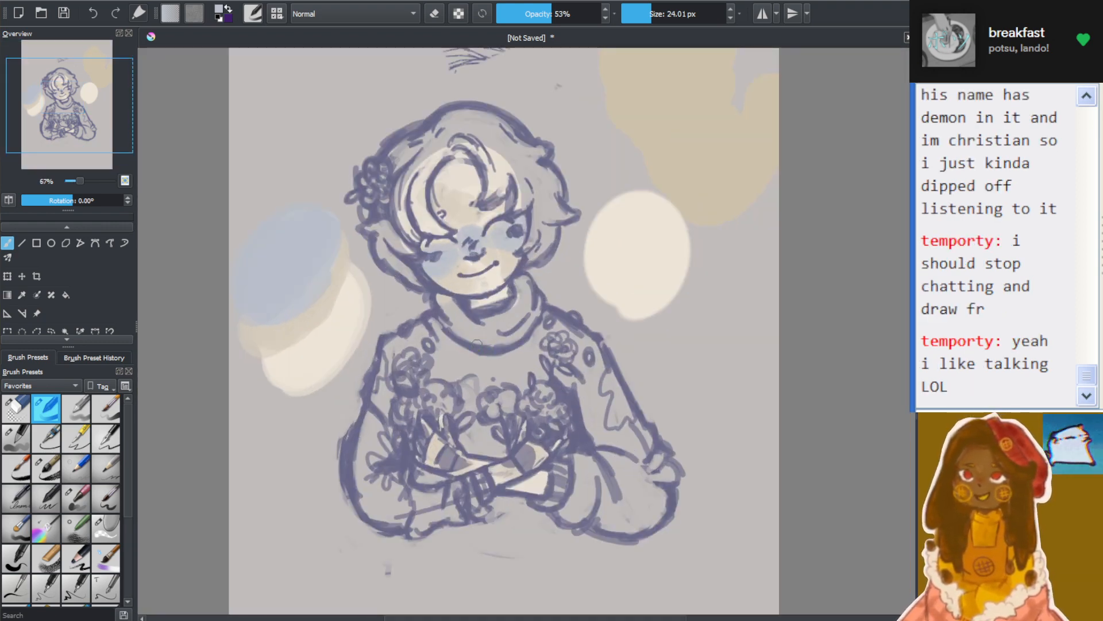
{"action": "key", "text": "ctrl+z"}
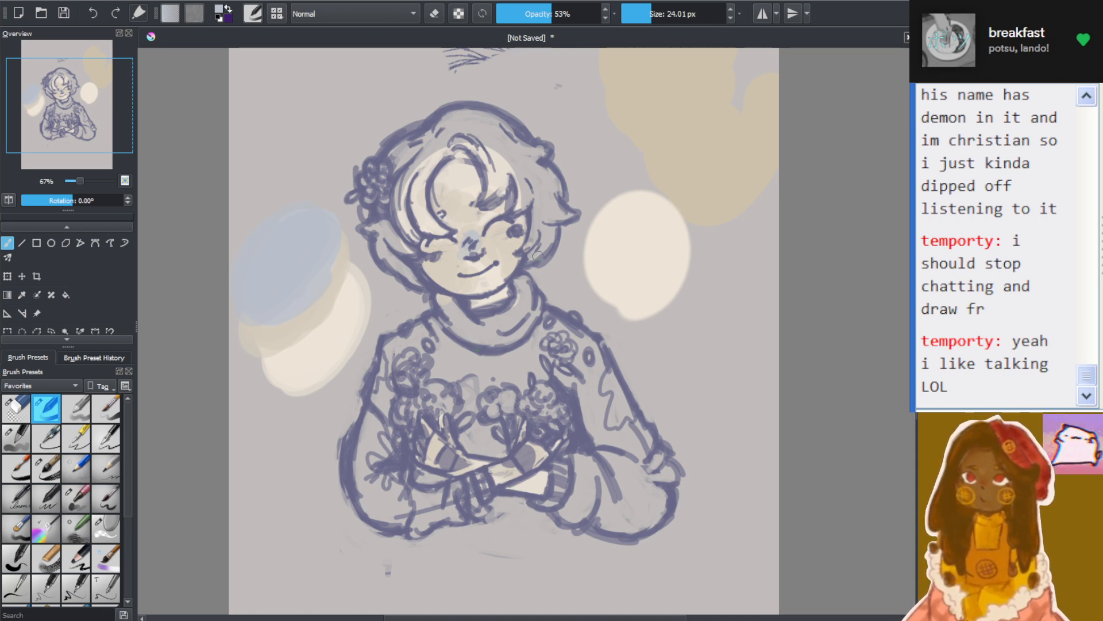
Examine the face shading and the overall portrait at several zoom levels
{"action": "scroll", "coordinate": [532, 250], "scroll_direction": "down", "scroll_amount": 3}
{"action": "scroll", "coordinate": [536, 259], "scroll_direction": "up", "scroll_amount": 6}
{"action": "scroll", "coordinate": [483, 248], "scroll_direction": "up", "scroll_amount": 3}
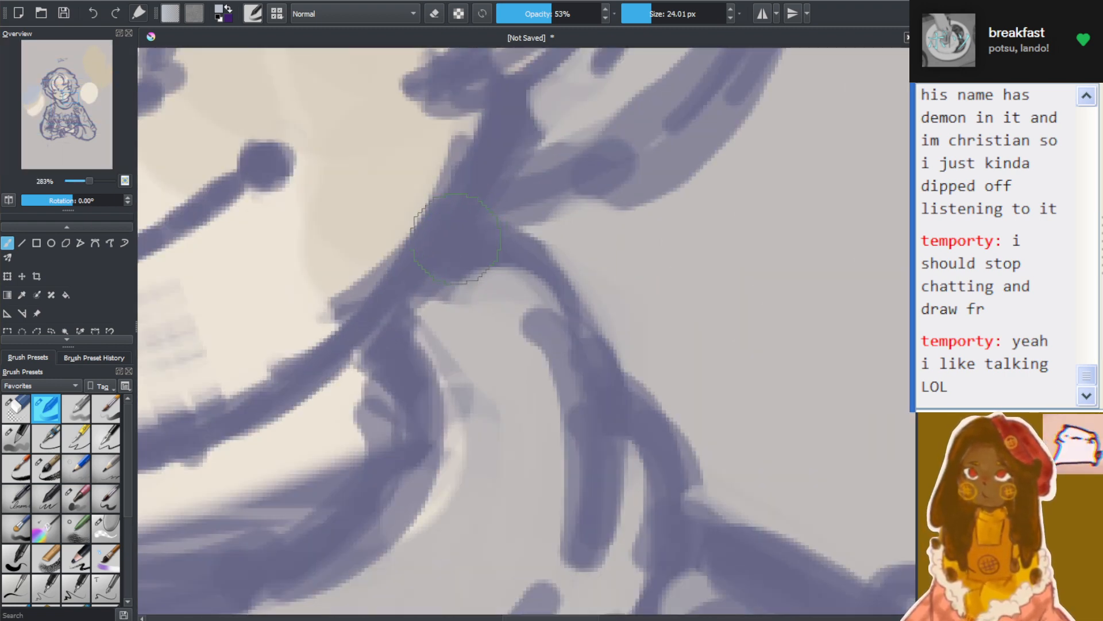
{"action": "scroll", "coordinate": [394, 216], "scroll_direction": "down", "scroll_amount": 6}
{"action": "mouse_move", "coordinate": [55, 105]}
{"action": "left_mouse_down"}
{"action": "mouse_move", "coordinate": [35, 97]}
{"action": "mouse_move", "coordinate": [62, 98]}
{"action": "left_mouse_up"}
{"action": "scroll", "coordinate": [42, 102], "scroll_direction": "up", "scroll_amount": 3}
{"action": "scroll", "coordinate": [50, 92], "scroll_direction": "down", "scroll_amount": 2}
{"action": "scroll", "coordinate": [51, 92], "scroll_direction": "up", "scroll_amount": 1}
{"action": "scroll", "coordinate": [60, 102], "scroll_direction": "up", "scroll_amount": 1}
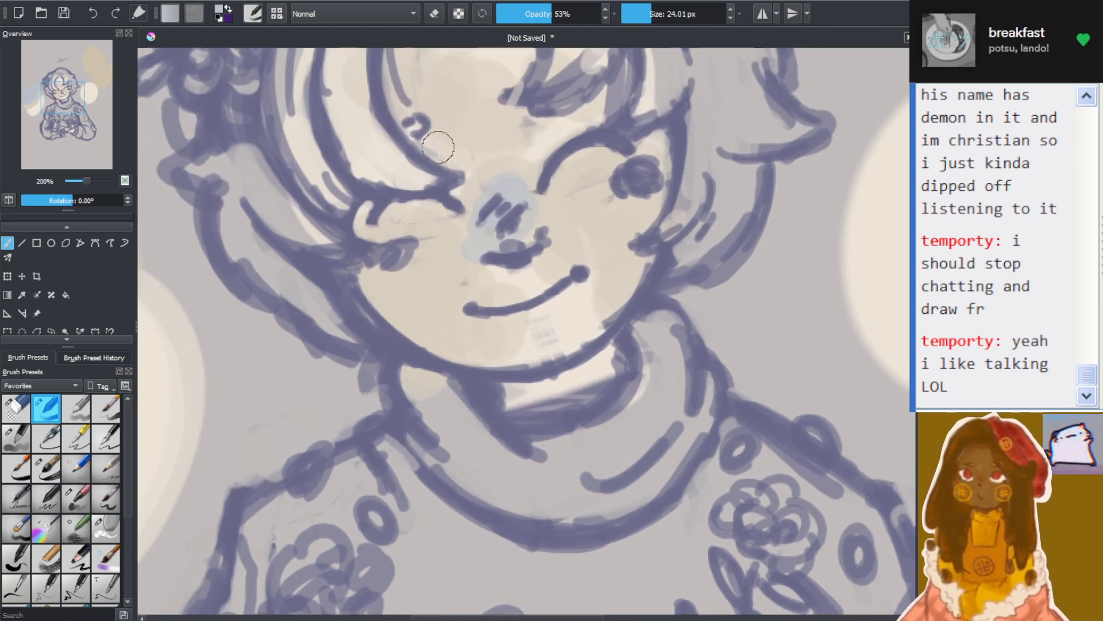
{"action": "scroll", "coordinate": [438, 148], "scroll_direction": "down", "scroll_amount": 2}
{"action": "scroll", "coordinate": [346, 175], "scroll_direction": "up", "scroll_amount": 2}
{"action": "scroll", "coordinate": [821, 177], "scroll_direction": "down", "scroll_amount": 3}
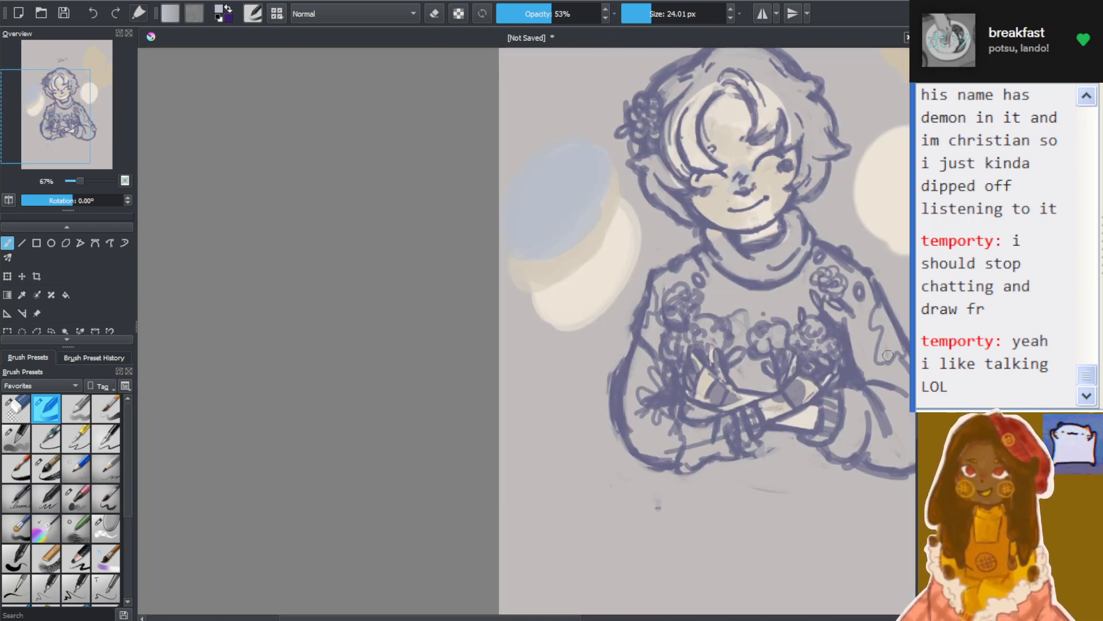
{"action": "scroll", "coordinate": [707, 287], "scroll_direction": "up", "scroll_amount": 3}
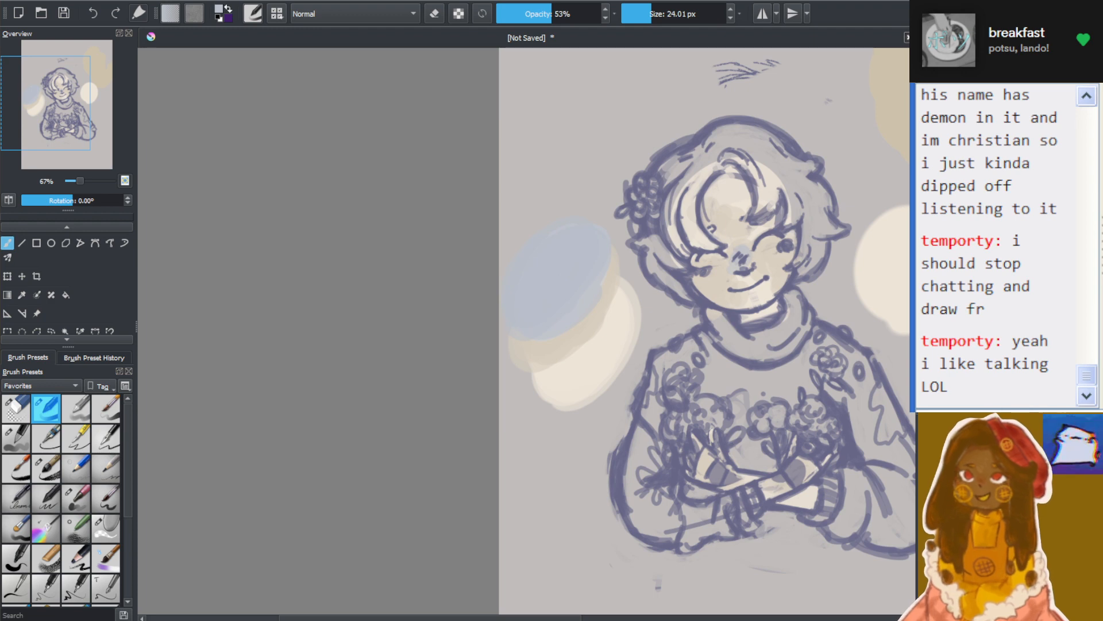
{"action": "scroll", "coordinate": [623, 310], "scroll_direction": "up", "scroll_amount": 5}
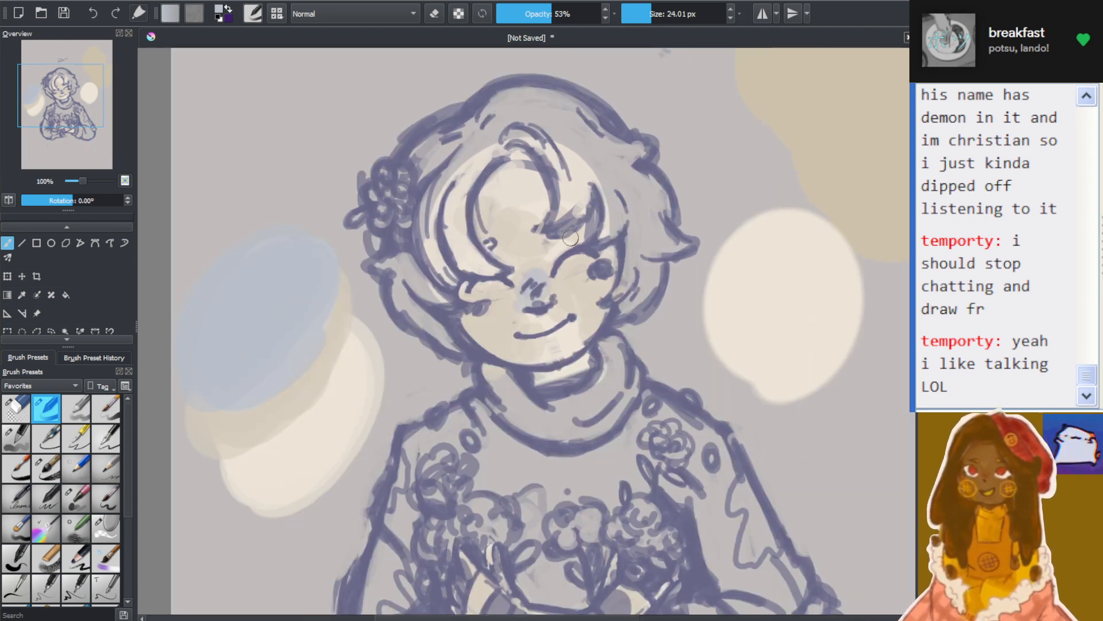
{"action": "scroll", "coordinate": [622, 311], "scroll_direction": "down", "scroll_amount": 5}
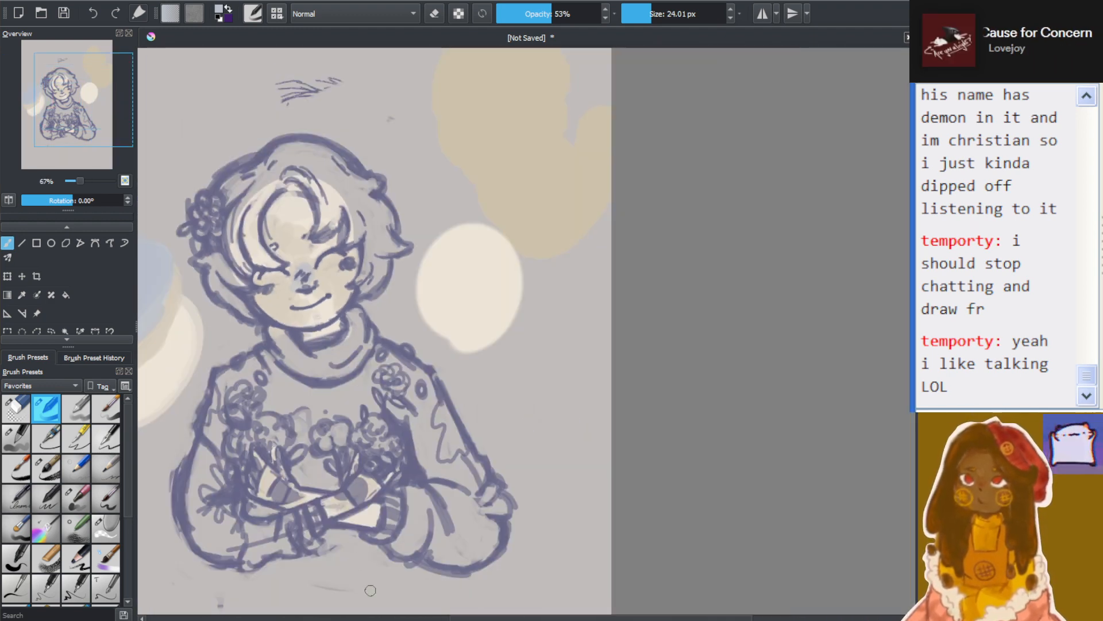
{"action": "scroll", "coordinate": [473, 244], "scroll_direction": "up", "scroll_amount": 2}
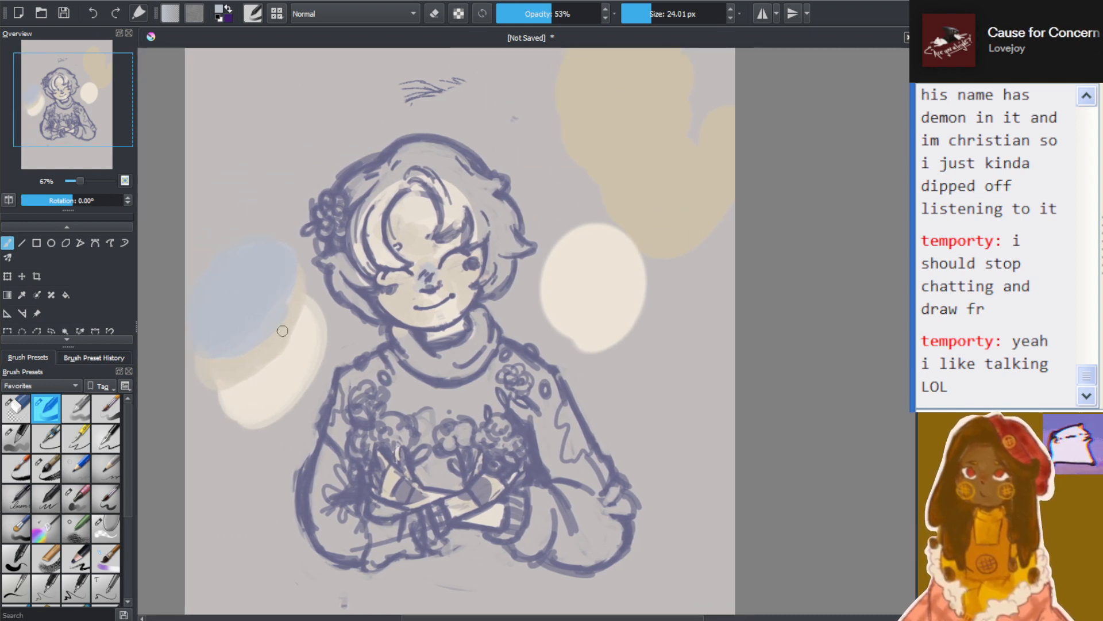
Pick a beige tone, deepen the cheek shading and paint over the blue patch on the nose
{"action": "scroll", "coordinate": [473, 243], "scroll_direction": "up", "scroll_amount": 1}
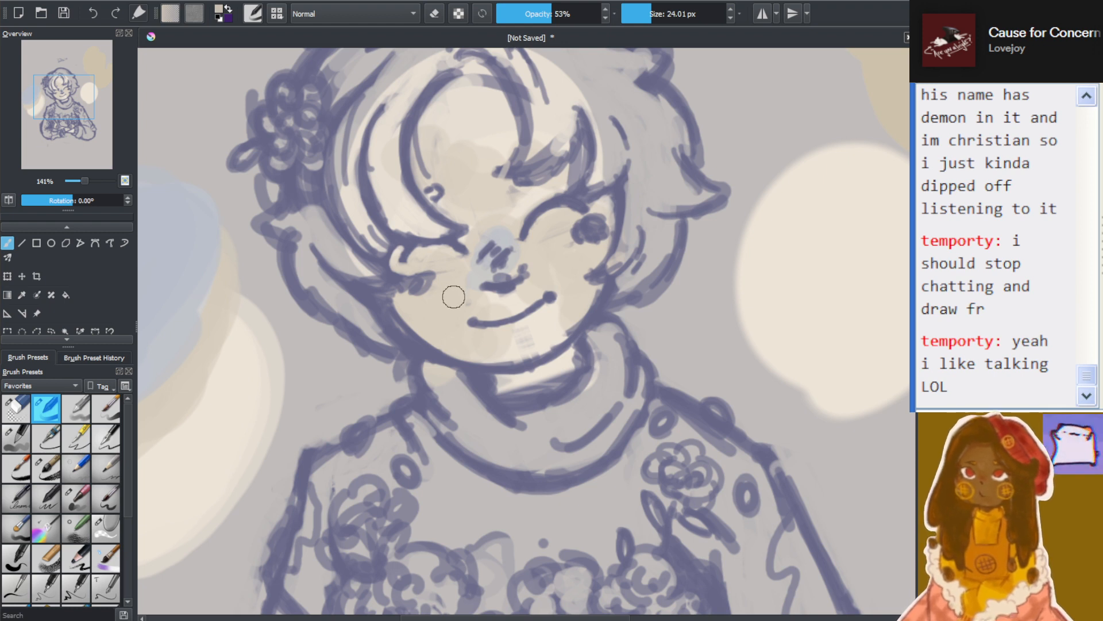
{"action": "mouse_move", "coordinate": [415, 308]}
{"action": "left_mouse_down"}
{"action": "mouse_move", "coordinate": [405, 305]}
{"action": "mouse_move", "coordinate": [434, 313]}
{"action": "mouse_move", "coordinate": [453, 290]}
{"action": "left_mouse_up"}
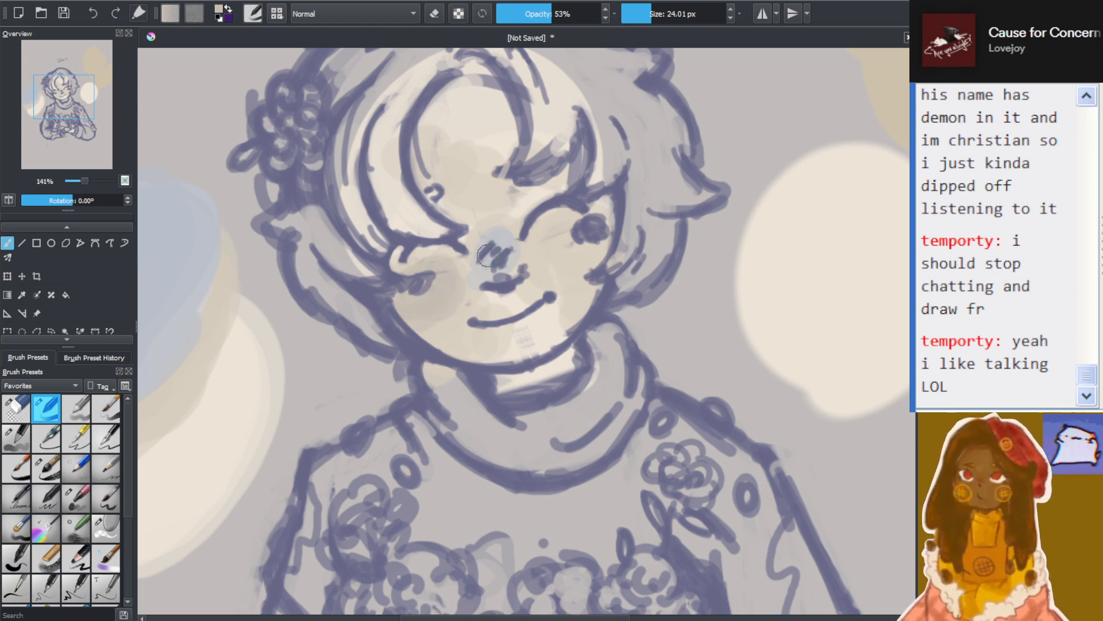
{"action": "mouse_move", "coordinate": [488, 240]}
{"action": "left_mouse_down"}
{"action": "mouse_move", "coordinate": [517, 249]}
{"action": "mouse_move", "coordinate": [484, 270]}
{"action": "mouse_move", "coordinate": [463, 256]}
{"action": "mouse_move", "coordinate": [572, 249]}
{"action": "mouse_move", "coordinate": [579, 261]}
{"action": "mouse_move", "coordinate": [544, 274]}
{"action": "left_mouse_up"}
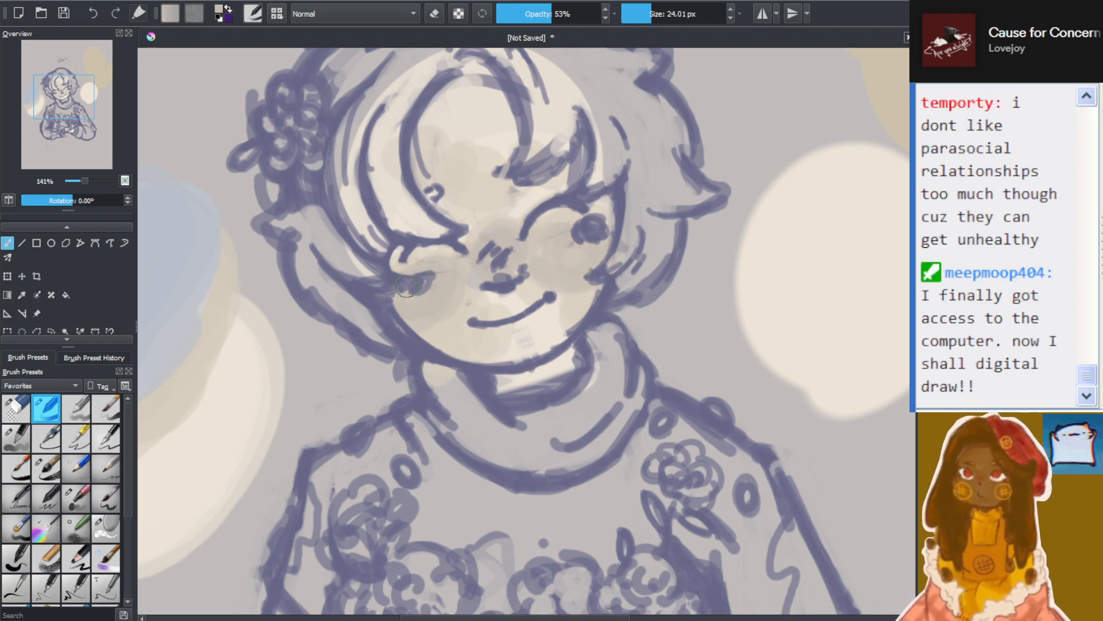
{"action": "scroll", "coordinate": [378, 292], "scroll_direction": "down", "scroll_amount": 4}
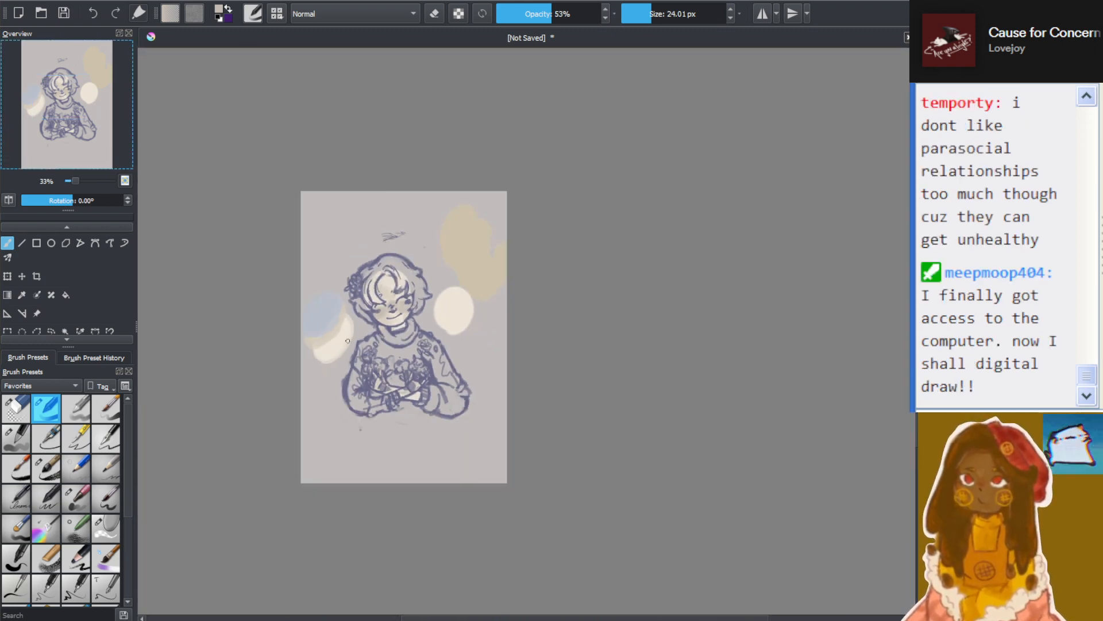
{"action": "scroll", "coordinate": [577, 361], "scroll_direction": "up", "scroll_amount": 5}
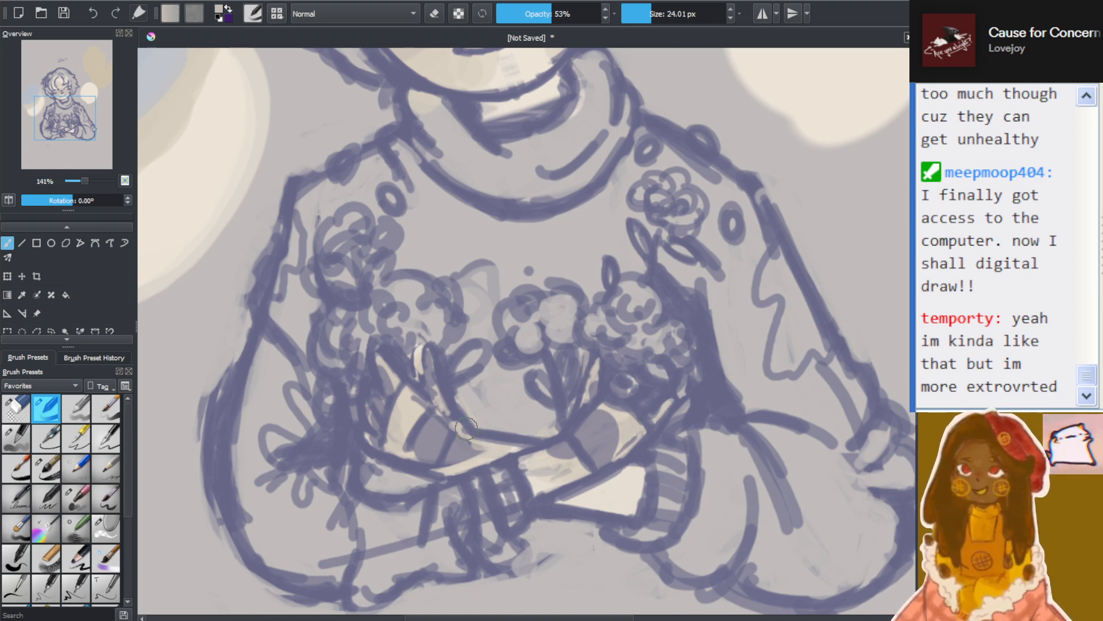
Shade the nose and both cheeks with a darker brownish beige using a 24.01 px brush at 53% opacity
{"action": "scroll", "coordinate": [575, 342], "scroll_direction": "down", "scroll_amount": 3}
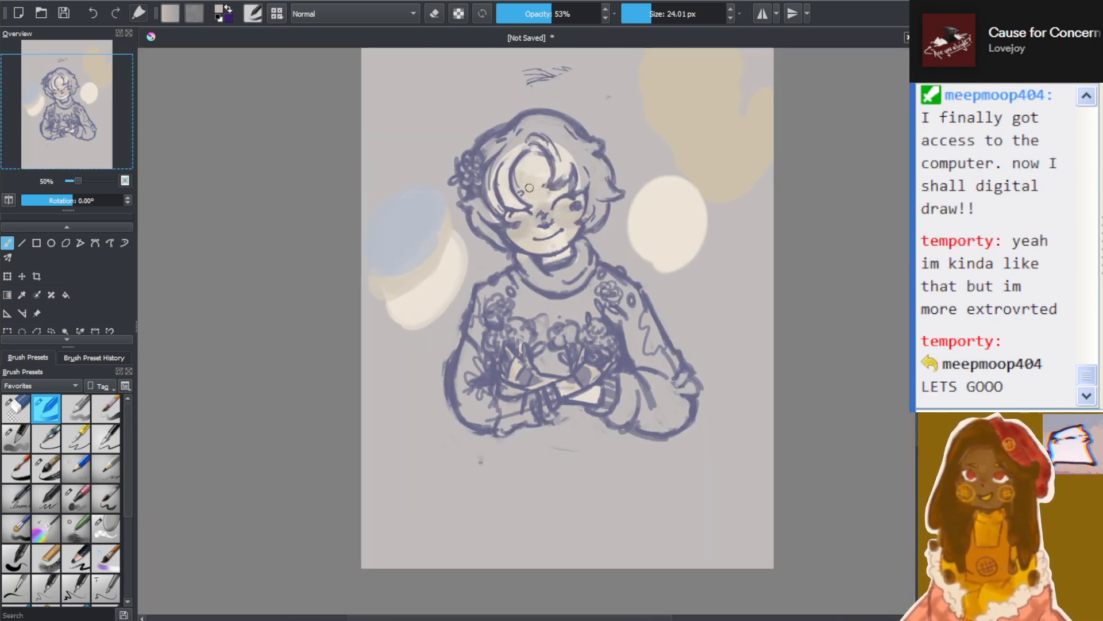
{"action": "scroll", "coordinate": [533, 188], "scroll_direction": "up", "scroll_amount": 3}
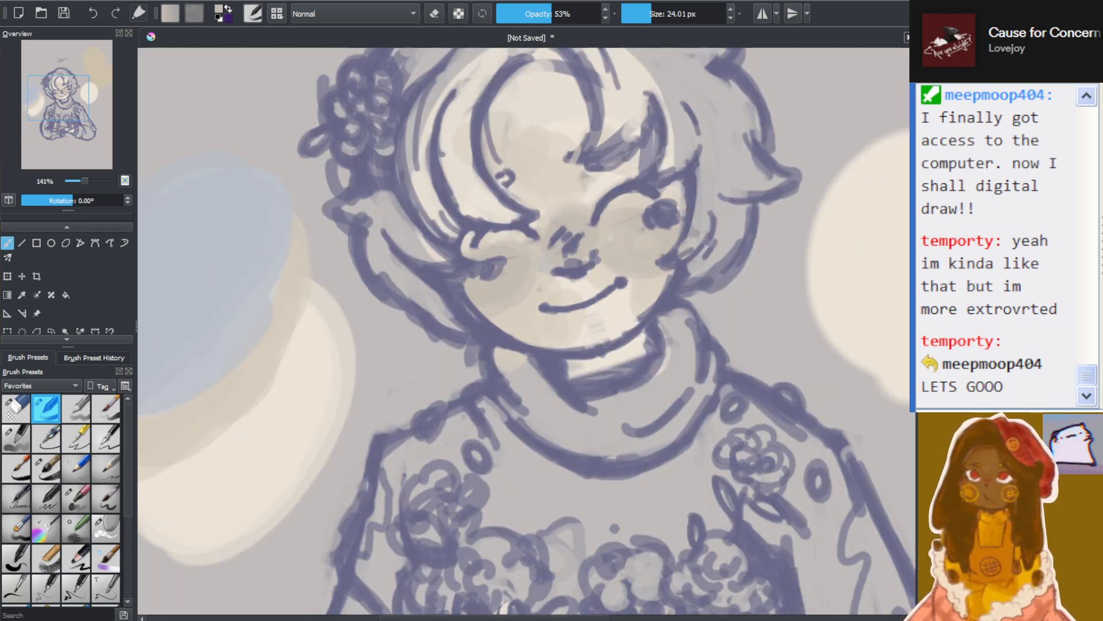
{"action": "scroll", "coordinate": [569, 154], "scroll_direction": "down", "scroll_amount": 3}
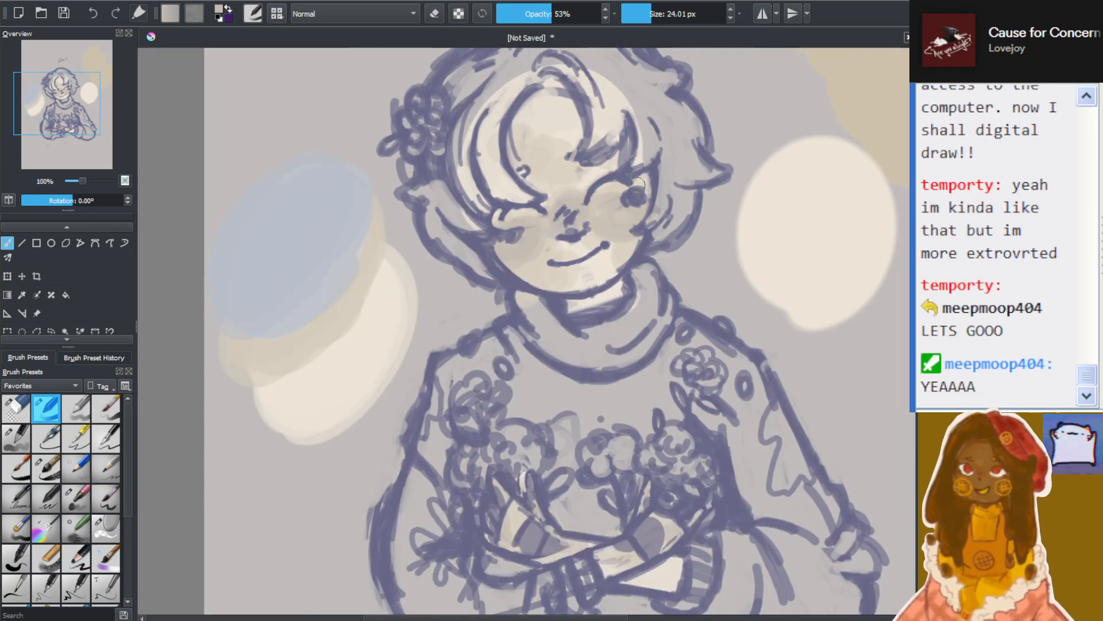
{"action": "scroll", "coordinate": [684, 198], "scroll_direction": "up", "scroll_amount": 2}
{"action": "scroll", "coordinate": [612, 233], "scroll_direction": "up", "scroll_amount": 2}
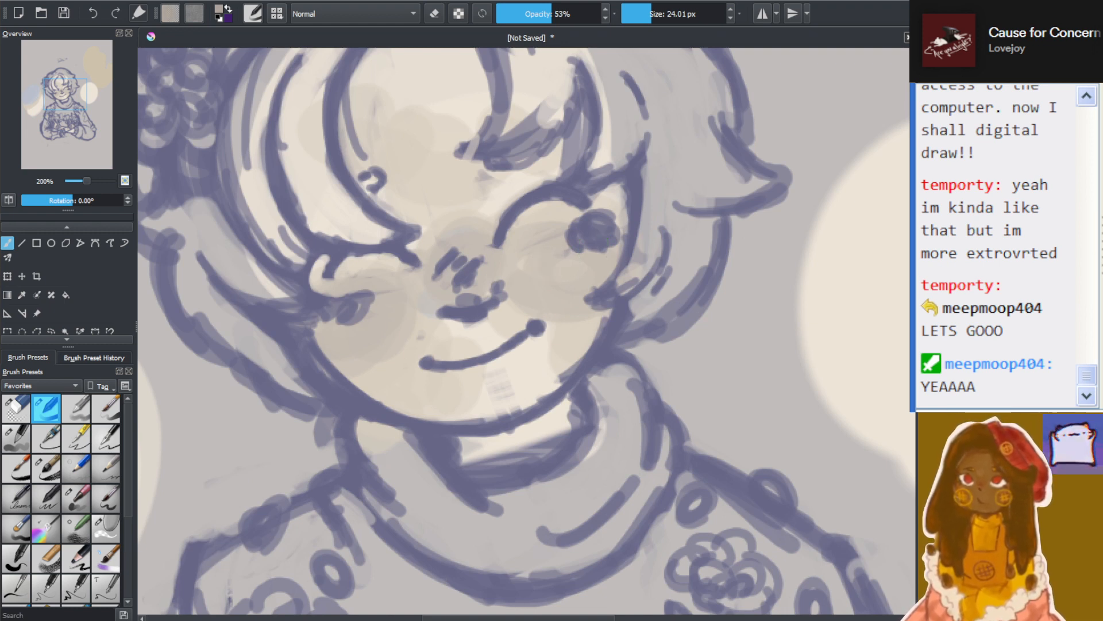
{"action": "mouse_move", "coordinate": [445, 262]}
{"action": "left_mouse_down"}
{"action": "mouse_move", "coordinate": [443, 281]}
{"action": "mouse_move", "coordinate": [477, 251]}
{"action": "left_mouse_up"}
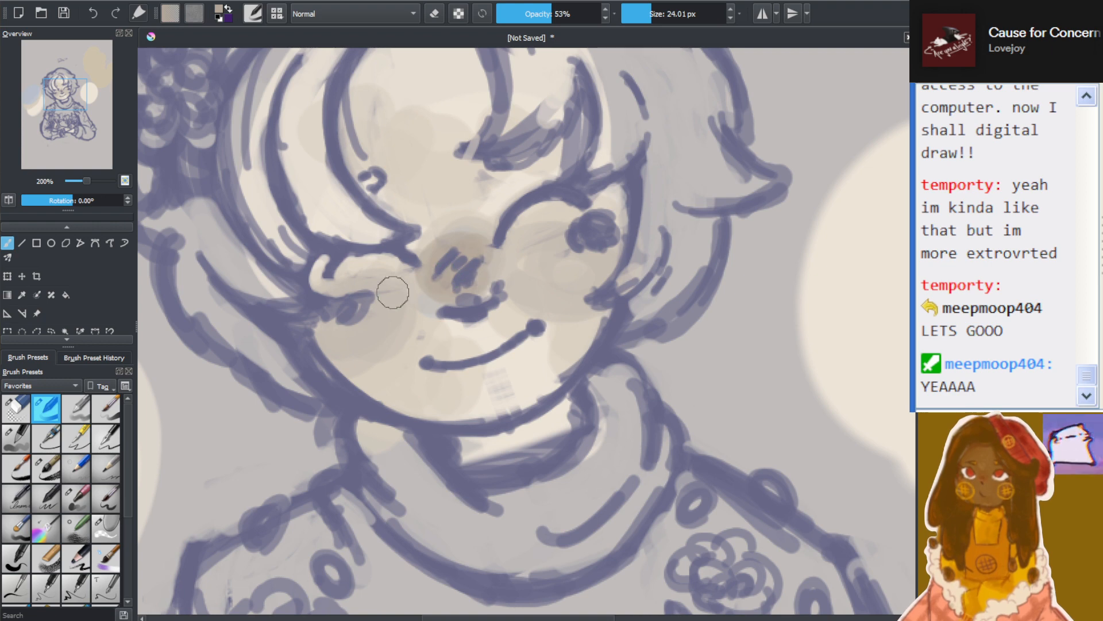
{"action": "mouse_move", "coordinate": [392, 293]}
{"action": "left_mouse_down"}
{"action": "mouse_move", "coordinate": [345, 333]}
{"action": "mouse_move", "coordinate": [356, 299]}
{"action": "mouse_move", "coordinate": [420, 273]}
{"action": "left_mouse_up"}
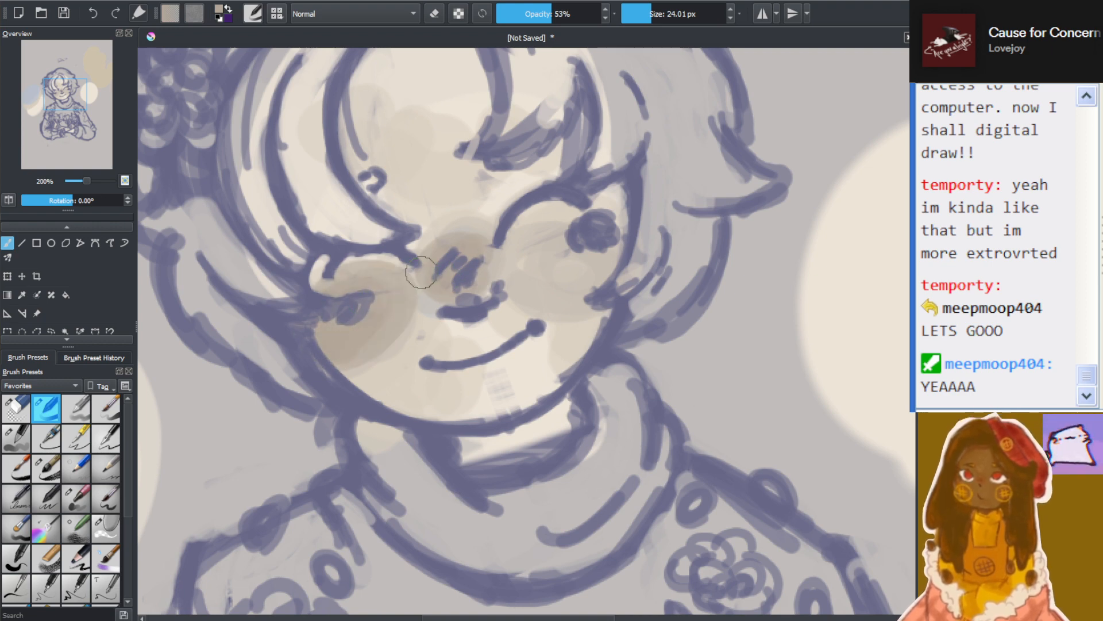
{"action": "mouse_move", "coordinate": [580, 264]}
{"action": "left_mouse_down"}
{"action": "mouse_move", "coordinate": [574, 249]}
{"action": "mouse_move", "coordinate": [544, 263]}
{"action": "left_mouse_up"}
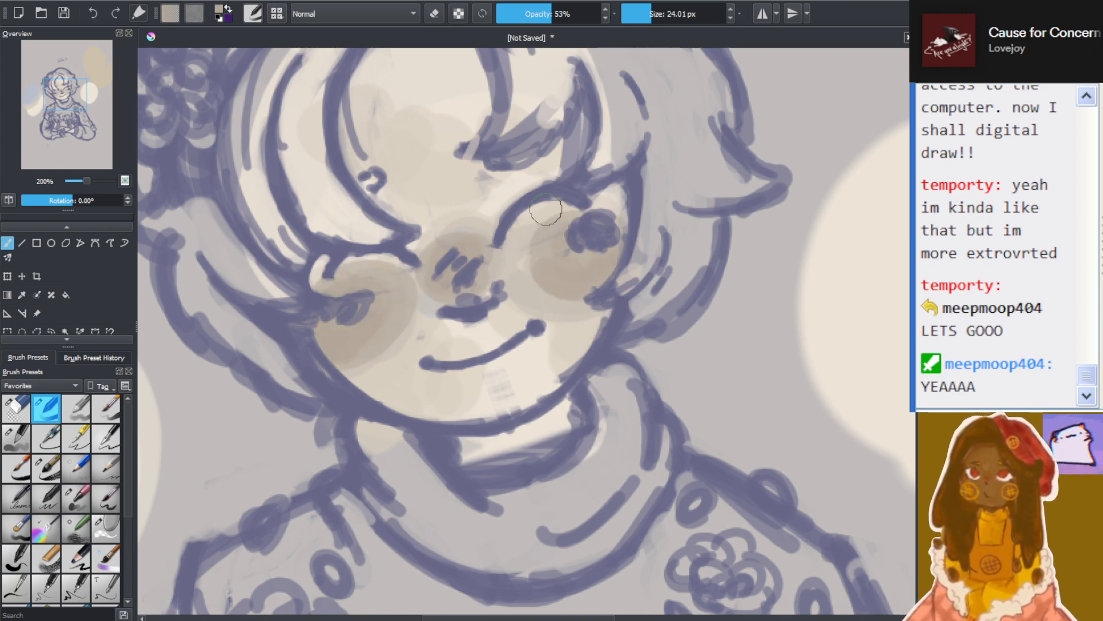
Add darker brownish-beige shading to the skin of both hands beneath the flowers
{"action": "scroll", "coordinate": [546, 211], "scroll_direction": "down", "scroll_amount": 8}
{"action": "scroll", "coordinate": [554, 302], "scroll_direction": "up", "scroll_amount": 4}
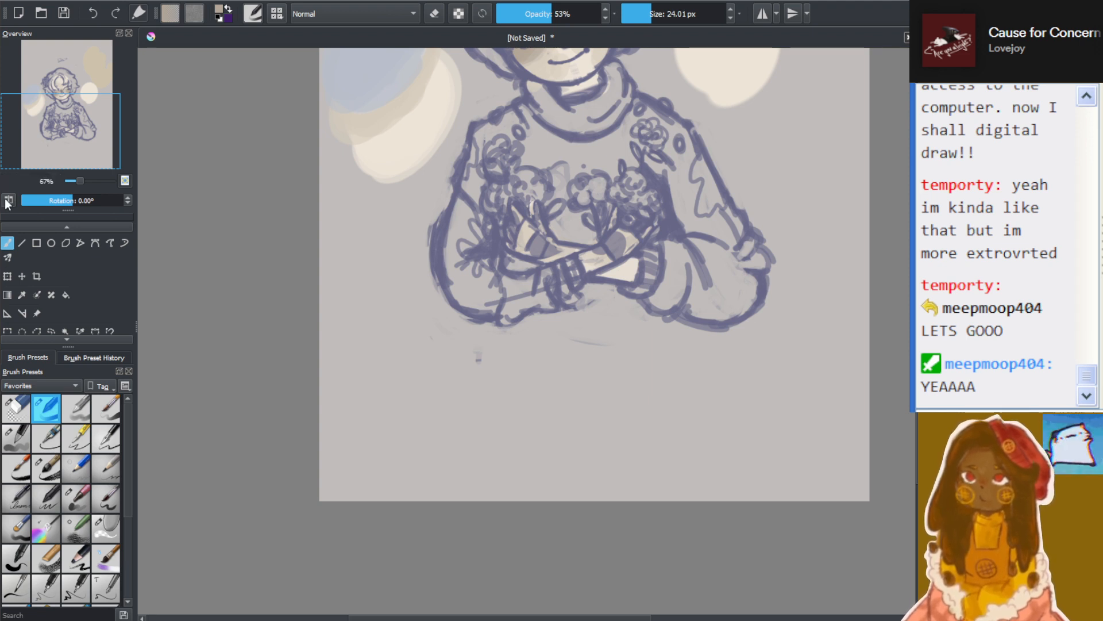
{"action": "scroll", "coordinate": [748, 169], "scroll_direction": "down", "scroll_amount": 1}
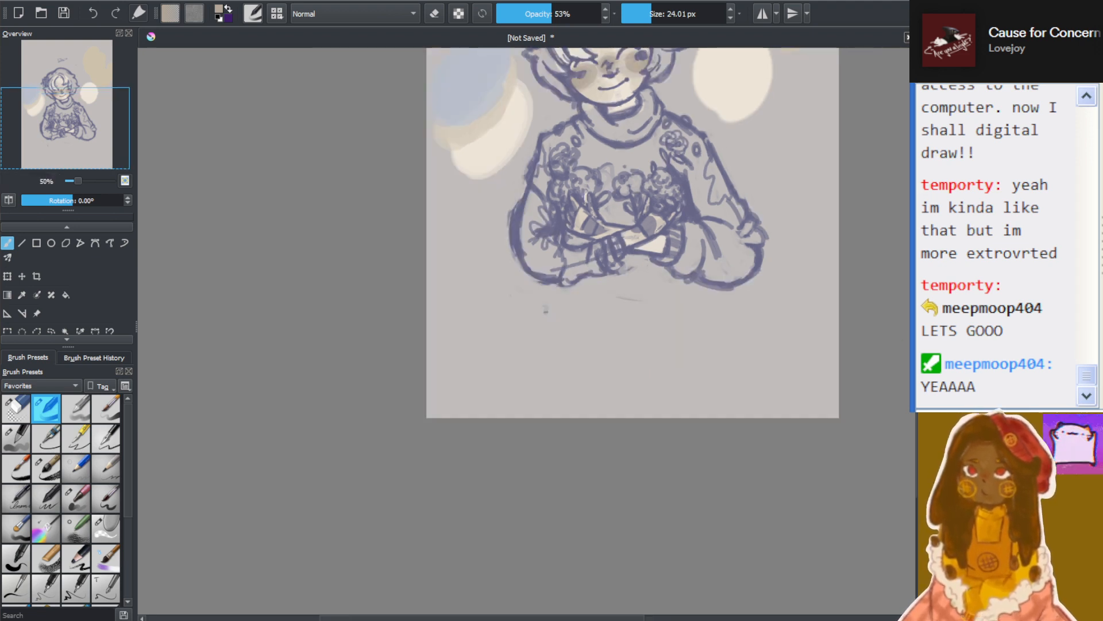
{"action": "left_click_drag", "start_coordinate": [914, 344], "coordinate": [914, 308]}
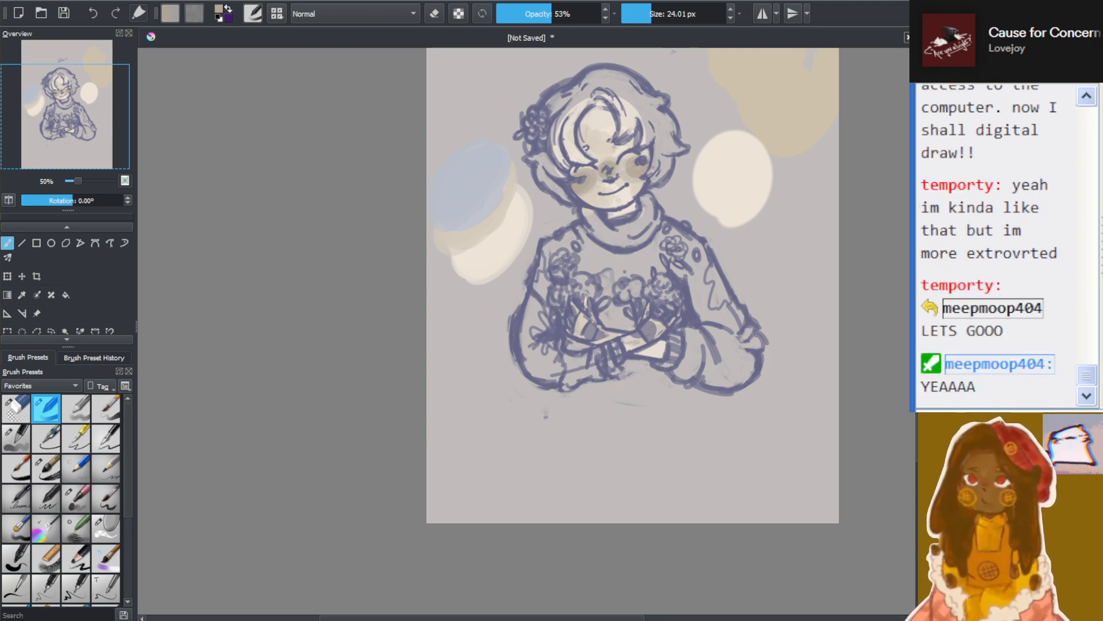
{"action": "scroll", "coordinate": [678, 256], "scroll_direction": "up", "scroll_amount": 2}
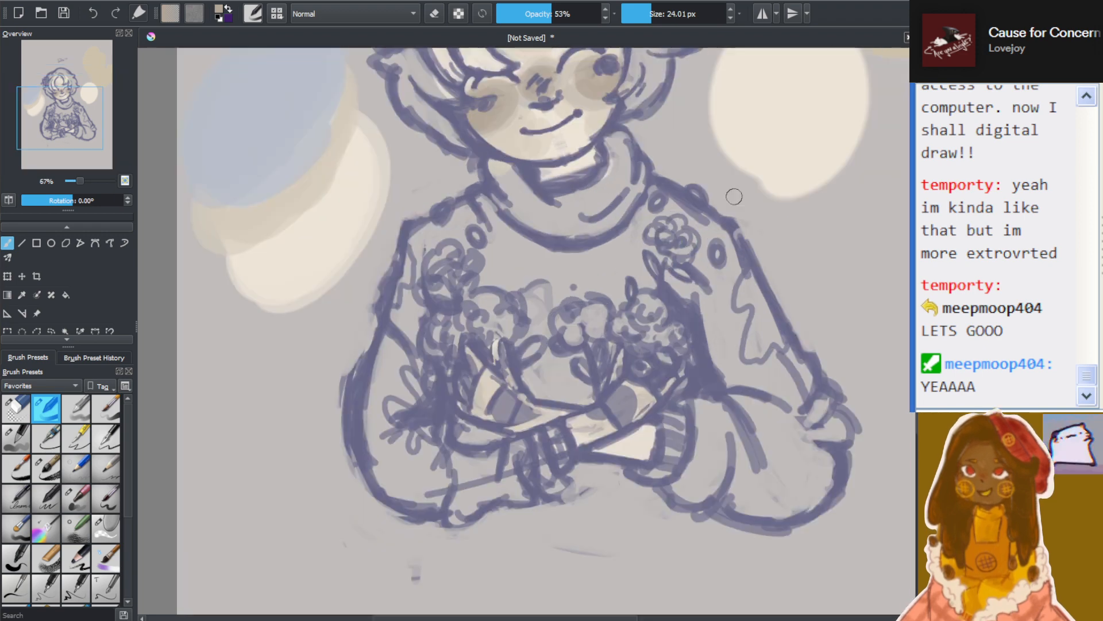
{"action": "scroll", "coordinate": [746, 190], "scroll_direction": "down", "scroll_amount": 2}
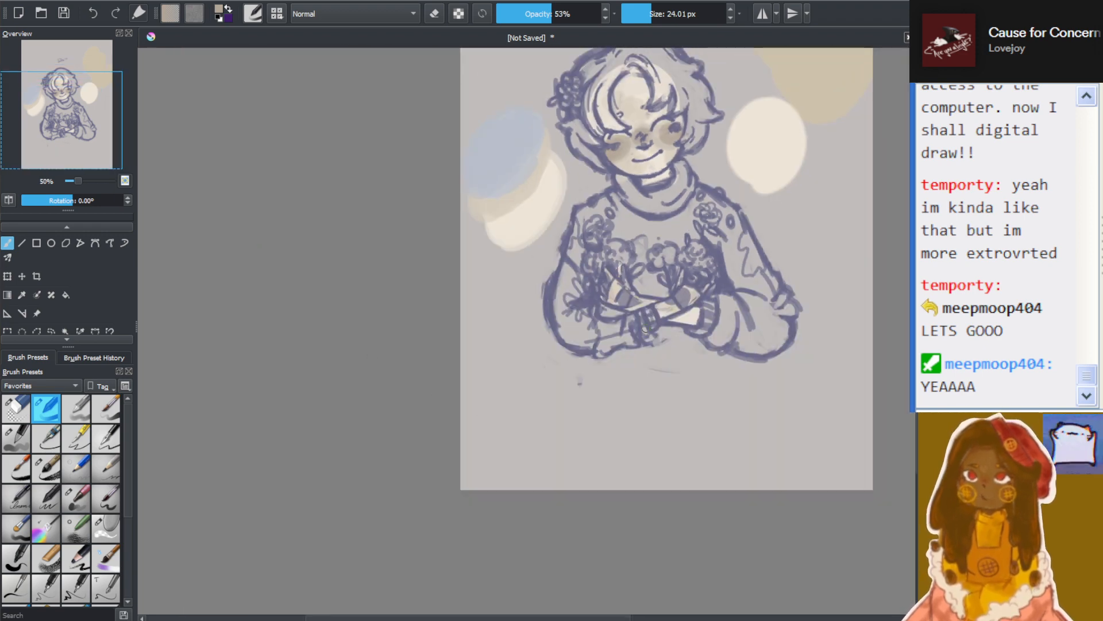
{"action": "left_click_drag", "start_coordinate": [914, 376], "coordinate": [914, 344]}
{"action": "scroll", "coordinate": [760, 347], "scroll_direction": "up", "scroll_amount": 3}
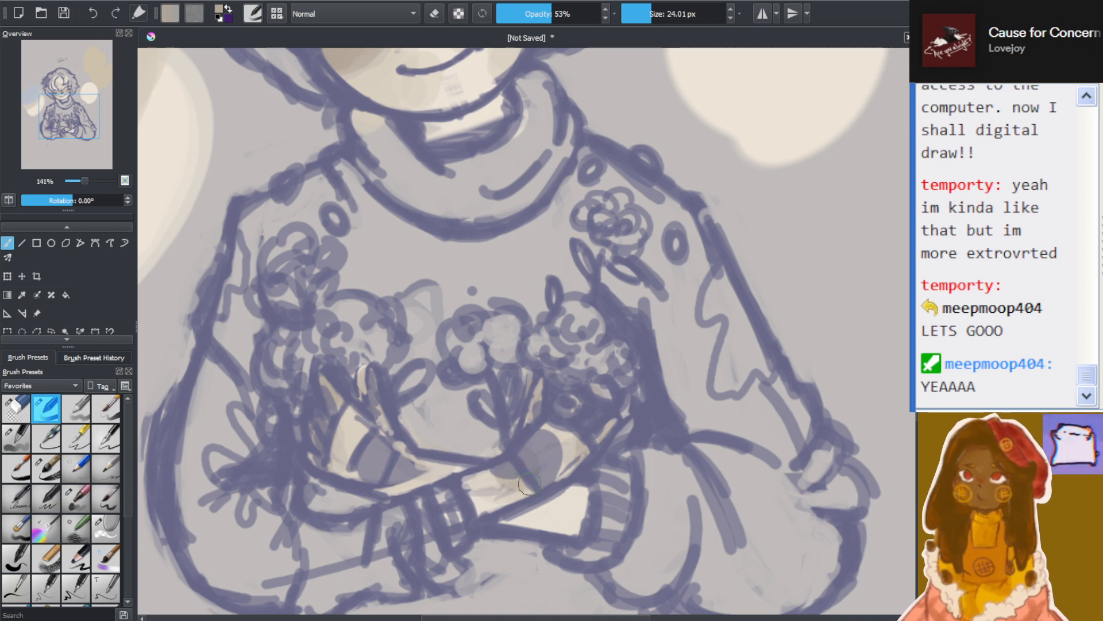
{"action": "left_click_drag", "start_coordinate": [530, 483], "coordinate": [489, 487]}
{"action": "mouse_move", "coordinate": [419, 470]}
{"action": "left_mouse_down"}
{"action": "mouse_move", "coordinate": [402, 455]}
{"action": "mouse_move", "coordinate": [397, 487]}
{"action": "mouse_move", "coordinate": [406, 482]}
{"action": "left_mouse_up"}
Switch to a cool grey and shade the forehead along the underside of the hair fringe
{"action": "scroll", "coordinate": [411, 465], "scroll_direction": "down", "scroll_amount": 4}
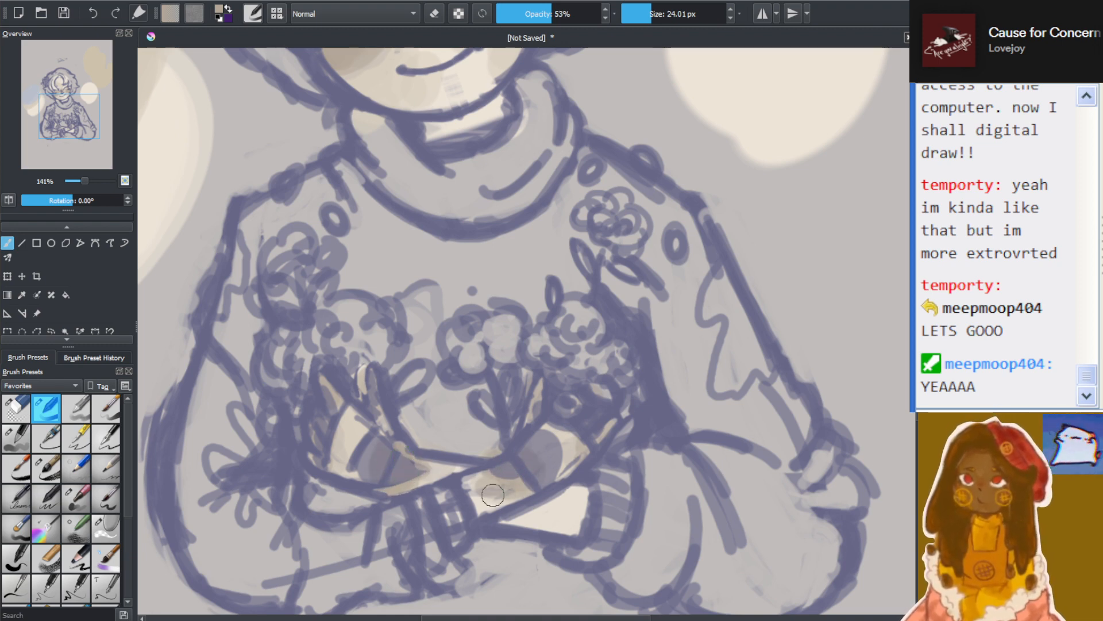
{"action": "scroll", "coordinate": [493, 186], "scroll_direction": "up", "scroll_amount": 4}
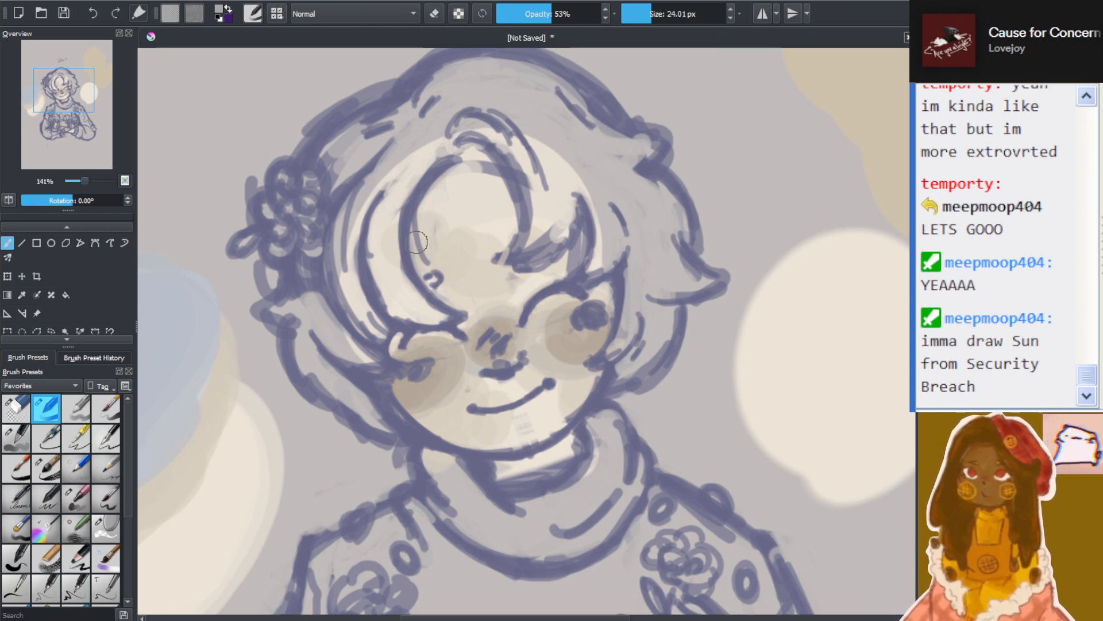
{"action": "mouse_move", "coordinate": [420, 243]}
{"action": "left_mouse_down"}
{"action": "mouse_move", "coordinate": [445, 181]}
{"action": "mouse_move", "coordinate": [401, 247]}
{"action": "mouse_move", "coordinate": [486, 168]}
{"action": "mouse_move", "coordinate": [449, 159]}
{"action": "mouse_move", "coordinate": [479, 197]}
{"action": "mouse_move", "coordinate": [502, 193]}
{"action": "mouse_move", "coordinate": [459, 157]}
{"action": "mouse_move", "coordinate": [477, 235]}
{"action": "mouse_move", "coordinate": [508, 179]}
{"action": "mouse_move", "coordinate": [444, 183]}
{"action": "mouse_move", "coordinate": [510, 215]}
{"action": "mouse_move", "coordinate": [488, 167]}
{"action": "mouse_move", "coordinate": [473, 194]}
{"action": "mouse_move", "coordinate": [514, 223]}
{"action": "left_mouse_up"}
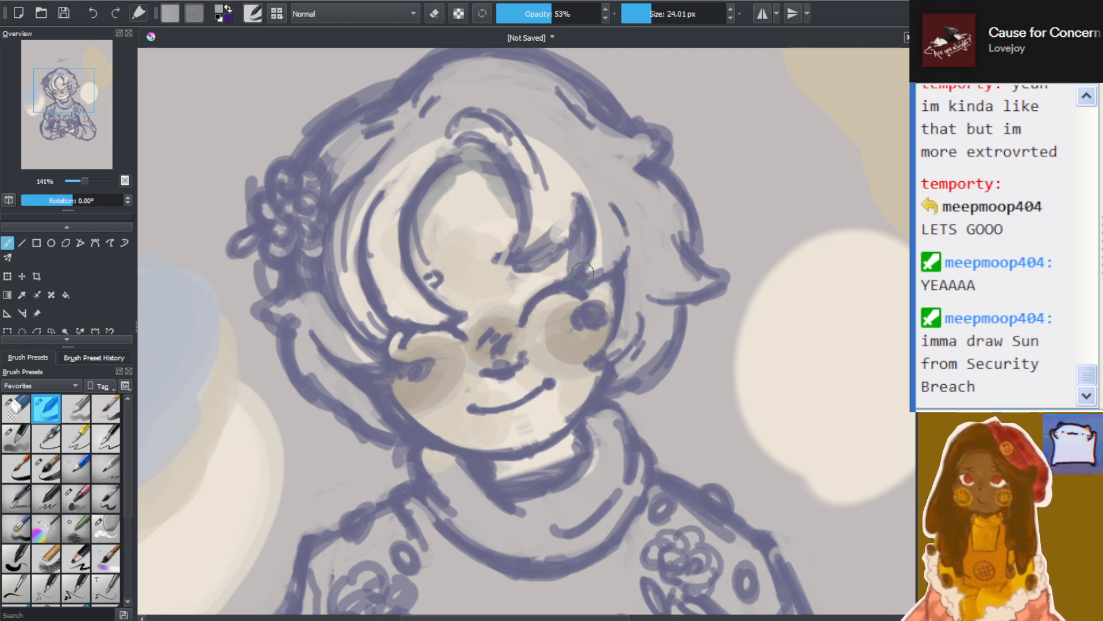
Check the forehead shading against the whole portrait at several zoom levels
{"action": "scroll", "coordinate": [511, 273], "scroll_direction": "down", "scroll_amount": 5}
{"action": "scroll", "coordinate": [483, 317], "scroll_direction": "up", "scroll_amount": 2}
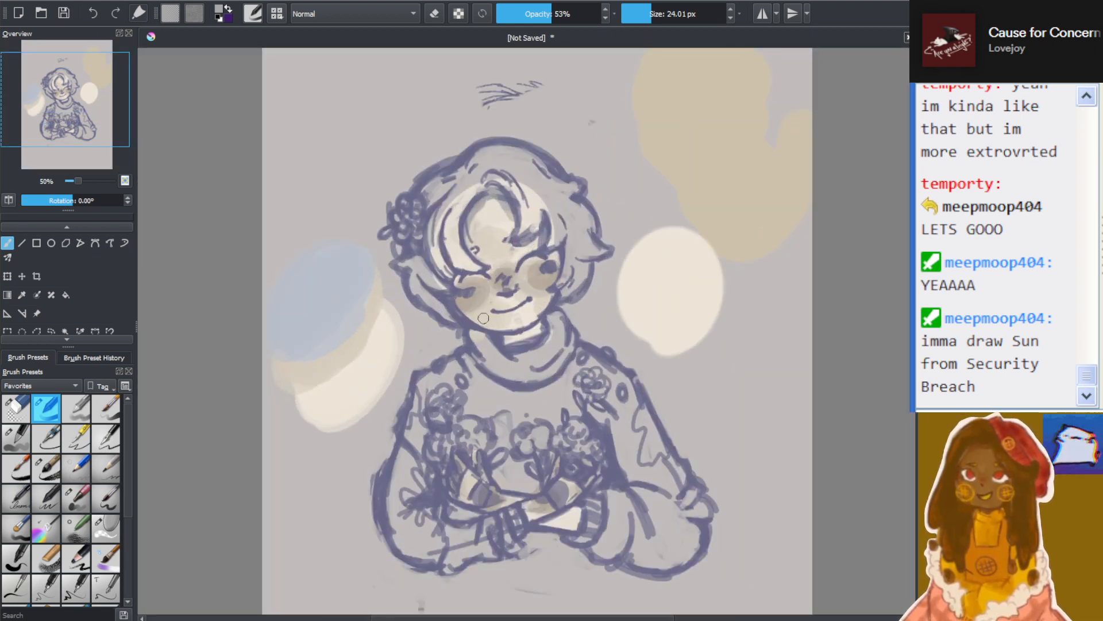
{"action": "scroll", "coordinate": [483, 318], "scroll_direction": "up", "scroll_amount": 2}
{"action": "scroll", "coordinate": [458, 227], "scroll_direction": "down", "scroll_amount": 3}
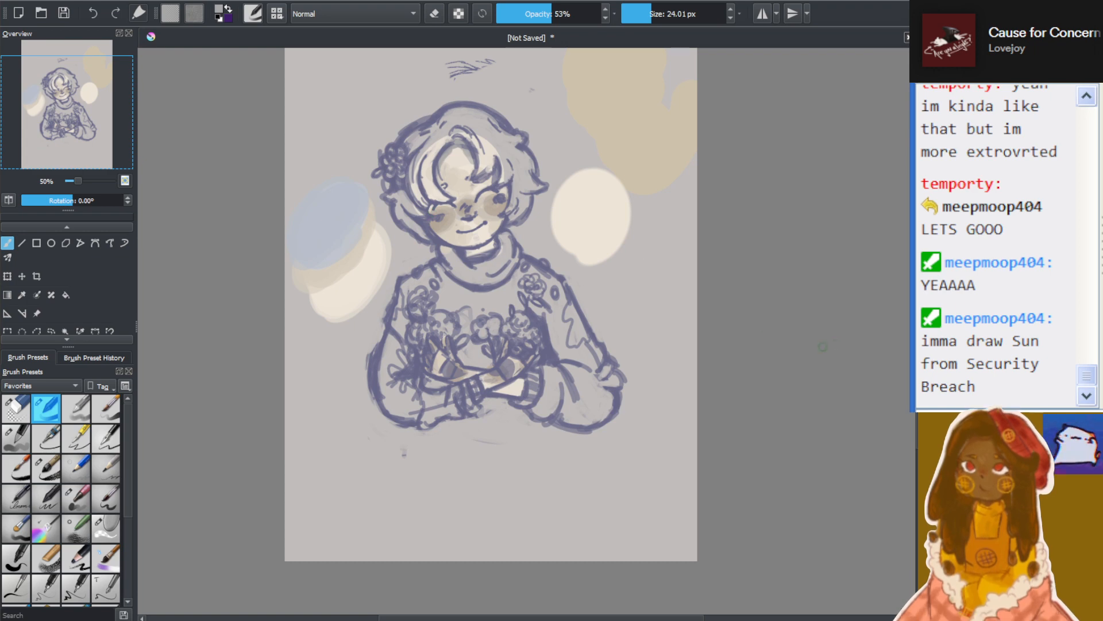
{"action": "scroll", "coordinate": [831, 313], "scroll_direction": "up", "scroll_amount": 1}
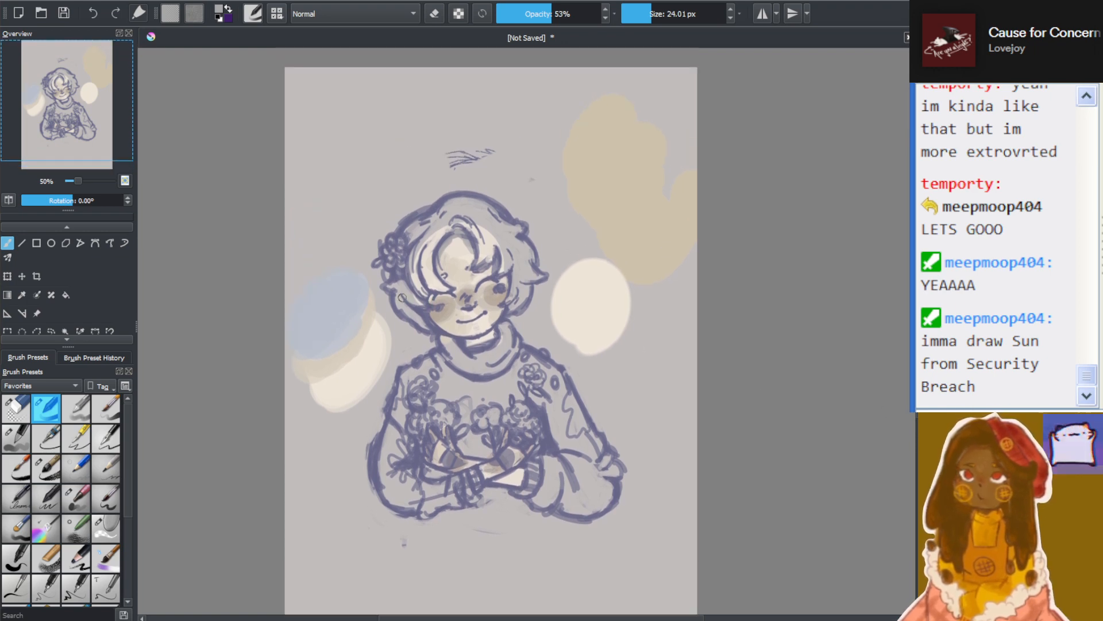
{"action": "scroll", "coordinate": [393, 299], "scroll_direction": "up", "scroll_amount": 4}
{"action": "scroll", "coordinate": [549, 221], "scroll_direction": "down", "scroll_amount": 5}
{"action": "scroll", "coordinate": [646, 210], "scroll_direction": "up", "scroll_amount": 2}
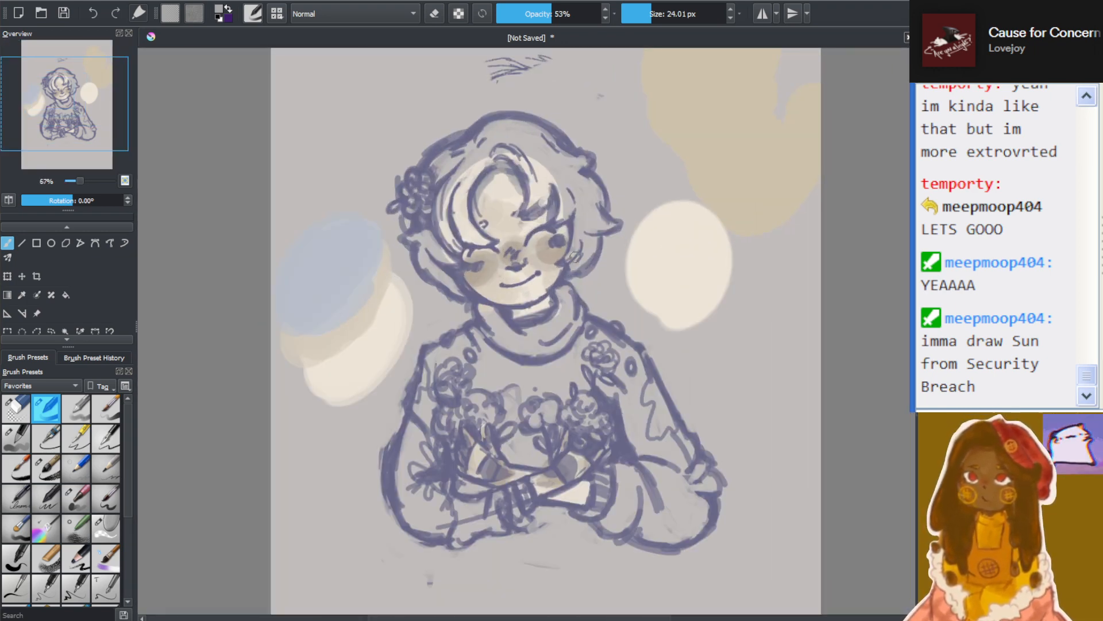
{"action": "scroll", "coordinate": [575, 256], "scroll_direction": "up", "scroll_amount": 3}
{"action": "scroll", "coordinate": [459, 293], "scroll_direction": "down", "scroll_amount": 2}
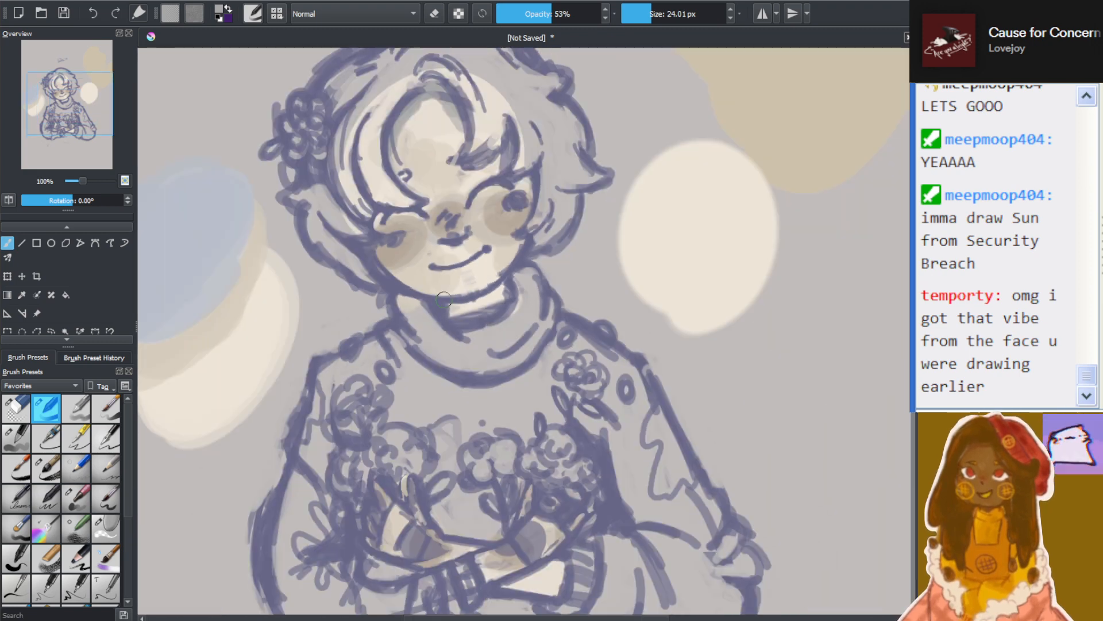
{"action": "scroll", "coordinate": [437, 299], "scroll_direction": "down", "scroll_amount": 2}
{"action": "scroll", "coordinate": [482, 296], "scroll_direction": "up", "scroll_amount": 4}
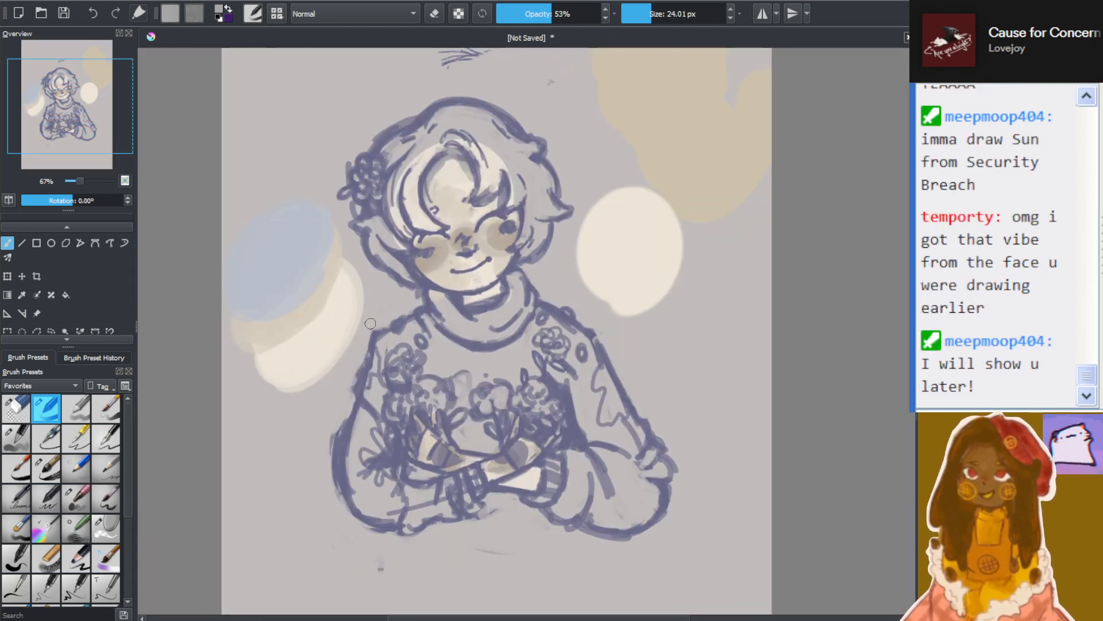
Paint a grey shadow over the neck between the chin and the turtleneck collar
{"action": "scroll", "coordinate": [531, 295], "scroll_direction": "down", "scroll_amount": 4}
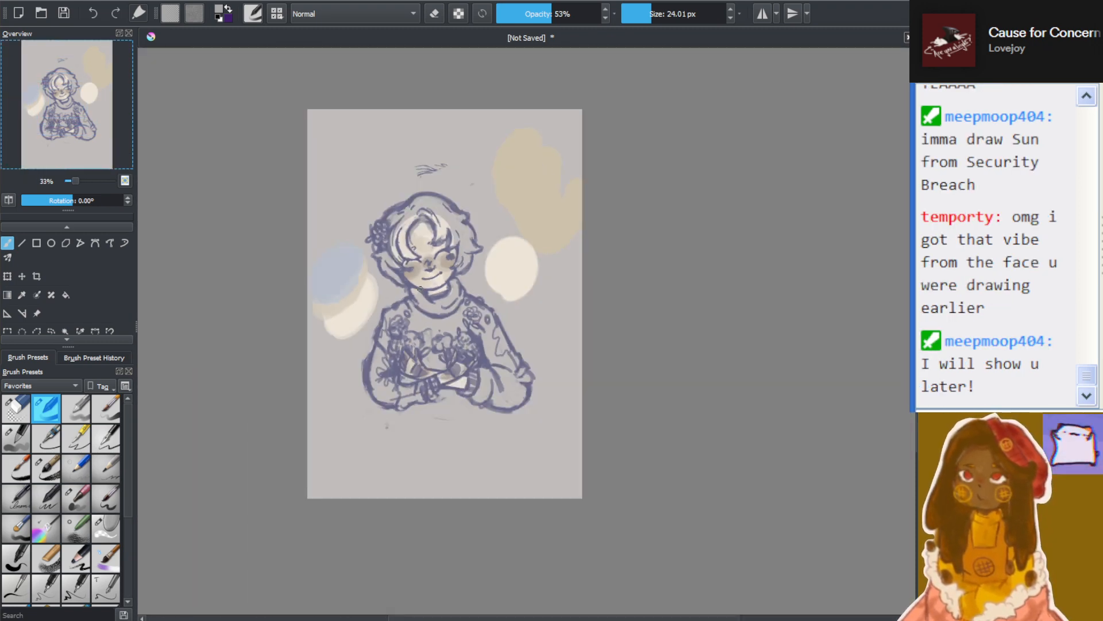
{"action": "scroll", "coordinate": [429, 263], "scroll_direction": "up", "scroll_amount": 4}
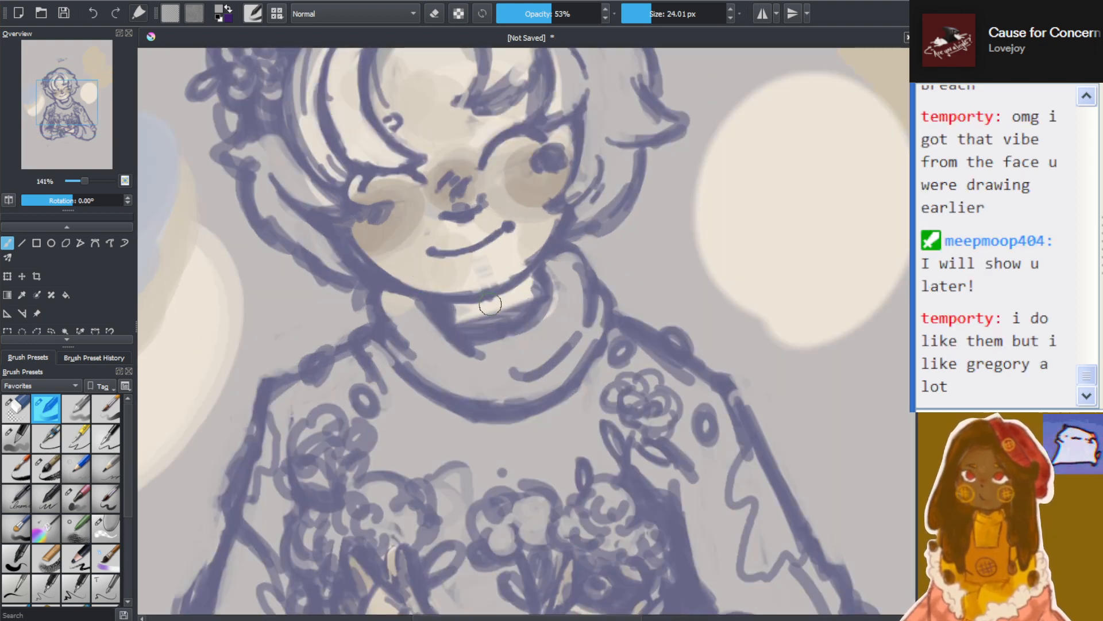
{"action": "mouse_move", "coordinate": [446, 310]}
{"action": "left_mouse_down"}
{"action": "mouse_move", "coordinate": [517, 289]}
{"action": "mouse_move", "coordinate": [507, 299]}
{"action": "mouse_move", "coordinate": [491, 303]}
{"action": "mouse_move", "coordinate": [527, 272]}
{"action": "mouse_move", "coordinate": [442, 299]}
{"action": "left_mouse_up"}
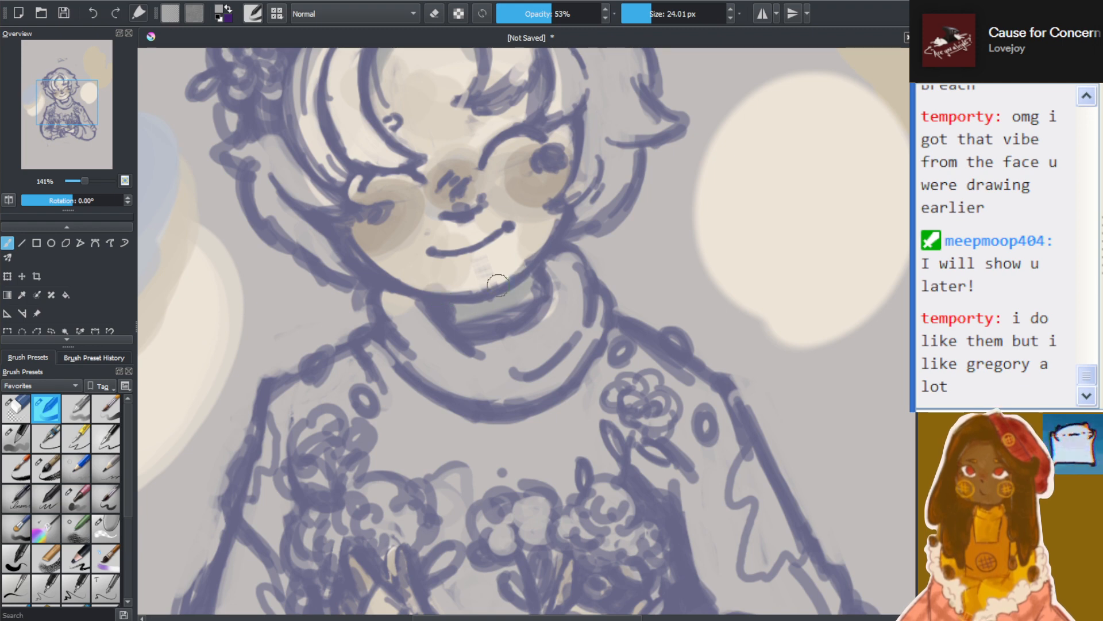
Shade the upper edge of the bare wrist below the flowers with the same grey
{"action": "key", "text": "minus"}
{"action": "key", "text": "minus"}
{"action": "key", "text": "minus"}
{"action": "key", "text": "minus"}
{"action": "key", "text": "minus"}
{"action": "key", "text": "plus"}
{"action": "key", "text": "plus"}
{"action": "key", "text": "plus"}
{"action": "key", "text": "plus"}
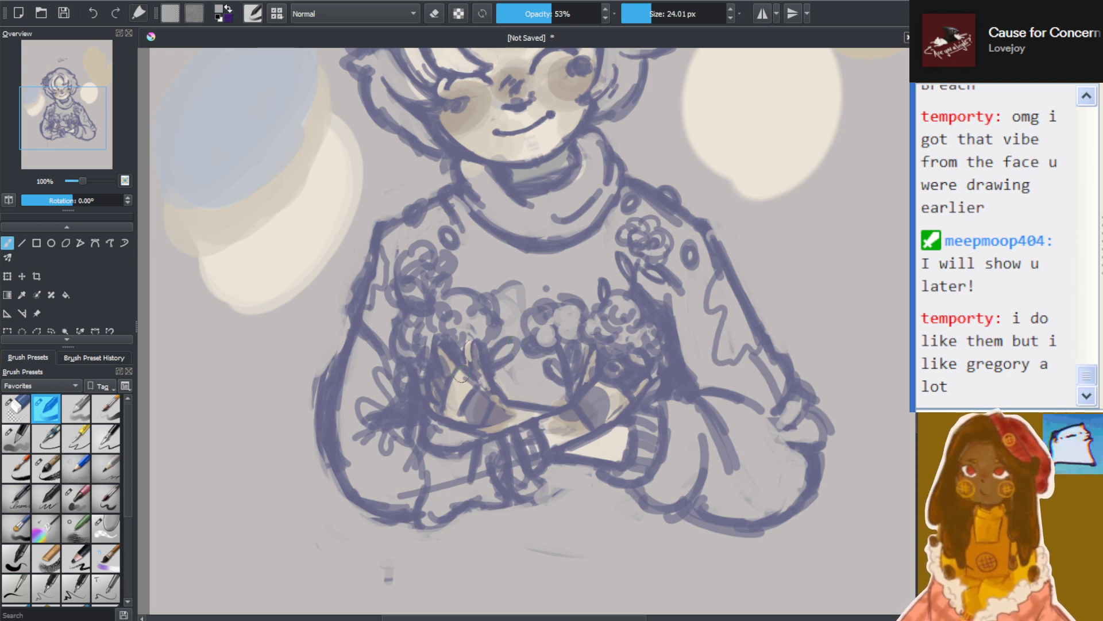
{"action": "left_click_drag", "start_coordinate": [575, 448], "coordinate": [610, 432]}
{"action": "left_click_drag", "start_coordinate": [562, 450], "coordinate": [623, 429]}
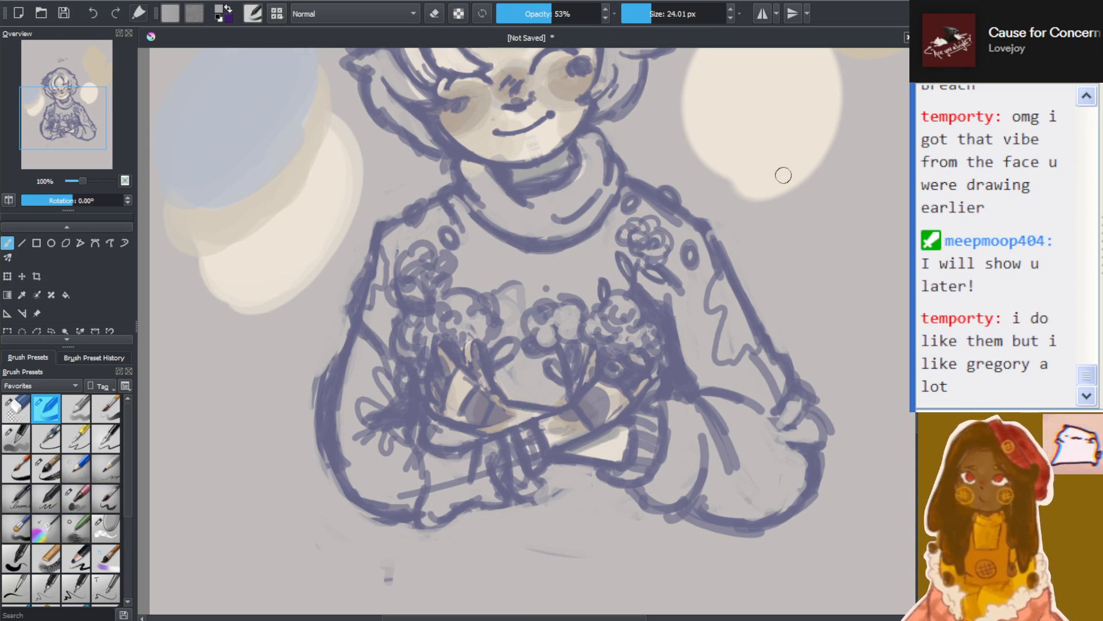
Examine the shadows on the face, neck and hands both close up and in the full composition
{"action": "scroll", "coordinate": [645, 187], "scroll_direction": "down", "scroll_amount": 2}
{"action": "scroll", "coordinate": [627, 158], "scroll_direction": "up", "scroll_amount": 2}
{"action": "scroll", "coordinate": [616, 151], "scroll_direction": "up", "scroll_amount": 3}
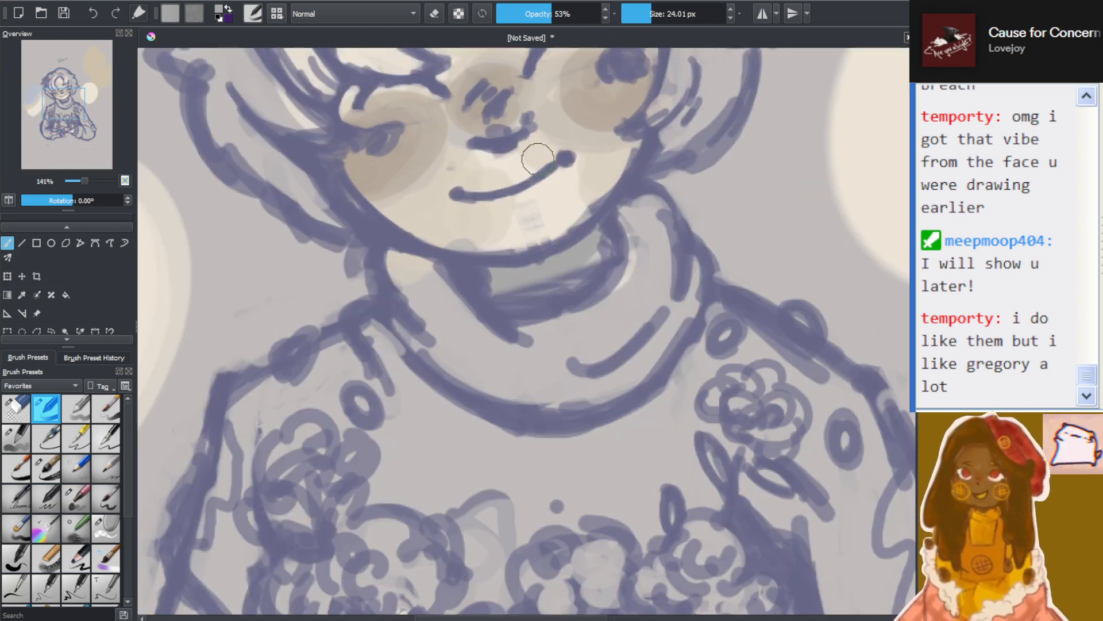
{"action": "scroll", "coordinate": [587, 189], "scroll_direction": "down", "scroll_amount": 1}
{"action": "scroll", "coordinate": [845, 274], "scroll_direction": "up", "scroll_amount": 2}
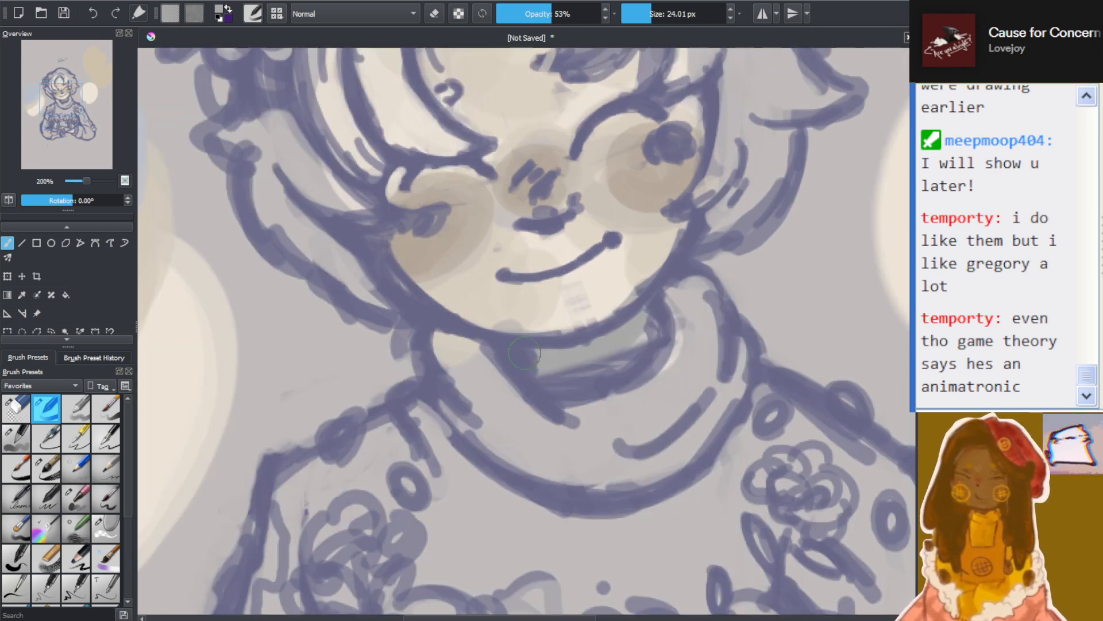
{"action": "scroll", "coordinate": [676, 227], "scroll_direction": "down", "scroll_amount": 5}
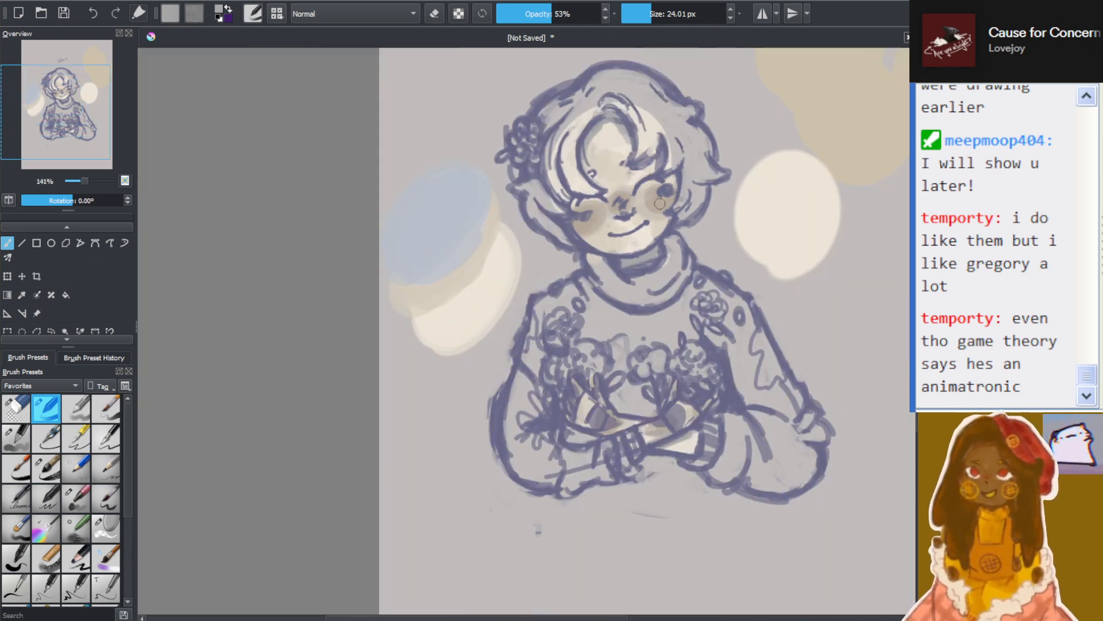
{"action": "scroll", "coordinate": [687, 185], "scroll_direction": "up", "scroll_amount": 1}
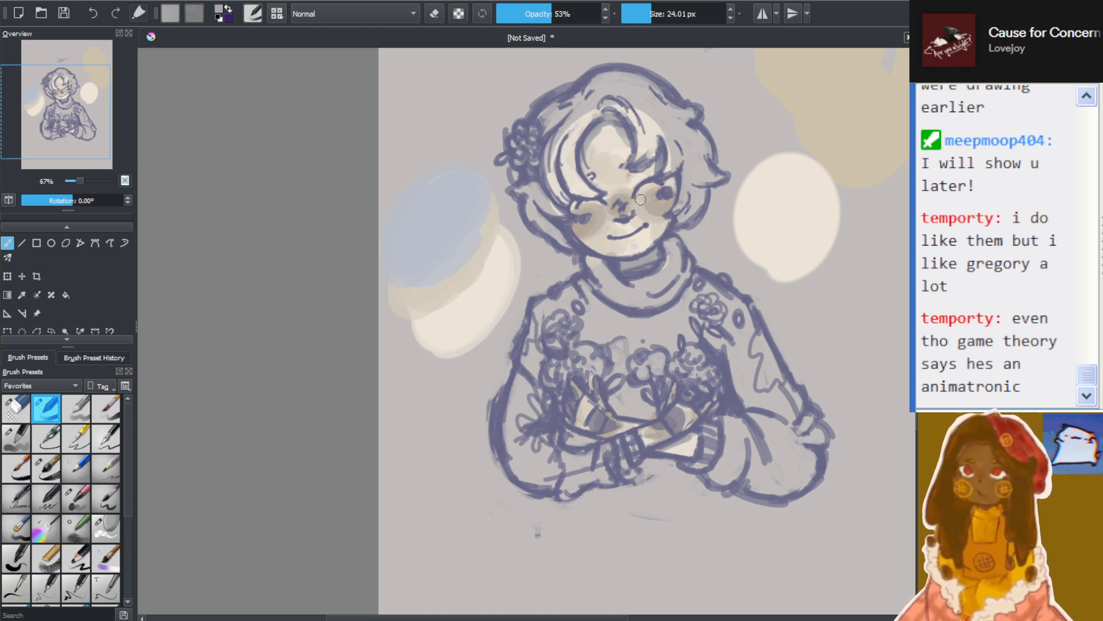
{"action": "scroll", "coordinate": [640, 141], "scroll_direction": "down", "scroll_amount": 4}
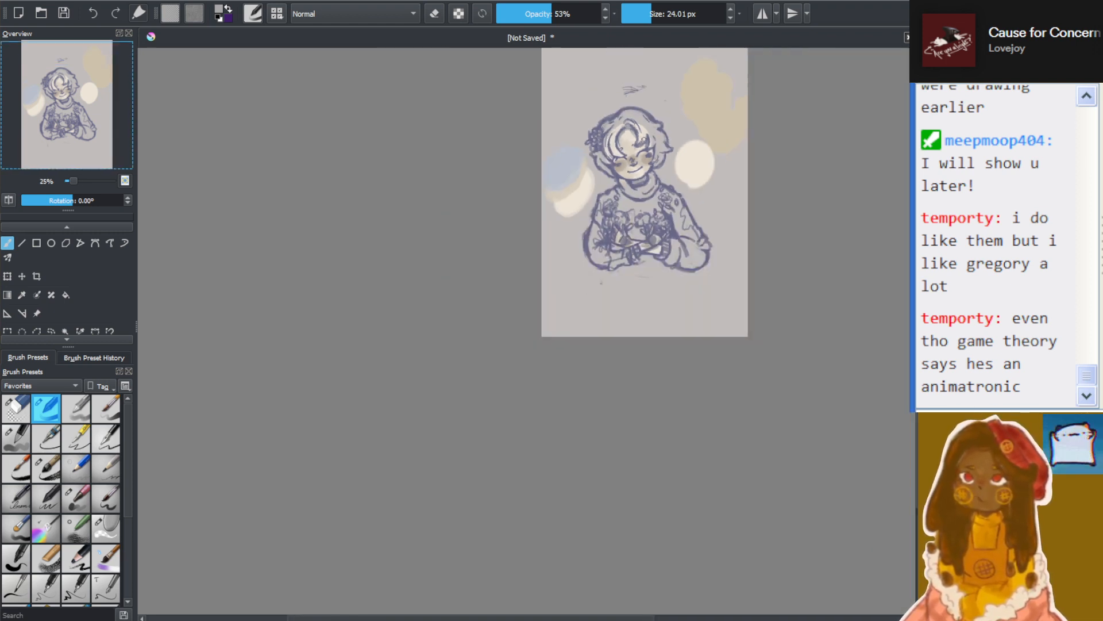
{"action": "scroll", "coordinate": [653, 151], "scroll_direction": "up", "scroll_amount": 5}
{"action": "left_click_drag", "start_coordinate": [915, 340], "coordinate": [915, 337]}
{"action": "scroll", "coordinate": [524, 171], "scroll_direction": "down", "scroll_amount": 1}
{"action": "scroll", "coordinate": [575, 172], "scroll_direction": "up", "scroll_amount": 7}
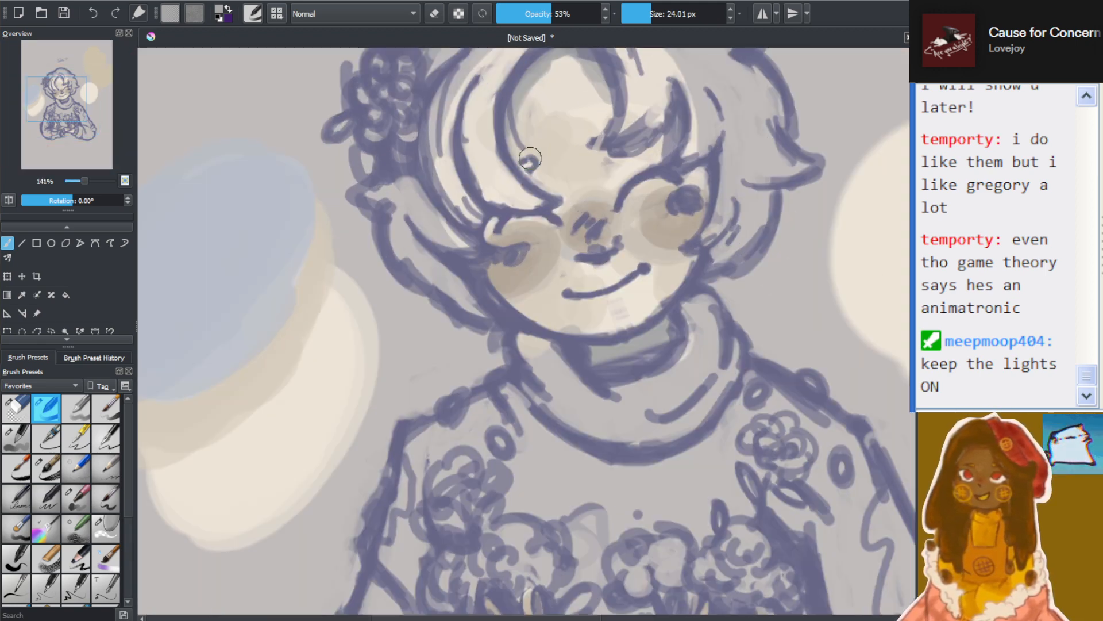
{"action": "scroll", "coordinate": [718, 173], "scroll_direction": "down", "scroll_amount": 7}
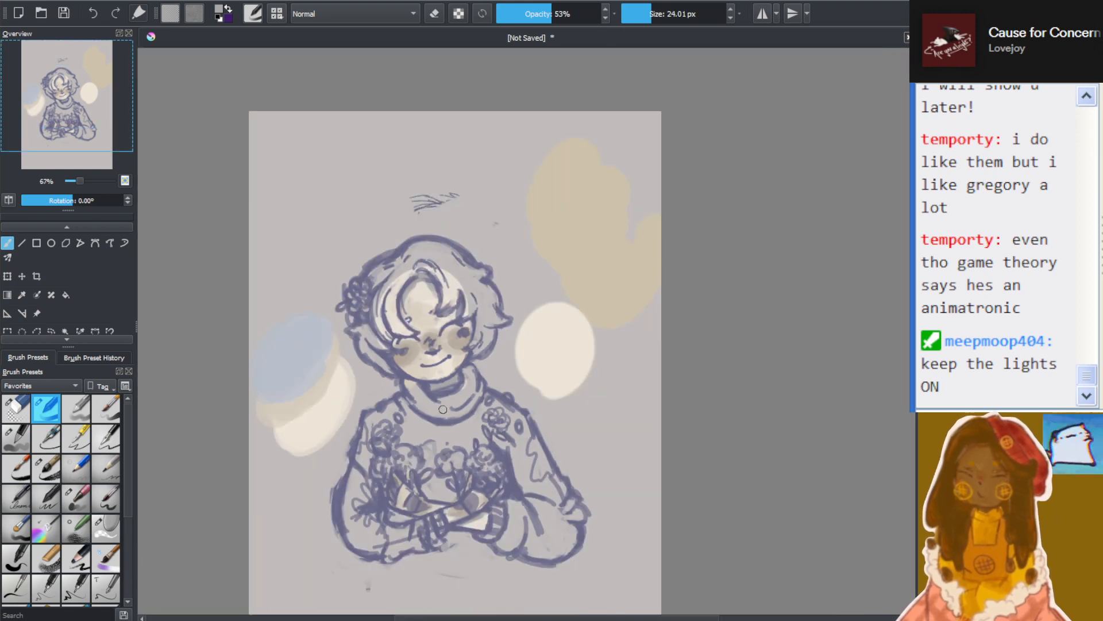
{"action": "scroll", "coordinate": [390, 416], "scroll_direction": "up", "scroll_amount": 3}
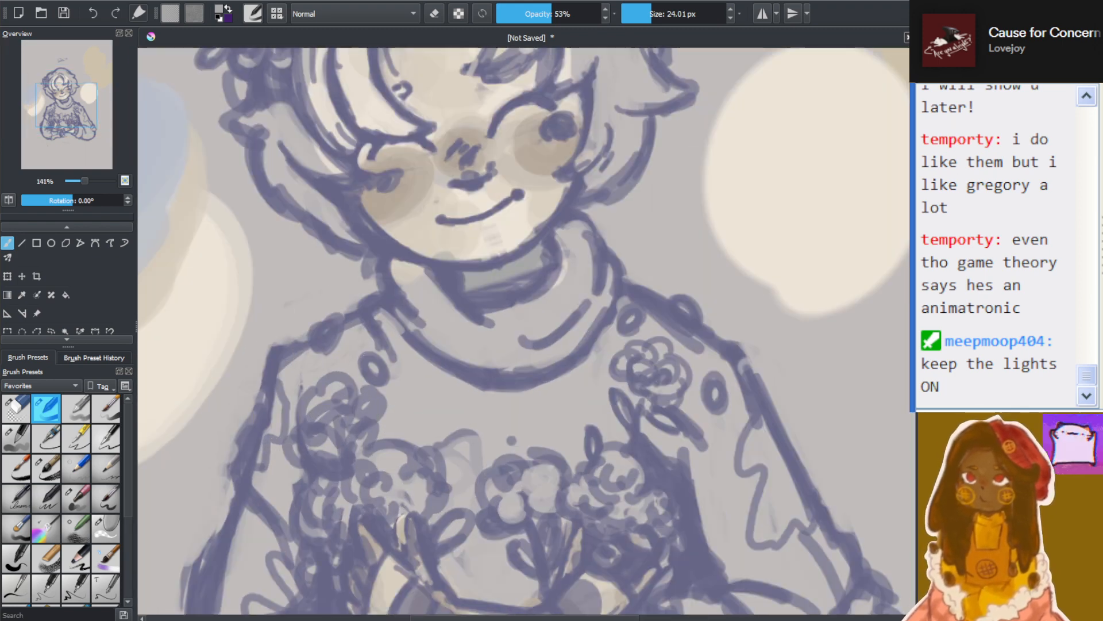
Paint grey shadows on the forehead along the tip of the central hair curl and the strand beside it
{"action": "left_click_drag", "start_coordinate": [445, 586], "coordinate": [445, 415]}
{"action": "scroll", "coordinate": [446, 419], "scroll_direction": "down", "scroll_amount": 3}
{"action": "scroll", "coordinate": [347, 278], "scroll_direction": "up", "scroll_amount": 2}
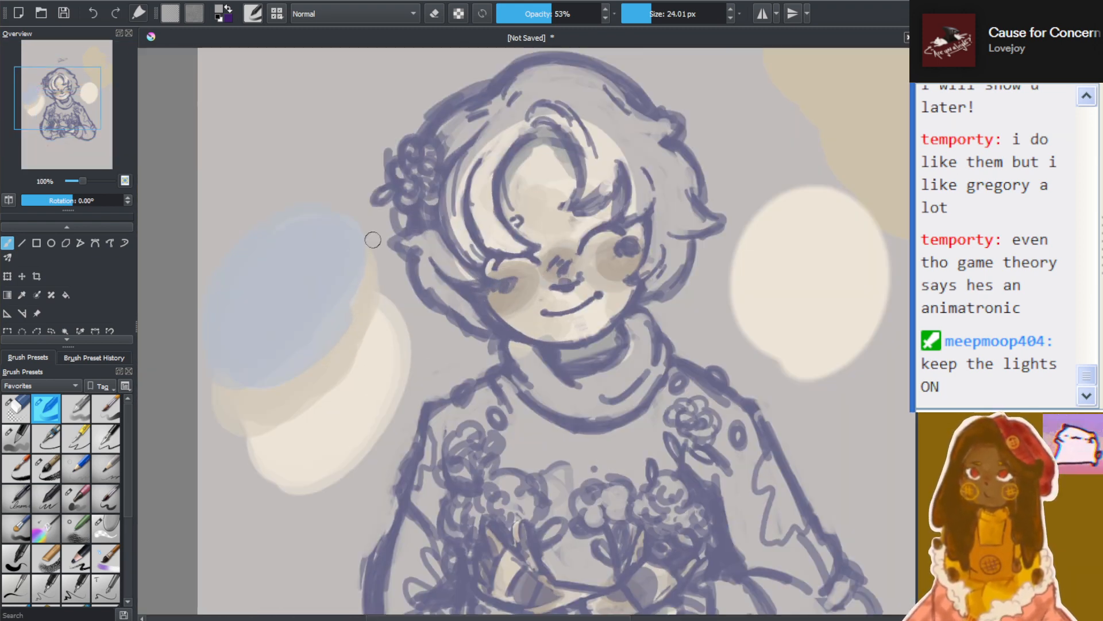
{"action": "scroll", "coordinate": [603, 197], "scroll_direction": "up", "scroll_amount": 1}
{"action": "scroll", "coordinate": [614, 209], "scroll_direction": "down", "scroll_amount": 1}
{"action": "scroll", "coordinate": [686, 201], "scroll_direction": "up", "scroll_amount": 1}
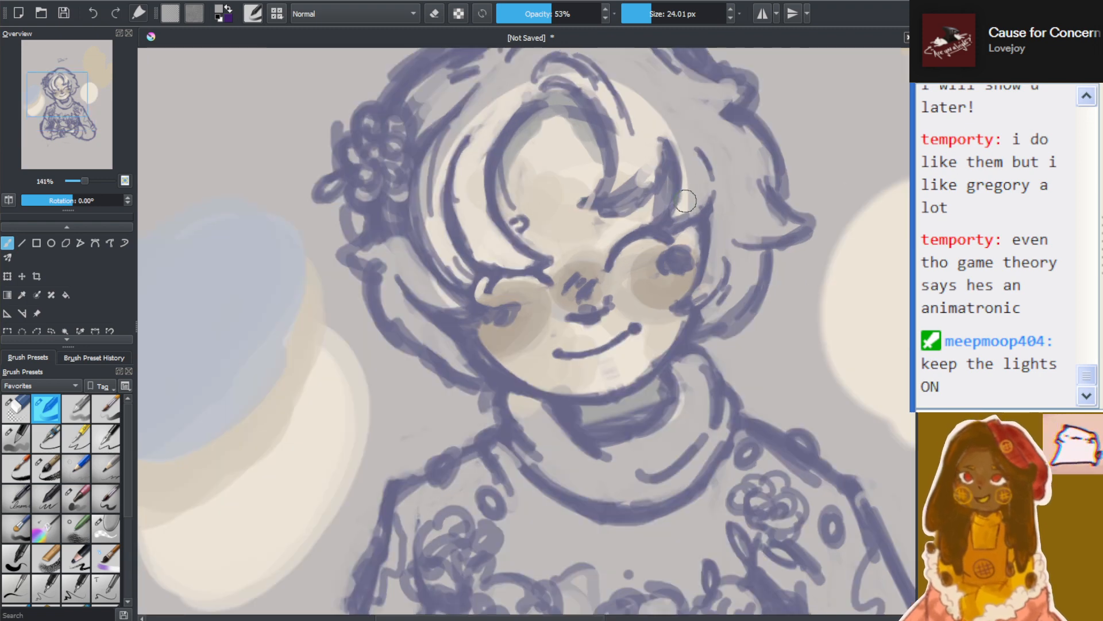
{"action": "scroll", "coordinate": [686, 201], "scroll_direction": "up", "scroll_amount": 1}
{"action": "scroll", "coordinate": [684, 167], "scroll_direction": "down", "scroll_amount": 1}
{"action": "scroll", "coordinate": [684, 167], "scroll_direction": "up", "scroll_amount": 1}
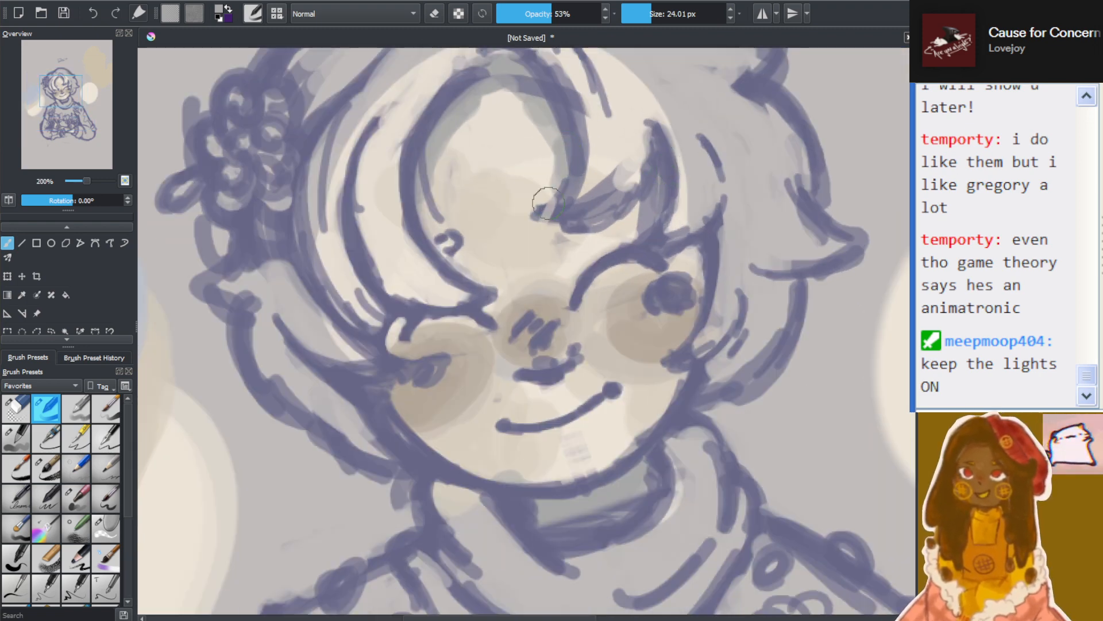
{"action": "mouse_move", "coordinate": [547, 202]}
{"action": "left_mouse_down"}
{"action": "mouse_move", "coordinate": [546, 185]}
{"action": "mouse_move", "coordinate": [517, 224]}
{"action": "left_mouse_up"}
{"action": "left_click_drag", "start_coordinate": [632, 161], "coordinate": [631, 237]}
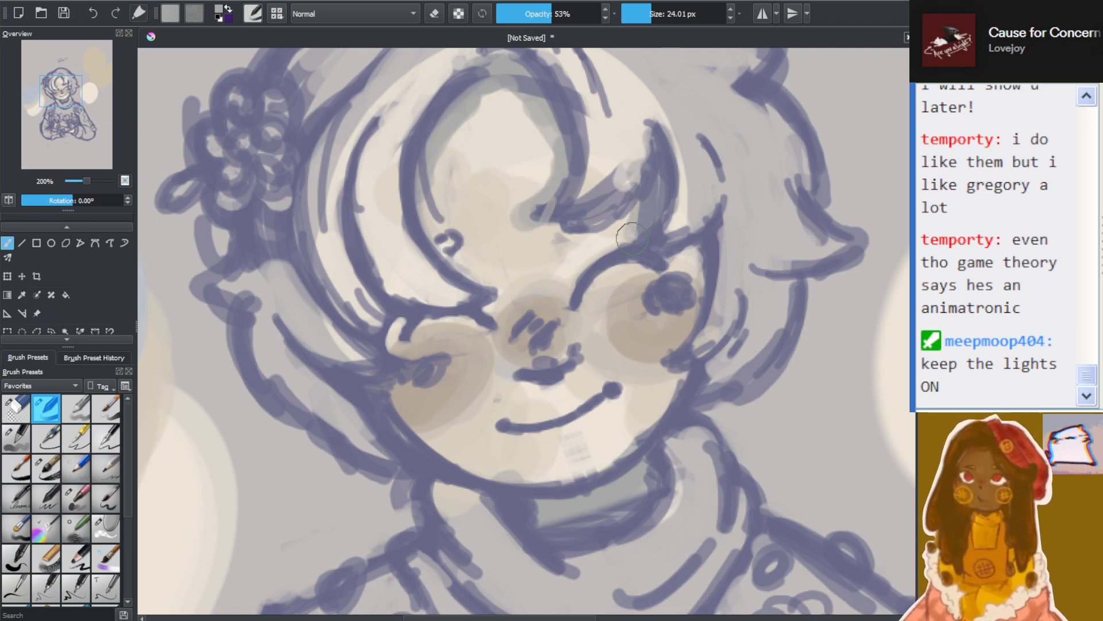
Add grey shadows along the outer edge of the face and beneath the fringe strands above the blushed cheeks
{"action": "left_click_drag", "start_coordinate": [686, 262], "coordinate": [687, 275]}
{"action": "left_click_drag", "start_coordinate": [661, 352], "coordinate": [675, 340]}
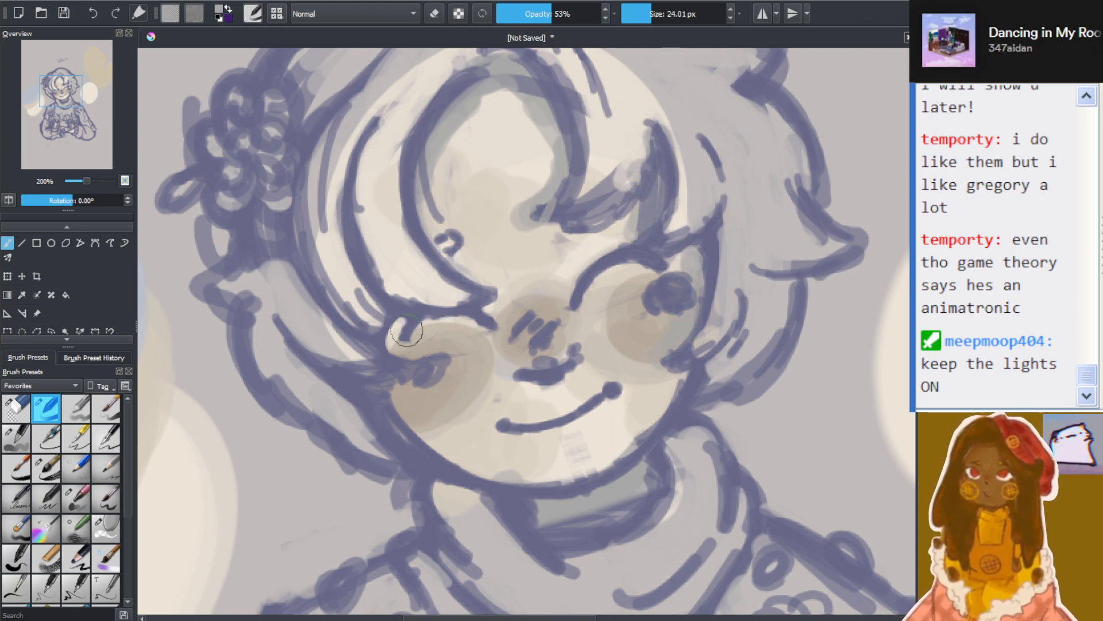
{"action": "mouse_move", "coordinate": [399, 328]}
{"action": "left_mouse_down"}
{"action": "mouse_move", "coordinate": [402, 344]}
{"action": "mouse_move", "coordinate": [446, 351]}
{"action": "left_mouse_up"}
{"action": "left_click_drag", "start_coordinate": [435, 214], "coordinate": [495, 279]}
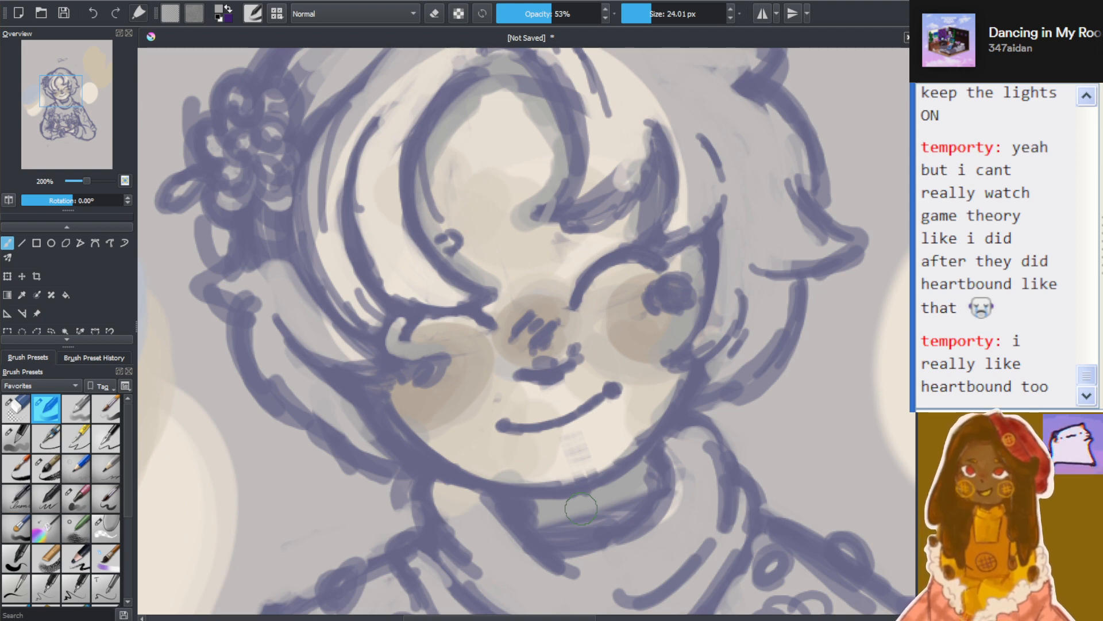
Examine the new face shadows close up and within the full portrait at several zoom levels
{"action": "scroll", "coordinate": [581, 508], "scroll_direction": "down", "scroll_amount": 4}
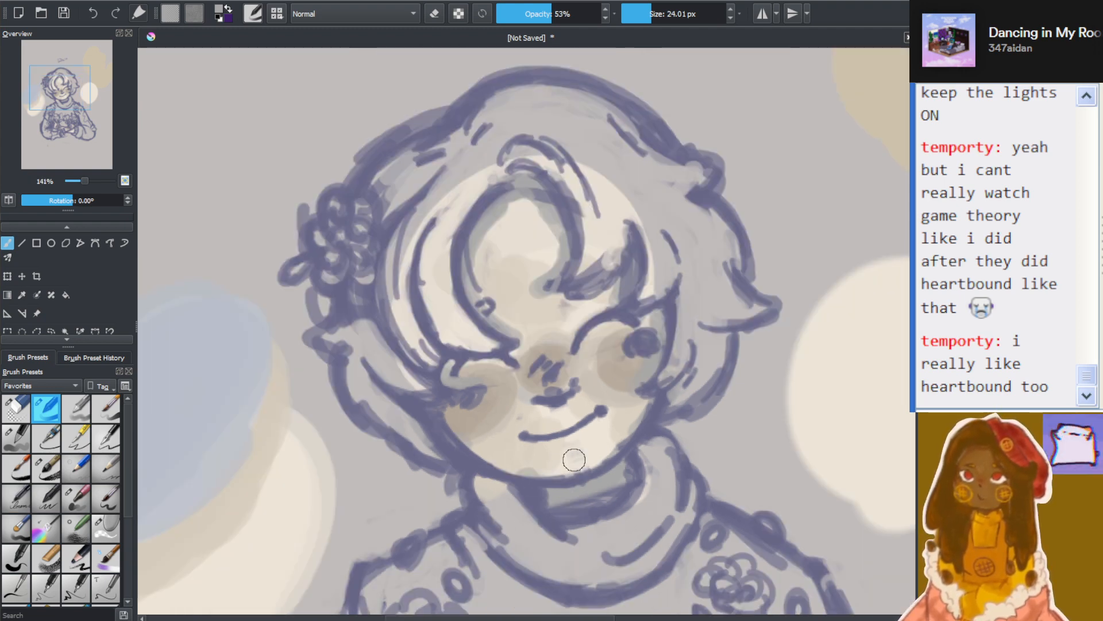
{"action": "scroll", "coordinate": [575, 453], "scroll_direction": "up", "scroll_amount": 3}
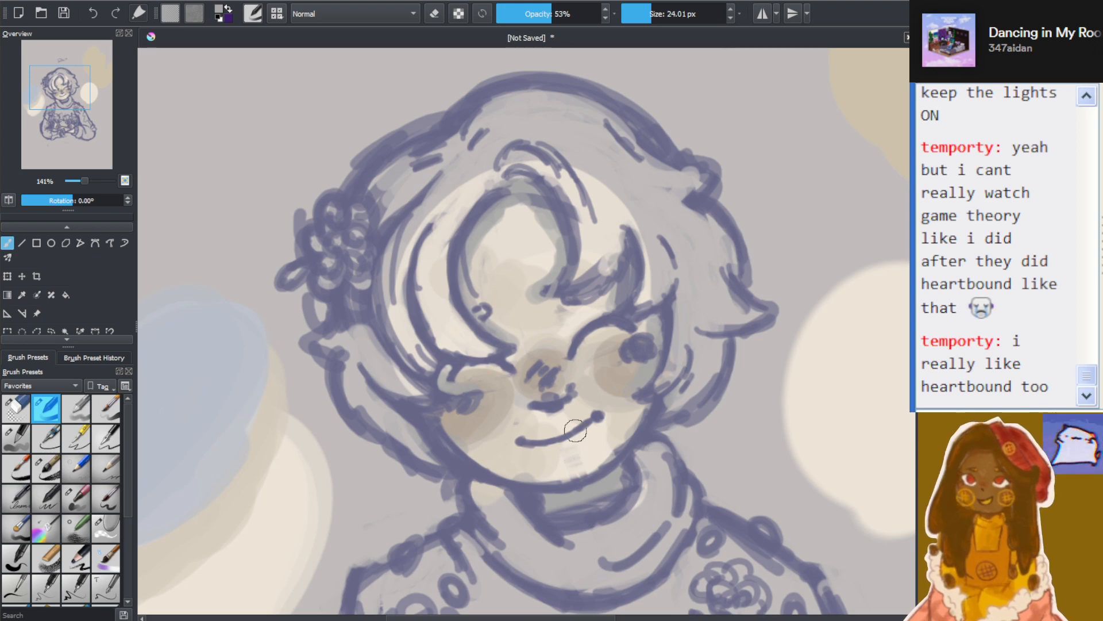
{"action": "scroll", "coordinate": [552, 345], "scroll_direction": "up", "scroll_amount": 2}
{"action": "scroll", "coordinate": [506, 350], "scroll_direction": "down", "scroll_amount": 5}
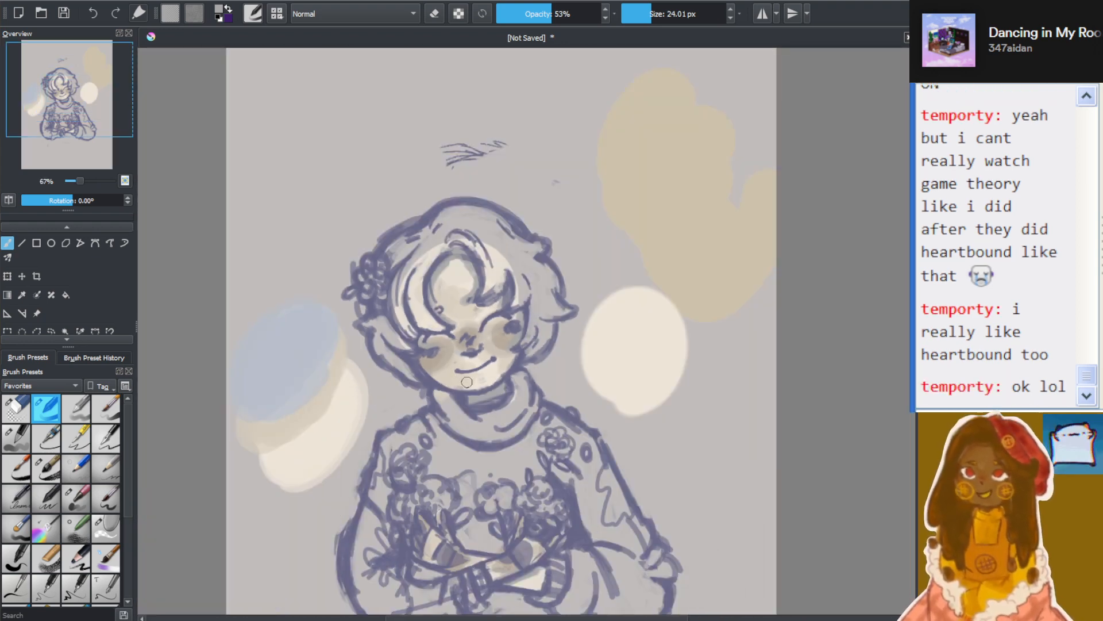
{"action": "scroll", "coordinate": [466, 382], "scroll_direction": "down", "scroll_amount": 3}
{"action": "scroll", "coordinate": [740, 276], "scroll_direction": "up", "scroll_amount": 6}
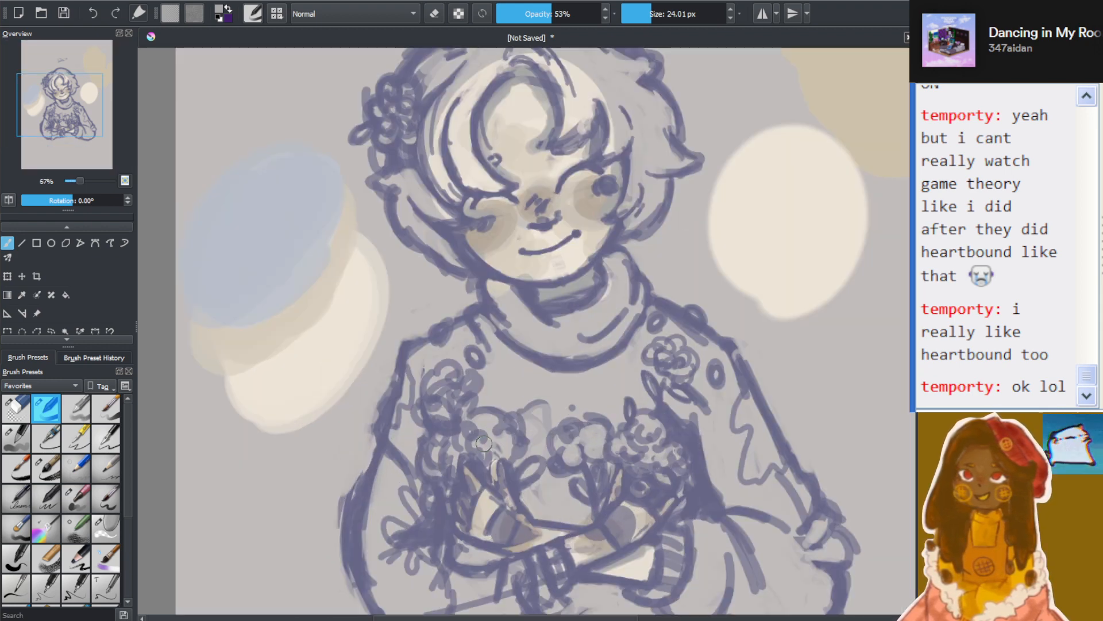
{"action": "scroll", "coordinate": [740, 277], "scroll_direction": "down", "scroll_amount": 4}
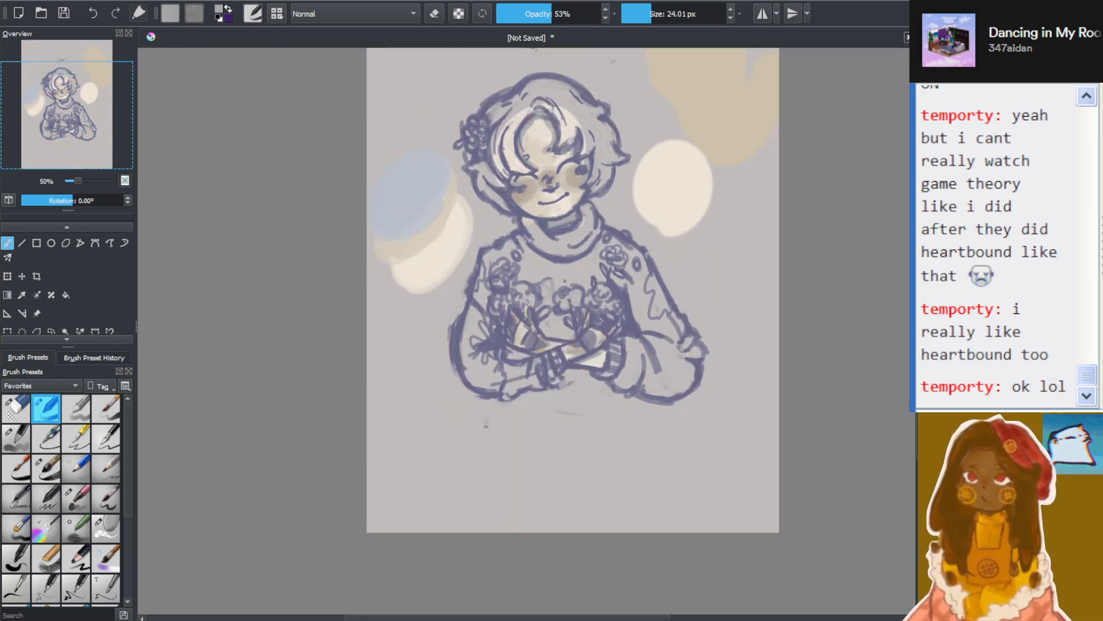
{"action": "scroll", "coordinate": [524, 443], "scroll_direction": "down", "scroll_amount": 2}
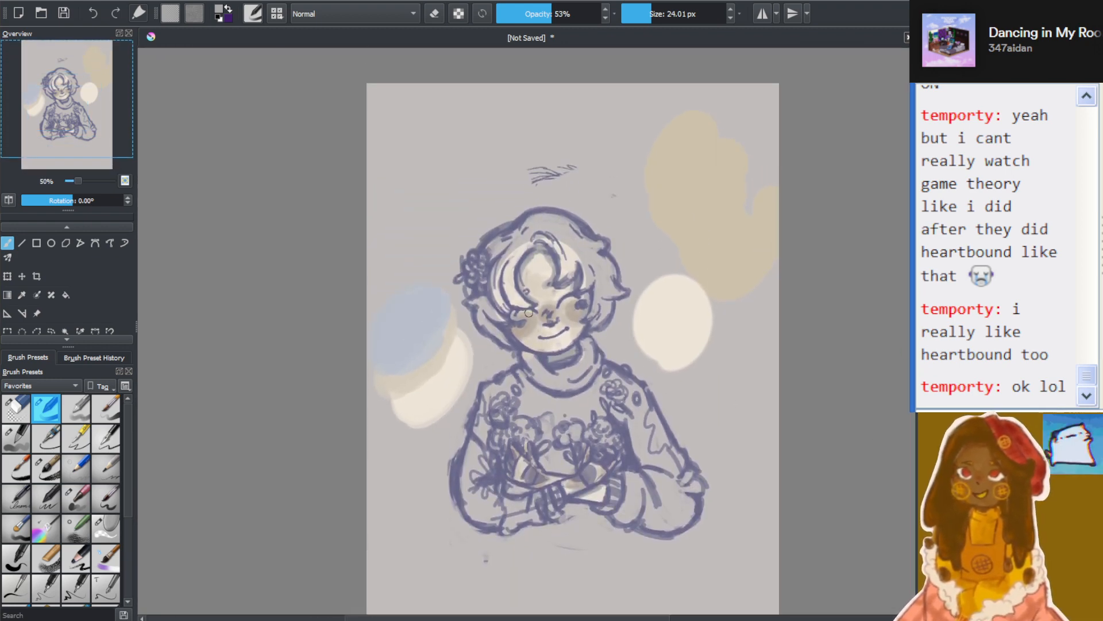
{"action": "scroll", "coordinate": [541, 328], "scroll_direction": "up", "scroll_amount": 6}
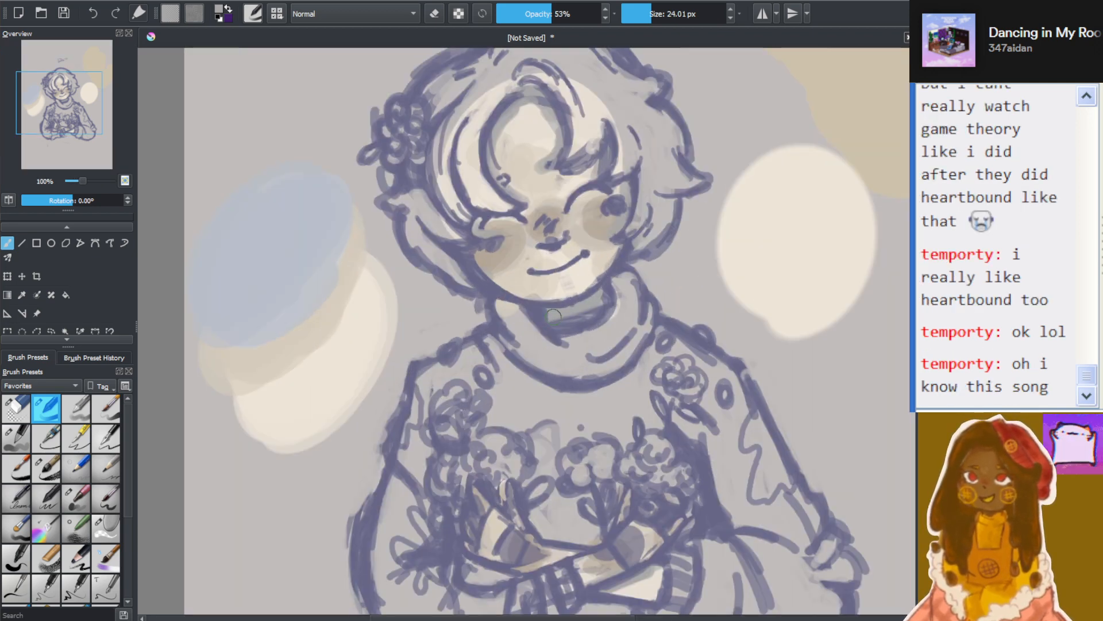
{"action": "scroll", "coordinate": [565, 304], "scroll_direction": "up", "scroll_amount": 2}
{"action": "scroll", "coordinate": [505, 283], "scroll_direction": "down", "scroll_amount": 4}
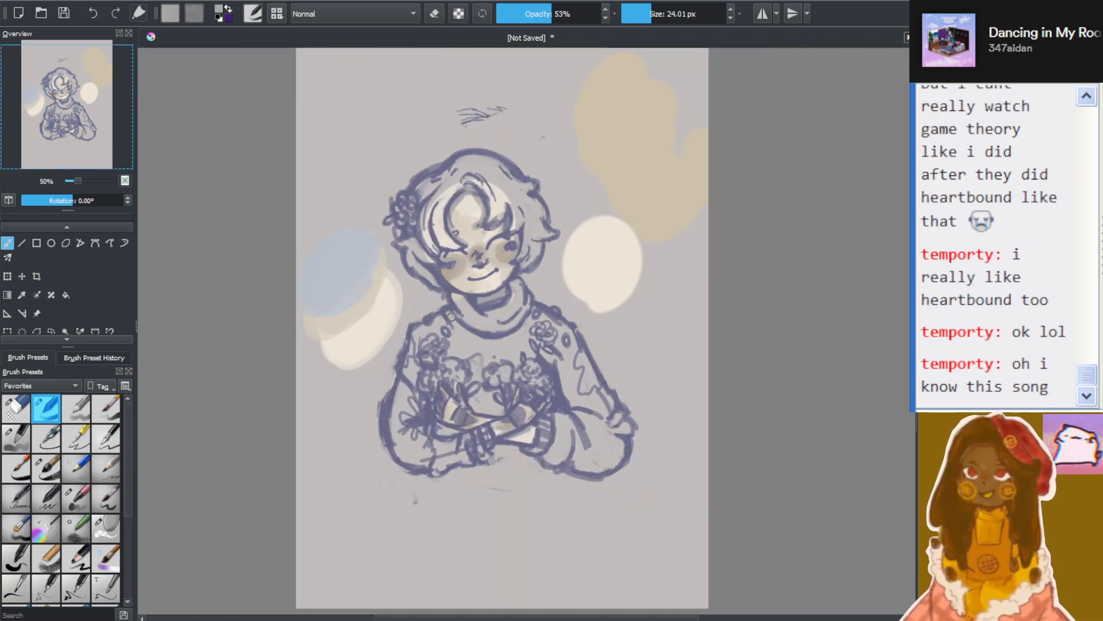
{"action": "scroll", "coordinate": [421, 286], "scroll_direction": "up", "scroll_amount": 1}
{"action": "scroll", "coordinate": [420, 286], "scroll_direction": "up", "scroll_amount": 3}
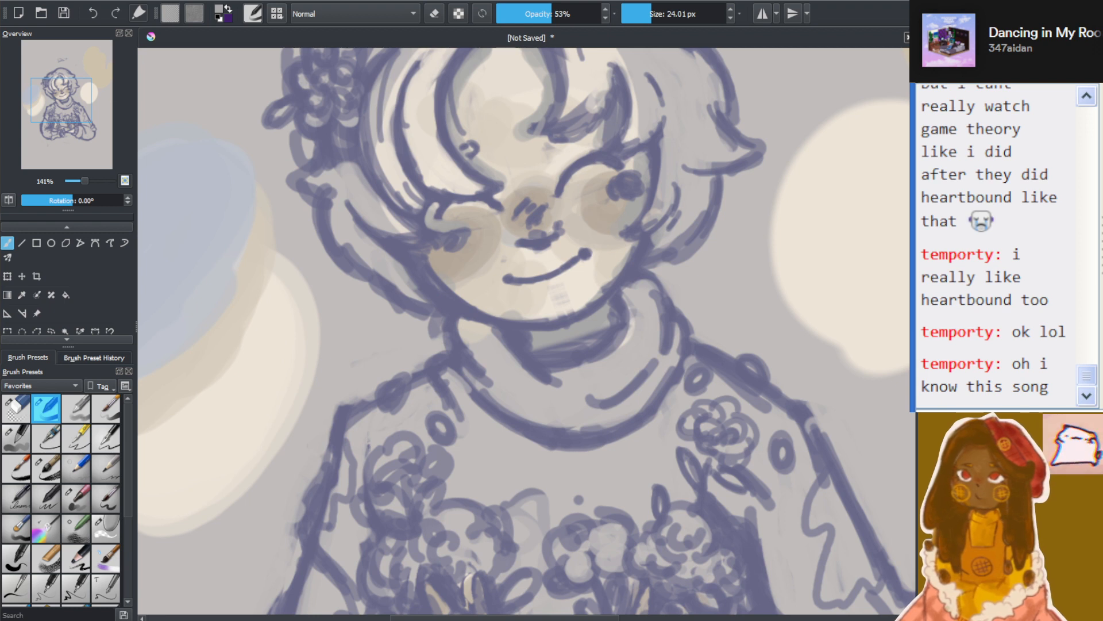
Sample the cream skin tone for the brush and return the brush colour to the light grey
{"action": "left_click", "coordinate": [23, 296]}
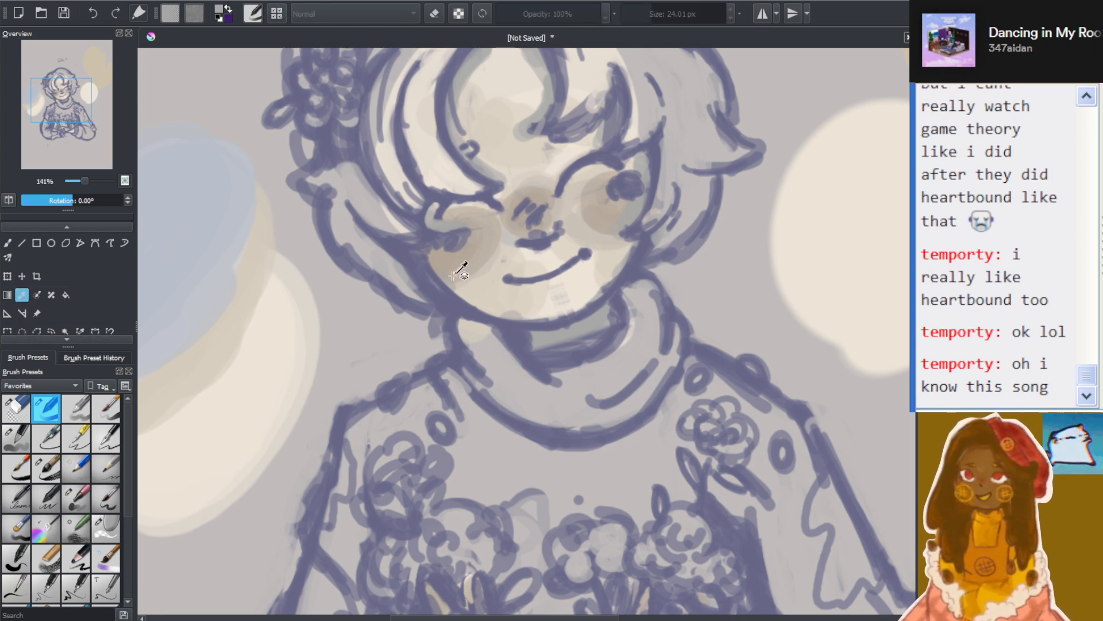
{"action": "left_click", "coordinate": [7, 243]}
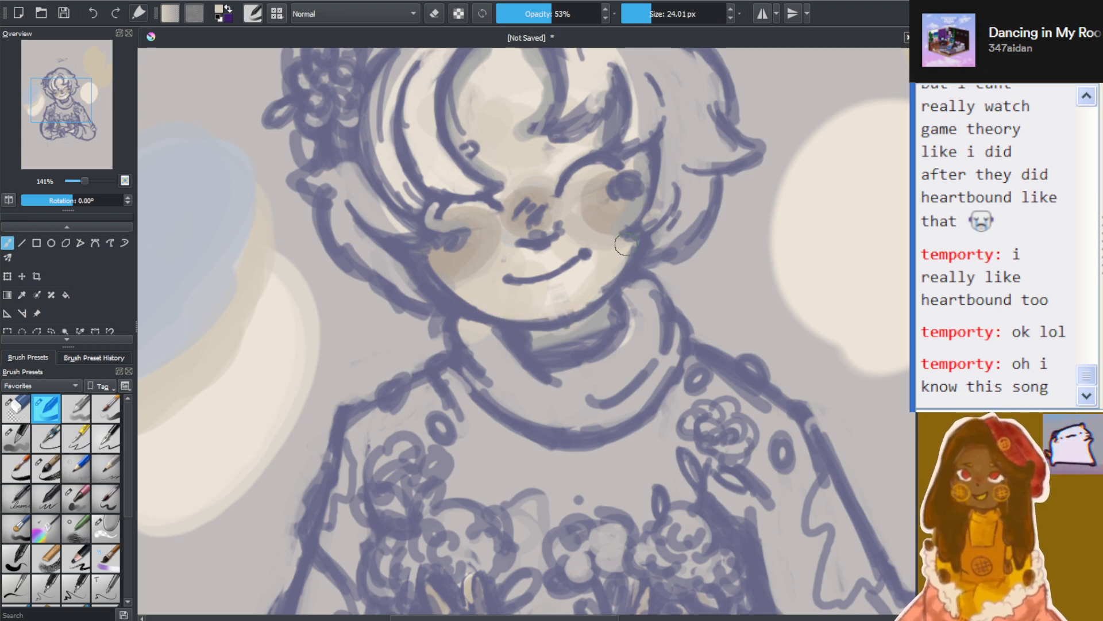
{"action": "key", "text": "2"}
{"action": "key", "text": "1"}
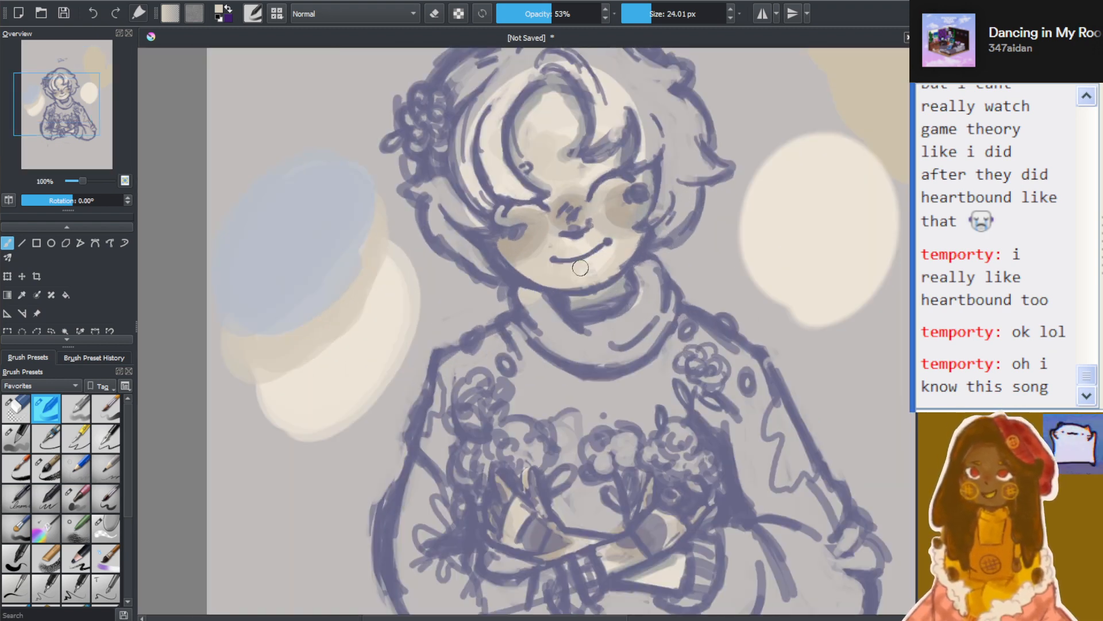
{"action": "scroll", "coordinate": [580, 267], "scroll_direction": "up", "scroll_amount": 2}
{"action": "left_click", "coordinate": [22, 295]}
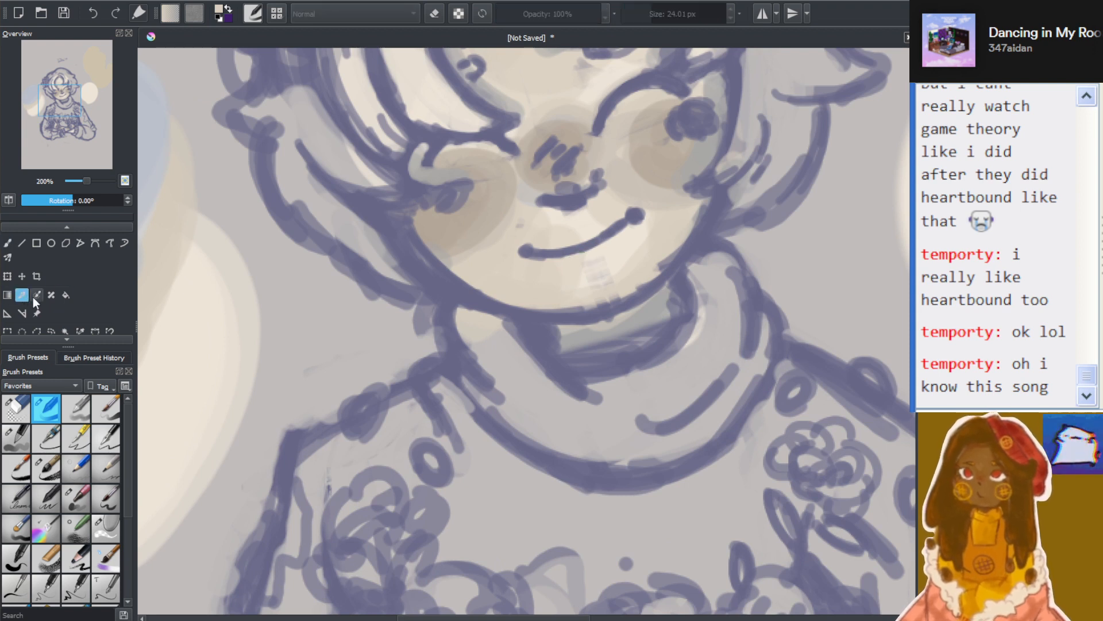
{"action": "left_click", "coordinate": [6, 242]}
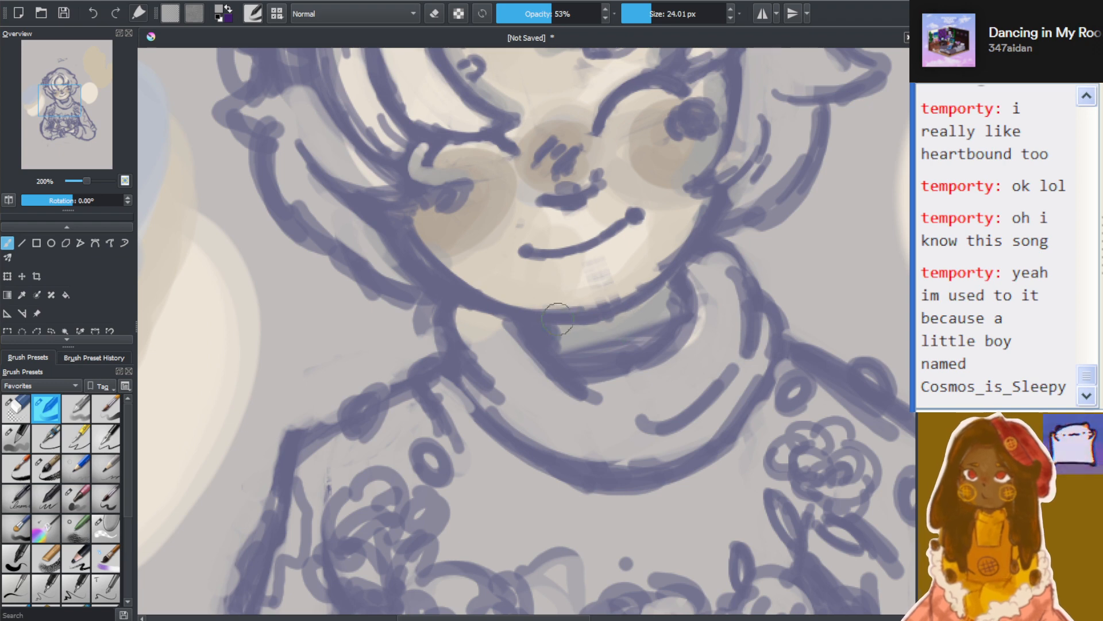
Review the shaded skin of the face, neck and hands against the whole composition and its colour swatches
{"action": "scroll", "coordinate": [686, 257], "scroll_direction": "down", "scroll_amount": 6}
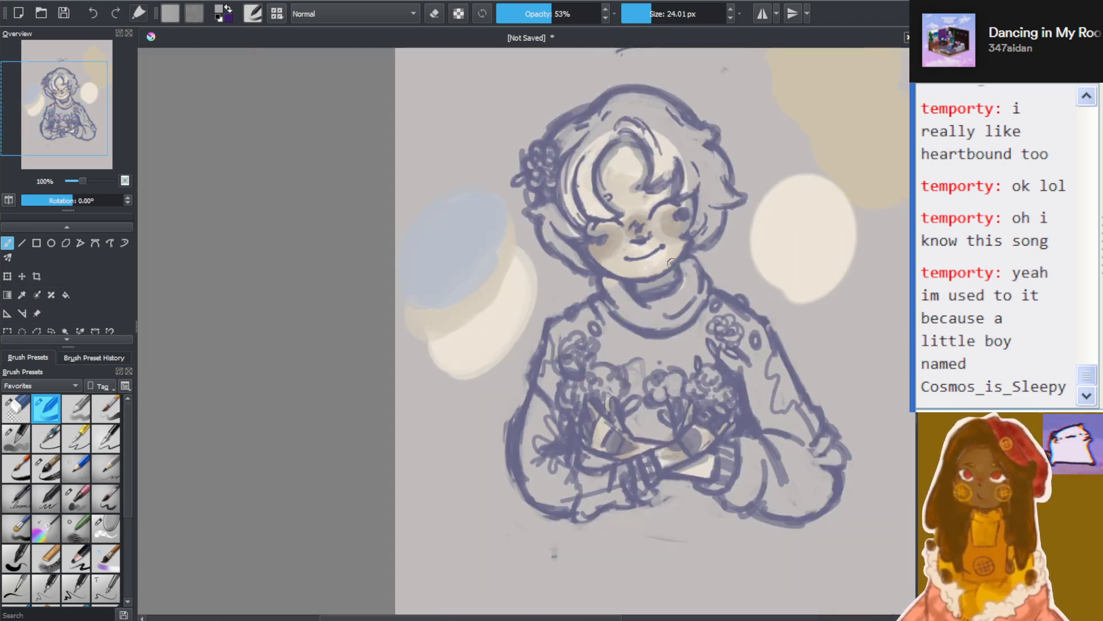
{"action": "scroll", "coordinate": [695, 299], "scroll_direction": "up", "scroll_amount": 3}
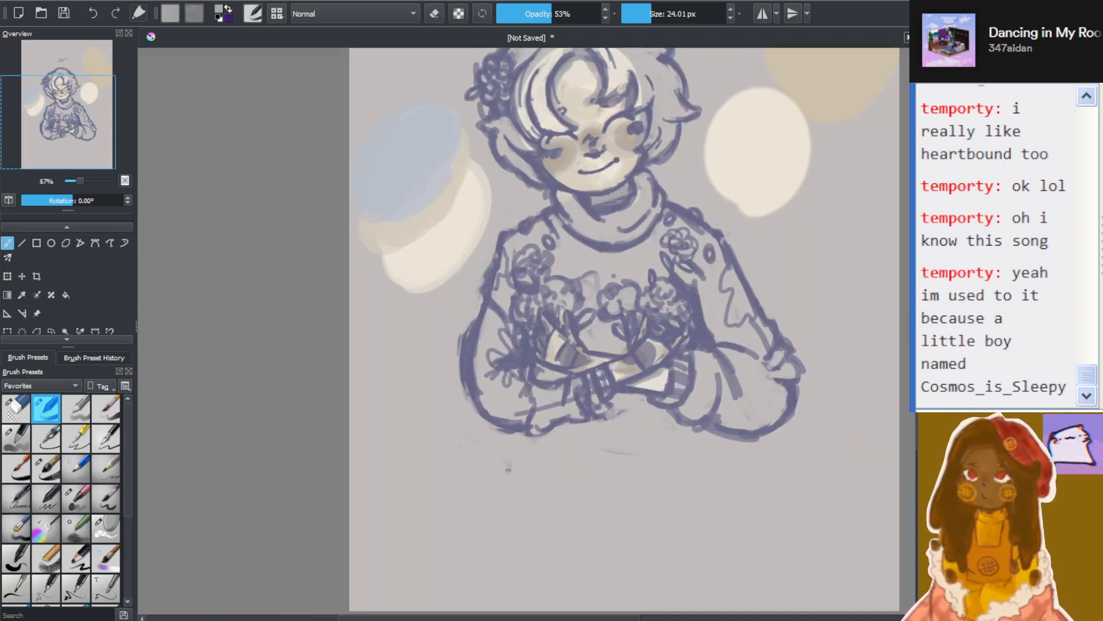
{"action": "left_click_drag", "start_coordinate": [920, 364], "coordinate": [919, 335]}
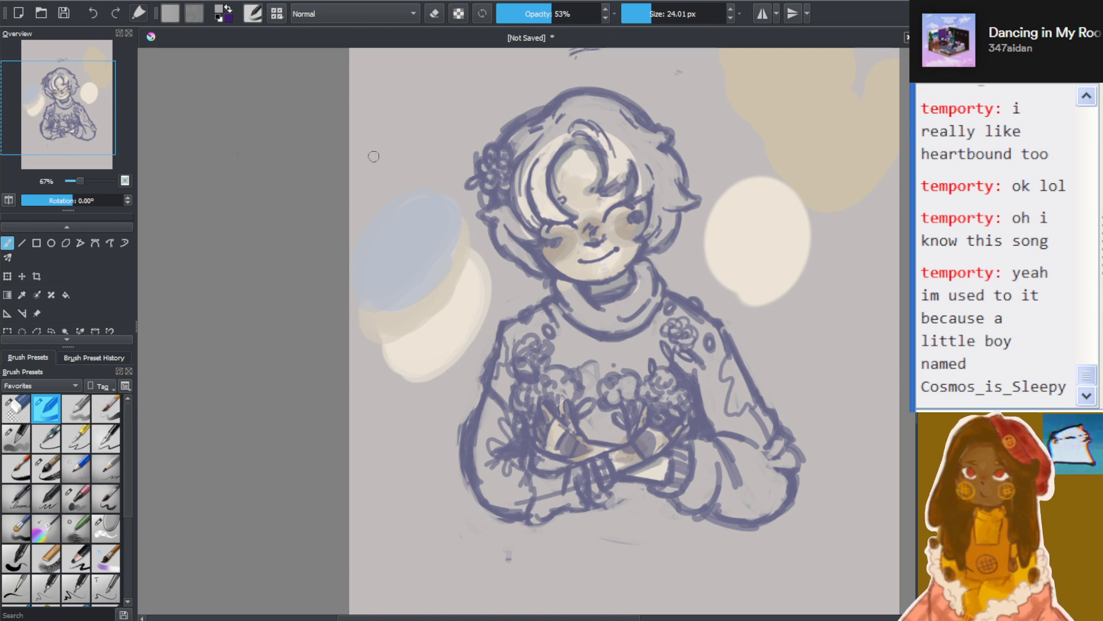
{"action": "scroll", "coordinate": [596, 203], "scroll_direction": "down", "scroll_amount": 4}
{"action": "scroll", "coordinate": [630, 190], "scroll_direction": "up", "scroll_amount": 4}
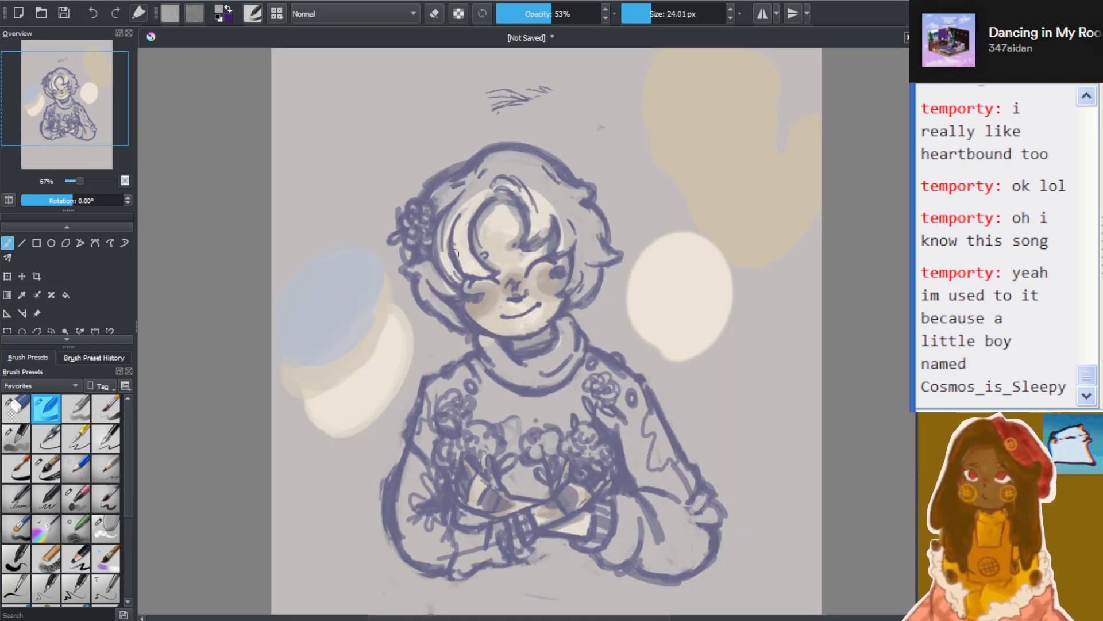
{"action": "scroll", "coordinate": [454, 254], "scroll_direction": "up", "scroll_amount": 1}
{"action": "scroll", "coordinate": [783, 459], "scroll_direction": "down", "scroll_amount": 2}
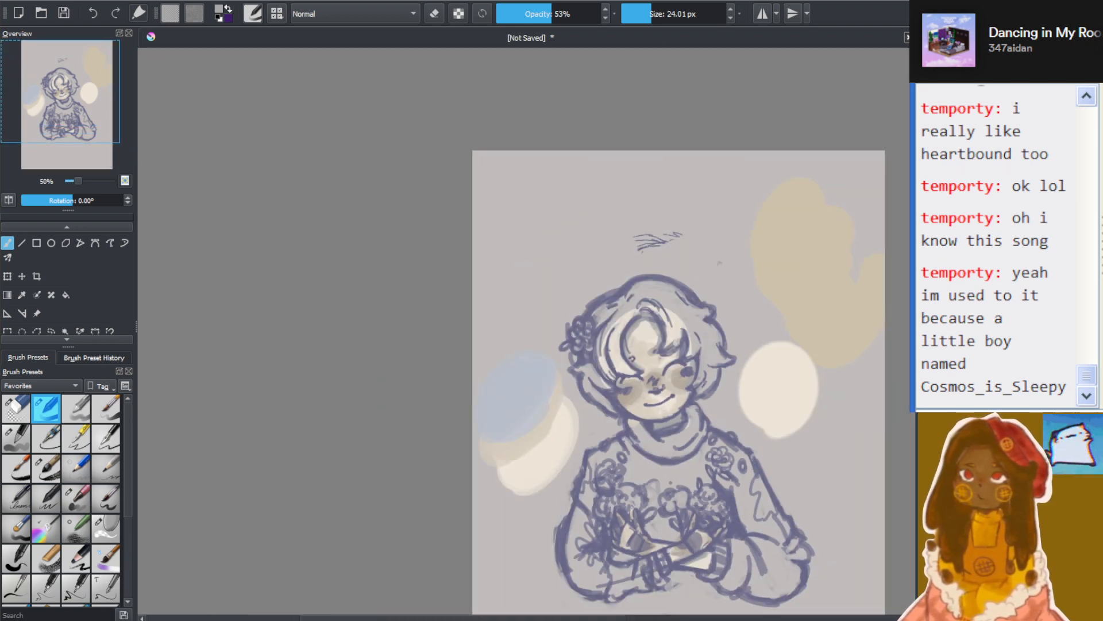
{"action": "scroll", "coordinate": [692, 610], "scroll_direction": "down", "scroll_amount": 3}
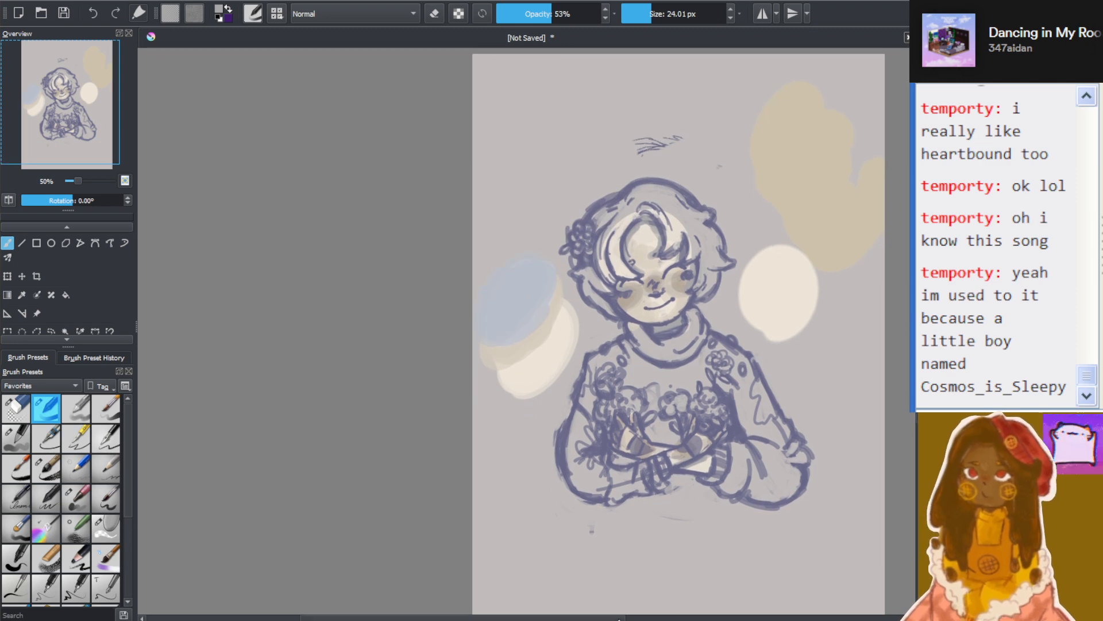
{"action": "scroll", "coordinate": [633, 609], "scroll_direction": "right", "scroll_amount": 2}
{"action": "scroll", "coordinate": [671, 471], "scroll_direction": "up", "scroll_amount": 1}
{"action": "scroll", "coordinate": [611, 308], "scroll_direction": "up", "scroll_amount": 1}
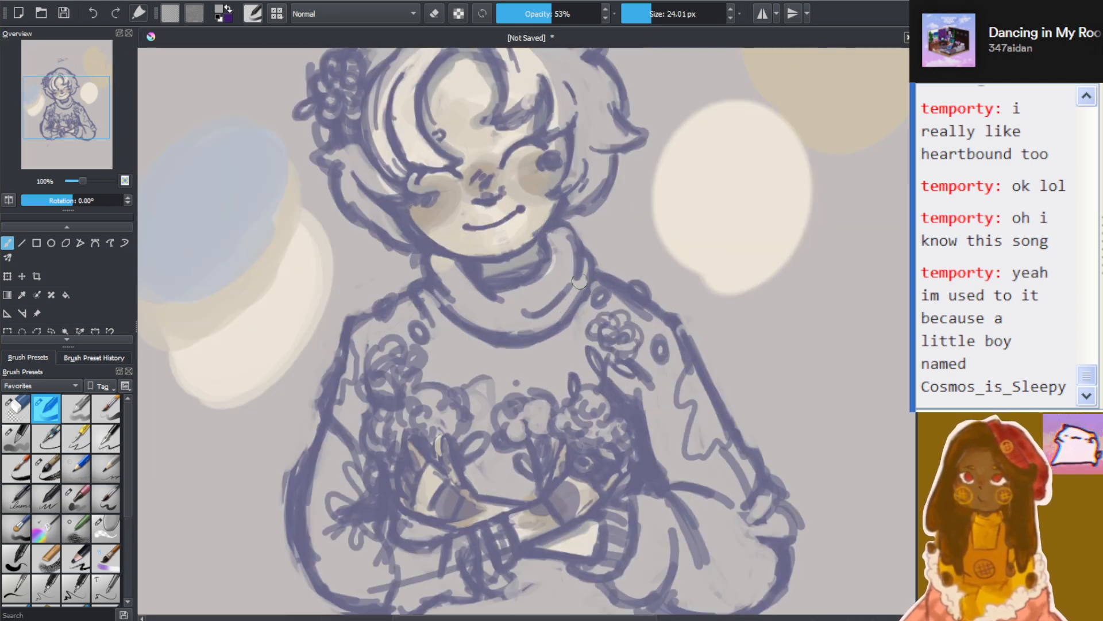
{"action": "scroll", "coordinate": [579, 282], "scroll_direction": "down", "scroll_amount": 1}
{"action": "scroll", "coordinate": [574, 280], "scroll_direction": "up", "scroll_amount": 1}
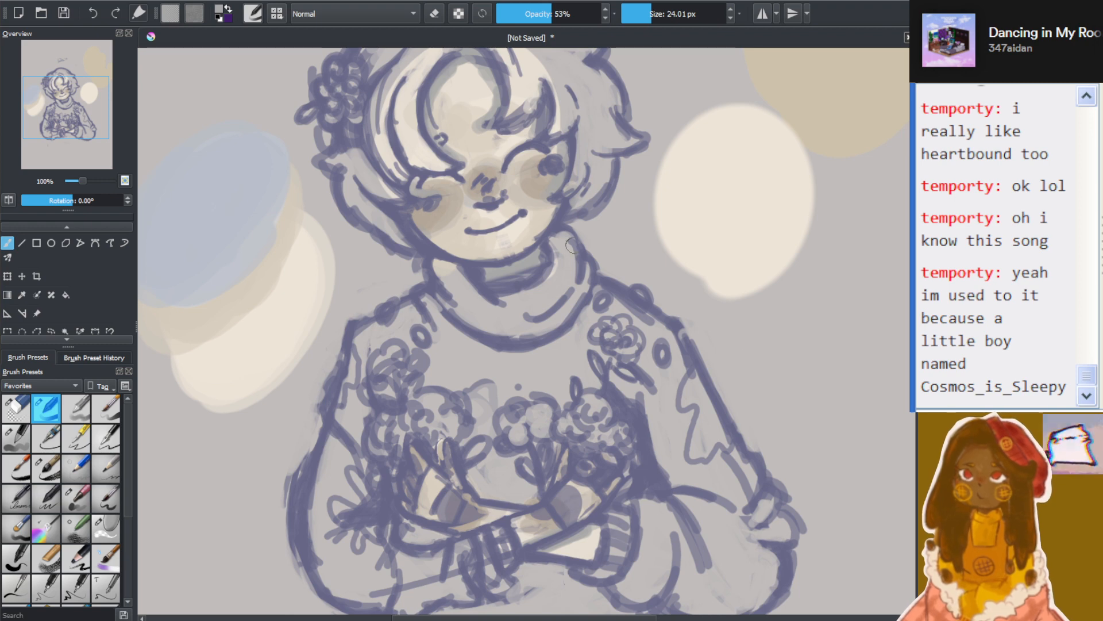
{"action": "scroll", "coordinate": [495, 193], "scroll_direction": "down", "scroll_amount": 1}
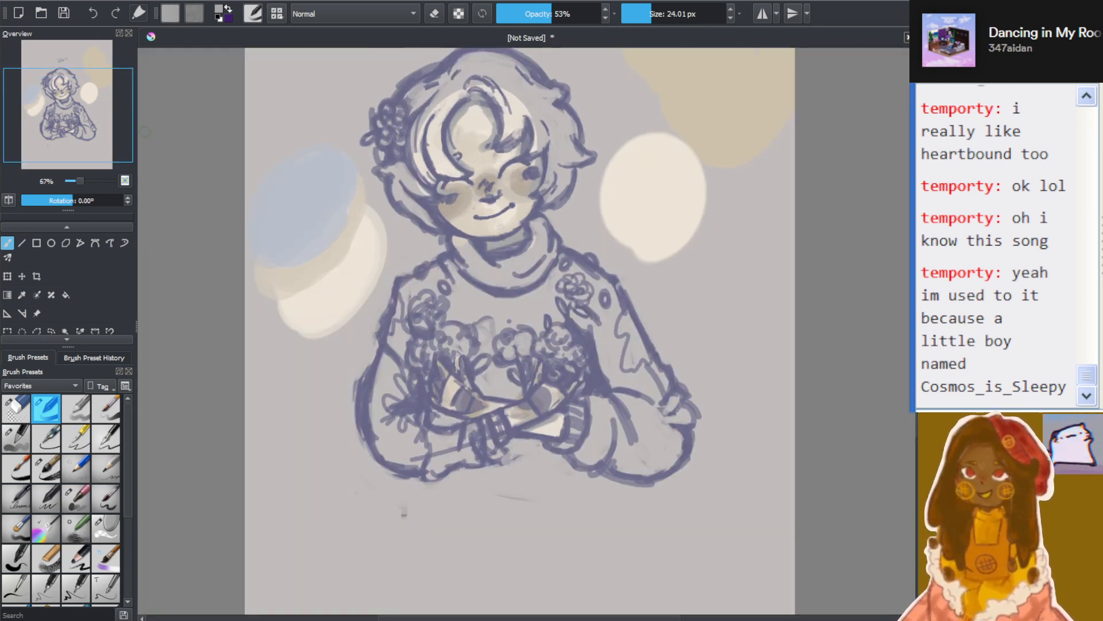
{"action": "mouse_move", "coordinate": [92, 131]}
{"action": "left_mouse_down"}
{"action": "mouse_move", "coordinate": [78, 116]}
{"action": "mouse_move", "coordinate": [89, 114]}
{"action": "left_mouse_up"}
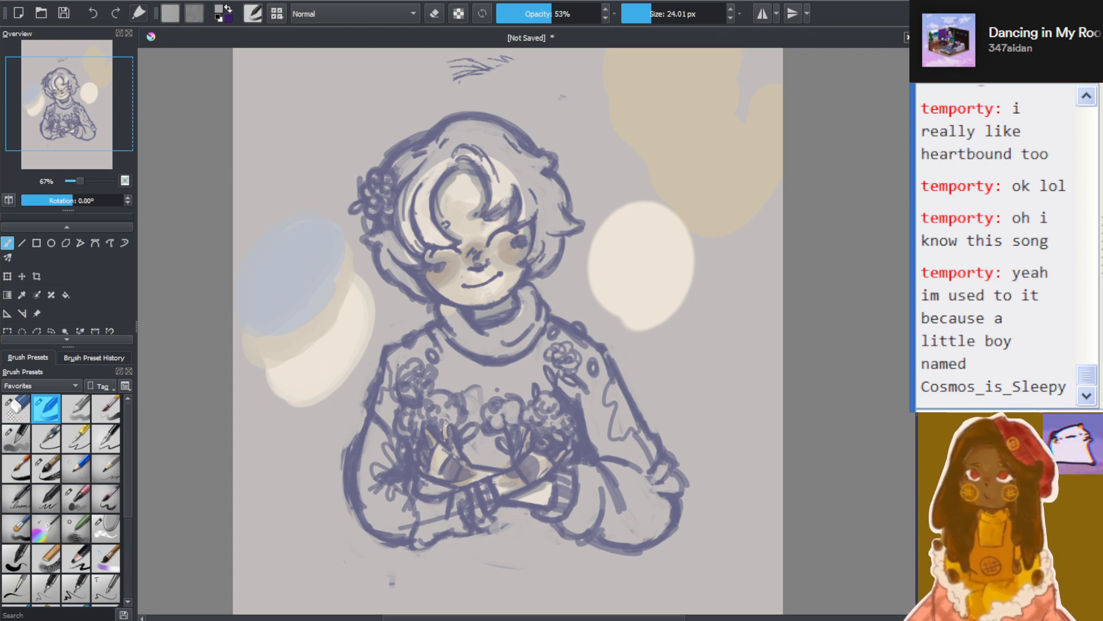
Change the brush colour to a dark brown for the hair
{"action": "key", "text": "k"}
{"action": "key", "text": "k"}
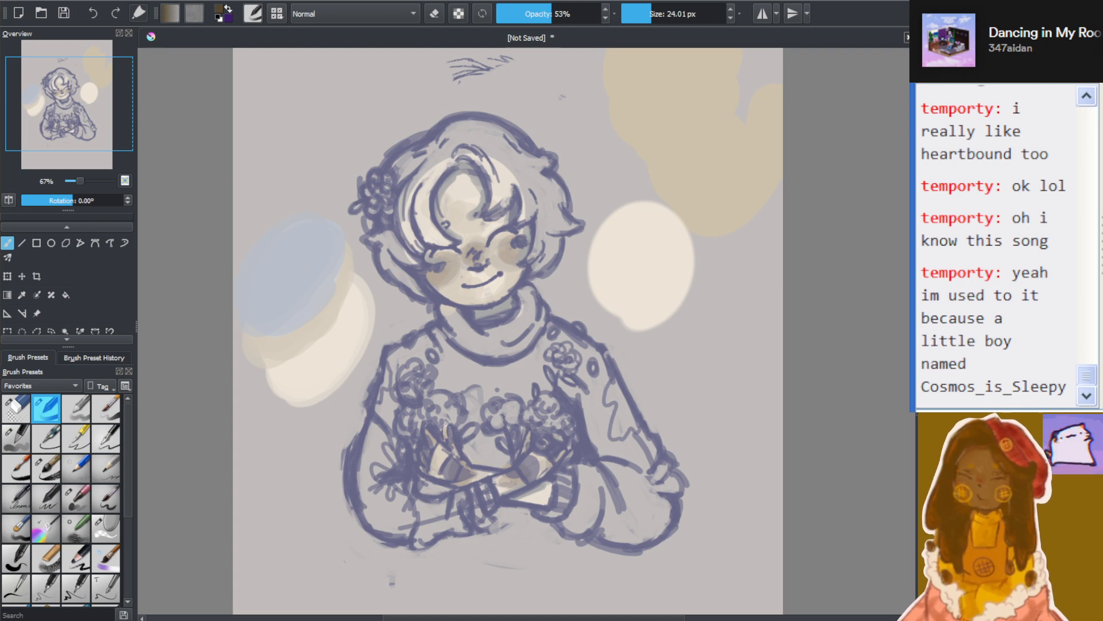
{"action": "left_click_drag", "start_coordinate": [464, 136], "coordinate": [501, 201]}
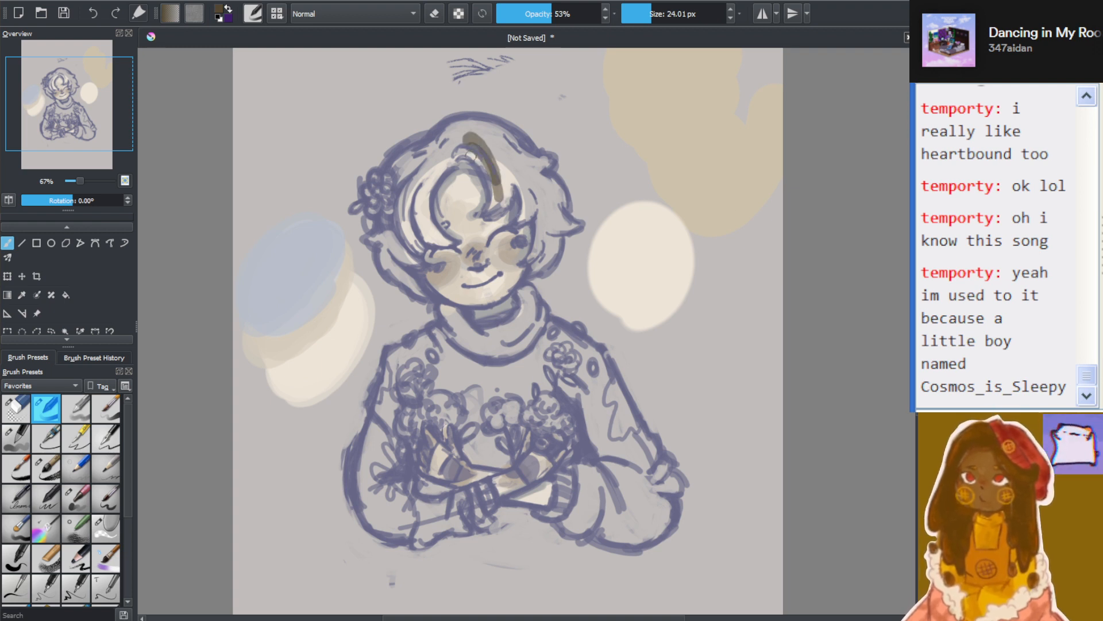
{"action": "left_click_drag", "start_coordinate": [470, 155], "coordinate": [498, 208]}
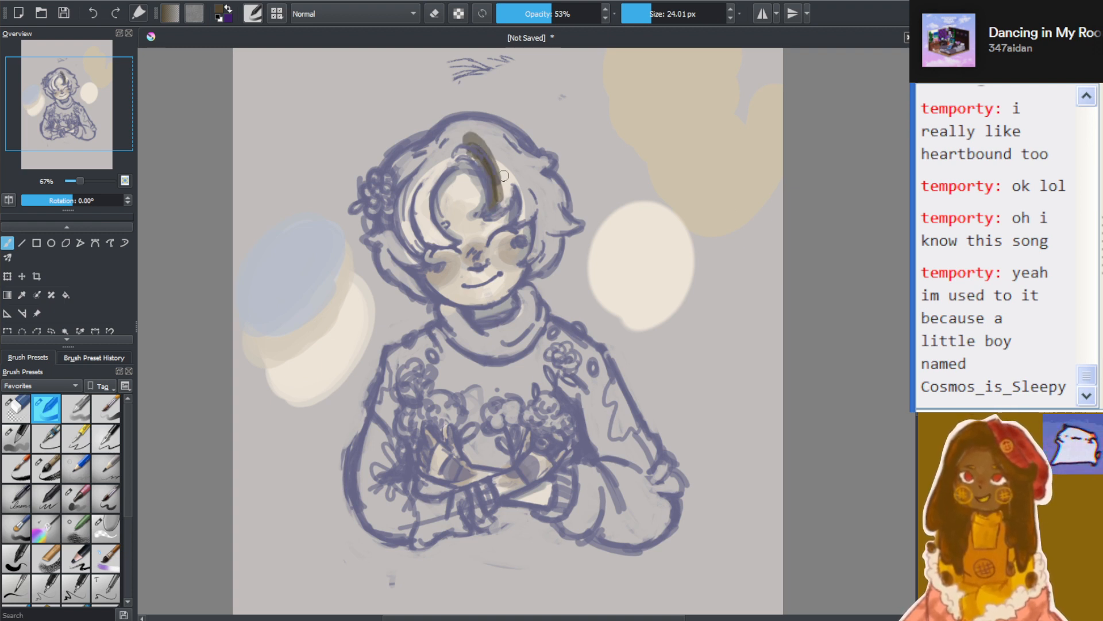
{"action": "key", "text": "ctrl+z"}
{"action": "key", "text": "ctrl+z"}
{"action": "key", "text": "ctrl+z"}
{"action": "key", "text": "ctrl+z"}
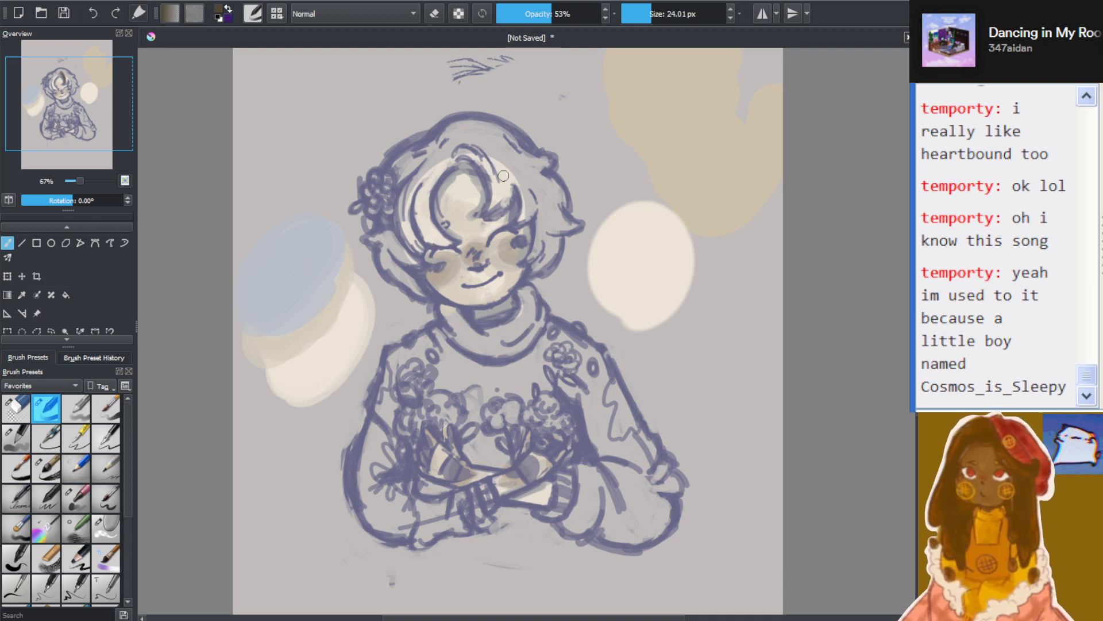
Raise the brush opacity to 82%
{"action": "left_click_drag", "start_coordinate": [568, 14], "coordinate": [582, 12]}
{"action": "mouse_move", "coordinate": [416, 183]}
{"action": "left_mouse_down"}
{"action": "mouse_move", "coordinate": [425, 241]}
{"action": "mouse_move", "coordinate": [414, 201]}
{"action": "mouse_move", "coordinate": [427, 196]}
{"action": "left_mouse_up"}
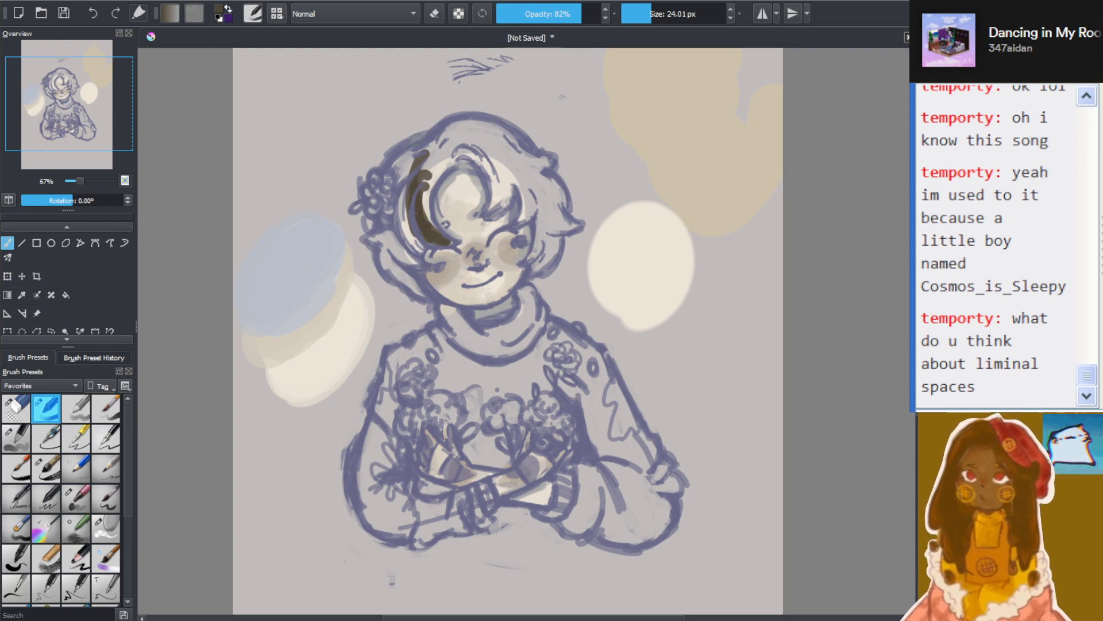
{"action": "key", "text": "ctrl+z"}
{"action": "key", "text": "ctrl+z"}
{"action": "key", "text": "ctrl+z"}
{"action": "key", "text": "ctrl+z"}
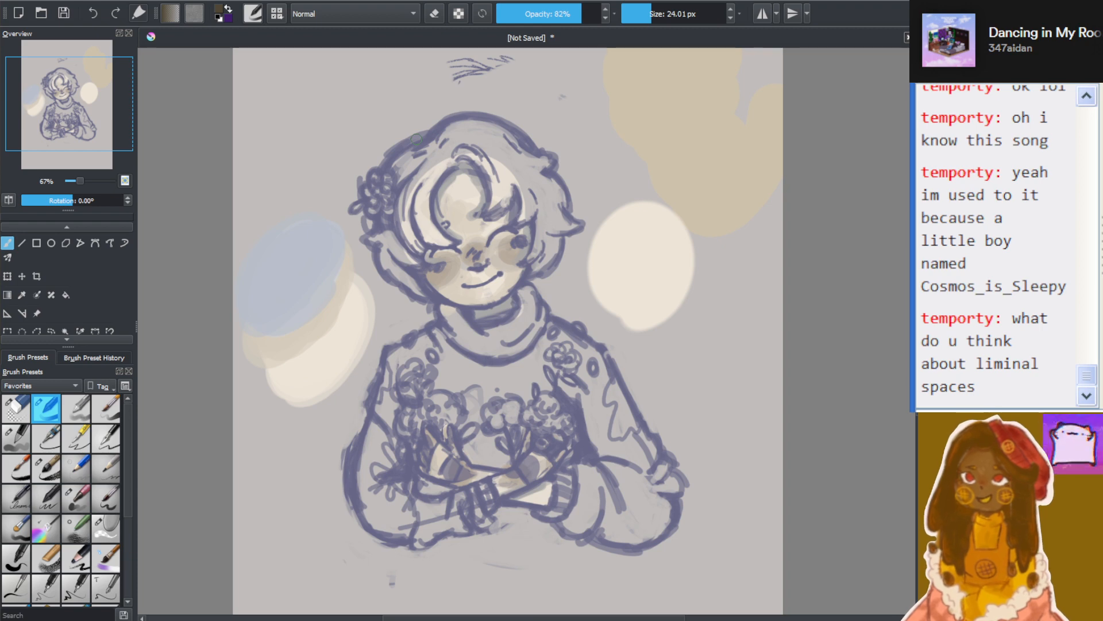
Examine the unpainted hair close up and within the whole portrait at several zoom levels
{"action": "scroll", "coordinate": [486, 339], "scroll_direction": "down", "scroll_amount": 2}
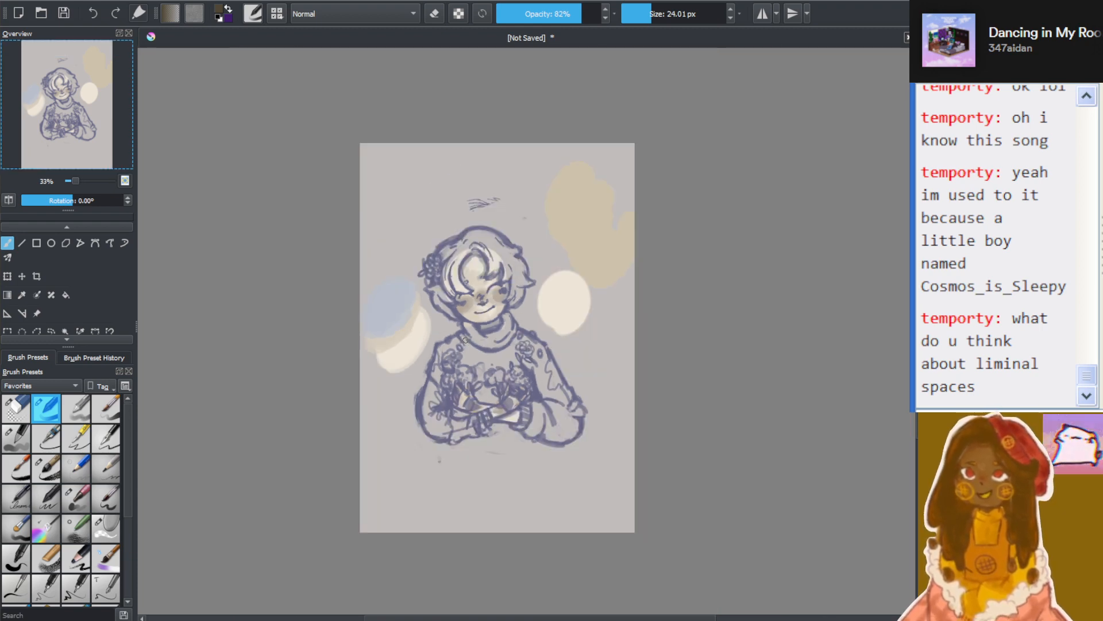
{"action": "scroll", "coordinate": [481, 343], "scroll_direction": "up", "scroll_amount": 3}
{"action": "scroll", "coordinate": [530, 201], "scroll_direction": "down", "scroll_amount": 3}
{"action": "scroll", "coordinate": [573, 131], "scroll_direction": "up", "scroll_amount": 2}
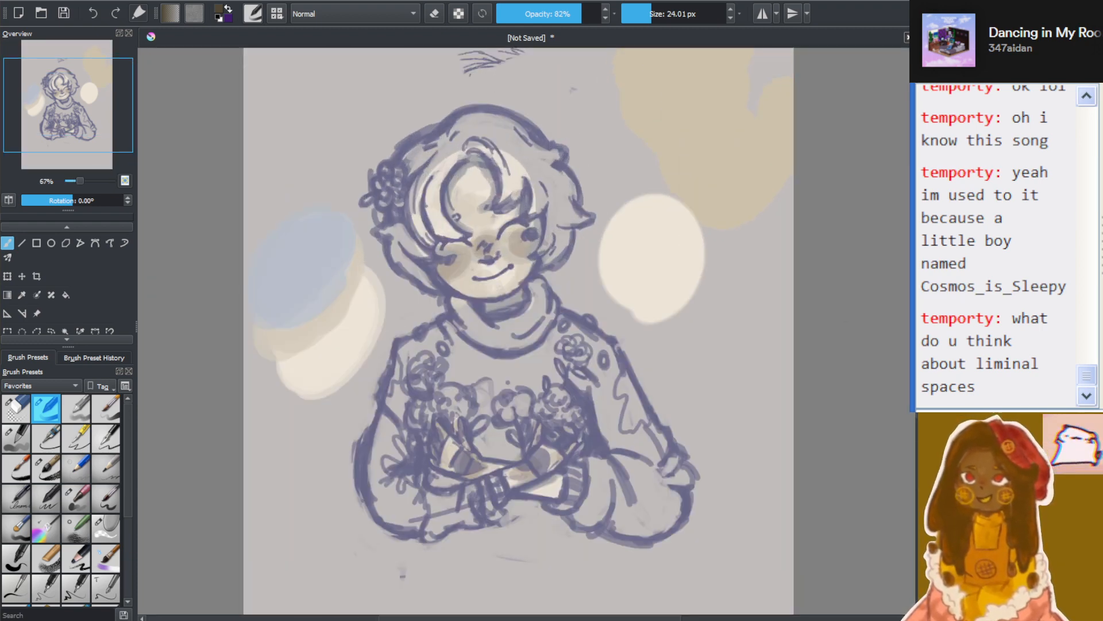
{"action": "scroll", "coordinate": [572, 131], "scroll_direction": "up", "scroll_amount": 2}
{"action": "scroll", "coordinate": [537, 252], "scroll_direction": "down", "scroll_amount": 2}
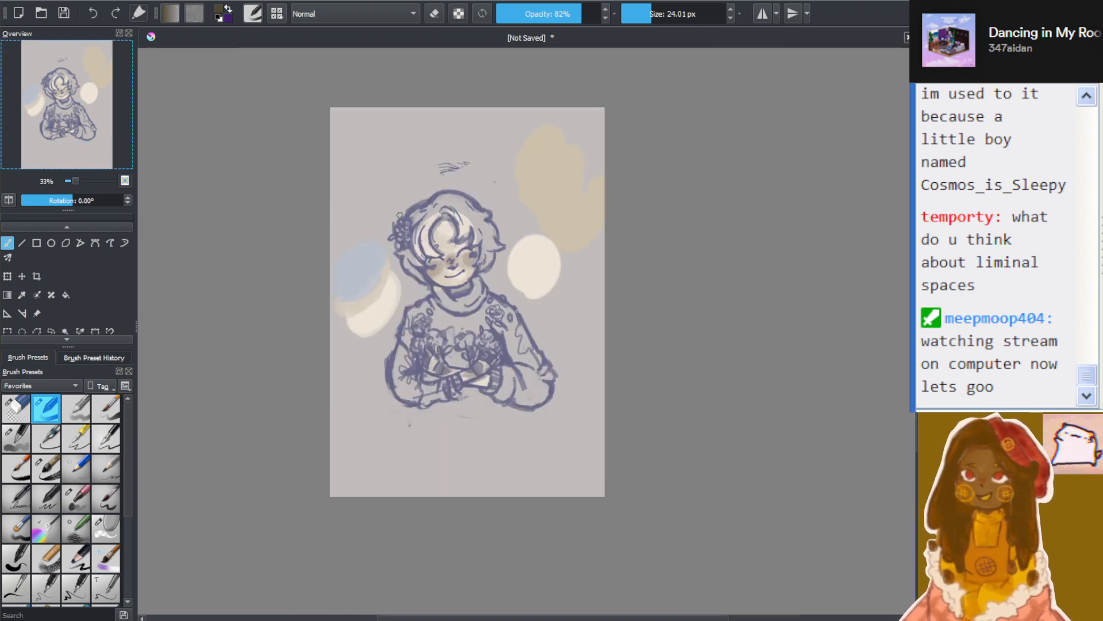
{"action": "scroll", "coordinate": [406, 259], "scroll_direction": "up", "scroll_amount": 7}
{"action": "scroll", "coordinate": [405, 259], "scroll_direction": "down", "scroll_amount": 5}
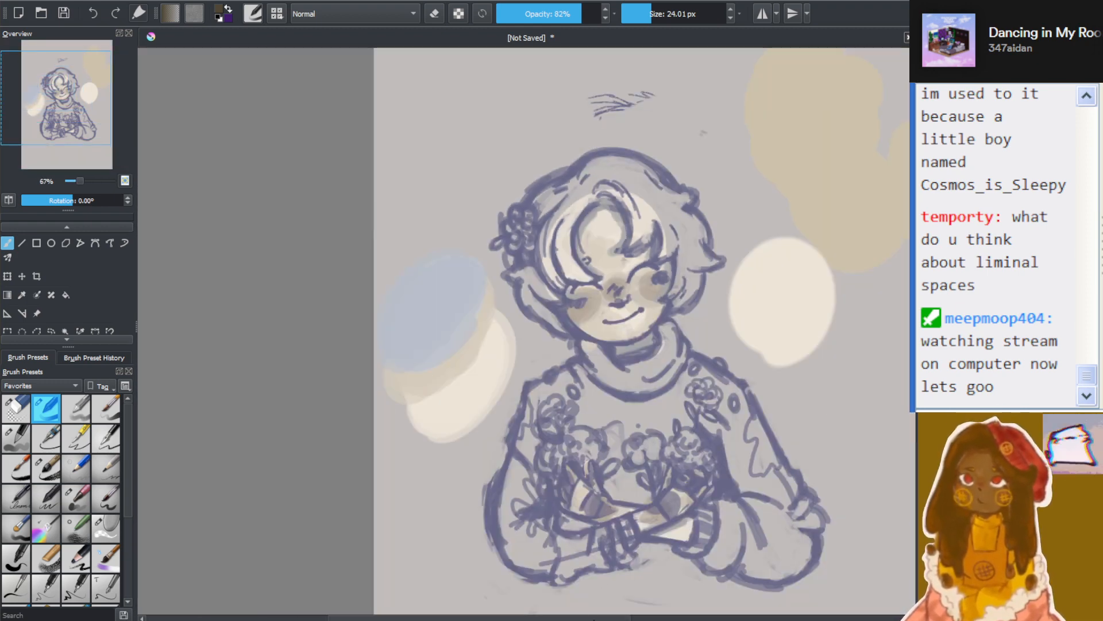
{"action": "scroll", "coordinate": [431, 341], "scroll_direction": "up", "scroll_amount": 4}
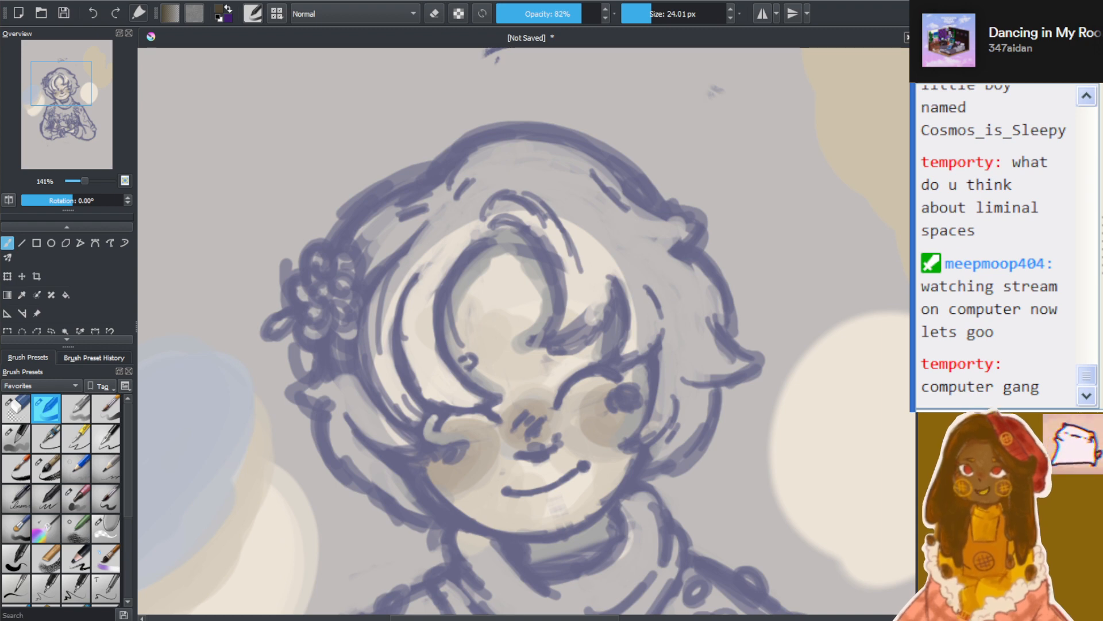
{"action": "scroll", "coordinate": [444, 264], "scroll_direction": "down", "scroll_amount": 5}
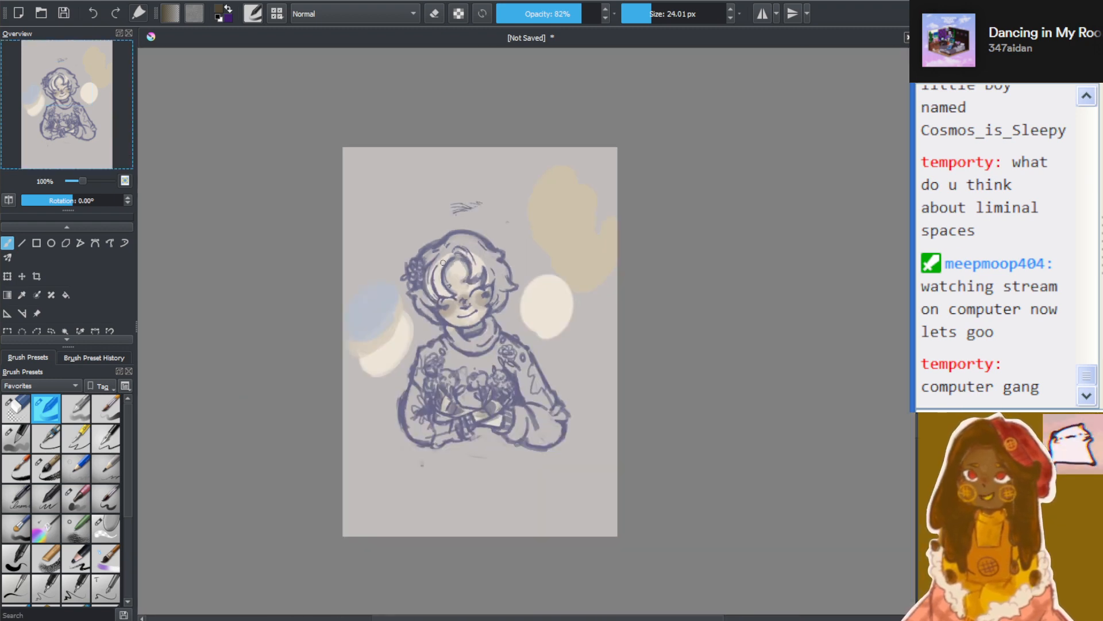
{"action": "scroll", "coordinate": [444, 264], "scroll_direction": "up", "scroll_amount": 2}
{"action": "scroll", "coordinate": [443, 263], "scroll_direction": "up", "scroll_amount": 2}
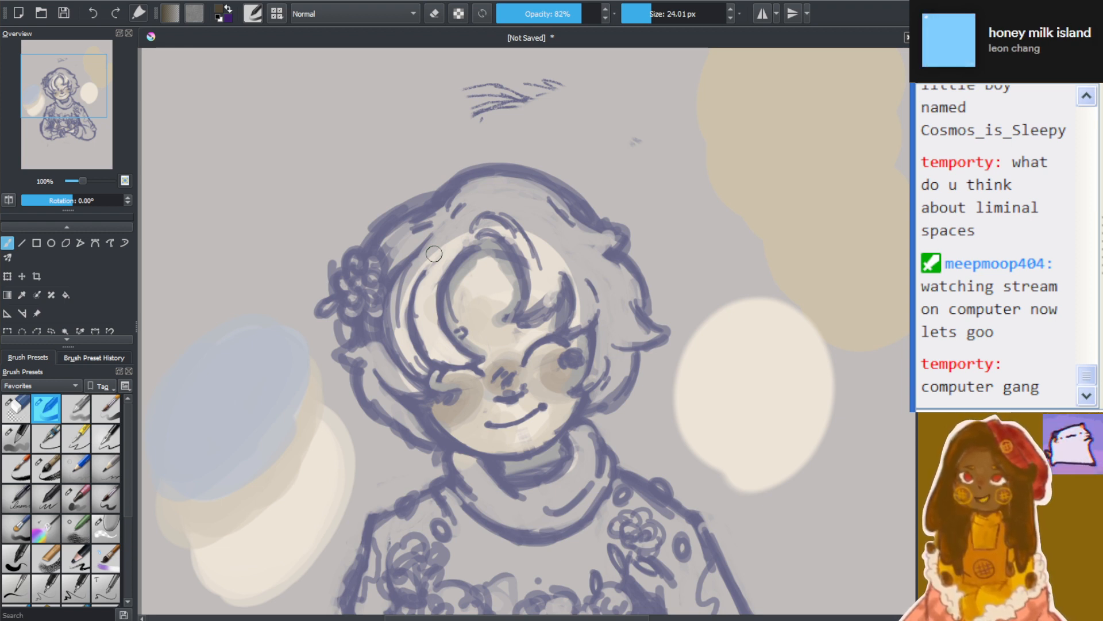
{"action": "scroll", "coordinate": [428, 261], "scroll_direction": "down", "scroll_amount": 4}
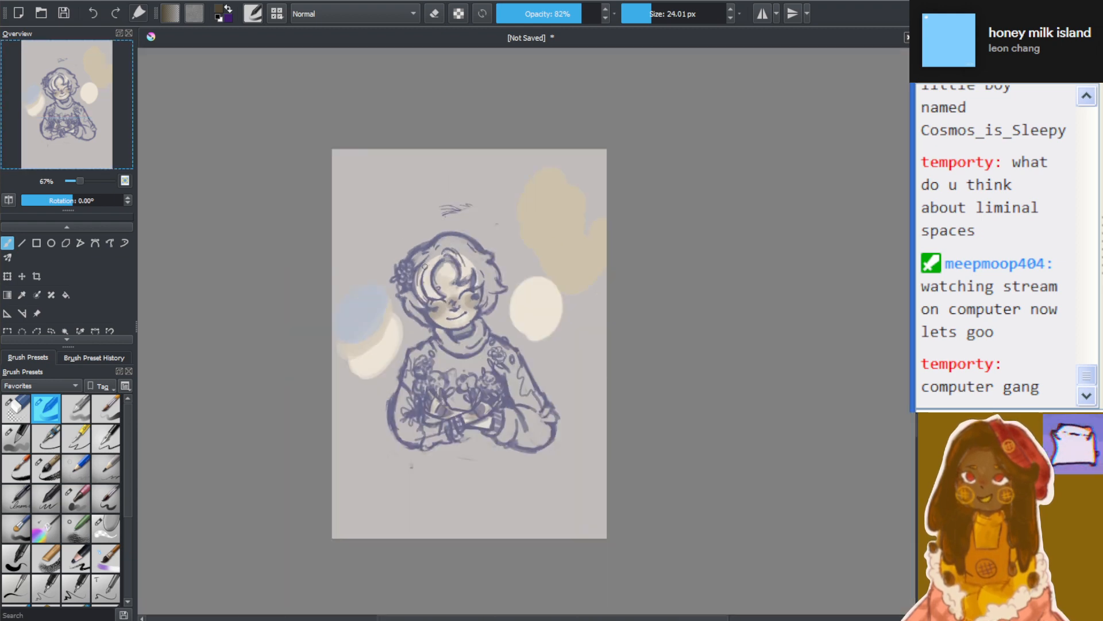
{"action": "scroll", "coordinate": [409, 284], "scroll_direction": "up", "scroll_amount": 5}
{"action": "scroll", "coordinate": [712, 120], "scroll_direction": "up", "scroll_amount": 3}
{"action": "scroll", "coordinate": [794, 214], "scroll_direction": "down", "scroll_amount": 6}
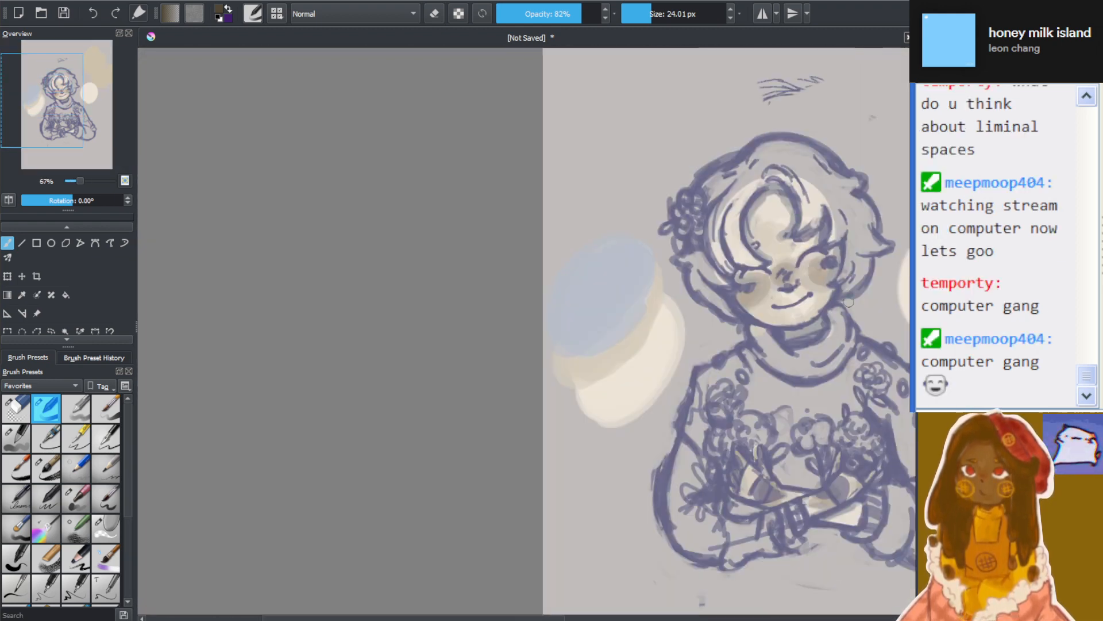
Paint the front hair locks between the forehead and the hair flower dark brown, following the sketched strands
{"action": "left_click_drag", "start_coordinate": [558, 617], "coordinate": [675, 583]}
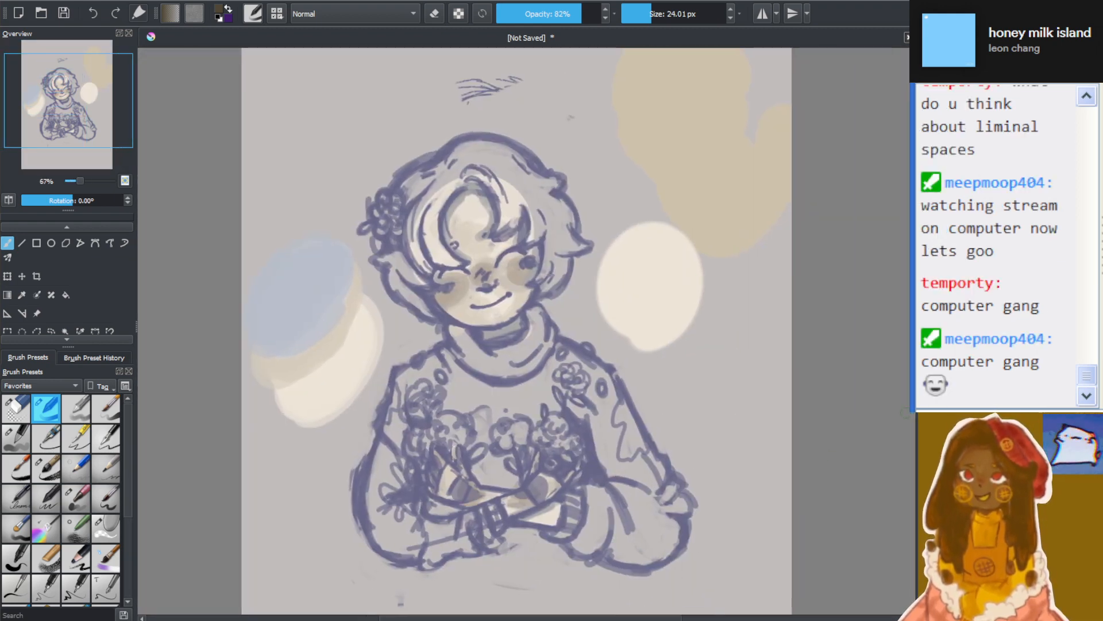
{"action": "scroll", "coordinate": [600, 281], "scroll_direction": "up", "scroll_amount": 4}
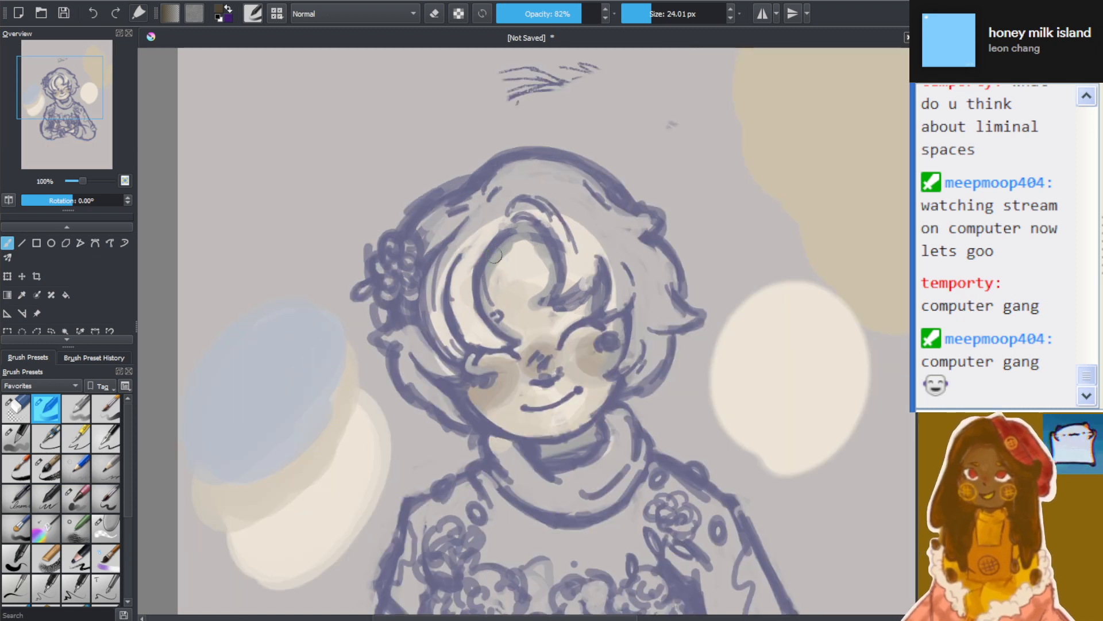
{"action": "scroll", "coordinate": [600, 275], "scroll_direction": "up", "scroll_amount": 1}
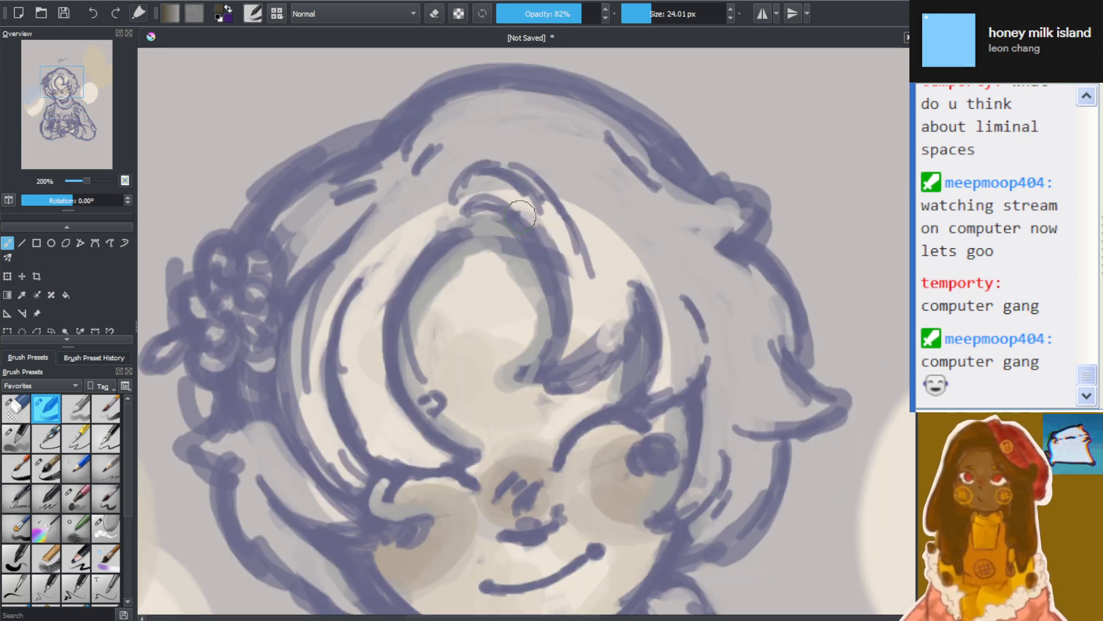
{"action": "mouse_move", "coordinate": [424, 185]}
{"action": "left_mouse_down"}
{"action": "mouse_move", "coordinate": [360, 328]}
{"action": "mouse_move", "coordinate": [427, 221]}
{"action": "mouse_move", "coordinate": [404, 241]}
{"action": "mouse_move", "coordinate": [432, 217]}
{"action": "mouse_move", "coordinate": [358, 370]}
{"action": "mouse_move", "coordinate": [420, 225]}
{"action": "mouse_move", "coordinate": [365, 382]}
{"action": "mouse_move", "coordinate": [397, 261]}
{"action": "mouse_move", "coordinate": [423, 440]}
{"action": "mouse_move", "coordinate": [375, 398]}
{"action": "mouse_move", "coordinate": [395, 322]}
{"action": "mouse_move", "coordinate": [443, 459]}
{"action": "mouse_move", "coordinate": [359, 367]}
{"action": "mouse_move", "coordinate": [374, 340]}
{"action": "mouse_move", "coordinate": [448, 454]}
{"action": "mouse_move", "coordinate": [391, 423]}
{"action": "mouse_move", "coordinate": [389, 347]}
{"action": "mouse_move", "coordinate": [452, 458]}
{"action": "mouse_move", "coordinate": [361, 332]}
{"action": "mouse_move", "coordinate": [405, 421]}
{"action": "mouse_move", "coordinate": [394, 264]}
{"action": "mouse_move", "coordinate": [422, 250]}
{"action": "mouse_move", "coordinate": [396, 308]}
{"action": "mouse_move", "coordinate": [448, 195]}
{"action": "left_mouse_up"}
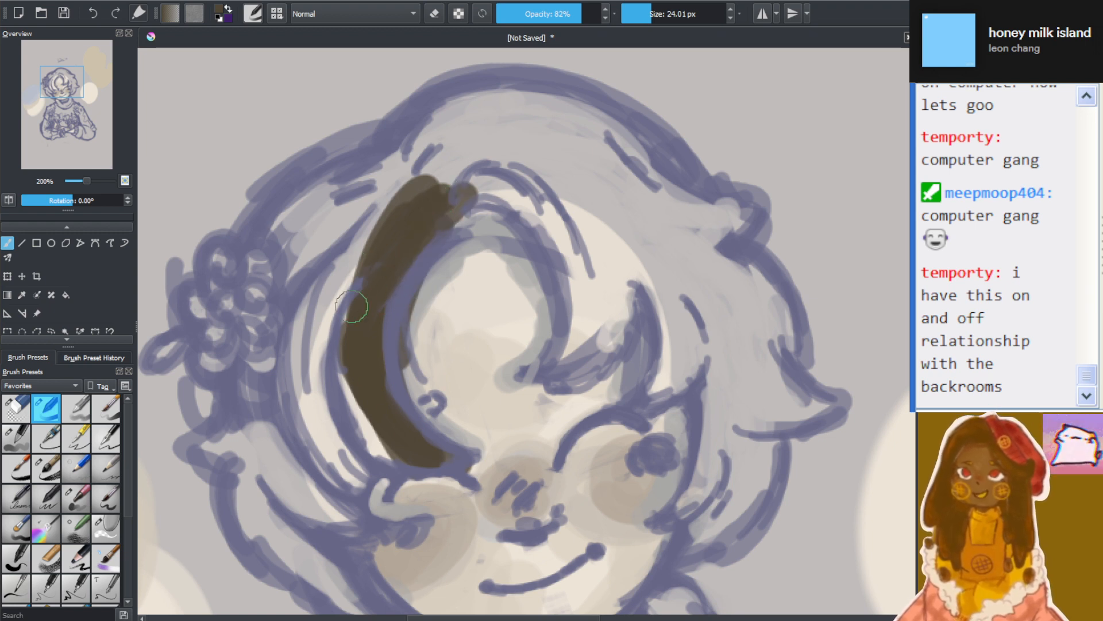
{"action": "mouse_move", "coordinate": [353, 308]}
{"action": "left_mouse_down"}
{"action": "mouse_move", "coordinate": [424, 446]}
{"action": "mouse_move", "coordinate": [361, 277]}
{"action": "mouse_move", "coordinate": [380, 449]}
{"action": "mouse_move", "coordinate": [400, 346]}
{"action": "mouse_move", "coordinate": [402, 191]}
{"action": "mouse_move", "coordinate": [327, 316]}
{"action": "mouse_move", "coordinate": [343, 324]}
{"action": "mouse_move", "coordinate": [380, 199]}
{"action": "mouse_move", "coordinate": [359, 403]}
{"action": "mouse_move", "coordinate": [340, 470]}
{"action": "mouse_move", "coordinate": [327, 309]}
{"action": "mouse_move", "coordinate": [350, 319]}
{"action": "mouse_move", "coordinate": [373, 469]}
{"action": "mouse_move", "coordinate": [341, 435]}
{"action": "mouse_move", "coordinate": [334, 356]}
{"action": "mouse_move", "coordinate": [340, 457]}
{"action": "mouse_move", "coordinate": [334, 430]}
{"action": "mouse_move", "coordinate": [350, 433]}
{"action": "mouse_move", "coordinate": [360, 311]}
{"action": "left_mouse_up"}
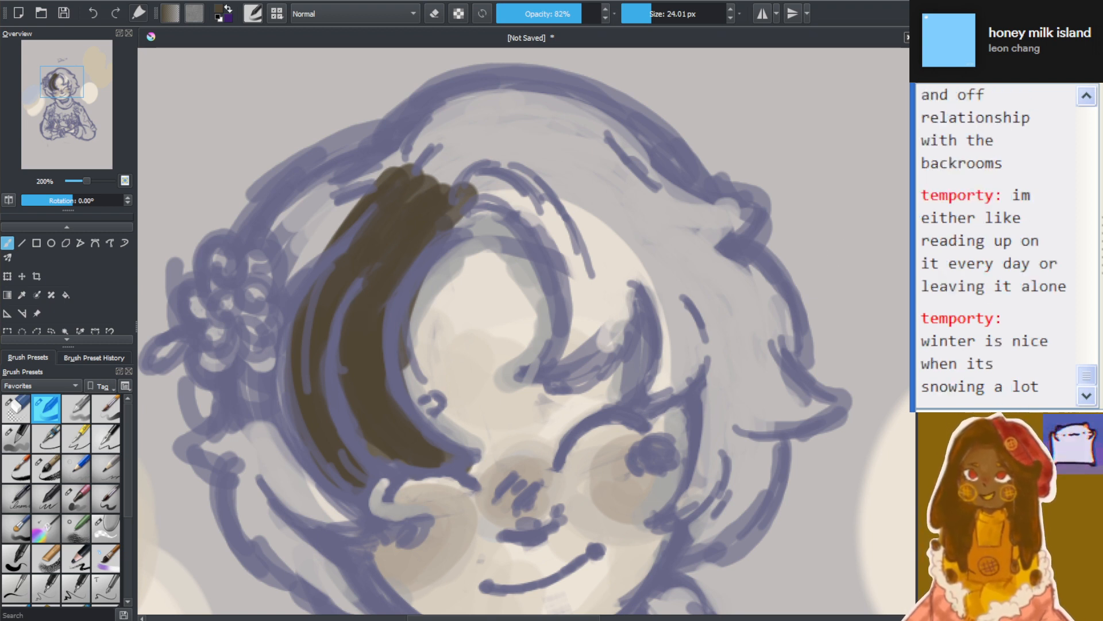
Fill the outer hair locks beside and below the hair flower with dark brown, down to the jaw
{"action": "mouse_move", "coordinate": [362, 195]}
{"action": "left_mouse_down"}
{"action": "mouse_move", "coordinate": [249, 357]}
{"action": "mouse_move", "coordinate": [267, 356]}
{"action": "mouse_move", "coordinate": [257, 402]}
{"action": "mouse_move", "coordinate": [327, 511]}
{"action": "left_mouse_up"}
{"action": "mouse_move", "coordinate": [282, 362]}
{"action": "left_mouse_down"}
{"action": "mouse_move", "coordinate": [308, 499]}
{"action": "mouse_move", "coordinate": [345, 520]}
{"action": "left_mouse_up"}
{"action": "left_click_drag", "start_coordinate": [294, 347], "coordinate": [344, 510]}
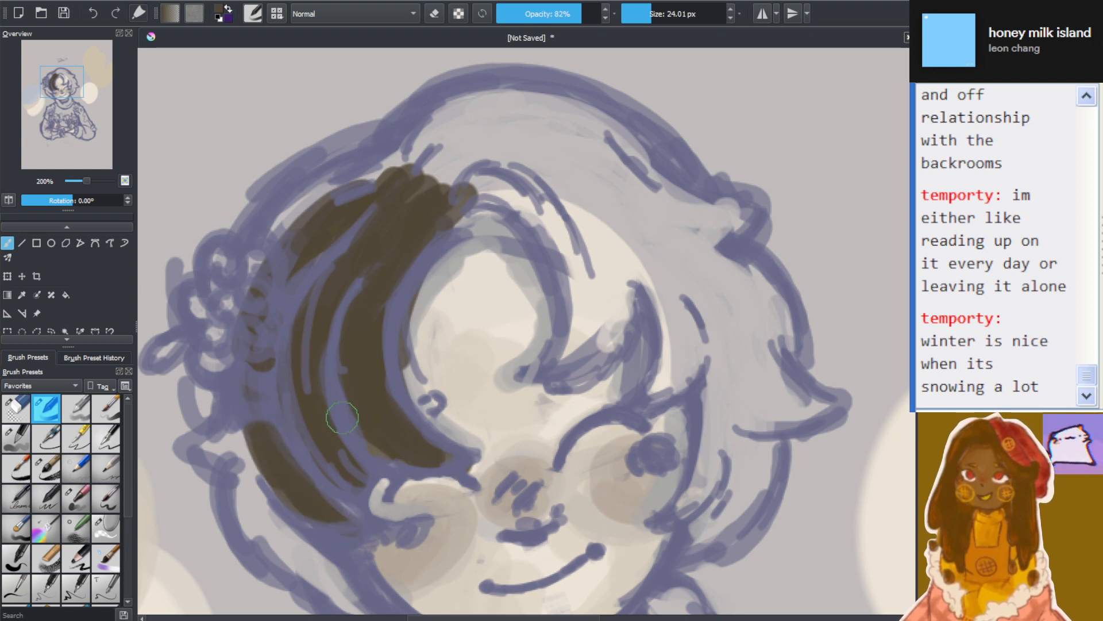
{"action": "left_click_drag", "start_coordinate": [261, 392], "coordinate": [287, 501]}
{"action": "mouse_move", "coordinate": [244, 419]}
{"action": "left_mouse_down"}
{"action": "mouse_move", "coordinate": [296, 540]}
{"action": "mouse_move", "coordinate": [247, 483]}
{"action": "mouse_move", "coordinate": [281, 463]}
{"action": "mouse_move", "coordinate": [322, 575]}
{"action": "mouse_move", "coordinate": [301, 506]}
{"action": "mouse_move", "coordinate": [357, 605]}
{"action": "left_mouse_up"}
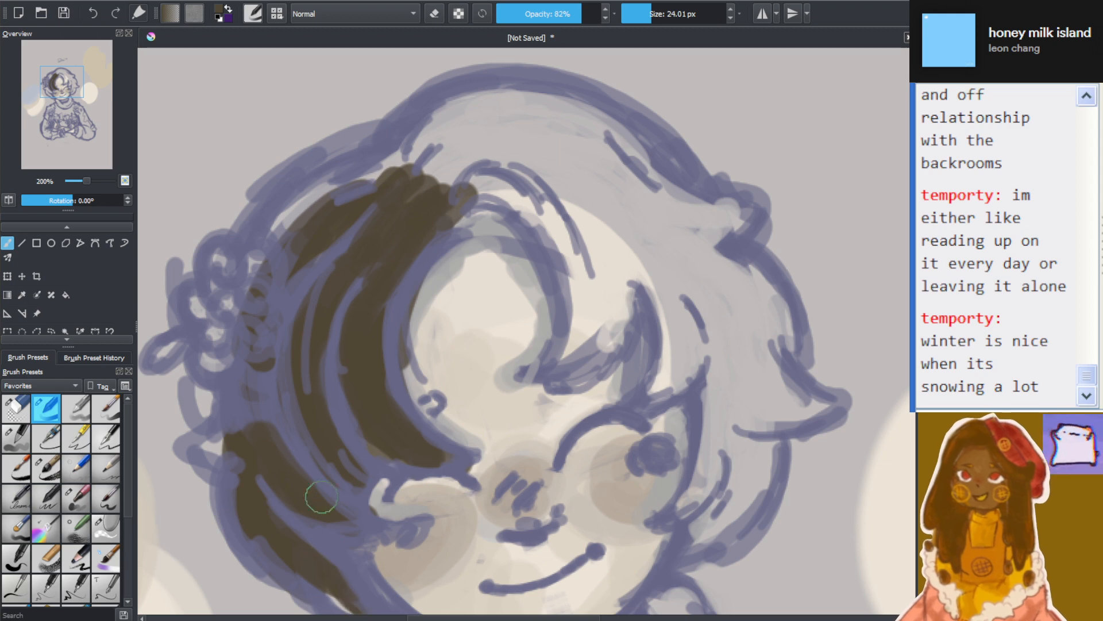
Examine the painted brown locks around the cheek and hair flower, both close up and within the full portrait
{"action": "scroll", "coordinate": [433, 524], "scroll_direction": "down", "scroll_amount": 4}
{"action": "scroll", "coordinate": [432, 523], "scroll_direction": "down", "scroll_amount": 1}
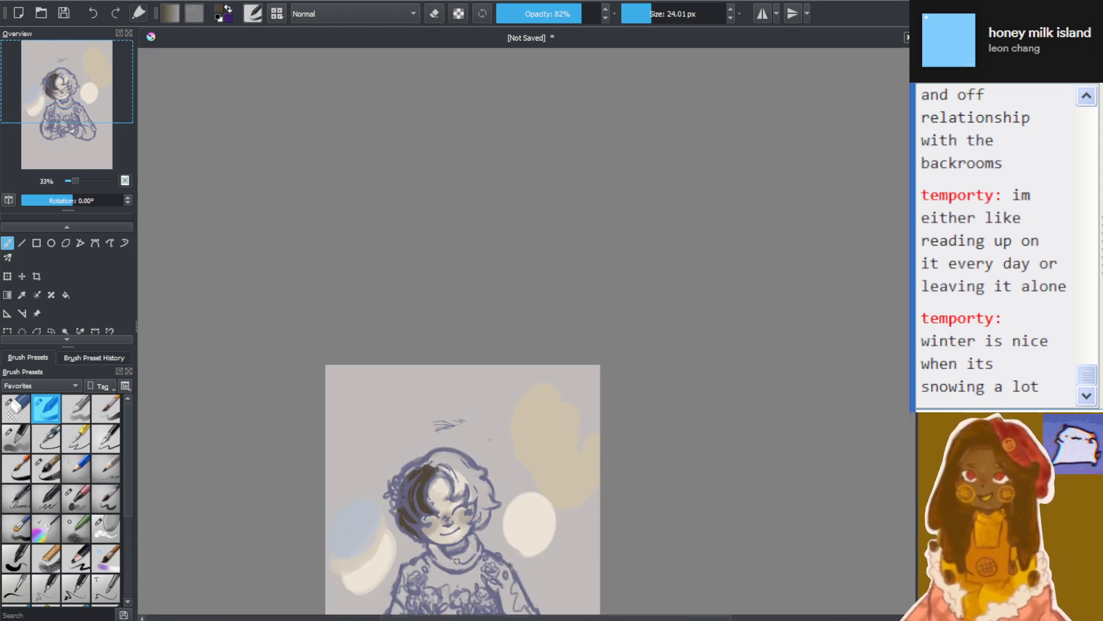
{"action": "scroll", "coordinate": [445, 525], "scroll_direction": "up", "scroll_amount": 4}
{"action": "left_click_drag", "start_coordinate": [913, 291], "coordinate": [913, 328]}
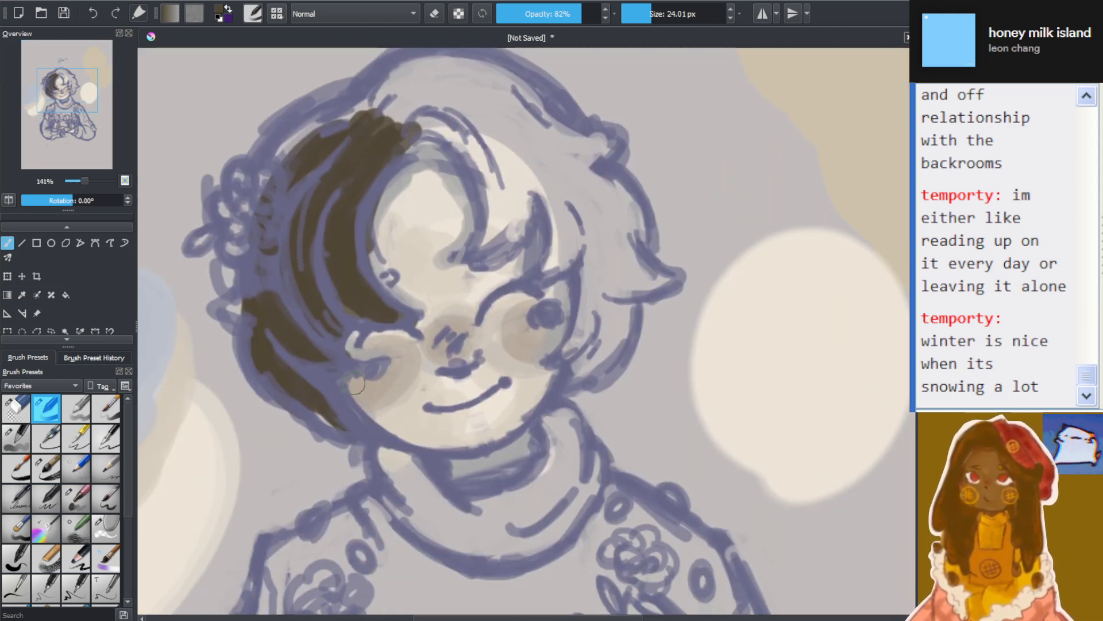
{"action": "scroll", "coordinate": [227, 357], "scroll_direction": "up", "scroll_amount": 2}
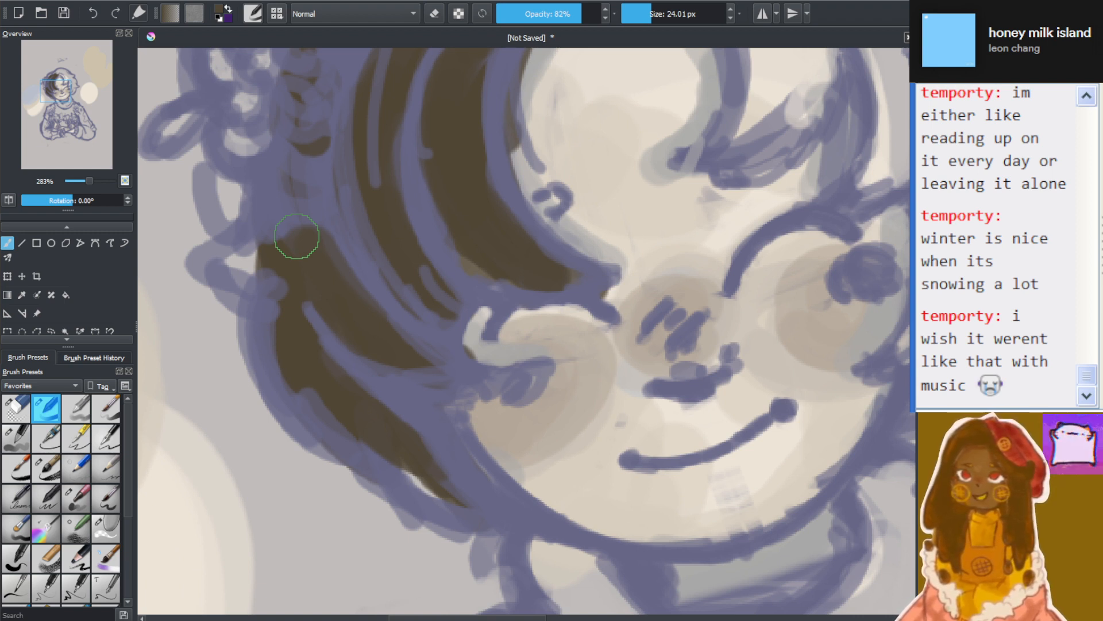
{"action": "scroll", "coordinate": [434, 216], "scroll_direction": "down", "scroll_amount": 4}
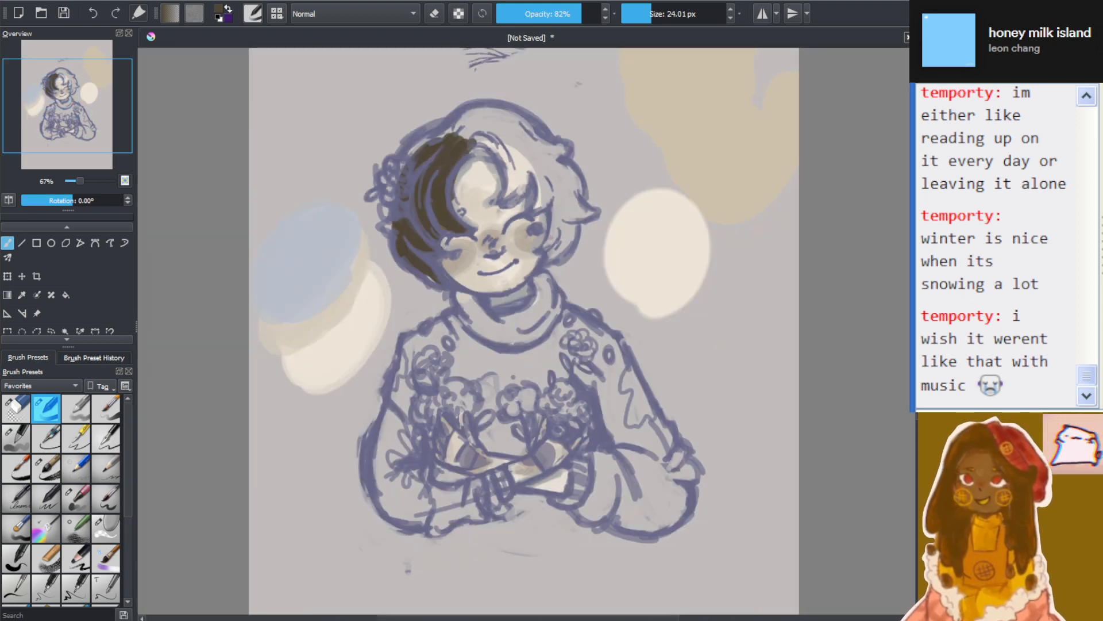
{"action": "scroll", "coordinate": [423, 123], "scroll_direction": "up", "scroll_amount": 4}
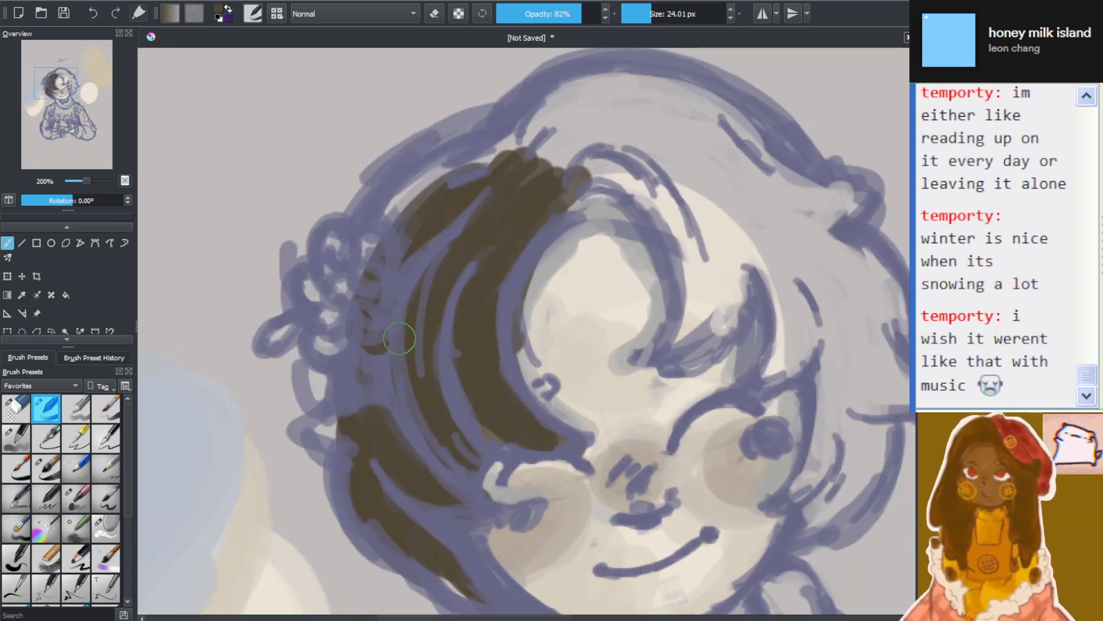
{"action": "scroll", "coordinate": [400, 337], "scroll_direction": "down", "scroll_amount": 3}
Extend the dark brown from the pointed lock below the hair flower over the crown and into the fringe
{"action": "scroll", "coordinate": [345, 454], "scroll_direction": "up", "scroll_amount": 5}
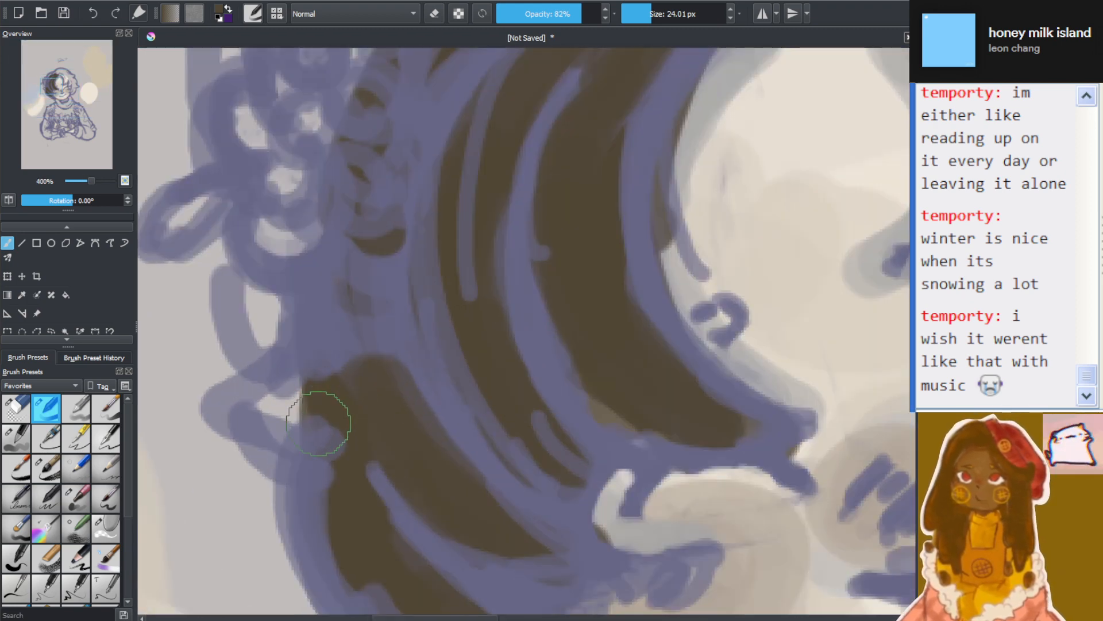
{"action": "scroll", "coordinate": [318, 424], "scroll_direction": "down", "scroll_amount": 2}
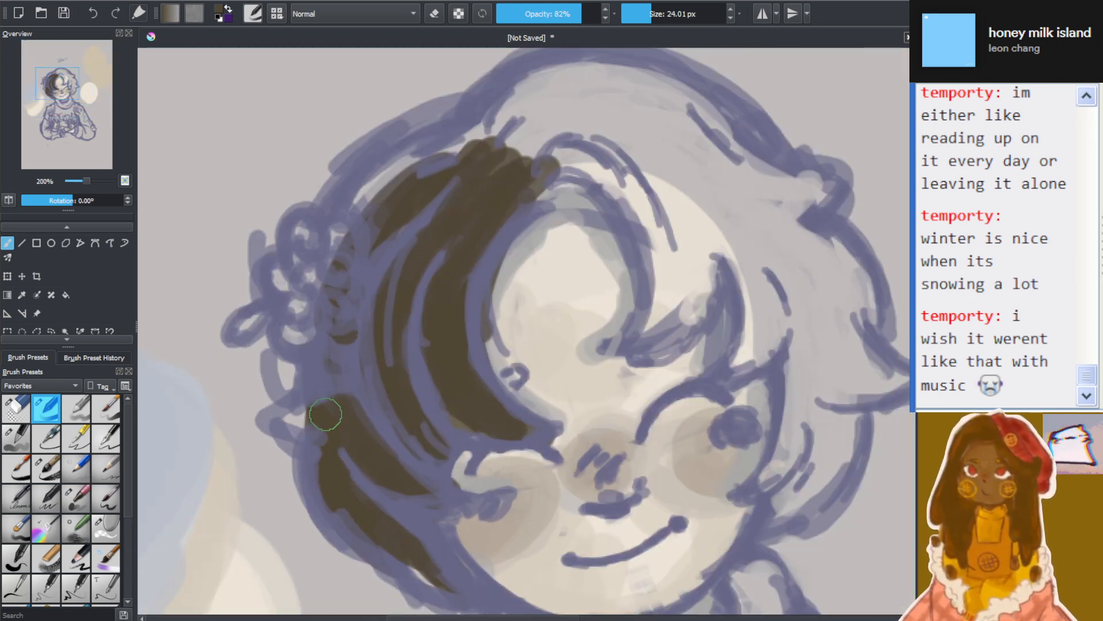
{"action": "mouse_move", "coordinate": [324, 426]}
{"action": "left_mouse_down"}
{"action": "mouse_move", "coordinate": [299, 416]}
{"action": "mouse_move", "coordinate": [319, 433]}
{"action": "mouse_move", "coordinate": [352, 388]}
{"action": "mouse_move", "coordinate": [379, 287]}
{"action": "mouse_move", "coordinate": [365, 245]}
{"action": "mouse_move", "coordinate": [401, 170]}
{"action": "mouse_move", "coordinate": [341, 296]}
{"action": "mouse_move", "coordinate": [405, 255]}
{"action": "mouse_move", "coordinate": [514, 142]}
{"action": "mouse_move", "coordinate": [463, 131]}
{"action": "mouse_move", "coordinate": [364, 238]}
{"action": "mouse_move", "coordinate": [393, 254]}
{"action": "mouse_move", "coordinate": [468, 222]}
{"action": "mouse_move", "coordinate": [590, 72]}
{"action": "mouse_move", "coordinate": [530, 82]}
{"action": "mouse_move", "coordinate": [480, 154]}
{"action": "mouse_move", "coordinate": [585, 169]}
{"action": "mouse_move", "coordinate": [681, 122]}
{"action": "mouse_move", "coordinate": [501, 122]}
{"action": "mouse_move", "coordinate": [541, 209]}
{"action": "mouse_move", "coordinate": [656, 213]}
{"action": "mouse_move", "coordinate": [541, 118]}
{"action": "mouse_move", "coordinate": [460, 172]}
{"action": "mouse_move", "coordinate": [621, 262]}
{"action": "mouse_move", "coordinate": [651, 185]}
{"action": "mouse_move", "coordinate": [514, 165]}
{"action": "mouse_move", "coordinate": [526, 195]}
{"action": "mouse_move", "coordinate": [644, 265]}
{"action": "mouse_move", "coordinate": [658, 235]}
{"action": "mouse_move", "coordinate": [558, 170]}
{"action": "mouse_move", "coordinate": [571, 212]}
{"action": "mouse_move", "coordinate": [638, 312]}
{"action": "mouse_move", "coordinate": [671, 258]}
{"action": "mouse_move", "coordinate": [642, 324]}
{"action": "mouse_move", "coordinate": [654, 320]}
{"action": "mouse_move", "coordinate": [722, 237]}
{"action": "mouse_move", "coordinate": [678, 123]}
{"action": "left_mouse_up"}
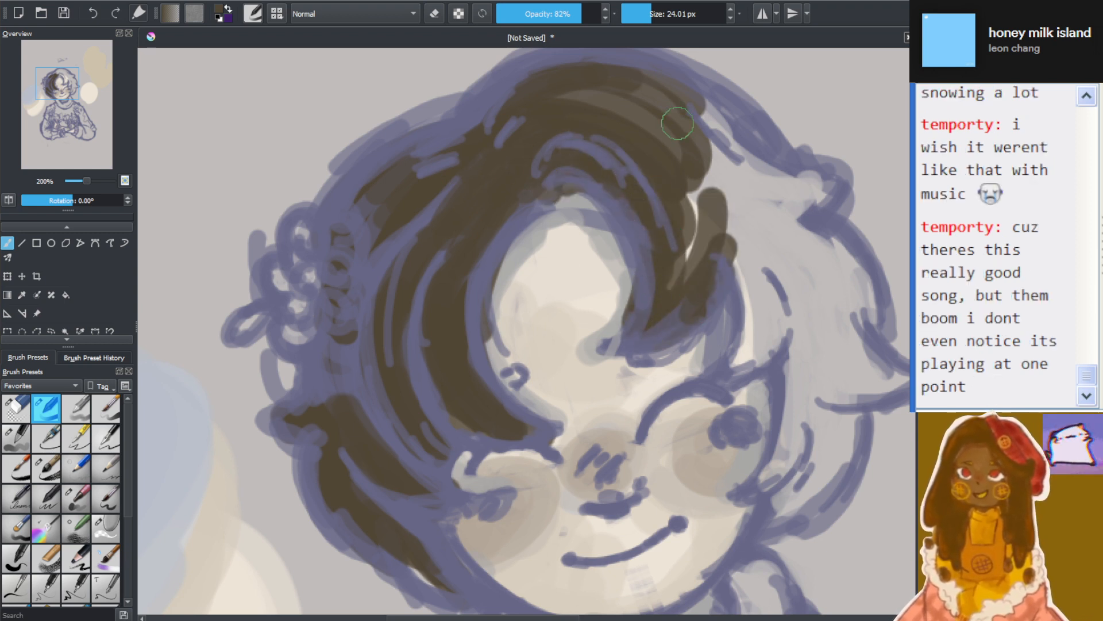
Switch to a different brush preset at 100% opacity and 39.22 px and solidly fill the crown and the rest of the fringe
{"action": "left_click_drag", "start_coordinate": [574, 14], "coordinate": [602, 12]}
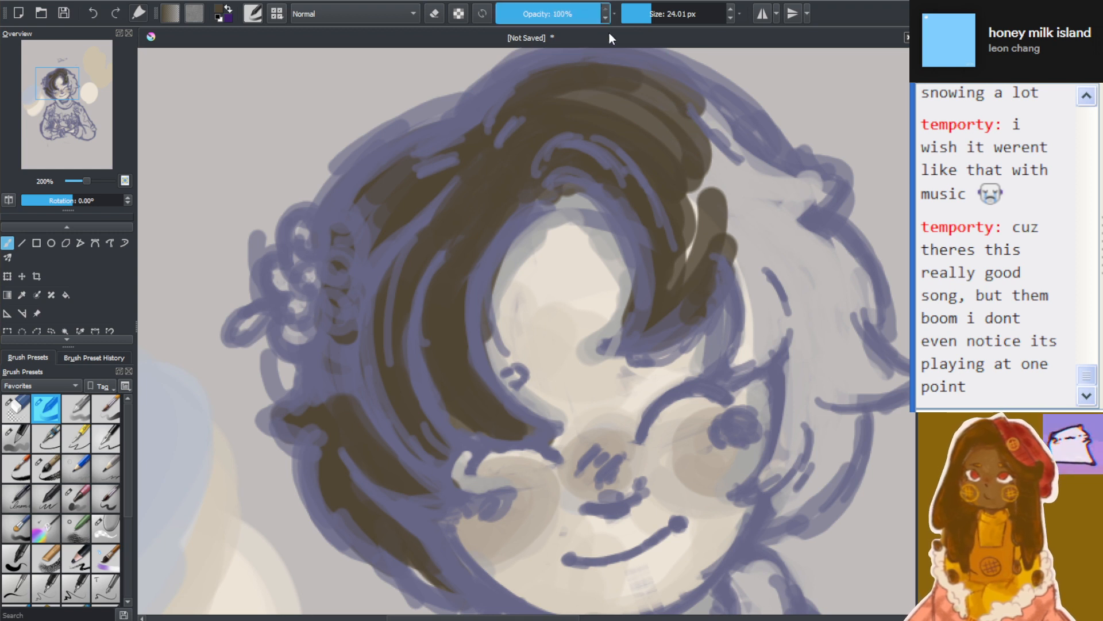
{"action": "left_click", "coordinate": [17, 438]}
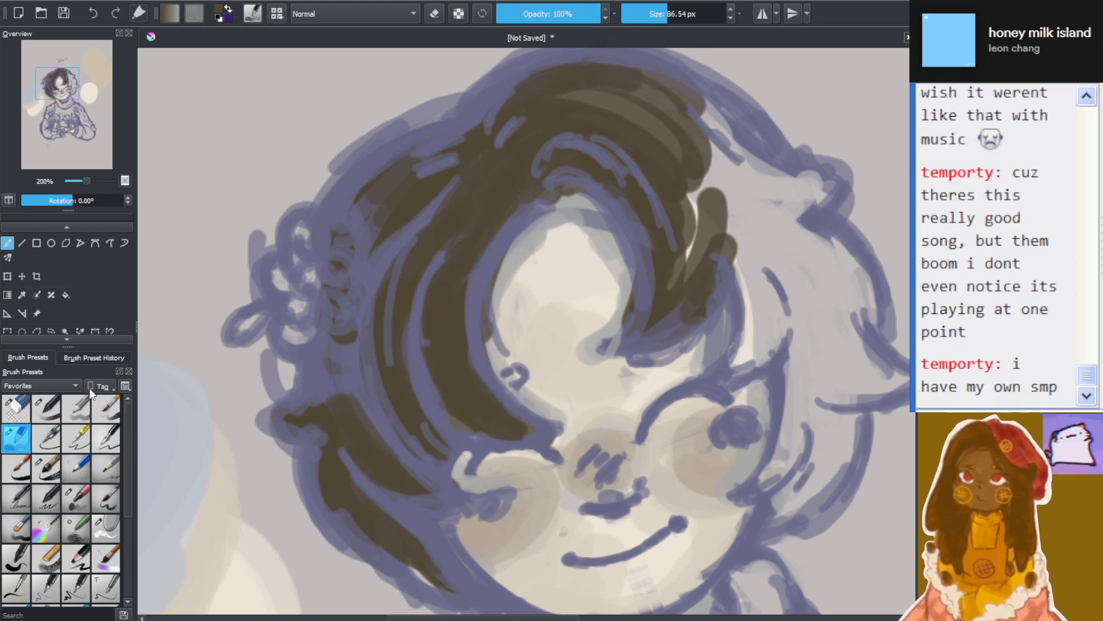
{"action": "left_click", "coordinate": [657, 12]}
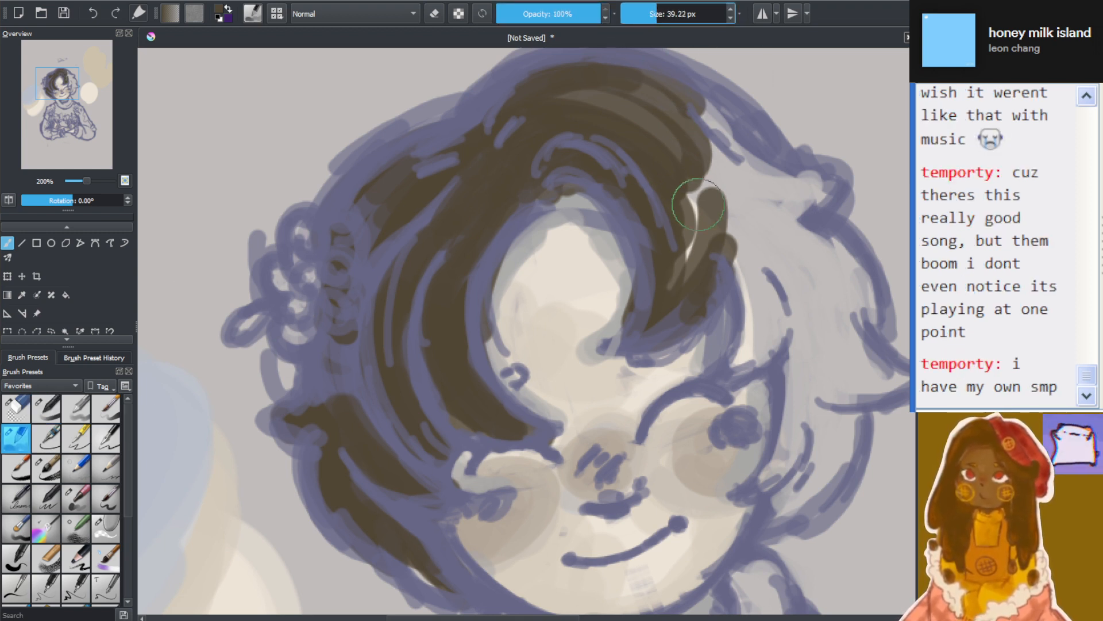
{"action": "mouse_move", "coordinate": [697, 205]}
{"action": "left_mouse_down"}
{"action": "mouse_move", "coordinate": [668, 136]}
{"action": "mouse_move", "coordinate": [669, 279]}
{"action": "mouse_move", "coordinate": [710, 218]}
{"action": "mouse_move", "coordinate": [678, 254]}
{"action": "mouse_move", "coordinate": [706, 150]}
{"action": "mouse_move", "coordinate": [542, 132]}
{"action": "mouse_move", "coordinate": [740, 242]}
{"action": "mouse_move", "coordinate": [619, 72]}
{"action": "mouse_move", "coordinate": [646, 166]}
{"action": "mouse_move", "coordinate": [771, 343]}
{"action": "mouse_move", "coordinate": [749, 227]}
{"action": "mouse_move", "coordinate": [745, 368]}
{"action": "mouse_move", "coordinate": [784, 326]}
{"action": "left_mouse_up"}
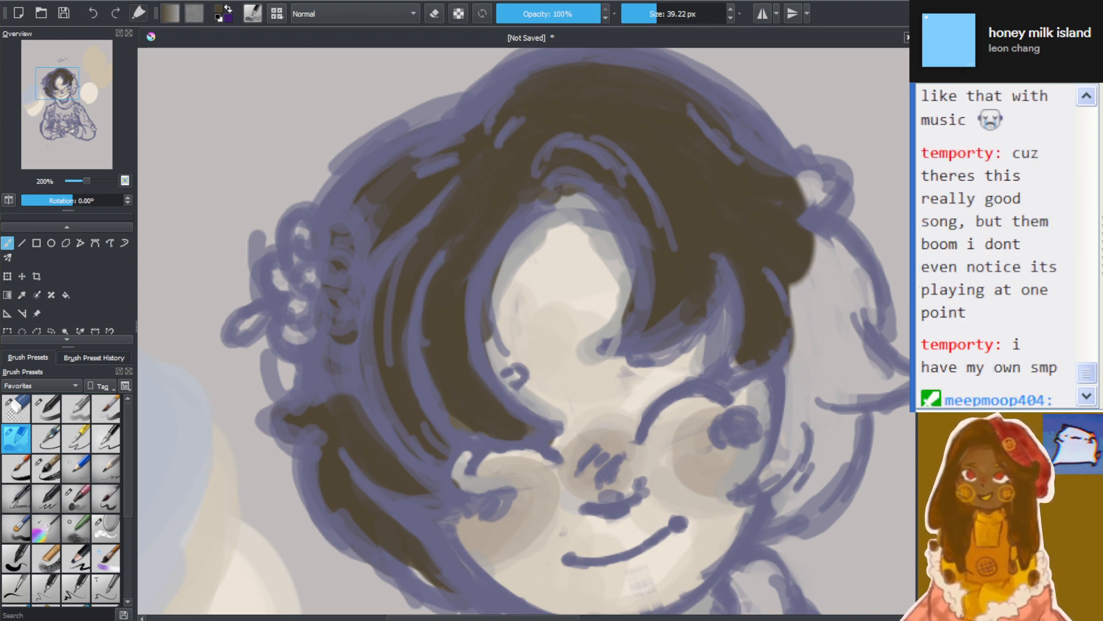
Reduce the brush size to 24.01 px and fill the remaining side locks, upper tuft and flicked tip opposite the hair flower
{"action": "scroll", "coordinate": [620, 227], "scroll_direction": "down", "scroll_amount": 1}
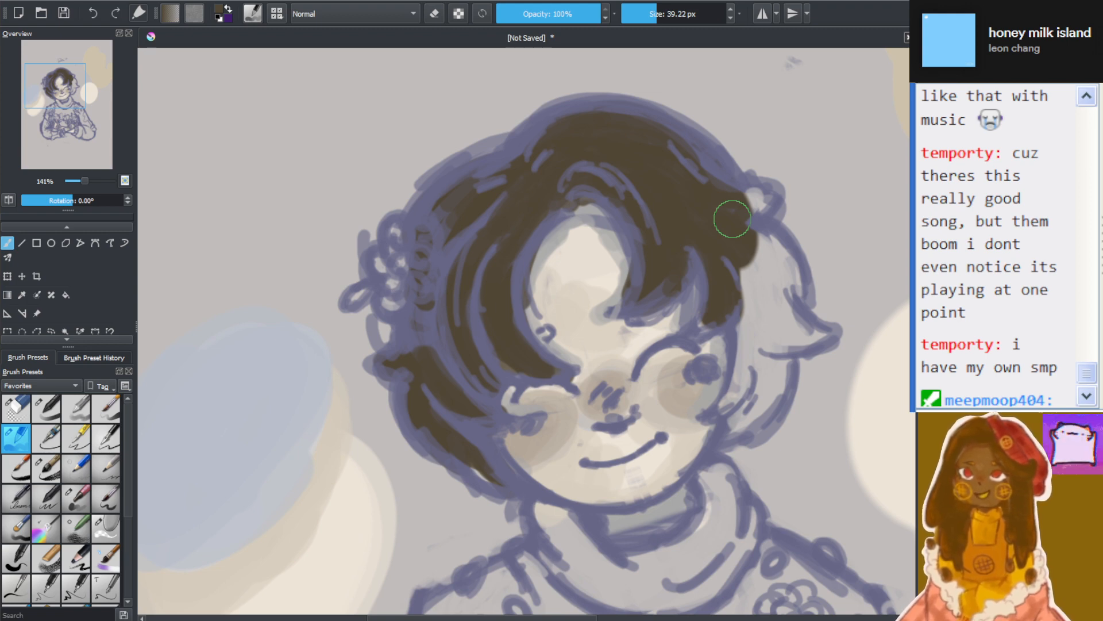
{"action": "scroll", "coordinate": [740, 280], "scroll_direction": "down", "scroll_amount": 4}
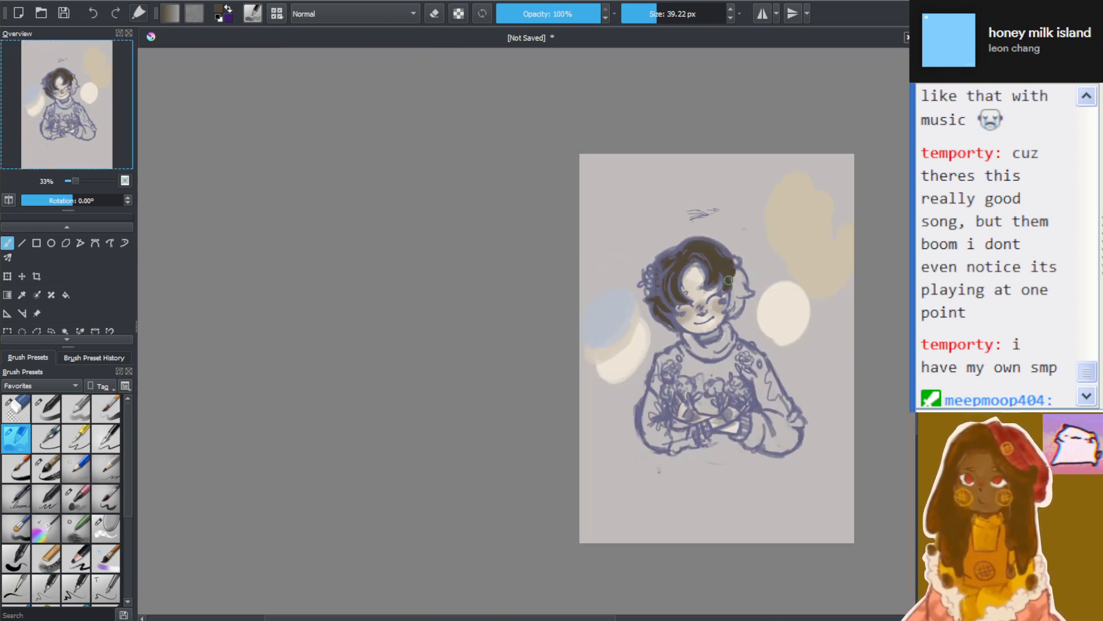
{"action": "scroll", "coordinate": [740, 290], "scroll_direction": "up", "scroll_amount": 4}
{"action": "scroll", "coordinate": [702, 216], "scroll_direction": "down", "scroll_amount": 1}
{"action": "scroll", "coordinate": [702, 216], "scroll_direction": "down", "scroll_amount": 2}
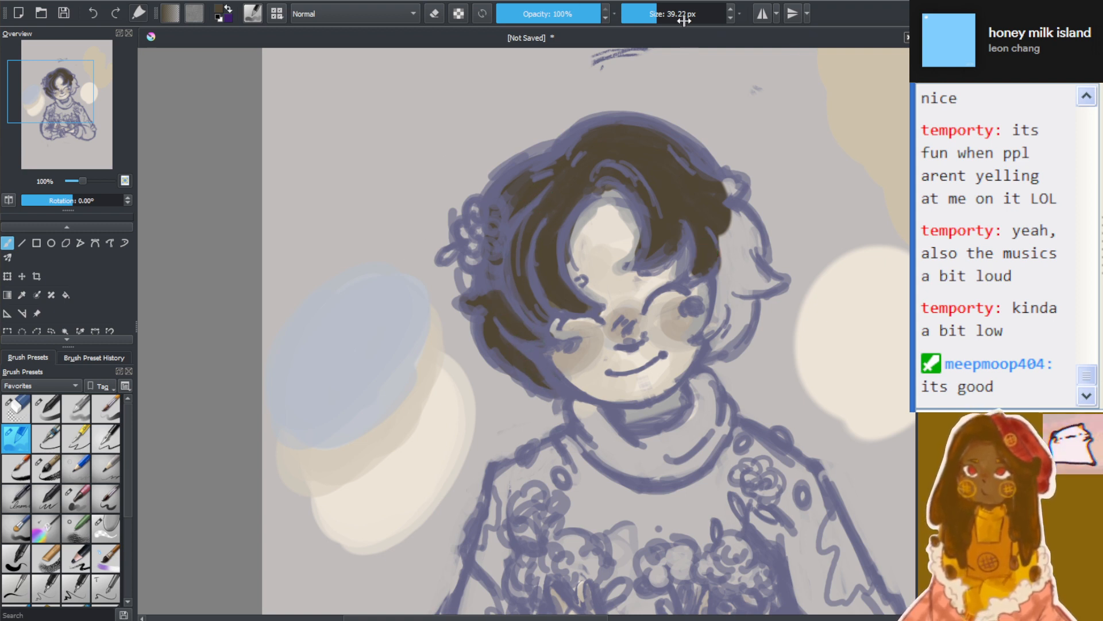
{"action": "left_click_drag", "start_coordinate": [684, 20], "coordinate": [651, 17]}
{"action": "mouse_move", "coordinate": [726, 281]}
{"action": "left_mouse_down"}
{"action": "mouse_move", "coordinate": [725, 253]}
{"action": "mouse_move", "coordinate": [718, 328]}
{"action": "mouse_move", "coordinate": [700, 345]}
{"action": "mouse_move", "coordinate": [726, 333]}
{"action": "mouse_move", "coordinate": [710, 354]}
{"action": "mouse_move", "coordinate": [746, 308]}
{"action": "mouse_move", "coordinate": [750, 273]}
{"action": "mouse_move", "coordinate": [733, 256]}
{"action": "mouse_move", "coordinate": [728, 219]}
{"action": "mouse_move", "coordinate": [698, 279]}
{"action": "mouse_move", "coordinate": [713, 230]}
{"action": "mouse_move", "coordinate": [759, 285]}
{"action": "mouse_move", "coordinate": [783, 281]}
{"action": "left_mouse_up"}
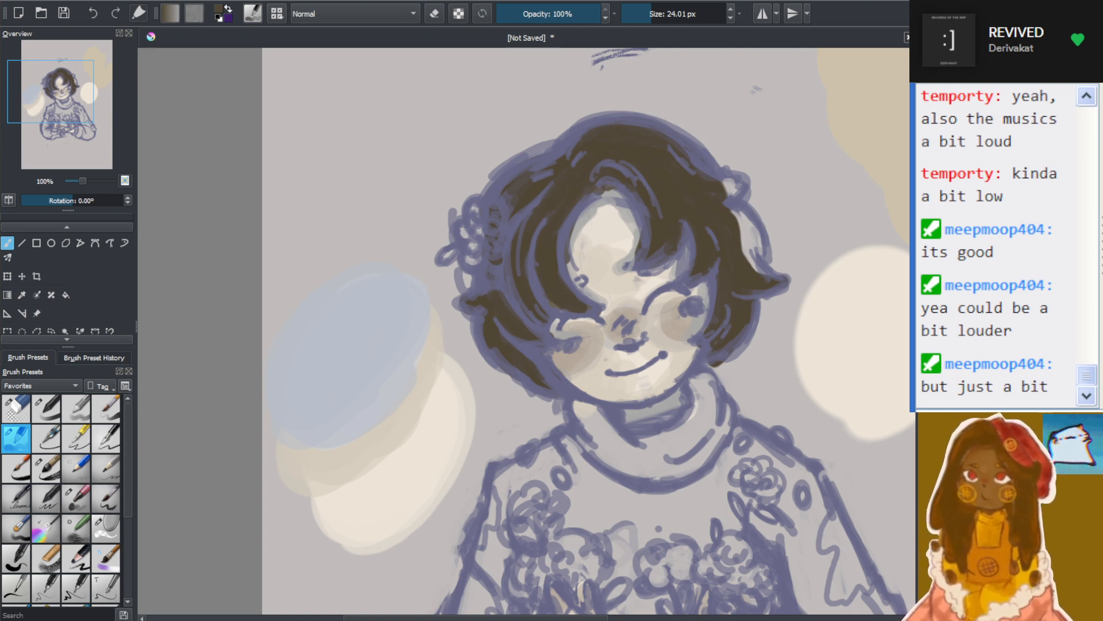
{"action": "left_click", "coordinate": [148, 217]}
{"action": "scroll", "coordinate": [776, 230], "scroll_direction": "up", "scroll_amount": 1}
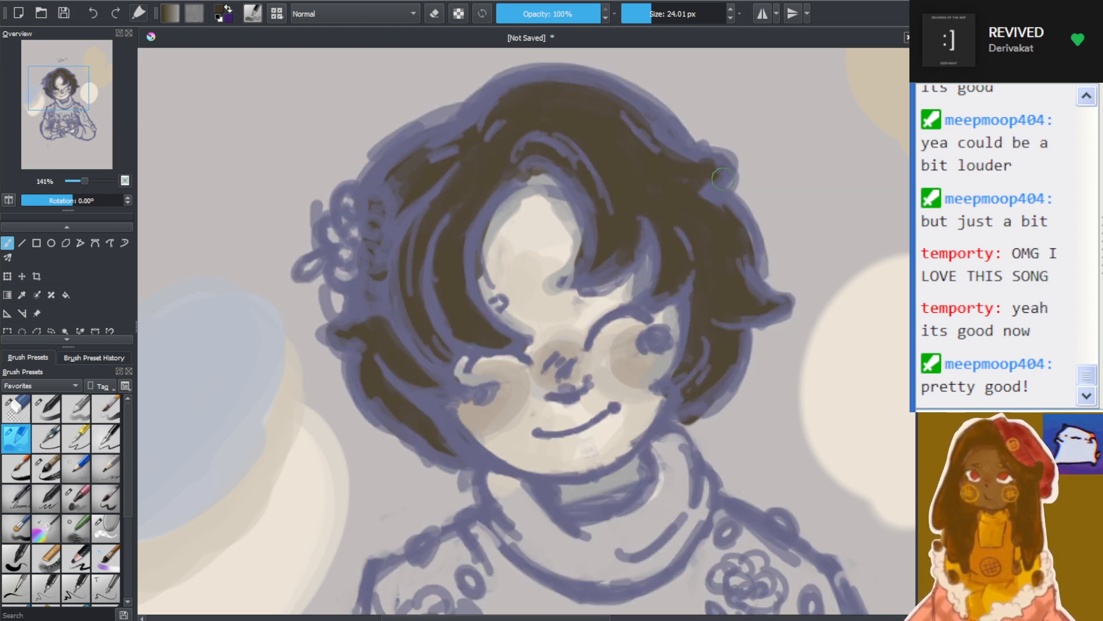
Try a 9.47 px stroke of darker brown along the fringe's inner edge above the forehead, and undo it
{"action": "left_click", "coordinate": [643, 13]}
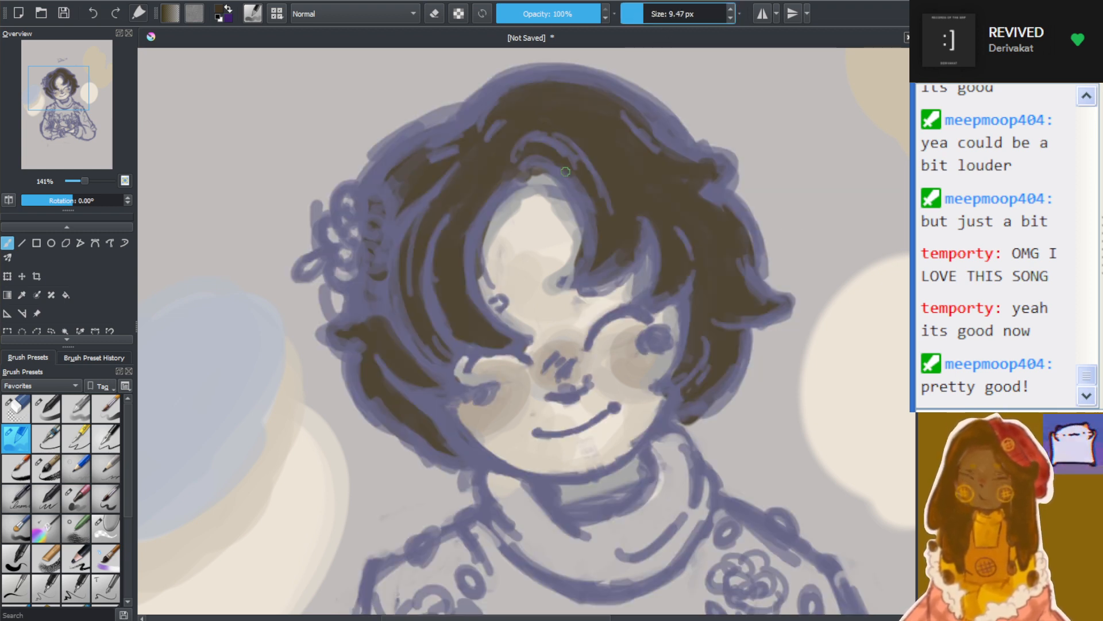
{"action": "left_click_drag", "start_coordinate": [535, 157], "coordinate": [586, 204]}
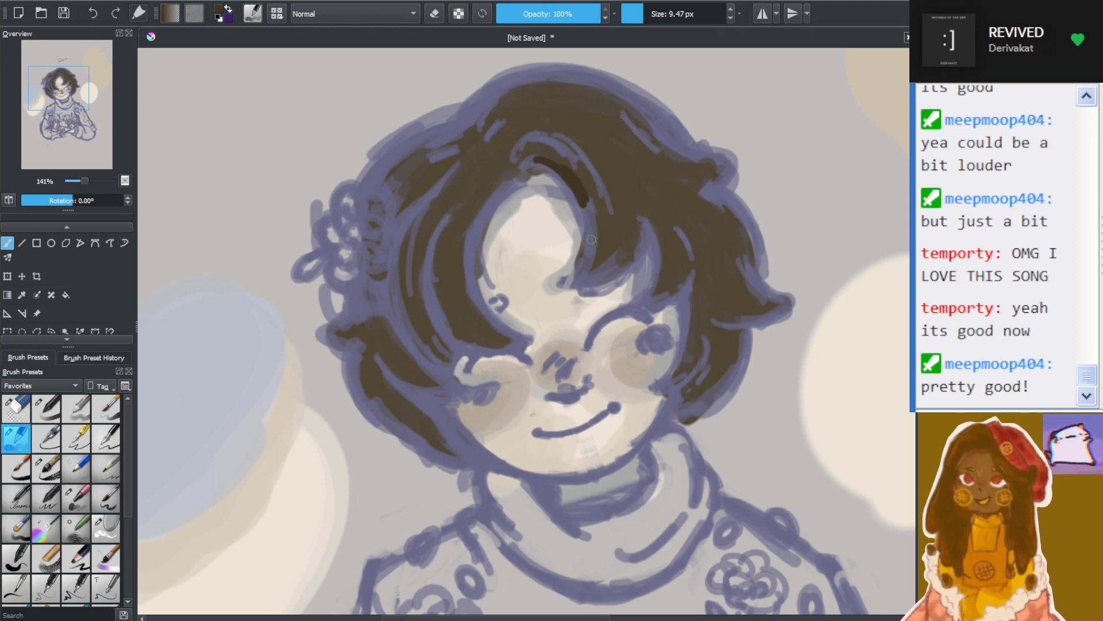
{"action": "key", "text": "ctrl+z"}
{"action": "key", "text": "ctrl+z"}
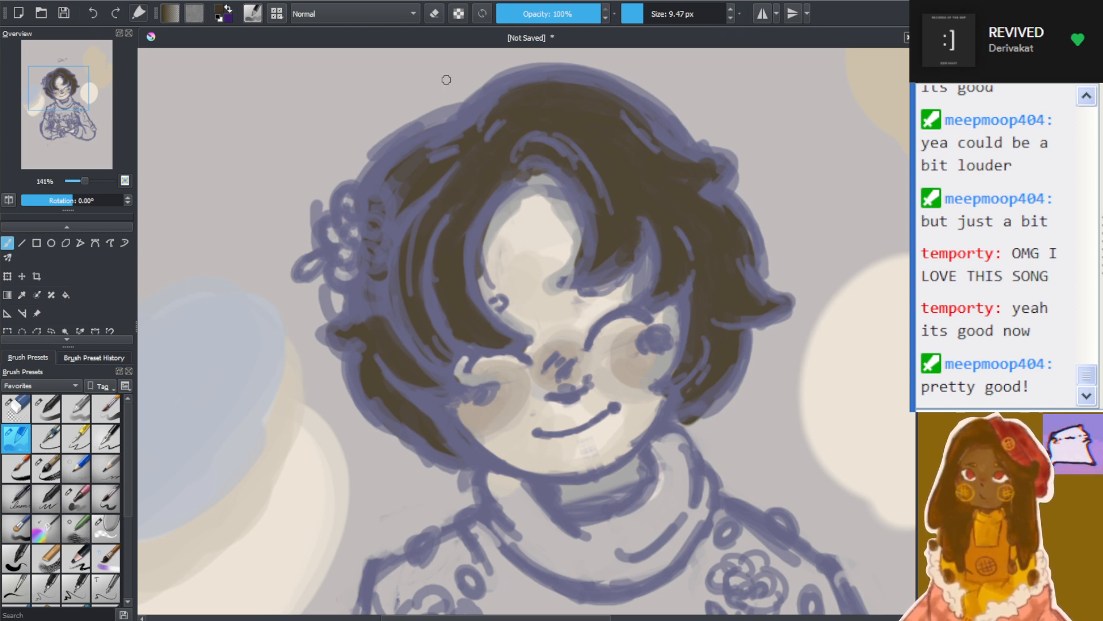
Switch to another brush preset at 24.01 px and test strokes above the forehead at 100% and reduced opacity, undoing each
{"action": "left_click", "coordinate": [46, 409]}
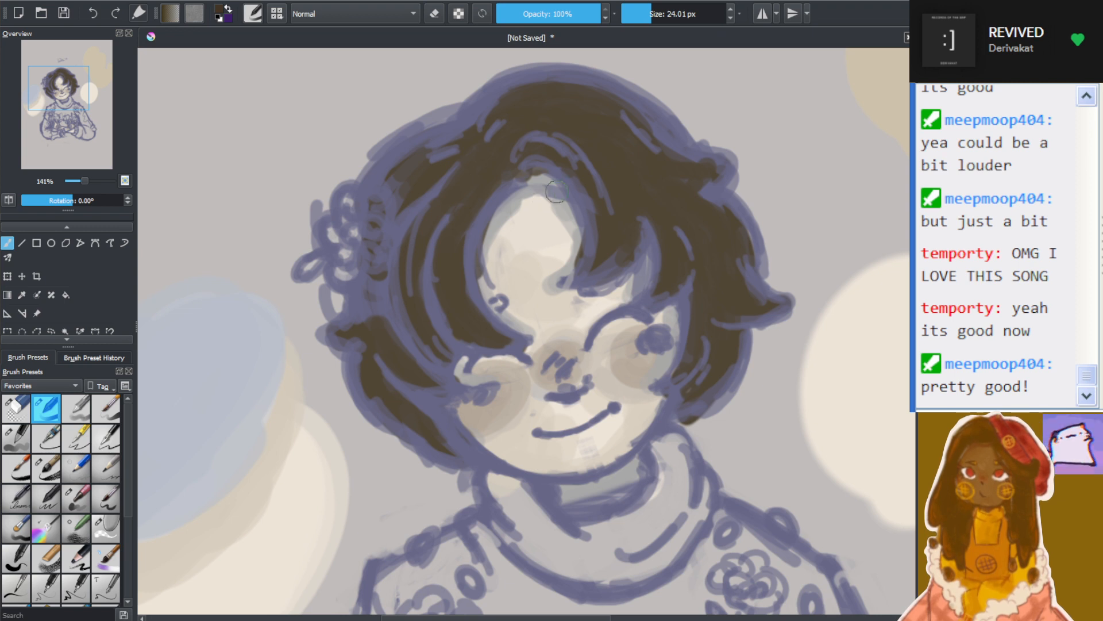
{"action": "left_click_drag", "start_coordinate": [524, 151], "coordinate": [586, 194]}
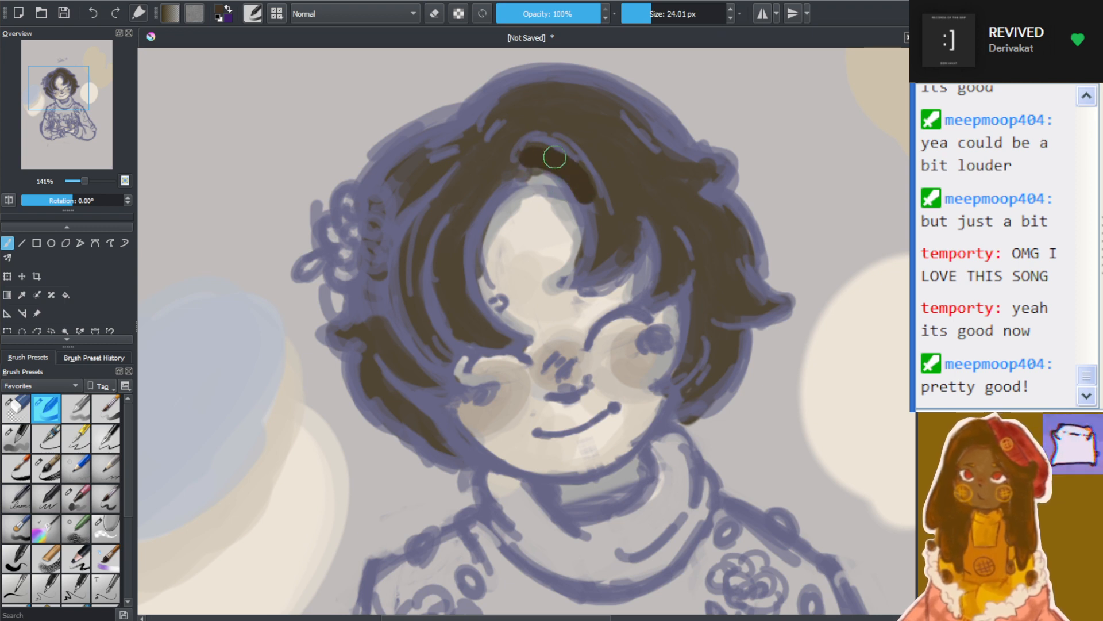
{"action": "key", "text": "ctrl+z"}
{"action": "key", "text": "ctrl+z"}
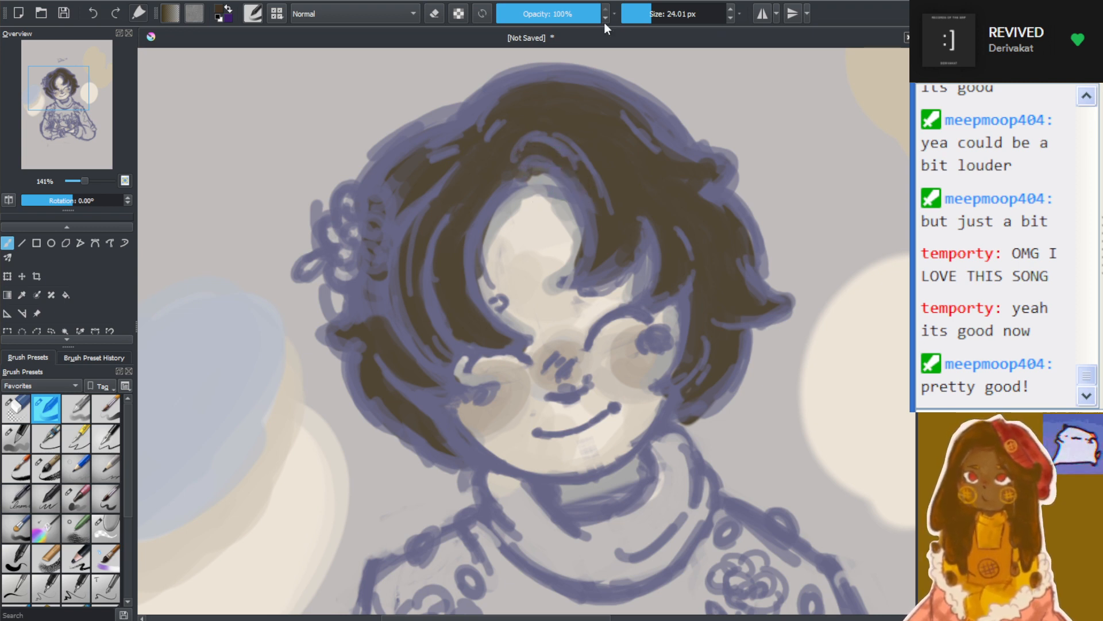
{"action": "left_click_drag", "start_coordinate": [593, 12], "coordinate": [585, 12]}
{"action": "mouse_move", "coordinate": [520, 153]}
{"action": "left_mouse_down"}
{"action": "mouse_move", "coordinate": [567, 203]}
{"action": "mouse_move", "coordinate": [559, 174]}
{"action": "mouse_move", "coordinate": [575, 205]}
{"action": "left_mouse_up"}
{"action": "key", "text": "ctrl+z"}
{"action": "key", "text": "ctrl+z"}
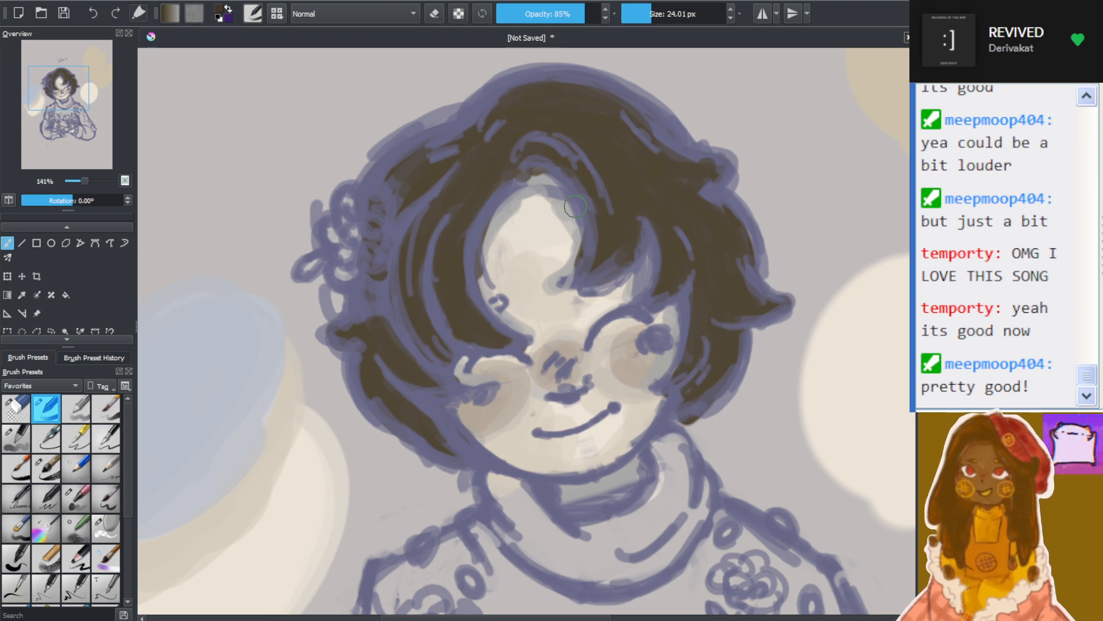
Set the brush opacity to 72% and paint darker brown over the fringe from above the forehead to the pointed tips
{"action": "left_click", "coordinate": [572, 18]}
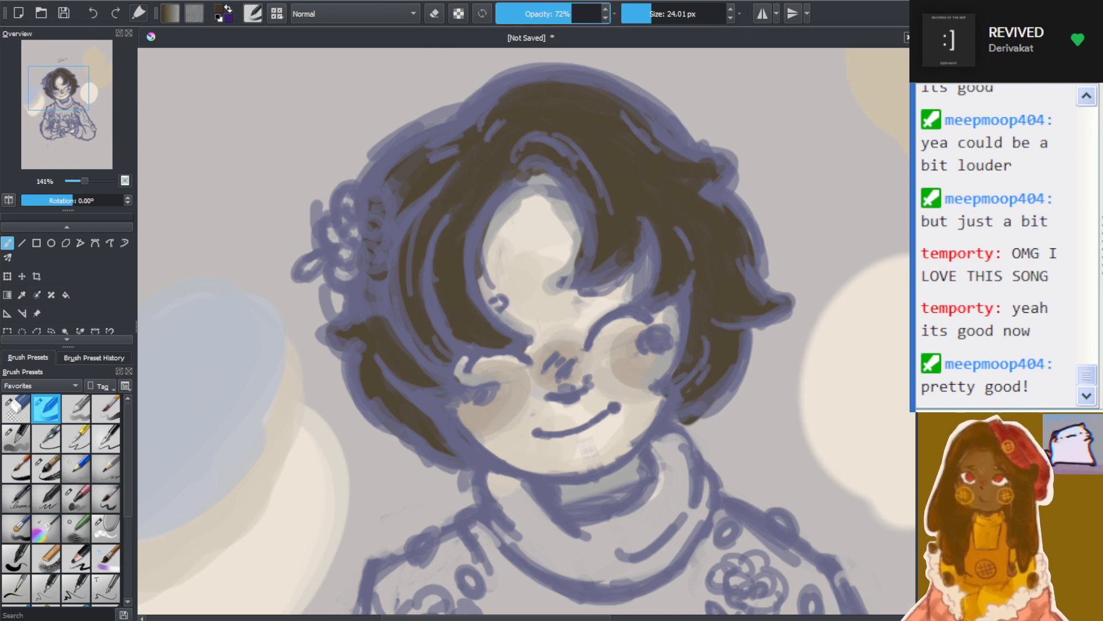
{"action": "mouse_move", "coordinate": [520, 152]}
{"action": "left_mouse_down"}
{"action": "mouse_move", "coordinate": [576, 165]}
{"action": "mouse_move", "coordinate": [529, 166]}
{"action": "mouse_move", "coordinate": [592, 243]}
{"action": "mouse_move", "coordinate": [557, 166]}
{"action": "mouse_move", "coordinate": [569, 239]}
{"action": "mouse_move", "coordinate": [598, 252]}
{"action": "mouse_move", "coordinate": [593, 203]}
{"action": "mouse_move", "coordinate": [577, 278]}
{"action": "mouse_move", "coordinate": [588, 266]}
{"action": "mouse_move", "coordinate": [598, 220]}
{"action": "mouse_move", "coordinate": [569, 290]}
{"action": "mouse_move", "coordinate": [598, 238]}
{"action": "mouse_move", "coordinate": [573, 278]}
{"action": "mouse_move", "coordinate": [643, 238]}
{"action": "mouse_move", "coordinate": [597, 279]}
{"action": "mouse_move", "coordinate": [624, 231]}
{"action": "mouse_move", "coordinate": [649, 223]}
{"action": "mouse_move", "coordinate": [627, 259]}
{"action": "mouse_move", "coordinate": [645, 227]}
{"action": "mouse_move", "coordinate": [654, 277]}
{"action": "mouse_move", "coordinate": [648, 234]}
{"action": "mouse_move", "coordinate": [631, 316]}
{"action": "mouse_move", "coordinate": [694, 255]}
{"action": "mouse_move", "coordinate": [681, 273]}
{"action": "left_mouse_up"}
{"action": "mouse_move", "coordinate": [680, 222]}
{"action": "left_mouse_down"}
{"action": "mouse_move", "coordinate": [675, 278]}
{"action": "mouse_move", "coordinate": [693, 274]}
{"action": "left_mouse_up"}
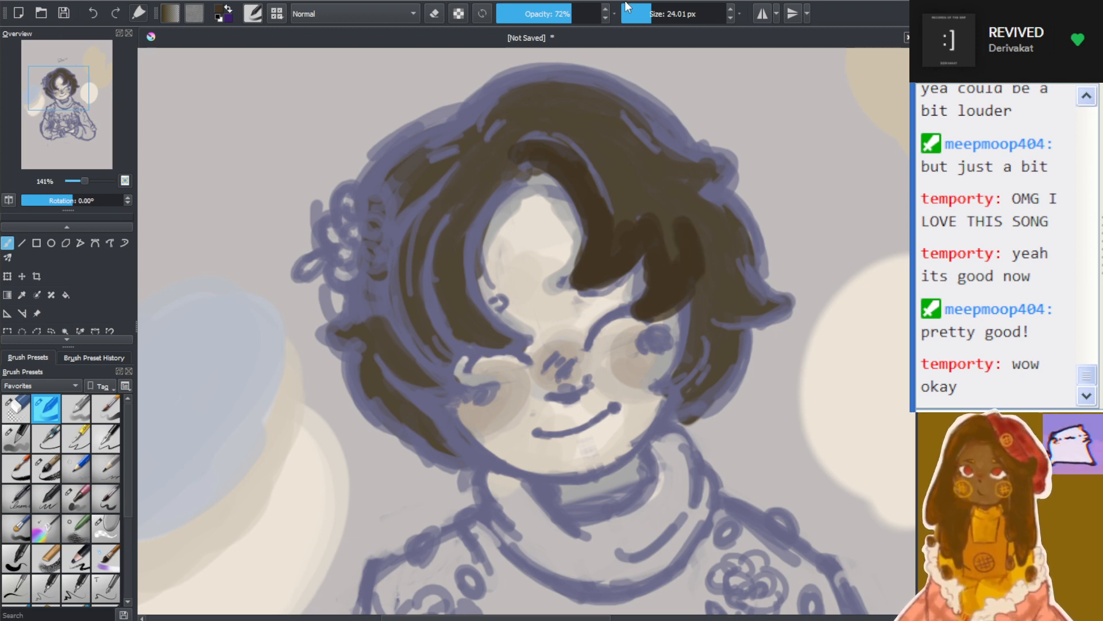
{"action": "scroll", "coordinate": [624, 155], "scroll_direction": "down", "scroll_amount": 4}
{"action": "scroll", "coordinate": [627, 156], "scroll_direction": "up", "scroll_amount": 4}
{"action": "scroll", "coordinate": [633, 153], "scroll_direction": "down", "scroll_amount": 1}
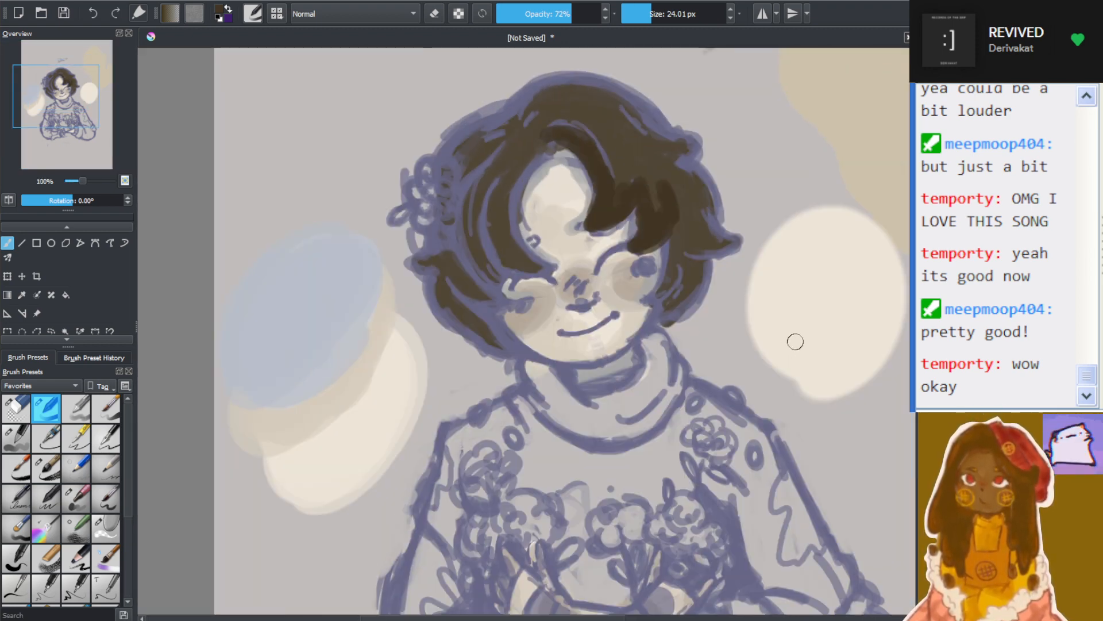
{"action": "scroll", "coordinate": [765, 222], "scroll_direction": "up", "scroll_amount": 2}
{"action": "scroll", "coordinate": [697, 214], "scroll_direction": "up", "scroll_amount": 1}
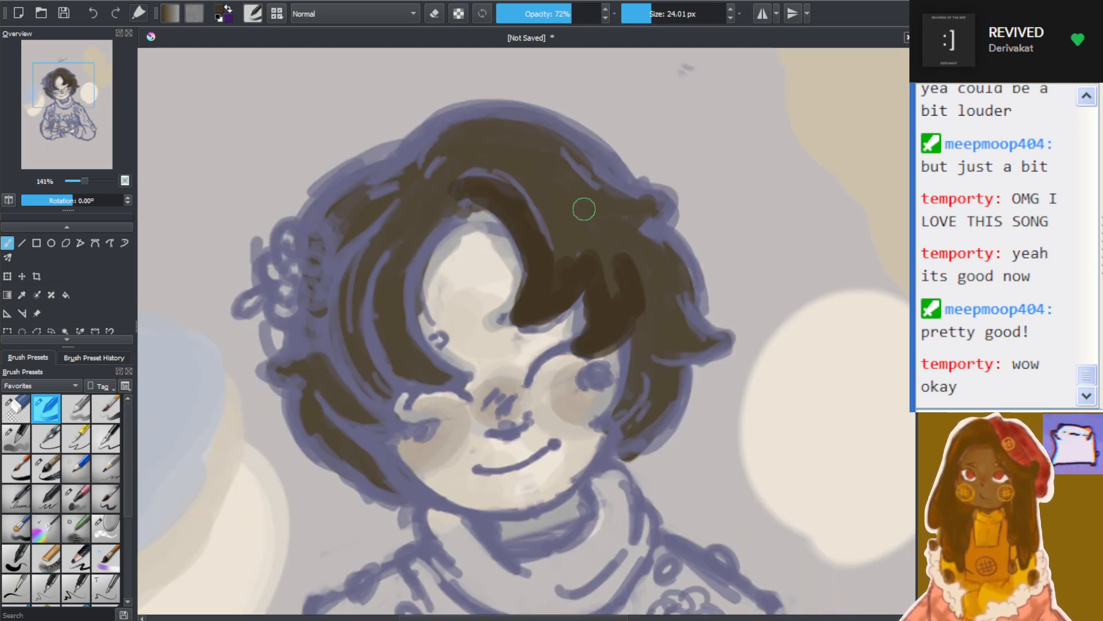
Set the brush to 59% opacity and 25.64 px and cover the locks below the hair flower with darker brown
{"action": "left_click", "coordinate": [557, 14]}
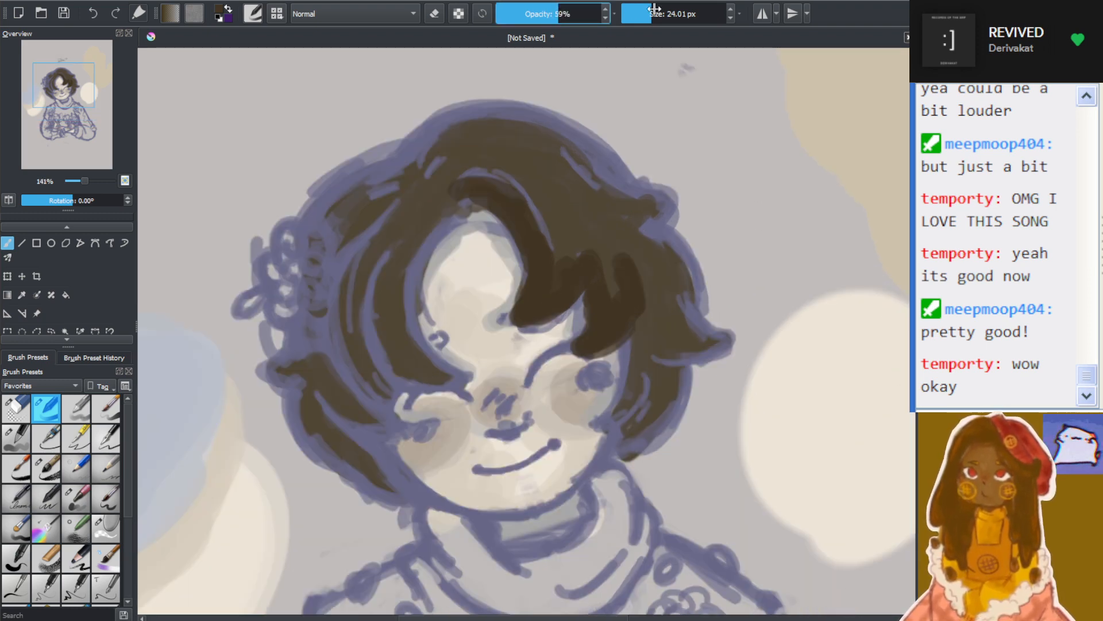
{"action": "left_click", "coordinate": [642, 14]}
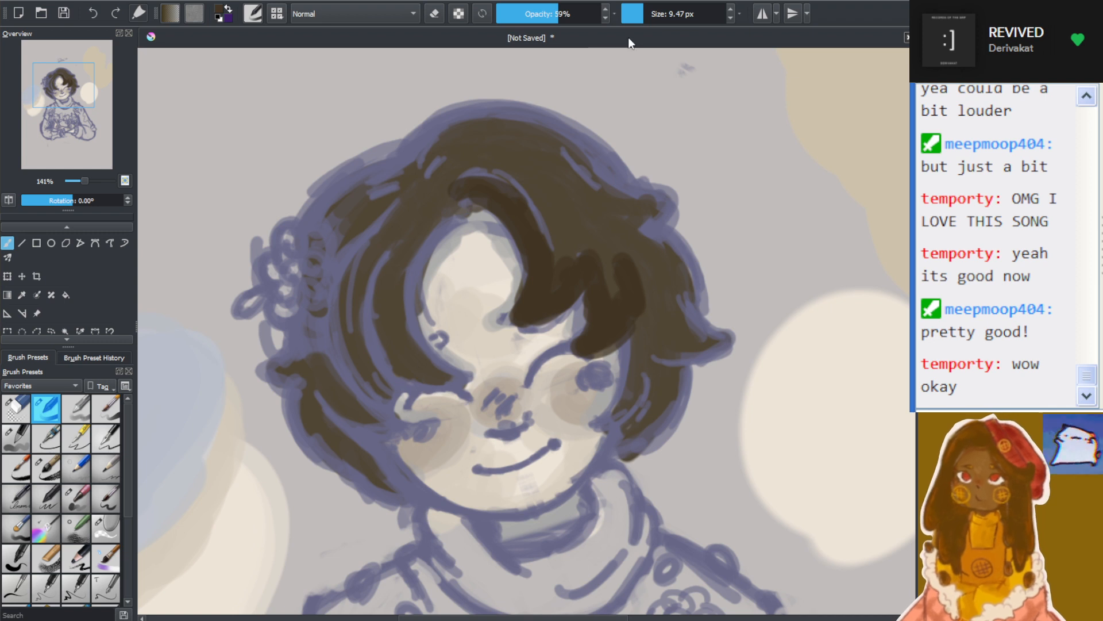
{"action": "left_click", "coordinate": [652, 14]}
{"action": "mouse_move", "coordinate": [450, 231]}
{"action": "left_mouse_down"}
{"action": "mouse_move", "coordinate": [393, 309]}
{"action": "mouse_move", "coordinate": [442, 201]}
{"action": "mouse_move", "coordinate": [431, 313]}
{"action": "mouse_move", "coordinate": [408, 288]}
{"action": "mouse_move", "coordinate": [429, 267]}
{"action": "mouse_move", "coordinate": [452, 376]}
{"action": "mouse_move", "coordinate": [397, 301]}
{"action": "mouse_move", "coordinate": [446, 382]}
{"action": "mouse_move", "coordinate": [404, 360]}
{"action": "mouse_move", "coordinate": [465, 377]}
{"action": "mouse_move", "coordinate": [376, 336]}
{"action": "mouse_move", "coordinate": [380, 363]}
{"action": "mouse_move", "coordinate": [384, 252]}
{"action": "mouse_move", "coordinate": [412, 389]}
{"action": "mouse_move", "coordinate": [377, 297]}
{"action": "mouse_move", "coordinate": [397, 388]}
{"action": "mouse_move", "coordinate": [369, 293]}
{"action": "mouse_move", "coordinate": [424, 374]}
{"action": "mouse_move", "coordinate": [402, 382]}
{"action": "mouse_move", "coordinate": [393, 371]}
{"action": "mouse_move", "coordinate": [455, 374]}
{"action": "left_mouse_up"}
{"action": "mouse_move", "coordinate": [333, 311]}
{"action": "left_mouse_down"}
{"action": "mouse_move", "coordinate": [376, 347]}
{"action": "mouse_move", "coordinate": [381, 384]}
{"action": "mouse_move", "coordinate": [405, 416]}
{"action": "mouse_move", "coordinate": [334, 322]}
{"action": "mouse_move", "coordinate": [357, 393]}
{"action": "mouse_move", "coordinate": [356, 324]}
{"action": "mouse_move", "coordinate": [339, 345]}
{"action": "mouse_move", "coordinate": [357, 336]}
{"action": "mouse_move", "coordinate": [381, 415]}
{"action": "mouse_move", "coordinate": [357, 272]}
{"action": "mouse_move", "coordinate": [339, 347]}
{"action": "mouse_move", "coordinate": [381, 425]}
{"action": "mouse_move", "coordinate": [323, 402]}
{"action": "mouse_move", "coordinate": [385, 426]}
{"action": "mouse_move", "coordinate": [348, 407]}
{"action": "mouse_move", "coordinate": [327, 369]}
{"action": "mouse_move", "coordinate": [393, 452]}
{"action": "mouse_move", "coordinate": [351, 441]}
{"action": "mouse_move", "coordinate": [395, 487]}
{"action": "mouse_move", "coordinate": [344, 420]}
{"action": "mouse_move", "coordinate": [406, 492]}
{"action": "mouse_move", "coordinate": [342, 417]}
{"action": "mouse_move", "coordinate": [402, 494]}
{"action": "mouse_move", "coordinate": [361, 455]}
{"action": "mouse_move", "coordinate": [309, 431]}
{"action": "mouse_move", "coordinate": [367, 472]}
{"action": "mouse_move", "coordinate": [320, 408]}
{"action": "mouse_move", "coordinate": [342, 467]}
{"action": "mouse_move", "coordinate": [336, 415]}
{"action": "mouse_move", "coordinate": [294, 379]}
{"action": "mouse_move", "coordinate": [311, 428]}
{"action": "mouse_move", "coordinate": [301, 371]}
{"action": "mouse_move", "coordinate": [280, 369]}
{"action": "mouse_move", "coordinate": [321, 312]}
{"action": "left_mouse_up"}
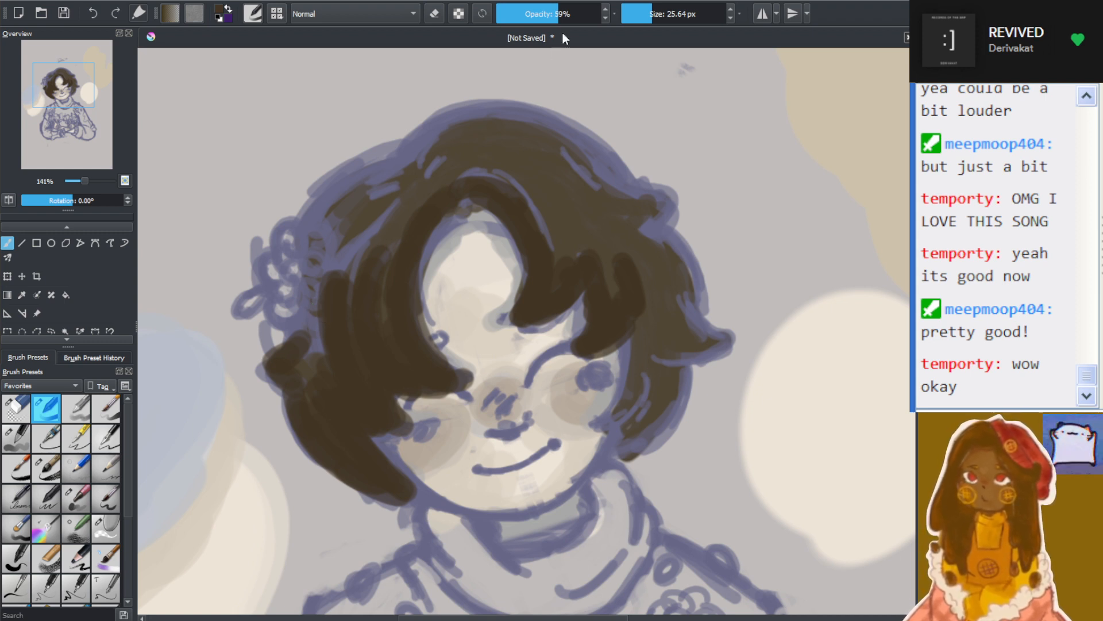
Reduce the brush size to 15.63 px and paint darker brown on the cheek lock and flicked tip opposite the hair flower
{"action": "left_click", "coordinate": [647, 13]}
{"action": "mouse_move", "coordinate": [626, 358]}
{"action": "left_mouse_down"}
{"action": "mouse_move", "coordinate": [615, 415]}
{"action": "mouse_move", "coordinate": [625, 371]}
{"action": "mouse_move", "coordinate": [598, 426]}
{"action": "mouse_move", "coordinate": [640, 384]}
{"action": "mouse_move", "coordinate": [645, 408]}
{"action": "mouse_move", "coordinate": [606, 458]}
{"action": "mouse_move", "coordinate": [668, 428]}
{"action": "mouse_move", "coordinate": [643, 441]}
{"action": "mouse_move", "coordinate": [638, 432]}
{"action": "mouse_move", "coordinate": [680, 400]}
{"action": "mouse_move", "coordinate": [653, 361]}
{"action": "mouse_move", "coordinate": [694, 348]}
{"action": "mouse_move", "coordinate": [656, 354]}
{"action": "mouse_move", "coordinate": [710, 340]}
{"action": "mouse_move", "coordinate": [674, 314]}
{"action": "mouse_move", "coordinate": [687, 306]}
{"action": "mouse_move", "coordinate": [725, 327]}
{"action": "mouse_move", "coordinate": [720, 336]}
{"action": "mouse_move", "coordinate": [683, 339]}
{"action": "left_mouse_up"}
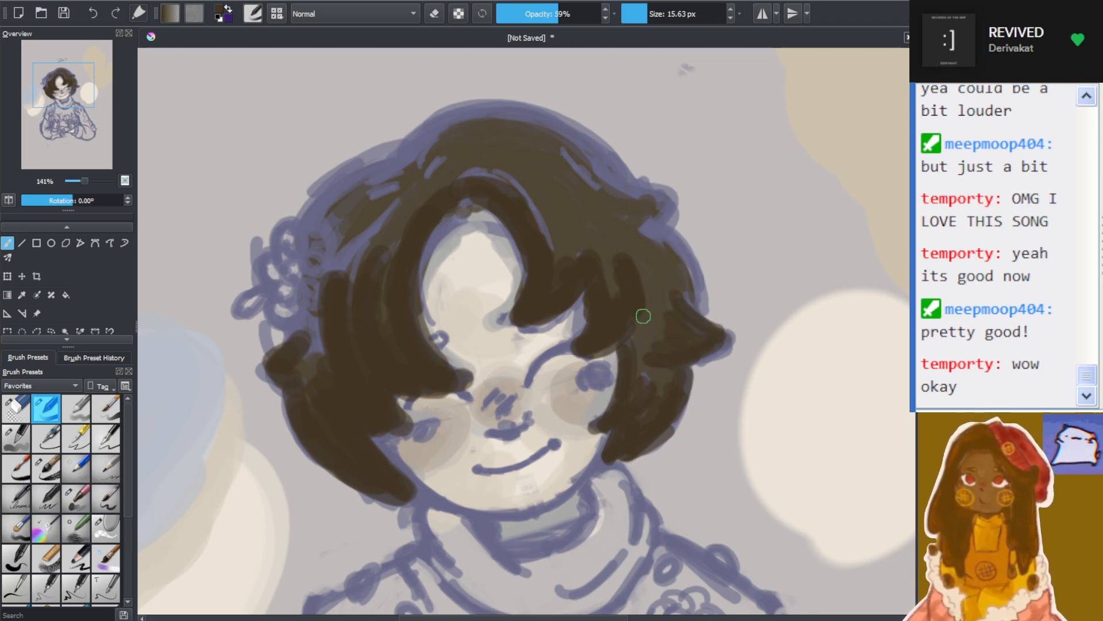
{"action": "scroll", "coordinate": [644, 315], "scroll_direction": "down", "scroll_amount": 5}
{"action": "scroll", "coordinate": [668, 348], "scroll_direction": "up", "scroll_amount": 2}
{"action": "scroll", "coordinate": [596, 289], "scroll_direction": "up", "scroll_amount": 2}
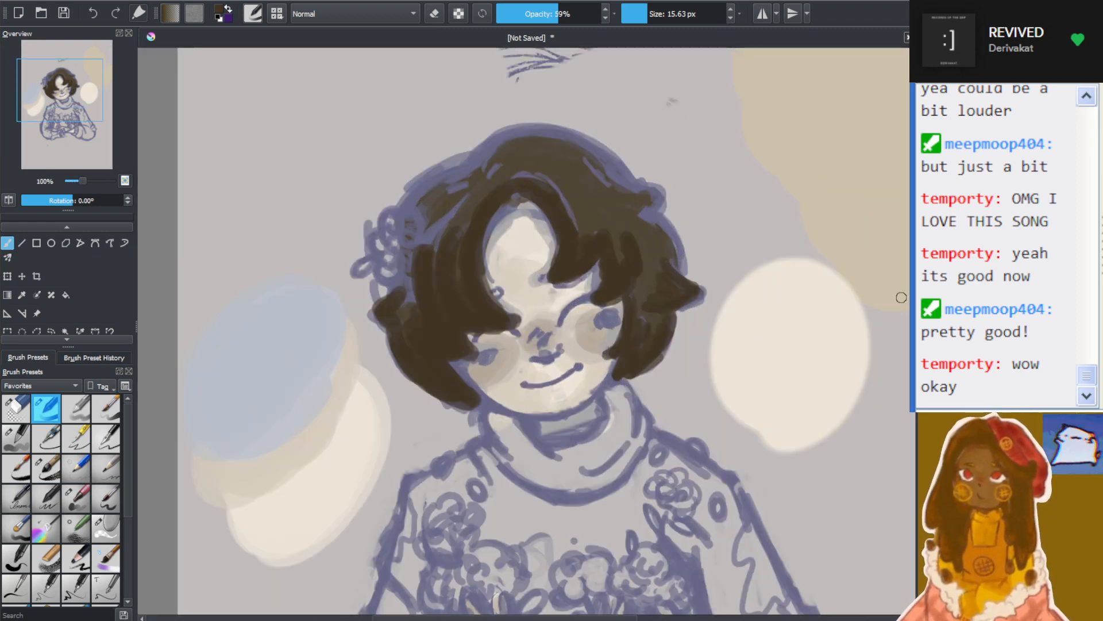
{"action": "scroll", "coordinate": [596, 289], "scroll_direction": "up", "scroll_amount": 3}
{"action": "scroll", "coordinate": [493, 242], "scroll_direction": "down", "scroll_amount": 3}
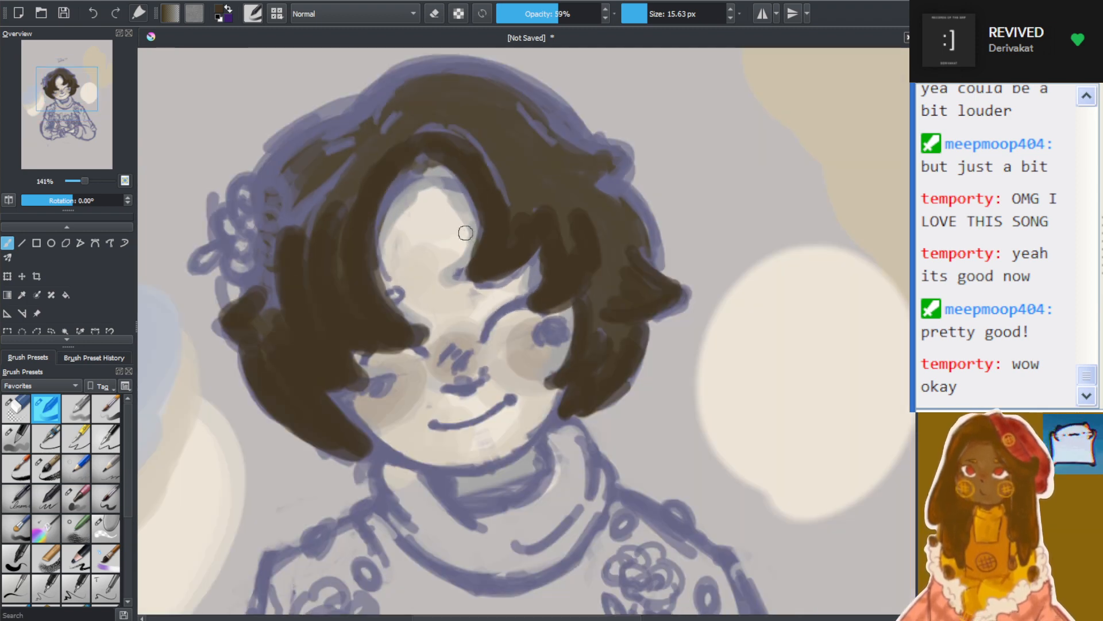
{"action": "scroll", "coordinate": [464, 229], "scroll_direction": "up", "scroll_amount": 3}
{"action": "scroll", "coordinate": [907, 310], "scroll_direction": "up", "scroll_amount": 3}
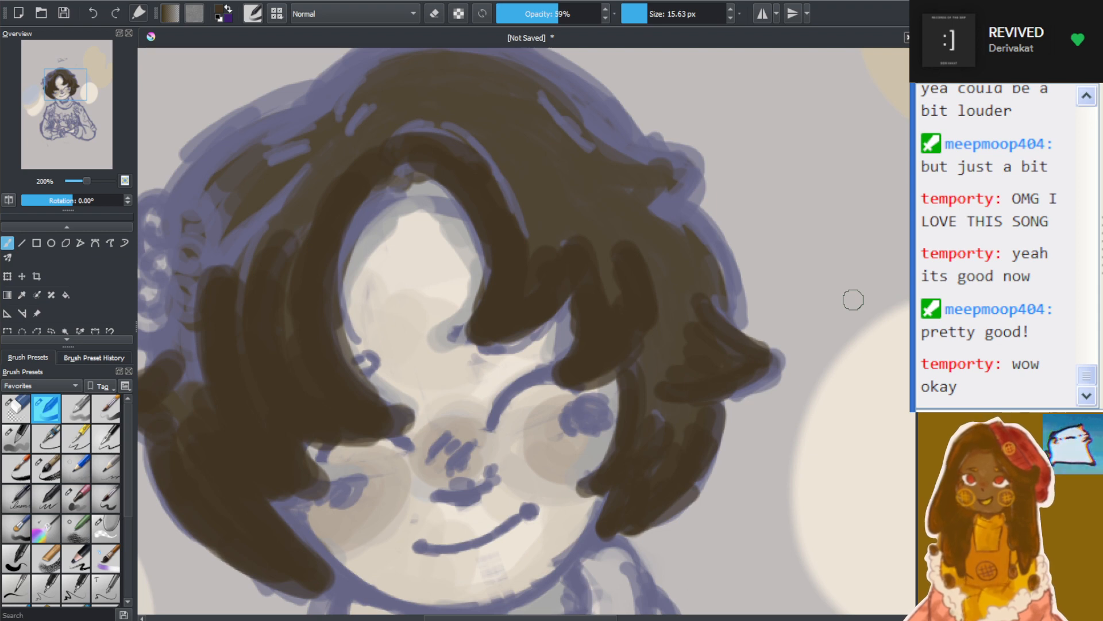
Remove the darker brown shading from the fringe and side locks, leaving the base hair colour
{"action": "left_click", "coordinate": [926, 380]}
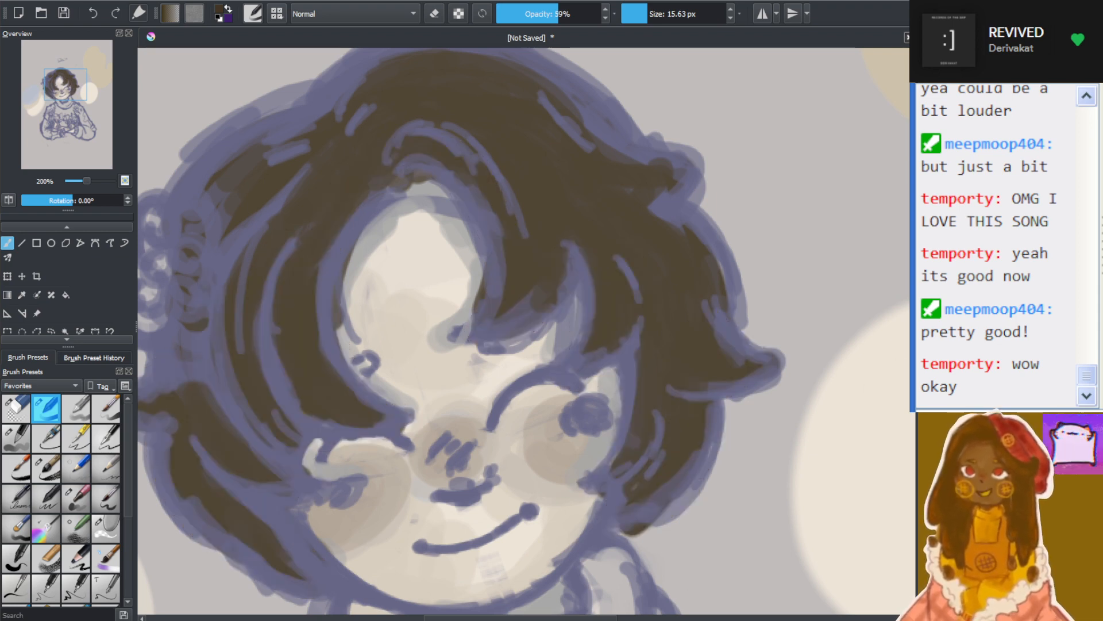
{"action": "left_click", "coordinate": [927, 379]}
{"action": "left_click", "coordinate": [927, 379]}
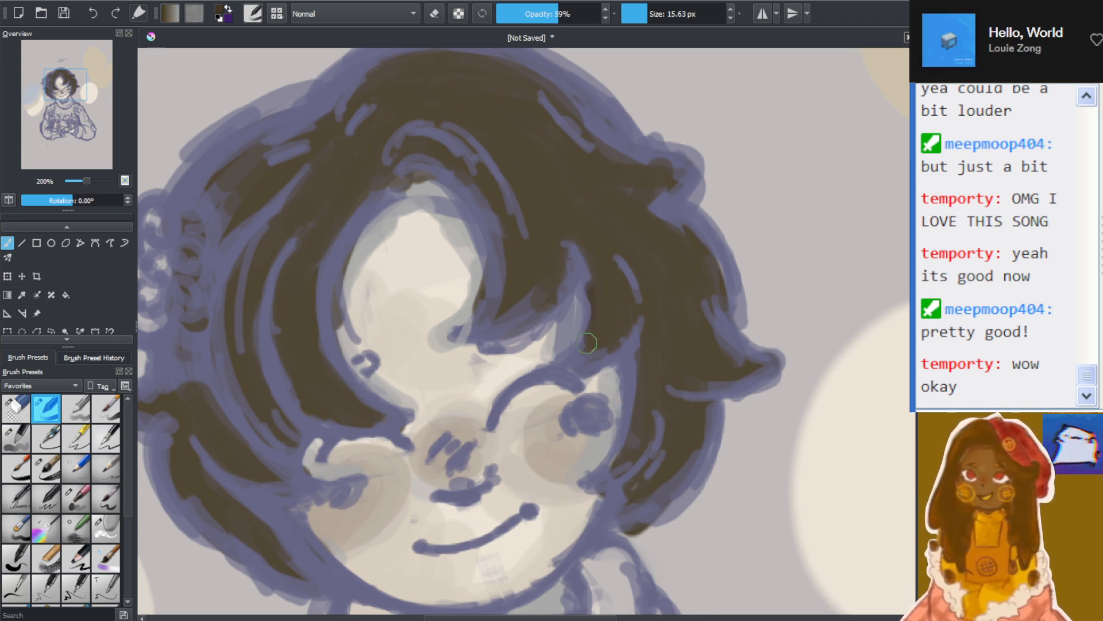
Shade the edges of the fringe and the side lock opposite the hair flower with thin darker brown strokes at 59% opacity
{"action": "mouse_move", "coordinate": [588, 343]}
{"action": "left_mouse_down"}
{"action": "mouse_move", "coordinate": [583, 280]}
{"action": "mouse_move", "coordinate": [590, 310]}
{"action": "mouse_move", "coordinate": [569, 361]}
{"action": "mouse_move", "coordinate": [595, 353]}
{"action": "mouse_move", "coordinate": [571, 364]}
{"action": "mouse_move", "coordinate": [647, 329]}
{"action": "mouse_move", "coordinate": [626, 349]}
{"action": "mouse_move", "coordinate": [629, 394]}
{"action": "mouse_move", "coordinate": [622, 360]}
{"action": "mouse_move", "coordinate": [622, 415]}
{"action": "mouse_move", "coordinate": [605, 484]}
{"action": "mouse_move", "coordinate": [594, 486]}
{"action": "mouse_move", "coordinate": [657, 458]}
{"action": "mouse_move", "coordinate": [655, 442]}
{"action": "mouse_move", "coordinate": [639, 458]}
{"action": "mouse_move", "coordinate": [650, 460]}
{"action": "mouse_move", "coordinate": [645, 441]}
{"action": "mouse_move", "coordinate": [611, 528]}
{"action": "mouse_move", "coordinate": [687, 485]}
{"action": "mouse_move", "coordinate": [643, 516]}
{"action": "mouse_move", "coordinate": [697, 445]}
{"action": "mouse_move", "coordinate": [677, 477]}
{"action": "left_mouse_up"}
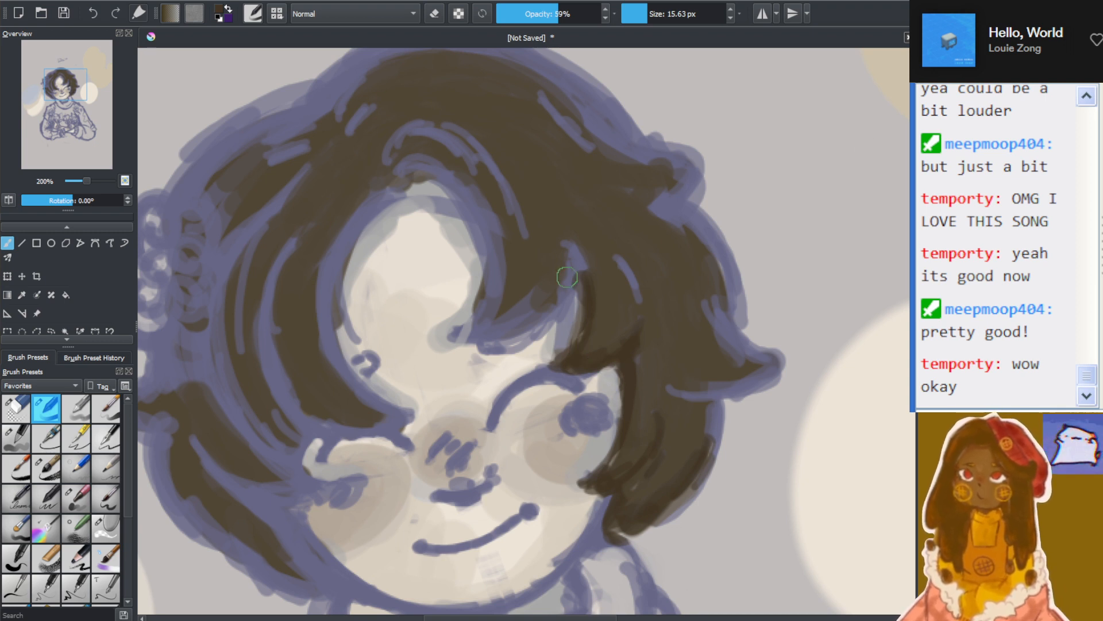
{"action": "mouse_move", "coordinate": [551, 254]}
{"action": "left_mouse_down"}
{"action": "mouse_move", "coordinate": [559, 280]}
{"action": "mouse_move", "coordinate": [580, 233]}
{"action": "mouse_move", "coordinate": [549, 239]}
{"action": "mouse_move", "coordinate": [495, 349]}
{"action": "mouse_move", "coordinate": [567, 264]}
{"action": "mouse_move", "coordinate": [479, 335]}
{"action": "mouse_move", "coordinate": [435, 350]}
{"action": "mouse_move", "coordinate": [502, 259]}
{"action": "mouse_move", "coordinate": [496, 242]}
{"action": "mouse_move", "coordinate": [482, 326]}
{"action": "mouse_move", "coordinate": [504, 292]}
{"action": "mouse_move", "coordinate": [485, 211]}
{"action": "left_mouse_up"}
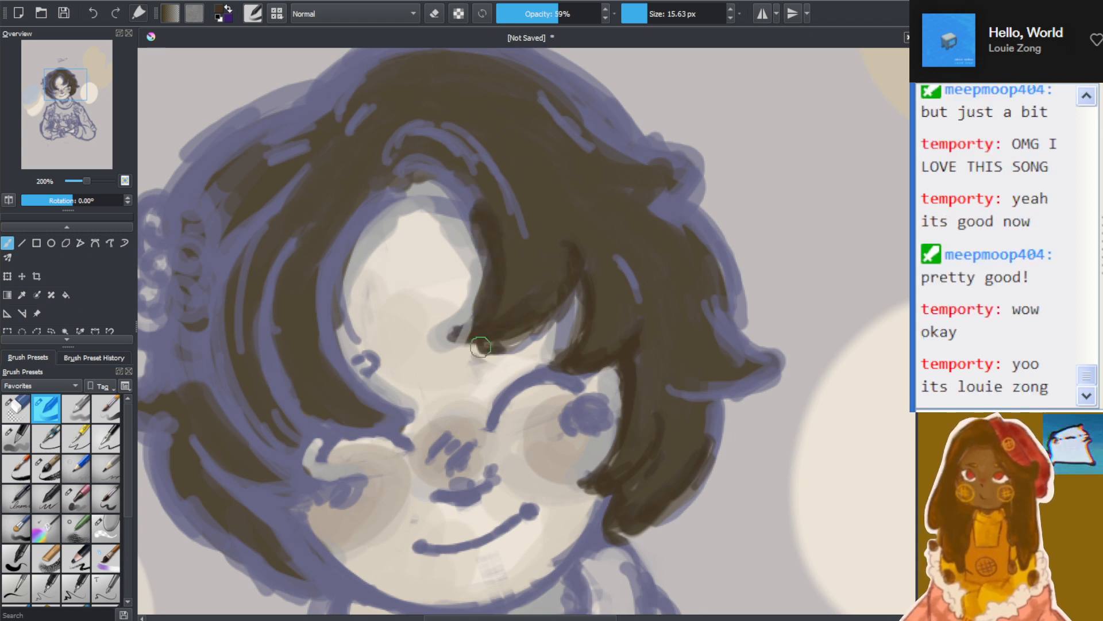
{"action": "mouse_move", "coordinate": [398, 171]}
{"action": "left_mouse_down"}
{"action": "mouse_move", "coordinate": [434, 167]}
{"action": "mouse_move", "coordinate": [481, 204]}
{"action": "left_mouse_up"}
{"action": "left_click_drag", "start_coordinate": [384, 193], "coordinate": [474, 207]}
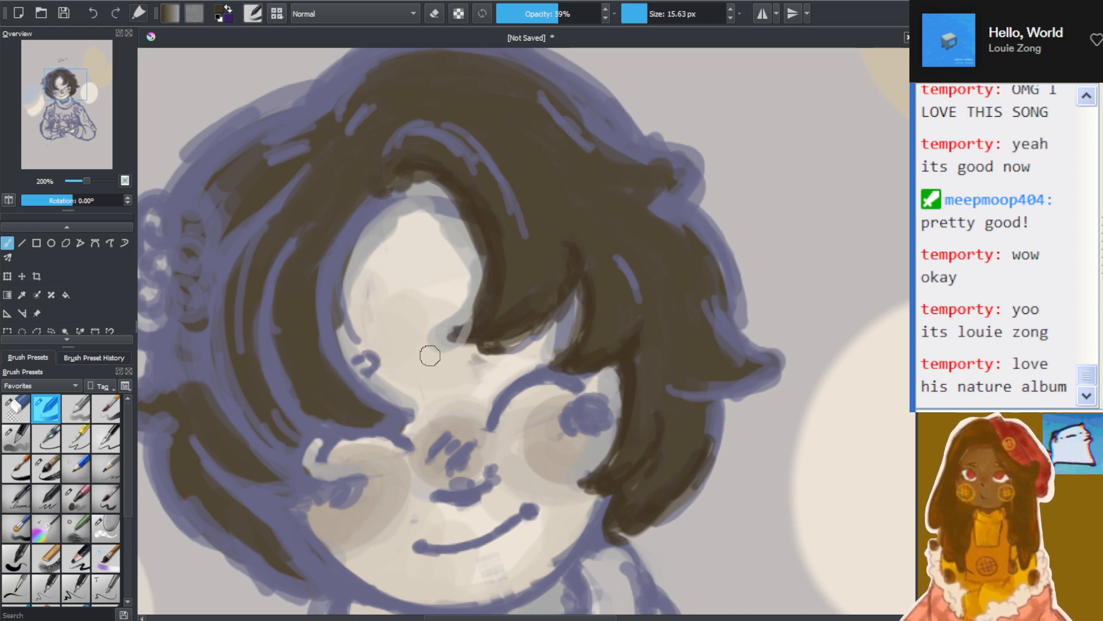
Shade the long locks between the forehead and the hair flower with darker brown along their curves and lower tips
{"action": "scroll", "coordinate": [429, 355], "scroll_direction": "down", "scroll_amount": 4}
{"action": "scroll", "coordinate": [387, 362], "scroll_direction": "up", "scroll_amount": 3}
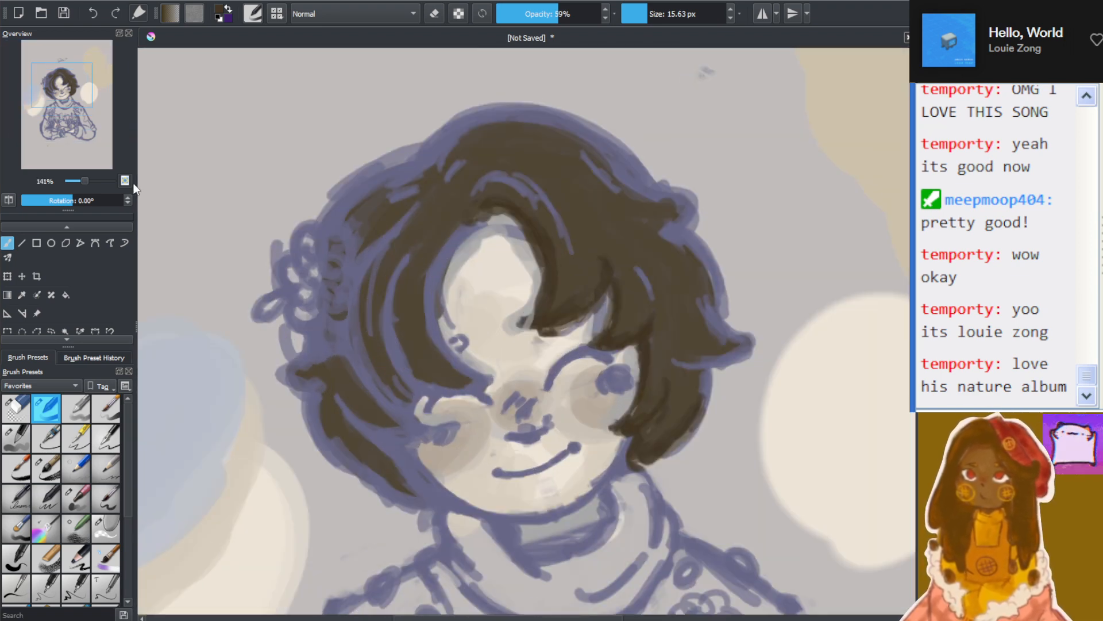
{"action": "mouse_move", "coordinate": [399, 262]}
{"action": "left_mouse_down"}
{"action": "mouse_move", "coordinate": [405, 354]}
{"action": "mouse_move", "coordinate": [411, 256]}
{"action": "mouse_move", "coordinate": [399, 379]}
{"action": "left_mouse_up"}
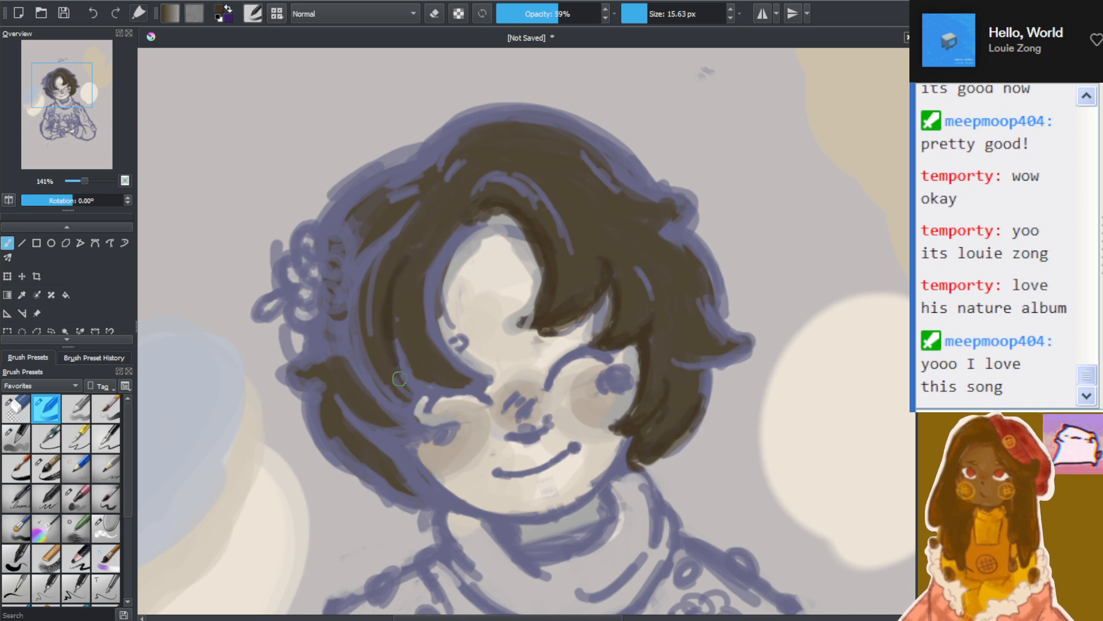
{"action": "left_click_drag", "start_coordinate": [397, 282], "coordinate": [451, 394]}
{"action": "left_click_drag", "start_coordinate": [397, 359], "coordinate": [451, 391]}
{"action": "mouse_move", "coordinate": [395, 329]}
{"action": "left_mouse_down"}
{"action": "mouse_move", "coordinate": [456, 388]}
{"action": "mouse_move", "coordinate": [495, 374]}
{"action": "mouse_move", "coordinate": [408, 313]}
{"action": "mouse_move", "coordinate": [464, 364]}
{"action": "mouse_move", "coordinate": [434, 261]}
{"action": "left_mouse_up"}
{"action": "mouse_move", "coordinate": [437, 299]}
{"action": "left_mouse_down"}
{"action": "mouse_move", "coordinate": [448, 232]}
{"action": "mouse_move", "coordinate": [480, 214]}
{"action": "left_mouse_up"}
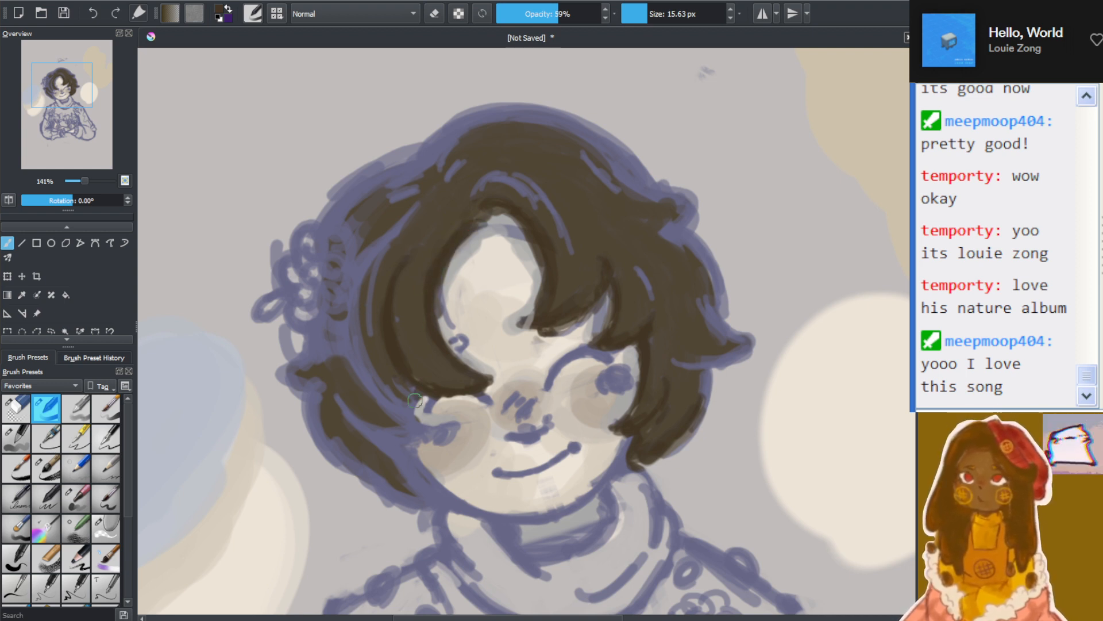
{"action": "mouse_move", "coordinate": [414, 401]}
{"action": "left_mouse_down"}
{"action": "mouse_move", "coordinate": [383, 397]}
{"action": "mouse_move", "coordinate": [394, 389]}
{"action": "mouse_move", "coordinate": [366, 346]}
{"action": "mouse_move", "coordinate": [381, 391]}
{"action": "mouse_move", "coordinate": [365, 357]}
{"action": "mouse_move", "coordinate": [369, 389]}
{"action": "mouse_move", "coordinate": [359, 339]}
{"action": "mouse_move", "coordinate": [412, 423]}
{"action": "left_mouse_up"}
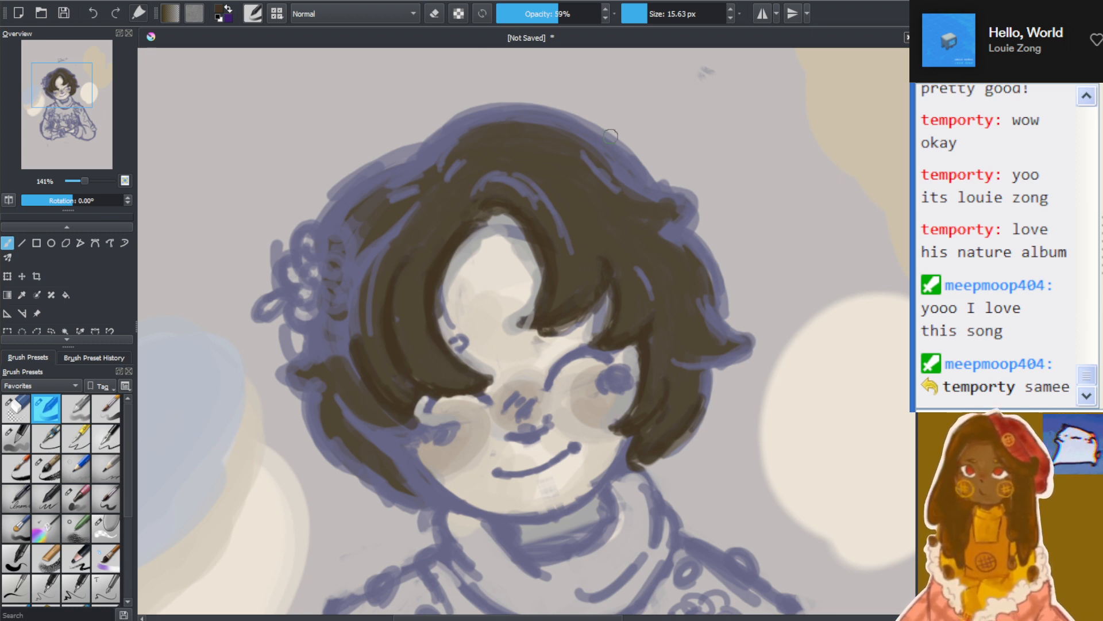
{"action": "mouse_move", "coordinate": [360, 335]}
{"action": "left_mouse_down"}
{"action": "mouse_move", "coordinate": [361, 362]}
{"action": "mouse_move", "coordinate": [363, 300]}
{"action": "left_mouse_up"}
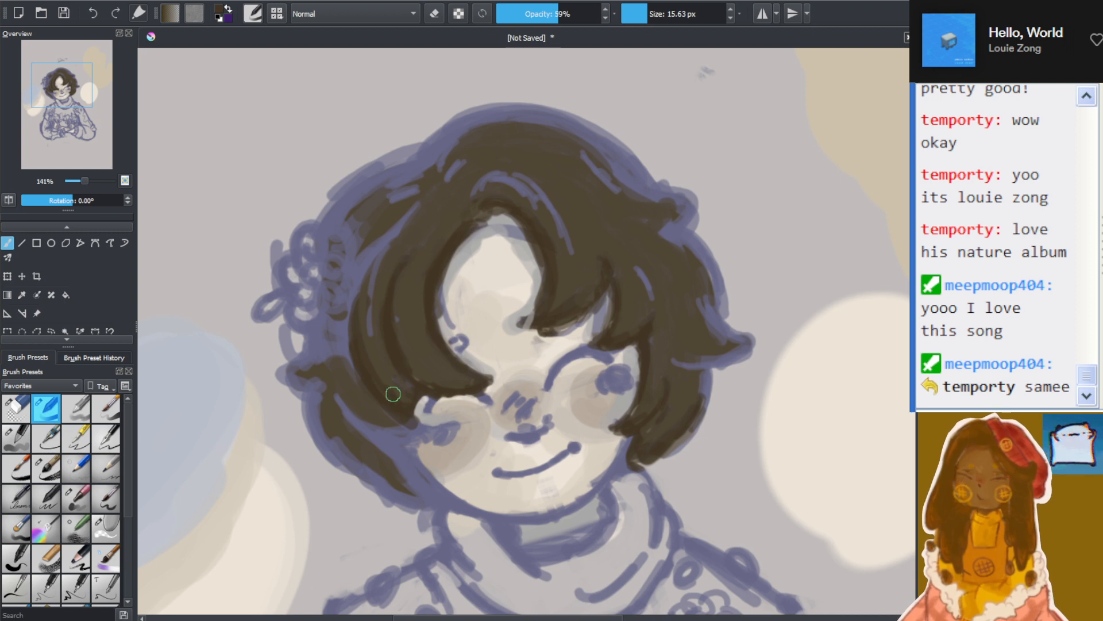
Cover the blue outline of the lower locks and the pointed tip below the hair flower with darker brown
{"action": "mouse_move", "coordinate": [405, 423]}
{"action": "left_mouse_down"}
{"action": "mouse_move", "coordinate": [376, 432]}
{"action": "mouse_move", "coordinate": [402, 433]}
{"action": "left_mouse_up"}
{"action": "mouse_move", "coordinate": [340, 400]}
{"action": "left_mouse_down"}
{"action": "mouse_move", "coordinate": [400, 443]}
{"action": "mouse_move", "coordinate": [431, 499]}
{"action": "left_mouse_up"}
{"action": "mouse_move", "coordinate": [397, 441]}
{"action": "left_mouse_down"}
{"action": "mouse_move", "coordinate": [442, 502]}
{"action": "mouse_move", "coordinate": [381, 453]}
{"action": "mouse_move", "coordinate": [380, 486]}
{"action": "mouse_move", "coordinate": [409, 495]}
{"action": "mouse_move", "coordinate": [342, 441]}
{"action": "mouse_move", "coordinate": [391, 495]}
{"action": "left_mouse_up"}
{"action": "left_click_drag", "start_coordinate": [333, 459], "coordinate": [316, 422]}
{"action": "mouse_move", "coordinate": [311, 425]}
{"action": "left_mouse_down"}
{"action": "mouse_move", "coordinate": [400, 505]}
{"action": "mouse_move", "coordinate": [304, 400]}
{"action": "mouse_move", "coordinate": [315, 421]}
{"action": "left_mouse_up"}
{"action": "left_click_drag", "start_coordinate": [701, 419], "coordinate": [706, 382]}
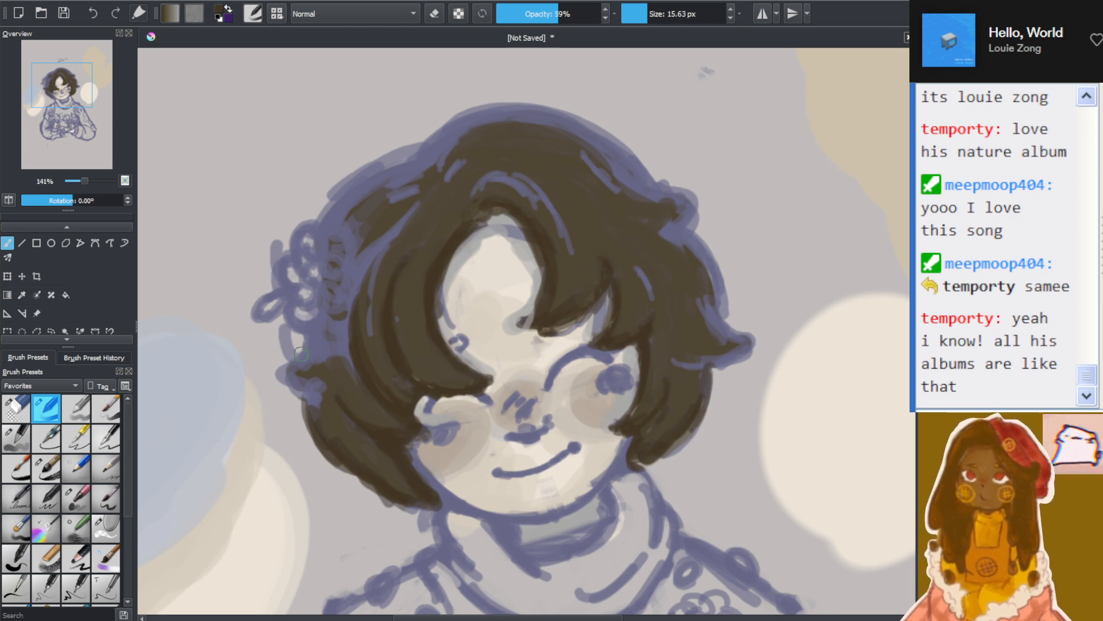
{"action": "mouse_move", "coordinate": [283, 371]}
{"action": "left_mouse_down"}
{"action": "mouse_move", "coordinate": [333, 387]}
{"action": "mouse_move", "coordinate": [317, 388]}
{"action": "left_mouse_up"}
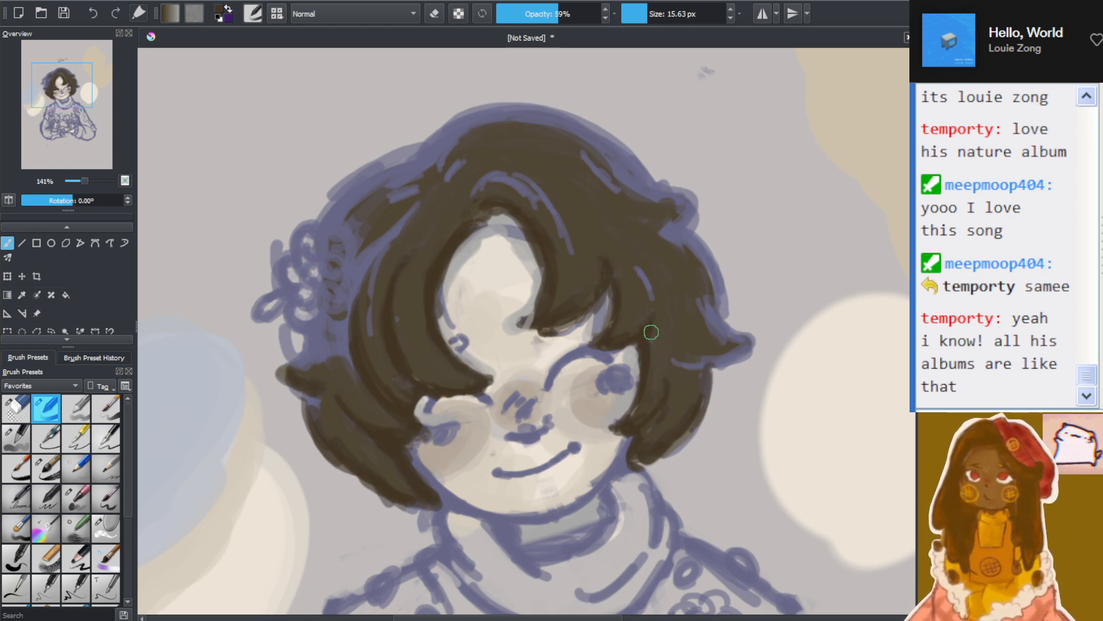
Cover the blue outline of the outer curls opposite the hair flower with darker brown strokes up towards the crown
{"action": "mouse_move", "coordinate": [710, 363]}
{"action": "left_mouse_down"}
{"action": "mouse_move", "coordinate": [755, 346]}
{"action": "mouse_move", "coordinate": [720, 364]}
{"action": "mouse_move", "coordinate": [712, 330]}
{"action": "mouse_move", "coordinate": [672, 309]}
{"action": "mouse_move", "coordinate": [674, 338]}
{"action": "mouse_move", "coordinate": [729, 302]}
{"action": "mouse_move", "coordinate": [642, 251]}
{"action": "mouse_move", "coordinate": [731, 292]}
{"action": "mouse_move", "coordinate": [696, 298]}
{"action": "mouse_move", "coordinate": [685, 289]}
{"action": "mouse_move", "coordinate": [718, 257]}
{"action": "mouse_move", "coordinate": [718, 282]}
{"action": "left_mouse_up"}
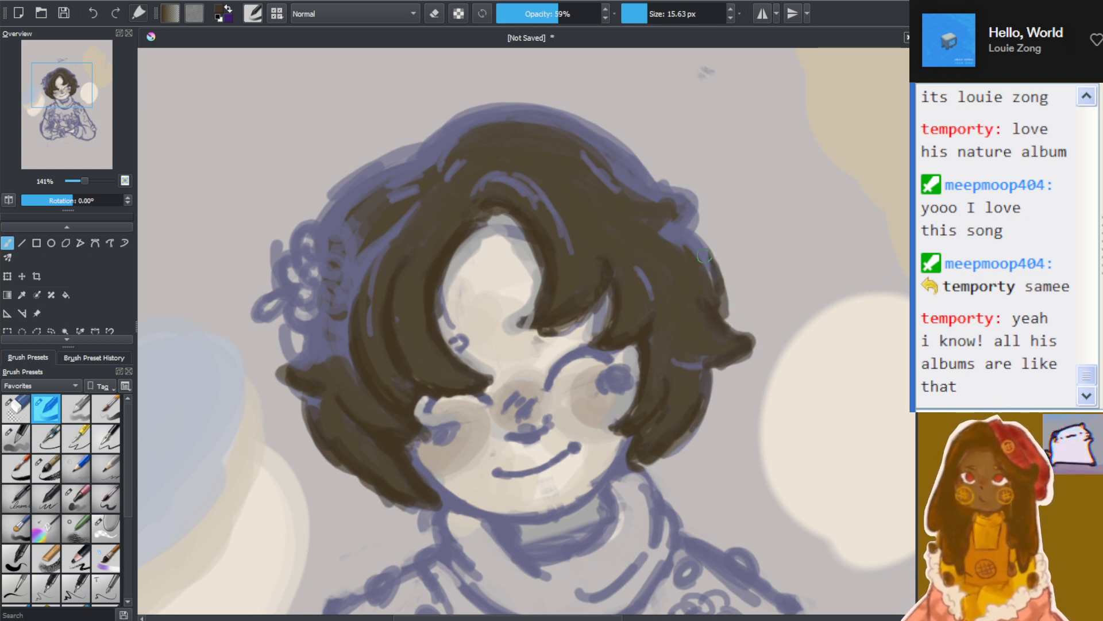
{"action": "mouse_move", "coordinate": [693, 180]}
{"action": "left_mouse_down"}
{"action": "mouse_move", "coordinate": [691, 211]}
{"action": "mouse_move", "coordinate": [698, 204]}
{"action": "mouse_move", "coordinate": [677, 194]}
{"action": "left_mouse_up"}
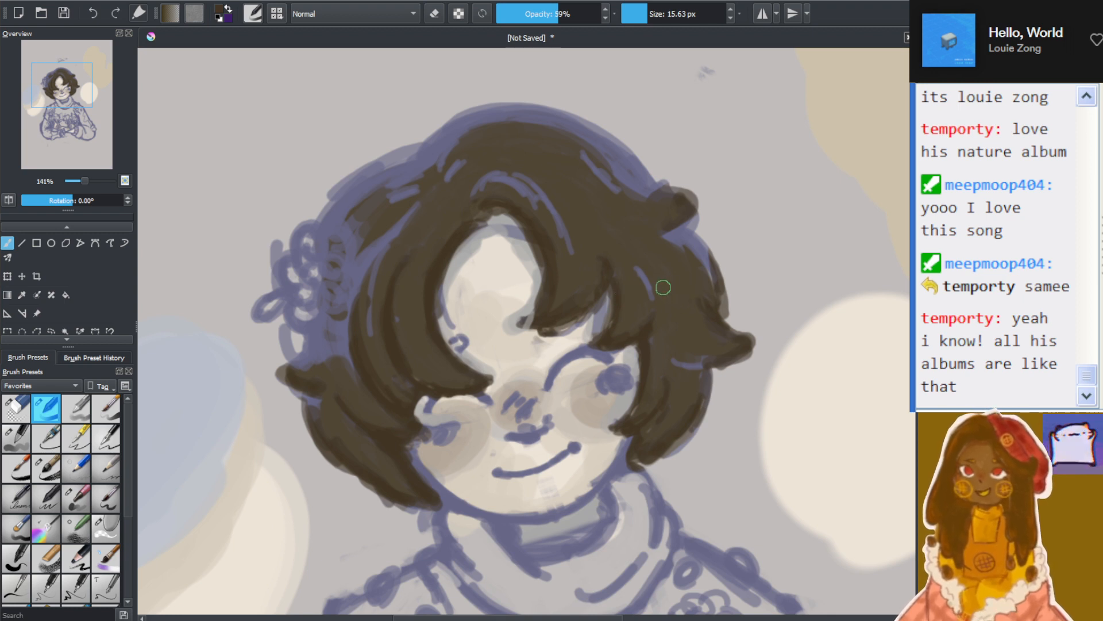
{"action": "left_click_drag", "start_coordinate": [685, 210], "coordinate": [697, 231]}
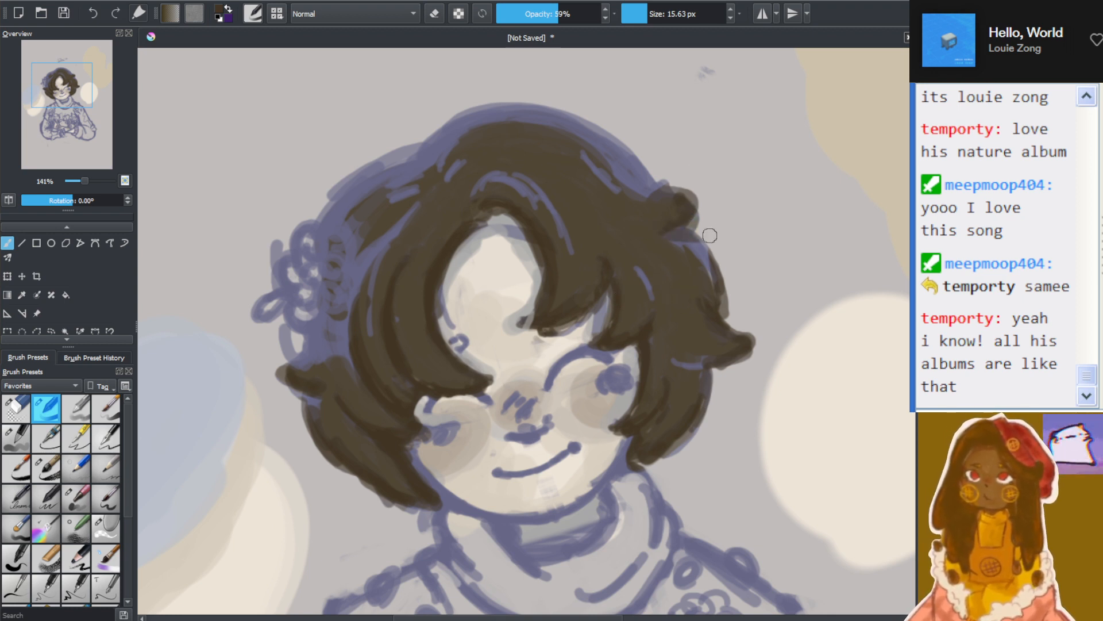
{"action": "mouse_move", "coordinate": [641, 200]}
{"action": "left_mouse_down"}
{"action": "mouse_move", "coordinate": [705, 165]}
{"action": "mouse_move", "coordinate": [719, 174]}
{"action": "mouse_move", "coordinate": [708, 192]}
{"action": "mouse_move", "coordinate": [637, 157]}
{"action": "left_mouse_up"}
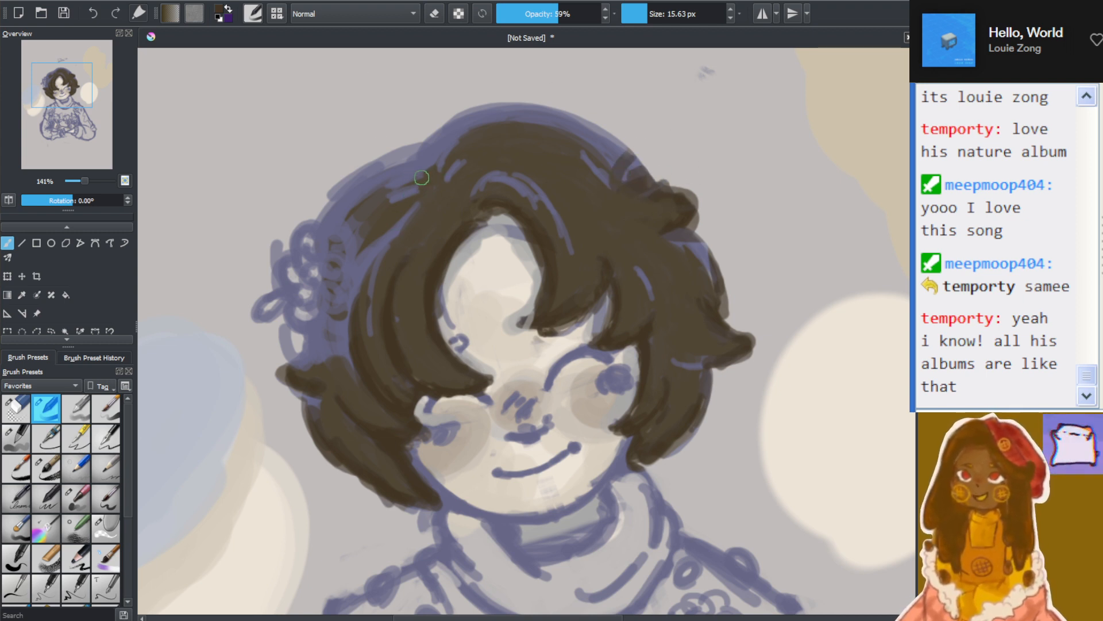
Paint darker brown over the blue outline around the notch in the crown on the hair flower's side
{"action": "left_click_drag", "start_coordinate": [424, 170], "coordinate": [490, 133]}
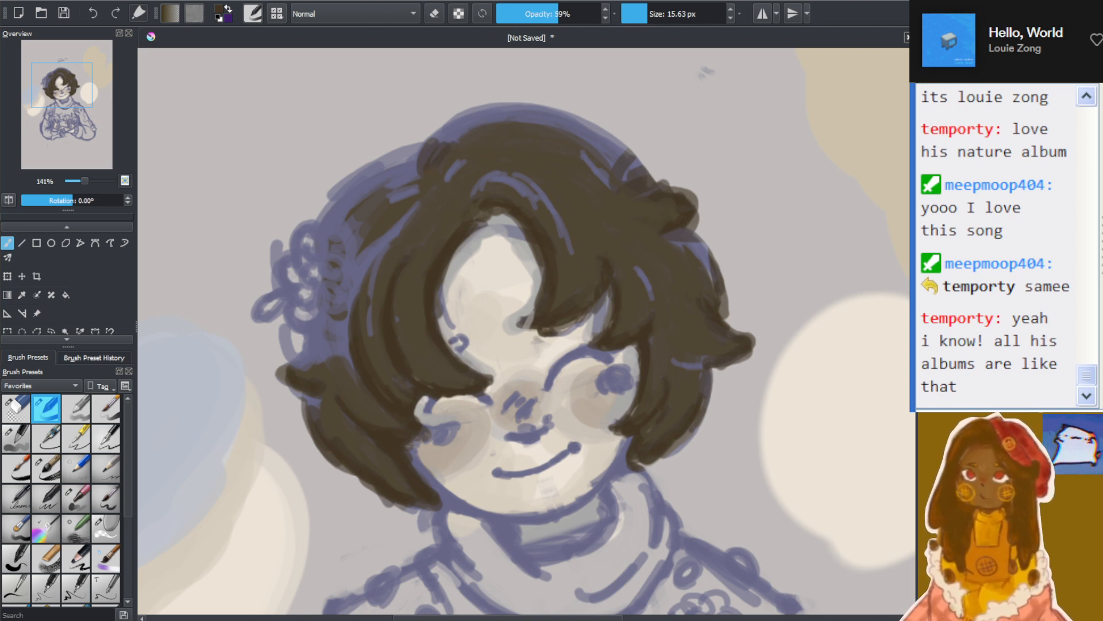
{"action": "left_click", "coordinate": [1097, 39]}
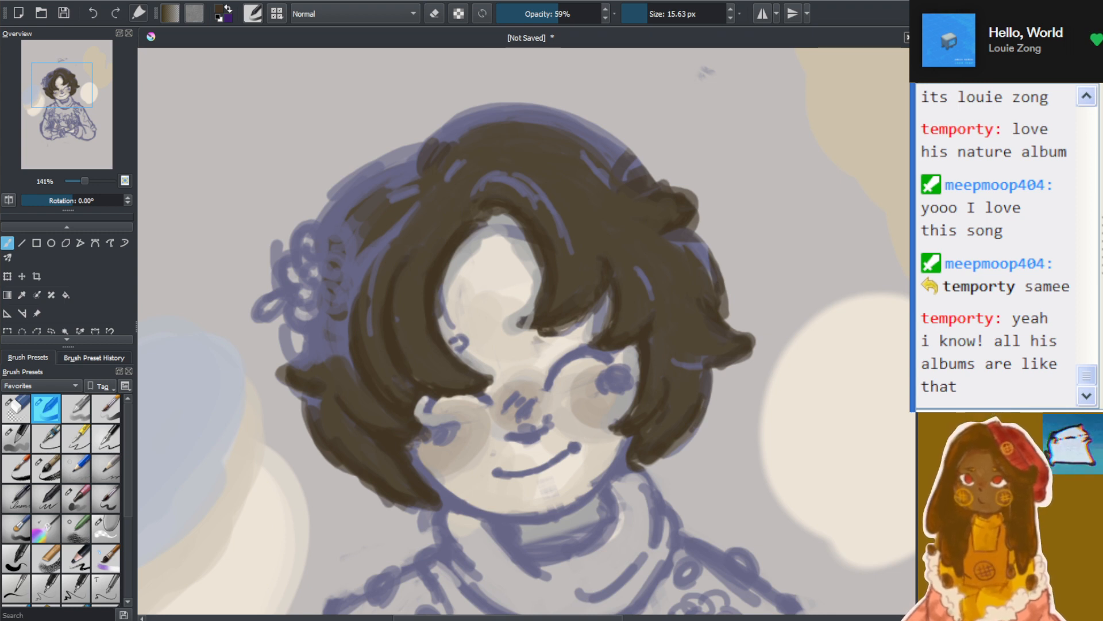
{"action": "left_click", "coordinate": [420, 179]}
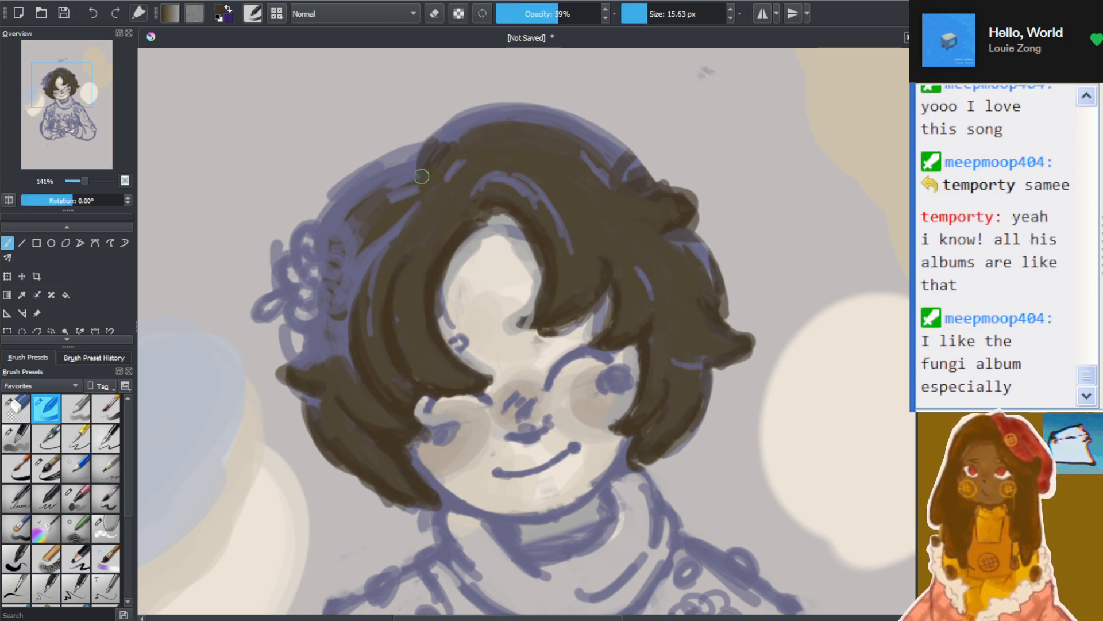
{"action": "left_click_drag", "start_coordinate": [425, 173], "coordinate": [376, 183]}
{"action": "mouse_move", "coordinate": [433, 162]}
{"action": "left_mouse_down"}
{"action": "mouse_move", "coordinate": [375, 183]}
{"action": "mouse_move", "coordinate": [396, 183]}
{"action": "mouse_move", "coordinate": [393, 192]}
{"action": "mouse_move", "coordinate": [457, 128]}
{"action": "mouse_move", "coordinate": [473, 141]}
{"action": "left_mouse_up"}
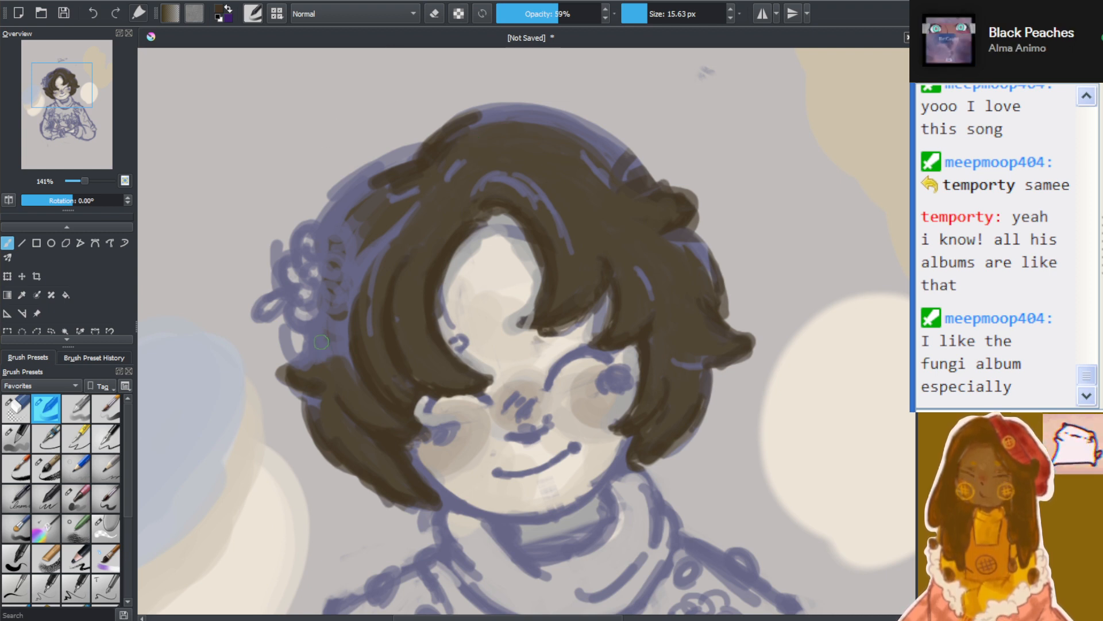
Add darker brown patches directly above and below the hair flower and along the crown's opposite edge
{"action": "mouse_move", "coordinate": [322, 342]}
{"action": "left_mouse_down"}
{"action": "mouse_move", "coordinate": [314, 347]}
{"action": "mouse_move", "coordinate": [313, 334]}
{"action": "mouse_move", "coordinate": [297, 357]}
{"action": "left_mouse_up"}
{"action": "left_click_drag", "start_coordinate": [331, 221], "coordinate": [346, 214]}
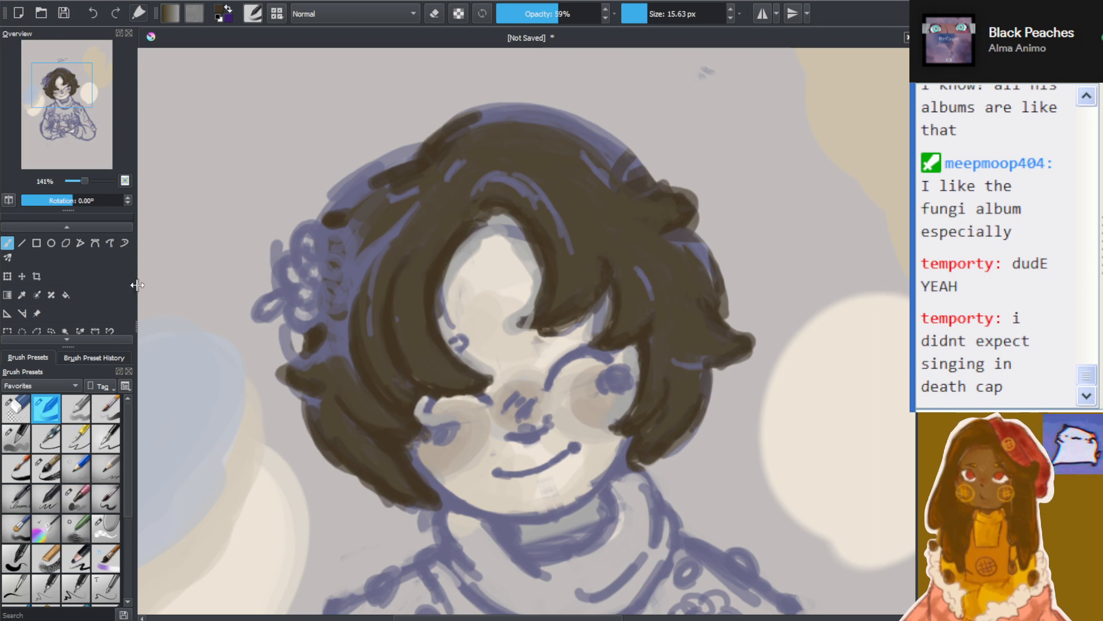
{"action": "mouse_move", "coordinate": [619, 181]}
{"action": "left_mouse_down"}
{"action": "mouse_move", "coordinate": [594, 177]}
{"action": "mouse_move", "coordinate": [642, 160]}
{"action": "mouse_move", "coordinate": [631, 145]}
{"action": "mouse_move", "coordinate": [592, 144]}
{"action": "left_mouse_up"}
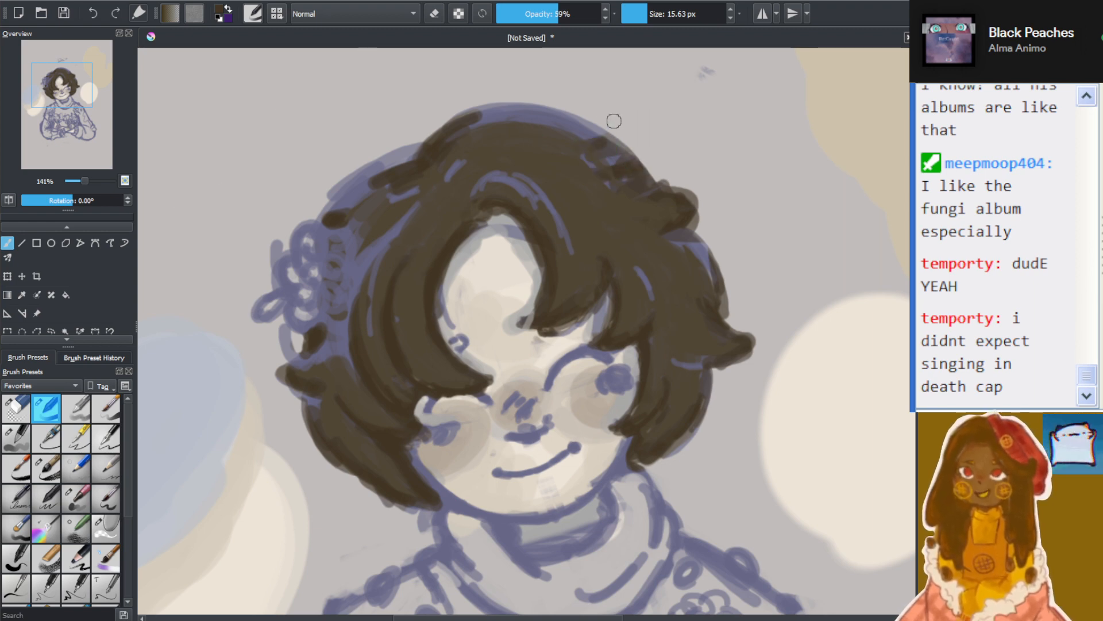
Compare the hair with and without the broader dark brown shading by repeatedly redoing and undoing the strokes
{"action": "scroll", "coordinate": [616, 169], "scroll_direction": "down", "scroll_amount": 5}
{"action": "scroll", "coordinate": [635, 187], "scroll_direction": "up", "scroll_amount": 6}
{"action": "scroll", "coordinate": [405, 302], "scroll_direction": "down", "scroll_amount": 2}
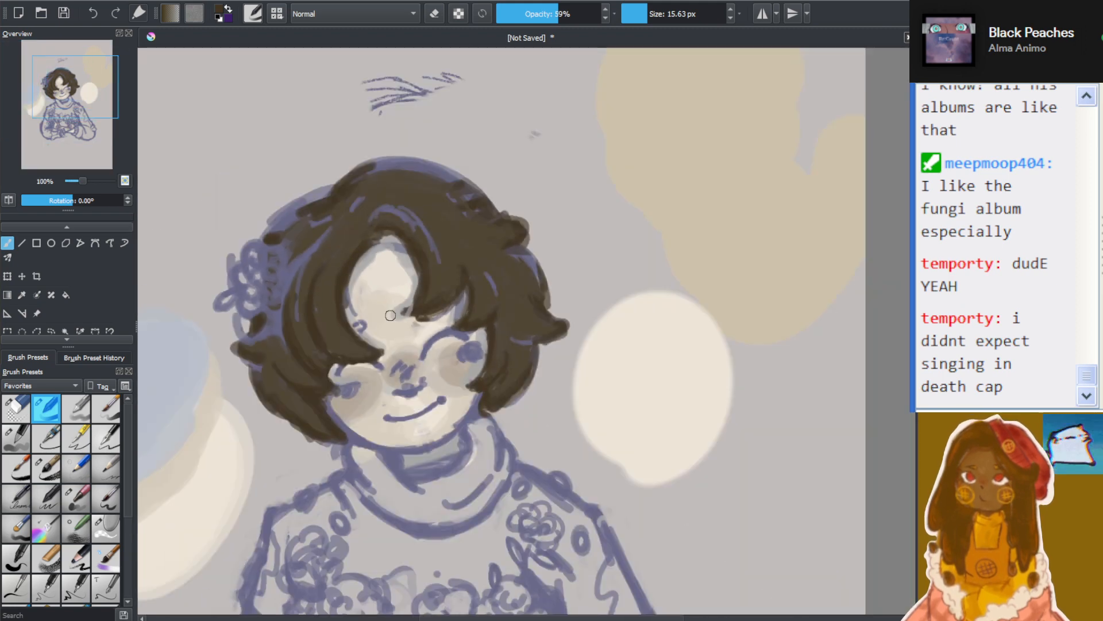
{"action": "scroll", "coordinate": [390, 315], "scroll_direction": "down", "scroll_amount": 1}
{"action": "scroll", "coordinate": [599, 268], "scroll_direction": "up", "scroll_amount": 2}
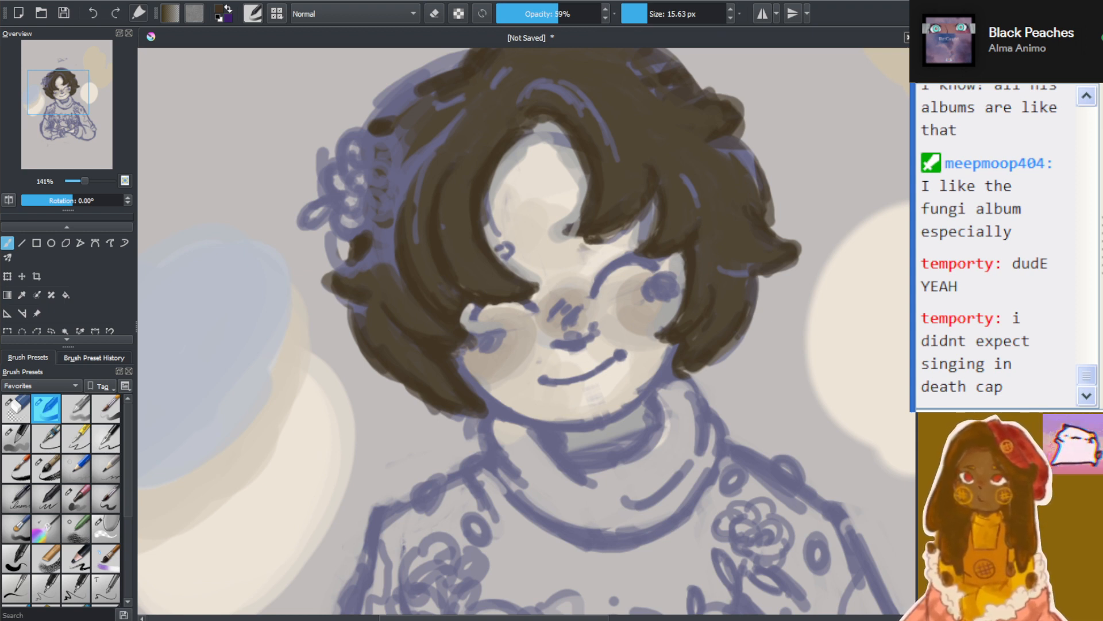
{"action": "key", "text": "ctrl+shift+z"}
{"action": "key", "text": "ctrl+z"}
{"action": "key", "text": "ctrl+shift+z"}
{"action": "key", "text": "ctrl+z"}
{"action": "key", "text": "ctrl+shift+z"}
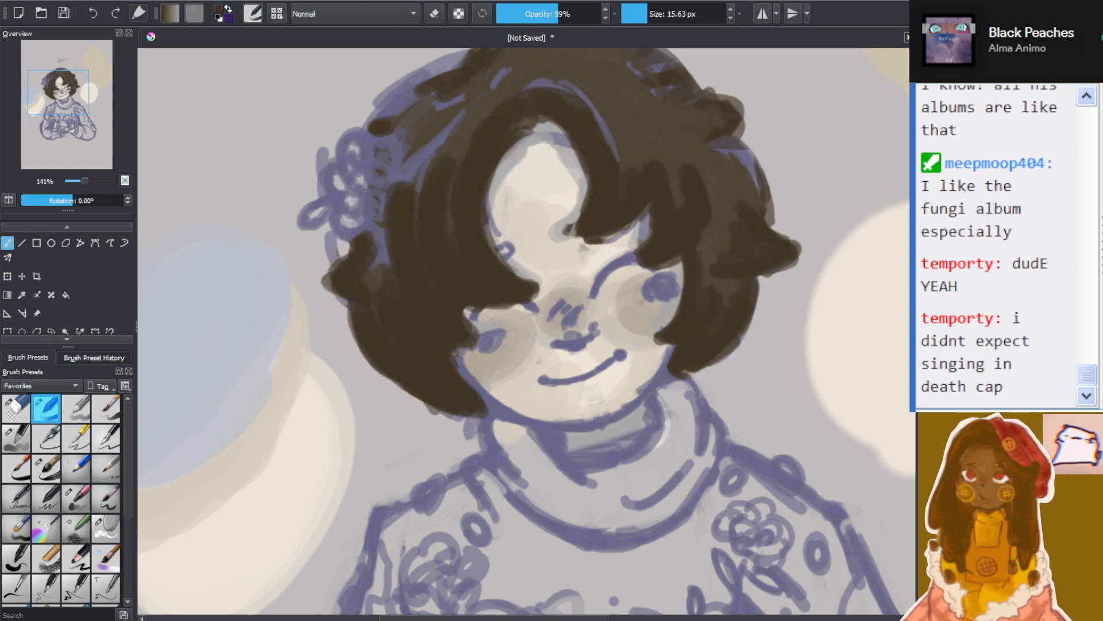
{"action": "key", "text": "ctrl+z"}
{"action": "key", "text": "ctrl+shift+z"}
{"action": "key", "text": "ctrl+z"}
{"action": "key", "text": "ctrl+shift+z"}
{"action": "key", "text": "ctrl+z"}
{"action": "key", "text": "ctrl+shift+z"}
{"action": "key", "text": "ctrl+z"}
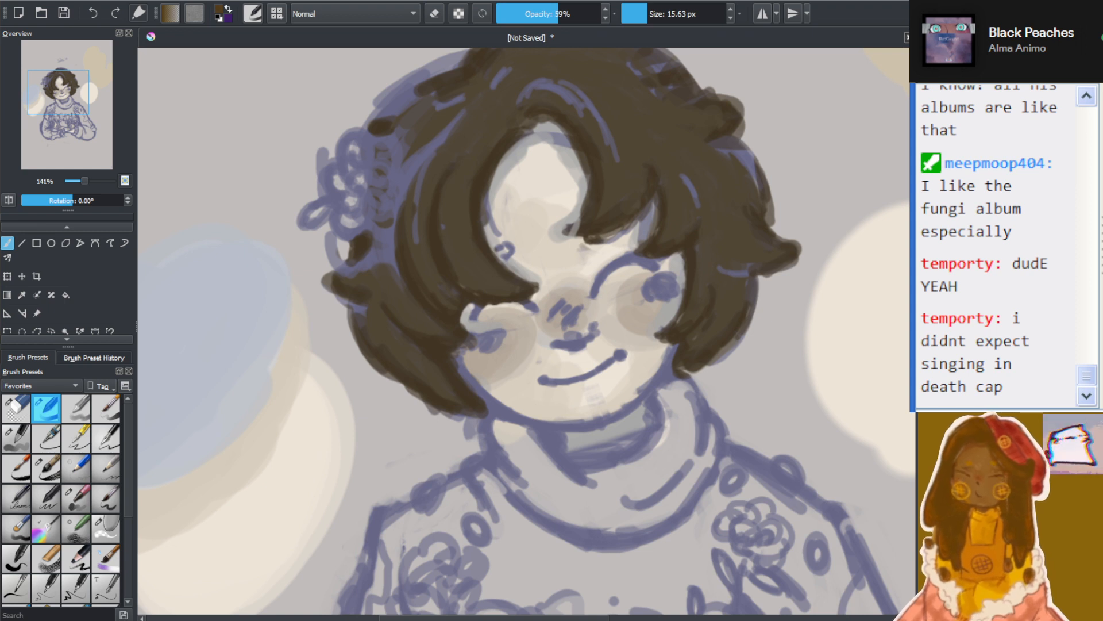
Set the brush size to 19.52 px and paint reddish brown patches on the fringe and the locks opposite the hair flower
{"action": "scroll", "coordinate": [627, 100], "scroll_direction": "up", "scroll_amount": 1}
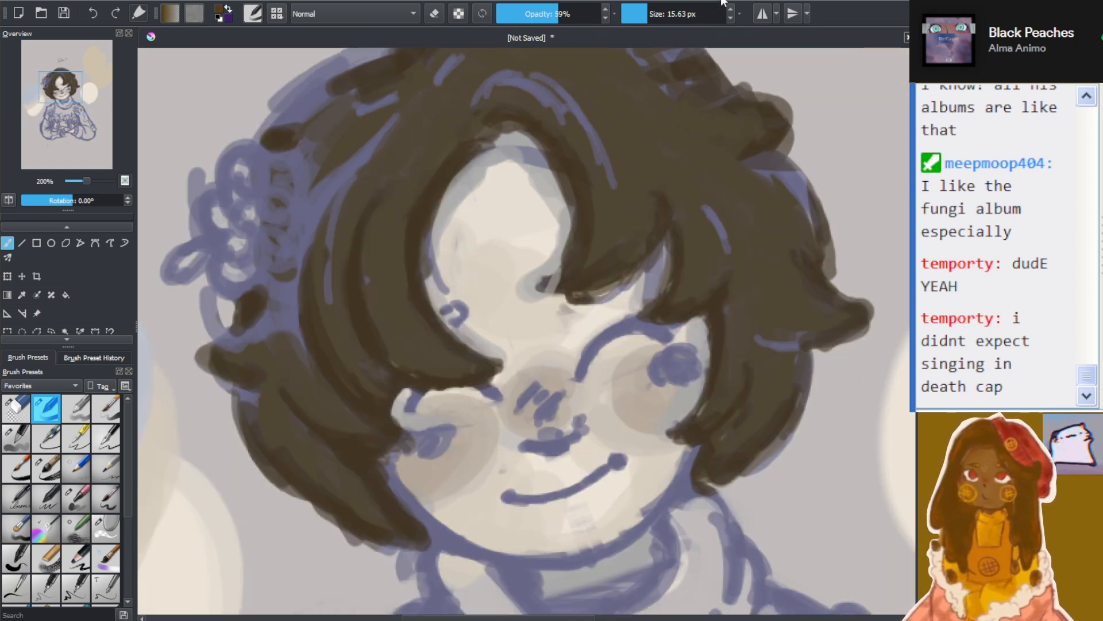
{"action": "left_click", "coordinate": [650, 13]}
{"action": "mouse_move", "coordinate": [579, 258]}
{"action": "left_mouse_down"}
{"action": "mouse_move", "coordinate": [597, 211]}
{"action": "mouse_move", "coordinate": [619, 252]}
{"action": "mouse_move", "coordinate": [589, 264]}
{"action": "mouse_move", "coordinate": [602, 227]}
{"action": "left_mouse_up"}
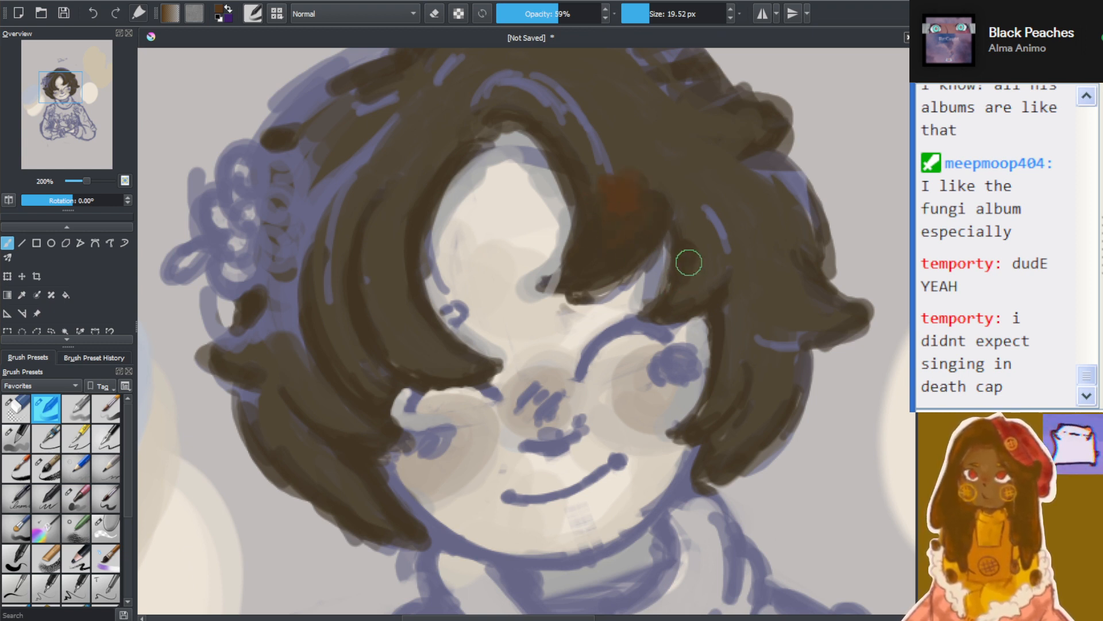
{"action": "left_click_drag", "start_coordinate": [707, 282], "coordinate": [719, 281]}
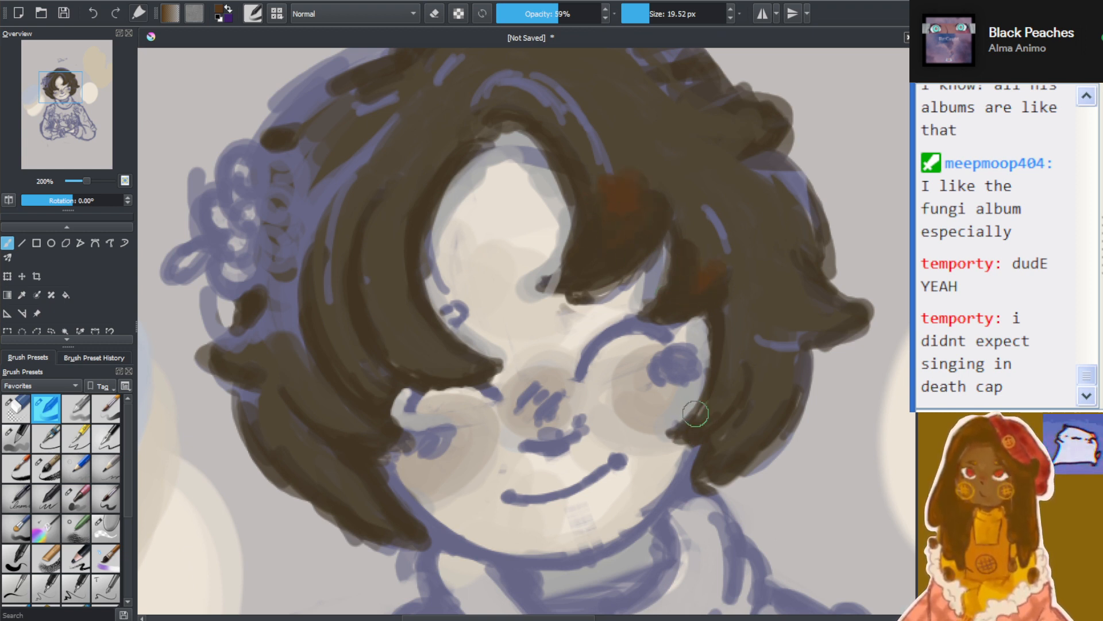
{"action": "mouse_move", "coordinate": [716, 414]}
{"action": "left_mouse_down"}
{"action": "mouse_move", "coordinate": [744, 403]}
{"action": "mouse_move", "coordinate": [735, 431]}
{"action": "mouse_move", "coordinate": [757, 420]}
{"action": "left_mouse_up"}
{"action": "mouse_move", "coordinate": [807, 315]}
{"action": "left_mouse_down"}
{"action": "mouse_move", "coordinate": [829, 328]}
{"action": "mouse_move", "coordinate": [833, 299]}
{"action": "mouse_move", "coordinate": [787, 347]}
{"action": "mouse_move", "coordinate": [756, 334]}
{"action": "mouse_move", "coordinate": [777, 337]}
{"action": "mouse_move", "coordinate": [795, 292]}
{"action": "left_mouse_up"}
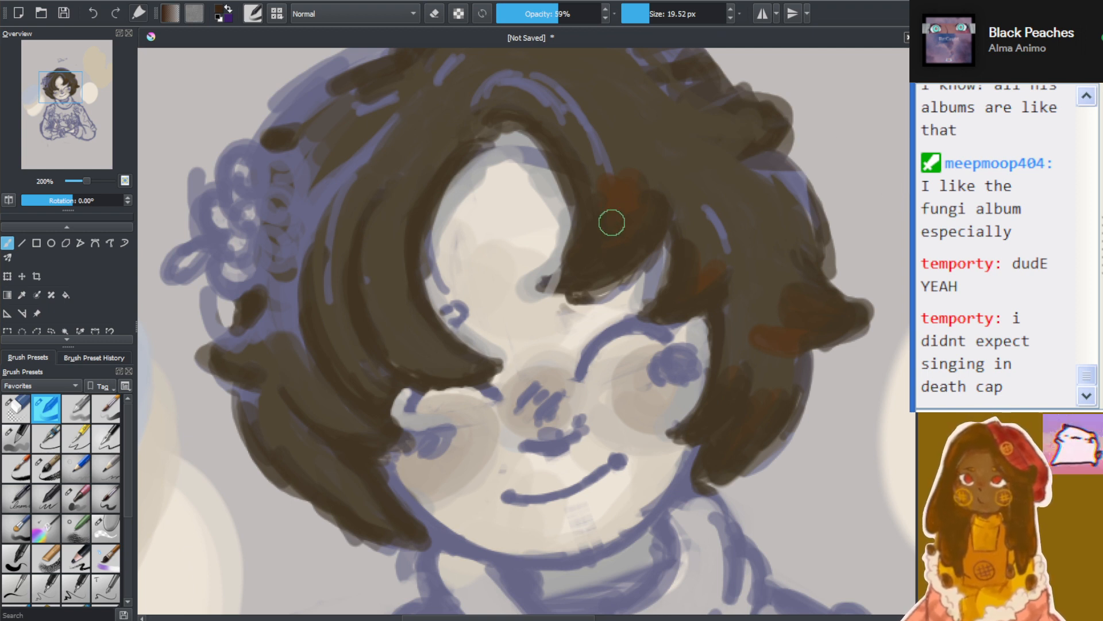
Paint over the reddish patch on the fringe with near-black and dark brown tones, restoring plain brown above it
{"action": "mouse_move", "coordinate": [611, 222]}
{"action": "left_mouse_down"}
{"action": "mouse_move", "coordinate": [620, 194]}
{"action": "mouse_move", "coordinate": [641, 204]}
{"action": "mouse_move", "coordinate": [600, 194]}
{"action": "mouse_move", "coordinate": [646, 175]}
{"action": "left_mouse_up"}
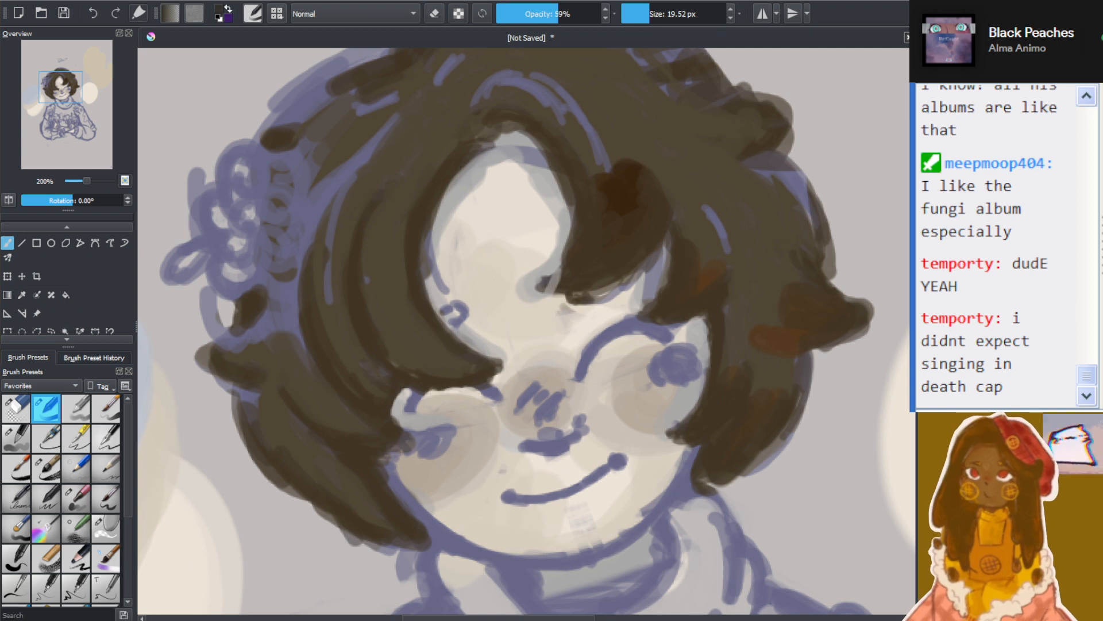
{"action": "mouse_move", "coordinate": [585, 181]}
{"action": "left_mouse_down"}
{"action": "mouse_move", "coordinate": [605, 218]}
{"action": "mouse_move", "coordinate": [625, 173]}
{"action": "mouse_move", "coordinate": [616, 156]}
{"action": "mouse_move", "coordinate": [618, 185]}
{"action": "left_mouse_up"}
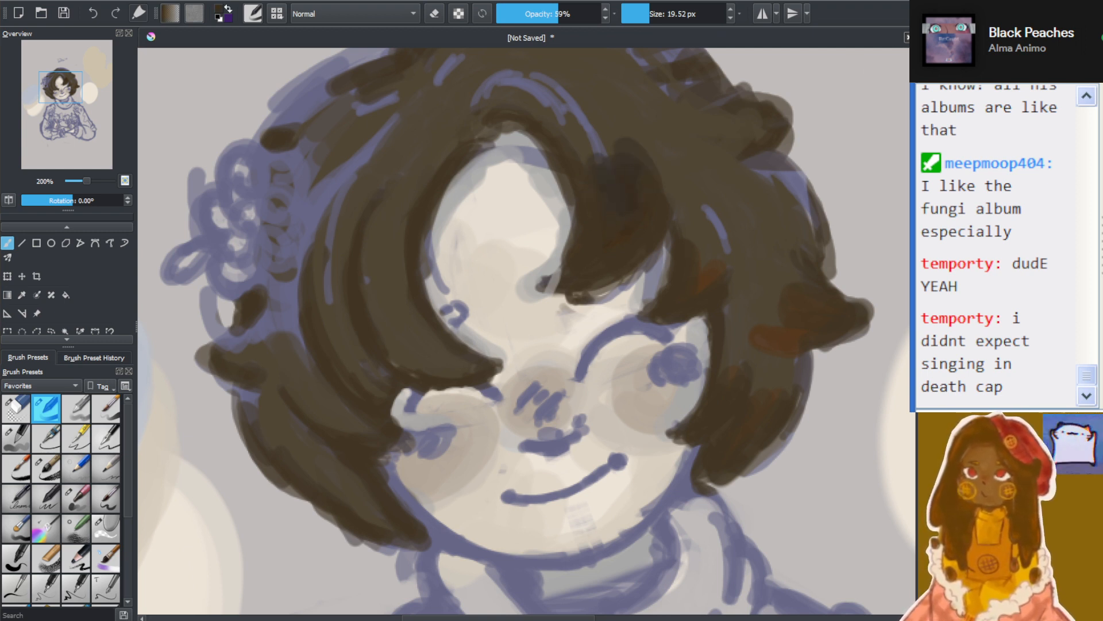
{"action": "mouse_move", "coordinate": [601, 186]}
{"action": "left_mouse_down"}
{"action": "mouse_move", "coordinate": [606, 160]}
{"action": "mouse_move", "coordinate": [616, 199]}
{"action": "mouse_move", "coordinate": [603, 192]}
{"action": "mouse_move", "coordinate": [622, 161]}
{"action": "mouse_move", "coordinate": [607, 145]}
{"action": "mouse_move", "coordinate": [623, 184]}
{"action": "mouse_move", "coordinate": [604, 178]}
{"action": "mouse_move", "coordinate": [598, 197]}
{"action": "mouse_move", "coordinate": [634, 202]}
{"action": "mouse_move", "coordinate": [609, 120]}
{"action": "left_mouse_up"}
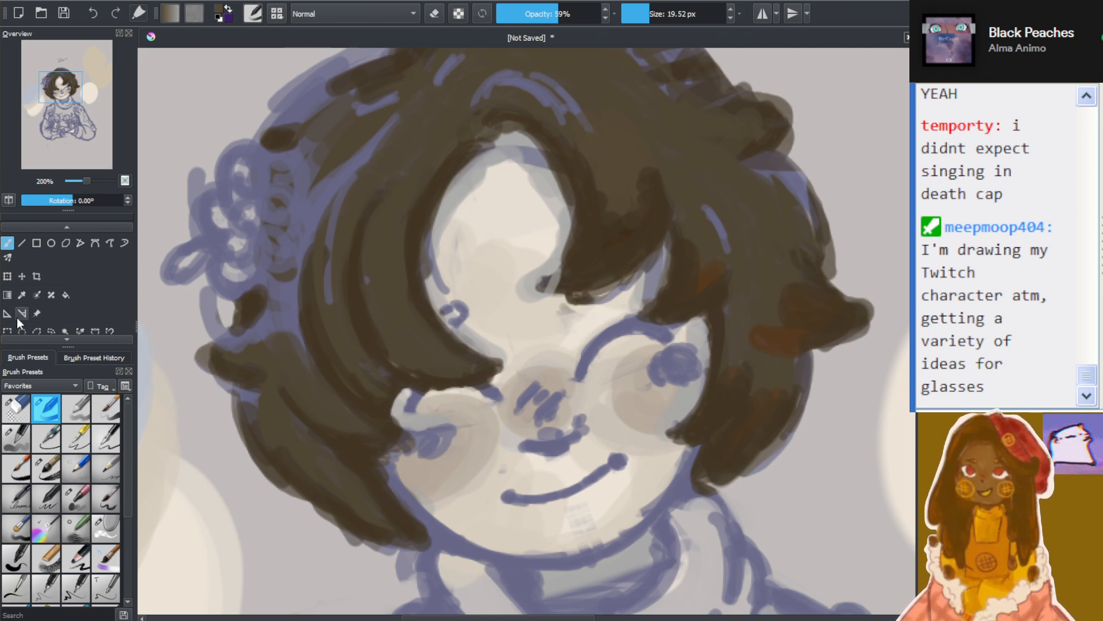
Sample the dark brown from the fringe and broaden the shadows on the fringe and side locks, covering most reddish patches
{"action": "left_click", "coordinate": [22, 295]}
{"action": "left_click", "coordinate": [642, 182]}
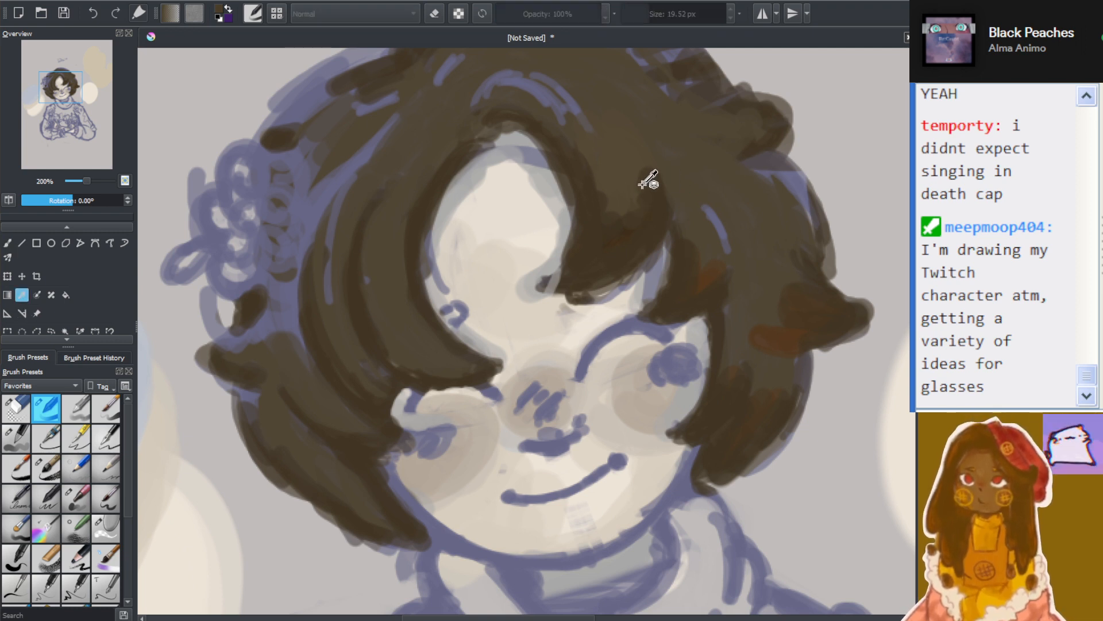
{"action": "left_click", "coordinate": [8, 243]}
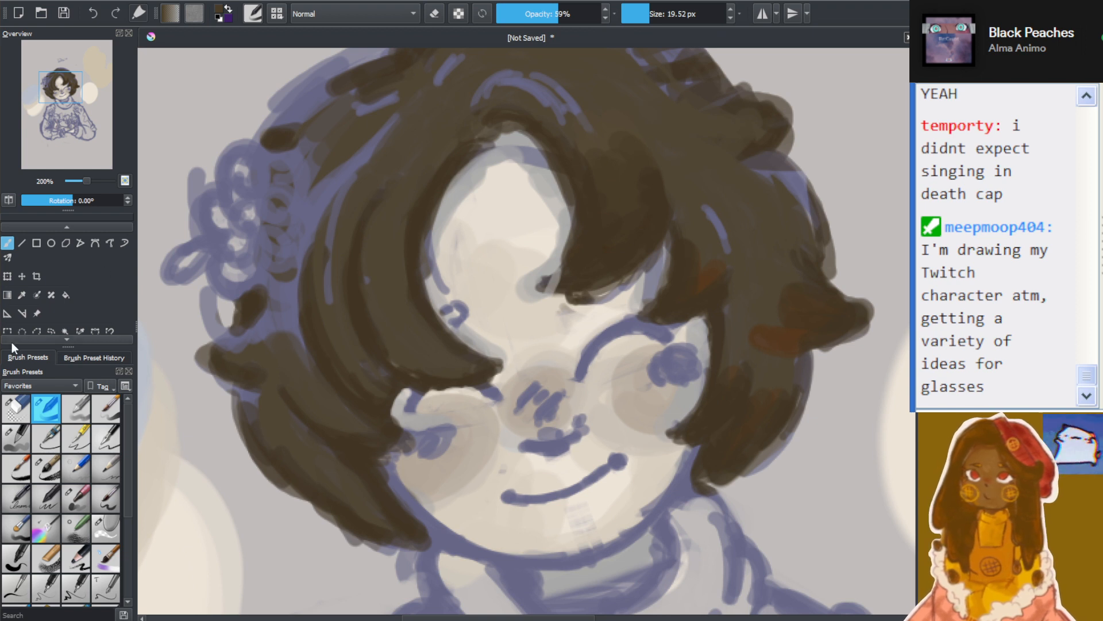
{"action": "left_click", "coordinate": [22, 295]}
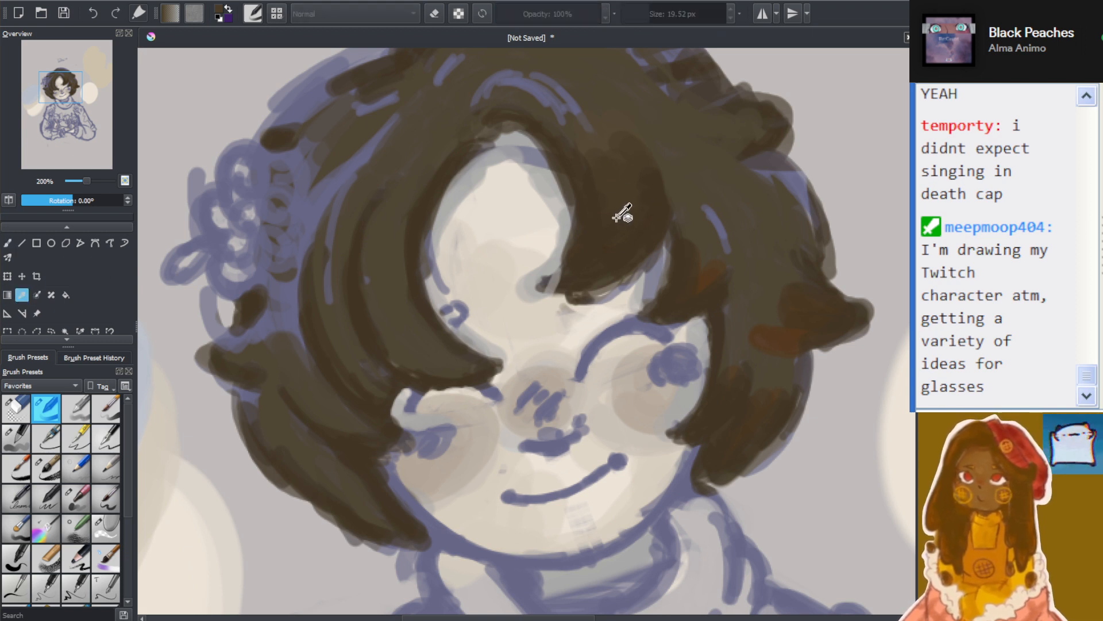
{"action": "left_click", "coordinate": [6, 246]}
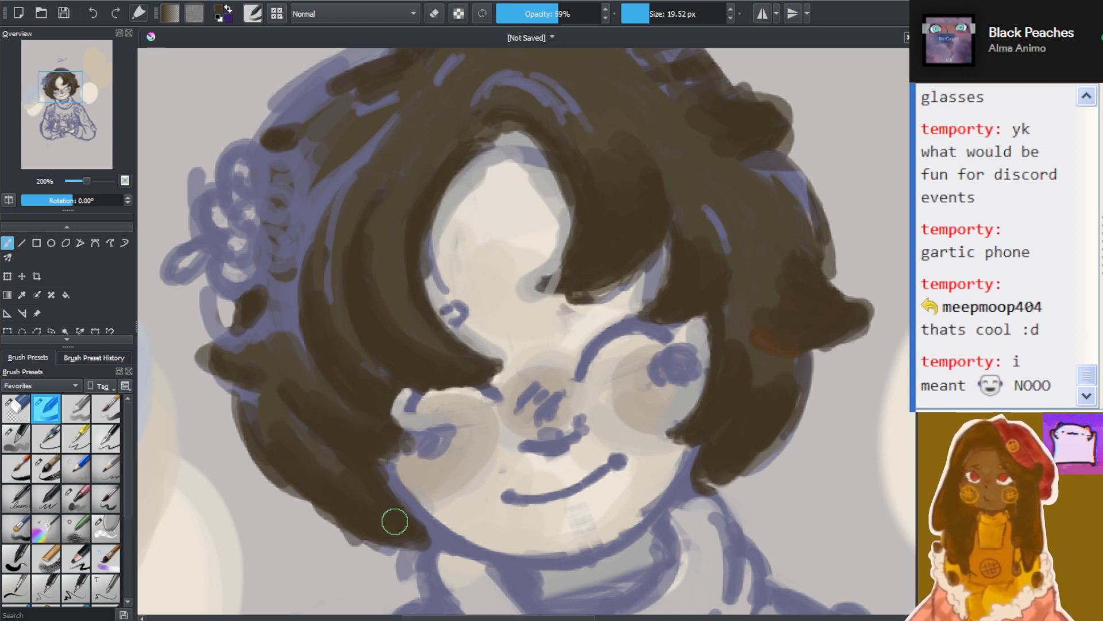
Extend the dark brown shading over the lower lock and pointed tip below the hair flower and along the hair above it
{"action": "left_click_drag", "start_coordinate": [250, 403], "coordinate": [264, 440]}
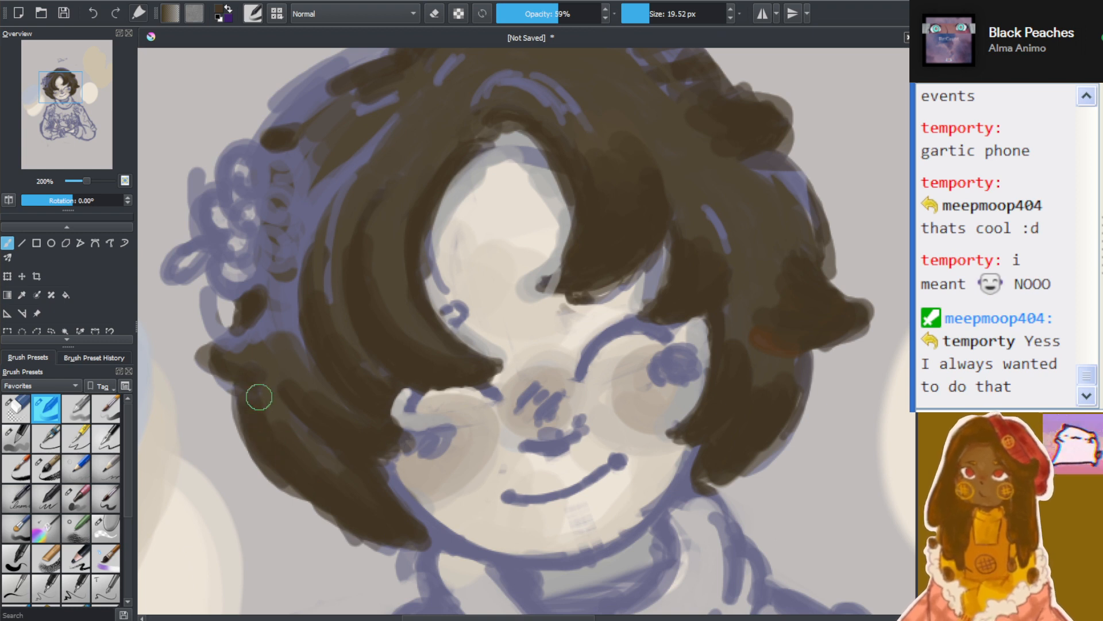
{"action": "left_click_drag", "start_coordinate": [233, 362], "coordinate": [250, 355]}
{"action": "mouse_move", "coordinate": [308, 136]}
{"action": "left_mouse_down"}
{"action": "mouse_move", "coordinate": [322, 116]}
{"action": "mouse_move", "coordinate": [297, 126]}
{"action": "mouse_move", "coordinate": [338, 93]}
{"action": "mouse_move", "coordinate": [324, 93]}
{"action": "mouse_move", "coordinate": [297, 120]}
{"action": "mouse_move", "coordinate": [348, 120]}
{"action": "left_mouse_up"}
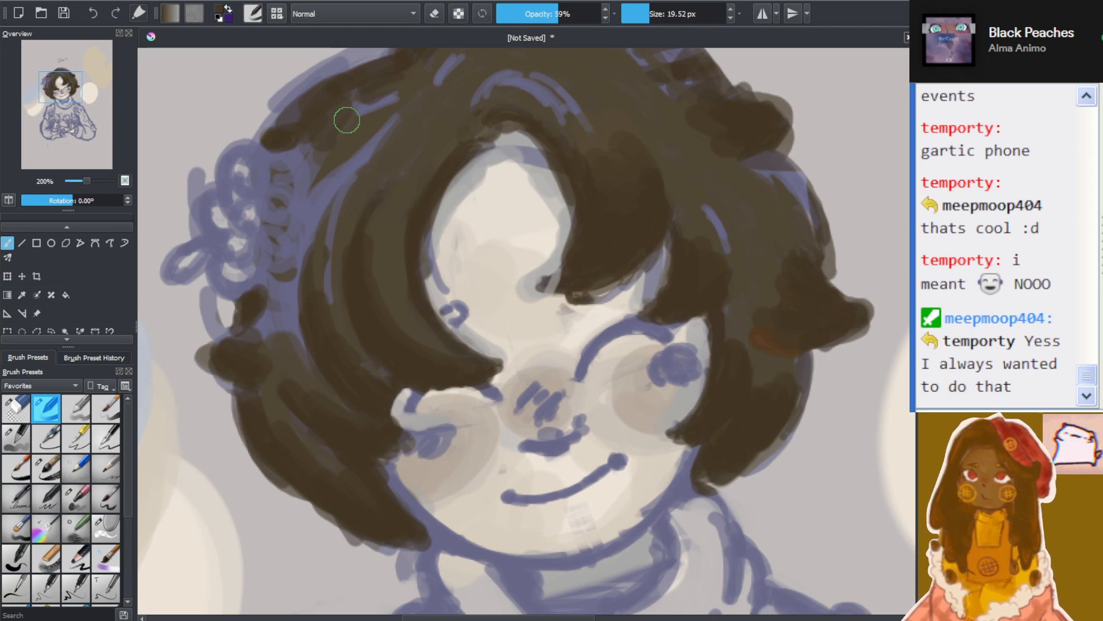
Cover the blue lines across the crown, above the forehead and on the curls opposite the hair flower with dark brown
{"action": "scroll", "coordinate": [395, 120], "scroll_direction": "down", "scroll_amount": 3}
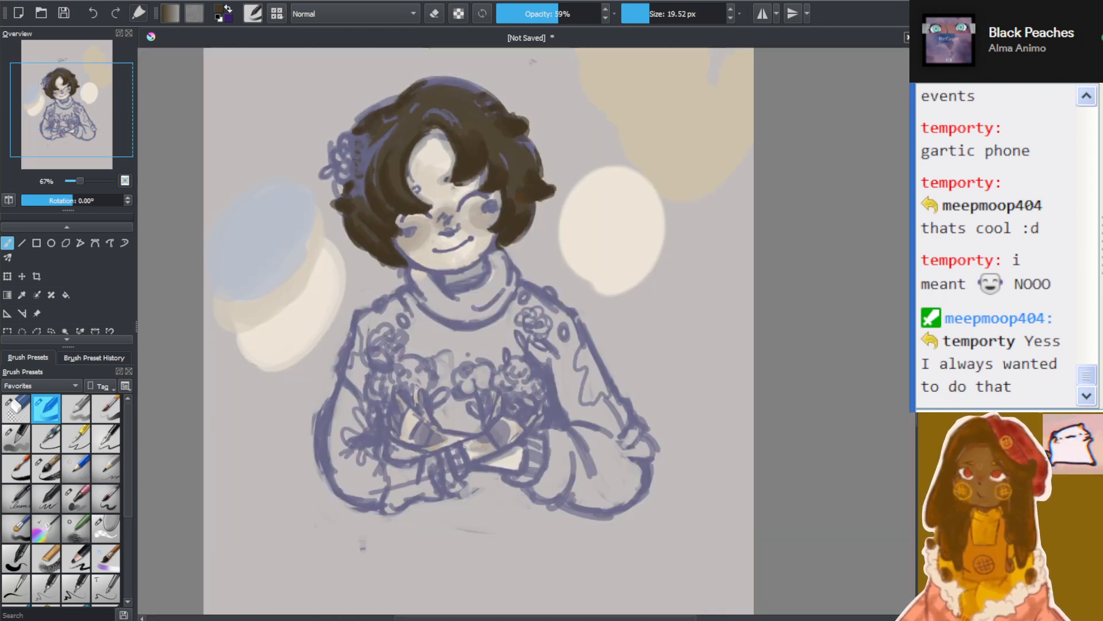
{"action": "scroll", "coordinate": [405, 147], "scroll_direction": "up", "scroll_amount": 4}
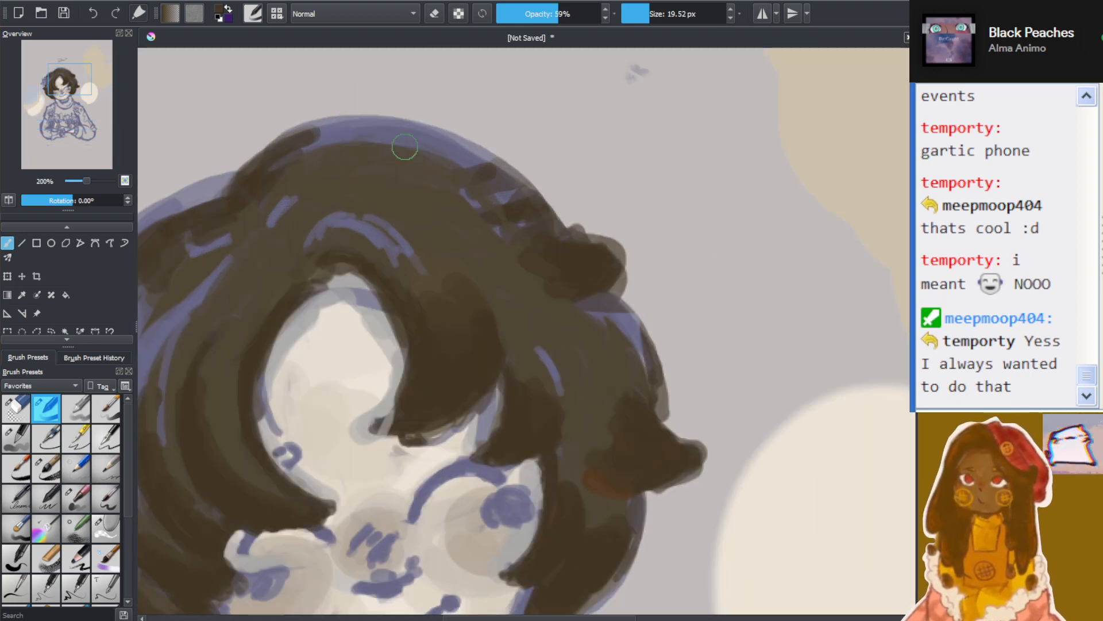
{"action": "mouse_move", "coordinate": [505, 196]}
{"action": "left_mouse_down"}
{"action": "mouse_move", "coordinate": [520, 221]}
{"action": "mouse_move", "coordinate": [477, 184]}
{"action": "mouse_move", "coordinate": [471, 192]}
{"action": "mouse_move", "coordinate": [519, 244]}
{"action": "mouse_move", "coordinate": [488, 252]}
{"action": "left_mouse_up"}
{"action": "mouse_move", "coordinate": [338, 224]}
{"action": "left_mouse_down"}
{"action": "mouse_move", "coordinate": [389, 234]}
{"action": "mouse_move", "coordinate": [331, 221]}
{"action": "mouse_move", "coordinate": [336, 212]}
{"action": "mouse_move", "coordinate": [422, 227]}
{"action": "mouse_move", "coordinate": [287, 221]}
{"action": "mouse_move", "coordinate": [307, 181]}
{"action": "mouse_move", "coordinate": [321, 204]}
{"action": "mouse_move", "coordinate": [315, 164]}
{"action": "mouse_move", "coordinate": [421, 163]}
{"action": "left_mouse_up"}
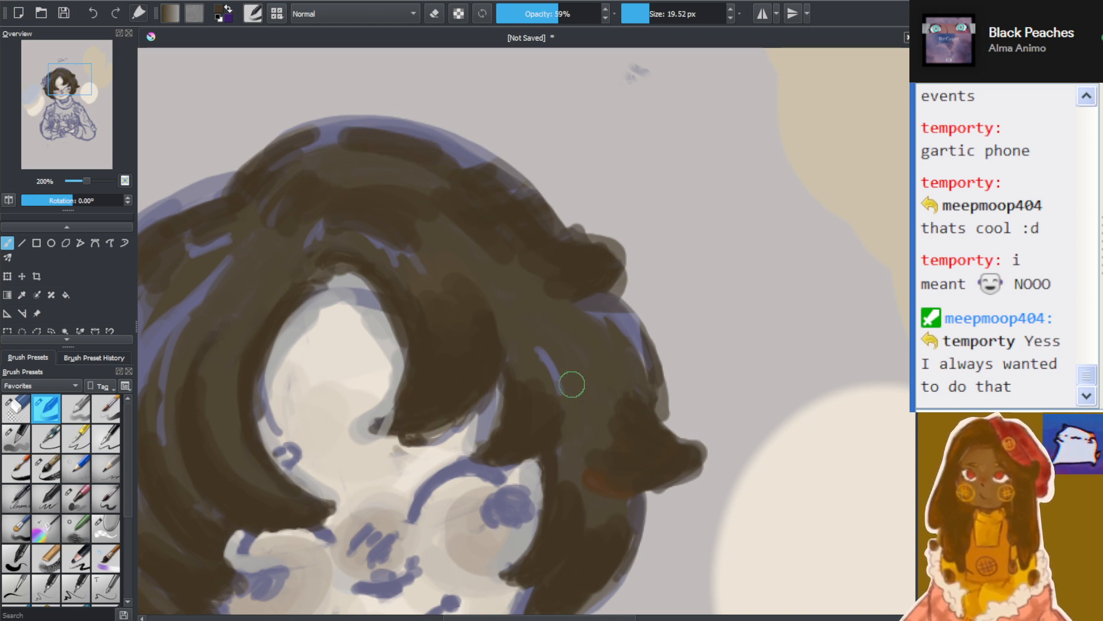
{"action": "mouse_move", "coordinate": [571, 381]}
{"action": "left_mouse_down"}
{"action": "mouse_move", "coordinate": [543, 351]}
{"action": "mouse_move", "coordinate": [568, 411]}
{"action": "mouse_move", "coordinate": [567, 388]}
{"action": "mouse_move", "coordinate": [623, 362]}
{"action": "mouse_move", "coordinate": [589, 311]}
{"action": "mouse_move", "coordinate": [646, 385]}
{"action": "mouse_move", "coordinate": [628, 345]}
{"action": "mouse_move", "coordinate": [581, 316]}
{"action": "mouse_move", "coordinate": [602, 389]}
{"action": "mouse_move", "coordinate": [648, 392]}
{"action": "mouse_move", "coordinate": [605, 439]}
{"action": "left_mouse_up"}
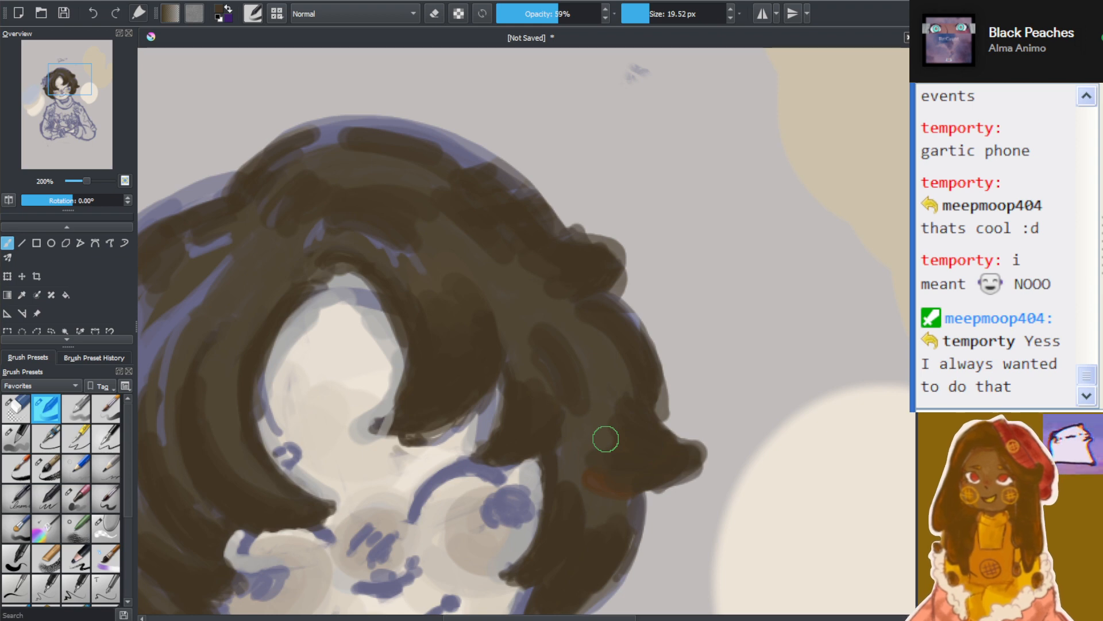
Fill the hair beside the hair flower with dark brown, covering the flower's inner half, and resample the brown from the fringe
{"action": "key", "text": "minus"}
{"action": "scroll", "coordinate": [409, 540], "scroll_direction": "up", "scroll_amount": 4}
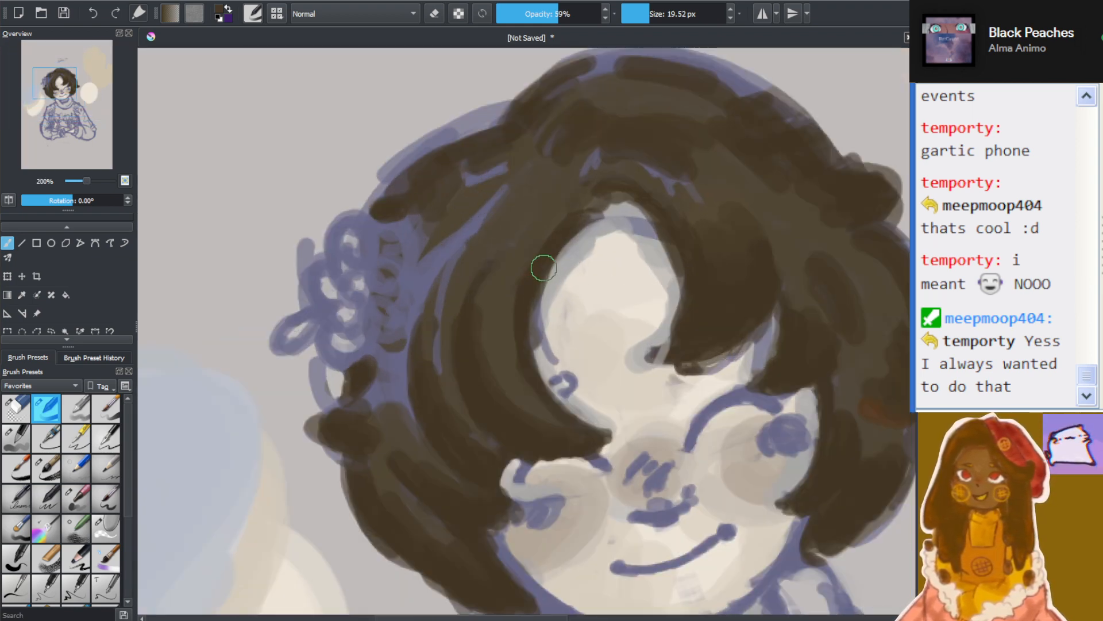
{"action": "mouse_move", "coordinate": [491, 251]}
{"action": "left_mouse_down"}
{"action": "mouse_move", "coordinate": [428, 307]}
{"action": "mouse_move", "coordinate": [441, 271]}
{"action": "mouse_move", "coordinate": [421, 307]}
{"action": "mouse_move", "coordinate": [497, 207]}
{"action": "mouse_move", "coordinate": [452, 276]}
{"action": "mouse_move", "coordinate": [432, 358]}
{"action": "mouse_move", "coordinate": [408, 351]}
{"action": "mouse_move", "coordinate": [400, 395]}
{"action": "mouse_move", "coordinate": [384, 400]}
{"action": "mouse_move", "coordinate": [393, 420]}
{"action": "mouse_move", "coordinate": [403, 322]}
{"action": "mouse_move", "coordinate": [393, 351]}
{"action": "mouse_move", "coordinate": [439, 214]}
{"action": "mouse_move", "coordinate": [417, 220]}
{"action": "mouse_move", "coordinate": [424, 230]}
{"action": "mouse_move", "coordinate": [386, 296]}
{"action": "mouse_move", "coordinate": [370, 365]}
{"action": "mouse_move", "coordinate": [364, 281]}
{"action": "mouse_move", "coordinate": [366, 357]}
{"action": "mouse_move", "coordinate": [383, 244]}
{"action": "mouse_move", "coordinate": [359, 325]}
{"action": "mouse_move", "coordinate": [388, 244]}
{"action": "mouse_move", "coordinate": [366, 342]}
{"action": "mouse_move", "coordinate": [386, 228]}
{"action": "mouse_move", "coordinate": [365, 313]}
{"action": "mouse_move", "coordinate": [391, 310]}
{"action": "mouse_move", "coordinate": [389, 333]}
{"action": "mouse_move", "coordinate": [410, 273]}
{"action": "mouse_move", "coordinate": [394, 330]}
{"action": "mouse_move", "coordinate": [370, 232]}
{"action": "mouse_move", "coordinate": [358, 364]}
{"action": "mouse_move", "coordinate": [389, 214]}
{"action": "mouse_move", "coordinate": [375, 325]}
{"action": "left_mouse_up"}
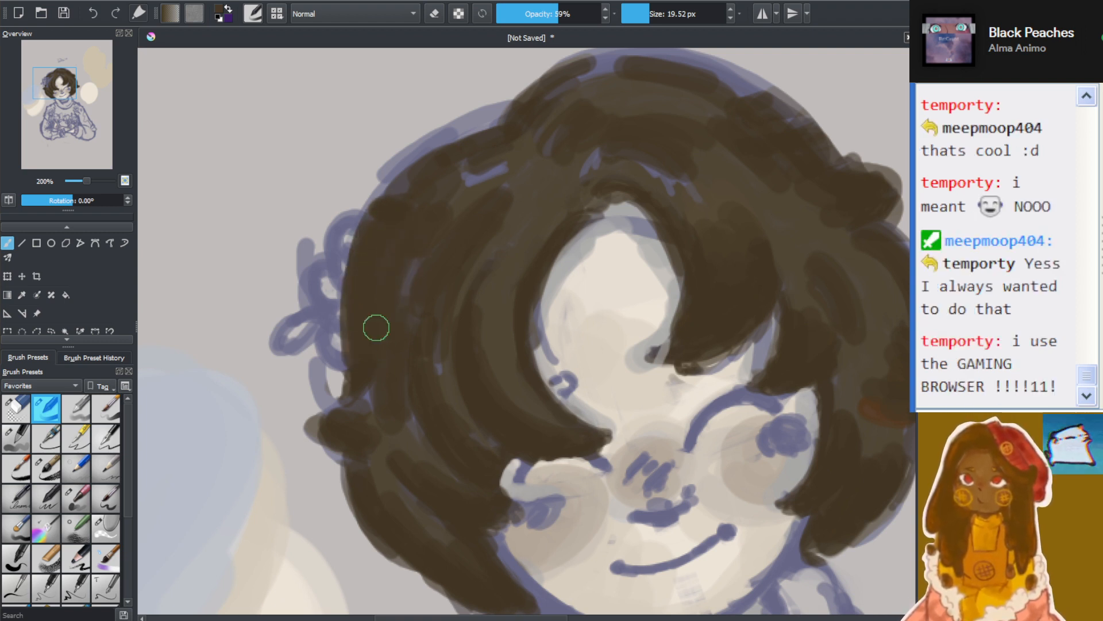
{"action": "left_click", "coordinate": [22, 295]}
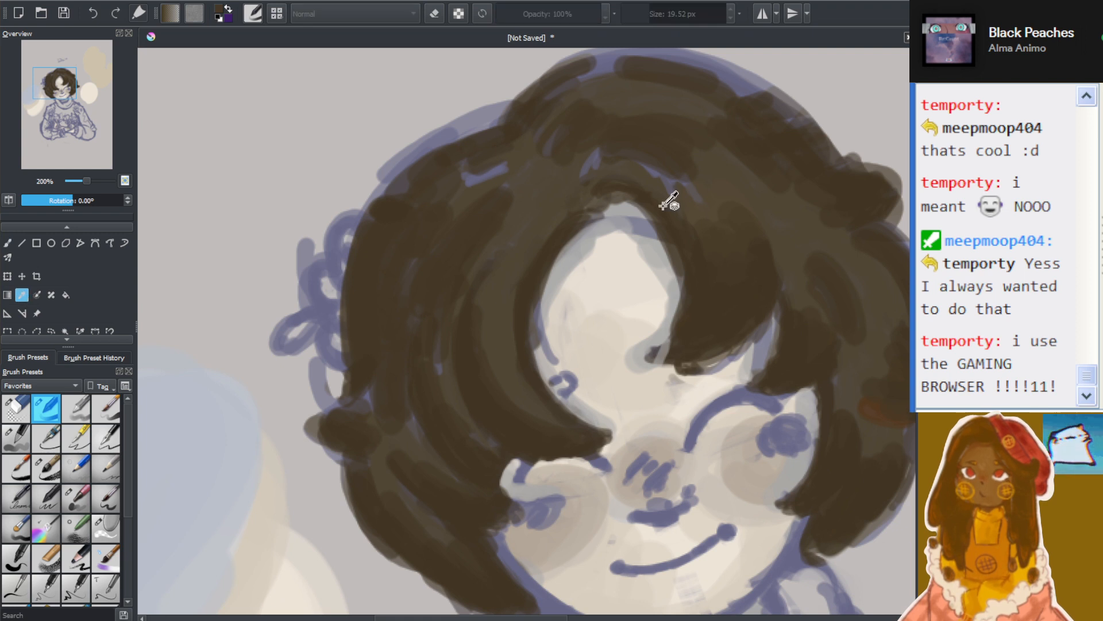
{"action": "left_click", "coordinate": [6, 245]}
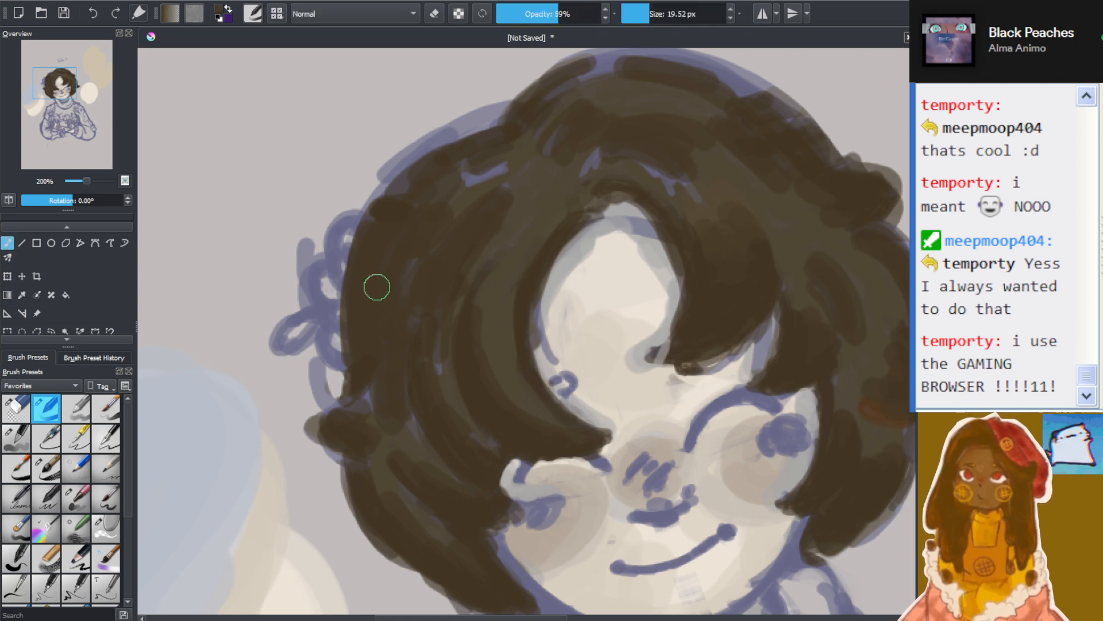
Blend dark brown over the hair between the hair flower and the face, covering the blue lines above it
{"action": "mouse_move", "coordinate": [381, 409]}
{"action": "left_mouse_down"}
{"action": "mouse_move", "coordinate": [438, 251]}
{"action": "mouse_move", "coordinate": [426, 222]}
{"action": "mouse_move", "coordinate": [488, 210]}
{"action": "left_mouse_up"}
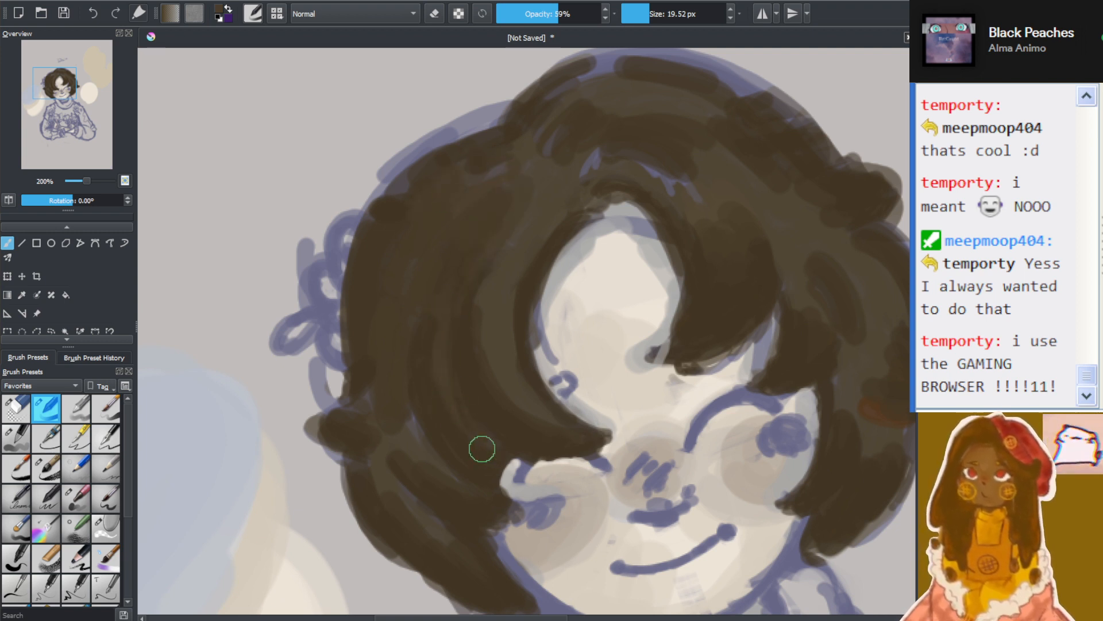
{"action": "left_click_drag", "start_coordinate": [480, 319], "coordinate": [508, 370]}
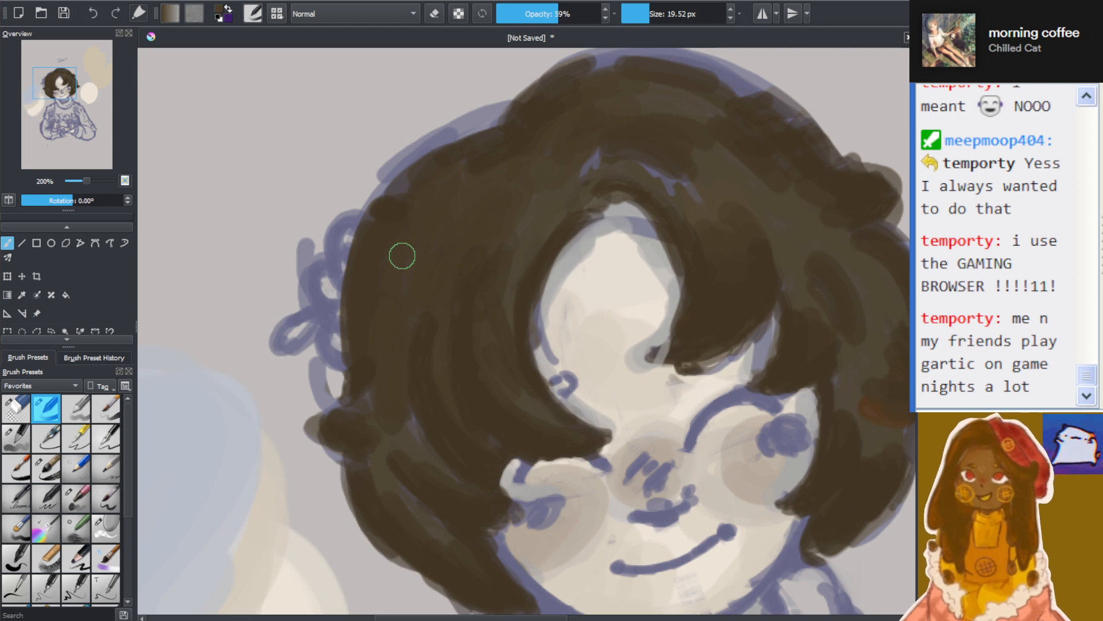
Examine the darkened hair up close and against the whole figure
{"action": "scroll", "coordinate": [506, 253], "scroll_direction": "down", "scroll_amount": 3}
{"action": "scroll", "coordinate": [503, 274], "scroll_direction": "up", "scroll_amount": 3}
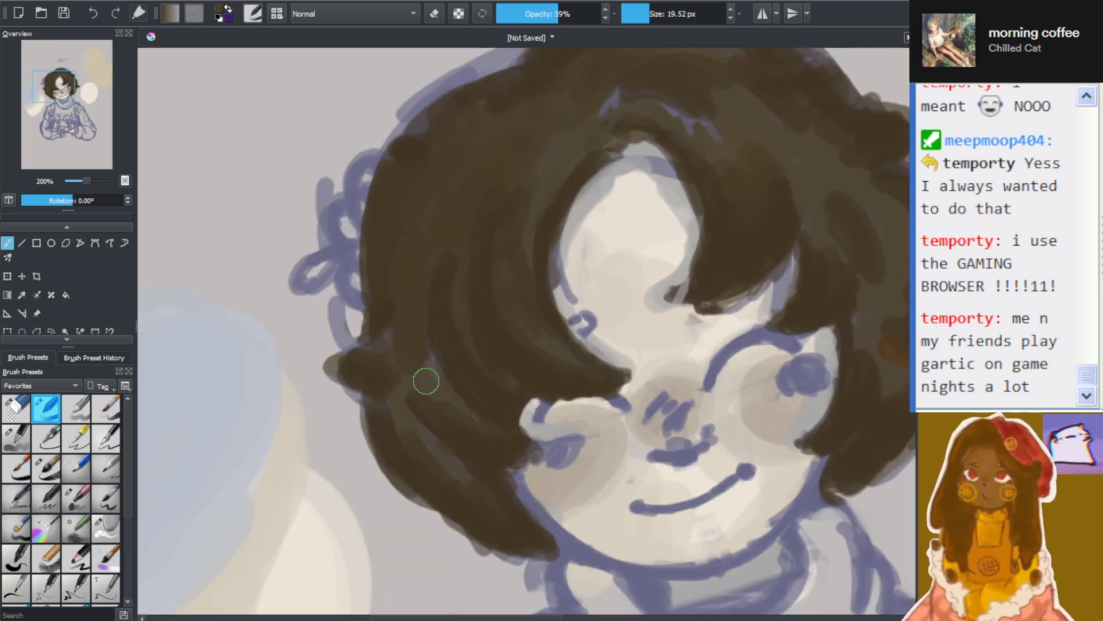
{"action": "scroll", "coordinate": [433, 347], "scroll_direction": "down", "scroll_amount": 2}
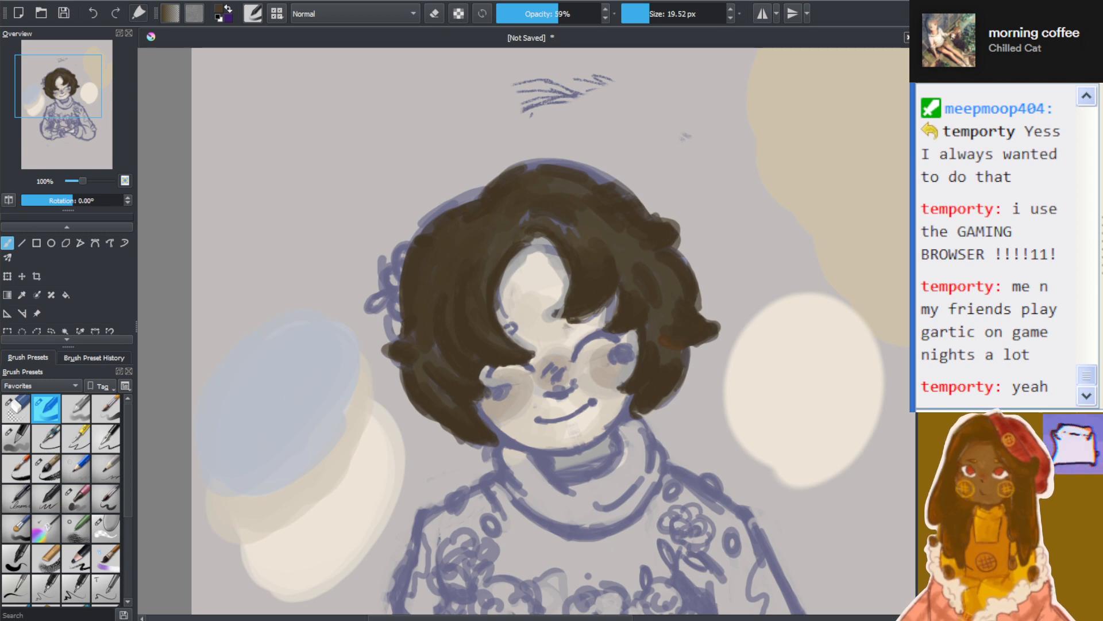
{"action": "scroll", "coordinate": [431, 309], "scroll_direction": "down", "scroll_amount": 2}
{"action": "scroll", "coordinate": [434, 311], "scroll_direction": "up", "scroll_amount": 3}
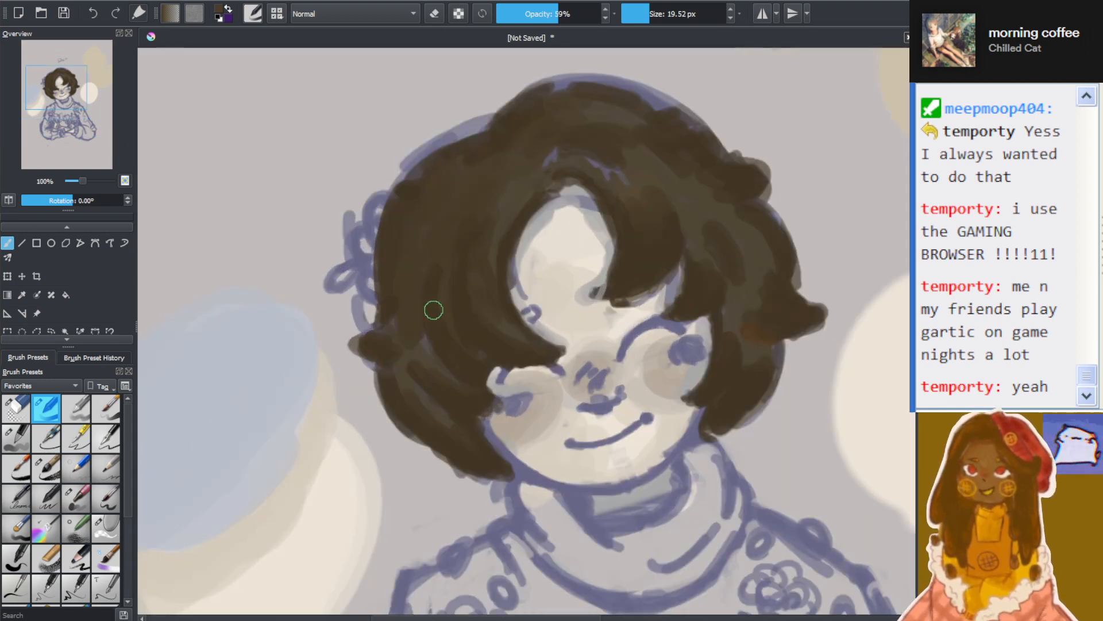
{"action": "scroll", "coordinate": [524, 331], "scroll_direction": "down", "scroll_amount": 3}
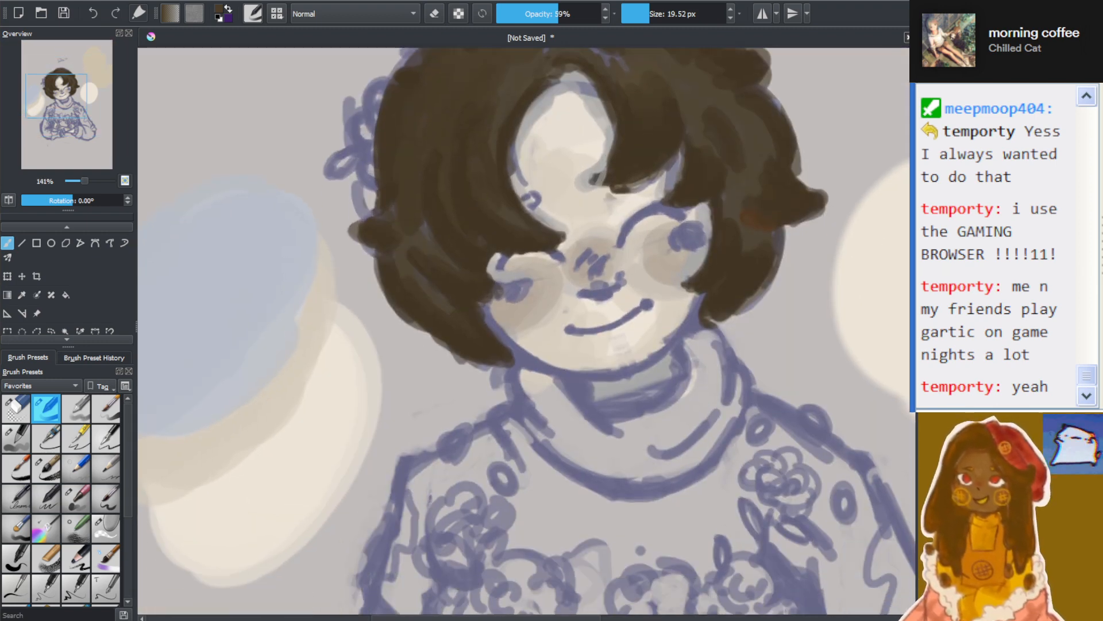
{"action": "scroll", "coordinate": [698, 210], "scroll_direction": "up", "scroll_amount": 3}
{"action": "scroll", "coordinate": [698, 210], "scroll_direction": "down", "scroll_amount": 1}
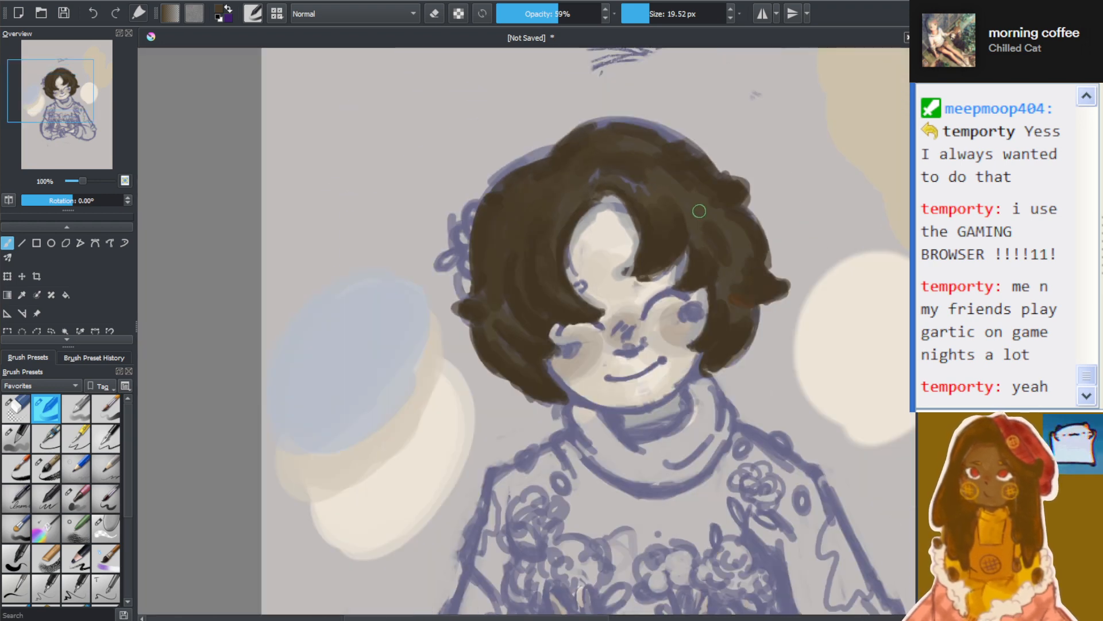
{"action": "scroll", "coordinate": [698, 211], "scroll_direction": "up", "scroll_amount": 1}
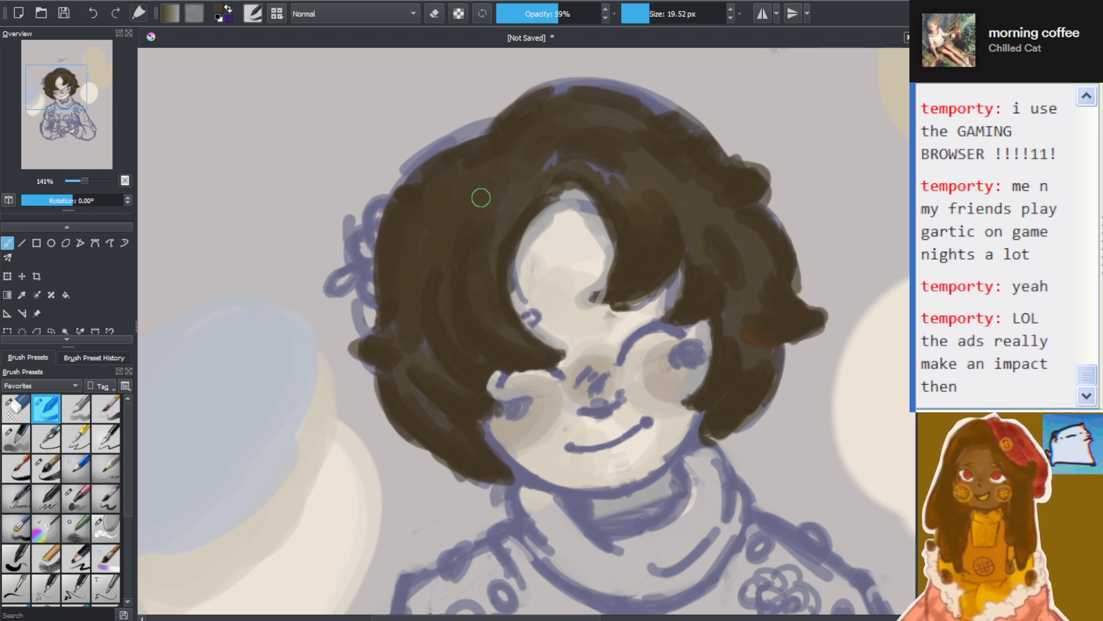
{"action": "scroll", "coordinate": [482, 198], "scroll_direction": "down", "scroll_amount": 2}
{"action": "scroll", "coordinate": [511, 263], "scroll_direction": "up", "scroll_amount": 1}
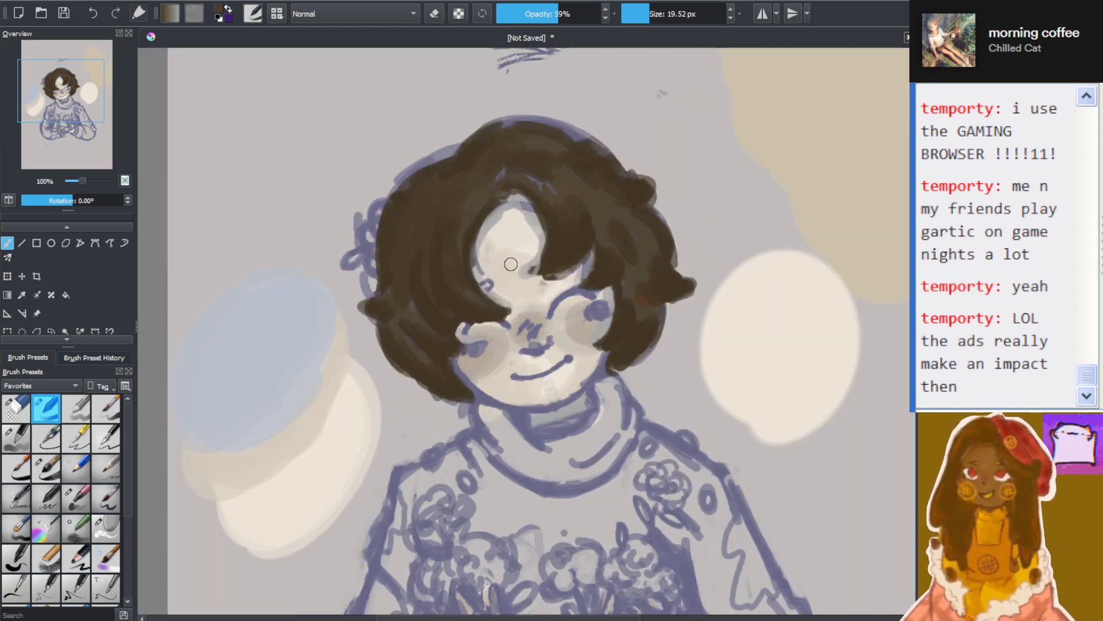
{"action": "scroll", "coordinate": [511, 263], "scroll_direction": "up", "scroll_amount": 2}
{"action": "scroll", "coordinate": [511, 263], "scroll_direction": "down", "scroll_amount": 2}
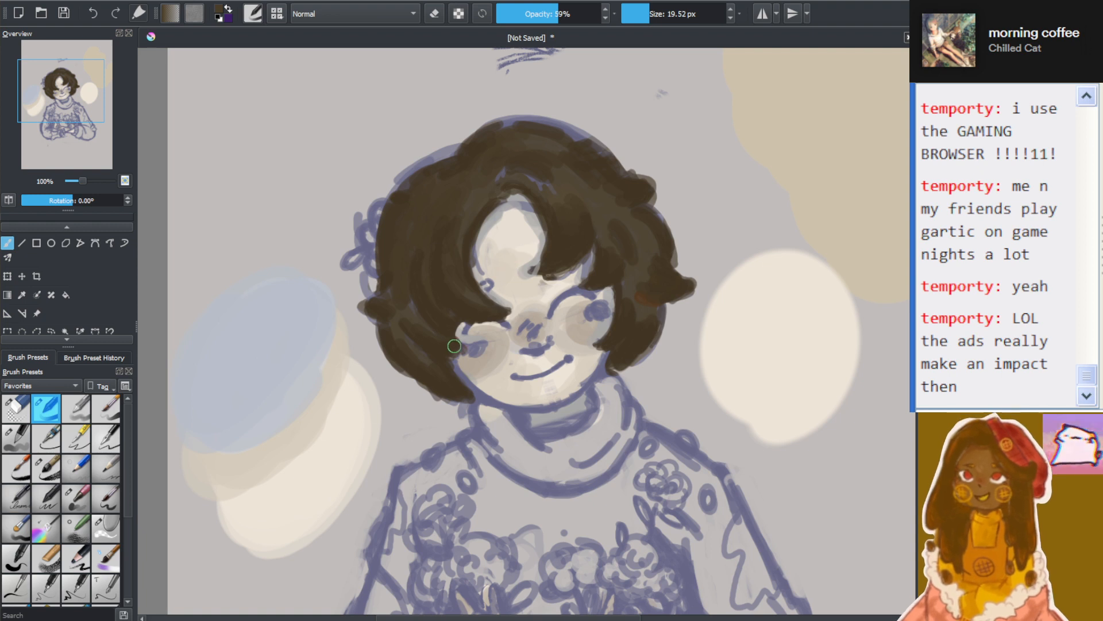
Paint dark brown over the blue lines above the forehead and the reddish patch on the side curl opposite the flower
{"action": "scroll", "coordinate": [454, 345], "scroll_direction": "up", "scroll_amount": 1}
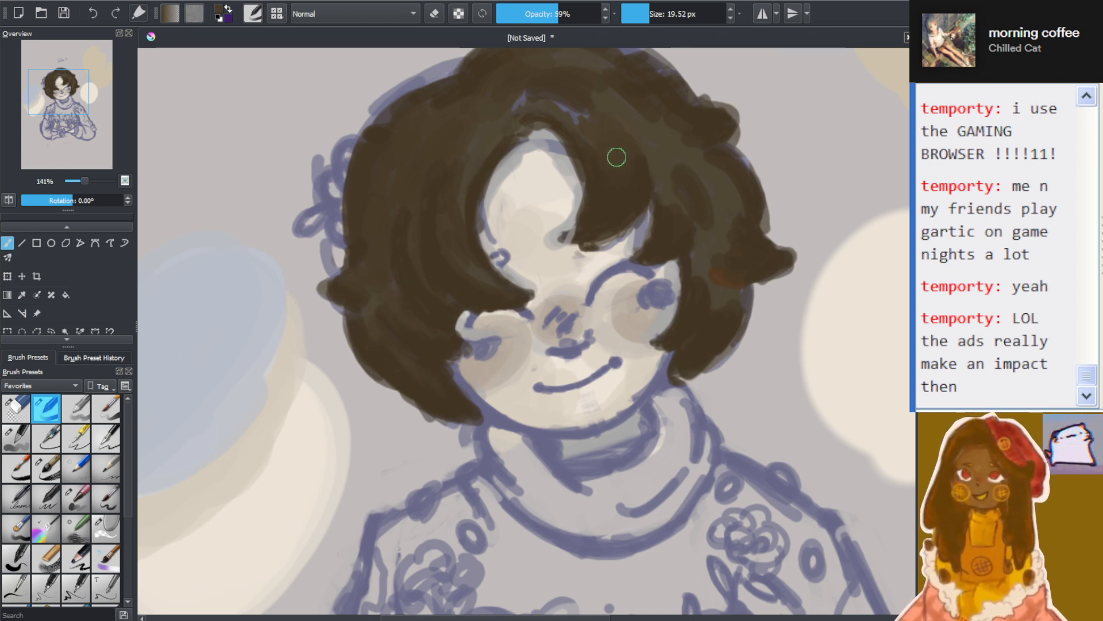
{"action": "left_click_drag", "start_coordinate": [576, 115], "coordinate": [594, 140]}
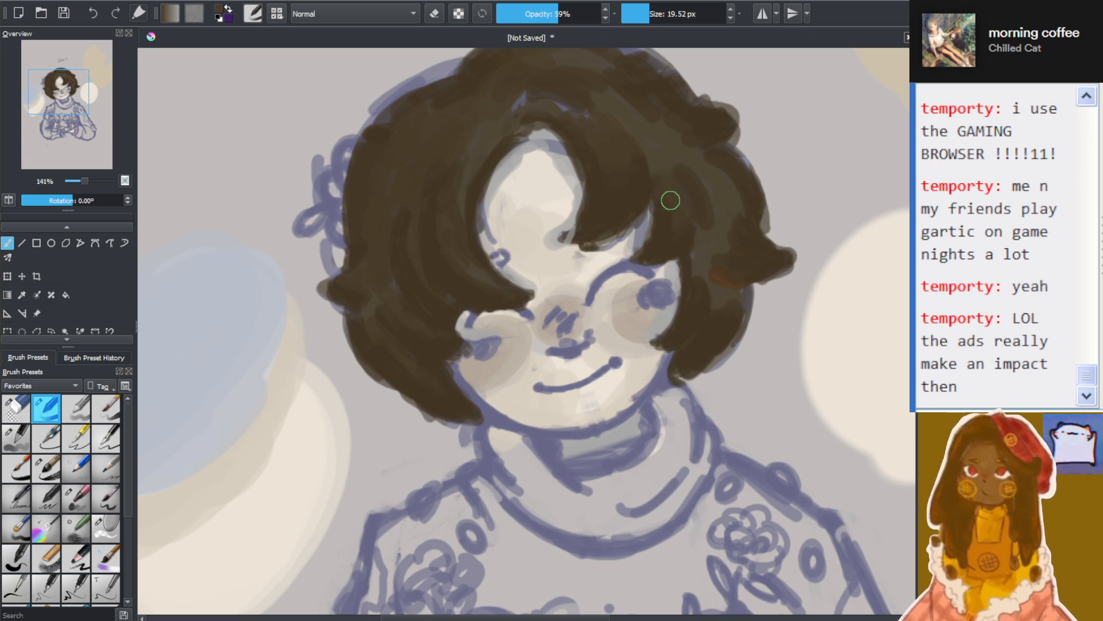
{"action": "mouse_move", "coordinate": [739, 248]}
{"action": "left_mouse_down"}
{"action": "mouse_move", "coordinate": [745, 224]}
{"action": "mouse_move", "coordinate": [730, 260]}
{"action": "left_mouse_up"}
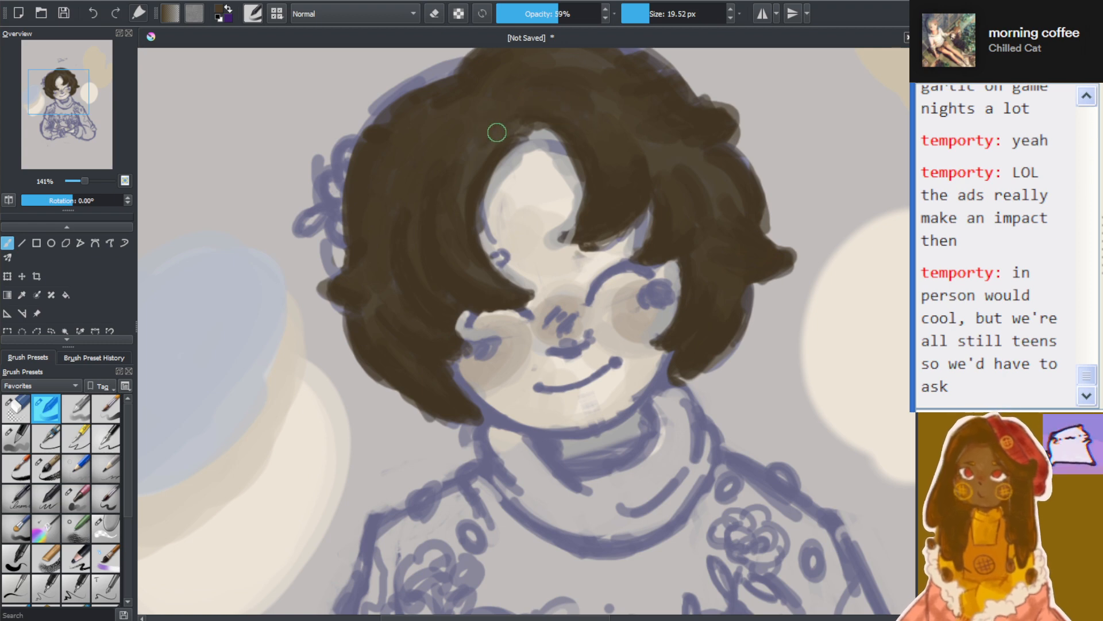
Try a warmer brown stroke on the hair beside the hair flower and undo it
{"action": "scroll", "coordinate": [503, 126], "scroll_direction": "down", "scroll_amount": 1}
{"action": "left_click_drag", "start_coordinate": [918, 352], "coordinate": [918, 324]}
{"action": "scroll", "coordinate": [633, 220], "scroll_direction": "up", "scroll_amount": 1}
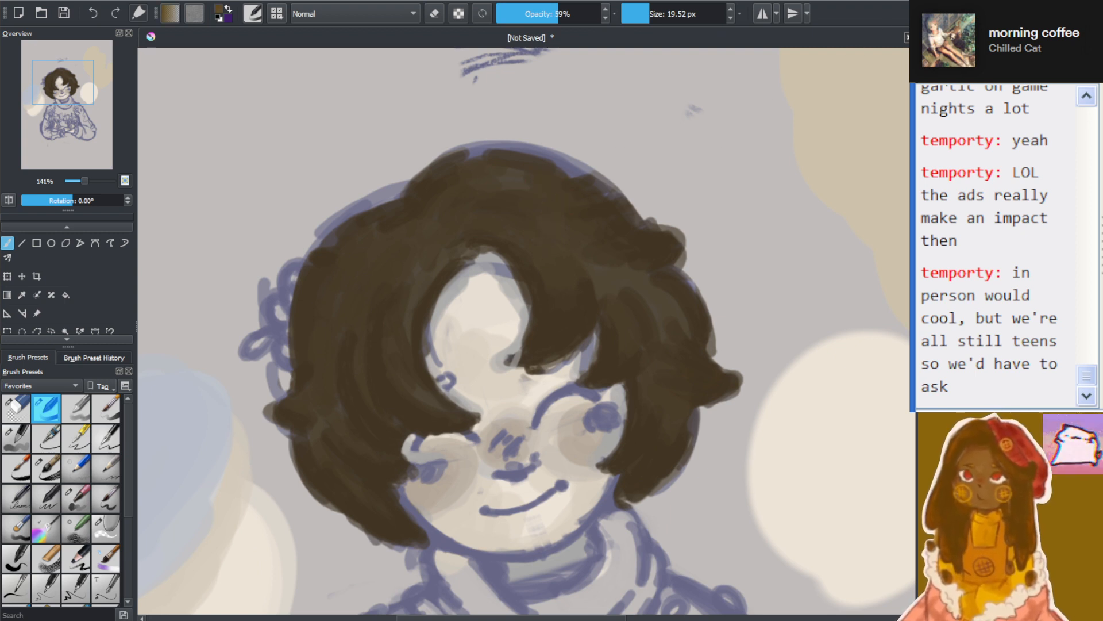
{"action": "mouse_move", "coordinate": [328, 294]}
{"action": "left_mouse_down"}
{"action": "mouse_move", "coordinate": [314, 346]}
{"action": "mouse_move", "coordinate": [326, 296]}
{"action": "left_mouse_up"}
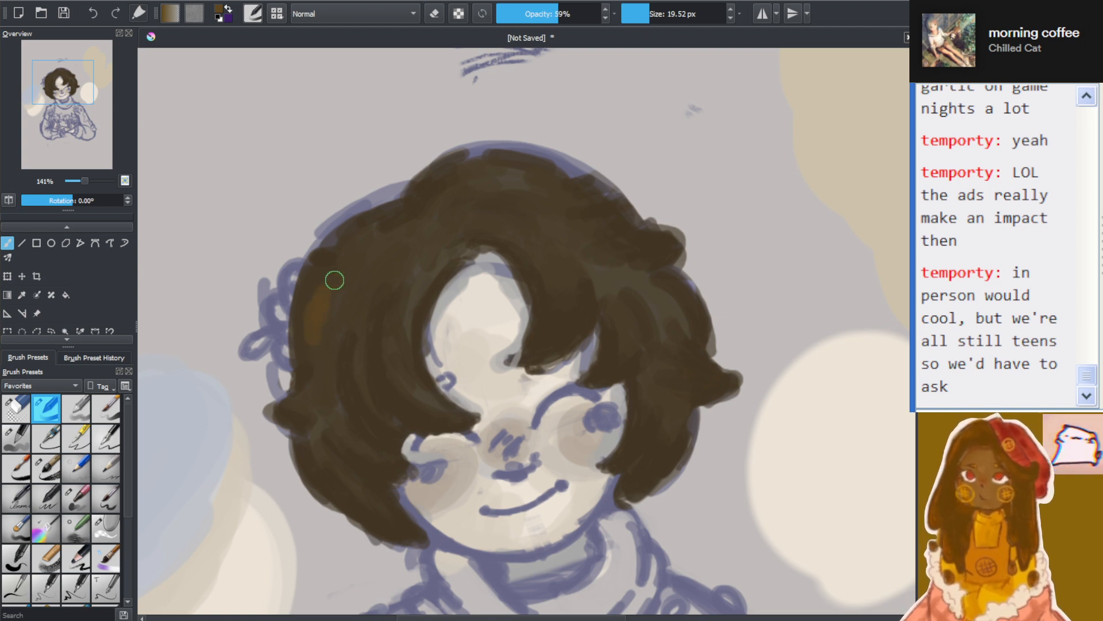
{"action": "key", "text": "ctrl+z"}
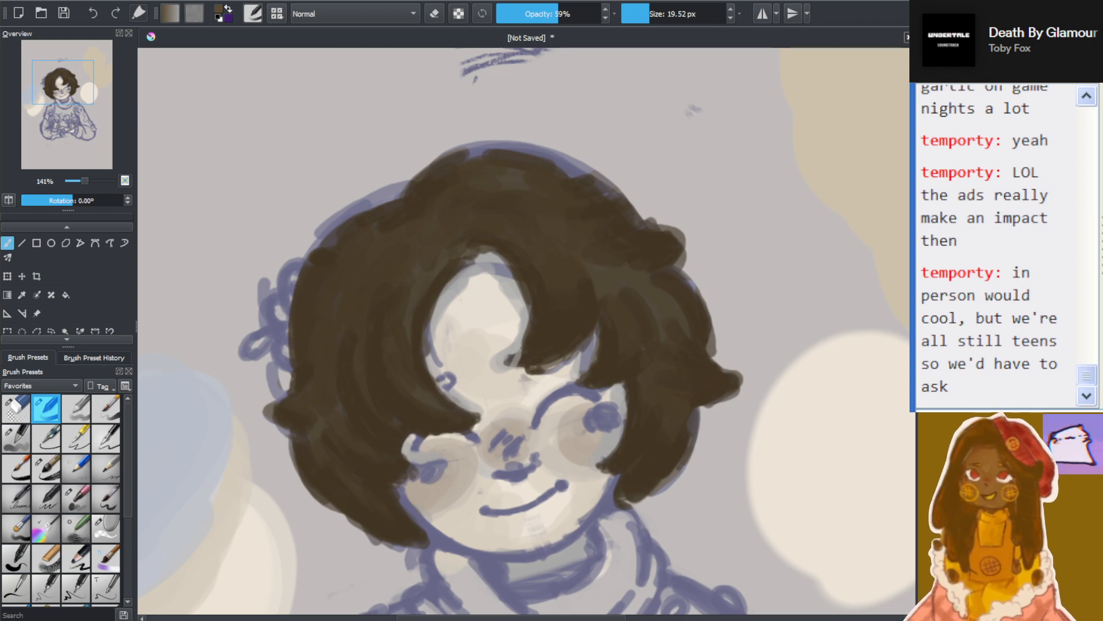
Sample the dark brown from the upper hair on the flower side and return to the Freehand Brush
{"action": "scroll", "coordinate": [463, 252], "scroll_direction": "down", "scroll_amount": 2}
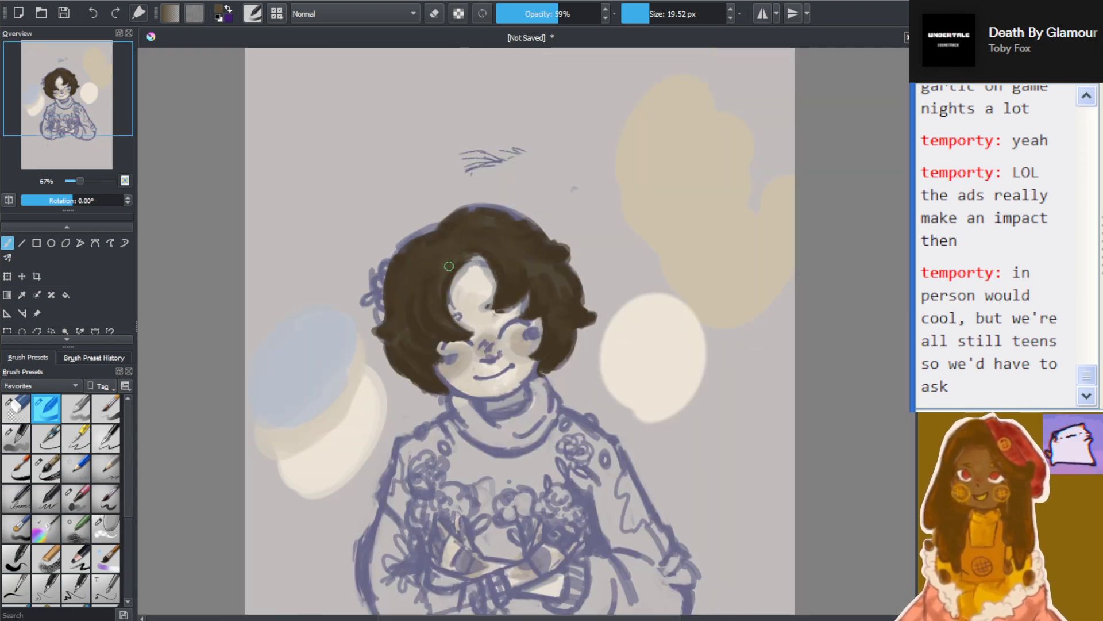
{"action": "scroll", "coordinate": [444, 262], "scroll_direction": "up", "scroll_amount": 2}
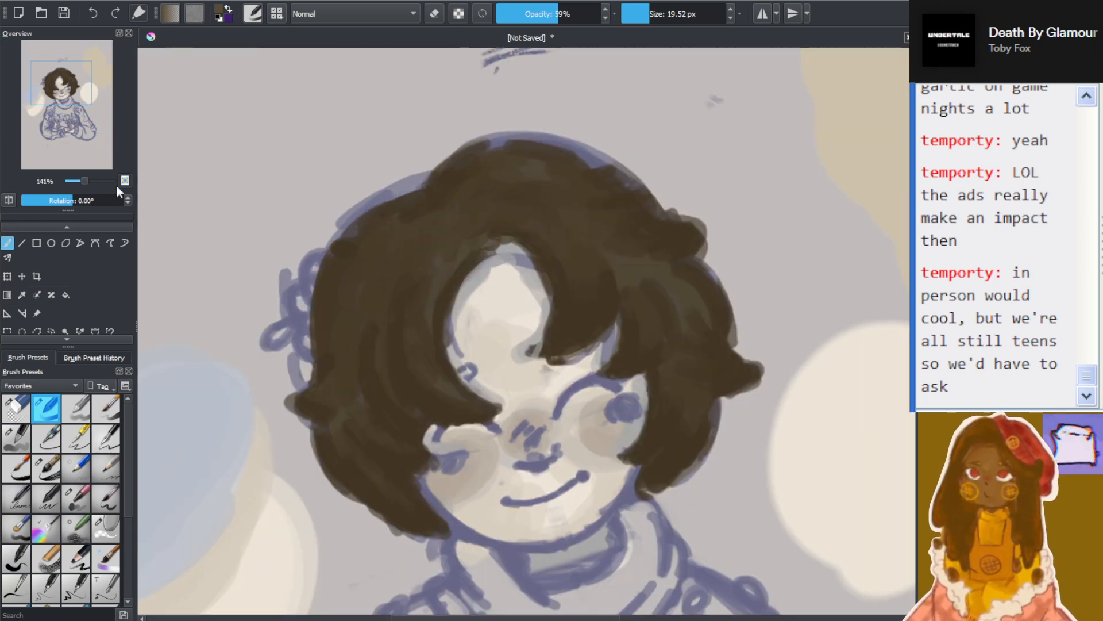
{"action": "left_click", "coordinate": [22, 296]}
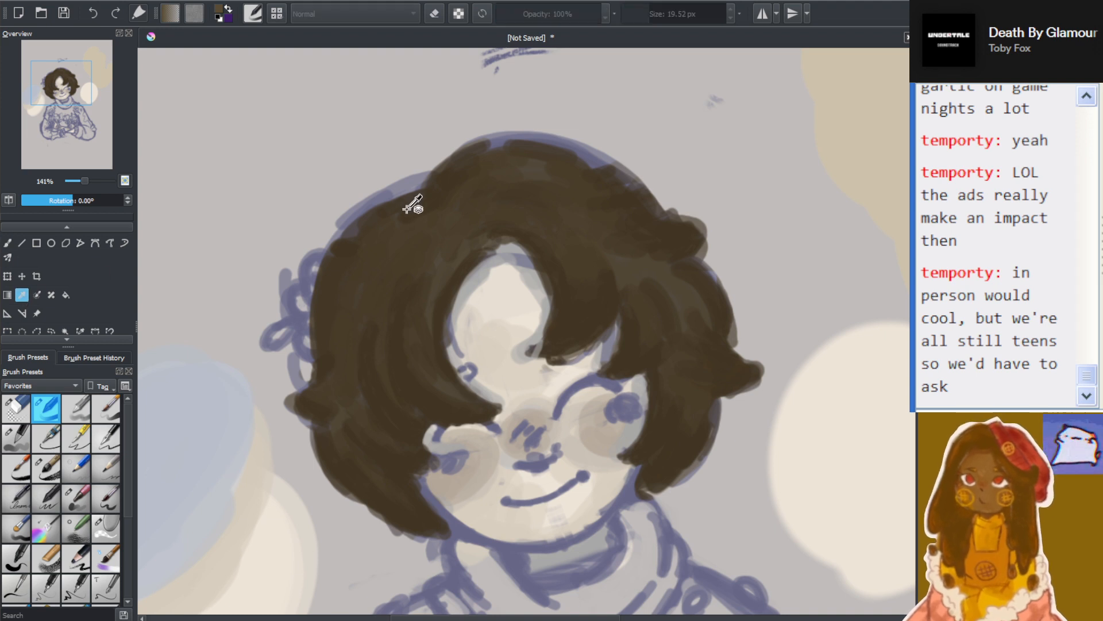
{"action": "left_click", "coordinate": [439, 209]}
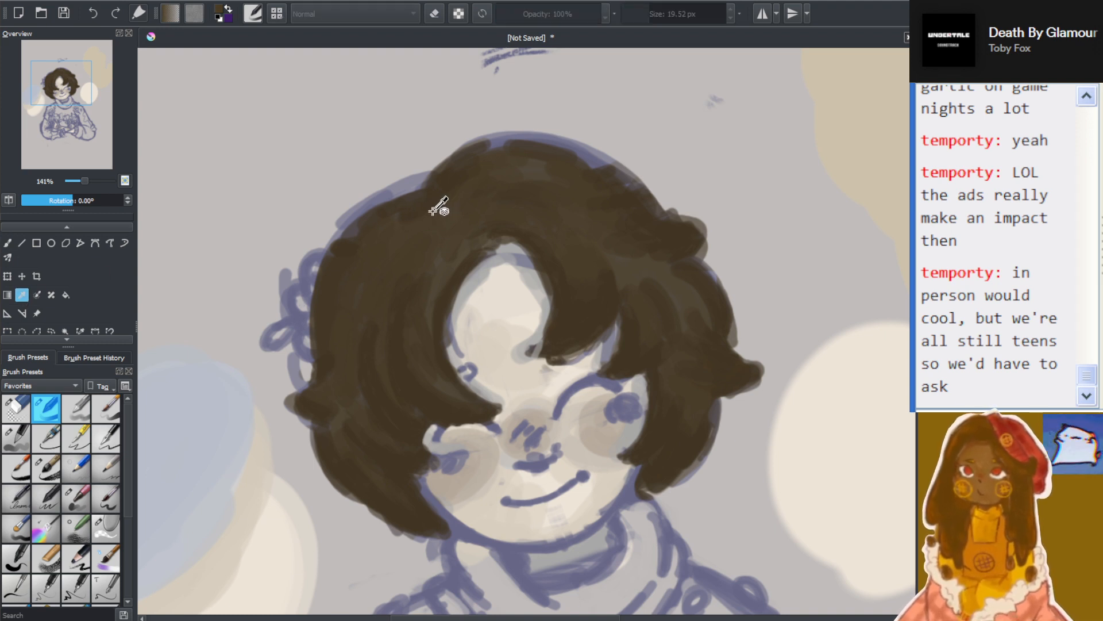
{"action": "left_click", "coordinate": [7, 243]}
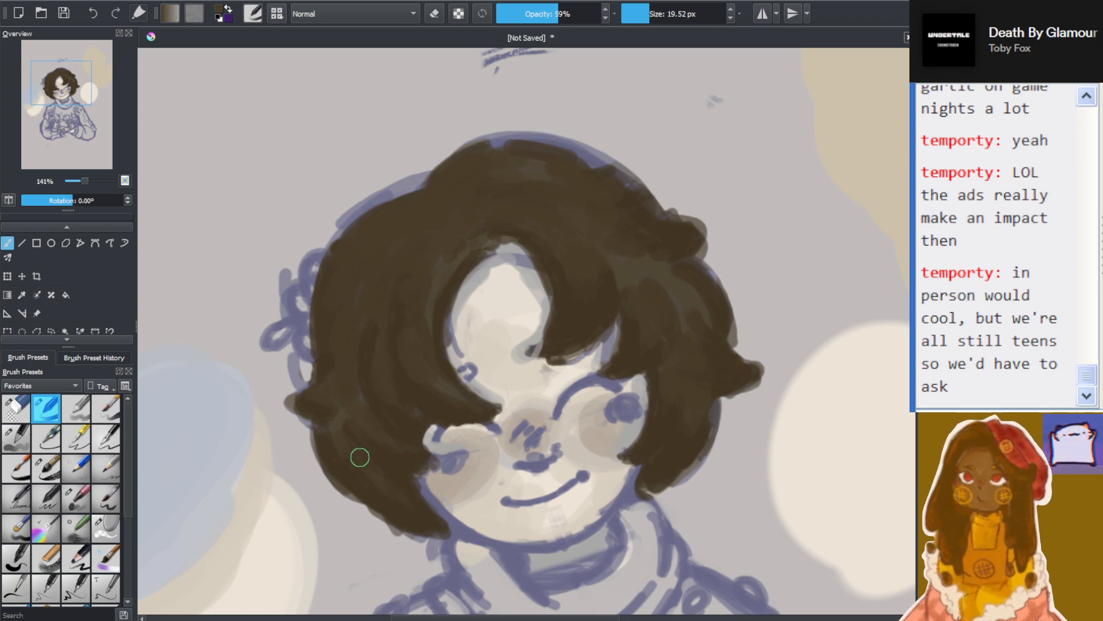
Compare the hair's colour and silhouette with the face, sweater and the rest of the drawing
{"action": "scroll", "coordinate": [378, 482], "scroll_direction": "down", "scroll_amount": 5}
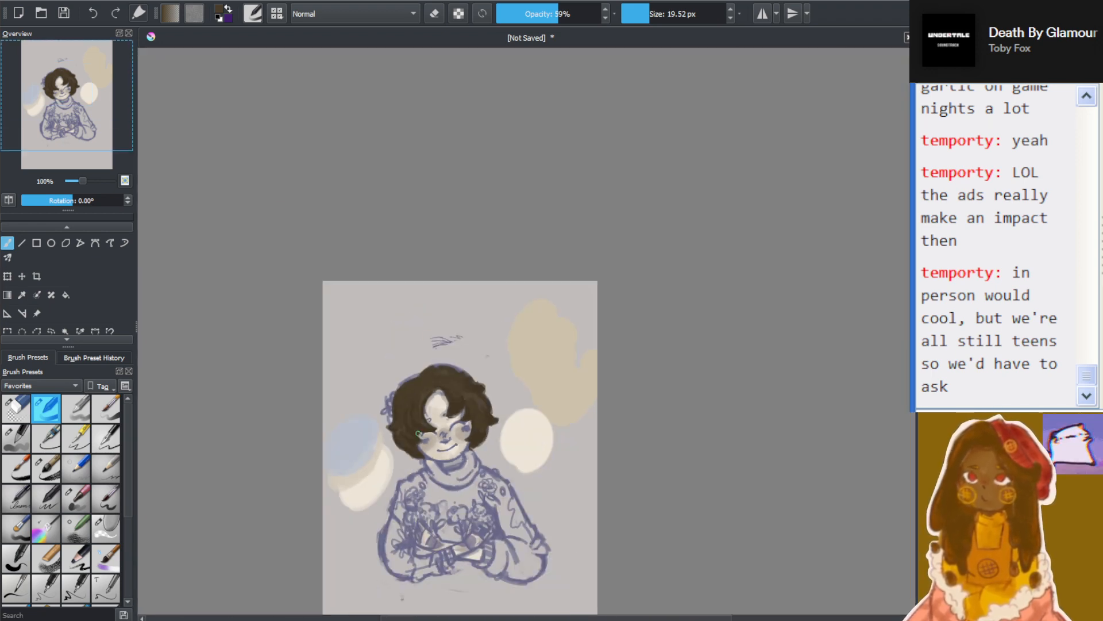
{"action": "scroll", "coordinate": [419, 436], "scroll_direction": "up", "scroll_amount": 5}
{"action": "scroll", "coordinate": [418, 432], "scroll_direction": "down", "scroll_amount": 3}
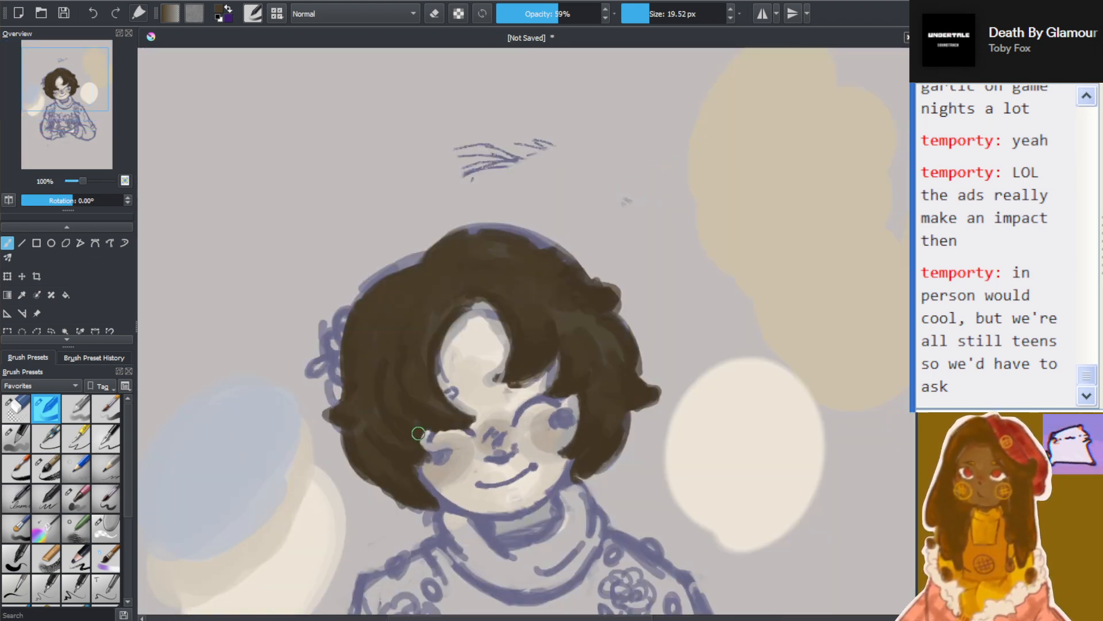
{"action": "scroll", "coordinate": [418, 431], "scroll_direction": "up", "scroll_amount": 4}
{"action": "scroll", "coordinate": [419, 431], "scroll_direction": "down", "scroll_amount": 1}
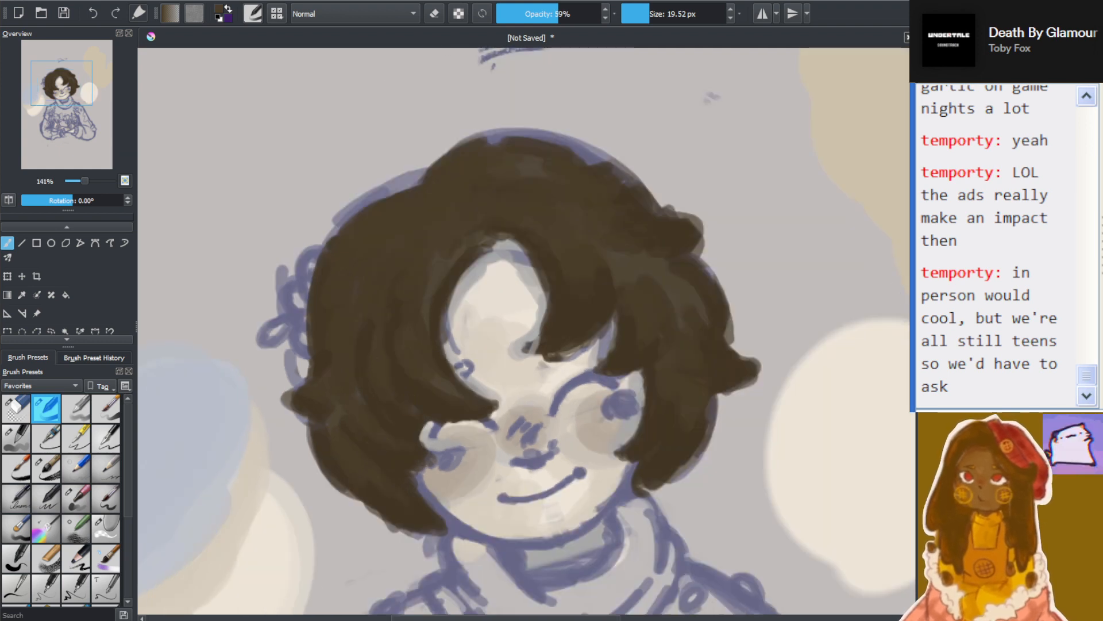
{"action": "left_click_drag", "start_coordinate": [914, 297], "coordinate": [915, 305]}
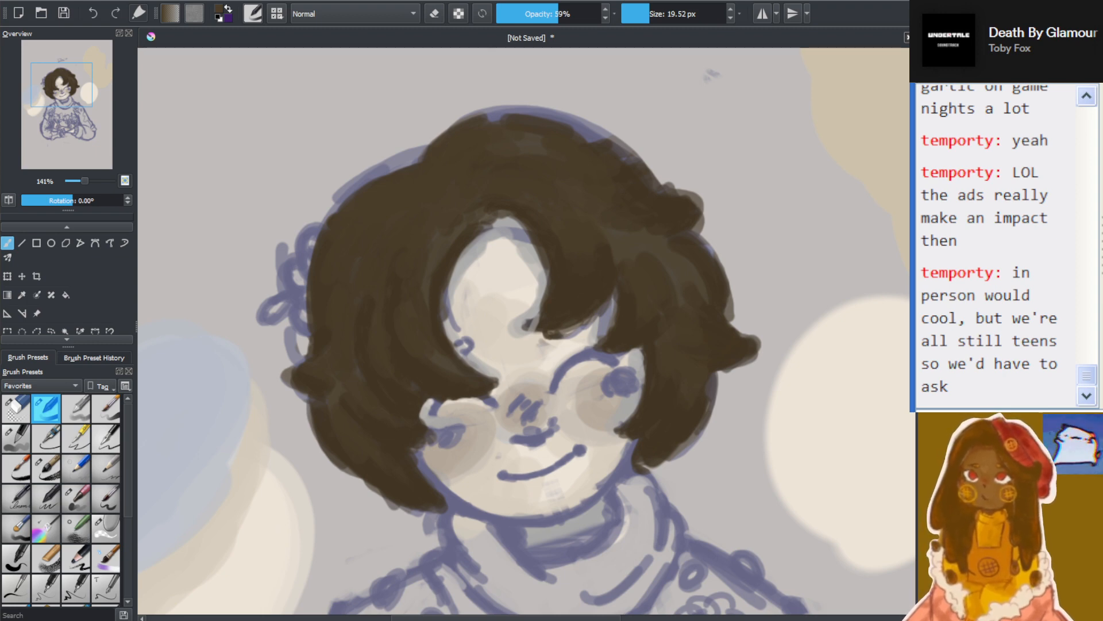
{"action": "scroll", "coordinate": [797, 207], "scroll_direction": "down", "scroll_amount": 2}
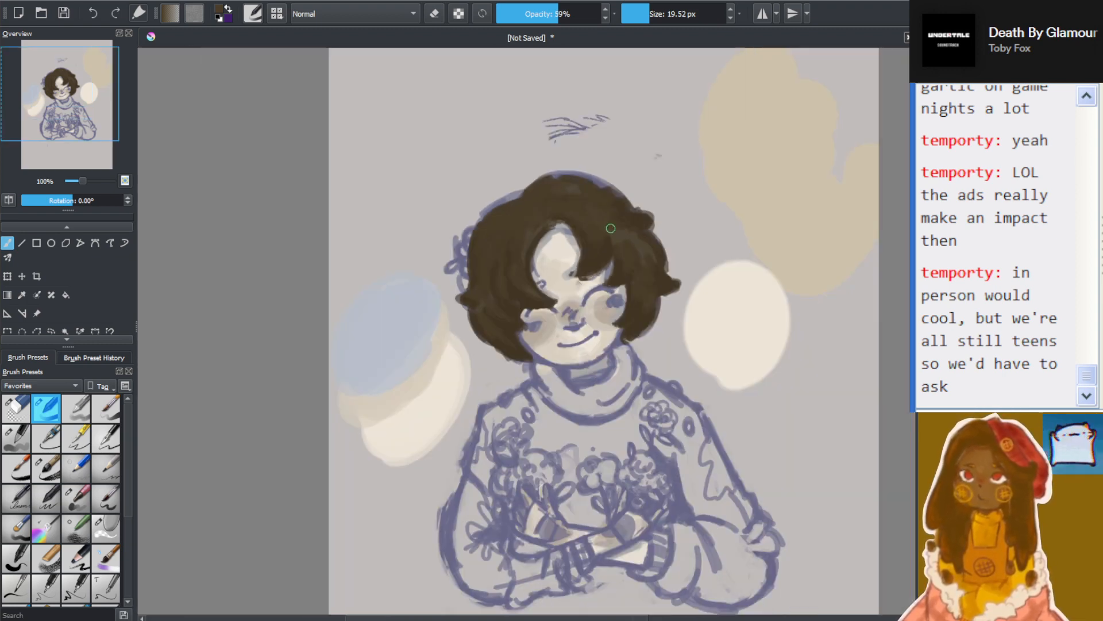
{"action": "scroll", "coordinate": [678, 193], "scroll_direction": "up", "scroll_amount": 1}
{"action": "scroll", "coordinate": [659, 211], "scroll_direction": "up", "scroll_amount": 1}
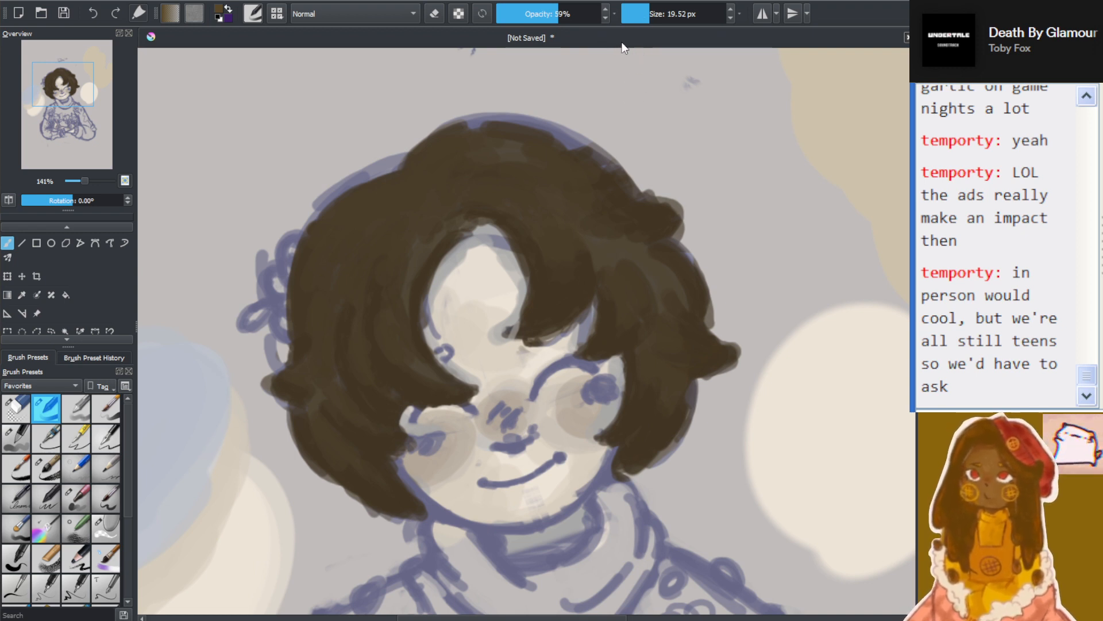
Lower the brush opacity to 44% and try a short stroke along the upper hair edge above the flower
{"action": "left_click", "coordinate": [542, 13]}
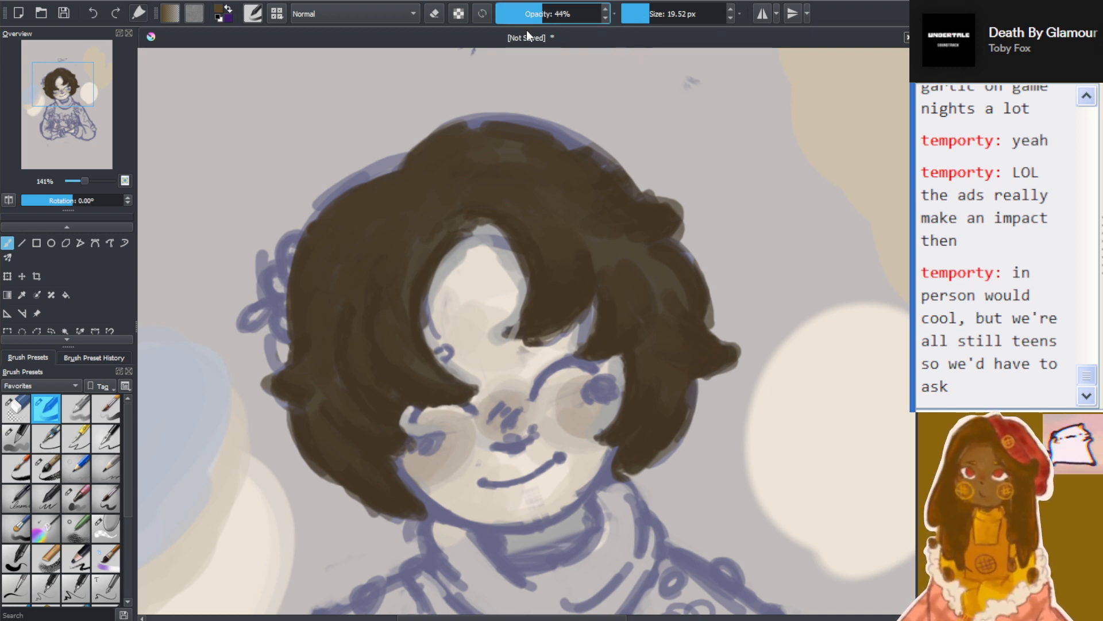
{"action": "mouse_move", "coordinate": [419, 161]}
{"action": "left_mouse_down"}
{"action": "mouse_move", "coordinate": [465, 162]}
{"action": "mouse_move", "coordinate": [427, 164]}
{"action": "mouse_move", "coordinate": [453, 151]}
{"action": "mouse_move", "coordinate": [508, 175]}
{"action": "mouse_move", "coordinate": [409, 175]}
{"action": "left_mouse_up"}
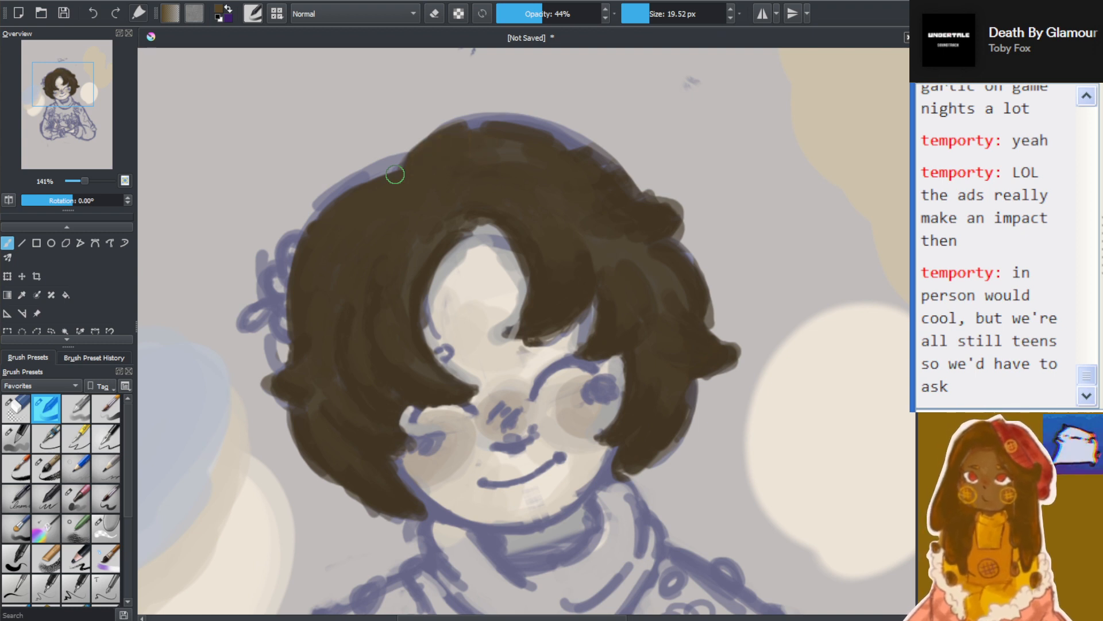
Try another brush preset at 78% opacity and 43.83 px with a warm brown stroke on the crown, and undo the stroke
{"action": "left_click", "coordinate": [18, 439]}
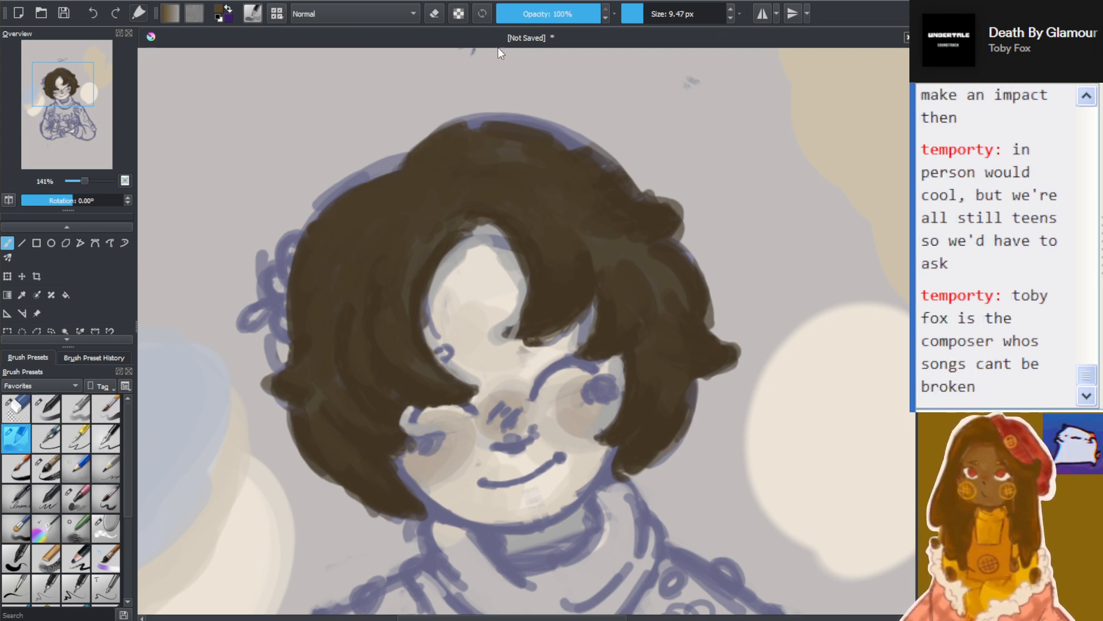
{"action": "left_click", "coordinate": [590, 13]}
{"action": "left_click_drag", "start_coordinate": [590, 13], "coordinate": [579, 14]}
{"action": "left_click", "coordinate": [667, 17]}
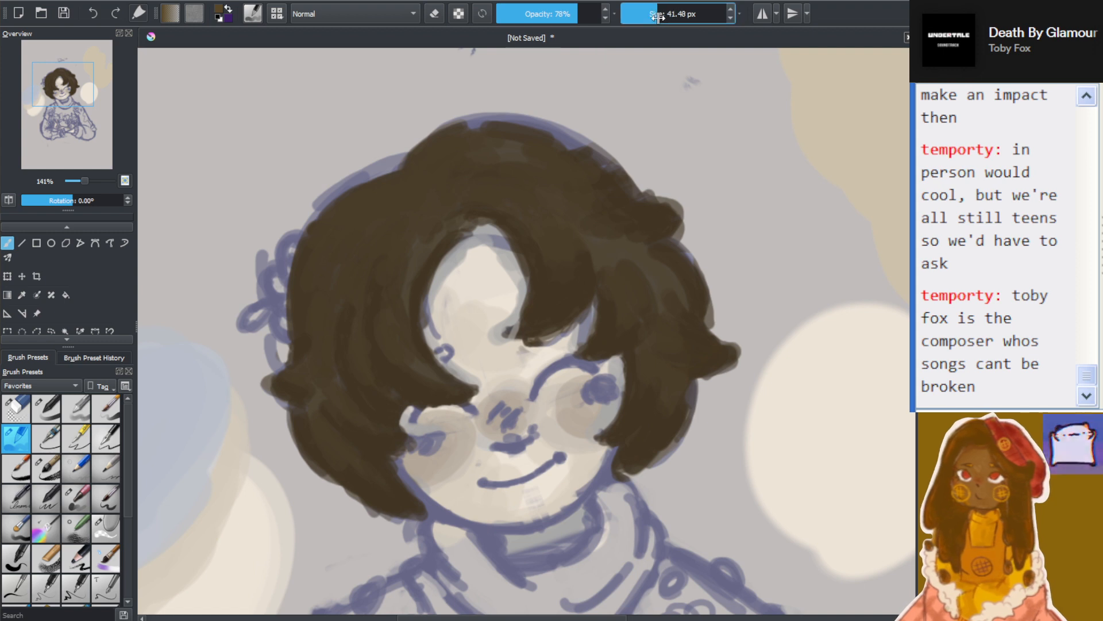
{"action": "left_click", "coordinate": [651, 15]}
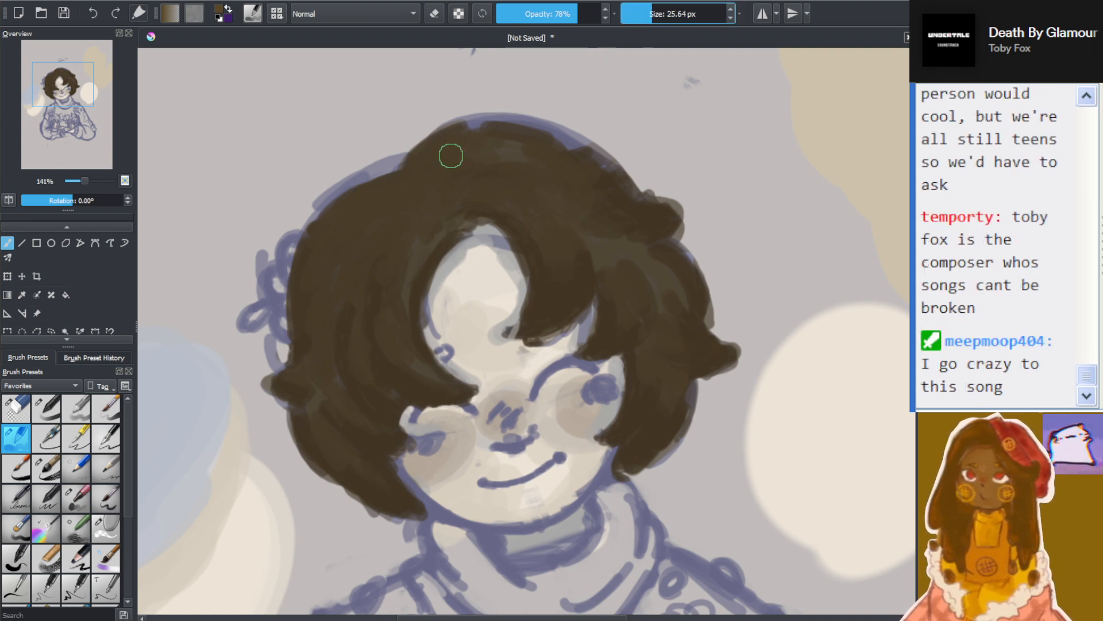
{"action": "left_click", "coordinate": [659, 17]}
{"action": "left_click_drag", "start_coordinate": [429, 171], "coordinate": [472, 143]}
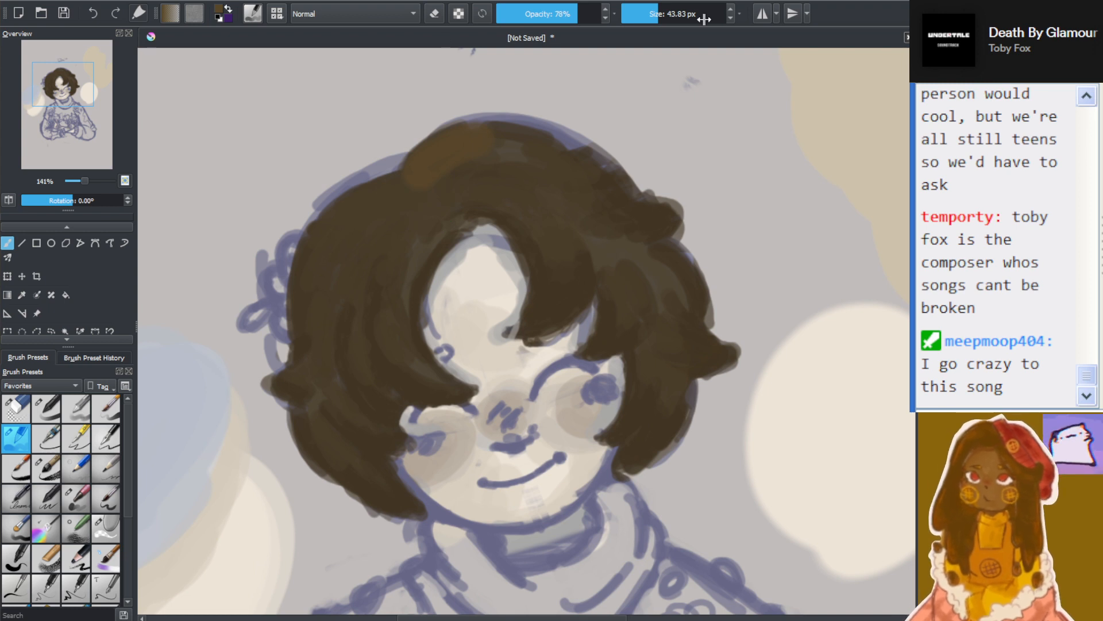
{"action": "key", "text": "ctrl+z"}
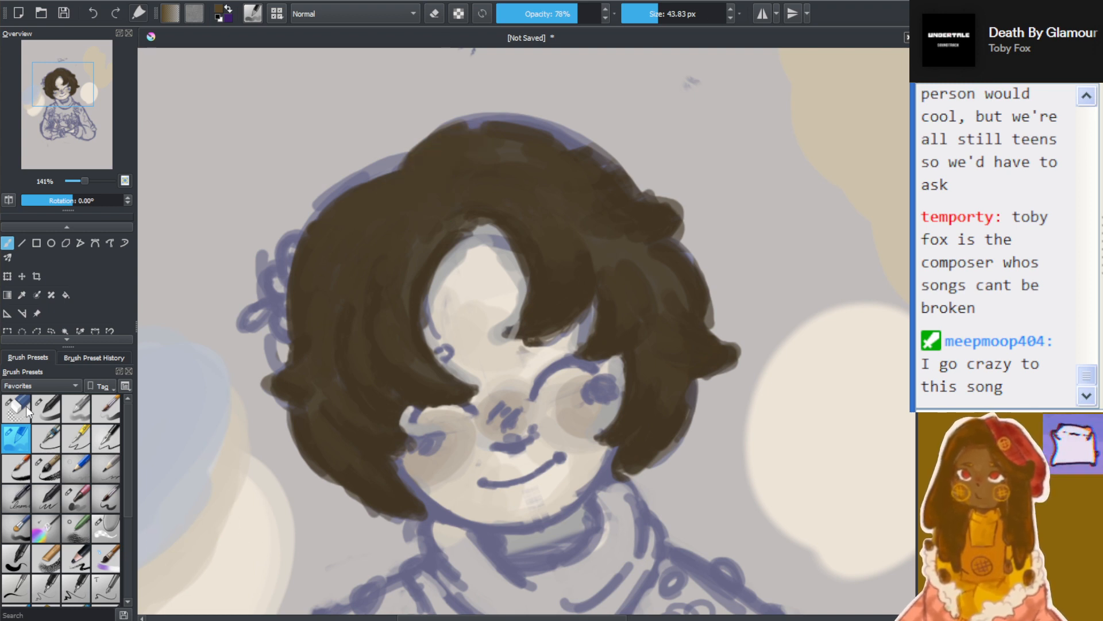
Try a textured brush preset at 100% opacity and 34.95 px with a warm brown stroke on the crown, and undo it
{"action": "left_click", "coordinate": [41, 559]}
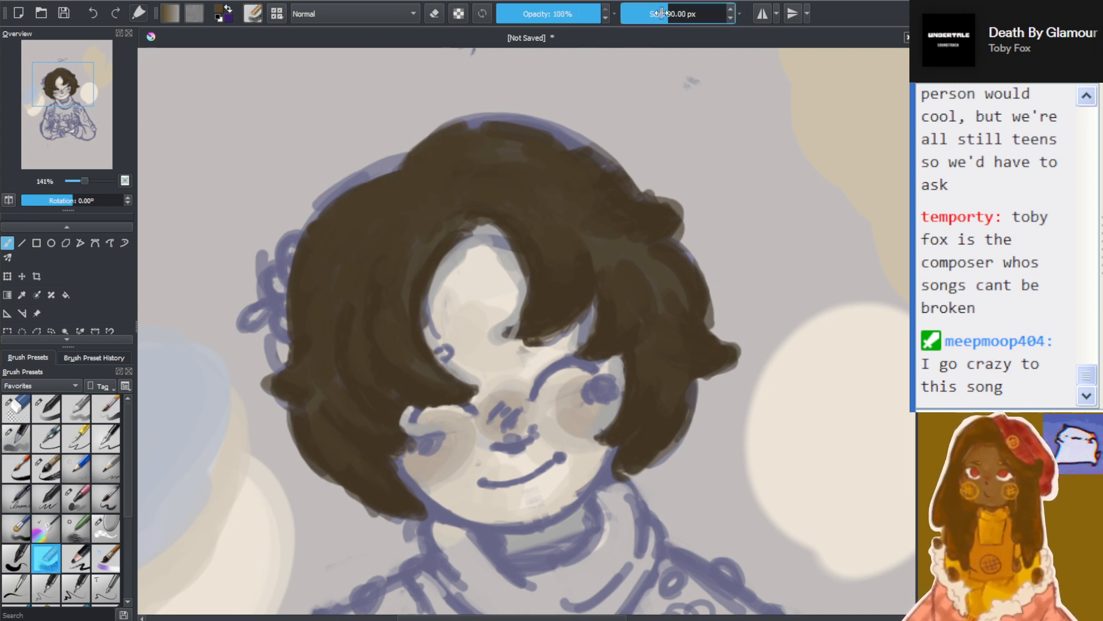
{"action": "left_click_drag", "start_coordinate": [468, 158], "coordinate": [460, 136]}
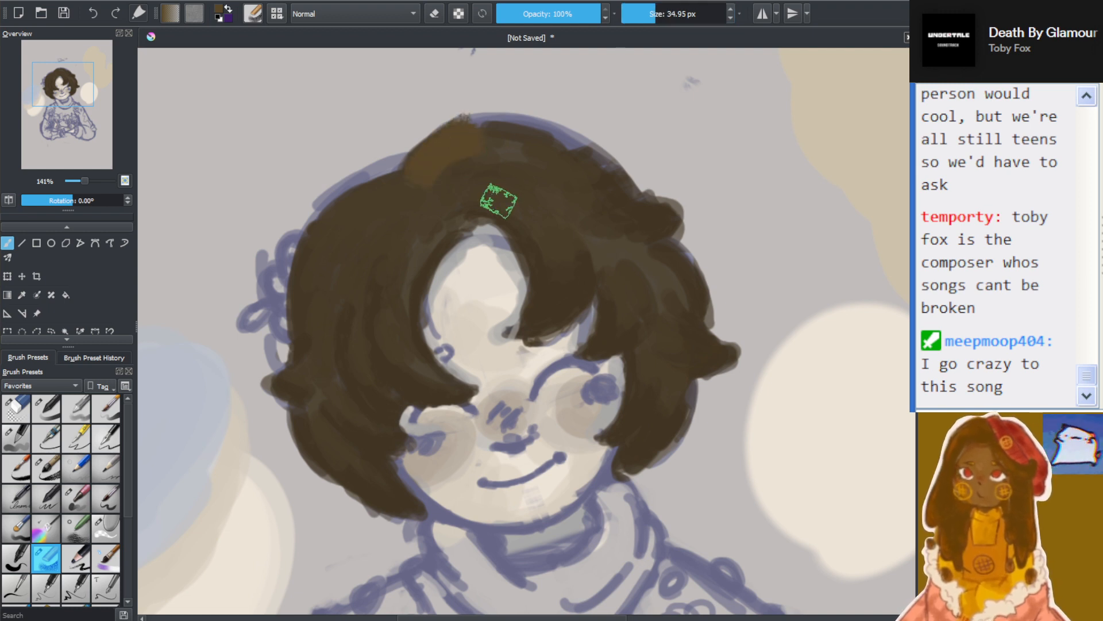
{"action": "key", "text": "ctrl+z"}
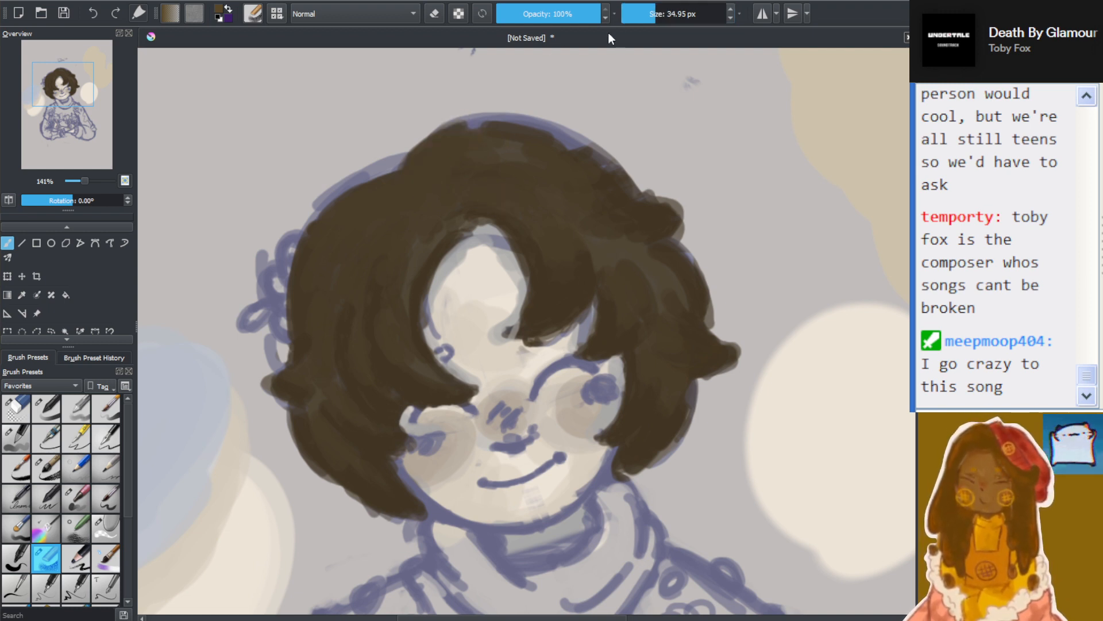
Reduce the textured brush to 18.16 px, try warm brown strokes along the crown's upper edge, and undo them all
{"action": "left_click_drag", "start_coordinate": [655, 16], "coordinate": [649, 14]}
{"action": "mouse_move", "coordinate": [412, 172]}
{"action": "left_mouse_down"}
{"action": "mouse_move", "coordinate": [482, 121]}
{"action": "mouse_move", "coordinate": [411, 172]}
{"action": "mouse_move", "coordinate": [470, 151]}
{"action": "left_mouse_up"}
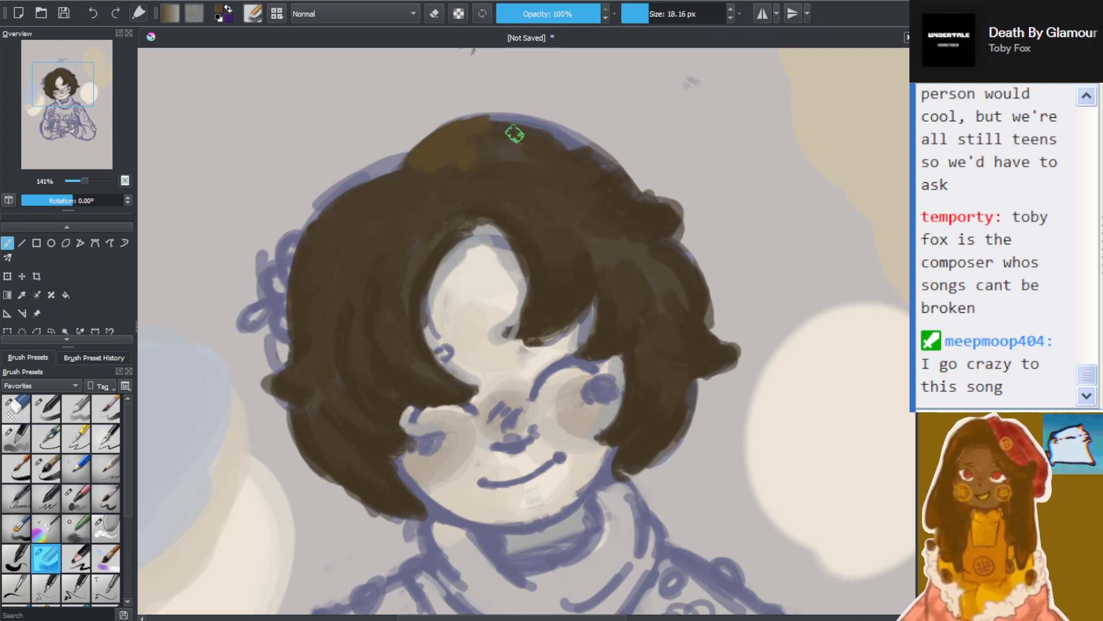
{"action": "key", "text": "ctrl+z"}
{"action": "key", "text": "ctrl+z"}
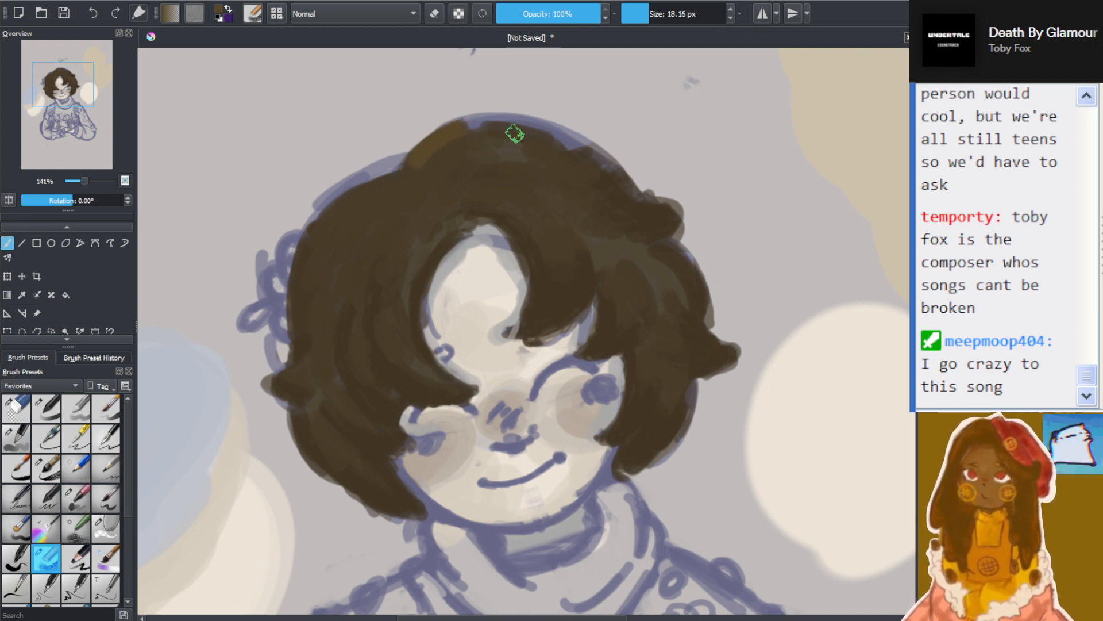
{"action": "key", "text": "ctrl+z"}
{"action": "key", "text": "ctrl+z"}
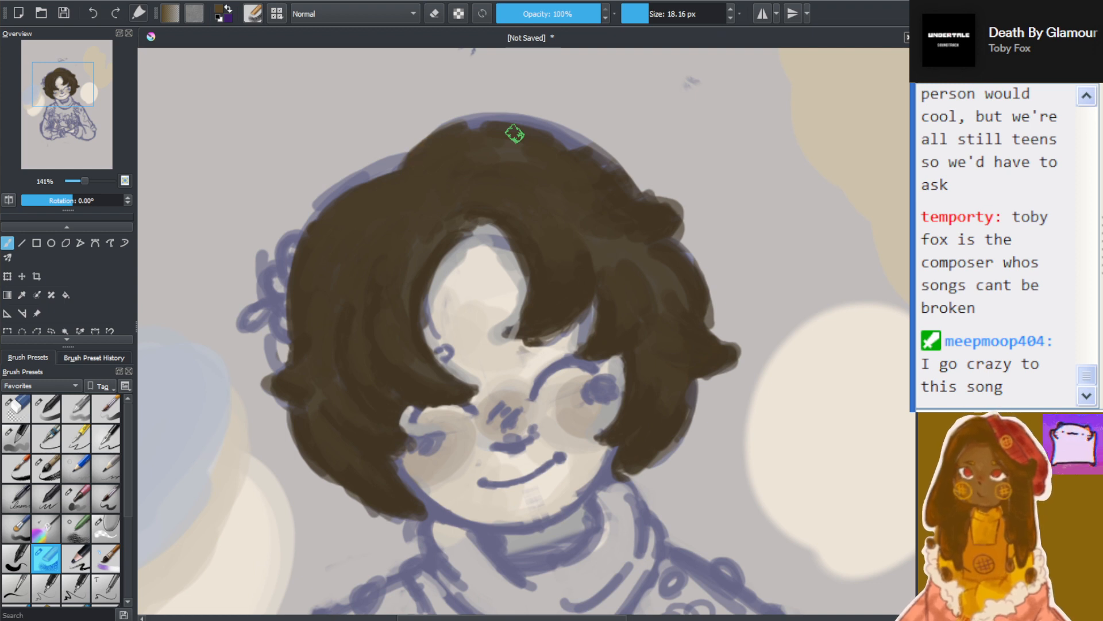
Try a 32 px preset at 100% opacity for warm brown patches on the crown and the hair's left side, and erase them
{"action": "left_click", "coordinate": [87, 566]}
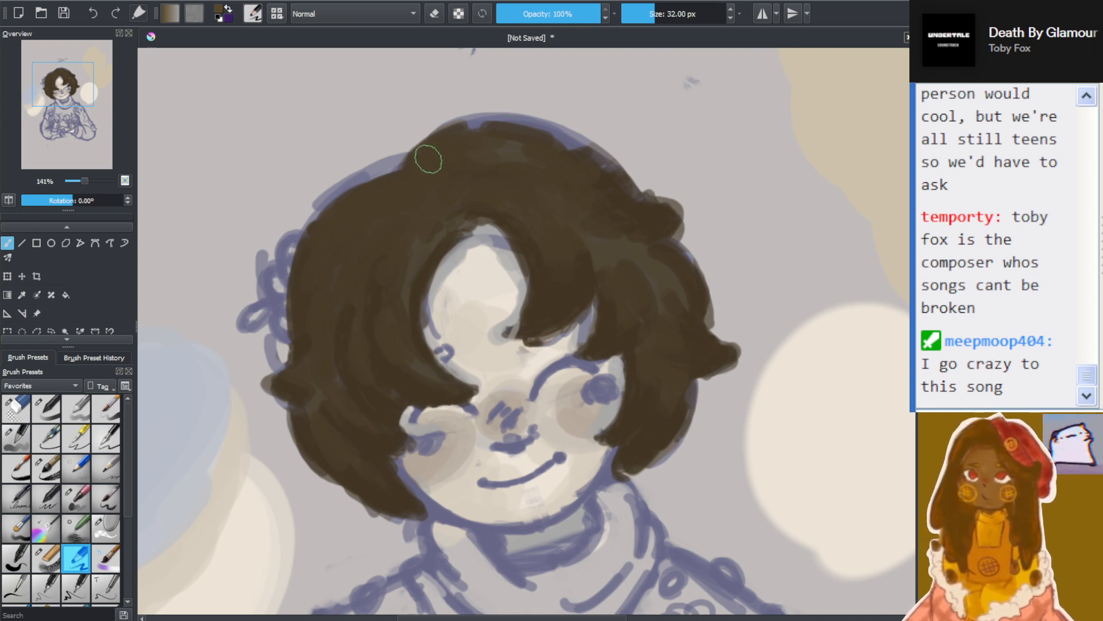
{"action": "mouse_move", "coordinate": [414, 168]}
{"action": "left_mouse_down"}
{"action": "mouse_move", "coordinate": [476, 131]}
{"action": "mouse_move", "coordinate": [422, 168]}
{"action": "mouse_move", "coordinate": [462, 163]}
{"action": "mouse_move", "coordinate": [501, 138]}
{"action": "mouse_move", "coordinate": [439, 179]}
{"action": "left_mouse_up"}
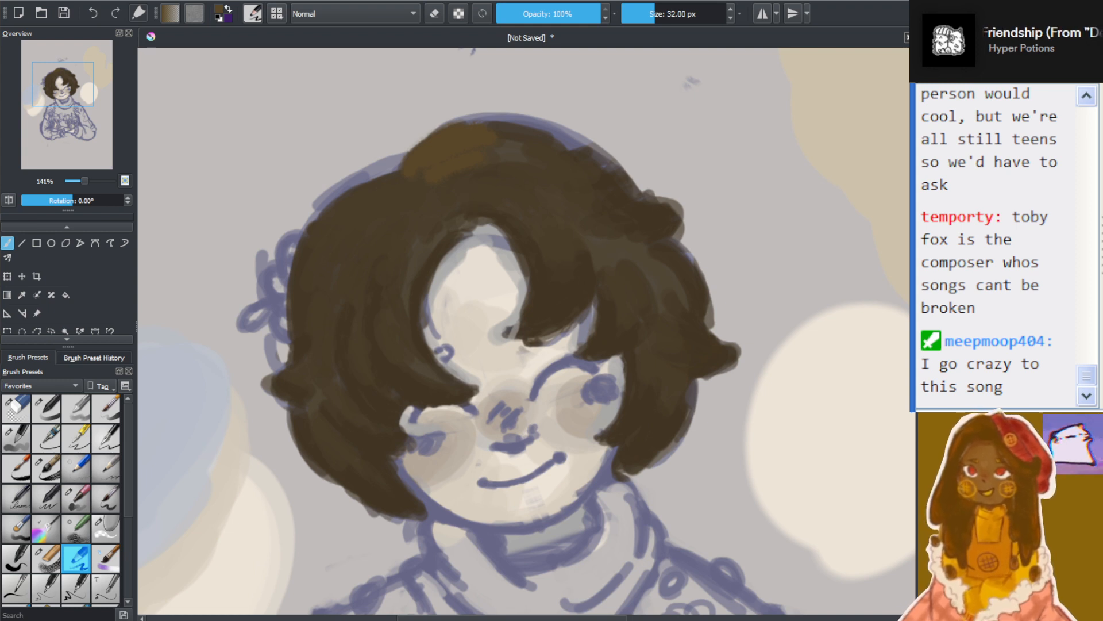
{"action": "mouse_move", "coordinate": [397, 189]}
{"action": "left_mouse_down"}
{"action": "mouse_move", "coordinate": [337, 219]}
{"action": "mouse_move", "coordinate": [395, 198]}
{"action": "mouse_move", "coordinate": [369, 237]}
{"action": "mouse_move", "coordinate": [343, 218]}
{"action": "mouse_move", "coordinate": [309, 291]}
{"action": "mouse_move", "coordinate": [336, 246]}
{"action": "mouse_move", "coordinate": [345, 264]}
{"action": "mouse_move", "coordinate": [306, 320]}
{"action": "mouse_move", "coordinate": [308, 352]}
{"action": "mouse_move", "coordinate": [315, 302]}
{"action": "mouse_move", "coordinate": [331, 343]}
{"action": "left_mouse_up"}
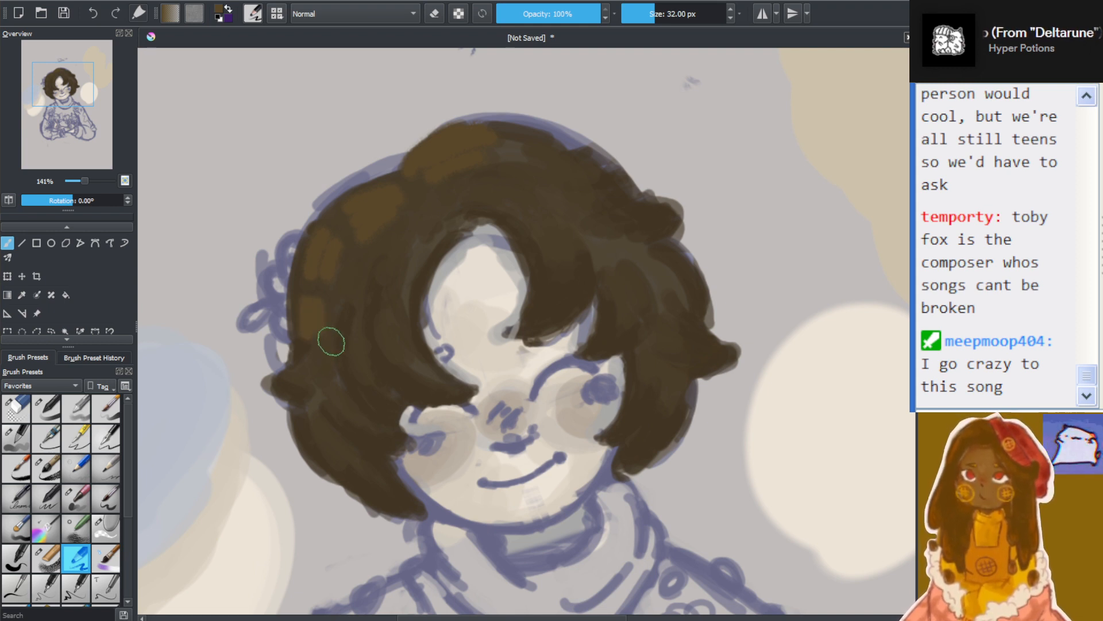
{"action": "left_click", "coordinate": [434, 14]}
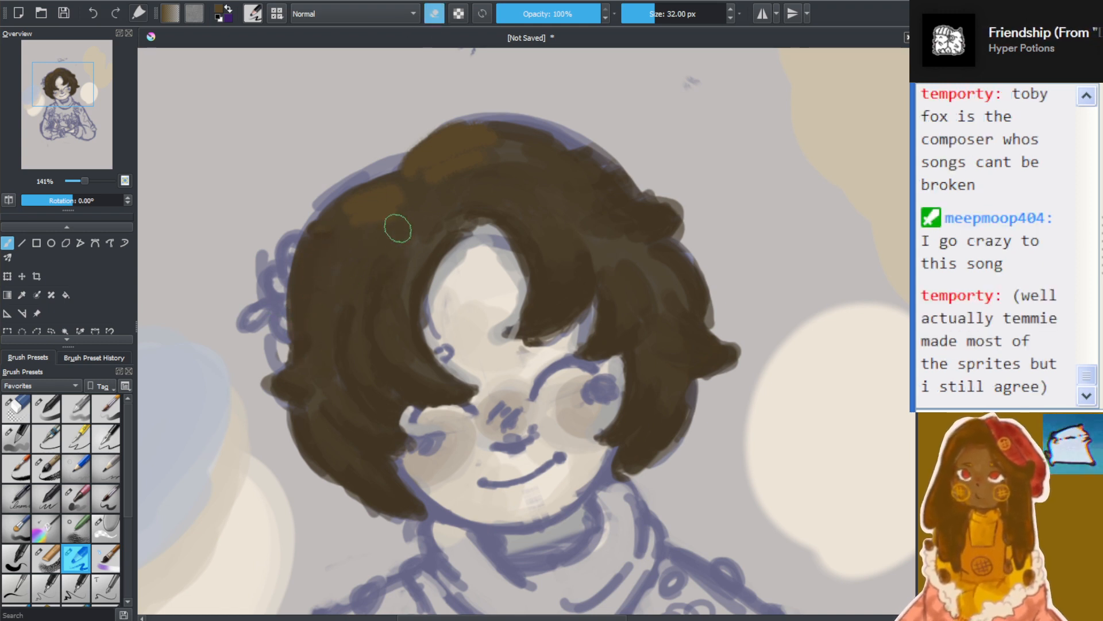
{"action": "mouse_move", "coordinate": [472, 197]}
{"action": "left_mouse_down"}
{"action": "mouse_move", "coordinate": [313, 237]}
{"action": "mouse_move", "coordinate": [453, 161]}
{"action": "mouse_move", "coordinate": [435, 162]}
{"action": "mouse_move", "coordinate": [321, 250]}
{"action": "left_mouse_up"}
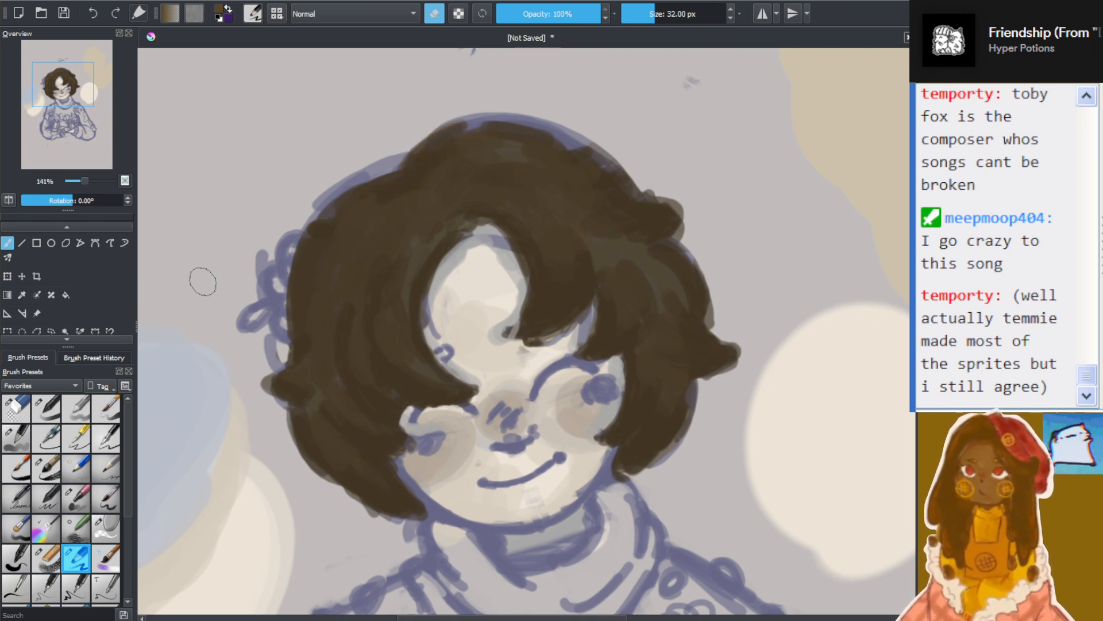
Switch to the 44% opacity, 19.52 px brush and blend soft warm brown strokes over the crown and upper-left hair
{"action": "left_click", "coordinate": [48, 409]}
{"action": "mouse_move", "coordinate": [412, 172]}
{"action": "left_mouse_down"}
{"action": "mouse_move", "coordinate": [472, 132]}
{"action": "mouse_move", "coordinate": [413, 171]}
{"action": "mouse_move", "coordinate": [444, 162]}
{"action": "mouse_move", "coordinate": [500, 119]}
{"action": "left_mouse_up"}
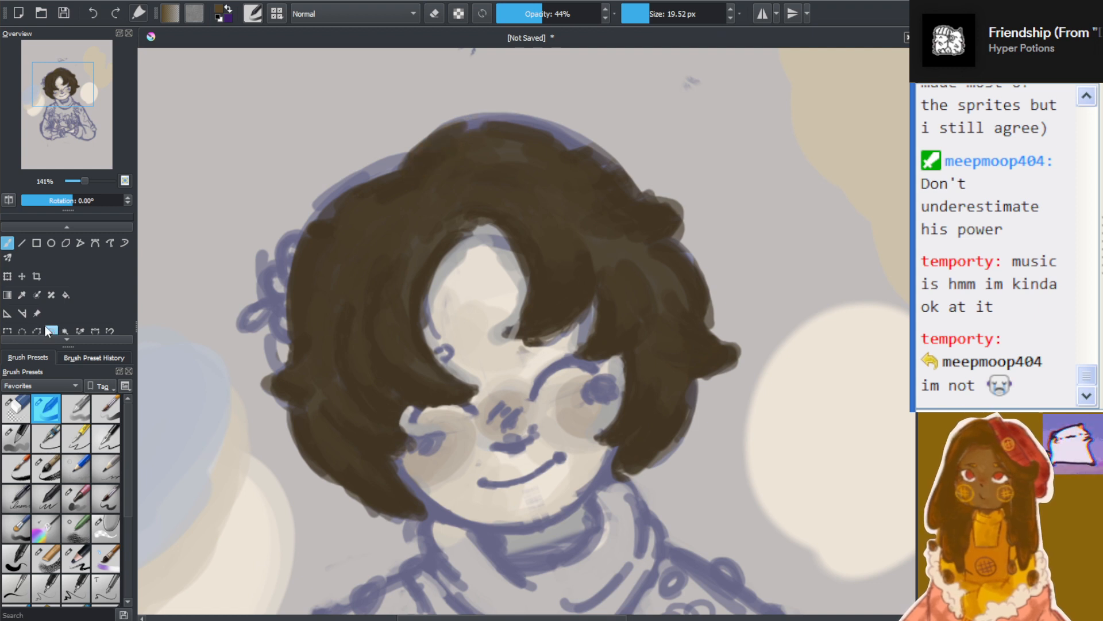
{"action": "mouse_move", "coordinate": [438, 170]}
{"action": "left_mouse_down"}
{"action": "mouse_move", "coordinate": [475, 137]}
{"action": "mouse_move", "coordinate": [428, 174]}
{"action": "mouse_move", "coordinate": [491, 128]}
{"action": "mouse_move", "coordinate": [429, 153]}
{"action": "mouse_move", "coordinate": [421, 181]}
{"action": "mouse_move", "coordinate": [461, 170]}
{"action": "mouse_move", "coordinate": [448, 186]}
{"action": "mouse_move", "coordinate": [458, 198]}
{"action": "mouse_move", "coordinate": [403, 181]}
{"action": "mouse_move", "coordinate": [351, 212]}
{"action": "mouse_move", "coordinate": [415, 196]}
{"action": "left_mouse_up"}
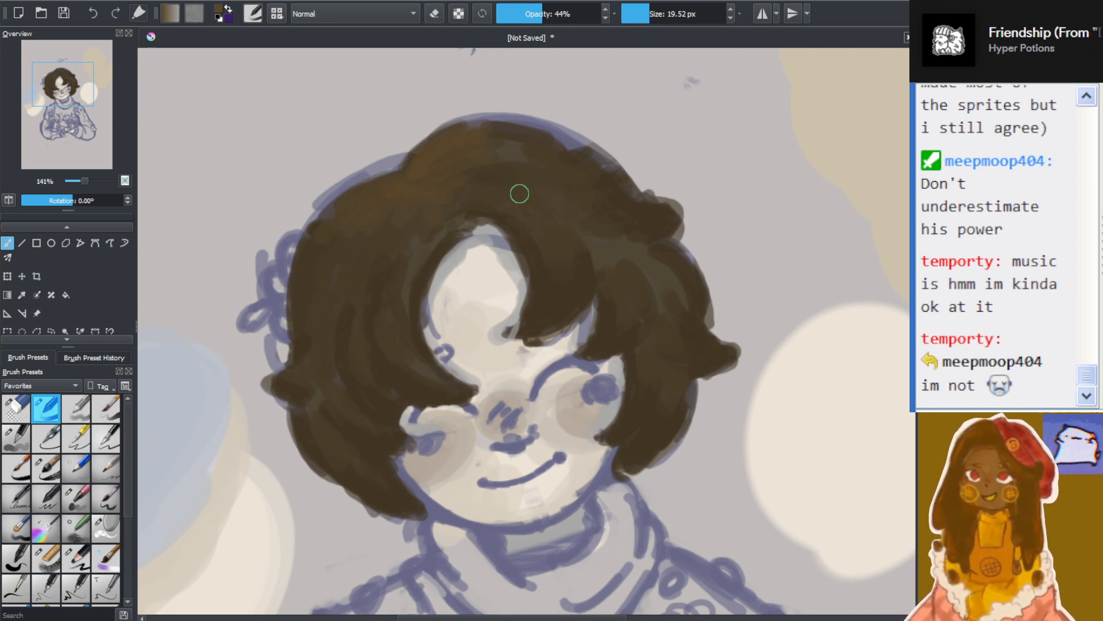
Undo the latest warm strokes and repaint a smaller soft warm brown patch along the crown's upper edge
{"action": "key", "text": "ctrl+z"}
{"action": "key", "text": "ctrl+z"}
{"action": "key", "text": "ctrl+z"}
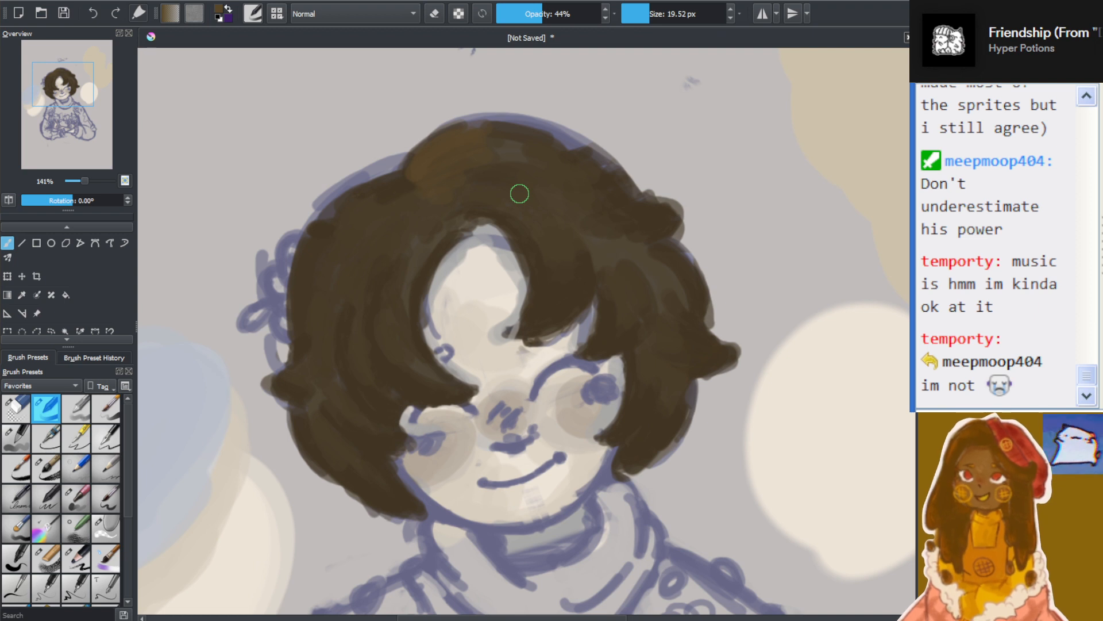
{"action": "key", "text": "ctrl+z"}
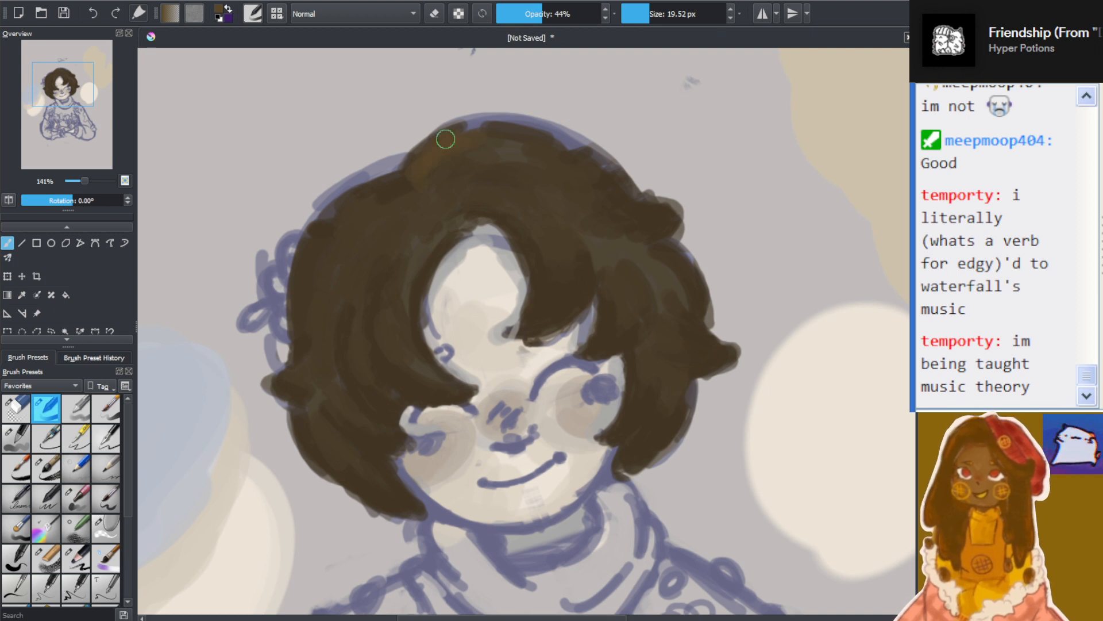
{"action": "left_click_drag", "start_coordinate": [446, 140], "coordinate": [492, 124]}
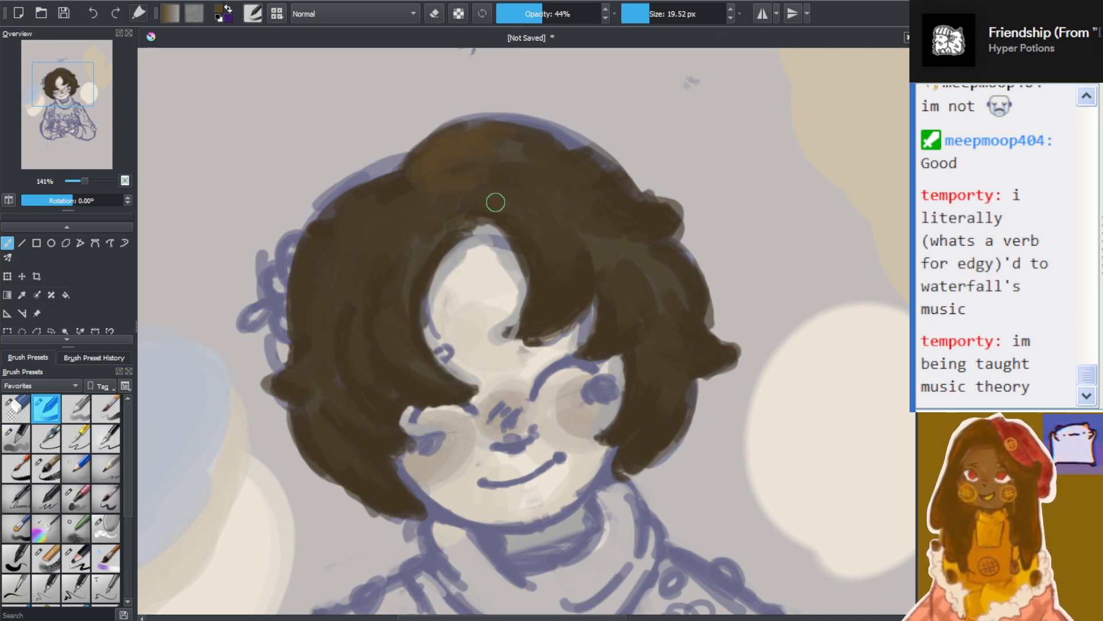
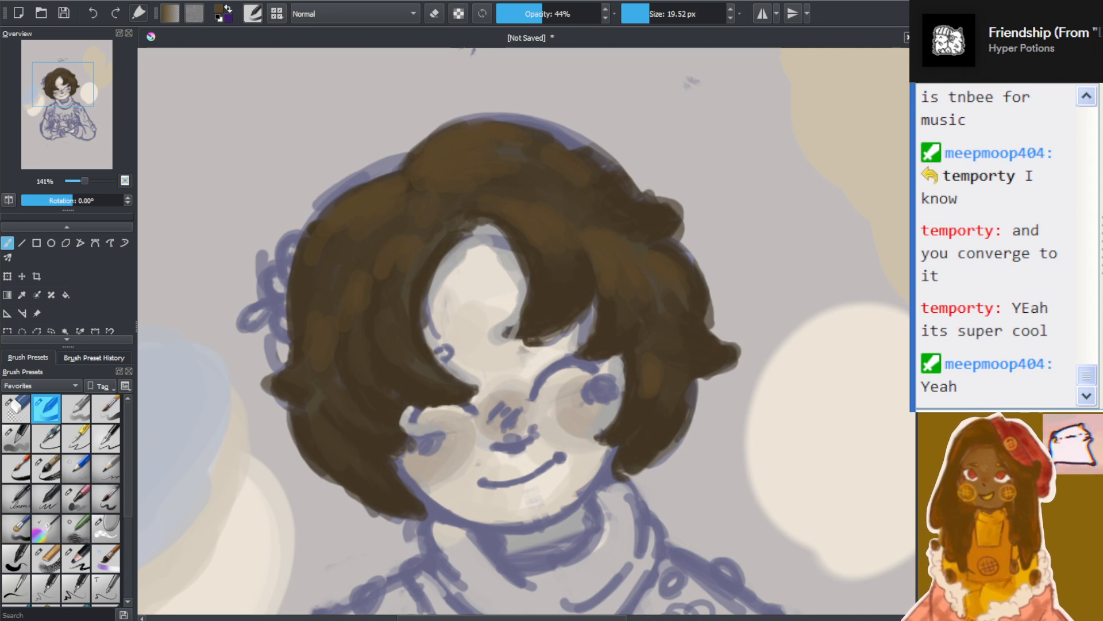
Undo the warm brown strokes on the crown and upper hair
{"action": "key", "text": "ctrl+z"}
{"action": "key", "text": "ctrl+z"}
{"action": "key", "text": "ctrl+z"}
{"action": "key", "text": "ctrl+z"}
{"action": "key", "text": "ctrl+z"}
{"action": "key", "text": "ctrl+z"}
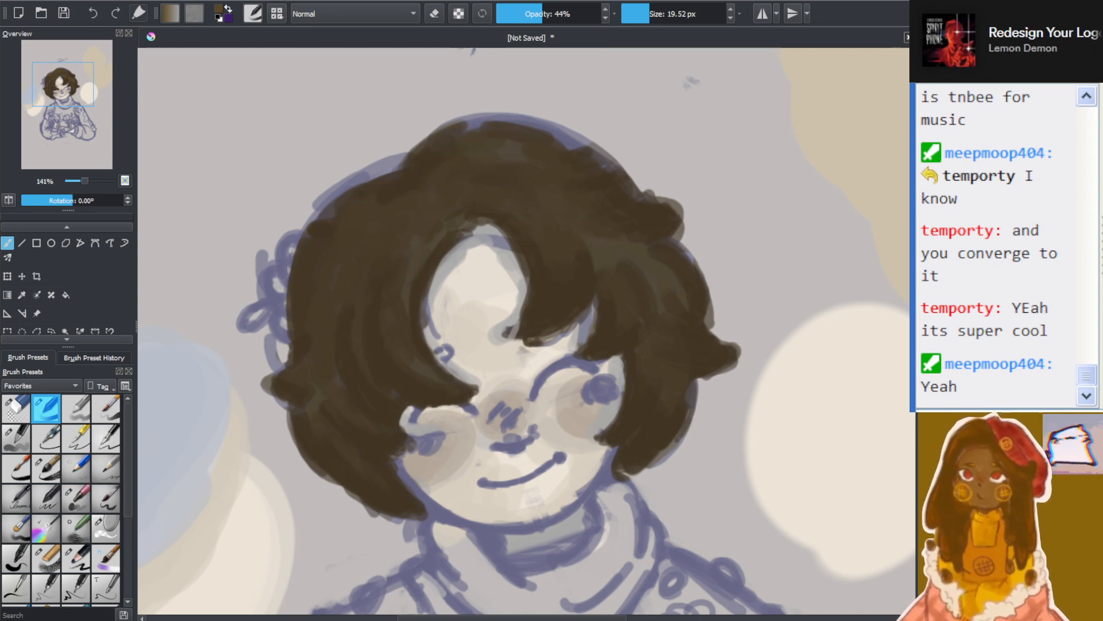
Examine the dark brown hair and face both up close and against the whole figure
{"action": "scroll", "coordinate": [539, 455], "scroll_direction": "down", "scroll_amount": 4}
{"action": "scroll", "coordinate": [539, 455], "scroll_direction": "up", "scroll_amount": 3}
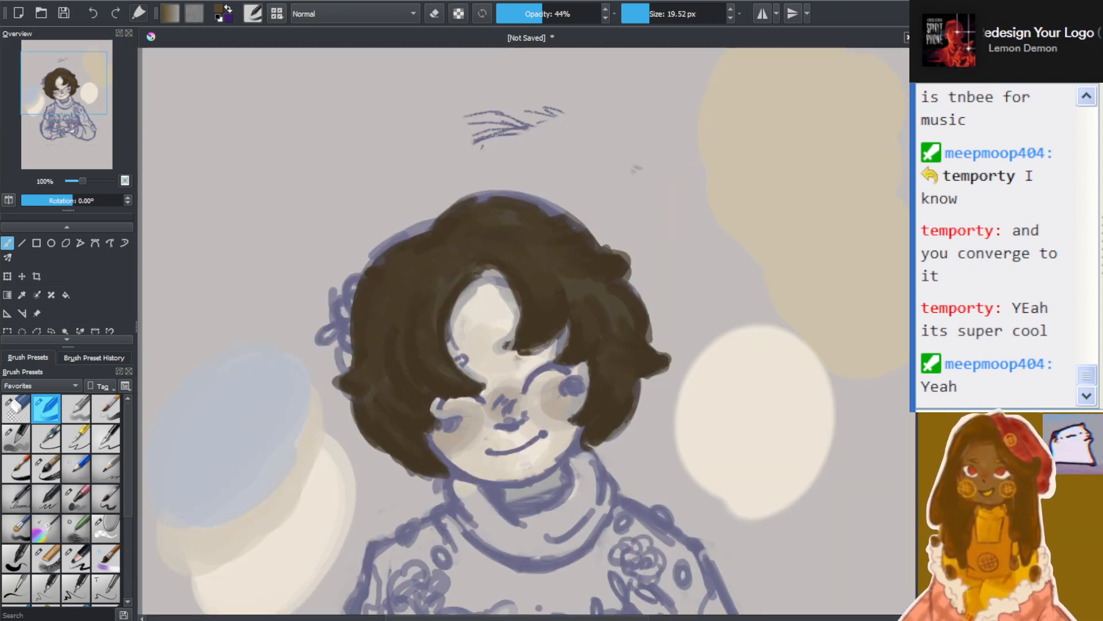
{"action": "scroll", "coordinate": [610, 340], "scroll_direction": "up", "scroll_amount": 1}
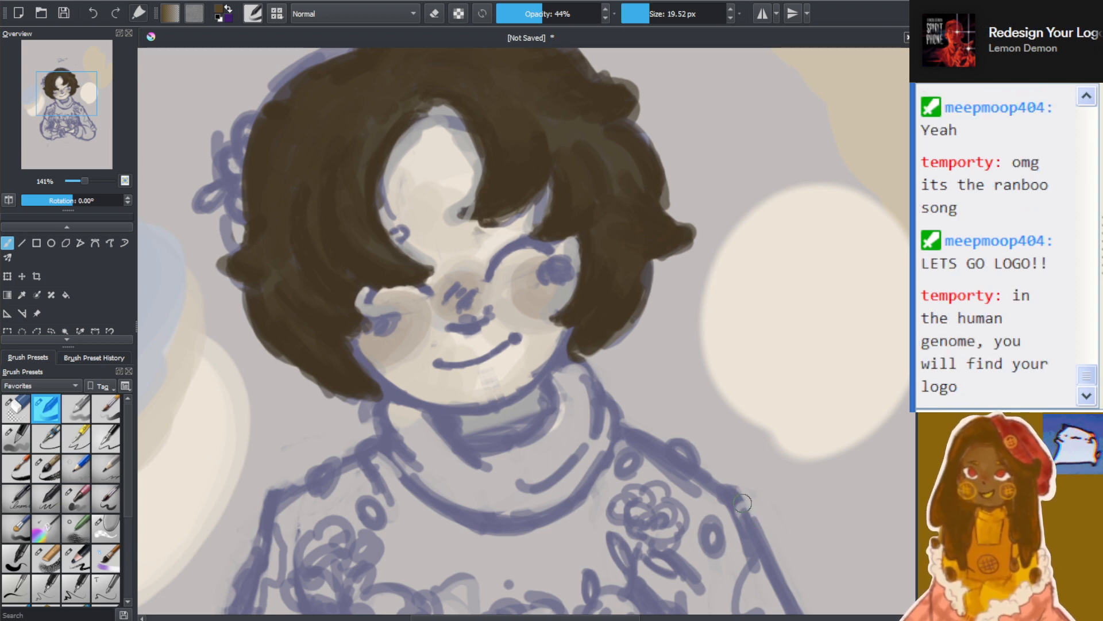
{"action": "scroll", "coordinate": [489, 234], "scroll_direction": "down", "scroll_amount": 6}
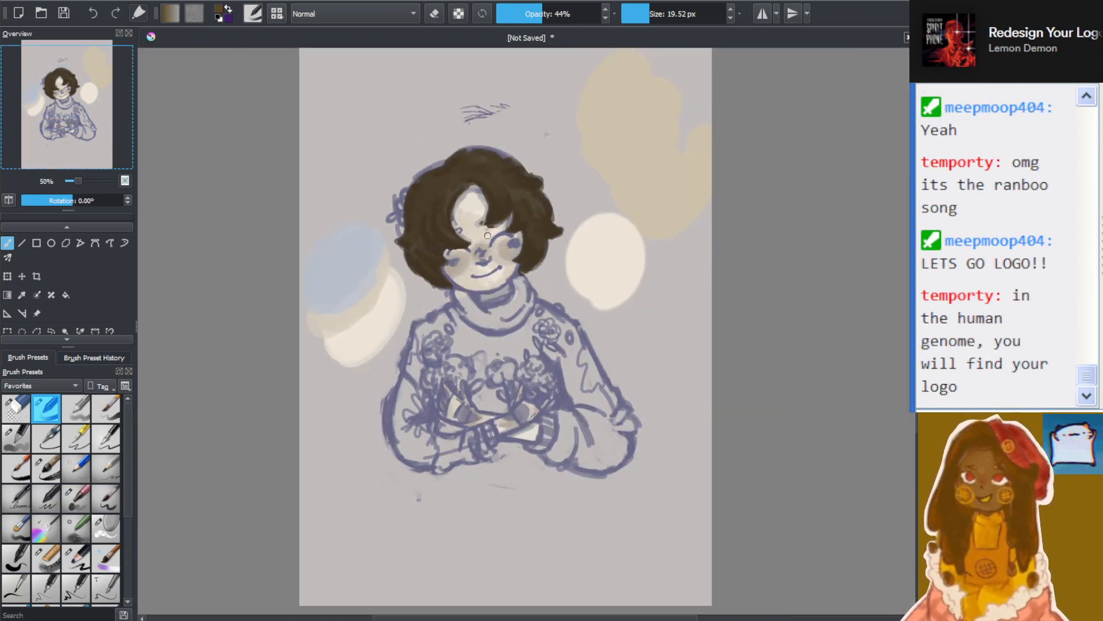
{"action": "scroll", "coordinate": [492, 270], "scroll_direction": "up", "scroll_amount": 3}
{"action": "scroll", "coordinate": [492, 271], "scroll_direction": "up", "scroll_amount": 3}
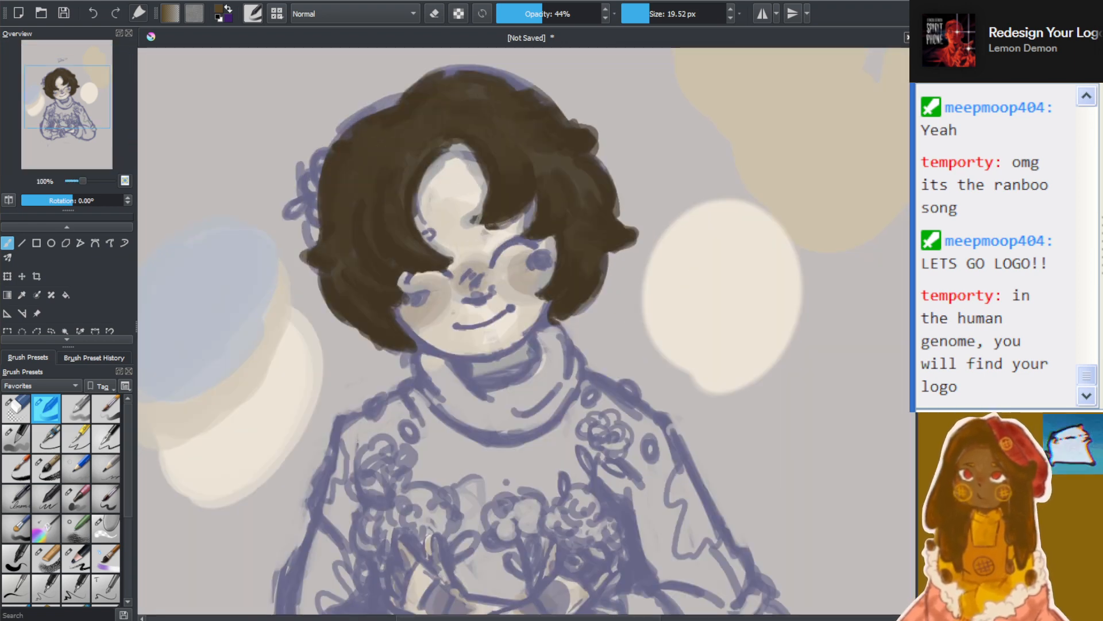
{"action": "left_click_drag", "start_coordinate": [914, 377], "coordinate": [913, 360]}
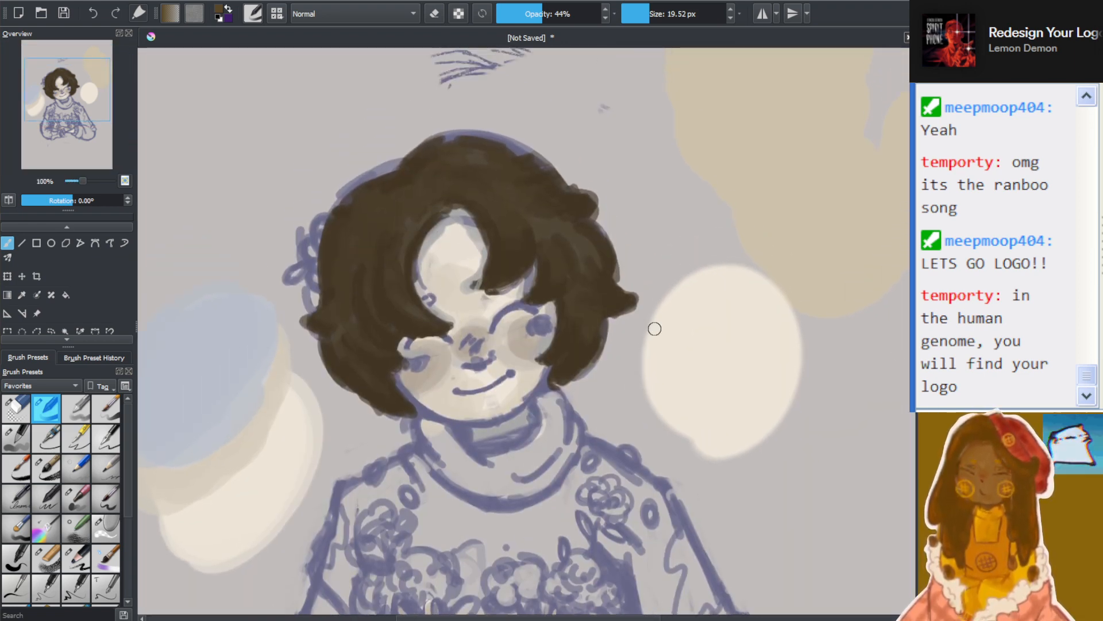
{"action": "scroll", "coordinate": [512, 337], "scroll_direction": "up", "scroll_amount": 1}
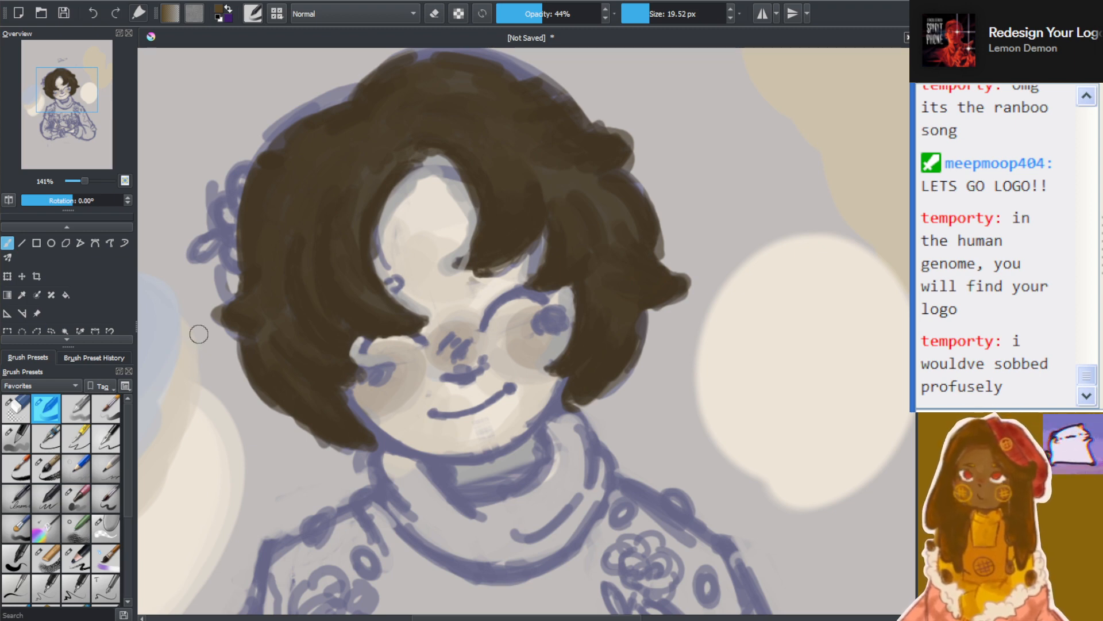
{"action": "scroll", "coordinate": [492, 304], "scroll_direction": "down", "scroll_amount": 3}
{"action": "scroll", "coordinate": [488, 244], "scroll_direction": "up", "scroll_amount": 2}
{"action": "scroll", "coordinate": [484, 243], "scroll_direction": "up", "scroll_amount": 8}
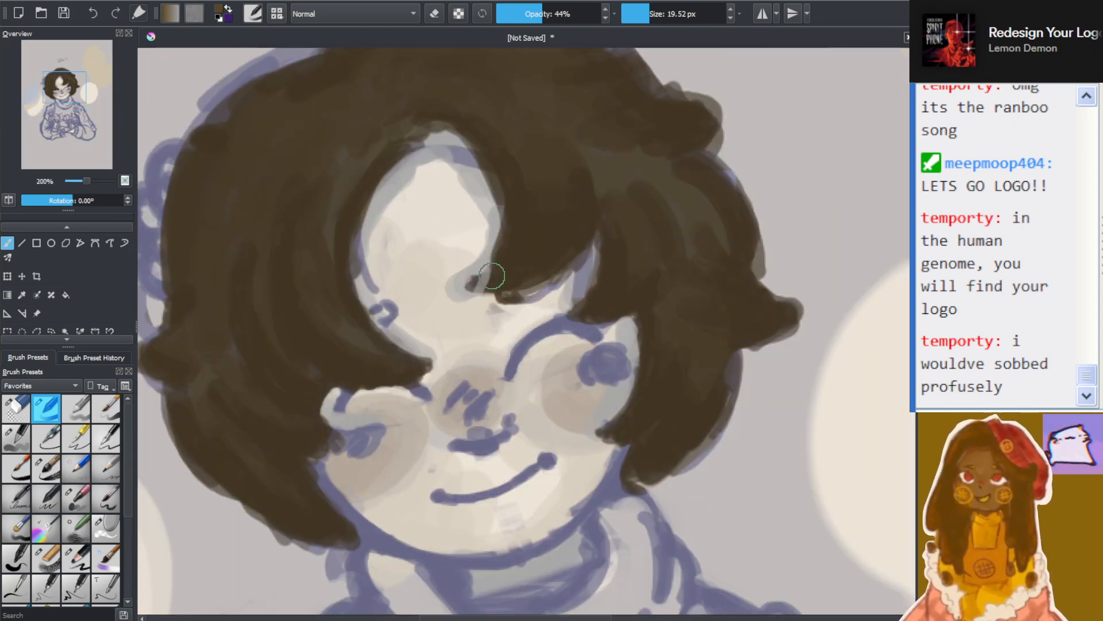
{"action": "scroll", "coordinate": [491, 287], "scroll_direction": "down", "scroll_amount": 5}
{"action": "scroll", "coordinate": [490, 286], "scroll_direction": "down", "scroll_amount": 3}
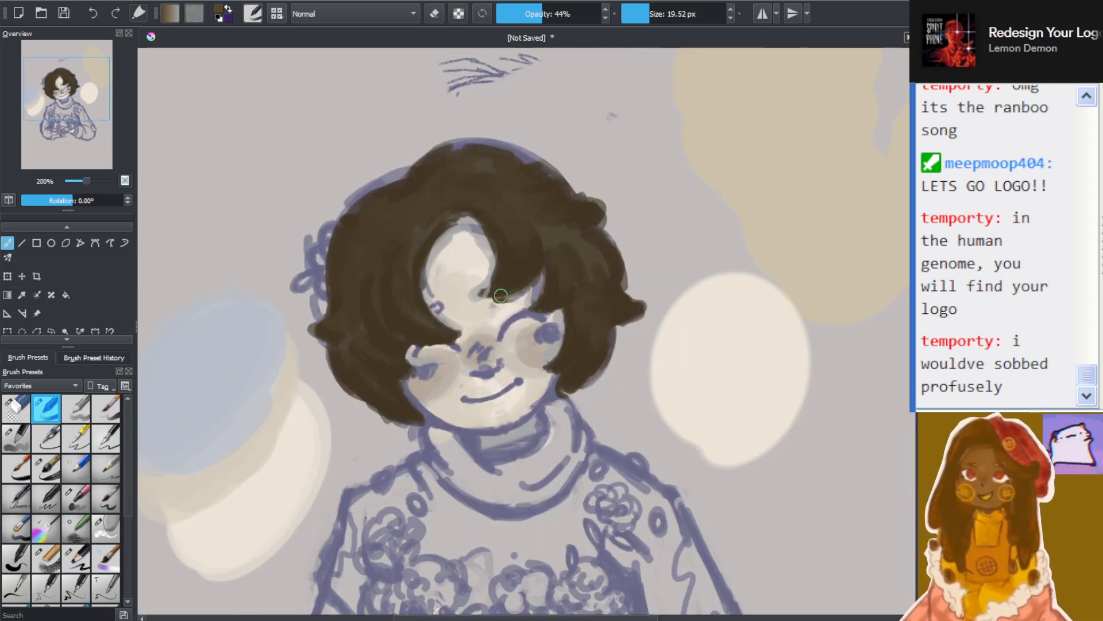
{"action": "scroll", "coordinate": [490, 286], "scroll_direction": "up", "scroll_amount": 3}
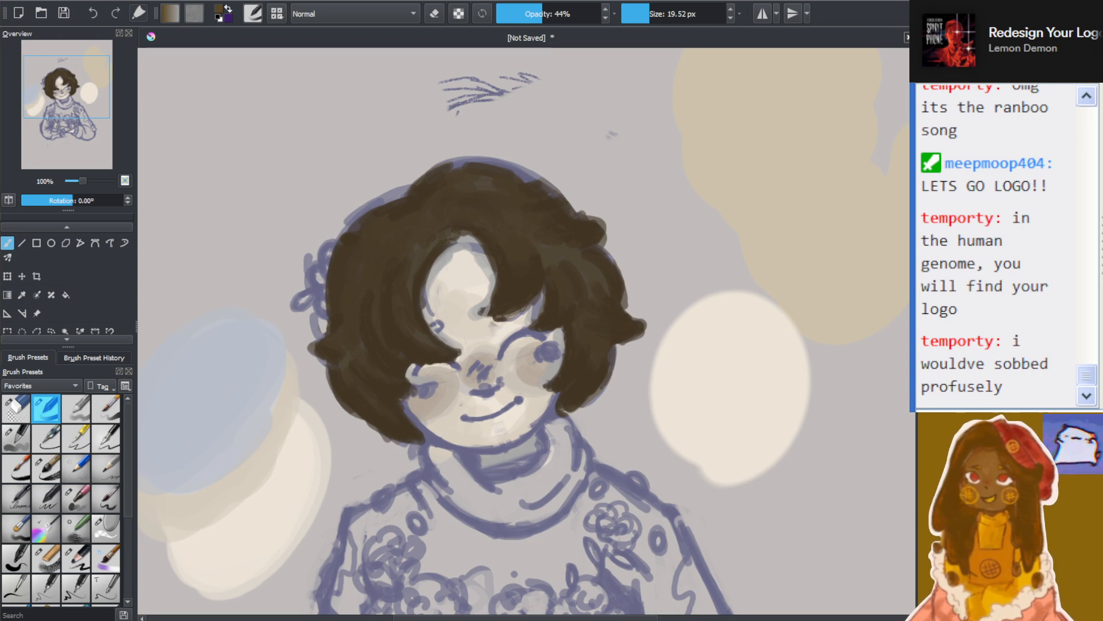
{"action": "scroll", "coordinate": [688, 318], "scroll_direction": "down", "scroll_amount": 2}
{"action": "scroll", "coordinate": [678, 324], "scroll_direction": "up", "scroll_amount": 2}
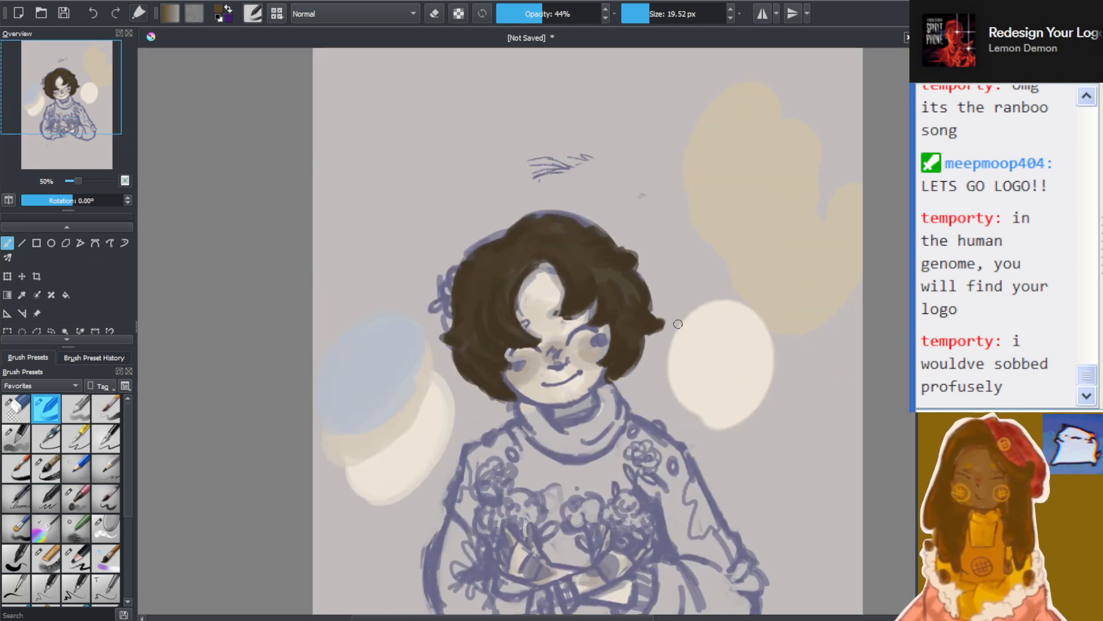
{"action": "scroll", "coordinate": [719, 350], "scroll_direction": "down", "scroll_amount": 1}
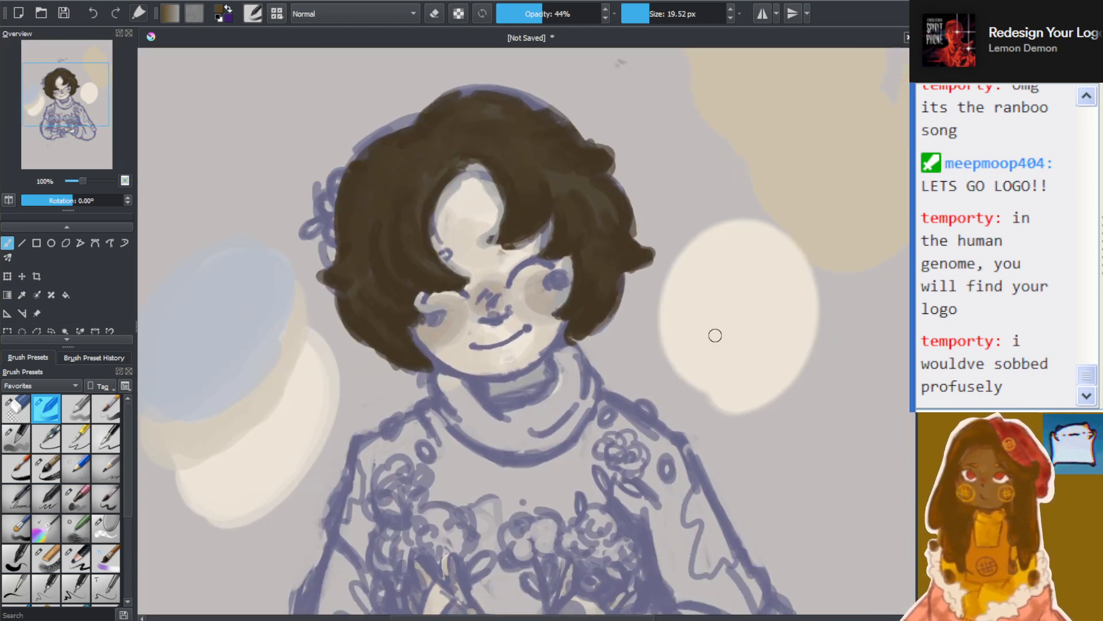
{"action": "scroll", "coordinate": [714, 333], "scroll_direction": "up", "scroll_amount": 1}
{"action": "scroll", "coordinate": [430, 328], "scroll_direction": "down", "scroll_amount": 1}
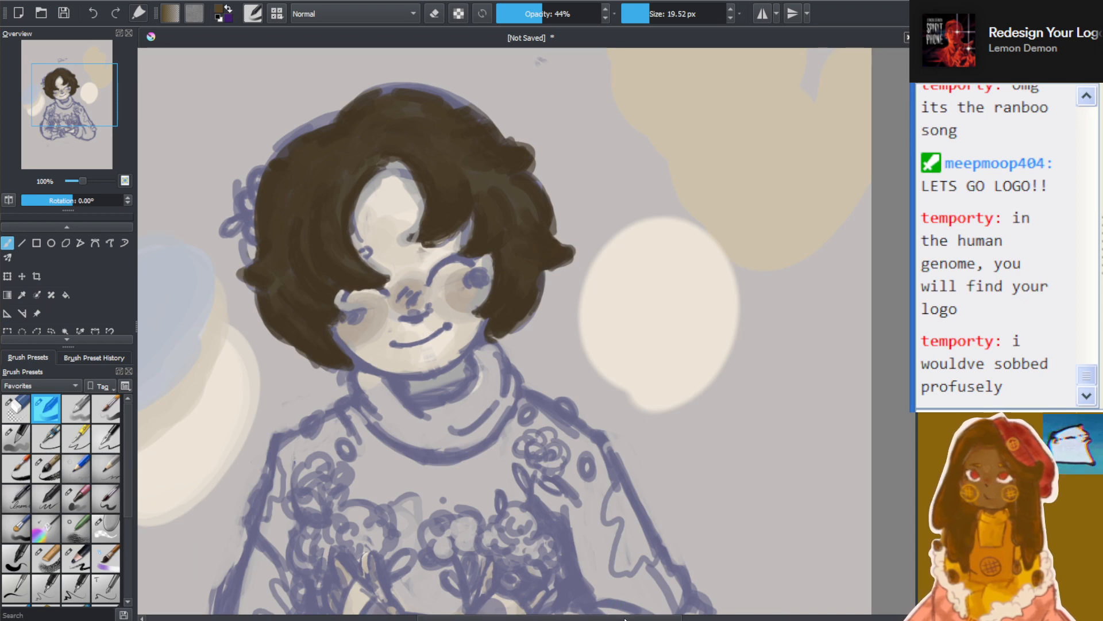
{"action": "left_click_drag", "start_coordinate": [625, 619], "coordinate": [604, 619]}
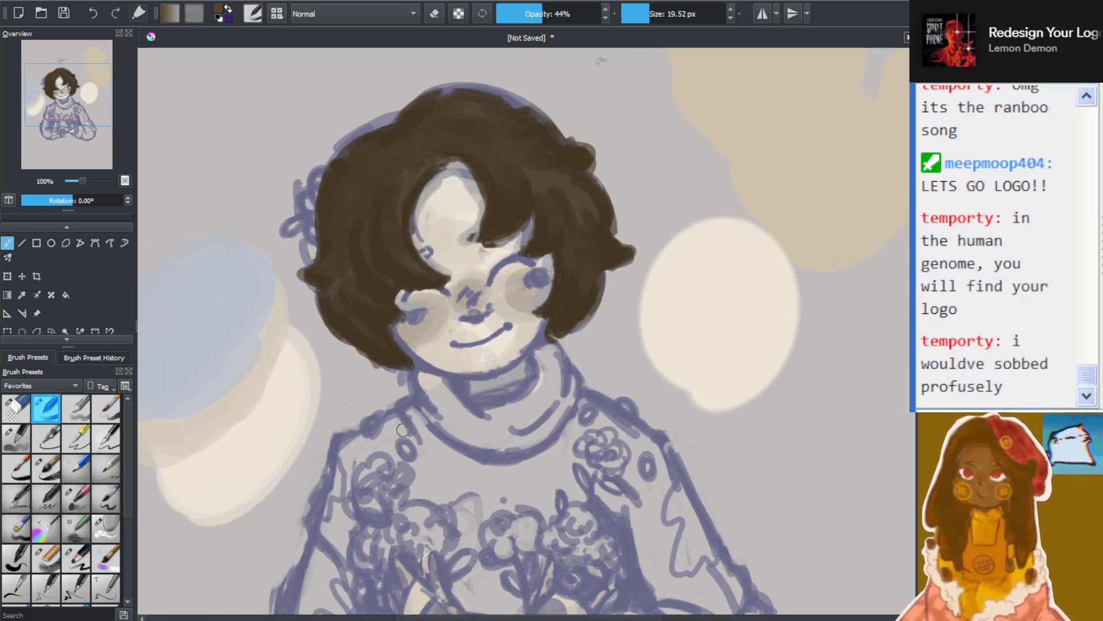
Paint a short soft brown stroke down the inner edge of the hair tip beside the neck, at 44% opacity
{"action": "scroll", "coordinate": [581, 322], "scroll_direction": "up", "scroll_amount": 2}
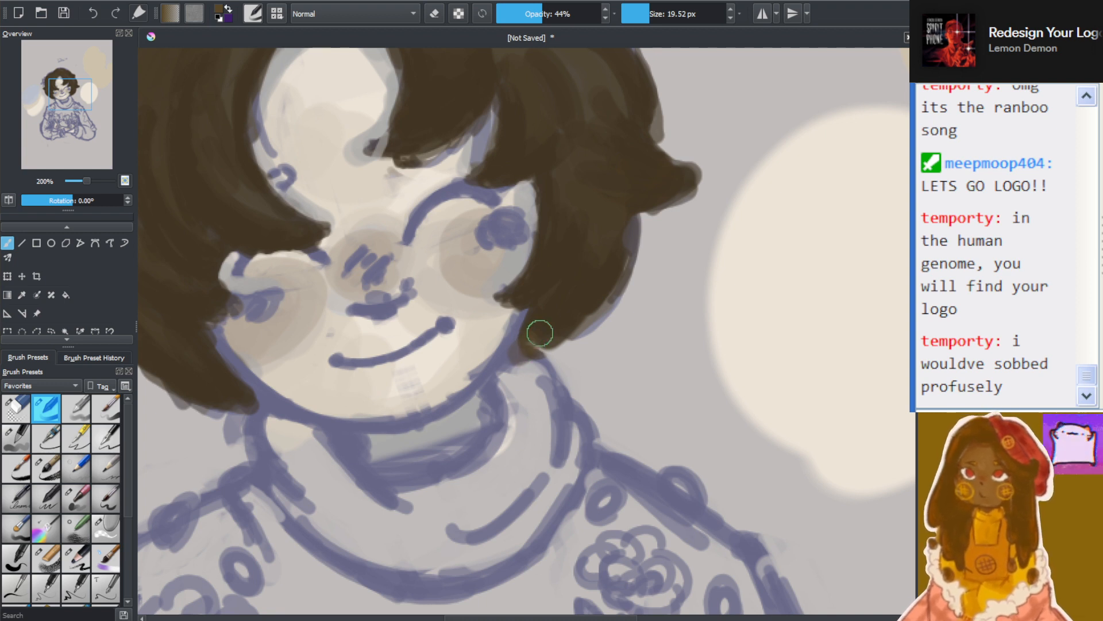
{"action": "mouse_move", "coordinate": [540, 310]}
{"action": "left_mouse_down"}
{"action": "mouse_move", "coordinate": [532, 350]}
{"action": "mouse_move", "coordinate": [538, 318]}
{"action": "mouse_move", "coordinate": [529, 359]}
{"action": "left_mouse_up"}
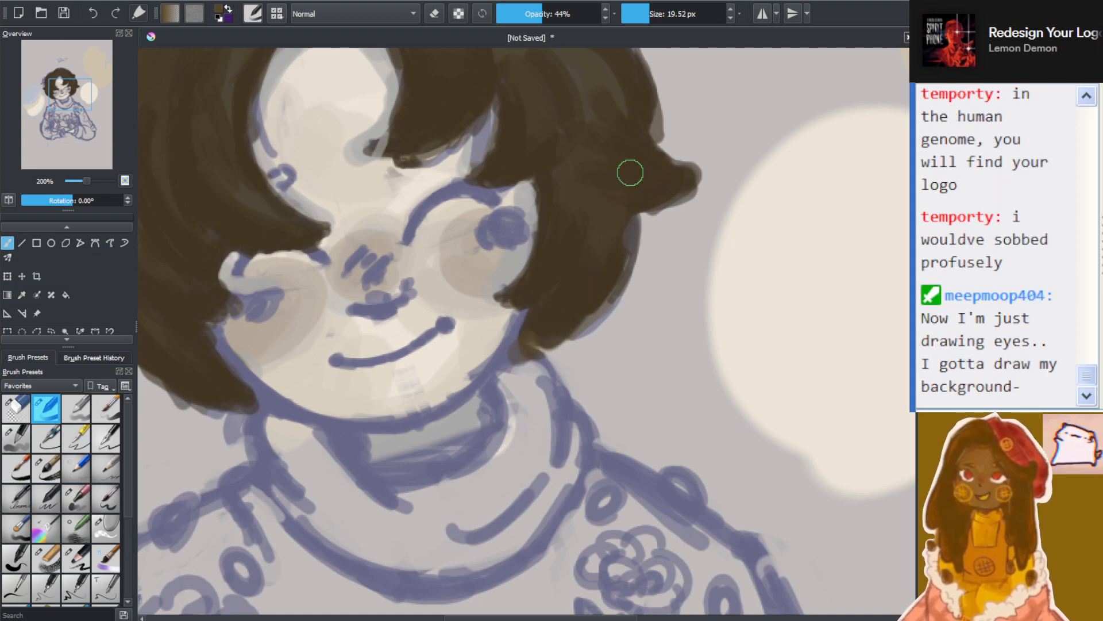
{"action": "scroll", "coordinate": [630, 173], "scroll_direction": "down", "scroll_amount": 5}
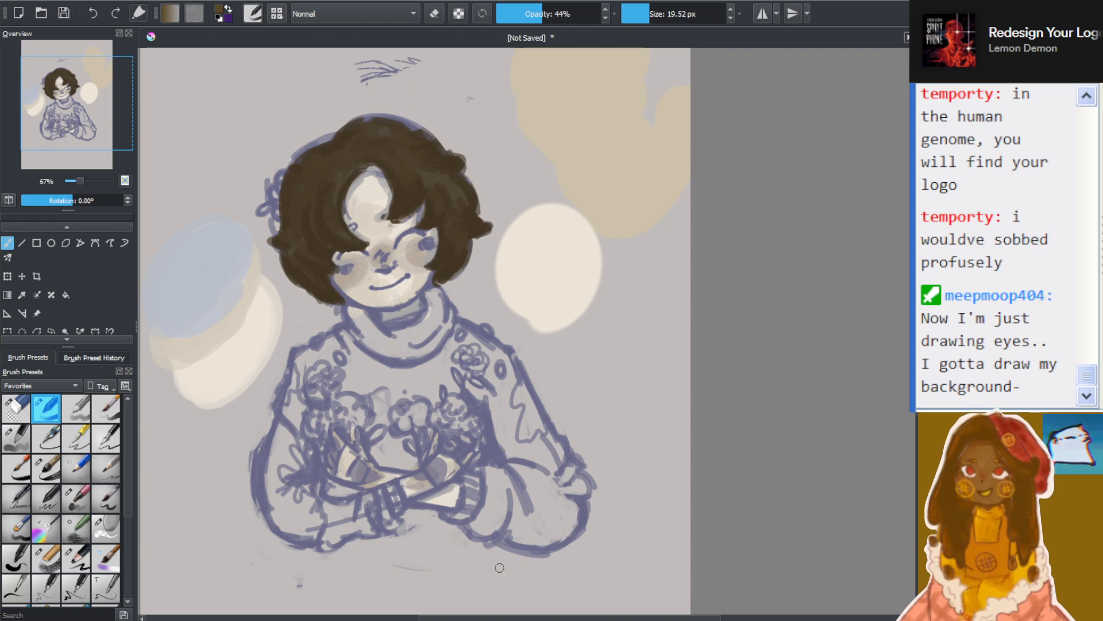
Block in the whole turtleneck sweater with a bright yellow, using a 90.35 px brush at 44% opacity
{"action": "scroll", "coordinate": [540, 327], "scroll_direction": "down", "scroll_amount": 4}
{"action": "scroll", "coordinate": [471, 391], "scroll_direction": "up", "scroll_amount": 10}
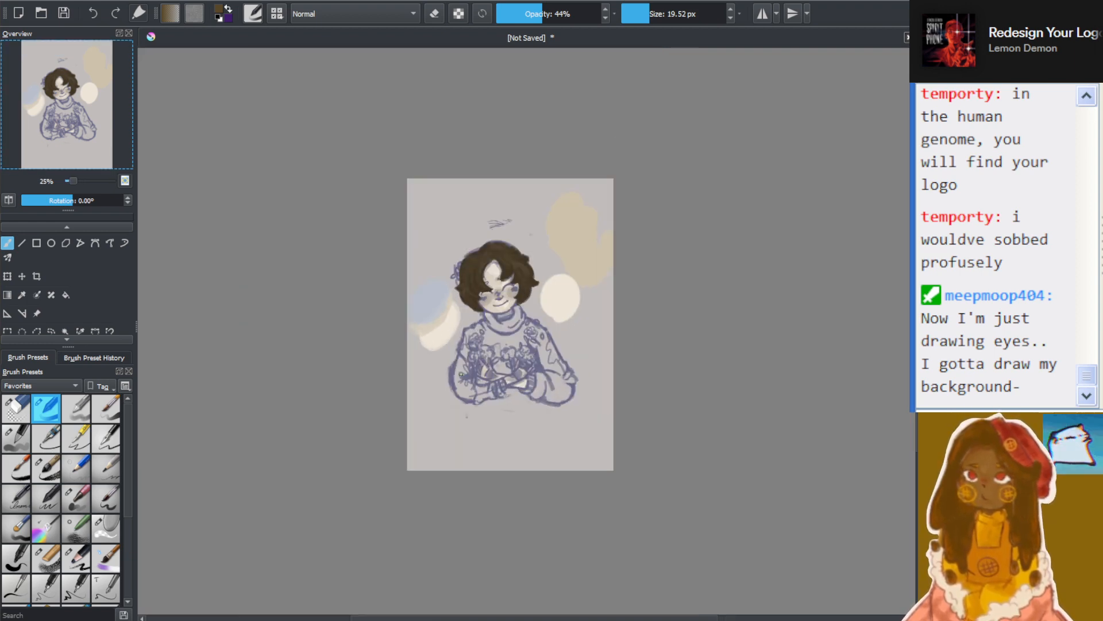
{"action": "scroll", "coordinate": [462, 394], "scroll_direction": "down", "scroll_amount": 7}
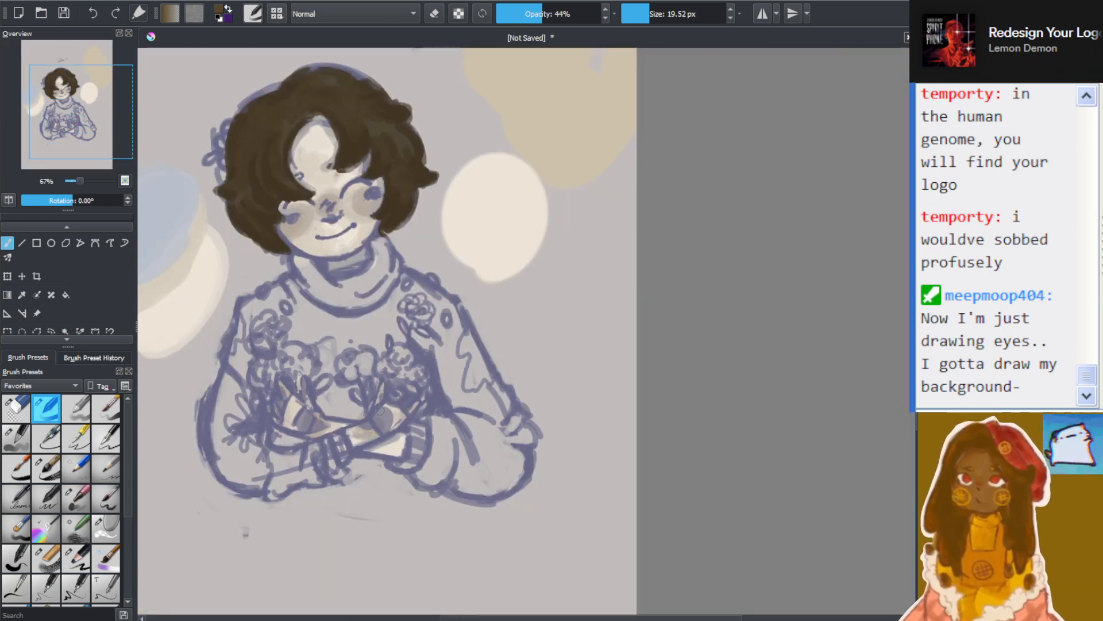
{"action": "left_click_drag", "start_coordinate": [595, 609], "coordinate": [736, 612]}
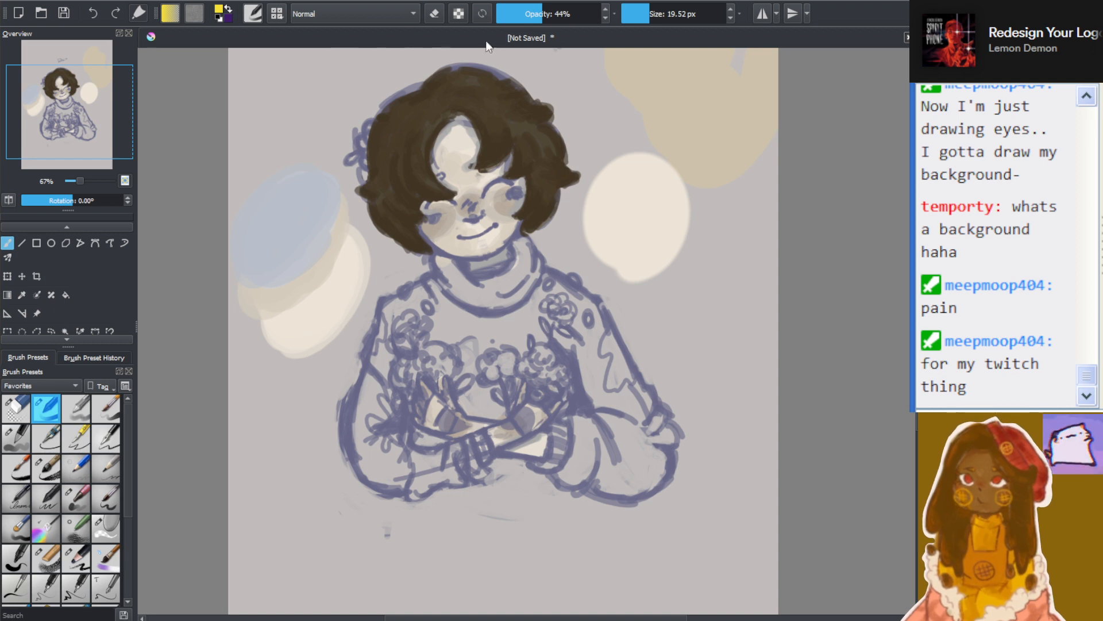
{"action": "left_click_drag", "start_coordinate": [651, 14], "coordinate": [668, 15]}
{"action": "mouse_move", "coordinate": [428, 319]}
{"action": "left_mouse_down"}
{"action": "mouse_move", "coordinate": [412, 400]}
{"action": "mouse_move", "coordinate": [379, 402]}
{"action": "mouse_move", "coordinate": [396, 468]}
{"action": "mouse_move", "coordinate": [374, 437]}
{"action": "mouse_move", "coordinate": [402, 438]}
{"action": "mouse_move", "coordinate": [451, 474]}
{"action": "mouse_move", "coordinate": [454, 425]}
{"action": "mouse_move", "coordinate": [426, 457]}
{"action": "mouse_move", "coordinate": [443, 305]}
{"action": "mouse_move", "coordinate": [442, 368]}
{"action": "mouse_move", "coordinate": [494, 403]}
{"action": "mouse_move", "coordinate": [529, 365]}
{"action": "mouse_move", "coordinate": [506, 322]}
{"action": "mouse_move", "coordinate": [454, 305]}
{"action": "mouse_move", "coordinate": [454, 276]}
{"action": "mouse_move", "coordinate": [486, 307]}
{"action": "mouse_move", "coordinate": [477, 291]}
{"action": "mouse_move", "coordinate": [521, 275]}
{"action": "mouse_move", "coordinate": [526, 258]}
{"action": "mouse_move", "coordinate": [505, 336]}
{"action": "mouse_move", "coordinate": [585, 352]}
{"action": "mouse_move", "coordinate": [667, 477]}
{"action": "mouse_move", "coordinate": [632, 459]}
{"action": "mouse_move", "coordinate": [612, 478]}
{"action": "mouse_move", "coordinate": [581, 462]}
{"action": "mouse_move", "coordinate": [575, 436]}
{"action": "mouse_move", "coordinate": [557, 480]}
{"action": "mouse_move", "coordinate": [620, 468]}
{"action": "mouse_move", "coordinate": [616, 440]}
{"action": "mouse_move", "coordinate": [637, 426]}
{"action": "mouse_move", "coordinate": [582, 409]}
{"action": "mouse_move", "coordinate": [588, 382]}
{"action": "mouse_move", "coordinate": [570, 389]}
{"action": "left_mouse_up"}
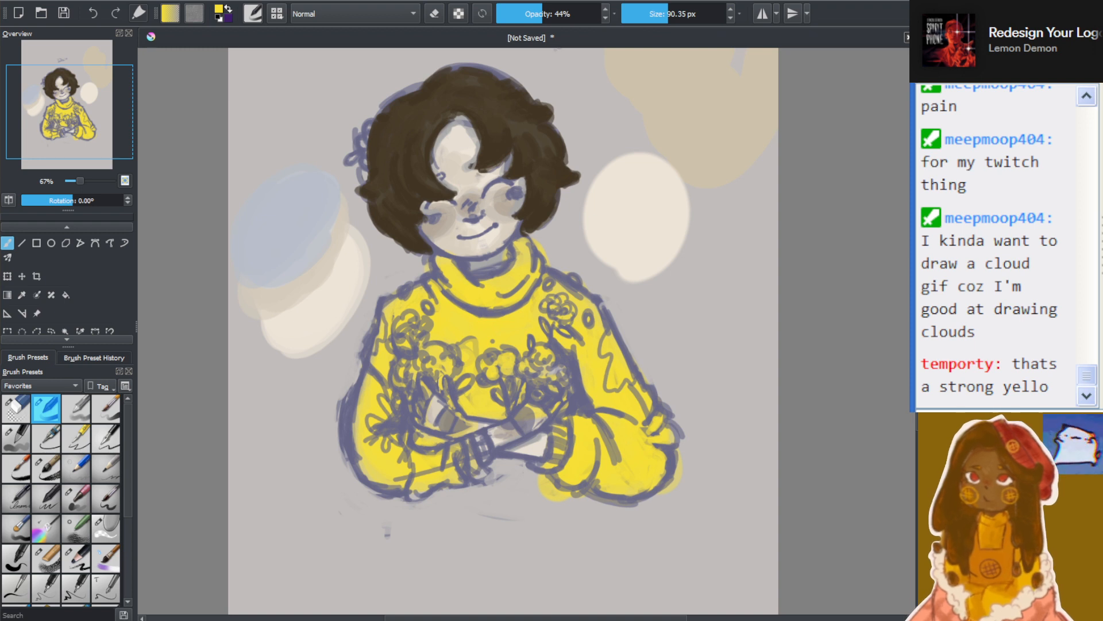
Pick a slightly darker yellow and layer it over the sweater's sleeves, body and collar
{"action": "scroll", "coordinate": [454, 363], "scroll_direction": "down", "scroll_amount": 1}
{"action": "scroll", "coordinate": [438, 376], "scroll_direction": "up", "scroll_amount": 1}
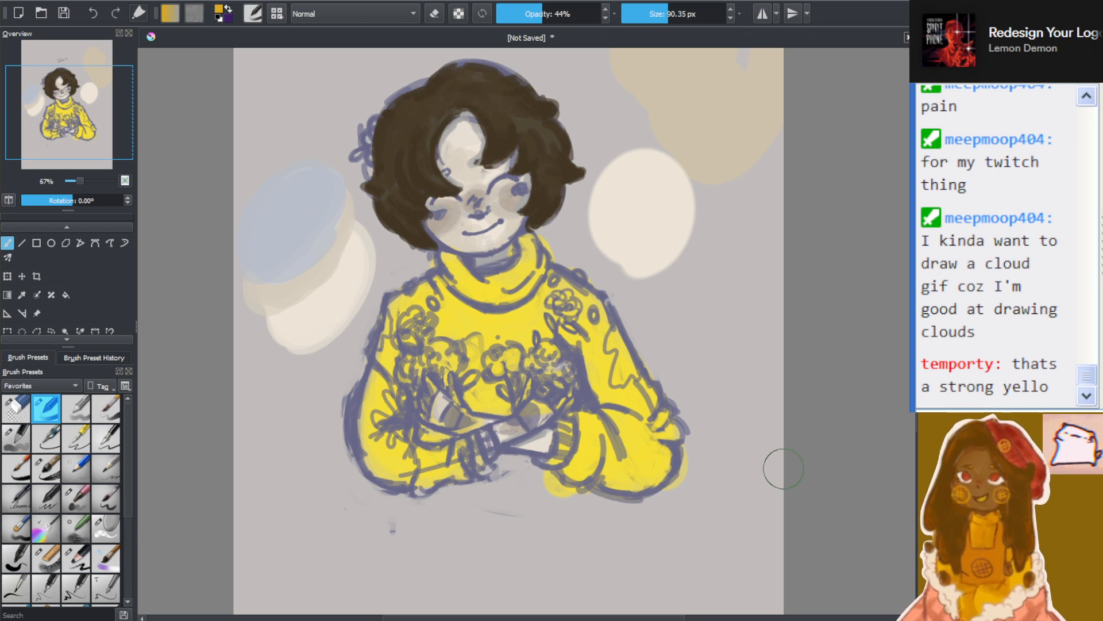
{"action": "left_click", "coordinate": [1000, 172]}
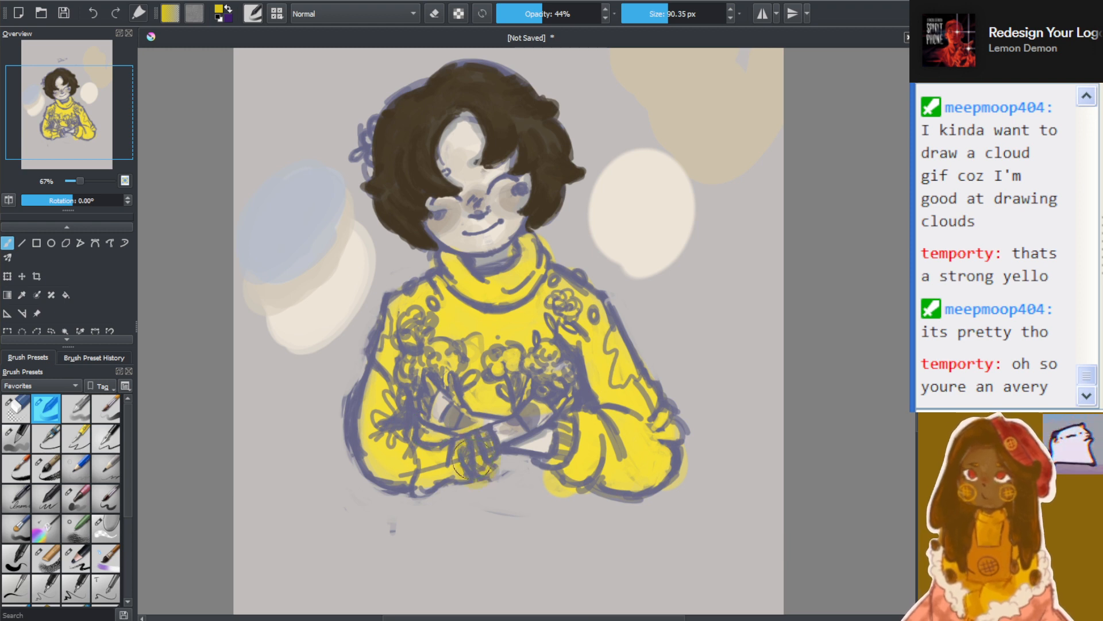
{"action": "mouse_move", "coordinate": [376, 435]}
{"action": "left_mouse_down"}
{"action": "mouse_move", "coordinate": [385, 478]}
{"action": "mouse_move", "coordinate": [371, 390]}
{"action": "mouse_move", "coordinate": [377, 424]}
{"action": "mouse_move", "coordinate": [409, 304]}
{"action": "mouse_move", "coordinate": [451, 319]}
{"action": "mouse_move", "coordinate": [517, 390]}
{"action": "mouse_move", "coordinate": [540, 379]}
{"action": "mouse_move", "coordinate": [544, 336]}
{"action": "mouse_move", "coordinate": [593, 306]}
{"action": "mouse_move", "coordinate": [632, 371]}
{"action": "mouse_move", "coordinate": [589, 310]}
{"action": "mouse_move", "coordinate": [627, 453]}
{"action": "mouse_move", "coordinate": [650, 468]}
{"action": "mouse_move", "coordinate": [615, 448]}
{"action": "left_mouse_up"}
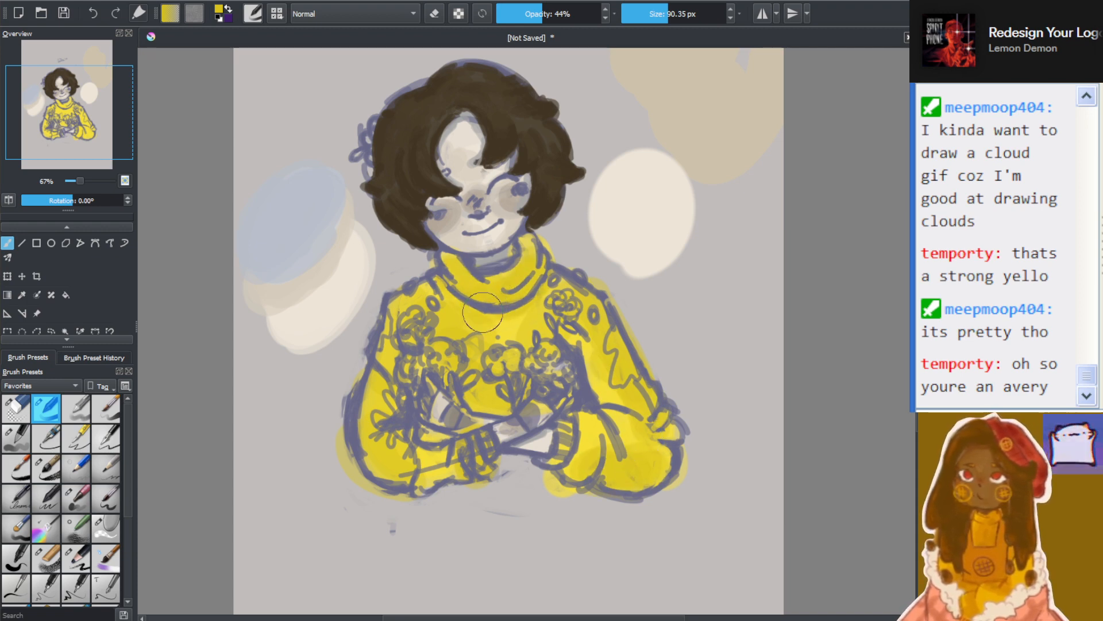
Paint a lavender test swatch on the background beside the sleeve and overlap it with a translucent dark blue oval
{"action": "scroll", "coordinate": [484, 310], "scroll_direction": "down", "scroll_amount": 1}
{"action": "scroll", "coordinate": [409, 368], "scroll_direction": "up", "scroll_amount": 1}
{"action": "scroll", "coordinate": [784, 379], "scroll_direction": "up", "scroll_amount": 1}
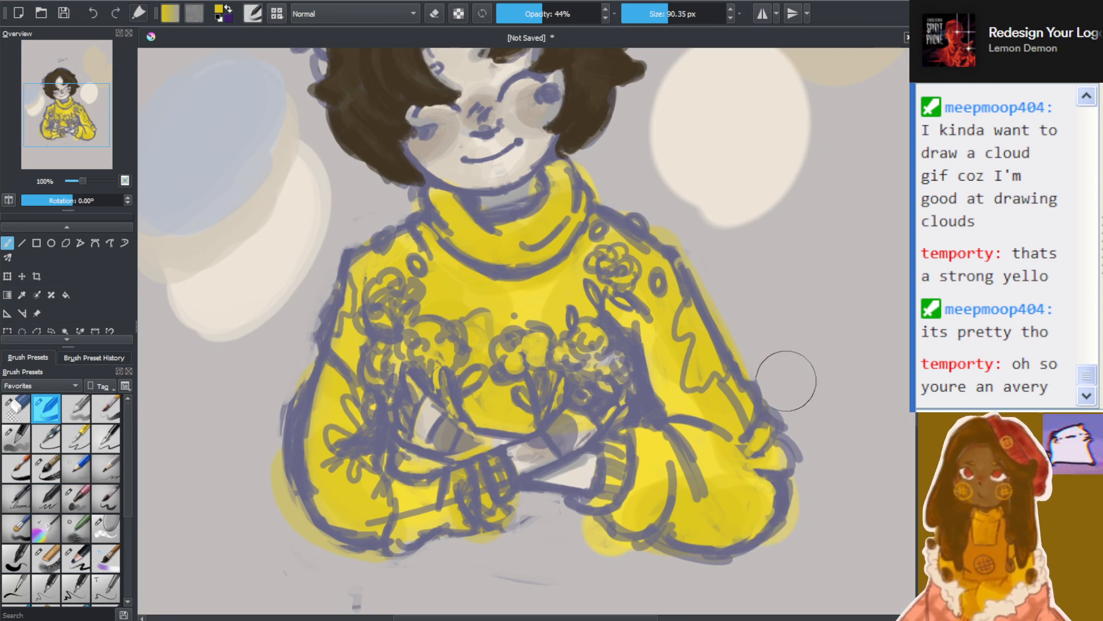
{"action": "left_click_drag", "start_coordinate": [918, 391], "coordinate": [918, 381]}
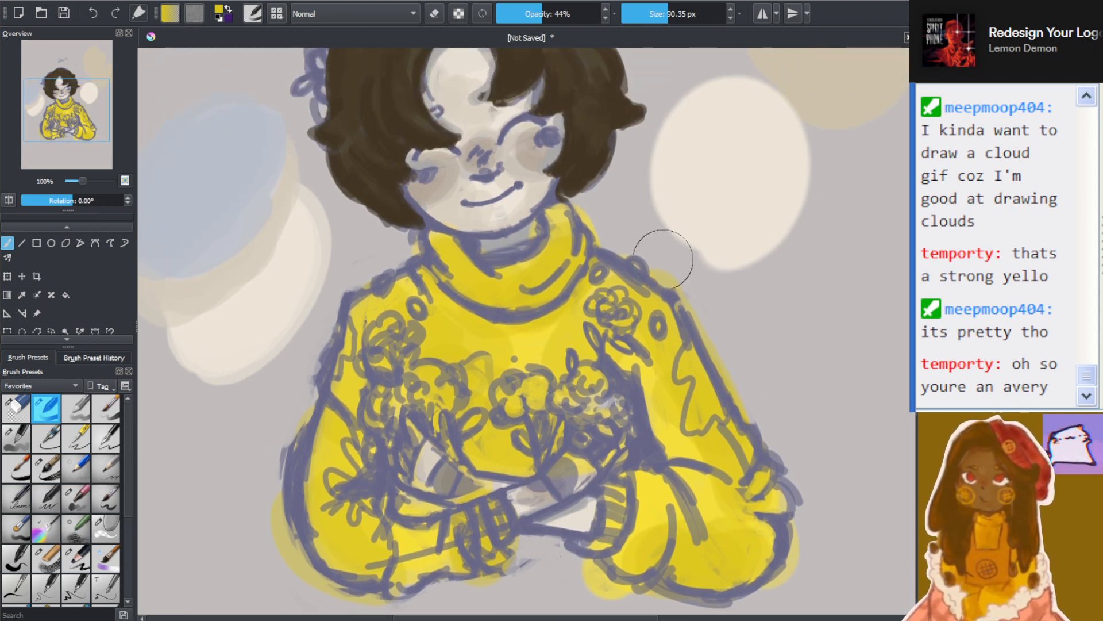
{"action": "scroll", "coordinate": [487, 225], "scroll_direction": "down", "scroll_amount": 1}
{"action": "scroll", "coordinate": [449, 225], "scroll_direction": "down", "scroll_amount": 1}
{"action": "scroll", "coordinate": [445, 230], "scroll_direction": "up", "scroll_amount": 1}
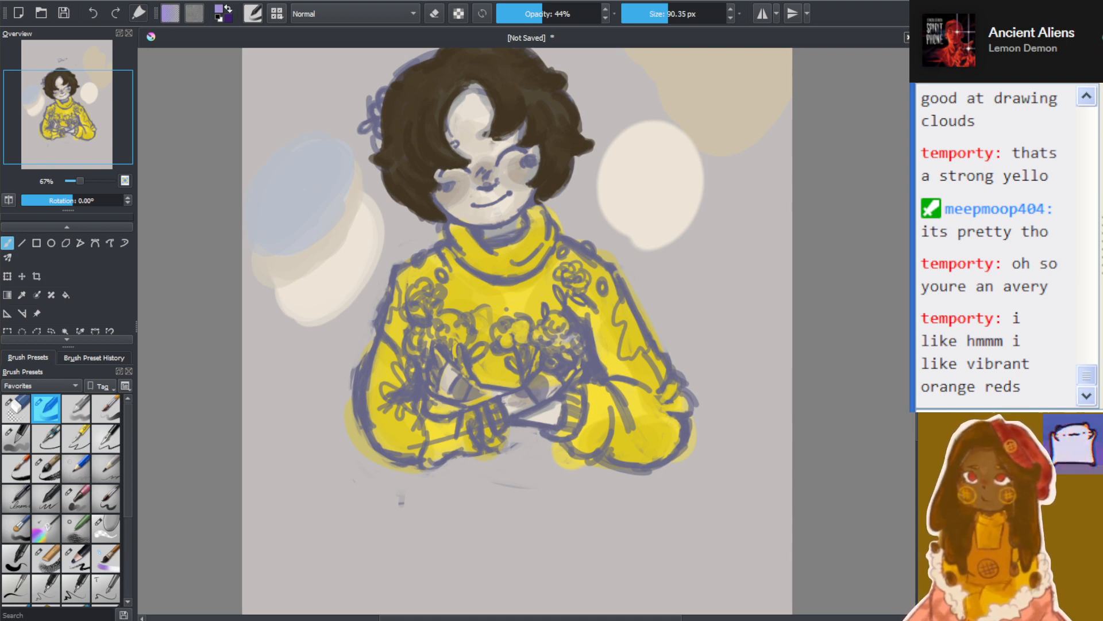
{"action": "mouse_move", "coordinate": [314, 478]}
{"action": "left_mouse_down"}
{"action": "mouse_move", "coordinate": [284, 420]}
{"action": "mouse_move", "coordinate": [281, 476]}
{"action": "mouse_move", "coordinate": [334, 521]}
{"action": "left_mouse_up"}
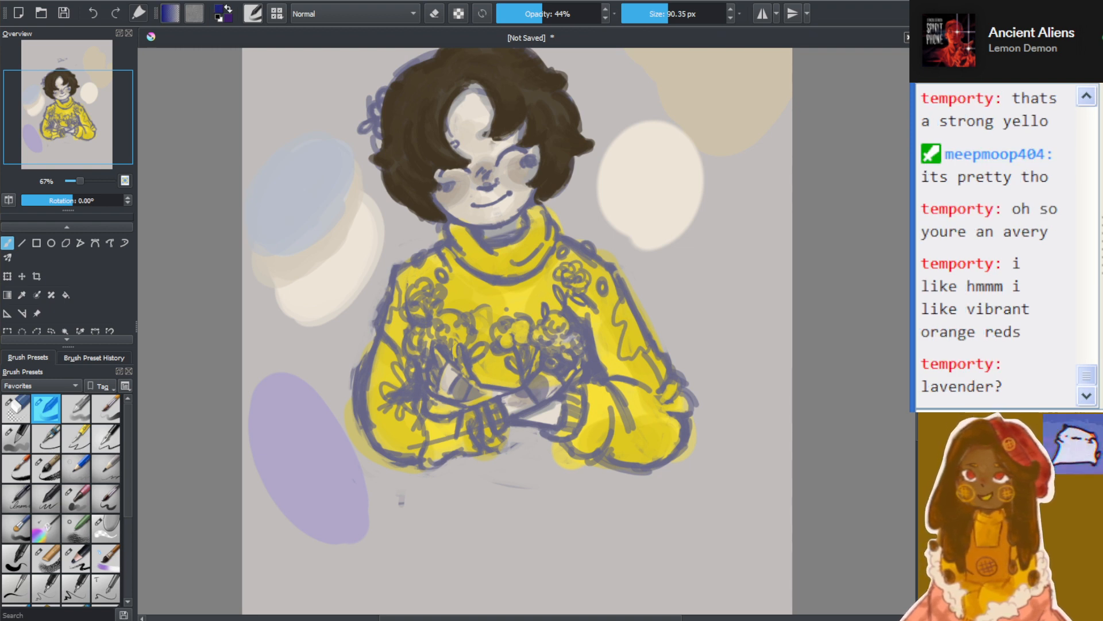
{"action": "mouse_move", "coordinate": [300, 438]}
{"action": "left_mouse_down"}
{"action": "mouse_move", "coordinate": [273, 368]}
{"action": "mouse_move", "coordinate": [322, 348]}
{"action": "left_mouse_up"}
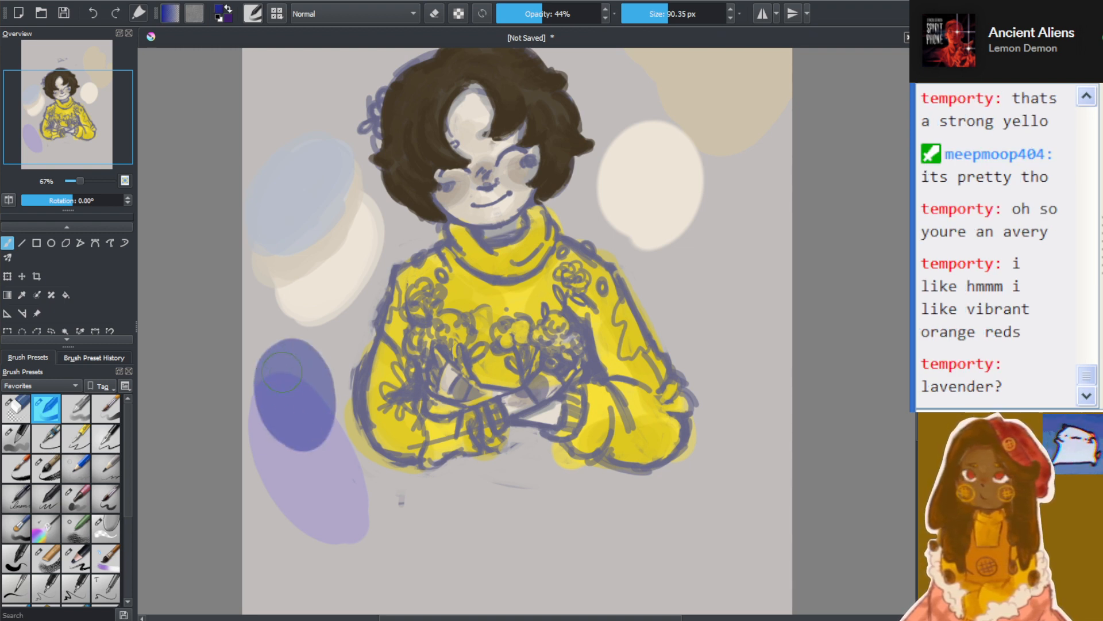
Raise the brush opacity to 100% and paint solid dark blue and dark red swatches over the lavender one
{"action": "left_click_drag", "start_coordinate": [551, 12], "coordinate": [615, 13]}
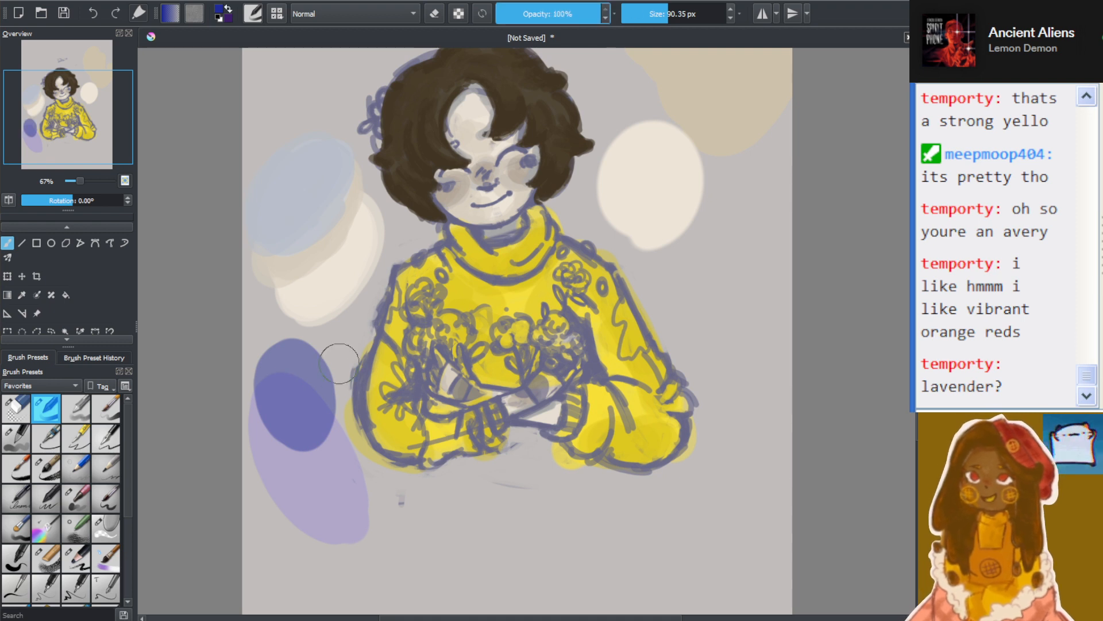
{"action": "mouse_move", "coordinate": [339, 354]}
{"action": "left_mouse_down"}
{"action": "mouse_move", "coordinate": [305, 408]}
{"action": "mouse_move", "coordinate": [322, 397]}
{"action": "mouse_move", "coordinate": [306, 345]}
{"action": "left_mouse_up"}
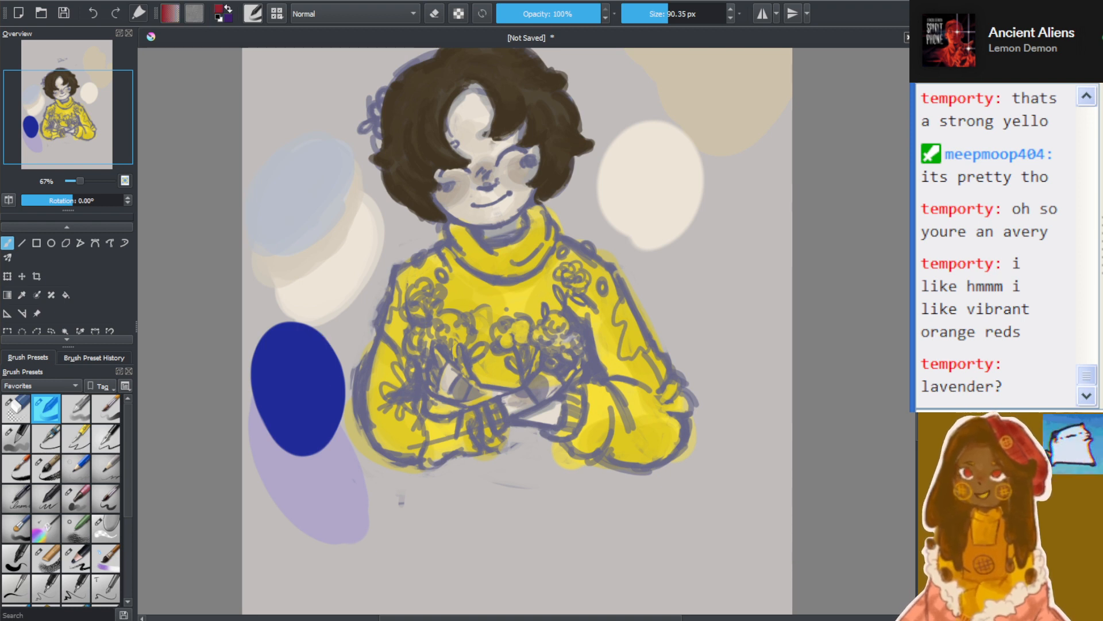
{"action": "mouse_move", "coordinate": [385, 465]}
{"action": "left_mouse_down"}
{"action": "mouse_move", "coordinate": [364, 501]}
{"action": "mouse_move", "coordinate": [319, 480]}
{"action": "mouse_move", "coordinate": [374, 500]}
{"action": "mouse_move", "coordinate": [319, 481]}
{"action": "left_mouse_up"}
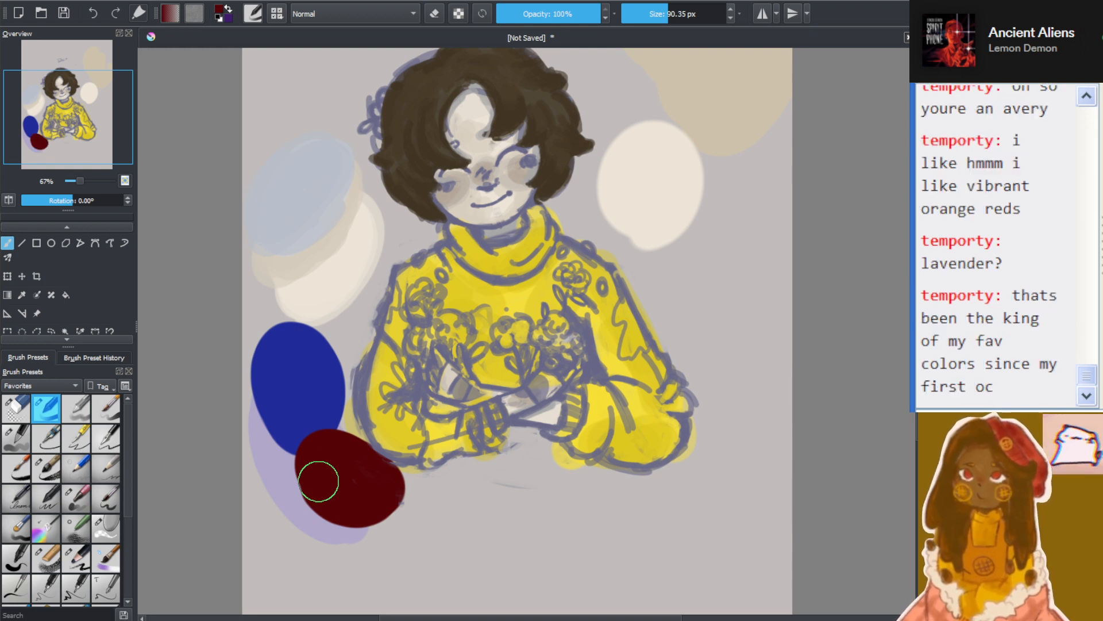
Erase the lavender, dark blue and dark red swatches beside the sleeve
{"action": "left_click", "coordinate": [434, 21]}
{"action": "mouse_move", "coordinate": [272, 414]}
{"action": "left_mouse_down"}
{"action": "mouse_move", "coordinate": [258, 436]}
{"action": "mouse_move", "coordinate": [265, 408]}
{"action": "mouse_move", "coordinate": [316, 497]}
{"action": "mouse_move", "coordinate": [322, 470]}
{"action": "mouse_move", "coordinate": [369, 515]}
{"action": "mouse_move", "coordinate": [362, 496]}
{"action": "mouse_move", "coordinate": [393, 511]}
{"action": "mouse_move", "coordinate": [365, 477]}
{"action": "mouse_move", "coordinate": [357, 485]}
{"action": "mouse_move", "coordinate": [319, 467]}
{"action": "mouse_move", "coordinate": [395, 506]}
{"action": "left_mouse_up"}
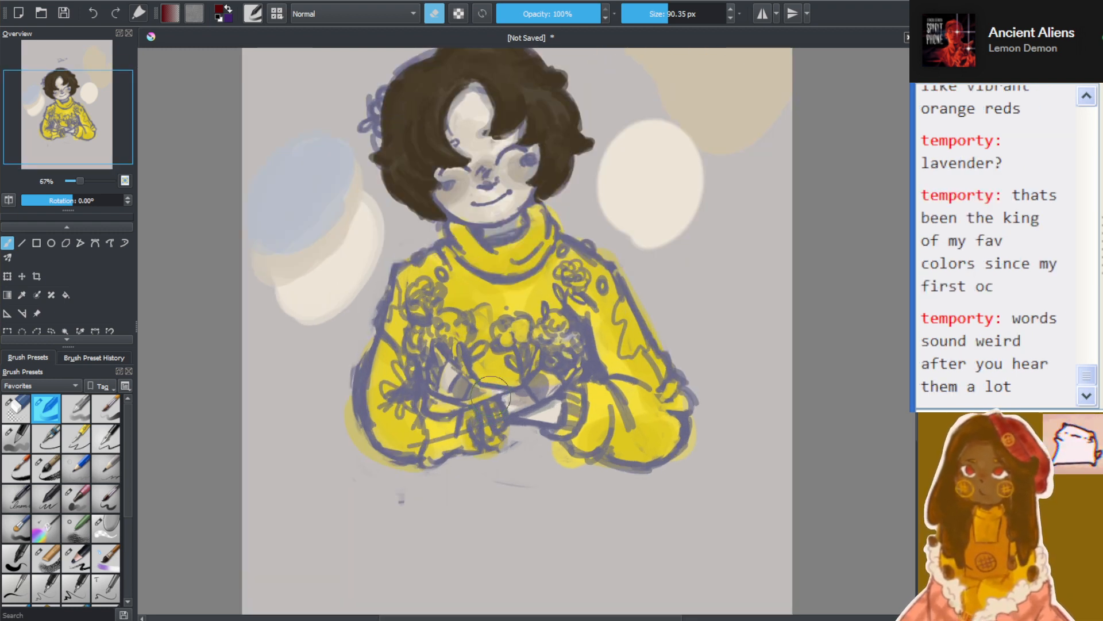
Set the brush to 37.04 px with erasing off, try painting on the background beside the sleeve, and undo it
{"action": "left_click_drag", "start_coordinate": [681, 14], "coordinate": [655, 15]}
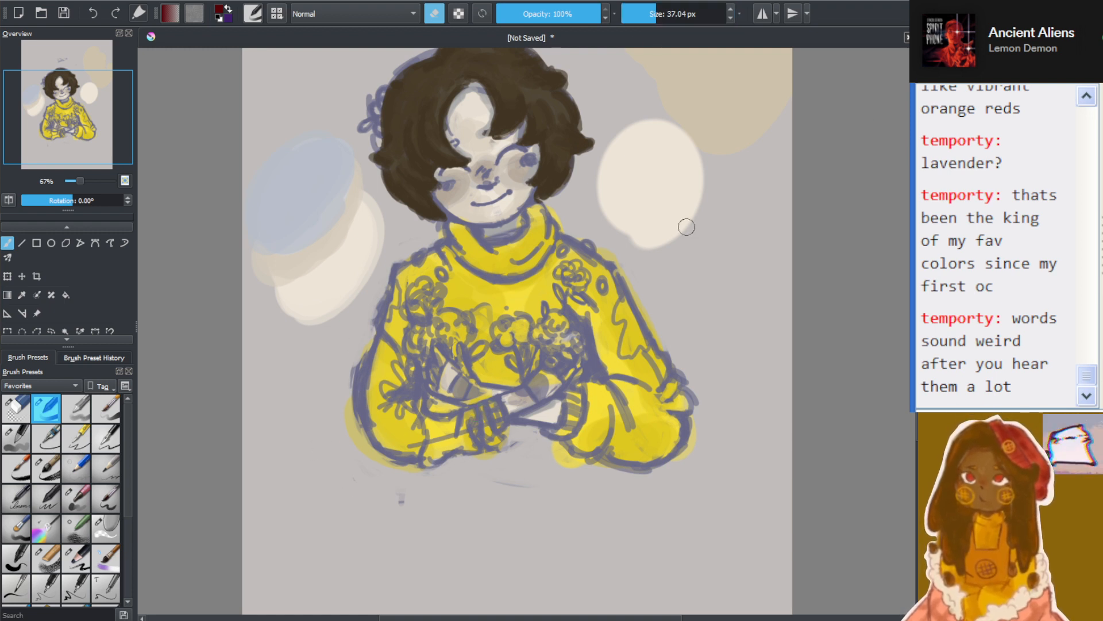
{"action": "left_click", "coordinate": [436, 14]}
{"action": "mouse_move", "coordinate": [308, 396]}
{"action": "left_mouse_down"}
{"action": "mouse_move", "coordinate": [329, 467]}
{"action": "mouse_move", "coordinate": [402, 494]}
{"action": "left_mouse_up"}
{"action": "key", "text": "ctrl+z"}
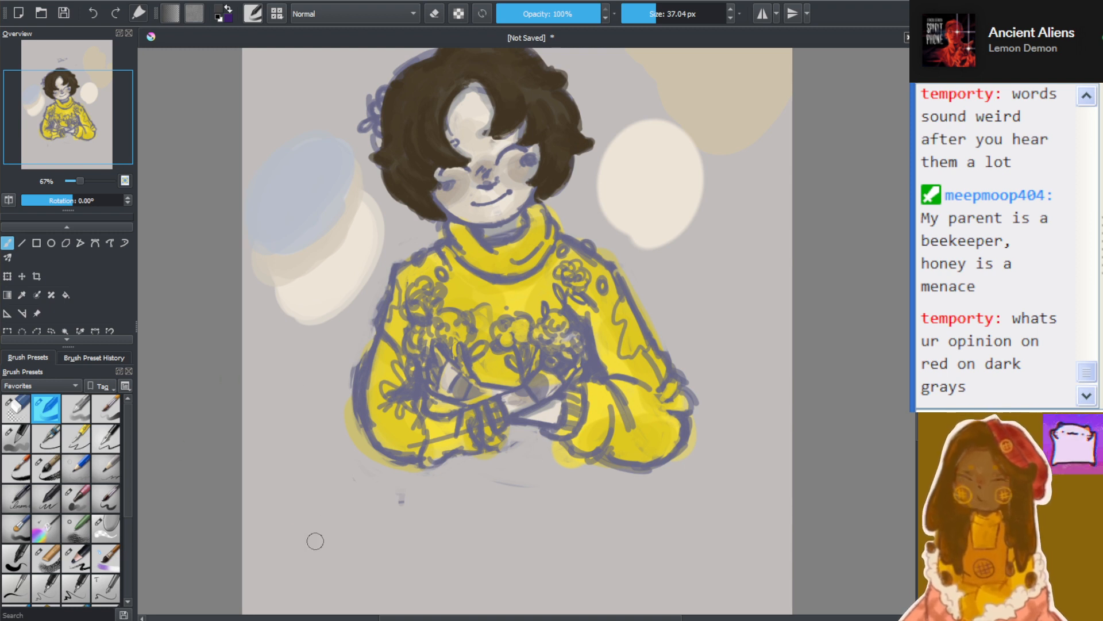
Paint a solid dark gray oval beside the lower sleeve, with dark red, muted brick red and bright red circles over it
{"action": "mouse_move", "coordinate": [316, 540]}
{"action": "left_mouse_down"}
{"action": "mouse_move", "coordinate": [365, 537]}
{"action": "mouse_move", "coordinate": [372, 482]}
{"action": "mouse_move", "coordinate": [280, 419]}
{"action": "mouse_move", "coordinate": [277, 435]}
{"action": "mouse_move", "coordinate": [304, 427]}
{"action": "mouse_move", "coordinate": [364, 510]}
{"action": "left_mouse_up"}
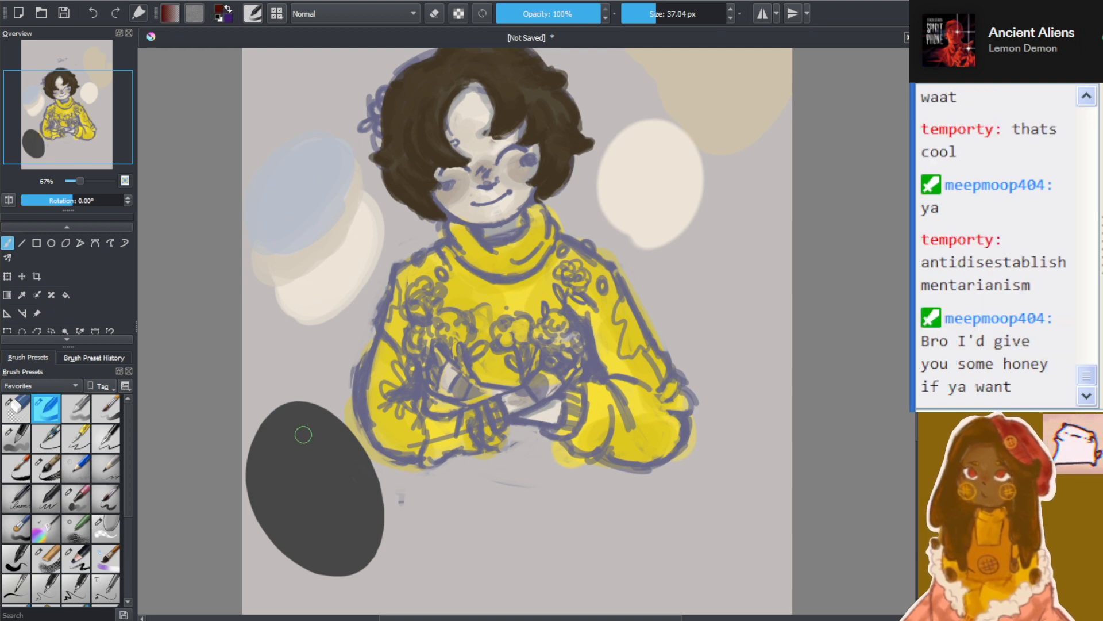
{"action": "mouse_move", "coordinate": [300, 434]}
{"action": "left_mouse_down"}
{"action": "mouse_move", "coordinate": [281, 450]}
{"action": "mouse_move", "coordinate": [314, 441]}
{"action": "mouse_move", "coordinate": [291, 447]}
{"action": "mouse_move", "coordinate": [297, 424]}
{"action": "left_mouse_up"}
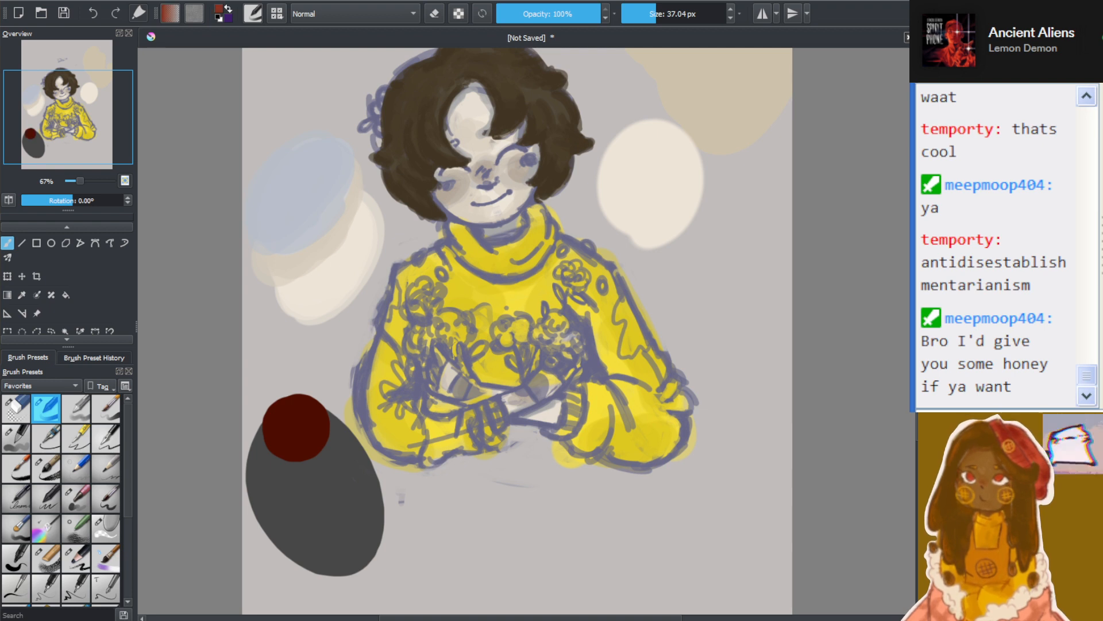
{"action": "mouse_move", "coordinate": [269, 487]}
{"action": "left_mouse_down"}
{"action": "mouse_move", "coordinate": [274, 520]}
{"action": "mouse_move", "coordinate": [288, 492]}
{"action": "left_mouse_up"}
{"action": "left_click", "coordinate": [997, 95]}
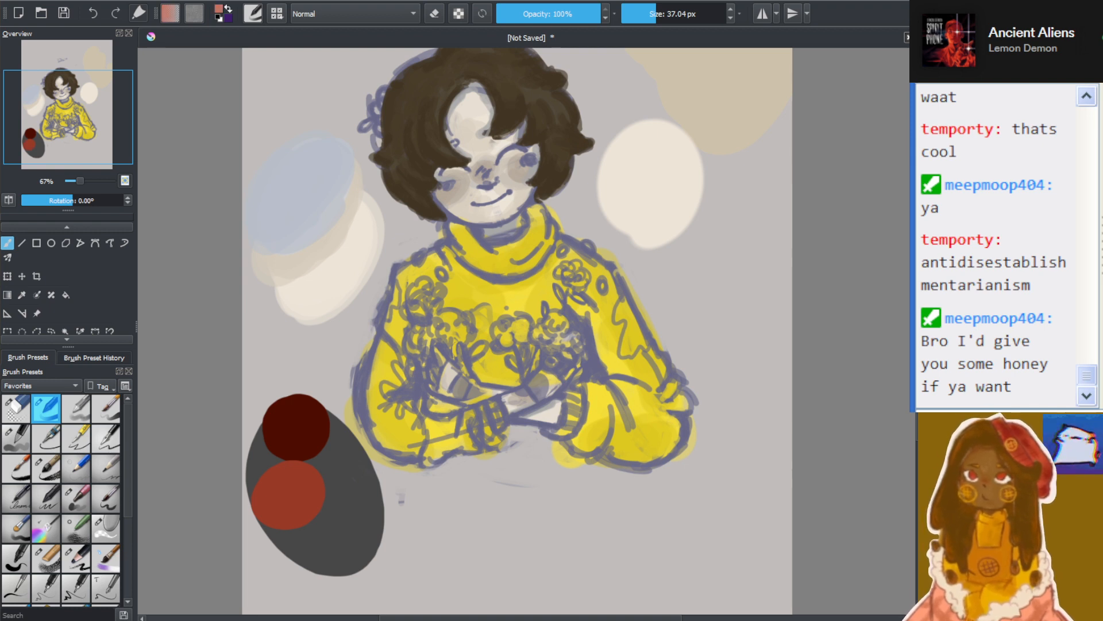
{"action": "left_click_drag", "start_coordinate": [997, 94], "coordinate": [1029, 92]}
{"action": "mouse_move", "coordinate": [328, 503]}
{"action": "left_mouse_down"}
{"action": "mouse_move", "coordinate": [355, 524]}
{"action": "mouse_move", "coordinate": [377, 506]}
{"action": "mouse_move", "coordinate": [360, 473]}
{"action": "mouse_move", "coordinate": [348, 487]}
{"action": "mouse_move", "coordinate": [359, 519]}
{"action": "left_mouse_up"}
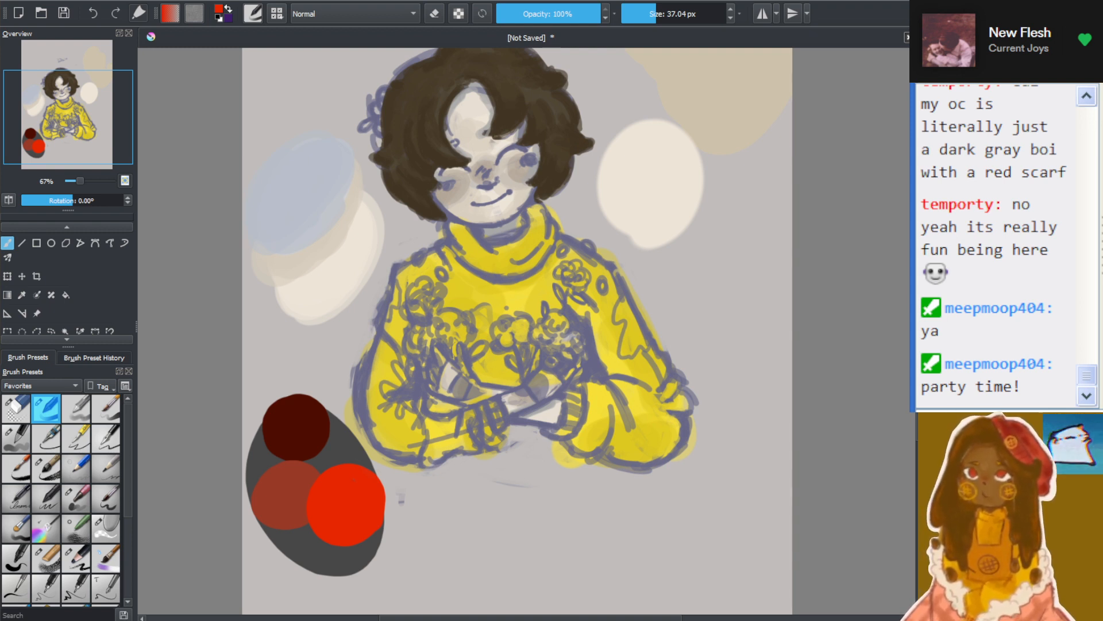
{"action": "scroll", "coordinate": [655, 177], "scroll_direction": "down", "scroll_amount": 2}
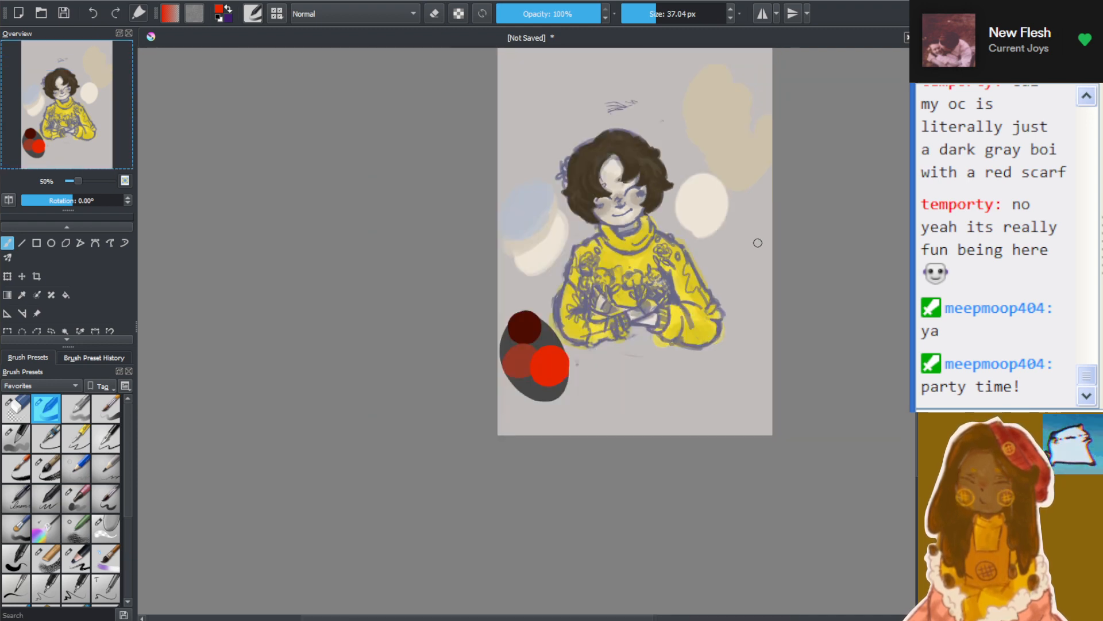
{"action": "scroll", "coordinate": [757, 241], "scroll_direction": "up", "scroll_amount": 2}
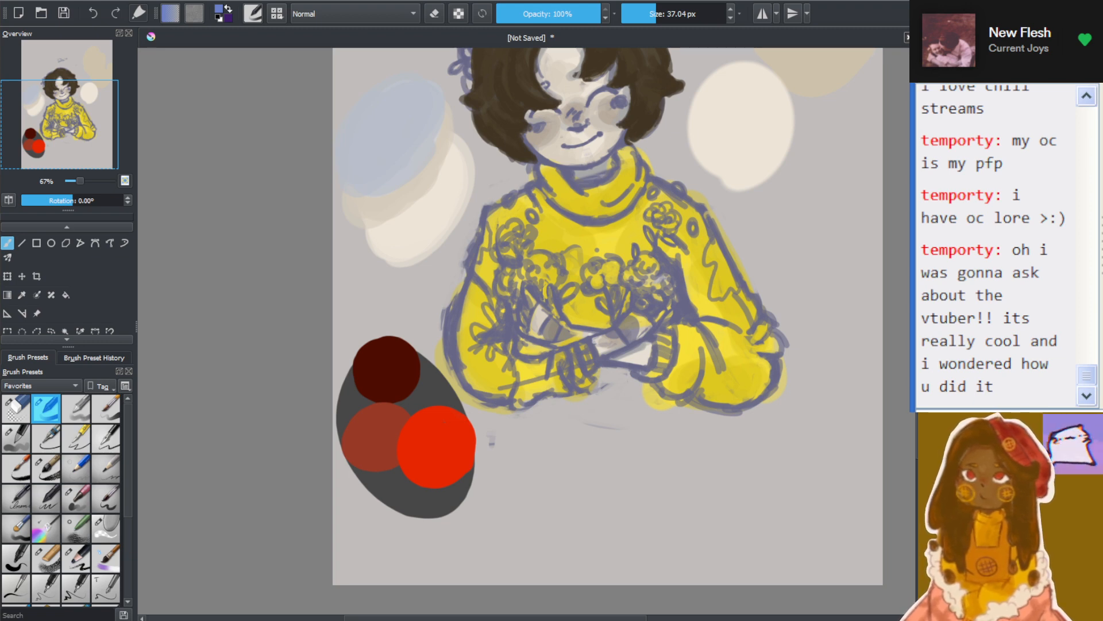
{"action": "scroll", "coordinate": [677, 252], "scroll_direction": "down", "scroll_amount": 2}
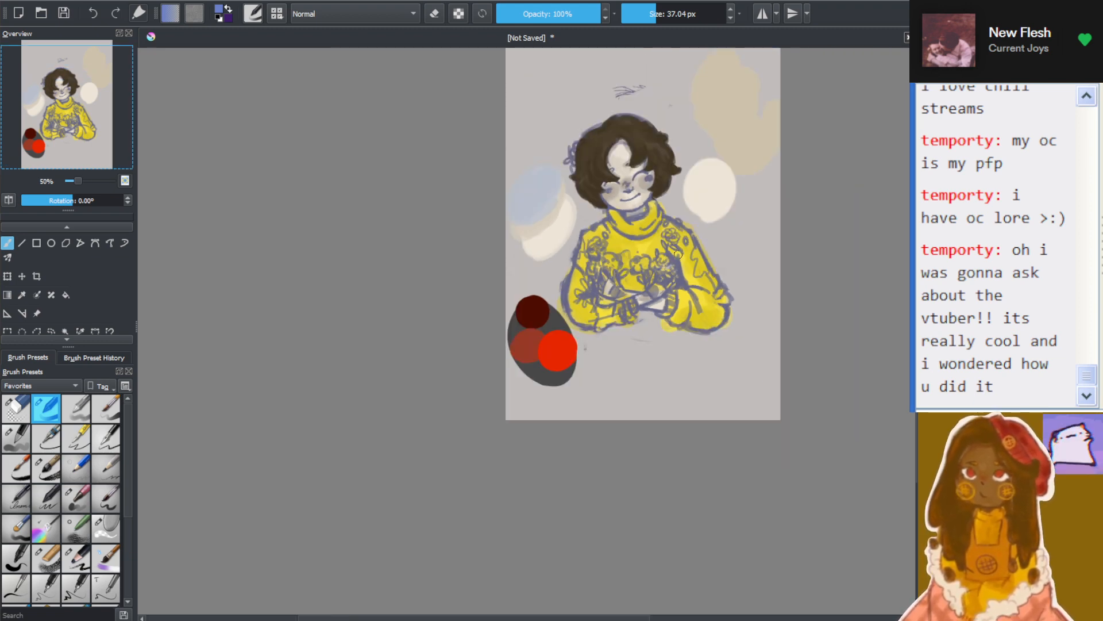
{"action": "scroll", "coordinate": [685, 246], "scroll_direction": "up", "scroll_amount": 3}
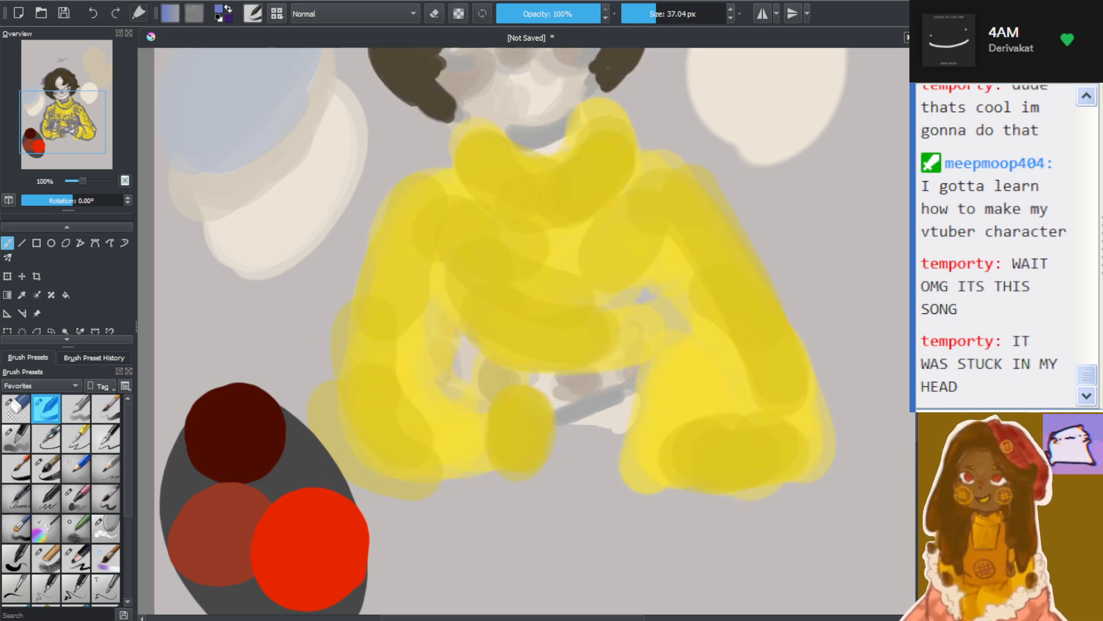
{"action": "left_click_drag", "start_coordinate": [913, 345], "coordinate": [914, 295]}
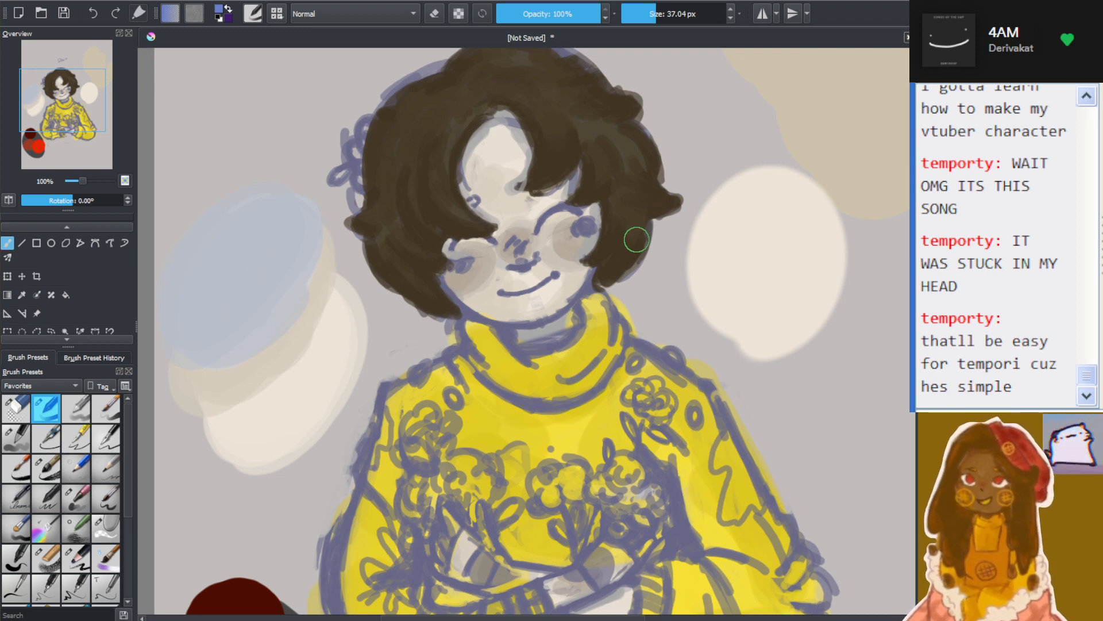
{"action": "scroll", "coordinate": [637, 239], "scroll_direction": "down", "scroll_amount": 3}
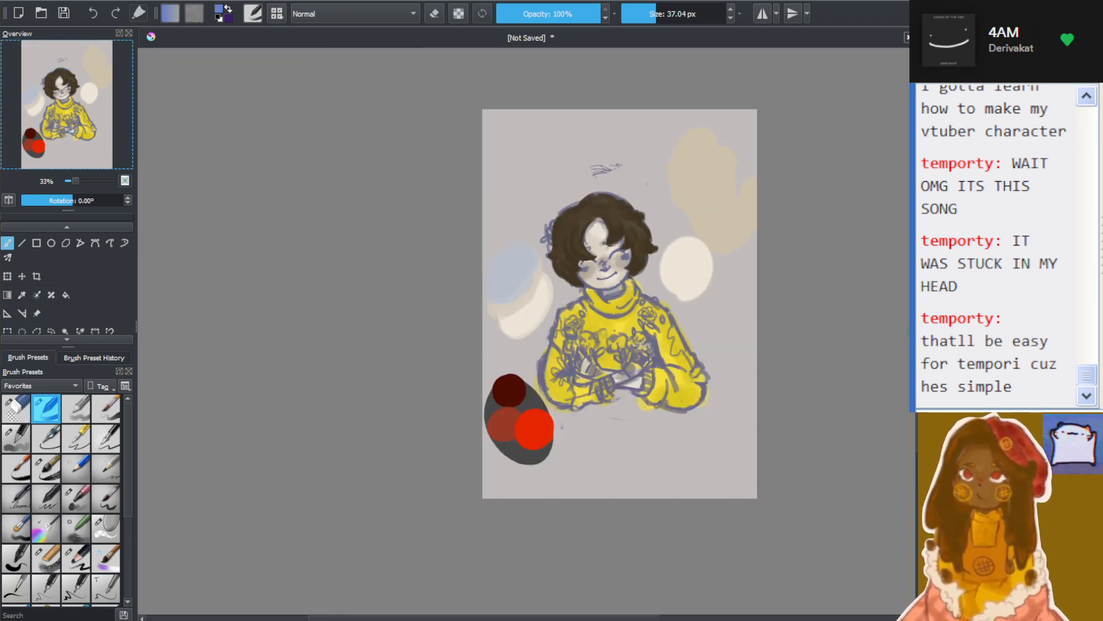
{"action": "scroll", "coordinate": [702, 311], "scroll_direction": "up", "scroll_amount": 1}
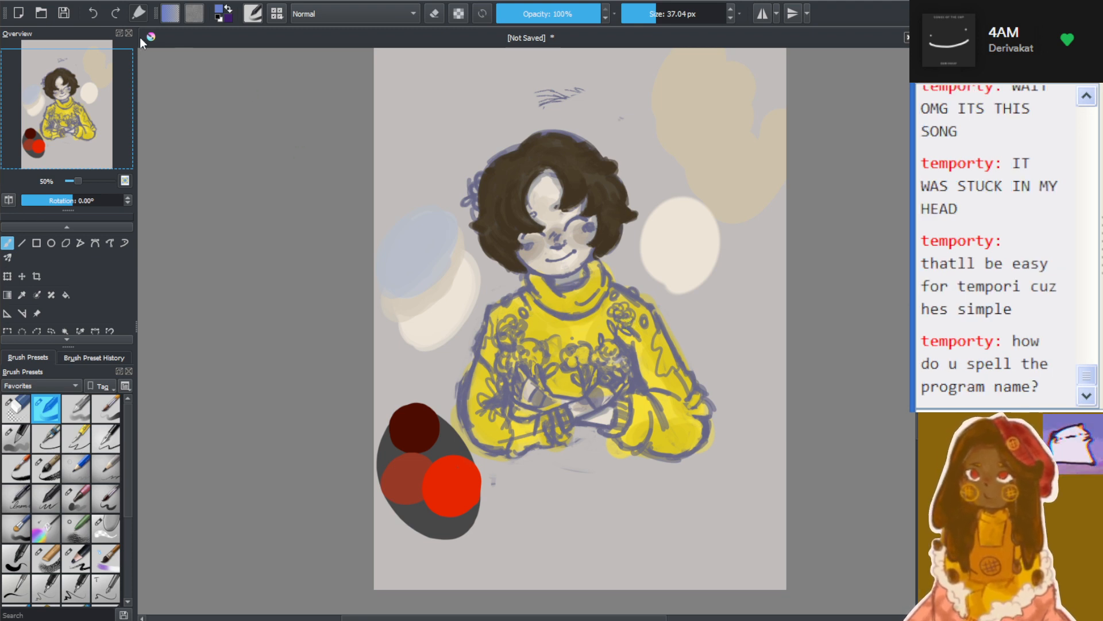
{"action": "scroll", "coordinate": [1092, 373], "scroll_direction": "up", "scroll_amount": 5}
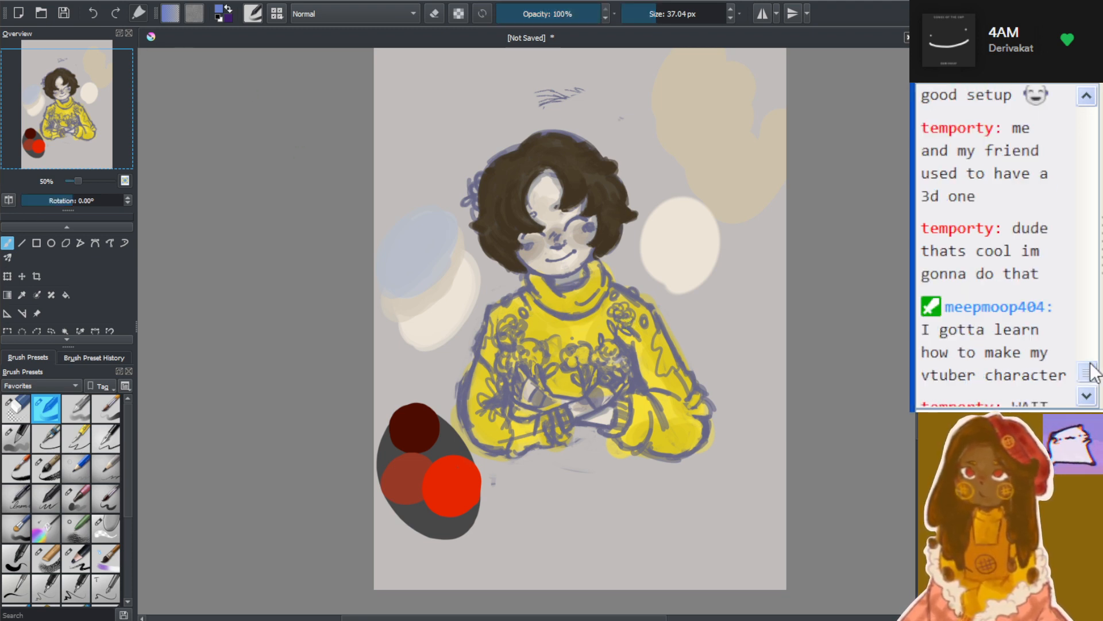
{"action": "scroll", "coordinate": [1033, 289], "scroll_direction": "down", "scroll_amount": 1}
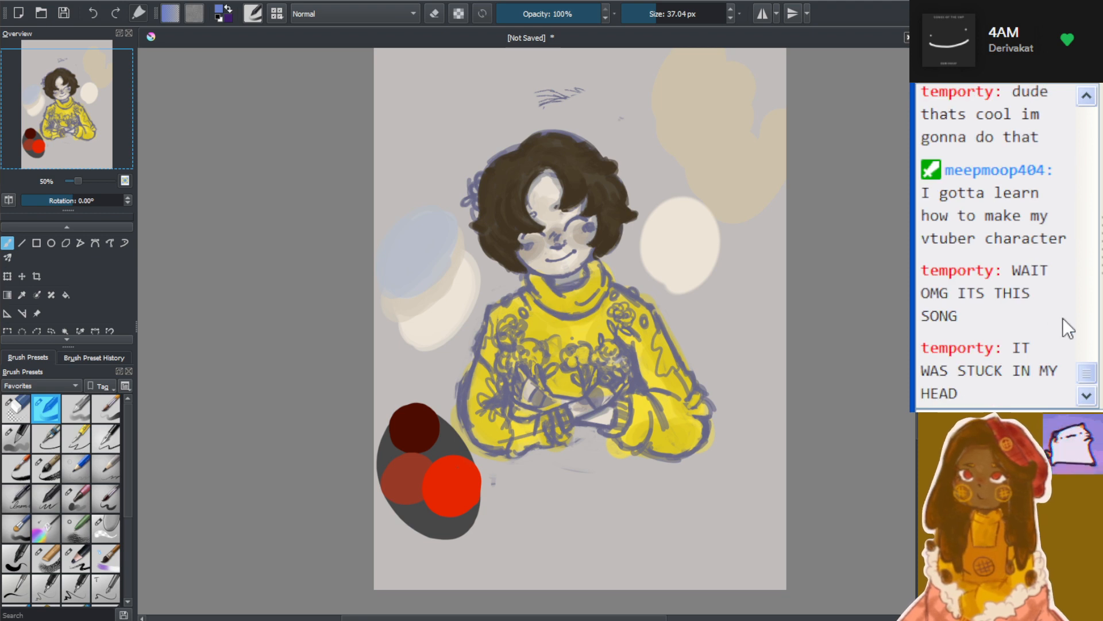
{"action": "scroll", "coordinate": [1063, 318], "scroll_direction": "down", "scroll_amount": 1}
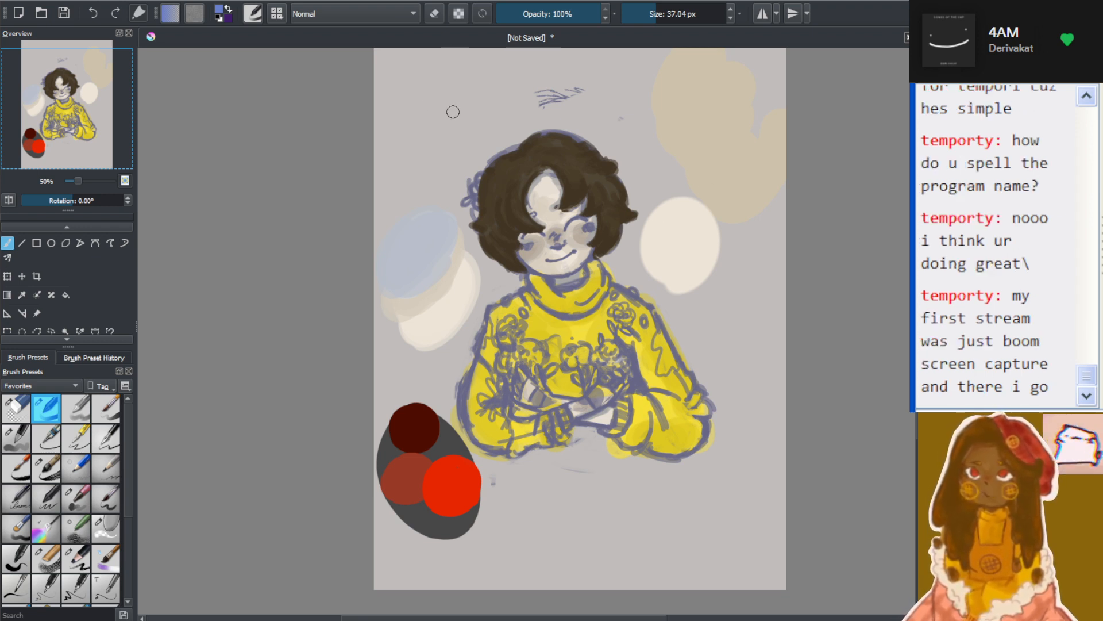
Handwrite "veadotube mini" in blue on the background below the character, using a 7 px pen brush
{"action": "left_click", "coordinate": [418, 83]}
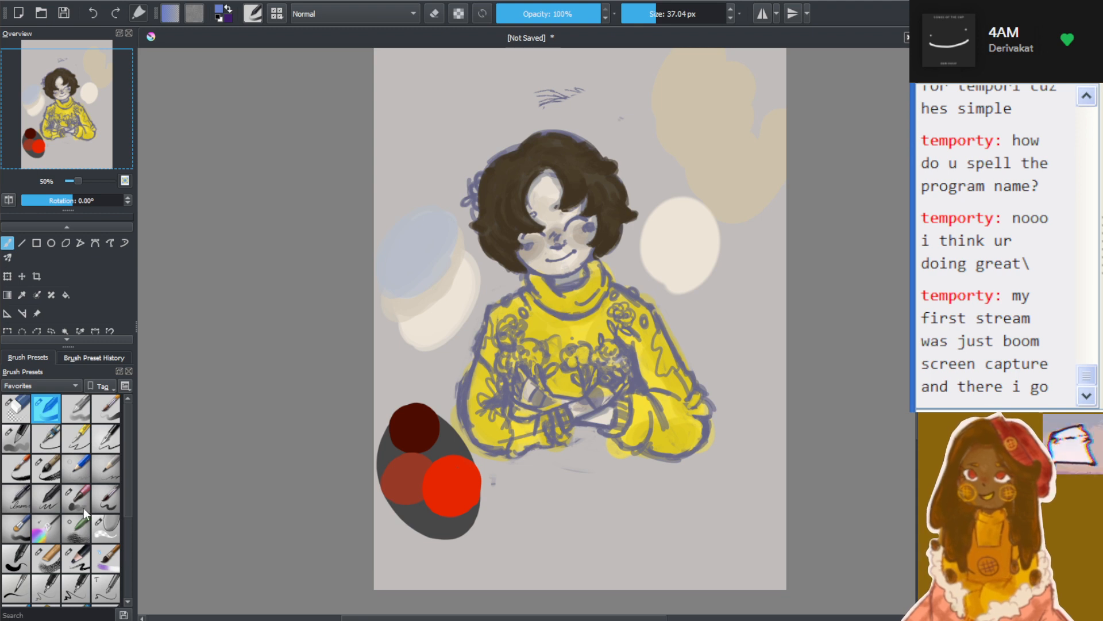
{"action": "left_click", "coordinate": [101, 441]}
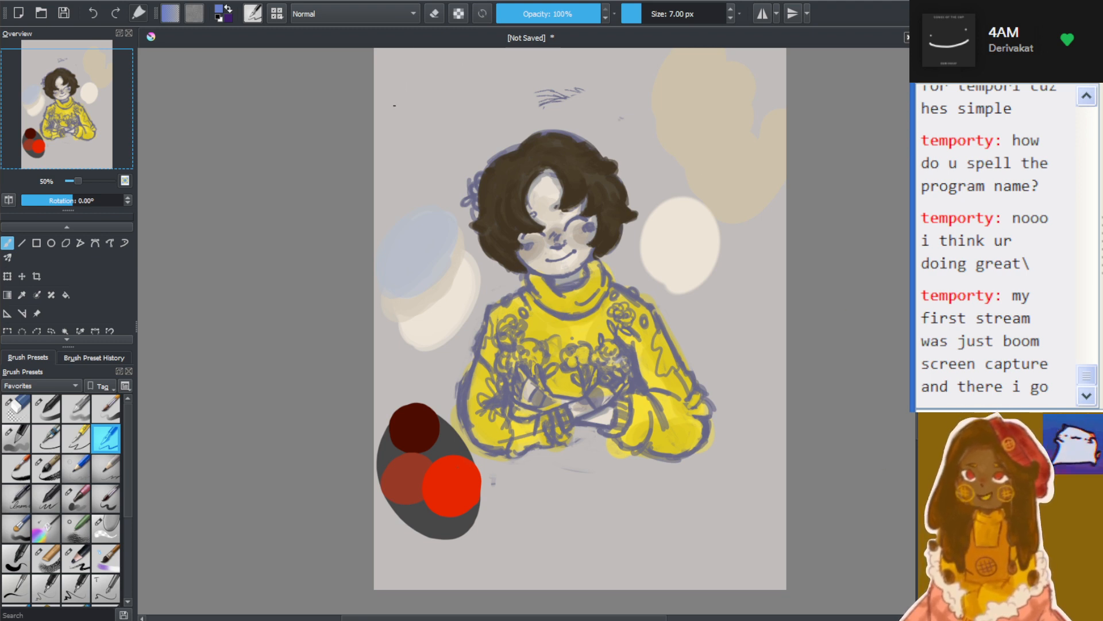
{"action": "left_click_drag", "start_coordinate": [394, 67], "coordinate": [414, 70]}
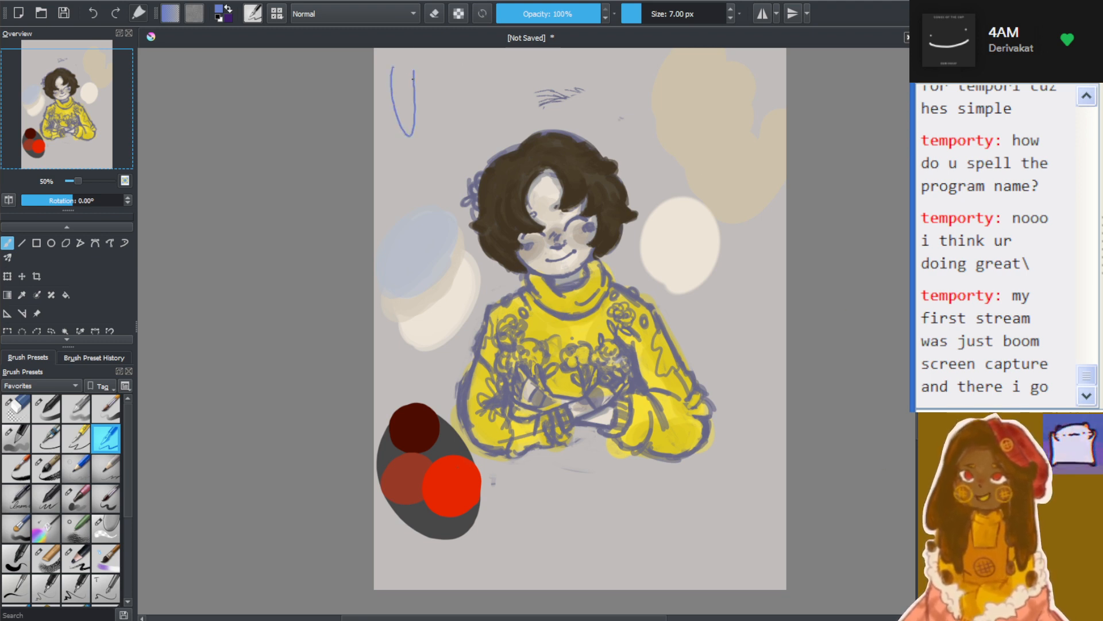
{"action": "key", "text": "ctrl+z"}
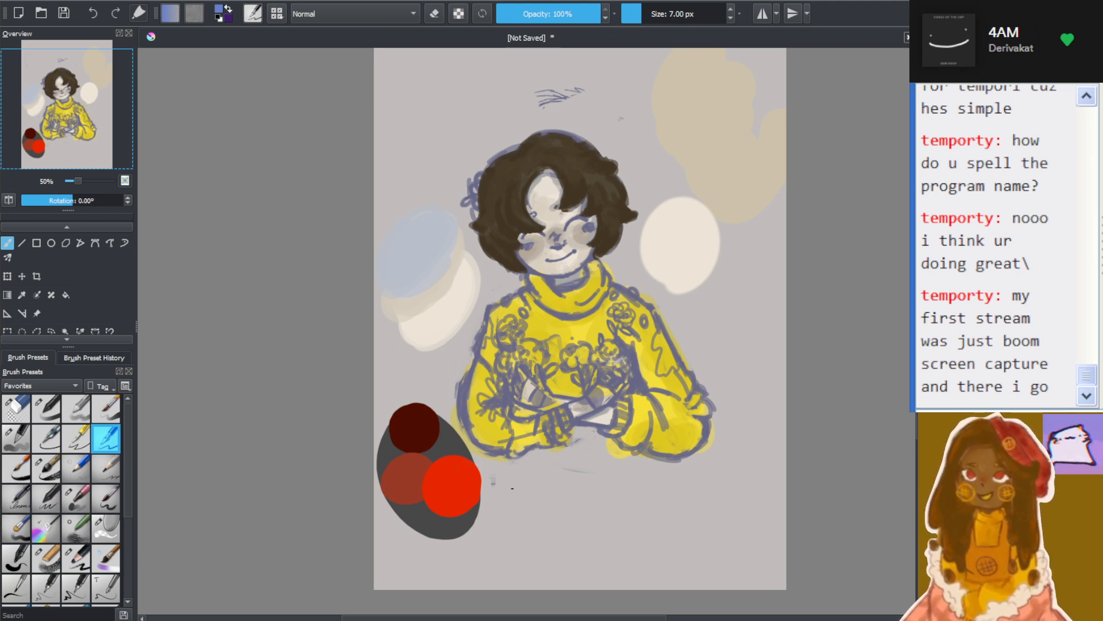
{"action": "mouse_move", "coordinate": [497, 491]}
{"action": "left_mouse_down"}
{"action": "mouse_move", "coordinate": [538, 508]}
{"action": "mouse_move", "coordinate": [546, 530]}
{"action": "mouse_move", "coordinate": [595, 498]}
{"action": "mouse_move", "coordinate": [601, 526]}
{"action": "left_mouse_up"}
{"action": "mouse_move", "coordinate": [599, 477]}
{"action": "left_mouse_down"}
{"action": "mouse_move", "coordinate": [610, 528]}
{"action": "mouse_move", "coordinate": [628, 509]}
{"action": "mouse_move", "coordinate": [670, 529]}
{"action": "mouse_move", "coordinate": [669, 511]}
{"action": "mouse_move", "coordinate": [698, 530]}
{"action": "left_mouse_up"}
{"action": "mouse_move", "coordinate": [701, 486]}
{"action": "left_mouse_down"}
{"action": "mouse_move", "coordinate": [727, 515]}
{"action": "mouse_move", "coordinate": [721, 524]}
{"action": "mouse_move", "coordinate": [759, 527]}
{"action": "left_mouse_up"}
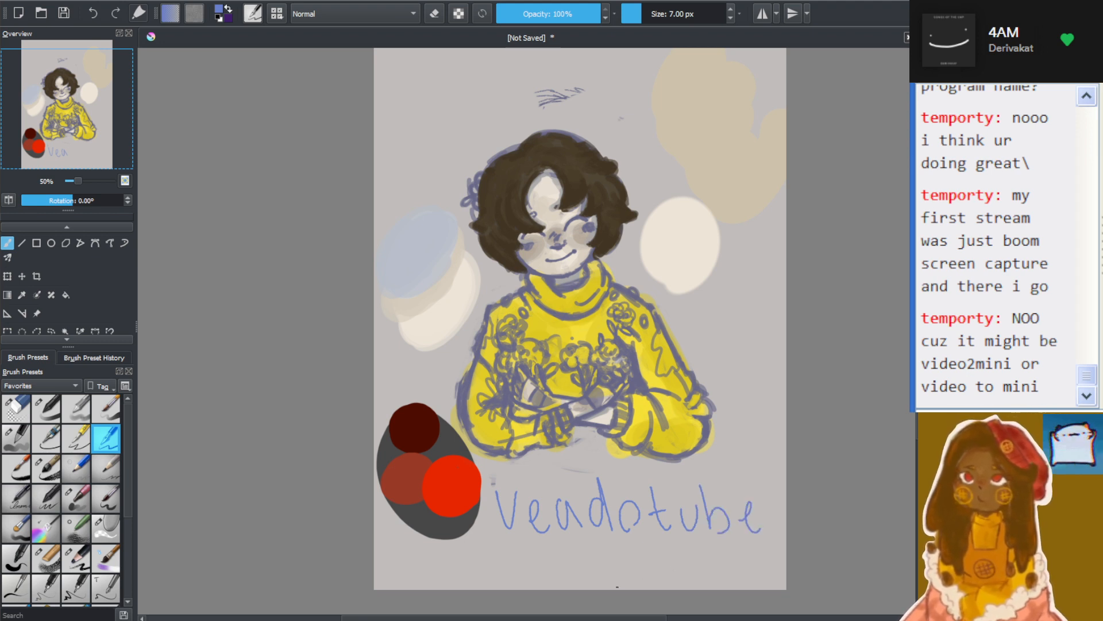
{"action": "mouse_move", "coordinate": [582, 550]}
{"action": "left_mouse_down"}
{"action": "mouse_move", "coordinate": [614, 551]}
{"action": "mouse_move", "coordinate": [625, 573]}
{"action": "left_mouse_up"}
{"action": "mouse_move", "coordinate": [639, 555]}
{"action": "left_mouse_down"}
{"action": "mouse_move", "coordinate": [671, 563]}
{"action": "mouse_move", "coordinate": [690, 581]}
{"action": "left_mouse_up"}
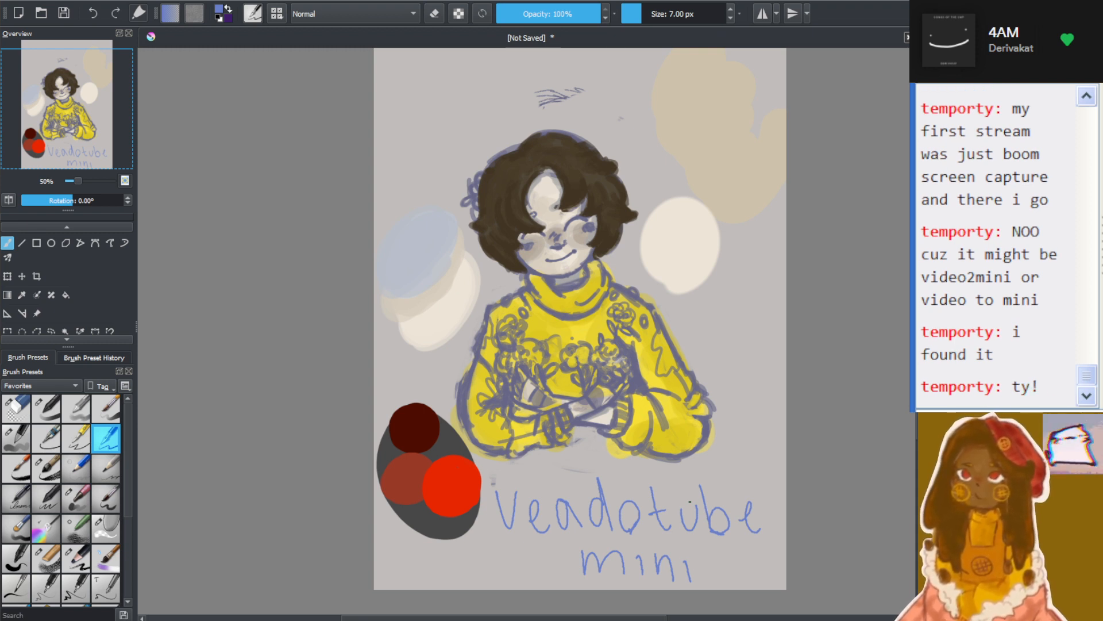
{"action": "left_click", "coordinate": [435, 14]}
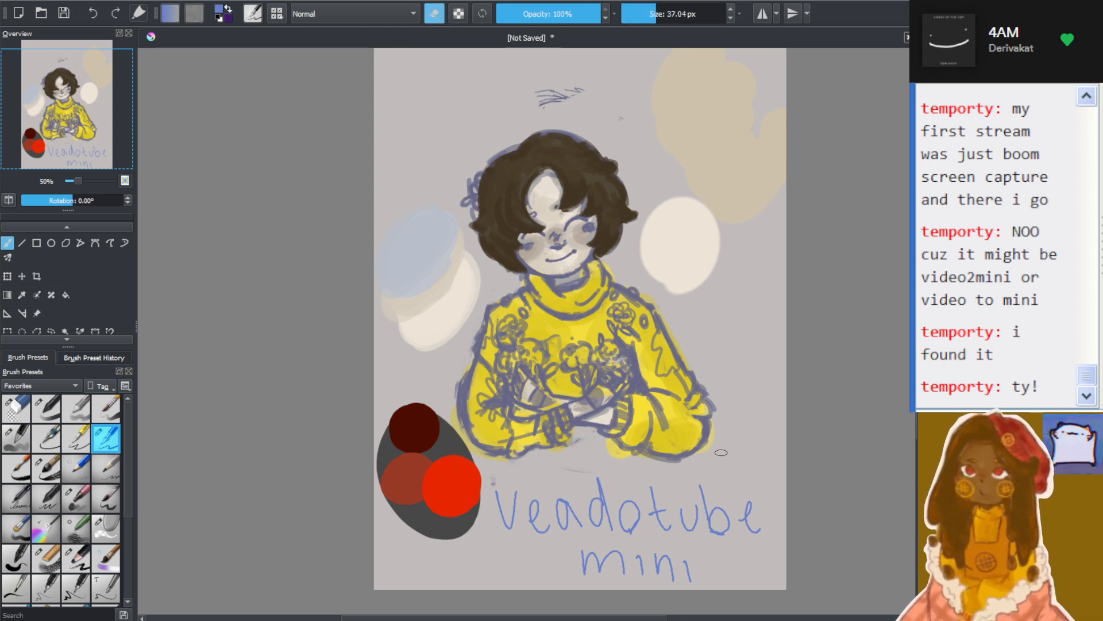
{"action": "left_click_drag", "start_coordinate": [646, 16], "coordinate": [633, 16]}
{"action": "left_click", "coordinate": [431, 17]}
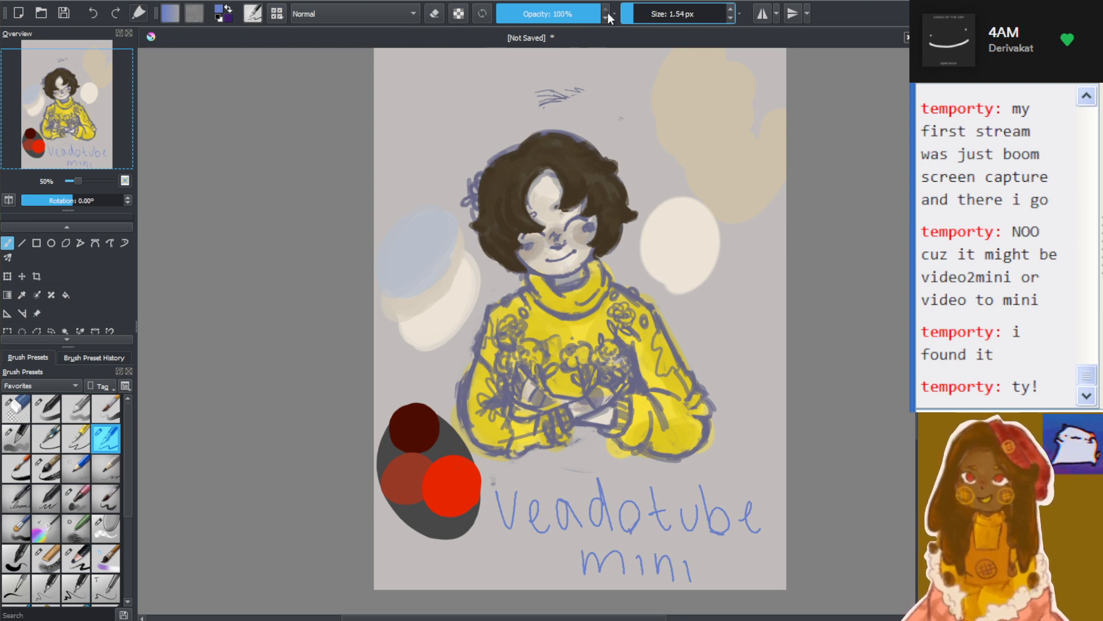
{"action": "left_click", "coordinate": [634, 12]}
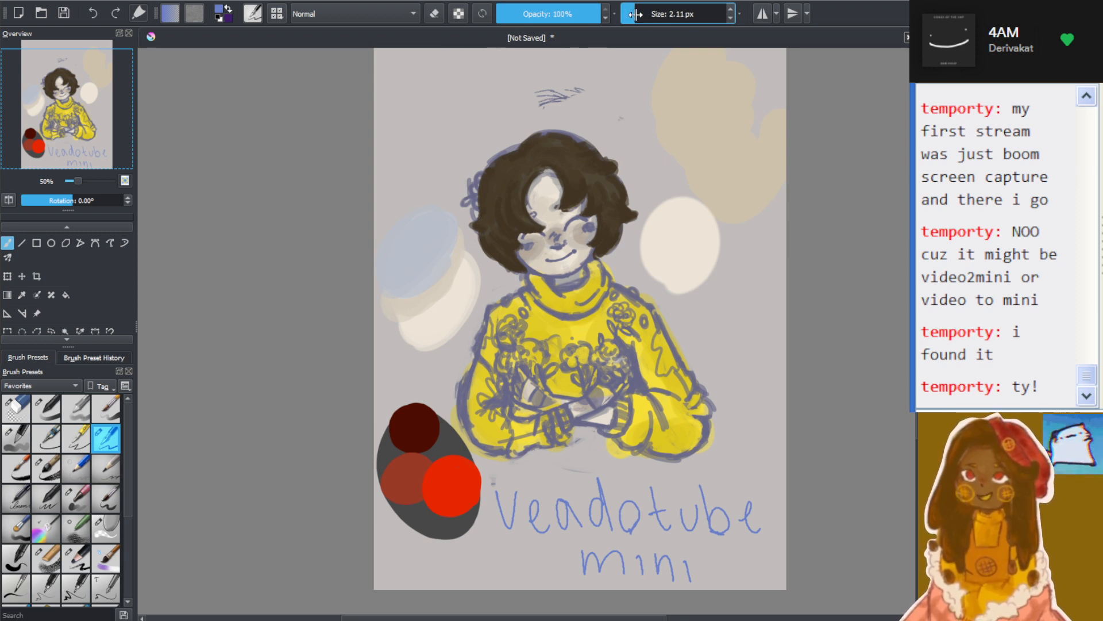
Erase the blue handwriting below the character with the eraser brush, raising its opacity to 100%
{"action": "left_click", "coordinate": [16, 408]}
{"action": "left_click_drag", "start_coordinate": [499, 491], "coordinate": [502, 535]}
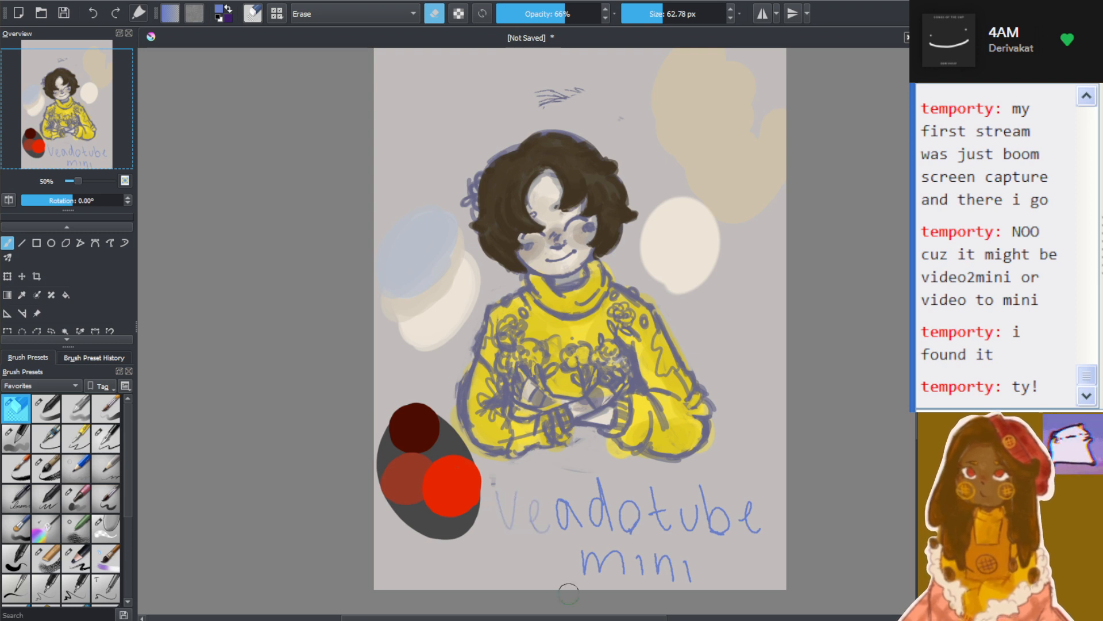
{"action": "left_click", "coordinate": [580, 14]}
{"action": "left_click_drag", "start_coordinate": [581, 16], "coordinate": [605, 36]}
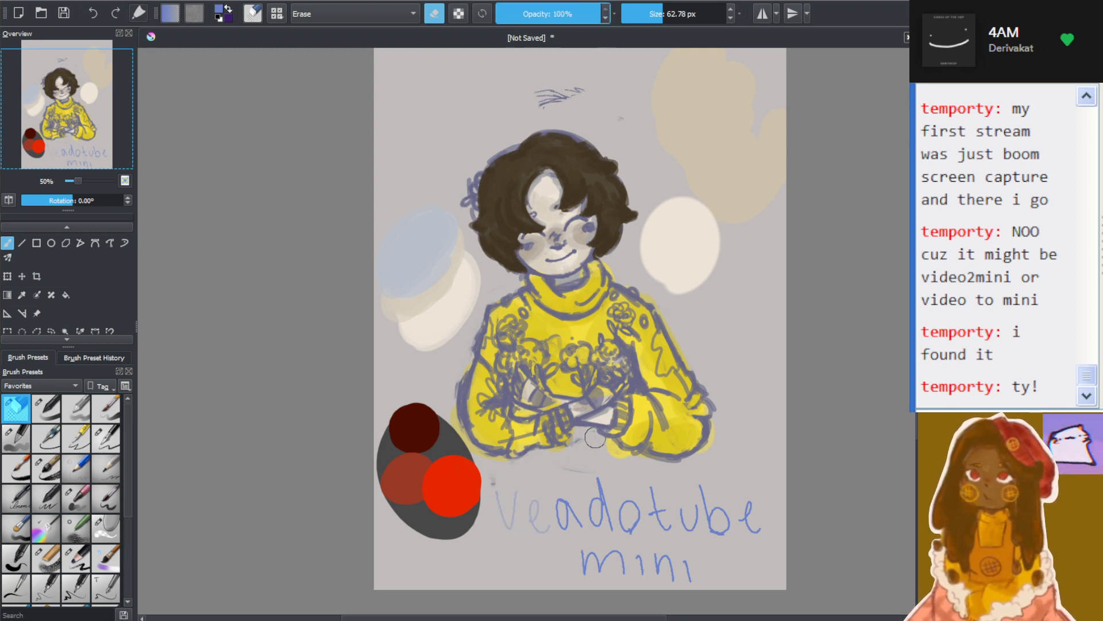
{"action": "mouse_move", "coordinate": [524, 497]}
{"action": "left_mouse_down"}
{"action": "mouse_move", "coordinate": [533, 532]}
{"action": "mouse_move", "coordinate": [626, 586]}
{"action": "mouse_move", "coordinate": [645, 566]}
{"action": "mouse_move", "coordinate": [672, 573]}
{"action": "mouse_move", "coordinate": [668, 557]}
{"action": "mouse_move", "coordinate": [692, 547]}
{"action": "mouse_move", "coordinate": [673, 527]}
{"action": "mouse_move", "coordinate": [704, 531]}
{"action": "mouse_move", "coordinate": [609, 481]}
{"action": "left_mouse_up"}
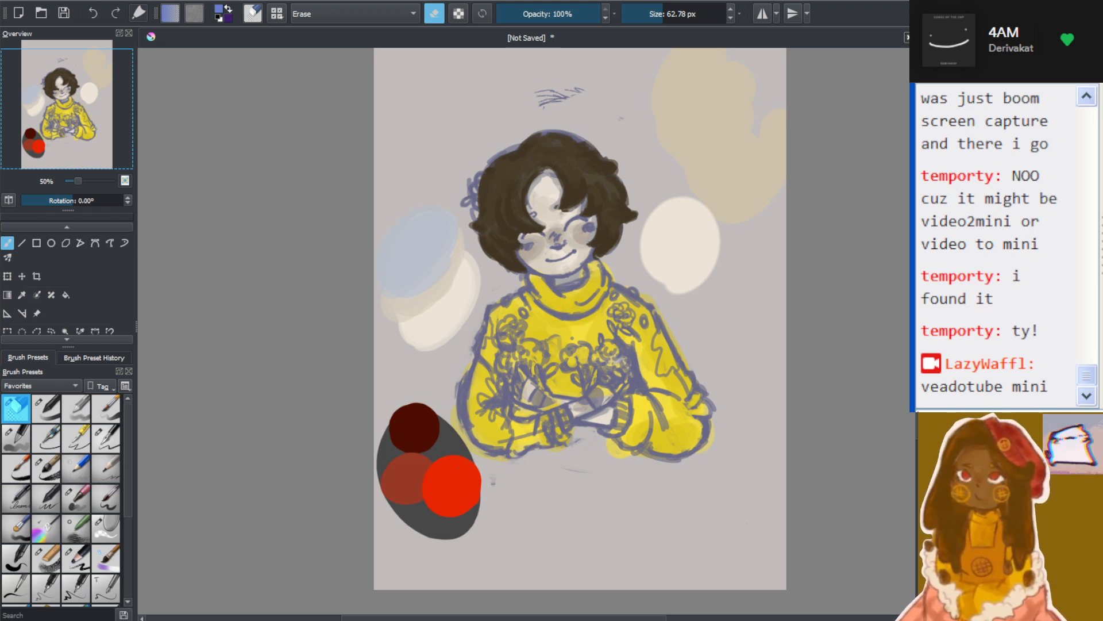
Try an orange shading stroke at full opacity on the sleeve fold with the 37.04 px painting brush, and undo it
{"action": "scroll", "coordinate": [606, 414], "scroll_direction": "down", "scroll_amount": 1}
{"action": "scroll", "coordinate": [612, 417], "scroll_direction": "up", "scroll_amount": 2}
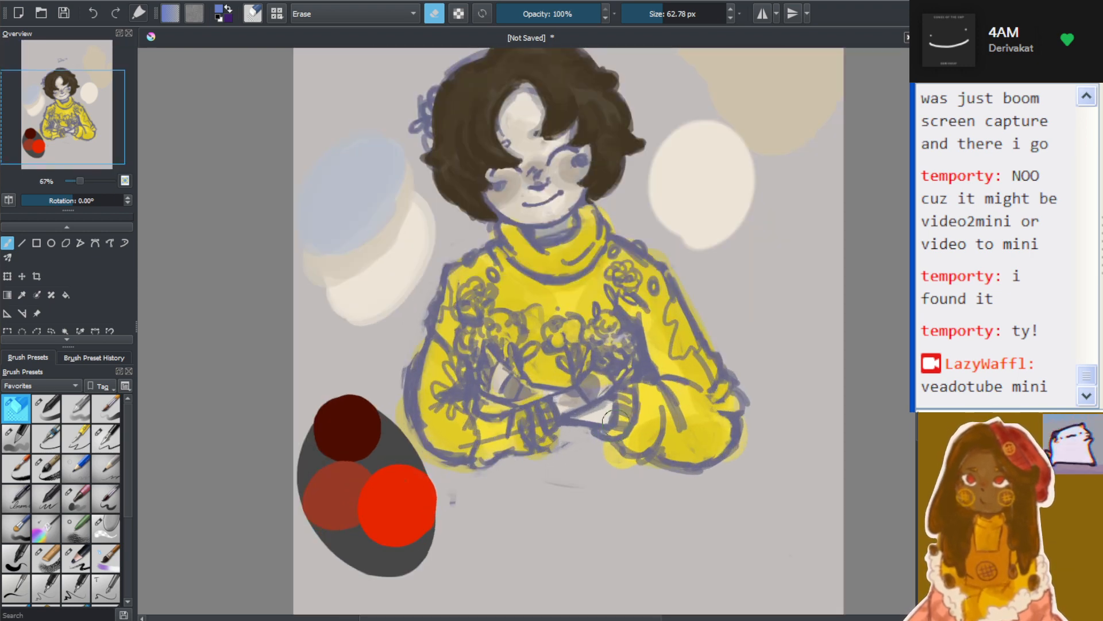
{"action": "left_click", "coordinate": [50, 410]}
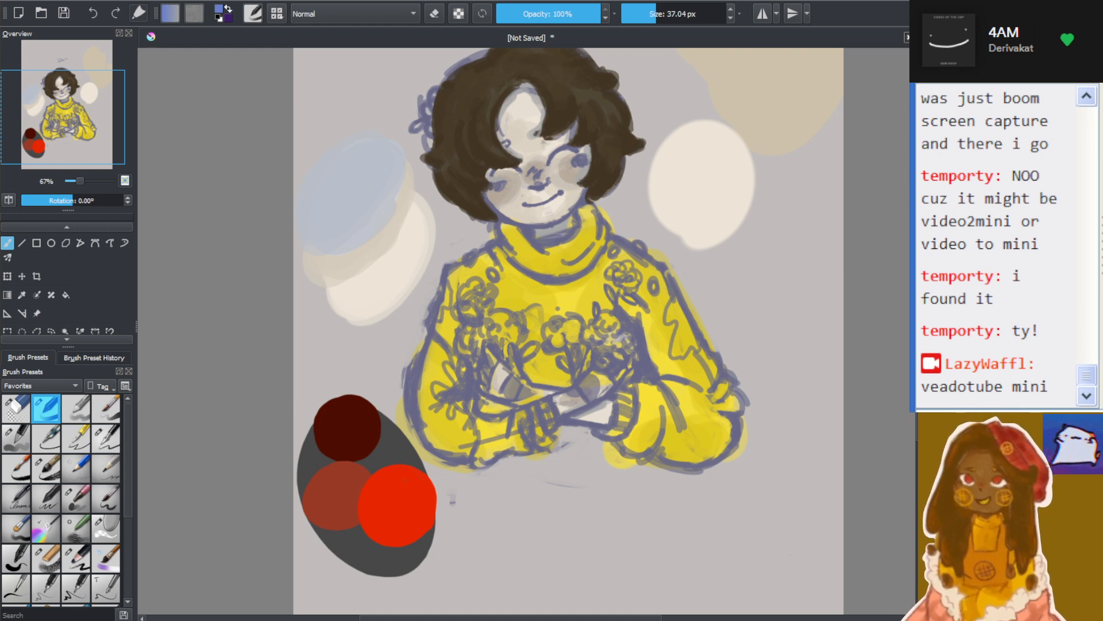
{"action": "mouse_move", "coordinate": [675, 363]}
{"action": "left_mouse_down"}
{"action": "mouse_move", "coordinate": [668, 375]}
{"action": "mouse_move", "coordinate": [691, 376]}
{"action": "left_mouse_up"}
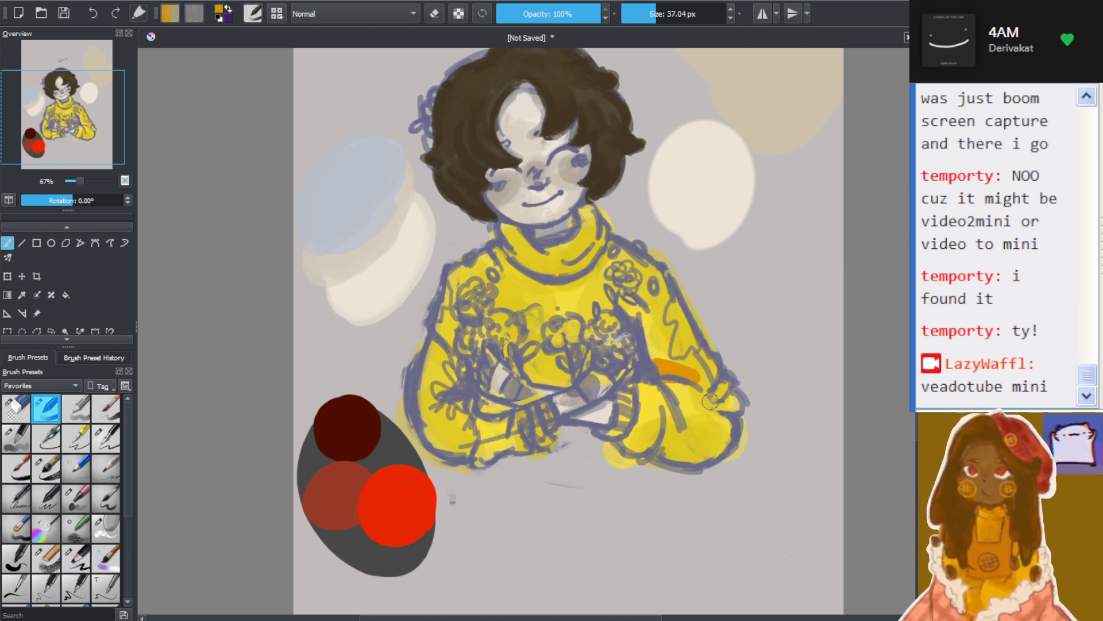
{"action": "key", "text": "ctrl+z"}
{"action": "key", "text": "ctrl+z"}
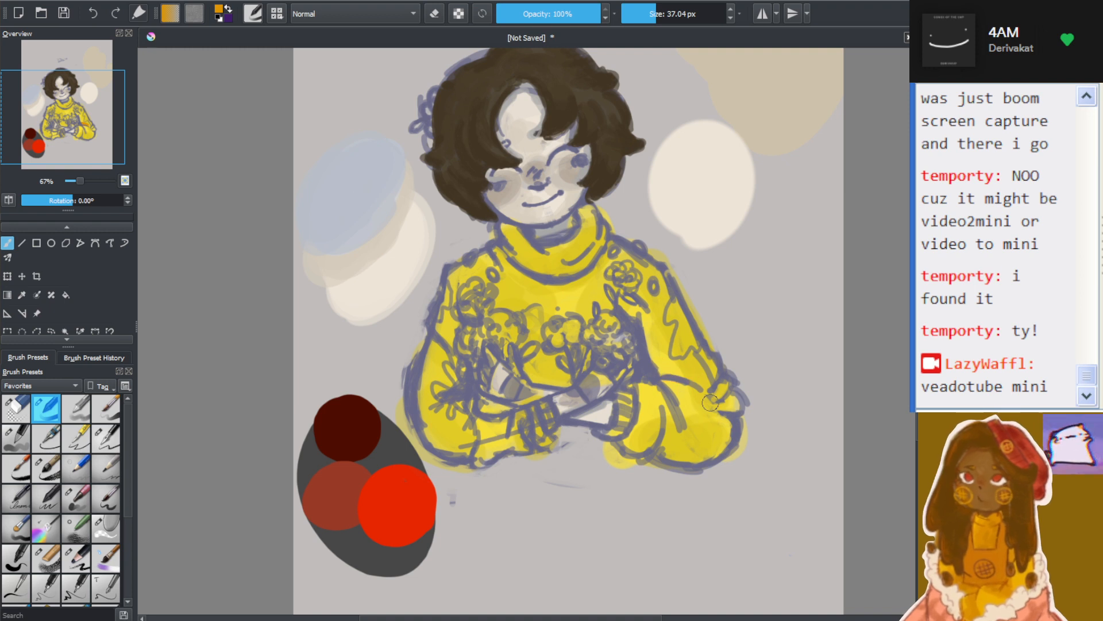
Lower the brush opacity to 74%, try golden-orange shading along the sleeve fold above the forearm, and undo it
{"action": "left_click", "coordinate": [574, 19]}
{"action": "mouse_move", "coordinate": [647, 339]}
{"action": "left_mouse_down"}
{"action": "mouse_move", "coordinate": [652, 352]}
{"action": "mouse_move", "coordinate": [648, 325]}
{"action": "mouse_move", "coordinate": [664, 370]}
{"action": "left_mouse_up"}
{"action": "key", "text": "ctrl+z"}
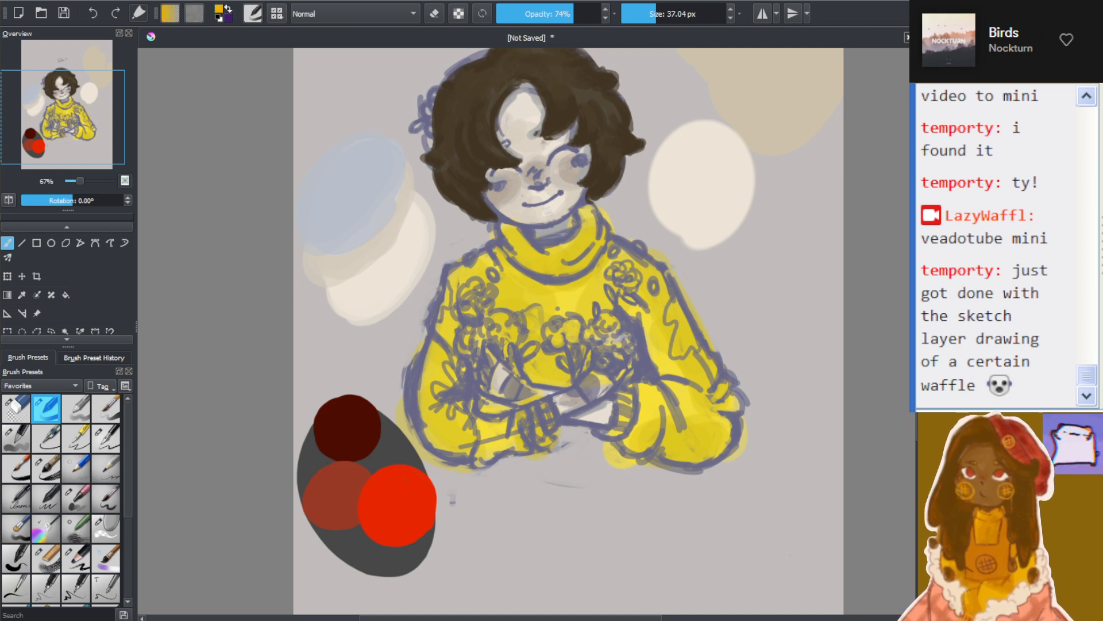
{"action": "left_click_drag", "start_coordinate": [647, 336], "coordinate": [706, 393]}
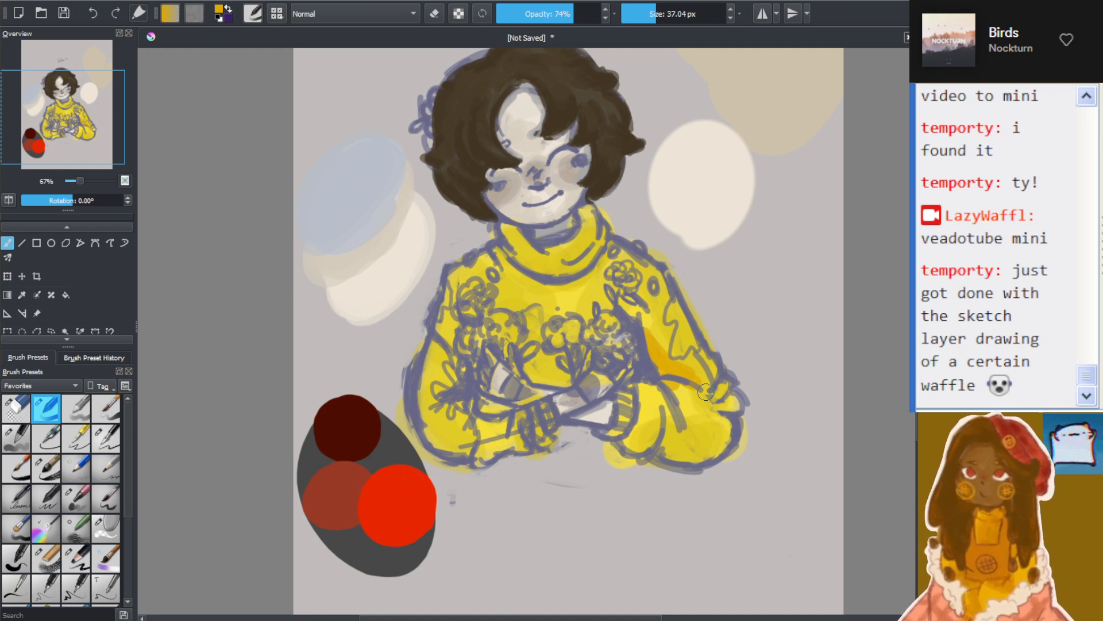
{"action": "key", "text": "ctrl+z"}
{"action": "key", "text": "ctrl+z"}
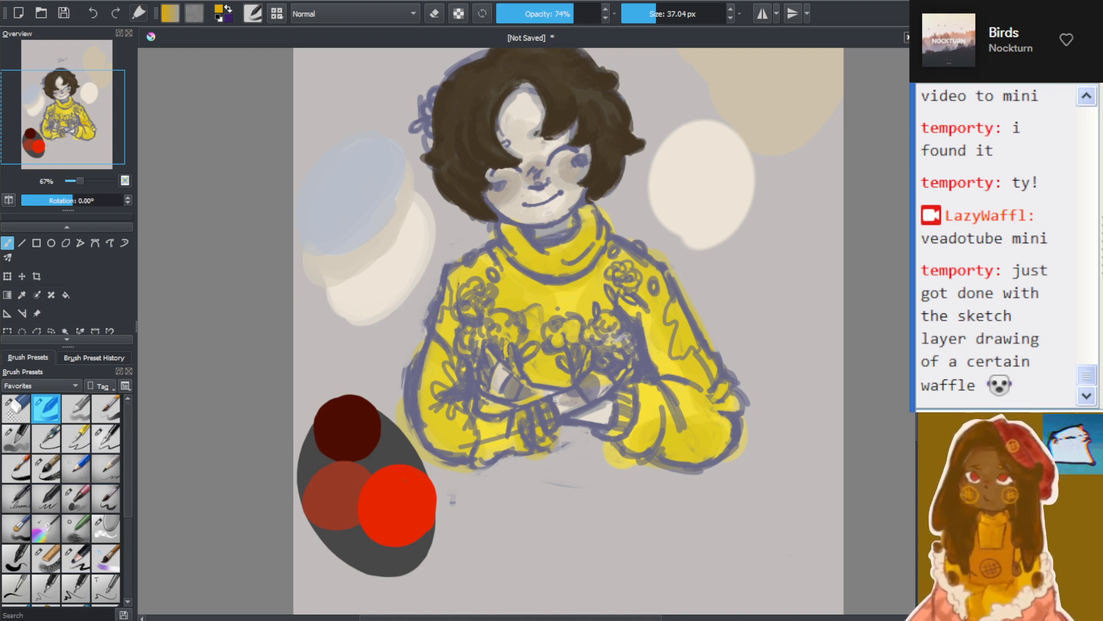
Lower the brush opacity to 62% and paint golden-orange shading along the sleeve fold above the forearm
{"action": "left_click", "coordinate": [562, 15]}
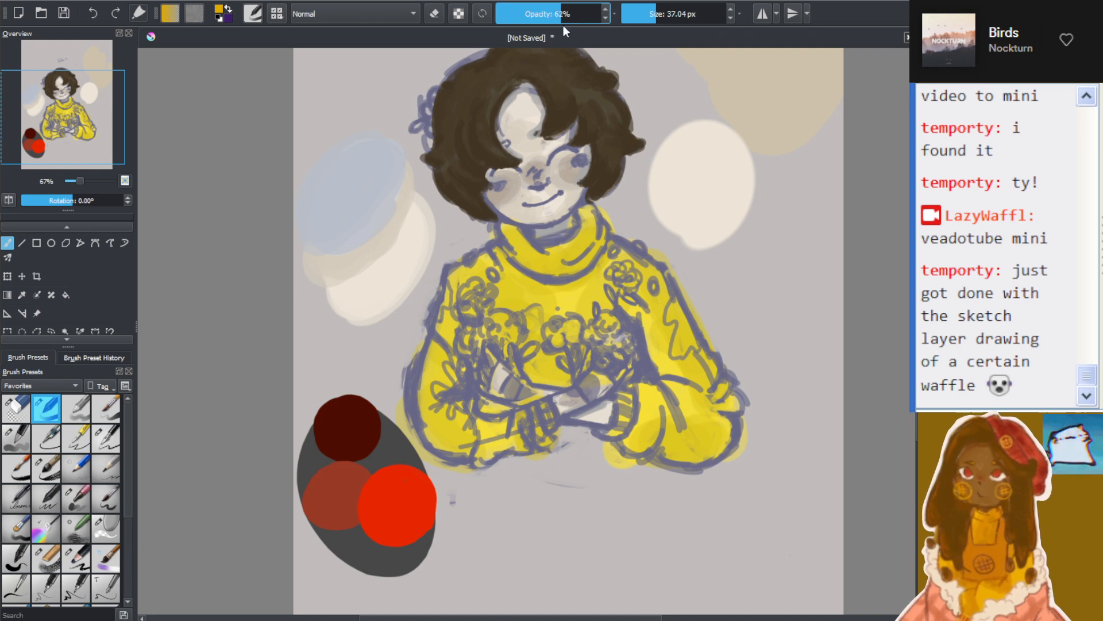
{"action": "left_click_drag", "start_coordinate": [647, 336], "coordinate": [705, 393]}
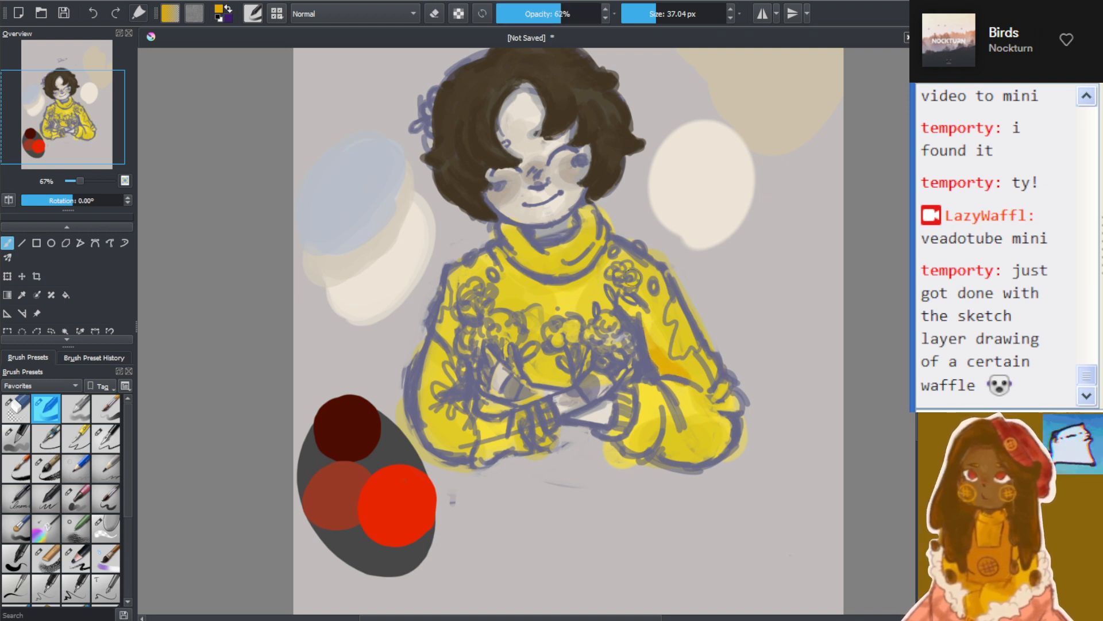
Try golden-orange shading under the turtleneck collar, on the shoulder and on the upper sleeve, and undo it
{"action": "mouse_move", "coordinate": [514, 278]}
{"action": "left_mouse_down"}
{"action": "mouse_move", "coordinate": [559, 287]}
{"action": "mouse_move", "coordinate": [617, 261]}
{"action": "left_mouse_up"}
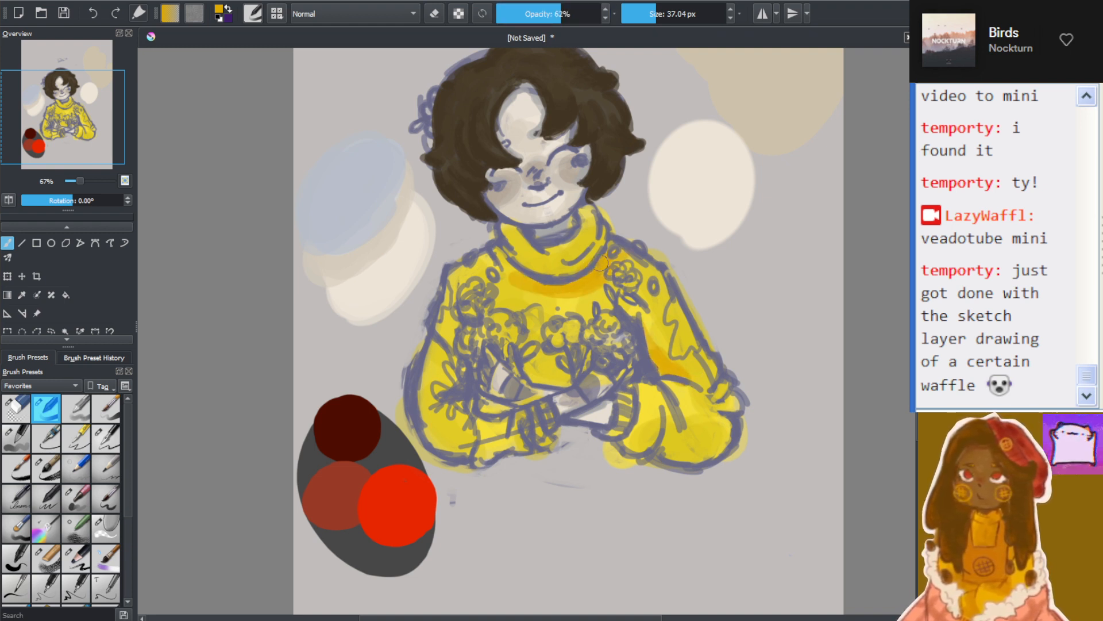
{"action": "mouse_move", "coordinate": [515, 253]}
{"action": "left_mouse_down"}
{"action": "mouse_move", "coordinate": [497, 276]}
{"action": "mouse_move", "coordinate": [480, 265]}
{"action": "left_mouse_up"}
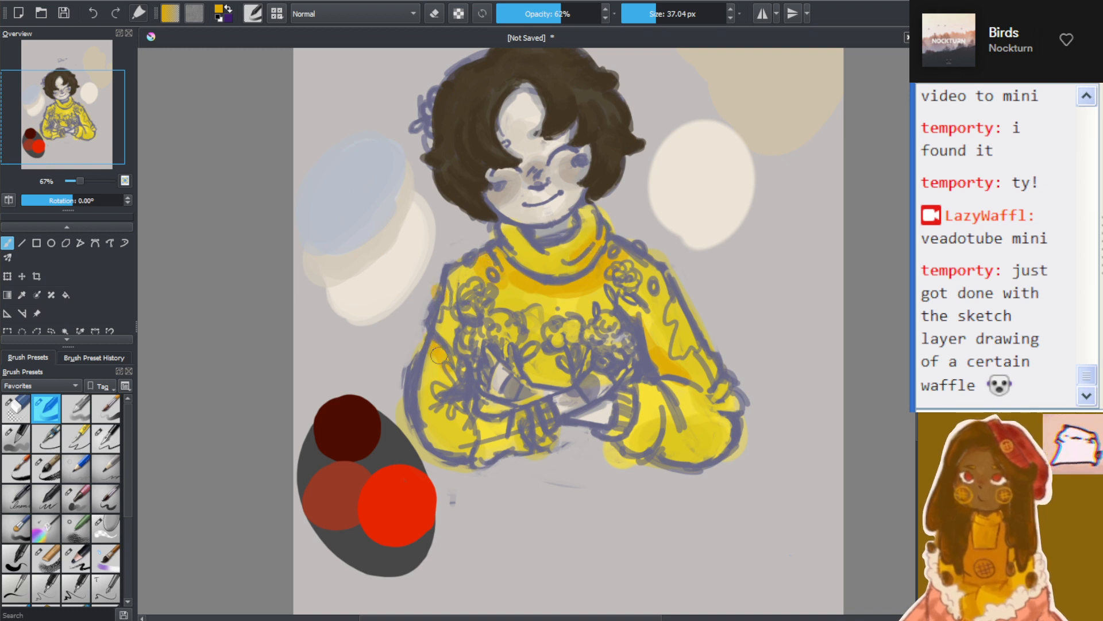
{"action": "left_click_drag", "start_coordinate": [438, 355], "coordinate": [420, 346]}
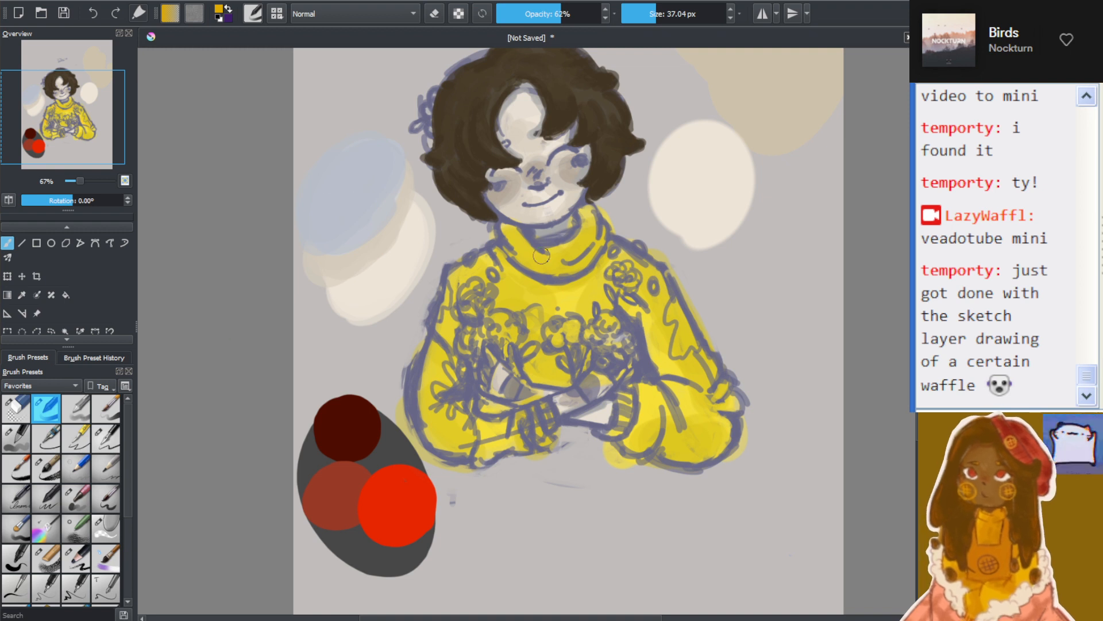
Paint golden-orange shading on the turtleneck fold, along the collar's lower edge and on the adjoining shoulder
{"action": "left_click_drag", "start_coordinate": [557, 262], "coordinate": [600, 242]}
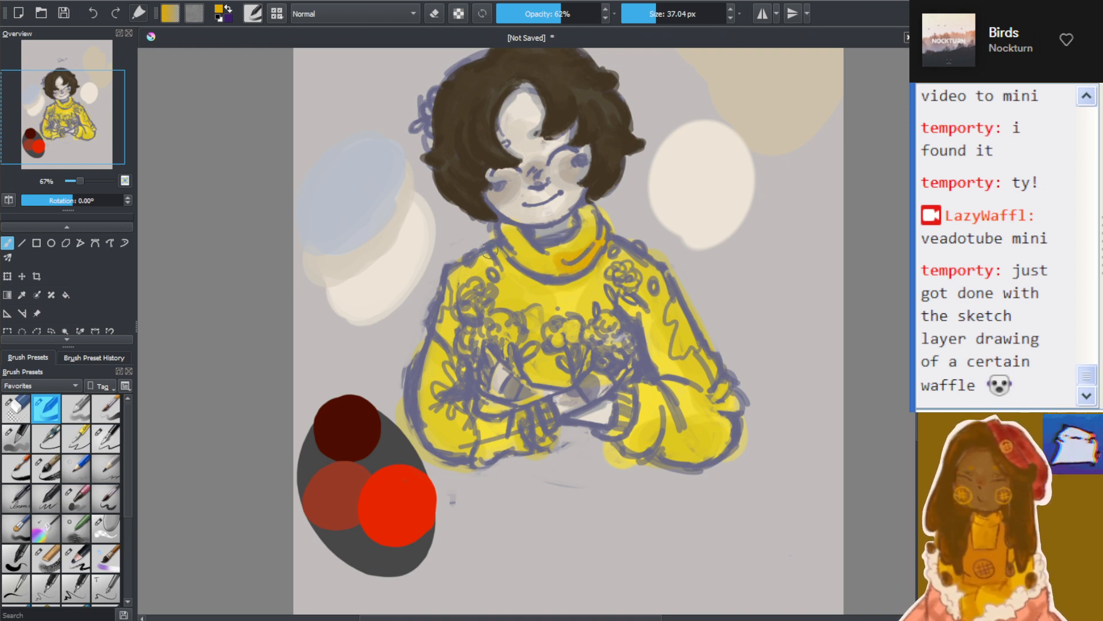
{"action": "left_click_drag", "start_coordinate": [488, 242], "coordinate": [556, 288]}
{"action": "mouse_move", "coordinate": [489, 259]}
{"action": "left_mouse_down"}
{"action": "mouse_move", "coordinate": [474, 250]}
{"action": "mouse_move", "coordinate": [504, 279]}
{"action": "left_mouse_up"}
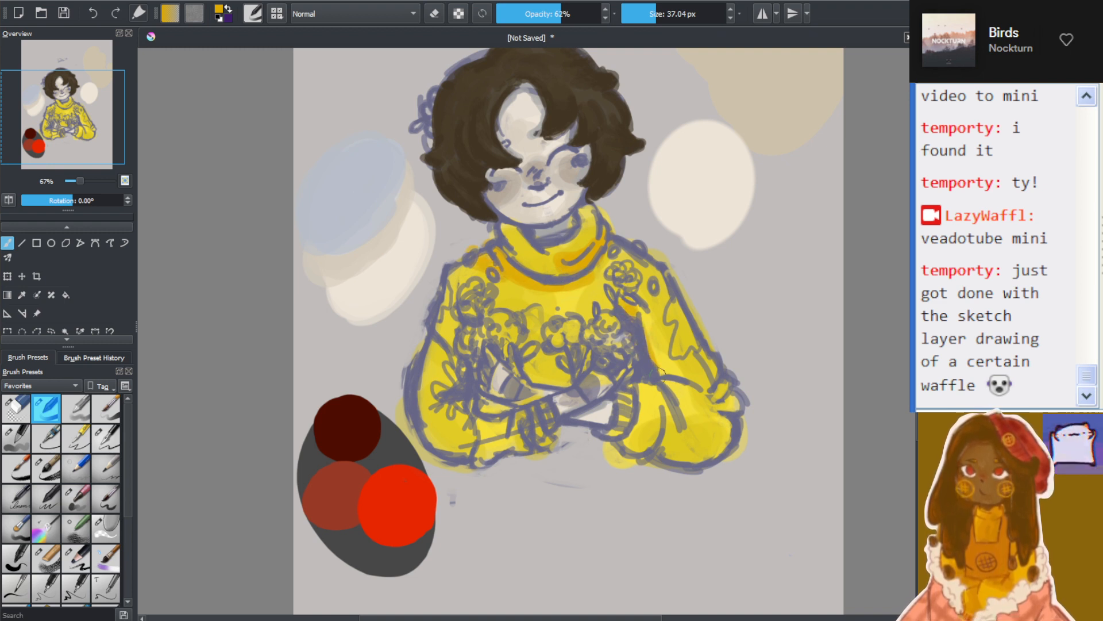
Paint golden-orange shading along the sleeve folds at both arms, the elbow and the striped cuffs
{"action": "mouse_move", "coordinate": [671, 388]}
{"action": "left_mouse_down"}
{"action": "mouse_move", "coordinate": [696, 398]}
{"action": "mouse_move", "coordinate": [695, 380]}
{"action": "mouse_move", "coordinate": [657, 357]}
{"action": "mouse_move", "coordinate": [708, 394]}
{"action": "mouse_move", "coordinate": [721, 389]}
{"action": "mouse_move", "coordinate": [715, 402]}
{"action": "mouse_move", "coordinate": [746, 424]}
{"action": "mouse_move", "coordinate": [645, 389]}
{"action": "mouse_move", "coordinate": [640, 376]}
{"action": "mouse_move", "coordinate": [671, 423]}
{"action": "left_mouse_up"}
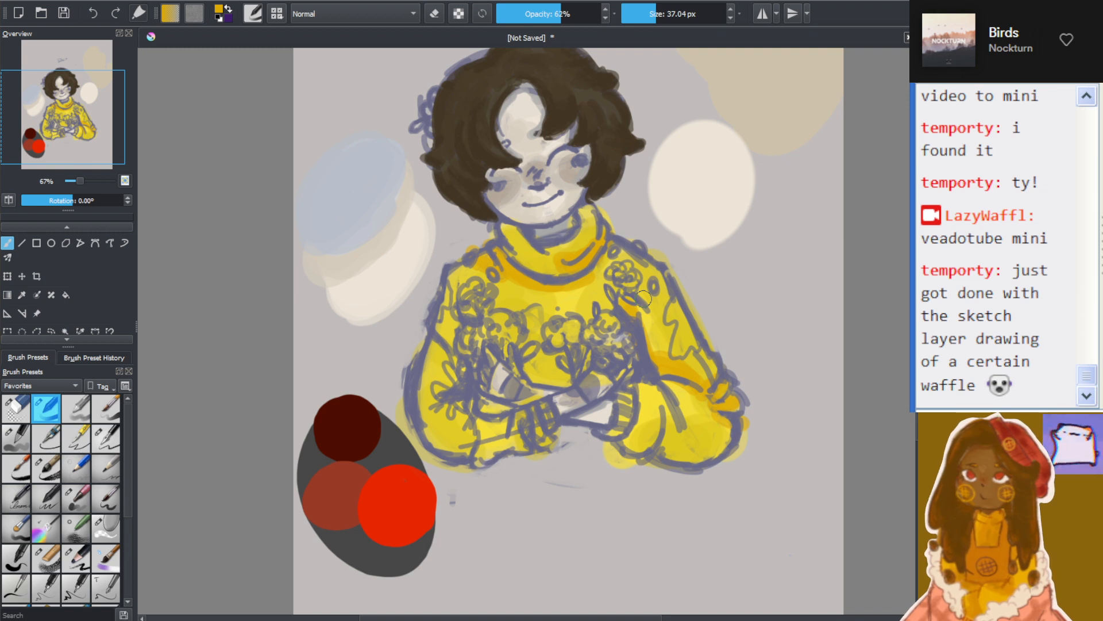
{"action": "mouse_move", "coordinate": [673, 384]}
{"action": "left_mouse_down"}
{"action": "mouse_move", "coordinate": [684, 424]}
{"action": "mouse_move", "coordinate": [664, 452]}
{"action": "mouse_move", "coordinate": [665, 415]}
{"action": "mouse_move", "coordinate": [629, 444]}
{"action": "mouse_move", "coordinate": [609, 437]}
{"action": "mouse_move", "coordinate": [625, 395]}
{"action": "left_mouse_up"}
{"action": "left_click_drag", "start_coordinate": [626, 438], "coordinate": [634, 418]}
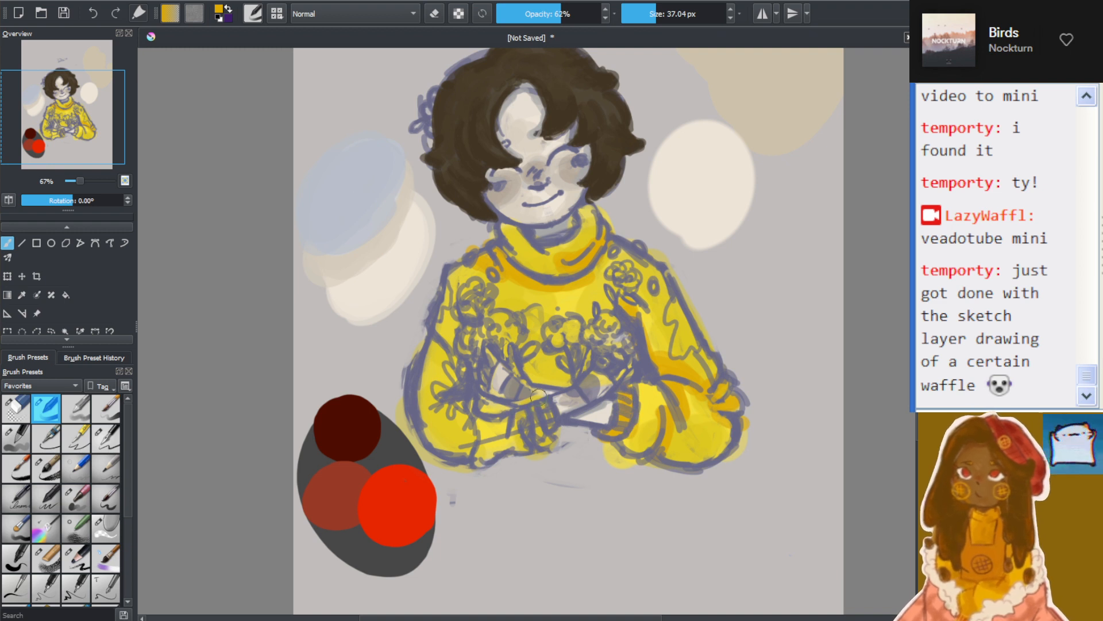
{"action": "mouse_move", "coordinate": [518, 424]}
{"action": "left_mouse_down"}
{"action": "mouse_move", "coordinate": [545, 444]}
{"action": "mouse_move", "coordinate": [497, 412]}
{"action": "left_mouse_up"}
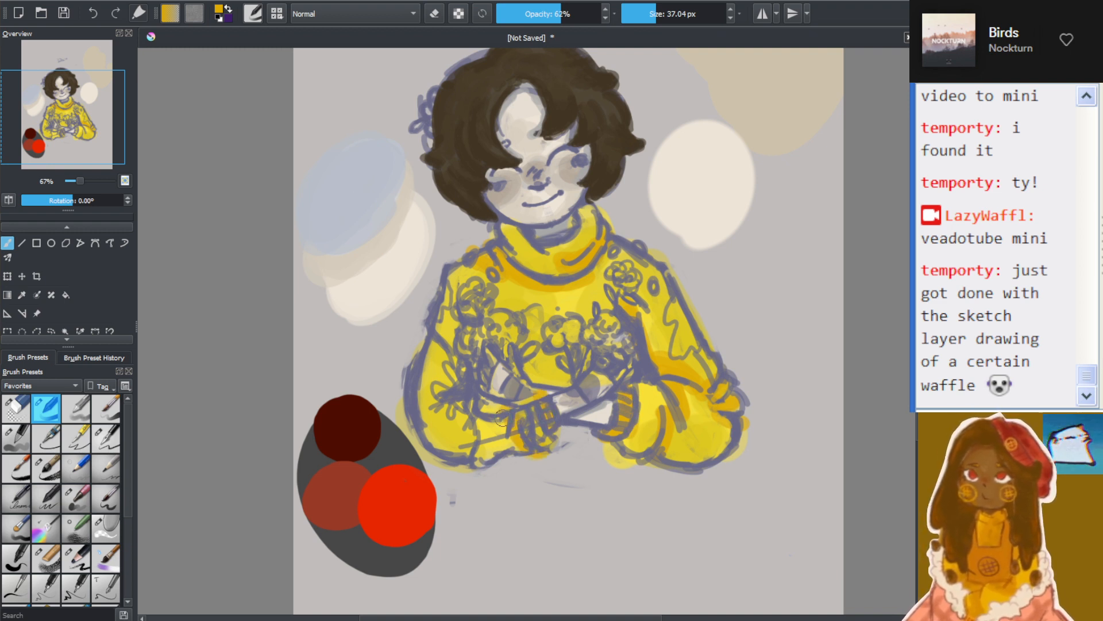
{"action": "mouse_move", "coordinate": [437, 349]}
{"action": "left_mouse_down"}
{"action": "mouse_move", "coordinate": [452, 363]}
{"action": "mouse_move", "coordinate": [435, 362]}
{"action": "left_mouse_up"}
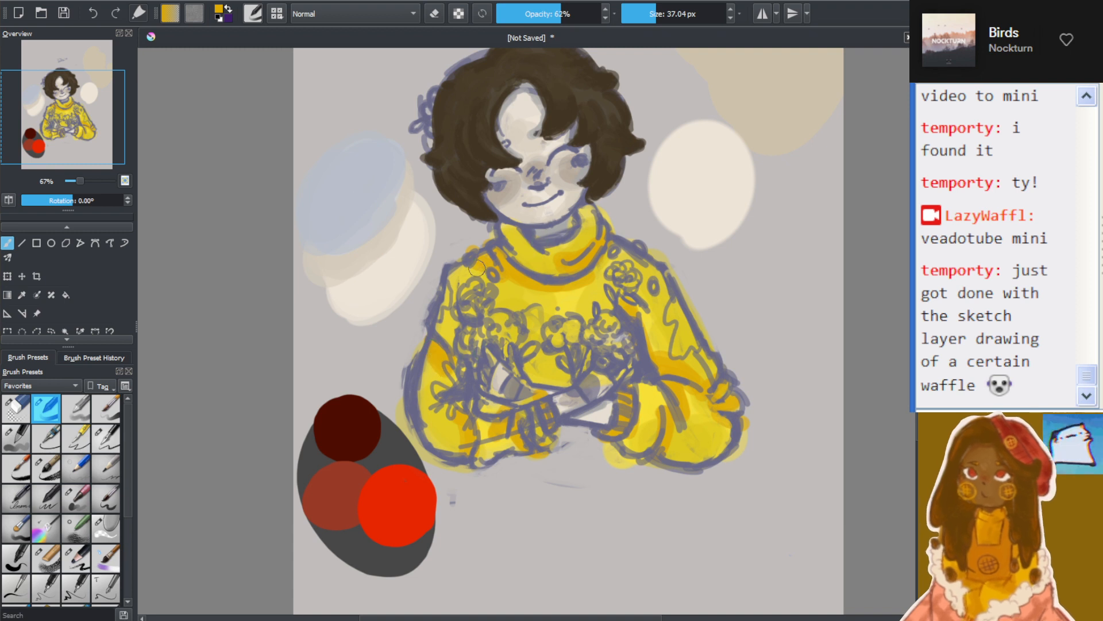
Widen the golden-orange shading across the shoulder and chest beneath the collar and blend it into the yellow
{"action": "mouse_move", "coordinate": [477, 268]}
{"action": "left_mouse_down"}
{"action": "mouse_move", "coordinate": [525, 292]}
{"action": "mouse_move", "coordinate": [595, 289]}
{"action": "mouse_move", "coordinate": [606, 265]}
{"action": "left_mouse_up"}
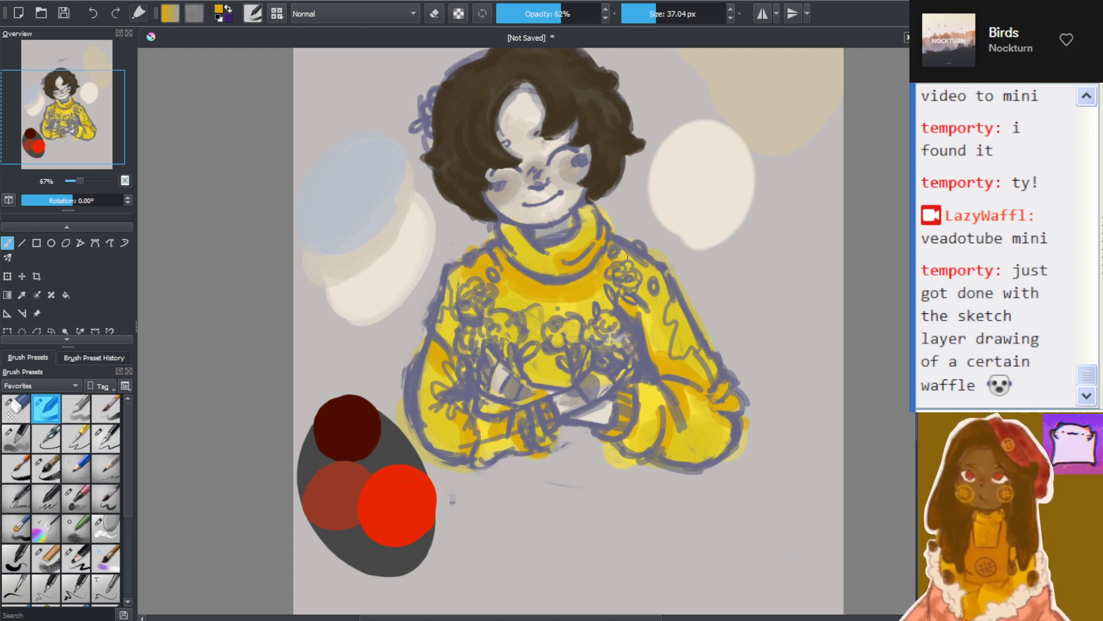
{"action": "left_click_drag", "start_coordinate": [525, 310], "coordinate": [541, 316]}
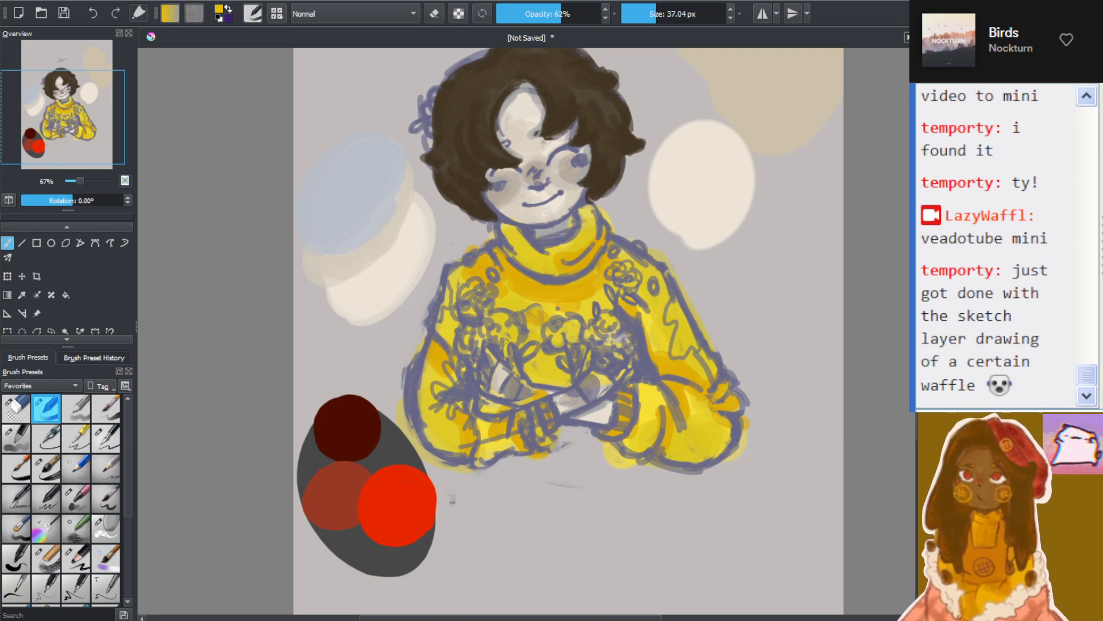
{"action": "mouse_move", "coordinate": [478, 274]}
{"action": "left_mouse_down"}
{"action": "mouse_move", "coordinate": [514, 301]}
{"action": "mouse_move", "coordinate": [554, 292]}
{"action": "mouse_move", "coordinate": [600, 303]}
{"action": "left_mouse_up"}
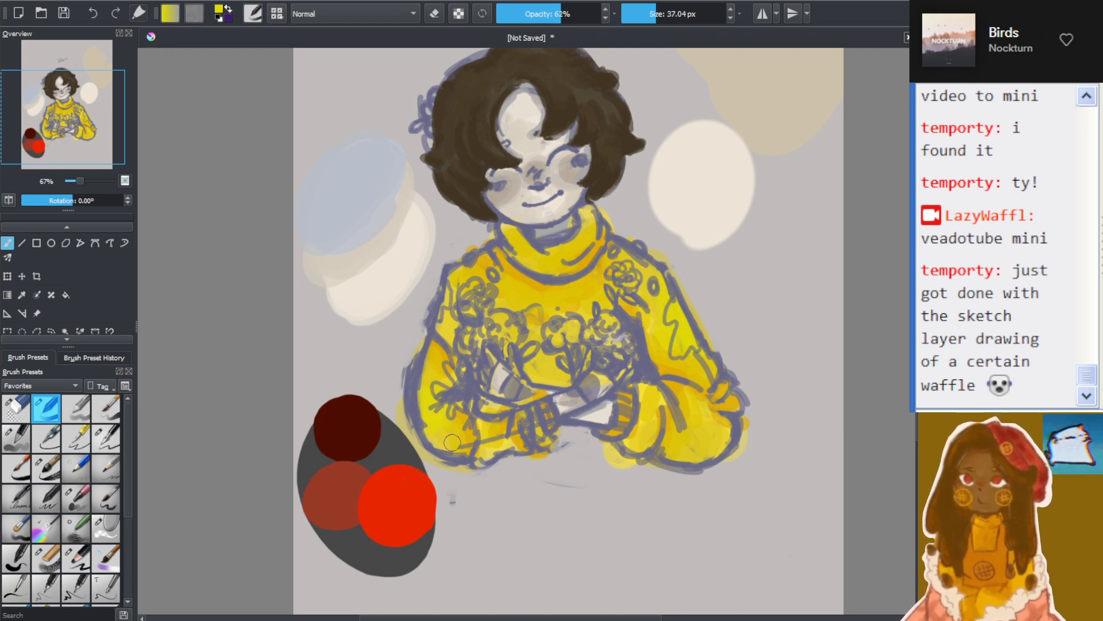
Paint brighter yellow highlights on the forearm sleeve near the elbow
{"action": "mouse_move", "coordinate": [717, 450]}
{"action": "left_mouse_down"}
{"action": "mouse_move", "coordinate": [722, 442]}
{"action": "mouse_move", "coordinate": [696, 446]}
{"action": "mouse_move", "coordinate": [704, 433]}
{"action": "left_mouse_up"}
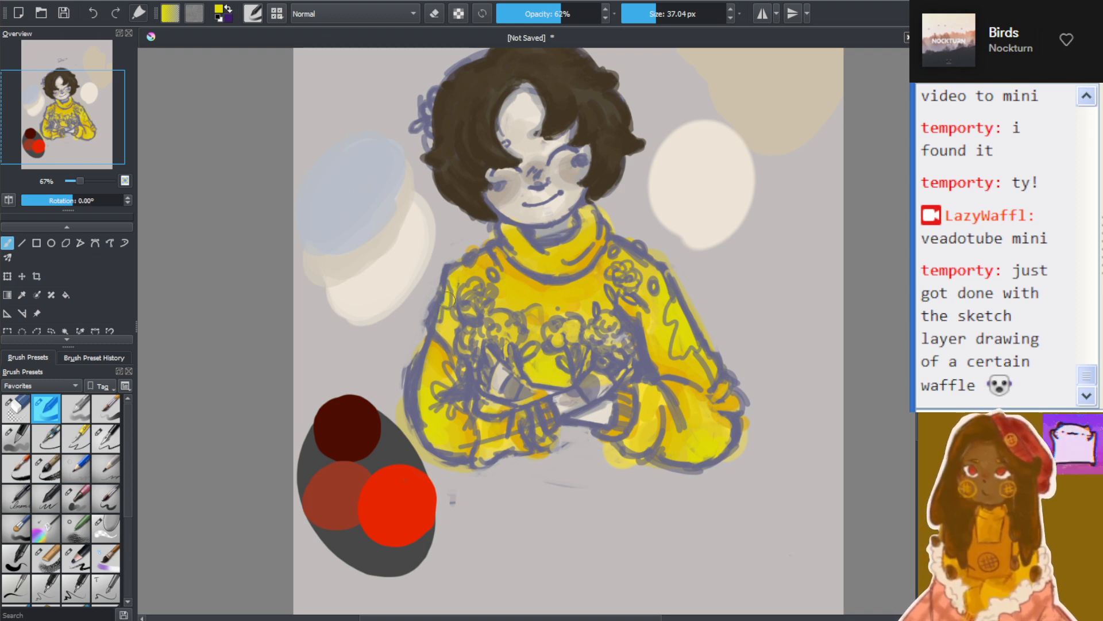
{"action": "scroll", "coordinate": [470, 335], "scroll_direction": "down", "scroll_amount": 2}
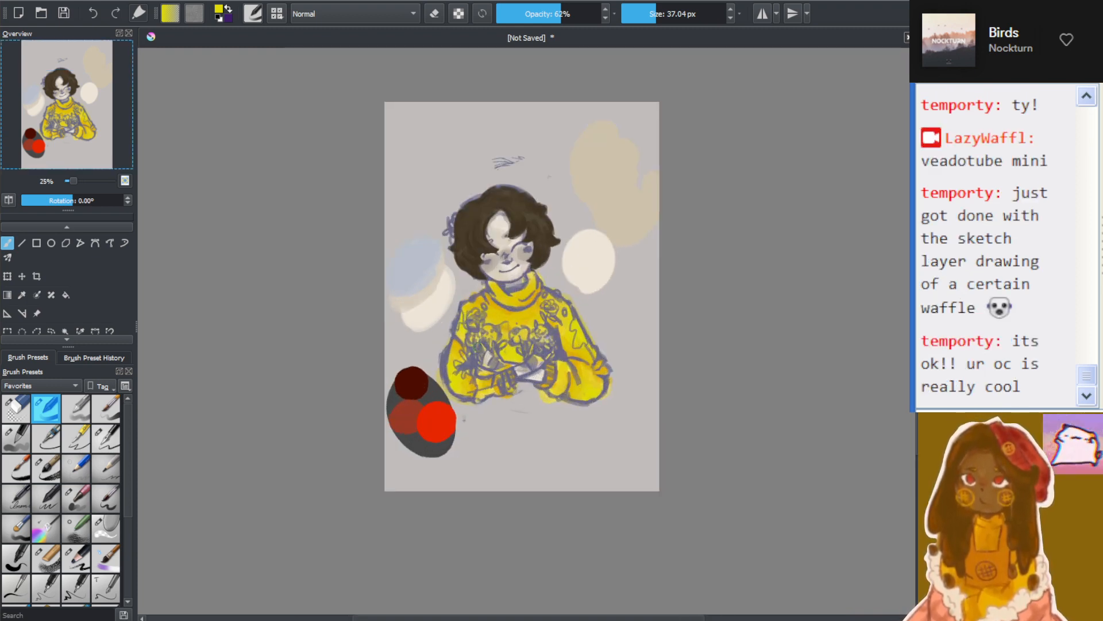
{"action": "scroll", "coordinate": [480, 287], "scroll_direction": "up", "scroll_amount": 3}
{"action": "scroll", "coordinate": [491, 276], "scroll_direction": "down", "scroll_amount": 2}
{"action": "scroll", "coordinate": [509, 262], "scroll_direction": "up", "scroll_amount": 3}
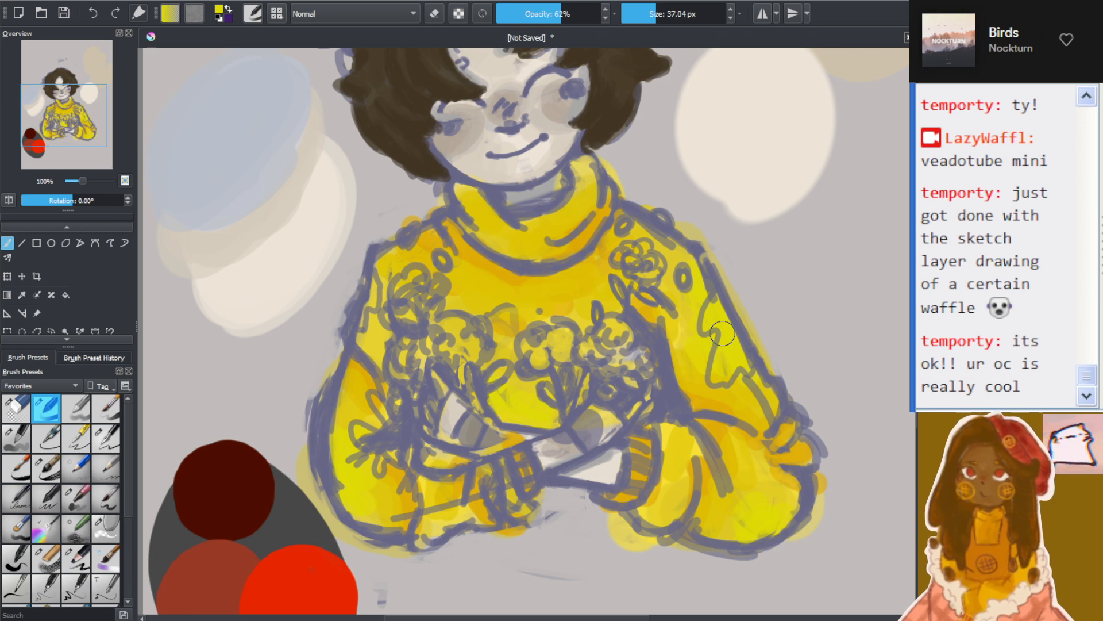
Sample a colour from the sweater sleeve, enlarge the brush to 106.74 px and glaze yellow over the chest and sleeves
{"action": "left_click", "coordinate": [23, 296]}
{"action": "left_click", "coordinate": [697, 388]}
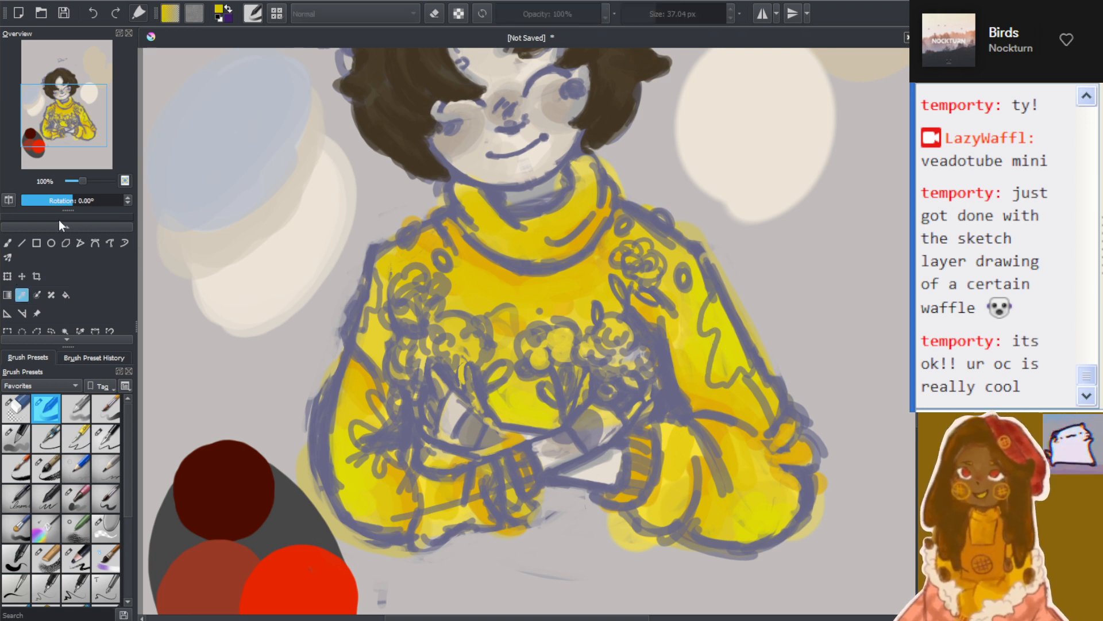
{"action": "left_click", "coordinate": [7, 243]}
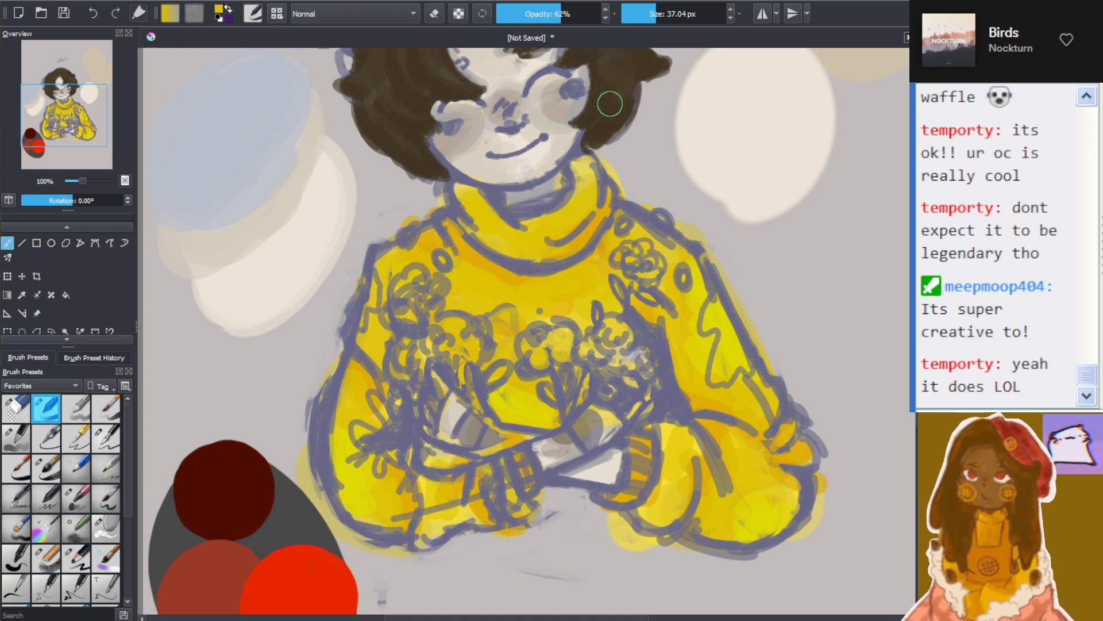
{"action": "left_click", "coordinate": [666, 17]}
{"action": "left_click_drag", "start_coordinate": [667, 17], "coordinate": [671, 18]}
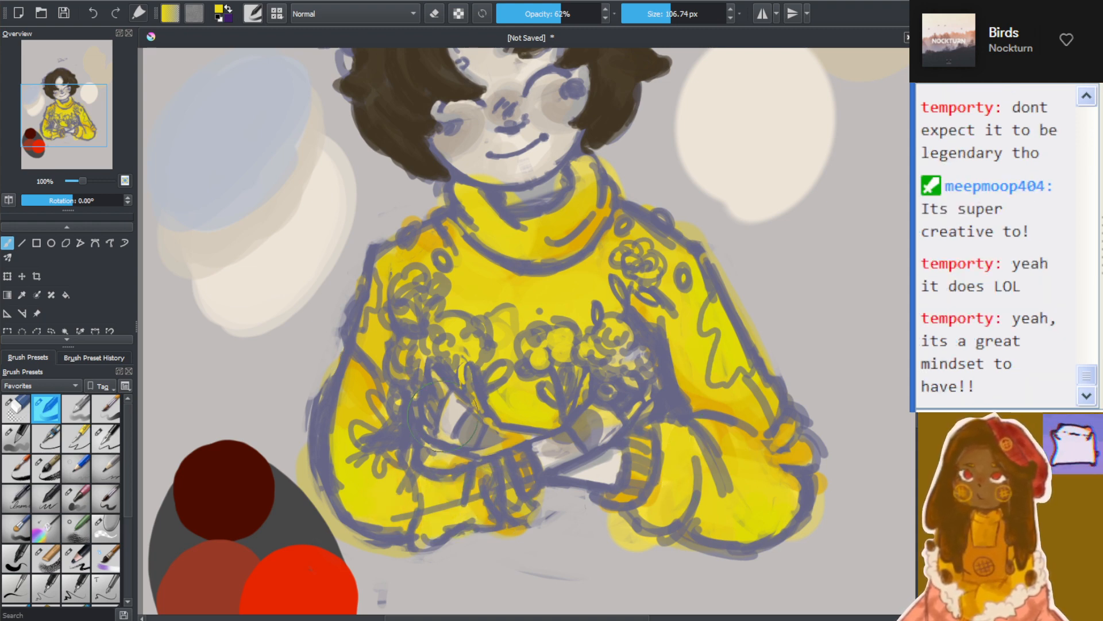
{"action": "scroll", "coordinate": [552, 432], "scroll_direction": "down", "scroll_amount": 3}
{"action": "scroll", "coordinate": [553, 431], "scroll_direction": "up", "scroll_amount": 4}
{"action": "scroll", "coordinate": [557, 456], "scroll_direction": "down", "scroll_amount": 1}
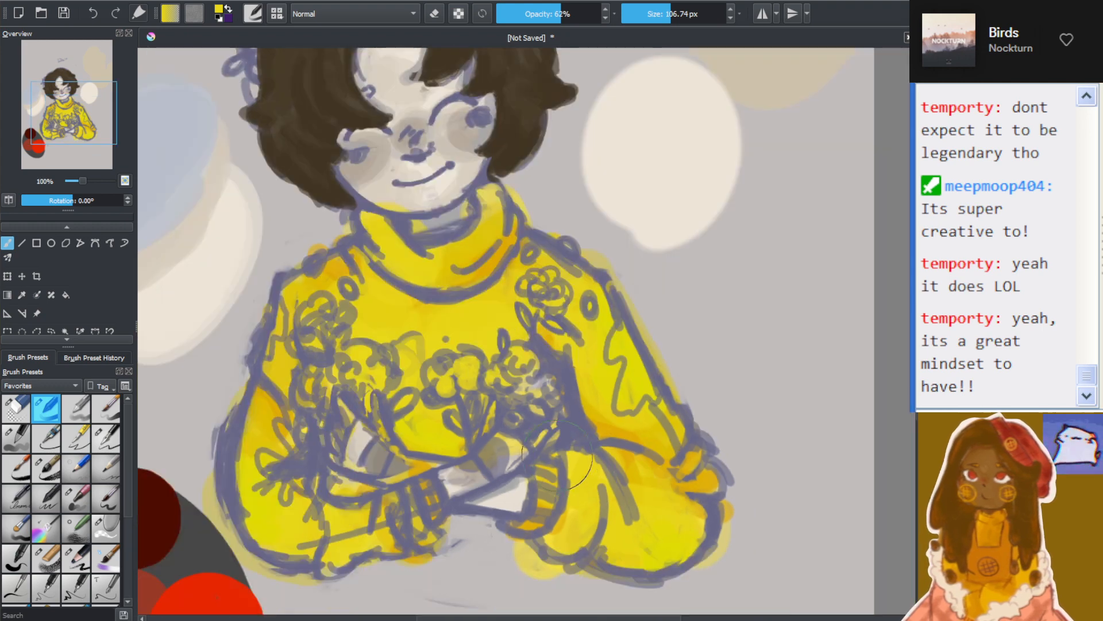
{"action": "scroll", "coordinate": [558, 456], "scroll_direction": "up", "scroll_amount": 1}
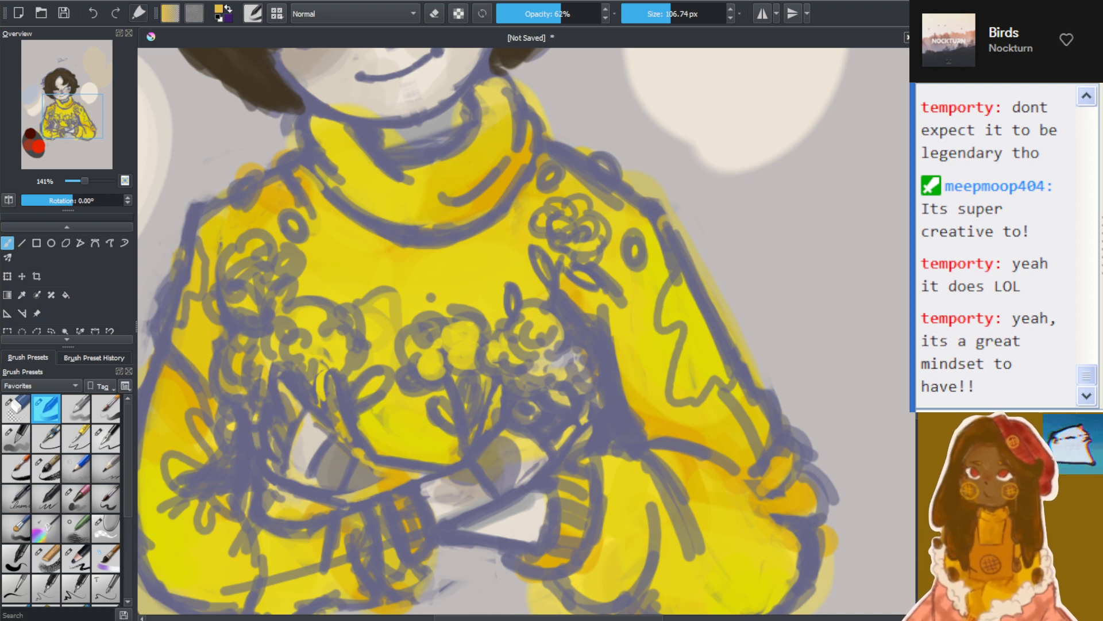
Shade the sleeve and striped cuff in soft orange, reducing the brush to 46.26 px and raising its opacity to 100%
{"action": "left_click", "coordinate": [665, 14]}
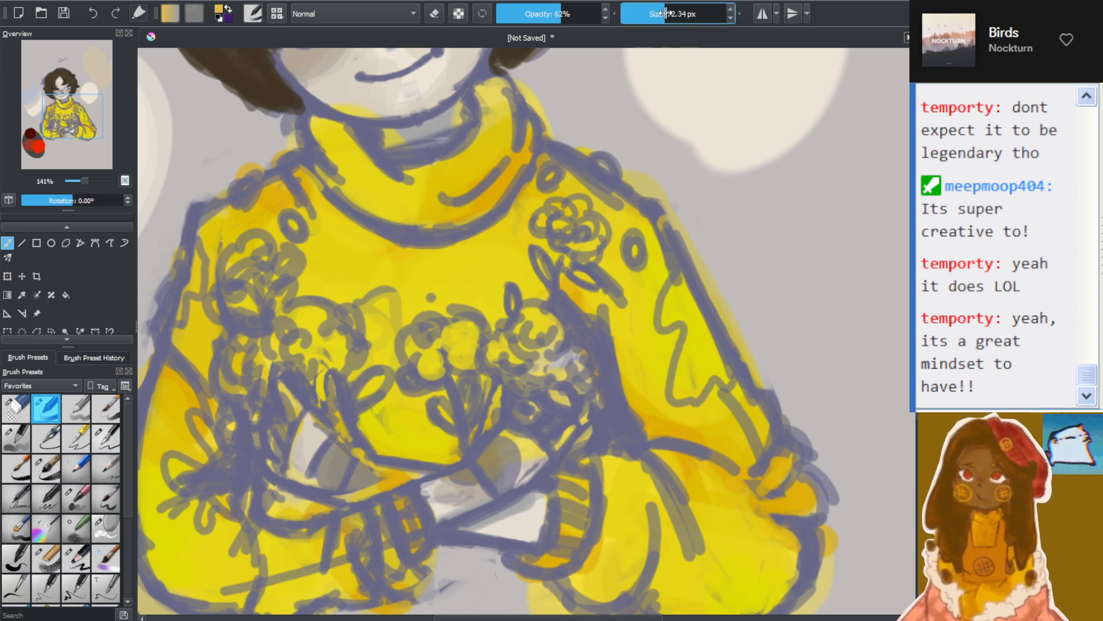
{"action": "mouse_move", "coordinate": [609, 276]}
{"action": "left_mouse_down"}
{"action": "mouse_move", "coordinate": [630, 310]}
{"action": "mouse_move", "coordinate": [626, 477]}
{"action": "mouse_move", "coordinate": [645, 517]}
{"action": "mouse_move", "coordinate": [653, 476]}
{"action": "left_mouse_up"}
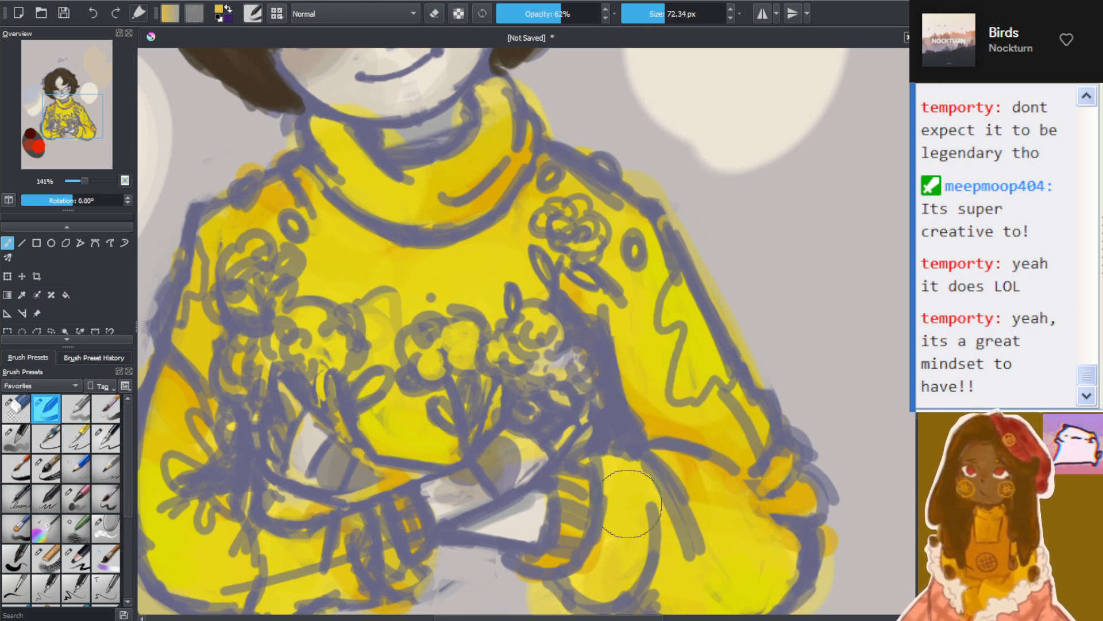
{"action": "left_click", "coordinate": [659, 16]}
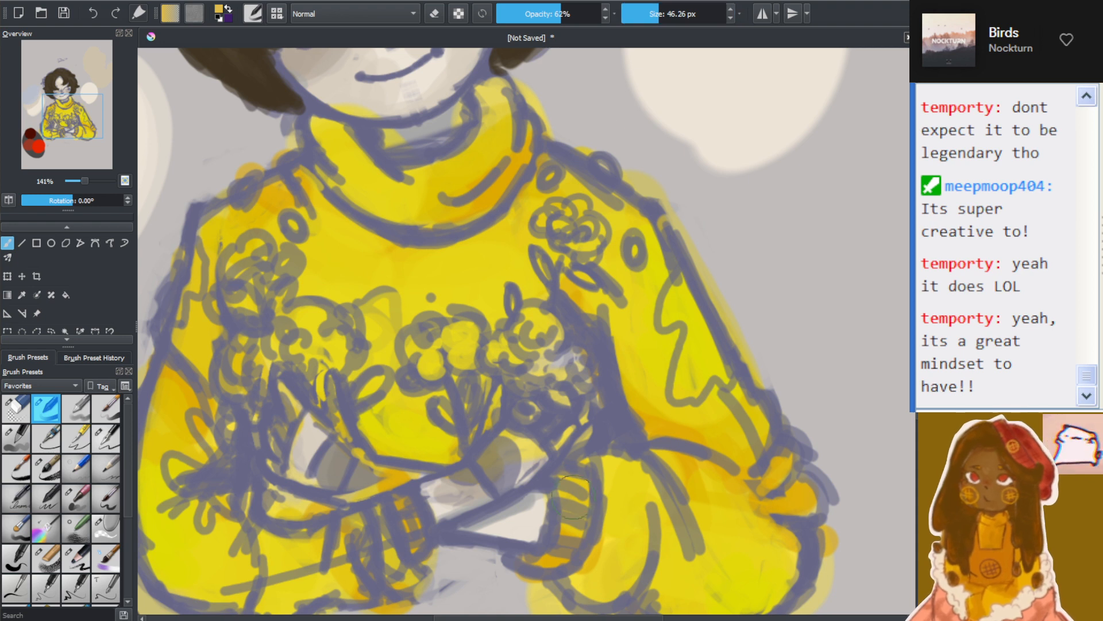
{"action": "left_click", "coordinate": [582, 14]}
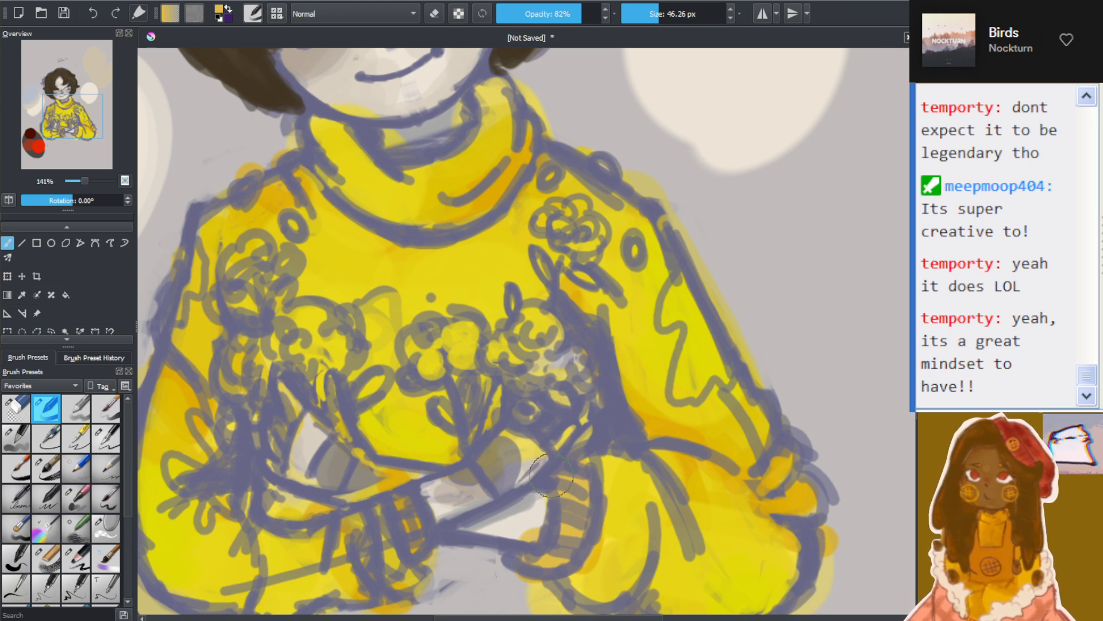
{"action": "left_click", "coordinate": [598, 14]}
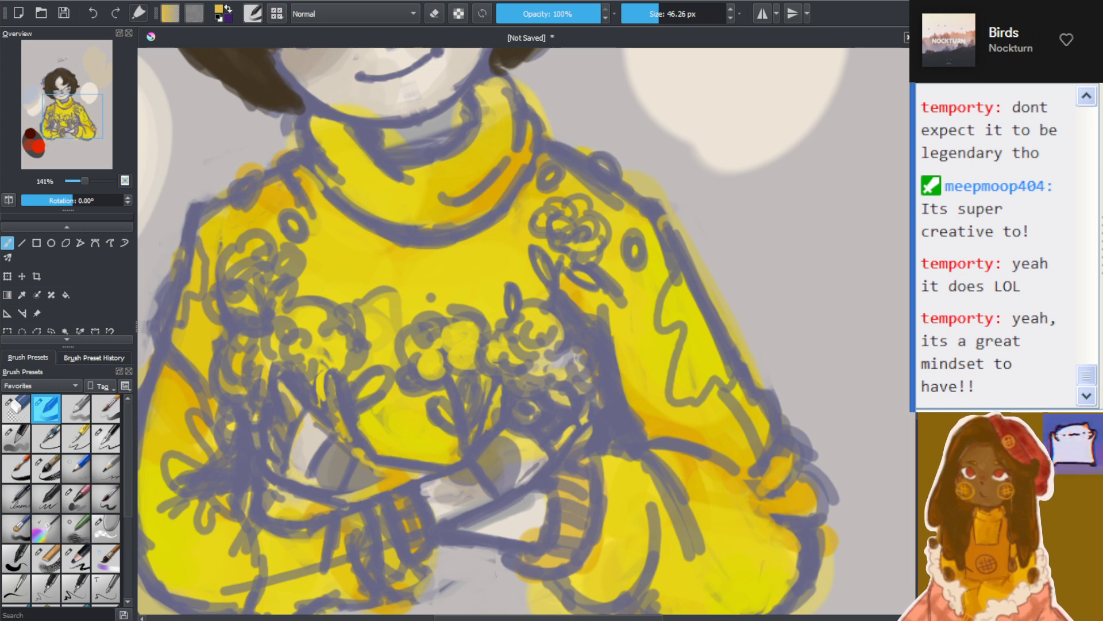
Remove the dark grey and red colour swatches beside the figure
{"action": "scroll", "coordinate": [768, 413], "scroll_direction": "down", "scroll_amount": 3}
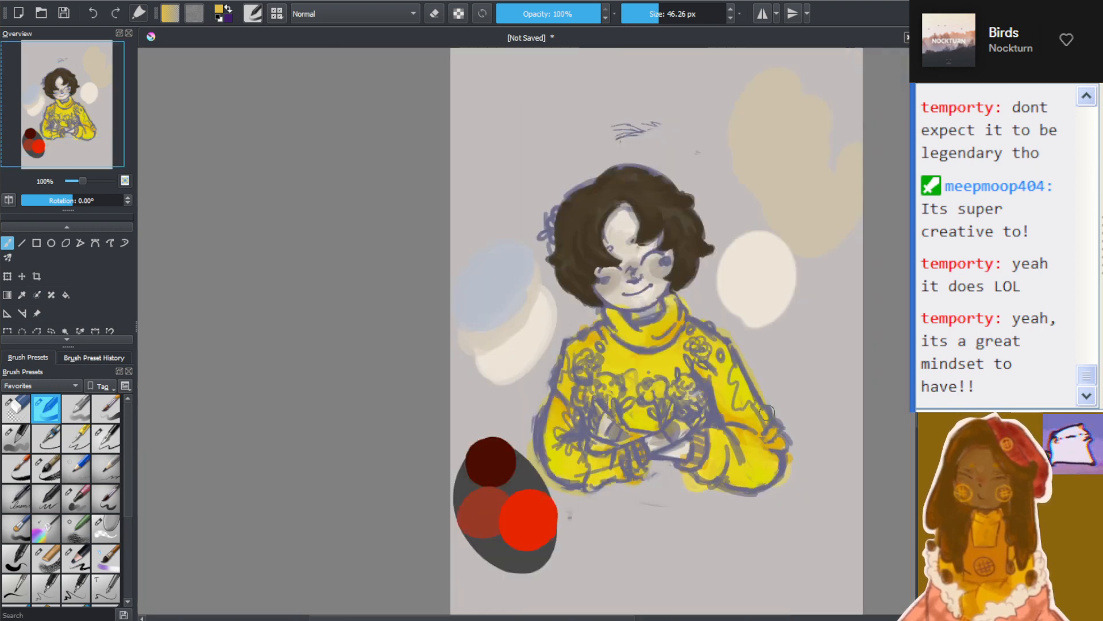
{"action": "key", "text": "ctrl+z"}
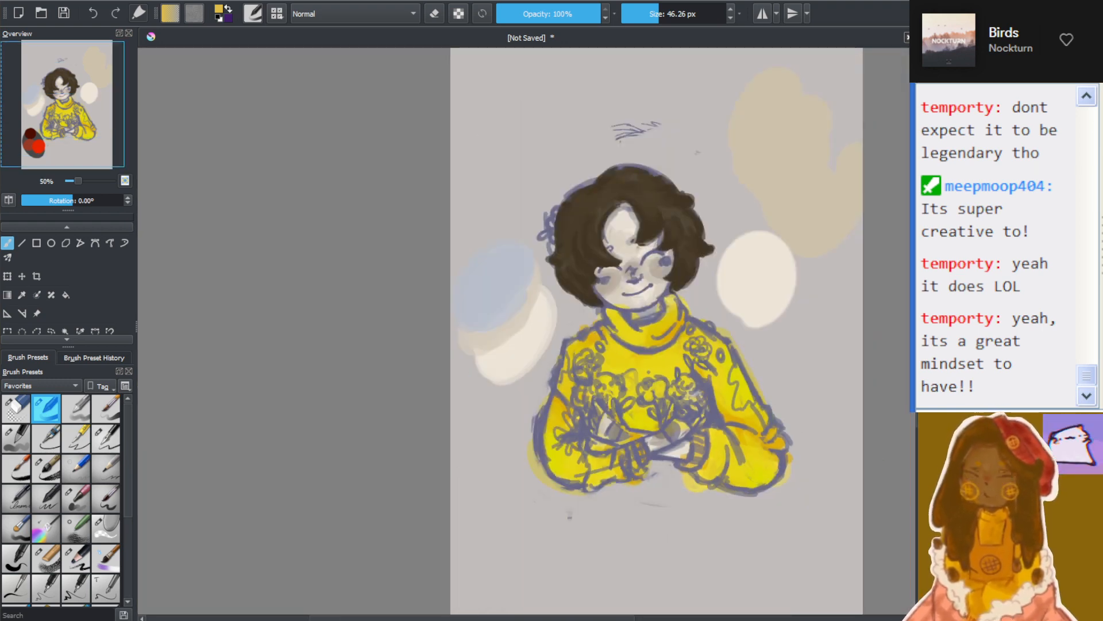
{"action": "key", "text": "ctrl+shift+z"}
{"action": "key", "text": "ctrl+z"}
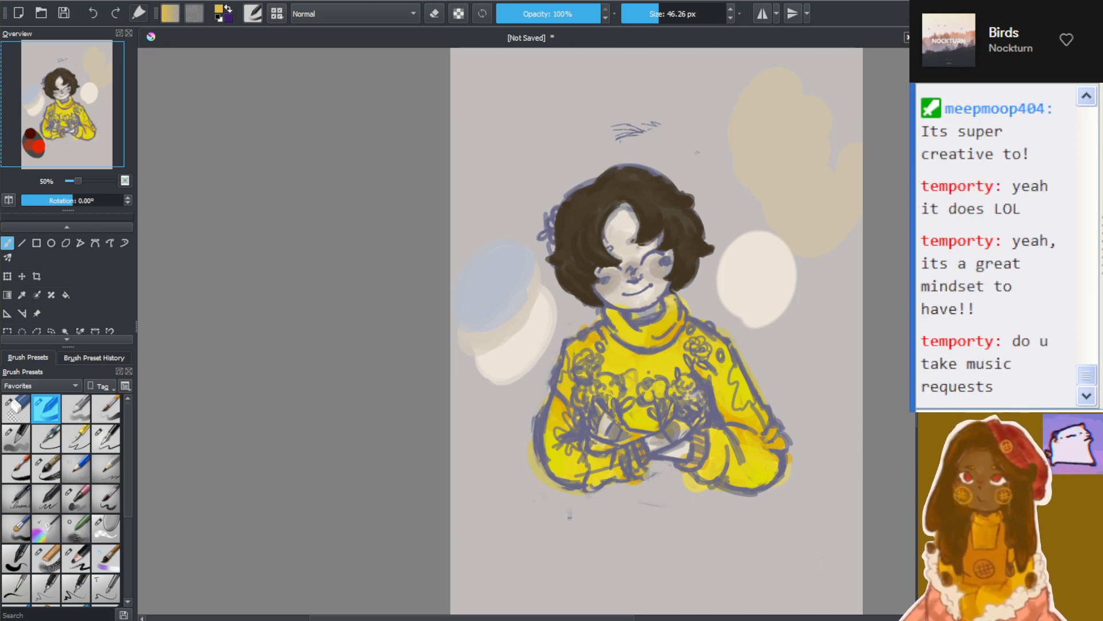
Try an orange shading stroke at full opacity along the forearm sleeve fold beside the cuff, and undo it
{"action": "scroll", "coordinate": [707, 477], "scroll_direction": "up", "scroll_amount": 3}
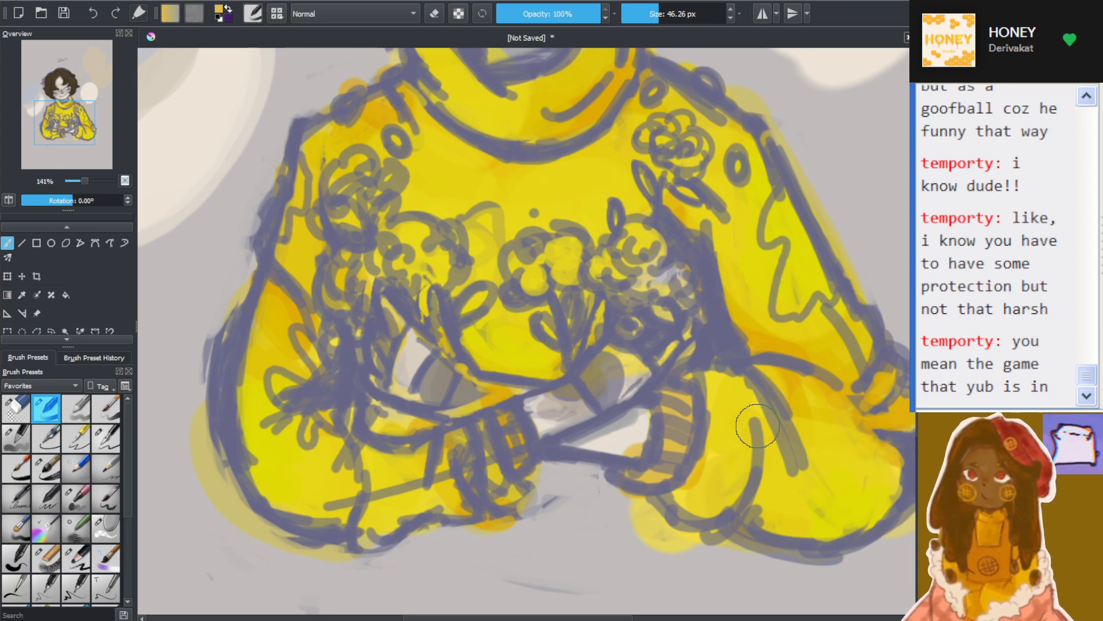
{"action": "scroll", "coordinate": [712, 397], "scroll_direction": "down", "scroll_amount": 2}
{"action": "scroll", "coordinate": [718, 405], "scroll_direction": "up", "scroll_amount": 1}
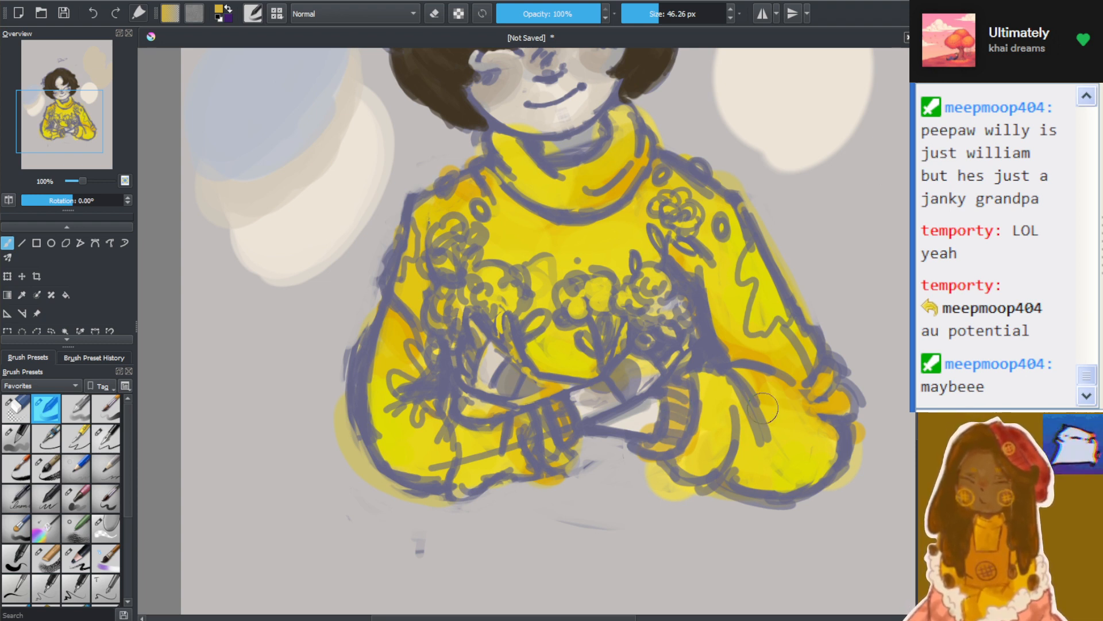
{"action": "mouse_move", "coordinate": [733, 433]}
{"action": "left_mouse_down"}
{"action": "mouse_move", "coordinate": [735, 475]}
{"action": "mouse_move", "coordinate": [738, 430]}
{"action": "left_mouse_up"}
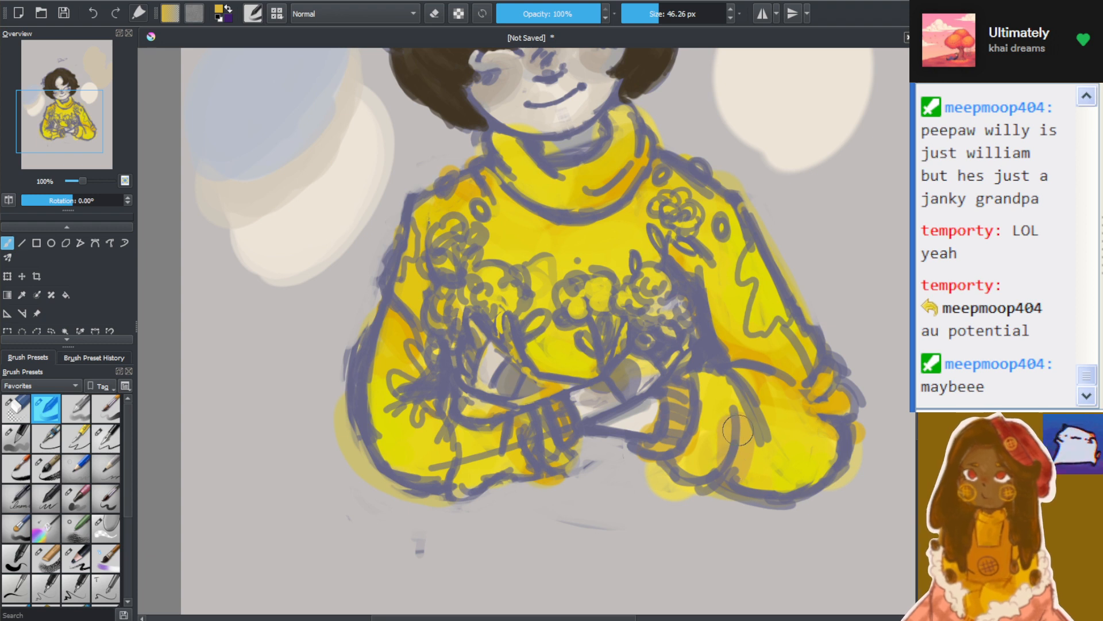
{"action": "key", "text": "ctrl+z"}
{"action": "key", "text": "ctrl+z"}
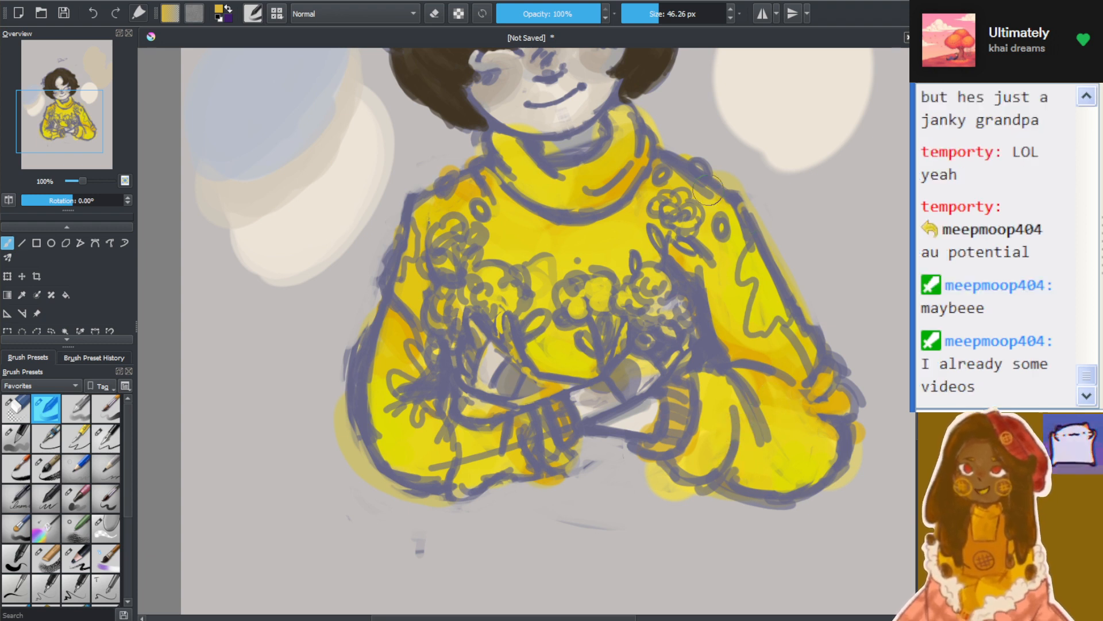
Lower the brush opacity to 83% and paint orange shading along the forearm sleeve fold beside the cuff
{"action": "left_click", "coordinate": [589, 15]}
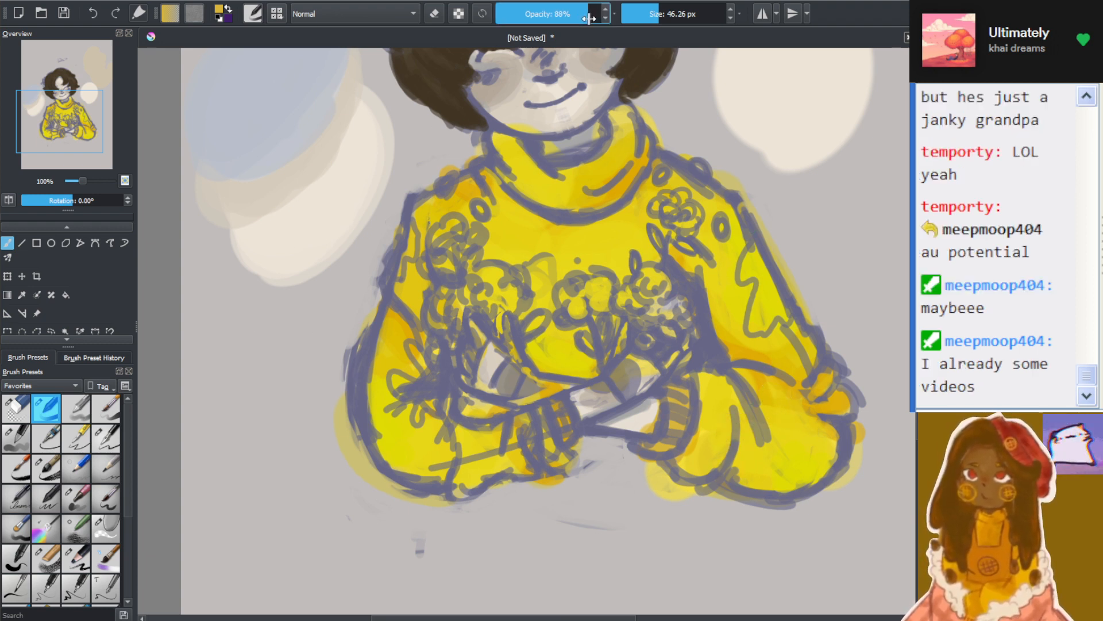
{"action": "left_click_drag", "start_coordinate": [589, 18], "coordinate": [583, 18]}
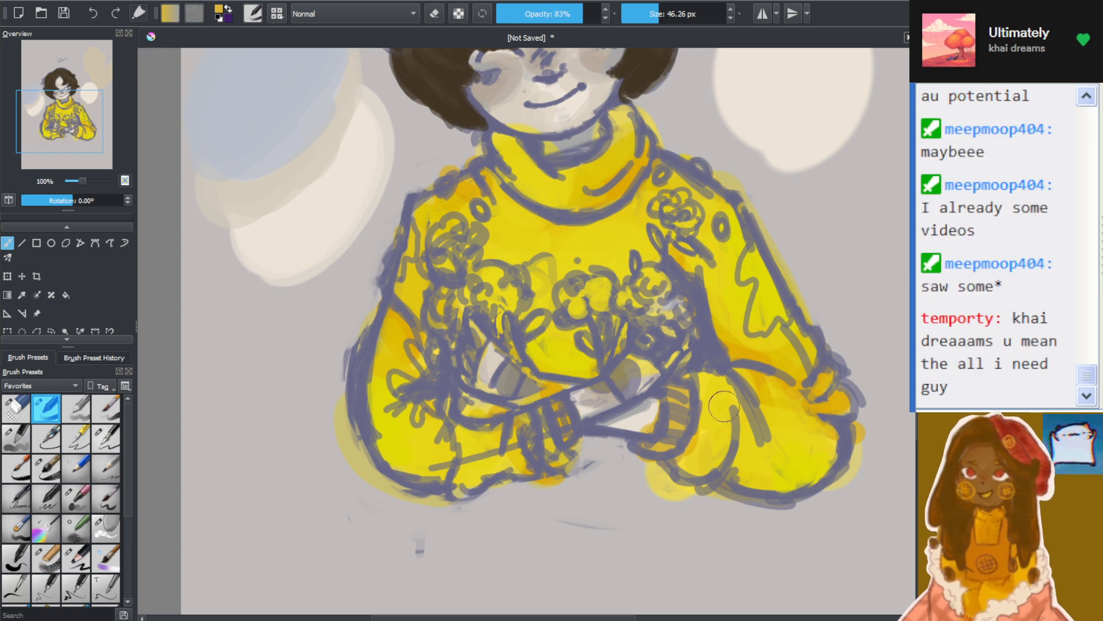
{"action": "left_click_drag", "start_coordinate": [731, 441], "coordinate": [750, 474]}
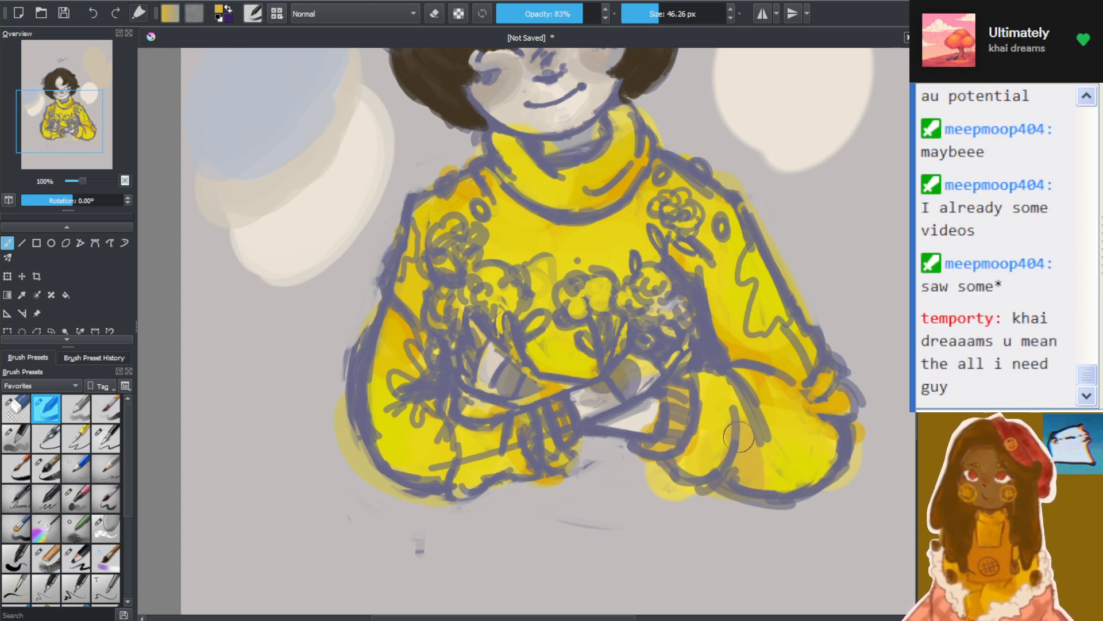
Paint soft golden-orange shading along the folds of both sweater sleeves, near the elbow and forearms, at 83% opacity
{"action": "left_click_drag", "start_coordinate": [757, 391], "coordinate": [767, 415]}
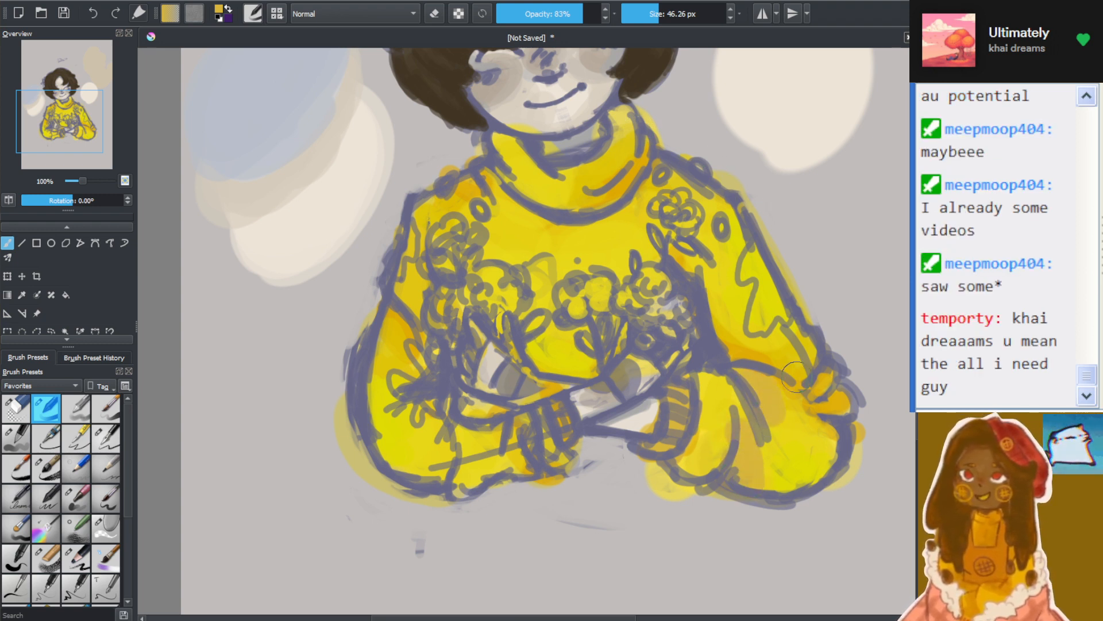
{"action": "left_click_drag", "start_coordinate": [796, 377], "coordinate": [798, 357]}
{"action": "mouse_move", "coordinate": [809, 395]}
{"action": "left_mouse_down"}
{"action": "mouse_move", "coordinate": [833, 403]}
{"action": "mouse_move", "coordinate": [817, 445]}
{"action": "left_mouse_up"}
{"action": "mouse_move", "coordinate": [427, 432]}
{"action": "left_mouse_down"}
{"action": "mouse_move", "coordinate": [444, 468]}
{"action": "mouse_move", "coordinate": [421, 432]}
{"action": "mouse_move", "coordinate": [420, 460]}
{"action": "left_mouse_up"}
{"action": "left_click_drag", "start_coordinate": [487, 439], "coordinate": [488, 450]}
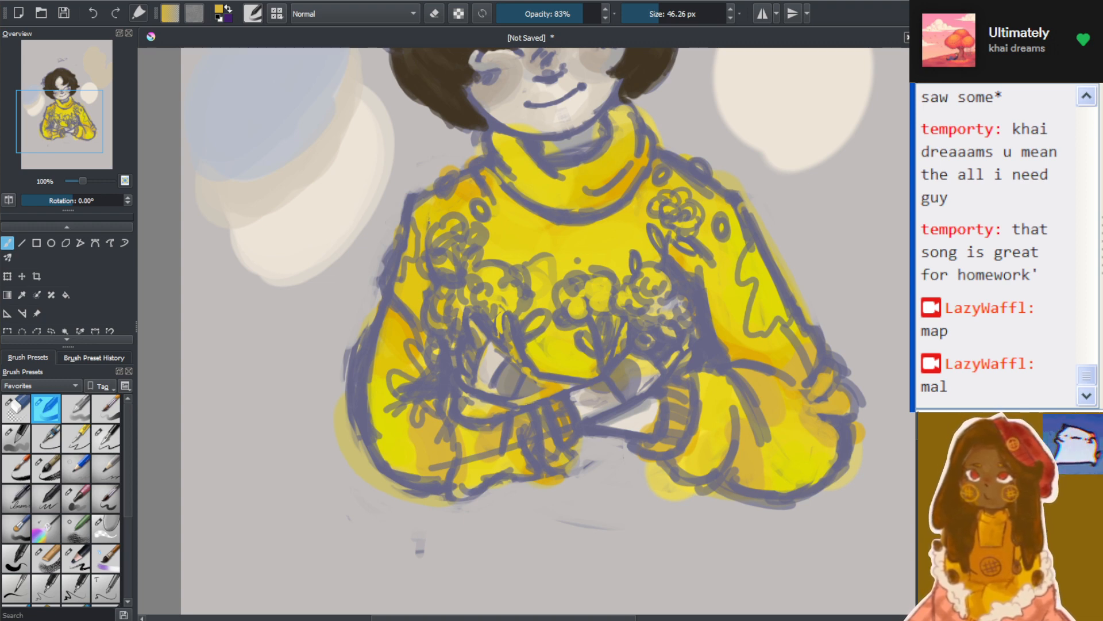
Shade the sweater chest beneath the turtleneck and both sides of the collar folds in soft golden-orange
{"action": "scroll", "coordinate": [471, 199], "scroll_direction": "up", "scroll_amount": 1}
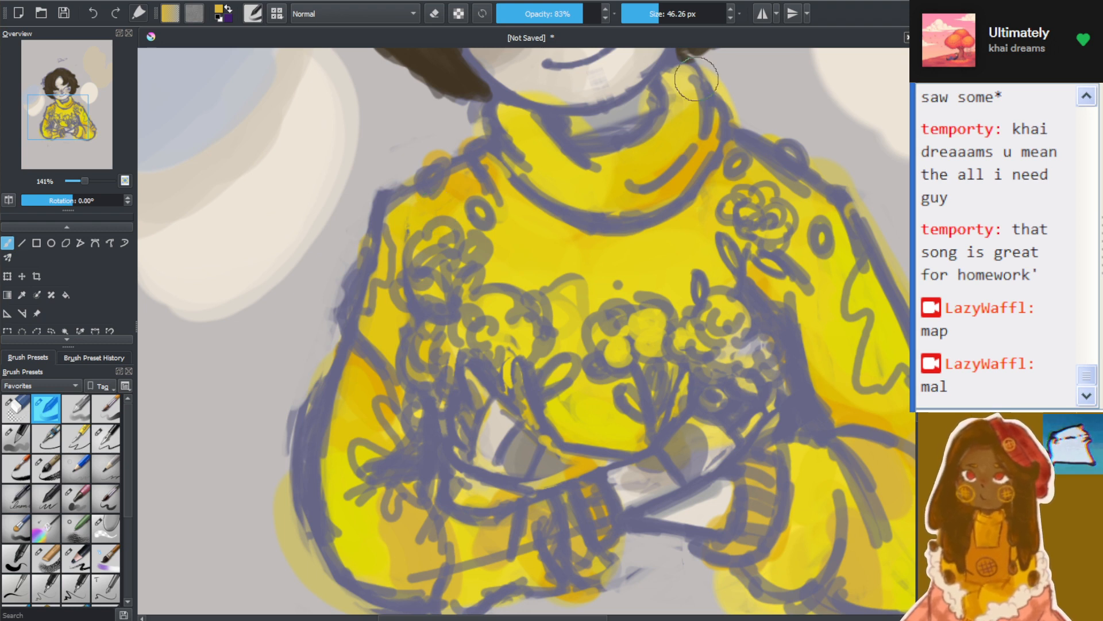
{"action": "mouse_move", "coordinate": [519, 183]}
{"action": "left_mouse_down"}
{"action": "mouse_move", "coordinate": [580, 233]}
{"action": "mouse_move", "coordinate": [566, 230]}
{"action": "mouse_move", "coordinate": [700, 206]}
{"action": "left_mouse_up"}
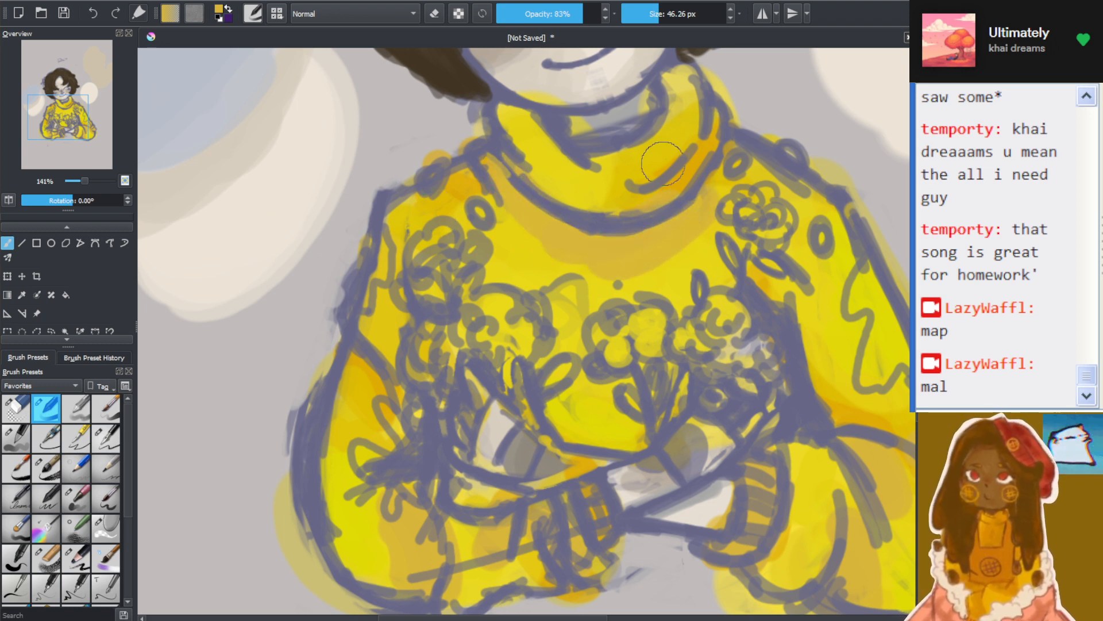
{"action": "left_click_drag", "start_coordinate": [533, 130], "coordinate": [575, 161]}
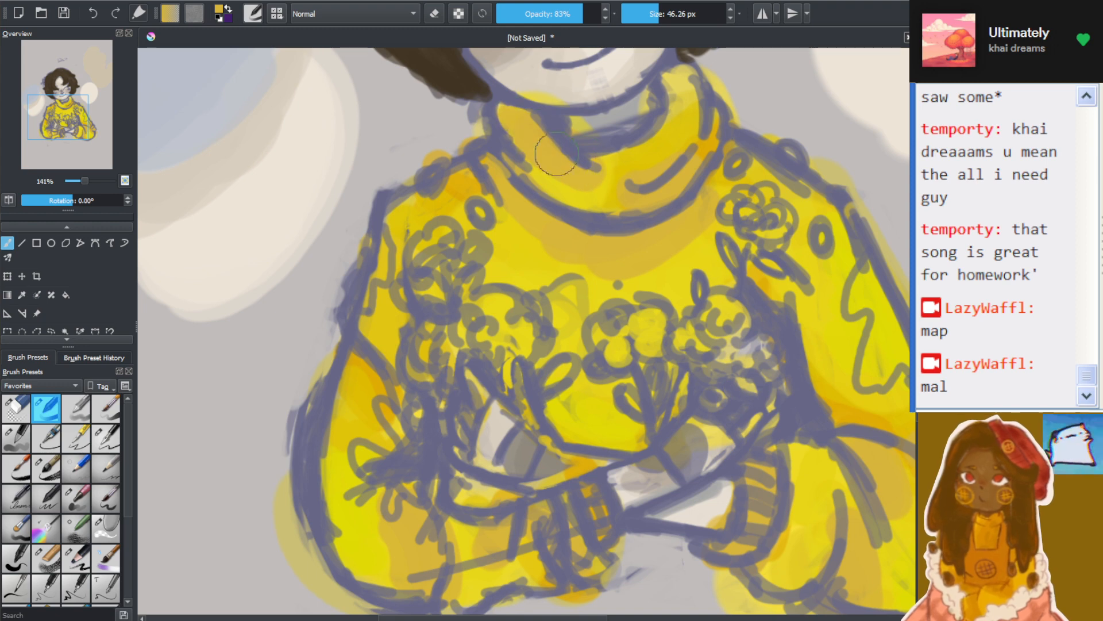
{"action": "mouse_move", "coordinate": [681, 72]}
{"action": "left_mouse_down"}
{"action": "mouse_move", "coordinate": [660, 85]}
{"action": "mouse_move", "coordinate": [652, 129]}
{"action": "left_mouse_up"}
Examine the sweater shading across the whole figure and up close around the collar, flowers and sleeves
{"action": "scroll", "coordinate": [652, 128], "scroll_direction": "down", "scroll_amount": 4}
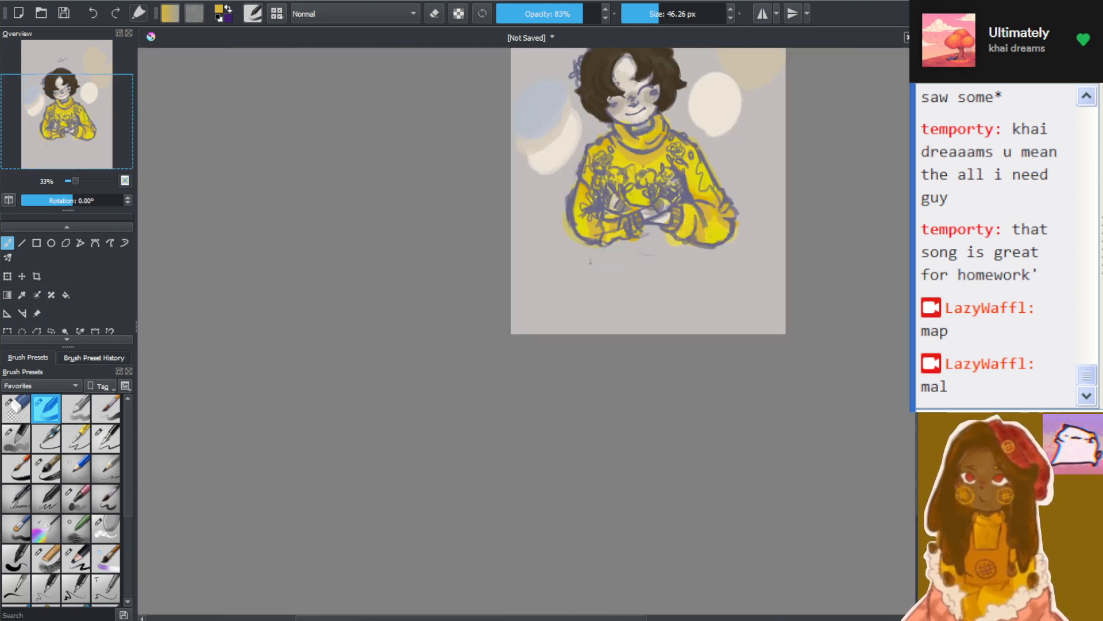
{"action": "left_click_drag", "start_coordinate": [916, 402], "coordinate": [917, 379]}
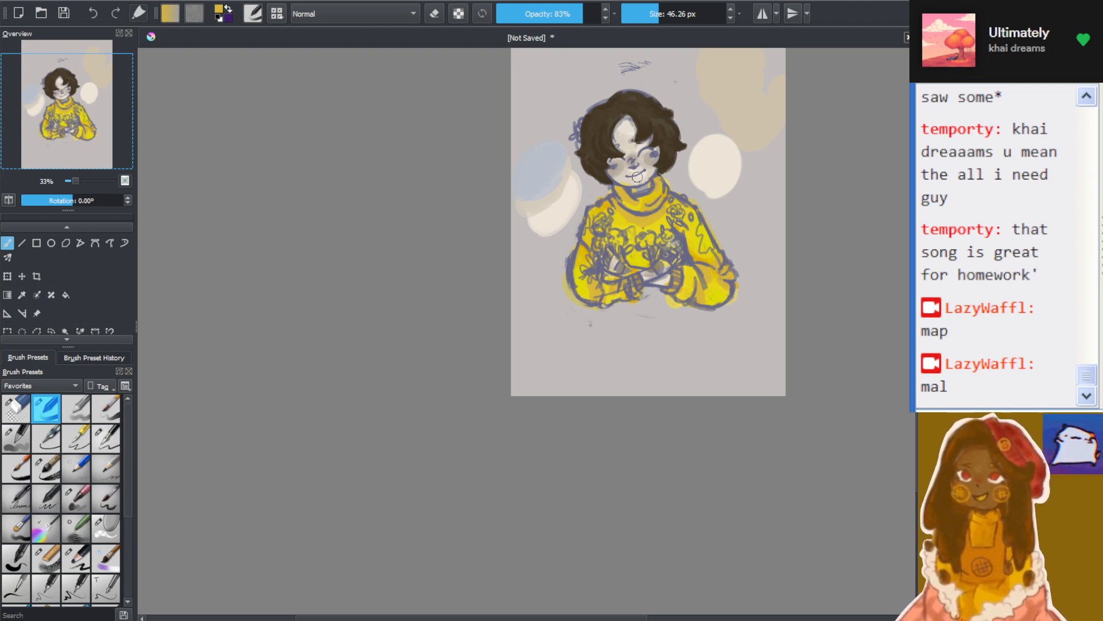
{"action": "scroll", "coordinate": [802, 220], "scroll_direction": "up", "scroll_amount": 3}
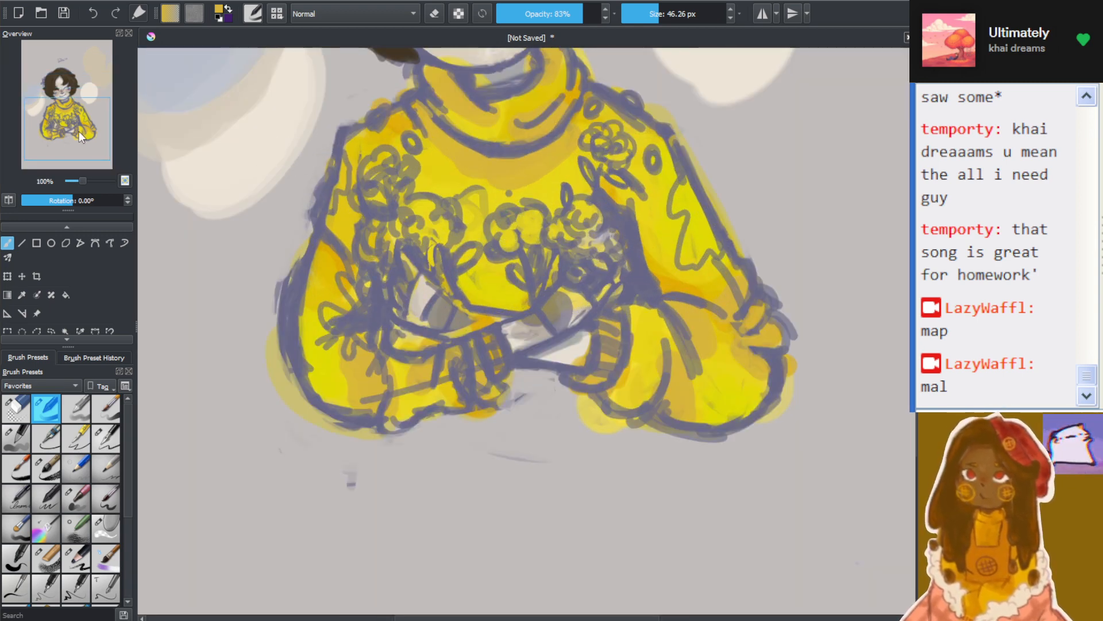
{"action": "left_click_drag", "start_coordinate": [77, 129], "coordinate": [78, 115]}
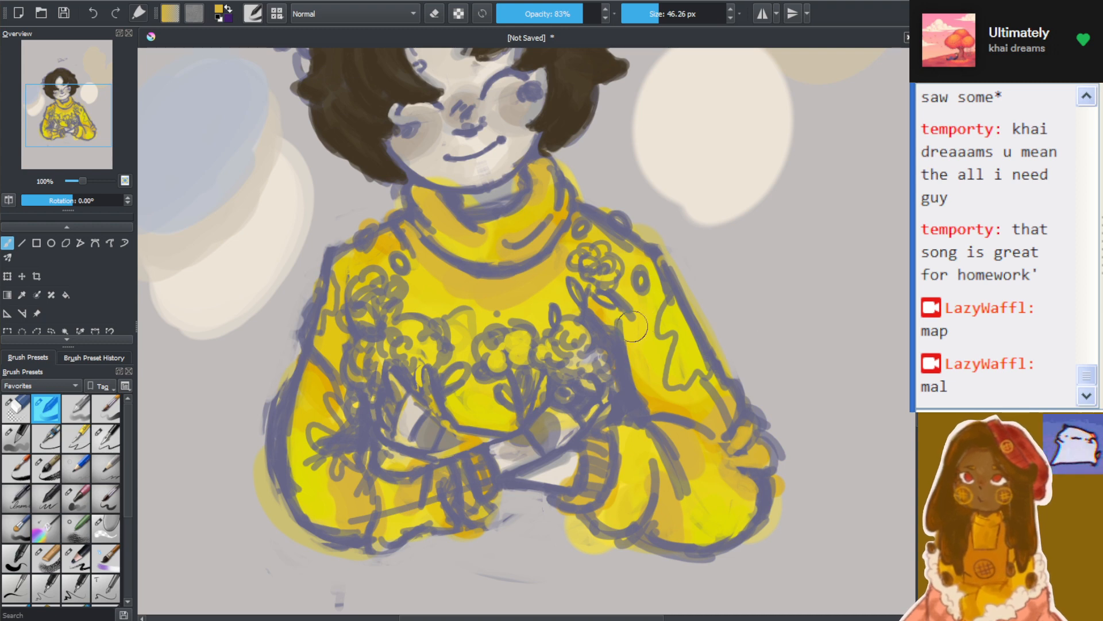
{"action": "scroll", "coordinate": [635, 327], "scroll_direction": "down", "scroll_amount": 2}
{"action": "scroll", "coordinate": [607, 332], "scroll_direction": "up", "scroll_amount": 1}
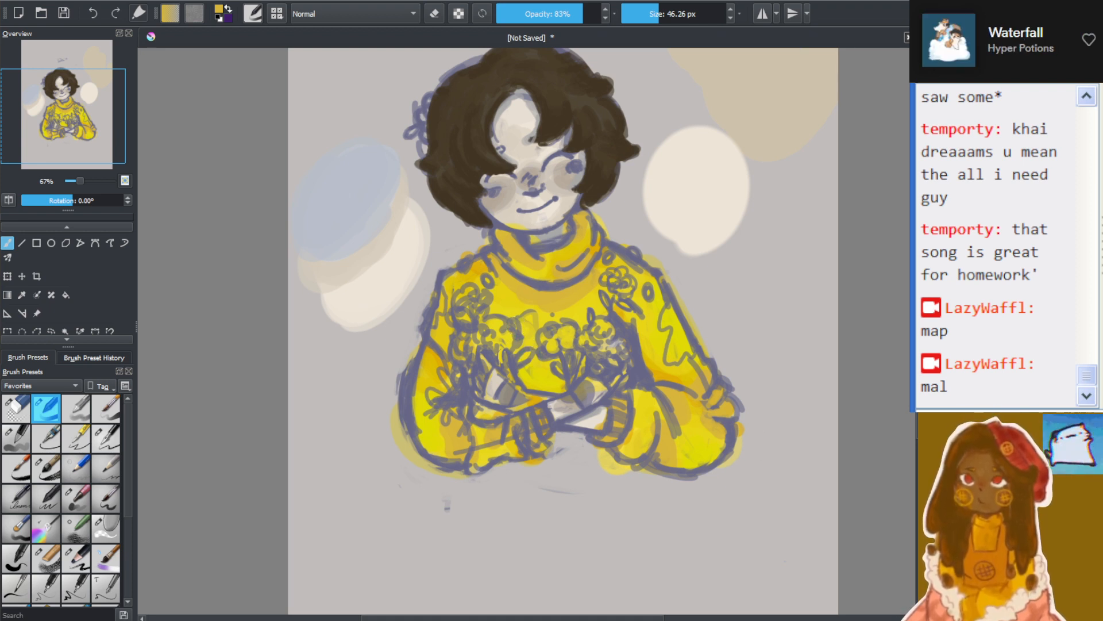
{"action": "scroll", "coordinate": [360, 356], "scroll_direction": "up", "scroll_amount": 1}
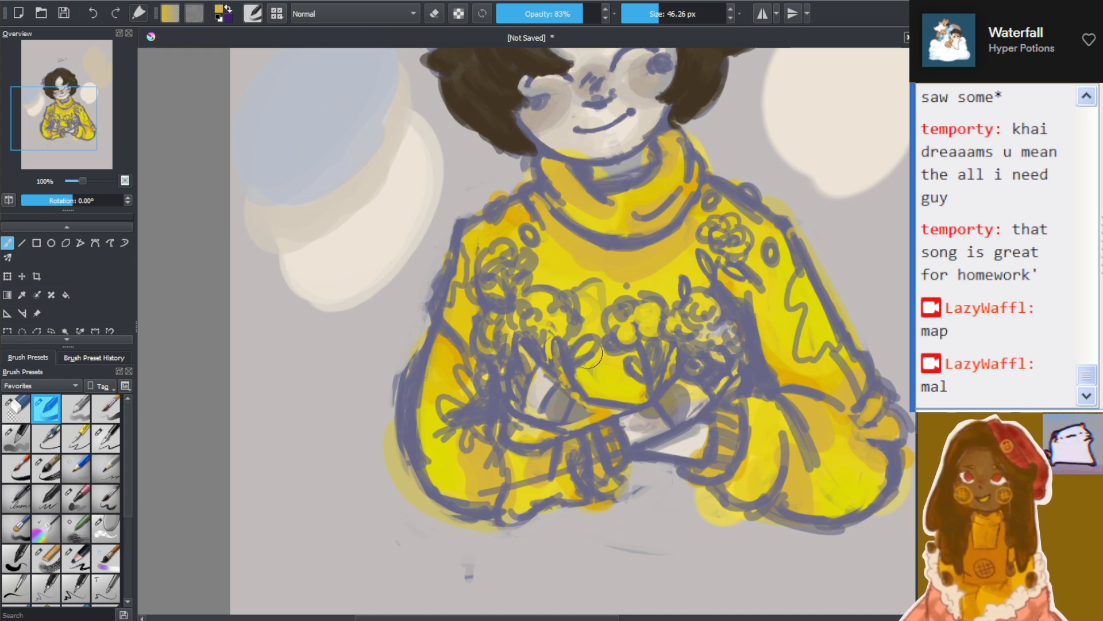
{"action": "scroll", "coordinate": [676, 266], "scroll_direction": "down", "scroll_amount": 3}
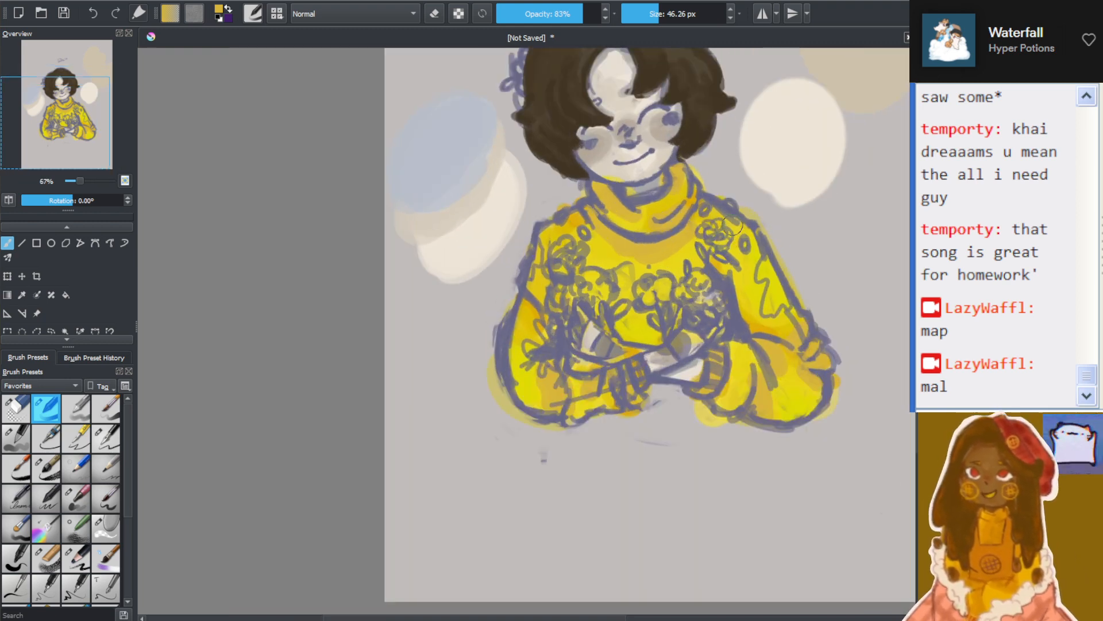
{"action": "scroll", "coordinate": [736, 227], "scroll_direction": "up", "scroll_amount": 2}
{"action": "scroll", "coordinate": [739, 219], "scroll_direction": "down", "scroll_amount": 3}
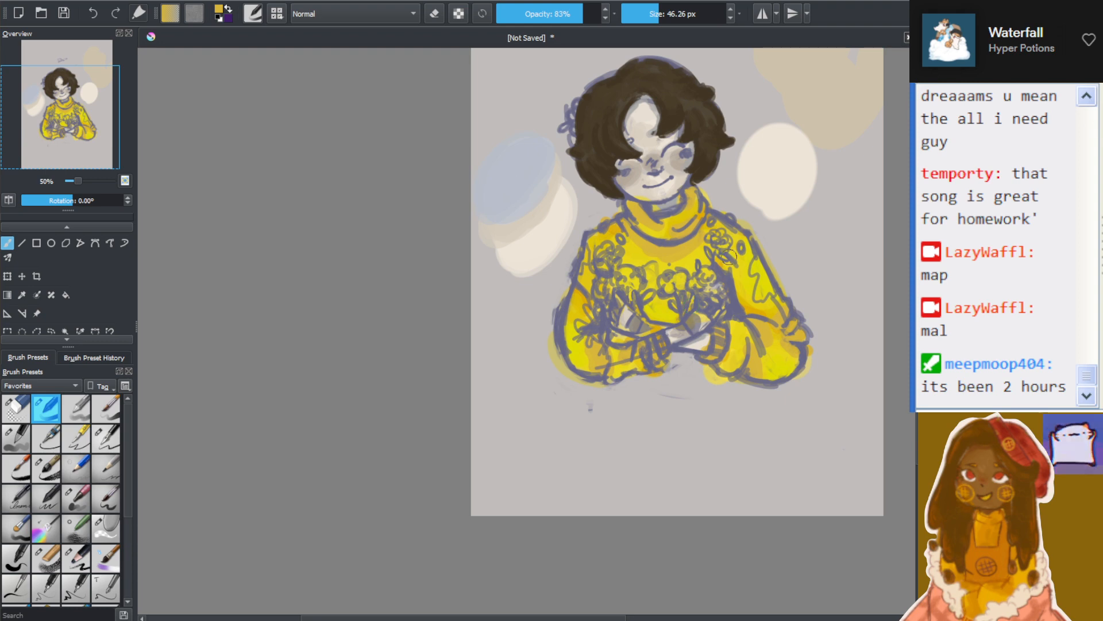
{"action": "scroll", "coordinate": [775, 183], "scroll_direction": "up", "scroll_amount": 2}
{"action": "scroll", "coordinate": [684, 261], "scroll_direction": "down", "scroll_amount": 3}
{"action": "scroll", "coordinate": [645, 262], "scroll_direction": "up", "scroll_amount": 4}
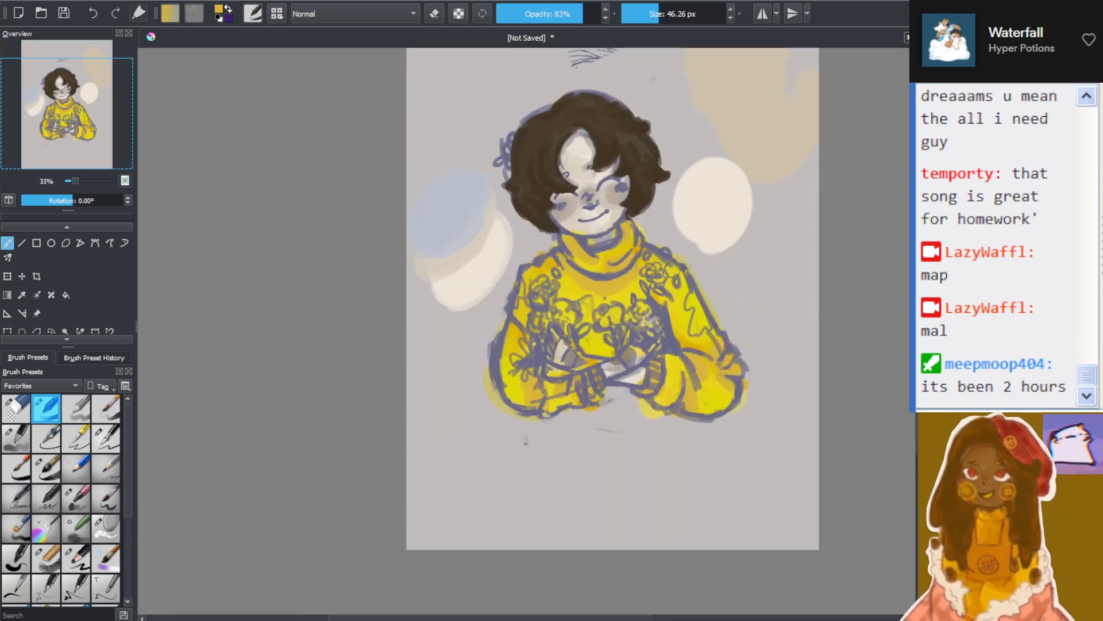
{"action": "scroll", "coordinate": [632, 281], "scroll_direction": "down", "scroll_amount": 3}
{"action": "scroll", "coordinate": [757, 270], "scroll_direction": "up", "scroll_amount": 3}
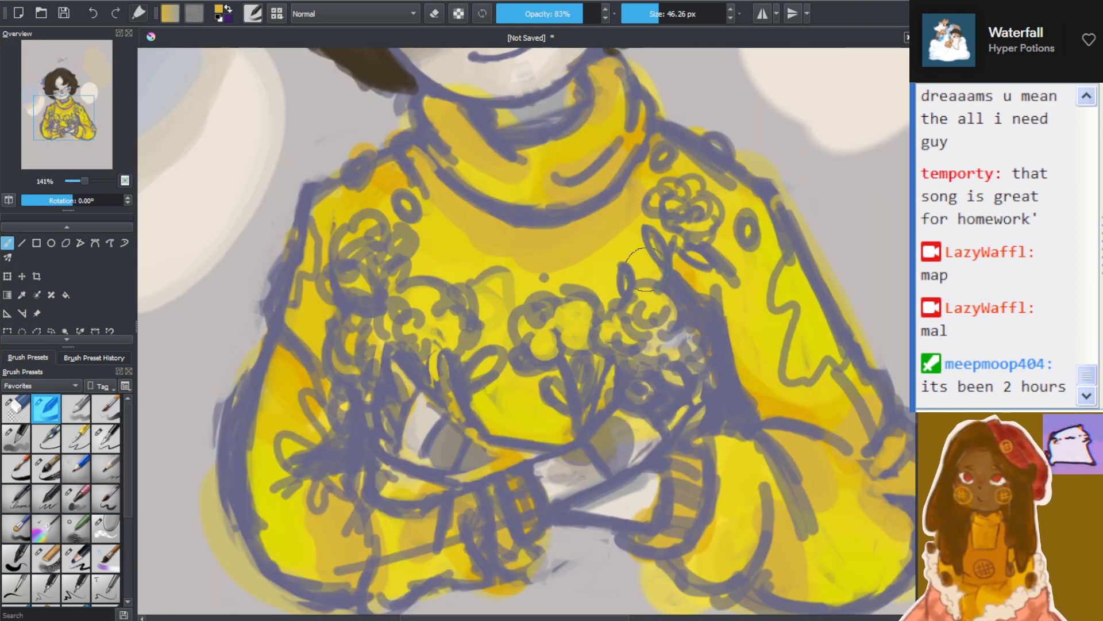
{"action": "scroll", "coordinate": [863, 396], "scroll_direction": "up", "scroll_amount": 2}
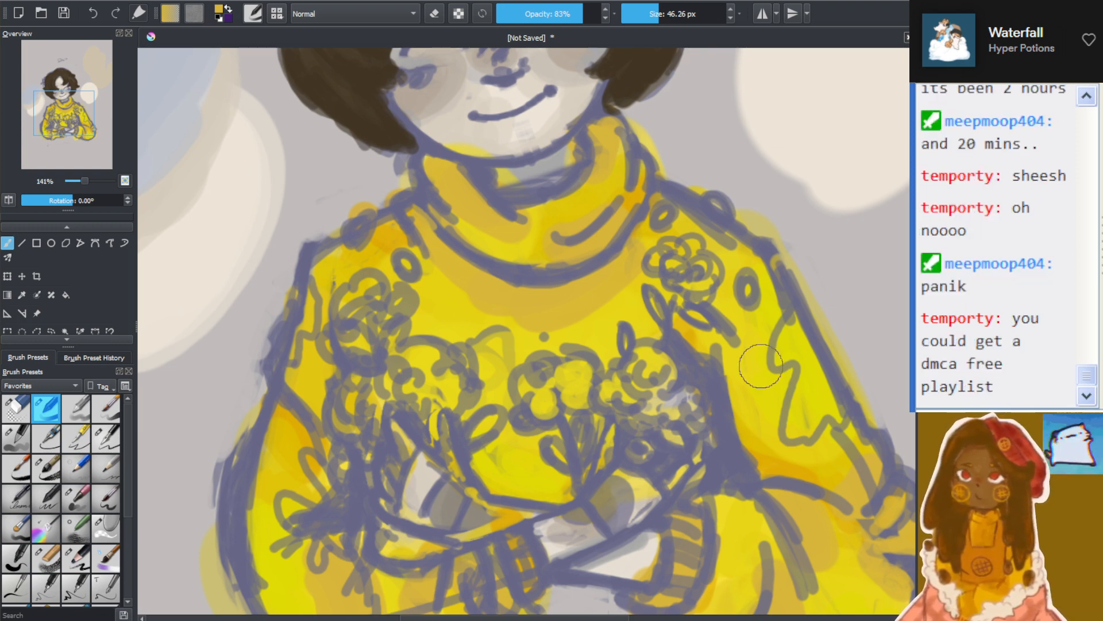
{"action": "scroll", "coordinate": [697, 328], "scroll_direction": "down", "scroll_amount": 4}
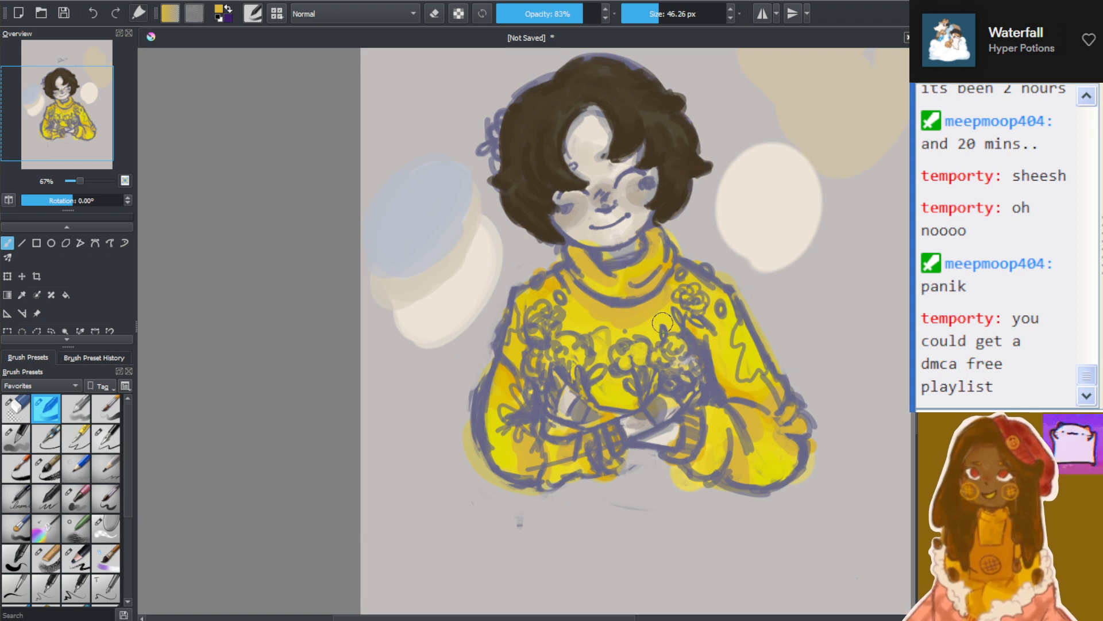
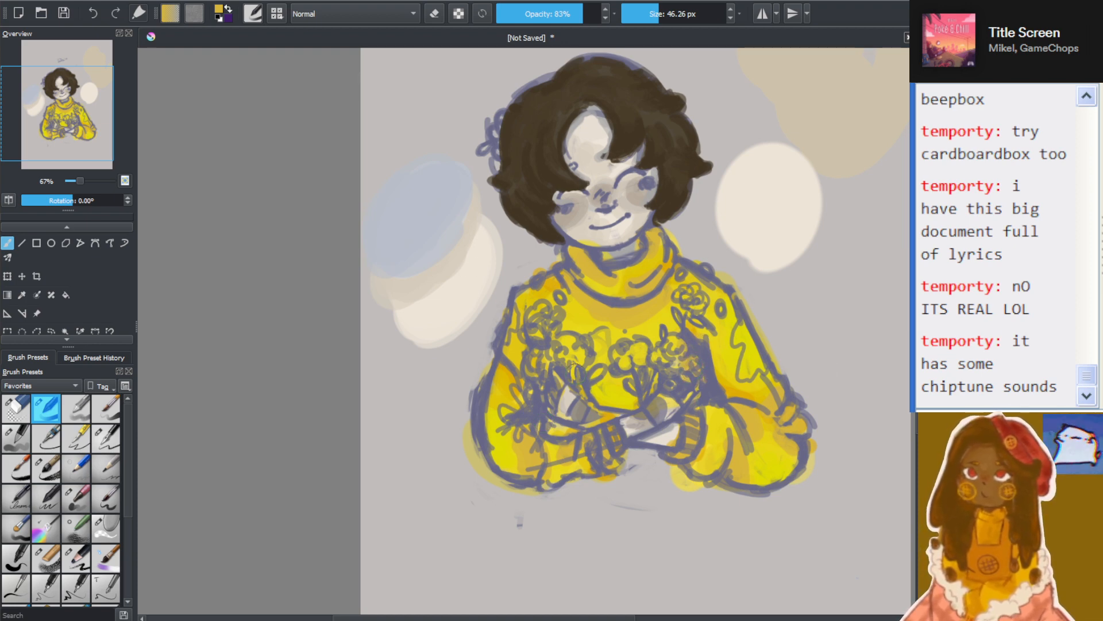
Paint the flower clusters above both hands and the two shoulder flowers in blue beneath the sketch lines
{"action": "scroll", "coordinate": [654, 312], "scroll_direction": "down", "scroll_amount": 4}
{"action": "scroll", "coordinate": [702, 333], "scroll_direction": "up", "scroll_amount": 4}
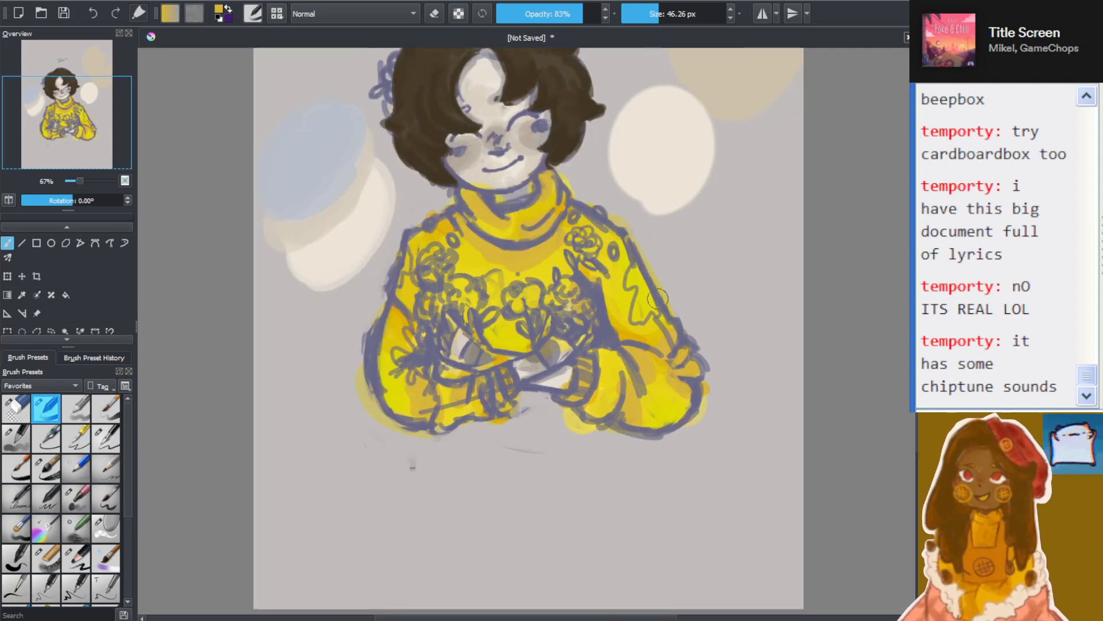
{"action": "scroll", "coordinate": [658, 297], "scroll_direction": "up", "scroll_amount": 3}
{"action": "scroll", "coordinate": [716, 459], "scroll_direction": "down", "scroll_amount": 1}
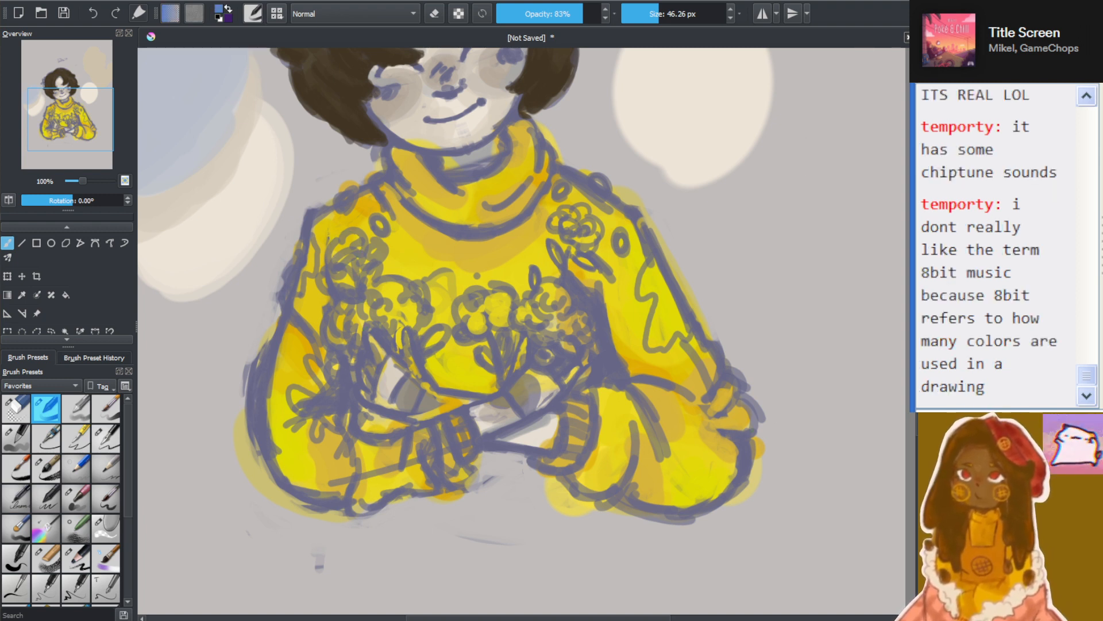
{"action": "left_click_drag", "start_coordinate": [377, 296], "coordinate": [391, 301]}
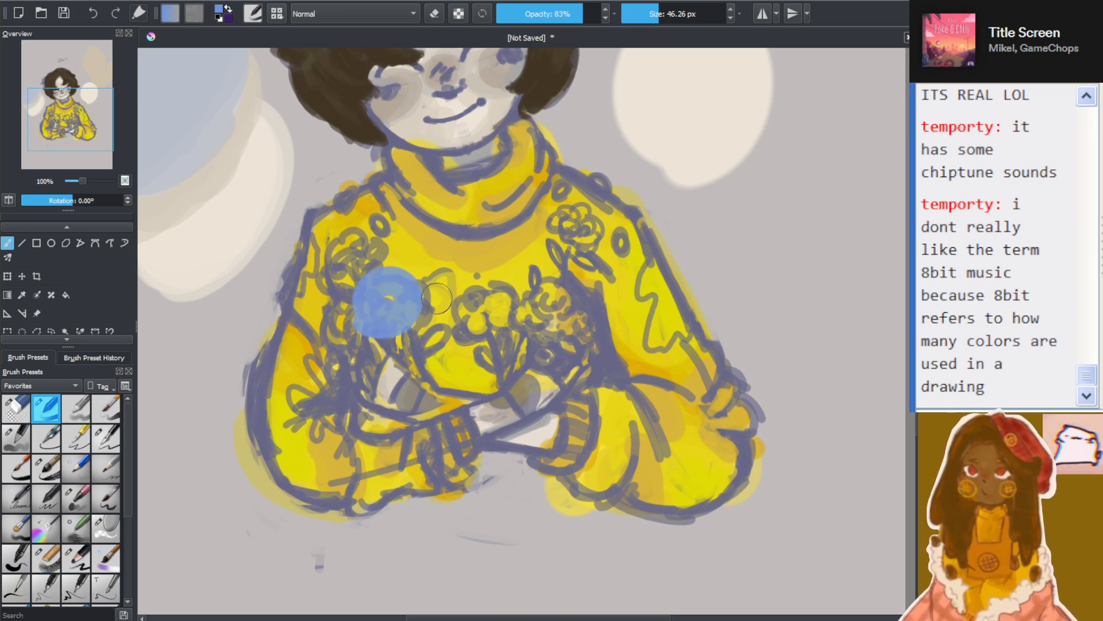
{"action": "key", "text": "ctrl+z"}
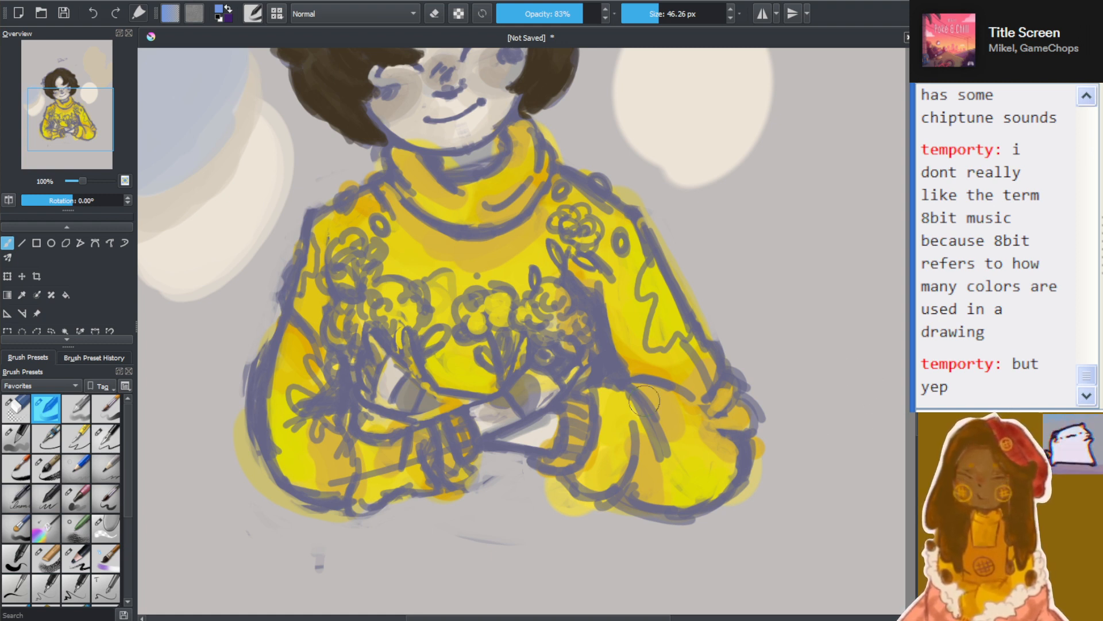
{"action": "mouse_move", "coordinate": [342, 279]}
{"action": "left_mouse_down"}
{"action": "mouse_move", "coordinate": [351, 244]}
{"action": "mouse_move", "coordinate": [340, 279]}
{"action": "mouse_move", "coordinate": [396, 316]}
{"action": "mouse_move", "coordinate": [351, 311]}
{"action": "mouse_move", "coordinate": [340, 366]}
{"action": "left_mouse_up"}
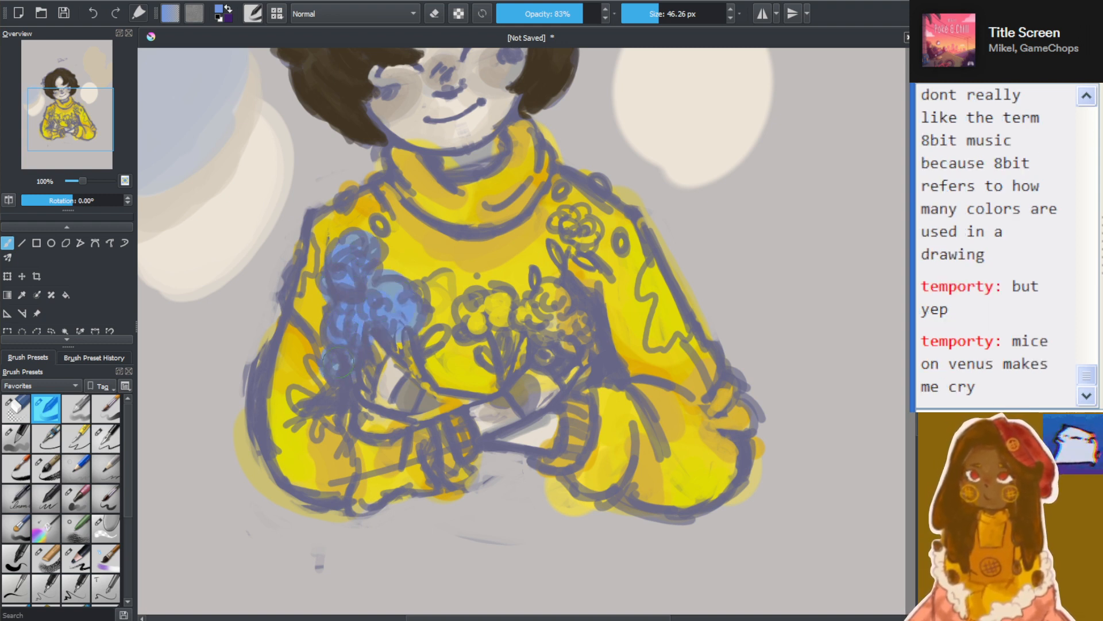
{"action": "mouse_move", "coordinate": [494, 304]}
{"action": "left_mouse_down"}
{"action": "mouse_move", "coordinate": [474, 322]}
{"action": "mouse_move", "coordinate": [512, 302]}
{"action": "mouse_move", "coordinate": [537, 322]}
{"action": "mouse_move", "coordinate": [561, 305]}
{"action": "mouse_move", "coordinate": [554, 325]}
{"action": "left_mouse_up"}
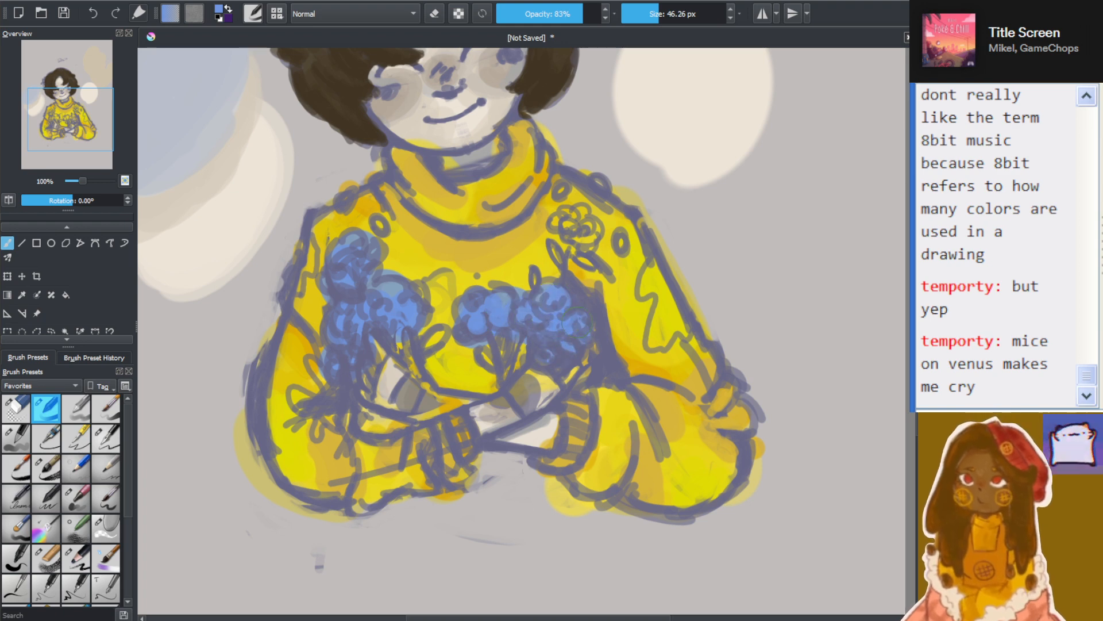
{"action": "mouse_move", "coordinate": [560, 229]}
{"action": "left_mouse_down"}
{"action": "mouse_move", "coordinate": [589, 242]}
{"action": "mouse_move", "coordinate": [586, 212]}
{"action": "left_mouse_up"}
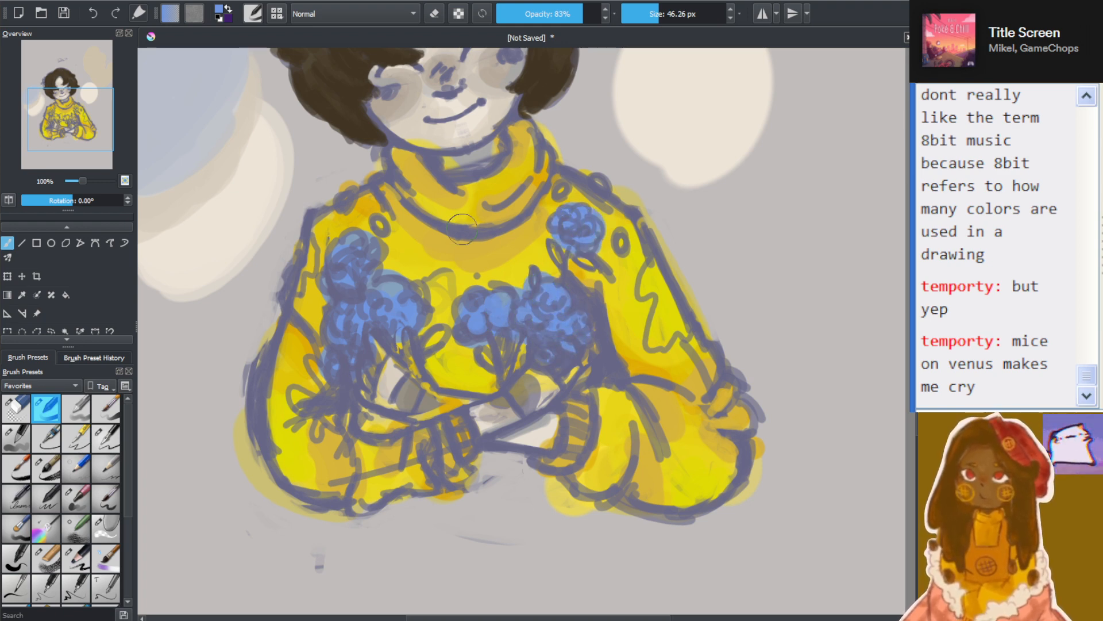
{"action": "scroll", "coordinate": [462, 230], "scroll_direction": "down", "scroll_amount": 2}
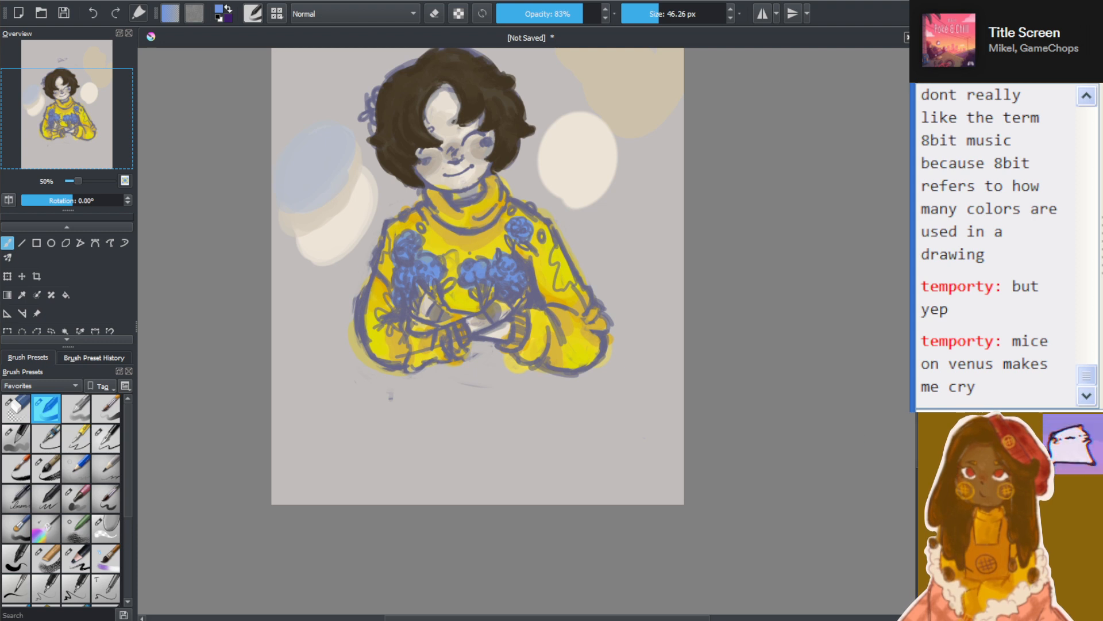
Set the brush to 100% opacity and 8.64 px, and fill the small oval above the left shoulder flower in blue
{"action": "scroll", "coordinate": [477, 276], "scroll_direction": "up", "scroll_amount": 2}
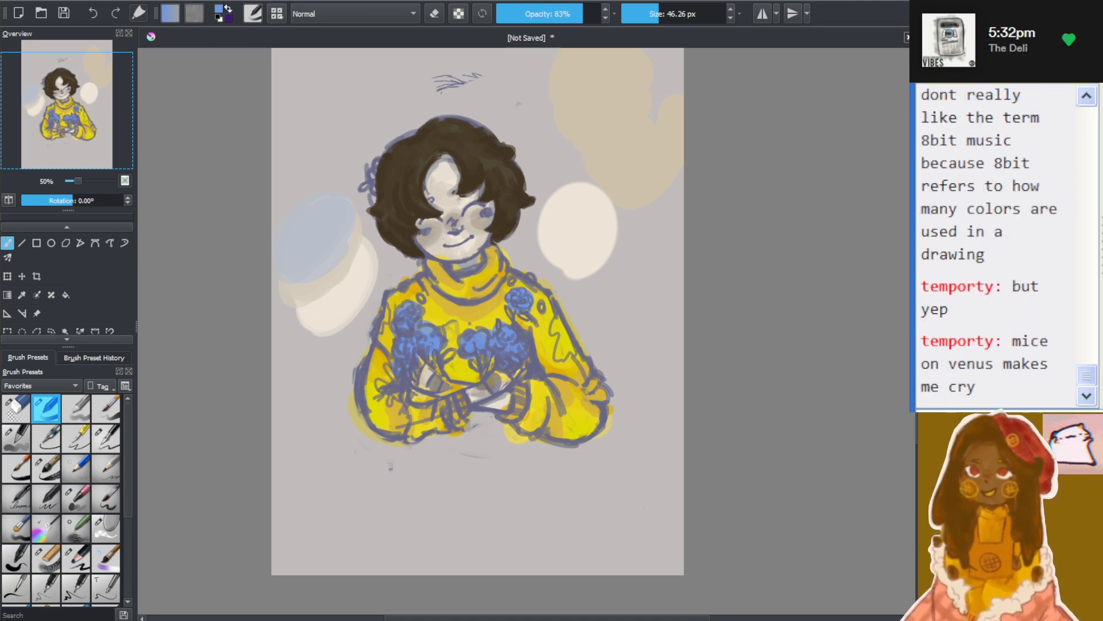
{"action": "scroll", "coordinate": [450, 351], "scroll_direction": "down", "scroll_amount": 2}
{"action": "scroll", "coordinate": [441, 357], "scroll_direction": "up", "scroll_amount": 4}
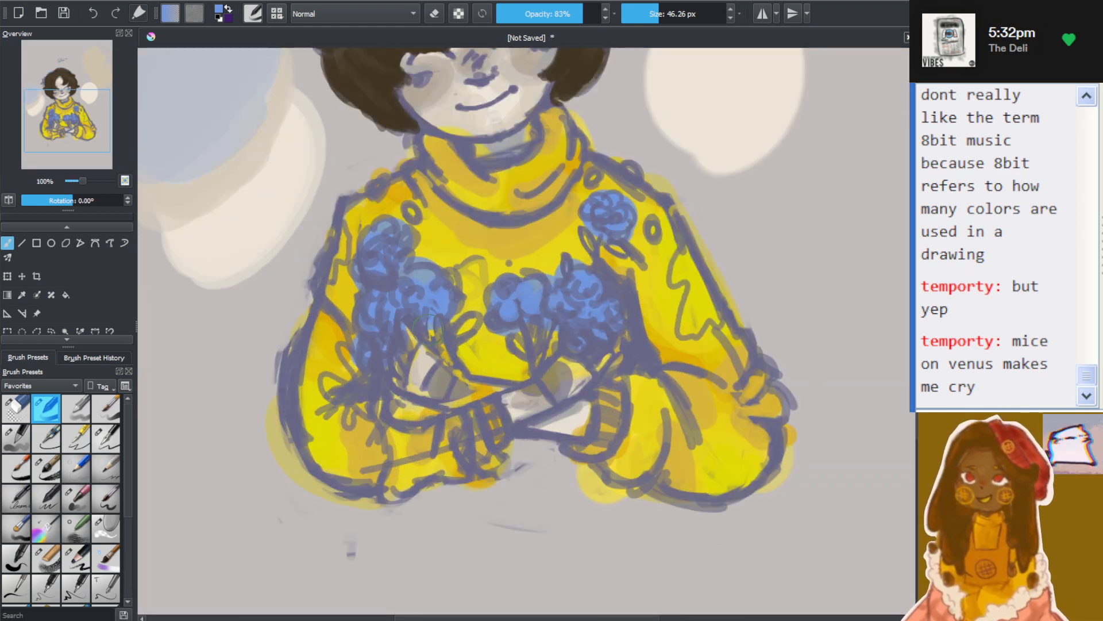
{"action": "scroll", "coordinate": [429, 329], "scroll_direction": "up", "scroll_amount": 1}
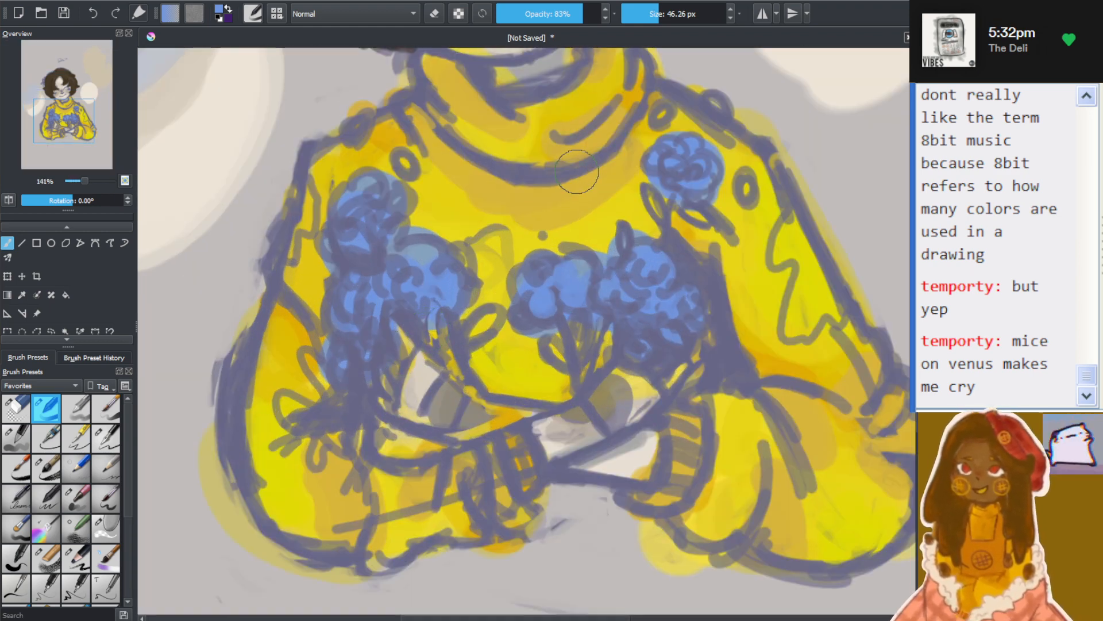
{"action": "scroll", "coordinate": [577, 171], "scroll_direction": "down", "scroll_amount": 2}
{"action": "scroll", "coordinate": [288, 155], "scroll_direction": "up", "scroll_amount": 3}
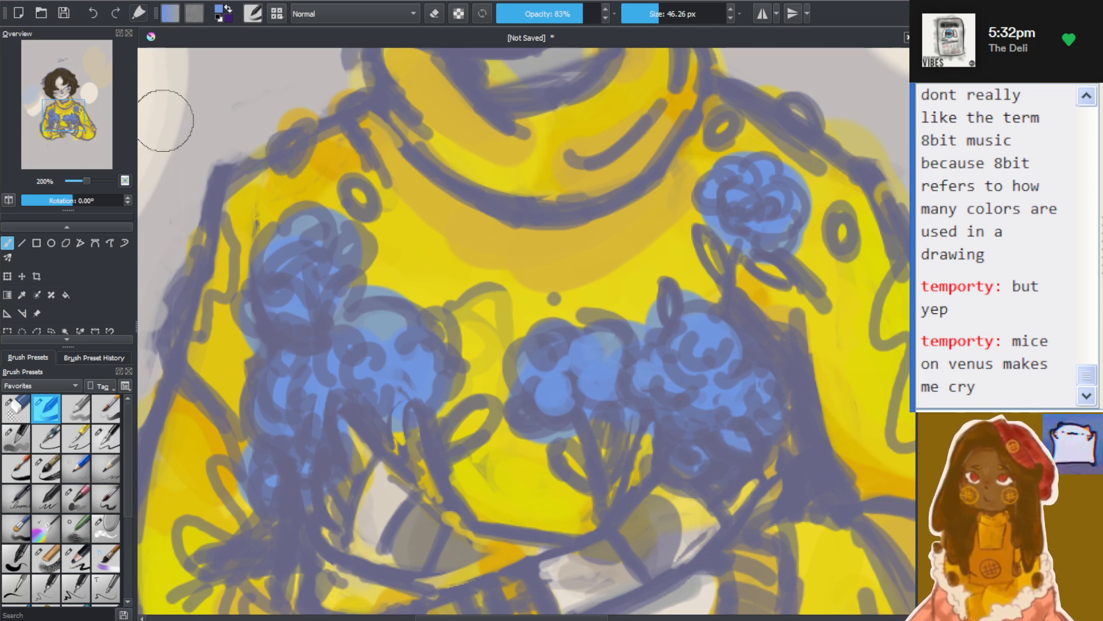
{"action": "left_click_drag", "start_coordinate": [68, 116], "coordinate": [73, 115]}
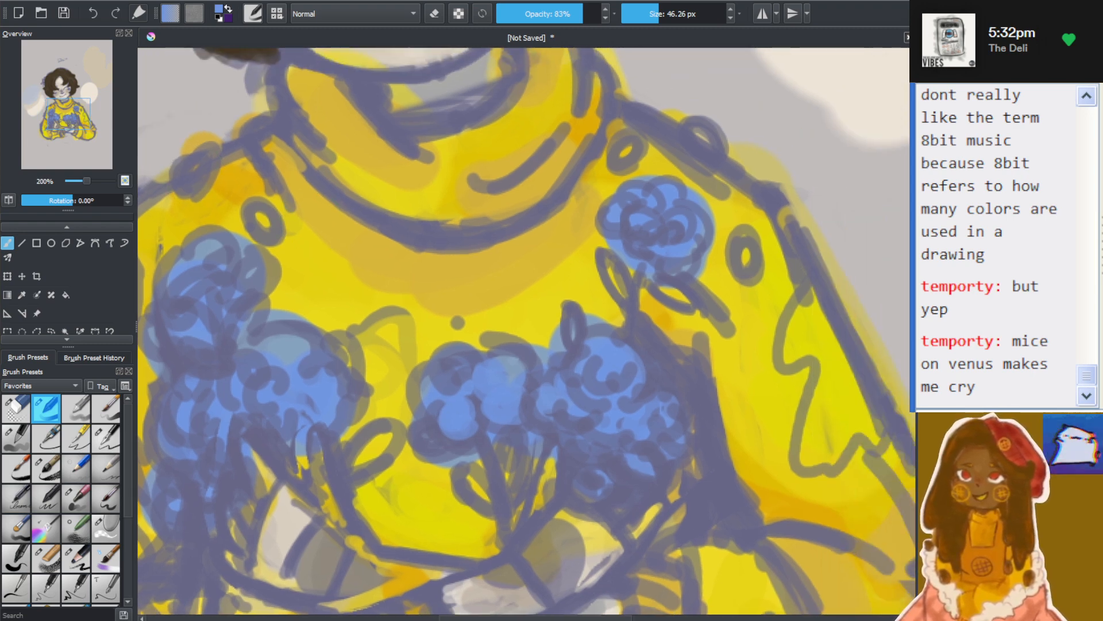
{"action": "left_click_drag", "start_coordinate": [572, 619], "coordinate": [513, 618]}
{"action": "scroll", "coordinate": [455, 200], "scroll_direction": "up", "scroll_amount": 1}
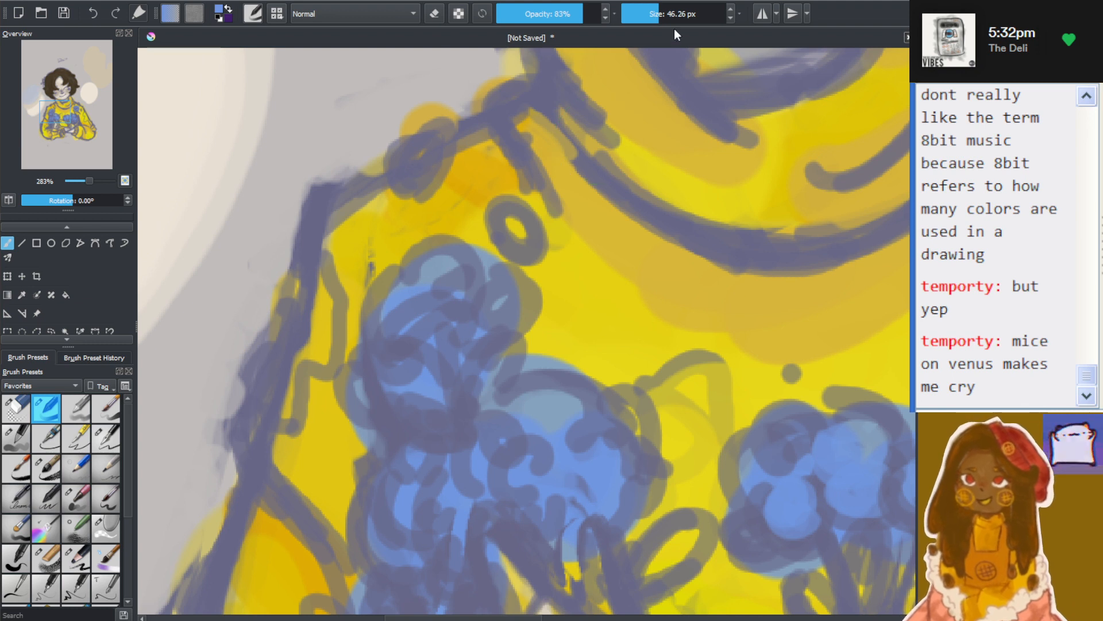
{"action": "left_click_drag", "start_coordinate": [658, 13], "coordinate": [671, 12]}
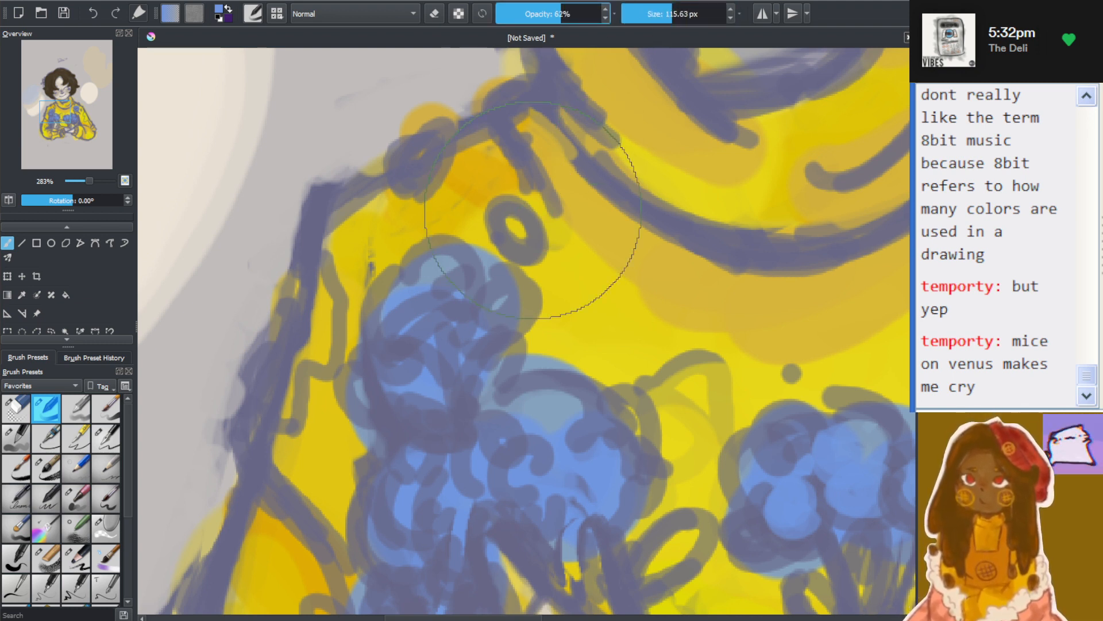
{"action": "mouse_move", "coordinate": [584, 13]}
{"action": "left_mouse_down"}
{"action": "mouse_move", "coordinate": [661, 12]}
{"action": "mouse_move", "coordinate": [609, 63]}
{"action": "left_mouse_up"}
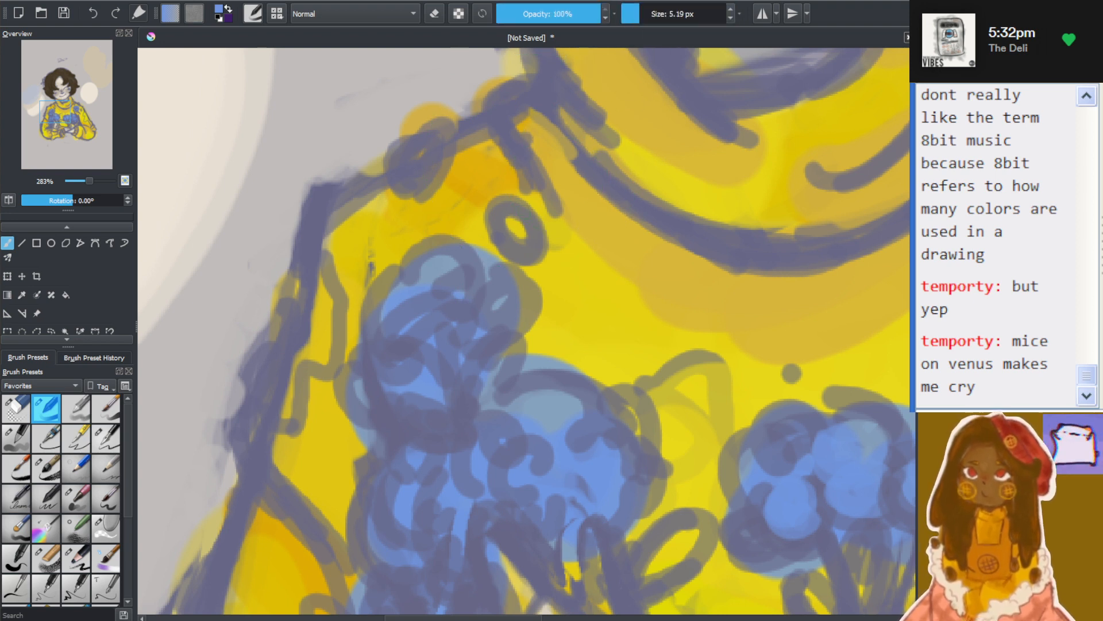
{"action": "left_click_drag", "start_coordinate": [520, 239], "coordinate": [512, 220]}
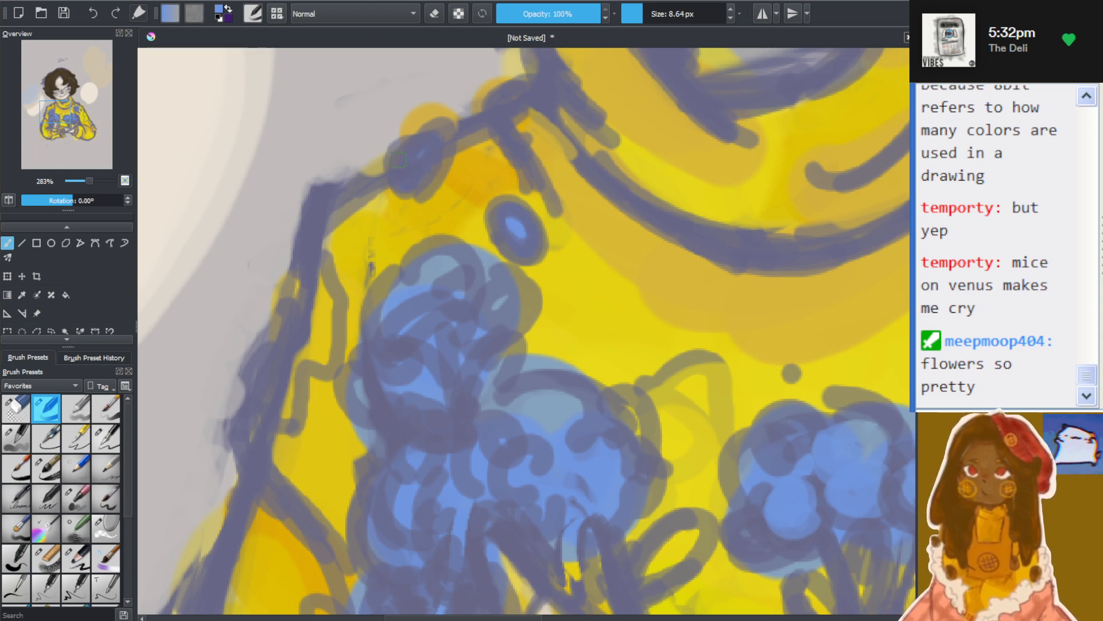
Fill the three small ovals around the single flower on the opposite shoulder in the same blue
{"action": "scroll", "coordinate": [563, 207], "scroll_direction": "down", "scroll_amount": 5}
{"action": "scroll", "coordinate": [698, 153], "scroll_direction": "up", "scroll_amount": 4}
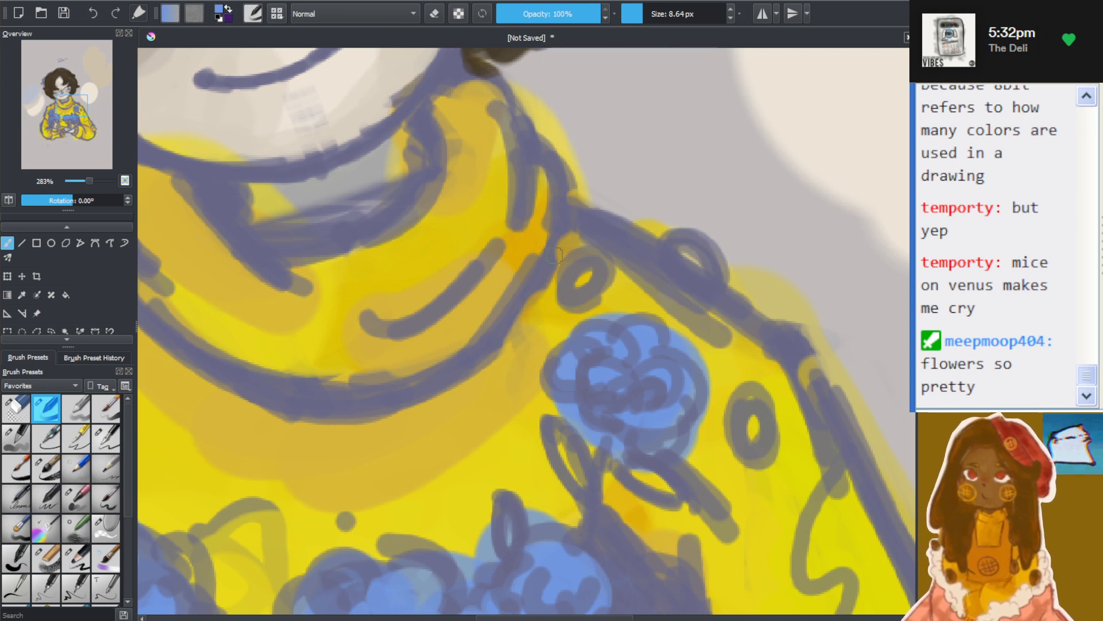
{"action": "left_click_drag", "start_coordinate": [579, 283], "coordinate": [586, 278]}
{"action": "left_click_drag", "start_coordinate": [690, 253], "coordinate": [704, 277]}
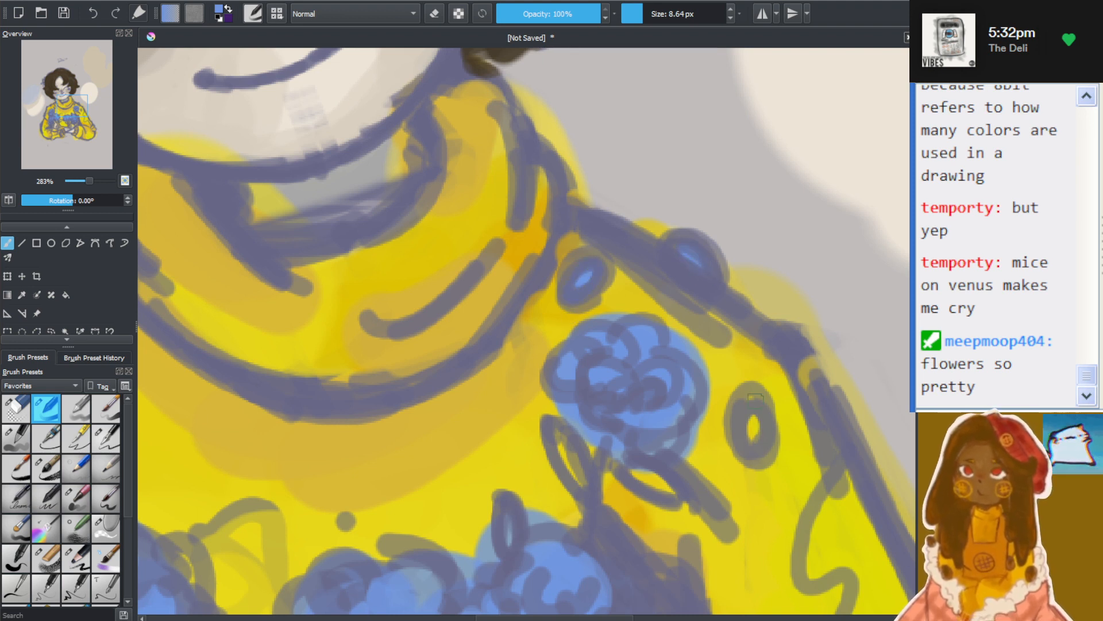
{"action": "left_click_drag", "start_coordinate": [752, 417], "coordinate": [754, 441]}
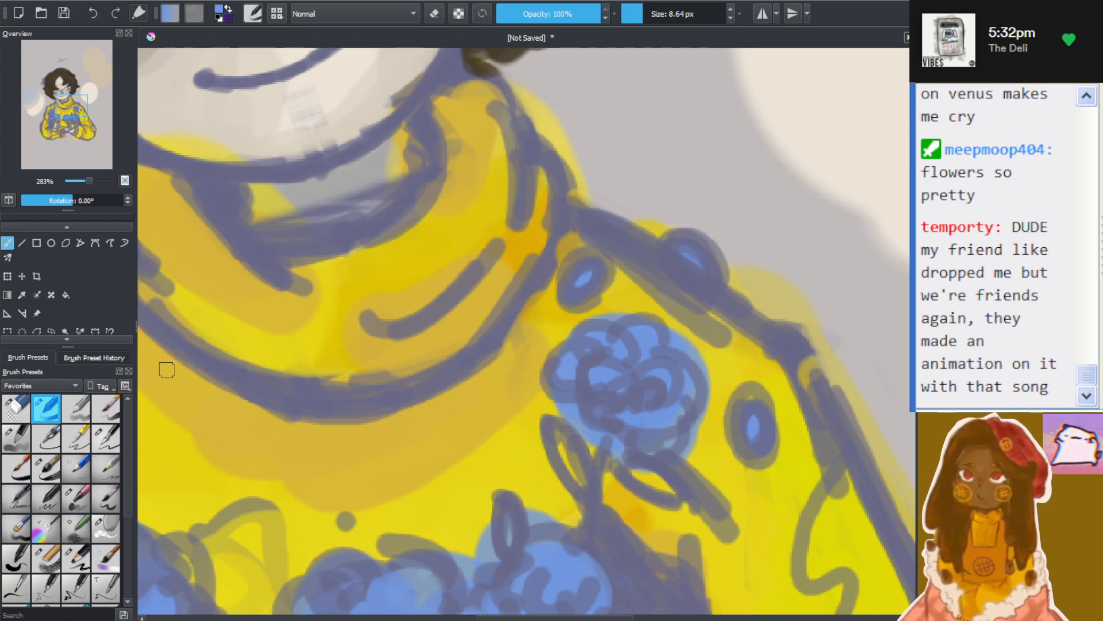
Examine the blue flowers against the yellow sweater across the whole figure, including the head and hair flower
{"action": "scroll", "coordinate": [392, 273], "scroll_direction": "down", "scroll_amount": 4}
{"action": "left_click_drag", "start_coordinate": [586, 620], "coordinate": [546, 620]}
{"action": "scroll", "coordinate": [419, 420], "scroll_direction": "down", "scroll_amount": 1}
{"action": "scroll", "coordinate": [405, 399], "scroll_direction": "up", "scroll_amount": 1}
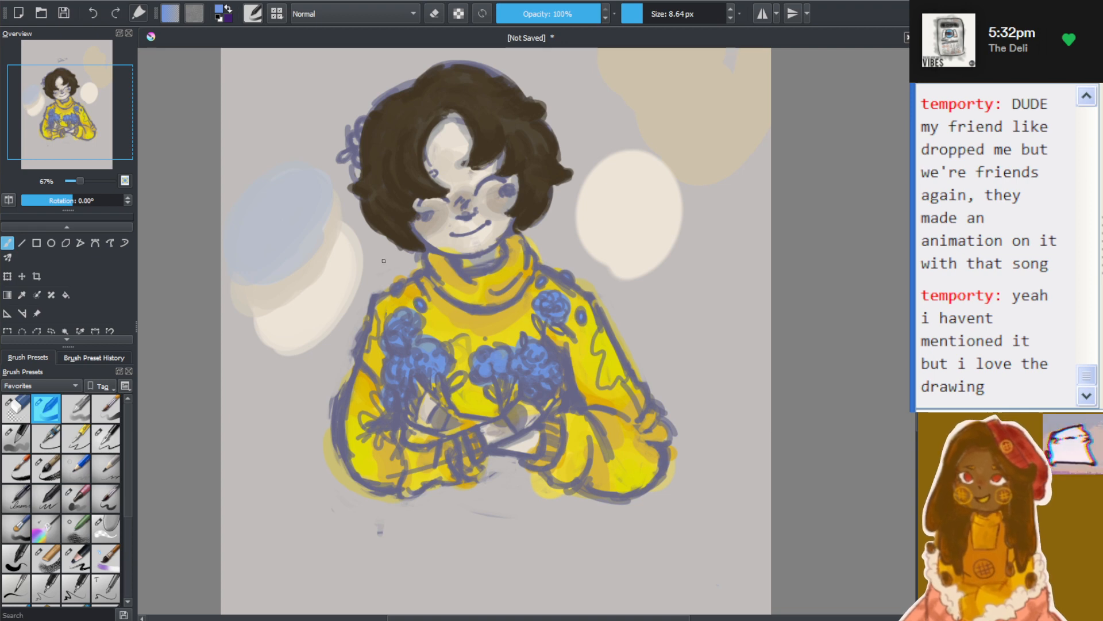
{"action": "scroll", "coordinate": [384, 260], "scroll_direction": "up", "scroll_amount": 1}
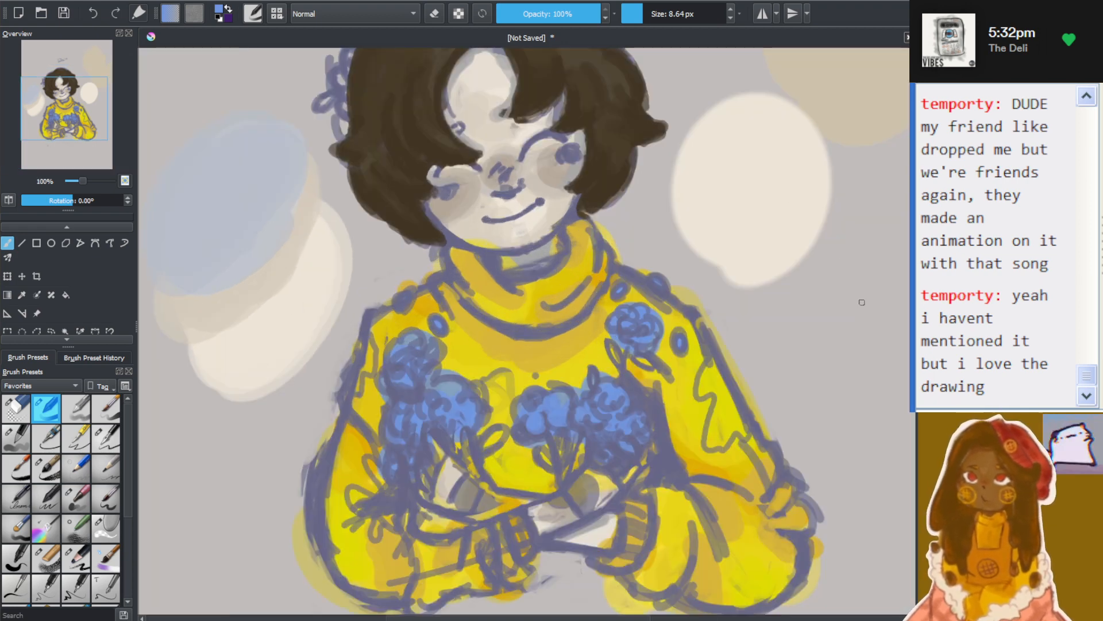
{"action": "scroll", "coordinate": [902, 305], "scroll_direction": "up", "scroll_amount": 3}
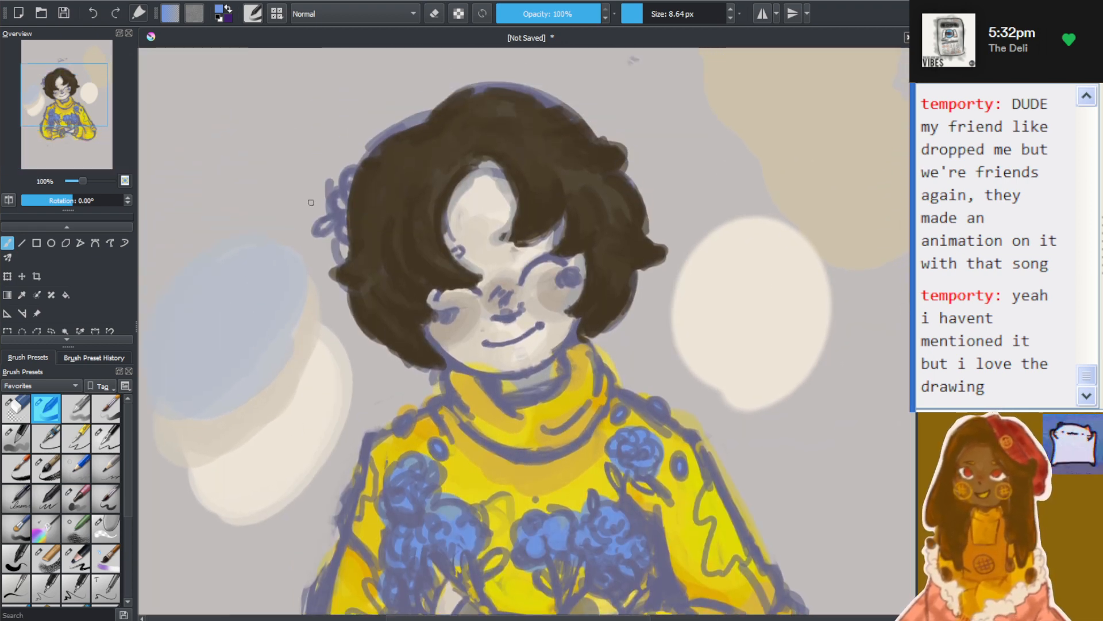
{"action": "scroll", "coordinate": [311, 202], "scroll_direction": "down", "scroll_amount": 2}
{"action": "scroll", "coordinate": [163, 174], "scroll_direction": "up", "scroll_amount": 2}
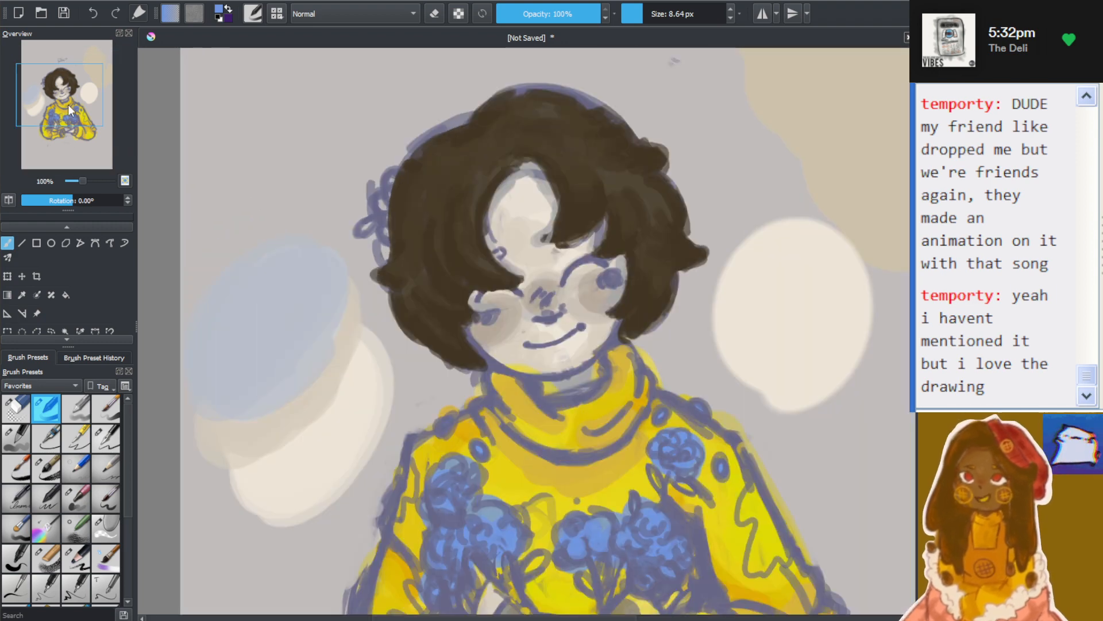
{"action": "left_click_drag", "start_coordinate": [67, 105], "coordinate": [70, 112]}
{"action": "scroll", "coordinate": [480, 316], "scroll_direction": "down", "scroll_amount": 3}
{"action": "scroll", "coordinate": [555, 497], "scroll_direction": "up", "scroll_amount": 2}
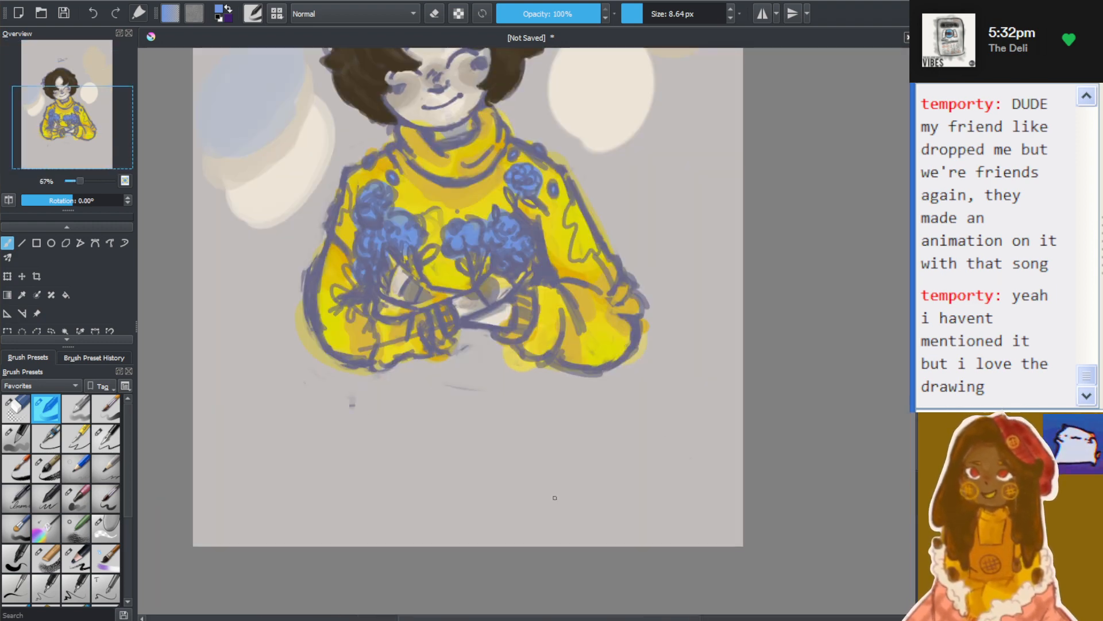
{"action": "left_click_drag", "start_coordinate": [62, 142], "coordinate": [50, 117]}
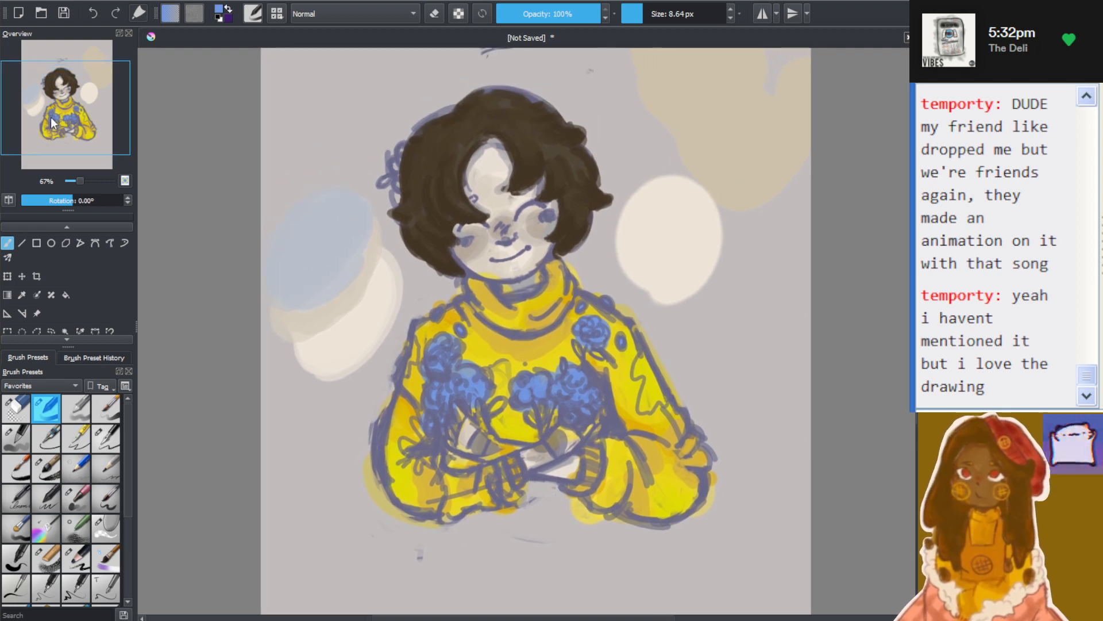
Try painting the flower at the side of the hair in blue with the small brush at 100% opacity
{"action": "scroll", "coordinate": [406, 154], "scroll_direction": "up", "scroll_amount": 1}
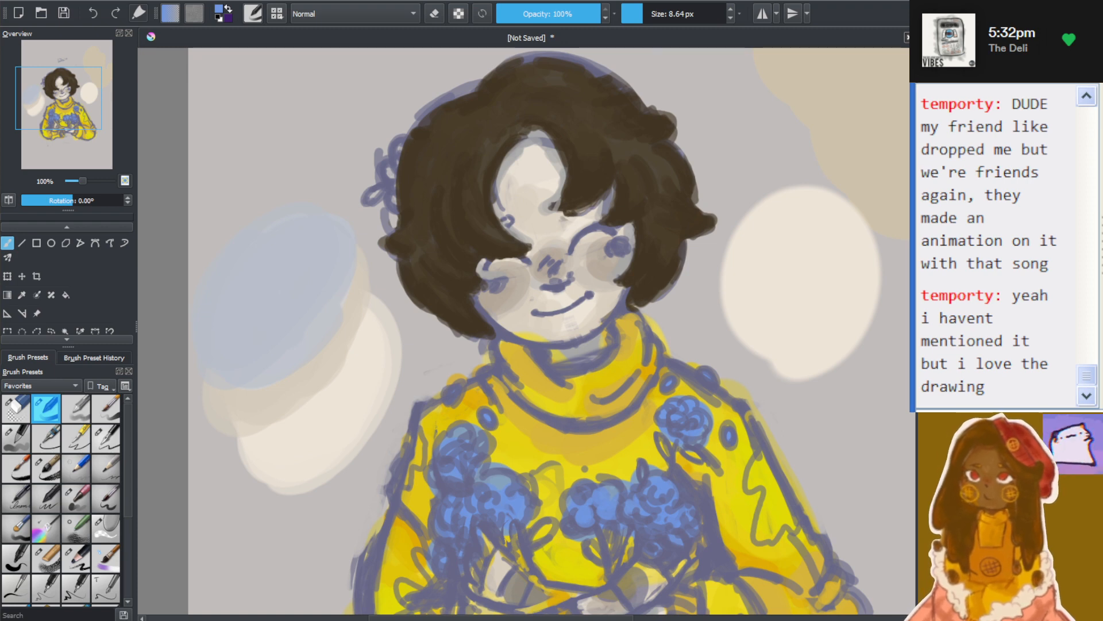
{"action": "scroll", "coordinate": [342, 224], "scroll_direction": "up", "scroll_amount": 1}
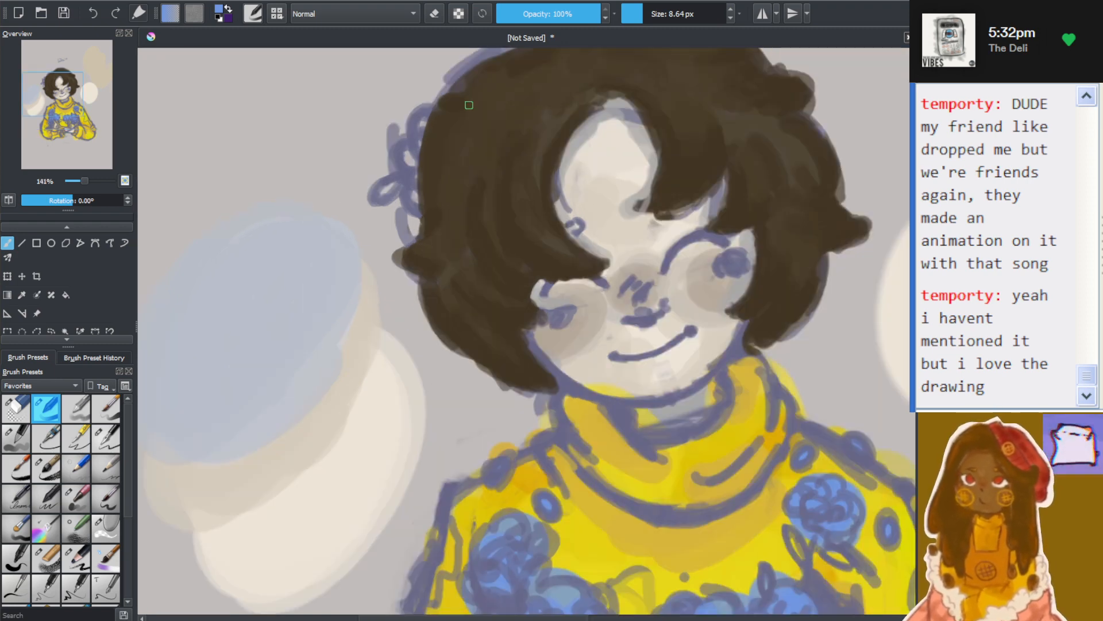
{"action": "mouse_move", "coordinate": [433, 187]}
{"action": "left_mouse_down"}
{"action": "mouse_move", "coordinate": [408, 182]}
{"action": "mouse_move", "coordinate": [440, 178]}
{"action": "mouse_move", "coordinate": [434, 191]}
{"action": "mouse_move", "coordinate": [412, 187]}
{"action": "left_mouse_up"}
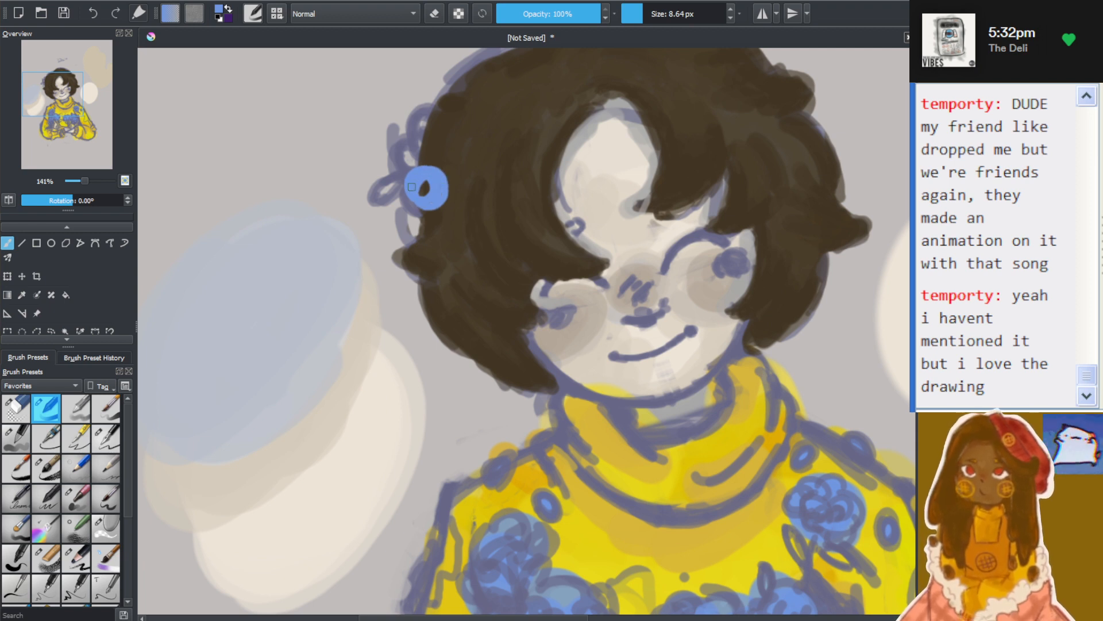
{"action": "key", "text": "ctrl+z"}
{"action": "key", "text": "ctrl+z"}
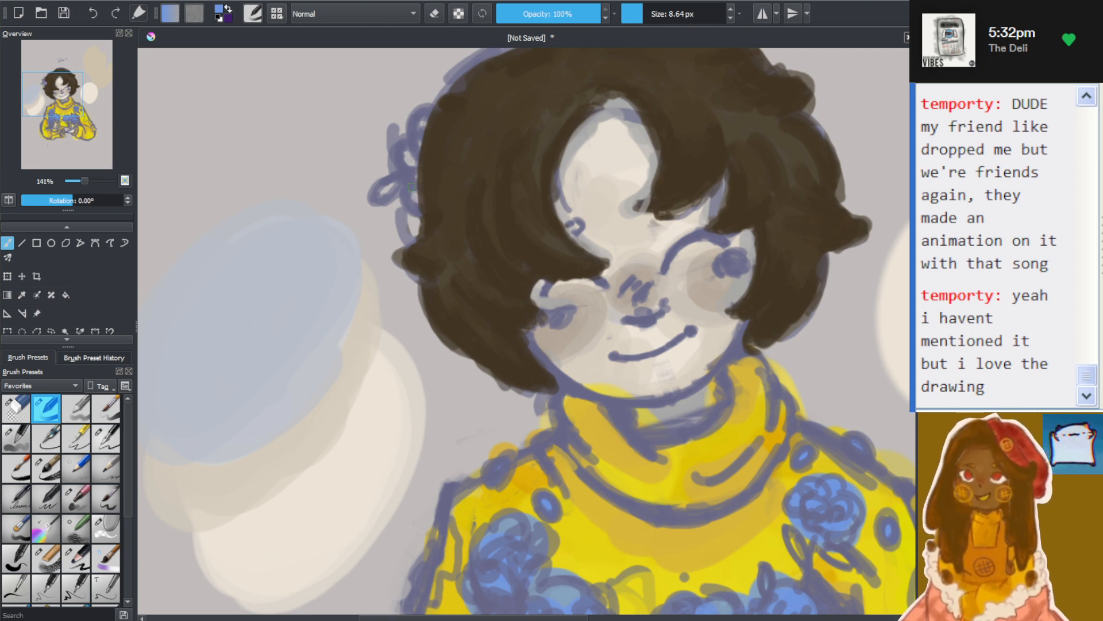
Set the brush to 78% opacity and 46.26 px, and block in the hair flower in blue
{"action": "left_click_drag", "start_coordinate": [597, 15], "coordinate": [579, 17]}
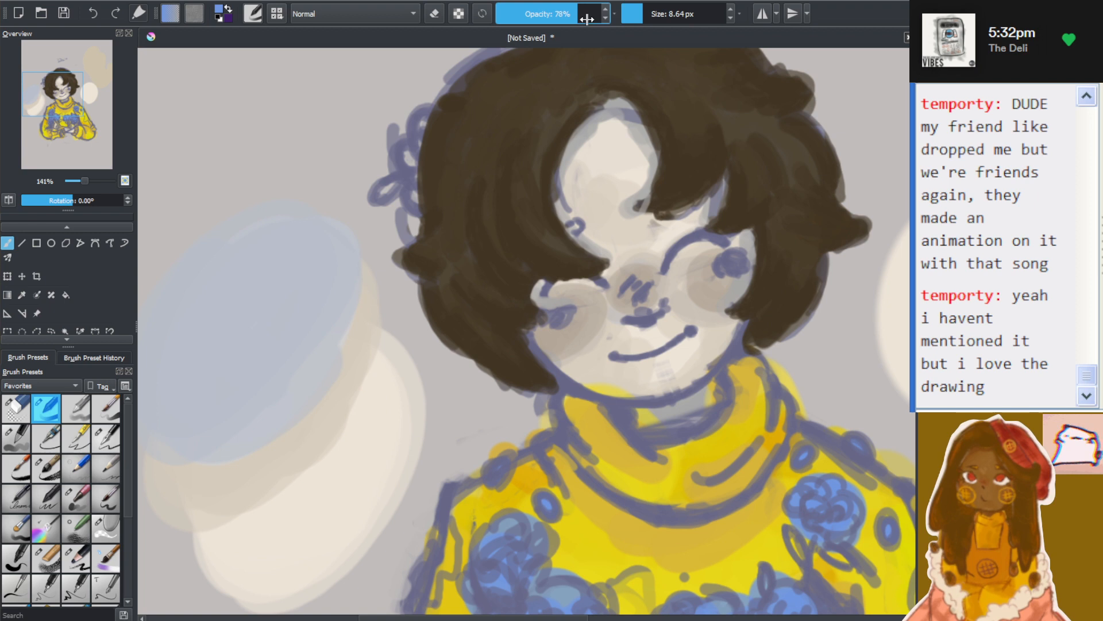
{"action": "left_click", "coordinate": [659, 15]}
{"action": "mouse_move", "coordinate": [435, 175]}
{"action": "left_mouse_down"}
{"action": "mouse_move", "coordinate": [421, 156]}
{"action": "mouse_move", "coordinate": [436, 157]}
{"action": "mouse_move", "coordinate": [428, 130]}
{"action": "mouse_move", "coordinate": [463, 159]}
{"action": "mouse_move", "coordinate": [416, 174]}
{"action": "mouse_move", "coordinate": [425, 192]}
{"action": "mouse_move", "coordinate": [423, 174]}
{"action": "mouse_move", "coordinate": [438, 172]}
{"action": "mouse_move", "coordinate": [443, 187]}
{"action": "mouse_move", "coordinate": [442, 155]}
{"action": "mouse_move", "coordinate": [461, 147]}
{"action": "mouse_move", "coordinate": [420, 163]}
{"action": "left_mouse_up"}
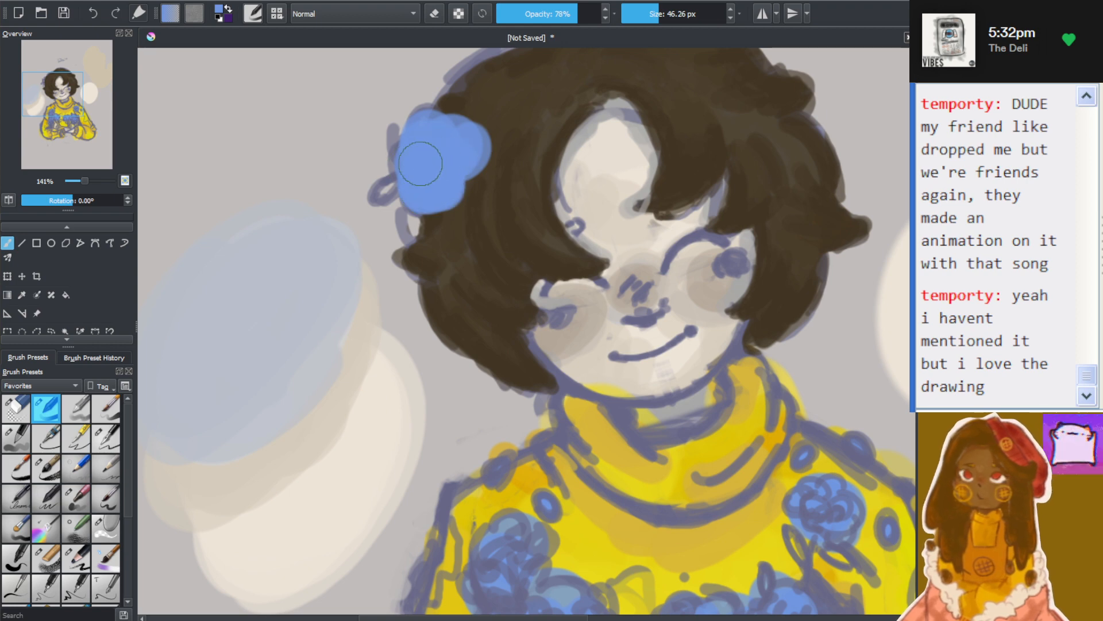
{"action": "scroll", "coordinate": [296, 155], "scroll_direction": "up", "scroll_amount": 1}
{"action": "scroll", "coordinate": [535, 134], "scroll_direction": "up", "scroll_amount": 1}
{"action": "scroll", "coordinate": [612, 137], "scroll_direction": "down", "scroll_amount": 1}
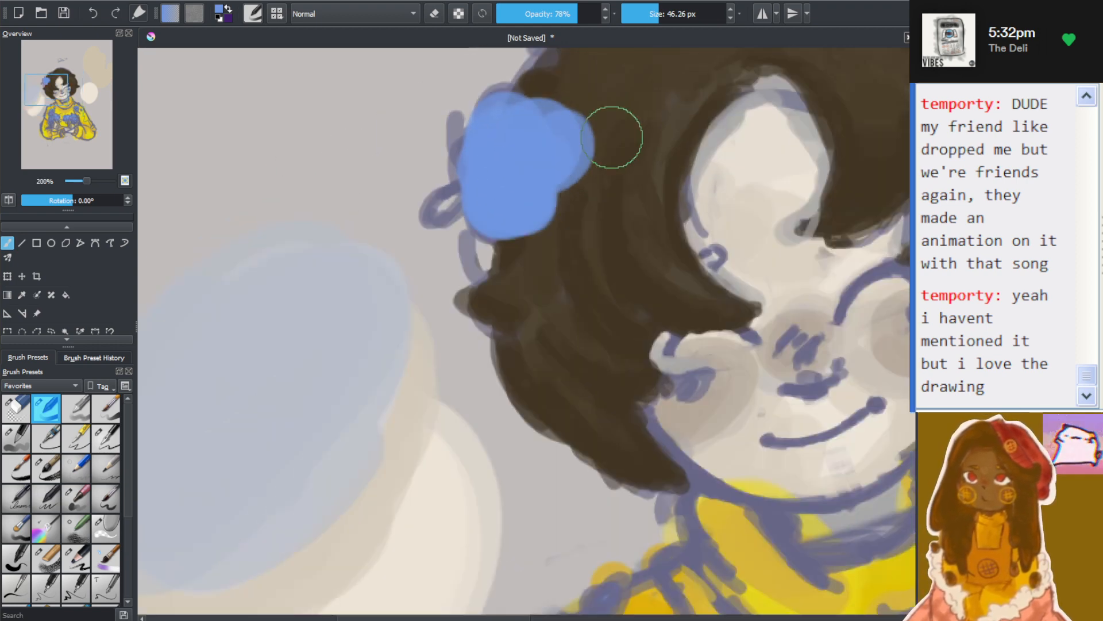
Set the brush size to 22.44 px and extend the blue hair flower with rounded lobes above and below its centre
{"action": "scroll", "coordinate": [612, 137], "scroll_direction": "down", "scroll_amount": 4}
{"action": "scroll", "coordinate": [759, 120], "scroll_direction": "up", "scroll_amount": 1}
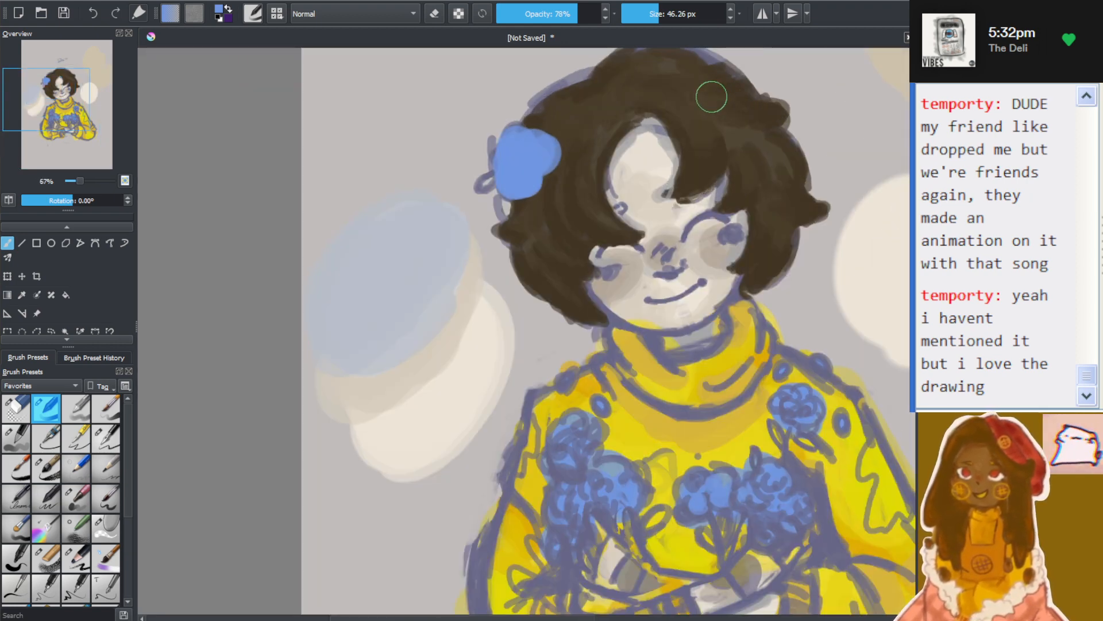
{"action": "left_click_drag", "start_coordinate": [661, 14], "coordinate": [651, 14]}
{"action": "scroll", "coordinate": [524, 96], "scroll_direction": "up", "scroll_amount": 3}
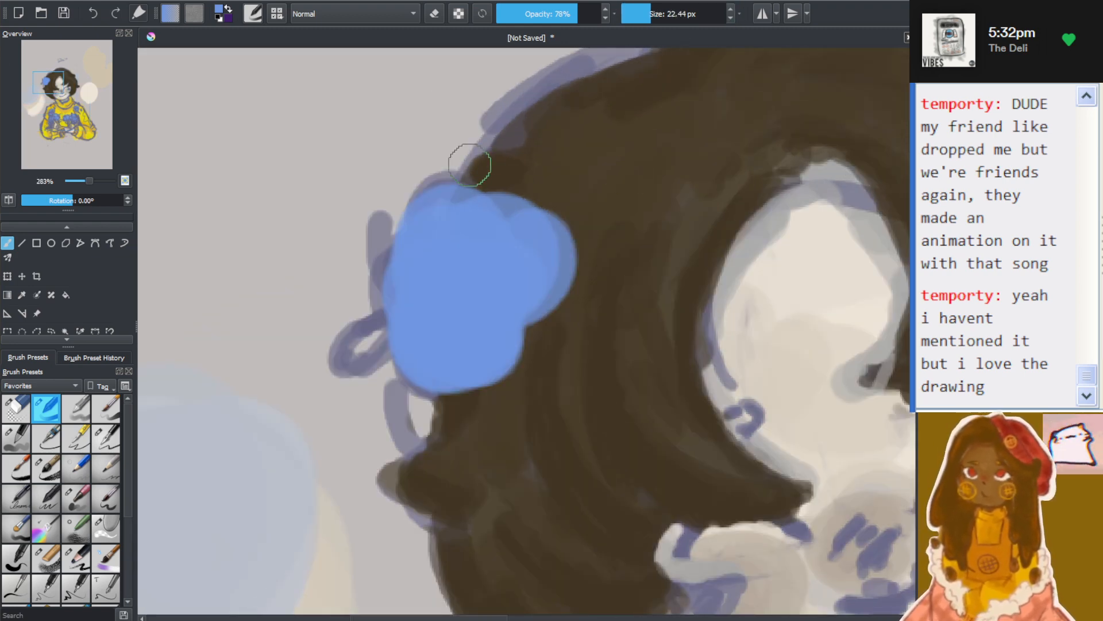
{"action": "mouse_move", "coordinate": [473, 168]}
{"action": "left_mouse_down"}
{"action": "mouse_move", "coordinate": [501, 153]}
{"action": "mouse_move", "coordinate": [482, 179]}
{"action": "mouse_move", "coordinate": [428, 165]}
{"action": "mouse_move", "coordinate": [476, 144]}
{"action": "mouse_move", "coordinate": [469, 111]}
{"action": "mouse_move", "coordinate": [523, 107]}
{"action": "mouse_move", "coordinate": [487, 153]}
{"action": "mouse_move", "coordinate": [492, 104]}
{"action": "mouse_move", "coordinate": [493, 174]}
{"action": "mouse_move", "coordinate": [535, 157]}
{"action": "mouse_move", "coordinate": [458, 190]}
{"action": "mouse_move", "coordinate": [451, 204]}
{"action": "mouse_move", "coordinate": [537, 311]}
{"action": "mouse_move", "coordinate": [508, 359]}
{"action": "mouse_move", "coordinate": [516, 381]}
{"action": "mouse_move", "coordinate": [522, 364]}
{"action": "mouse_move", "coordinate": [519, 392]}
{"action": "mouse_move", "coordinate": [479, 453]}
{"action": "mouse_move", "coordinate": [503, 424]}
{"action": "mouse_move", "coordinate": [504, 452]}
{"action": "mouse_move", "coordinate": [515, 399]}
{"action": "mouse_move", "coordinate": [535, 408]}
{"action": "mouse_move", "coordinate": [500, 395]}
{"action": "mouse_move", "coordinate": [497, 356]}
{"action": "left_mouse_up"}
{"action": "scroll", "coordinate": [524, 373], "scroll_direction": "down", "scroll_amount": 8}
{"action": "scroll", "coordinate": [600, 395], "scroll_direction": "up", "scroll_amount": 4}
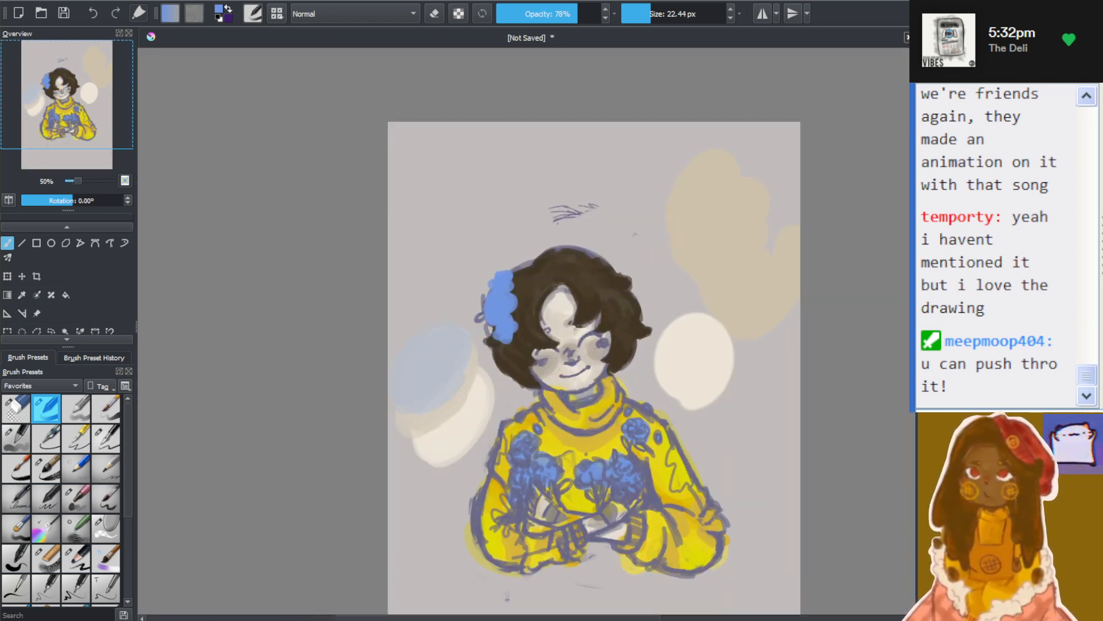
Examine the enlarged blue hair flower against the hair, face and whole figure
{"action": "scroll", "coordinate": [509, 368], "scroll_direction": "up", "scroll_amount": 2}
{"action": "scroll", "coordinate": [565, 368], "scroll_direction": "down", "scroll_amount": 1}
{"action": "scroll", "coordinate": [564, 419], "scroll_direction": "up", "scroll_amount": 1}
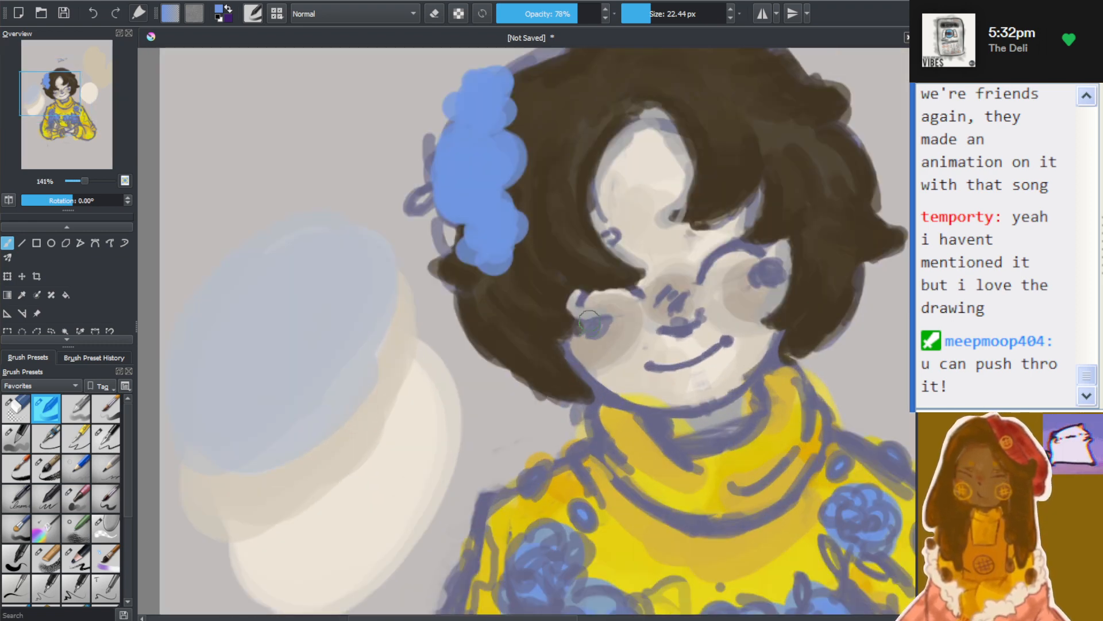
{"action": "scroll", "coordinate": [591, 313], "scroll_direction": "down", "scroll_amount": 2}
{"action": "scroll", "coordinate": [628, 223], "scroll_direction": "up", "scroll_amount": 1}
{"action": "scroll", "coordinate": [628, 222], "scroll_direction": "up", "scroll_amount": 1}
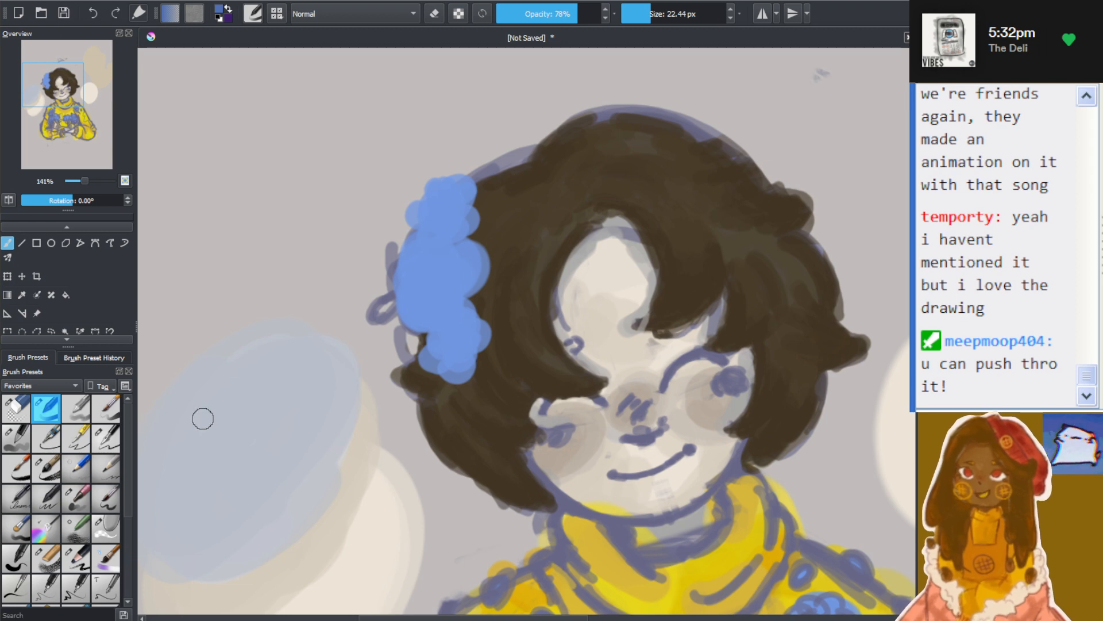
{"action": "scroll", "coordinate": [442, 344], "scroll_direction": "down", "scroll_amount": 2}
{"action": "scroll", "coordinate": [440, 355], "scroll_direction": "up", "scroll_amount": 3}
{"action": "scroll", "coordinate": [426, 304], "scroll_direction": "up", "scroll_amount": 1}
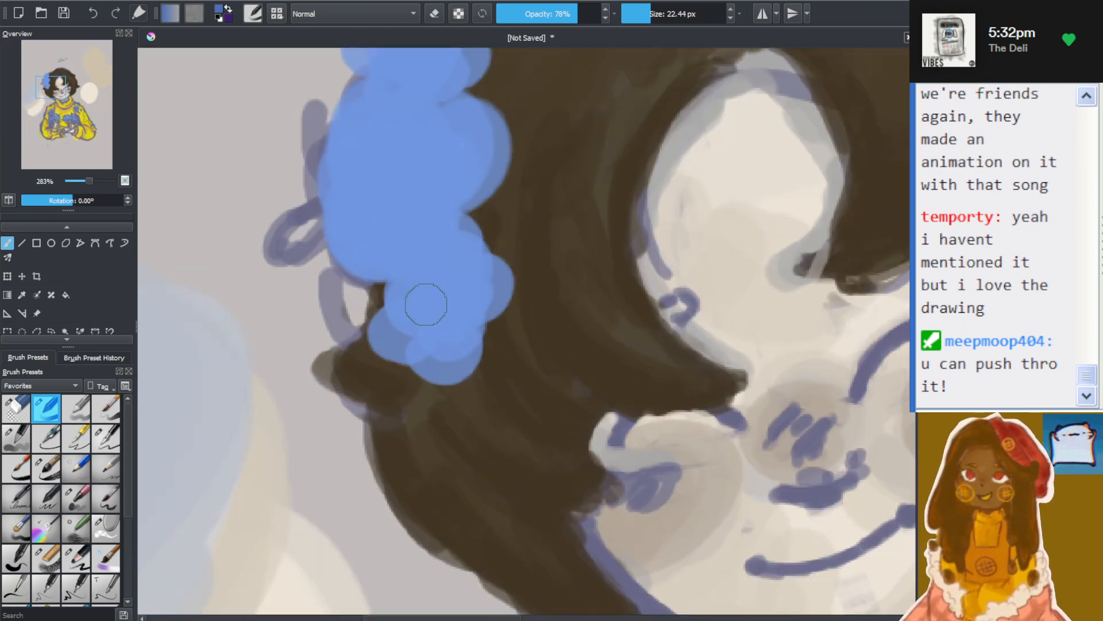
{"action": "scroll", "coordinate": [421, 304], "scroll_direction": "down", "scroll_amount": 1}
{"action": "scroll", "coordinate": [502, 372], "scroll_direction": "up", "scroll_amount": 1}
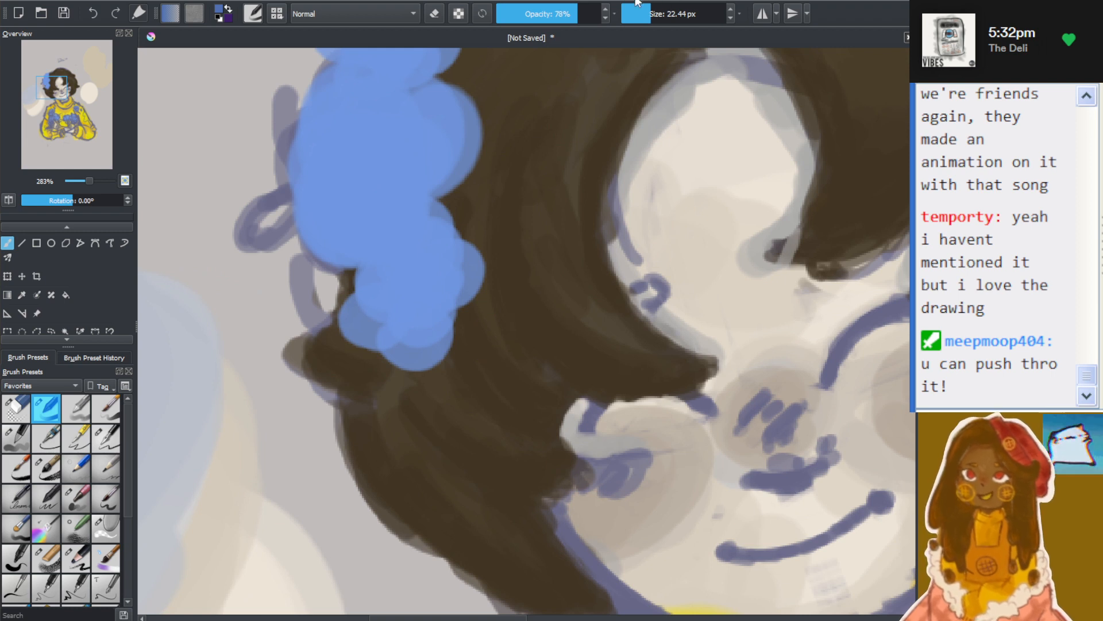
Set the brush size to 7.85 px and draw darker blue petal loops over the lowest blossom of the hair flower
{"action": "left_click", "coordinate": [643, 14]}
{"action": "left_click_drag", "start_coordinate": [644, 14], "coordinate": [642, 14]}
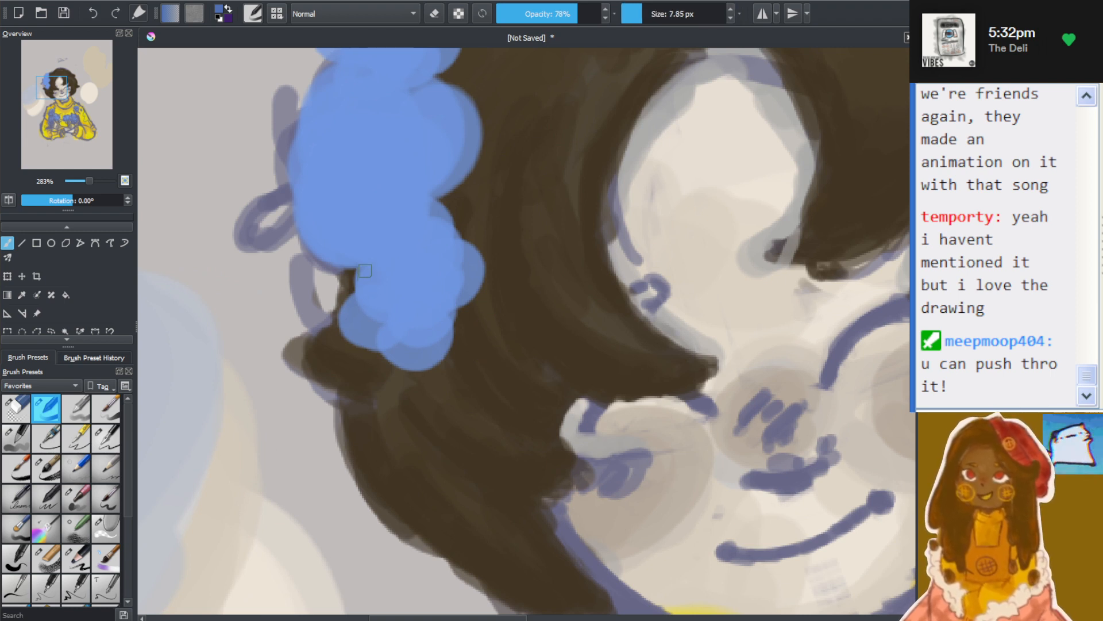
{"action": "mouse_move", "coordinate": [362, 265]}
{"action": "left_mouse_down"}
{"action": "mouse_move", "coordinate": [363, 307]}
{"action": "mouse_move", "coordinate": [355, 286]}
{"action": "mouse_move", "coordinate": [373, 291]}
{"action": "mouse_move", "coordinate": [383, 322]}
{"action": "mouse_move", "coordinate": [353, 301]}
{"action": "mouse_move", "coordinate": [390, 275]}
{"action": "mouse_move", "coordinate": [387, 328]}
{"action": "mouse_move", "coordinate": [442, 346]}
{"action": "mouse_move", "coordinate": [412, 324]}
{"action": "mouse_move", "coordinate": [442, 340]}
{"action": "left_mouse_up"}
{"action": "mouse_move", "coordinate": [415, 298]}
{"action": "left_mouse_down"}
{"action": "mouse_move", "coordinate": [441, 294]}
{"action": "mouse_move", "coordinate": [420, 282]}
{"action": "mouse_move", "coordinate": [428, 314]}
{"action": "mouse_move", "coordinate": [450, 320]}
{"action": "left_mouse_up"}
{"action": "mouse_move", "coordinate": [422, 271]}
{"action": "left_mouse_down"}
{"action": "mouse_move", "coordinate": [456, 255]}
{"action": "mouse_move", "coordinate": [442, 287]}
{"action": "mouse_move", "coordinate": [479, 282]}
{"action": "mouse_move", "coordinate": [459, 304]}
{"action": "left_mouse_up"}
{"action": "mouse_move", "coordinate": [414, 270]}
{"action": "left_mouse_down"}
{"action": "mouse_move", "coordinate": [406, 281]}
{"action": "mouse_move", "coordinate": [393, 253]}
{"action": "left_mouse_up"}
{"action": "mouse_move", "coordinate": [410, 227]}
{"action": "left_mouse_down"}
{"action": "mouse_move", "coordinate": [441, 256]}
{"action": "mouse_move", "coordinate": [438, 207]}
{"action": "mouse_move", "coordinate": [394, 245]}
{"action": "mouse_move", "coordinate": [352, 260]}
{"action": "mouse_move", "coordinate": [372, 264]}
{"action": "mouse_move", "coordinate": [379, 248]}
{"action": "mouse_move", "coordinate": [371, 220]}
{"action": "mouse_move", "coordinate": [351, 259]}
{"action": "mouse_move", "coordinate": [392, 250]}
{"action": "mouse_move", "coordinate": [397, 225]}
{"action": "mouse_move", "coordinate": [377, 210]}
{"action": "mouse_move", "coordinate": [395, 245]}
{"action": "left_mouse_up"}
{"action": "scroll", "coordinate": [394, 245], "scroll_direction": "down", "scroll_amount": 4}
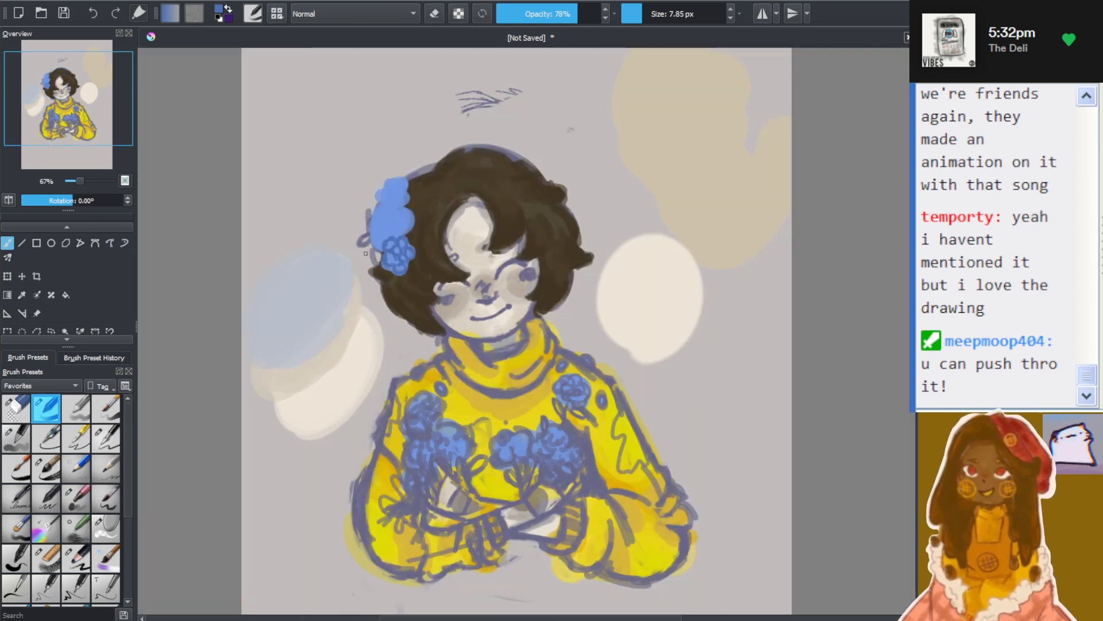
Cover most of the middle blossom of the hair flower with overlapping darker blue petal loops
{"action": "scroll", "coordinate": [353, 234], "scroll_direction": "up", "scroll_amount": 5}
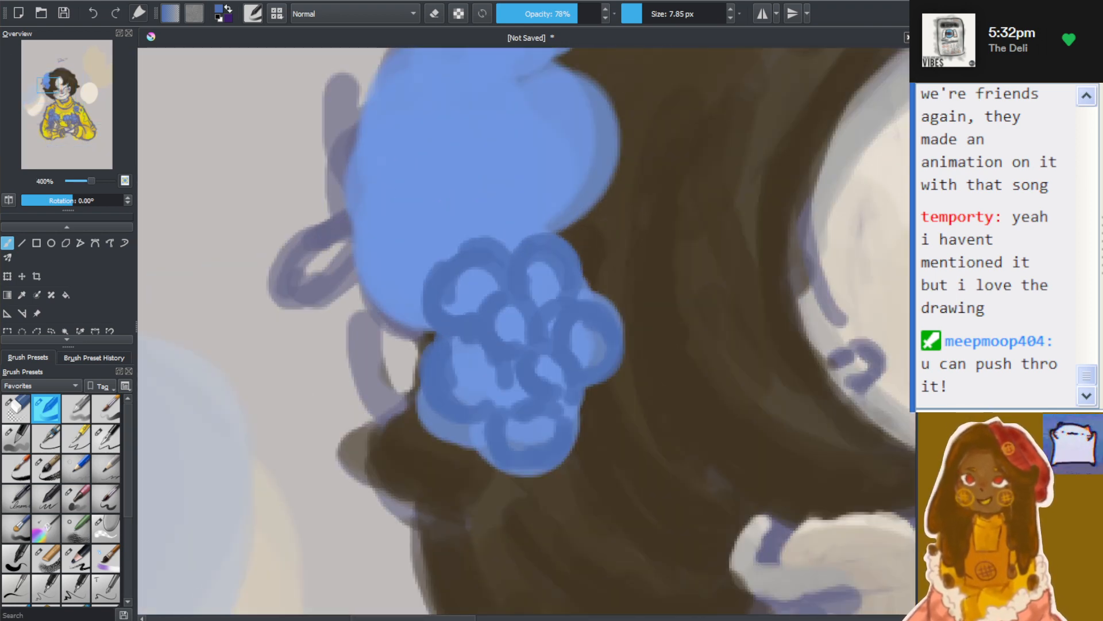
{"action": "mouse_move", "coordinate": [418, 174]}
{"action": "left_mouse_down"}
{"action": "mouse_move", "coordinate": [461, 169]}
{"action": "mouse_move", "coordinate": [413, 210]}
{"action": "mouse_move", "coordinate": [403, 161]}
{"action": "mouse_move", "coordinate": [443, 113]}
{"action": "mouse_move", "coordinate": [477, 124]}
{"action": "mouse_move", "coordinate": [496, 178]}
{"action": "mouse_move", "coordinate": [492, 229]}
{"action": "mouse_move", "coordinate": [454, 231]}
{"action": "left_mouse_up"}
{"action": "mouse_move", "coordinate": [380, 191]}
{"action": "left_mouse_down"}
{"action": "mouse_move", "coordinate": [424, 201]}
{"action": "mouse_move", "coordinate": [422, 252]}
{"action": "mouse_move", "coordinate": [390, 223]}
{"action": "mouse_move", "coordinate": [433, 202]}
{"action": "mouse_move", "coordinate": [391, 201]}
{"action": "mouse_move", "coordinate": [423, 187]}
{"action": "mouse_move", "coordinate": [420, 148]}
{"action": "left_mouse_up"}
{"action": "mouse_move", "coordinate": [386, 231]}
{"action": "left_mouse_down"}
{"action": "mouse_move", "coordinate": [417, 258]}
{"action": "mouse_move", "coordinate": [404, 278]}
{"action": "mouse_move", "coordinate": [425, 252]}
{"action": "mouse_move", "coordinate": [335, 194]}
{"action": "mouse_move", "coordinate": [358, 173]}
{"action": "mouse_move", "coordinate": [343, 164]}
{"action": "mouse_move", "coordinate": [358, 181]}
{"action": "mouse_move", "coordinate": [363, 149]}
{"action": "mouse_move", "coordinate": [387, 264]}
{"action": "mouse_move", "coordinate": [361, 281]}
{"action": "mouse_move", "coordinate": [366, 244]}
{"action": "mouse_move", "coordinate": [378, 296]}
{"action": "mouse_move", "coordinate": [365, 262]}
{"action": "mouse_move", "coordinate": [413, 293]}
{"action": "mouse_move", "coordinate": [384, 300]}
{"action": "mouse_move", "coordinate": [423, 303]}
{"action": "left_mouse_up"}
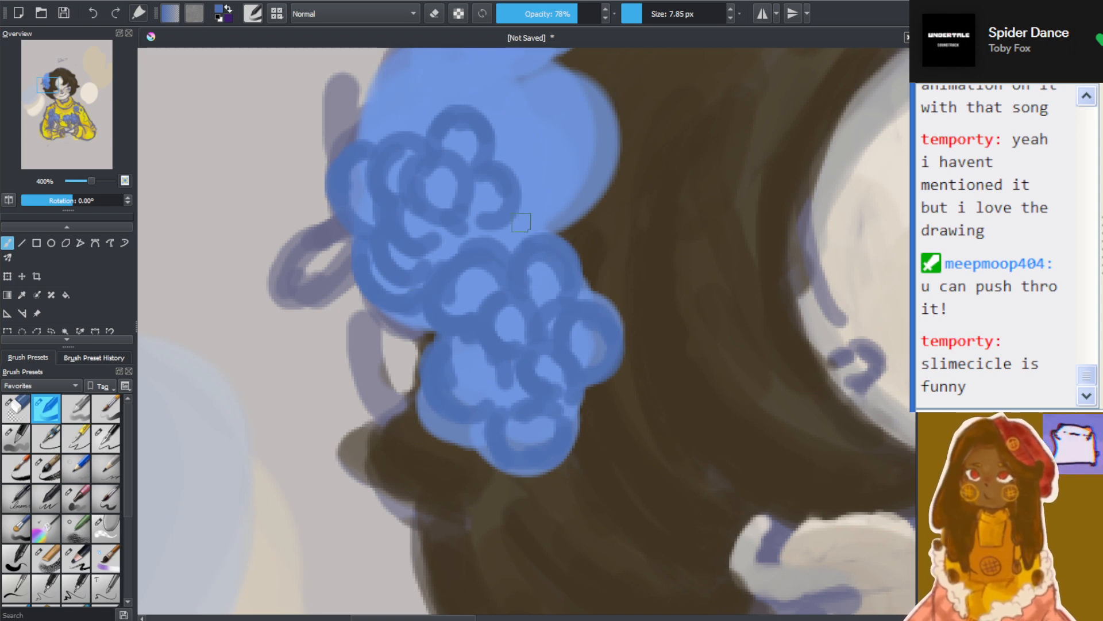
{"action": "scroll", "coordinate": [483, 177], "scroll_direction": "down", "scroll_amount": 5}
{"action": "scroll", "coordinate": [487, 157], "scroll_direction": "up", "scroll_amount": 5}
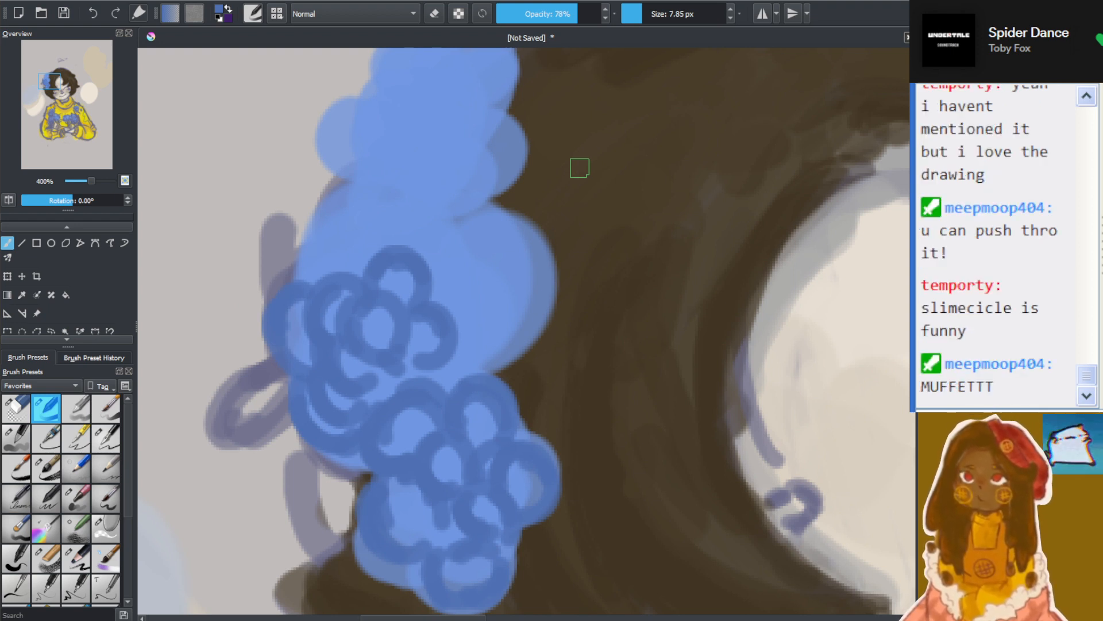
{"action": "mouse_move", "coordinate": [424, 249]}
{"action": "left_mouse_down"}
{"action": "mouse_move", "coordinate": [445, 281]}
{"action": "mouse_move", "coordinate": [469, 276]}
{"action": "mouse_move", "coordinate": [428, 261]}
{"action": "mouse_move", "coordinate": [447, 306]}
{"action": "mouse_move", "coordinate": [472, 283]}
{"action": "mouse_move", "coordinate": [471, 323]}
{"action": "mouse_move", "coordinate": [451, 326]}
{"action": "mouse_move", "coordinate": [473, 362]}
{"action": "mouse_move", "coordinate": [486, 341]}
{"action": "mouse_move", "coordinate": [464, 347]}
{"action": "mouse_move", "coordinate": [454, 372]}
{"action": "left_mouse_up"}
{"action": "mouse_move", "coordinate": [483, 265]}
{"action": "left_mouse_down"}
{"action": "mouse_move", "coordinate": [501, 296]}
{"action": "mouse_move", "coordinate": [475, 279]}
{"action": "mouse_move", "coordinate": [477, 311]}
{"action": "mouse_move", "coordinate": [499, 283]}
{"action": "mouse_move", "coordinate": [478, 268]}
{"action": "mouse_move", "coordinate": [460, 317]}
{"action": "mouse_move", "coordinate": [504, 307]}
{"action": "left_mouse_up"}
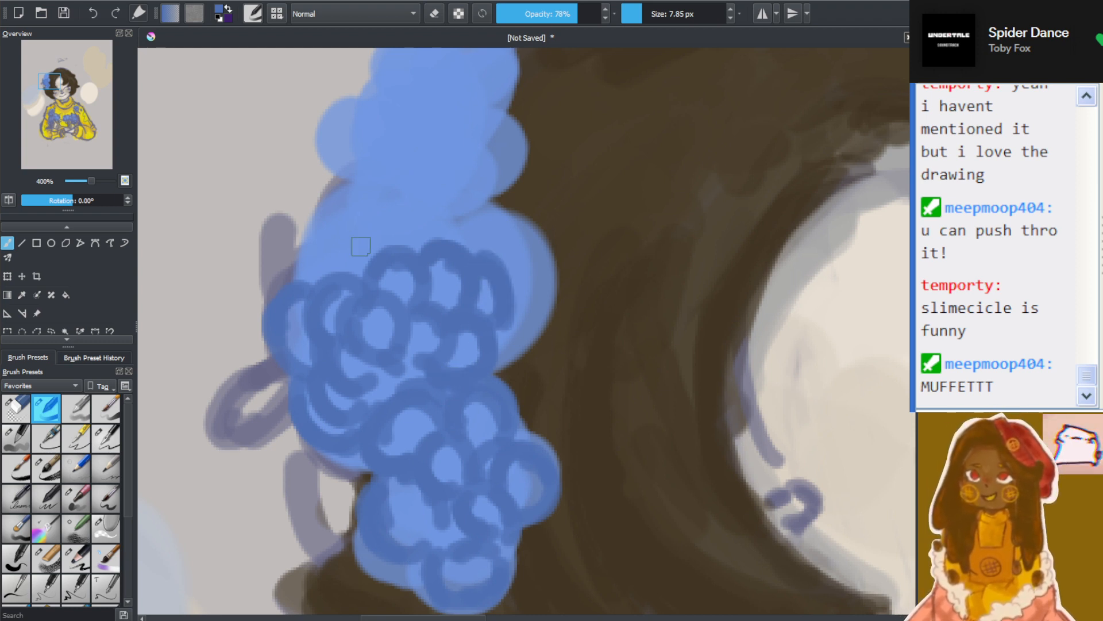
{"action": "mouse_move", "coordinate": [329, 270]}
{"action": "left_mouse_down"}
{"action": "mouse_move", "coordinate": [316, 237]}
{"action": "mouse_move", "coordinate": [312, 270]}
{"action": "mouse_move", "coordinate": [331, 291]}
{"action": "mouse_move", "coordinate": [365, 265]}
{"action": "mouse_move", "coordinate": [356, 242]}
{"action": "mouse_move", "coordinate": [322, 250]}
{"action": "mouse_move", "coordinate": [384, 256]}
{"action": "mouse_move", "coordinate": [416, 239]}
{"action": "mouse_move", "coordinate": [397, 212]}
{"action": "mouse_move", "coordinate": [387, 252]}
{"action": "mouse_move", "coordinate": [443, 257]}
{"action": "mouse_move", "coordinate": [426, 214]}
{"action": "left_mouse_up"}
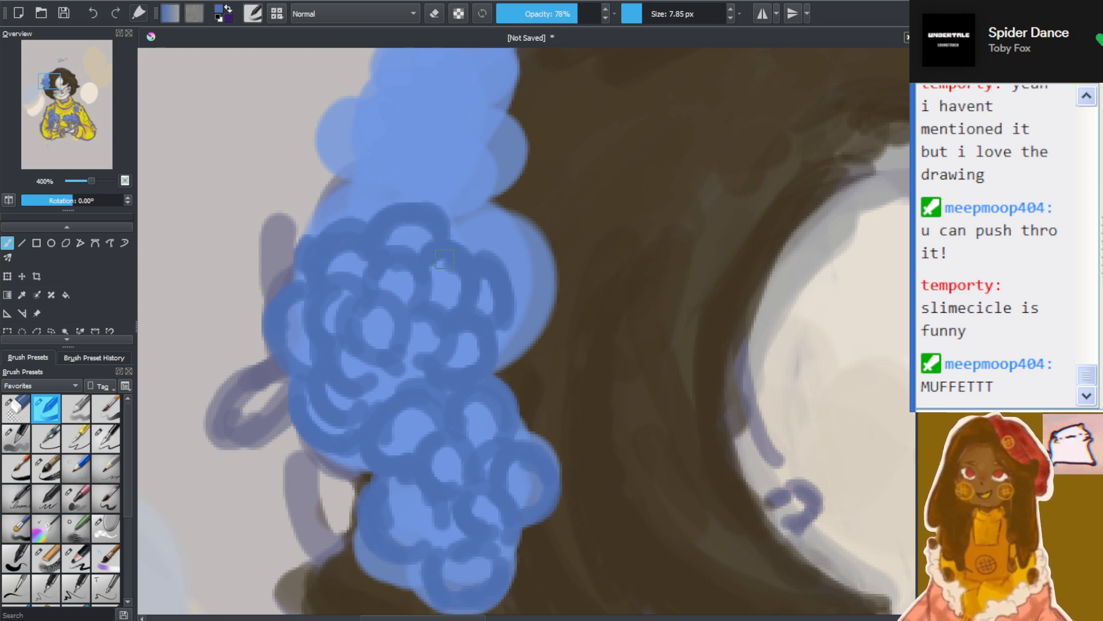
Draw darker blue petal loops across the topmost blossom of the hair flower and along its join with the middle one
{"action": "mouse_move", "coordinate": [414, 122]}
{"action": "left_mouse_down"}
{"action": "mouse_move", "coordinate": [383, 136]}
{"action": "mouse_move", "coordinate": [420, 153]}
{"action": "mouse_move", "coordinate": [429, 113]}
{"action": "mouse_move", "coordinate": [440, 137]}
{"action": "mouse_move", "coordinate": [448, 103]}
{"action": "mouse_move", "coordinate": [389, 124]}
{"action": "mouse_move", "coordinate": [394, 103]}
{"action": "mouse_move", "coordinate": [376, 102]}
{"action": "mouse_move", "coordinate": [406, 100]}
{"action": "mouse_move", "coordinate": [414, 73]}
{"action": "mouse_move", "coordinate": [406, 86]}
{"action": "mouse_move", "coordinate": [451, 92]}
{"action": "left_mouse_up"}
{"action": "mouse_move", "coordinate": [359, 115]}
{"action": "left_mouse_down"}
{"action": "mouse_move", "coordinate": [384, 151]}
{"action": "mouse_move", "coordinate": [351, 144]}
{"action": "mouse_move", "coordinate": [395, 147]}
{"action": "mouse_move", "coordinate": [396, 173]}
{"action": "mouse_move", "coordinate": [452, 166]}
{"action": "mouse_move", "coordinate": [458, 108]}
{"action": "mouse_move", "coordinate": [483, 108]}
{"action": "mouse_move", "coordinate": [459, 112]}
{"action": "mouse_move", "coordinate": [489, 135]}
{"action": "mouse_move", "coordinate": [445, 87]}
{"action": "mouse_move", "coordinate": [445, 58]}
{"action": "mouse_move", "coordinate": [473, 73]}
{"action": "mouse_move", "coordinate": [437, 76]}
{"action": "mouse_move", "coordinate": [482, 98]}
{"action": "left_mouse_up"}
{"action": "scroll", "coordinate": [455, 118], "scroll_direction": "down", "scroll_amount": 3}
{"action": "scroll", "coordinate": [435, 83], "scroll_direction": "up", "scroll_amount": 2}
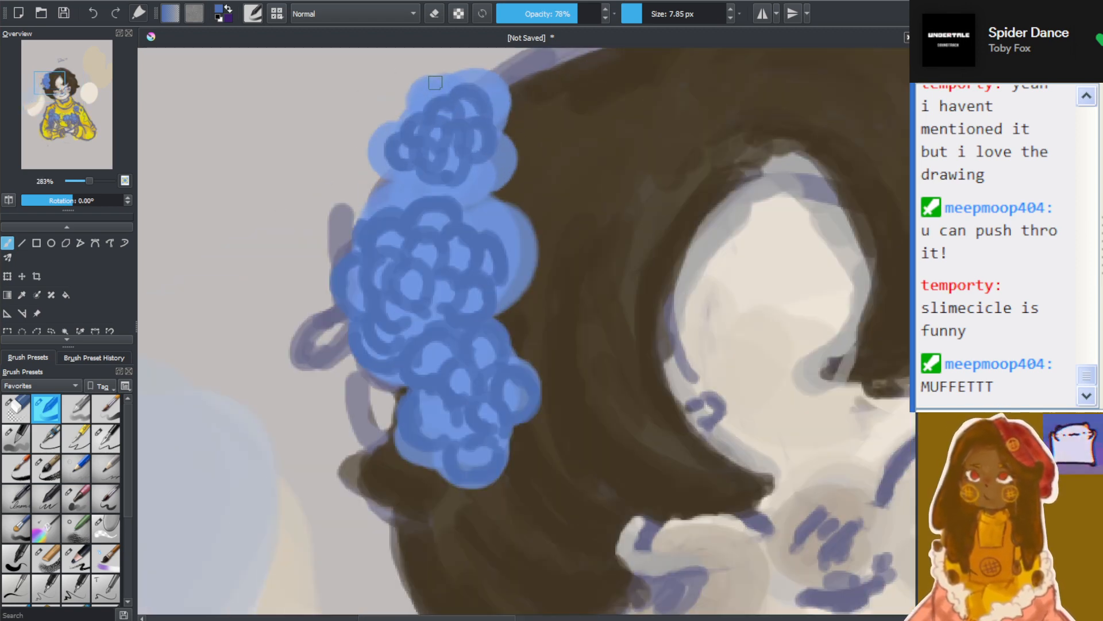
{"action": "left_click_drag", "start_coordinate": [920, 271], "coordinate": [919, 244]}
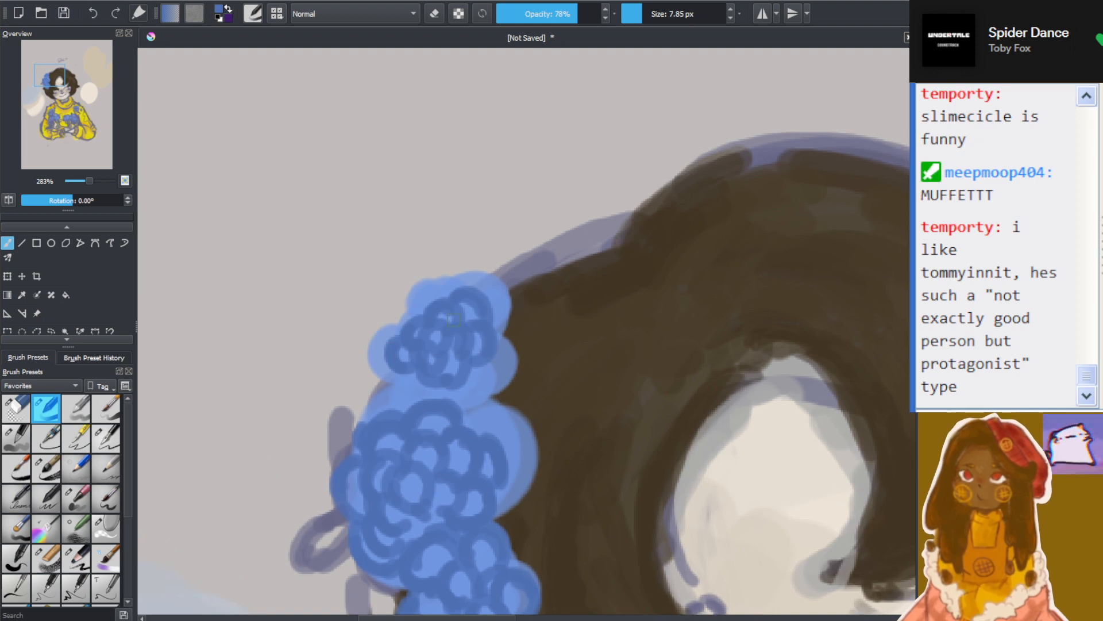
{"action": "scroll", "coordinate": [441, 311], "scroll_direction": "up", "scroll_amount": 2}
{"action": "mouse_move", "coordinate": [400, 291]}
{"action": "left_mouse_down"}
{"action": "mouse_move", "coordinate": [377, 281]}
{"action": "mouse_move", "coordinate": [430, 277]}
{"action": "mouse_move", "coordinate": [406, 243]}
{"action": "mouse_move", "coordinate": [443, 299]}
{"action": "mouse_move", "coordinate": [452, 247]}
{"action": "mouse_move", "coordinate": [368, 315]}
{"action": "mouse_move", "coordinate": [378, 307]}
{"action": "mouse_move", "coordinate": [353, 353]}
{"action": "mouse_move", "coordinate": [344, 334]}
{"action": "mouse_move", "coordinate": [358, 368]}
{"action": "mouse_move", "coordinate": [308, 360]}
{"action": "mouse_move", "coordinate": [326, 410]}
{"action": "mouse_move", "coordinate": [316, 424]}
{"action": "mouse_move", "coordinate": [361, 413]}
{"action": "mouse_move", "coordinate": [364, 469]}
{"action": "mouse_move", "coordinate": [418, 451]}
{"action": "mouse_move", "coordinate": [479, 467]}
{"action": "mouse_move", "coordinate": [464, 483]}
{"action": "mouse_move", "coordinate": [486, 432]}
{"action": "mouse_move", "coordinate": [522, 448]}
{"action": "mouse_move", "coordinate": [517, 424]}
{"action": "mouse_move", "coordinate": [550, 402]}
{"action": "mouse_move", "coordinate": [540, 389]}
{"action": "mouse_move", "coordinate": [562, 376]}
{"action": "mouse_move", "coordinate": [551, 370]}
{"action": "mouse_move", "coordinate": [575, 325]}
{"action": "mouse_move", "coordinate": [524, 287]}
{"action": "mouse_move", "coordinate": [562, 290]}
{"action": "mouse_move", "coordinate": [505, 294]}
{"action": "mouse_move", "coordinate": [471, 270]}
{"action": "mouse_move", "coordinate": [533, 243]}
{"action": "mouse_move", "coordinate": [487, 243]}
{"action": "mouse_move", "coordinate": [547, 304]}
{"action": "mouse_move", "coordinate": [555, 252]}
{"action": "left_mouse_up"}
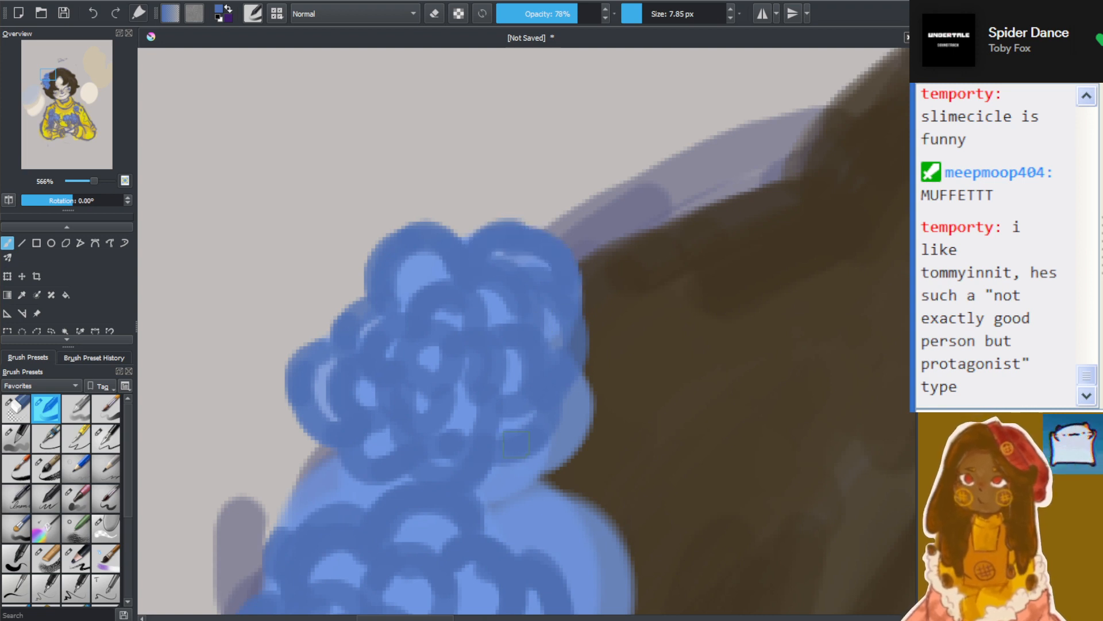
{"action": "mouse_move", "coordinate": [516, 442]}
{"action": "left_mouse_down"}
{"action": "mouse_move", "coordinate": [496, 462]}
{"action": "mouse_move", "coordinate": [584, 441]}
{"action": "mouse_move", "coordinate": [582, 409]}
{"action": "mouse_move", "coordinate": [566, 399]}
{"action": "mouse_move", "coordinate": [498, 516]}
{"action": "mouse_move", "coordinate": [513, 491]}
{"action": "mouse_move", "coordinate": [504, 473]}
{"action": "mouse_move", "coordinate": [354, 483]}
{"action": "mouse_move", "coordinate": [343, 460]}
{"action": "mouse_move", "coordinate": [361, 507]}
{"action": "mouse_move", "coordinate": [330, 463]}
{"action": "mouse_move", "coordinate": [400, 501]}
{"action": "left_mouse_up"}
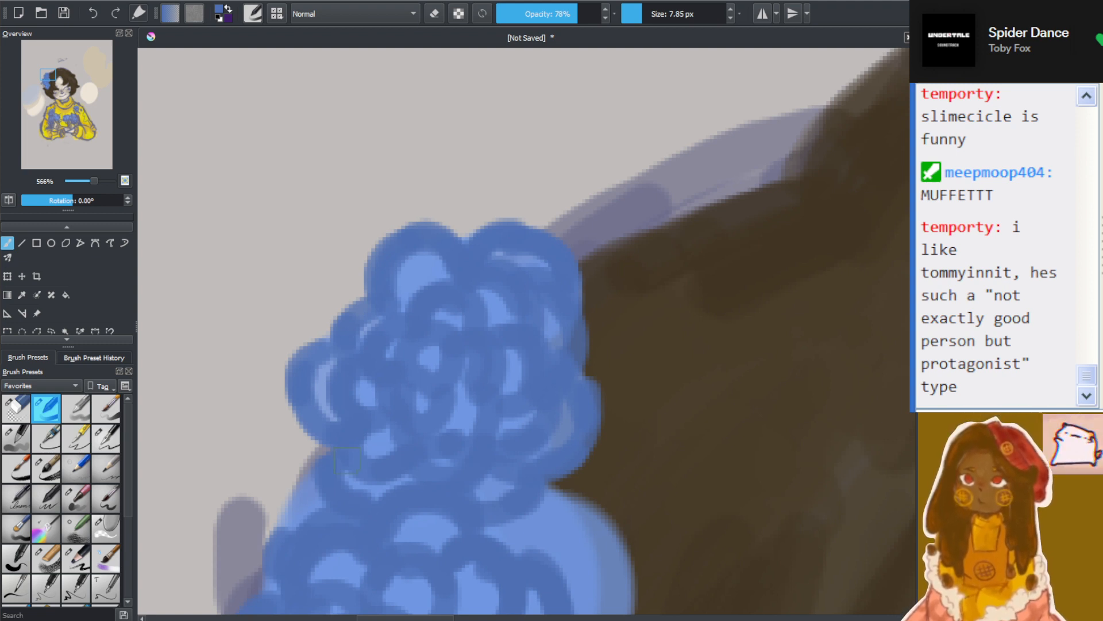
{"action": "scroll", "coordinate": [348, 460], "scroll_direction": "down", "scroll_amount": 3}
{"action": "scroll", "coordinate": [592, 470], "scroll_direction": "up", "scroll_amount": 1}
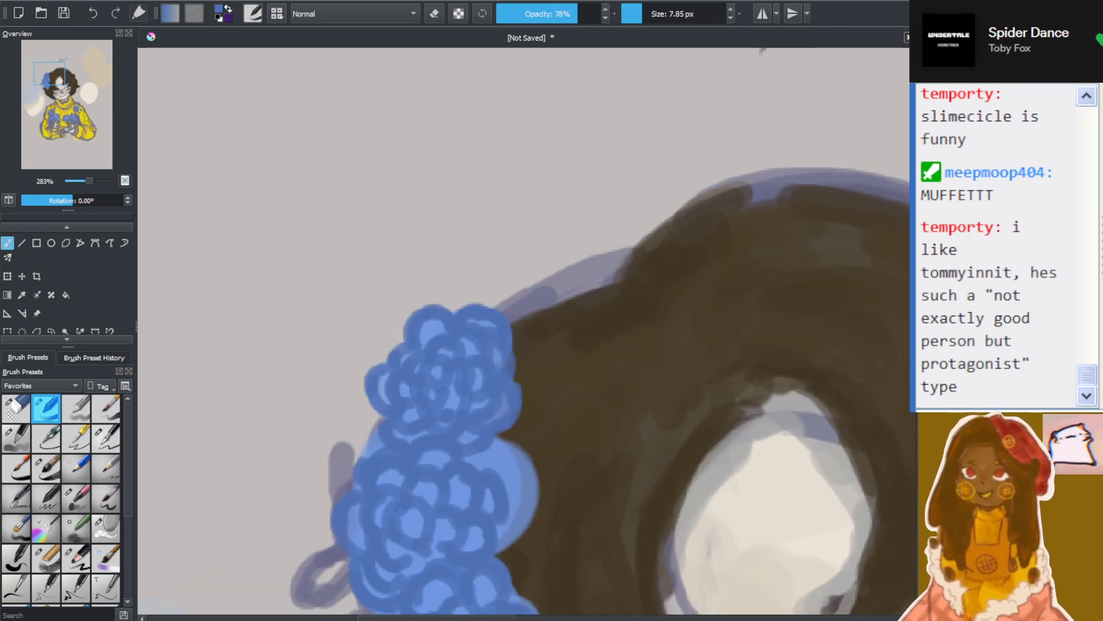
Add darker blue petal loops along the middle blossom's inner edge, letting some extend over the dark hair
{"action": "left_click_drag", "start_coordinate": [581, 492], "coordinate": [581, 229]}
{"action": "scroll", "coordinate": [490, 198], "scroll_direction": "down", "scroll_amount": 1}
{"action": "scroll", "coordinate": [504, 205], "scroll_direction": "up", "scroll_amount": 1}
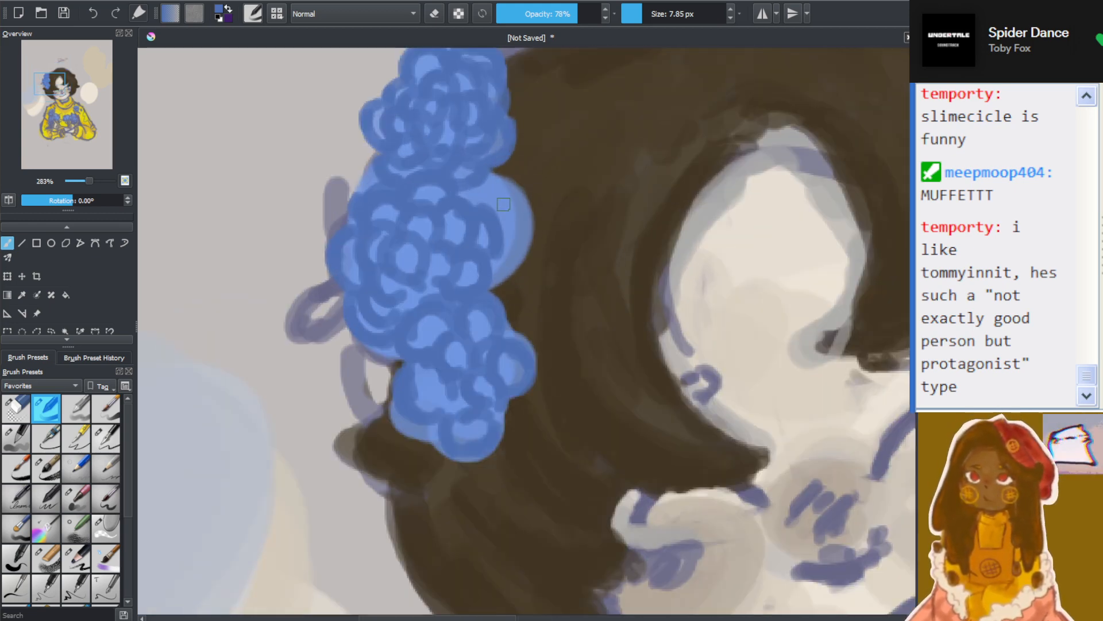
{"action": "scroll", "coordinate": [503, 205], "scroll_direction": "up", "scroll_amount": 3}
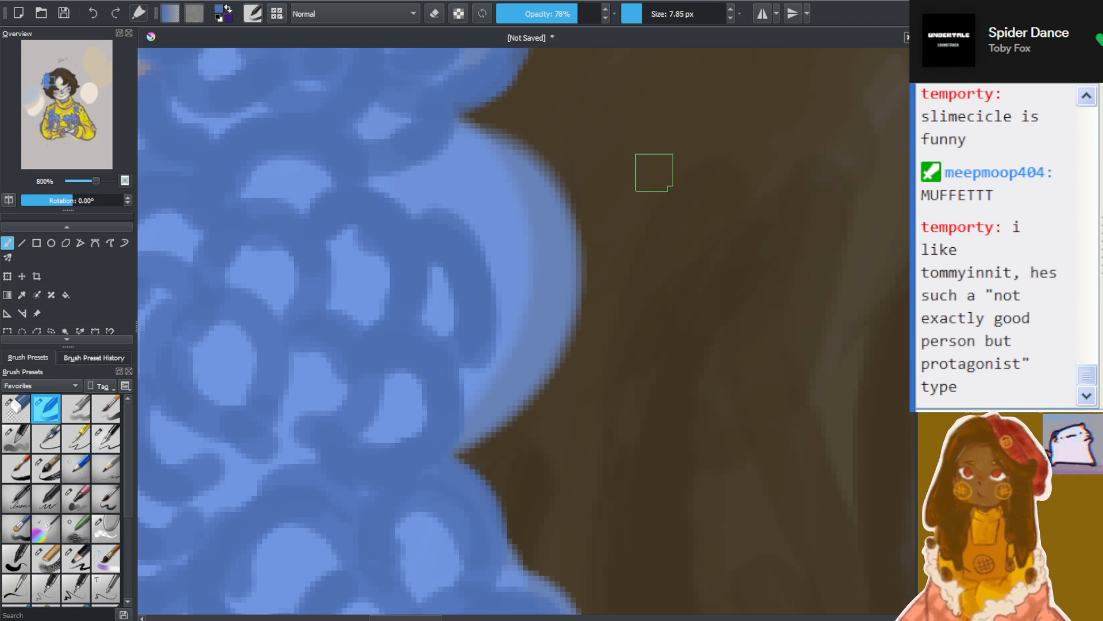
{"action": "mouse_move", "coordinate": [492, 230]}
{"action": "left_mouse_down"}
{"action": "mouse_move", "coordinate": [468, 180]}
{"action": "mouse_move", "coordinate": [547, 190]}
{"action": "left_mouse_up"}
{"action": "mouse_move", "coordinate": [472, 184]}
{"action": "left_mouse_down"}
{"action": "mouse_move", "coordinate": [549, 221]}
{"action": "mouse_move", "coordinate": [540, 184]}
{"action": "mouse_move", "coordinate": [477, 225]}
{"action": "mouse_move", "coordinate": [510, 254]}
{"action": "mouse_move", "coordinate": [473, 271]}
{"action": "mouse_move", "coordinate": [515, 253]}
{"action": "left_mouse_up"}
{"action": "mouse_move", "coordinate": [513, 304]}
{"action": "left_mouse_down"}
{"action": "mouse_move", "coordinate": [555, 283]}
{"action": "mouse_move", "coordinate": [562, 241]}
{"action": "left_mouse_up"}
{"action": "mouse_move", "coordinate": [404, 201]}
{"action": "left_mouse_down"}
{"action": "mouse_move", "coordinate": [436, 195]}
{"action": "mouse_move", "coordinate": [426, 150]}
{"action": "mouse_move", "coordinate": [431, 194]}
{"action": "mouse_move", "coordinate": [479, 154]}
{"action": "mouse_move", "coordinate": [500, 100]}
{"action": "mouse_move", "coordinate": [451, 134]}
{"action": "mouse_move", "coordinate": [517, 152]}
{"action": "mouse_move", "coordinate": [506, 79]}
{"action": "mouse_move", "coordinate": [508, 152]}
{"action": "mouse_move", "coordinate": [554, 112]}
{"action": "mouse_move", "coordinate": [545, 171]}
{"action": "mouse_move", "coordinate": [588, 138]}
{"action": "mouse_move", "coordinate": [562, 197]}
{"action": "mouse_move", "coordinate": [631, 204]}
{"action": "mouse_move", "coordinate": [601, 162]}
{"action": "mouse_move", "coordinate": [565, 234]}
{"action": "mouse_move", "coordinate": [640, 228]}
{"action": "mouse_move", "coordinate": [571, 254]}
{"action": "mouse_move", "coordinate": [597, 266]}
{"action": "mouse_move", "coordinate": [573, 258]}
{"action": "mouse_move", "coordinate": [621, 223]}
{"action": "left_mouse_up"}
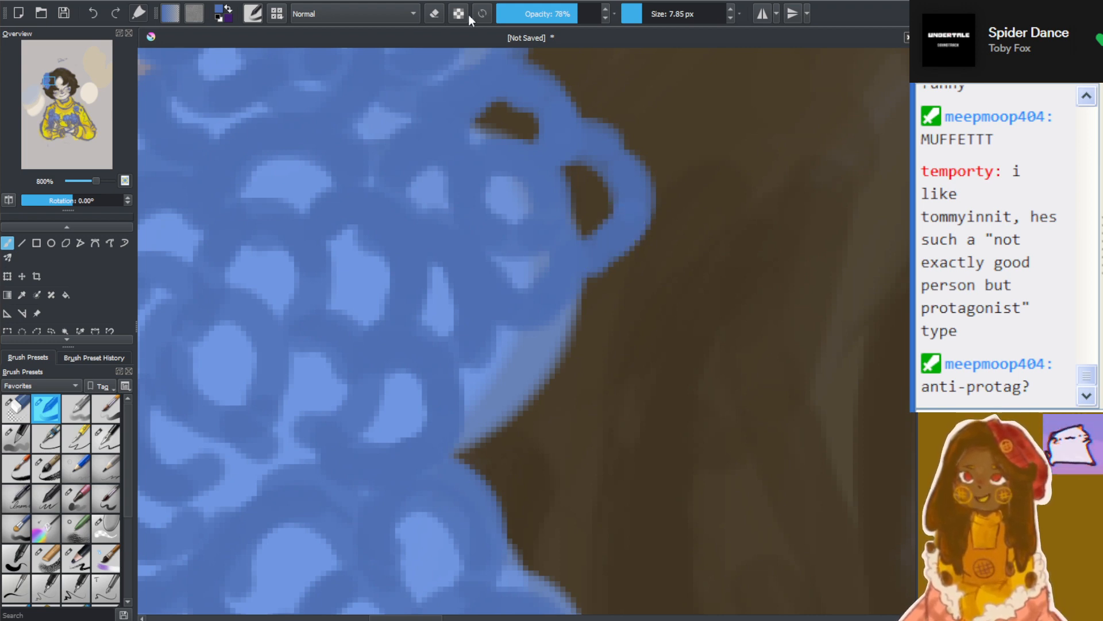
{"action": "mouse_move", "coordinate": [534, 346]}
{"action": "left_mouse_down"}
{"action": "mouse_move", "coordinate": [588, 315]}
{"action": "mouse_move", "coordinate": [593, 268]}
{"action": "mouse_move", "coordinate": [640, 296]}
{"action": "mouse_move", "coordinate": [655, 214]}
{"action": "left_mouse_up"}
{"action": "mouse_move", "coordinate": [575, 121]}
{"action": "left_mouse_down"}
{"action": "mouse_move", "coordinate": [584, 86]}
{"action": "mouse_move", "coordinate": [648, 131]}
{"action": "mouse_move", "coordinate": [604, 198]}
{"action": "left_mouse_up"}
{"action": "scroll", "coordinate": [612, 200], "scroll_direction": "down", "scroll_amount": 10}
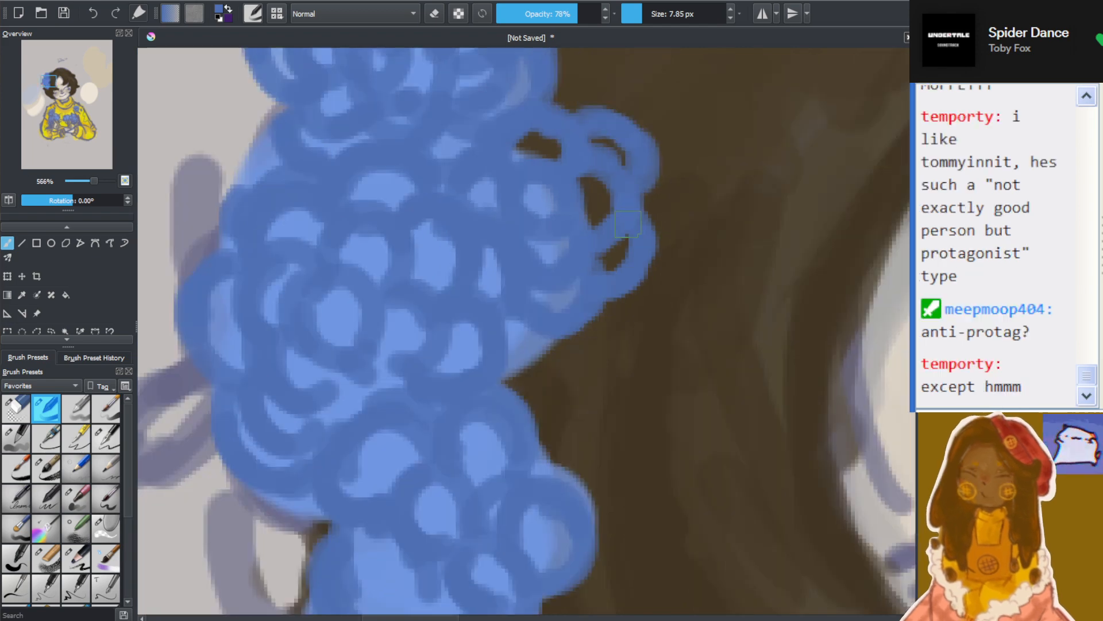
Redraw the upper part and outer edge of the shoulder-side bouquet's topmost flower with darker blue petal loops
{"action": "scroll", "coordinate": [714, 414], "scroll_direction": "up", "scroll_amount": 3}
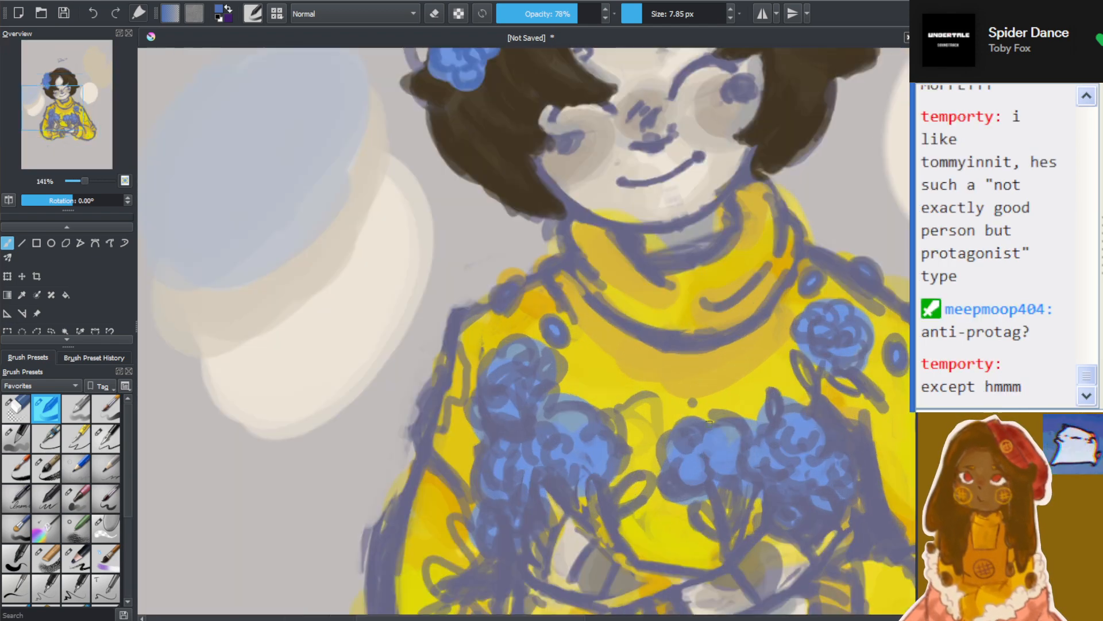
{"action": "scroll", "coordinate": [524, 381], "scroll_direction": "up", "scroll_amount": 5}
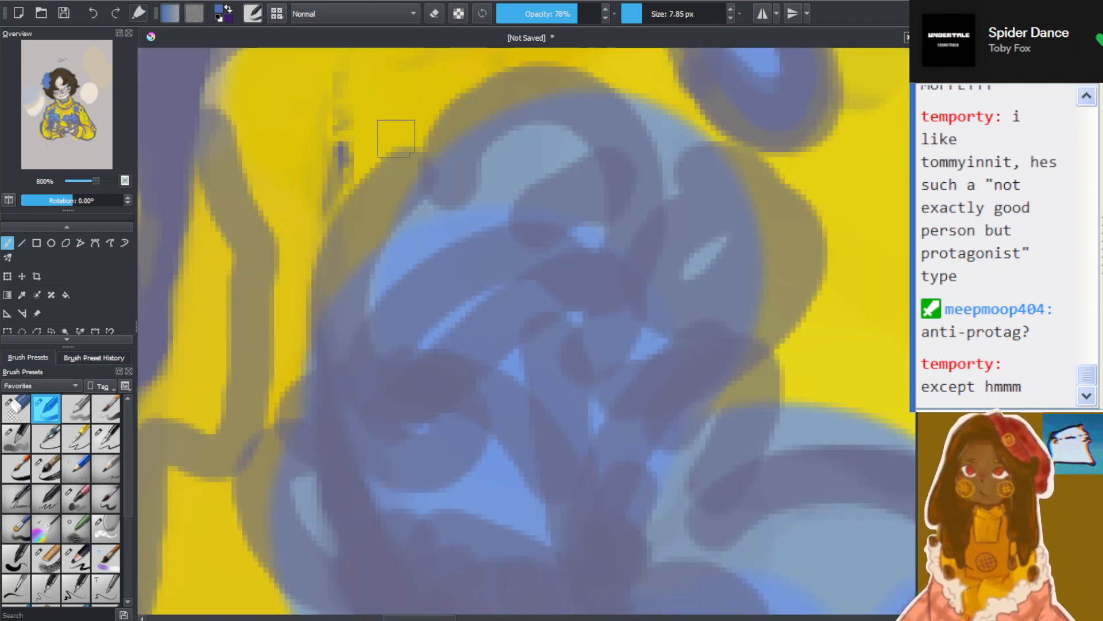
{"action": "mouse_move", "coordinate": [495, 225]}
{"action": "left_mouse_down"}
{"action": "mouse_move", "coordinate": [354, 345]}
{"action": "mouse_move", "coordinate": [368, 415]}
{"action": "mouse_move", "coordinate": [537, 302]}
{"action": "mouse_move", "coordinate": [532, 267]}
{"action": "mouse_move", "coordinate": [569, 247]}
{"action": "mouse_move", "coordinate": [543, 328]}
{"action": "left_mouse_up"}
{"action": "mouse_move", "coordinate": [338, 307]}
{"action": "left_mouse_down"}
{"action": "mouse_move", "coordinate": [411, 215]}
{"action": "mouse_move", "coordinate": [373, 241]}
{"action": "mouse_move", "coordinate": [466, 215]}
{"action": "left_mouse_up"}
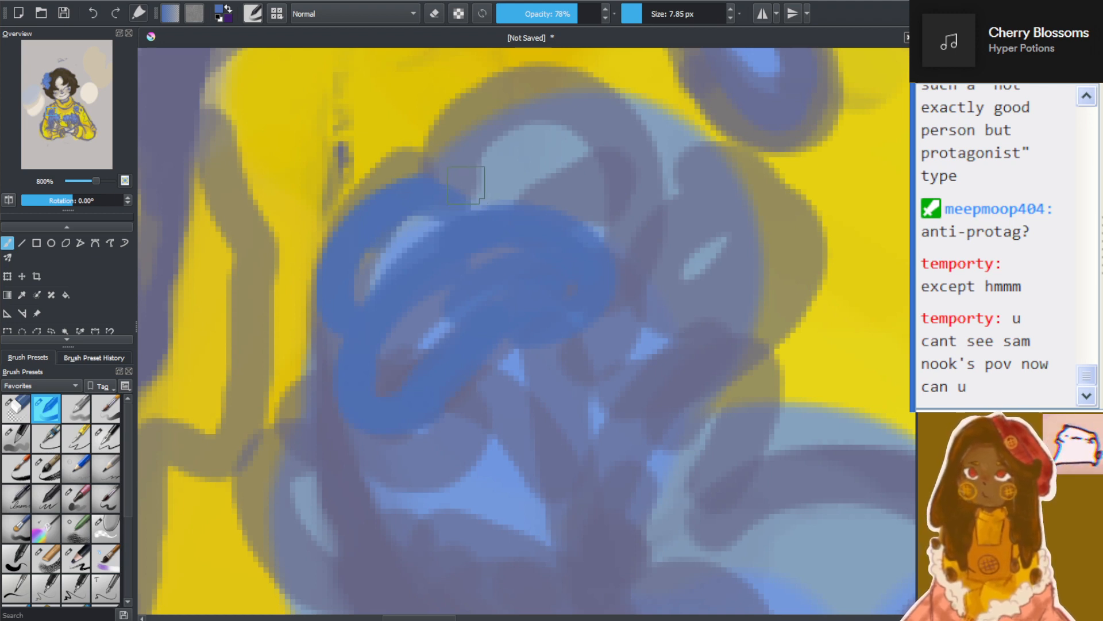
{"action": "mouse_move", "coordinate": [477, 204]}
{"action": "left_mouse_down"}
{"action": "mouse_move", "coordinate": [539, 153]}
{"action": "mouse_move", "coordinate": [528, 114]}
{"action": "mouse_move", "coordinate": [509, 173]}
{"action": "mouse_move", "coordinate": [644, 228]}
{"action": "mouse_move", "coordinate": [608, 131]}
{"action": "left_mouse_up"}
{"action": "mouse_move", "coordinate": [670, 265]}
{"action": "left_mouse_down"}
{"action": "mouse_move", "coordinate": [702, 309]}
{"action": "mouse_move", "coordinate": [785, 217]}
{"action": "mouse_move", "coordinate": [701, 221]}
{"action": "mouse_move", "coordinate": [657, 290]}
{"action": "mouse_move", "coordinate": [596, 331]}
{"action": "mouse_move", "coordinate": [631, 295]}
{"action": "mouse_move", "coordinate": [659, 367]}
{"action": "left_mouse_up"}
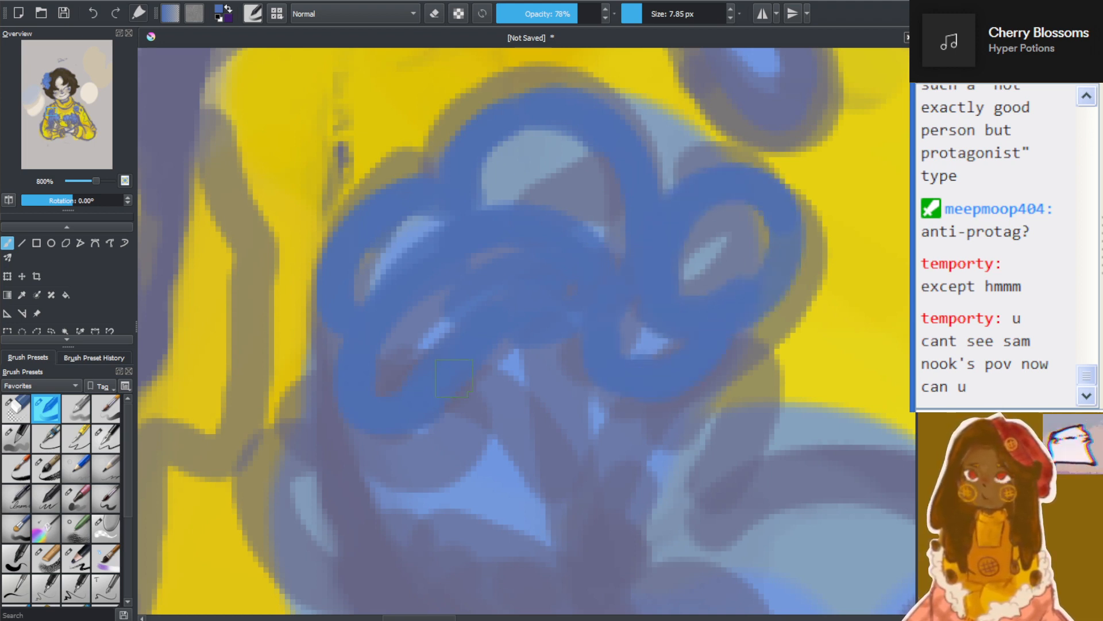
{"action": "left_click_drag", "start_coordinate": [472, 371], "coordinate": [568, 445]}
{"action": "mouse_move", "coordinate": [311, 397]}
{"action": "left_mouse_down"}
{"action": "mouse_move", "coordinate": [405, 469]}
{"action": "mouse_move", "coordinate": [468, 460]}
{"action": "left_mouse_up"}
{"action": "left_click_drag", "start_coordinate": [276, 465], "coordinate": [302, 581]}
{"action": "mouse_move", "coordinate": [270, 524]}
{"action": "left_mouse_down"}
{"action": "mouse_move", "coordinate": [371, 525]}
{"action": "mouse_move", "coordinate": [398, 546]}
{"action": "left_mouse_up"}
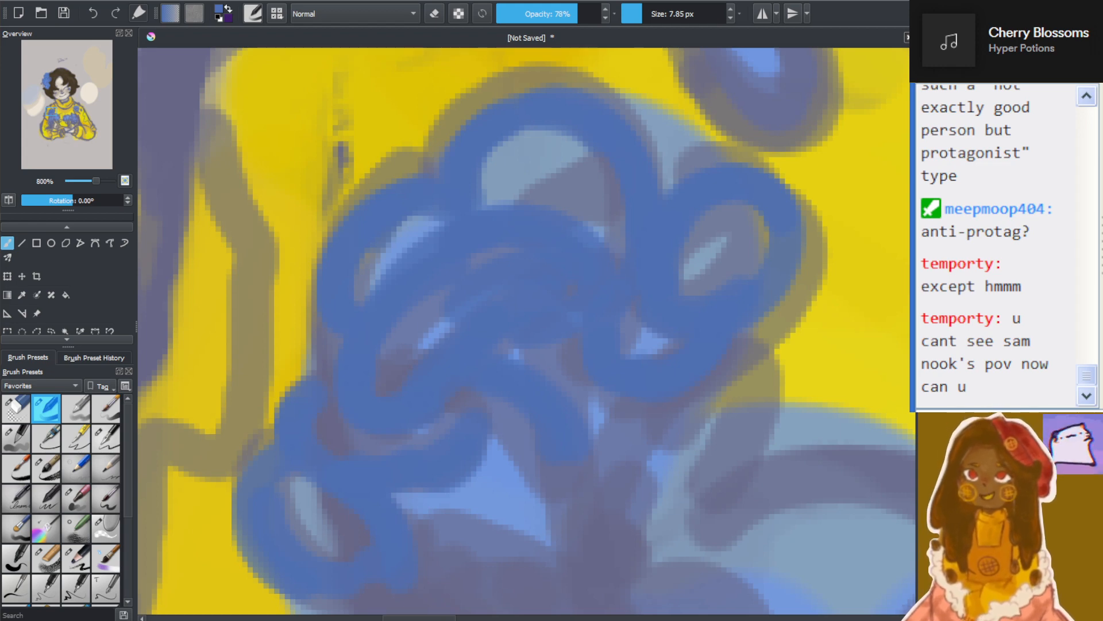
Fill the lower half of the shoulder-side bouquet's topmost flower with overlapping darker blue petal loops
{"action": "scroll", "coordinate": [484, 289], "scroll_direction": "down", "scroll_amount": 6}
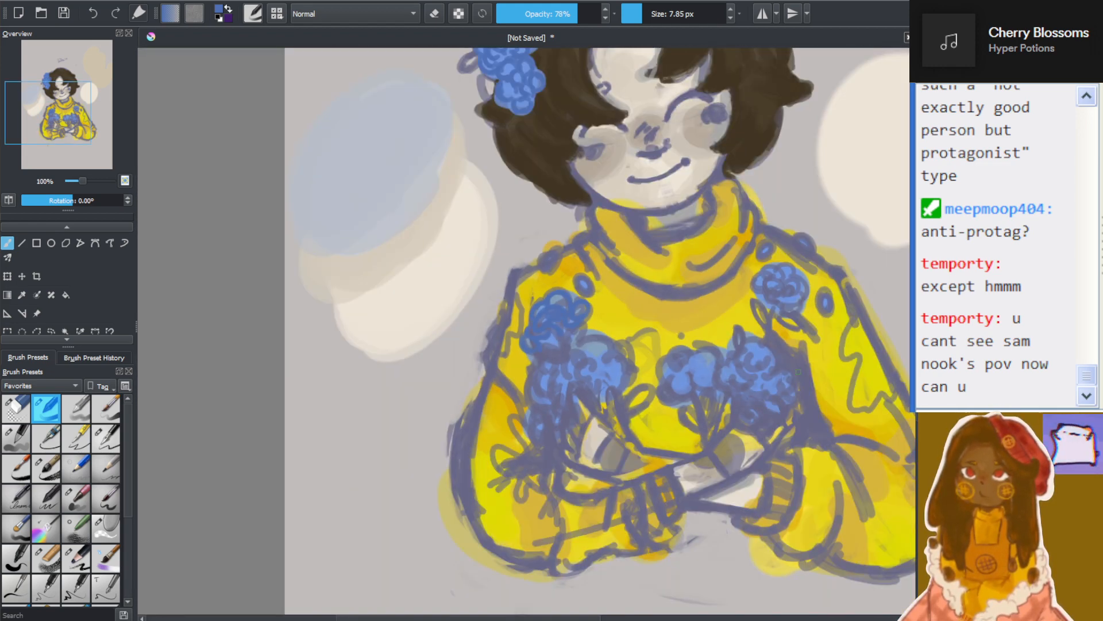
{"action": "scroll", "coordinate": [598, 328], "scroll_direction": "down", "scroll_amount": 2}
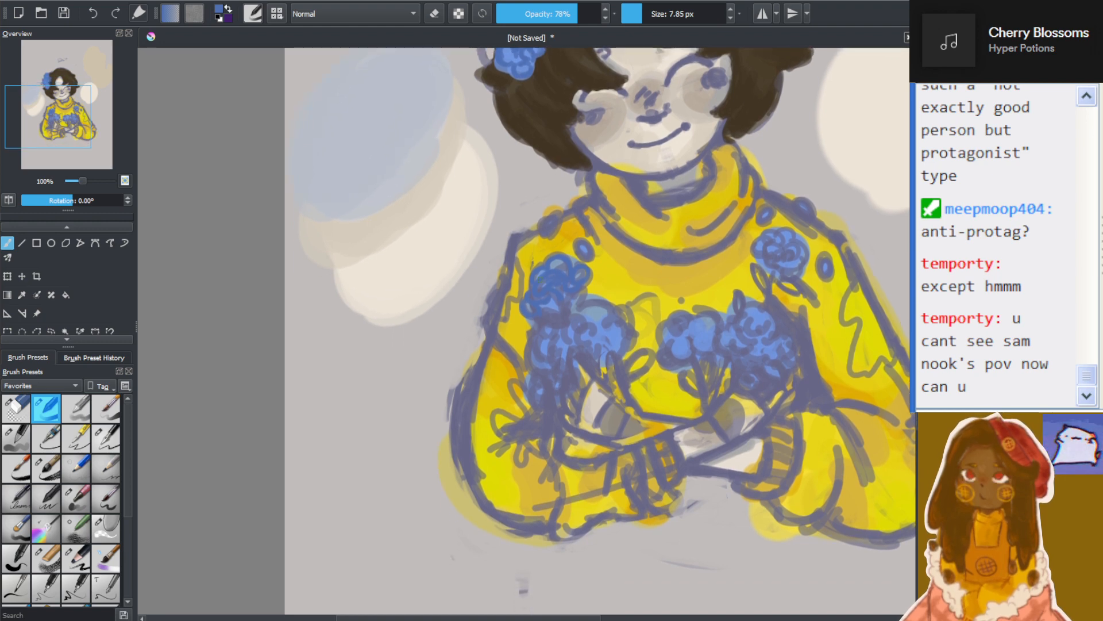
{"action": "scroll", "coordinate": [600, 268], "scroll_direction": "up", "scroll_amount": 4}
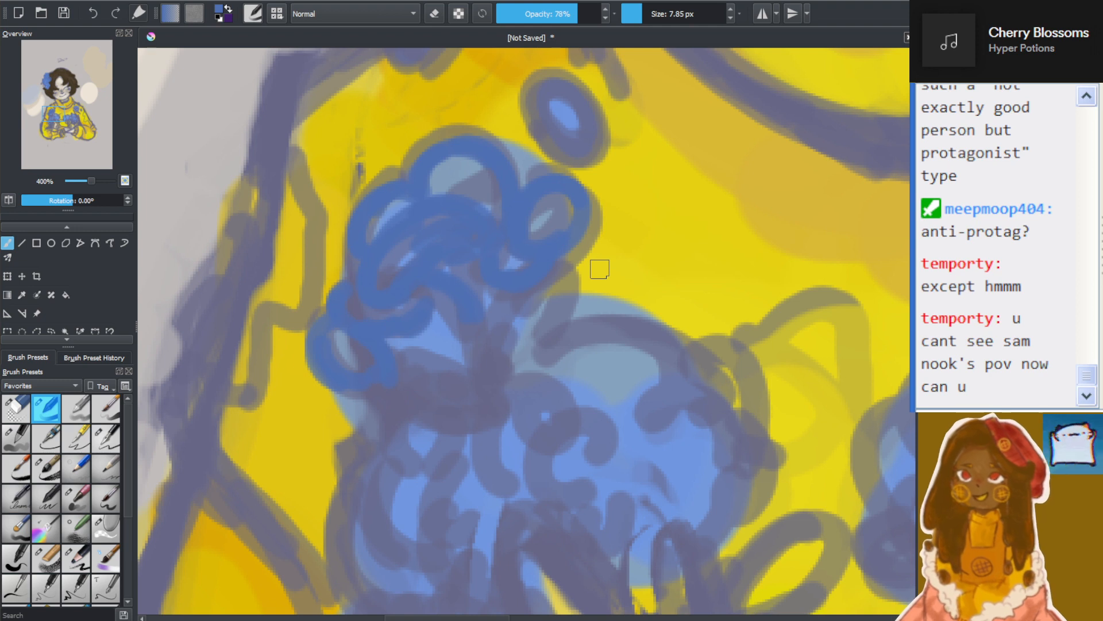
{"action": "left_click_drag", "start_coordinate": [333, 282], "coordinate": [370, 277]}
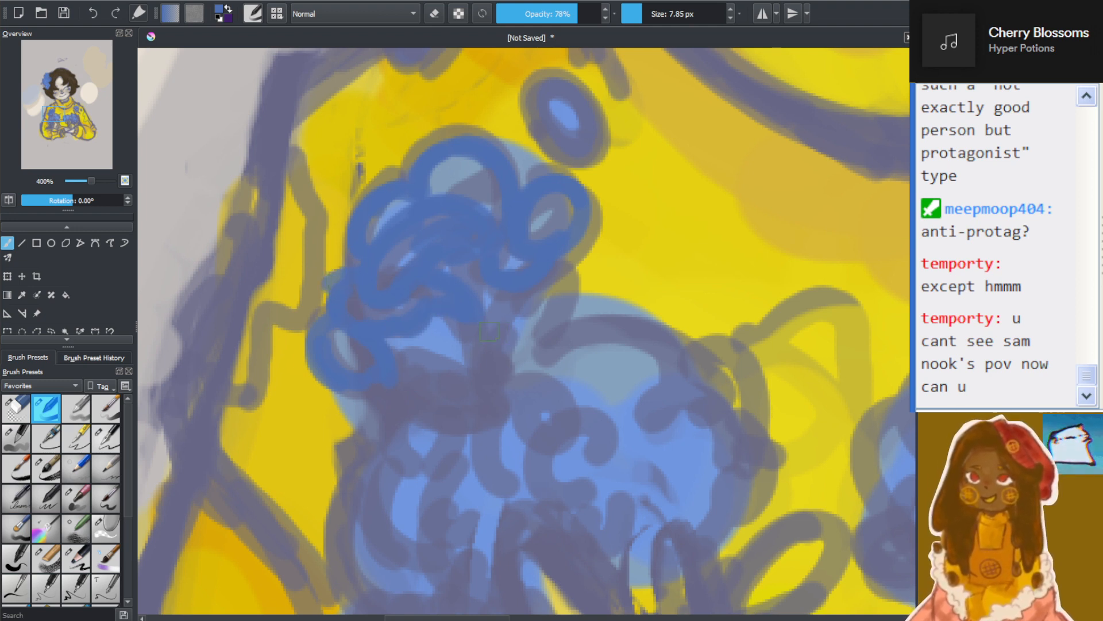
{"action": "mouse_move", "coordinate": [489, 332]}
{"action": "left_mouse_down"}
{"action": "mouse_move", "coordinate": [533, 307]}
{"action": "mouse_move", "coordinate": [524, 321]}
{"action": "mouse_move", "coordinate": [501, 285]}
{"action": "mouse_move", "coordinate": [531, 285]}
{"action": "mouse_move", "coordinate": [479, 304]}
{"action": "left_mouse_up"}
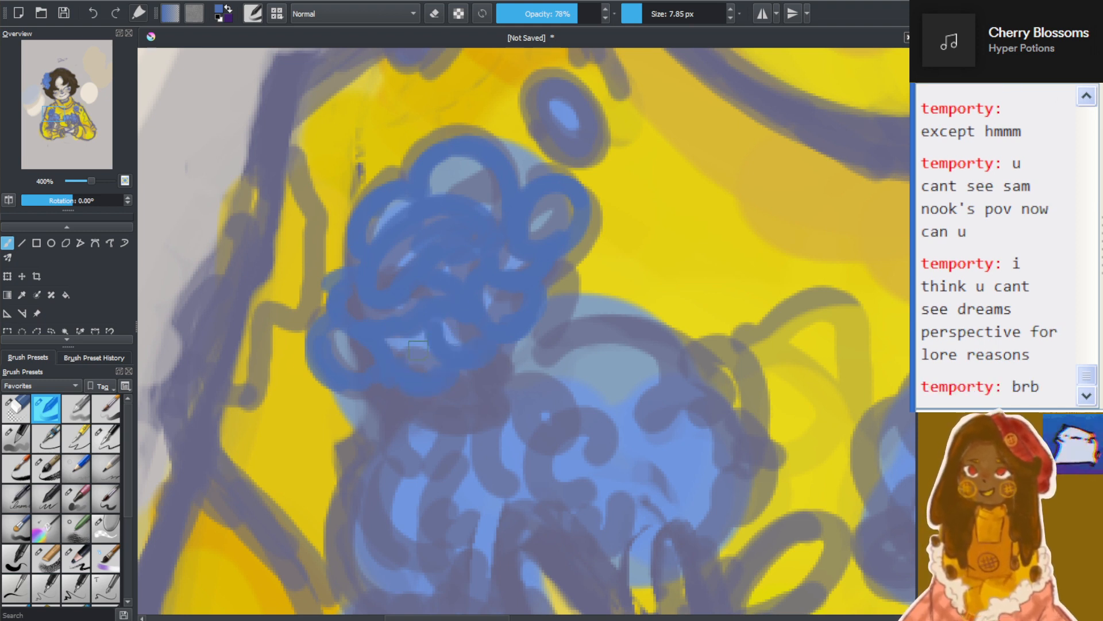
{"action": "mouse_move", "coordinate": [374, 407]}
{"action": "left_mouse_down"}
{"action": "mouse_move", "coordinate": [361, 417]}
{"action": "mouse_move", "coordinate": [374, 430]}
{"action": "mouse_move", "coordinate": [409, 422]}
{"action": "left_mouse_up"}
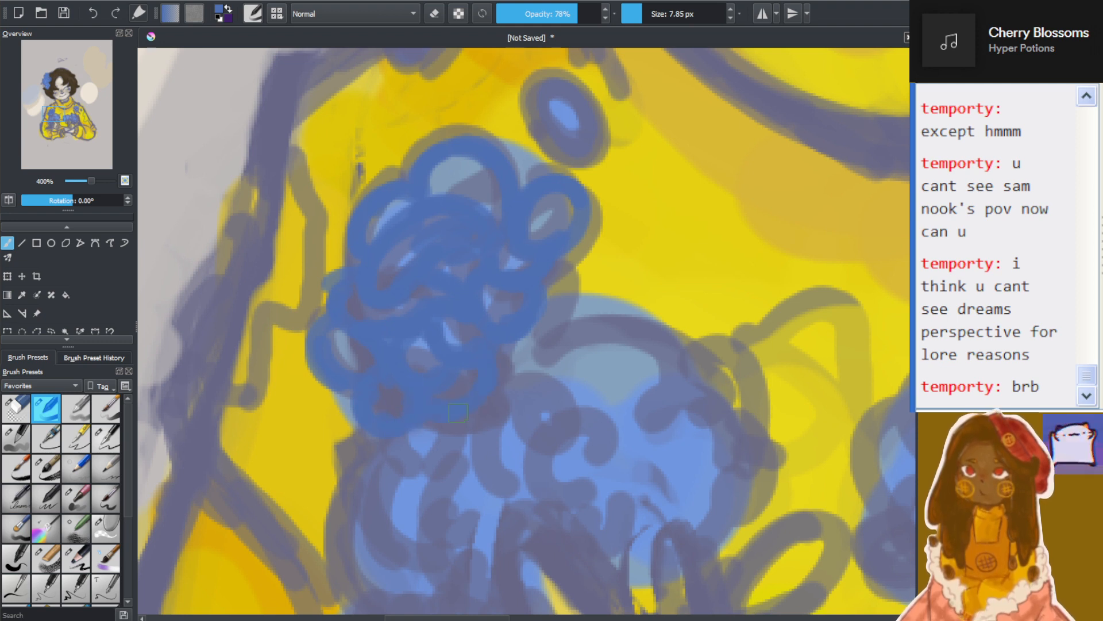
Draw small darker blue petal loops across the upper part of the shoulder-side bouquet's inner flower, joining the topmost one
{"action": "mouse_move", "coordinate": [506, 418]}
{"action": "left_mouse_down"}
{"action": "mouse_move", "coordinate": [564, 431]}
{"action": "mouse_move", "coordinate": [543, 390]}
{"action": "left_mouse_up"}
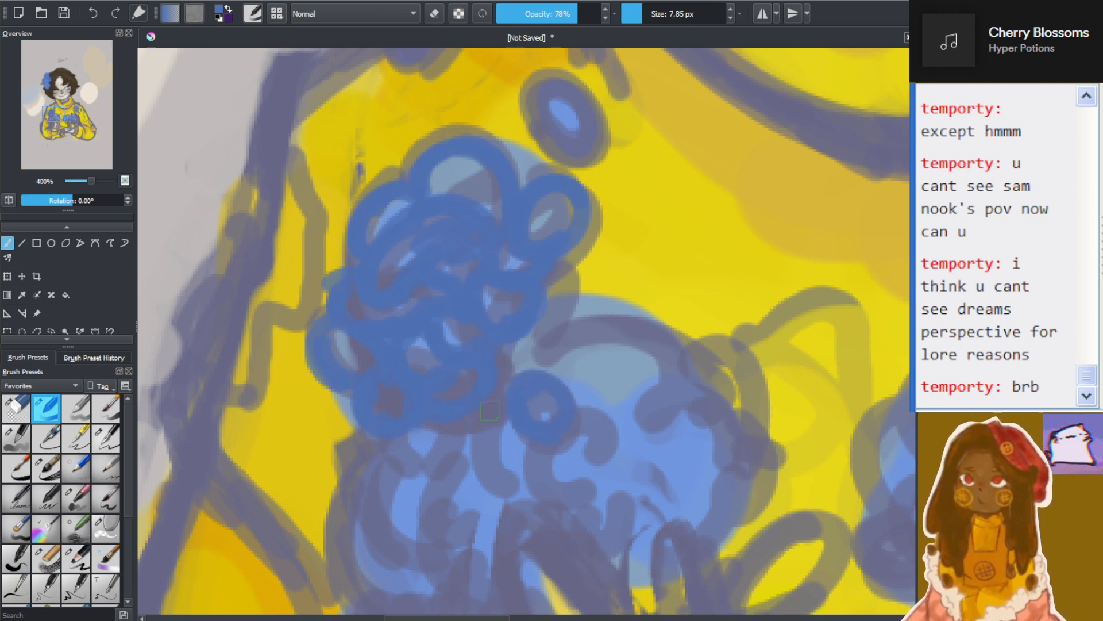
{"action": "mouse_move", "coordinate": [487, 421]}
{"action": "left_mouse_down"}
{"action": "mouse_move", "coordinate": [507, 373]}
{"action": "mouse_move", "coordinate": [532, 376]}
{"action": "mouse_move", "coordinate": [512, 357]}
{"action": "mouse_move", "coordinate": [552, 372]}
{"action": "mouse_move", "coordinate": [583, 365]}
{"action": "mouse_move", "coordinate": [581, 345]}
{"action": "mouse_move", "coordinate": [548, 339]}
{"action": "mouse_move", "coordinate": [555, 372]}
{"action": "mouse_move", "coordinate": [582, 383]}
{"action": "mouse_move", "coordinate": [503, 433]}
{"action": "mouse_move", "coordinate": [549, 447]}
{"action": "mouse_move", "coordinate": [546, 463]}
{"action": "mouse_move", "coordinate": [563, 429]}
{"action": "mouse_move", "coordinate": [596, 431]}
{"action": "mouse_move", "coordinate": [585, 395]}
{"action": "left_mouse_up"}
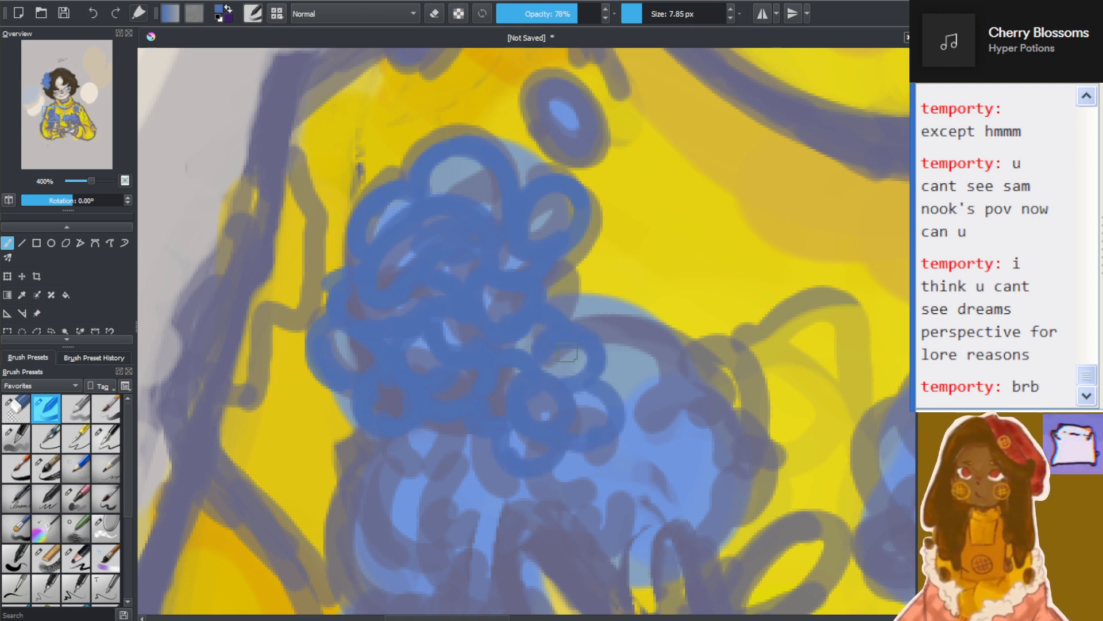
{"action": "mouse_move", "coordinate": [582, 318]}
{"action": "left_mouse_down"}
{"action": "mouse_move", "coordinate": [604, 365]}
{"action": "mouse_move", "coordinate": [638, 328]}
{"action": "mouse_move", "coordinate": [610, 348]}
{"action": "mouse_move", "coordinate": [607, 382]}
{"action": "left_mouse_up"}
{"action": "scroll", "coordinate": [595, 345], "scroll_direction": "down", "scroll_amount": 5}
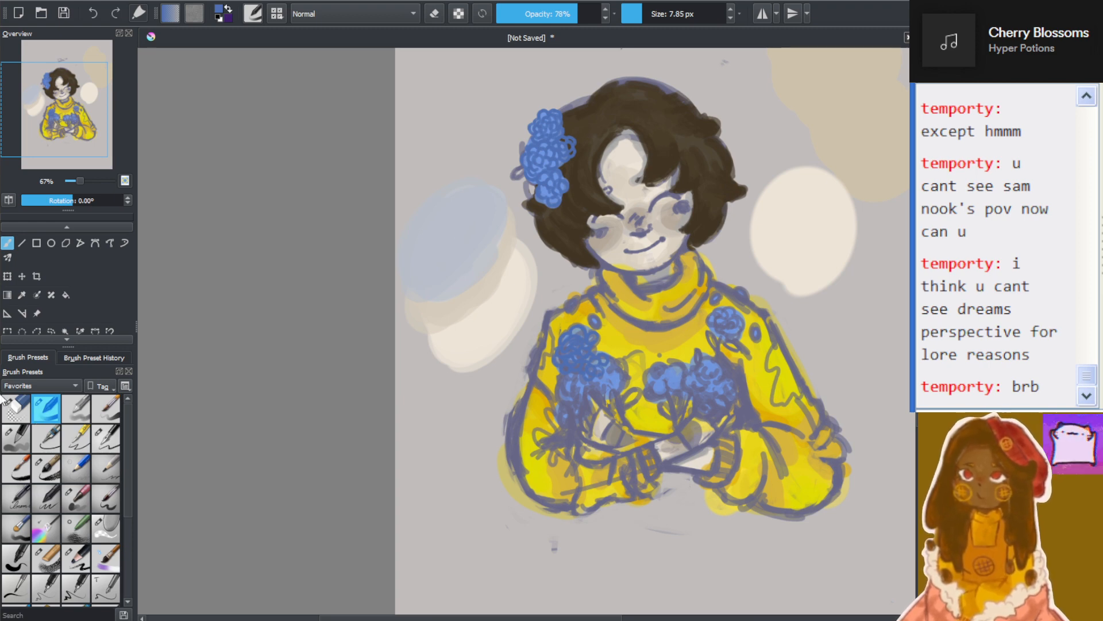
{"action": "scroll", "coordinate": [578, 401], "scroll_direction": "up", "scroll_amount": 1}
{"action": "scroll", "coordinate": [700, 310], "scroll_direction": "up", "scroll_amount": 3}
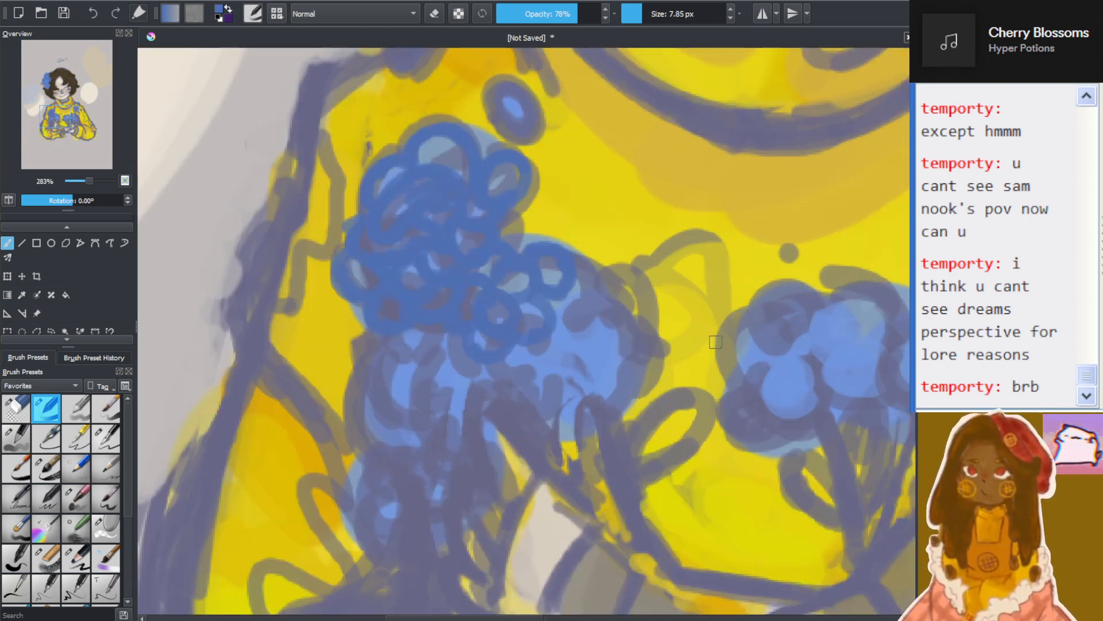
{"action": "mouse_move", "coordinate": [560, 314]}
{"action": "left_mouse_down"}
{"action": "mouse_move", "coordinate": [577, 295]}
{"action": "mouse_move", "coordinate": [592, 306]}
{"action": "mouse_move", "coordinate": [571, 268]}
{"action": "mouse_move", "coordinate": [596, 302]}
{"action": "mouse_move", "coordinate": [601, 267]}
{"action": "left_mouse_up"}
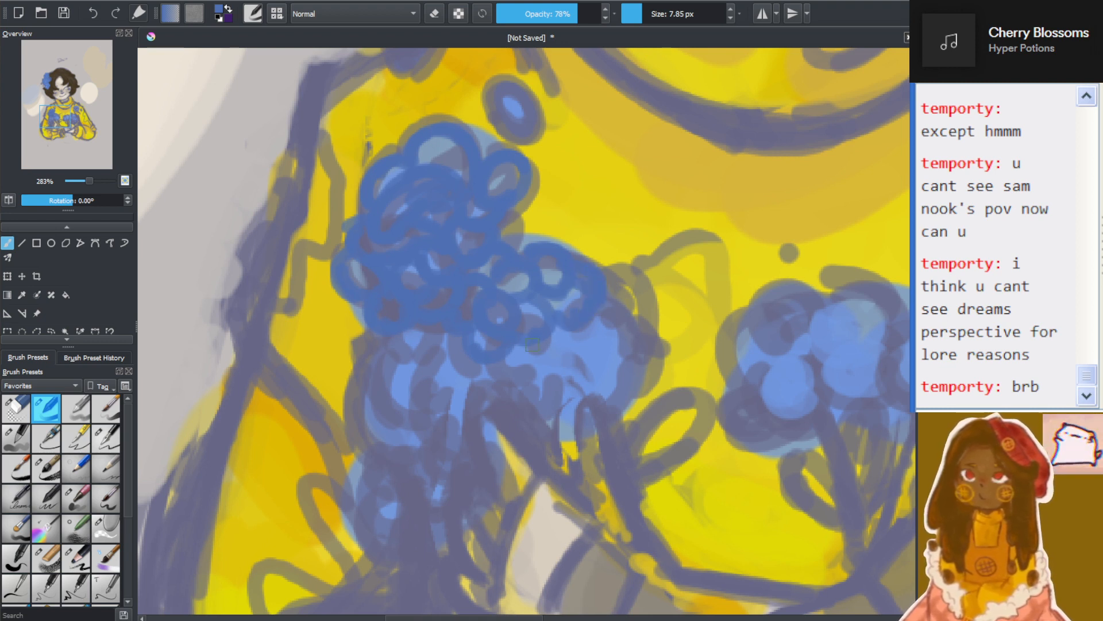
Cover the rest of the inner flower with darker blue petal loops and begin the outer flower beneath the topmost one
{"action": "mouse_move", "coordinate": [574, 342]}
{"action": "left_mouse_down"}
{"action": "mouse_move", "coordinate": [561, 359]}
{"action": "mouse_move", "coordinate": [534, 334]}
{"action": "mouse_move", "coordinate": [509, 368]}
{"action": "mouse_move", "coordinate": [538, 359]}
{"action": "left_mouse_up"}
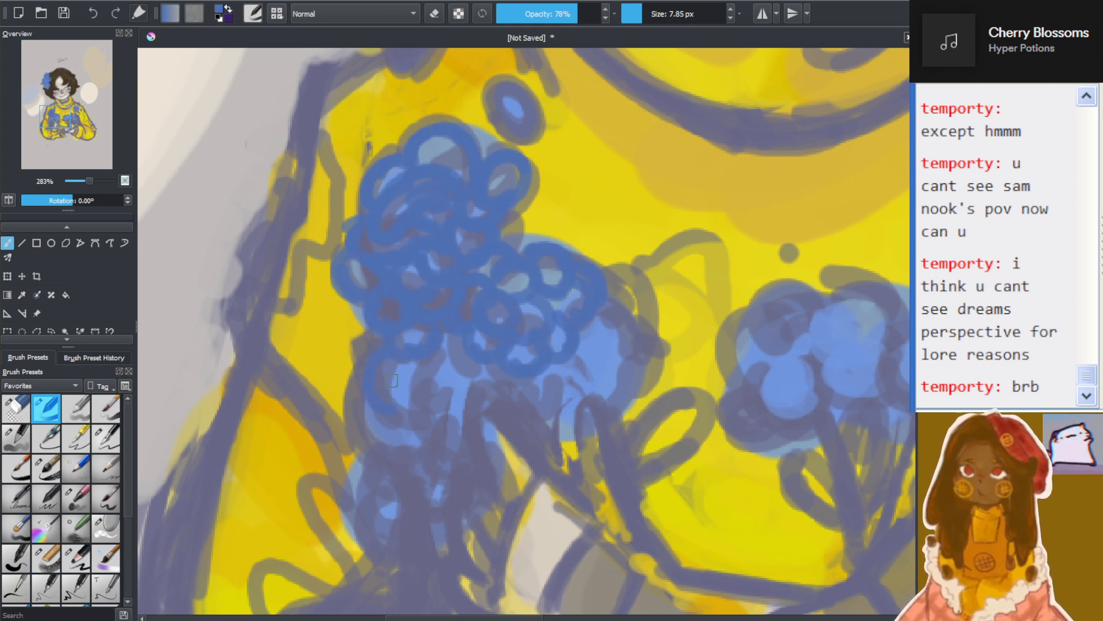
{"action": "mouse_move", "coordinate": [394, 380]}
{"action": "left_mouse_down"}
{"action": "mouse_move", "coordinate": [405, 356]}
{"action": "mouse_move", "coordinate": [379, 427]}
{"action": "mouse_move", "coordinate": [360, 410]}
{"action": "left_mouse_up"}
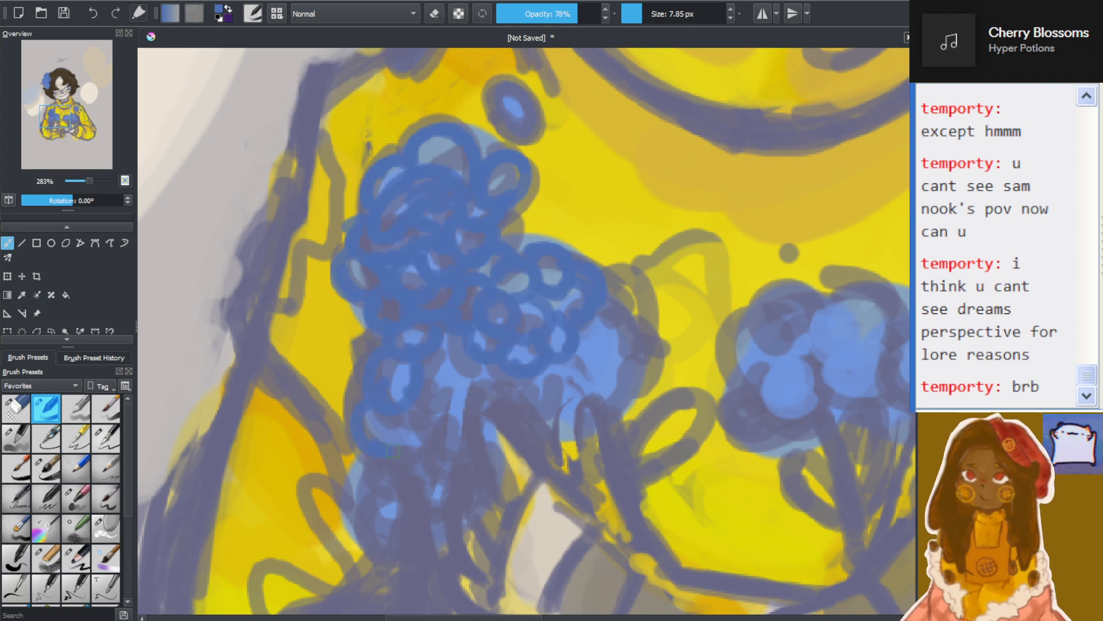
{"action": "mouse_move", "coordinate": [393, 452]}
{"action": "left_mouse_down"}
{"action": "mouse_move", "coordinate": [399, 409]}
{"action": "mouse_move", "coordinate": [408, 424]}
{"action": "mouse_move", "coordinate": [447, 409]}
{"action": "mouse_move", "coordinate": [450, 420]}
{"action": "mouse_move", "coordinate": [423, 379]}
{"action": "mouse_move", "coordinate": [456, 364]}
{"action": "mouse_move", "coordinate": [458, 342]}
{"action": "mouse_move", "coordinate": [464, 380]}
{"action": "mouse_move", "coordinate": [491, 365]}
{"action": "mouse_move", "coordinate": [520, 372]}
{"action": "mouse_move", "coordinate": [518, 399]}
{"action": "mouse_move", "coordinate": [558, 375]}
{"action": "mouse_move", "coordinate": [554, 386]}
{"action": "mouse_move", "coordinate": [555, 356]}
{"action": "mouse_move", "coordinate": [570, 380]}
{"action": "mouse_move", "coordinate": [584, 354]}
{"action": "mouse_move", "coordinate": [595, 356]}
{"action": "mouse_move", "coordinate": [588, 322]}
{"action": "mouse_move", "coordinate": [599, 300]}
{"action": "mouse_move", "coordinate": [604, 358]}
{"action": "mouse_move", "coordinate": [625, 336]}
{"action": "mouse_move", "coordinate": [592, 350]}
{"action": "mouse_move", "coordinate": [580, 388]}
{"action": "mouse_move", "coordinate": [613, 382]}
{"action": "mouse_move", "coordinate": [623, 351]}
{"action": "left_mouse_up"}
{"action": "mouse_move", "coordinate": [602, 401]}
{"action": "left_mouse_down"}
{"action": "mouse_move", "coordinate": [624, 404]}
{"action": "mouse_move", "coordinate": [633, 366]}
{"action": "left_mouse_up"}
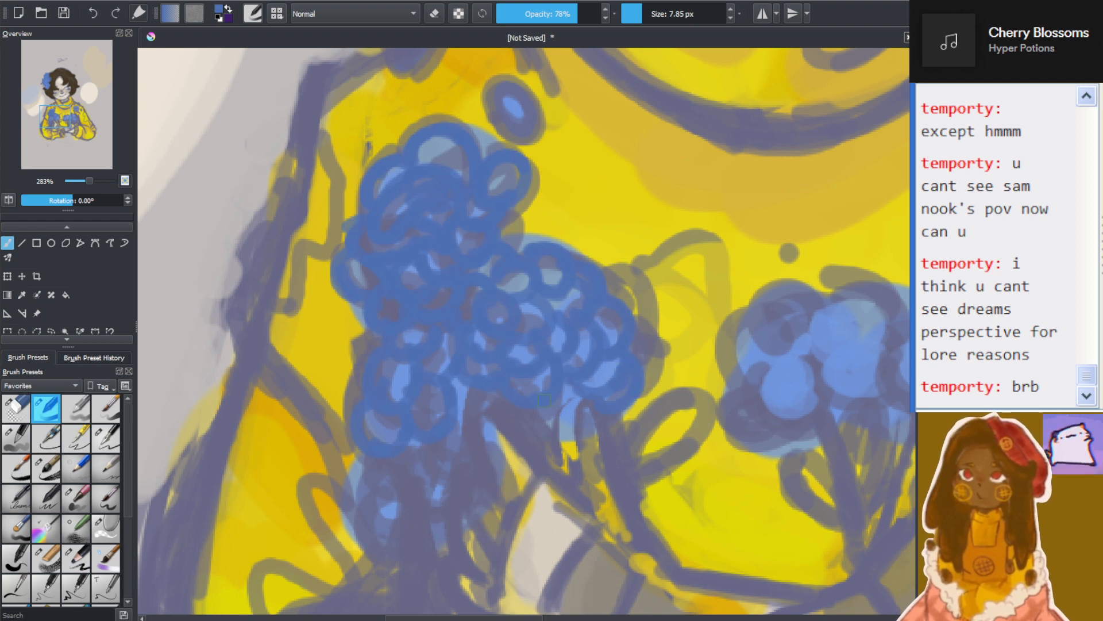
{"action": "mouse_move", "coordinate": [544, 401]}
{"action": "left_mouse_down"}
{"action": "mouse_move", "coordinate": [566, 413]}
{"action": "mouse_move", "coordinate": [577, 396]}
{"action": "left_mouse_up"}
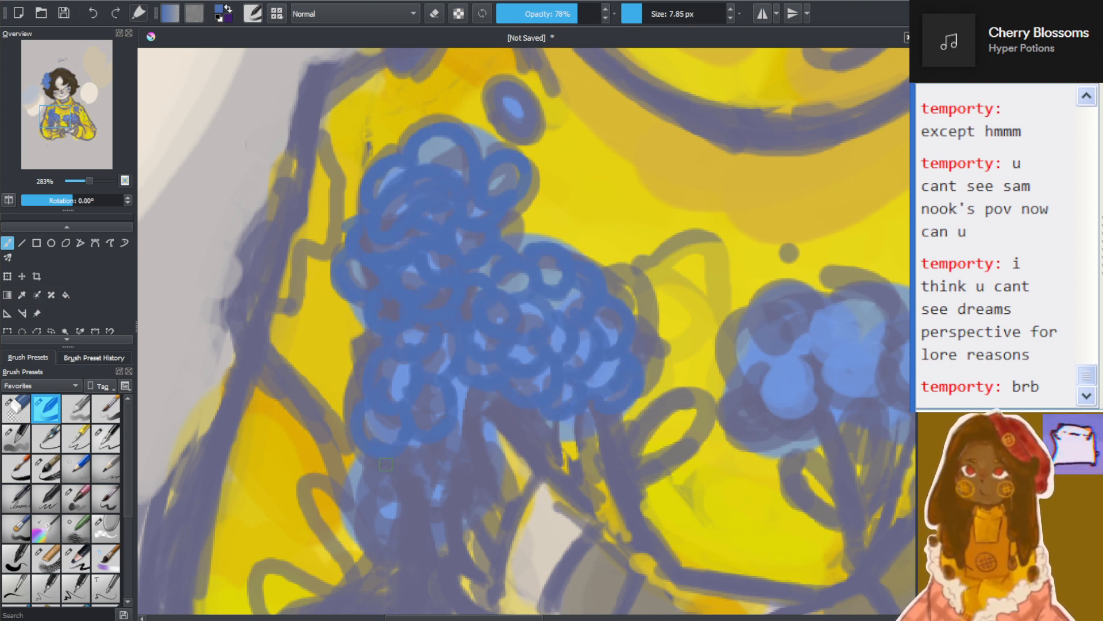
Extend the darker blue petal loops down the shoulder-side bouquet's lowest blossom to the start of its stems
{"action": "mouse_move", "coordinate": [363, 458]}
{"action": "left_mouse_down"}
{"action": "mouse_move", "coordinate": [379, 490]}
{"action": "mouse_move", "coordinate": [359, 494]}
{"action": "mouse_move", "coordinate": [394, 517]}
{"action": "mouse_move", "coordinate": [434, 491]}
{"action": "mouse_move", "coordinate": [429, 452]}
{"action": "mouse_move", "coordinate": [461, 425]}
{"action": "mouse_move", "coordinate": [456, 467]}
{"action": "left_mouse_up"}
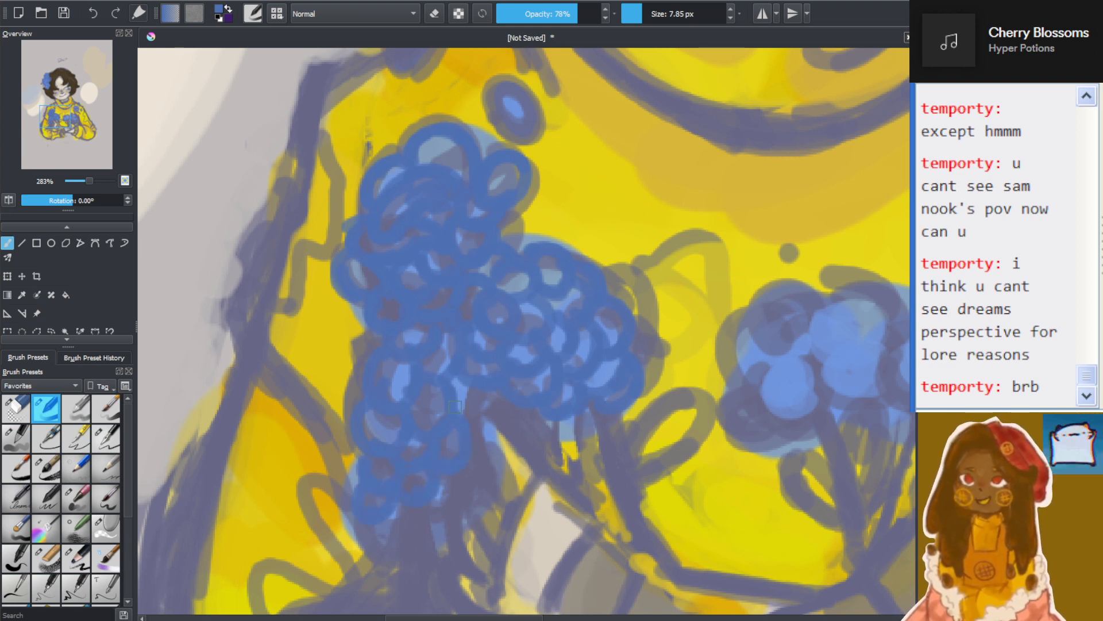
{"action": "mouse_move", "coordinate": [462, 407]}
{"action": "left_mouse_down"}
{"action": "mouse_move", "coordinate": [471, 418]}
{"action": "mouse_move", "coordinate": [491, 399]}
{"action": "left_mouse_up"}
{"action": "left_click_drag", "start_coordinate": [438, 500], "coordinate": [461, 477]}
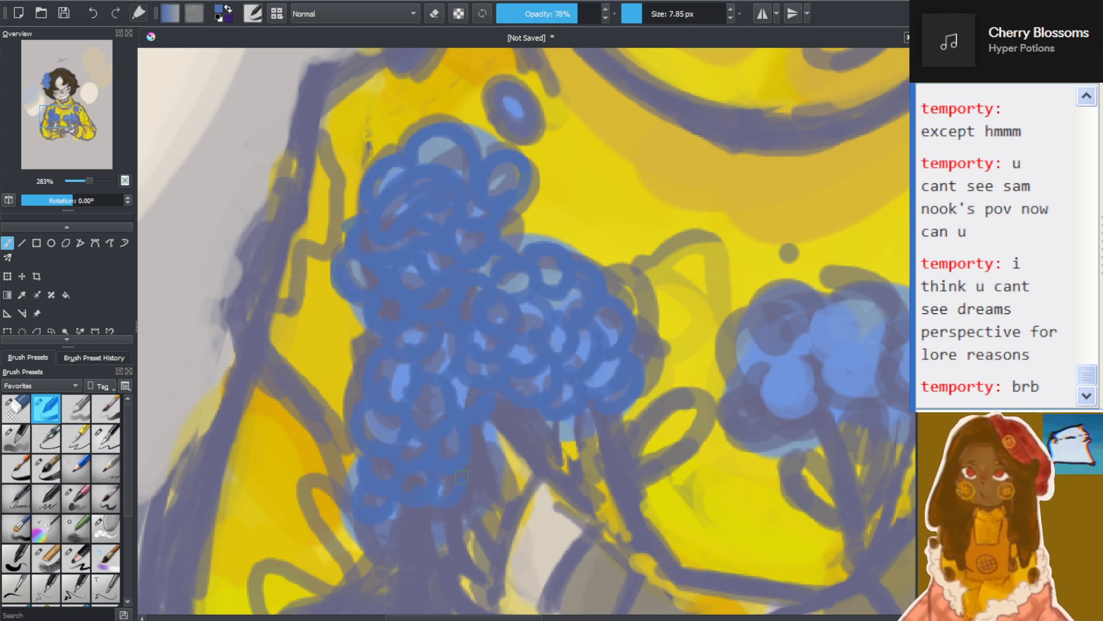
{"action": "mouse_move", "coordinate": [394, 518]}
{"action": "left_mouse_down"}
{"action": "mouse_move", "coordinate": [414, 522]}
{"action": "mouse_move", "coordinate": [432, 499]}
{"action": "left_mouse_up"}
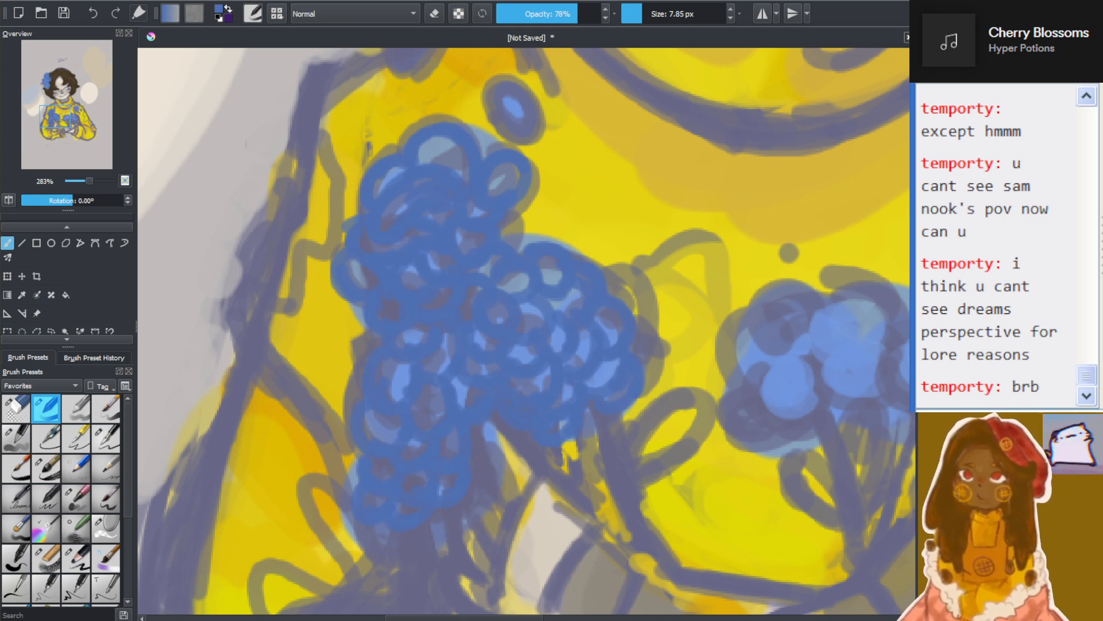
{"action": "key", "text": "alt+Tab"}
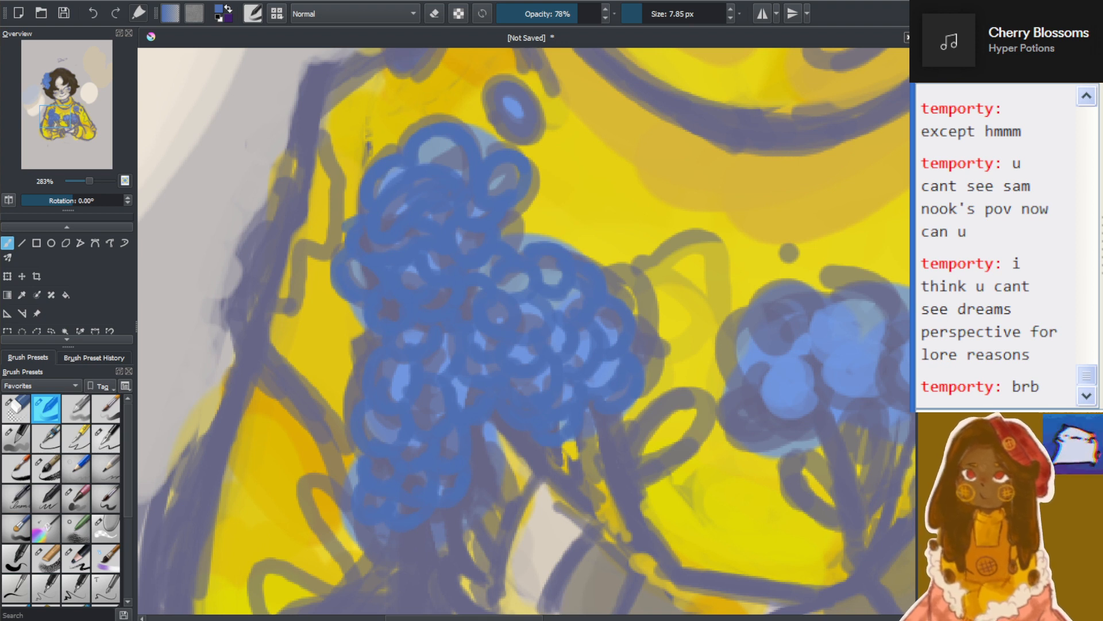
{"action": "key", "text": "alt+Tab"}
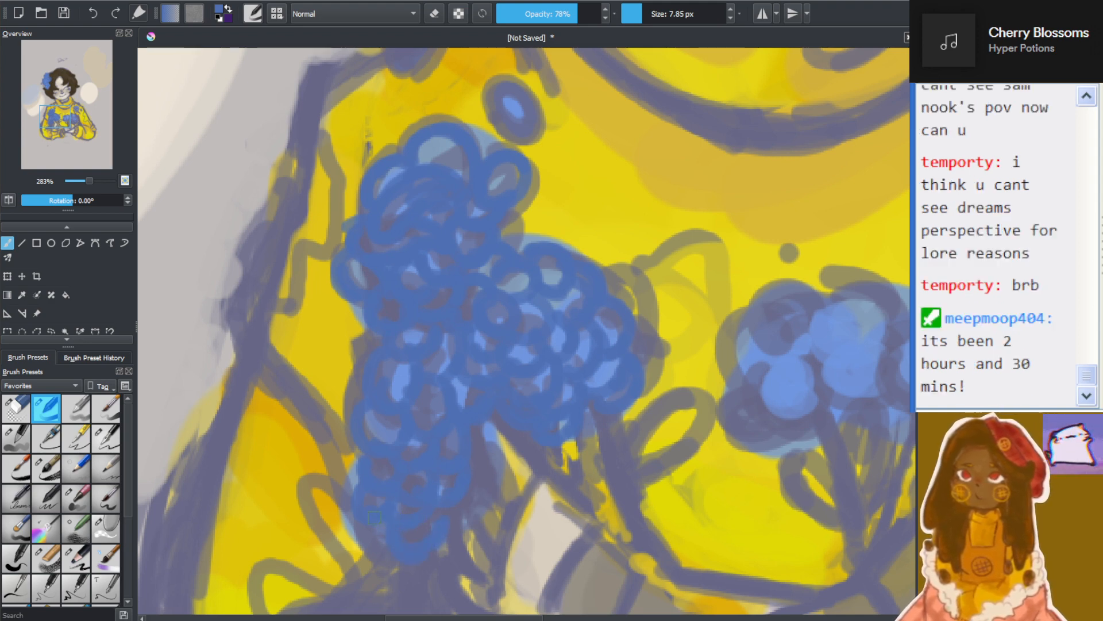
Redraw the inner flower of the other bouquet with darker blue petal loops around its edge and centre
{"action": "scroll", "coordinate": [438, 507], "scroll_direction": "down", "scroll_amount": 4}
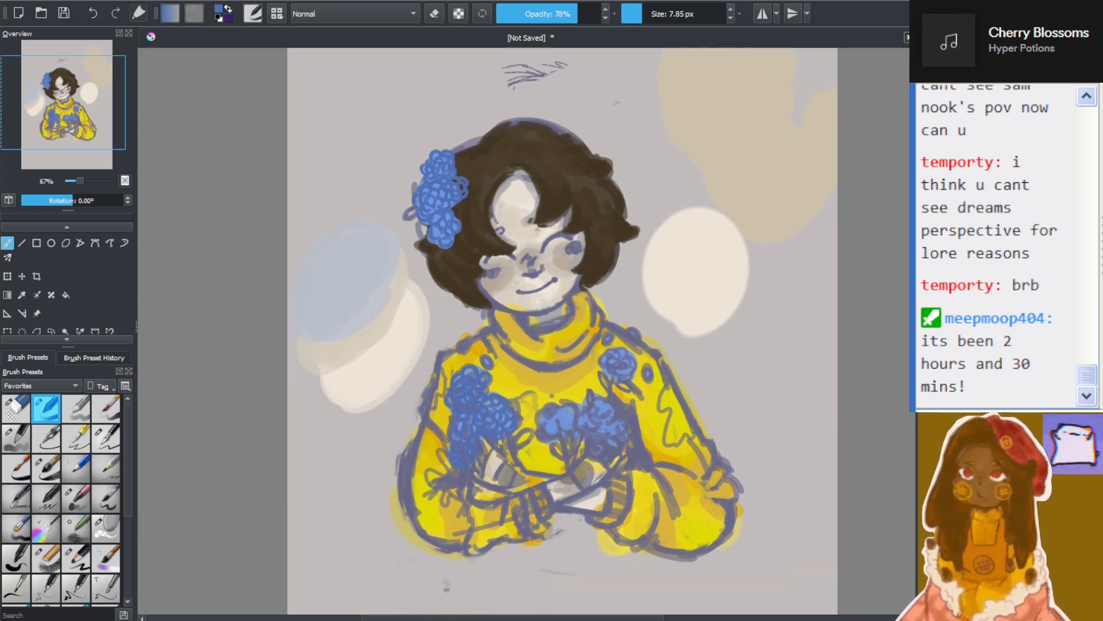
{"action": "scroll", "coordinate": [448, 358], "scroll_direction": "up", "scroll_amount": 4}
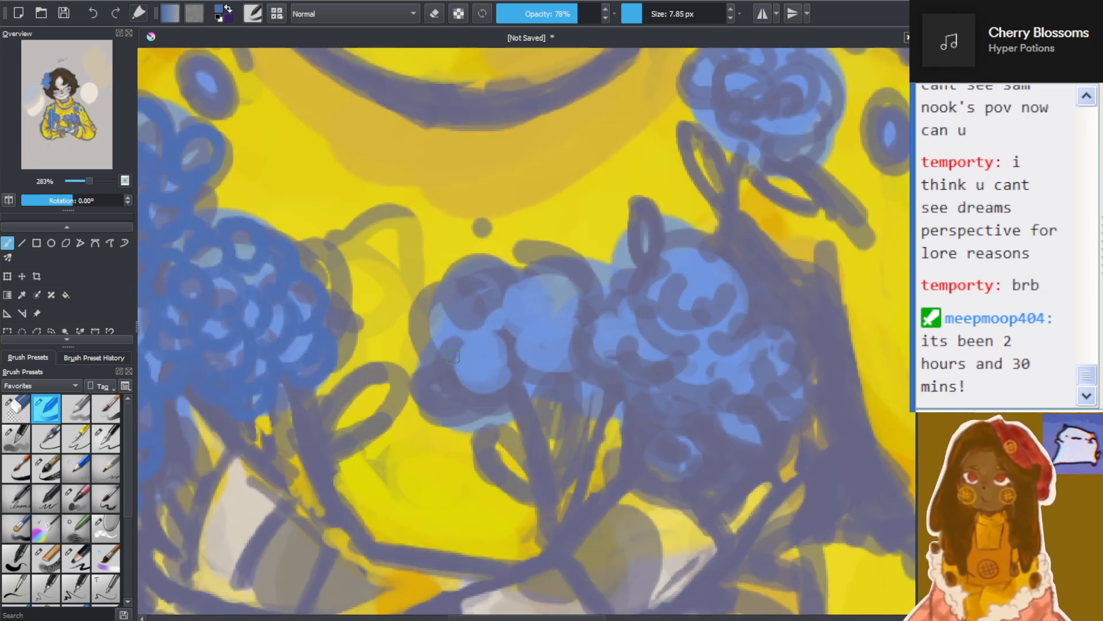
{"action": "mouse_move", "coordinate": [431, 355]}
{"action": "left_mouse_down"}
{"action": "mouse_move", "coordinate": [457, 389]}
{"action": "mouse_move", "coordinate": [452, 341]}
{"action": "left_mouse_up"}
{"action": "left_click_drag", "start_coordinate": [459, 397], "coordinate": [497, 384]}
{"action": "mouse_move", "coordinate": [473, 313]}
{"action": "left_mouse_down"}
{"action": "mouse_move", "coordinate": [499, 319]}
{"action": "mouse_move", "coordinate": [489, 351]}
{"action": "mouse_move", "coordinate": [516, 340]}
{"action": "left_mouse_up"}
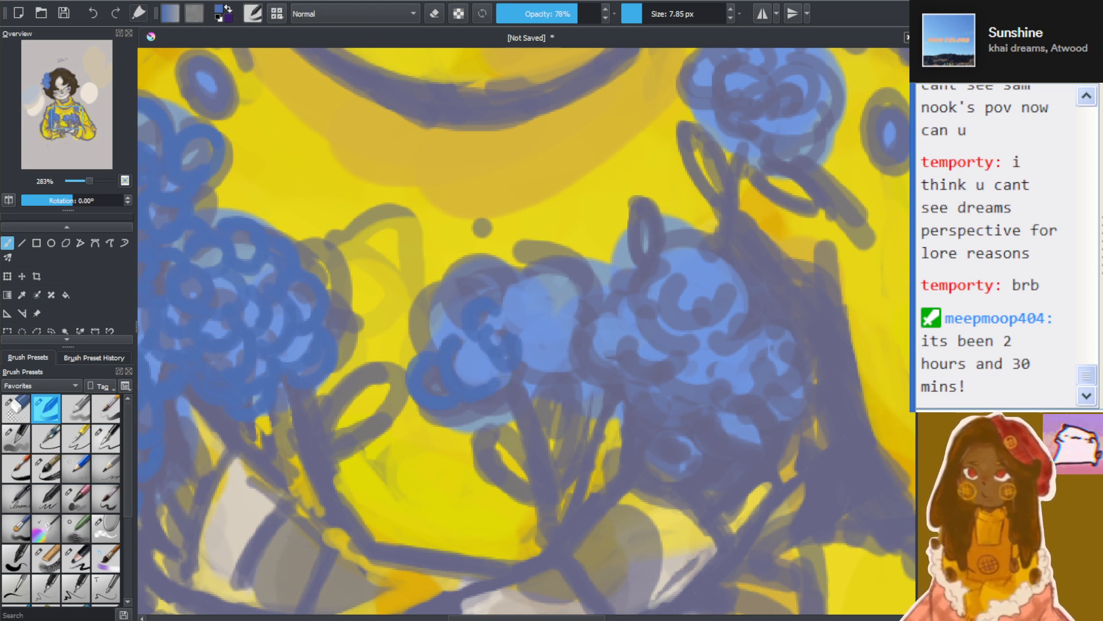
{"action": "mouse_move", "coordinate": [449, 343]}
{"action": "left_mouse_down"}
{"action": "mouse_move", "coordinate": [436, 282]}
{"action": "mouse_move", "coordinate": [462, 294]}
{"action": "mouse_move", "coordinate": [478, 269]}
{"action": "mouse_move", "coordinate": [493, 302]}
{"action": "mouse_move", "coordinate": [517, 267]}
{"action": "mouse_move", "coordinate": [489, 283]}
{"action": "mouse_move", "coordinate": [517, 297]}
{"action": "mouse_move", "coordinate": [527, 277]}
{"action": "mouse_move", "coordinate": [518, 311]}
{"action": "mouse_move", "coordinate": [510, 302]}
{"action": "mouse_move", "coordinate": [532, 324]}
{"action": "mouse_move", "coordinate": [557, 310]}
{"action": "mouse_move", "coordinate": [534, 300]}
{"action": "mouse_move", "coordinate": [522, 319]}
{"action": "mouse_move", "coordinate": [540, 347]}
{"action": "mouse_move", "coordinate": [524, 353]}
{"action": "mouse_move", "coordinate": [571, 341]}
{"action": "mouse_move", "coordinate": [477, 370]}
{"action": "mouse_move", "coordinate": [478, 346]}
{"action": "mouse_move", "coordinate": [506, 372]}
{"action": "left_mouse_up"}
{"action": "mouse_move", "coordinate": [552, 276]}
{"action": "left_mouse_down"}
{"action": "mouse_move", "coordinate": [575, 295]}
{"action": "mouse_move", "coordinate": [573, 322]}
{"action": "left_mouse_up"}
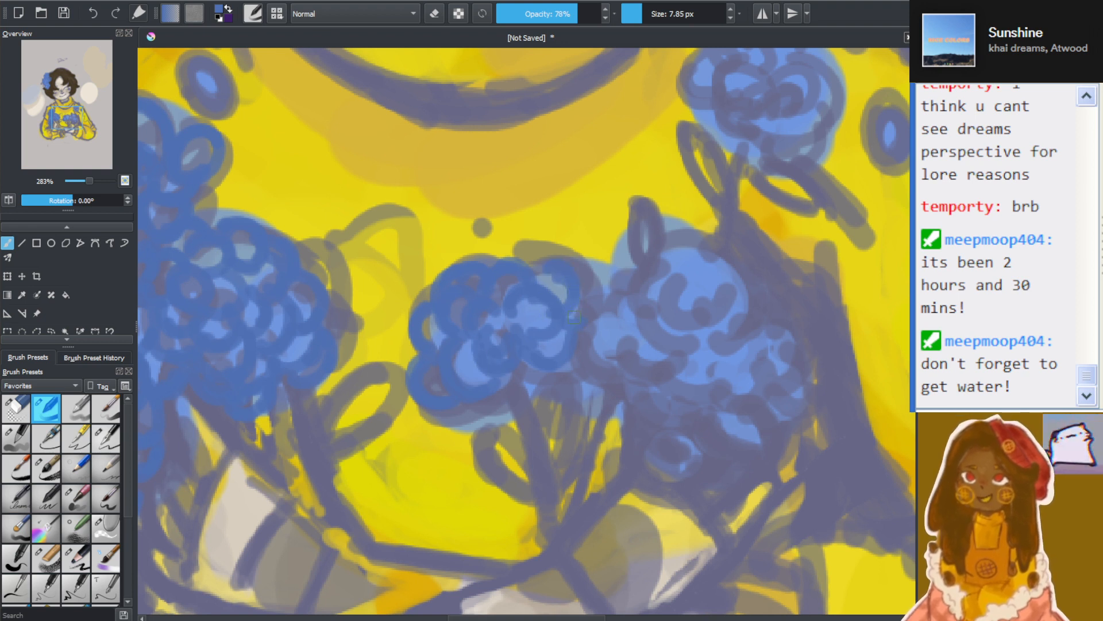
{"action": "left_click_drag", "start_coordinate": [550, 268], "coordinate": [539, 273]}
Cover the upper and outer blossoms of the second bouquet's neighbouring flower with darker blue petal loops
{"action": "mouse_move", "coordinate": [592, 308]}
{"action": "left_mouse_down"}
{"action": "mouse_move", "coordinate": [622, 349]}
{"action": "mouse_move", "coordinate": [608, 362]}
{"action": "mouse_move", "coordinate": [628, 308]}
{"action": "mouse_move", "coordinate": [634, 333]}
{"action": "mouse_move", "coordinate": [619, 308]}
{"action": "left_mouse_up"}
{"action": "mouse_move", "coordinate": [664, 363]}
{"action": "left_mouse_down"}
{"action": "mouse_move", "coordinate": [643, 357]}
{"action": "mouse_move", "coordinate": [650, 343]}
{"action": "left_mouse_up"}
{"action": "left_click_drag", "start_coordinate": [650, 299], "coordinate": [686, 330]}
{"action": "mouse_move", "coordinate": [680, 282]}
{"action": "left_mouse_down"}
{"action": "mouse_move", "coordinate": [672, 305]}
{"action": "mouse_move", "coordinate": [696, 286]}
{"action": "mouse_move", "coordinate": [654, 287]}
{"action": "mouse_move", "coordinate": [673, 267]}
{"action": "mouse_move", "coordinate": [653, 274]}
{"action": "mouse_move", "coordinate": [675, 277]}
{"action": "mouse_move", "coordinate": [675, 261]}
{"action": "mouse_move", "coordinate": [706, 267]}
{"action": "mouse_move", "coordinate": [699, 241]}
{"action": "mouse_move", "coordinate": [706, 278]}
{"action": "mouse_move", "coordinate": [726, 272]}
{"action": "mouse_move", "coordinate": [712, 280]}
{"action": "mouse_move", "coordinate": [746, 302]}
{"action": "mouse_move", "coordinate": [704, 307]}
{"action": "mouse_move", "coordinate": [705, 344]}
{"action": "mouse_move", "coordinate": [737, 329]}
{"action": "mouse_move", "coordinate": [681, 353]}
{"action": "mouse_move", "coordinate": [724, 357]}
{"action": "left_mouse_up"}
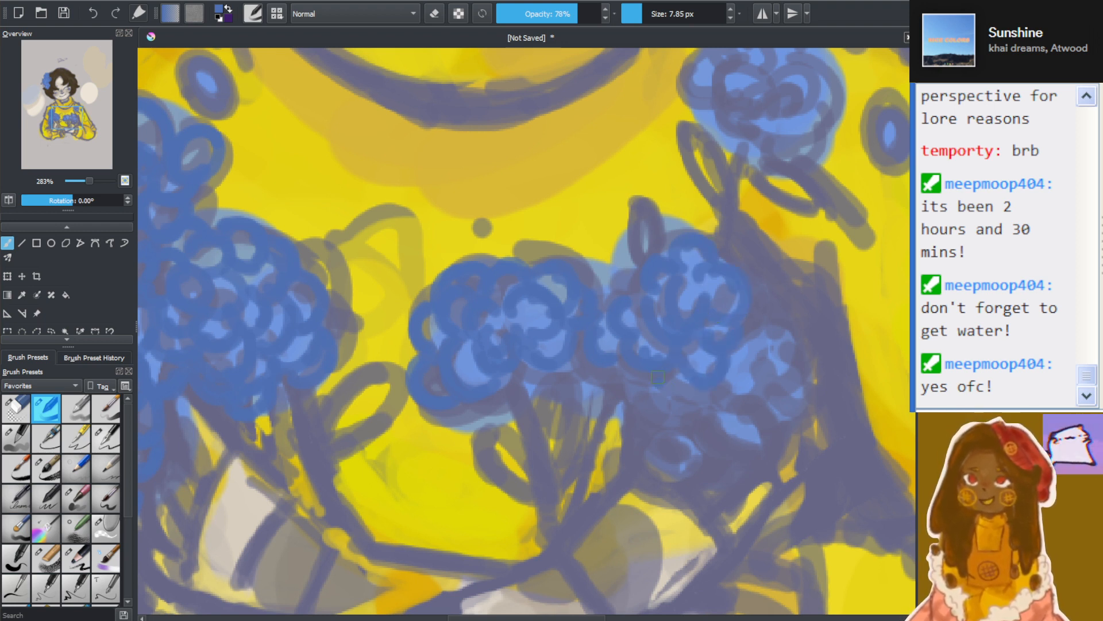
{"action": "left_click_drag", "start_coordinate": [658, 377], "coordinate": [700, 396]}
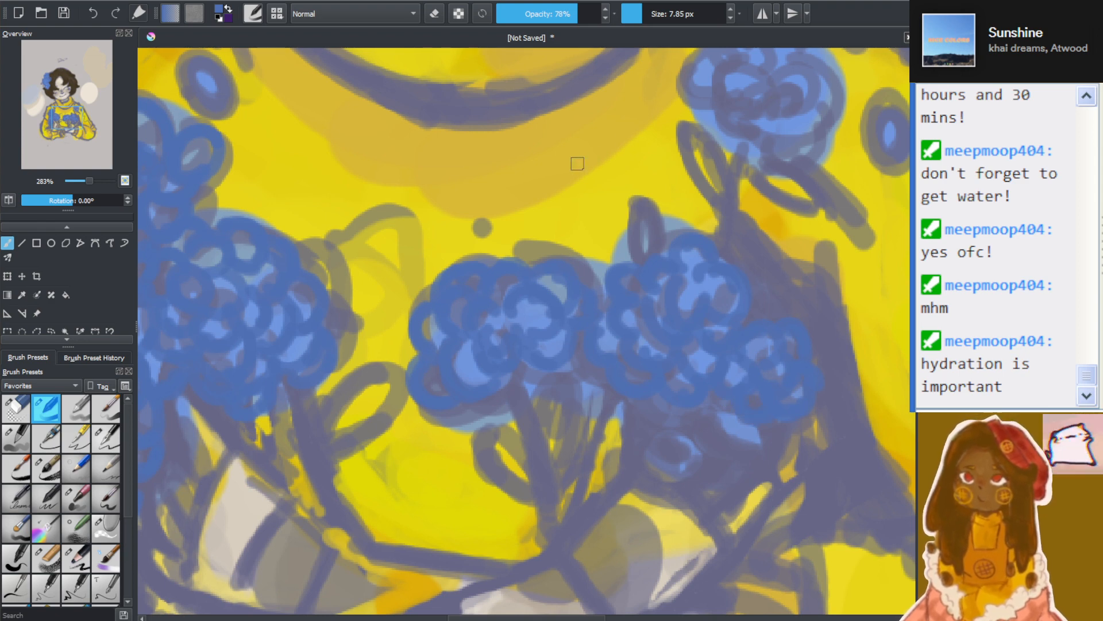
Redraw the single flower on the sweater's upper chest with large darker blue petal loops around a looped centre
{"action": "scroll", "coordinate": [656, 163], "scroll_direction": "down", "scroll_amount": 4}
{"action": "scroll", "coordinate": [655, 163], "scroll_direction": "up", "scroll_amount": 5}
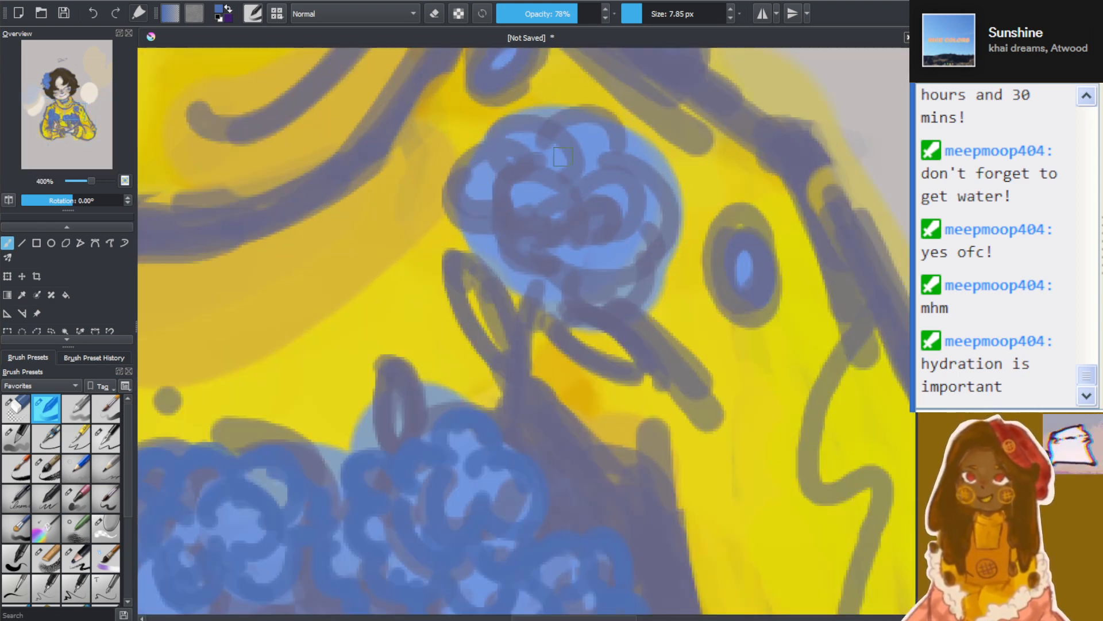
{"action": "left_click_drag", "start_coordinate": [512, 184], "coordinate": [556, 248]}
{"action": "mouse_move", "coordinate": [492, 236]}
{"action": "left_mouse_down"}
{"action": "mouse_move", "coordinate": [531, 231]}
{"action": "mouse_move", "coordinate": [578, 256]}
{"action": "left_mouse_up"}
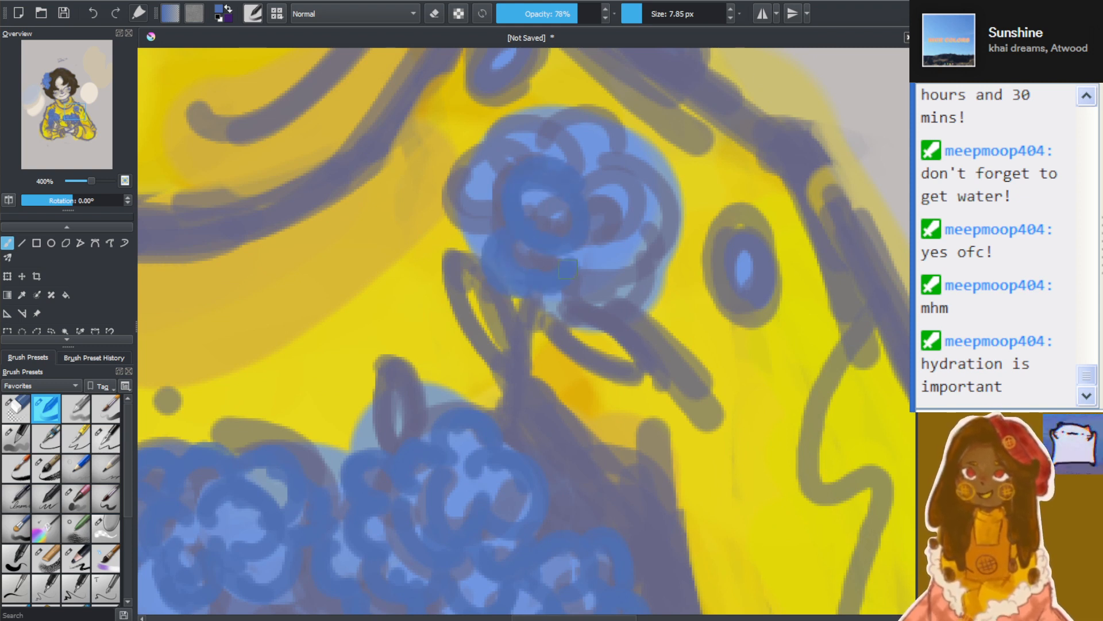
{"action": "mouse_move", "coordinate": [464, 227]}
{"action": "left_mouse_down"}
{"action": "mouse_move", "coordinate": [501, 221]}
{"action": "mouse_move", "coordinate": [524, 193]}
{"action": "mouse_move", "coordinate": [503, 153]}
{"action": "mouse_move", "coordinate": [553, 172]}
{"action": "mouse_move", "coordinate": [568, 140]}
{"action": "mouse_move", "coordinate": [547, 132]}
{"action": "mouse_move", "coordinate": [540, 144]}
{"action": "mouse_move", "coordinate": [552, 129]}
{"action": "mouse_move", "coordinate": [578, 167]}
{"action": "left_mouse_up"}
{"action": "mouse_move", "coordinate": [552, 127]}
{"action": "left_mouse_down"}
{"action": "mouse_move", "coordinate": [587, 167]}
{"action": "mouse_move", "coordinate": [611, 161]}
{"action": "mouse_move", "coordinate": [580, 177]}
{"action": "mouse_move", "coordinate": [581, 210]}
{"action": "mouse_move", "coordinate": [621, 226]}
{"action": "mouse_move", "coordinate": [628, 203]}
{"action": "mouse_move", "coordinate": [572, 218]}
{"action": "mouse_move", "coordinate": [616, 227]}
{"action": "left_mouse_up"}
{"action": "mouse_move", "coordinate": [587, 266]}
{"action": "left_mouse_down"}
{"action": "mouse_move", "coordinate": [655, 285]}
{"action": "mouse_move", "coordinate": [641, 237]}
{"action": "left_mouse_up"}
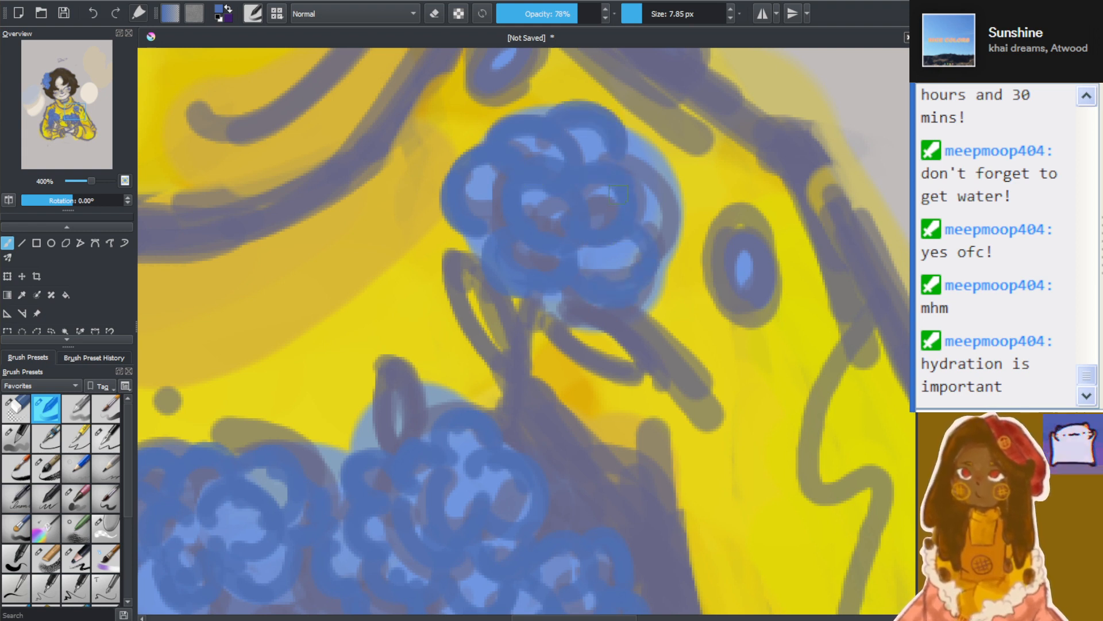
{"action": "mouse_move", "coordinate": [633, 151]}
{"action": "left_mouse_down"}
{"action": "mouse_move", "coordinate": [672, 204]}
{"action": "mouse_move", "coordinate": [680, 253]}
{"action": "left_mouse_up"}
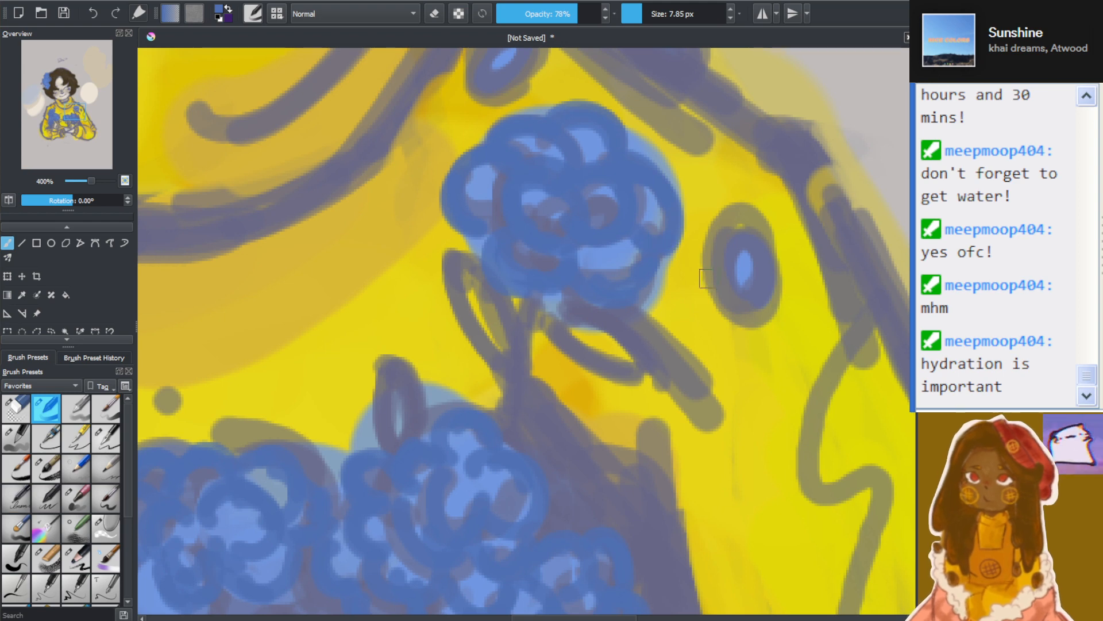
Outline the three small oval buds around the single chest flower and on the shoulder in darker blue
{"action": "left_click_drag", "start_coordinate": [767, 233], "coordinate": [770, 286]}
{"action": "mouse_move", "coordinate": [718, 258]}
{"action": "left_mouse_down"}
{"action": "mouse_move", "coordinate": [730, 225]}
{"action": "mouse_move", "coordinate": [776, 273]}
{"action": "left_mouse_up"}
{"action": "scroll", "coordinate": [697, 278], "scroll_direction": "down", "scroll_amount": 6}
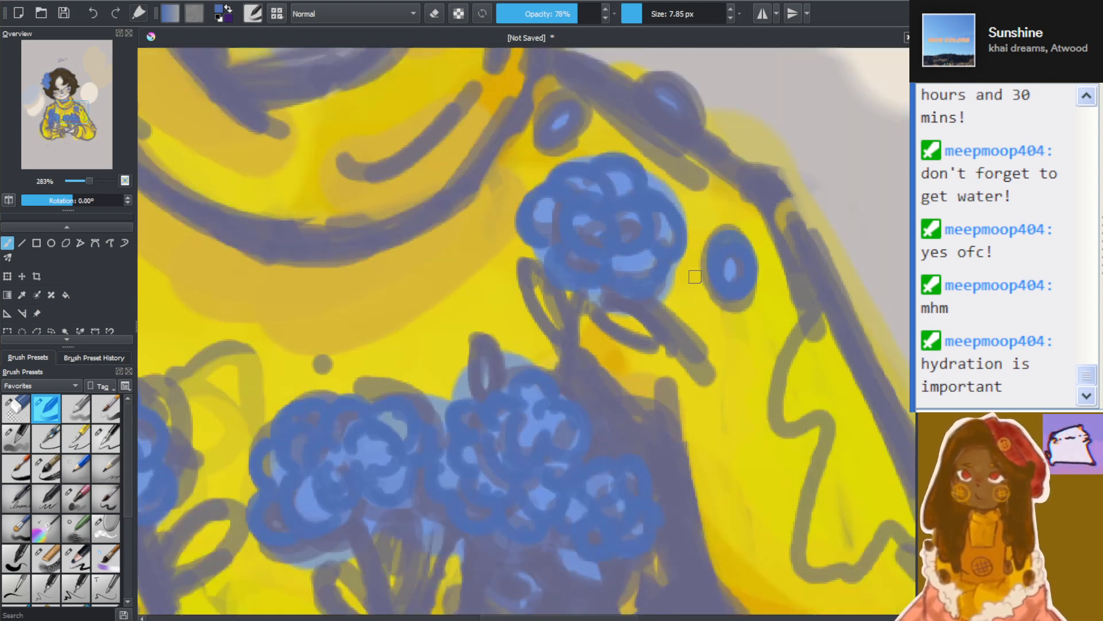
{"action": "scroll", "coordinate": [637, 236], "scroll_direction": "up", "scroll_amount": 6}
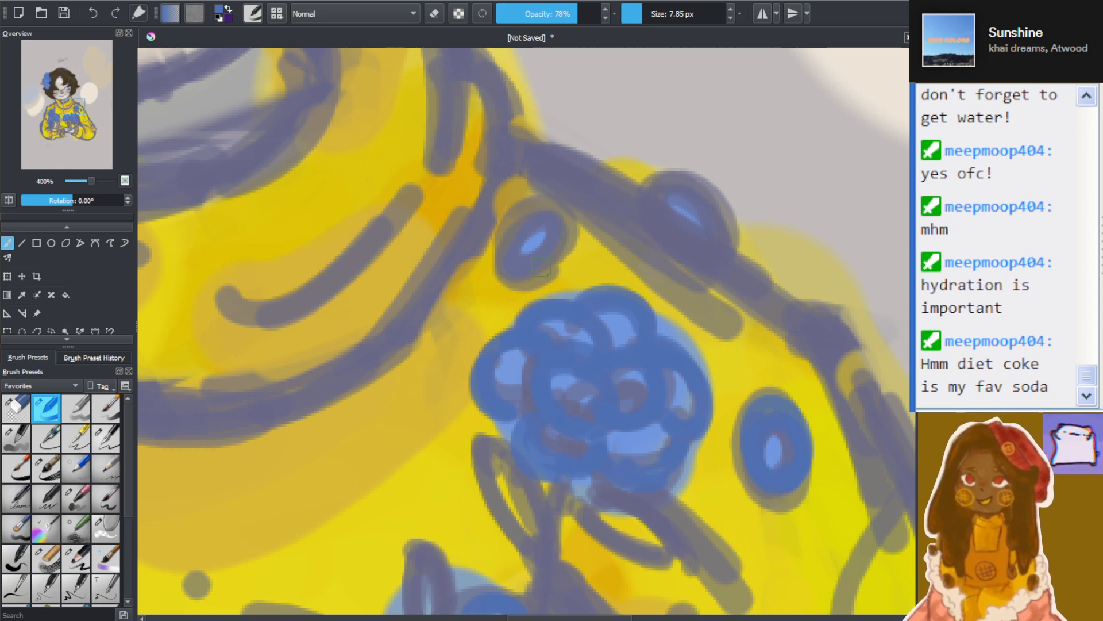
{"action": "left_click_drag", "start_coordinate": [505, 255], "coordinate": [557, 220]}
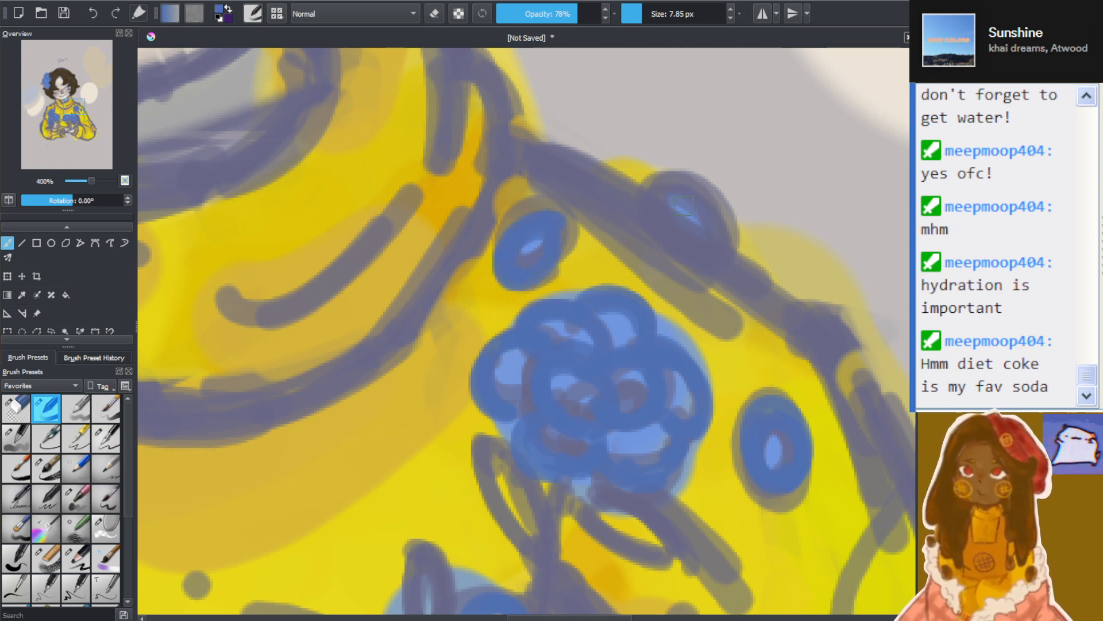
{"action": "left_click_drag", "start_coordinate": [662, 213], "coordinate": [661, 198]}
{"action": "scroll", "coordinate": [633, 190], "scroll_direction": "down", "scroll_amount": 9}
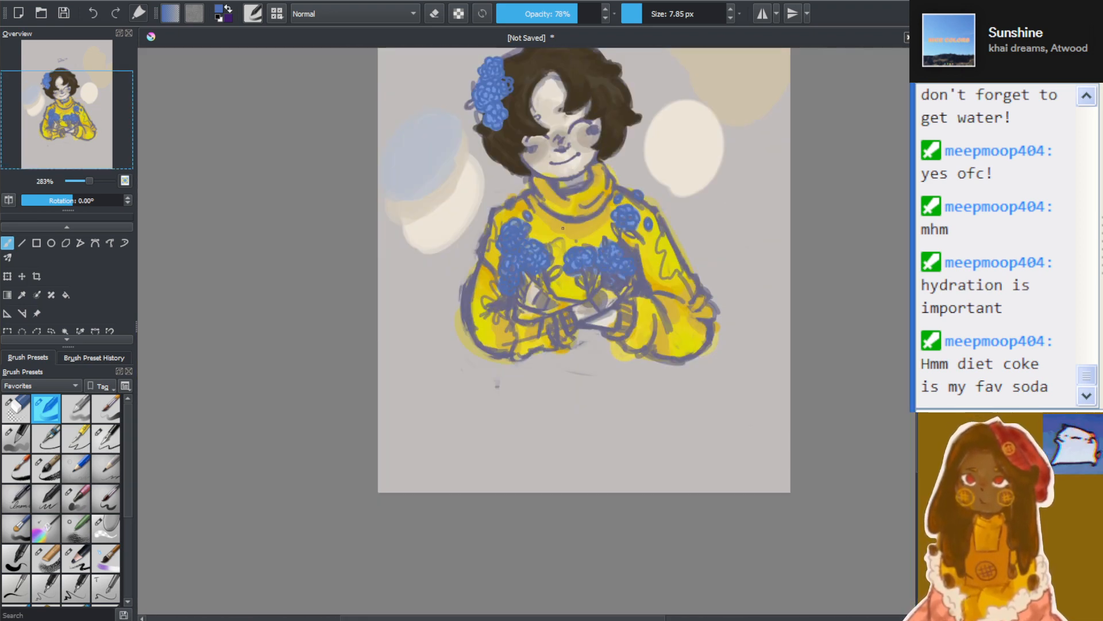
{"action": "scroll", "coordinate": [515, 220], "scroll_direction": "up", "scroll_amount": 4}
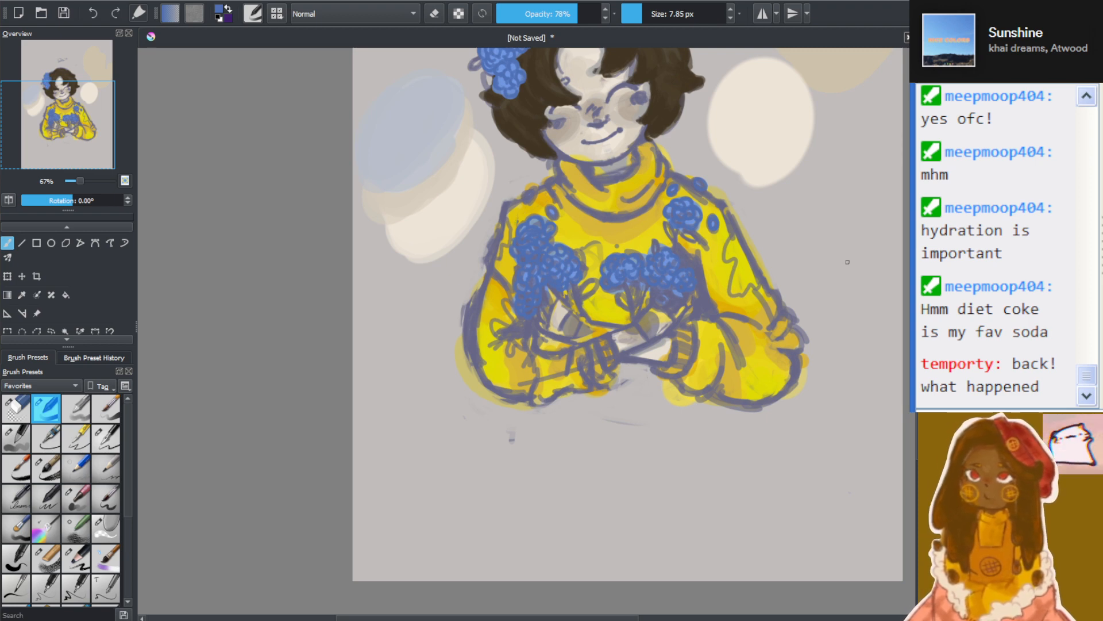
Outline the remaining oval bud on the left shoulder line of the sweater in darker blue
{"action": "scroll", "coordinate": [534, 192], "scroll_direction": "down", "scroll_amount": 3}
{"action": "scroll", "coordinate": [534, 192], "scroll_direction": "up", "scroll_amount": 3}
{"action": "scroll", "coordinate": [510, 438], "scroll_direction": "up", "scroll_amount": 8}
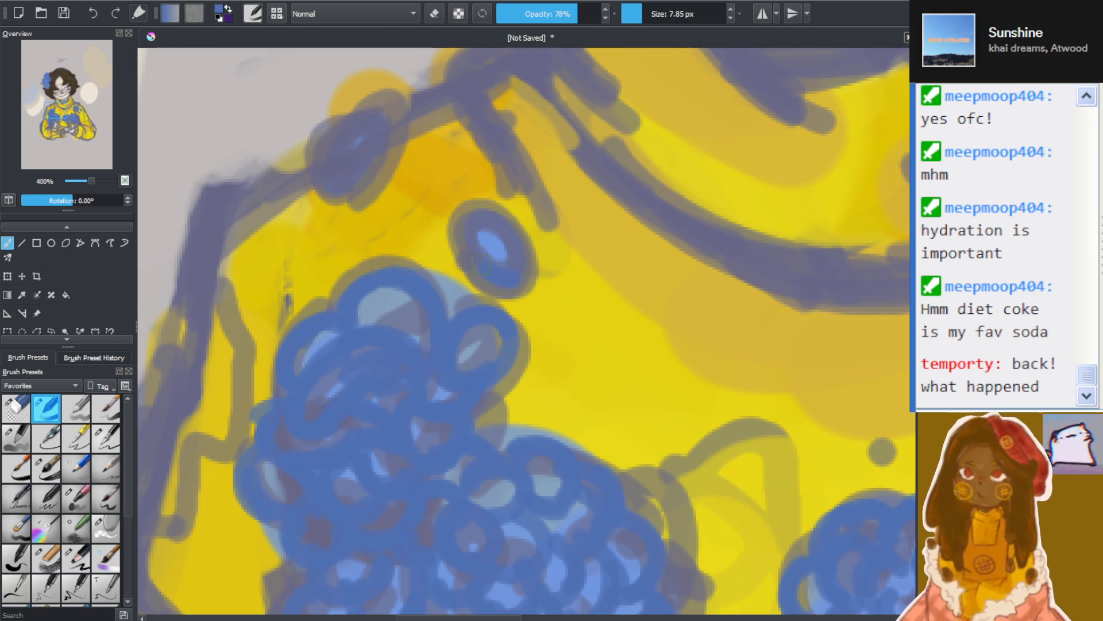
{"action": "left_click_drag", "start_coordinate": [347, 168], "coordinate": [368, 115]}
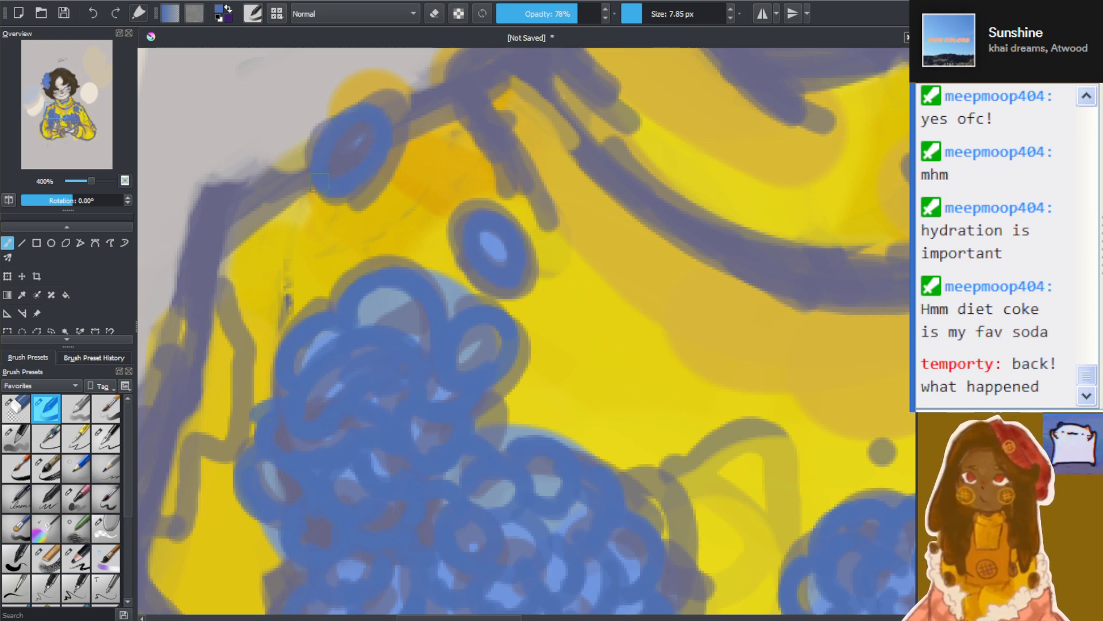
{"action": "scroll", "coordinate": [320, 182], "scroll_direction": "down", "scroll_amount": 6}
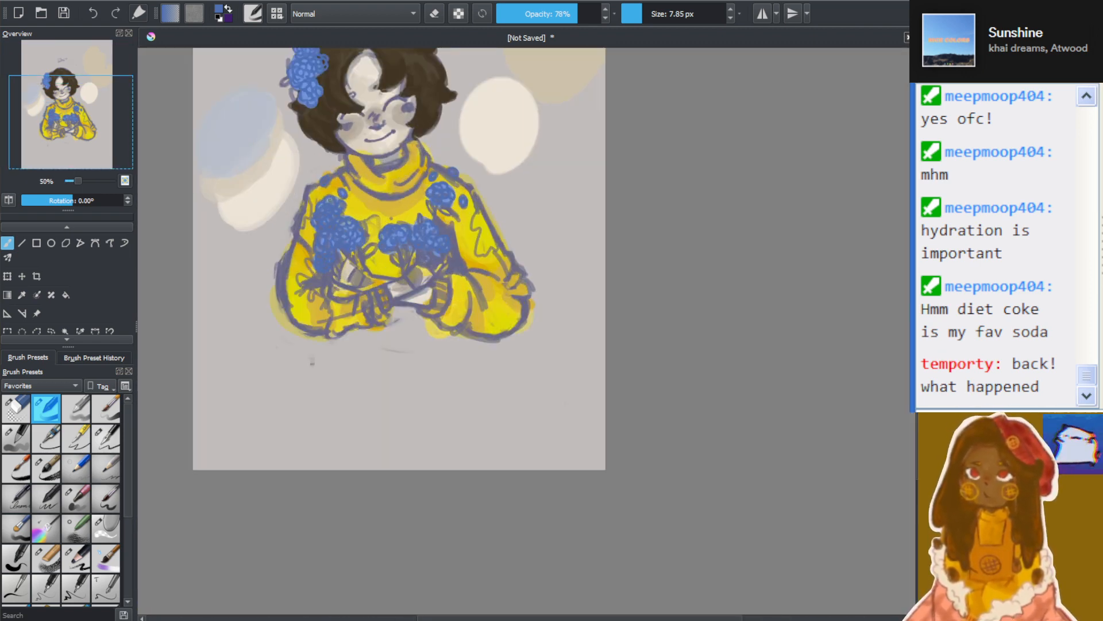
{"action": "scroll", "coordinate": [328, 194], "scroll_direction": "up", "scroll_amount": 1}
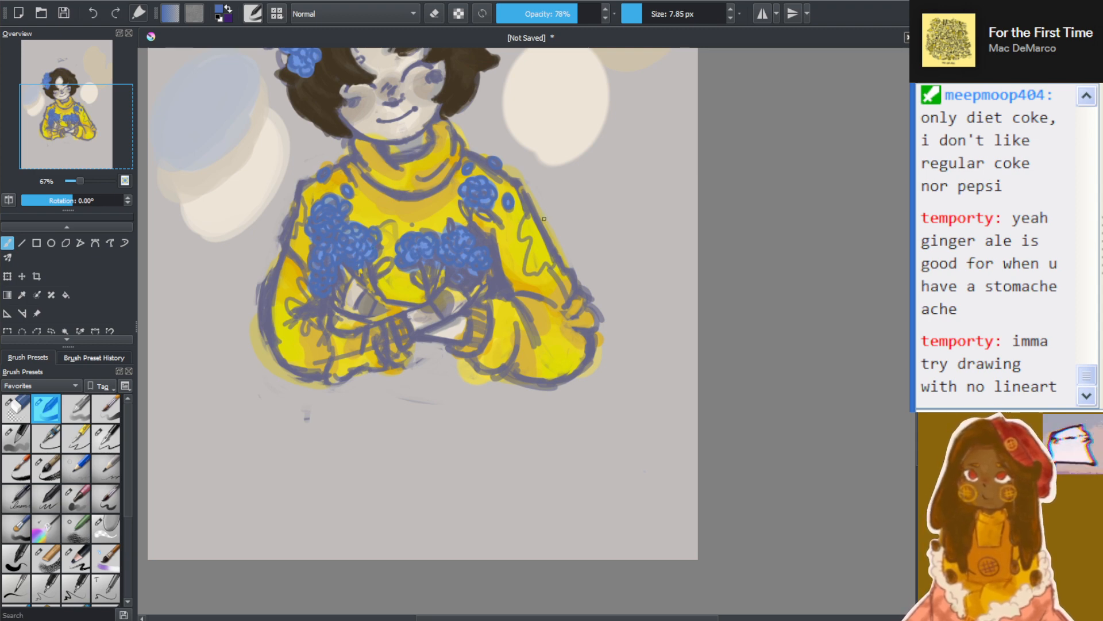
{"action": "scroll", "coordinate": [252, 202], "scroll_direction": "up", "scroll_amount": 2}
{"action": "scroll", "coordinate": [308, 217], "scroll_direction": "down", "scroll_amount": 3}
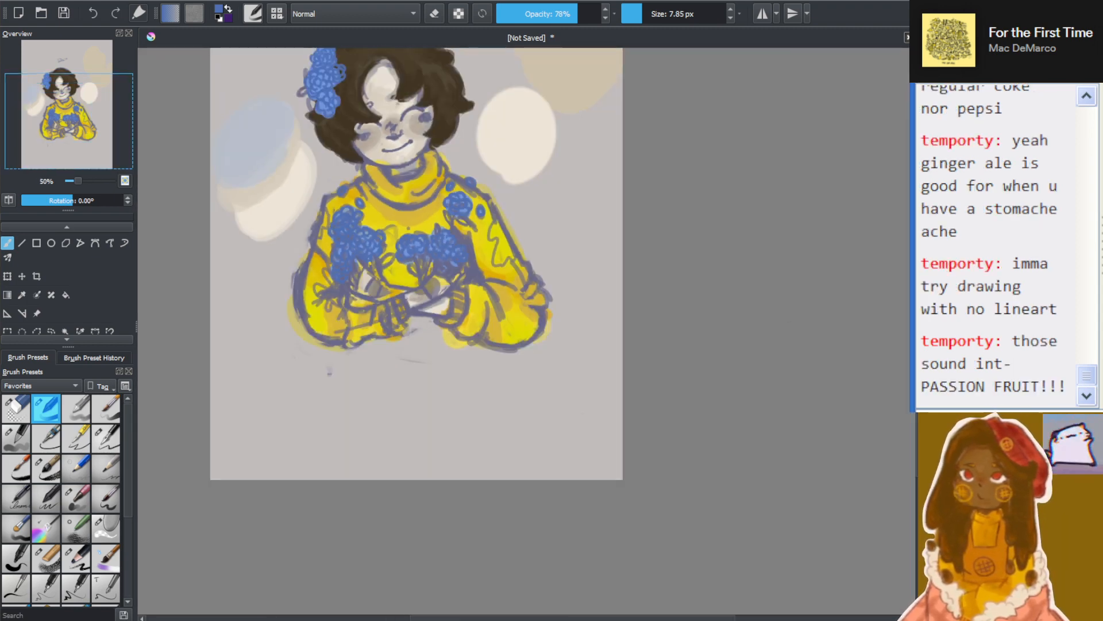
{"action": "left_click_drag", "start_coordinate": [499, 617], "coordinate": [431, 617]}
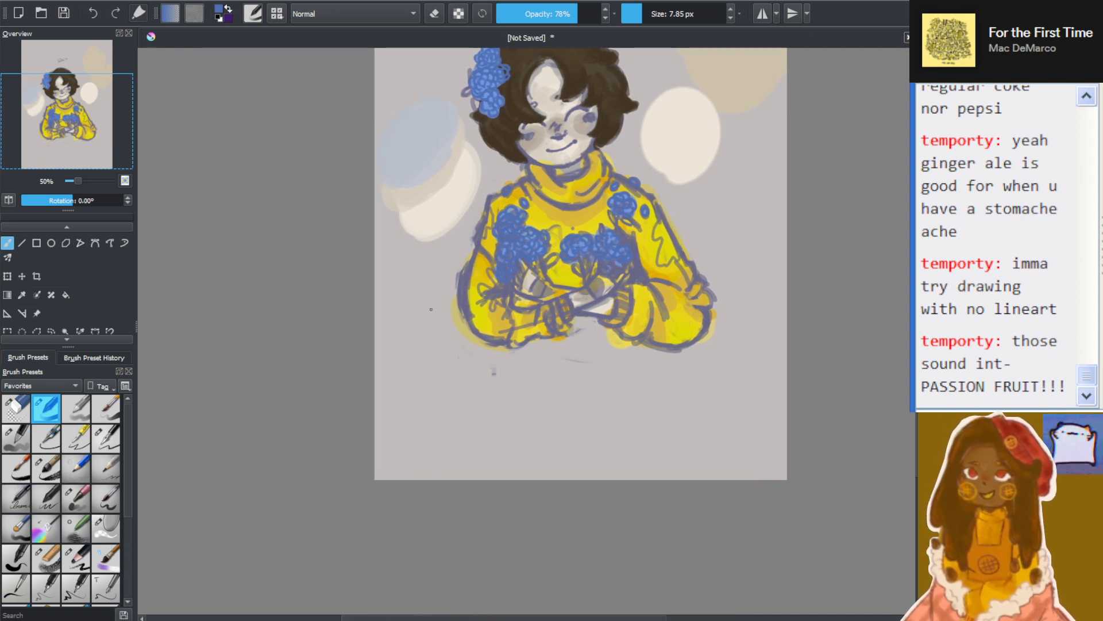
{"action": "scroll", "coordinate": [534, 262], "scroll_direction": "up", "scroll_amount": 1}
{"action": "left_click_drag", "start_coordinate": [916, 397], "coordinate": [917, 360]}
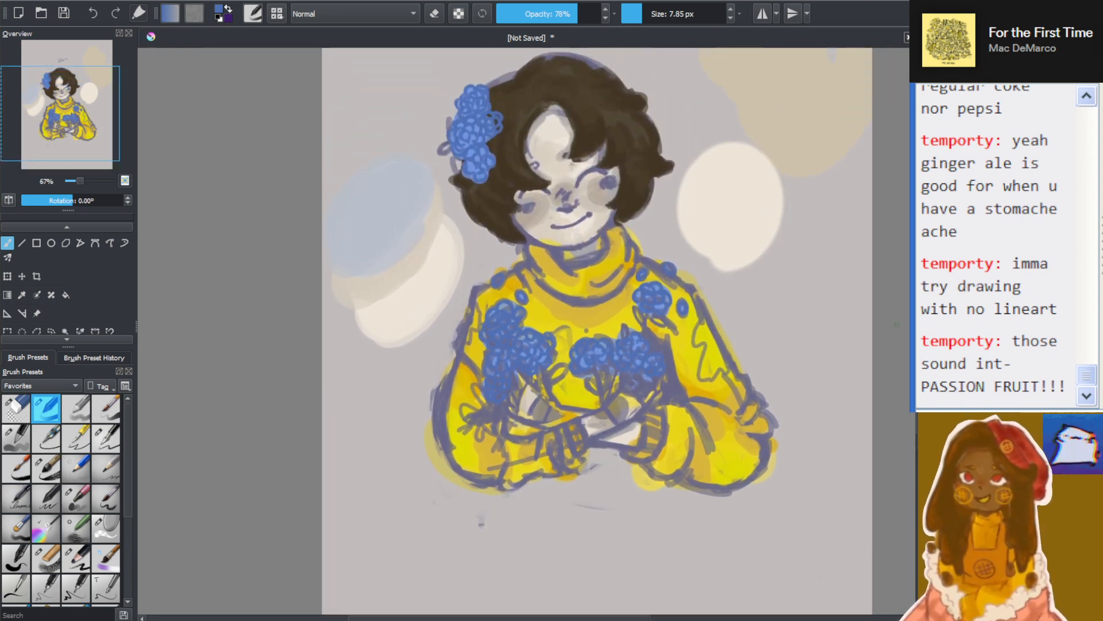
{"action": "scroll", "coordinate": [683, 362], "scroll_direction": "up", "scroll_amount": 2}
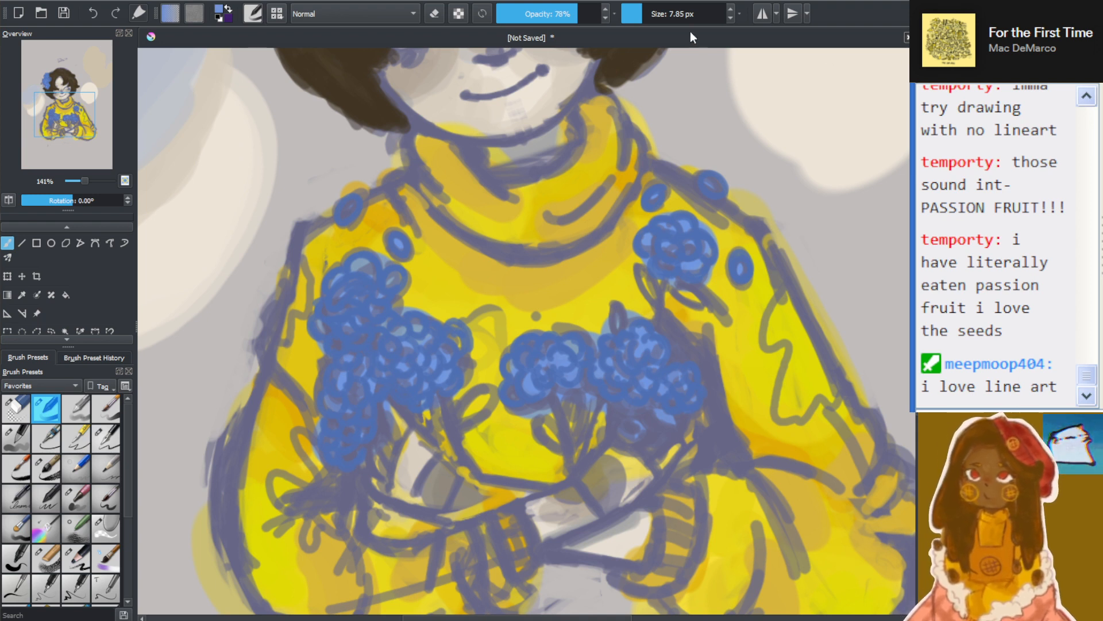
Set the brush to 100% opacity with a size of 22.44 px
{"action": "left_click", "coordinate": [649, 13]}
{"action": "left_click_drag", "start_coordinate": [649, 13], "coordinate": [654, 14]}
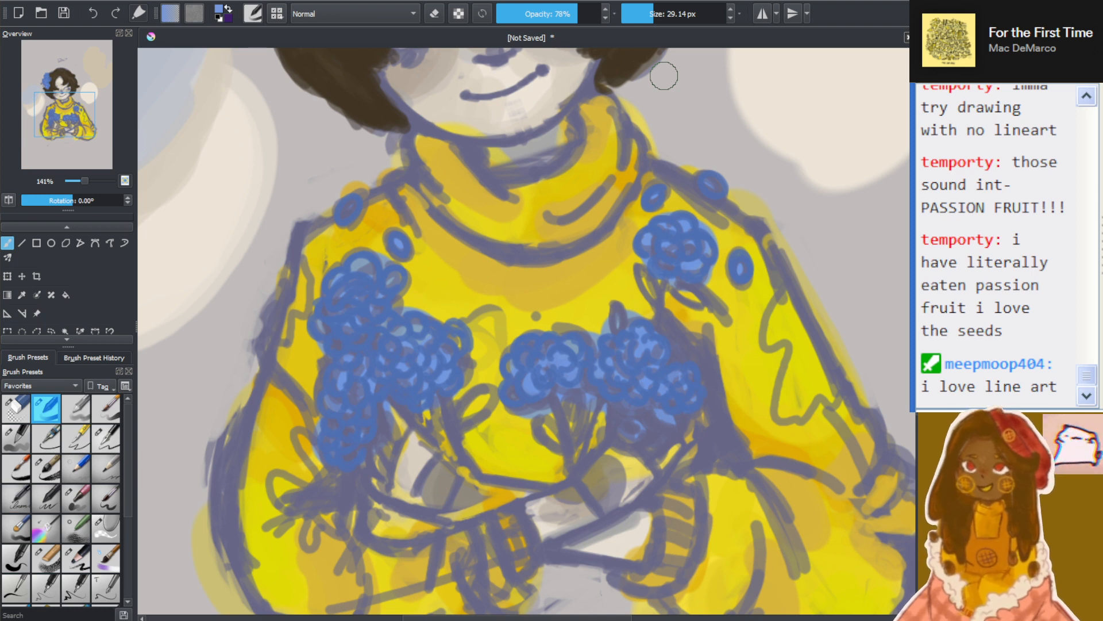
{"action": "left_click", "coordinate": [649, 12]}
{"action": "left_click_drag", "start_coordinate": [575, 10], "coordinate": [604, 12]}
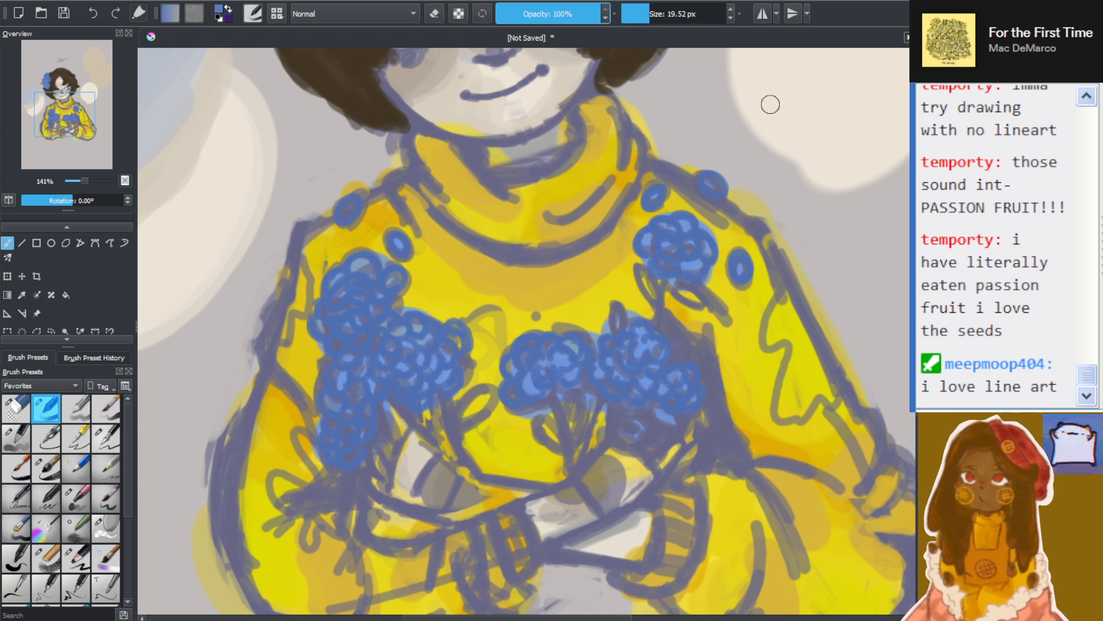
{"action": "left_click", "coordinate": [590, 15]}
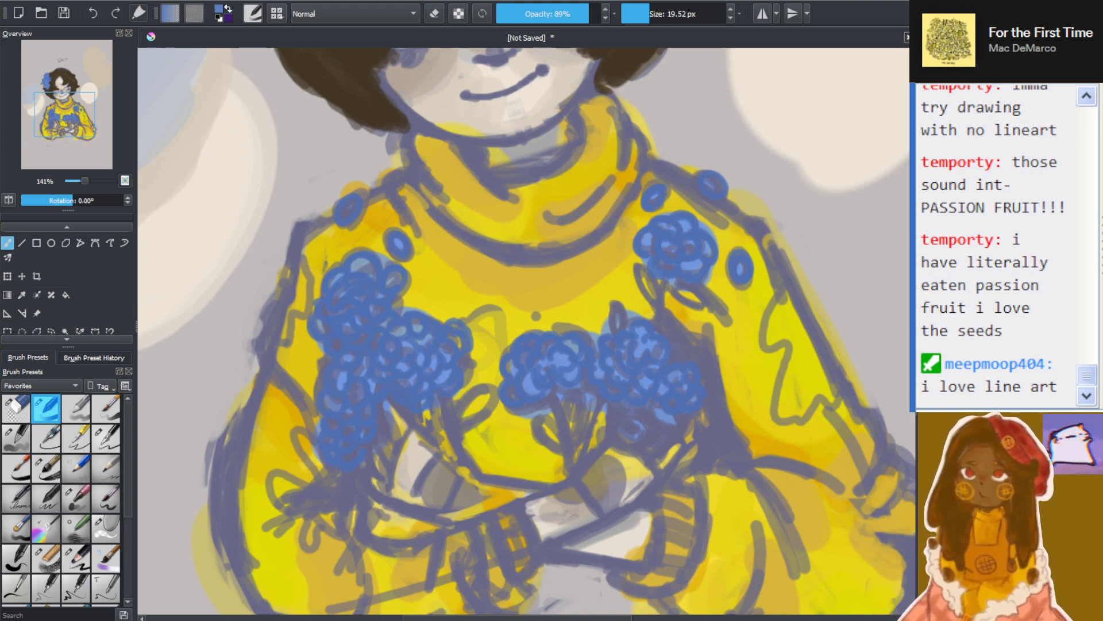
{"action": "scroll", "coordinate": [366, 387], "scroll_direction": "up", "scroll_amount": 1}
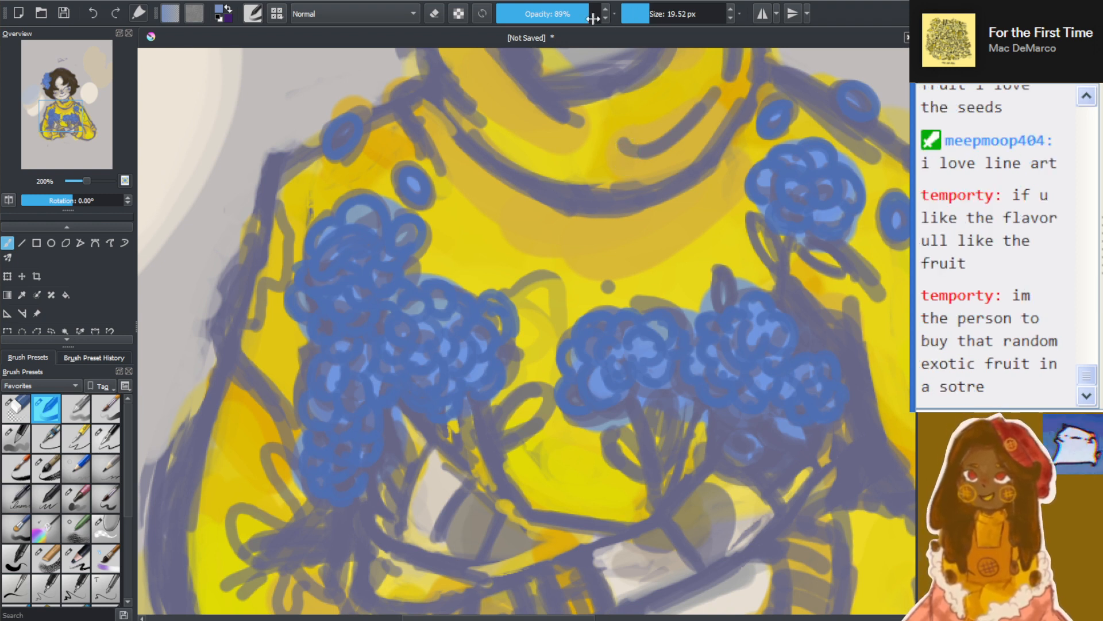
{"action": "left_click_drag", "start_coordinate": [597, 20], "coordinate": [605, 20]}
{"action": "left_click", "coordinate": [651, 17]}
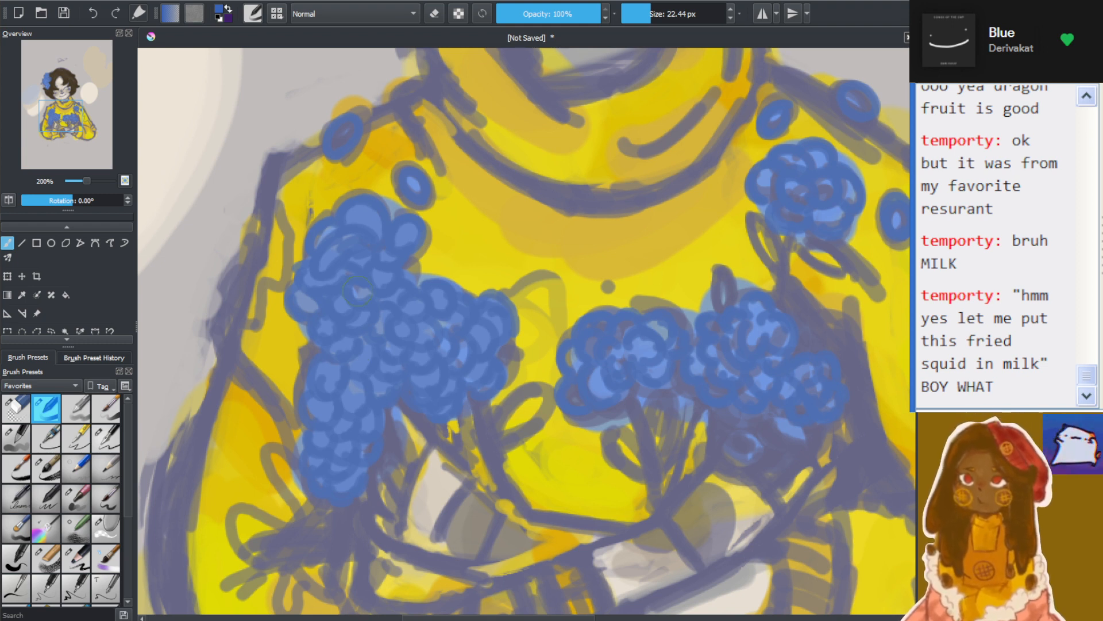
Paint lighter periwinkle blue into the uppermost petals of the left bouquet
{"action": "mouse_move", "coordinate": [329, 261]}
{"action": "left_mouse_down"}
{"action": "mouse_move", "coordinate": [347, 240]}
{"action": "mouse_move", "coordinate": [367, 245]}
{"action": "left_mouse_up"}
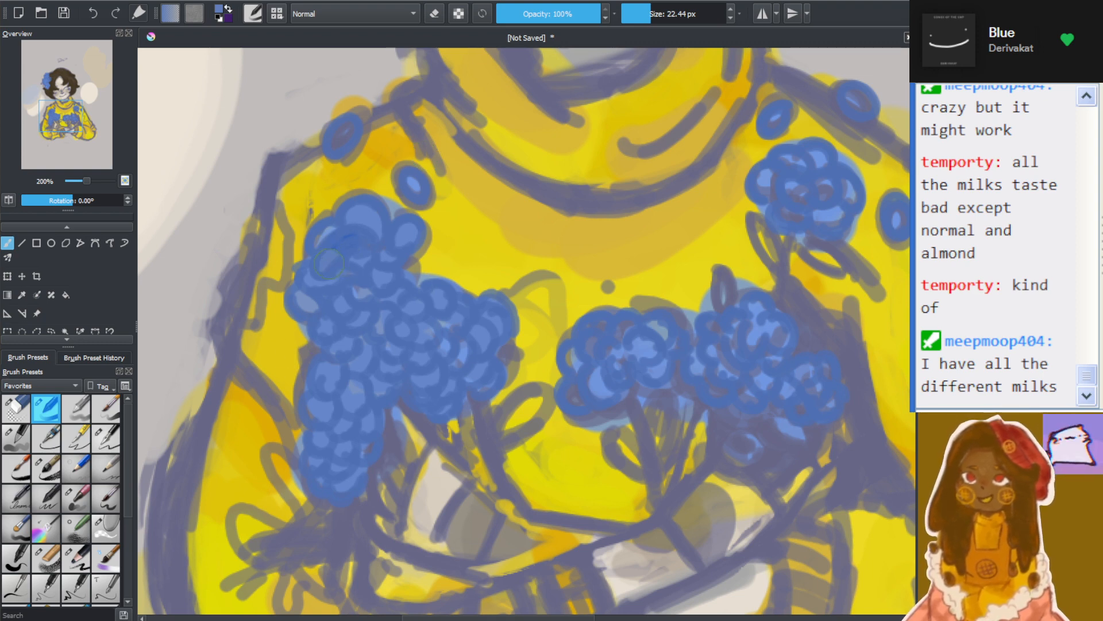
{"action": "scroll", "coordinate": [371, 266], "scroll_direction": "up", "scroll_amount": 2}
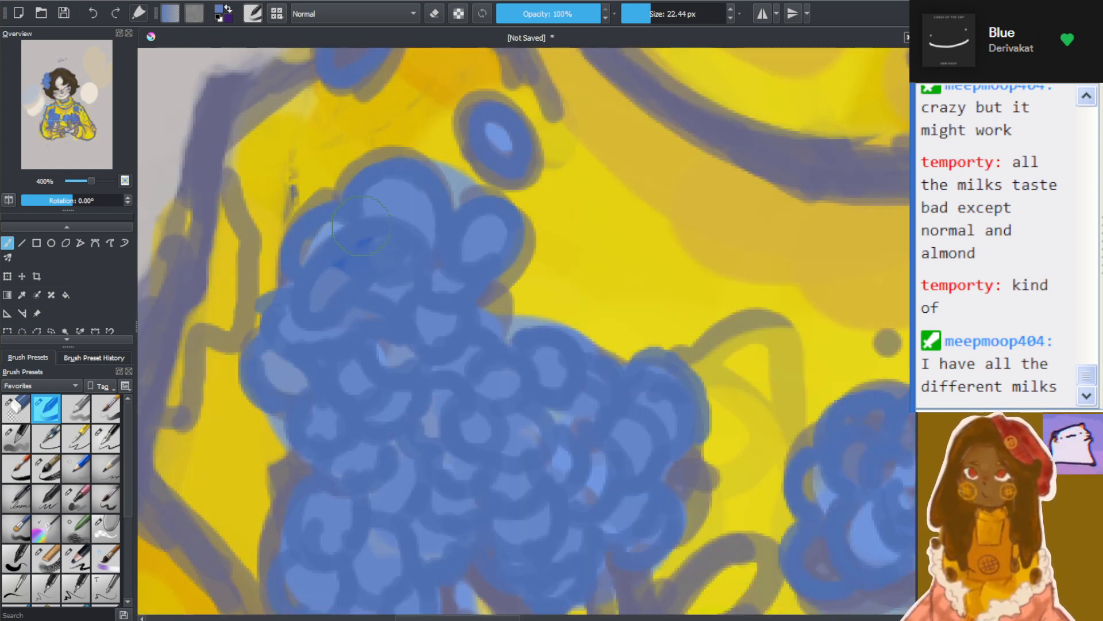
{"action": "left_click", "coordinate": [499, 138], "text": "ctrl"}
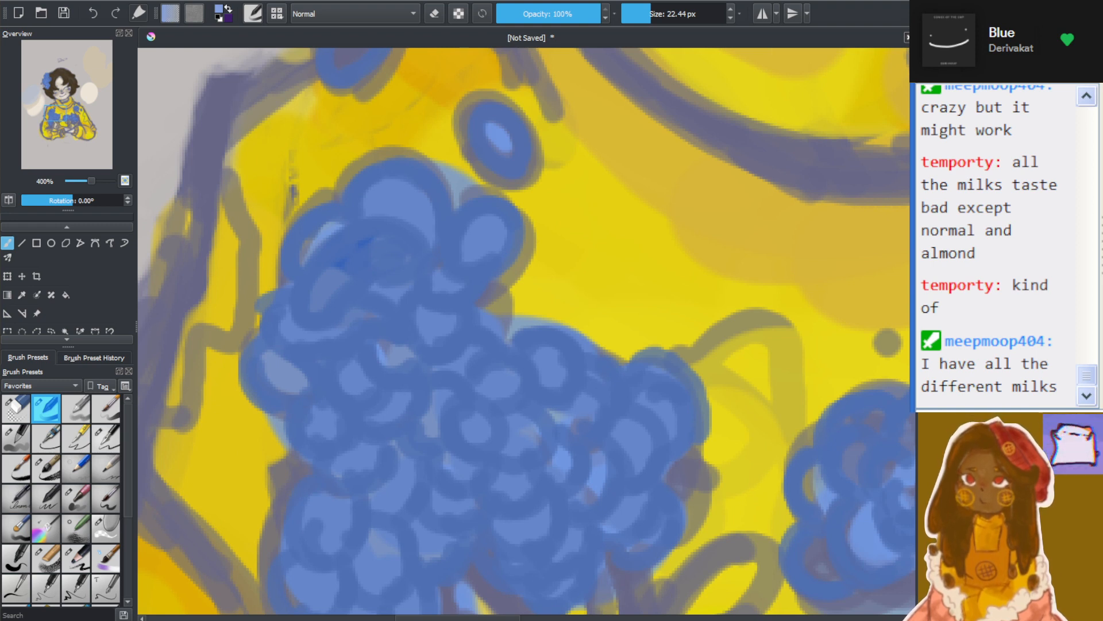
{"action": "left_click_drag", "start_coordinate": [320, 300], "coordinate": [363, 295]}
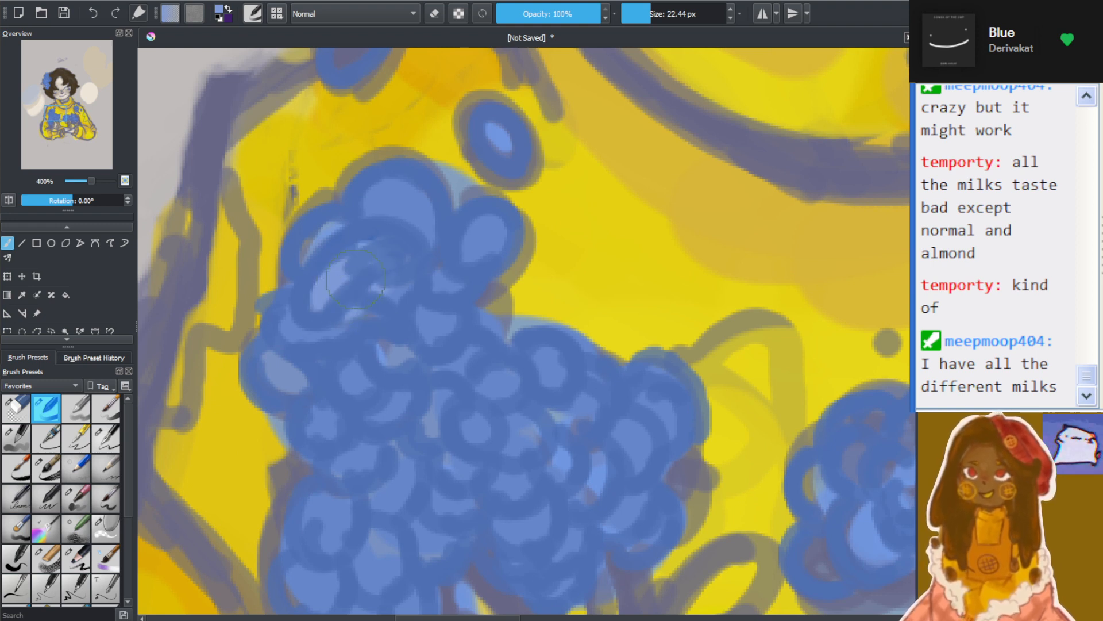
{"action": "left_click_drag", "start_coordinate": [376, 193], "coordinate": [425, 216]}
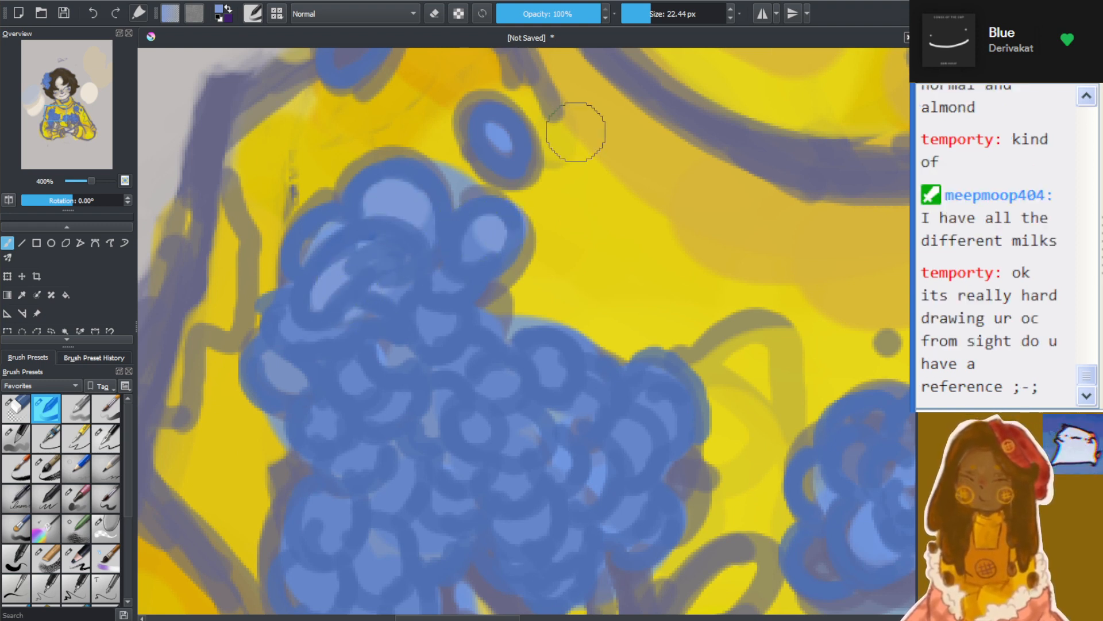
Reduce the brush to 8.64 px and add small light periwinkle highlights inside the petals throughout the left bouquet
{"action": "key", "text": "bracketleft"}
{"action": "key", "text": "bracketleft"}
{"action": "key", "text": "bracketleft"}
{"action": "key", "text": "bracketleft"}
{"action": "key", "text": "bracketleft"}
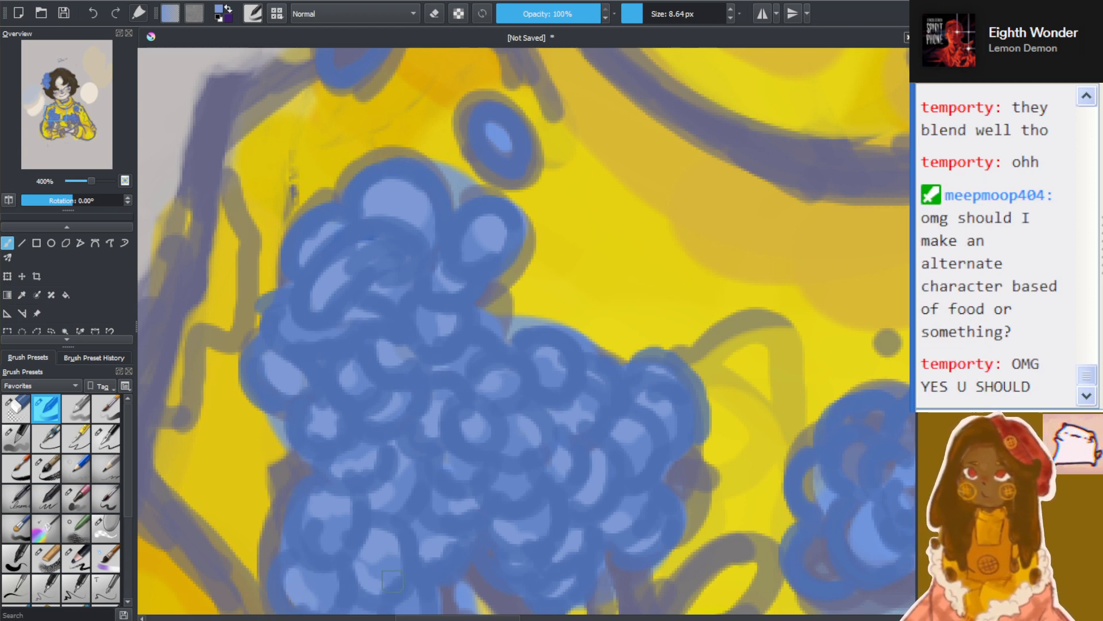
{"action": "scroll", "coordinate": [434, 476], "scroll_direction": "down", "scroll_amount": 4}
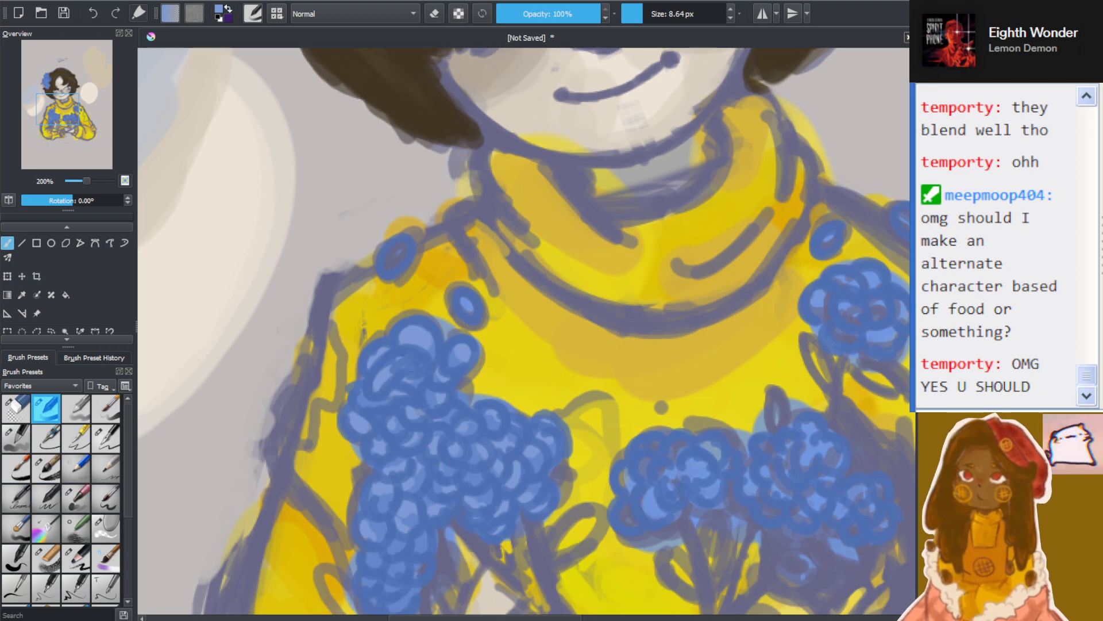
{"action": "scroll", "coordinate": [685, 432], "scroll_direction": "up", "scroll_amount": 2}
{"action": "scroll", "coordinate": [415, 368], "scroll_direction": "up", "scroll_amount": 2}
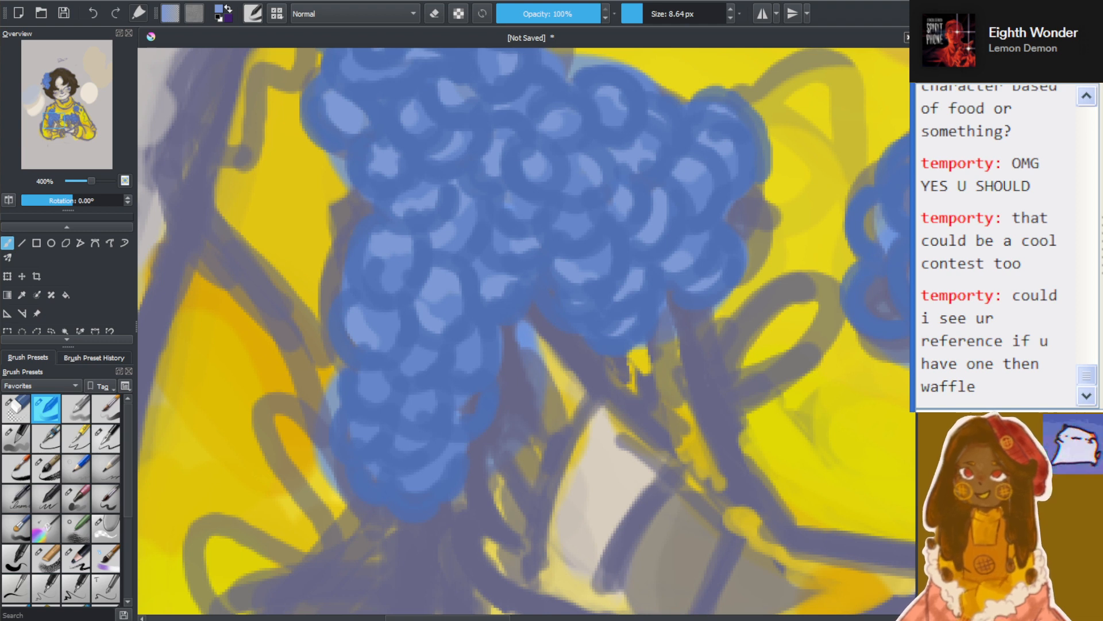
{"action": "mouse_move", "coordinate": [369, 391]}
{"action": "left_mouse_down"}
{"action": "mouse_move", "coordinate": [367, 375]}
{"action": "mouse_move", "coordinate": [416, 353]}
{"action": "mouse_move", "coordinate": [435, 358]}
{"action": "left_mouse_up"}
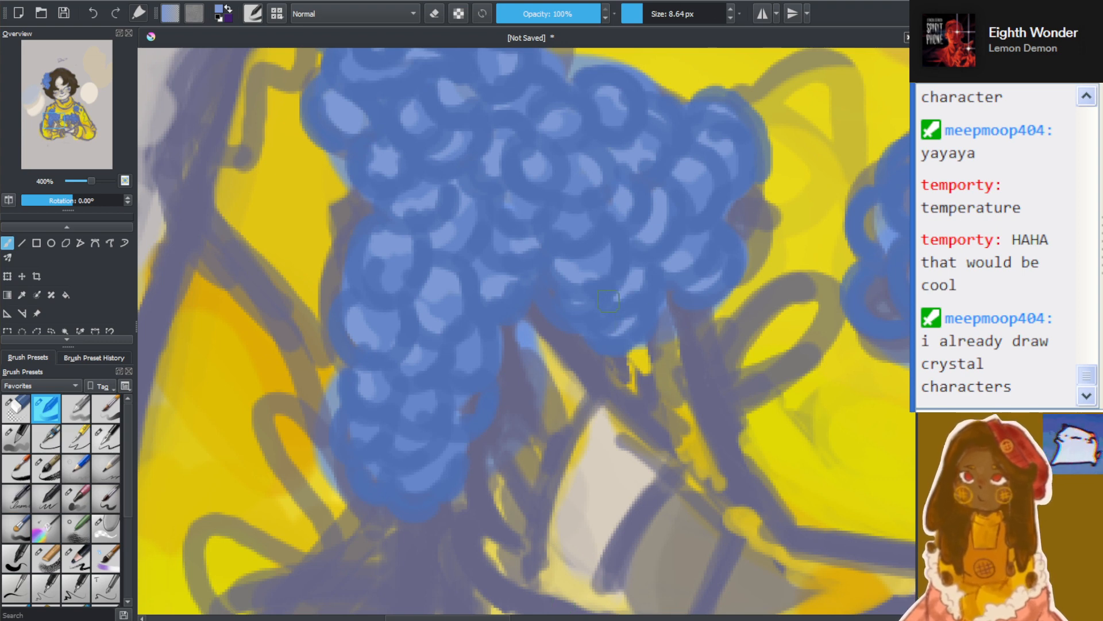
Fill the petals of the right bouquet, the single chest flower and its neighbouring buds with light periwinkle blue
{"action": "key", "text": "1"}
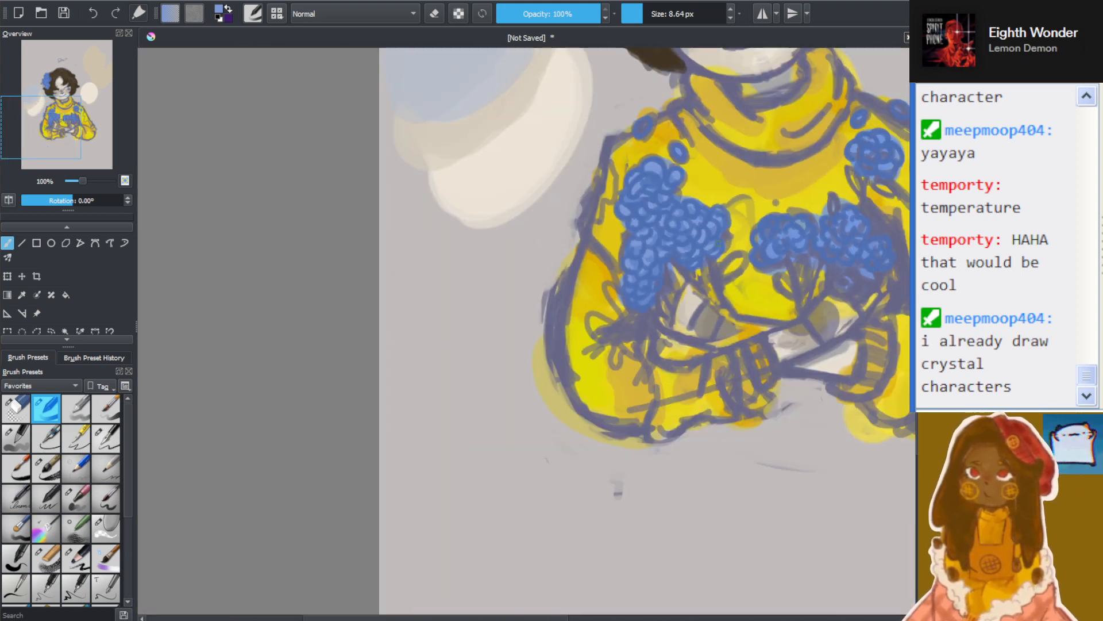
{"action": "left_click_drag", "start_coordinate": [684, 248], "coordinate": [452, 233]}
{"action": "scroll", "coordinate": [475, 167], "scroll_direction": "up", "scroll_amount": 2}
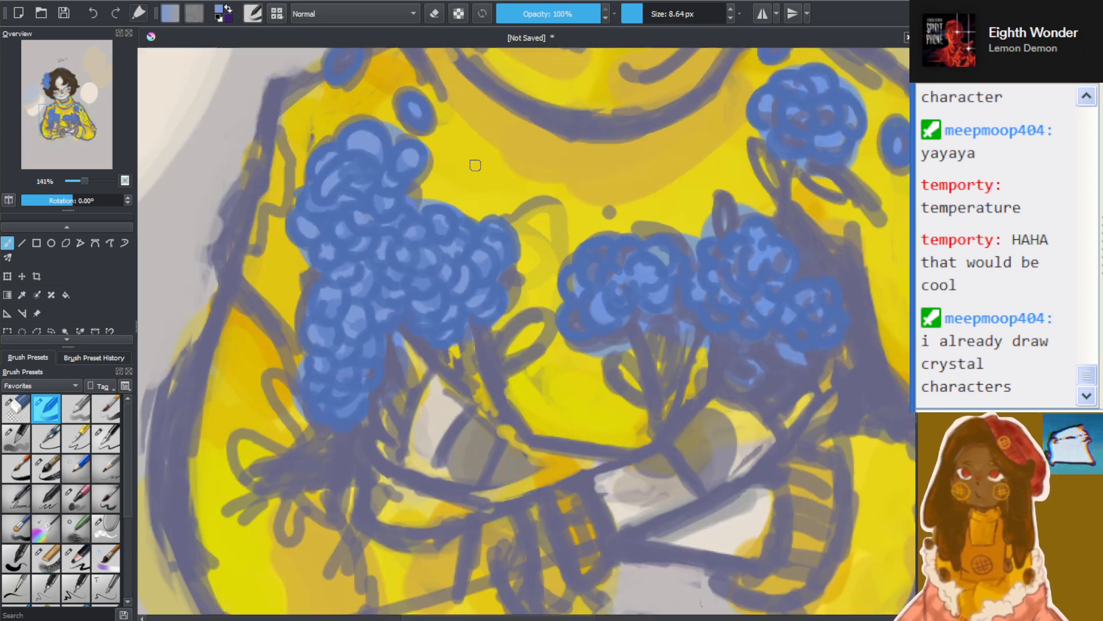
{"action": "left_click_drag", "start_coordinate": [913, 345], "coordinate": [913, 334]}
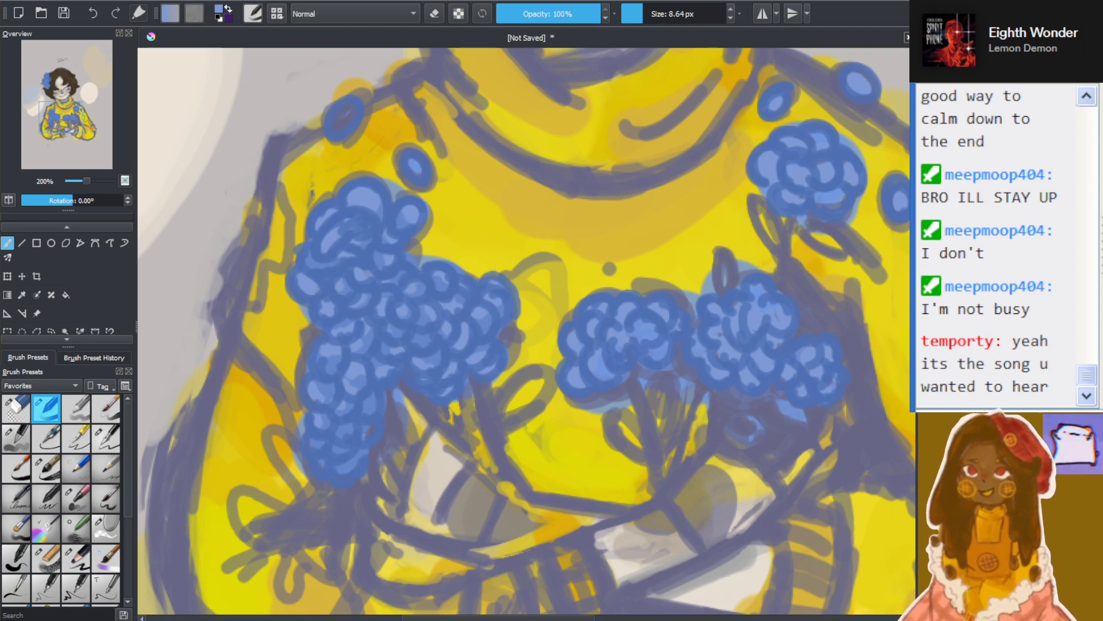
{"action": "scroll", "coordinate": [506, 358], "scroll_direction": "down", "scroll_amount": 6}
{"action": "scroll", "coordinate": [586, 375], "scroll_direction": "up", "scroll_amount": 2}
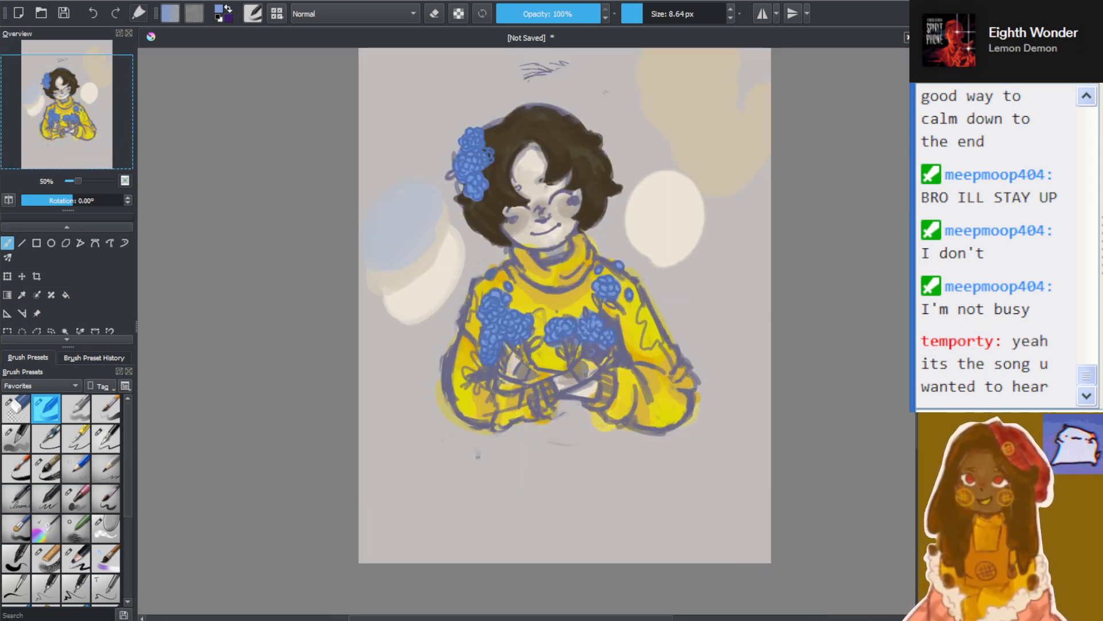
{"action": "scroll", "coordinate": [577, 342], "scroll_direction": "up", "scroll_amount": 6}
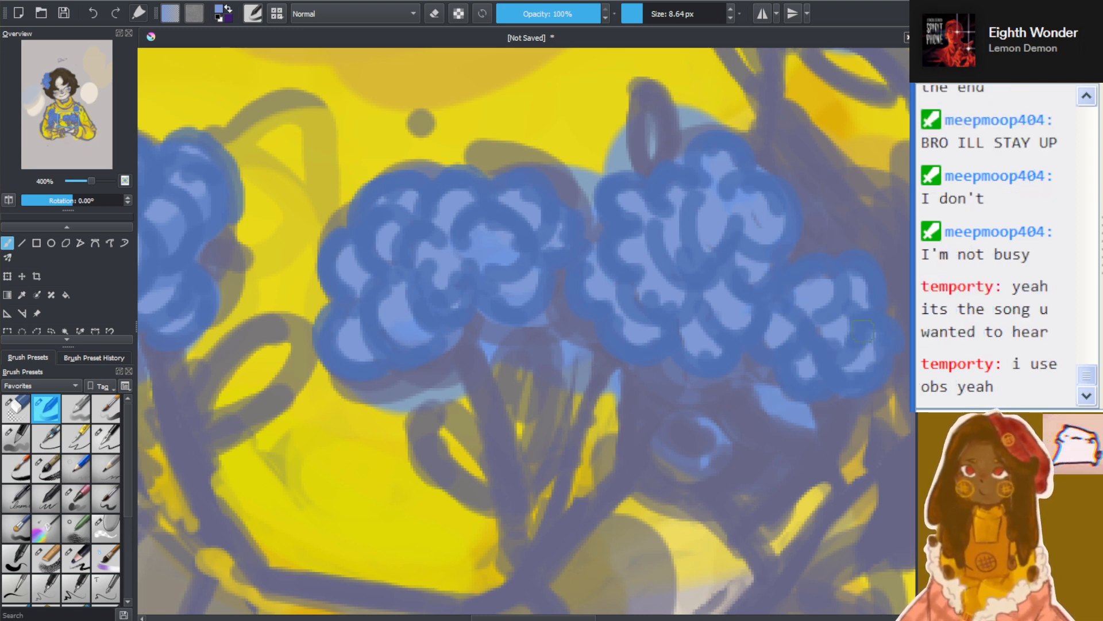
{"action": "scroll", "coordinate": [821, 296], "scroll_direction": "down", "scroll_amount": 4}
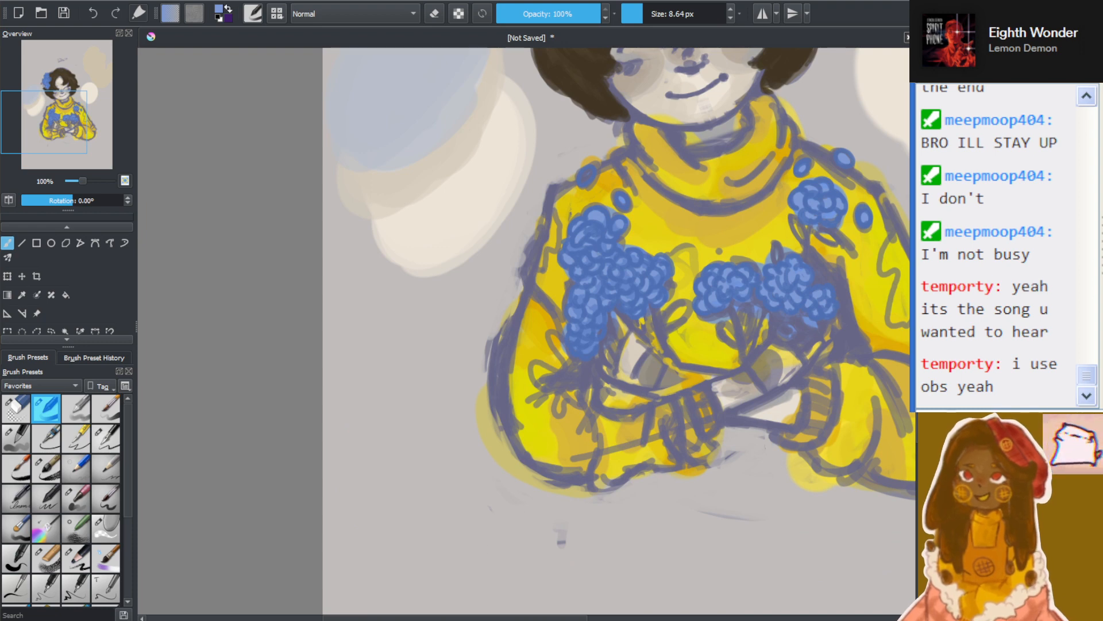
{"action": "scroll", "coordinate": [634, 85], "scroll_direction": "up", "scroll_amount": 4}
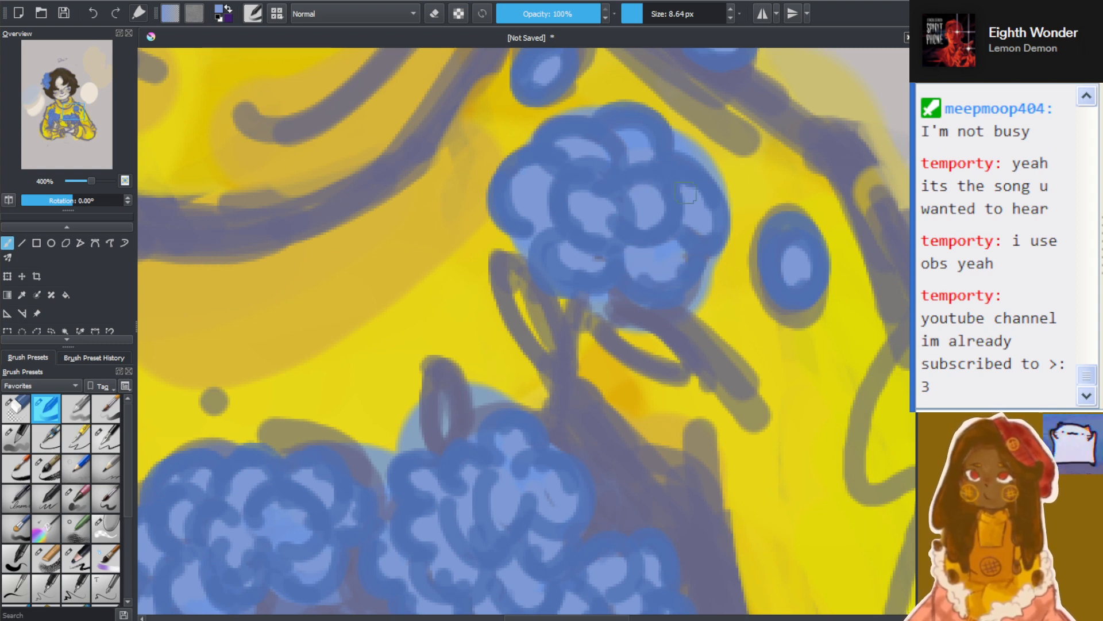
{"action": "scroll", "coordinate": [657, 158], "scroll_direction": "down", "scroll_amount": 6}
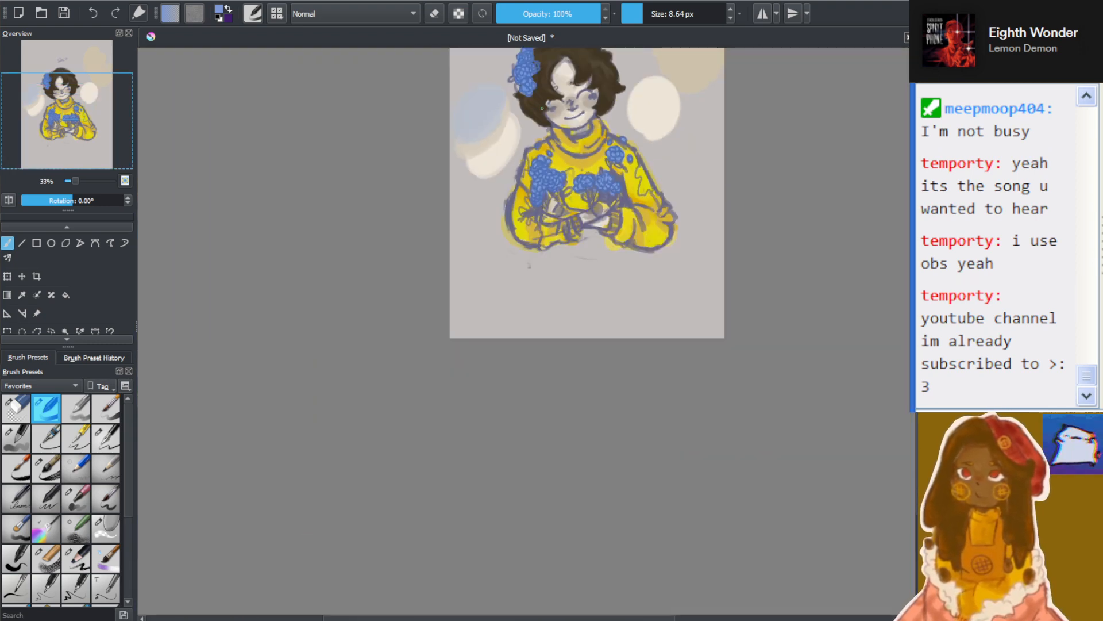
{"action": "scroll", "coordinate": [551, 57], "scroll_direction": "up", "scroll_amount": 5}
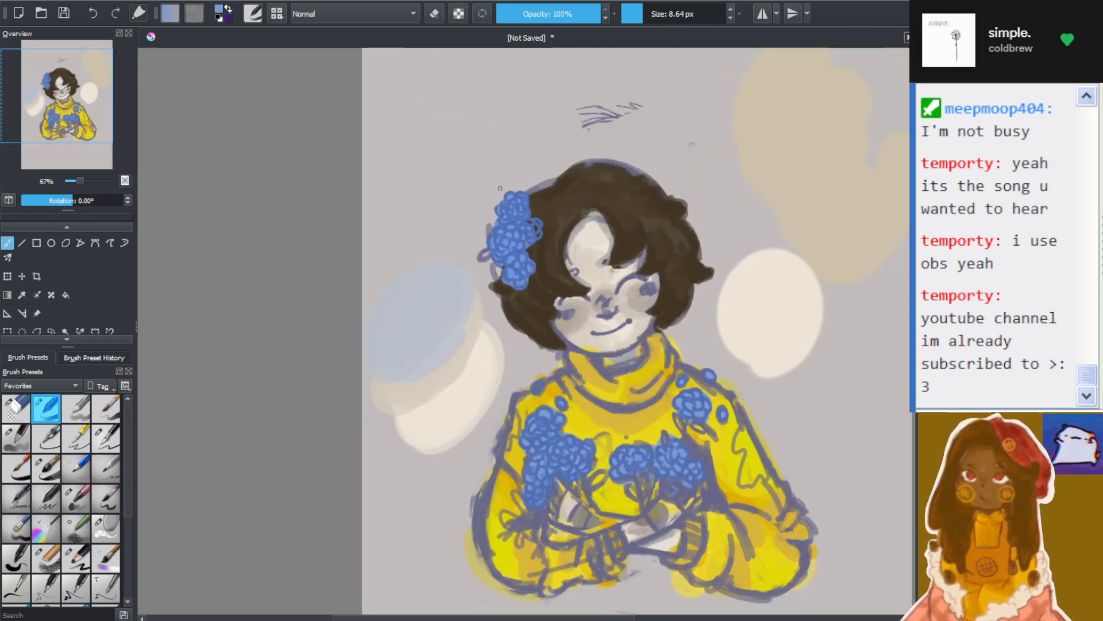
{"action": "scroll", "coordinate": [499, 95], "scroll_direction": "up", "scroll_amount": 1}
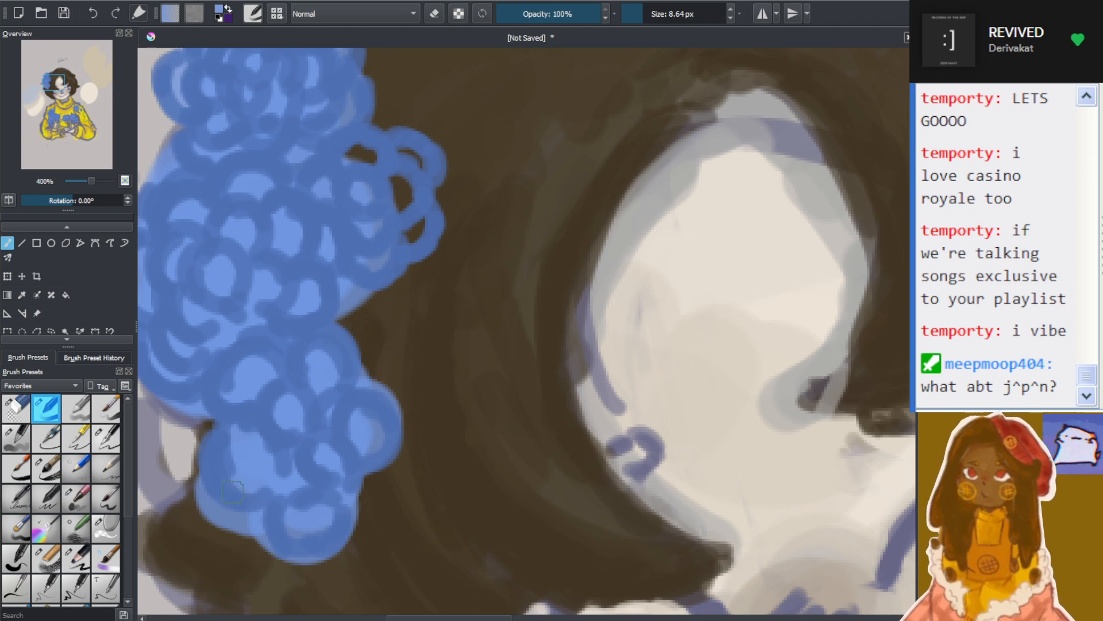
{"action": "scroll", "coordinate": [710, 304], "scroll_direction": "down", "scroll_amount": 6}
{"action": "scroll", "coordinate": [727, 286], "scroll_direction": "up", "scroll_amount": 6}
{"action": "scroll", "coordinate": [240, 263], "scroll_direction": "down", "scroll_amount": 3}
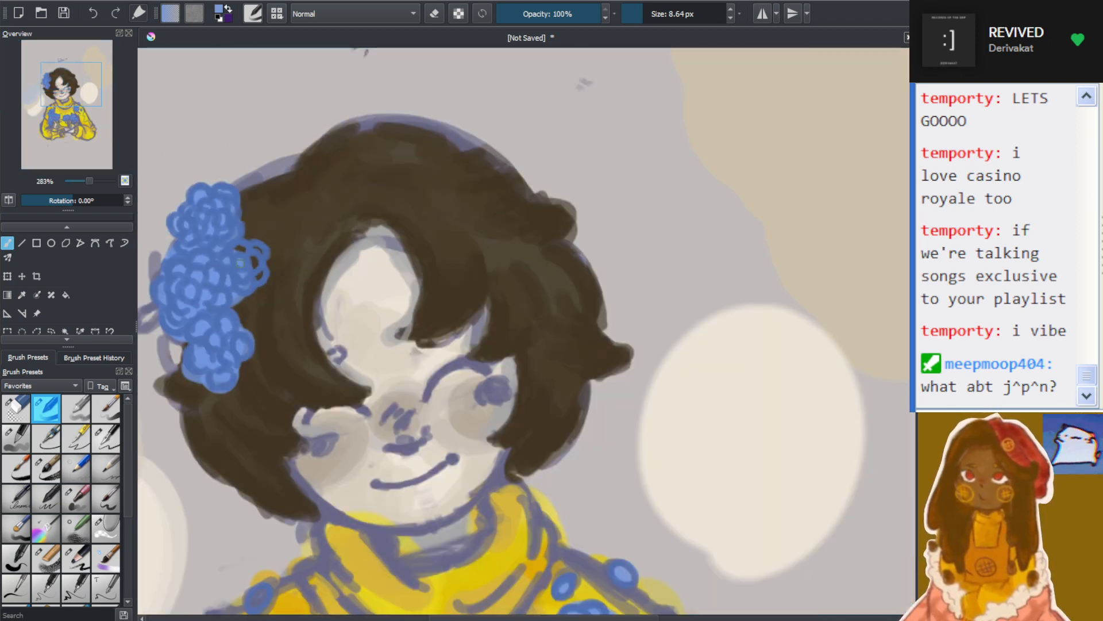
{"action": "left_click_drag", "start_coordinate": [240, 263], "coordinate": [424, 286]}
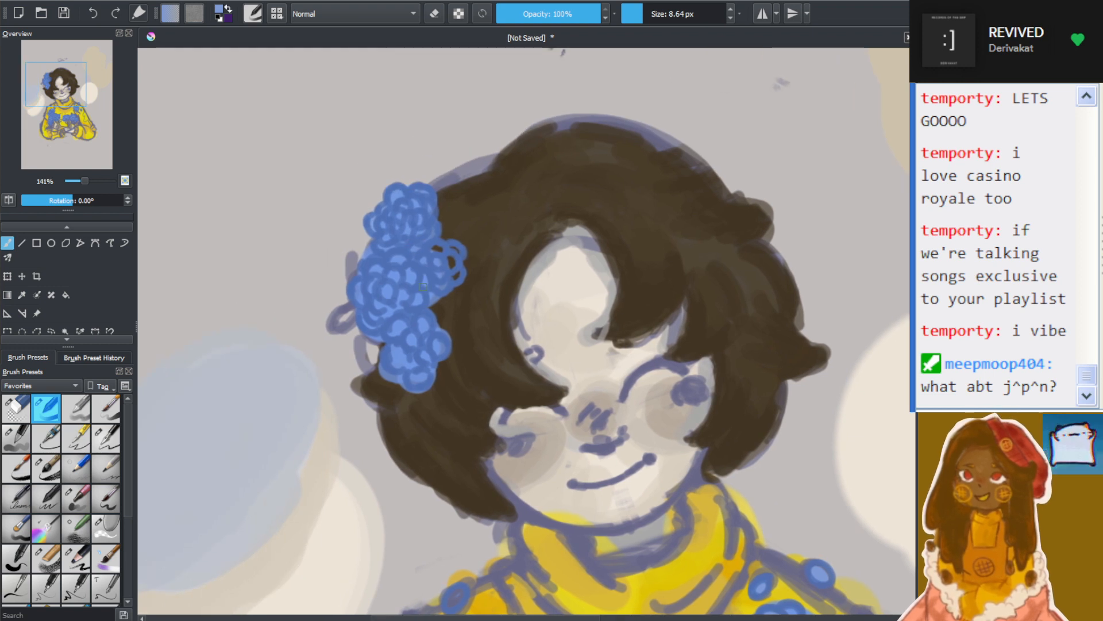
{"action": "scroll", "coordinate": [423, 285], "scroll_direction": "up", "scroll_amount": 1}
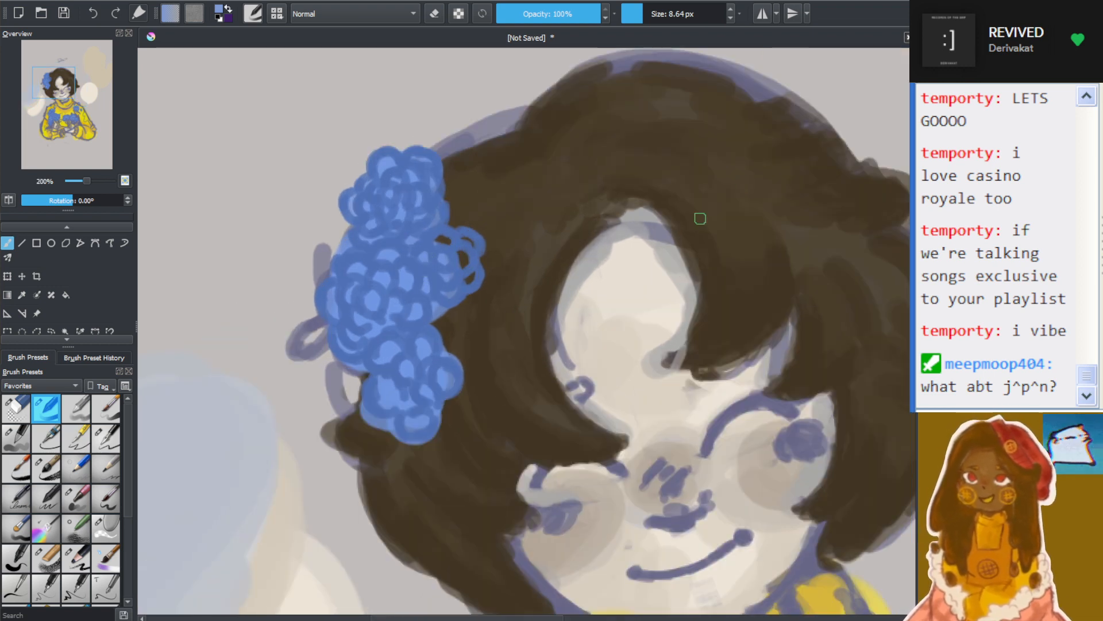
Fill the remaining open petals on the right side of the flower cluster in the hair with light periwinkle blue
{"action": "mouse_move", "coordinate": [442, 239]}
{"action": "left_mouse_down"}
{"action": "mouse_move", "coordinate": [461, 255]}
{"action": "mouse_move", "coordinate": [444, 242]}
{"action": "mouse_move", "coordinate": [472, 242]}
{"action": "mouse_move", "coordinate": [448, 238]}
{"action": "left_mouse_up"}
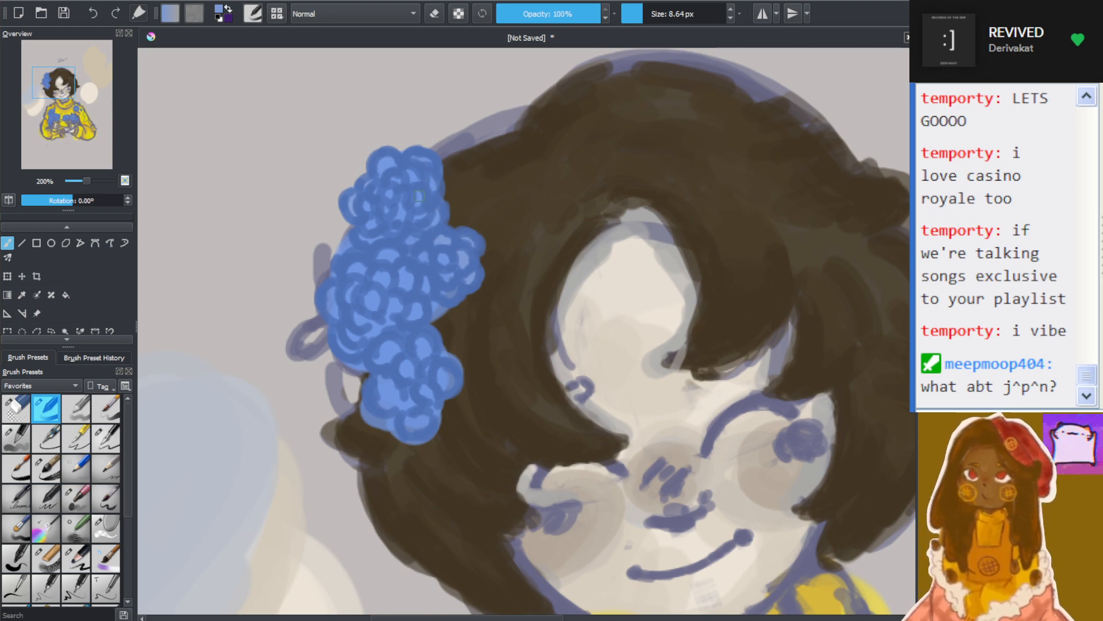
{"action": "scroll", "coordinate": [419, 196], "scroll_direction": "down", "scroll_amount": 6}
{"action": "scroll", "coordinate": [580, 268], "scroll_direction": "up", "scroll_amount": 2}
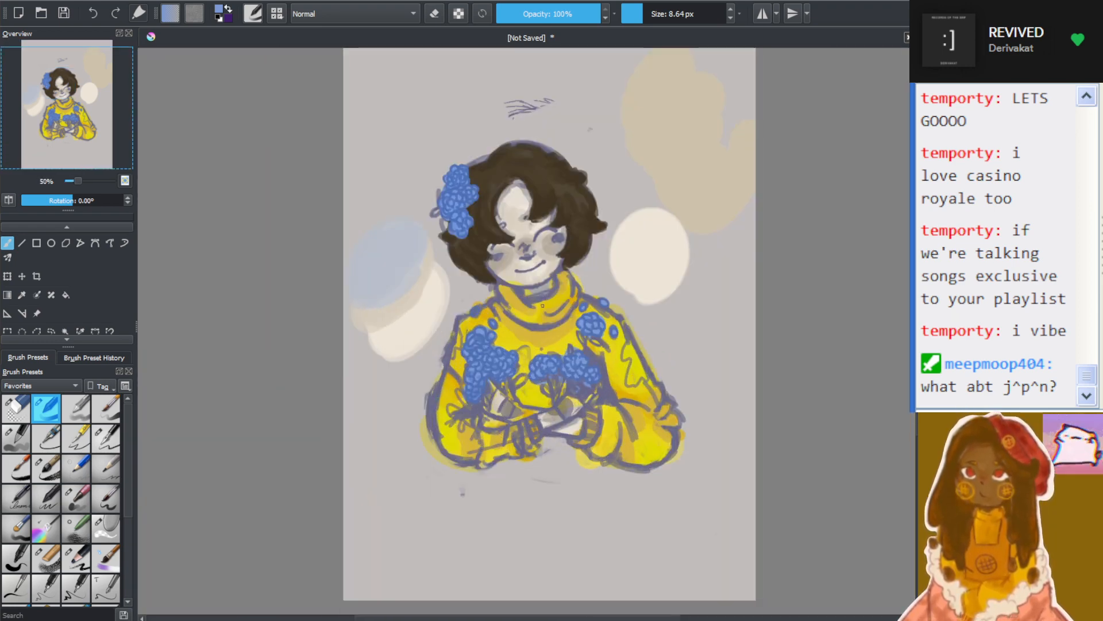
{"action": "scroll", "coordinate": [580, 269], "scroll_direction": "up", "scroll_amount": 2}
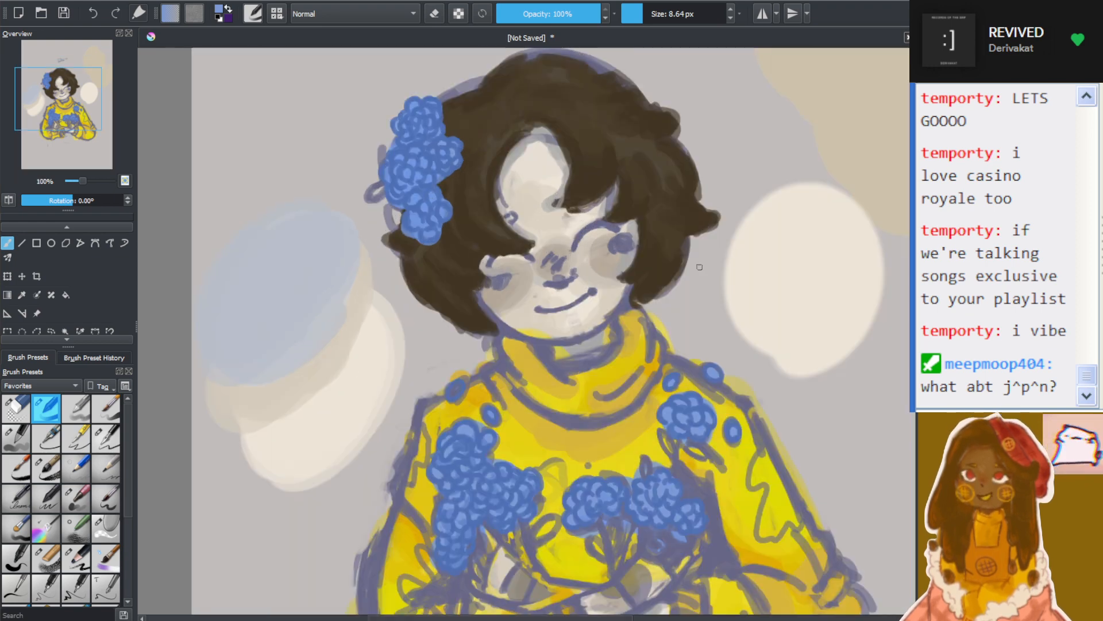
{"action": "scroll", "coordinate": [700, 267], "scroll_direction": "down", "scroll_amount": 2}
{"action": "left_click_drag", "start_coordinate": [115, 102], "coordinate": [104, 107]}
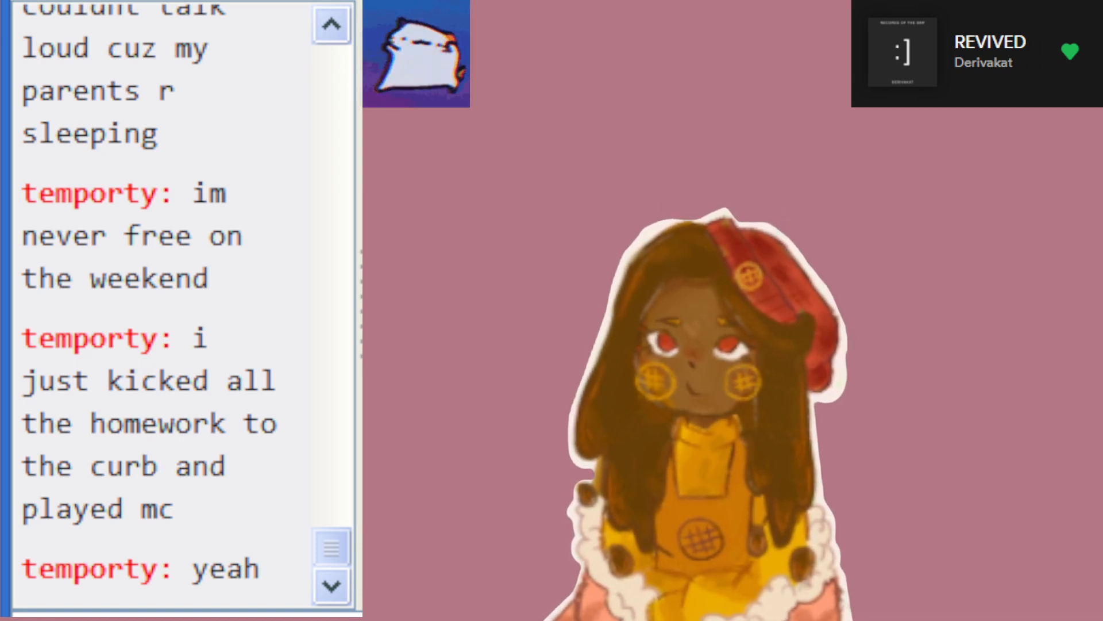
{"action": "scroll", "coordinate": [167, 305], "scroll_direction": "up", "scroll_amount": 2}
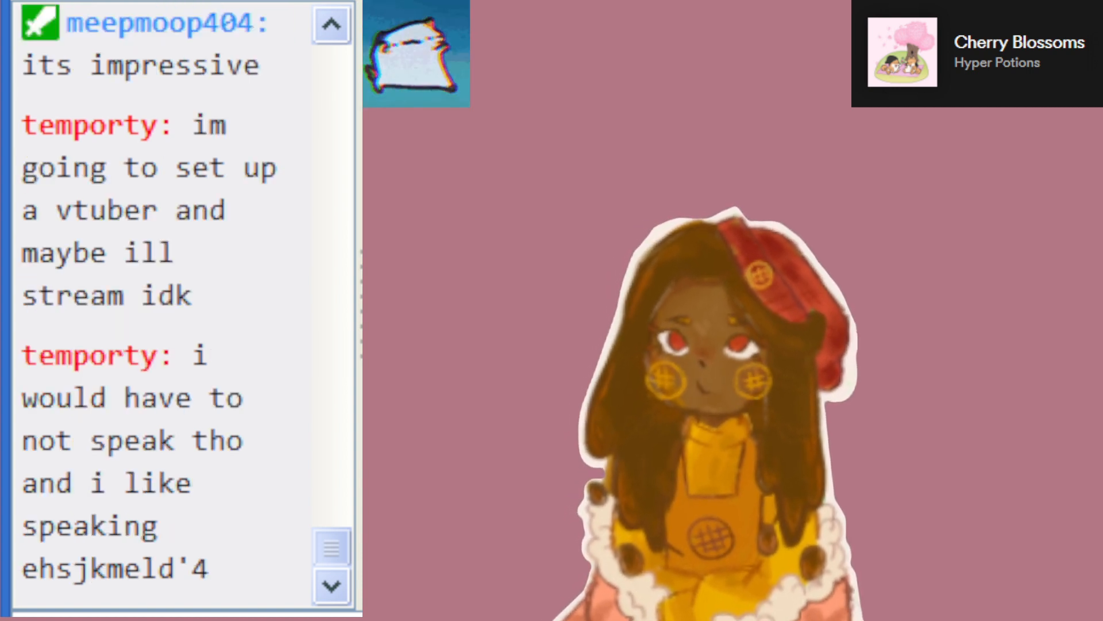
{"action": "scroll", "coordinate": [167, 305], "scroll_direction": "up", "scroll_amount": 2}
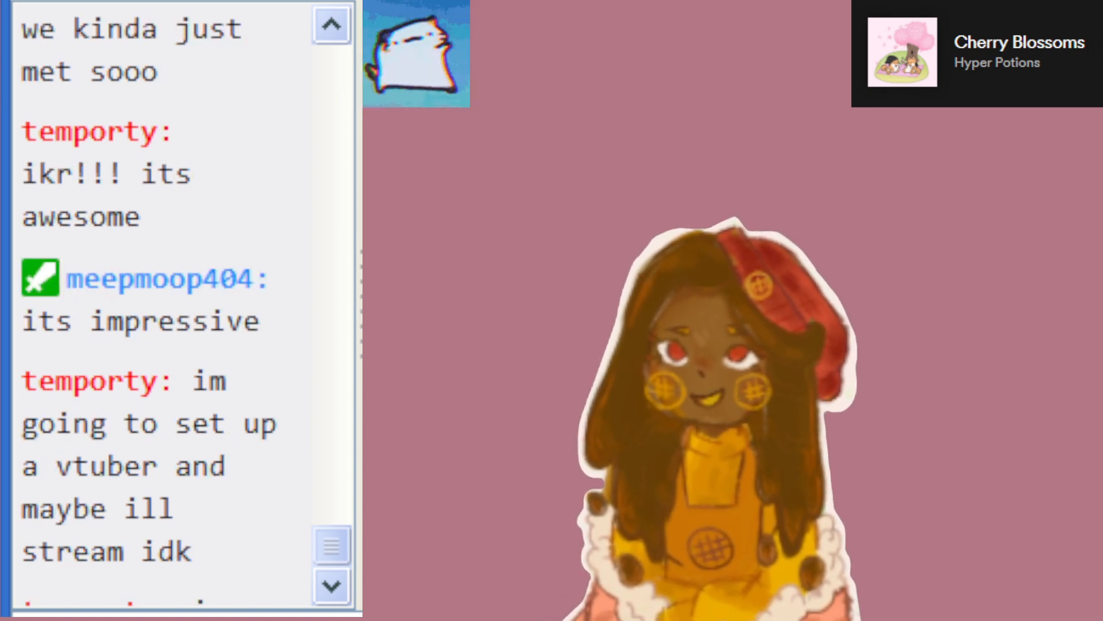
{"action": "scroll", "coordinate": [166, 305], "scroll_direction": "down", "scroll_amount": 2}
{"action": "scroll", "coordinate": [167, 304], "scroll_direction": "up", "scroll_amount": 4}
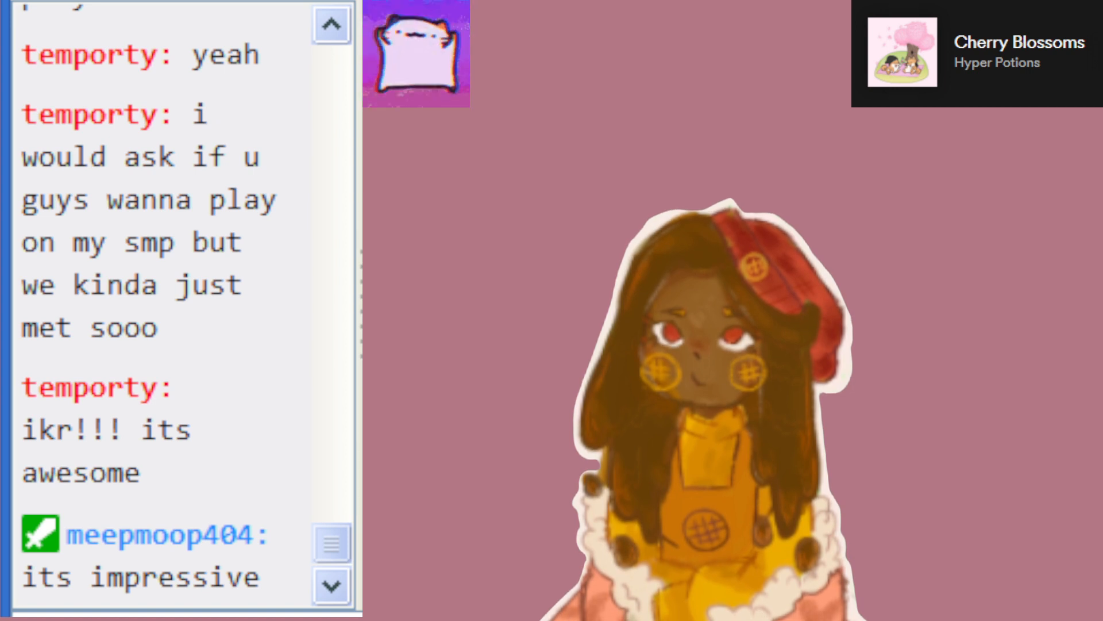
{"action": "scroll", "coordinate": [167, 305], "scroll_direction": "down", "scroll_amount": 2}
{"action": "scroll", "coordinate": [167, 304], "scroll_direction": "down", "scroll_amount": 2}
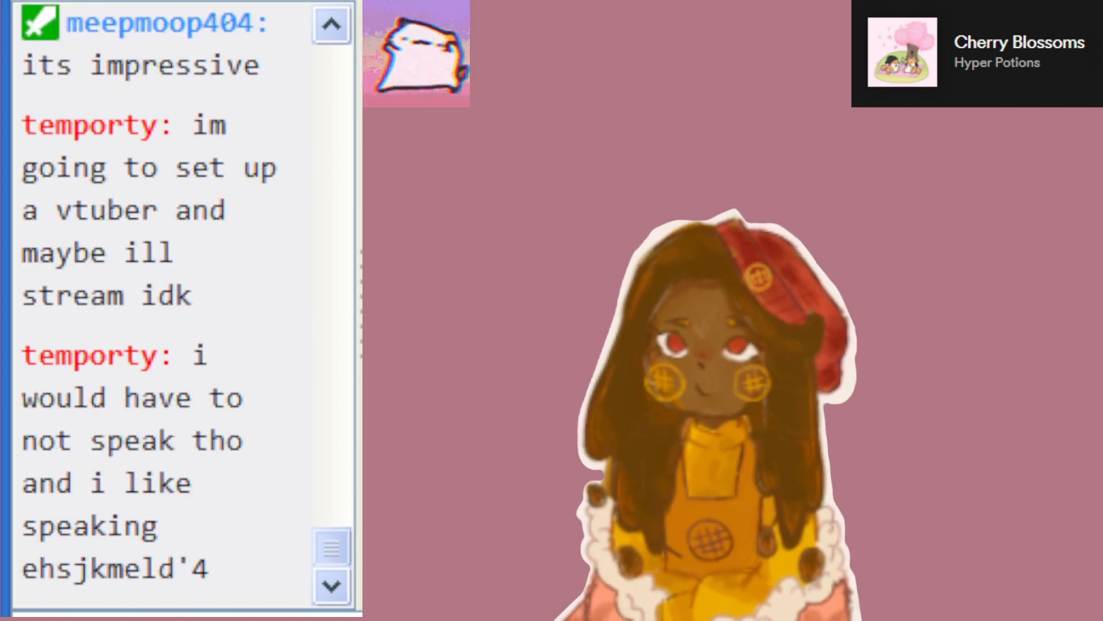